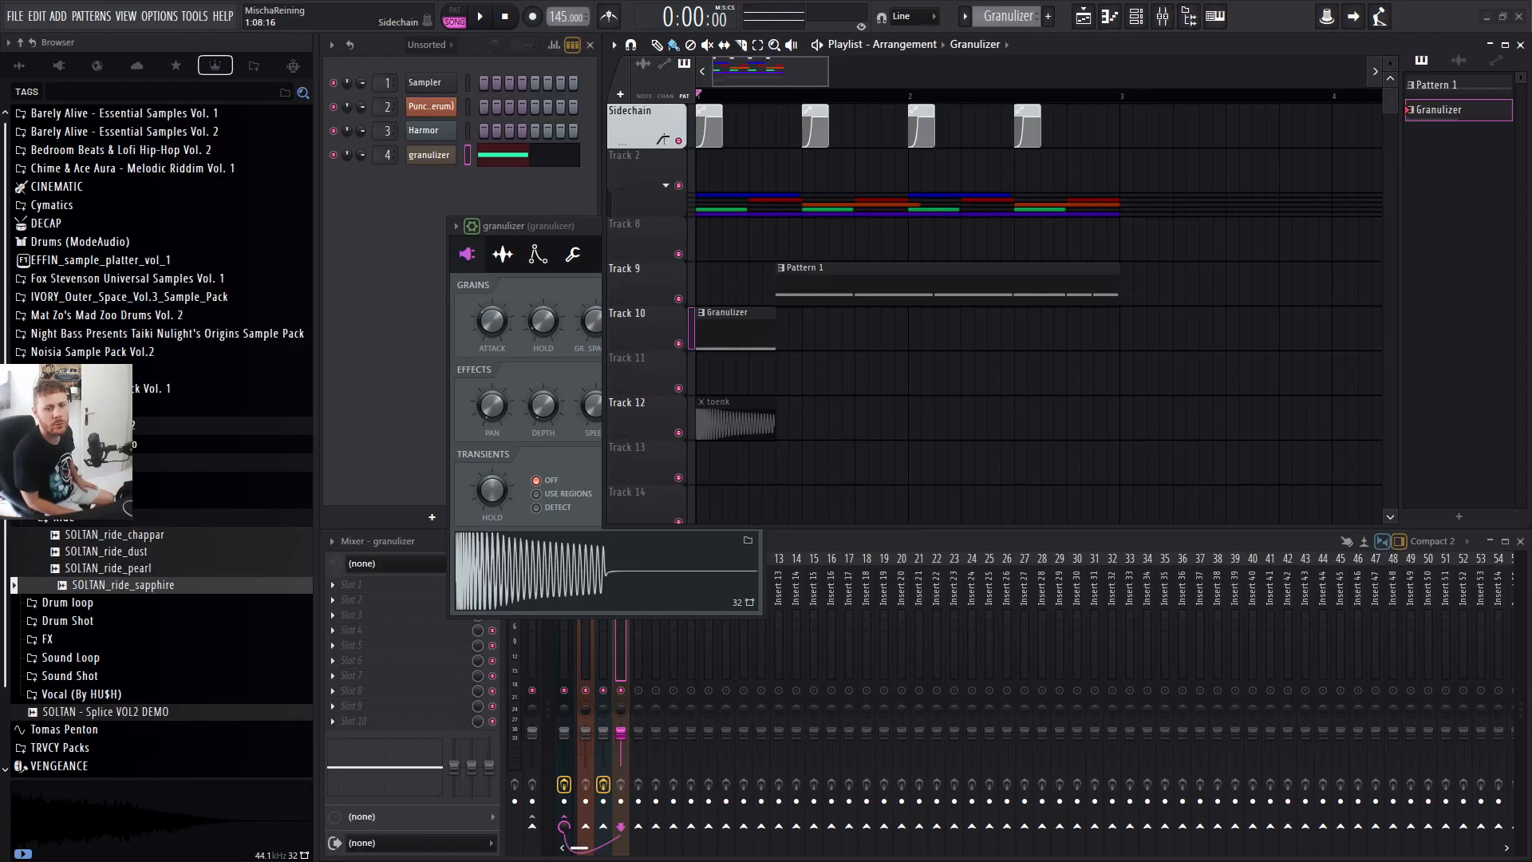
Check the granulizer plugin and play the arrangement, and expand the collapsed track group below the Sidechain track.
{"action": "left_click", "coordinate": [552, 227]}
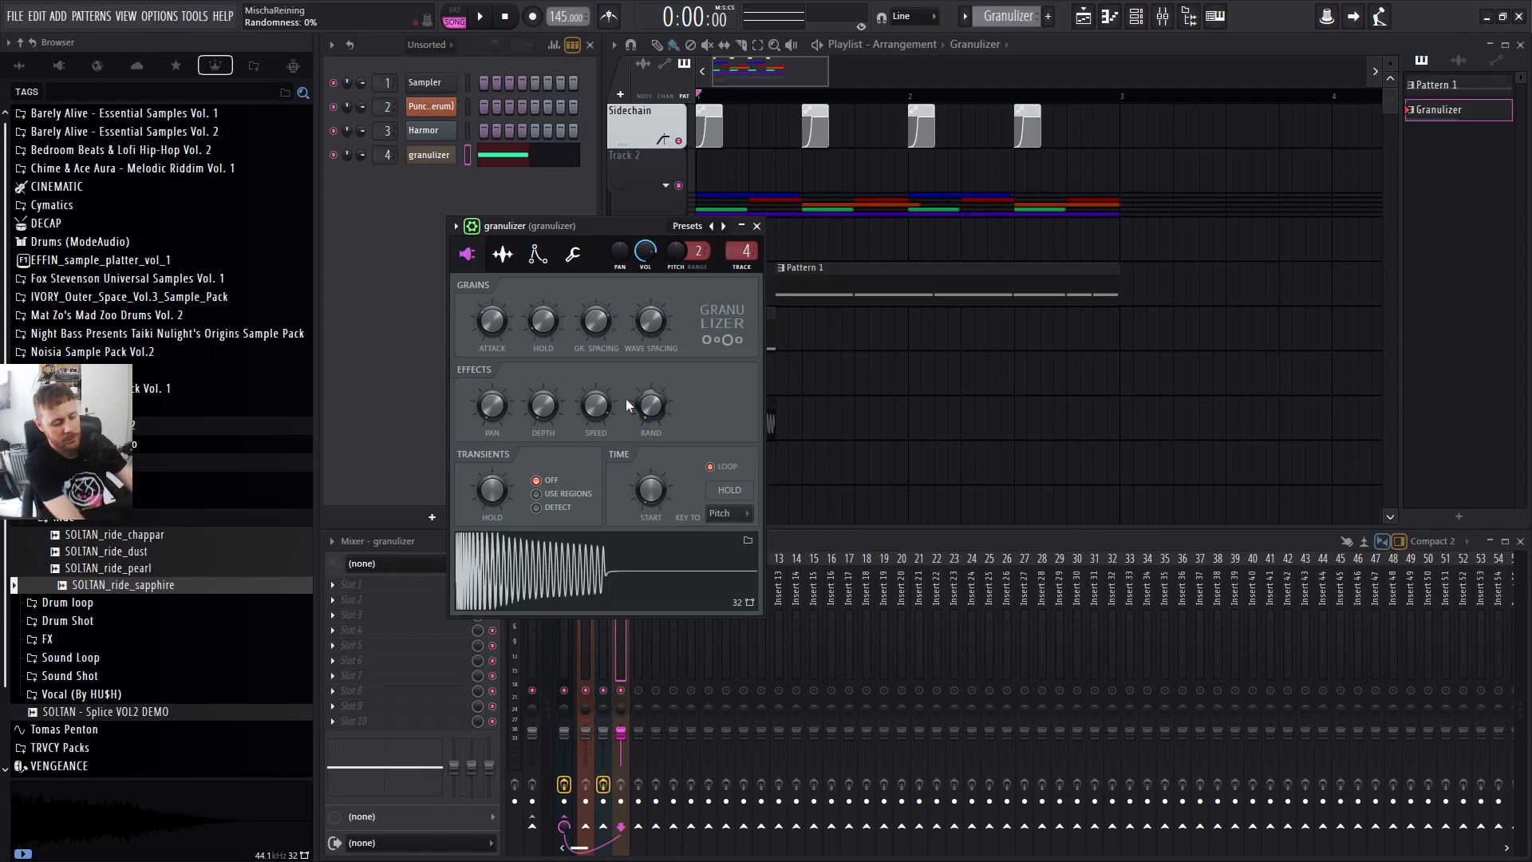
{"action": "key", "text": "F6"}
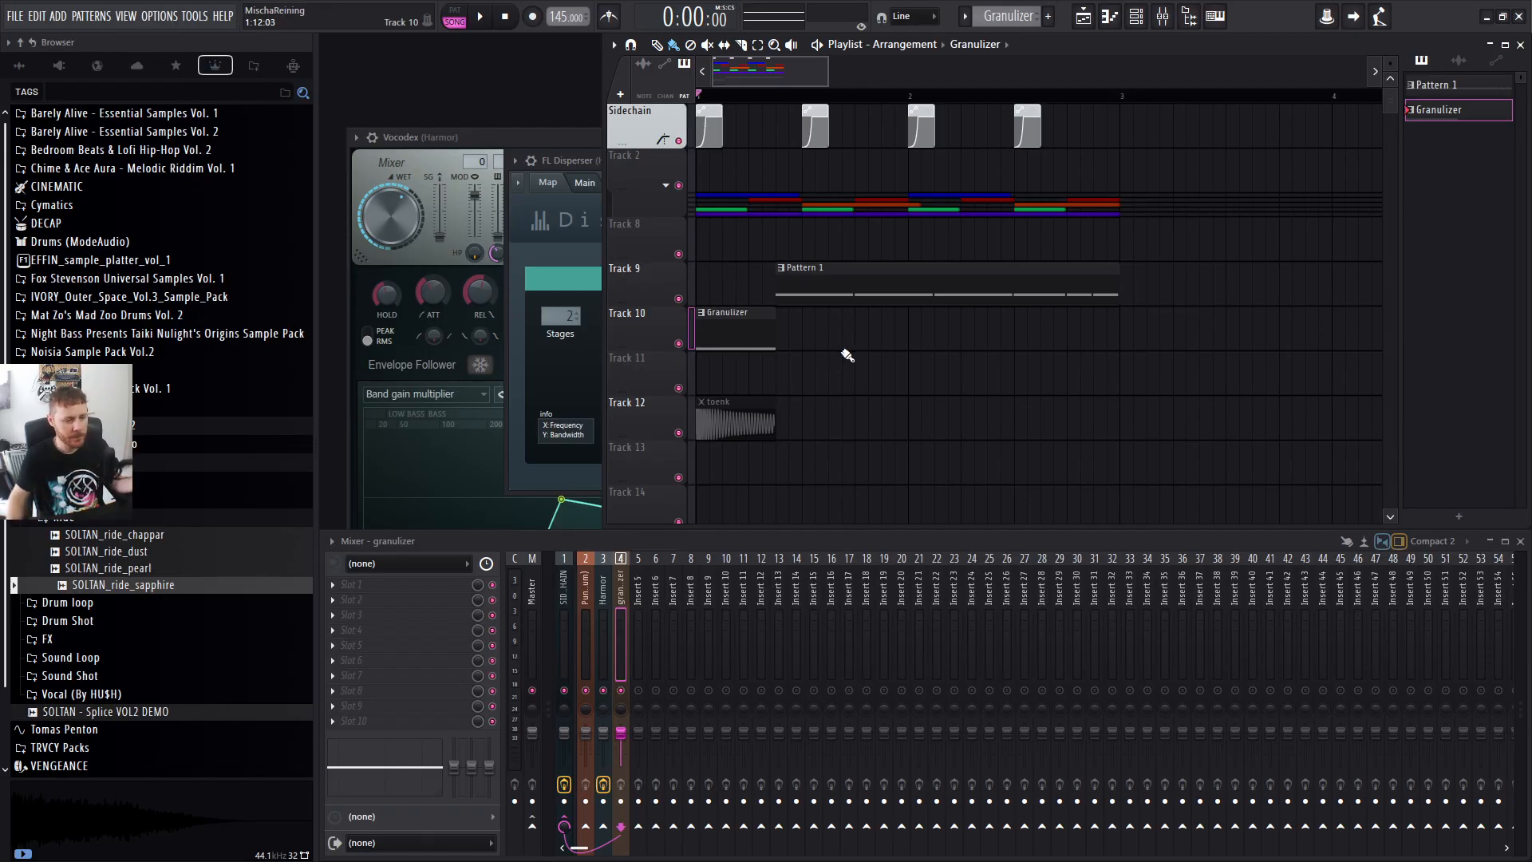
{"action": "key", "text": "F6"}
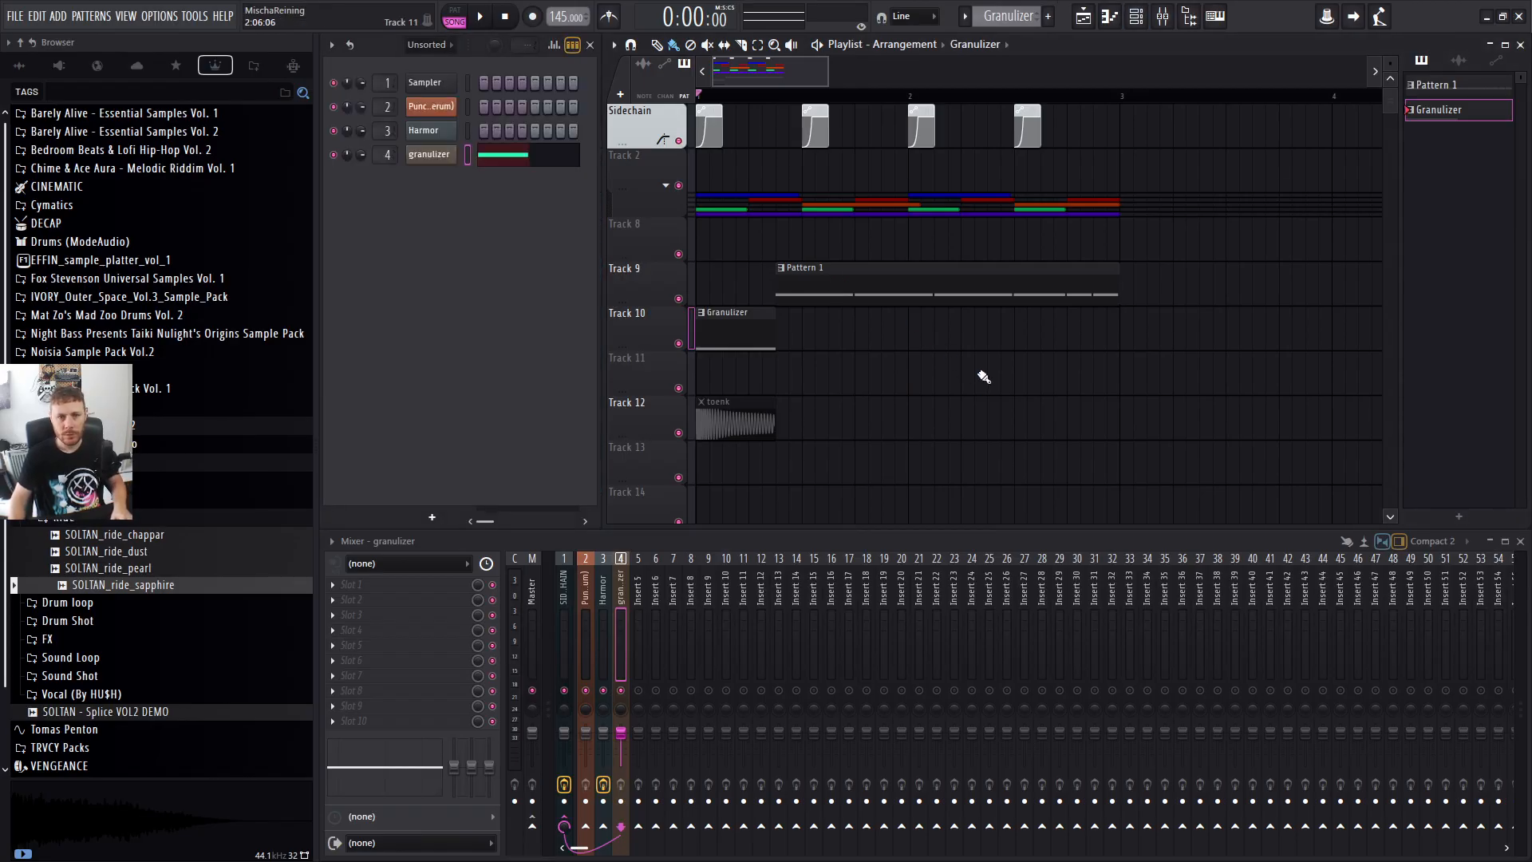
{"action": "key", "text": "space"}
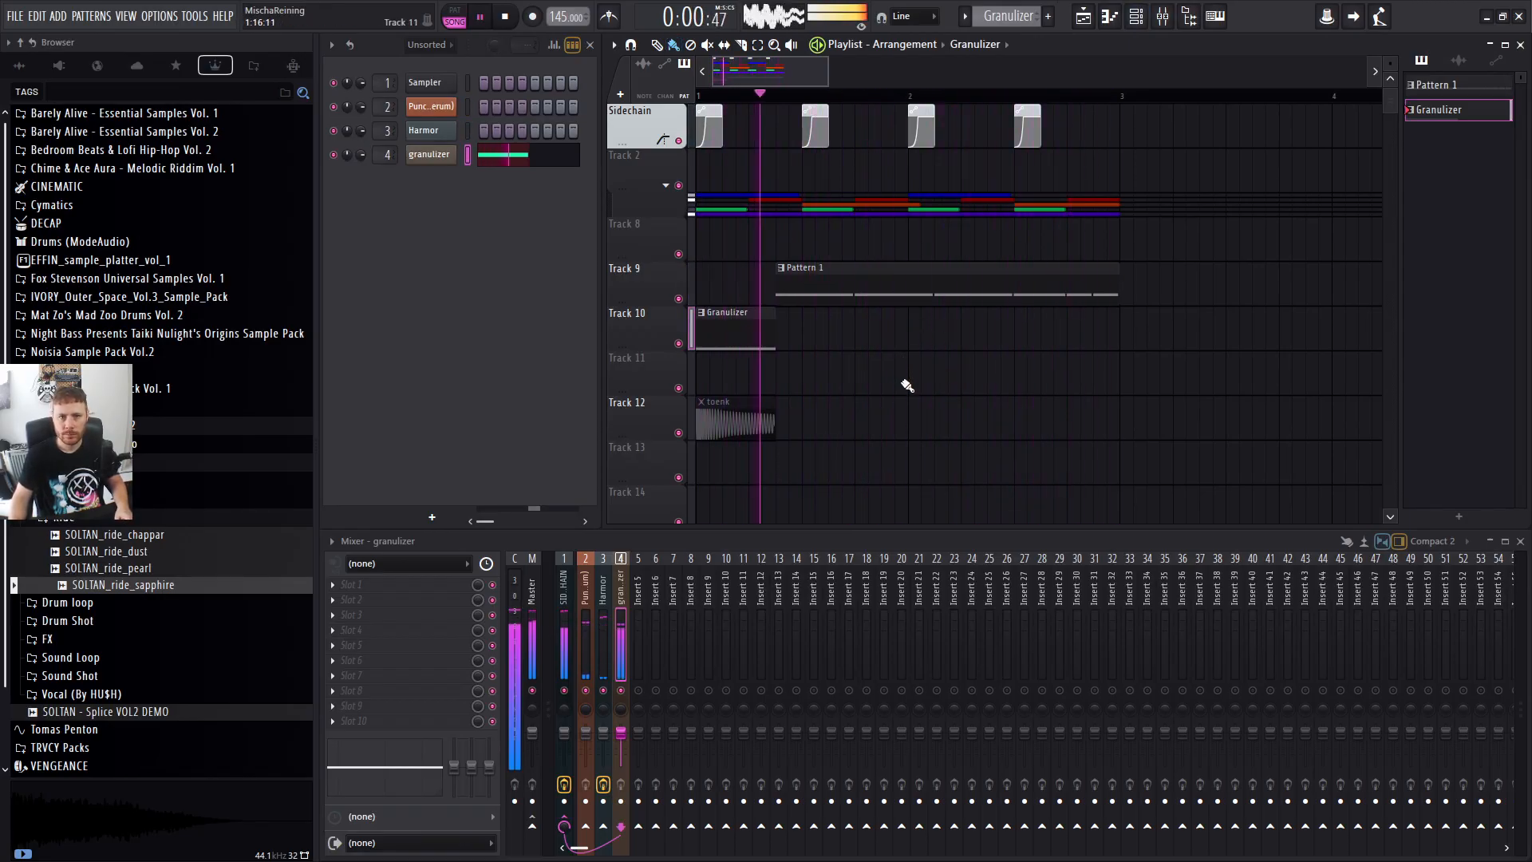
{"action": "left_click", "coordinate": [666, 186]}
{"action": "key", "text": "space"}
{"action": "right_click", "coordinate": [643, 152]}
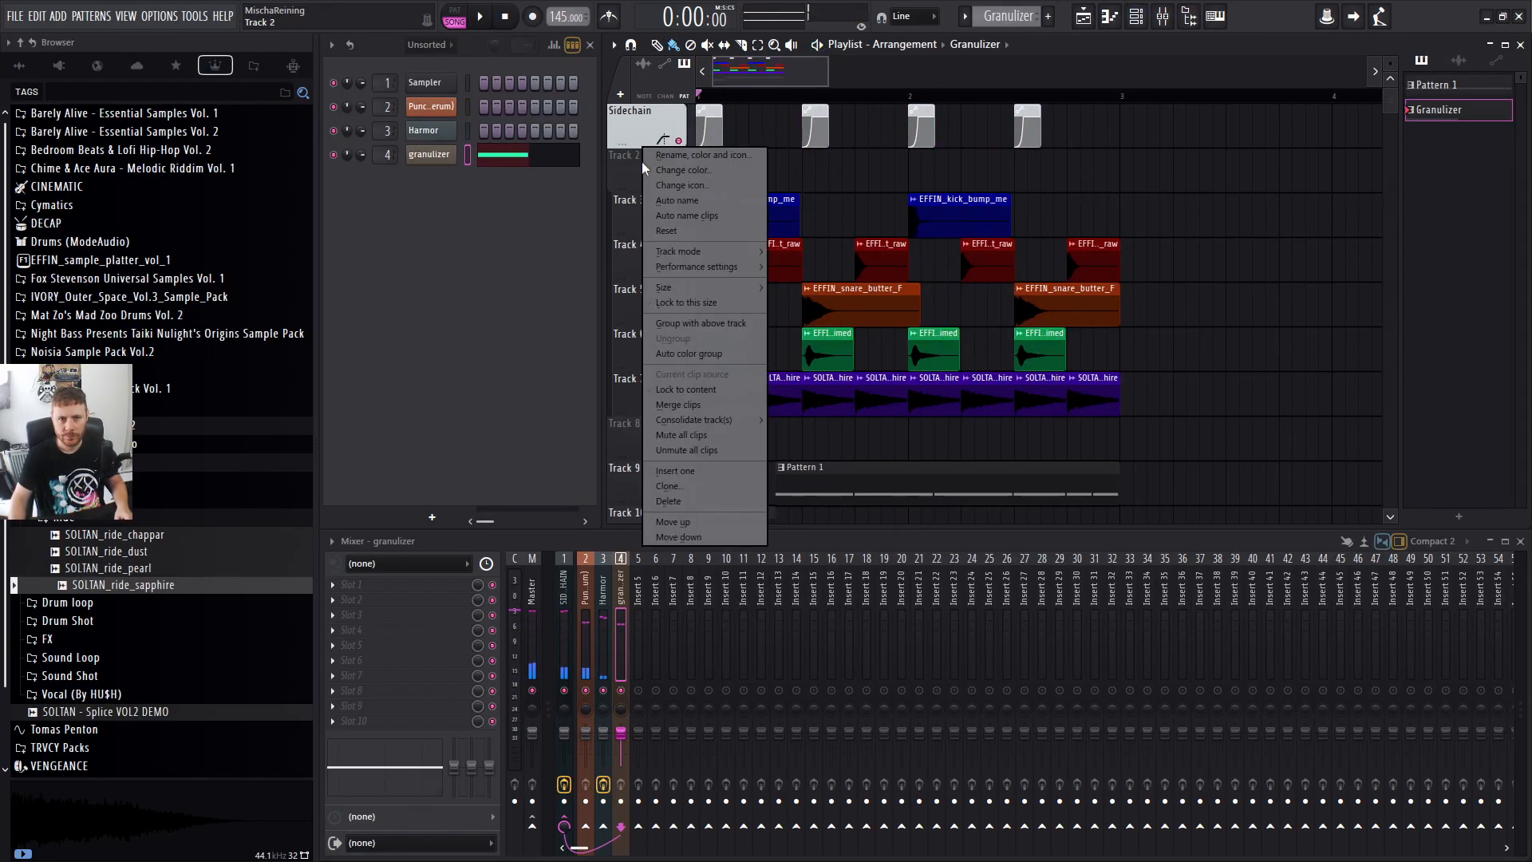
{"action": "left_click", "coordinate": [685, 162]}
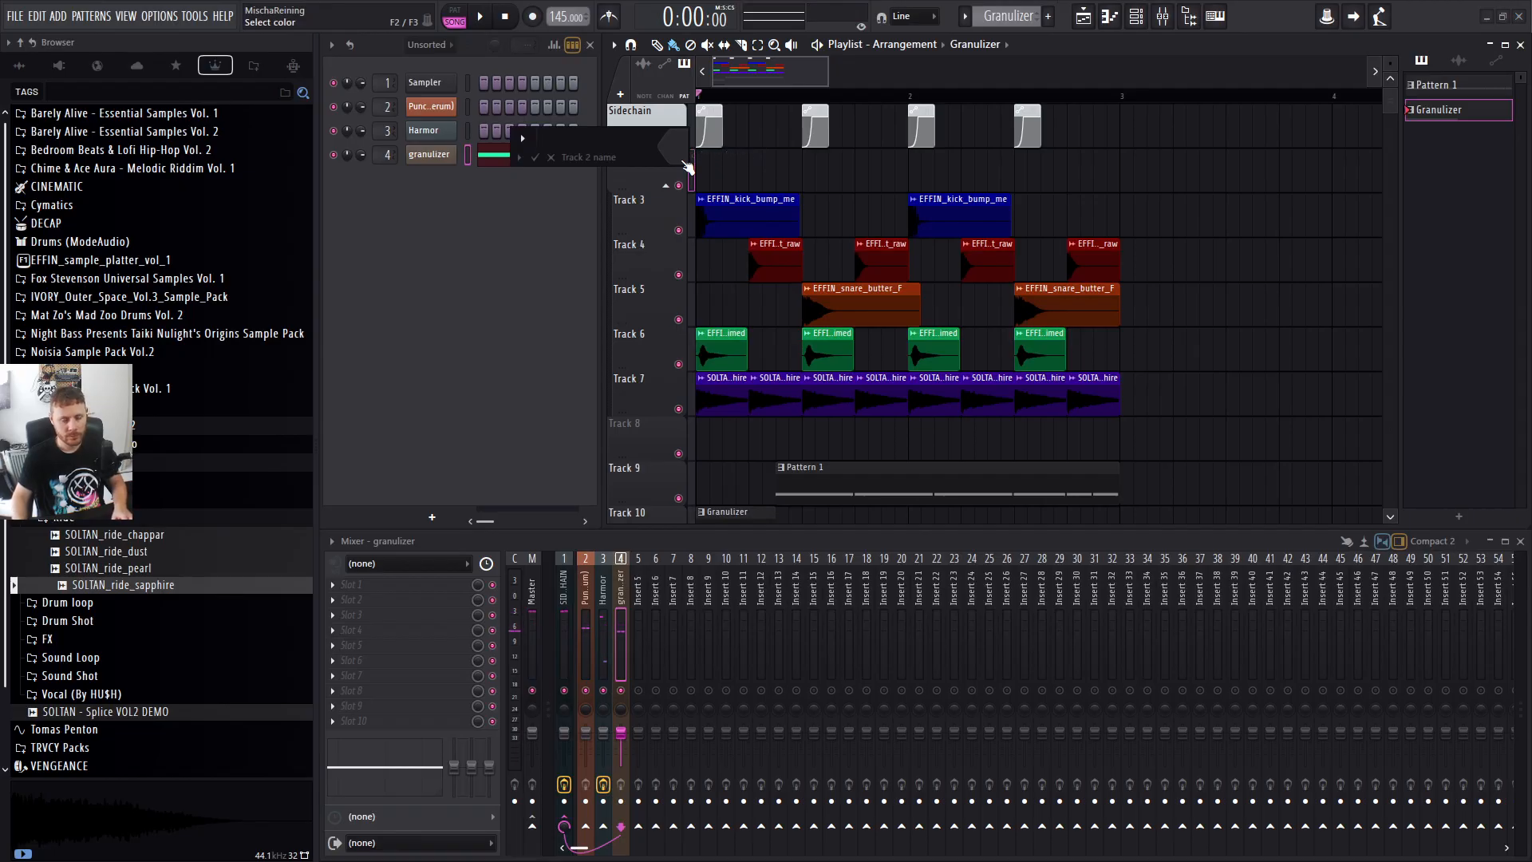
{"action": "key", "text": "Escape"}
{"action": "right_click", "coordinate": [637, 171]}
{"action": "left_click_drag", "start_coordinate": [622, 193], "coordinate": [622, 173]}
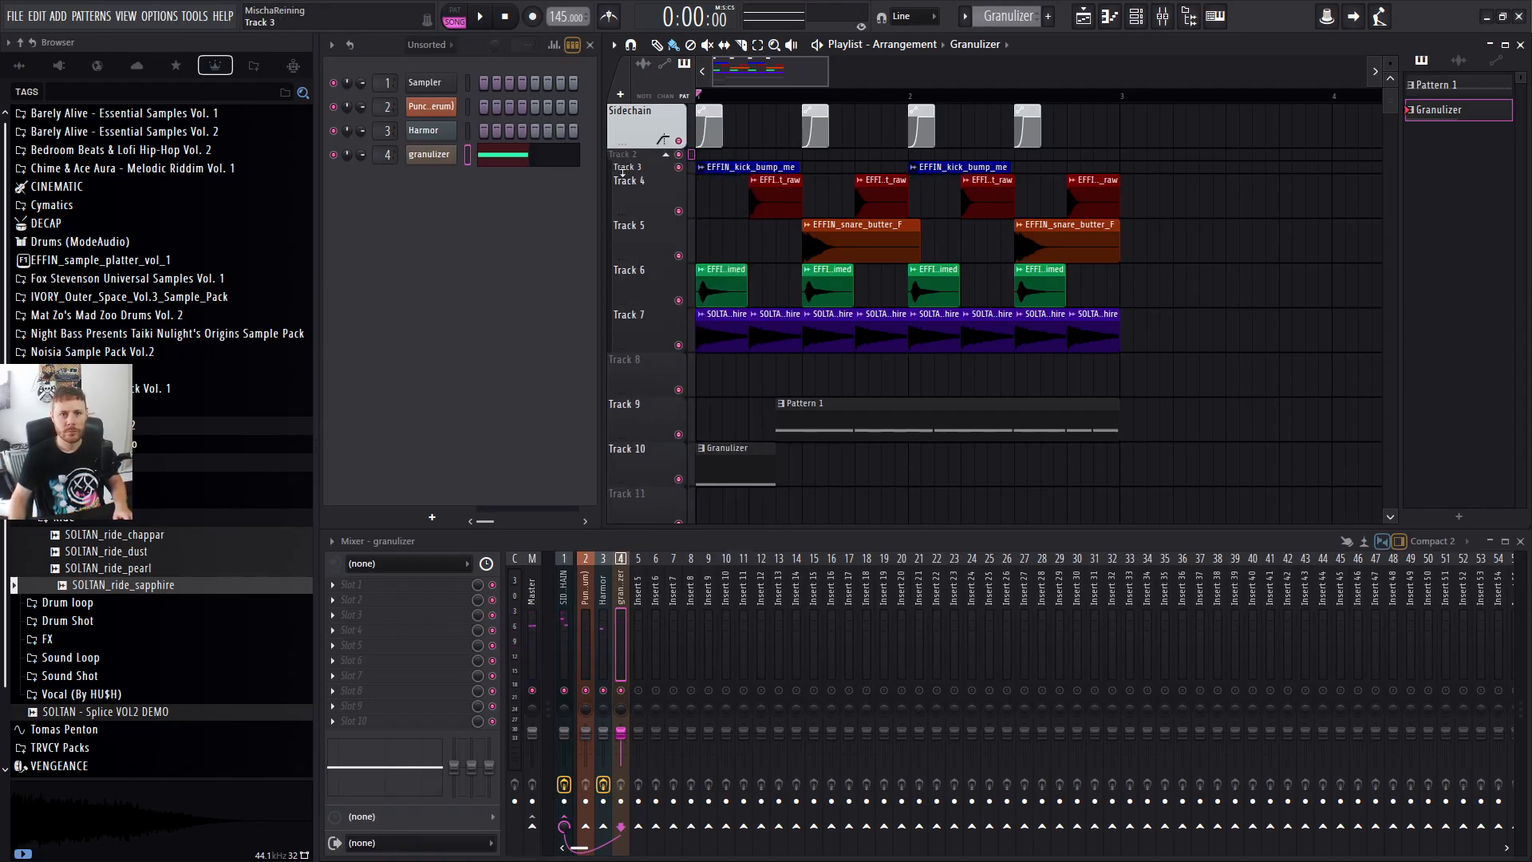
{"action": "right_click", "coordinate": [630, 162]}
{"action": "right_click", "coordinate": [643, 204]}
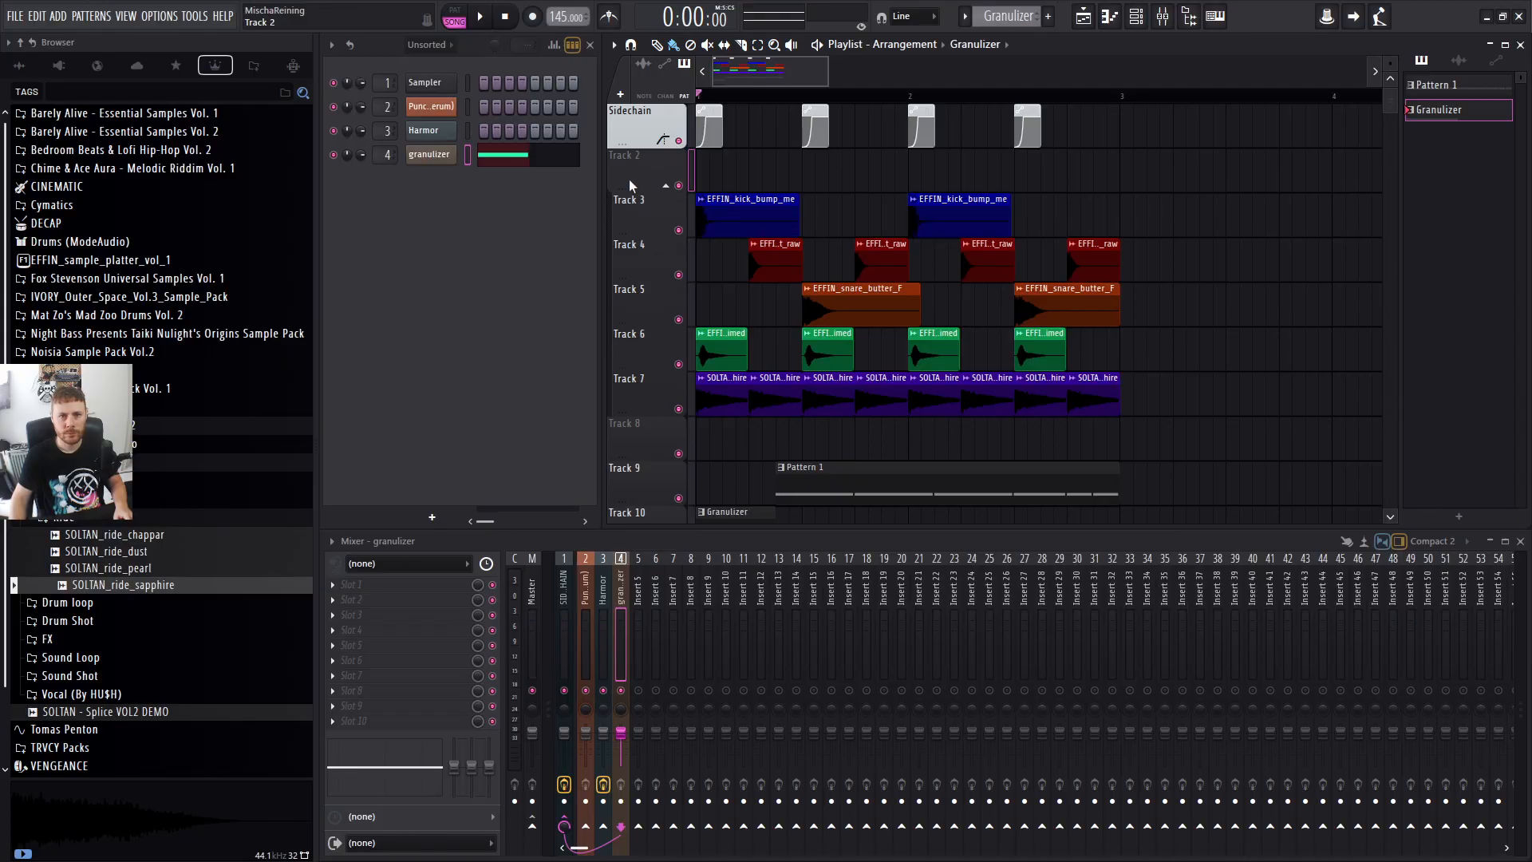
Name Track 2 Drums using the suggested auto name and give it a blue colour.
{"action": "right_click", "coordinate": [629, 185]}
{"action": "left_click", "coordinate": [727, 207]}
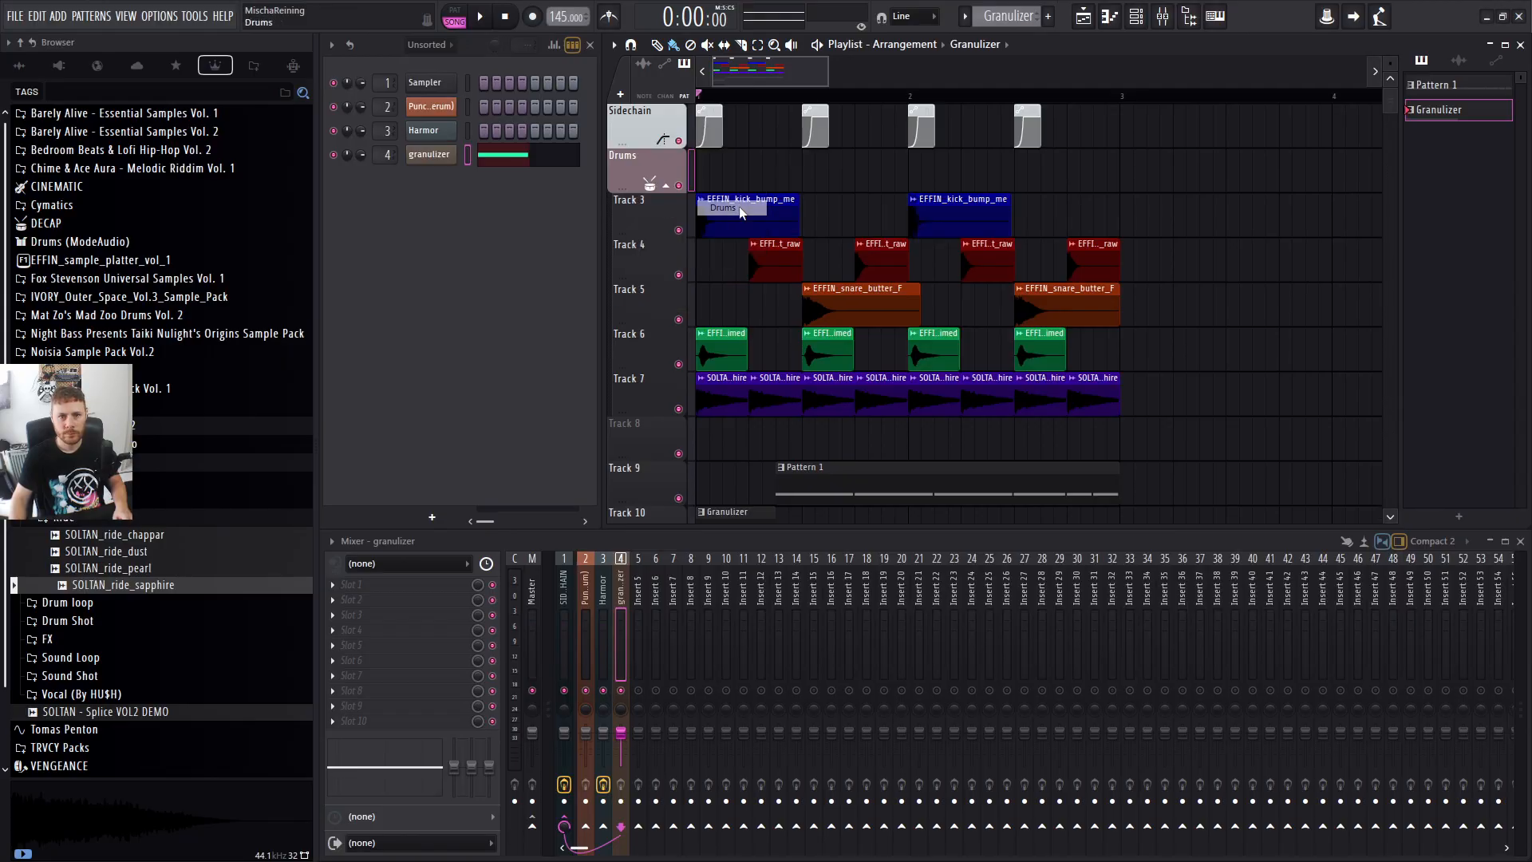
{"action": "right_click", "coordinate": [631, 176]}
{"action": "left_click", "coordinate": [666, 217]}
{"action": "left_click", "coordinate": [706, 332]}
{"action": "left_click_drag", "start_coordinate": [706, 330], "coordinate": [719, 302]}
{"action": "key", "text": "Return"}
Auto-color the Drums group and auto-name the clips on its tracks so they take the blue track colour.
{"action": "right_click", "coordinate": [633, 153]}
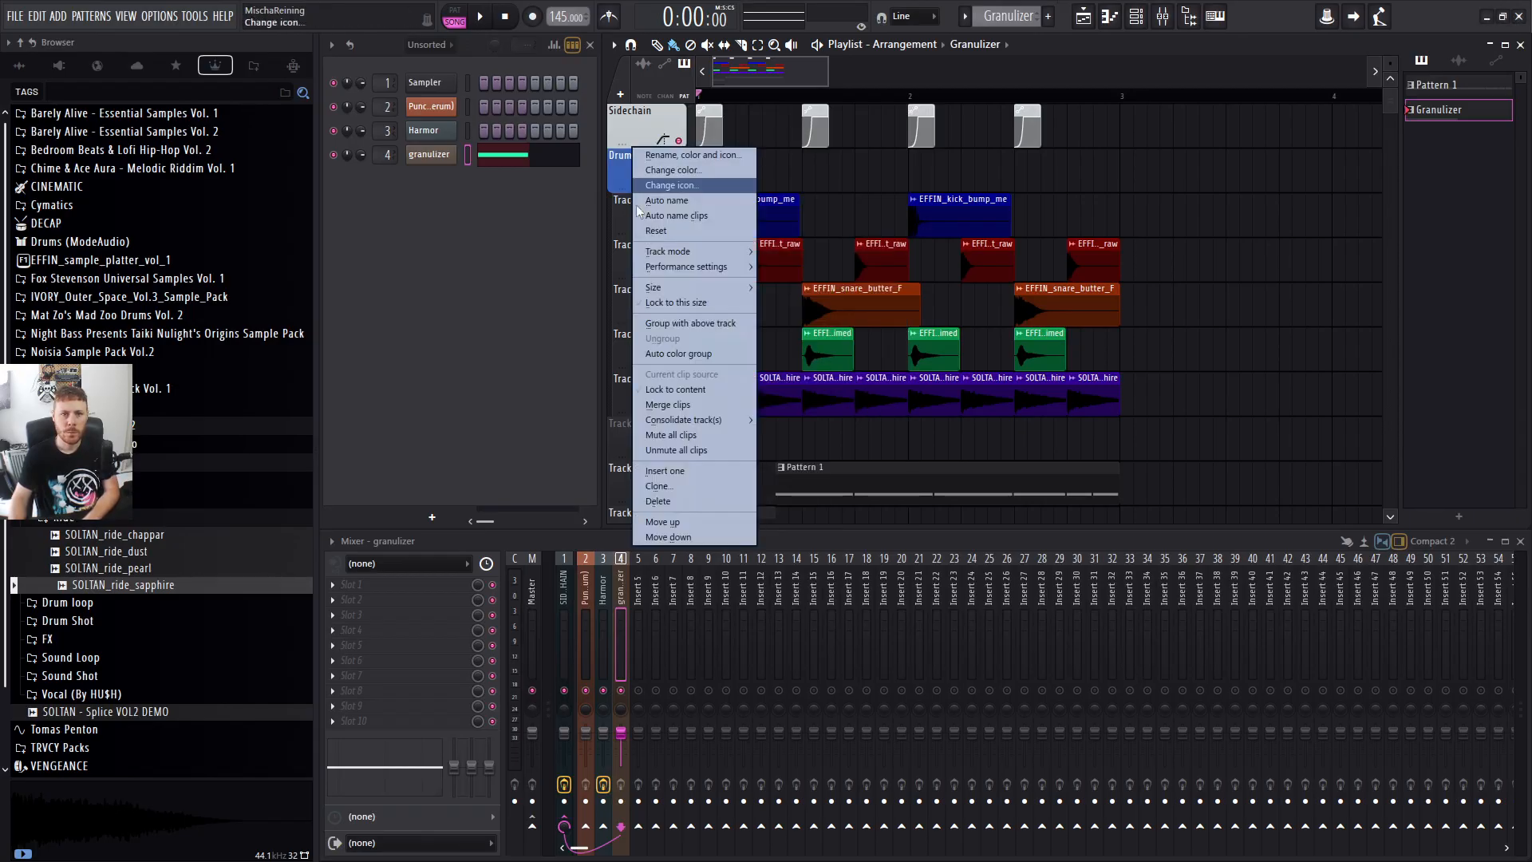
{"action": "left_click", "coordinate": [678, 353]}
{"action": "right_click", "coordinate": [655, 251]}
{"action": "left_click", "coordinate": [711, 305]}
{"action": "key", "text": "Return"}
{"action": "key", "text": "c"}
{"action": "right_click", "coordinate": [653, 293]}
{"action": "left_click", "coordinate": [709, 349]}
{"action": "key", "text": "Return"}
{"action": "right_click", "coordinate": [653, 340]}
{"action": "left_click", "coordinate": [708, 394]}
{"action": "key", "text": "Return"}
{"action": "right_click", "coordinate": [653, 385]}
{"action": "left_click", "coordinate": [709, 439]}
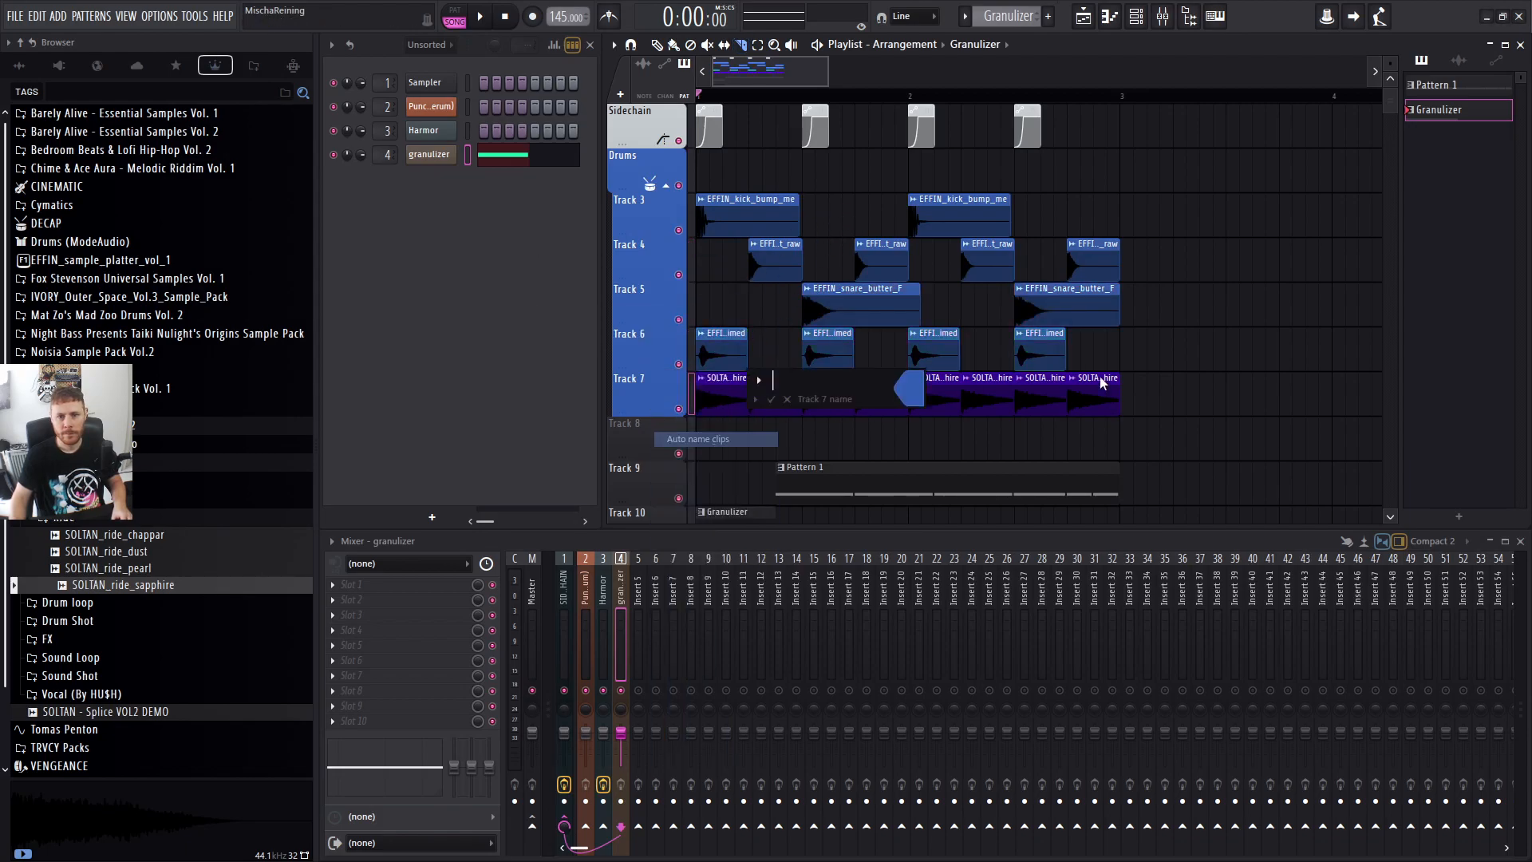
{"action": "key", "text": "Return"}
{"action": "key", "text": "b"}
Collapse the Drums group and play back the arrangement.
{"action": "left_click", "coordinate": [665, 185]}
{"action": "key", "text": "space"}
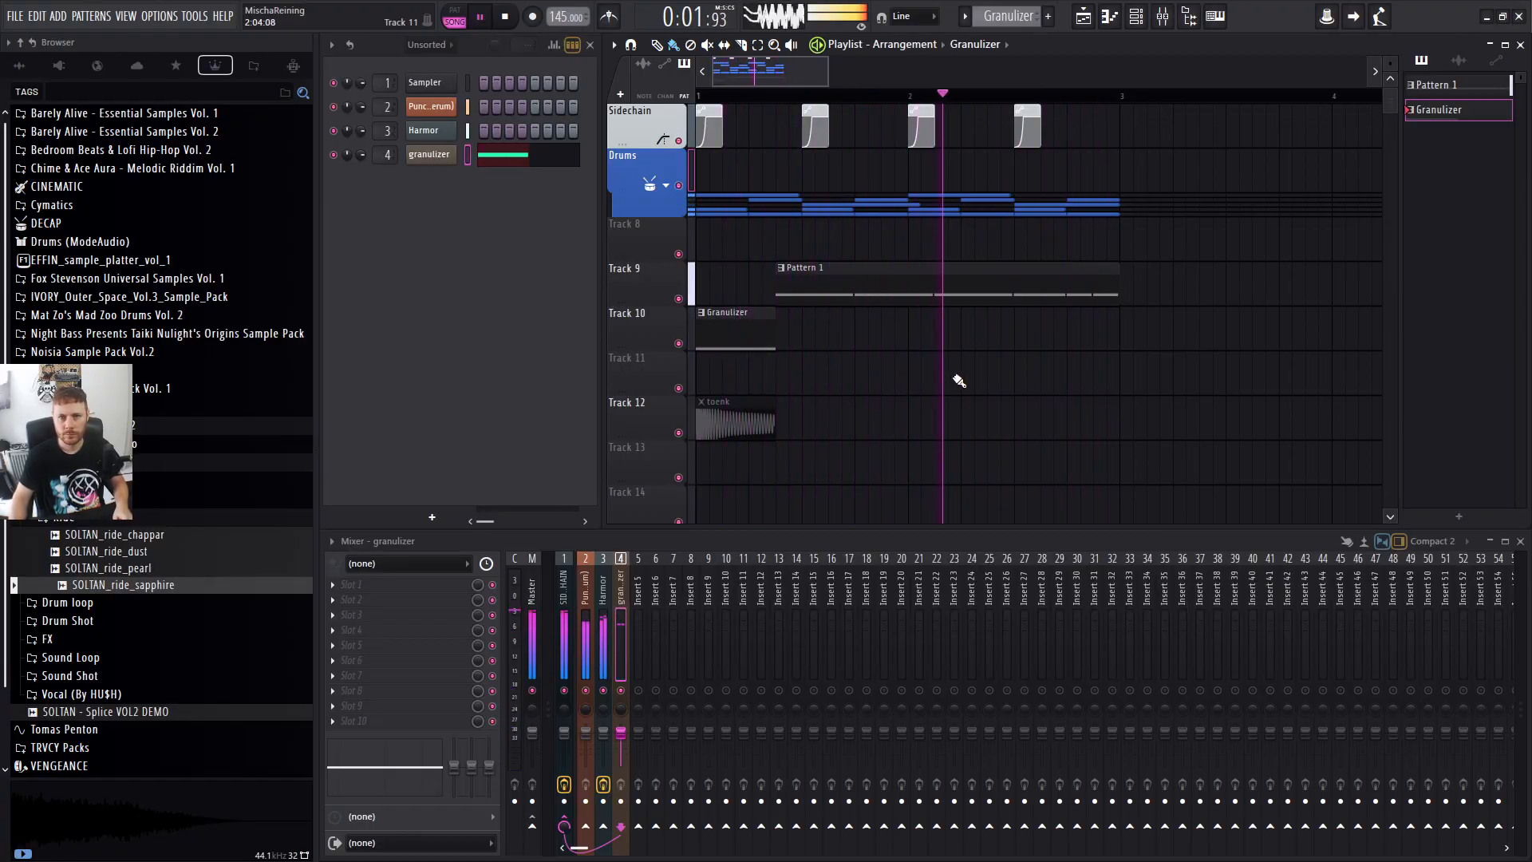
{"action": "key", "text": "space"}
Clone the granulizer channel.
{"action": "right_click", "coordinate": [435, 156]}
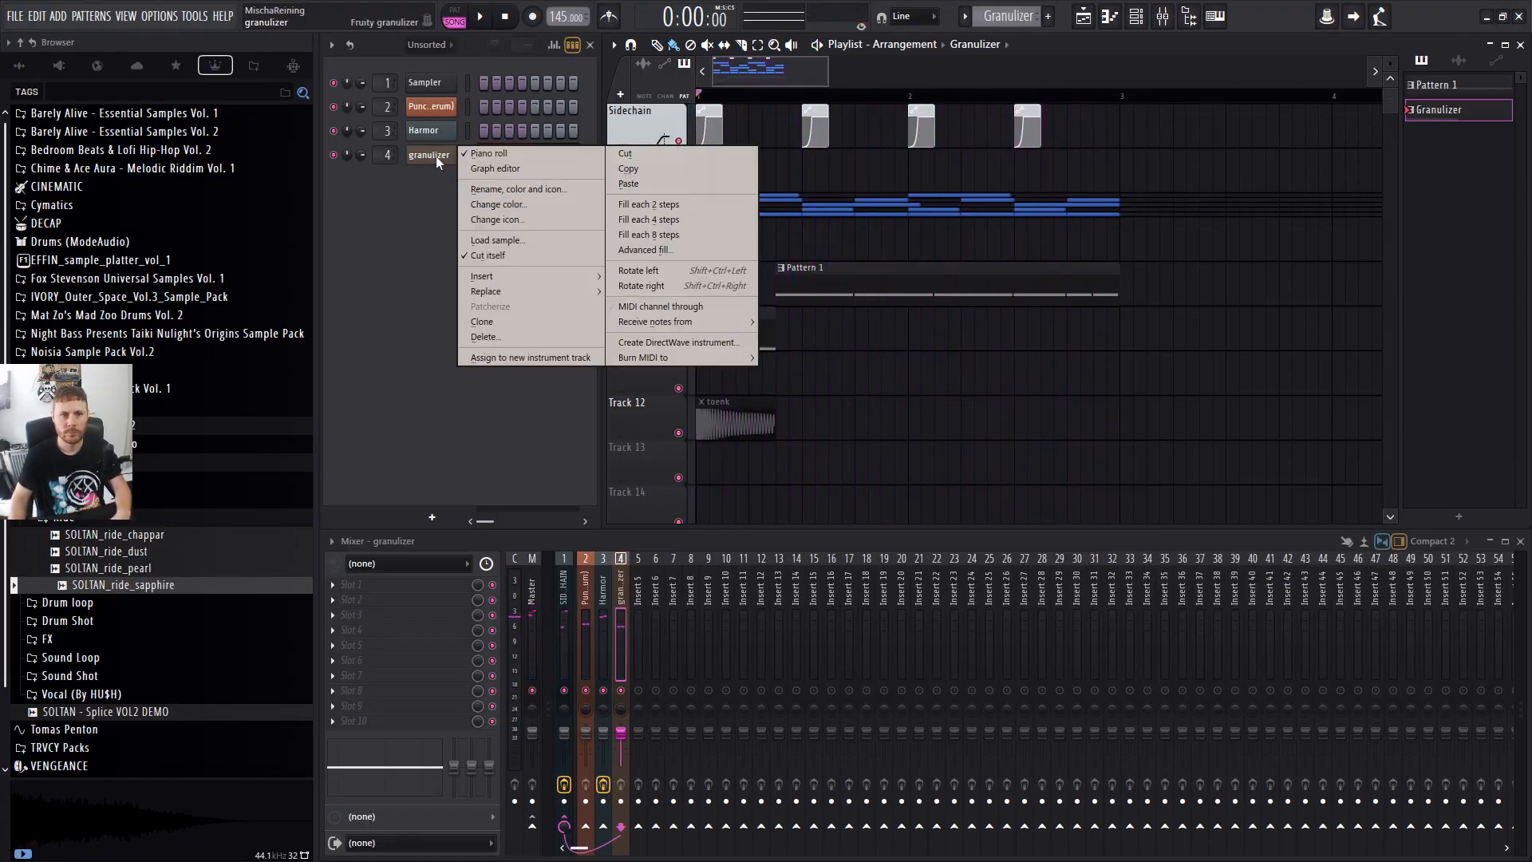
{"action": "left_click", "coordinate": [497, 317]}
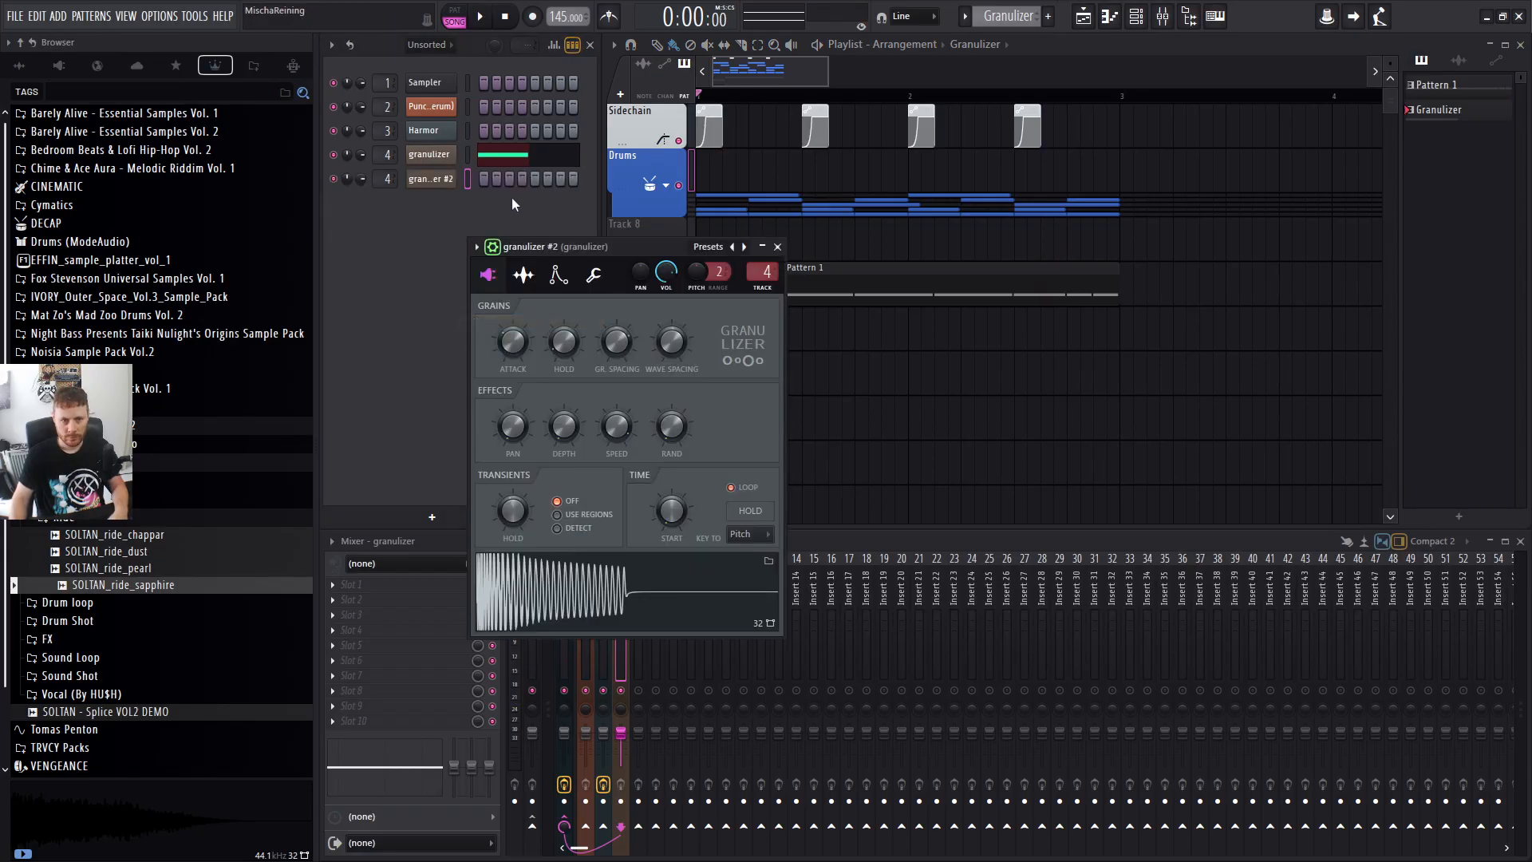
Extend the Granulizer clip on Track 10 to bar 3 and shorten the Pattern 1 clip to end one beat before bar 3.
{"action": "right_click", "coordinate": [1017, 378]}
{"action": "left_click_drag", "start_coordinate": [771, 335], "coordinate": [1057, 298]}
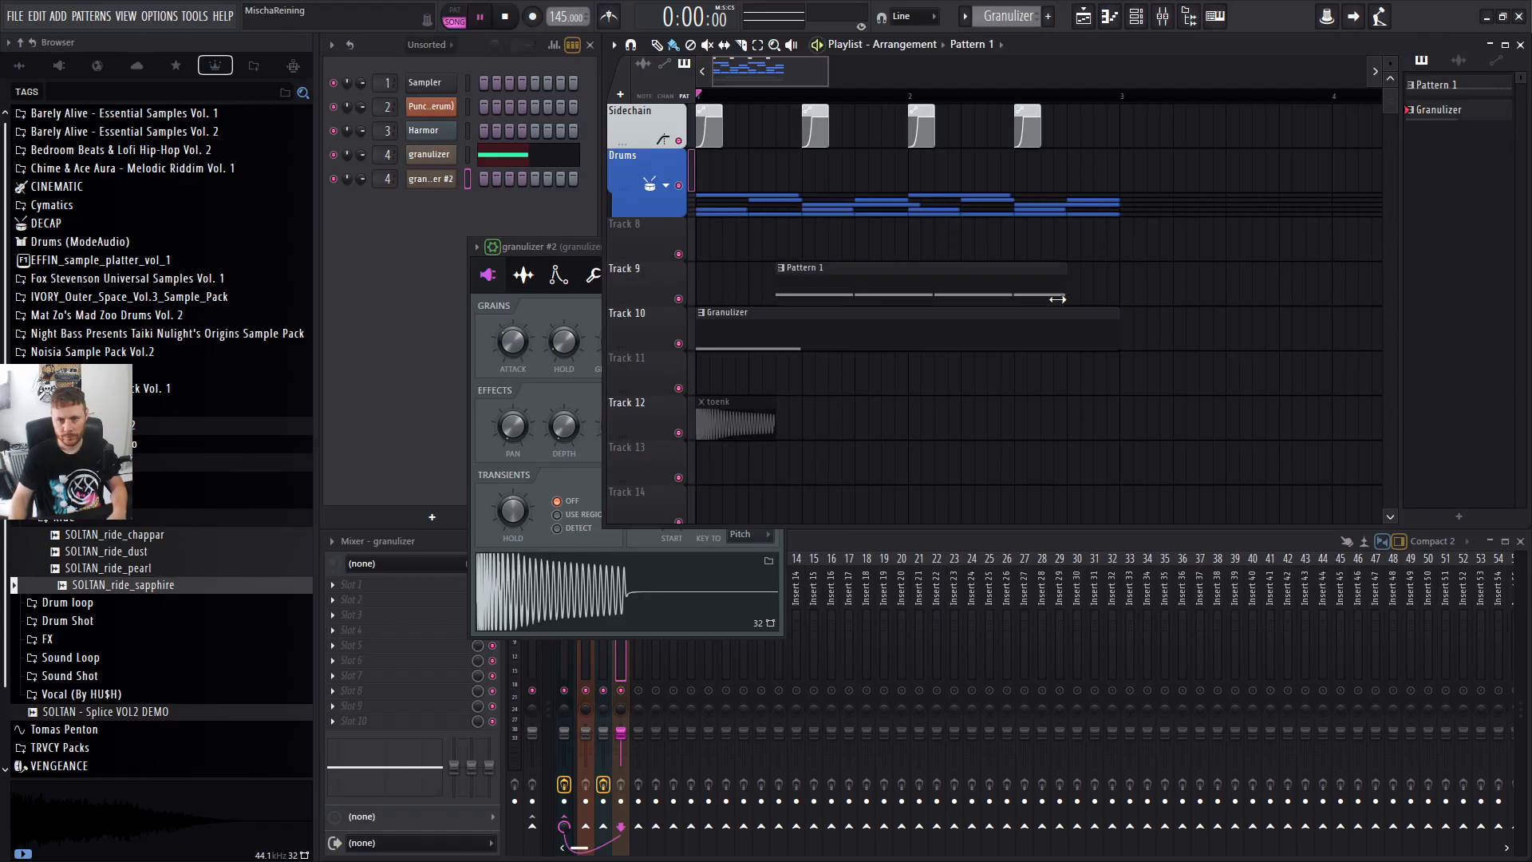
{"action": "key", "text": "space"}
{"action": "key", "text": "F7"}
{"action": "key", "text": "F7"}
{"action": "key", "text": "space"}
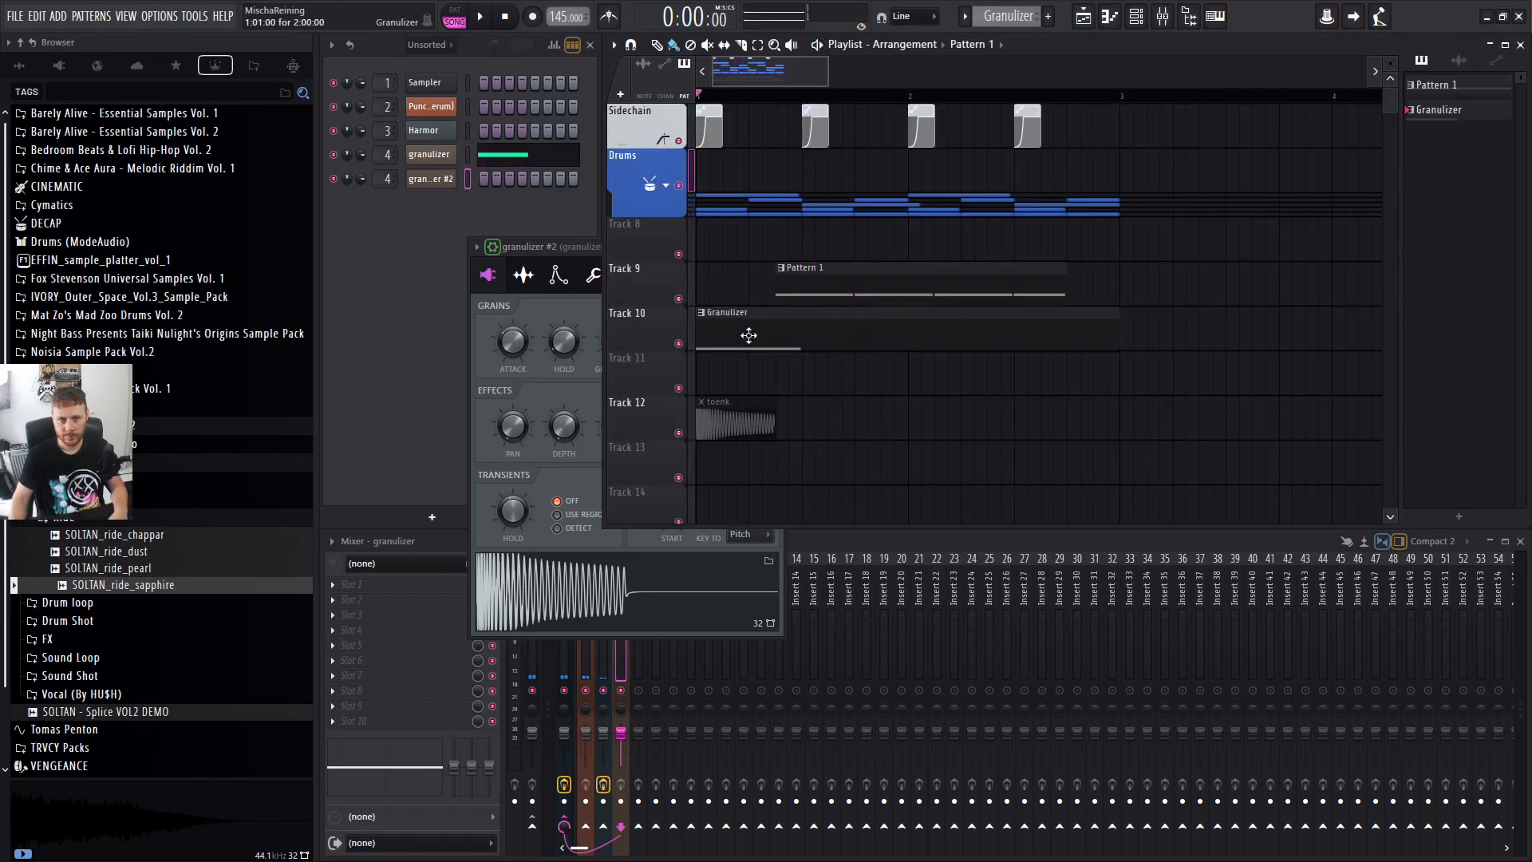
Shorten the granulizer's opening C5 note to end where Pattern 1 starts in the playlist, and listen to the result.
{"action": "key", "text": "F7"}
{"action": "key", "text": "space"}
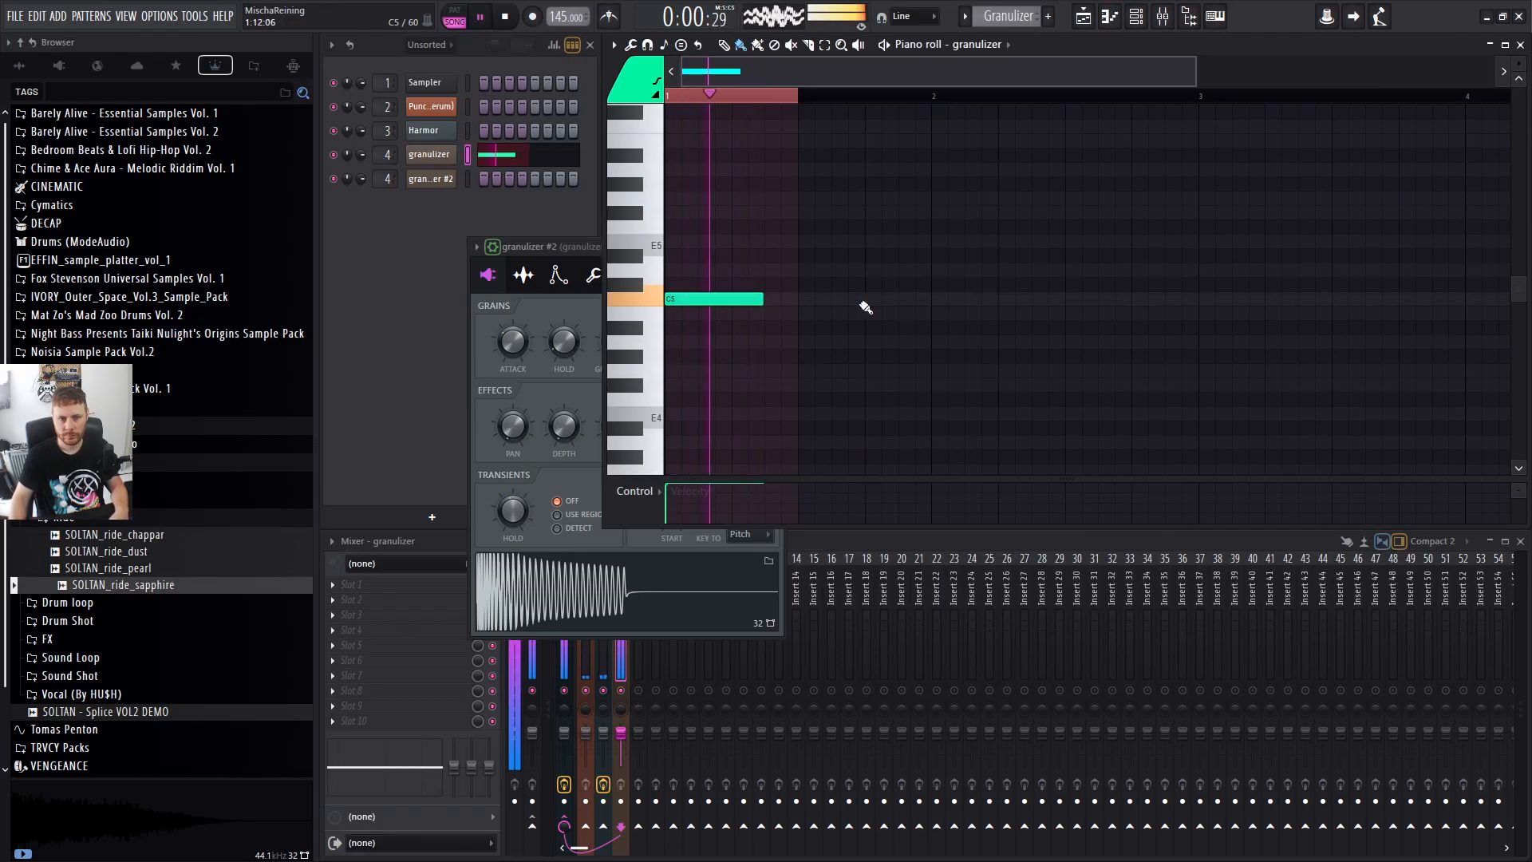
{"action": "key", "text": "F7"}
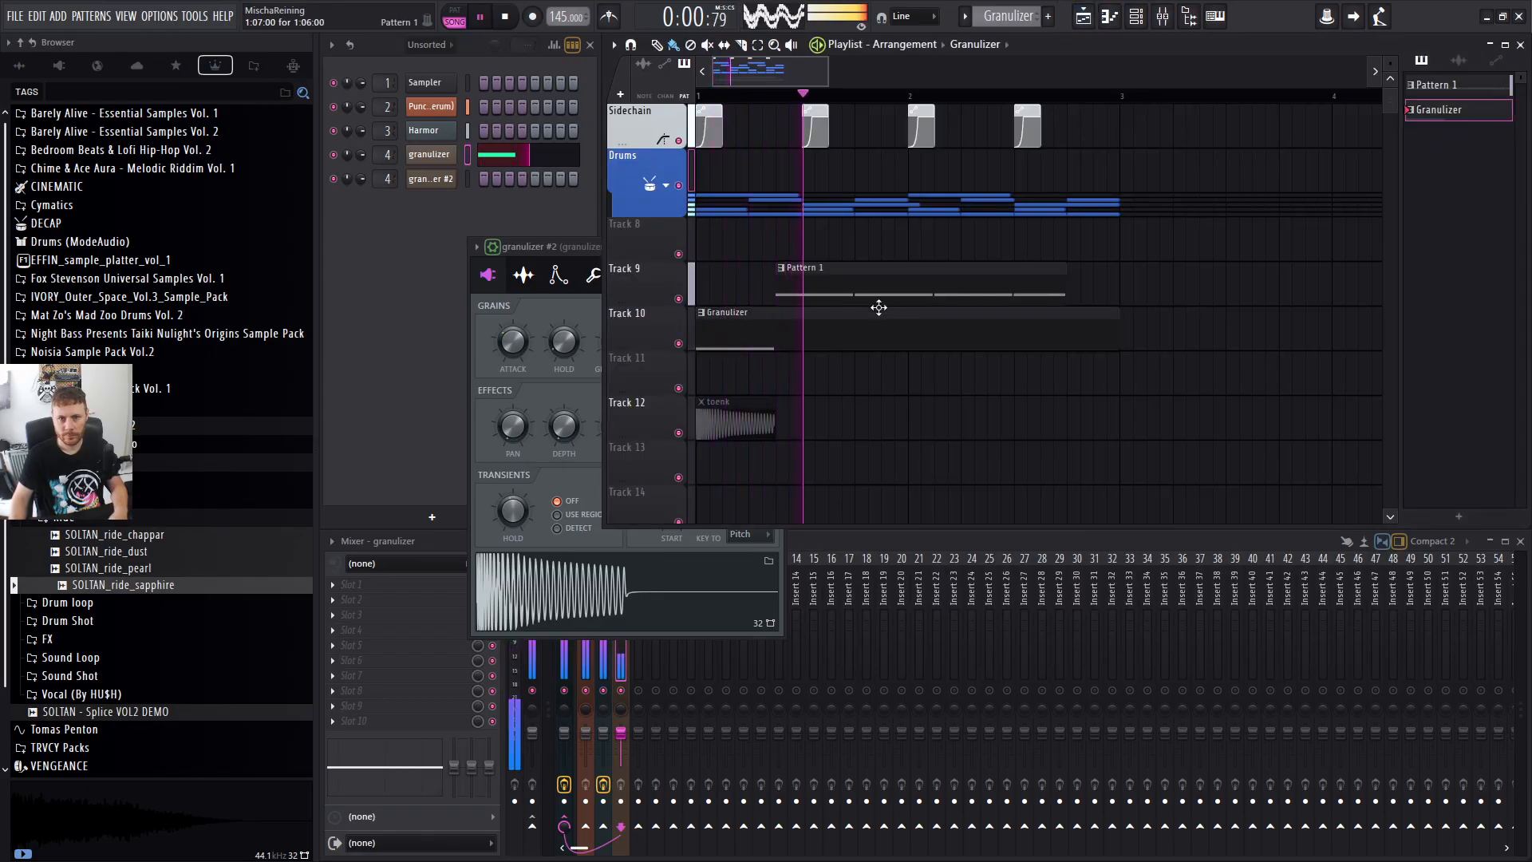
{"action": "key", "text": "F7"}
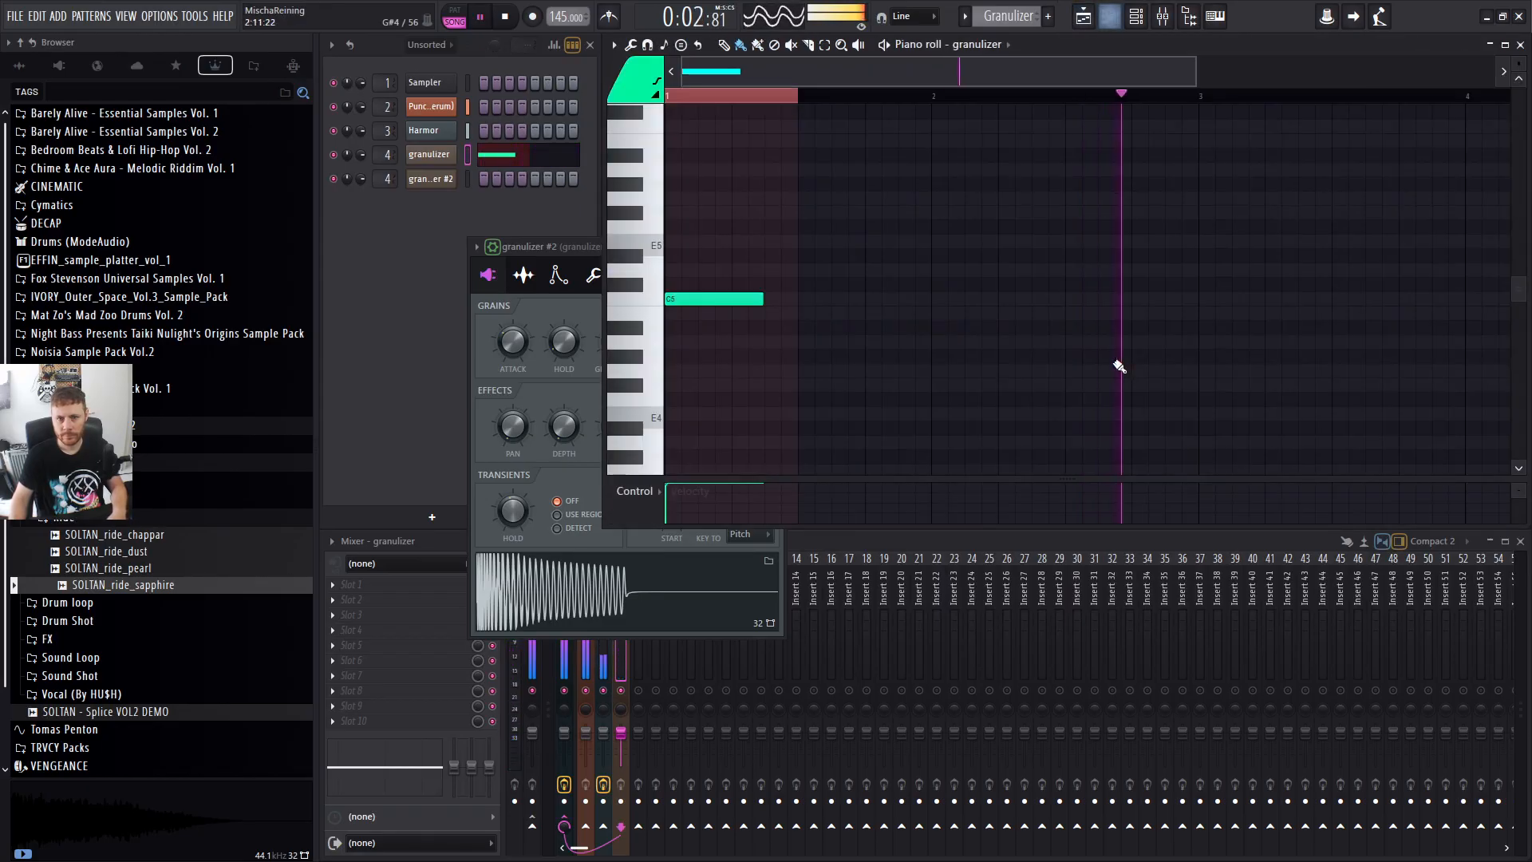
{"action": "key", "text": "space"}
Add a one-beat C5 note for granulizer #2 on the last beat before bar 3 and play it back.
{"action": "right_click", "coordinate": [435, 182]}
{"action": "left_click", "coordinate": [497, 178]}
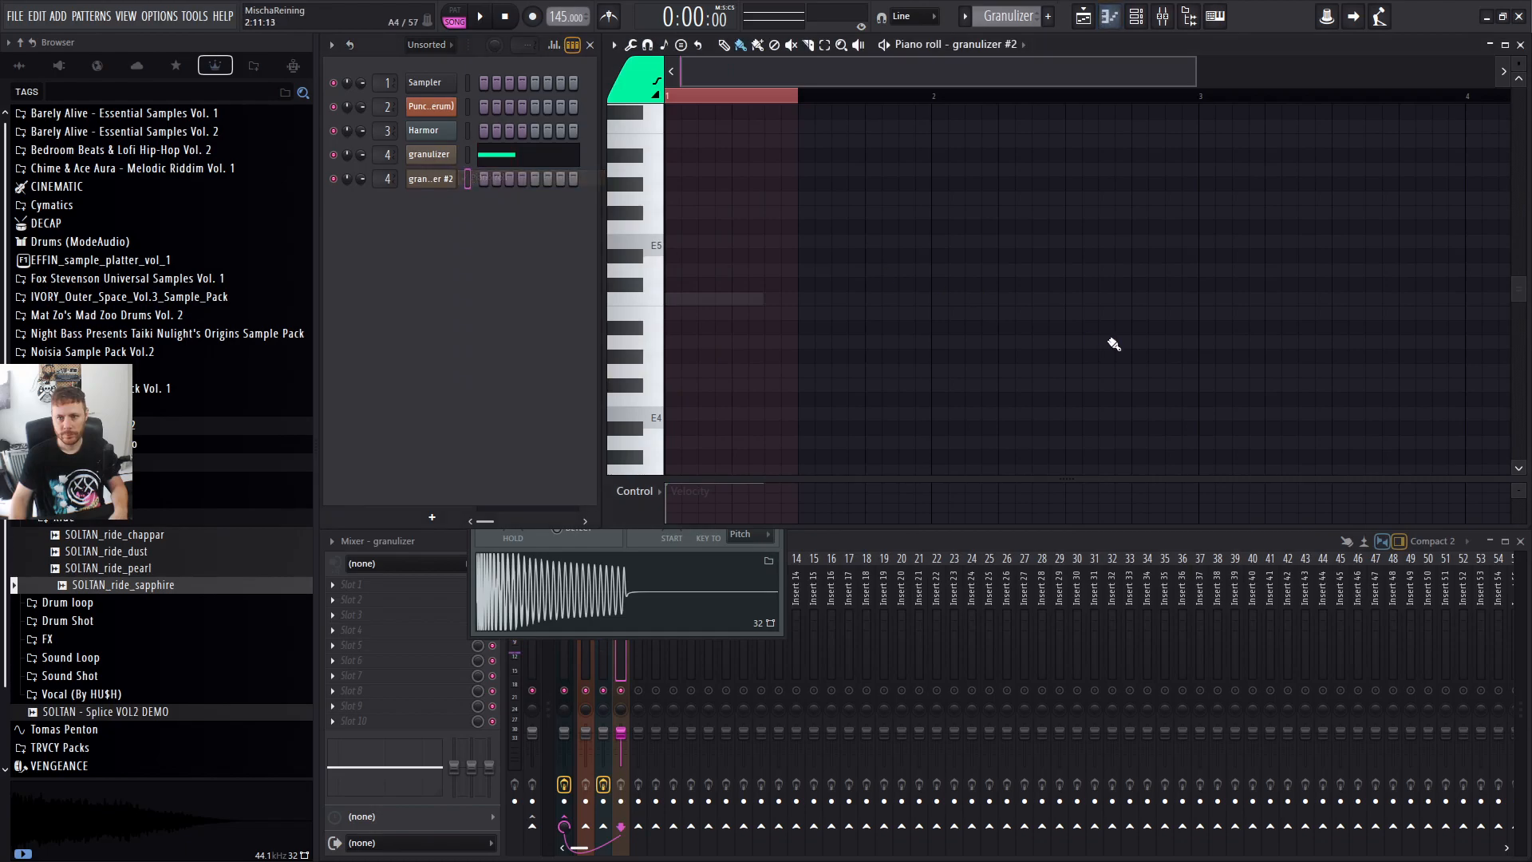
{"action": "left_click", "coordinate": [1155, 313]}
{"action": "mouse_move", "coordinate": [1189, 312]}
{"action": "left_mouse_down"}
{"action": "mouse_move", "coordinate": [1173, 290]}
{"action": "mouse_move", "coordinate": [1197, 305]}
{"action": "left_mouse_up"}
{"action": "key", "text": "space"}
Raise the wave spacing of granulizer #2, auditioning playback from the last beat before bar 3.
{"action": "left_click", "coordinate": [431, 179]}
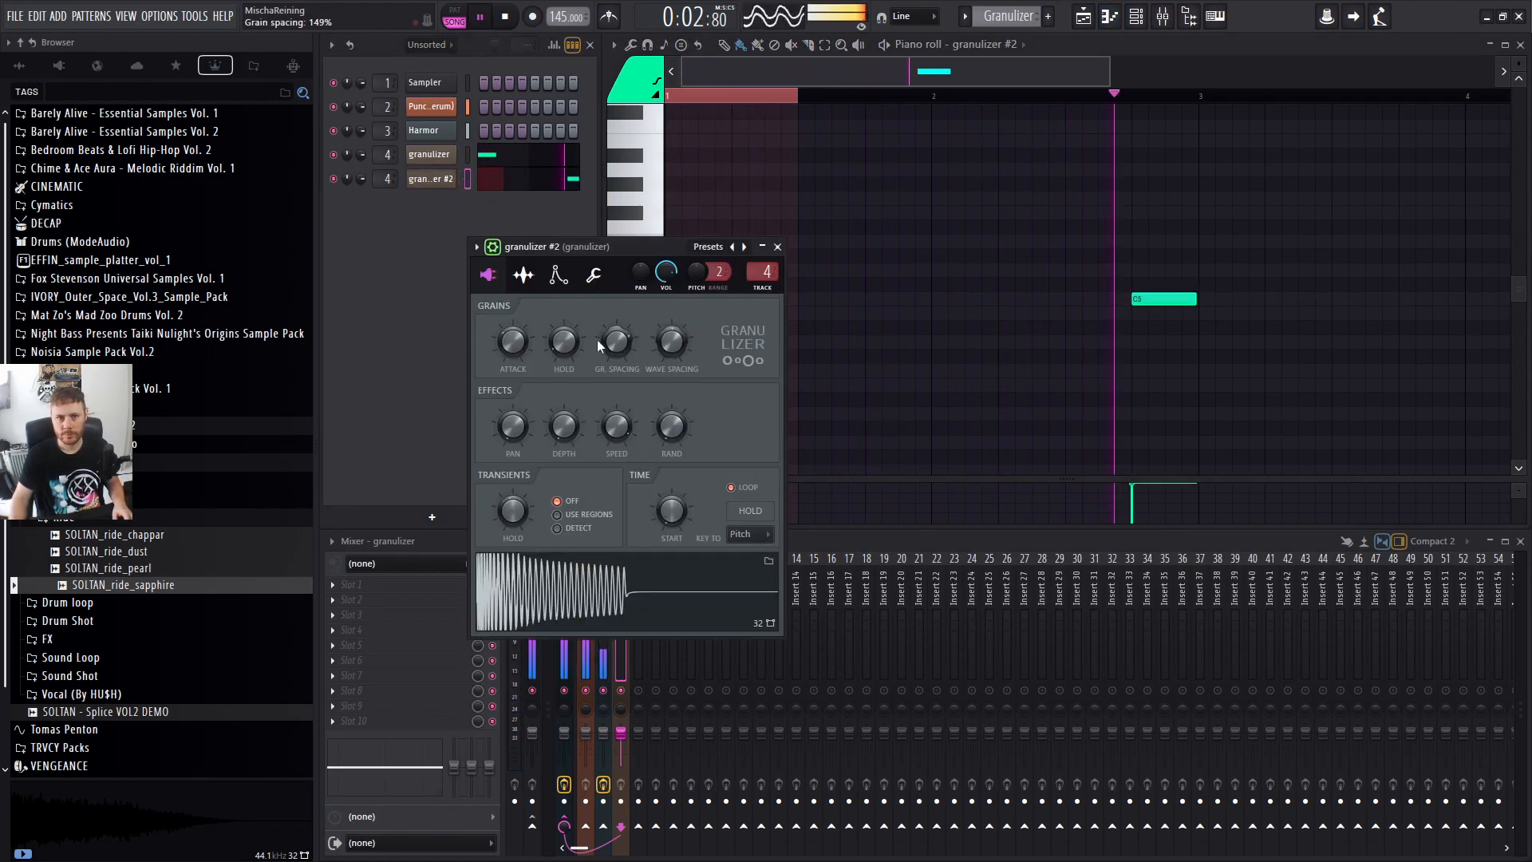
{"action": "left_click", "coordinate": [1083, 16]}
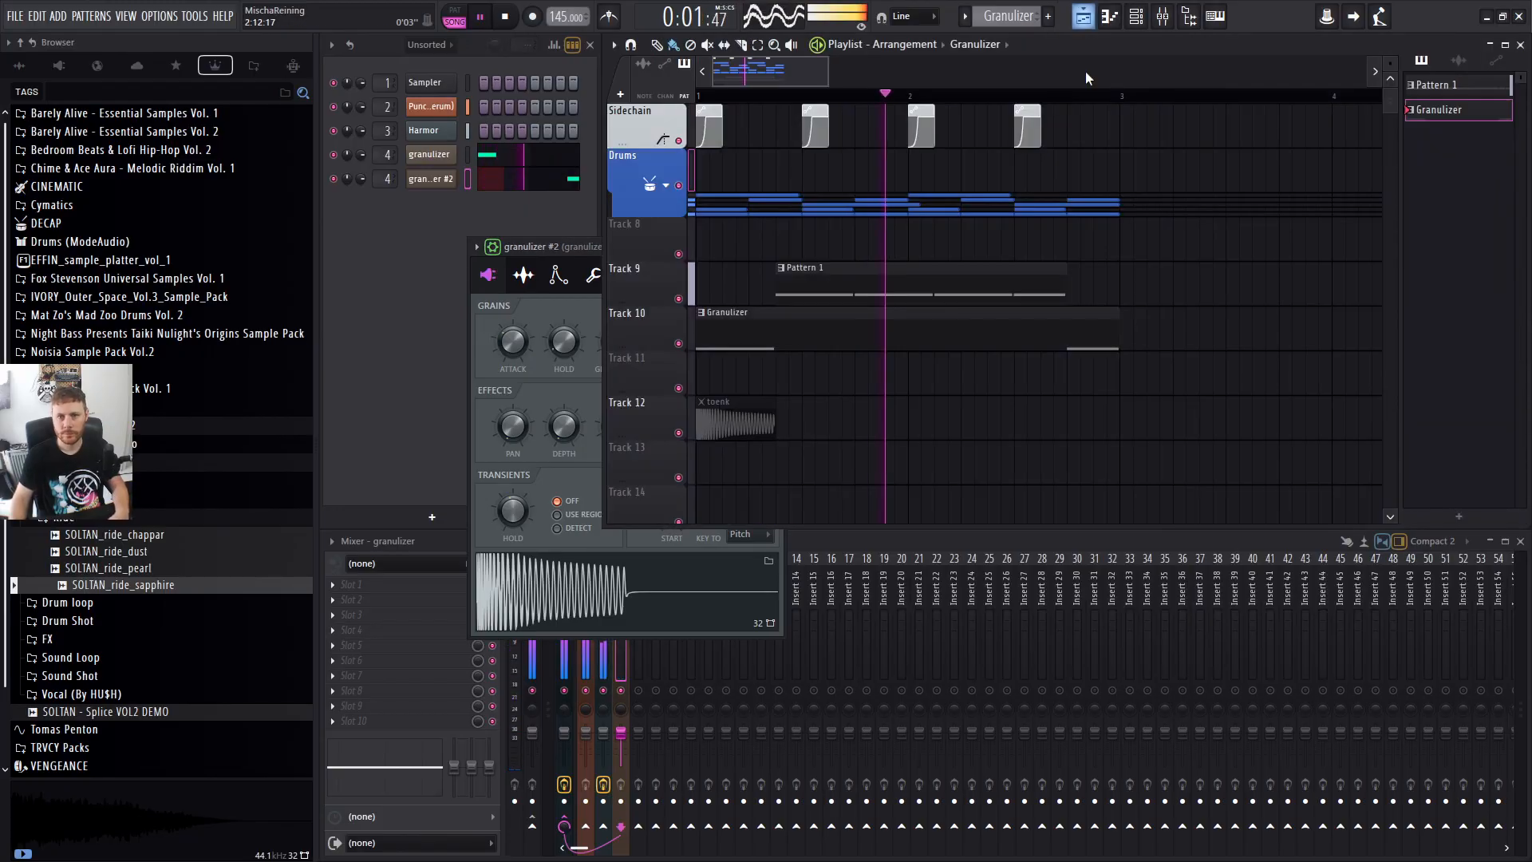
{"action": "left_click", "coordinate": [1070, 95]}
{"action": "left_click", "coordinate": [581, 246]}
{"action": "key", "text": "space"}
{"action": "key", "text": "space"}
{"action": "left_click_drag", "start_coordinate": [669, 348], "coordinate": [672, 341]}
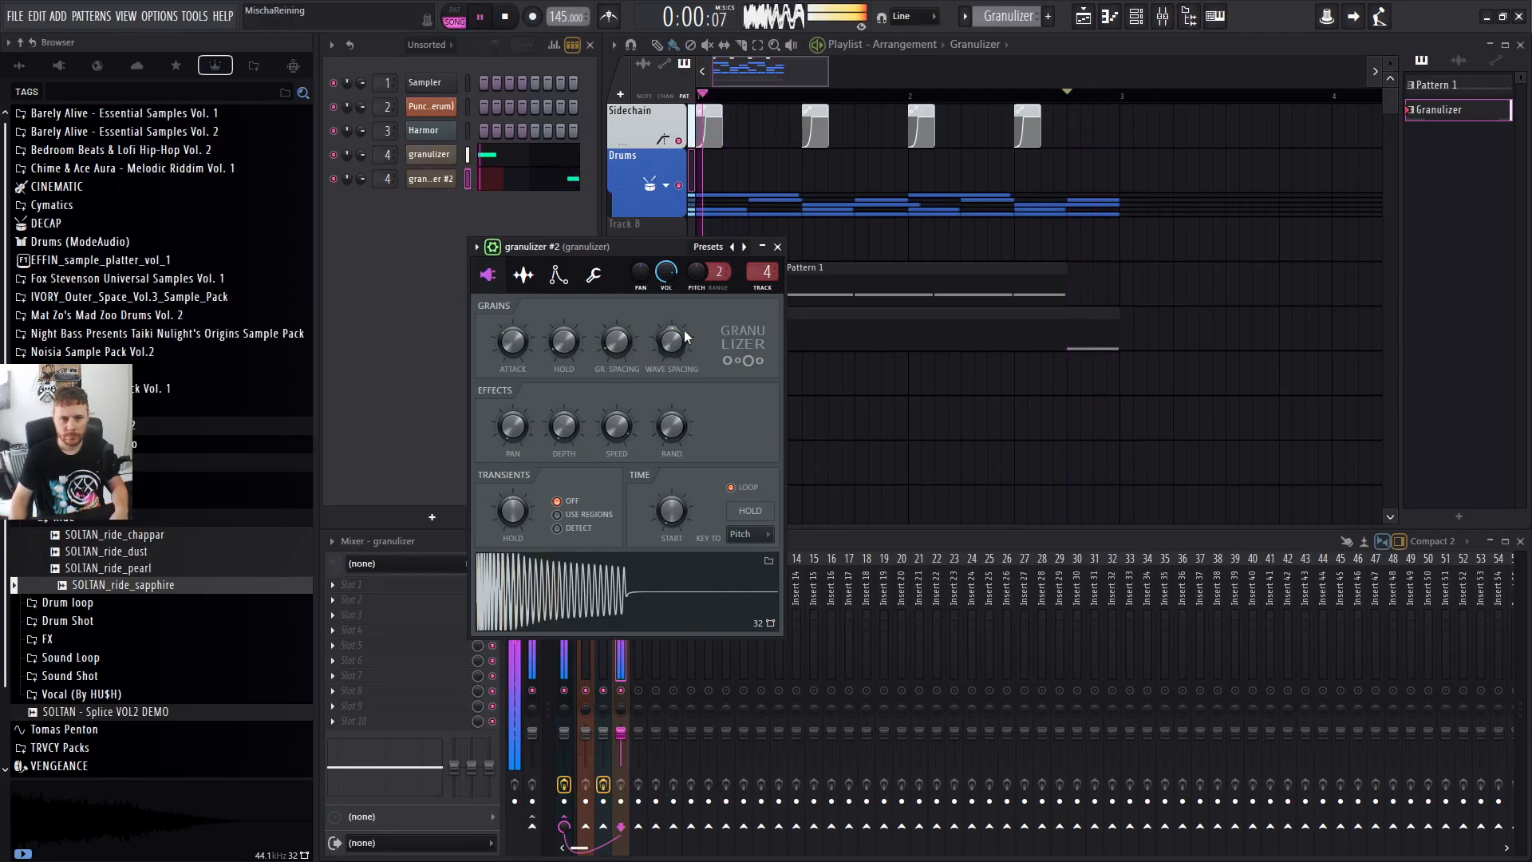
{"action": "left_click_drag", "start_coordinate": [683, 346], "coordinate": [683, 329]}
Play the arrangement repeatedly from the last beat before bar 3 to judge the granulizer #2 sound.
{"action": "key", "text": "space"}
{"action": "key", "text": "space"}
{"action": "key", "text": "space"}
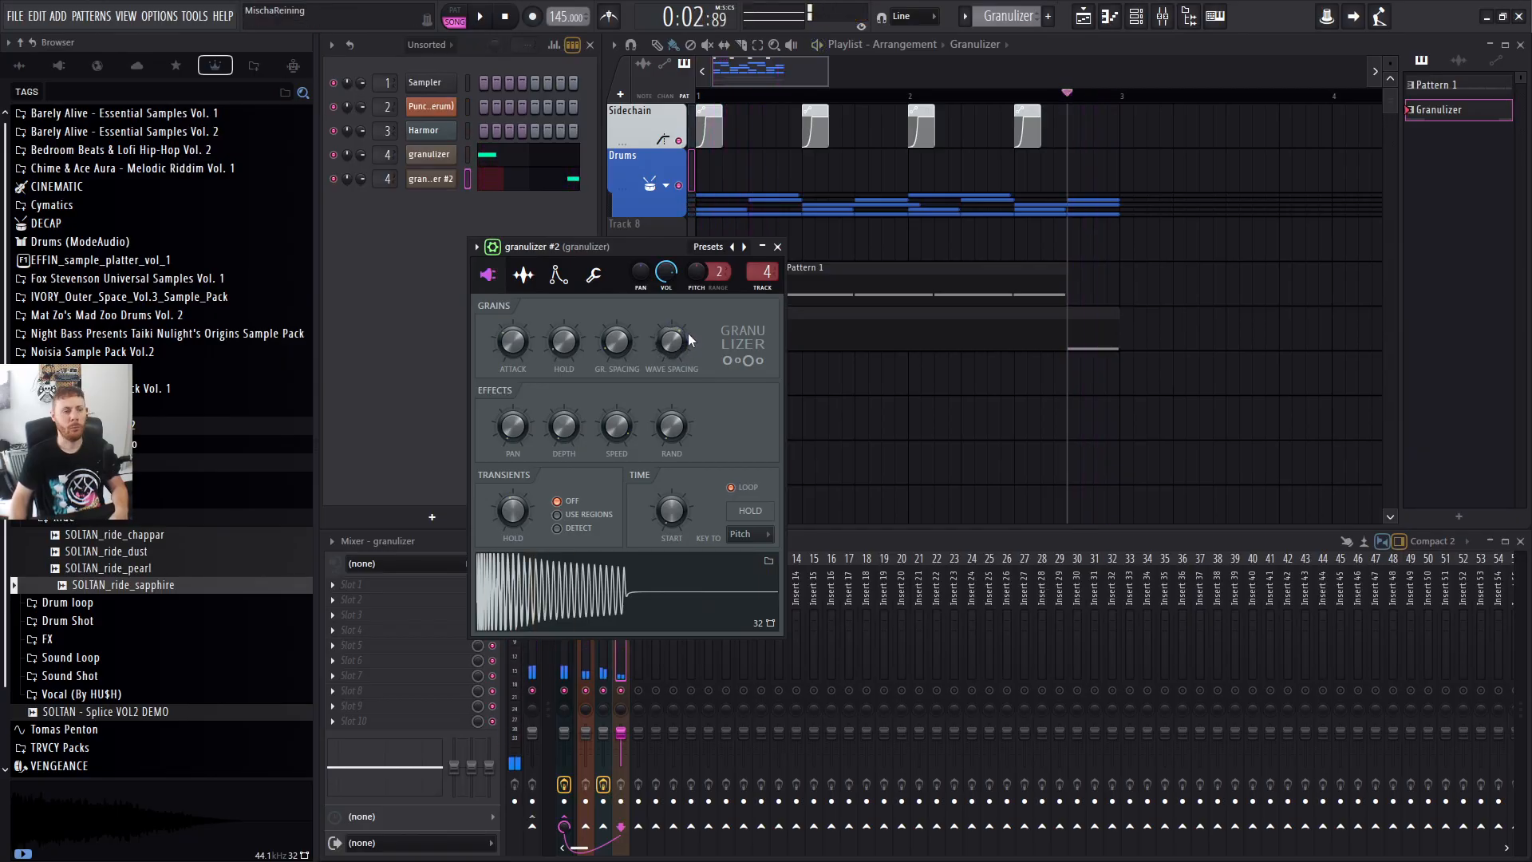
{"action": "key", "text": "space"}
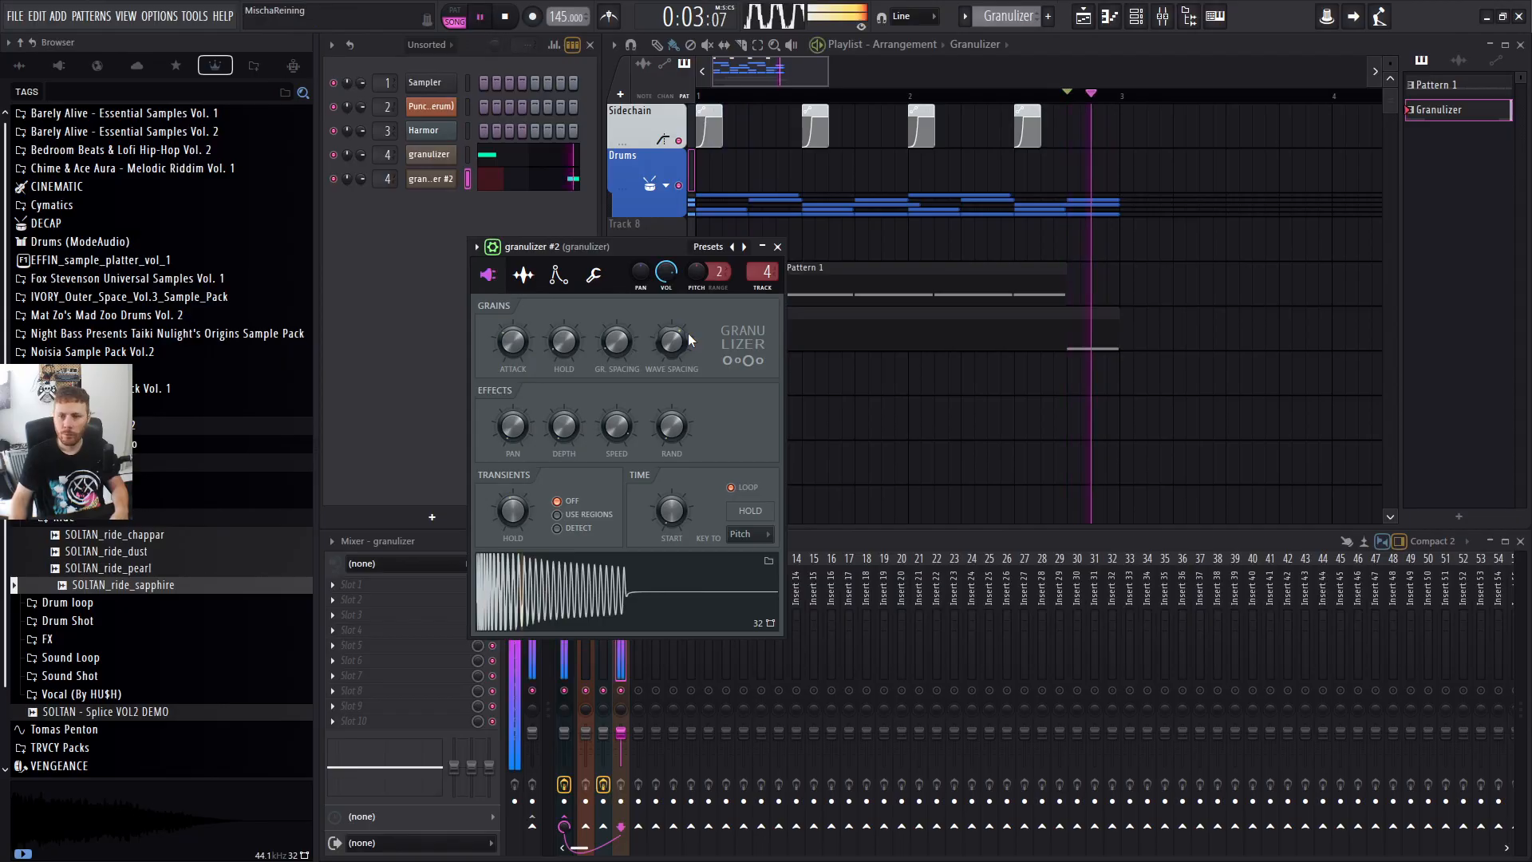
{"action": "key", "text": "space"}
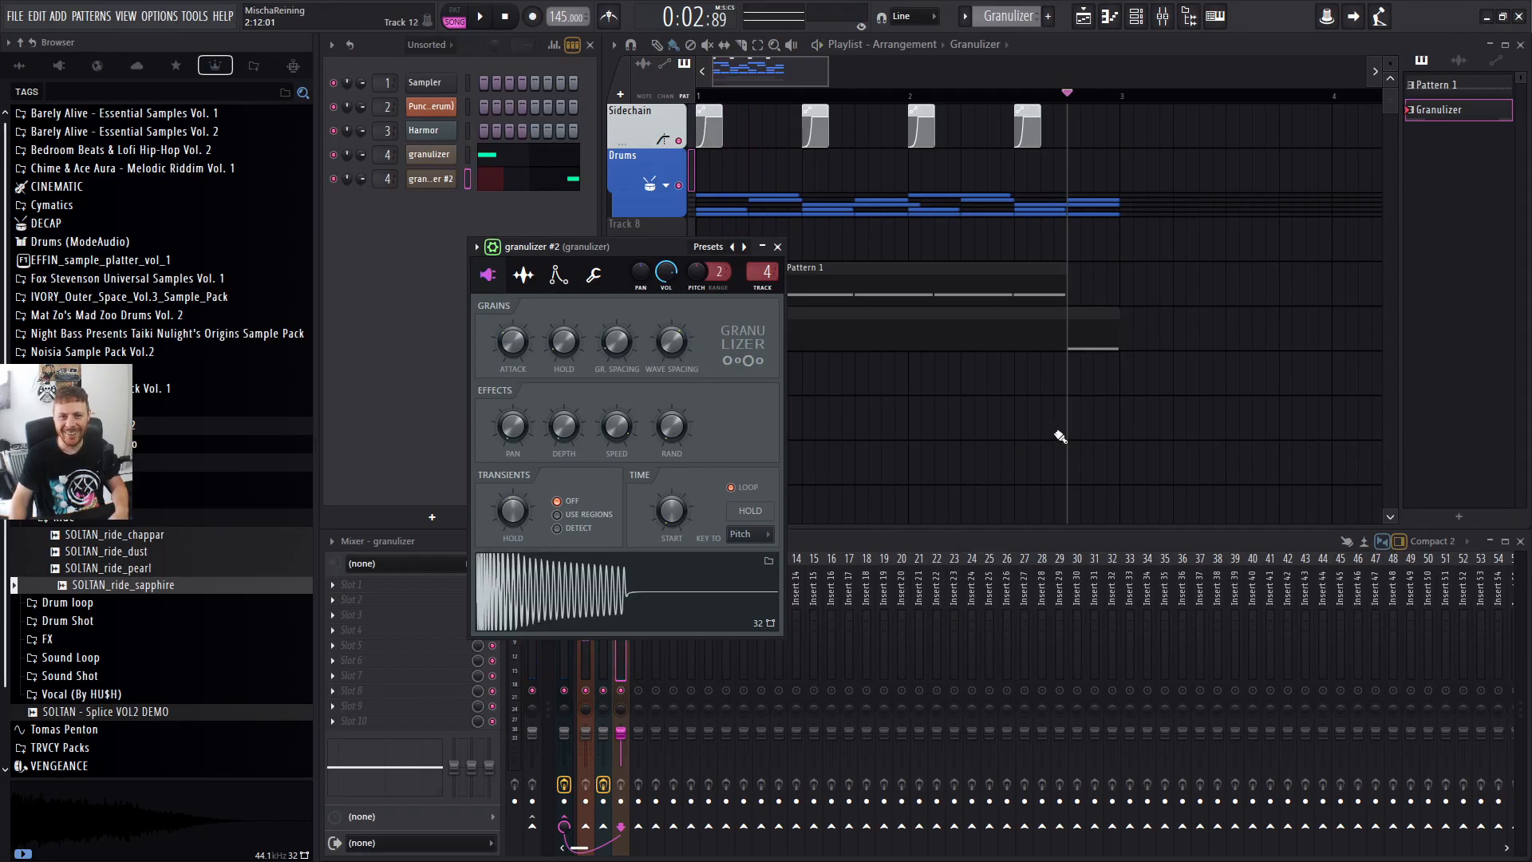
{"action": "key", "text": "space"}
{"action": "key", "text": "space"}
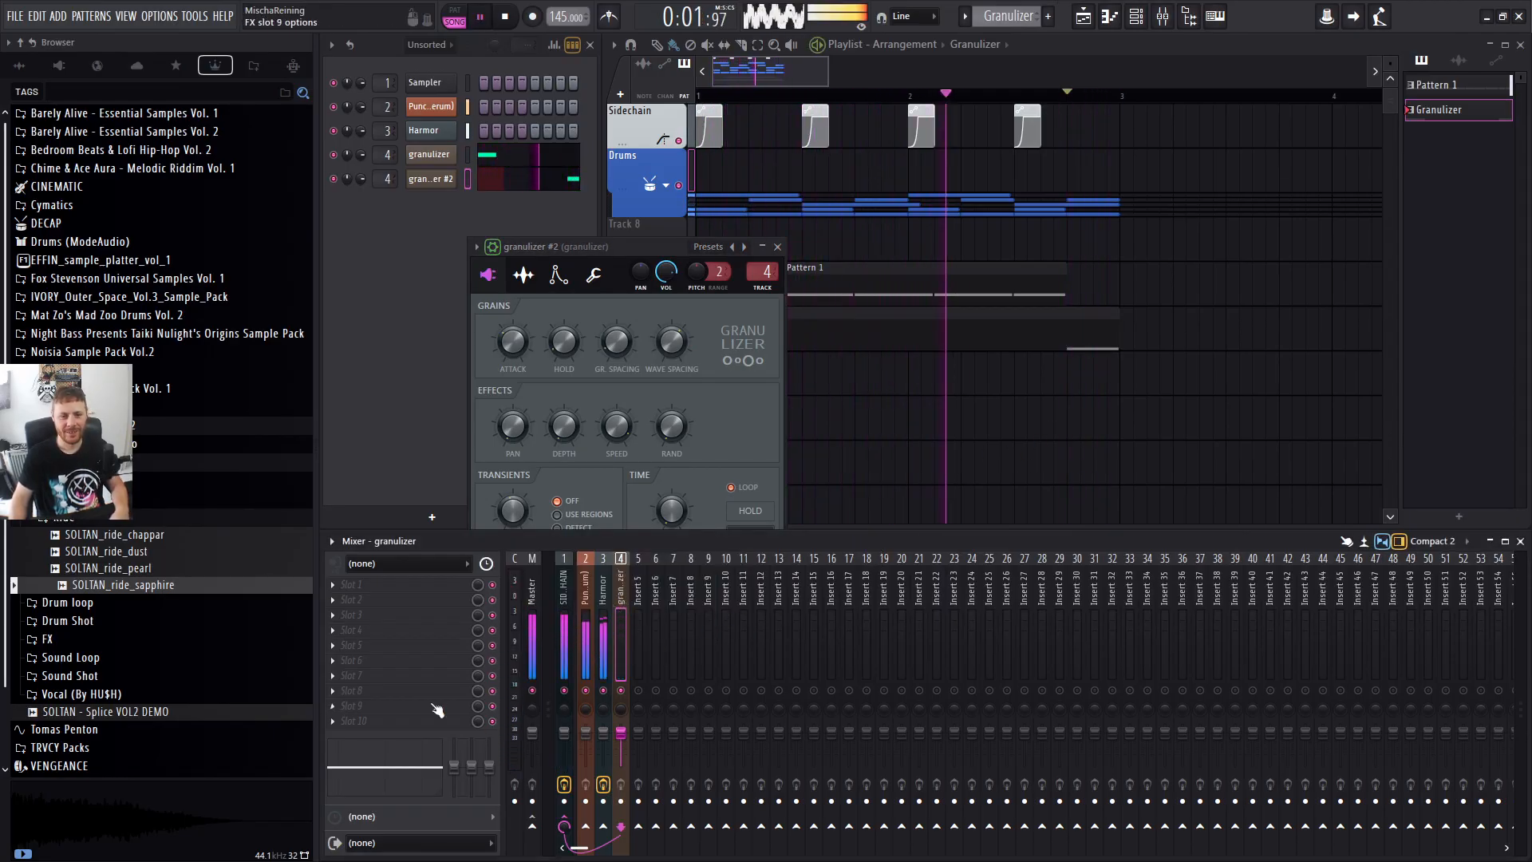
{"action": "left_click", "coordinate": [342, 721]}
{"action": "mouse_move", "coordinate": [351, 504]}
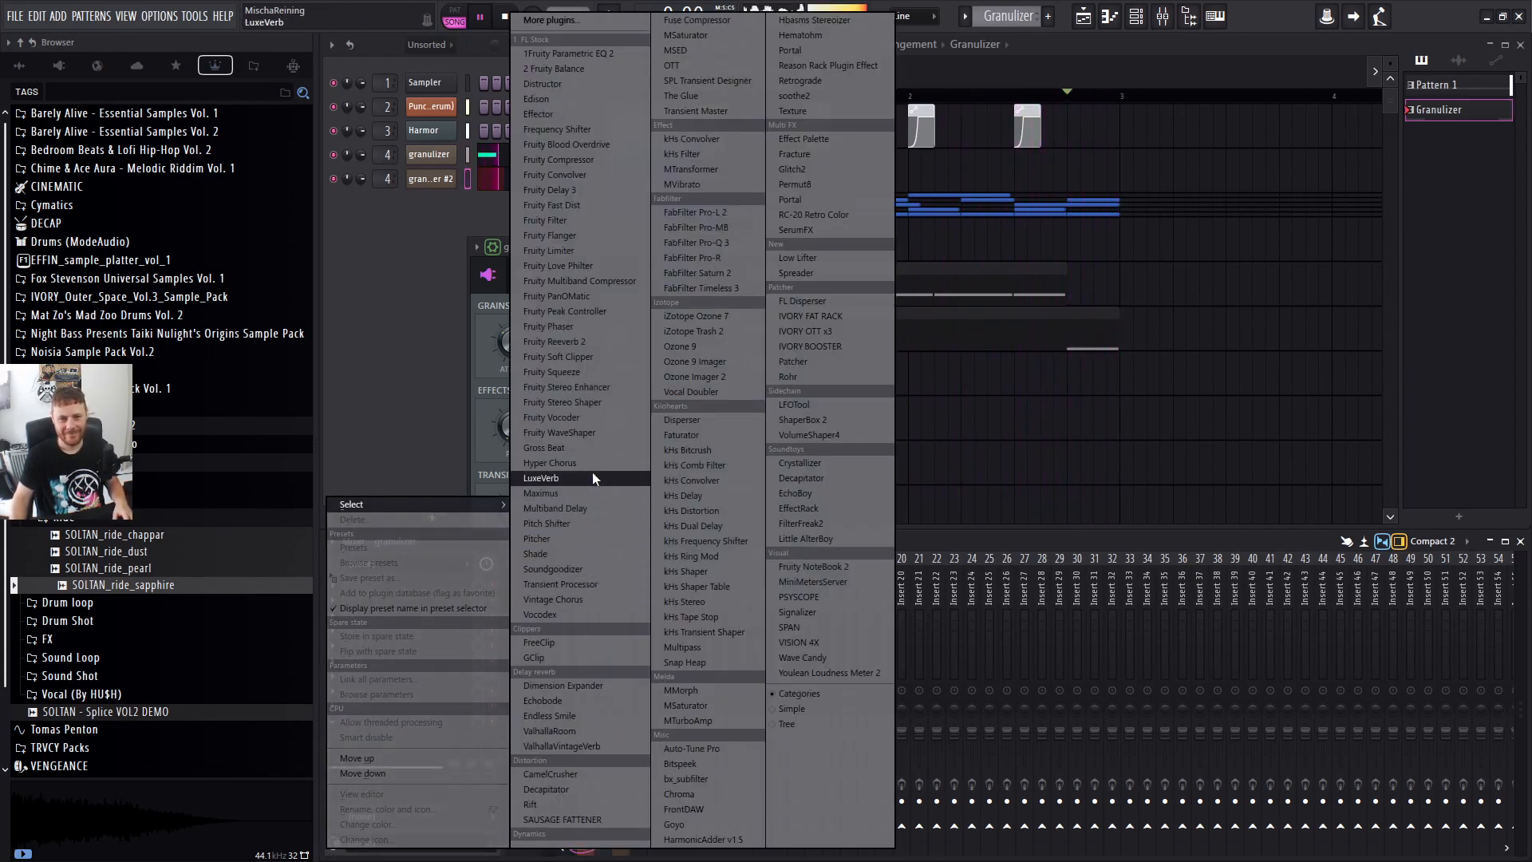
{"action": "left_click", "coordinate": [581, 344]}
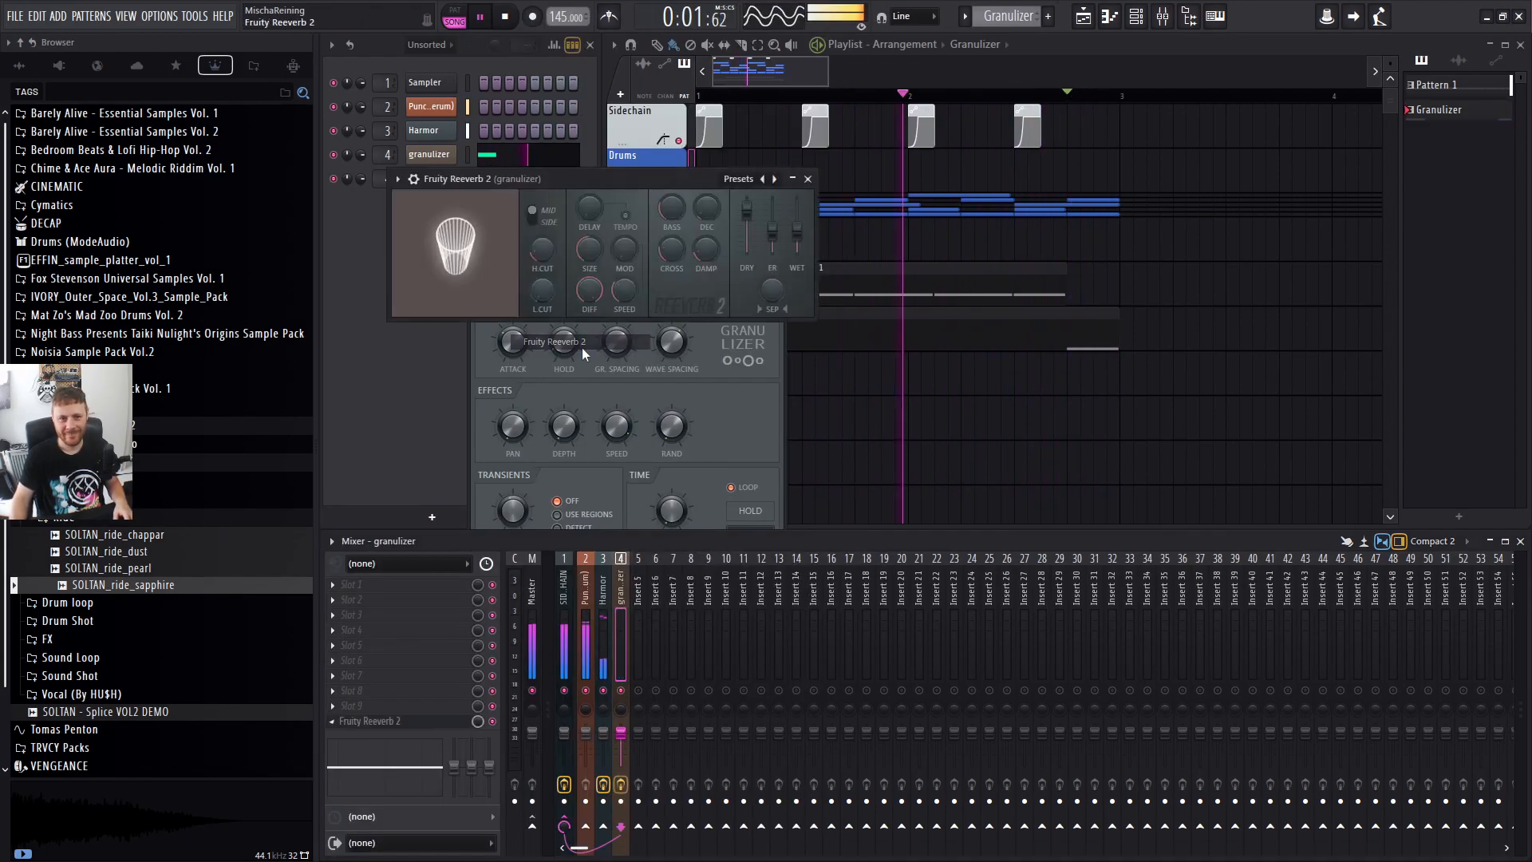
Load Fruity soft clipper into slot 10 of the granulizer mixer track and listen to the arrangement with it.
{"action": "left_click", "coordinate": [339, 725]}
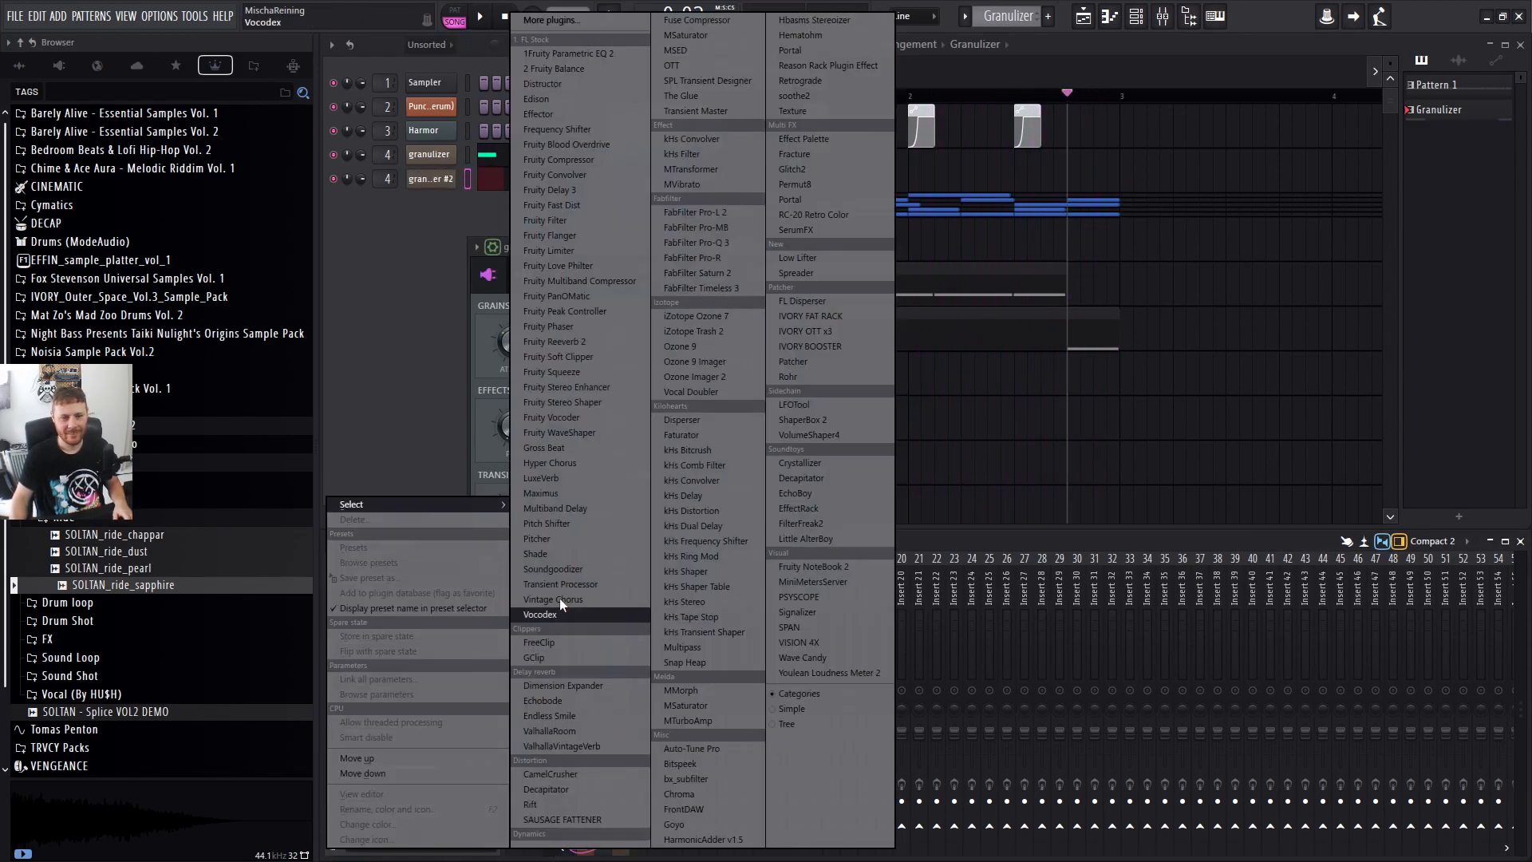
{"action": "left_click", "coordinate": [592, 357]}
{"action": "key", "text": "space"}
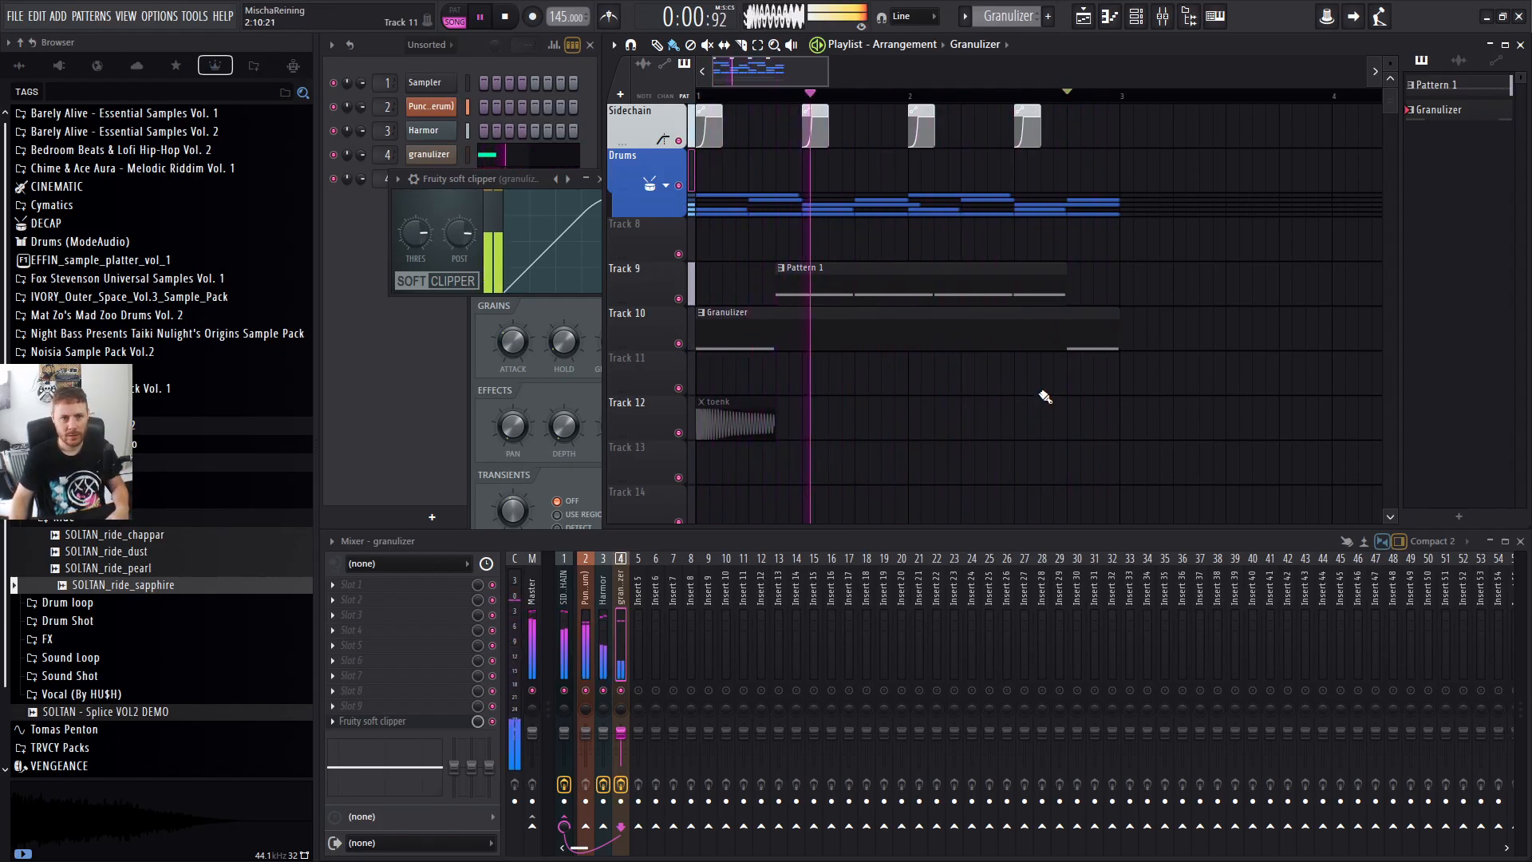
{"action": "key", "text": "space"}
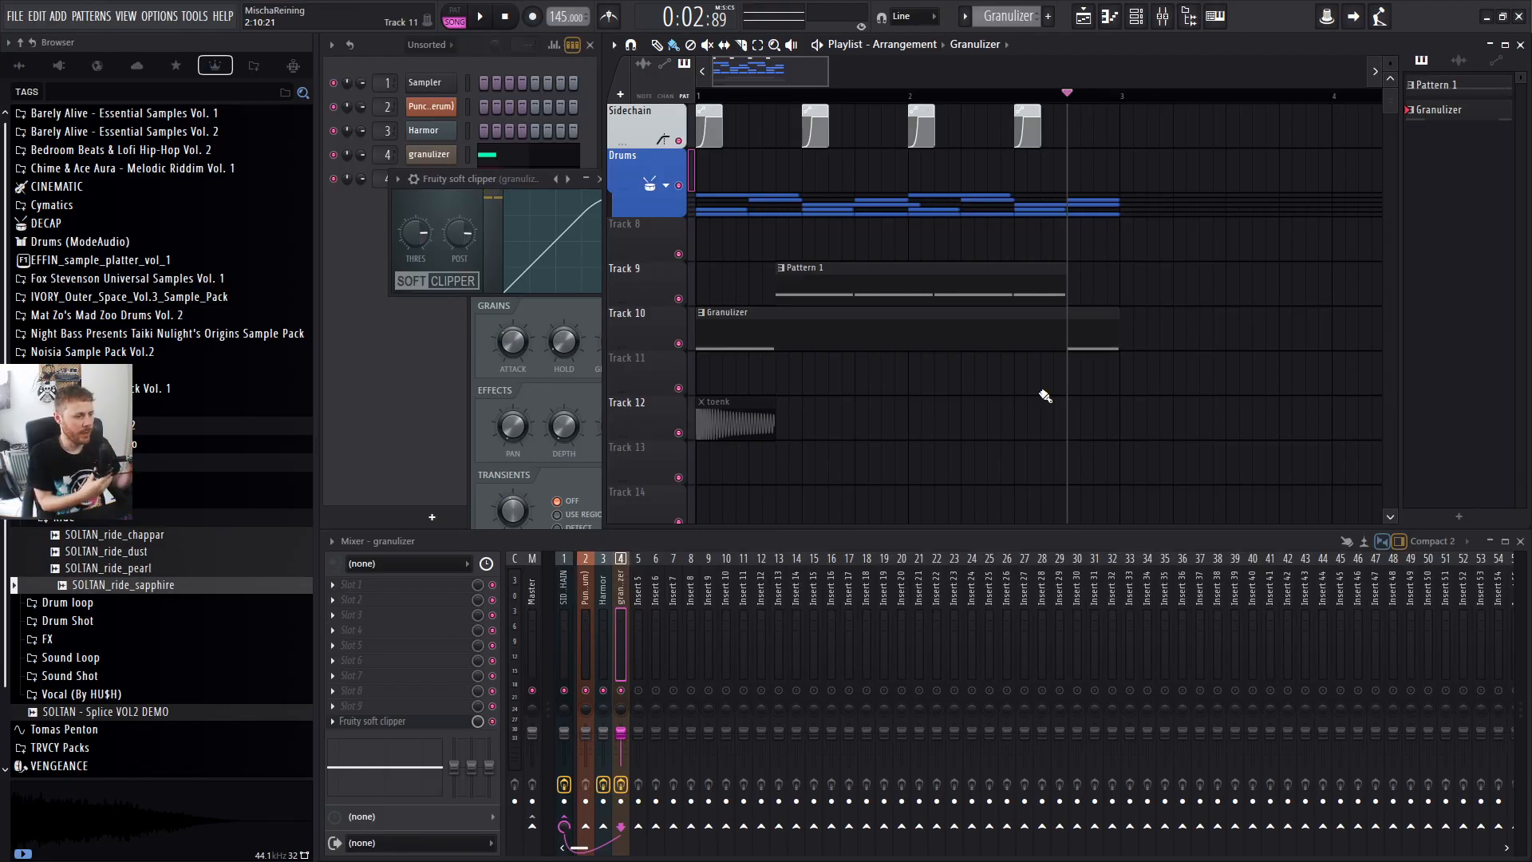
Play the arrangement once more, closing the open plugin windows.
{"action": "key", "text": "space"}
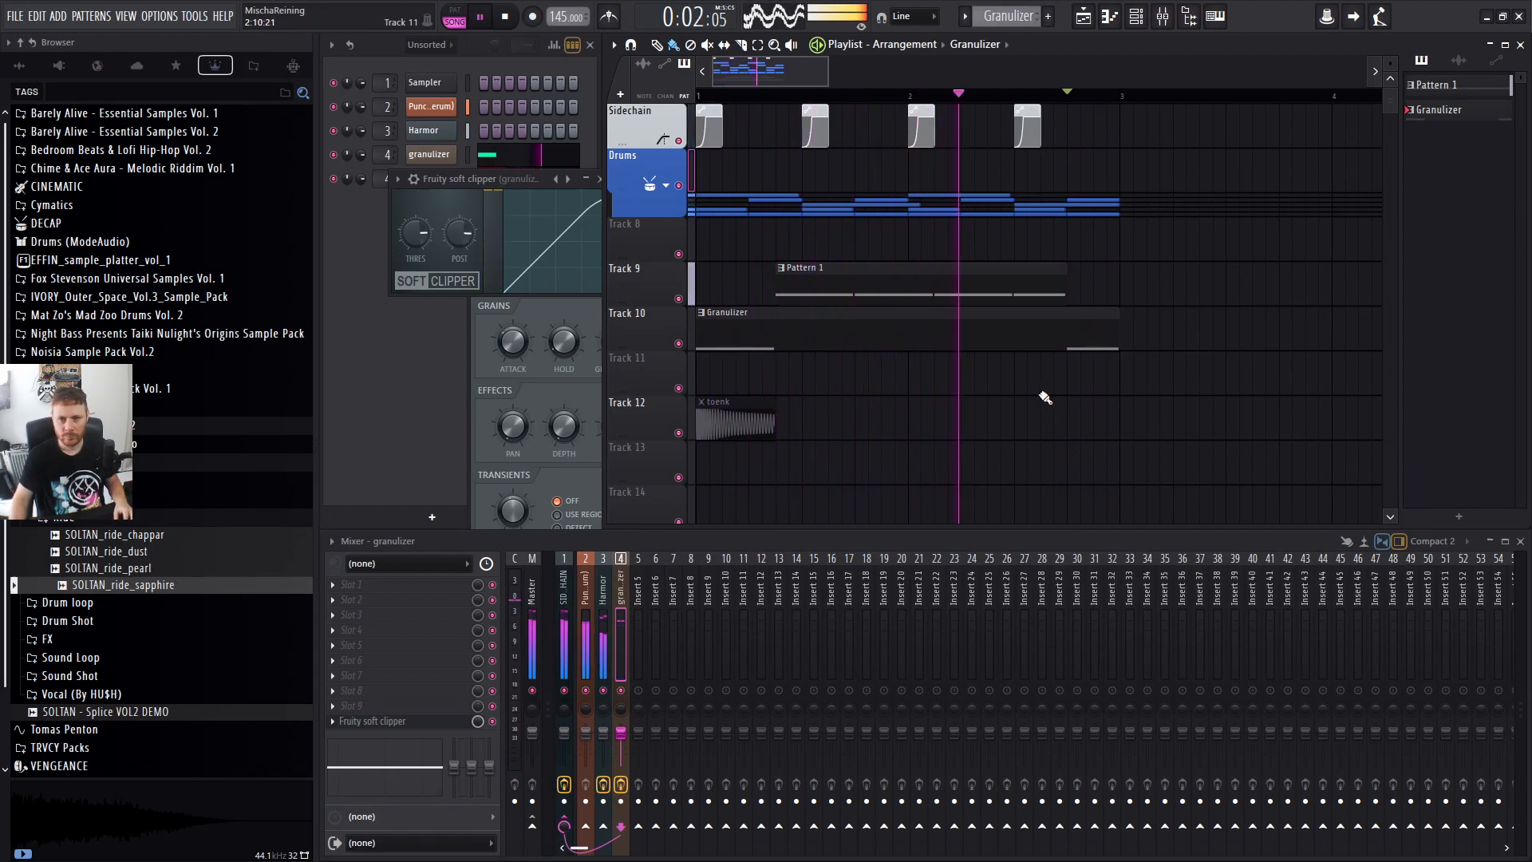
{"action": "key", "text": "space"}
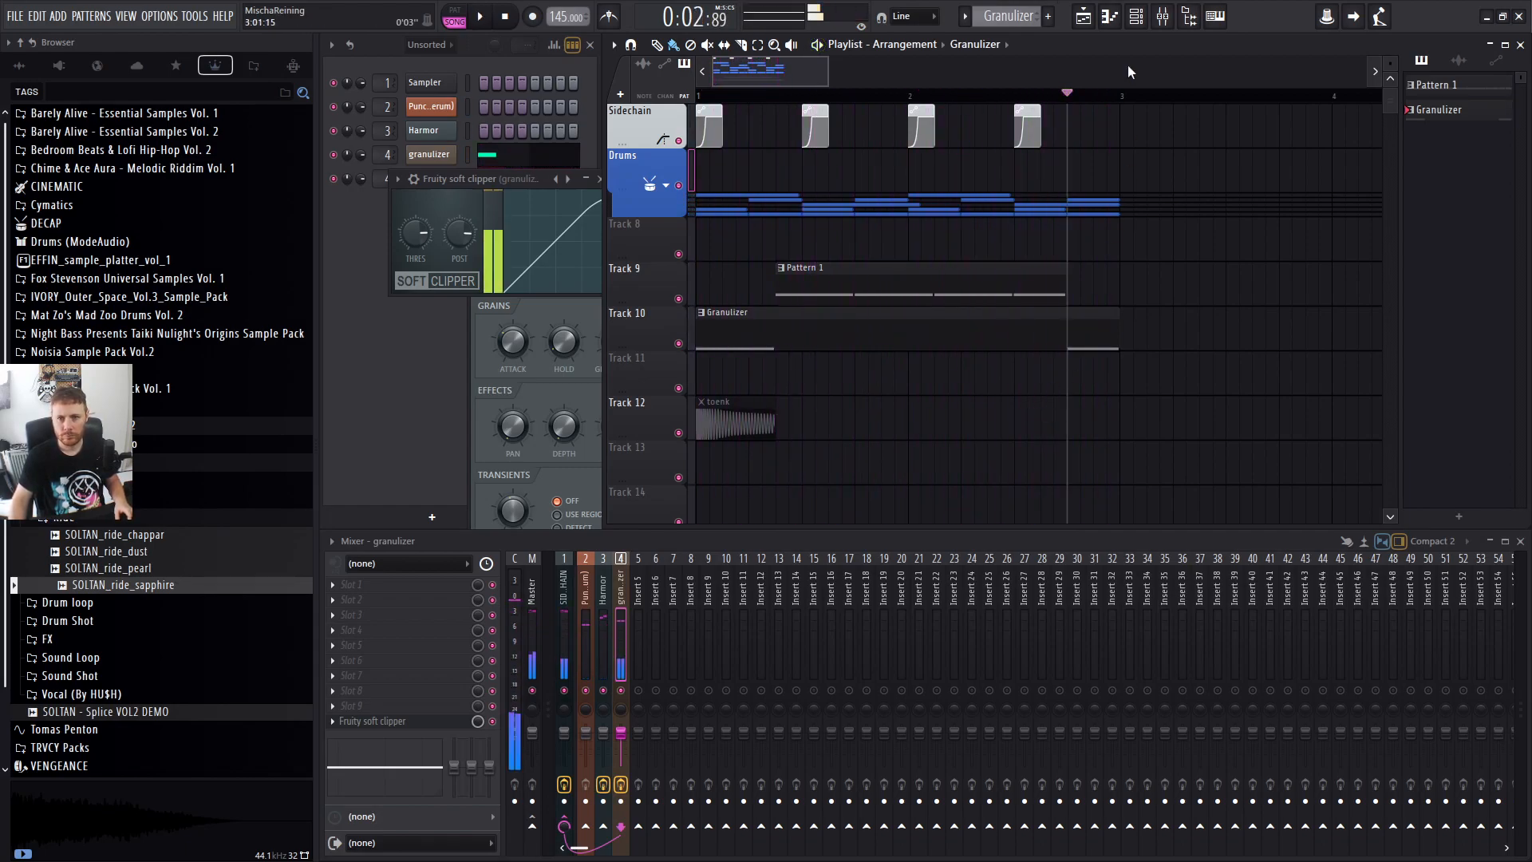
{"action": "left_click", "coordinate": [415, 351]}
{"action": "key", "text": "space"}
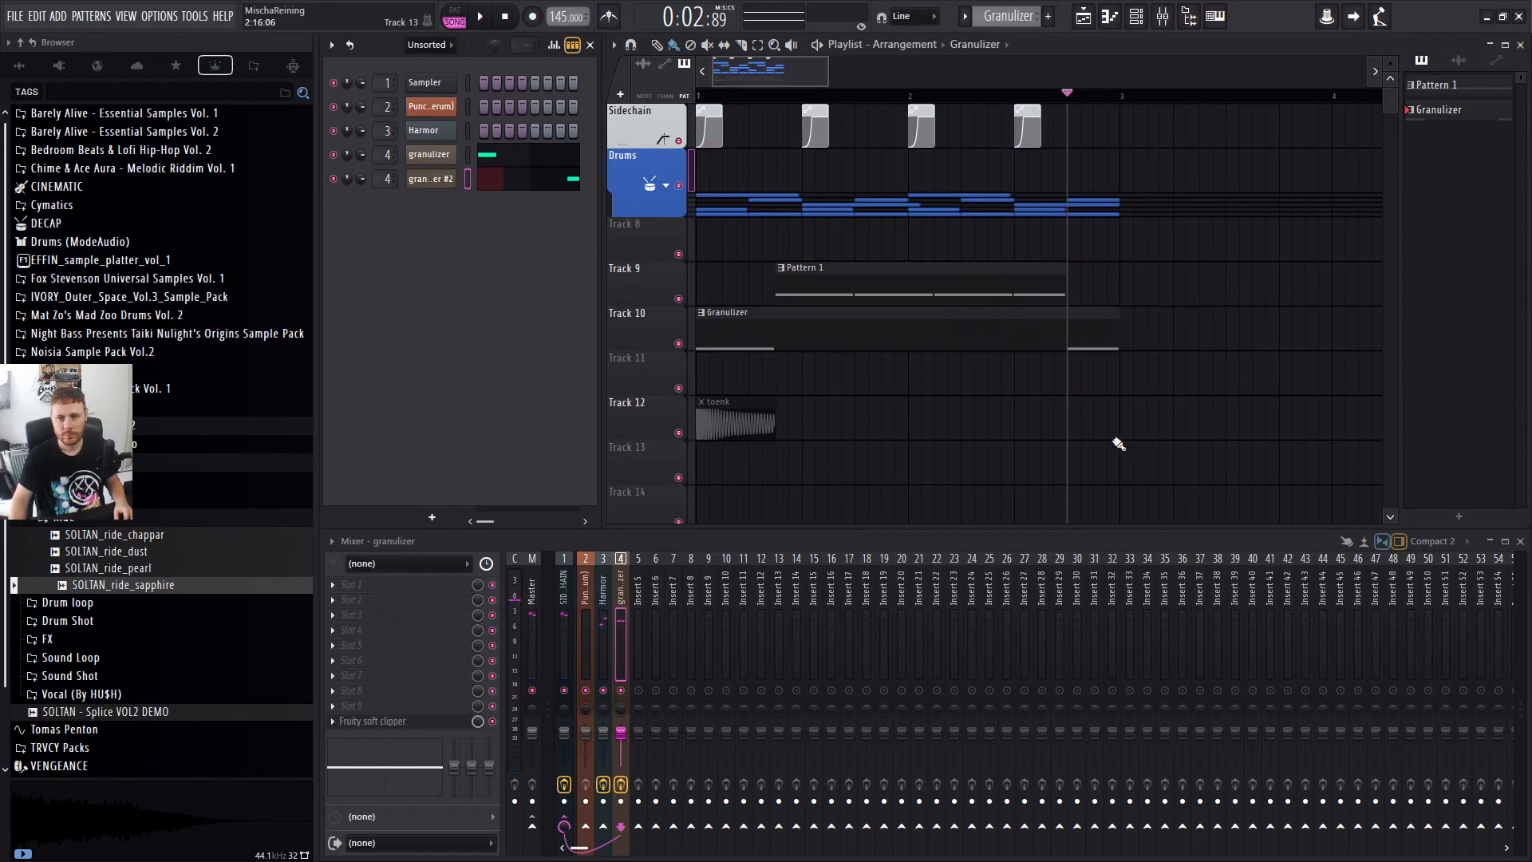
Load Edison into slot 1 of the granulizer mixer track and record the playback from the last beat before bar 3.
{"action": "scroll", "coordinate": [1028, 358], "scroll_direction": "up", "scroll_amount": 3}
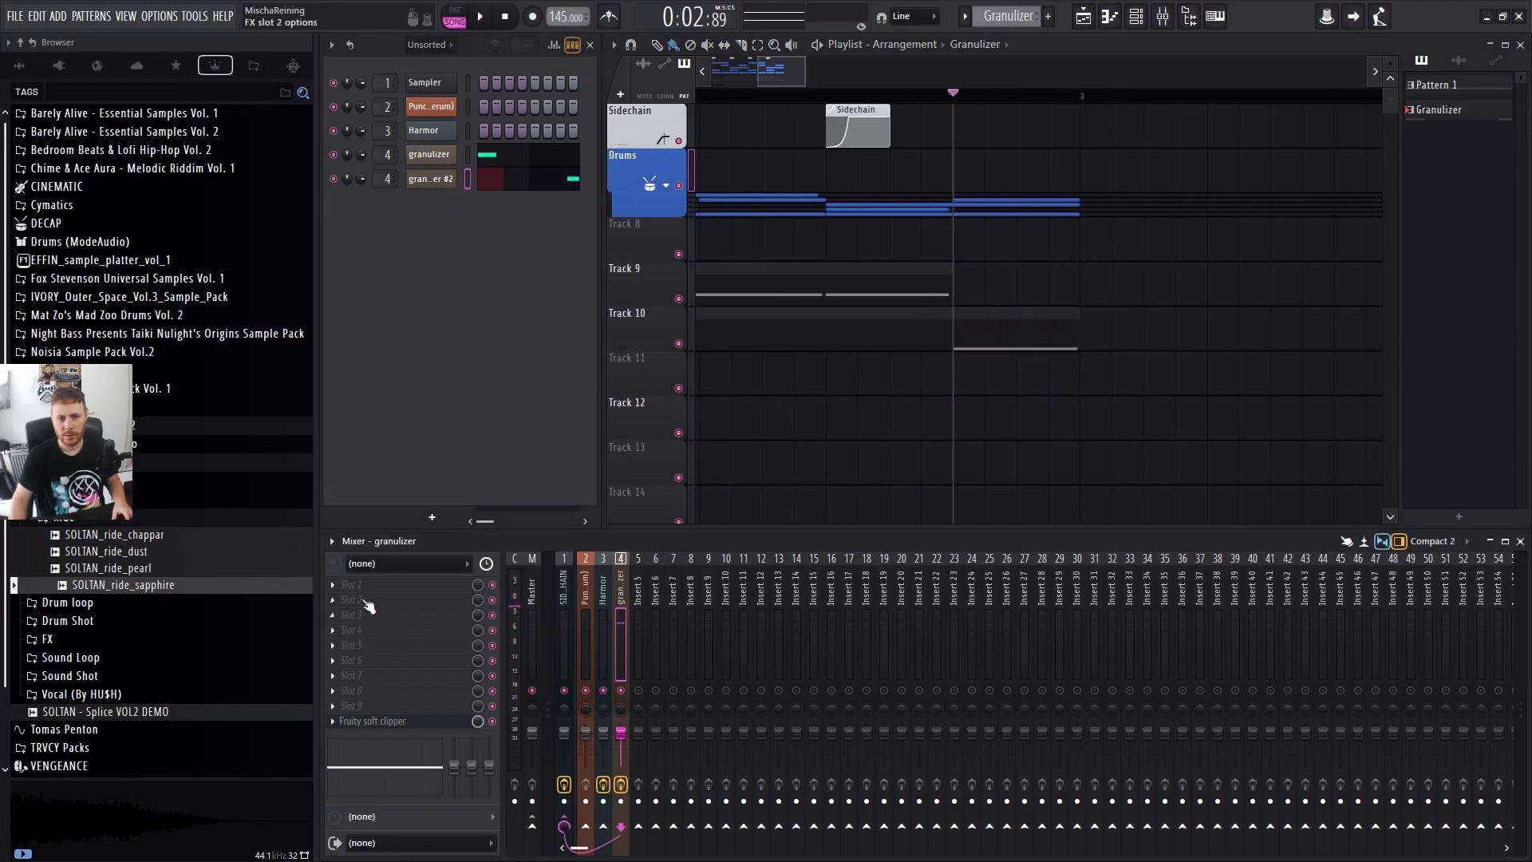
{"action": "left_click", "coordinate": [340, 584]}
{"action": "left_click", "coordinate": [537, 99]}
{"action": "left_click_drag", "start_coordinate": [742, 154], "coordinate": [927, 423]}
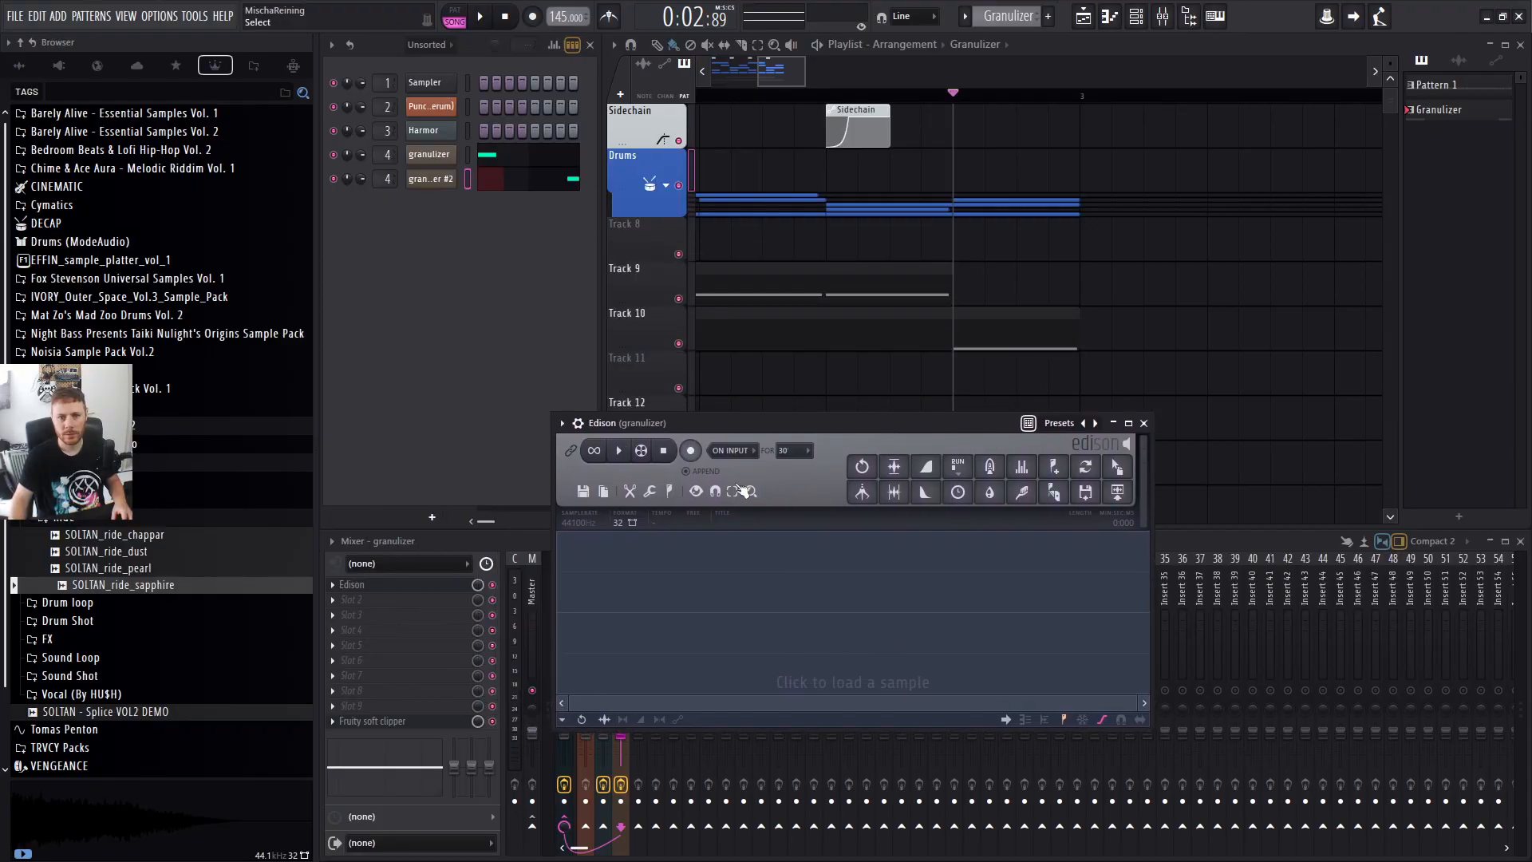
{"action": "left_click", "coordinate": [481, 17]}
{"action": "left_click", "coordinate": [506, 19]}
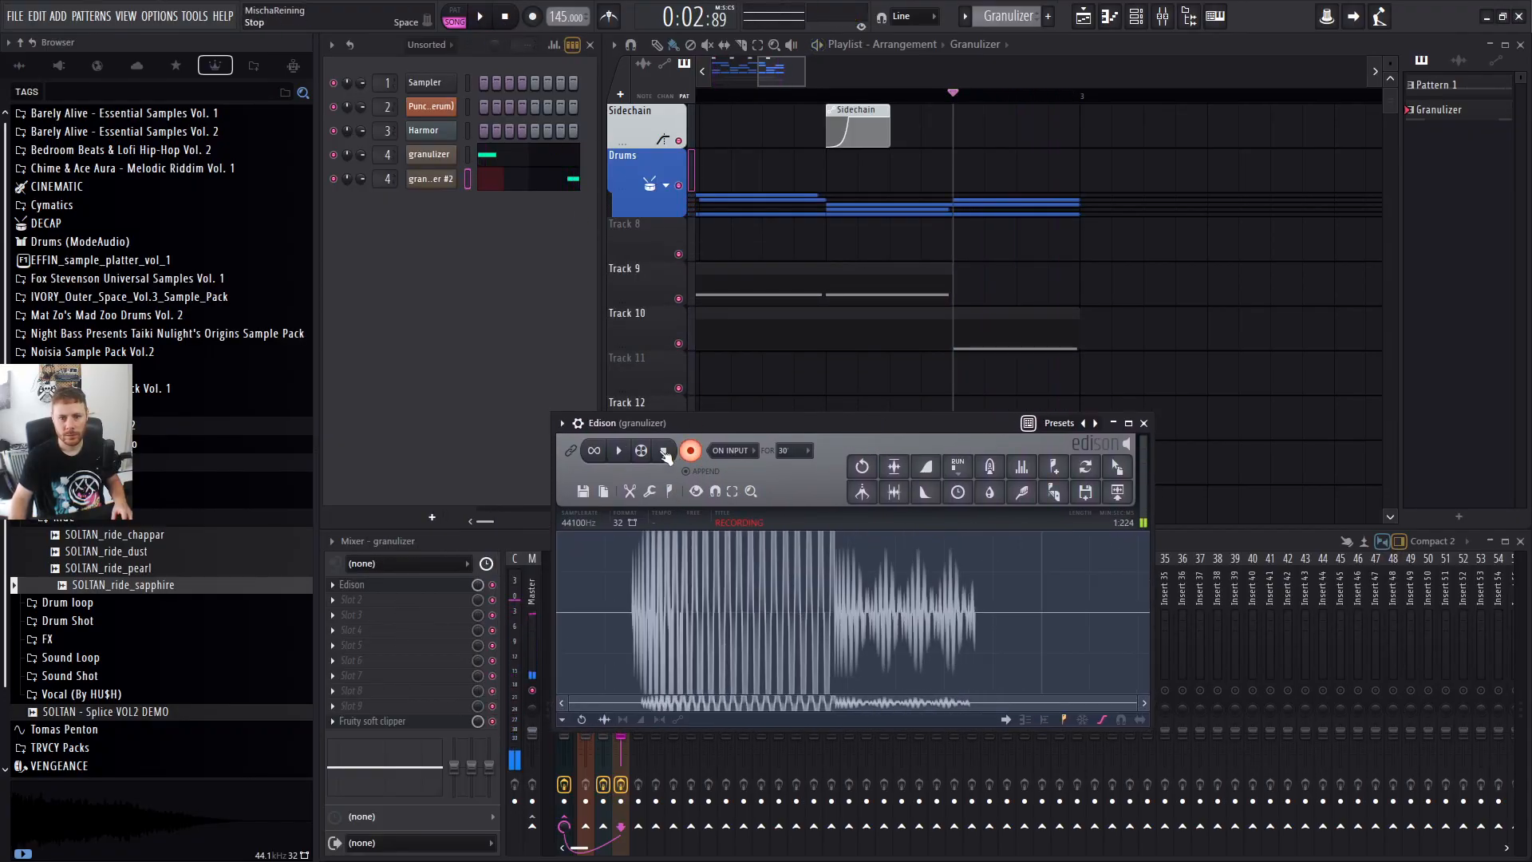
{"action": "left_click", "coordinate": [664, 452]}
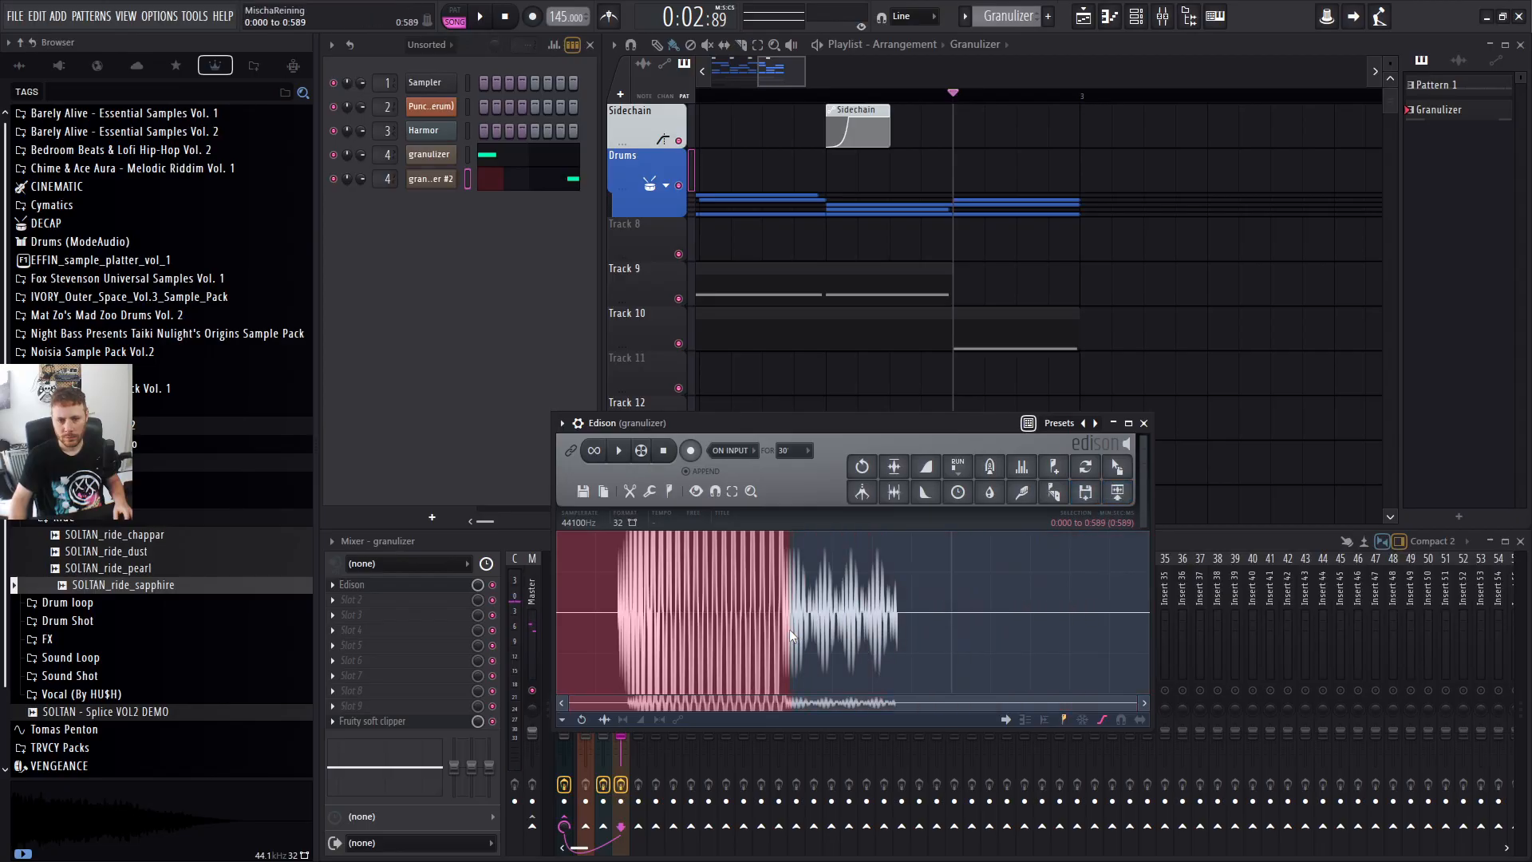
Trim the silence around the Edison recording and place it on Track 11 at the last beat before bar 3.
{"action": "left_click_drag", "start_coordinate": [782, 629], "coordinate": [899, 622]}
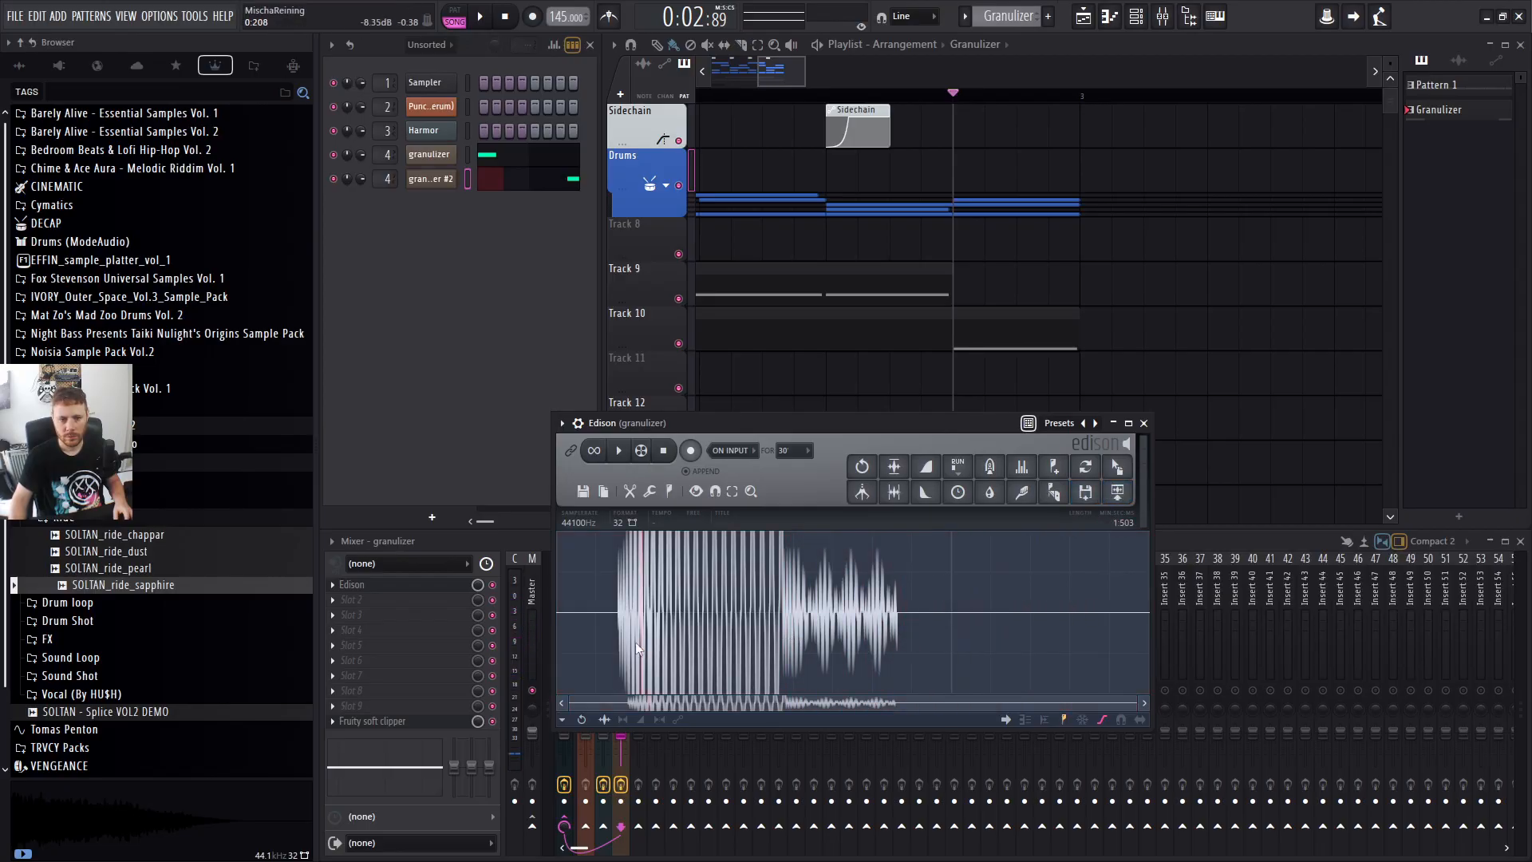
{"action": "left_click", "coordinate": [905, 501]}
{"action": "left_click_drag", "start_coordinate": [1147, 488], "coordinate": [1008, 378]}
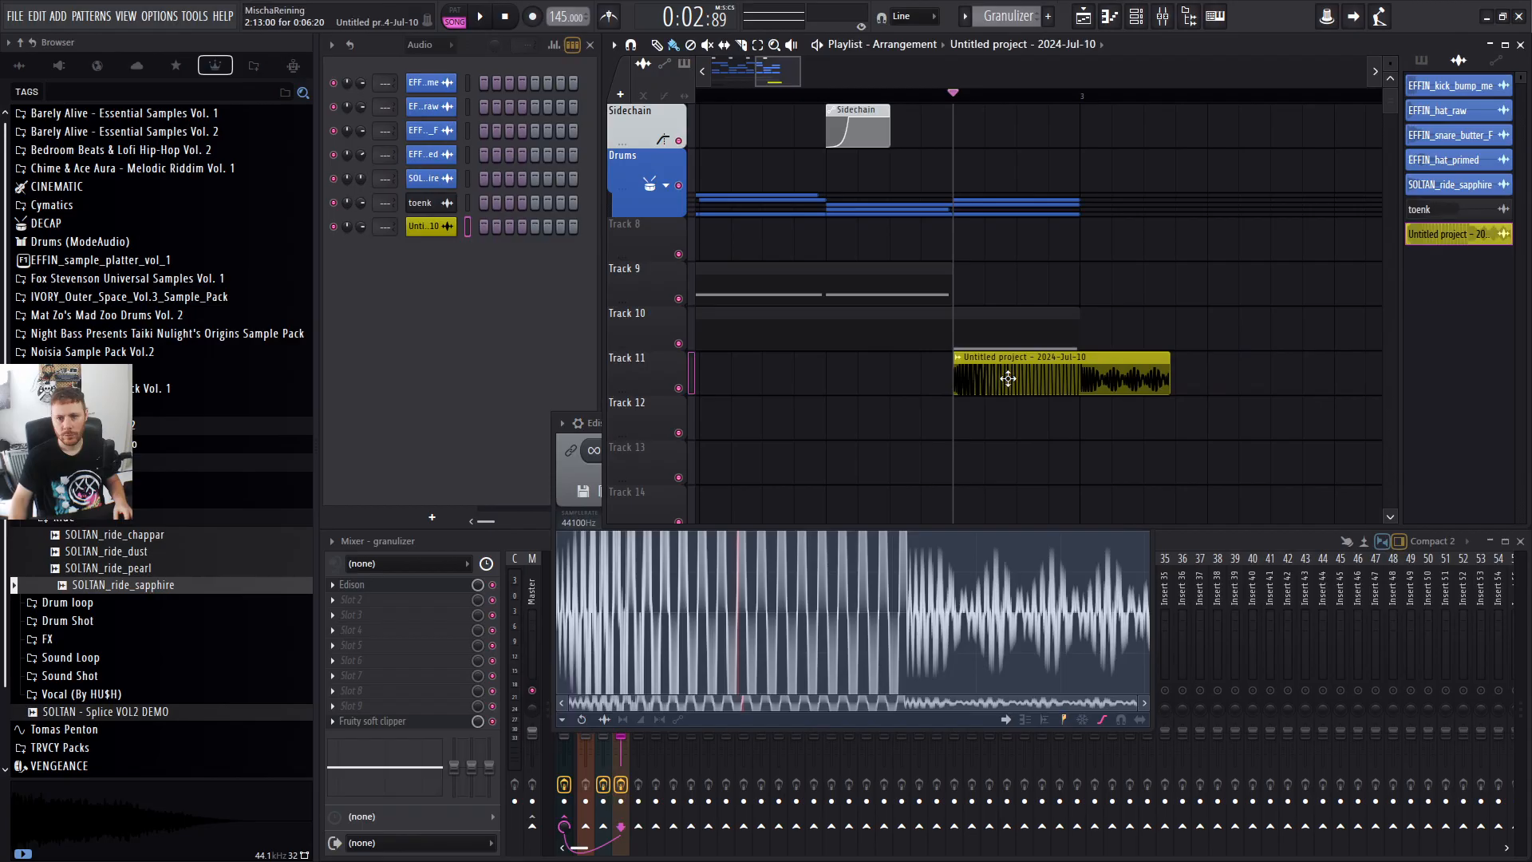
Cut off the part of the recorded clip past bar 3 and mute the remaining clip, checking it with a short playback.
{"action": "right_click", "coordinate": [1100, 386]}
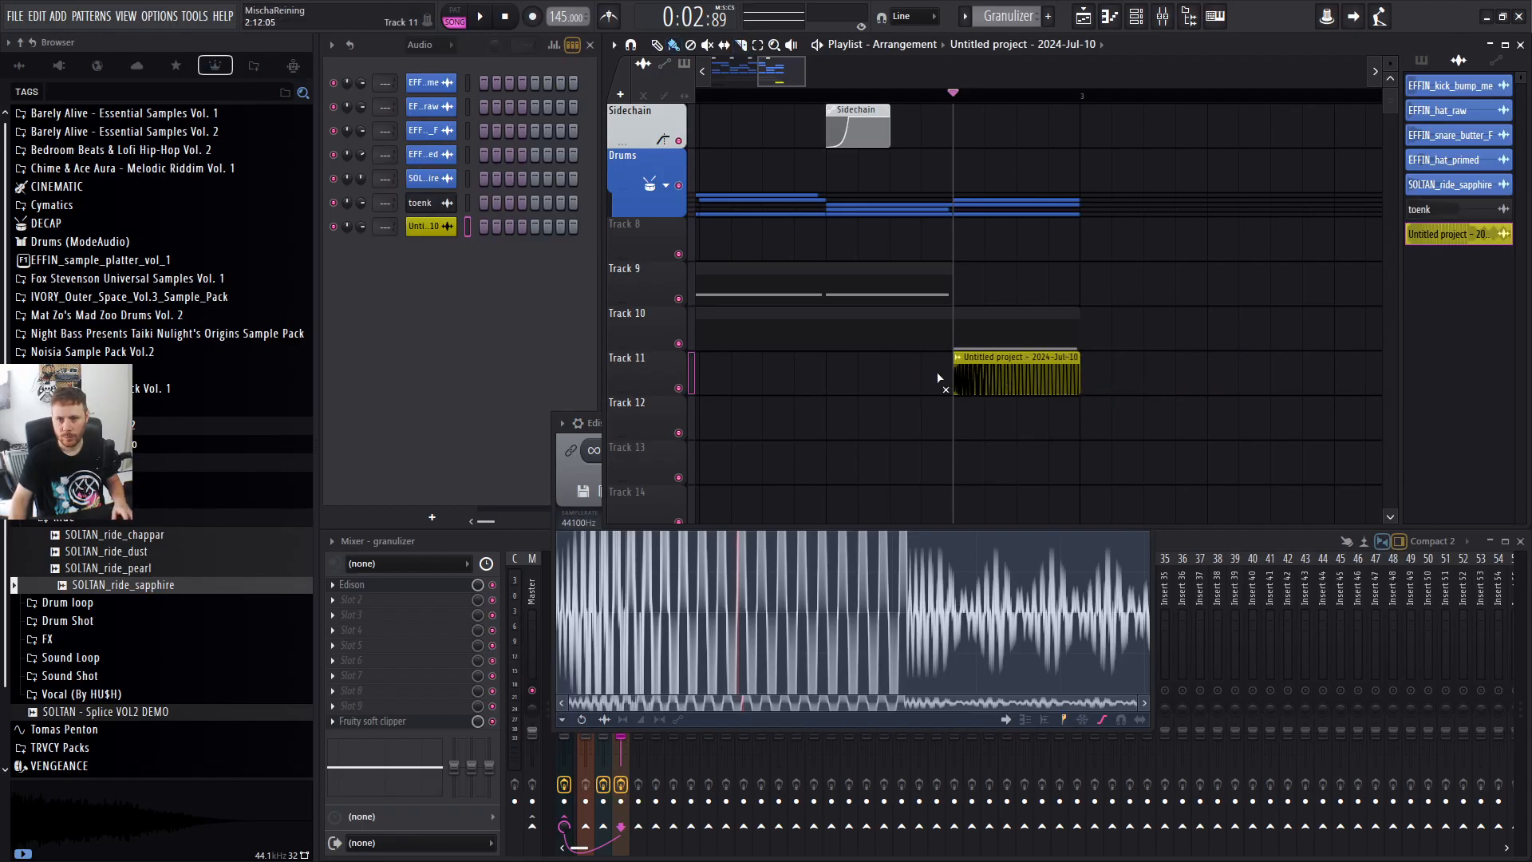
{"action": "right_click", "coordinate": [1007, 383], "text": "alt"}
{"action": "scroll", "coordinate": [1160, 391], "scroll_direction": "down", "scroll_amount": 3}
{"action": "left_click", "coordinate": [1081, 342]}
{"action": "key", "text": "space"}
{"action": "key", "text": "space"}
Show the unsorted channels, open granulizer #2 and solo playlist Track 10.
{"action": "left_click", "coordinate": [451, 45]}
{"action": "left_click", "coordinate": [446, 107]}
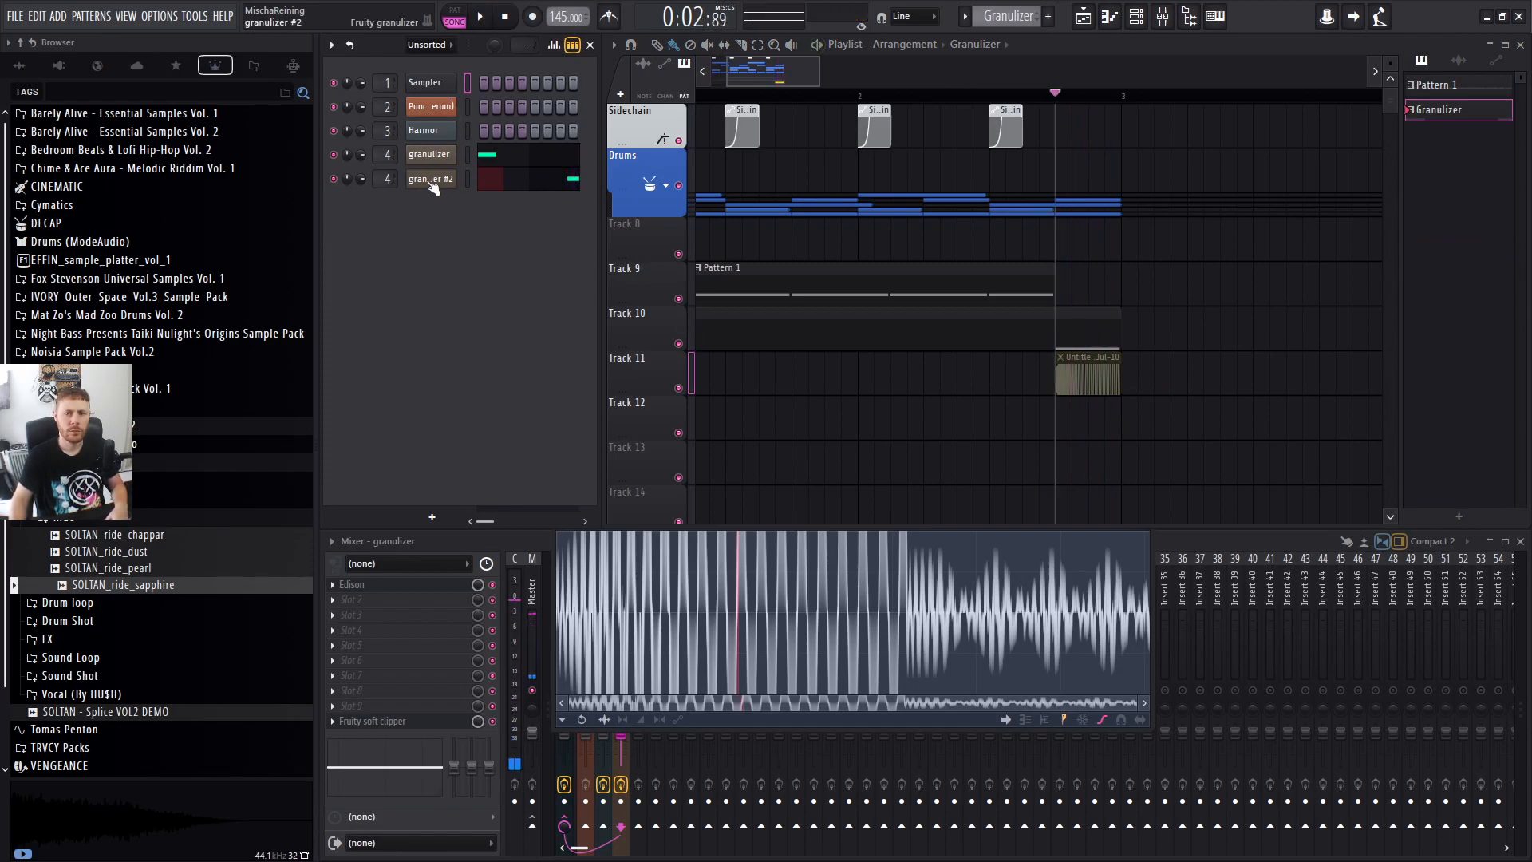
{"action": "left_click", "coordinate": [431, 181]}
{"action": "right_click", "coordinate": [1247, 304]}
{"action": "right_click", "coordinate": [678, 344]}
Audition the soloed track and loop playback over a region starting at the last beat before bar 3.
{"action": "key", "text": "space"}
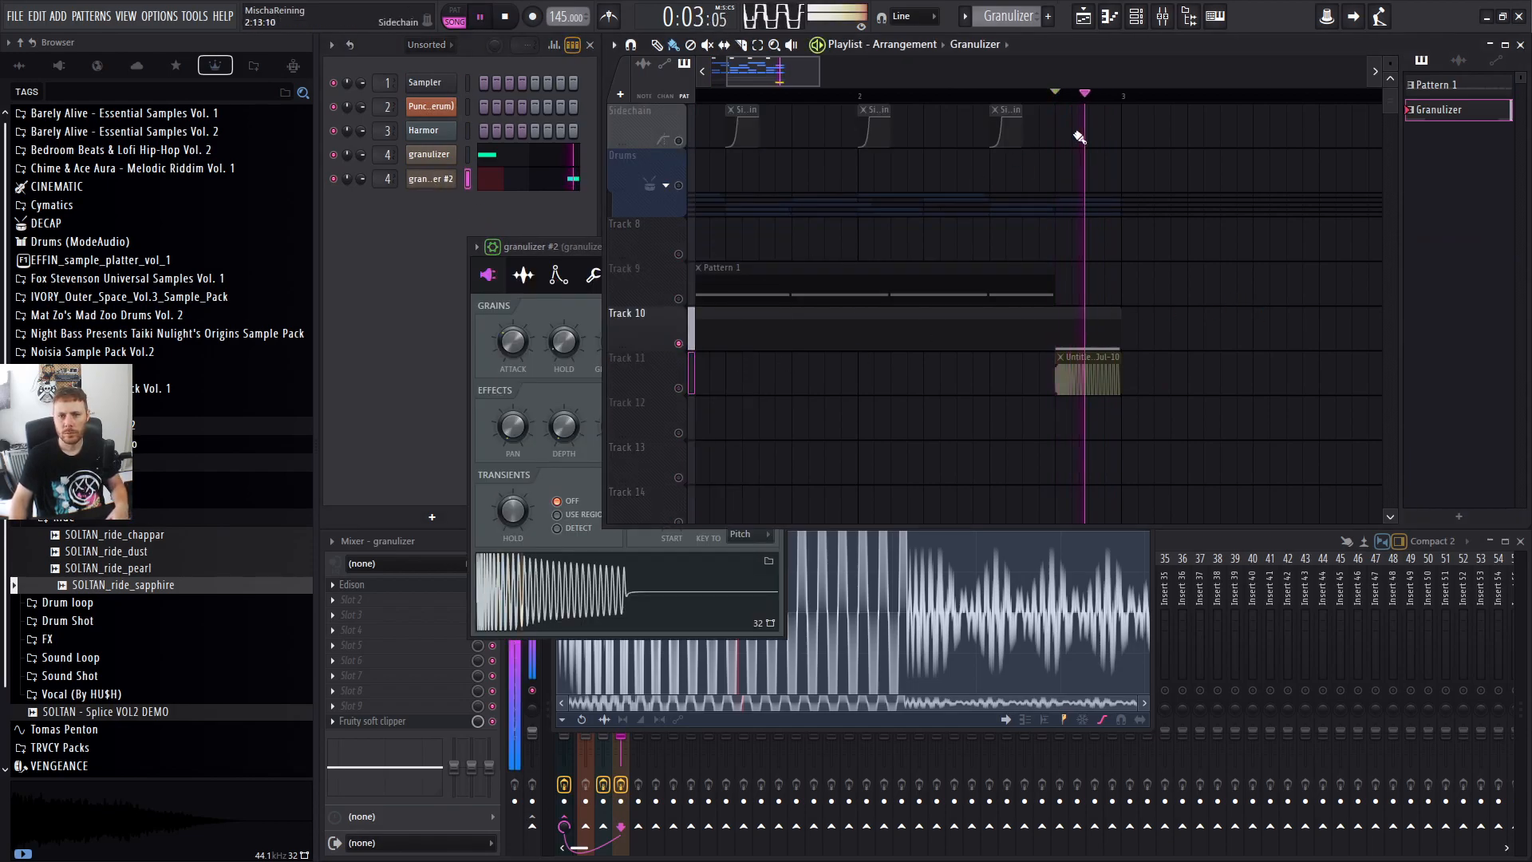
{"action": "key", "text": "space"}
{"action": "left_click_drag", "start_coordinate": [1057, 97], "coordinate": [1115, 107]}
{"action": "key", "text": "space"}
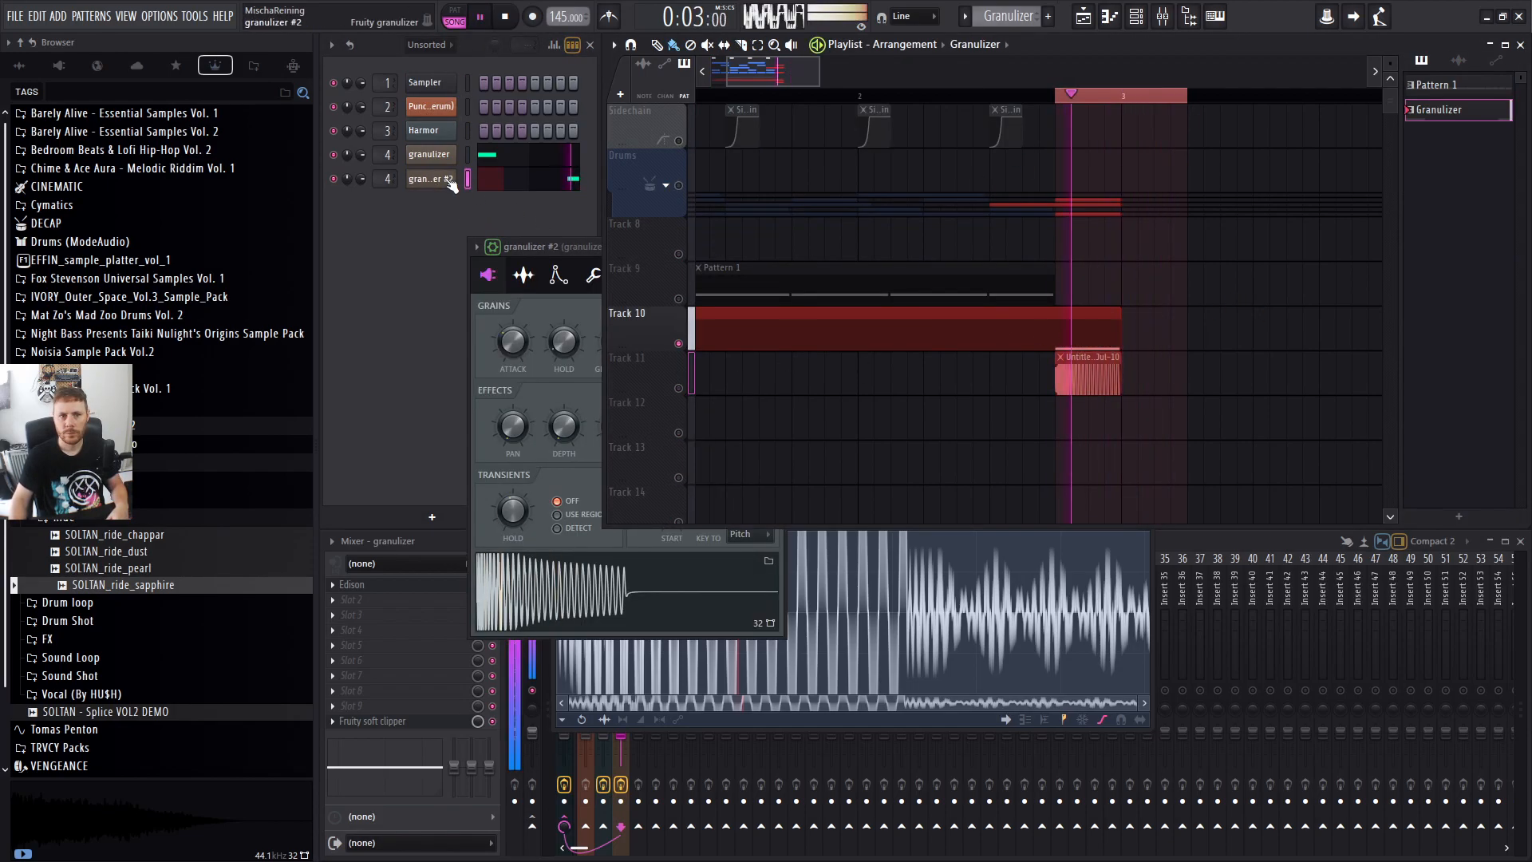
Set granulizer #2's wave spacing to about -171% and its grain spacing to about 24% while the region loops.
{"action": "left_click", "coordinate": [447, 179]}
{"action": "left_click", "coordinate": [447, 179]}
{"action": "mouse_move", "coordinate": [673, 343]}
{"action": "left_mouse_down"}
{"action": "mouse_move", "coordinate": [673, 378]}
{"action": "mouse_move", "coordinate": [681, 338]}
{"action": "left_mouse_up"}
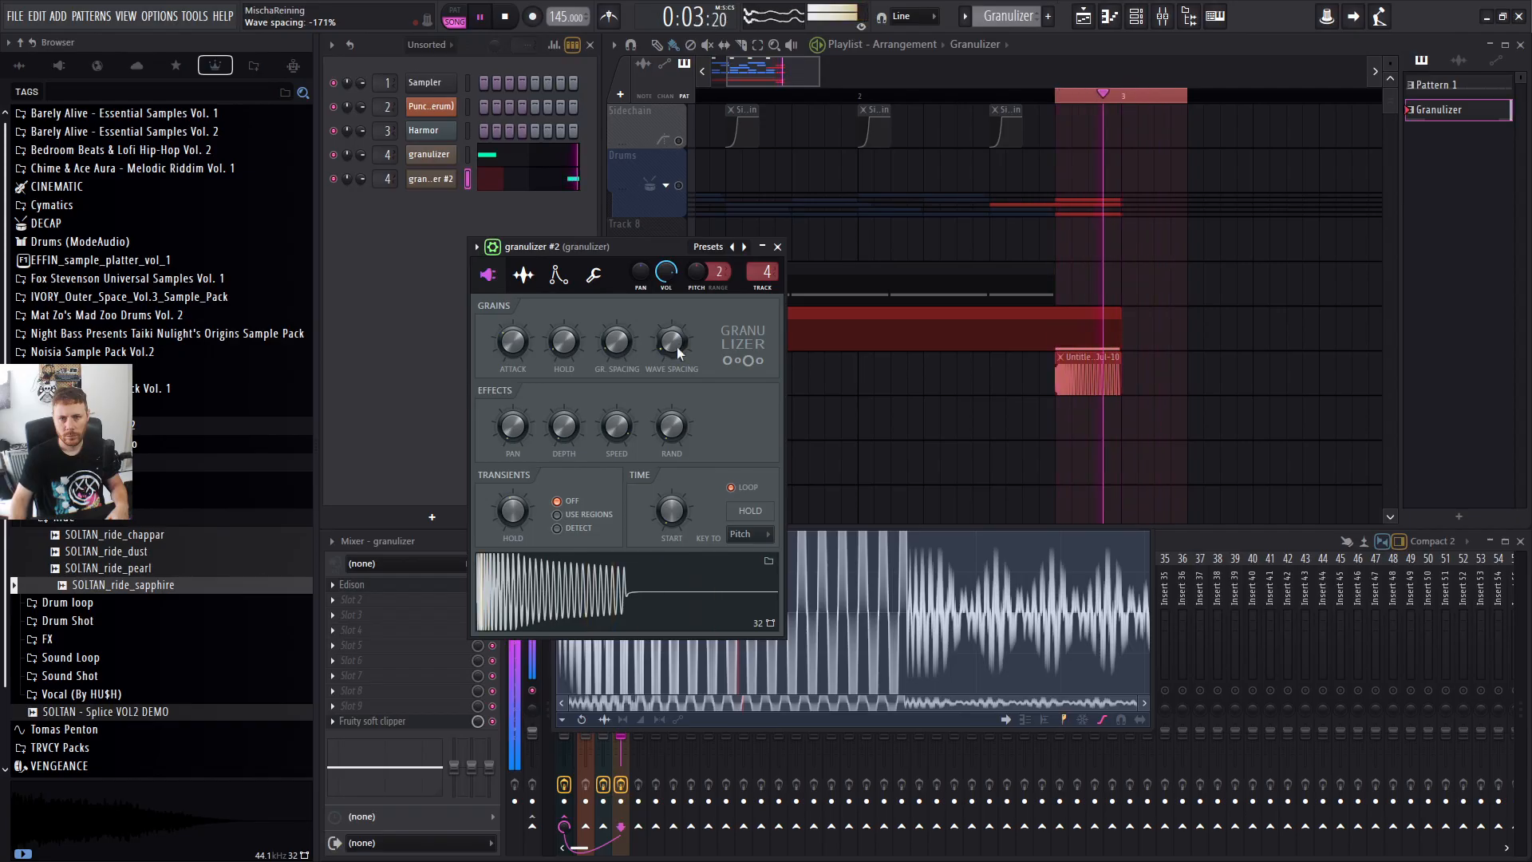
{"action": "scroll", "coordinate": [624, 347], "scroll_direction": "up", "scroll_amount": 5}
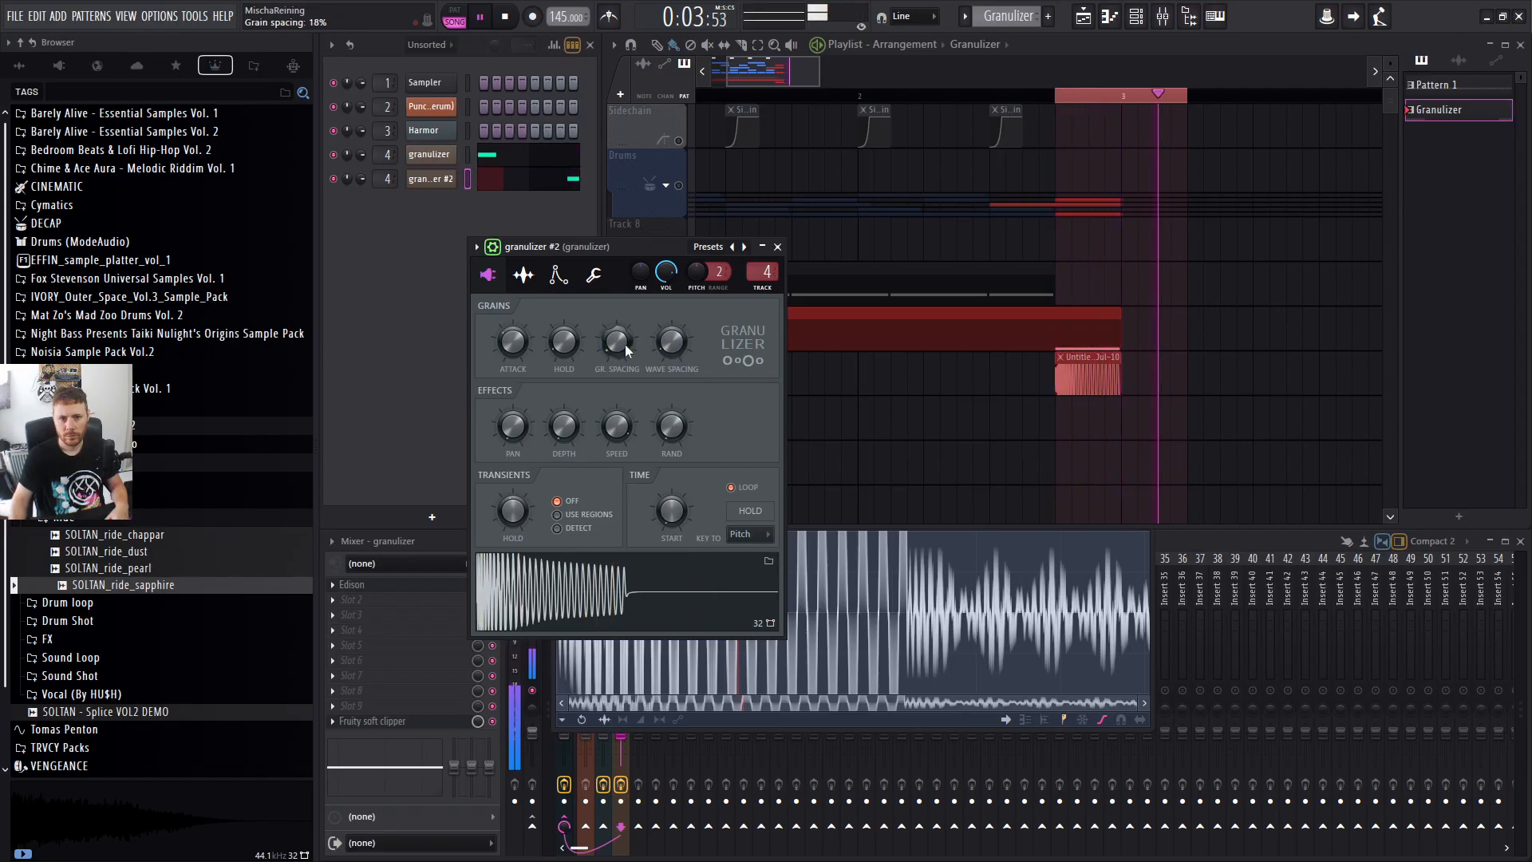
{"action": "scroll", "coordinate": [624, 348], "scroll_direction": "down", "scroll_amount": 4}
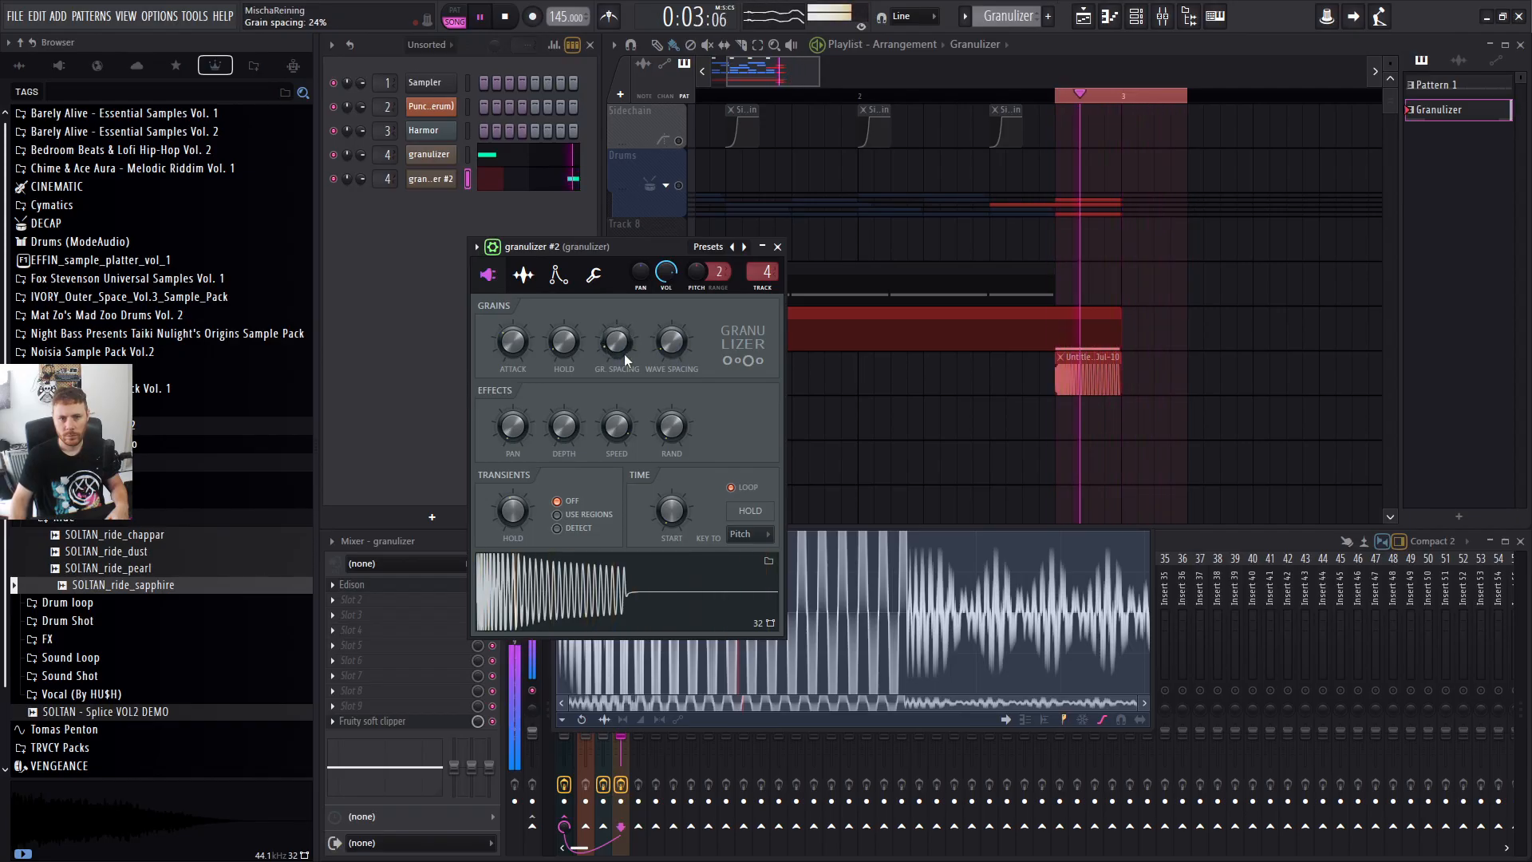
Load Pattern 1 (consolidated)_8.wav into granulizer #2 and set its sample length to about 53%.
{"action": "left_click", "coordinate": [524, 275]}
{"action": "scroll", "coordinate": [749, 462], "scroll_direction": "down", "scroll_amount": 10}
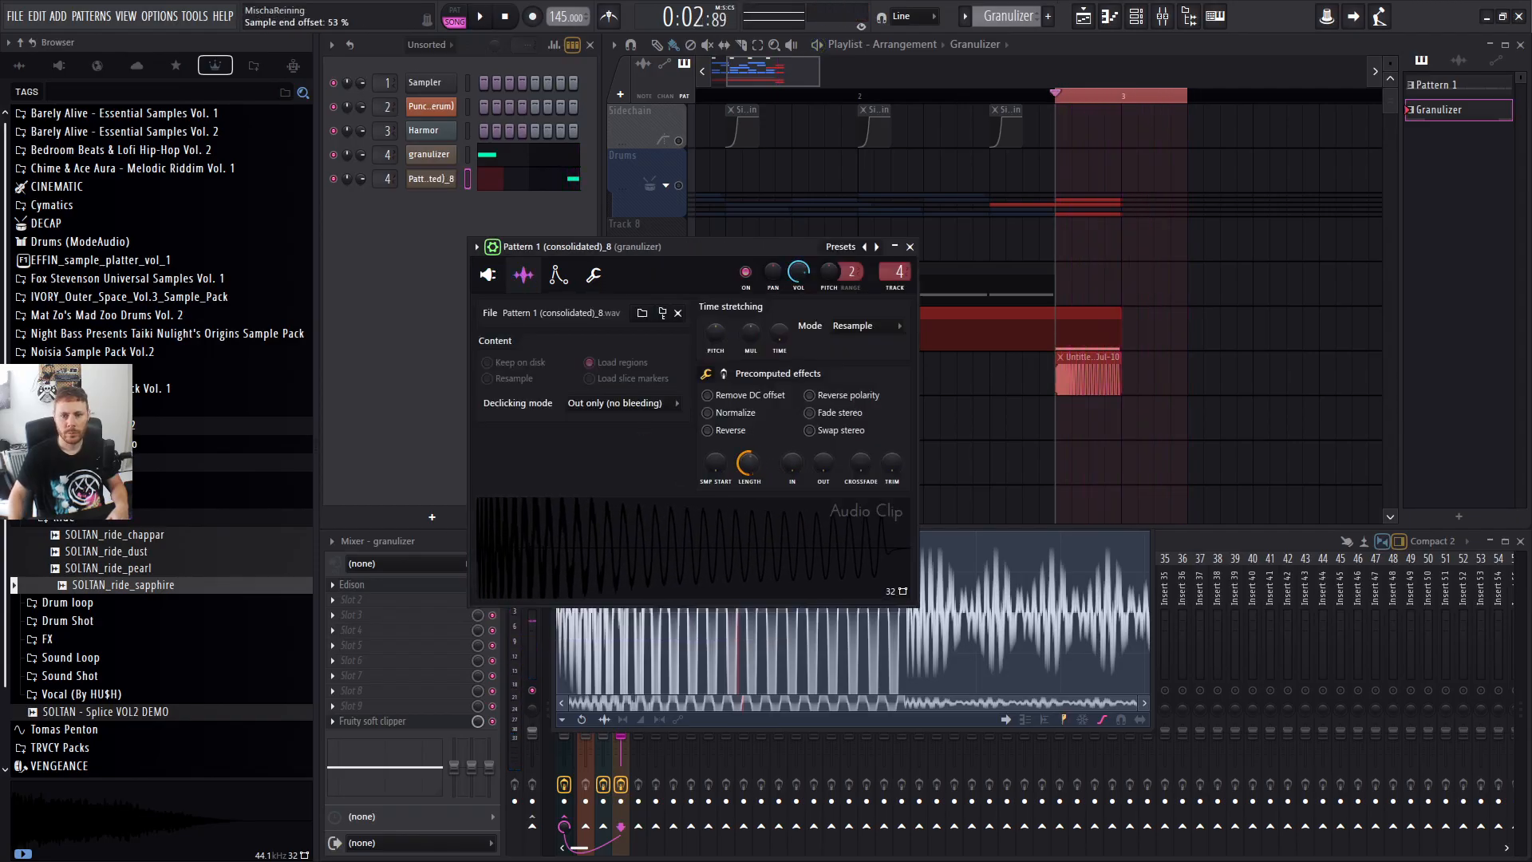
{"action": "left_click_drag", "start_coordinate": [760, 462], "coordinate": [760, 463]}
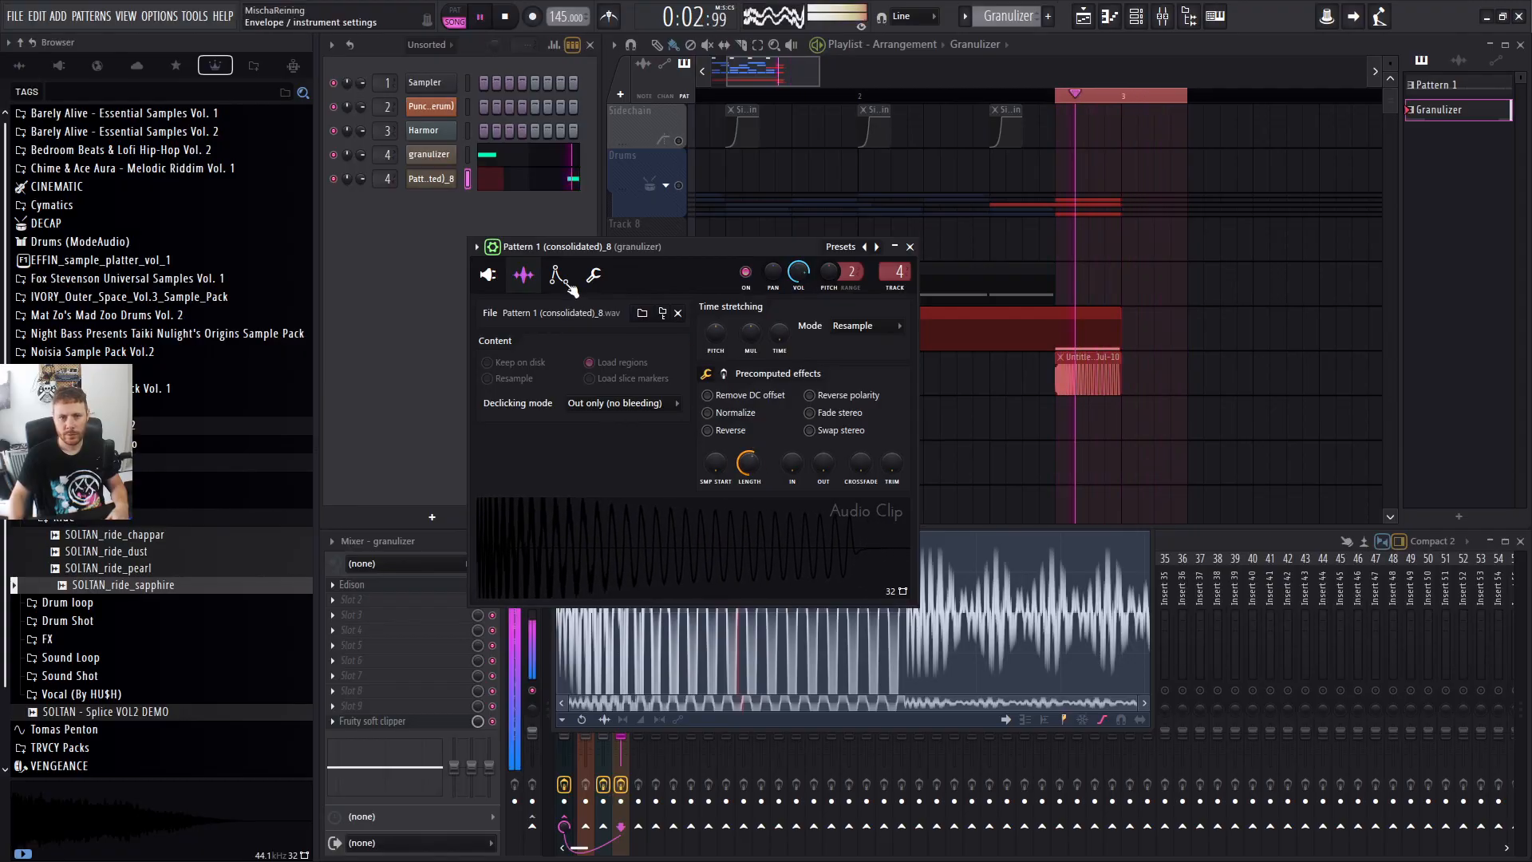
Set the granulizer's grain spacing to about 25% with the new sample, auditioning it in the loop.
{"action": "left_click", "coordinate": [488, 275]}
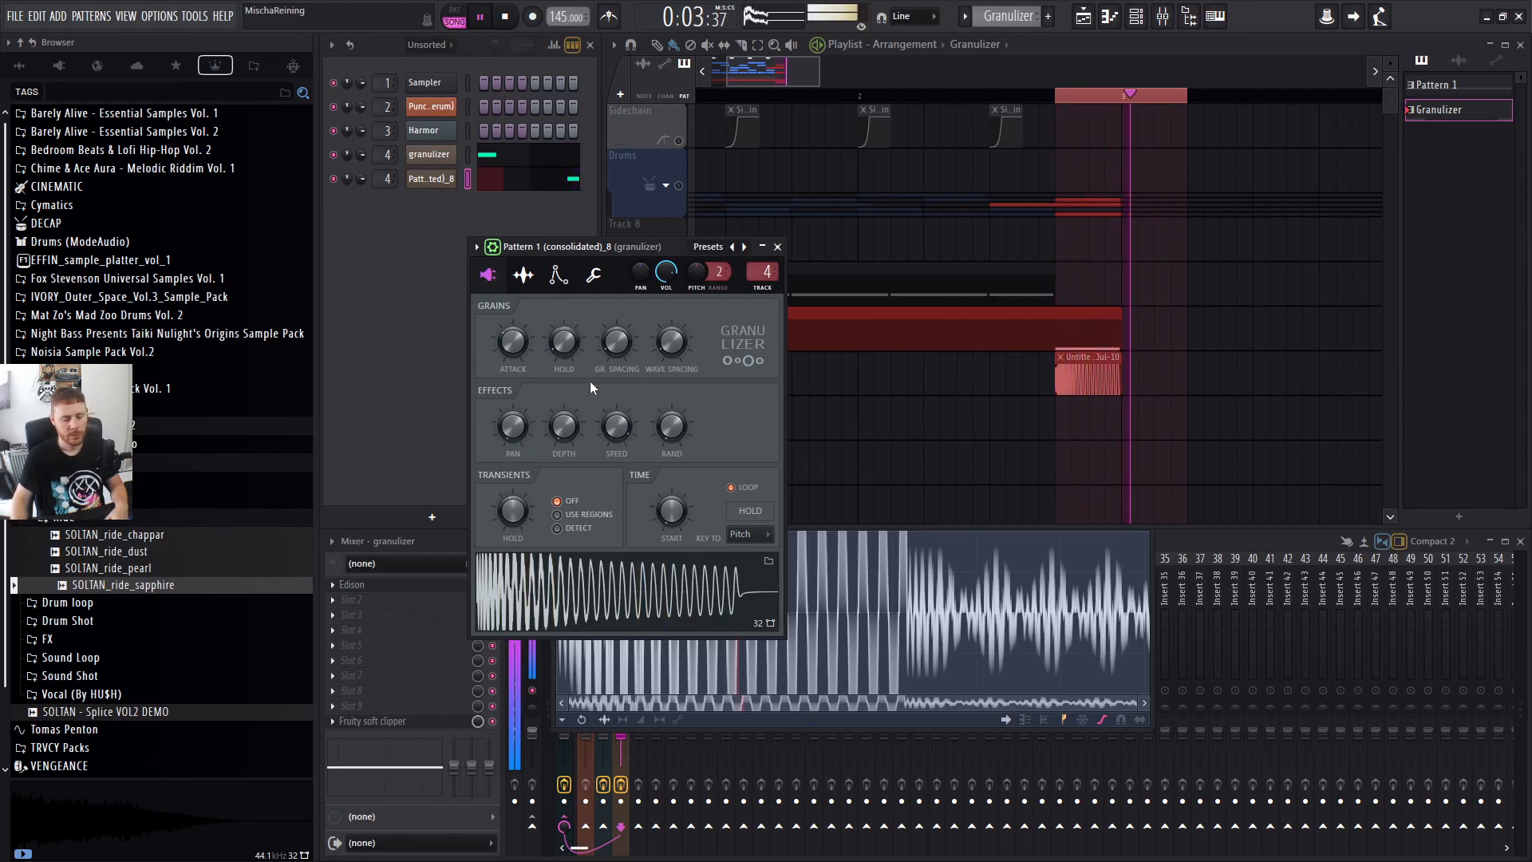
{"action": "scroll", "coordinate": [616, 342], "scroll_direction": "up", "scroll_amount": 3}
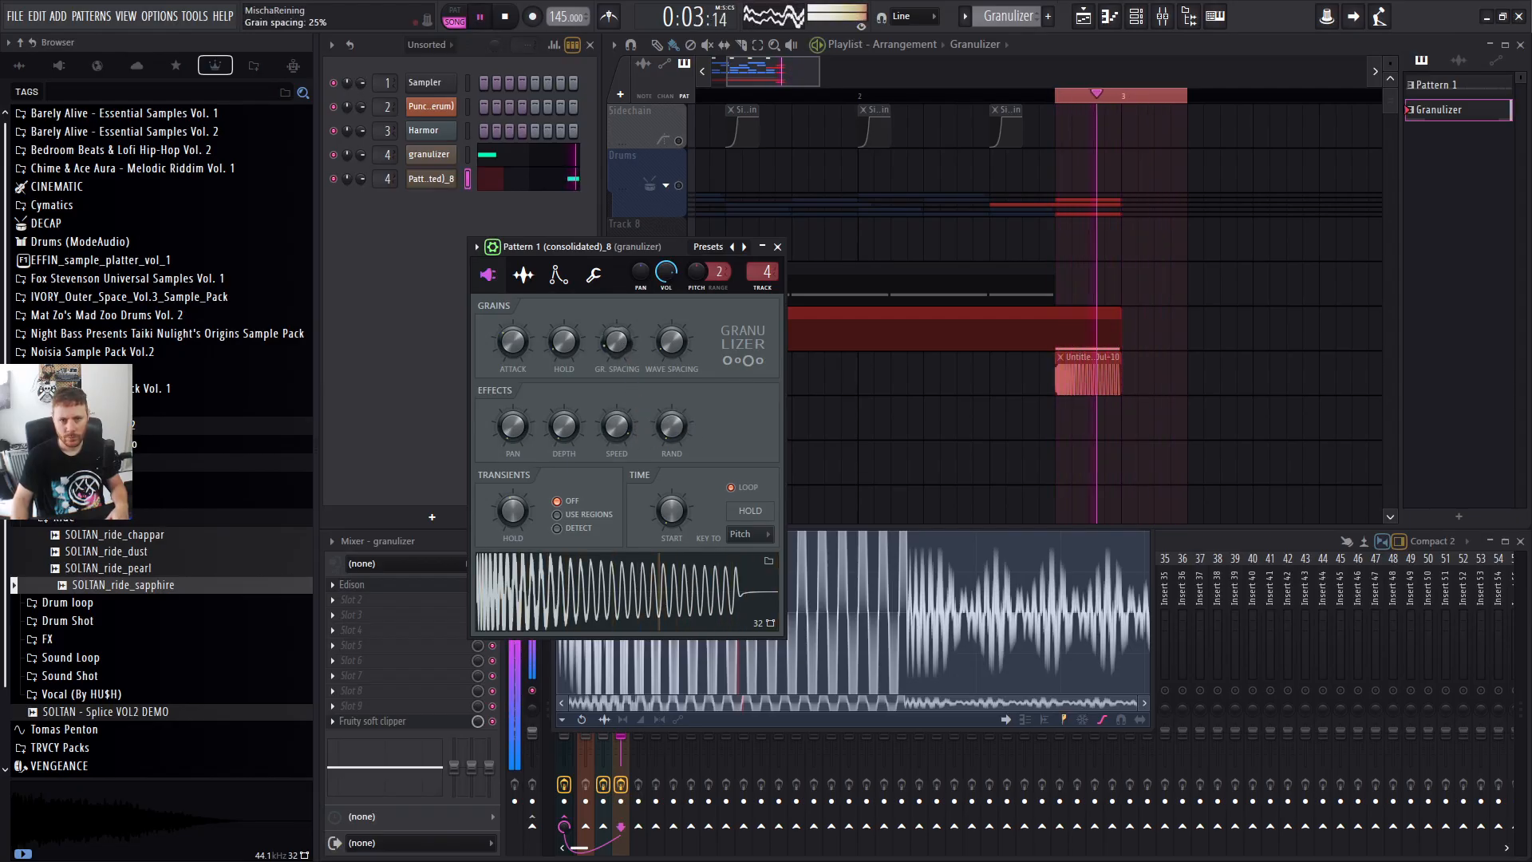
{"action": "left_click", "coordinate": [1037, 208]}
{"action": "key", "text": "space"}
Clear the loop region, unsolo Track 10 and play the arrangement with all tracks.
{"action": "double_click", "coordinate": [809, 98]}
{"action": "left_click_drag", "start_coordinate": [836, 96], "coordinate": [685, 102]}
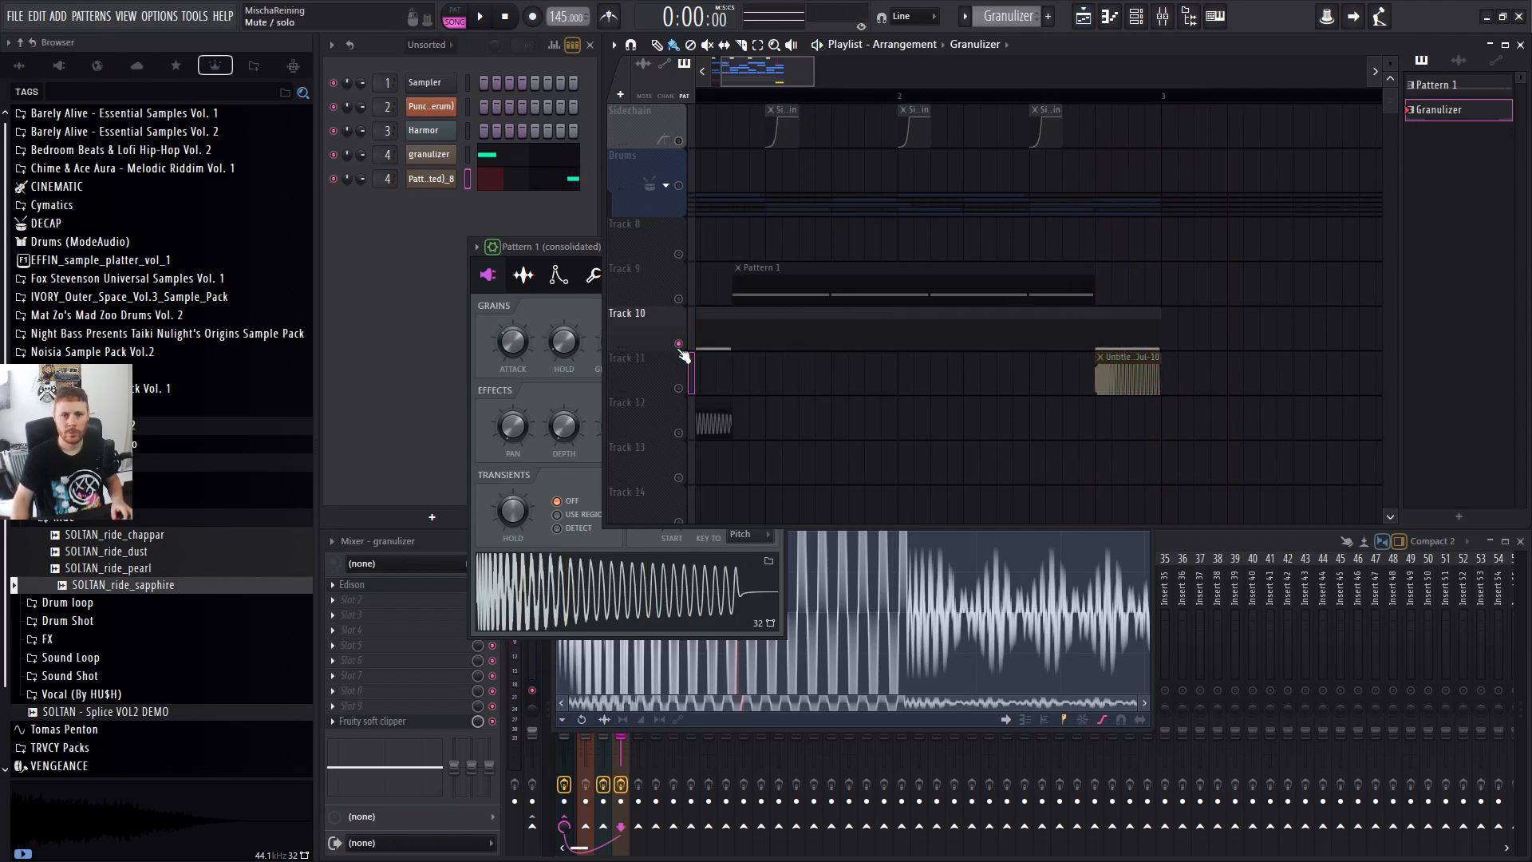
{"action": "right_click", "coordinate": [679, 344]}
{"action": "key", "text": "space"}
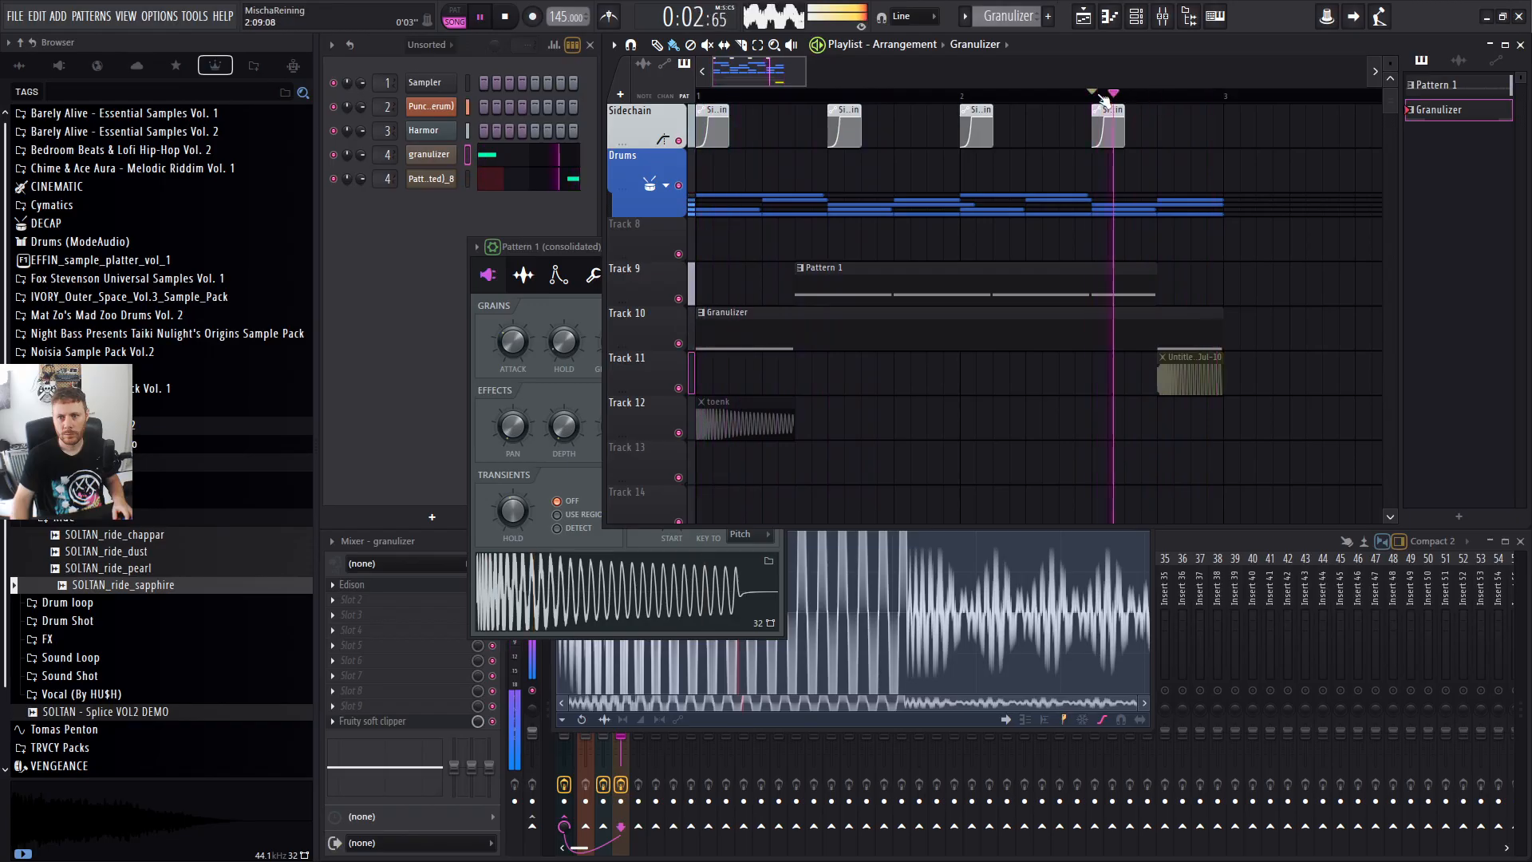
{"action": "key", "text": "space"}
Loop the region from the last beat before bar 3 and shorten the sample length in the Pattern 1 (consolidated)_8 granulizer.
{"action": "left_click_drag", "start_coordinate": [1159, 95], "coordinate": [1255, 95]}
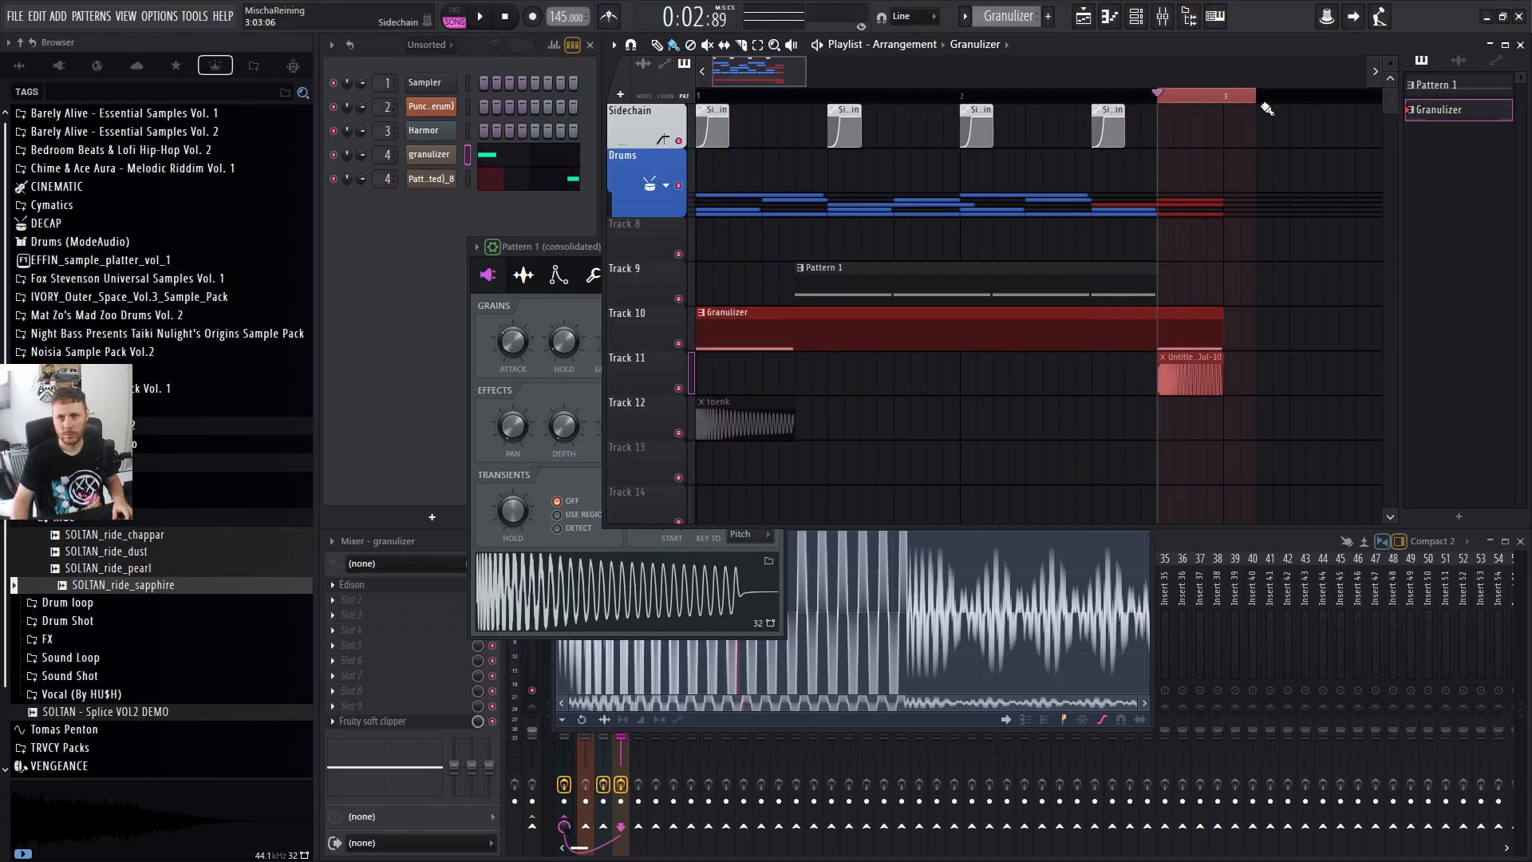
{"action": "key", "text": "space"}
{"action": "left_click", "coordinate": [452, 180]}
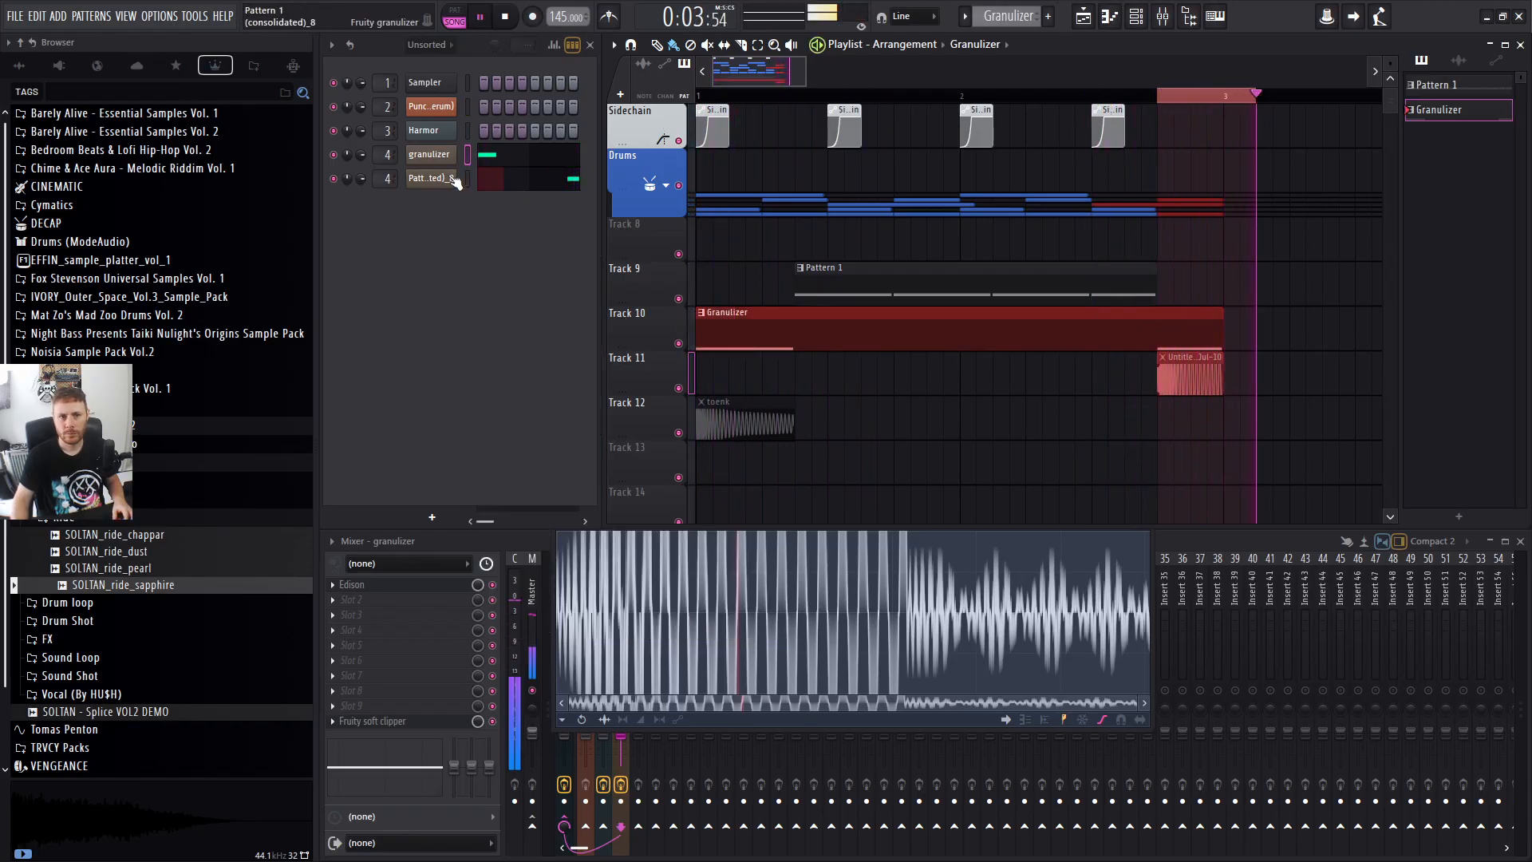
{"action": "left_click", "coordinate": [524, 275]}
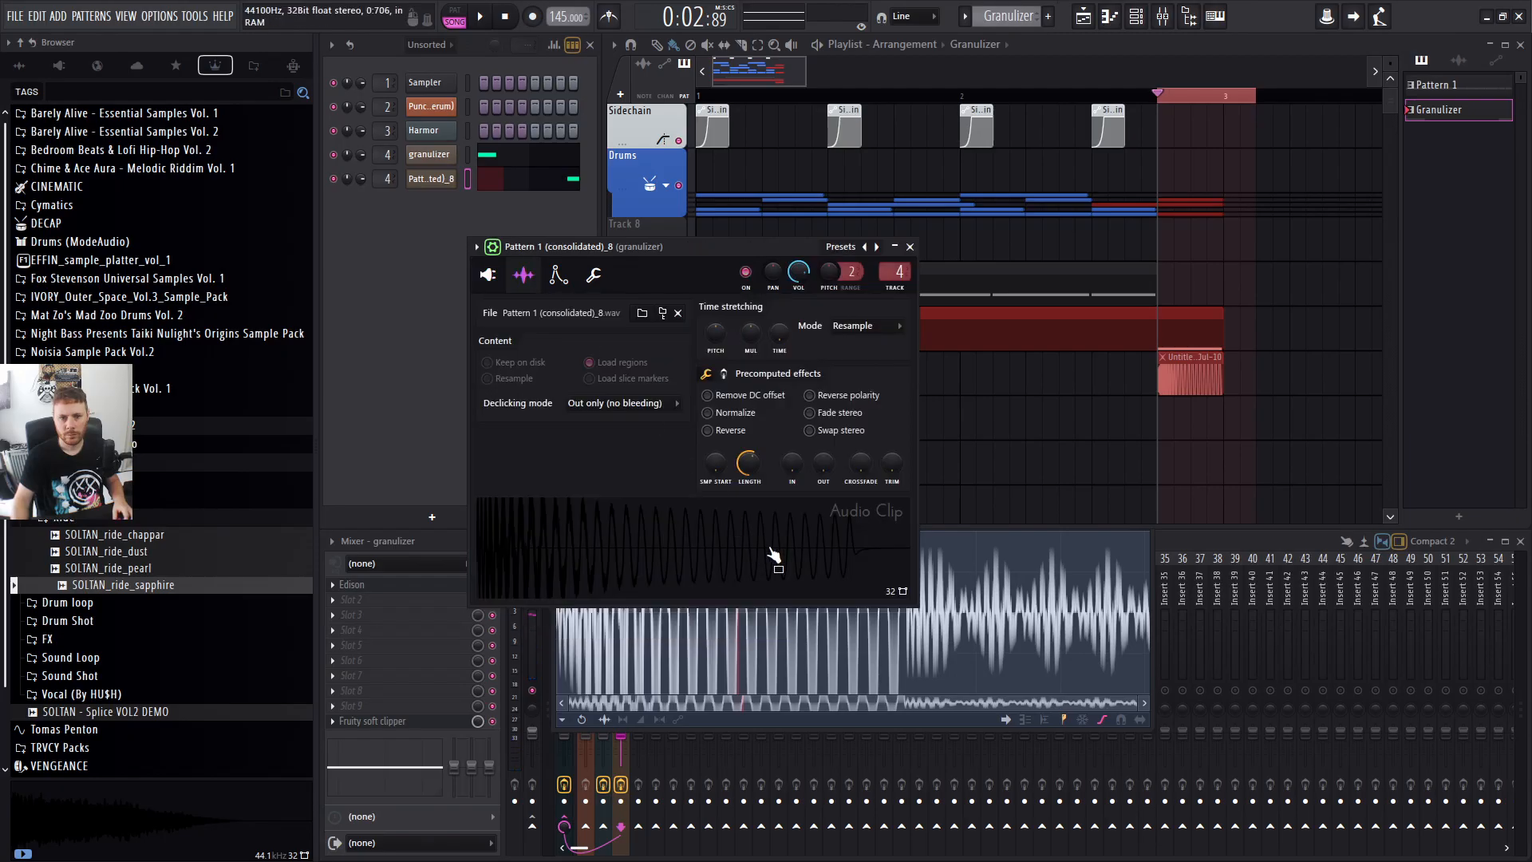
{"action": "left_click_drag", "start_coordinate": [749, 463], "coordinate": [749, 472]}
{"action": "key", "text": "space"}
Play the looped region several times to judge the shortened sample, moving the plugin window aside.
{"action": "left_click_drag", "start_coordinate": [760, 72], "coordinate": [784, 70]}
{"action": "key", "text": "space"}
{"action": "left_click", "coordinate": [568, 242]}
{"action": "key", "text": "space"}
{"action": "left_click_drag", "start_coordinate": [739, 247], "coordinate": [652, 229]}
{"action": "left_click_drag", "start_coordinate": [767, 73], "coordinate": [741, 74]}
{"action": "left_click", "coordinate": [592, 229]}
{"action": "left_click_drag", "start_coordinate": [646, 237], "coordinate": [832, 232]}
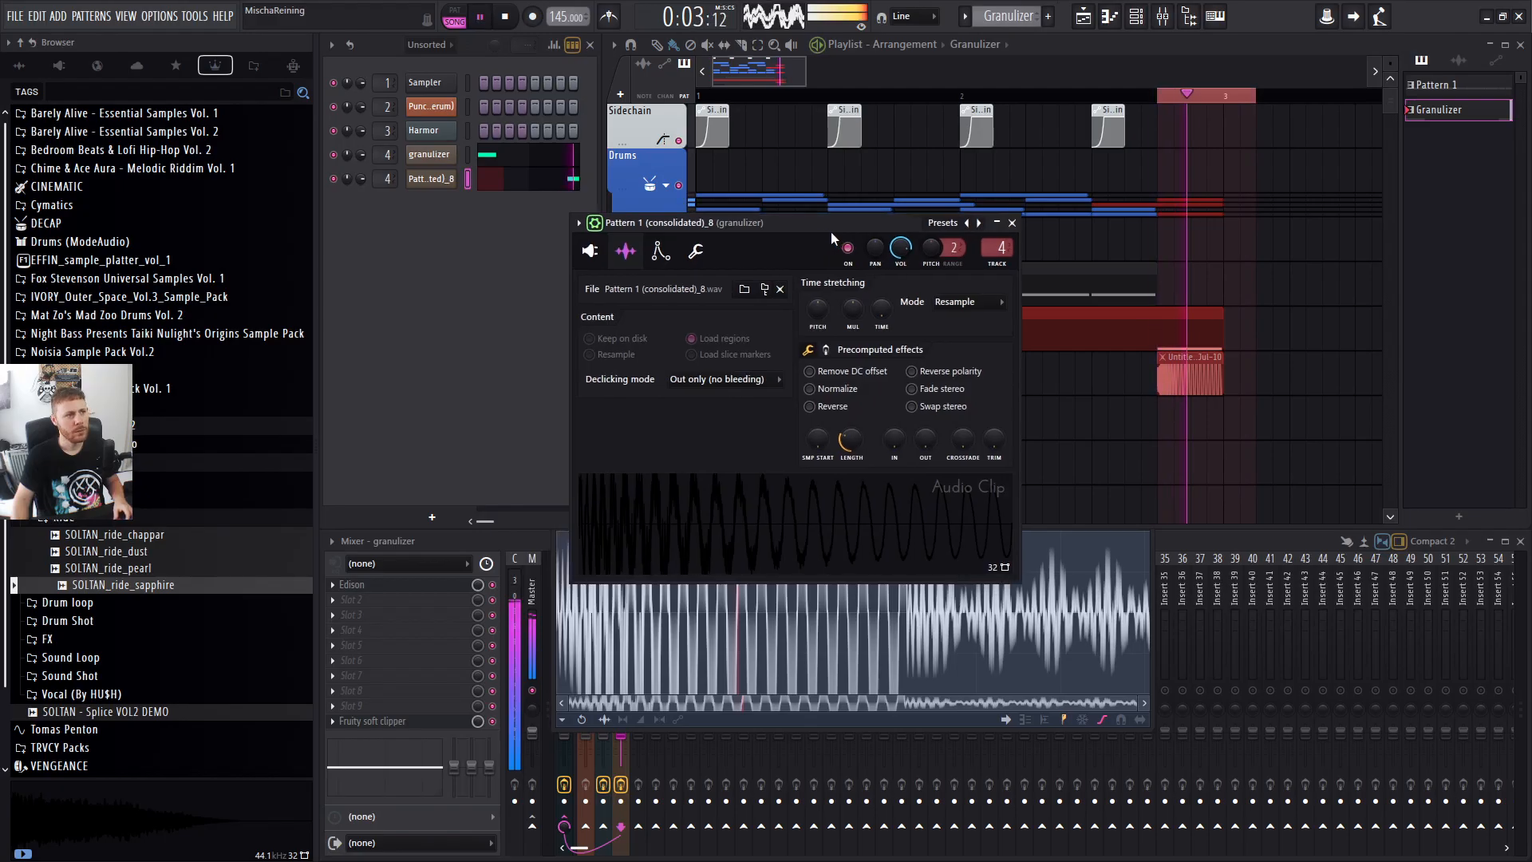
{"action": "key", "text": "space"}
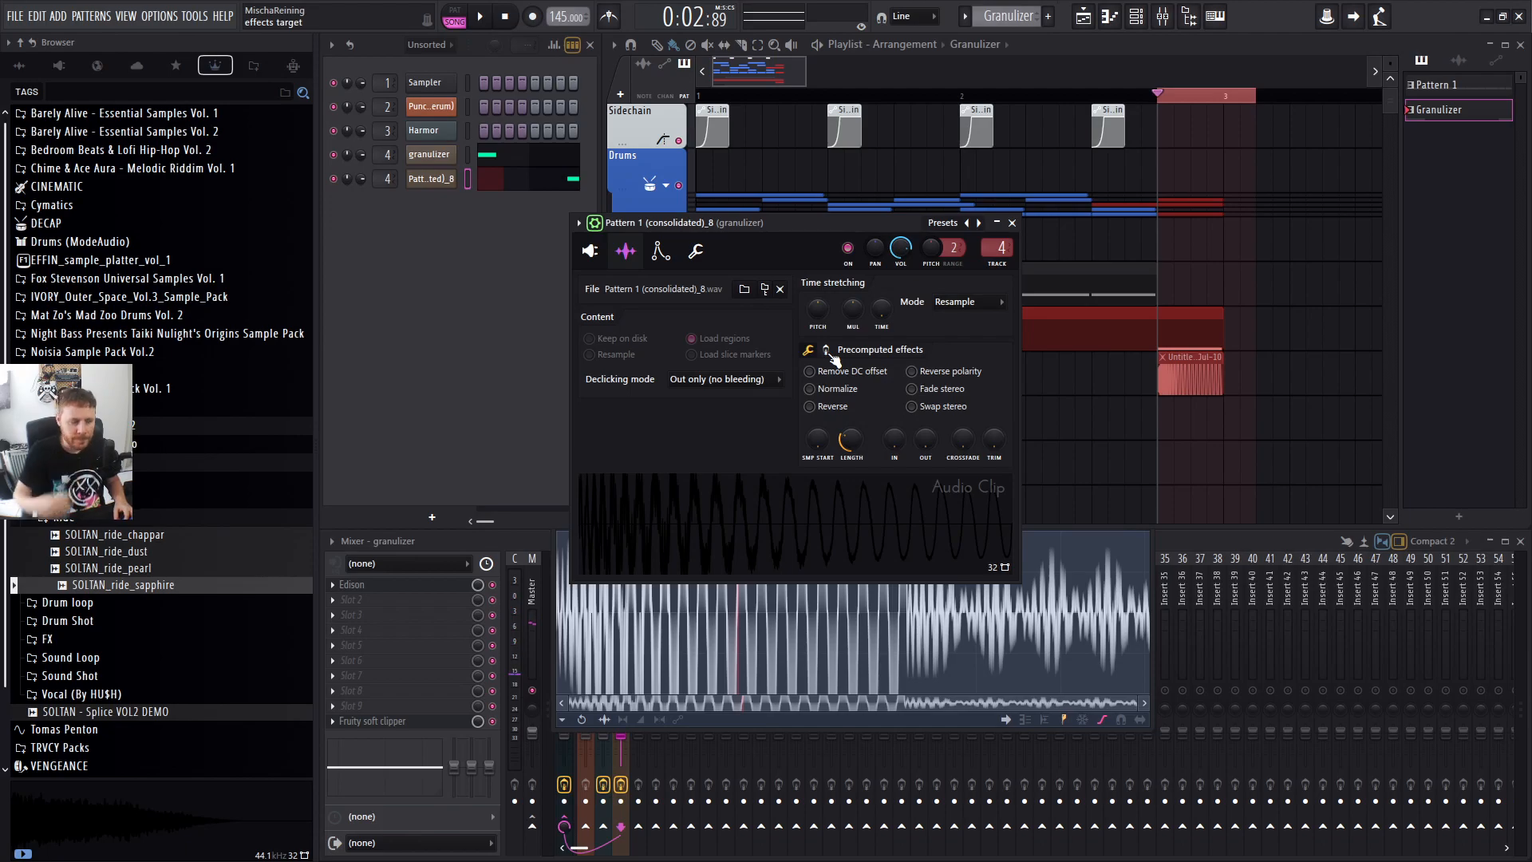
Lower the granulizer's grain spacing to about 15% while auditioning the looped region.
{"action": "left_click_drag", "start_coordinate": [809, 224], "coordinate": [826, 222]}
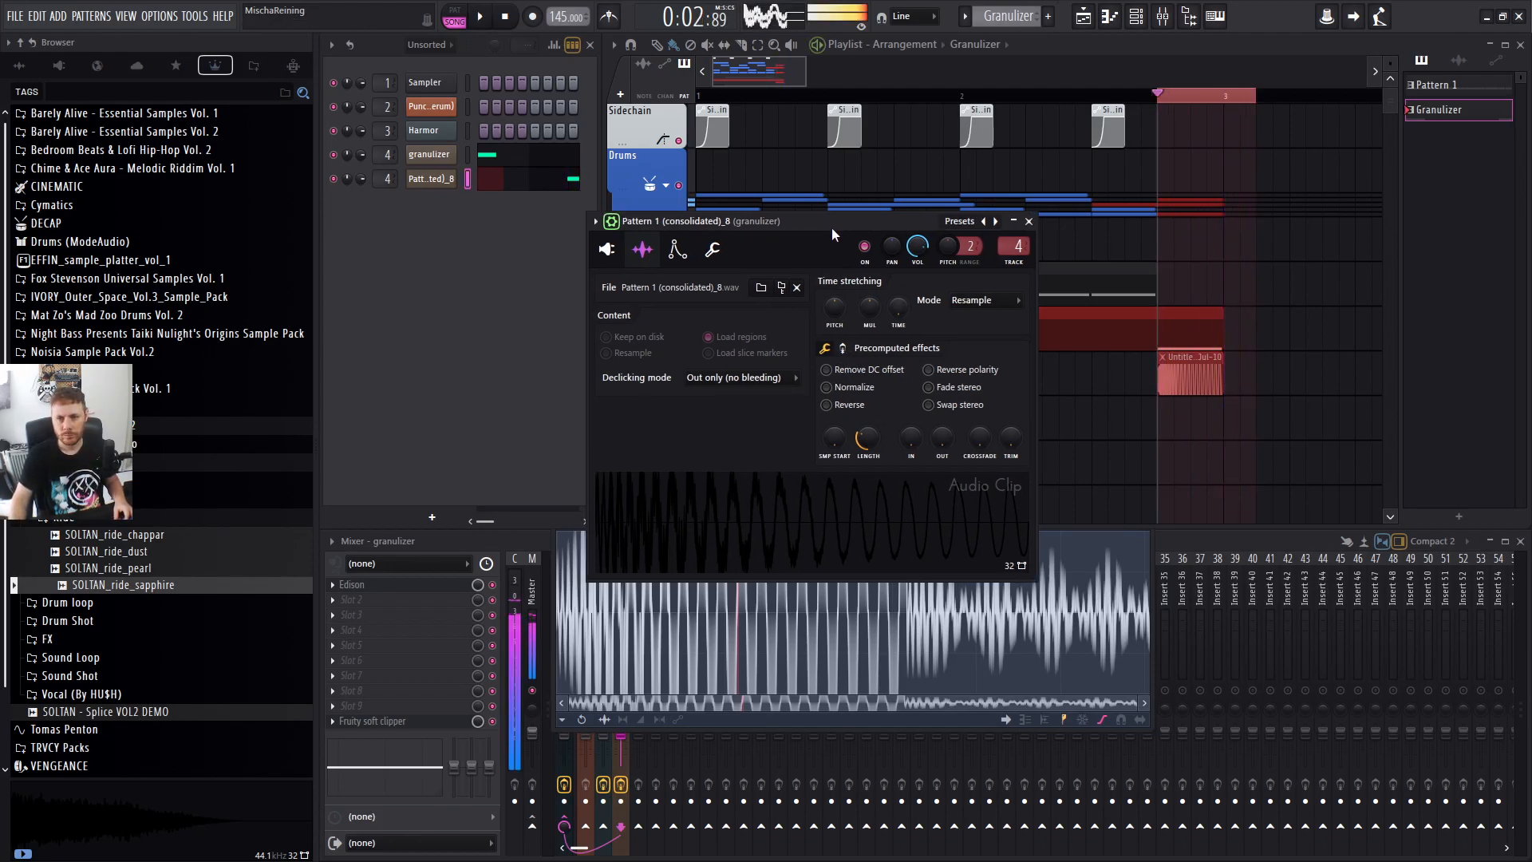
{"action": "left_click", "coordinate": [608, 249]}
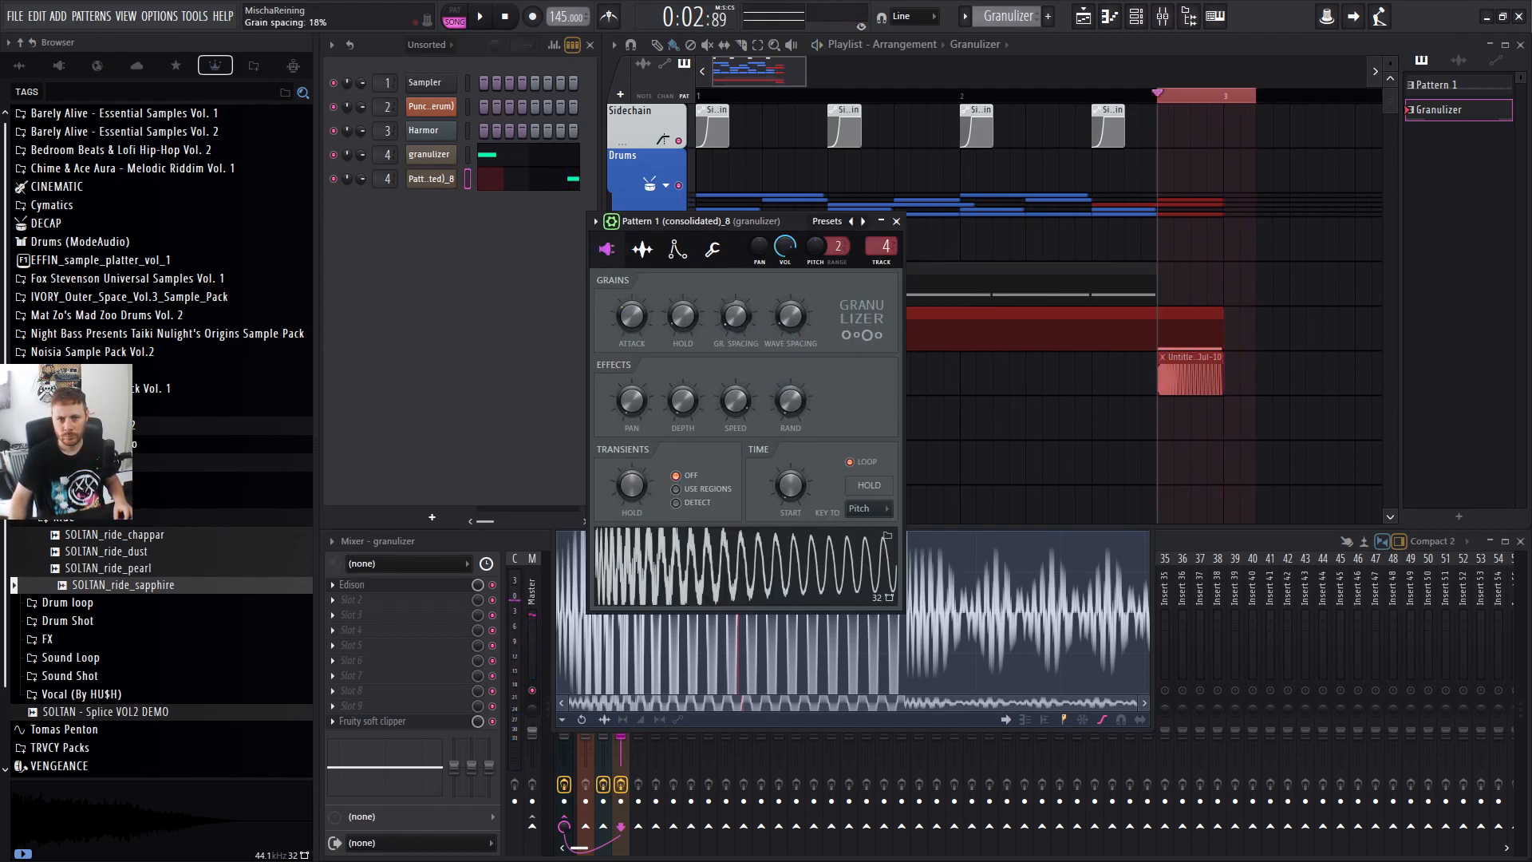
{"action": "key", "text": "space"}
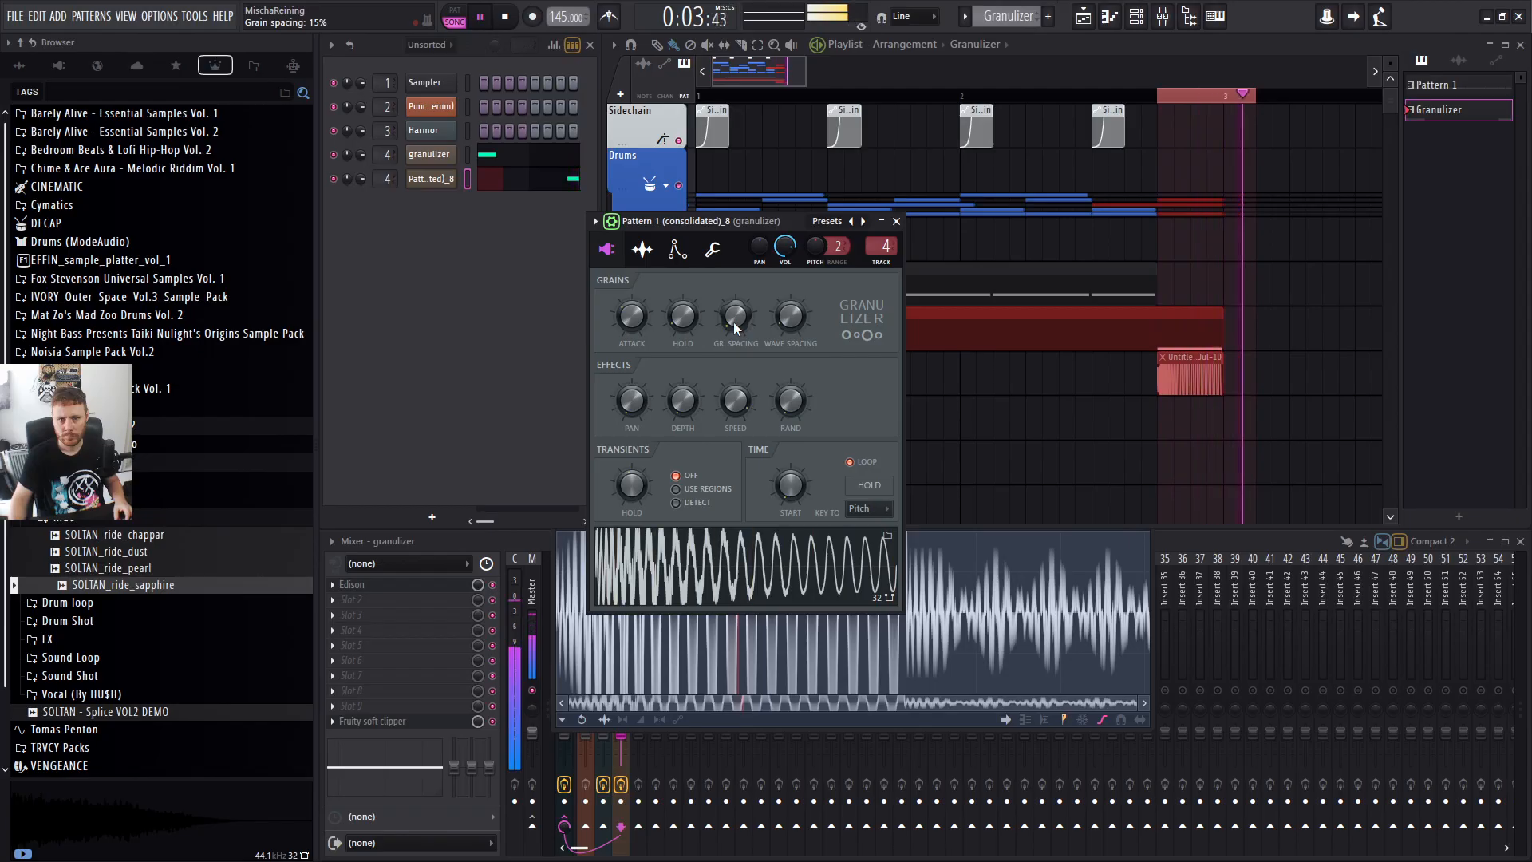
{"action": "key", "text": "space"}
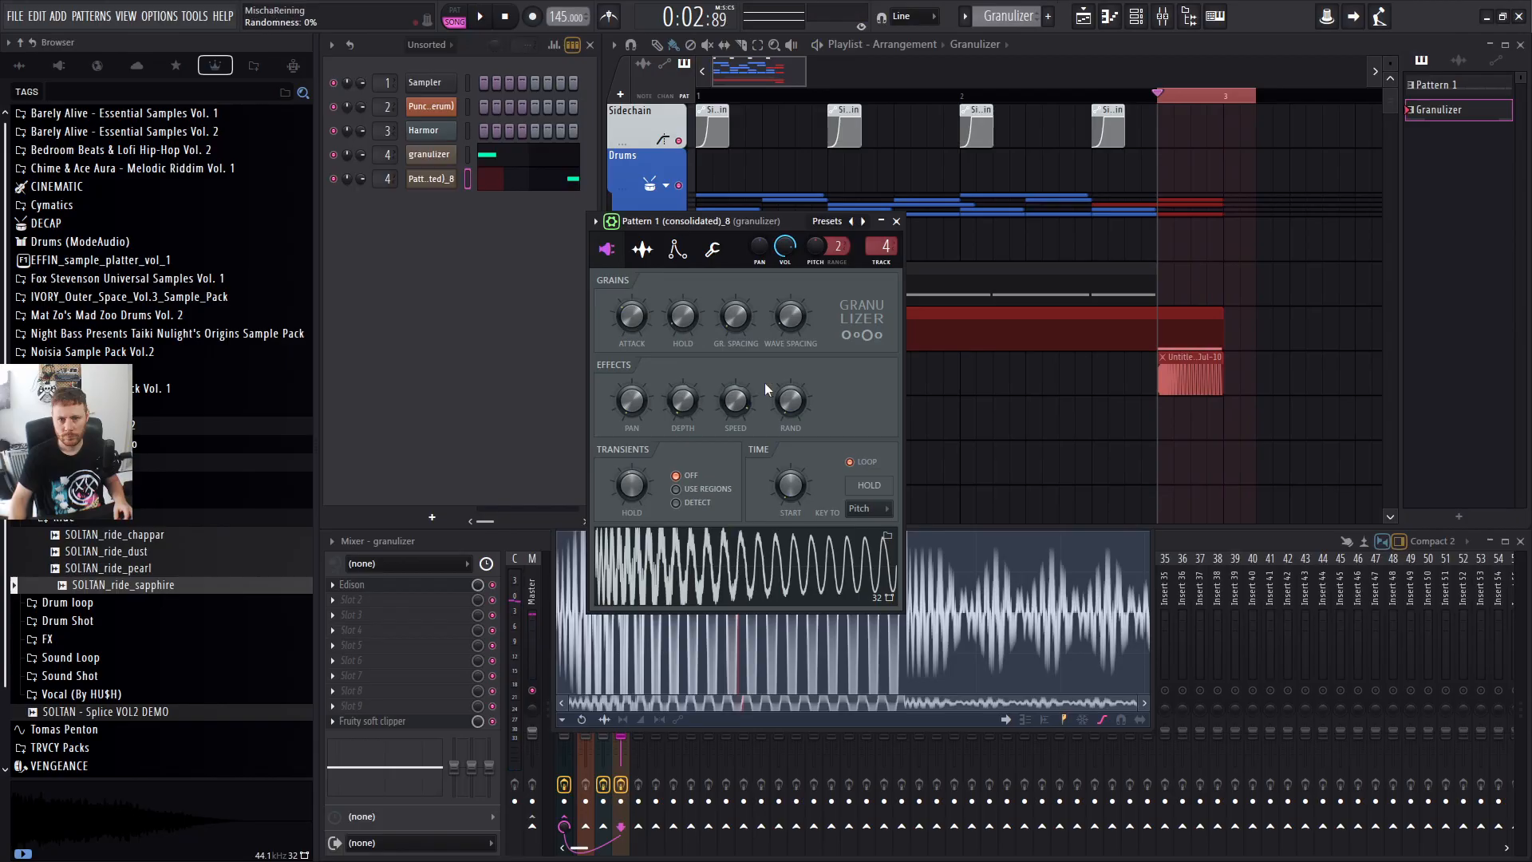
Try different start time and grain attack settings on the granulizer during looped playback, resetting the attack.
{"action": "key", "text": "space"}
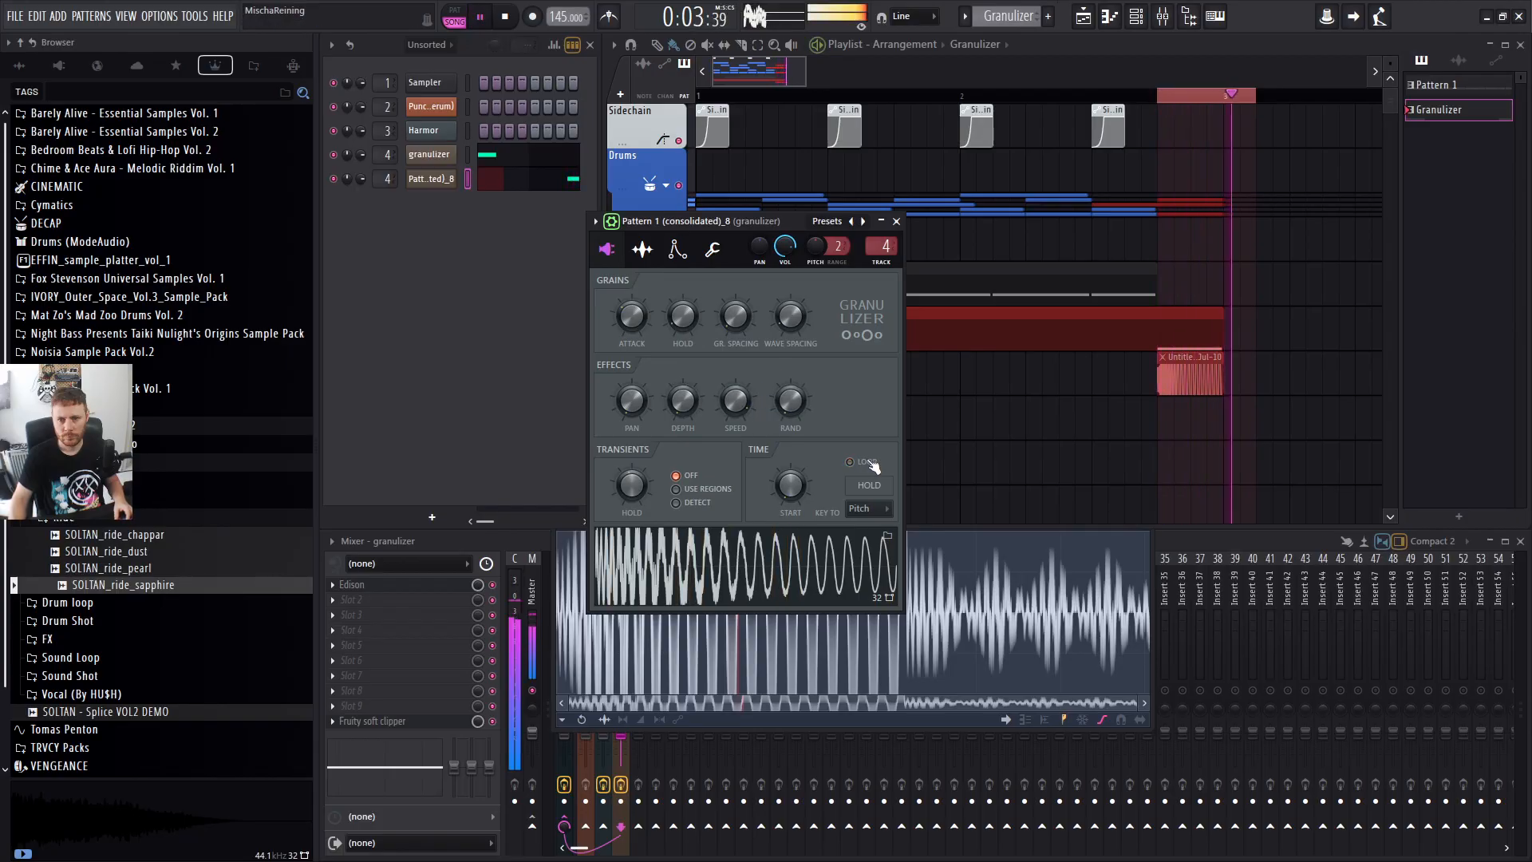
{"action": "left_click_drag", "start_coordinate": [805, 483], "coordinate": [787, 490]}
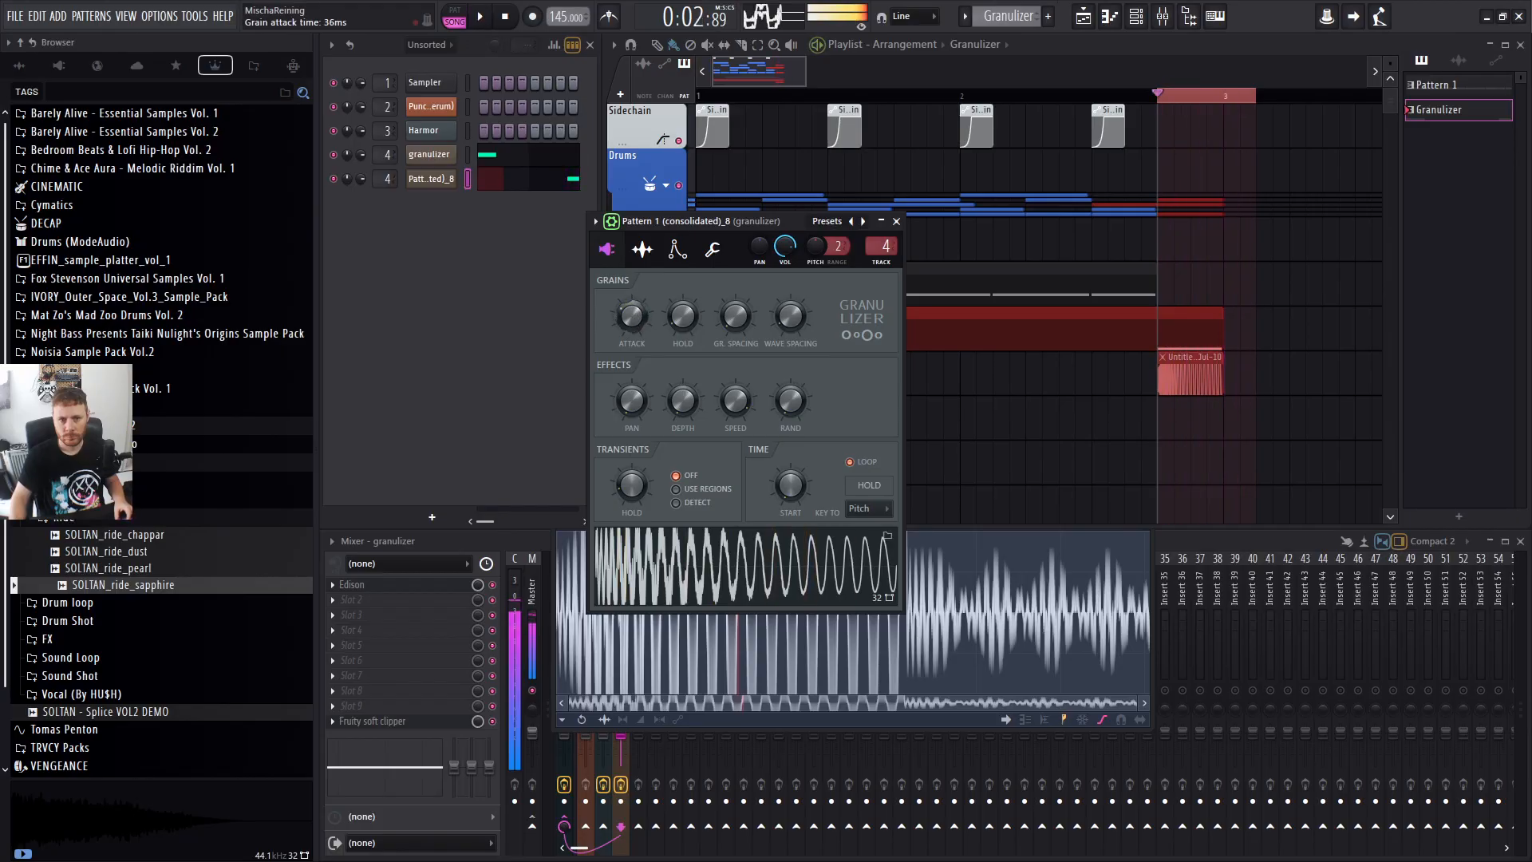
{"action": "right_click", "coordinate": [634, 314]}
{"action": "left_click", "coordinate": [669, 327]}
{"action": "right_click", "coordinate": [635, 318]}
{"action": "left_click", "coordinate": [655, 327]}
{"action": "key", "text": "space"}
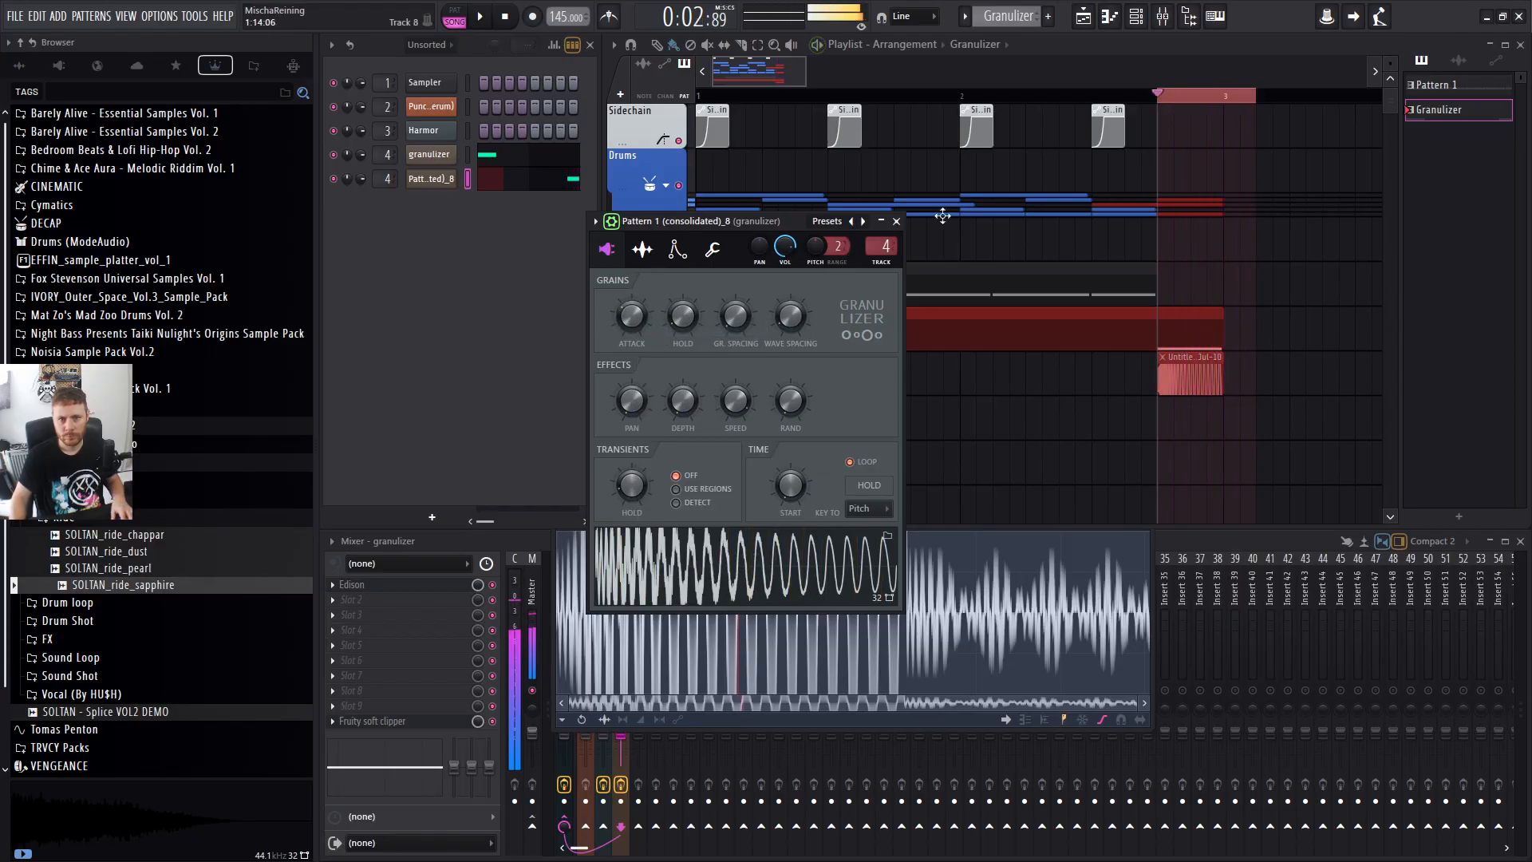
Clear the loop region and play the arrangement, replaying it from the last beat before bar 3.
{"action": "left_click", "coordinate": [1143, 96]}
{"action": "key", "text": "space"}
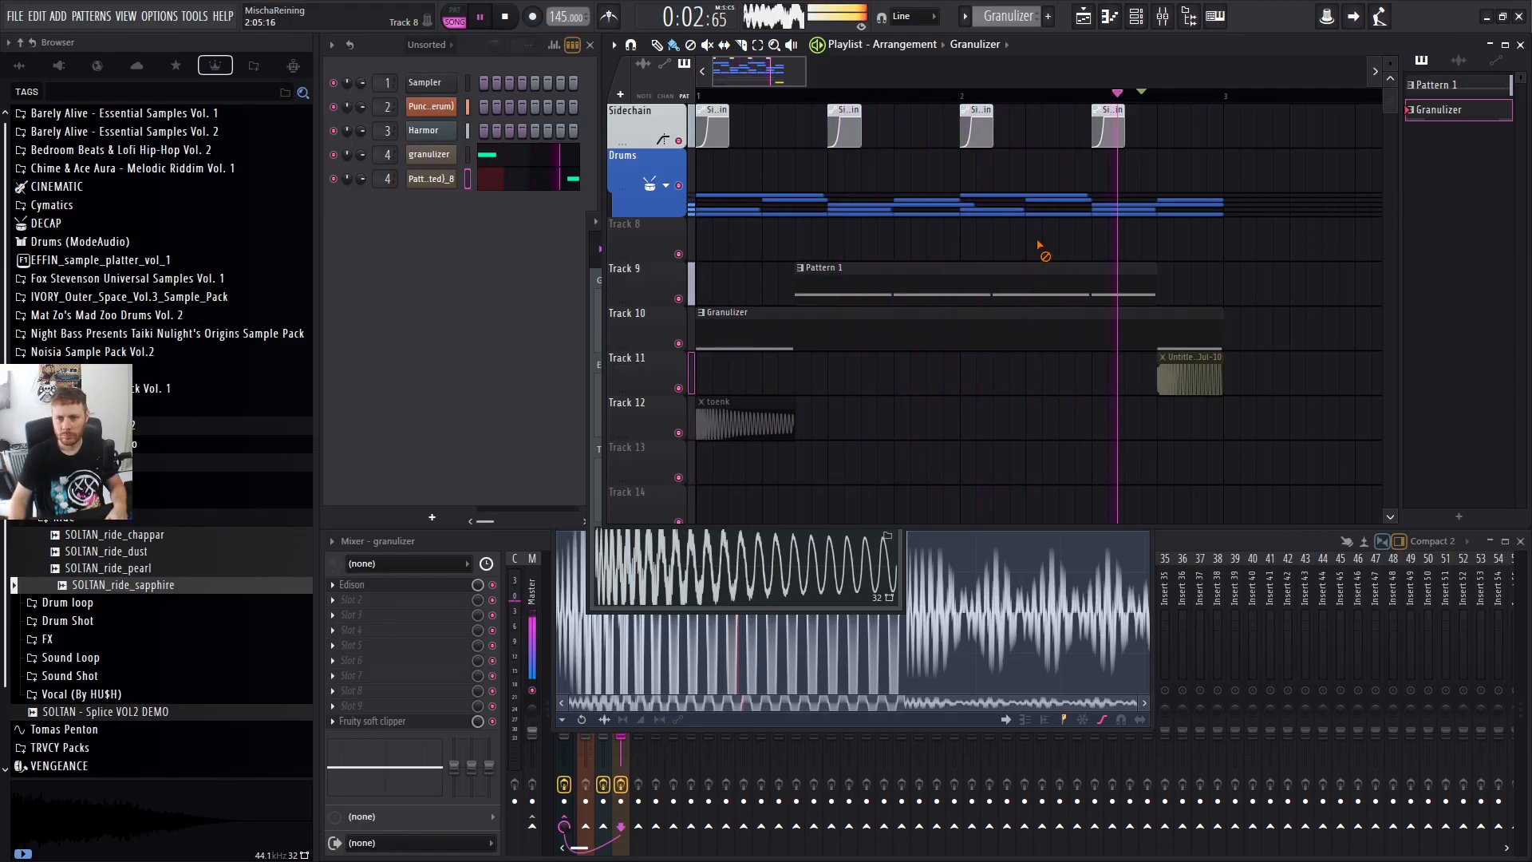
{"action": "key", "text": "space"}
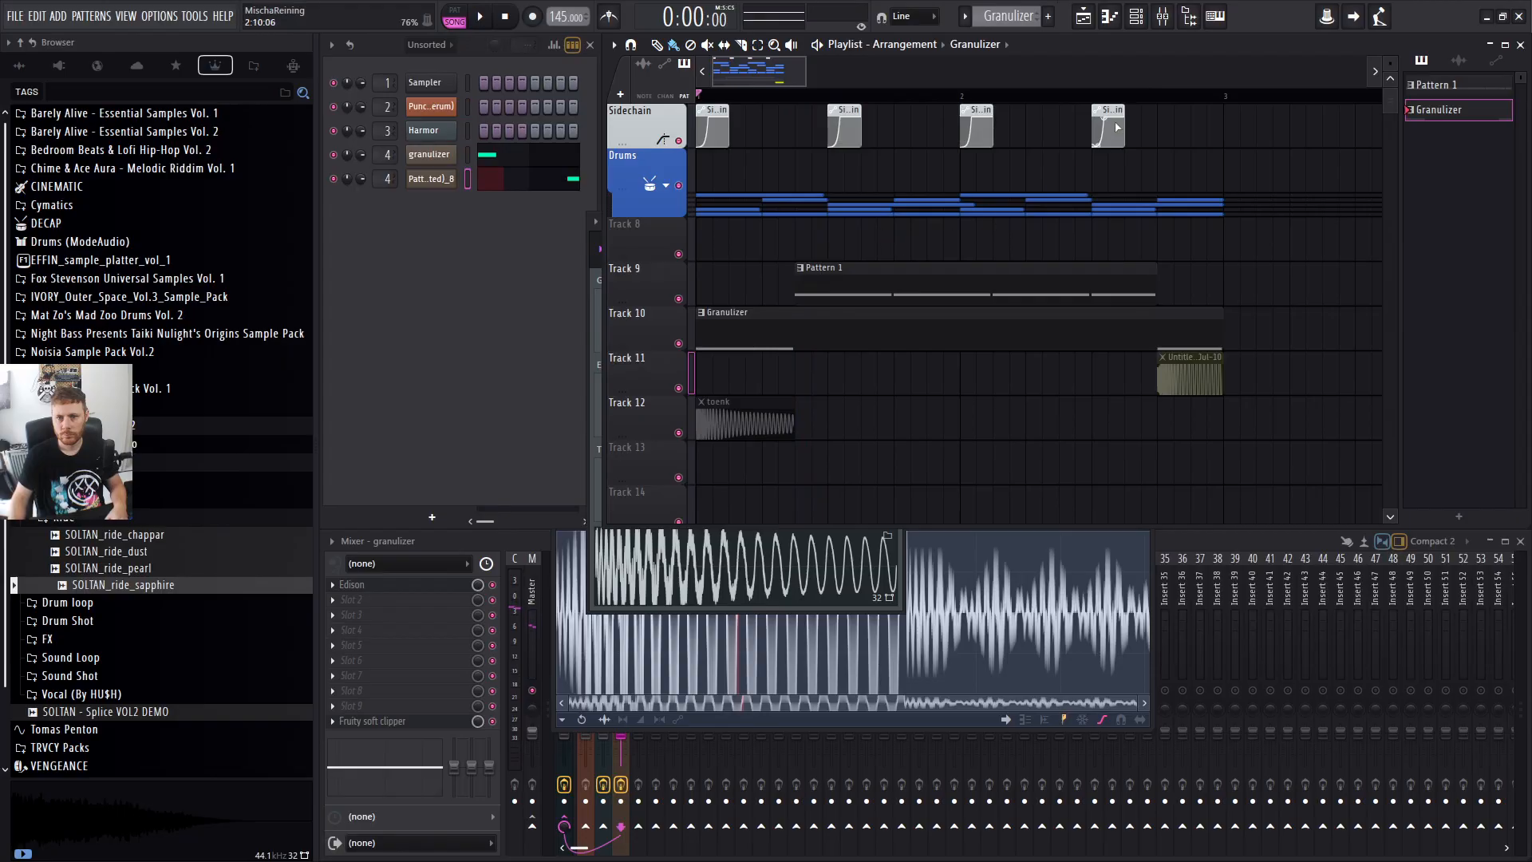
{"action": "left_click", "coordinate": [1159, 96]}
{"action": "key", "text": "space"}
{"action": "left_click", "coordinate": [1160, 96]}
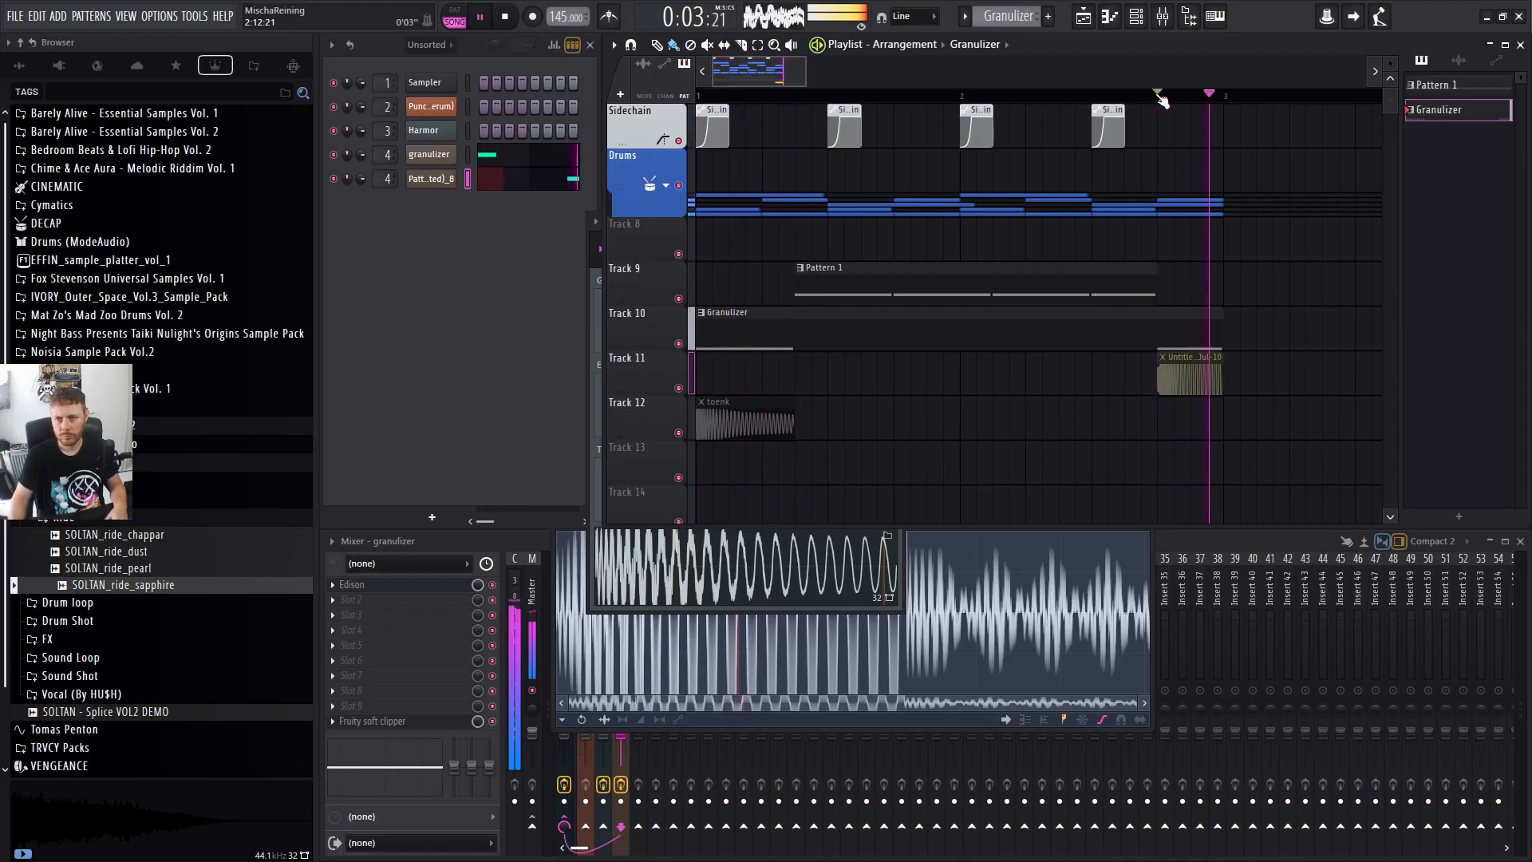
Reopen the Pattern 1 (consolidated)_8 granulizer and replay the last beat before bar 3 to check its wave spacing.
{"action": "left_click", "coordinate": [431, 178]}
{"action": "key", "text": "space"}
{"action": "key", "text": "space"}
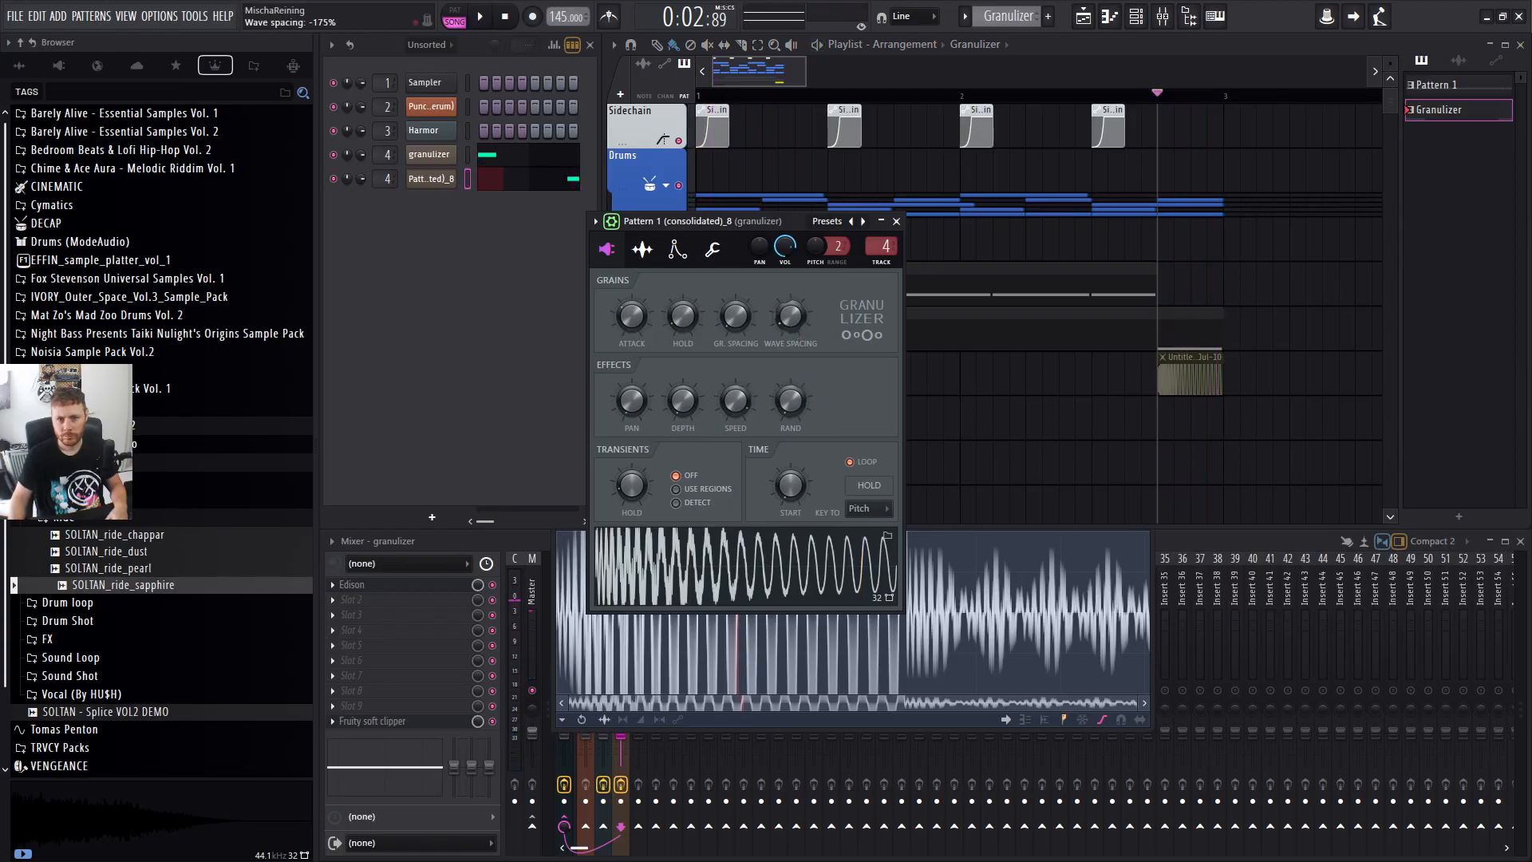
Replay the last beat before bar 3 and the arrangement from its start to audition the end granulizer's wave spacing.
{"action": "key", "text": "space"}
{"action": "key", "text": "space"}
{"action": "key", "text": "space"}
{"action": "scroll", "coordinate": [799, 322], "scroll_direction": "up", "scroll_amount": 5}
{"action": "key", "text": "space"}
{"action": "key", "text": "space"}
{"action": "key", "text": "space"}
{"action": "key", "text": "space"}
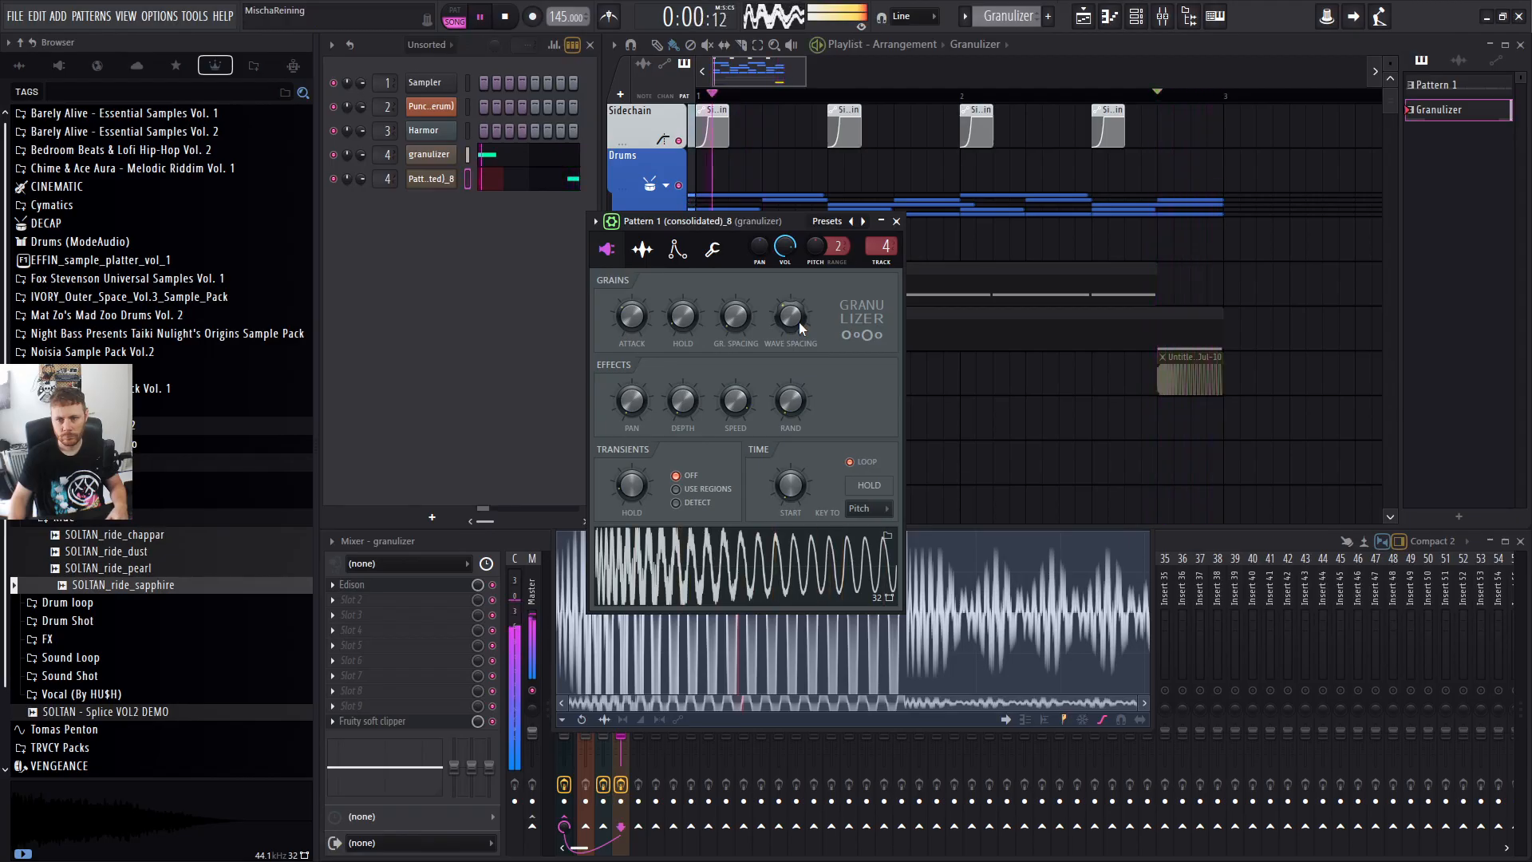
{"action": "key", "text": "space"}
{"action": "key", "text": "space"}
{"action": "key", "text": "space"}
{"action": "key", "text": "space"}
Play the arrangement in the playlist and examine how the end granulizer sound on the last beat fits the groove.
{"action": "right_click", "coordinate": [1259, 321]}
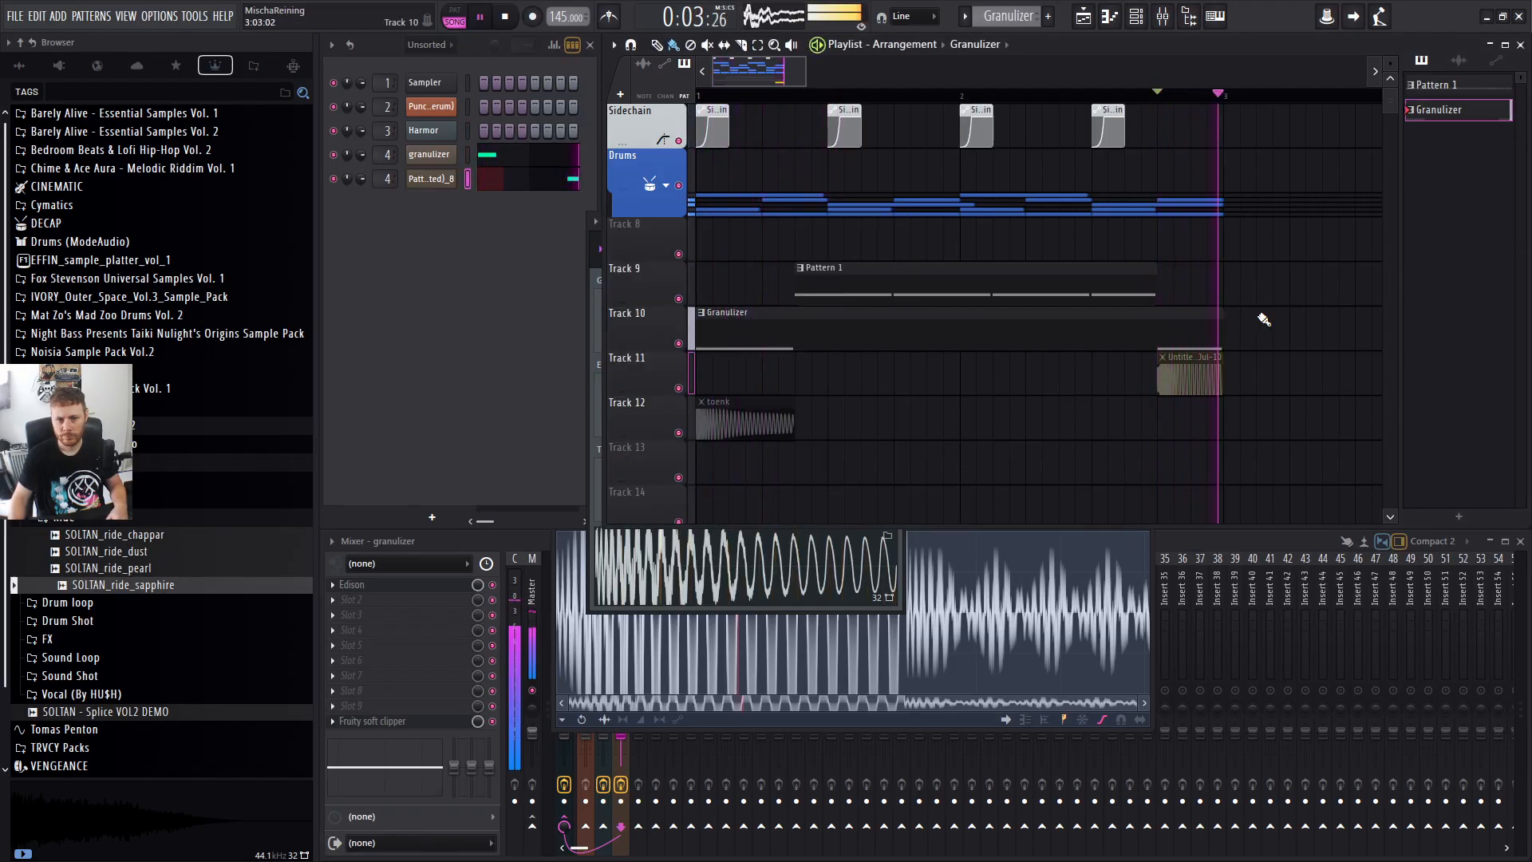
{"action": "key", "text": "space"}
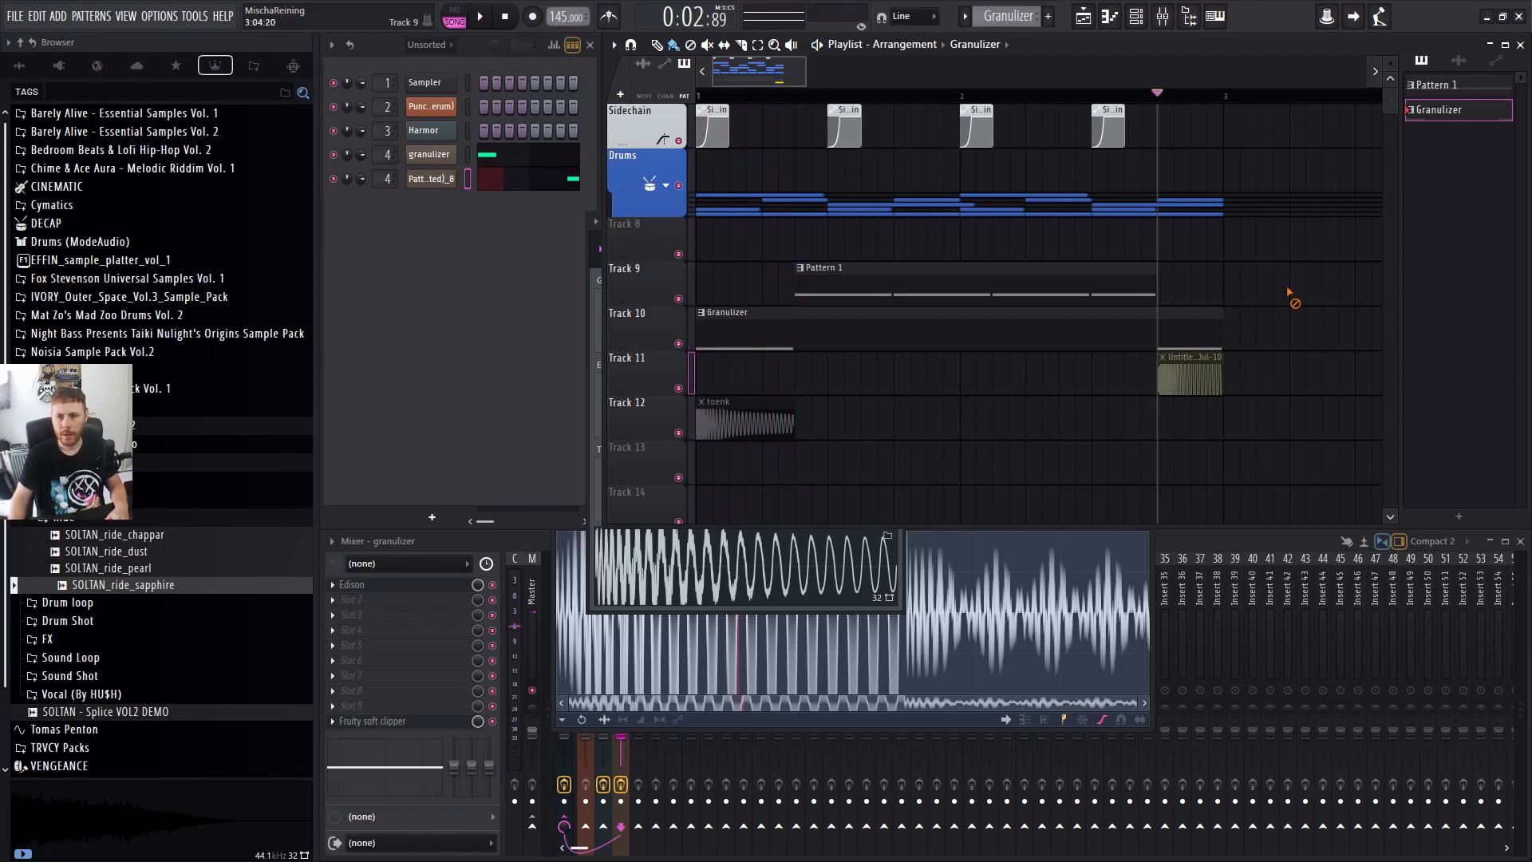
{"action": "key", "text": "space"}
{"action": "scroll", "coordinate": [1197, 303], "scroll_direction": "up", "scroll_amount": 4}
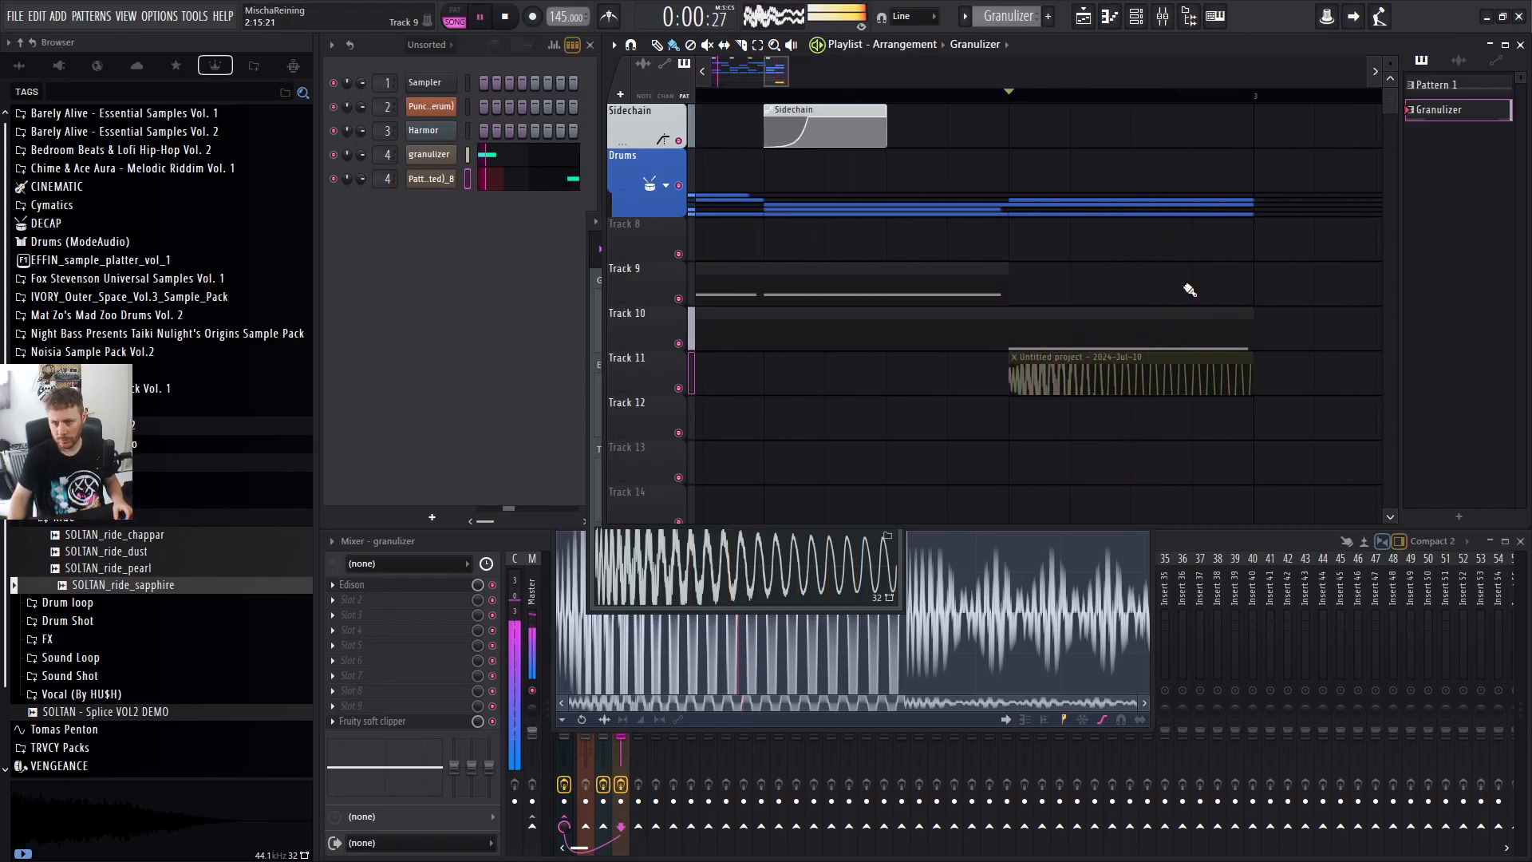
{"action": "scroll", "coordinate": [1190, 290], "scroll_direction": "down", "scroll_amount": 4}
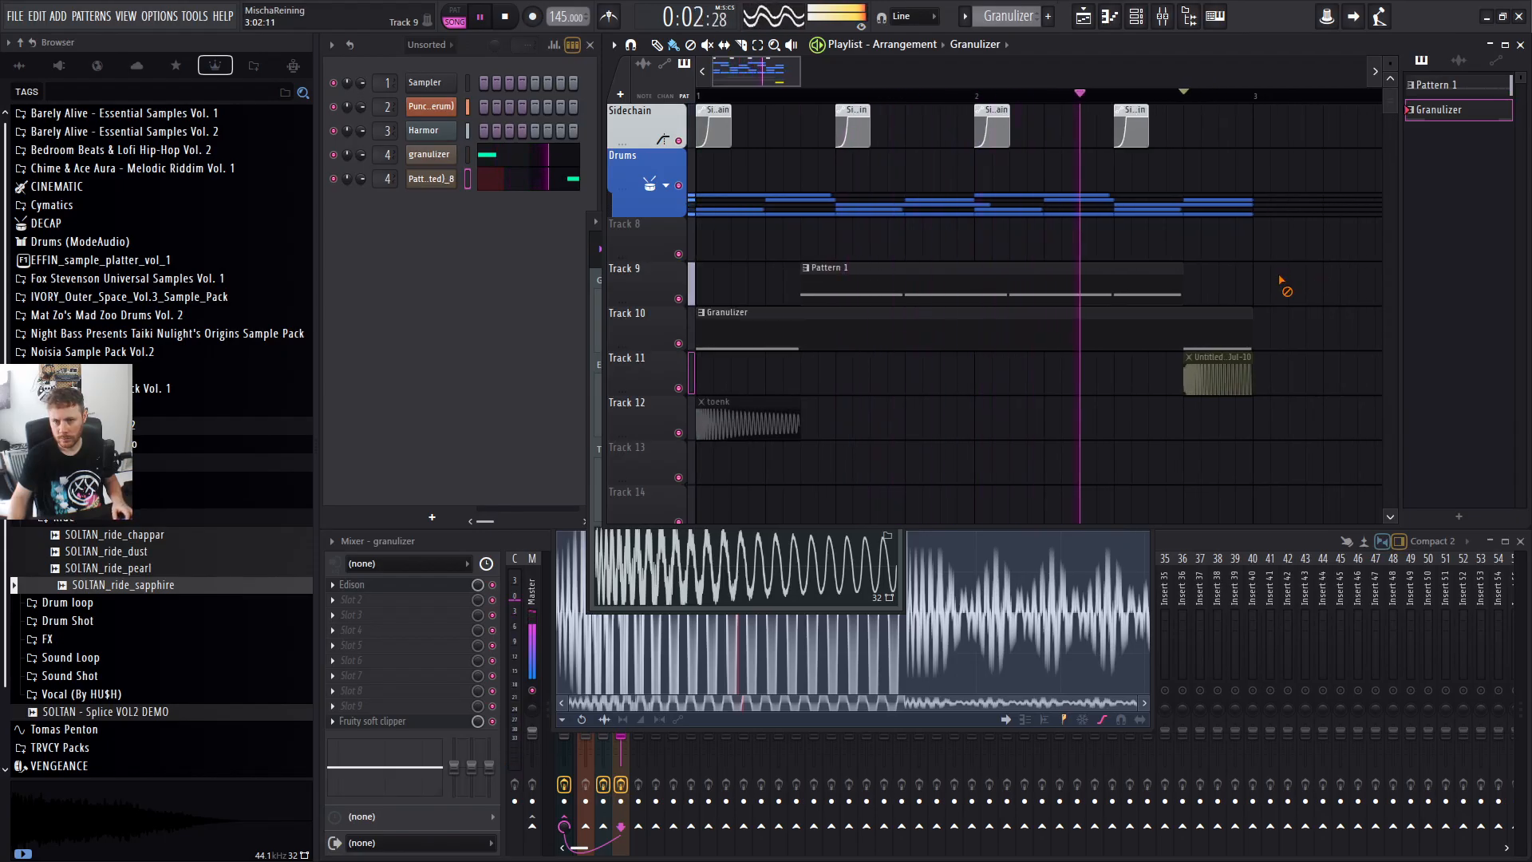
{"action": "key", "text": "space"}
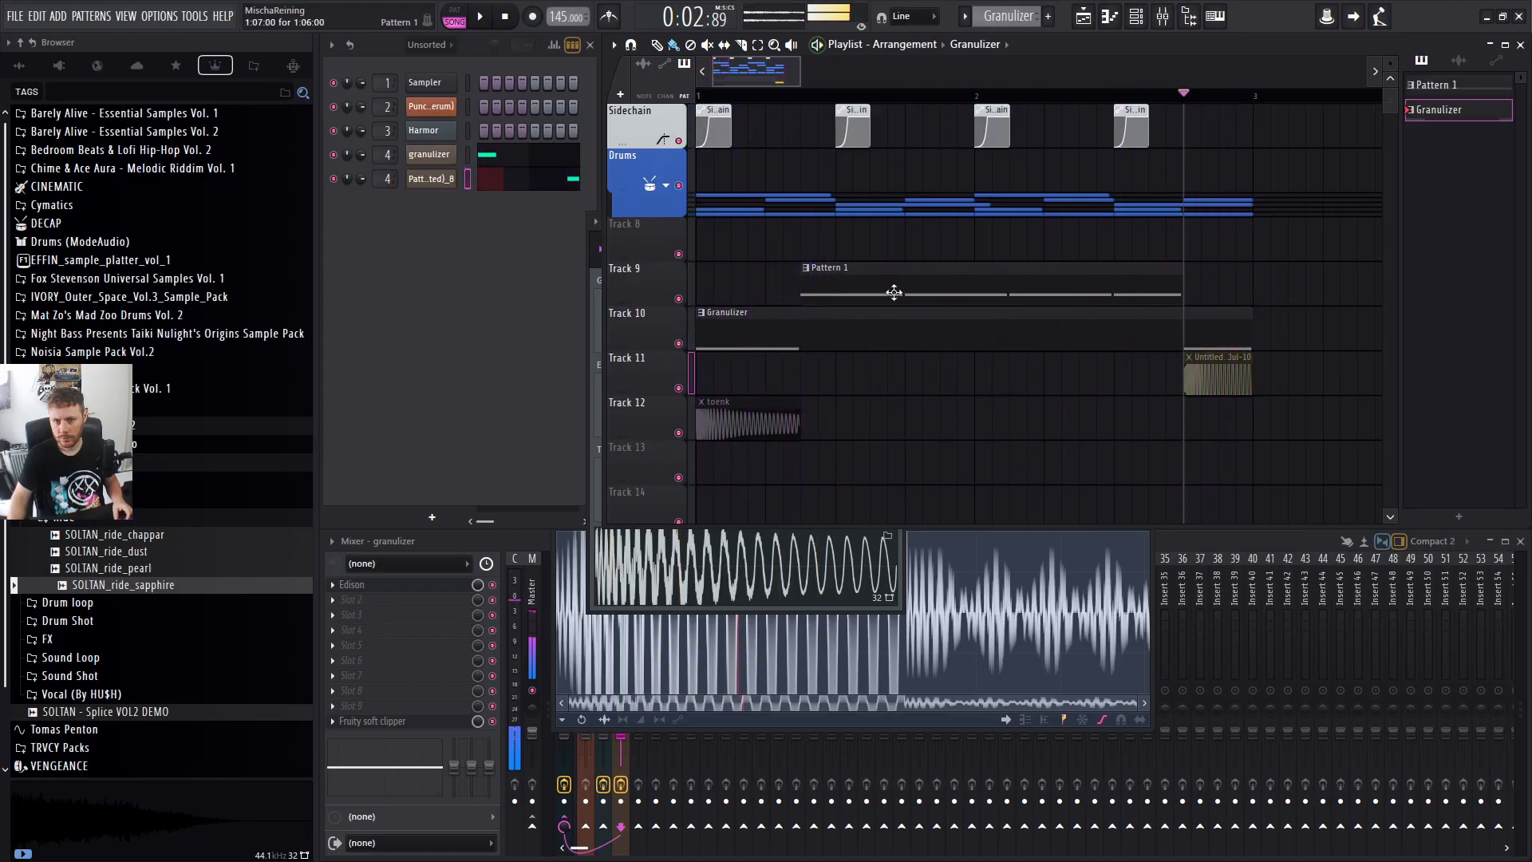
Try shifting the Pattern 1 clip on Track 9 slightly later while playing the arrangement.
{"action": "left_click_drag", "start_coordinate": [886, 277], "coordinate": [898, 277]}
{"action": "key", "text": "space"}
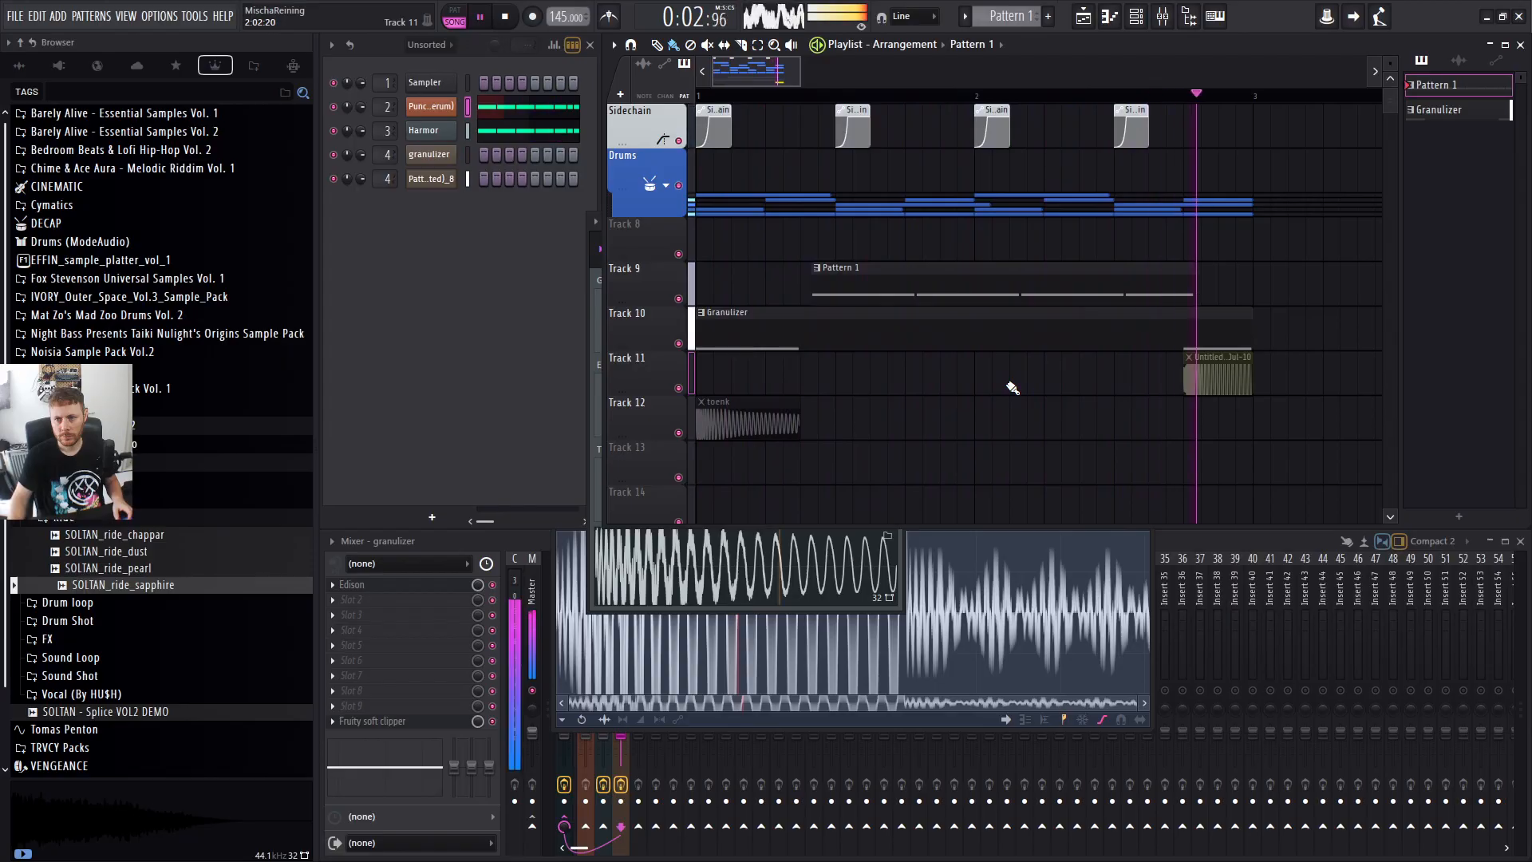
{"action": "left_click_drag", "start_coordinate": [847, 285], "coordinate": [840, 285]}
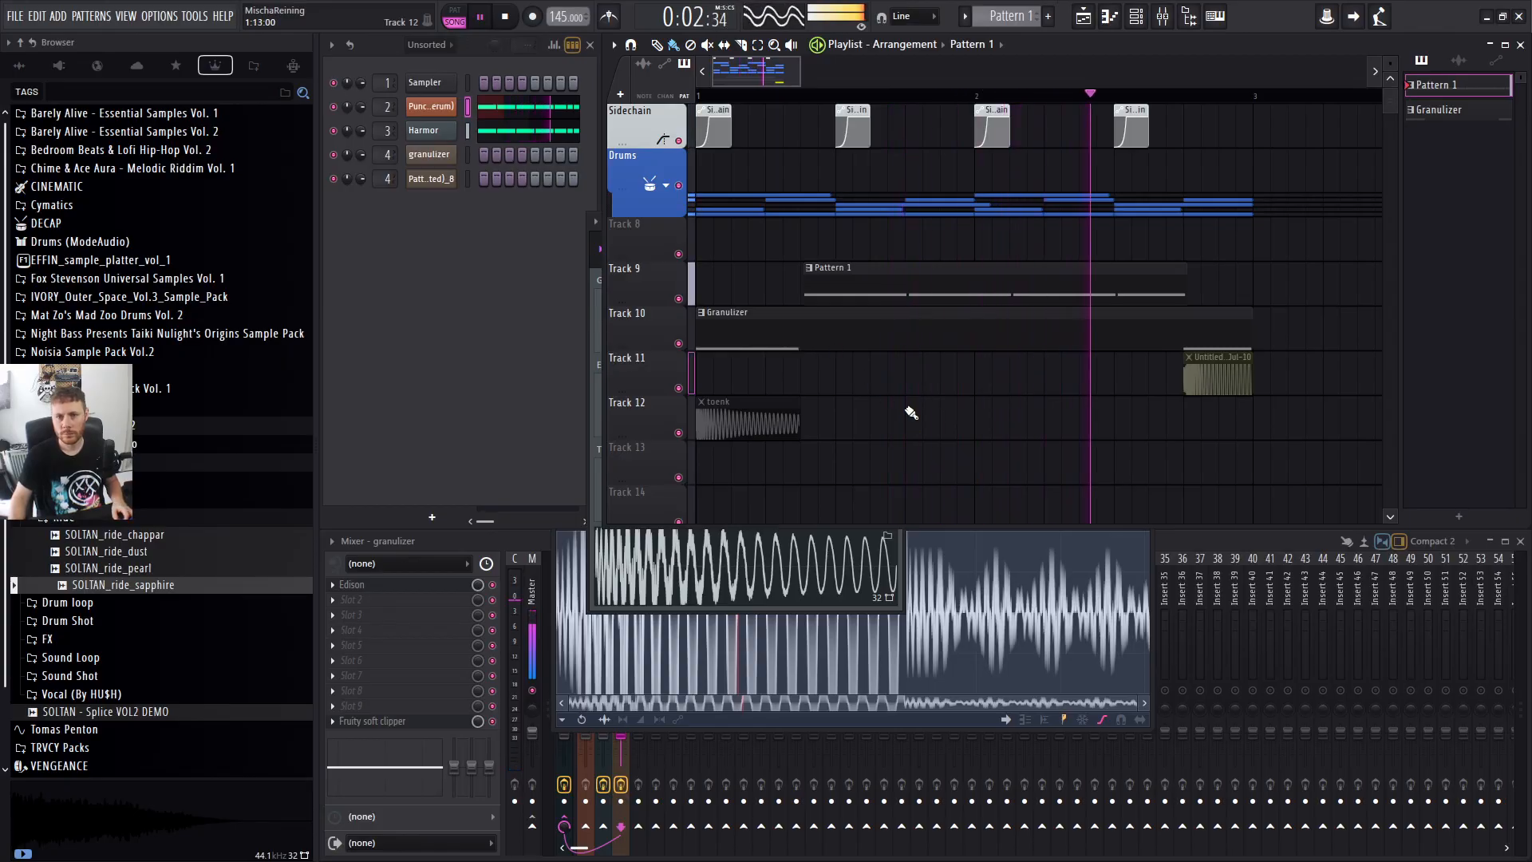
{"action": "key", "text": "space"}
In the Granulizer pattern, turn the granulizer channel's opening sound into two short C5 notes on beats 1 and 2.
{"action": "left_click", "coordinate": [755, 333]}
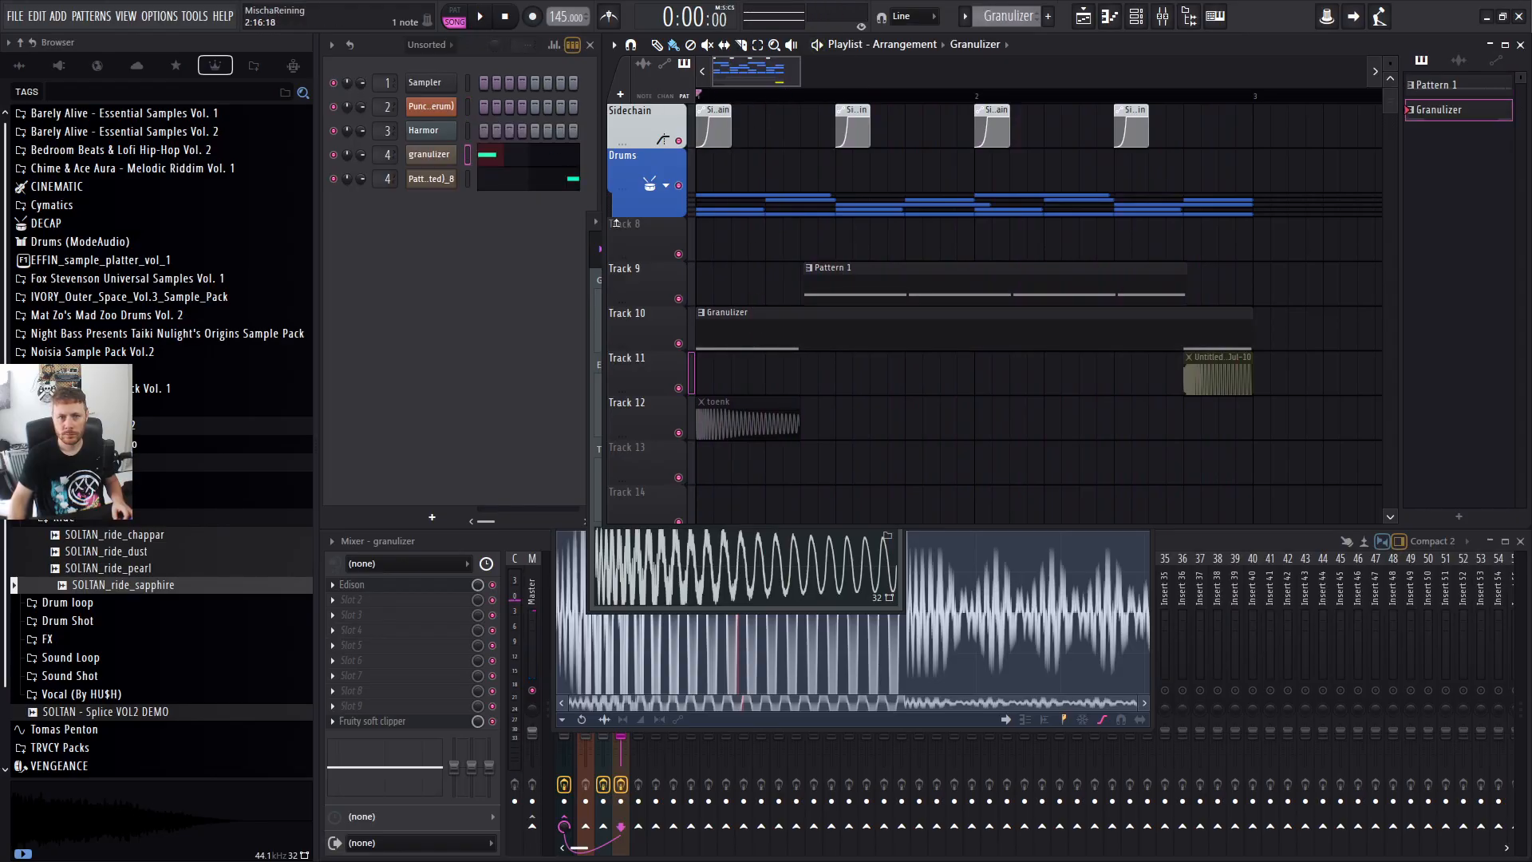
{"action": "double_click", "coordinate": [729, 325]}
{"action": "key", "text": "space"}
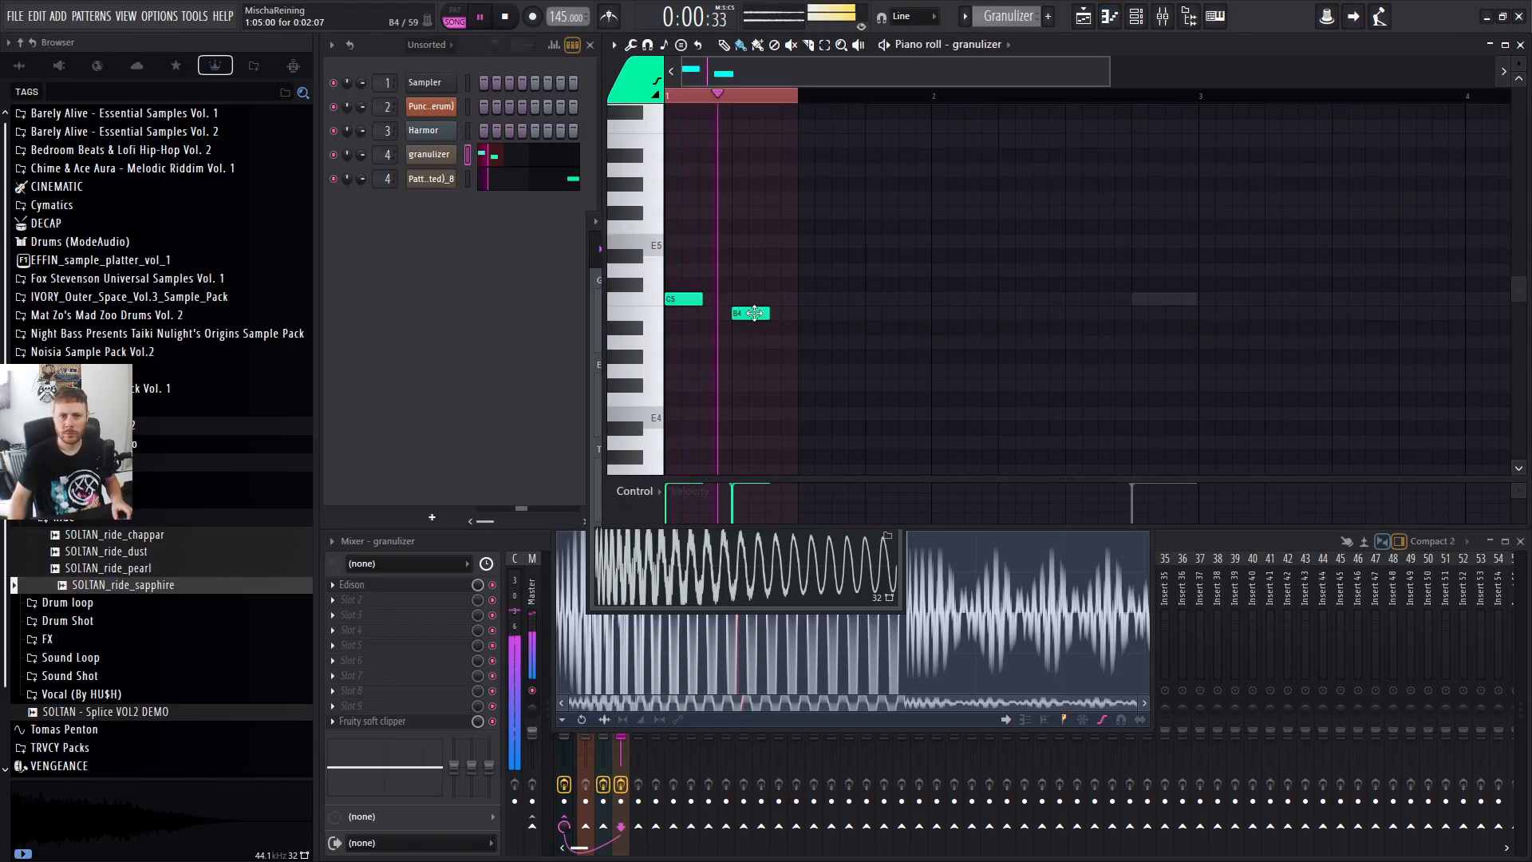
{"action": "left_click", "coordinate": [746, 301]}
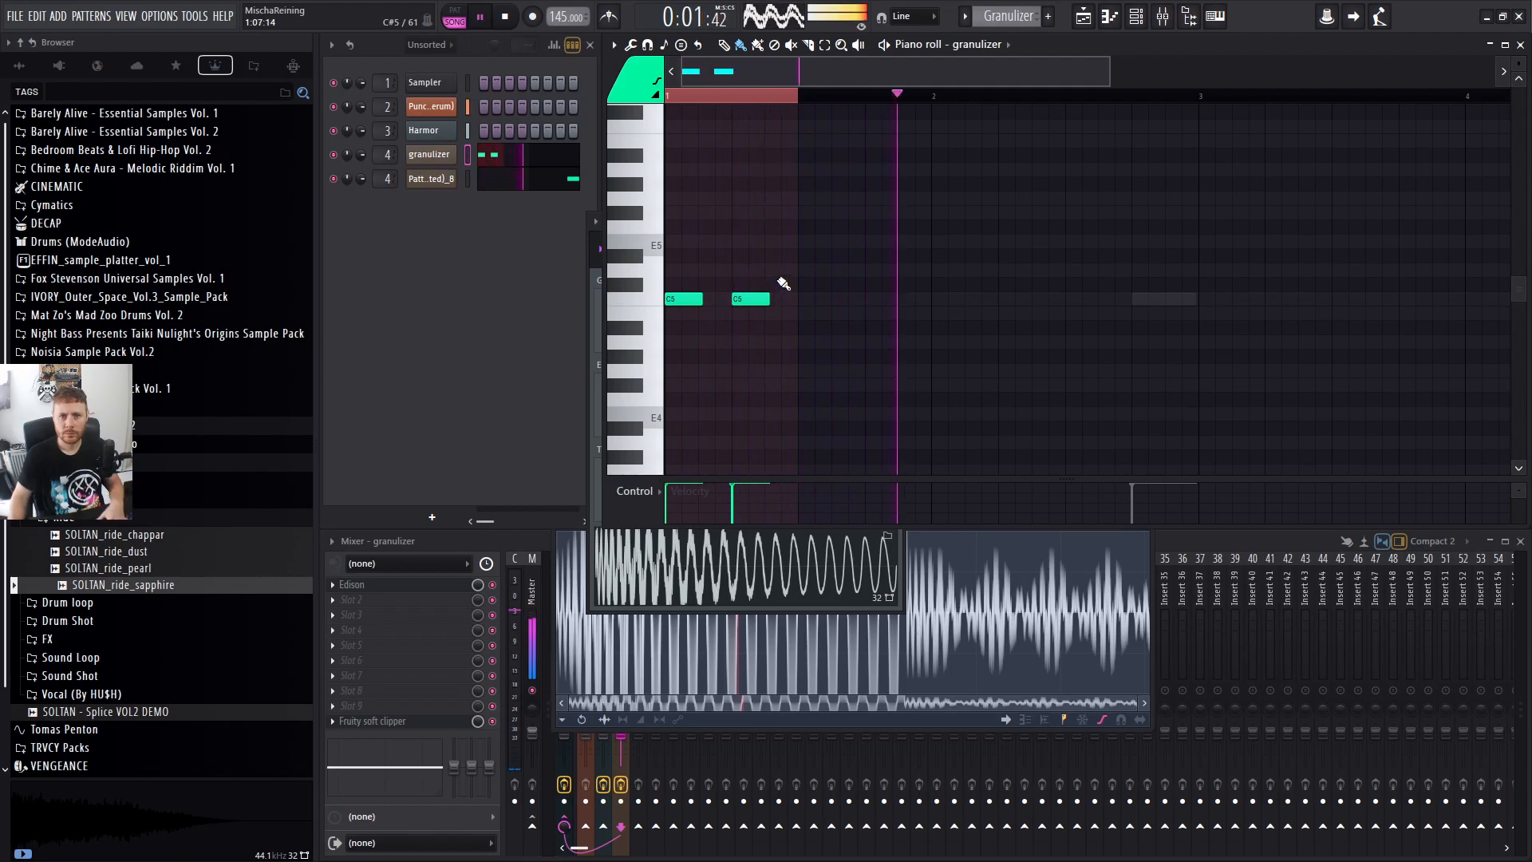
Trim the start of the Pattern 1 clip on Track 9 to beat 3 of bar 1 and audition it.
{"action": "key", "text": "F5"}
{"action": "key", "text": "space"}
{"action": "left_click_drag", "start_coordinate": [844, 284], "coordinate": [875, 284]}
{"action": "key", "text": "space"}
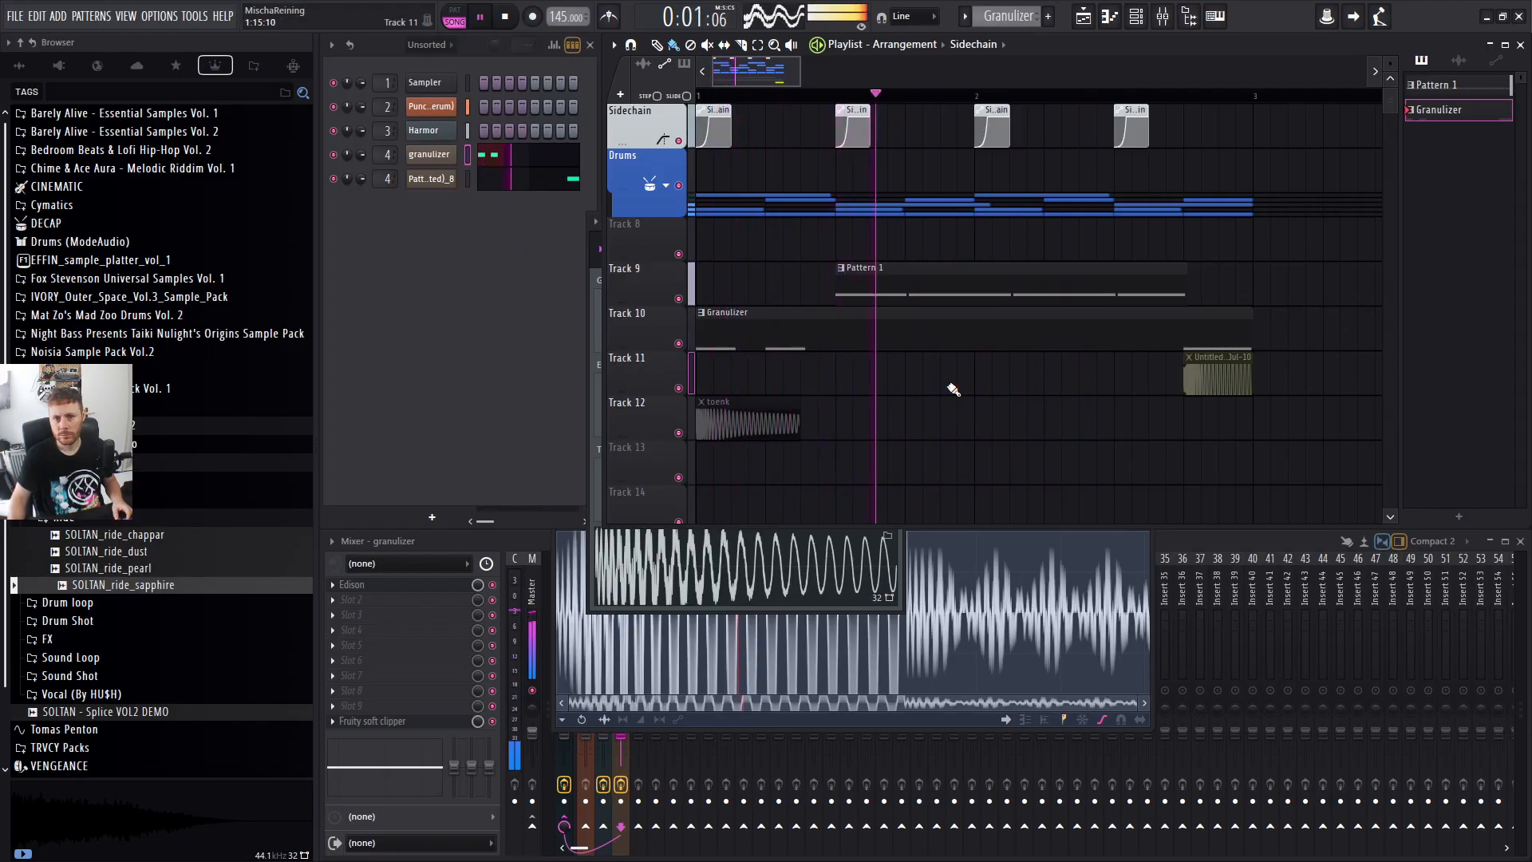
Expand the Drums group, duplicate the first EFFIN_kick_bump_me clip onto beat 2, and delete the hat clip on that beat.
{"action": "key", "text": "space"}
{"action": "left_click", "coordinate": [667, 186]}
{"action": "left_click_drag", "start_coordinate": [767, 248], "coordinate": [767, 252]}
{"action": "mouse_move", "coordinate": [731, 217]}
{"action": "left_mouse_down"}
{"action": "mouse_move", "coordinate": [814, 217]}
{"action": "mouse_move", "coordinate": [801, 222]}
{"action": "left_mouse_up"}
{"action": "key", "text": "space"}
{"action": "right_click", "coordinate": [806, 266]}
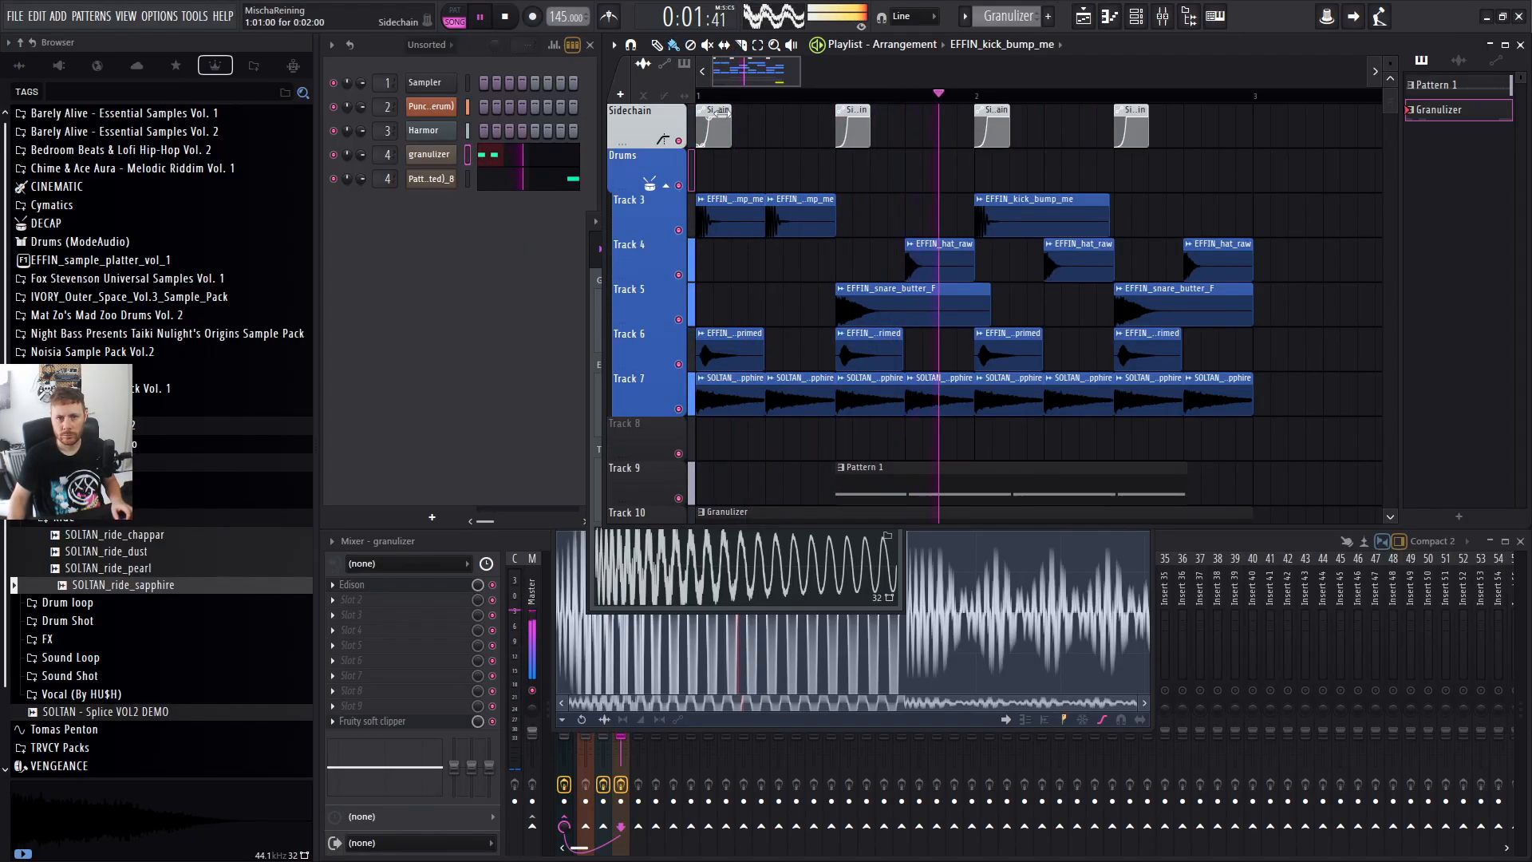
Add a copy of the Sidechain automation clip on beat 2 of bar 1 and play the result.
{"action": "left_click", "coordinate": [722, 114]}
{"action": "key", "text": "space"}
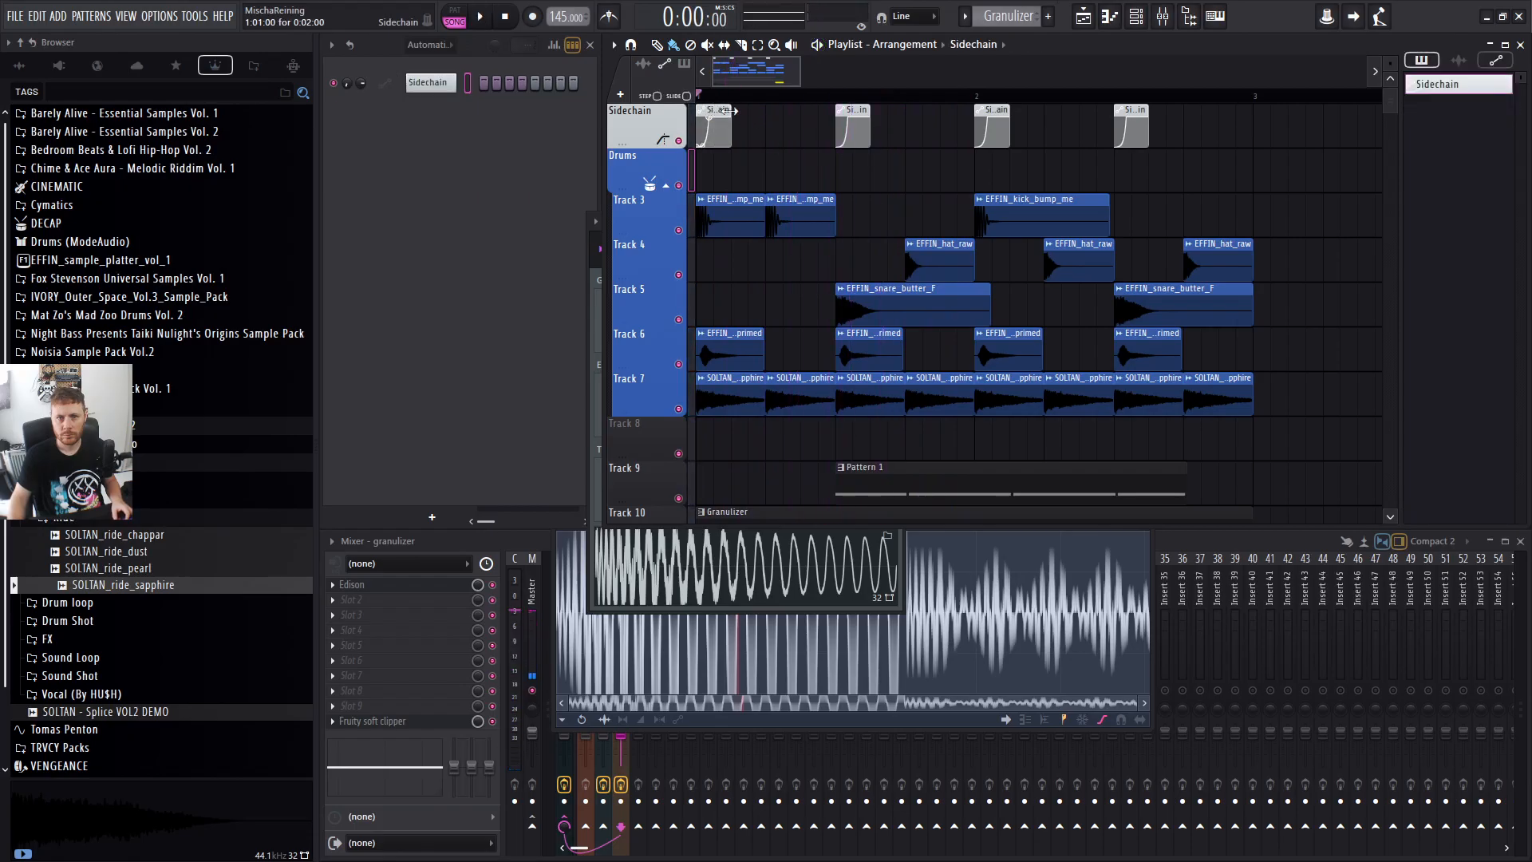
{"action": "left_click", "coordinate": [770, 121]}
{"action": "key", "text": "space"}
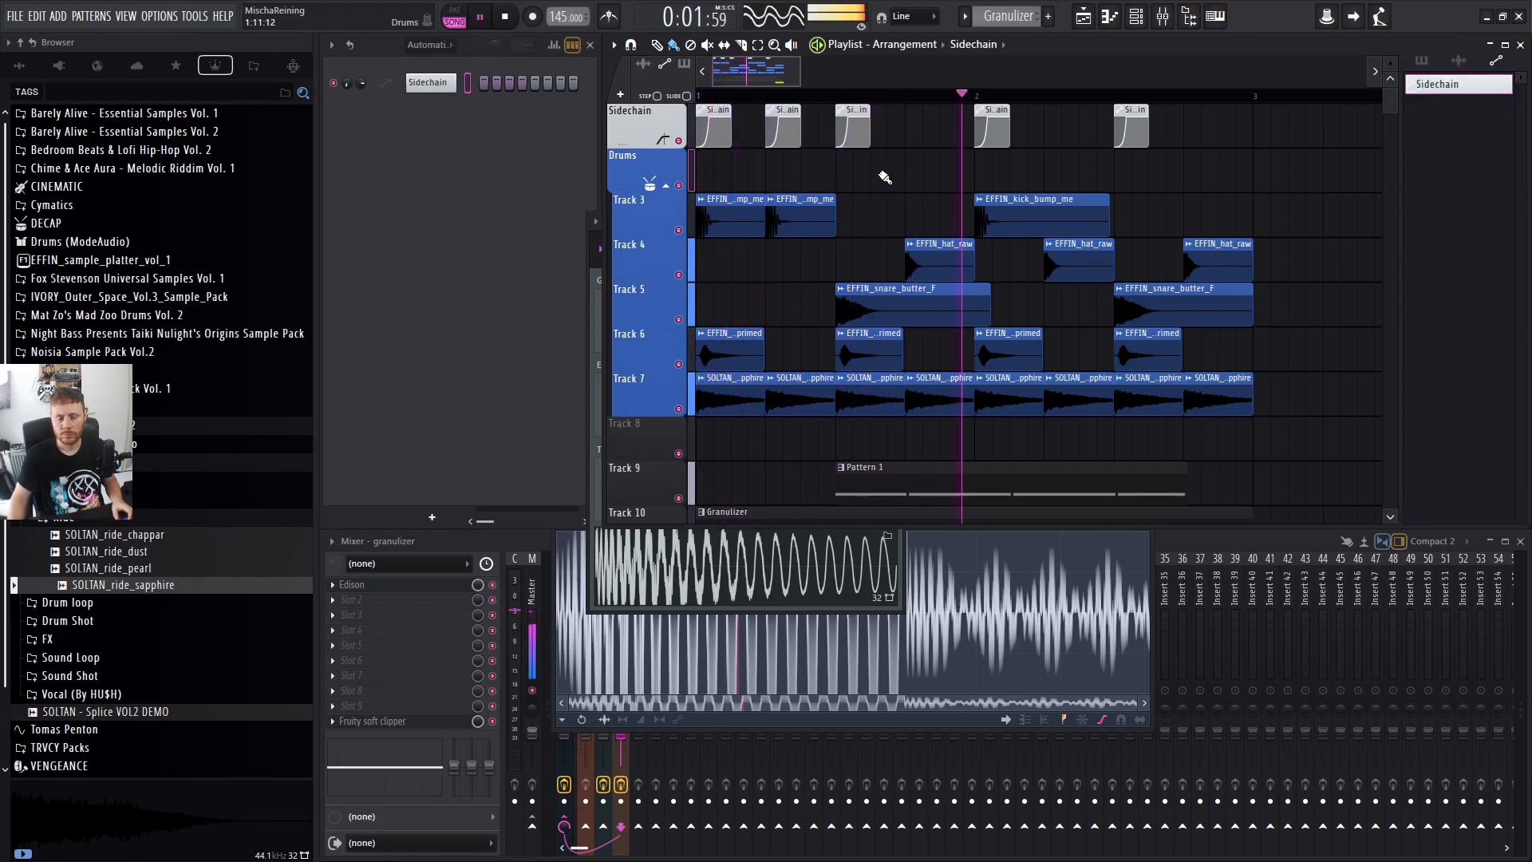
Cut the Pattern 1 clip into a half-beat stab on beat 3 and, after a short gap, eight half-beat repeats.
{"action": "scroll", "coordinate": [940, 250], "scroll_direction": "down", "scroll_amount": 3}
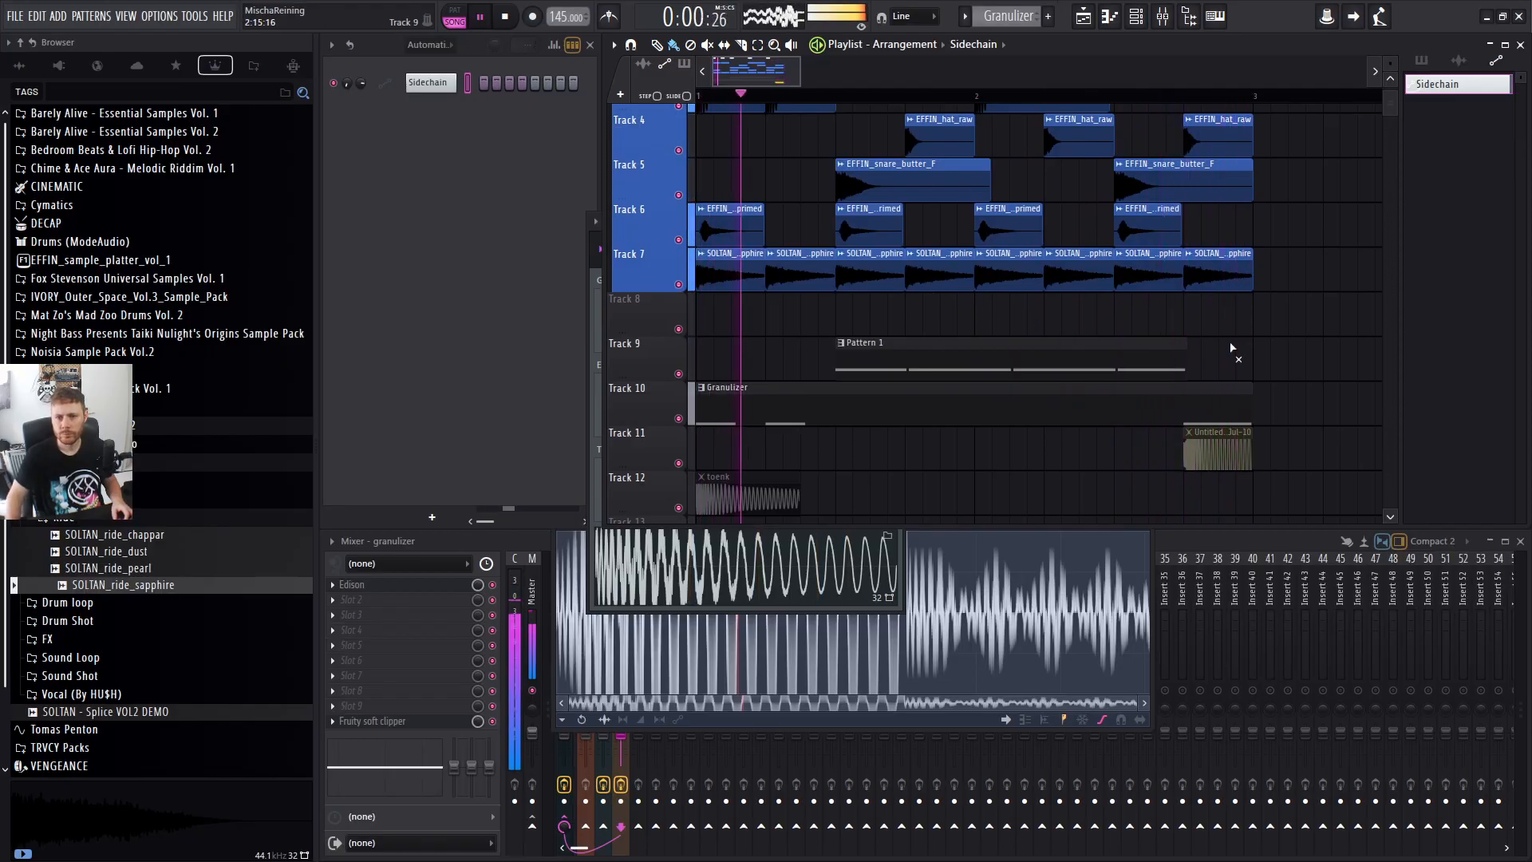
{"action": "scroll", "coordinate": [1233, 343], "scroll_direction": "down", "scroll_amount": 2}
{"action": "key", "text": "space"}
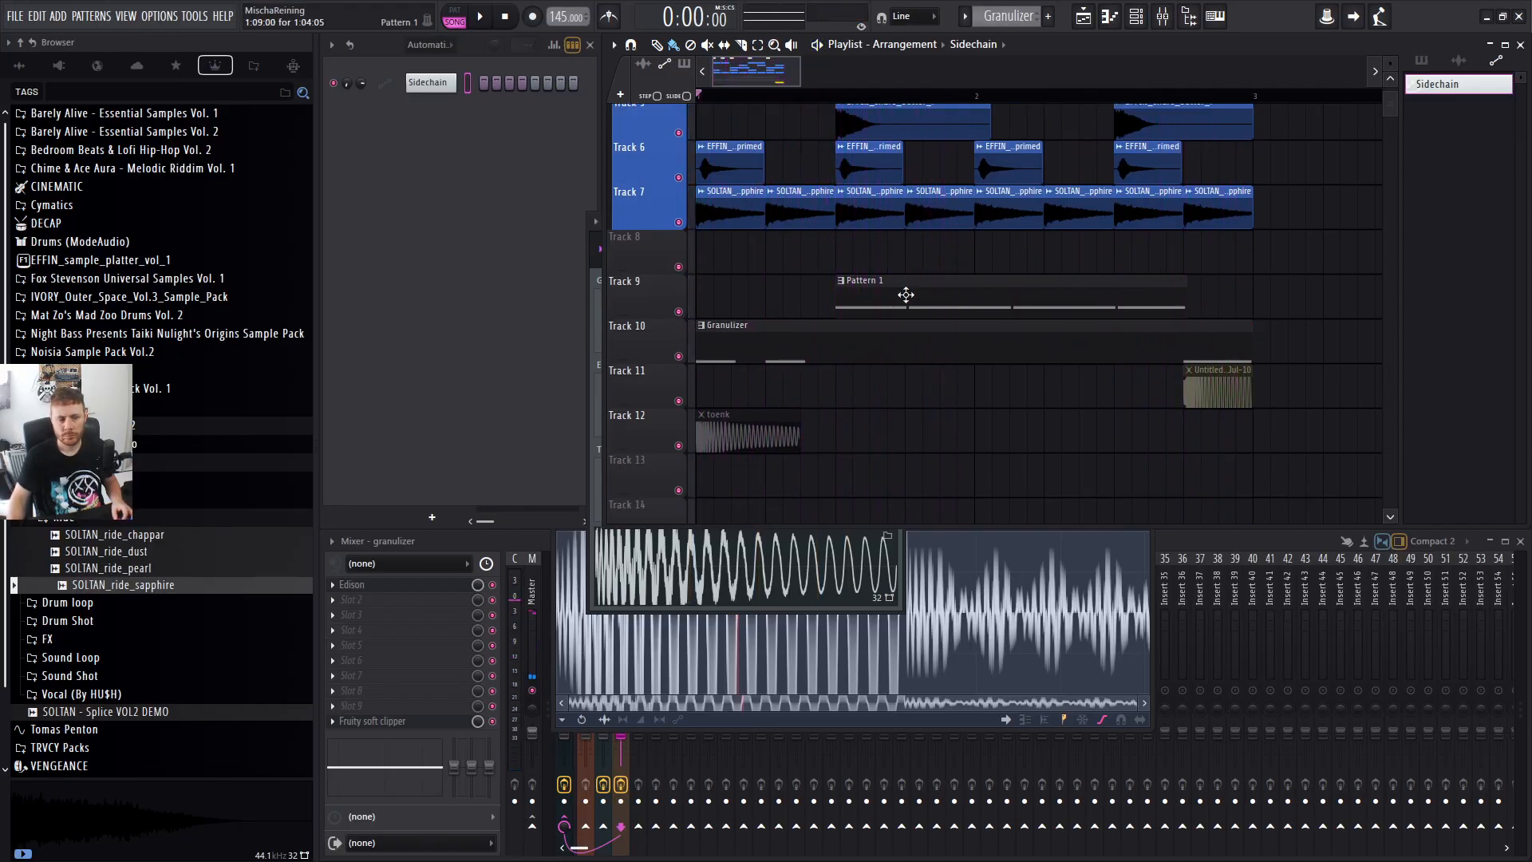
{"action": "right_click", "coordinate": [906, 308], "text": "shift"}
{"action": "left_click", "coordinate": [906, 300]}
{"action": "key", "text": "space"}
{"action": "right_click", "coordinate": [872, 306], "text": "shift"}
{"action": "left_click_drag", "start_coordinate": [892, 309], "coordinate": [1166, 303]}
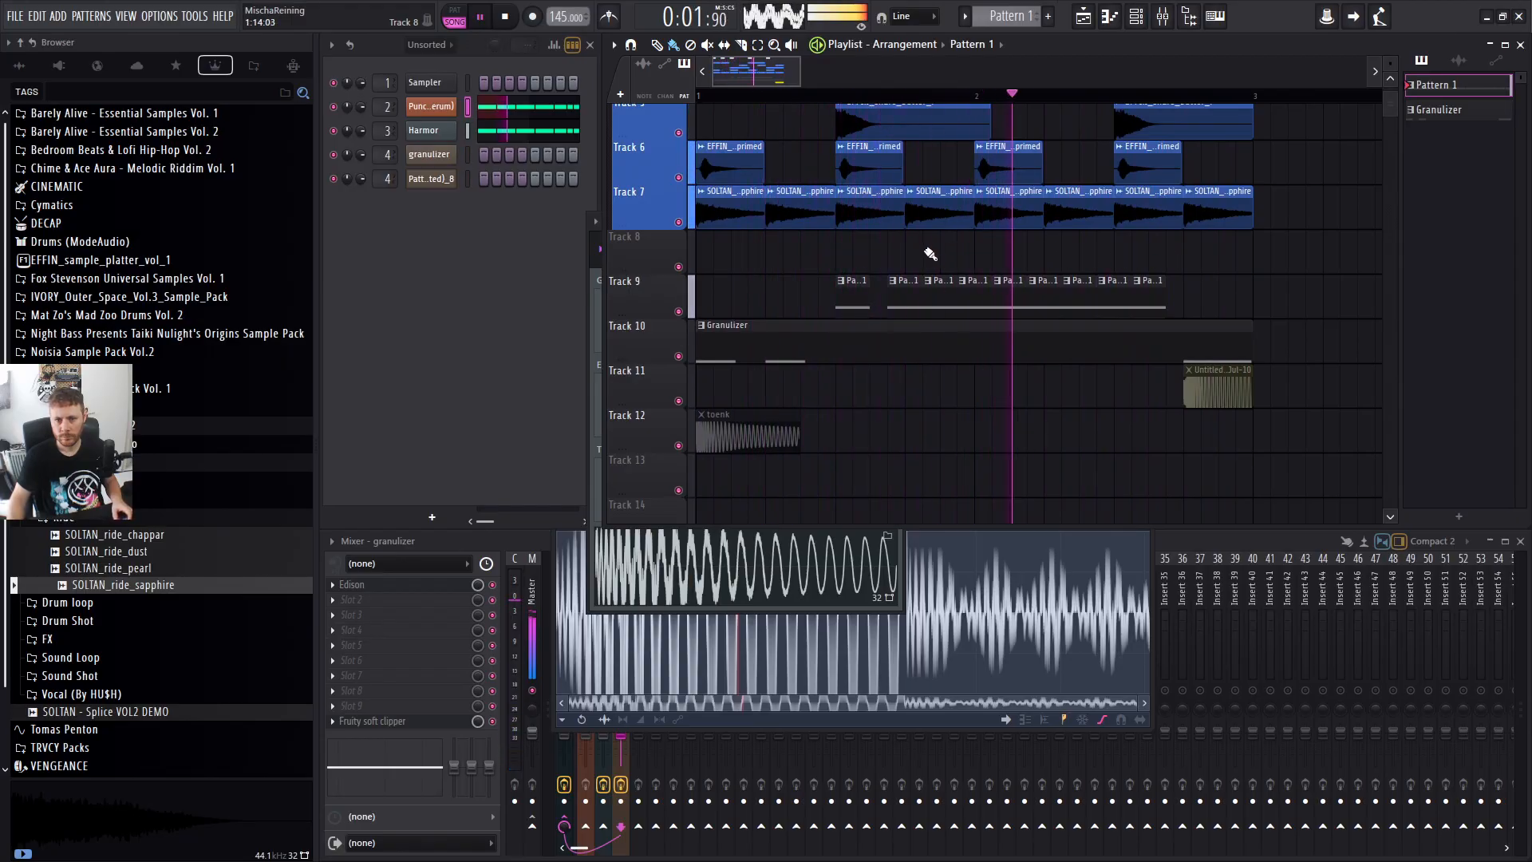
Try nudging the run of eight repeated Pattern 1 clips slightly later on Track 9 during playback.
{"action": "left_click_drag", "start_coordinate": [893, 292], "coordinate": [1155, 299]}
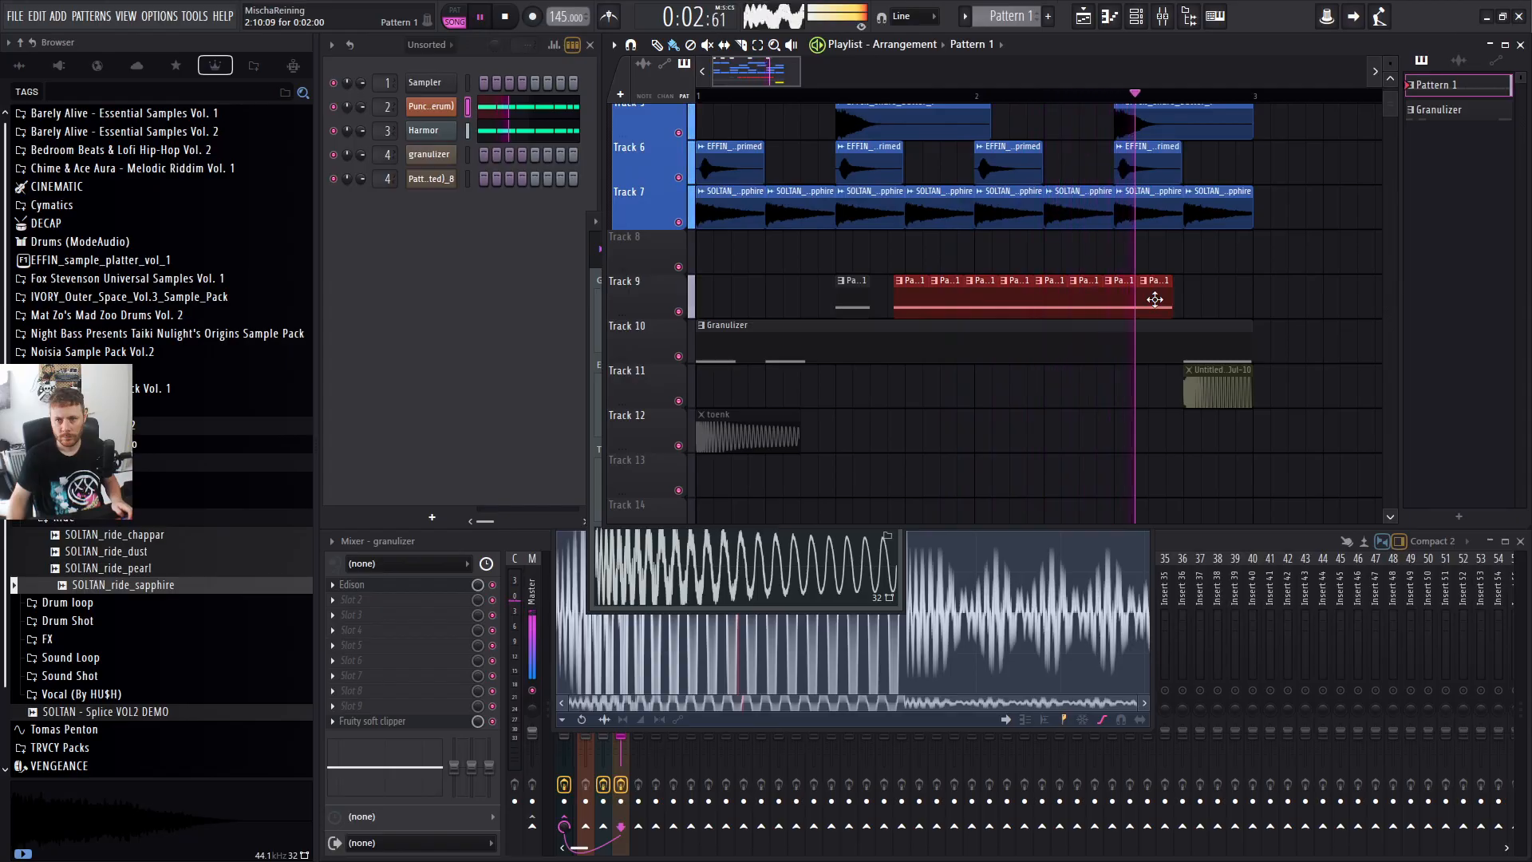
{"action": "left_click_drag", "start_coordinate": [910, 305], "coordinate": [903, 304]}
{"action": "left_click", "coordinate": [987, 259]}
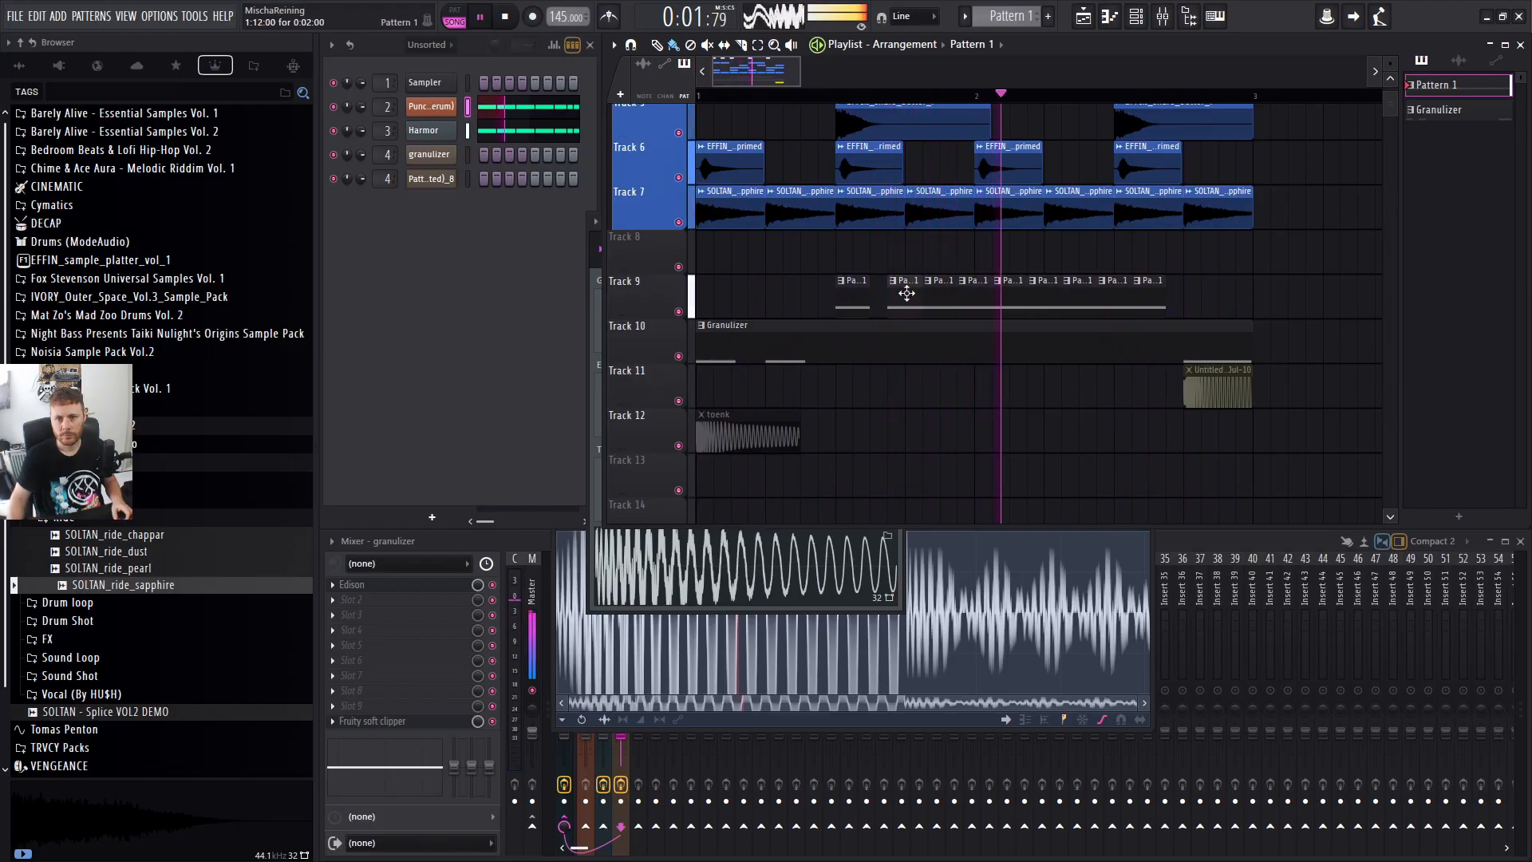
{"action": "key", "text": "space"}
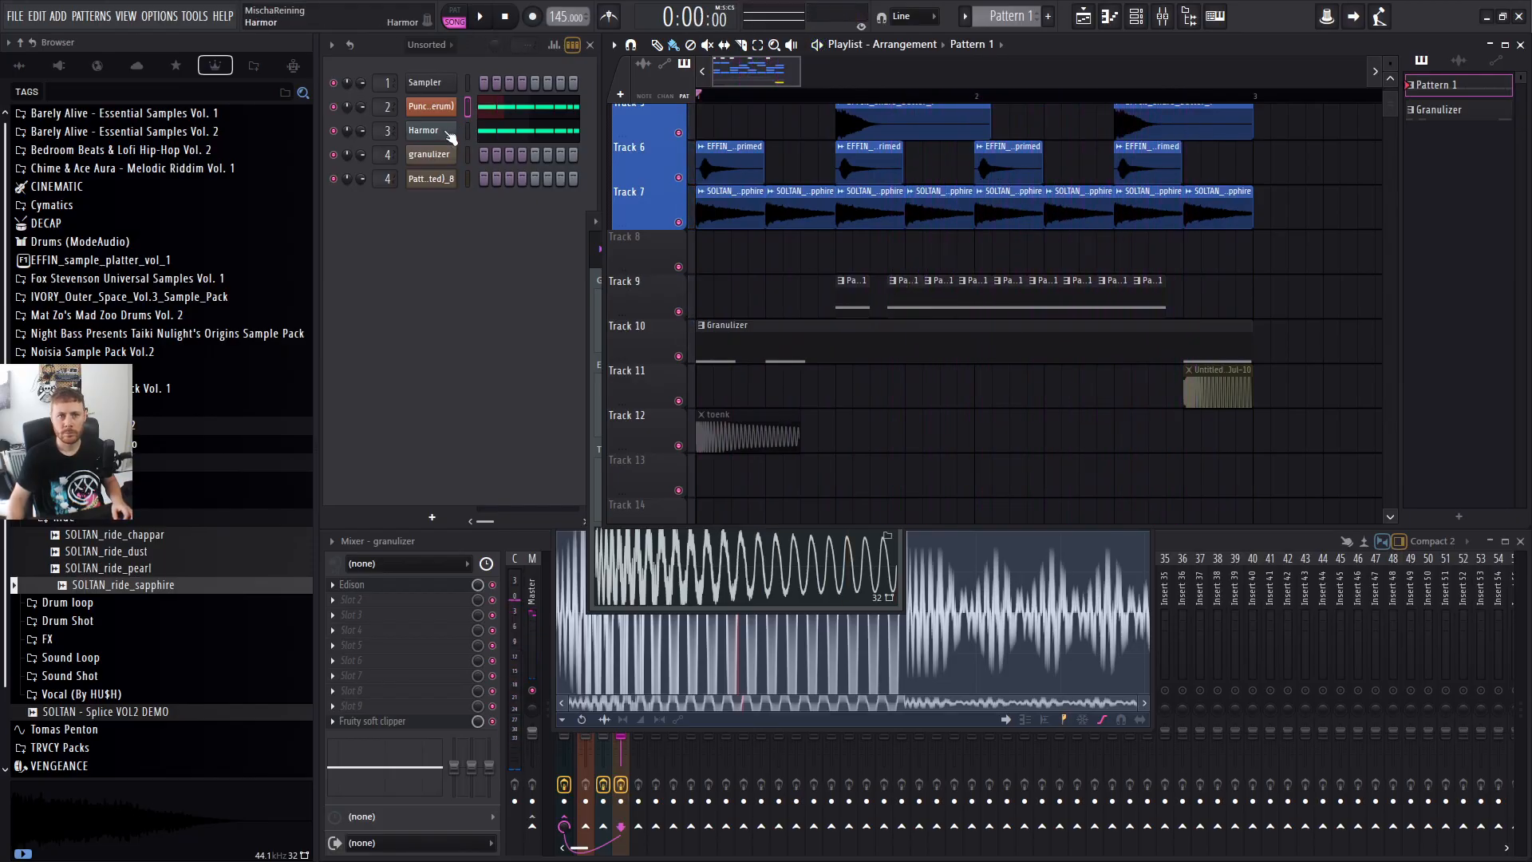
Open Harmor and try an LFO articulator on the phaser offset while playing the arrangement.
{"action": "right_click", "coordinate": [449, 133]}
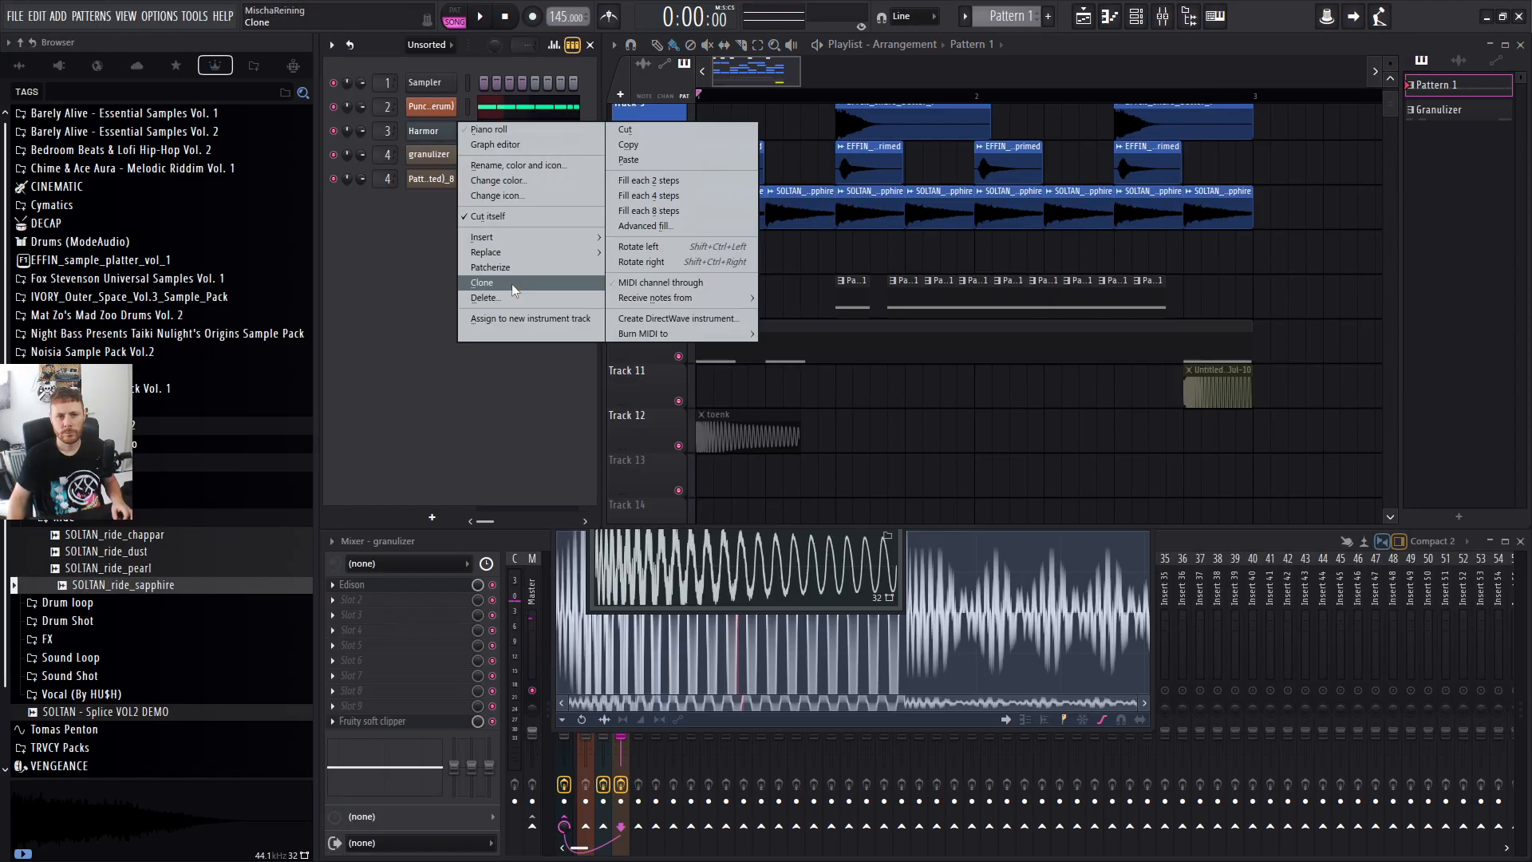
{"action": "left_click", "coordinate": [437, 135]}
{"action": "left_click", "coordinate": [438, 135]}
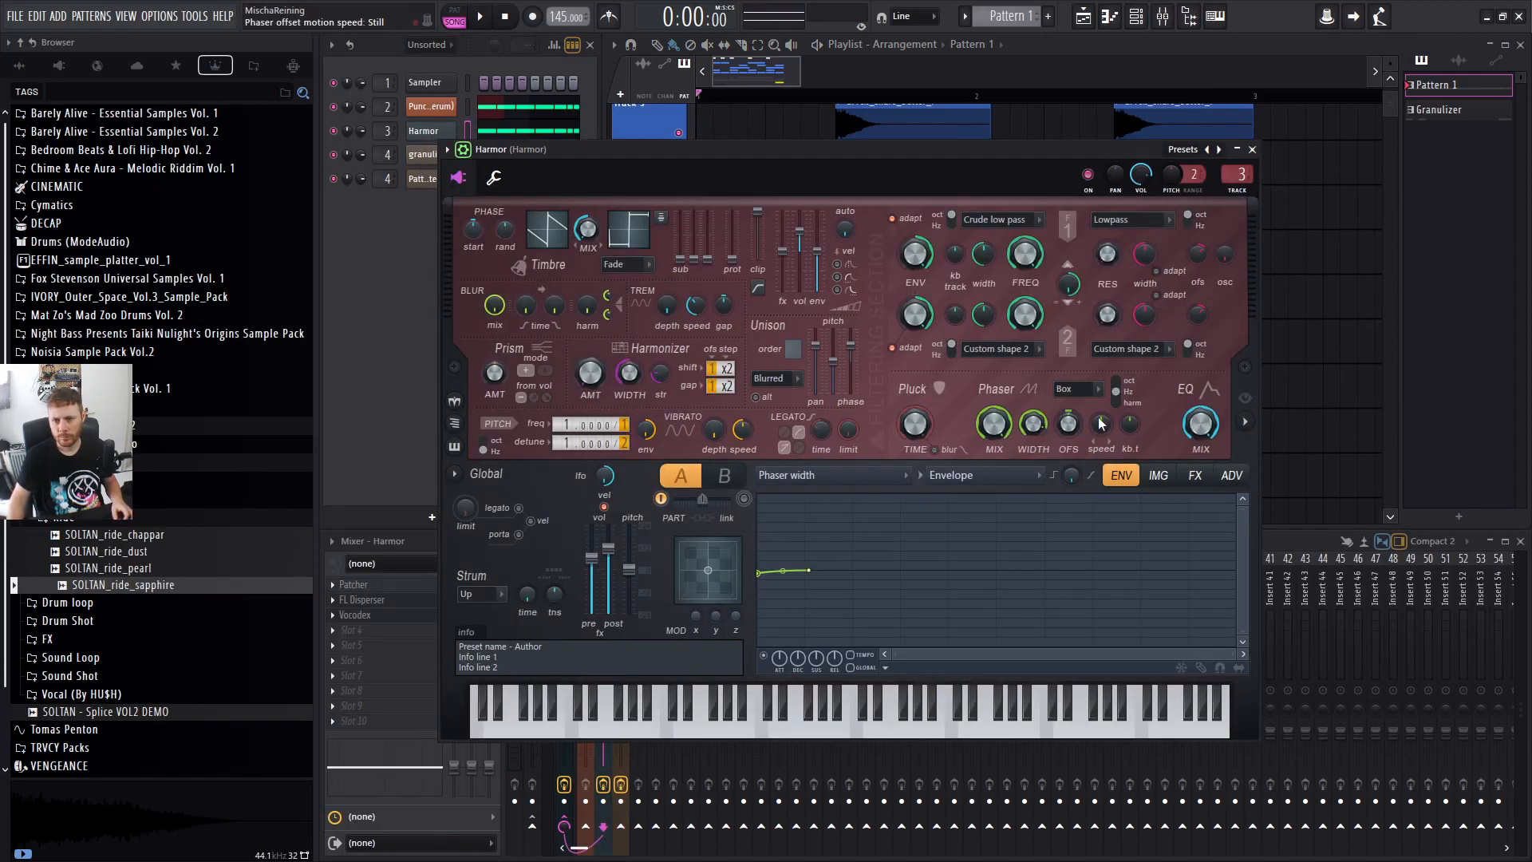
{"action": "right_click", "coordinate": [1072, 429]}
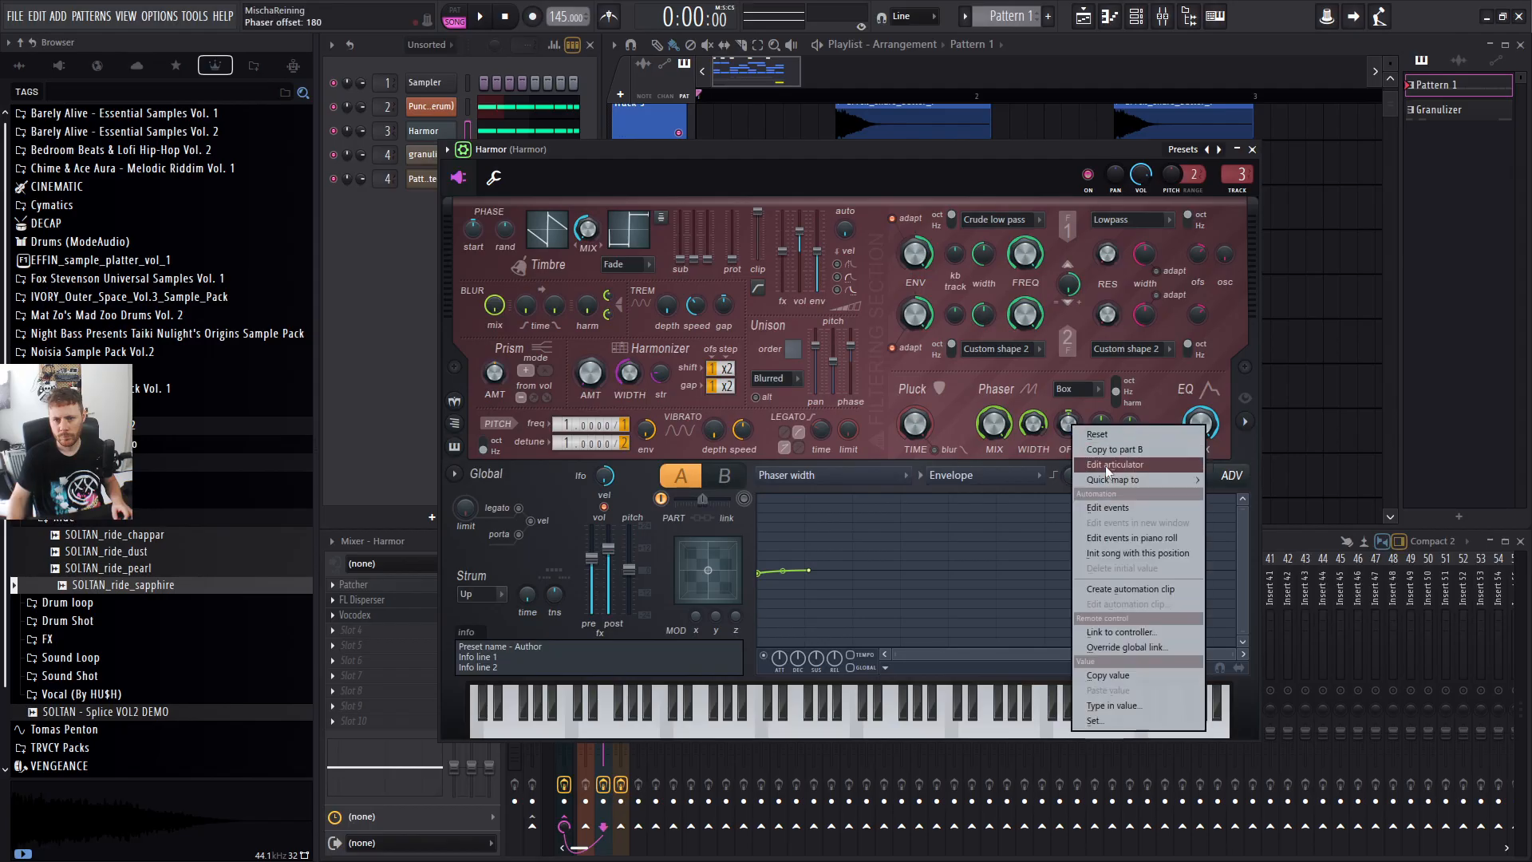
{"action": "left_click", "coordinate": [1115, 466]}
{"action": "key", "text": "space"}
{"action": "left_click", "coordinate": [984, 475]}
{"action": "left_click", "coordinate": [982, 513]}
{"action": "key", "text": "space"}
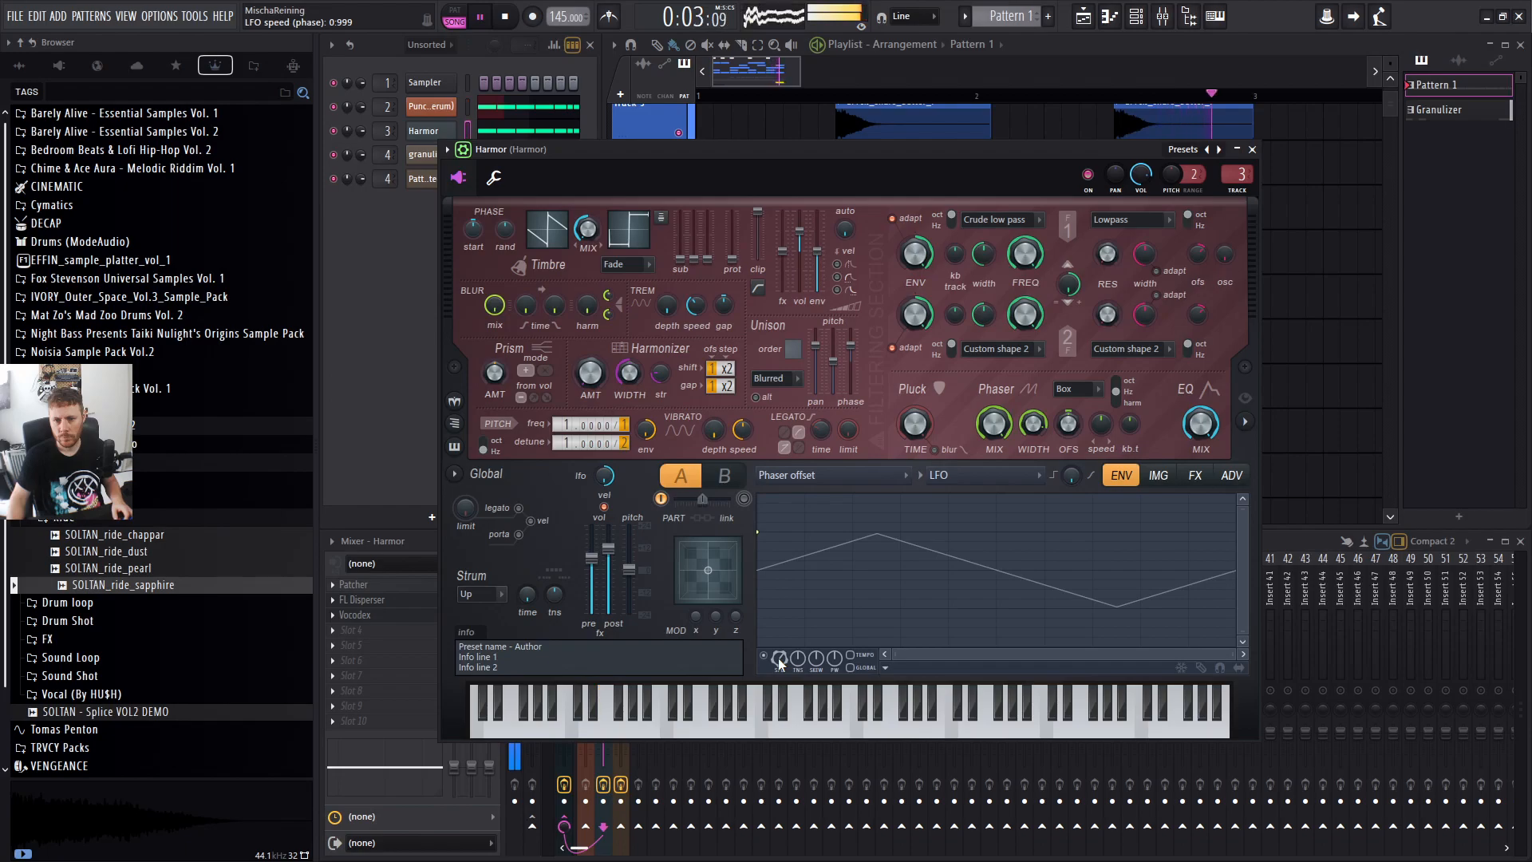
Try a phaser offset LFO speed of 0.467 in Harmor, replay, and switch the LFO off.
{"action": "left_click_drag", "start_coordinate": [779, 658], "coordinate": [782, 659]}
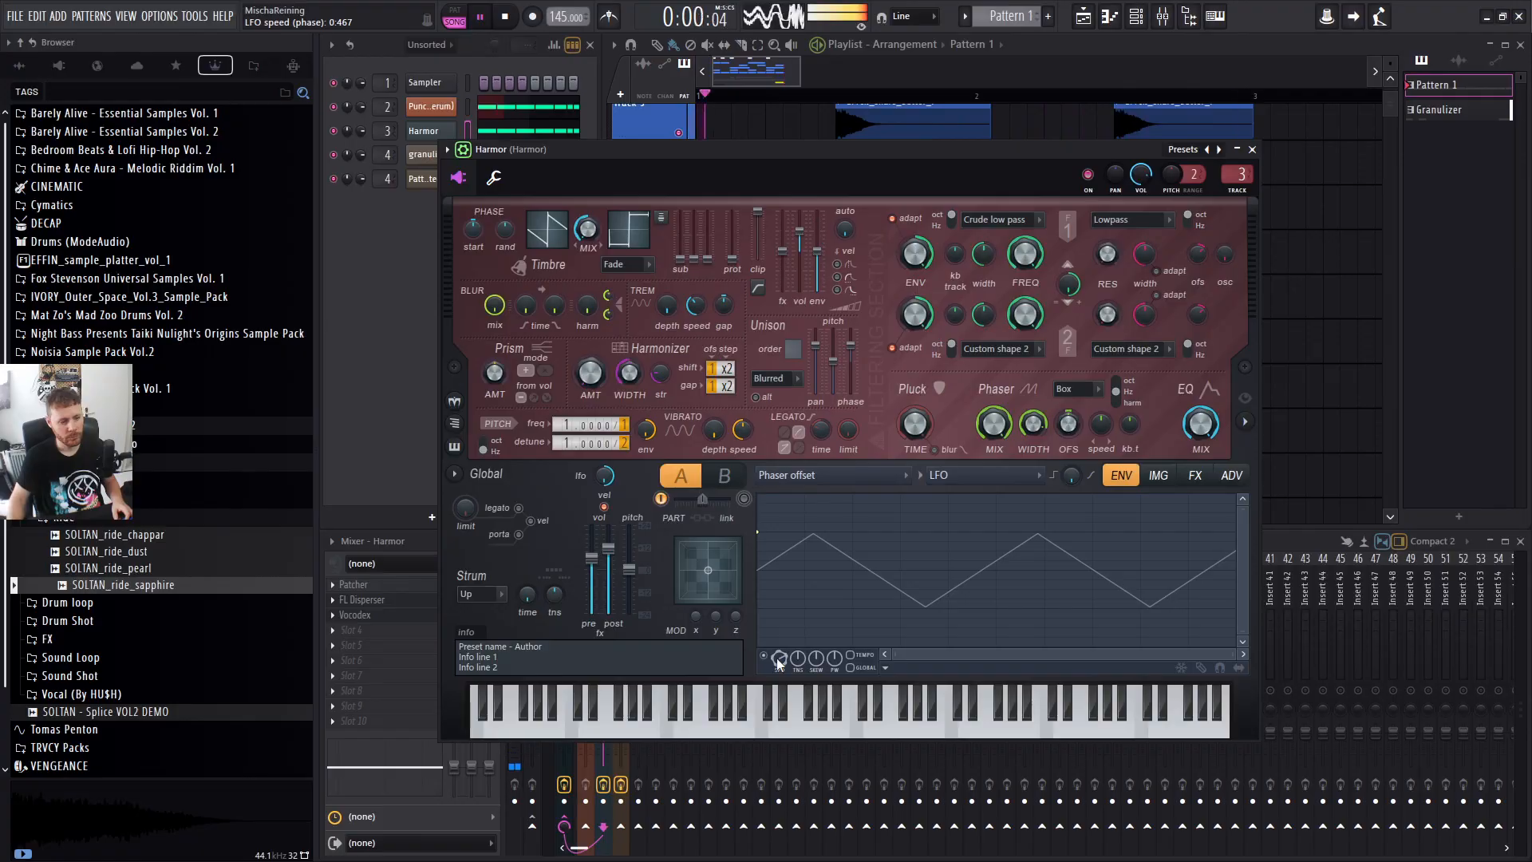
{"action": "key", "text": "space"}
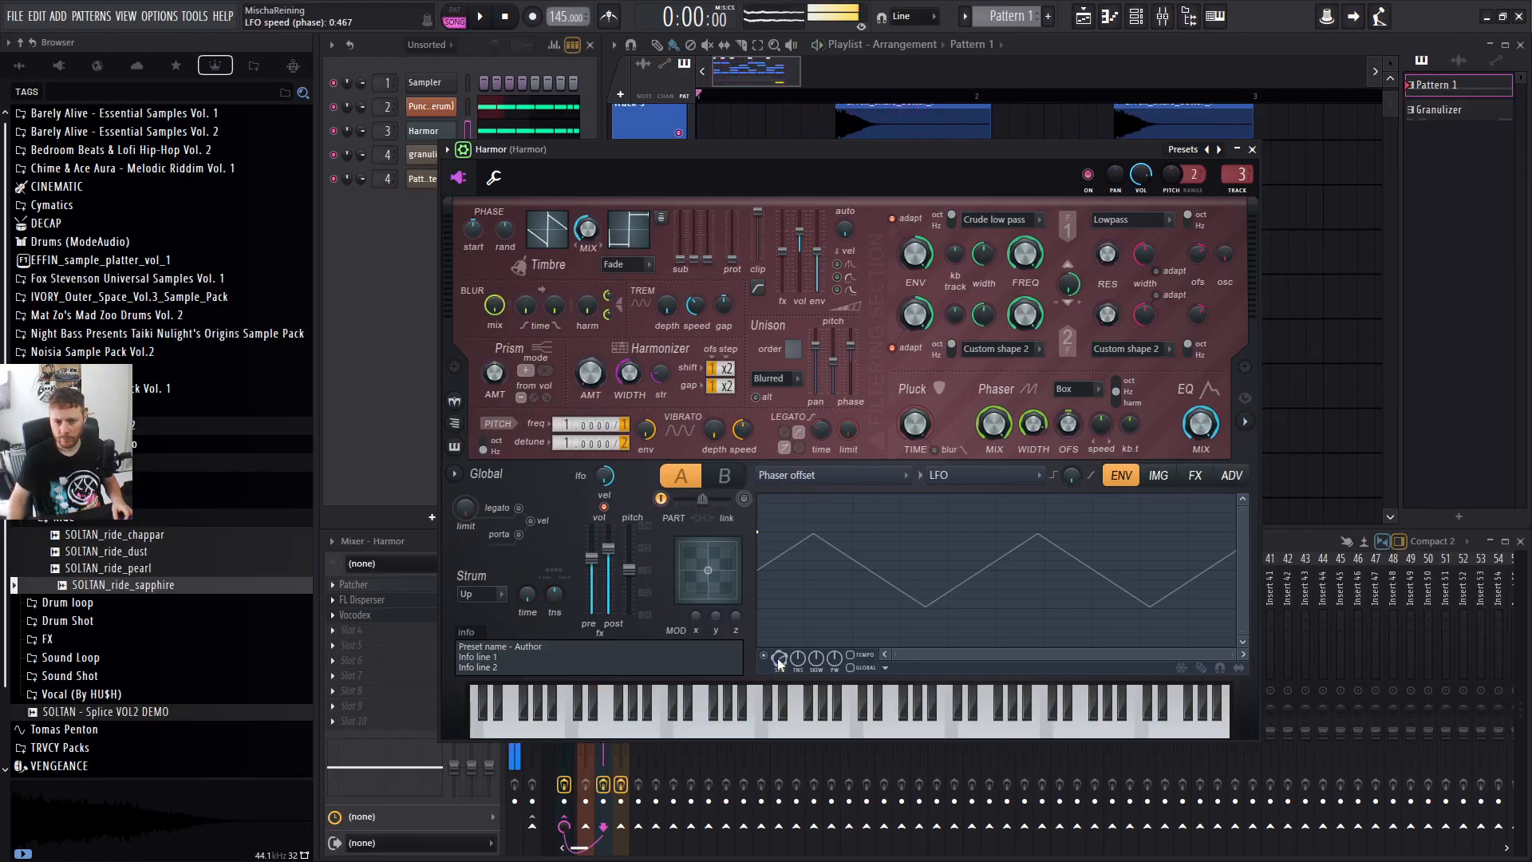
{"action": "key", "text": "space"}
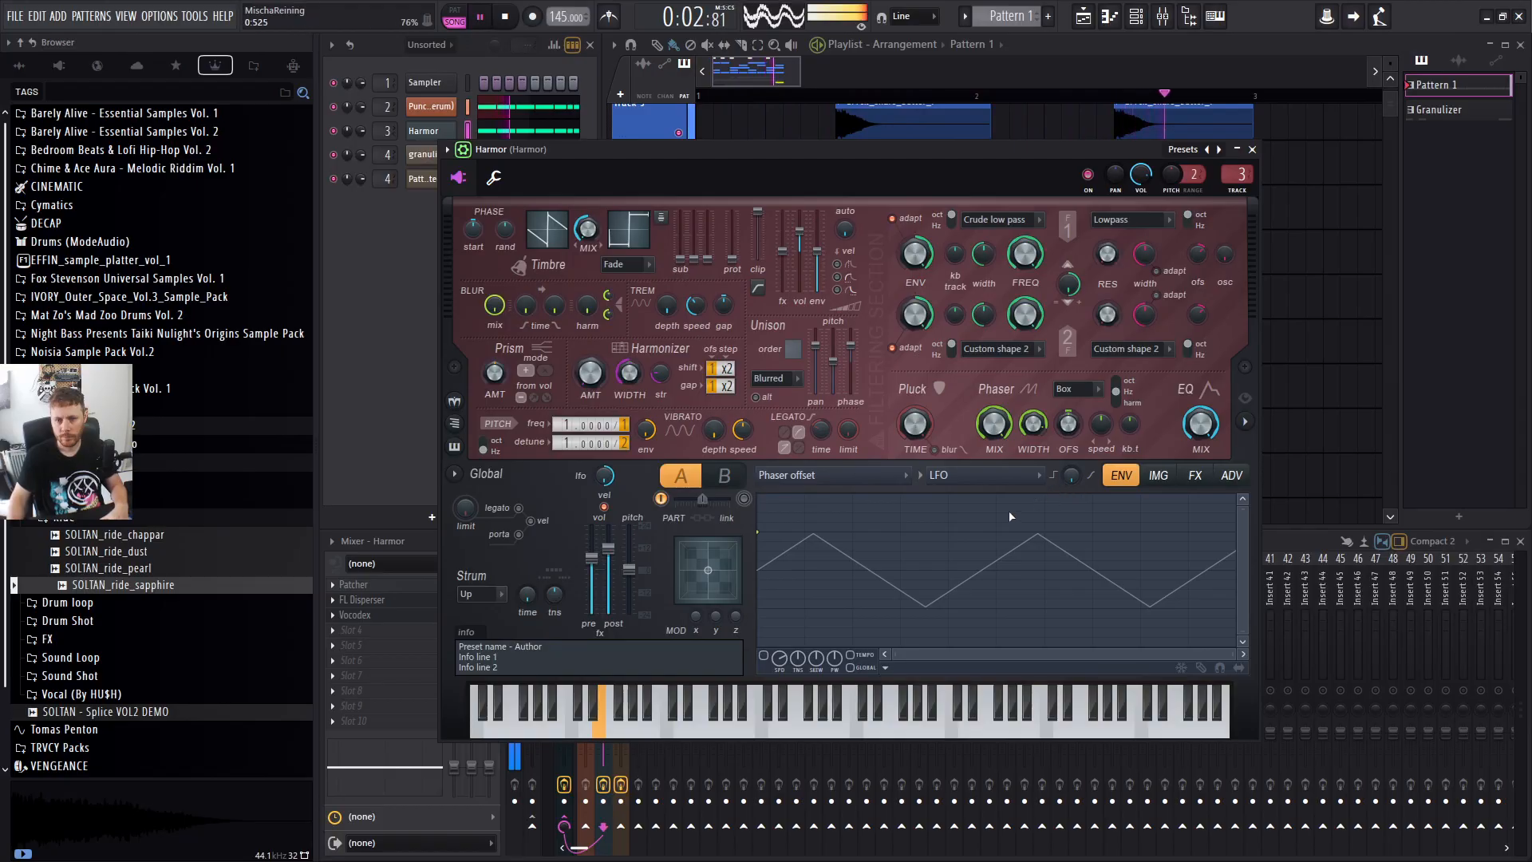
Replay the arrangement with Harmor open and check the sound against the mixer levels.
{"action": "key", "text": "F6"}
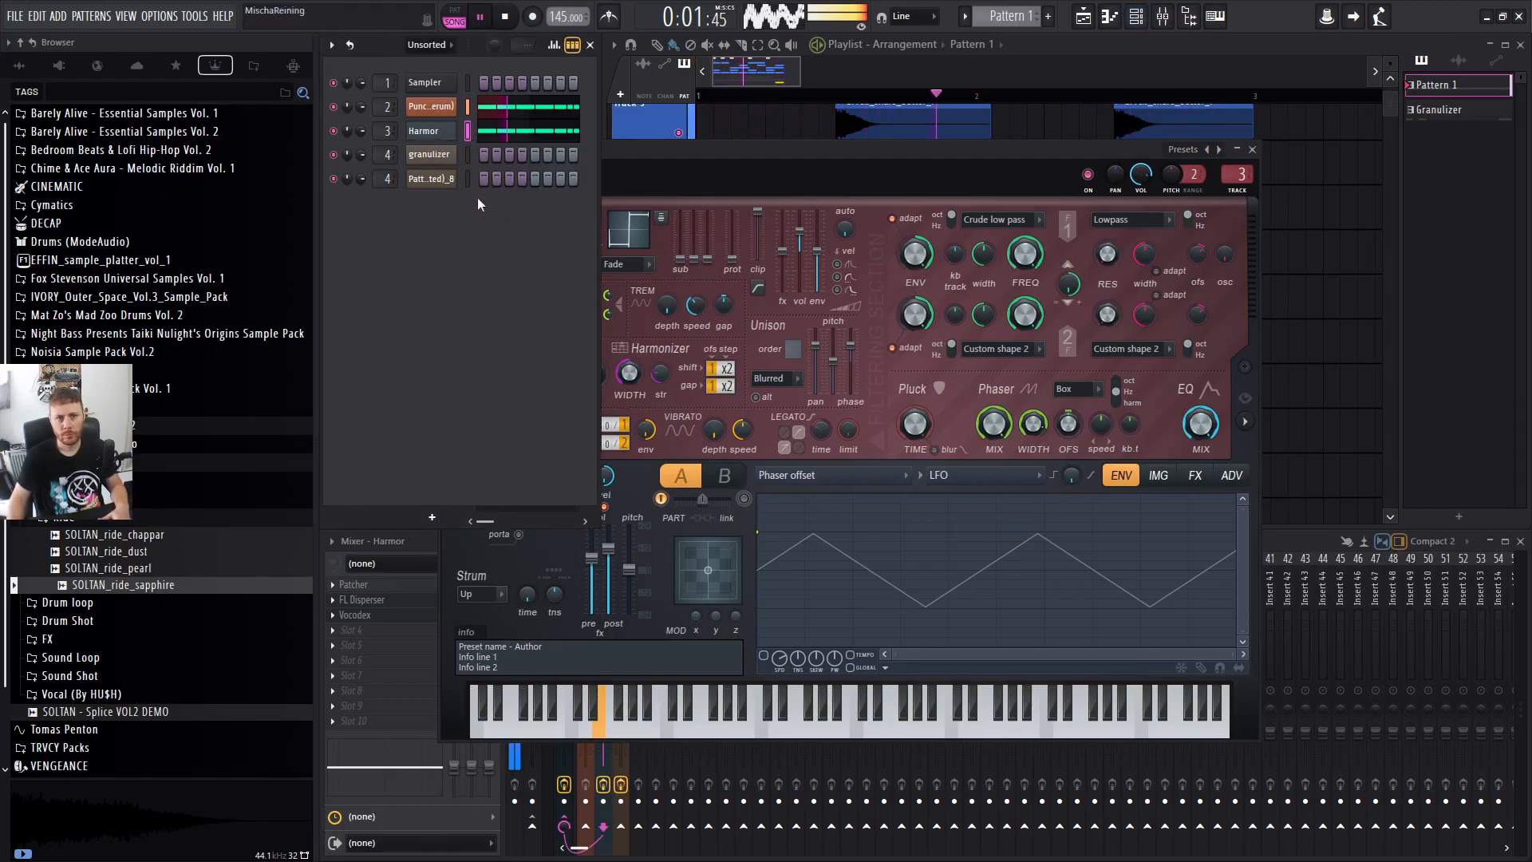
{"action": "left_click", "coordinate": [702, 415]}
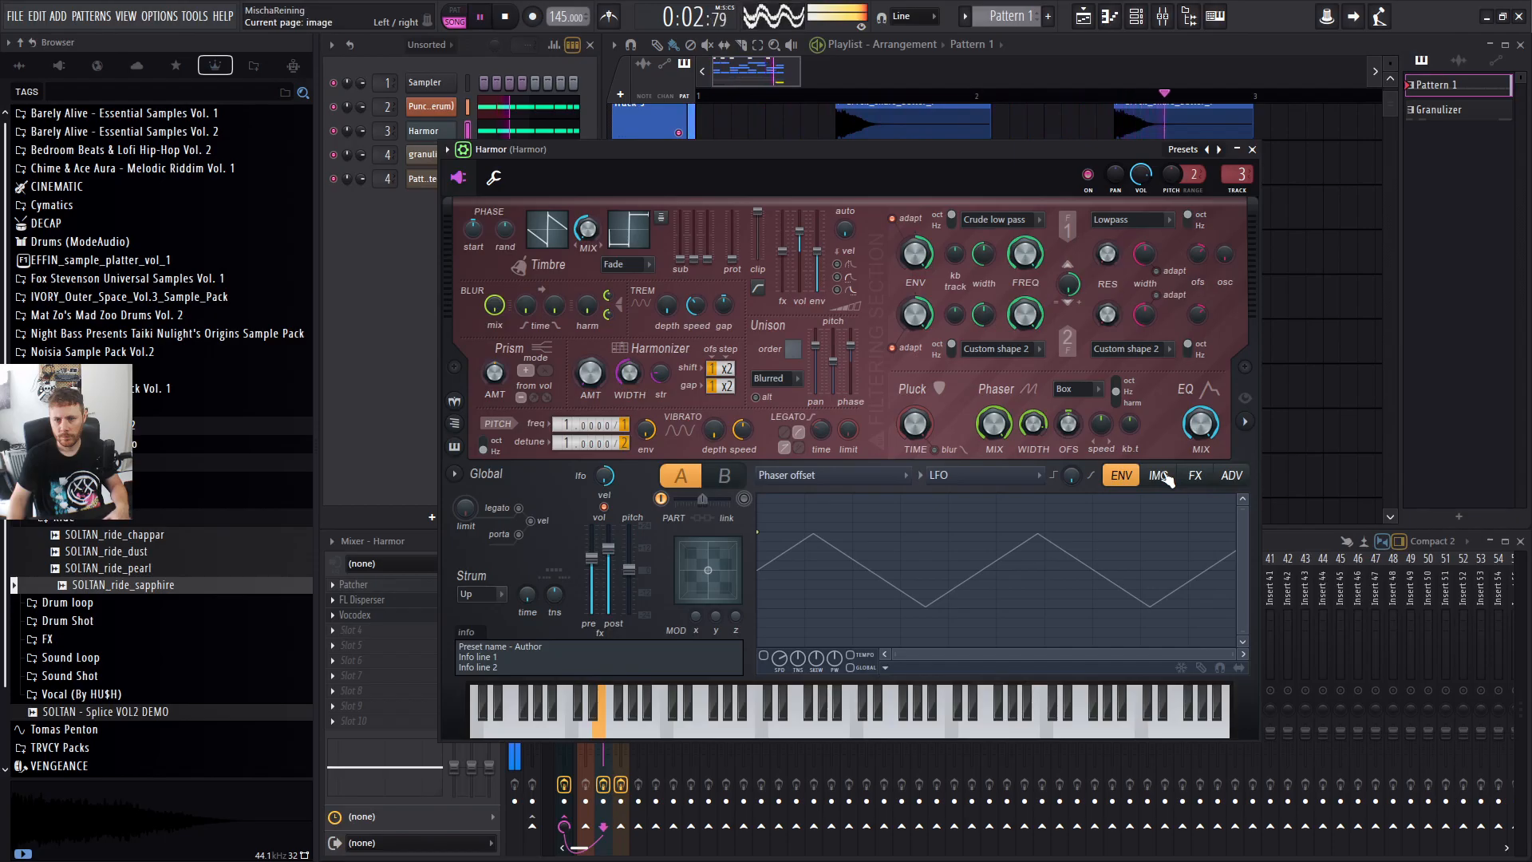
{"action": "key", "text": "space"}
{"action": "key", "text": "space"}
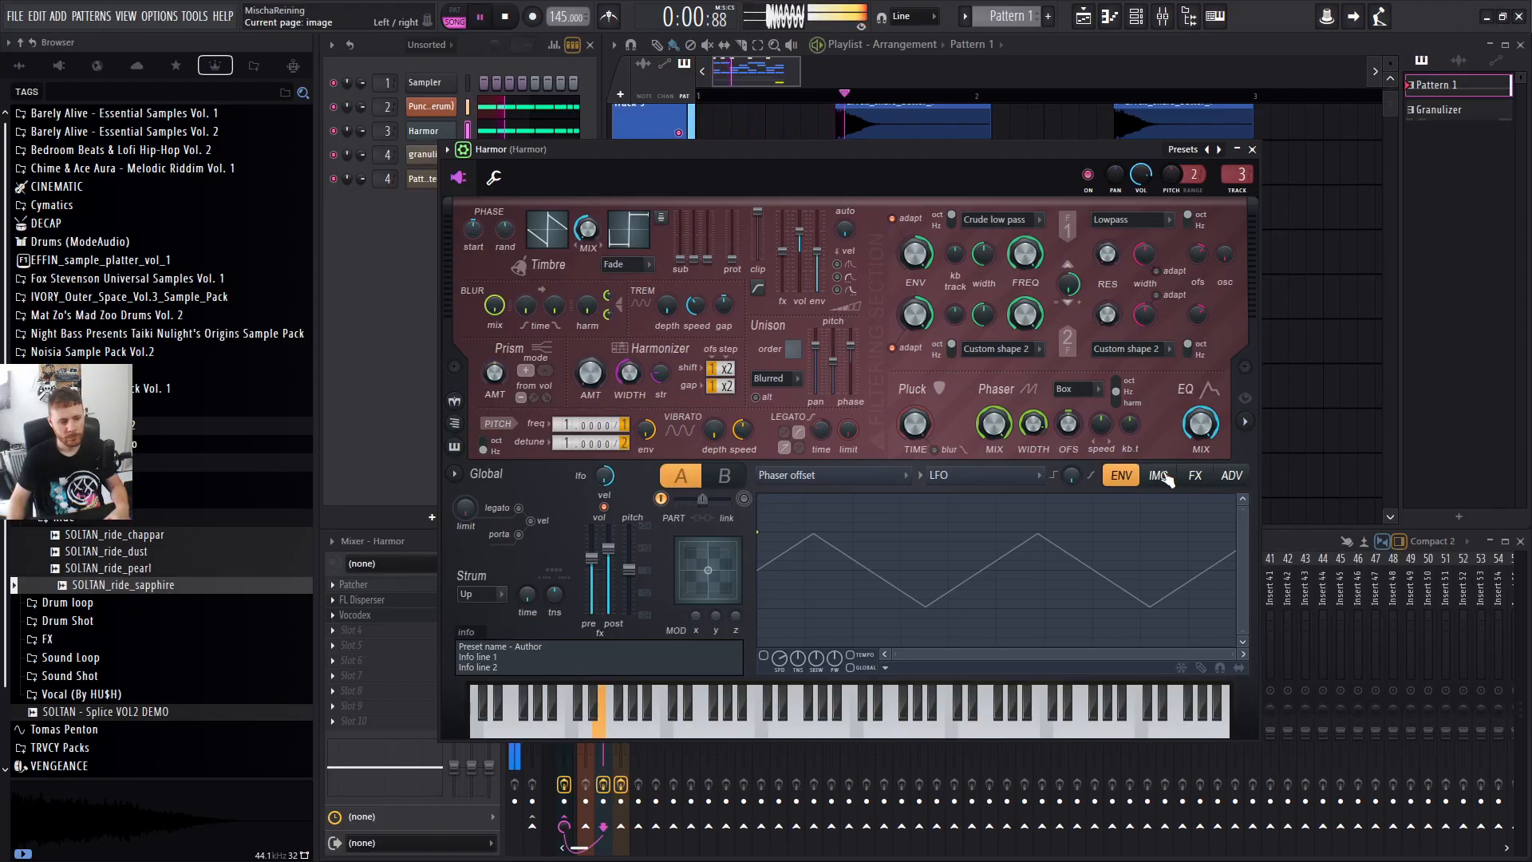
{"action": "left_click", "coordinate": [1298, 543]}
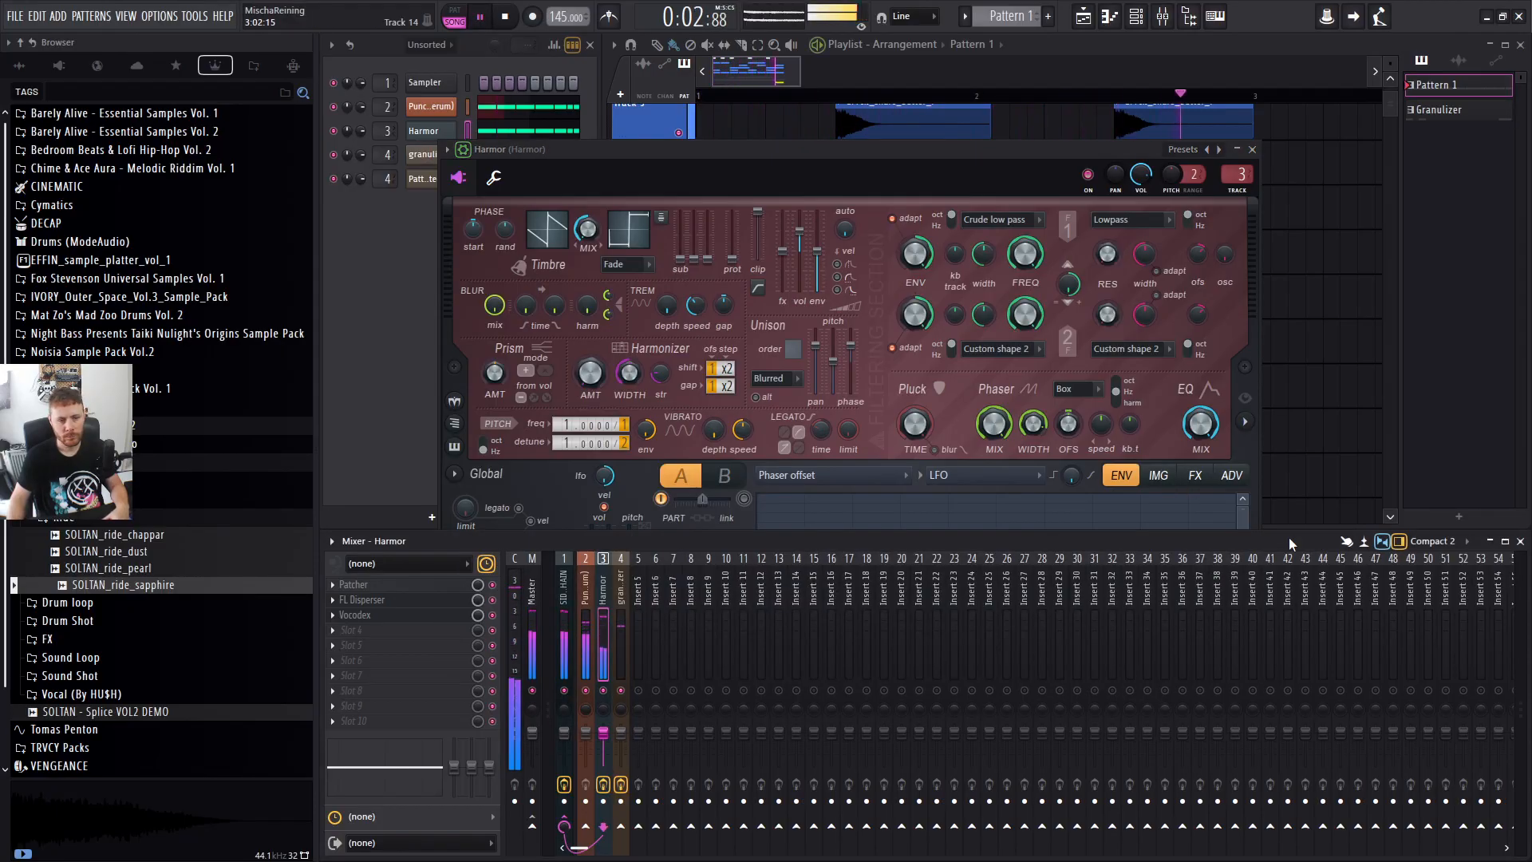
{"action": "key", "text": "space"}
Set playback to start at the run of repeated Pattern 1 clips, audition from there, and bring up the Harmor channel.
{"action": "left_click", "coordinate": [1300, 466]}
{"action": "left_click", "coordinate": [890, 97]}
{"action": "key", "text": "space"}
{"action": "key", "text": "F6"}
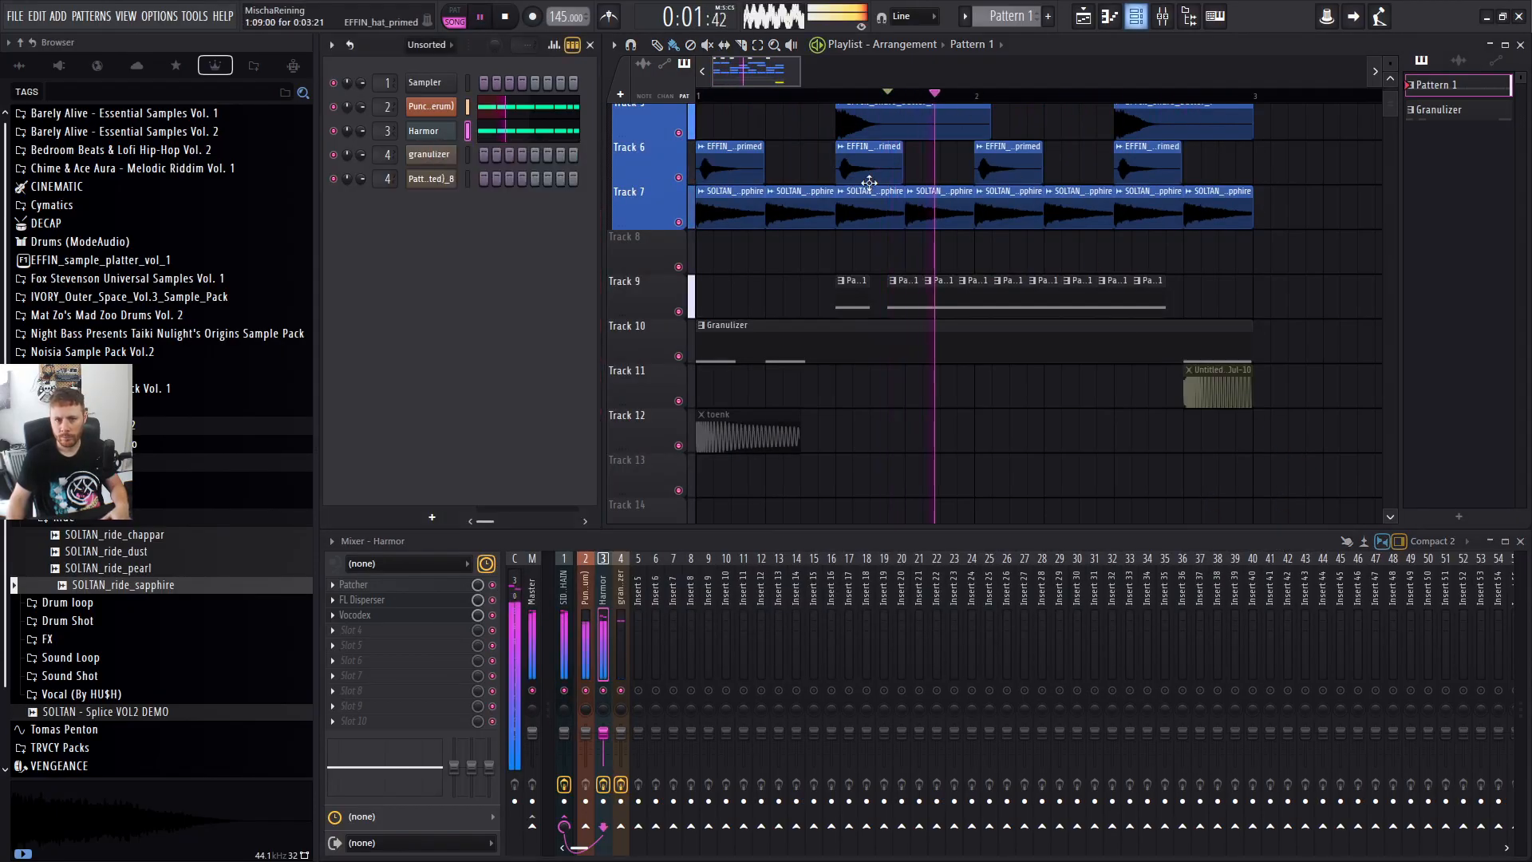
{"action": "key", "text": "space"}
{"action": "key", "text": "space"}
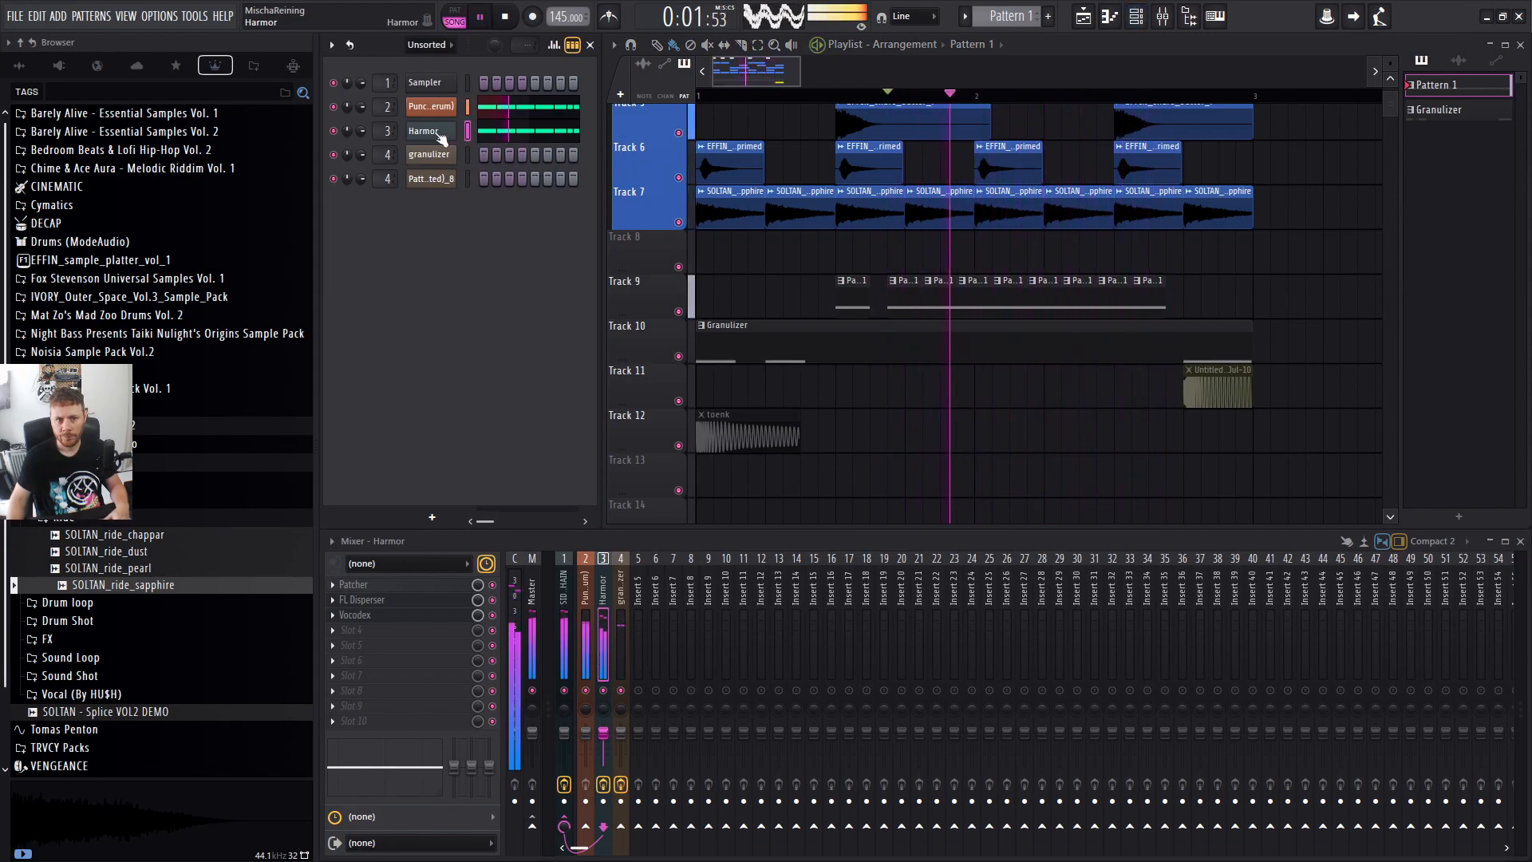
{"action": "left_click", "coordinate": [454, 132]}
{"action": "key", "text": "space"}
{"action": "left_click", "coordinate": [429, 132]}
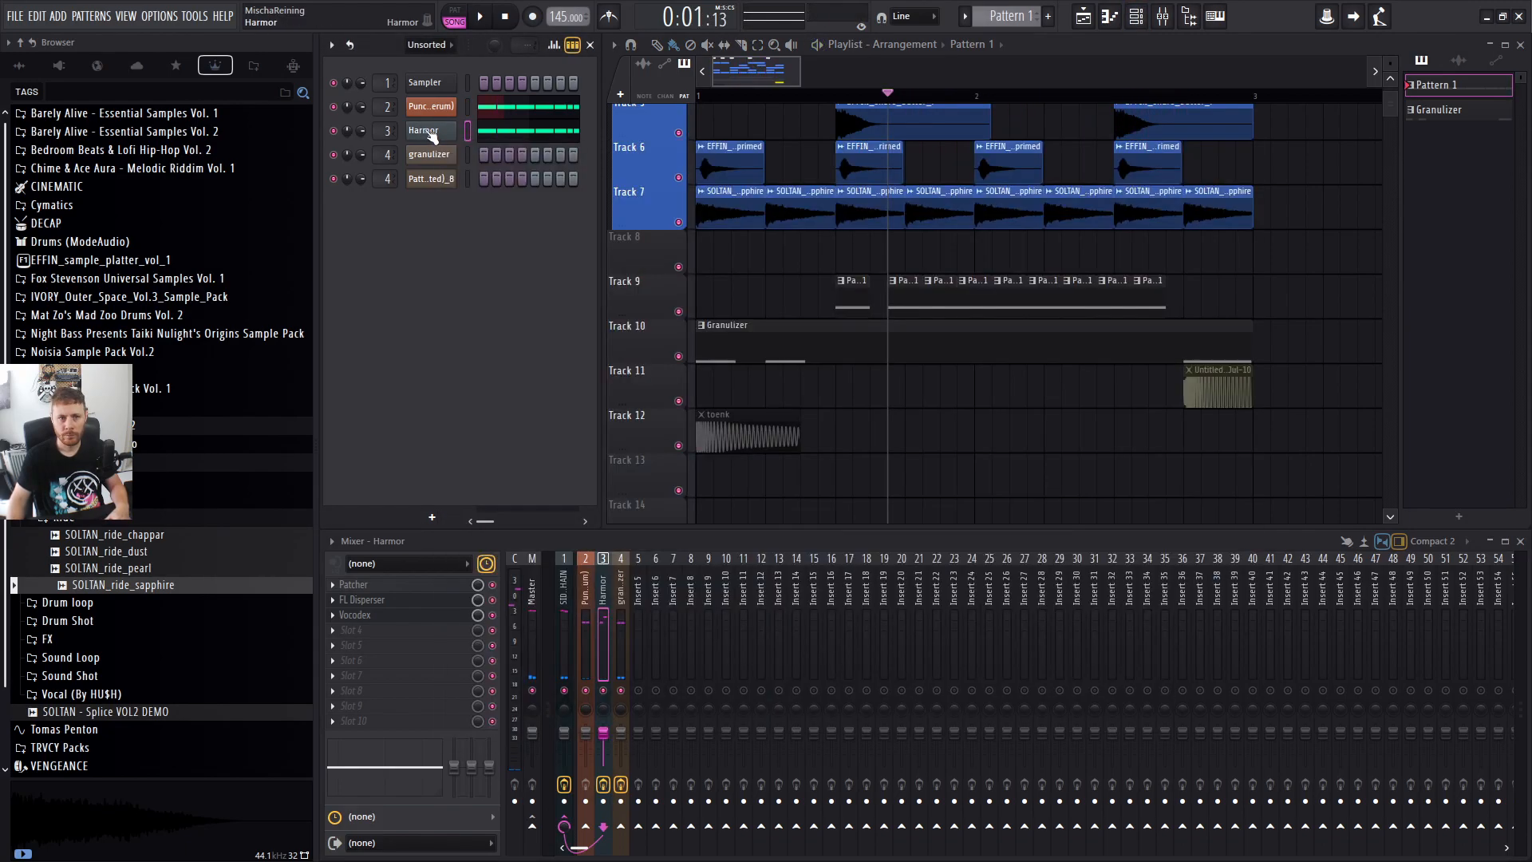
Clone the Harmor channel and replay the arrangement from the start.
{"action": "right_click", "coordinate": [439, 136]}
{"action": "left_click", "coordinate": [500, 276]}
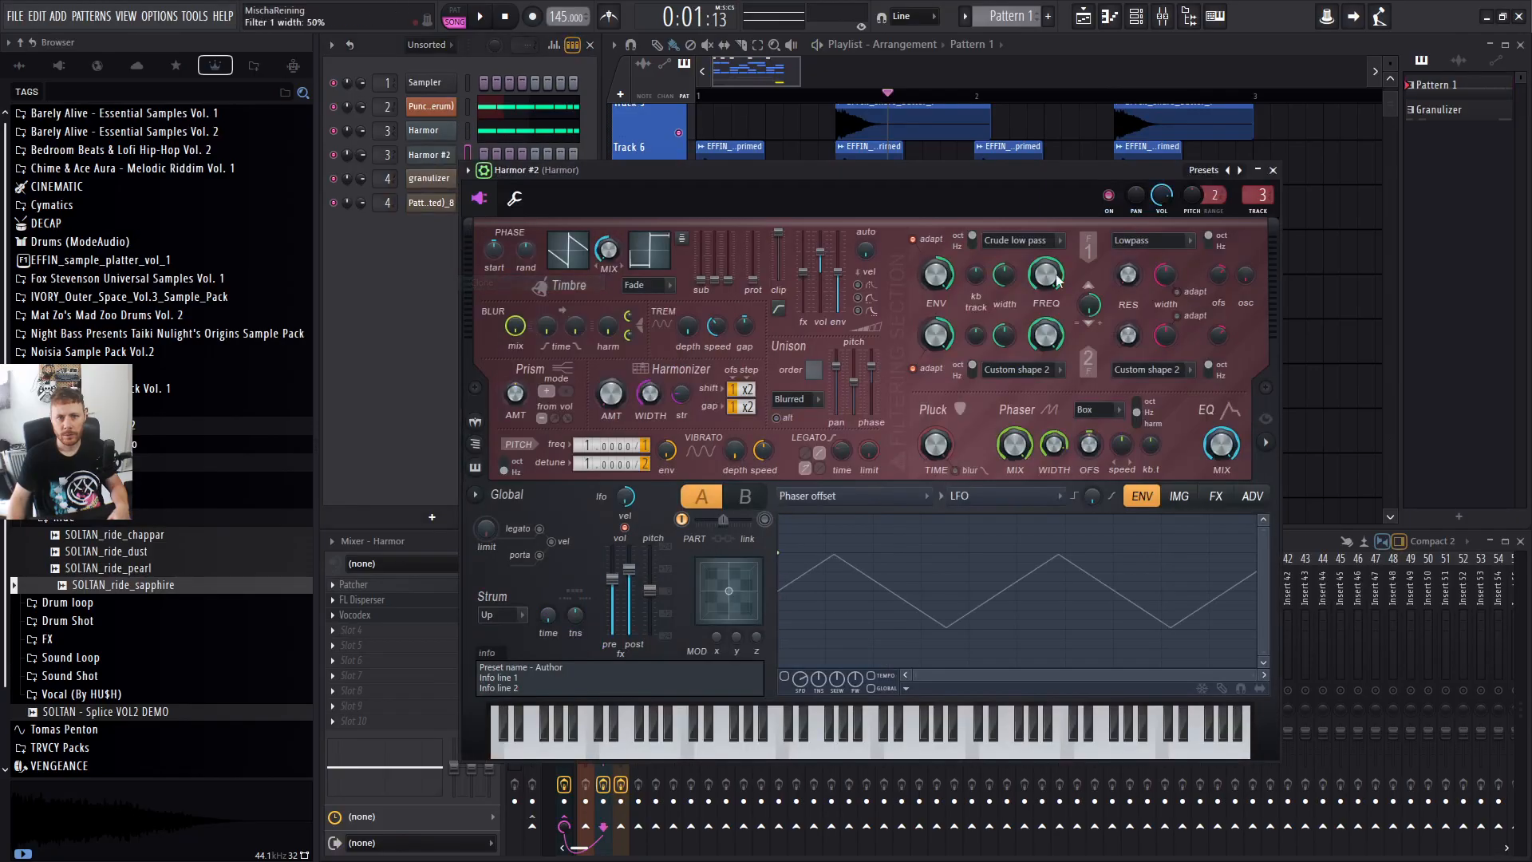
{"action": "left_click", "coordinate": [860, 84]}
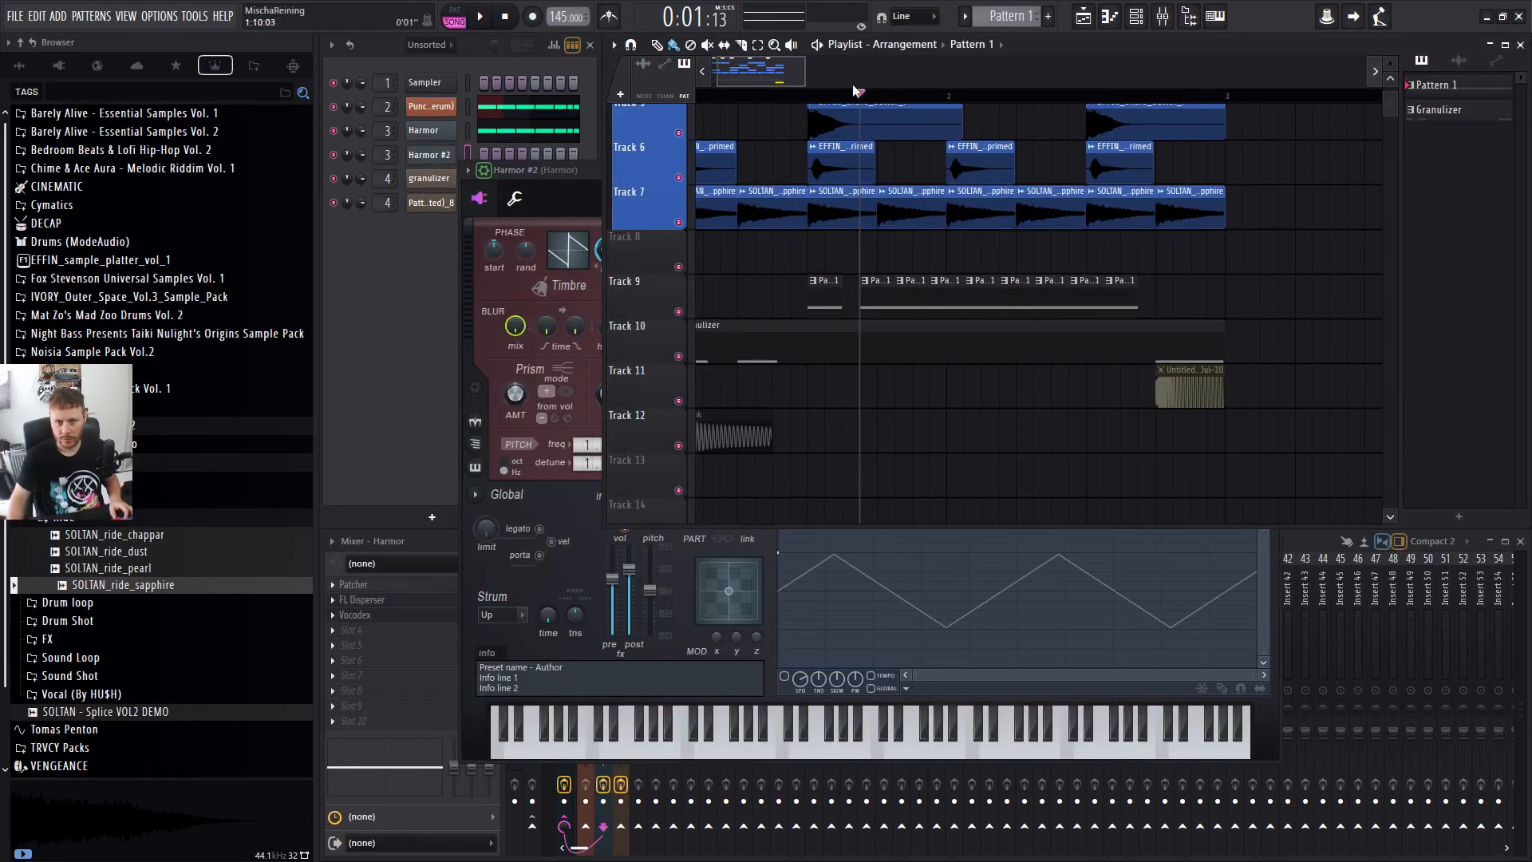
{"action": "left_click_drag", "start_coordinate": [740, 93], "coordinate": [537, 157]}
{"action": "key", "text": "space"}
{"action": "right_click", "coordinate": [1275, 299]}
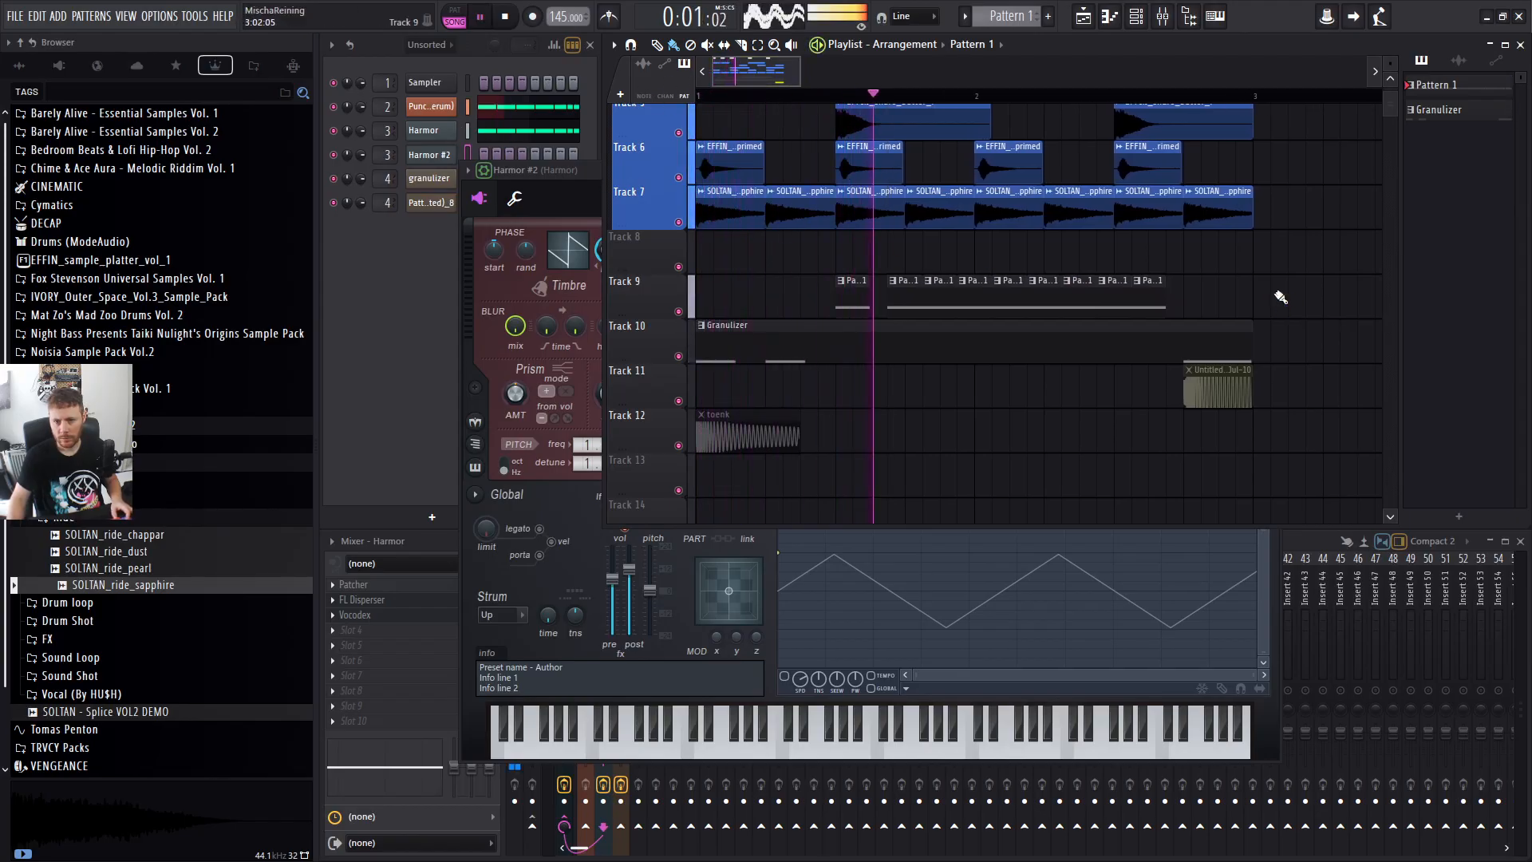
Merge the run of Pattern 1 clips on Track 9 into a single Pattern 2 clip and resume playback.
{"action": "key", "text": "space"}
{"action": "key", "text": "shift+c"}
{"action": "key", "text": "ctrl+g"}
{"action": "key", "text": "c"}
{"action": "right_click", "coordinate": [1187, 298]}
{"action": "key", "text": "b"}
{"action": "key", "text": "space"}
Move the eight repeated E3 notes of Pattern 2 from the Harmor channel to Harmor #2, leaving the first note behind.
{"action": "left_click", "coordinate": [473, 134]}
{"action": "left_click", "coordinate": [511, 137]}
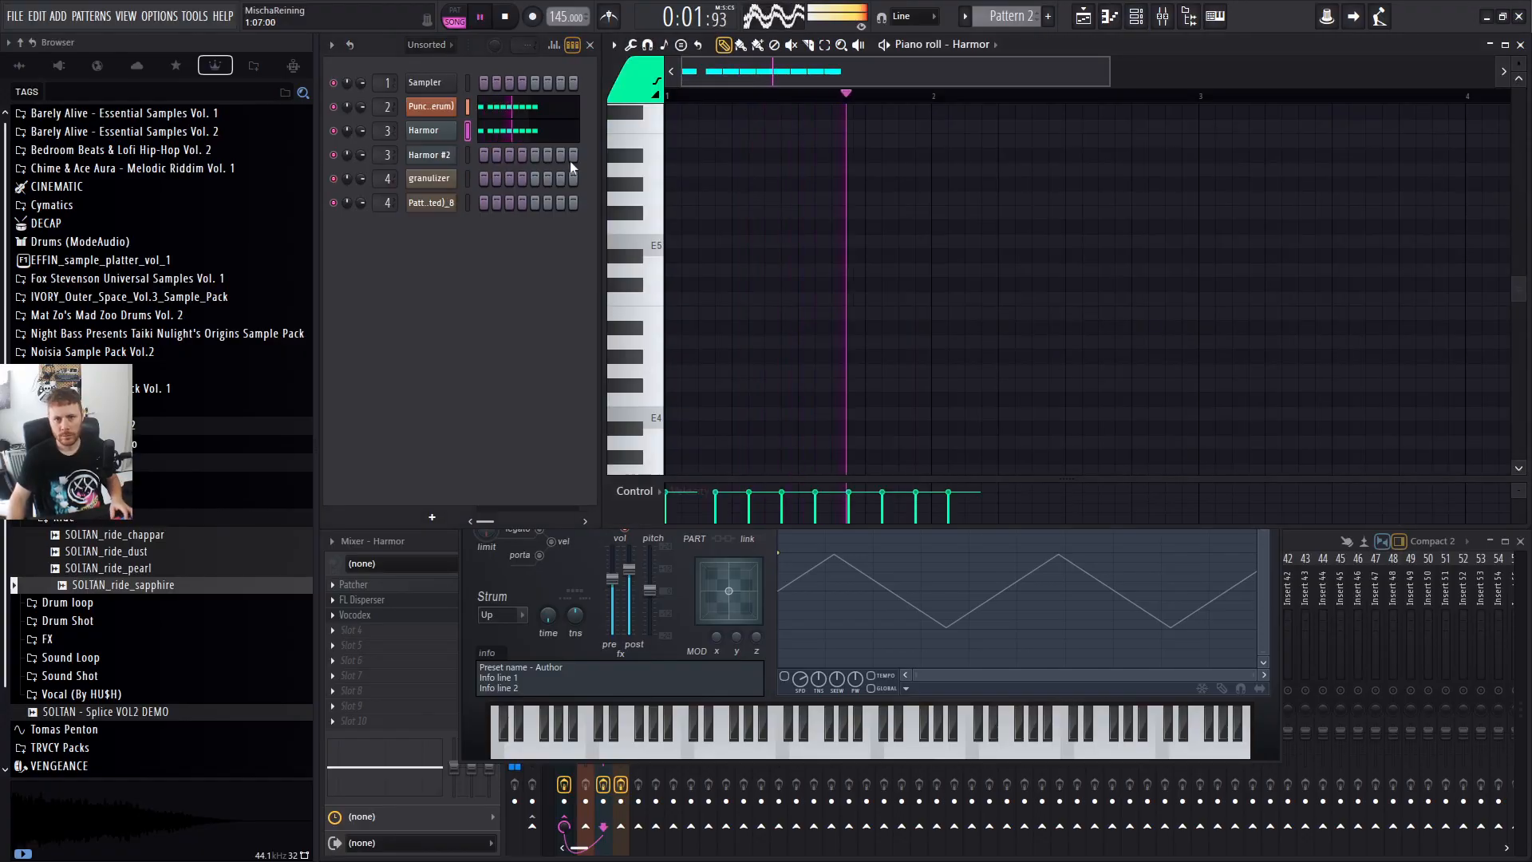
{"action": "left_click", "coordinate": [514, 139]}
{"action": "double_click", "coordinate": [962, 314]}
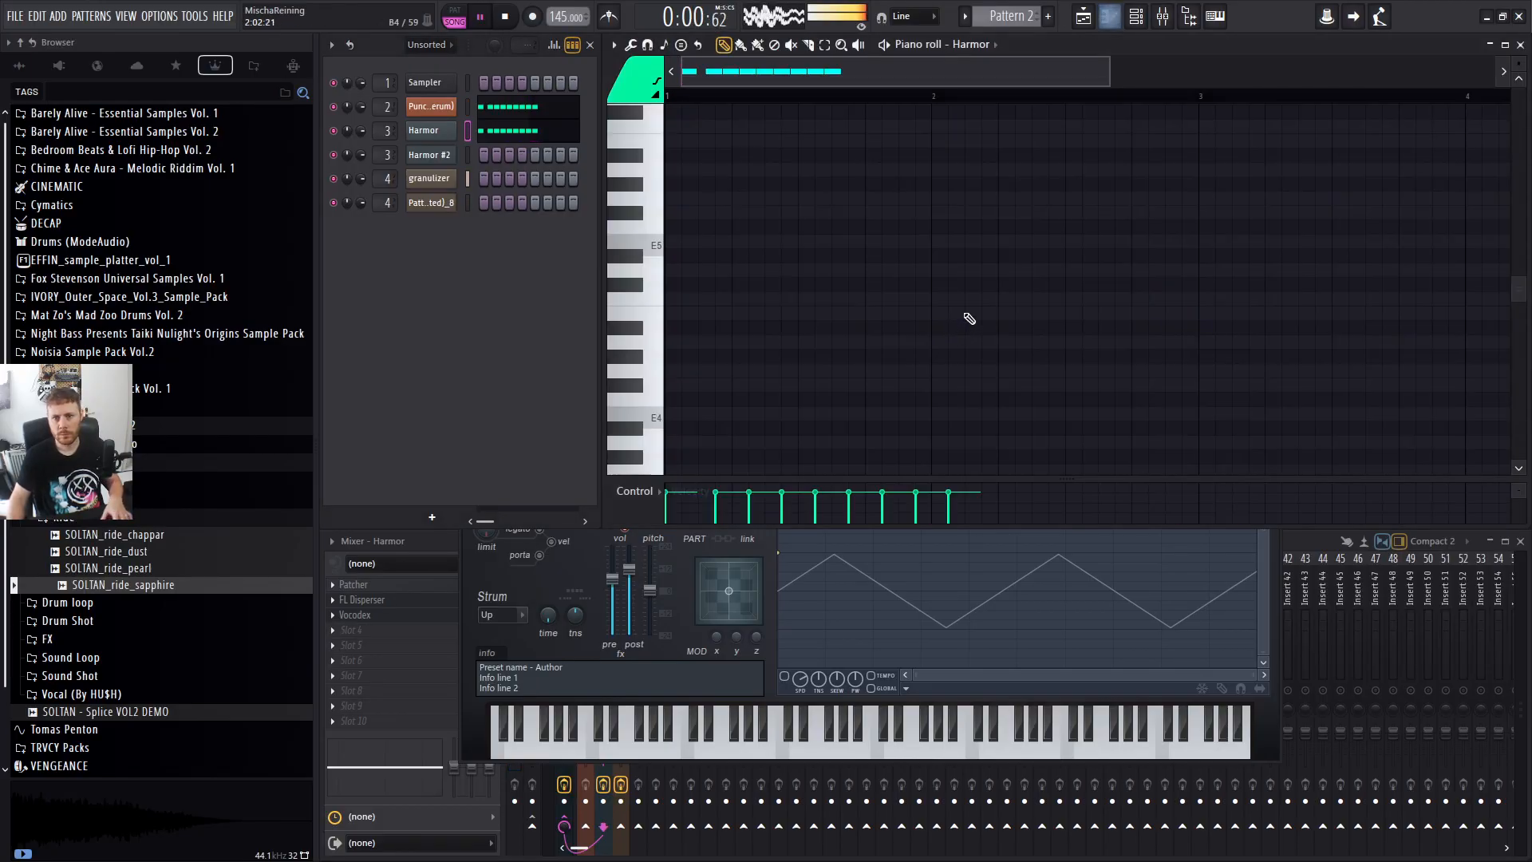
{"action": "scroll", "coordinate": [958, 325], "scroll_direction": "down", "scroll_amount": 3}
{"action": "left_click_drag", "start_coordinate": [714, 335], "coordinate": [1009, 380]}
{"action": "key", "text": "Delete"}
{"action": "key", "text": "space"}
{"action": "right_click", "coordinate": [451, 148]}
{"action": "left_click", "coordinate": [517, 156]}
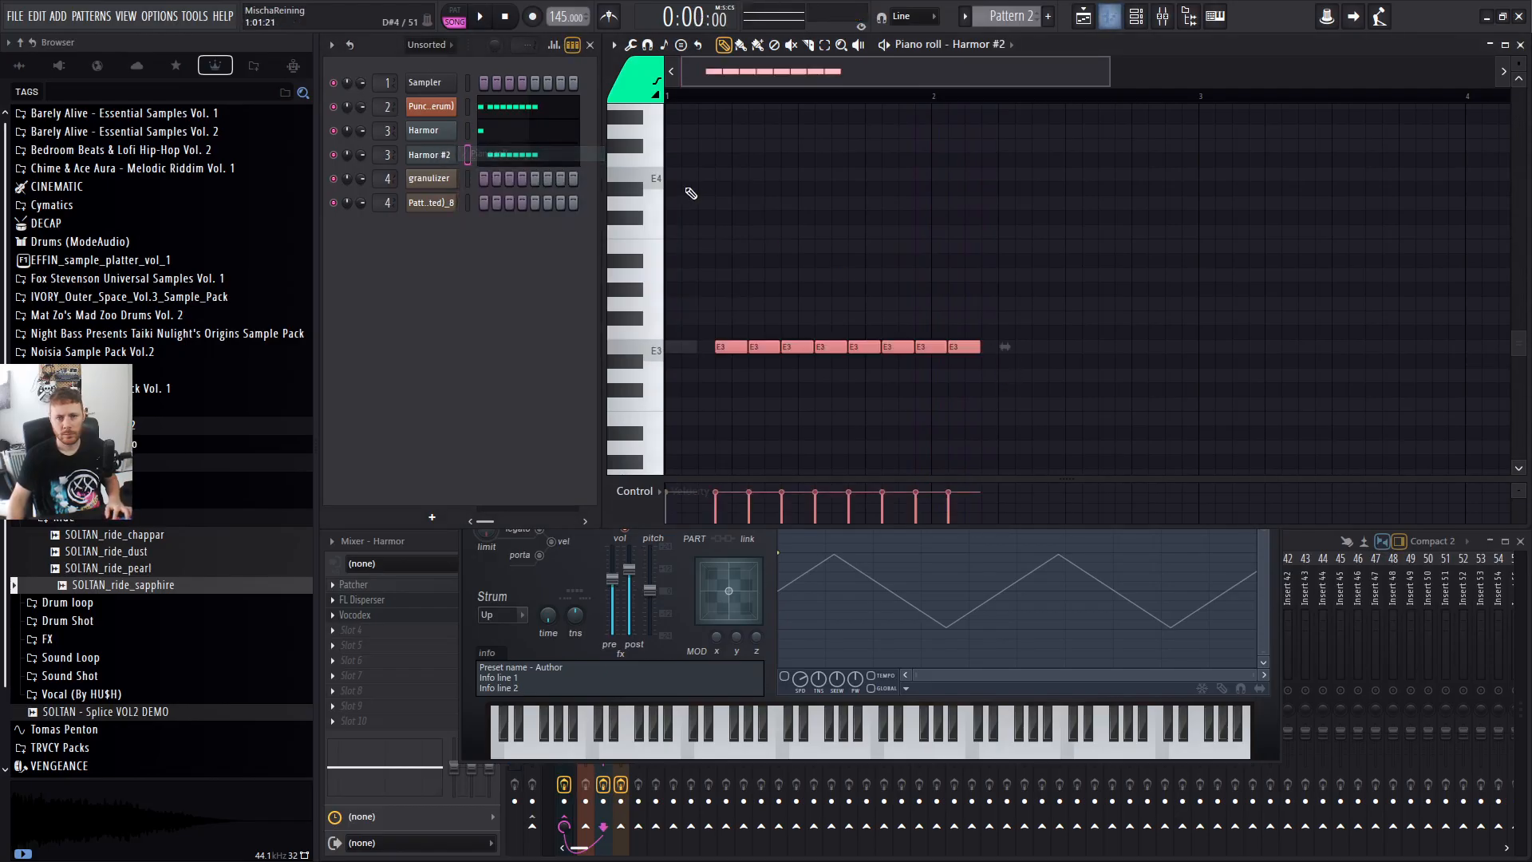
Play the arrangement with Harmor #2 open and check how the repeated notes sound.
{"action": "key", "text": "space"}
{"action": "left_click", "coordinate": [448, 156]}
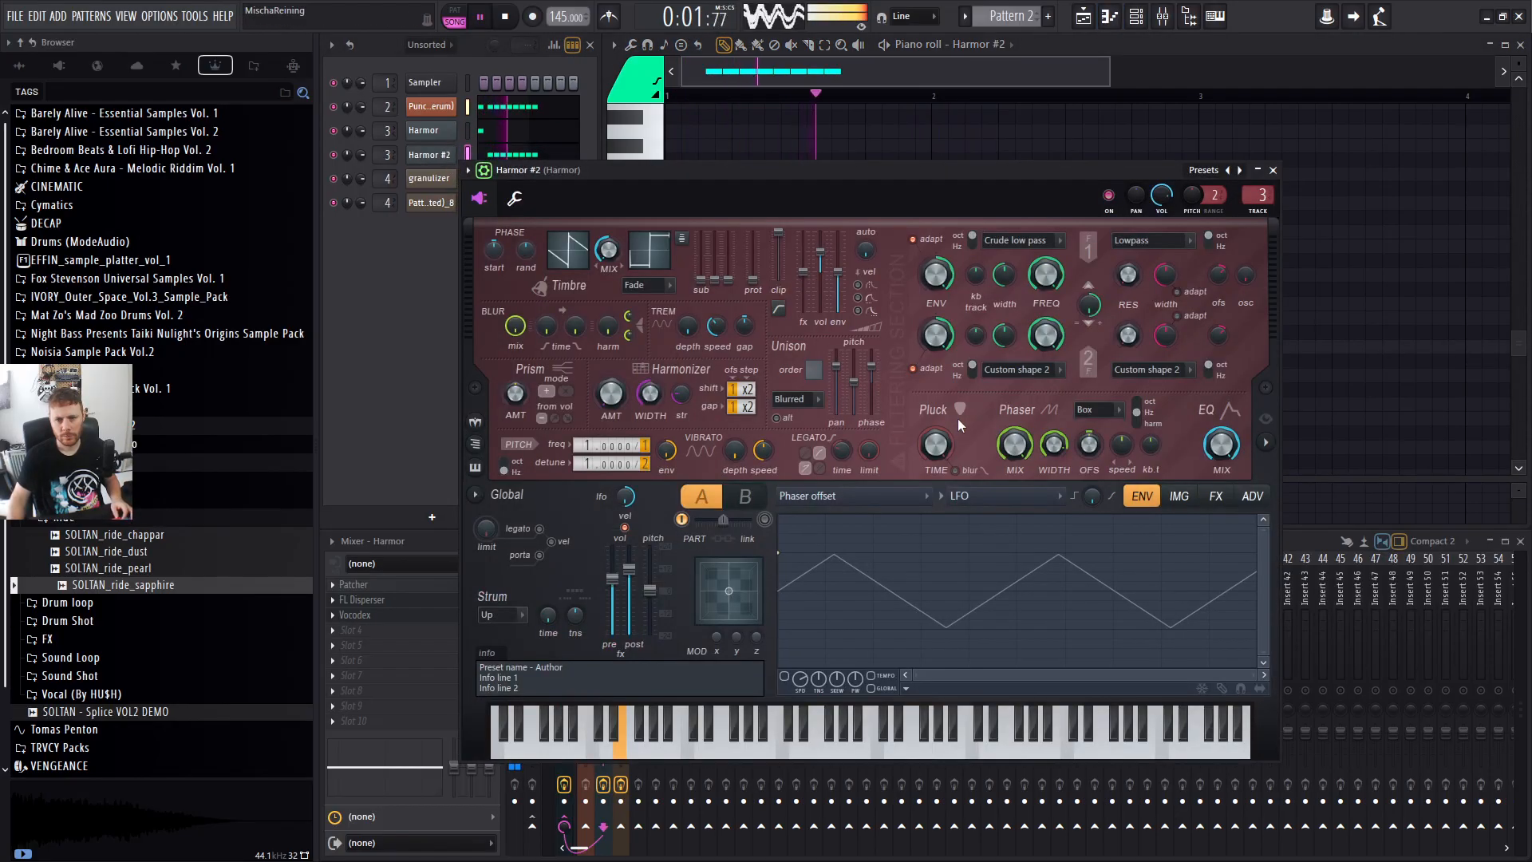
{"action": "key", "text": "space"}
{"action": "key", "text": "space"}
{"action": "left_click", "coordinate": [437, 159]}
{"action": "left_click", "coordinate": [438, 160]}
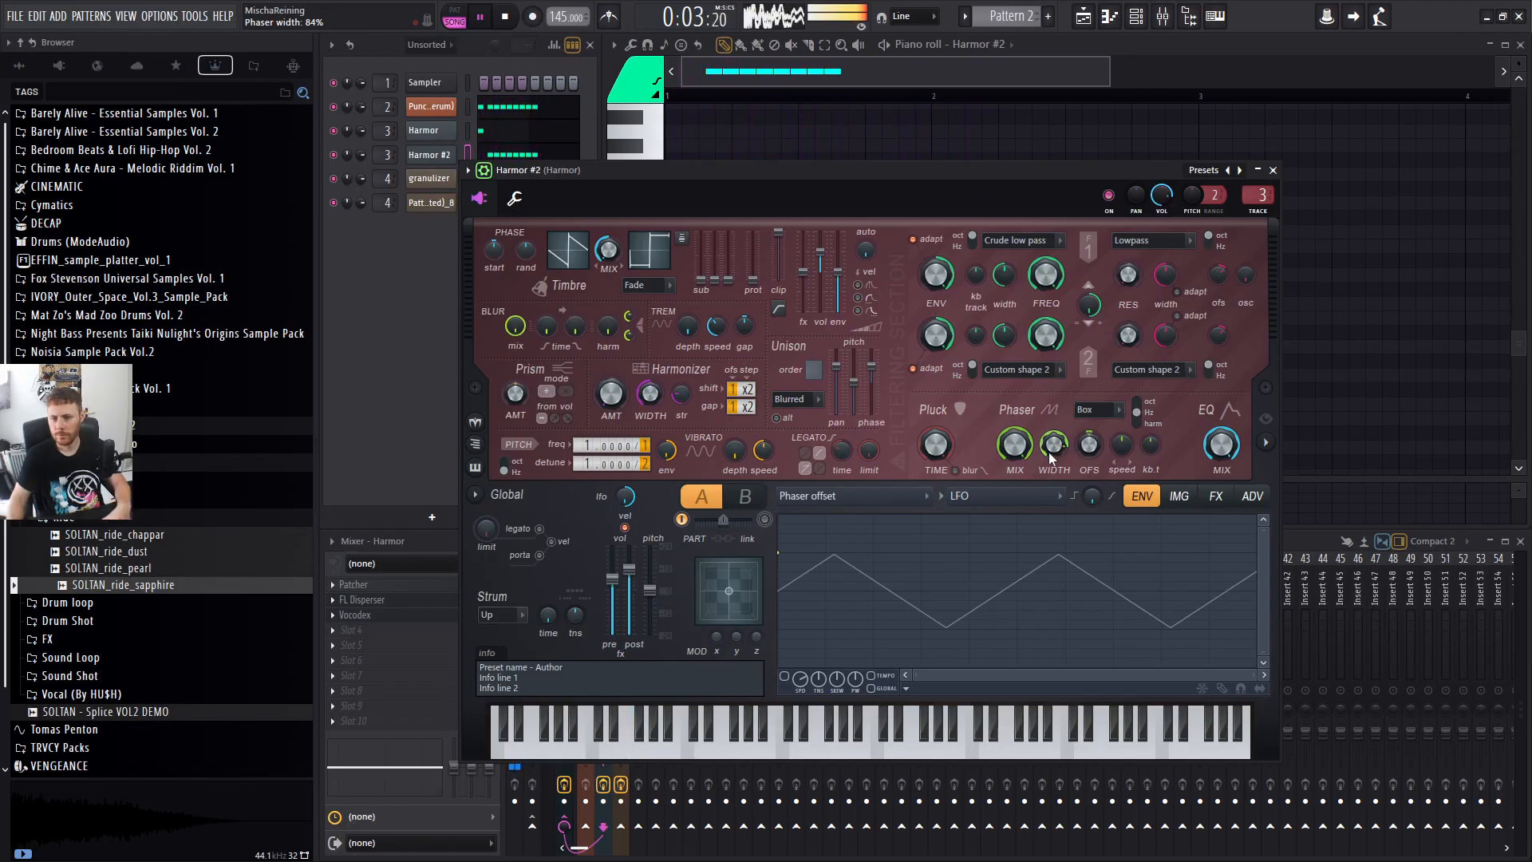
Raise the sixth repeated note to F3 in both the Harmor #2 and Punch Sub piano rolls.
{"action": "left_click", "coordinate": [1293, 418]}
{"action": "mouse_move", "coordinate": [909, 347]}
{"action": "left_mouse_down"}
{"action": "mouse_move", "coordinate": [908, 319]}
{"action": "mouse_move", "coordinate": [903, 335]}
{"action": "left_mouse_up"}
{"action": "key", "text": "space"}
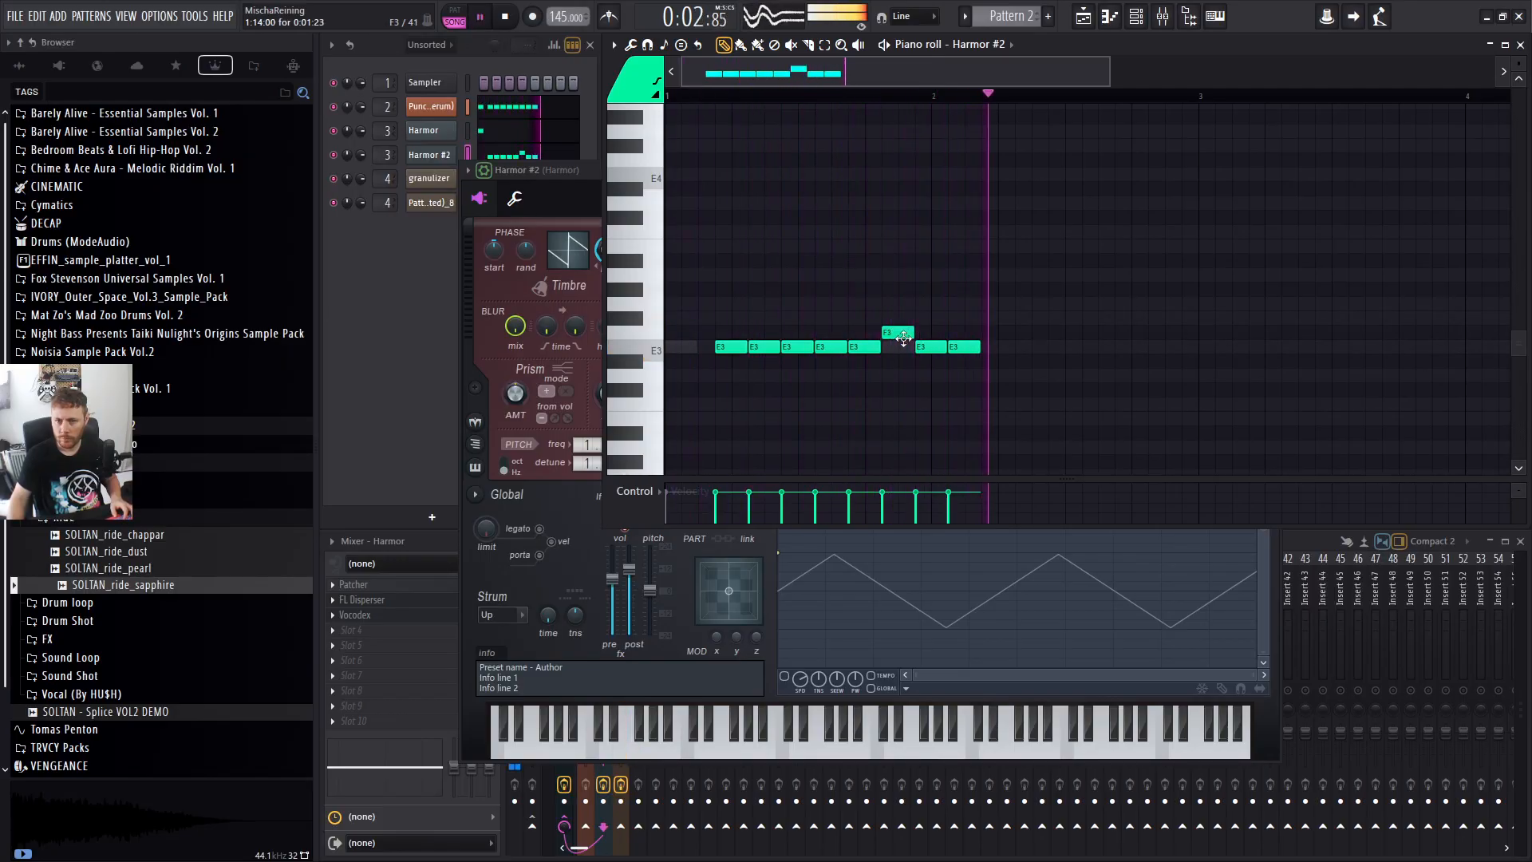
{"action": "mouse_move", "coordinate": [798, 347]}
{"action": "left_mouse_down"}
{"action": "mouse_move", "coordinate": [797, 332]}
{"action": "mouse_move", "coordinate": [796, 347]}
{"action": "left_mouse_up"}
{"action": "right_click", "coordinate": [895, 346]}
{"action": "right_click", "coordinate": [895, 346]}
{"action": "left_click_drag", "start_coordinate": [896, 347], "coordinate": [898, 332]}
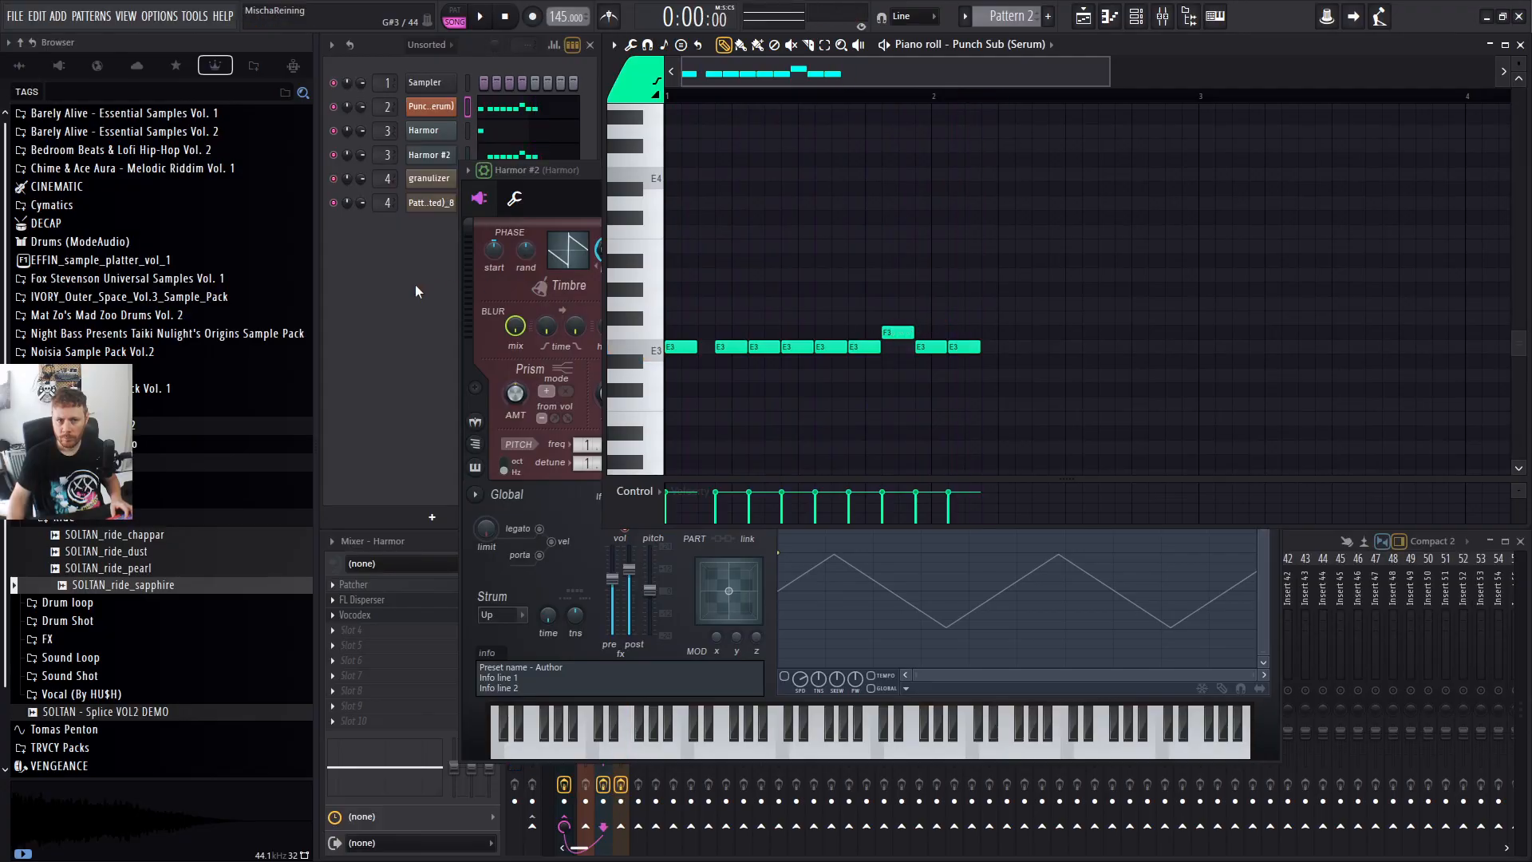
During playback, review Harmor #2's advanced settings and adjust its phaser, setting the phaser width to 91%.
{"action": "key", "text": "space"}
{"action": "left_click", "coordinate": [429, 154]}
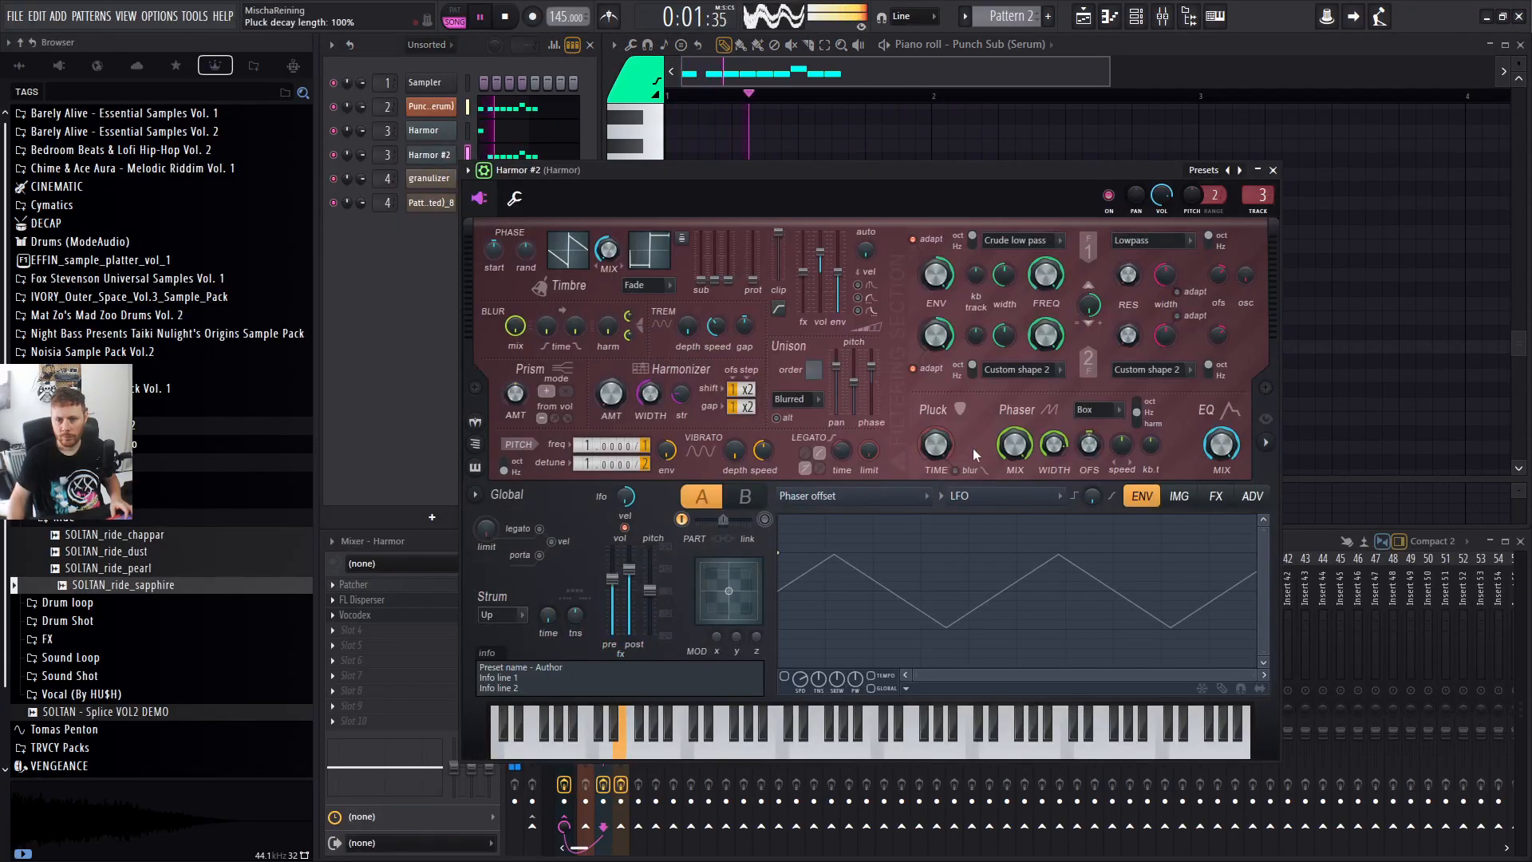
{"action": "left_click", "coordinate": [1254, 497]}
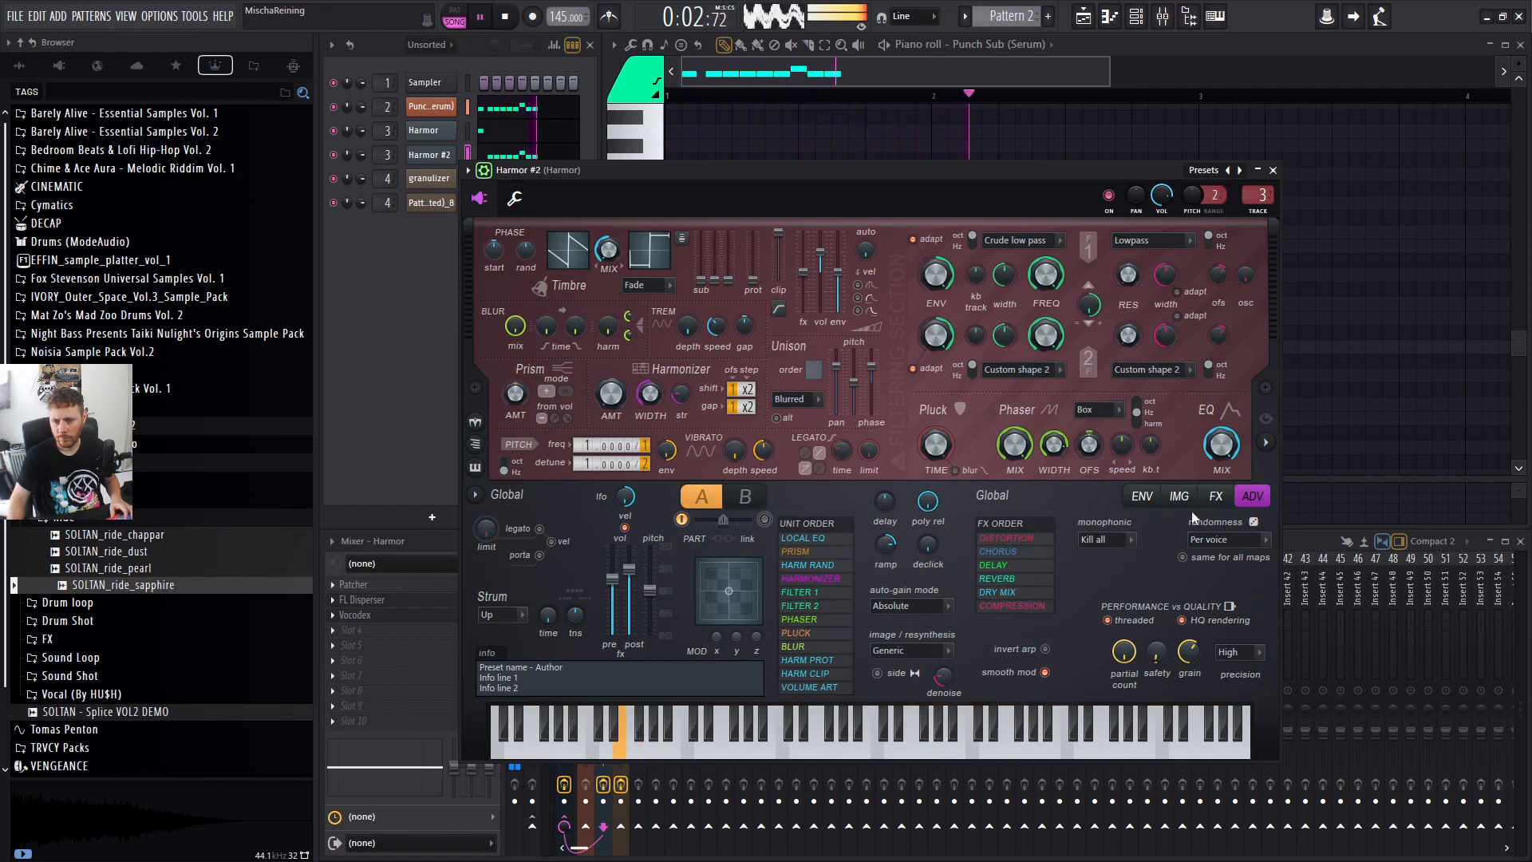
{"action": "left_click", "coordinate": [1143, 497]}
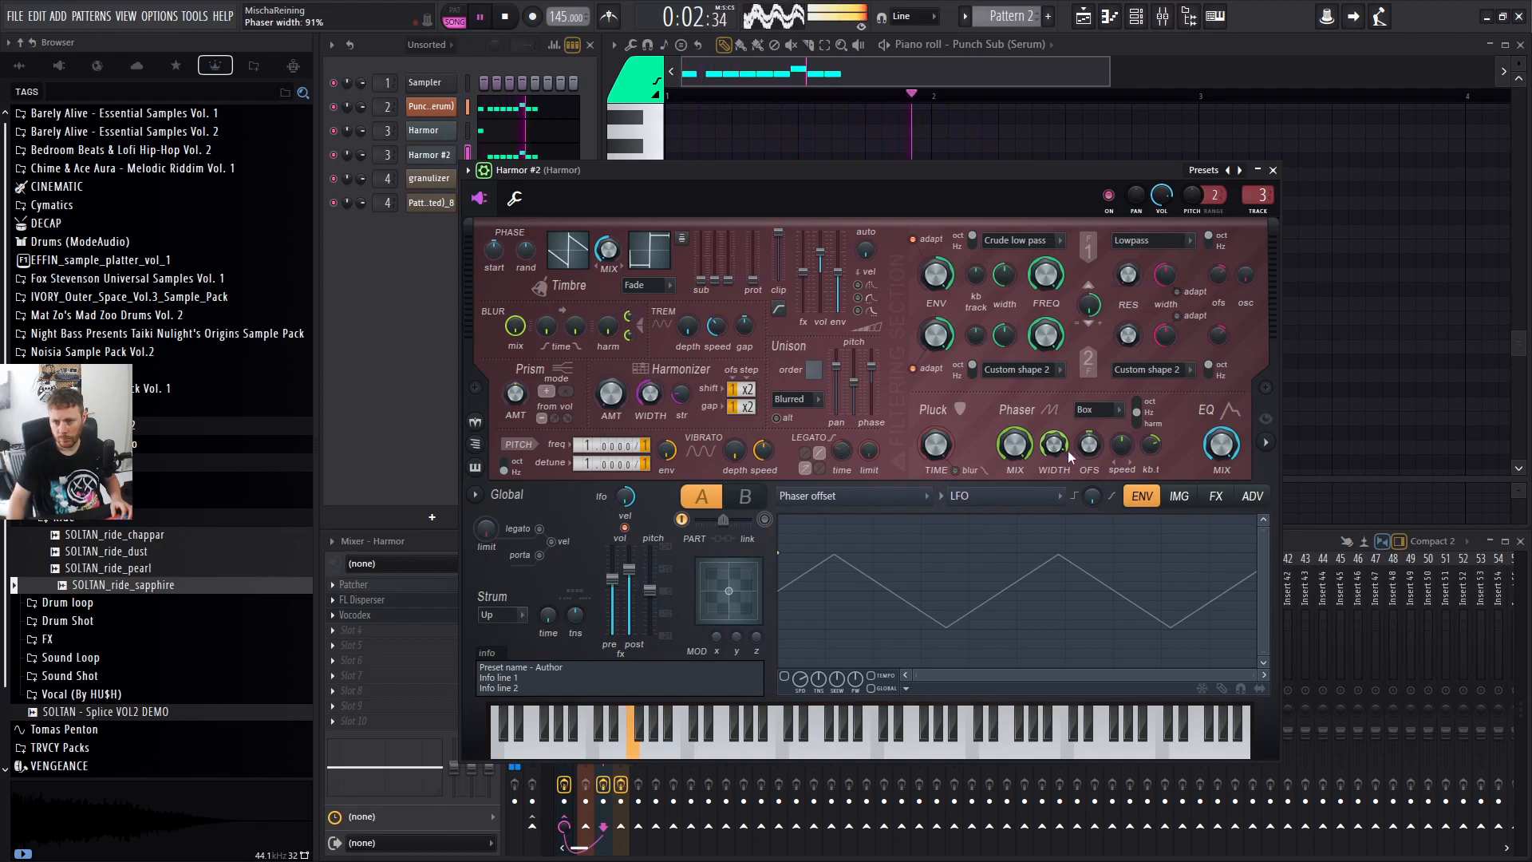
Add a Fruity soft clipper to the last effect slot of the Harmor mixer track.
{"action": "left_click", "coordinate": [1300, 536]}
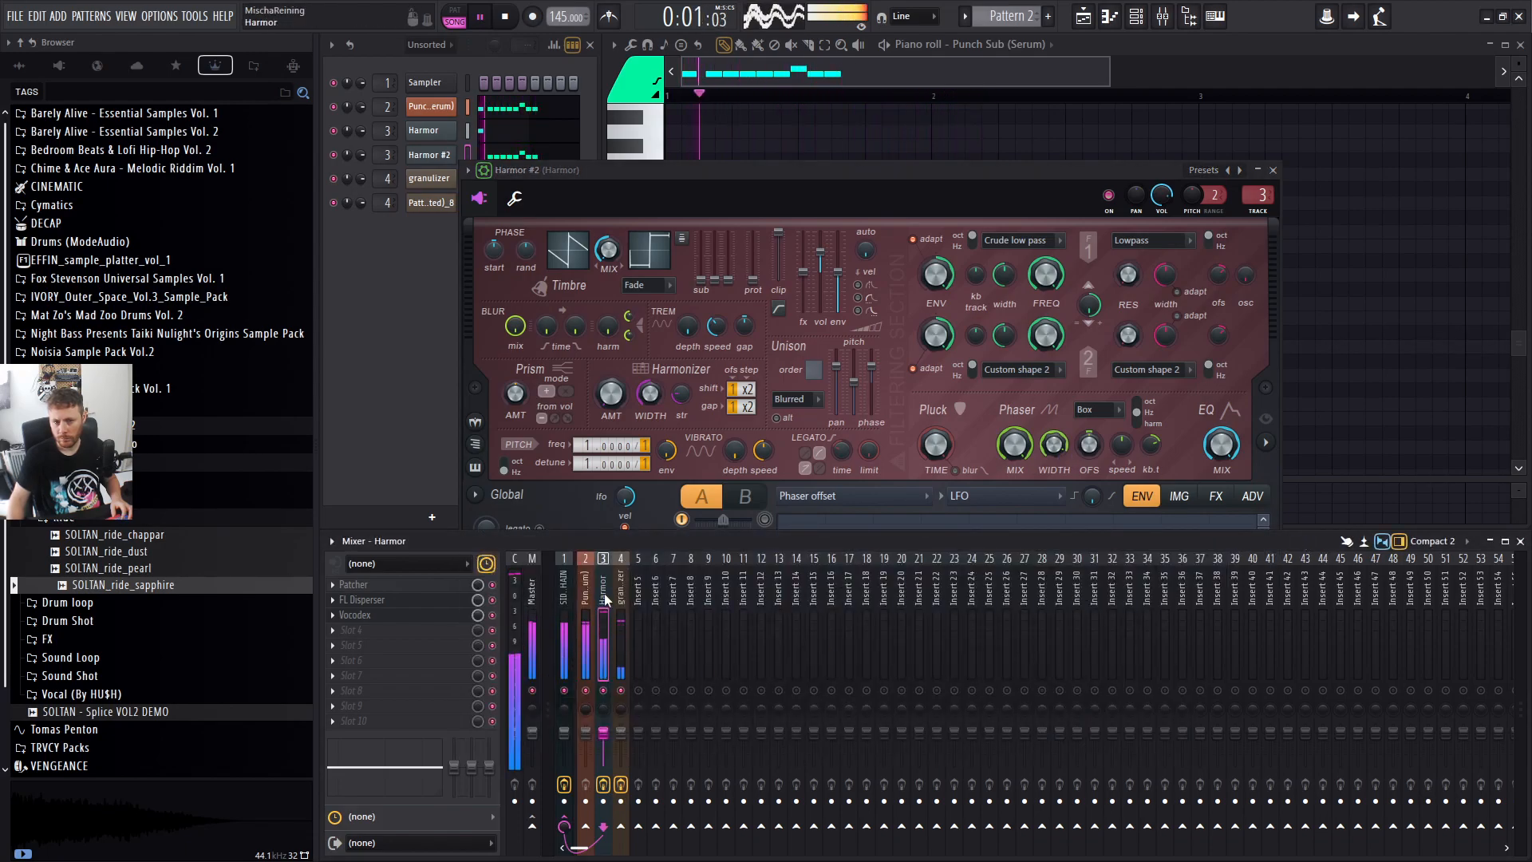
{"action": "left_click", "coordinate": [359, 720]}
{"action": "left_click", "coordinate": [566, 357]}
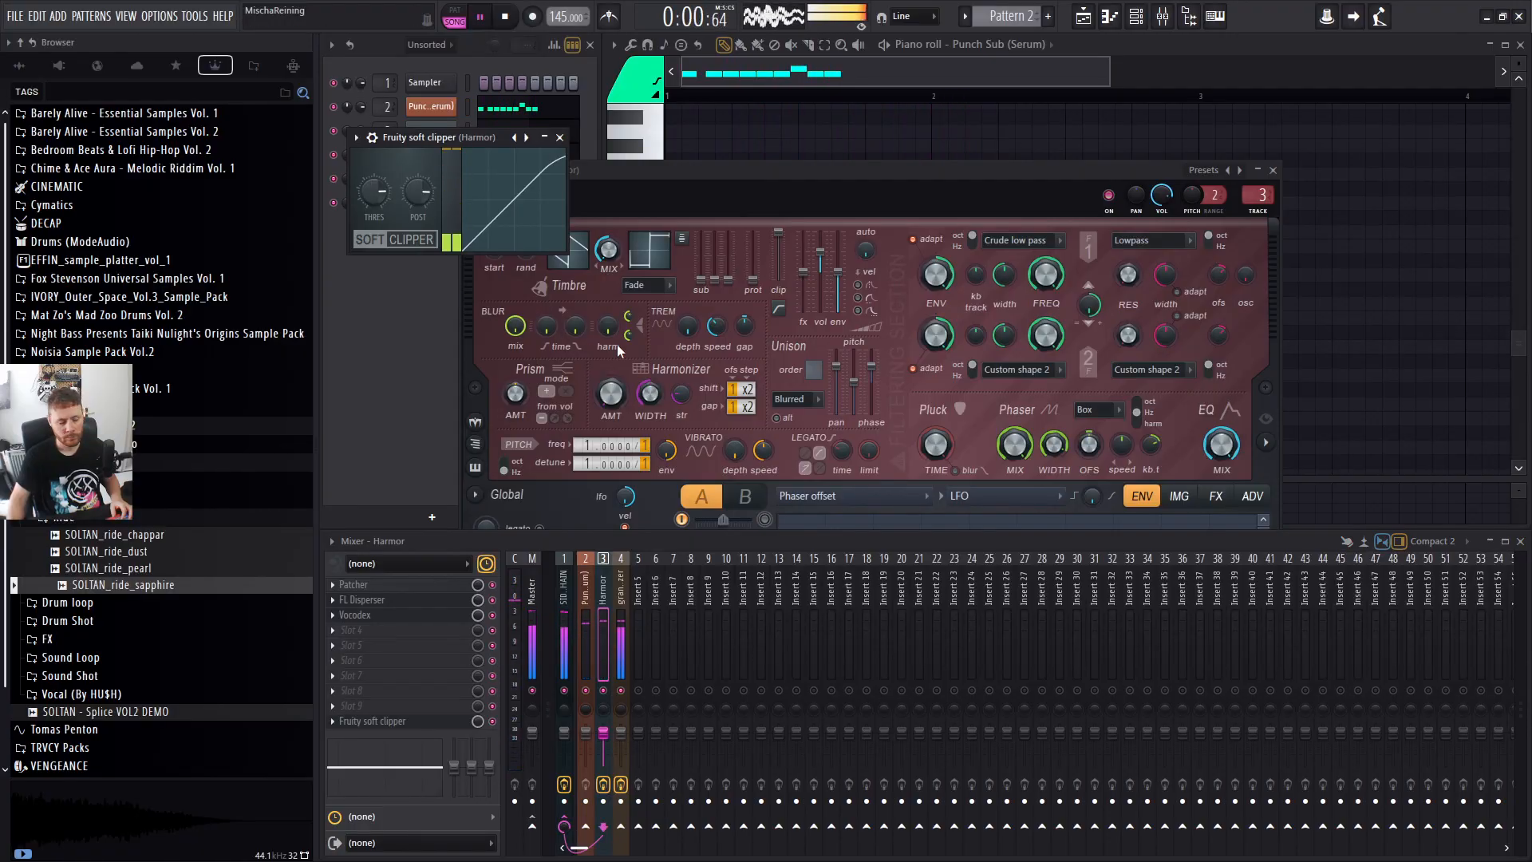
Return to the playlist and replay the arrangement from the start to check the Harmor sound.
{"action": "right_click", "coordinate": [1419, 325]}
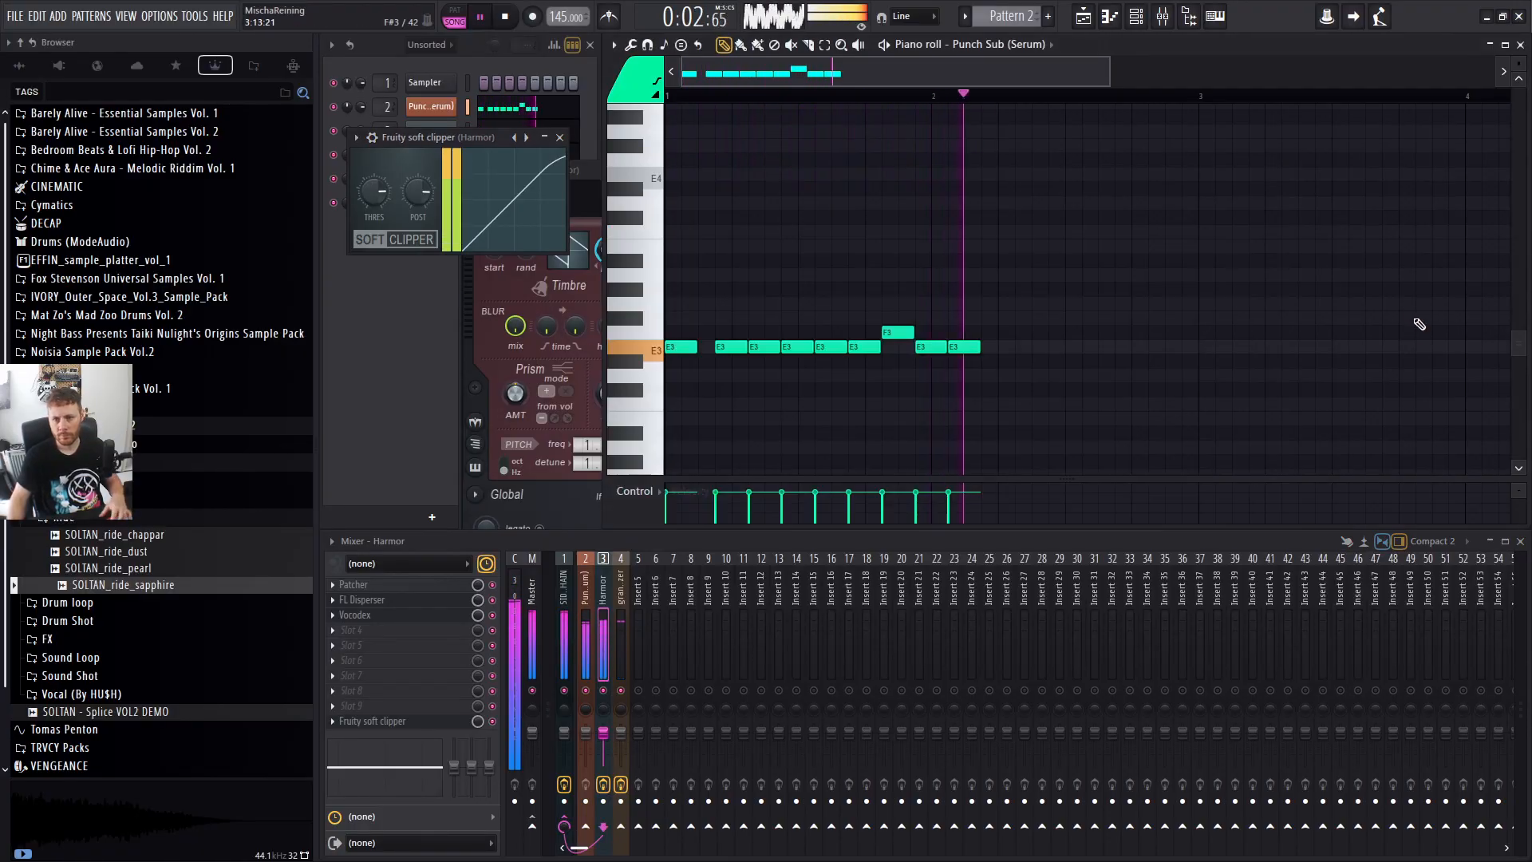
{"action": "key", "text": "F5"}
{"action": "key", "text": "space"}
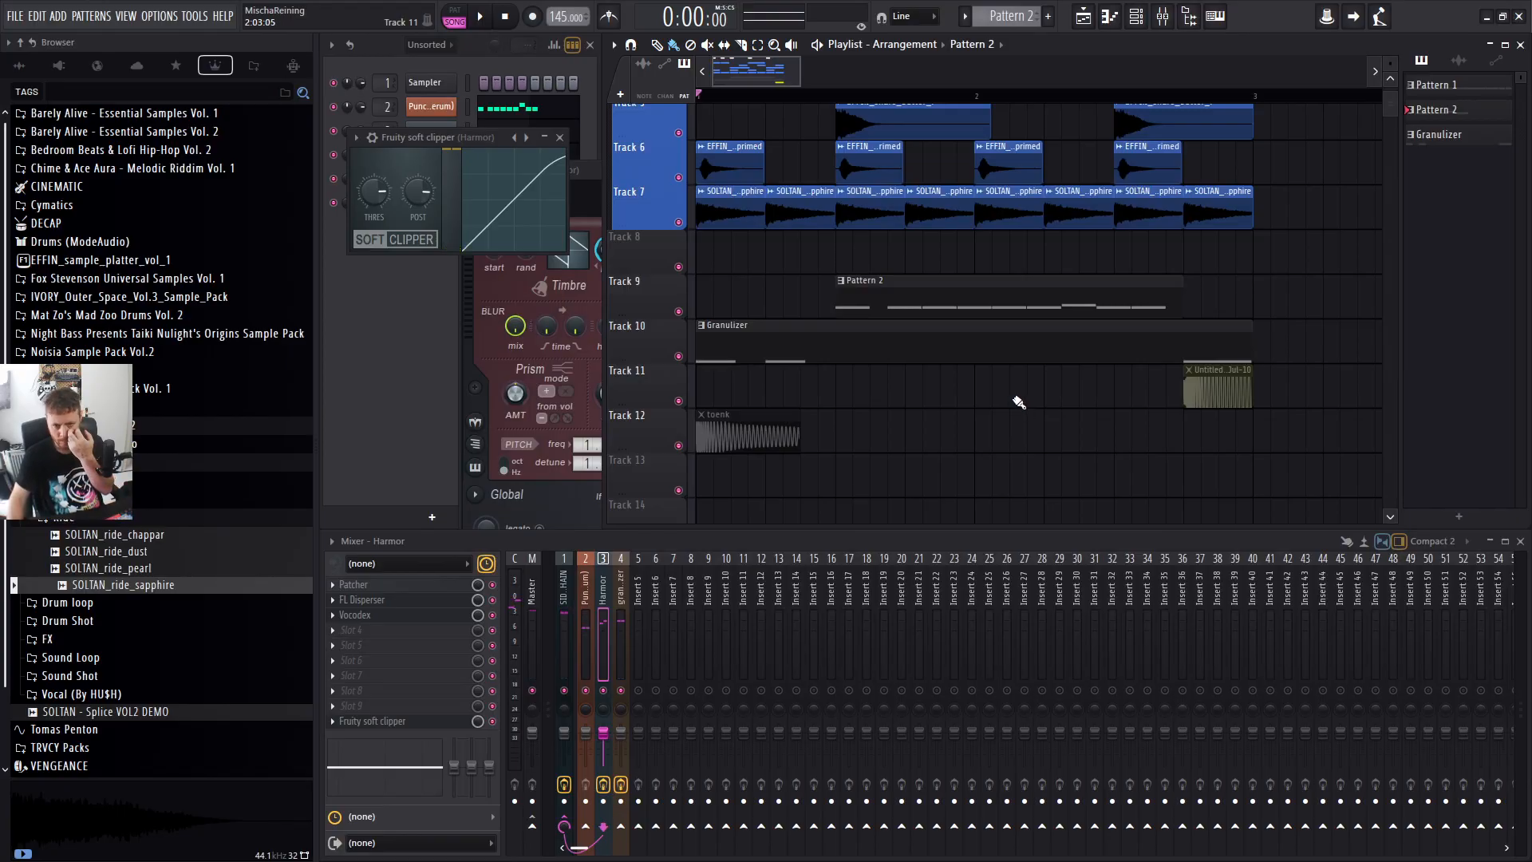
{"action": "key", "text": "space"}
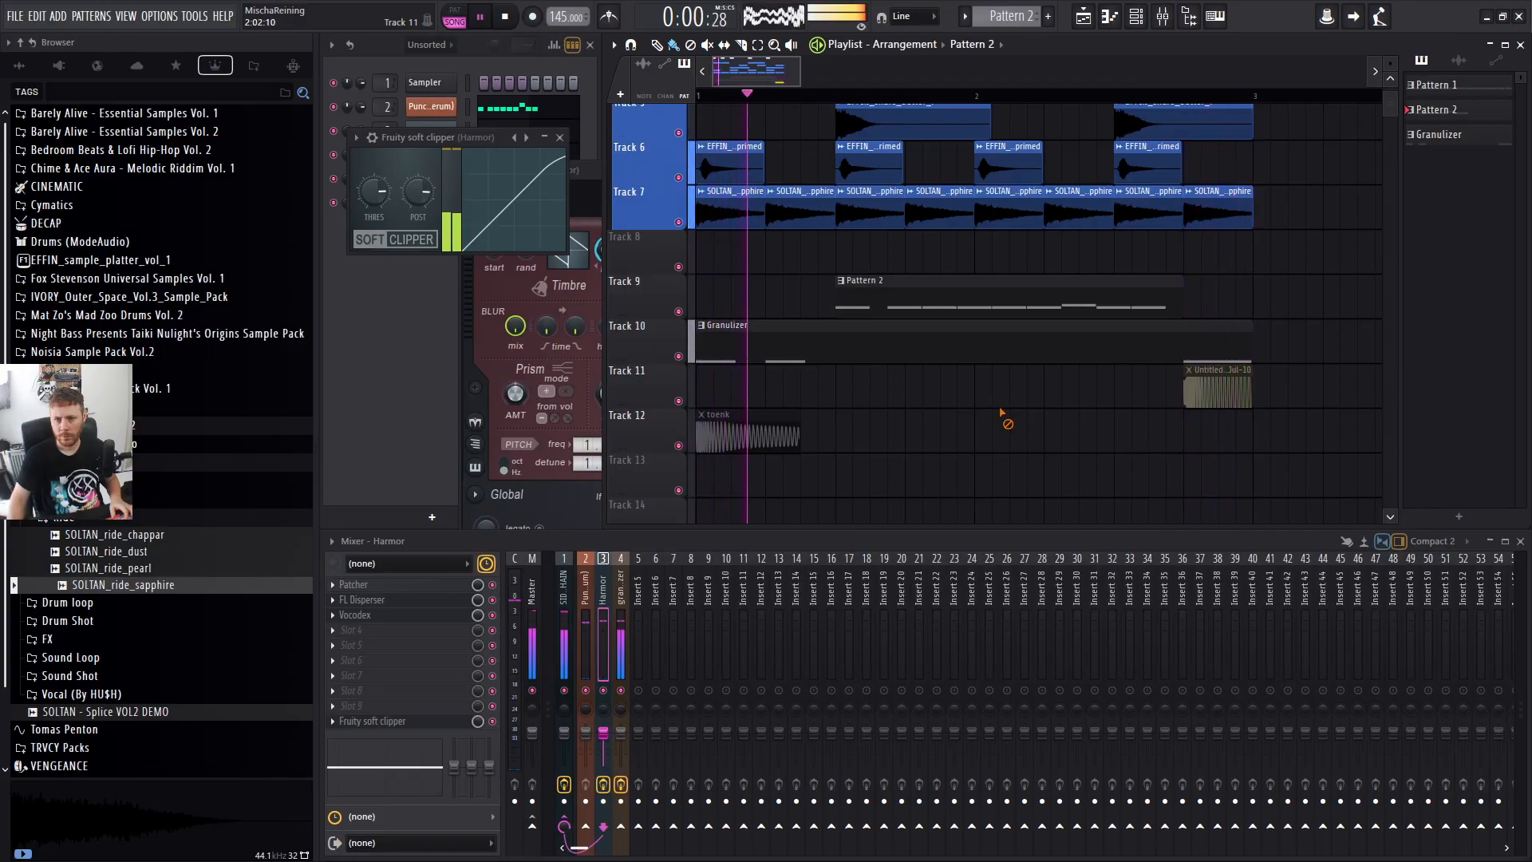
{"action": "key", "text": "space"}
Trim the Granulizer clip's start to the second beat and mute the second kick and its matching sidechain clip during playback.
{"action": "scroll", "coordinate": [786, 233], "scroll_direction": "up", "scroll_amount": 4}
{"action": "scroll", "coordinate": [786, 233], "scroll_direction": "down", "scroll_amount": 3}
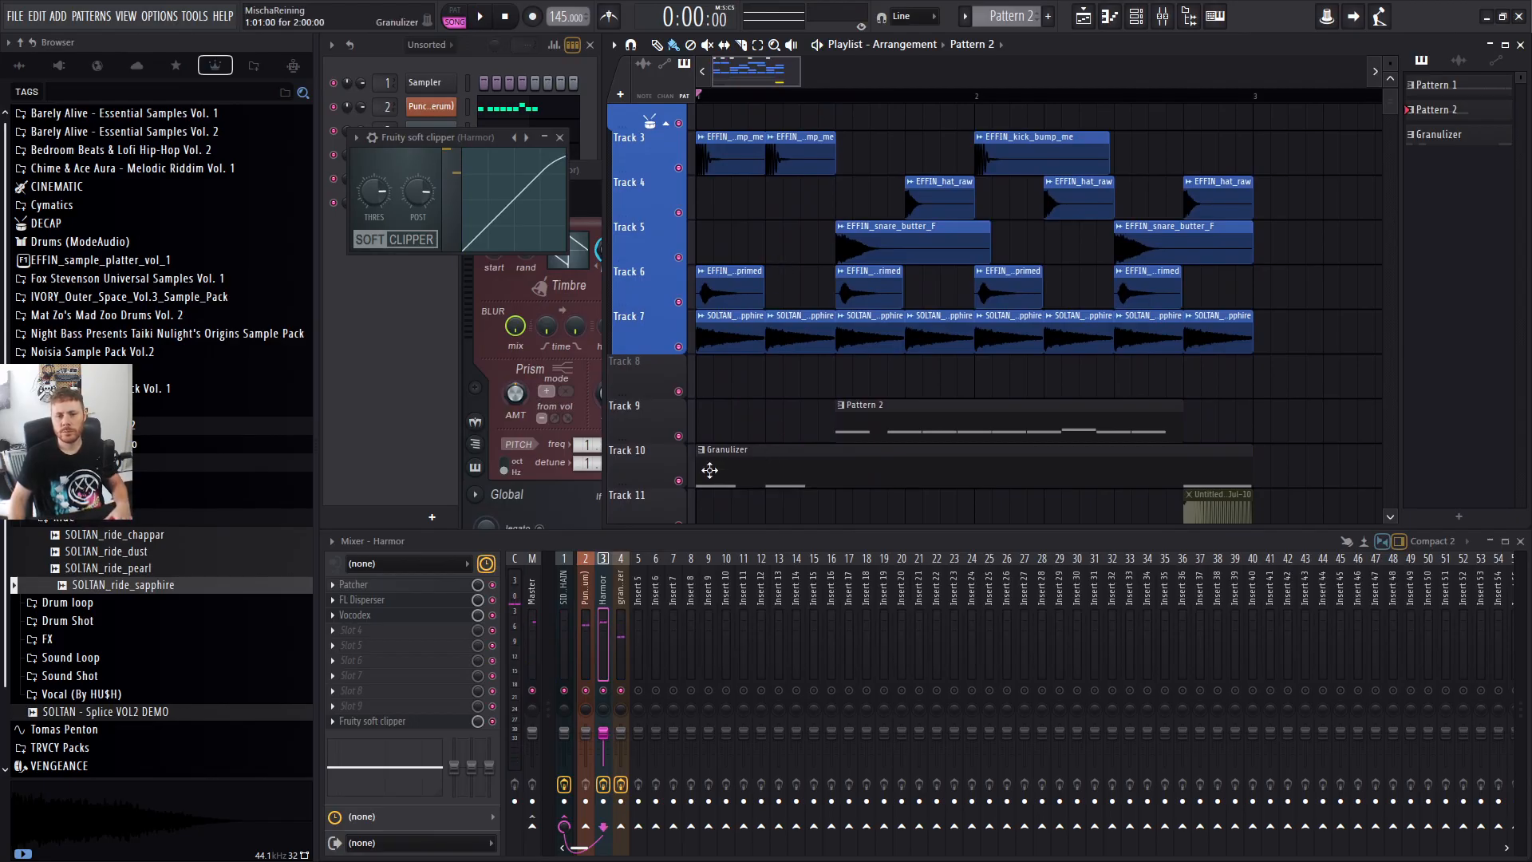
{"action": "key", "text": "space"}
{"action": "scroll", "coordinate": [786, 388], "scroll_direction": "up", "scroll_amount": 3}
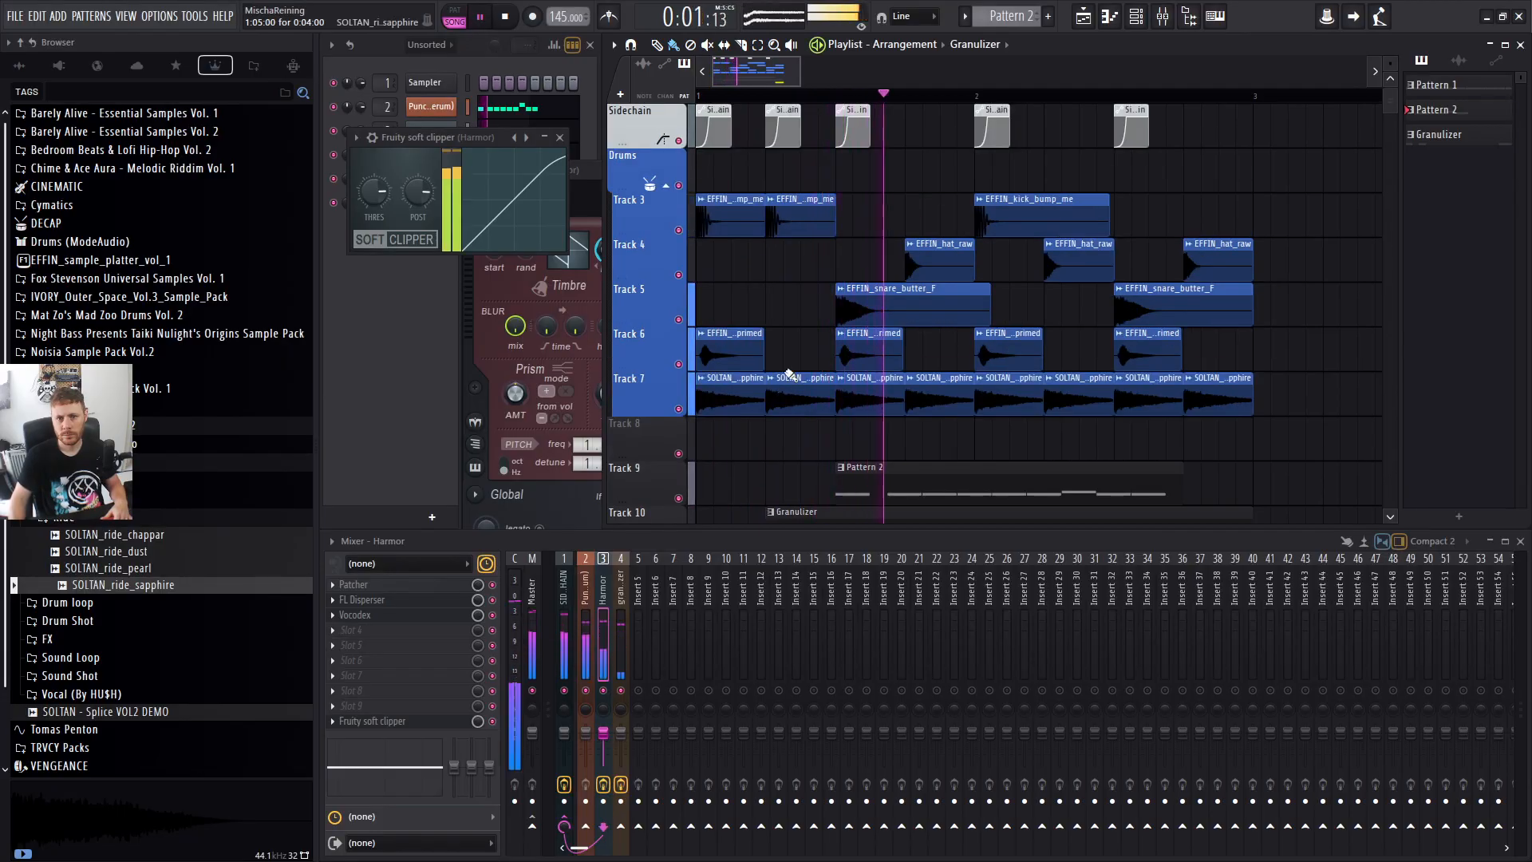
{"action": "right_click", "coordinate": [796, 217], "text": "alt"}
{"action": "right_click", "coordinate": [789, 129], "text": "alt"}
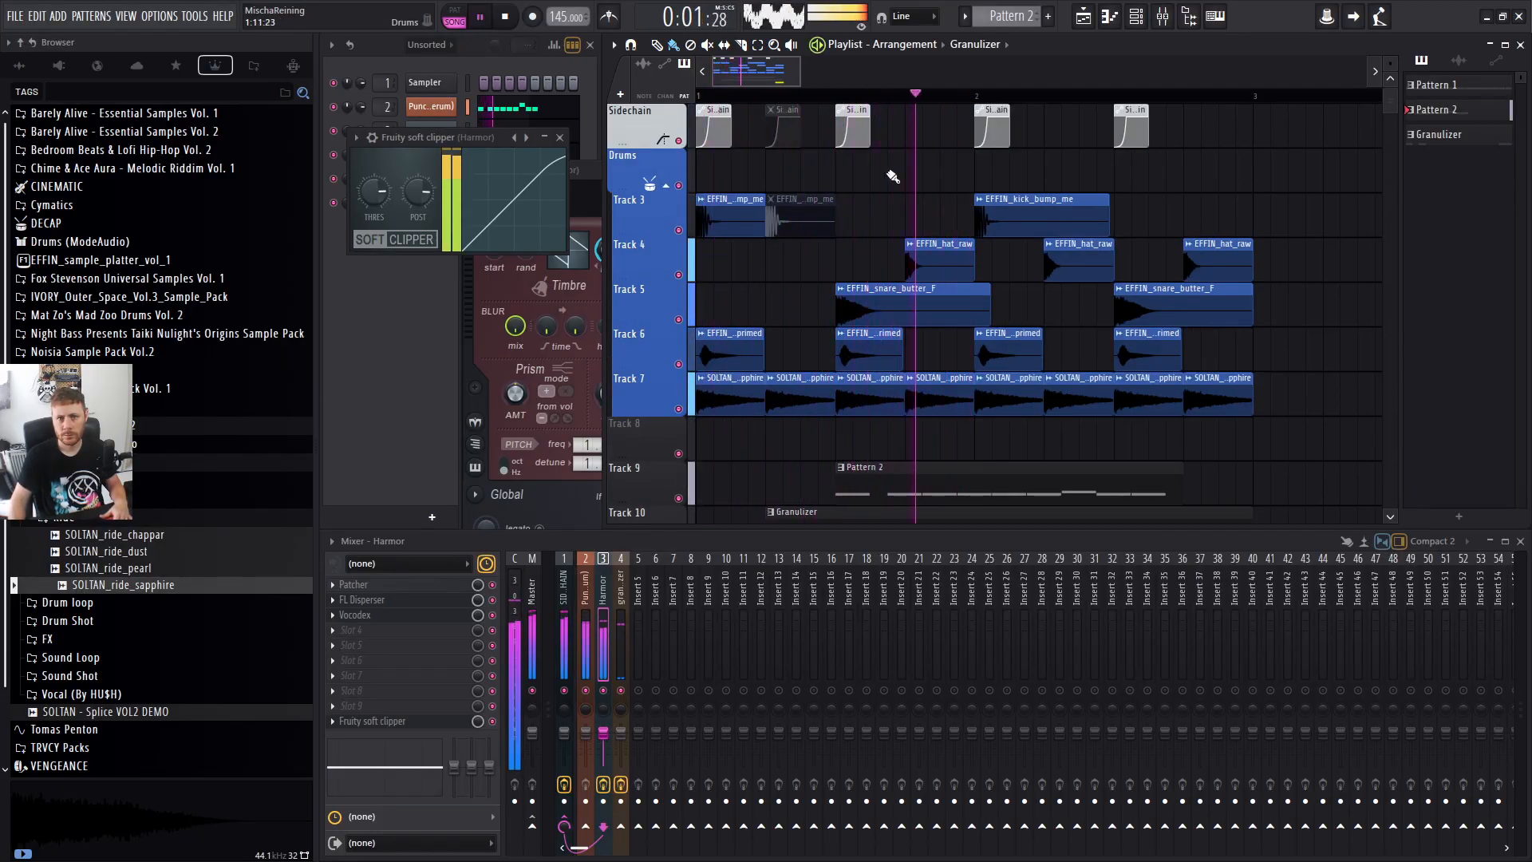
{"action": "scroll", "coordinate": [886, 192], "scroll_direction": "down", "scroll_amount": 6}
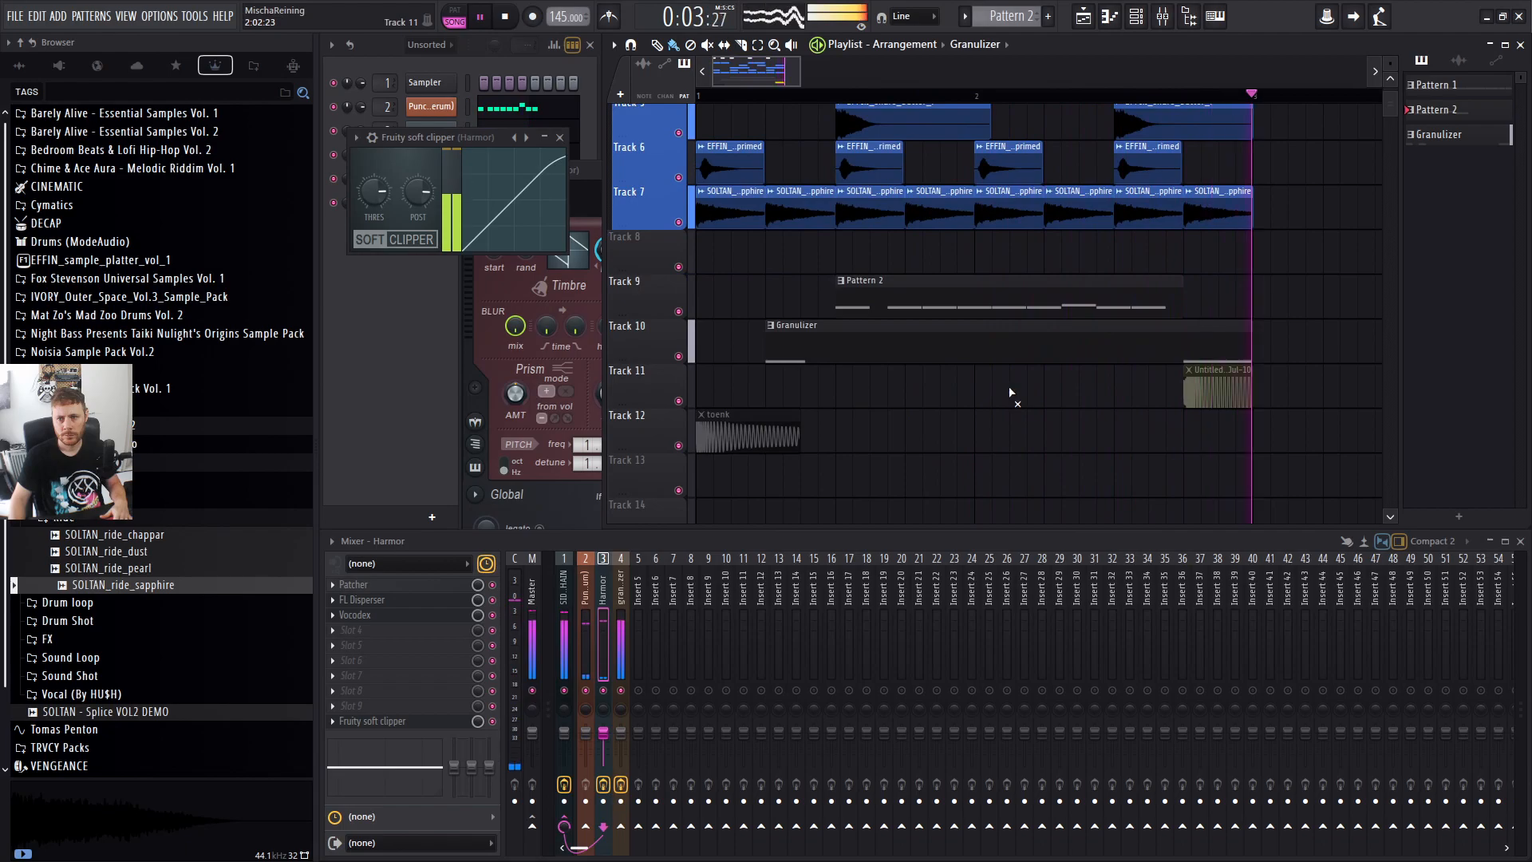
Collapse the Drums track group in the playlist and stop playback.
{"action": "scroll", "coordinate": [1014, 394], "scroll_direction": "up", "scroll_amount": 1}
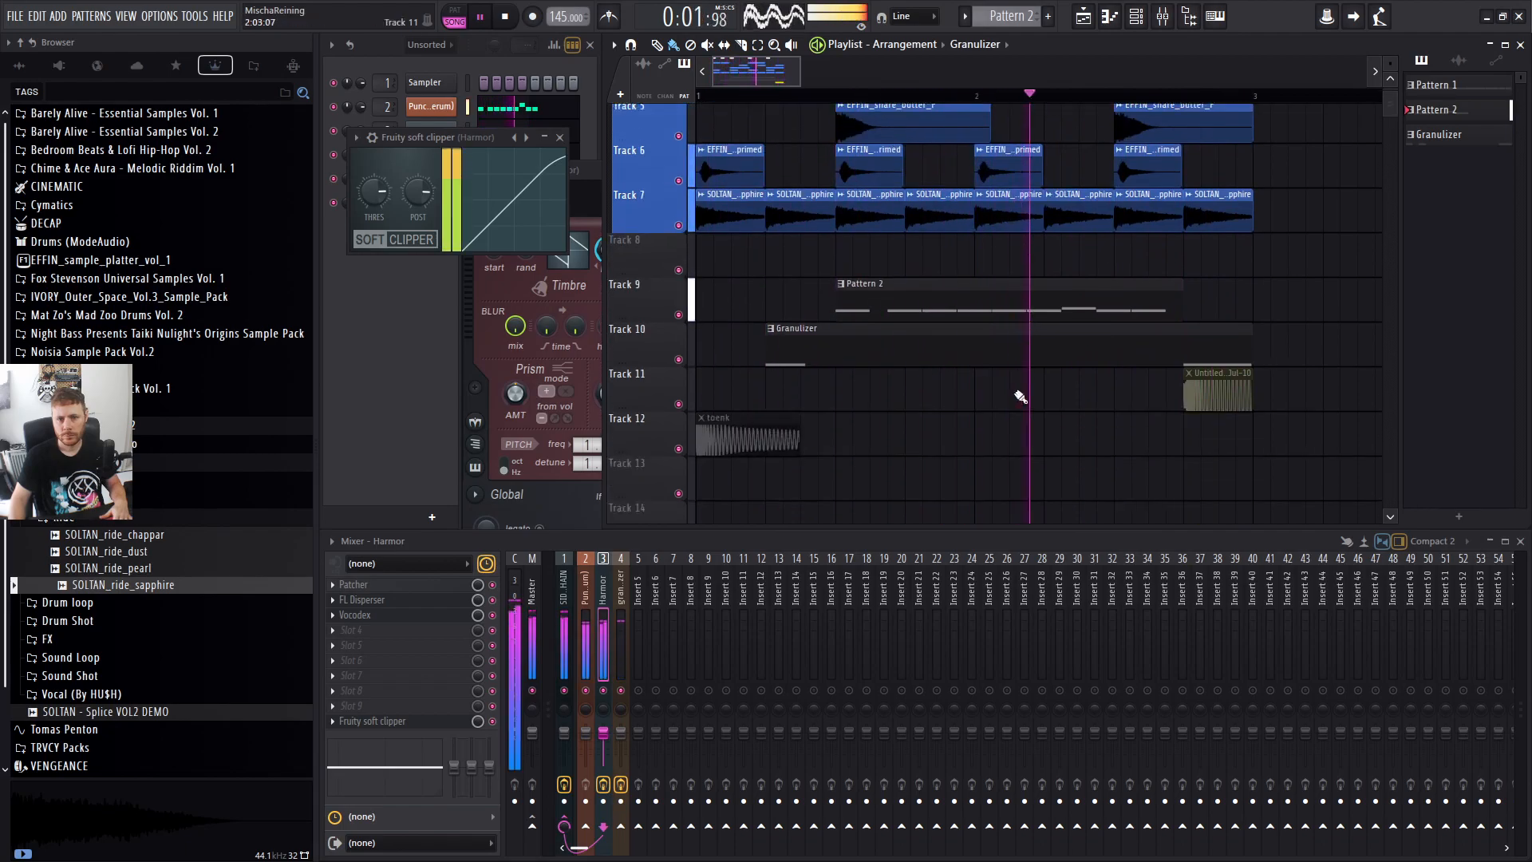
{"action": "scroll", "coordinate": [1021, 395], "scroll_direction": "up", "scroll_amount": 3}
{"action": "left_click", "coordinate": [665, 185]}
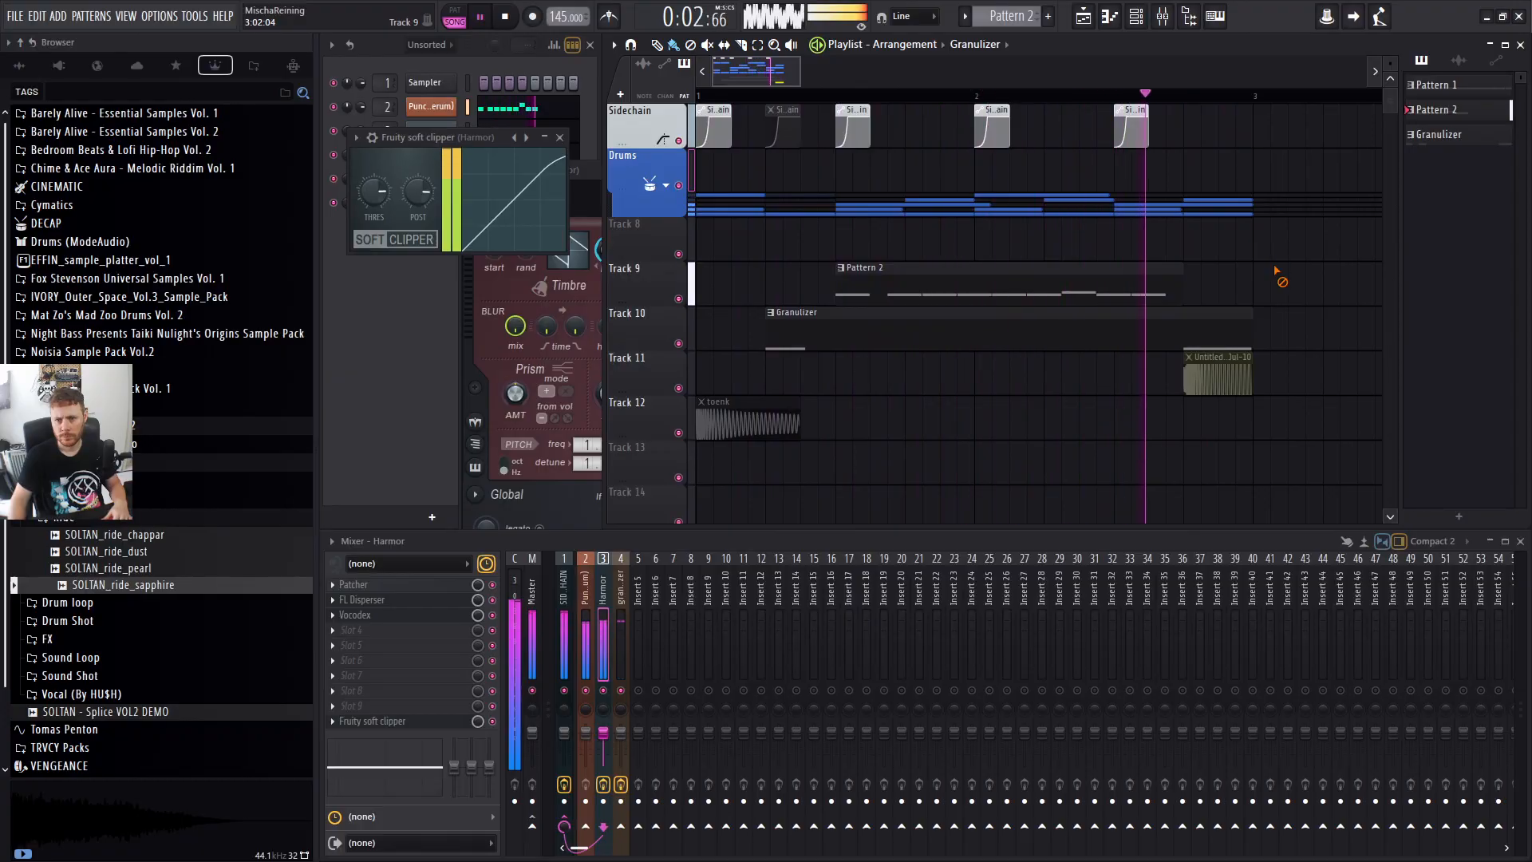
{"action": "key", "text": "space"}
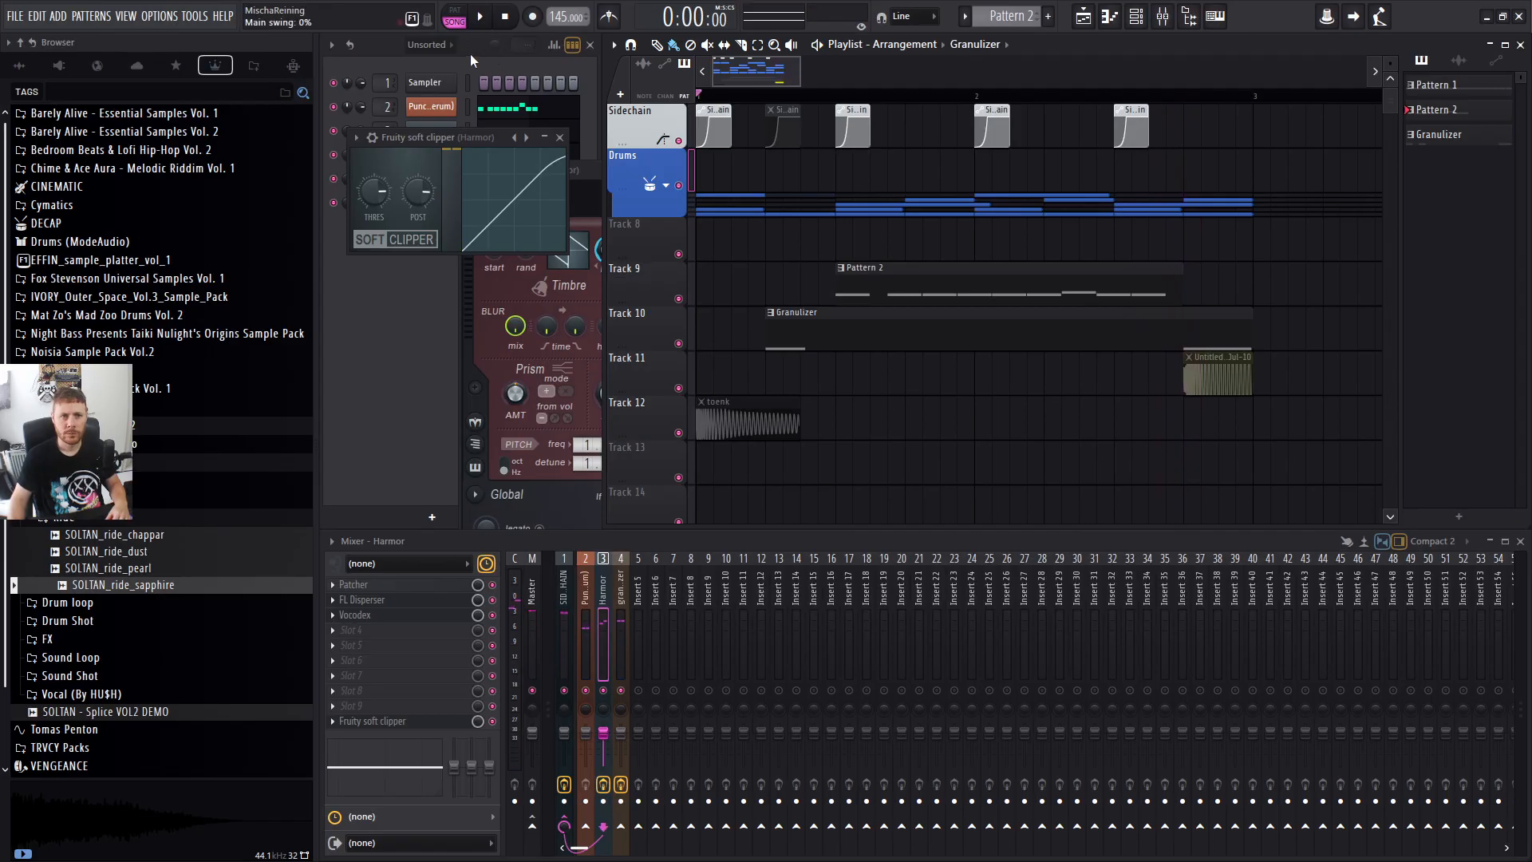
Add a Serum channel and load the BR Big Brass Stab 01 preset from the Echo Sound Works Coda V.1 brass presets.
{"action": "left_click", "coordinate": [461, 50]}
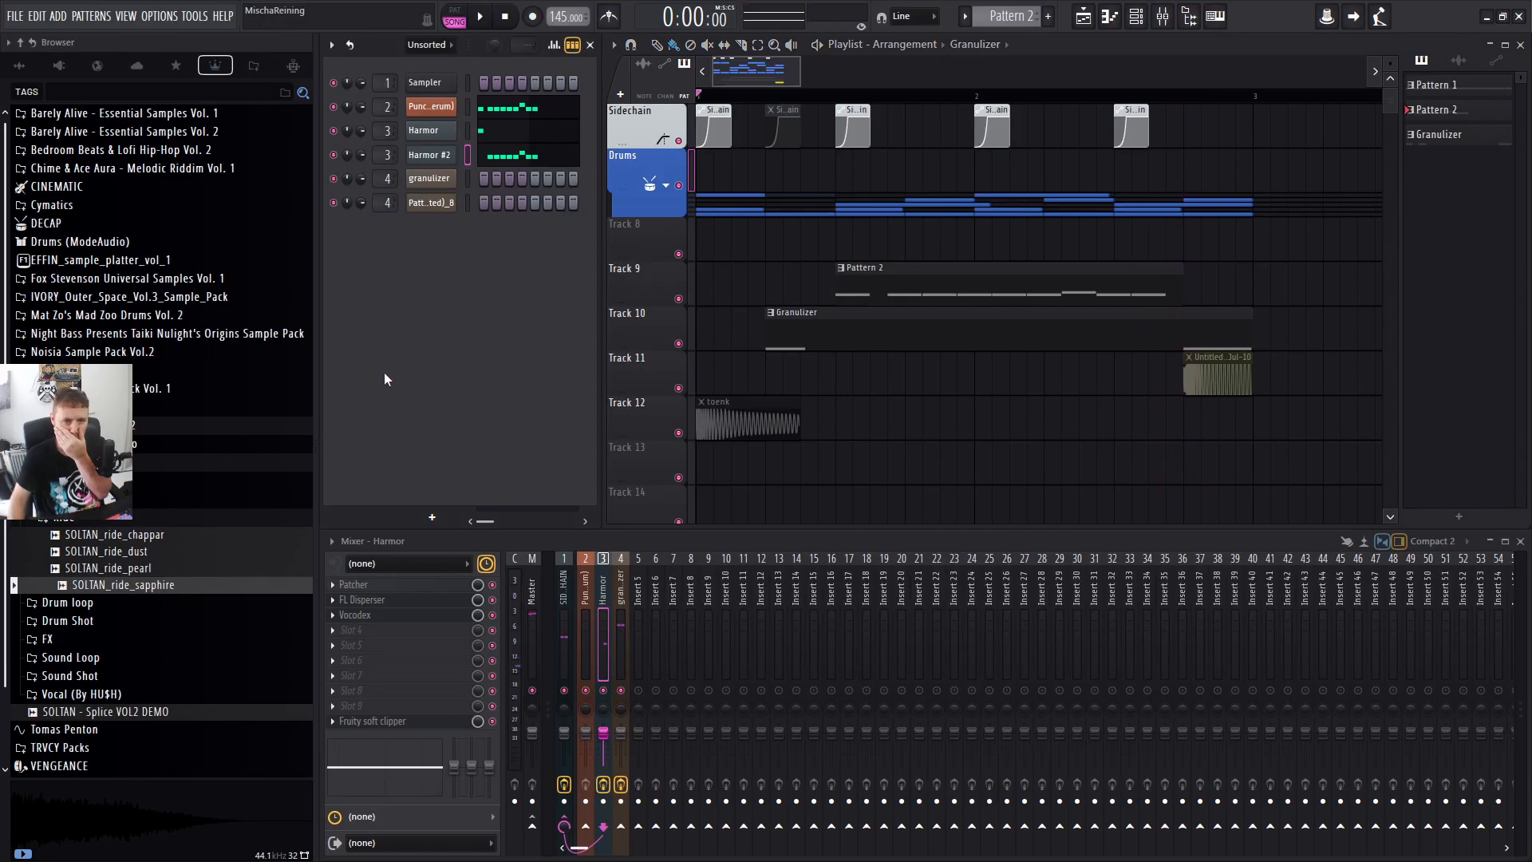
{"action": "left_click", "coordinate": [417, 517]}
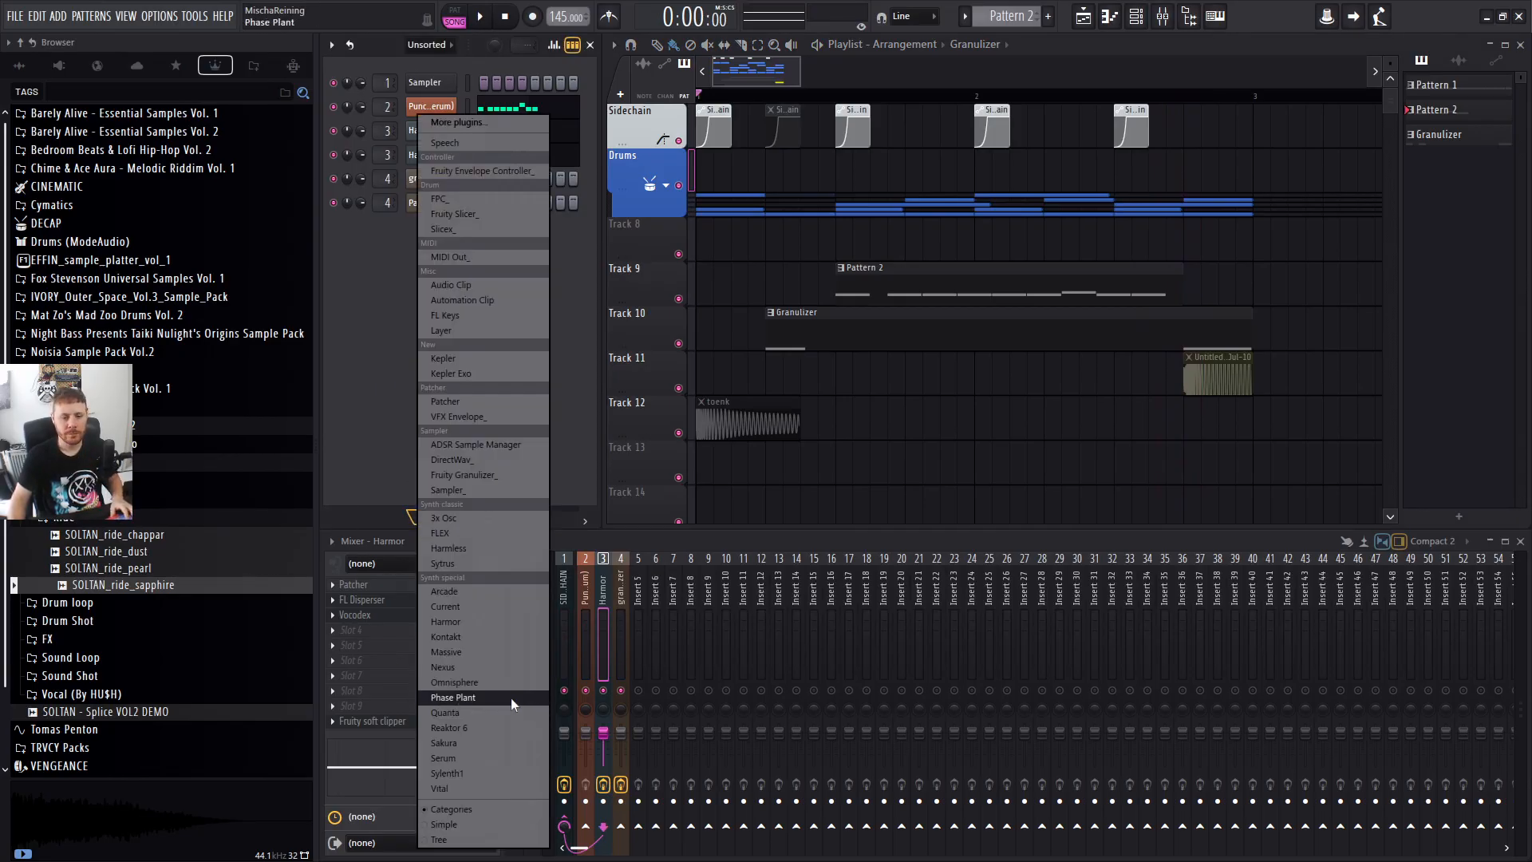
{"action": "left_click", "coordinate": [496, 755]}
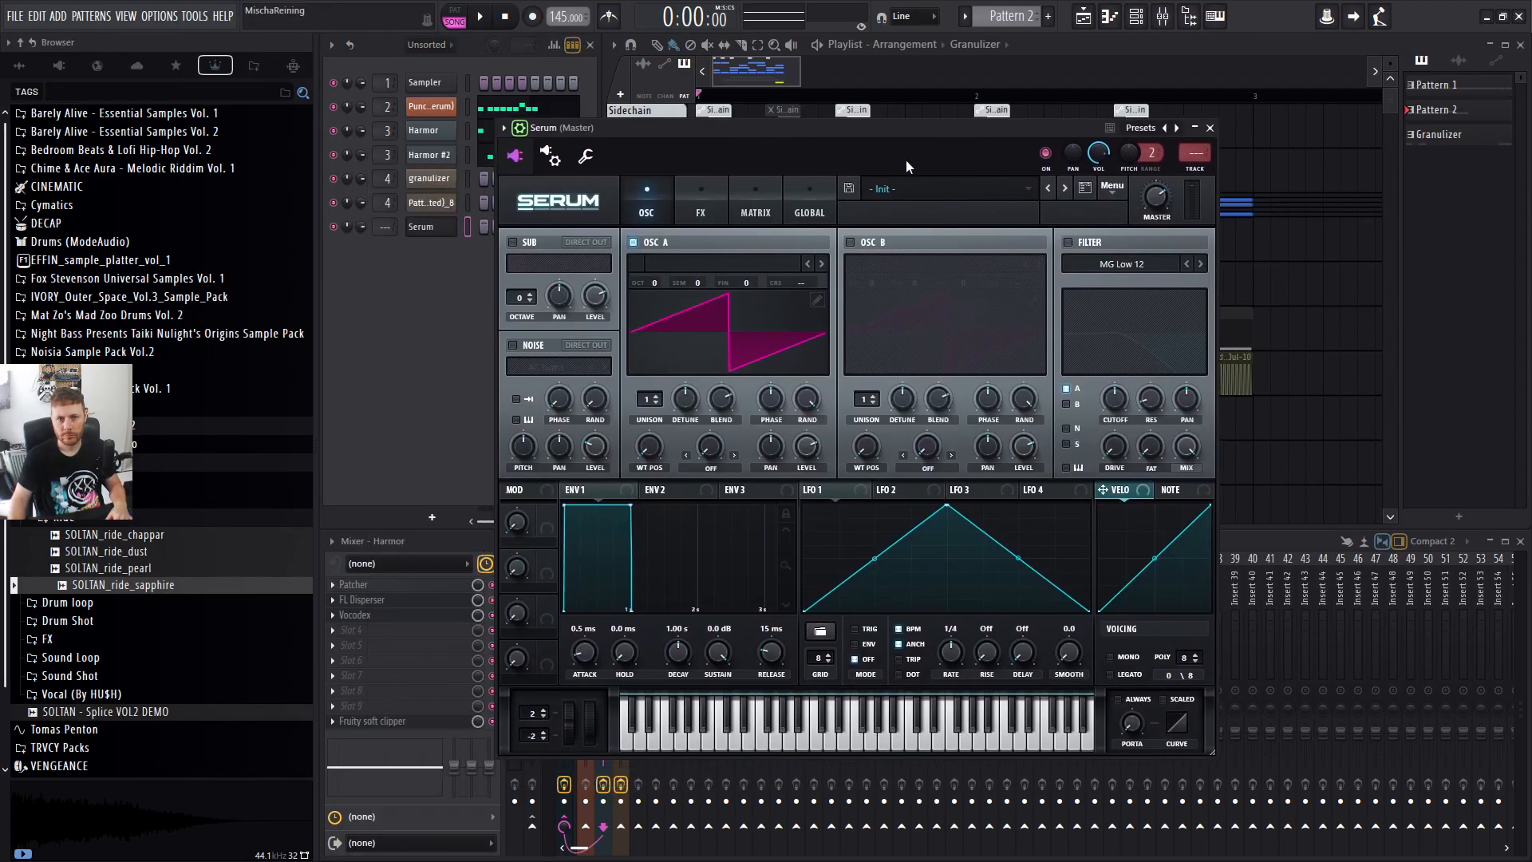
{"action": "left_click", "coordinate": [907, 188]}
{"action": "mouse_move", "coordinate": [962, 263]}
{"action": "mouse_move", "coordinate": [1001, 244]}
{"action": "mouse_move", "coordinate": [1133, 261]}
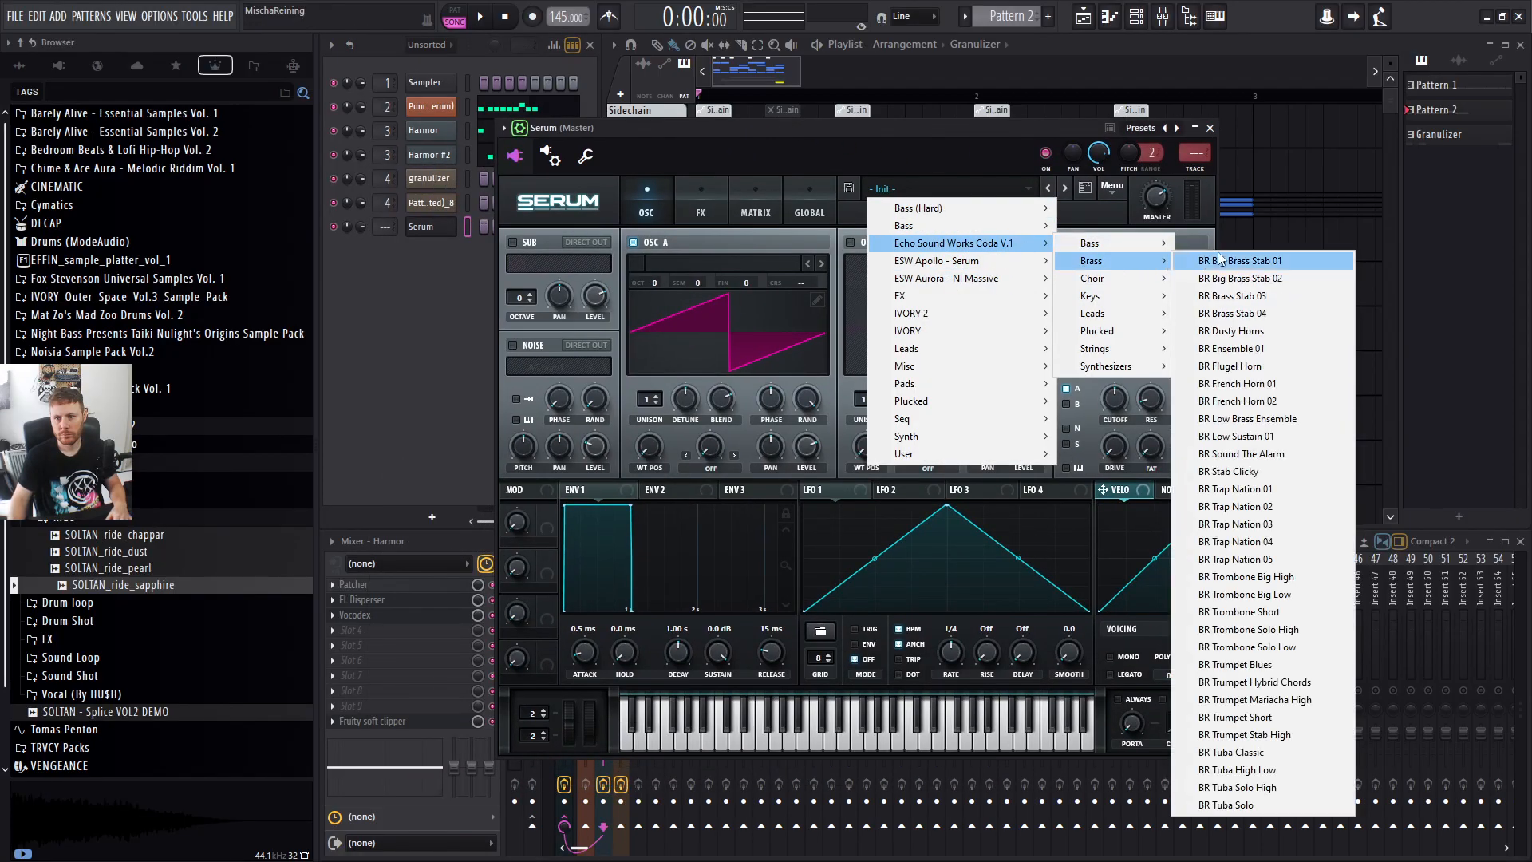
{"action": "left_click", "coordinate": [1252, 261]}
Create a new pattern named "brass" and place its clip at the start of Track 11.
{"action": "key", "text": "F7"}
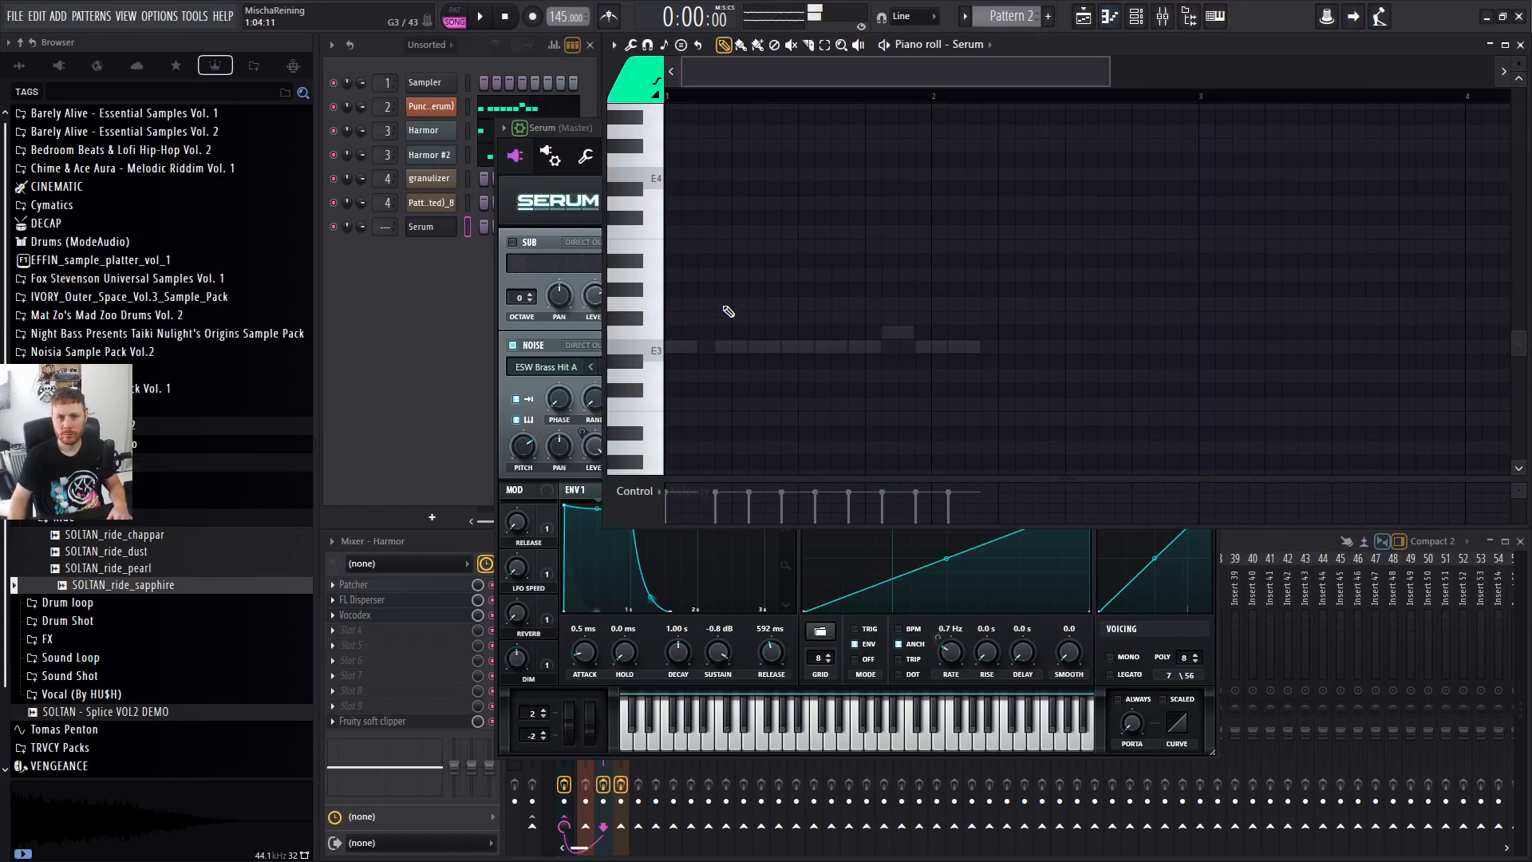
{"action": "key", "text": "F5"}
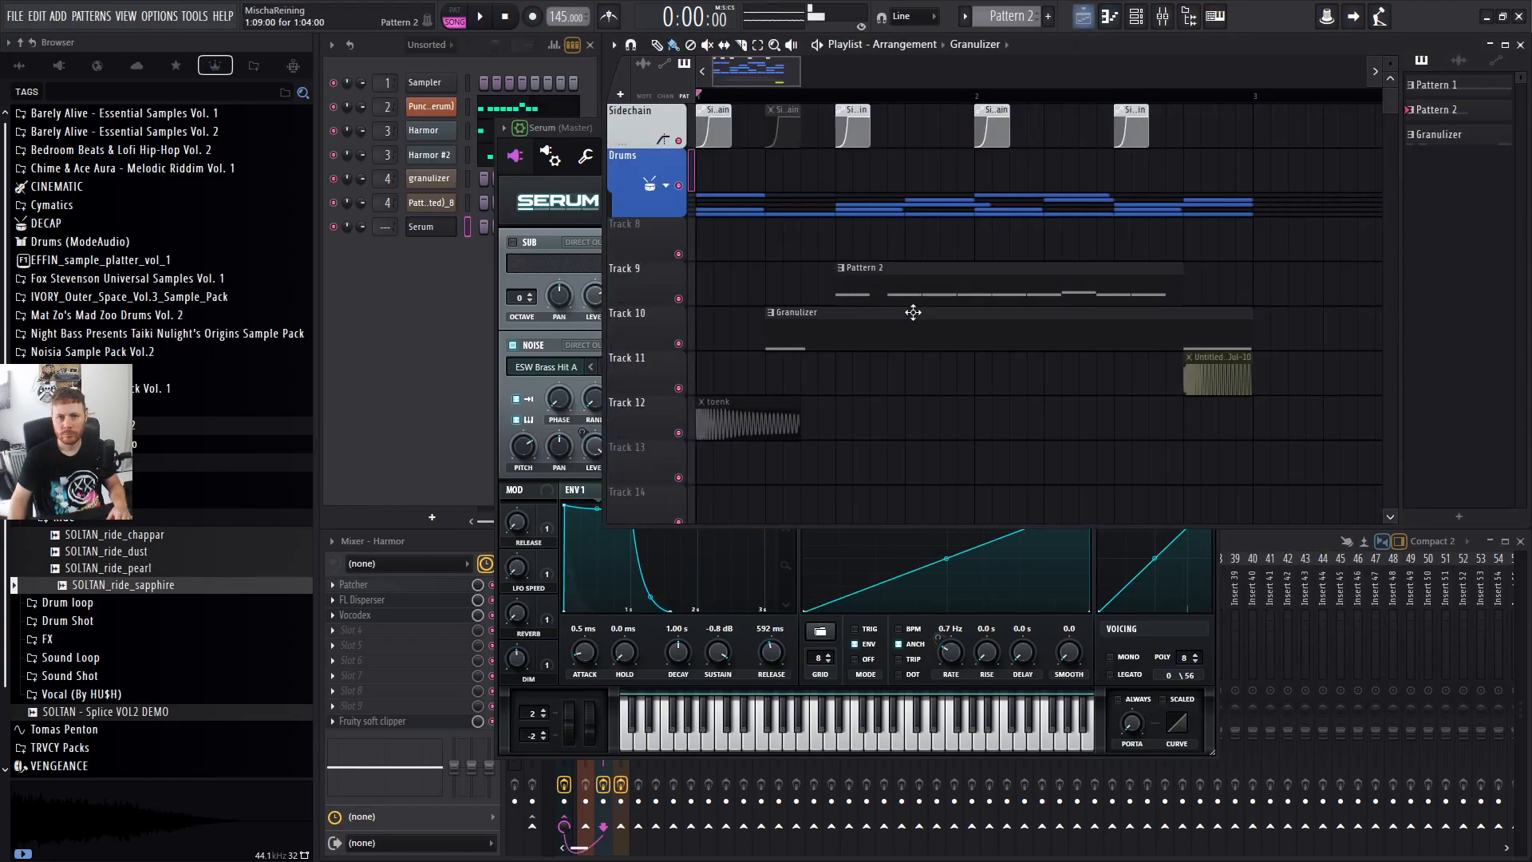
{"action": "left_click", "coordinate": [1048, 17]}
{"action": "type", "text": "brass"}
{"action": "key", "text": "Return"}
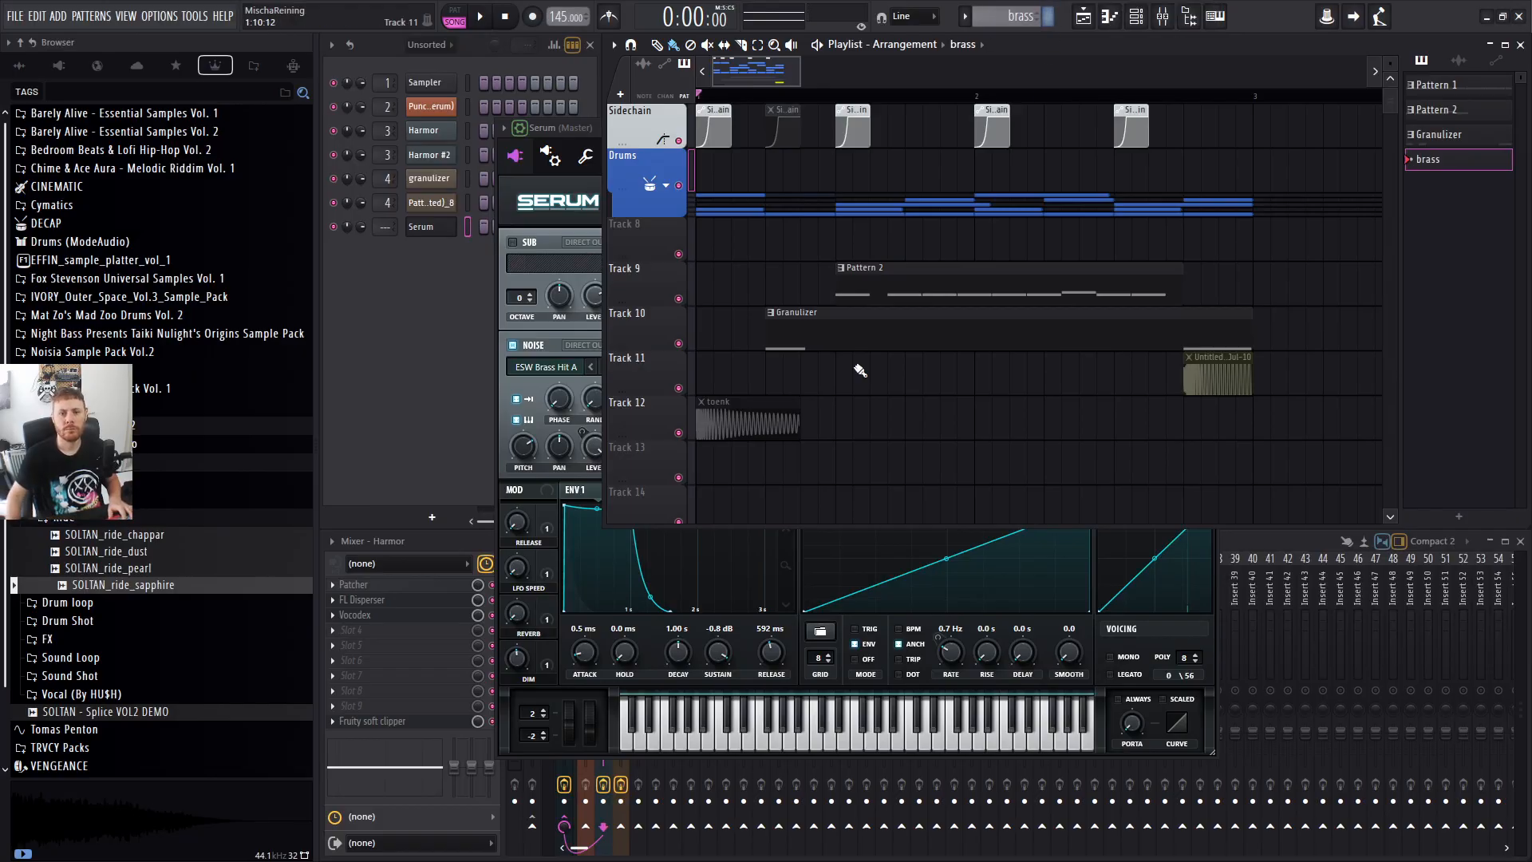
{"action": "left_click_drag", "start_coordinate": [780, 386], "coordinate": [762, 381]}
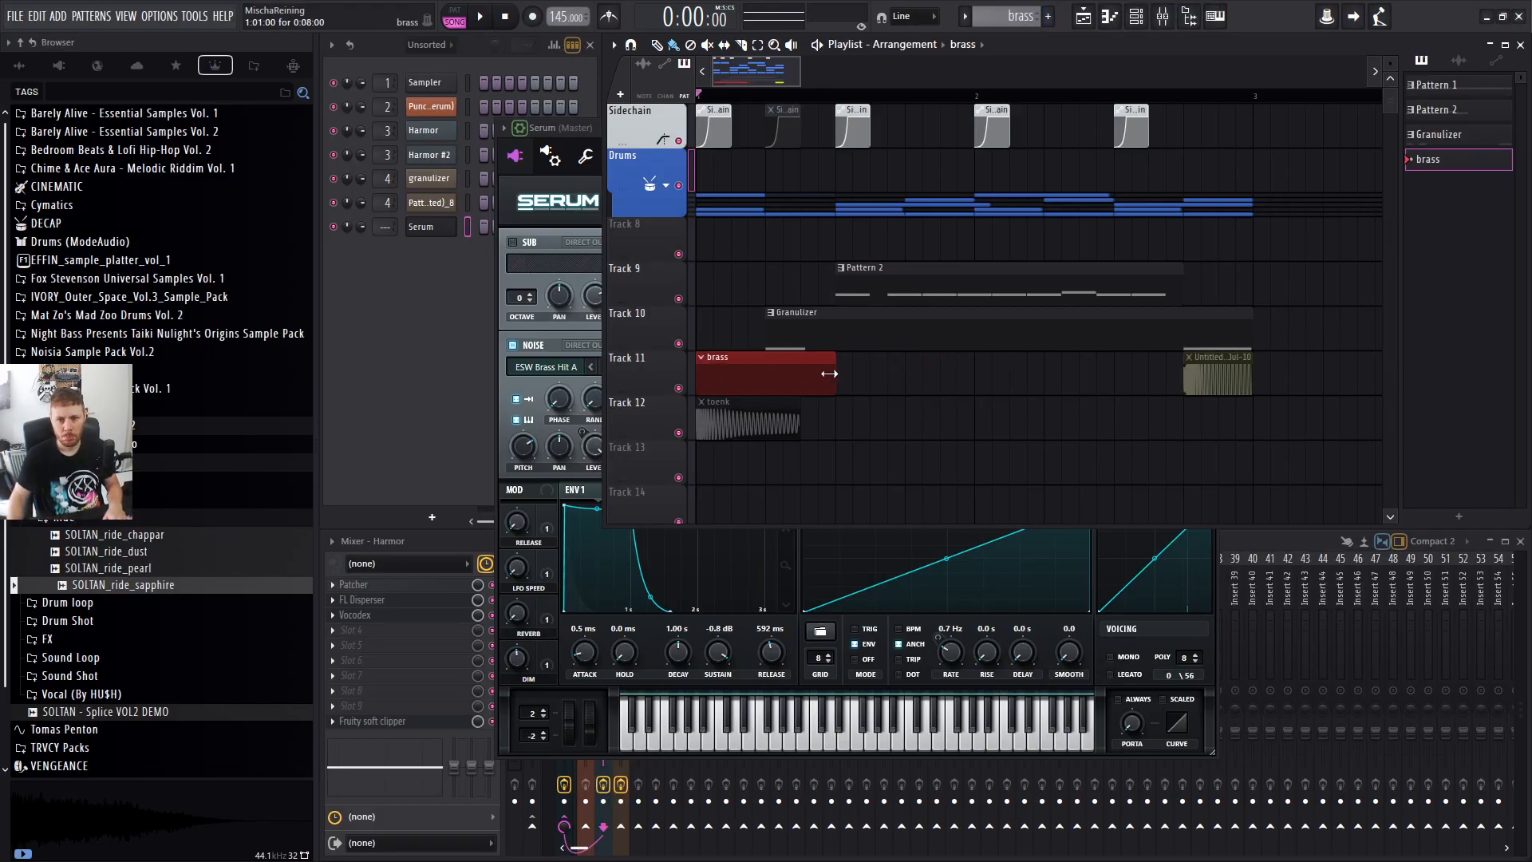
Draw an E3 note just under one beat long at the start of the brass pattern and audition it with Serum open.
{"action": "double_click", "coordinate": [830, 374]}
{"action": "left_click", "coordinate": [679, 349]}
{"action": "left_click_drag", "start_coordinate": [698, 352], "coordinate": [711, 351]}
{"action": "key", "text": "space"}
{"action": "key", "text": "space"}
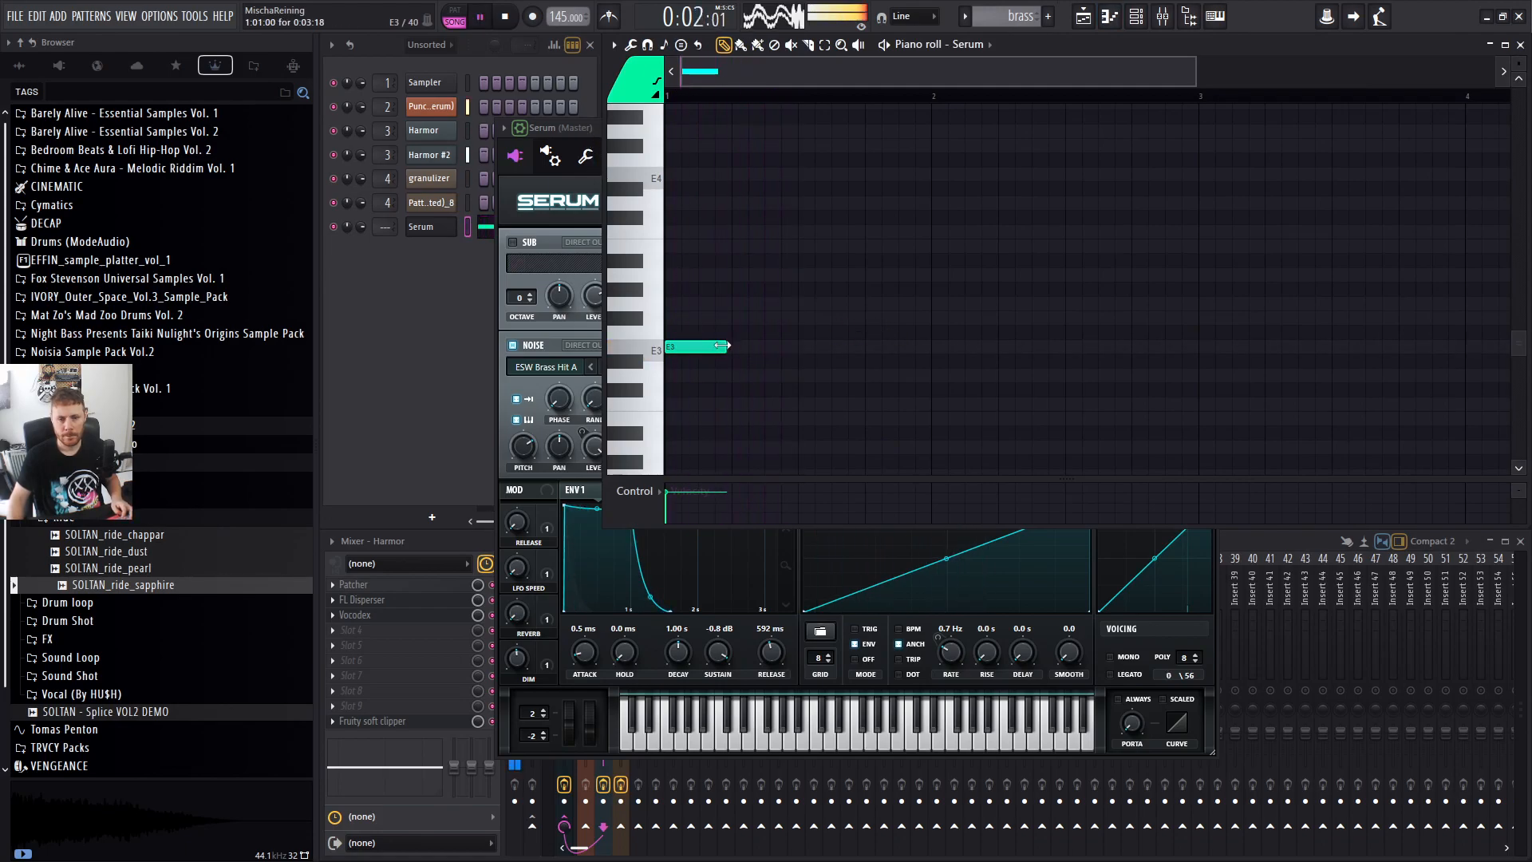
{"action": "left_click", "coordinate": [578, 134]}
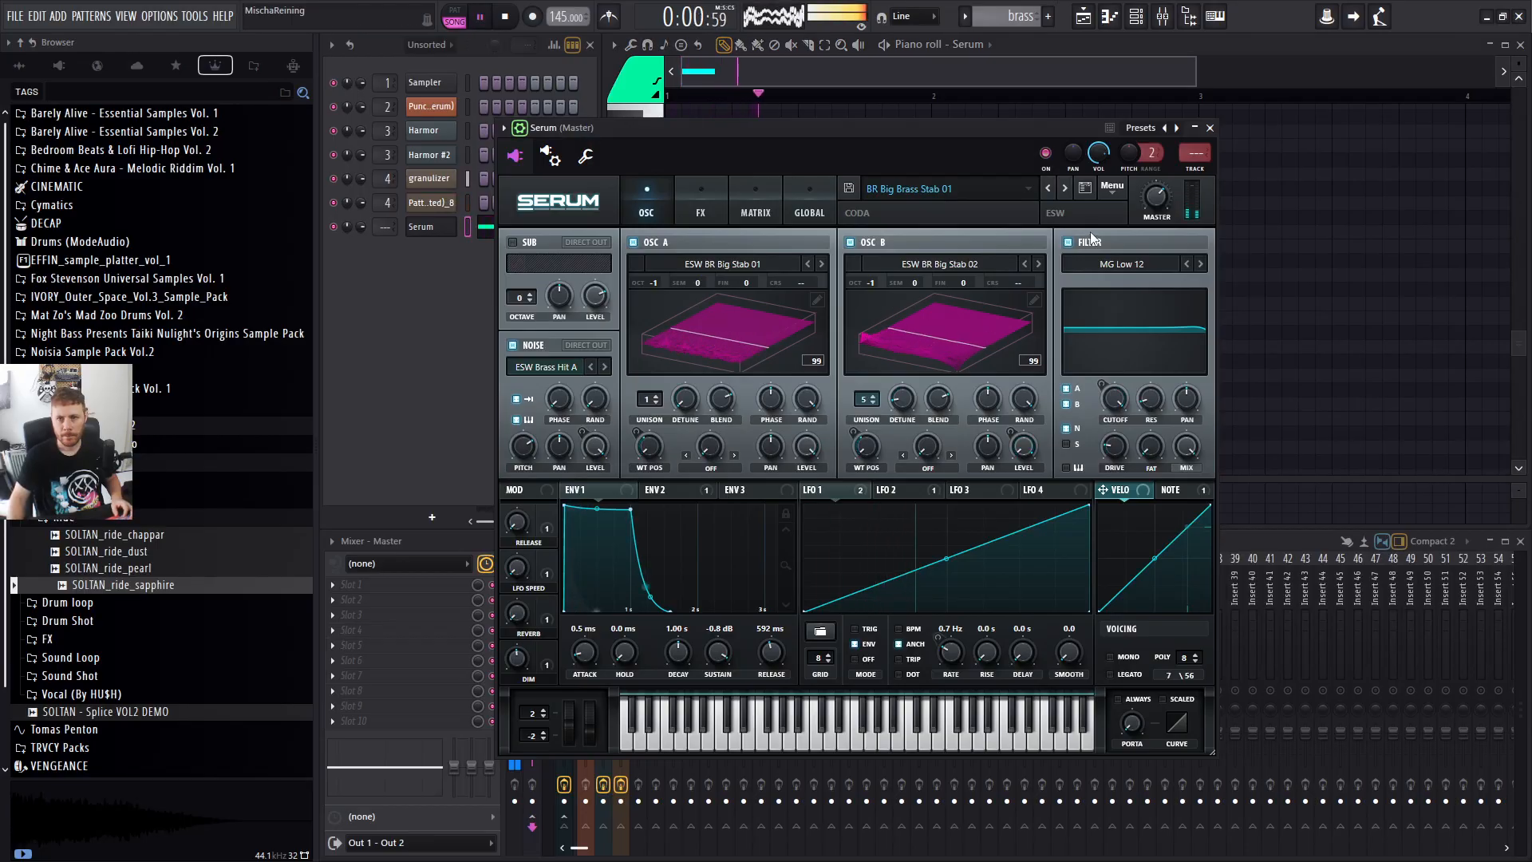
Assign the Serum channel to mixer track 5, route that track into the sidechain track, and audition it using solo.
{"action": "left_click", "coordinate": [1197, 172]}
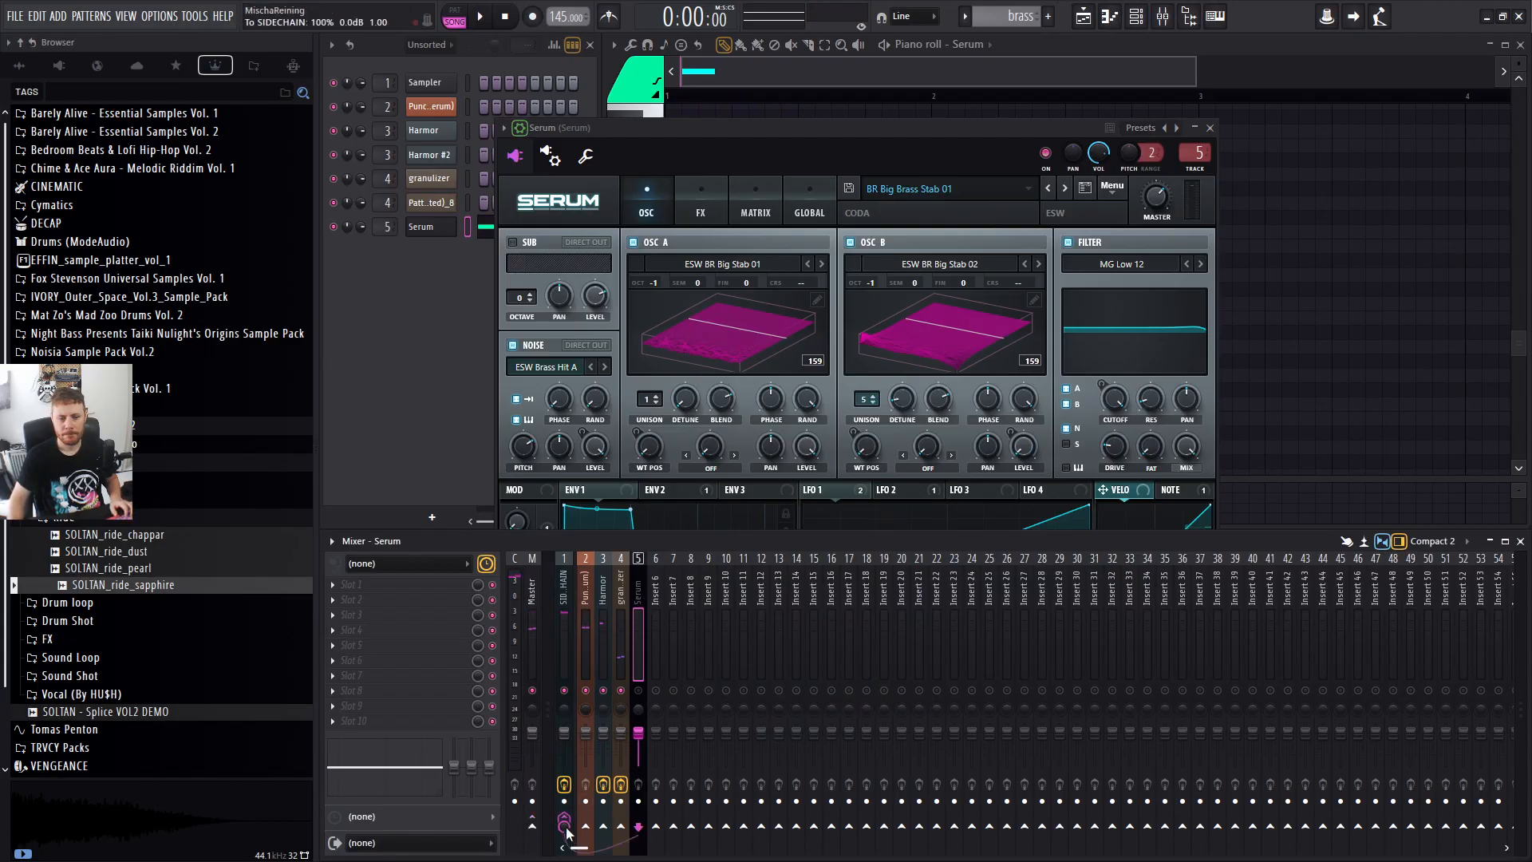
{"action": "key", "text": "space"}
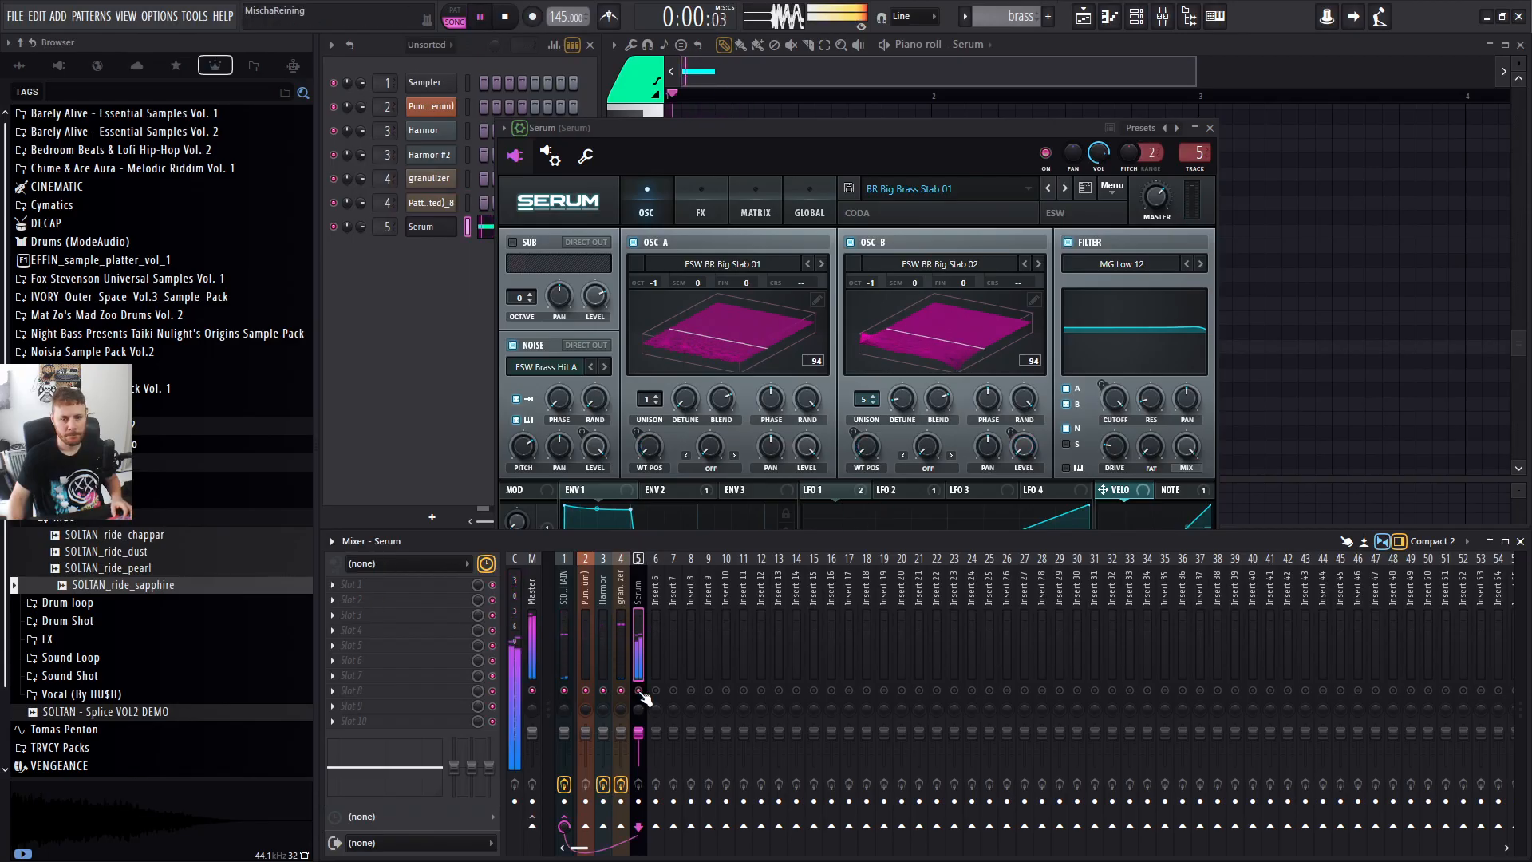
{"action": "right_click", "coordinate": [639, 691]}
{"action": "right_click", "coordinate": [639, 691]}
{"action": "right_click", "coordinate": [639, 691]}
{"action": "right_click", "coordinate": [639, 691]}
{"action": "key", "text": "space"}
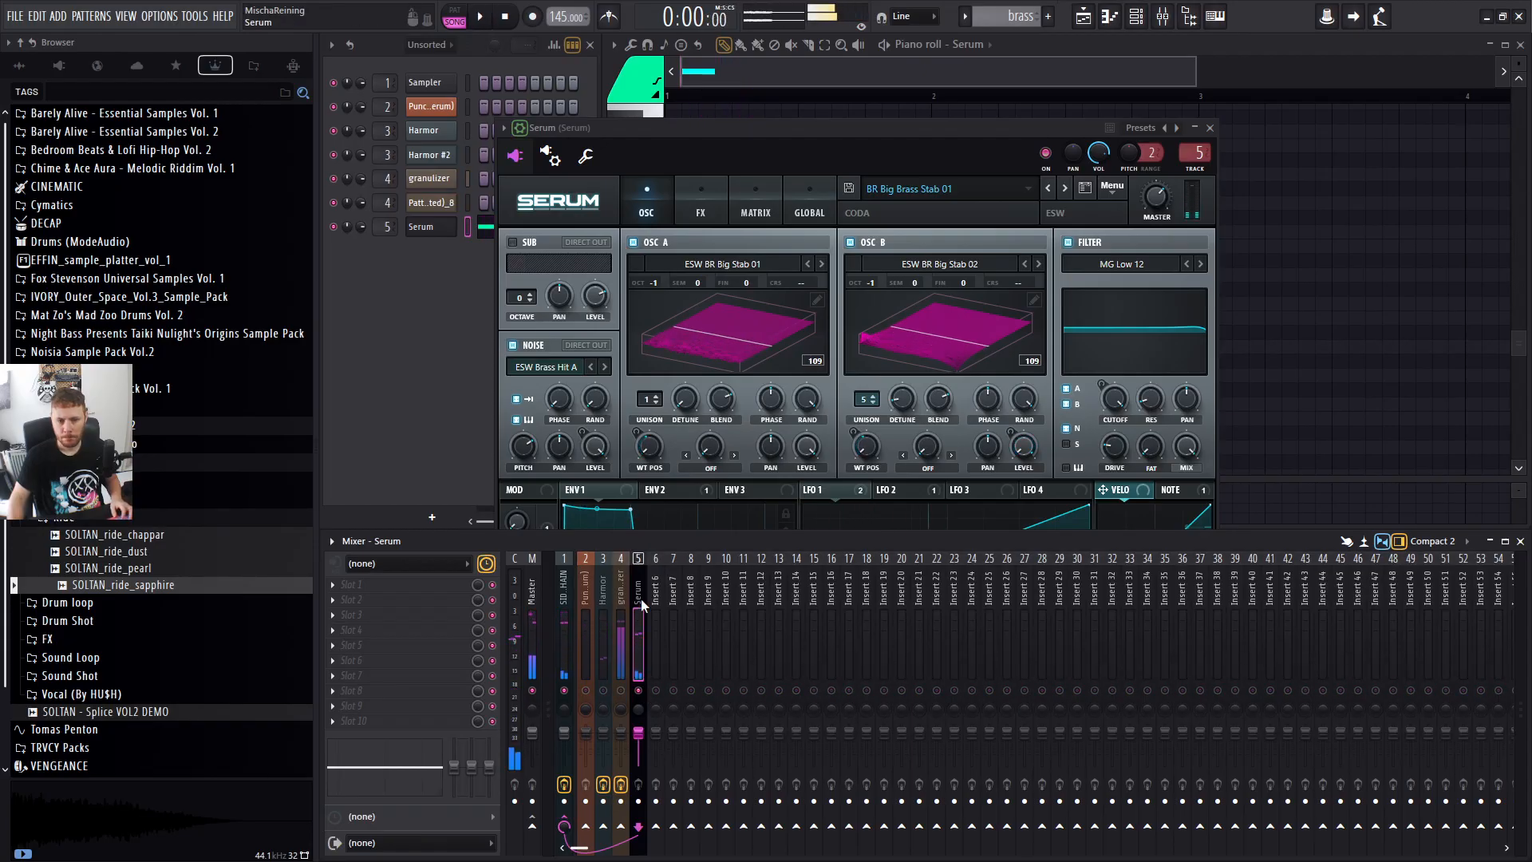
Add Patcher to the first effect slot of the Serum mixer track and load its Fat Rack 2 preset.
{"action": "left_click", "coordinate": [349, 591]}
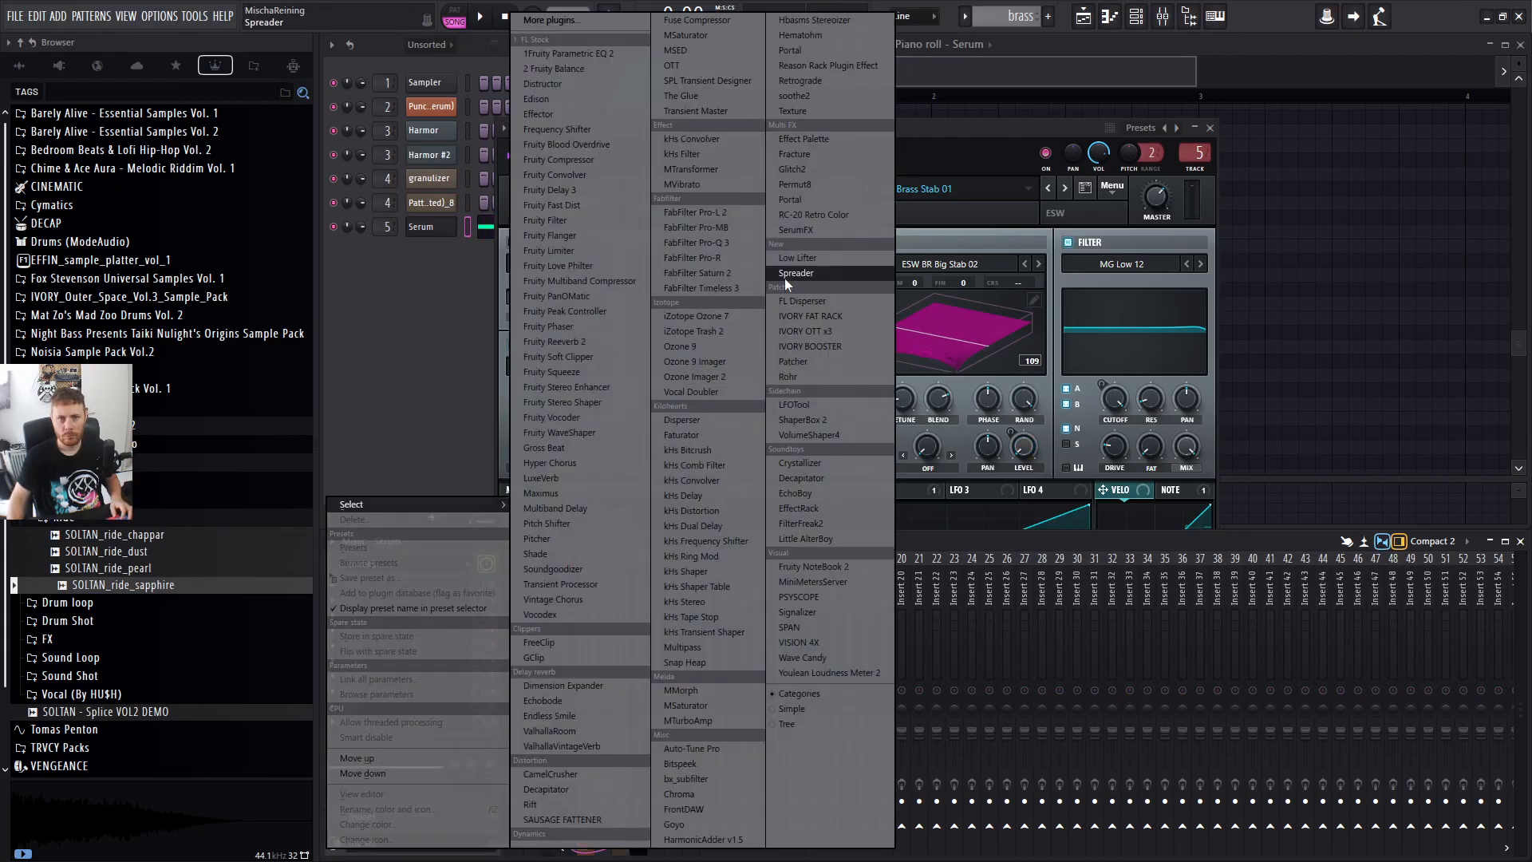
{"action": "left_click", "coordinate": [807, 361]}
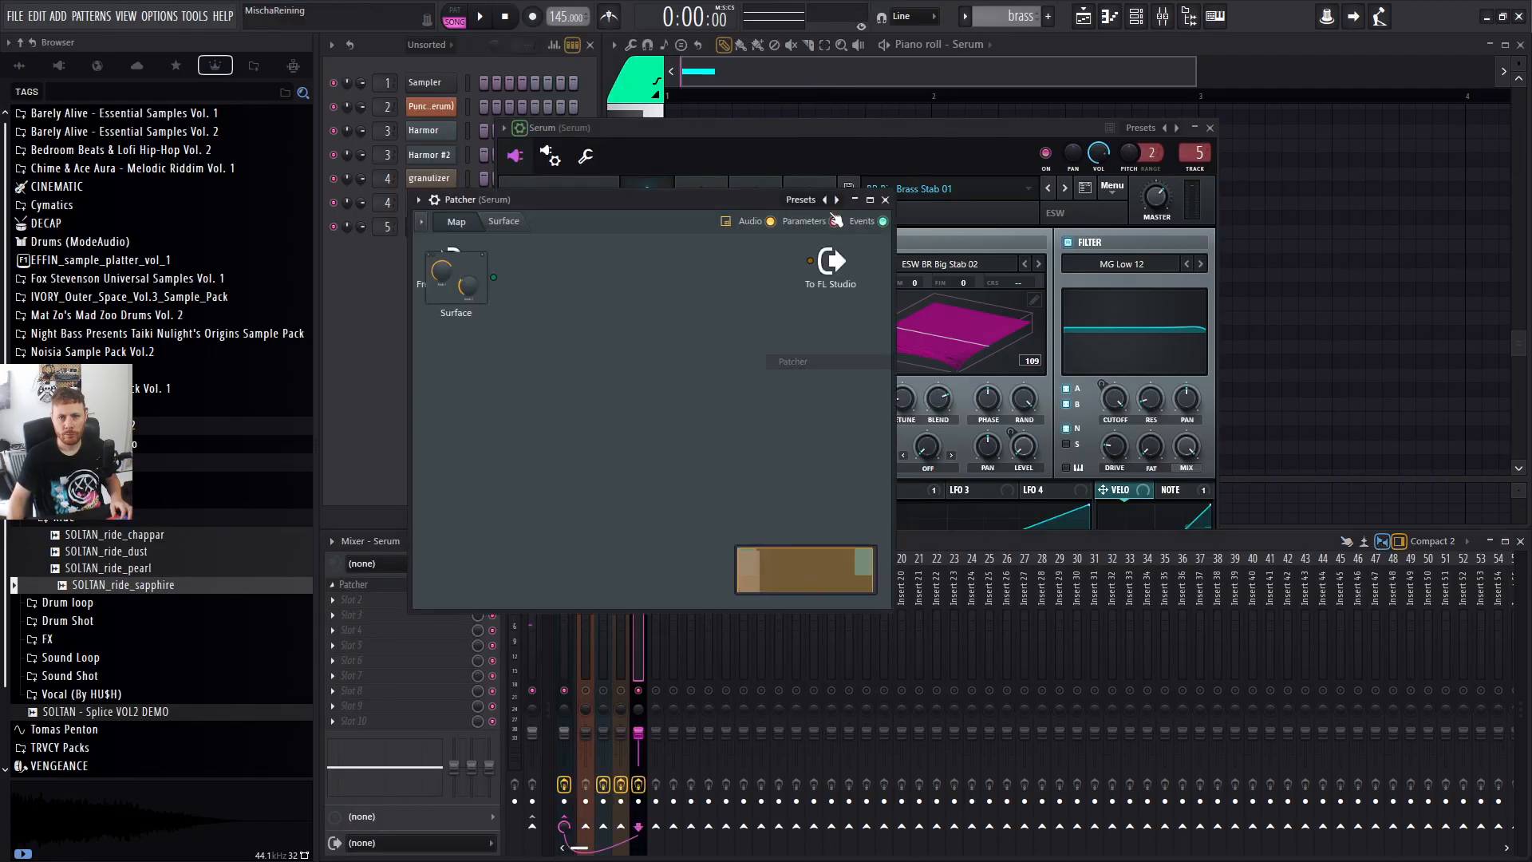
{"action": "left_click", "coordinate": [825, 200]}
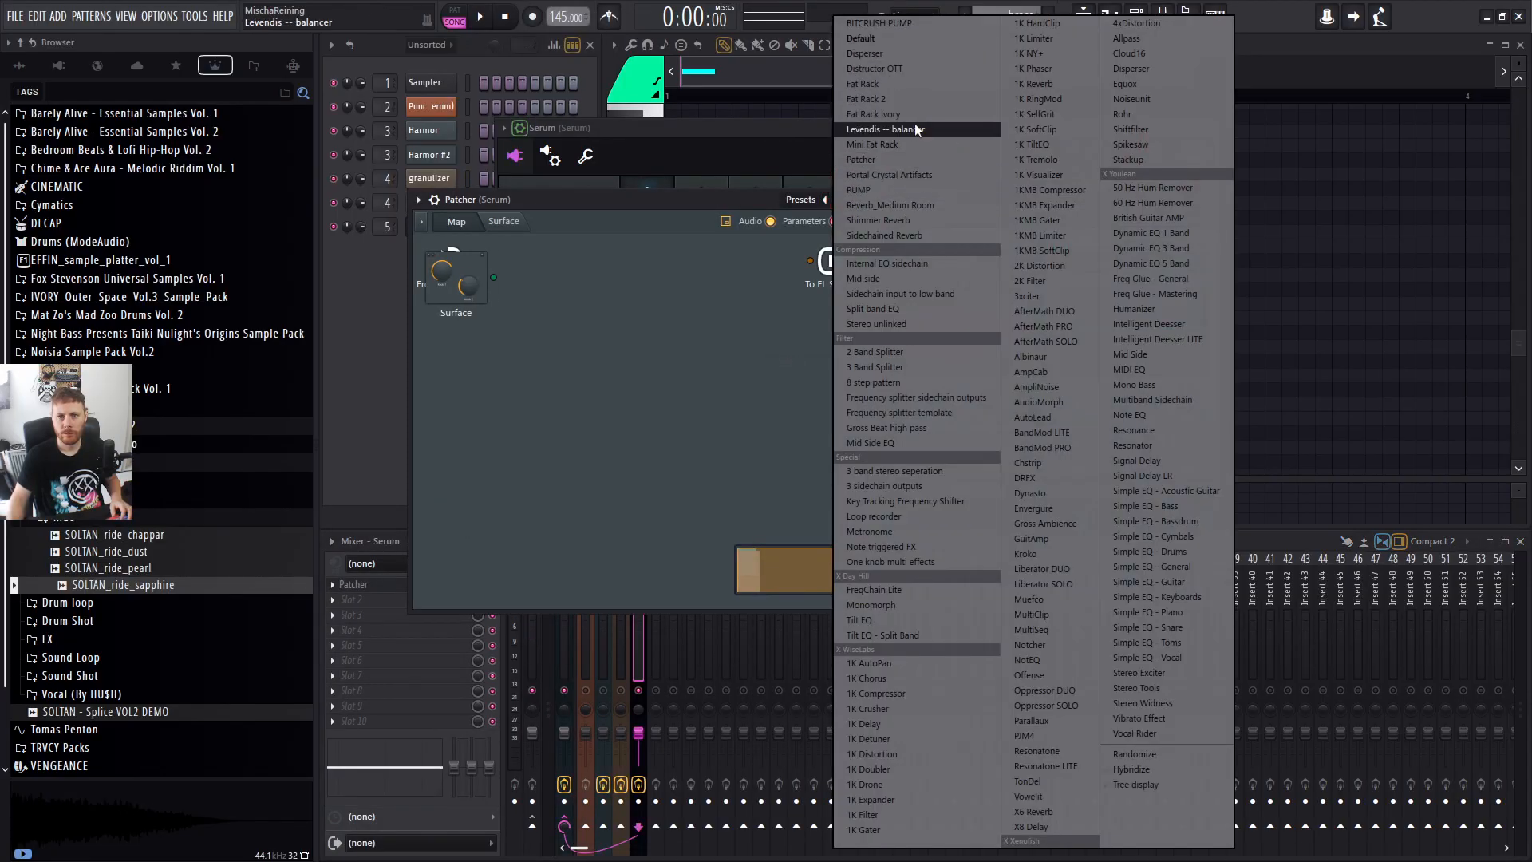
{"action": "left_click", "coordinate": [893, 99]}
Lower Patcher's waveshaper strength and fine-tune its harshness during playback, closing the Patcher and Serum windows when done.
{"action": "key", "text": "space"}
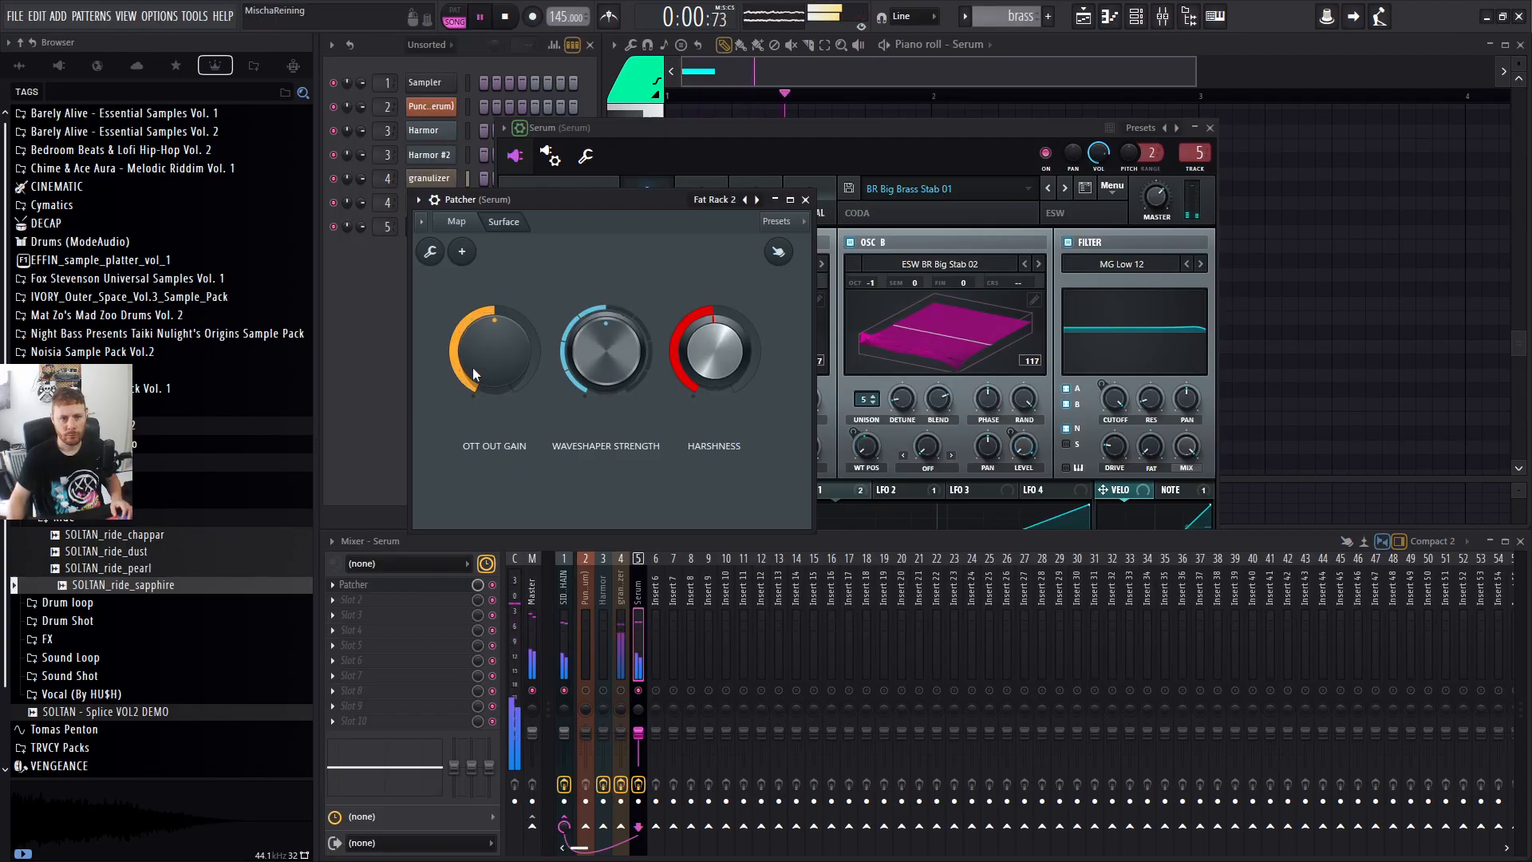
{"action": "key", "text": "space"}
{"action": "mouse_move", "coordinate": [714, 352]}
{"action": "left_mouse_down"}
{"action": "mouse_move", "coordinate": [714, 323]}
{"action": "mouse_move", "coordinate": [715, 345]}
{"action": "left_mouse_up"}
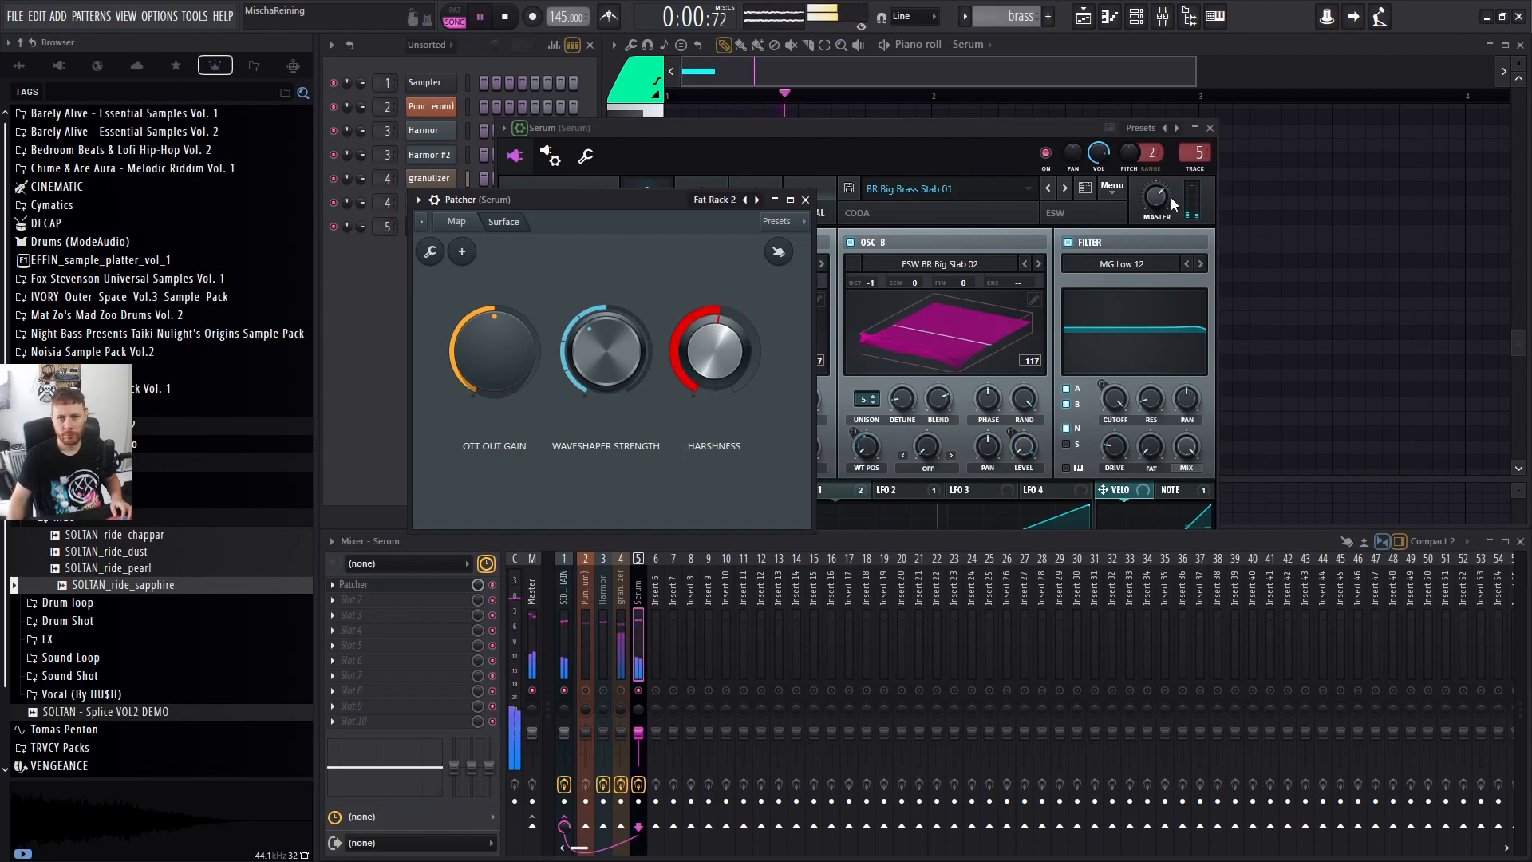
{"action": "left_click", "coordinate": [806, 200]}
{"action": "left_click", "coordinate": [1210, 128]}
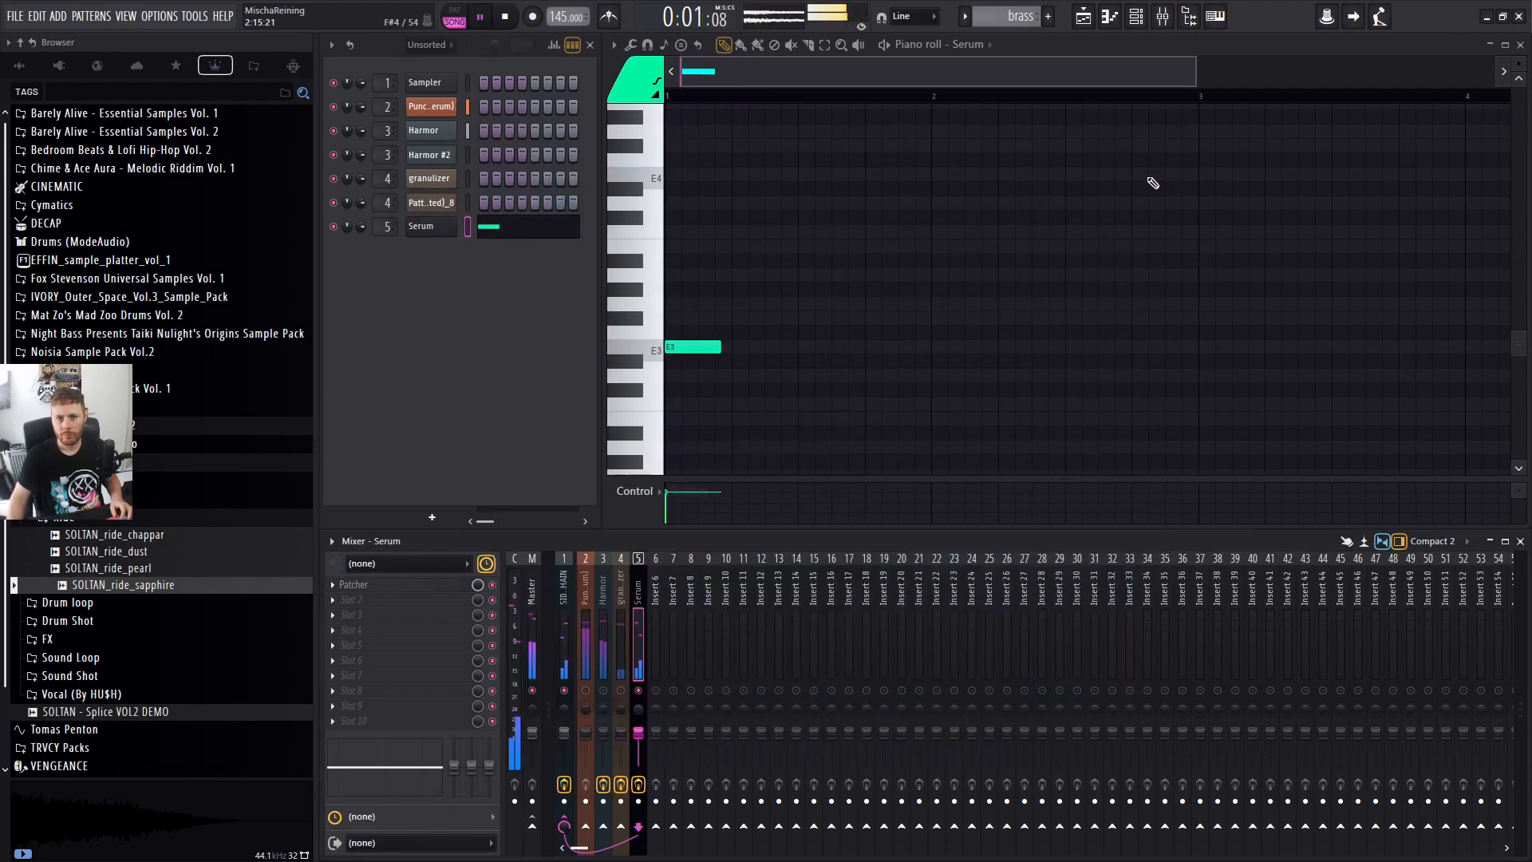
{"action": "key", "text": "space"}
Add Fruity Parametric EQ 2 after Patcher on the Serum track and dip band 4 by about 2 dB near 610 Hz.
{"action": "left_click", "coordinate": [333, 600]}
{"action": "left_click", "coordinate": [568, 54]}
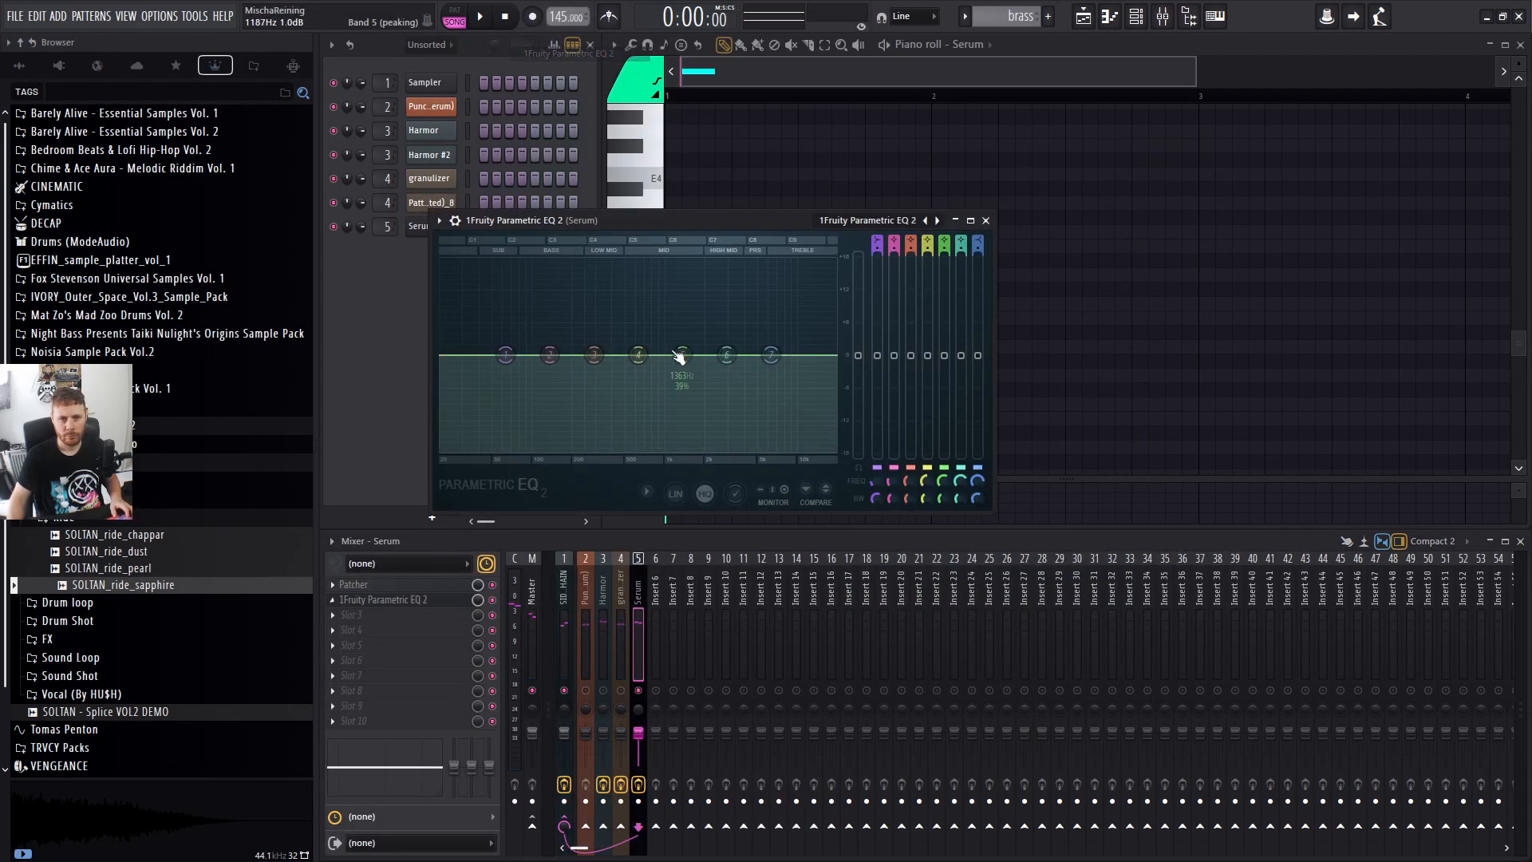
{"action": "key", "text": "space"}
{"action": "mouse_move", "coordinate": [638, 356]}
{"action": "left_mouse_down"}
{"action": "mouse_move", "coordinate": [638, 386]}
{"action": "mouse_move", "coordinate": [637, 362]}
{"action": "left_mouse_up"}
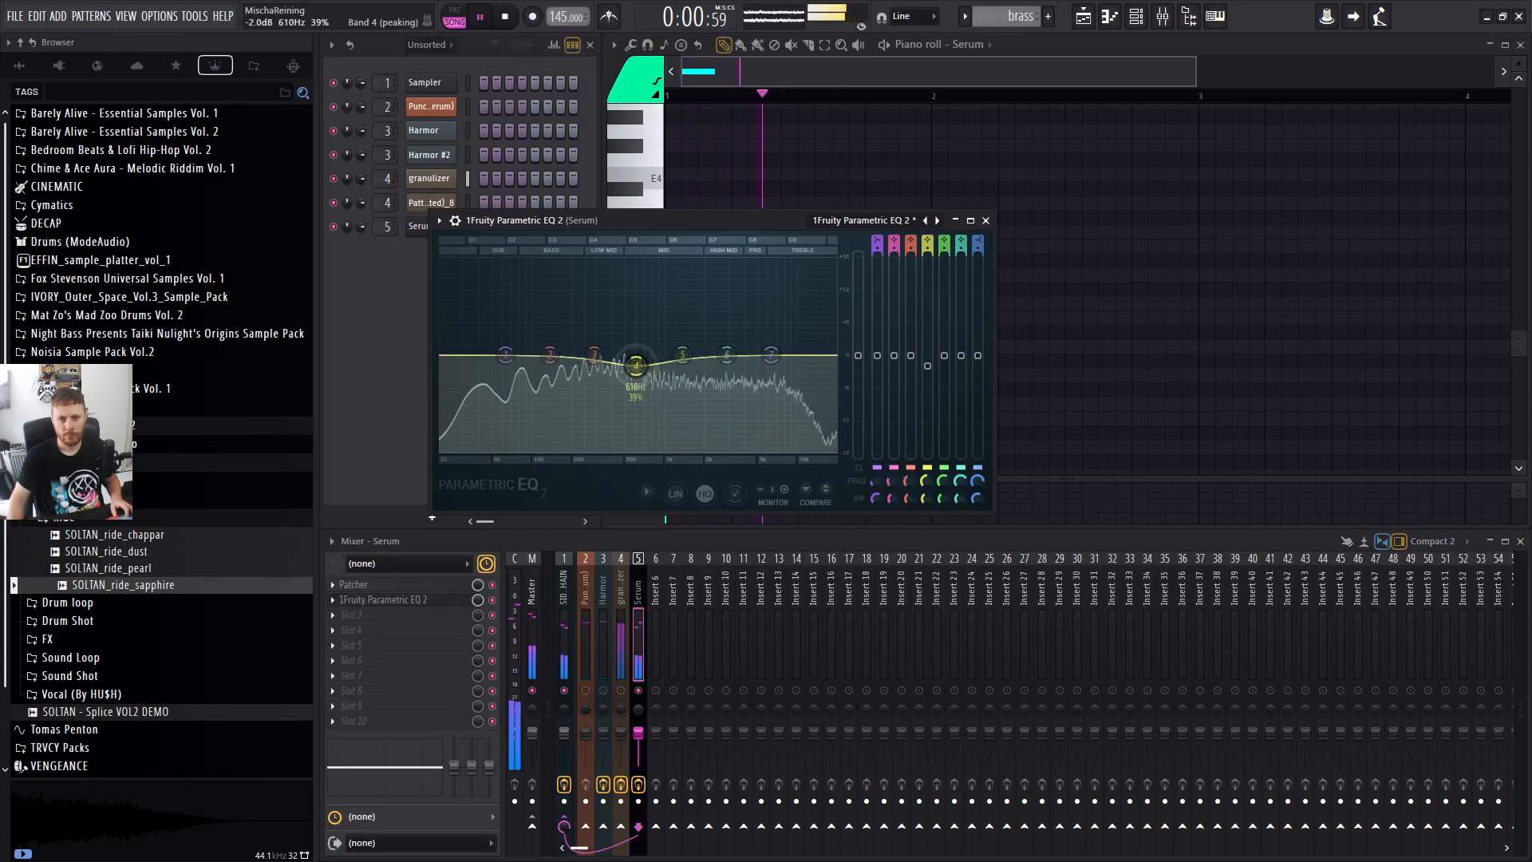
{"action": "key", "text": "space"}
{"action": "key", "text": "space"}
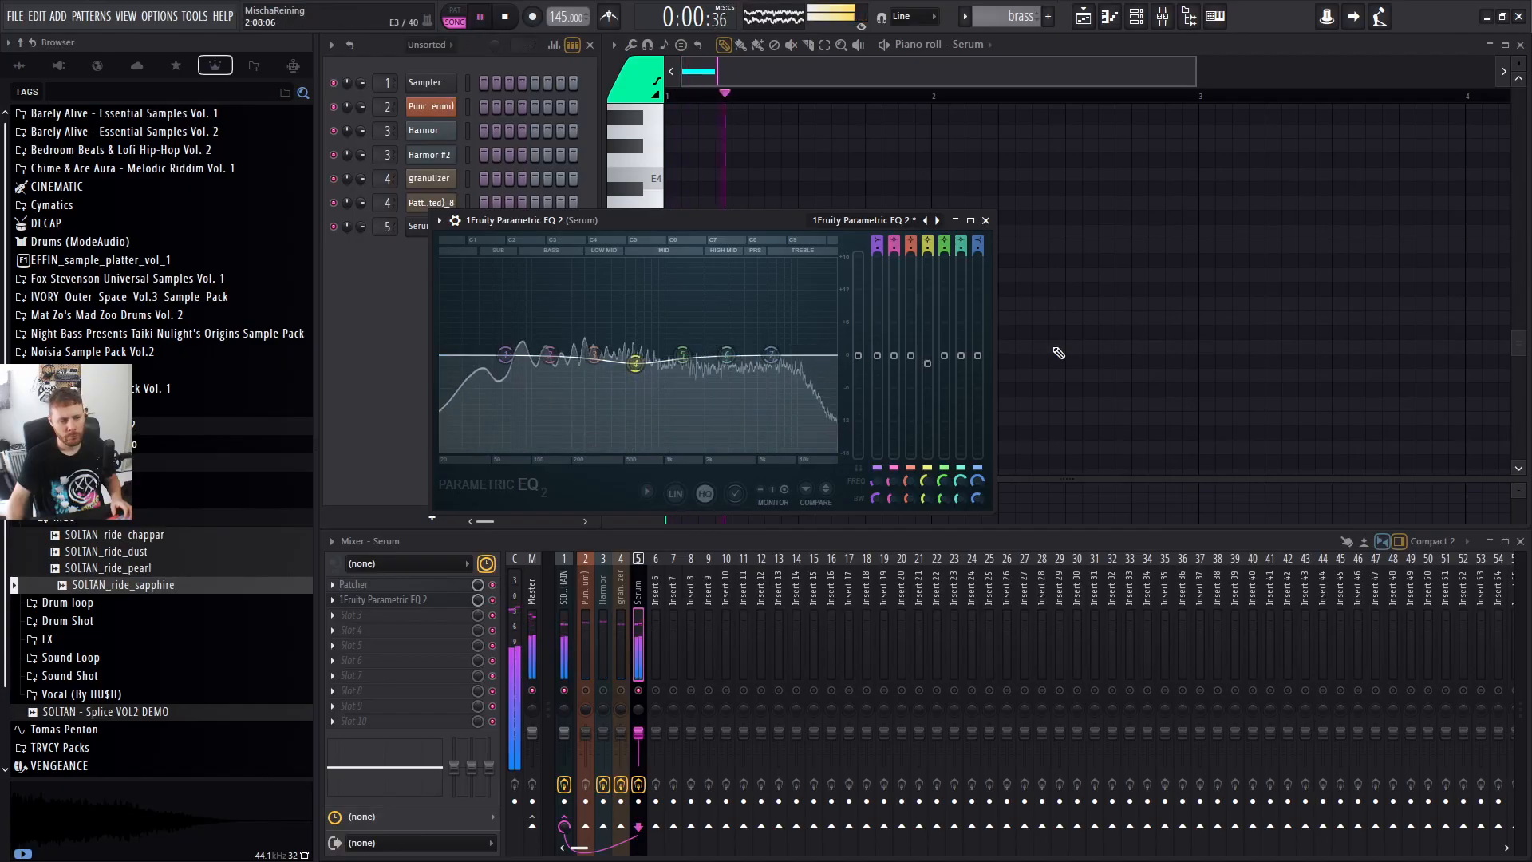
Play the arrangement repeatedly in the playlist to check how the brass stab fits with the drums and bass.
{"action": "right_click", "coordinate": [1148, 328]}
{"action": "key", "text": "space"}
{"action": "key", "text": "F5"}
{"action": "key", "text": "space"}
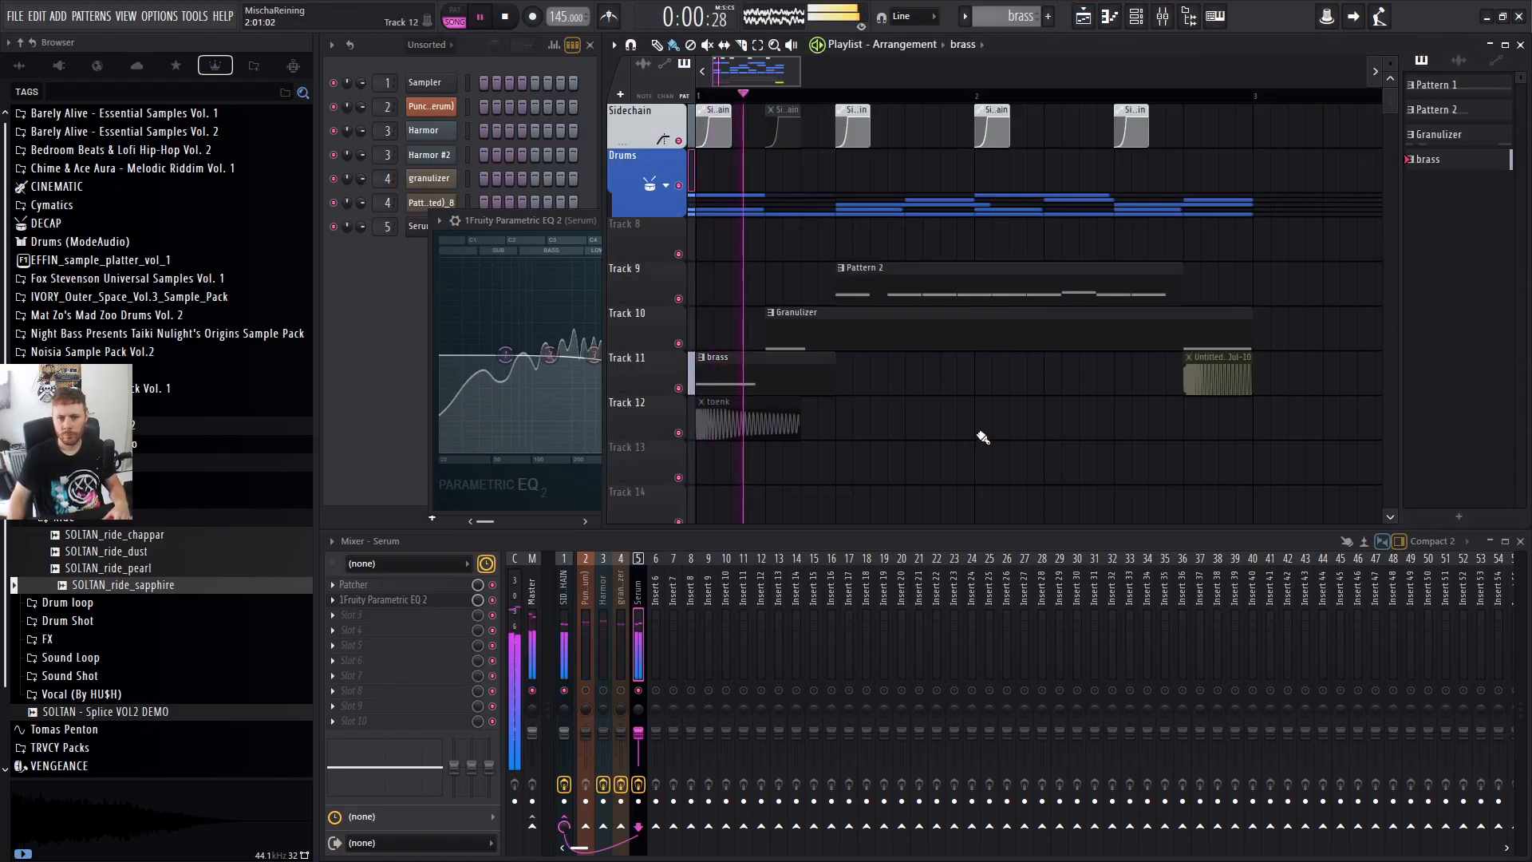
{"action": "key", "text": "space"}
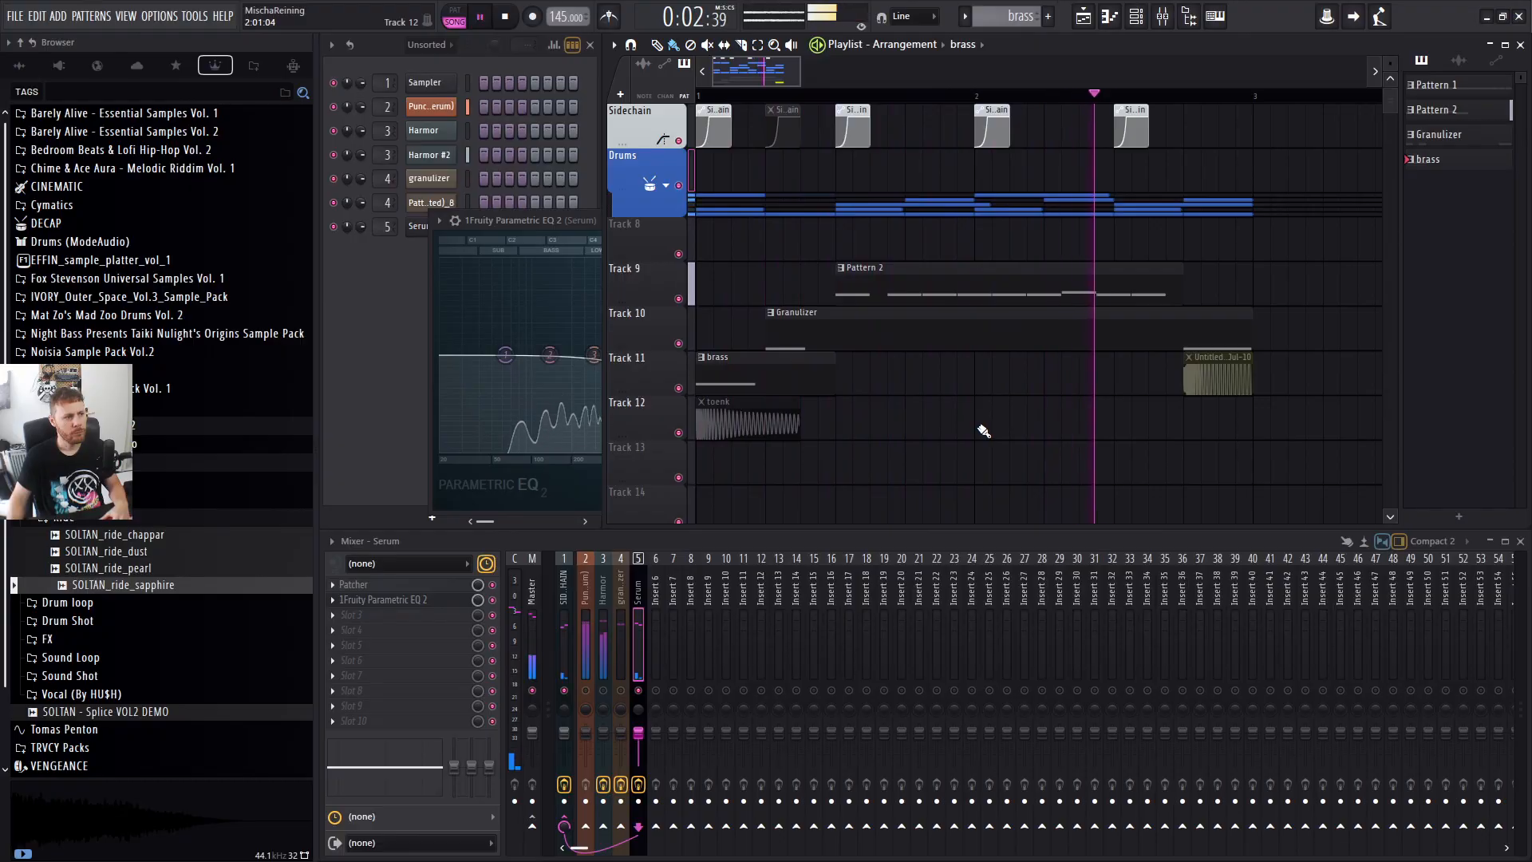
{"action": "key", "text": "space"}
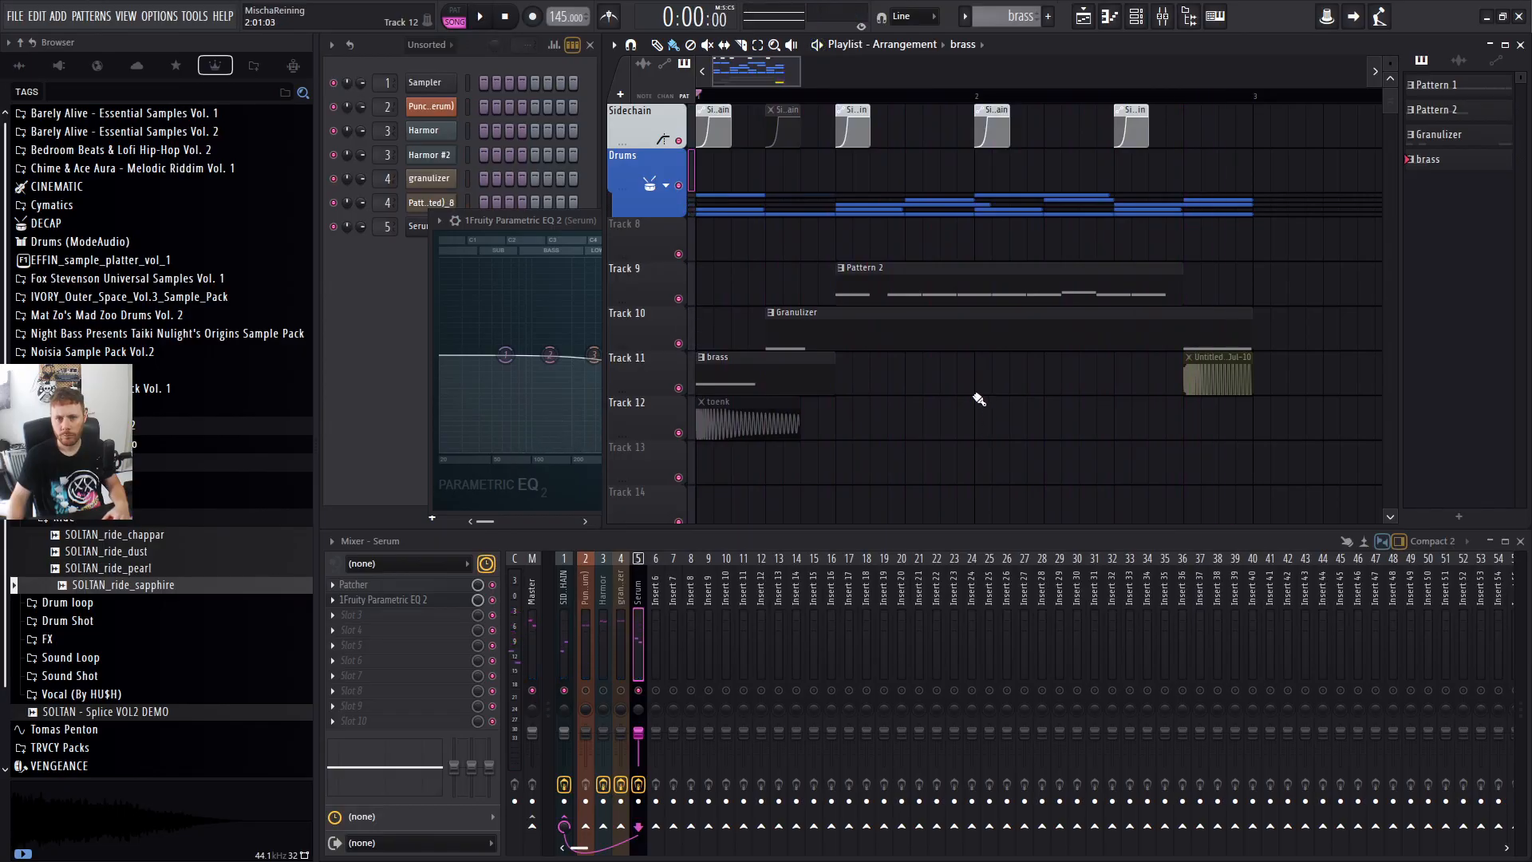
{"action": "key", "text": "space"}
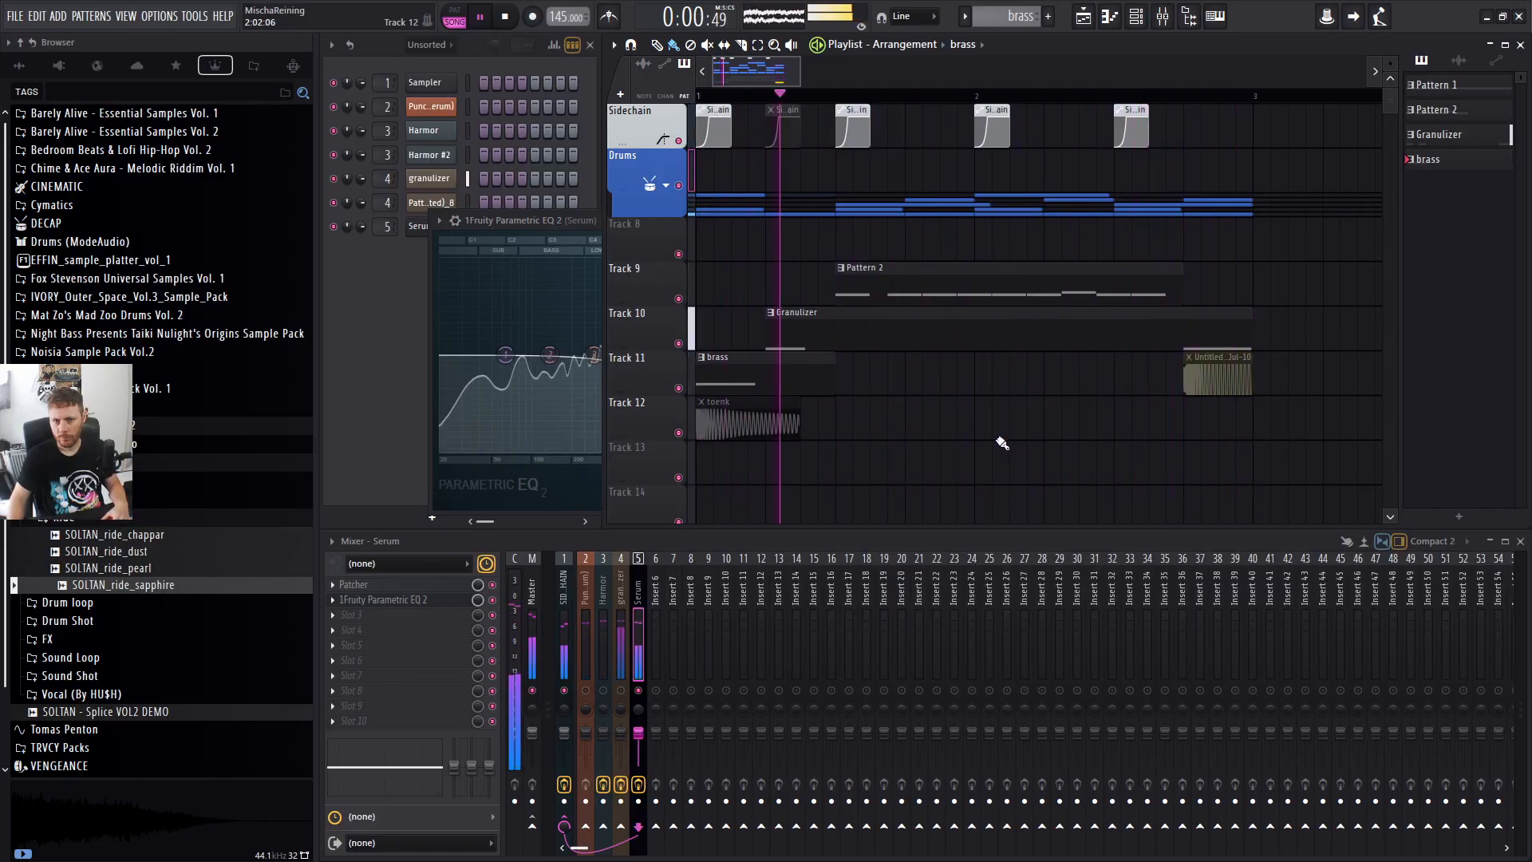
{"action": "key", "text": "space"}
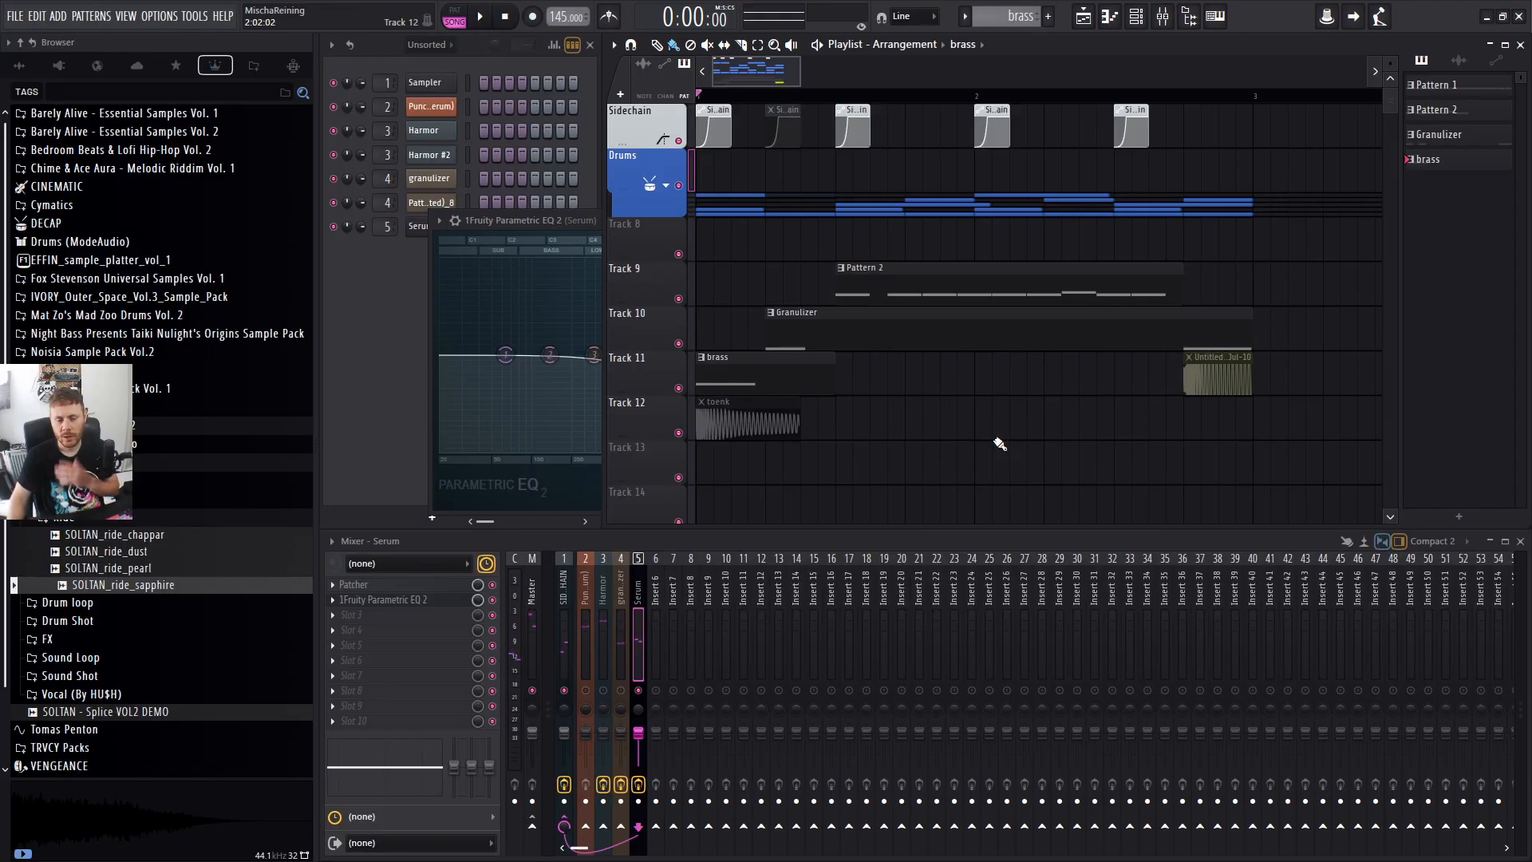
{"action": "key", "text": "space"}
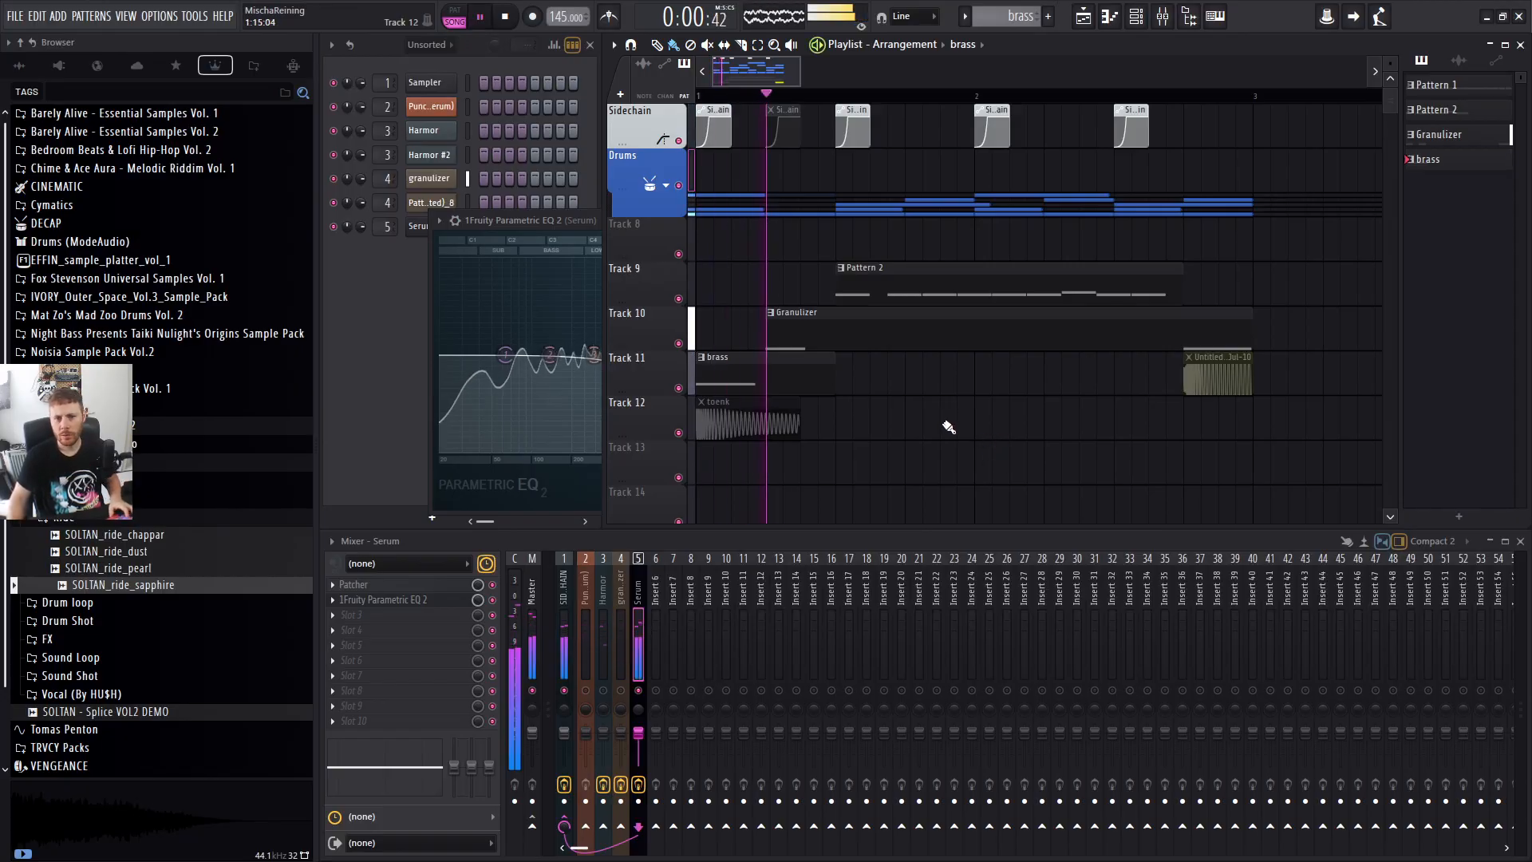
Shorten the brass clip on Track 11 to one beat and mute the second ride clip in the expanded Drums group.
{"action": "key", "text": "space"}
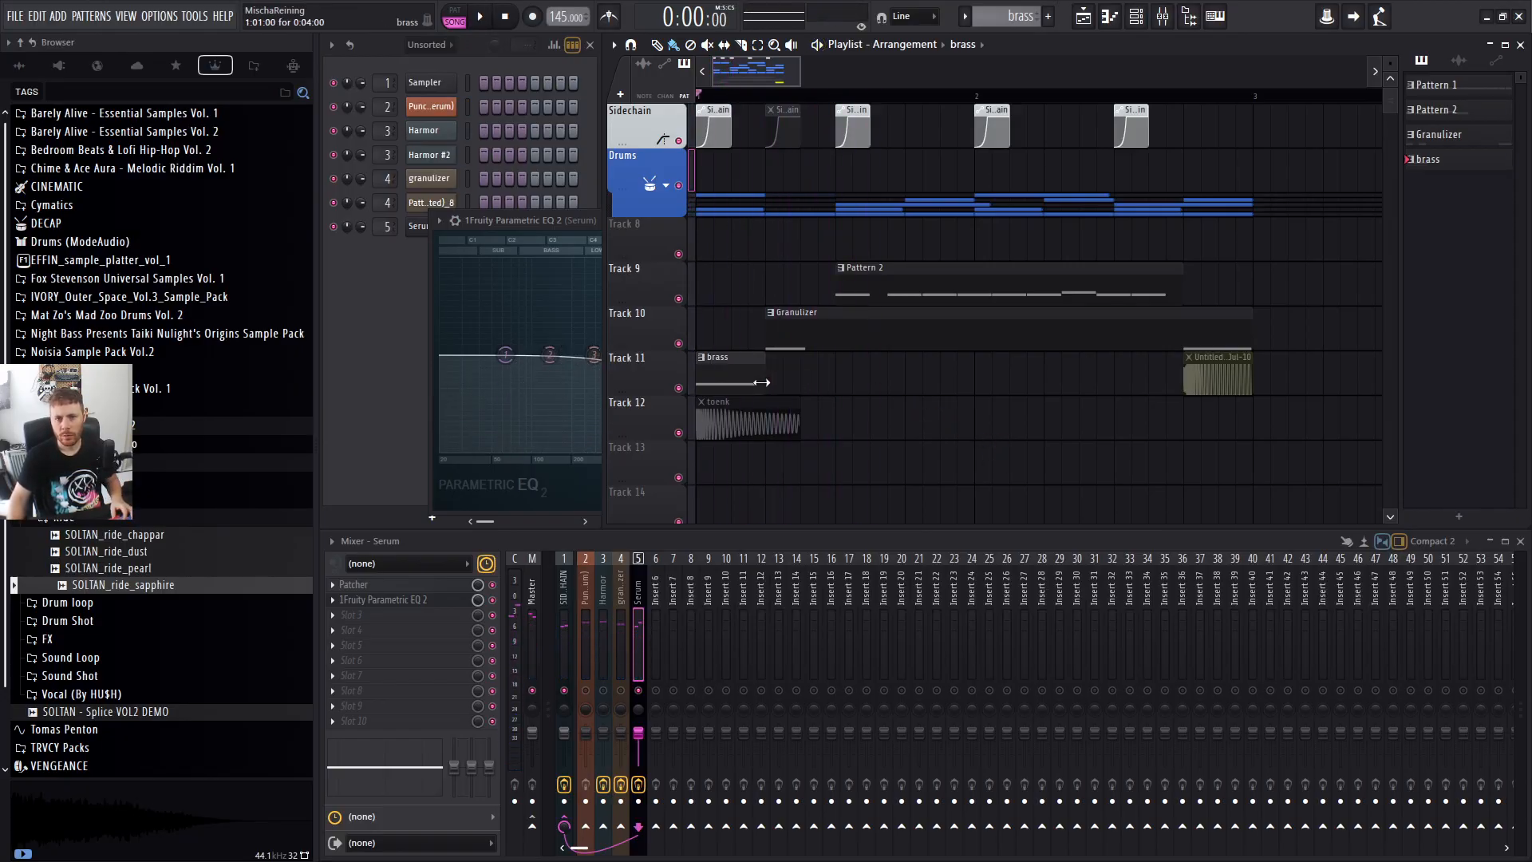
{"action": "left_click", "coordinate": [667, 189]}
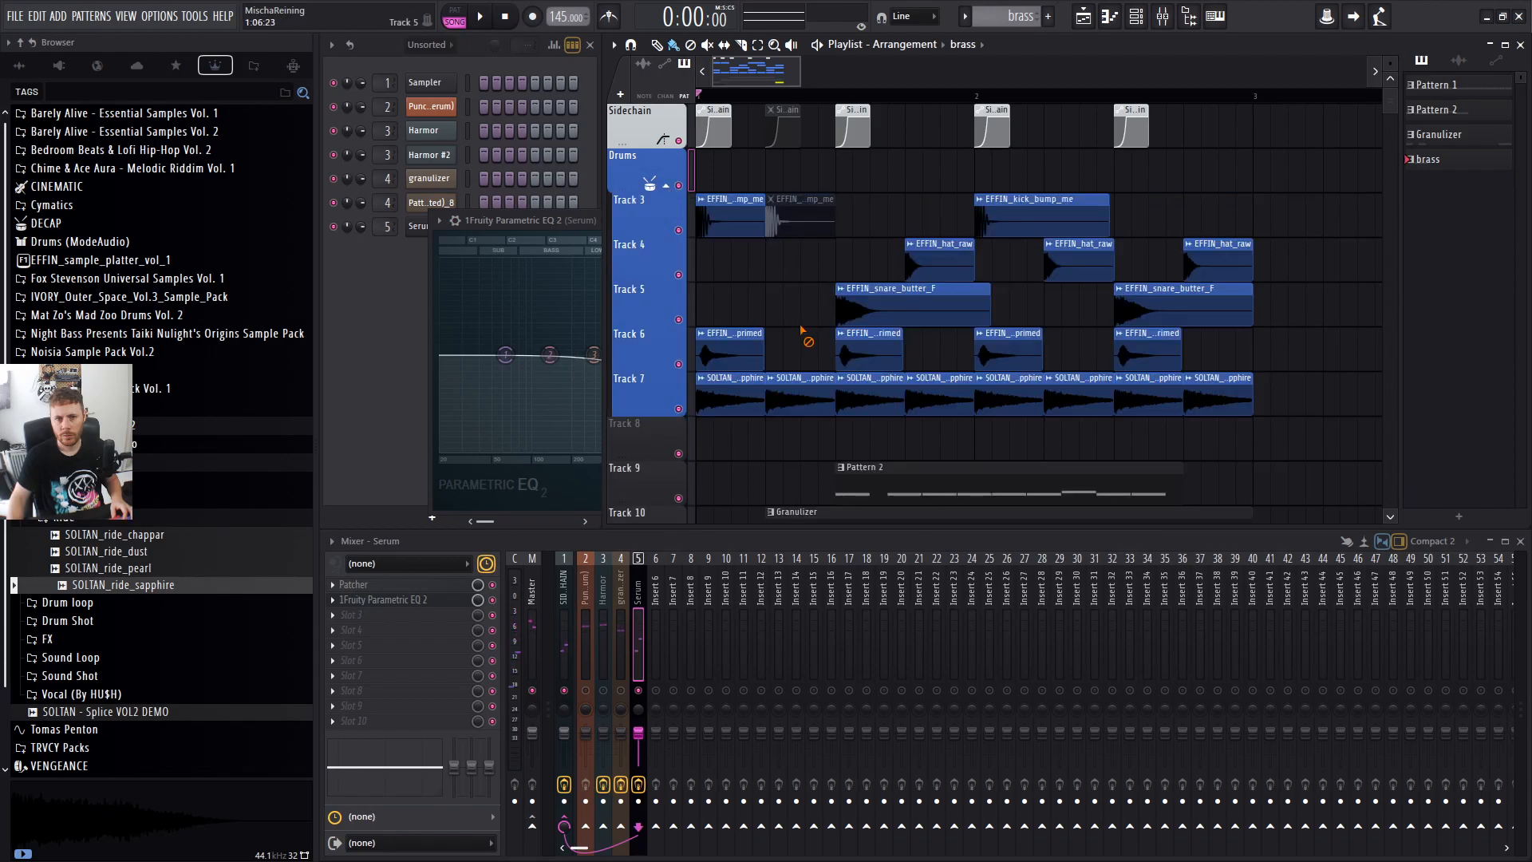
{"action": "key", "text": "space"}
{"action": "scroll", "coordinate": [806, 335], "scroll_direction": "down", "scroll_amount": 6}
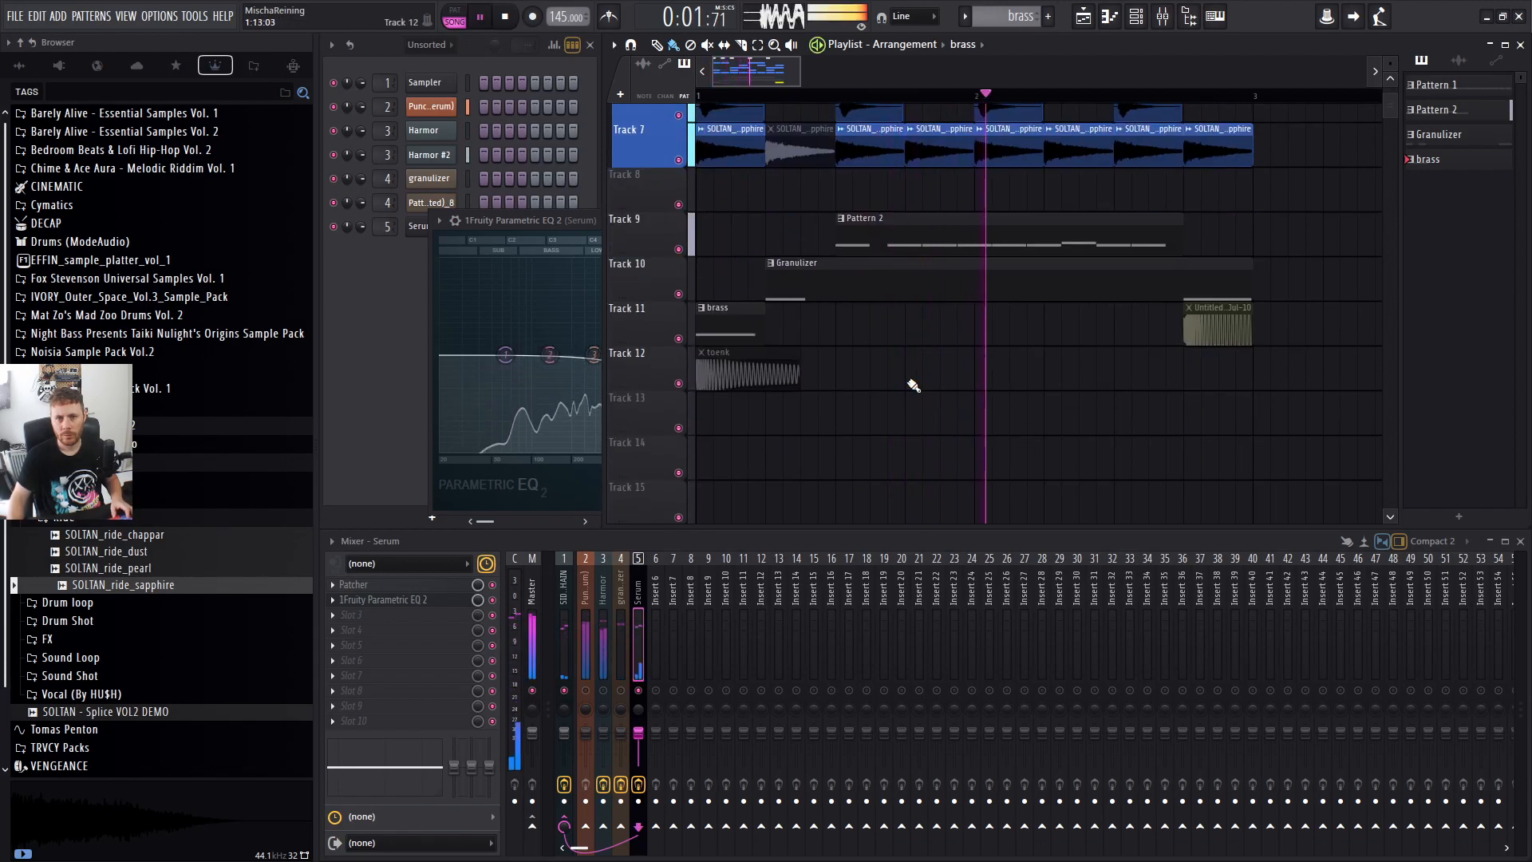
{"action": "key", "text": "space"}
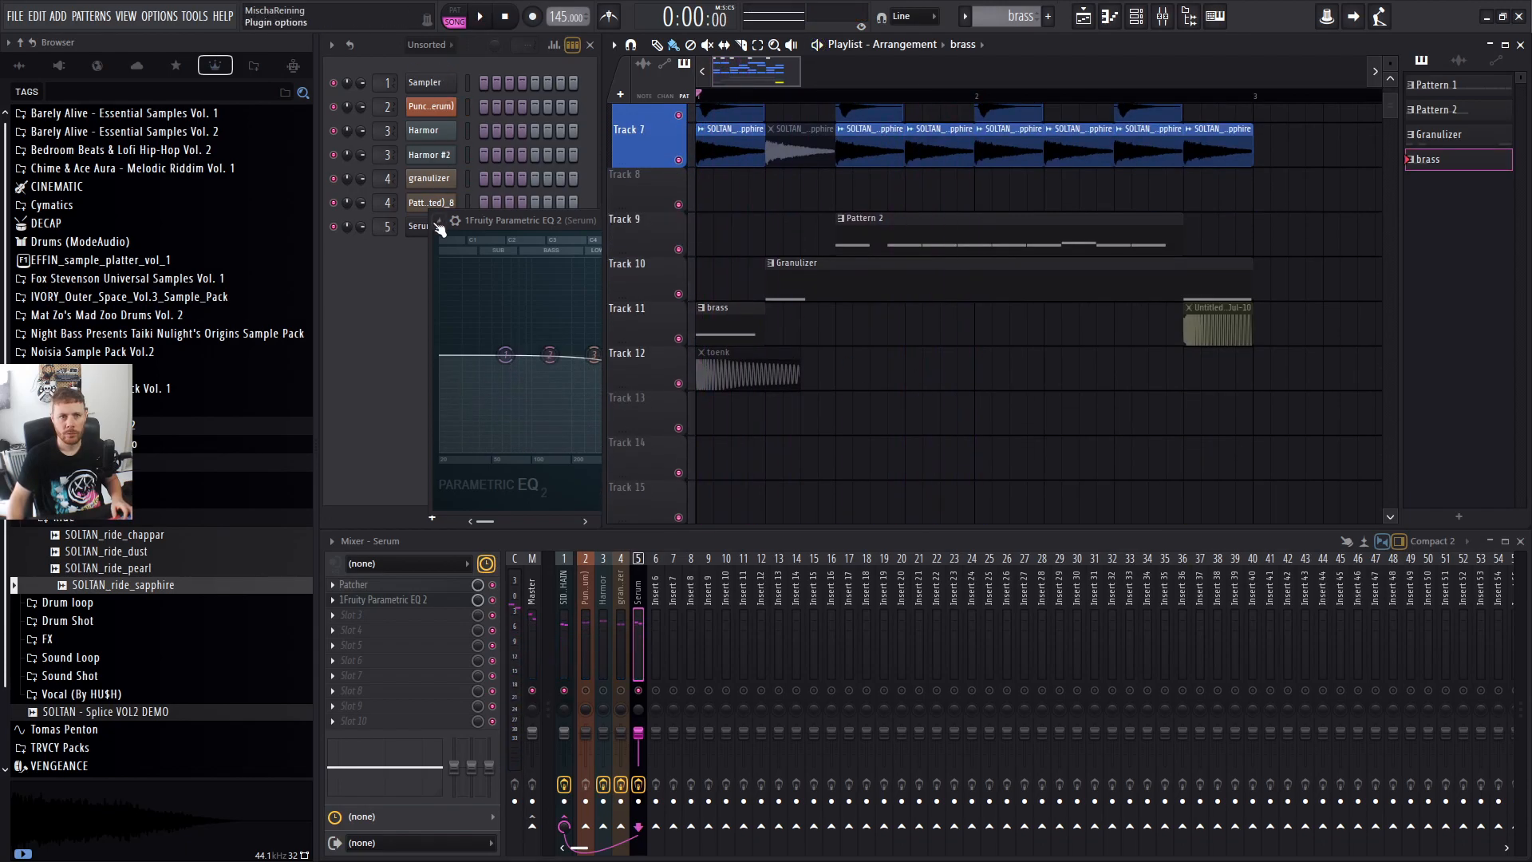
Redraw the brass pattern's note at E2, audition it, and move it up about an octave.
{"action": "left_click", "coordinate": [418, 227]}
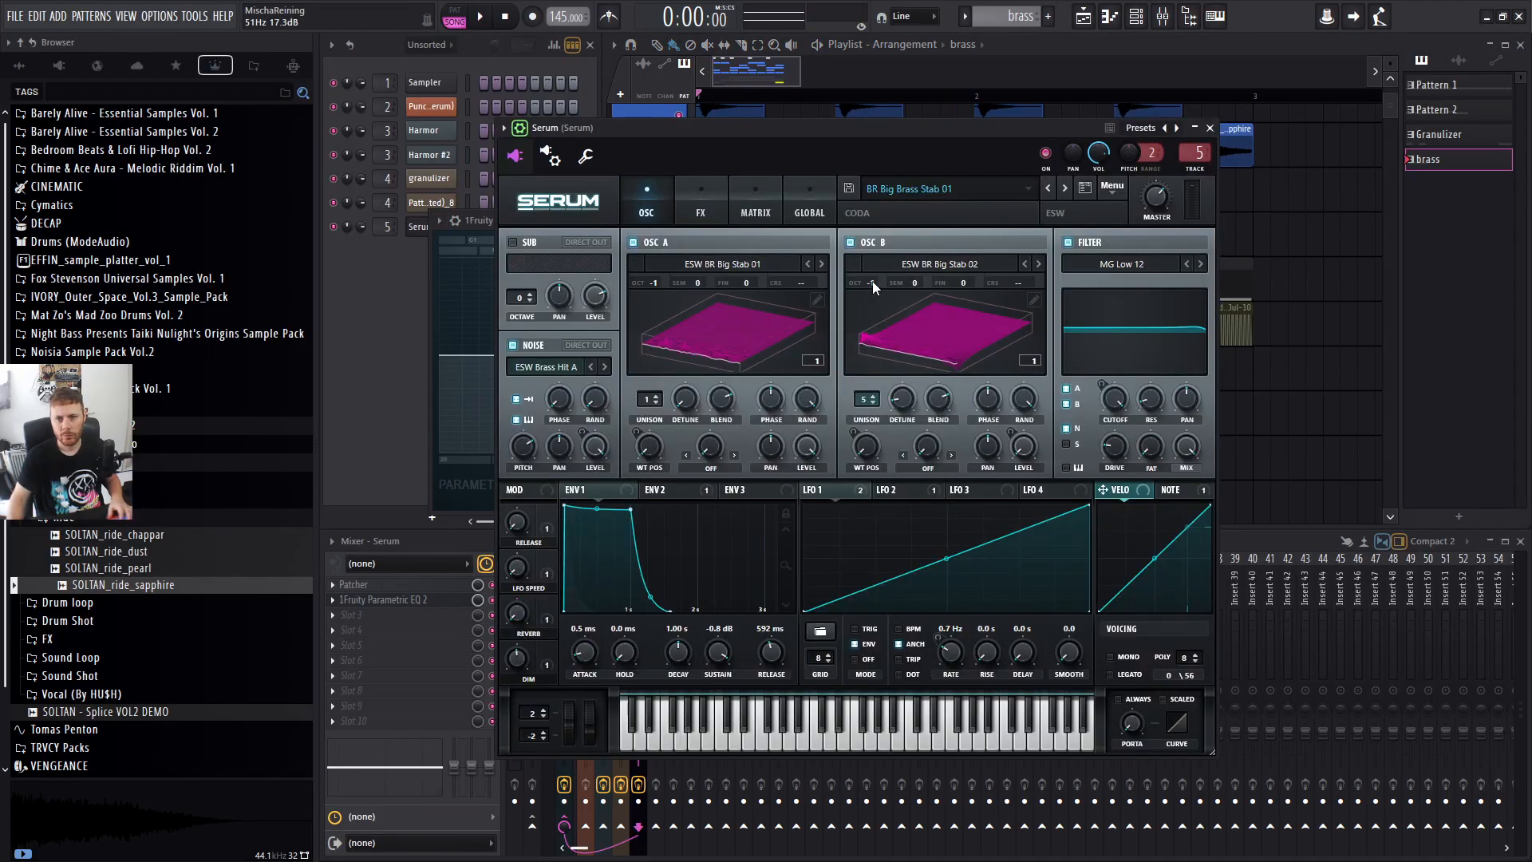
{"action": "key", "text": "F7"}
{"action": "scroll", "coordinate": [708, 352], "scroll_direction": "down", "scroll_amount": 3}
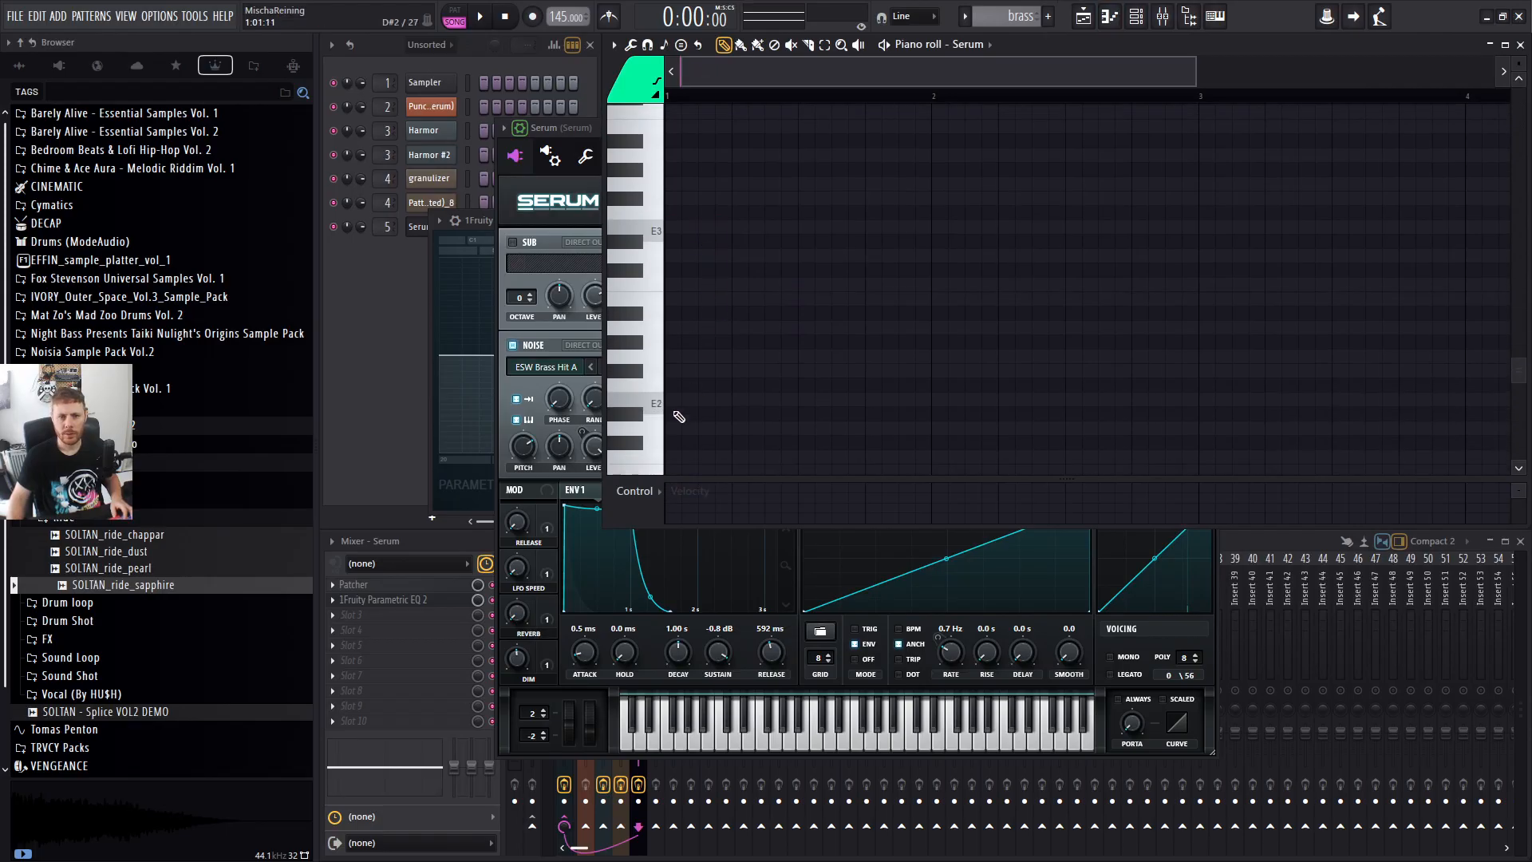
{"action": "left_click", "coordinate": [677, 405]}
{"action": "key", "text": "space"}
{"action": "key", "text": "space"}
{"action": "left_click_drag", "start_coordinate": [693, 403], "coordinate": [692, 216]}
{"action": "key", "text": "space"}
{"action": "scroll", "coordinate": [742, 352], "scroll_direction": "up", "scroll_amount": 4}
{"action": "key", "text": "space"}
Reduce the mix of Serum's delay effect to about 7% and shift the delay filter to about 2068 Hz.
{"action": "left_click", "coordinate": [581, 206]}
{"action": "key", "text": "space"}
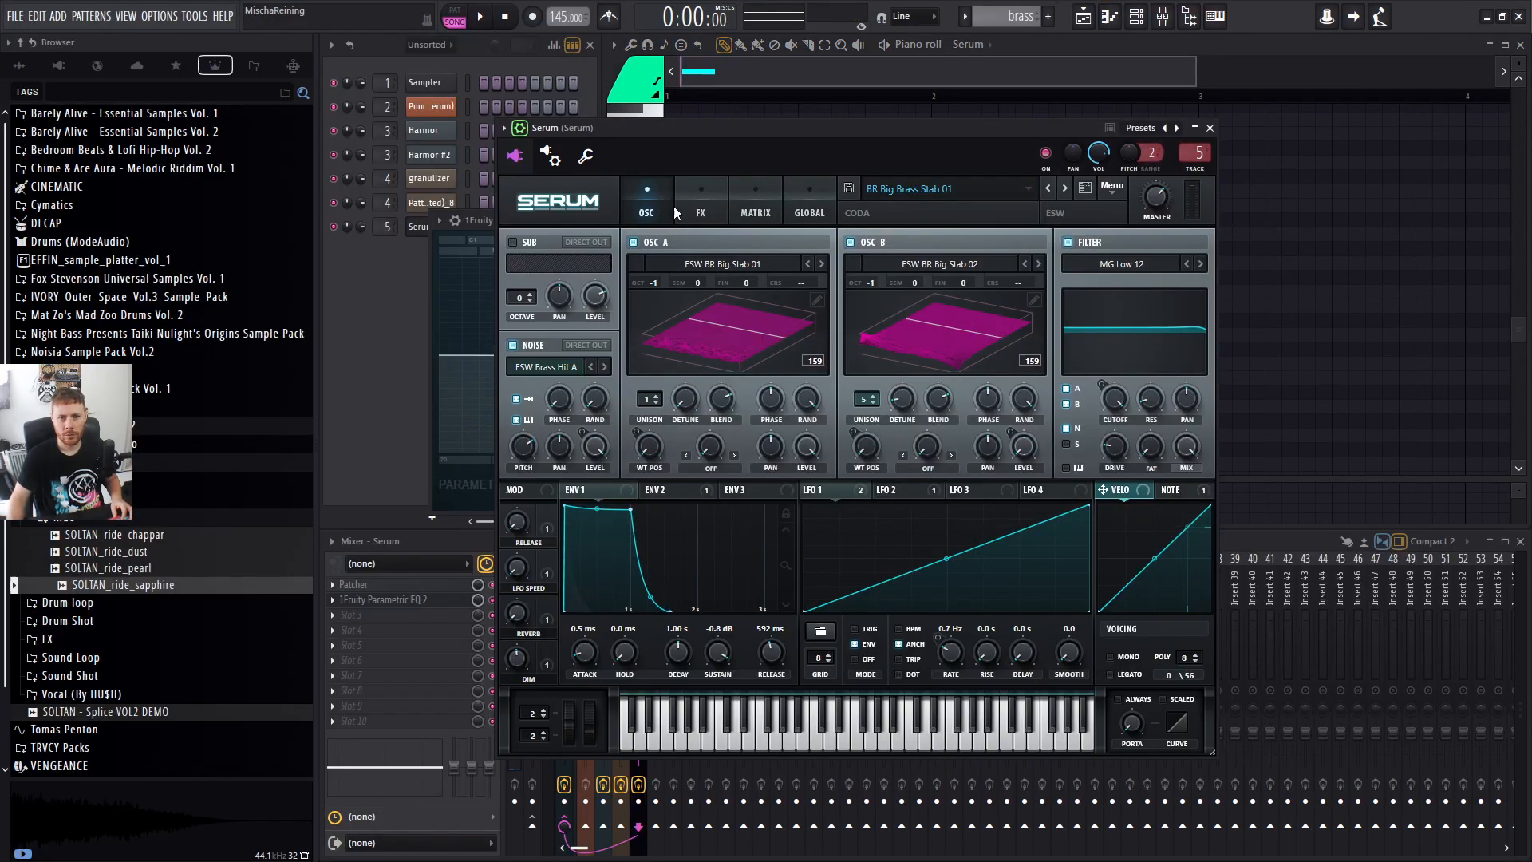
{"action": "left_click", "coordinate": [700, 204]}
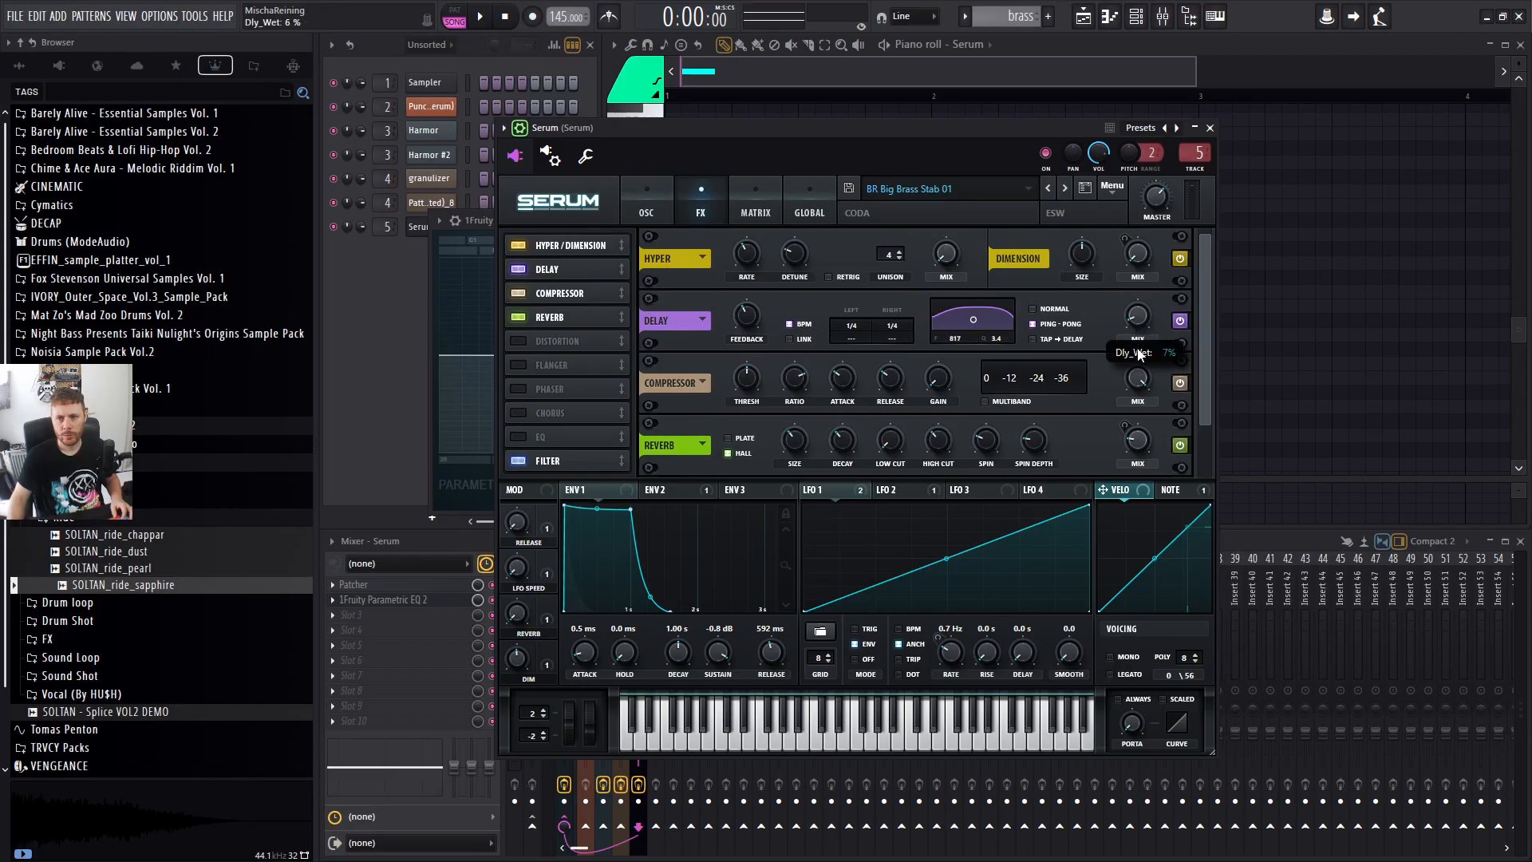
{"action": "left_click_drag", "start_coordinate": [975, 324], "coordinate": [987, 327]}
{"action": "key", "text": "space"}
{"action": "key", "text": "space"}
Set the decay of Serum's reverb effect to about 2 s and audition the brass stab.
{"action": "left_click_drag", "start_coordinate": [1201, 392], "coordinate": [1205, 436]}
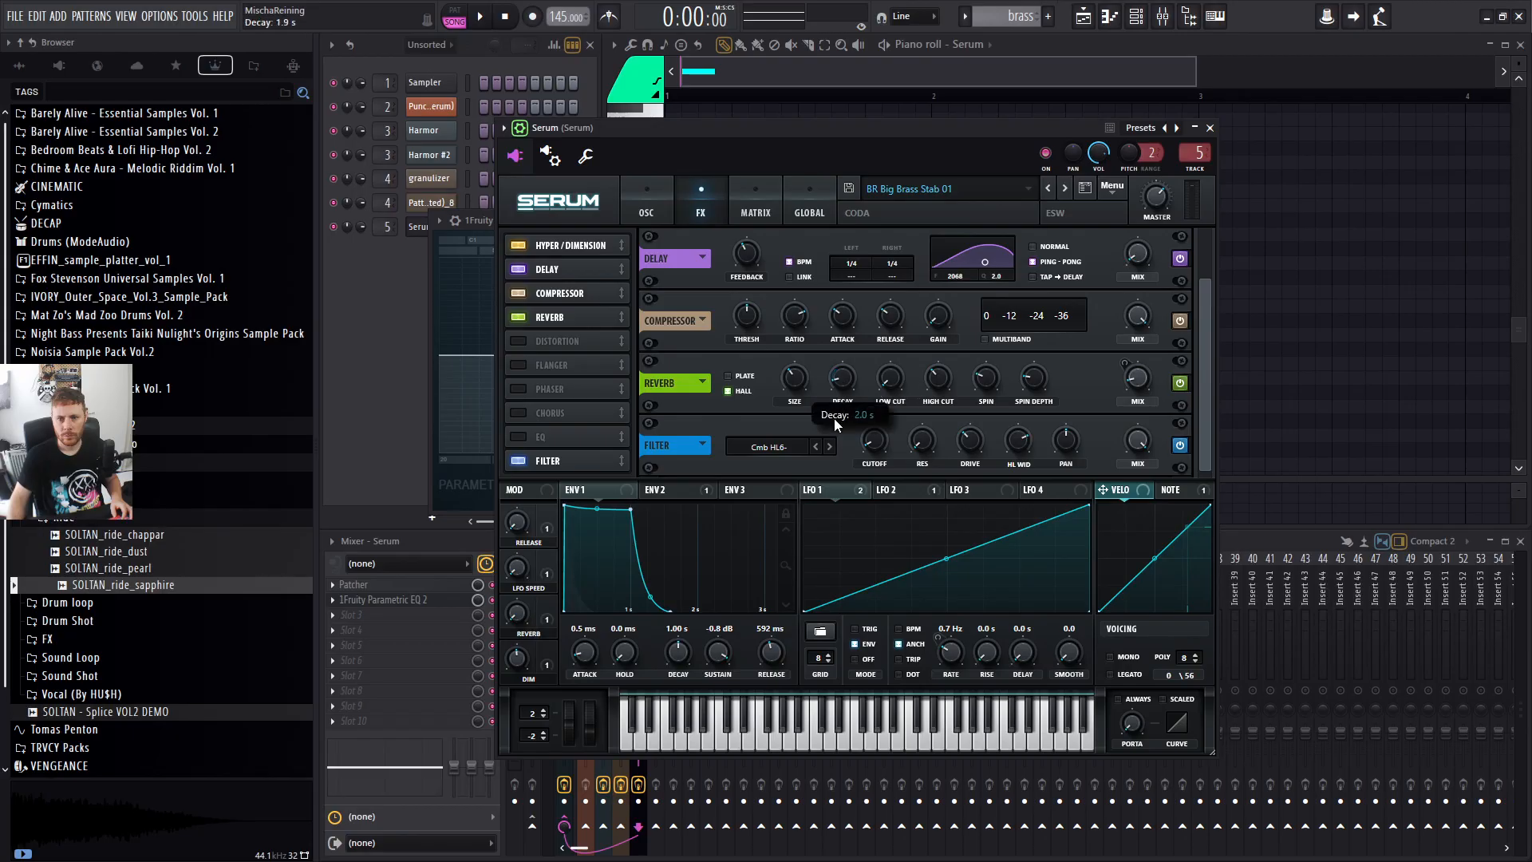
{"action": "left_click_drag", "start_coordinate": [836, 423], "coordinate": [842, 402]}
{"action": "key", "text": "space"}
{"action": "key", "text": "space"}
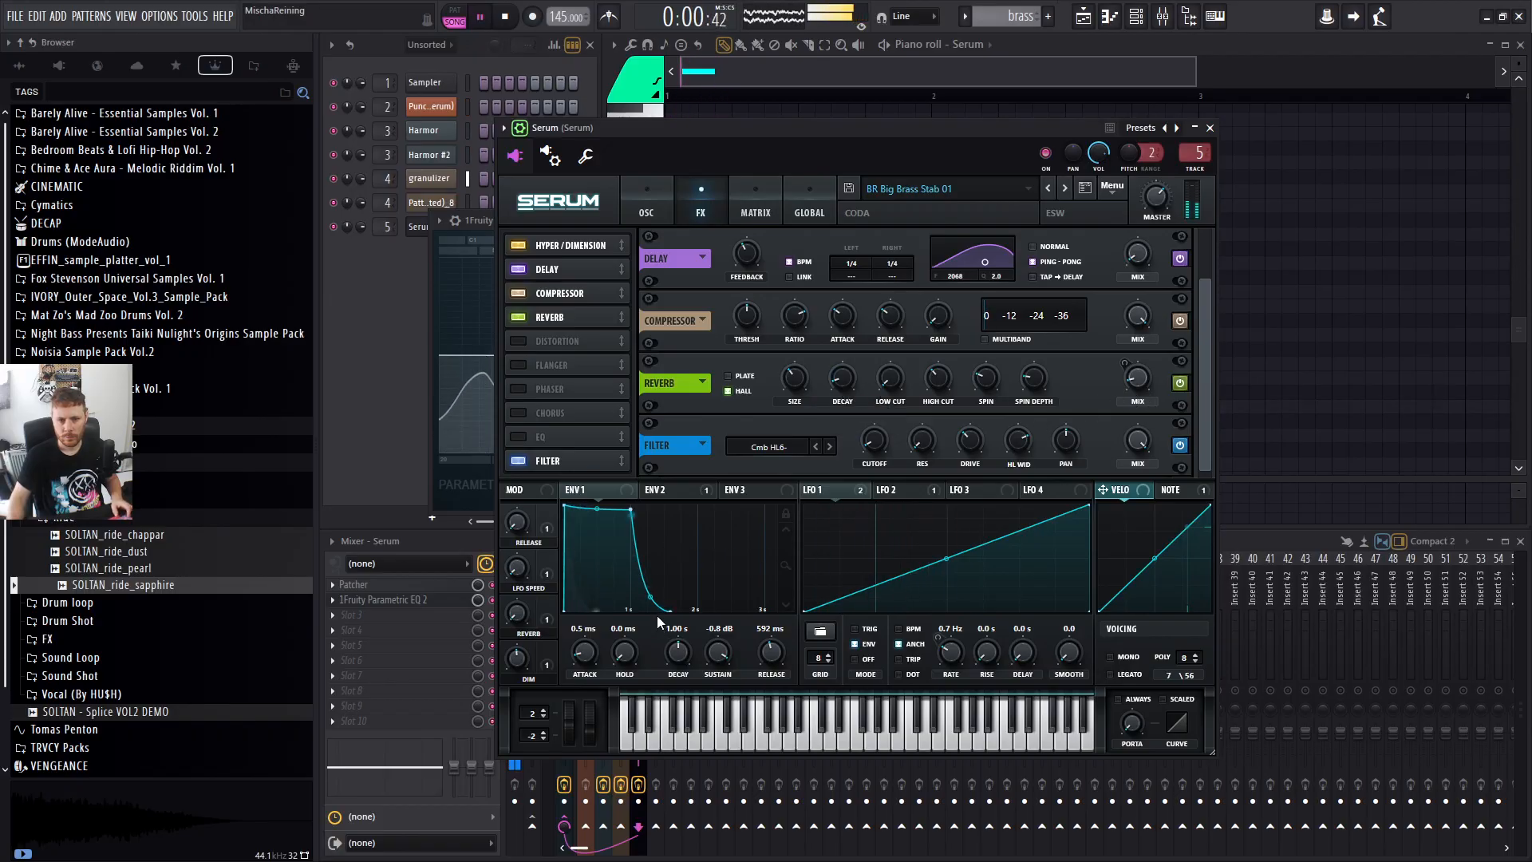
Shorten Serum's Env 1 decay to about 722 ms with sustain at about -1.3 dB, returning to the oscillator view.
{"action": "mouse_move", "coordinate": [631, 510]}
{"action": "left_mouse_down"}
{"action": "mouse_move", "coordinate": [600, 529]}
{"action": "mouse_move", "coordinate": [610, 513]}
{"action": "left_mouse_up"}
{"action": "key", "text": "space"}
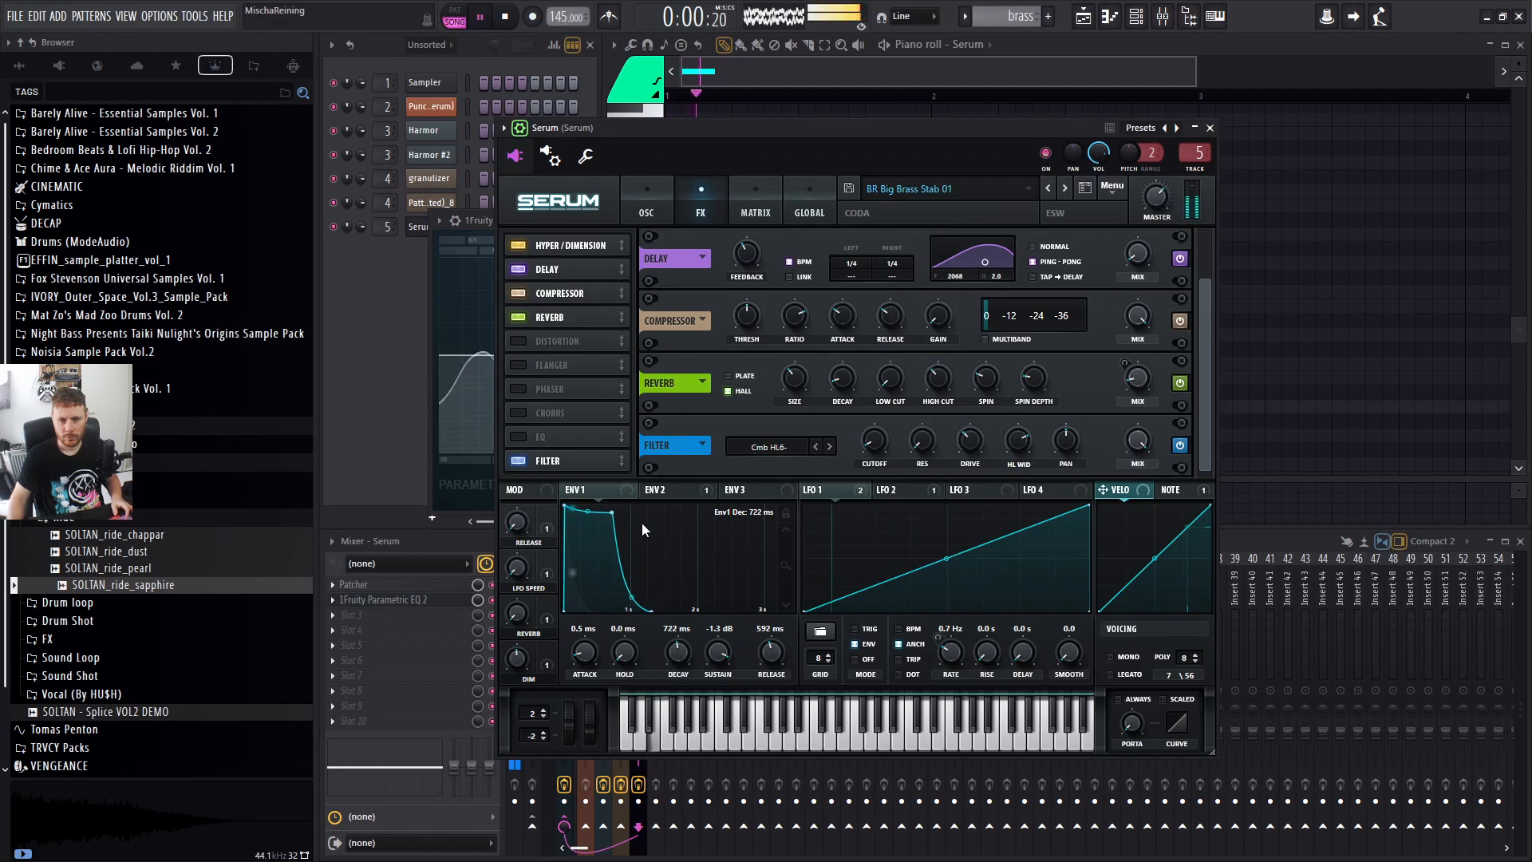
{"action": "left_click", "coordinate": [648, 211]}
Reroute the Serum mixer track from the sidechain track straight to the Master and compare both routings during playback.
{"action": "key", "text": "F6"}
{"action": "key", "text": "F5"}
{"action": "key", "text": "F5"}
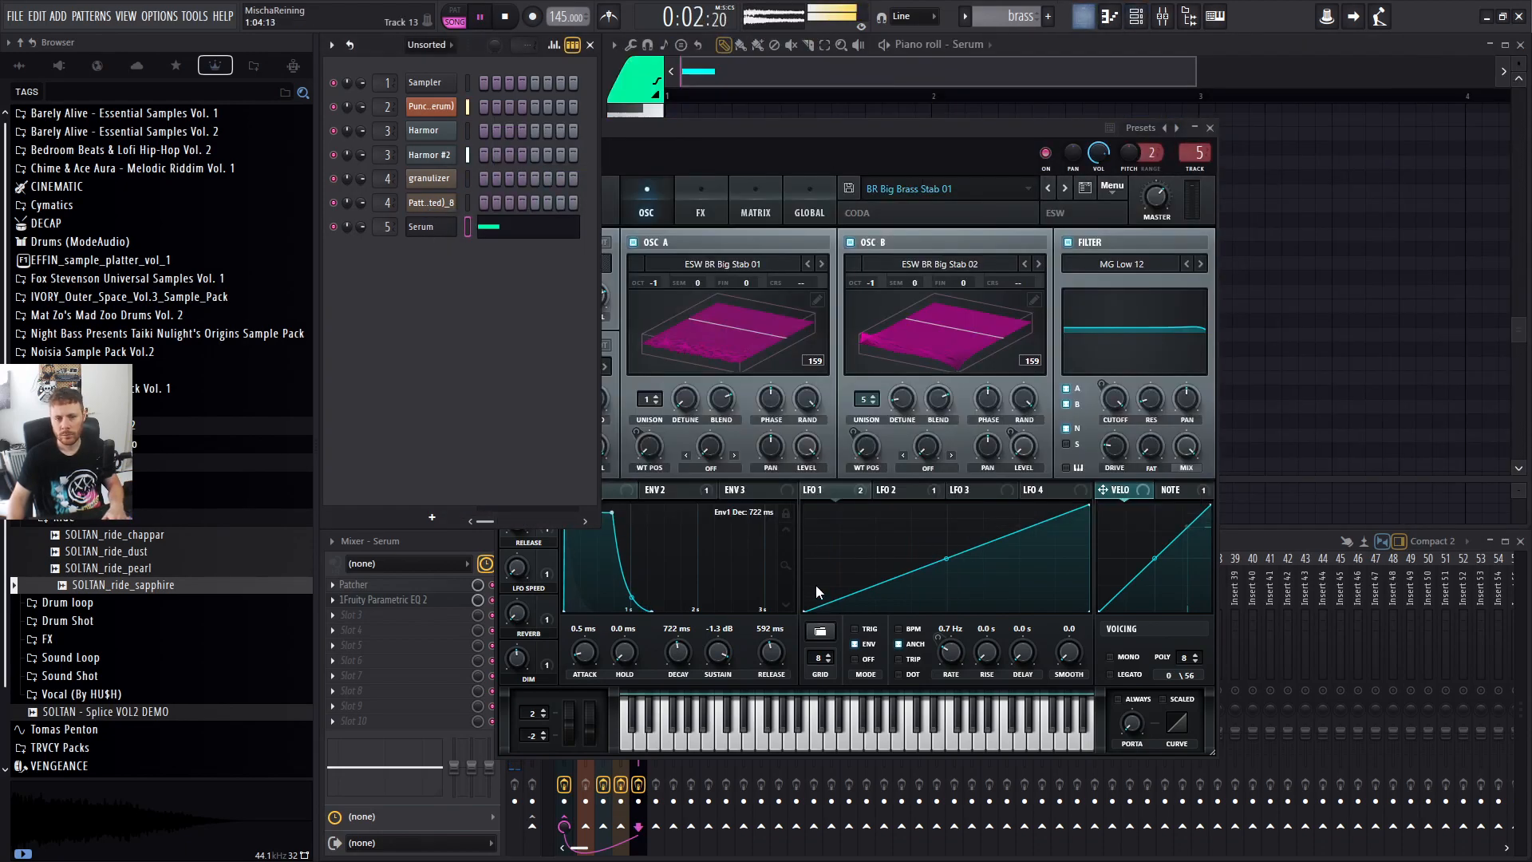
{"action": "left_click", "coordinate": [1238, 553]}
{"action": "key", "text": "space"}
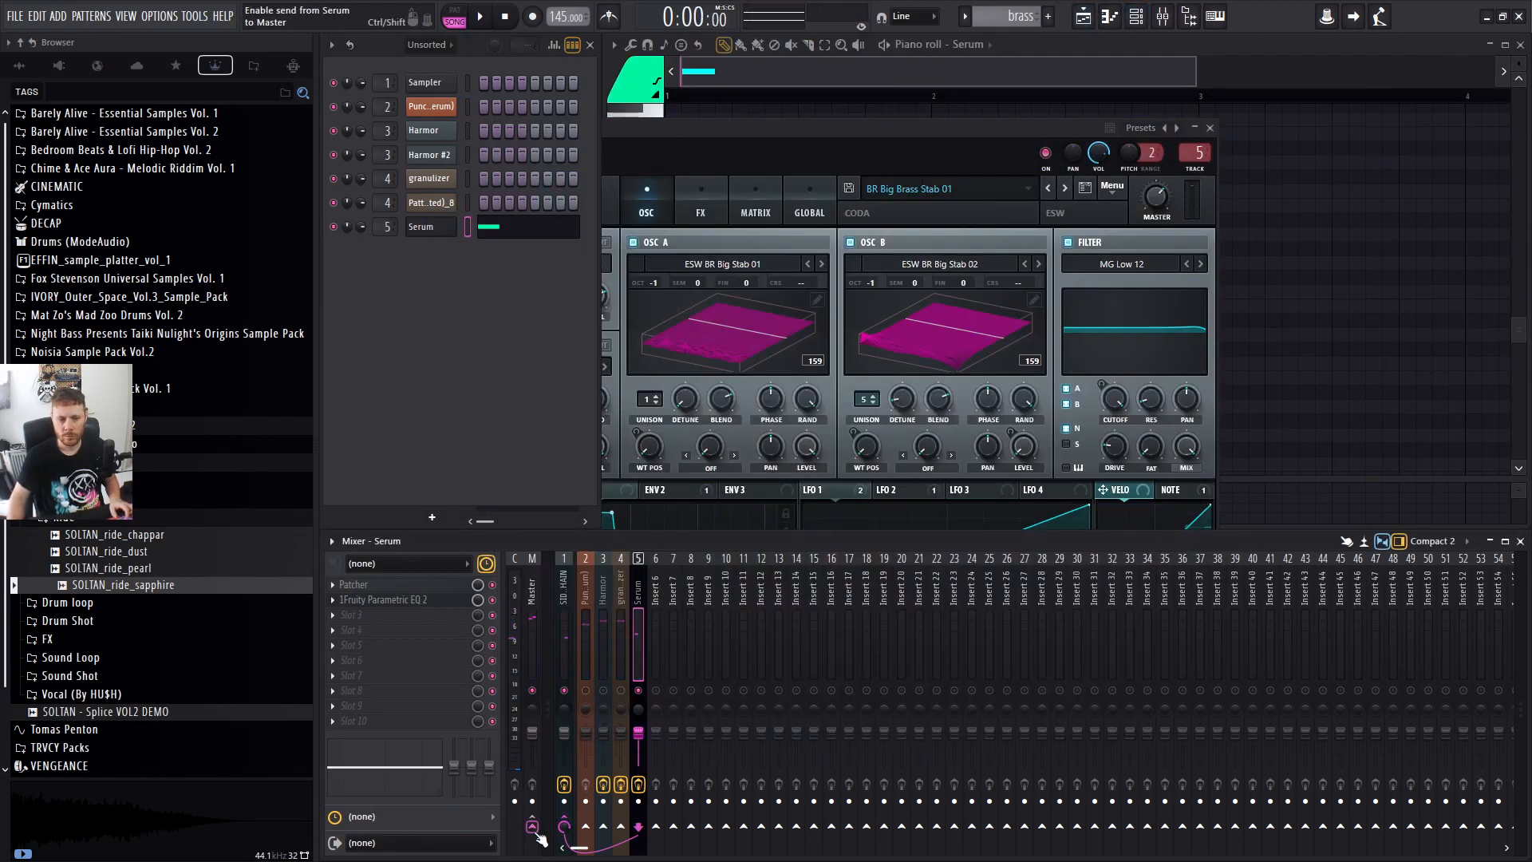
{"action": "left_click", "coordinate": [532, 826]}
{"action": "key", "text": "space"}
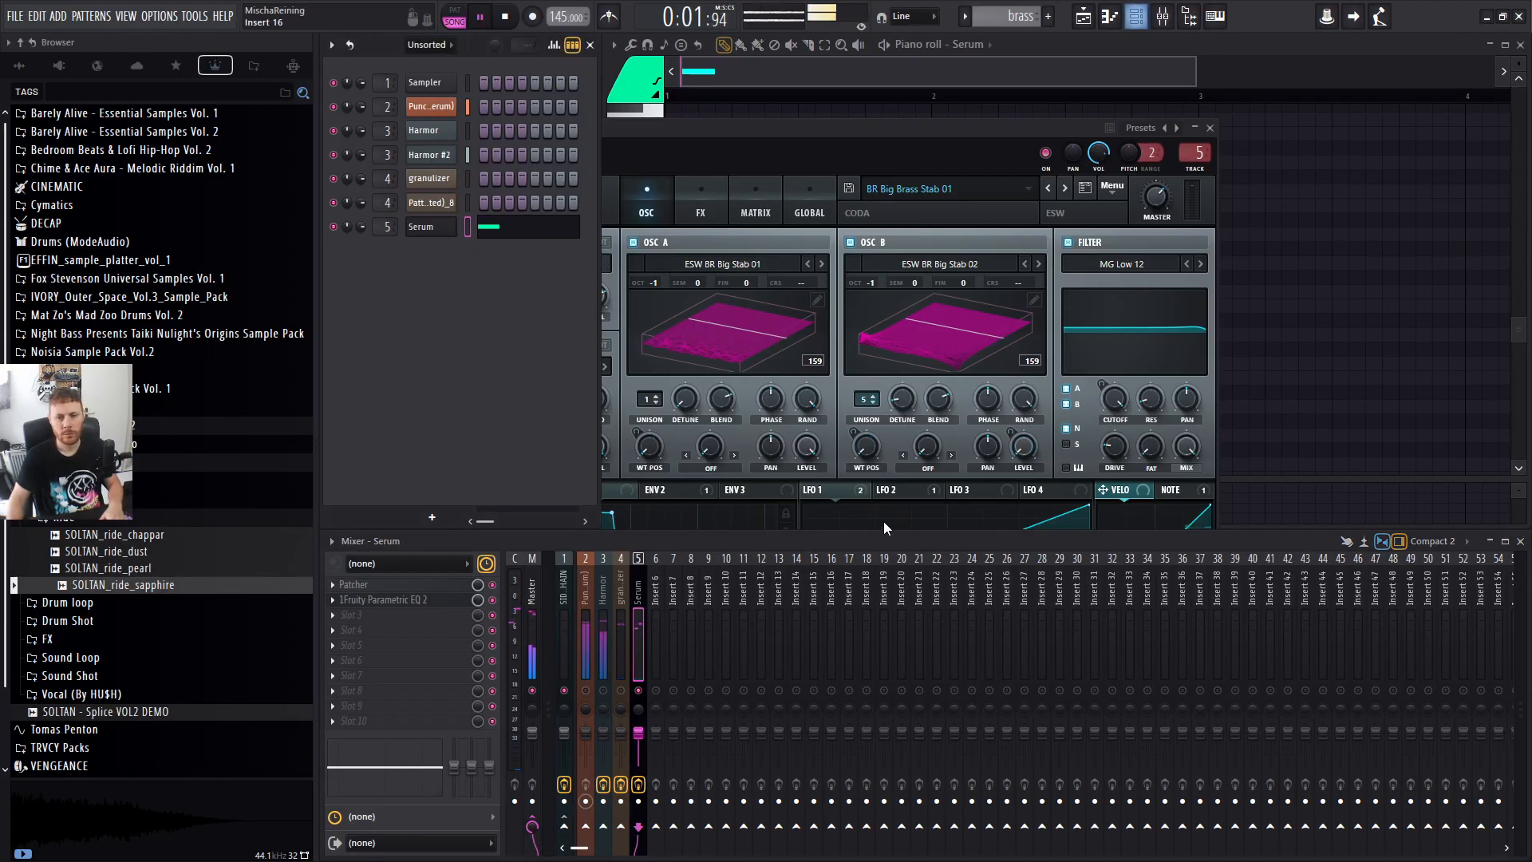
{"action": "key", "text": "F5"}
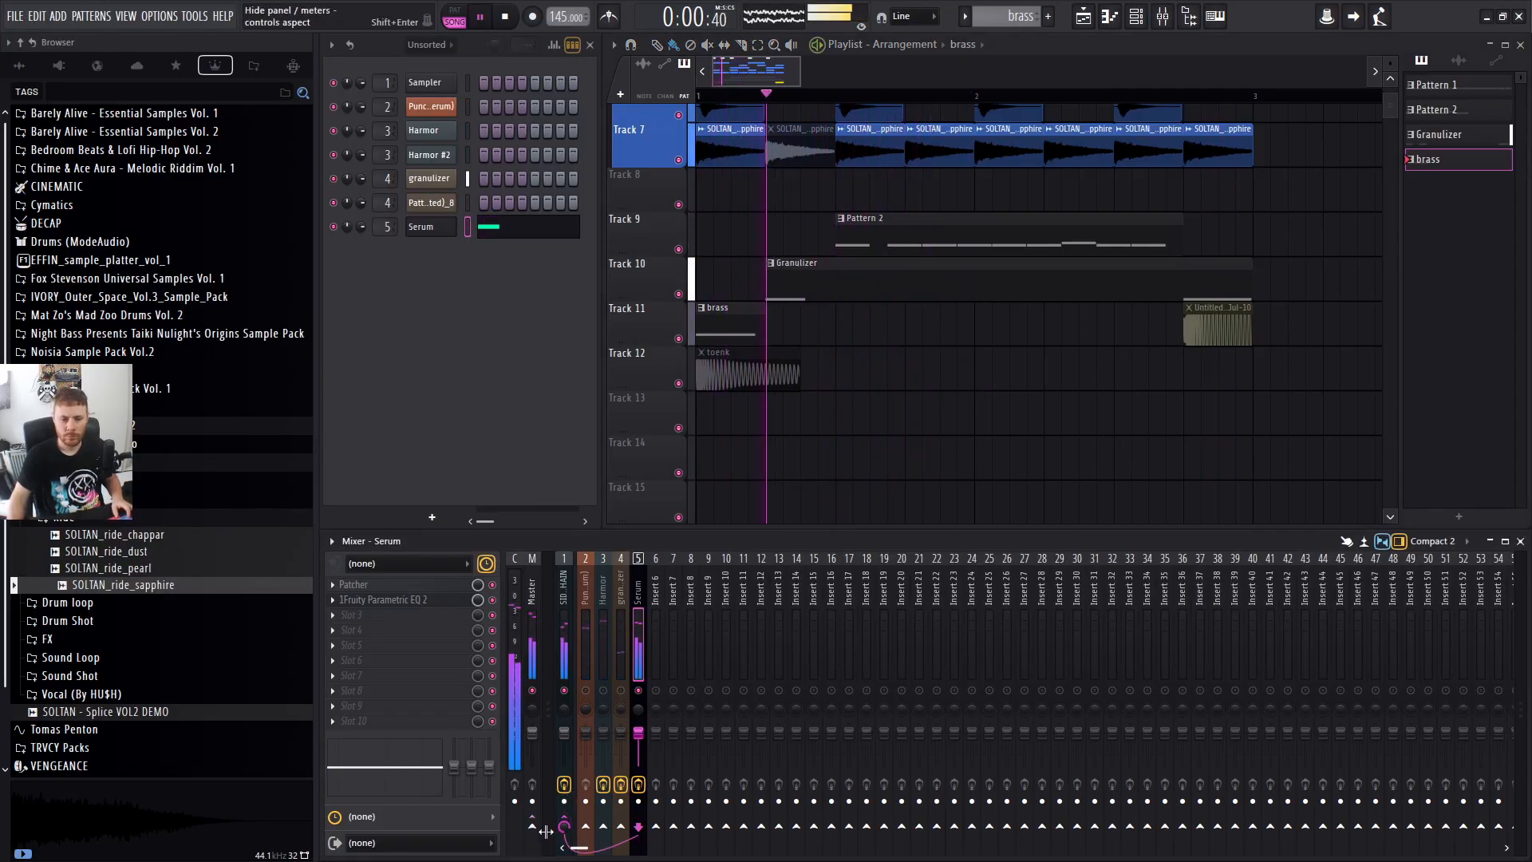
{"action": "key", "text": "space"}
Add LFOTool to the effect chain of the Serum mixer track after the parametric EQ.
{"action": "left_click", "coordinate": [380, 643]}
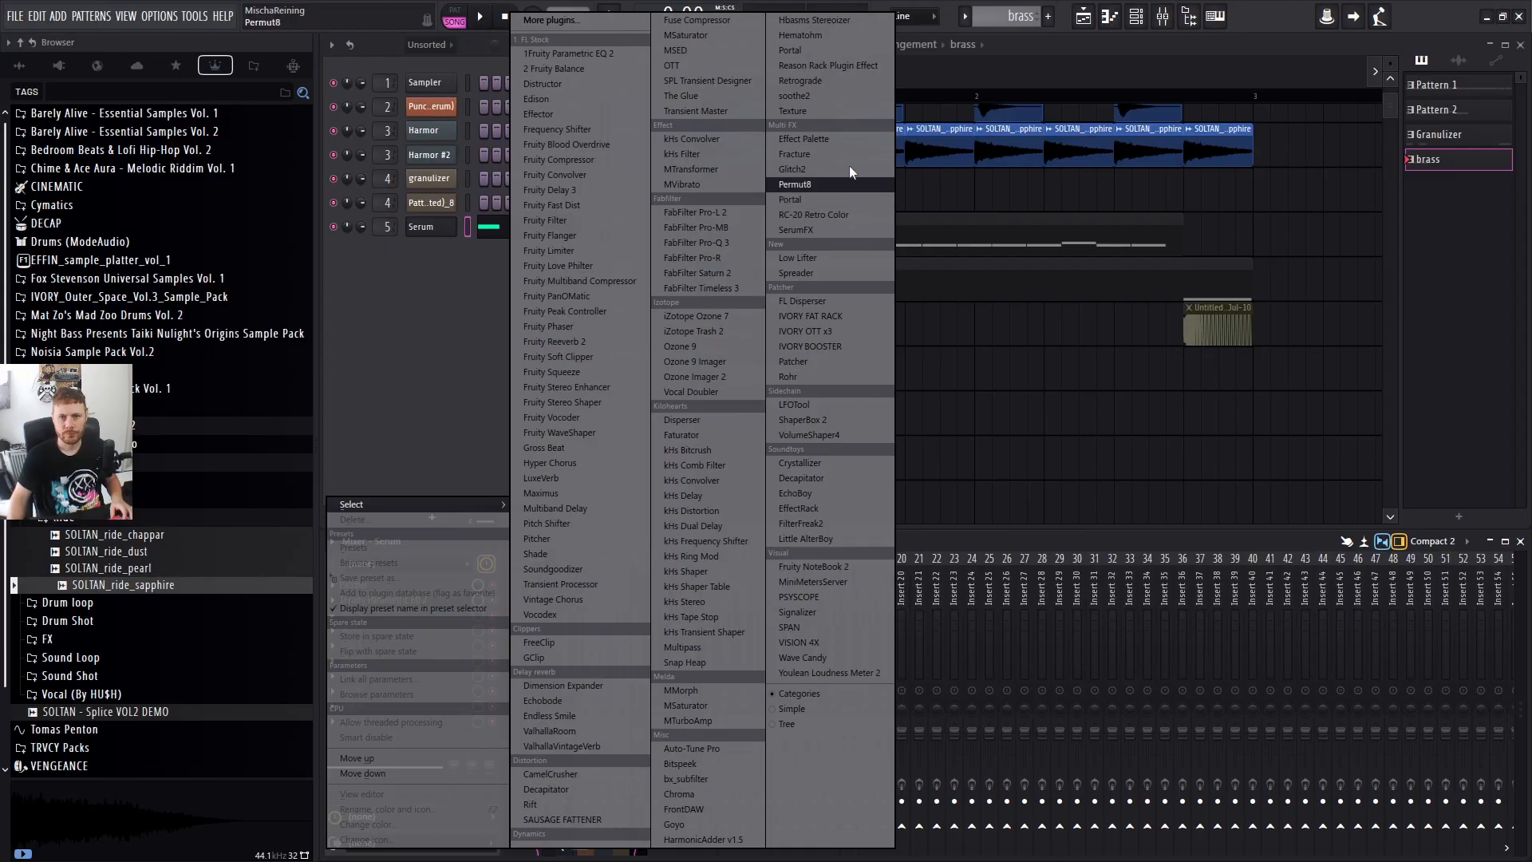
{"action": "left_click", "coordinate": [798, 404]}
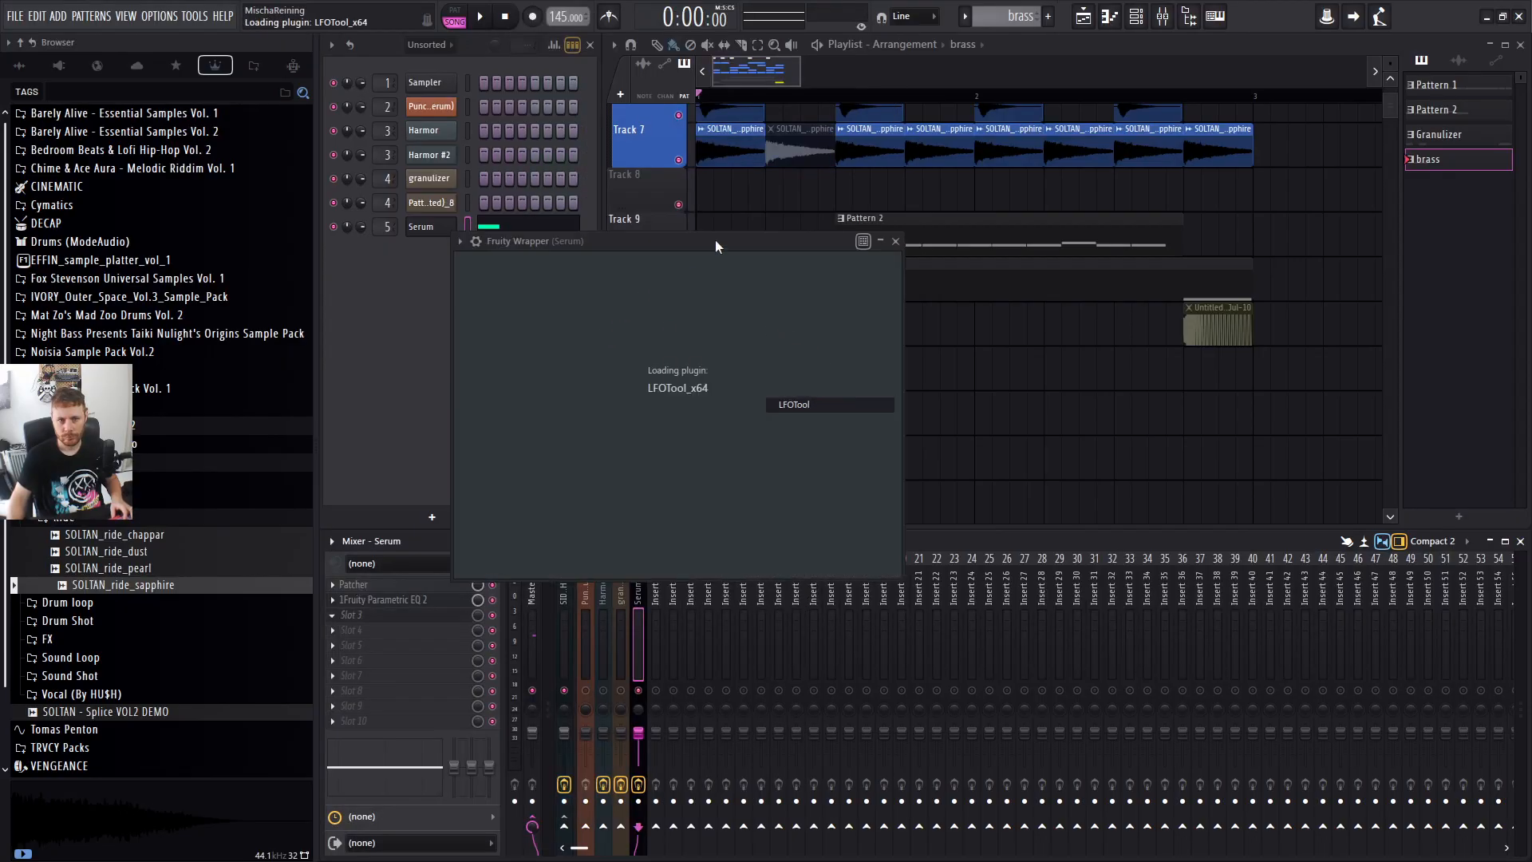
Widen LFOTool's volume curve with a steep fade-in at the start and a late fade-out, auditioning the ducking during playback.
{"action": "left_click_drag", "start_coordinate": [741, 252], "coordinate": [772, 393]}
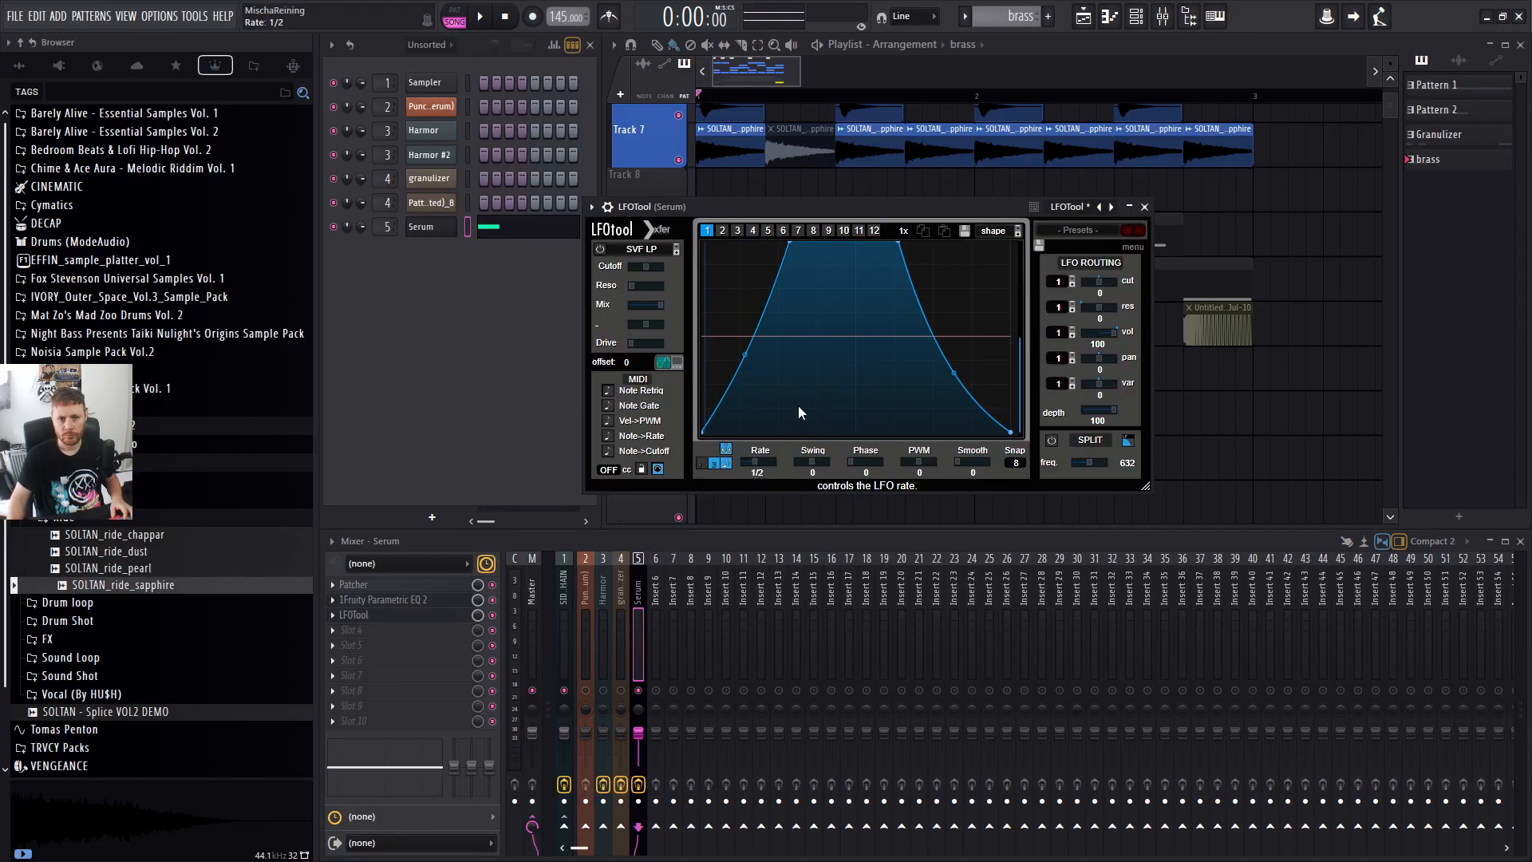
{"action": "key", "text": "space"}
{"action": "left_click_drag", "start_coordinate": [905, 244], "coordinate": [979, 243]}
{"action": "left_click_drag", "start_coordinate": [792, 241], "coordinate": [731, 241]}
{"action": "key", "text": "space"}
{"action": "left_click_drag", "start_coordinate": [719, 353], "coordinate": [718, 360]}
{"action": "key", "text": "space"}
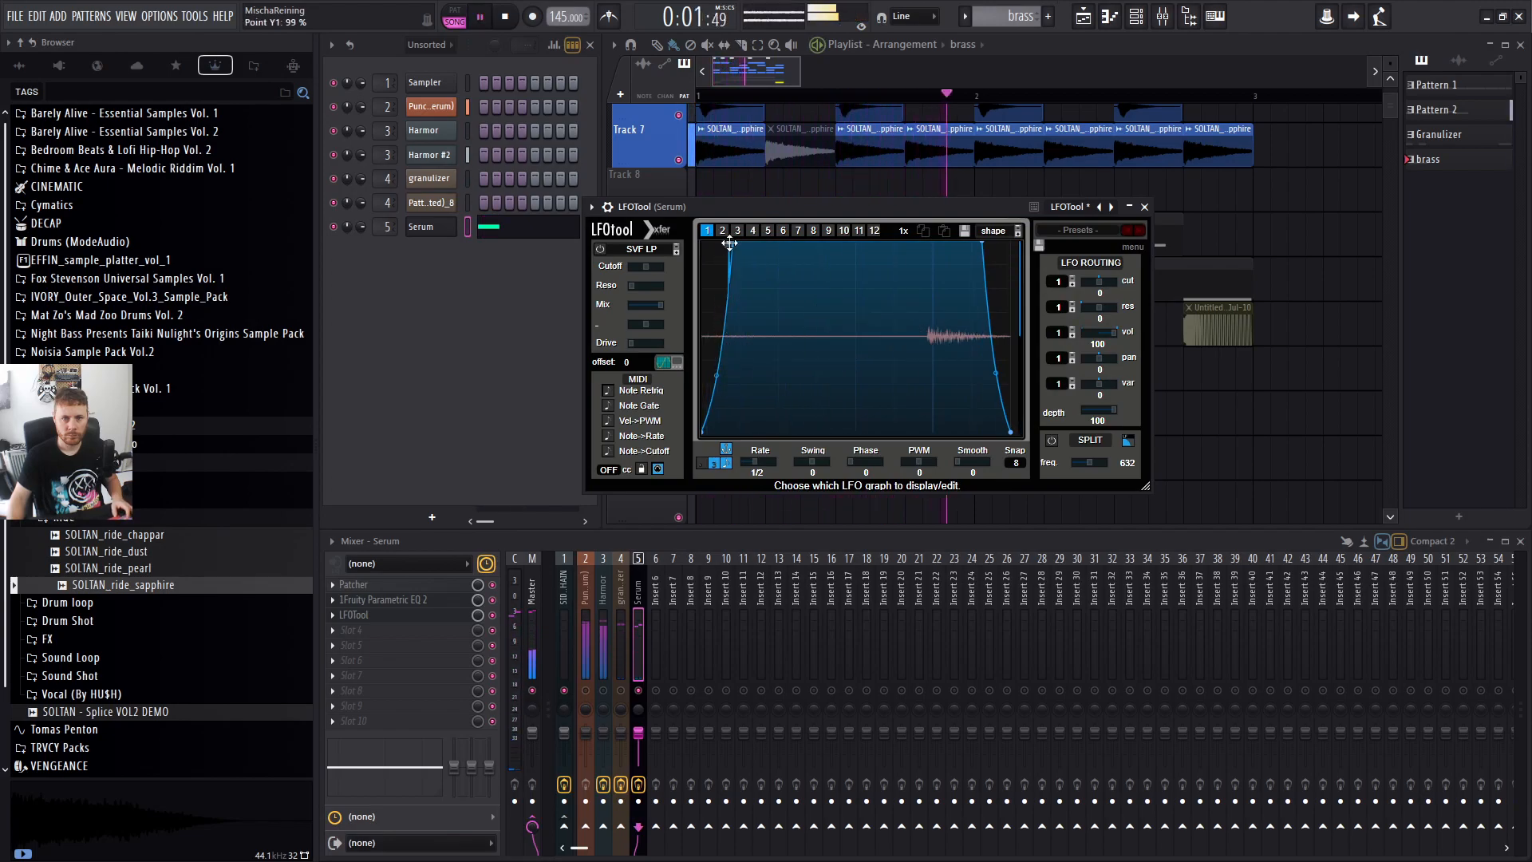
{"action": "left_click_drag", "start_coordinate": [732, 241], "coordinate": [724, 241]}
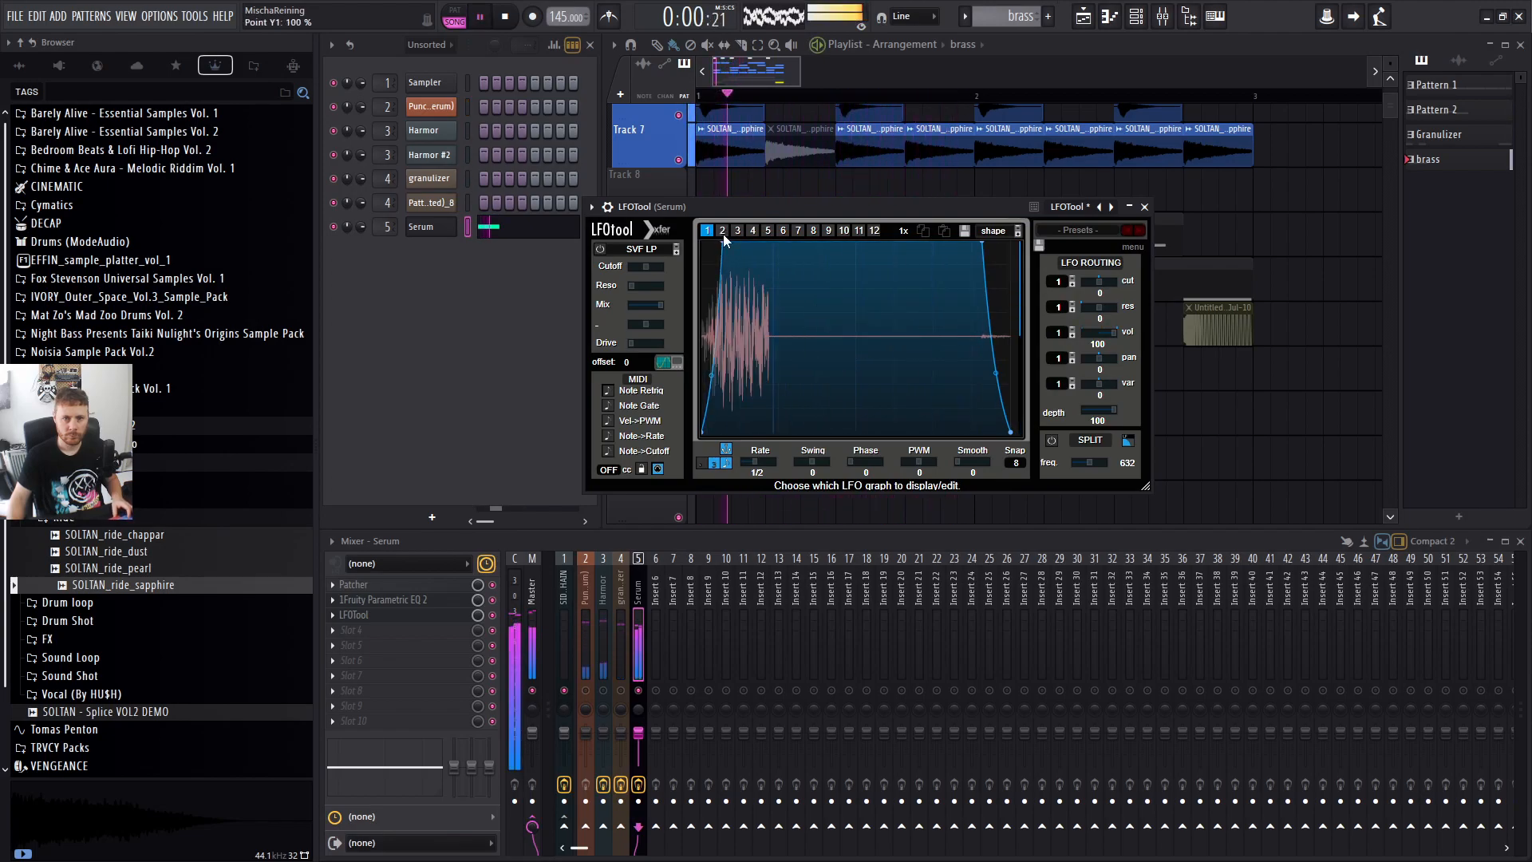
{"action": "left_click", "coordinate": [1144, 207]}
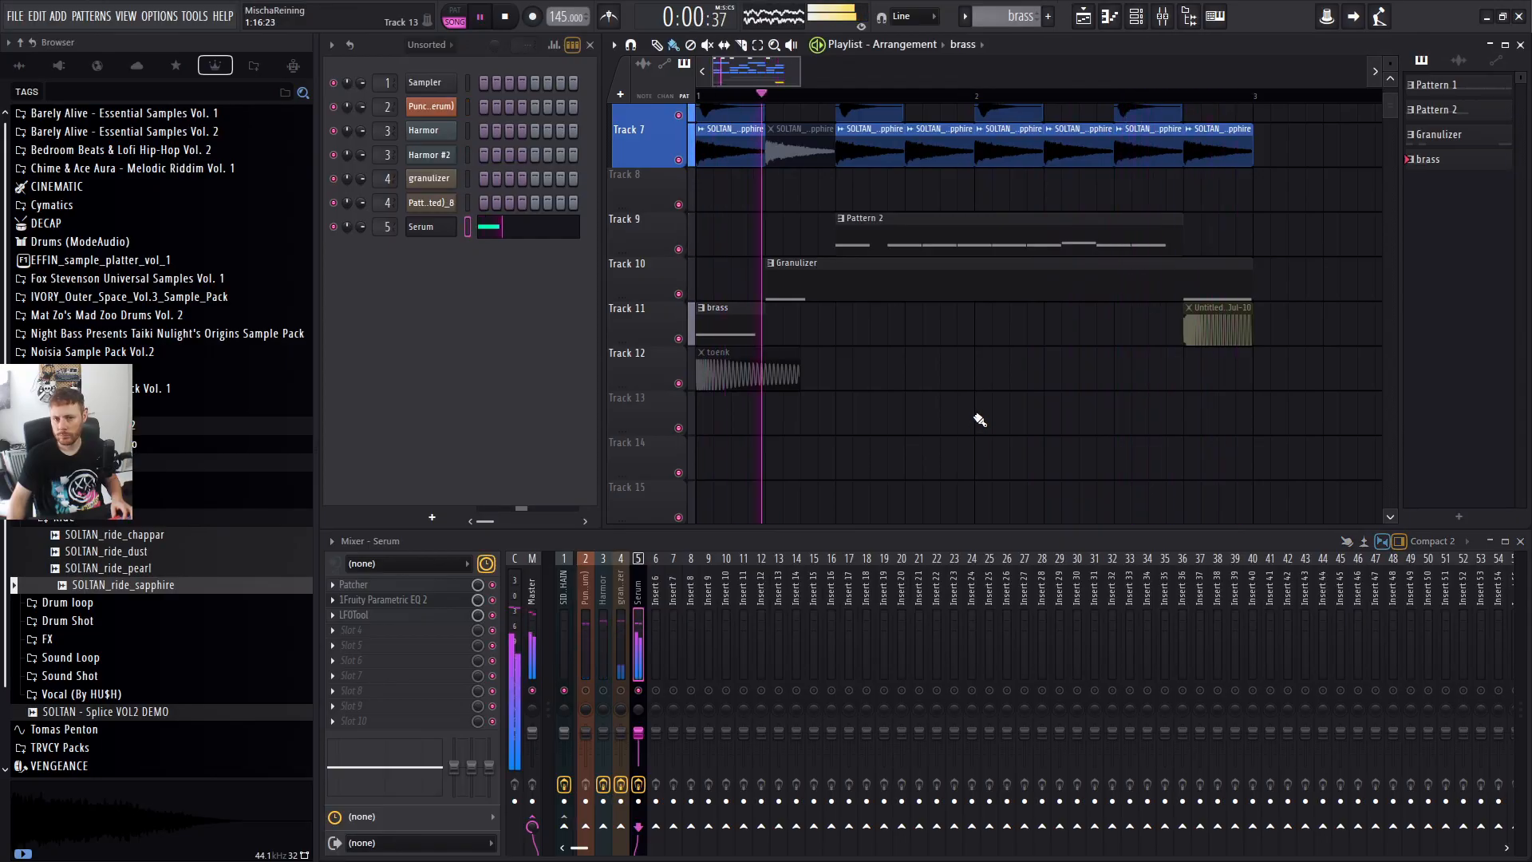
Play the arrangement and unsolo the Serum mixer track to hear the brass within the full mix.
{"action": "key", "text": "space"}
{"action": "scroll", "coordinate": [981, 420], "scroll_direction": "up", "scroll_amount": 3}
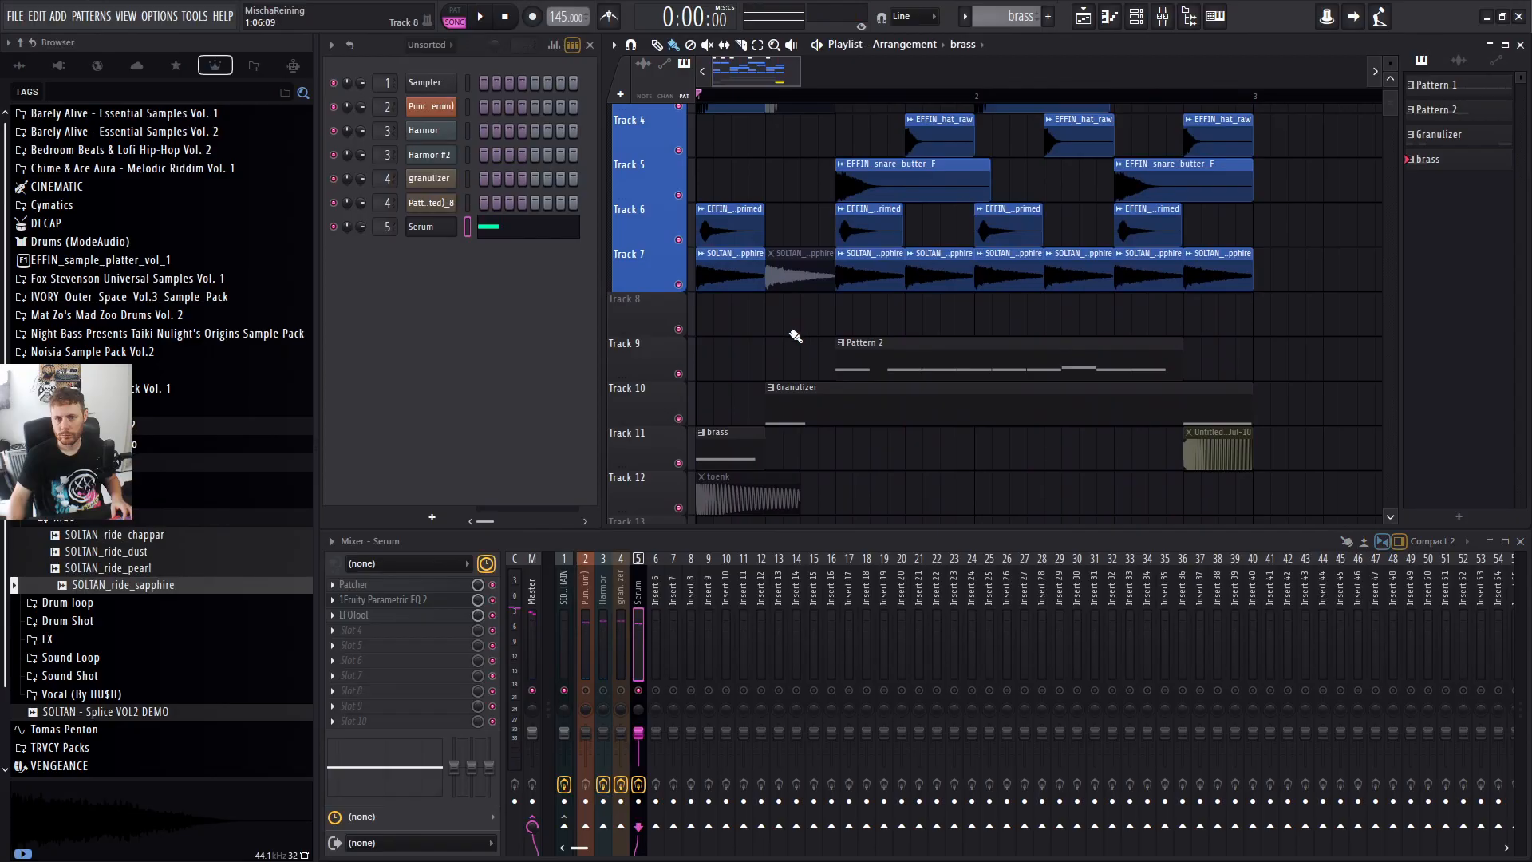
{"action": "key", "text": "space"}
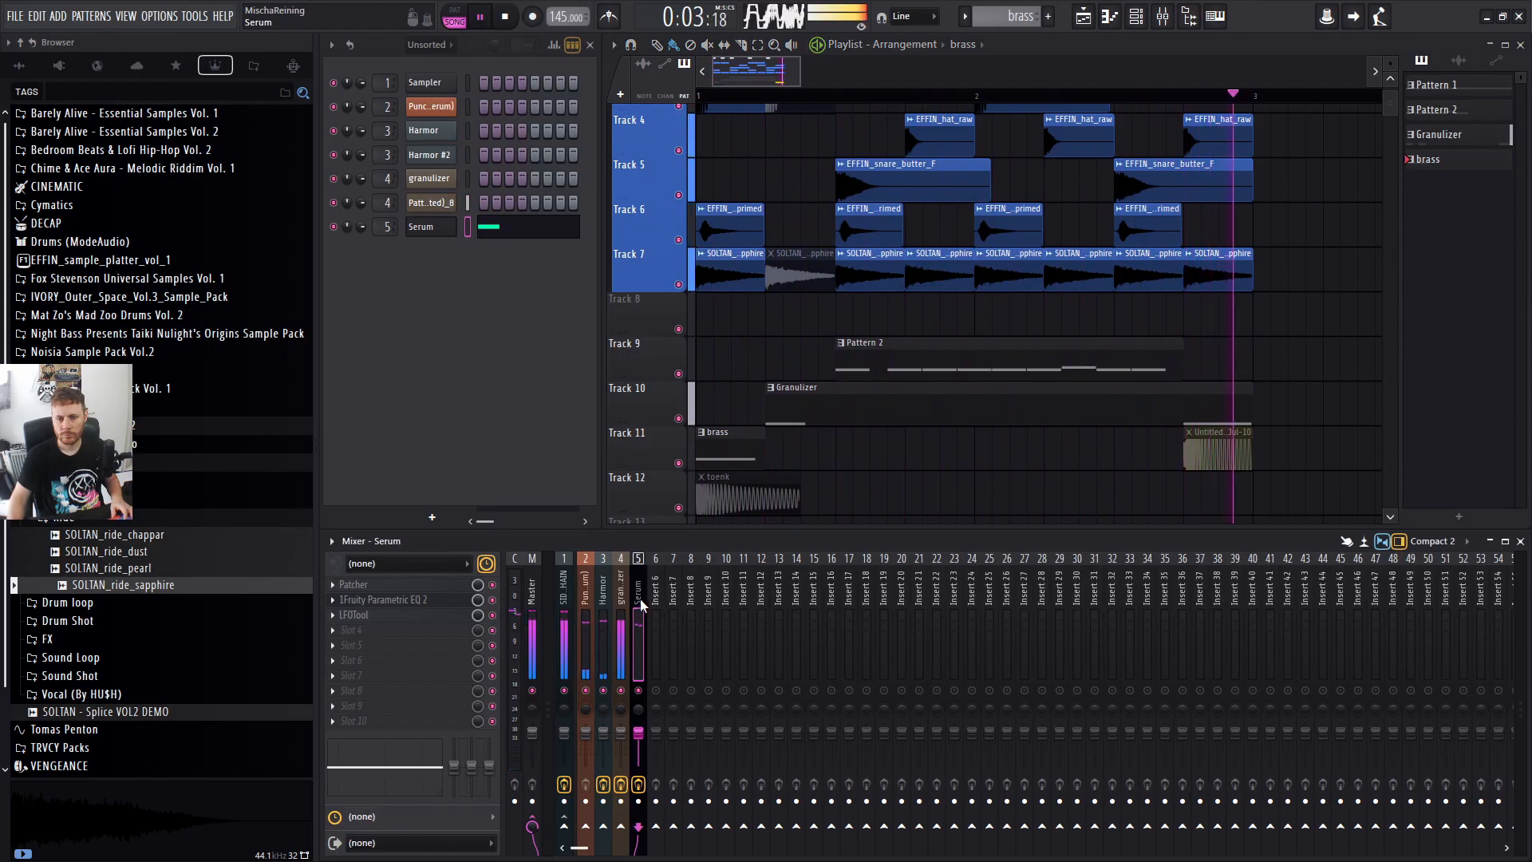
{"action": "left_click", "coordinate": [639, 691]}
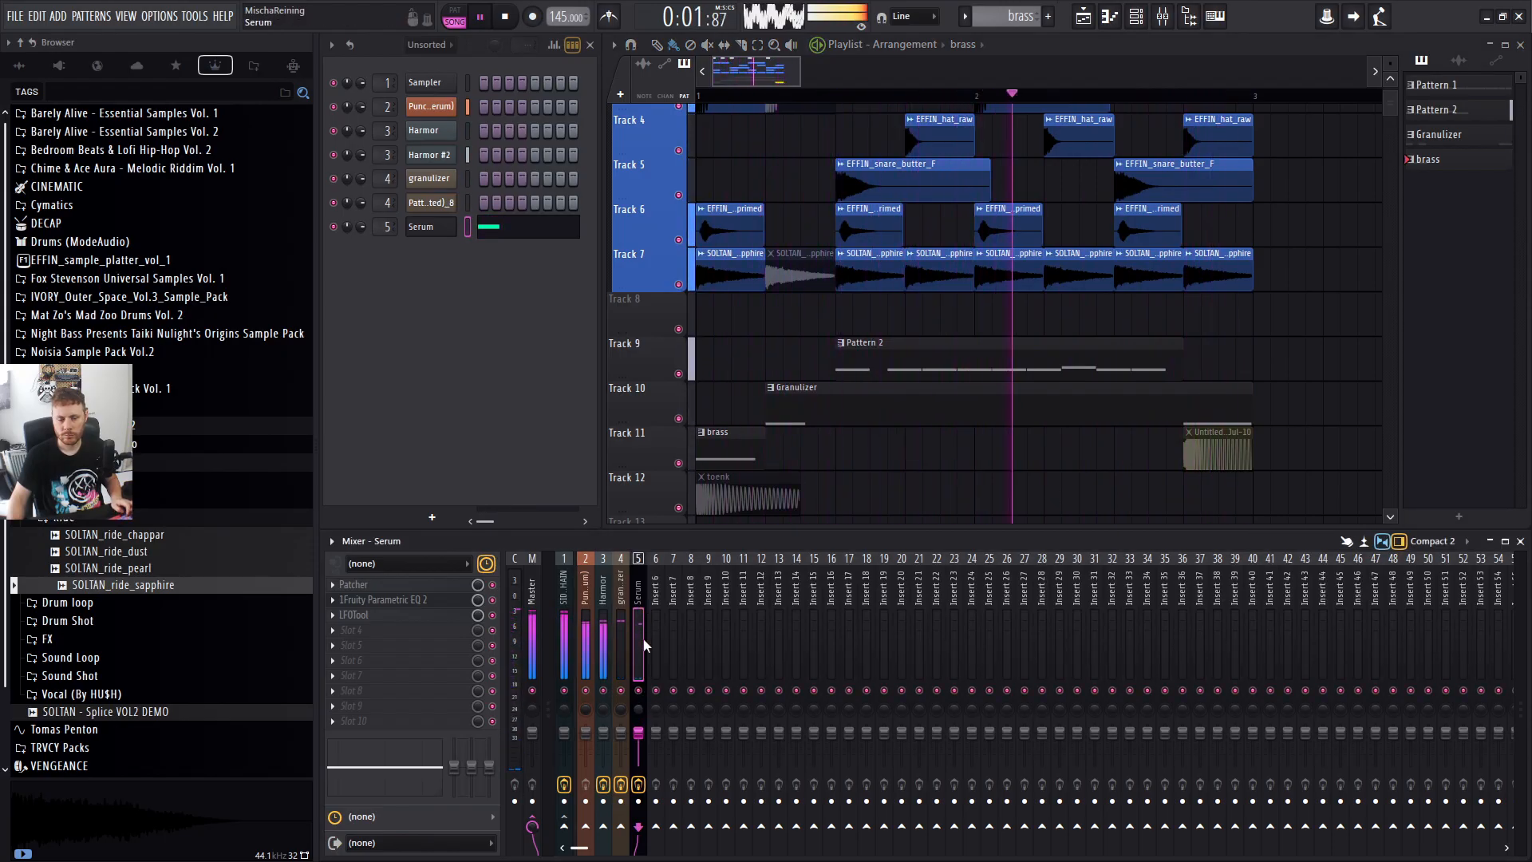
{"action": "key", "text": "space"}
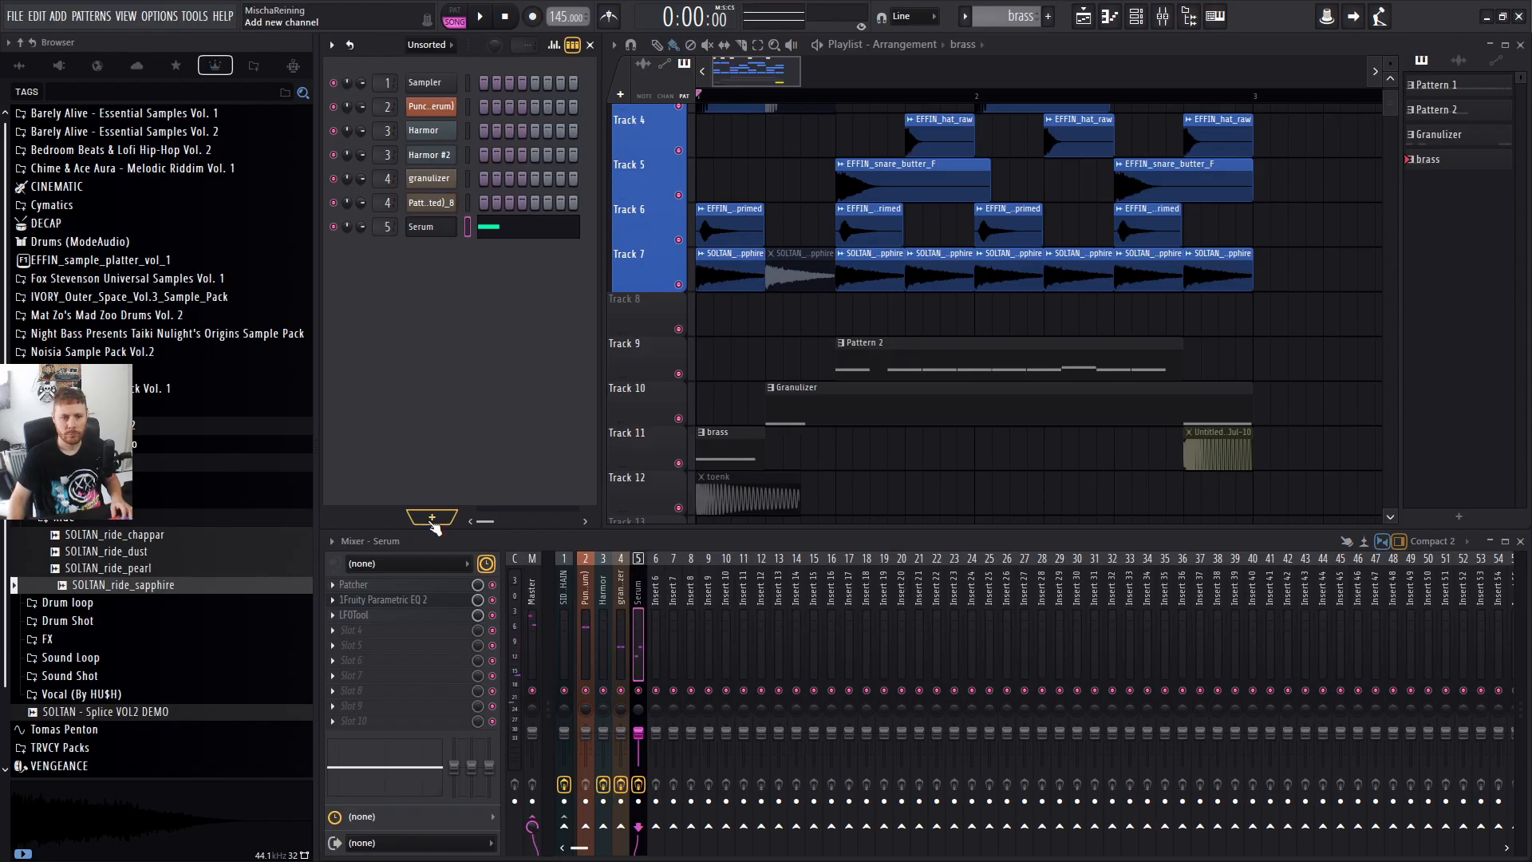
{"action": "left_click", "coordinate": [432, 520]}
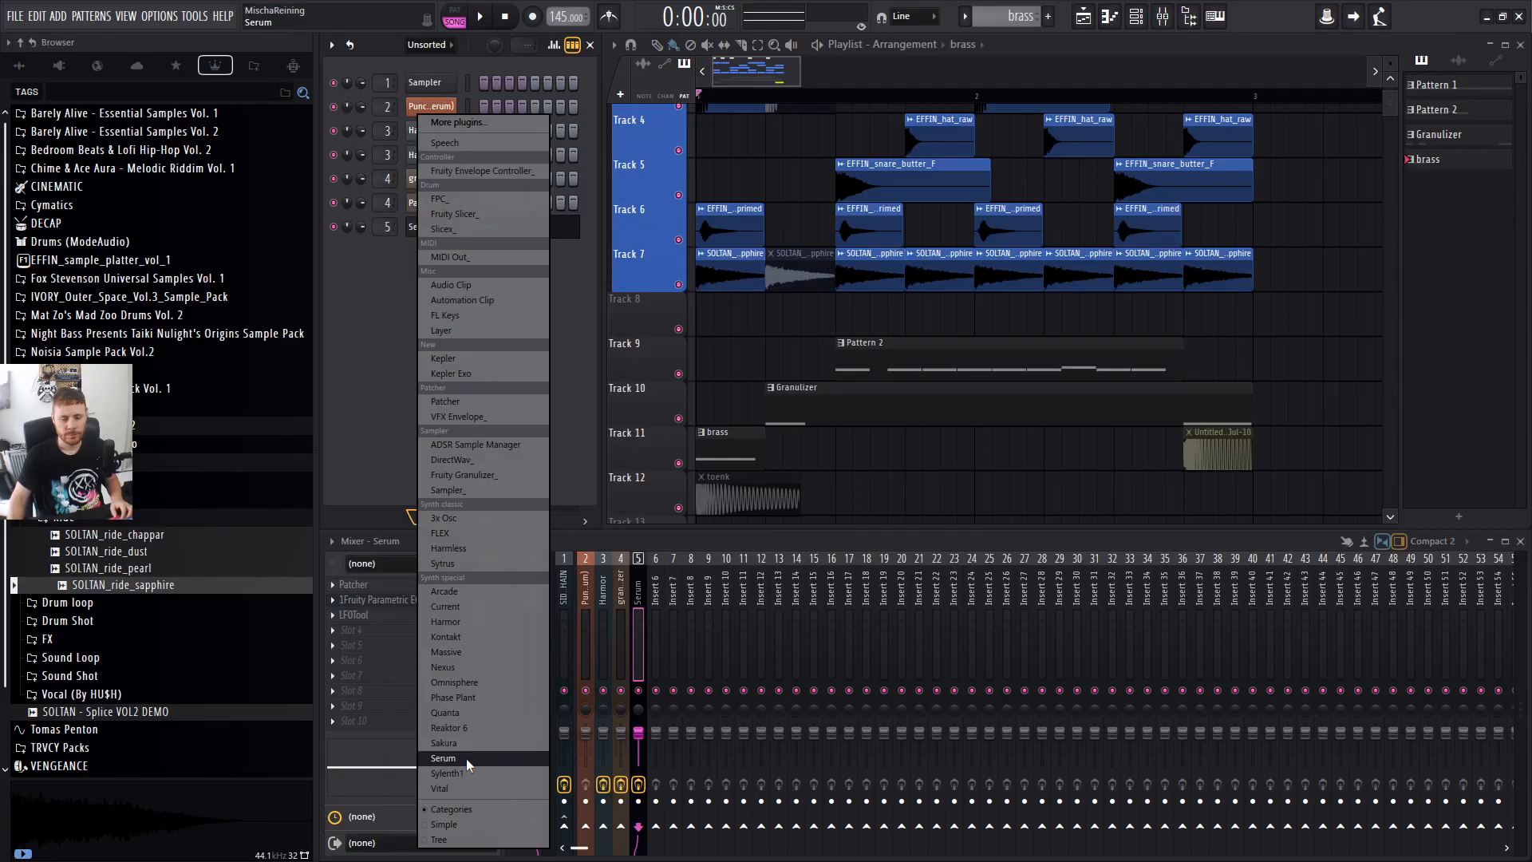
{"action": "left_click", "coordinate": [466, 758]}
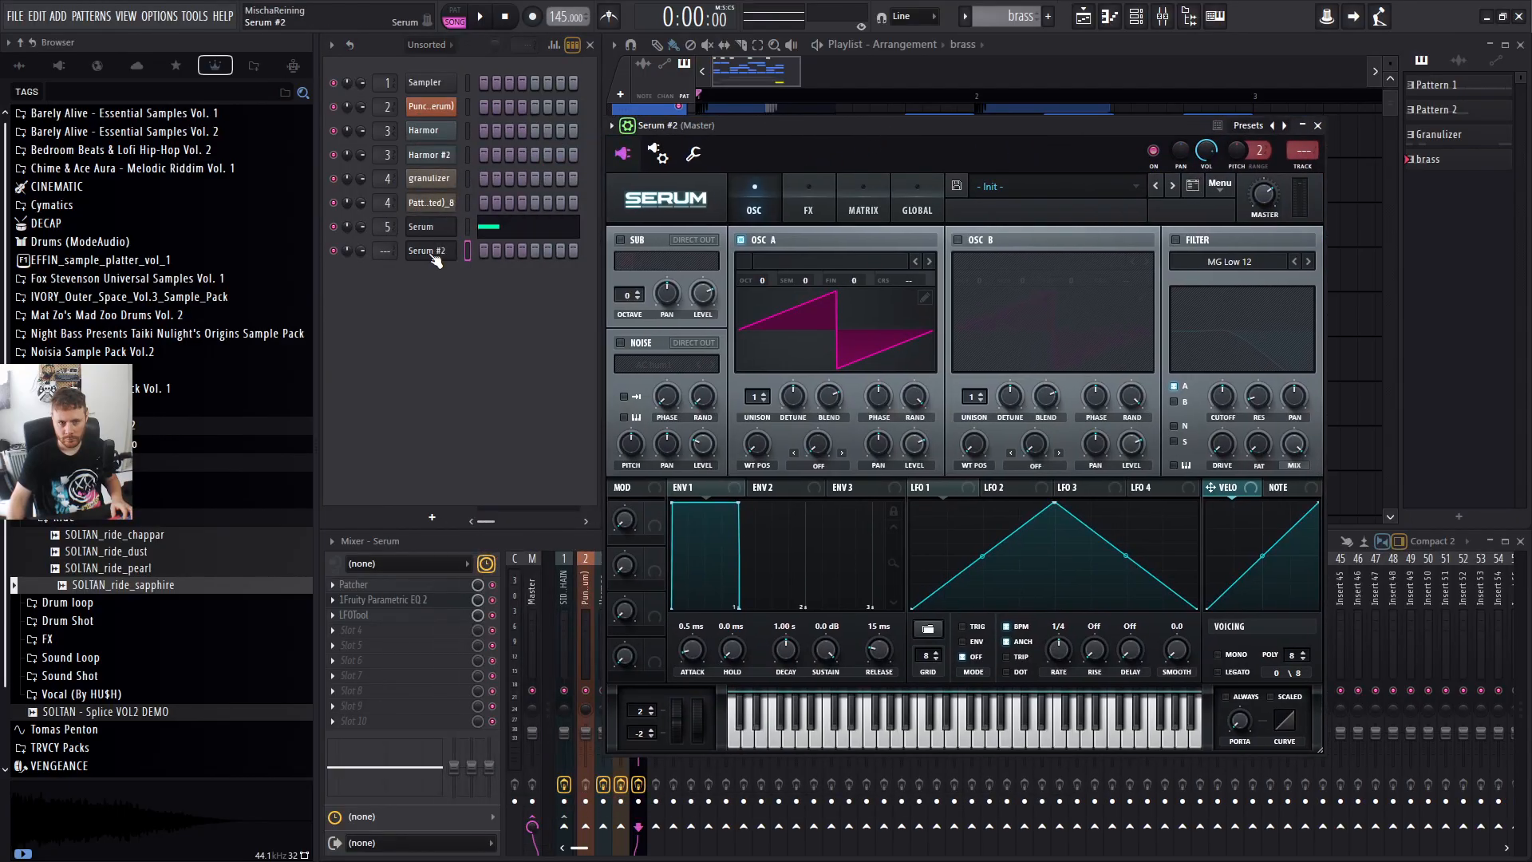
{"action": "right_click", "coordinate": [432, 253]}
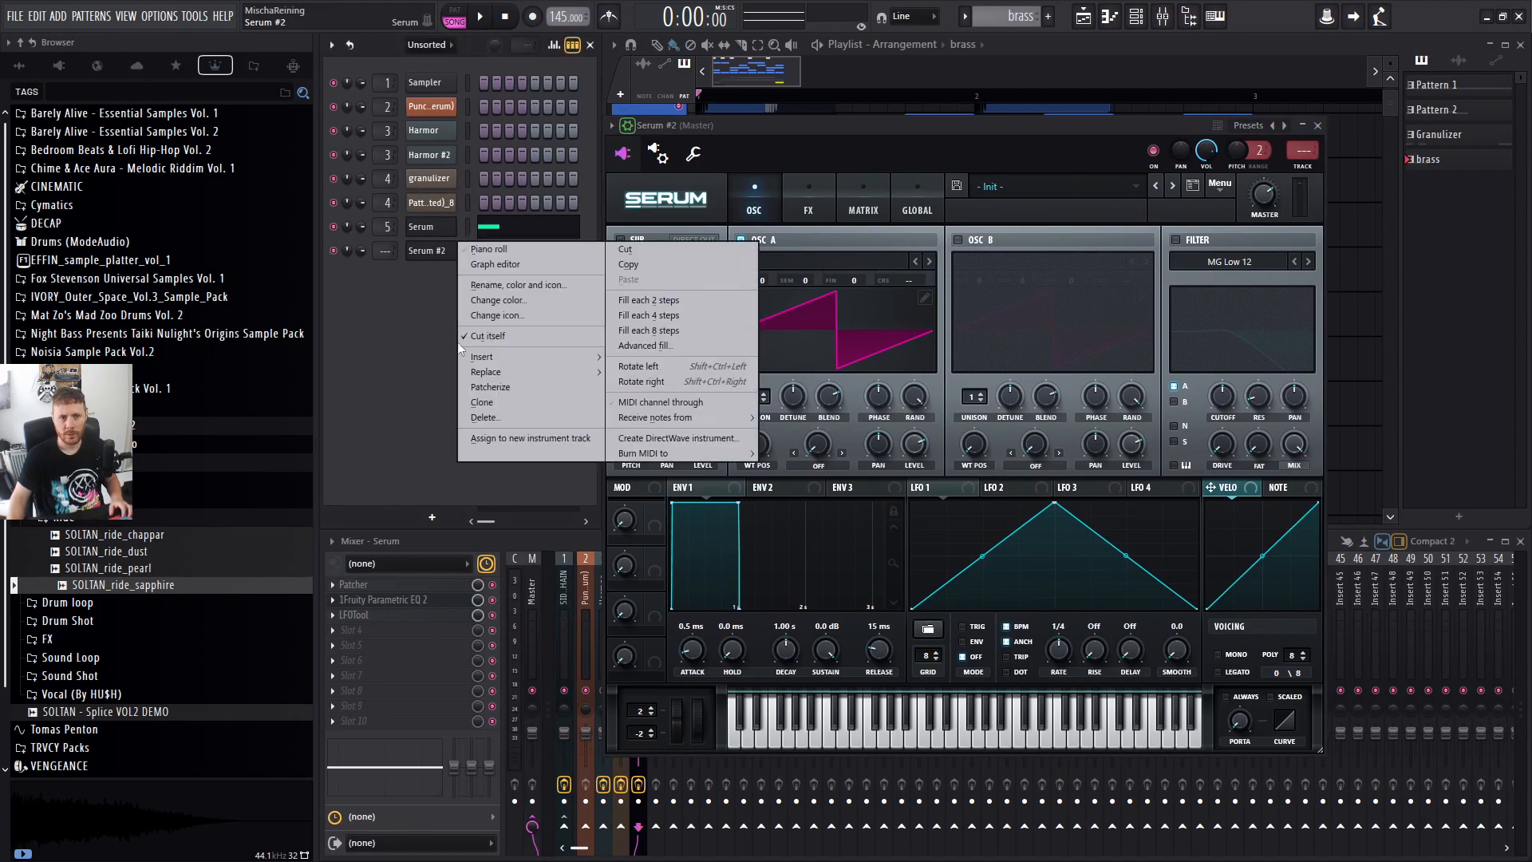
{"action": "left_click", "coordinate": [493, 414]}
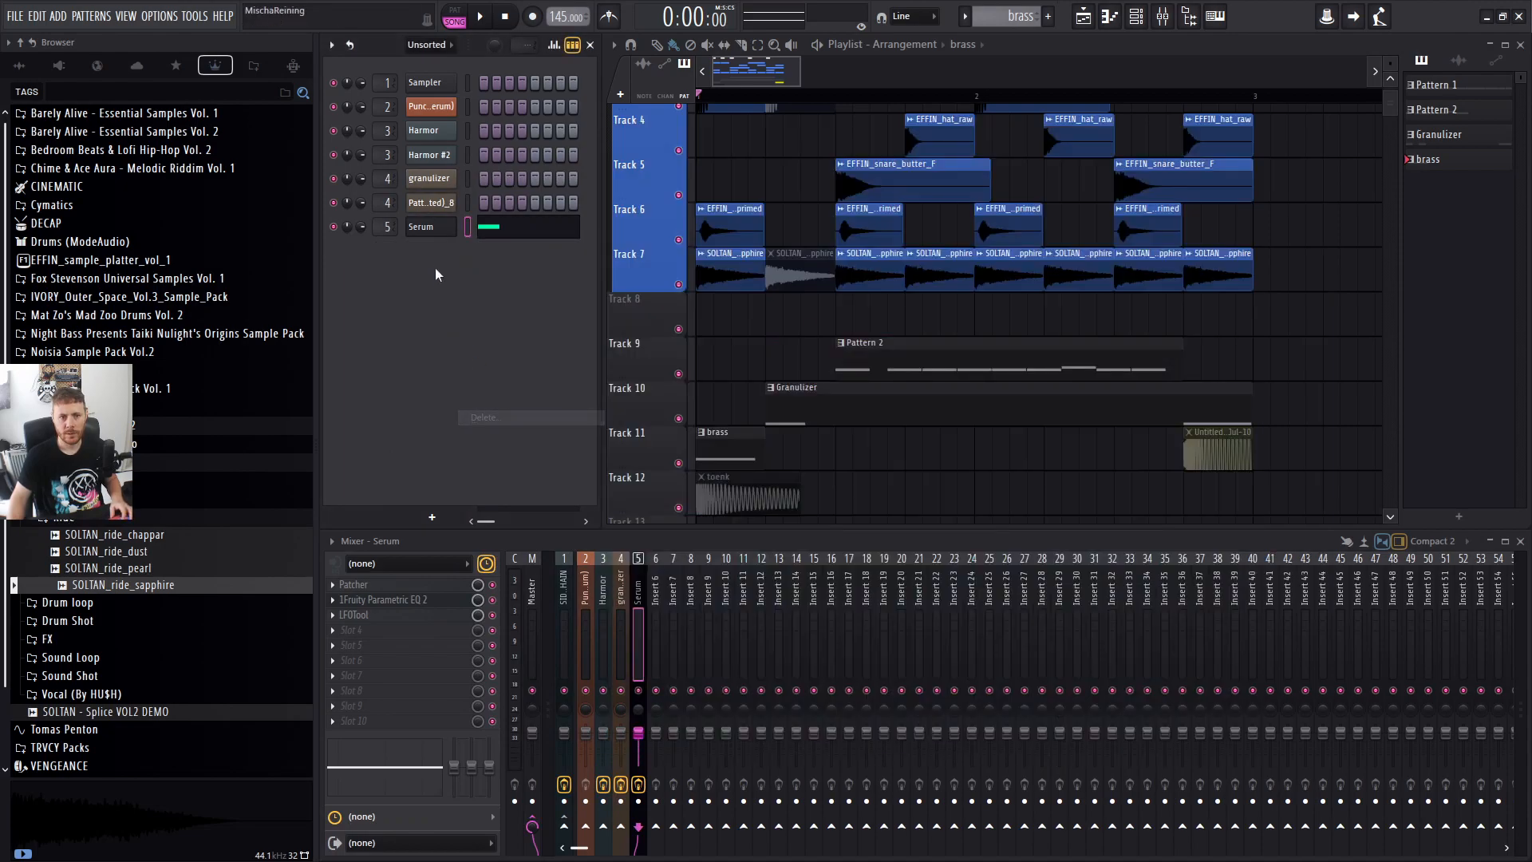
Add a Nexus channel, filter its library to favourite presets and load Crowd Layer.
{"action": "left_click_drag", "start_coordinate": [394, 525], "coordinate": [394, 502]}
{"action": "left_click", "coordinate": [412, 516]}
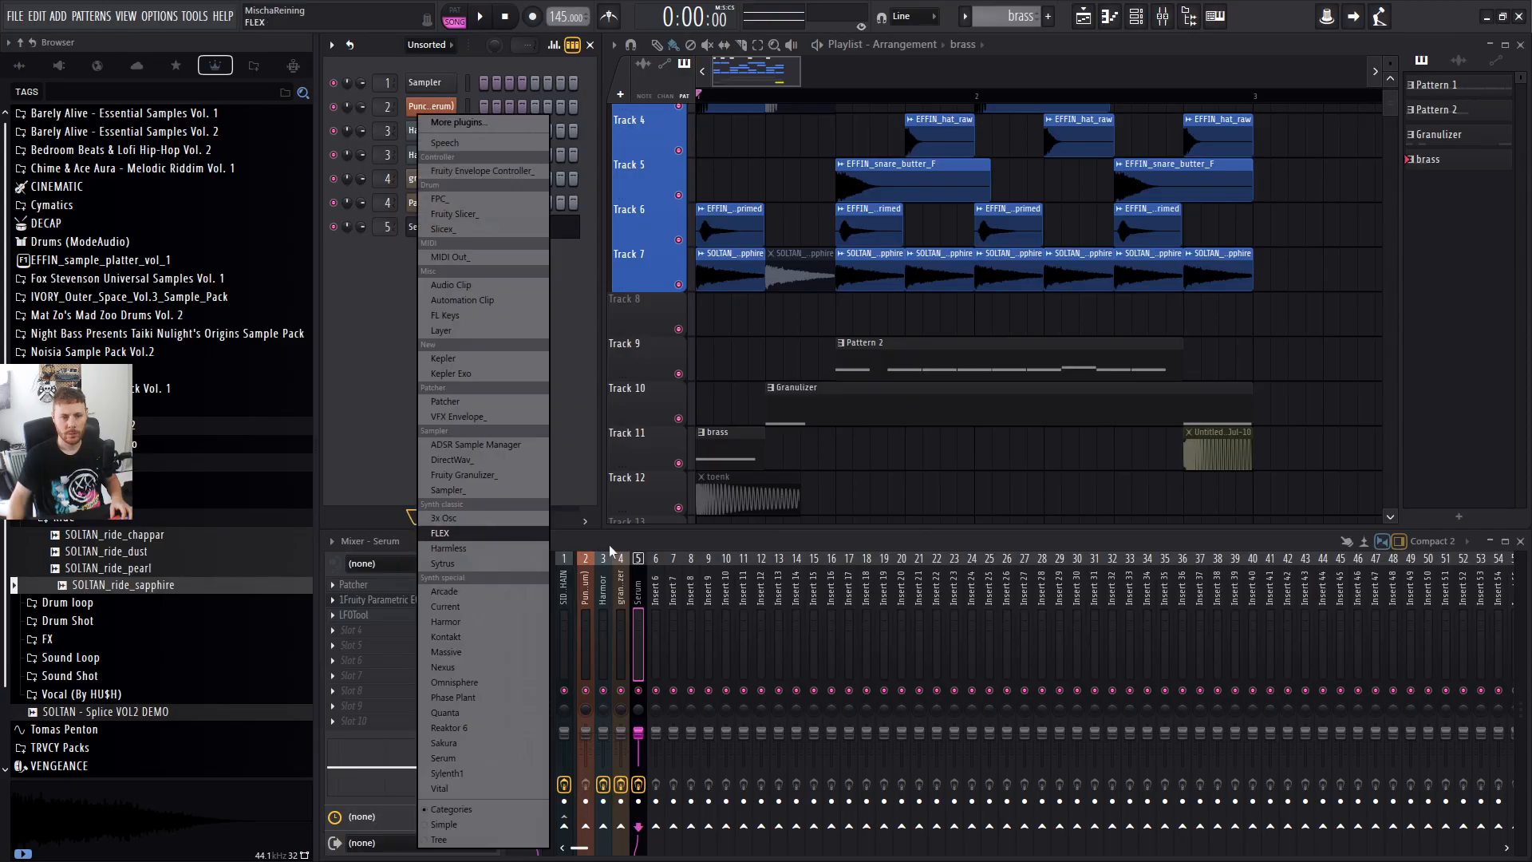
{"action": "left_click", "coordinate": [480, 667]}
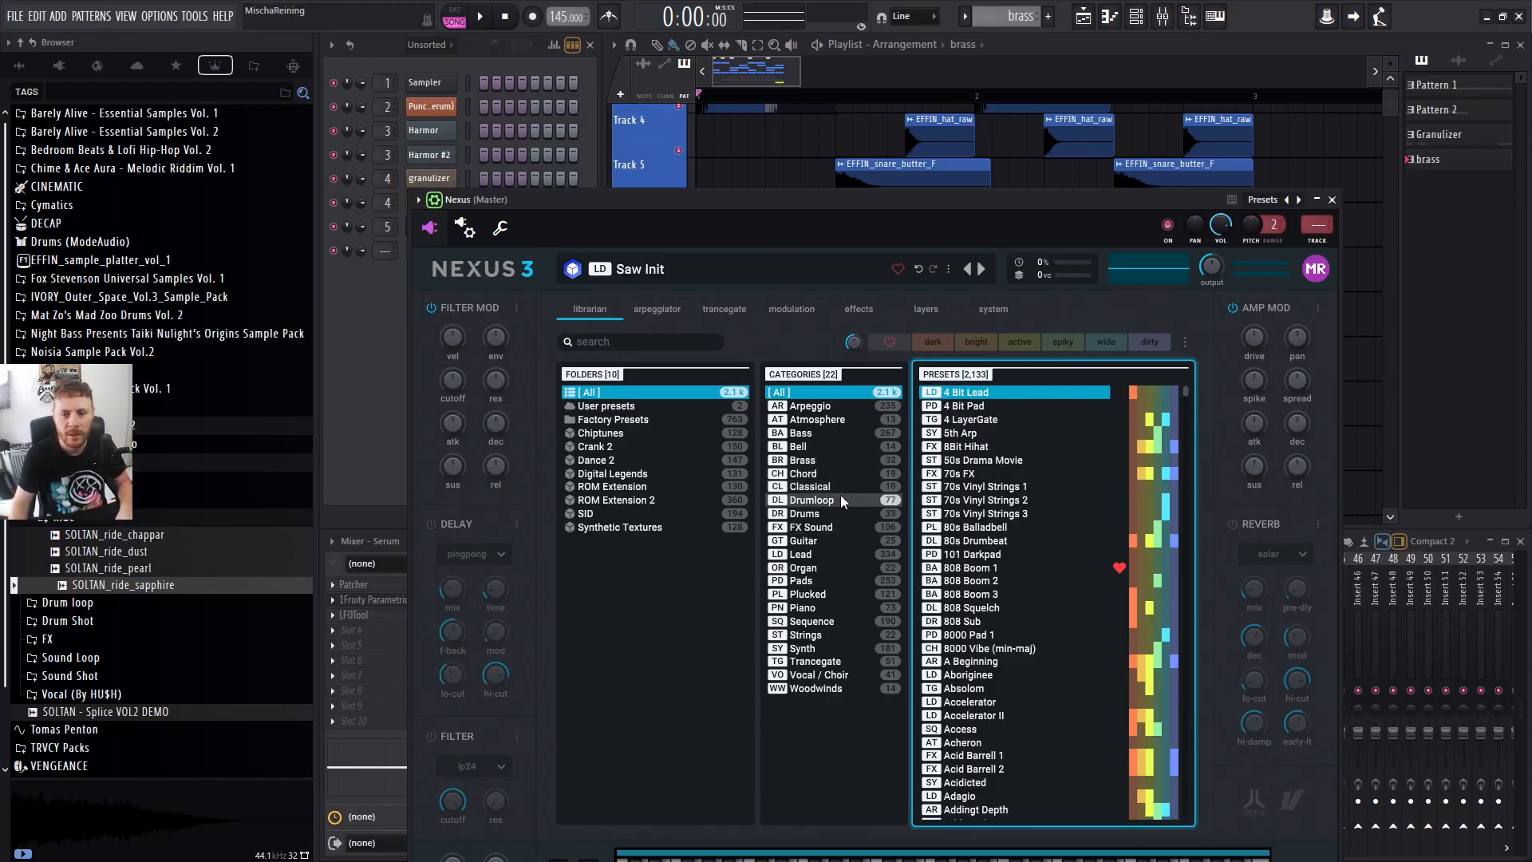
{"action": "left_click_drag", "start_coordinate": [1057, 224], "coordinate": [1062, 130]}
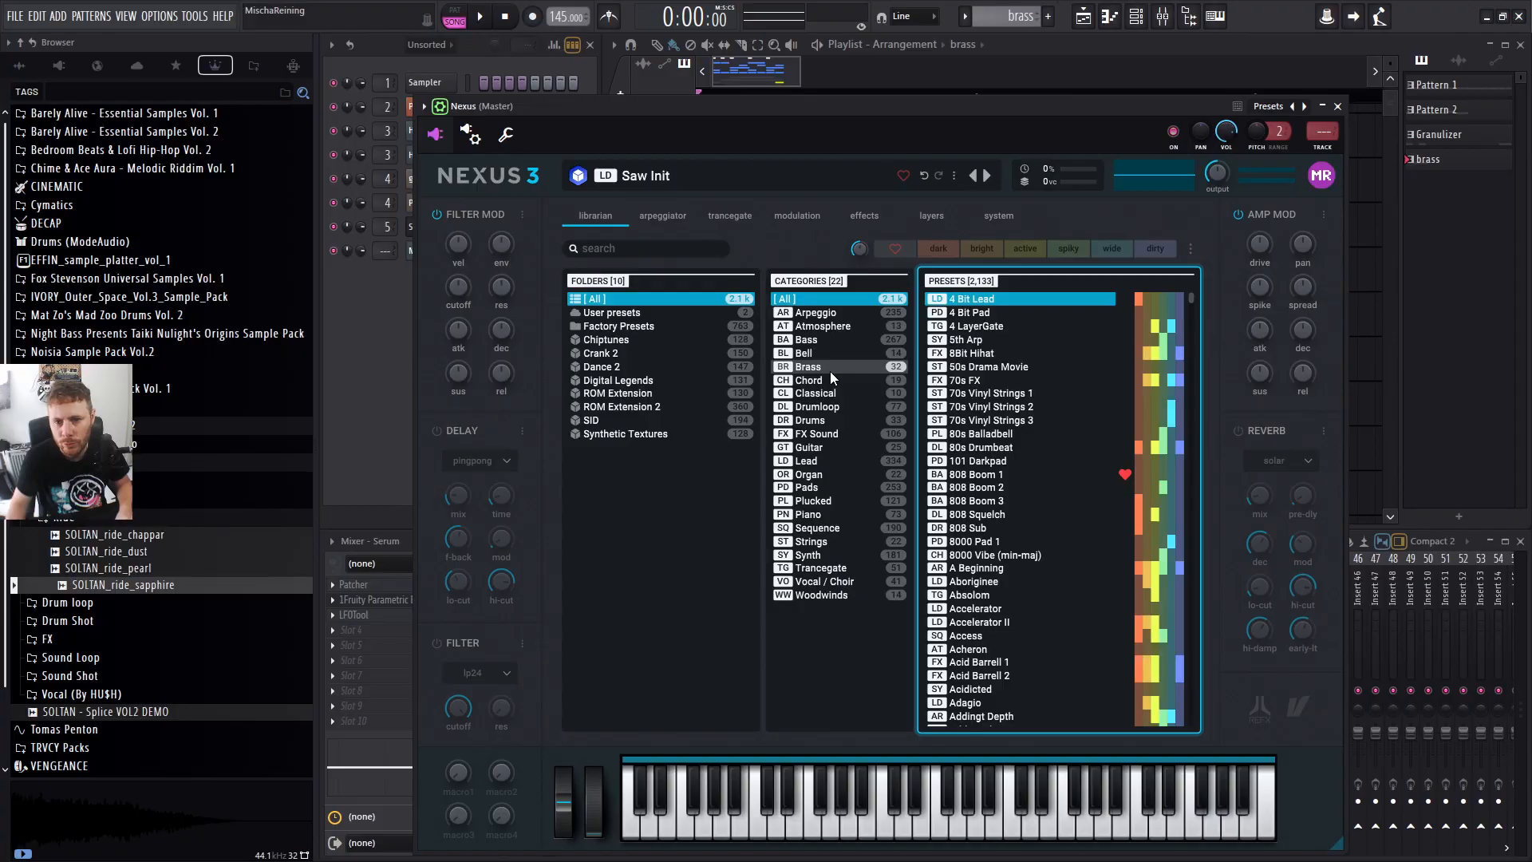
{"action": "left_click", "coordinate": [896, 249]}
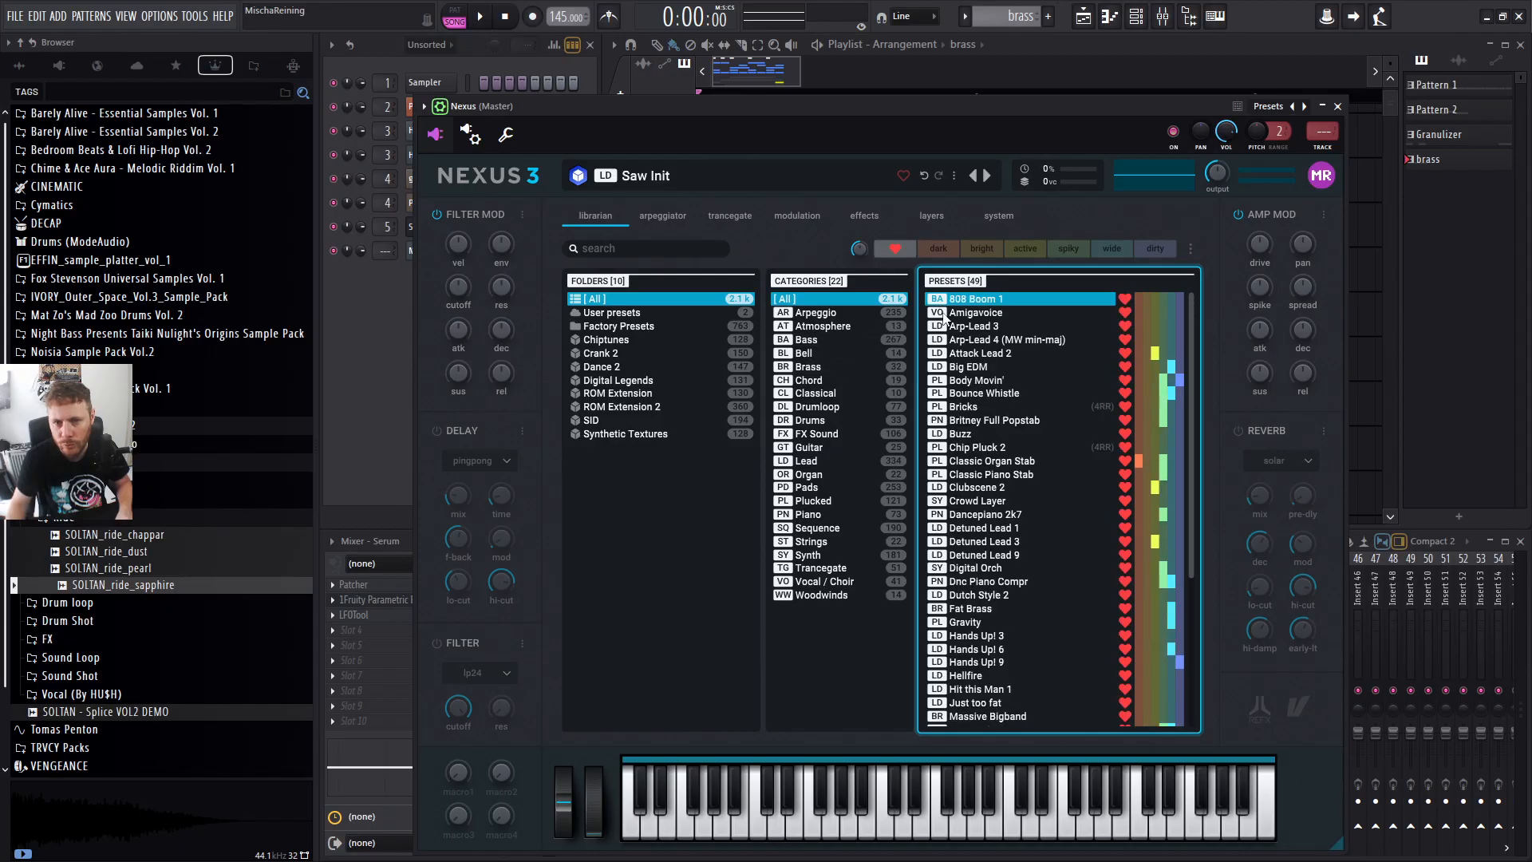
{"action": "scroll", "coordinate": [1068, 593], "scroll_direction": "down", "scroll_amount": 3}
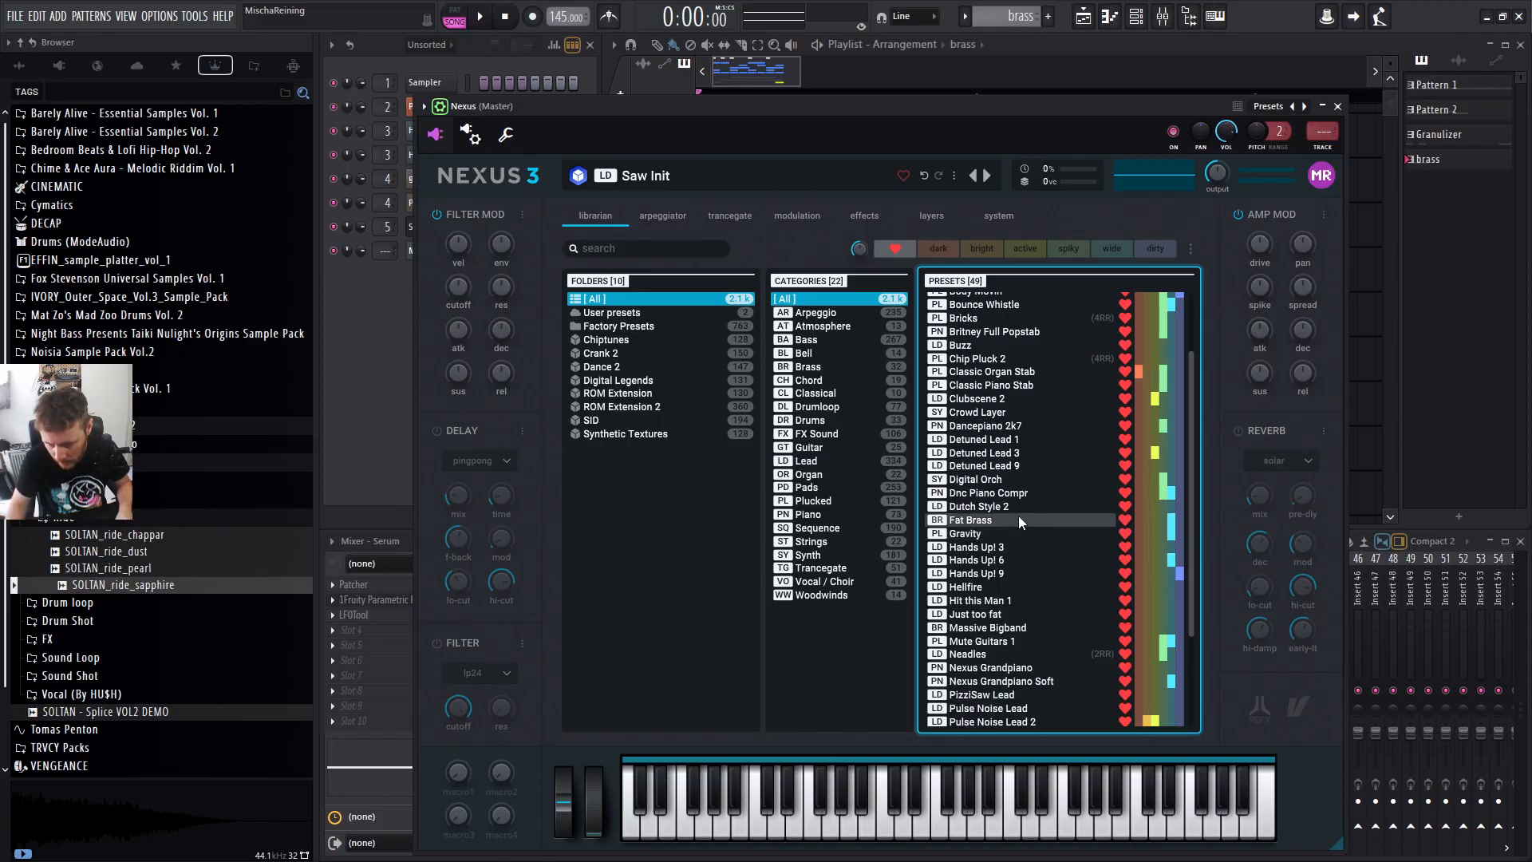
{"action": "left_click", "coordinate": [1007, 412]}
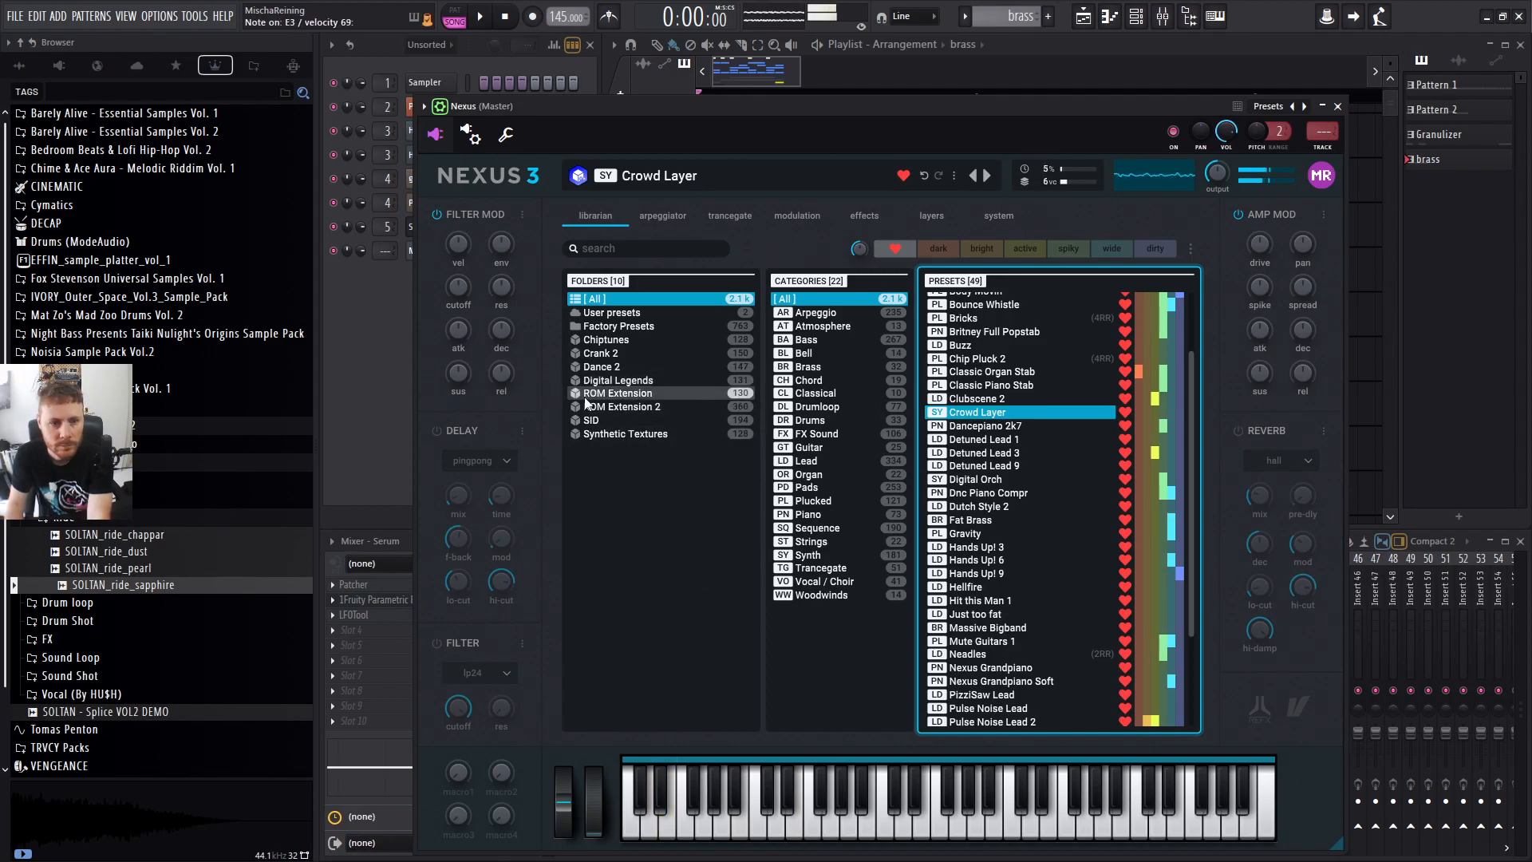
Switch off the reverb on layer1 of the Crowd Layer preset and adjust the decay and release in Amp Mod.
{"action": "left_click", "coordinate": [662, 215]}
{"action": "left_click", "coordinate": [726, 215]}
{"action": "left_click", "coordinate": [794, 214]}
{"action": "left_click", "coordinate": [864, 216]}
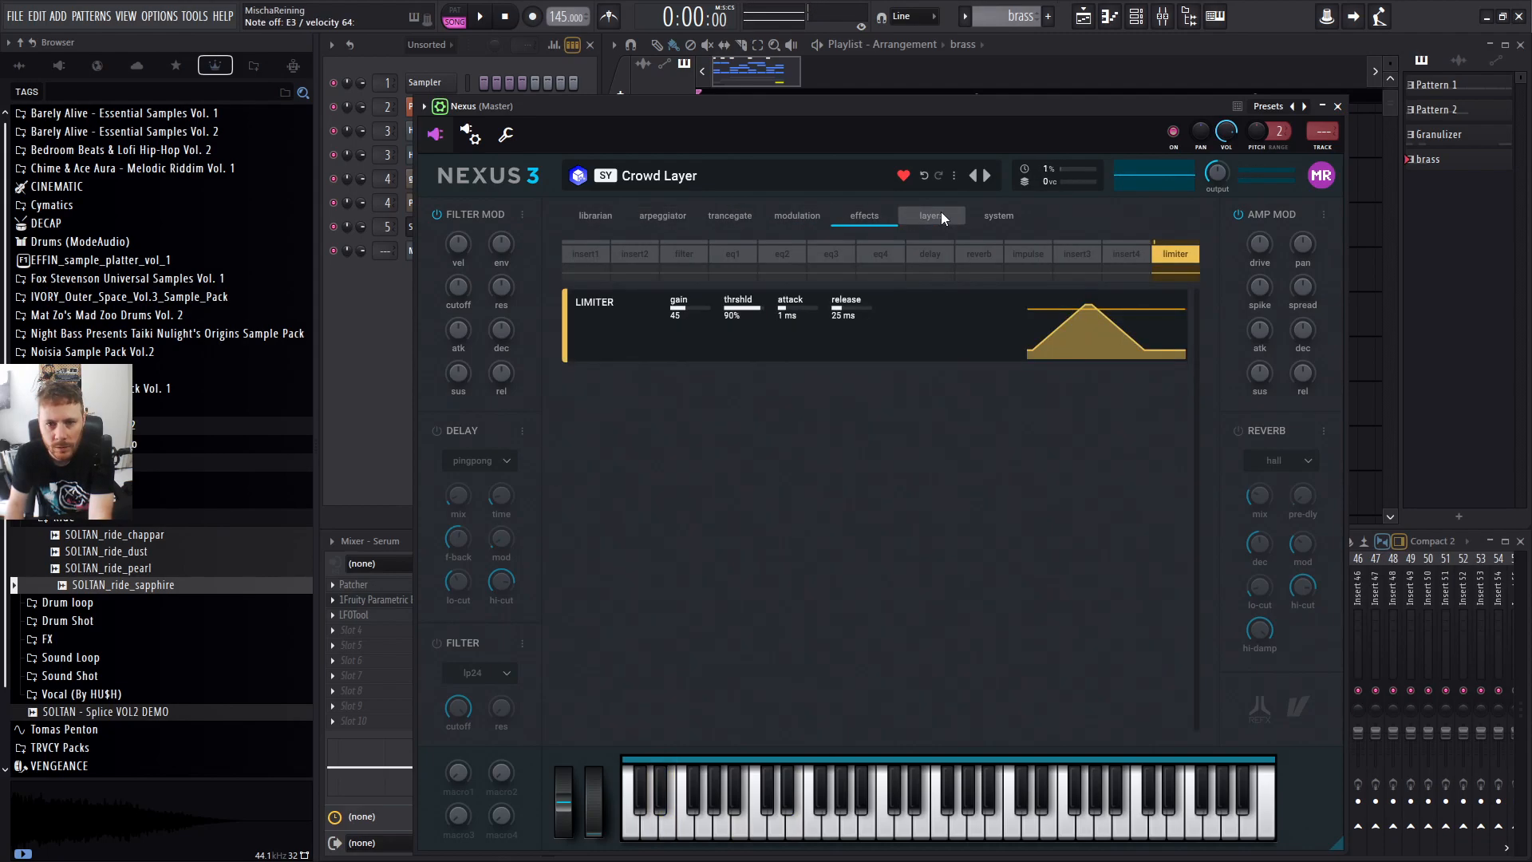
{"action": "left_click", "coordinate": [937, 215]}
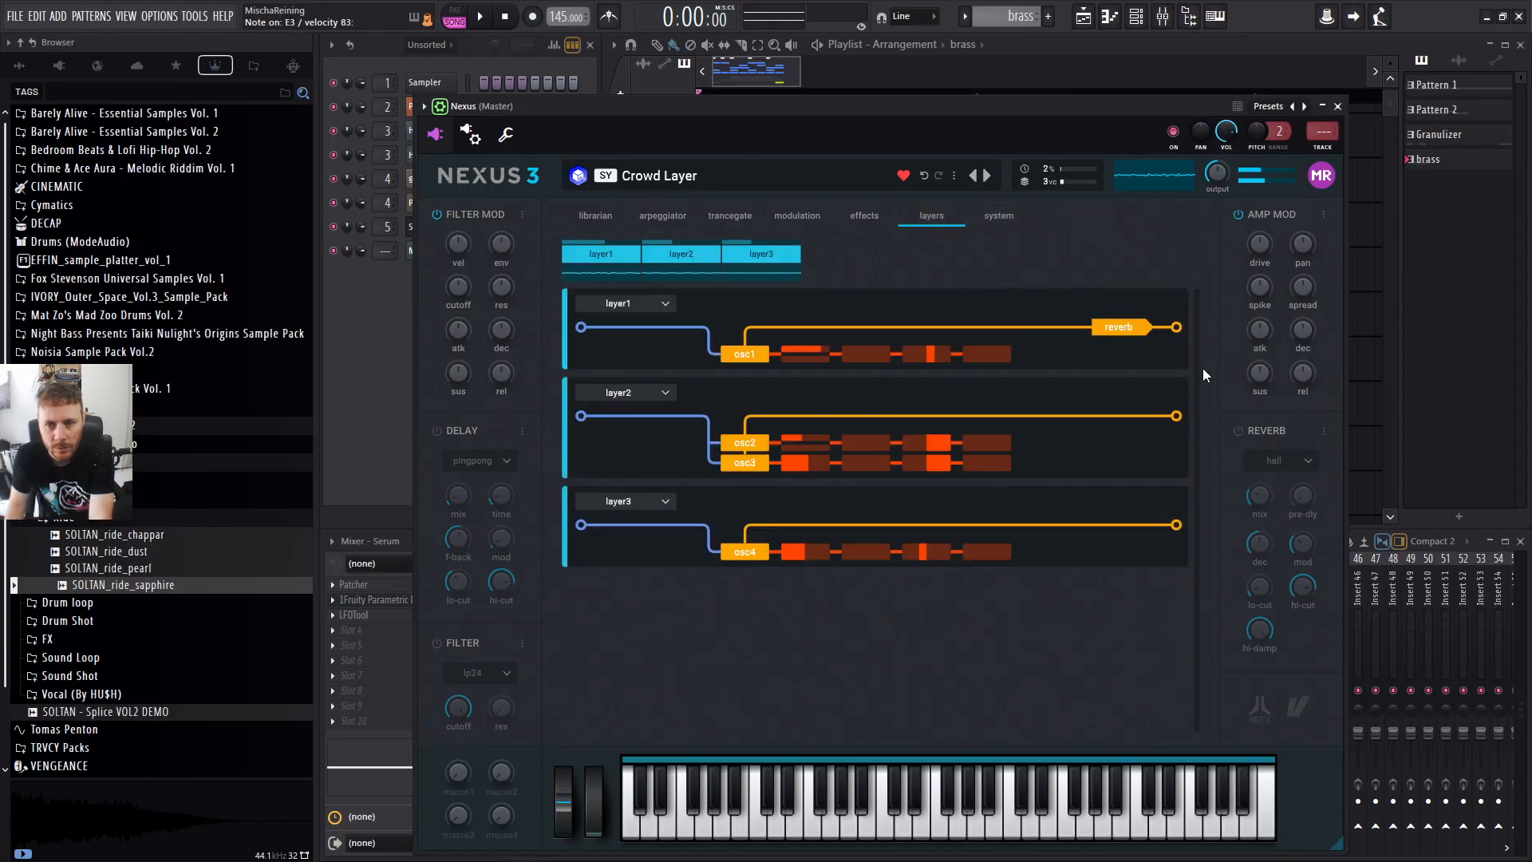
{"action": "left_click", "coordinate": [1135, 329]}
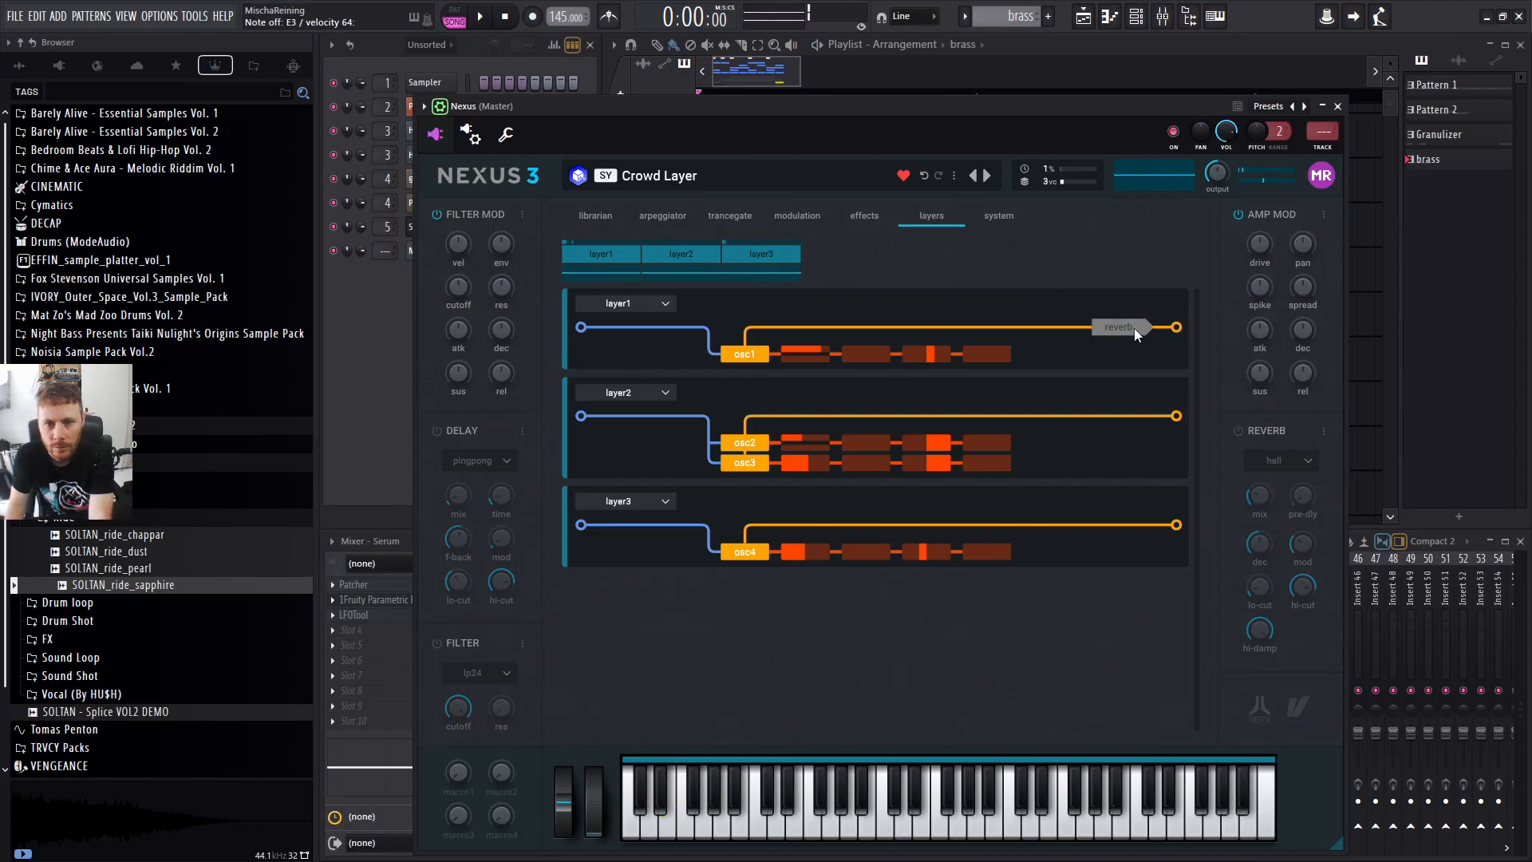
{"action": "left_click", "coordinate": [1135, 328]}
{"action": "mouse_move", "coordinate": [1302, 351]}
{"action": "left_mouse_down"}
{"action": "mouse_move", "coordinate": [1306, 395]}
{"action": "mouse_move", "coordinate": [1310, 325]}
{"action": "mouse_move", "coordinate": [1306, 371]}
{"action": "left_mouse_up"}
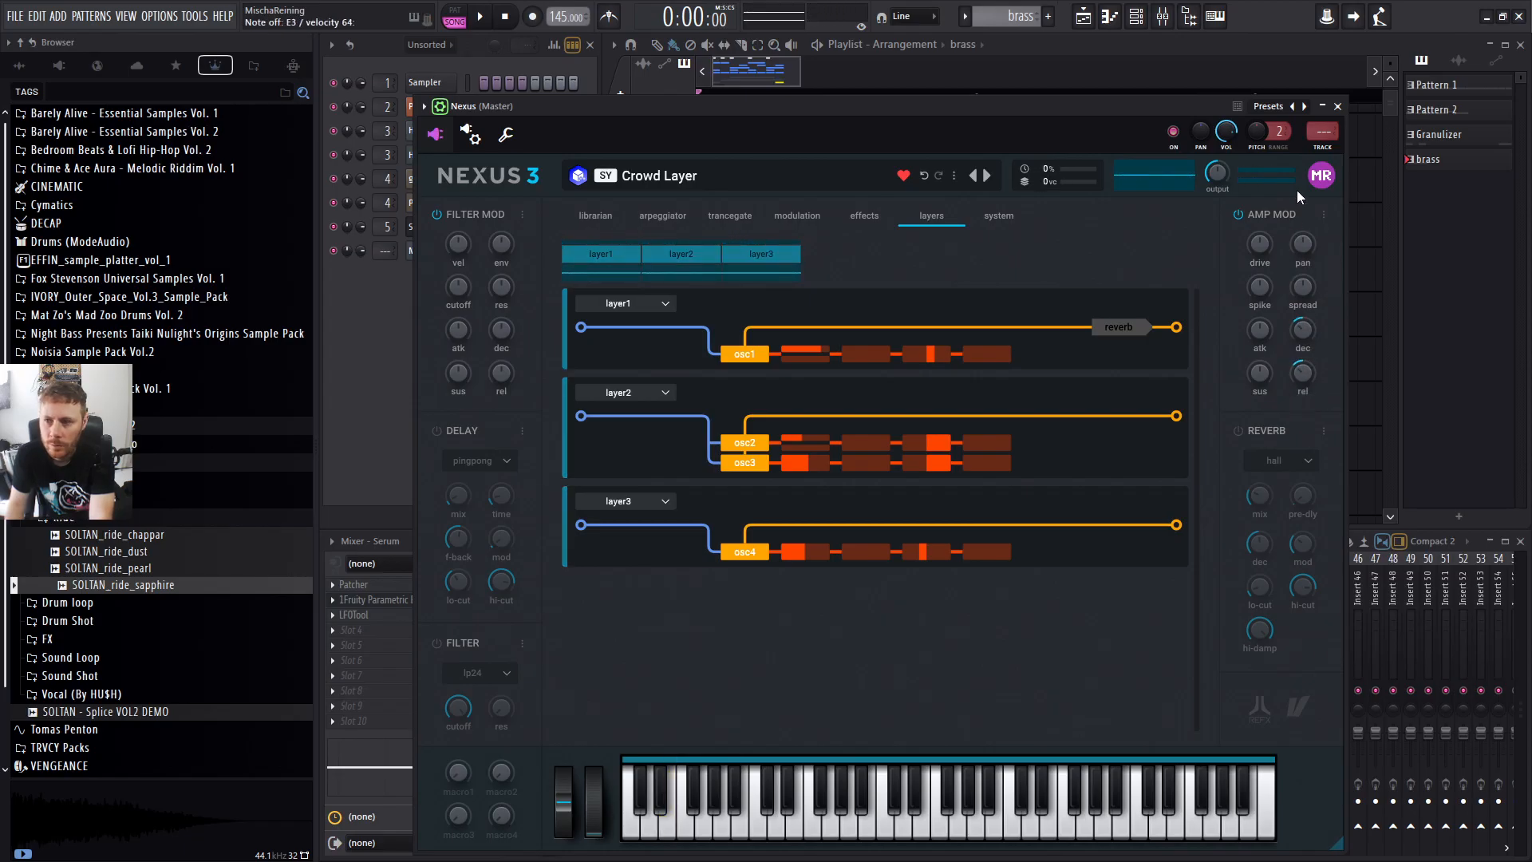
Route the Nexus channel to mixer track 6 and cut its low end with the track's built-in EQ.
{"action": "left_click", "coordinate": [1323, 148]}
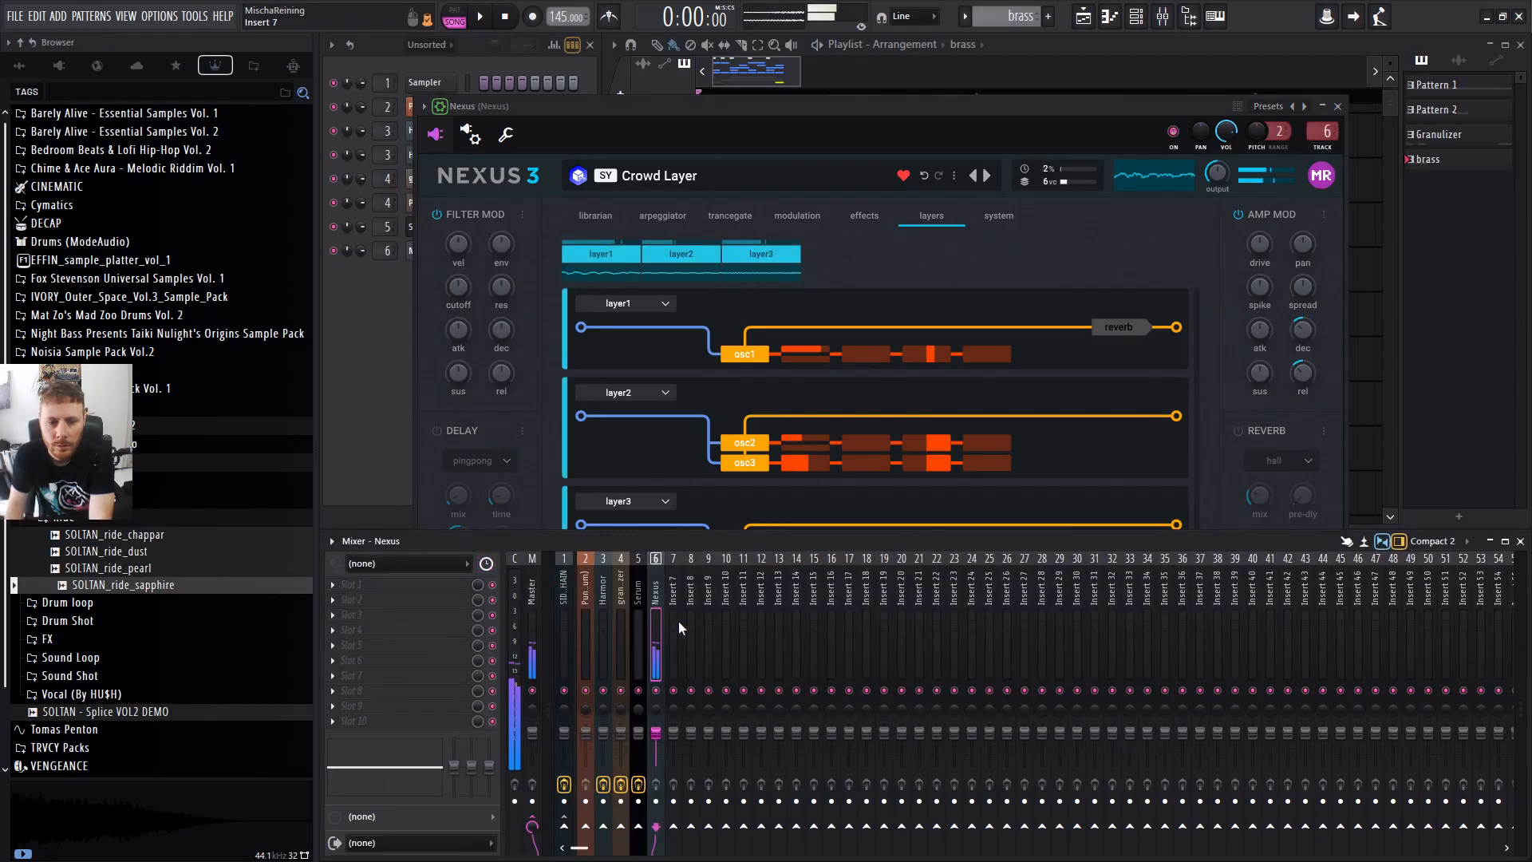
{"action": "left_click_drag", "start_coordinate": [489, 767], "coordinate": [454, 809]}
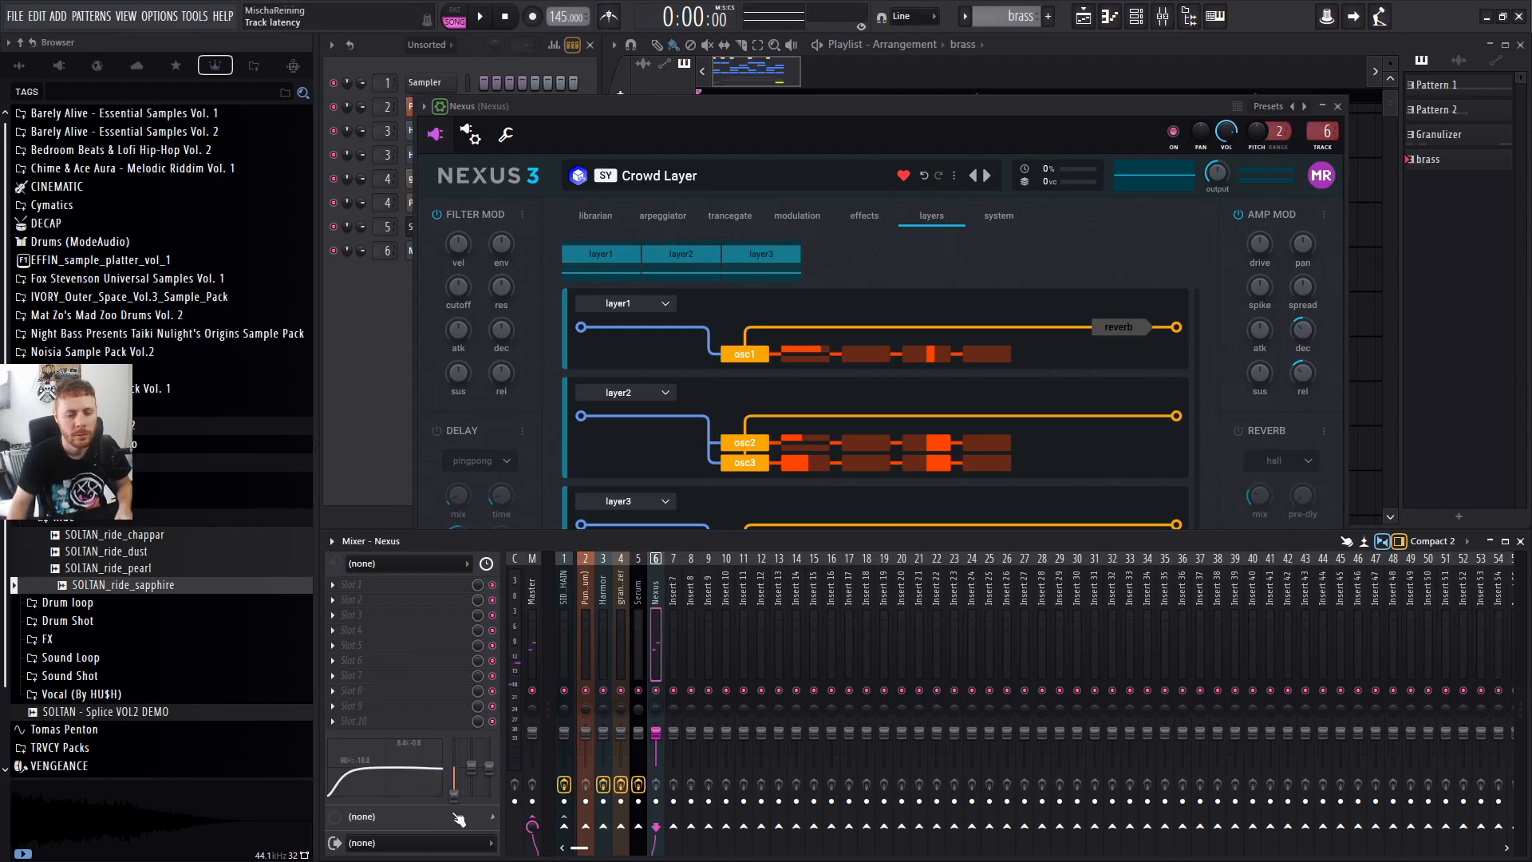
{"action": "left_click", "coordinate": [381, 284]}
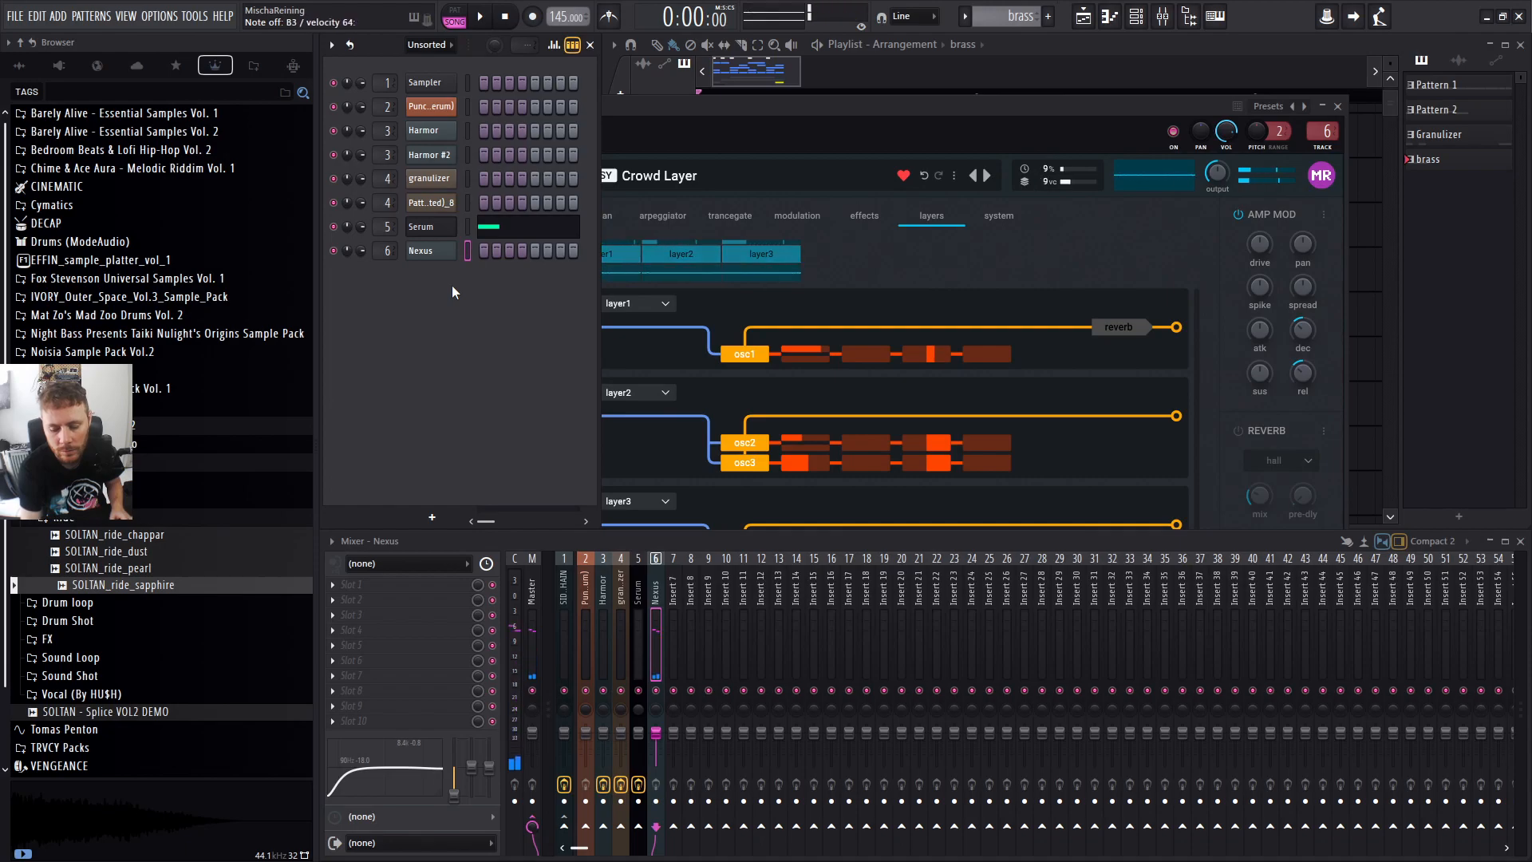
Play the arrangement in the playlist to judge where the Nexus layer fits.
{"action": "key", "text": "space"}
{"action": "key", "text": "F5"}
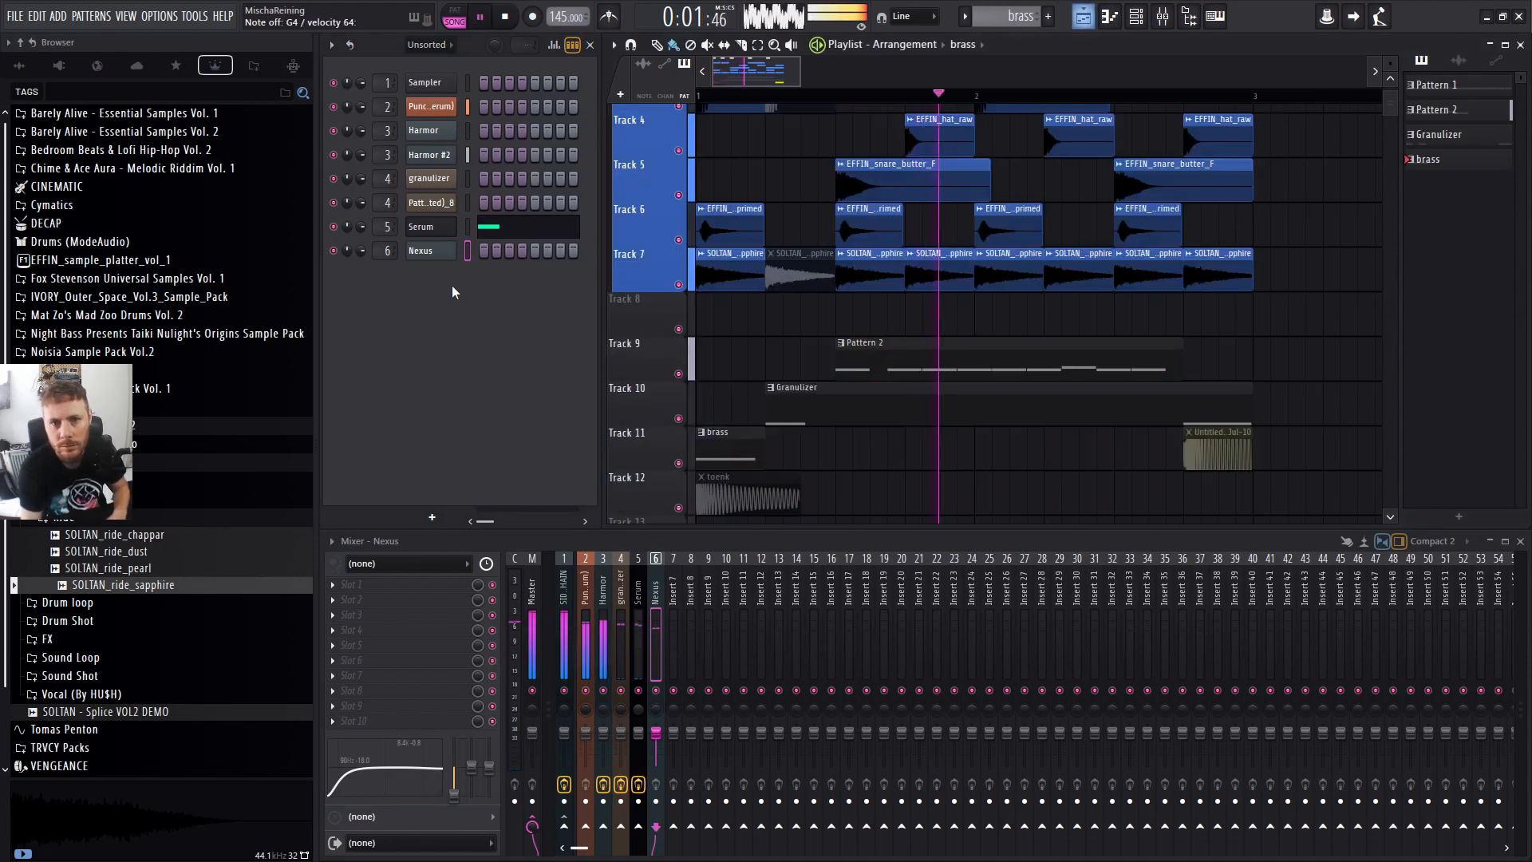
{"action": "key", "text": "space"}
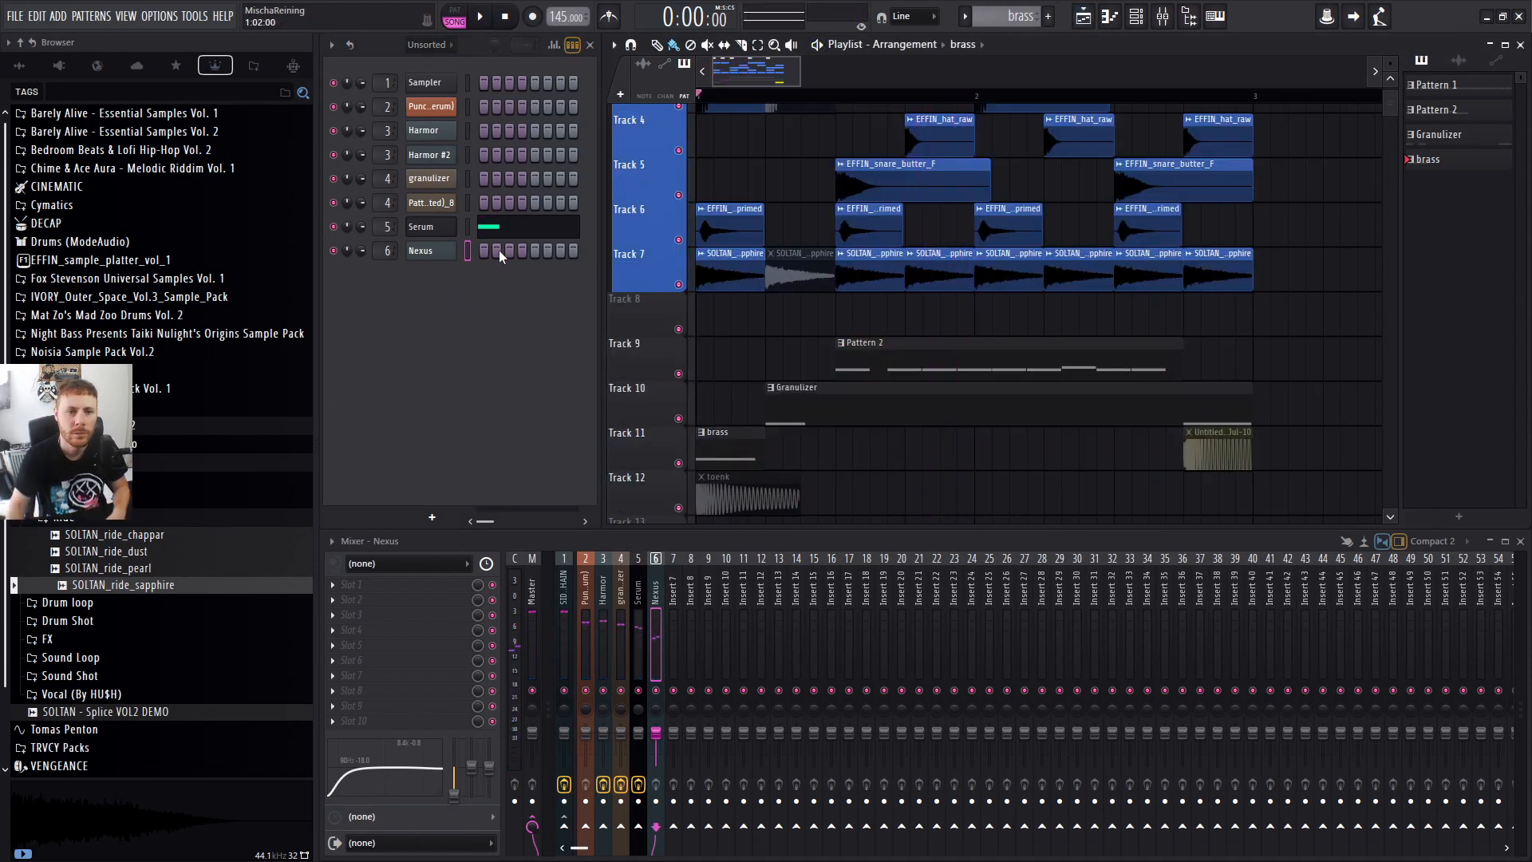
Place an E4, A#3 and G4 chord at the start of the Nexus piano roll in the brass pattern and audition it.
{"action": "key", "text": "F7"}
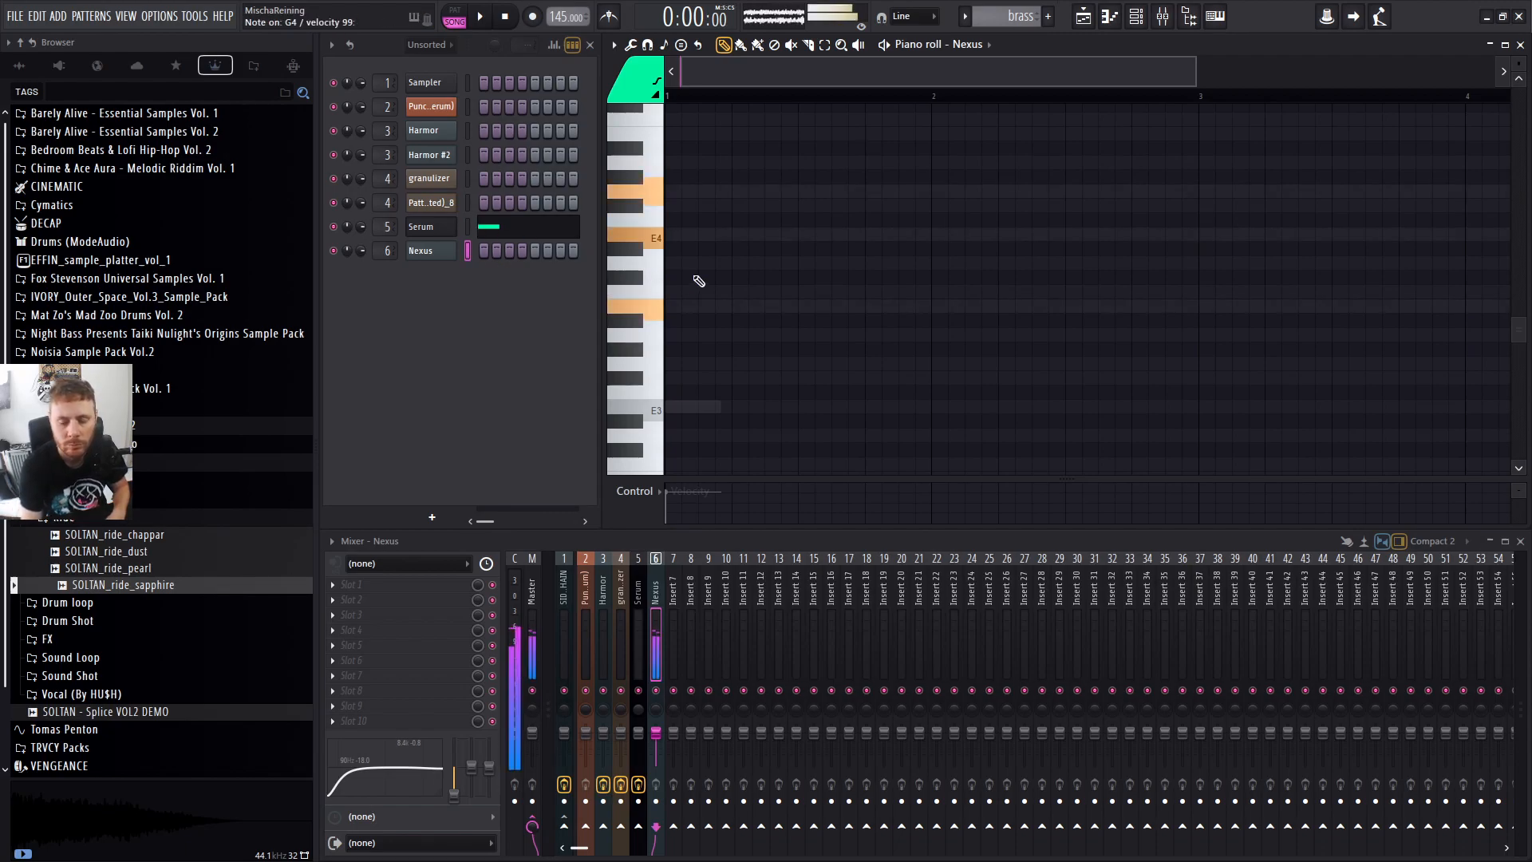
{"action": "left_click", "coordinate": [672, 238]}
{"action": "scroll", "coordinate": [806, 246], "scroll_direction": "up", "scroll_amount": 1}
{"action": "scroll", "coordinate": [805, 246], "scroll_direction": "up", "scroll_amount": 2}
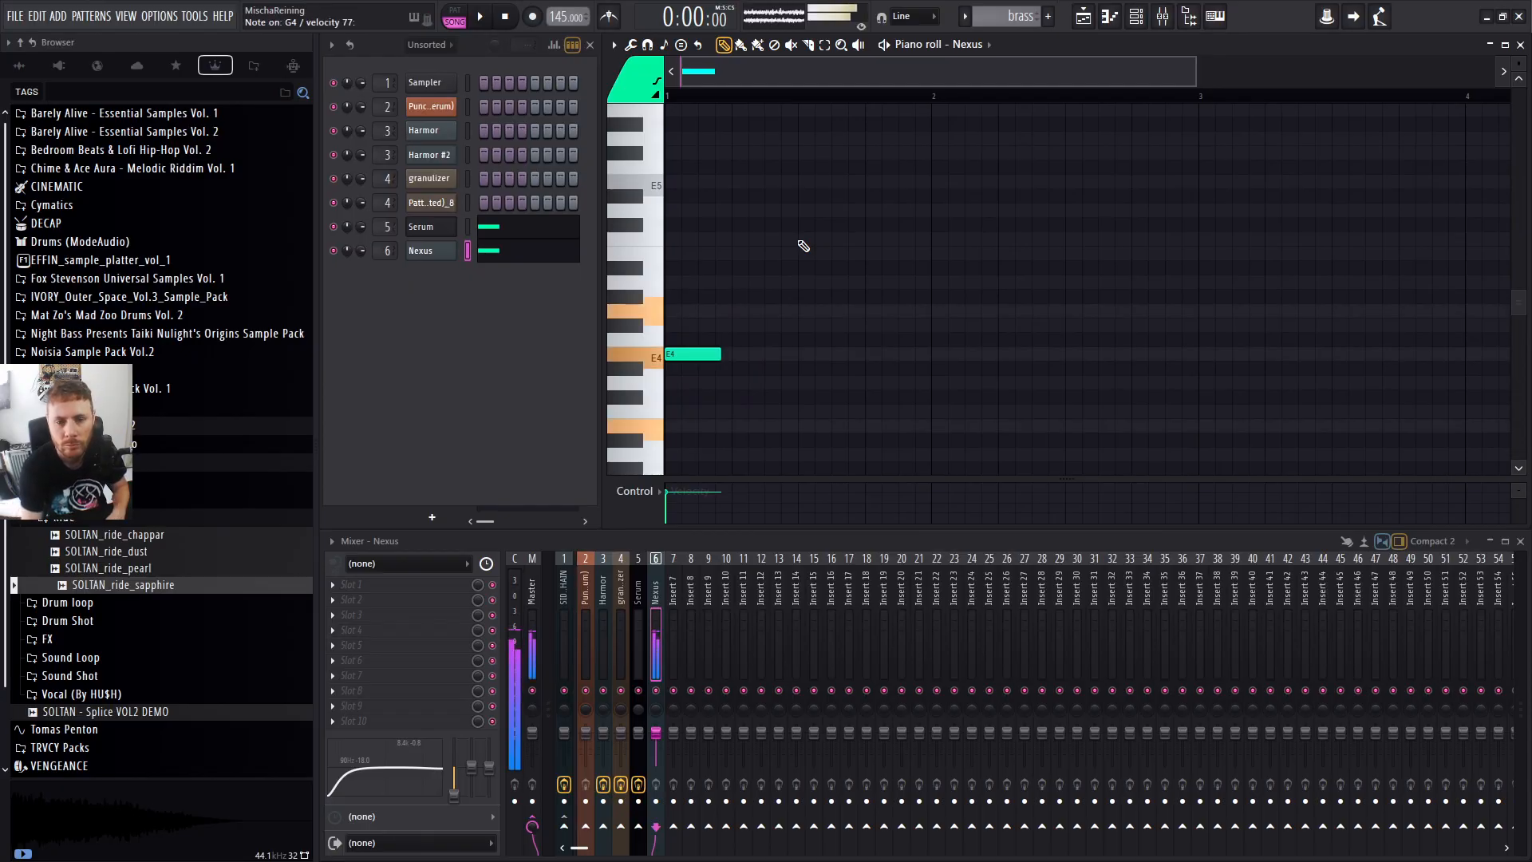
{"action": "left_click", "coordinate": [702, 439]}
{"action": "left_click_drag", "start_coordinate": [693, 297], "coordinate": [642, 324]}
{"action": "key", "text": "space"}
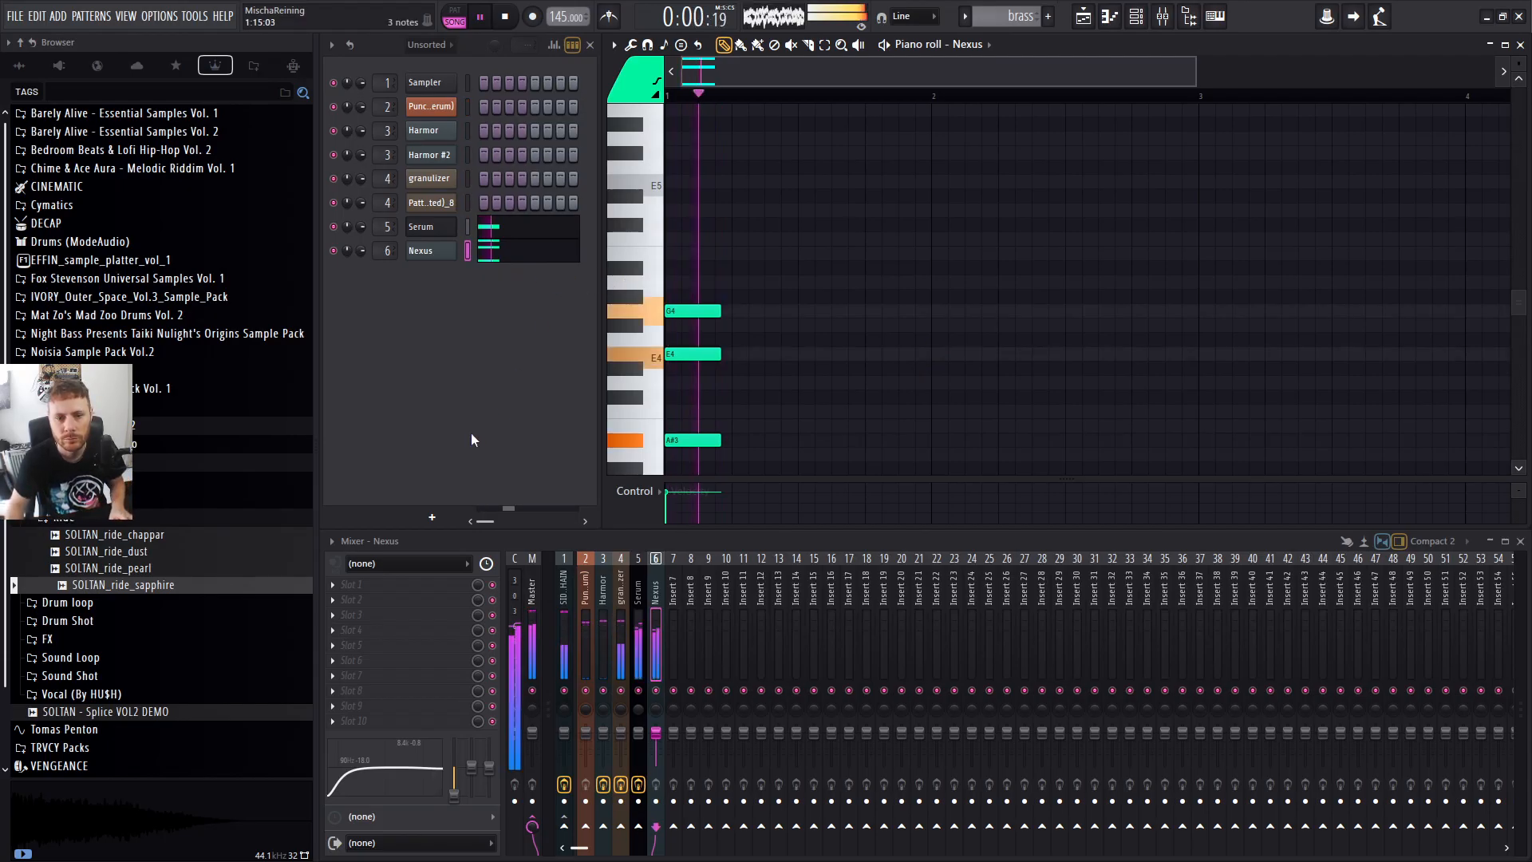
{"action": "scroll", "coordinate": [944, 289], "scroll_direction": "down", "scroll_amount": 3}
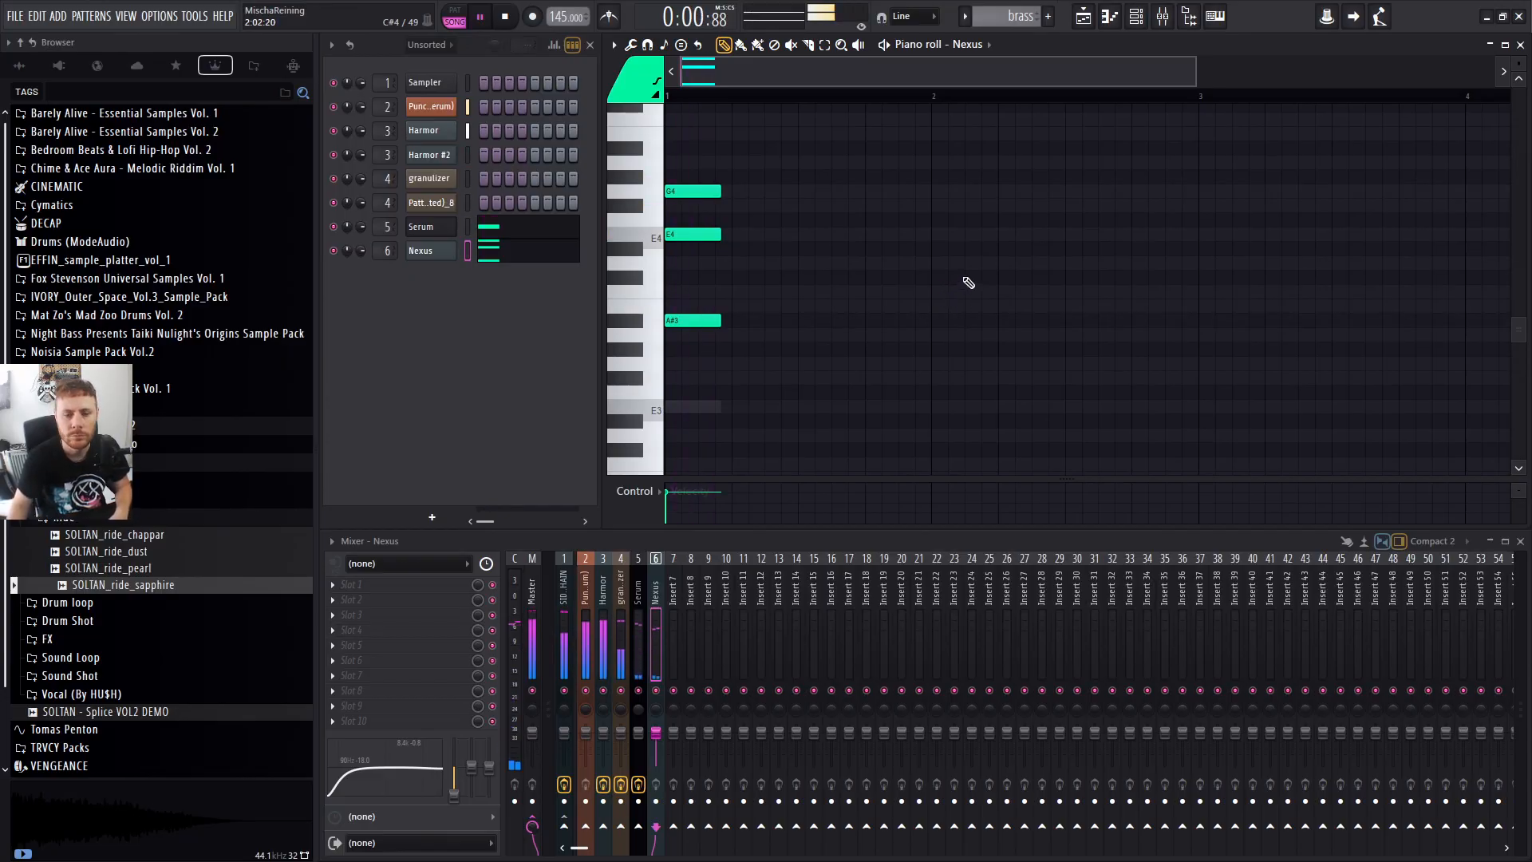
Stop playback and adjust the curve tension of the Sidechain automation clip in the playlist to about 46%.
{"action": "key", "text": "F5"}
{"action": "scroll", "coordinate": [787, 393], "scroll_direction": "up", "scroll_amount": 2}
{"action": "key", "text": "space"}
{"action": "left_click", "coordinate": [853, 117]}
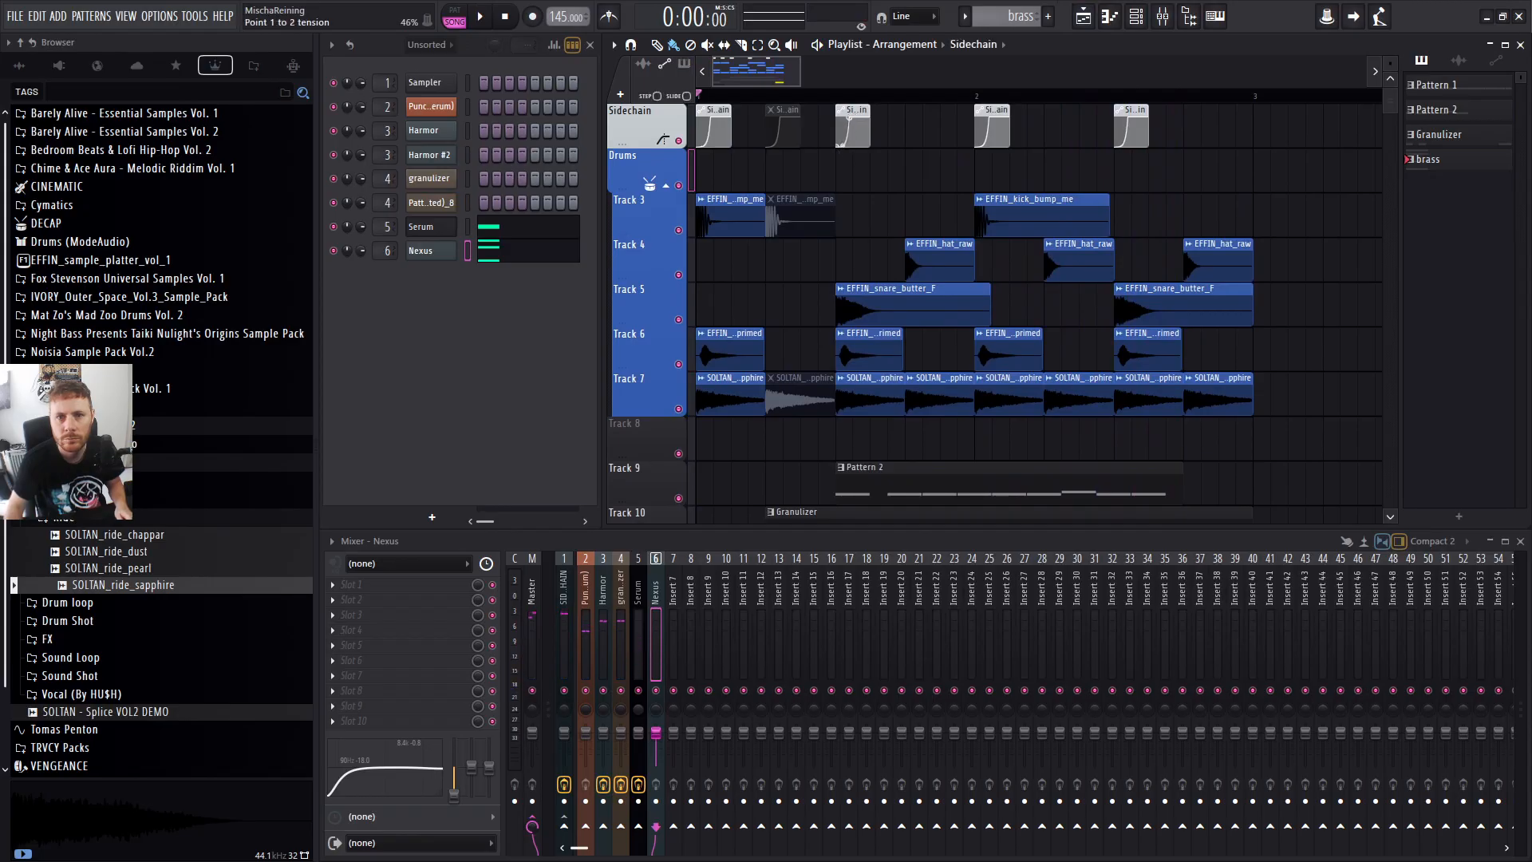
Play the arrangement with the Nexus chord layered in, moving the playback position to the start of the Pattern 2 clip.
{"action": "key", "text": "space"}
{"action": "scroll", "coordinate": [1317, 347], "scroll_direction": "down", "scroll_amount": 3}
{"action": "key", "text": "space"}
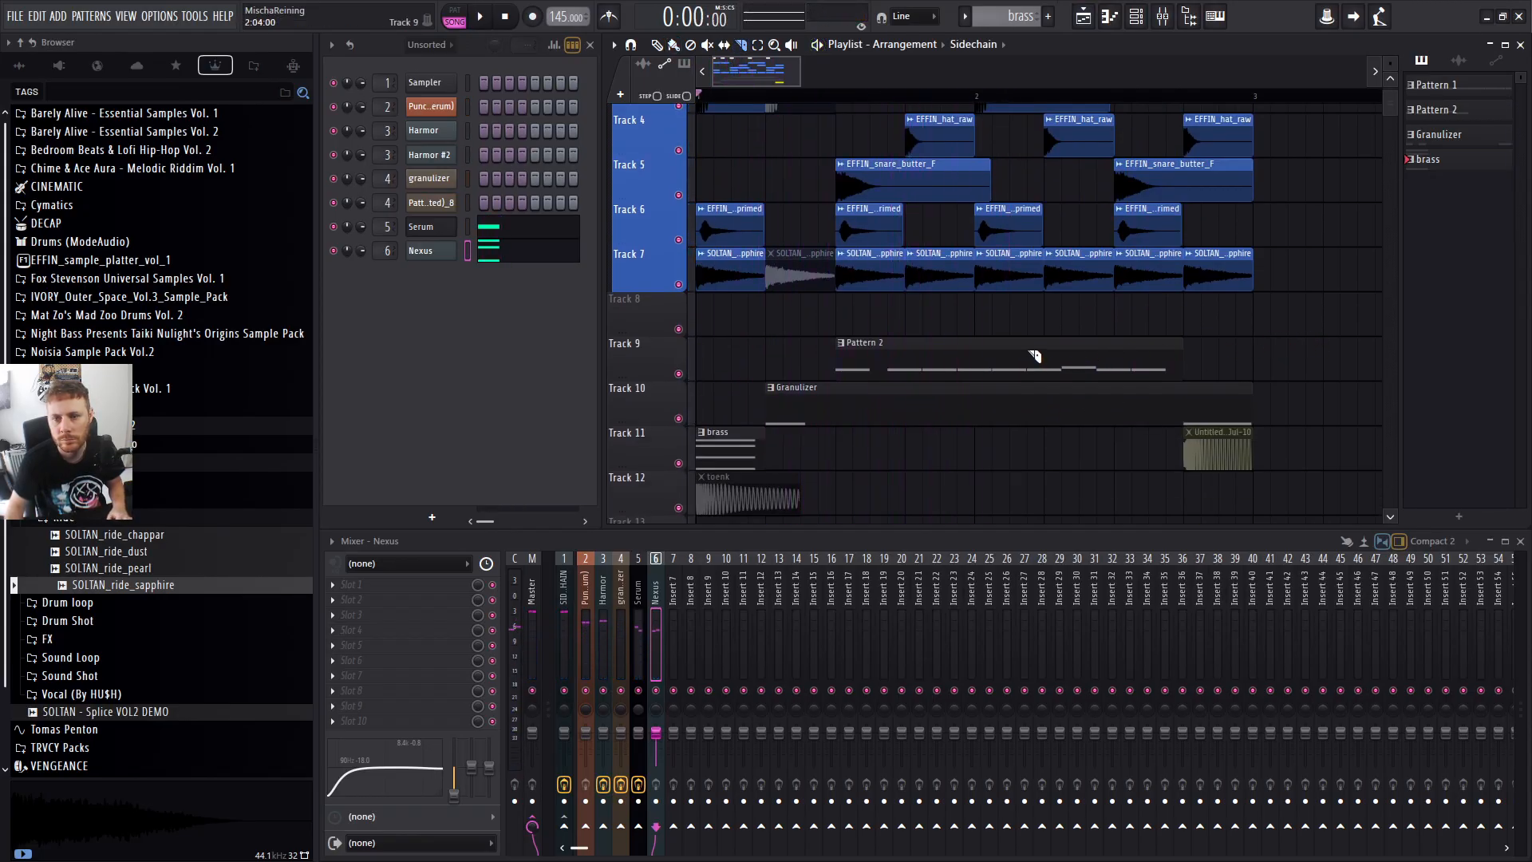
{"action": "key", "text": "space"}
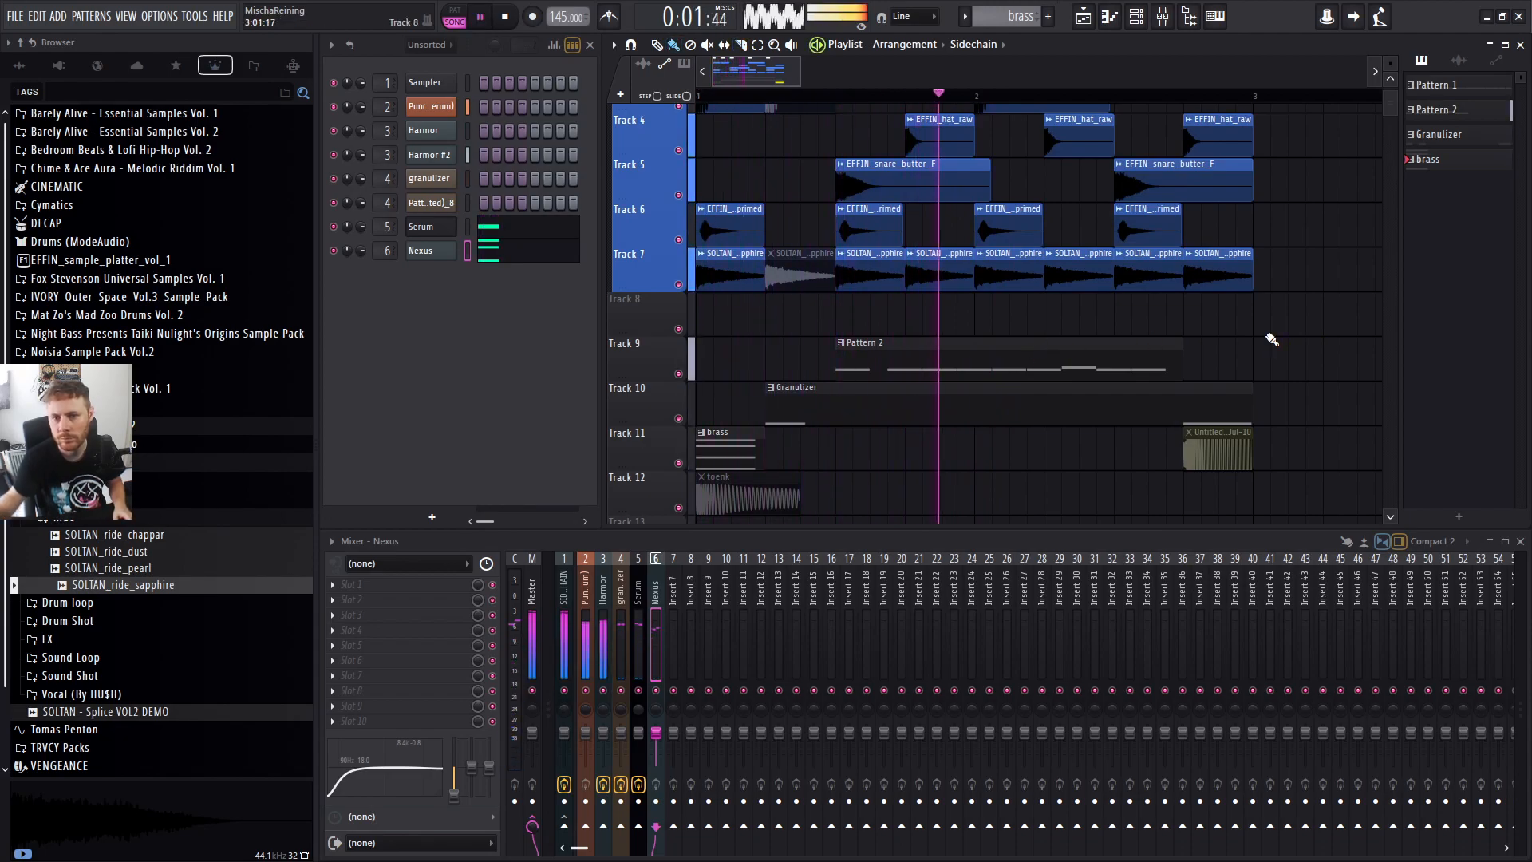
{"action": "left_click", "coordinate": [838, 94]}
{"action": "key", "text": "space"}
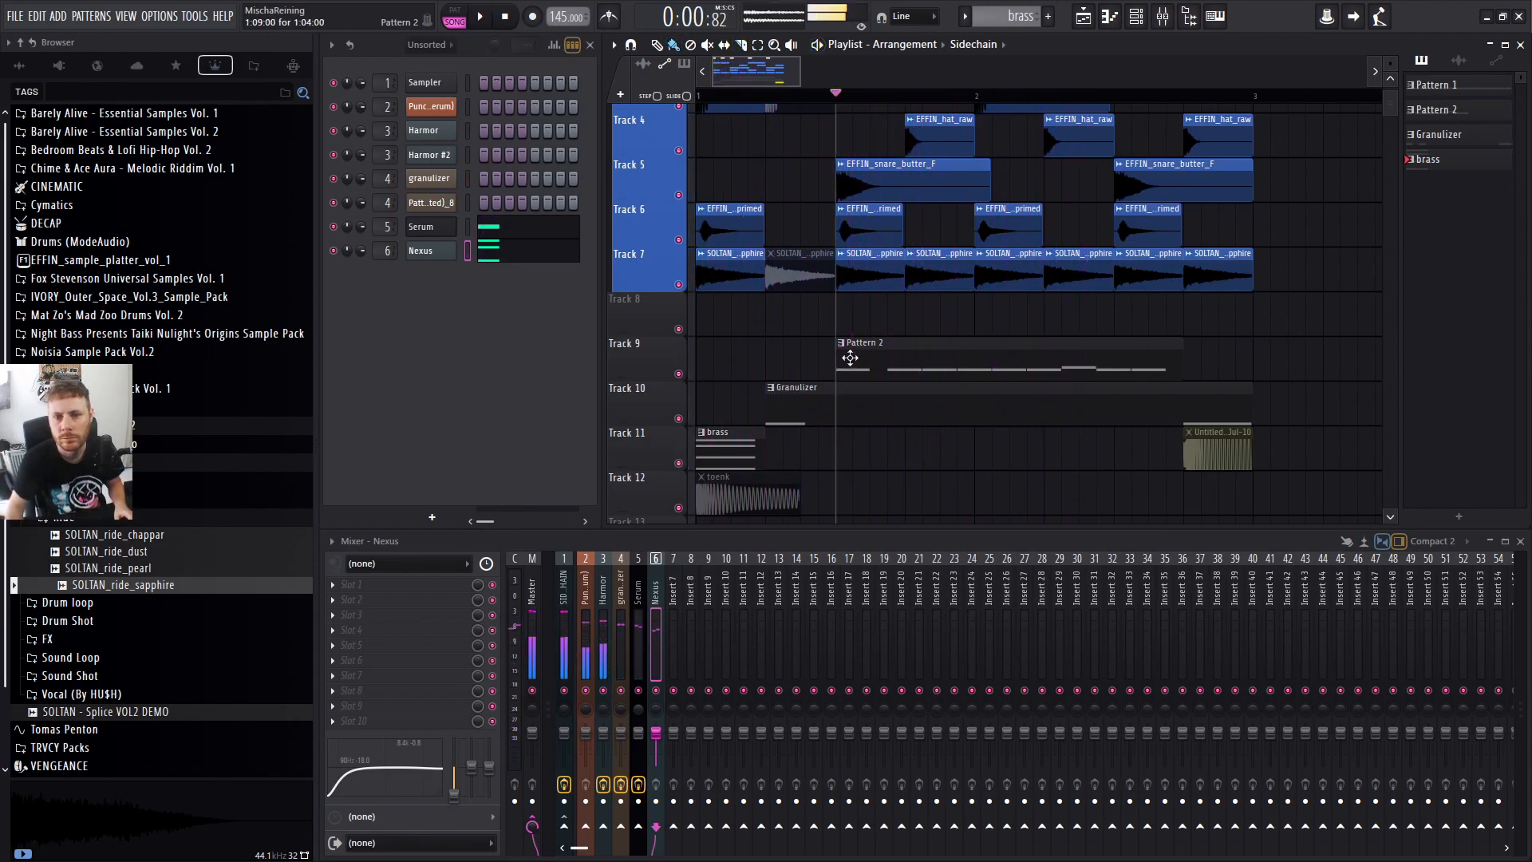
Nudge Harmor's opening E3 note in the Pattern 2 piano roll slightly later and play the loop to check it.
{"action": "left_click", "coordinate": [853, 358]}
{"action": "left_click", "coordinate": [533, 109]}
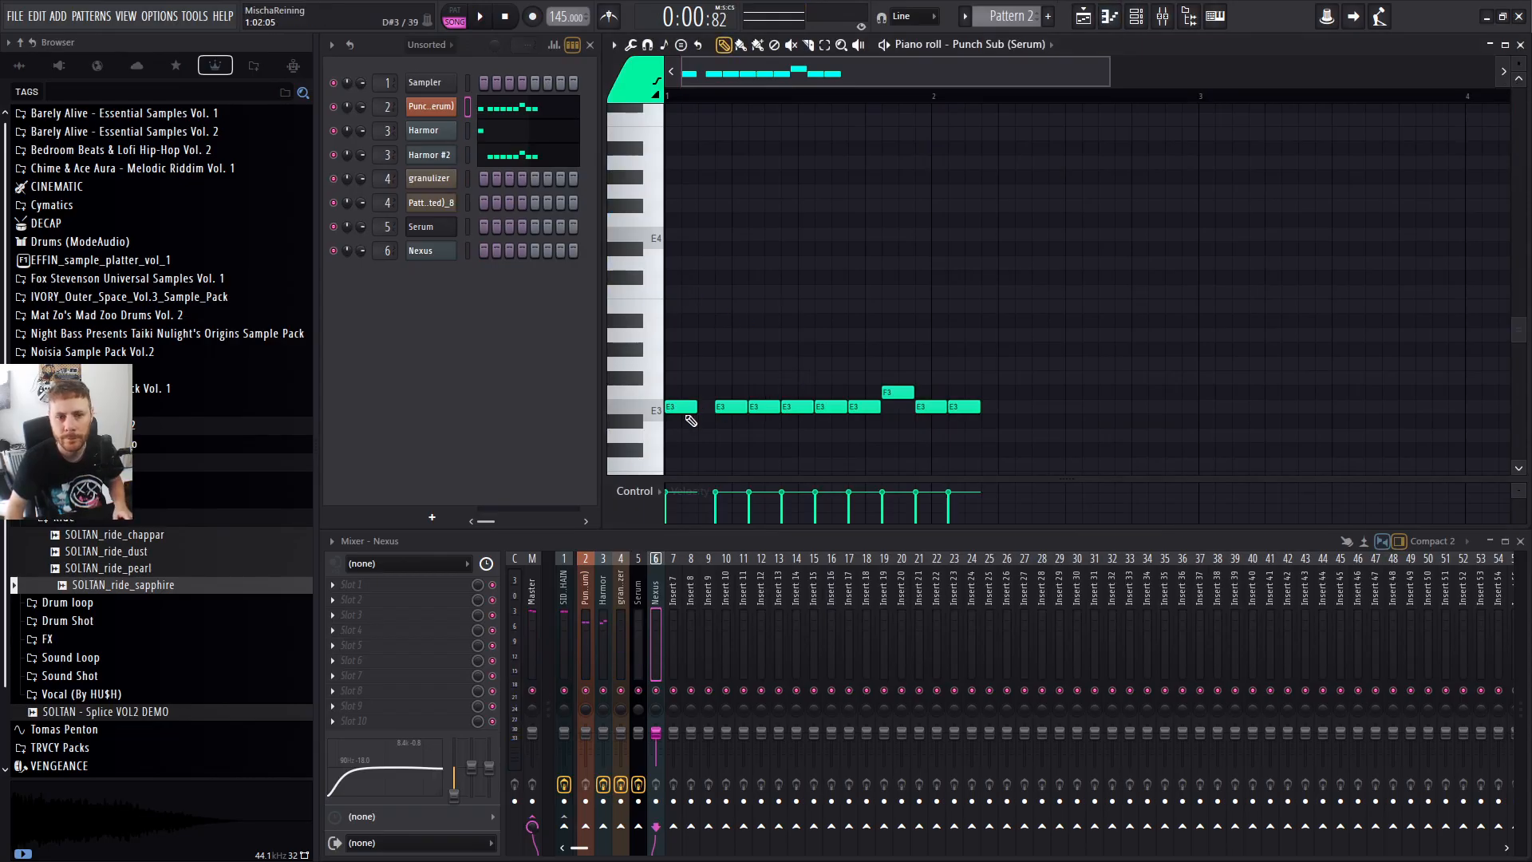
{"action": "left_click", "coordinate": [490, 136]}
{"action": "left_click", "coordinate": [688, 419]}
{"action": "right_click", "coordinate": [689, 418]}
{"action": "key", "text": "space"}
{"action": "key", "text": "space"}
{"action": "left_click_drag", "start_coordinate": [688, 410], "coordinate": [703, 411]}
{"action": "key", "text": "space"}
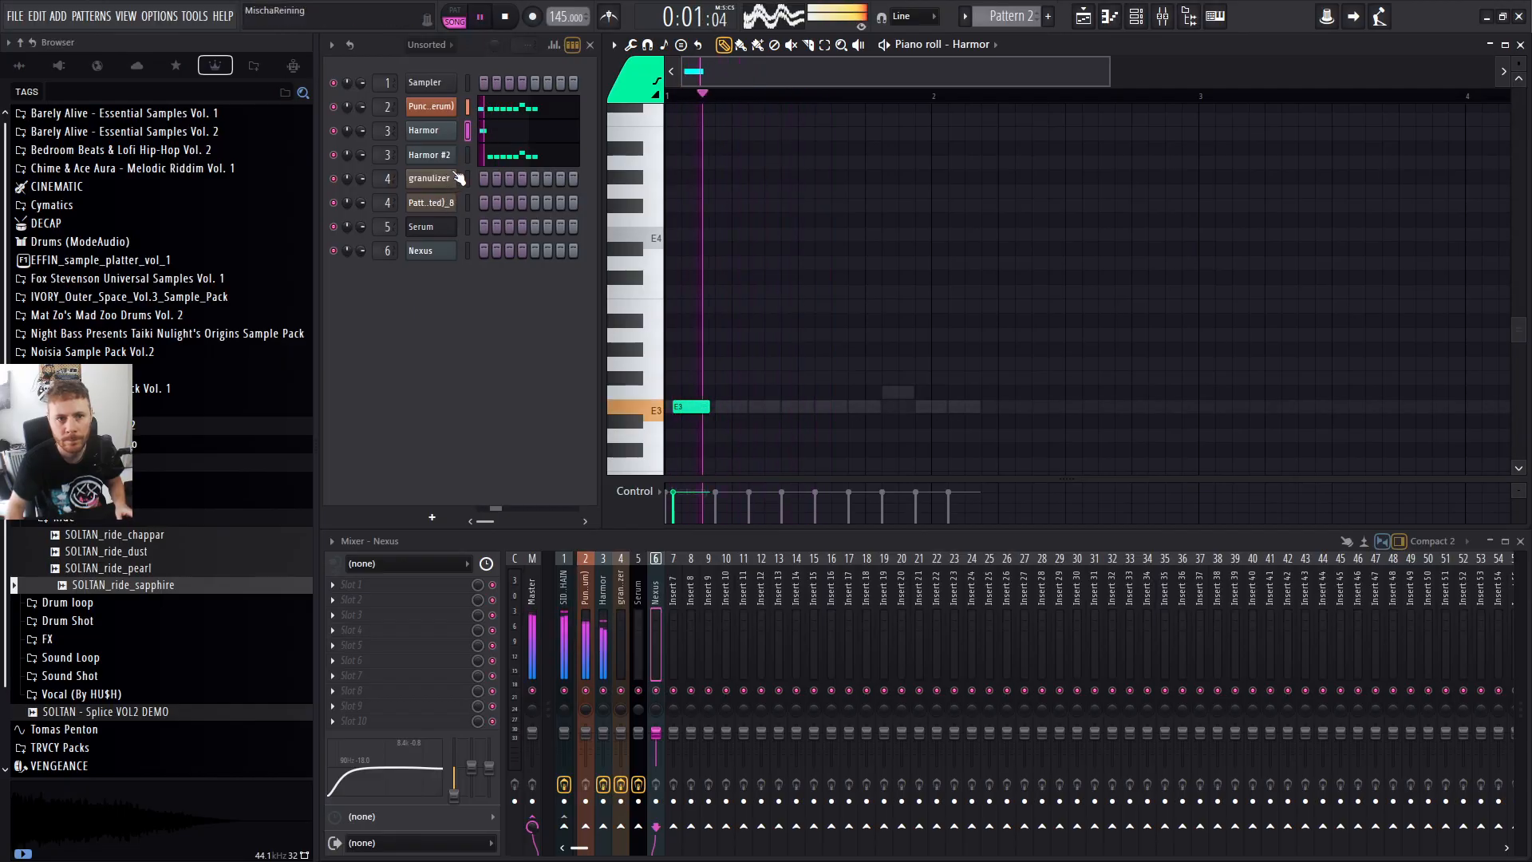
Raise the pre-fx volume in the first Harmor channel and adjust its phaser width during playback.
{"action": "left_click", "coordinate": [437, 132]}
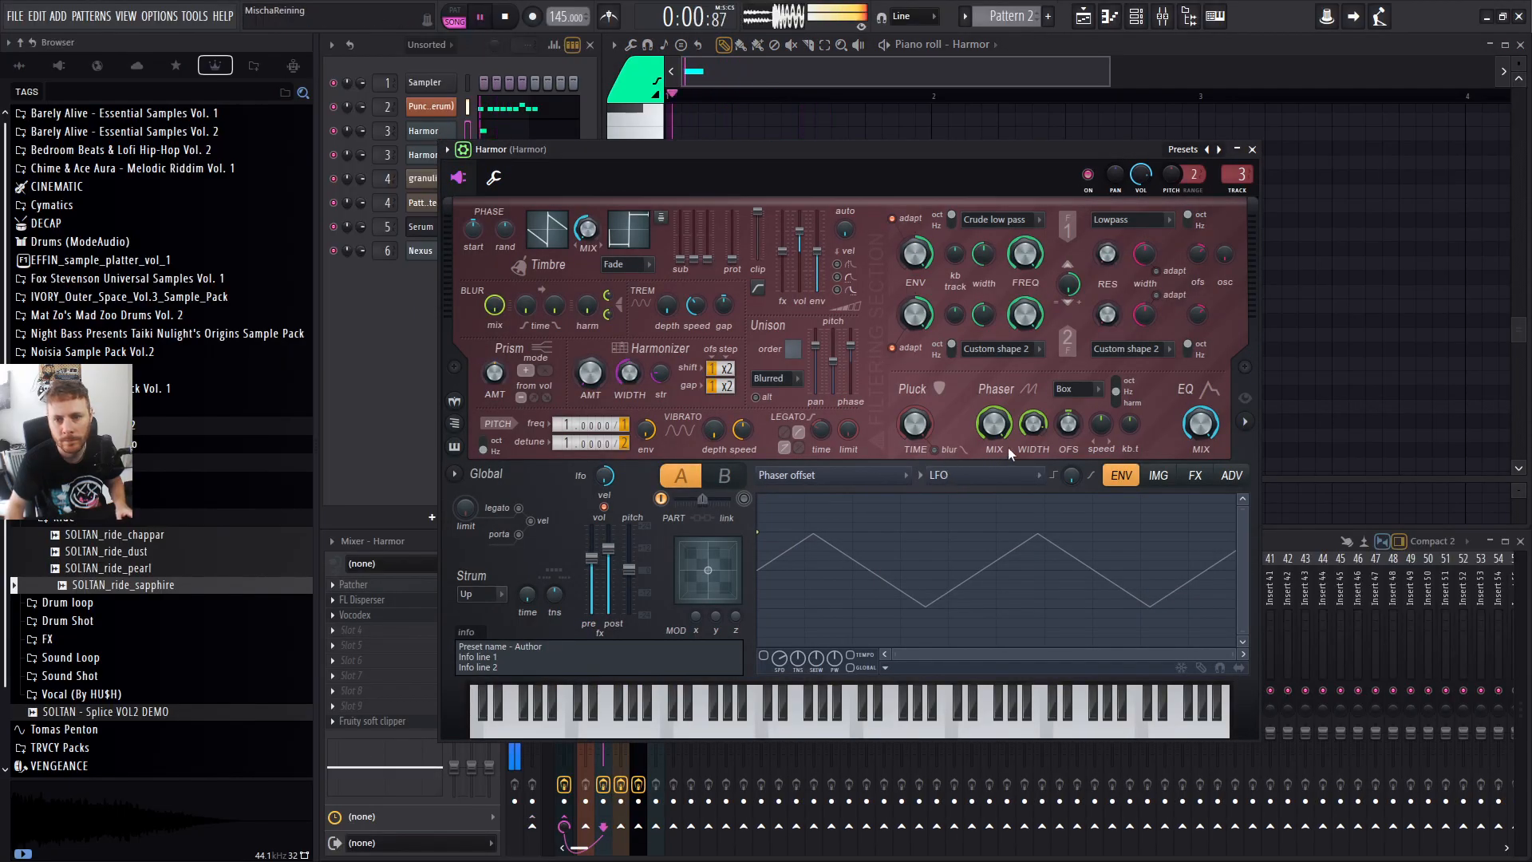
{"action": "left_click_drag", "start_coordinate": [592, 556], "coordinate": [591, 552]}
{"action": "key", "text": "space"}
{"action": "mouse_move", "coordinate": [1033, 425]}
{"action": "left_mouse_down"}
{"action": "mouse_move", "coordinate": [1032, 444]}
{"action": "mouse_move", "coordinate": [1036, 427]}
{"action": "left_mouse_up"}
Set Harmor's unison order to 9 and listen to the change in the playlist arrangement.
{"action": "key", "text": "space"}
{"action": "key", "text": "space"}
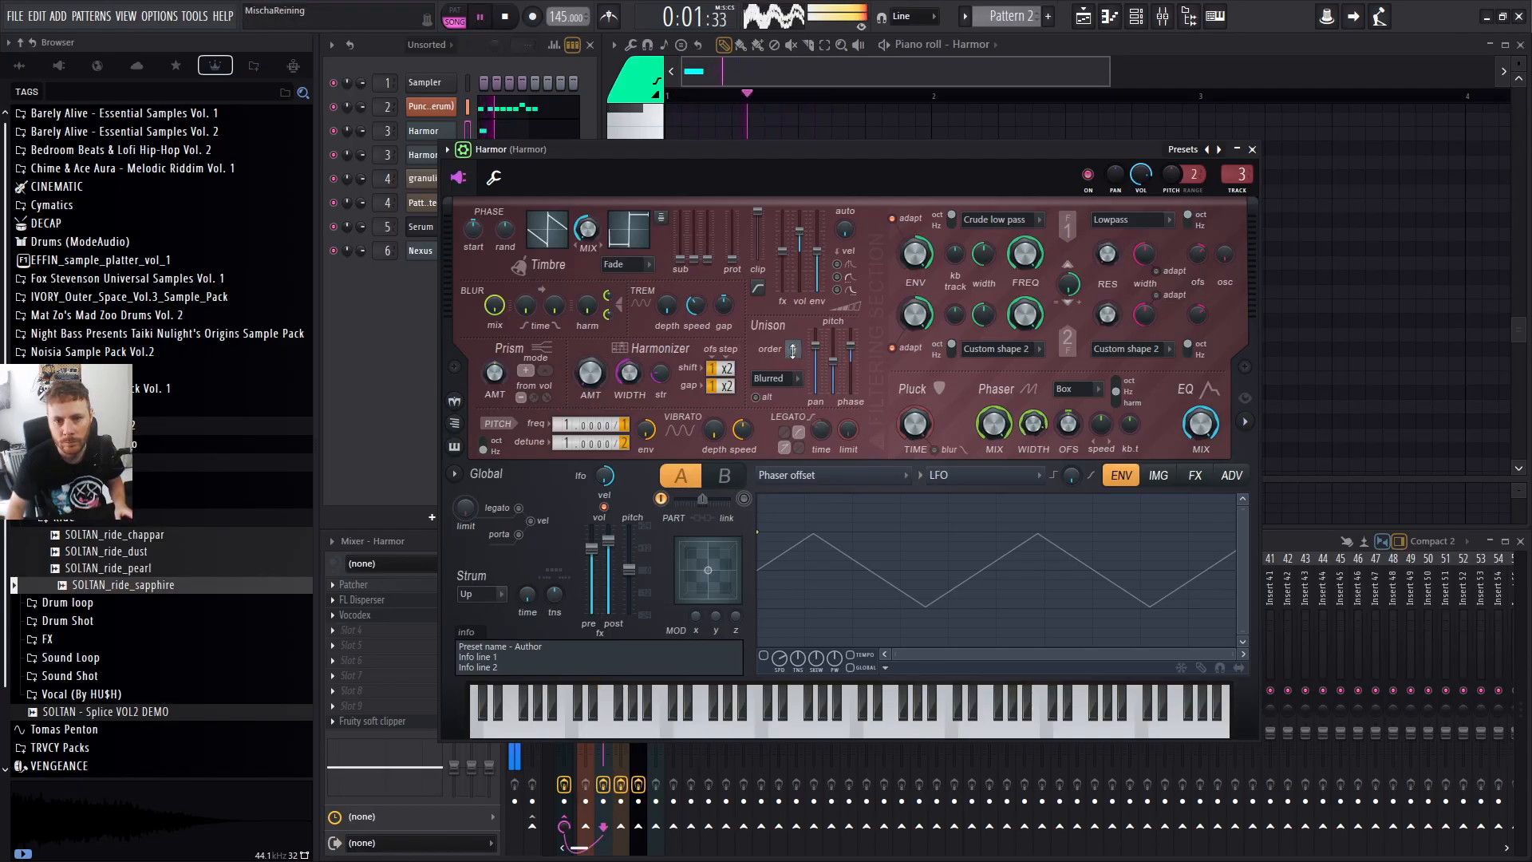
{"action": "key", "text": "space"}
{"action": "key", "text": "space"}
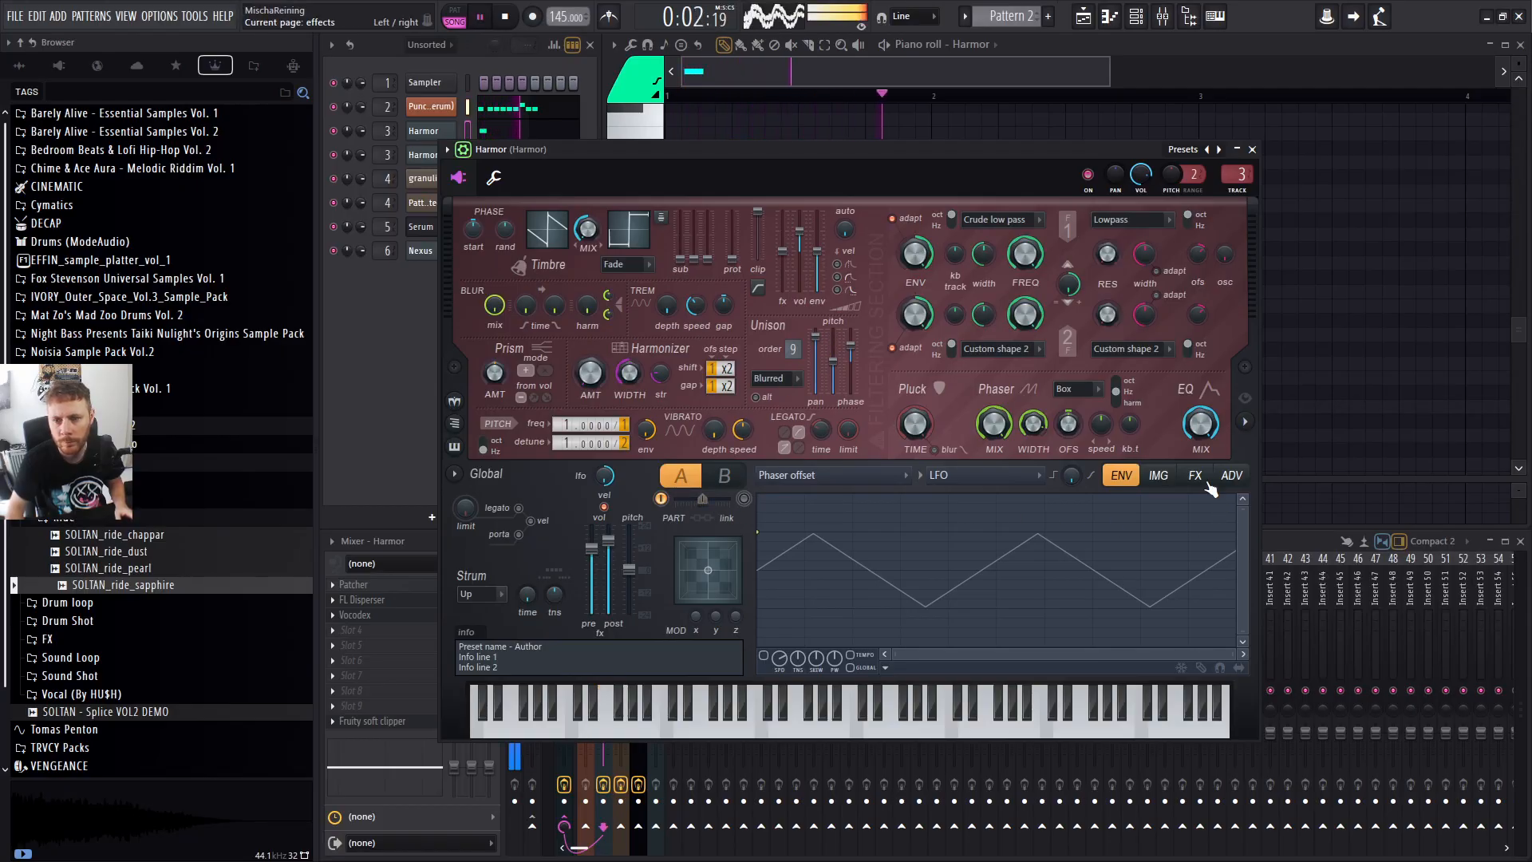
{"action": "key", "text": "F5"}
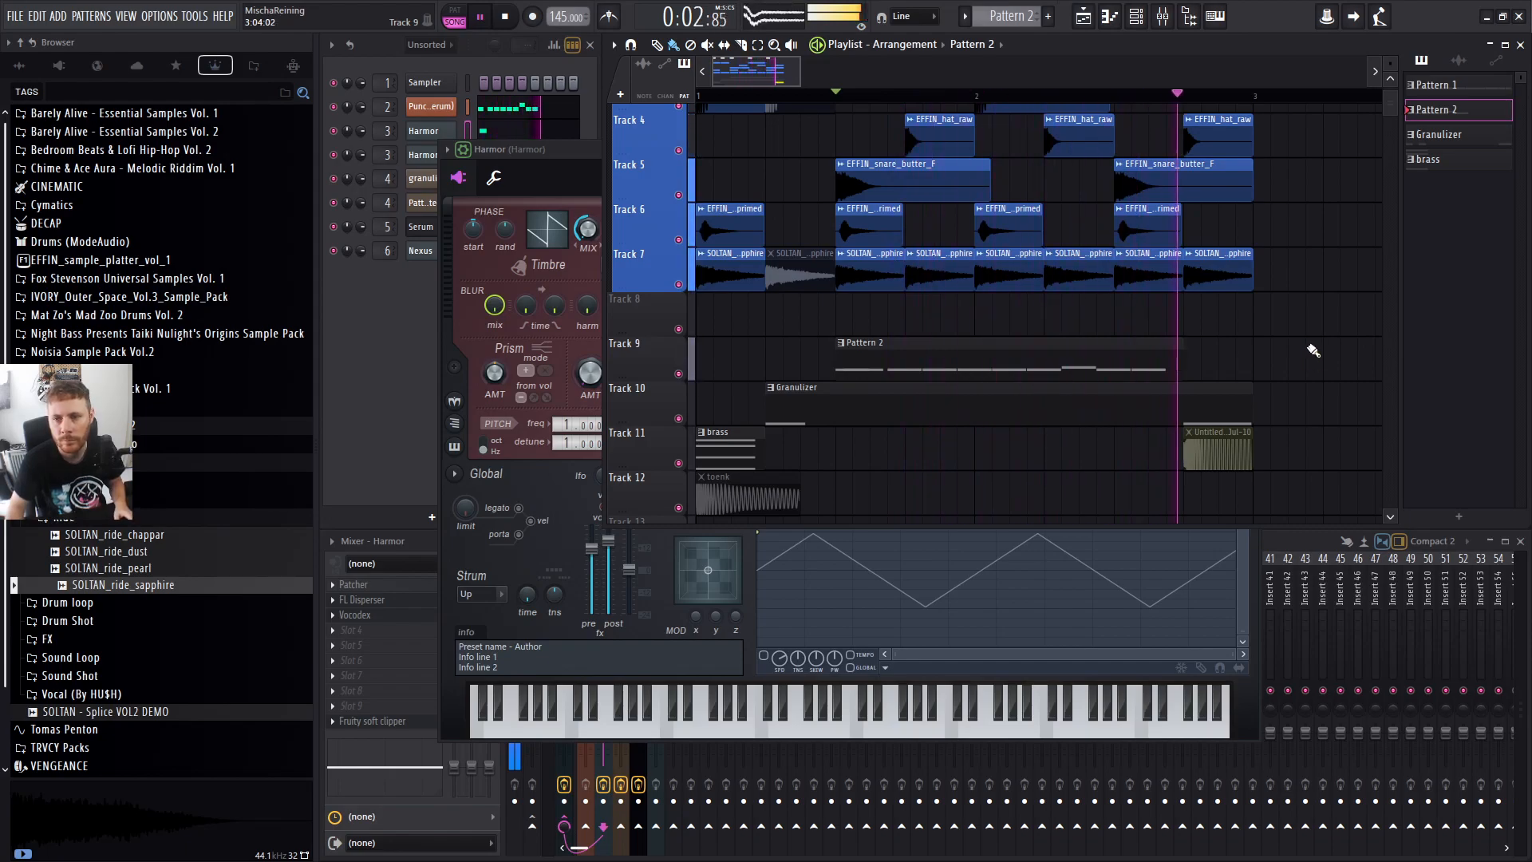
{"action": "left_click", "coordinate": [415, 346]}
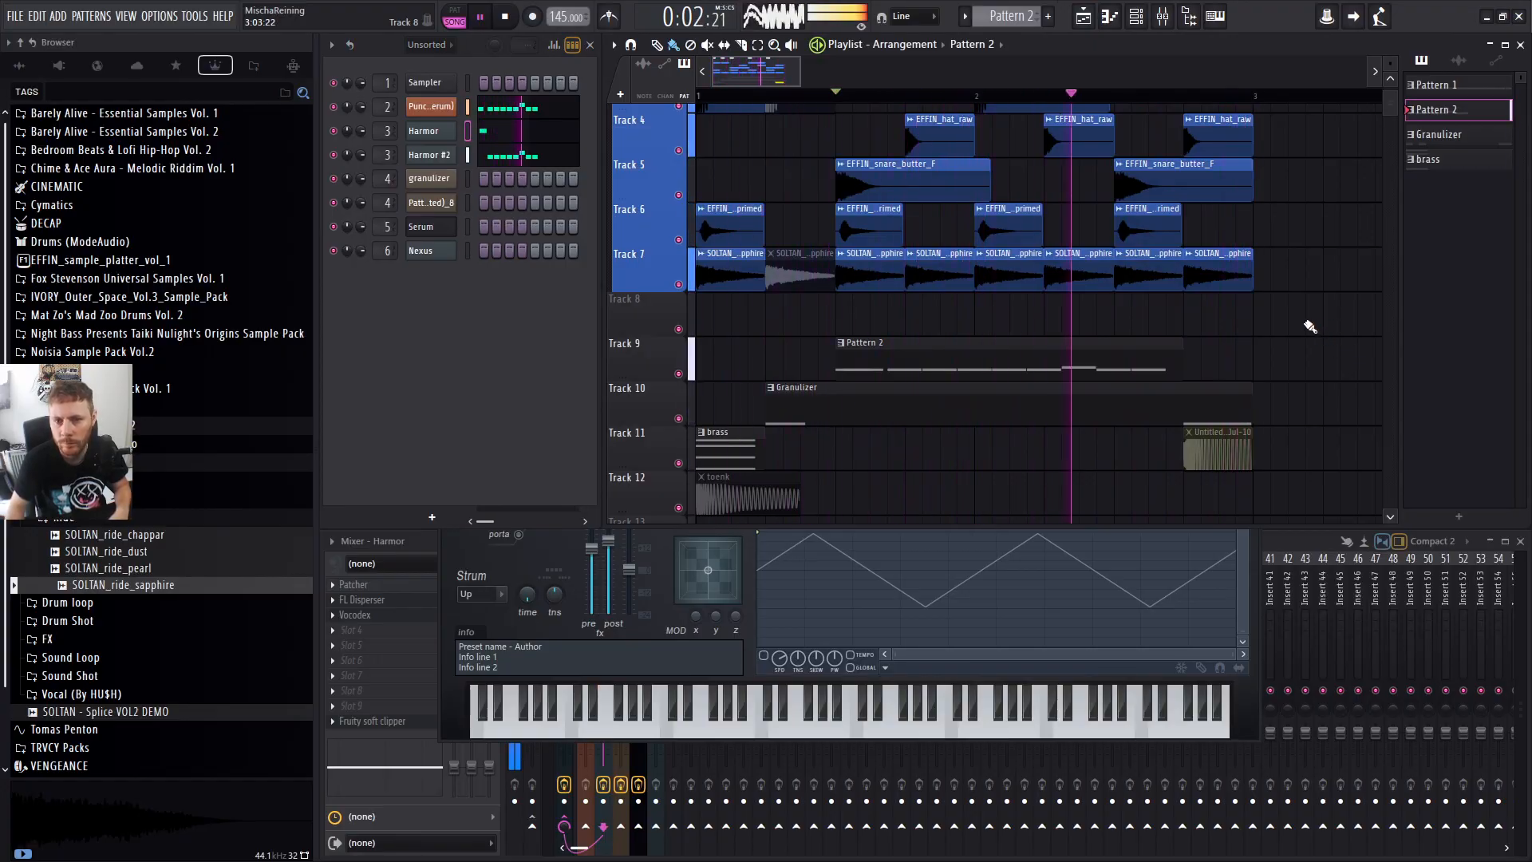
{"action": "scroll", "coordinate": [1326, 323], "scroll_direction": "down", "scroll_amount": 3}
{"action": "key", "text": "space"}
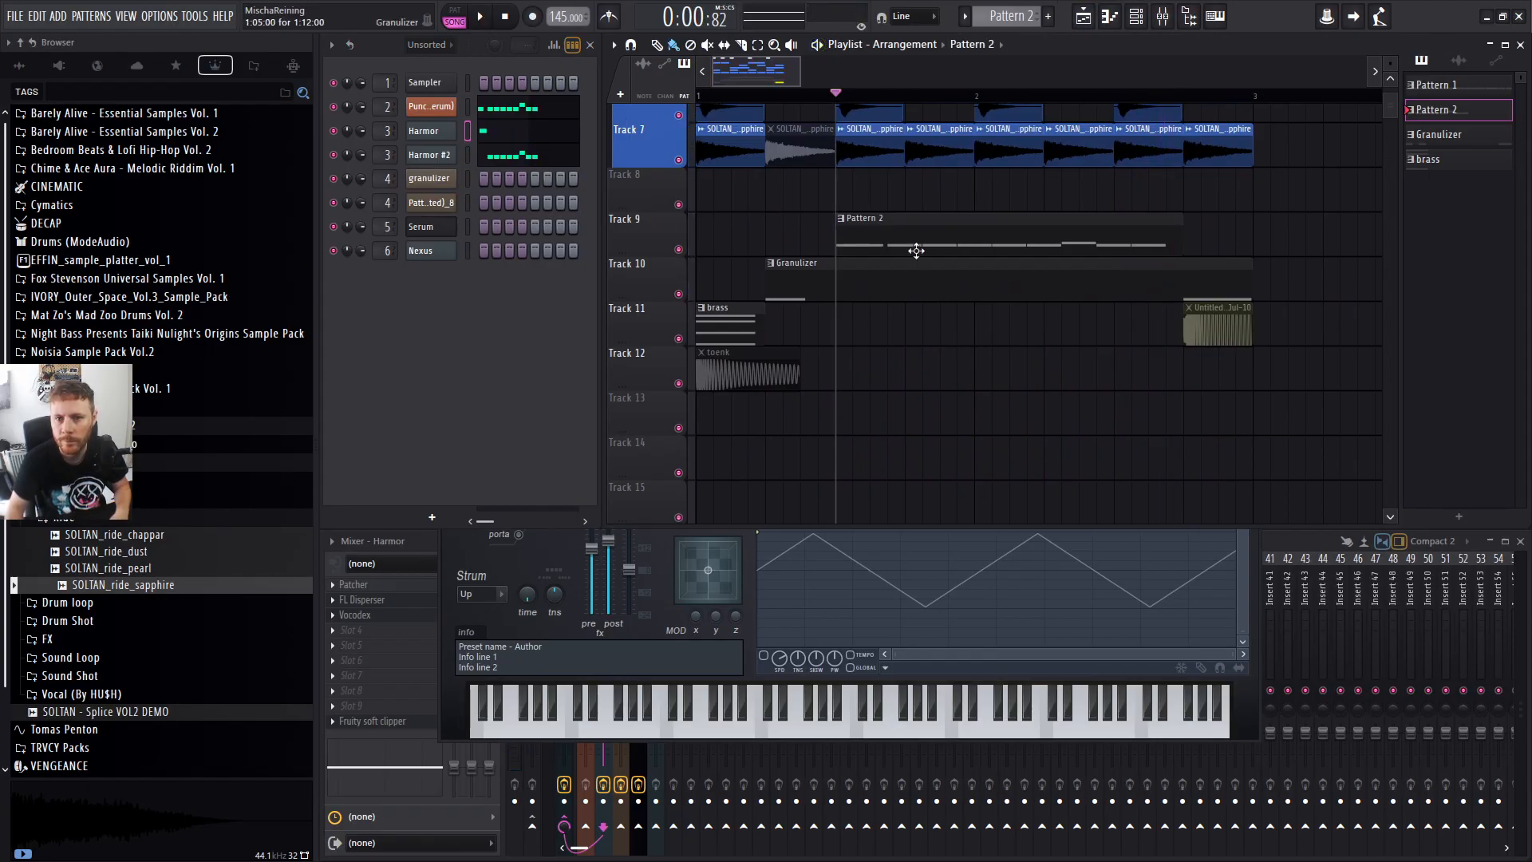
Set the ENV 1 decay curve in the Punch Sub's Serum to about 61% and close the plugin.
{"action": "left_click", "coordinate": [431, 106]}
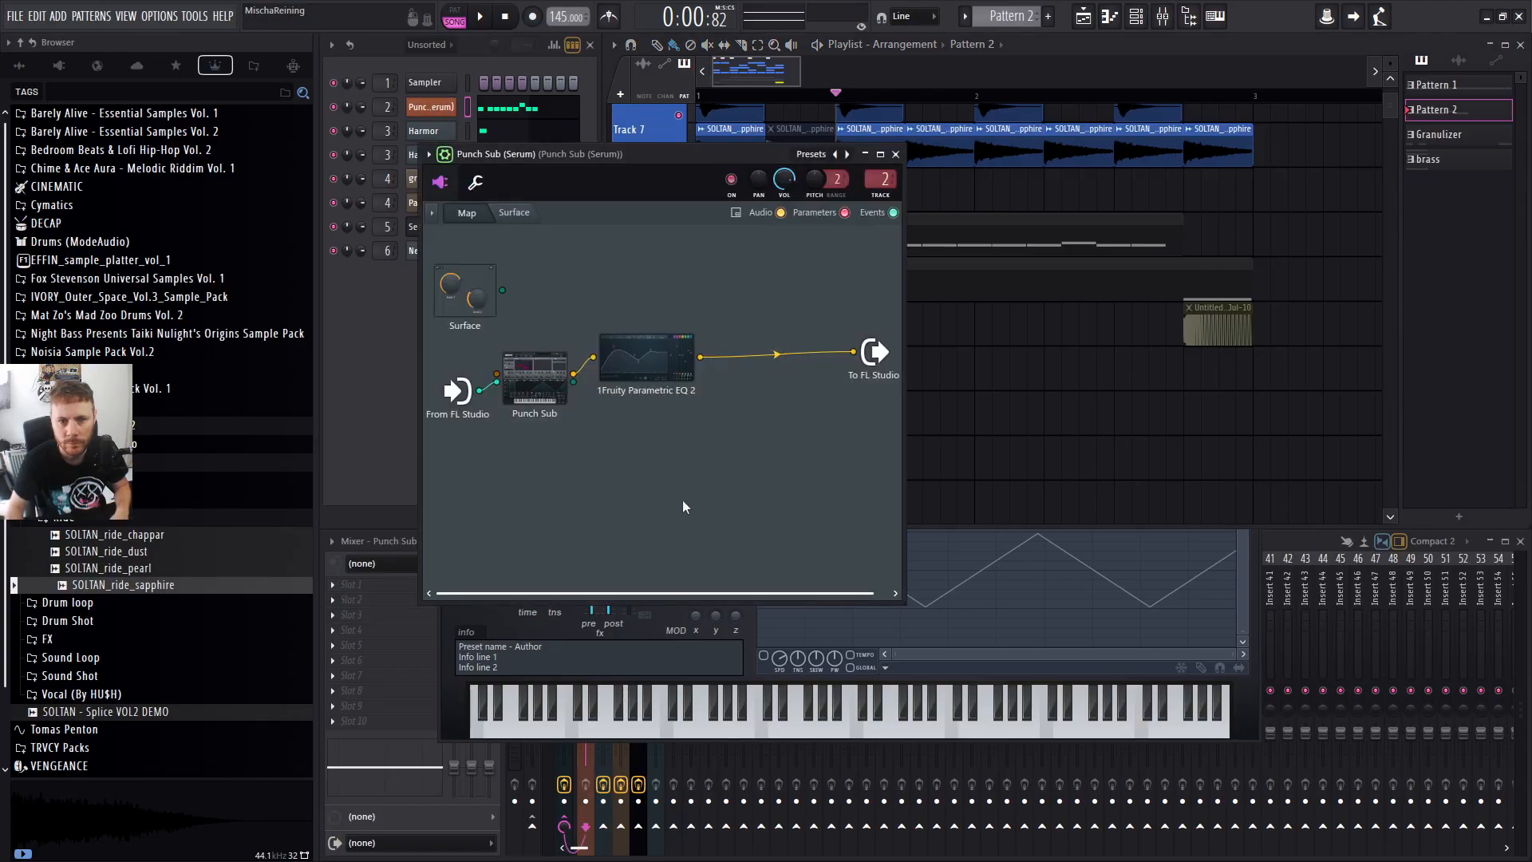
{"action": "key", "text": "space"}
{"action": "mouse_move", "coordinate": [505, 541]}
{"action": "left_mouse_down"}
{"action": "mouse_move", "coordinate": [502, 577]}
{"action": "mouse_move", "coordinate": [518, 550]}
{"action": "left_mouse_up"}
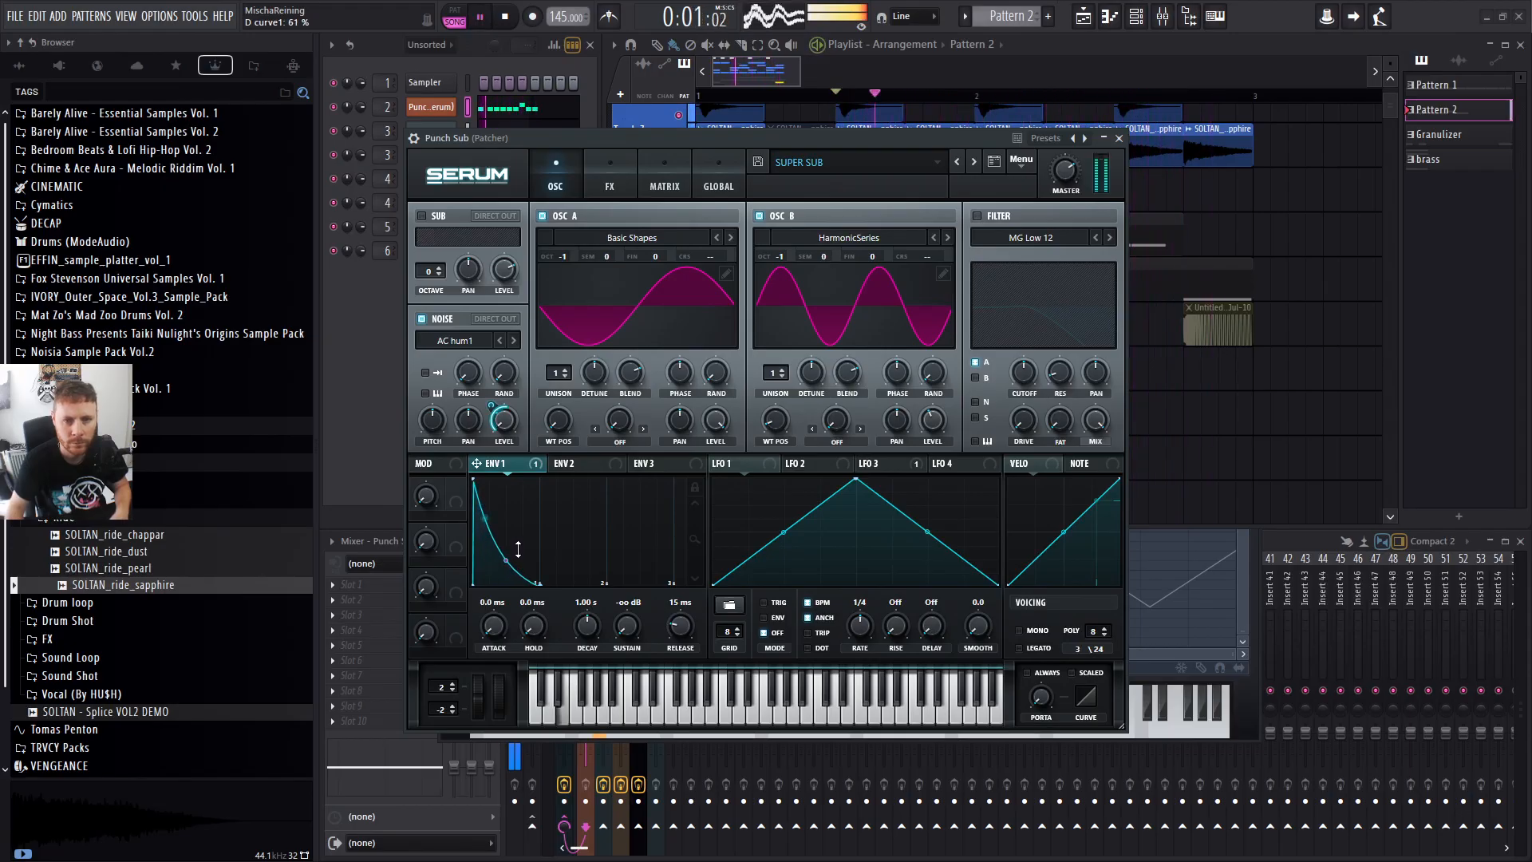
{"action": "left_click", "coordinate": [1119, 138]}
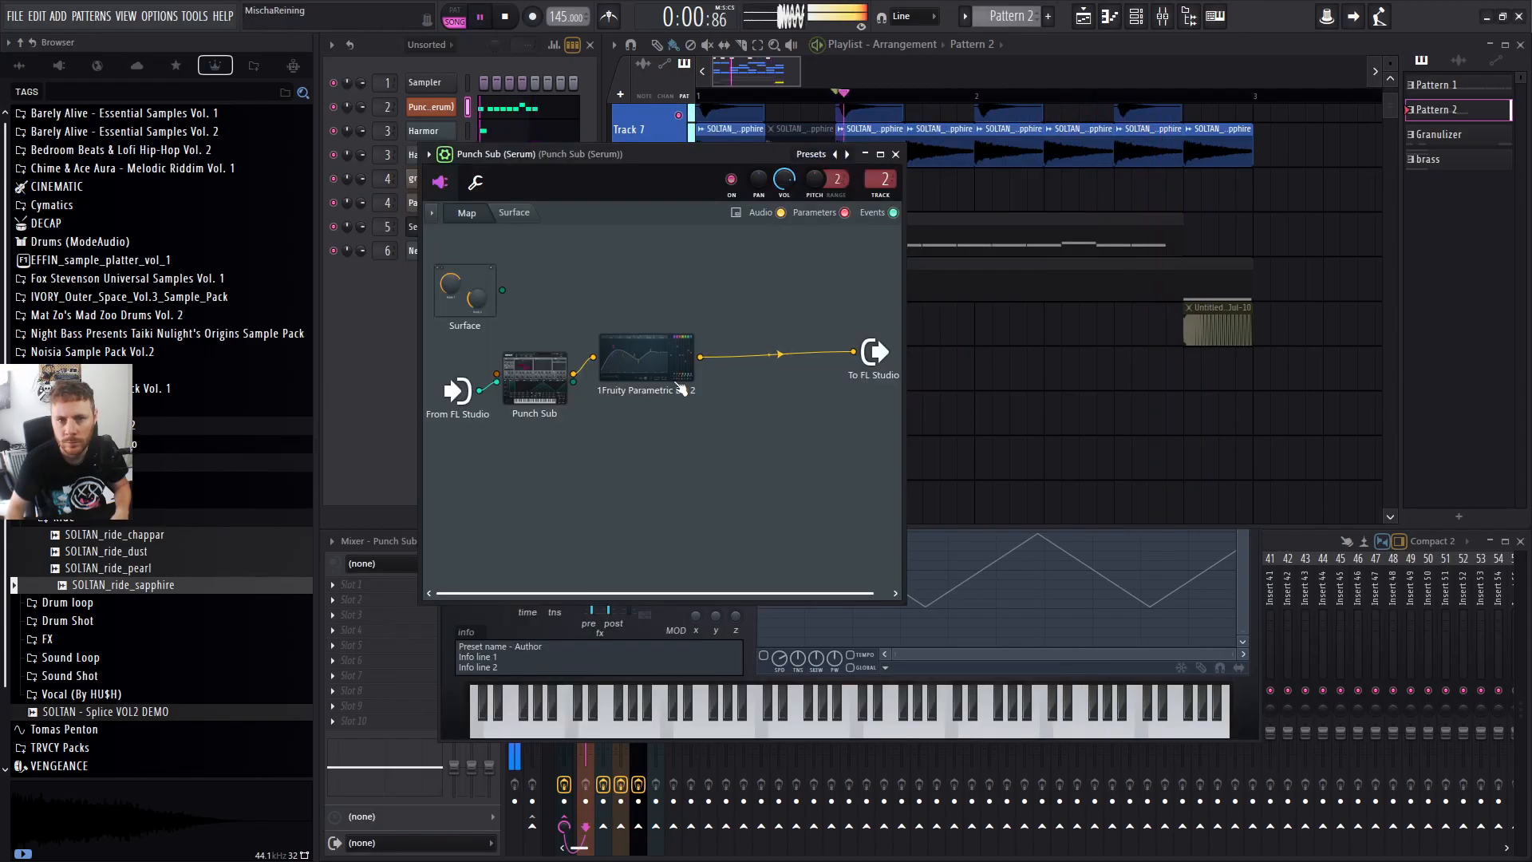
{"action": "left_click", "coordinate": [896, 154]}
Shape Harmor #2's volume envelope as a decay with about 28% tension and adjust its pluck time.
{"action": "scroll", "coordinate": [861, 266], "scroll_direction": "up", "scroll_amount": 4}
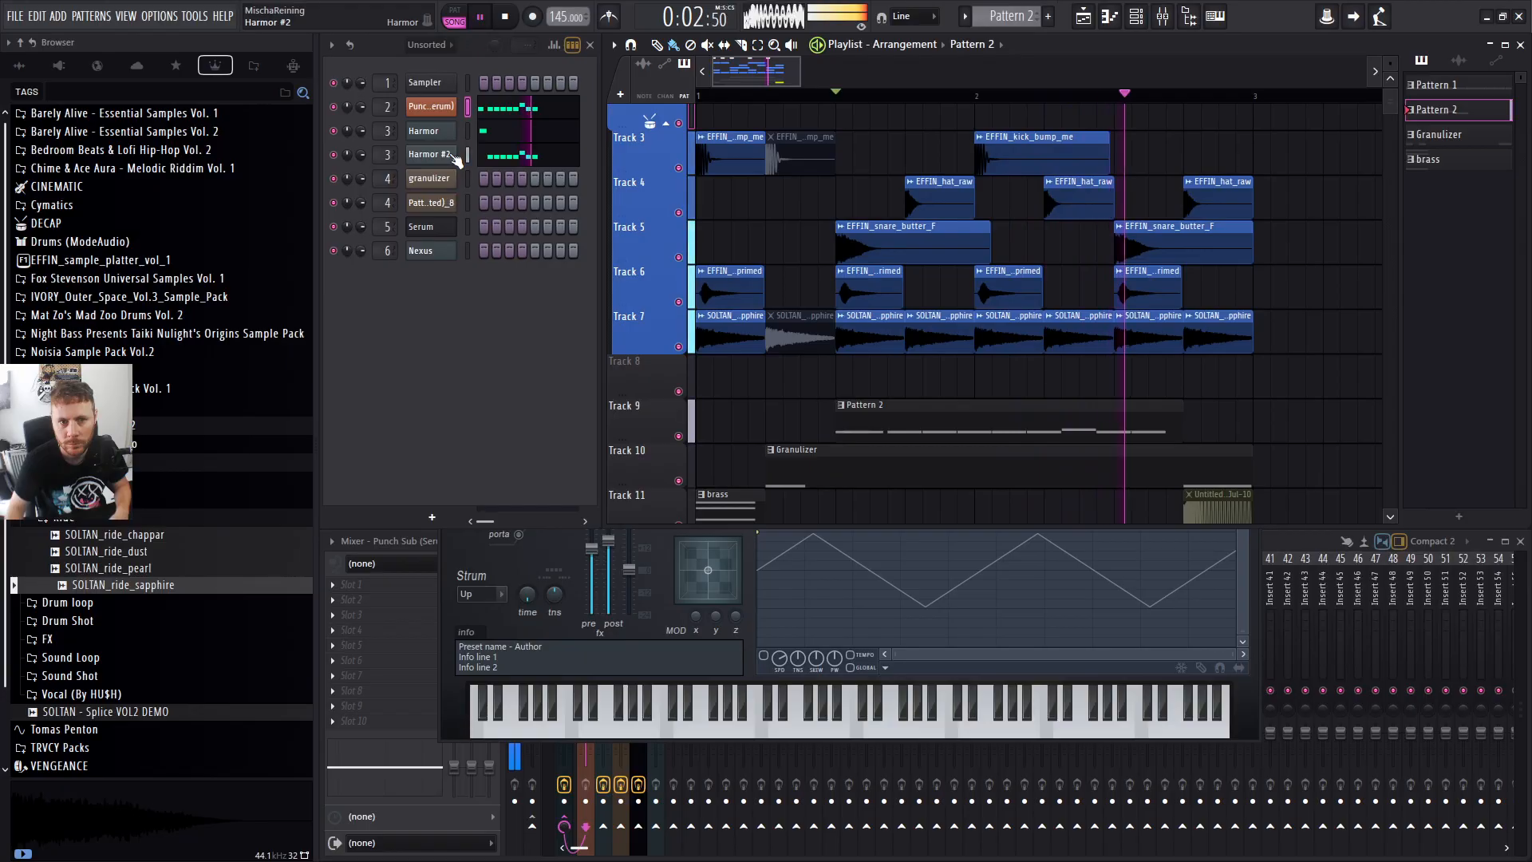
{"action": "left_click", "coordinate": [431, 154]}
{"action": "key", "text": "space"}
{"action": "key", "text": "space"}
{"action": "left_click", "coordinate": [1179, 496]}
{"action": "left_click", "coordinate": [1142, 496]}
{"action": "left_click", "coordinate": [851, 496]}
{"action": "left_click", "coordinate": [867, 322]}
{"action": "key", "text": "space"}
{"action": "mouse_move", "coordinate": [827, 625]}
{"action": "left_mouse_down"}
{"action": "mouse_move", "coordinate": [827, 660]}
{"action": "mouse_move", "coordinate": [837, 649]}
{"action": "left_mouse_up"}
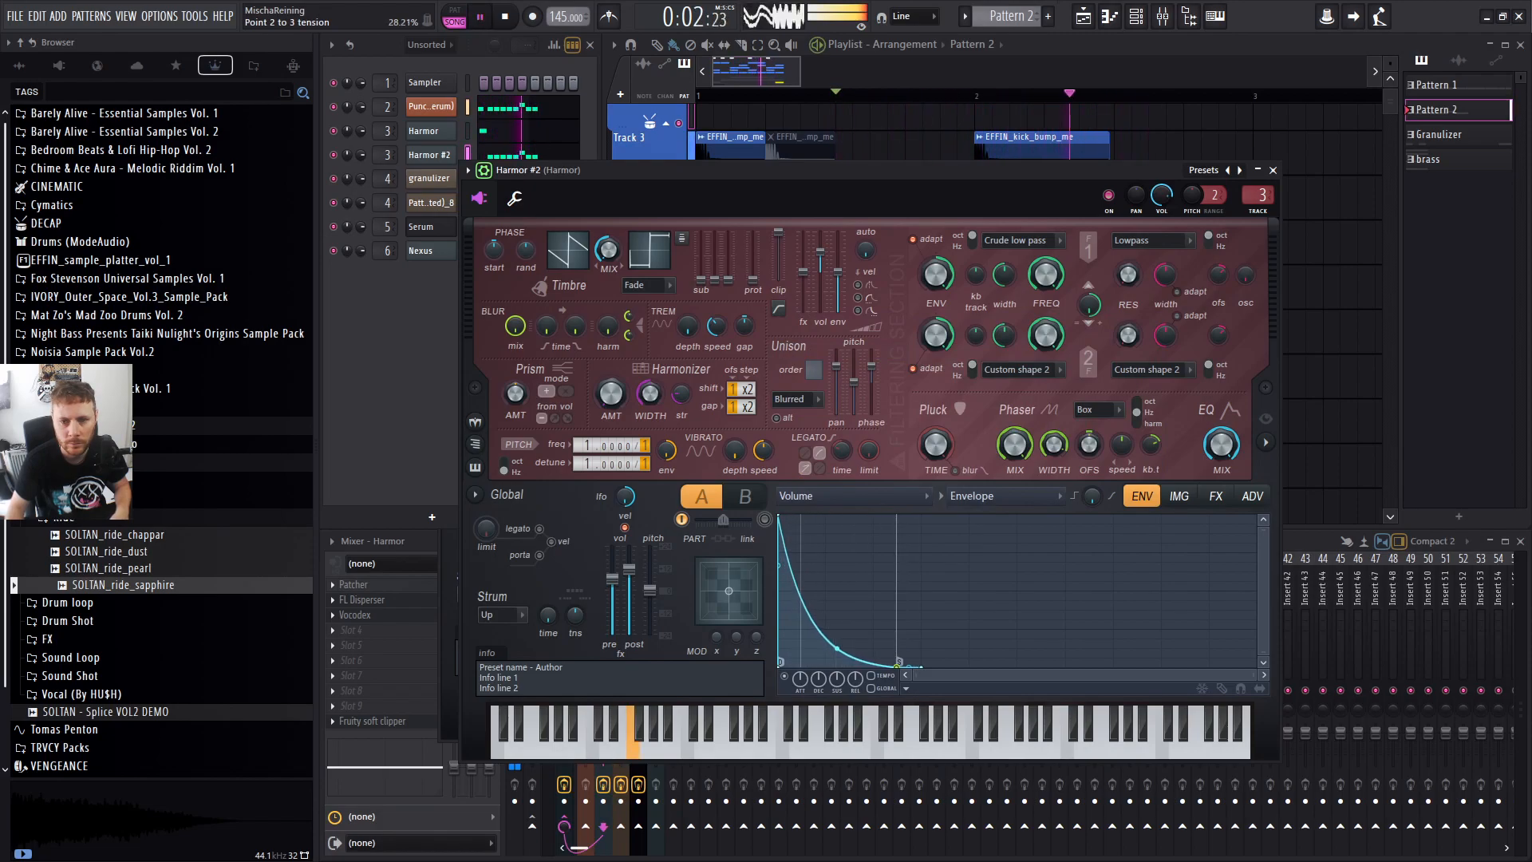
{"action": "mouse_move", "coordinate": [944, 456]}
{"action": "left_mouse_down"}
{"action": "mouse_move", "coordinate": [943, 411]}
{"action": "mouse_move", "coordinate": [945, 448]}
{"action": "left_mouse_up"}
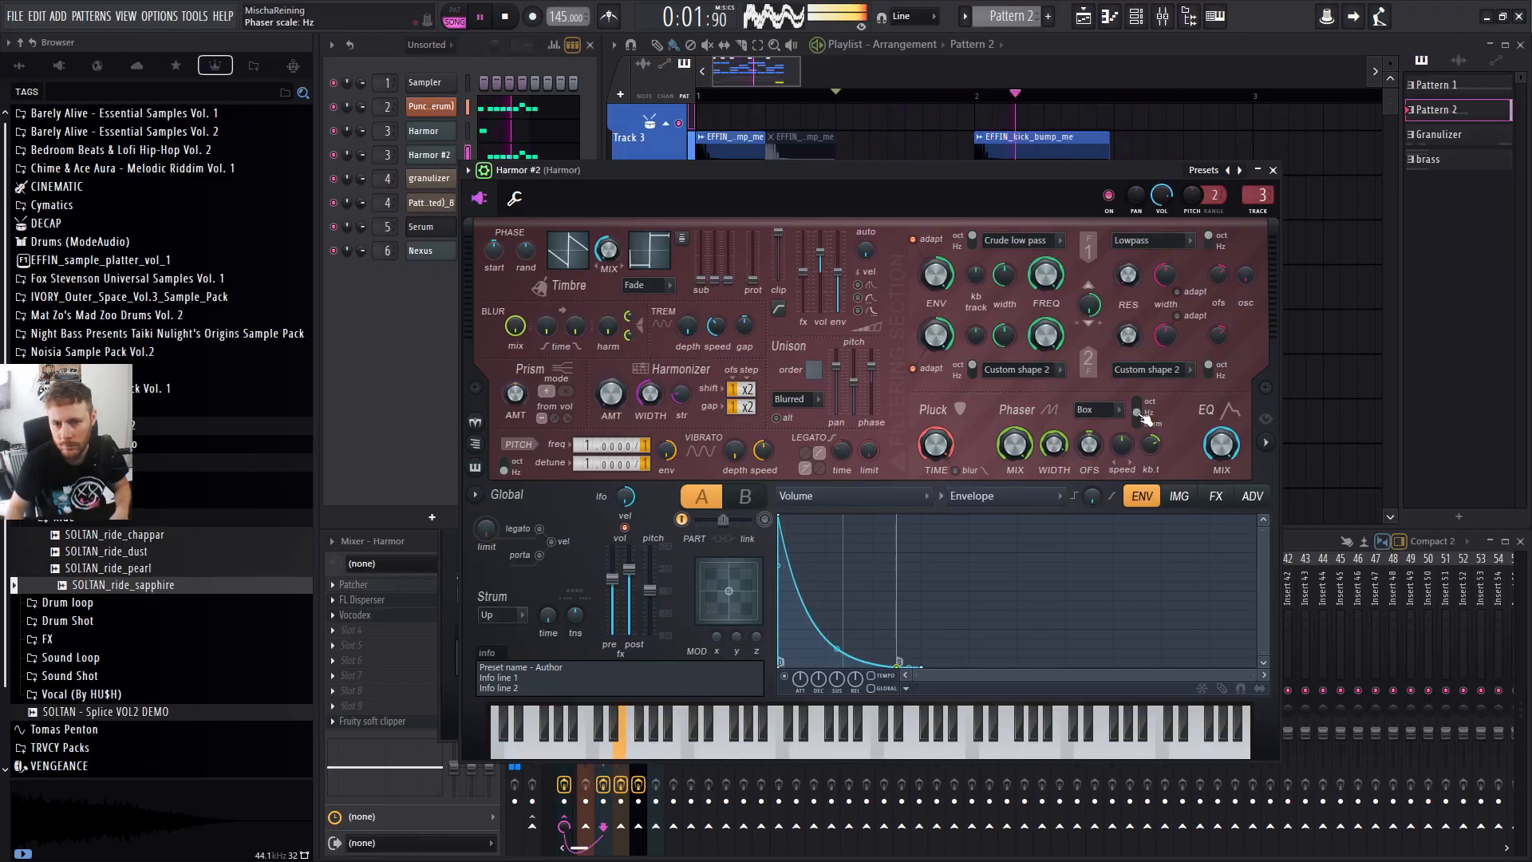
Give Harmor #2 a falling pitch envelope, steepening its curve and lowering its starting point.
{"action": "left_click", "coordinate": [838, 495]}
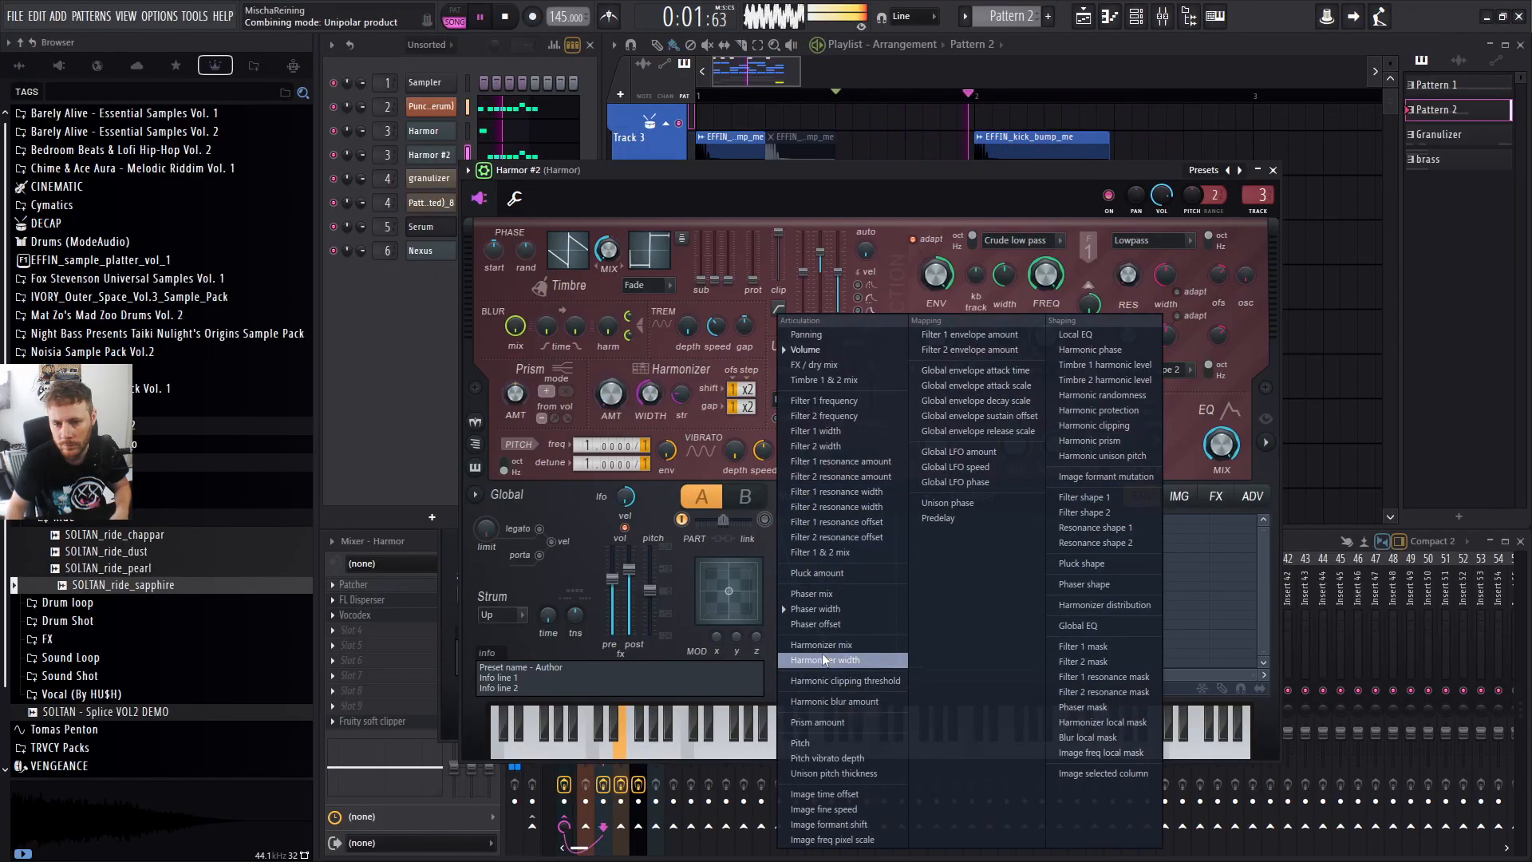
{"action": "left_click", "coordinate": [819, 743]}
{"action": "key", "text": "space"}
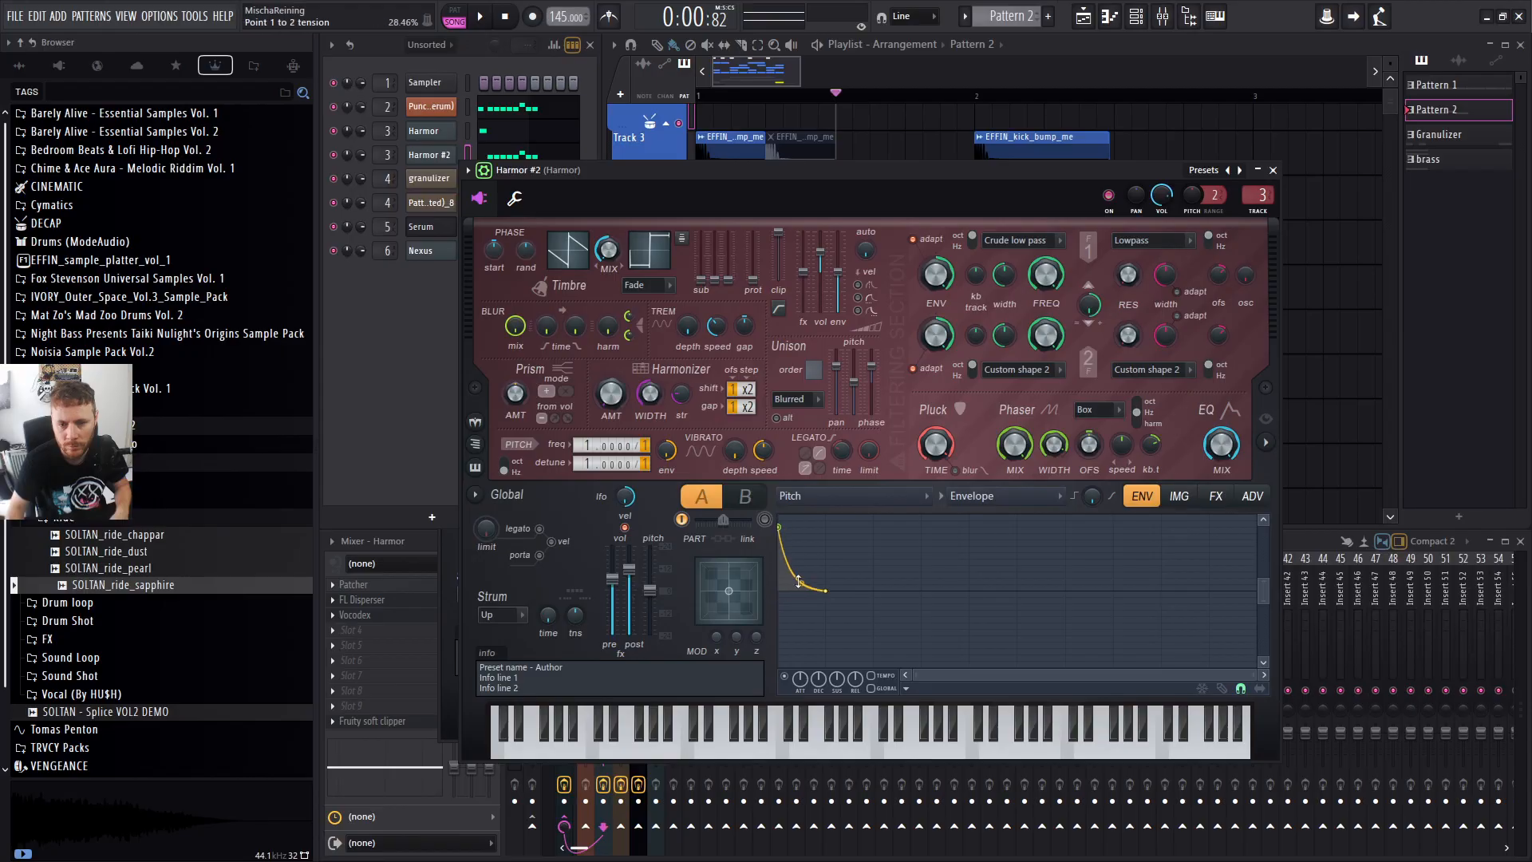
{"action": "left_click_drag", "start_coordinate": [798, 580], "coordinate": [800, 591]}
{"action": "key", "text": "space"}
{"action": "left_click_drag", "start_coordinate": [779, 527], "coordinate": [801, 590]}
Shorten Harmor #2's pitch envelope by moving its end point to 0.061 at 0 cents, auditioning each change.
{"action": "key", "text": "space"}
{"action": "key", "text": "space"}
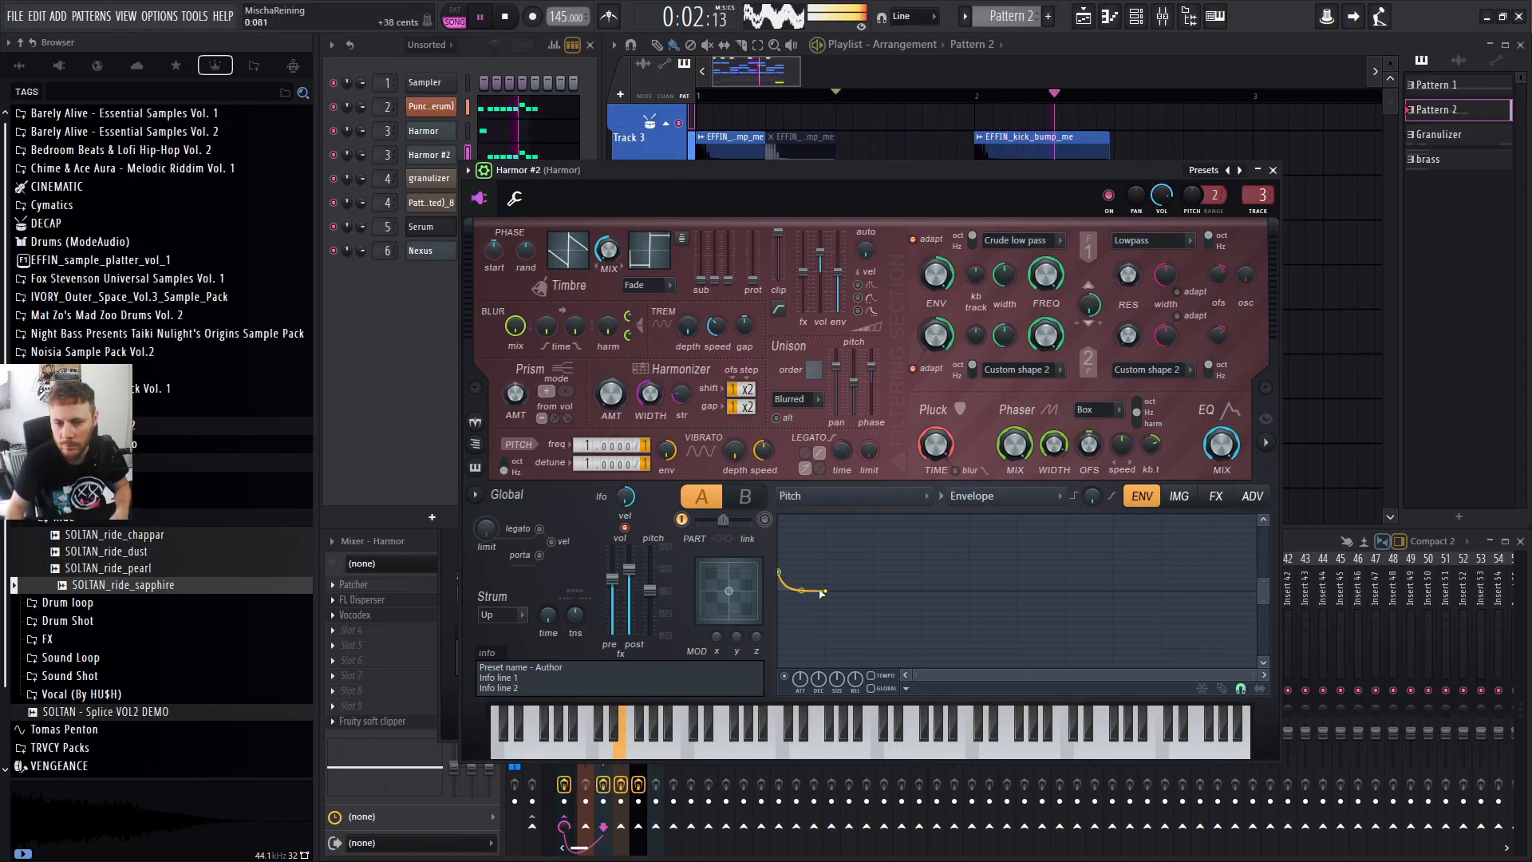
{"action": "key", "text": "space"}
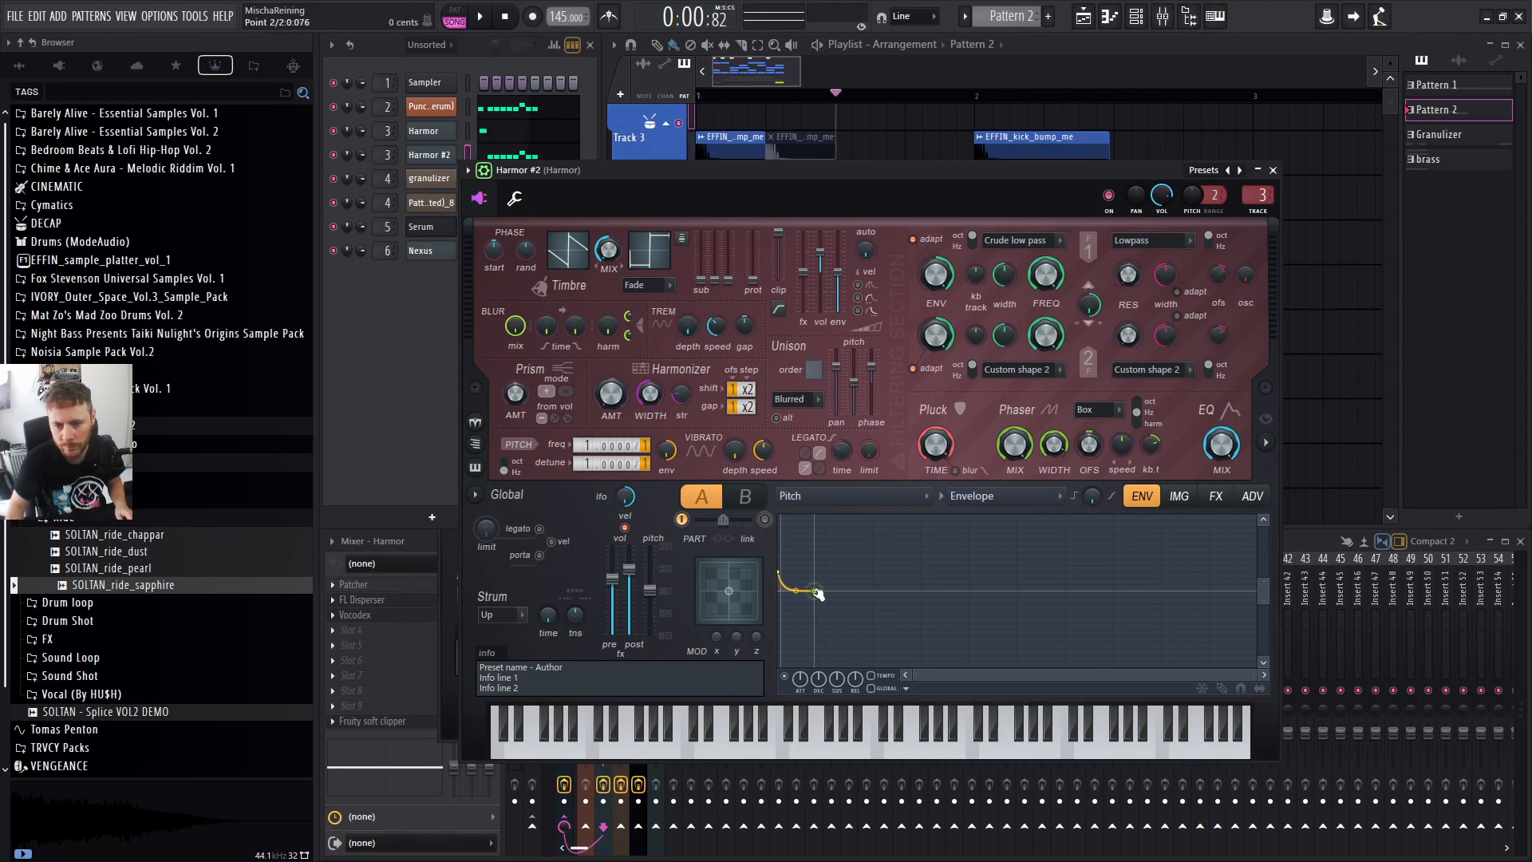
{"action": "key", "text": "space"}
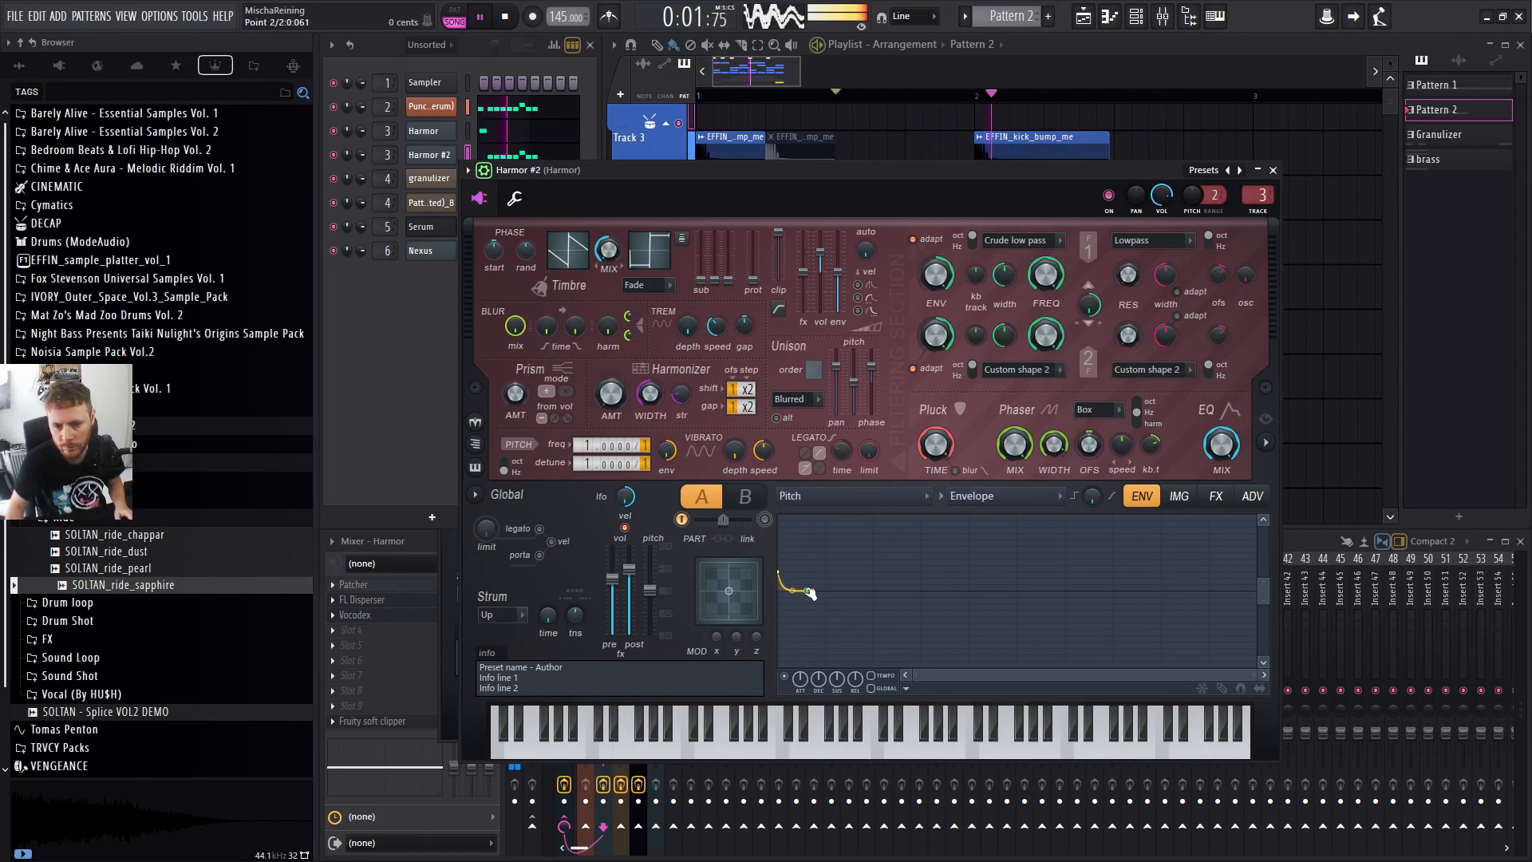
{"action": "key", "text": "space"}
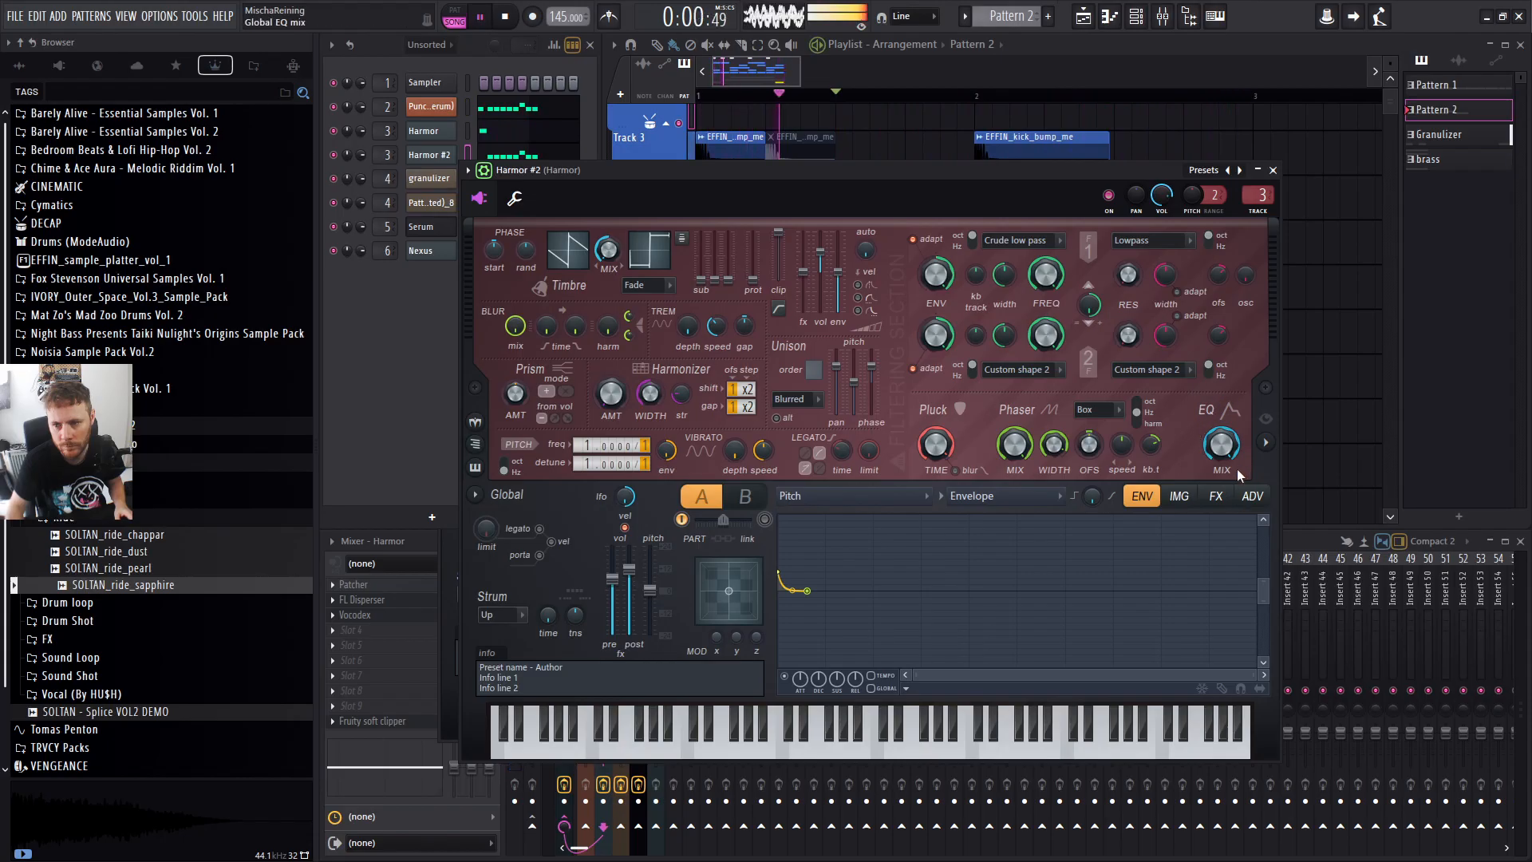
Adjust the reverb in Harmor #2's effects, turning its high damping off.
{"action": "left_click", "coordinate": [1216, 495]}
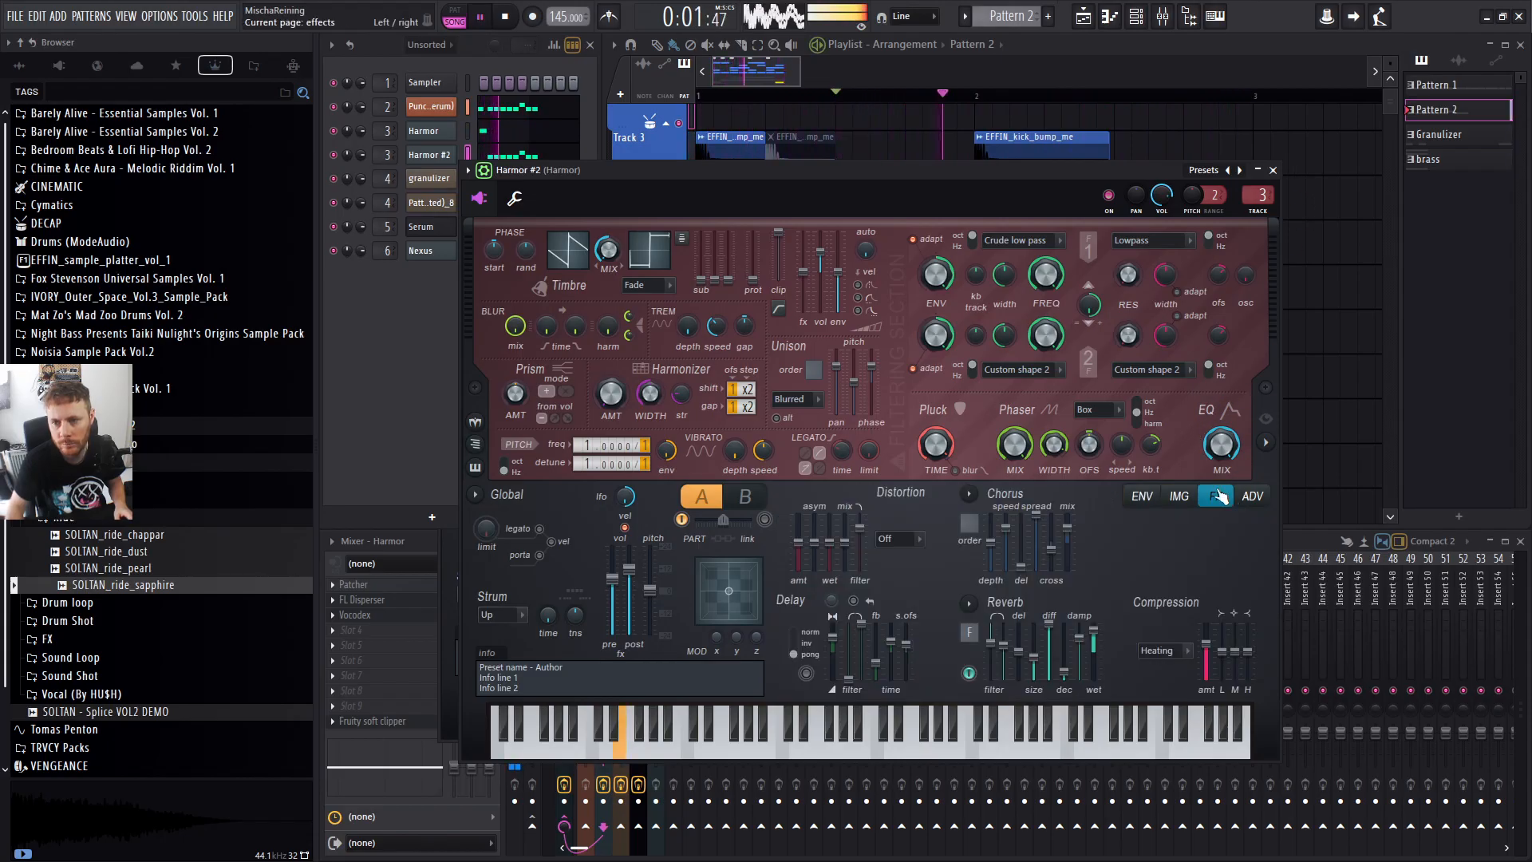
{"action": "left_click", "coordinate": [970, 674]}
{"action": "key", "text": "space"}
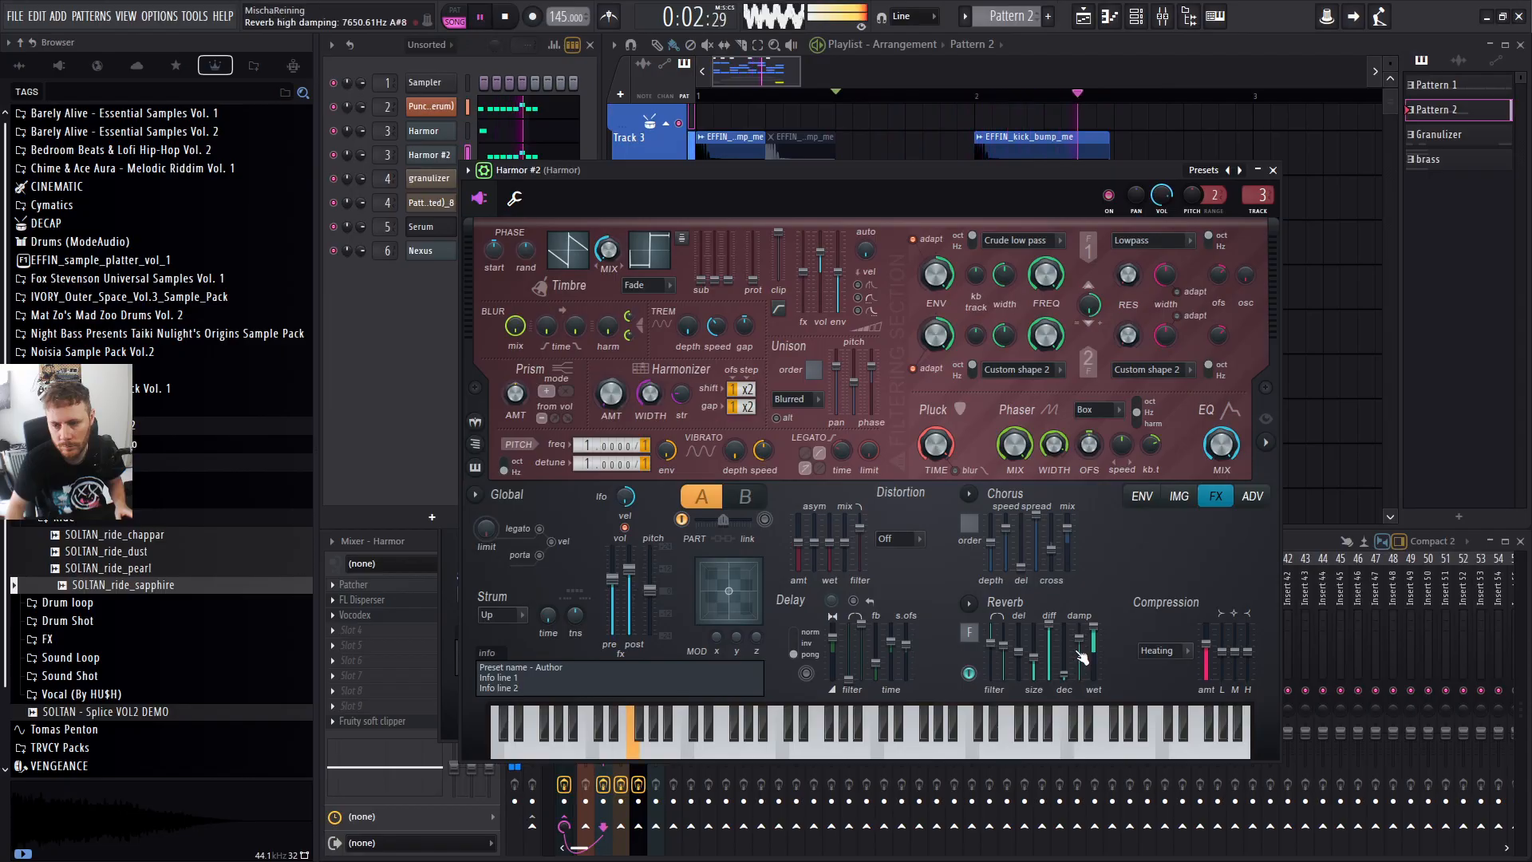
{"action": "left_click_drag", "start_coordinate": [1087, 664], "coordinate": [1087, 627]}
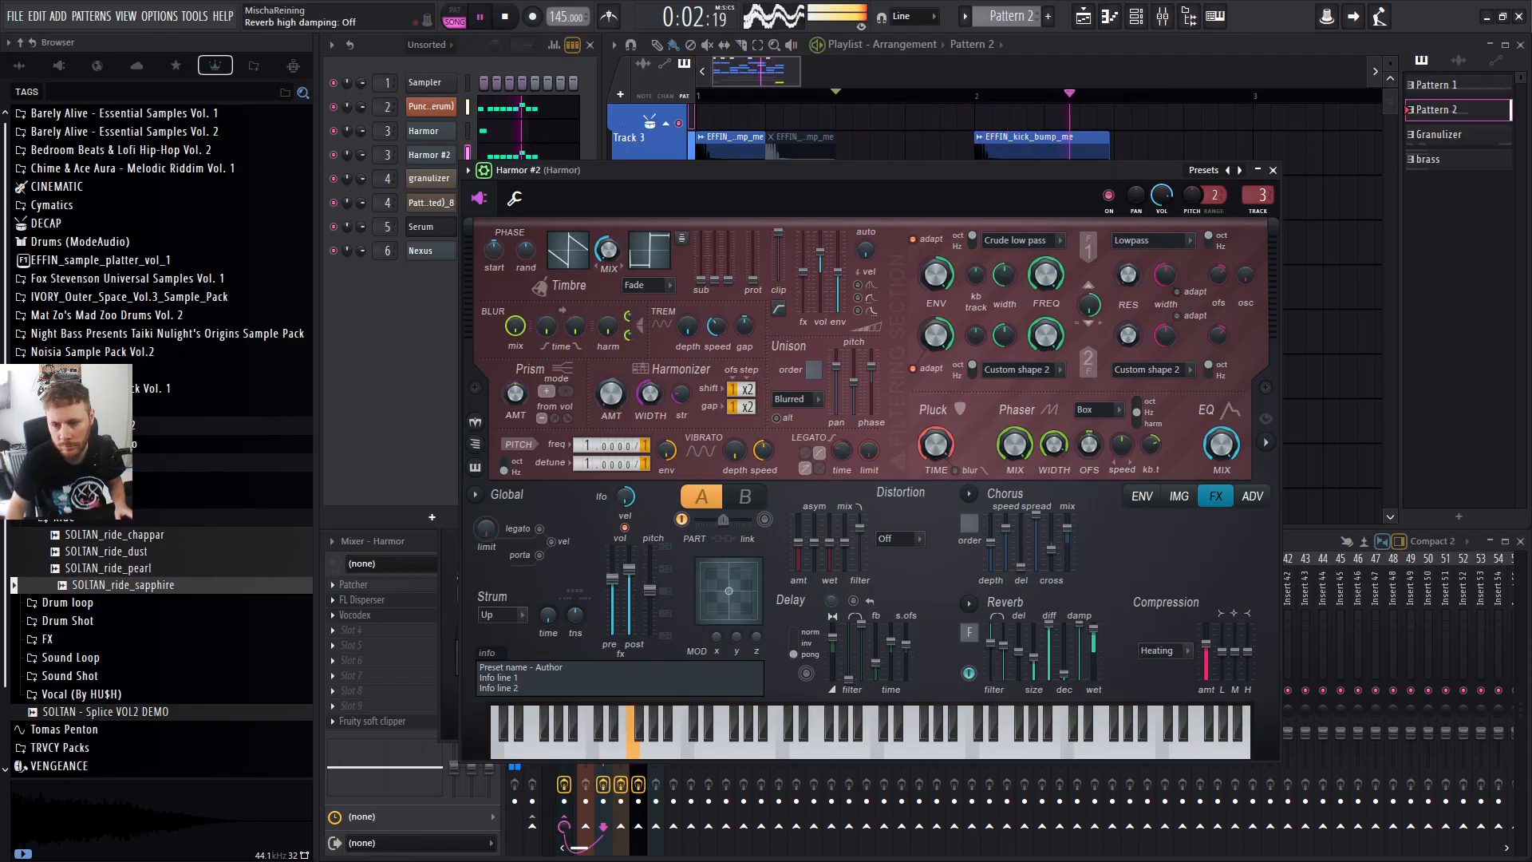
Adjust Harmor #2's compression bands with the mid band at about 48%, close the plugin and play the arrangement.
{"action": "left_click_drag", "start_coordinate": [1225, 682], "coordinate": [1224, 671]}
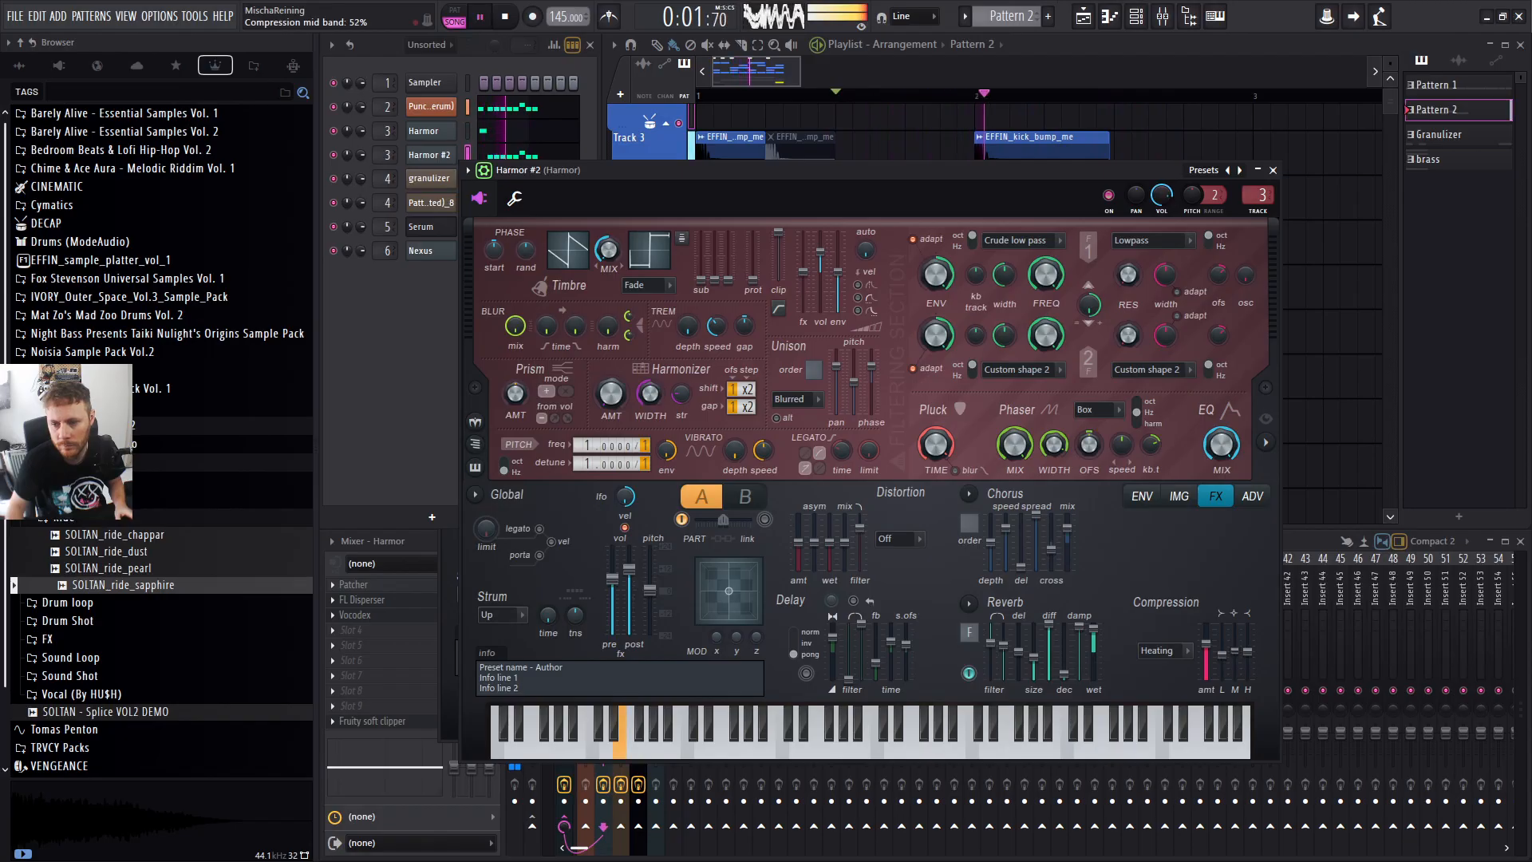
{"action": "left_click_drag", "start_coordinate": [1236, 667], "coordinate": [1238, 662]}
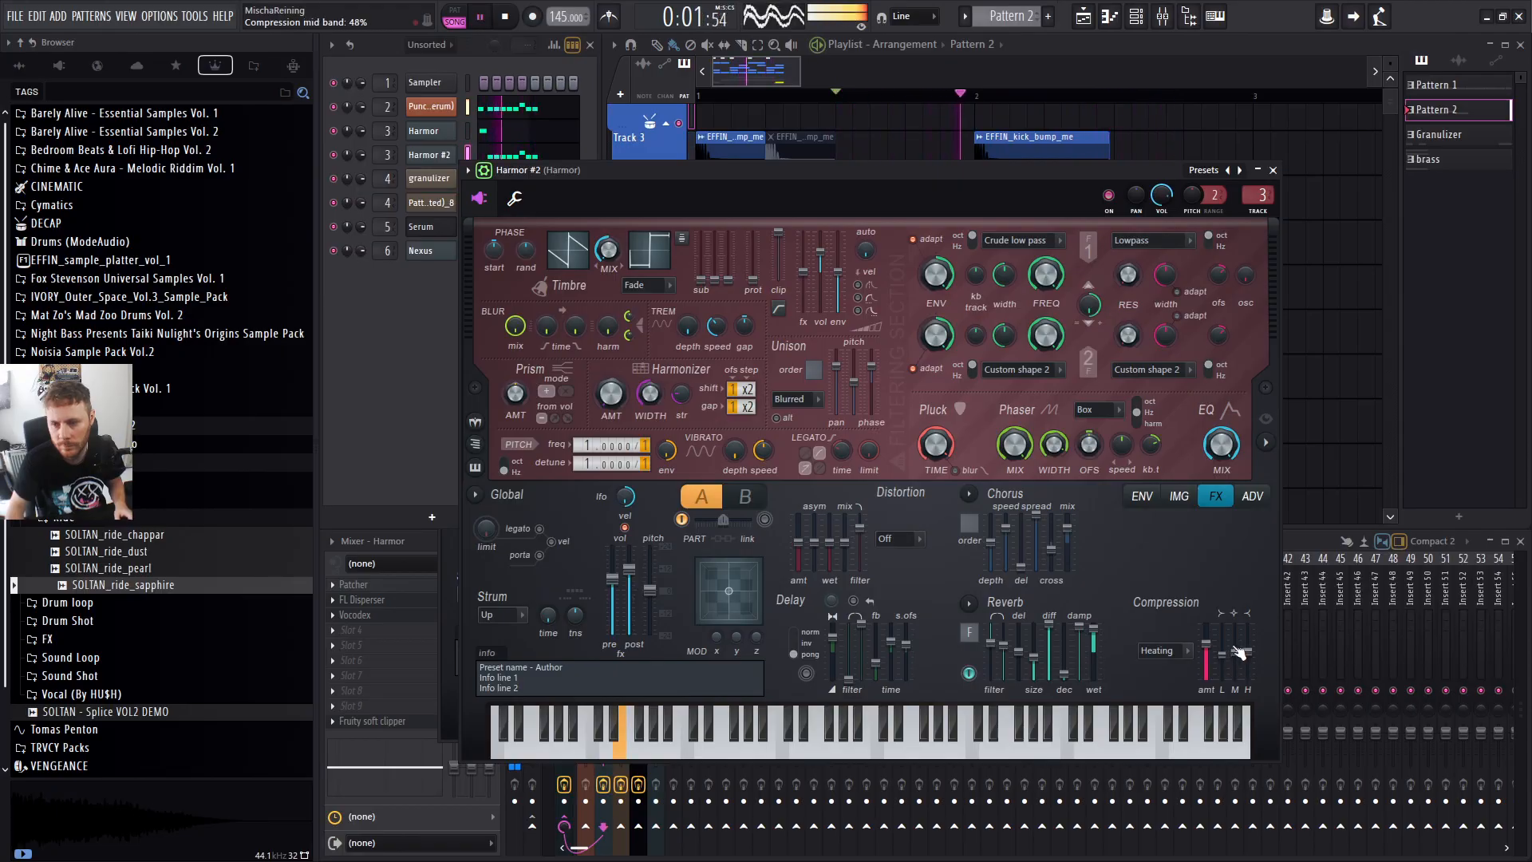
{"action": "left_click", "coordinate": [1273, 170]}
{"action": "key", "text": "space"}
{"action": "key", "text": "space"}
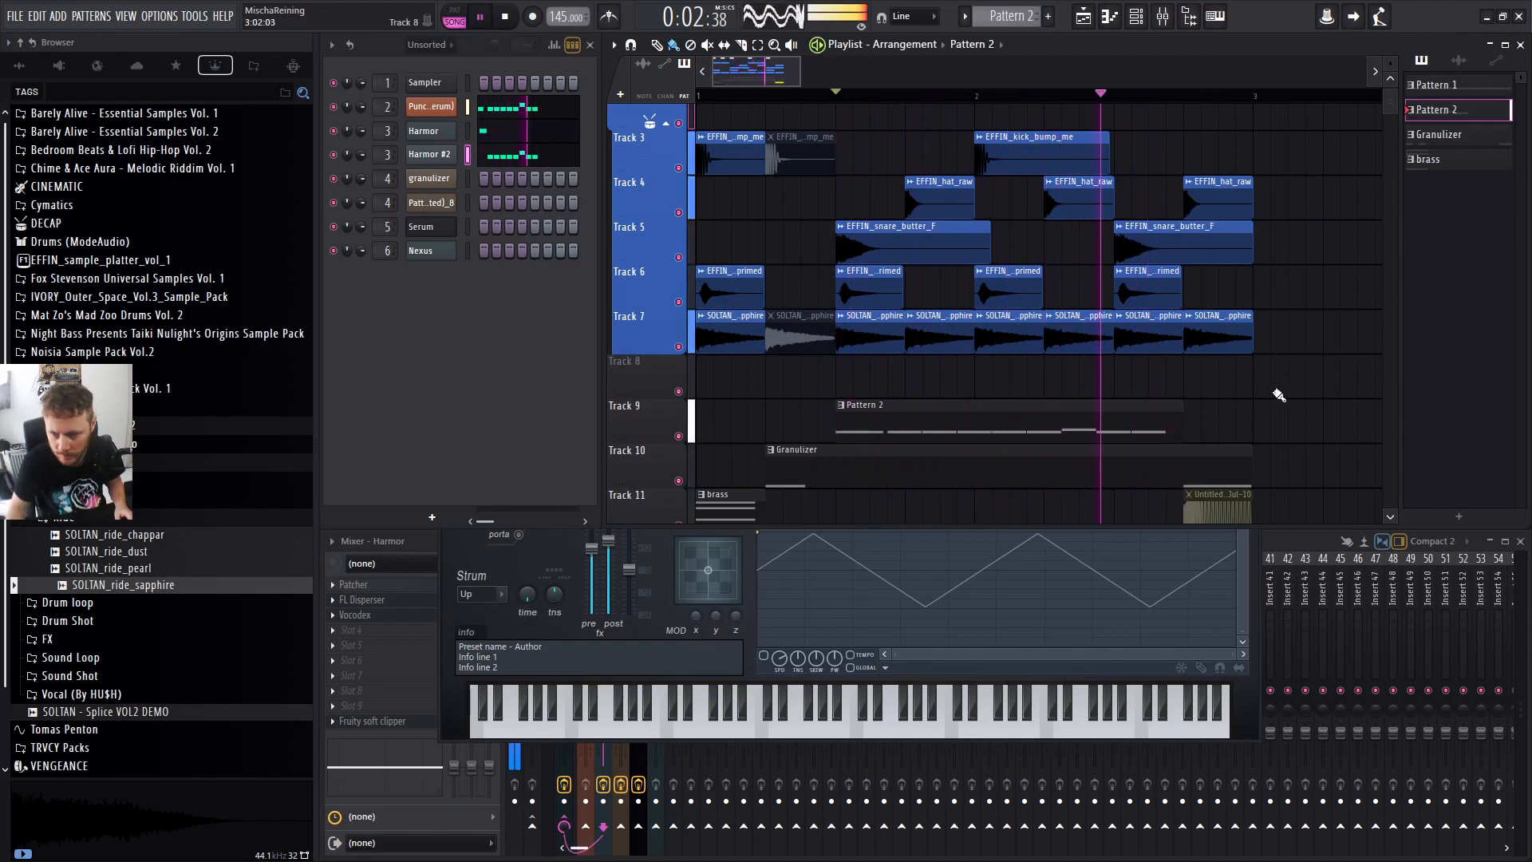
Slice the Granulizer clip on Track 10 at the Pattern 2 start, mute its first part and delete the rest.
{"action": "scroll", "coordinate": [658, 284], "scroll_direction": "down", "scroll_amount": 2}
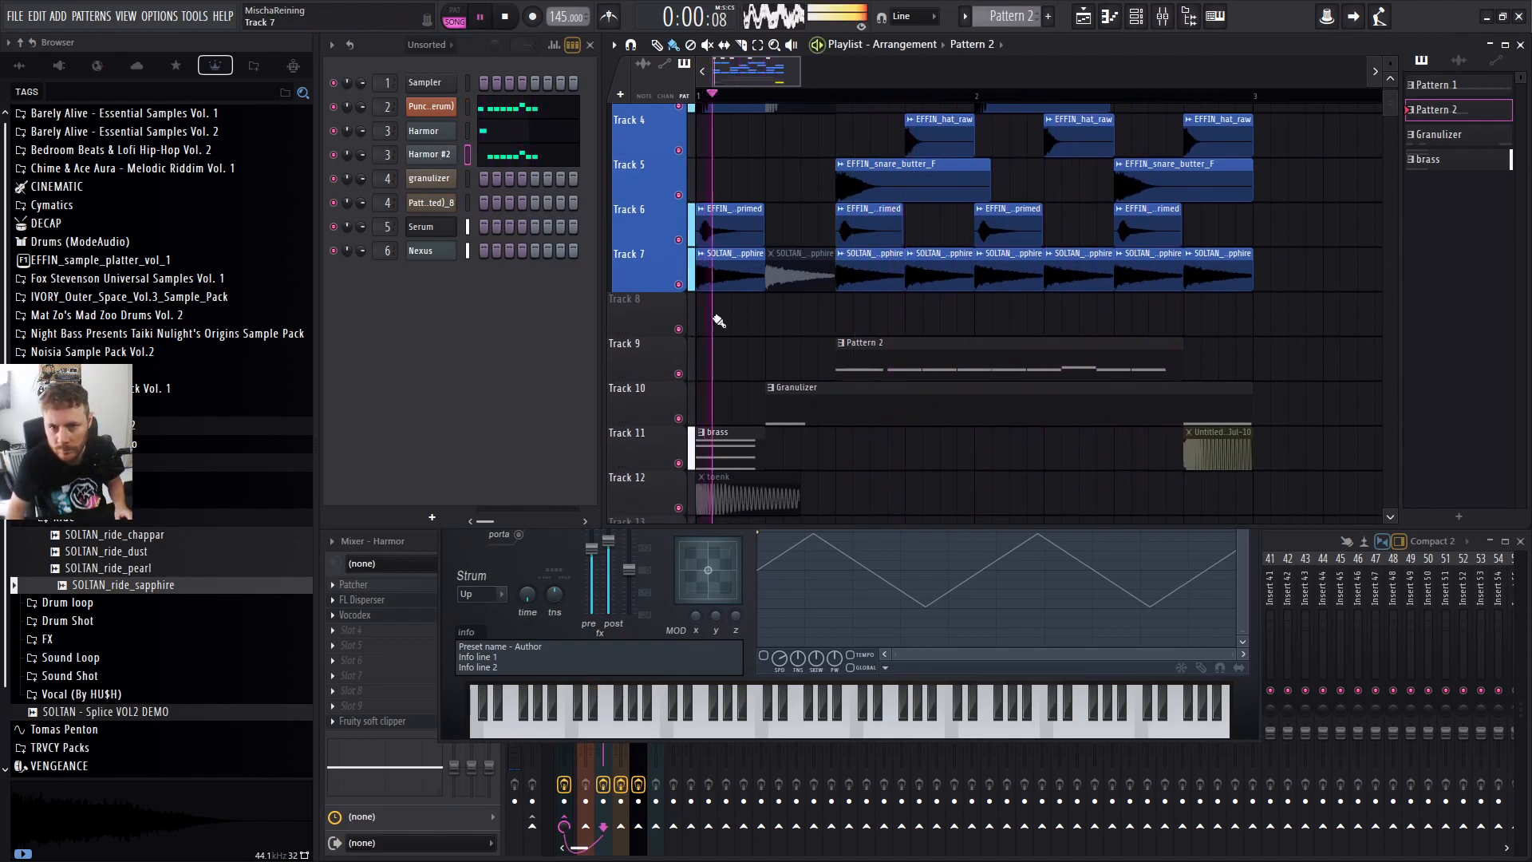
{"action": "left_click_drag", "start_coordinate": [832, 442], "coordinate": [822, 410]}
{"action": "right_click", "coordinate": [807, 415], "text": "alt"}
{"action": "right_click", "coordinate": [897, 409]}
{"action": "key", "text": "space"}
Add Fruity Parametric EQ 2 to the Nexus mixer track, load the aaa preset and slightly dip the low mids.
{"action": "left_click", "coordinate": [1283, 542]}
{"action": "left_click", "coordinate": [651, 597]}
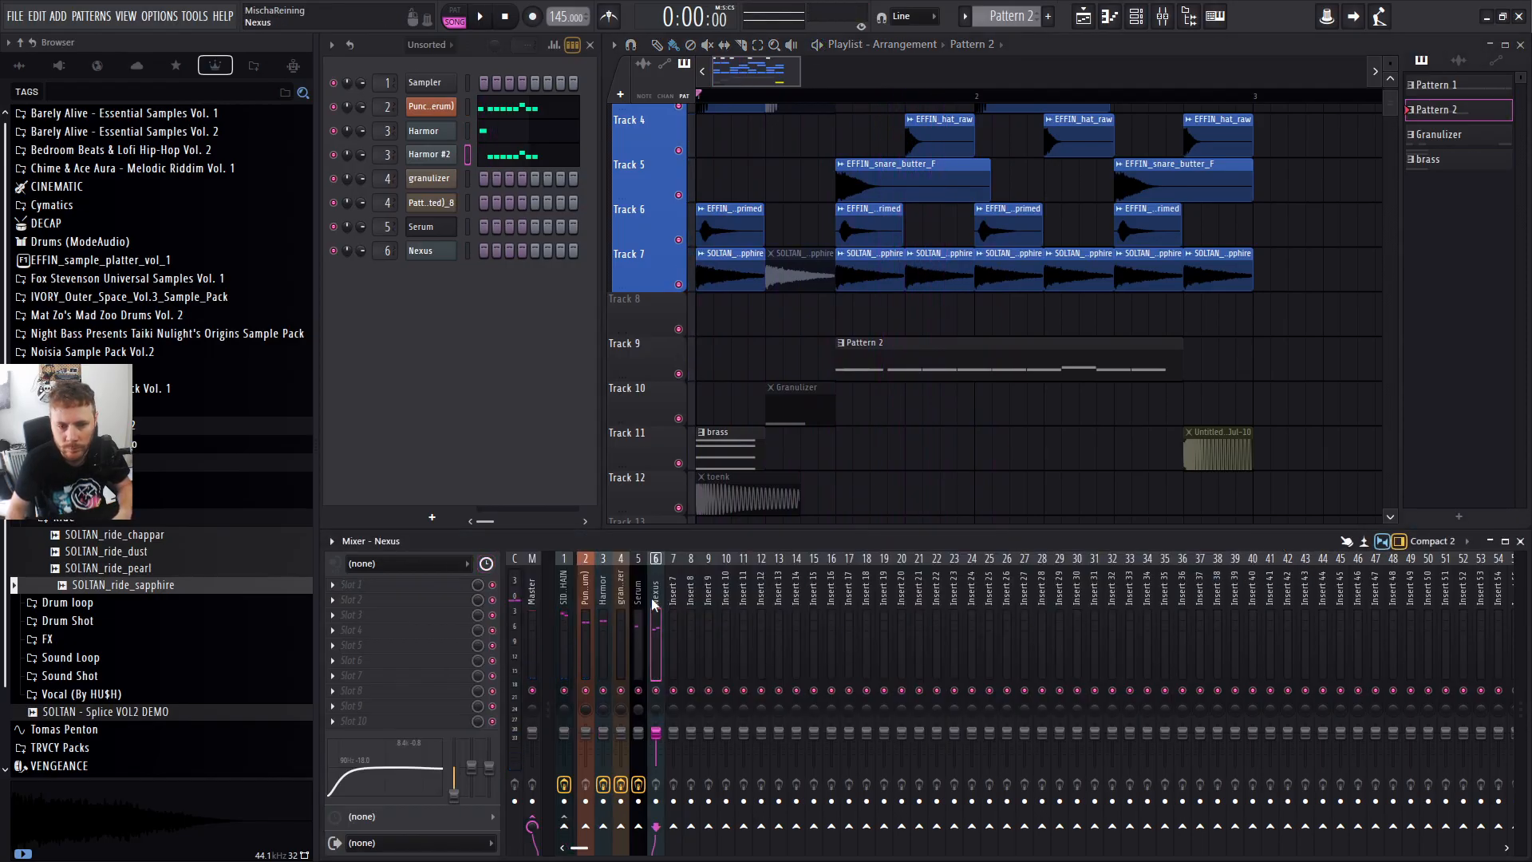
{"action": "left_click", "coordinate": [336, 586]}
{"action": "left_click", "coordinate": [534, 349]}
{"action": "left_click_drag", "start_coordinate": [527, 375], "coordinate": [611, 473]}
{"action": "key", "text": "space"}
{"action": "key", "text": "space"}
{"action": "right_click", "coordinate": [964, 240]}
{"action": "left_click", "coordinate": [989, 248]}
{"action": "key", "text": "space"}
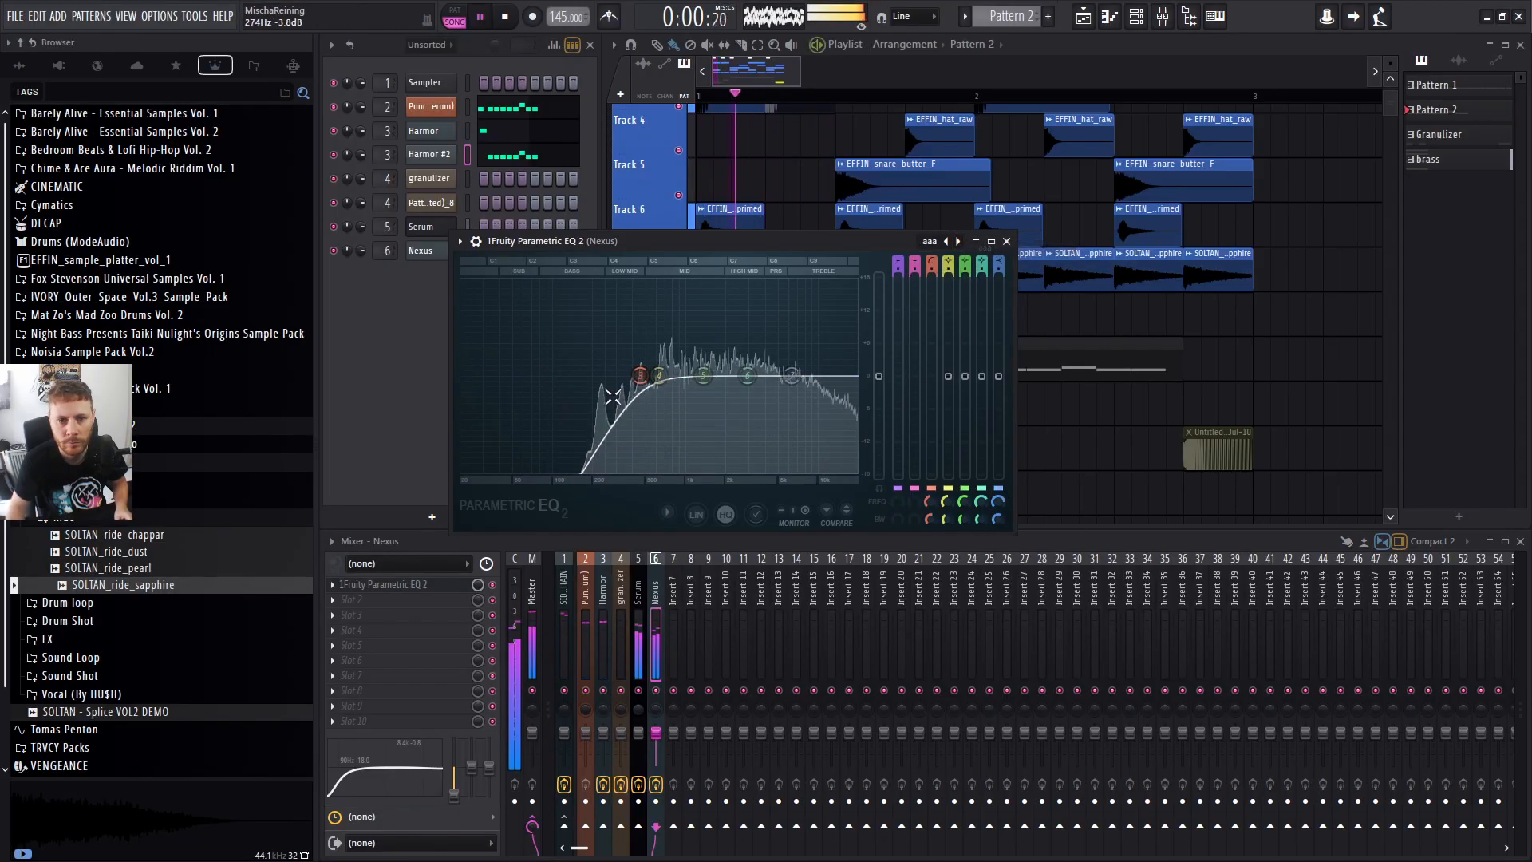
{"action": "mouse_move", "coordinate": [644, 376]}
{"action": "left_mouse_down"}
{"action": "mouse_move", "coordinate": [624, 375]}
{"action": "mouse_move", "coordinate": [667, 390]}
{"action": "left_mouse_up"}
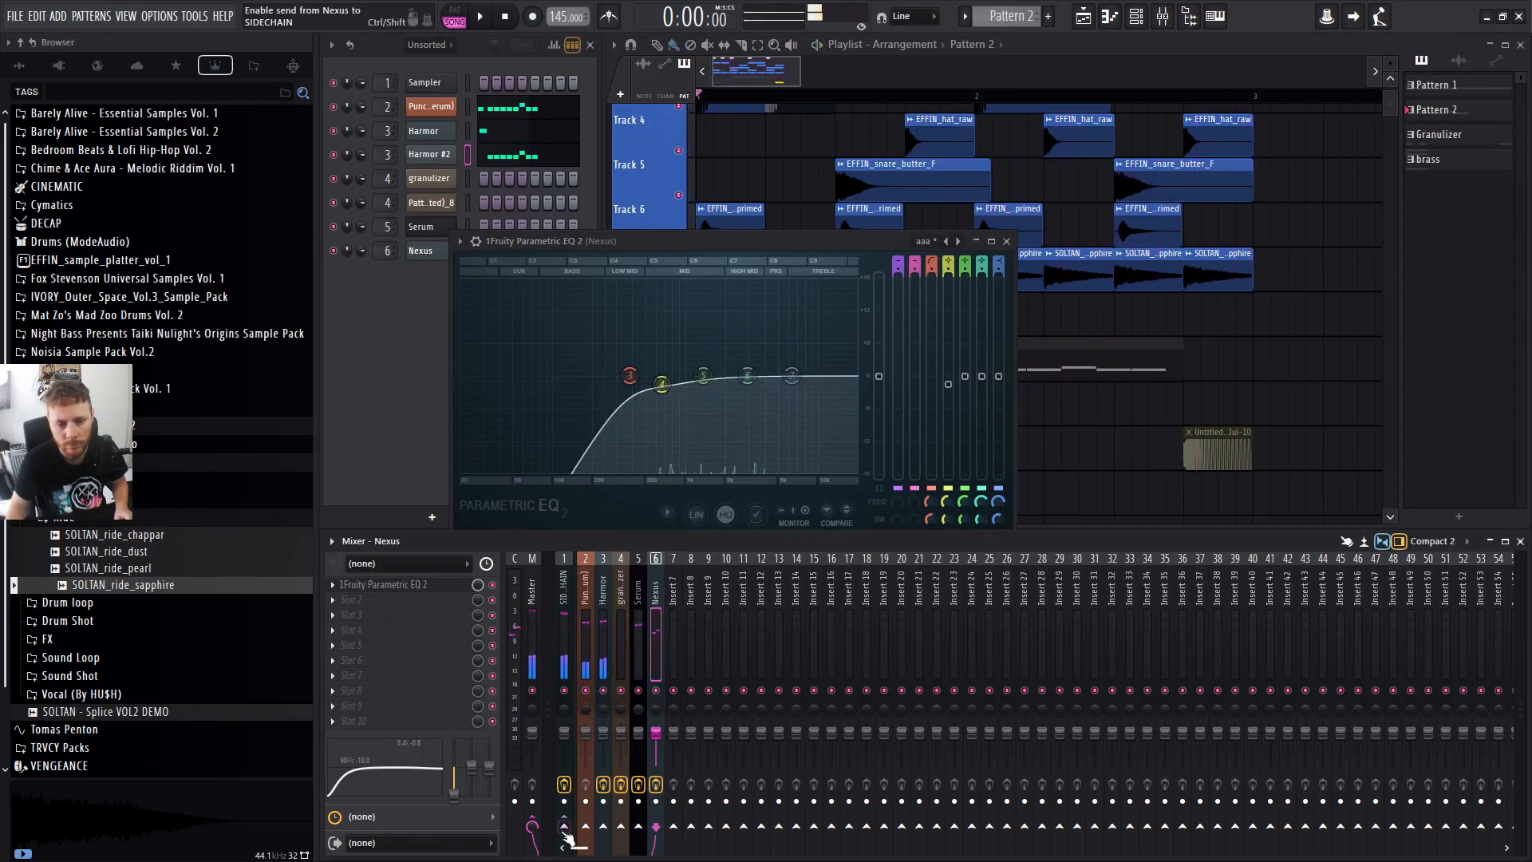
Route the Nexus mixer track only to the SIDECHAIN track, then select the Serum mixer track and audition the opening.
{"action": "right_click", "coordinate": [1134, 441]}
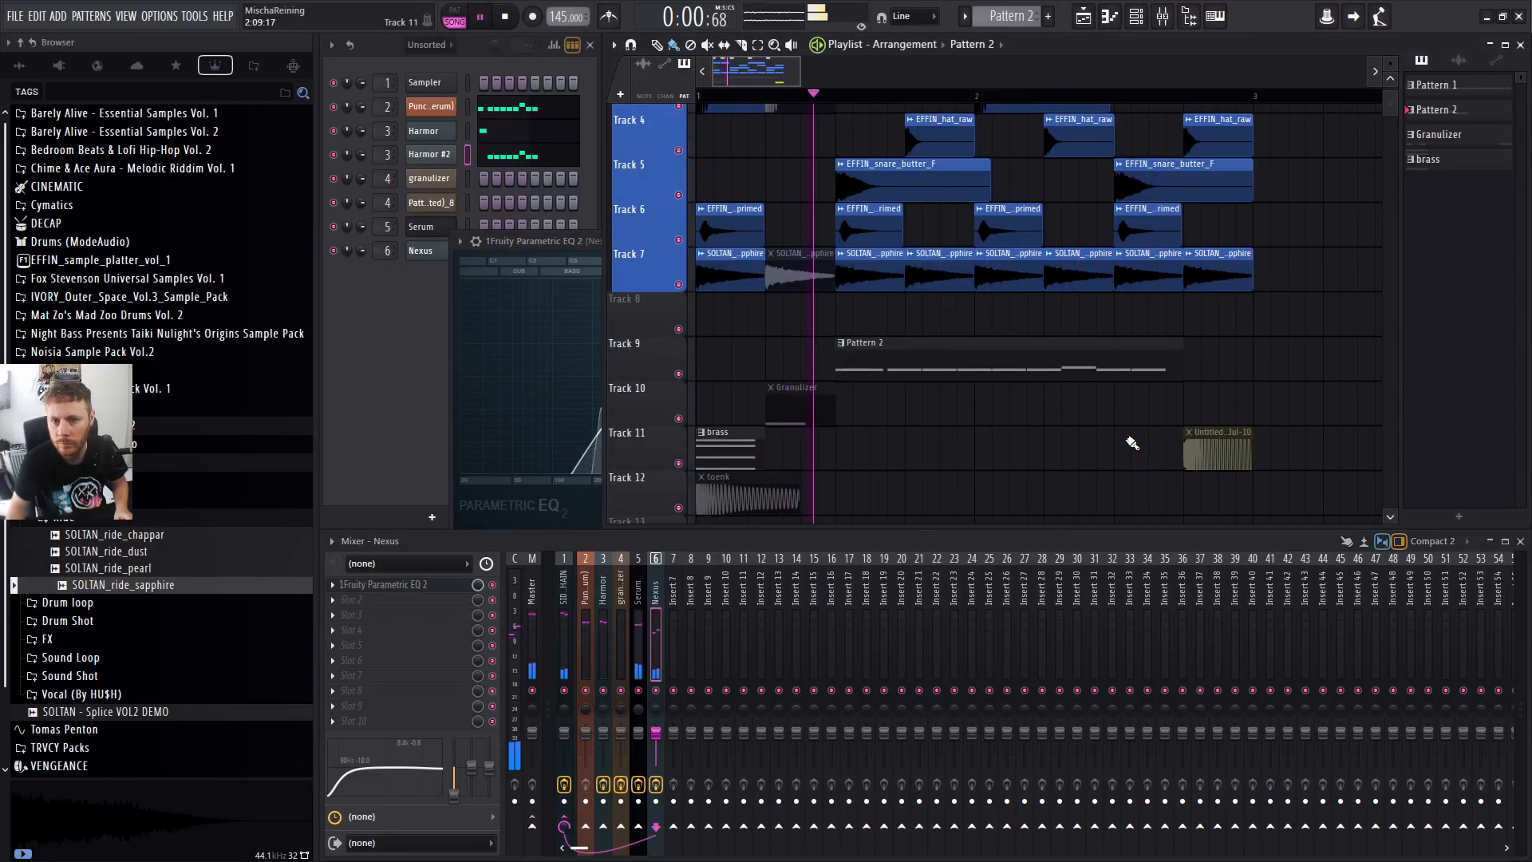
{"action": "key", "text": "space"}
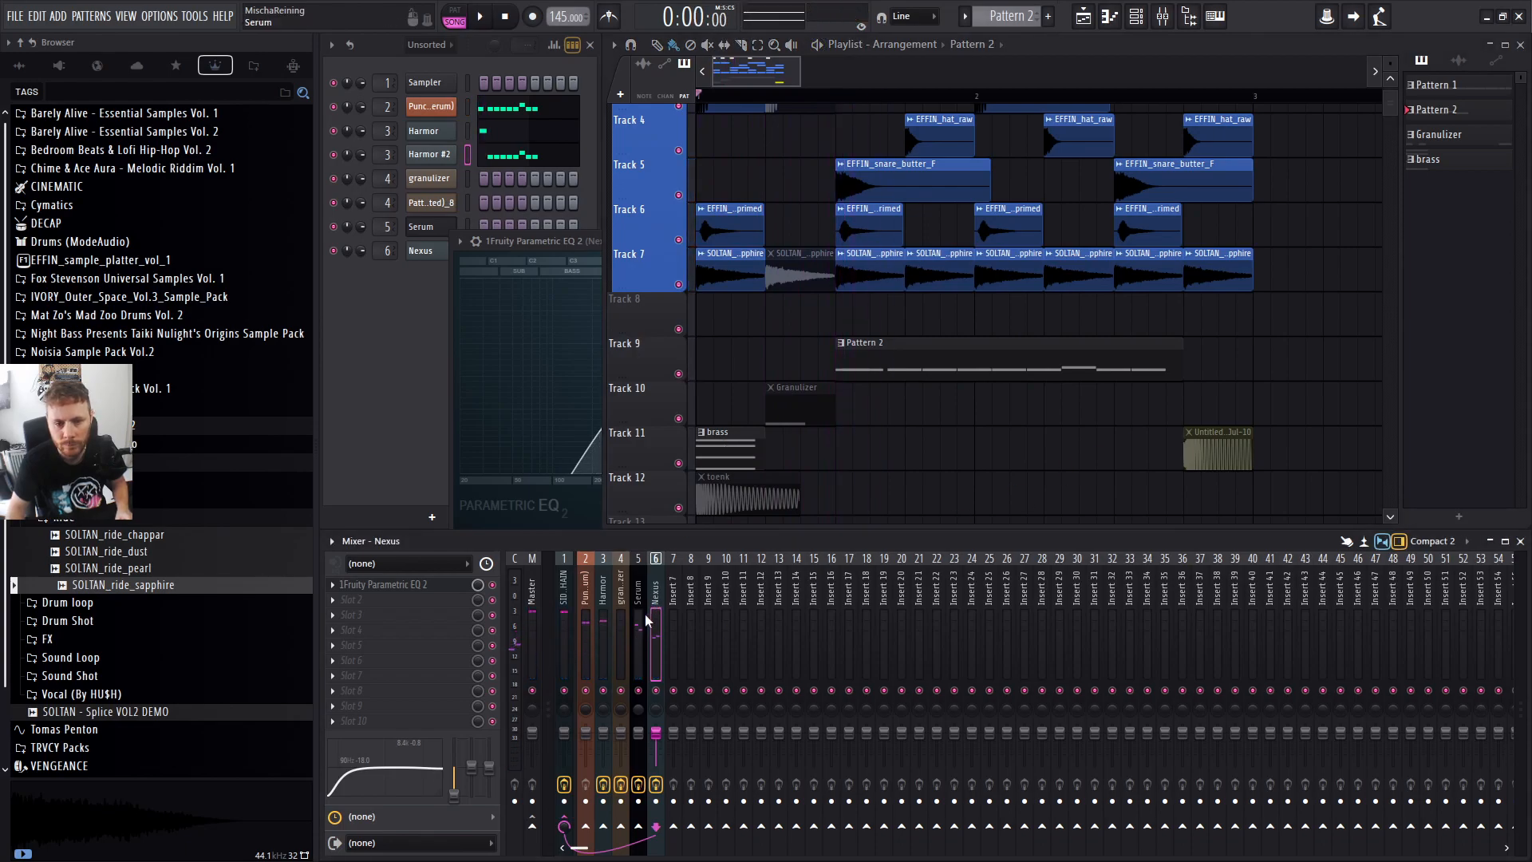
{"action": "left_click", "coordinate": [637, 607]}
{"action": "key", "text": "space"}
{"action": "key", "text": "space"}
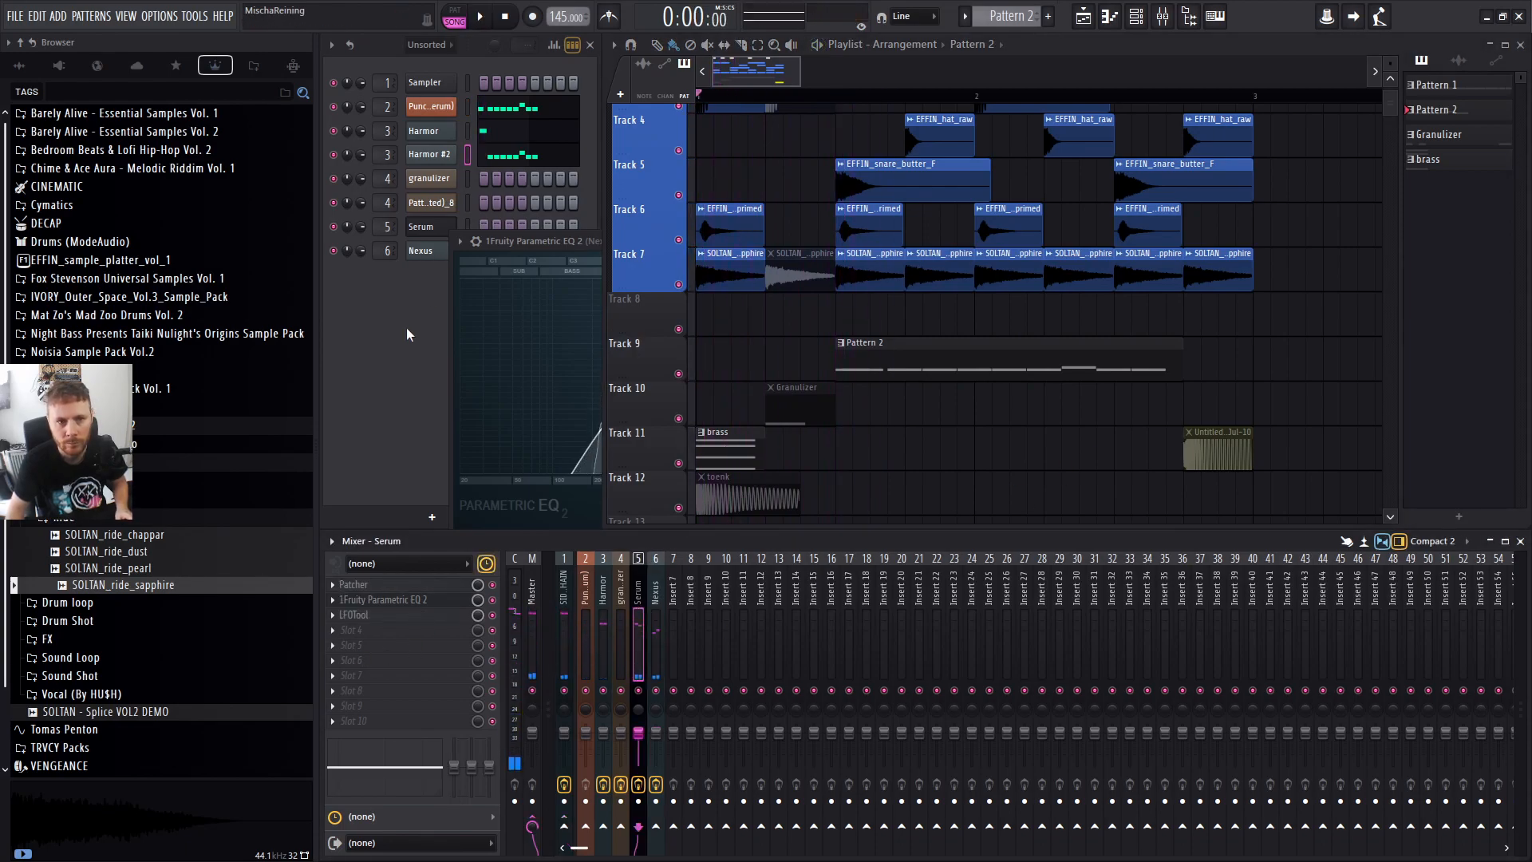
Add a Vital synth channel to the channel rack and reposition its window.
{"action": "left_click", "coordinate": [407, 333]}
{"action": "left_click", "coordinate": [432, 517]}
{"action": "left_click", "coordinate": [440, 789]}
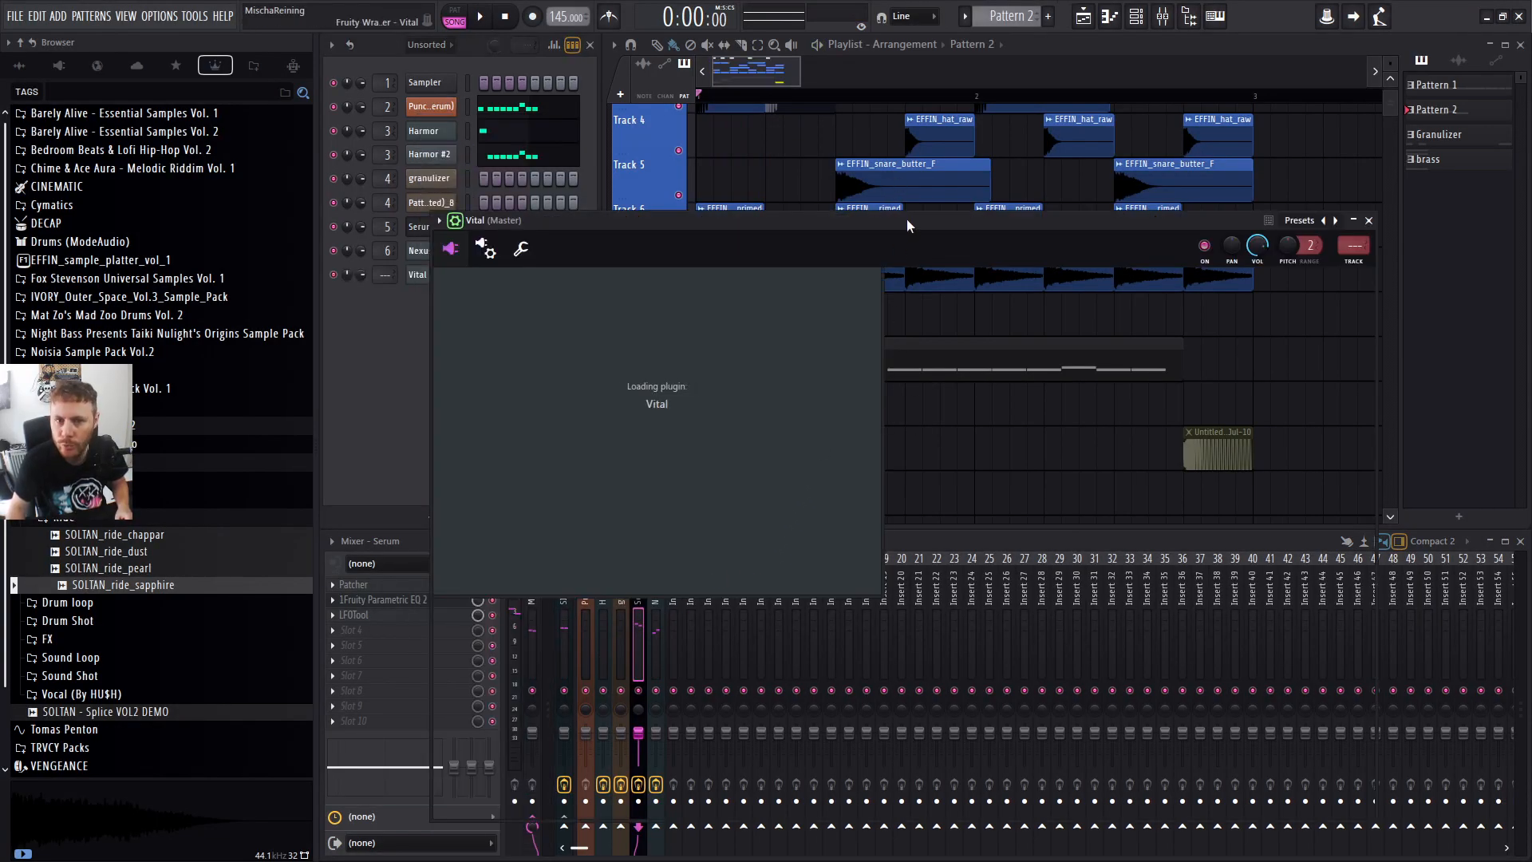
{"action": "left_click_drag", "start_coordinate": [907, 218], "coordinate": [848, 106]}
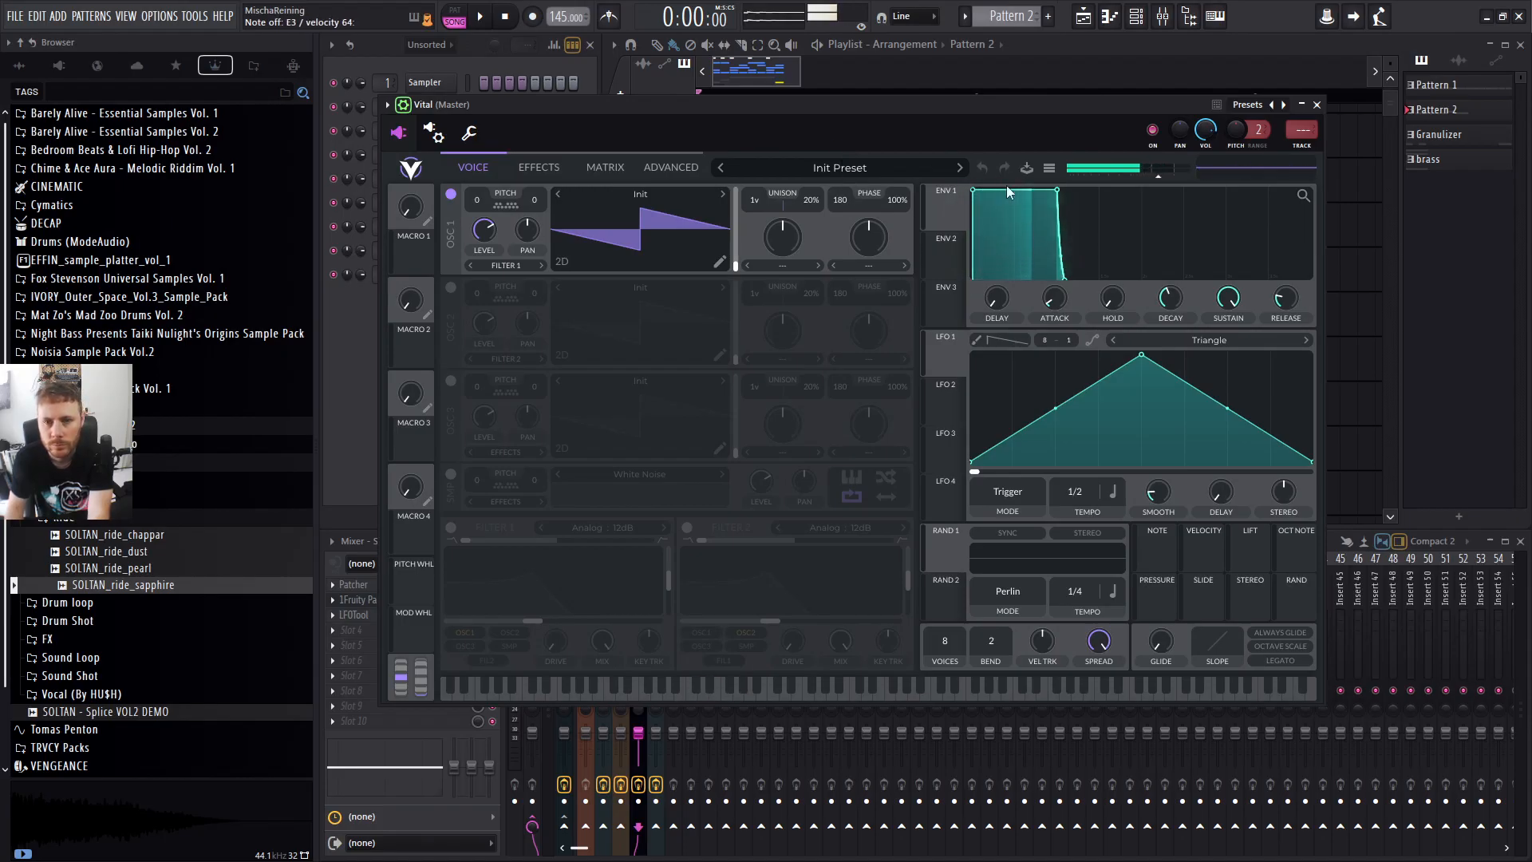
Search the Vital presets for "god", load the Godd Bass Lead preset and close the synth window.
{"action": "left_click", "coordinate": [852, 166]}
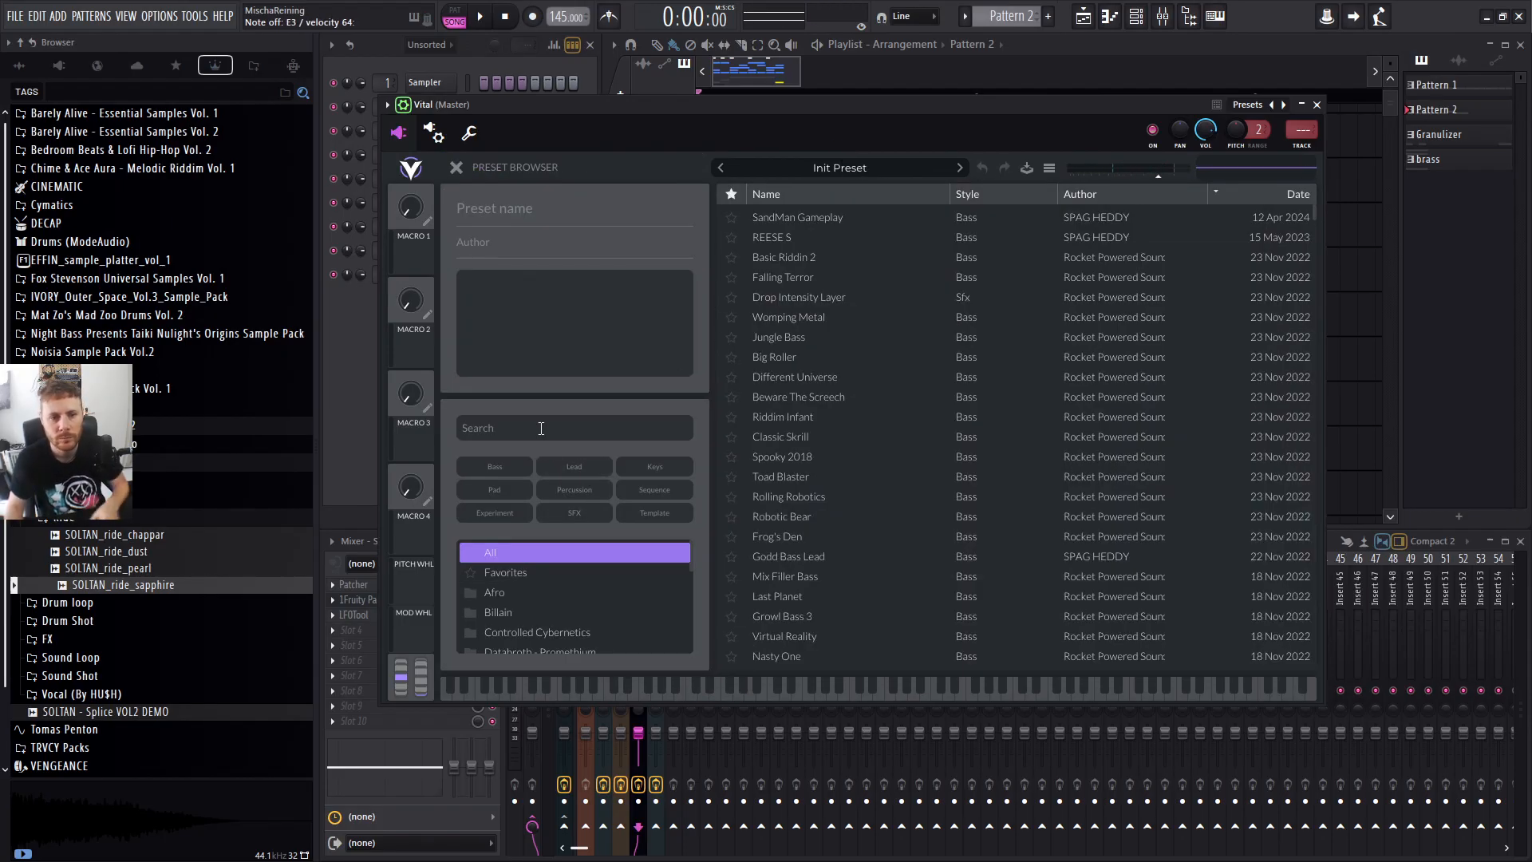
{"action": "type", "text": "god"}
{"action": "left_click", "coordinate": [846, 217]}
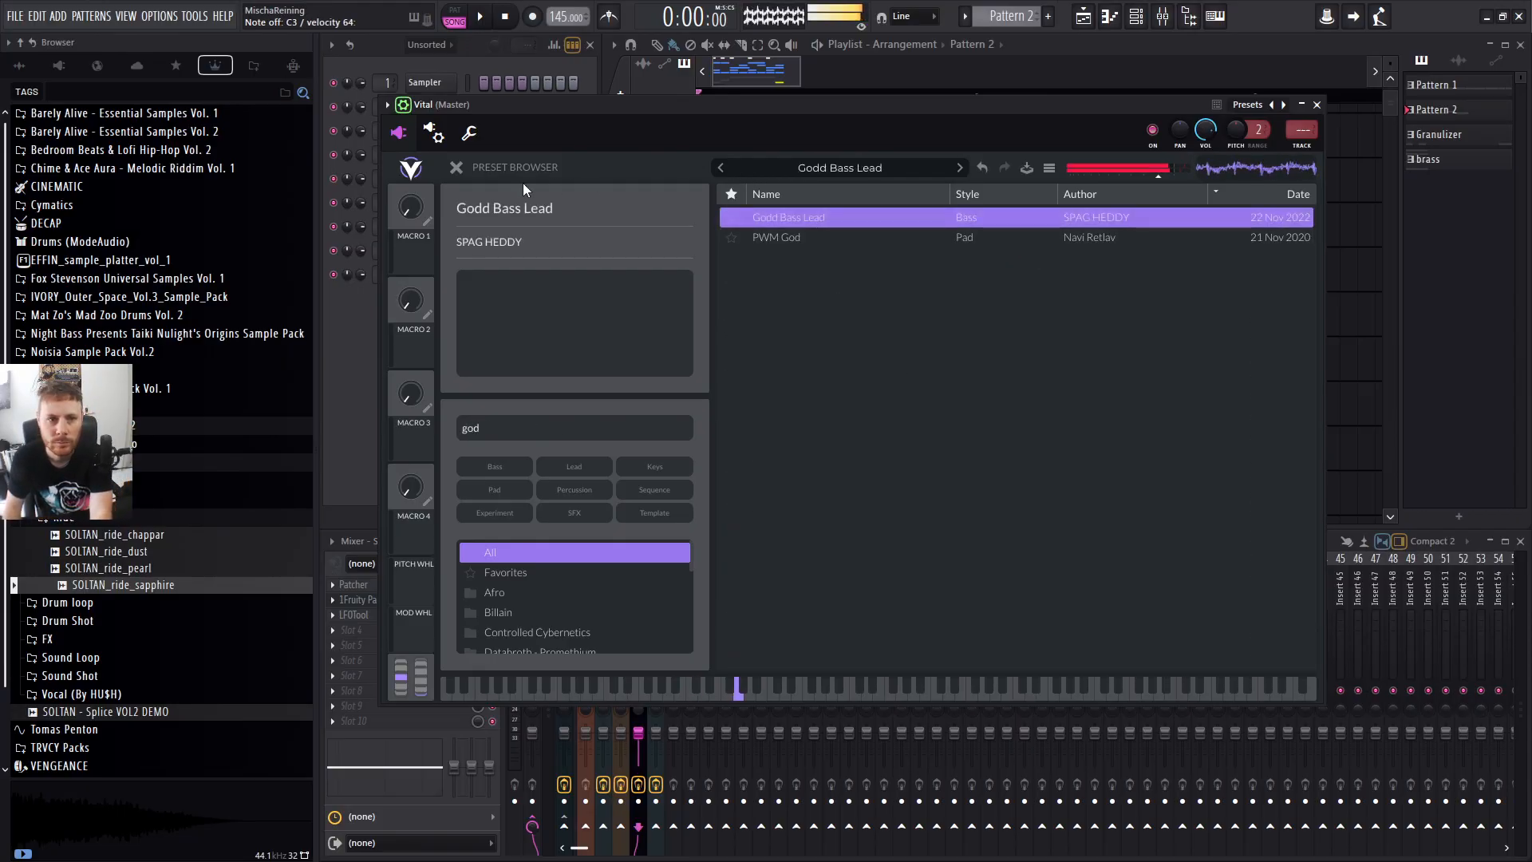
{"action": "left_click", "coordinate": [457, 167]}
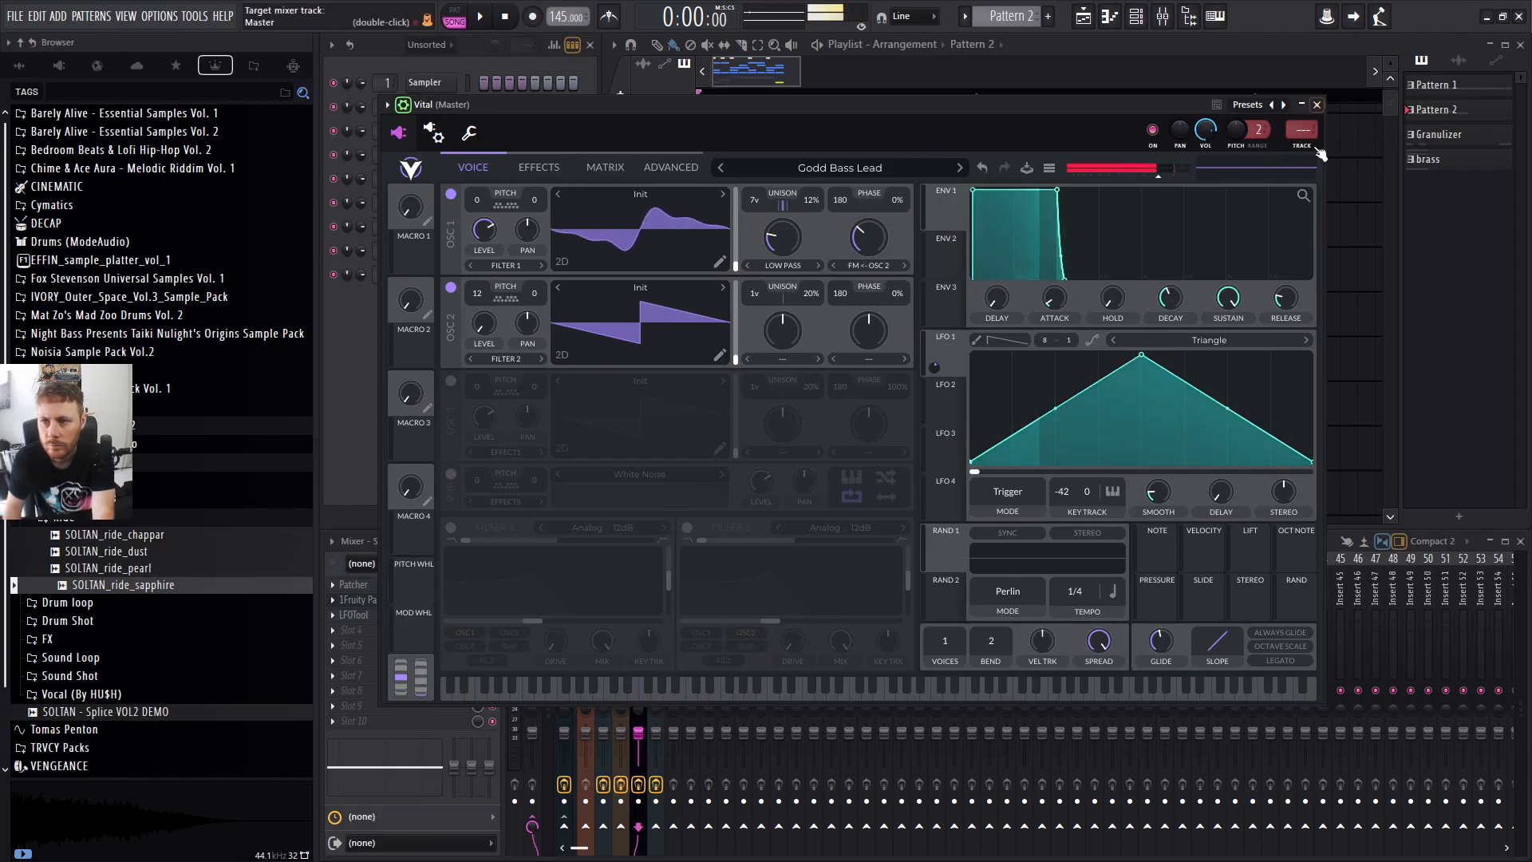
{"action": "left_click", "coordinate": [1317, 105]}
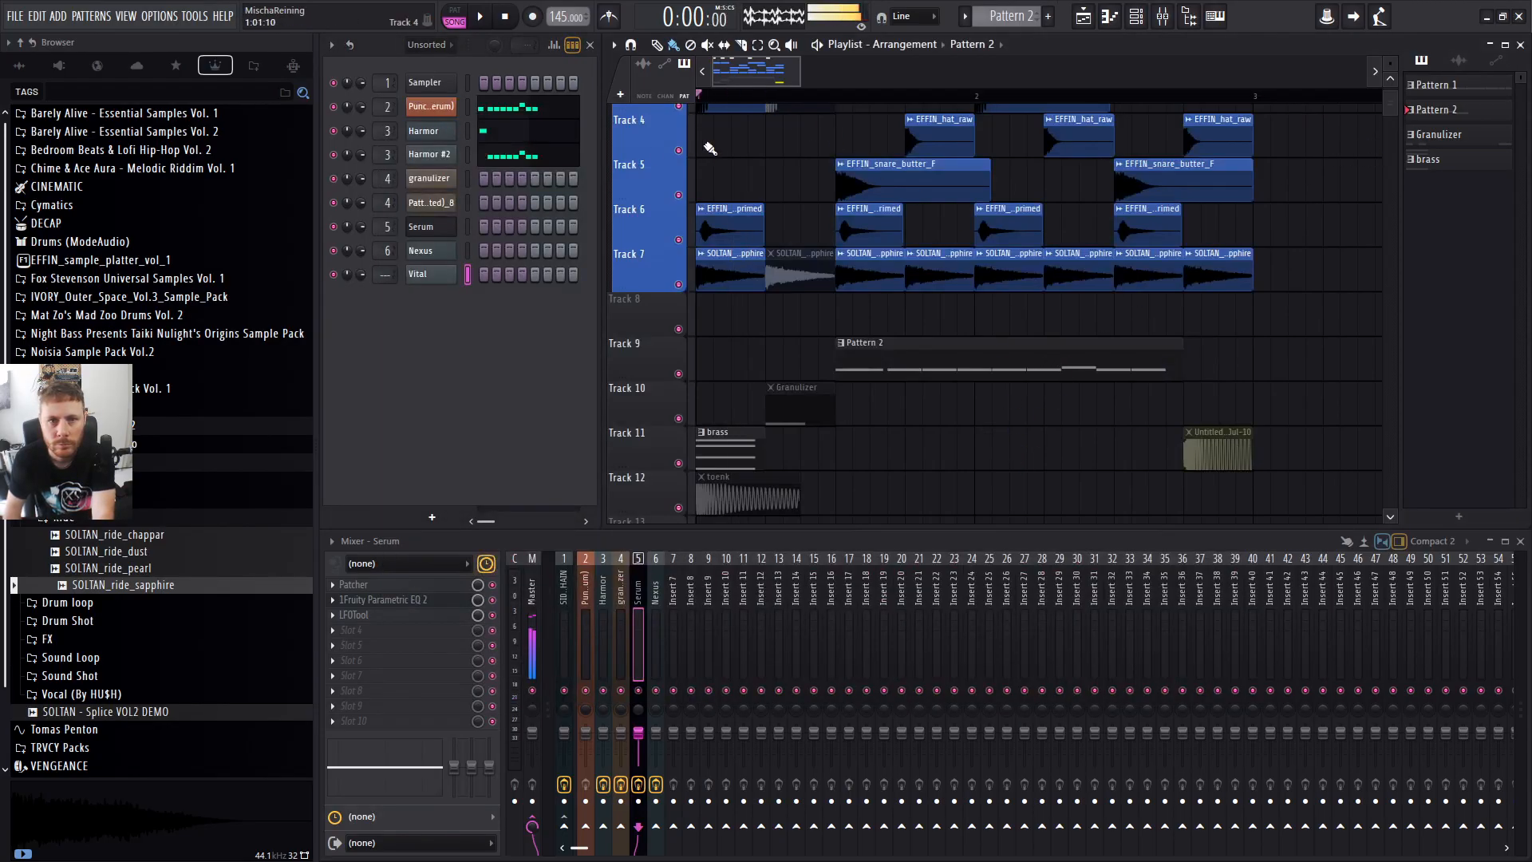
Audition the arrangement's opening while trying out notes with the Vital lead.
{"action": "left_click", "coordinate": [480, 16]}
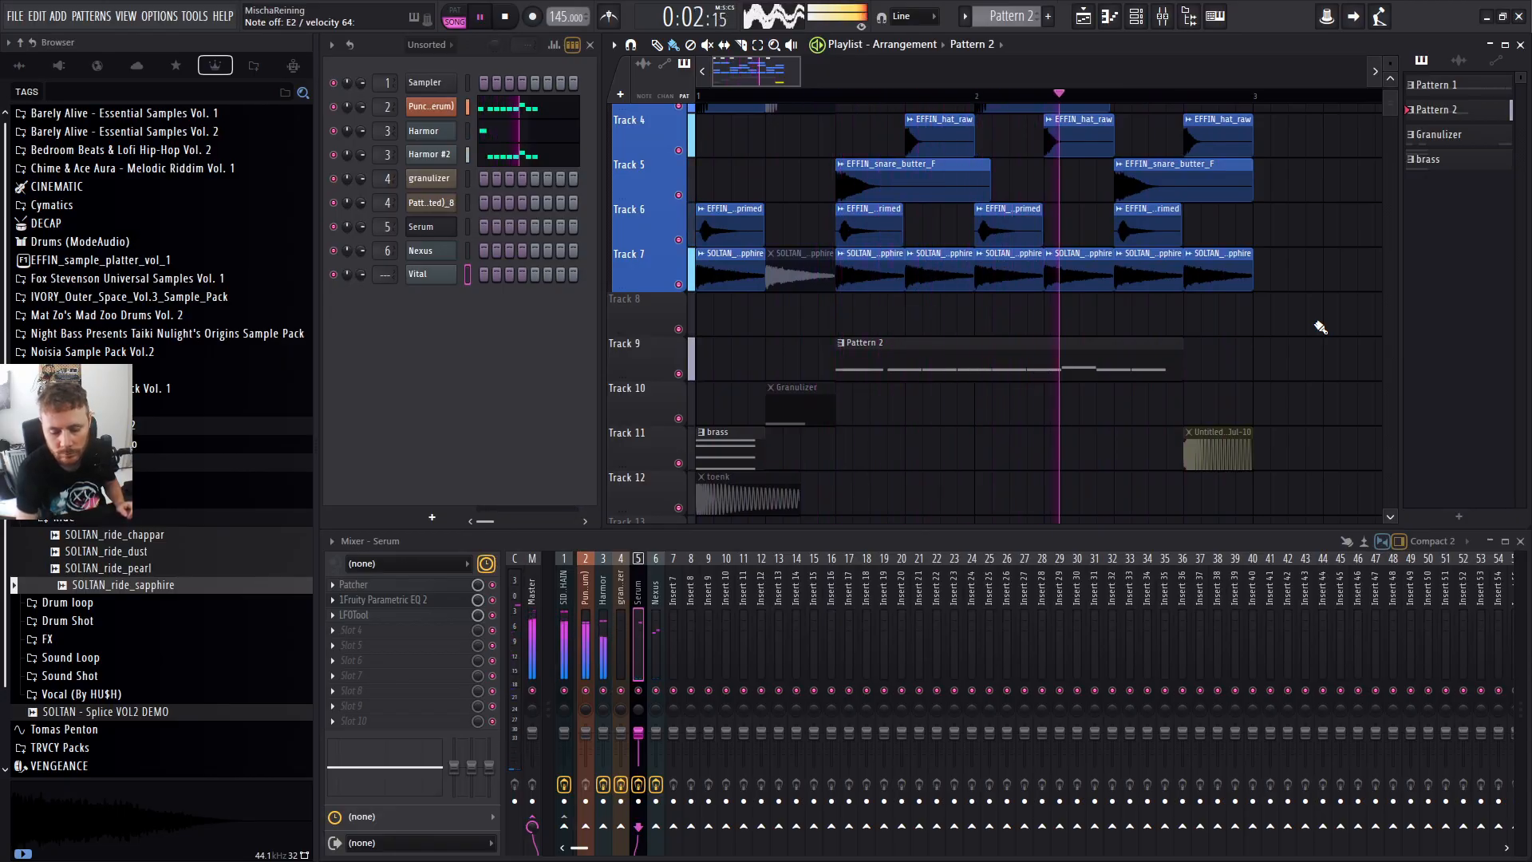
{"action": "key", "text": "space"}
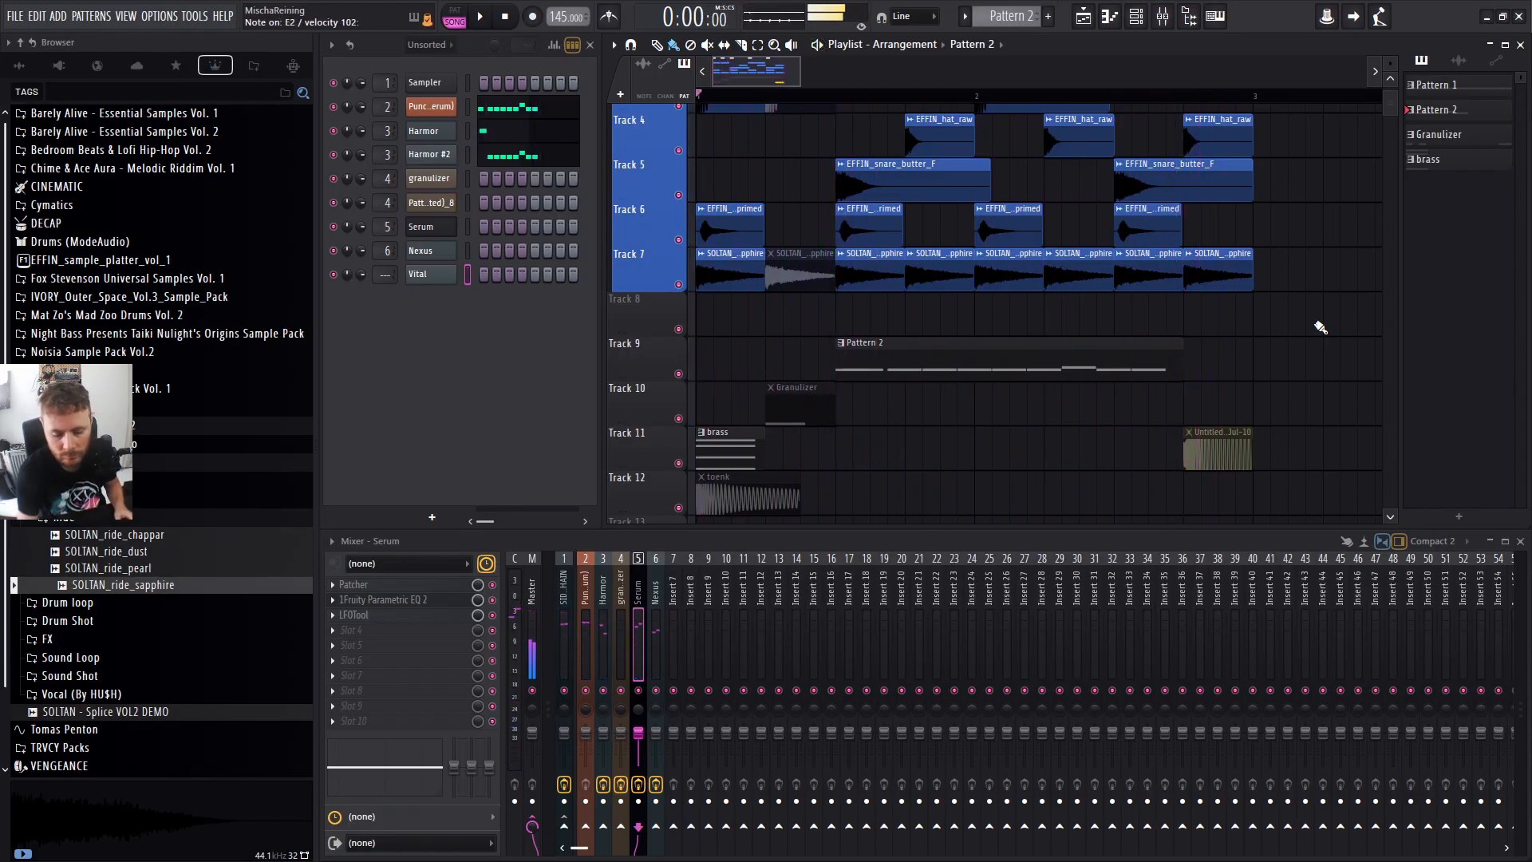
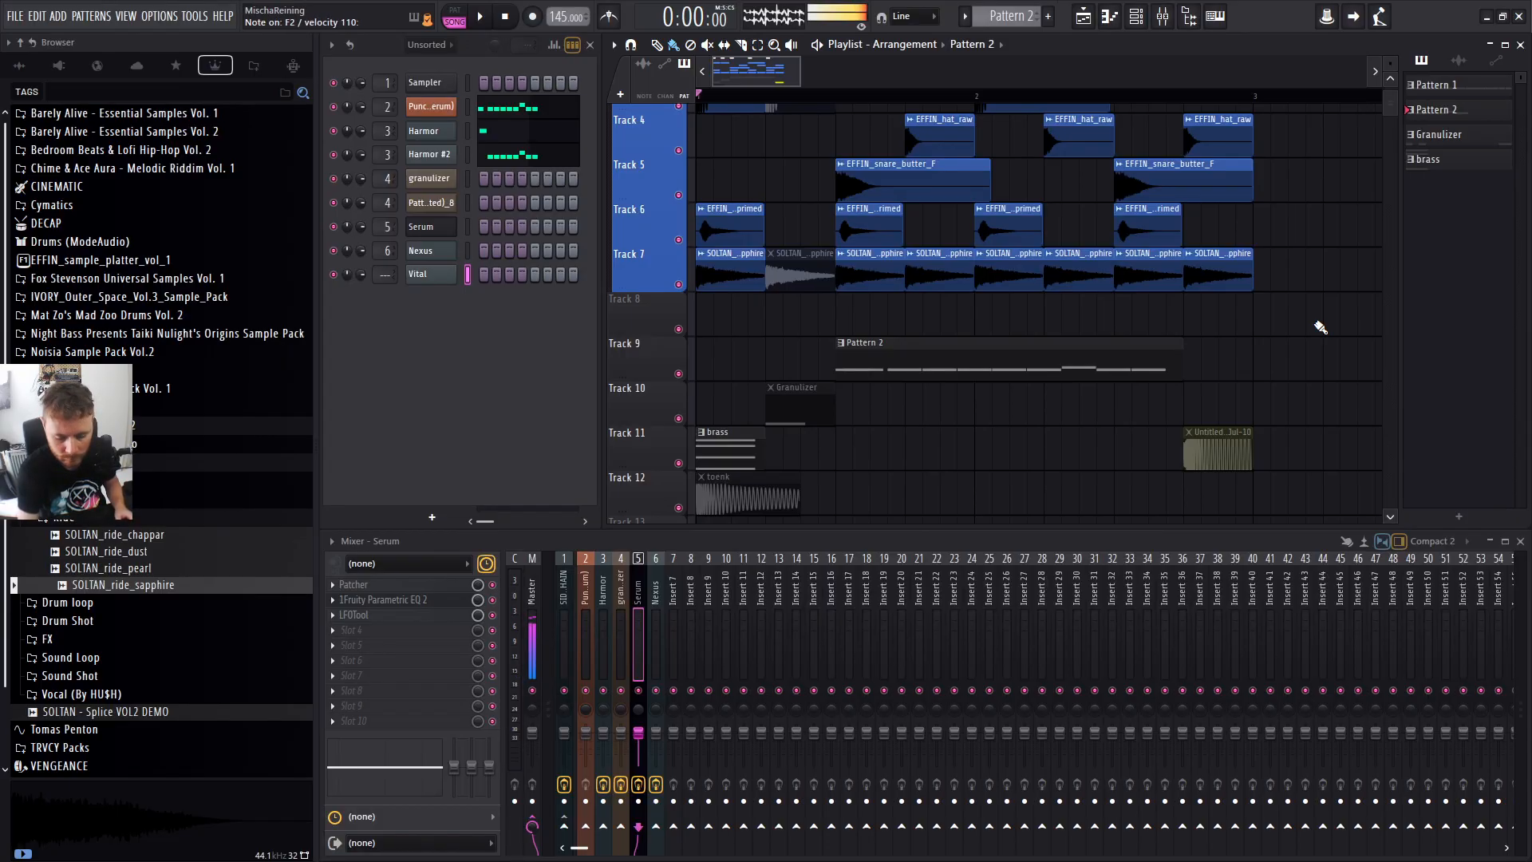
{"action": "key", "text": "space"}
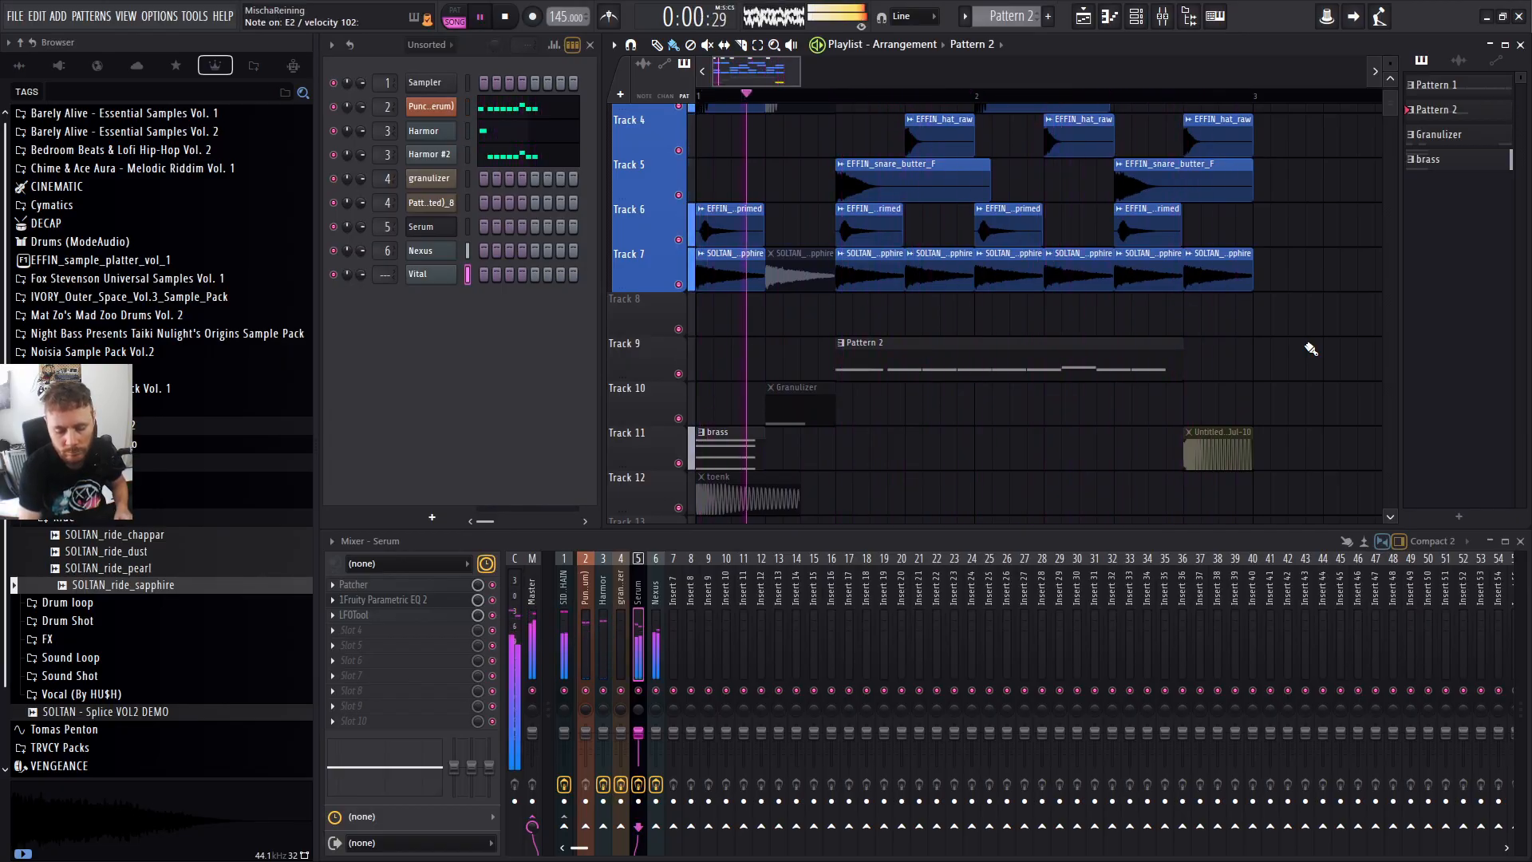
{"action": "key", "text": "space"}
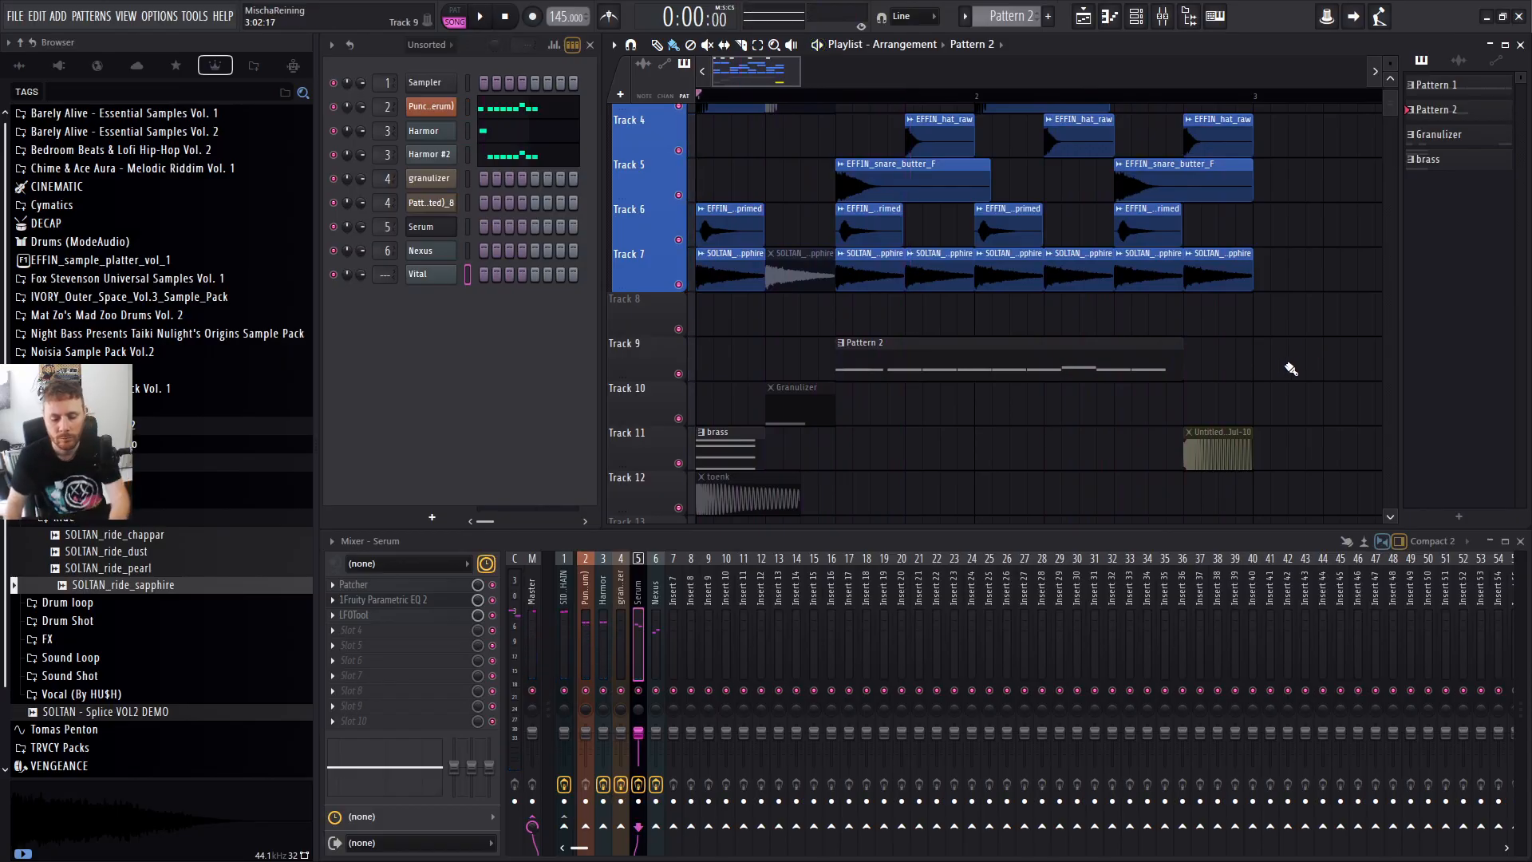
Create a pattern named God lead, place it at the start of Track 13 and extend its clip to two bars.
{"action": "left_click", "coordinate": [1047, 16]}
{"action": "type", "text": "God lead"}
{"action": "key", "text": "Return"}
{"action": "scroll", "coordinate": [900, 249], "scroll_direction": "down", "scroll_amount": 3}
{"action": "left_click_drag", "start_coordinate": [779, 355], "coordinate": [579, 350]}
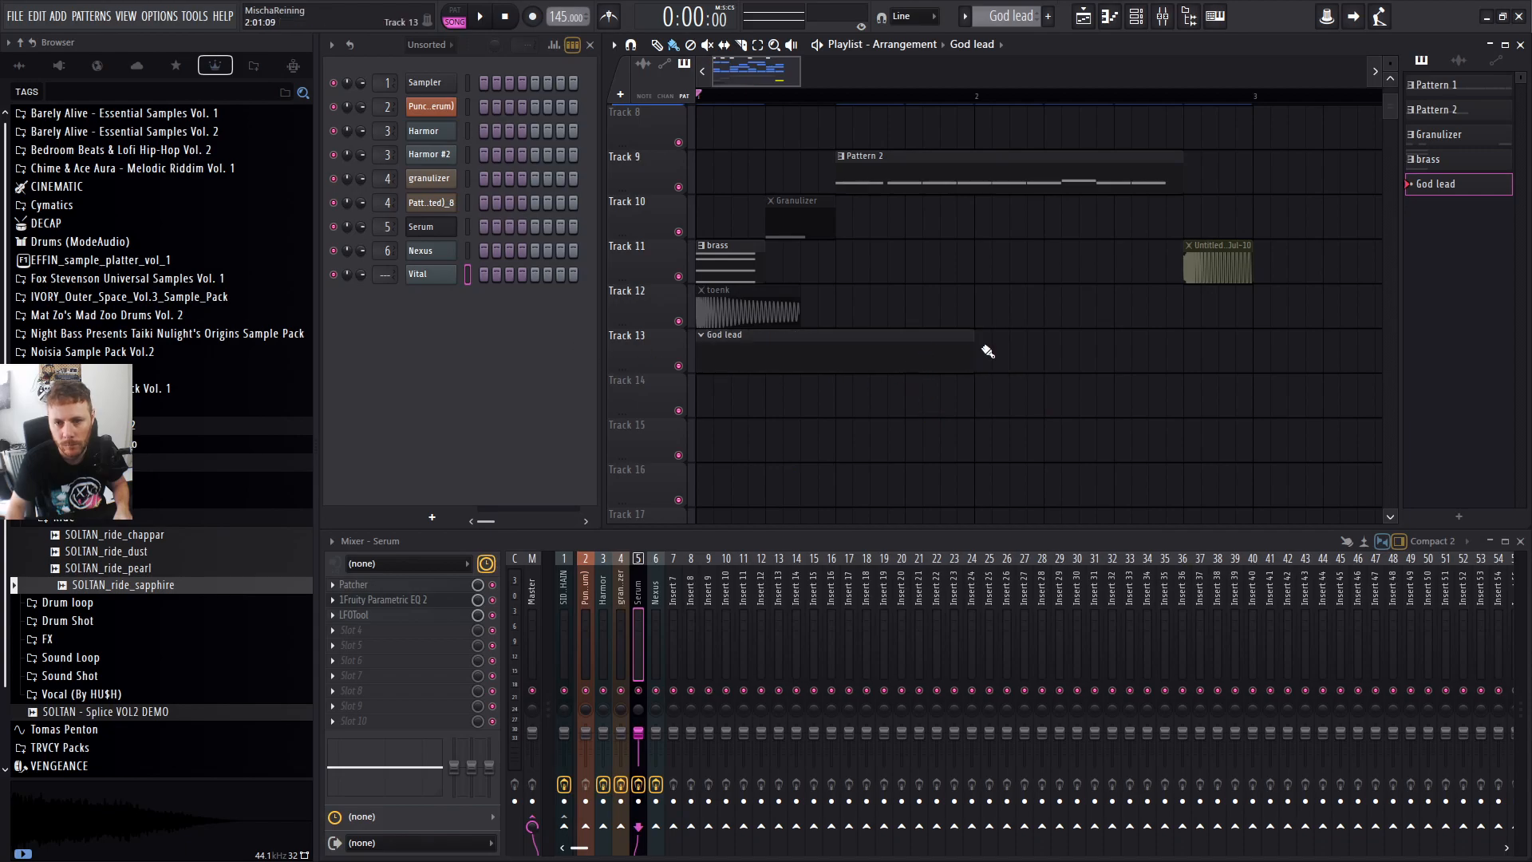
{"action": "left_click_drag", "start_coordinate": [972, 346], "coordinate": [1253, 345]}
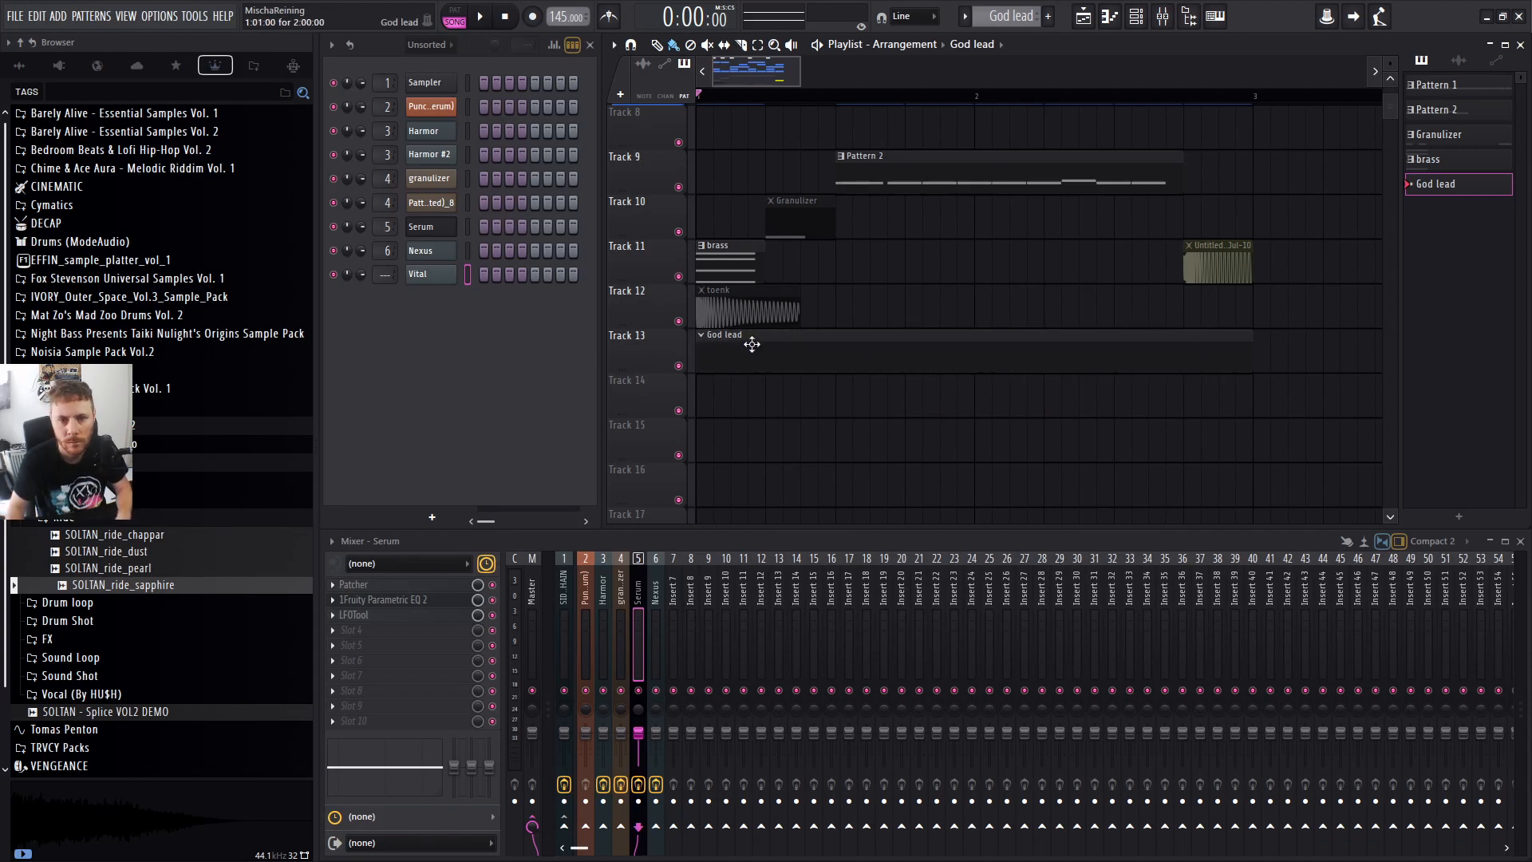
Move the muted toenk clip to the start of Track 9 and the God lead clip up to Track 12.
{"action": "scroll", "coordinate": [798, 351], "scroll_direction": "up", "scroll_amount": 3}
{"action": "left_click_drag", "start_coordinate": [743, 435], "coordinate": [728, 307]}
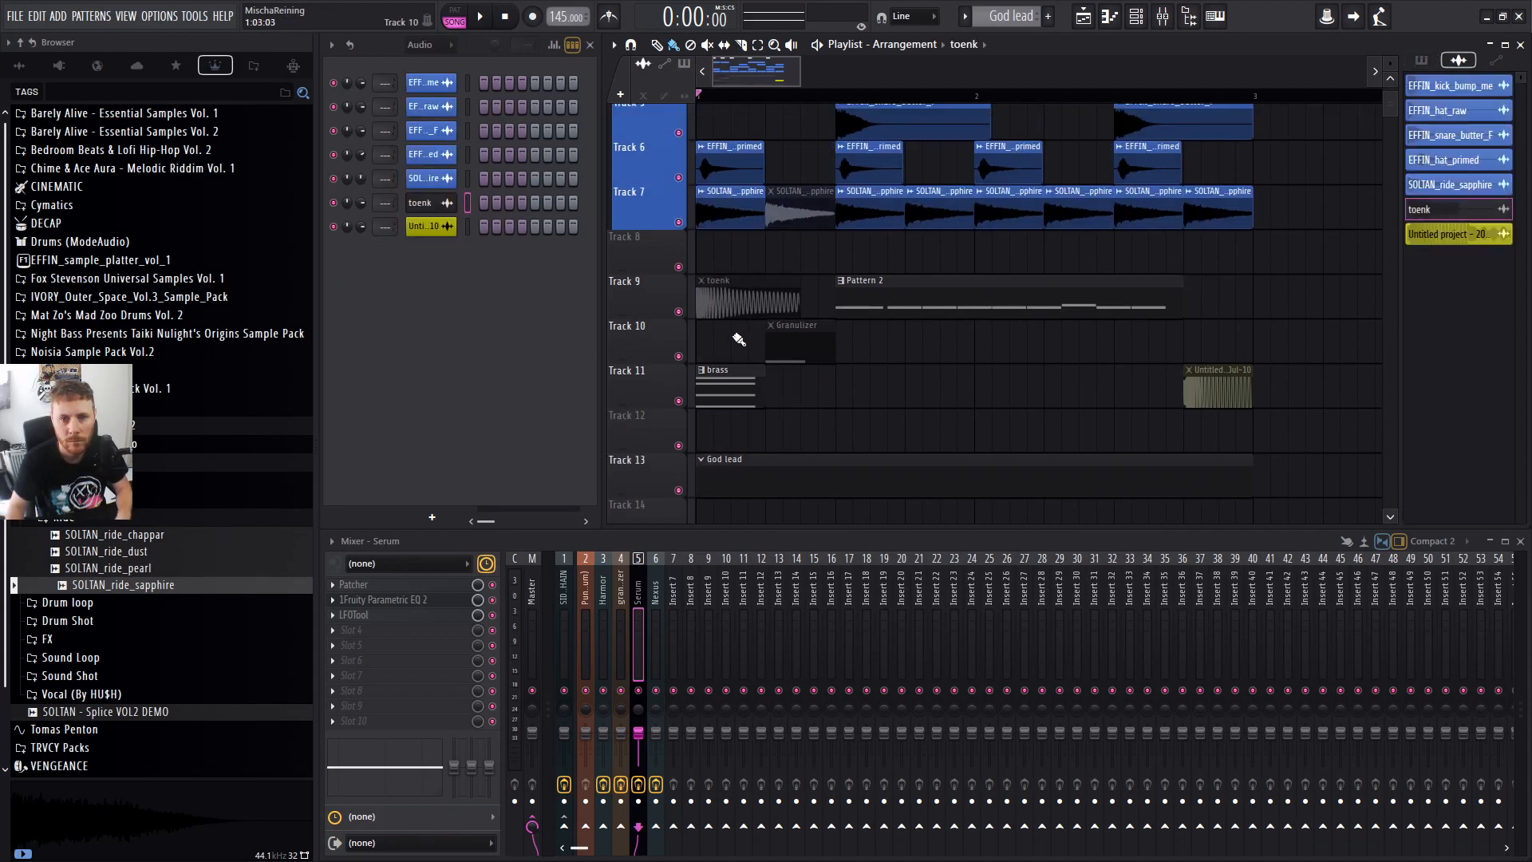
{"action": "left_click_drag", "start_coordinate": [741, 474], "coordinate": [742, 423]}
Show the unsorted channels in the channel rack and rename the Vital channel God.
{"action": "double_click", "coordinate": [757, 435]}
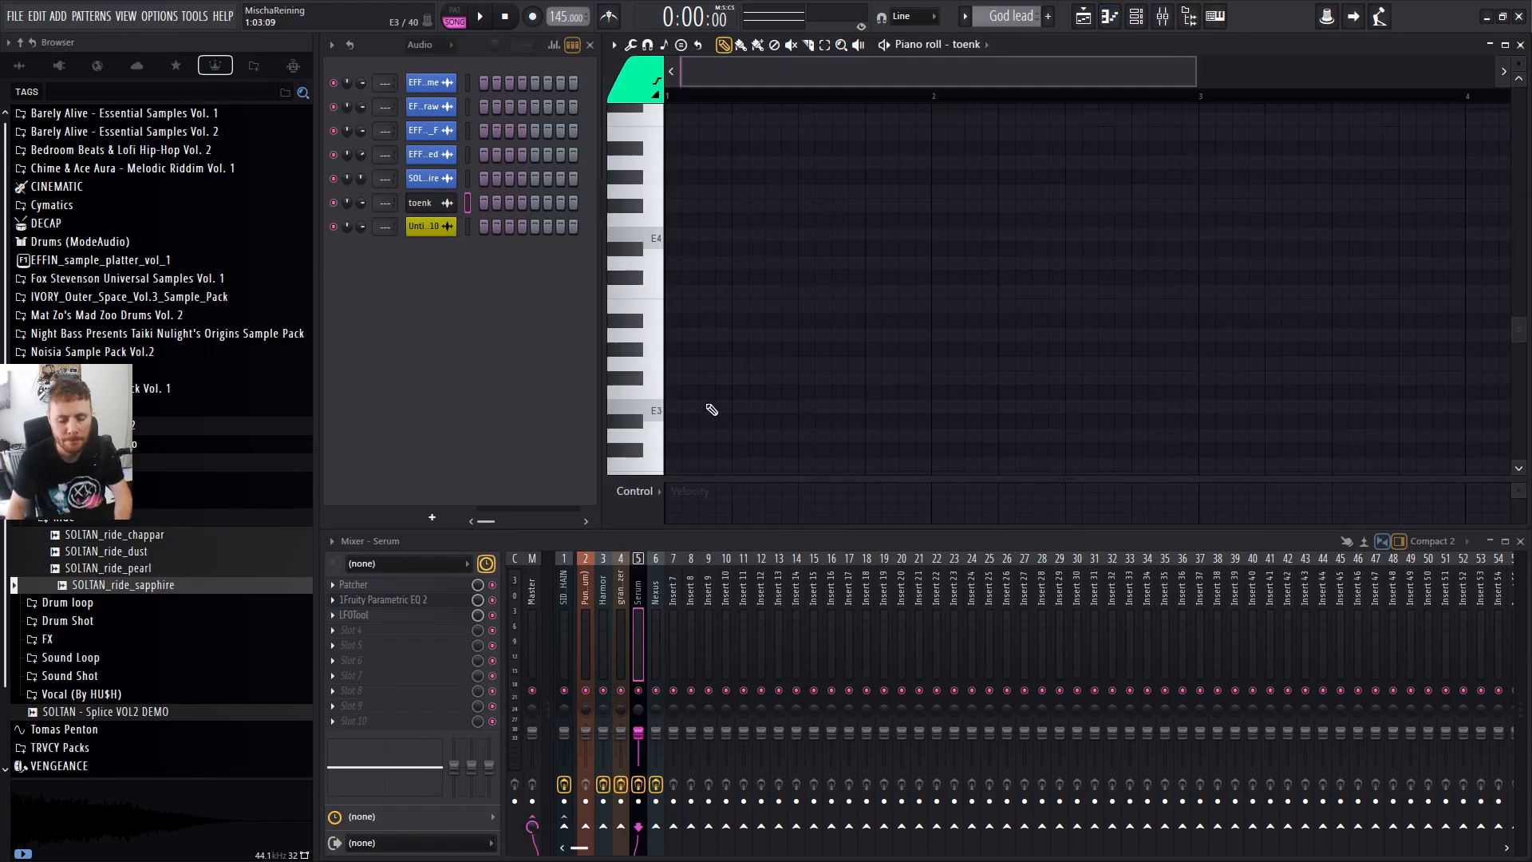
{"action": "scroll", "coordinate": [720, 406], "scroll_direction": "down", "scroll_amount": 5}
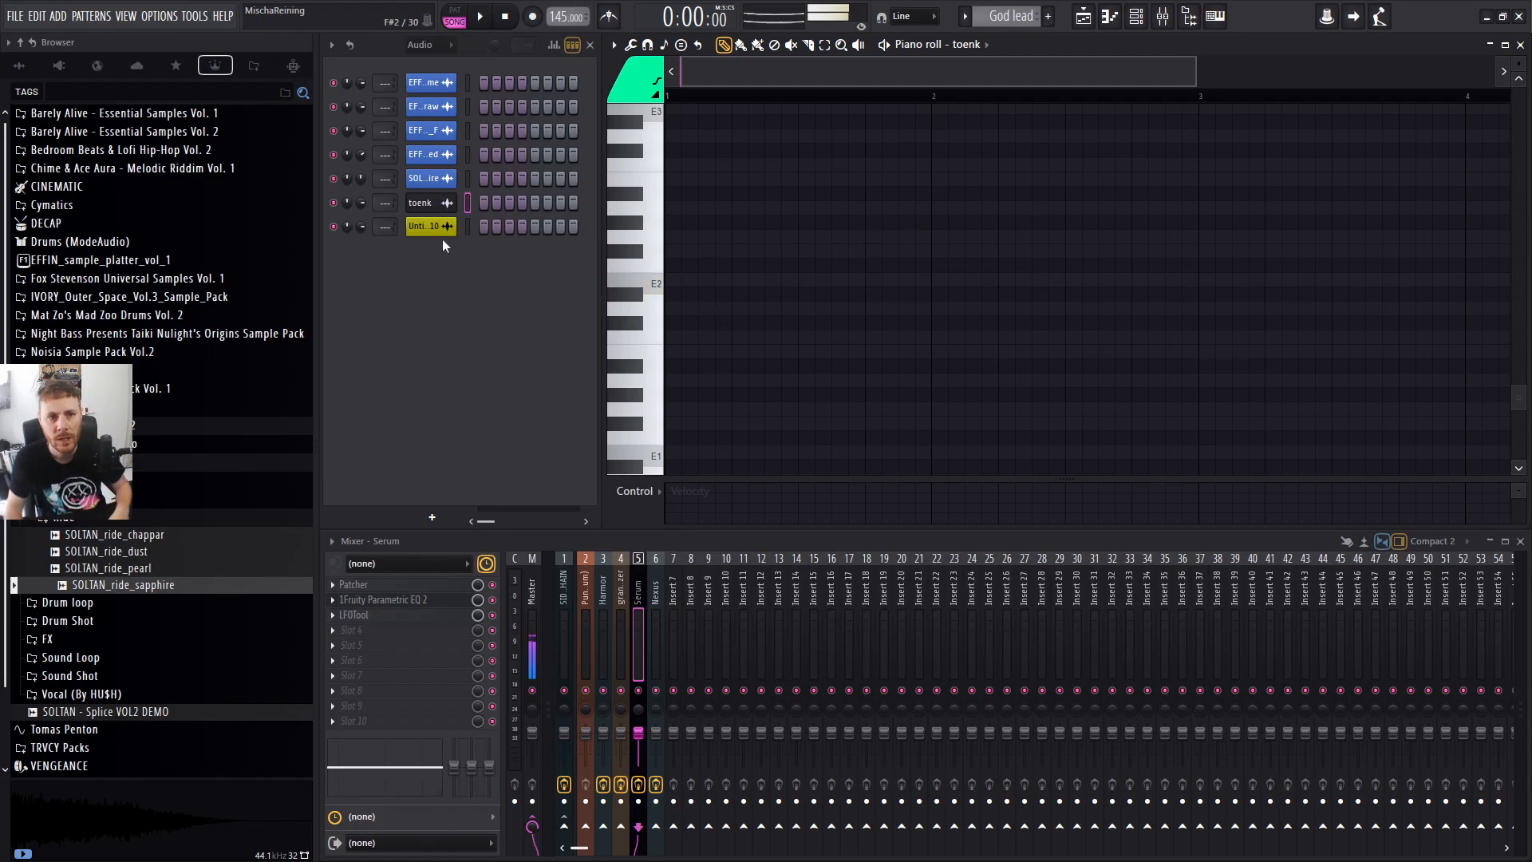
{"action": "left_click", "coordinate": [431, 113]}
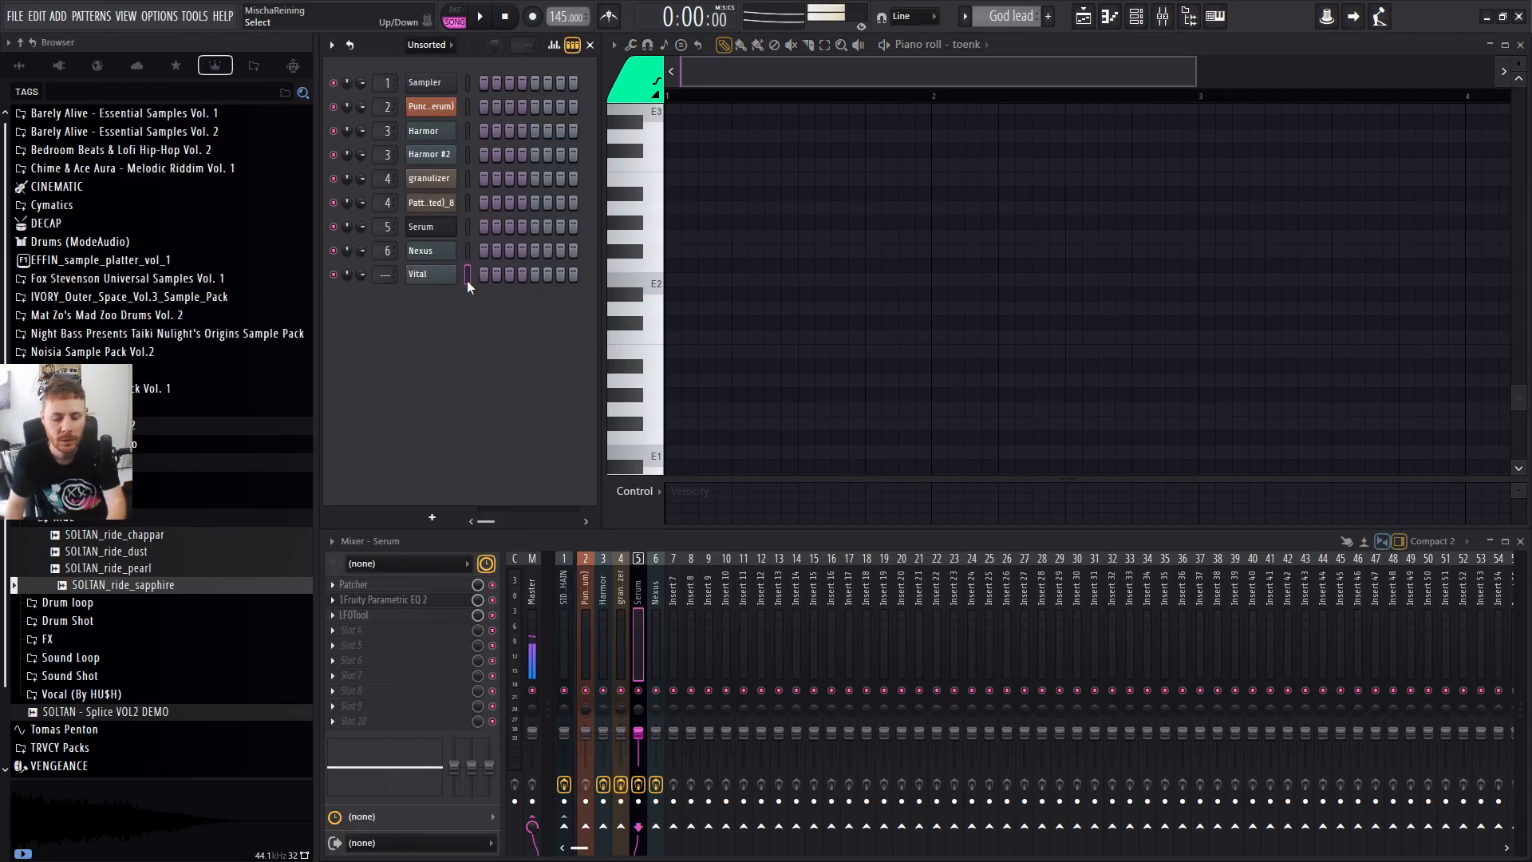
{"action": "right_click", "coordinate": [435, 274]}
{"action": "left_click", "coordinate": [490, 304]}
{"action": "type", "text": "God"}
{"action": "key", "text": "Return"}
Switch the piano roll to the God channel and draw an E2 note about one beat long at the pattern start.
{"action": "scroll", "coordinate": [689, 347], "scroll_direction": "up", "scroll_amount": 8}
{"action": "scroll", "coordinate": [710, 378], "scroll_direction": "up", "scroll_amount": 8}
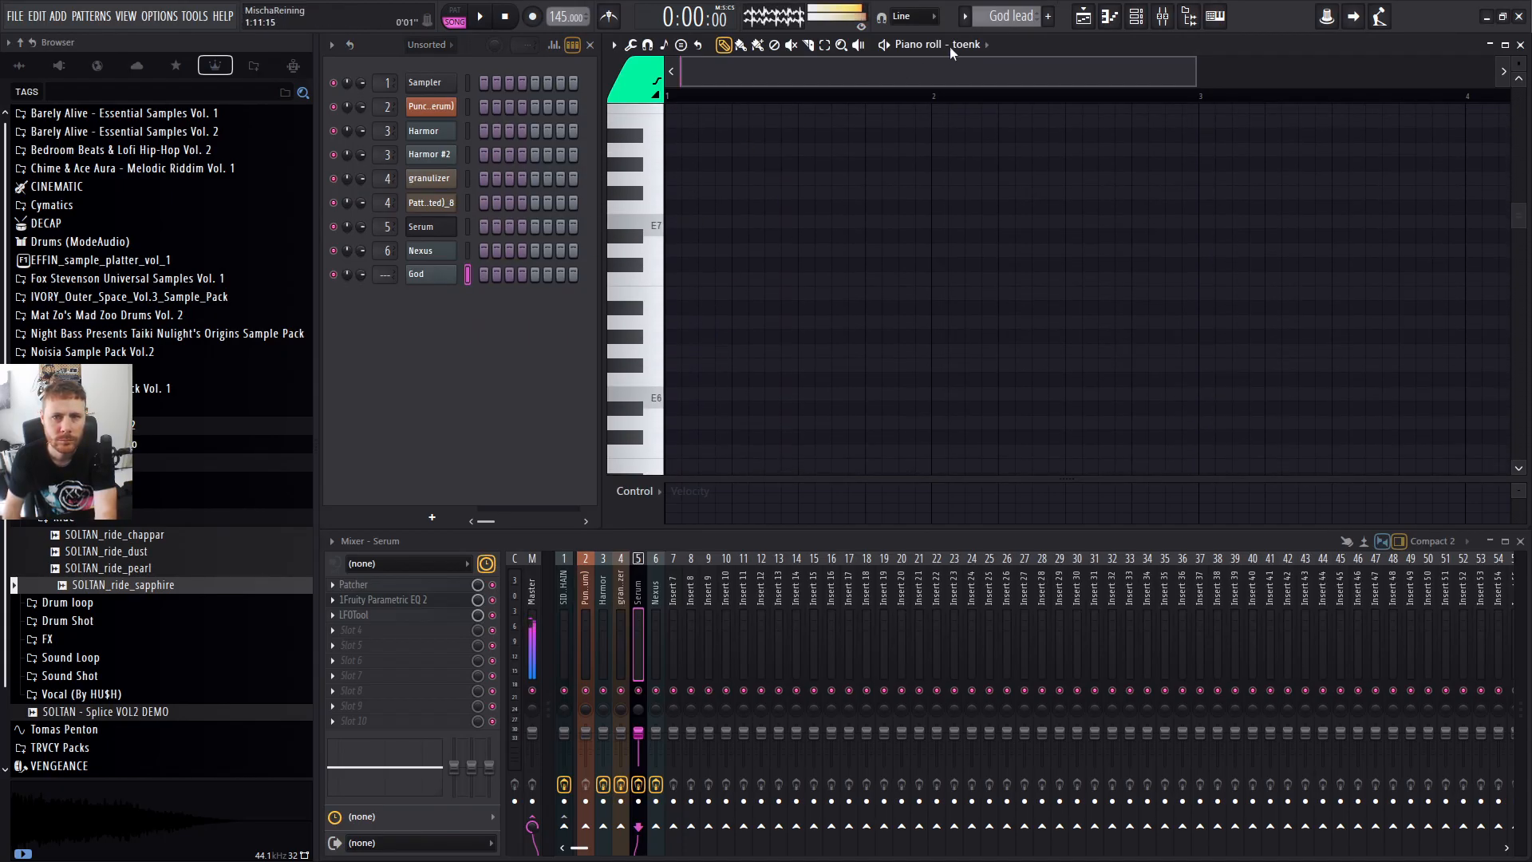
{"action": "left_click", "coordinate": [943, 49]}
{"action": "left_click", "coordinate": [1027, 346]}
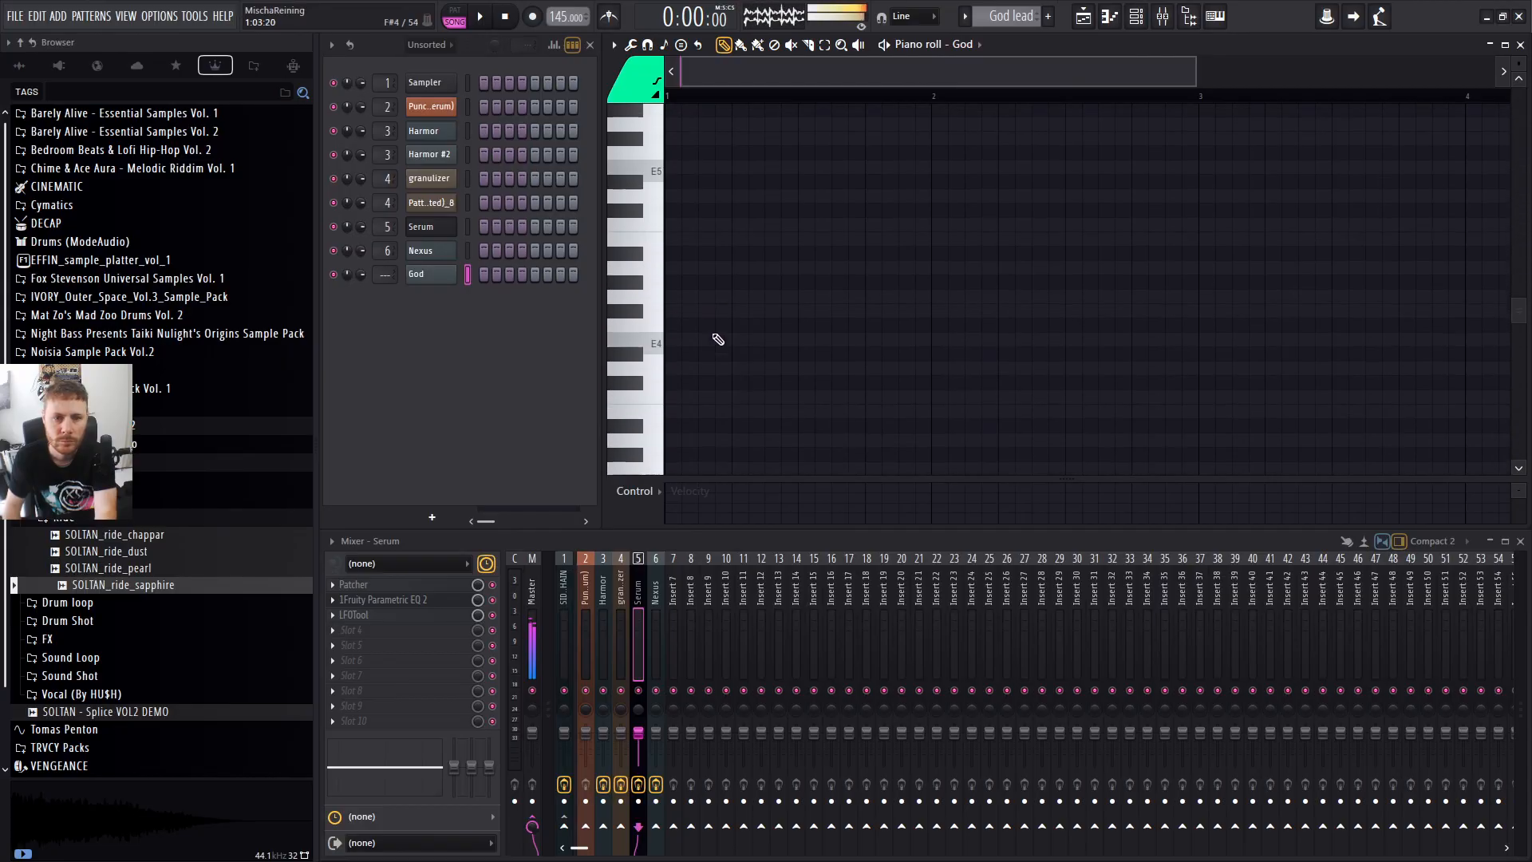
{"action": "left_click", "coordinate": [689, 308]}
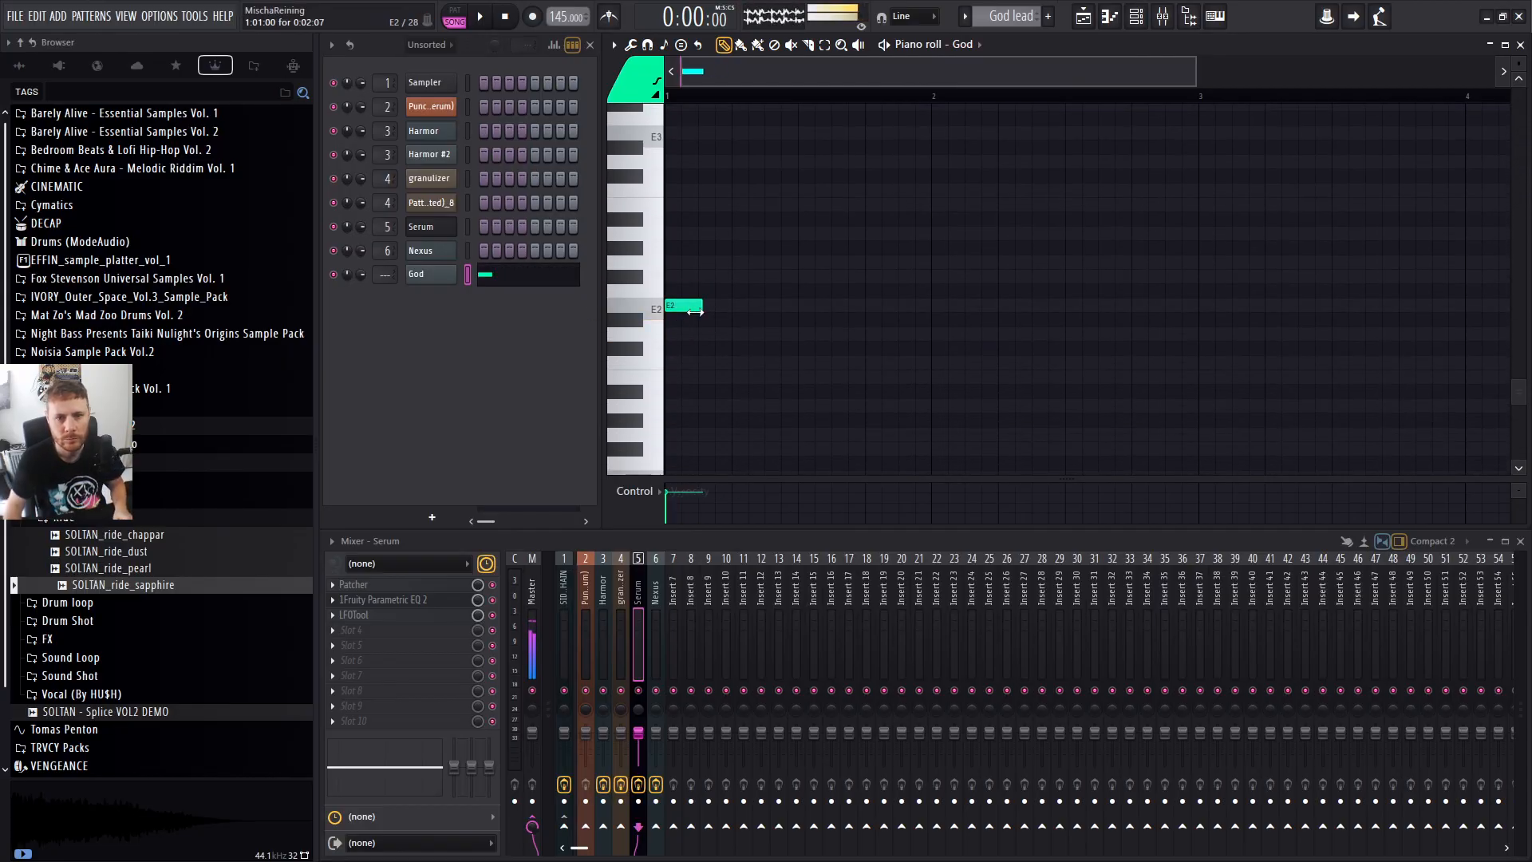
{"action": "key", "text": "space"}
{"action": "left_click_drag", "start_coordinate": [711, 309], "coordinate": [725, 312]}
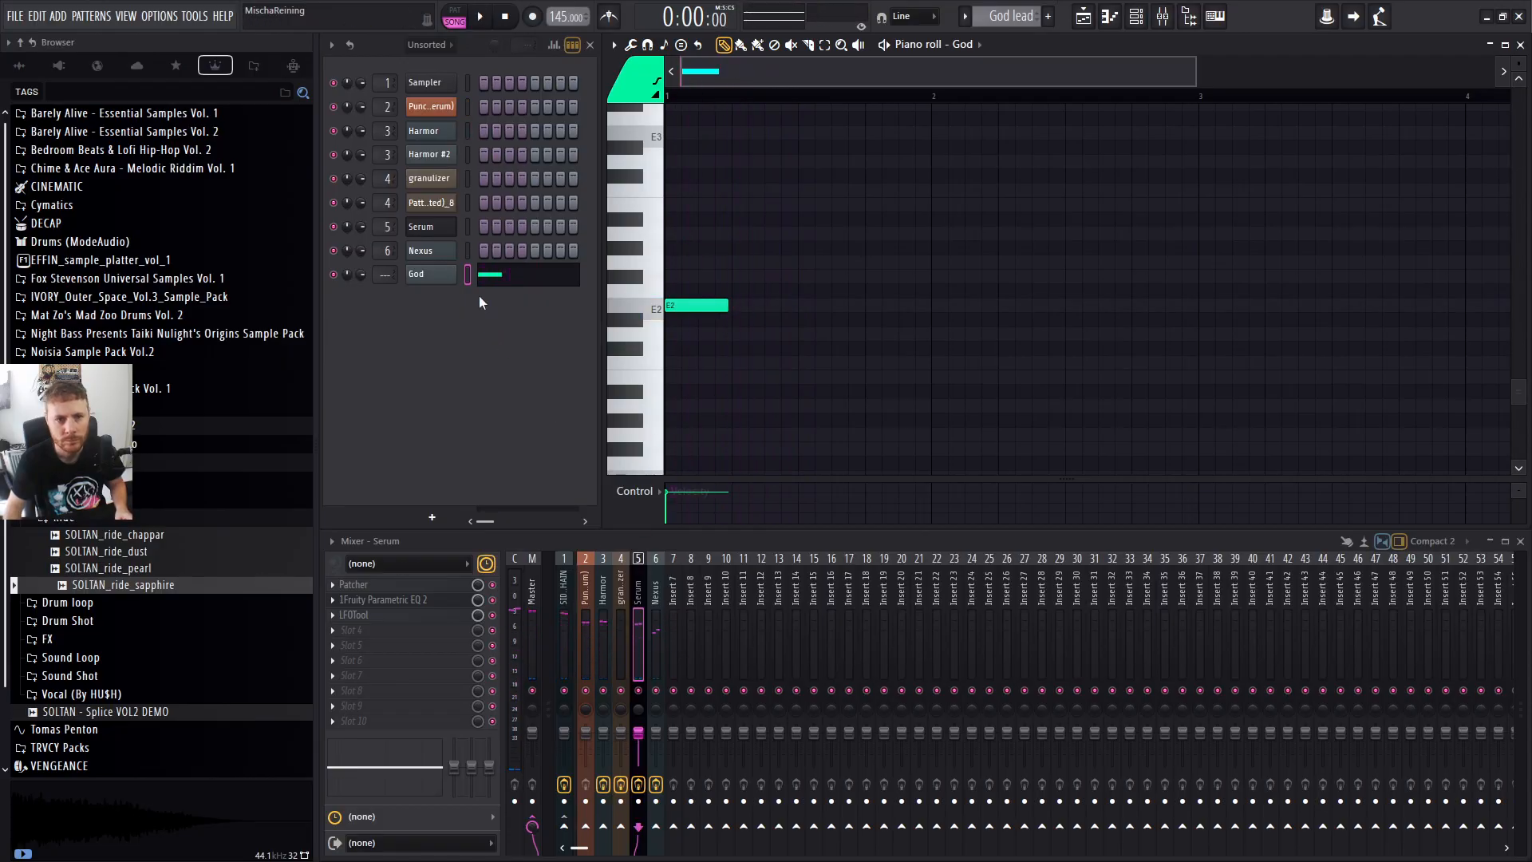
Assign God to mixer track 7, route it only to the SIDECHAIN track and add Patcher with the Fat Rack 2 preset.
{"action": "key", "text": "ctrl+l"}
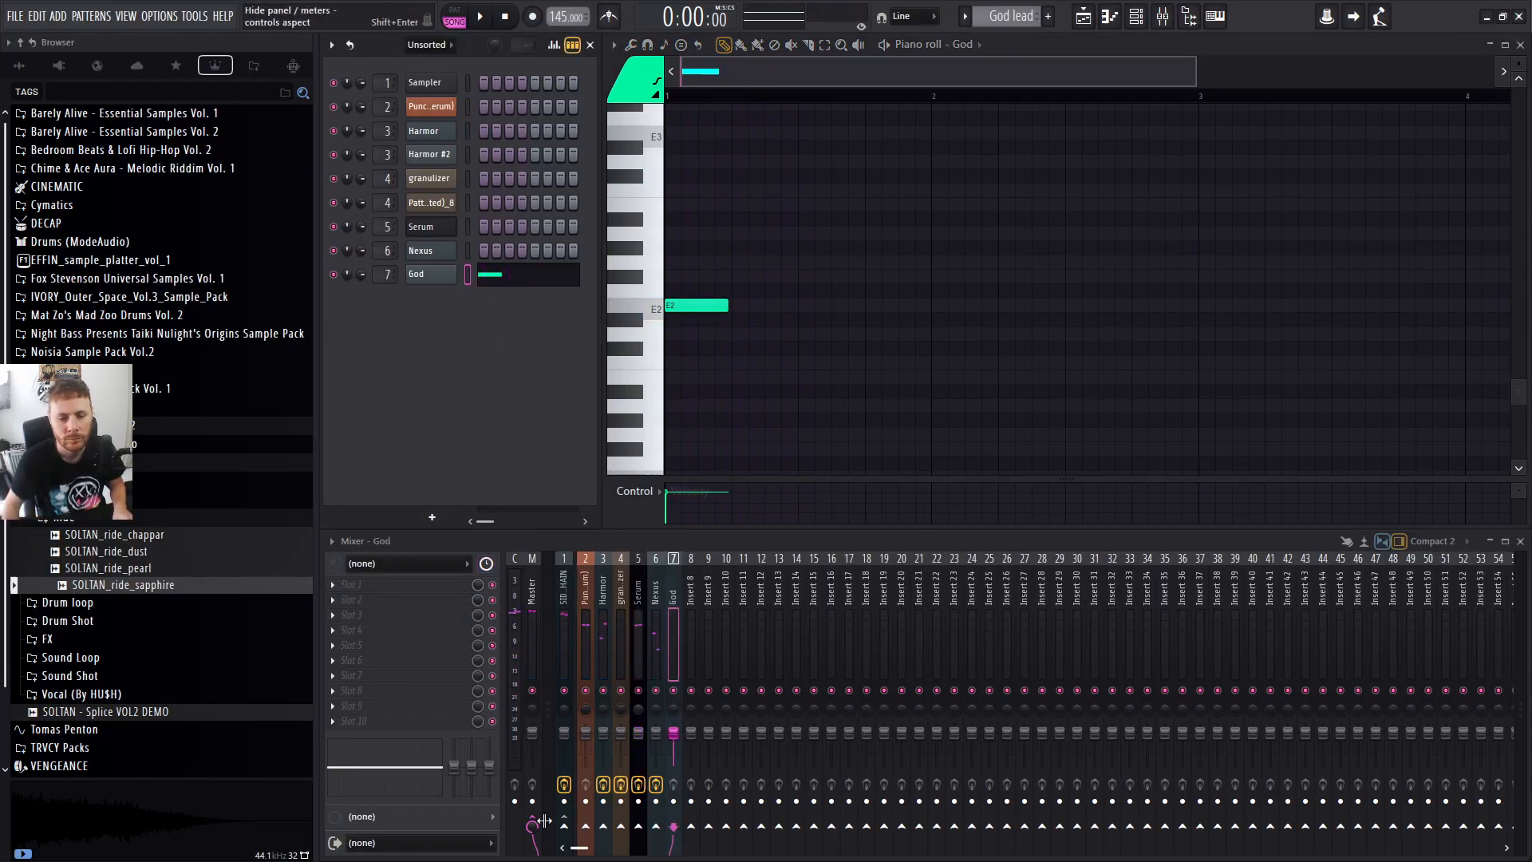
{"action": "left_click", "coordinate": [341, 595]}
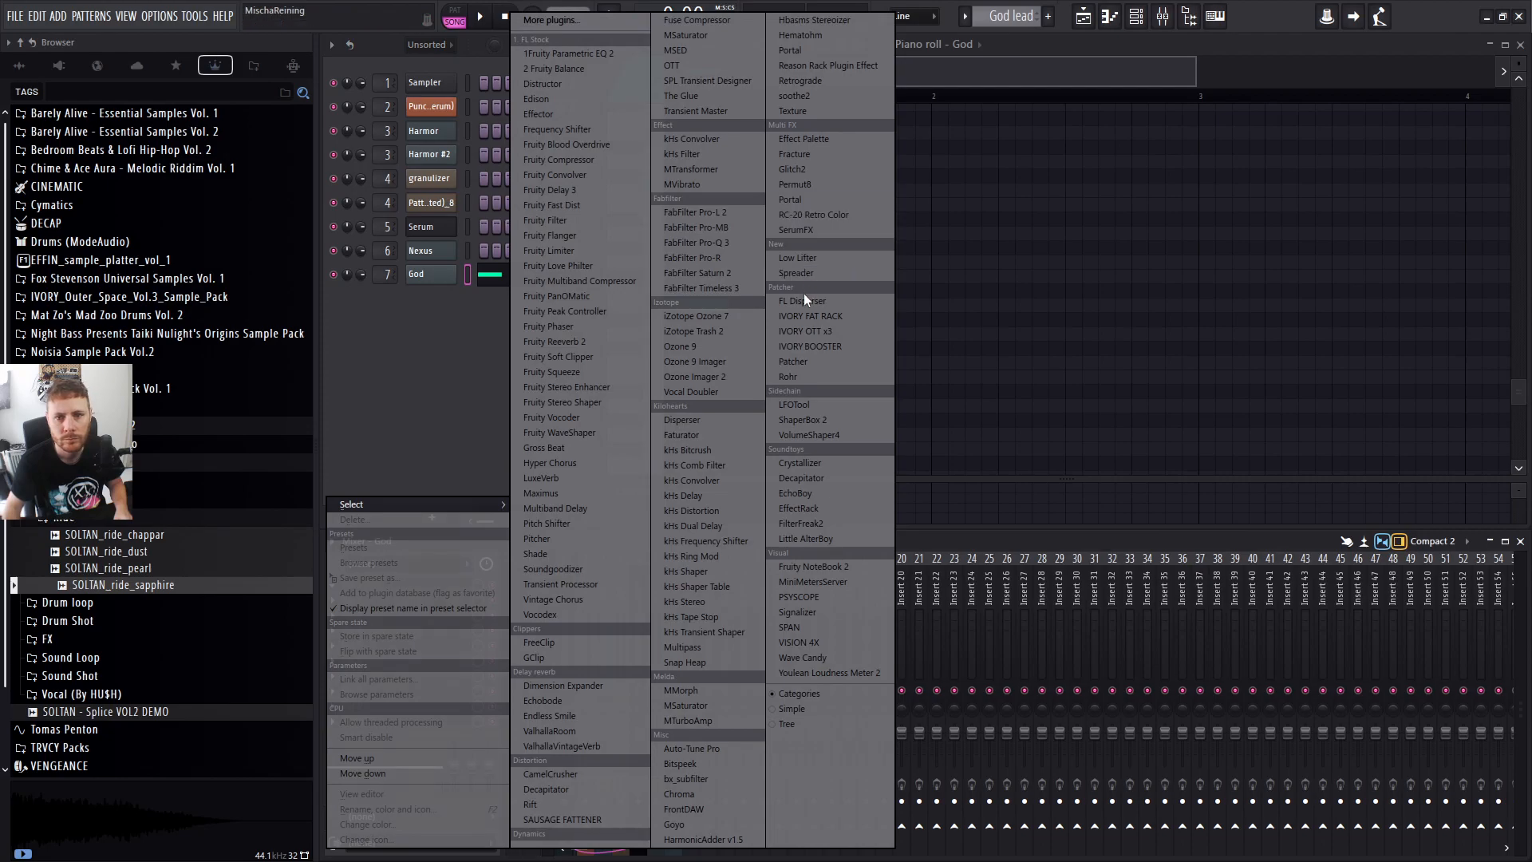
{"action": "left_click", "coordinate": [812, 362]}
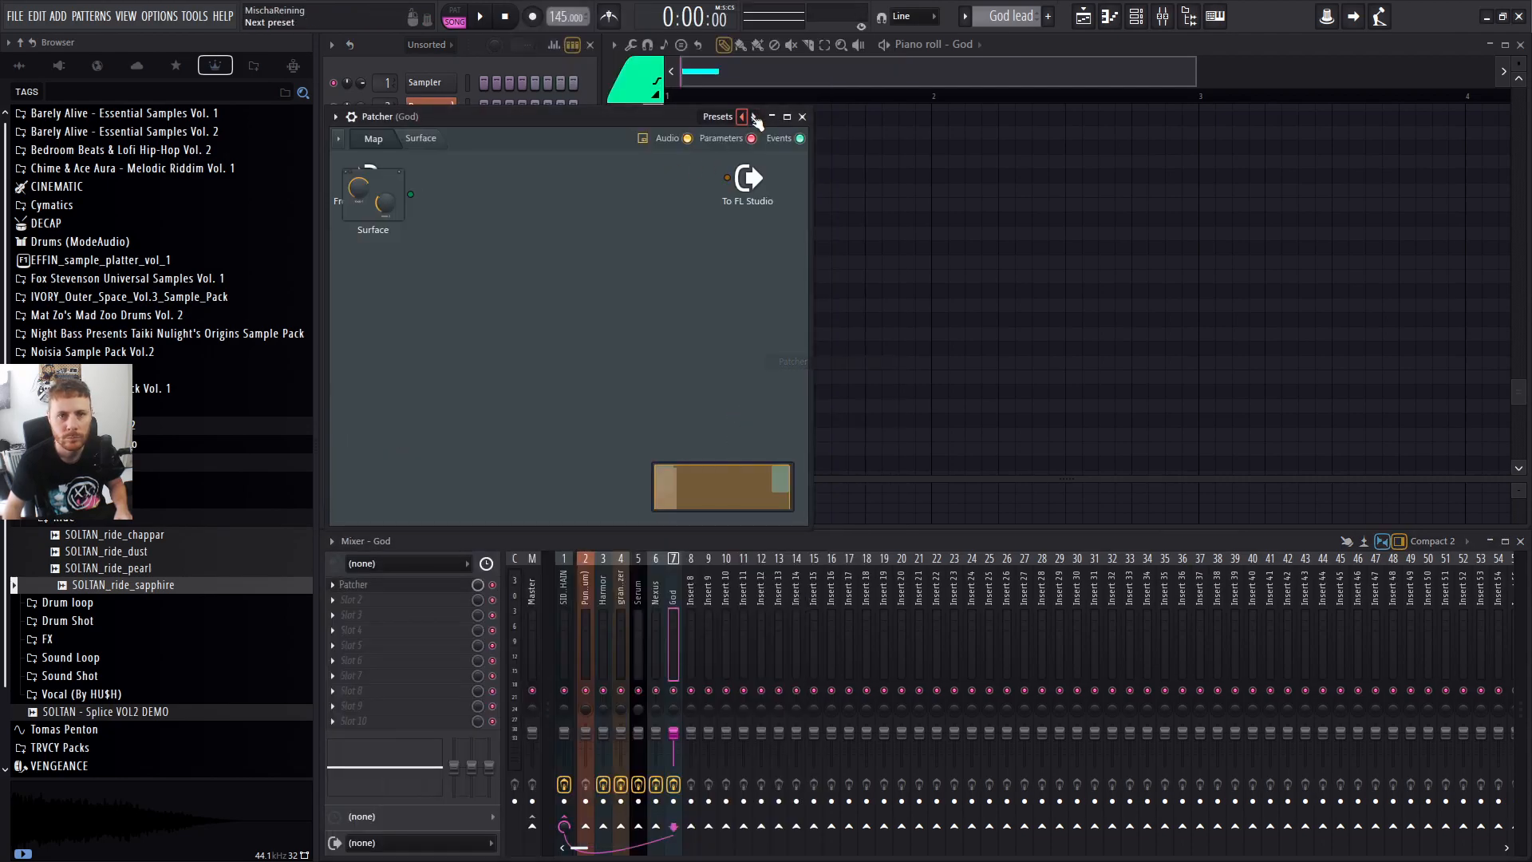
{"action": "left_click", "coordinate": [750, 116]}
Add Fruity Parametric EQ 2 to the God mixer track and lower the high mids and treble during playback.
{"action": "left_click", "coordinate": [826, 98]}
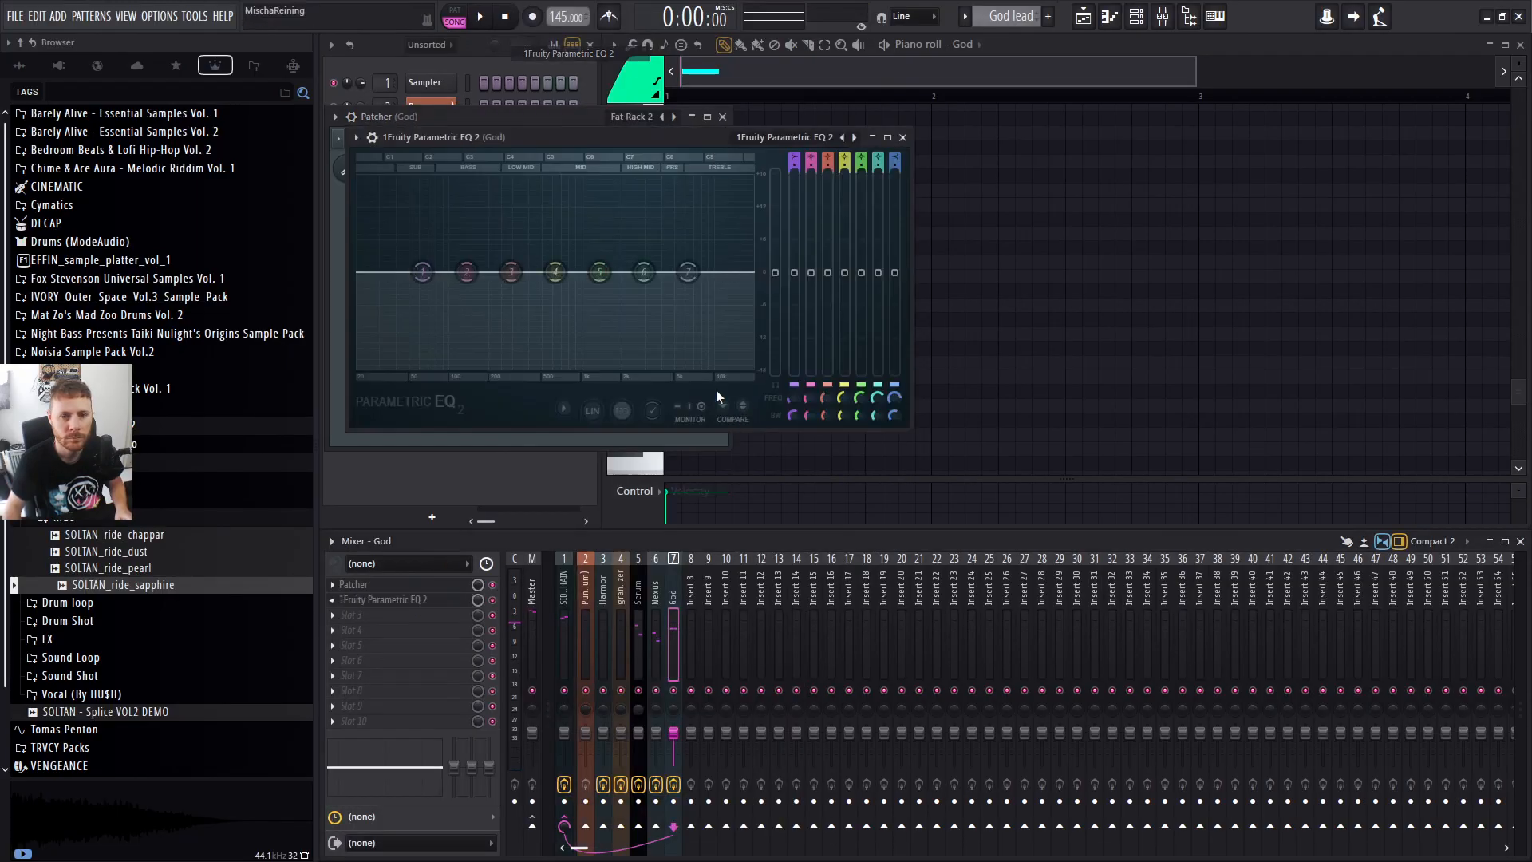
{"action": "left_click_drag", "start_coordinate": [644, 272], "coordinate": [733, 302]}
{"action": "key", "text": "space"}
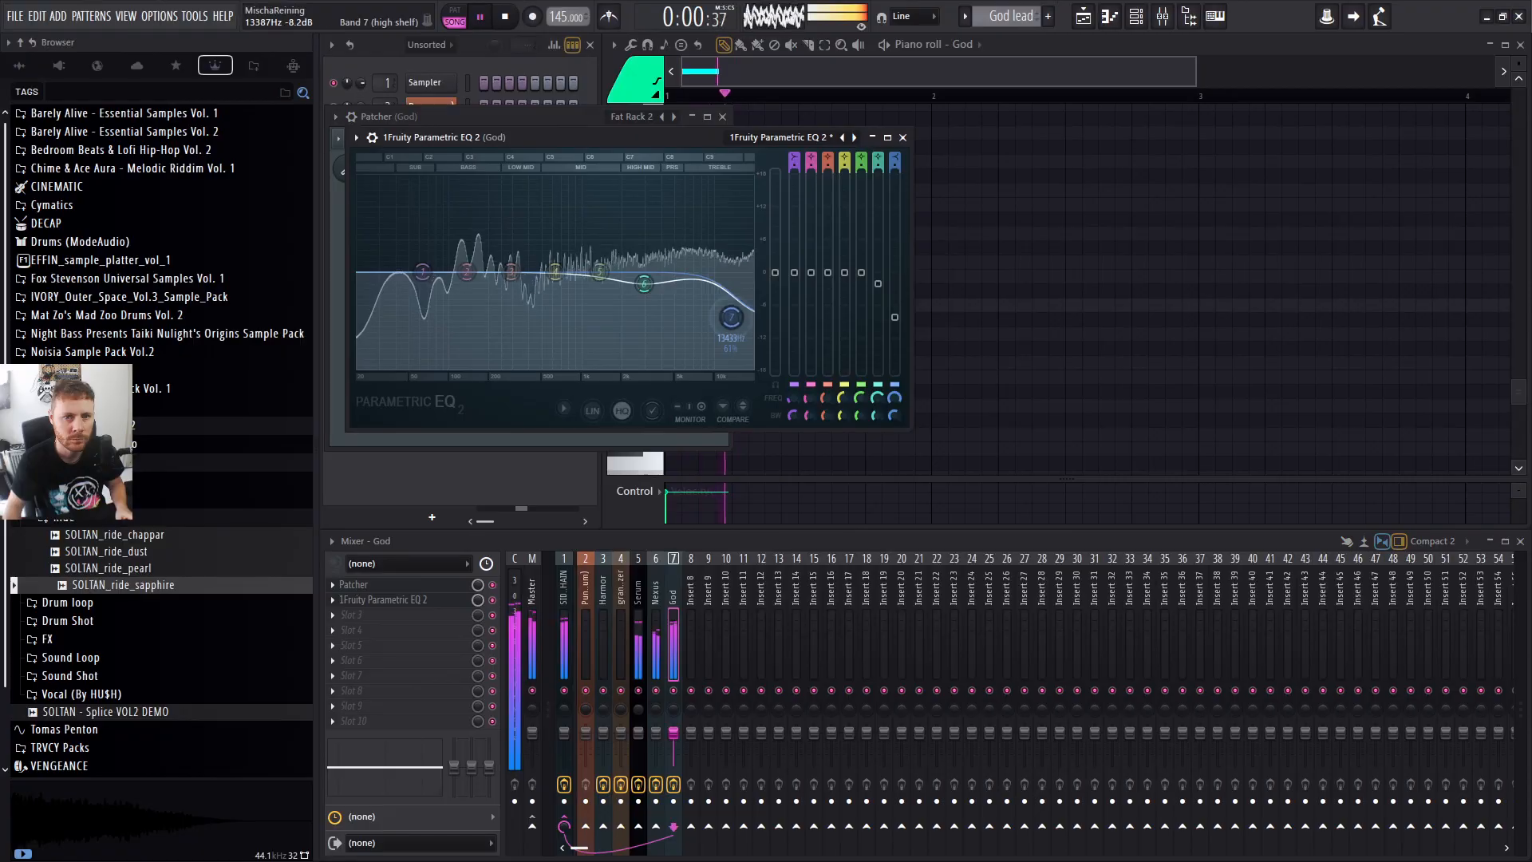
{"action": "key", "text": "space"}
Shape the God EQ by lowering band 1, boosting band 2 in the bass and dipping bands 3 and 4.
{"action": "mouse_move", "coordinate": [467, 272]}
{"action": "left_mouse_down"}
{"action": "mouse_move", "coordinate": [492, 304]}
{"action": "mouse_move", "coordinate": [462, 269]}
{"action": "left_mouse_up"}
{"action": "mouse_move", "coordinate": [555, 272]}
{"action": "left_mouse_down"}
{"action": "mouse_move", "coordinate": [551, 304]}
{"action": "mouse_move", "coordinate": [557, 285]}
{"action": "left_mouse_up"}
{"action": "key", "text": "space"}
{"action": "left_click_drag", "start_coordinate": [423, 272], "coordinate": [428, 237]}
{"action": "key", "text": "space"}
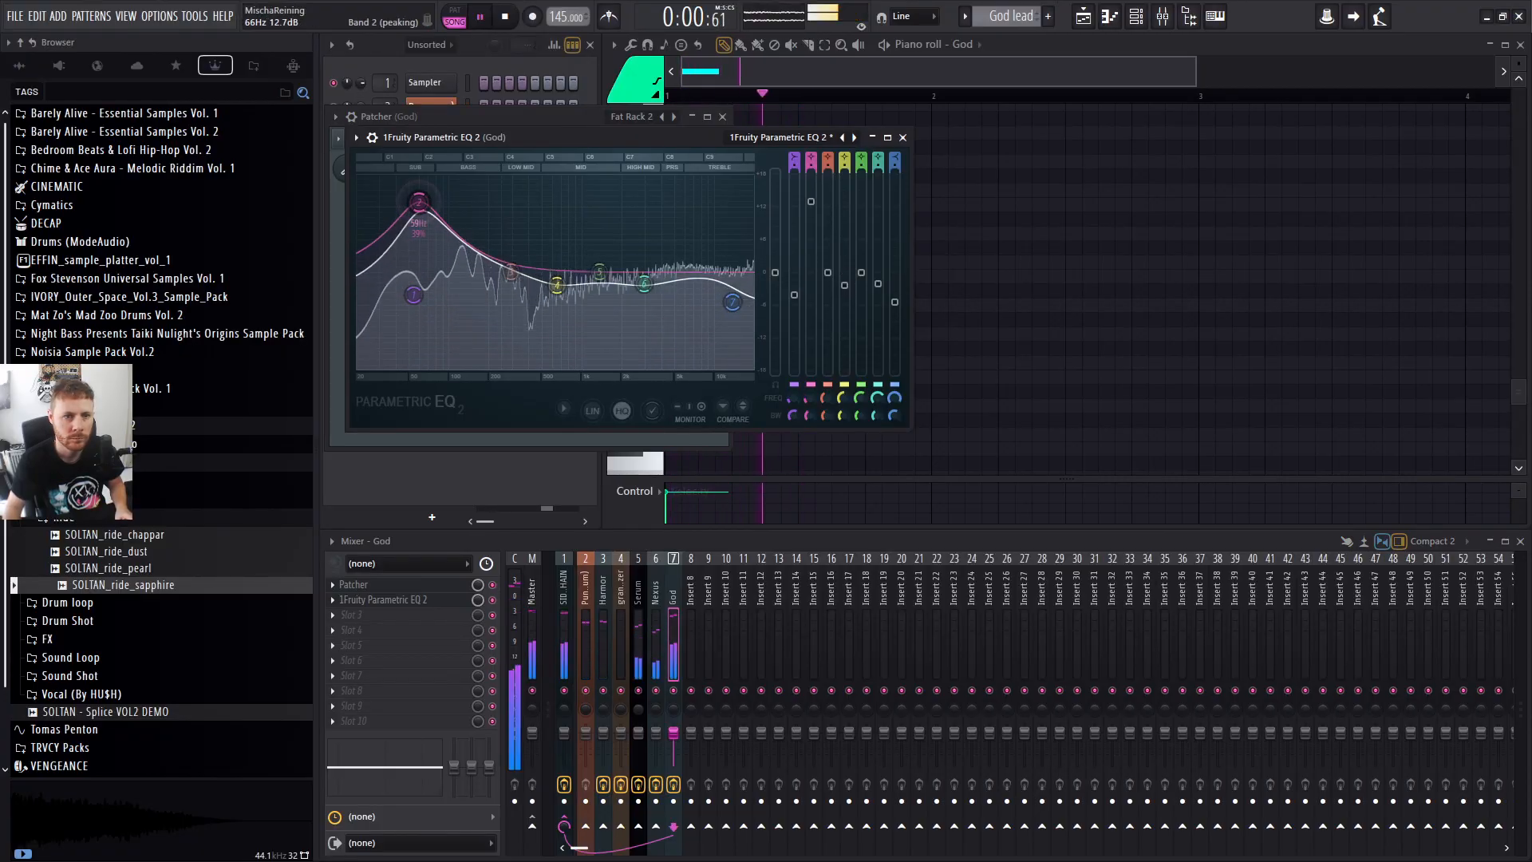
{"action": "left_click_drag", "start_coordinate": [510, 272], "coordinate": [480, 301]}
{"action": "left_click_drag", "start_coordinate": [428, 237], "coordinate": [459, 224]}
{"action": "left_click_drag", "start_coordinate": [480, 300], "coordinate": [494, 297]}
{"action": "key", "text": "space"}
{"action": "key", "text": "space"}
{"action": "left_click_drag", "start_coordinate": [459, 225], "coordinate": [443, 258]}
Audition the opening with the equalized God lead, return to the playlist and close the effect windows.
{"action": "key", "text": "space"}
{"action": "key", "text": "space"}
{"action": "key", "text": "space"}
{"action": "key", "text": "space"}
{"action": "key", "text": "F5"}
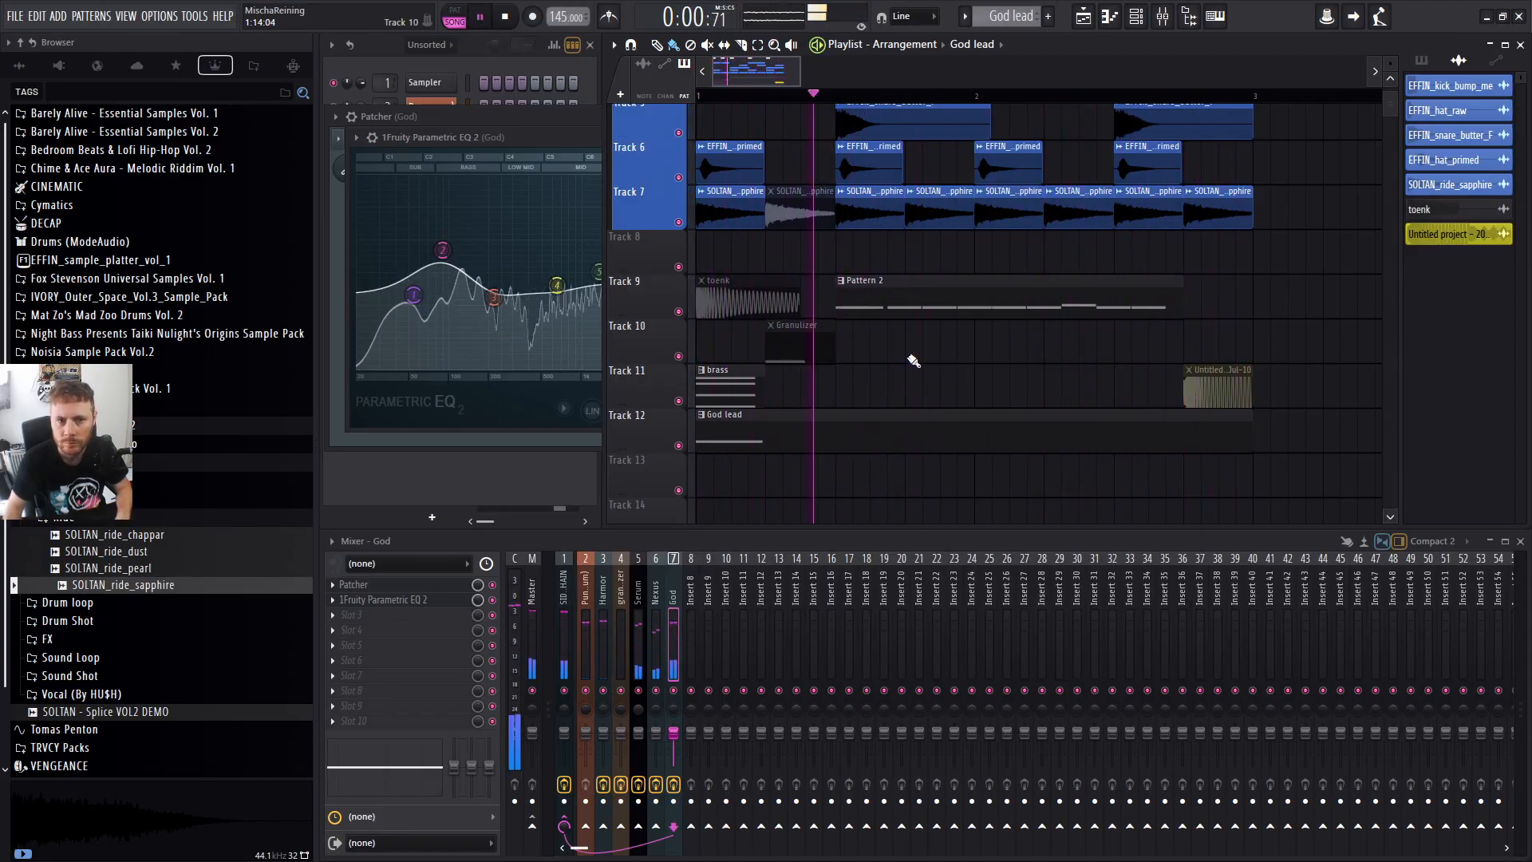
{"action": "key", "text": "space"}
{"action": "left_click", "coordinate": [485, 452]}
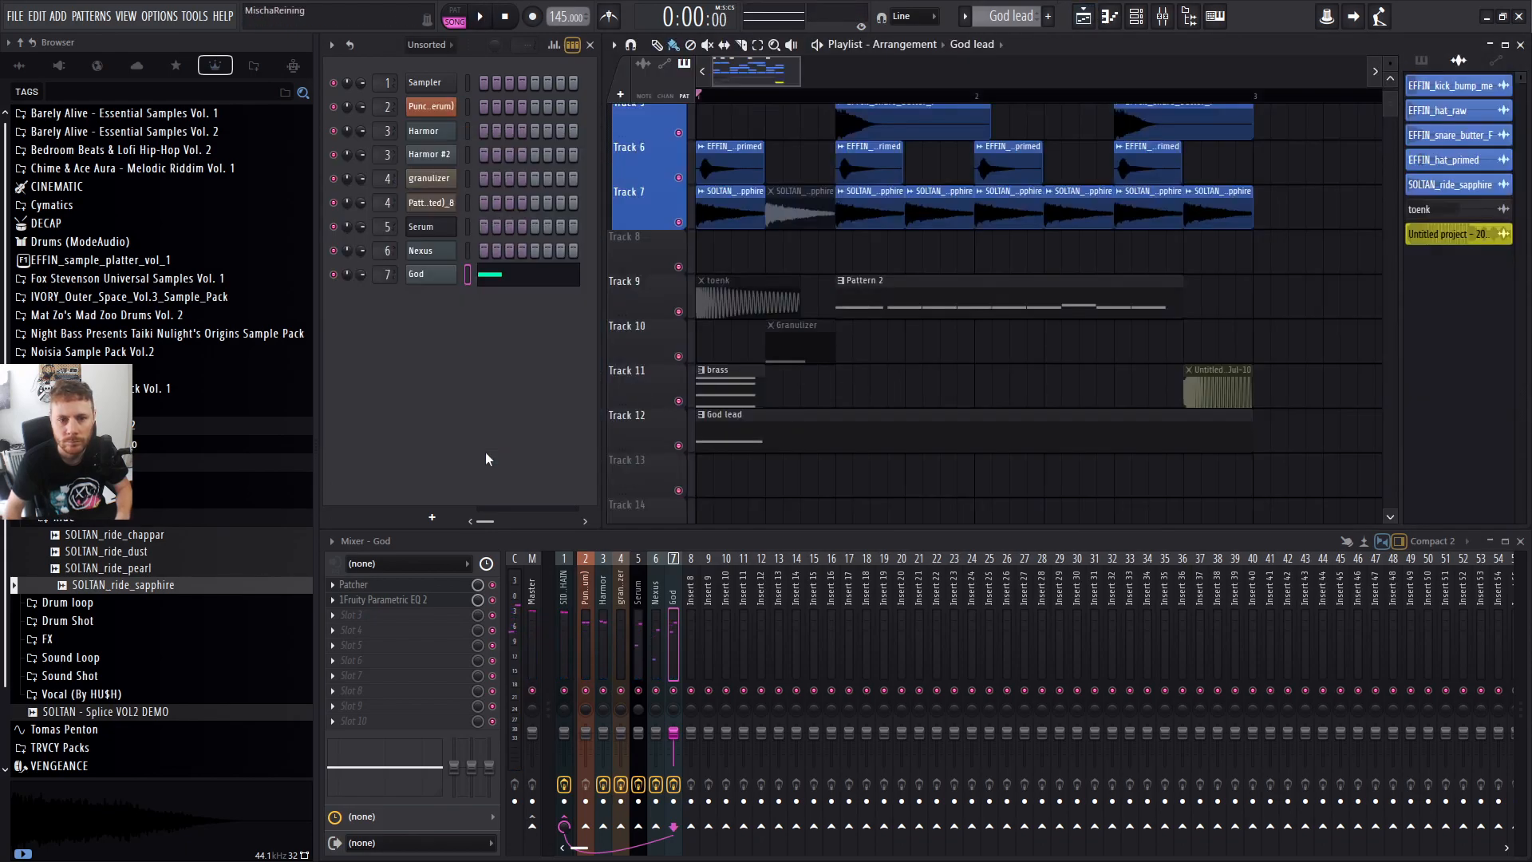
Try a plucked ENV 1 on the God synth with zero sustain and a 0.265-second decay during playback.
{"action": "left_click", "coordinate": [425, 275]}
{"action": "key", "text": "space"}
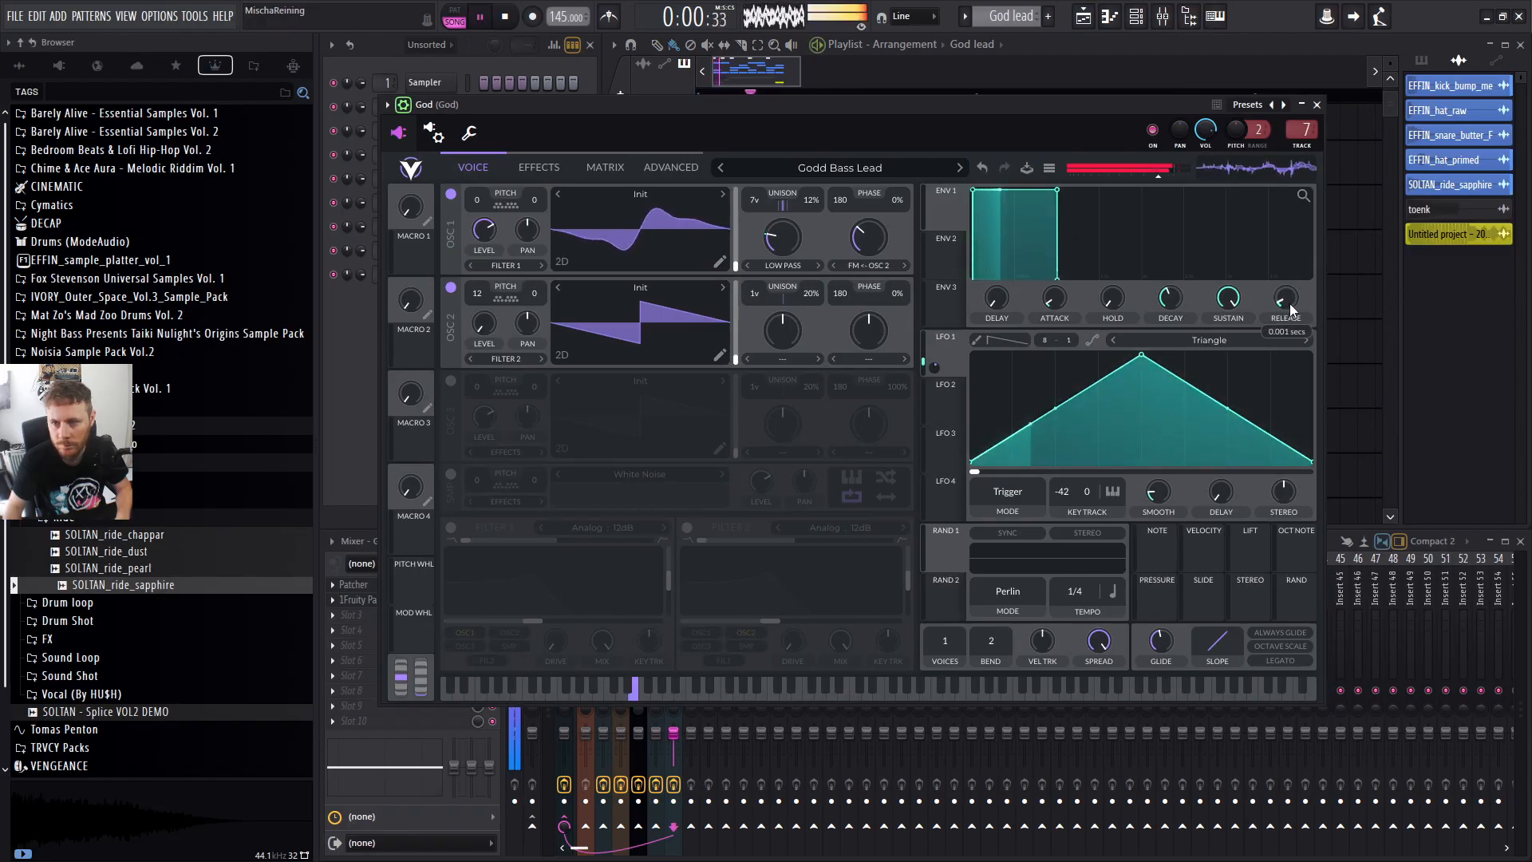
{"action": "left_click_drag", "start_coordinate": [1229, 298], "coordinate": [1171, 300]}
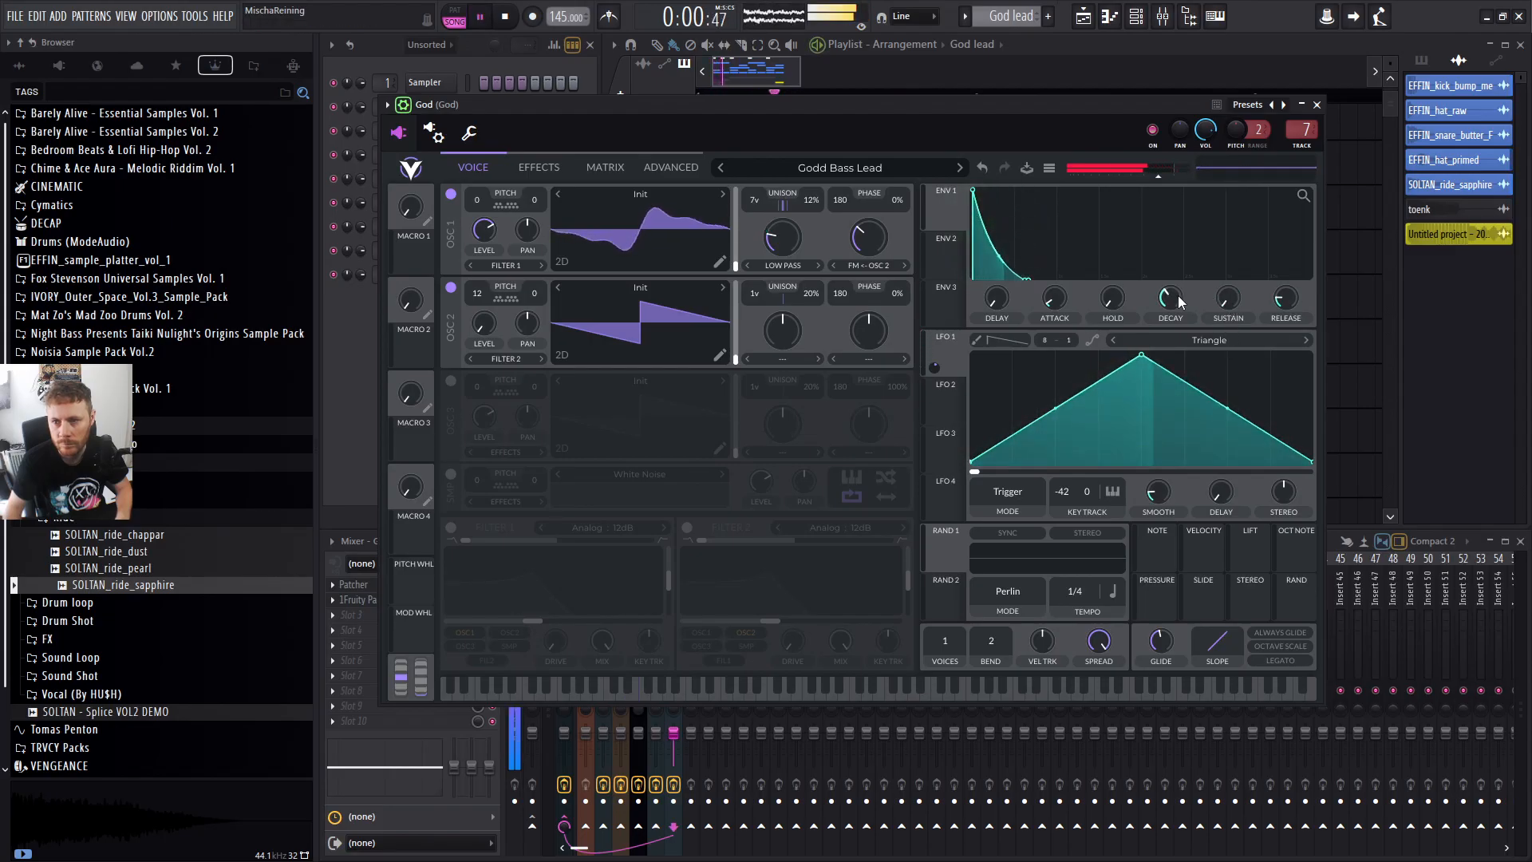
{"action": "key", "text": "space"}
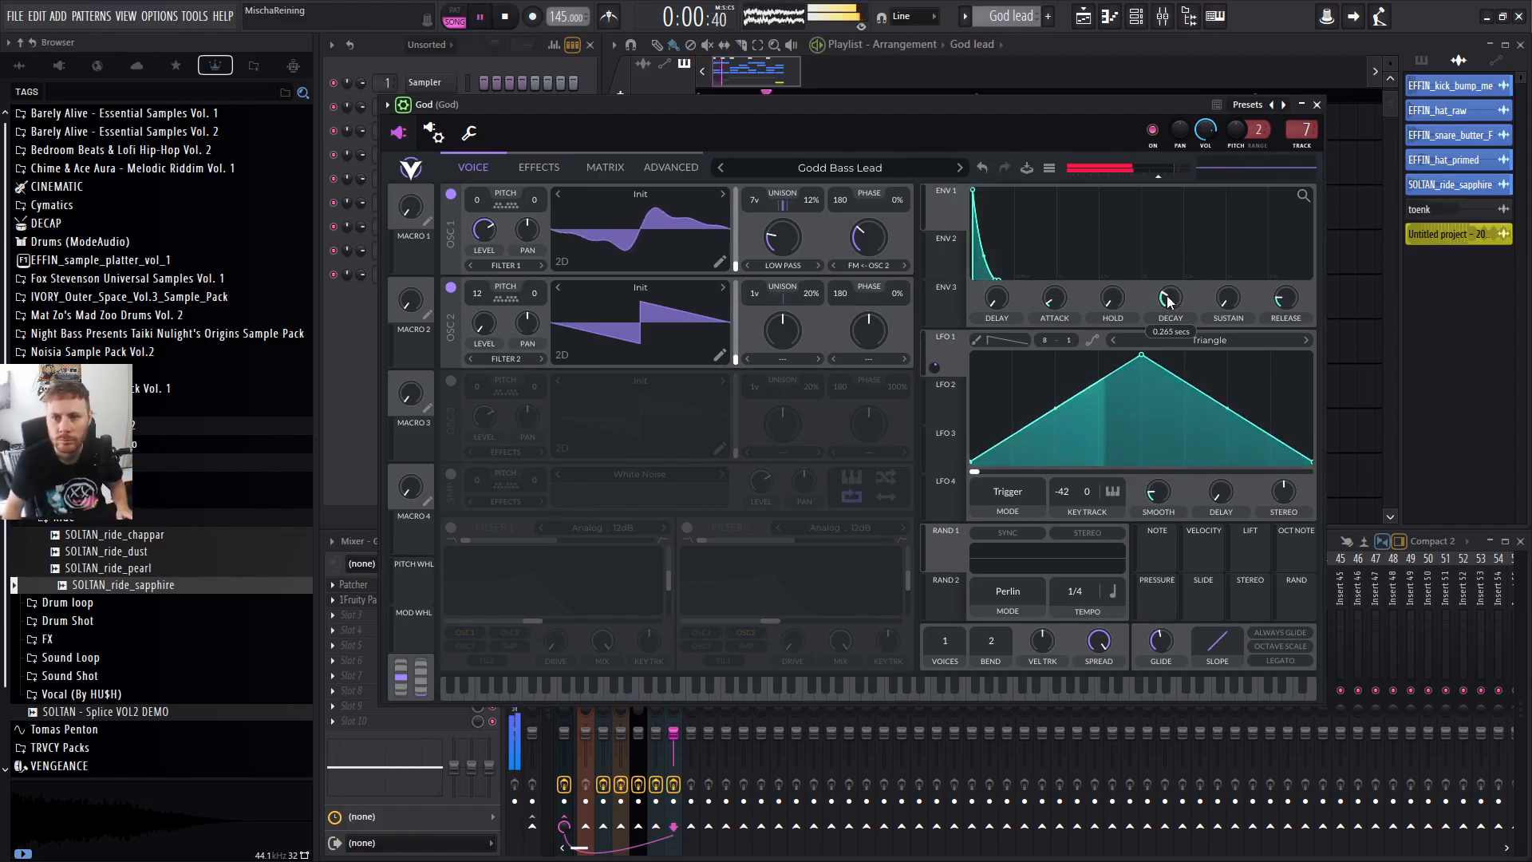
{"action": "mouse_move", "coordinate": [1173, 303]}
{"action": "left_mouse_down"}
{"action": "mouse_move", "coordinate": [1168, 214]}
{"action": "mouse_move", "coordinate": [1170, 332]}
{"action": "mouse_move", "coordinate": [1175, 308]}
{"action": "left_mouse_up"}
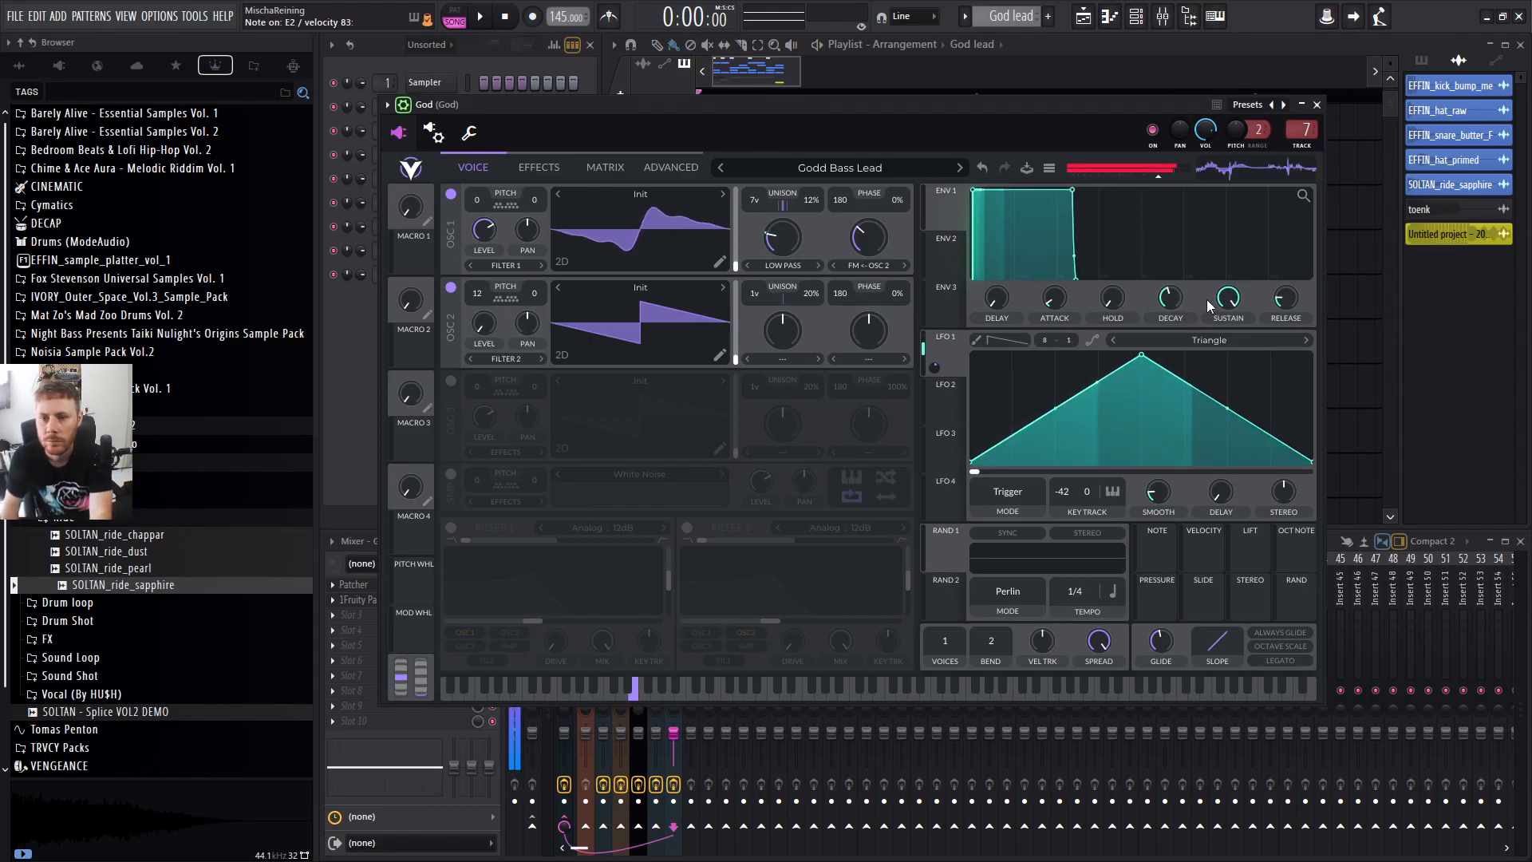
{"action": "left_click", "coordinate": [480, 16]}
{"action": "left_click", "coordinate": [504, 17]}
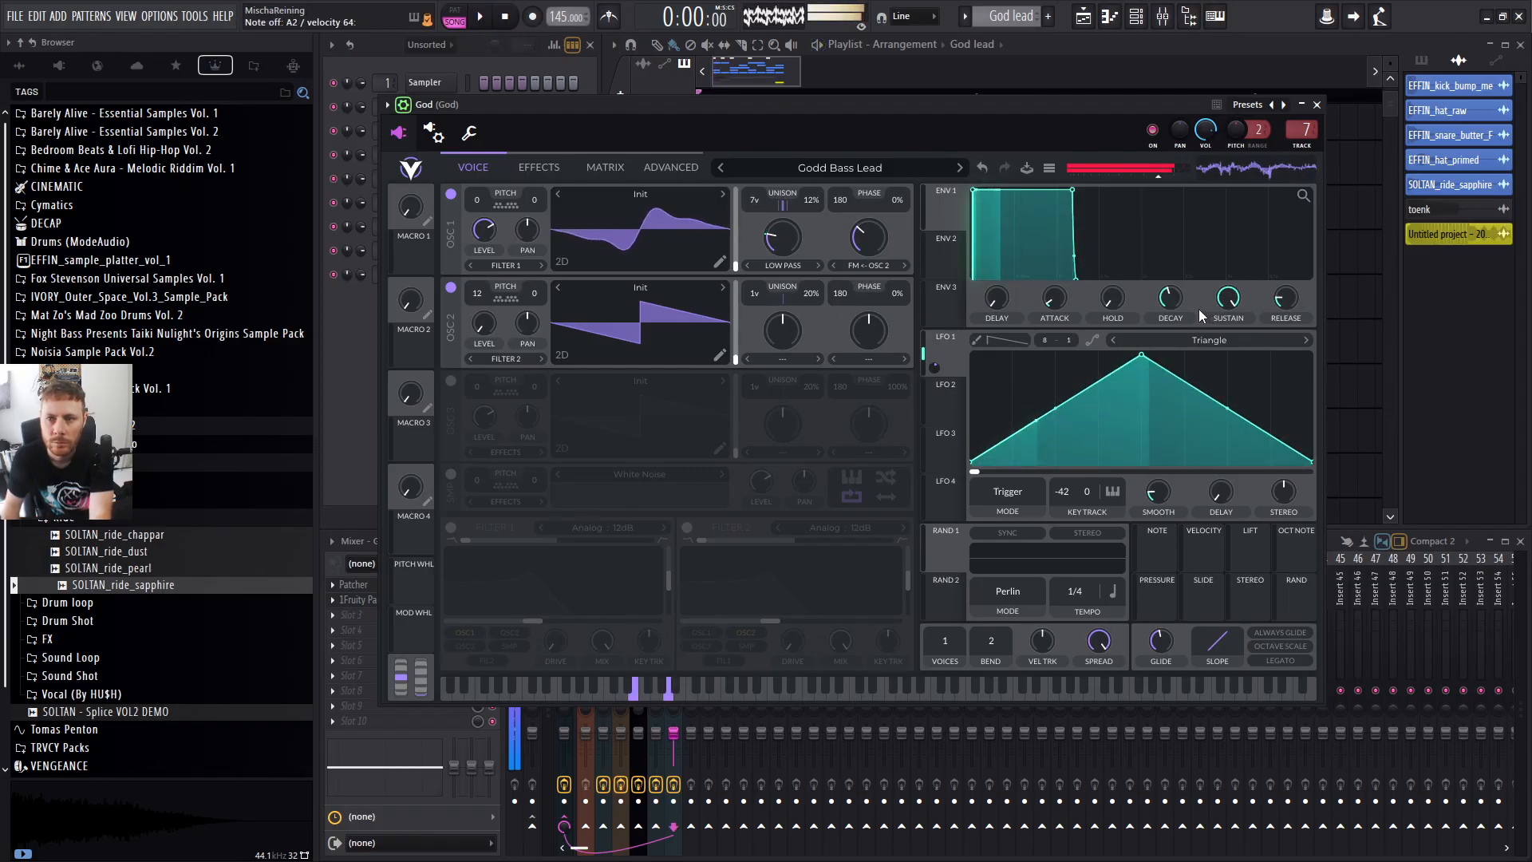
{"action": "left_click", "coordinate": [1317, 104]}
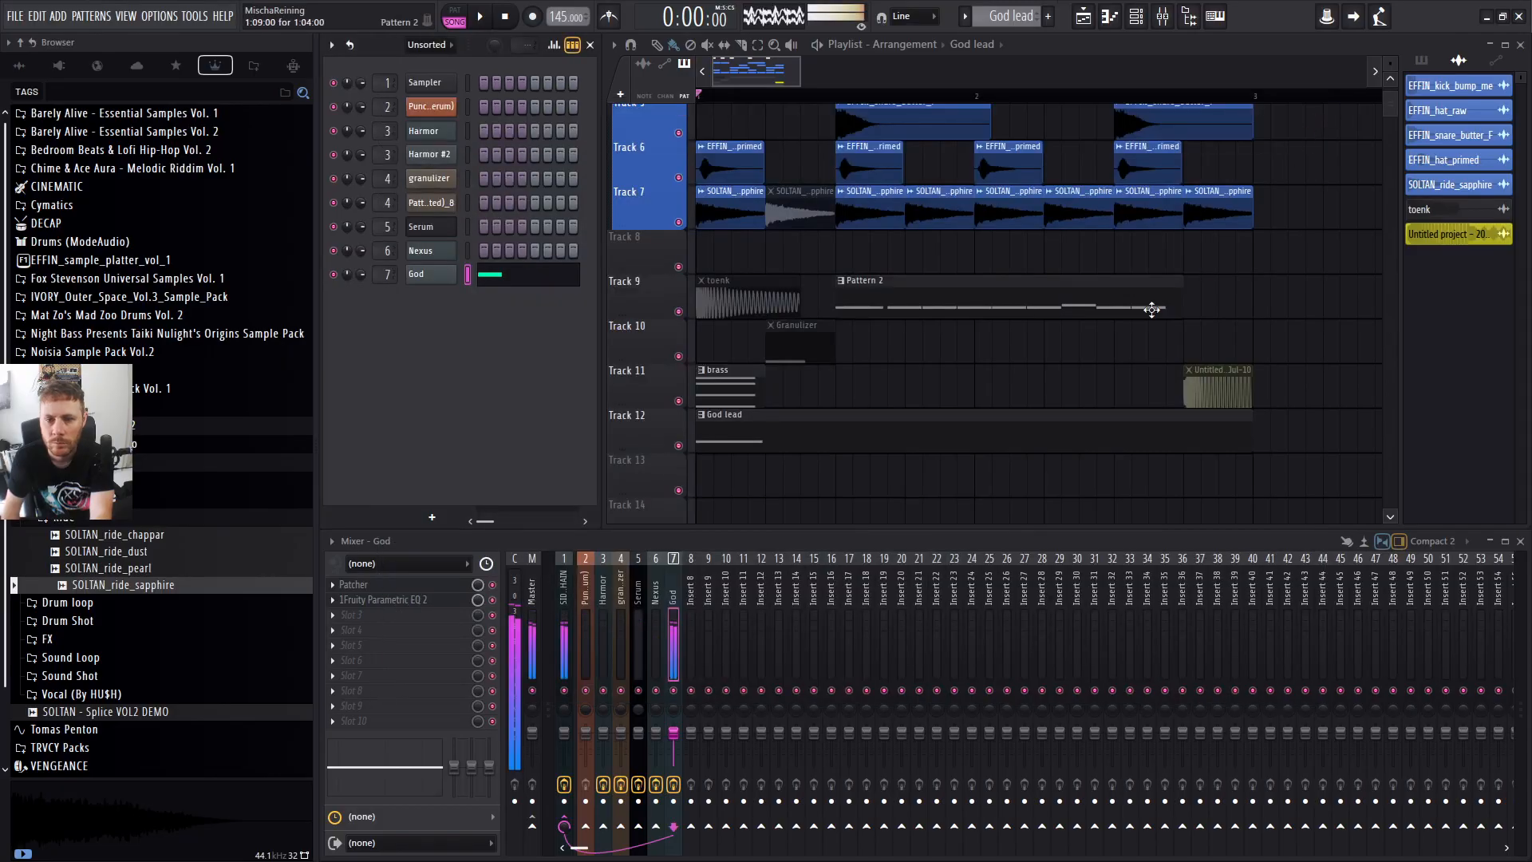
Shorten the E2 note in the God piano roll to about three steps and nudge its start slightly later during playback.
{"action": "left_click", "coordinate": [505, 278]}
{"action": "key", "text": "space"}
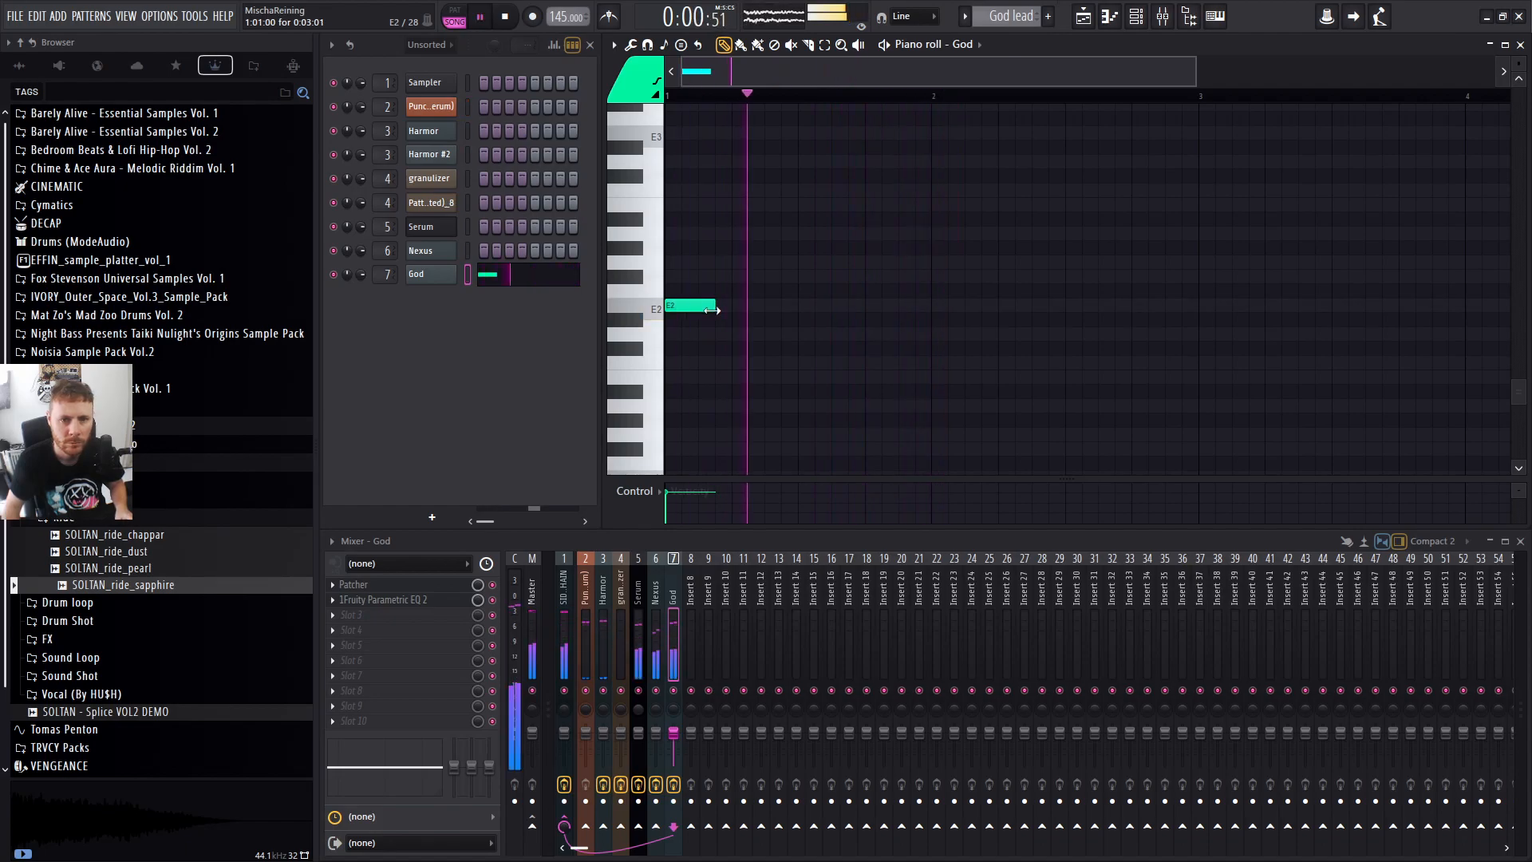
{"action": "left_click_drag", "start_coordinate": [691, 307], "coordinate": [715, 308]}
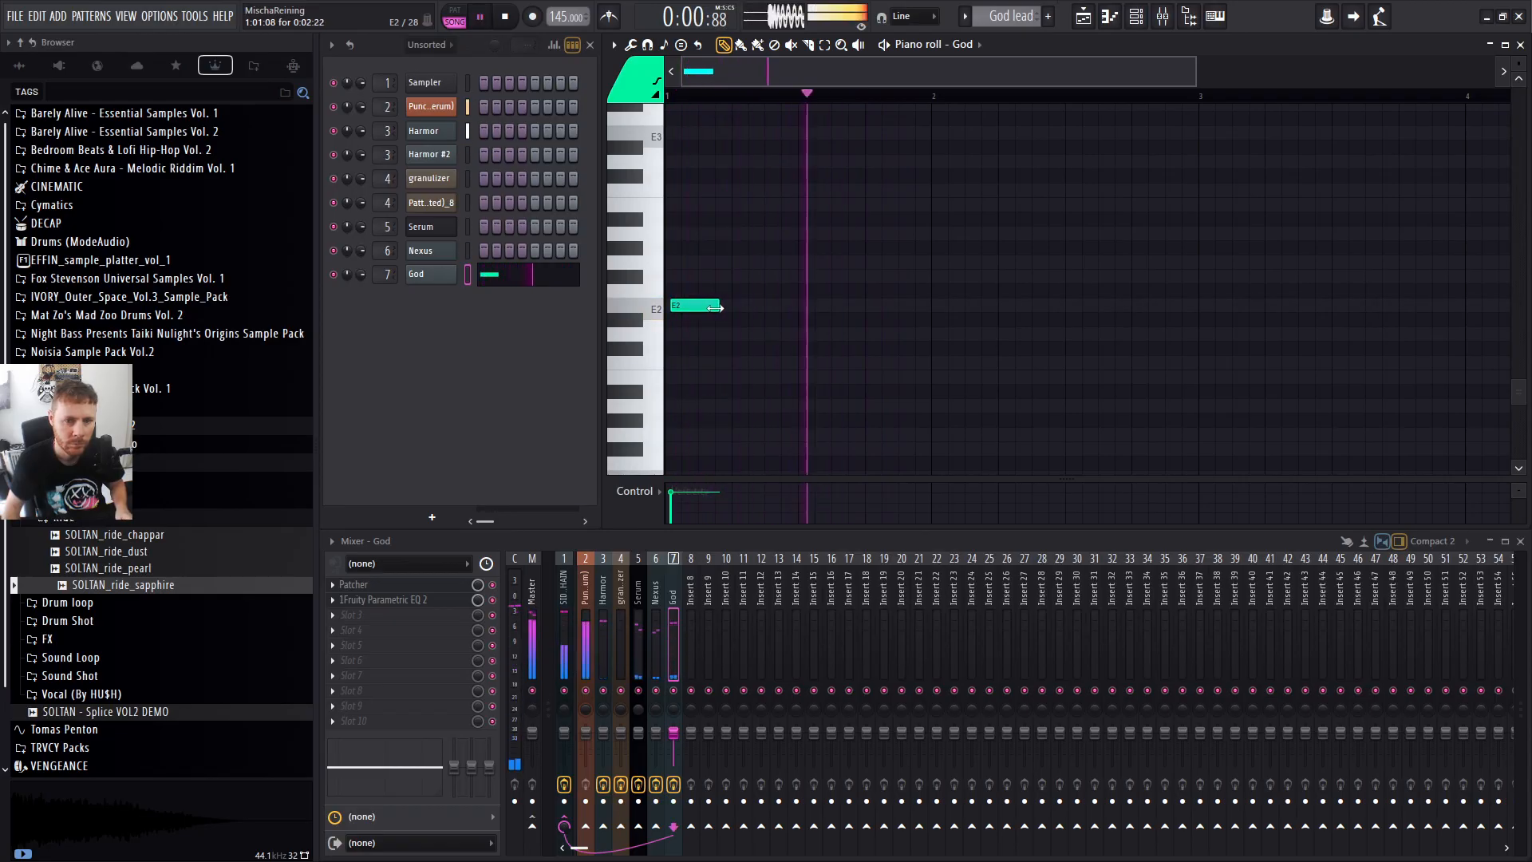
Audition the arrangement in the playlist with the shortened God note and stop playback.
{"action": "key", "text": "space"}
{"action": "key", "text": "F5"}
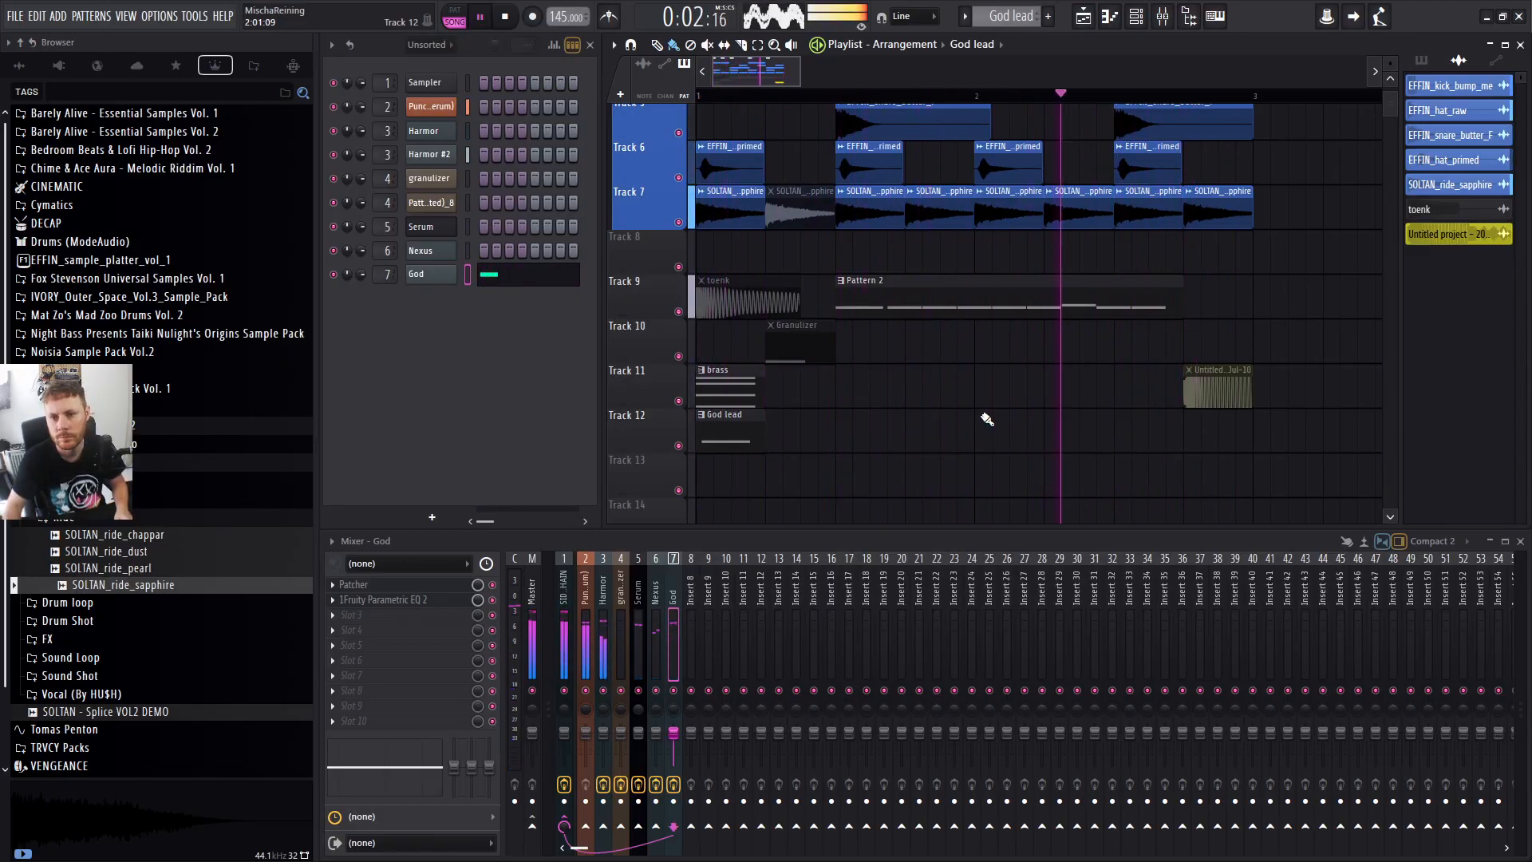
{"action": "key", "text": "space"}
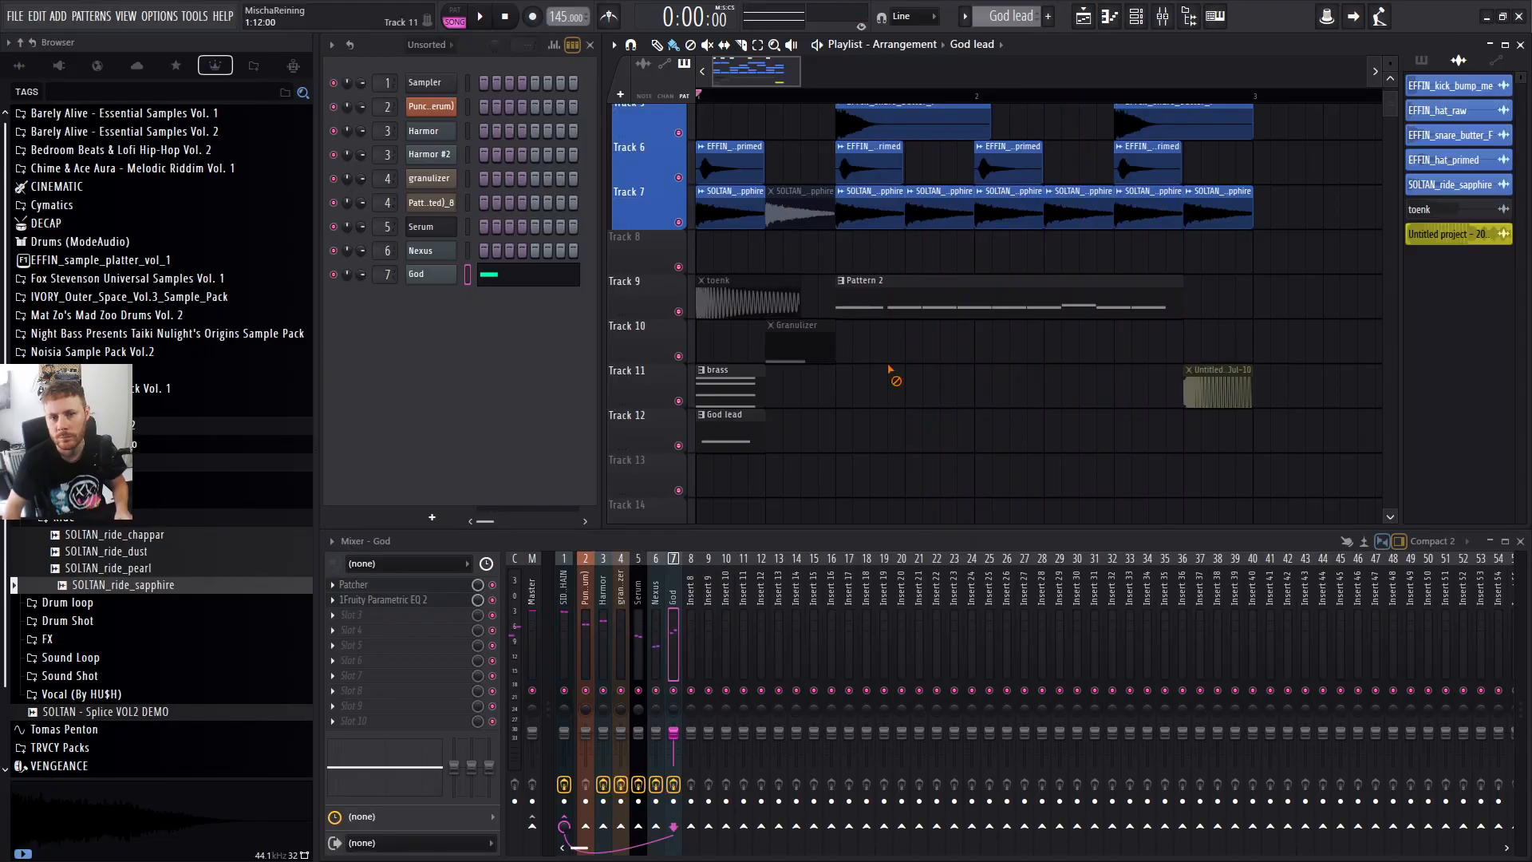
Open Pattern 2 in the piano roll and move the first Harmor #2 note to D3 after trying F3, auditioning each pitch.
{"action": "left_click", "coordinate": [870, 302]}
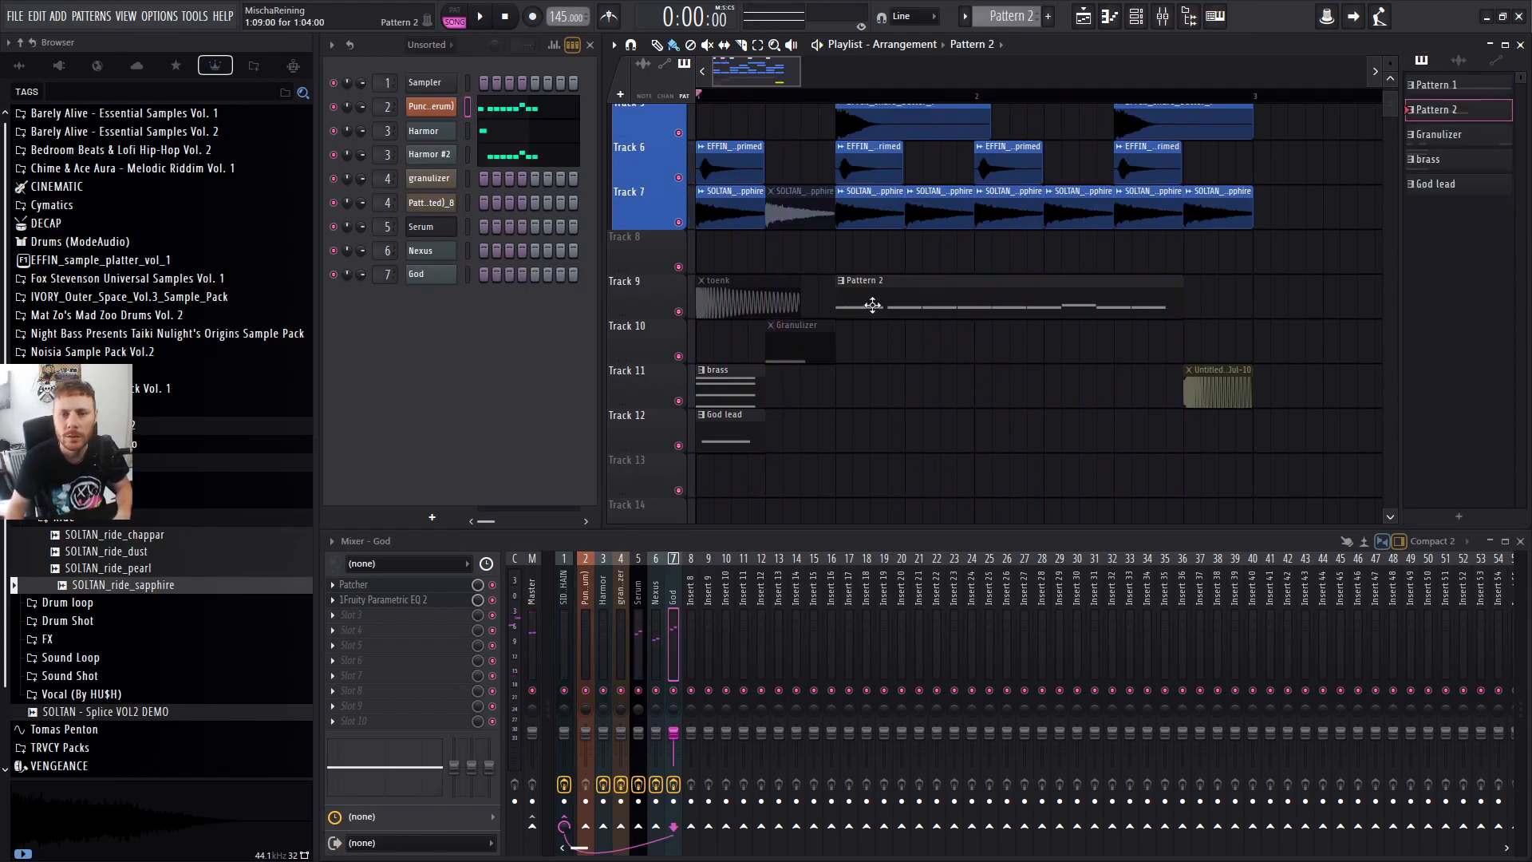
{"action": "double_click", "coordinate": [876, 306]}
{"action": "key", "text": "space"}
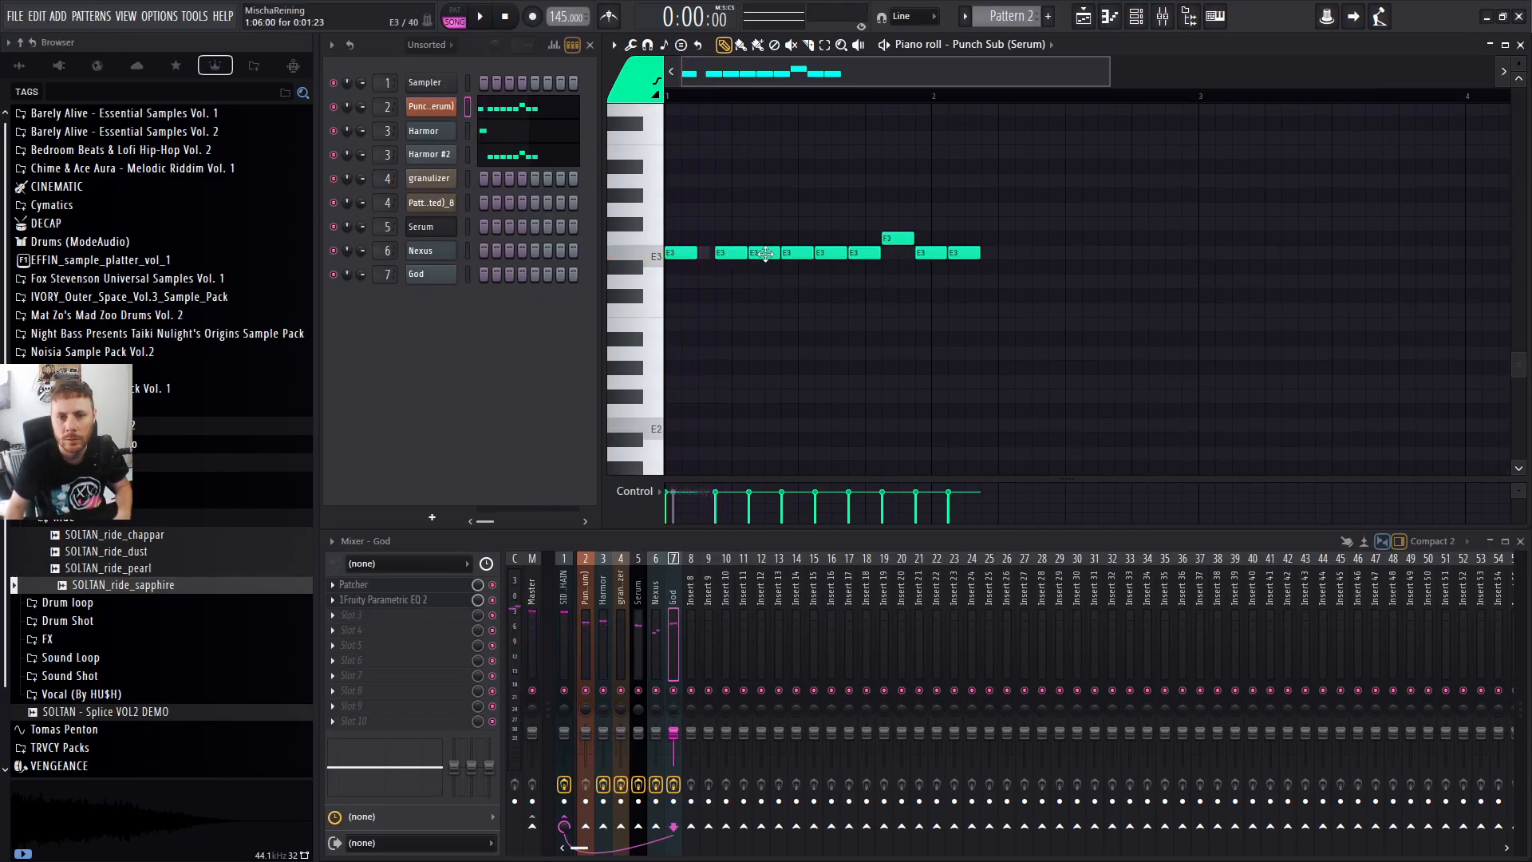
{"action": "scroll", "coordinate": [770, 291], "scroll_direction": "up", "scroll_amount": 2}
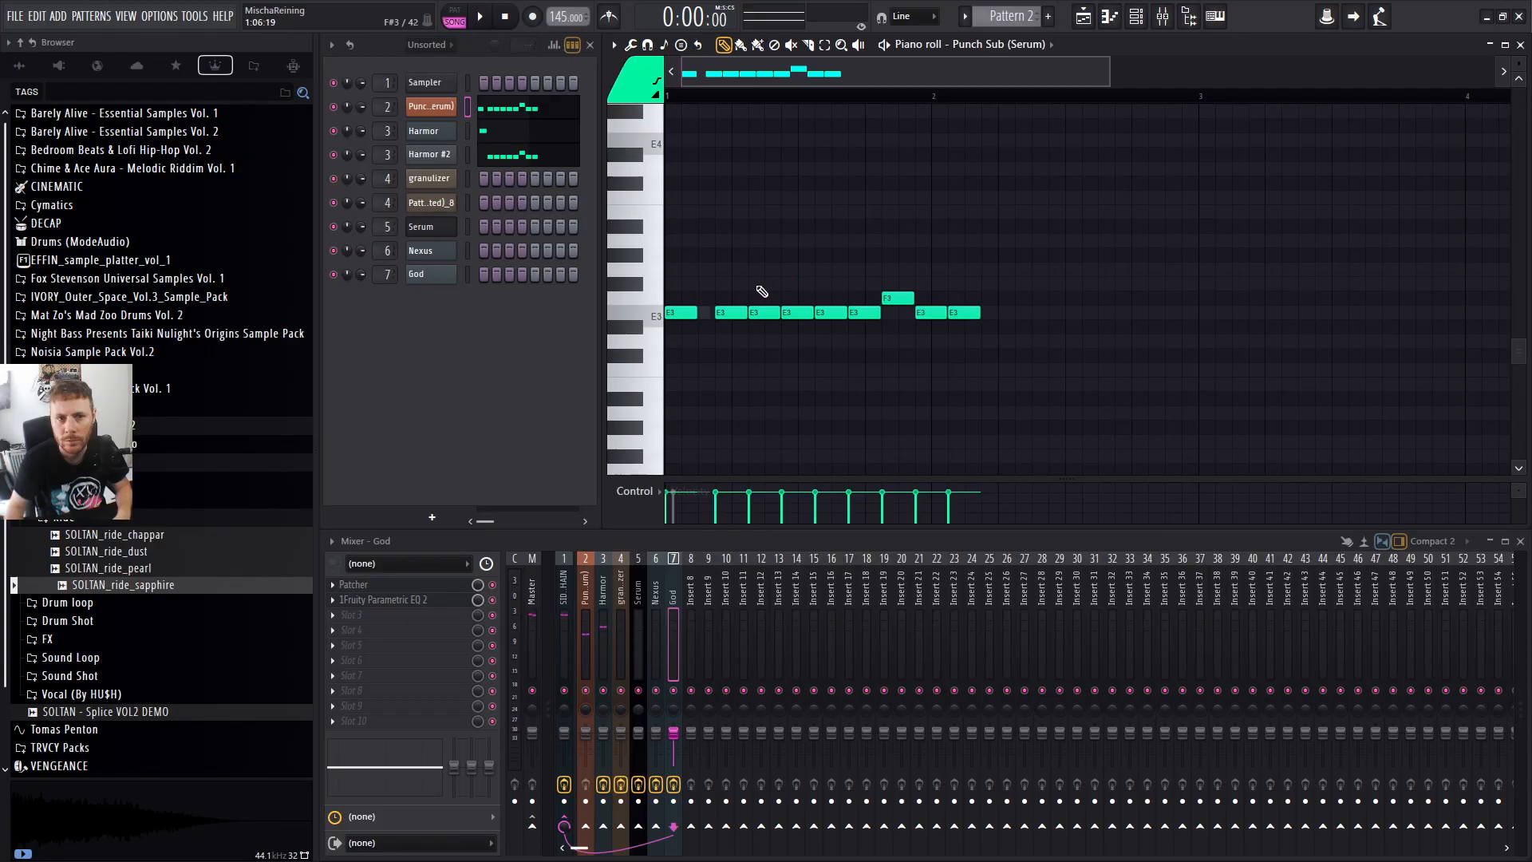
{"action": "mouse_move", "coordinate": [731, 312]}
{"action": "left_mouse_down"}
{"action": "mouse_move", "coordinate": [731, 256]}
{"action": "mouse_move", "coordinate": [731, 297]}
{"action": "left_mouse_up"}
{"action": "key", "text": "space"}
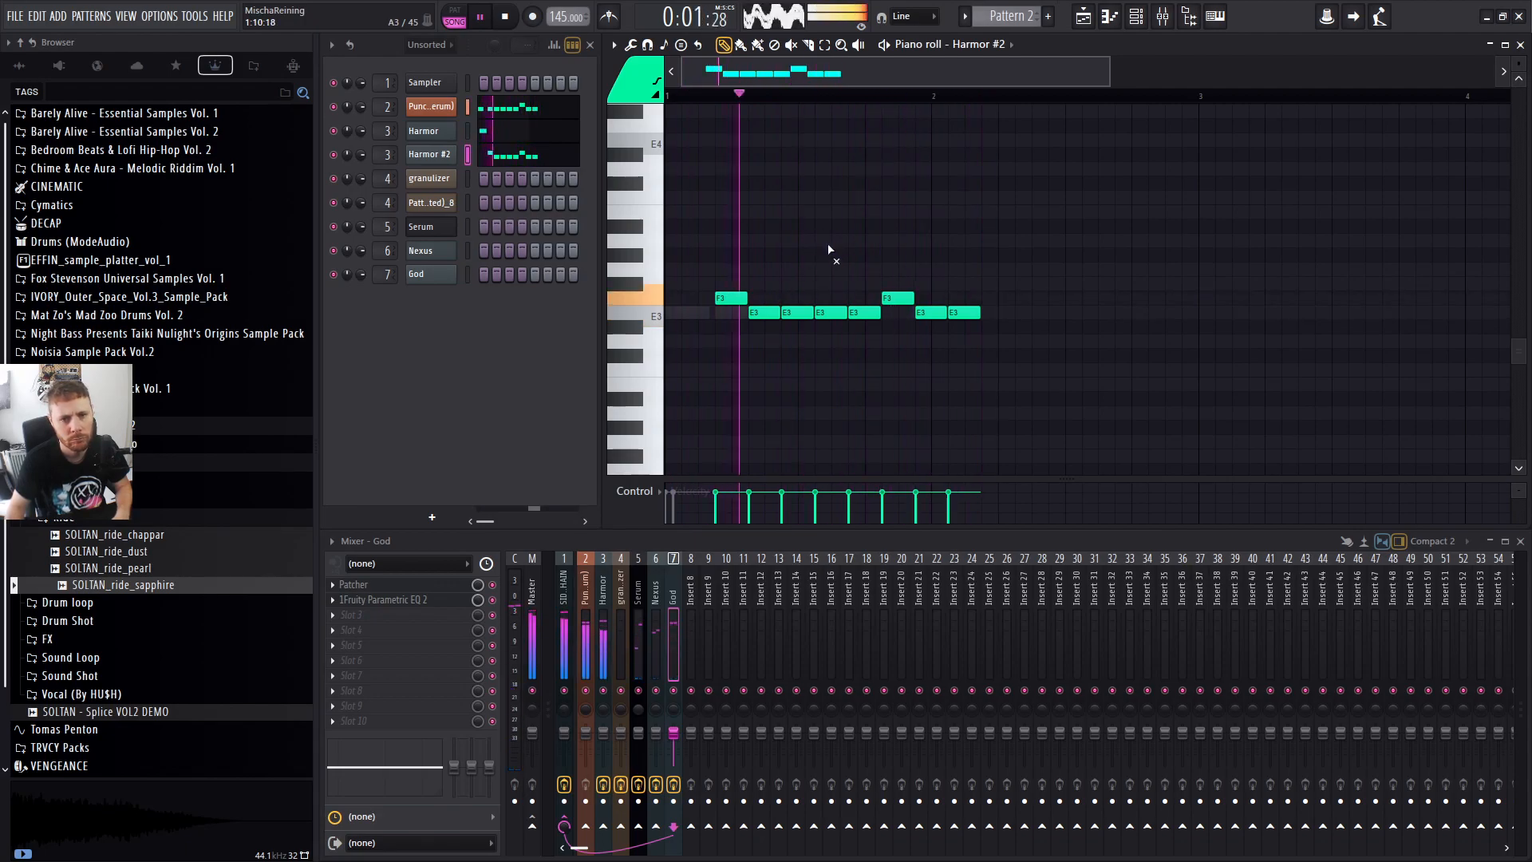
{"action": "left_click_drag", "start_coordinate": [738, 299], "coordinate": [733, 342]}
{"action": "key", "text": "space"}
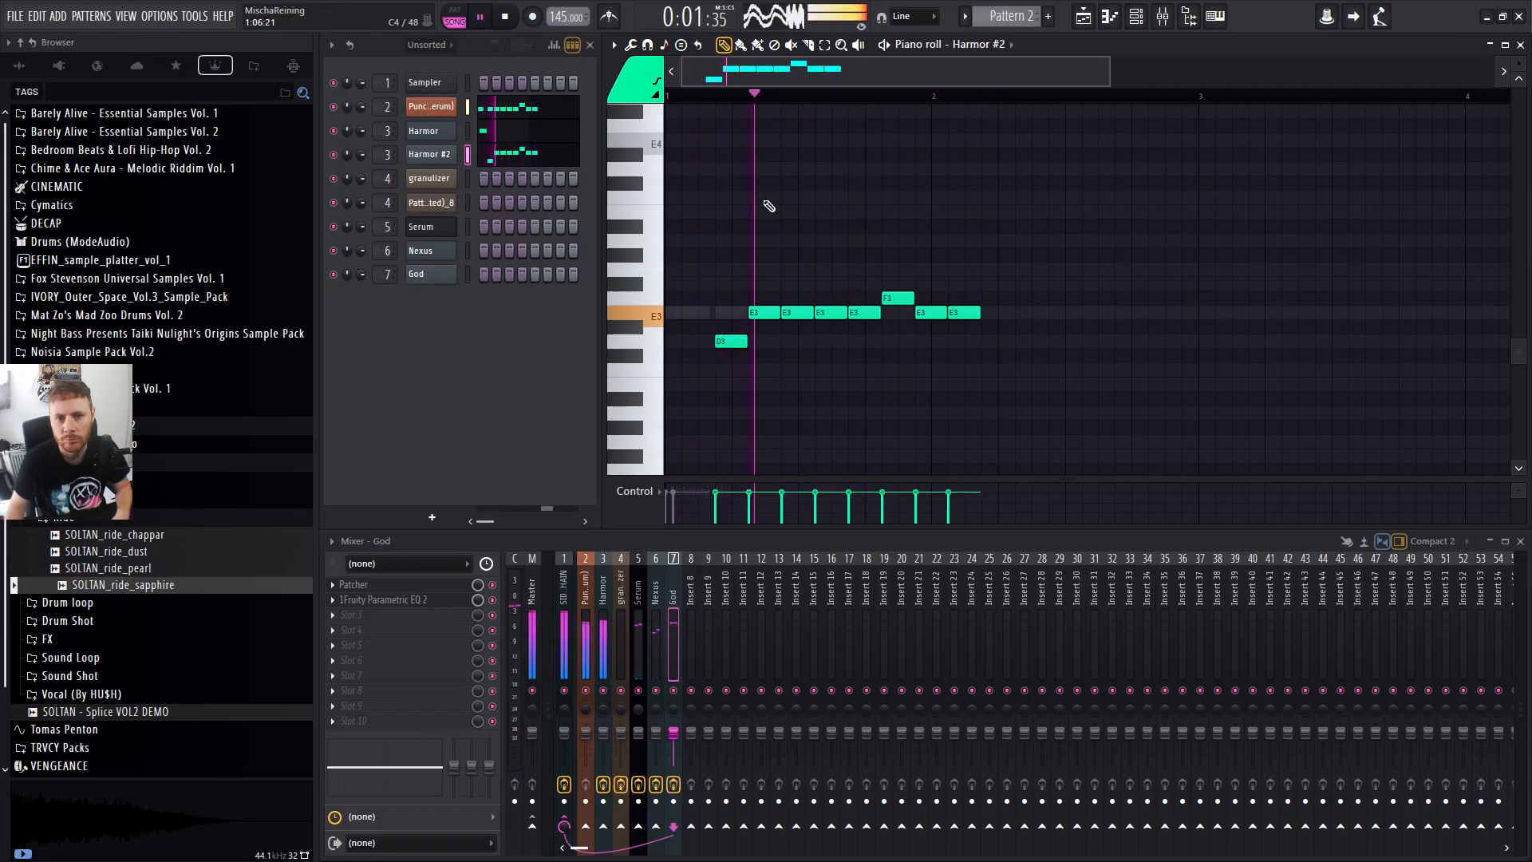
Switch to the Punch Sub notes in the piano roll and lower its second note to D3.
{"action": "right_click", "coordinate": [731, 318]}
{"action": "right_click", "coordinate": [732, 318]}
{"action": "left_click_drag", "start_coordinate": [732, 319], "coordinate": [730, 351]}
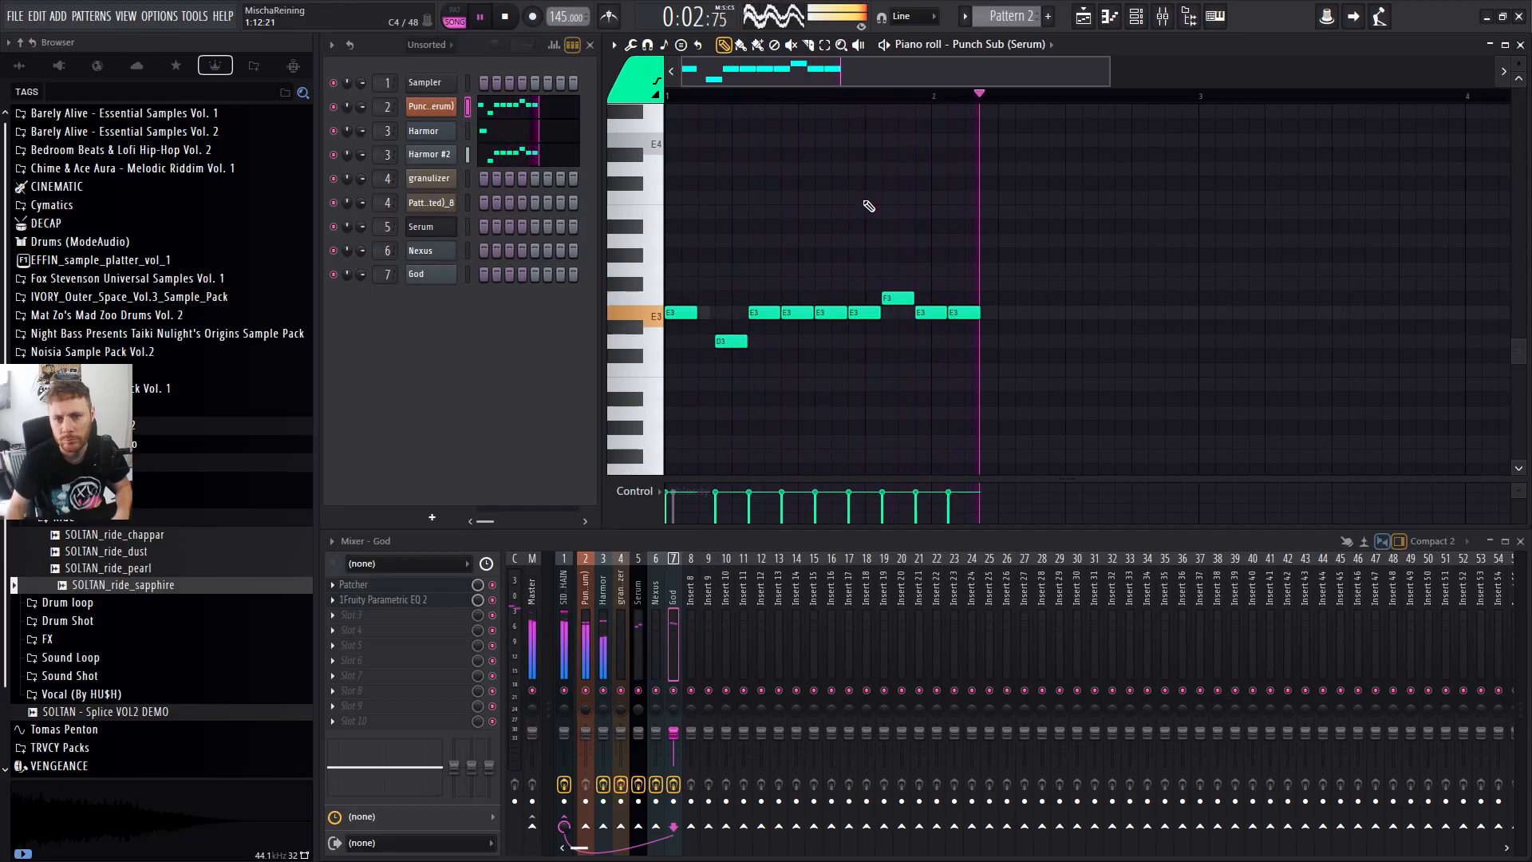
Unmute the Untitled project audio clip on Track 11 in the playlist and audition it with the end of the phrase.
{"action": "key", "text": "F5"}
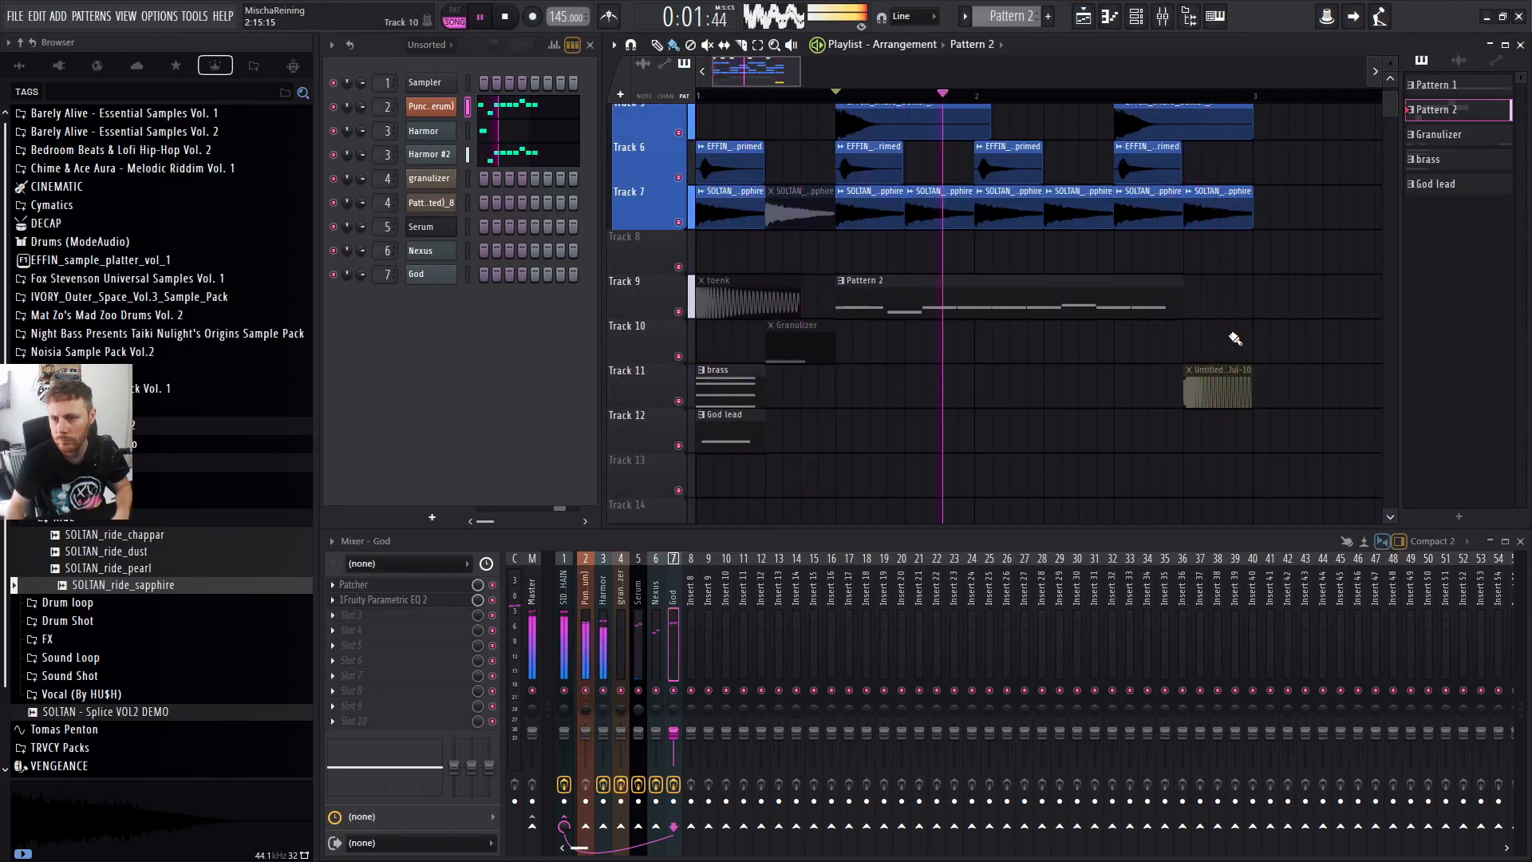
{"action": "right_click", "coordinate": [1230, 379], "text": "alt"}
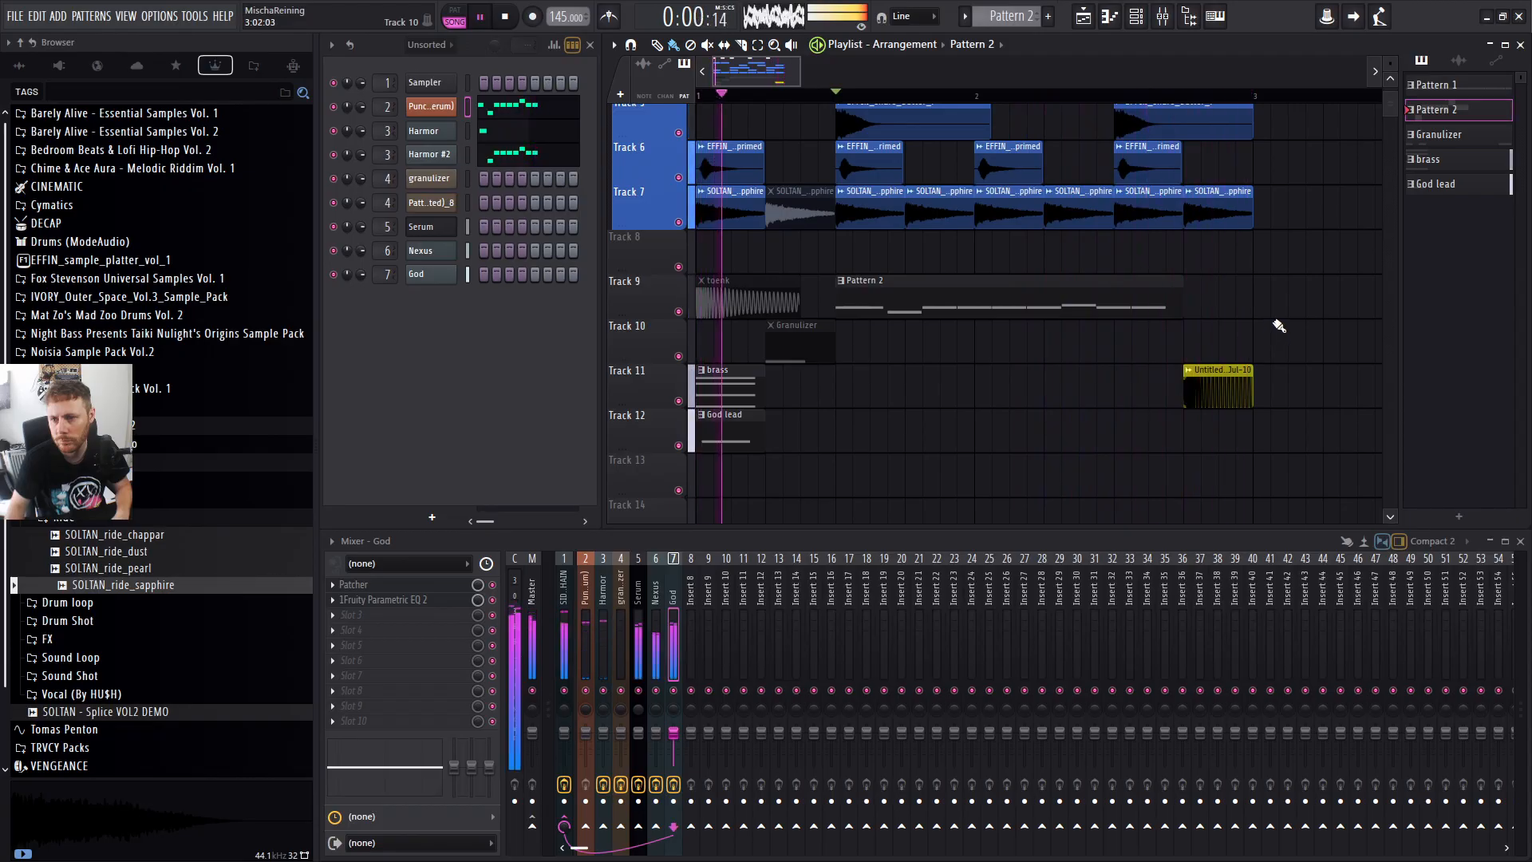
{"action": "left_click", "coordinate": [1226, 398]}
{"action": "key", "text": "space"}
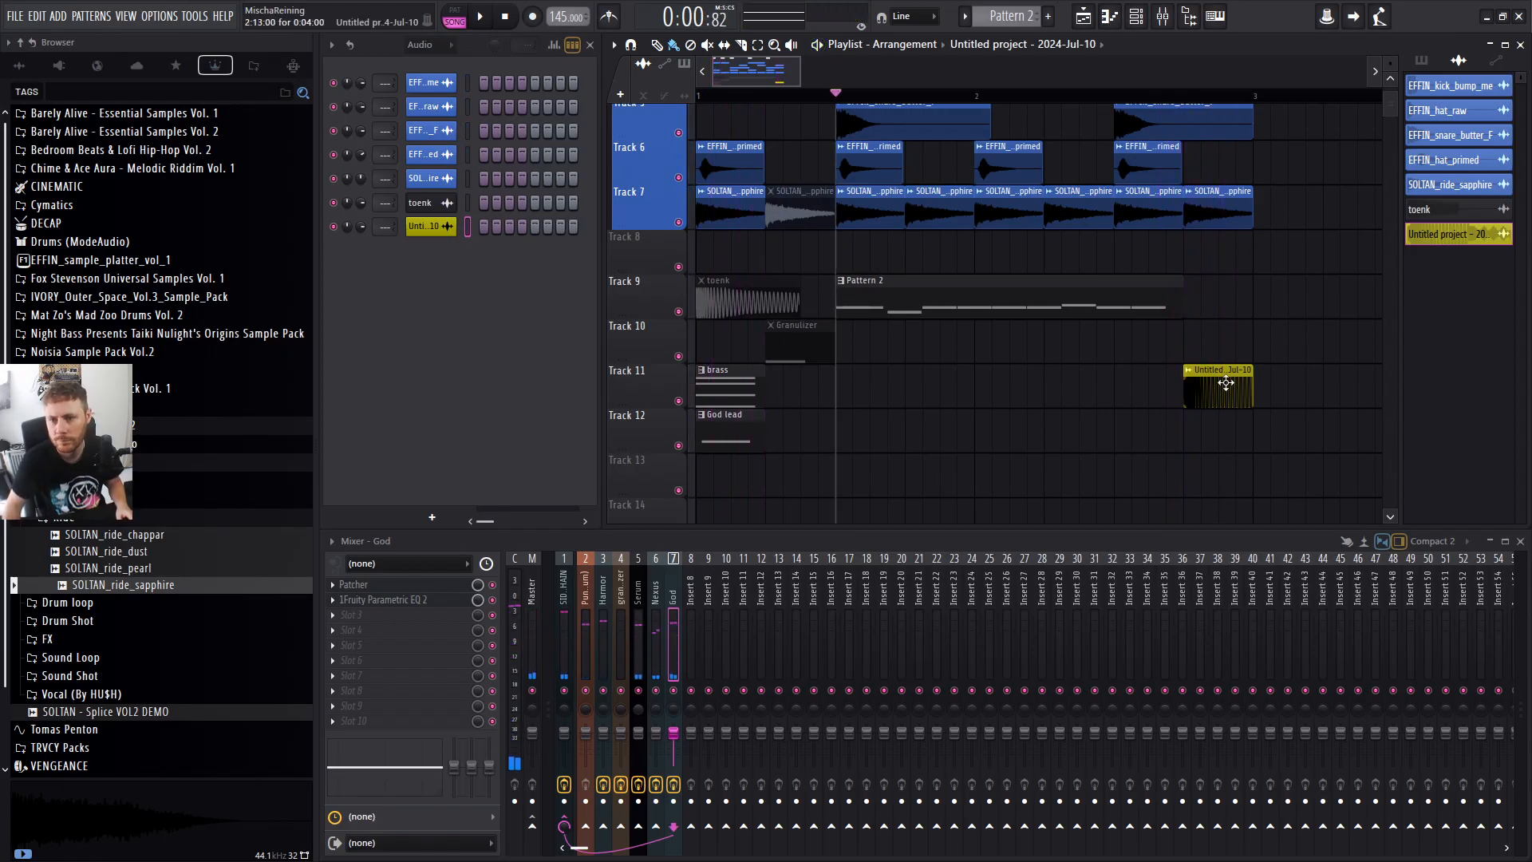
{"action": "double_click", "coordinate": [1215, 380]}
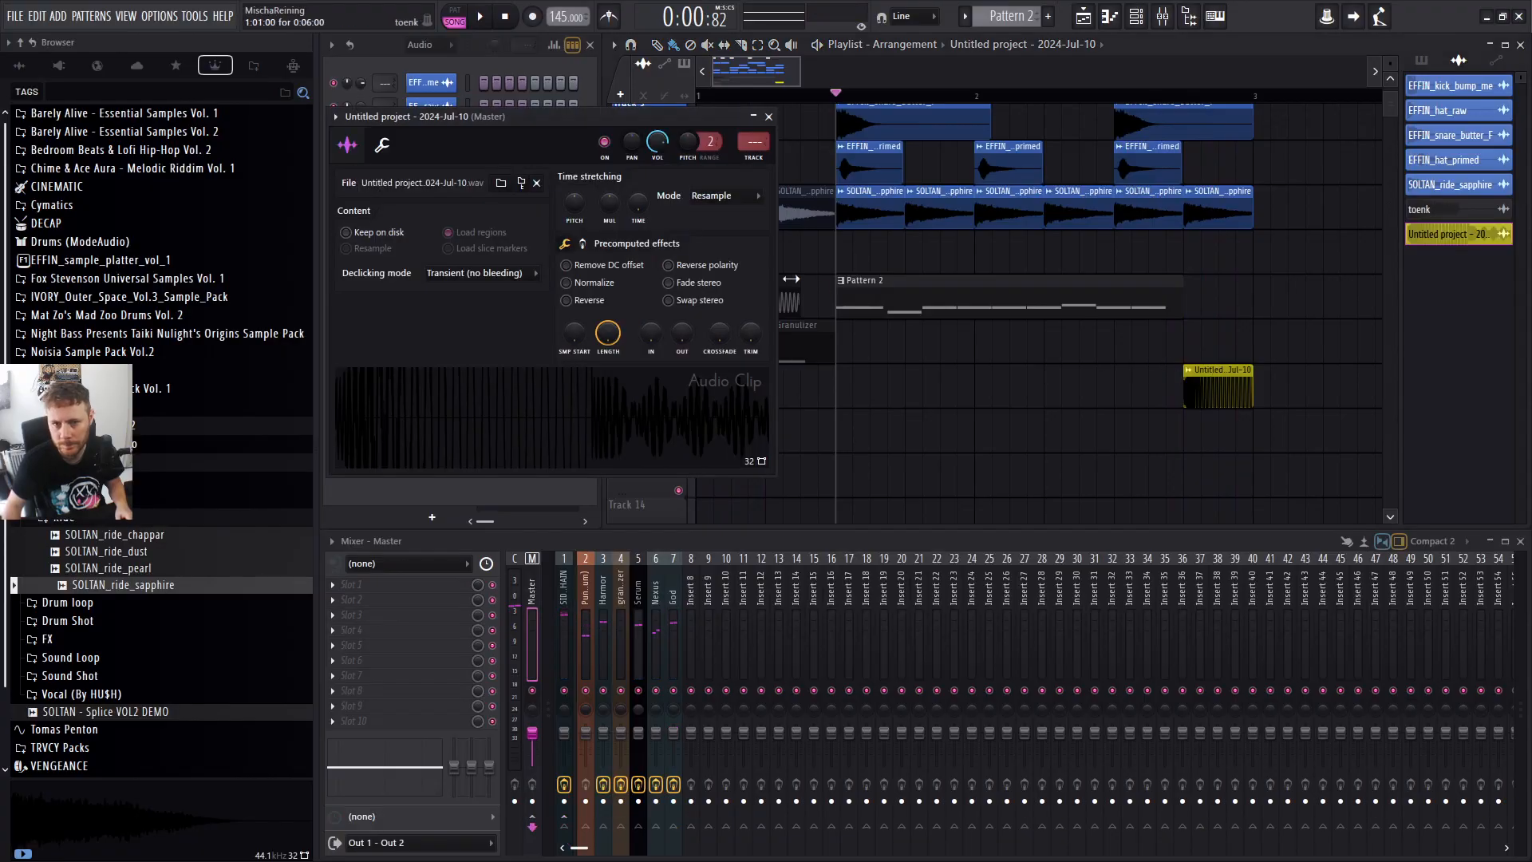
{"action": "left_click", "coordinate": [1164, 97]}
{"action": "key", "text": "space"}
{"action": "double_click", "coordinate": [1219, 392]}
{"action": "left_click", "coordinate": [1220, 393]}
{"action": "key", "text": "space"}
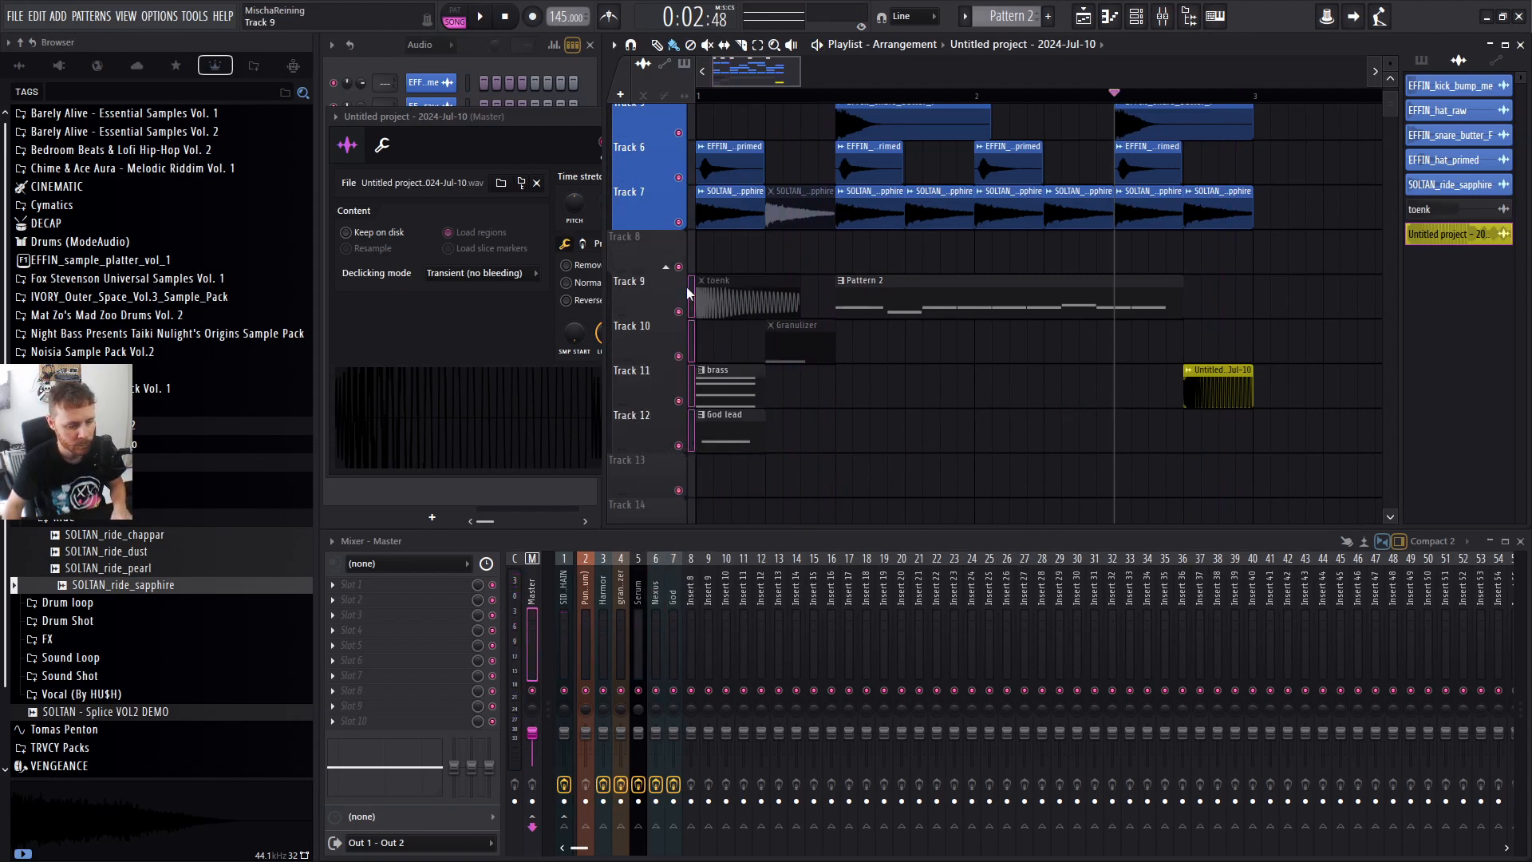
Name Track 8 with the Bass preset and automatically colour the tracks grouped with it.
{"action": "double_click", "coordinate": [639, 254]}
{"action": "left_click", "coordinate": [645, 256]}
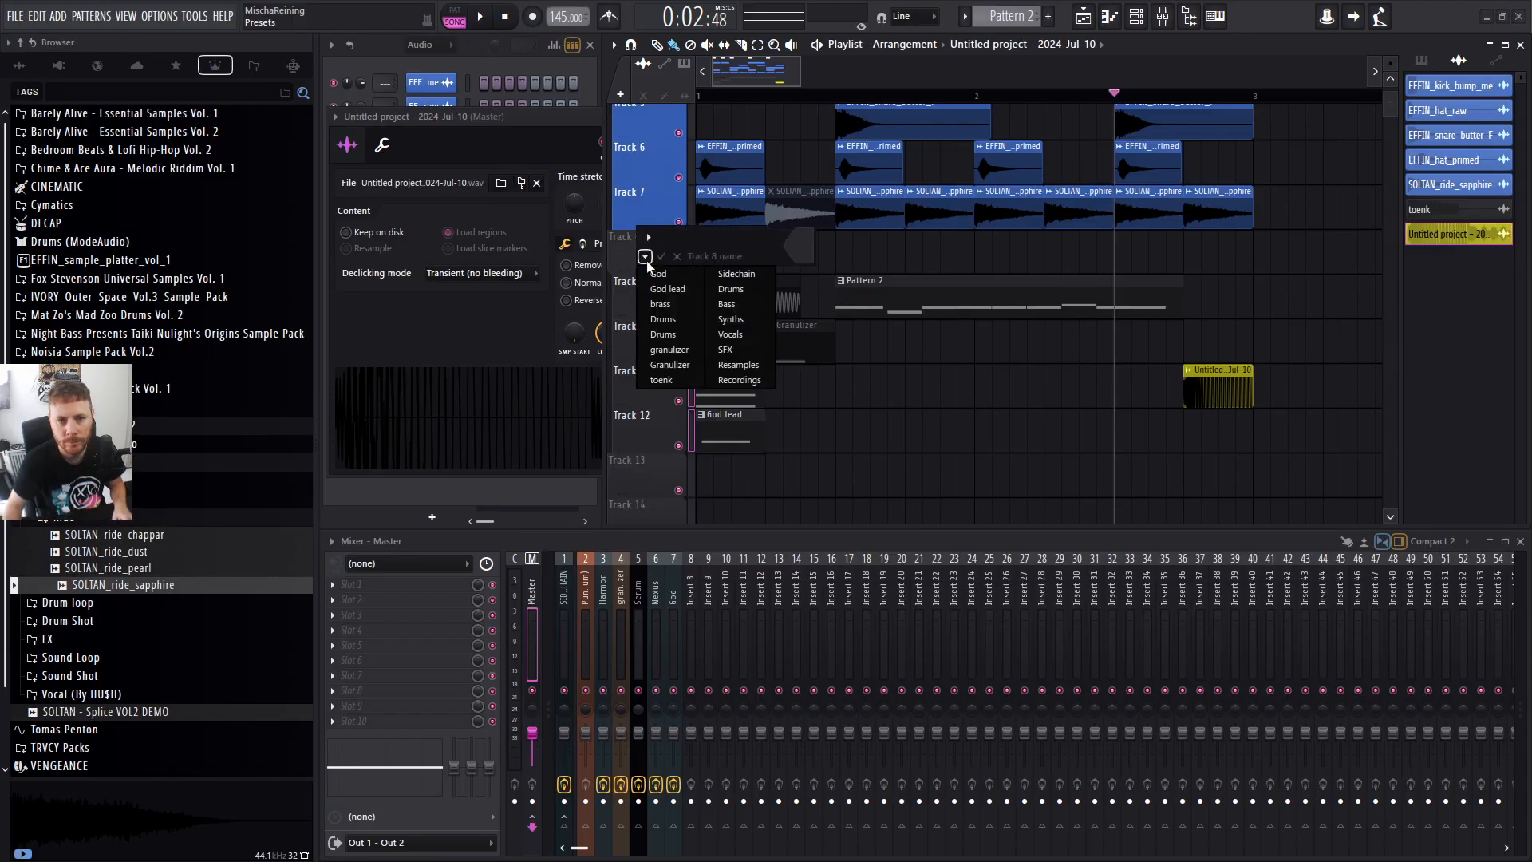
{"action": "left_click", "coordinate": [742, 304]}
{"action": "right_click", "coordinate": [629, 259]}
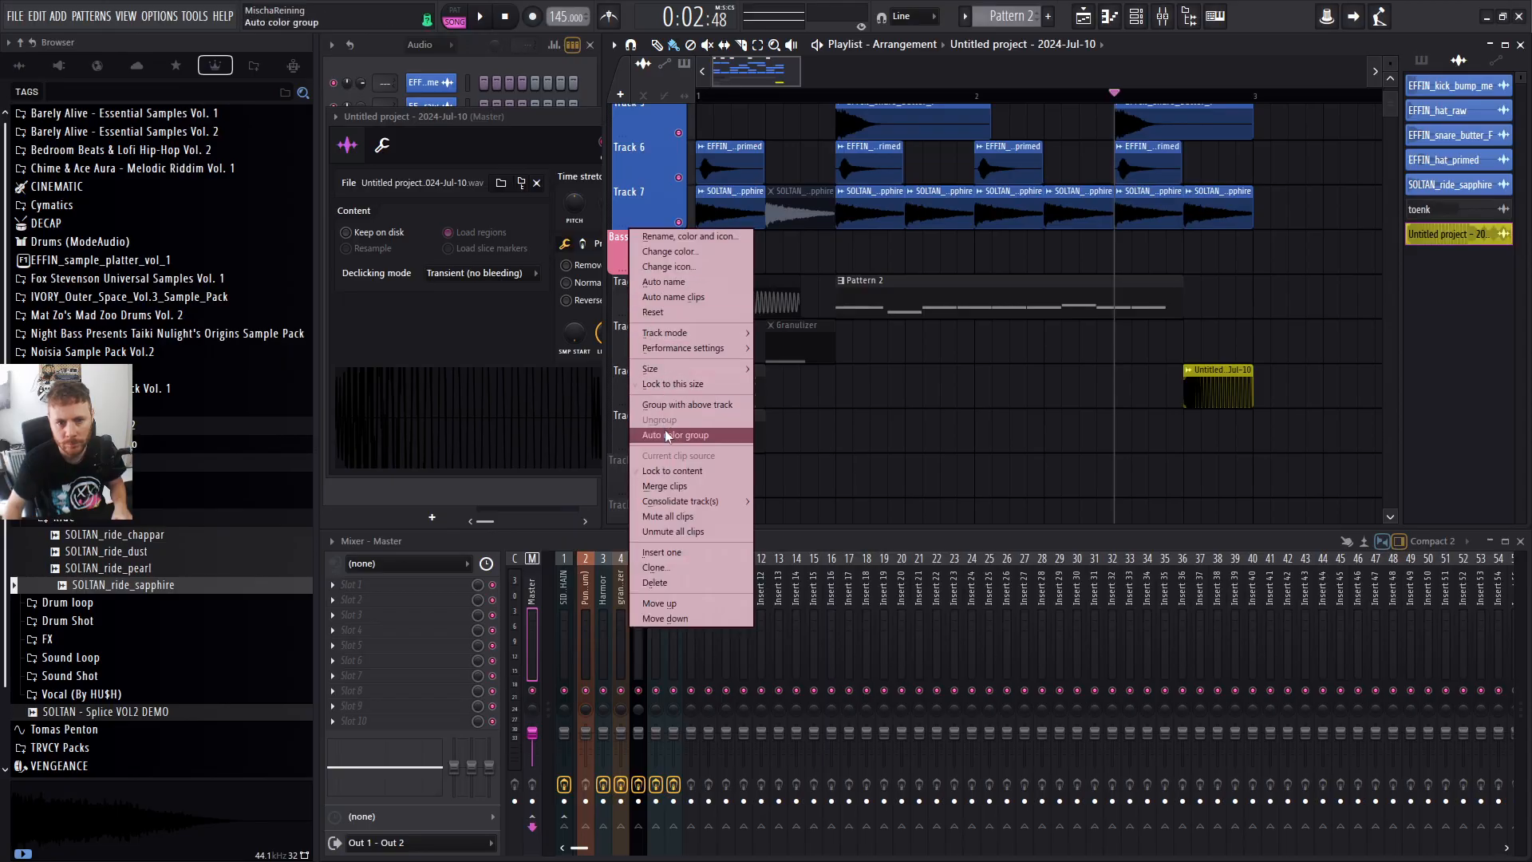
{"action": "left_click", "coordinate": [665, 432]}
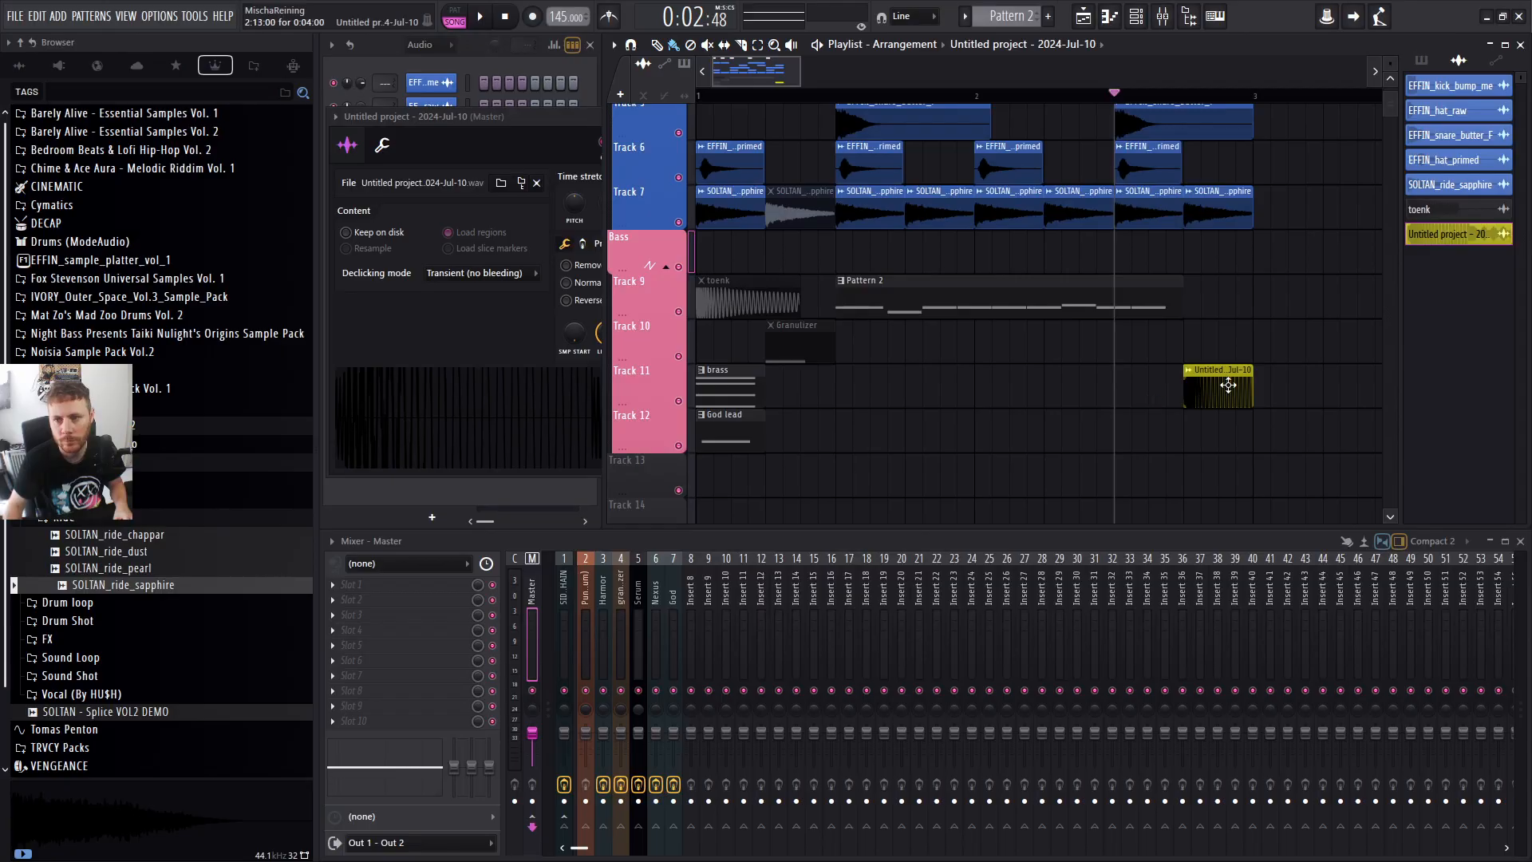
Rename the Untitled project audio clip as ramm and colour the Track 11 clips to match the pink track.
{"action": "right_click", "coordinate": [1193, 385]}
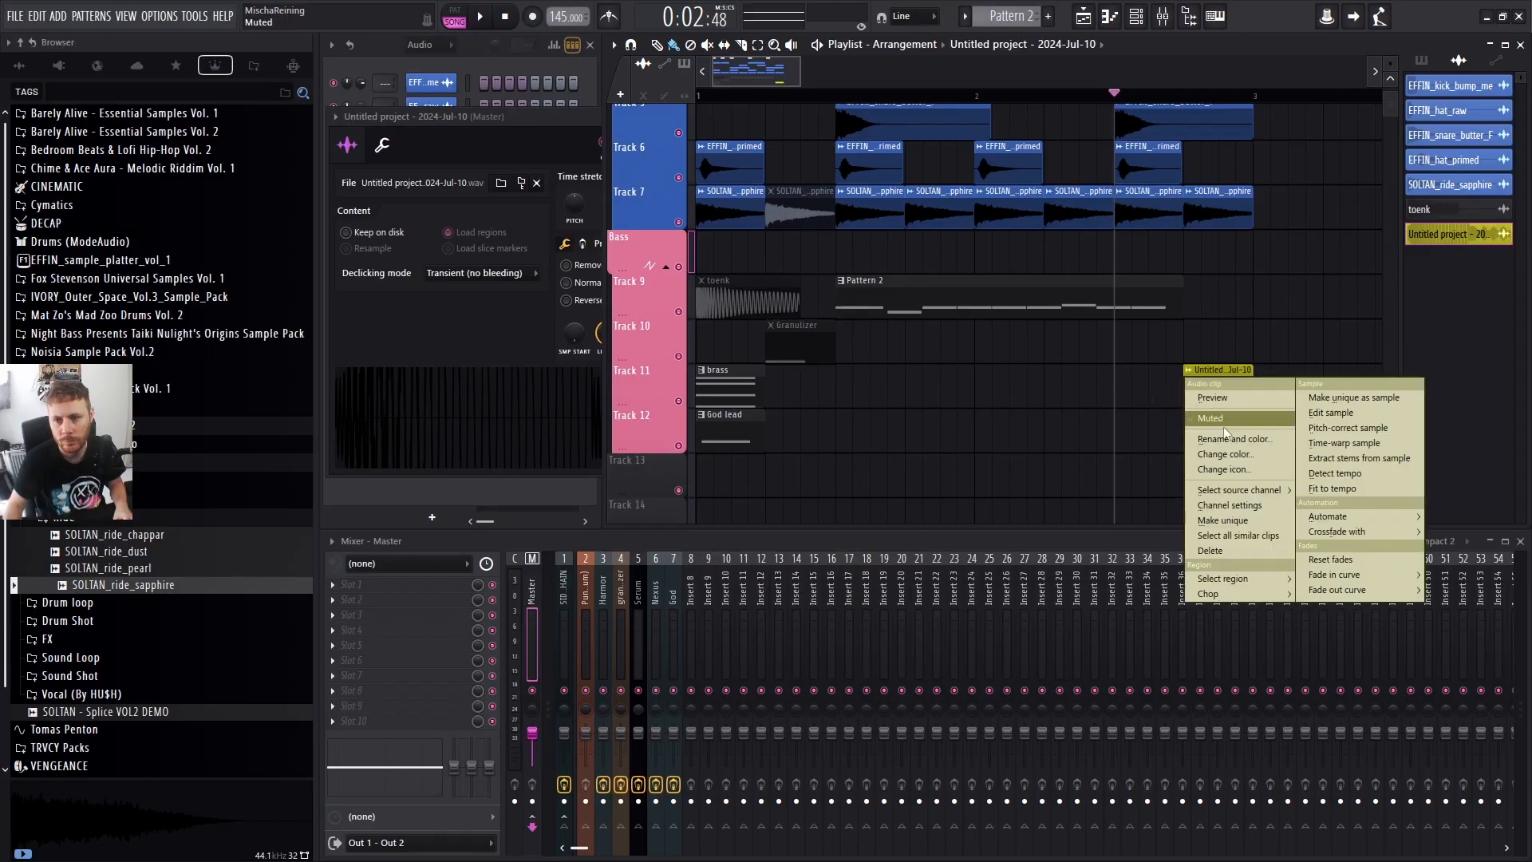
{"action": "left_click", "coordinate": [1229, 440]}
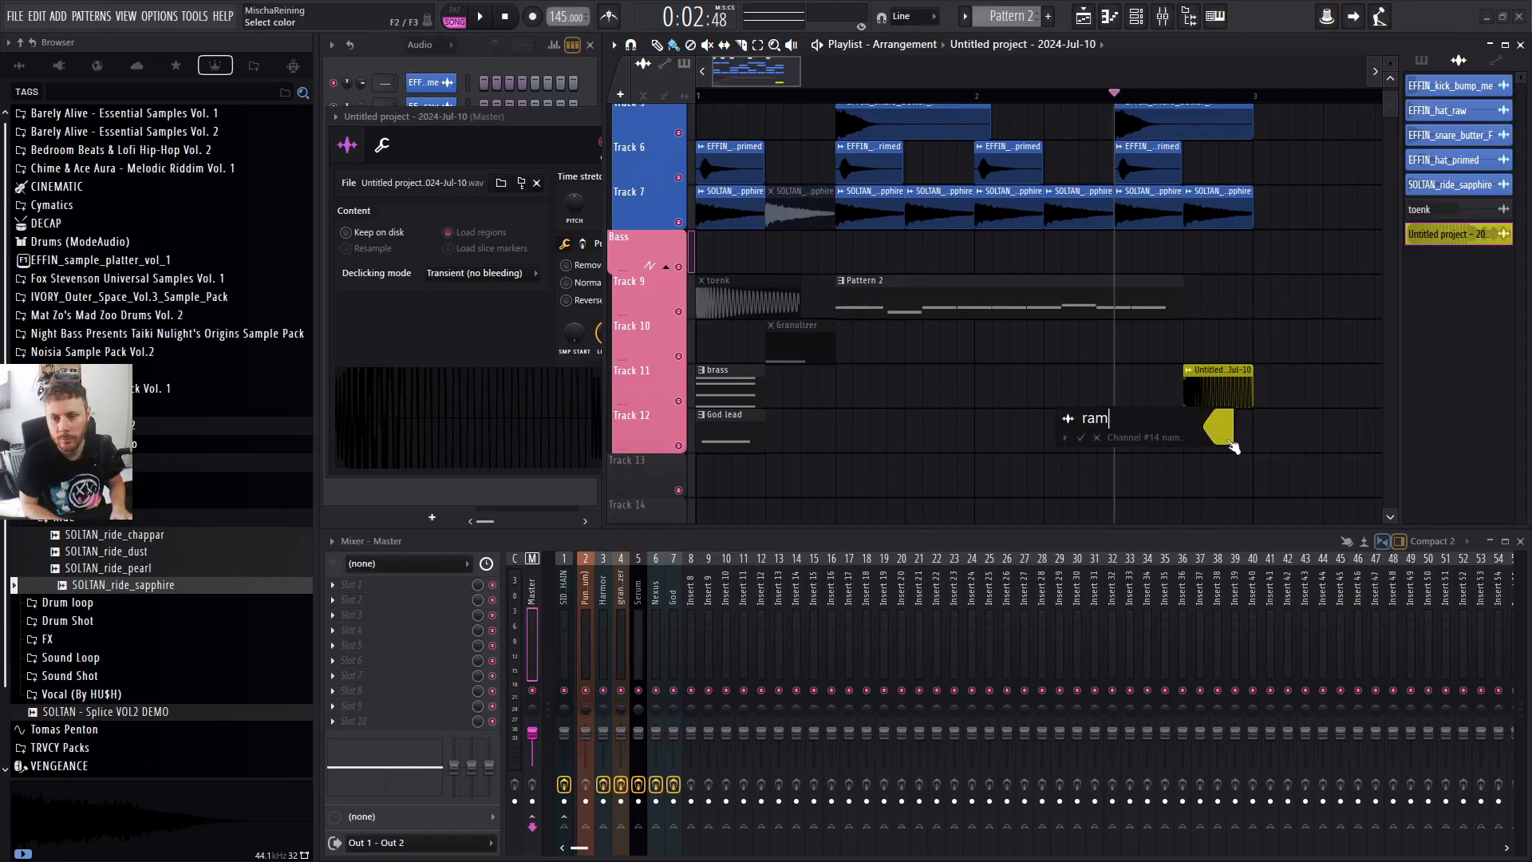
{"action": "type", "text": "ramm"}
{"action": "key", "text": "Return"}
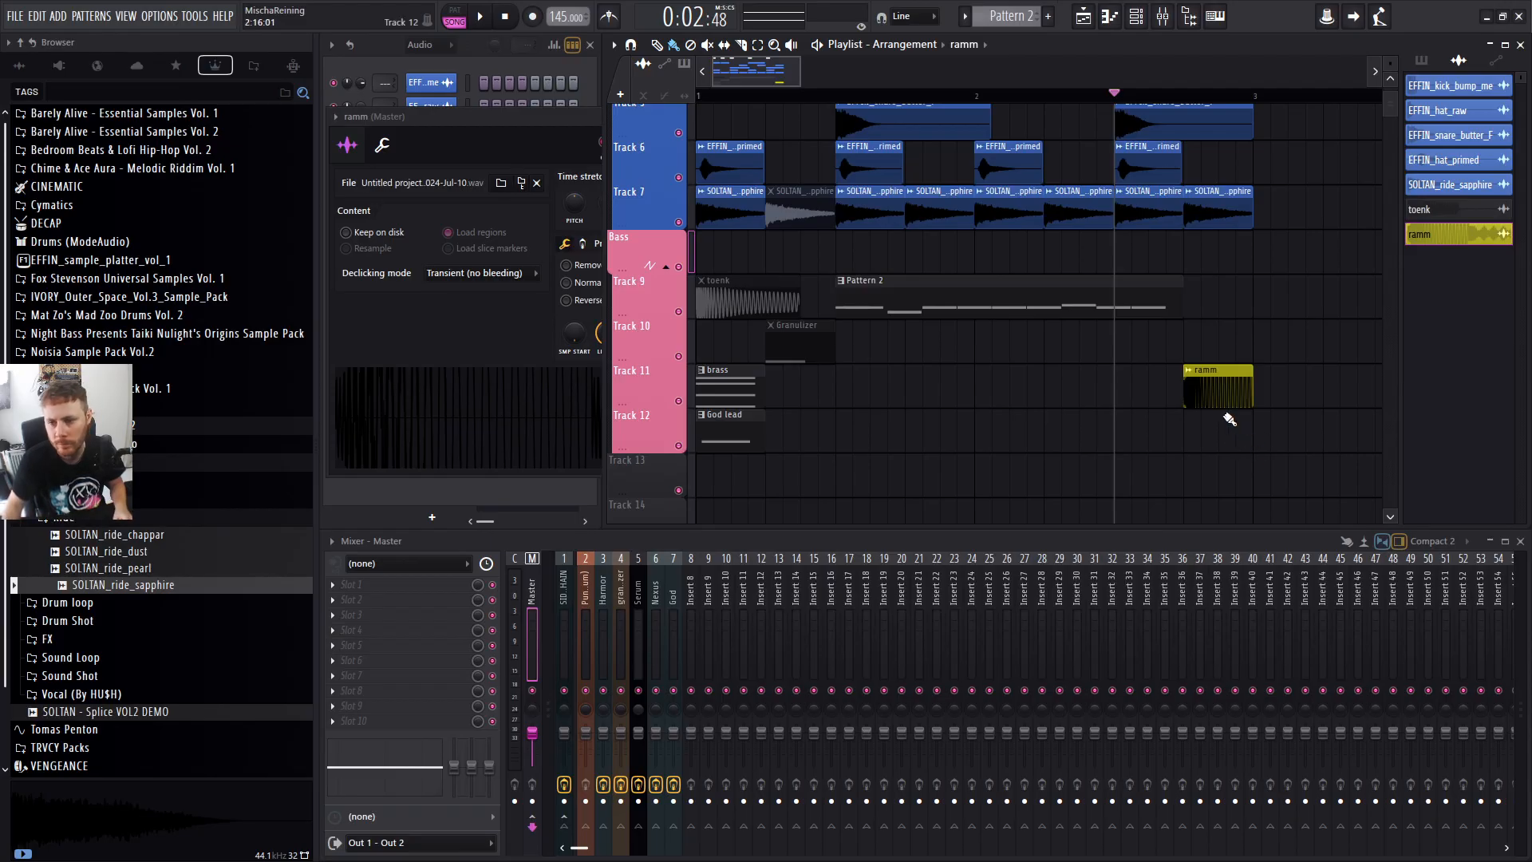
{"action": "right_click", "coordinate": [651, 386]}
{"action": "left_click", "coordinate": [688, 432]}
Assign ramm to mixer track 8, route it to the SIDECHAIN track and audition it.
{"action": "double_click", "coordinate": [1243, 388]}
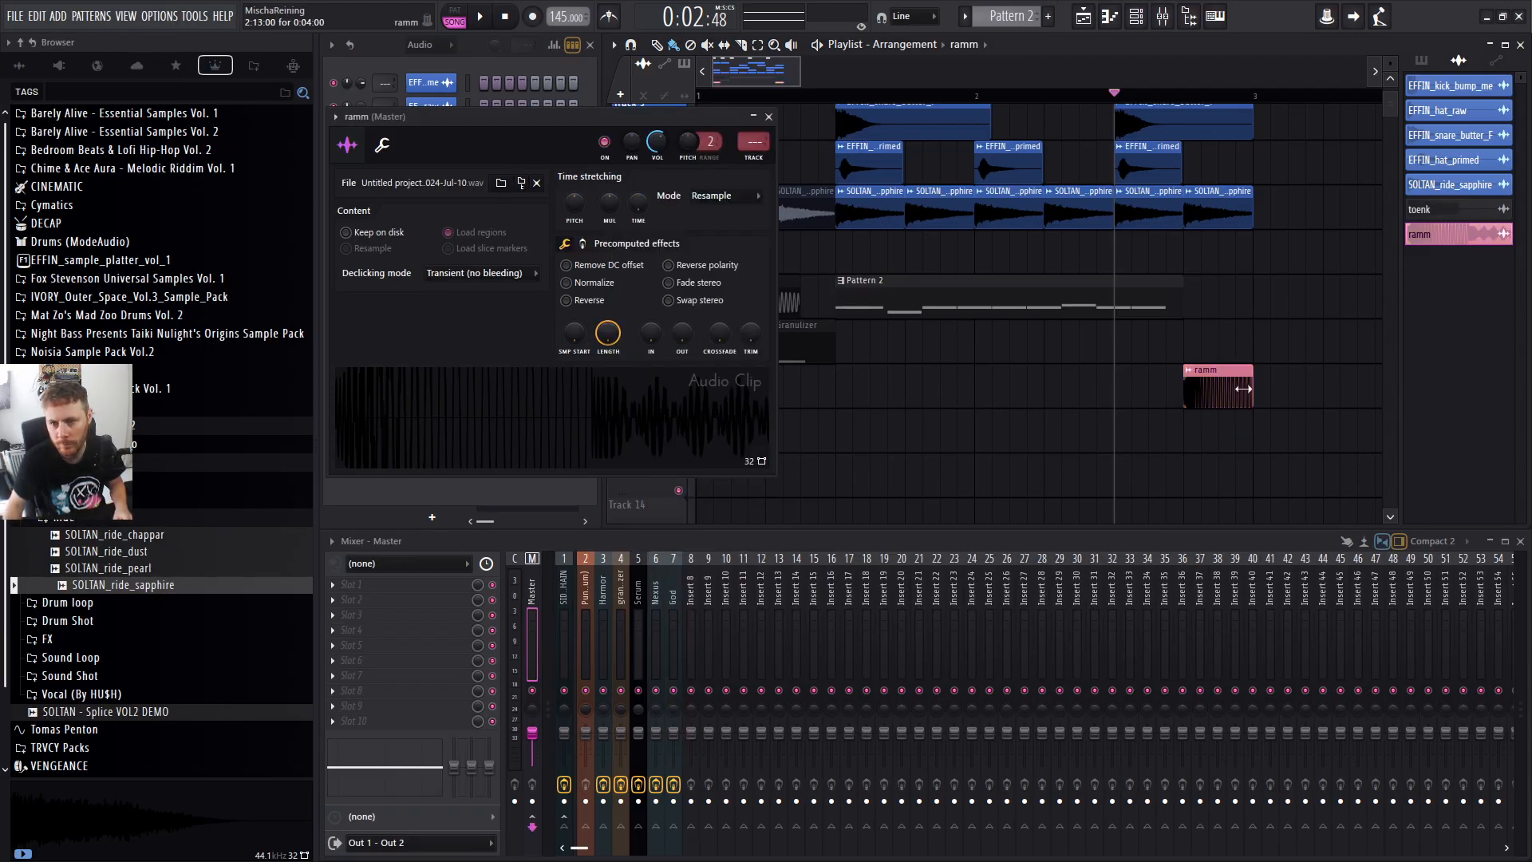
{"action": "key", "text": "ctrl+l"}
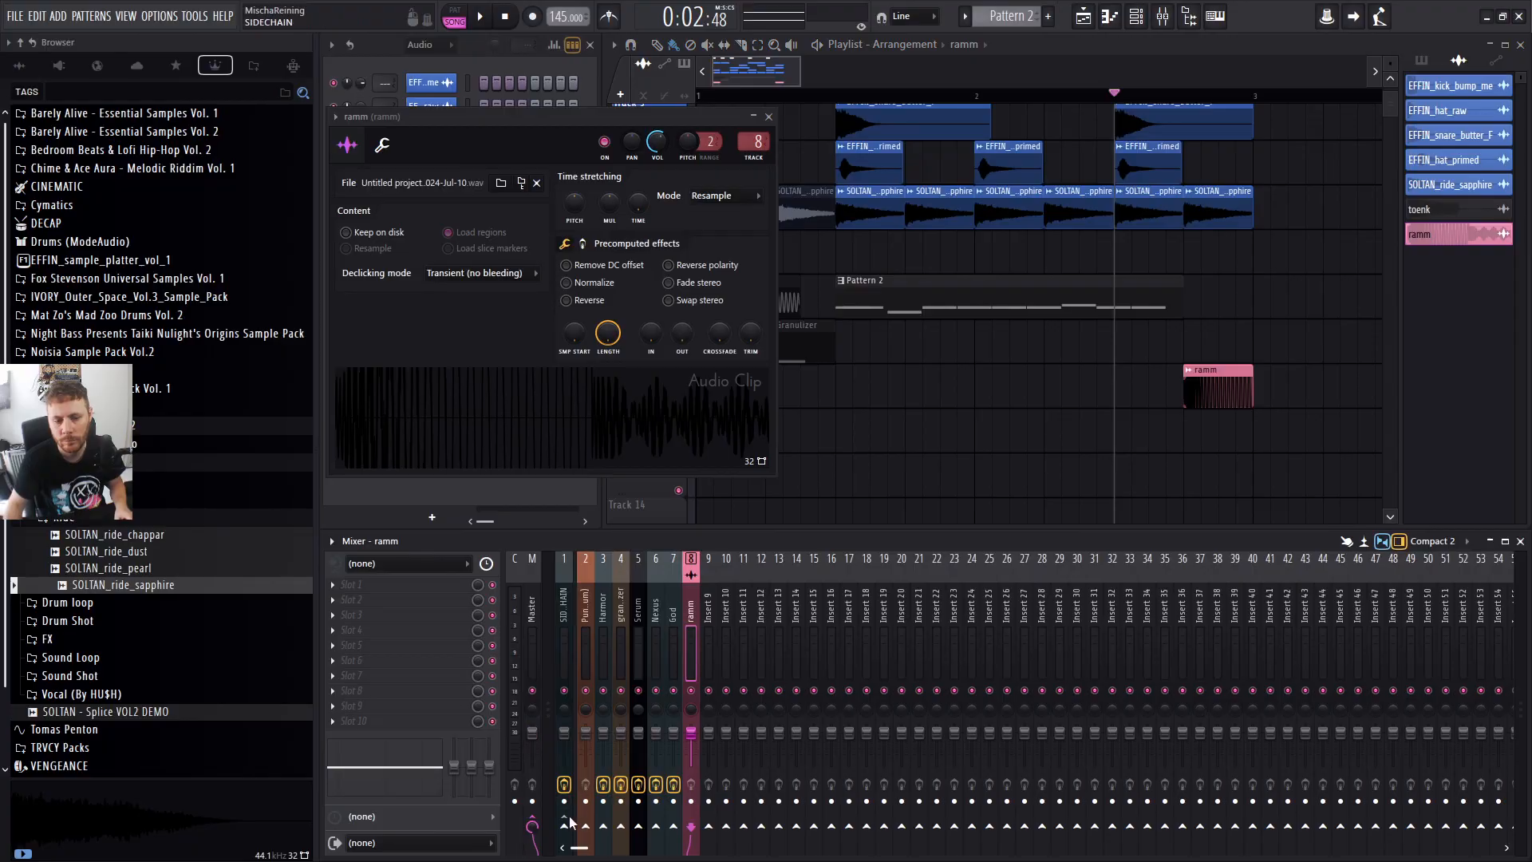
{"action": "key", "text": "space"}
{"action": "right_click", "coordinate": [1079, 449]}
{"action": "double_click", "coordinate": [1213, 396]}
{"action": "key", "text": "space"}
{"action": "key", "text": "space"}
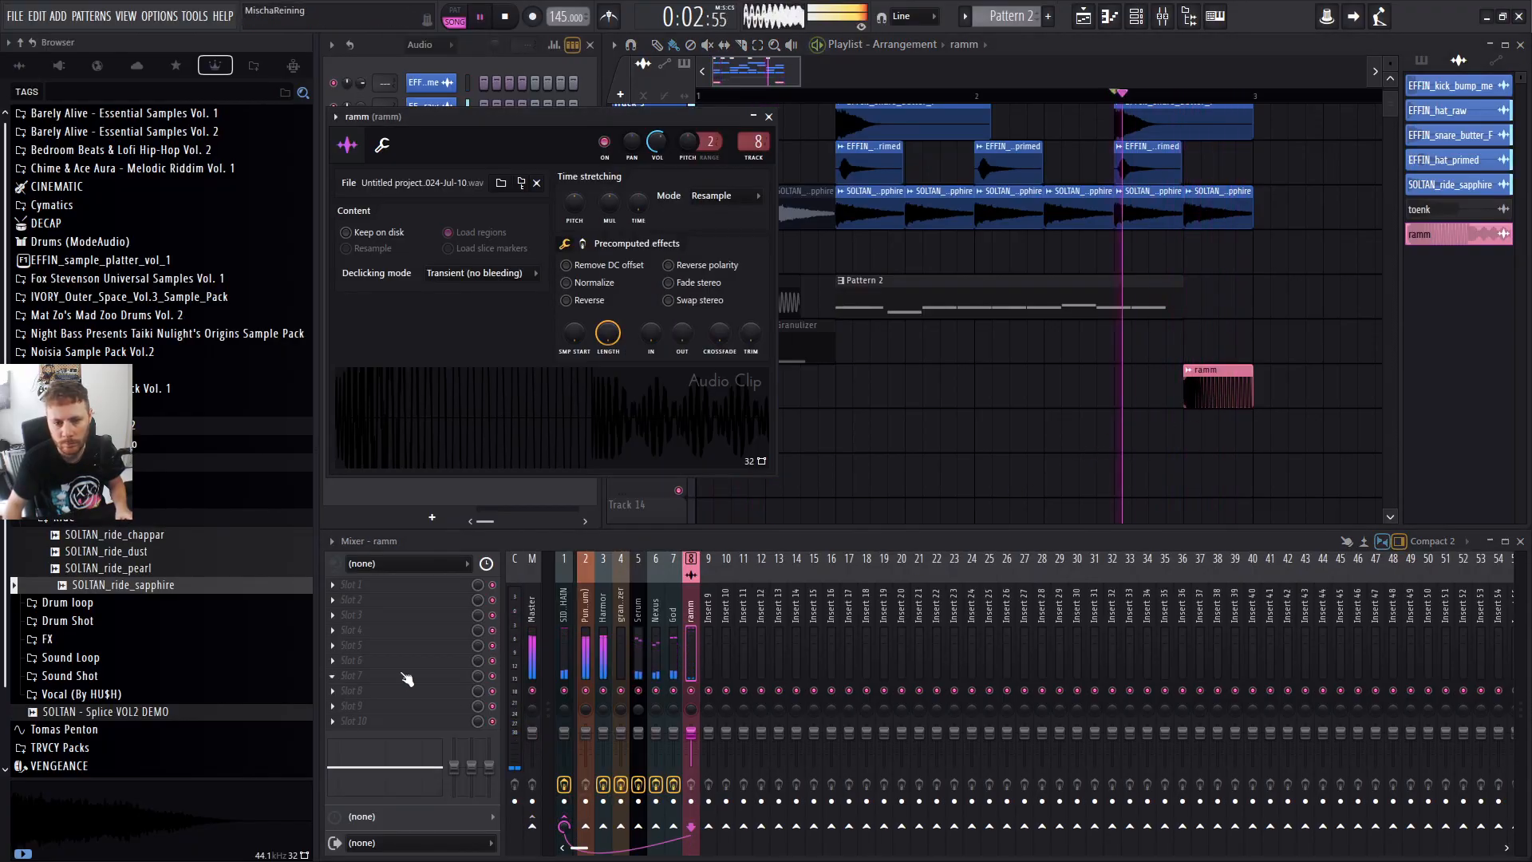
{"action": "key", "text": "space"}
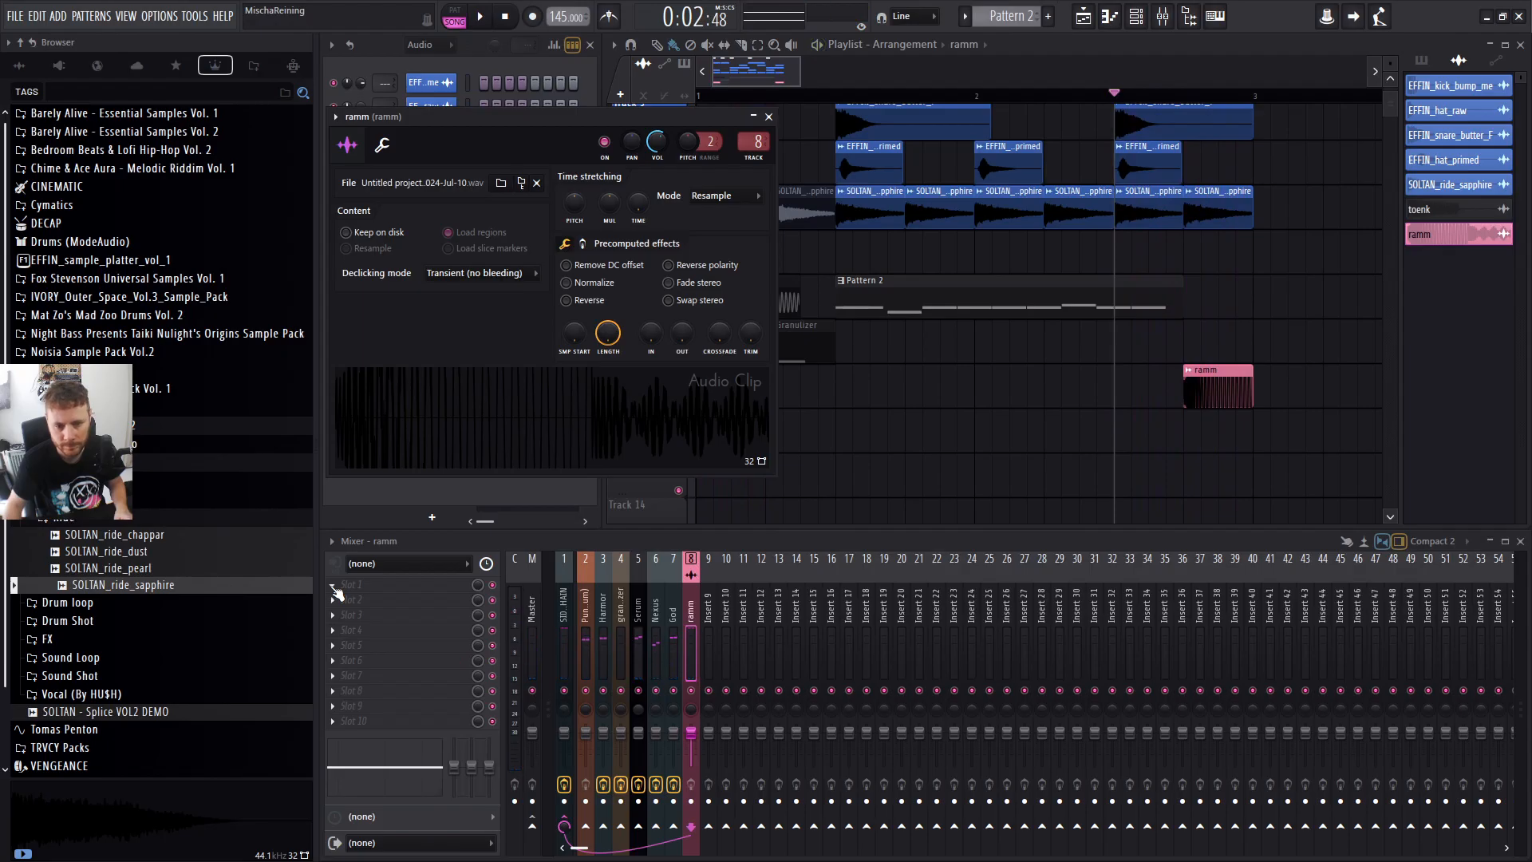
{"action": "key", "text": "space"}
{"action": "key", "text": "space"}
Add FL Disperser to the ramm track with 3 stages and low-frequency bypass enabled, adjusting the modulation point during playback.
{"action": "left_click", "coordinate": [345, 585]}
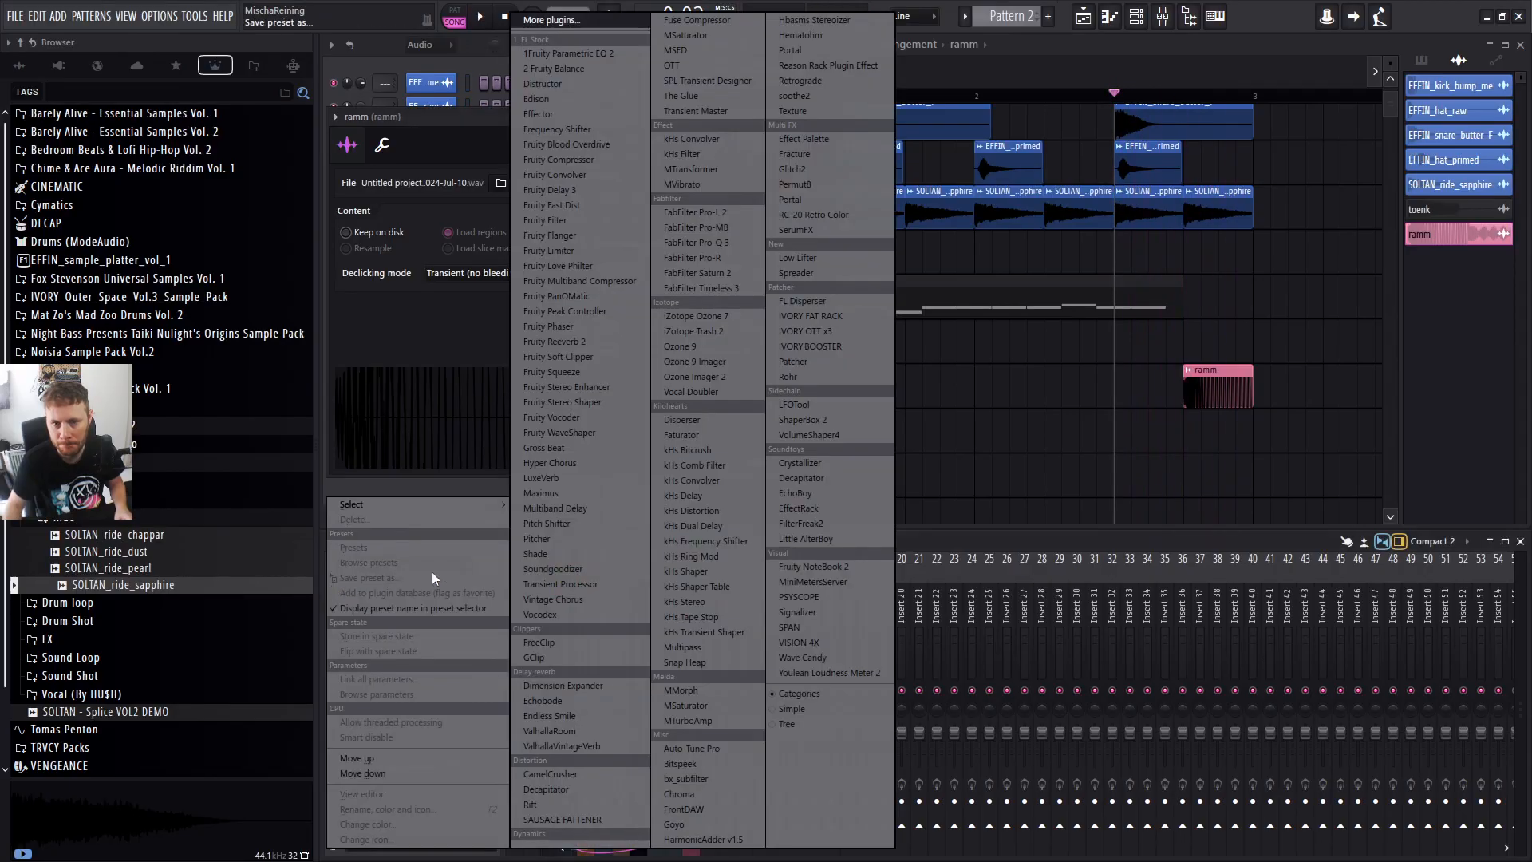
{"action": "left_click", "coordinate": [815, 301]}
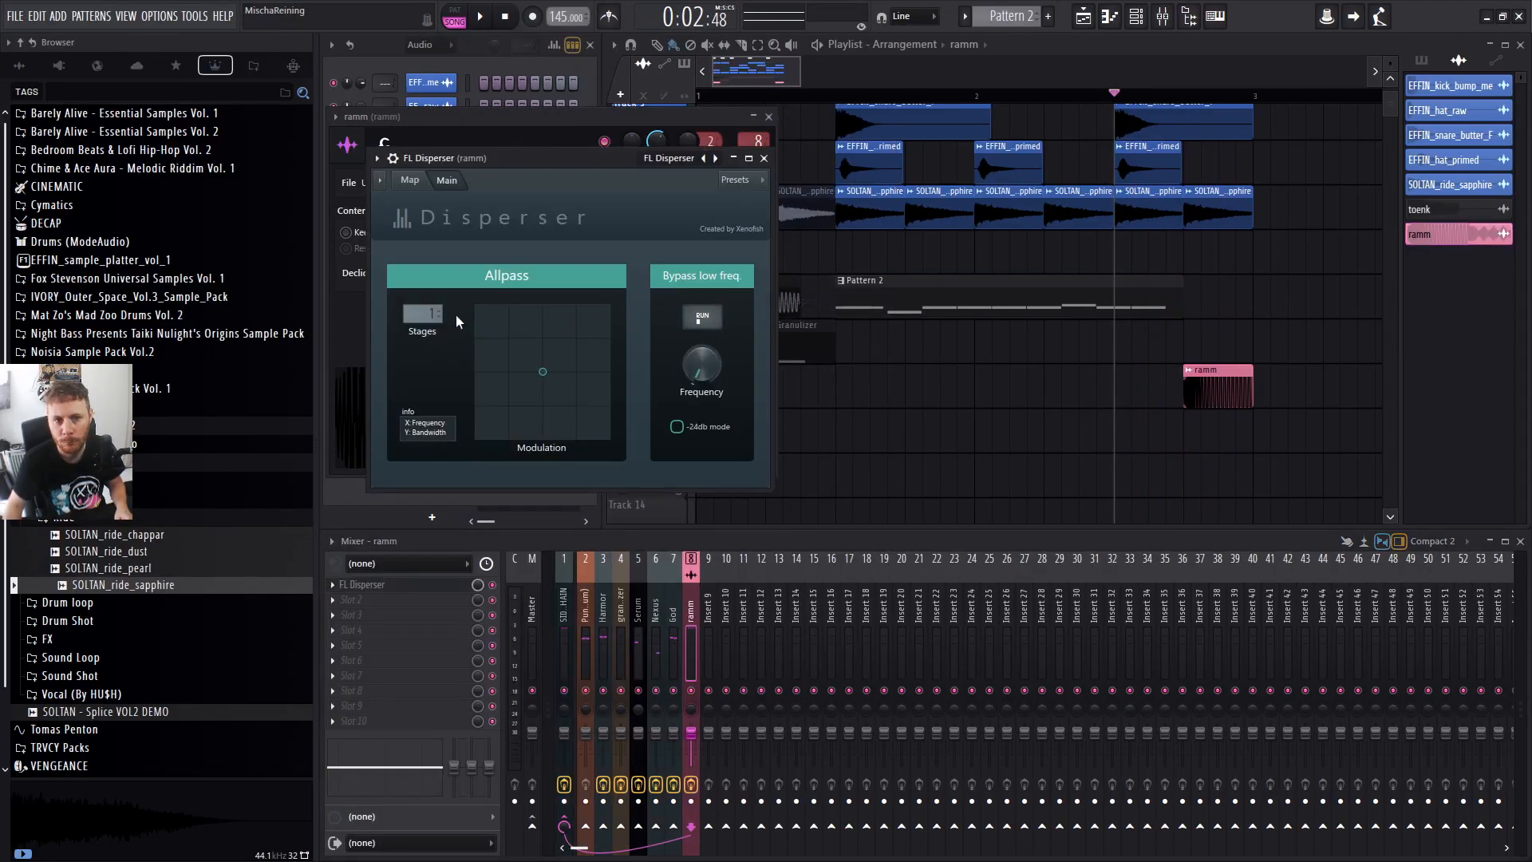
{"action": "key", "text": "space"}
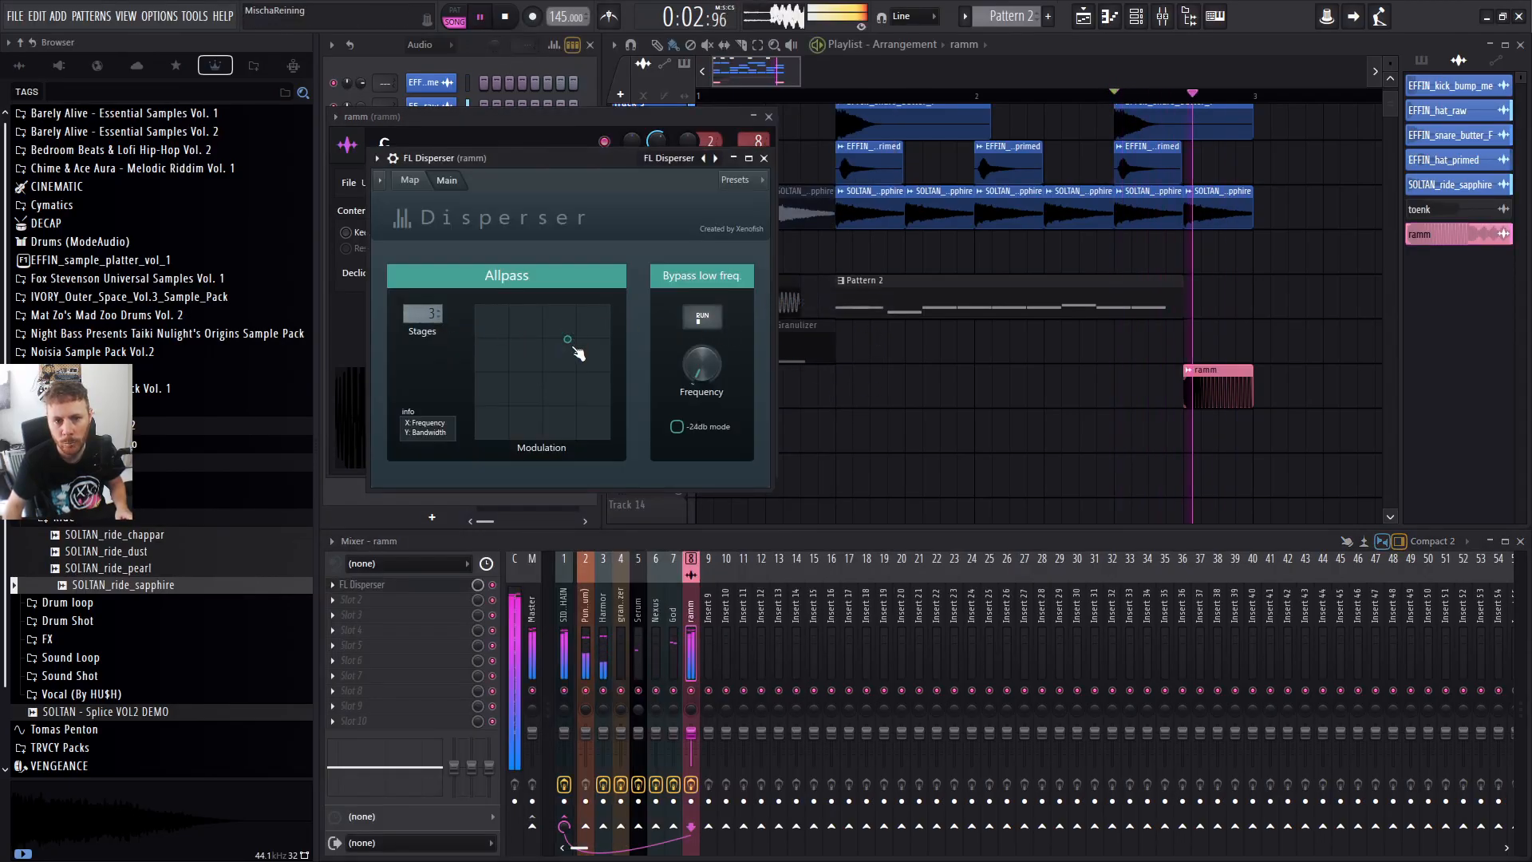
{"action": "left_click", "coordinate": [707, 321]}
{"action": "left_click_drag", "start_coordinate": [567, 339], "coordinate": [567, 392]}
{"action": "key", "text": "space"}
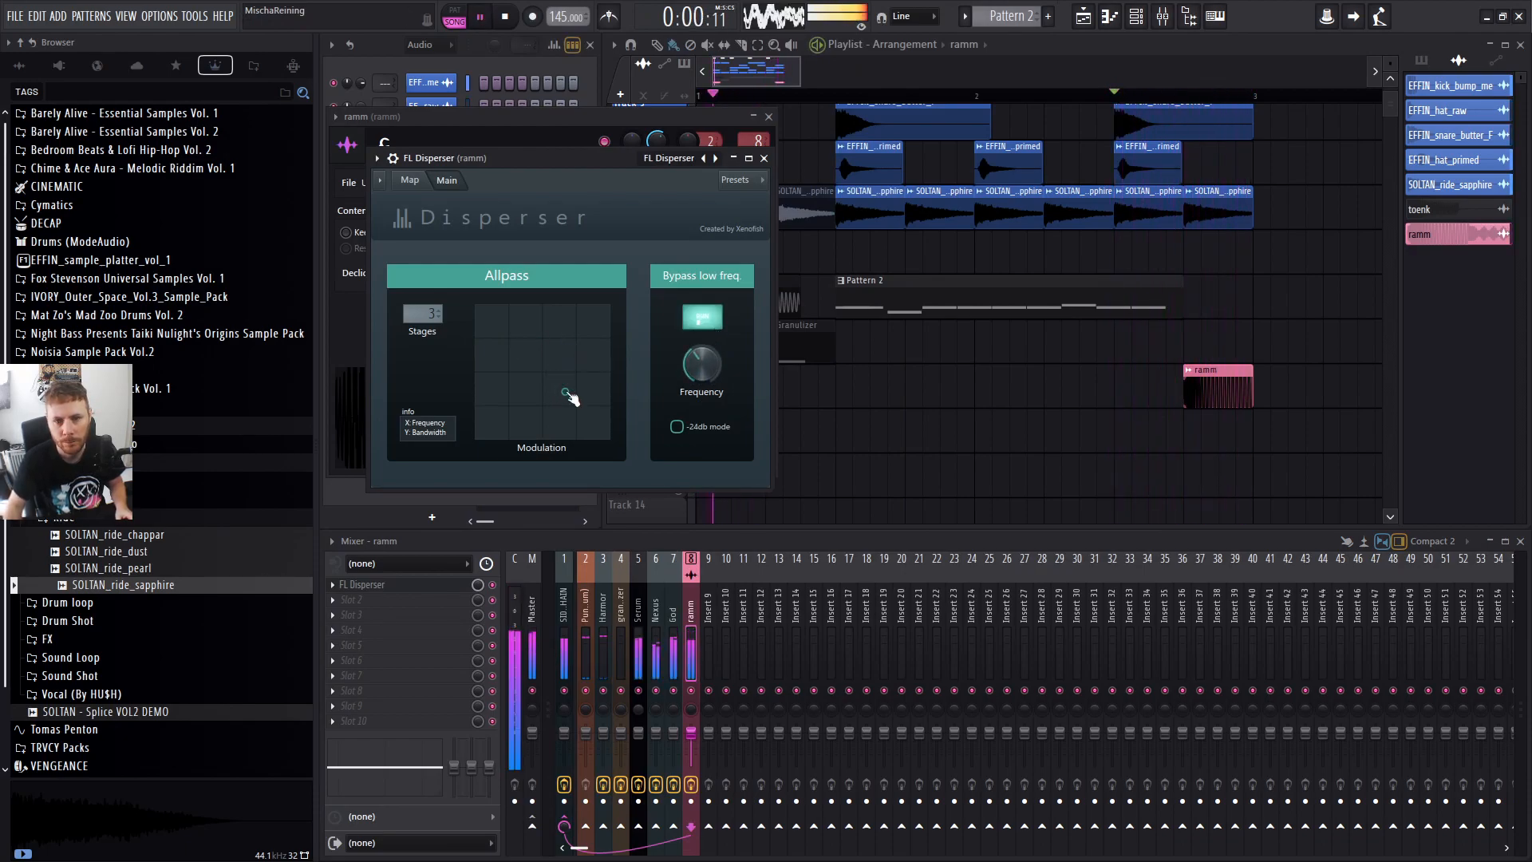
{"action": "left_click_drag", "start_coordinate": [562, 322], "coordinate": [553, 352]}
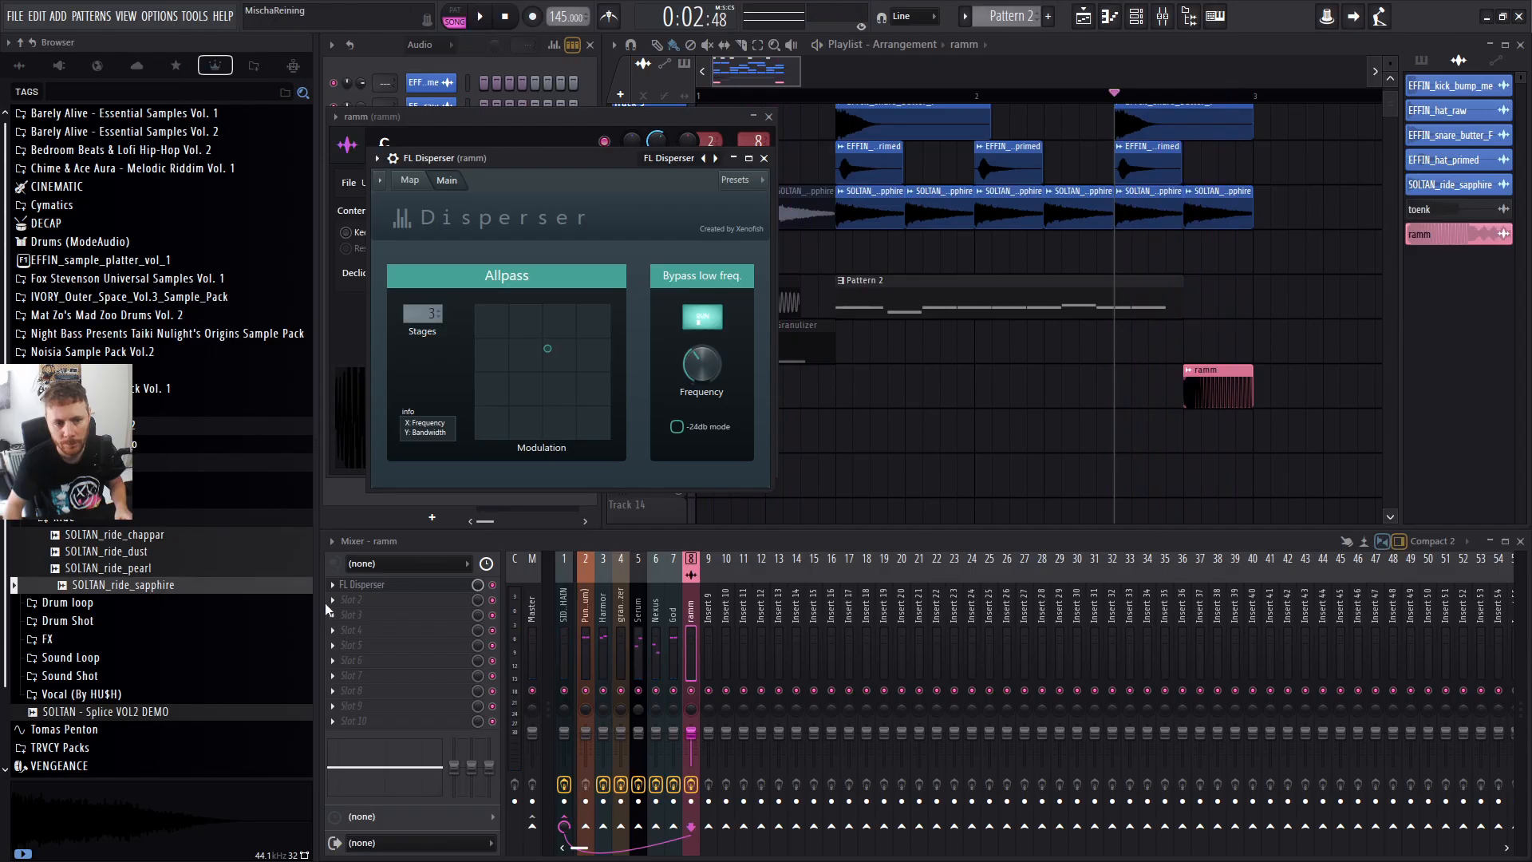
Audition playback from the start of the ramm clip and adjust the Pogo amount in its channel settings.
{"action": "scroll", "coordinate": [1253, 415], "scroll_direction": "up", "scroll_amount": 3}
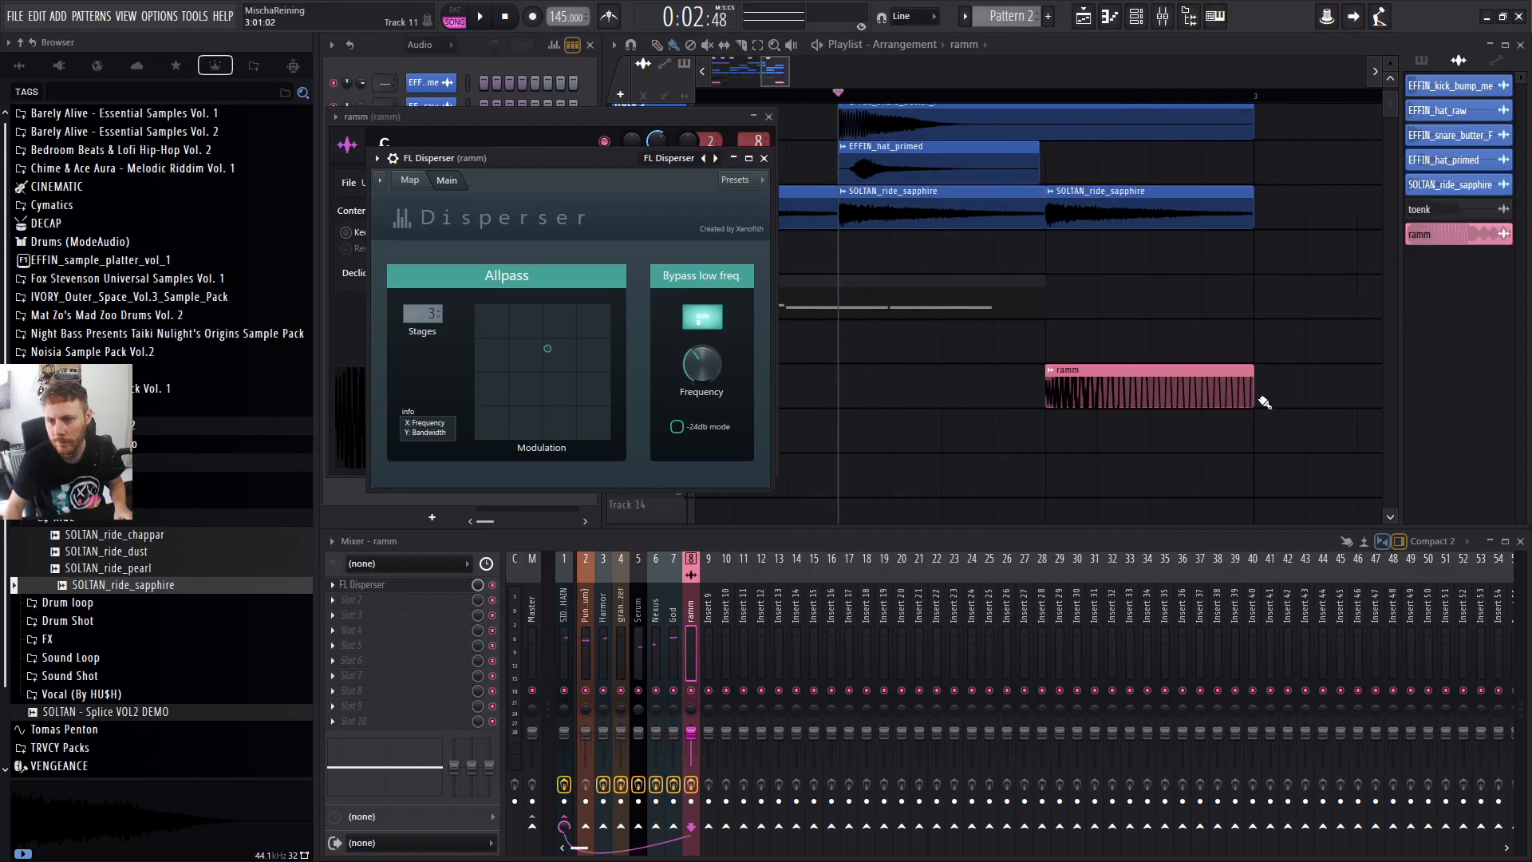
{"action": "left_click", "coordinate": [1047, 97]}
{"action": "key", "text": "space"}
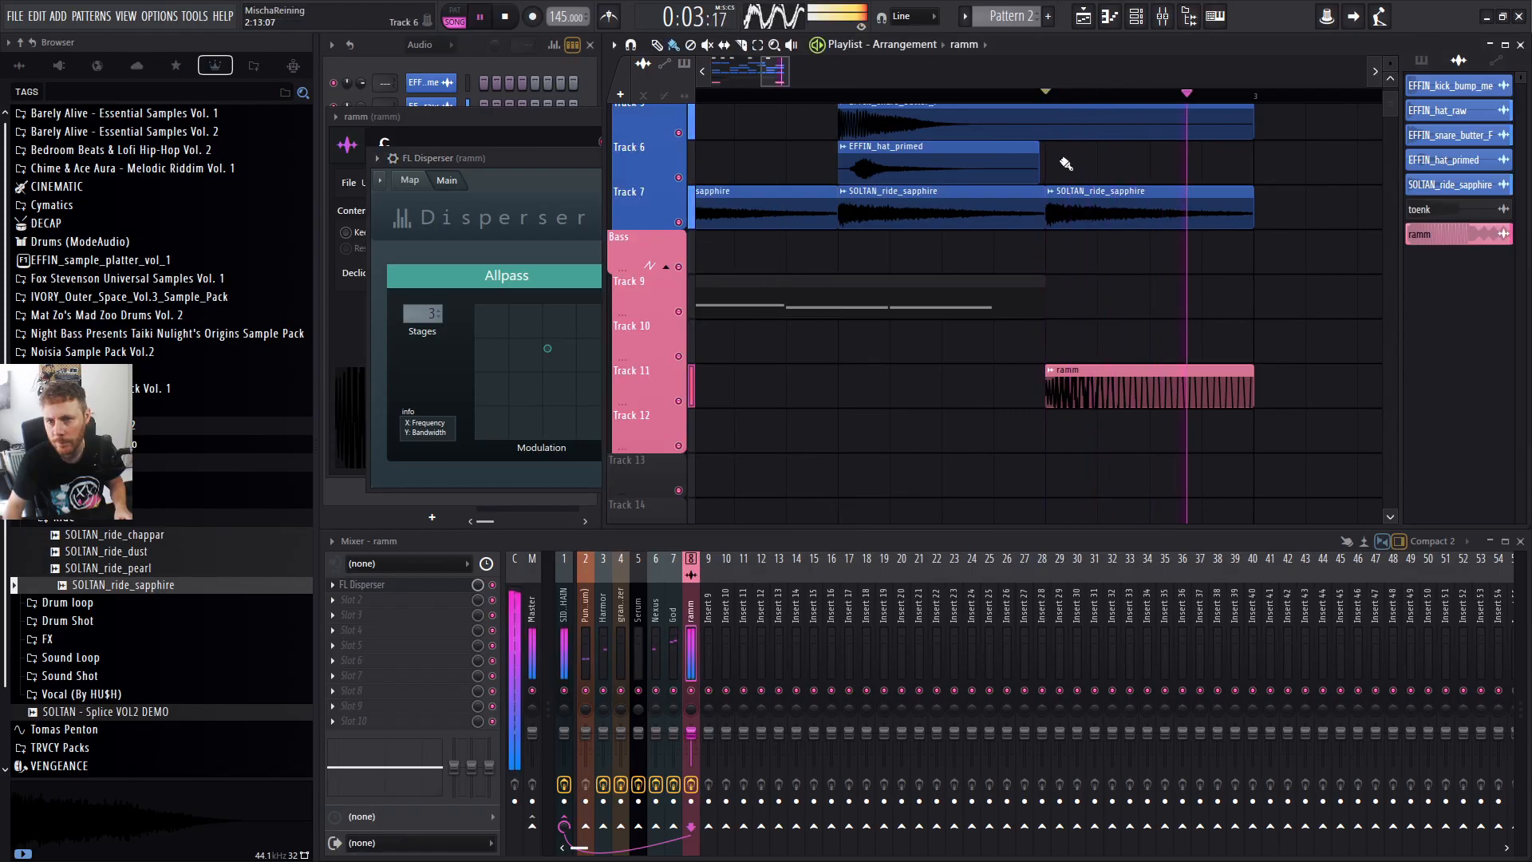
{"action": "double_click", "coordinate": [1212, 398]}
{"action": "key", "text": "space"}
{"action": "left_click_drag", "start_coordinate": [750, 330], "coordinate": [750, 411]}
{"action": "key", "text": "space"}
{"action": "left_click_drag", "start_coordinate": [750, 331], "coordinate": [755, 311]}
{"action": "right_click", "coordinate": [1299, 341]}
{"action": "key", "text": "space"}
{"action": "key", "text": "space"}
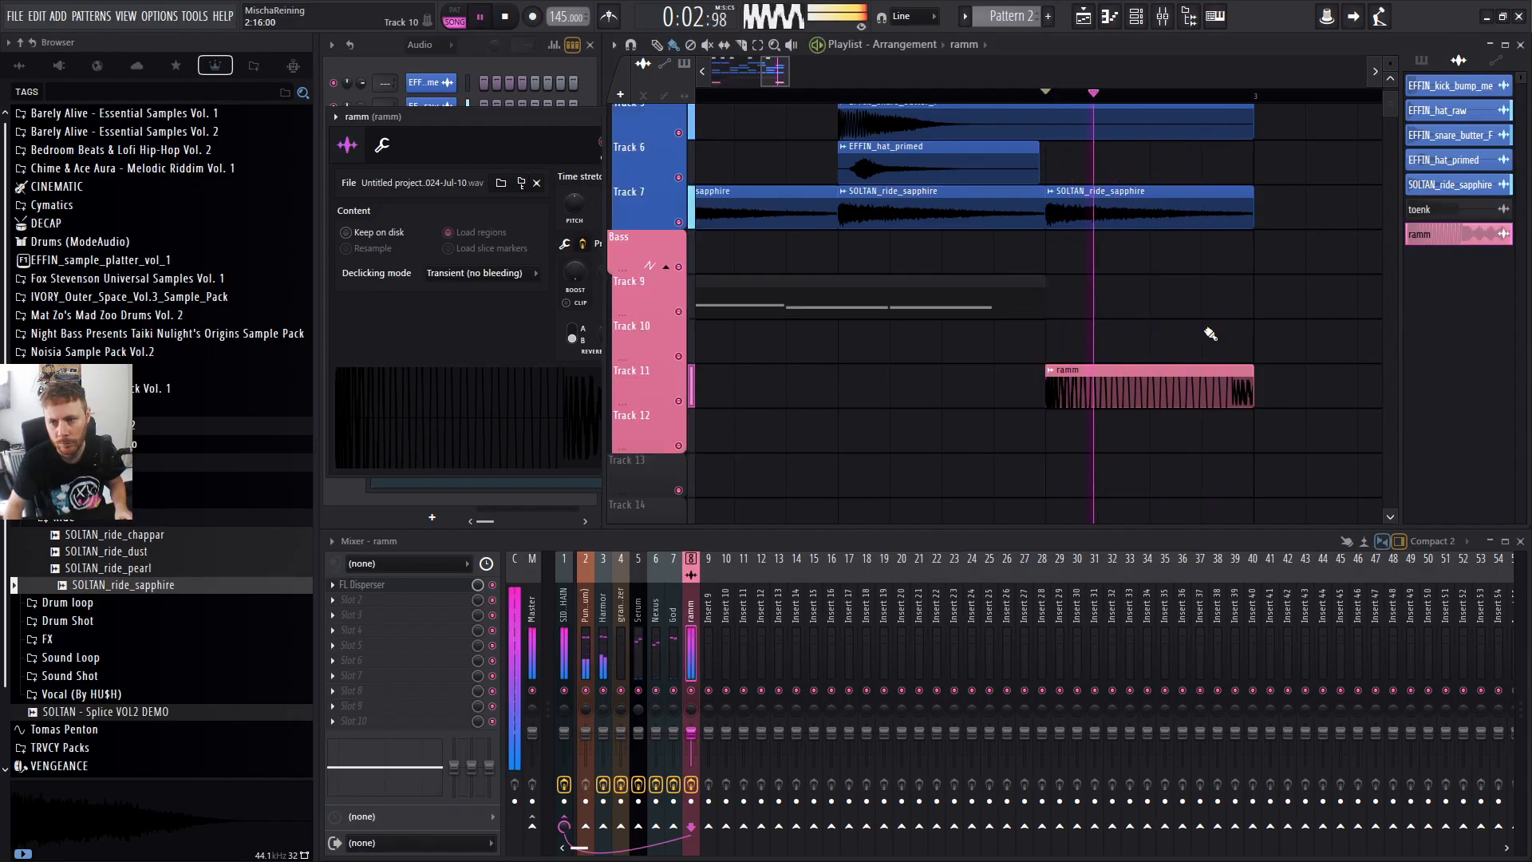
Give the ramm clip a fade-out starting around its middle and fine-tune its Pogo amount during playback.
{"action": "left_click_drag", "start_coordinate": [1252, 385], "coordinate": [1189, 397]}
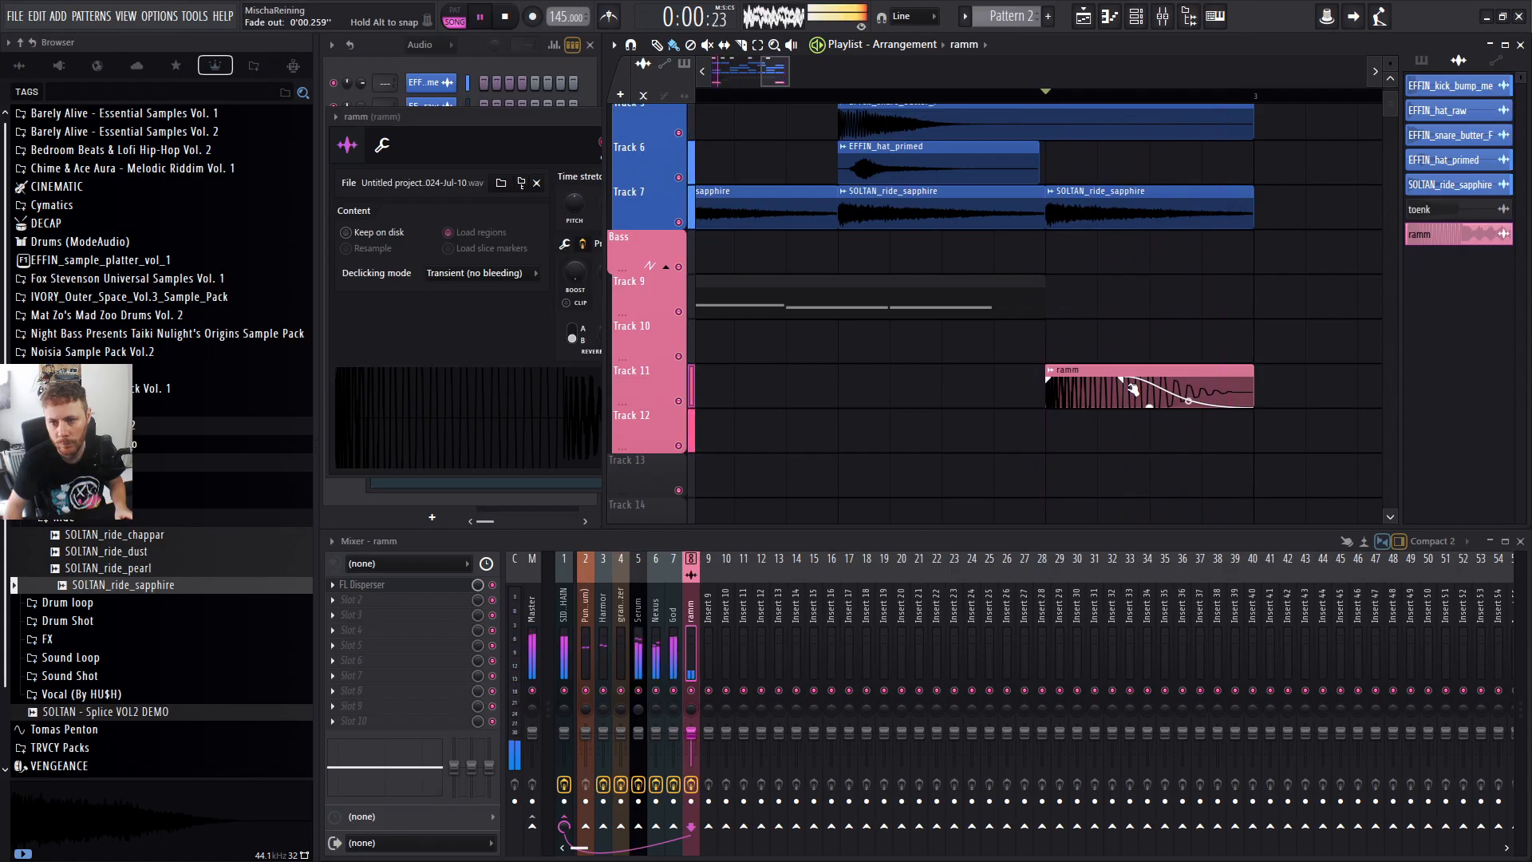
{"action": "double_click", "coordinate": [1063, 397]}
{"action": "left_click_drag", "start_coordinate": [755, 341], "coordinate": [754, 338]}
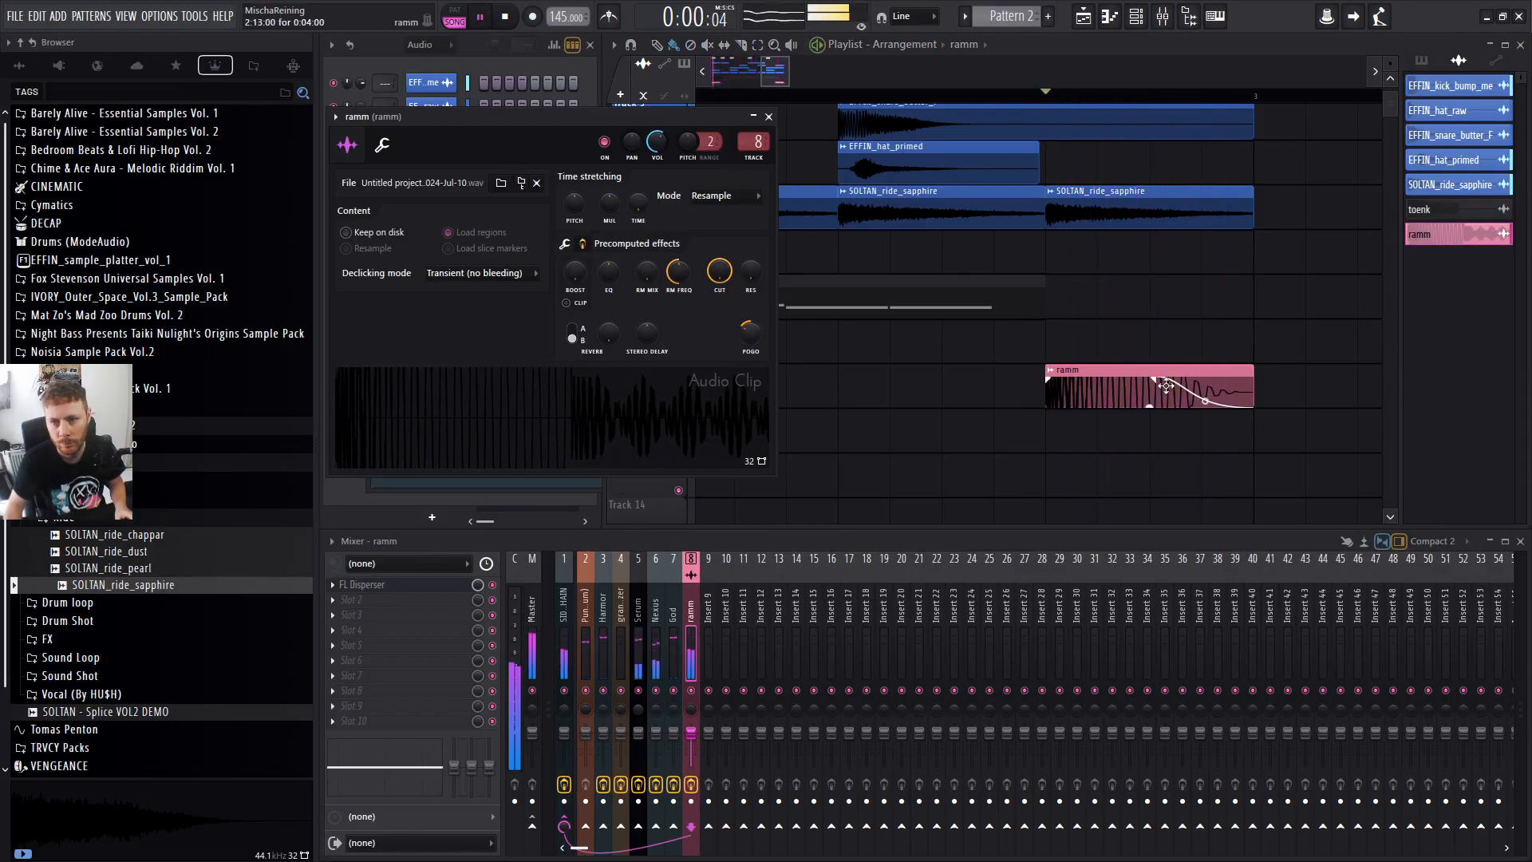
{"action": "left_click_drag", "start_coordinate": [1159, 381], "coordinate": [1140, 382]}
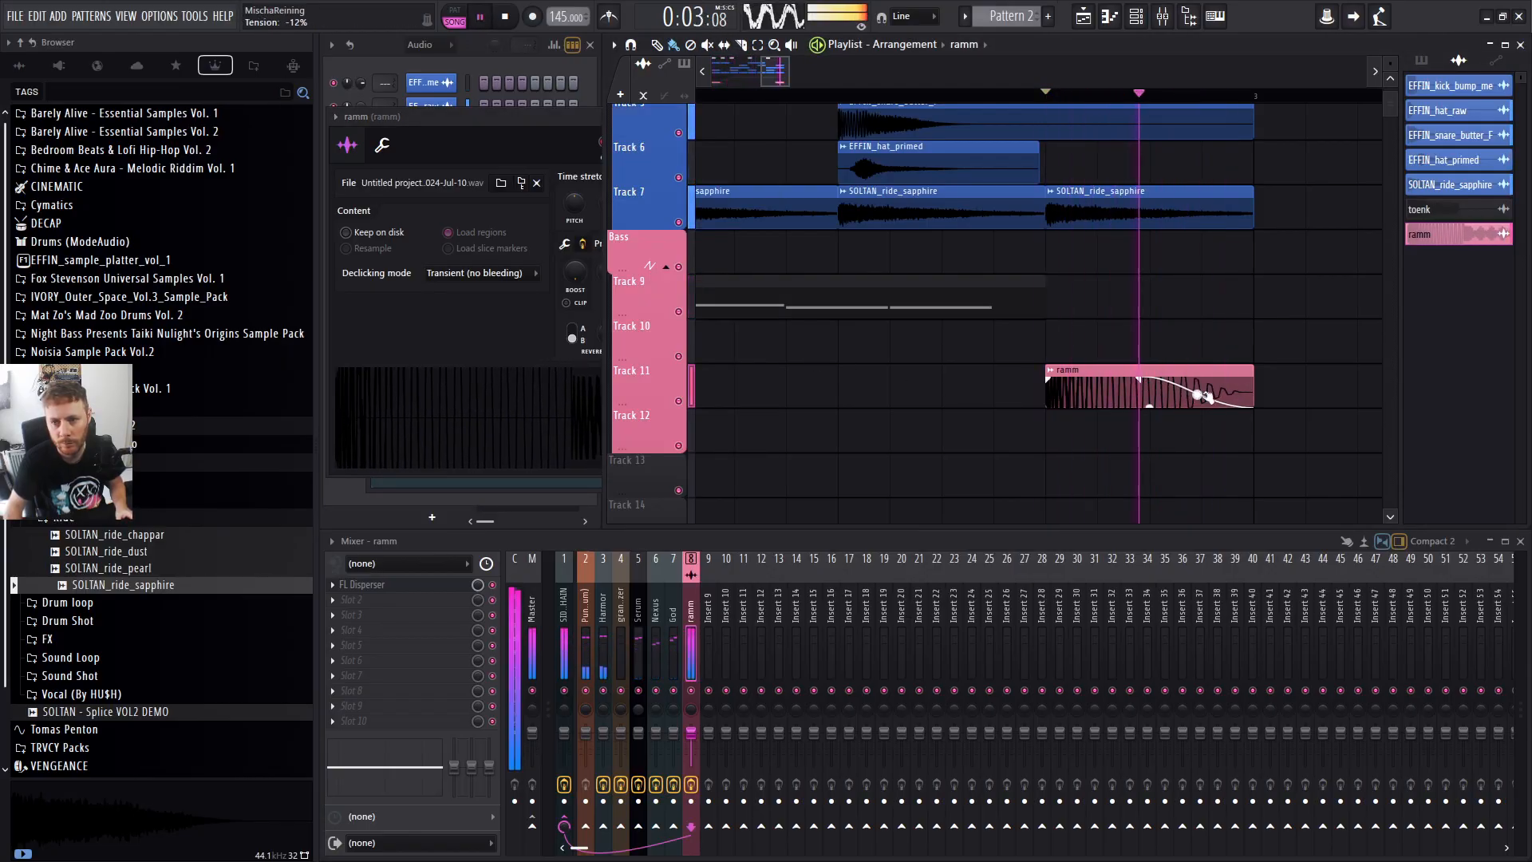
{"action": "scroll", "coordinate": [1240, 451], "scroll_direction": "down", "scroll_amount": 4}
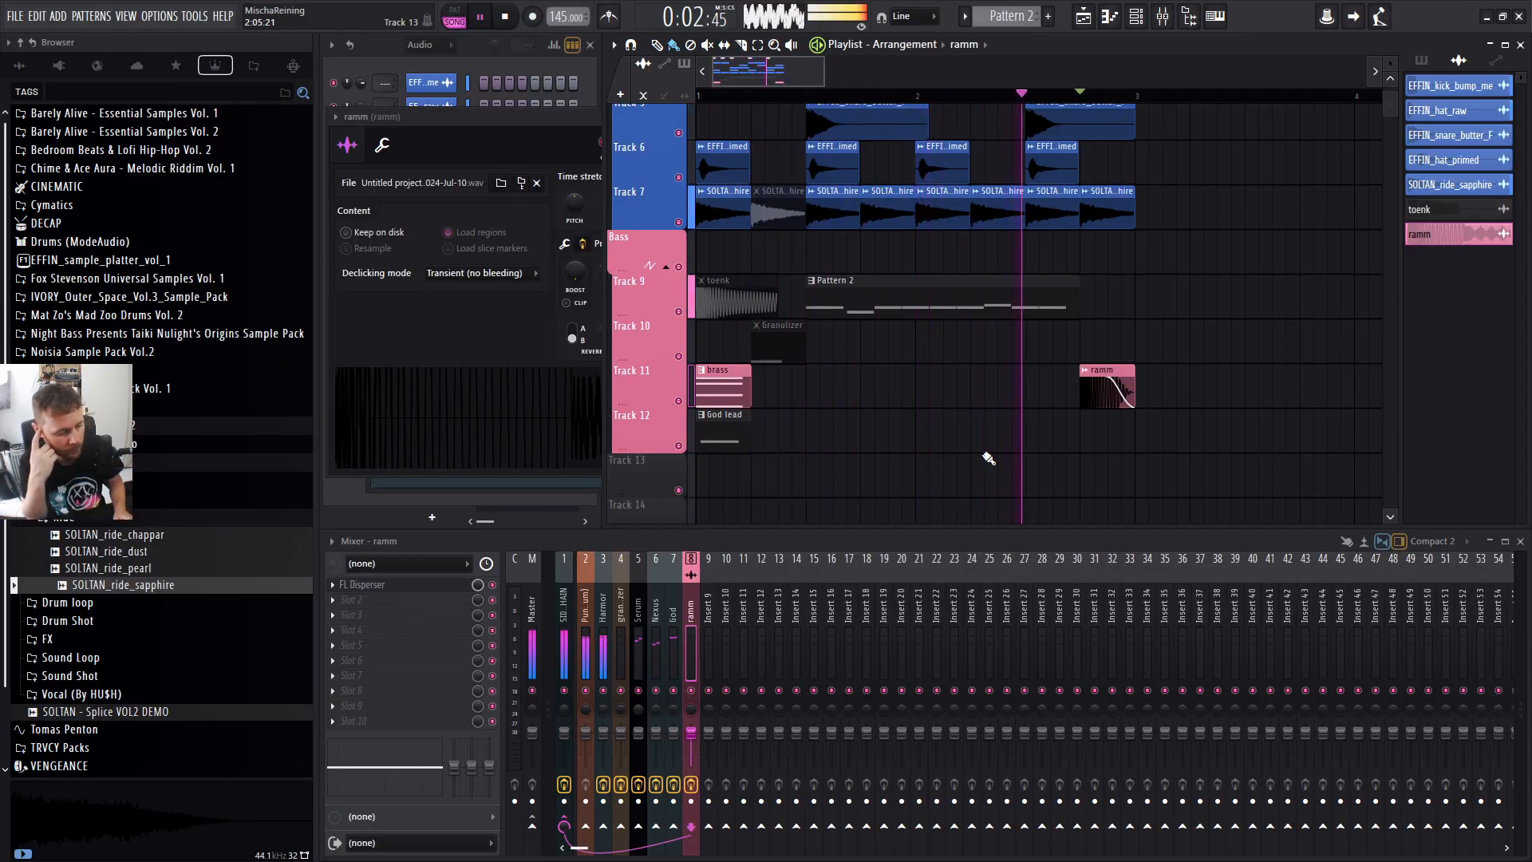
Audition the arrangement from its start with the ramm clip in place.
{"action": "key", "text": "space"}
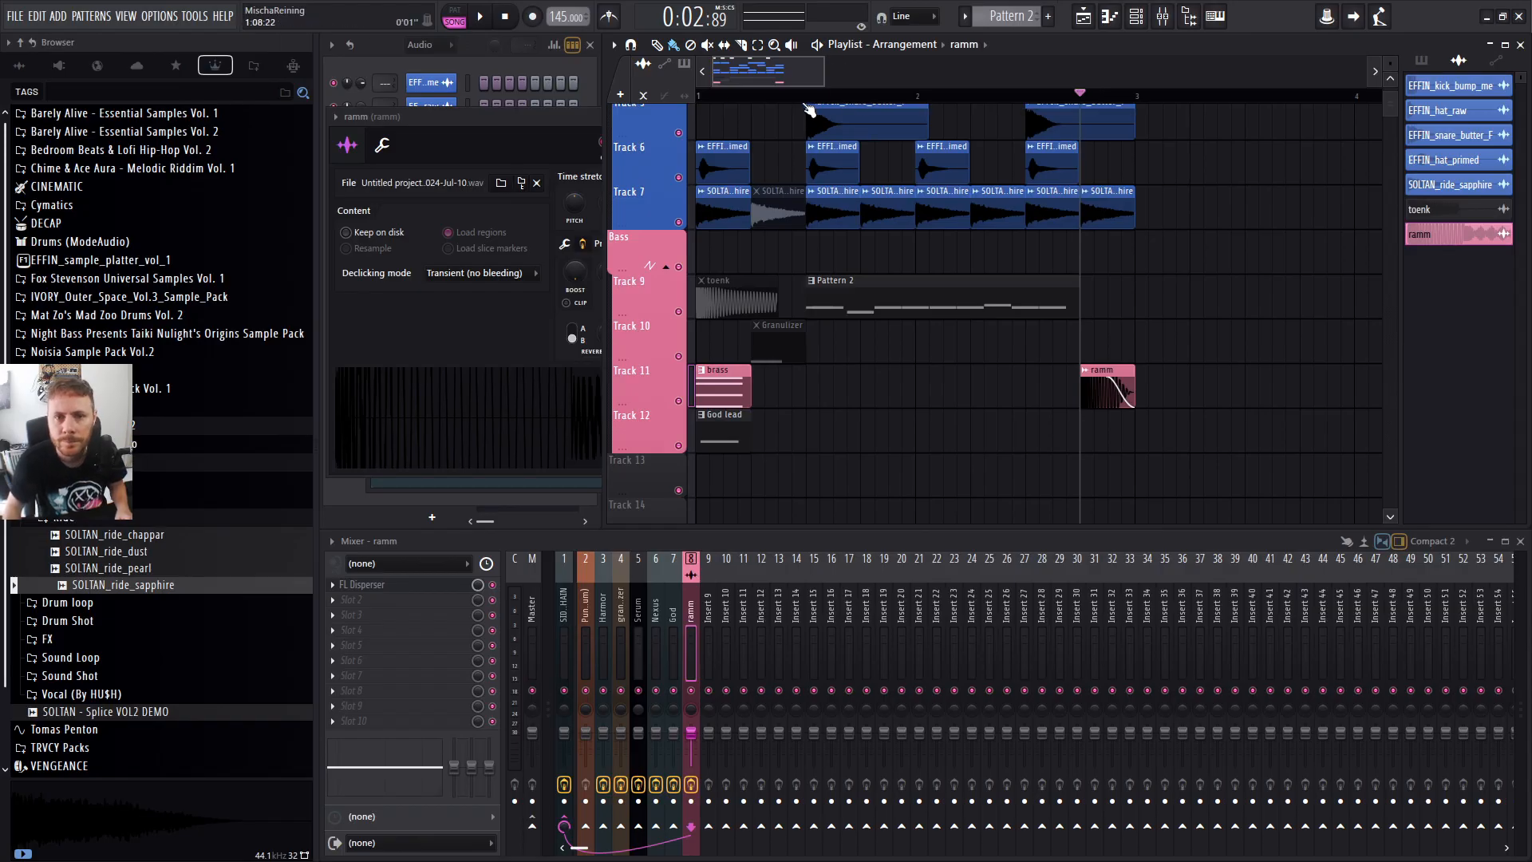
{"action": "scroll", "coordinate": [1207, 238], "scroll_direction": "up", "scroll_amount": 4}
{"action": "key", "text": "space"}
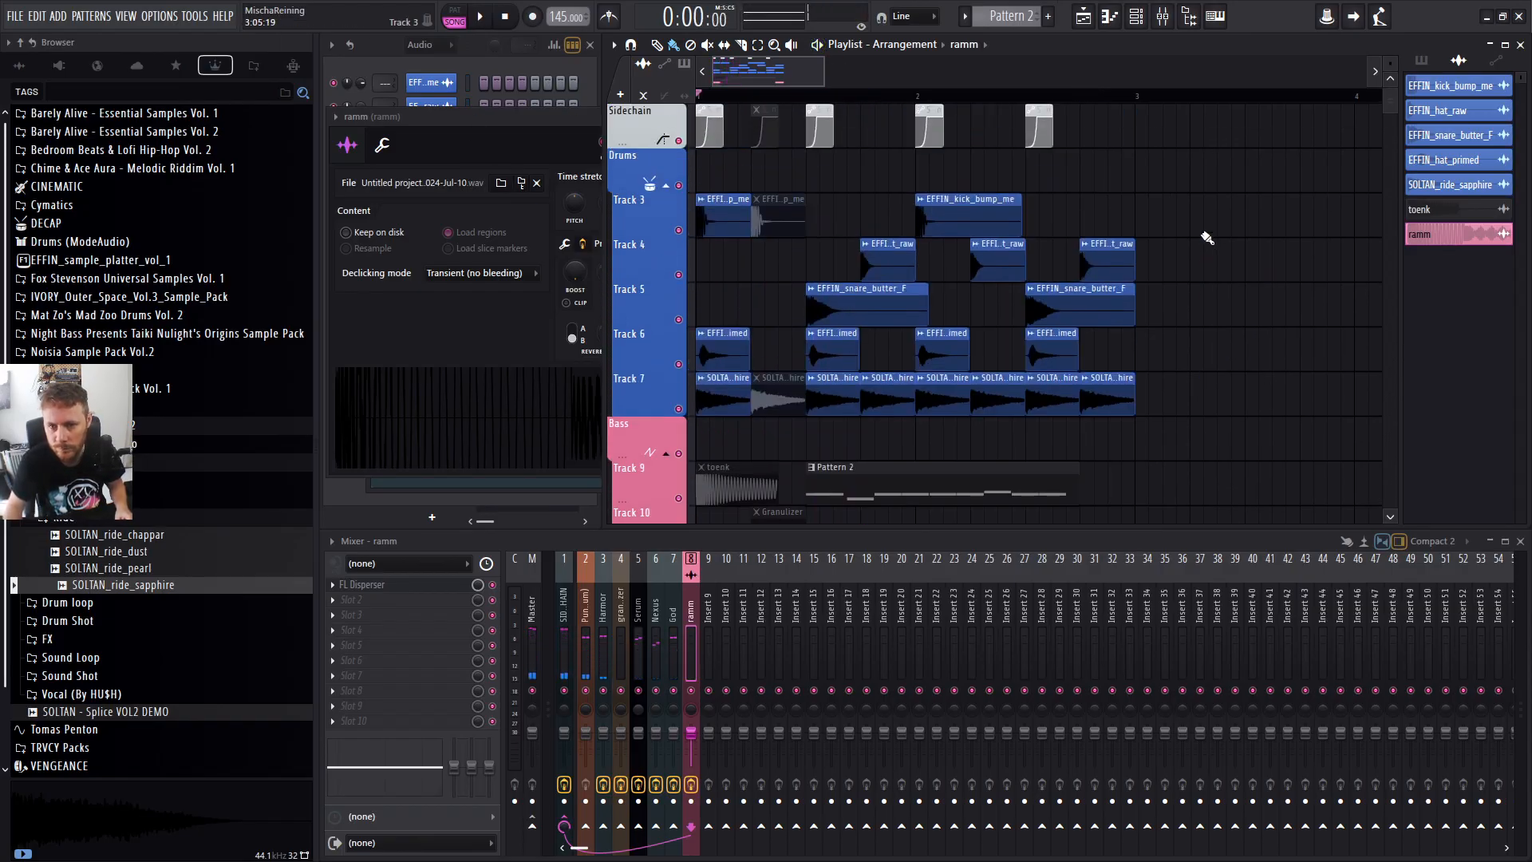
{"action": "scroll", "coordinate": [1213, 264], "scroll_direction": "down", "scroll_amount": 3}
{"action": "key", "text": "space"}
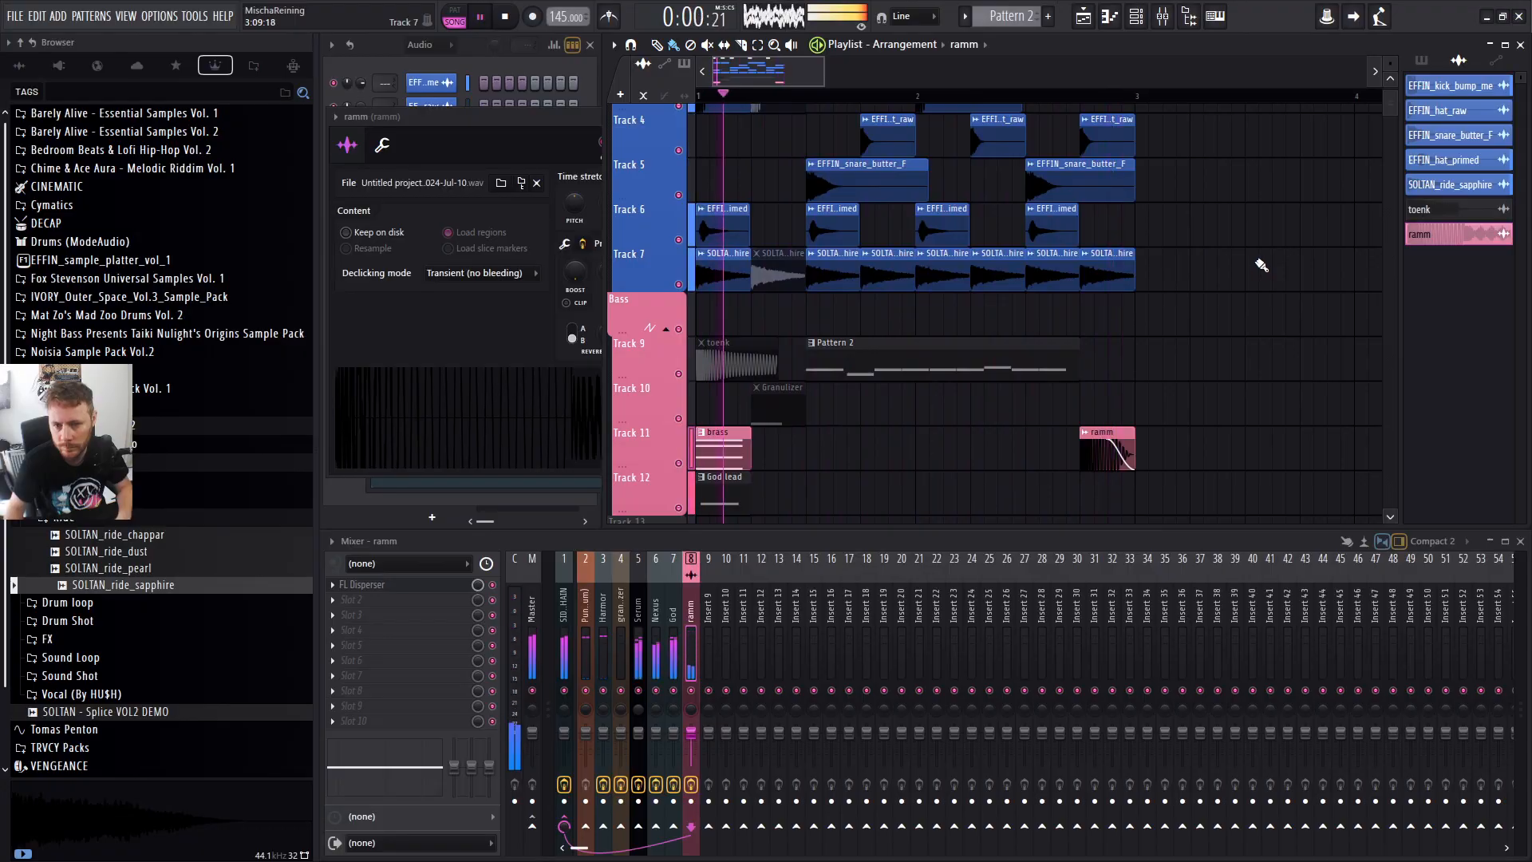
Select the Pattern 2 clip, stop playback and show the unsorted instrument channels in the channel rack.
{"action": "left_click", "coordinate": [871, 362]}
{"action": "key", "text": "space"}
{"action": "left_click", "coordinate": [441, 47]}
{"action": "left_click", "coordinate": [433, 117]}
{"action": "scroll", "coordinate": [1161, 342], "scroll_direction": "up", "scroll_amount": 3}
{"action": "scroll", "coordinate": [1161, 341], "scroll_direction": "down", "scroll_amount": 3}
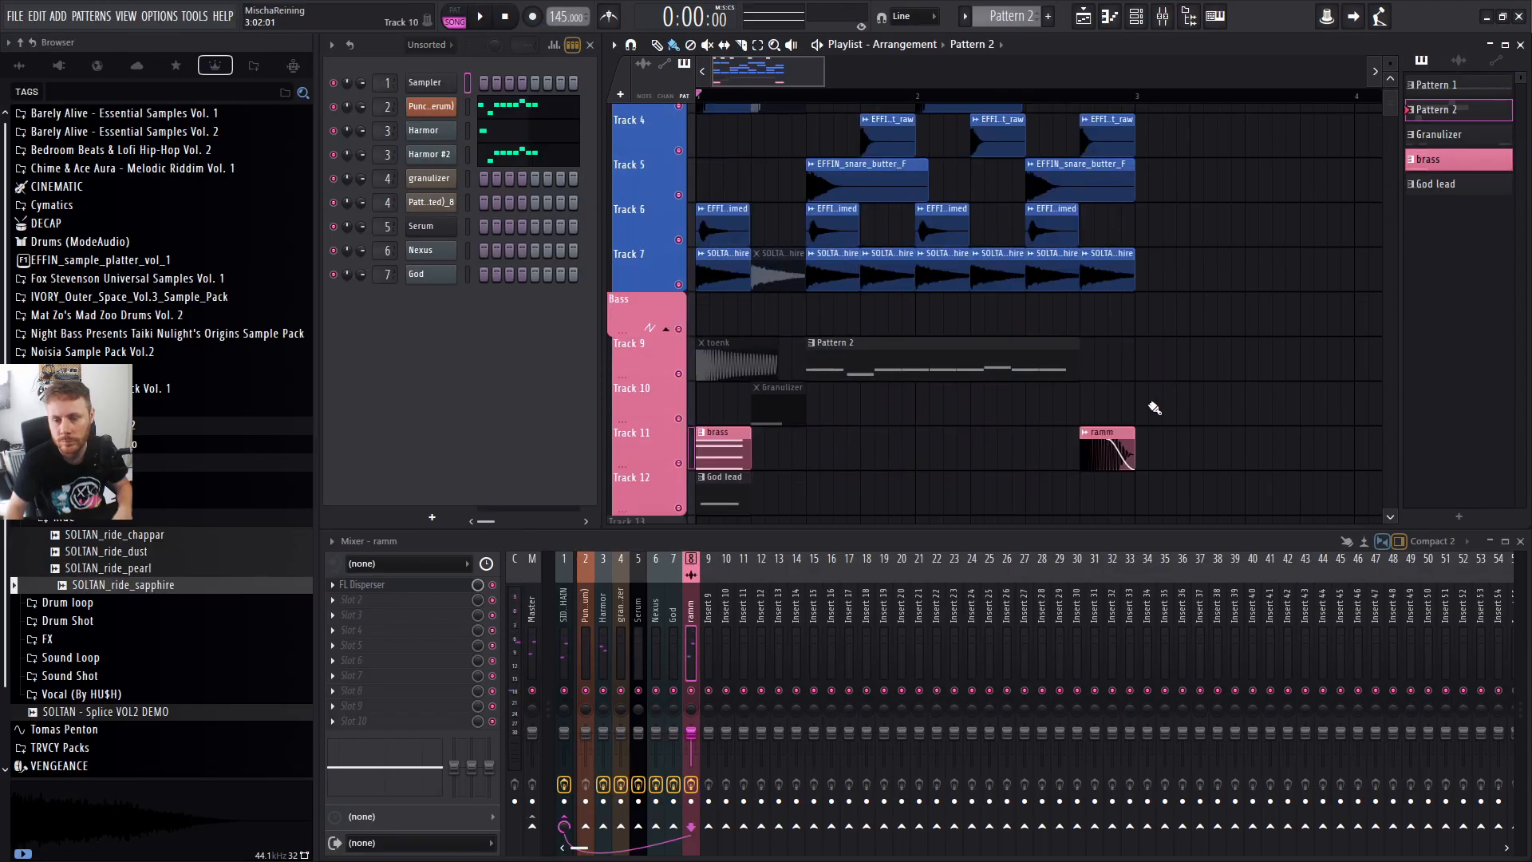
Move the ramm clip to the end of bar 4 and duplicate the two bars of sidechain and drum clips into bars 3 and 4.
{"action": "scroll", "coordinate": [1155, 408], "scroll_direction": "down", "scroll_amount": 2}
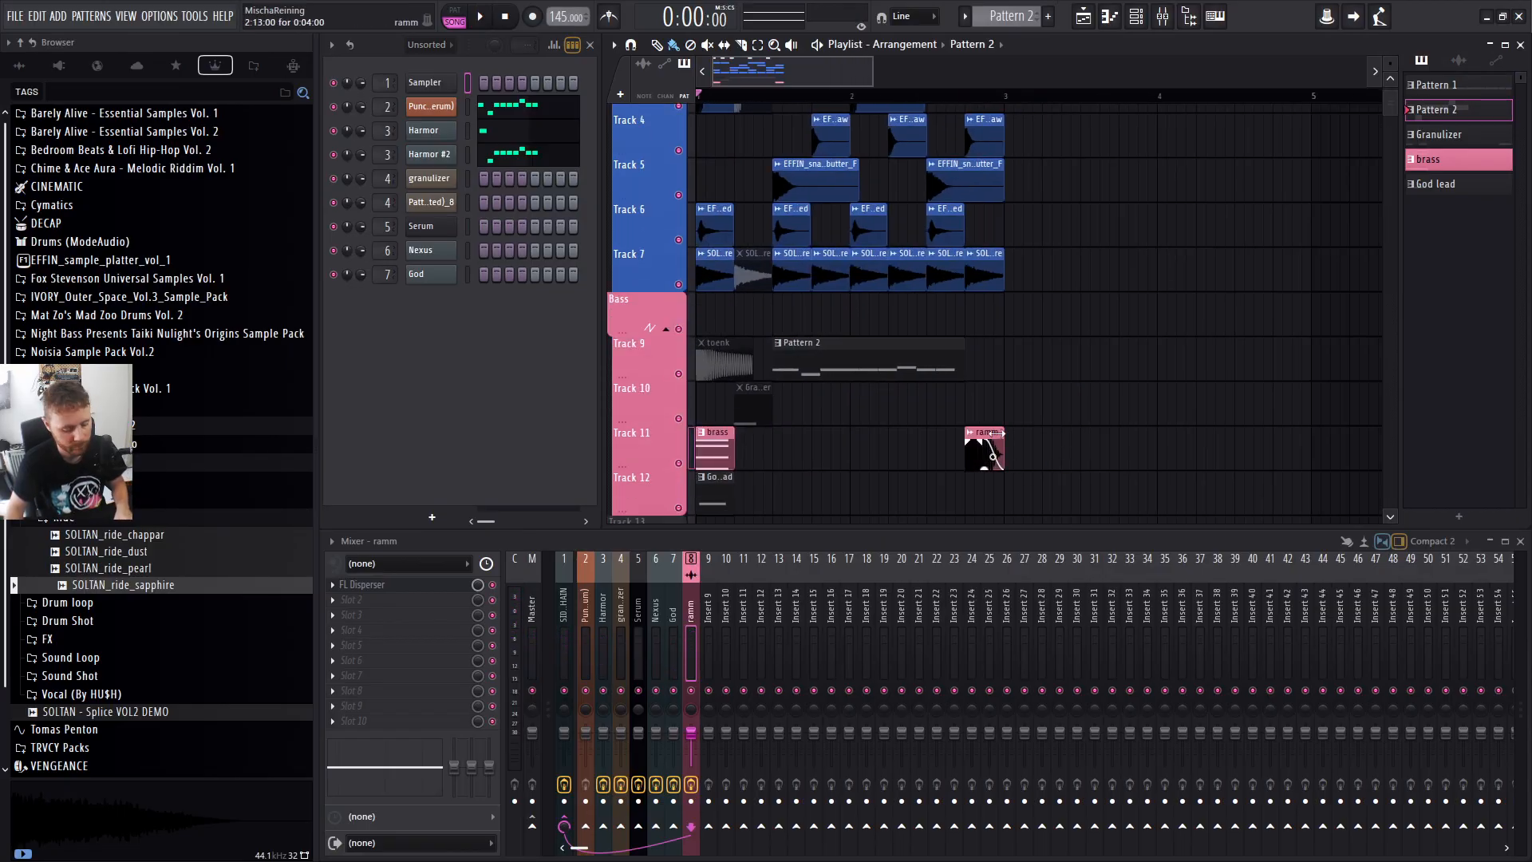
{"action": "left_click_drag", "start_coordinate": [979, 461], "coordinate": [1286, 450]}
{"action": "scroll", "coordinate": [1245, 346], "scroll_direction": "up", "scroll_amount": 3}
{"action": "left_click_drag", "start_coordinate": [1036, 395], "coordinate": [659, 145]}
{"action": "left_click_drag", "start_coordinate": [721, 215], "coordinate": [1024, 233]}
{"action": "left_click", "coordinate": [1052, 277], "text": "ctrl"}
{"action": "scroll", "coordinate": [1035, 290], "scroll_direction": "down", "scroll_amount": 3}
{"action": "scroll", "coordinate": [1036, 291], "scroll_direction": "down", "scroll_amount": 1}
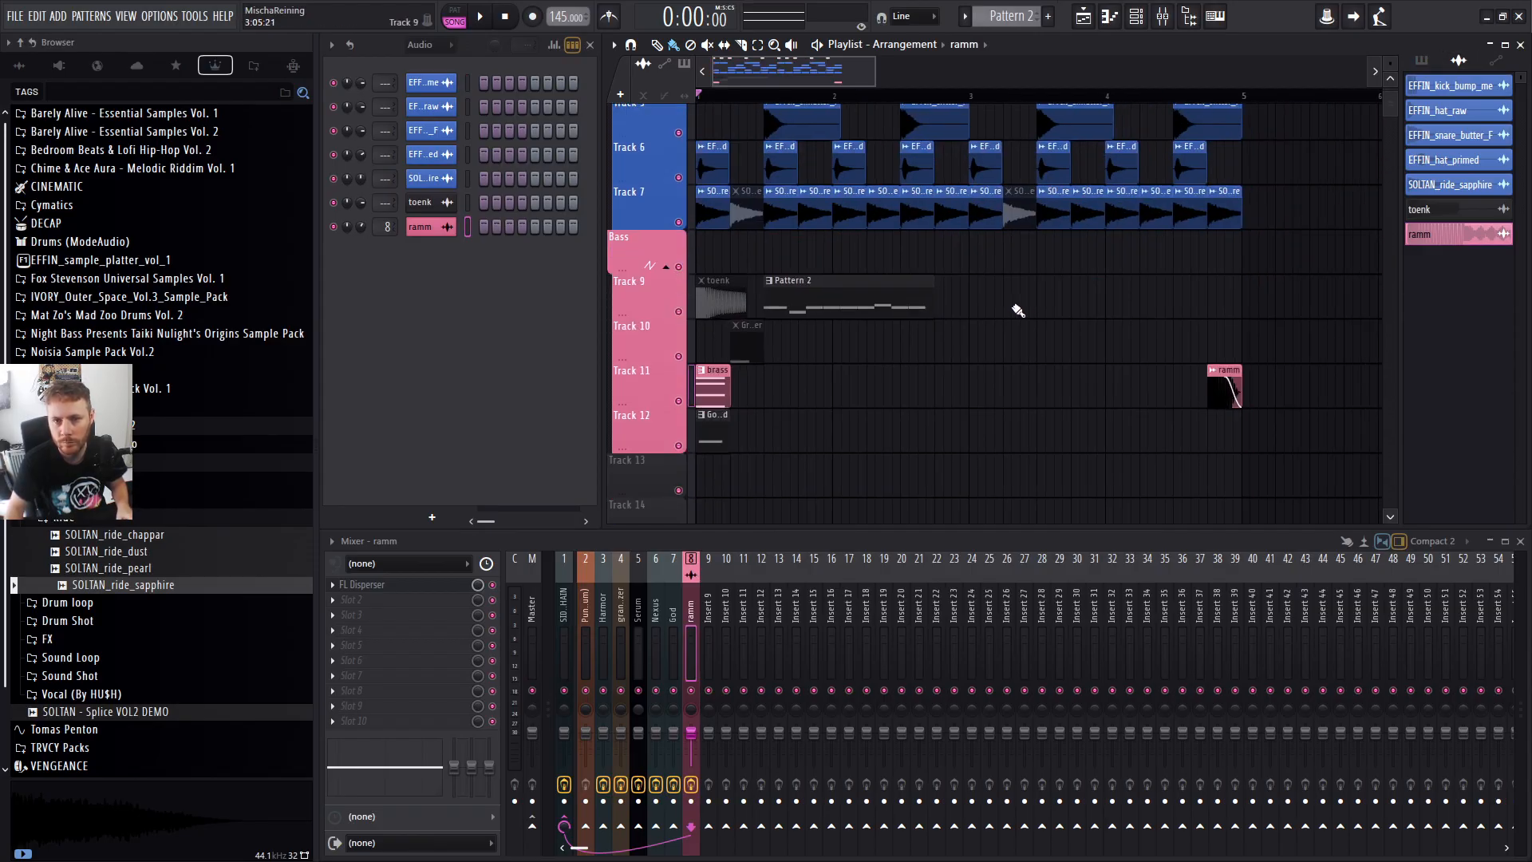
Play the opening and slice the Pattern 2 clip on Track 9 at the start of bar 2.
{"action": "key", "text": "space"}
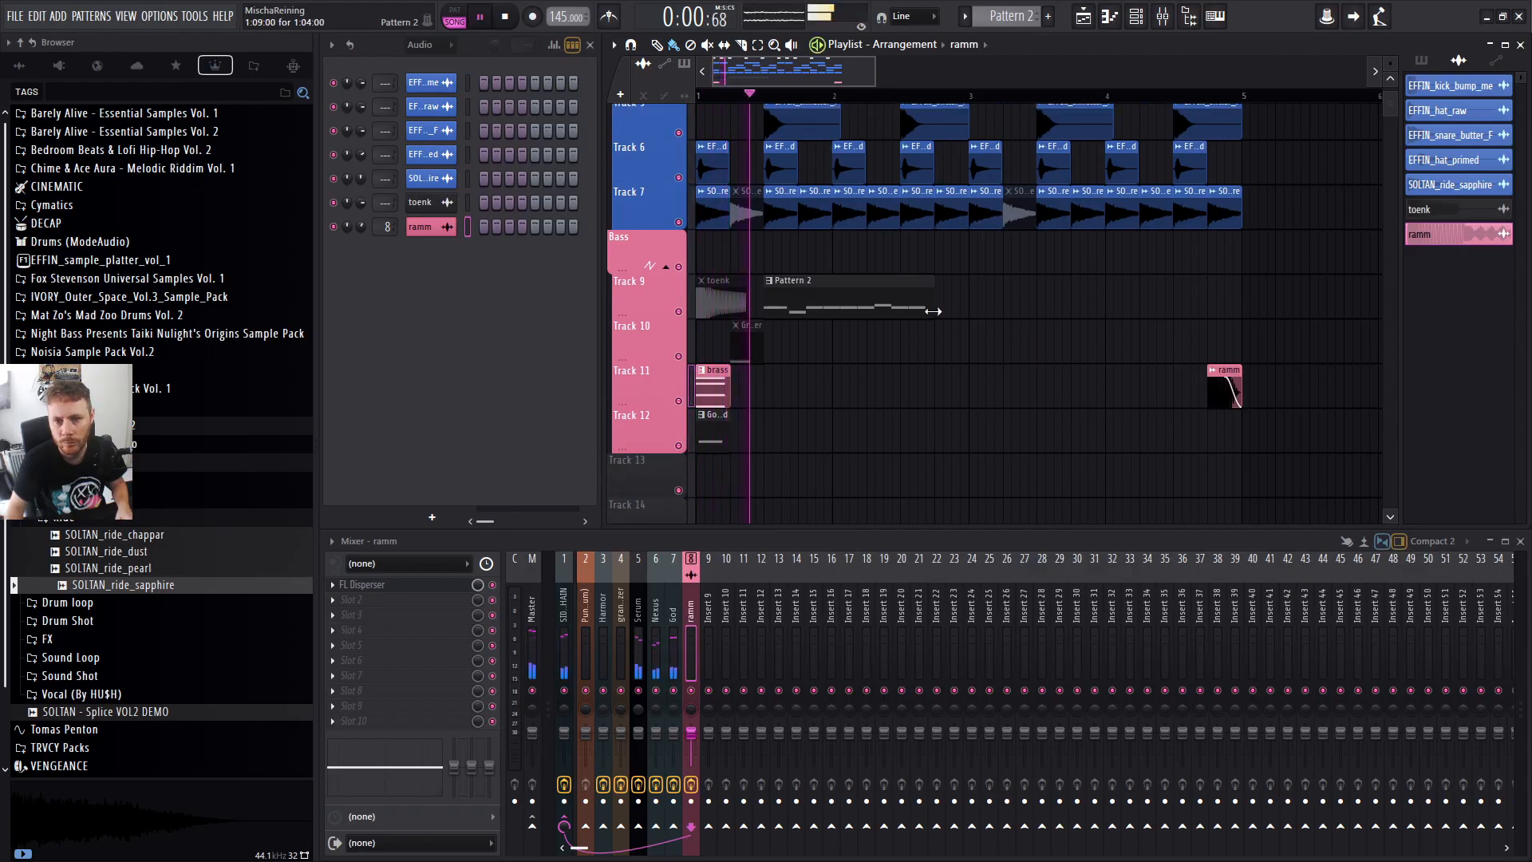
{"action": "key", "text": "space"}
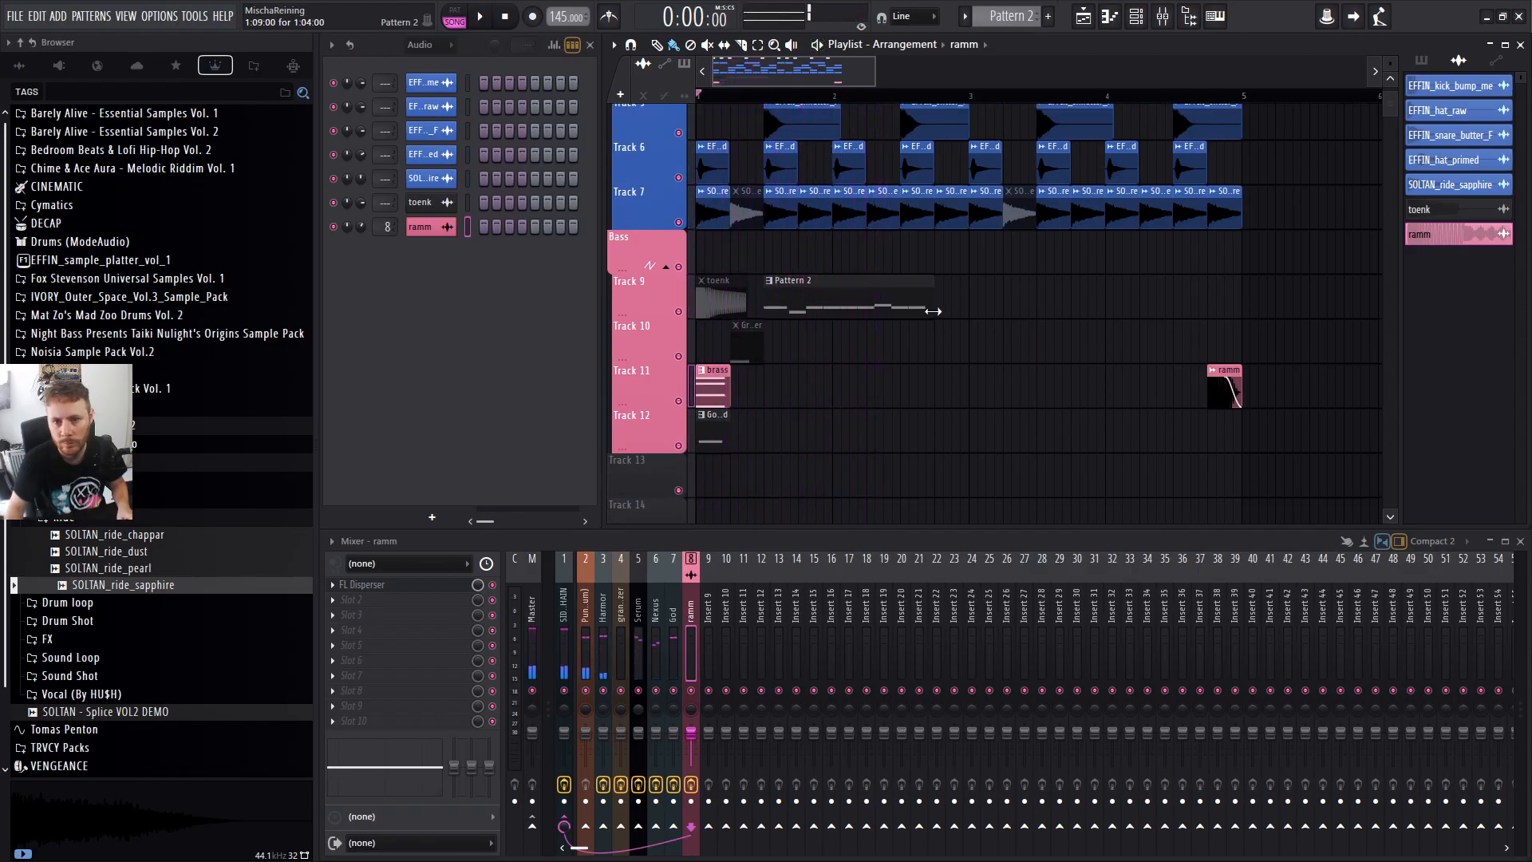
{"action": "key", "text": "space"}
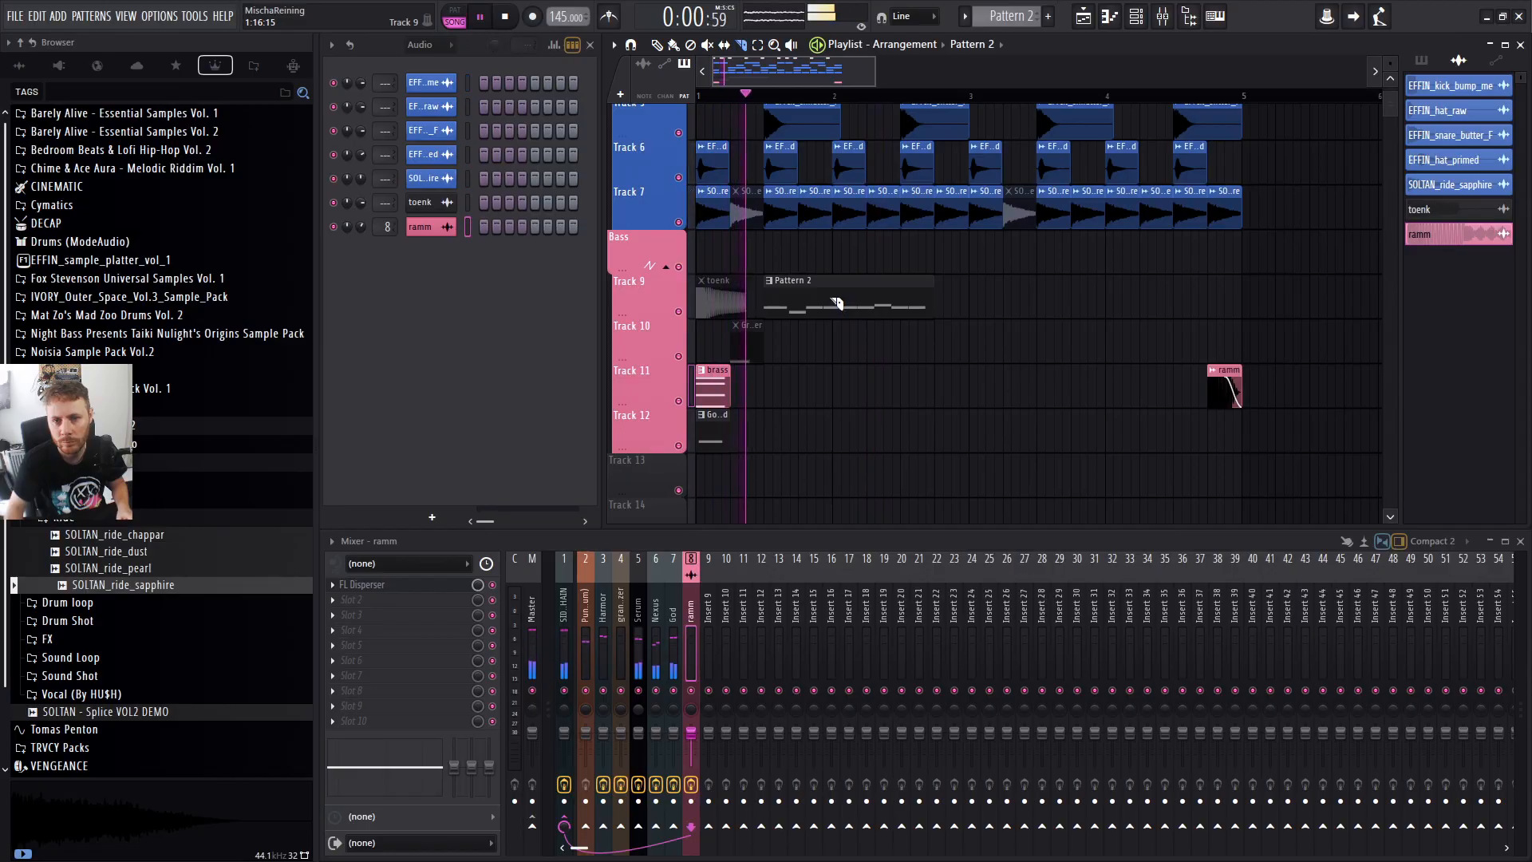
{"action": "left_click_drag", "start_coordinate": [835, 301], "coordinate": [834, 319]}
{"action": "key", "text": "b"}
{"action": "key", "text": "space"}
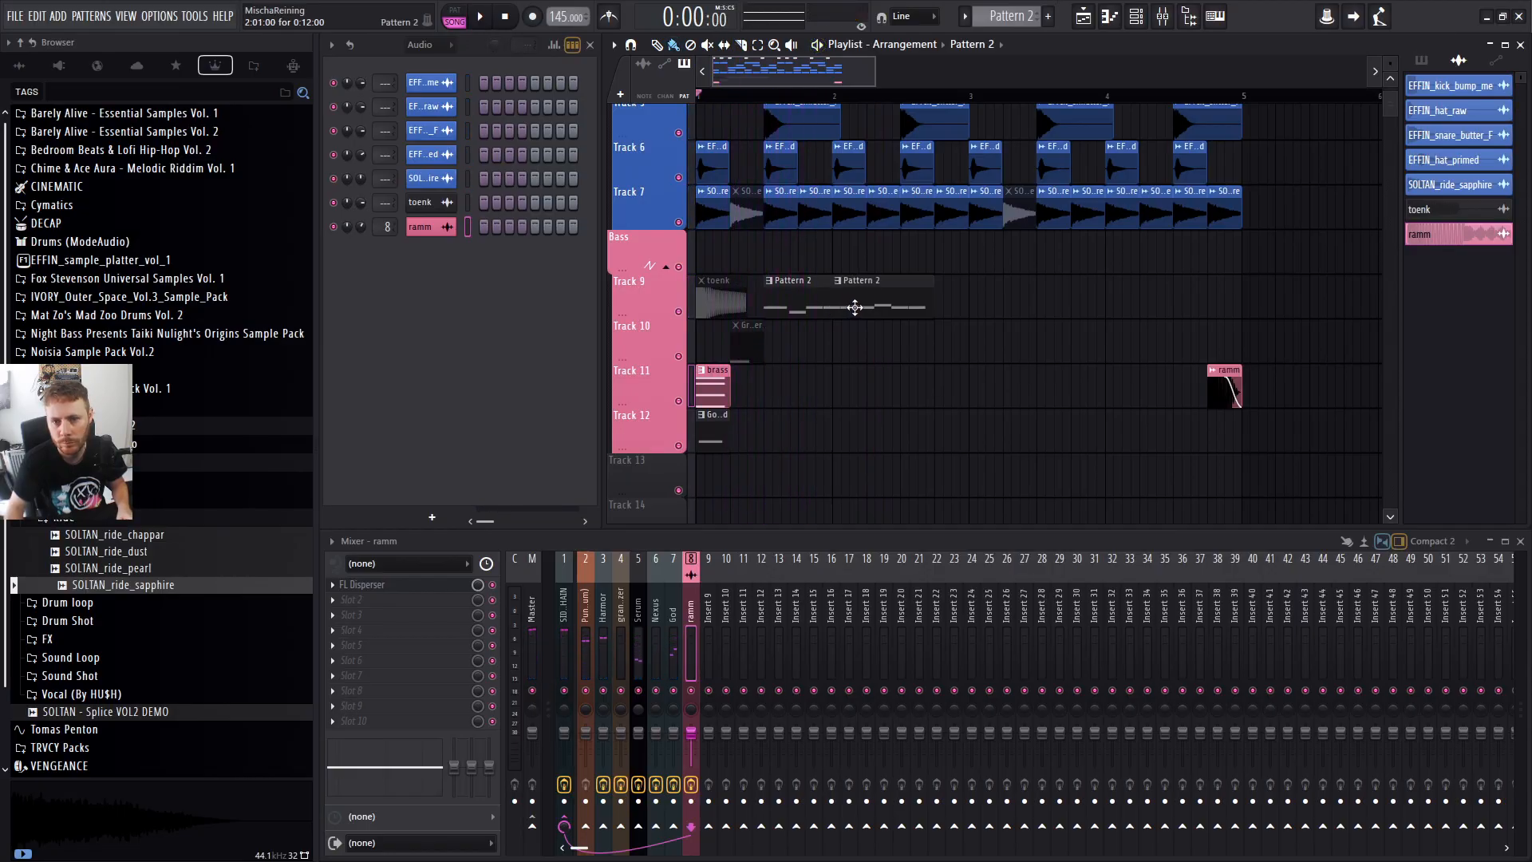
Delete the Pattern 2 piece from bar 2 onward and resize the remaining clip to 11 steps, checking it in playback.
{"action": "scroll", "coordinate": [838, 308], "scroll_direction": "up", "scroll_amount": 2}
{"action": "right_click", "coordinate": [864, 305]}
{"action": "key", "text": "space"}
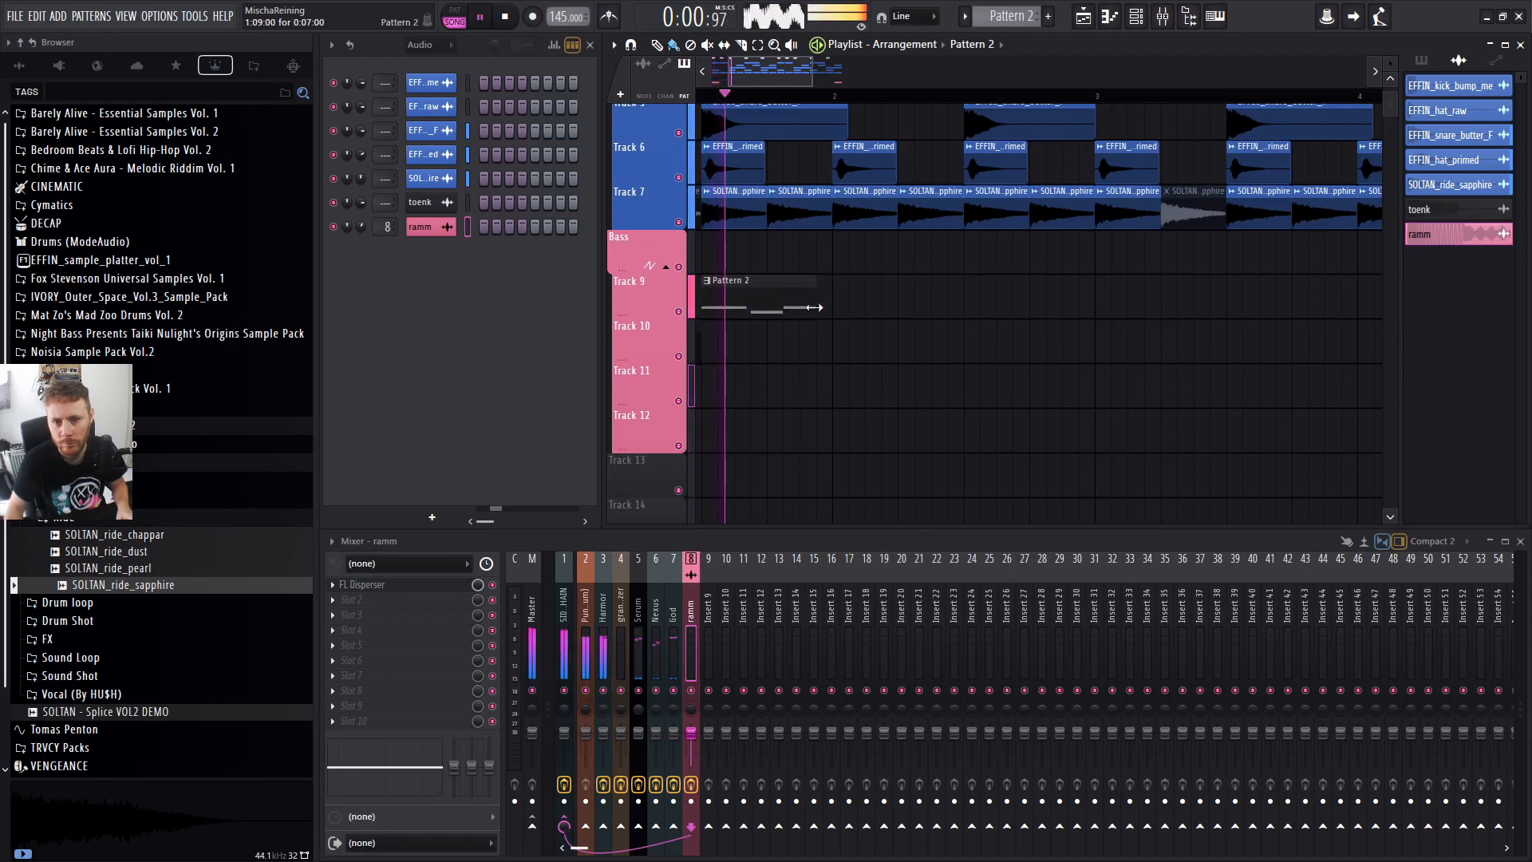
{"action": "left_click_drag", "start_coordinate": [816, 318], "coordinate": [875, 310]}
{"action": "key", "text": "space"}
{"action": "key", "text": "space"}
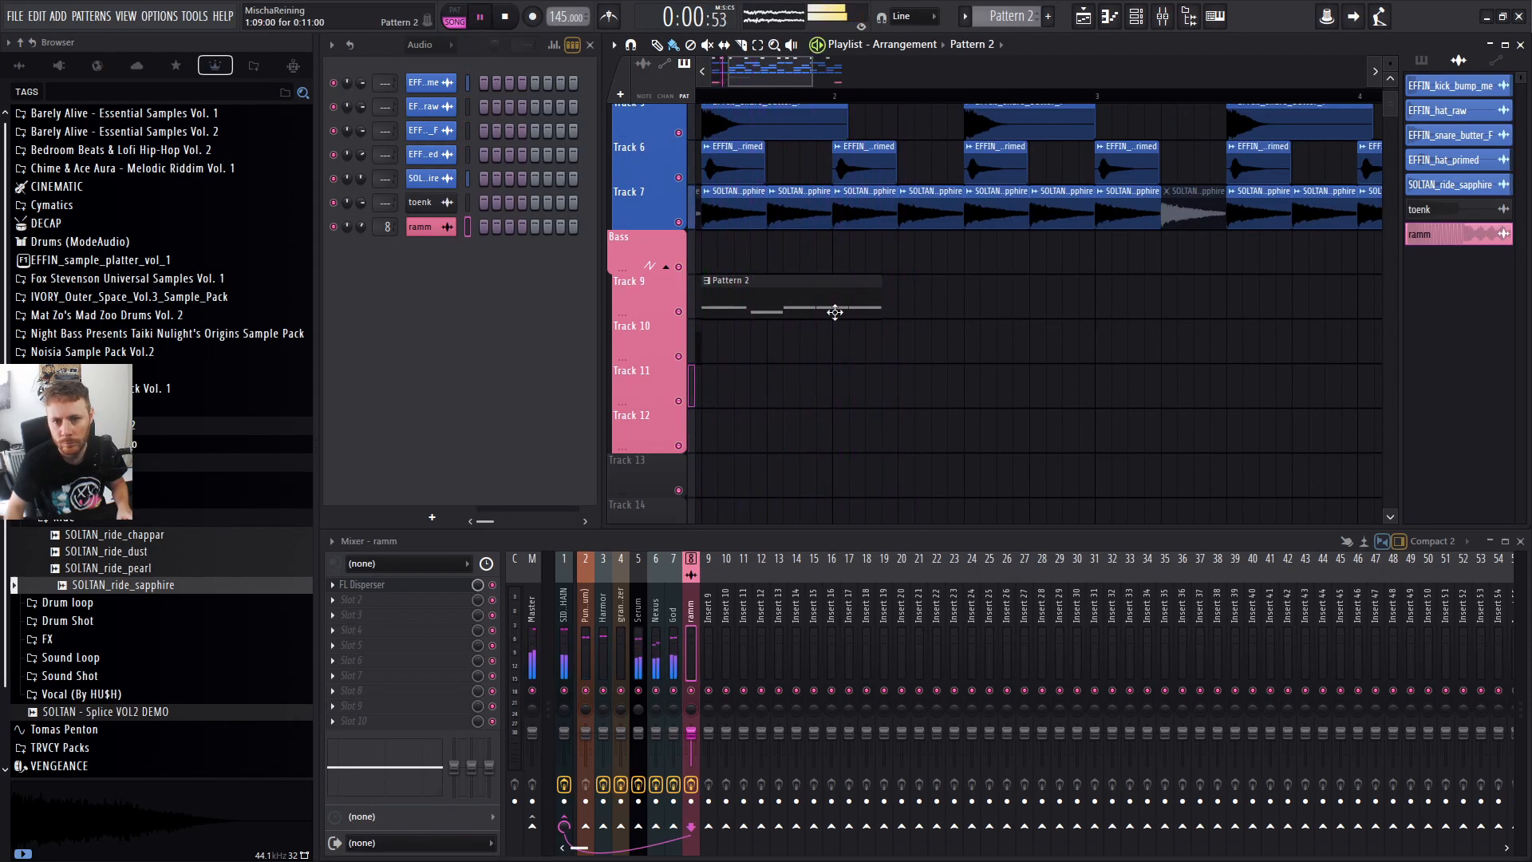
Slice Pattern 2 after its first three steps and copy the 8-step second piece to step 5 of bar 2.
{"action": "key", "text": "c"}
{"action": "key", "text": "b"}
{"action": "left_click_drag", "start_coordinate": [755, 292], "coordinate": [916, 313]}
{"action": "key", "text": "space"}
{"action": "key", "text": "space"}
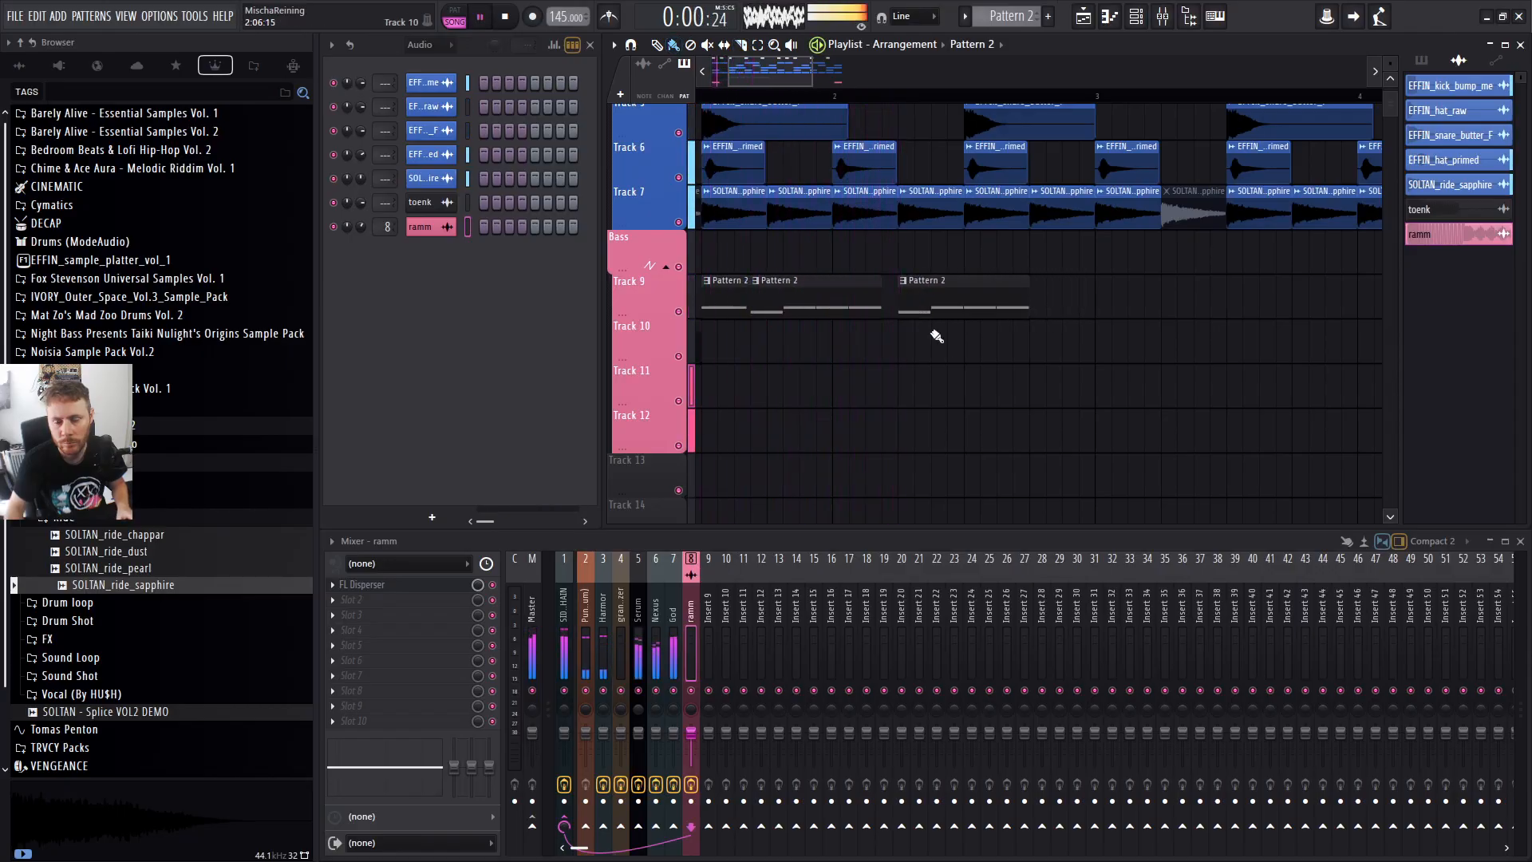
Repeat the 8-step Pattern 2 clip back to back along Track 9 up to the ramm clip, auditioning the result.
{"action": "scroll", "coordinate": [939, 330], "scroll_direction": "down", "scroll_amount": 2}
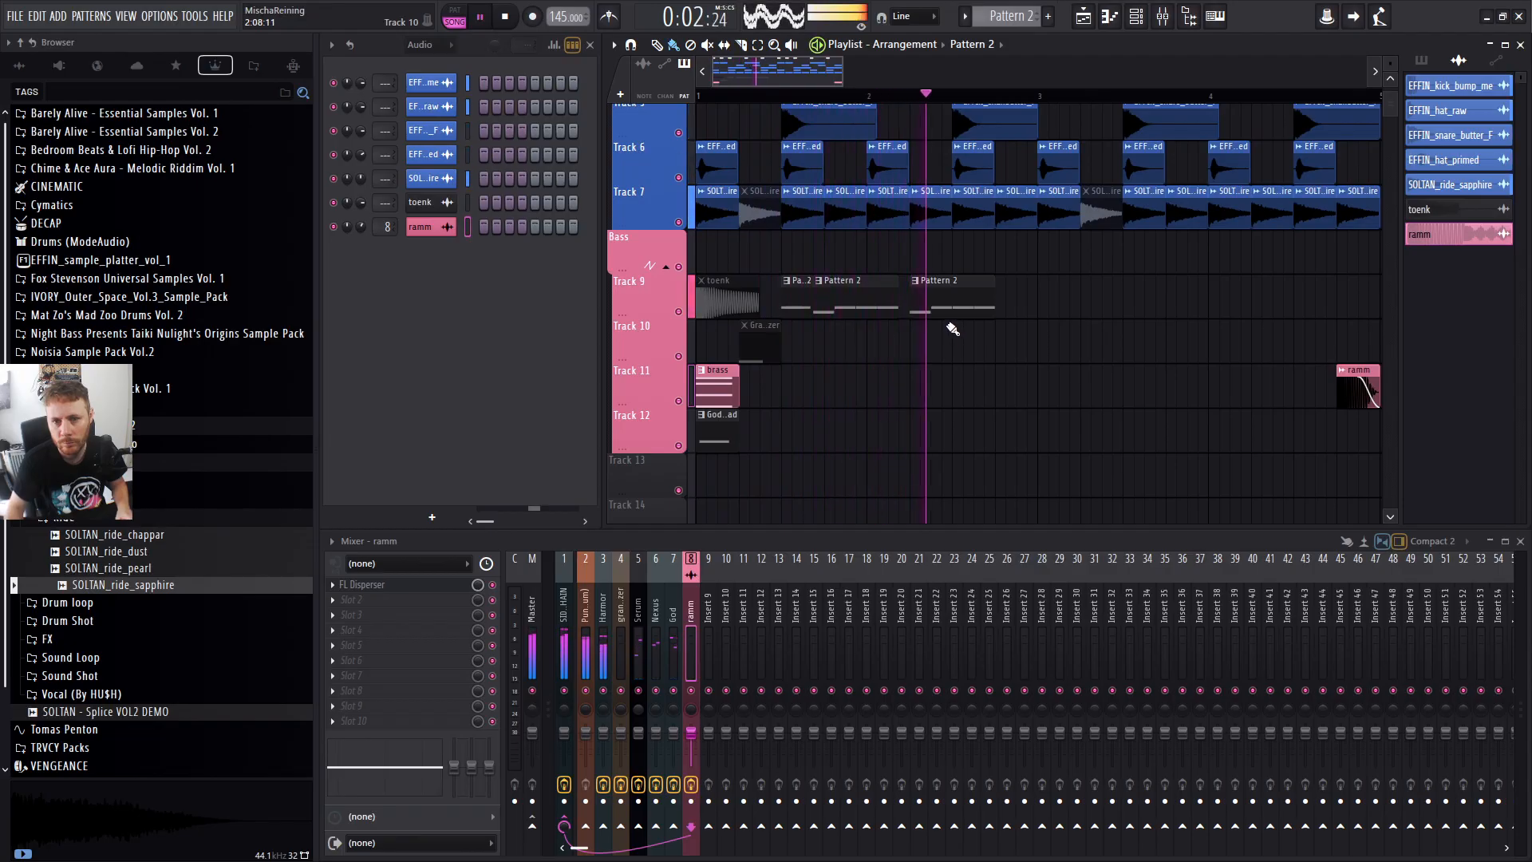
{"action": "scroll", "coordinate": [918, 317], "scroll_direction": "up", "scroll_amount": 2}
{"action": "key", "text": "space"}
{"action": "key", "text": "space"}
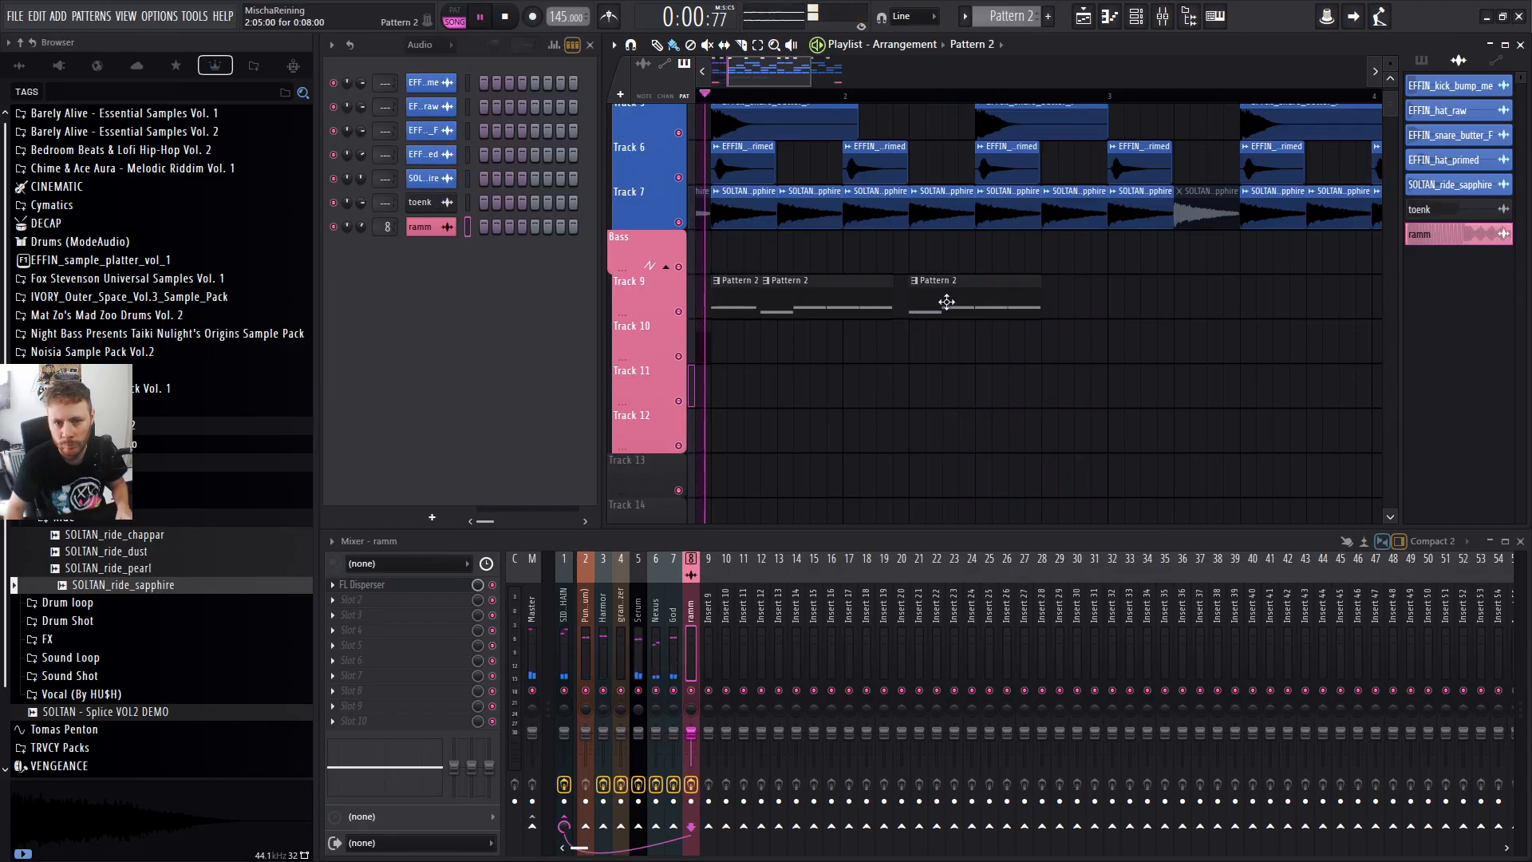
{"action": "mouse_move", "coordinate": [946, 302]}
{"action": "left_mouse_down"}
{"action": "mouse_move", "coordinate": [965, 299]}
{"action": "mouse_move", "coordinate": [921, 305]}
{"action": "mouse_move", "coordinate": [1525, 299]}
{"action": "mouse_move", "coordinate": [999, 306]}
{"action": "mouse_move", "coordinate": [1178, 306]}
{"action": "mouse_move", "coordinate": [1127, 307]}
{"action": "left_mouse_up"}
{"action": "scroll", "coordinate": [1111, 346], "scroll_direction": "down", "scroll_amount": 3}
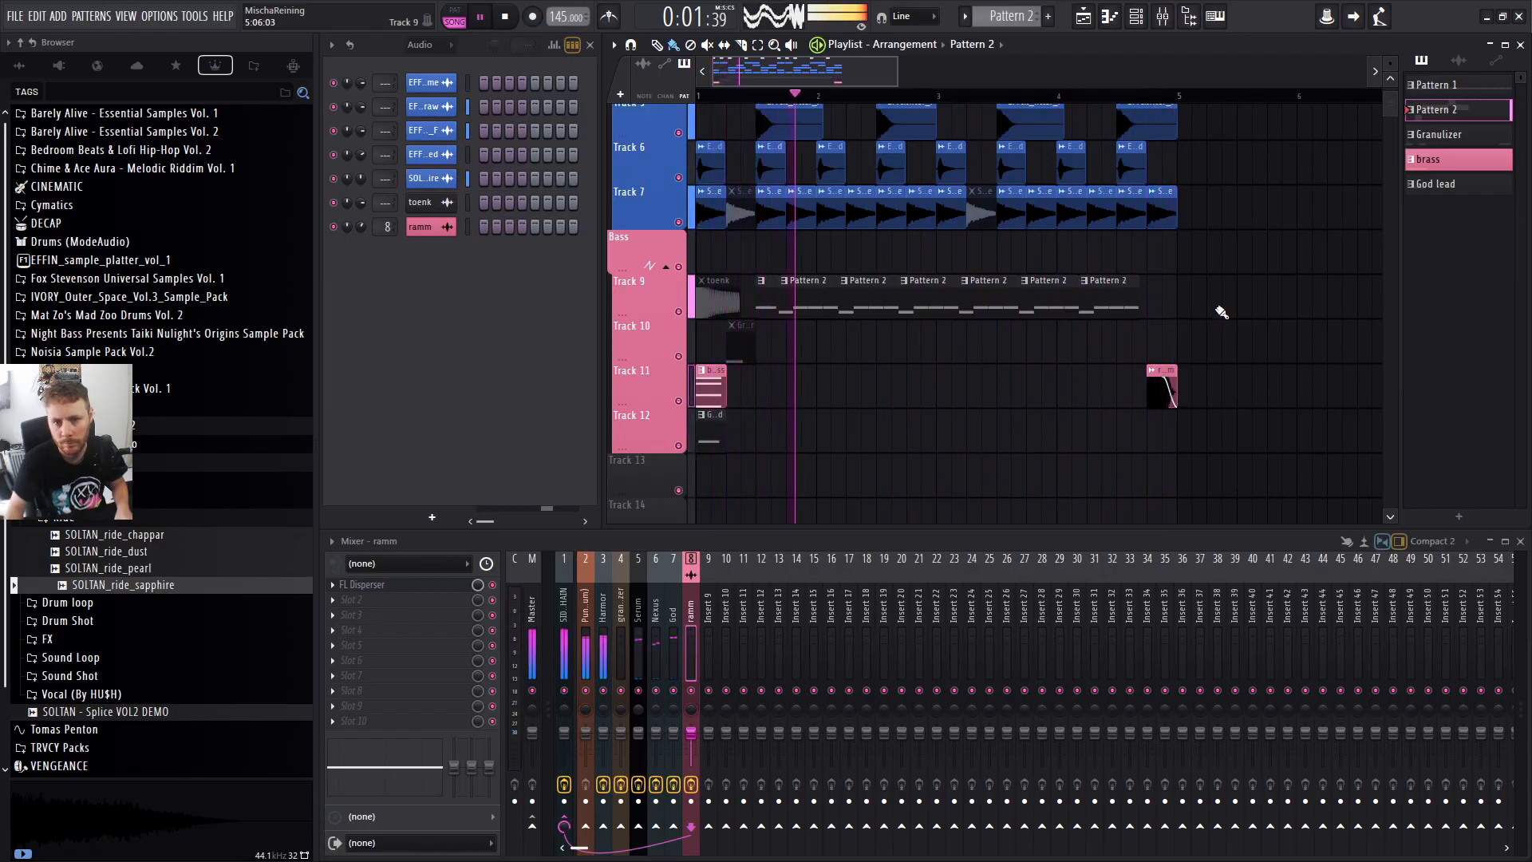
Split the Pattern 2 clip crossing the middle of bar 3, trim its first part to 4 steps and move its last three steps to Track 10.
{"action": "left_click", "coordinate": [1019, 343]}
{"action": "left_click_drag", "start_coordinate": [1019, 342], "coordinate": [1008, 338]}
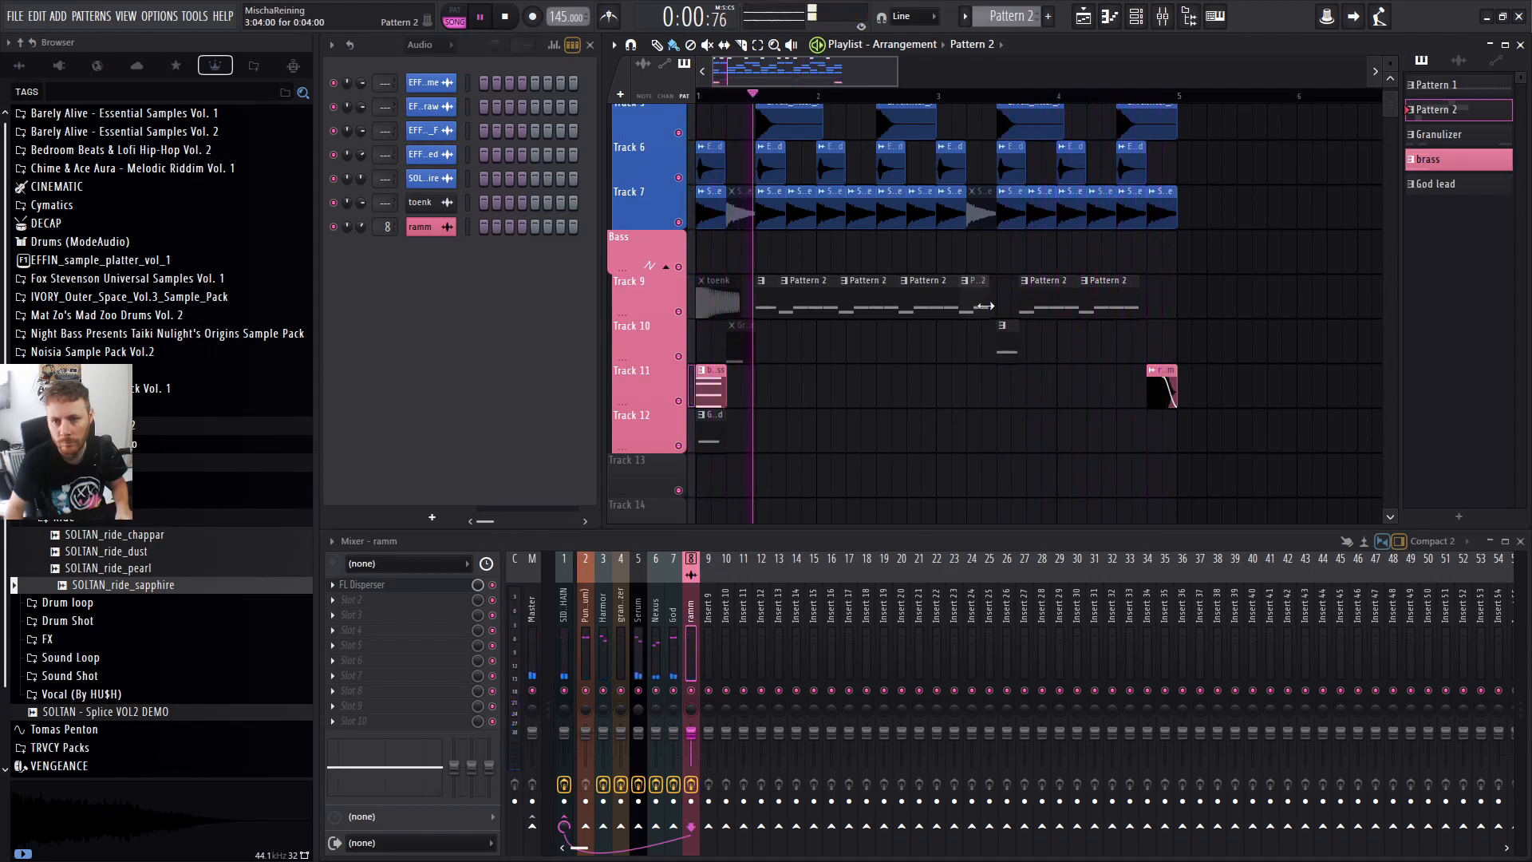
{"action": "scroll", "coordinate": [944, 311], "scroll_direction": "up", "scroll_amount": 5}
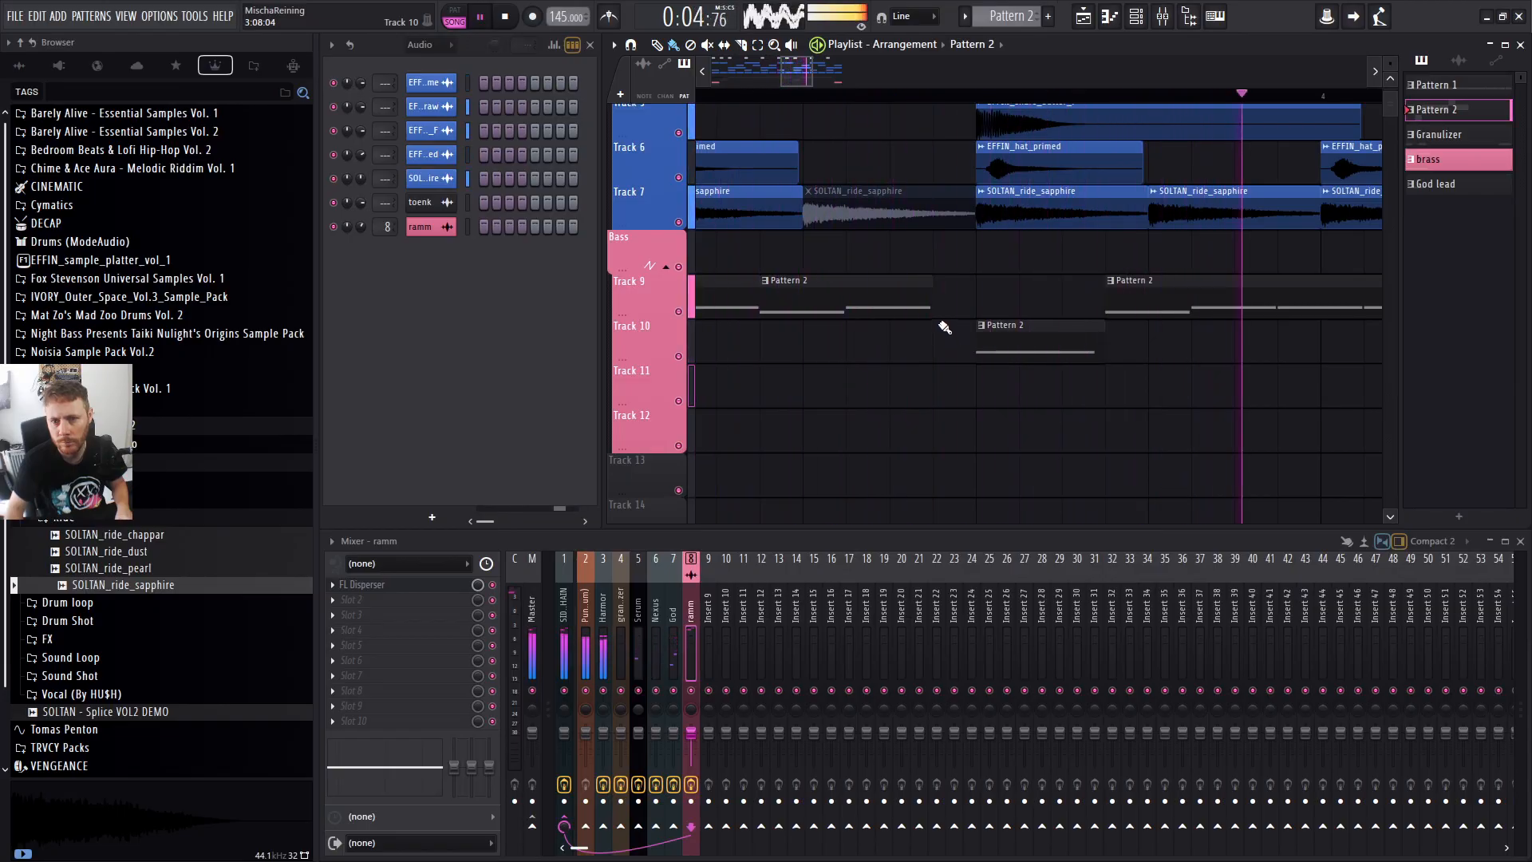
{"action": "scroll", "coordinate": [964, 391], "scroll_direction": "down", "scroll_amount": 5}
{"action": "left_click_drag", "start_coordinate": [764, 74], "coordinate": [743, 74]}
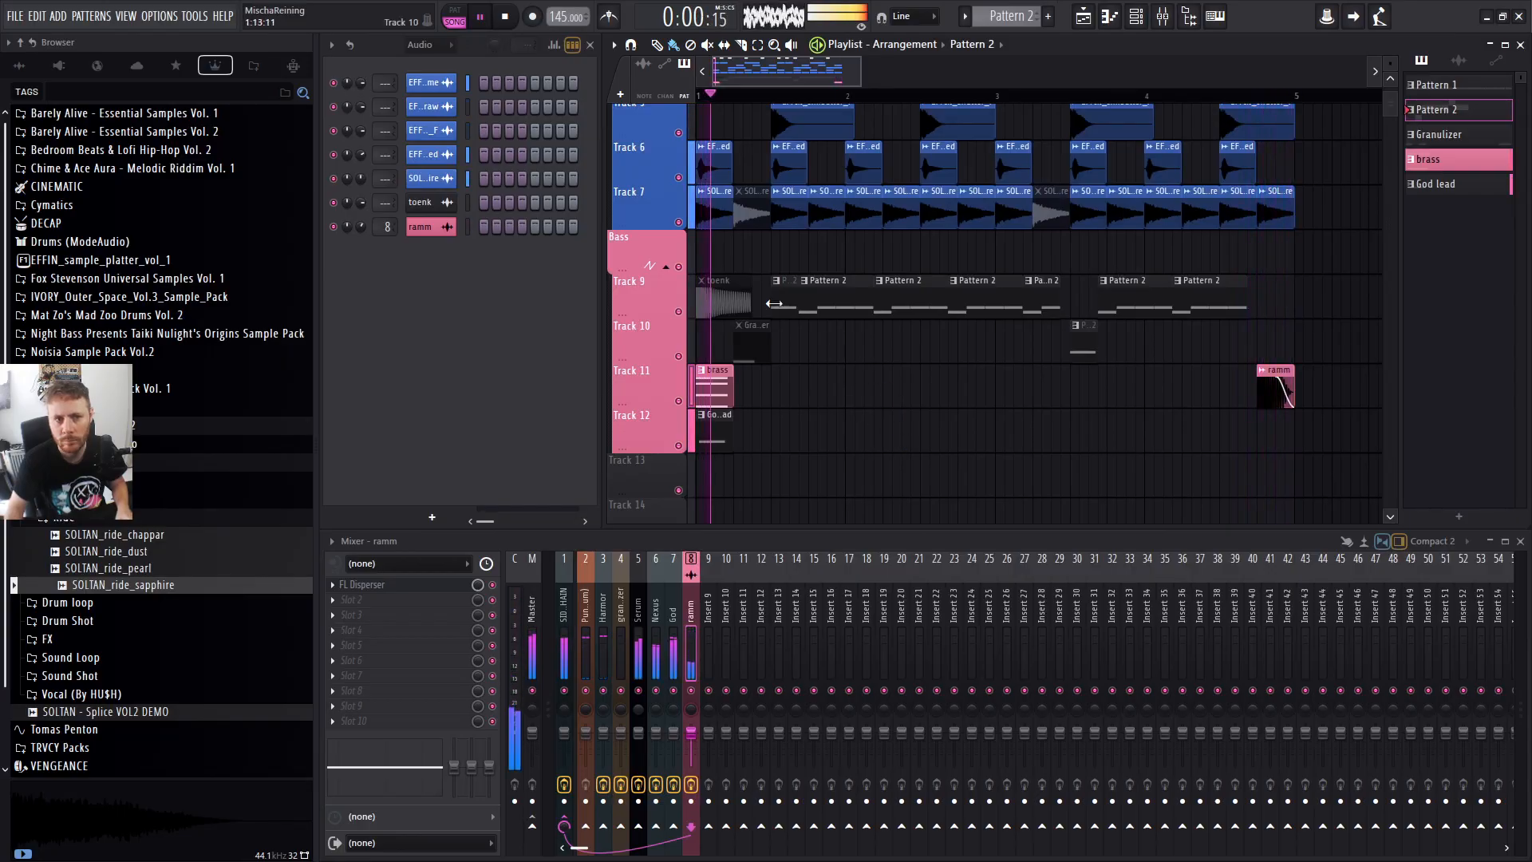
Open Harmor #2 from the unsorted channels and adjust its phaser width to 91% during playback.
{"action": "left_click", "coordinate": [425, 45]}
{"action": "left_click", "coordinate": [441, 120]}
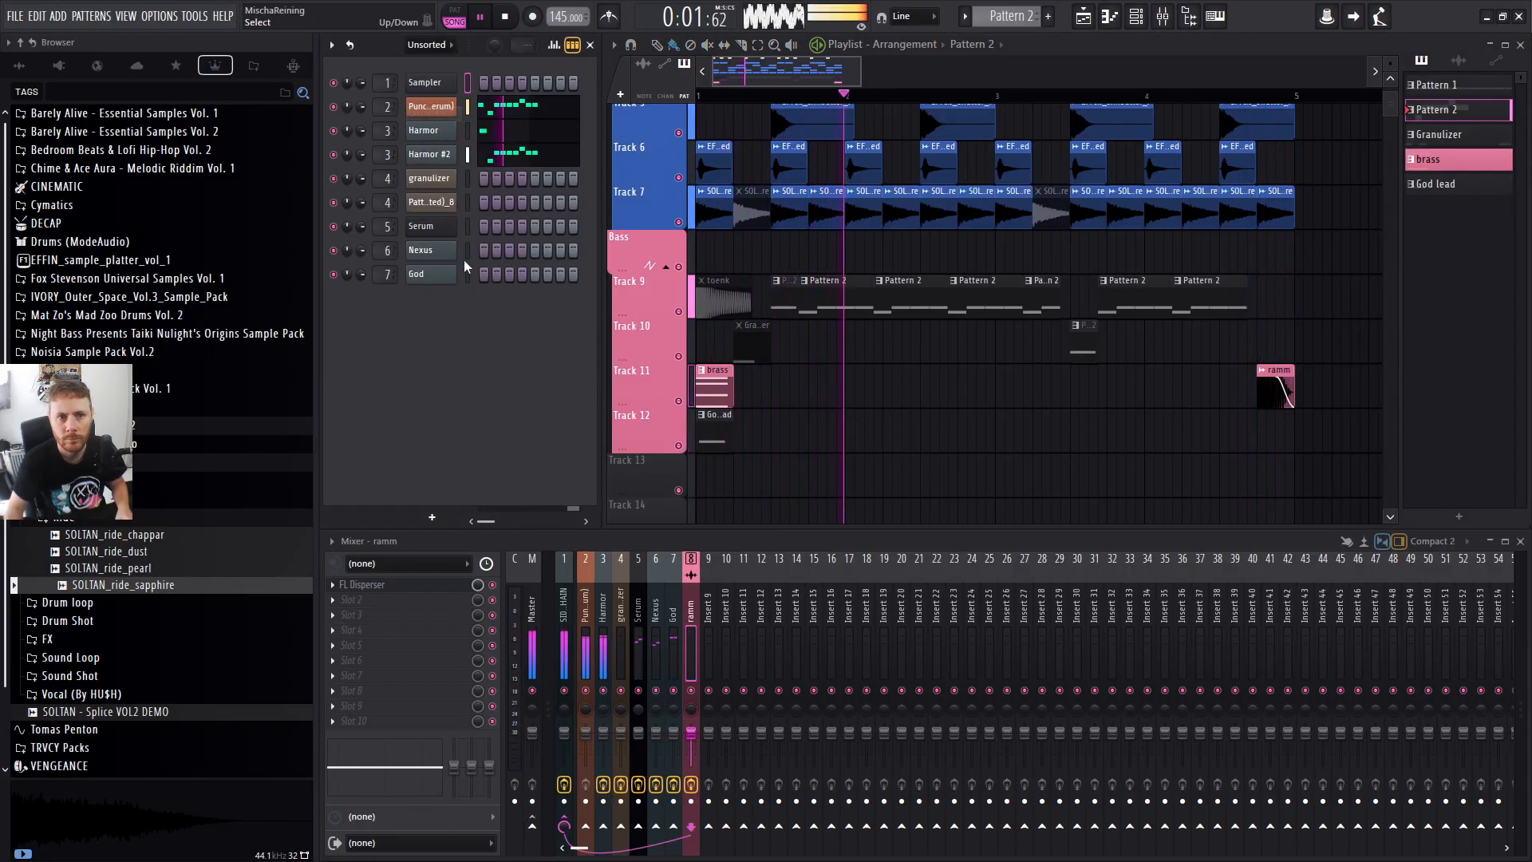
{"action": "left_click", "coordinate": [430, 154]}
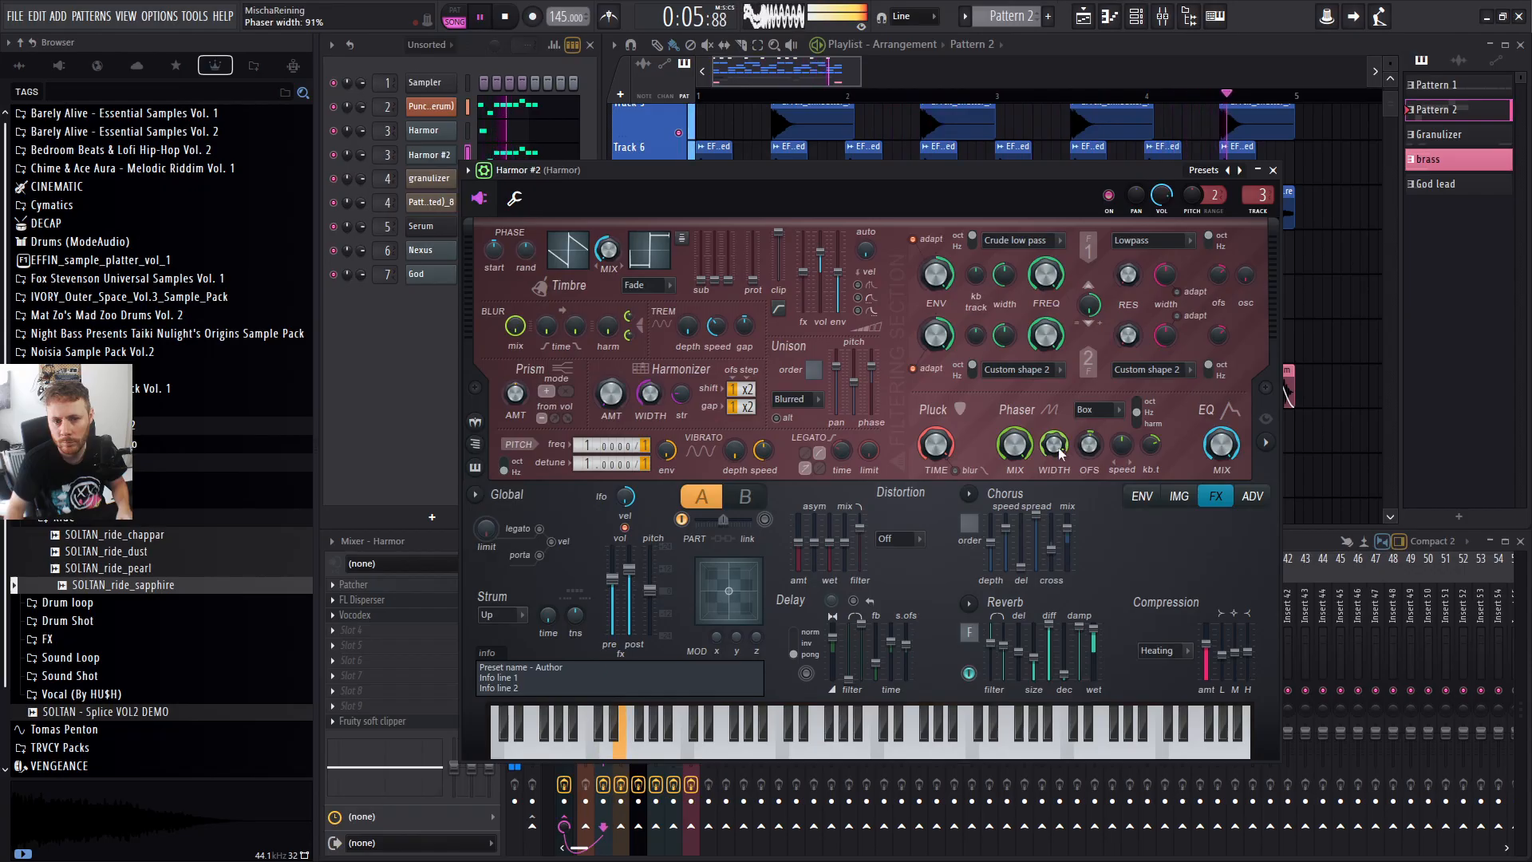
{"action": "left_click", "coordinate": [411, 301]}
Open the Serum instance inside the Punch Sub patch and set its LFO 3 rate to 4.0 Hz.
{"action": "left_click", "coordinate": [443, 107]}
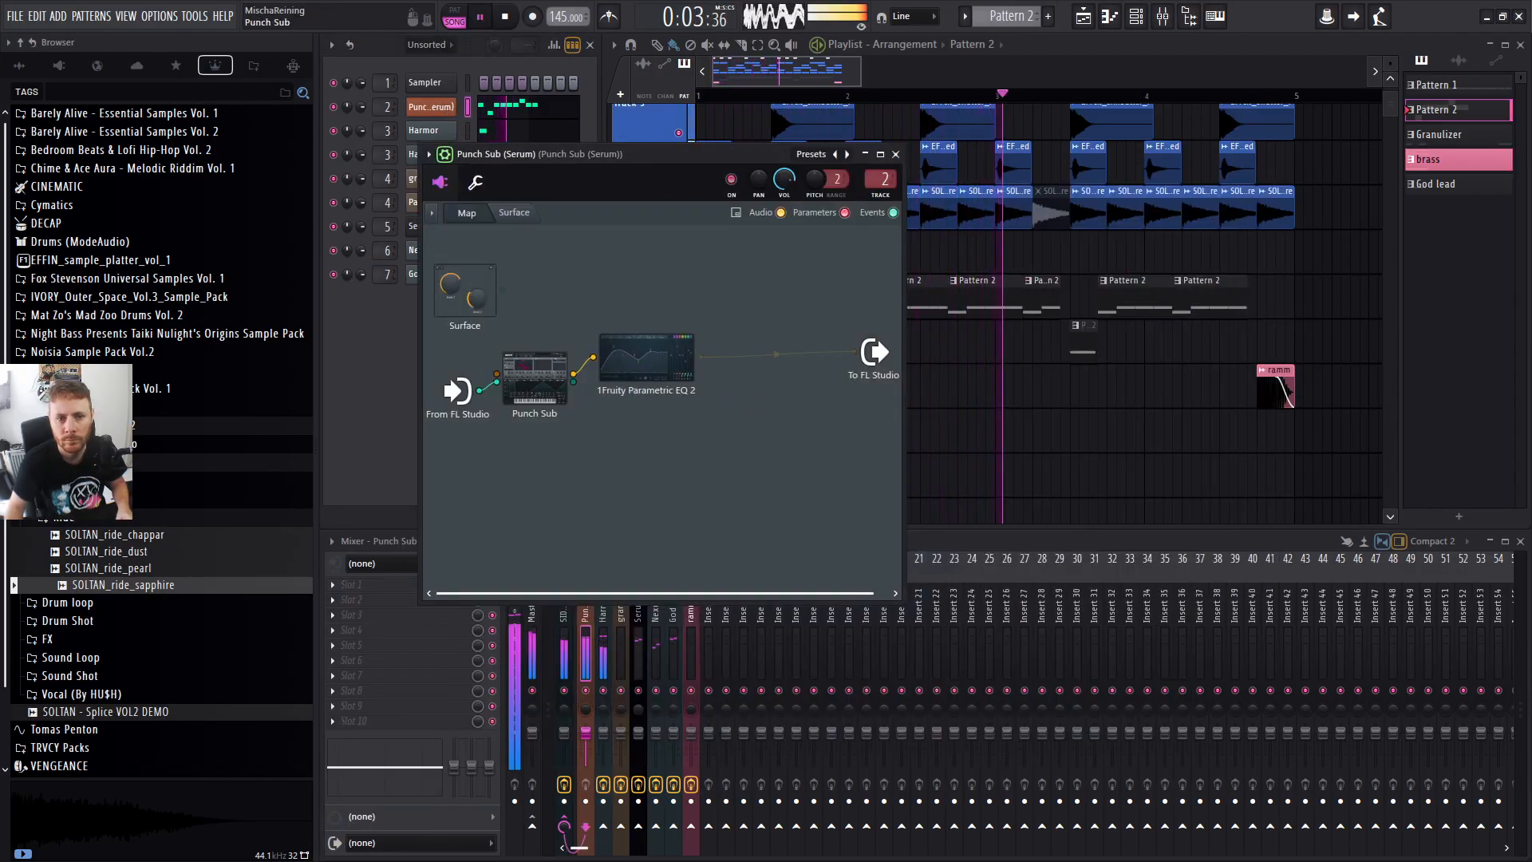
{"action": "double_click", "coordinate": [534, 379]}
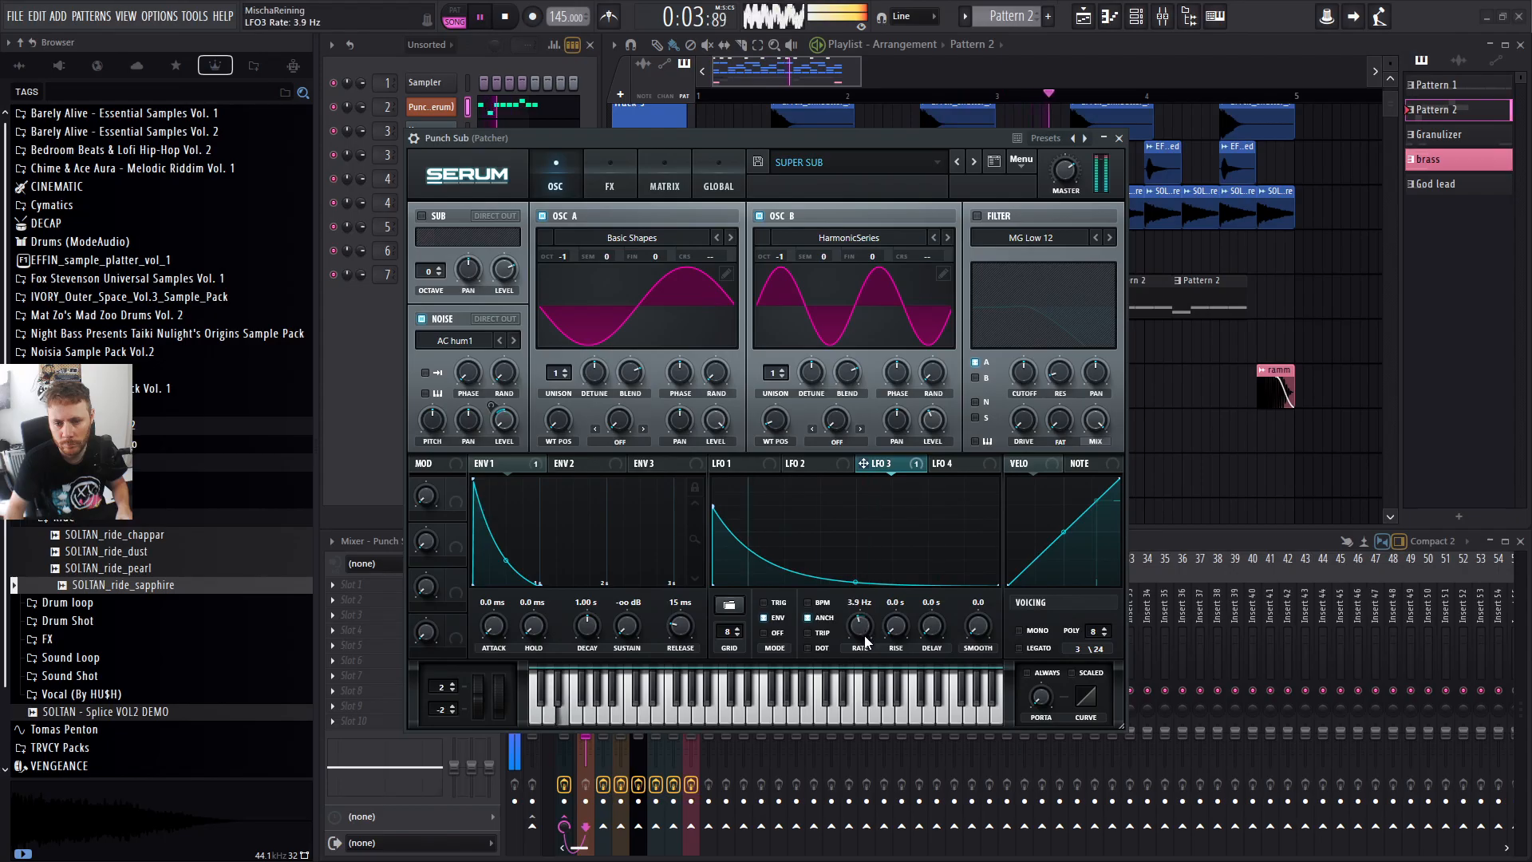
{"action": "left_click_drag", "start_coordinate": [865, 638], "coordinate": [865, 634]}
{"action": "key", "text": "space"}
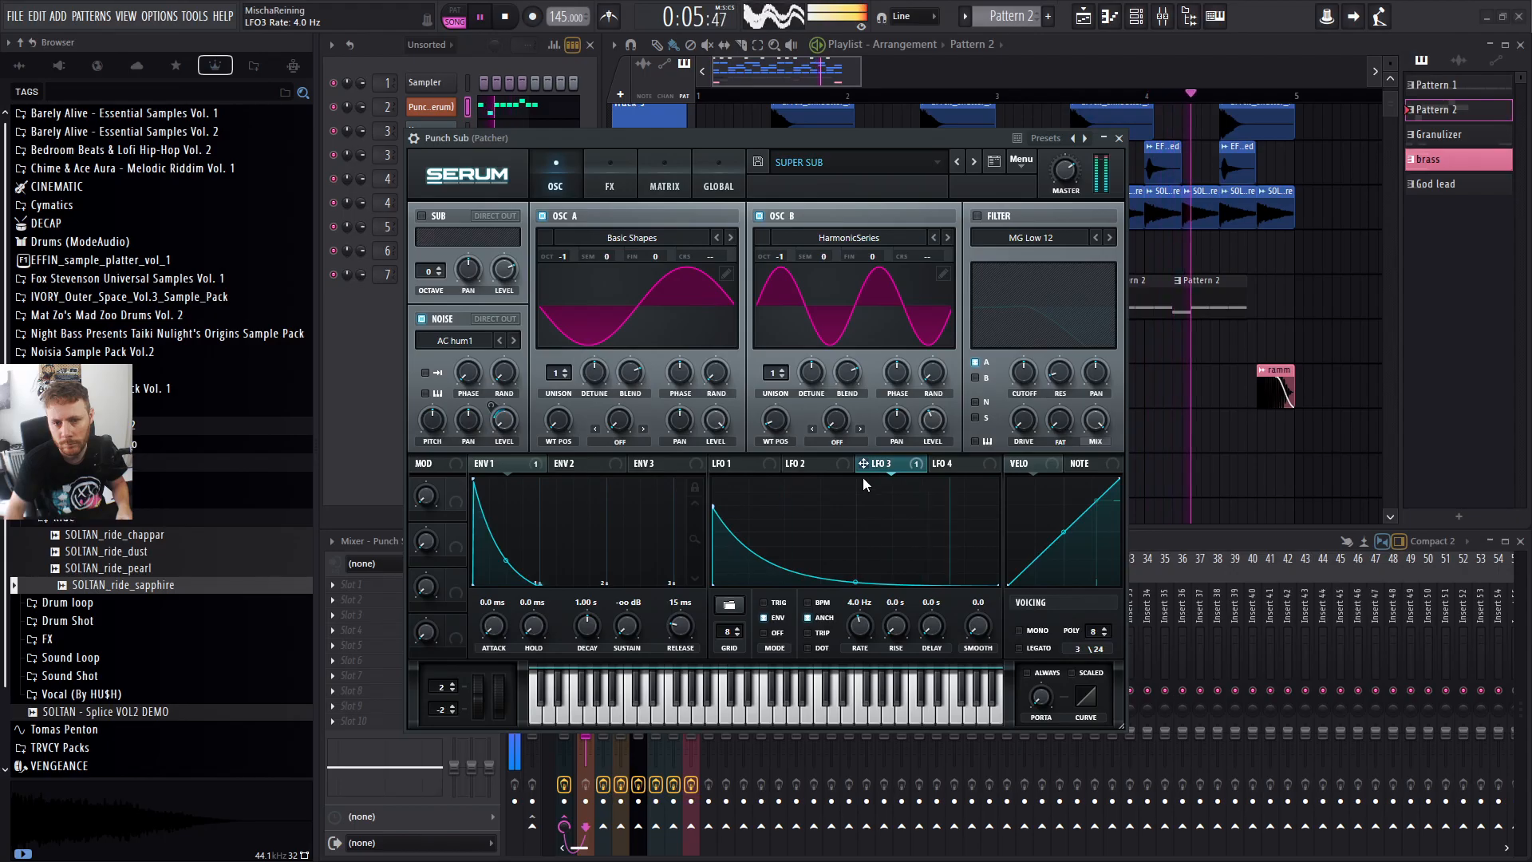
Modulate Serum's Osc B level with ENV 1 at an amount of 46 and check the routing in the modulation matrix.
{"action": "left_click", "coordinate": [741, 471]}
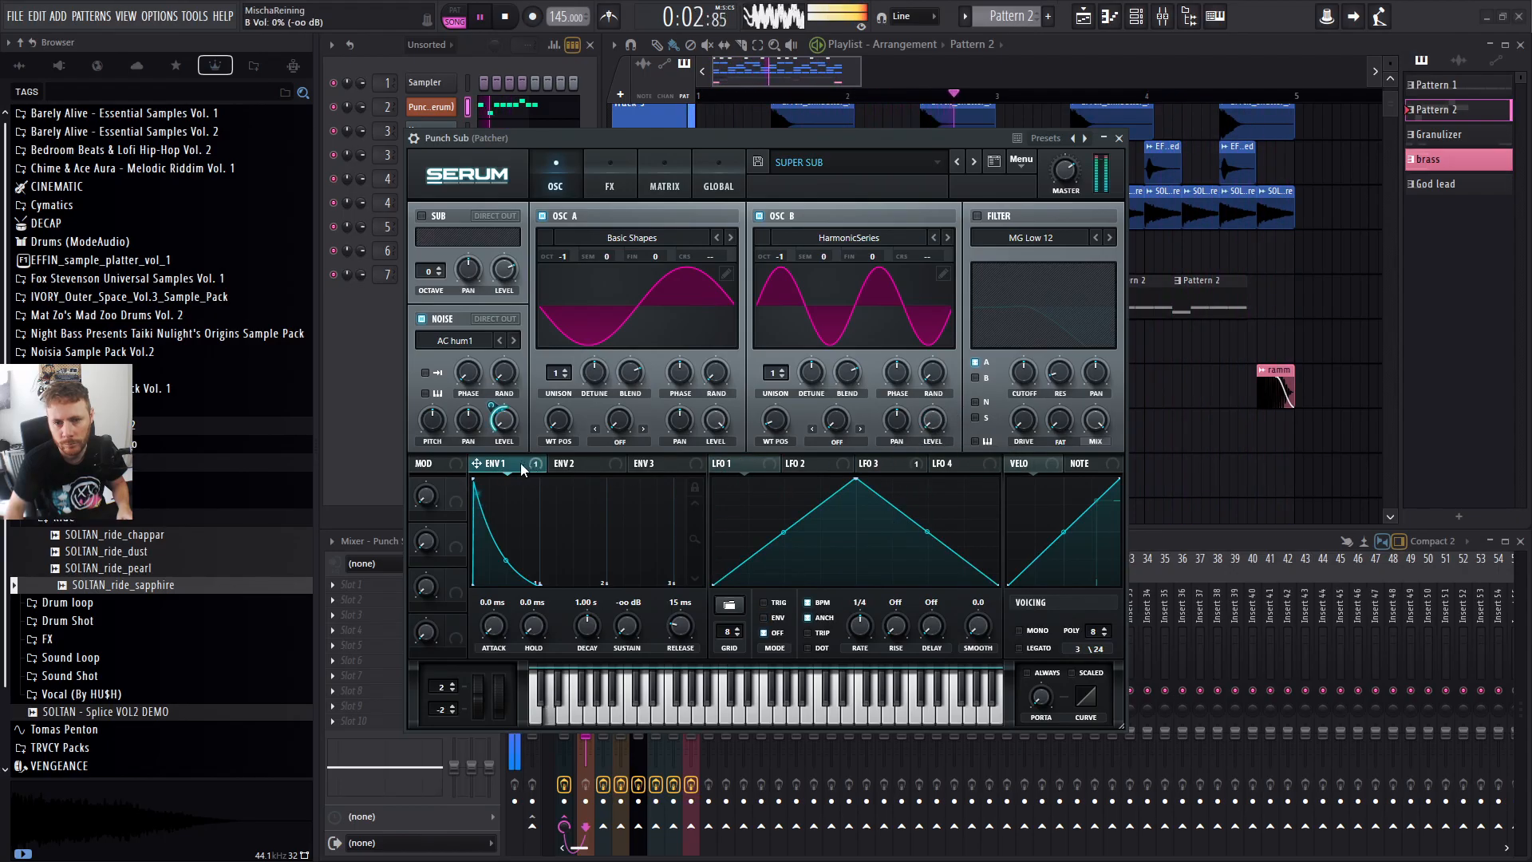
{"action": "left_click_drag", "start_coordinate": [930, 425], "coordinate": [915, 463]}
{"action": "left_click_drag", "start_coordinate": [920, 411], "coordinate": [927, 403]}
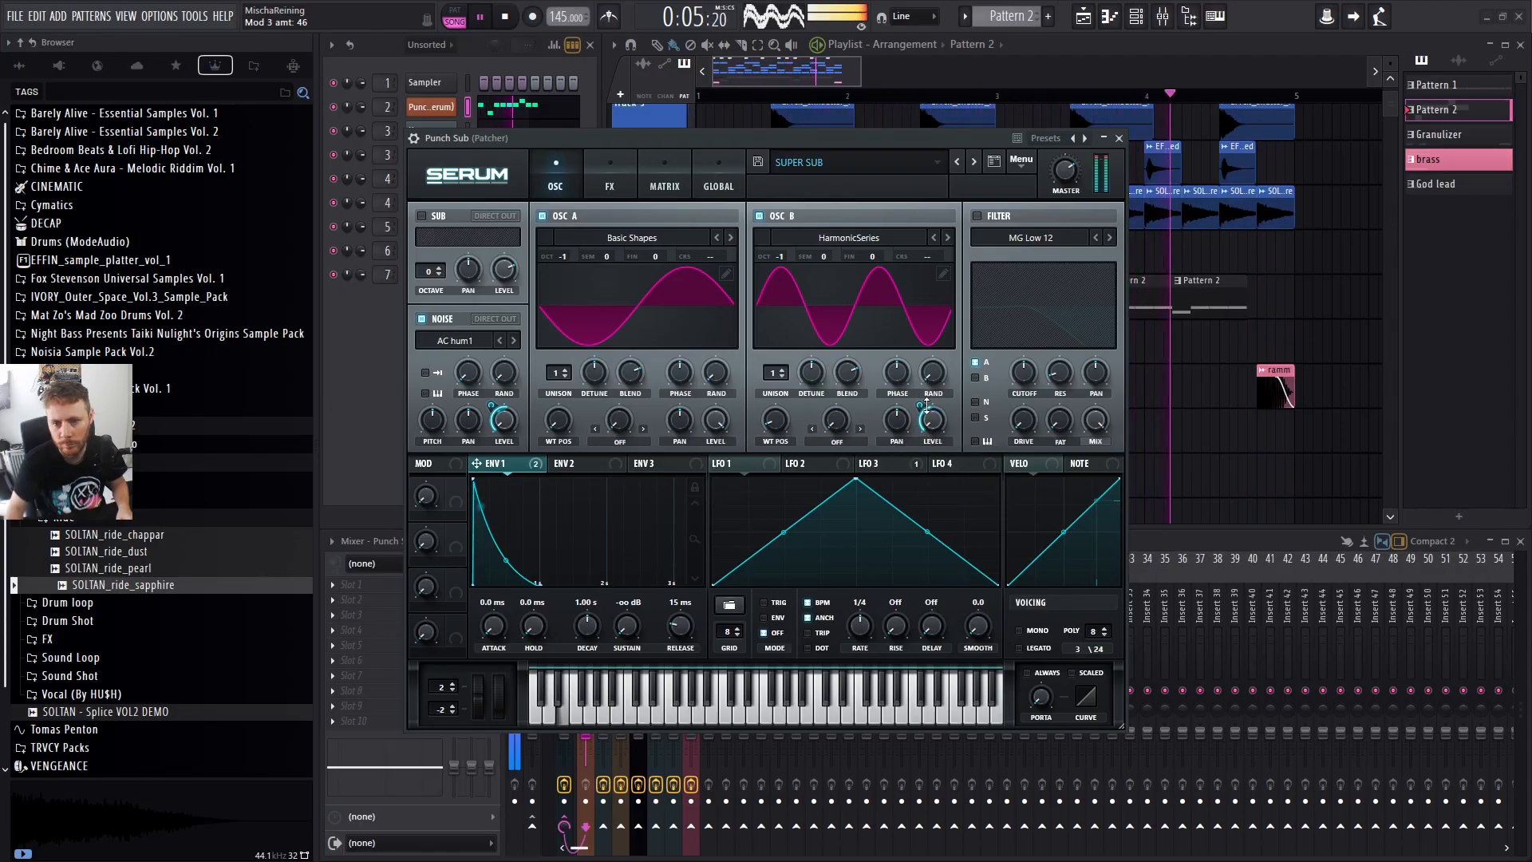
{"action": "left_click", "coordinate": [893, 462]}
{"action": "left_click", "coordinate": [667, 185]}
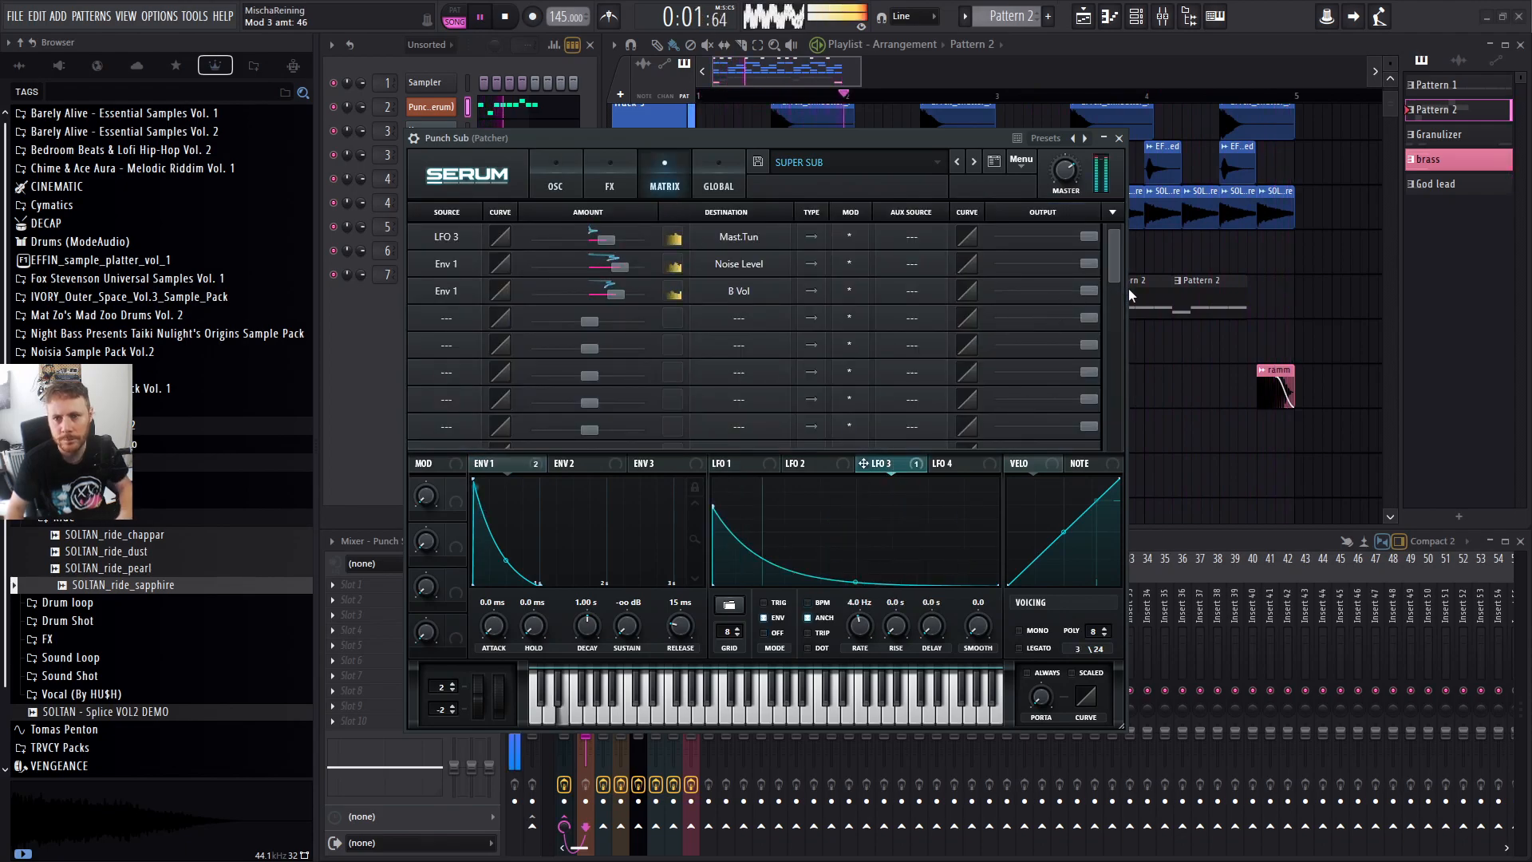
{"action": "left_click", "coordinate": [1120, 139]}
{"action": "key", "text": "space"}
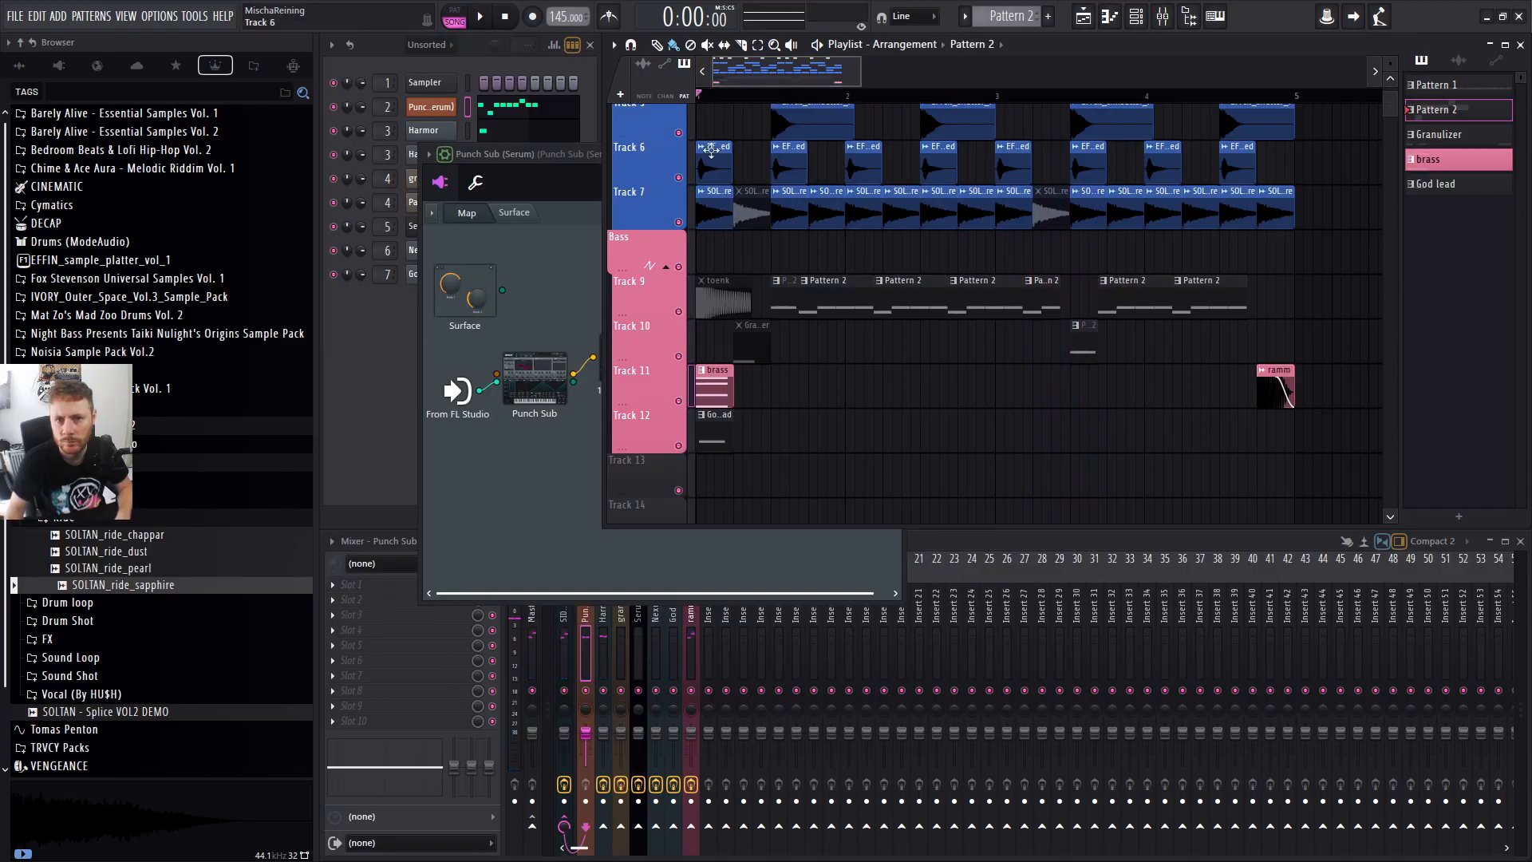
Slice off and mute the tails of the first three 8-step Pattern 2 clips on Track 9, checking them in playback.
{"action": "scroll", "coordinate": [834, 343], "scroll_direction": "up", "scroll_amount": 2}
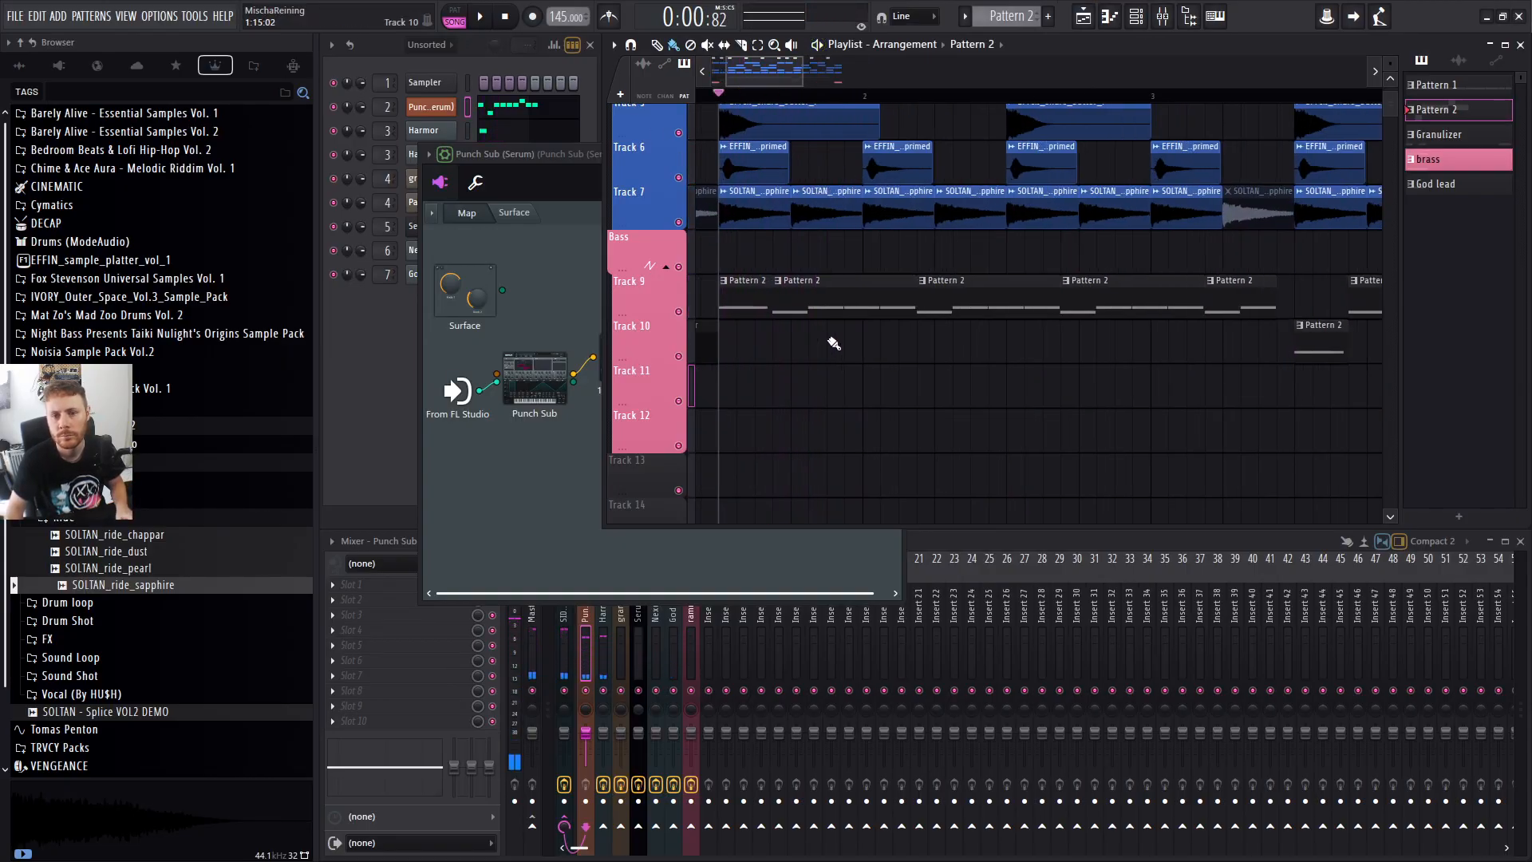
{"action": "key", "text": "space"}
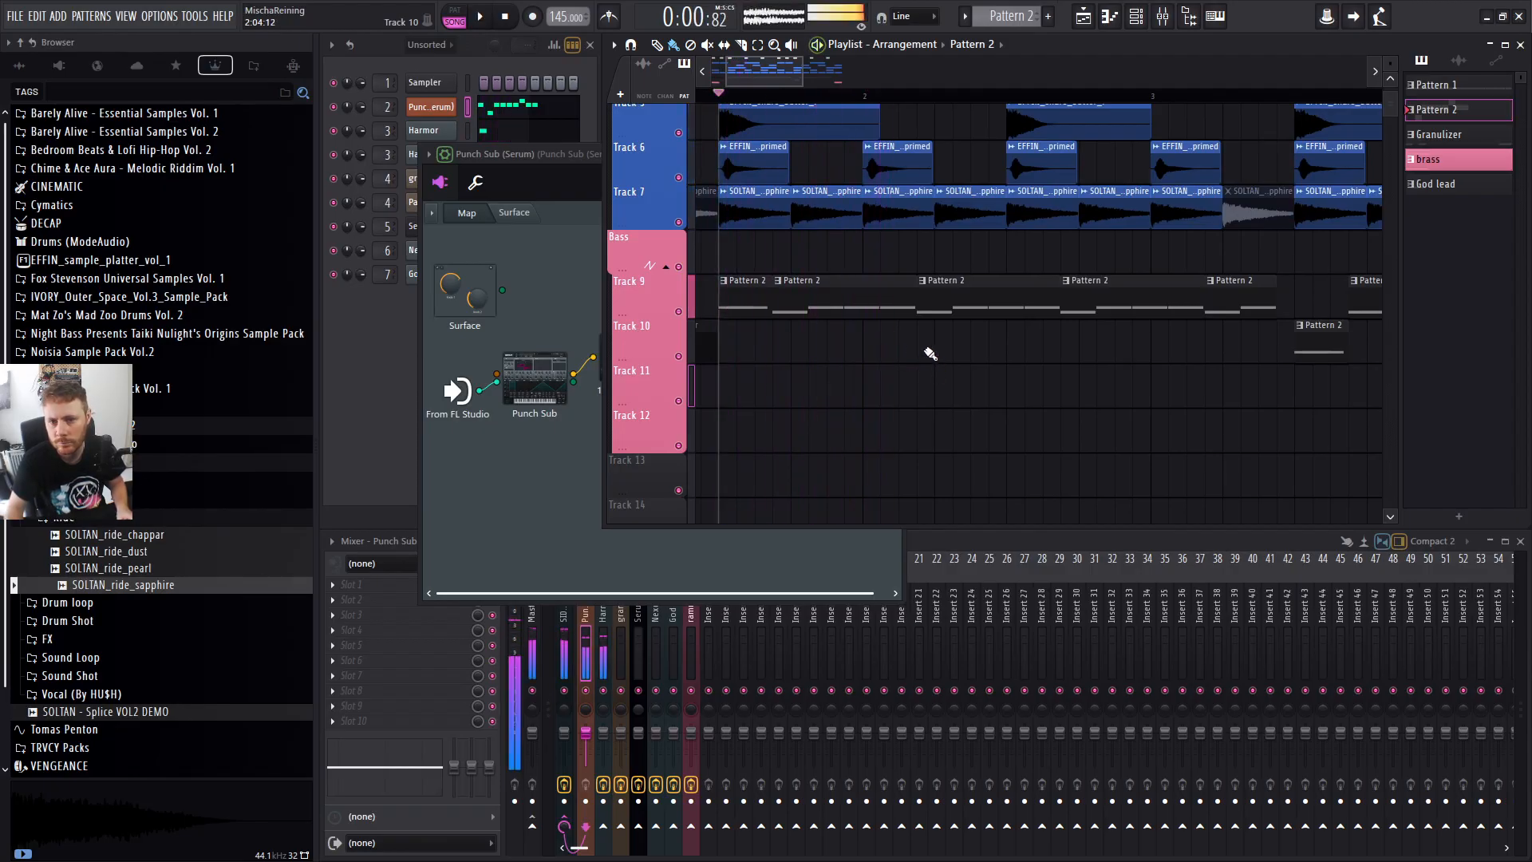
{"action": "key", "text": "space"}
{"action": "key", "text": "space"}
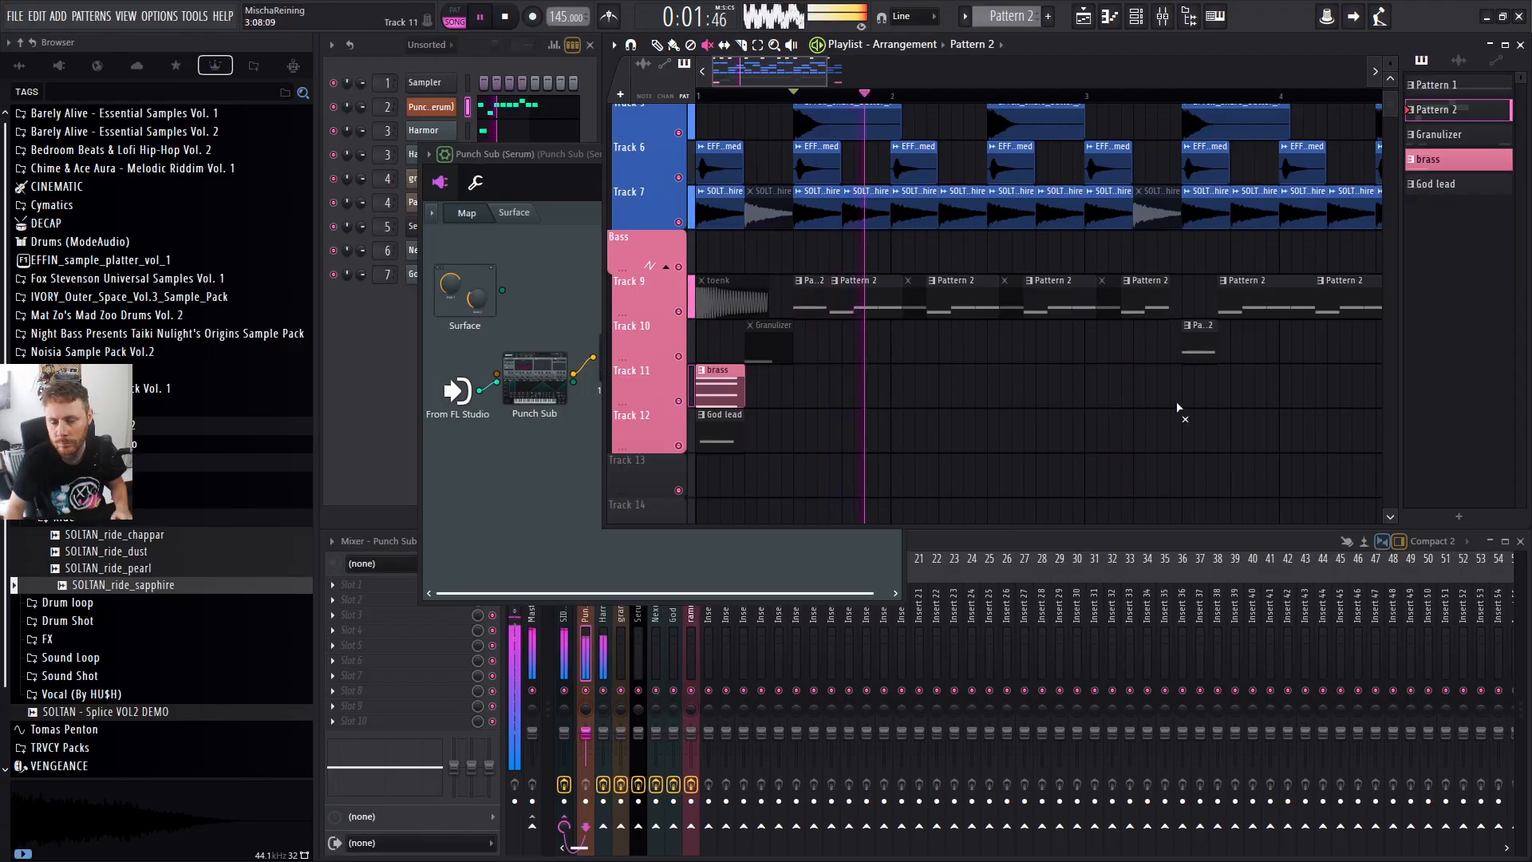
{"action": "key", "text": "b"}
Audition the edited Pattern 2 sequence from the middle of bar 1.
{"action": "left_click_drag", "start_coordinate": [1194, 408], "coordinate": [1021, 445]}
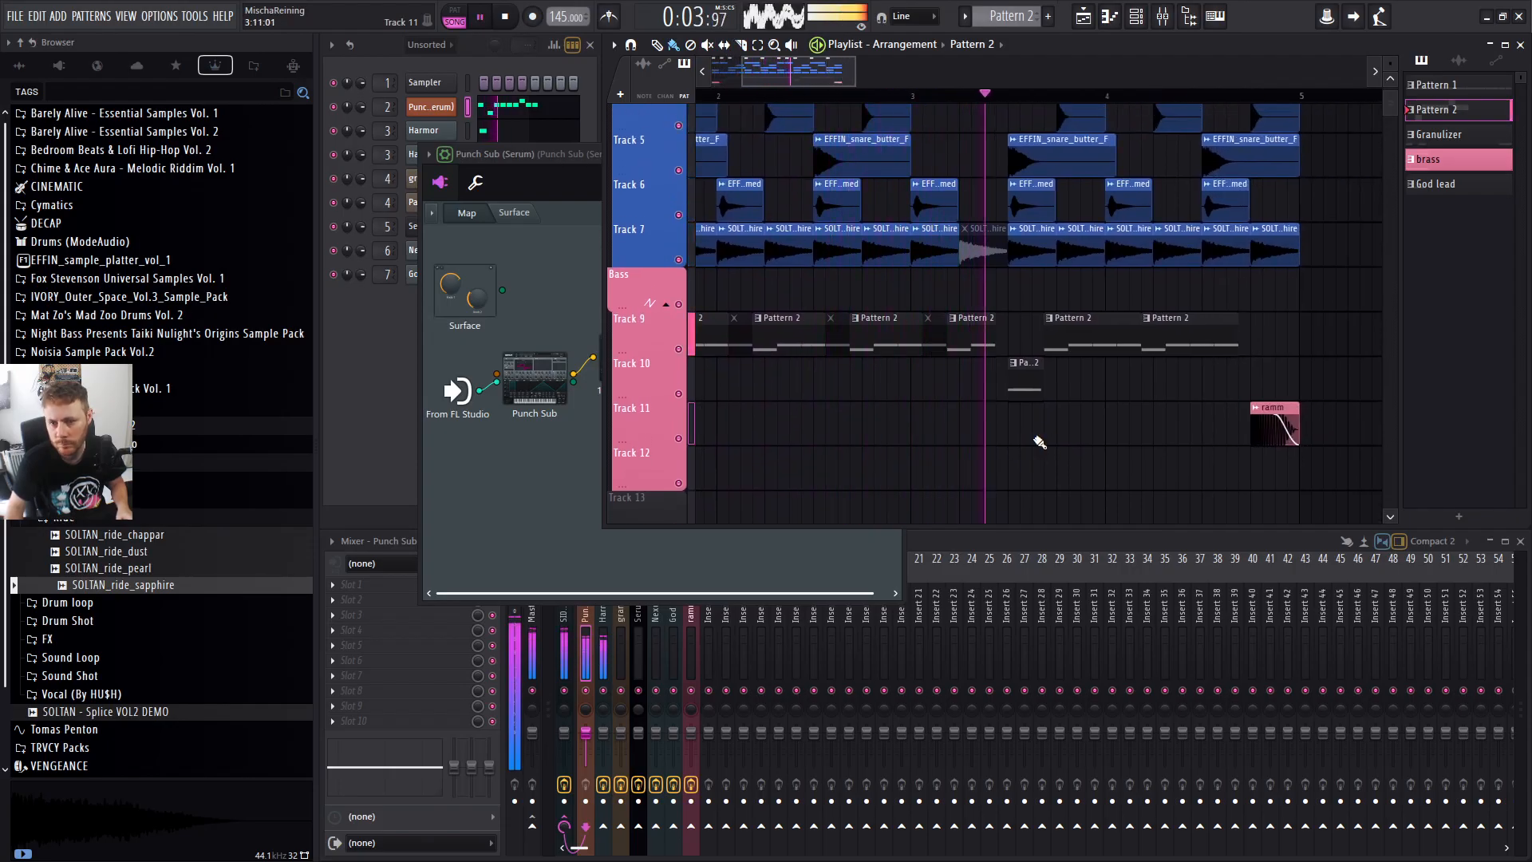
{"action": "scroll", "coordinate": [1109, 412], "scroll_direction": "down", "scroll_amount": 3}
{"action": "key", "text": "space"}
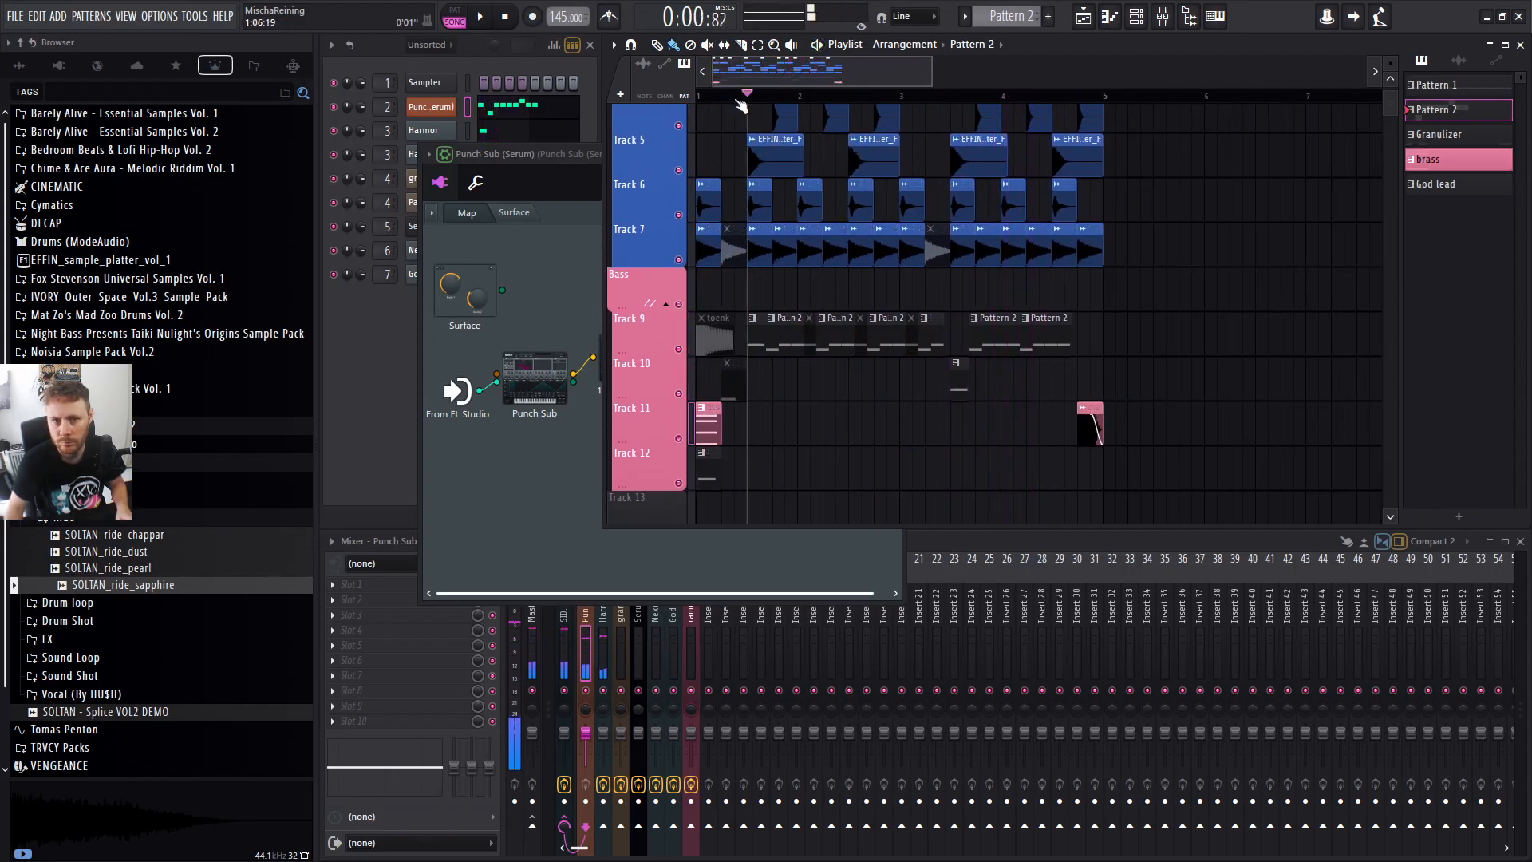
{"action": "scroll", "coordinate": [738, 170], "scroll_direction": "up", "scroll_amount": 2}
{"action": "key", "text": "space"}
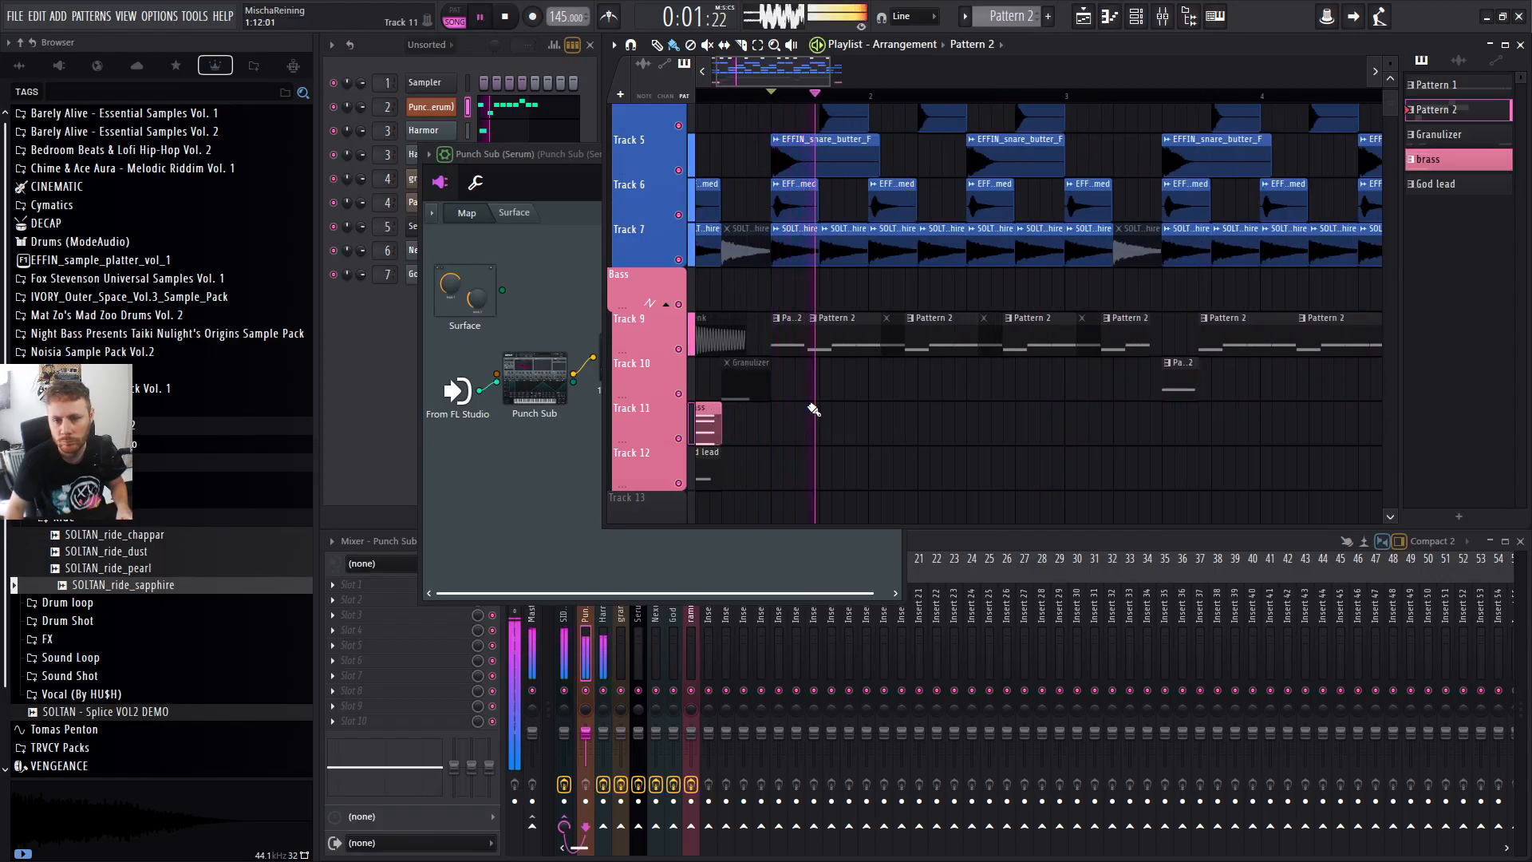
{"action": "key", "text": "space"}
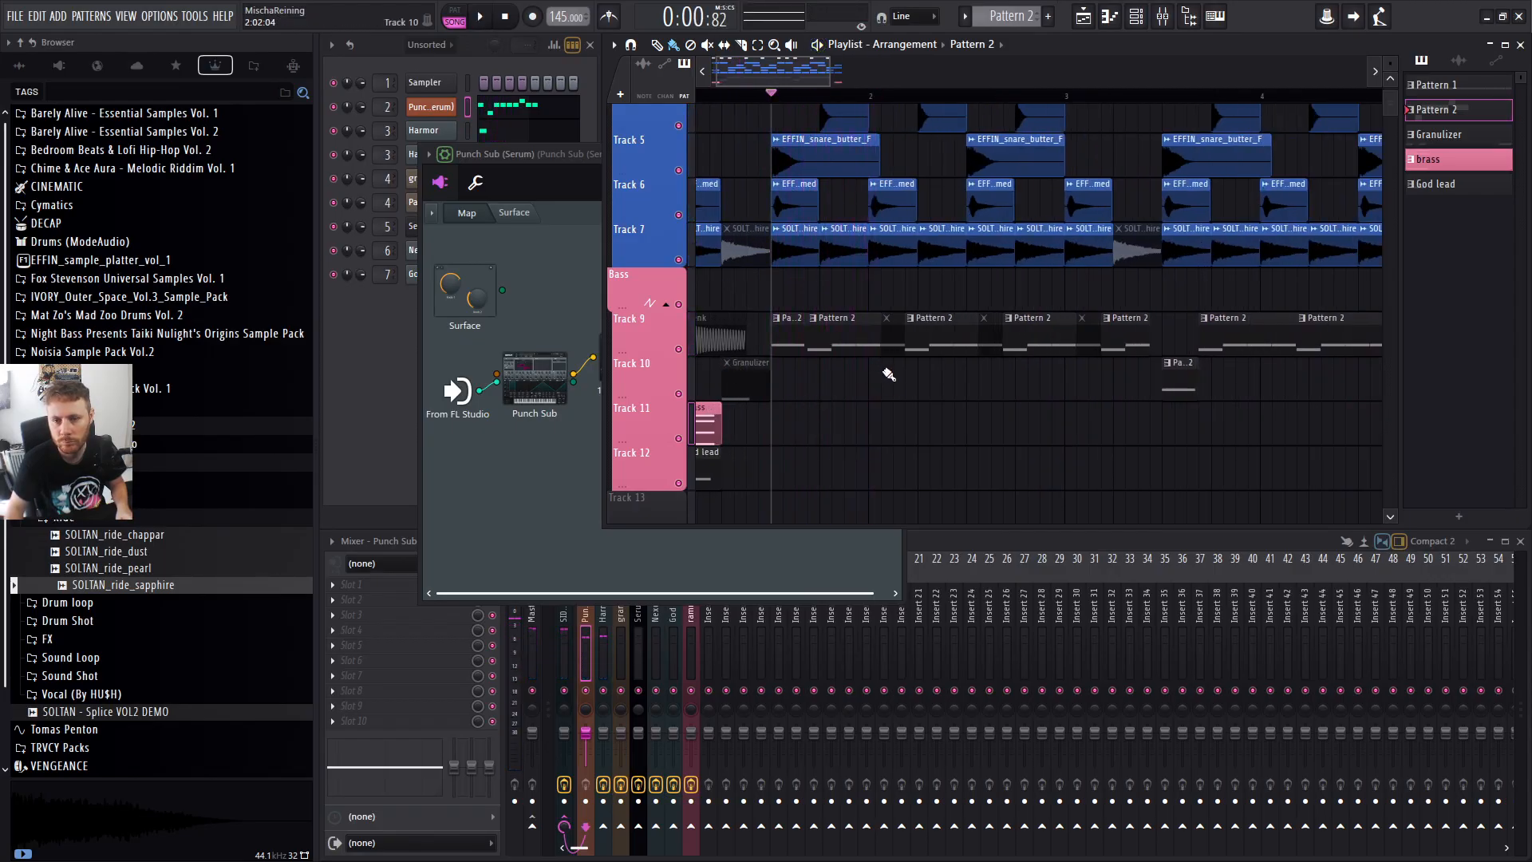
Try moving the Pattern 2 clip early in bar 2 to Track 10 during playback, and return it to Track 9.
{"action": "scroll", "coordinate": [934, 379], "scroll_direction": "up", "scroll_amount": 2}
{"action": "key", "text": "space"}
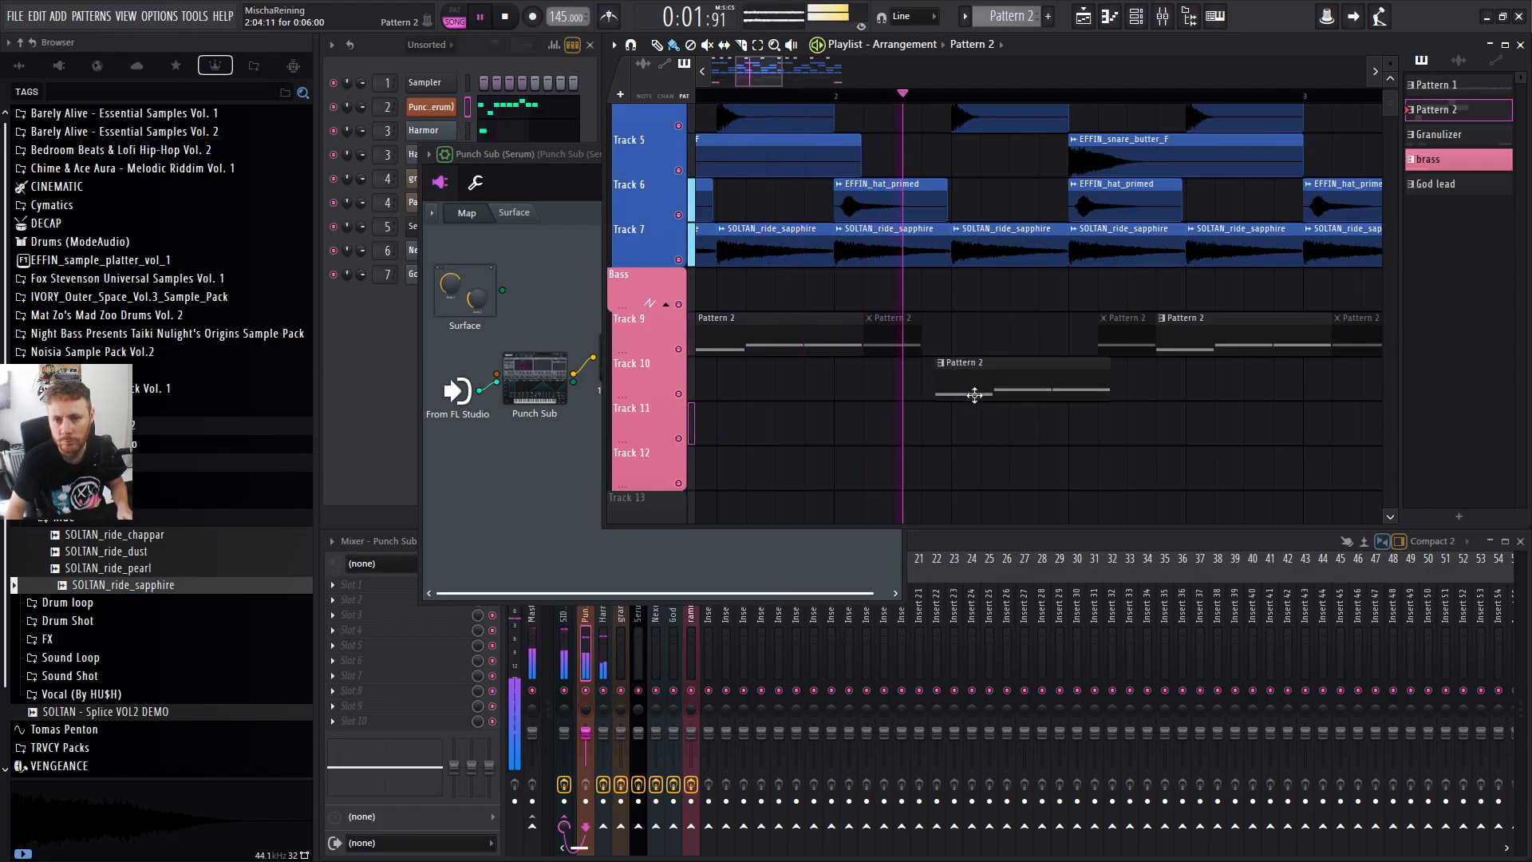
{"action": "left_click_drag", "start_coordinate": [963, 346], "coordinate": [951, 392]}
{"action": "left_click_drag", "start_coordinate": [958, 380], "coordinate": [975, 336]}
{"action": "scroll", "coordinate": [989, 427], "scroll_direction": "down", "scroll_amount": 4}
{"action": "key", "text": "space"}
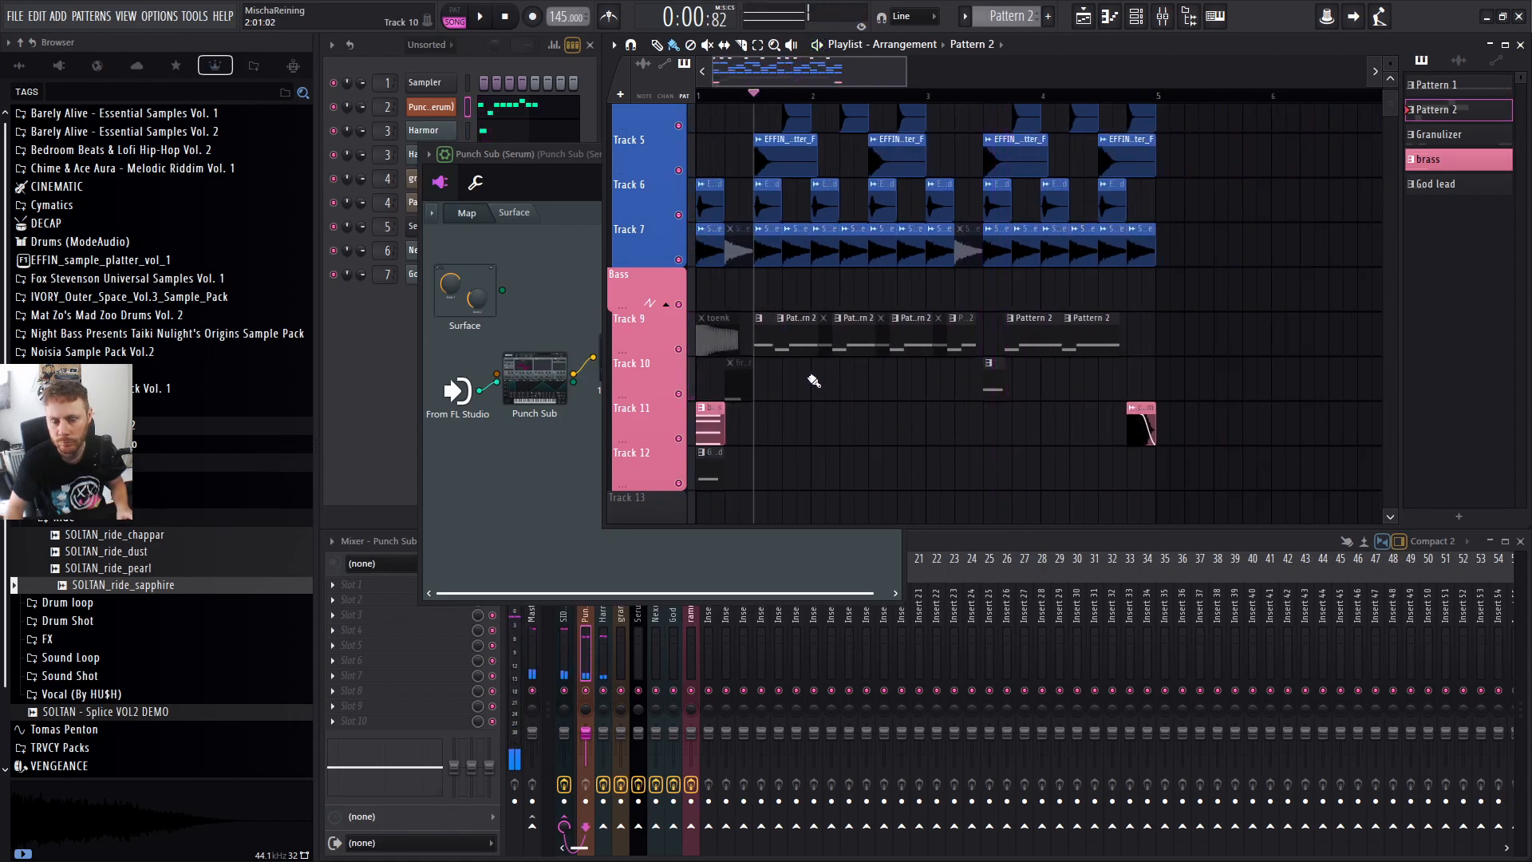
Split the Track 9 Pattern 2 clip late in bar 1 into two short slices and place an unmuted slice on the start of bar 2.
{"action": "scroll", "coordinate": [937, 363], "scroll_direction": "up", "scroll_amount": 3}
{"action": "scroll", "coordinate": [1000, 369], "scroll_direction": "up", "scroll_amount": 2}
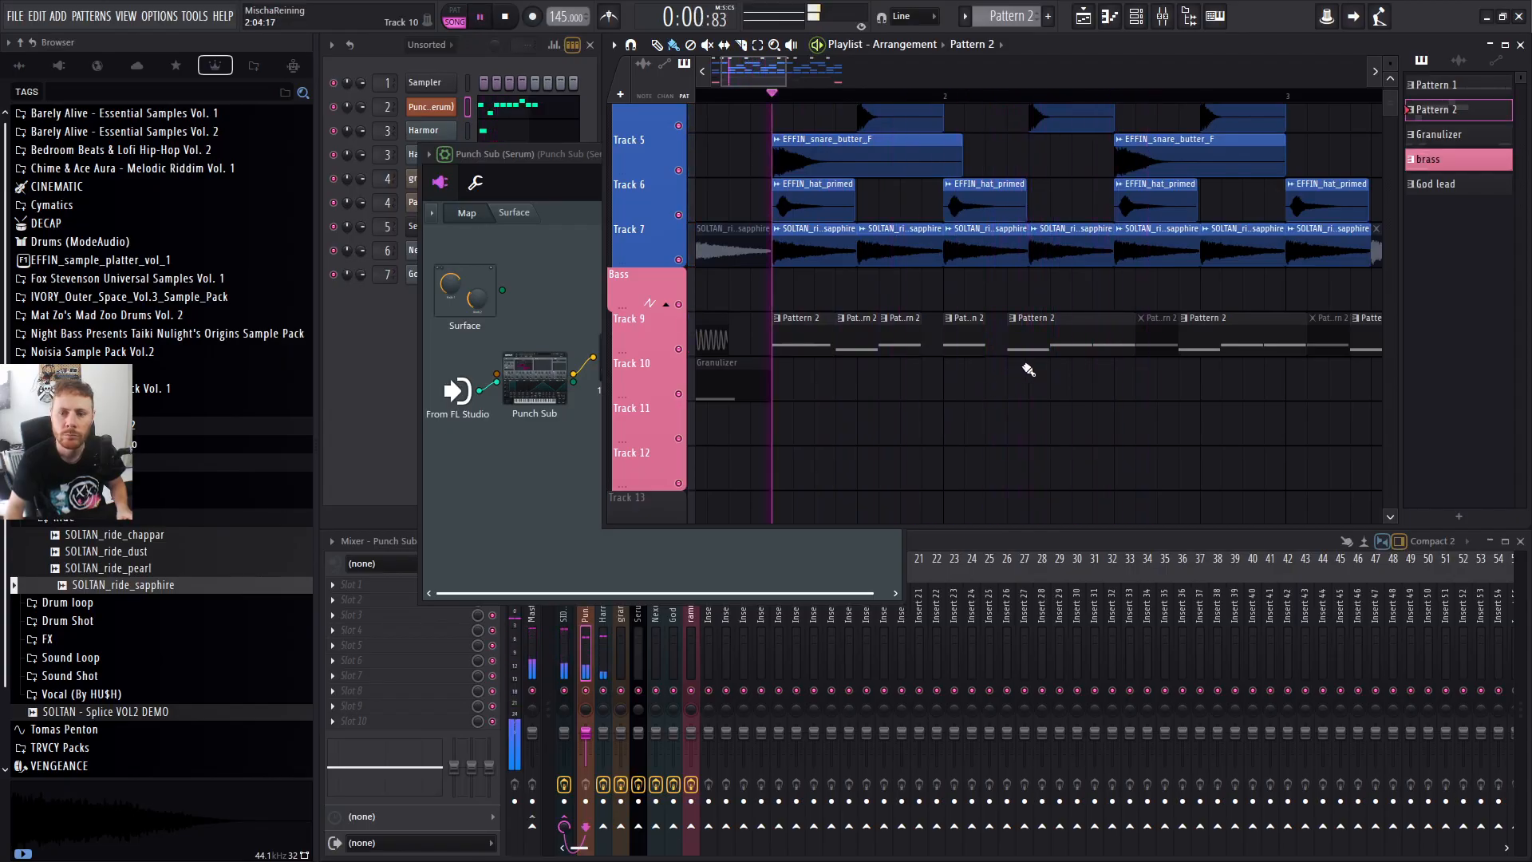
{"action": "scroll", "coordinate": [1013, 399], "scroll_direction": "down", "scroll_amount": 2}
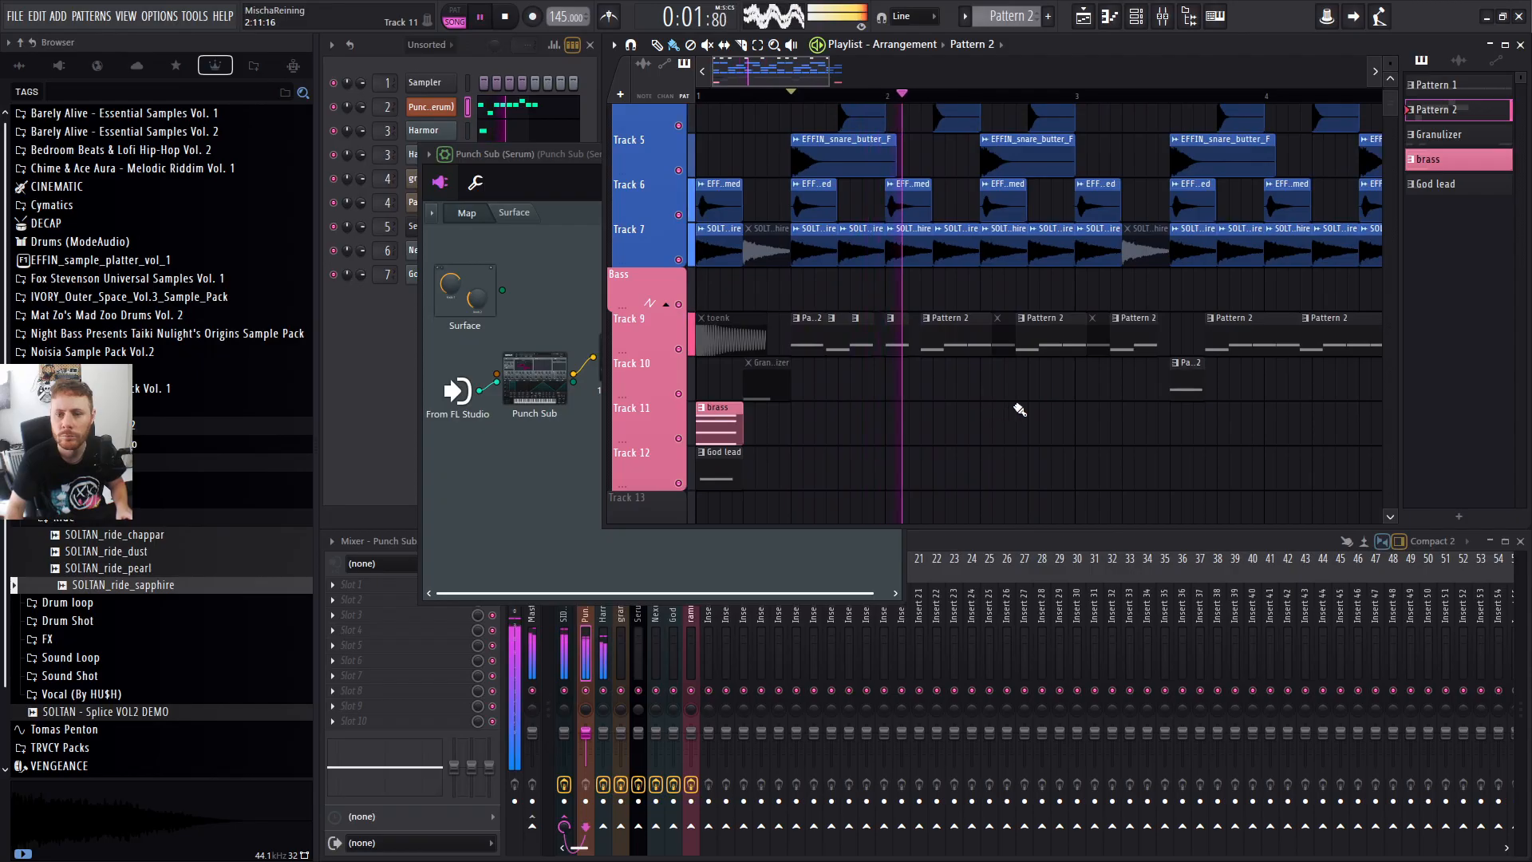
Move the muted Pattern 2 slice to the middle of bar 2, unmute it, and shorten the Pattern 2 clip that follows.
{"action": "left_click_drag", "start_coordinate": [1001, 347], "coordinate": [989, 346]}
{"action": "right_click", "coordinate": [993, 343], "text": "alt"}
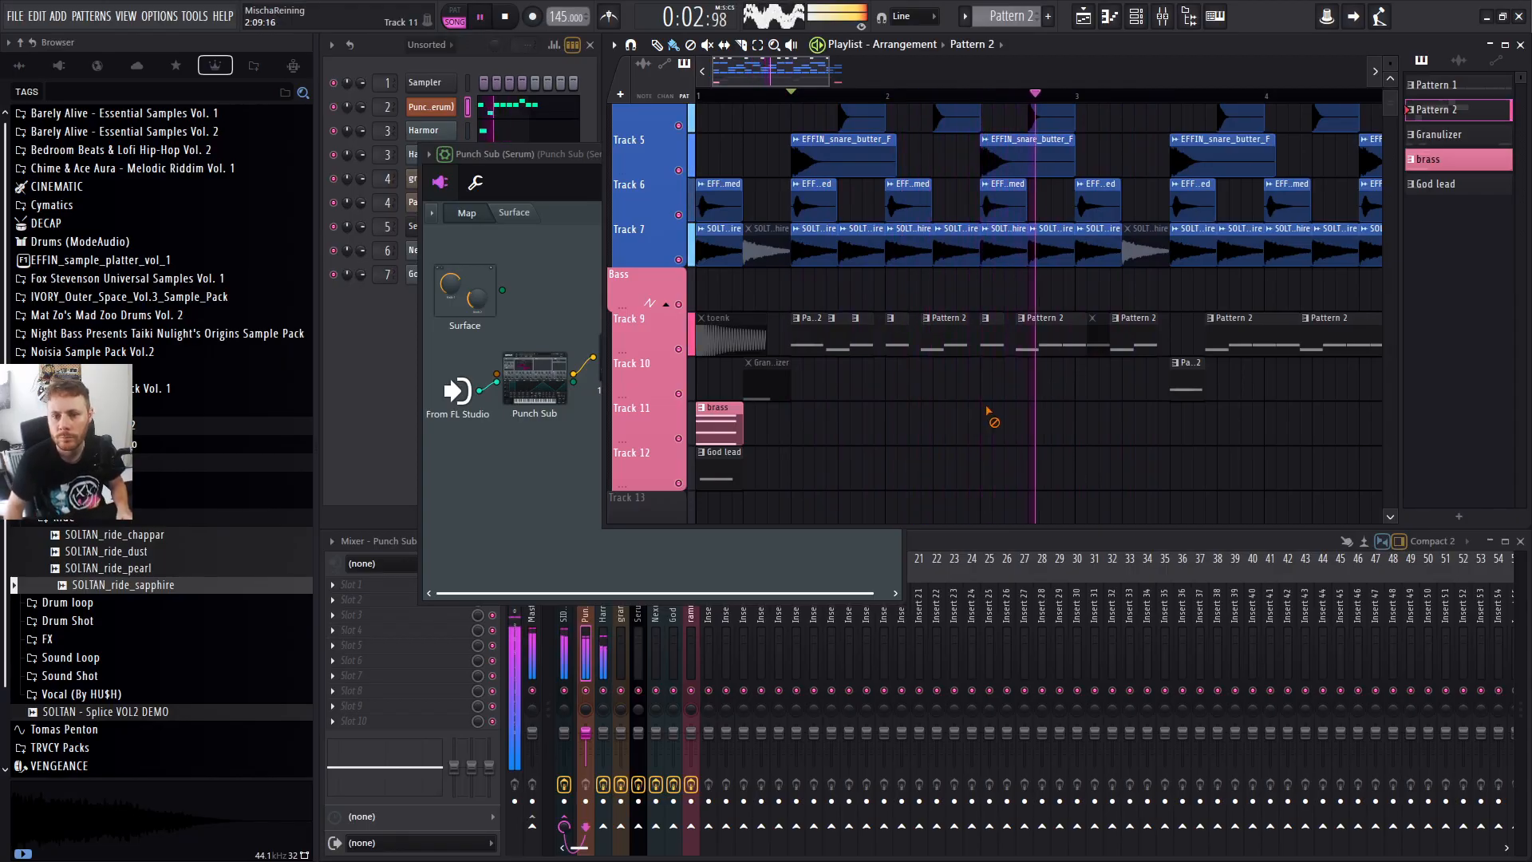
{"action": "key", "text": "space"}
{"action": "left_click_drag", "start_coordinate": [1086, 349], "coordinate": [1051, 350]}
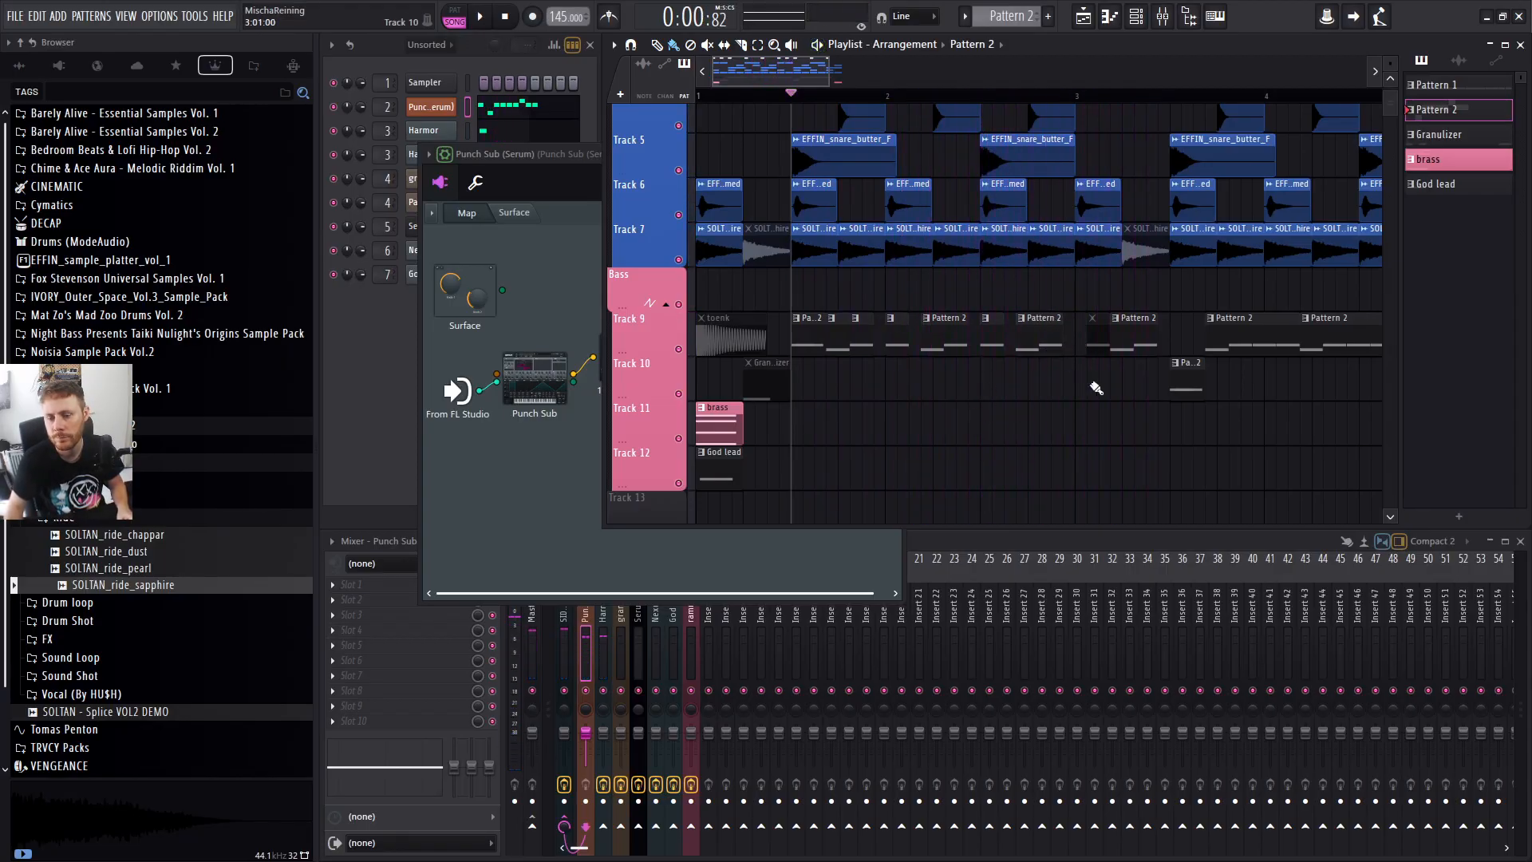
{"action": "key", "text": "space"}
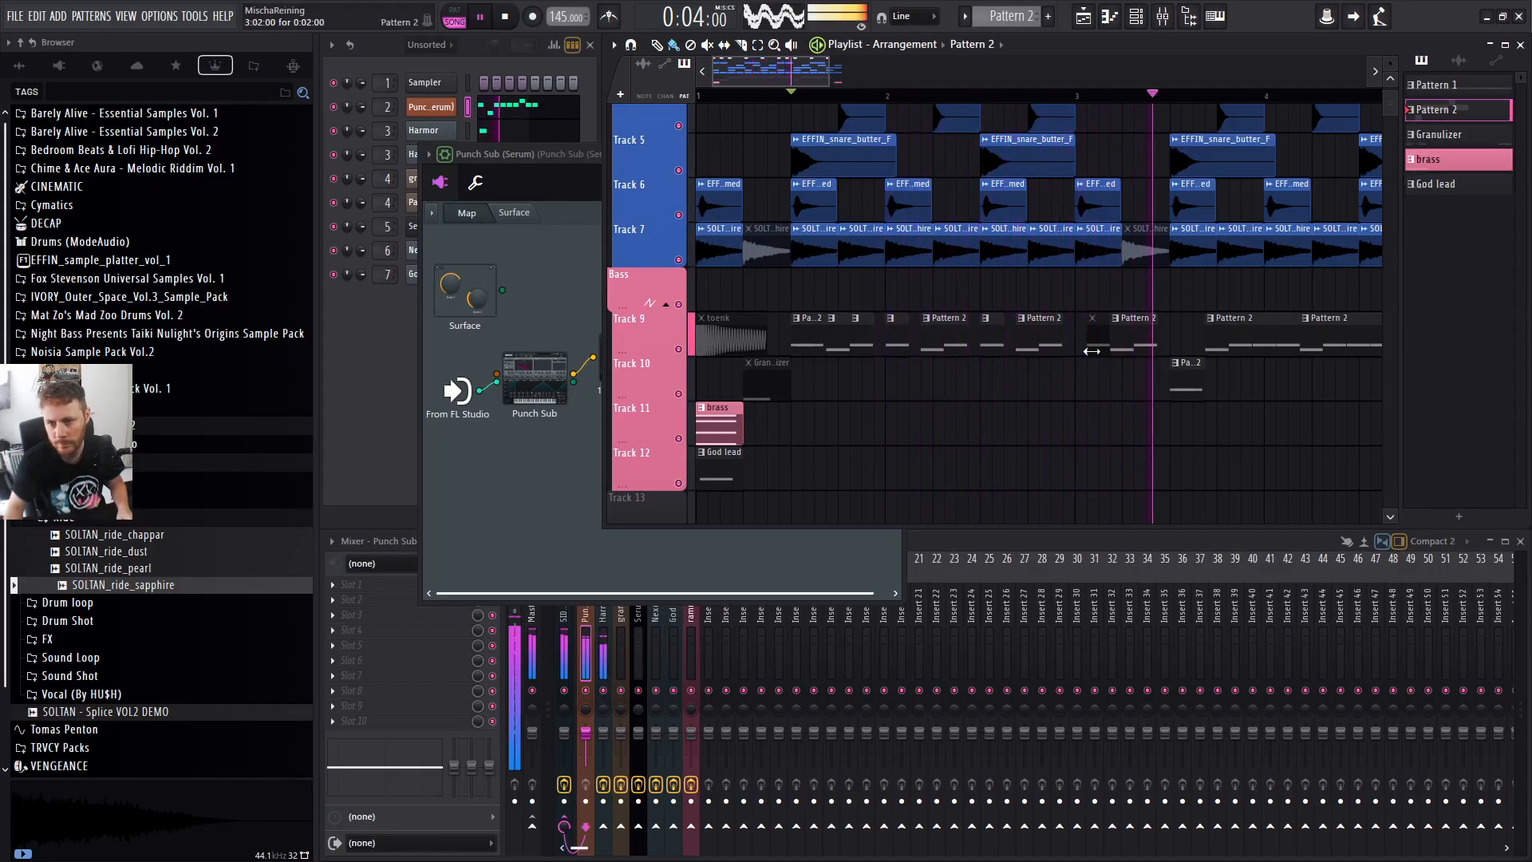
Audition the revised Pattern 2 slices from the middle of bar 1 and bring the channel list in front of the Punch Sub patch.
{"action": "scroll", "coordinate": [1097, 349], "scroll_direction": "down", "scroll_amount": 2, "text": "ctrl"}
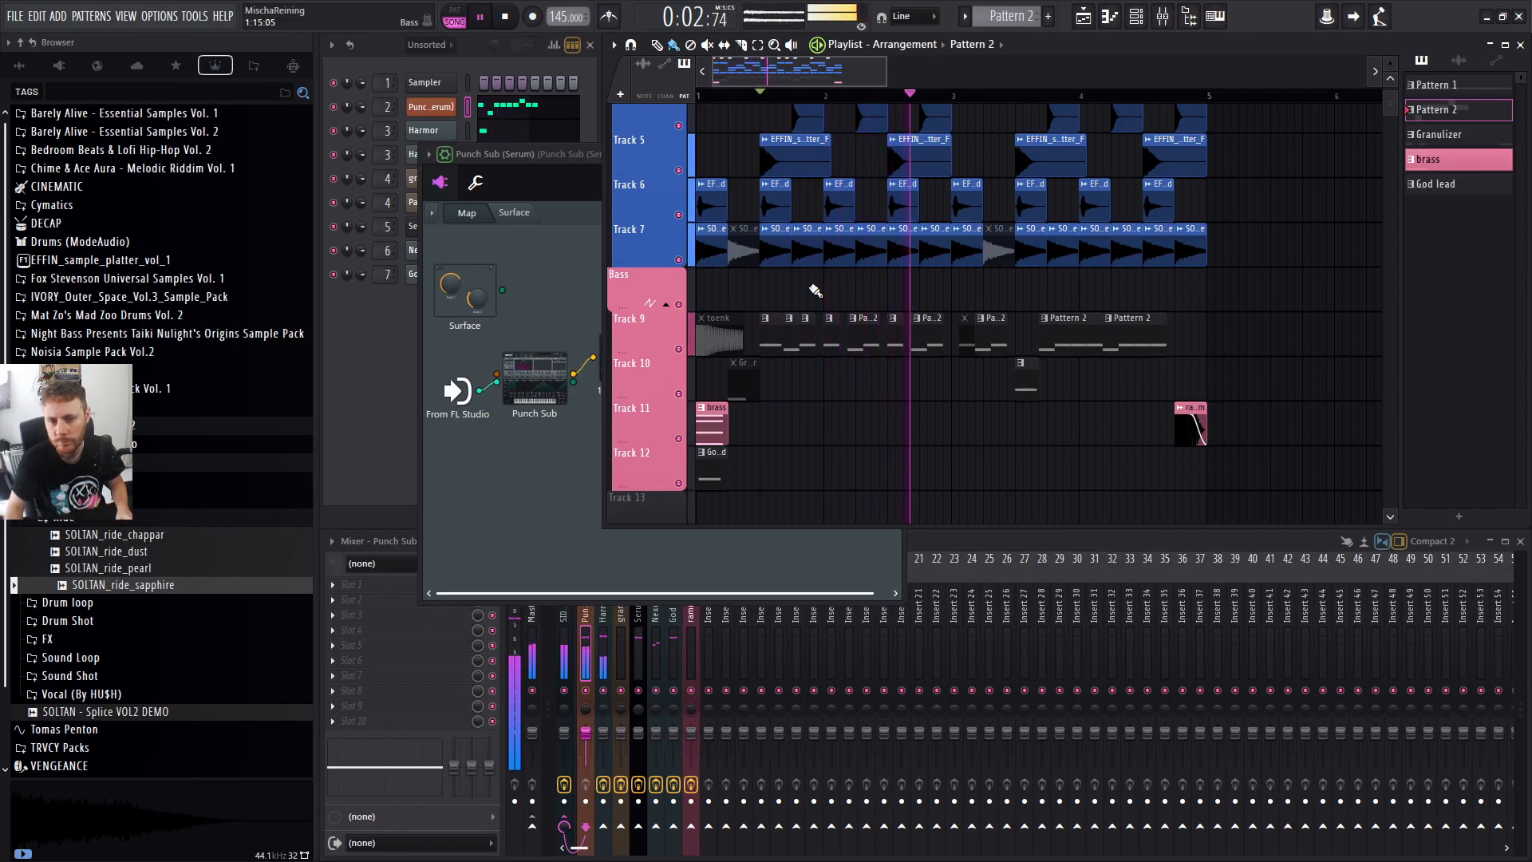
{"action": "key", "text": "space"}
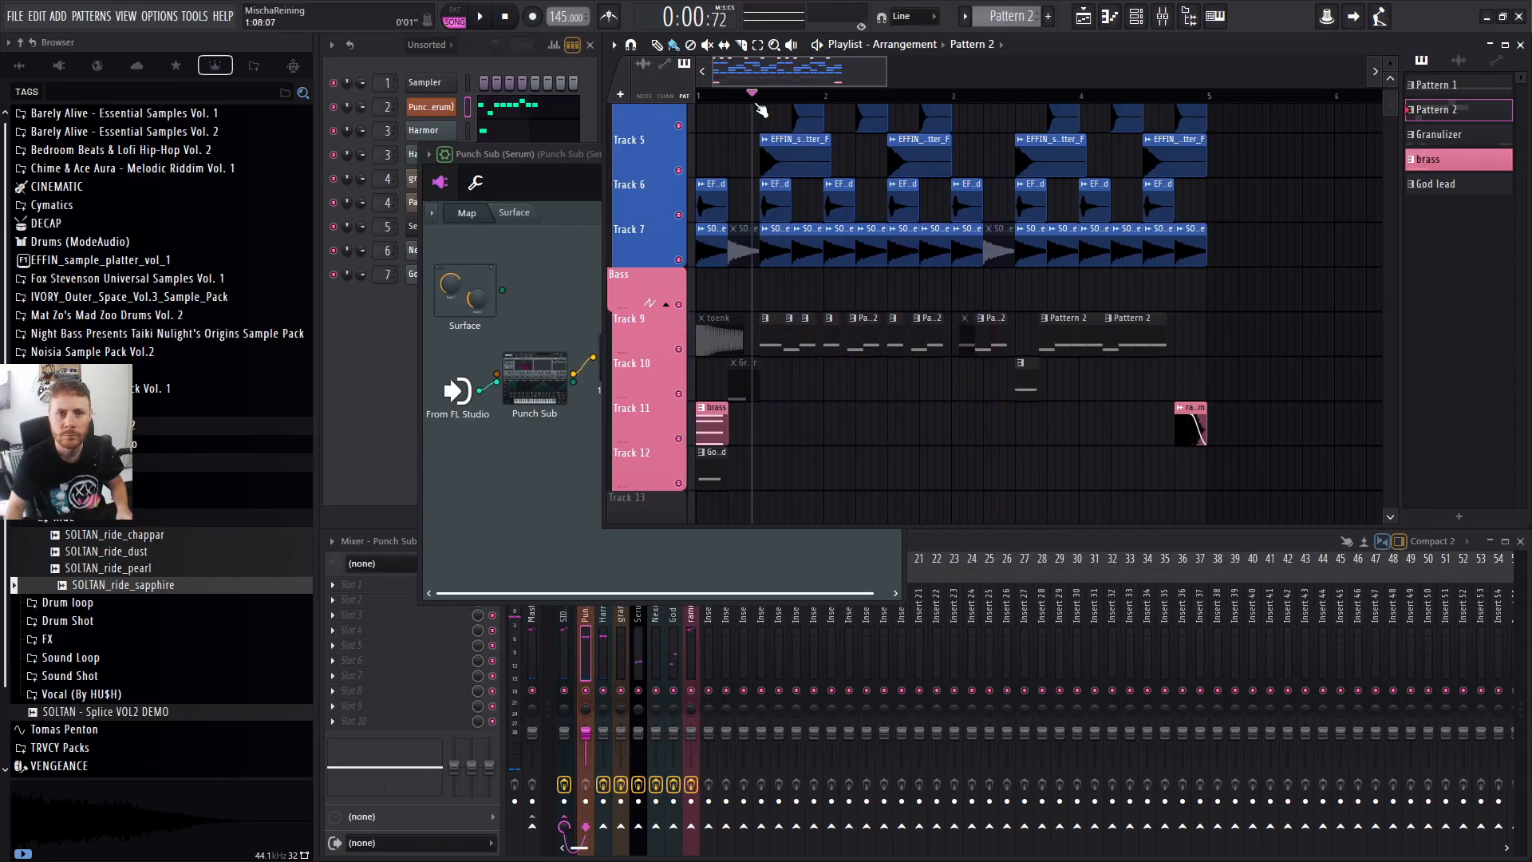
{"action": "left_click", "coordinate": [385, 367]}
{"action": "key", "text": "space"}
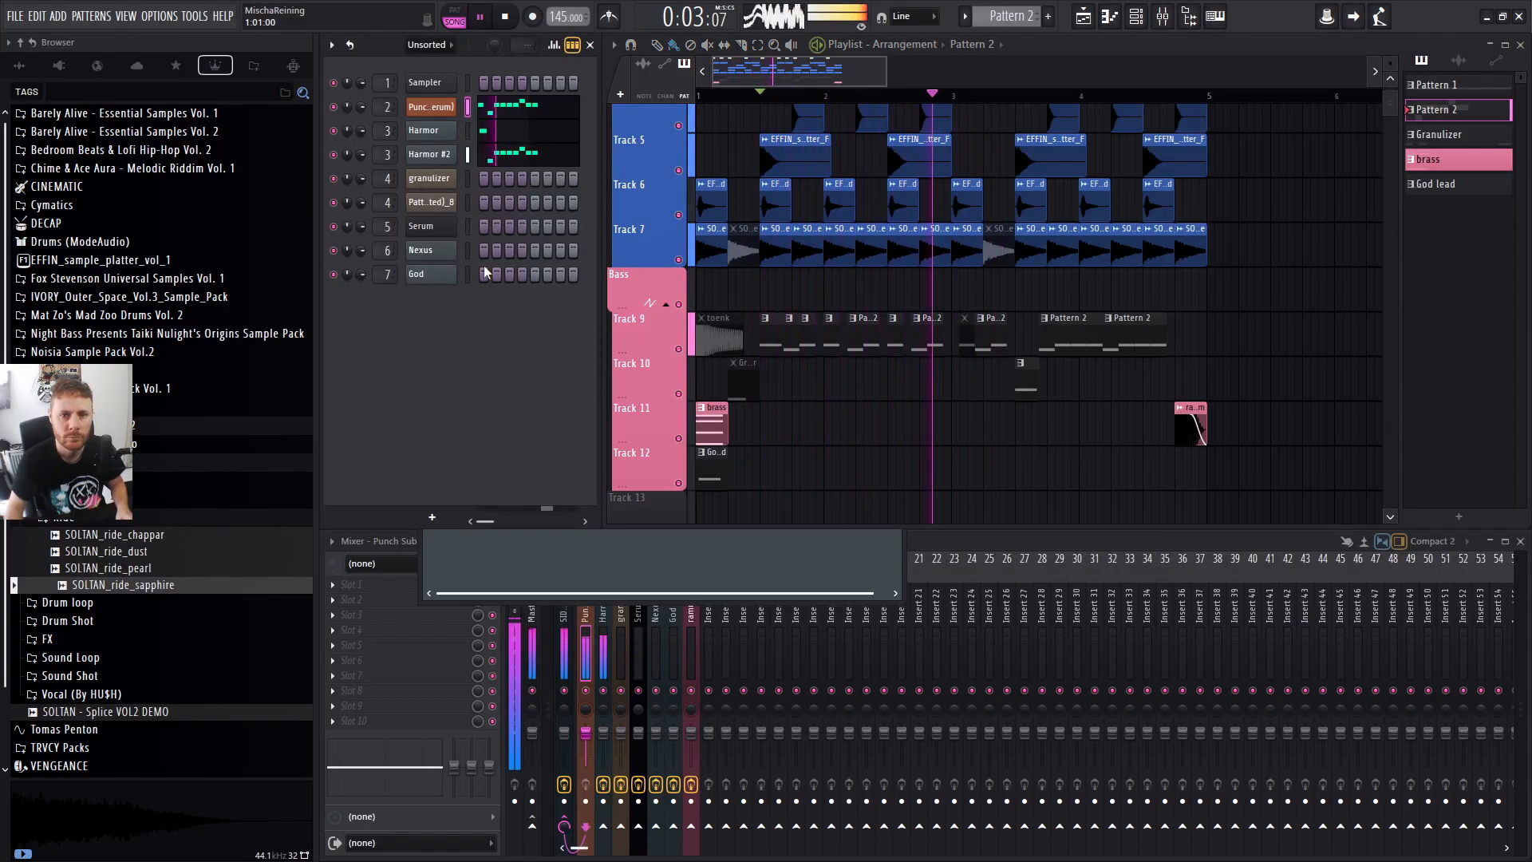
{"action": "key", "text": "space"}
Try removing the EFFIN_hat_raw and SOLTAN_ride_sapphire clips in the last quarter of bars 1 and 2, and undo the removals.
{"action": "scroll", "coordinate": [823, 281], "scroll_direction": "up", "scroll_amount": 4}
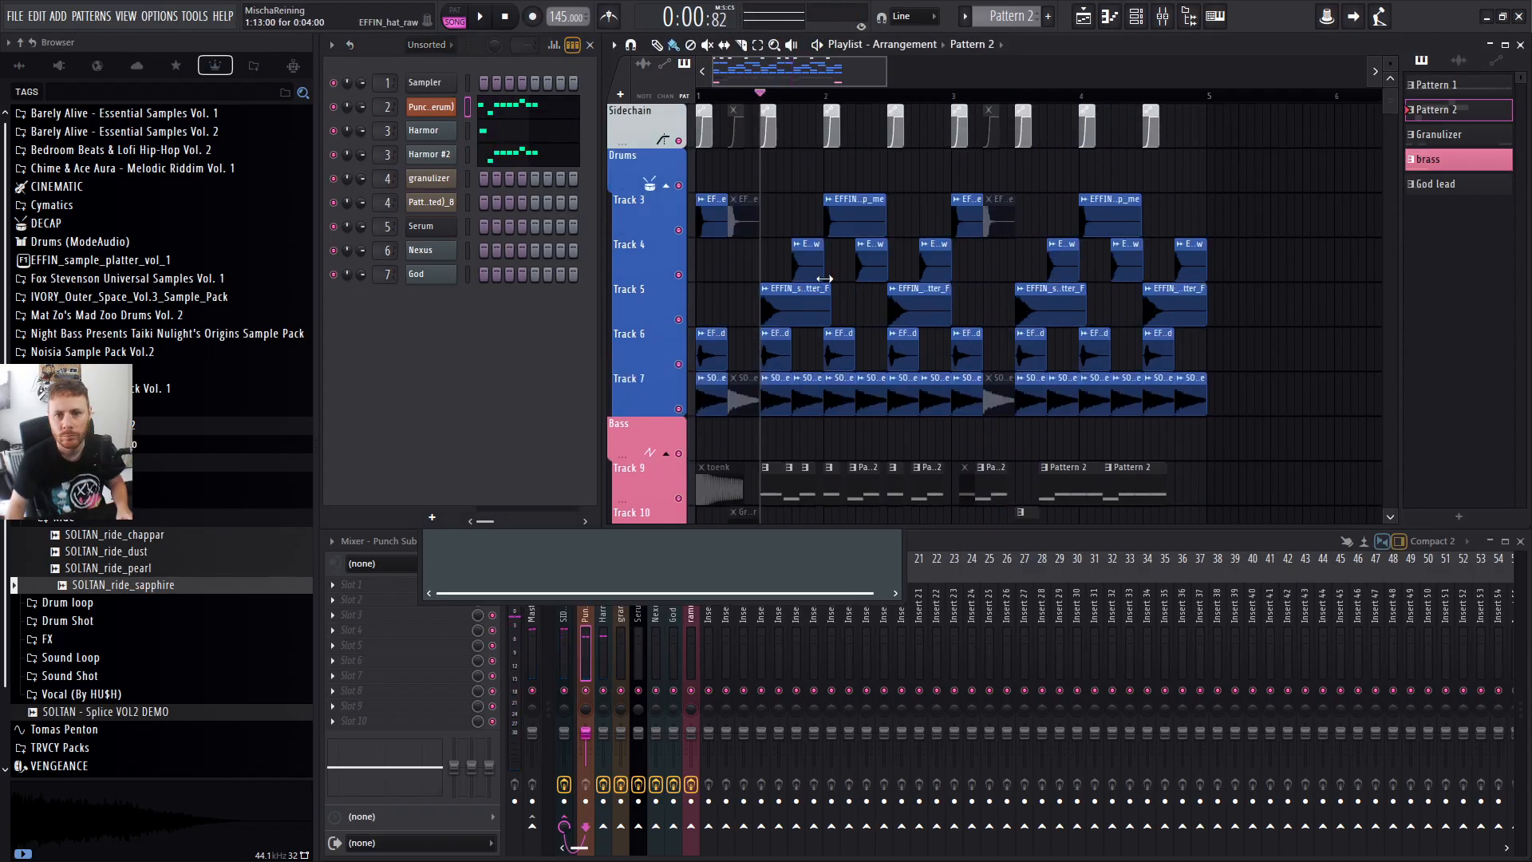
{"action": "key", "text": "space"}
{"action": "scroll", "coordinate": [822, 308], "scroll_direction": "up", "scroll_amount": 4}
{"action": "scroll", "coordinate": [846, 312], "scroll_direction": "down", "scroll_amount": 2}
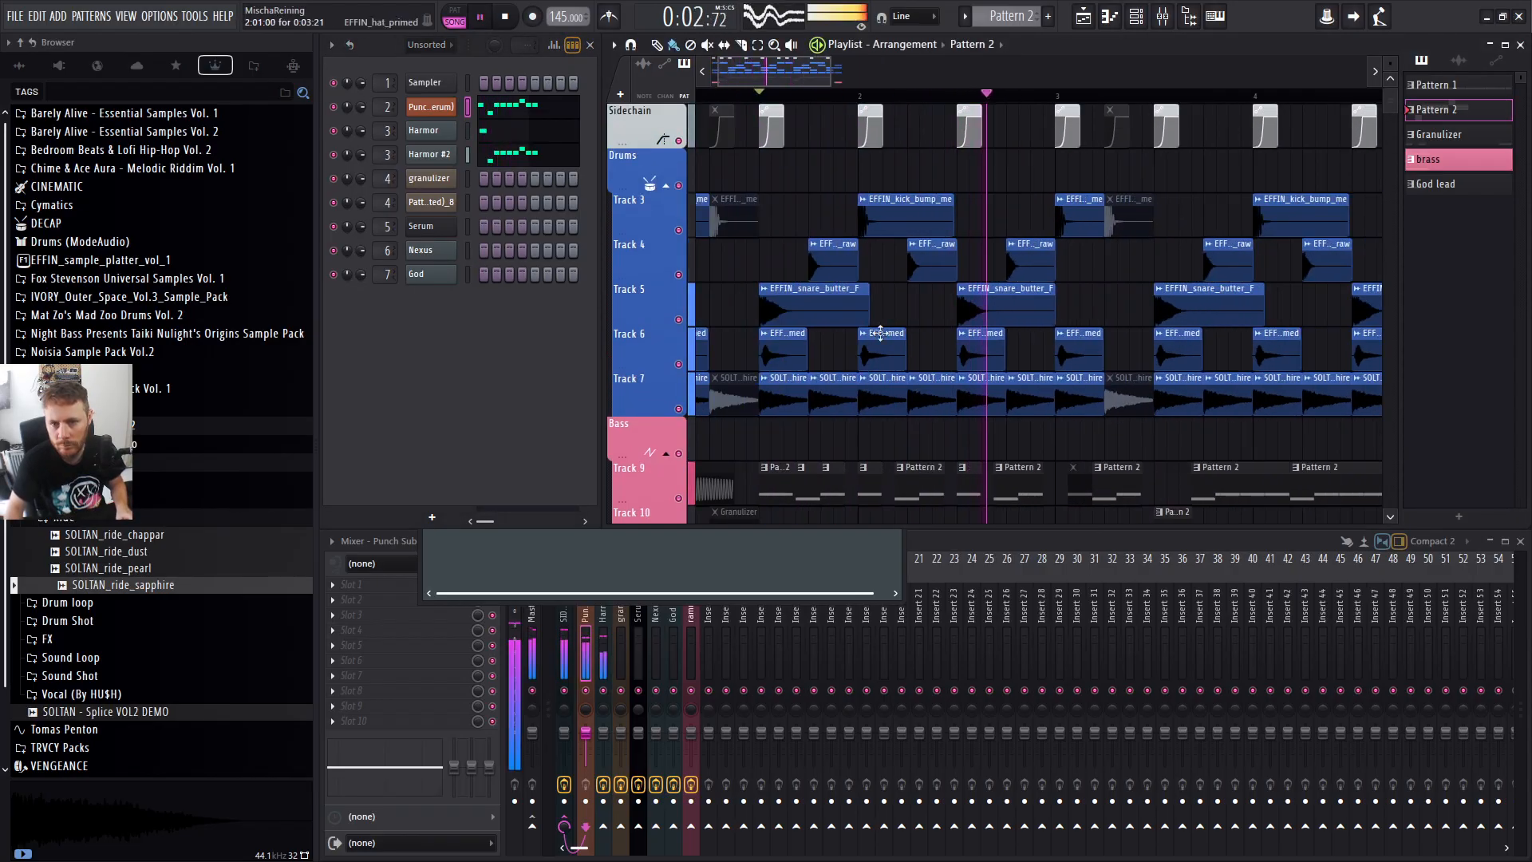
{"action": "right_click", "coordinate": [844, 276]}
{"action": "right_click", "coordinate": [849, 395]}
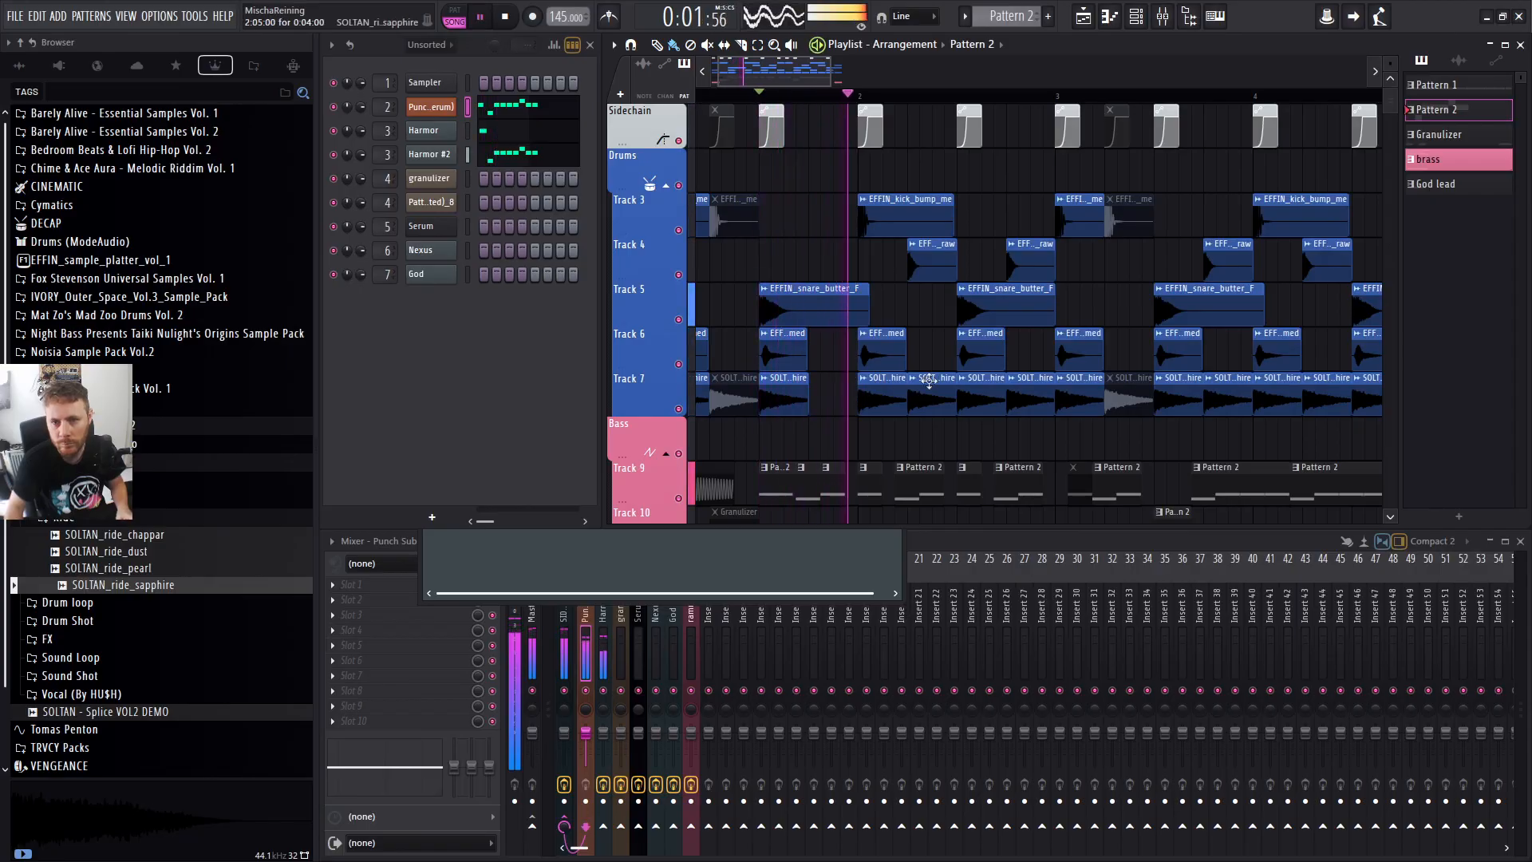
{"action": "right_click", "coordinate": [1029, 393]}
{"action": "right_click", "coordinate": [1030, 263]}
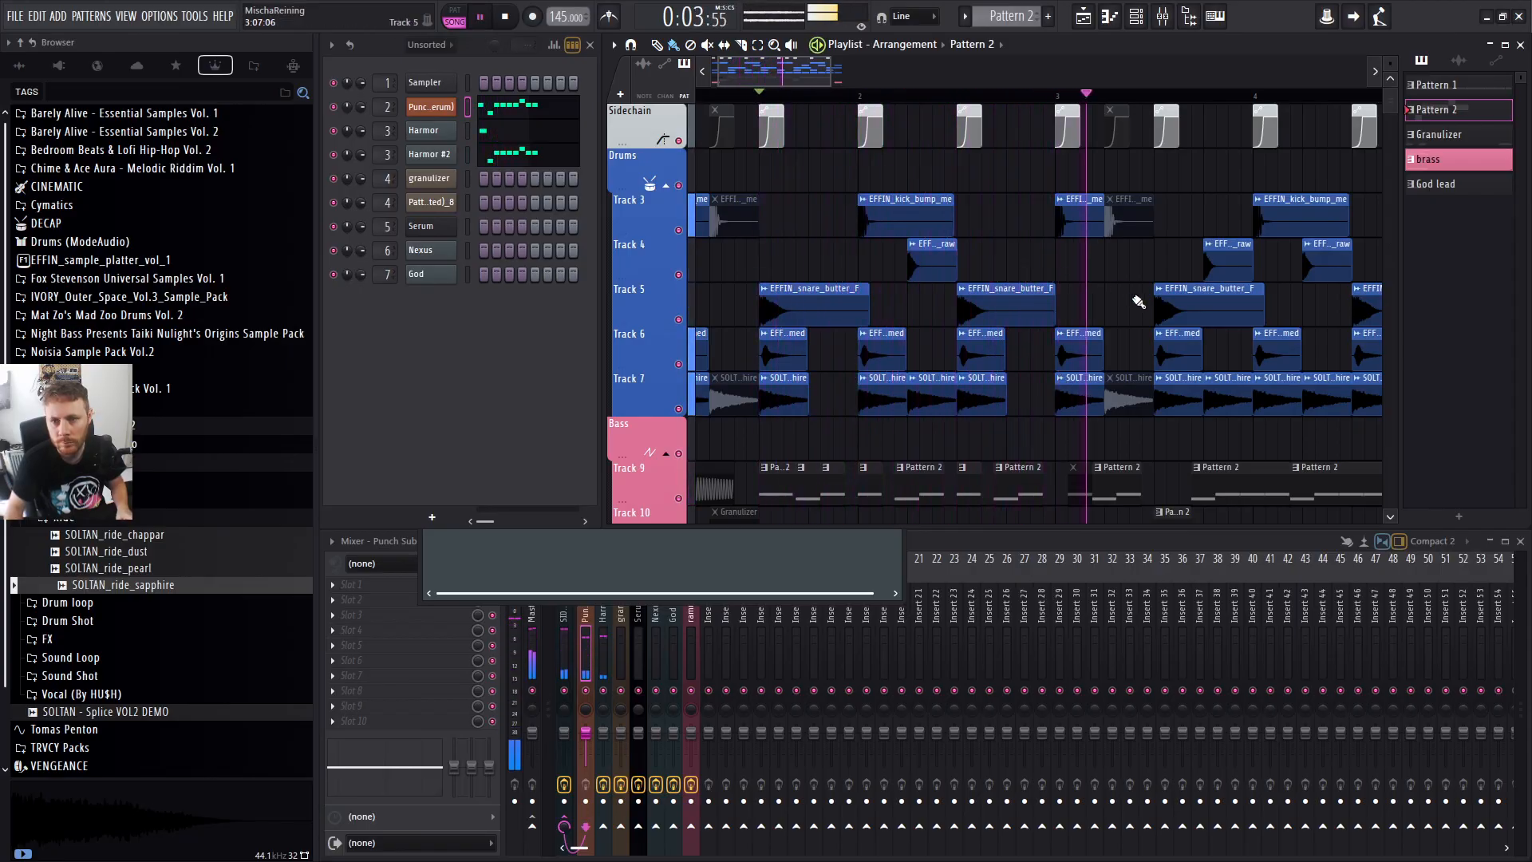
{"action": "key", "text": "ctrl+z"}
{"action": "key", "text": "ctrl+z"}
{"action": "key", "text": "ctrl+z"}
{"action": "key", "text": "ctrl+z"}
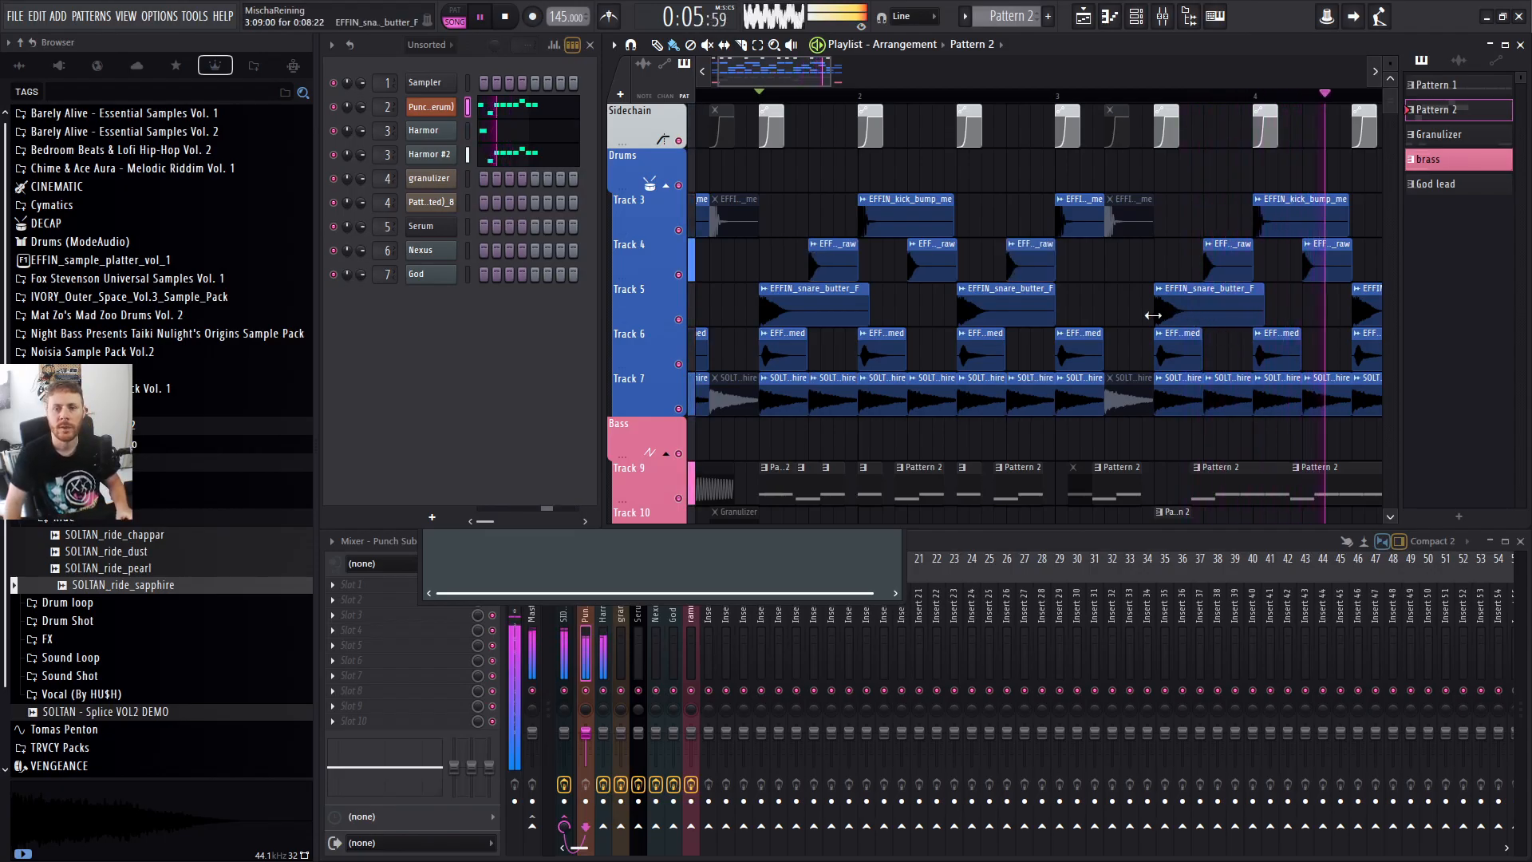
Unmute the Granulizer clip on Track 10, play the arrangement from the start, and nudge that clip slightly later within bar 1.
{"action": "key", "text": "space"}
{"action": "scroll", "coordinate": [1122, 285], "scroll_direction": "down", "scroll_amount": 3, "text": "ctrl"}
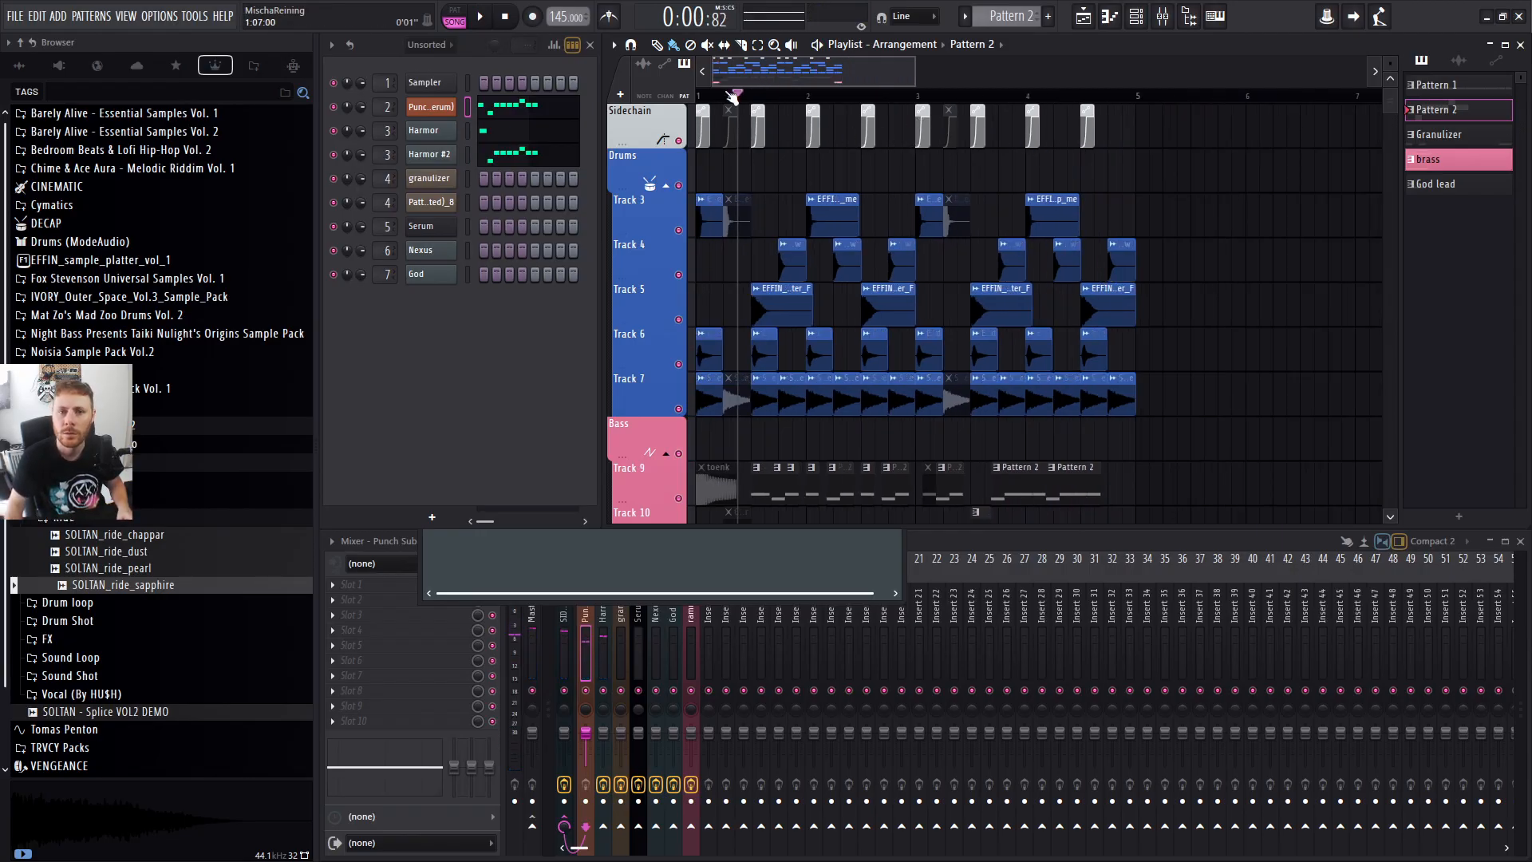
{"action": "key", "text": "space"}
{"action": "scroll", "coordinate": [715, 351], "scroll_direction": "down", "scroll_amount": 5}
{"action": "key", "text": "space"}
{"action": "scroll", "coordinate": [767, 343], "scroll_direction": "up", "scroll_amount": 3}
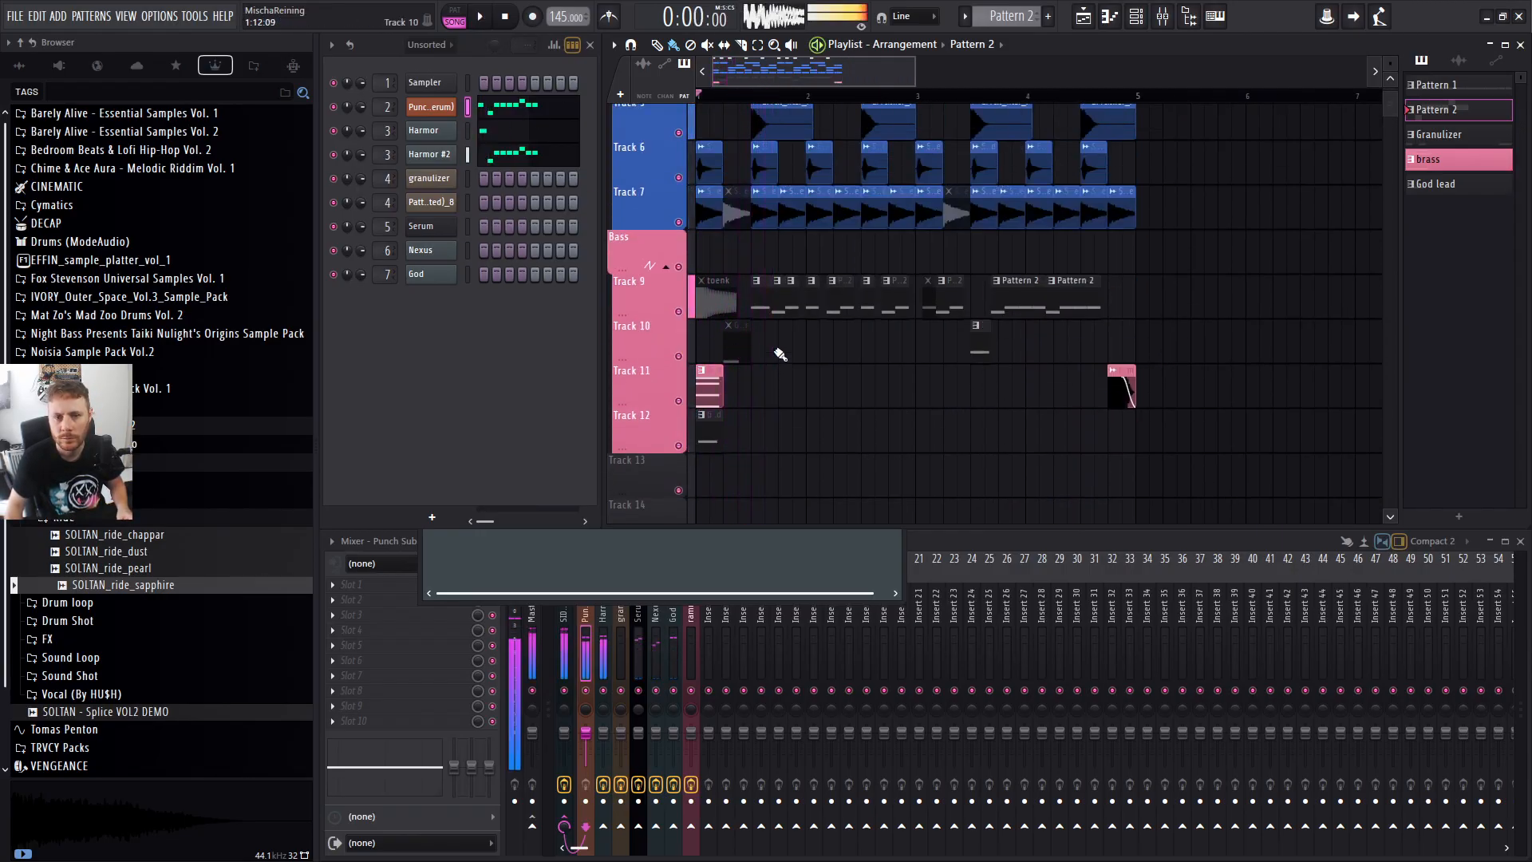
{"action": "scroll", "coordinate": [892, 373], "scroll_direction": "up", "scroll_amount": 3, "text": "ctrl"}
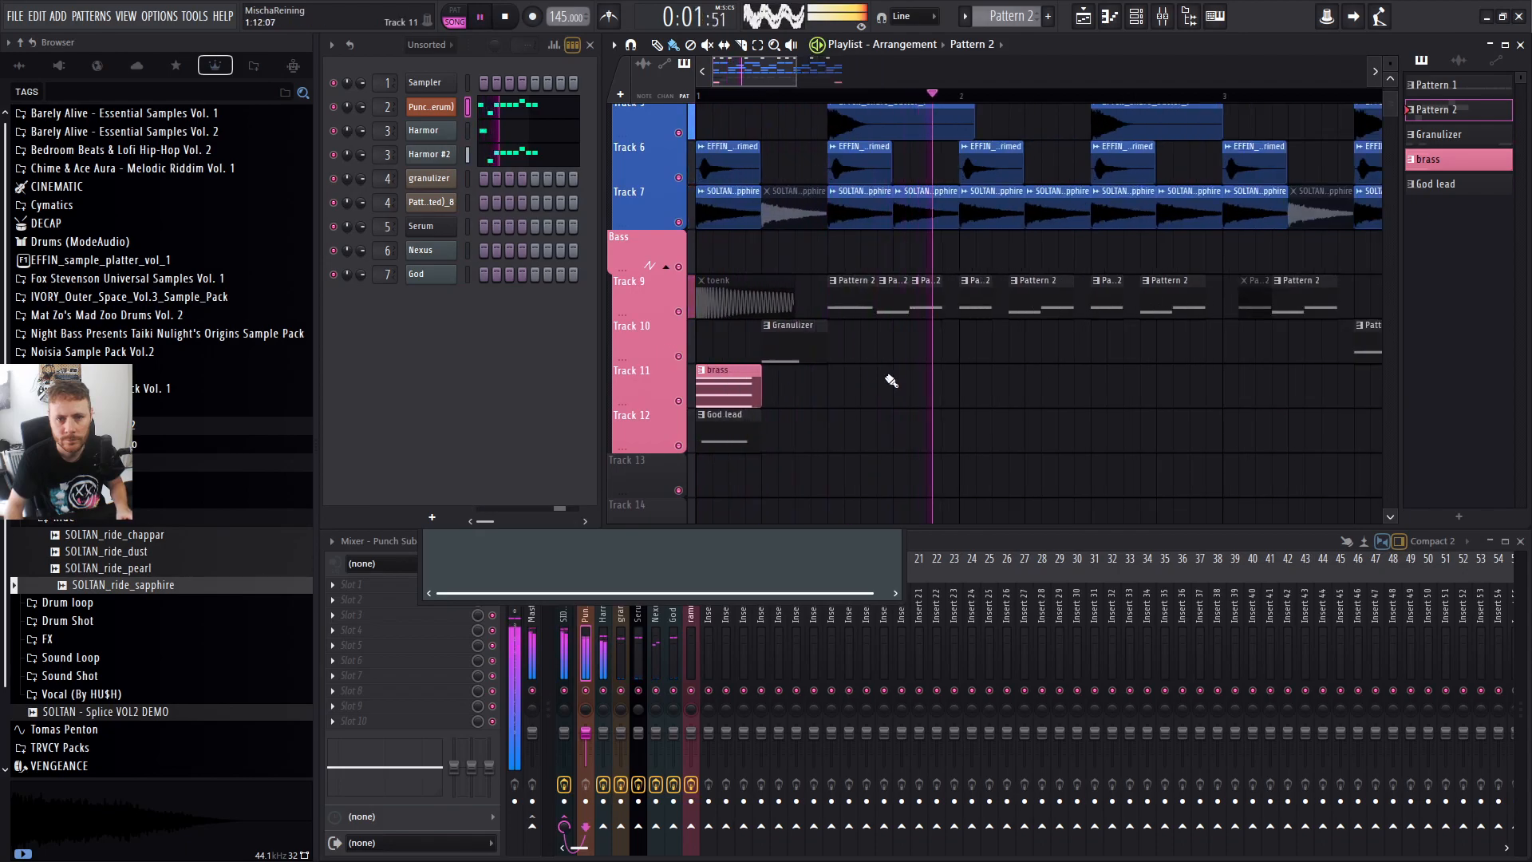
{"action": "scroll", "coordinate": [892, 374], "scroll_direction": "down", "scroll_amount": 3, "text": "ctrl"}
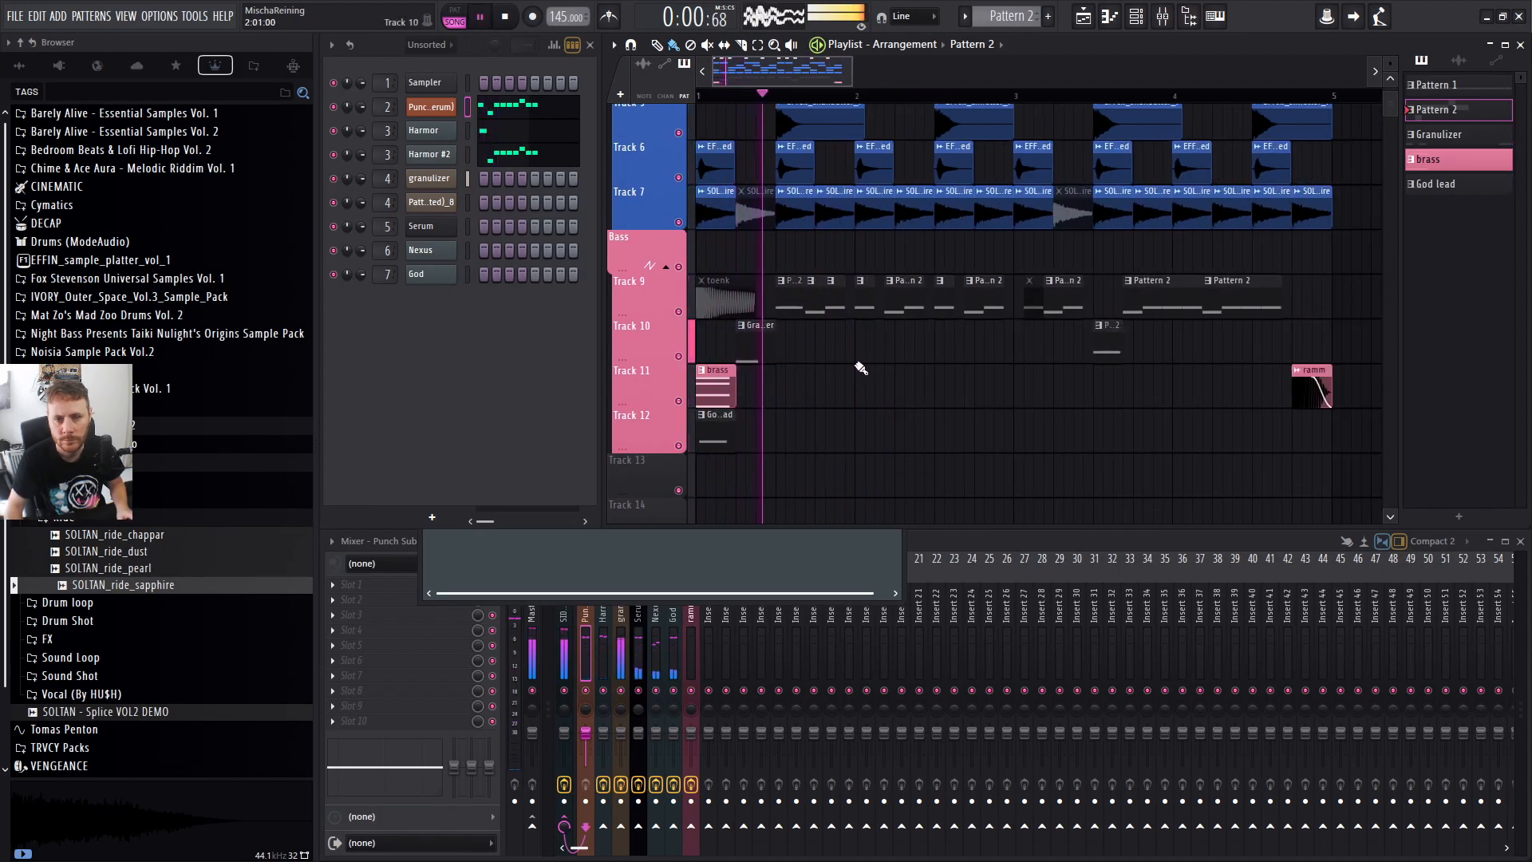
{"action": "left_click", "coordinate": [765, 351]}
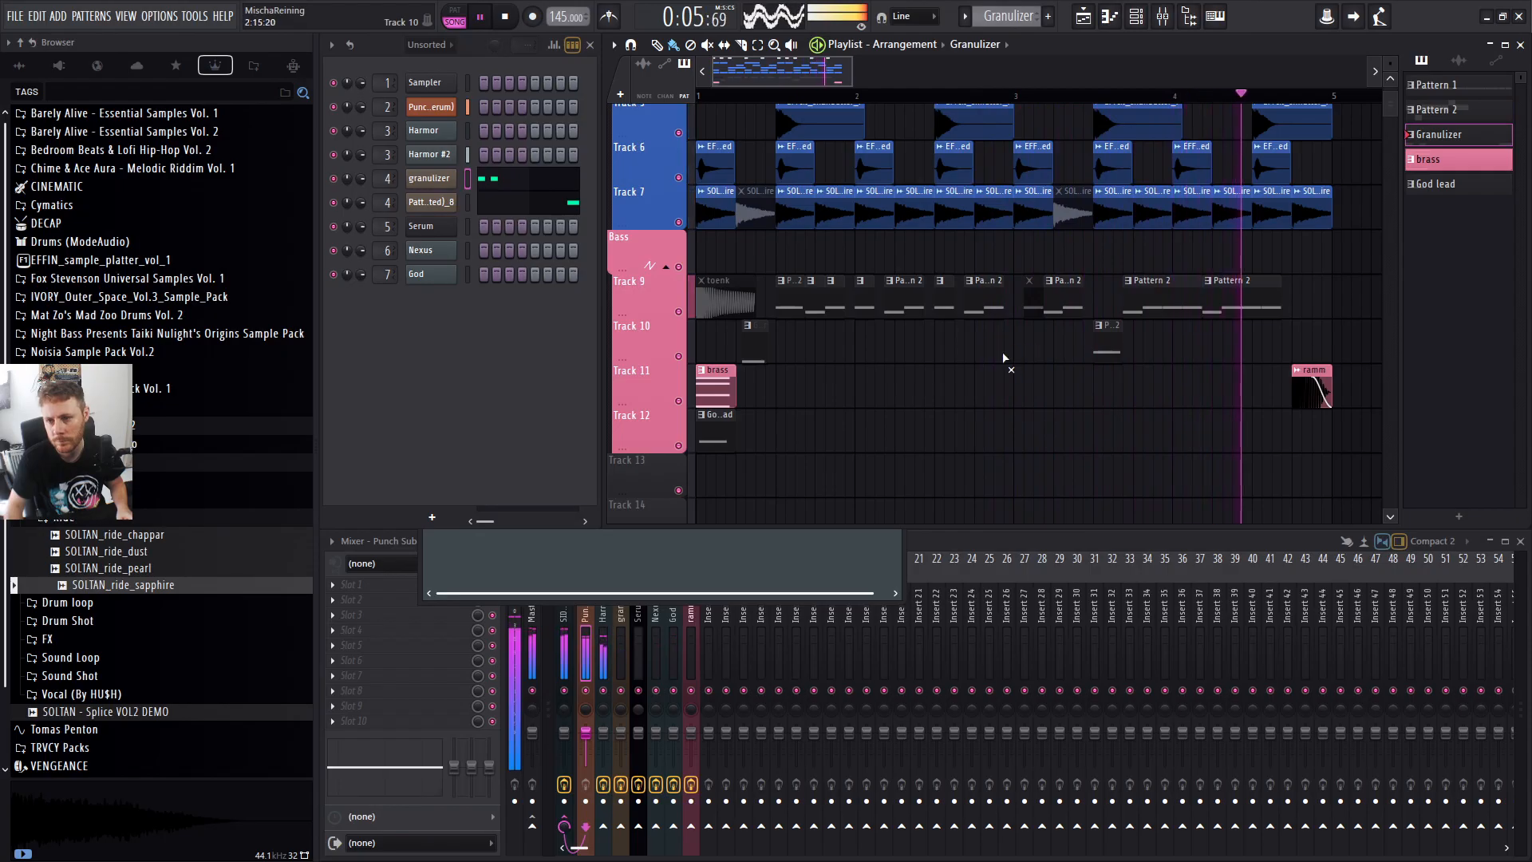
Move the muted Pattern 2 slice on Track 9 to the start of bar 3, unmute it, and play from there.
{"action": "scroll", "coordinate": [1298, 317], "scroll_direction": "up", "scroll_amount": 4}
{"action": "scroll", "coordinate": [1126, 332], "scroll_direction": "up", "scroll_amount": 1}
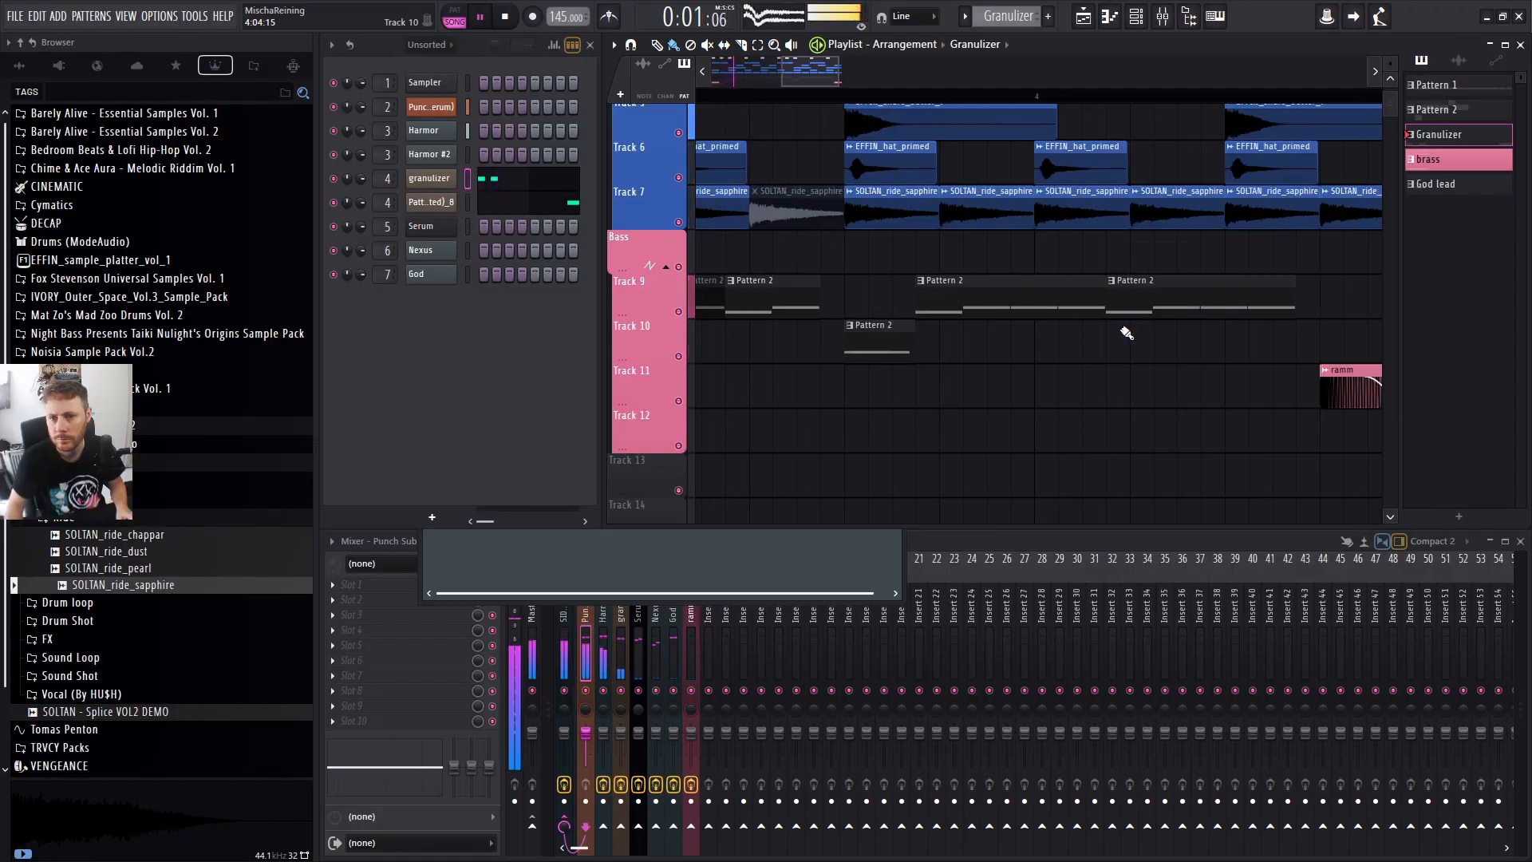
{"action": "scroll", "coordinate": [1114, 333], "scroll_direction": "down", "scroll_amount": 2}
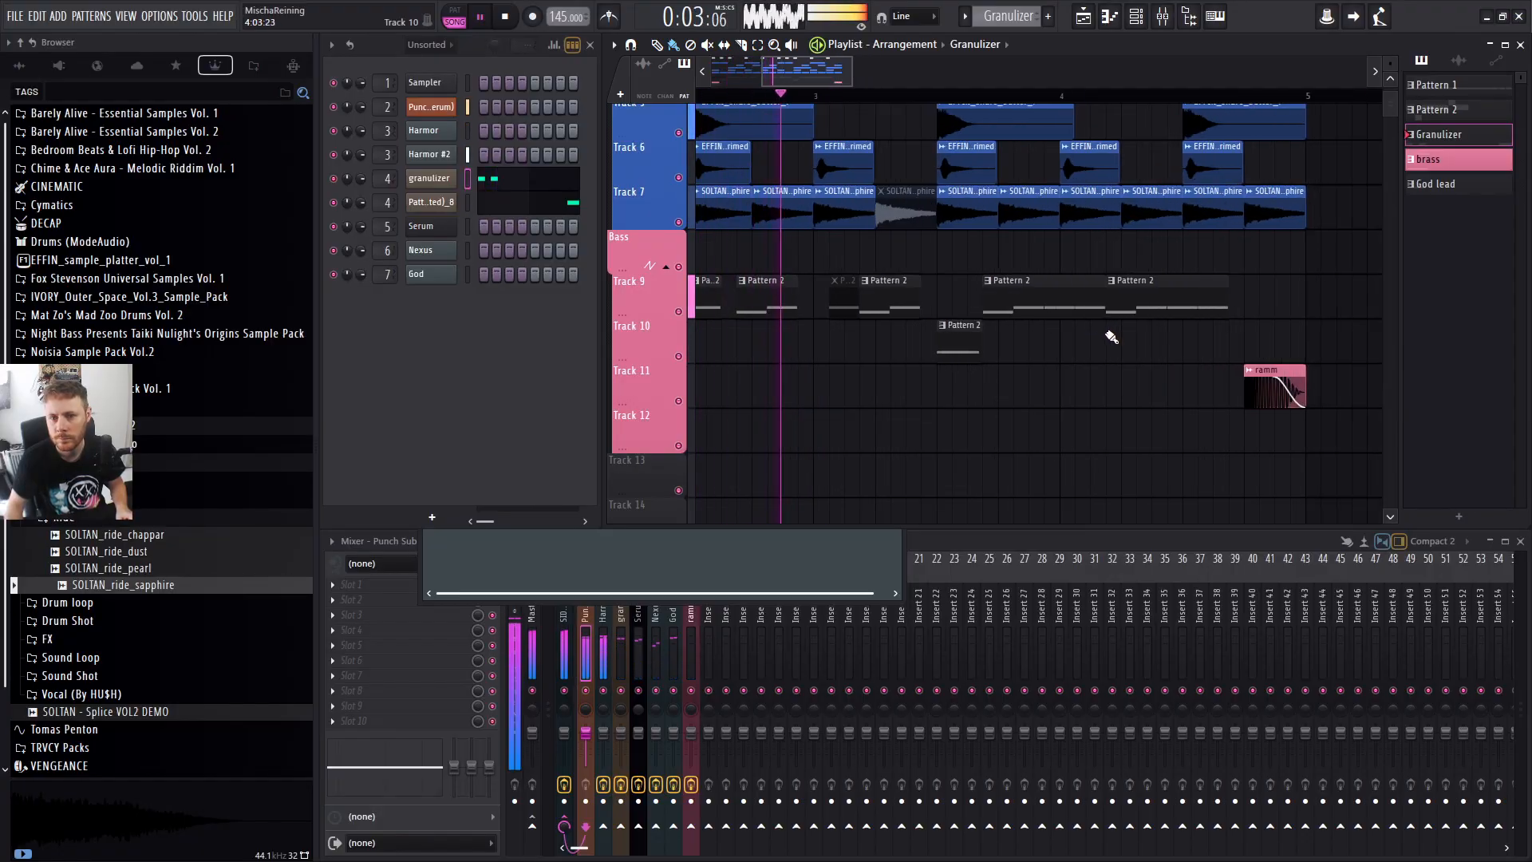
{"action": "key", "text": "space"}
{"action": "left_click", "coordinate": [834, 309]}
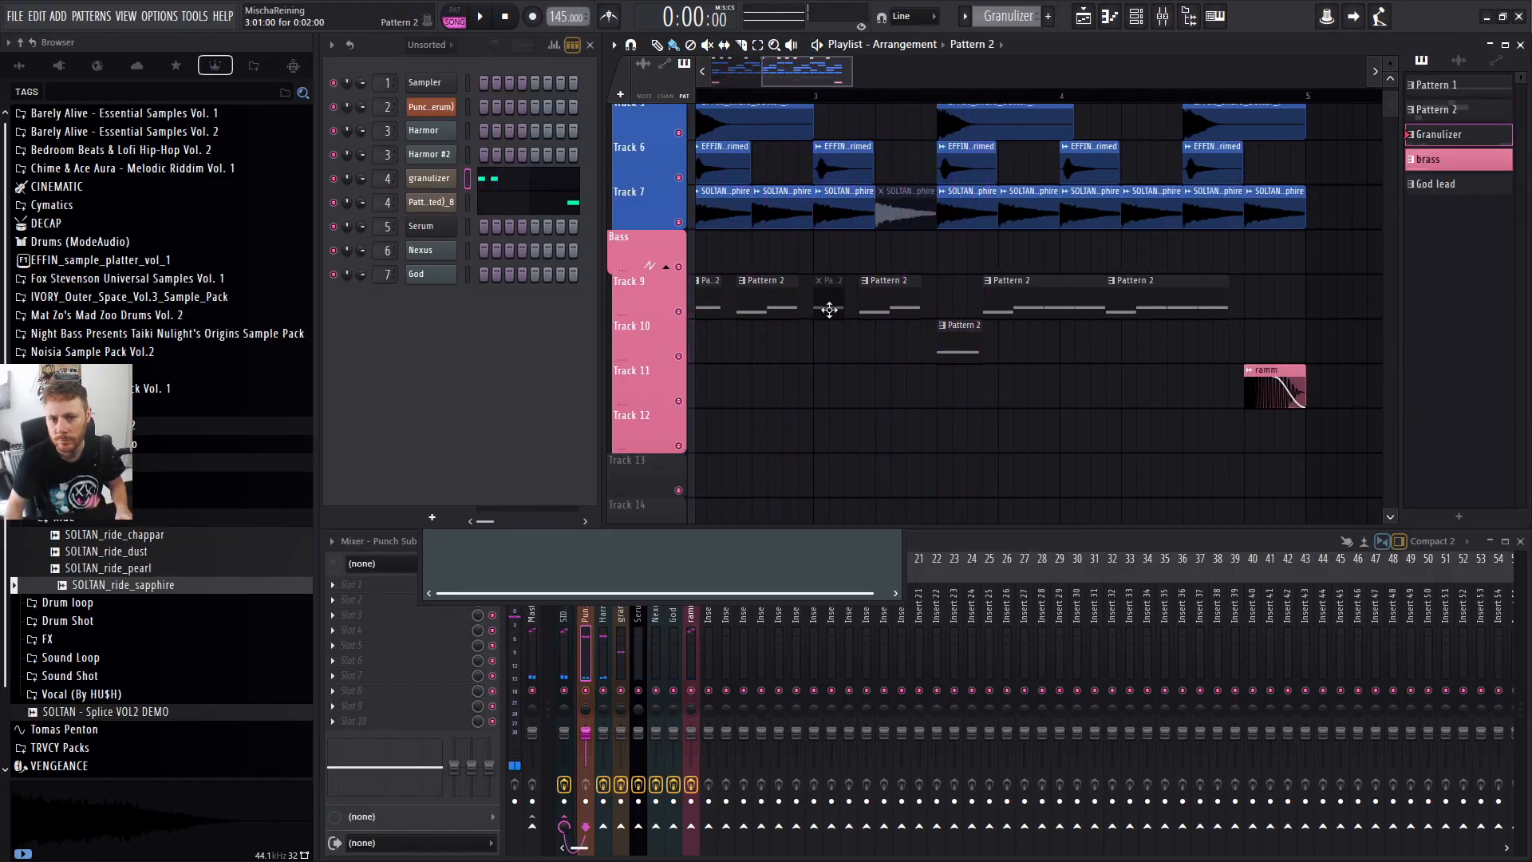
{"action": "left_click", "coordinate": [814, 101]}
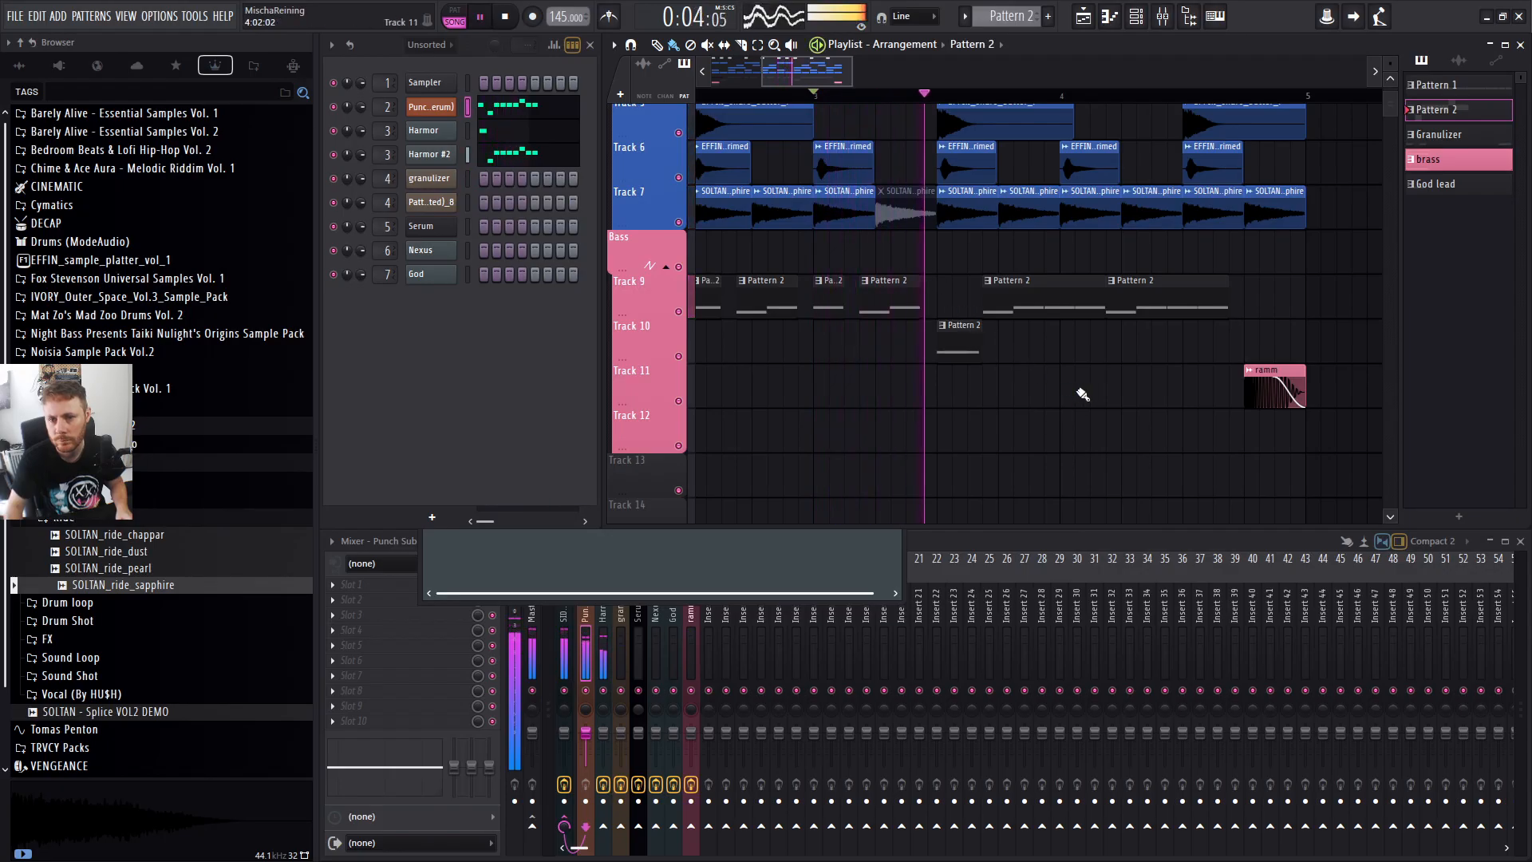
{"action": "key", "text": "space"}
{"action": "key", "text": "space"}
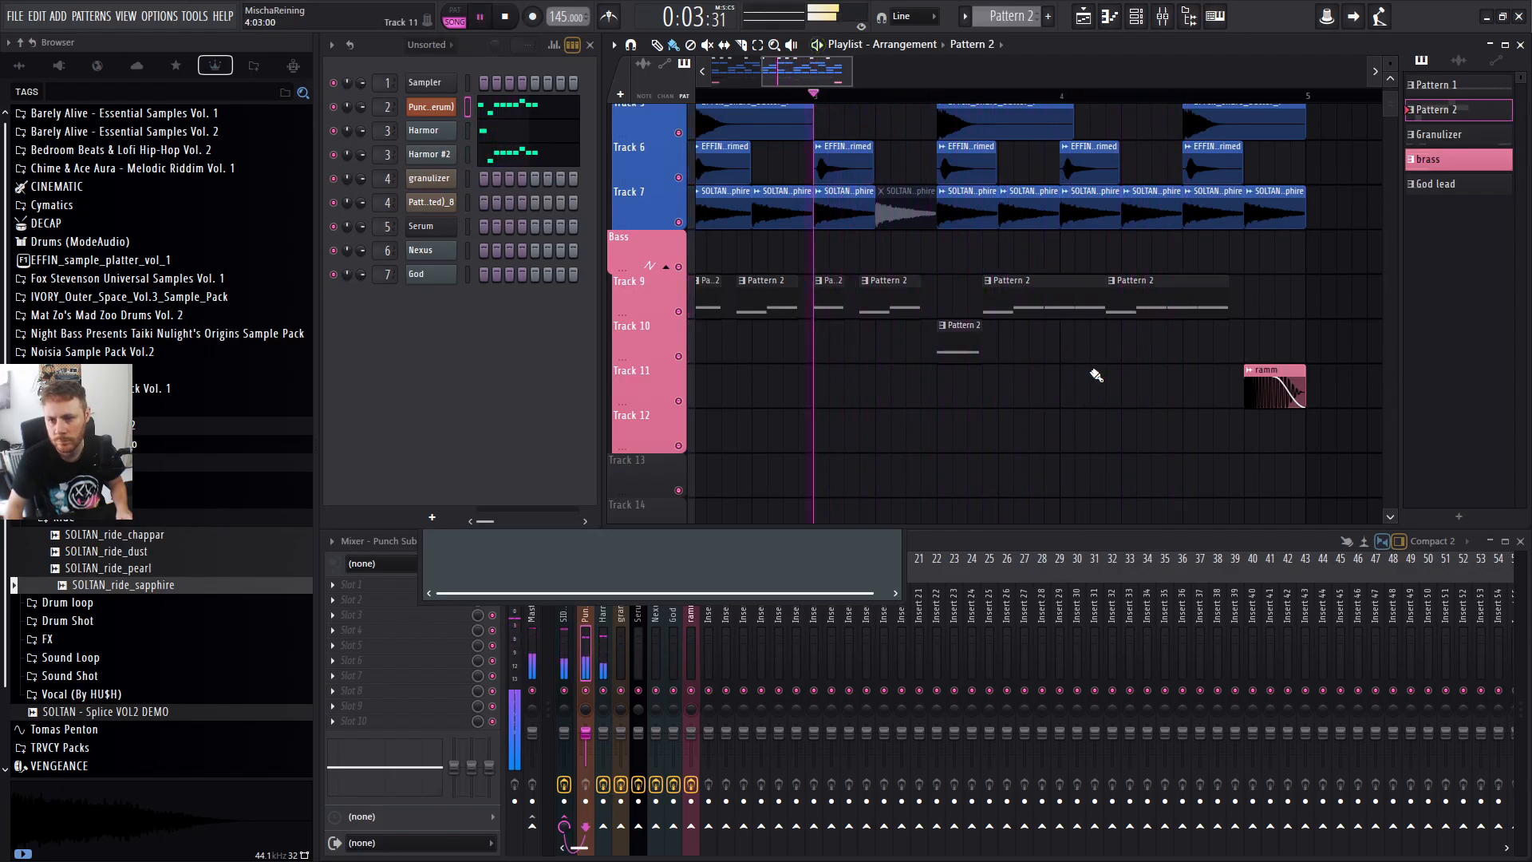
Delete the last Pattern 2 clip on Track 9 and shorten the one before it so it ends just before bar 4.
{"action": "key", "text": "space"}
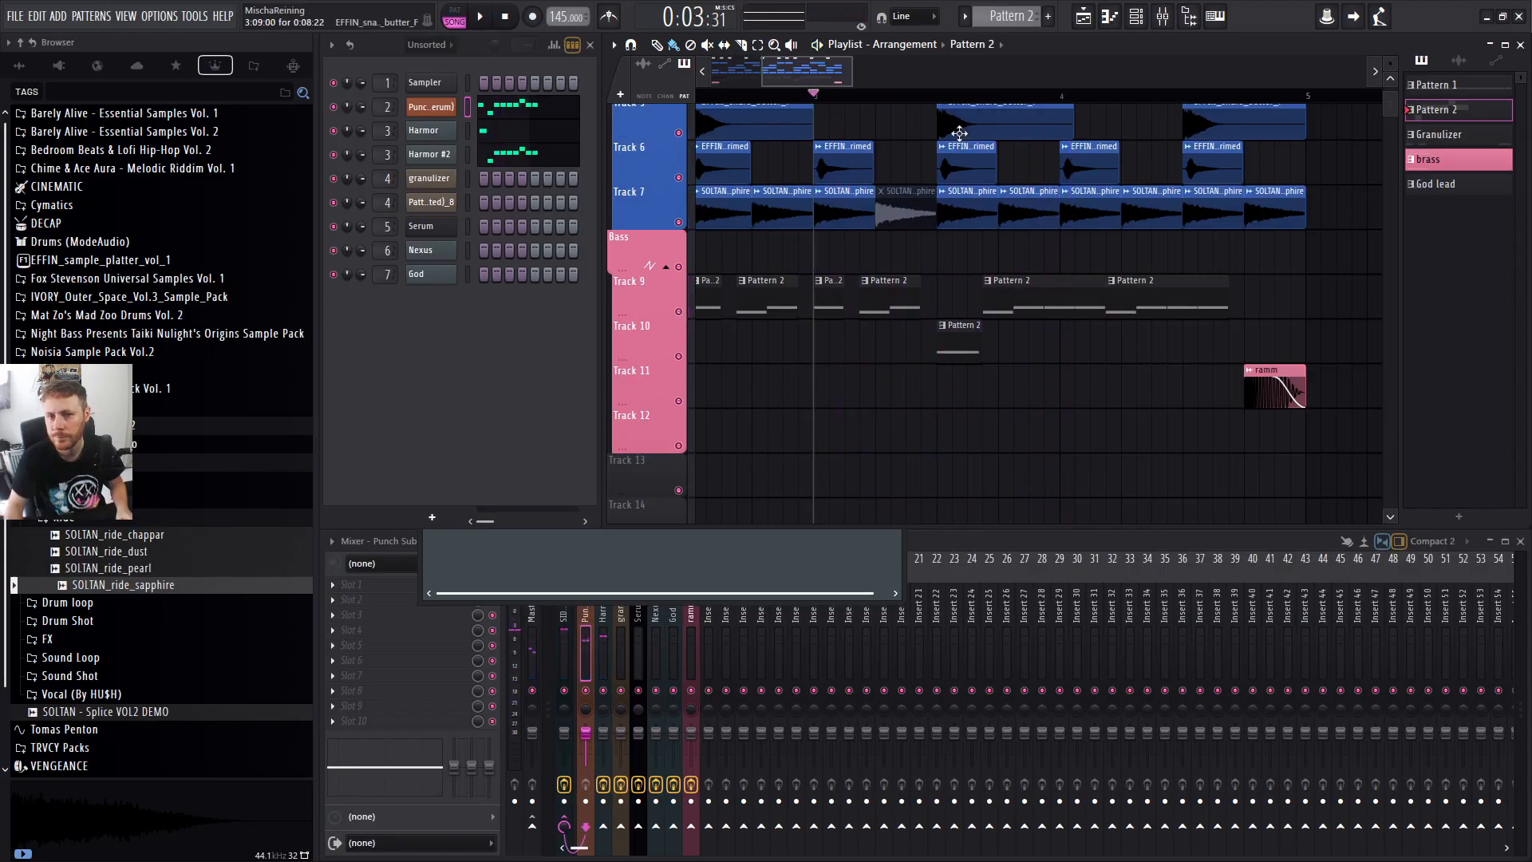
{"action": "key", "text": "space"}
{"action": "right_click", "coordinate": [1187, 297]}
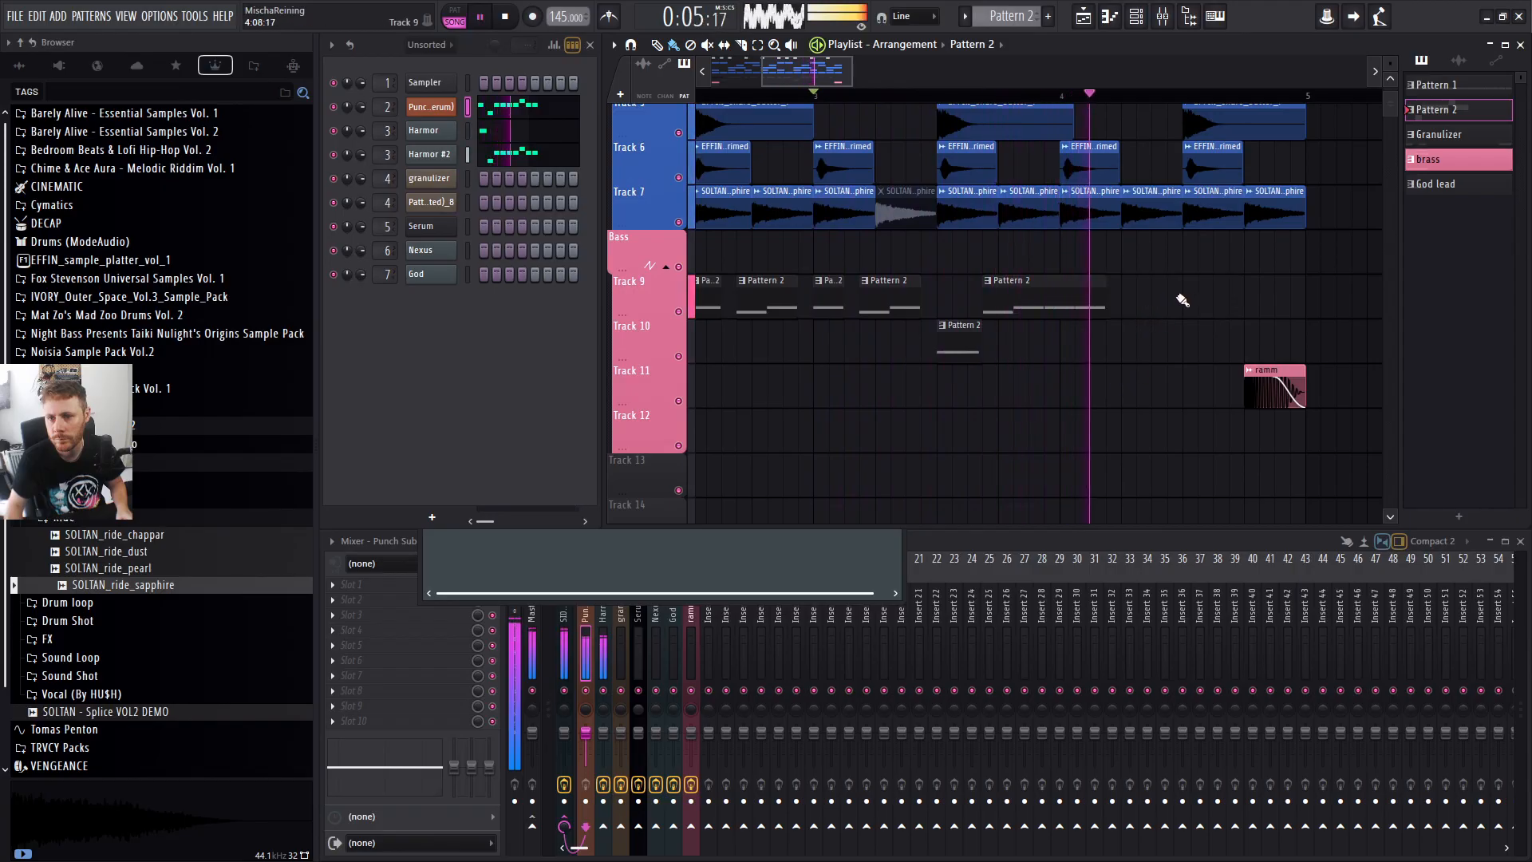
{"action": "left_click_drag", "start_coordinate": [1105, 307], "coordinate": [1048, 309]}
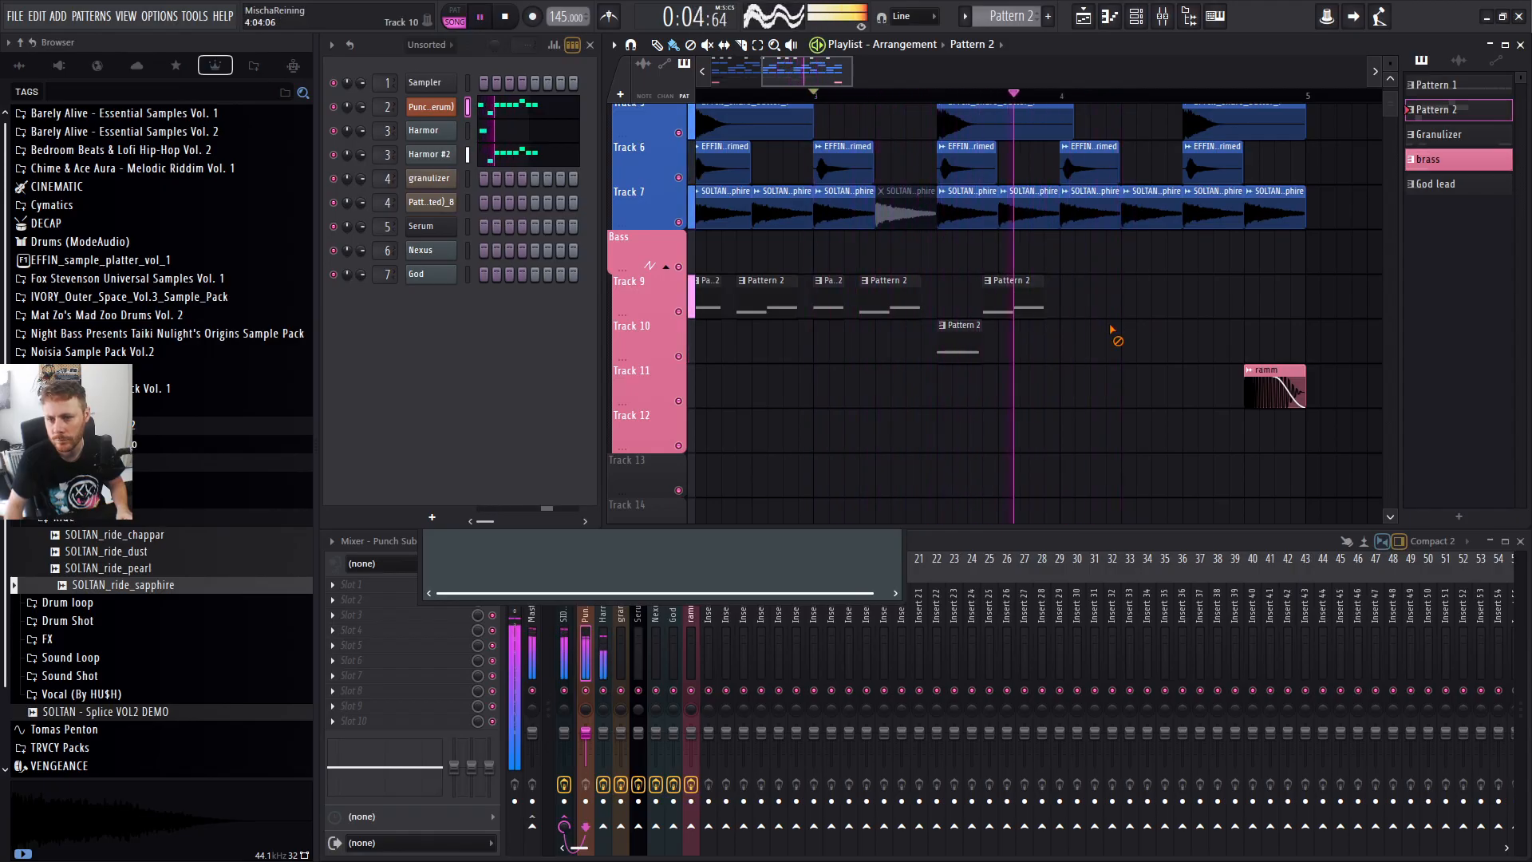
{"action": "key", "text": "space"}
{"action": "scroll", "coordinate": [997, 114], "scroll_direction": "down", "scroll_amount": 3}
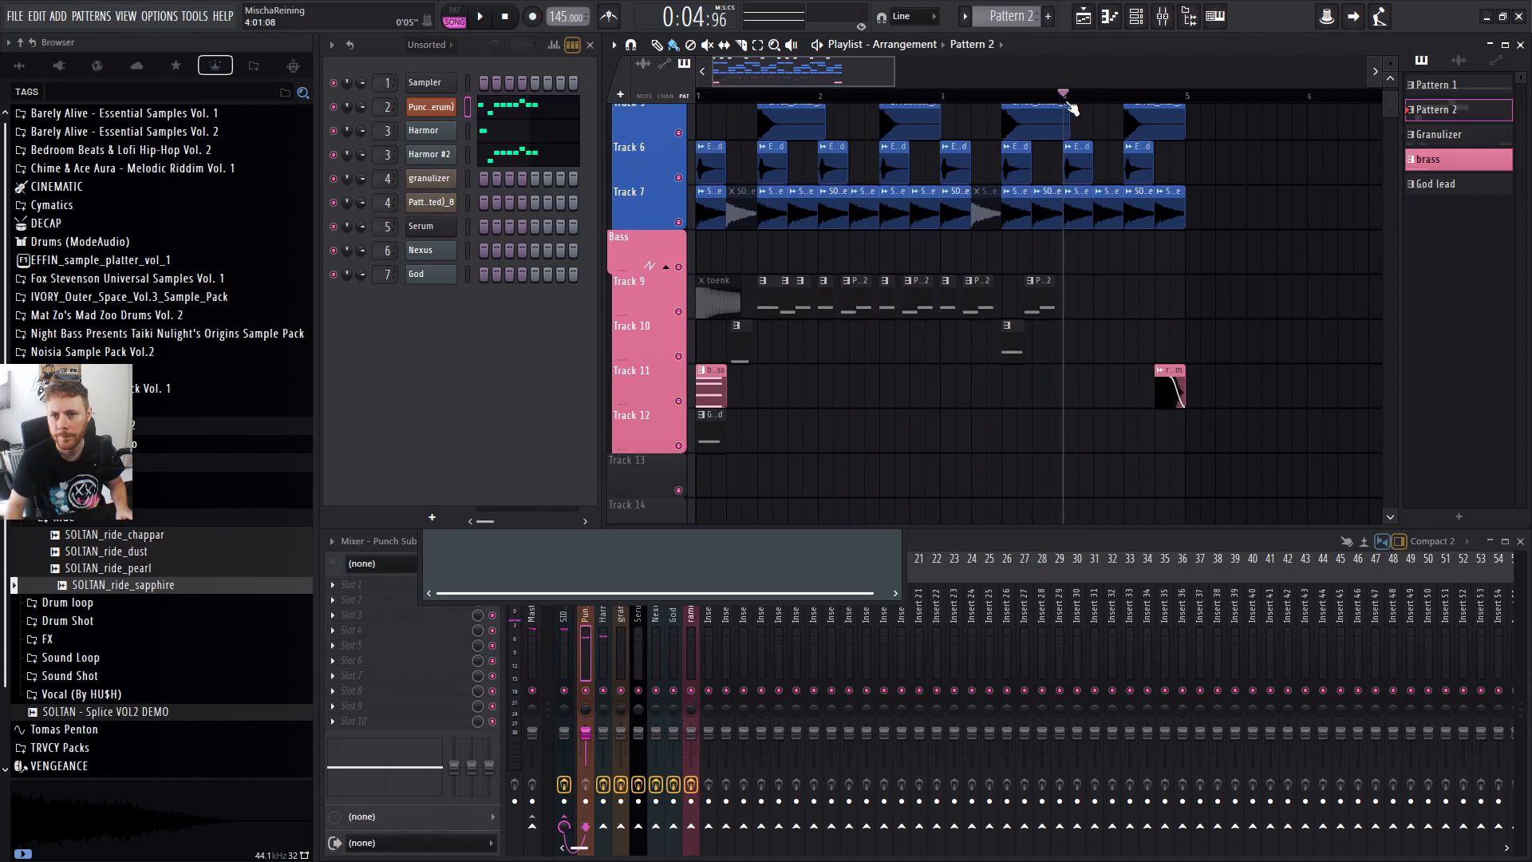
{"action": "scroll", "coordinate": [1069, 101], "scroll_direction": "up", "scroll_amount": 3}
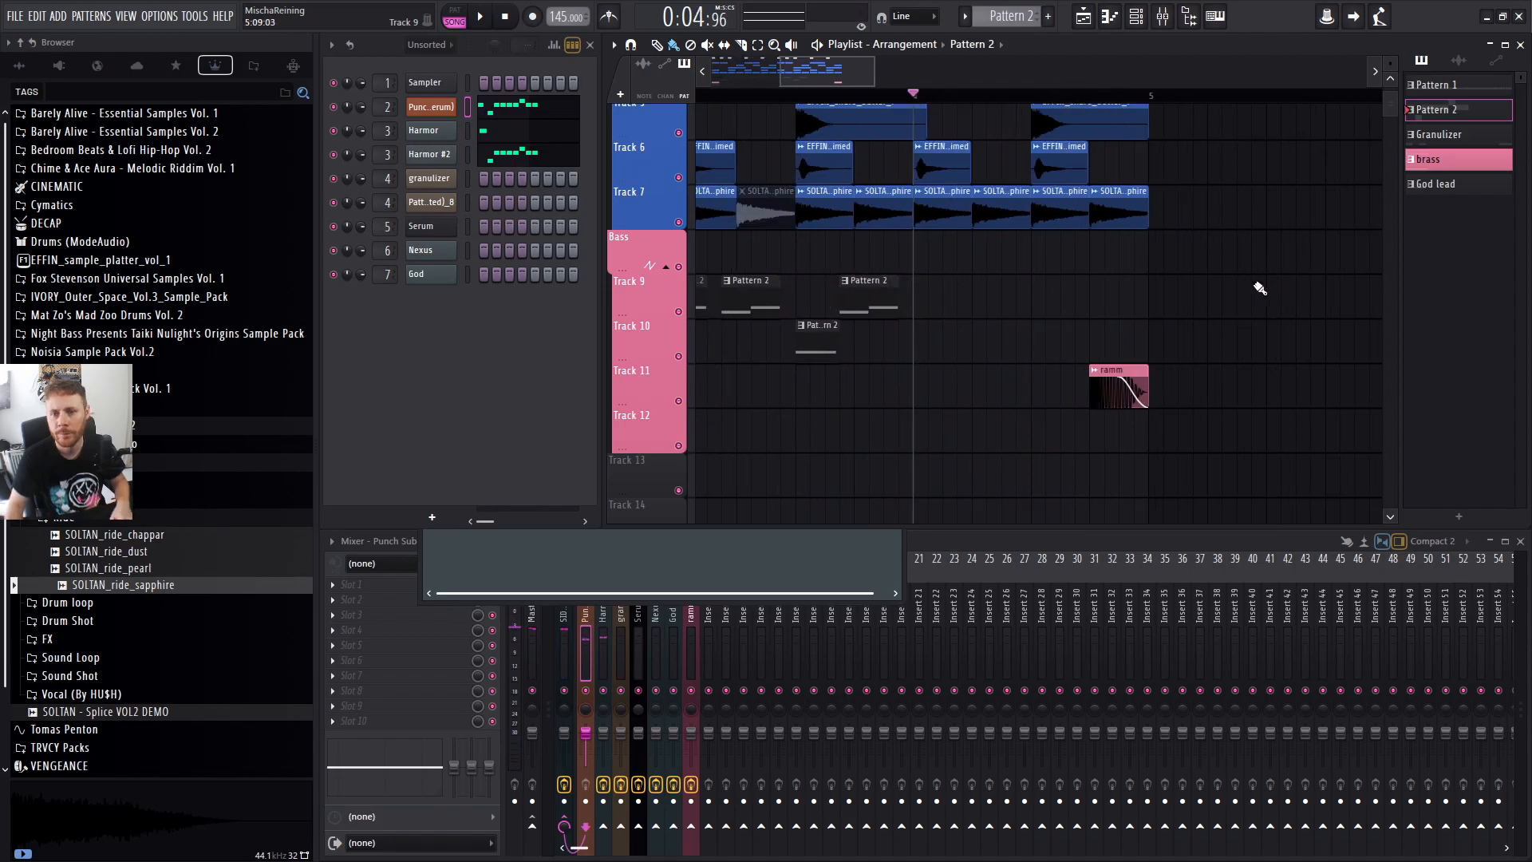
Add a Vital synth to the channel rack and limit it to 1 voice.
{"action": "left_click", "coordinate": [435, 517]}
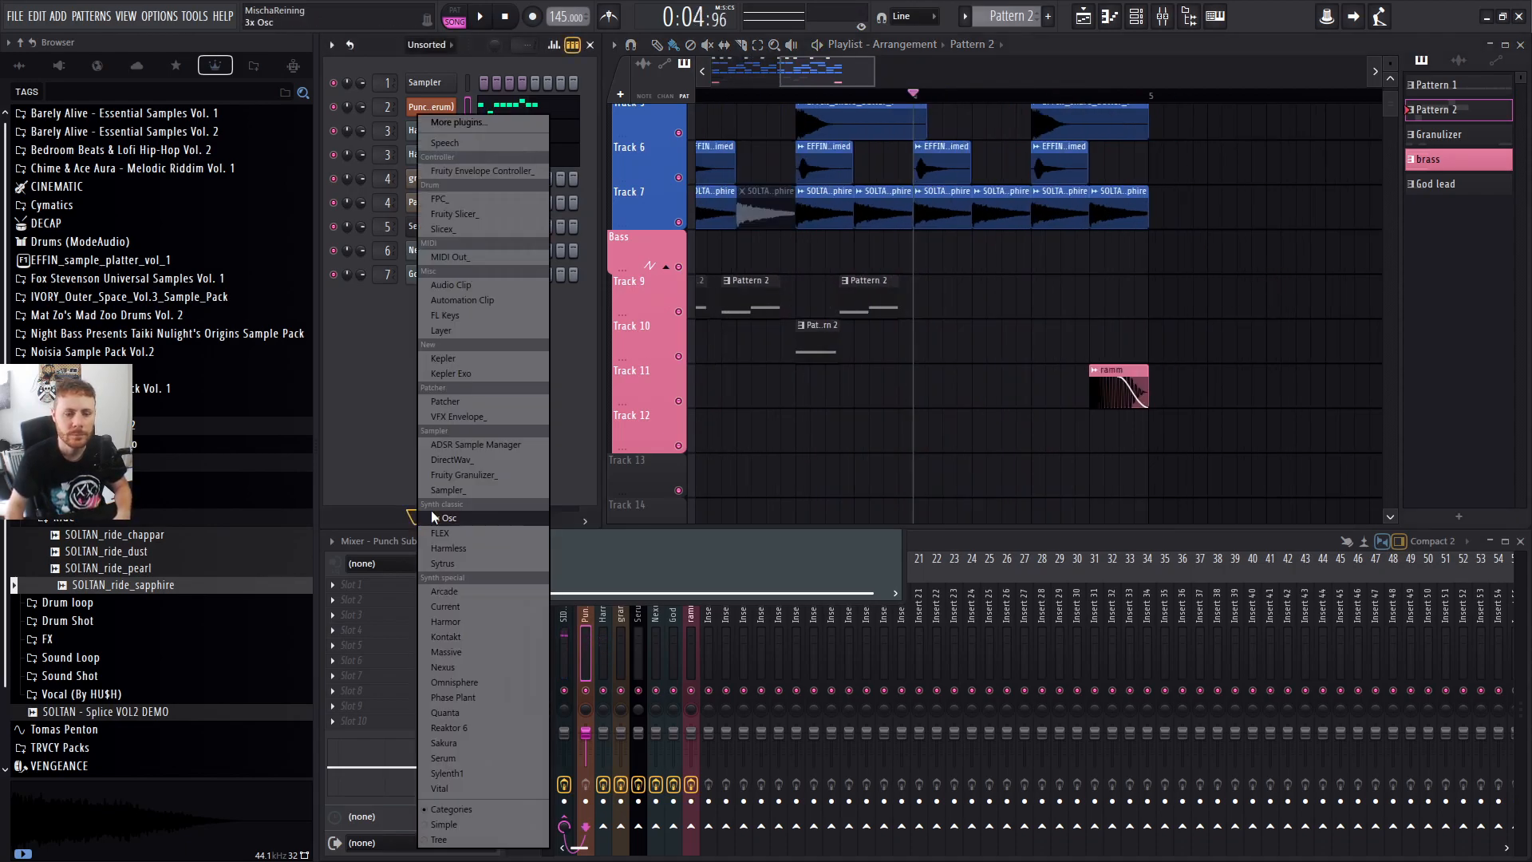
{"action": "left_click", "coordinate": [457, 787]}
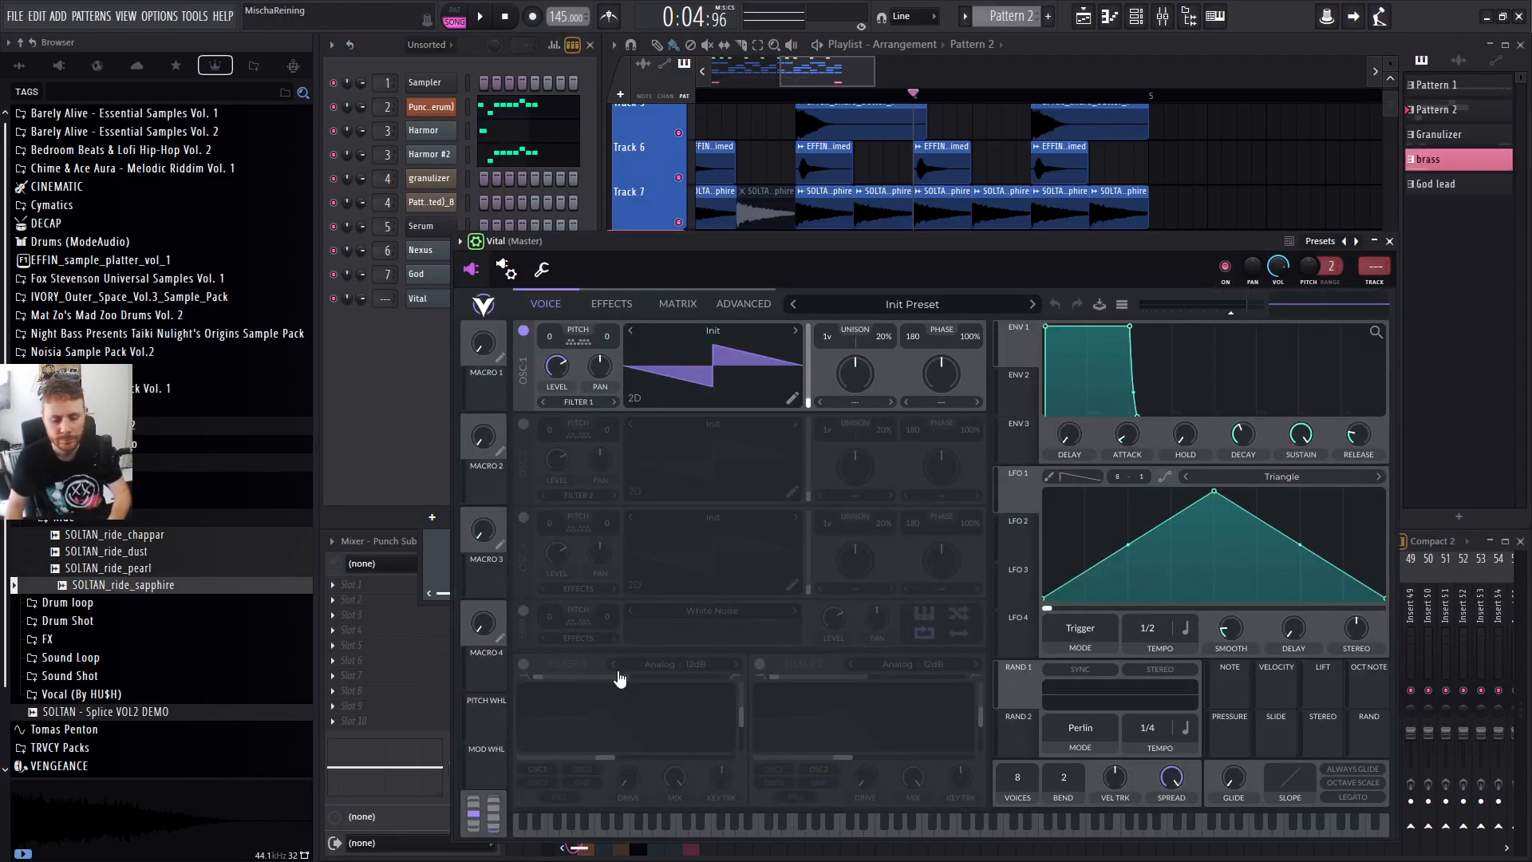
{"action": "left_click_drag", "start_coordinate": [975, 243], "coordinate": [961, 143]}
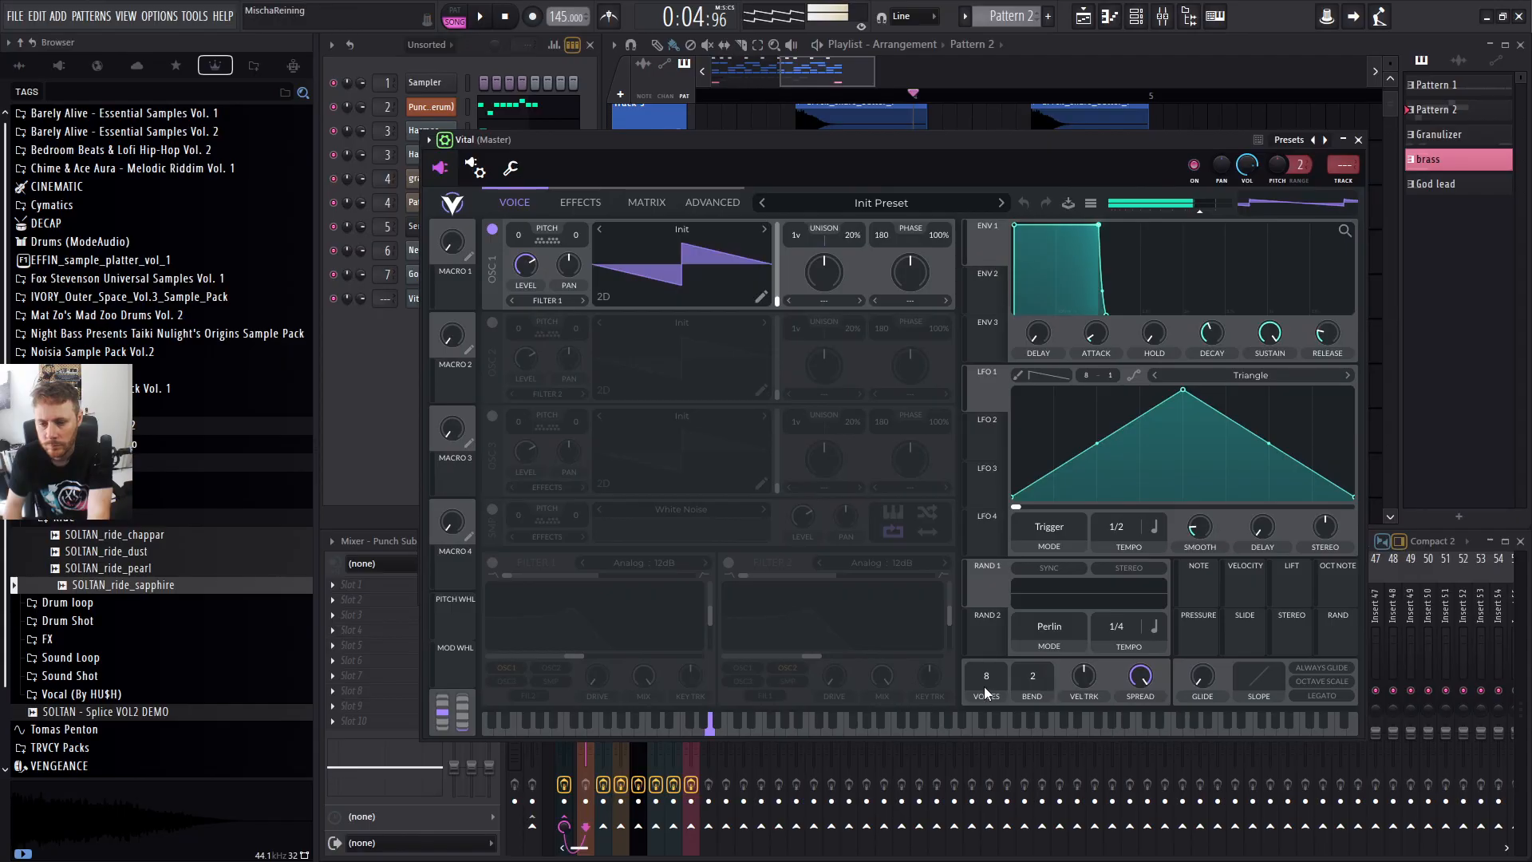
{"action": "left_click_drag", "start_coordinate": [983, 676], "coordinate": [983, 690]}
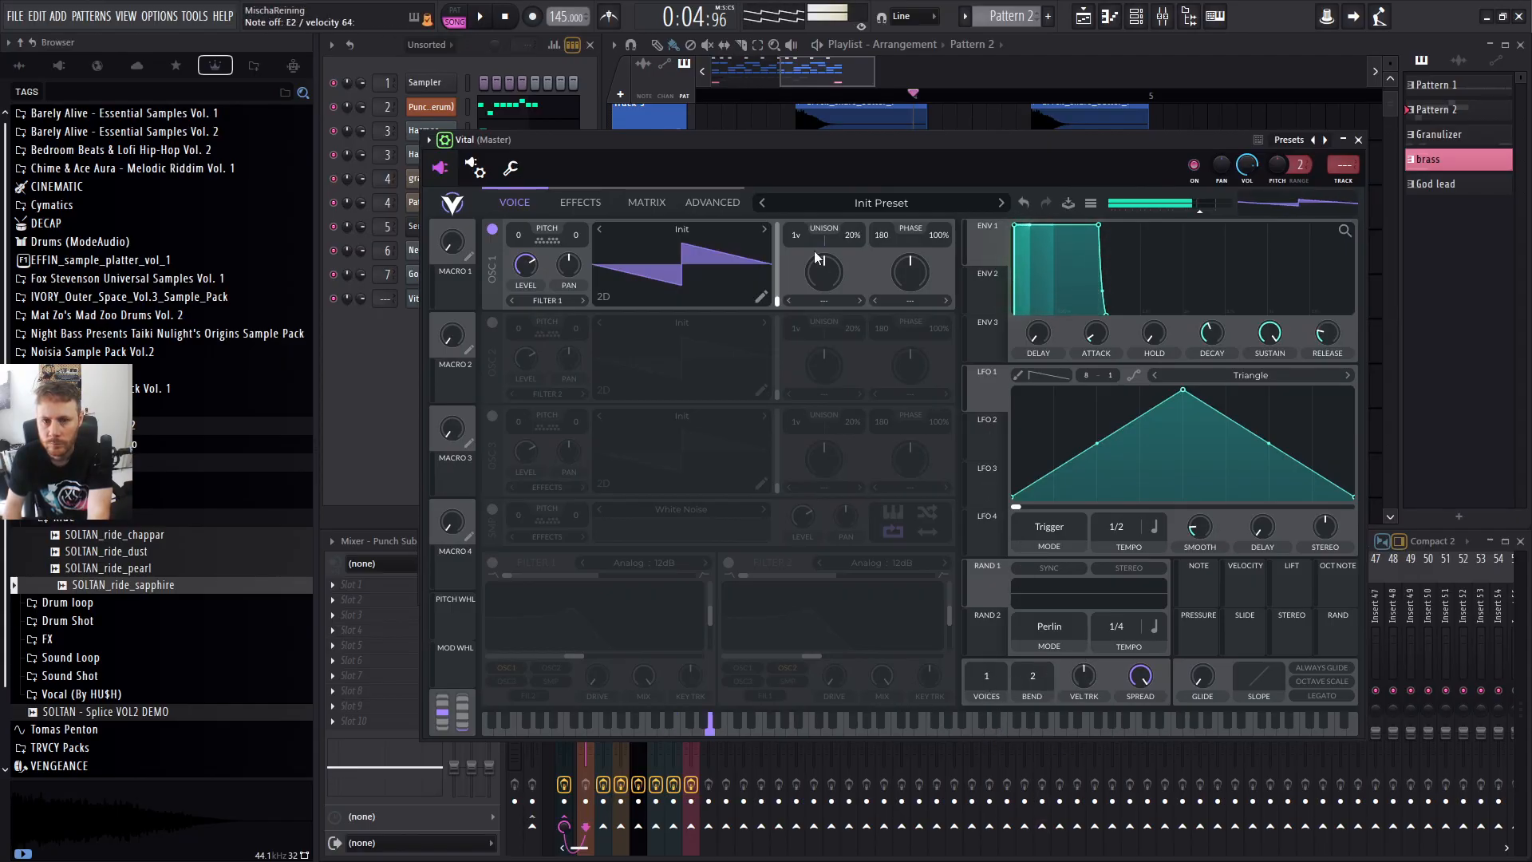
Give oscillator 1 full level and 2 unison voices with 28% detune, and turn the stereo spread to minimum.
{"action": "left_click_drag", "start_coordinate": [822, 241], "coordinate": [884, 447]}
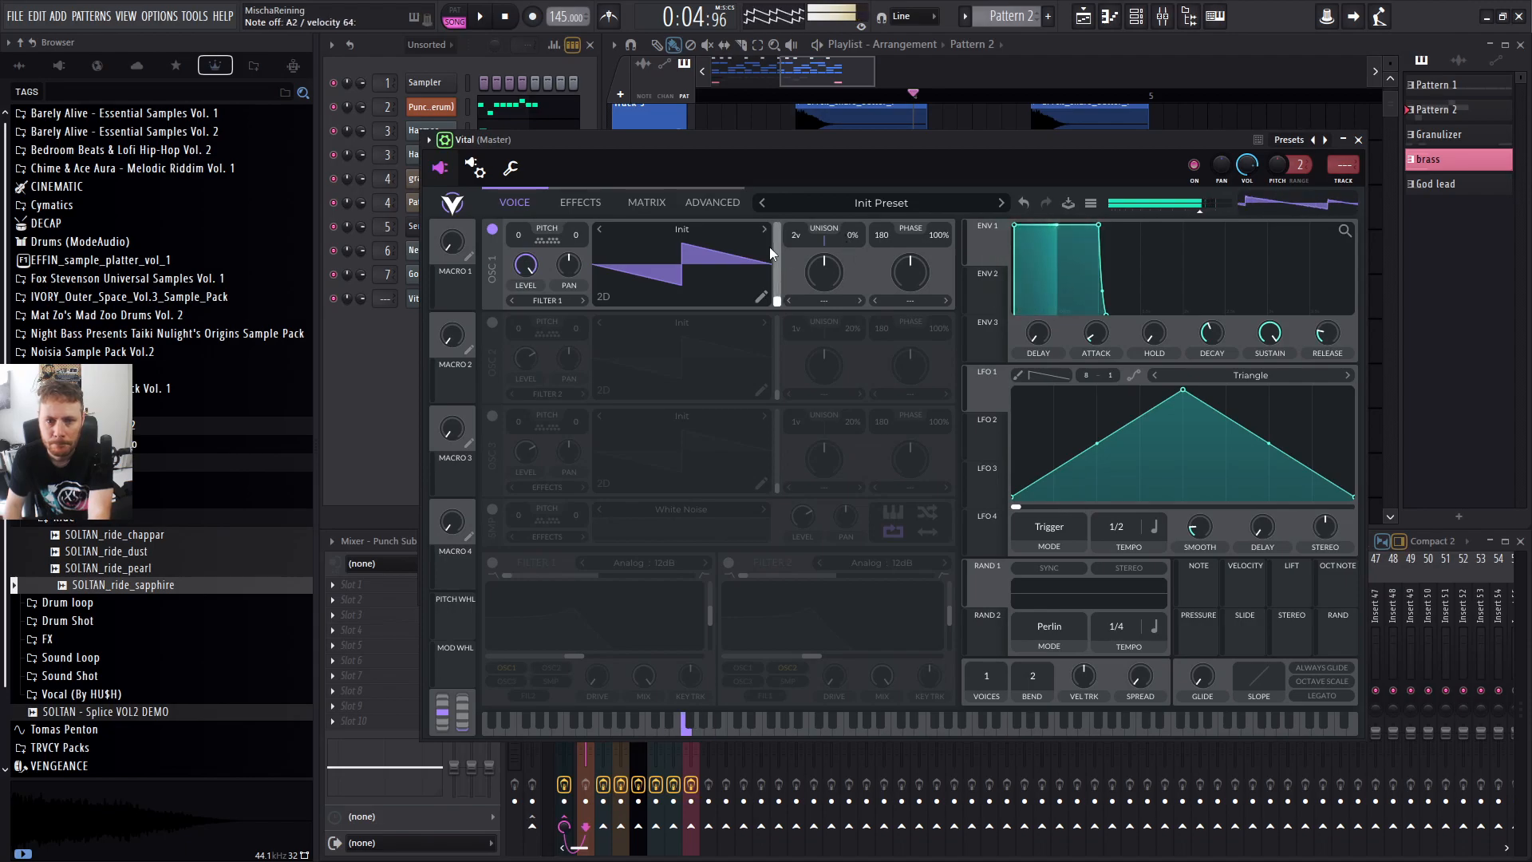
{"action": "left_click_drag", "start_coordinate": [796, 237], "coordinate": [799, 259]}
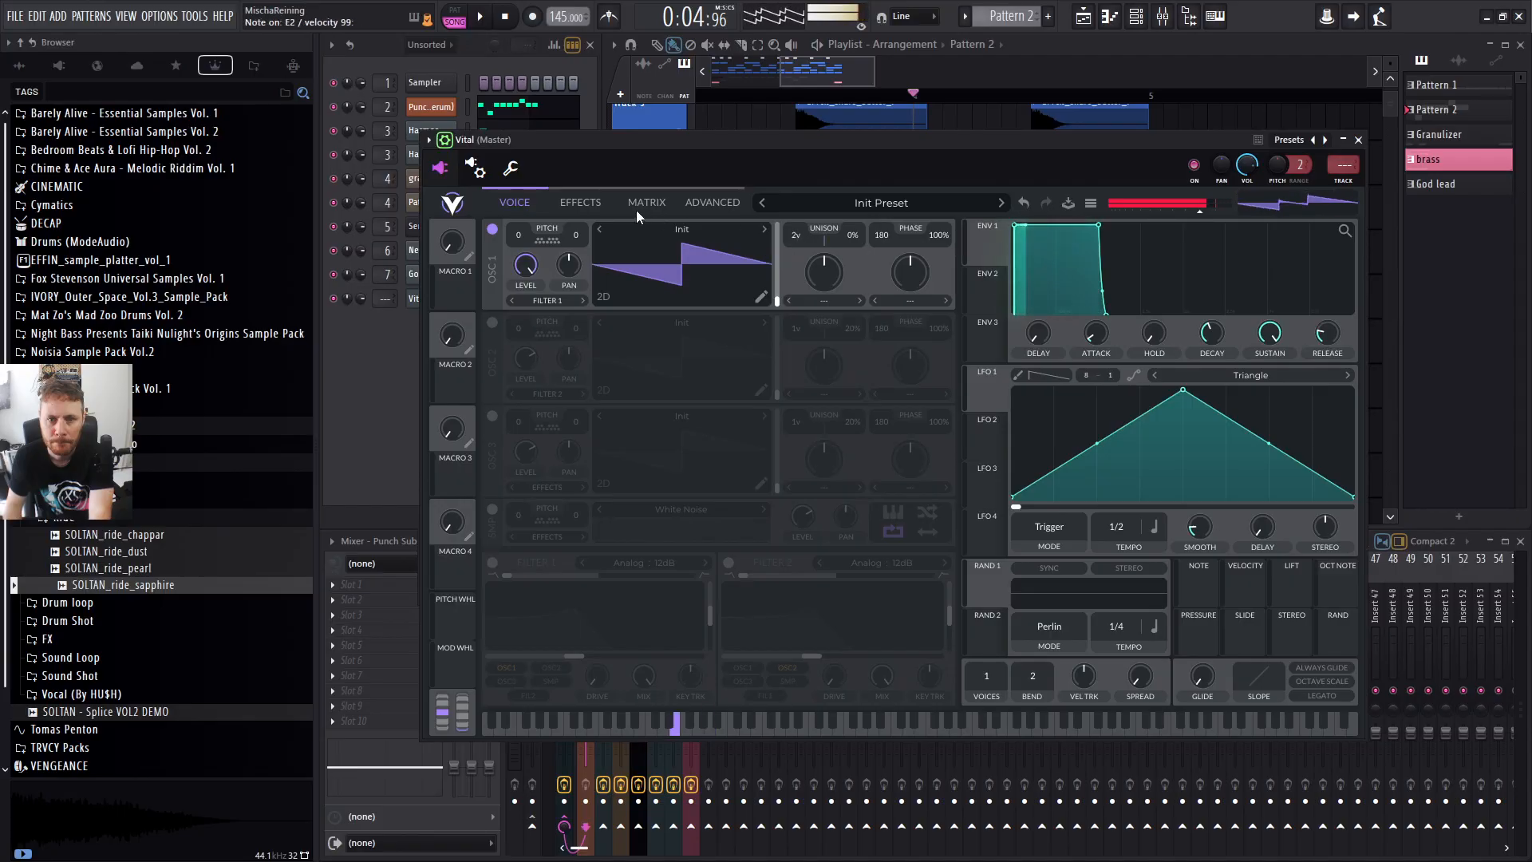
{"action": "left_click", "coordinate": [580, 203]}
{"action": "left_click", "coordinate": [515, 203]}
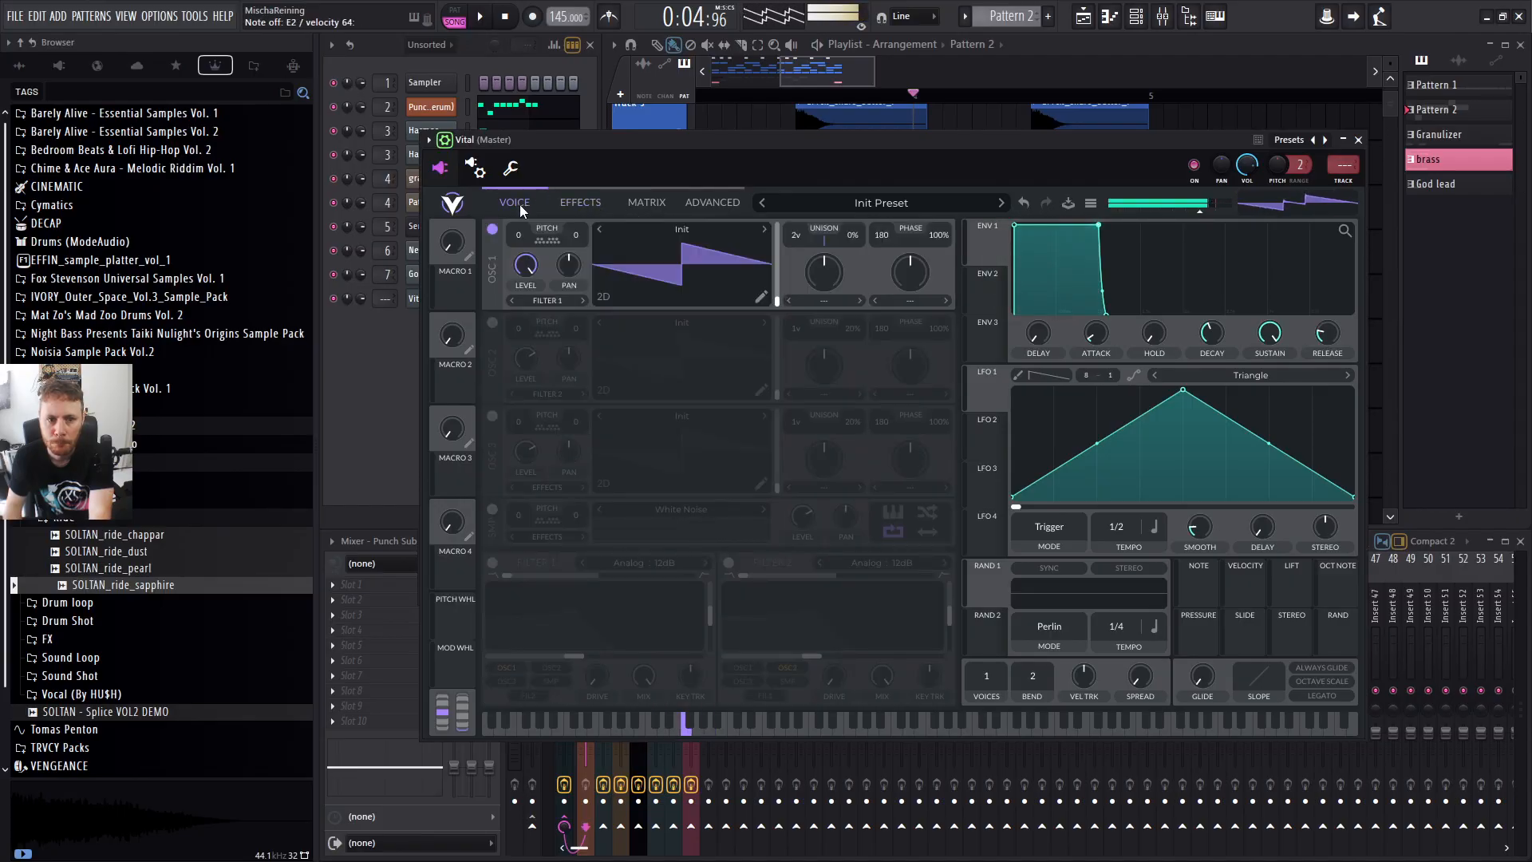
{"action": "left_click_drag", "start_coordinate": [824, 272], "coordinate": [846, 249]}
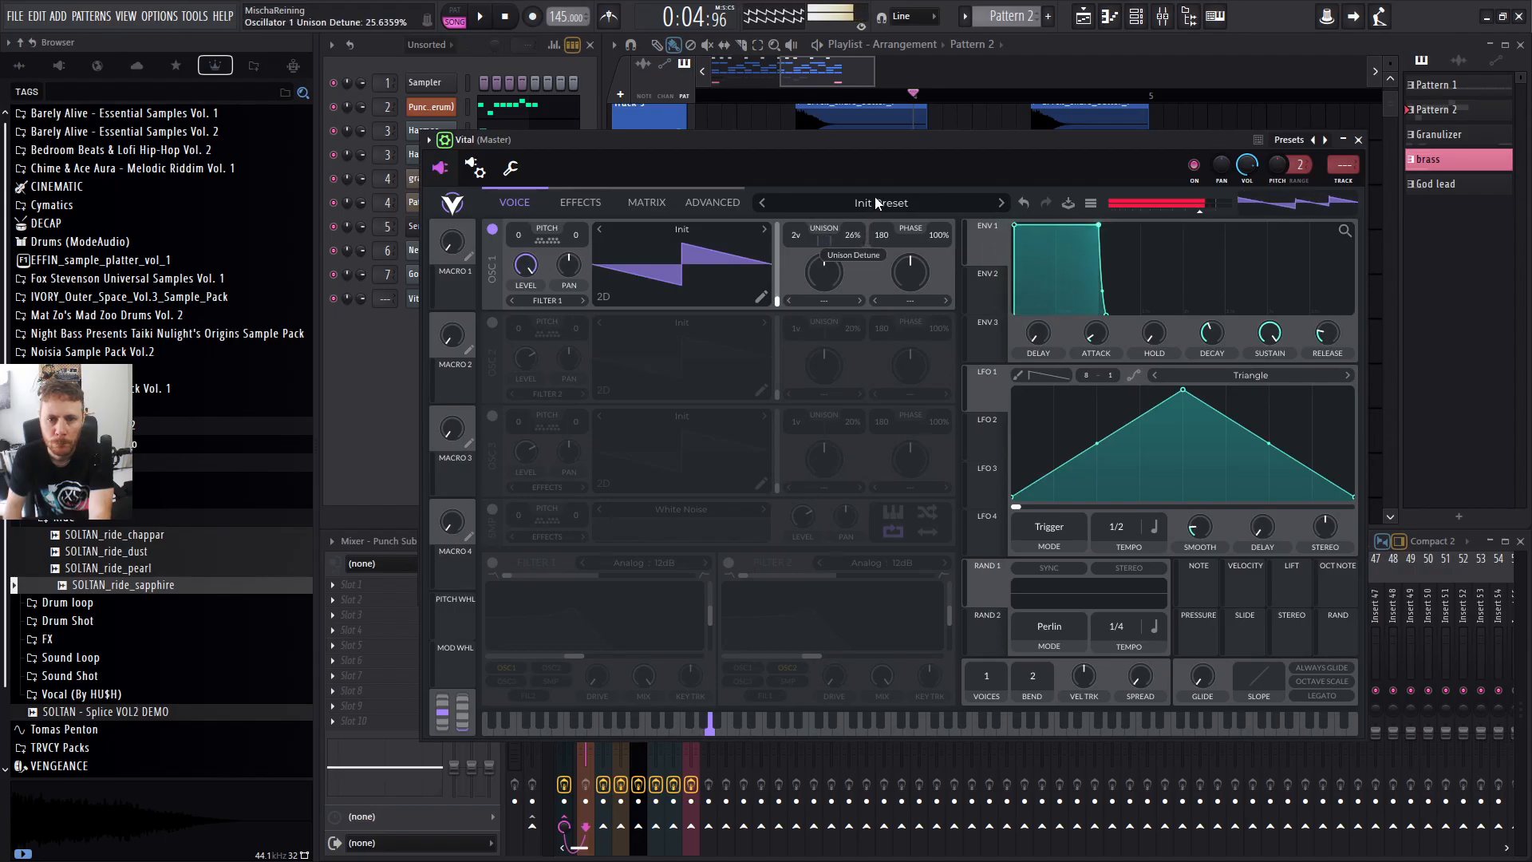
{"action": "left_click_drag", "start_coordinate": [870, 215], "coordinate": [864, 224]}
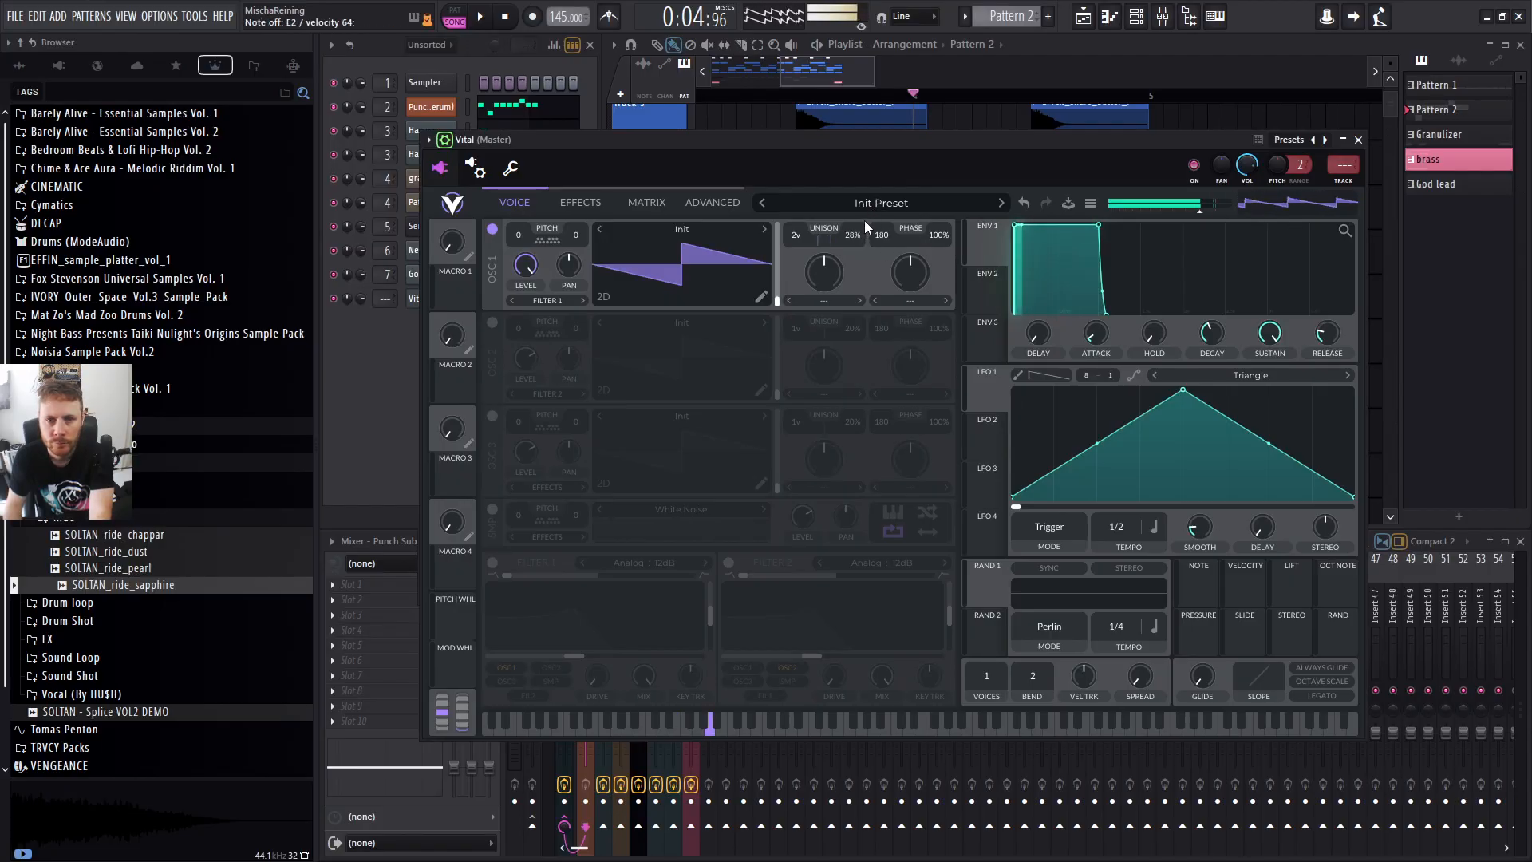
Enable a Soft Clip distortion with 30 dB drive and set oscillator 1's unison detune to 16% with 2 voices.
{"action": "left_click", "coordinate": [582, 204]}
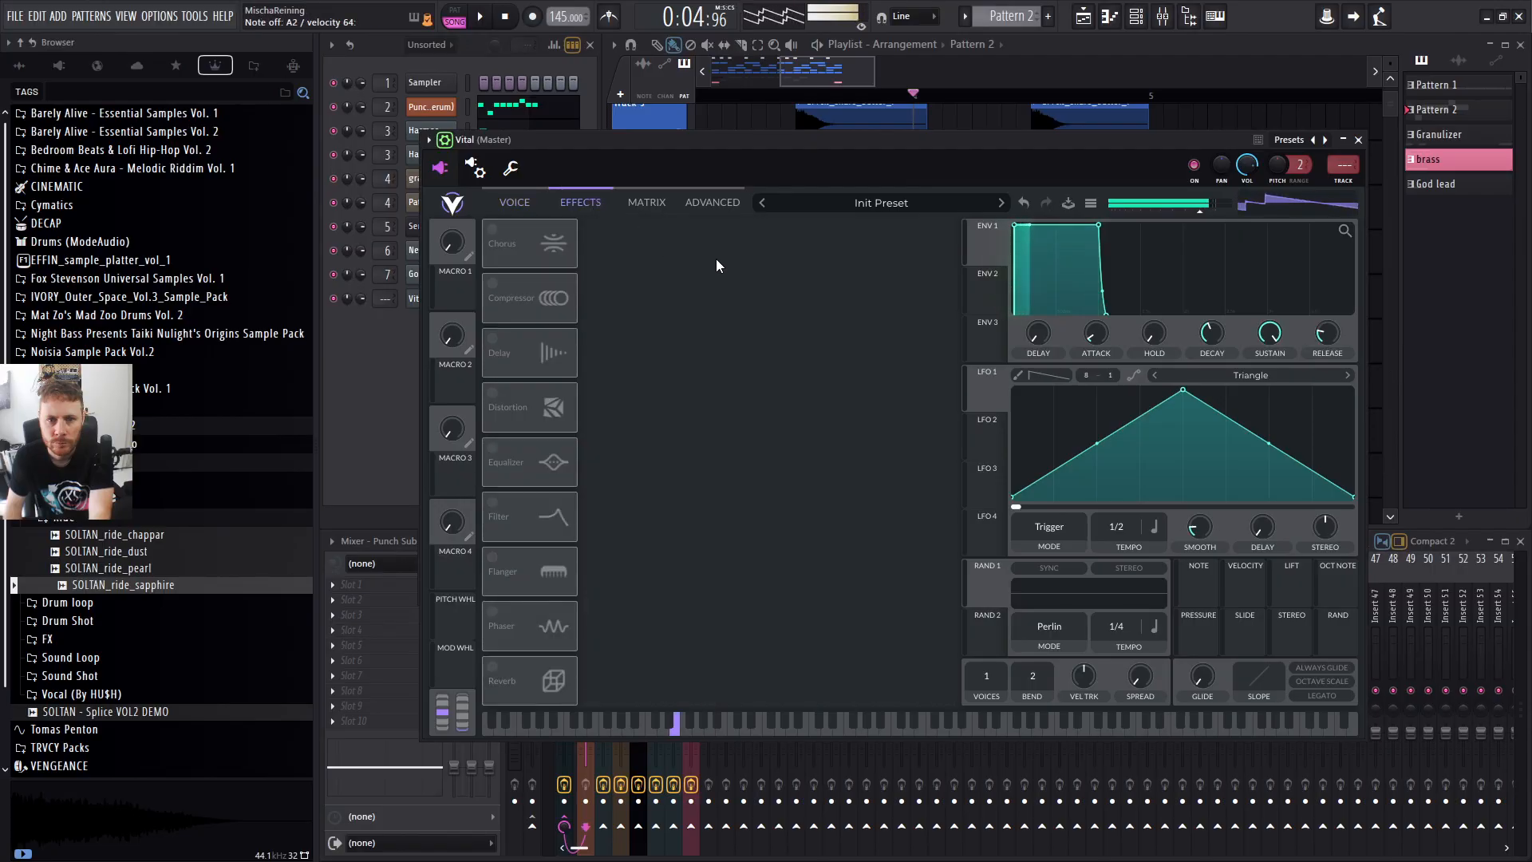
{"action": "left_click", "coordinate": [493, 395]}
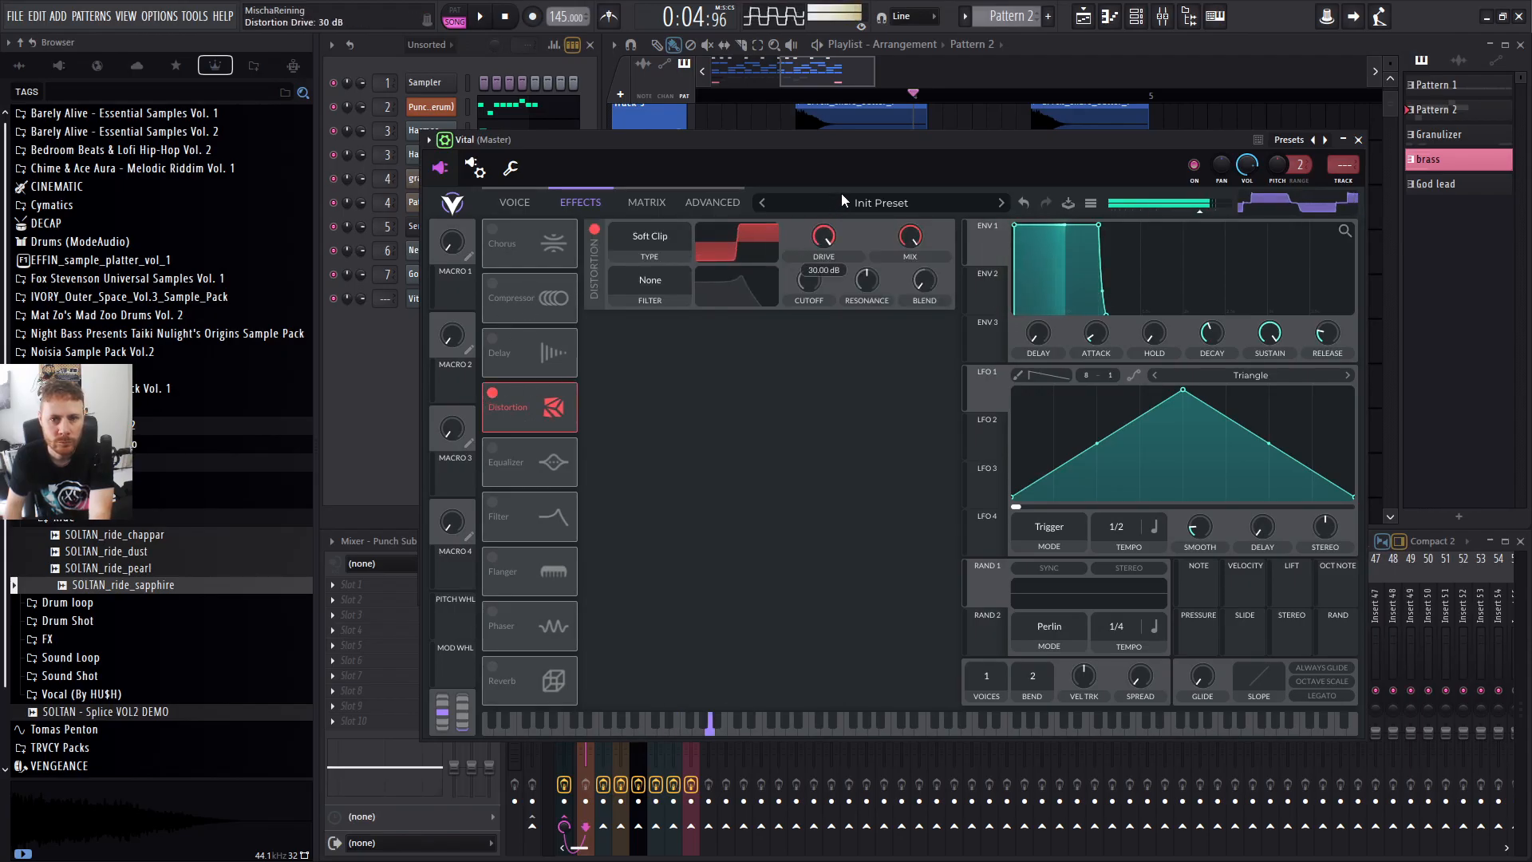
{"action": "left_click", "coordinate": [523, 202]}
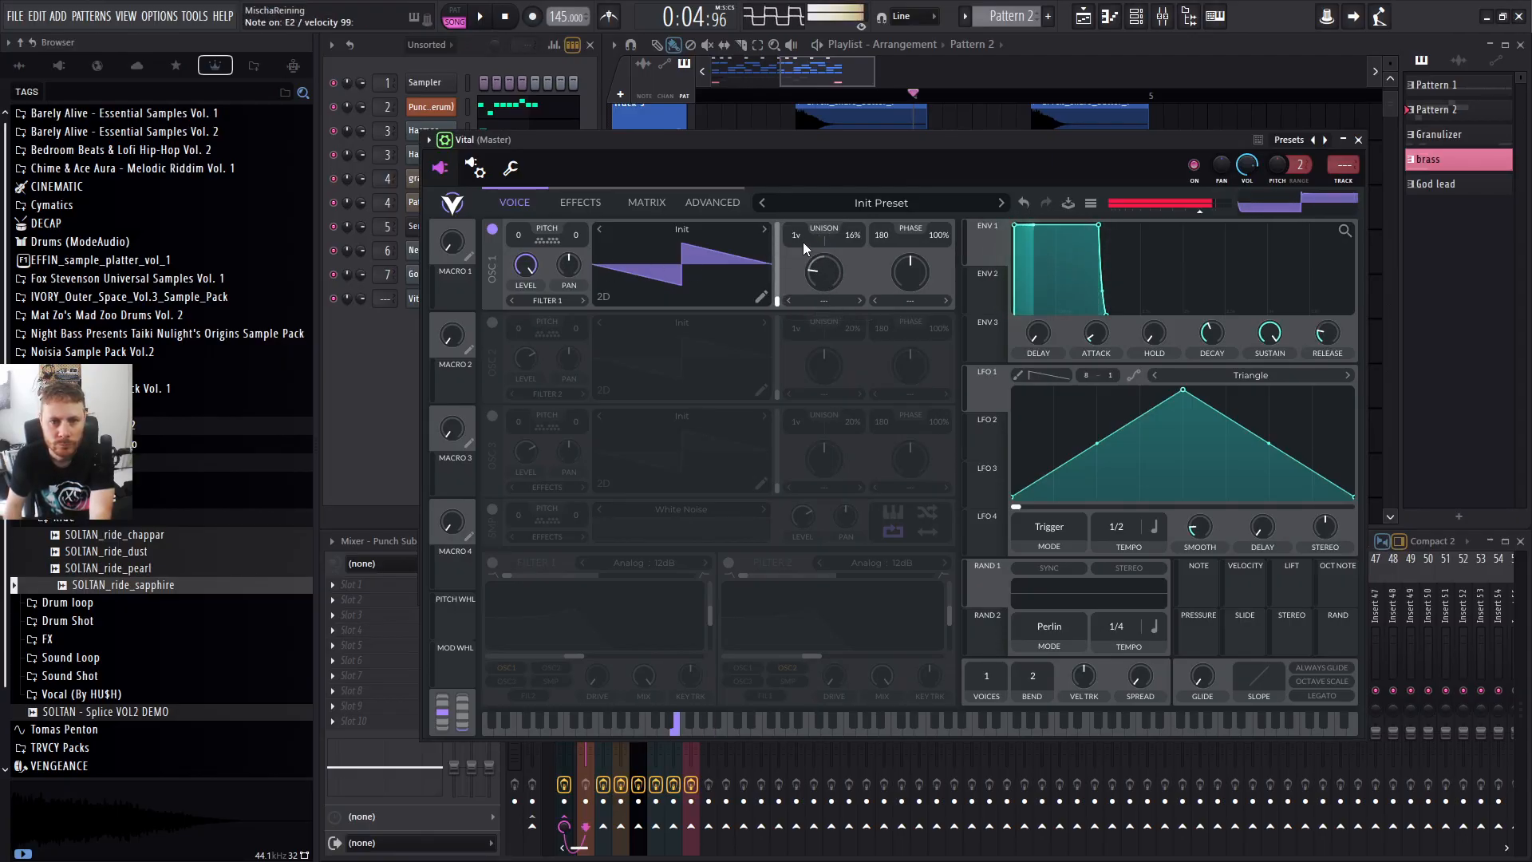
{"action": "double_click", "coordinate": [822, 274]}
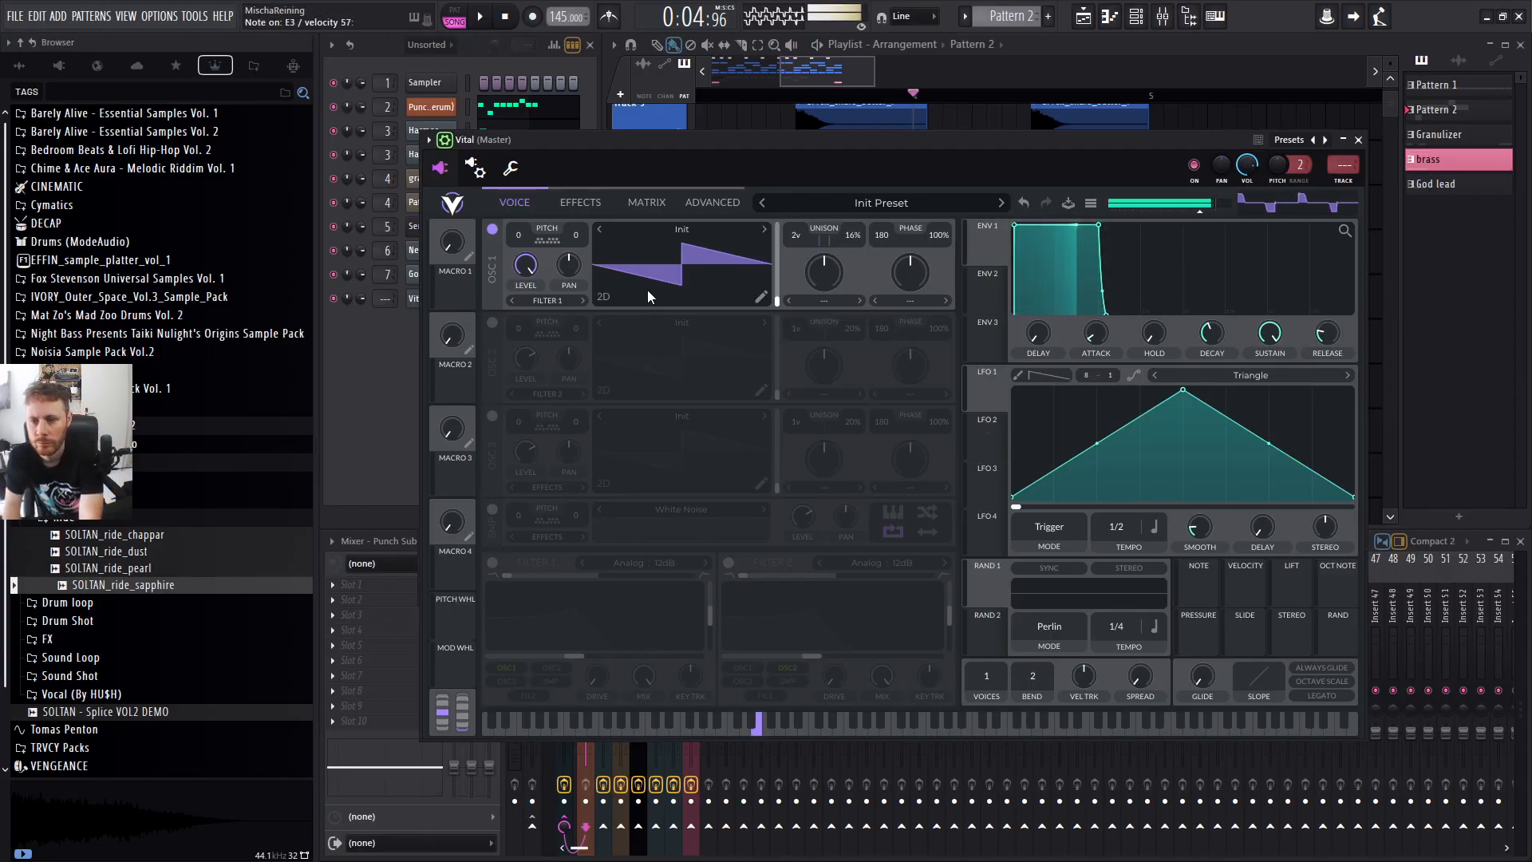
Enable the equalizer effect and shape a deep, narrow mid-band cut after briefly trying the filter effect.
{"action": "left_click", "coordinate": [579, 202]}
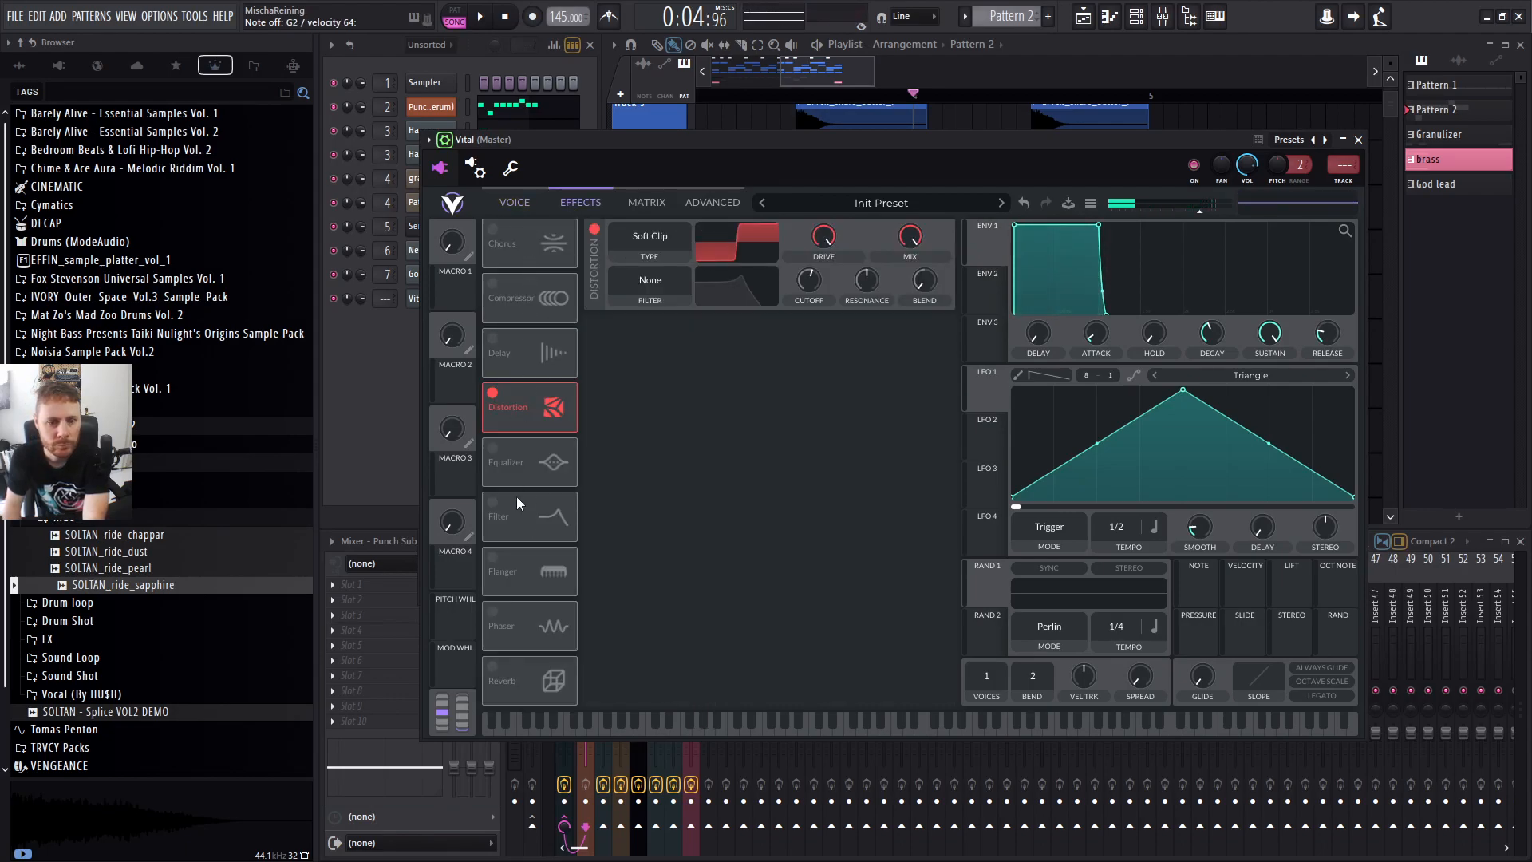
{"action": "left_click", "coordinate": [502, 517]}
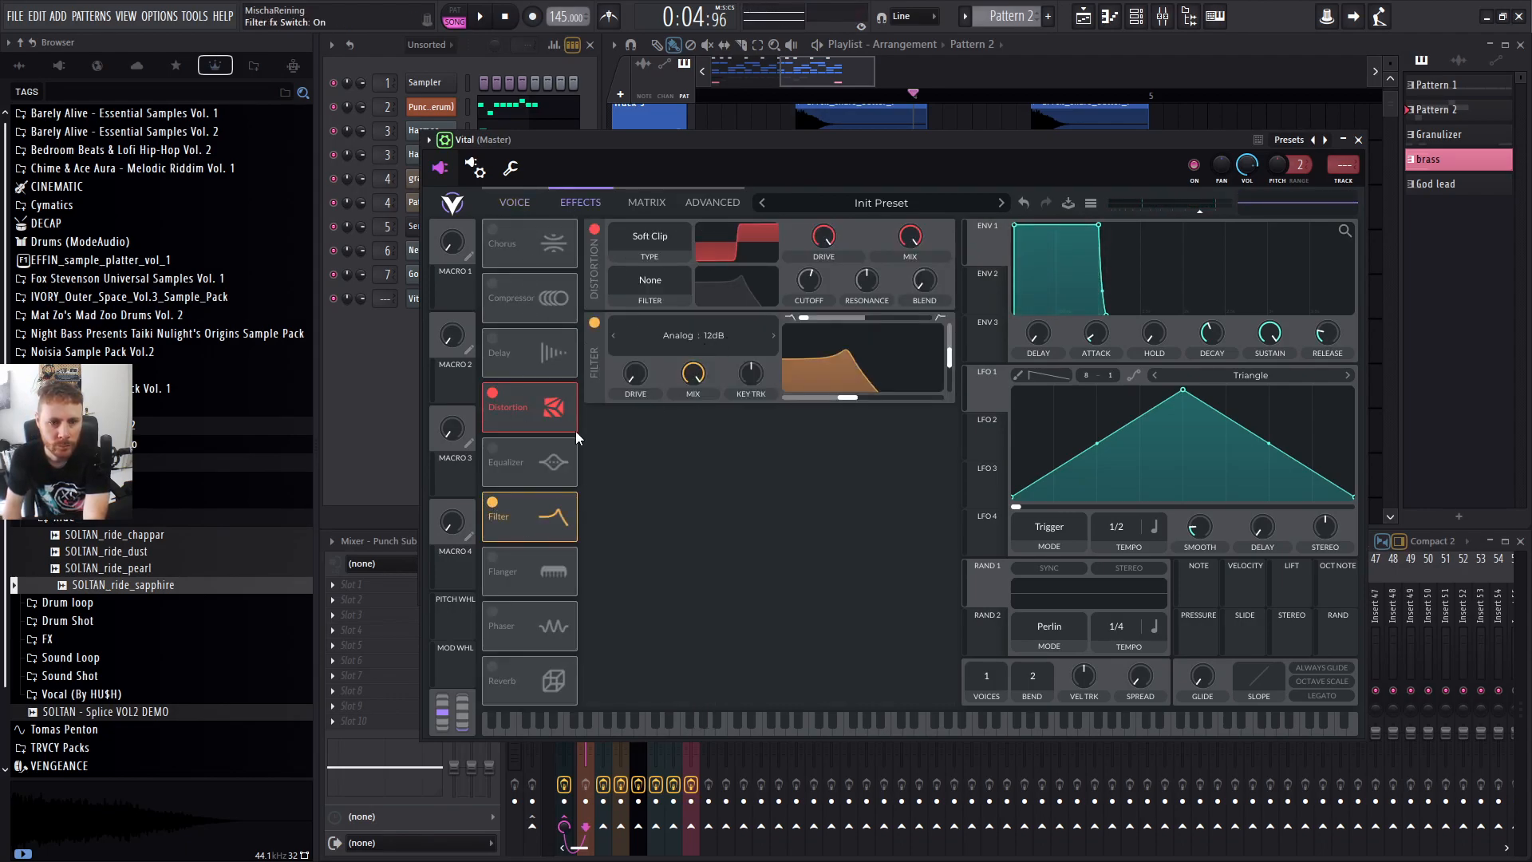
{"action": "left_click", "coordinate": [492, 503]}
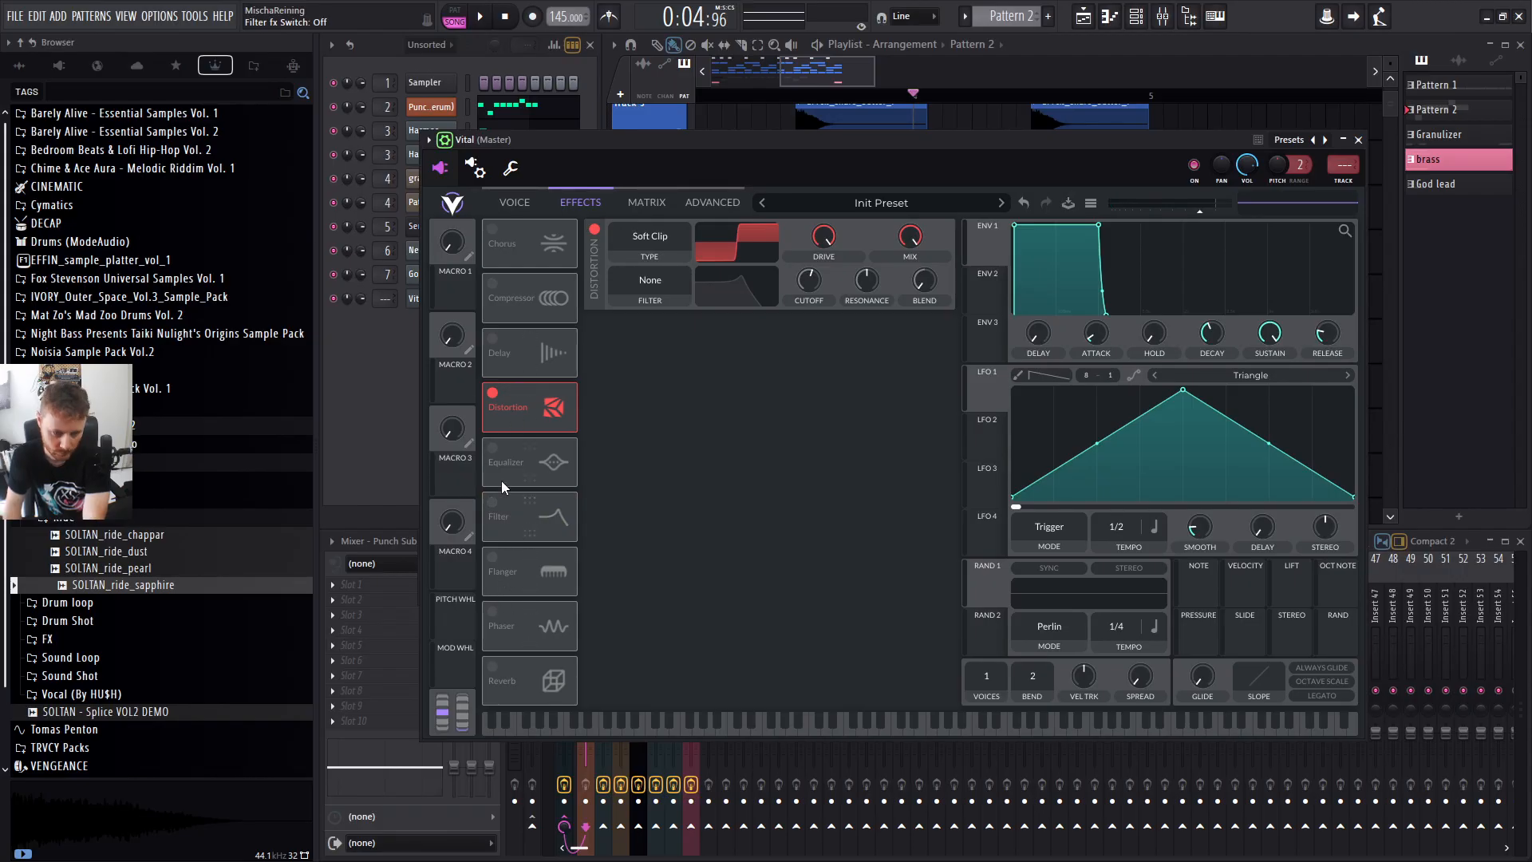
{"action": "left_click", "coordinate": [540, 463]}
{"action": "mouse_move", "coordinate": [878, 357]}
{"action": "left_mouse_down"}
{"action": "mouse_move", "coordinate": [828, 366]}
{"action": "mouse_move", "coordinate": [854, 362]}
{"action": "left_mouse_up"}
{"action": "left_click_drag", "start_coordinate": [753, 371], "coordinate": [751, 391]}
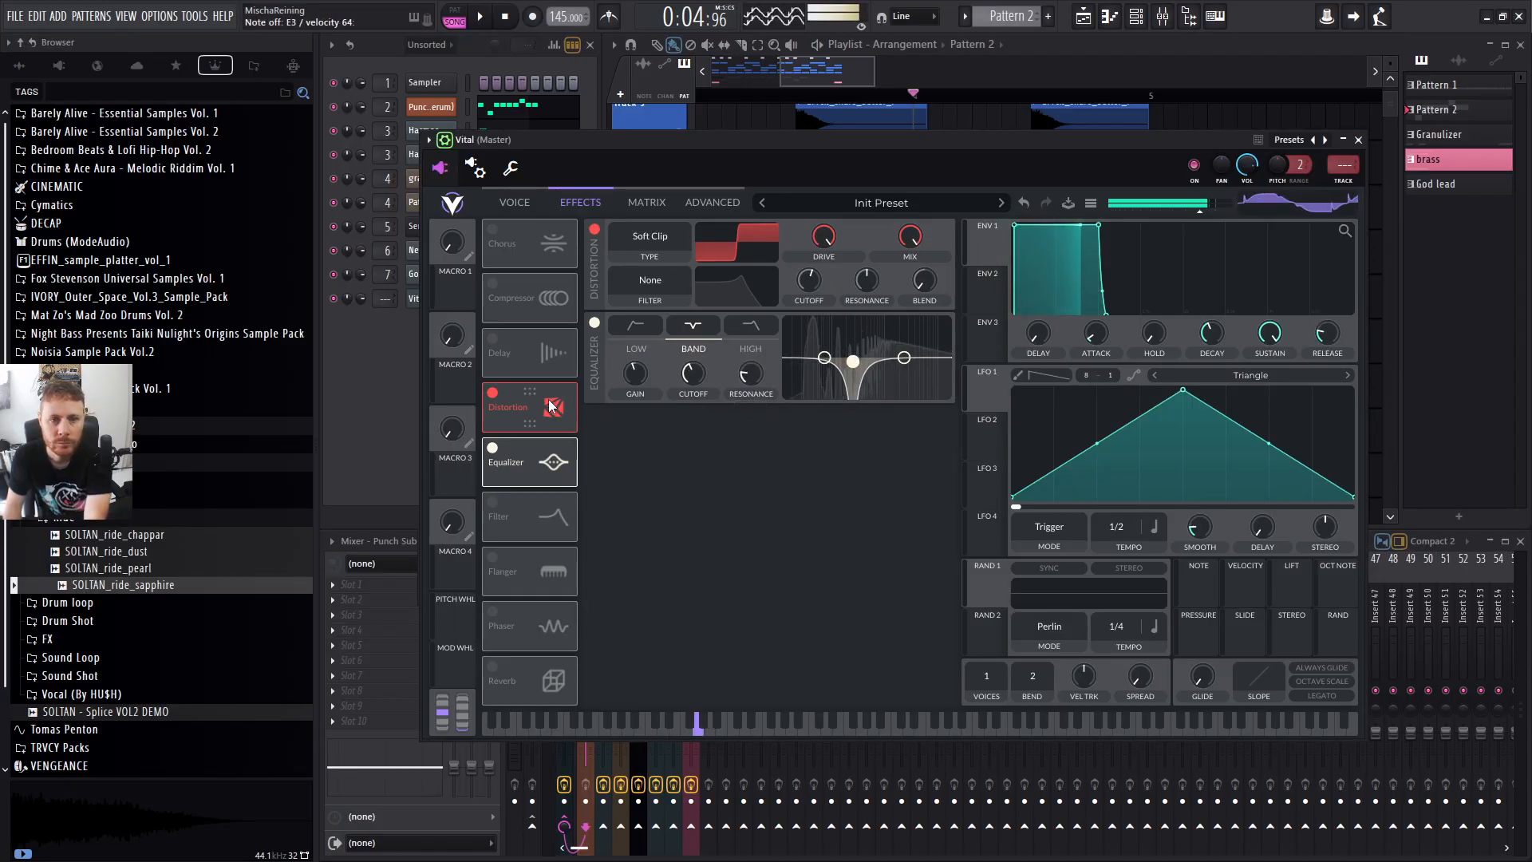
Enable the multiband compressor, raise its low gain and set its band gain to 30 dB.
{"action": "left_click", "coordinate": [533, 299]}
{"action": "left_click_drag", "start_coordinate": [628, 283], "coordinate": [676, 261]}
{"action": "left_click_drag", "start_coordinate": [627, 283], "coordinate": [670, 279]}
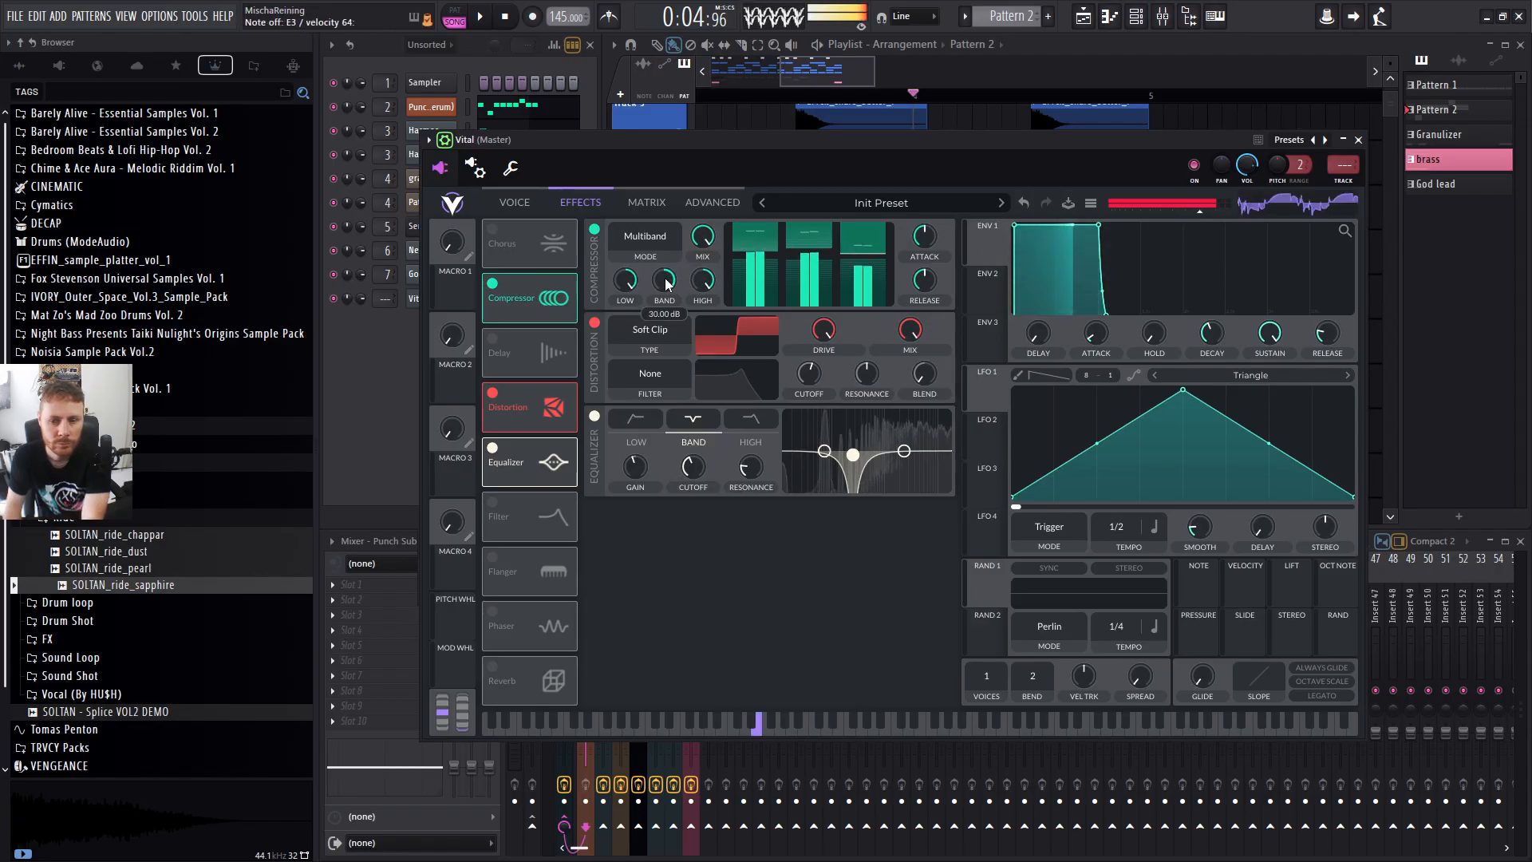
Set oscillator 1's unison detune to 12% and its phase randomization to 0%.
{"action": "left_click", "coordinate": [542, 206]}
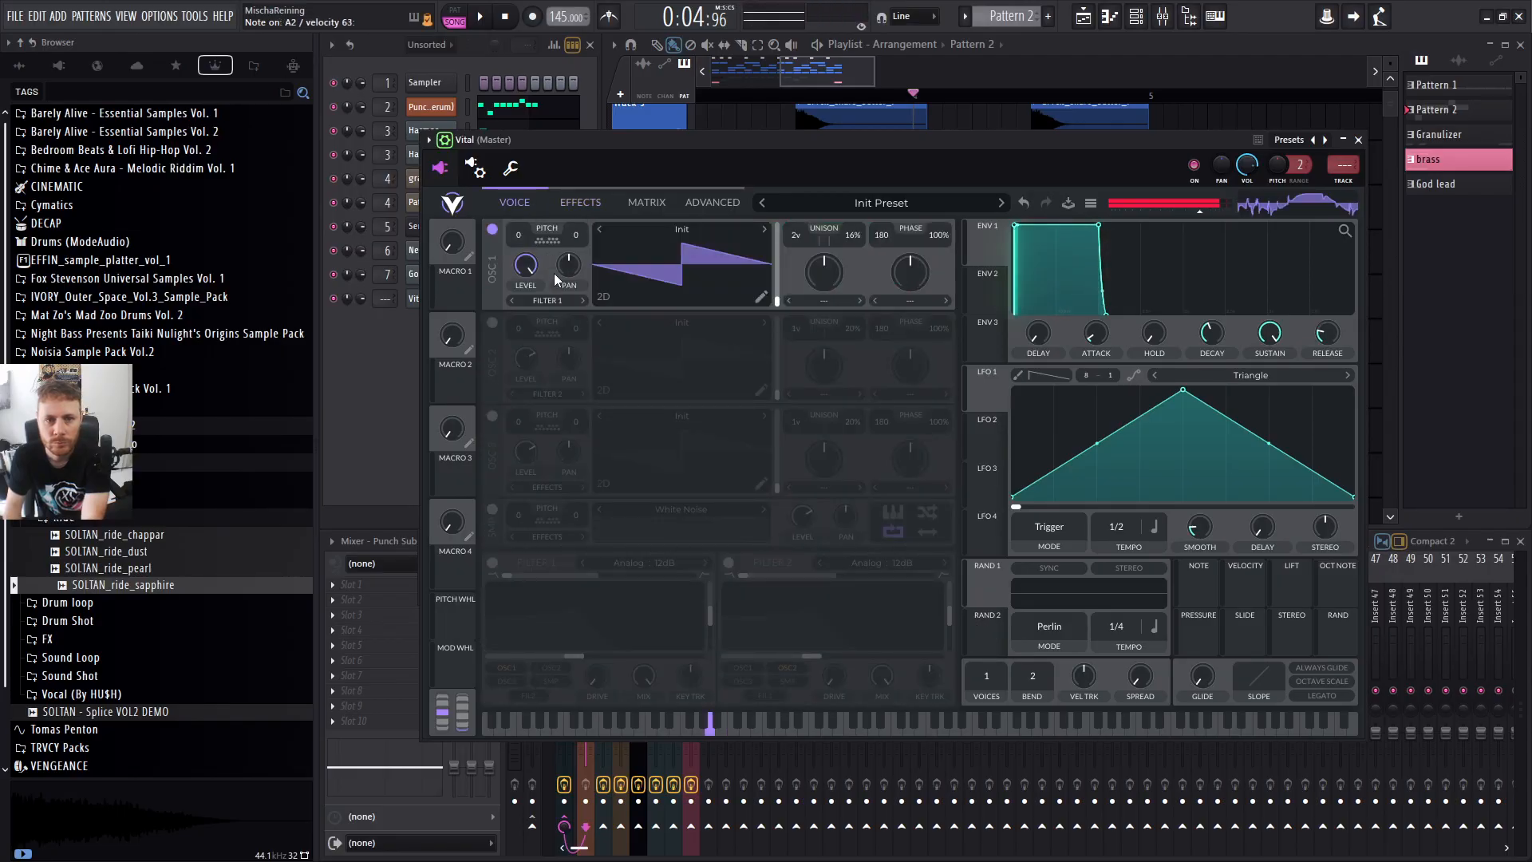
{"action": "left_click_drag", "start_coordinate": [853, 236], "coordinate": [884, 190]}
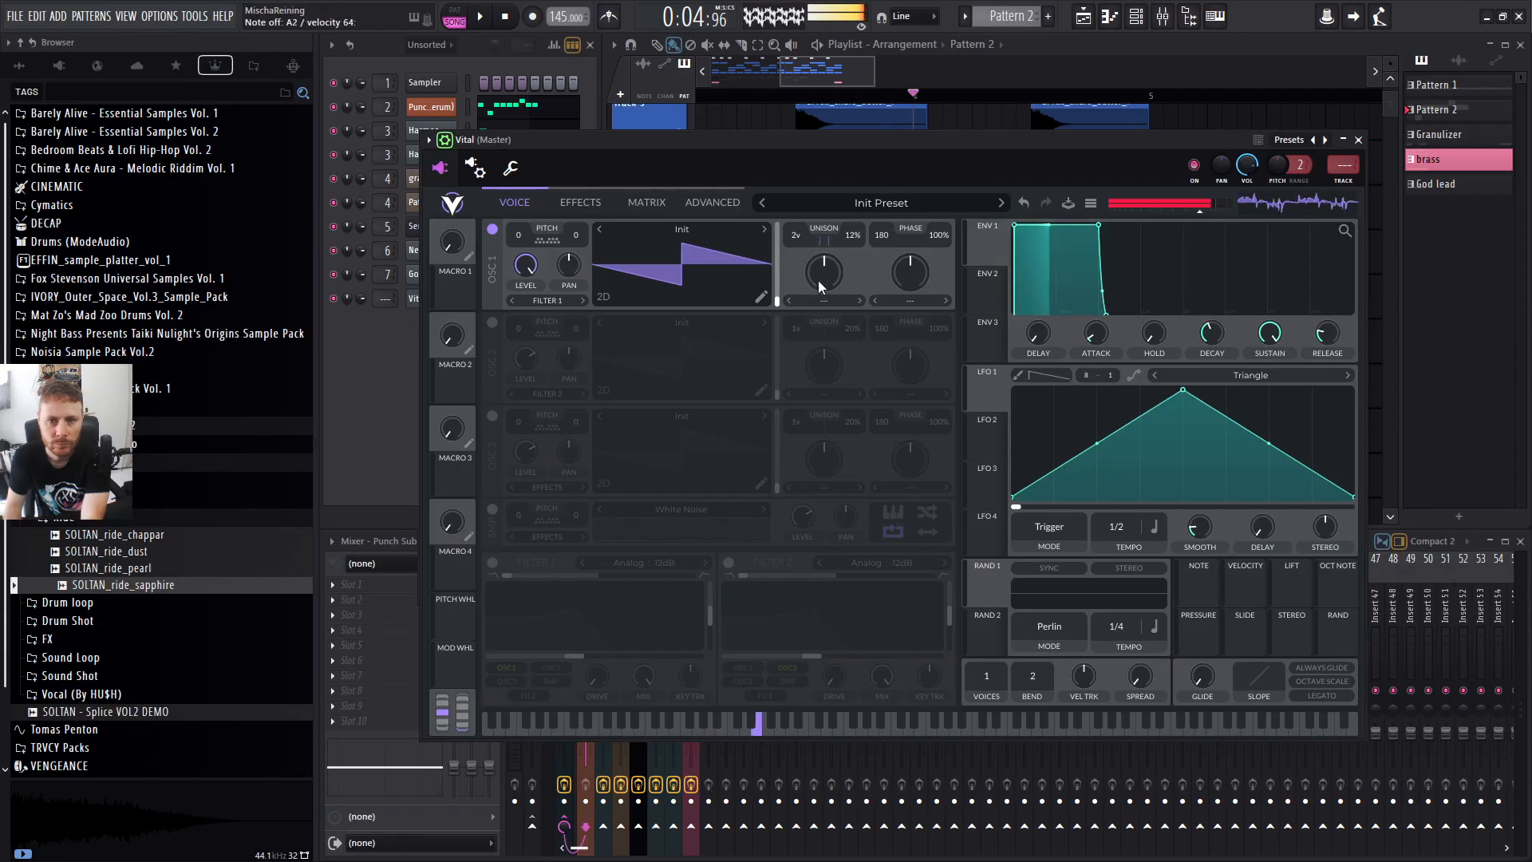
{"action": "left_click_drag", "start_coordinate": [940, 236], "coordinate": [931, 401]}
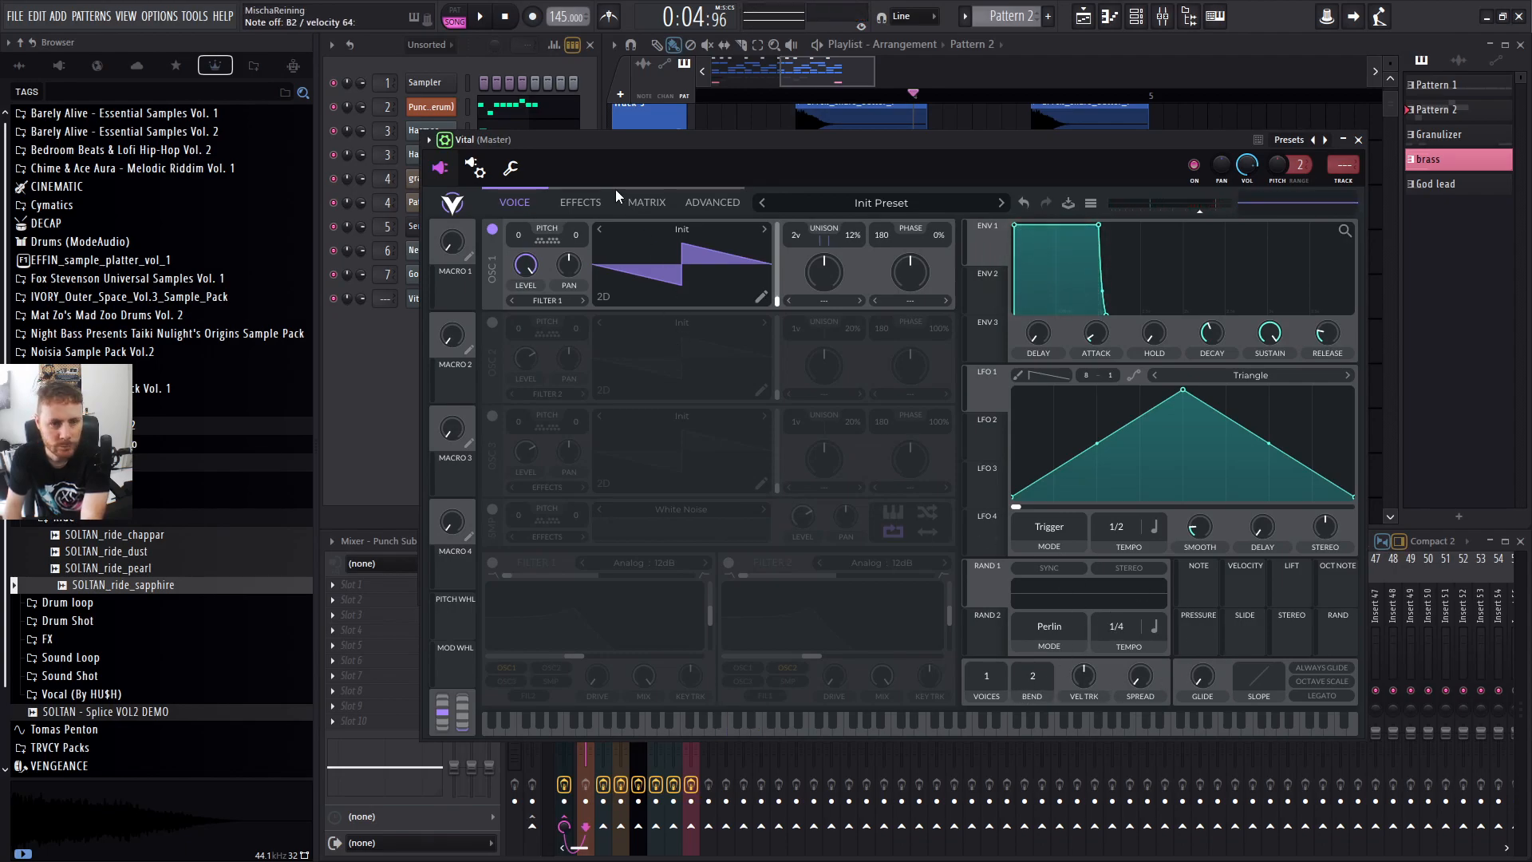
Set the compressor's band gain to about 21.5 dB and oscillator 1's phase to 0.
{"action": "left_click", "coordinate": [581, 202]}
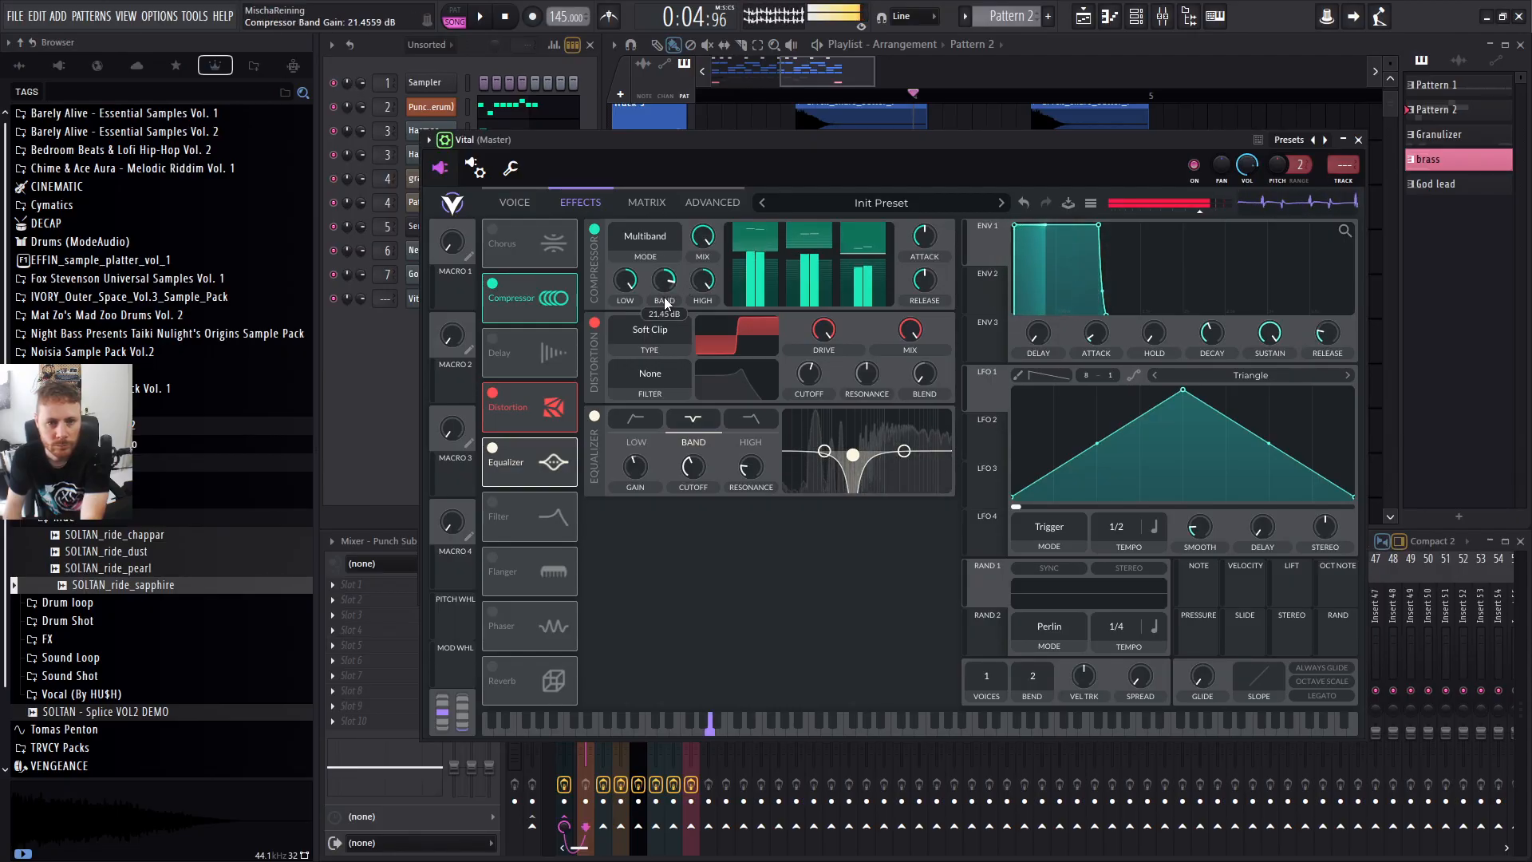
{"action": "left_click", "coordinate": [525, 205]}
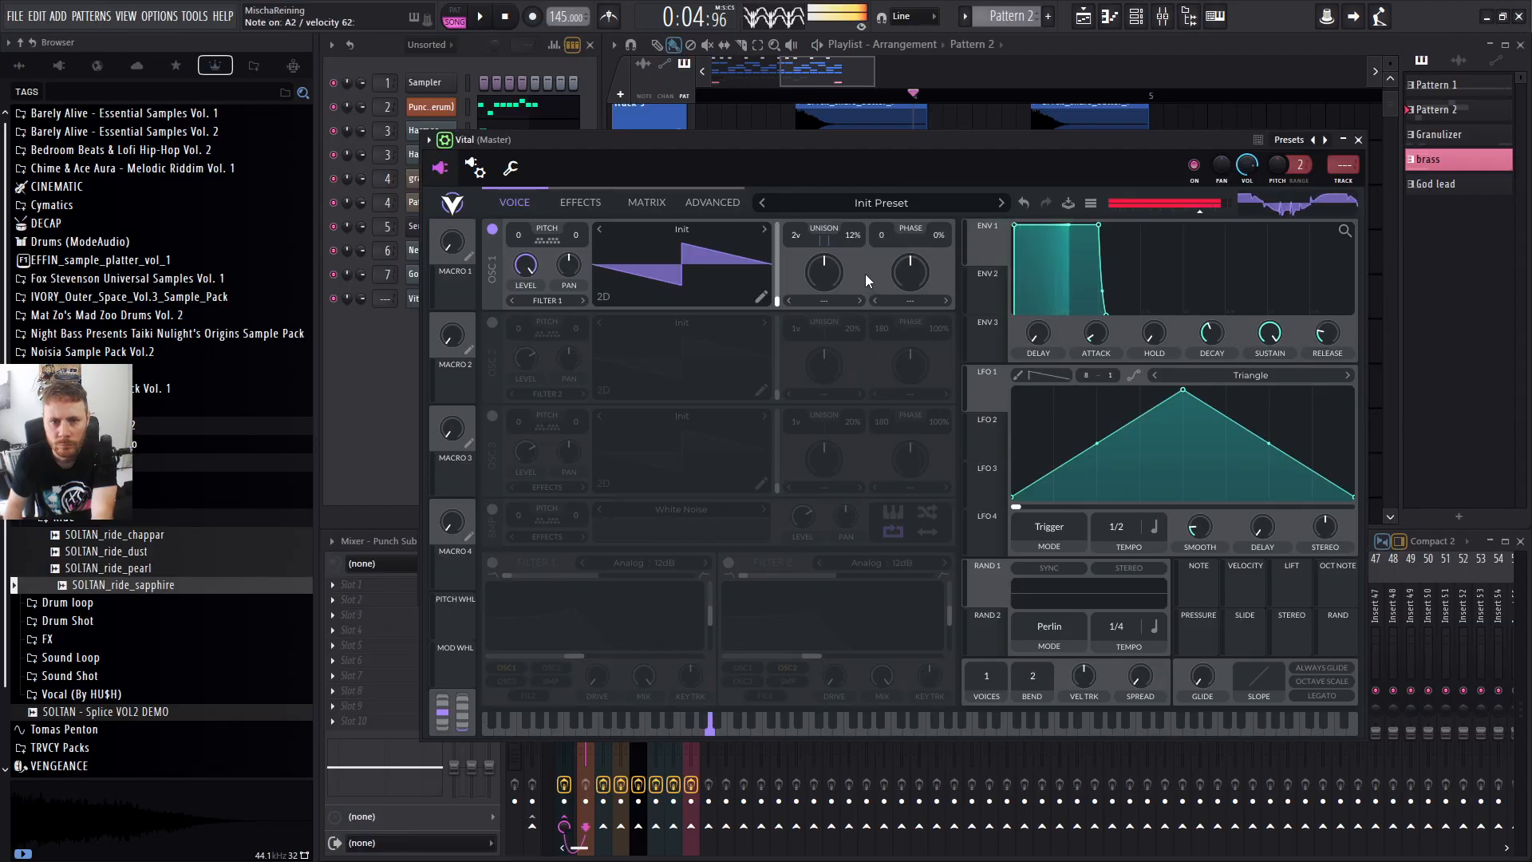
Try the Vocode, Random Amplitudes and Smear spectral morphs on oscillator 1, reset the morph to None, and try a transpose of 12.
{"action": "left_click_drag", "start_coordinate": [828, 277], "coordinate": [838, 312]}
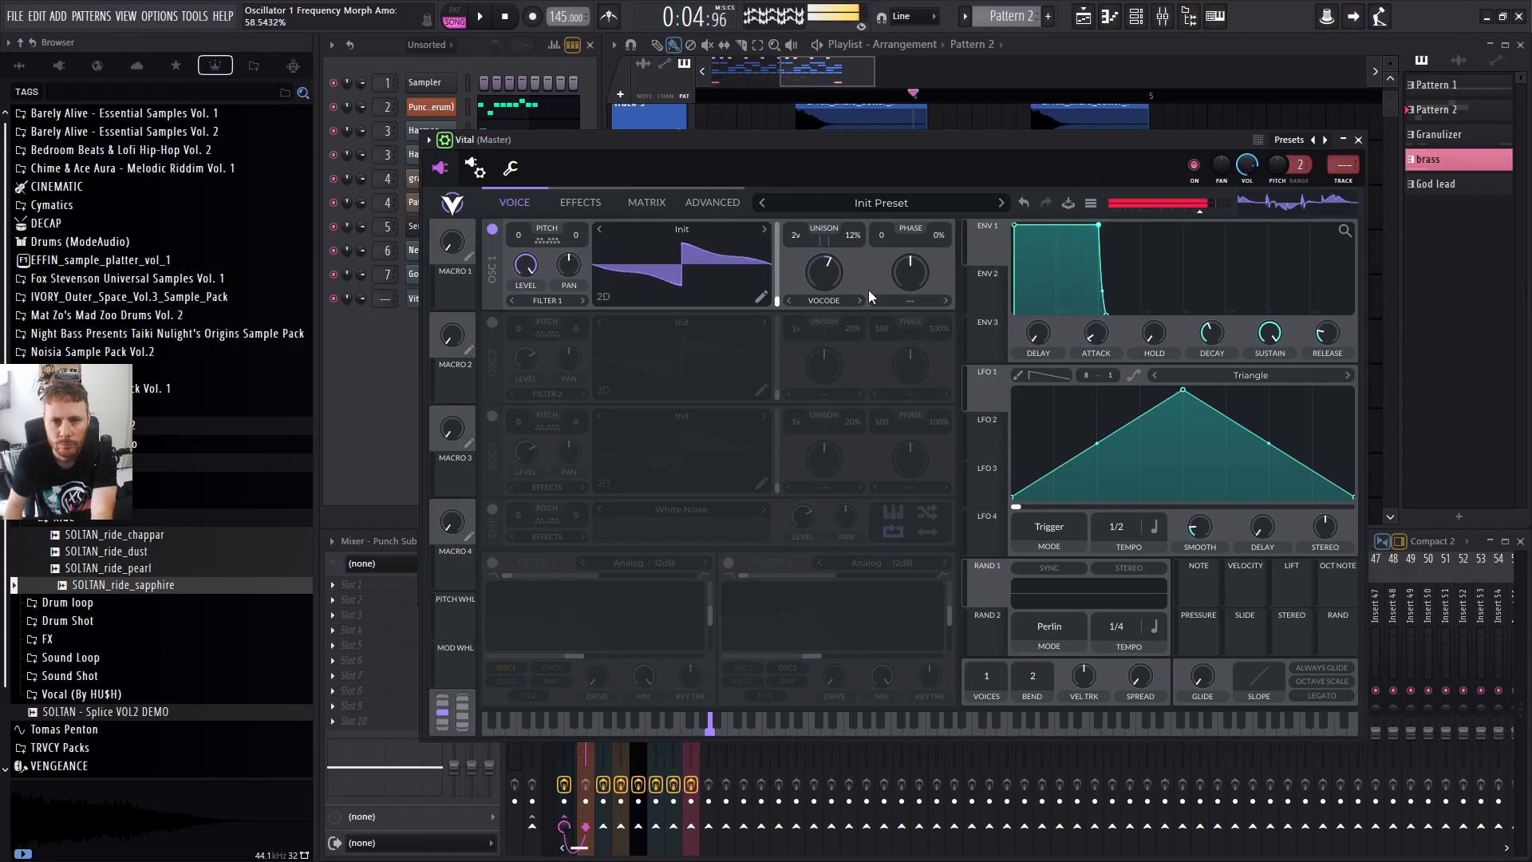
{"action": "left_click", "coordinate": [860, 301]}
{"action": "left_click", "coordinate": [859, 301]}
{"action": "left_click", "coordinate": [860, 301]}
{"action": "left_click", "coordinate": [860, 301]}
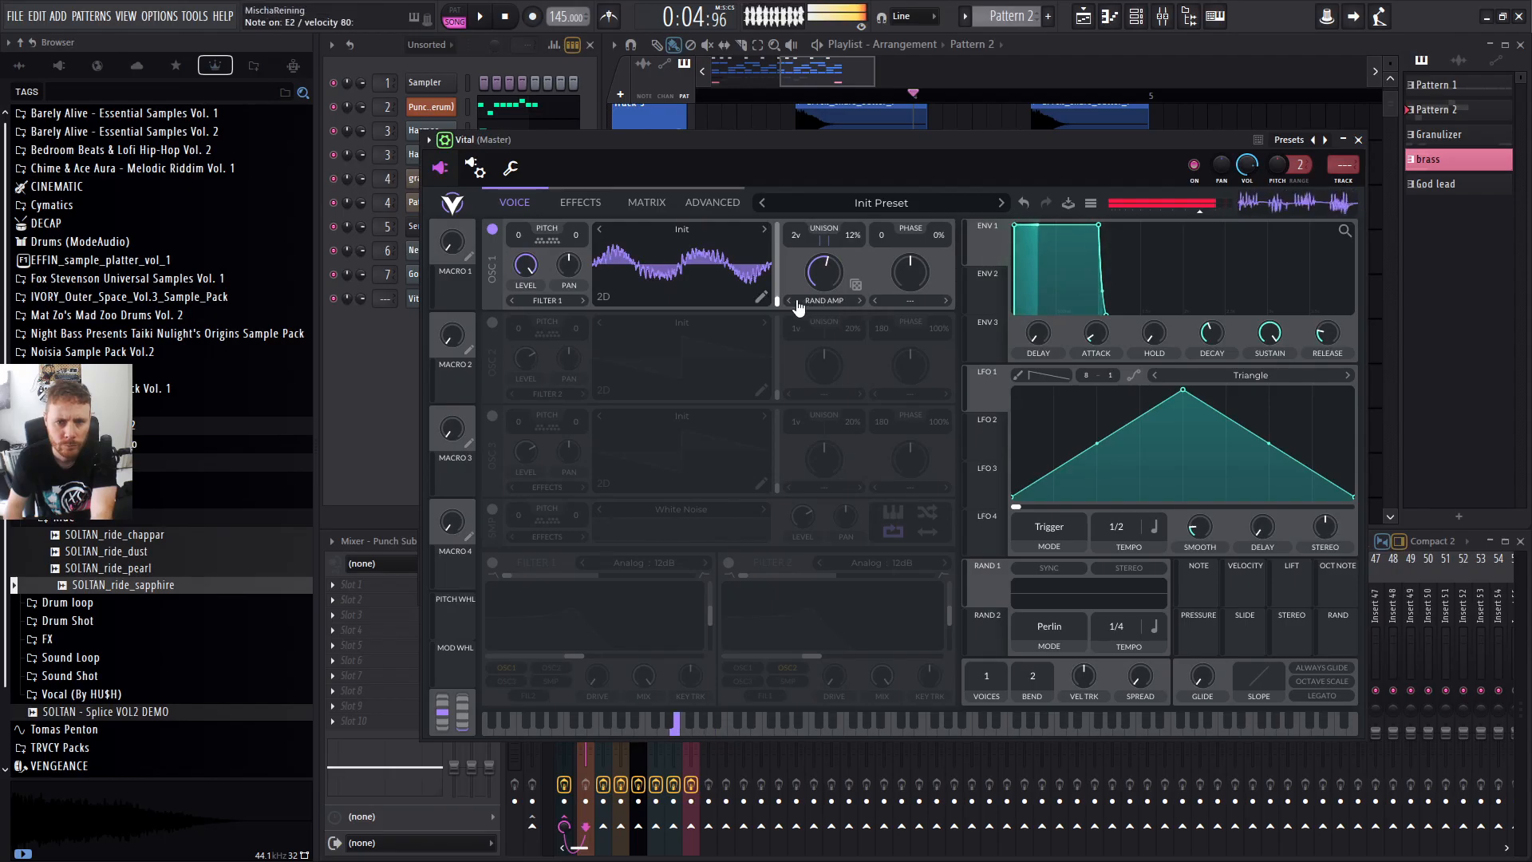
{"action": "left_click", "coordinate": [790, 301]}
{"action": "mouse_move", "coordinate": [830, 276]}
{"action": "left_mouse_down"}
{"action": "mouse_move", "coordinate": [825, 321]}
{"action": "mouse_move", "coordinate": [840, 247]}
{"action": "mouse_move", "coordinate": [831, 289]}
{"action": "left_mouse_up"}
{"action": "left_click", "coordinate": [829, 301]}
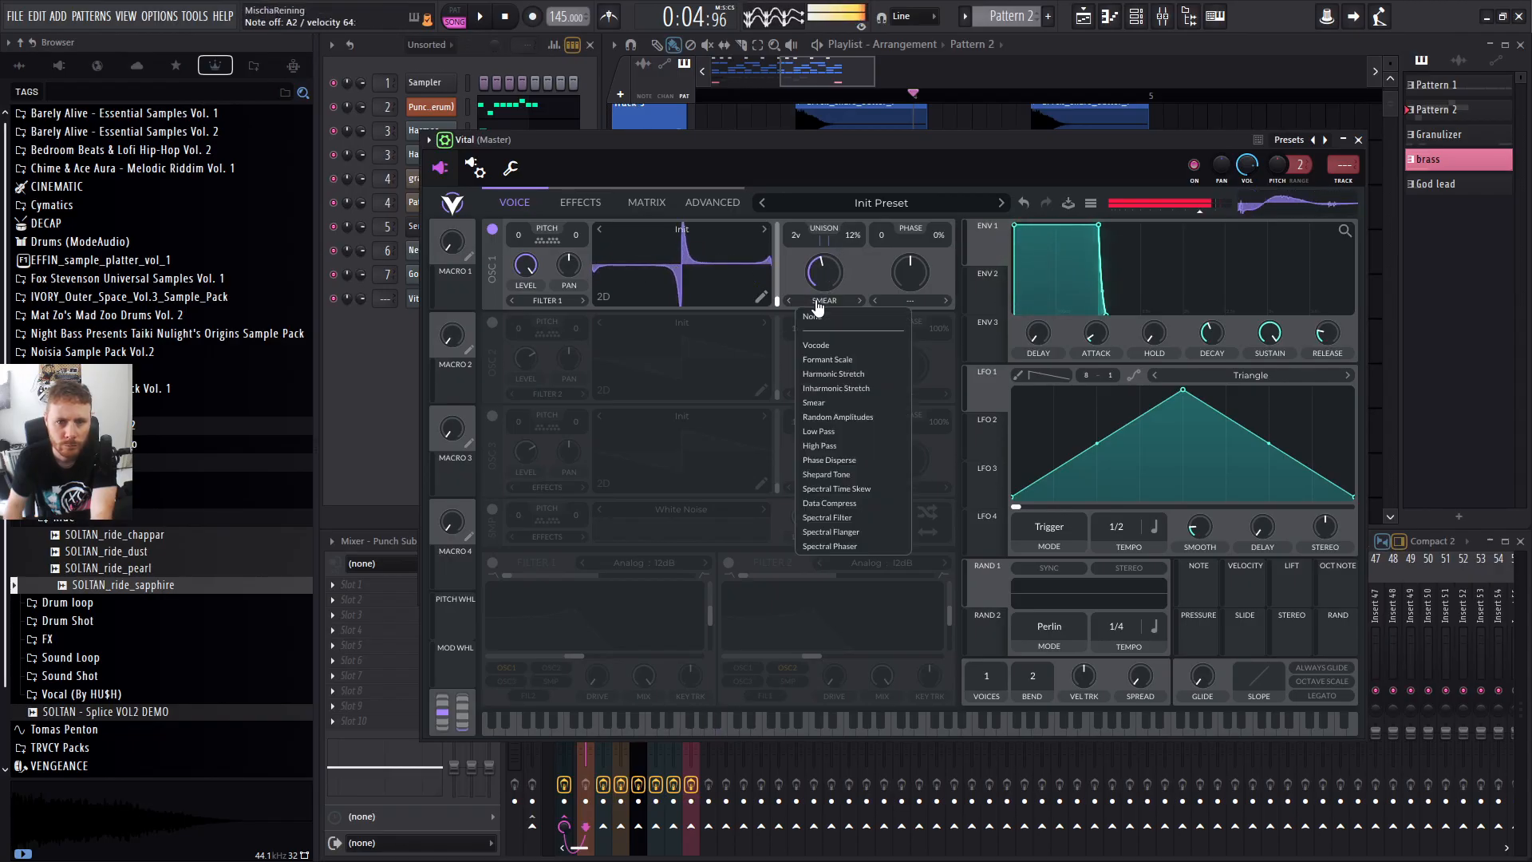
{"action": "left_click", "coordinate": [848, 323]}
{"action": "left_click_drag", "start_coordinate": [524, 238], "coordinate": [530, 230]}
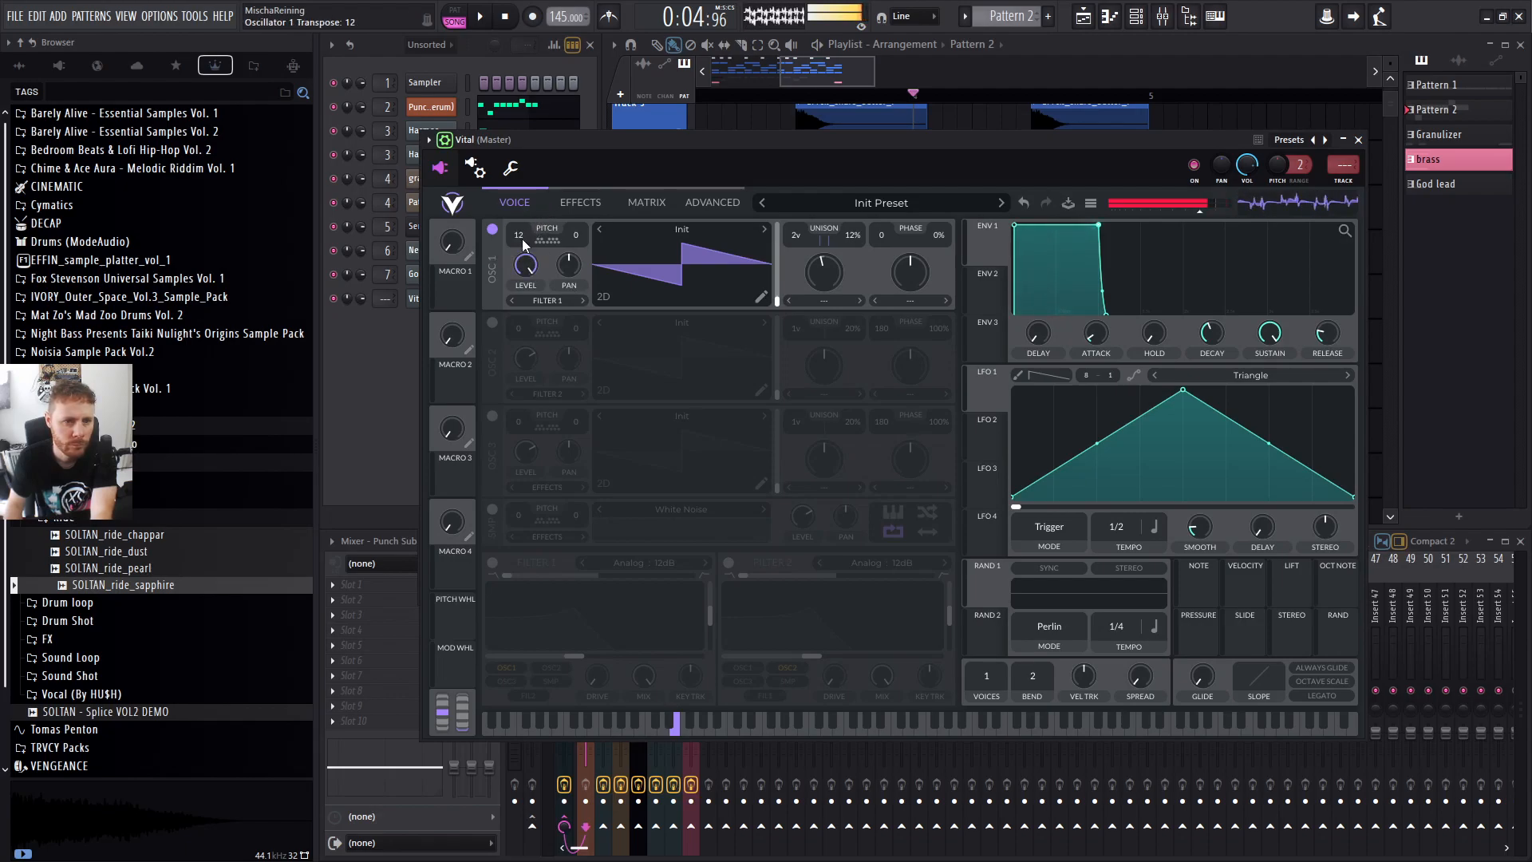
Change the distortion type to Hard Clip and move the equalizer's band cut slightly higher in frequency.
{"action": "left_click", "coordinate": [578, 201]}
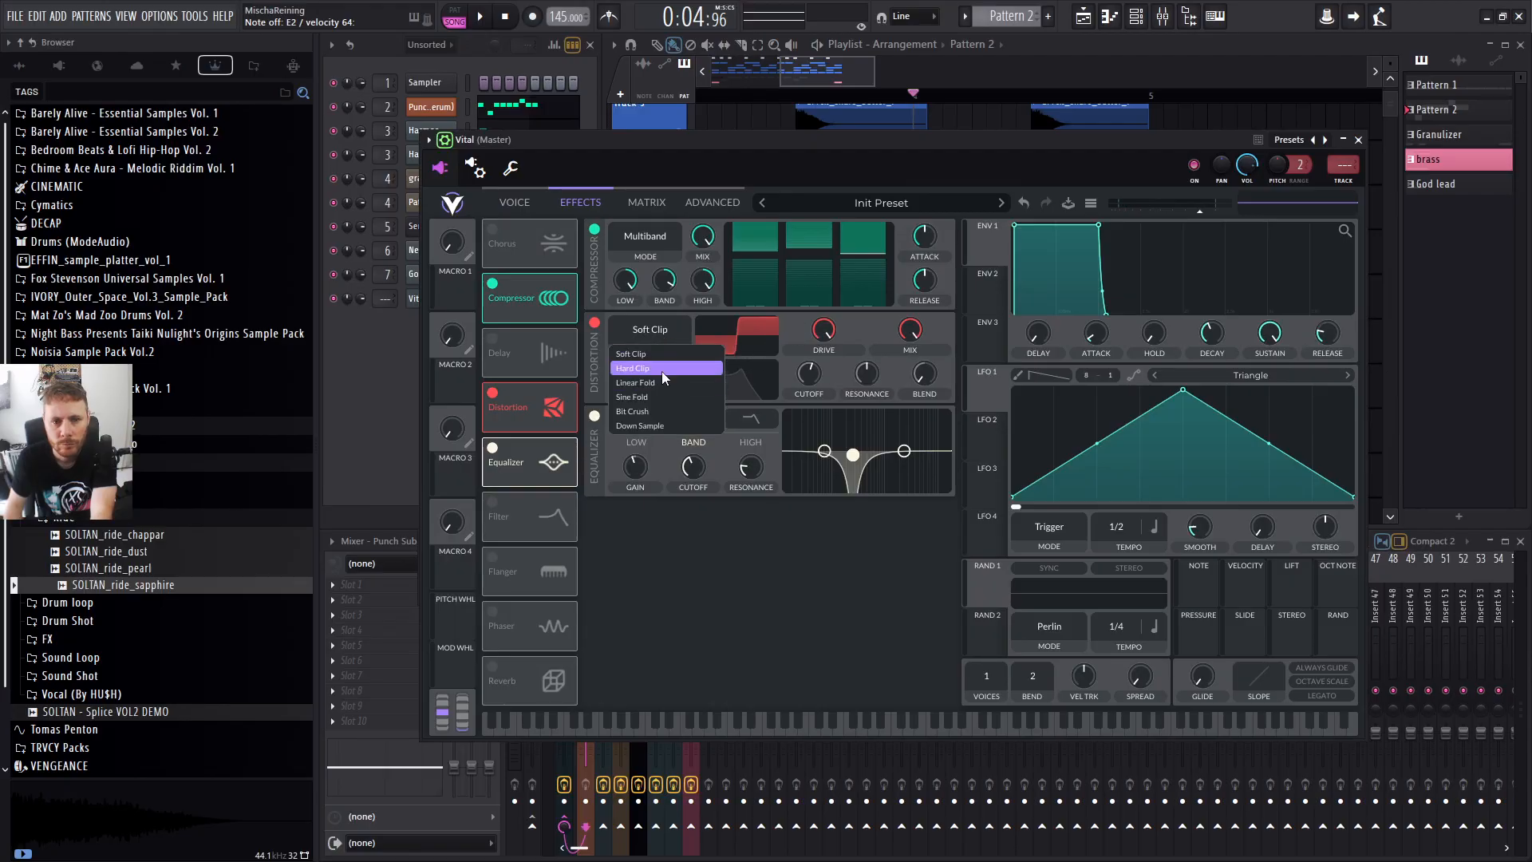
{"action": "left_click", "coordinate": [662, 370]}
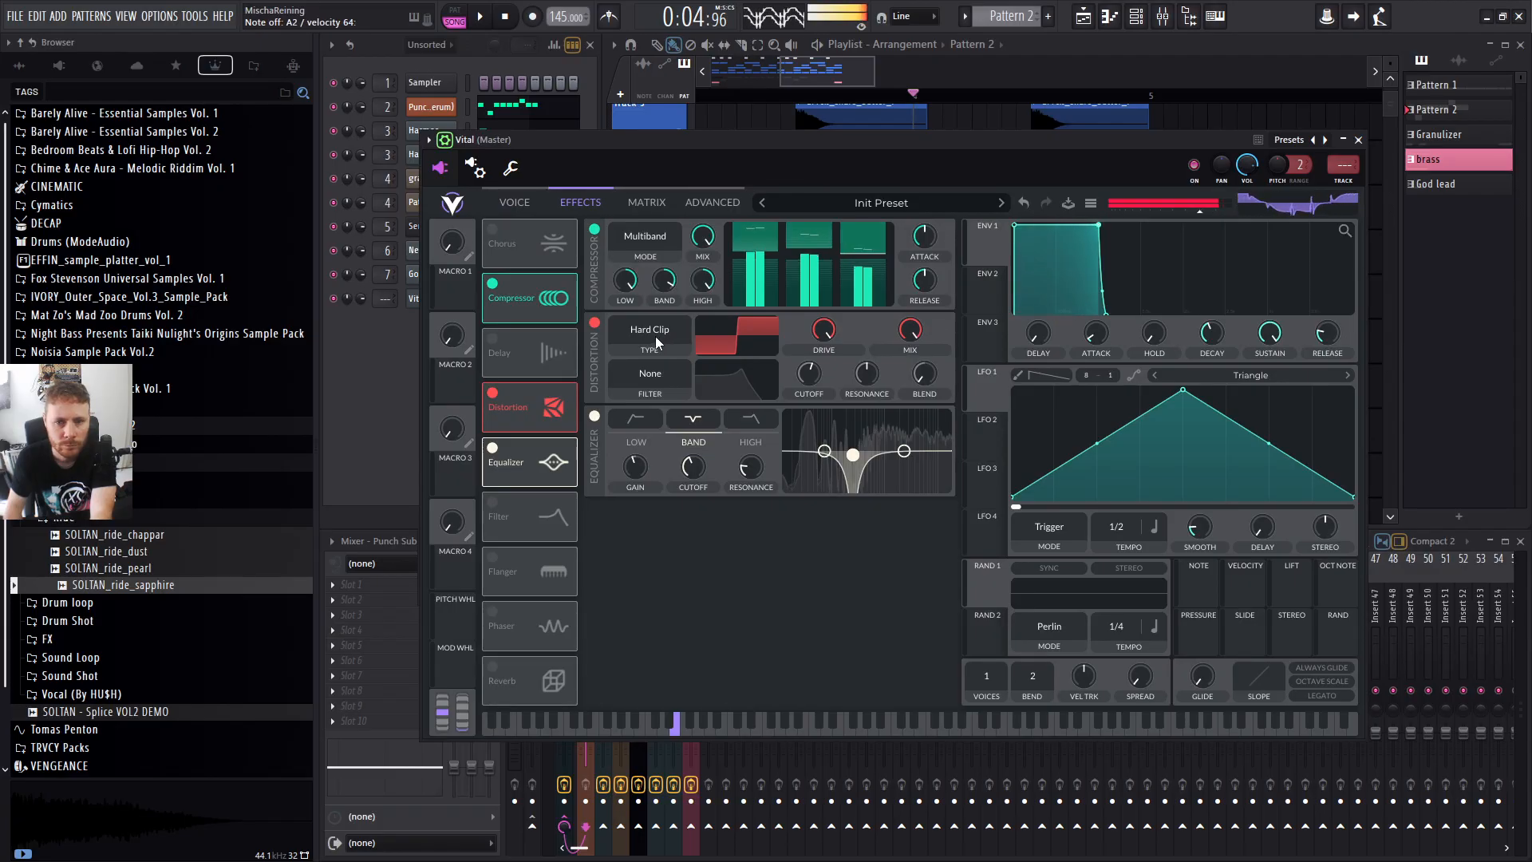
{"action": "mouse_move", "coordinate": [854, 455]}
{"action": "left_mouse_down"}
{"action": "mouse_move", "coordinate": [840, 461]}
{"action": "mouse_move", "coordinate": [860, 453]}
{"action": "left_mouse_up"}
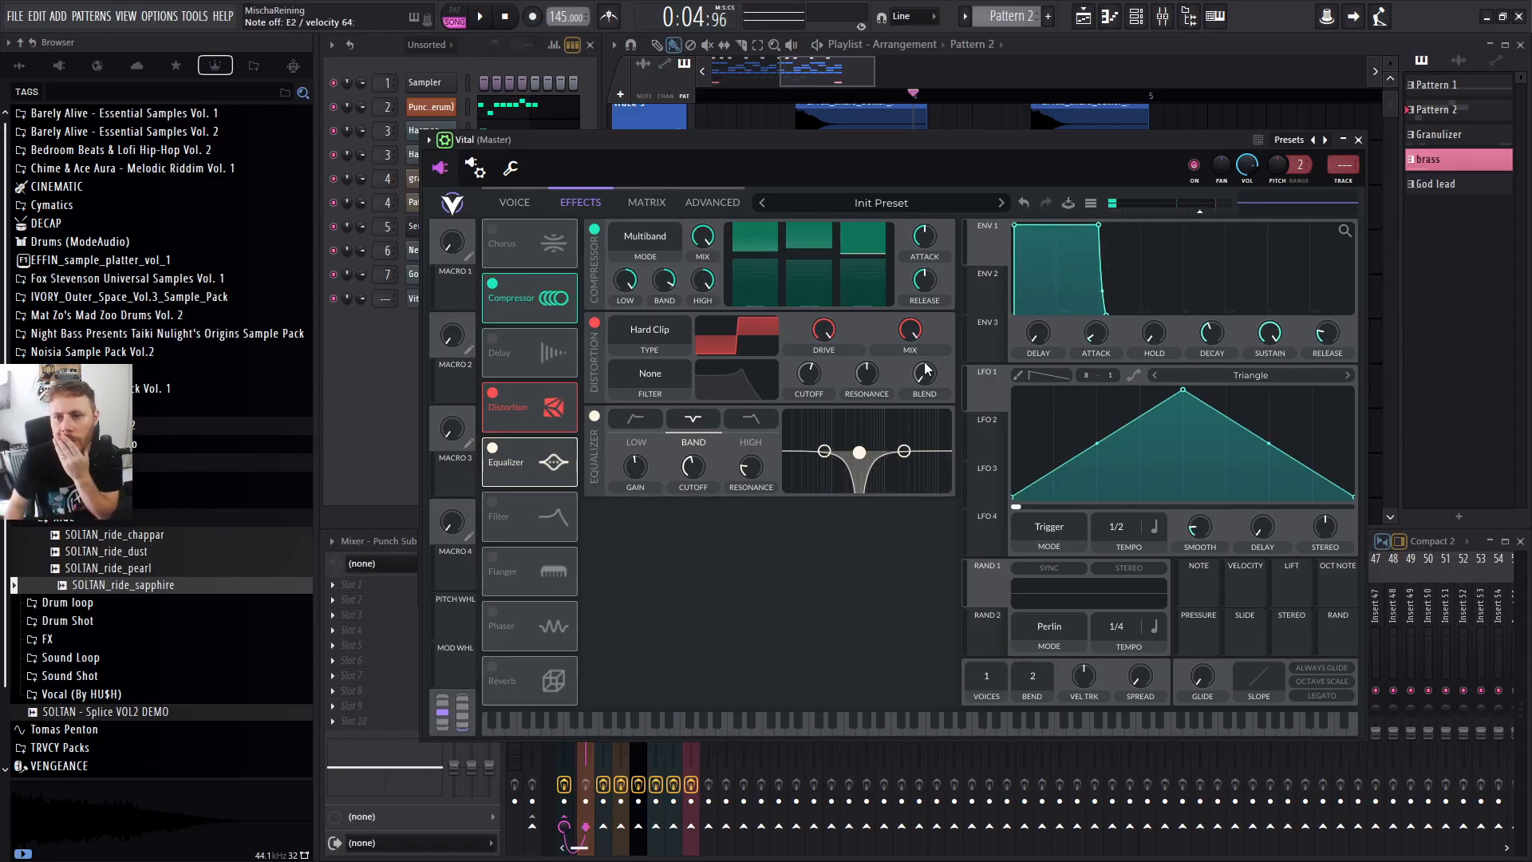
Enable the White Noise sample source and lower its level.
{"action": "left_click", "coordinate": [514, 203]}
{"action": "left_click", "coordinate": [493, 509]}
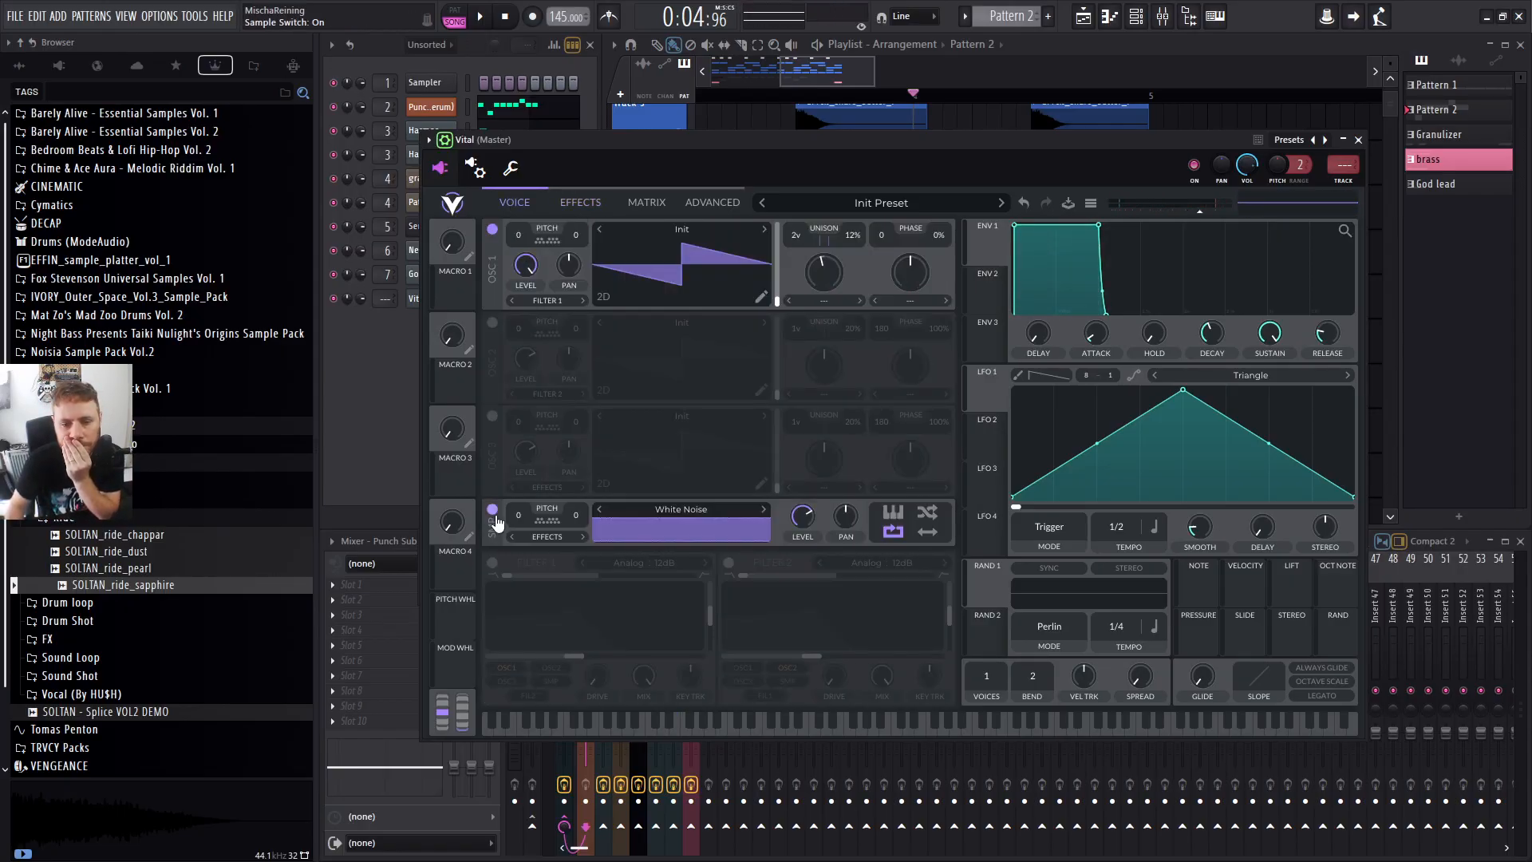
{"action": "left_click_drag", "start_coordinate": [797, 577], "coordinate": [798, 574]}
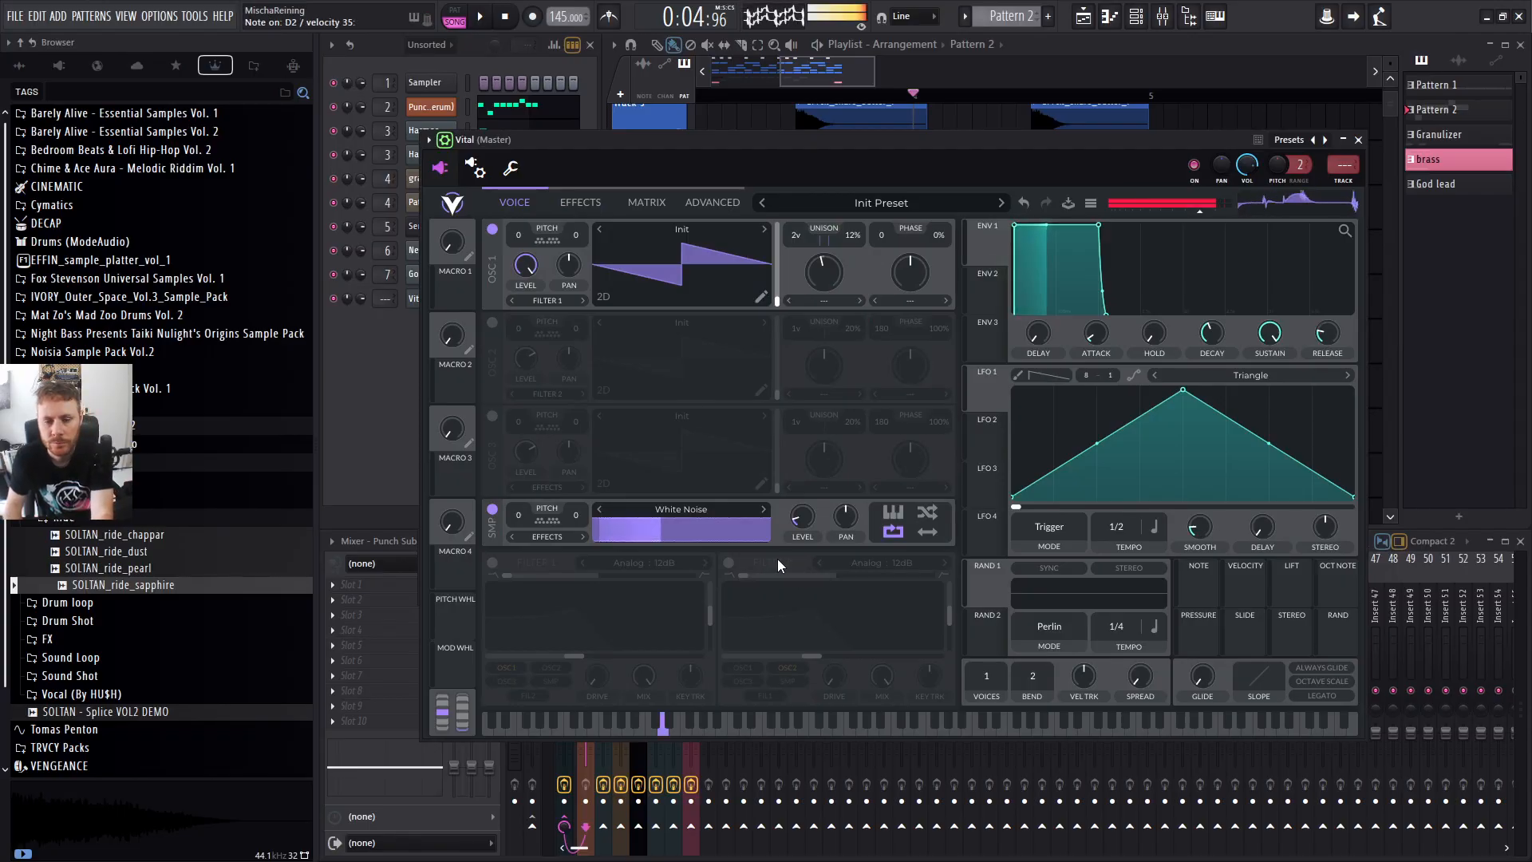
Search the wavetables for "sine" and load Vital Sine 2 into oscillator 1.
{"action": "left_click", "coordinate": [682, 230]}
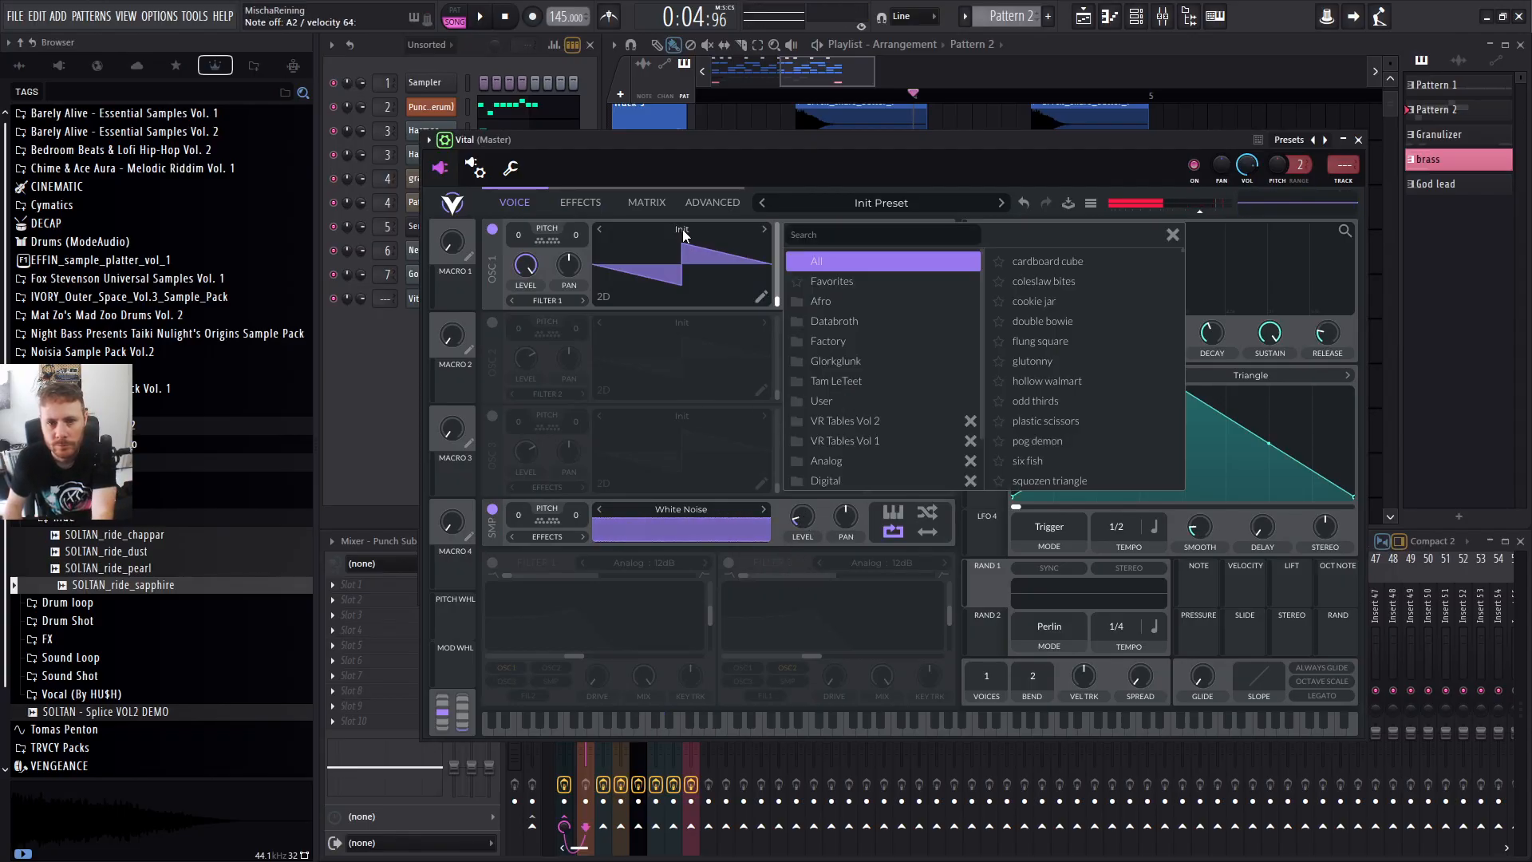
{"action": "type", "text": "sine"}
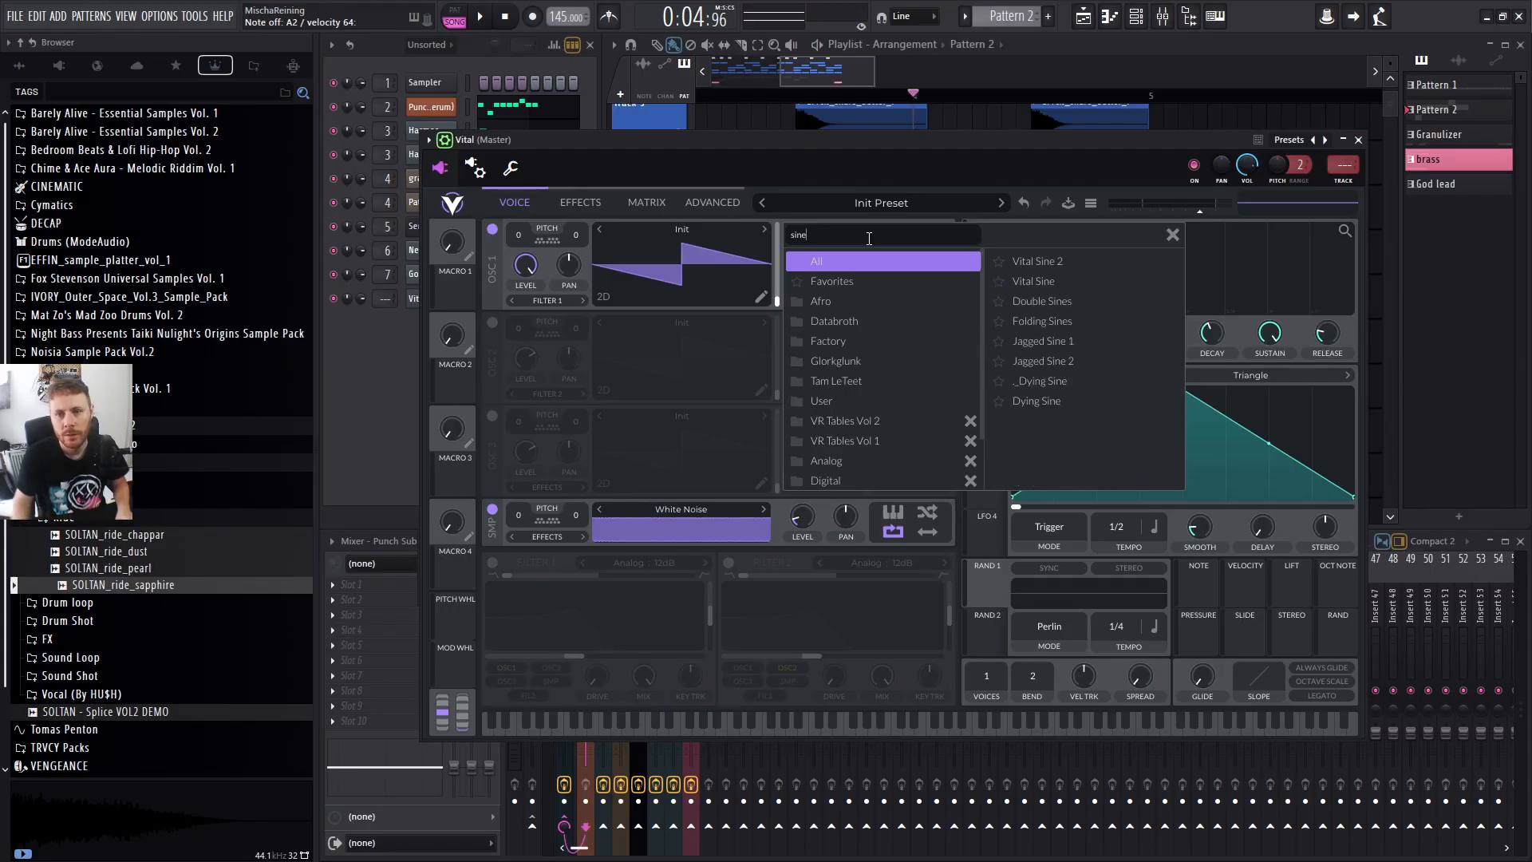
{"action": "left_click", "coordinate": [1074, 261]}
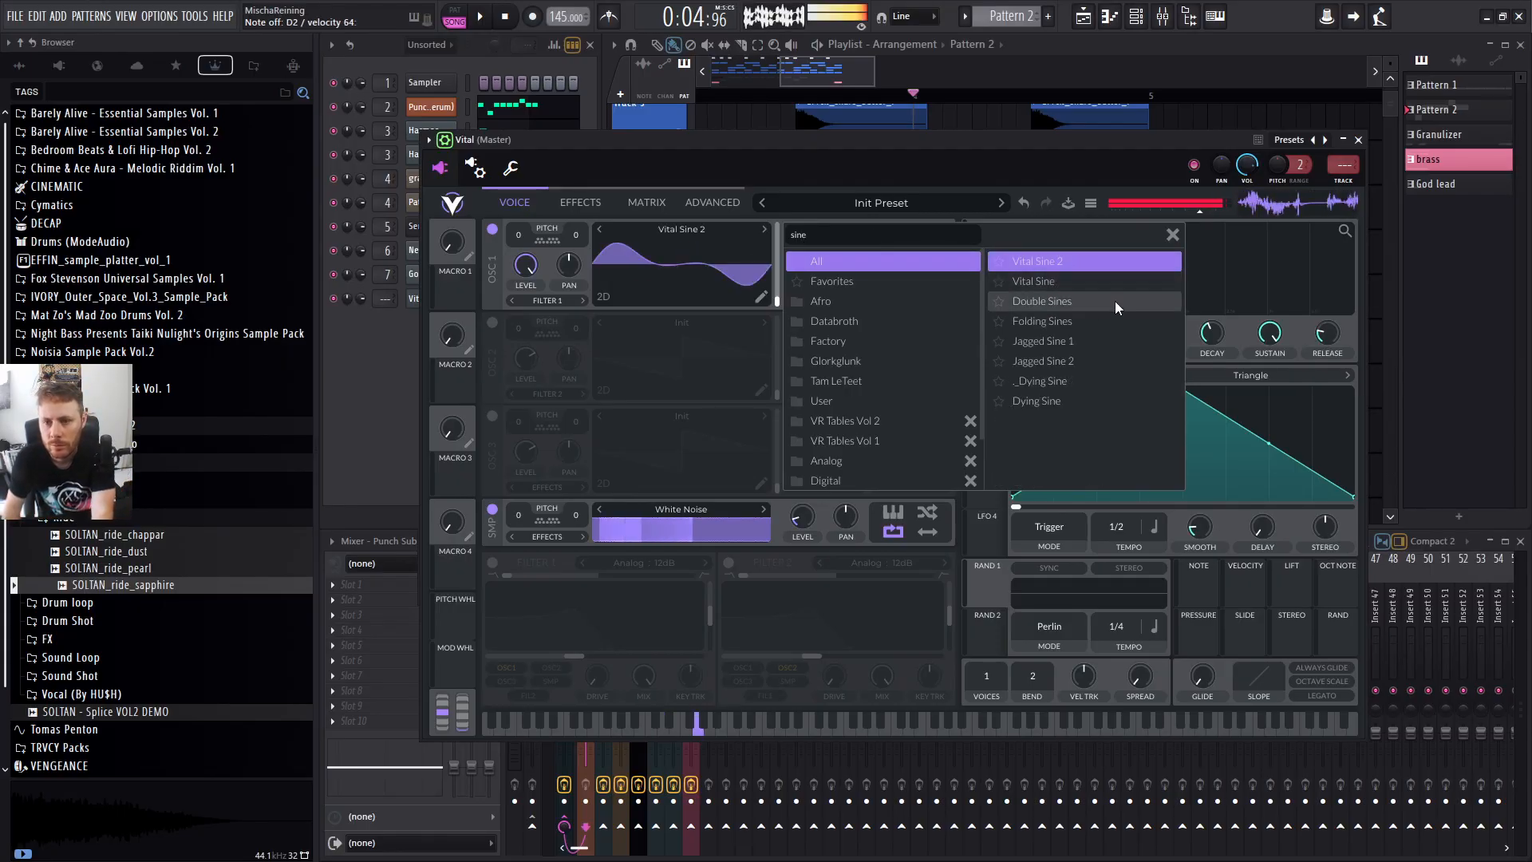
Try a lower noise level with a 19% unison detune on oscillator 1 and 2 polyphony voices.
{"action": "left_click", "coordinate": [1173, 235]}
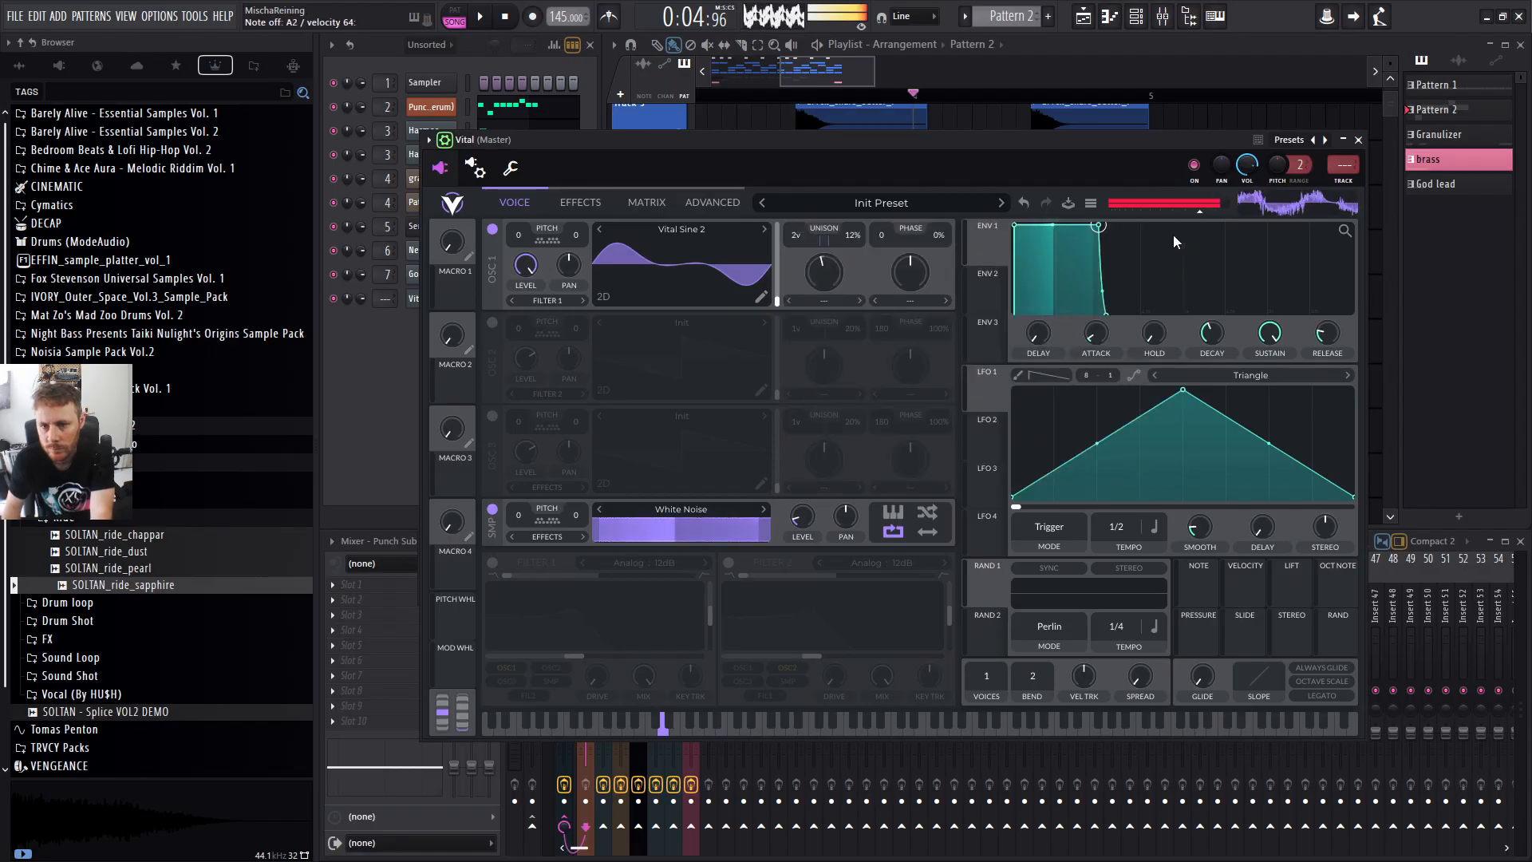
{"action": "left_click_drag", "start_coordinate": [808, 520], "coordinate": [808, 528]}
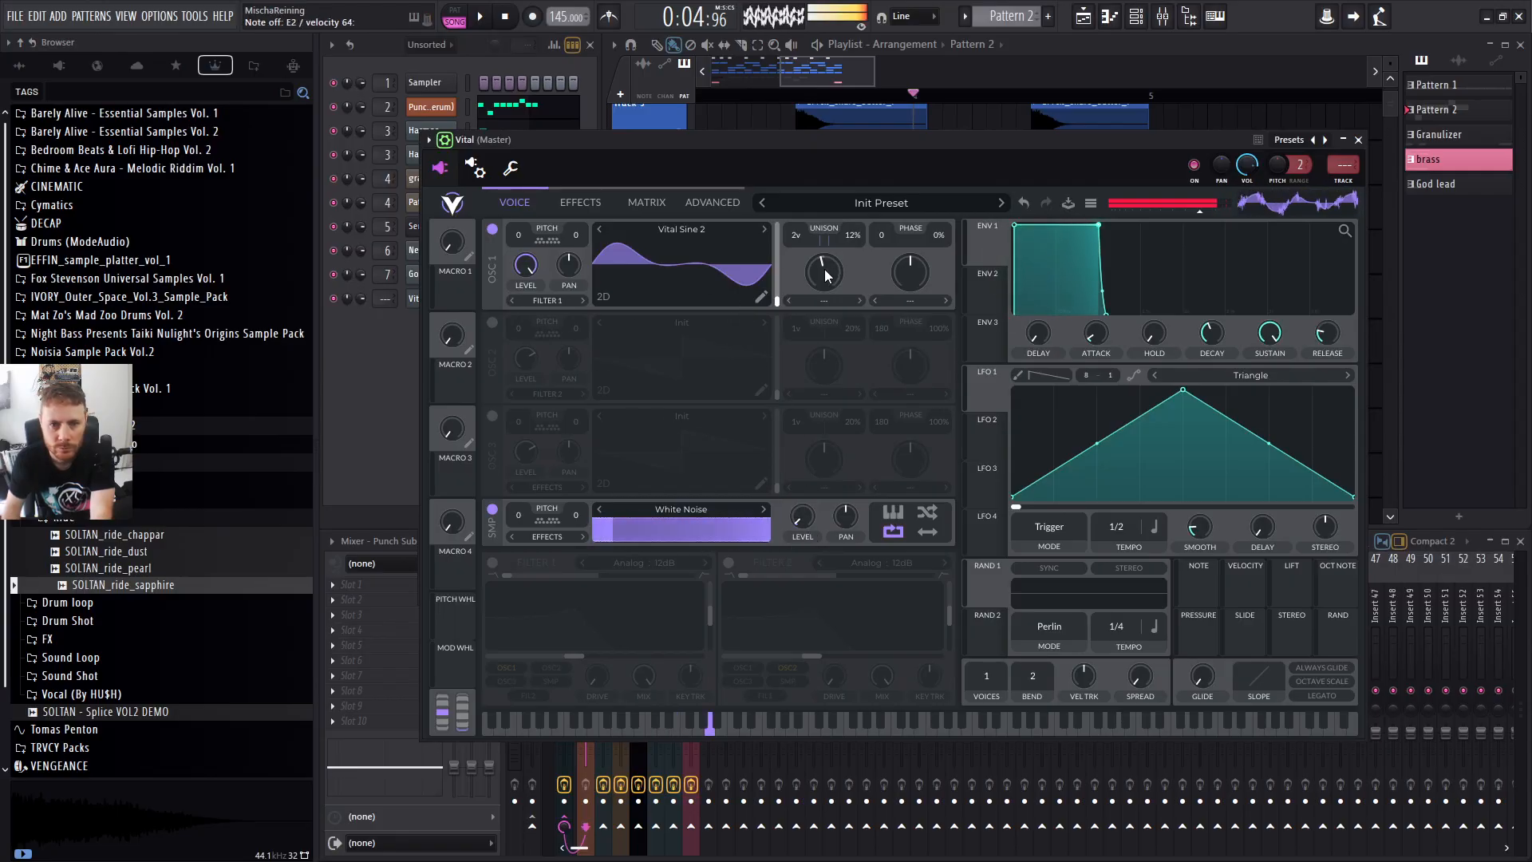
{"action": "left_click_drag", "start_coordinate": [848, 234], "coordinate": [866, 213]}
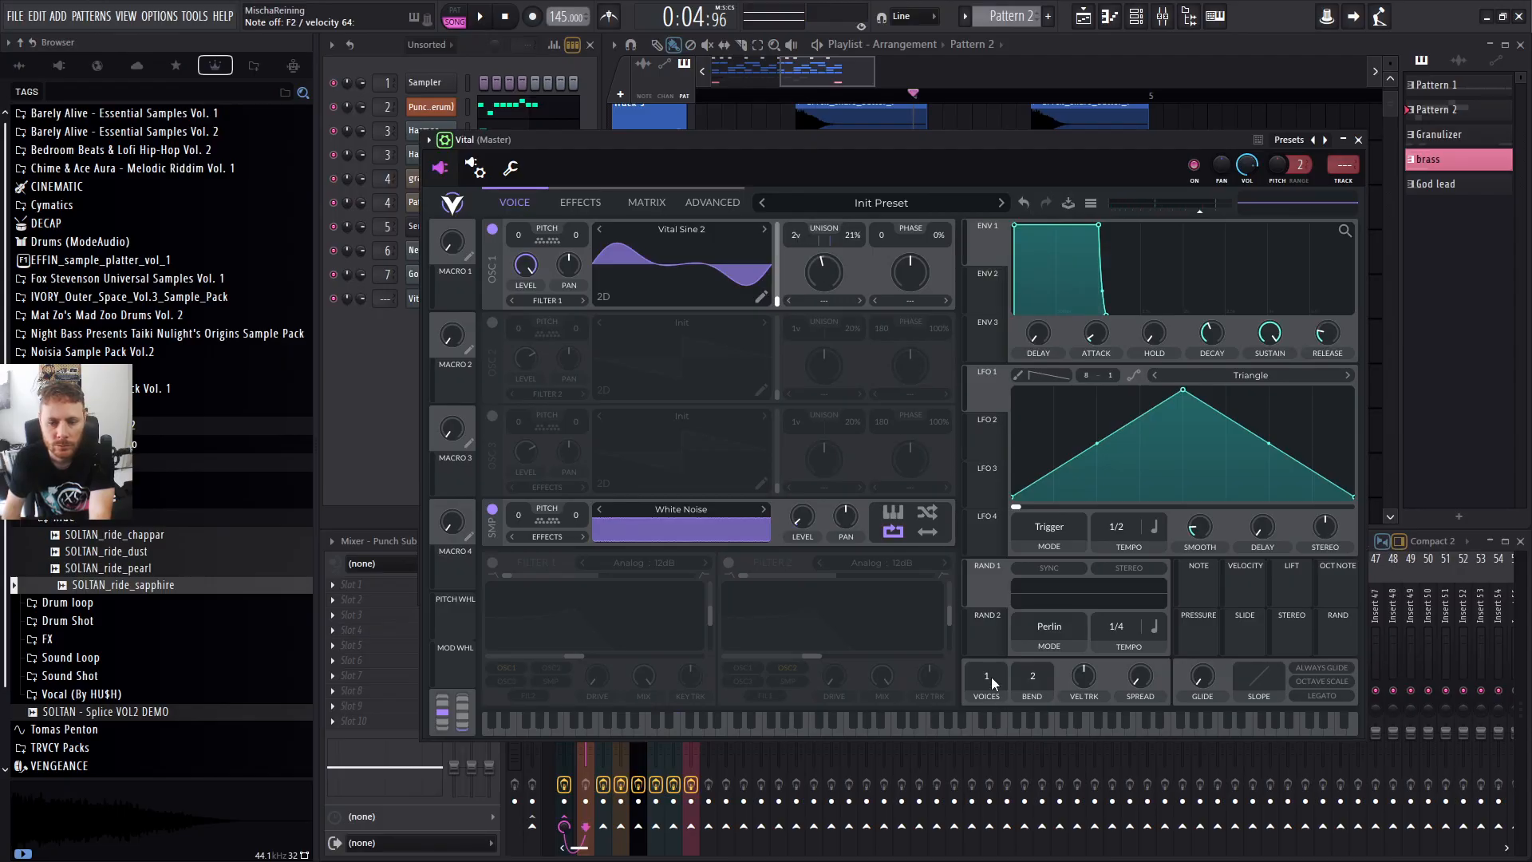
{"action": "left_click_drag", "start_coordinate": [797, 244], "coordinate": [868, 256]}
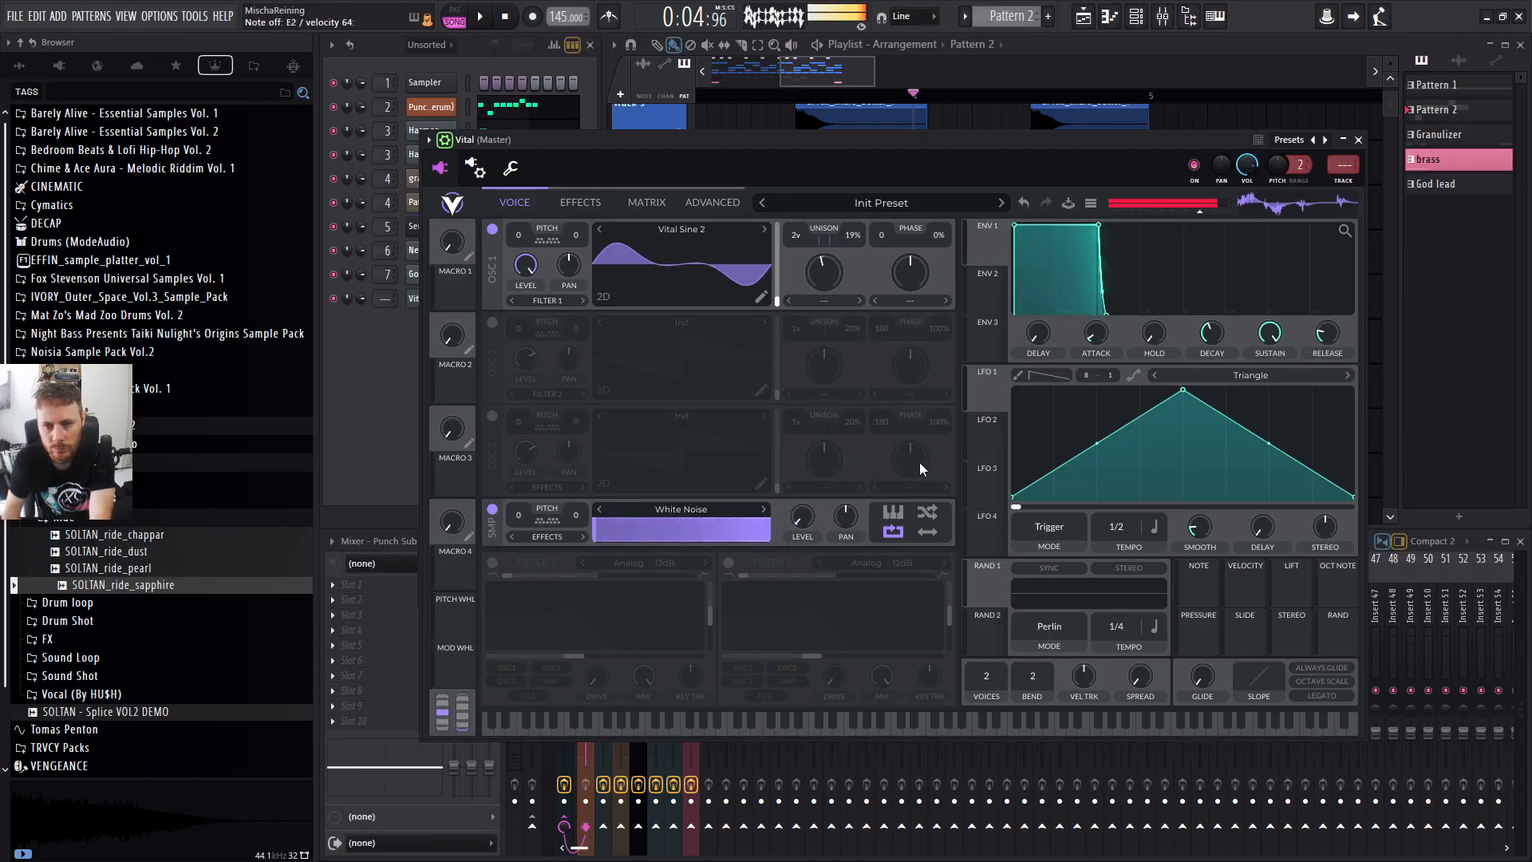
Try the Chorus effect on the Vital patch and adjust its mix.
{"action": "left_click", "coordinate": [581, 200]}
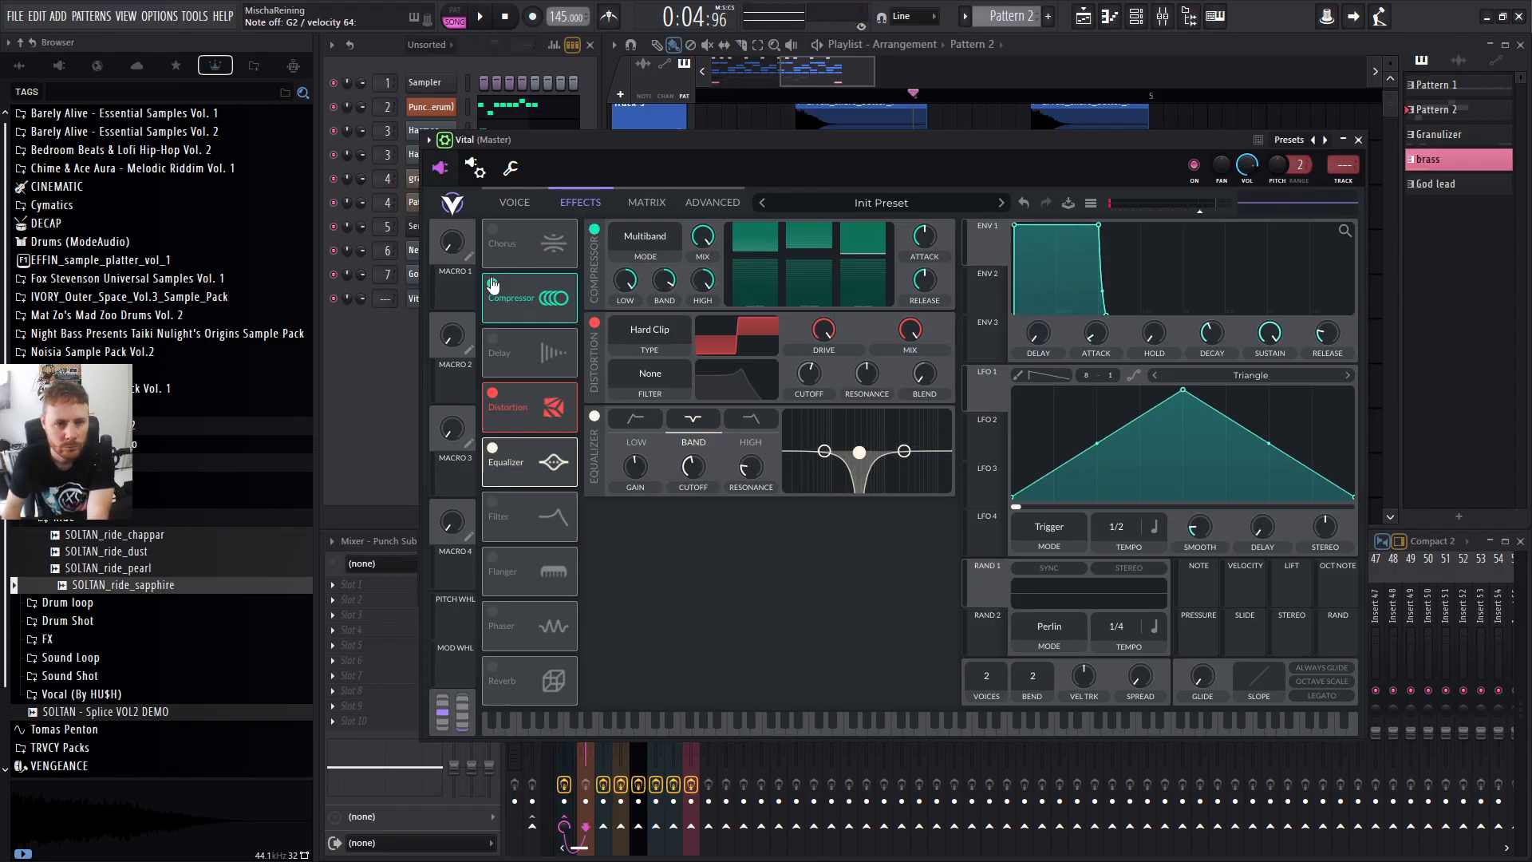
{"action": "left_click", "coordinate": [495, 230]}
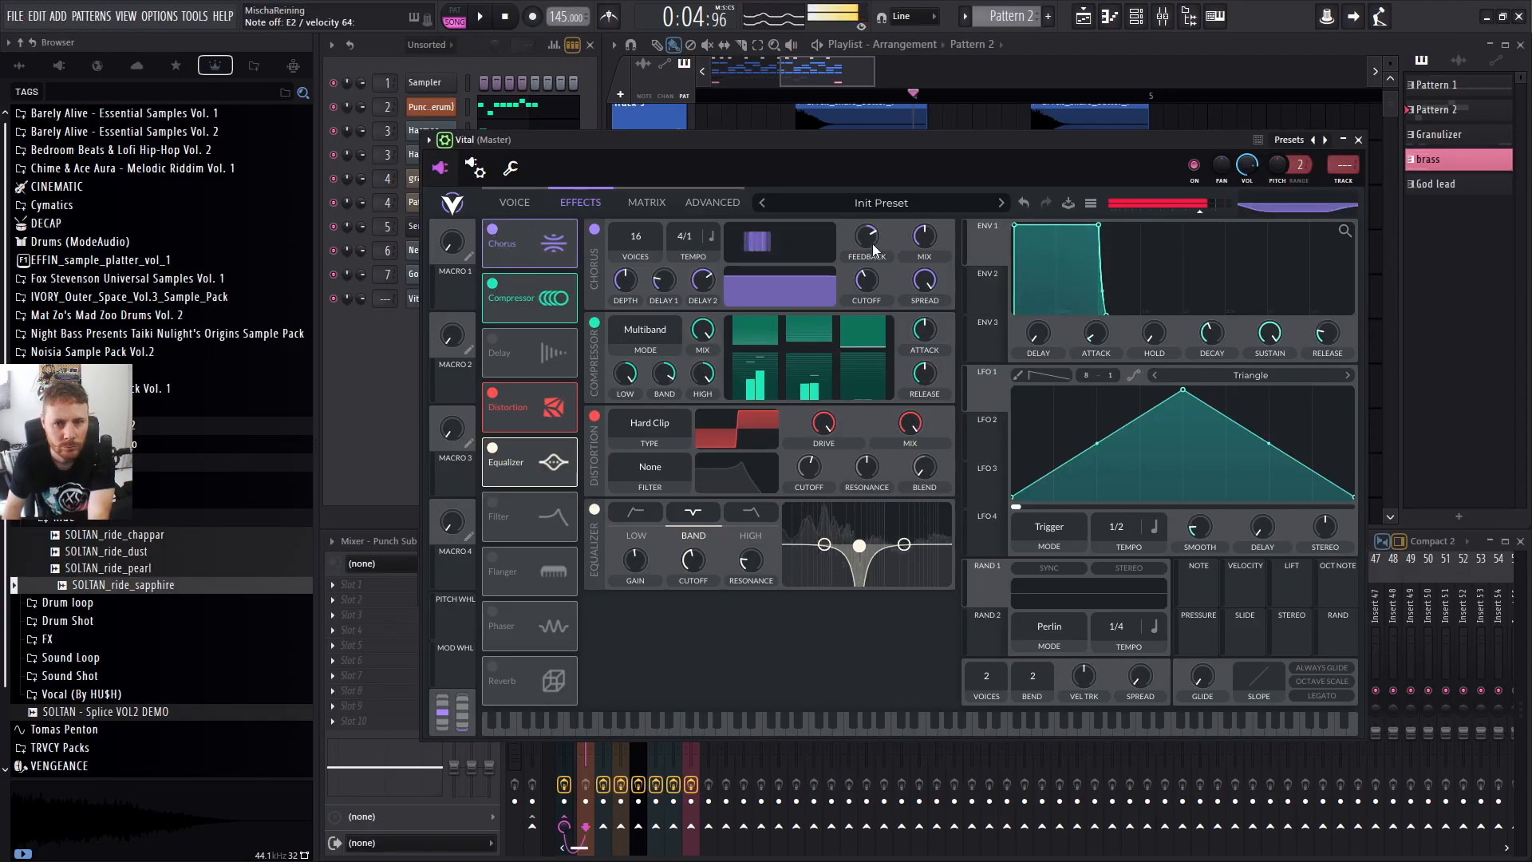
{"action": "left_click_drag", "start_coordinate": [924, 237], "coordinate": [924, 247]}
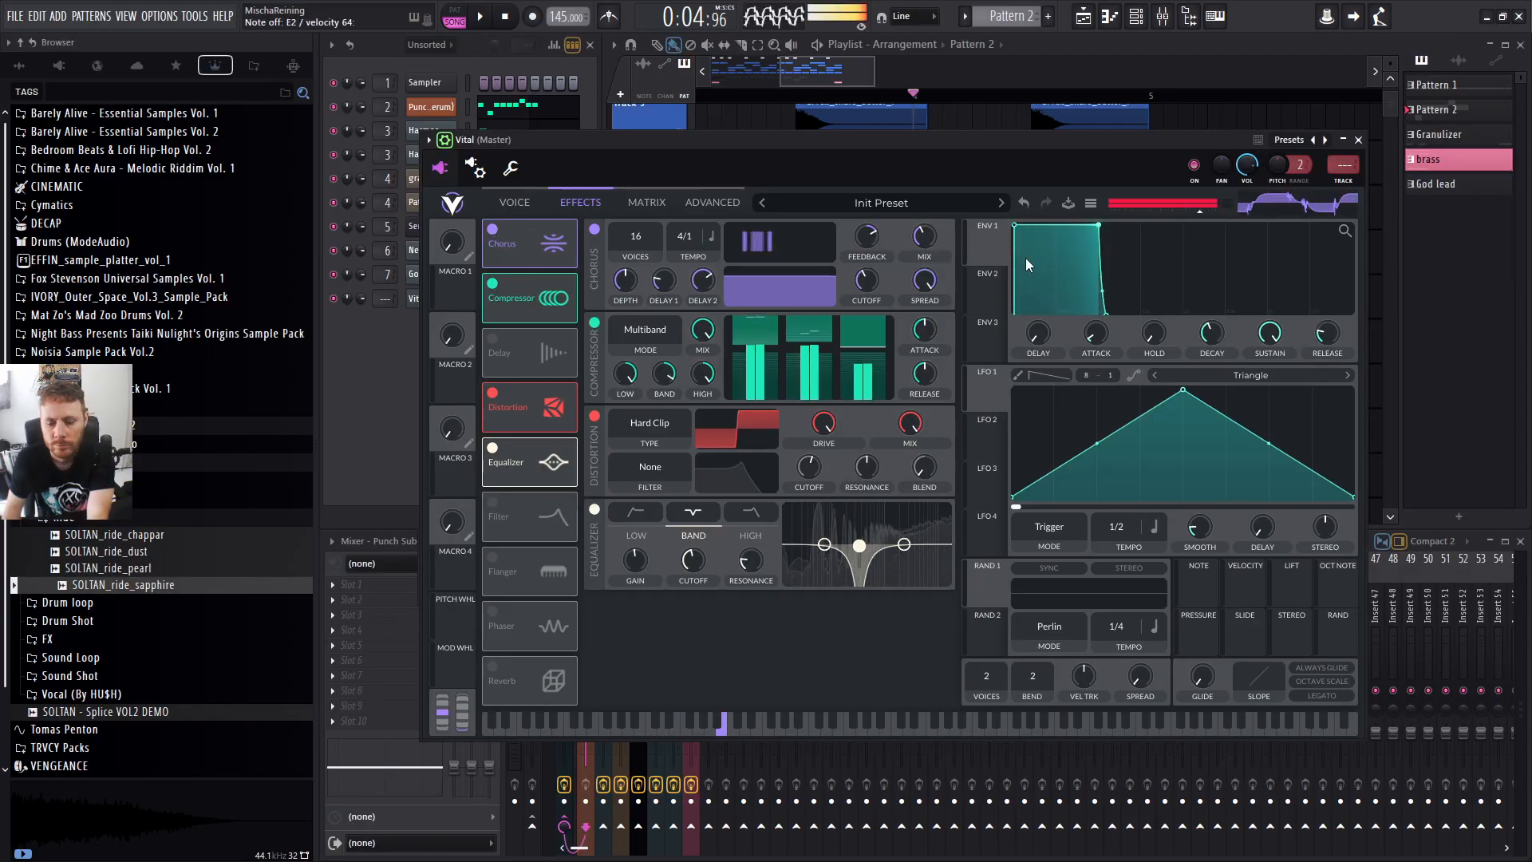
{"action": "left_click", "coordinate": [511, 205]}
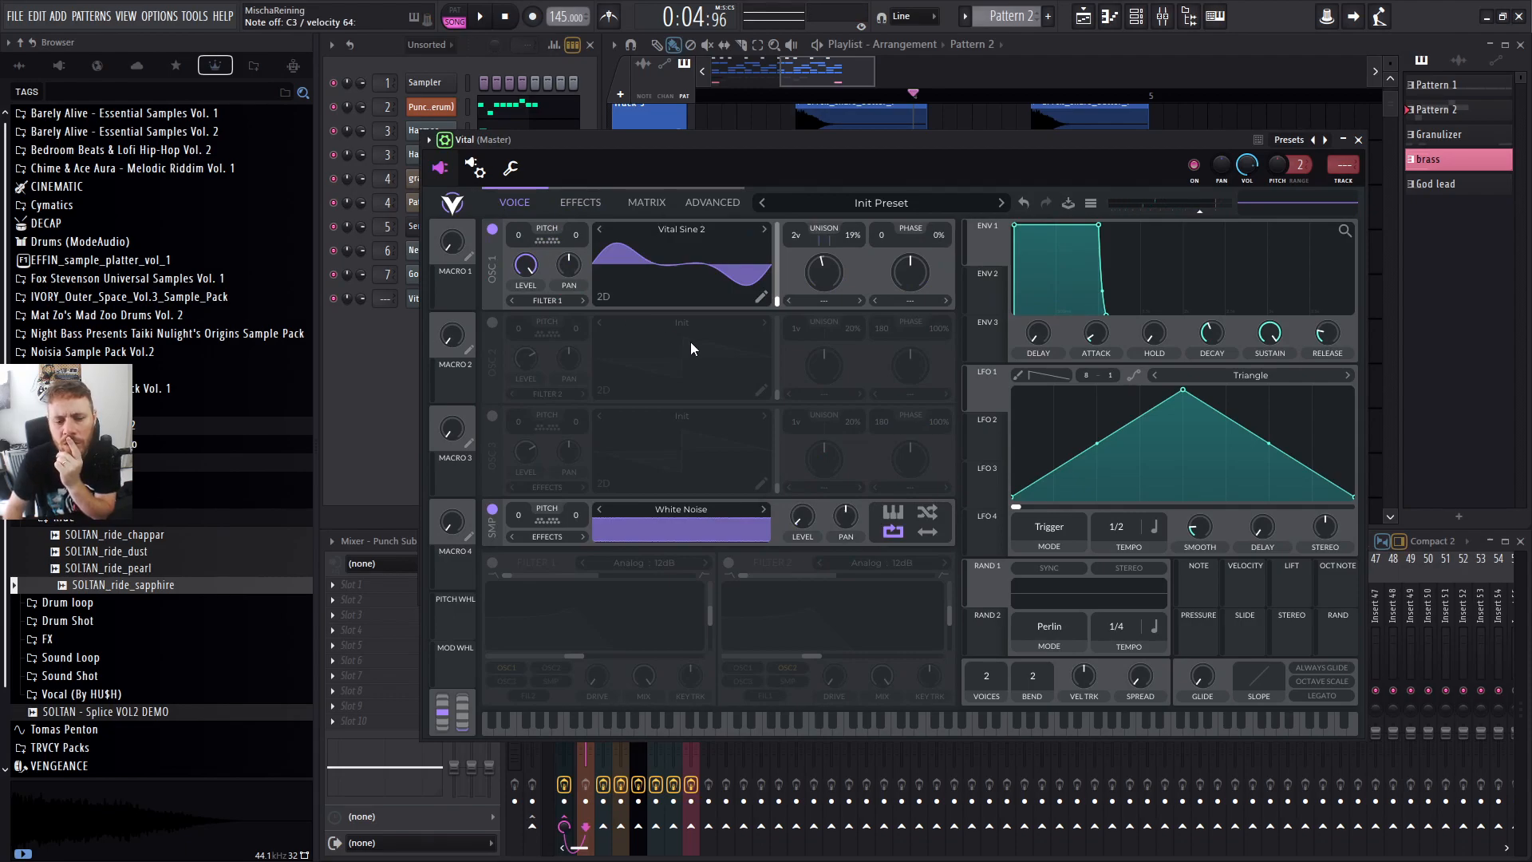
Replace the Vital channel with a new Serum instance and set oscillator A's unison to 2 voices.
{"action": "mouse_move", "coordinate": [868, 150]}
{"action": "left_mouse_down"}
{"action": "mouse_move", "coordinate": [1311, 35]}
{"action": "mouse_move", "coordinate": [850, 128]}
{"action": "left_mouse_up"}
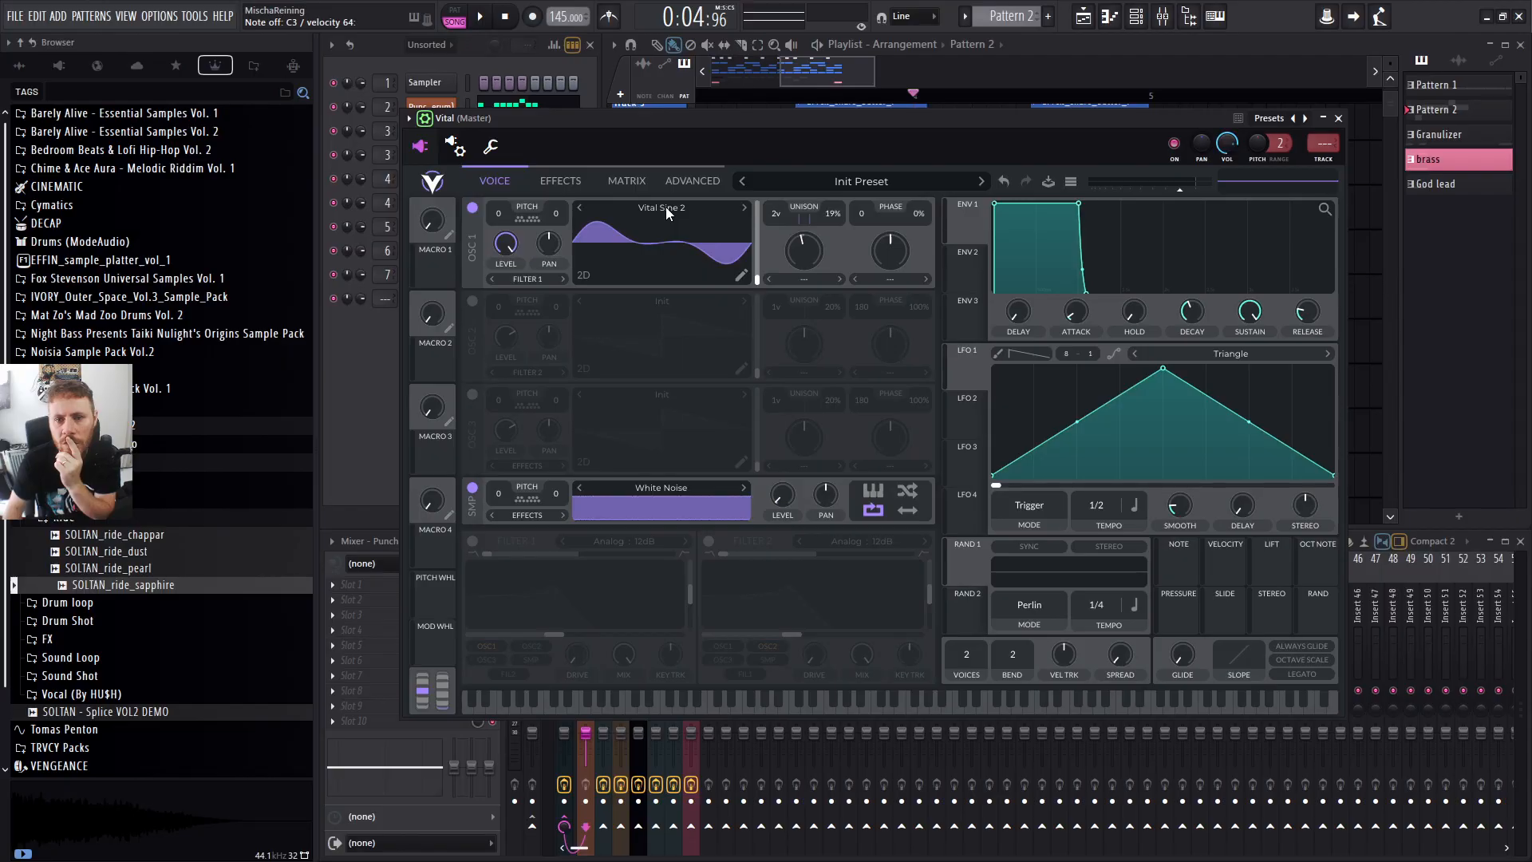
{"action": "left_click", "coordinate": [559, 59]}
{"action": "right_click", "coordinate": [443, 298]}
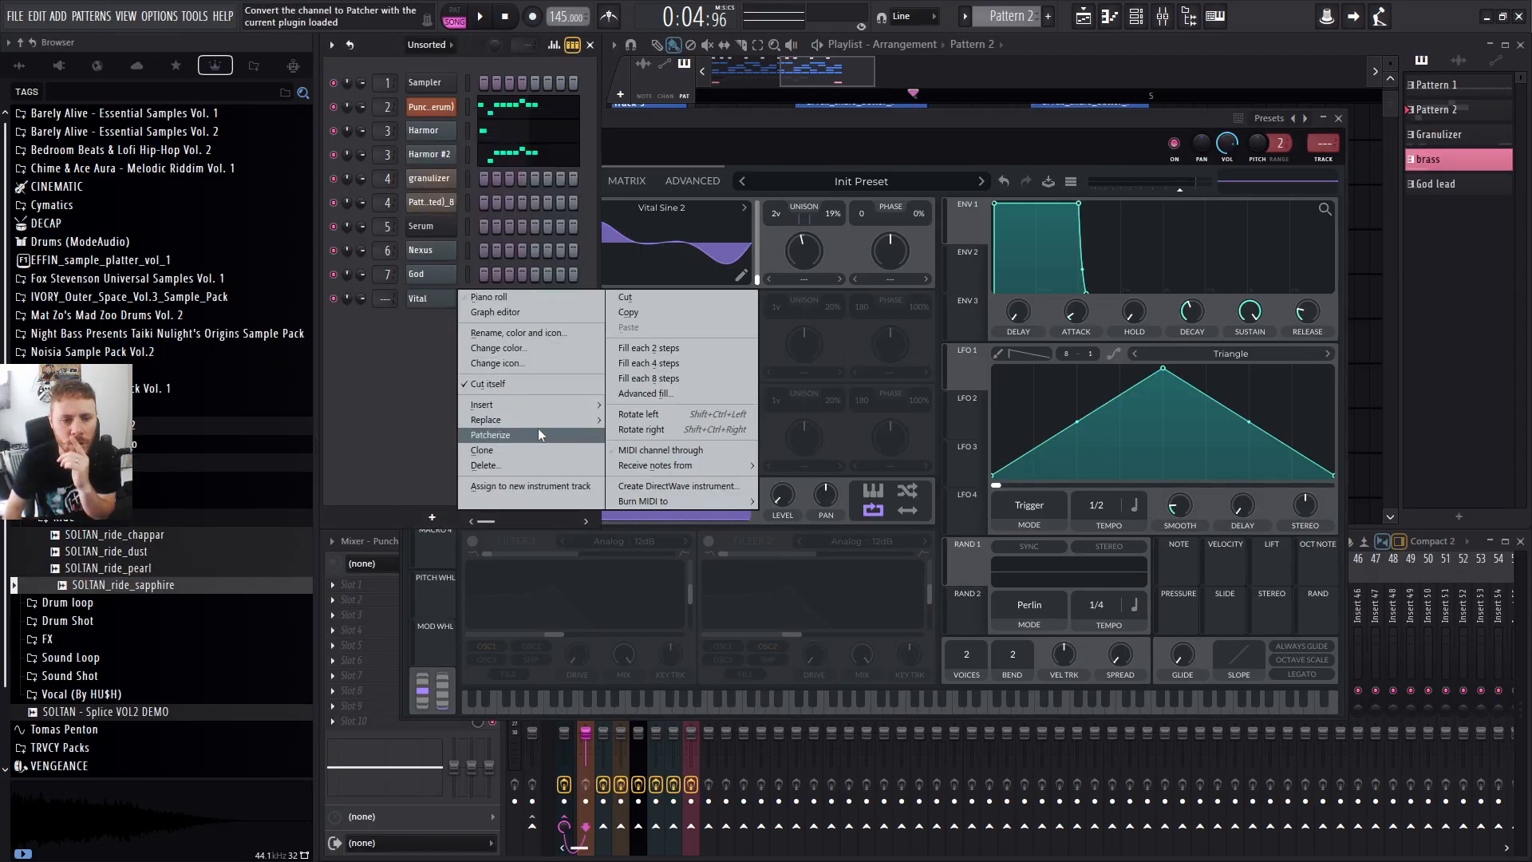
{"action": "mouse_move", "coordinate": [539, 420]}
{"action": "left_click", "coordinate": [680, 759]}
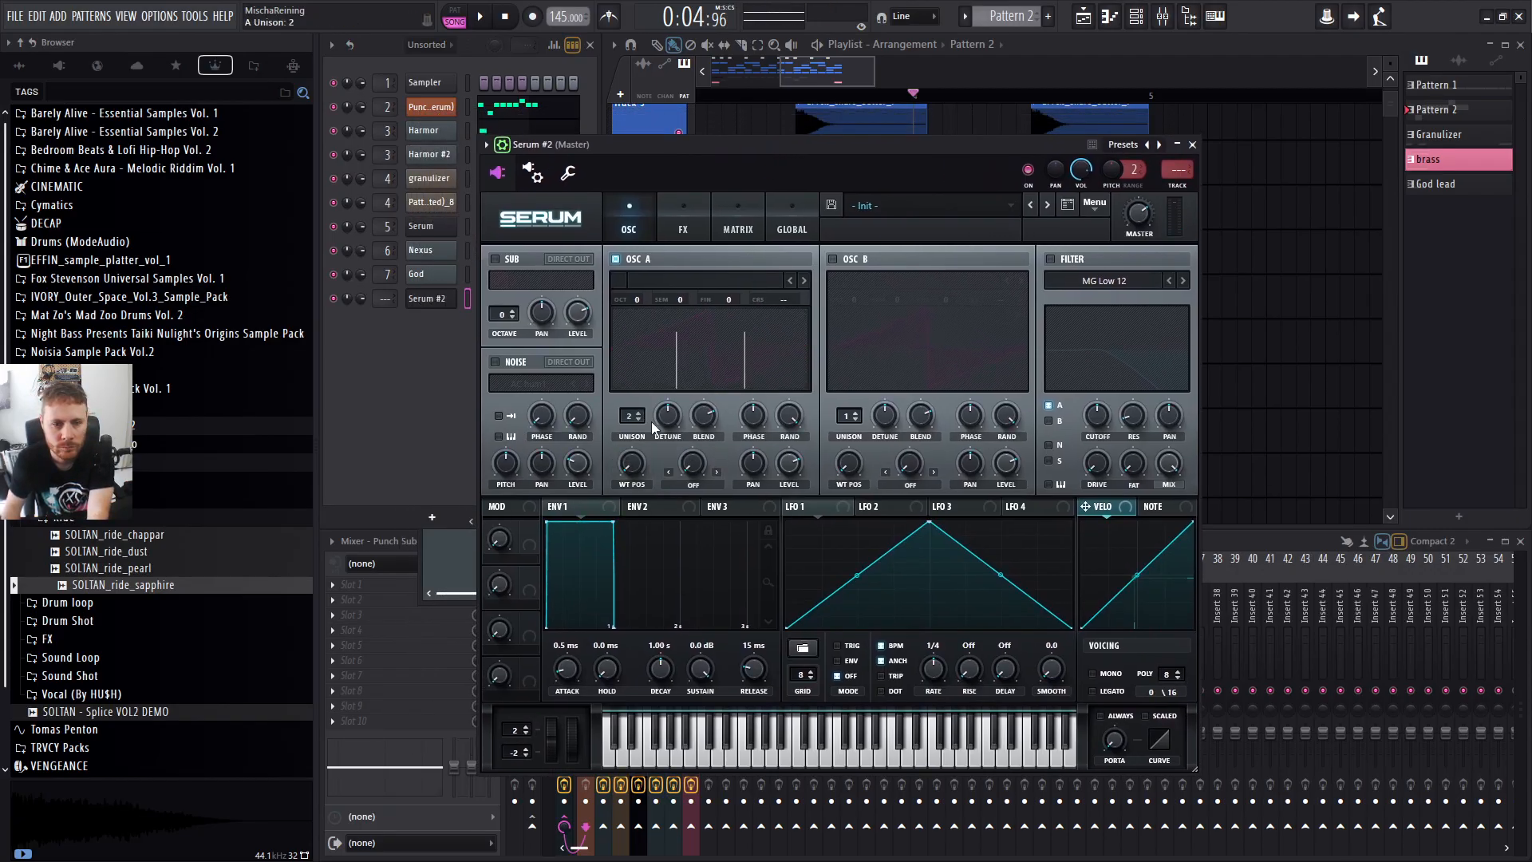
Set oscillator A's unison width to 0 in the global settings.
{"action": "left_click", "coordinate": [792, 229]}
{"action": "left_click_drag", "start_coordinate": [578, 390], "coordinate": [576, 746]}
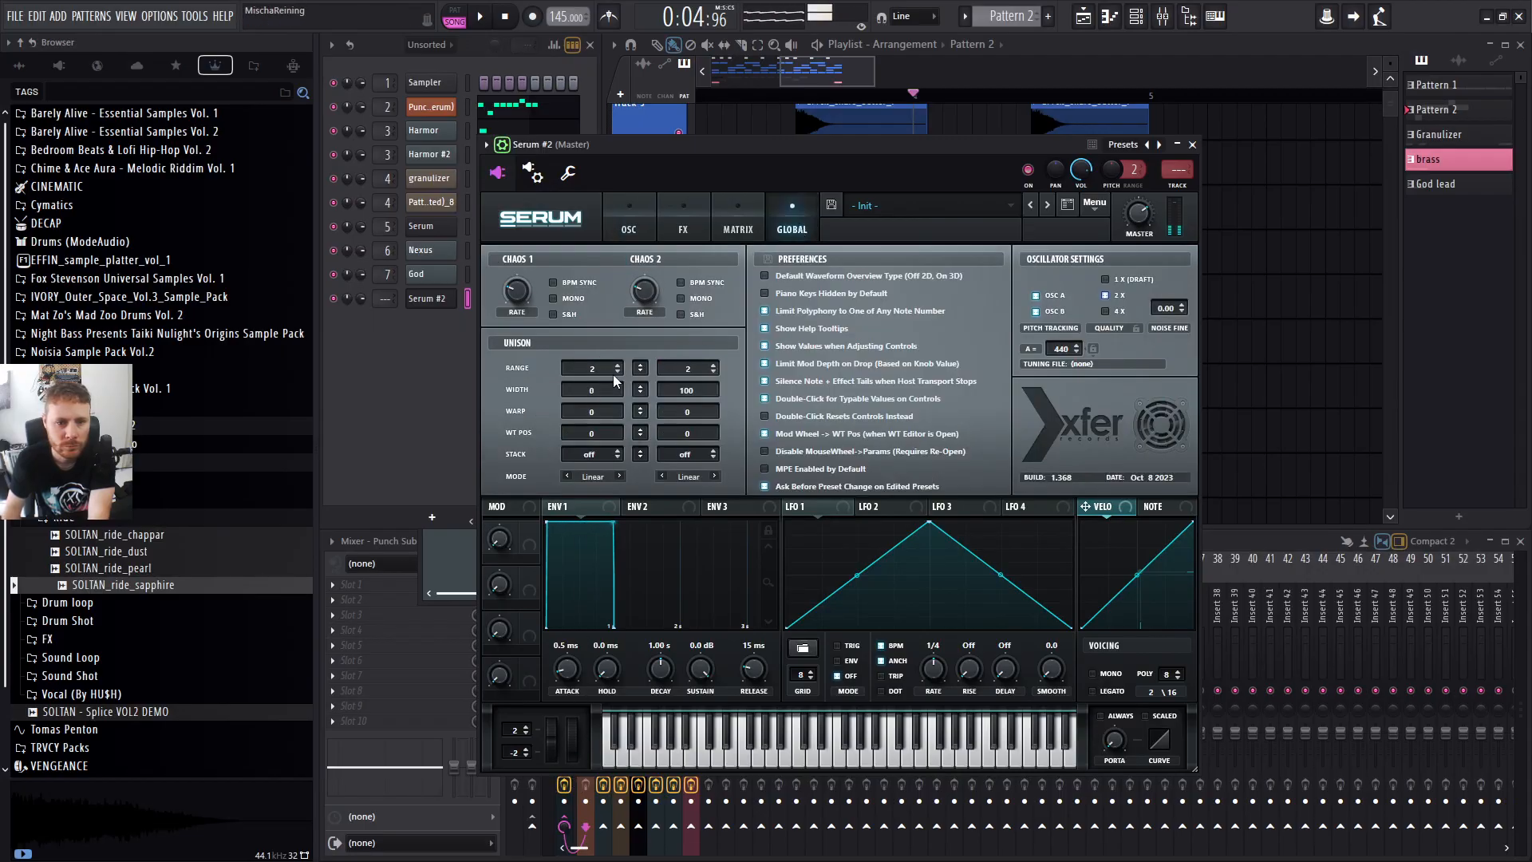
{"action": "left_click", "coordinate": [615, 231]}
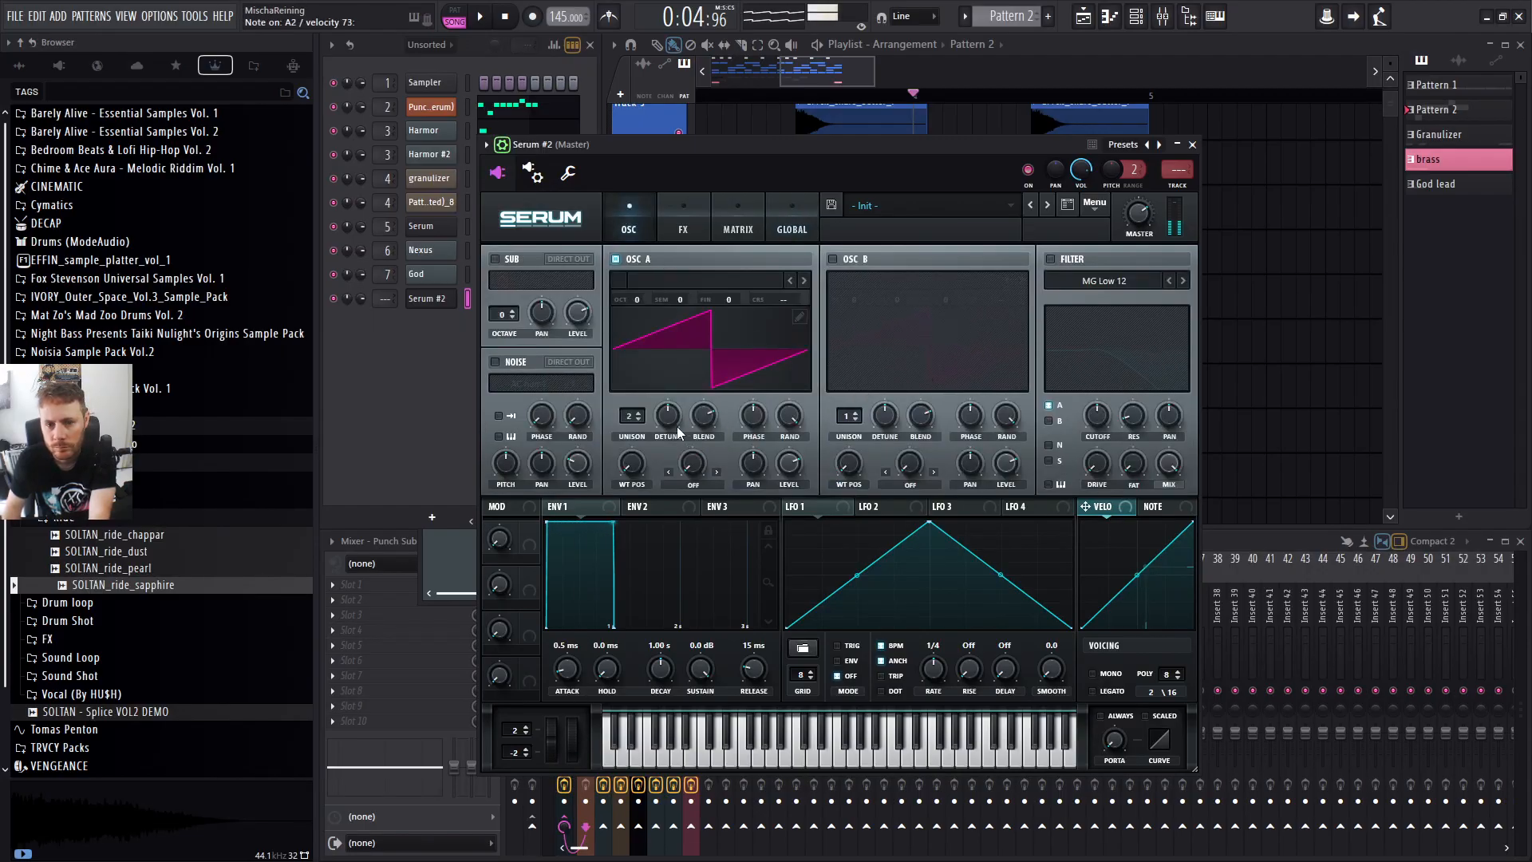
Enable Tube distortion and raise its drive to about 87%.
{"action": "left_click", "coordinate": [683, 229]}
{"action": "left_click", "coordinate": [501, 285]}
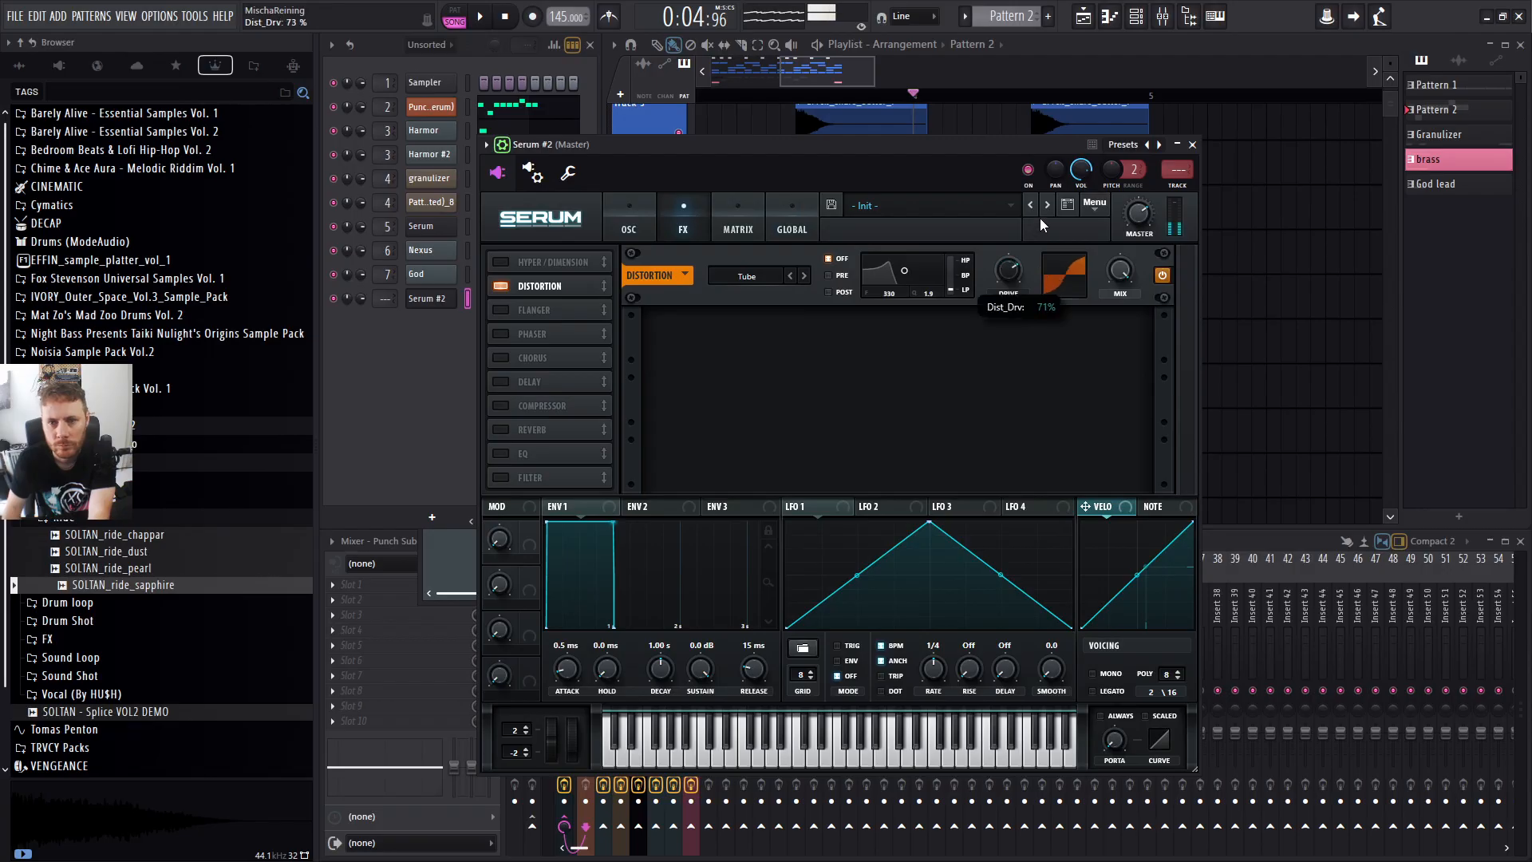
{"action": "left_click", "coordinate": [628, 231]}
{"action": "left_click", "coordinate": [683, 230]}
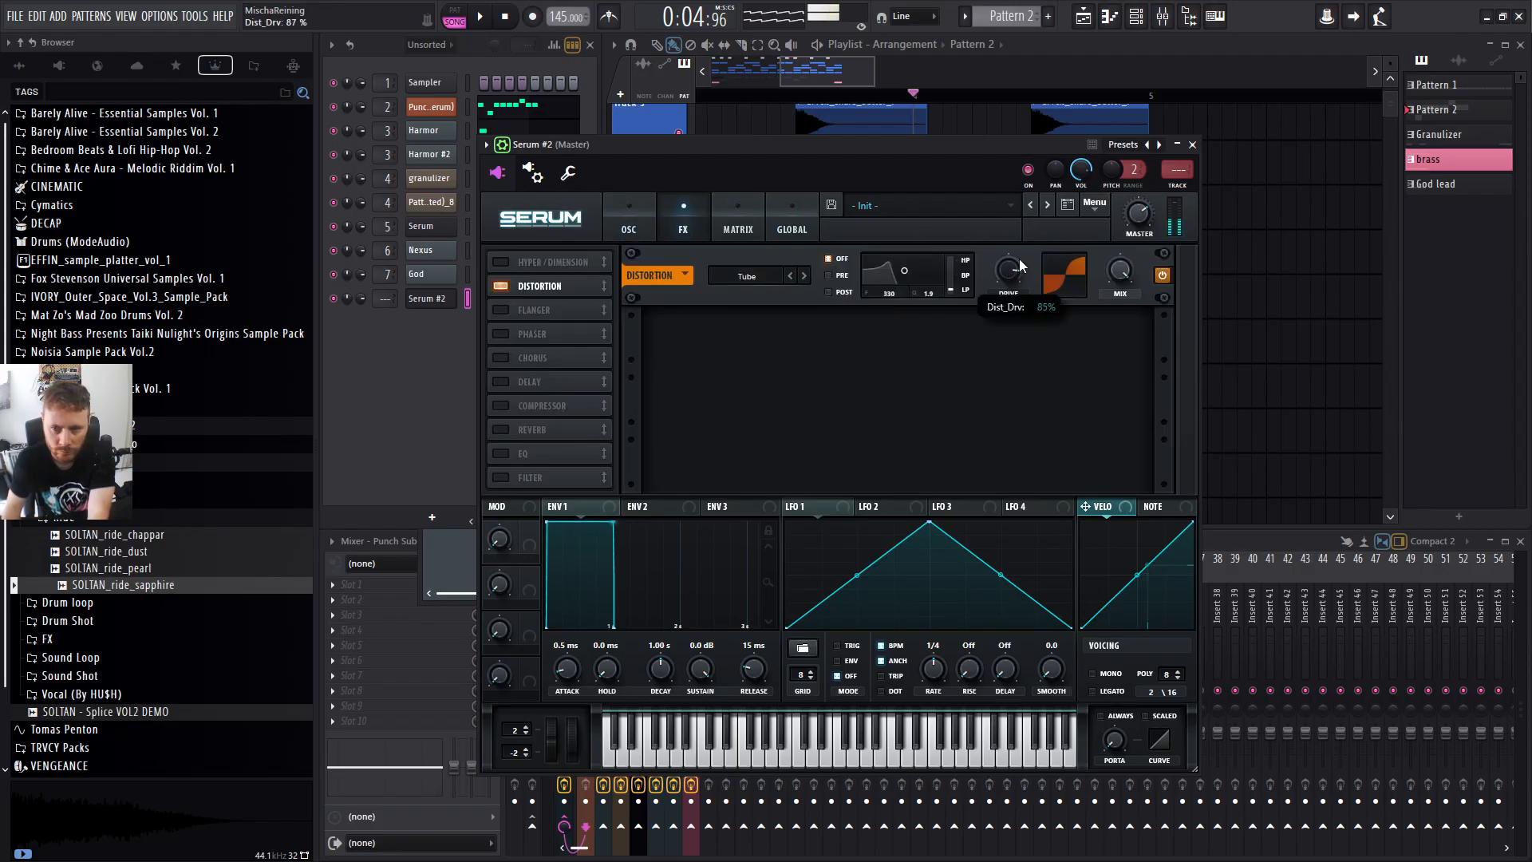
Enable mono legato voicing with the AC hum1 noise oscillator on, and load the Analog Basic Shapes wavetable into oscillator A.
{"action": "left_click", "coordinate": [620, 237]}
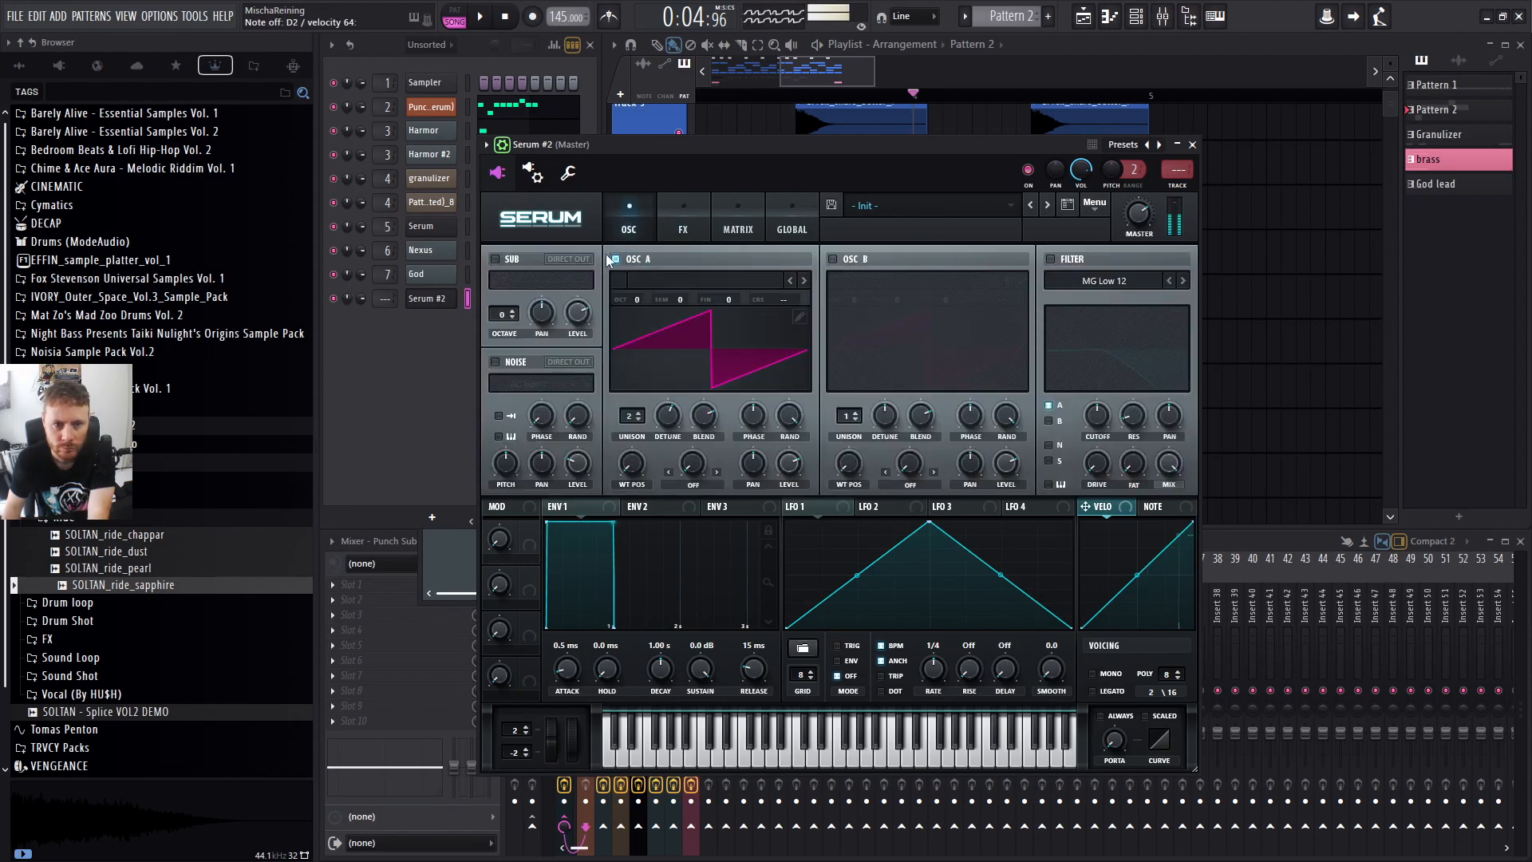
{"action": "left_click", "coordinate": [1105, 674]}
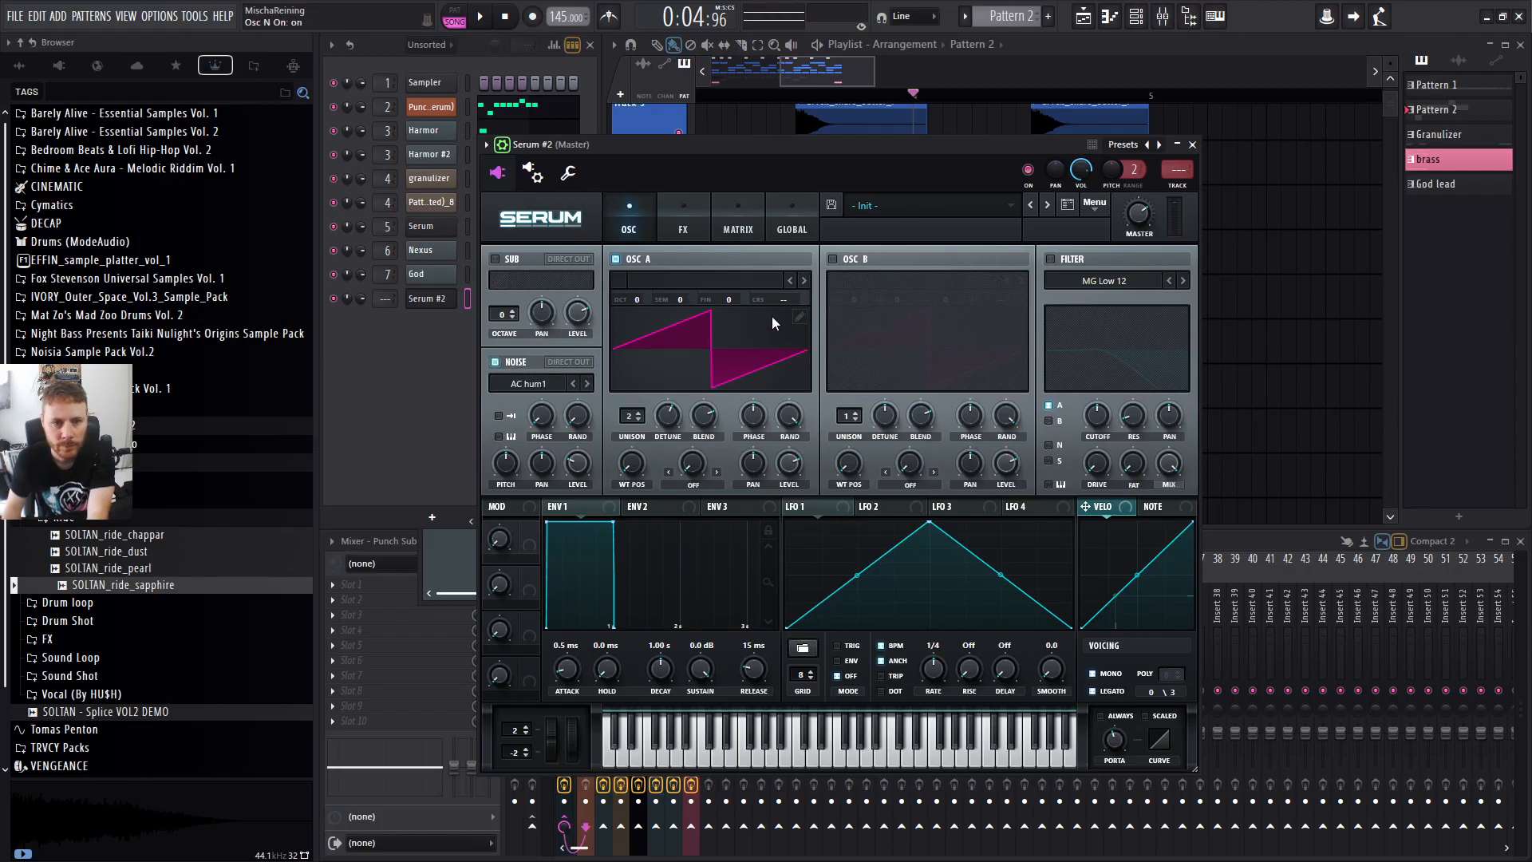
{"action": "left_click", "coordinate": [742, 281]}
{"action": "mouse_move", "coordinate": [743, 298]}
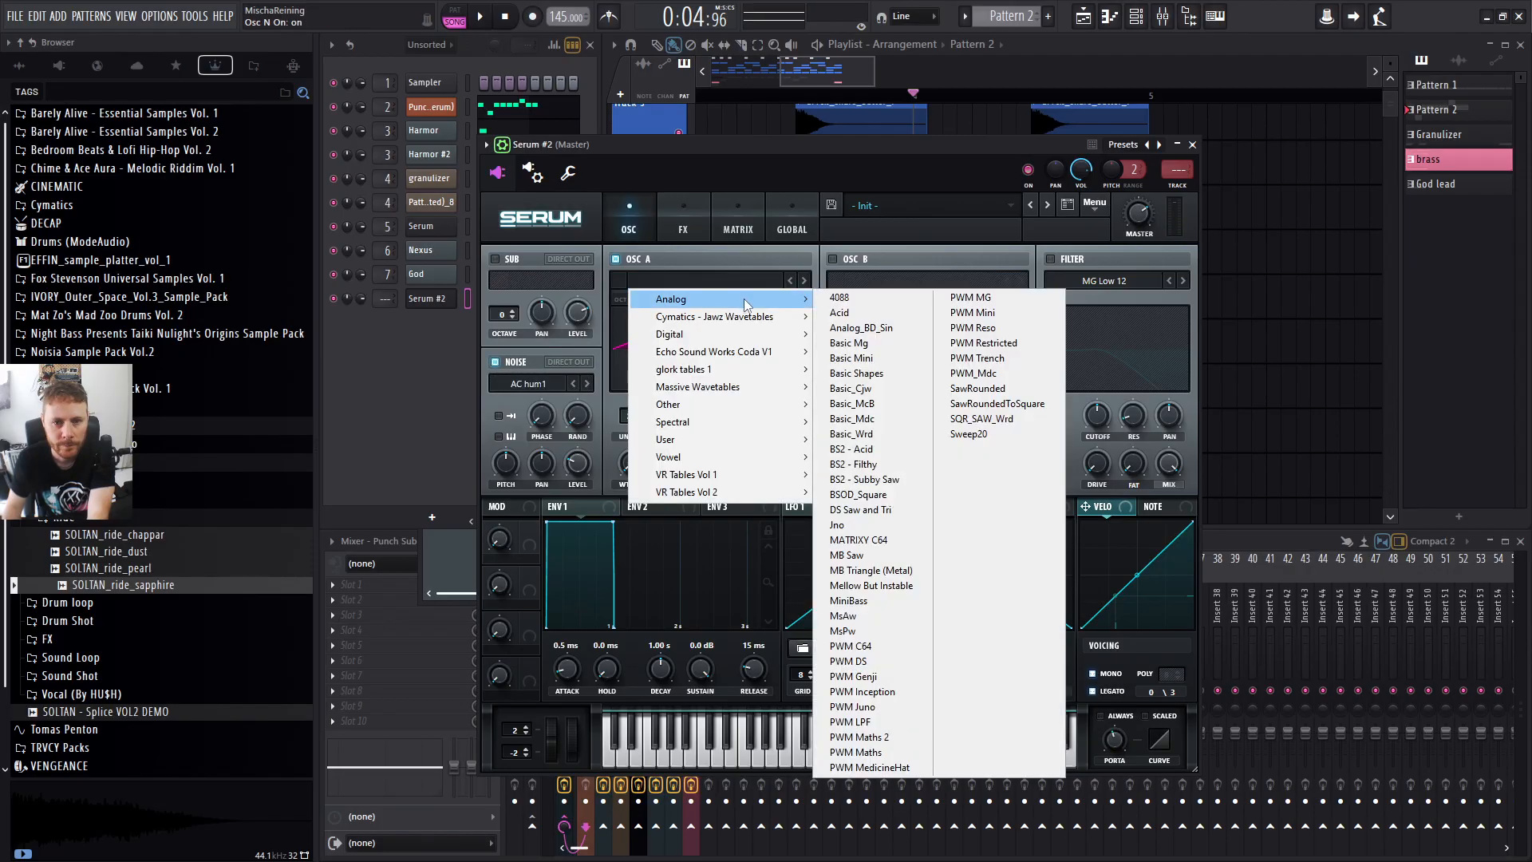
{"action": "left_click", "coordinate": [878, 374]}
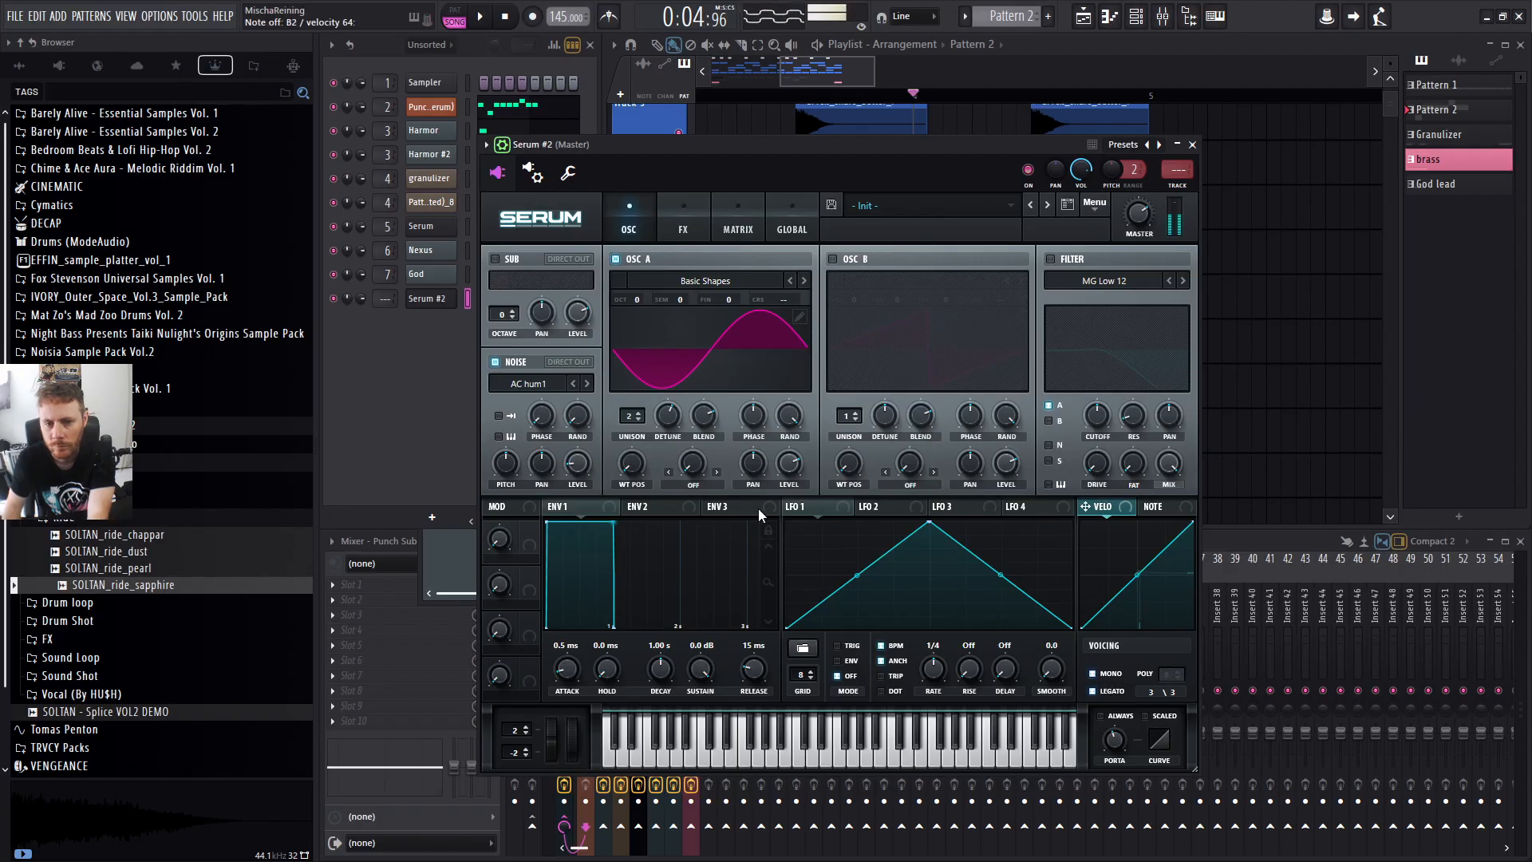
{"action": "mouse_move", "coordinate": [783, 495]}
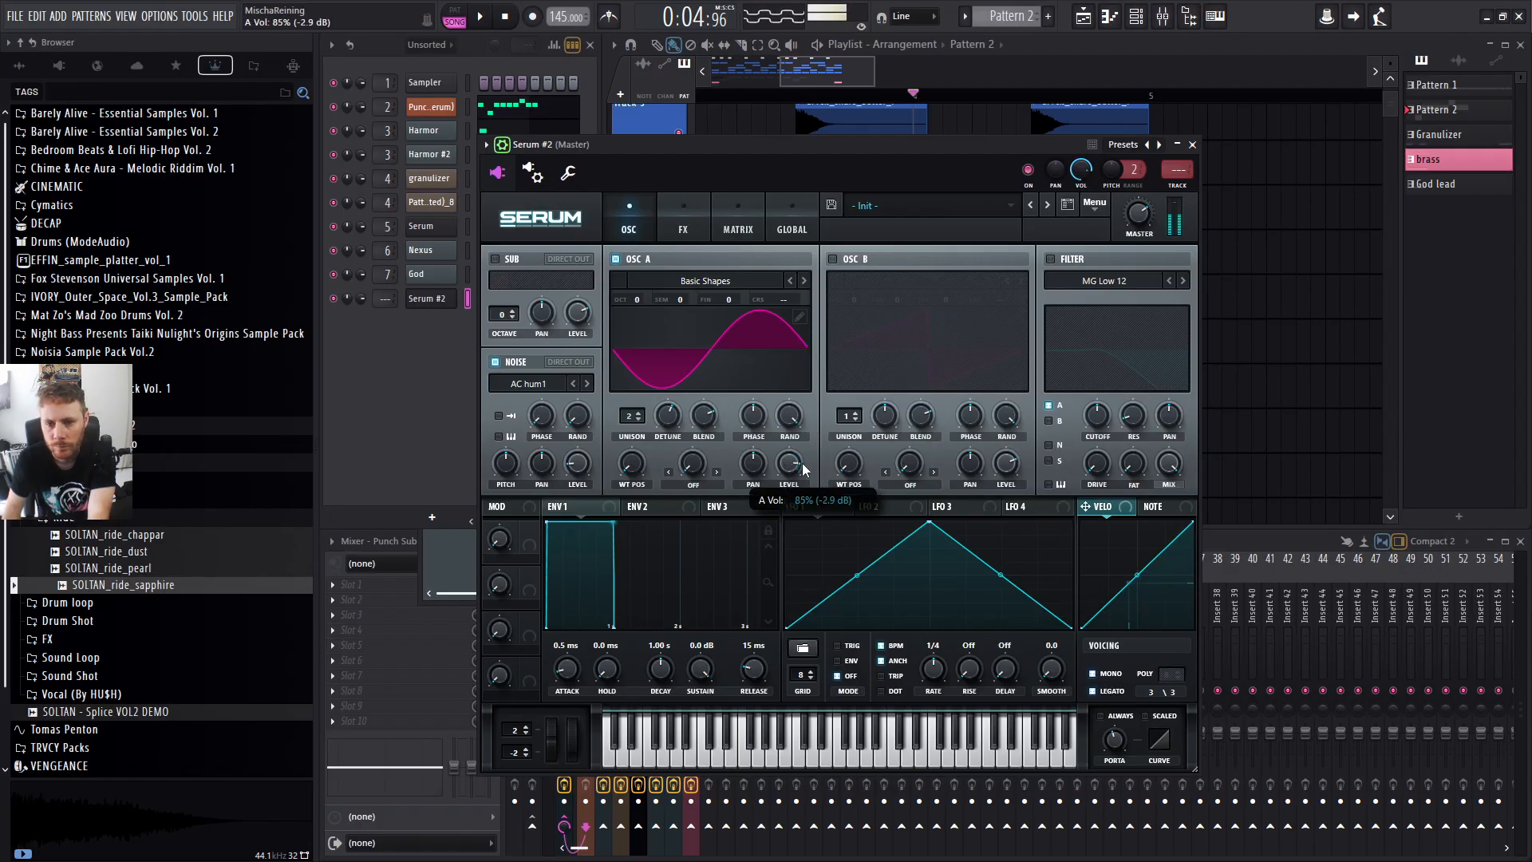
Enable the Compressor in multiband mode and raise its gain to about 10.9 dB.
{"action": "left_click", "coordinate": [672, 228]}
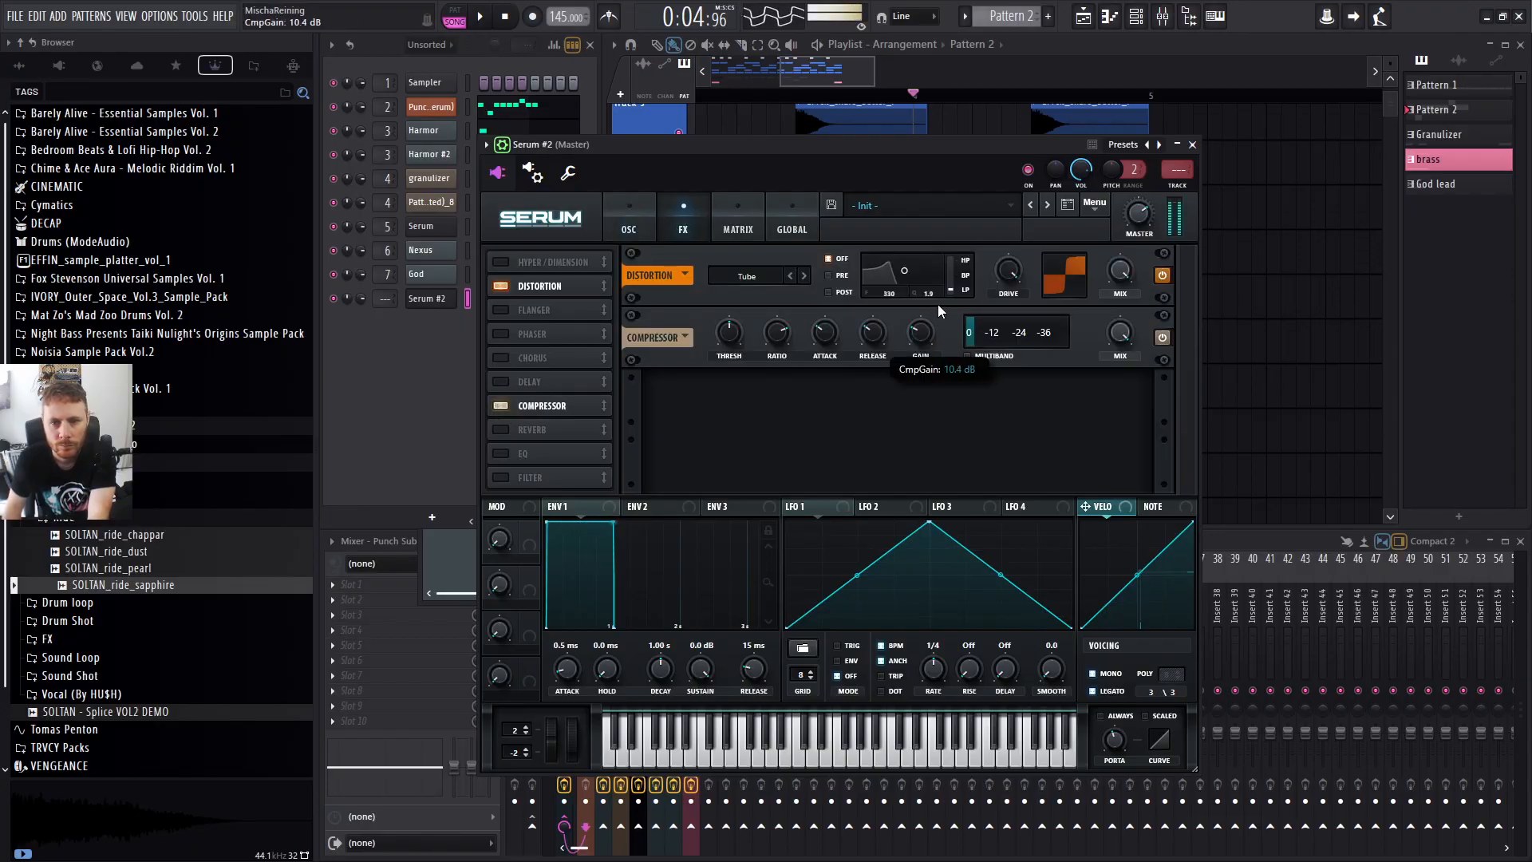
{"action": "left_click", "coordinate": [969, 356]}
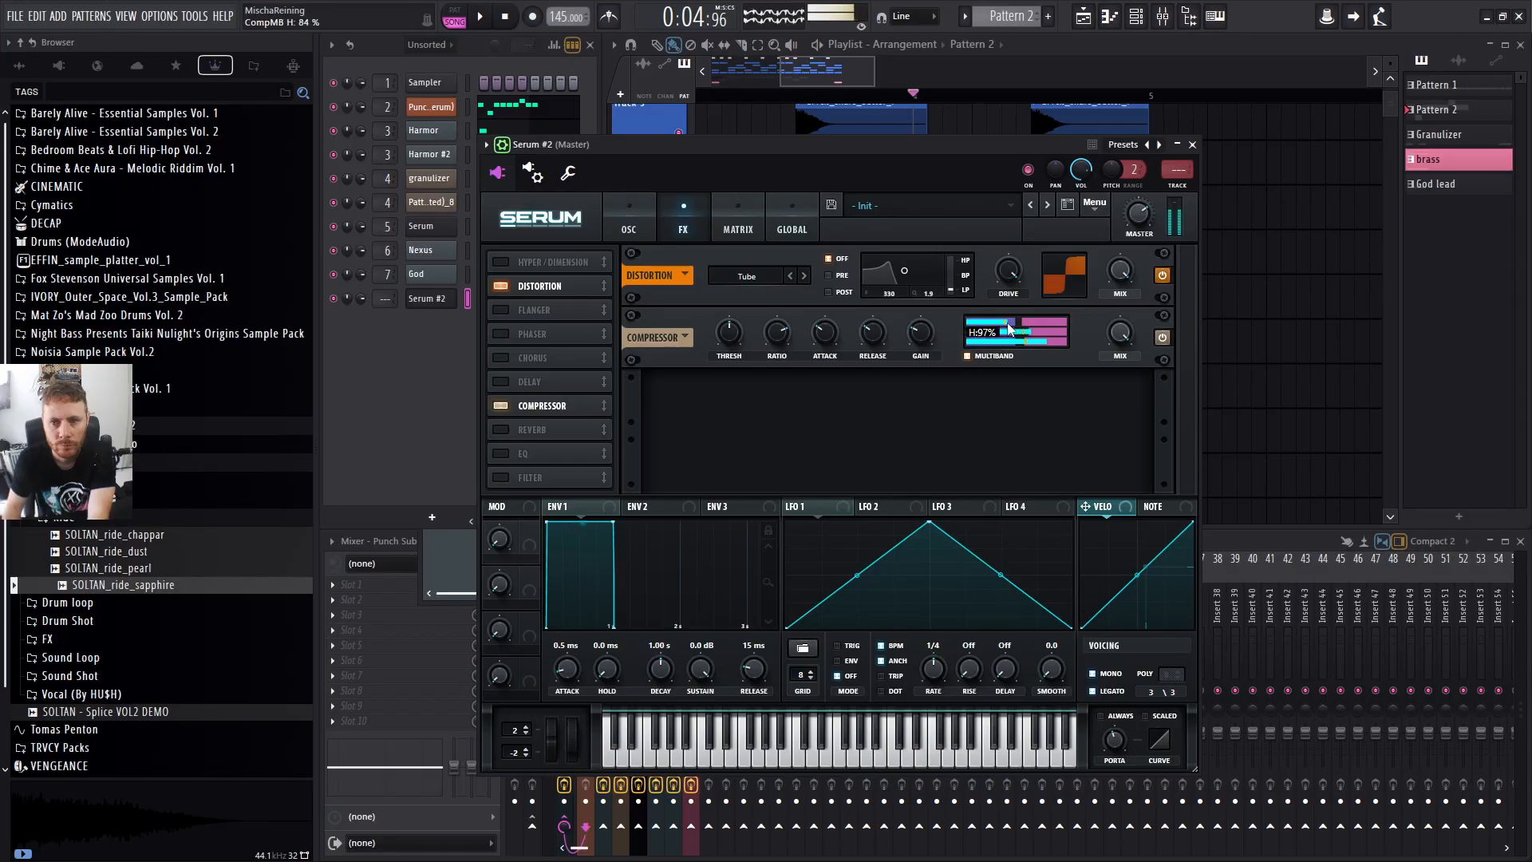
{"action": "mouse_move", "coordinate": [928, 334]}
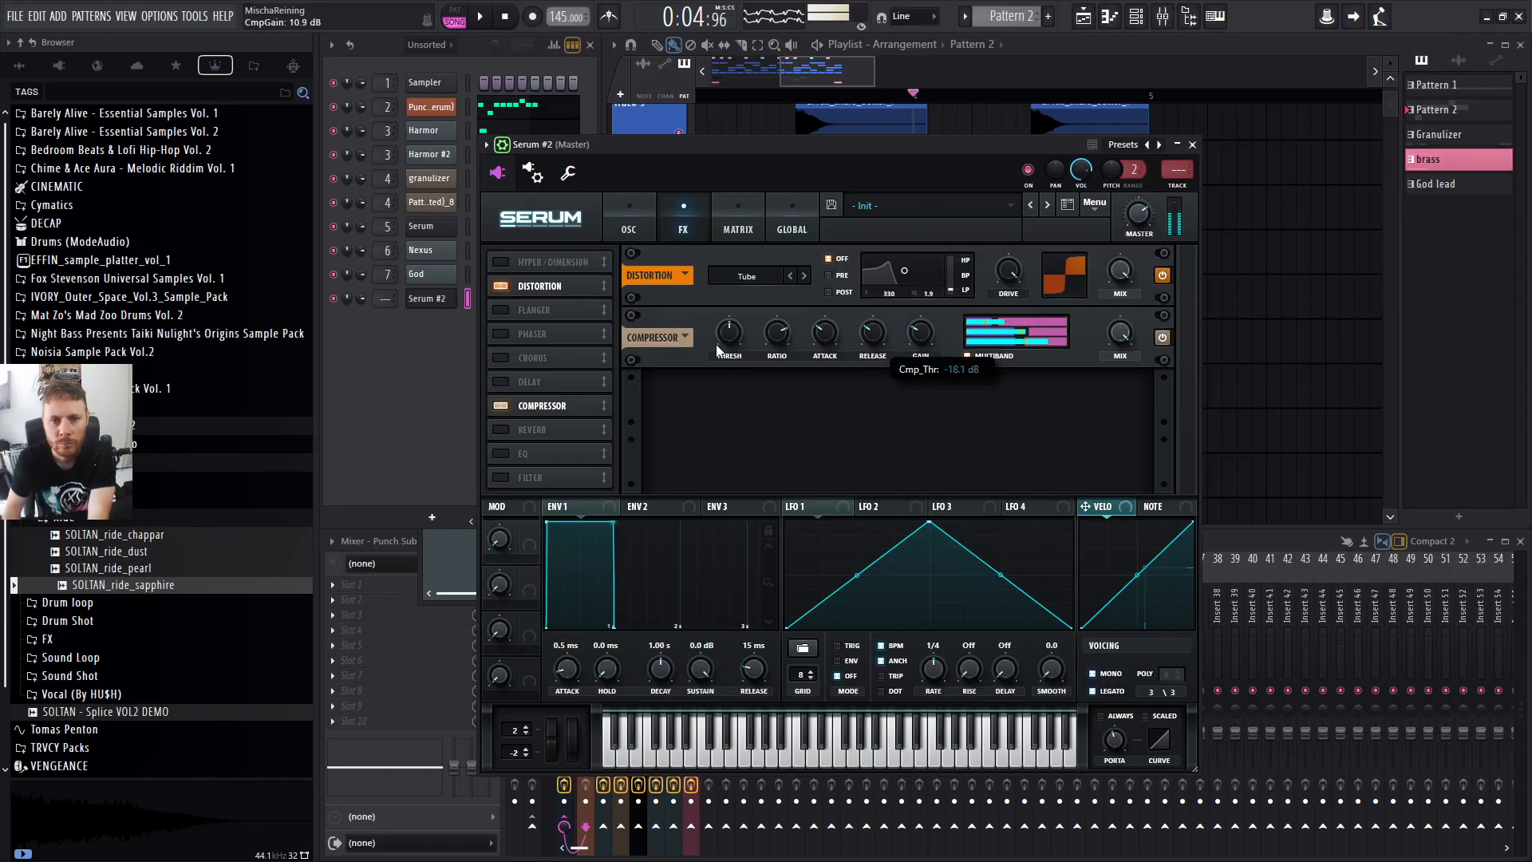
Route the Serum channel to mixer track 9 and rename that track as reese.
{"action": "left_click", "coordinate": [1187, 194]}
{"action": "right_click", "coordinate": [713, 659]}
{"action": "left_click", "coordinate": [792, 418]}
{"action": "type", "text": "reese"}
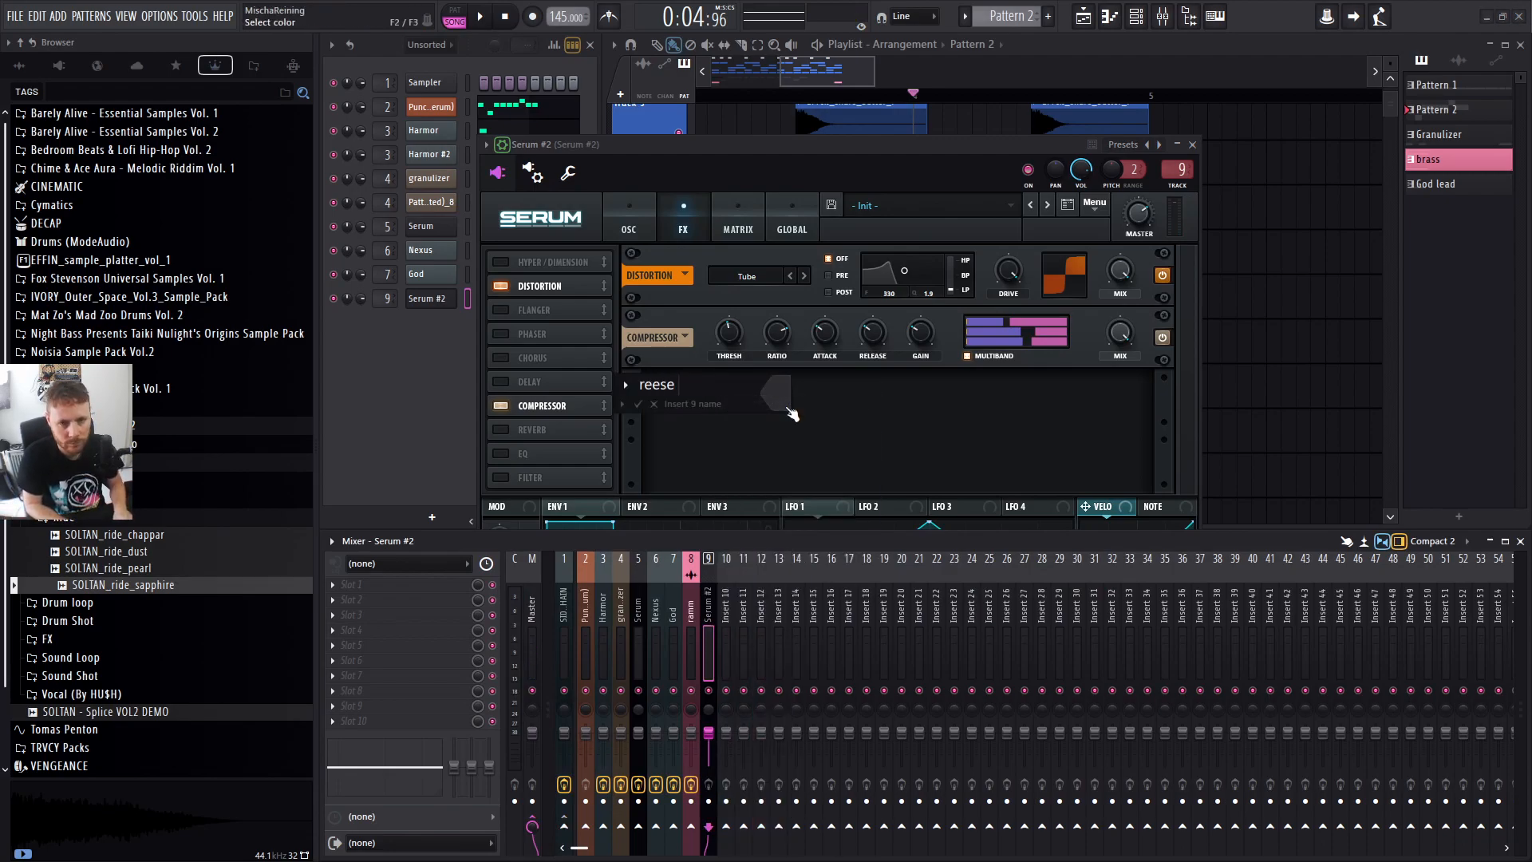
{"action": "key", "text": "Return"}
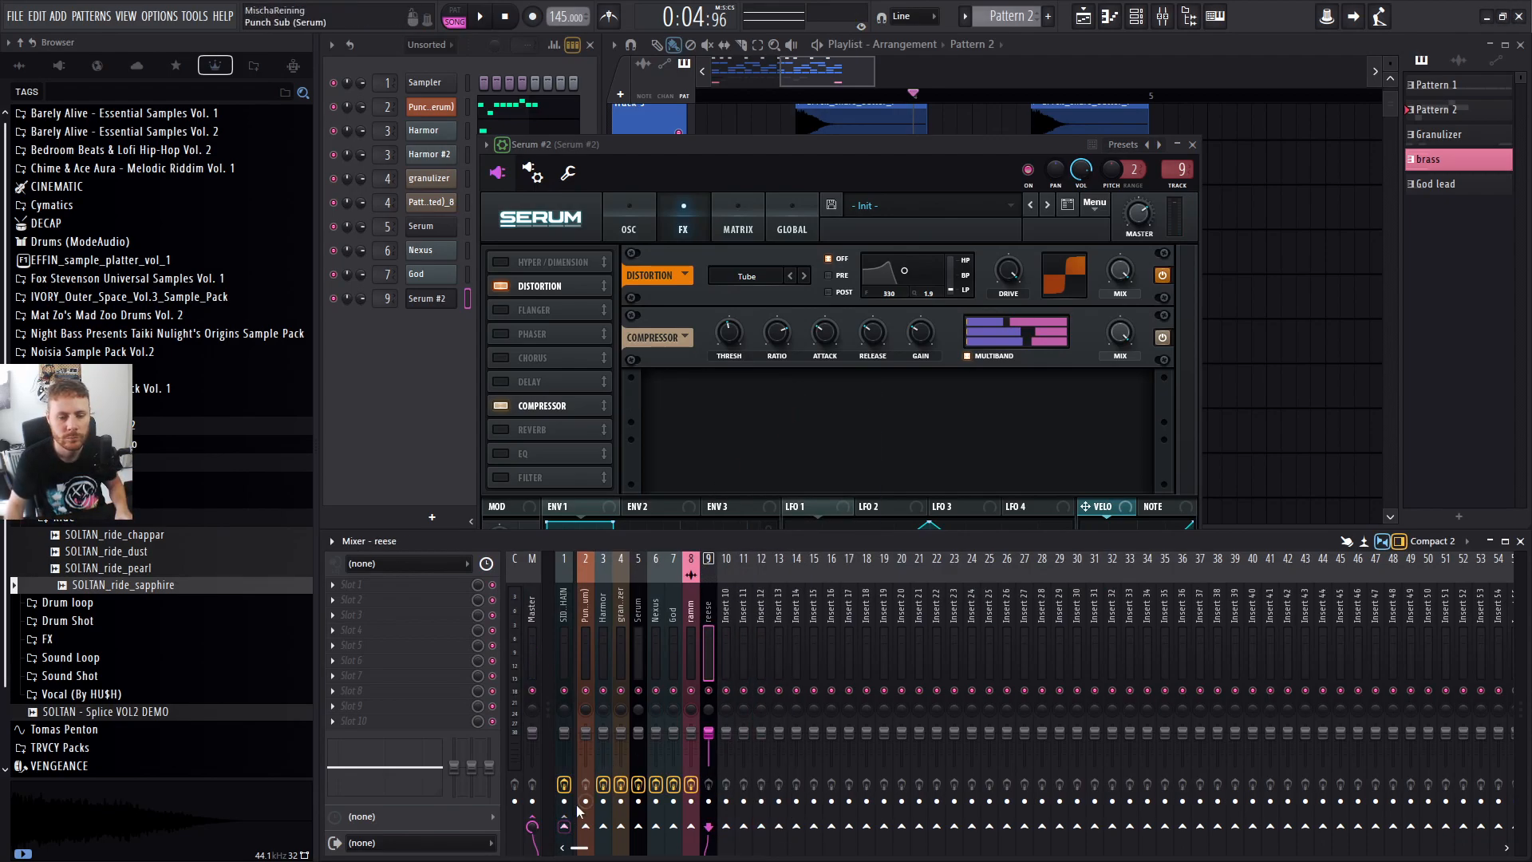
Play the arrangement from halfway through bar 3 and return the playhead to the start of bar 4.
{"action": "right_click", "coordinate": [1225, 439]}
{"action": "key", "text": "space"}
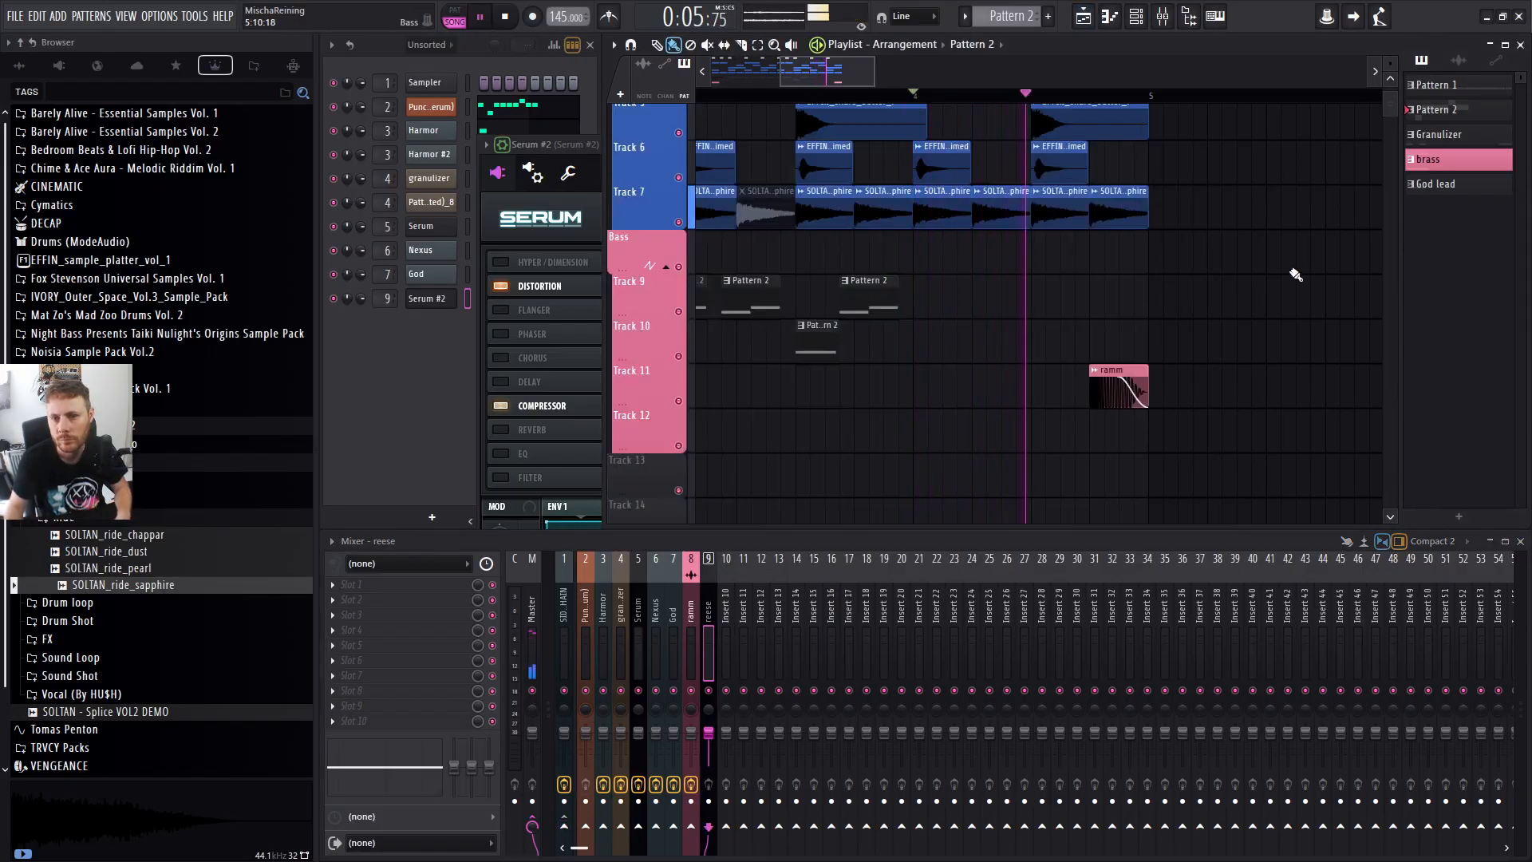
{"action": "left_click", "coordinate": [796, 95]}
{"action": "key", "text": "space"}
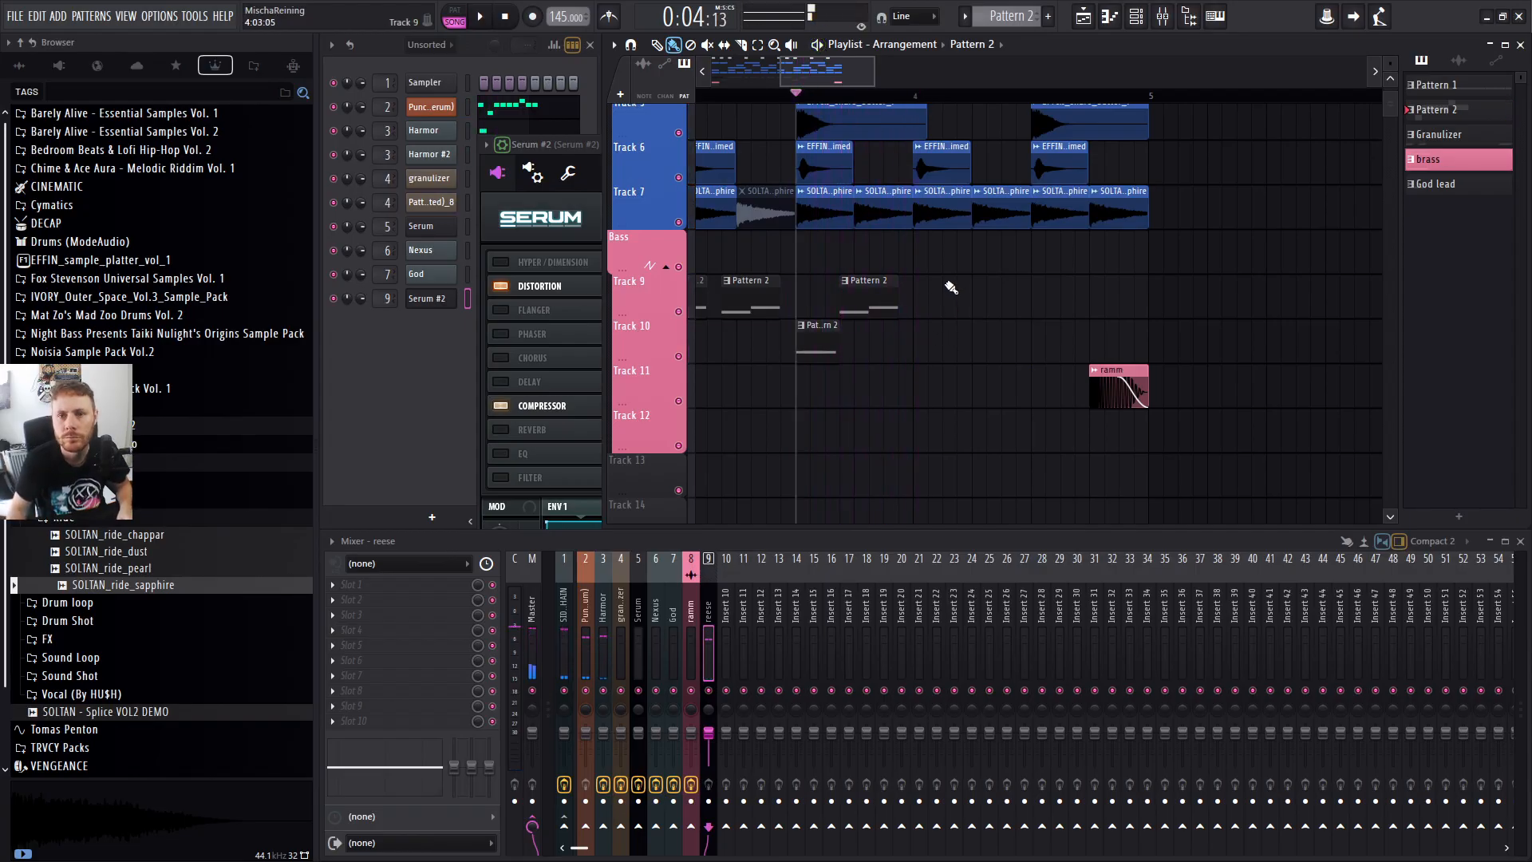
{"action": "left_click", "coordinate": [917, 95]}
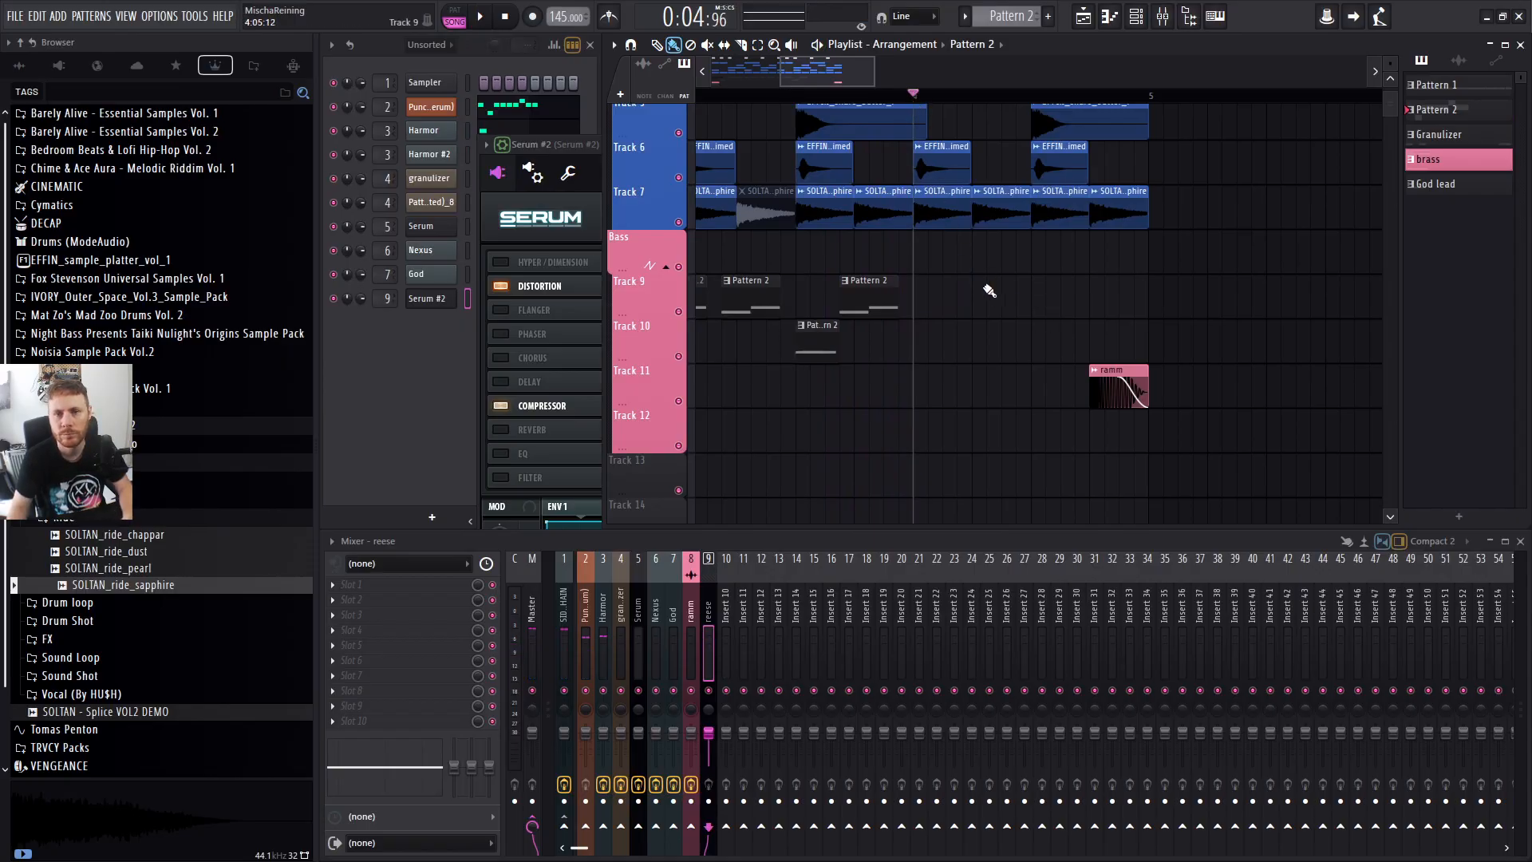
Rename the Serum #2 channel as reese.
{"action": "right_click", "coordinate": [444, 303]}
{"action": "left_click", "coordinate": [496, 332]}
{"action": "type", "text": "r"}
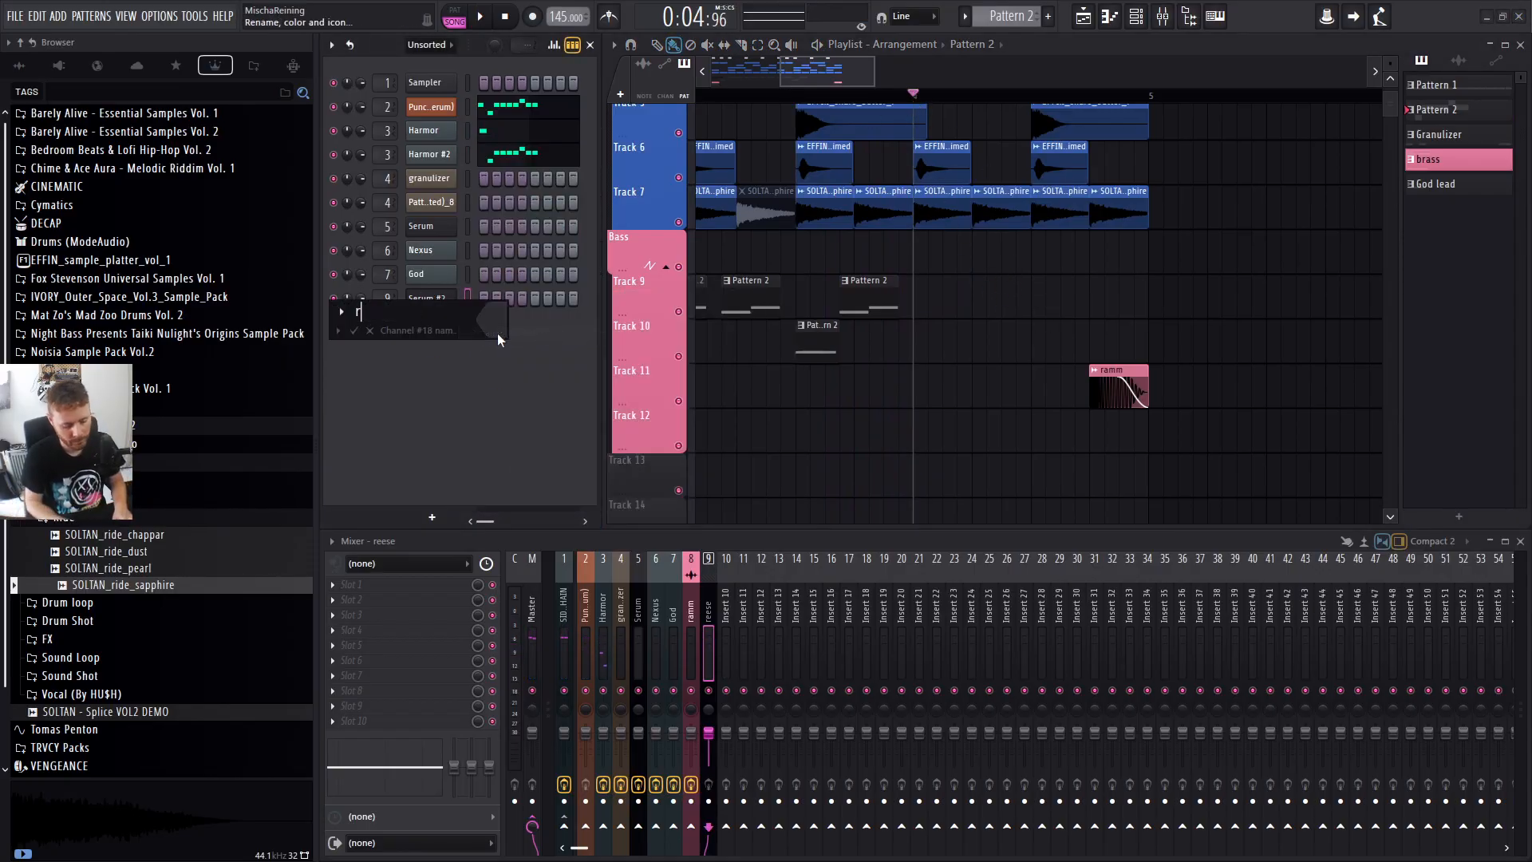
{"action": "type", "text": "eese"}
{"action": "key", "text": "Return"}
Create a new pattern named reese and place its clip on Track 9 at bar 4.
{"action": "left_click", "coordinate": [948, 299]}
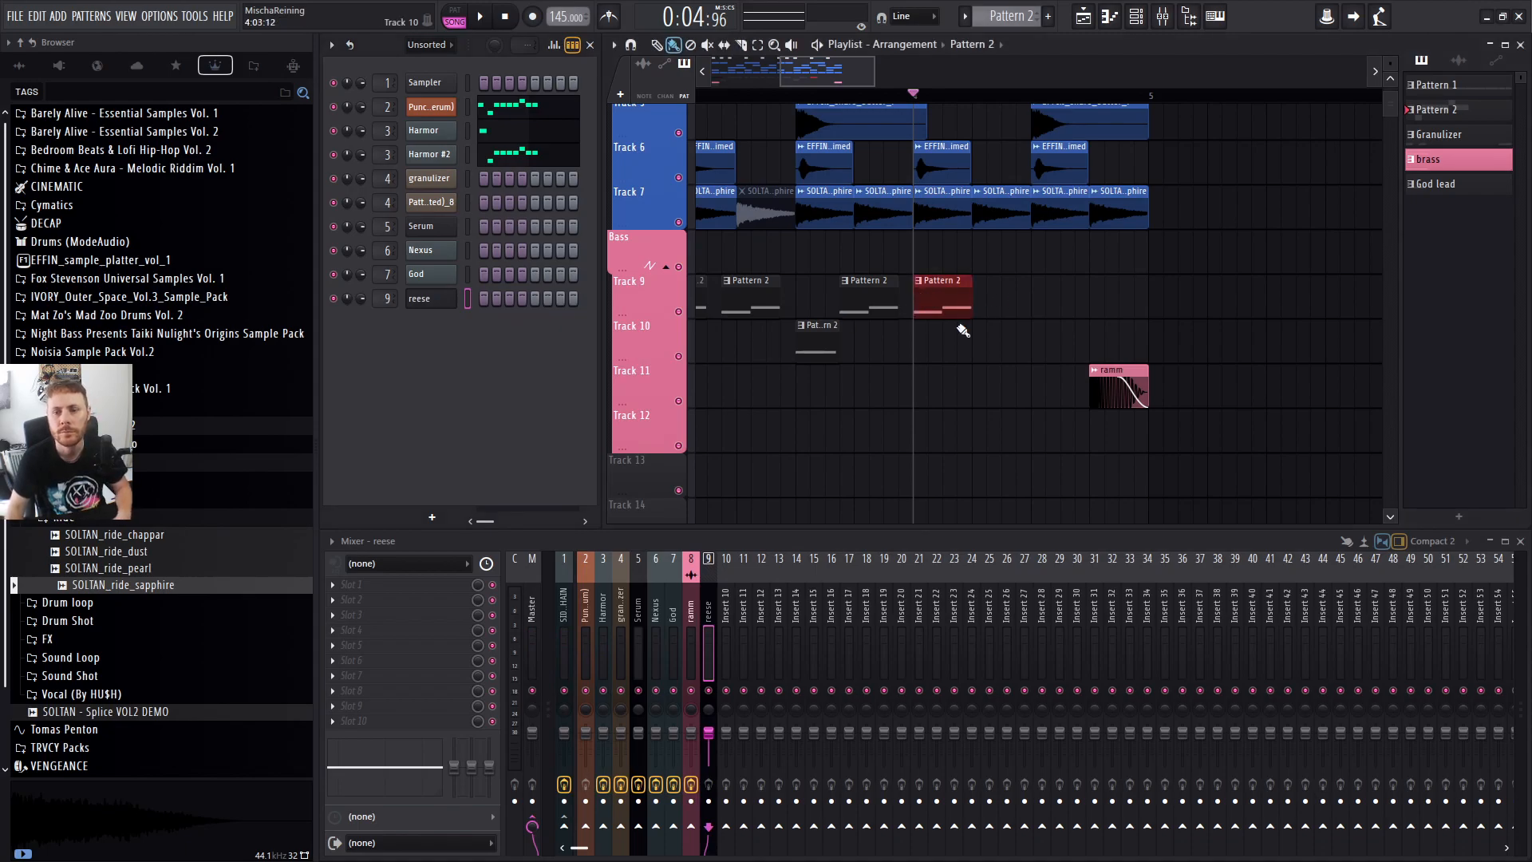
{"action": "right_click", "coordinate": [948, 299]}
{"action": "left_click", "coordinate": [1050, 19]}
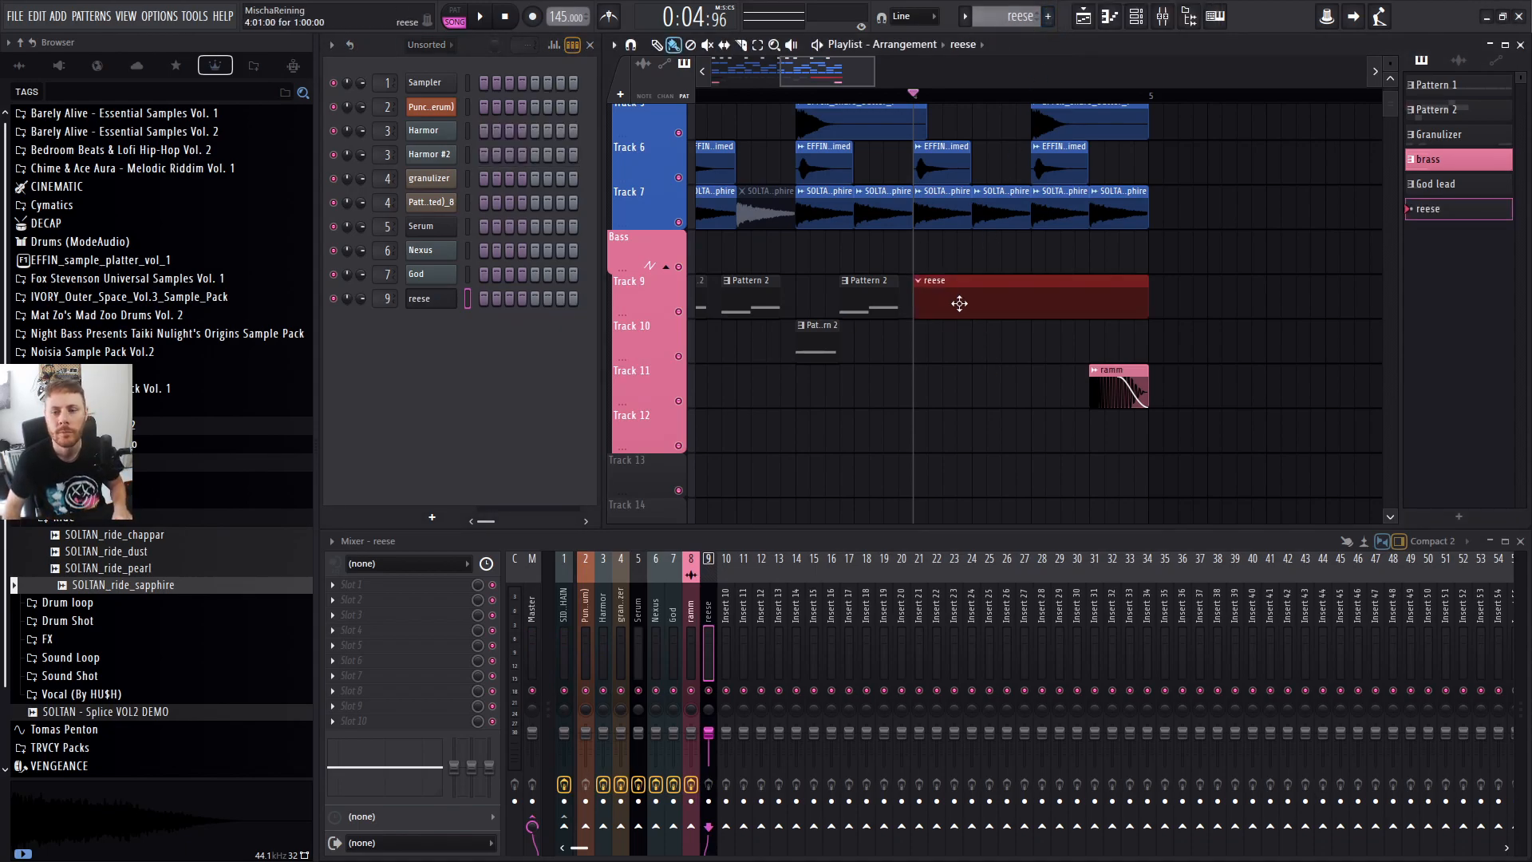
Try an E3 note about one bar long at the start of the reese pattern and delete it.
{"action": "key", "text": "F7"}
{"action": "left_click", "coordinate": [674, 312]}
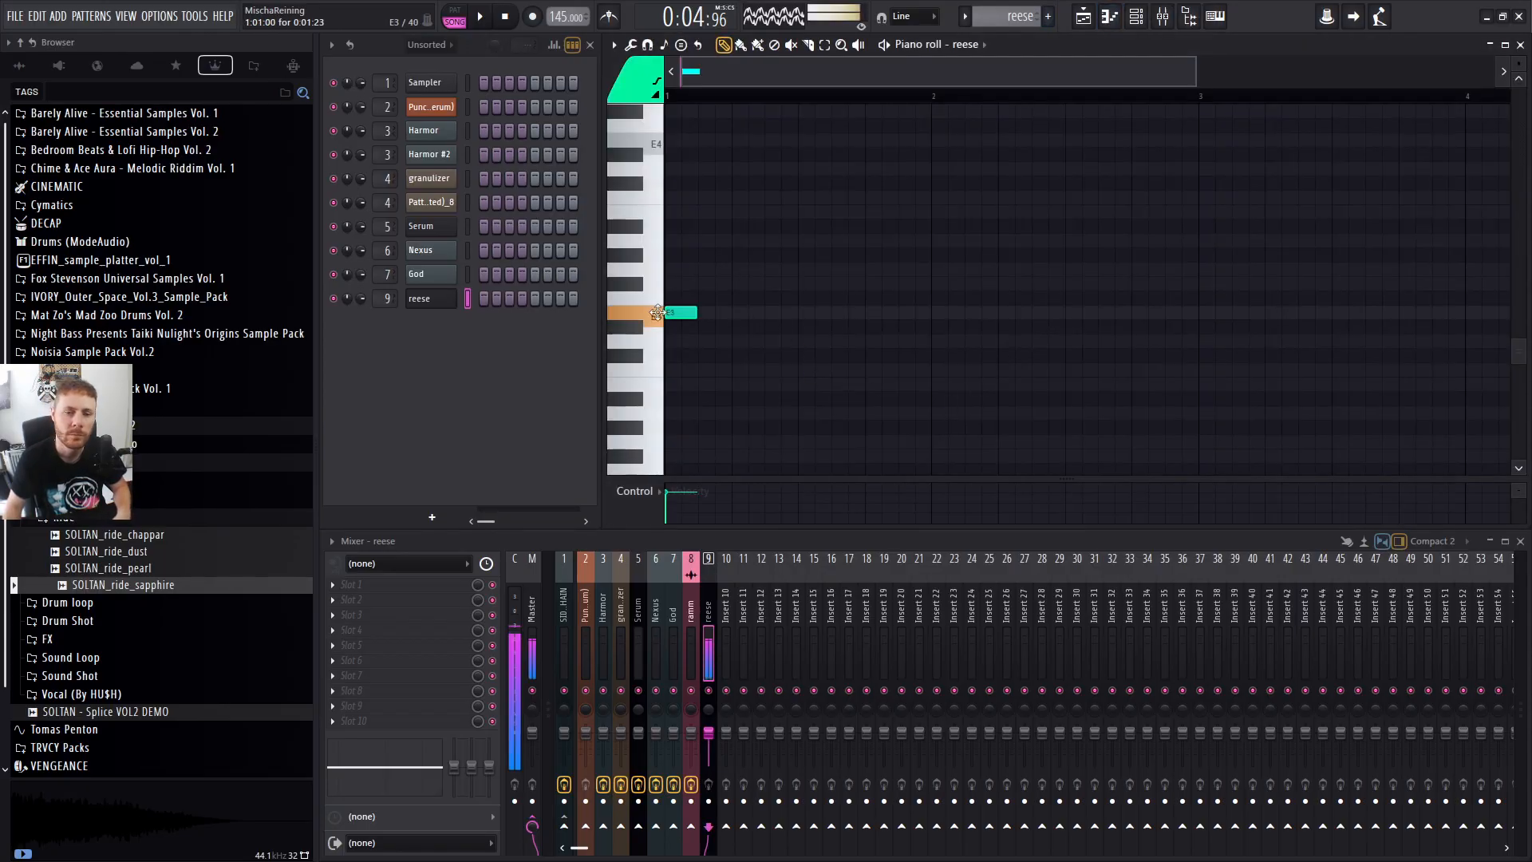
{"action": "left_click_drag", "start_coordinate": [702, 313], "coordinate": [947, 313]}
{"action": "scroll", "coordinate": [847, 311], "scroll_direction": "down", "scroll_amount": 3}
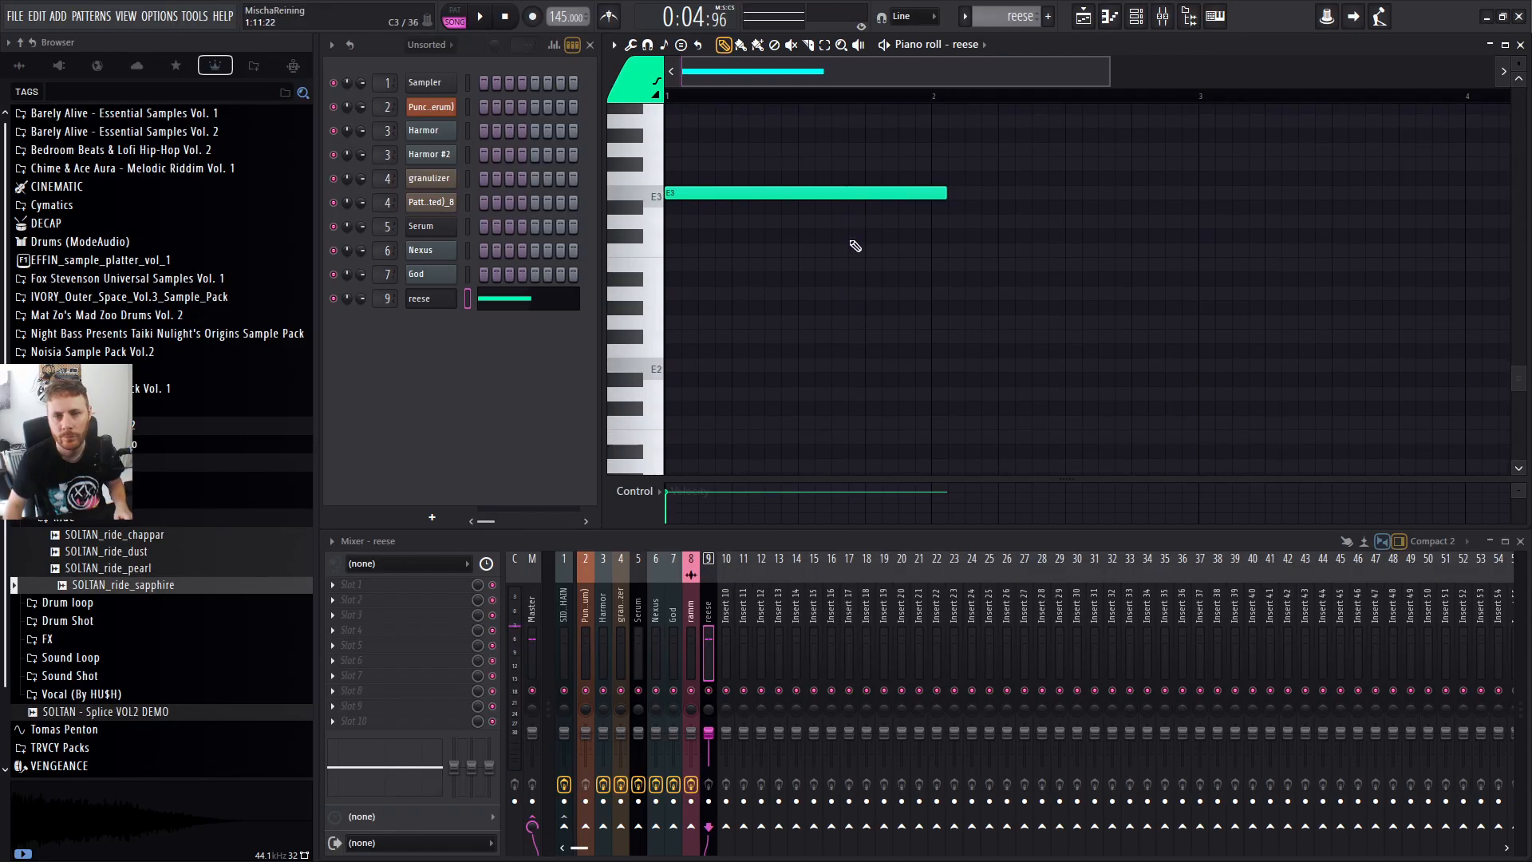
{"action": "right_click", "coordinate": [865, 197]}
Return to the playlist and place the playhead halfway through bar 2.
{"action": "key", "text": "F5"}
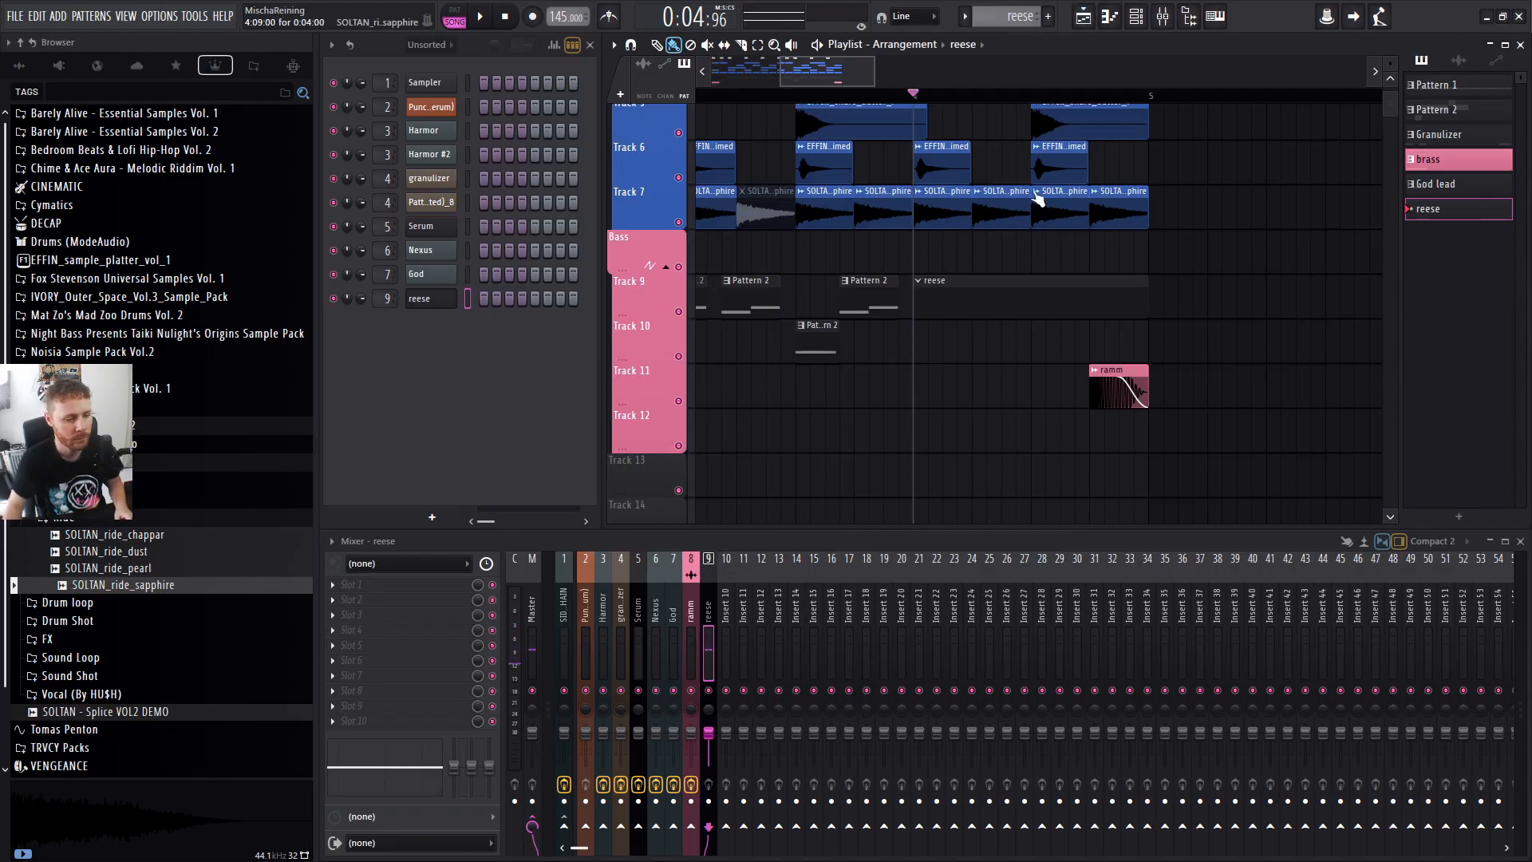
{"action": "scroll", "coordinate": [957, 119], "scroll_direction": "down", "scroll_amount": 2}
{"action": "left_click", "coordinate": [902, 97]}
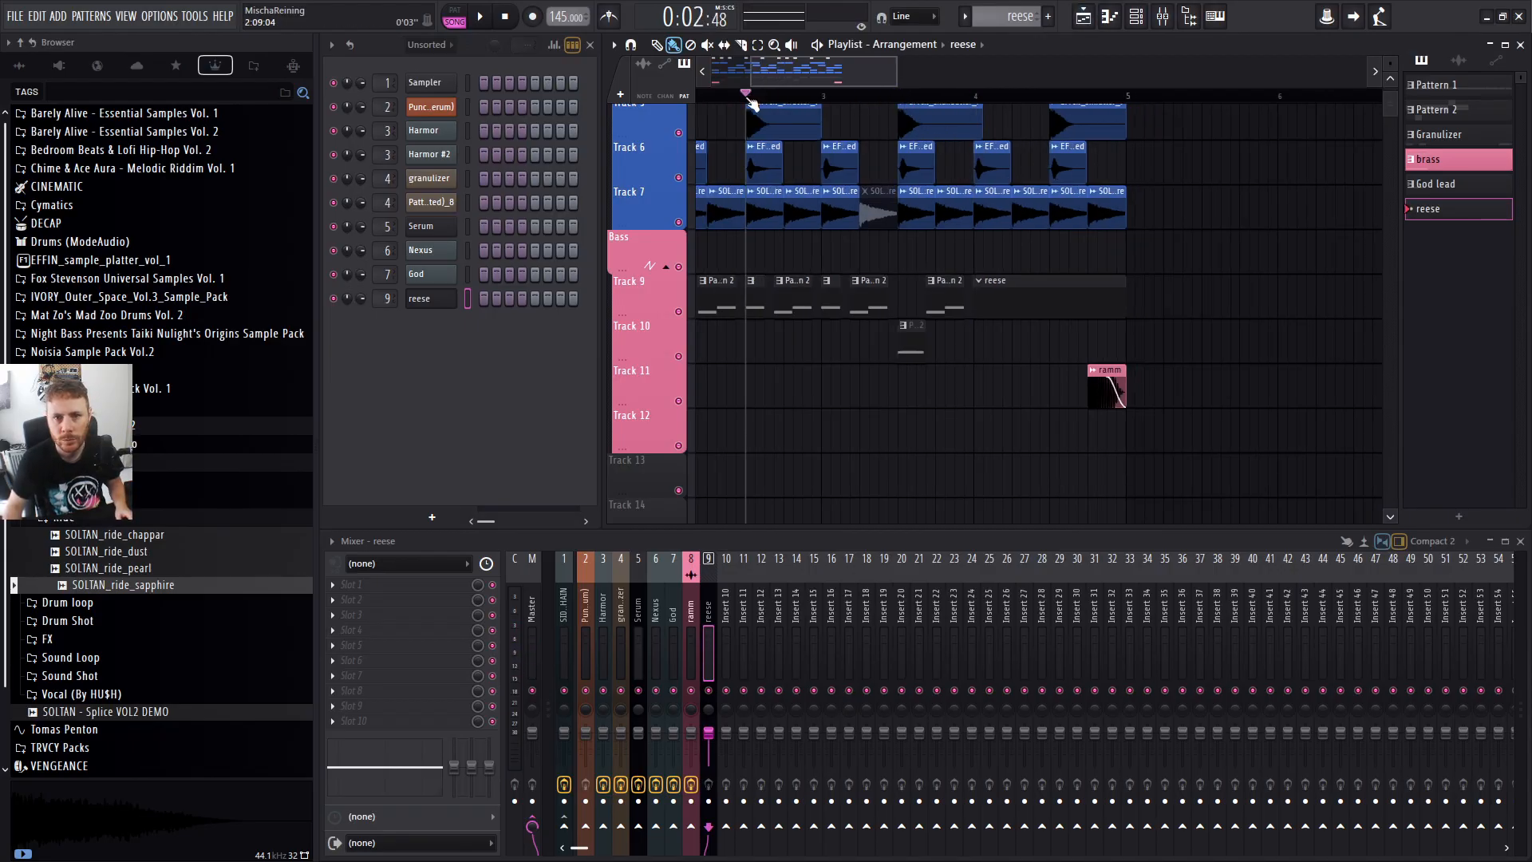
Play the track briefly from the playhead, then start the empty reese pattern with a C#2 note three steps long.
{"action": "key", "text": "space"}
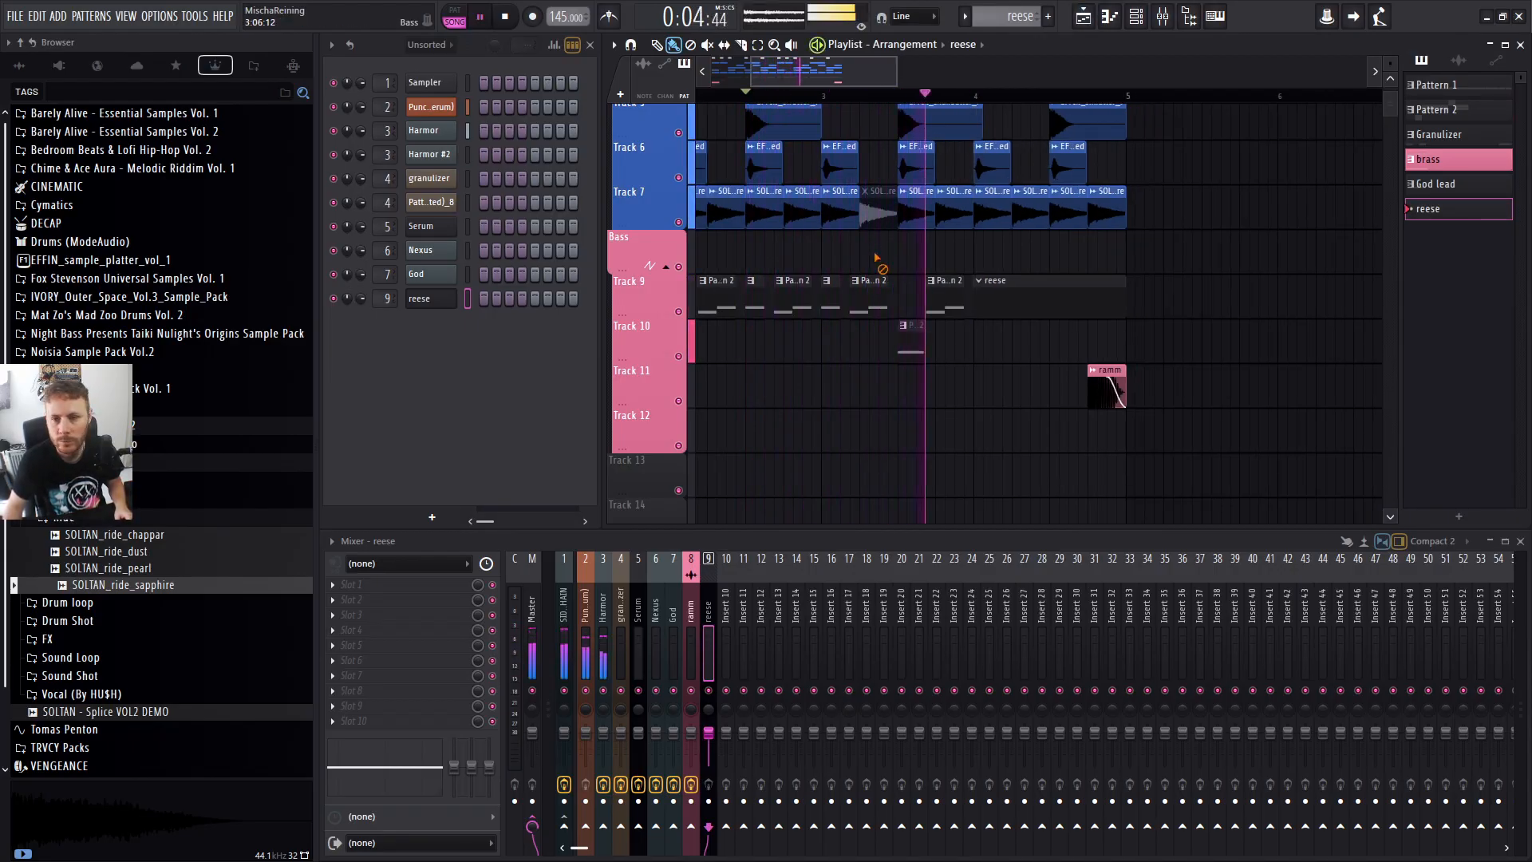
{"action": "key", "text": "space"}
{"action": "key", "text": "F7"}
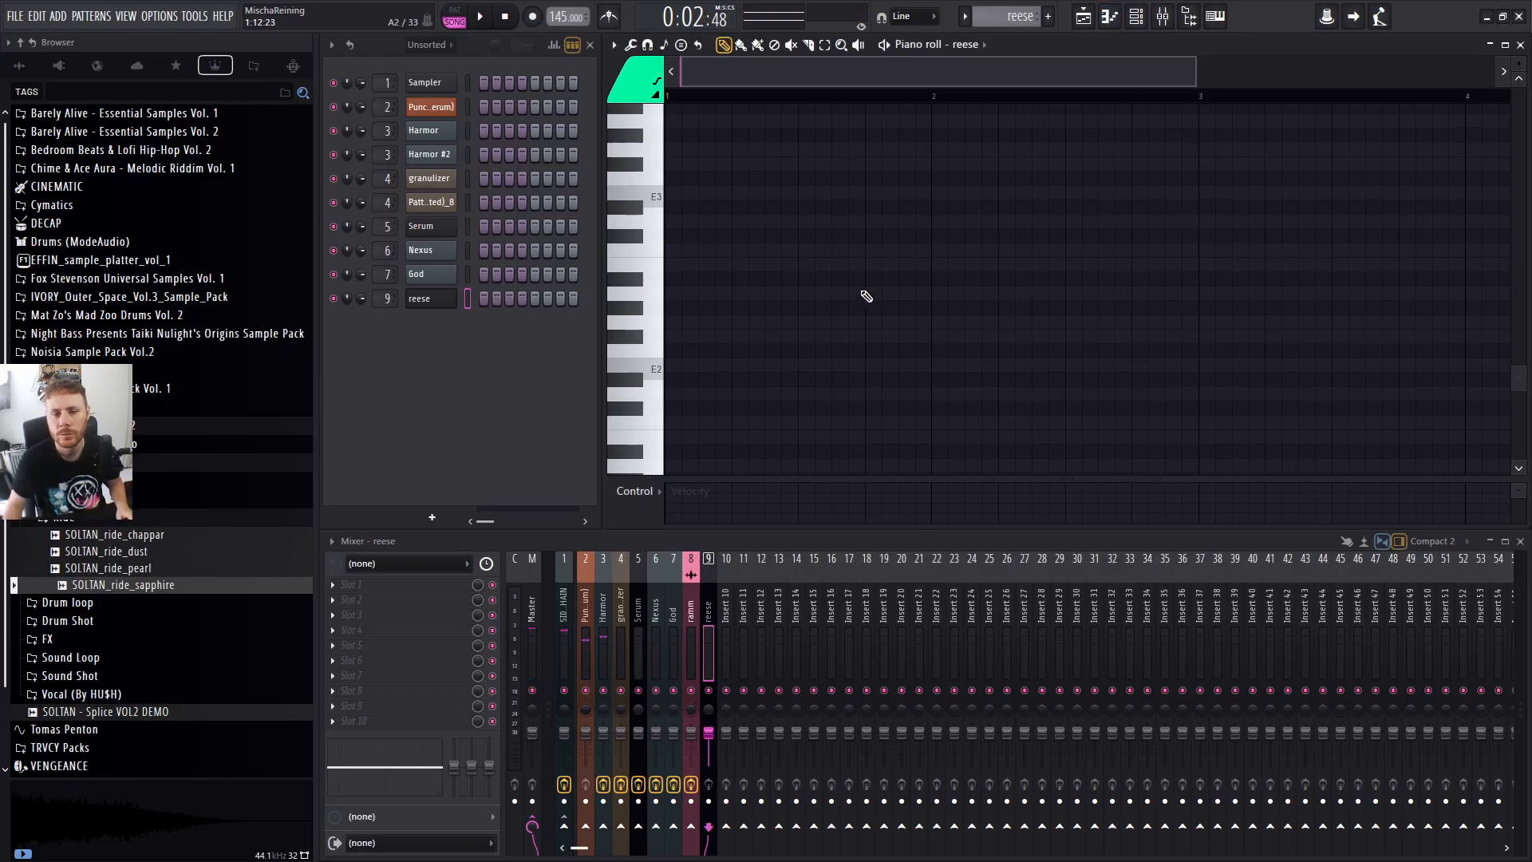
{"action": "left_click", "coordinate": [675, 408]}
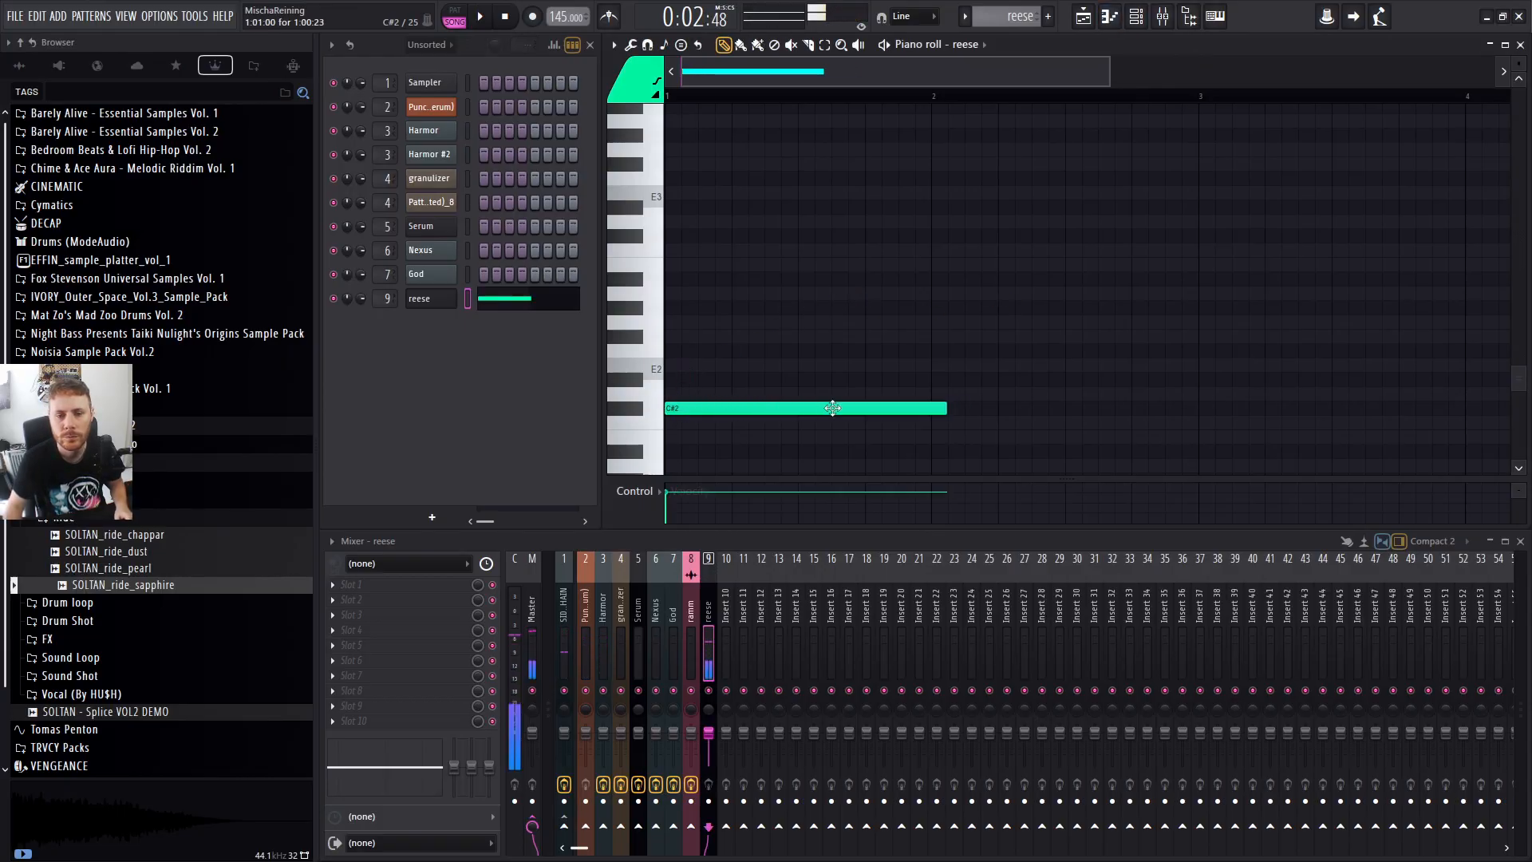
{"action": "left_click_drag", "start_coordinate": [946, 411], "coordinate": [715, 409]}
Add overlapping F2 and F#2 notes after the opening reese note and move the opening note down to G1.
{"action": "left_click", "coordinate": [706, 351]}
{"action": "key", "text": "space"}
{"action": "scroll", "coordinate": [798, 347], "scroll_direction": "down", "scroll_amount": 2}
{"action": "left_click_drag", "start_coordinate": [748, 291], "coordinate": [866, 291]}
{"action": "left_click", "coordinate": [786, 276]}
{"action": "left_click_drag", "start_coordinate": [681, 348], "coordinate": [680, 434]}
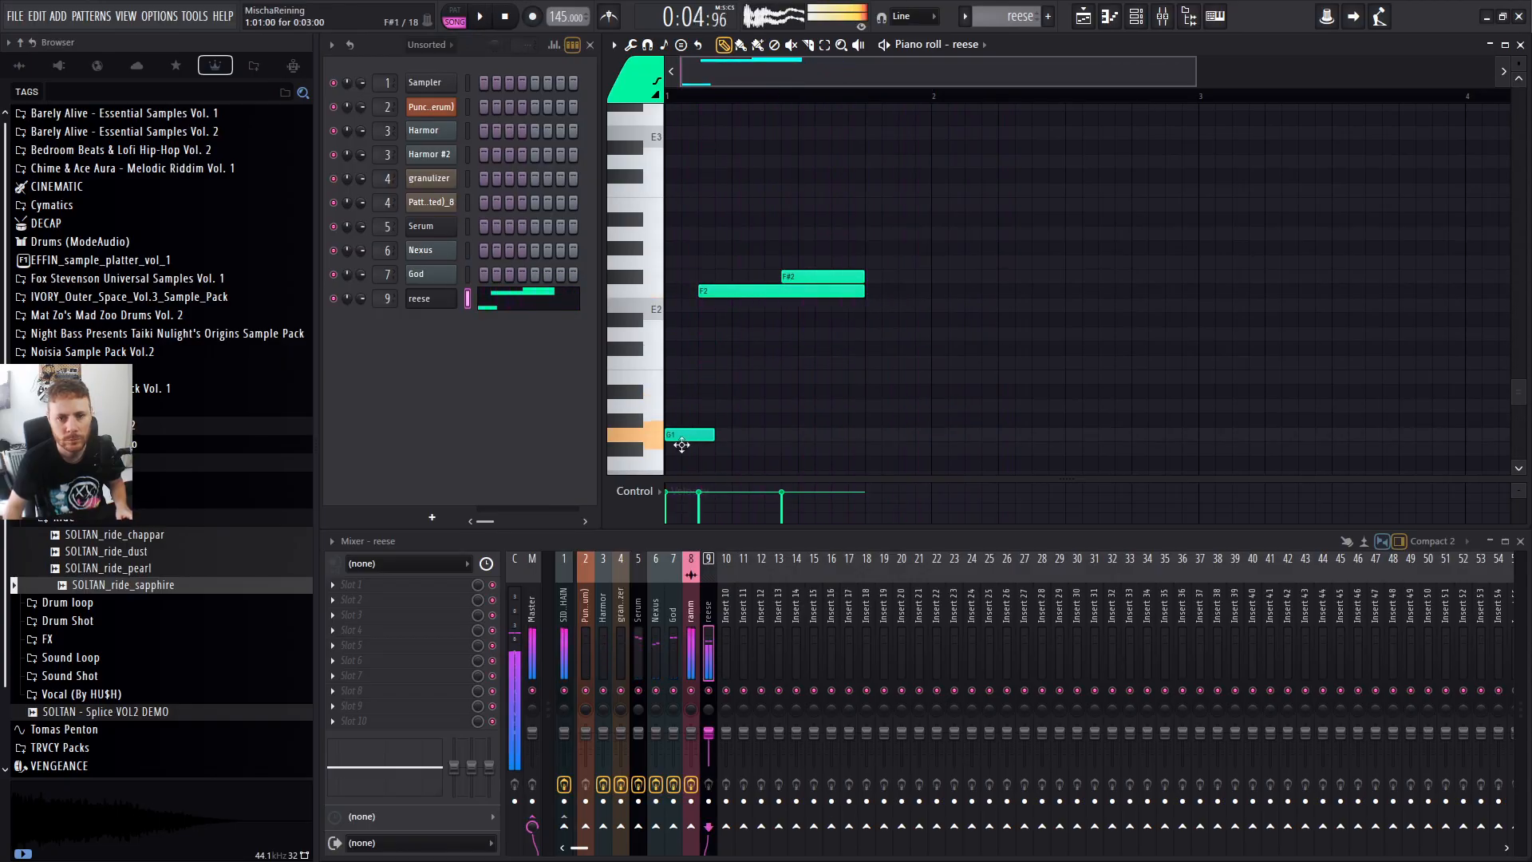
{"action": "scroll", "coordinate": [815, 370], "scroll_direction": "down", "scroll_amount": 4}
Raise oscillator A's detune in the reese channel's Serum and set the noise level to 49% while the pattern plays.
{"action": "left_click", "coordinate": [457, 301]}
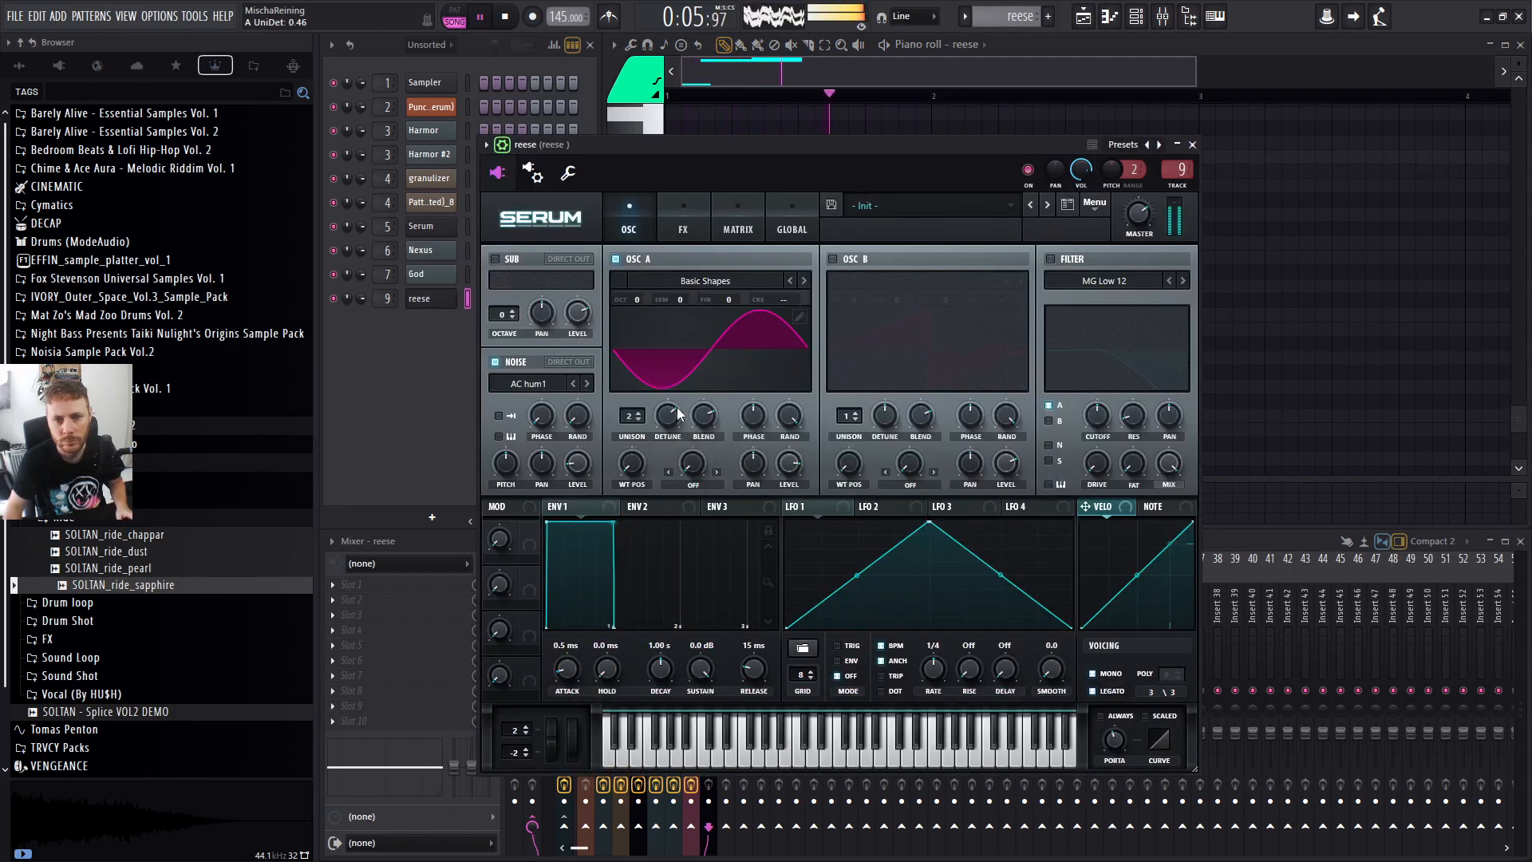
{"action": "left_click_drag", "start_coordinate": [677, 407], "coordinate": [678, 386]}
{"action": "key", "text": "space"}
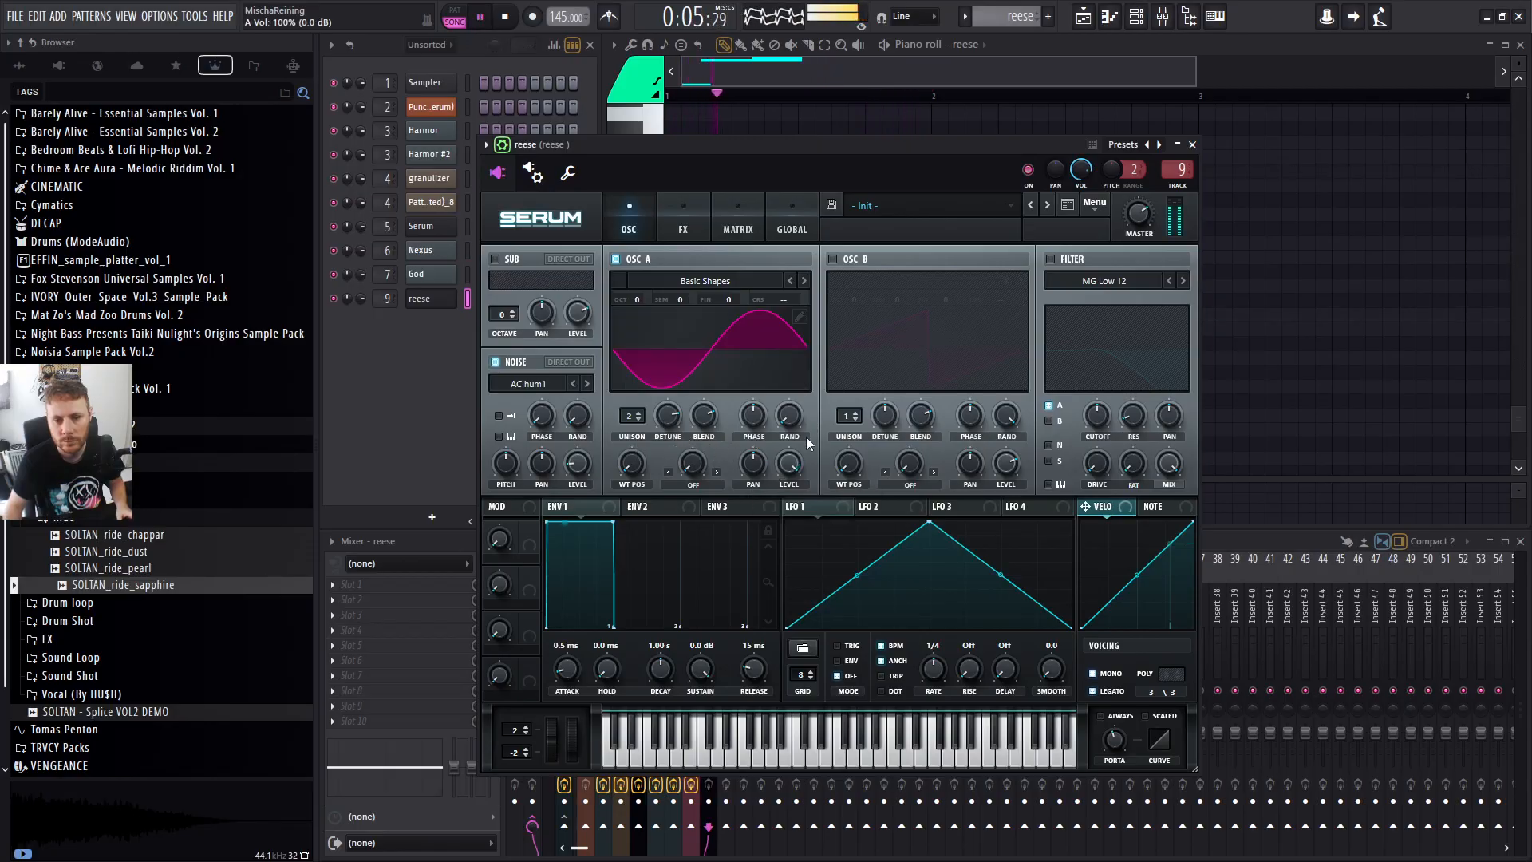
{"action": "mouse_move", "coordinate": [638, 301]}
{"action": "left_mouse_down"}
{"action": "mouse_move", "coordinate": [648, 276]}
{"action": "mouse_move", "coordinate": [640, 308]}
{"action": "left_mouse_up"}
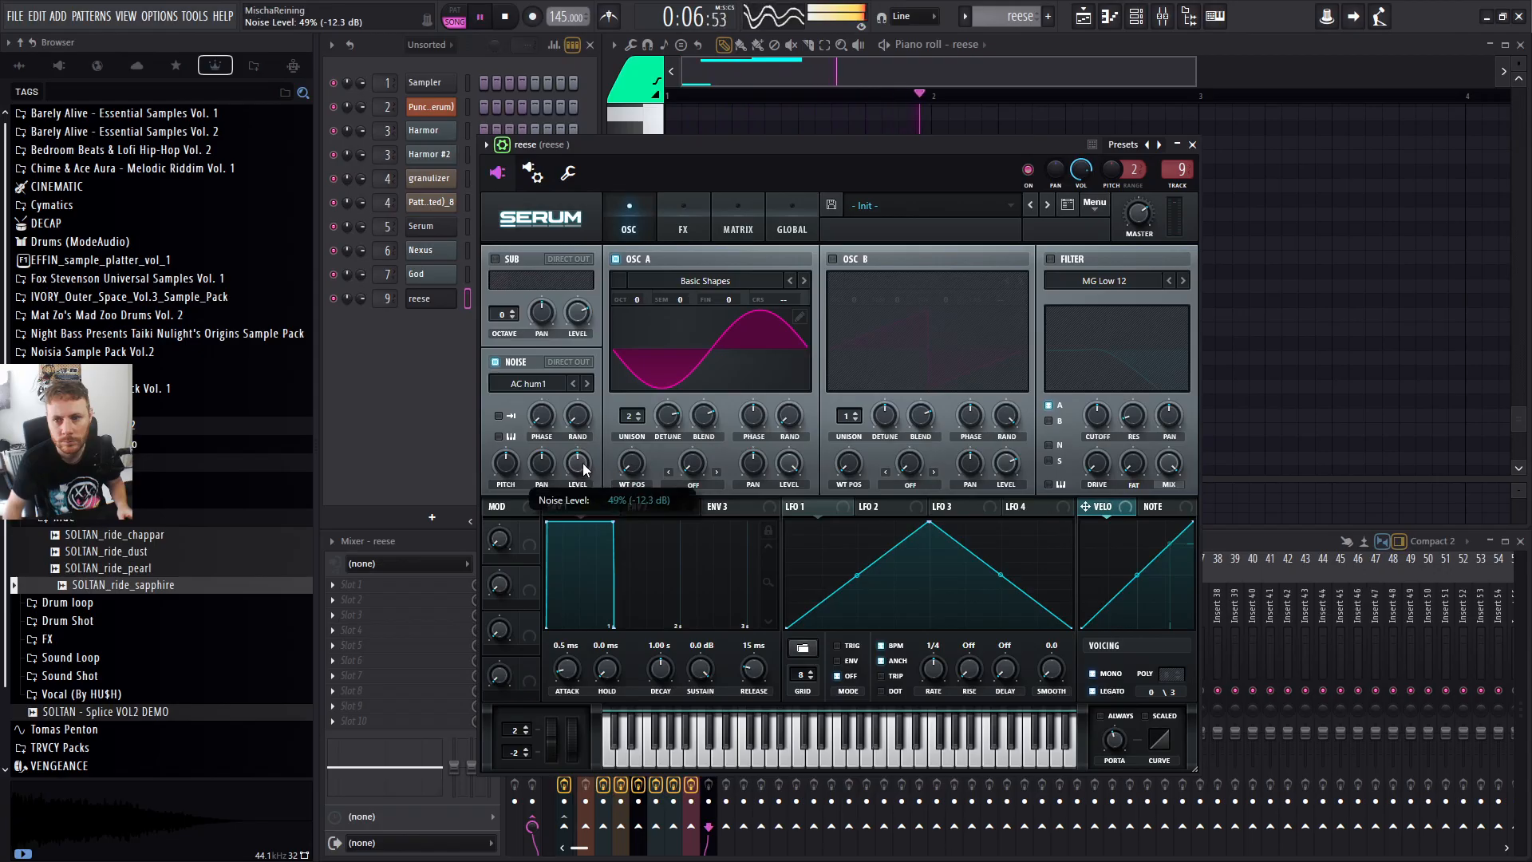
Enable Serum's filter and set its type to NN 12 from the Multi category.
{"action": "left_click", "coordinate": [683, 225]}
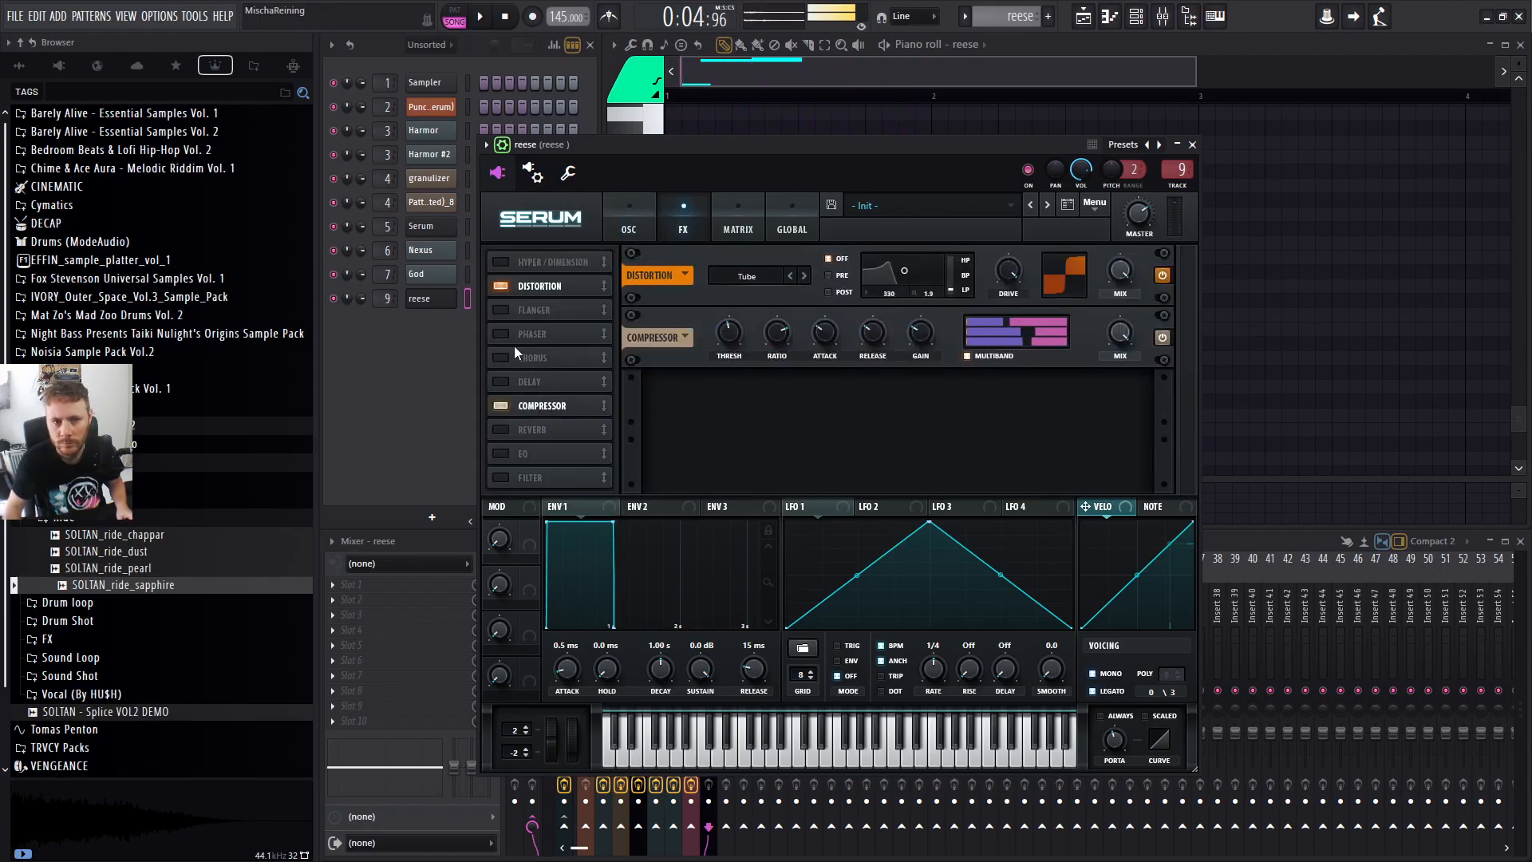
{"action": "left_click", "coordinate": [622, 226]}
{"action": "left_click", "coordinate": [1052, 259]}
{"action": "left_click", "coordinate": [1095, 281]}
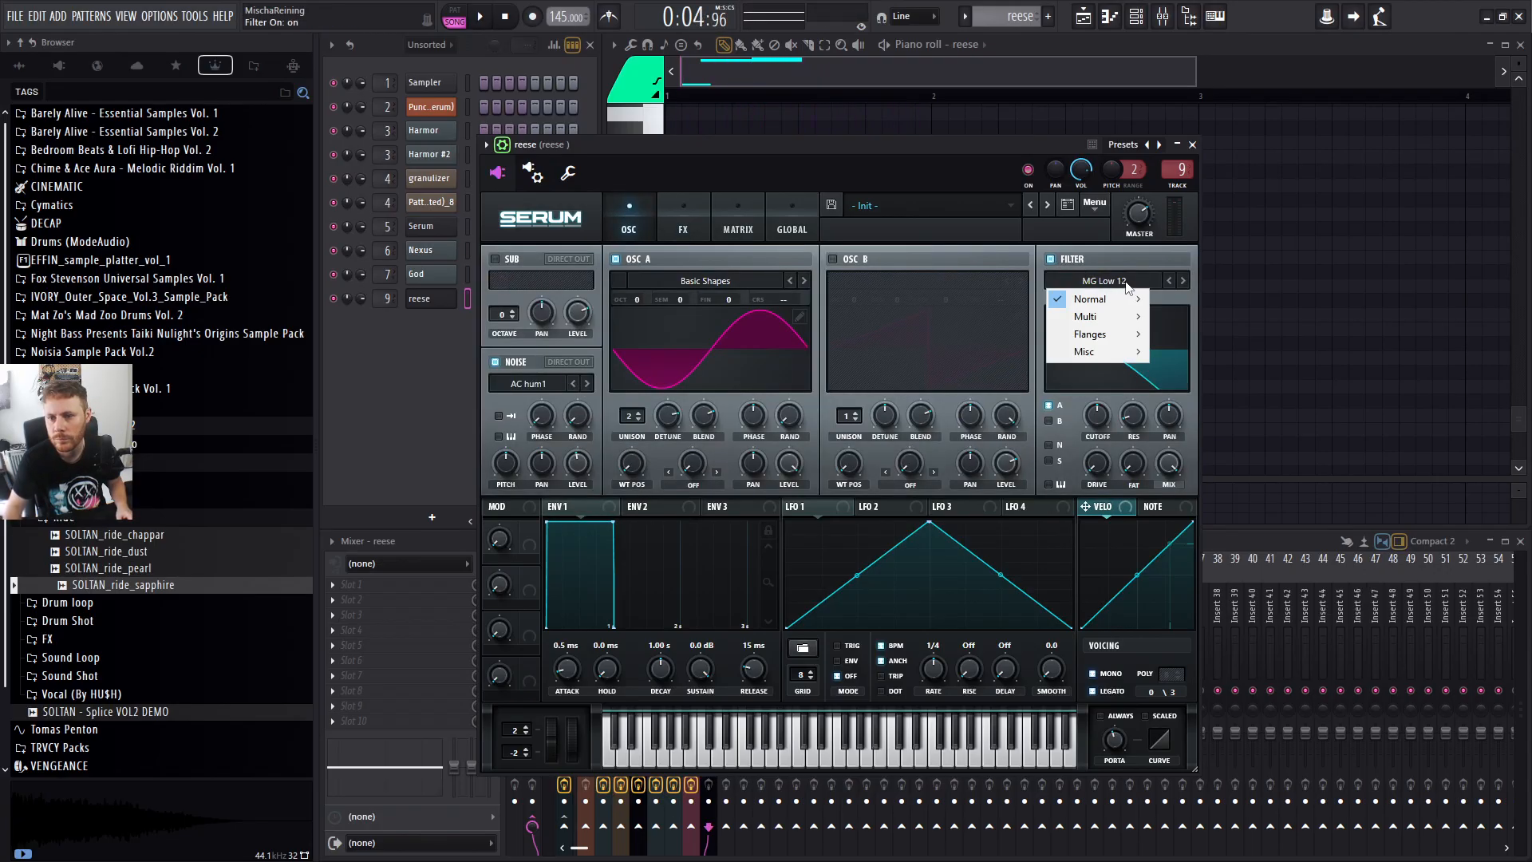
{"action": "mouse_move", "coordinate": [1100, 318]}
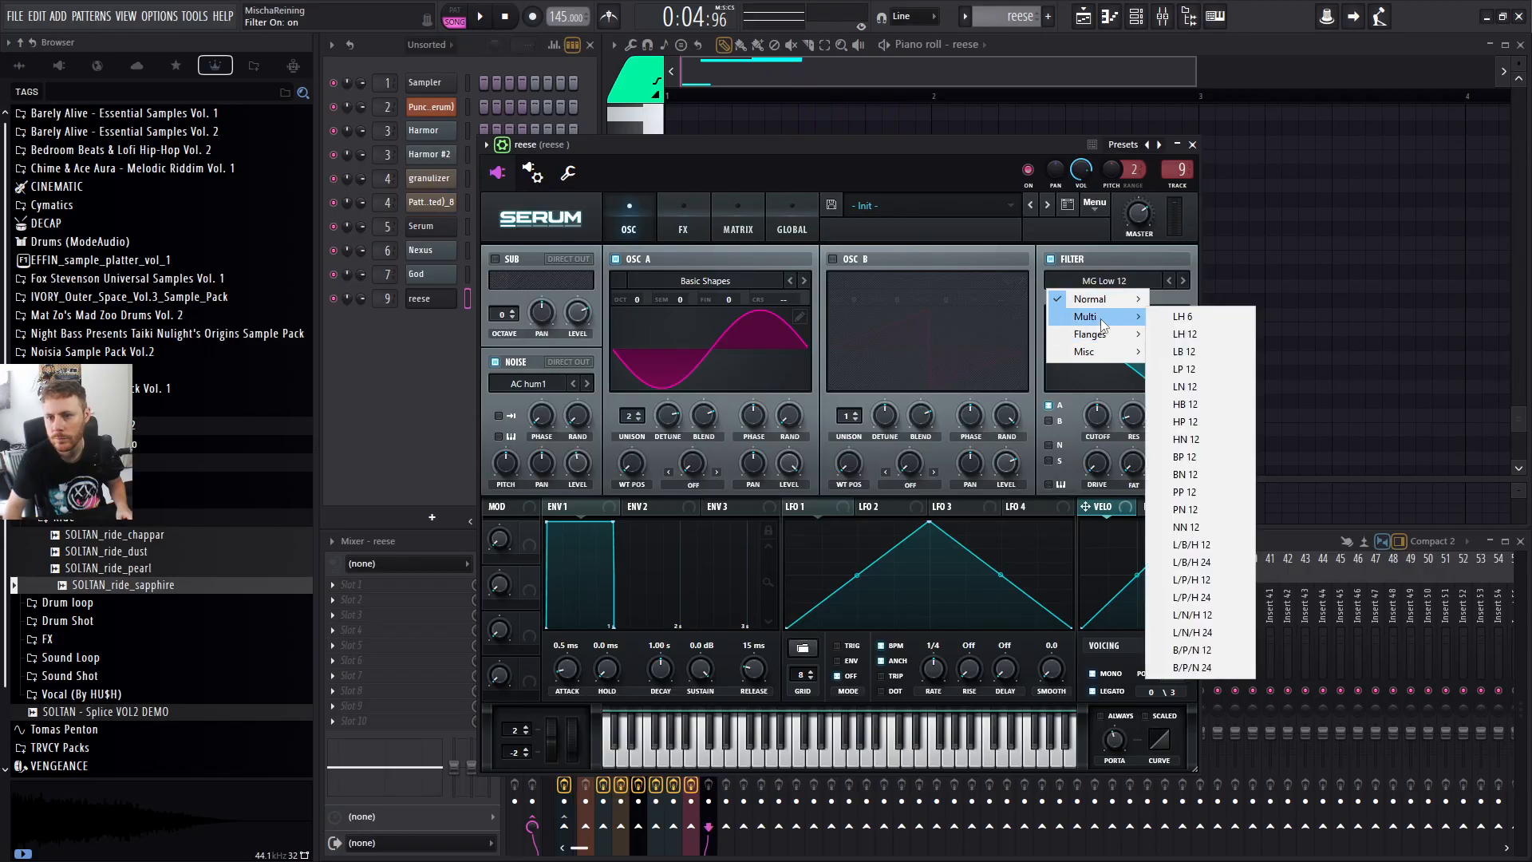
{"action": "left_click", "coordinate": [1221, 526]}
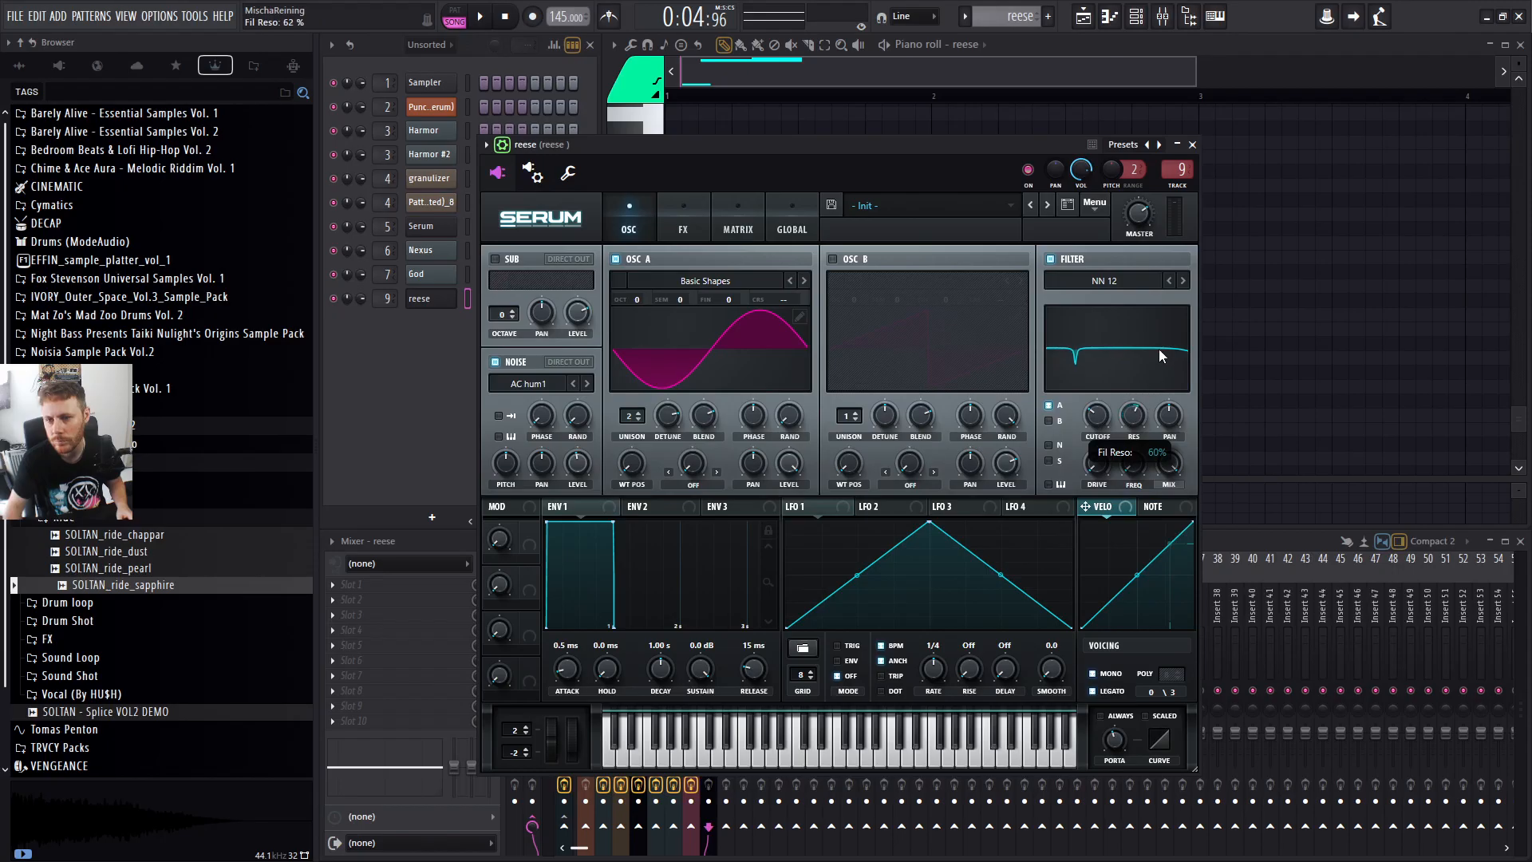
Route the noise oscillator through the NN 12 filter and tune its resonance and cutoff, with the frequency at about 61%.
{"action": "left_click_drag", "start_coordinate": [1157, 380], "coordinate": [1102, 434]}
{"action": "key", "text": "space"}
{"action": "key", "text": "space"}
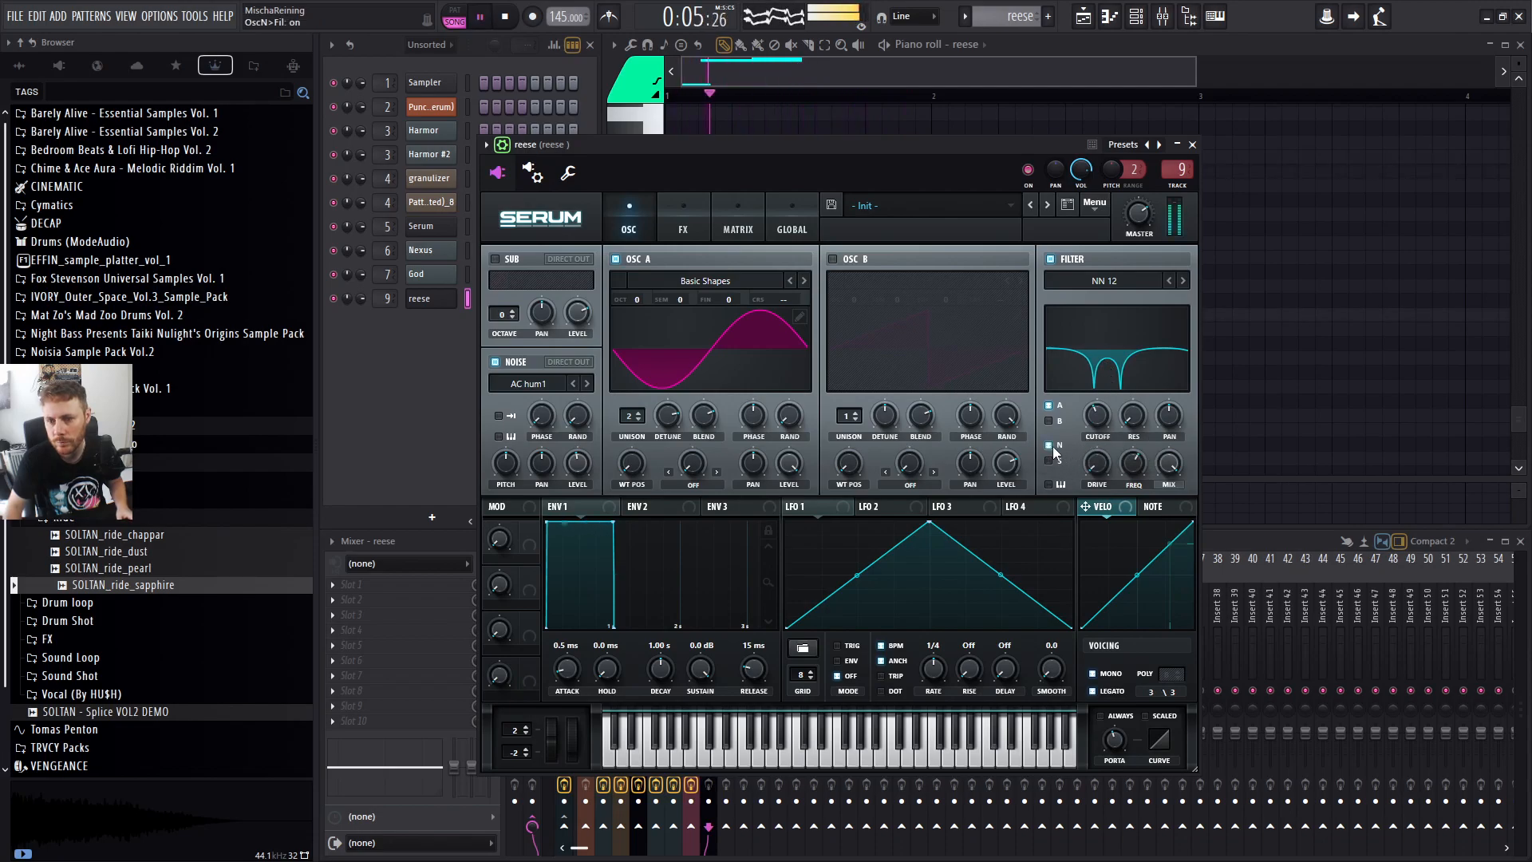
{"action": "left_click_drag", "start_coordinate": [1105, 417], "coordinate": [1103, 435]}
{"action": "mouse_move", "coordinate": [1101, 461]}
{"action": "left_mouse_down"}
{"action": "mouse_move", "coordinate": [1115, 408]}
{"action": "mouse_move", "coordinate": [1095, 487]}
{"action": "left_mouse_up"}
{"action": "left_click_drag", "start_coordinate": [1102, 420], "coordinate": [1162, 365]}
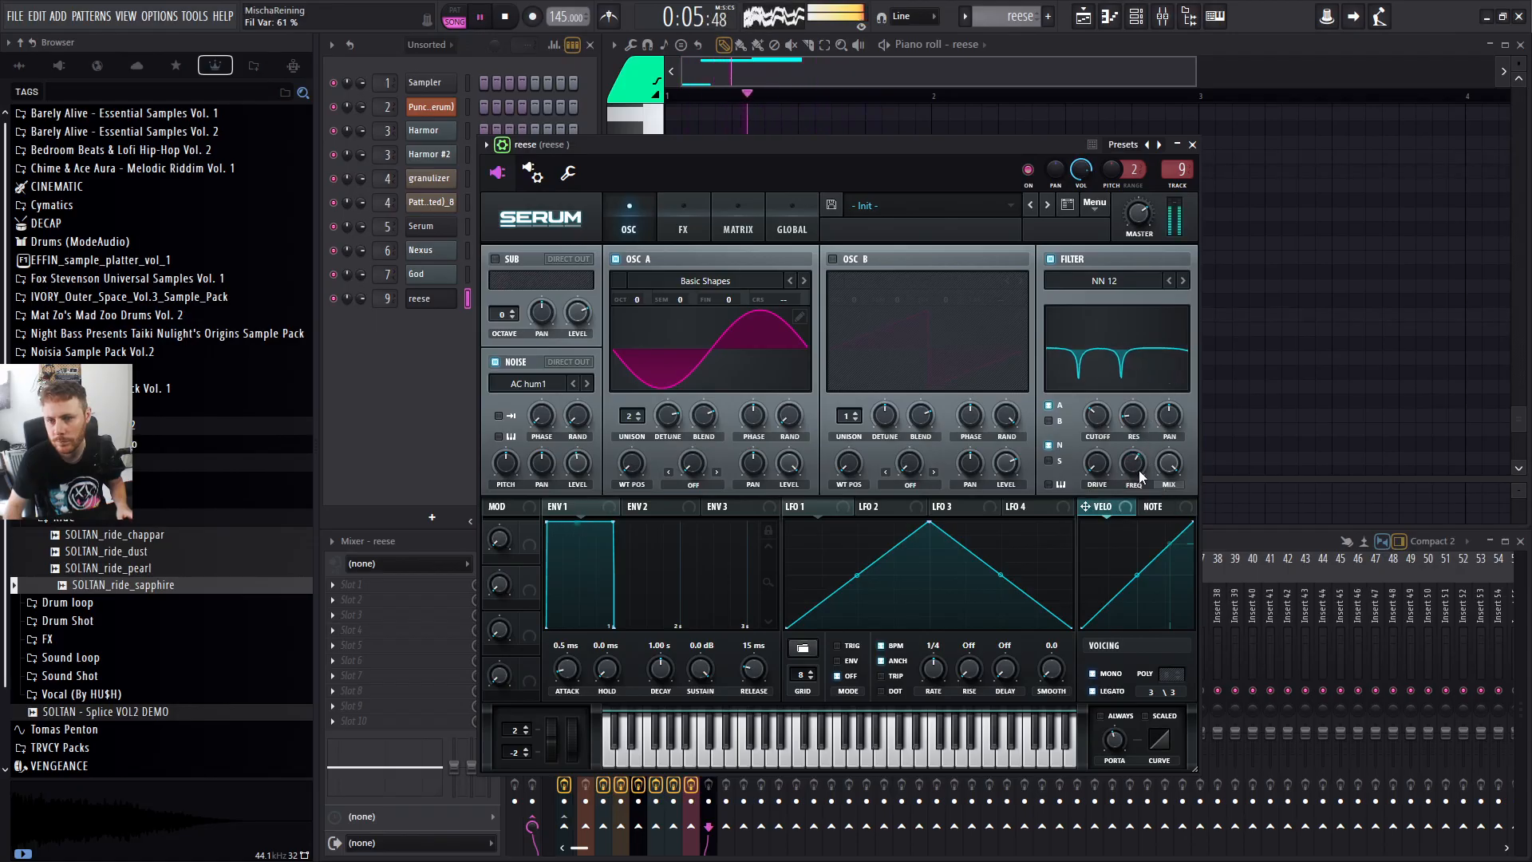
{"action": "left_click_drag", "start_coordinate": [1138, 462], "coordinate": [1138, 466]}
Add a flanger to Serum's effects with depth at 38% and mix at 46%, and close the synth.
{"action": "left_click", "coordinate": [683, 223]}
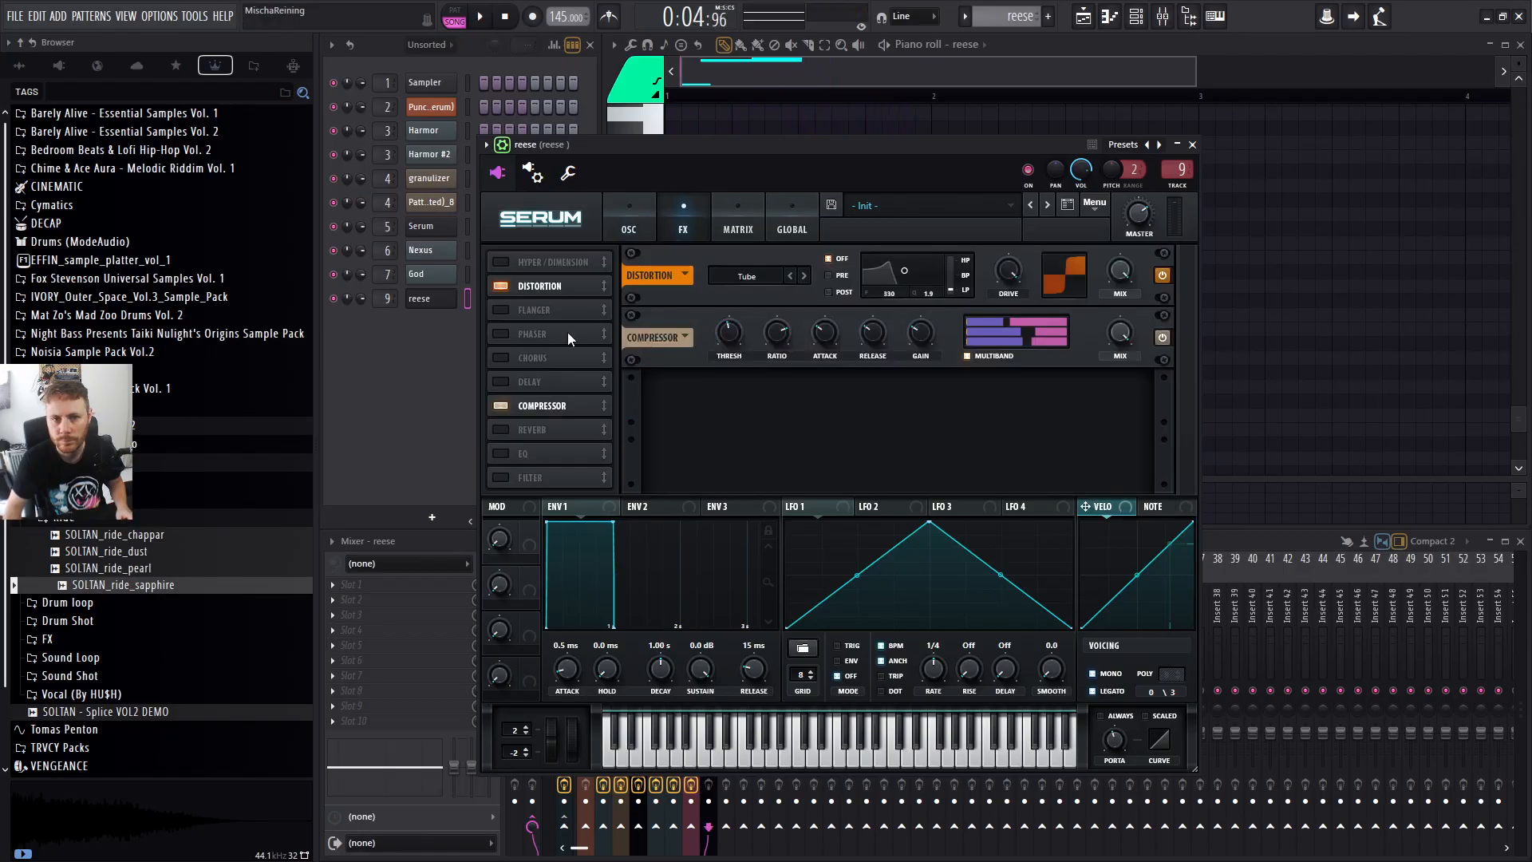
{"action": "left_click", "coordinate": [500, 309]}
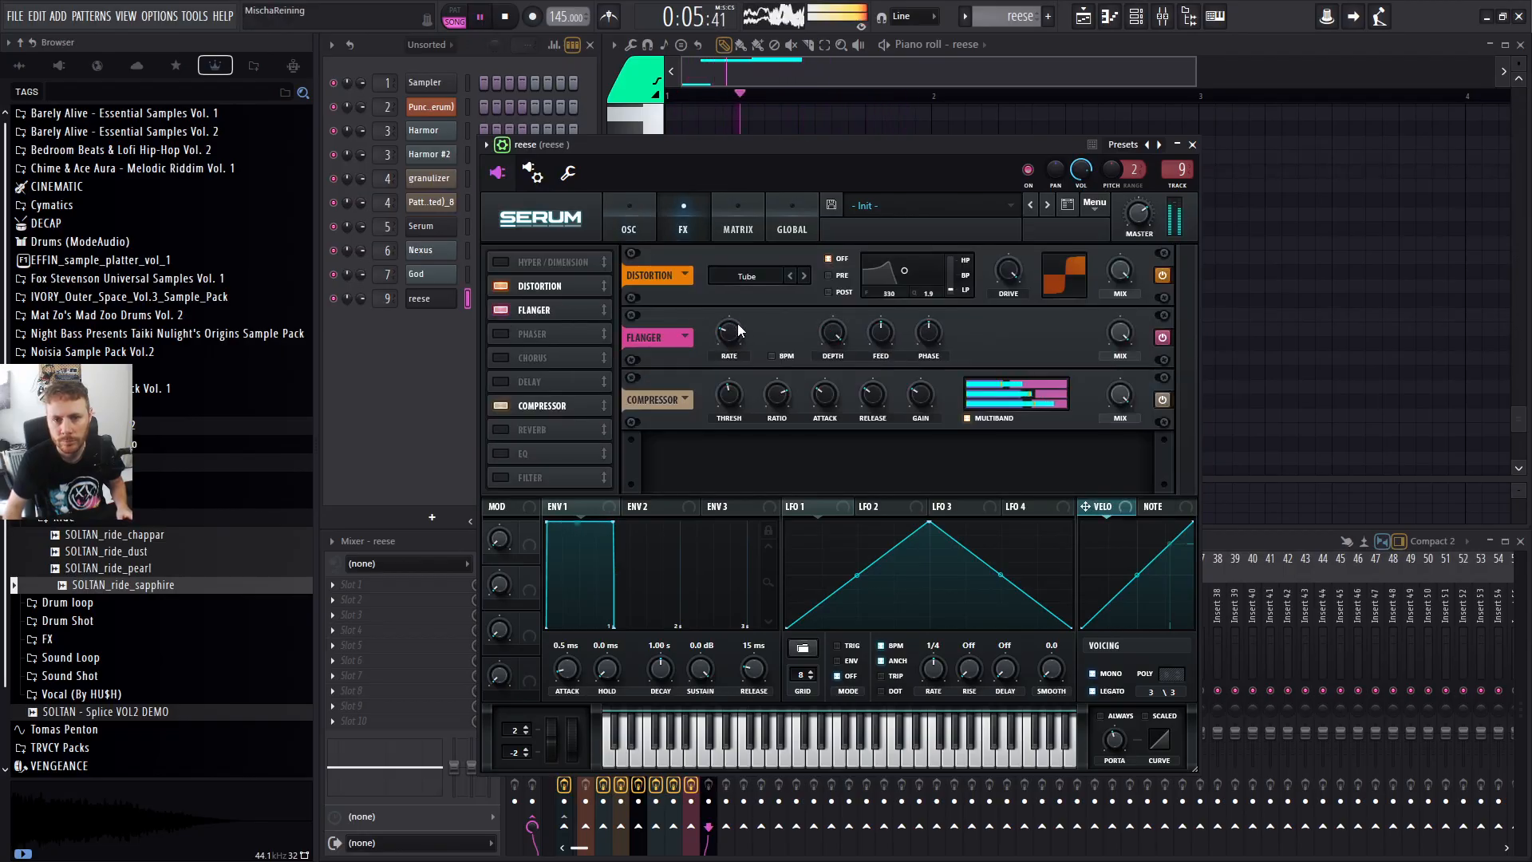
{"action": "left_click_drag", "start_coordinate": [837, 329], "coordinate": [837, 343]}
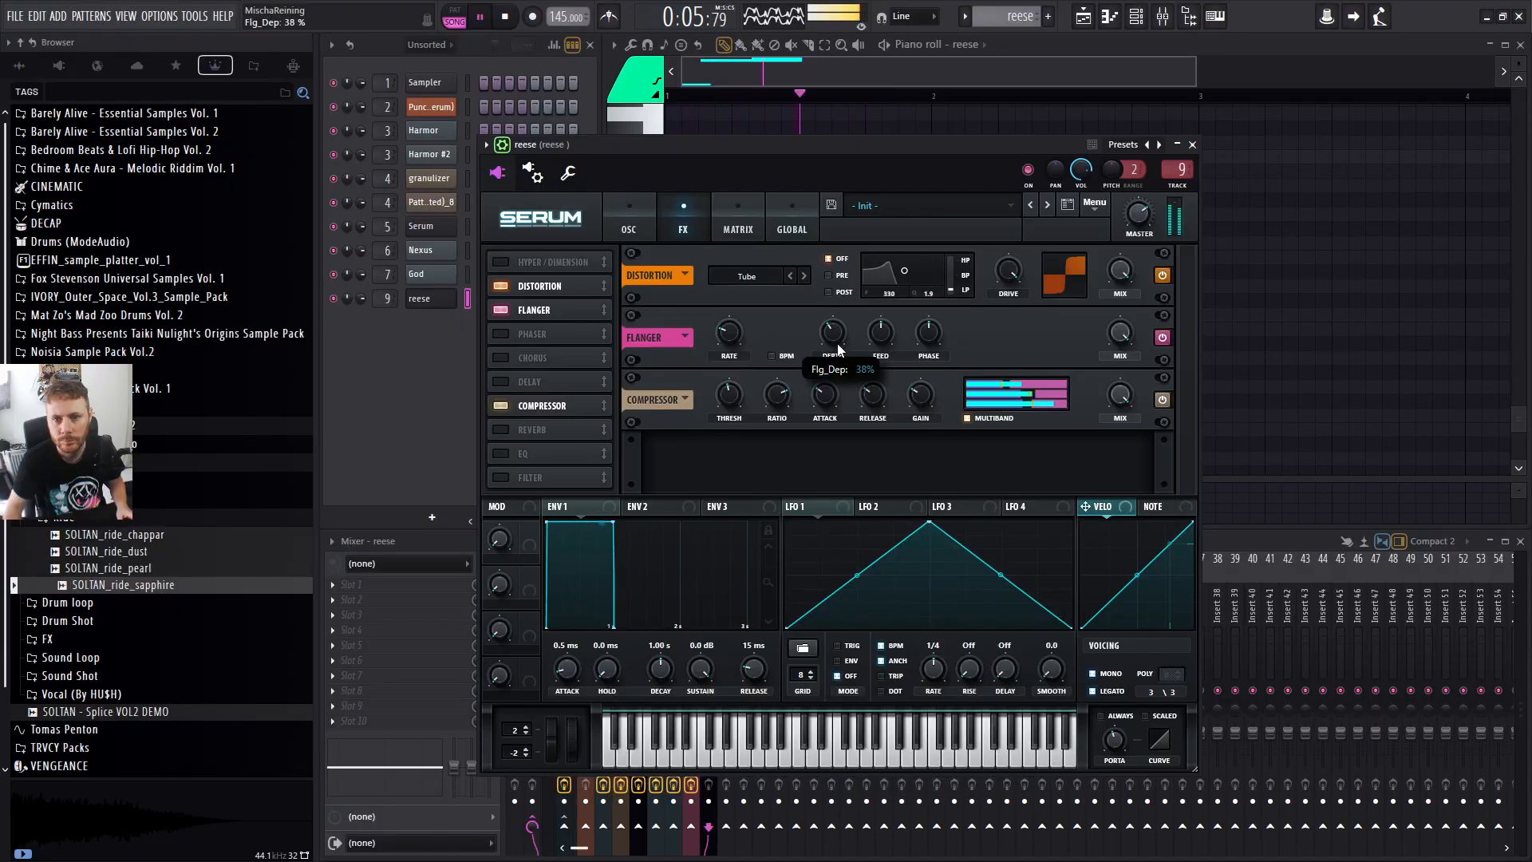
{"action": "left_click_drag", "start_coordinate": [1121, 326], "coordinate": [1123, 342]}
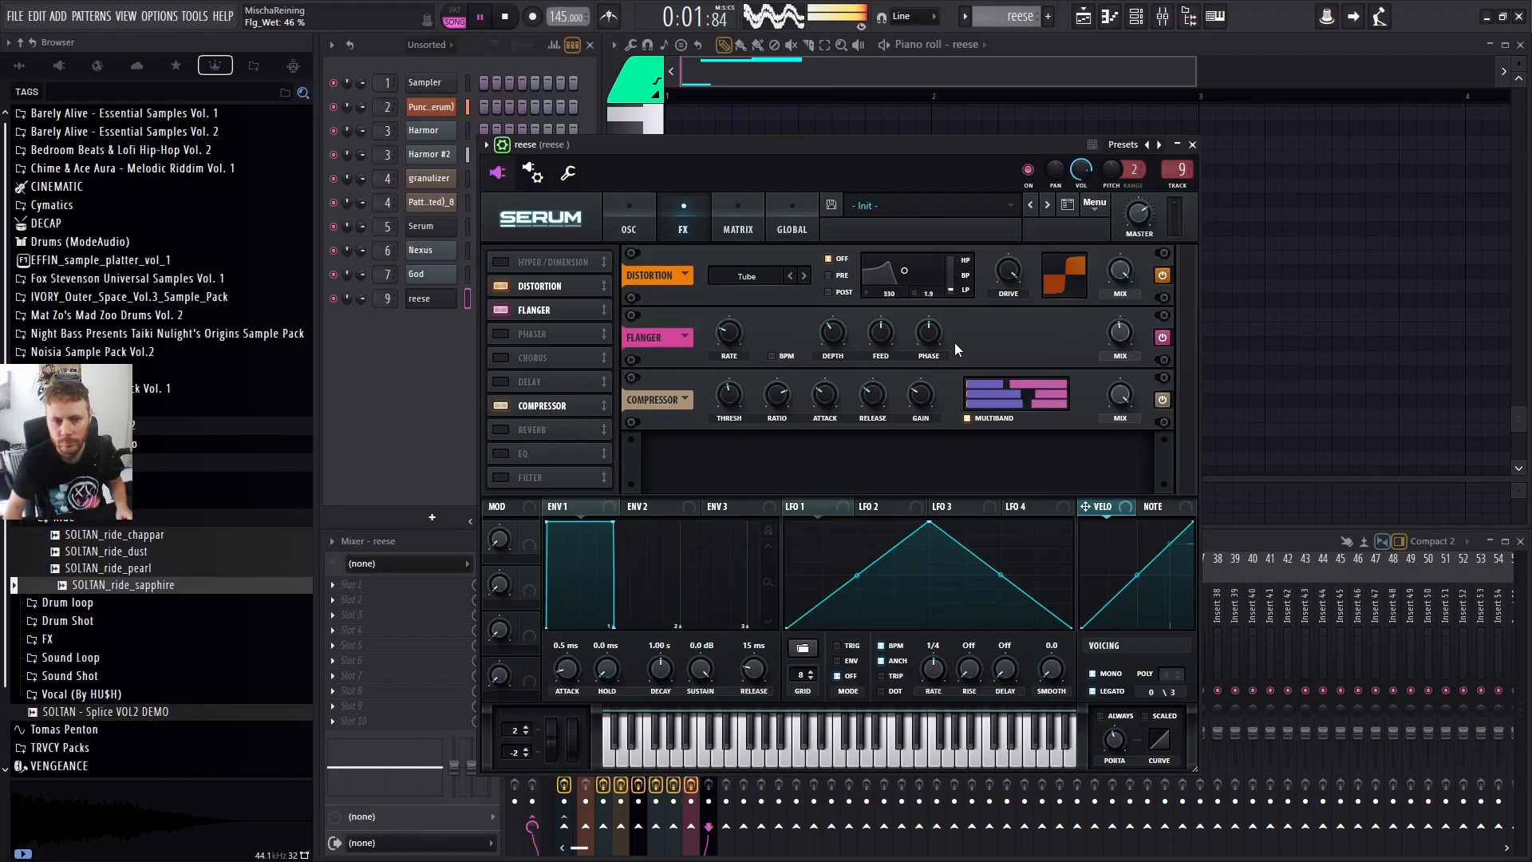
{"action": "left_click", "coordinate": [1192, 144]}
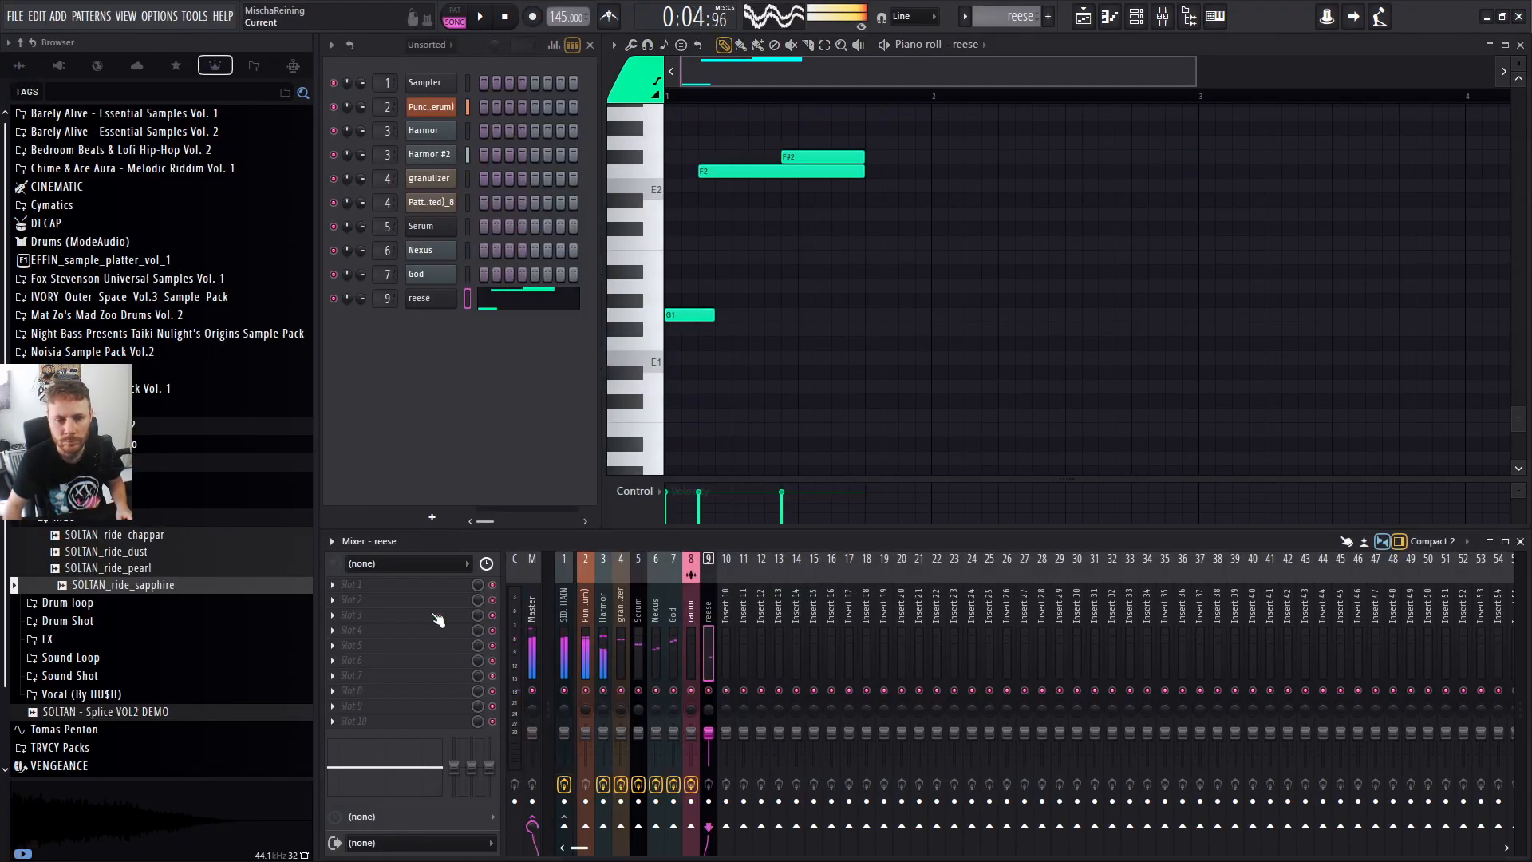
Load Soundgoodizer in slot 1 of the reese mixer track and route the track to the sidechain track on insert 1.
{"action": "left_click", "coordinate": [332, 584]}
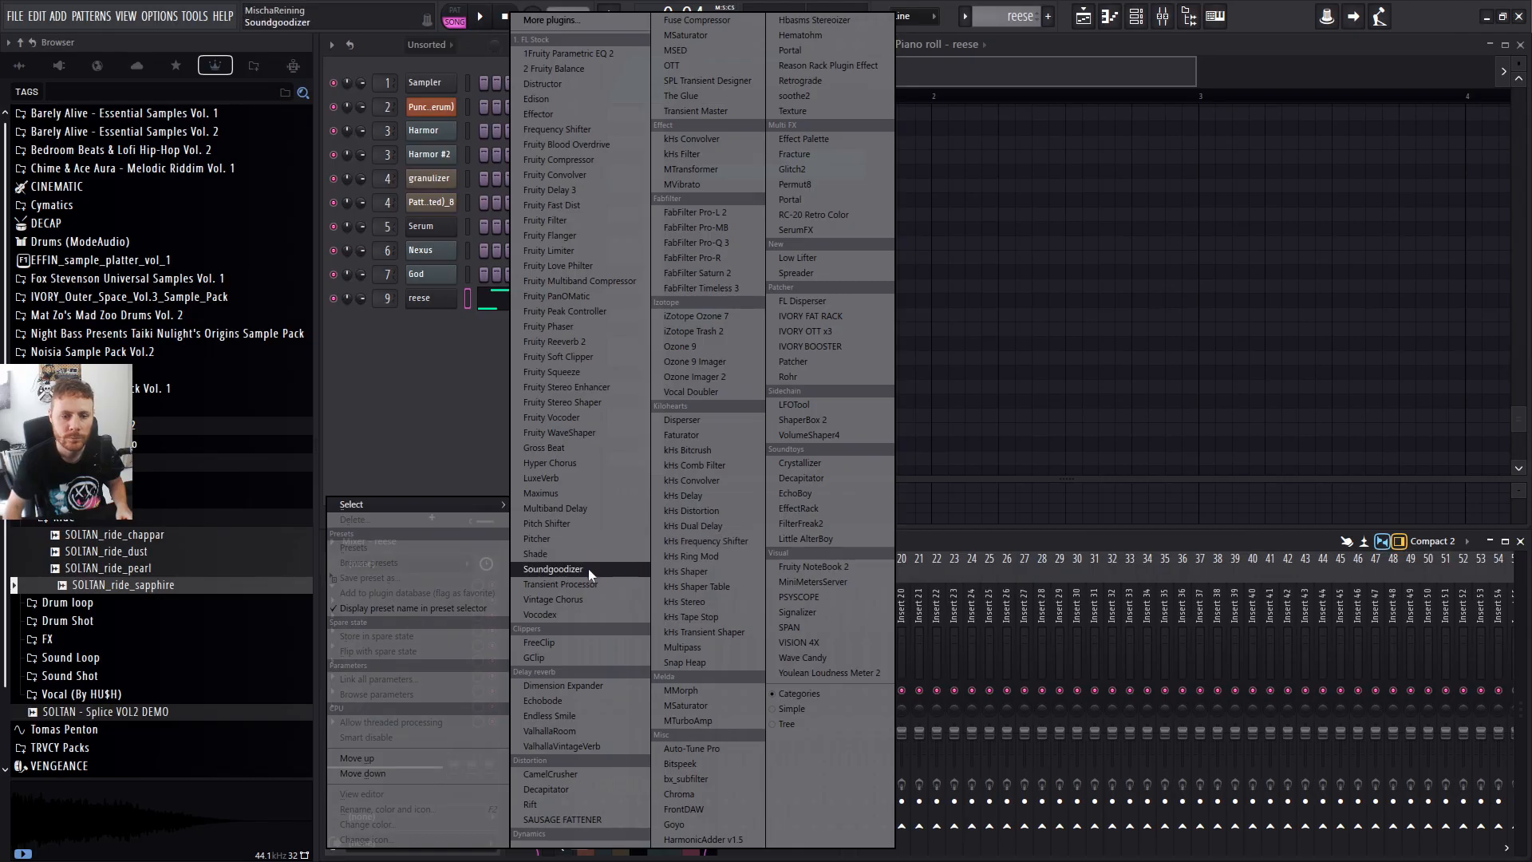
{"action": "left_click", "coordinate": [587, 568]}
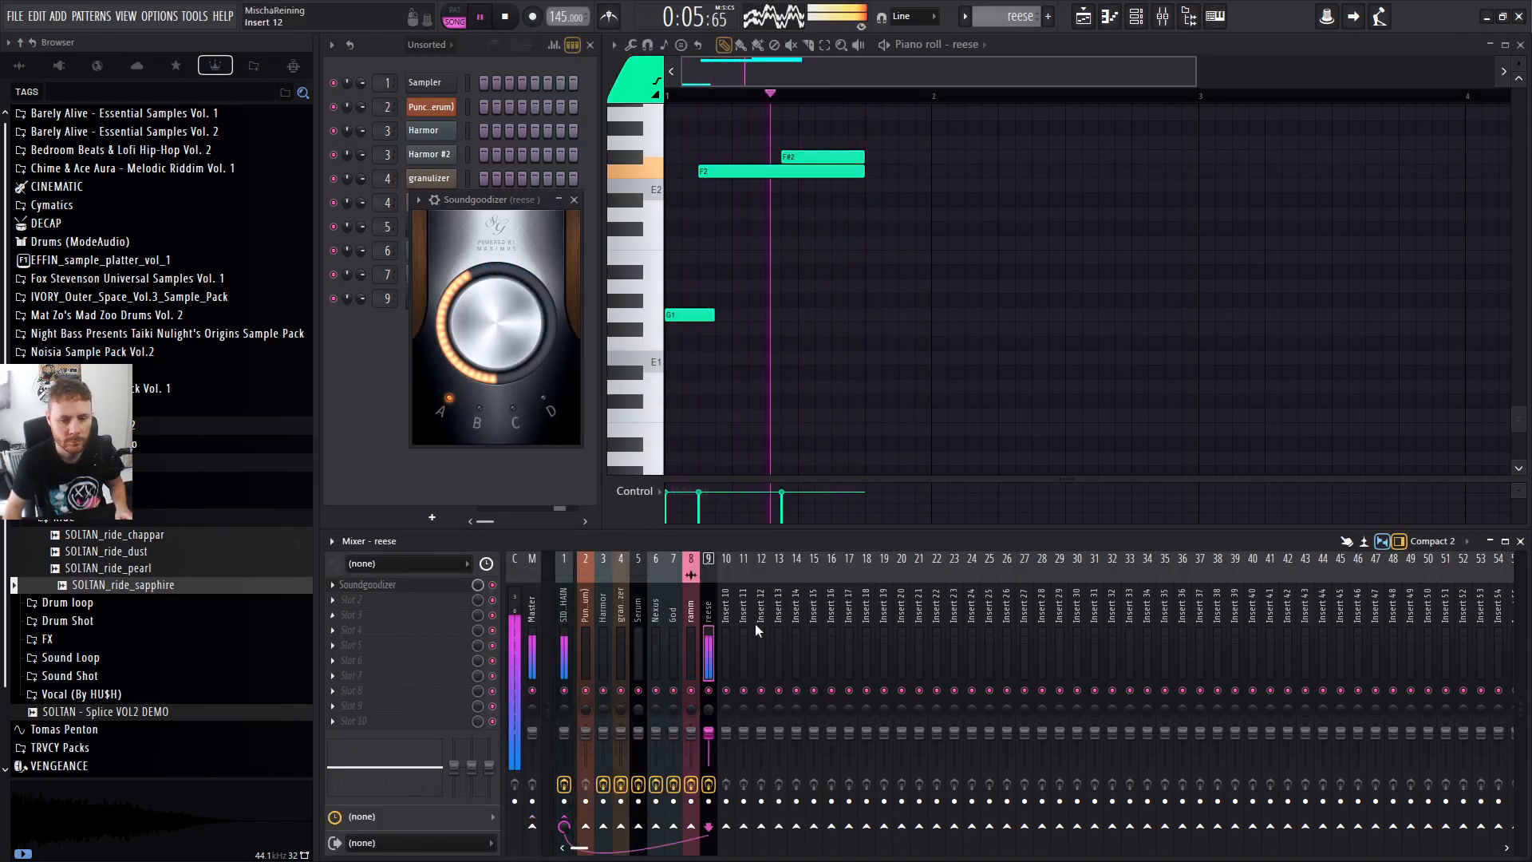
Add Fruity Parametric EQ 2 in slot 2 with a slight high-mid dip and a 4.1 dB cut at 210 Hz.
{"action": "left_click", "coordinate": [333, 599]}
{"action": "left_click", "coordinate": [615, 383]}
{"action": "left_click_drag", "start_coordinate": [726, 355], "coordinate": [792, 358]}
{"action": "key", "text": "space"}
{"action": "mouse_move", "coordinate": [594, 355]}
{"action": "left_mouse_down"}
{"action": "mouse_move", "coordinate": [568, 416]}
{"action": "mouse_move", "coordinate": [575, 378]}
{"action": "left_mouse_up"}
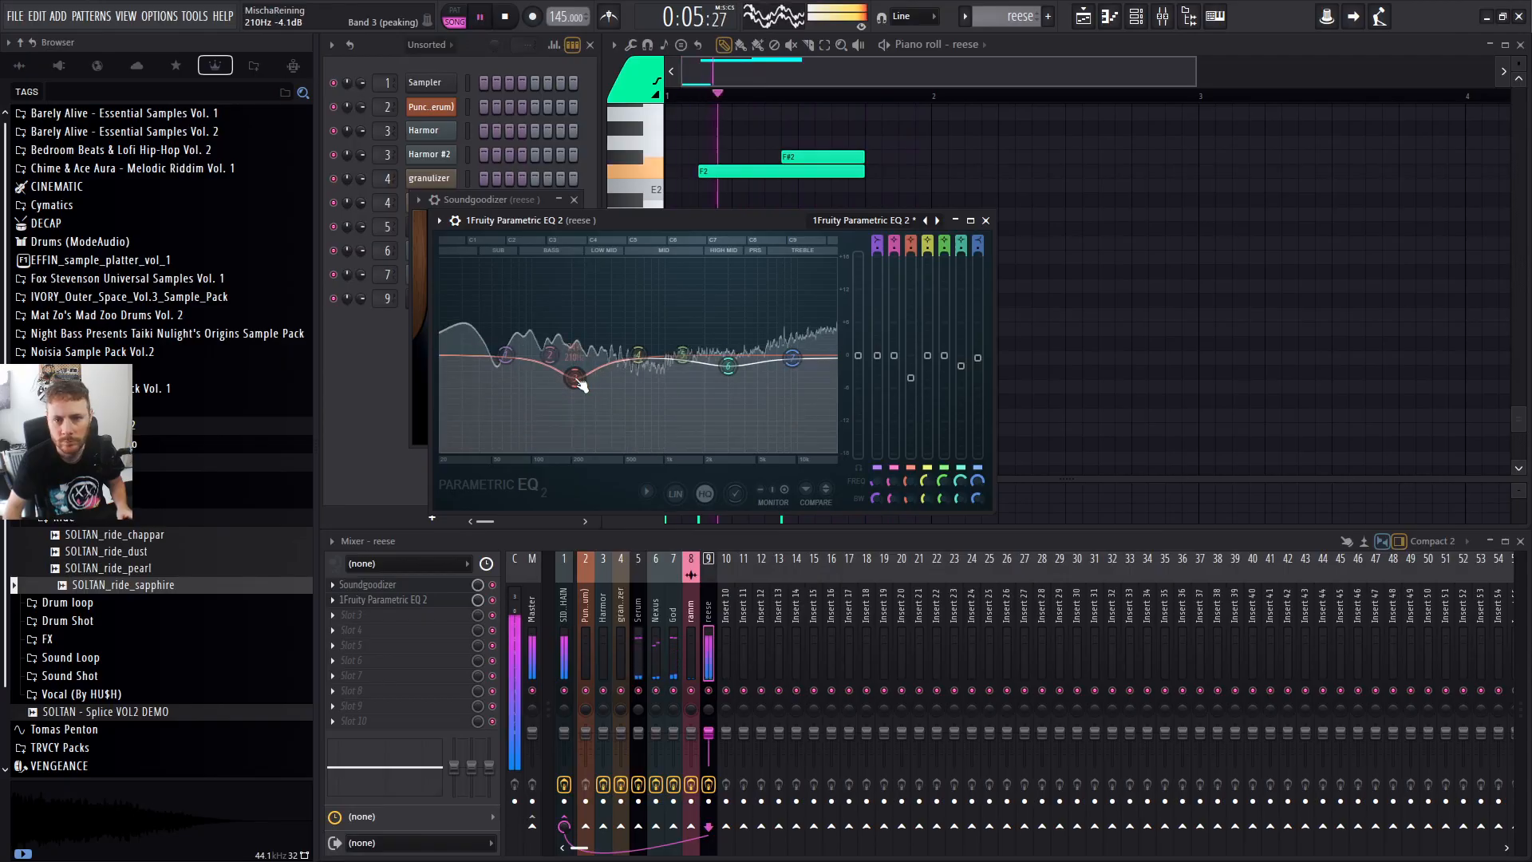
Add Patcher in slot 3 of the reese mixer track and load the Fat Rack 2 preset.
{"action": "left_click", "coordinate": [340, 620]}
{"action": "left_click", "coordinate": [799, 360]}
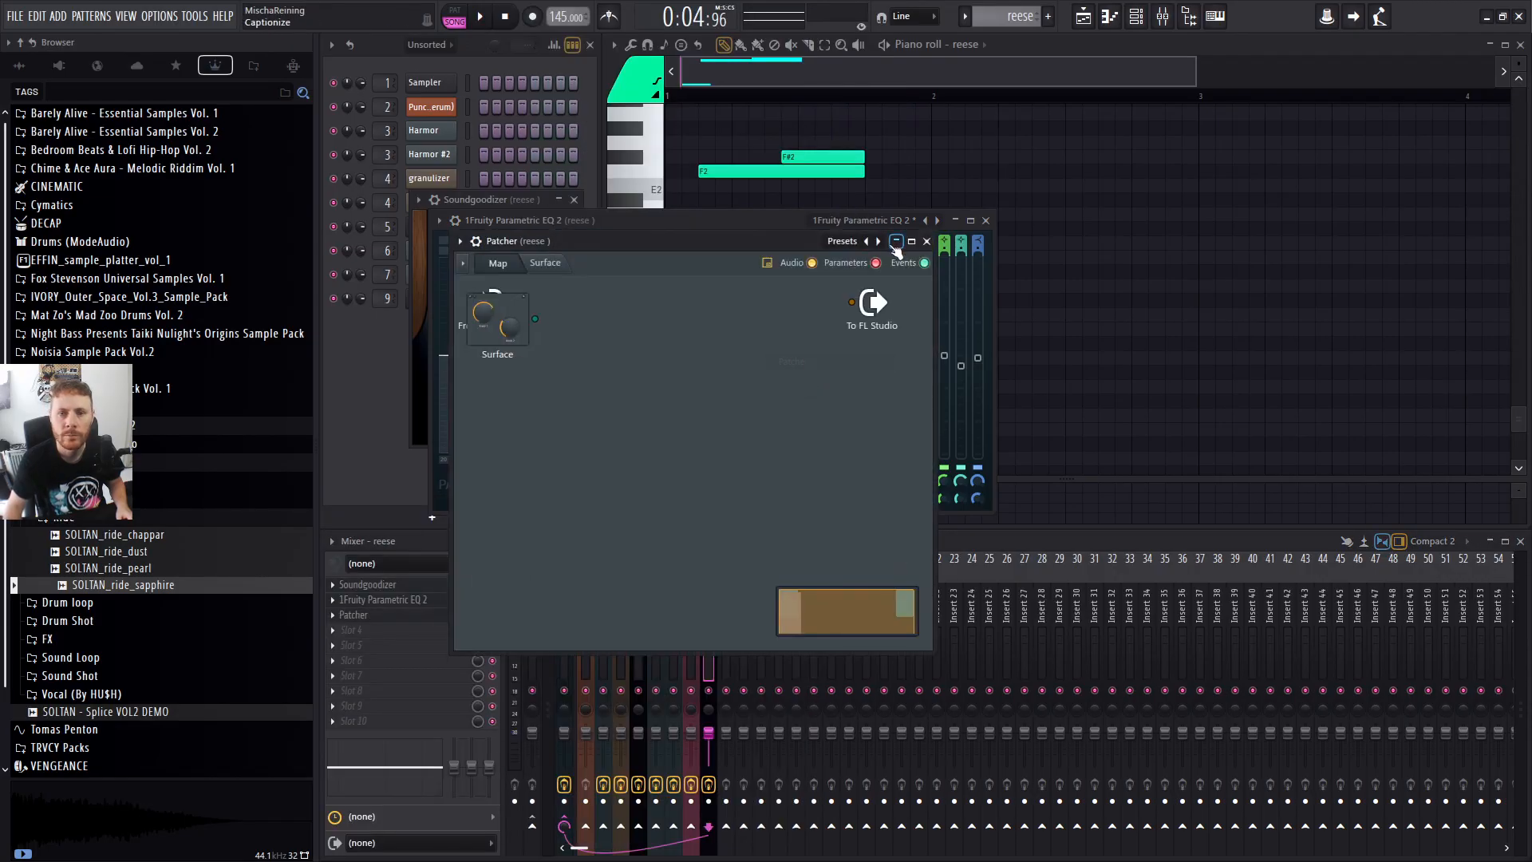
{"action": "right_click", "coordinate": [879, 241]}
{"action": "left_click", "coordinate": [958, 104]}
Lower the Fat Rack 2 OTT out gain, waveshaper strength and harshness slightly while the reese plays.
{"action": "key", "text": "space"}
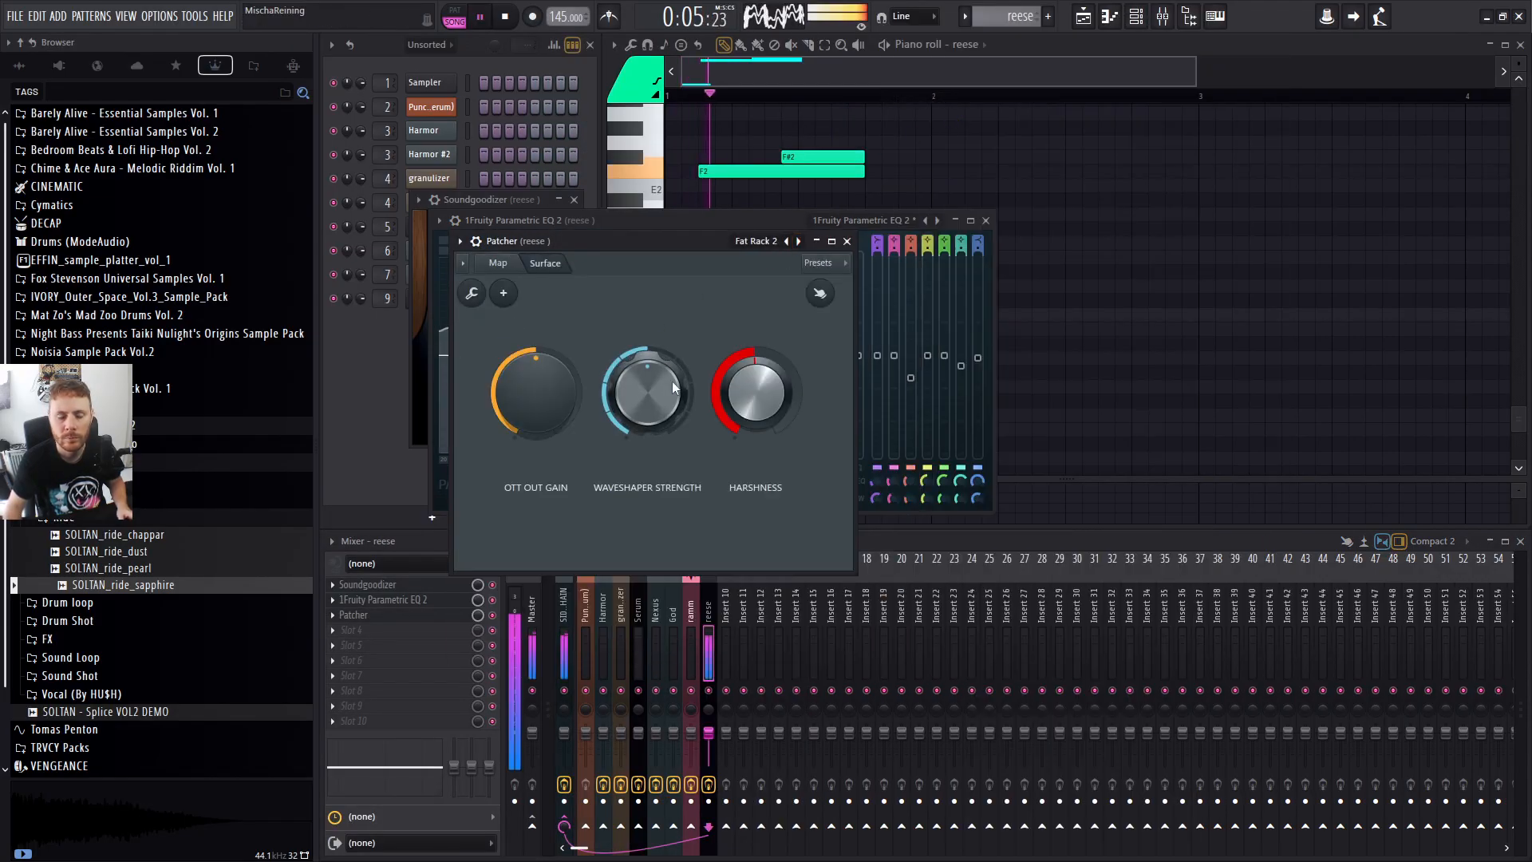
{"action": "left_click_drag", "start_coordinate": [540, 383], "coordinate": [540, 402]}
{"action": "left_click_drag", "start_coordinate": [628, 363], "coordinate": [628, 382]}
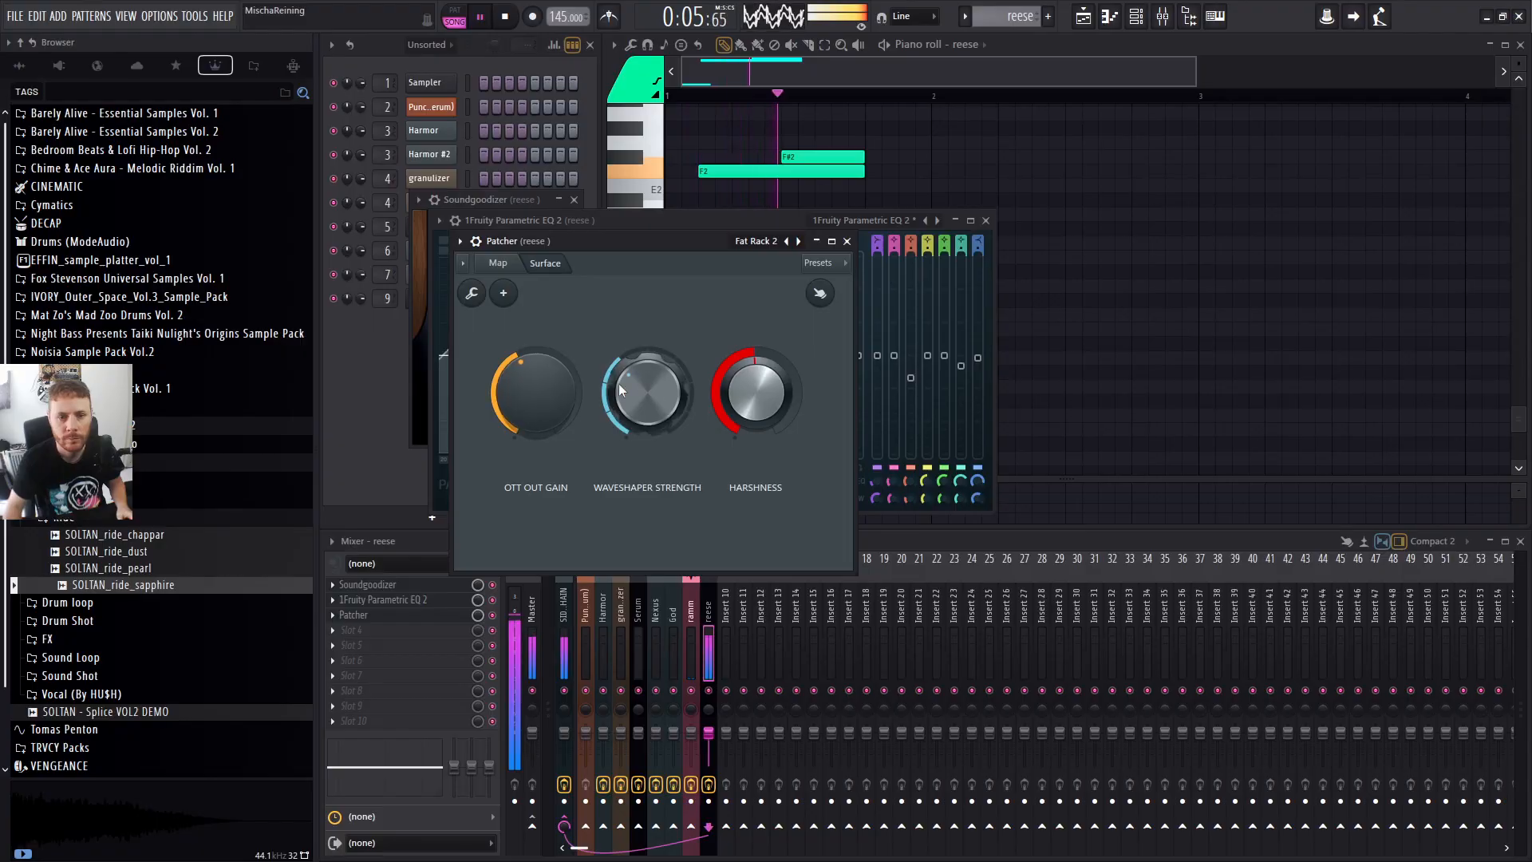
{"action": "left_click_drag", "start_coordinate": [749, 386], "coordinate": [749, 396]}
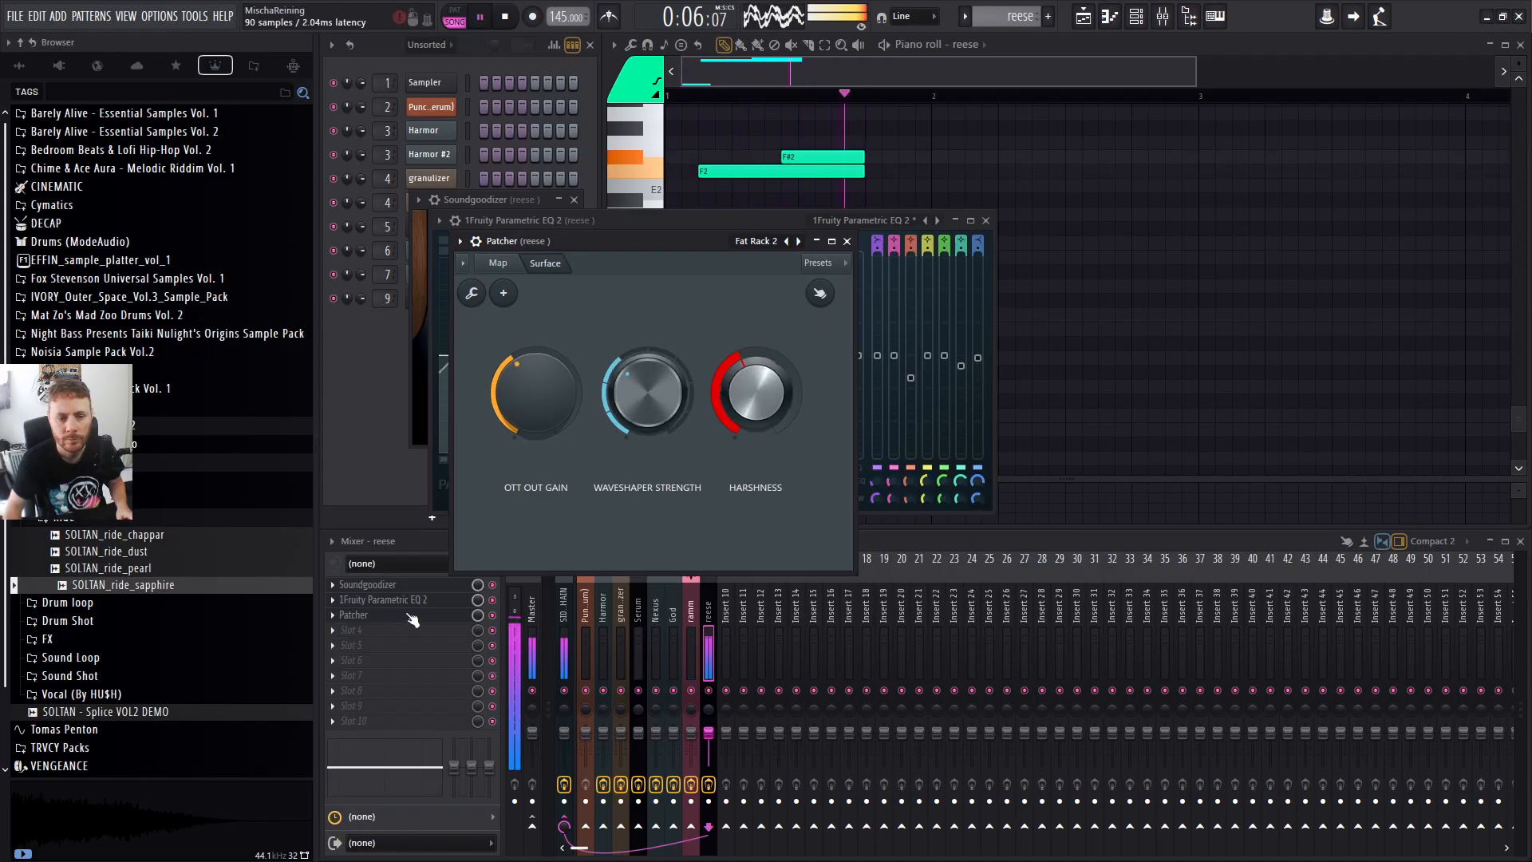
{"action": "key", "text": "space"}
{"action": "left_click", "coordinate": [446, 725]}
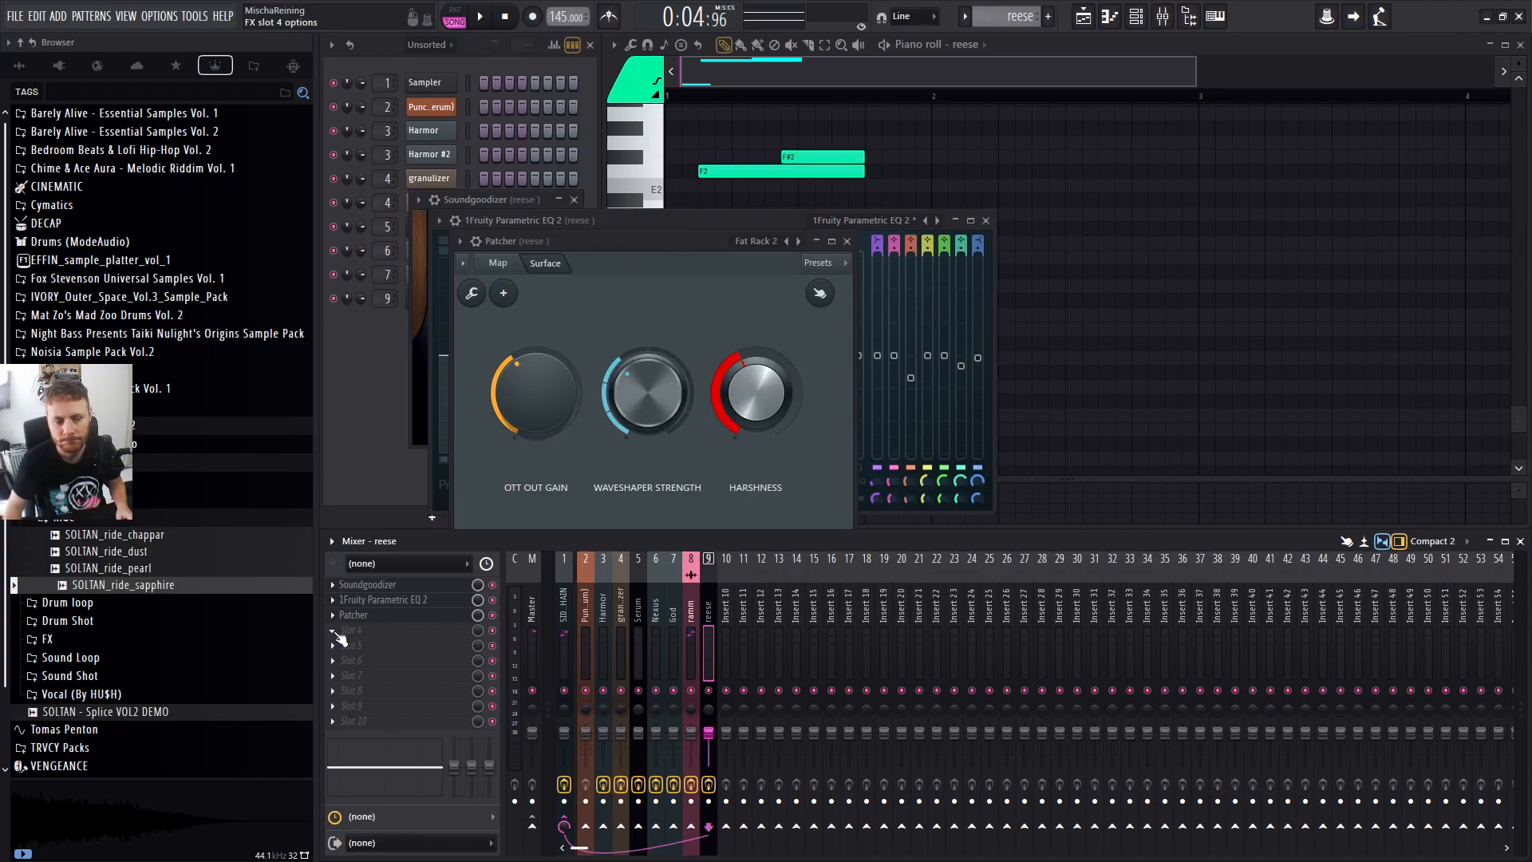
Play back the arrangement in the playlist to hear how the reese clip sits at bar 4.
{"action": "key", "text": "space"}
{"action": "key", "text": "F5"}
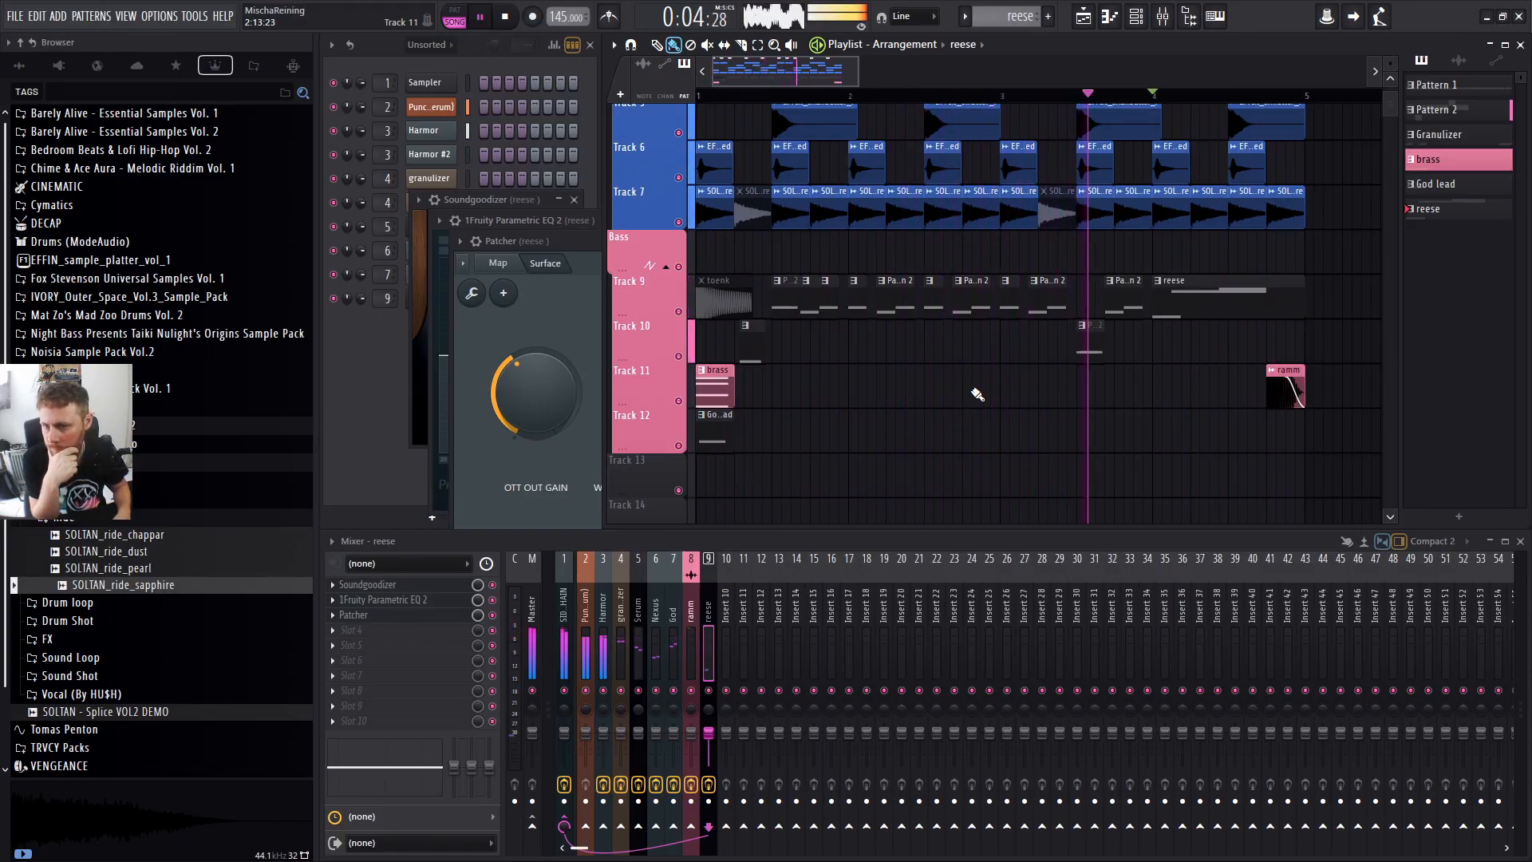
{"action": "key", "text": "space"}
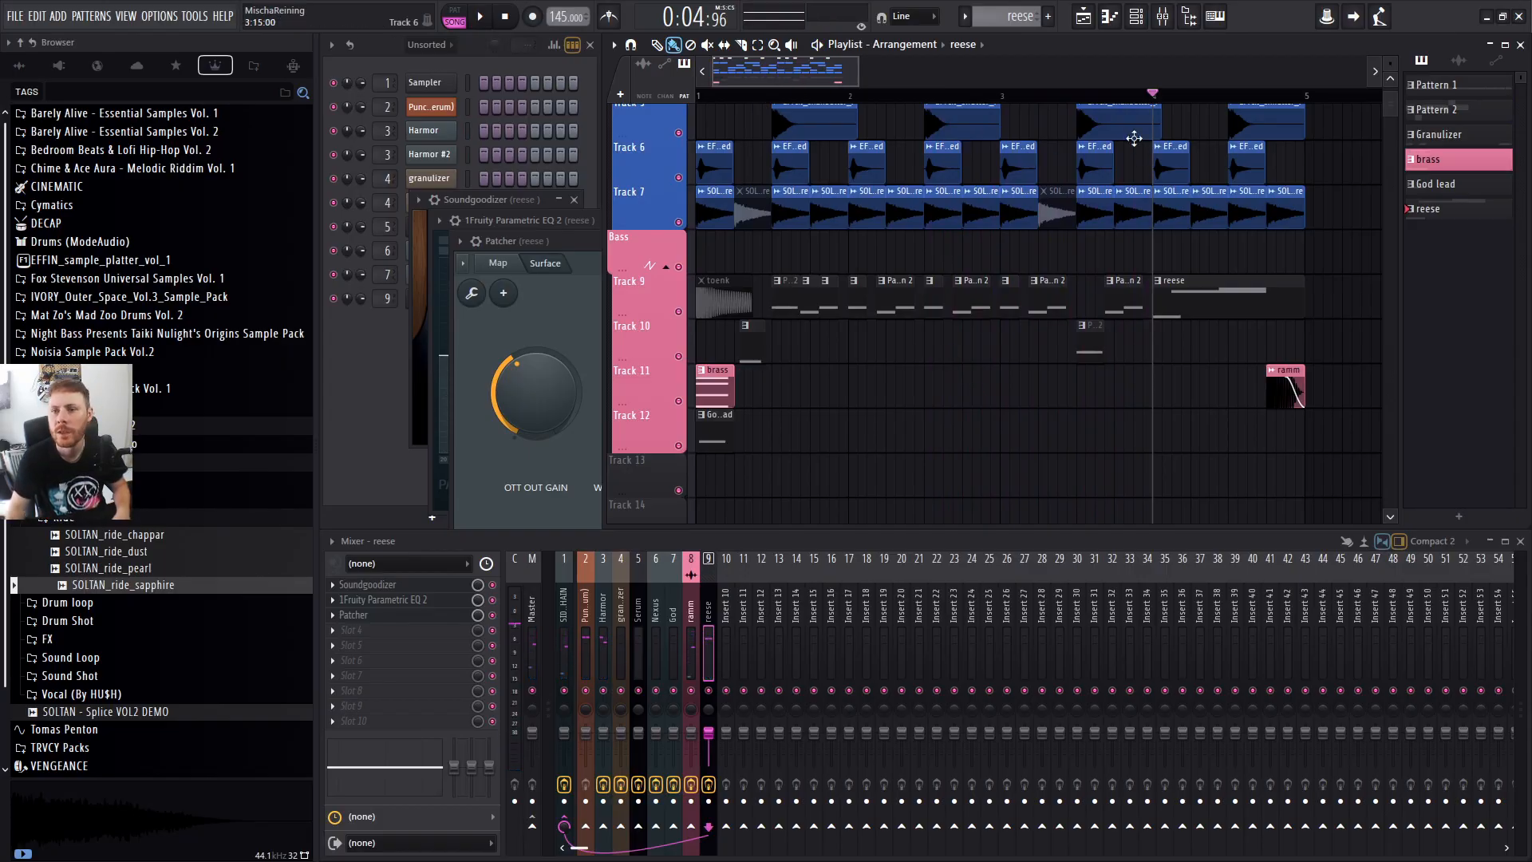
{"action": "left_click_drag", "start_coordinate": [812, 71], "coordinate": [860, 70]}
{"action": "key", "text": "space"}
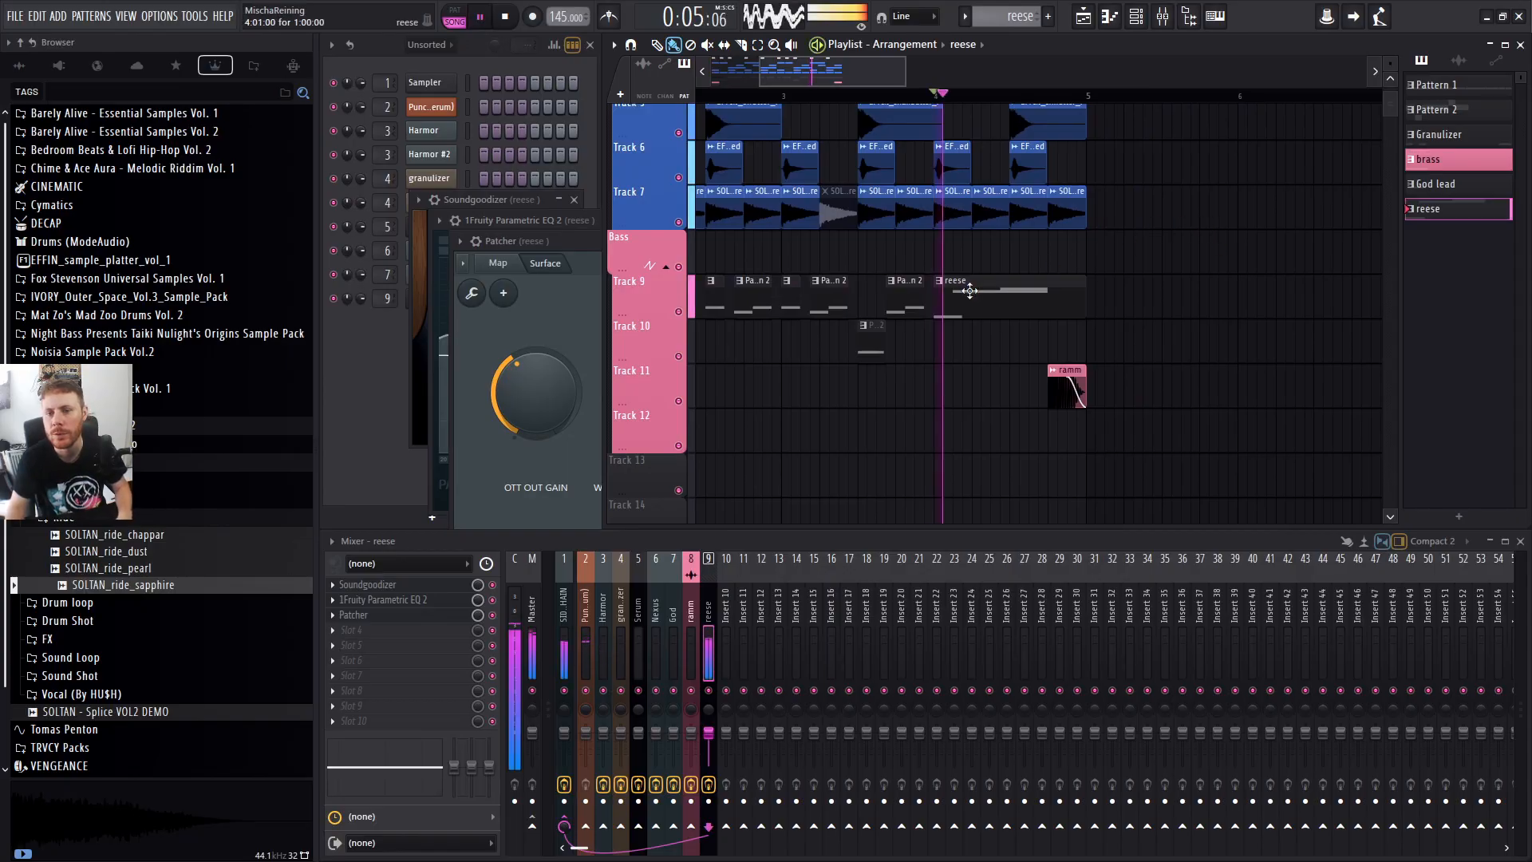
{"action": "key", "text": "space"}
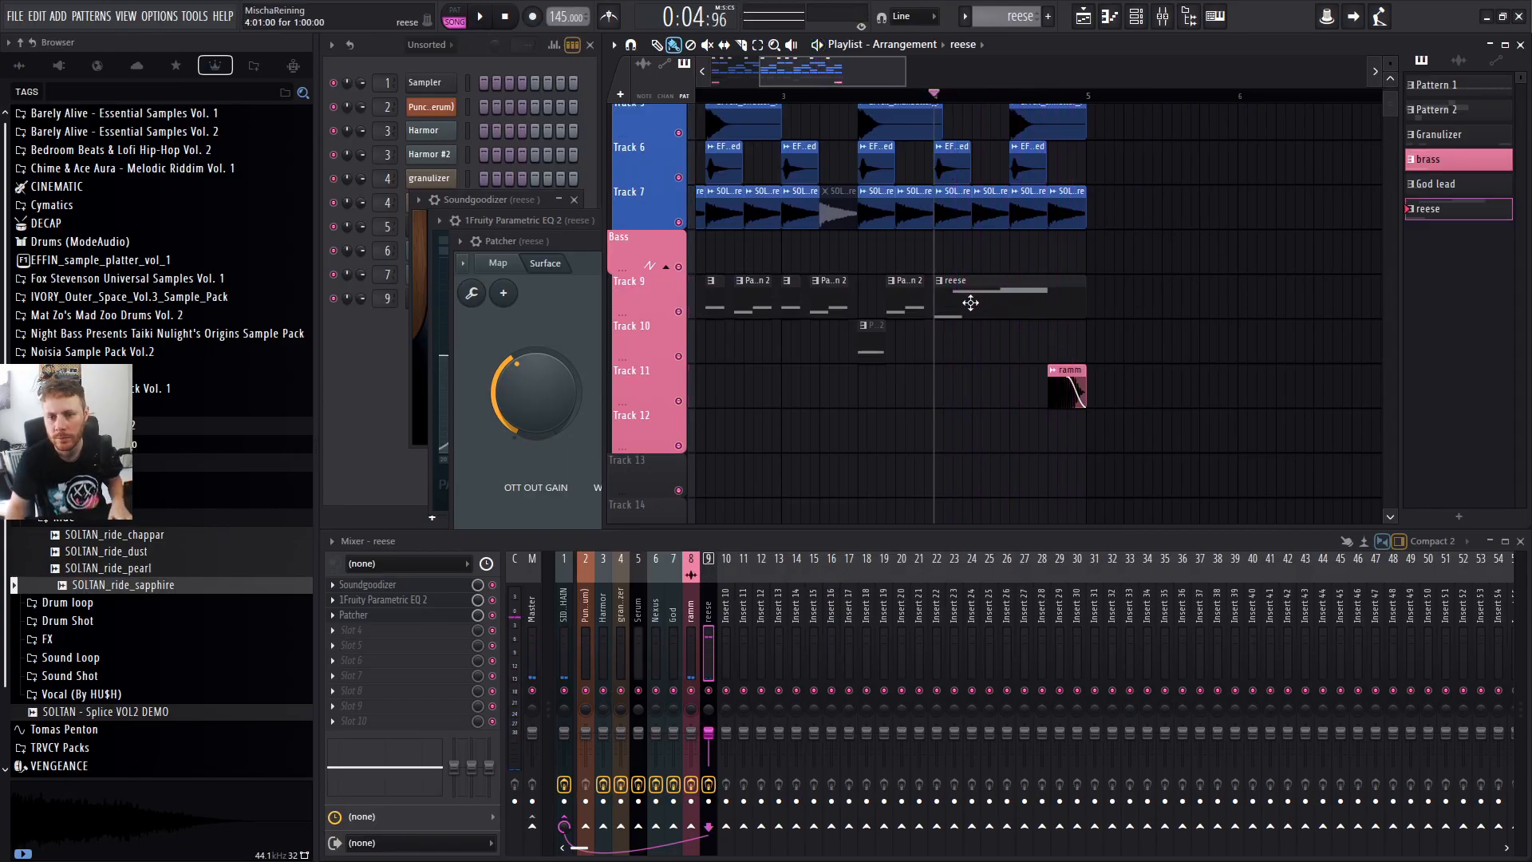
Duplicate the reese clip onto Track 10 at bar 4 and make the copy a unique pattern.
{"action": "left_click_drag", "start_coordinate": [958, 284], "coordinate": [969, 336]}
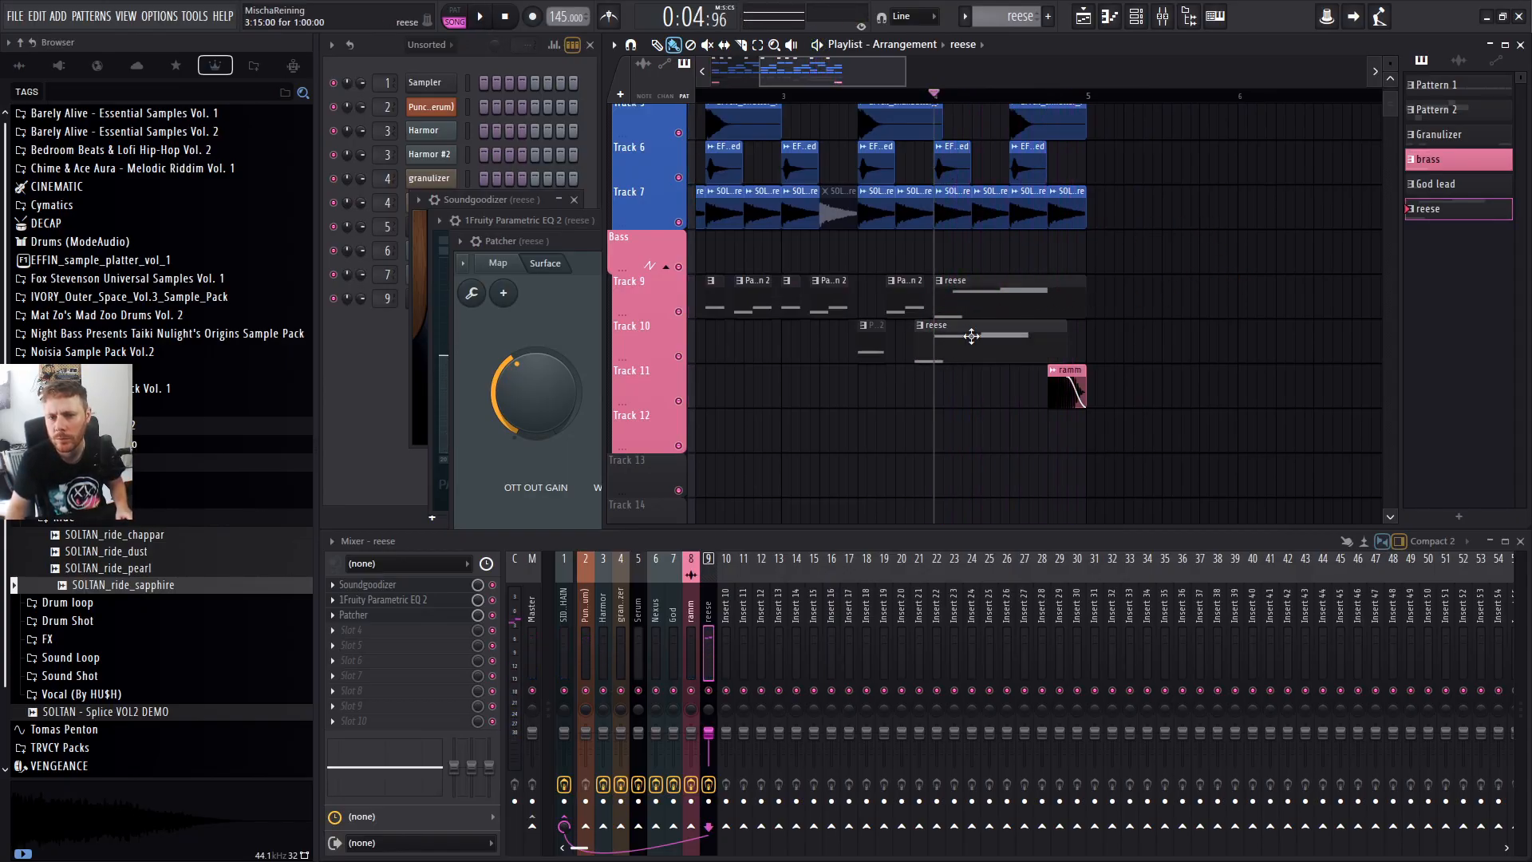
{"action": "left_click", "coordinate": [940, 328]}
{"action": "left_click", "coordinate": [979, 454]}
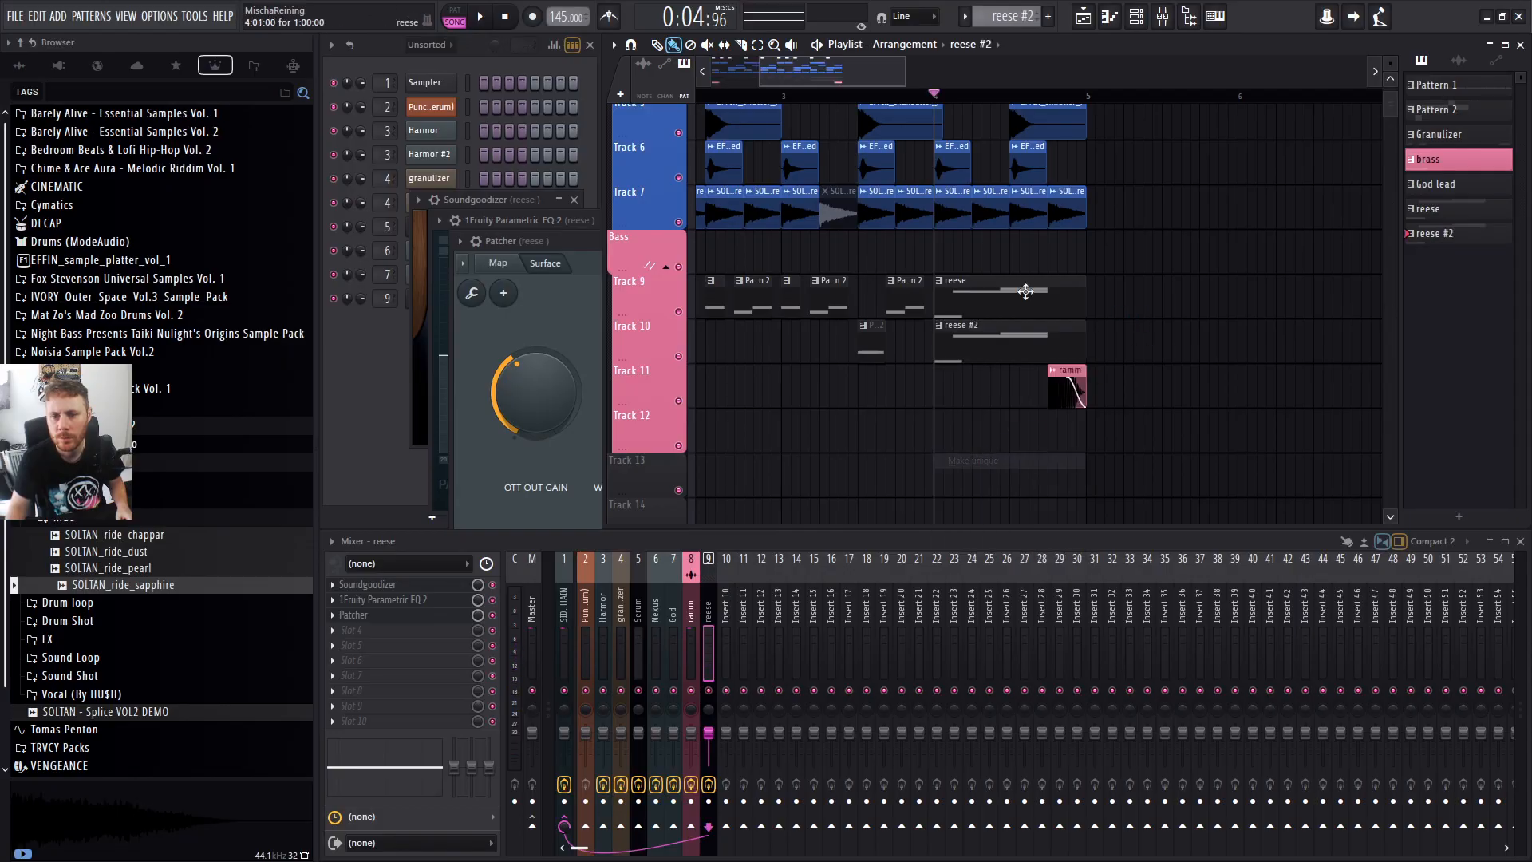
Mute the original reese clip on Track 9 and play the copy on Track 10 from bar 4.
{"action": "key", "text": "space"}
{"action": "scroll", "coordinate": [997, 341], "scroll_direction": "up", "scroll_amount": 3}
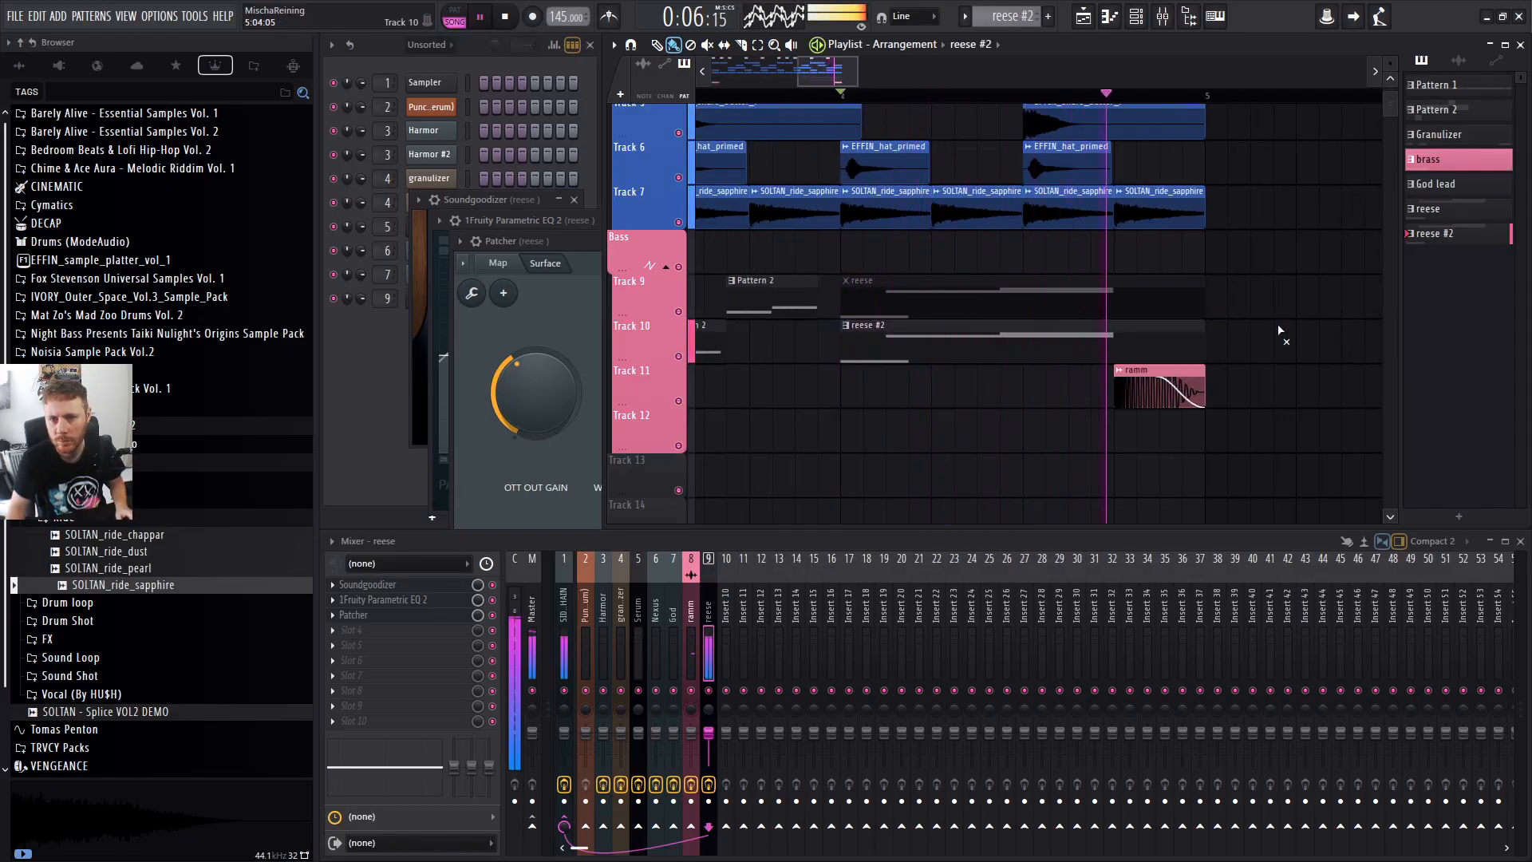
{"action": "key", "text": "space"}
Open the copied reese pattern's notes and repitch the opening note to F#2, five steps long, and the second note to D2.
{"action": "double_click", "coordinate": [861, 344]}
{"action": "left_click_drag", "start_coordinate": [697, 321], "coordinate": [748, 157]}
{"action": "key", "text": "space"}
{"action": "key", "text": "space"}
{"action": "key", "text": "space"}
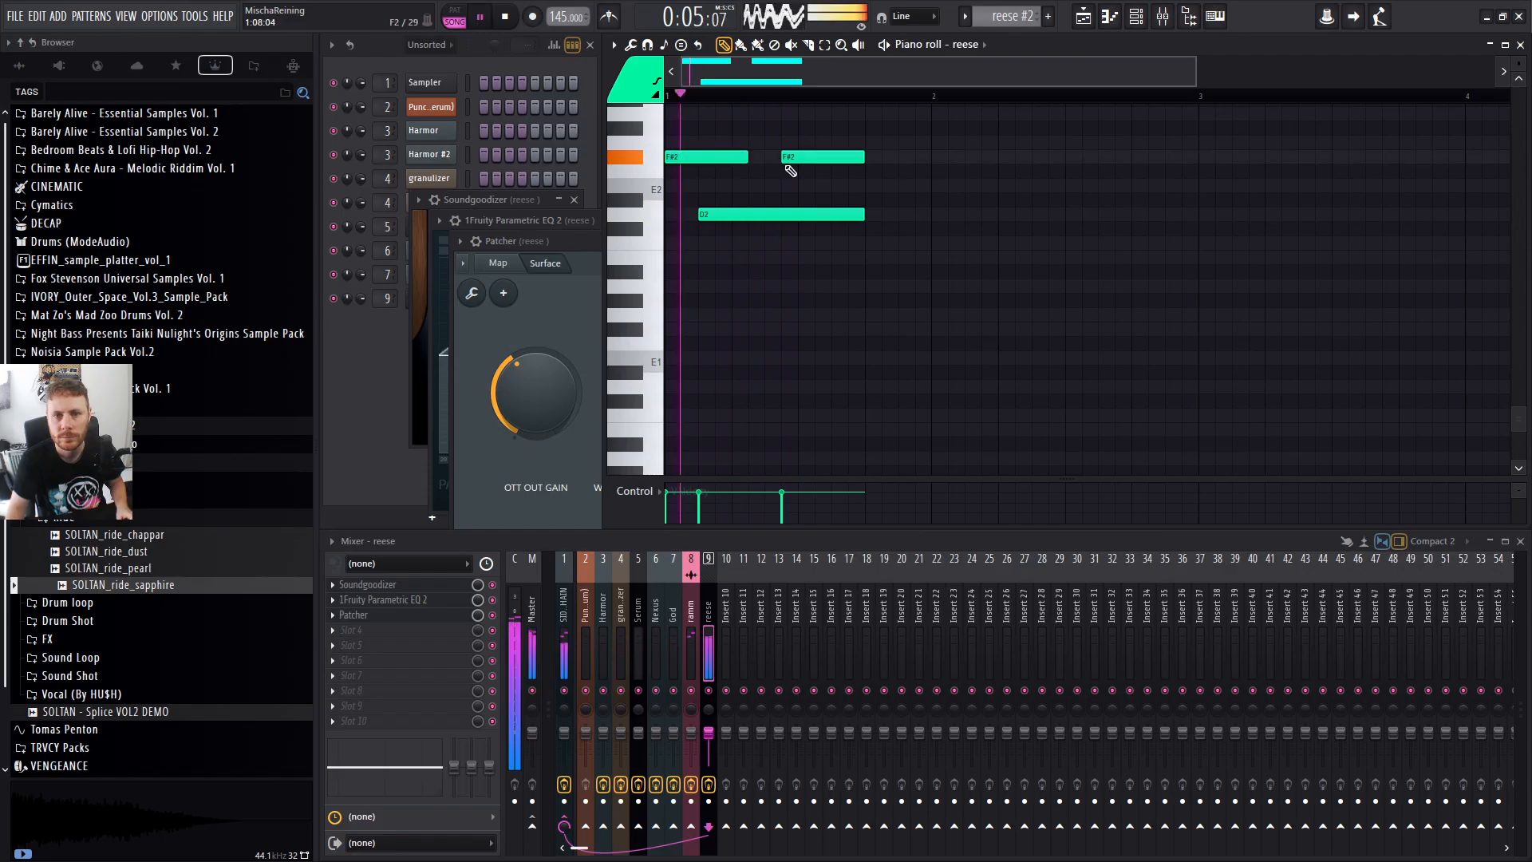
Delete the second F#2 note, shift the D2 note three steps later and extend the opening F#2 to half a bar.
{"action": "right_click", "coordinate": [790, 160]}
{"action": "left_click_drag", "start_coordinate": [765, 216], "coordinate": [815, 216]}
{"action": "left_click_drag", "start_coordinate": [747, 157], "coordinate": [796, 157]}
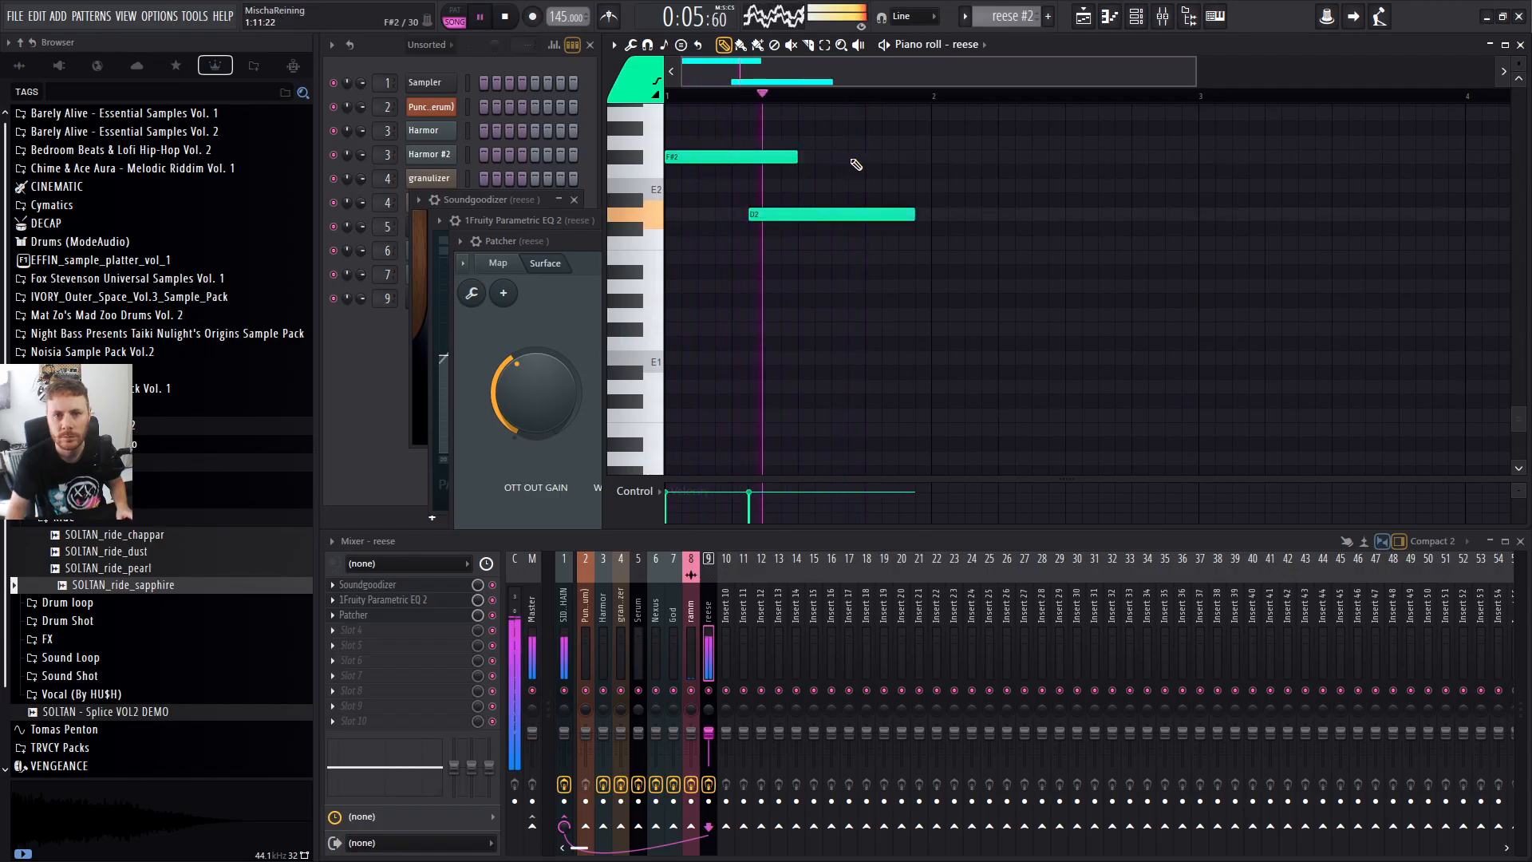
Resize the D2 note to span from step four to the end of beat 3, and repitch the opening note to F3.
{"action": "left_click_drag", "start_coordinate": [918, 212], "coordinate": [867, 213]}
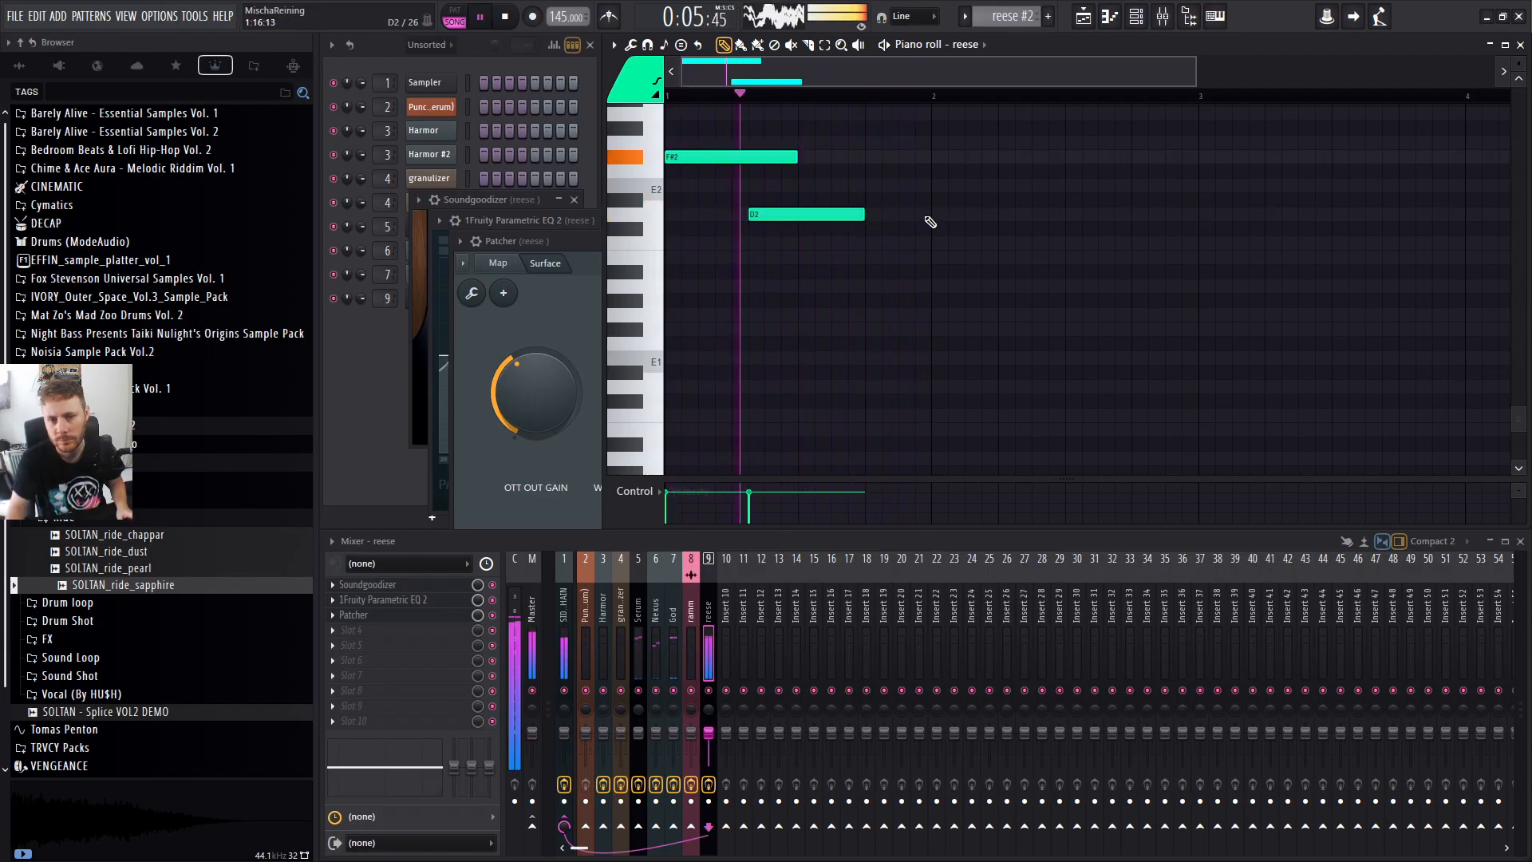
{"action": "left_click_drag", "start_coordinate": [749, 214], "coordinate": [715, 214]}
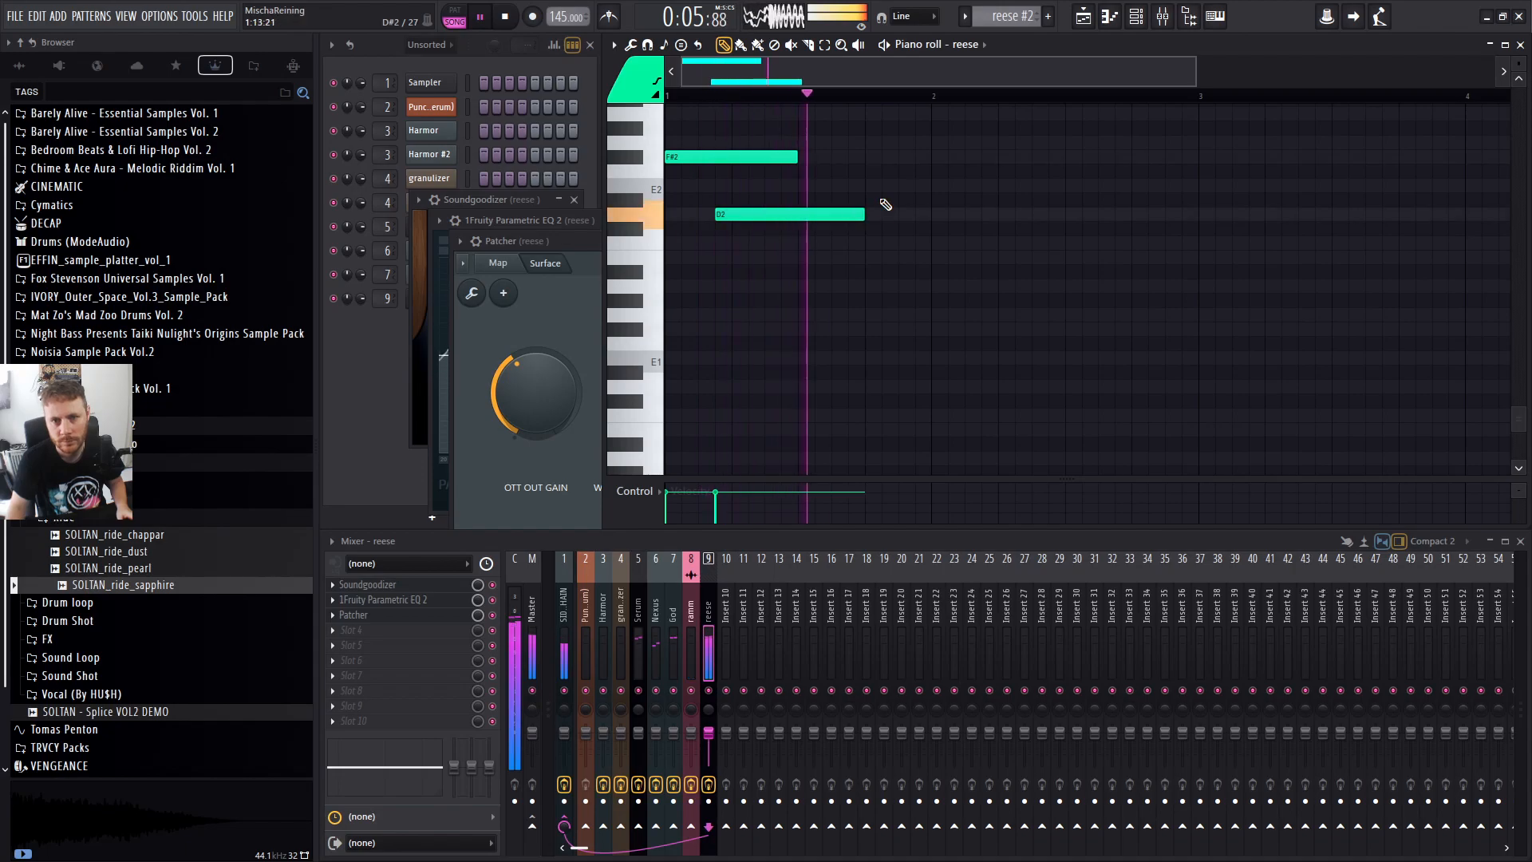
{"action": "scroll", "coordinate": [886, 224], "scroll_direction": "up", "scroll_amount": 3}
{"action": "left_click_drag", "start_coordinate": [717, 273], "coordinate": [721, 131]}
{"action": "scroll", "coordinate": [803, 199], "scroll_direction": "up", "scroll_amount": 1}
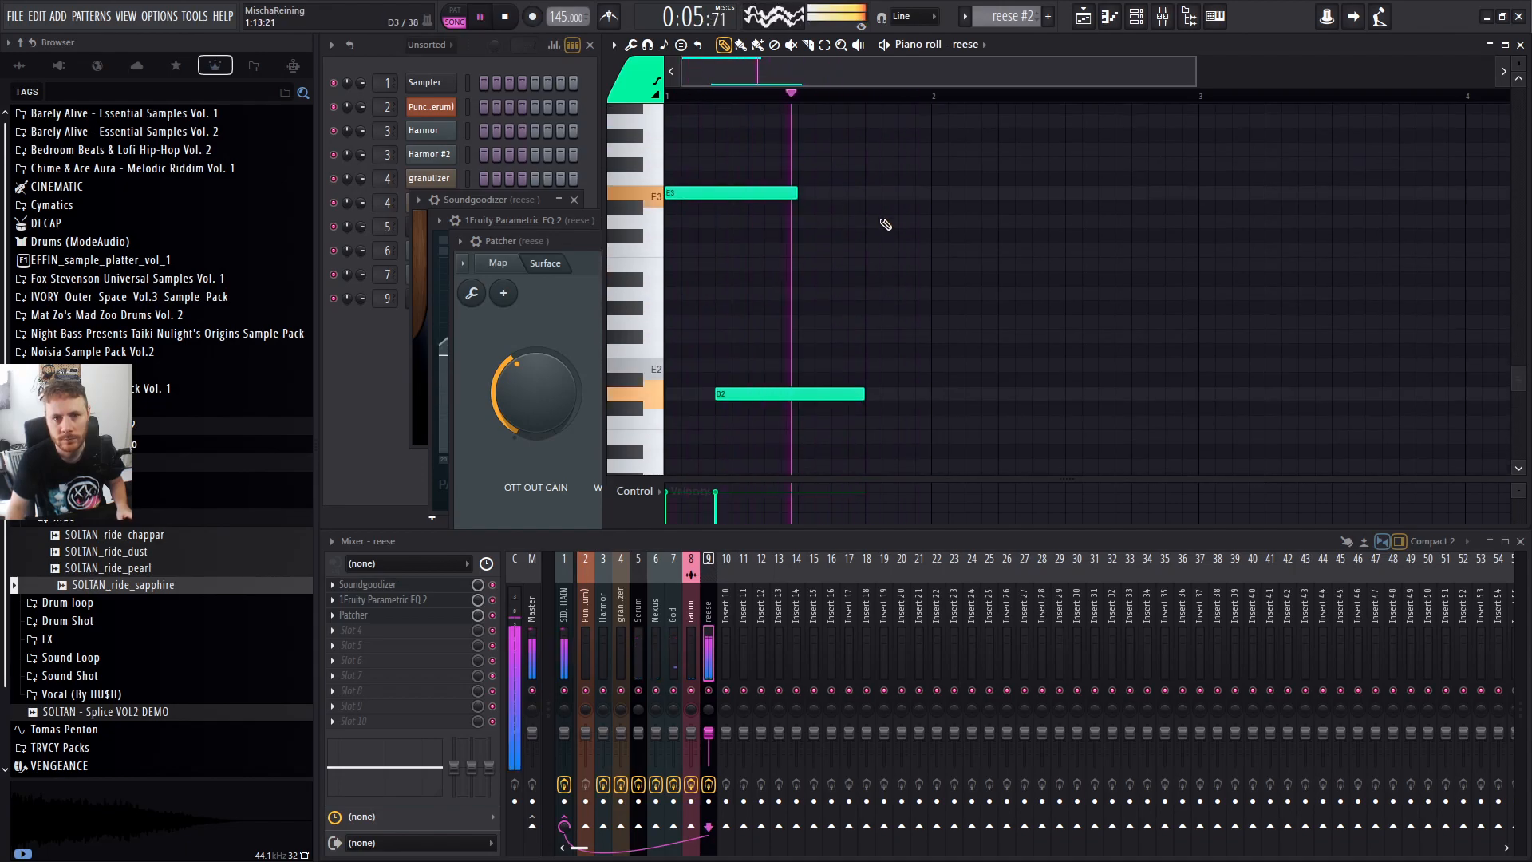
{"action": "left_click_drag", "start_coordinate": [726, 189], "coordinate": [726, 177]}
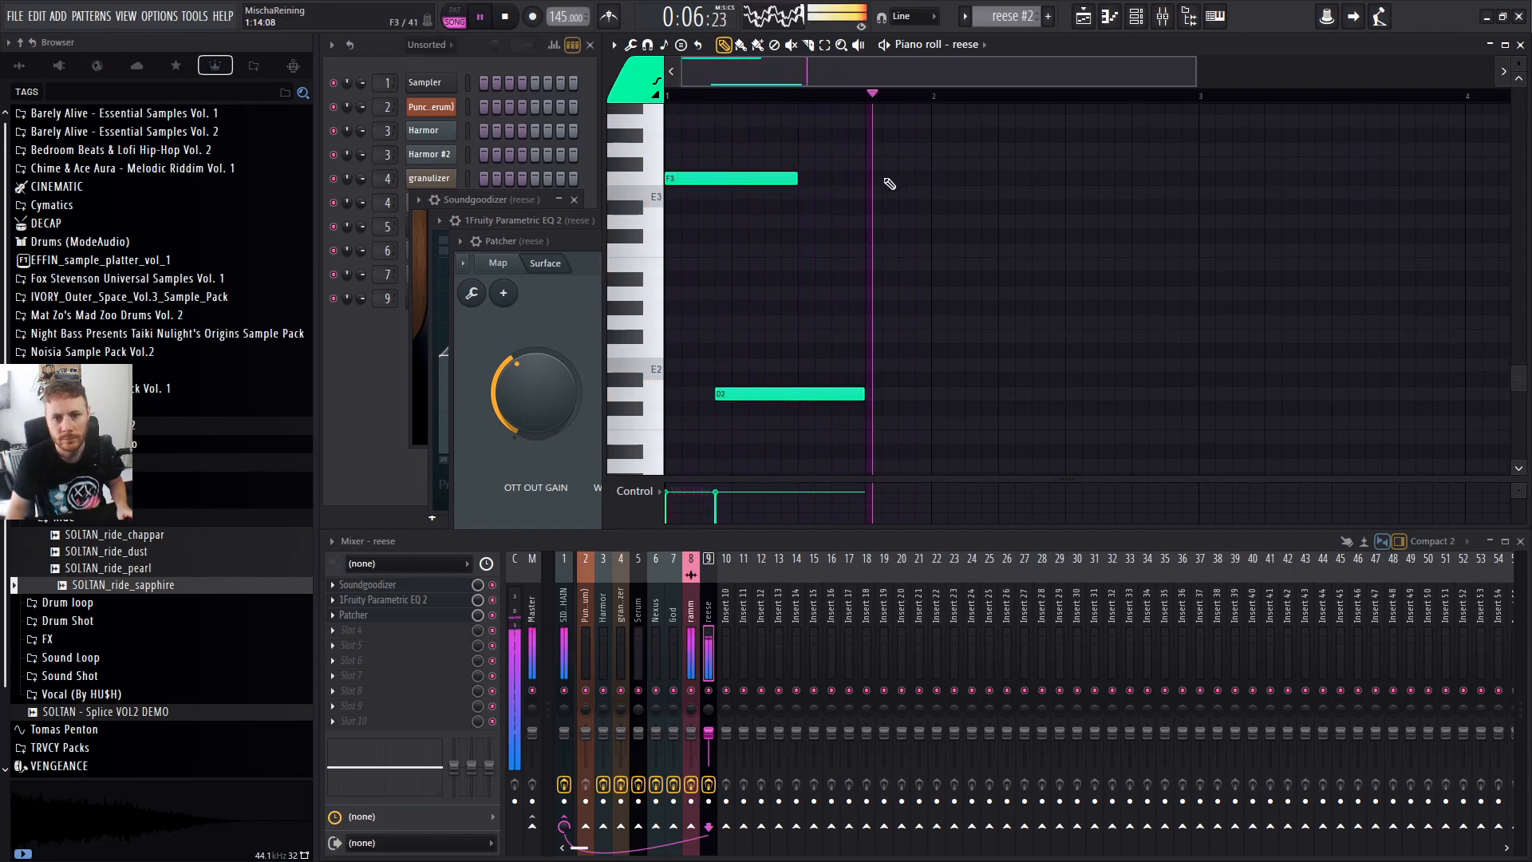
Repitch the second note to A2 and start it five steps into the bar, keeping its end at beat 4.
{"action": "left_click_drag", "start_coordinate": [785, 392], "coordinate": [828, 264]}
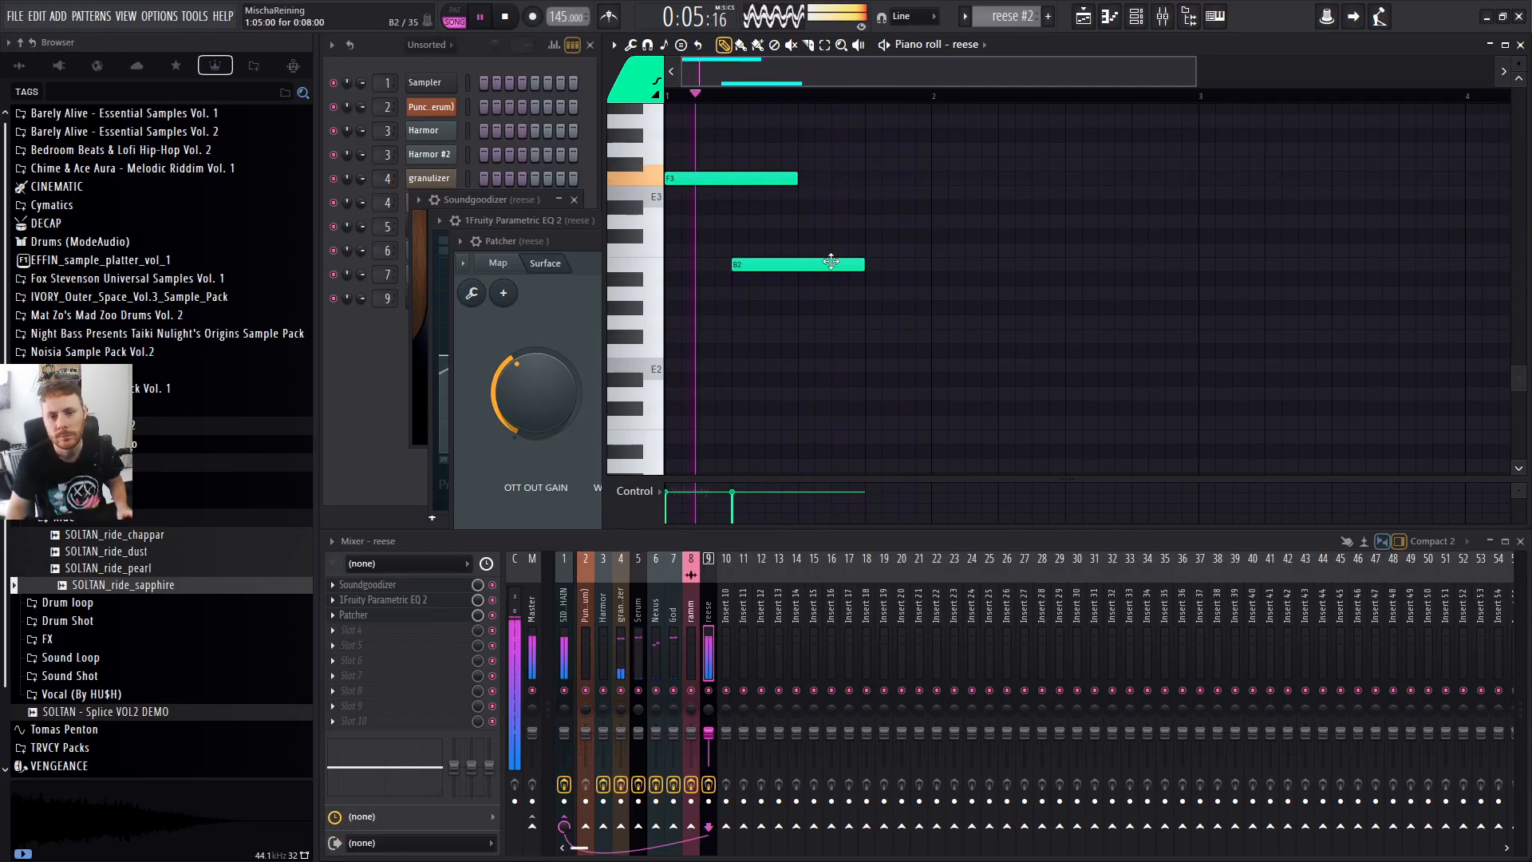
{"action": "left_click_drag", "start_coordinate": [822, 273], "coordinate": [821, 295]}
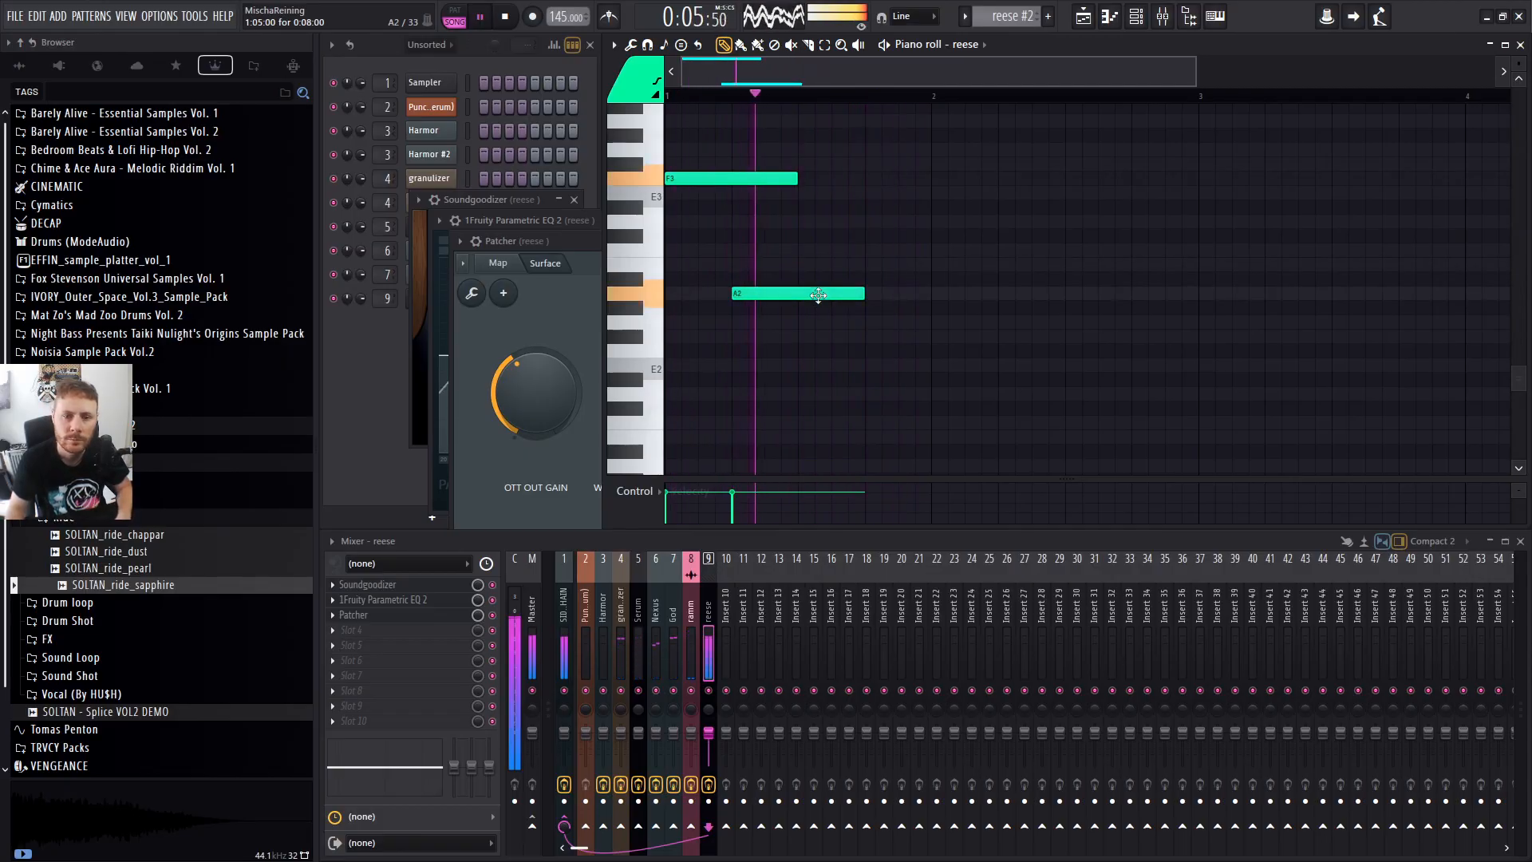
{"action": "key", "text": "F5"}
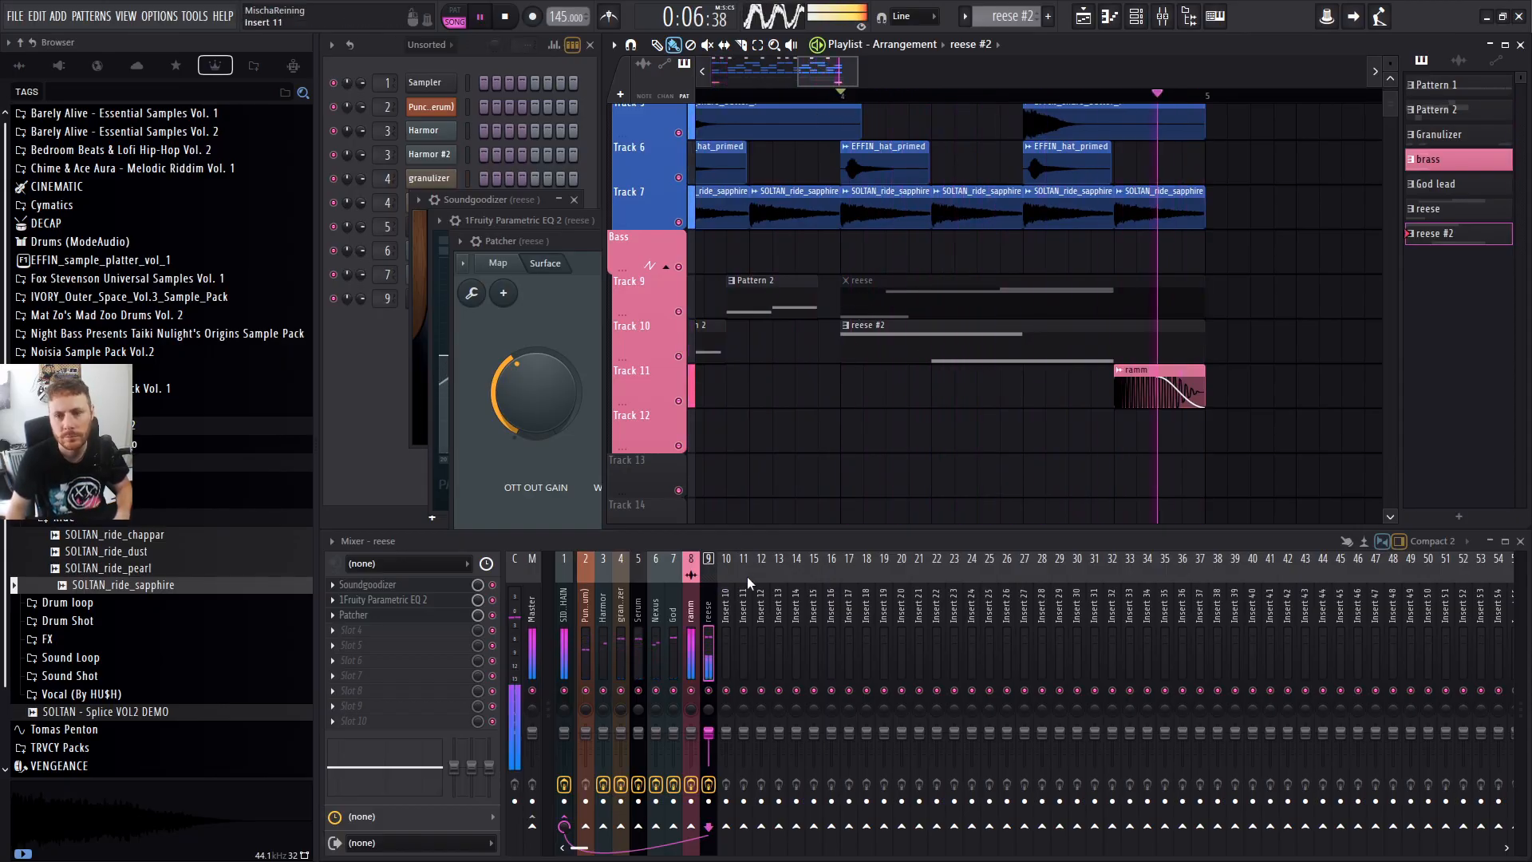
{"action": "key", "text": "F7"}
{"action": "left_click_drag", "start_coordinate": [732, 292], "coordinate": [749, 293]}
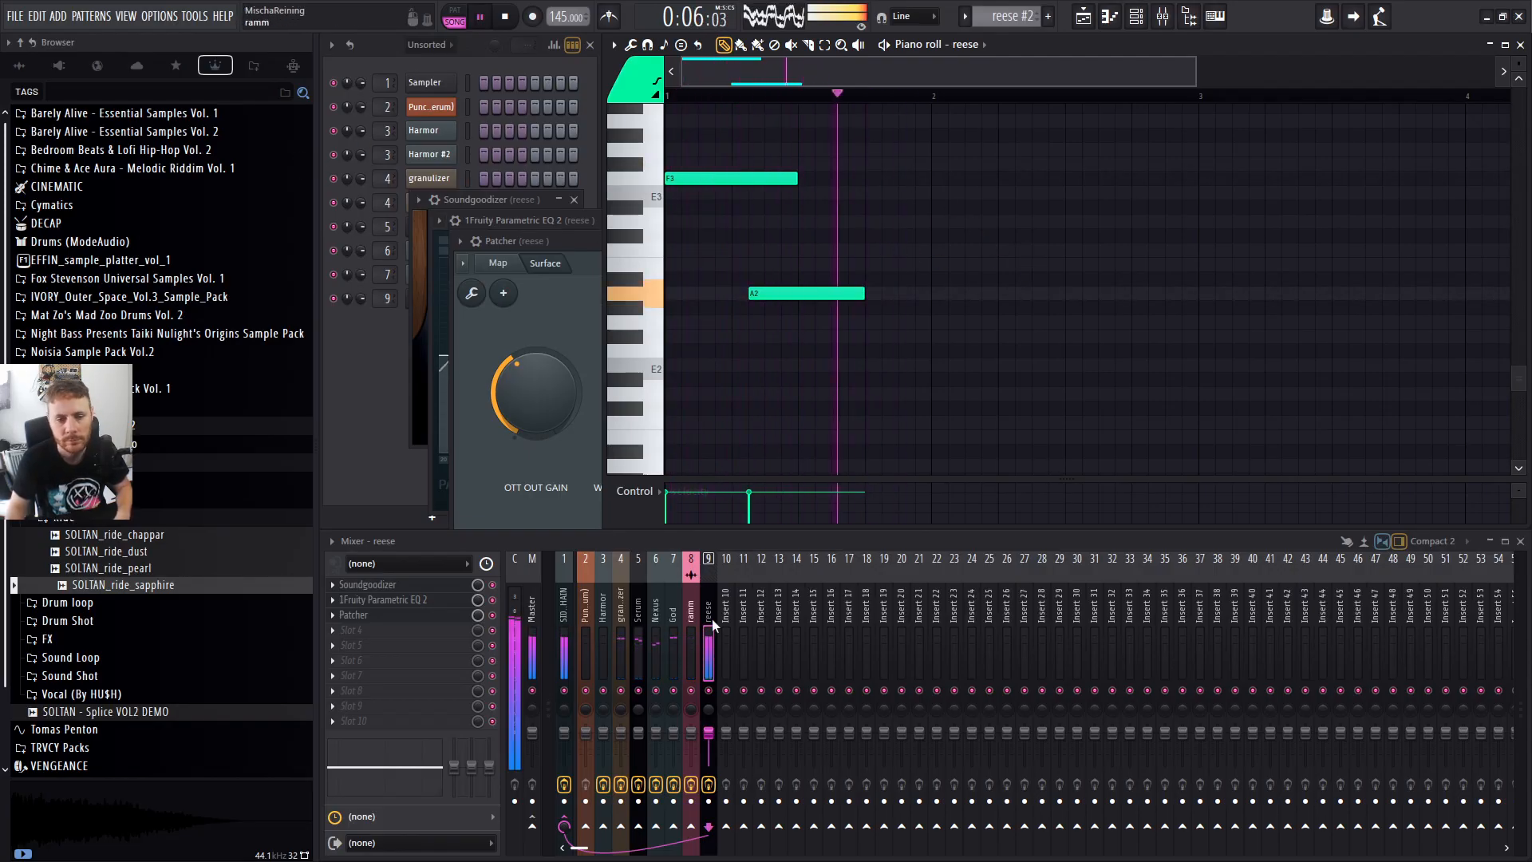
Add a Fruity Parametric EQ 2 in the reese track's fourth slot, boosting the bass band and lowering the bands on either side.
{"action": "left_click", "coordinate": [332, 631]}
{"action": "left_click", "coordinate": [553, 642]}
{"action": "left_click_drag", "start_coordinate": [591, 397], "coordinate": [635, 408]}
{"action": "left_click_drag", "start_coordinate": [899, 397], "coordinate": [900, 393]}
{"action": "left_click_drag", "start_coordinate": [582, 359], "coordinate": [539, 423]}
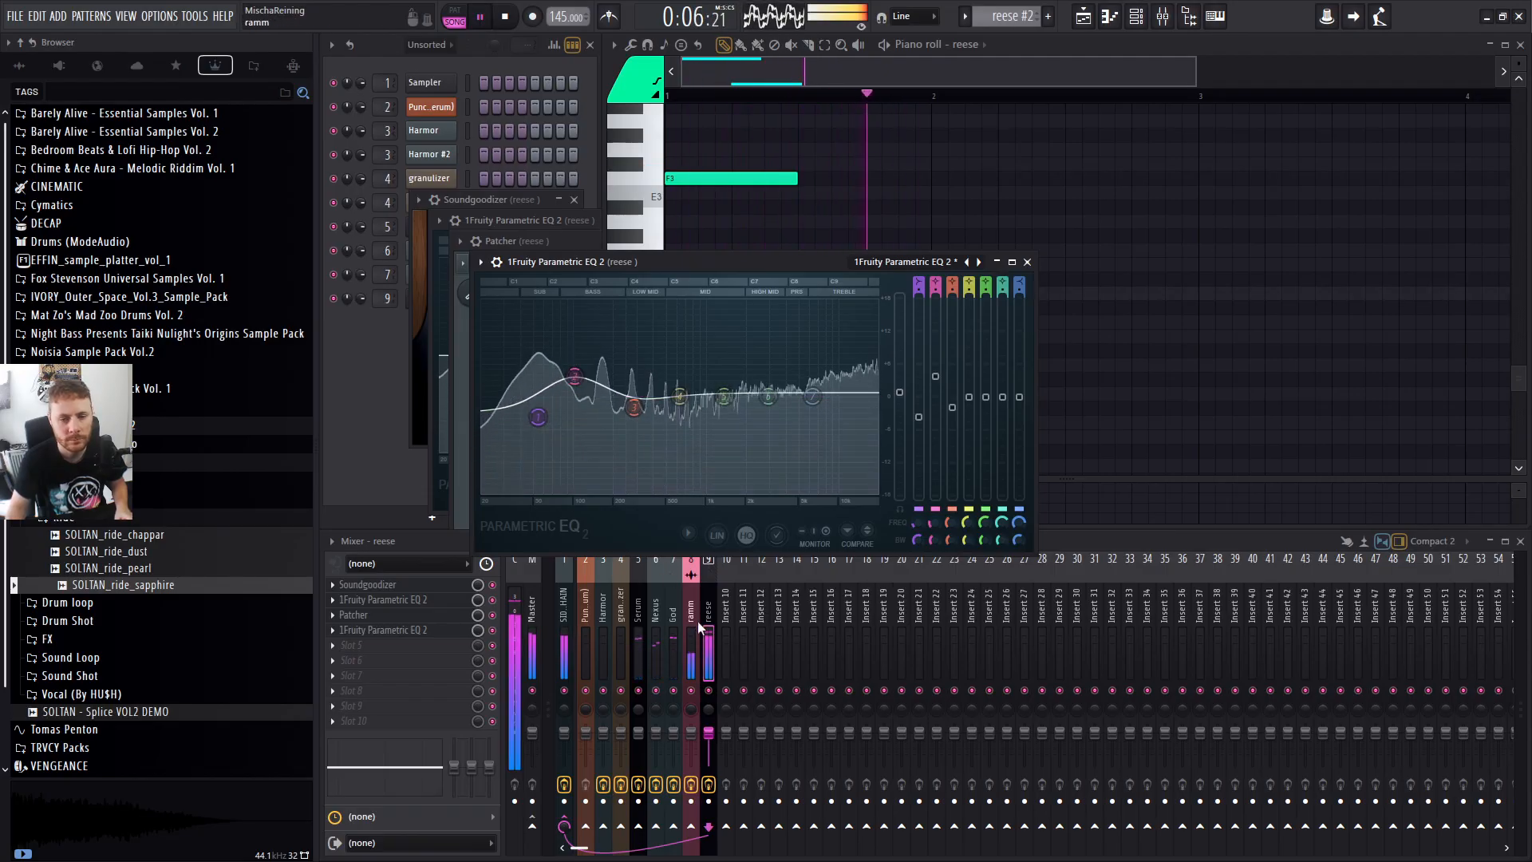
Add a Fruity Soft Clipper in the last effect slot of the reese mixer track and close its window.
{"action": "key", "text": "space"}
{"action": "left_click", "coordinate": [336, 729]}
{"action": "left_click", "coordinate": [332, 721]}
{"action": "mouse_move", "coordinate": [351, 504]}
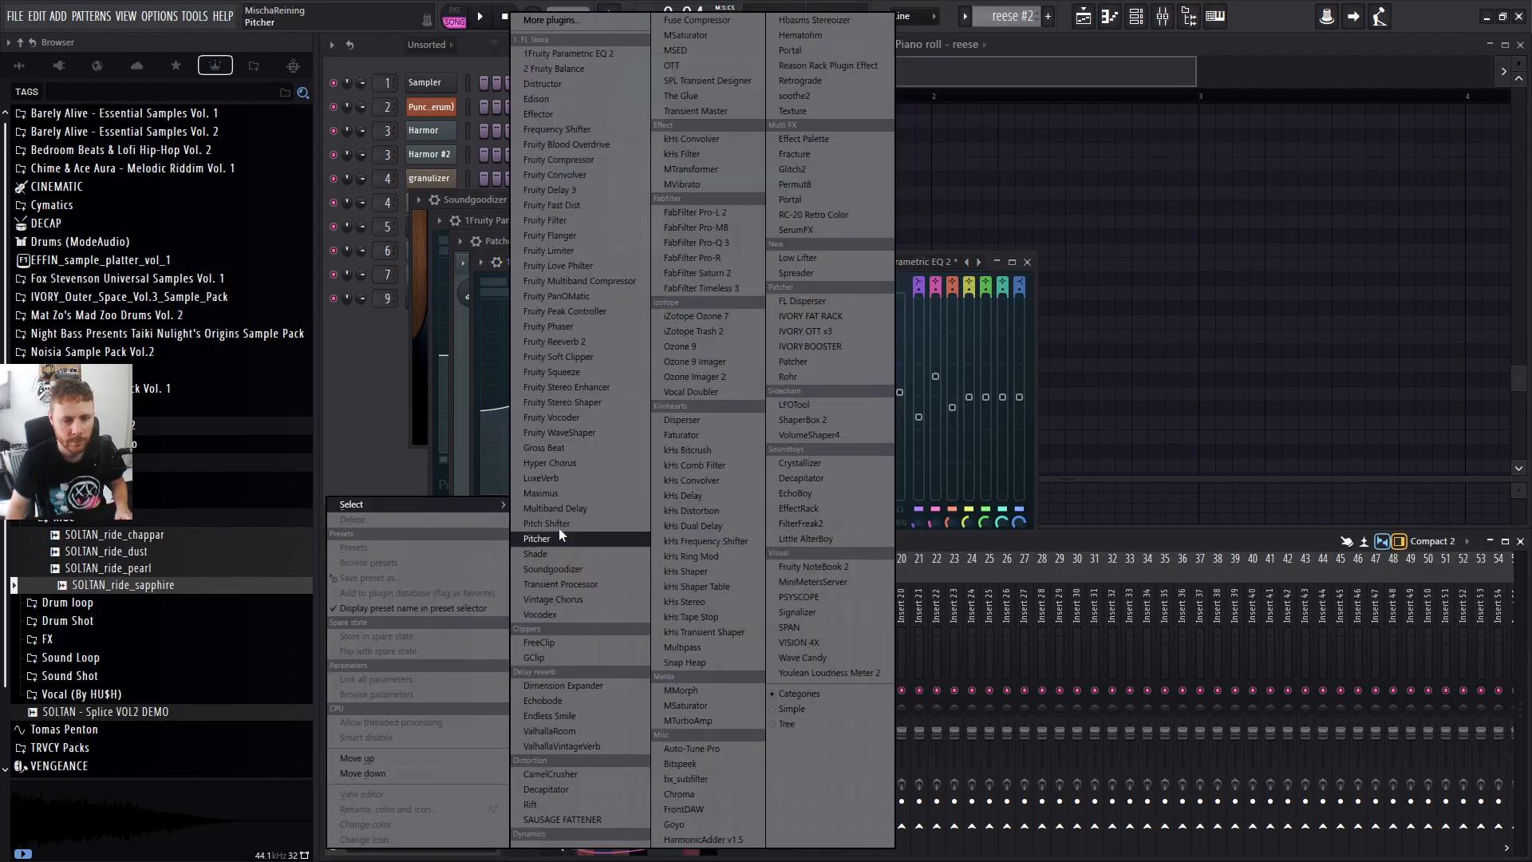
{"action": "left_click", "coordinate": [559, 357]}
{"action": "key", "text": "space"}
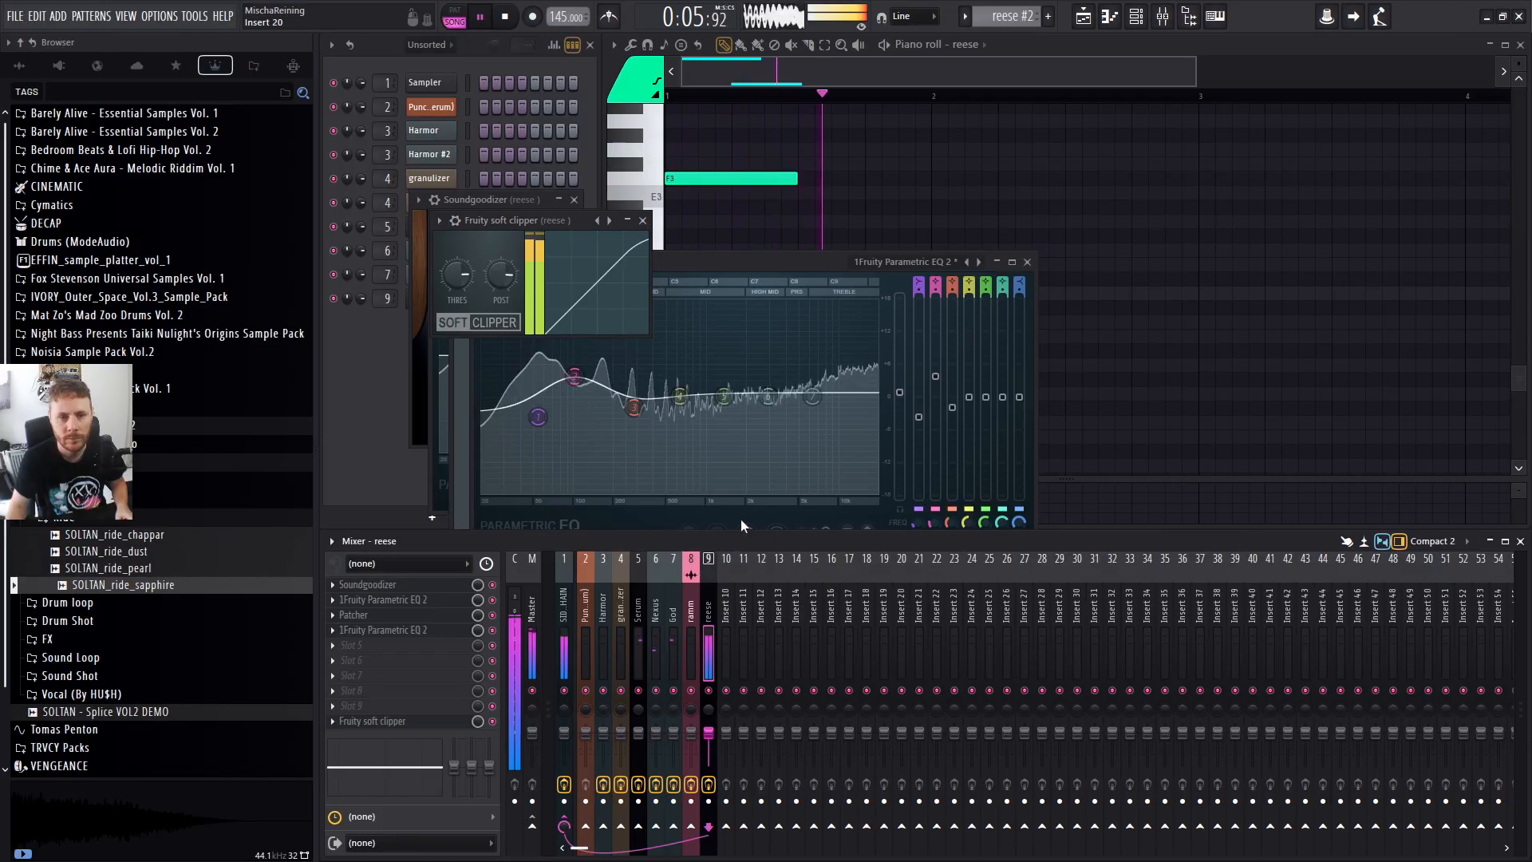
{"action": "left_click", "coordinate": [643, 220]}
Open the reese's Serum instrument, adjust the NN 12 filter's cutoff, drive, resonance and frequency, and check its effects.
{"action": "left_click", "coordinate": [386, 402]}
{"action": "left_click", "coordinate": [446, 303]}
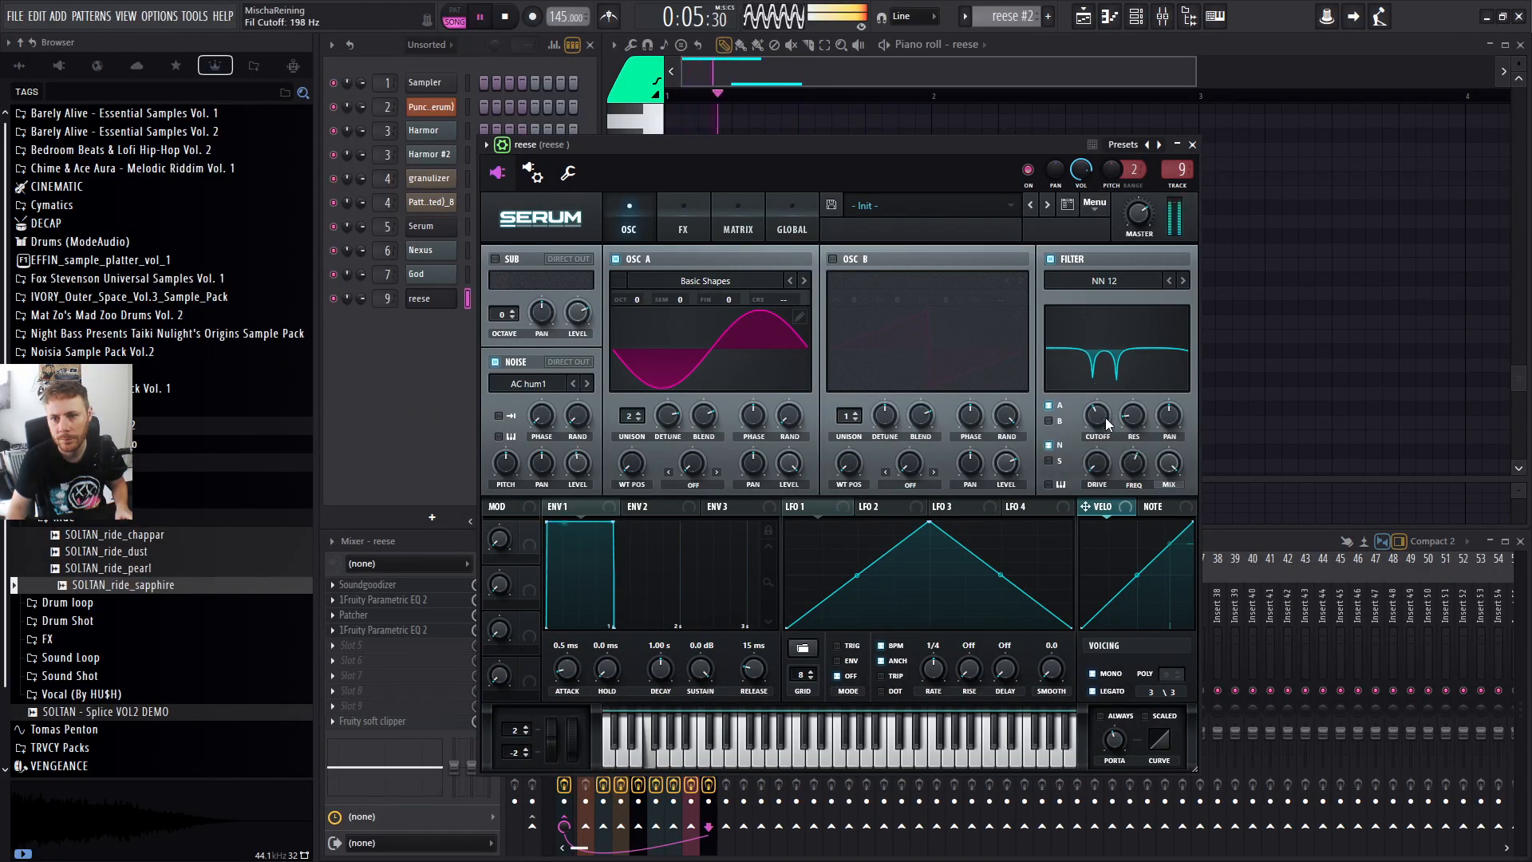
{"action": "mouse_move", "coordinate": [1104, 423]}
{"action": "left_mouse_down"}
{"action": "mouse_move", "coordinate": [1105, 436]}
{"action": "mouse_move", "coordinate": [1118, 399]}
{"action": "left_mouse_up"}
{"action": "left_click_drag", "start_coordinate": [1098, 469], "coordinate": [1099, 497]}
{"action": "left_click_drag", "start_coordinate": [1134, 416], "coordinate": [1113, 546]}
{"action": "left_click_drag", "start_coordinate": [1135, 465], "coordinate": [1133, 482]}
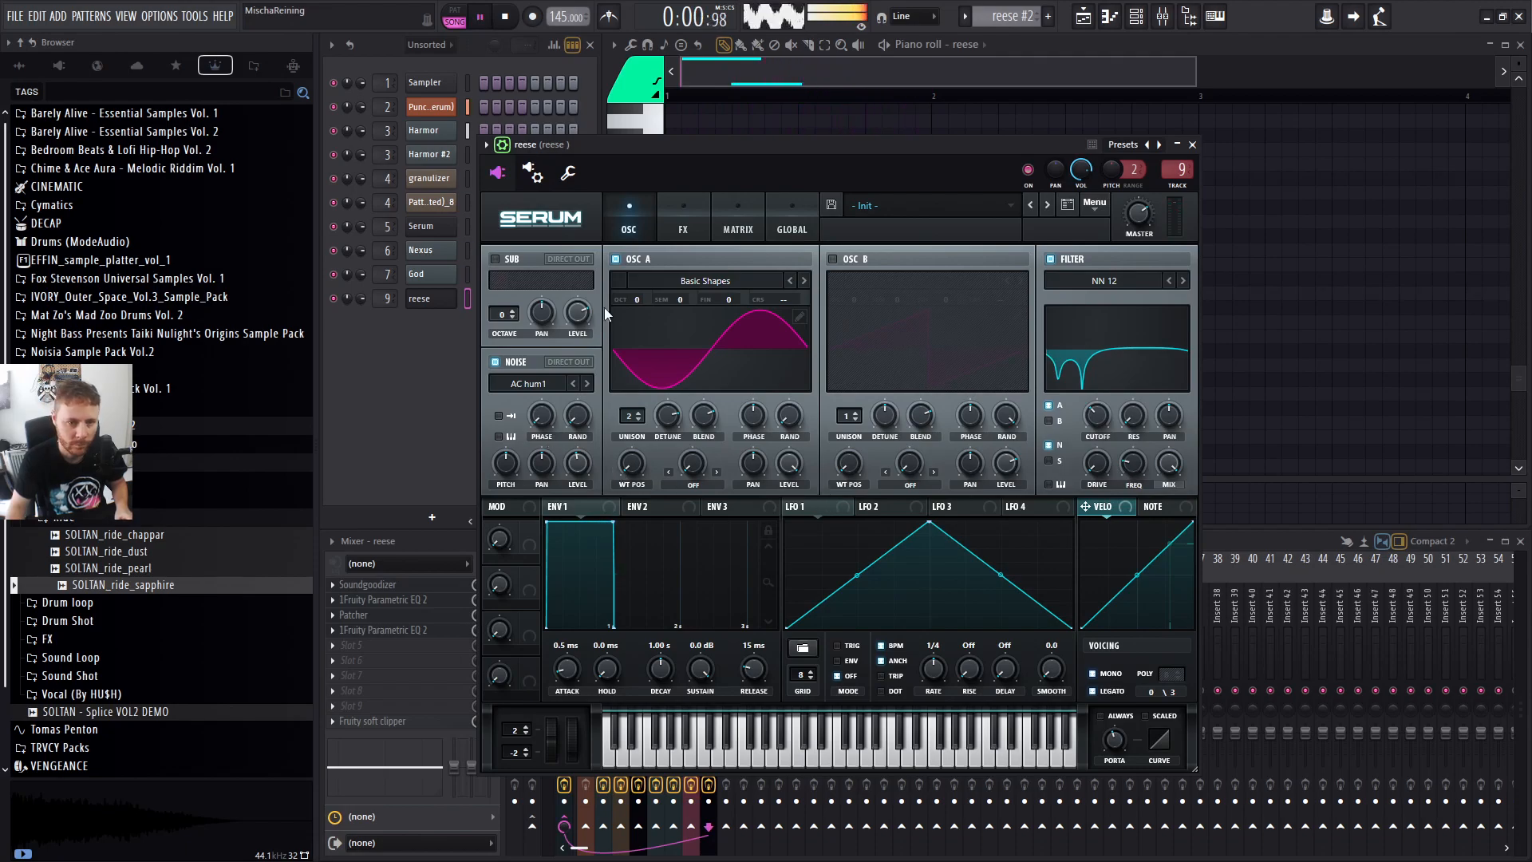
{"action": "left_click", "coordinate": [683, 225]}
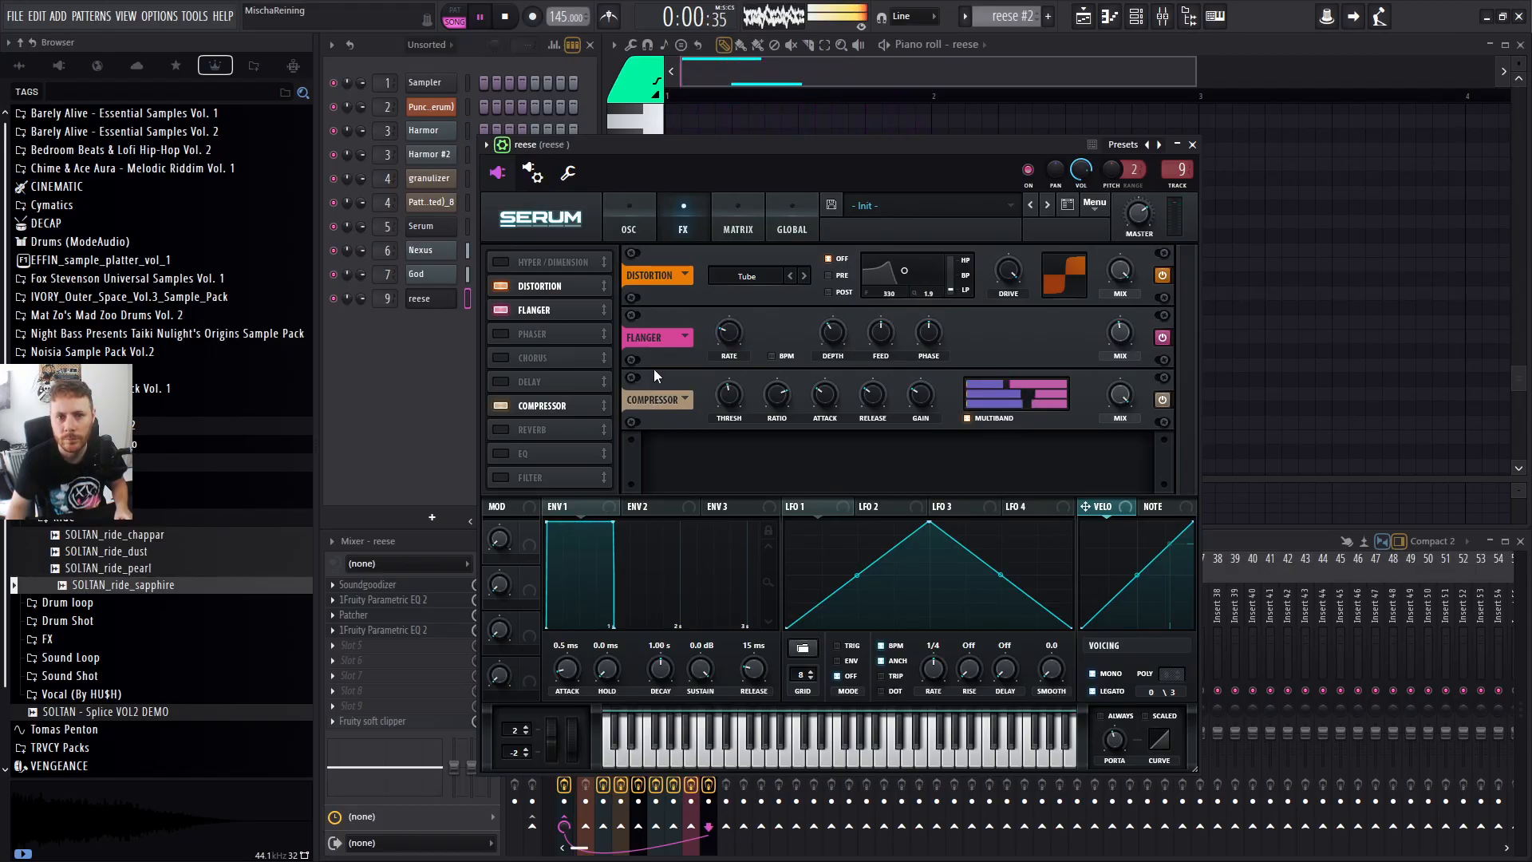
{"action": "left_click", "coordinate": [640, 238]}
Add a shortened EFFIN_kick_bump_me clip on Track 3 and a Sidechain clip at beat 4 of bar 4.
{"action": "key", "text": "F5"}
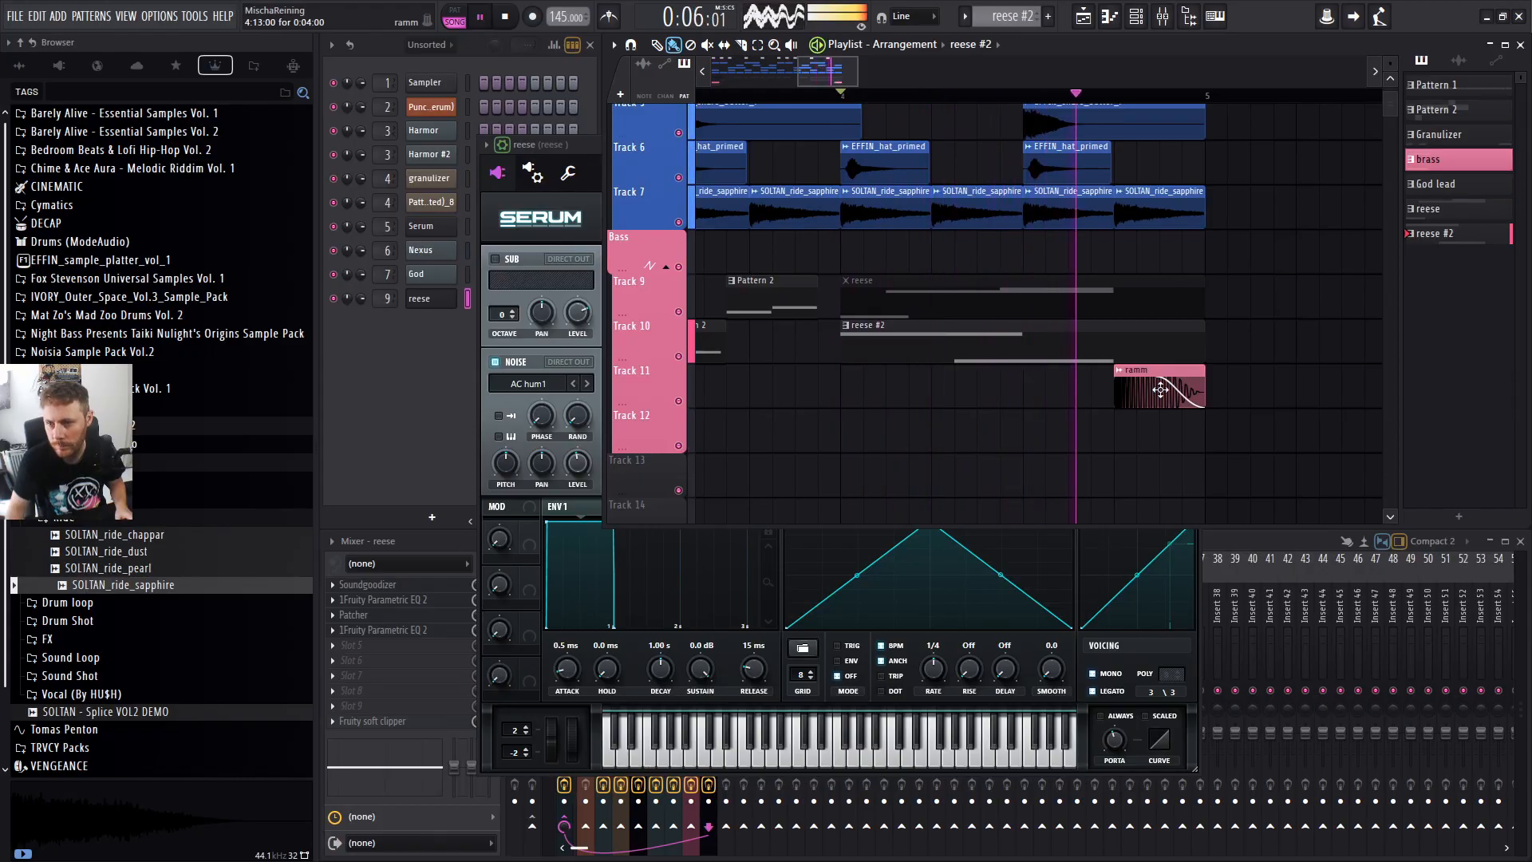
{"action": "scroll", "coordinate": [1288, 369], "scroll_direction": "down", "scroll_amount": 4}
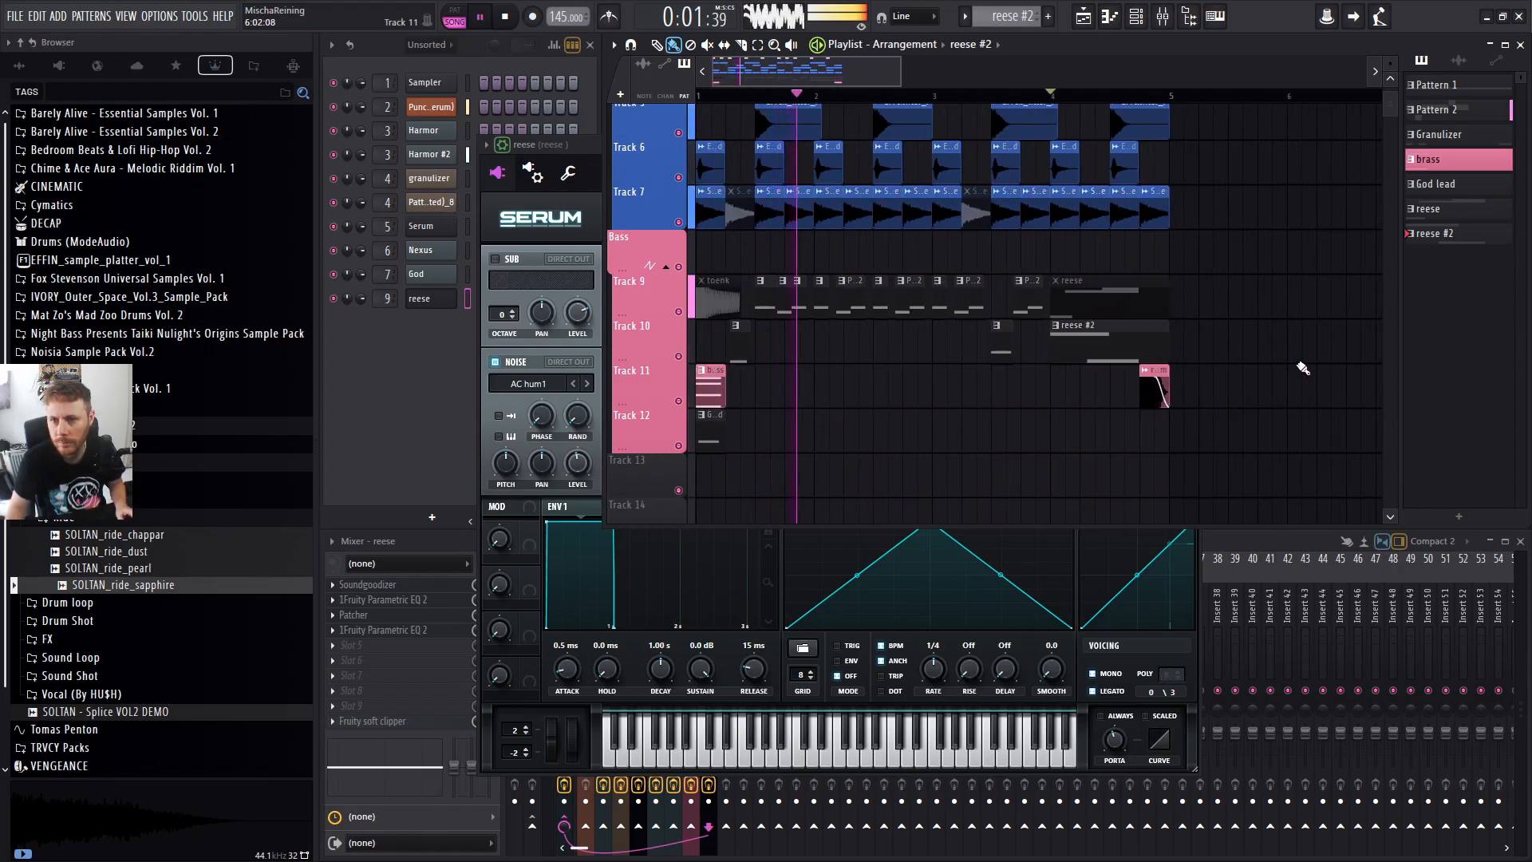
{"action": "scroll", "coordinate": [1300, 367], "scroll_direction": "up", "scroll_amount": 3}
{"action": "scroll", "coordinate": [1161, 210], "scroll_direction": "up", "scroll_amount": 3}
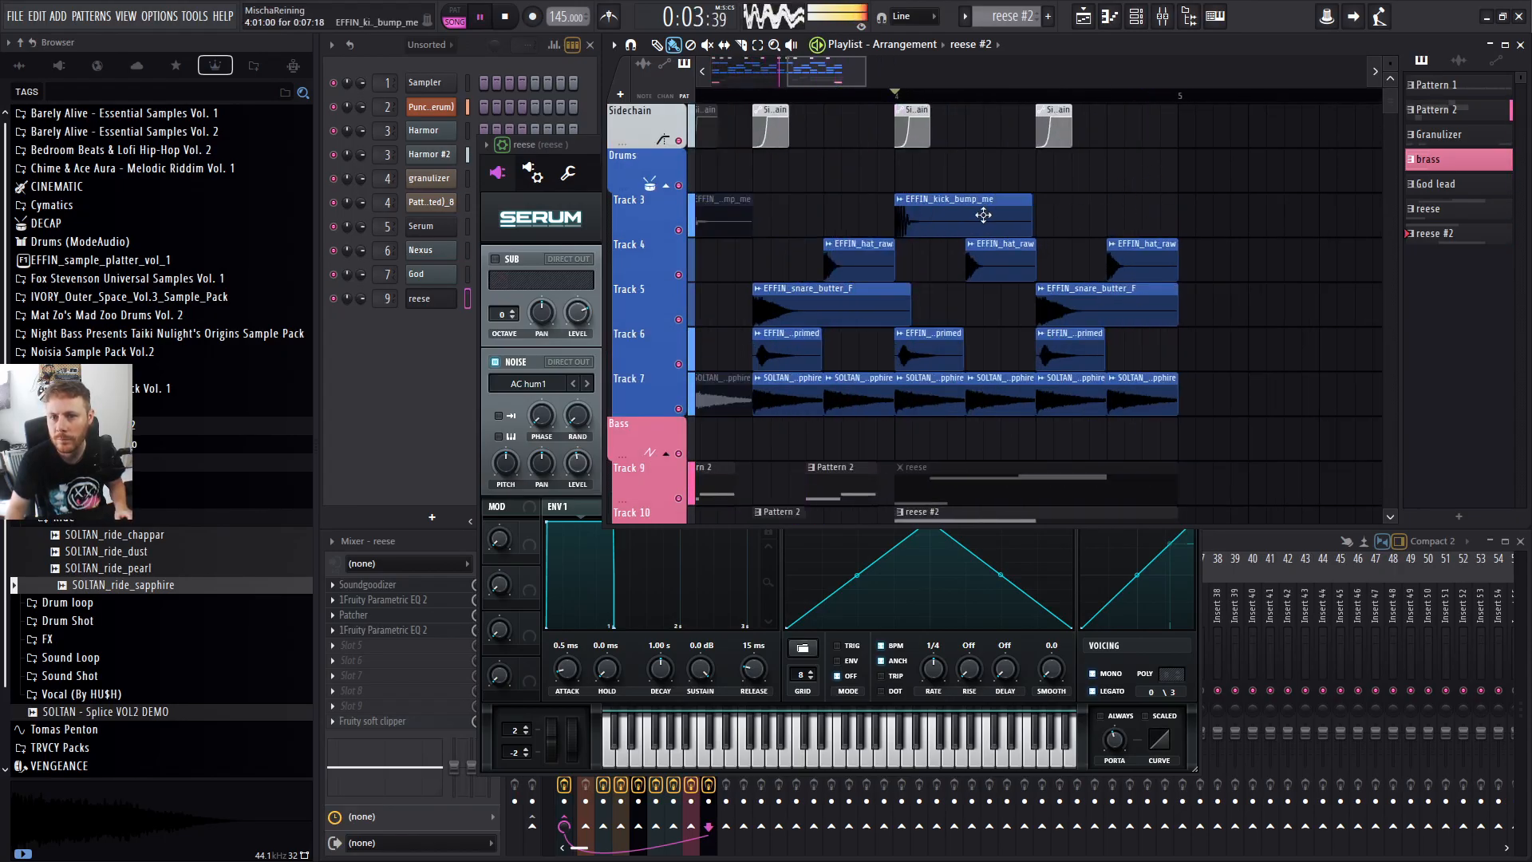
{"action": "left_click_drag", "start_coordinate": [1161, 210], "coordinate": [1143, 217]}
{"action": "left_click_drag", "start_coordinate": [1144, 238], "coordinate": [1145, 241]}
{"action": "key", "text": "b"}
{"action": "left_click_drag", "start_coordinate": [1059, 124], "coordinate": [1132, 123]}
{"action": "left_click", "coordinate": [1038, 95]}
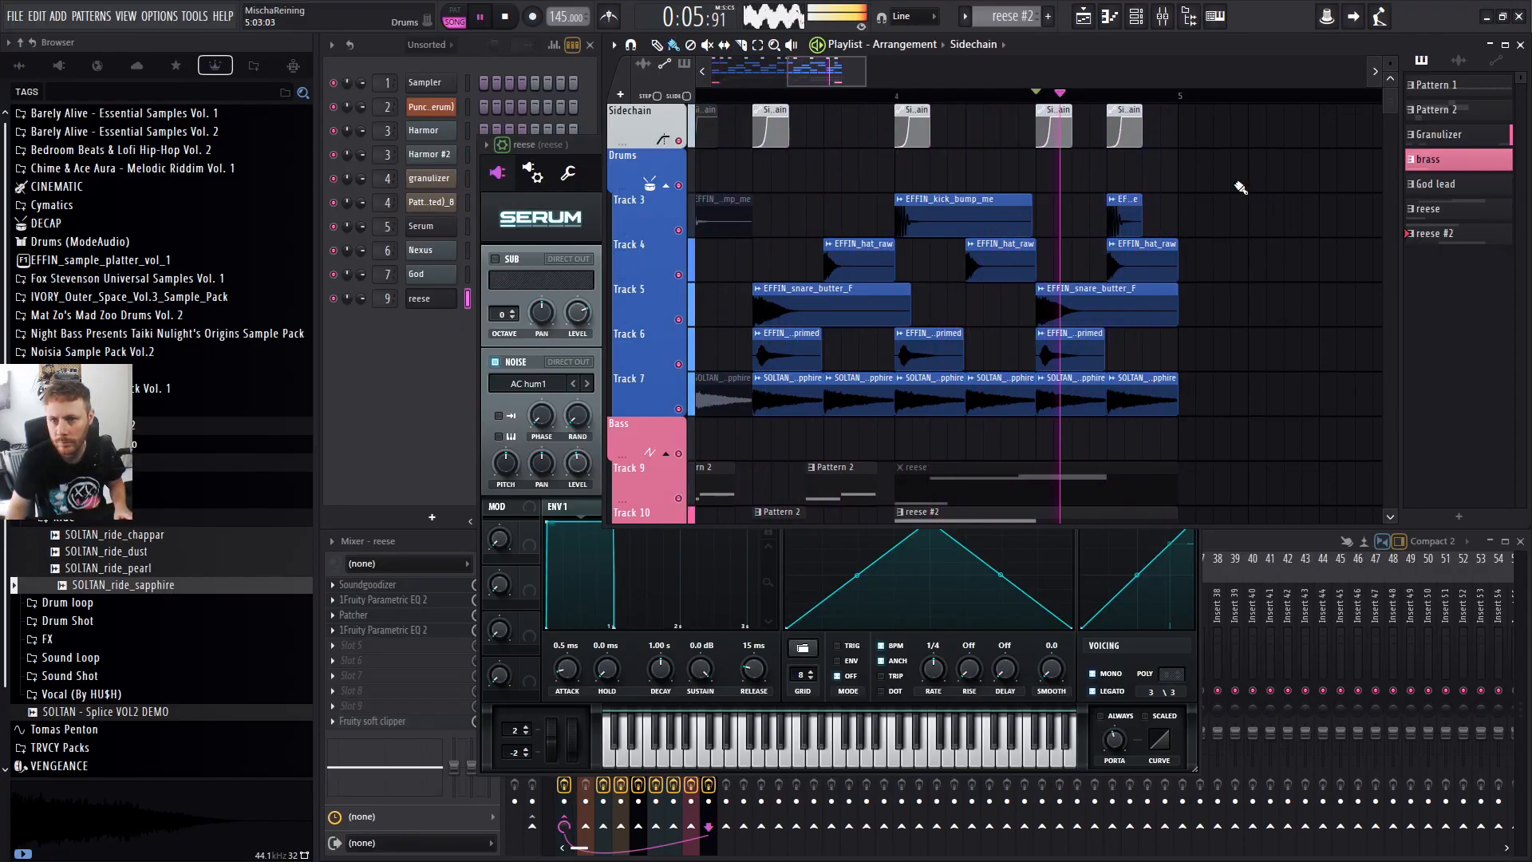
Delete the hat and ride clips at beat 4 of bar 4 and cut off the snare's tail from that beat.
{"action": "right_click", "coordinate": [1164, 262]}
{"action": "right_click", "coordinate": [1150, 395]}
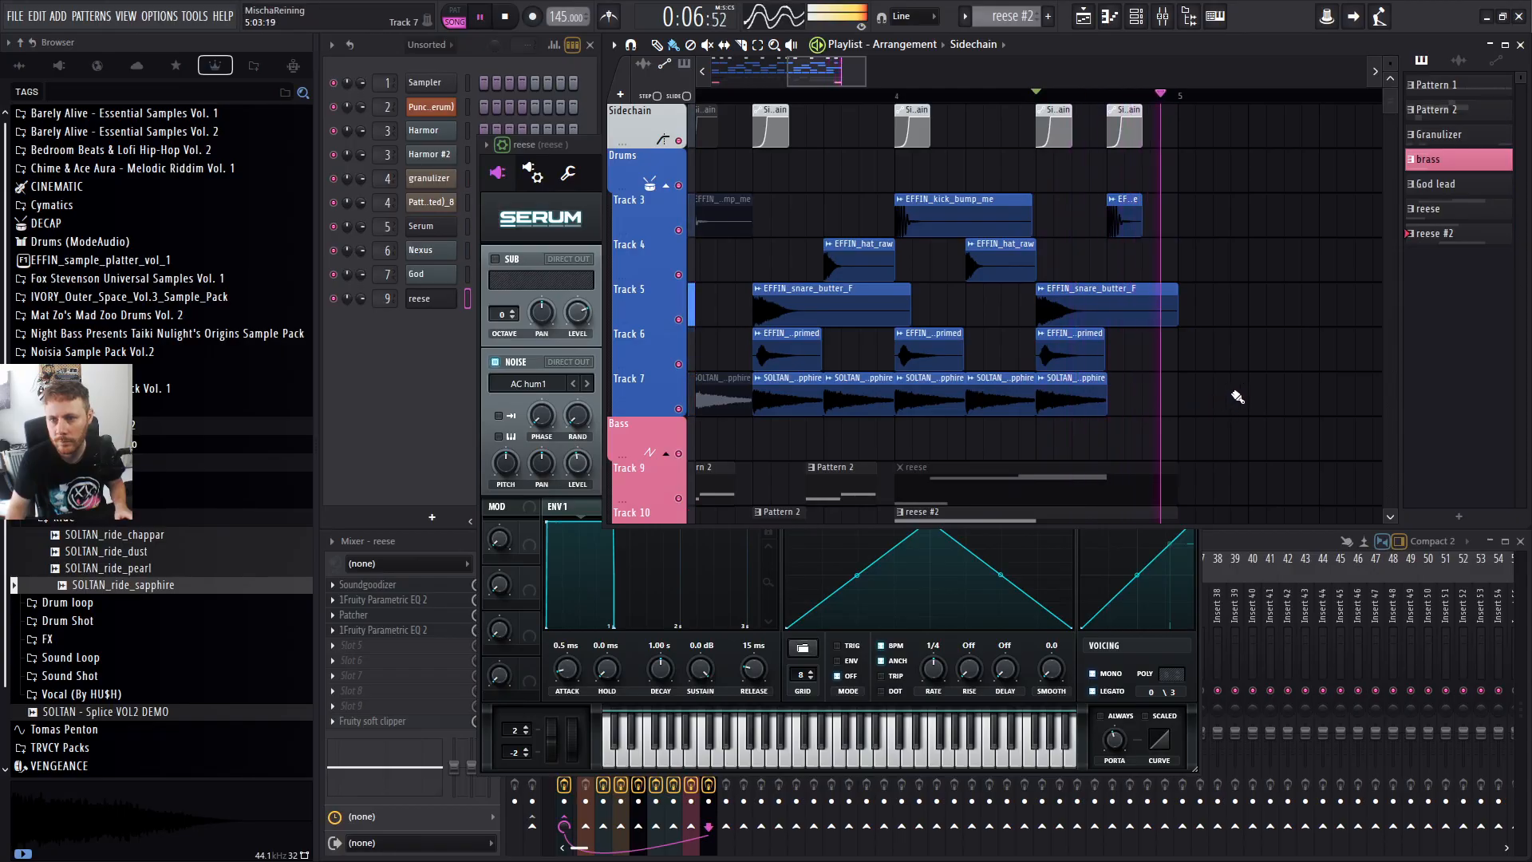
{"action": "left_click_drag", "start_coordinate": [1109, 303], "coordinate": [1109, 313]}
{"action": "key", "text": "b"}
{"action": "right_click", "coordinate": [1128, 296]}
Copy EFFIN_snare_butter_F on Track 5, make the copy unique, reverse it and place it from beat 4 of bar 4 to bar 5.
{"action": "scroll", "coordinate": [1238, 335], "scroll_direction": "down", "scroll_amount": 4}
{"action": "scroll", "coordinate": [1245, 342], "scroll_direction": "down", "scroll_amount": 4}
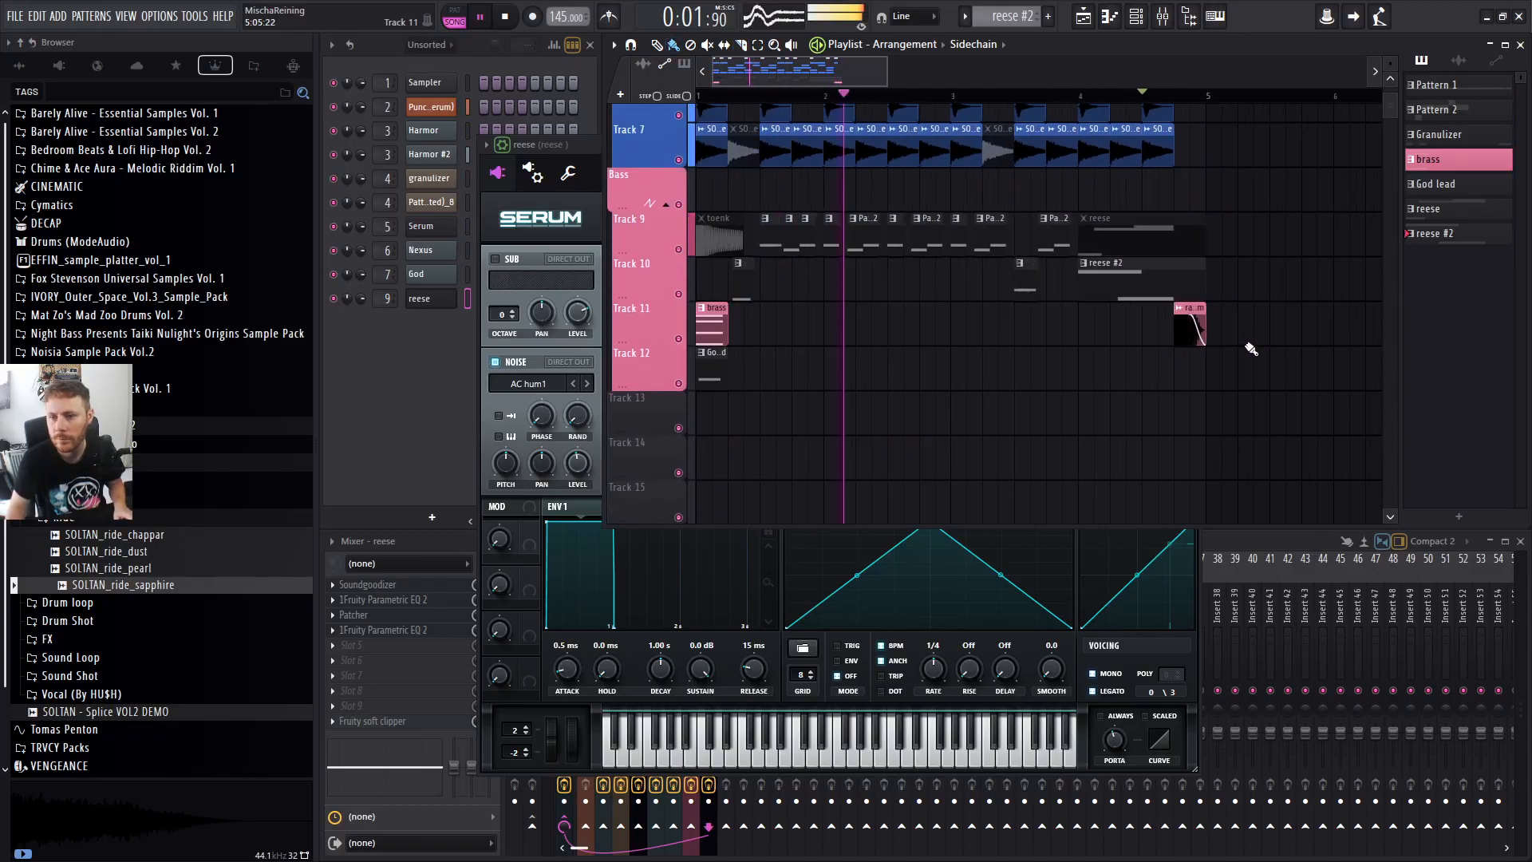
{"action": "scroll", "coordinate": [1157, 319], "scroll_direction": "up", "scroll_amount": 5}
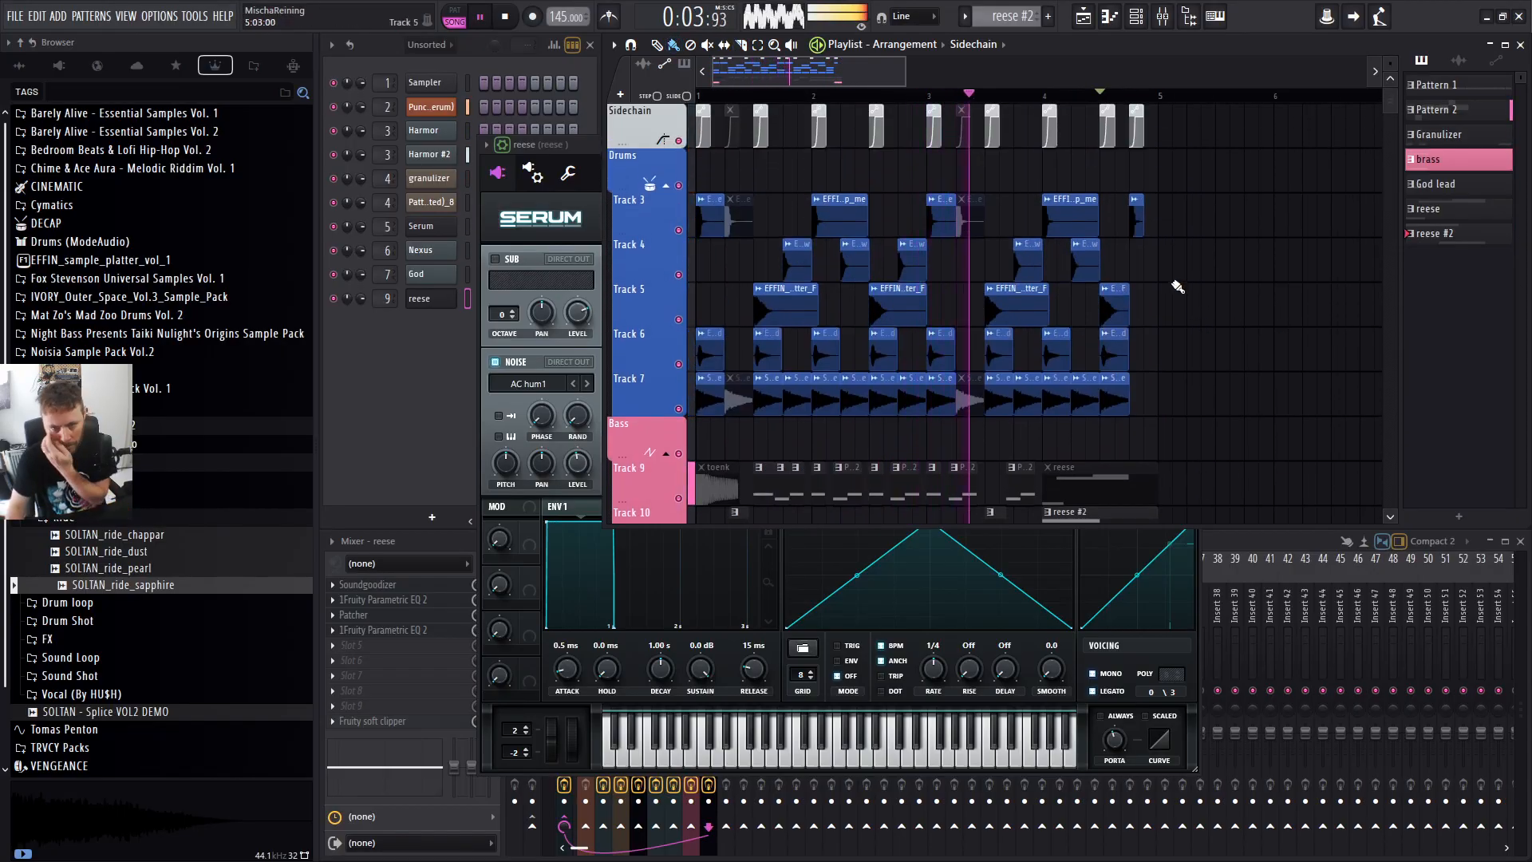
{"action": "scroll", "coordinate": [1169, 249], "scroll_direction": "up", "scroll_amount": 4}
{"action": "scroll", "coordinate": [1169, 249], "scroll_direction": "up", "scroll_amount": 2}
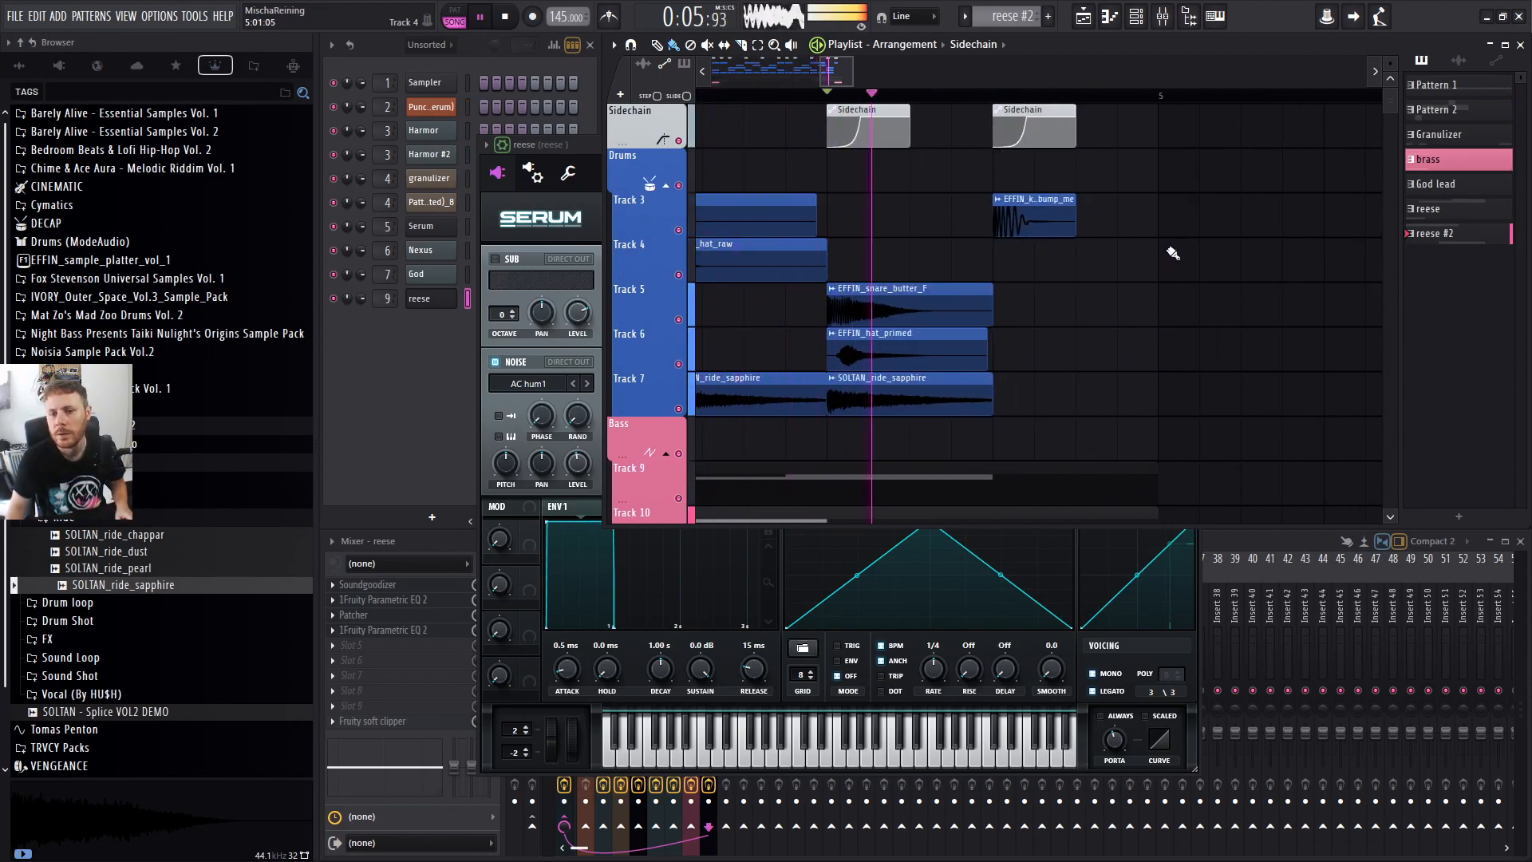
{"action": "left_click", "coordinate": [928, 290]}
{"action": "left_click", "coordinate": [1107, 291]}
{"action": "key", "text": "space"}
{"action": "double_click", "coordinate": [1119, 319]}
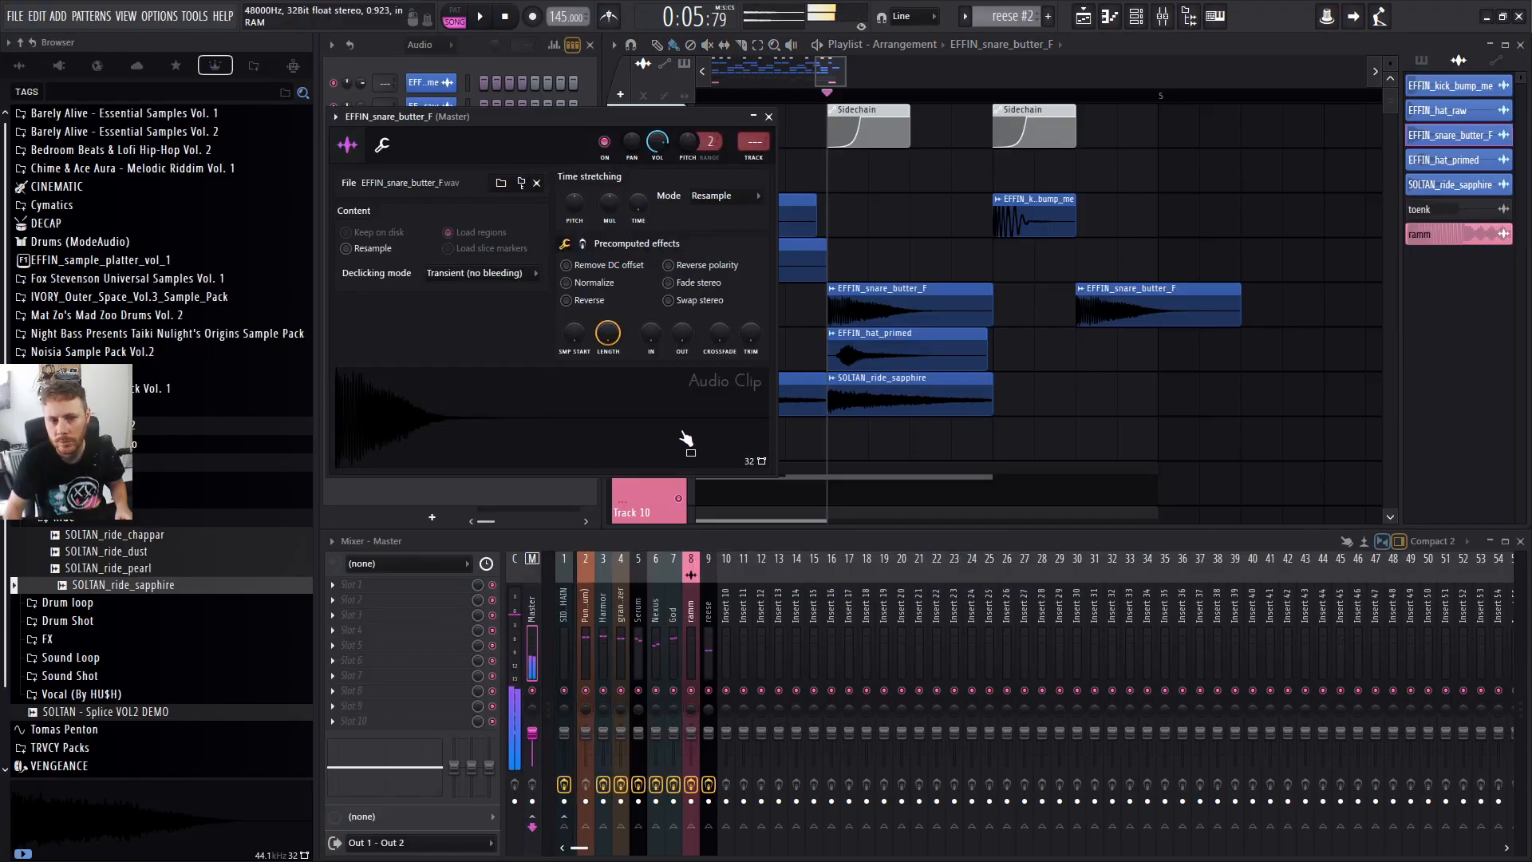
{"action": "left_click", "coordinate": [1080, 288]}
{"action": "left_click", "coordinate": [1115, 439]}
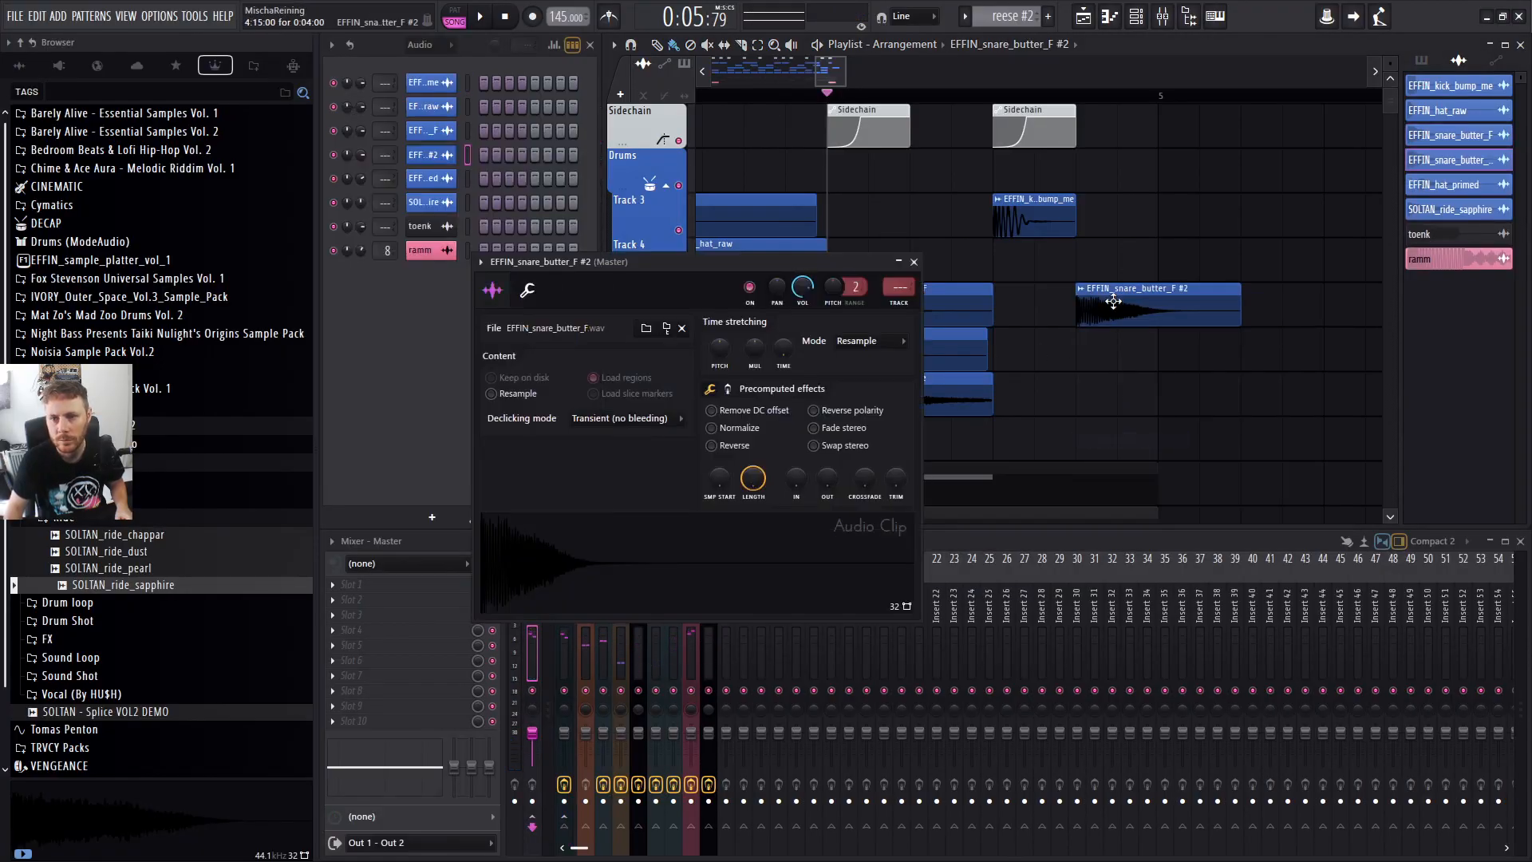
{"action": "left_click_drag", "start_coordinate": [1190, 311], "coordinate": [1108, 311]}
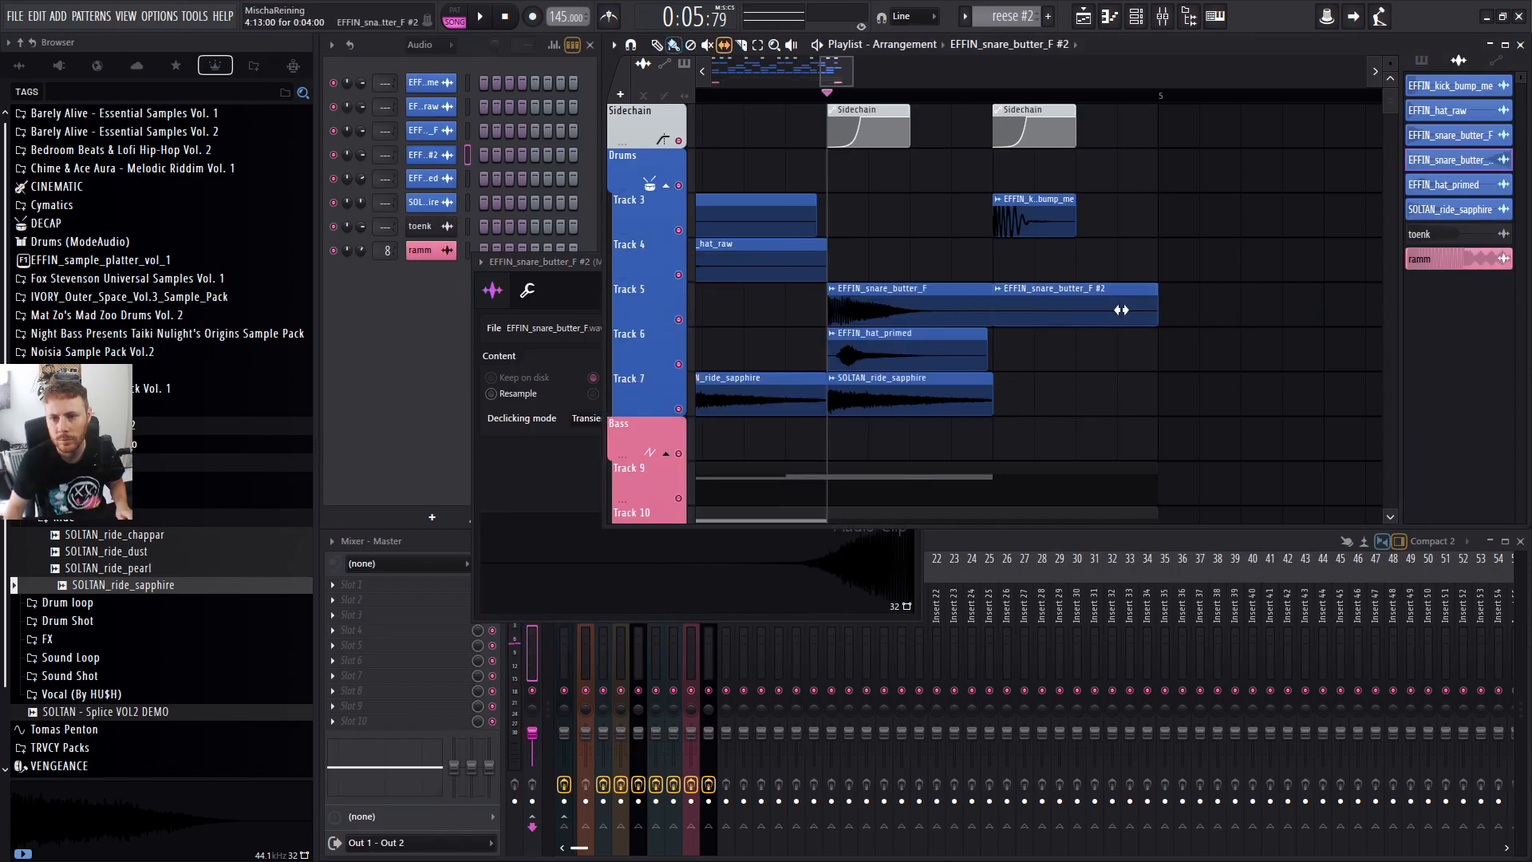
Cut away the start of the reversed snare clip and give it a curved fade-in with about -19% tension.
{"action": "key", "text": "space"}
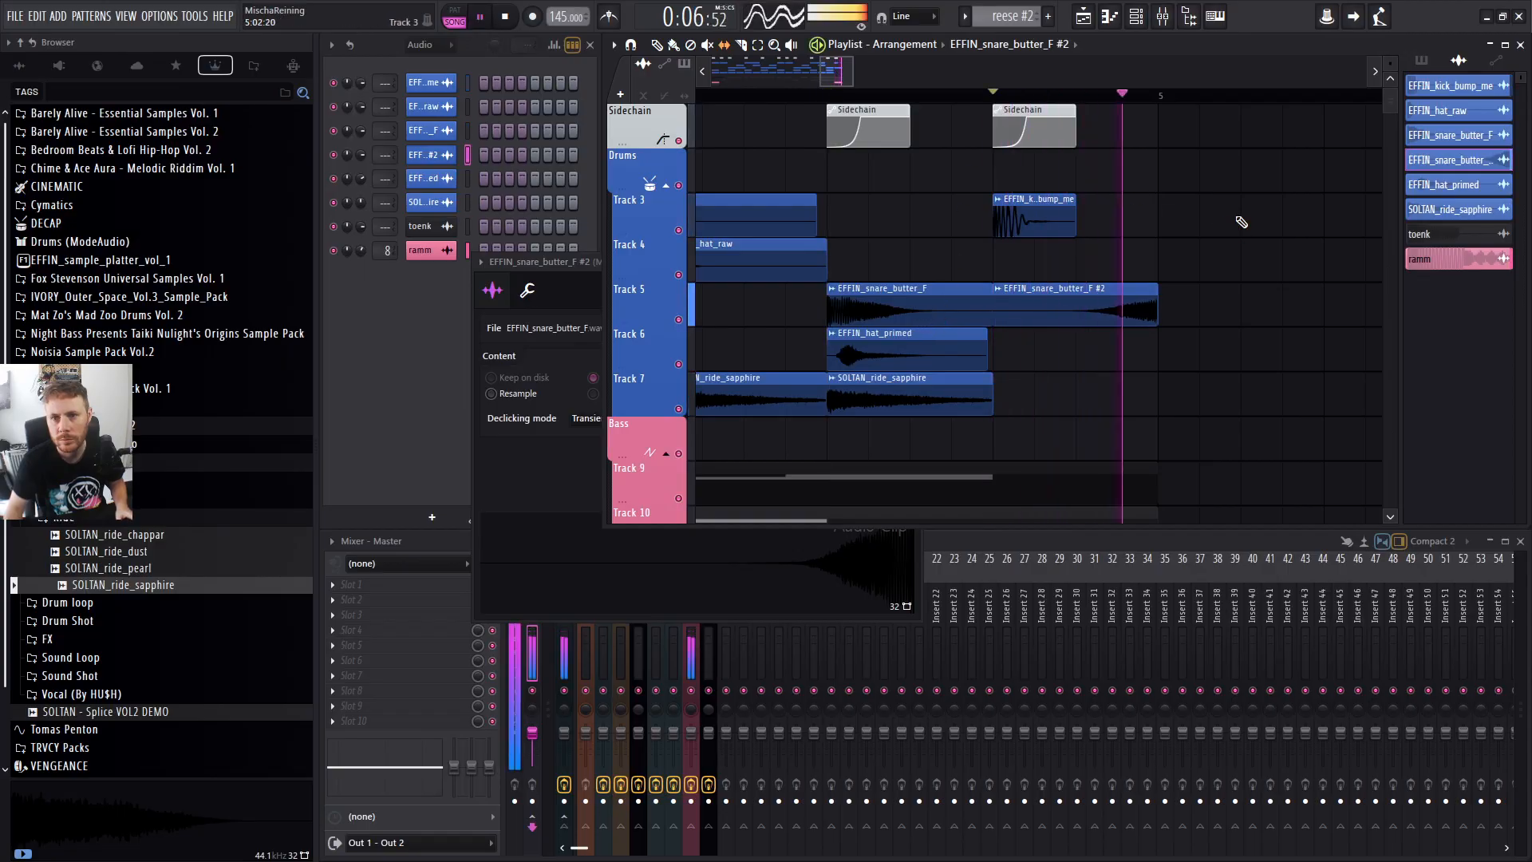
{"action": "key", "text": "c"}
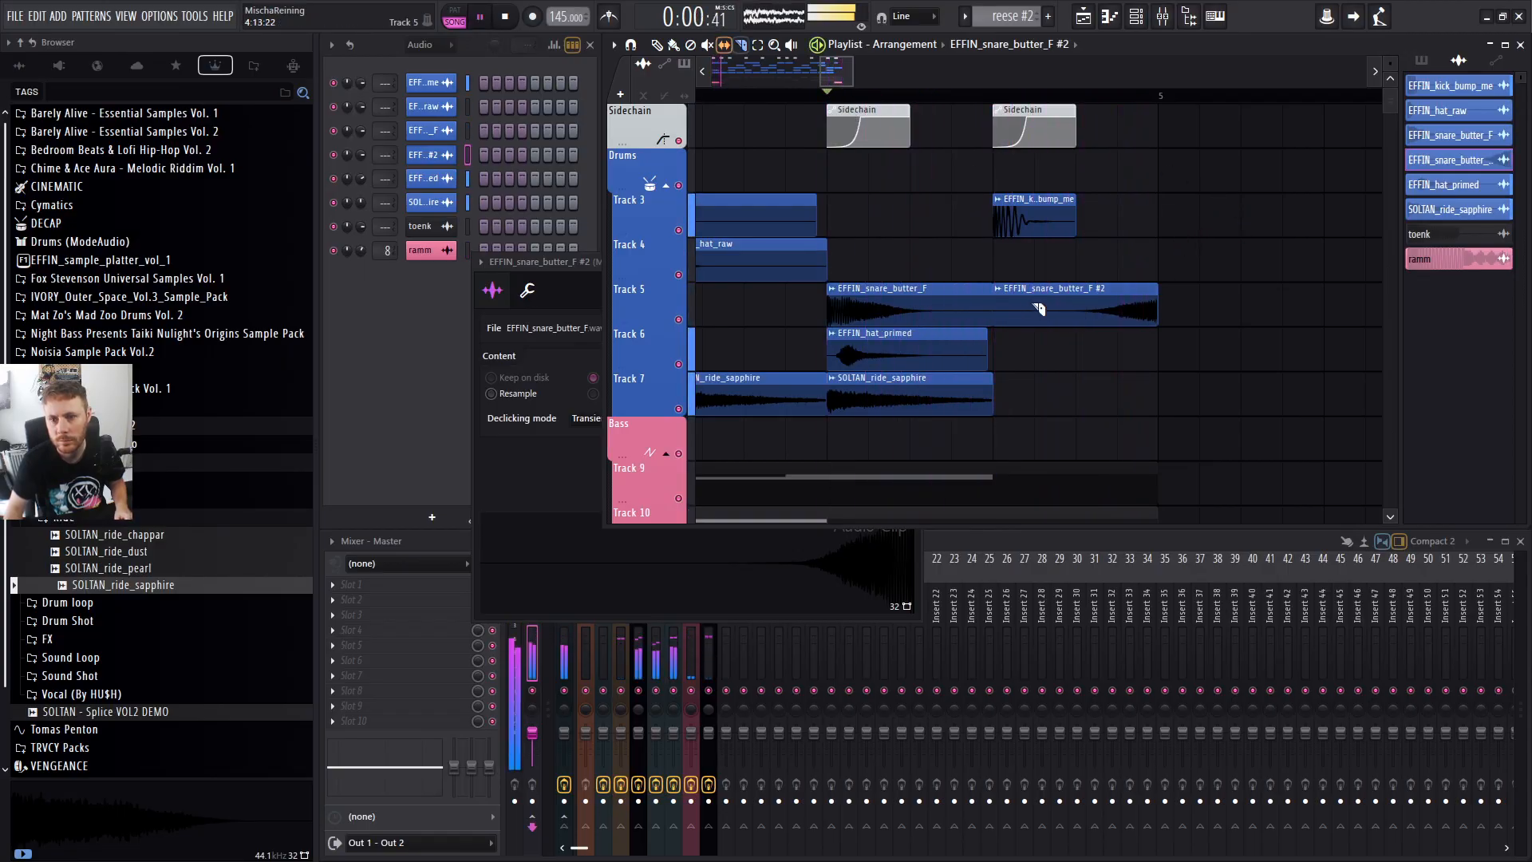
{"action": "left_click_drag", "start_coordinate": [1037, 301], "coordinate": [1037, 351]}
{"action": "key", "text": "b"}
{"action": "right_click", "coordinate": [1025, 309]}
{"action": "left_click_drag", "start_coordinate": [1037, 299], "coordinate": [1099, 323]}
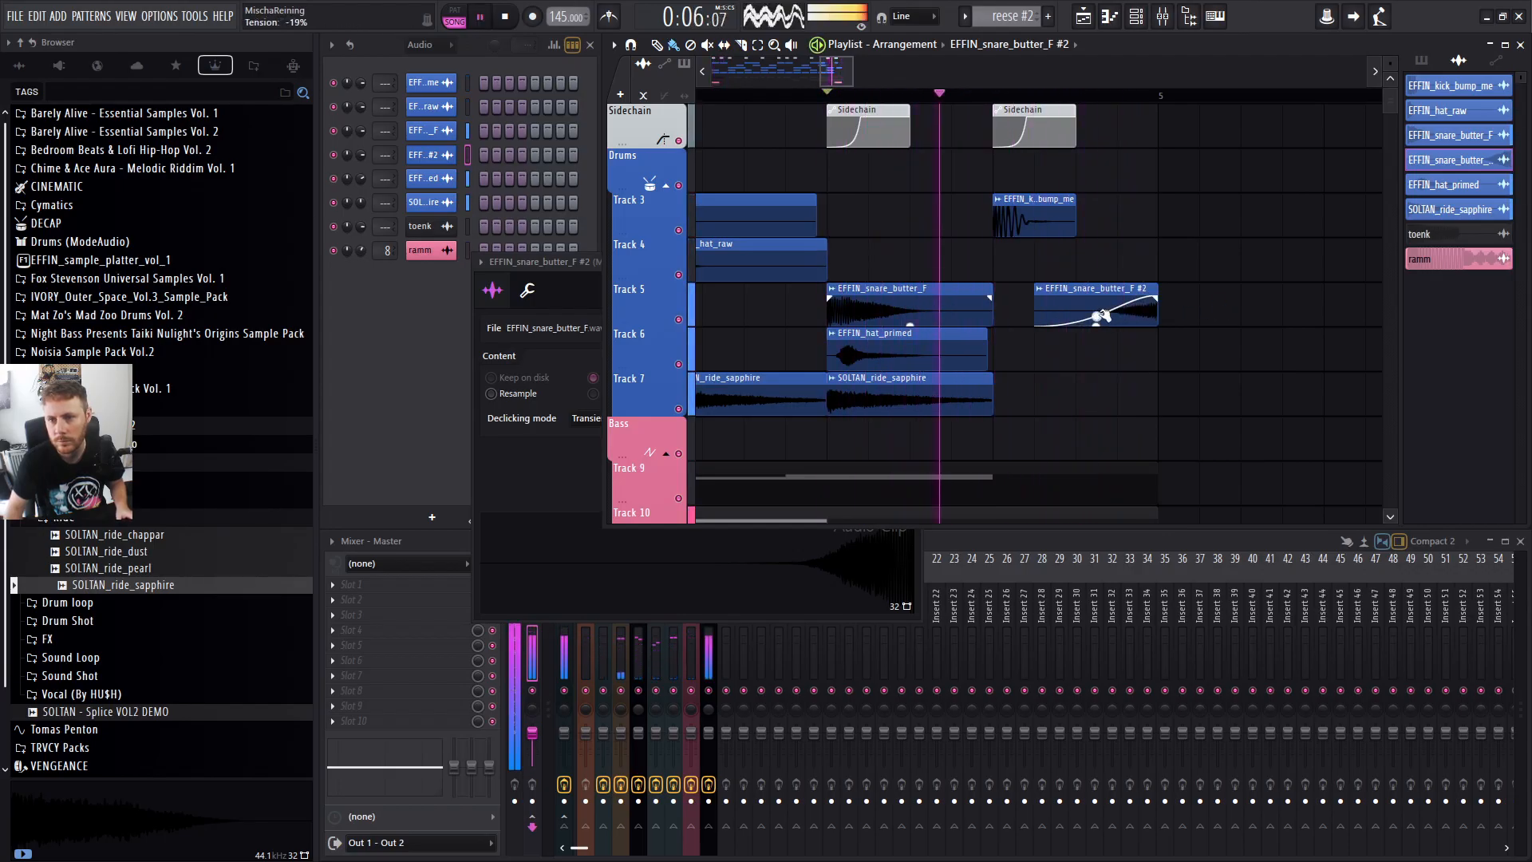
Copy the reversed snare on Track 5 to lead into the snares on beat 3 of bars 1 and 2.
{"action": "scroll", "coordinate": [1118, 332], "scroll_direction": "down", "scroll_amount": 3}
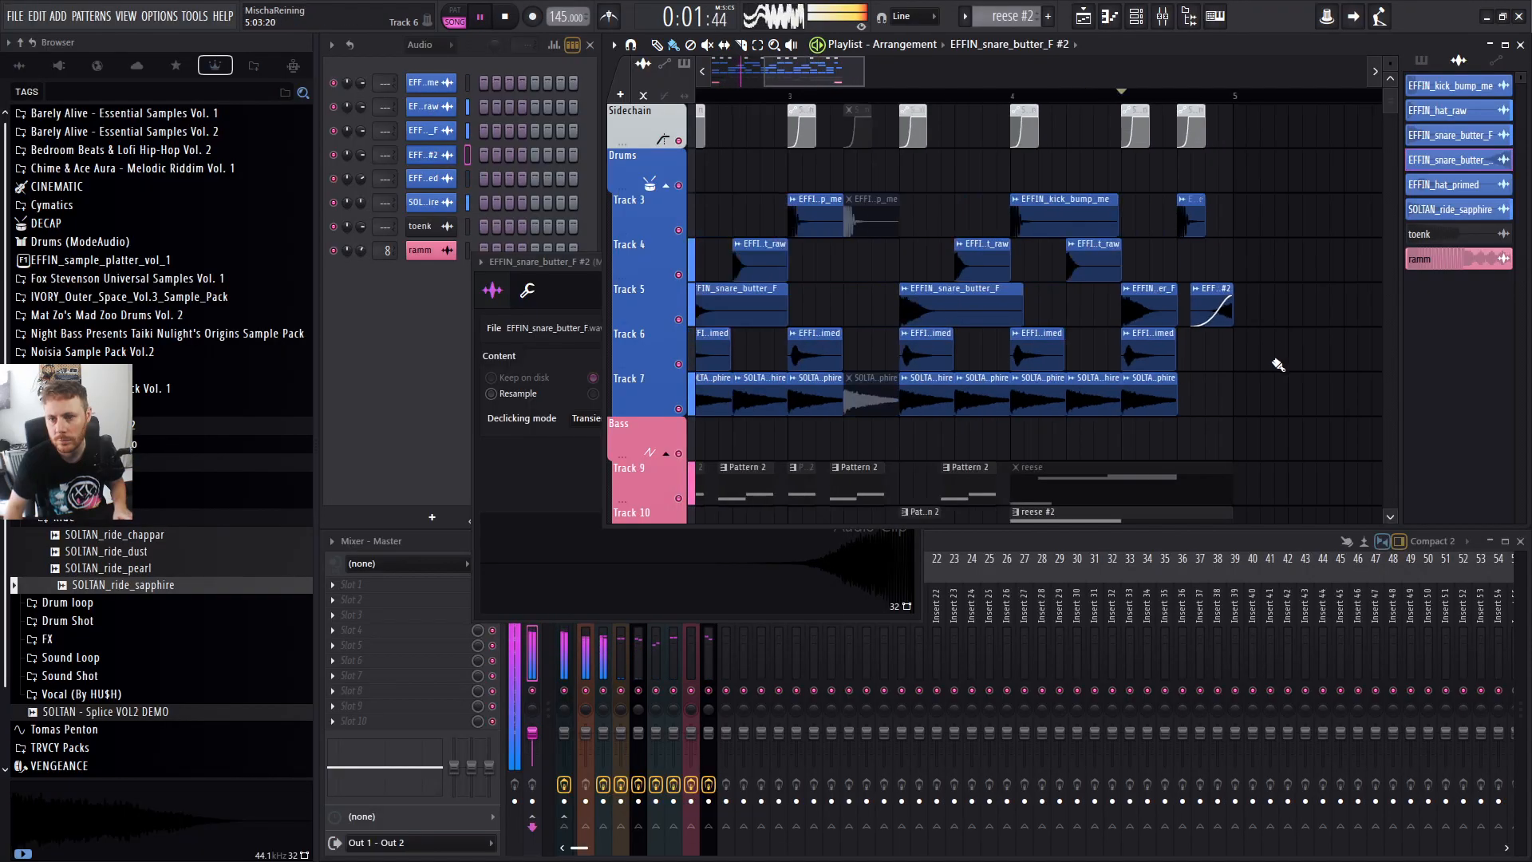
{"action": "key", "text": "space"}
{"action": "key", "text": "space"}
{"action": "mouse_move", "coordinate": [1144, 302]}
{"action": "left_mouse_down"}
{"action": "mouse_move", "coordinate": [846, 305]}
{"action": "mouse_move", "coordinate": [860, 303]}
{"action": "left_mouse_up"}
{"action": "left_click", "coordinate": [813, 95]}
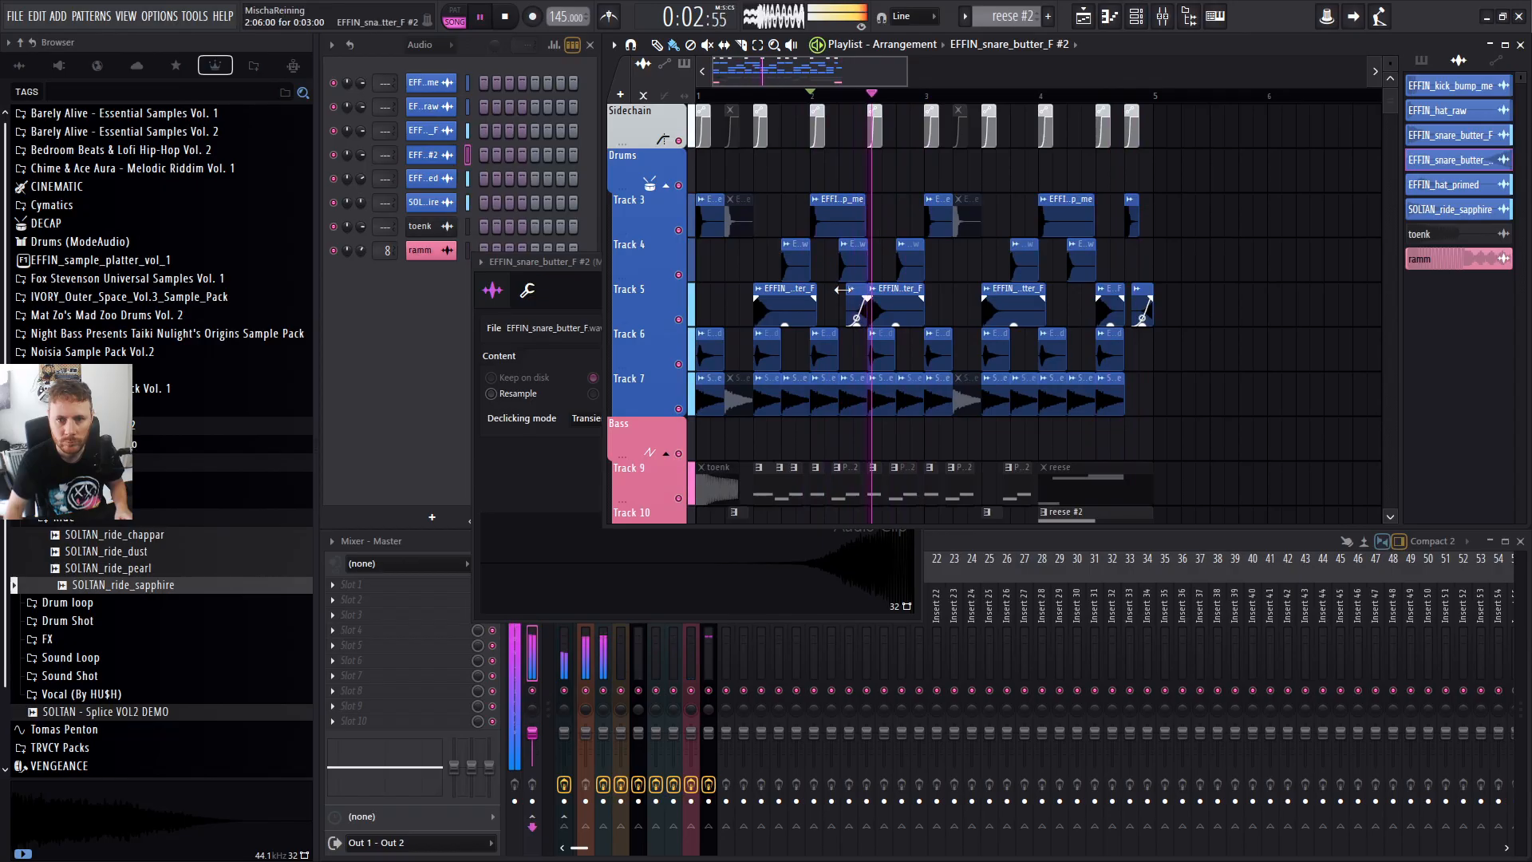
{"action": "left_click_drag", "start_coordinate": [861, 289], "coordinate": [1086, 289]}
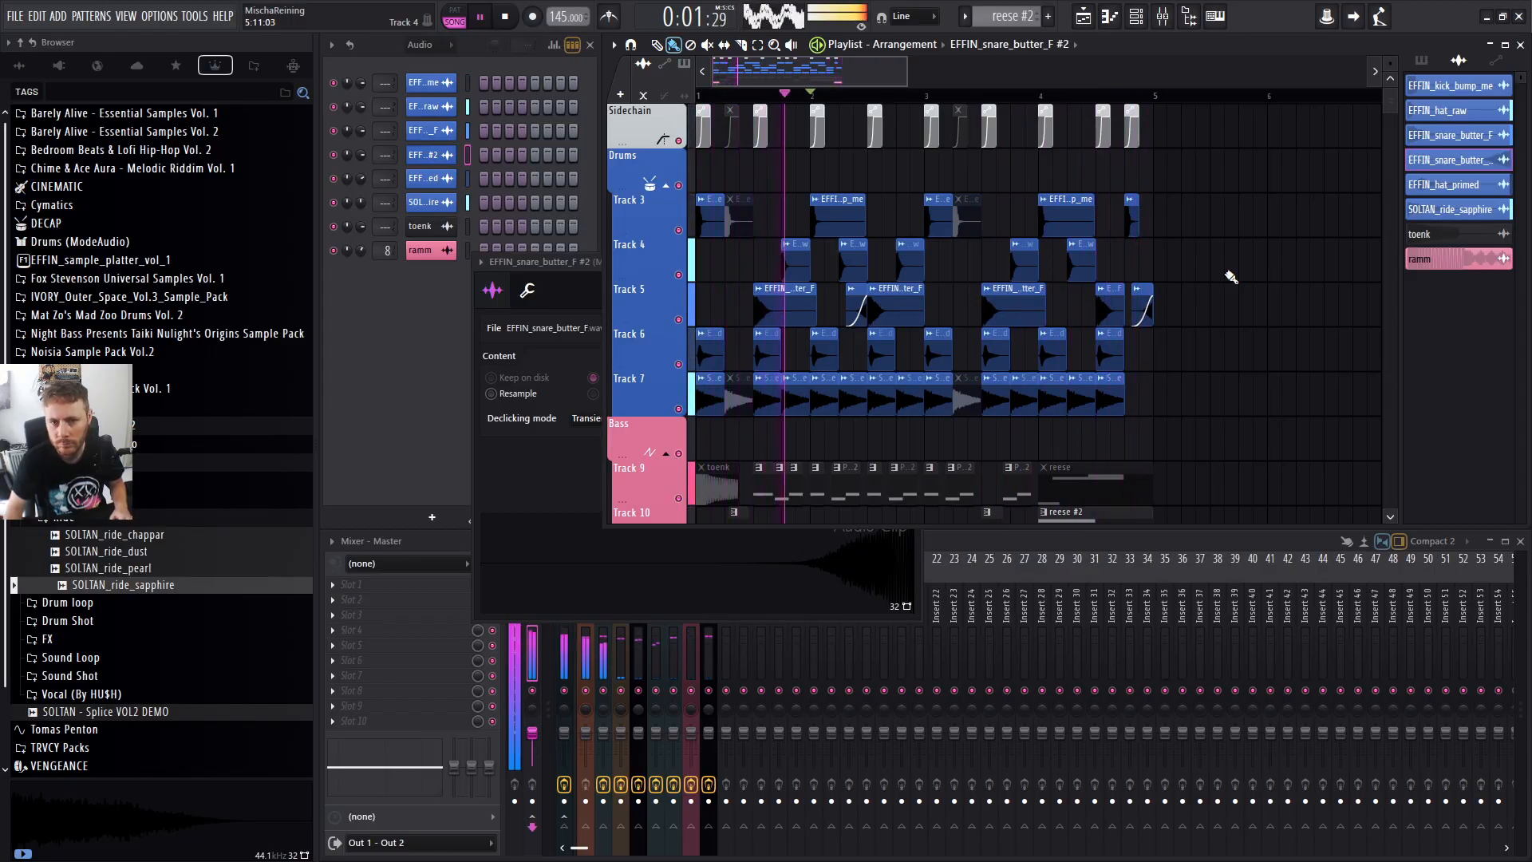
{"action": "left_click", "coordinate": [739, 307]}
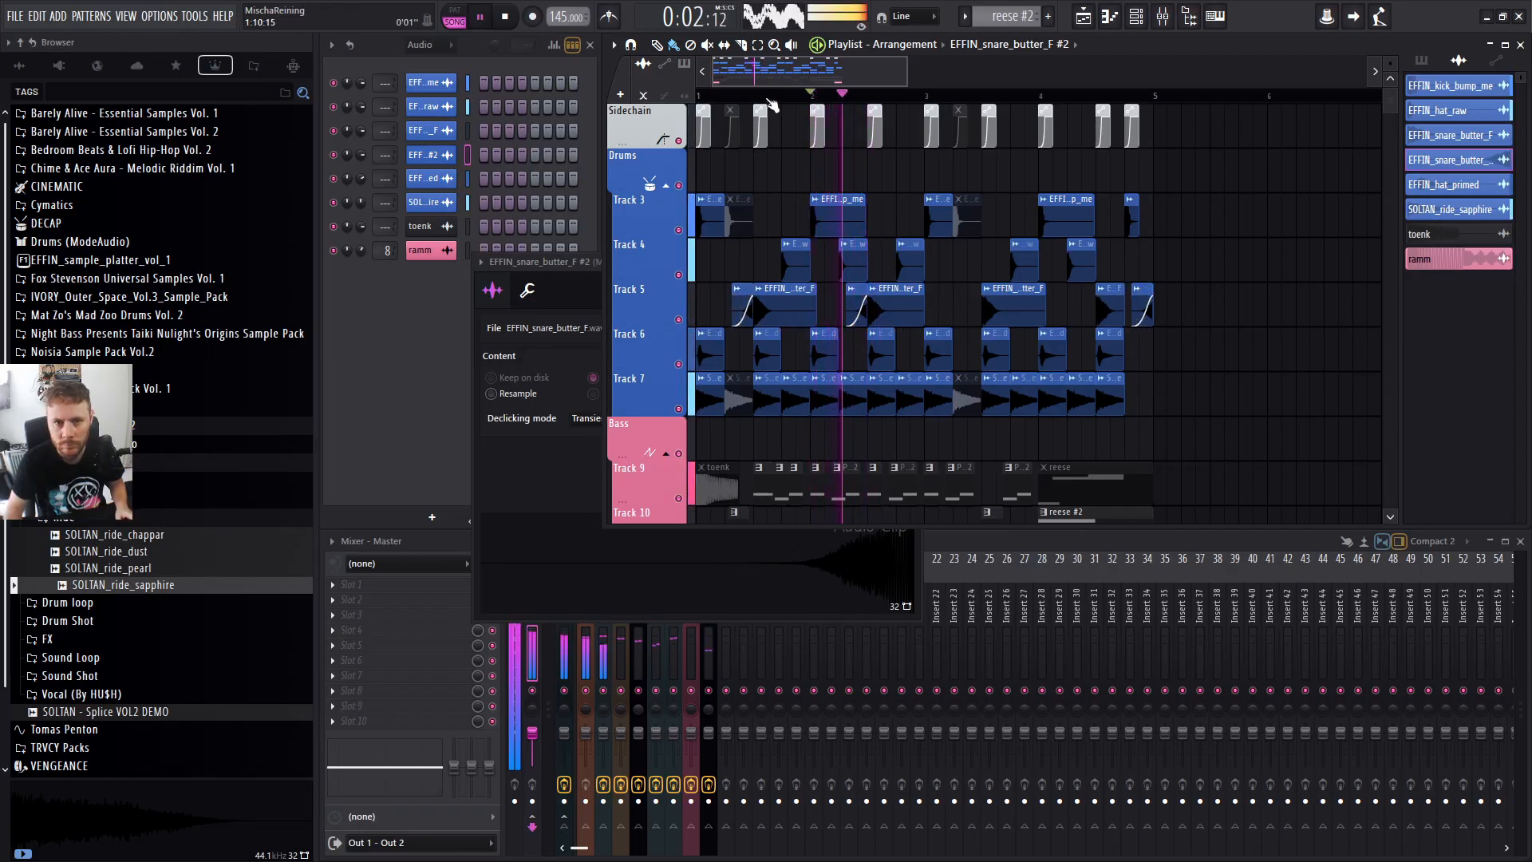
{"action": "left_click", "coordinate": [730, 98]}
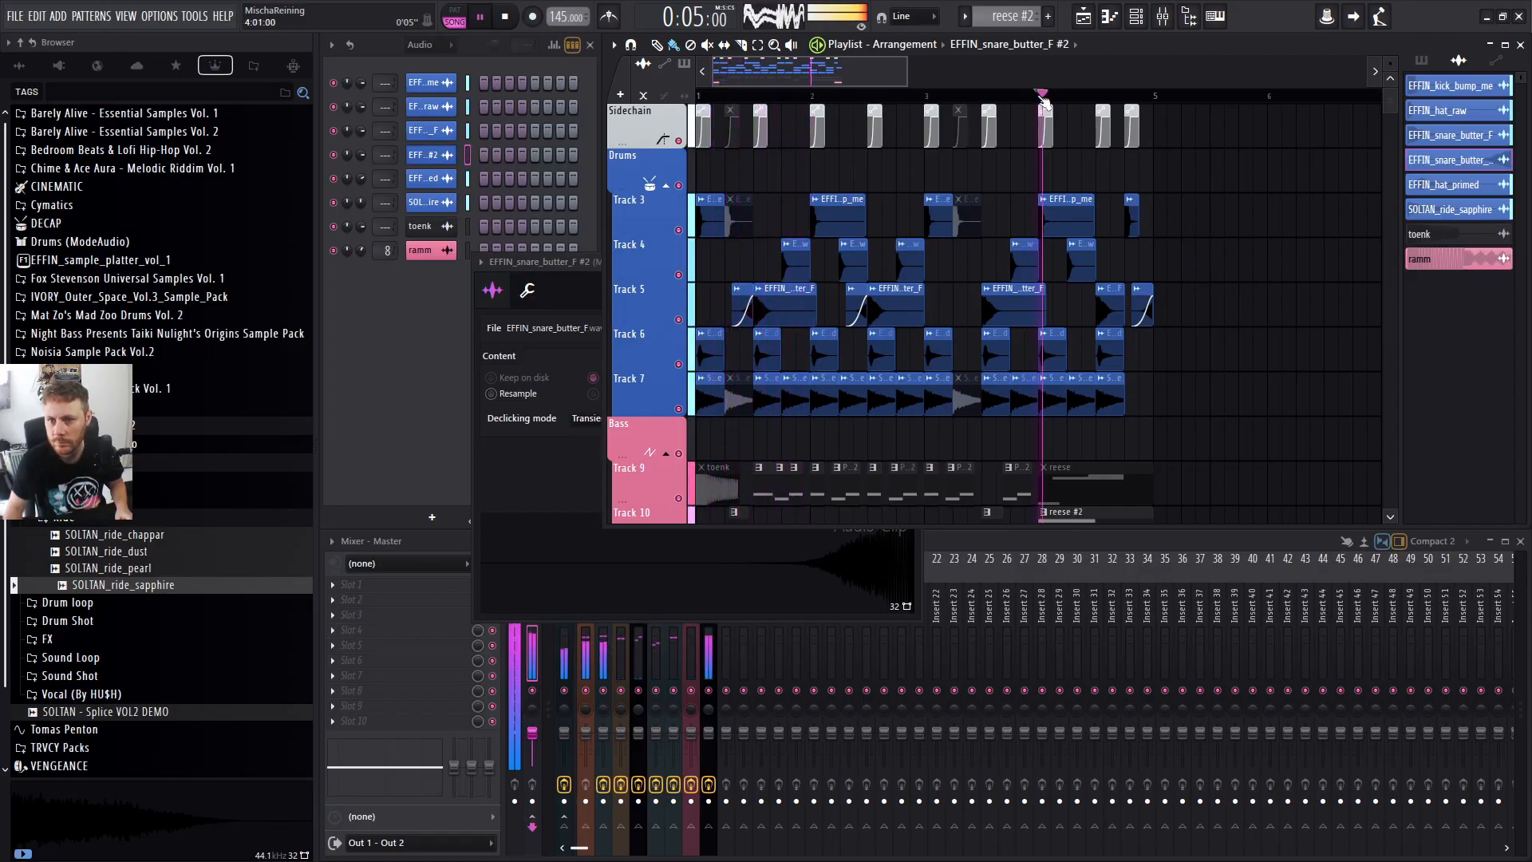
Select the reese #2 pattern, open the slot 4 Parametric EQ 2 on the reese mixer track and deepen band 3's low-mid cut.
{"action": "scroll", "coordinate": [1226, 327], "scroll_direction": "down", "scroll_amount": 4}
{"action": "scroll", "coordinate": [1097, 325], "scroll_direction": "up", "scroll_amount": 3}
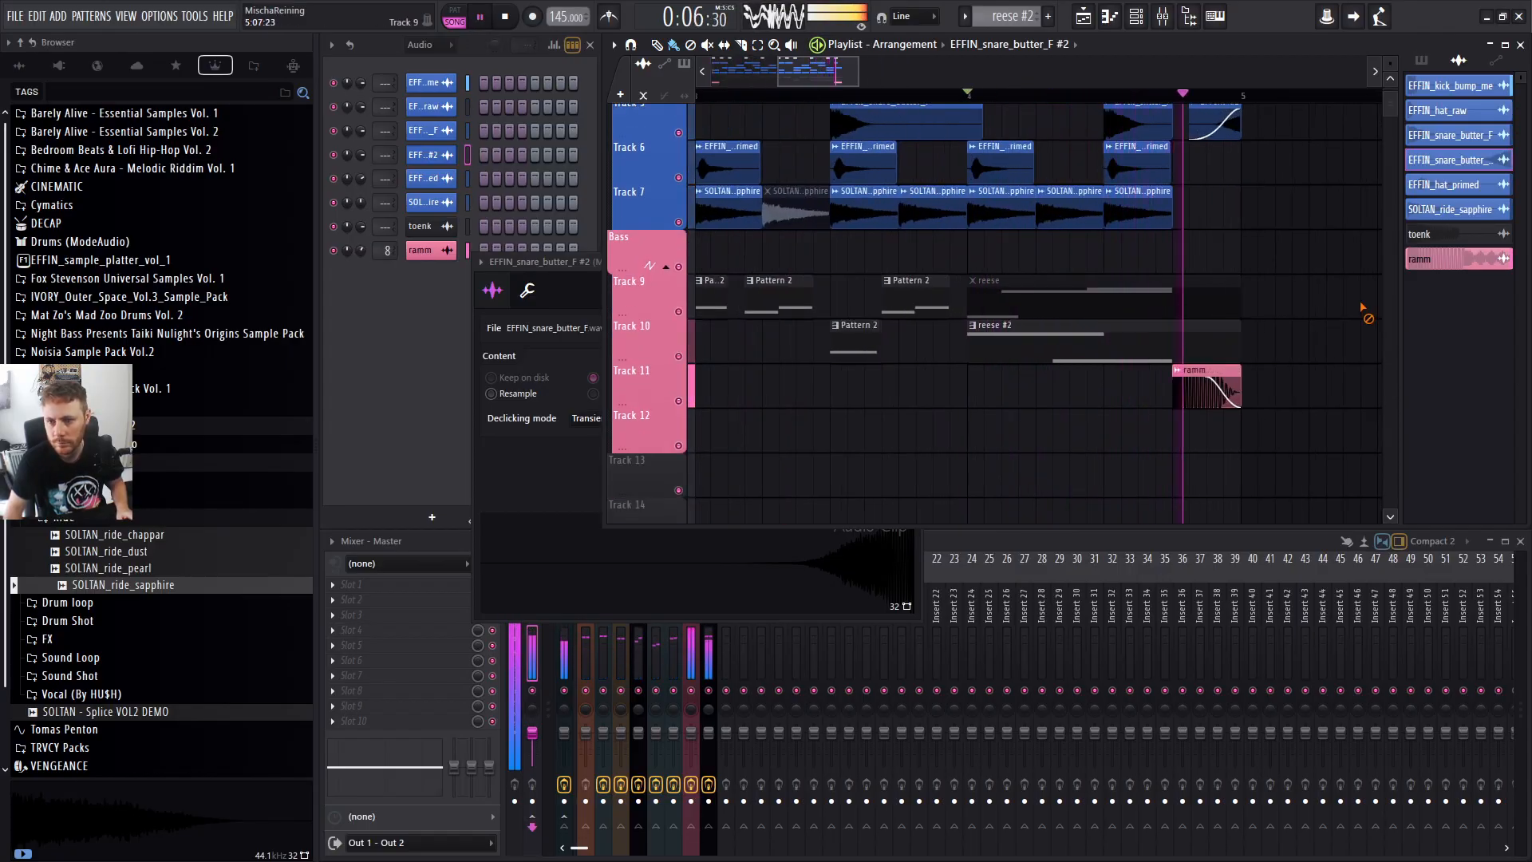
{"action": "left_click", "coordinate": [1049, 339]}
{"action": "left_click", "coordinate": [949, 544]}
{"action": "left_click", "coordinate": [707, 628]}
{"action": "left_click", "coordinate": [375, 629]}
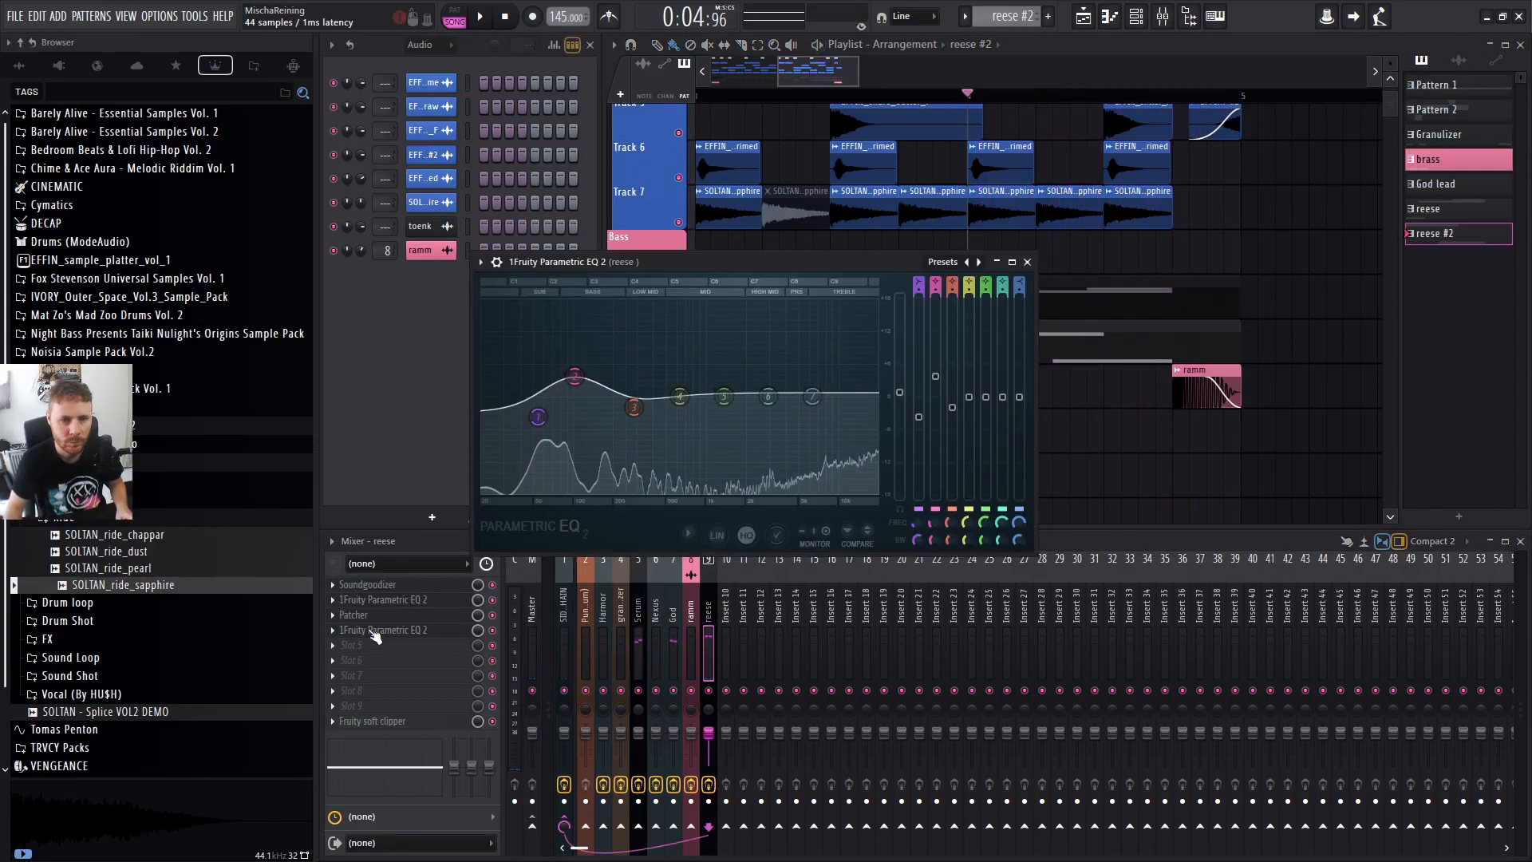
{"action": "left_click_drag", "start_coordinate": [608, 423], "coordinate": [643, 421]}
{"action": "key", "text": "space"}
{"action": "key", "text": "space"}
{"action": "key", "text": "space"}
{"action": "key", "text": "space"}
Give band 5 of that reese EQ a small mid boost, cut band 7 slightly, and audition the sound.
{"action": "left_click_drag", "start_coordinate": [812, 396], "coordinate": [825, 401]}
{"action": "left_click_drag", "start_coordinate": [769, 397], "coordinate": [704, 386]}
{"action": "key", "text": "space"}
{"action": "key", "text": "space"}
{"action": "key", "text": "space"}
{"action": "key", "text": "space"}
{"action": "key", "text": "space"}
{"action": "key", "text": "space"}
{"action": "key", "text": "space"}
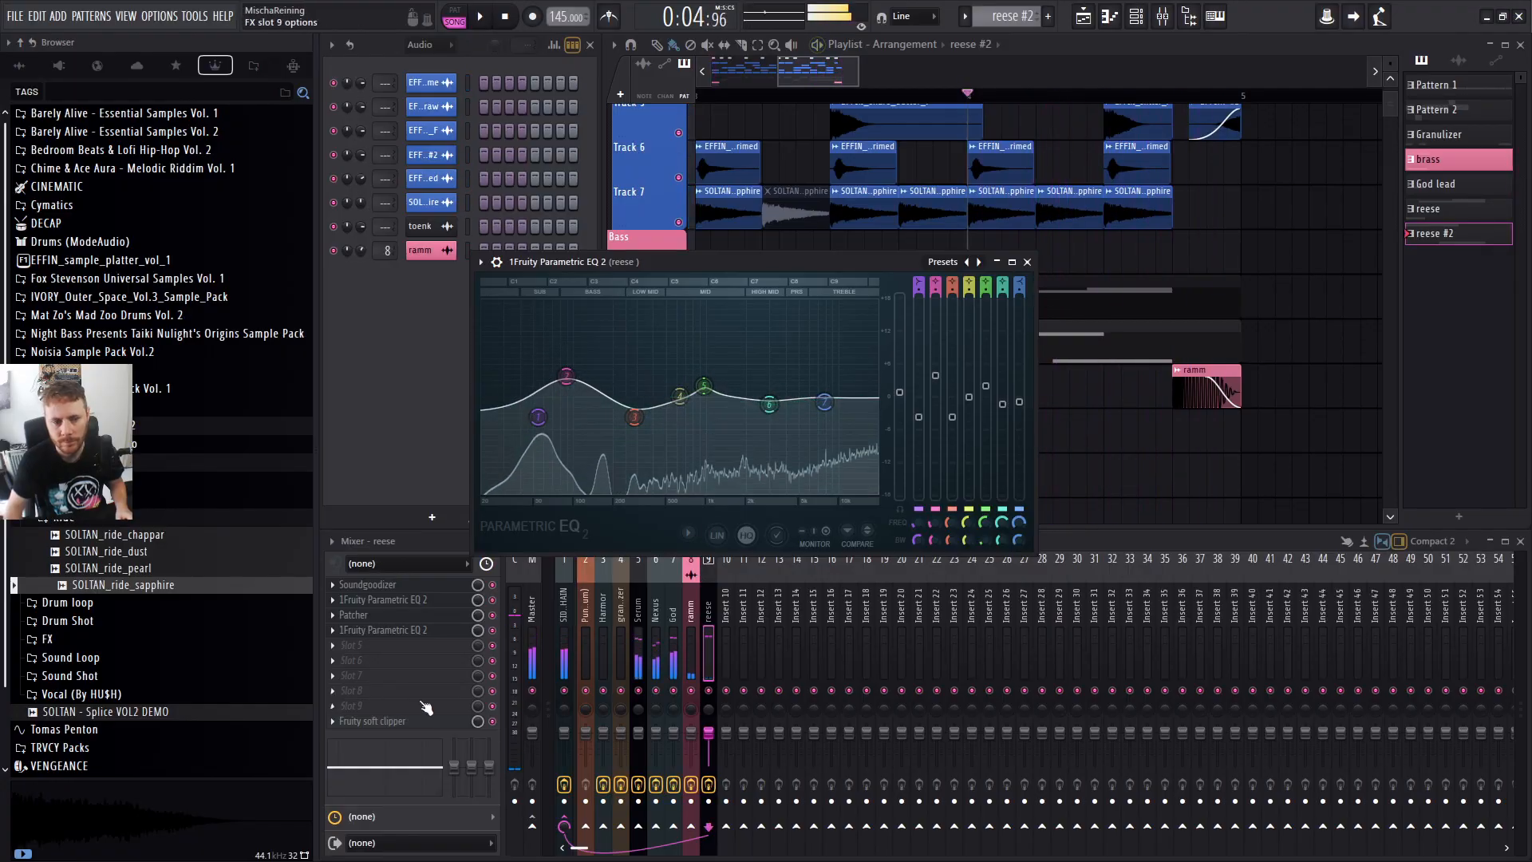
Add a Distructor after the second EQ on the reese track and load its Noise mod preset.
{"action": "left_click", "coordinate": [444, 705]}
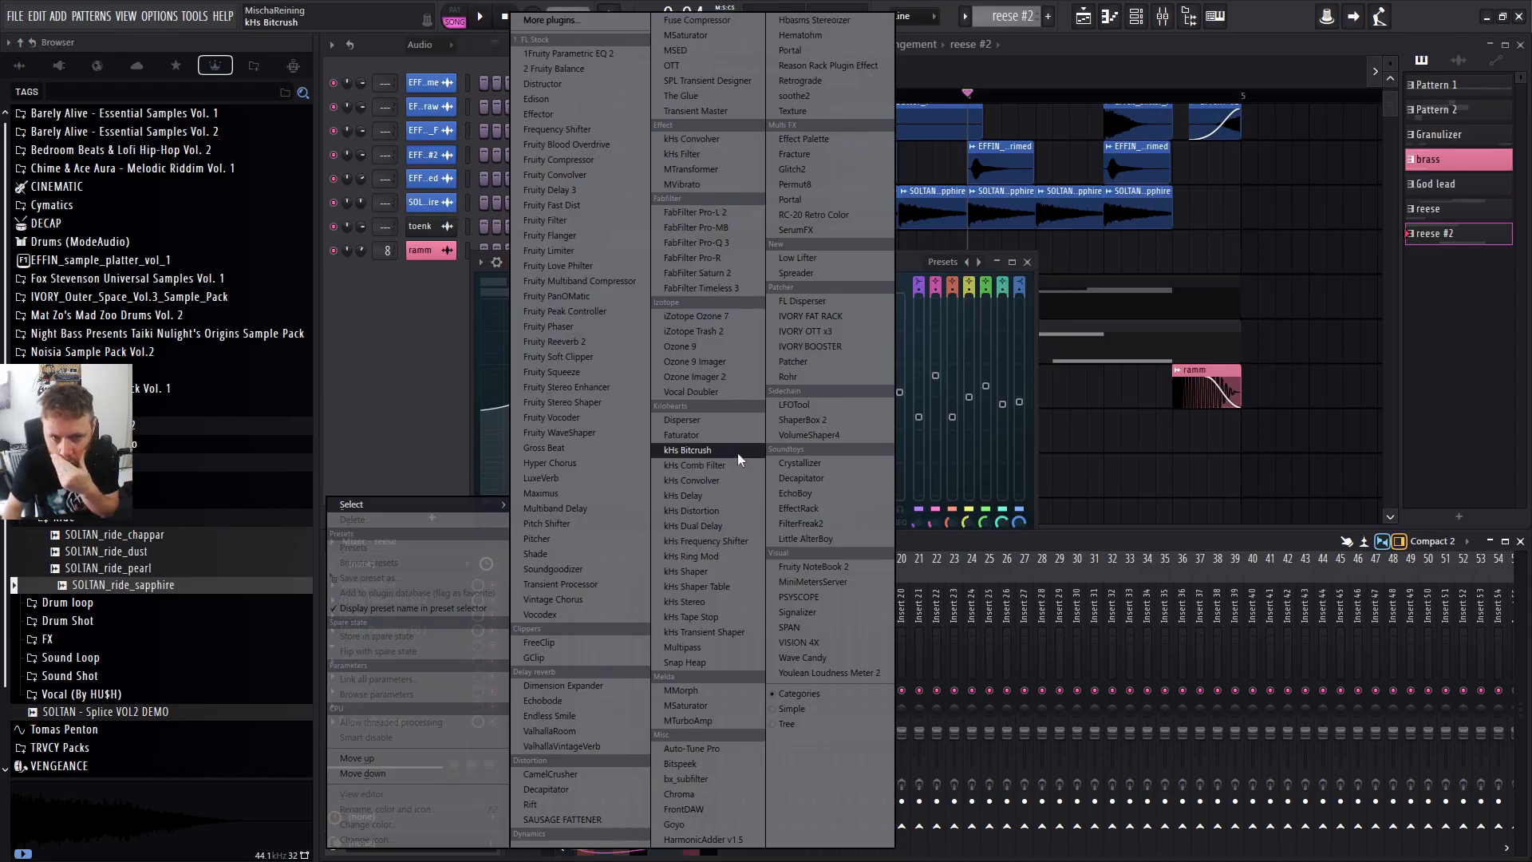
{"action": "left_click", "coordinate": [590, 85]}
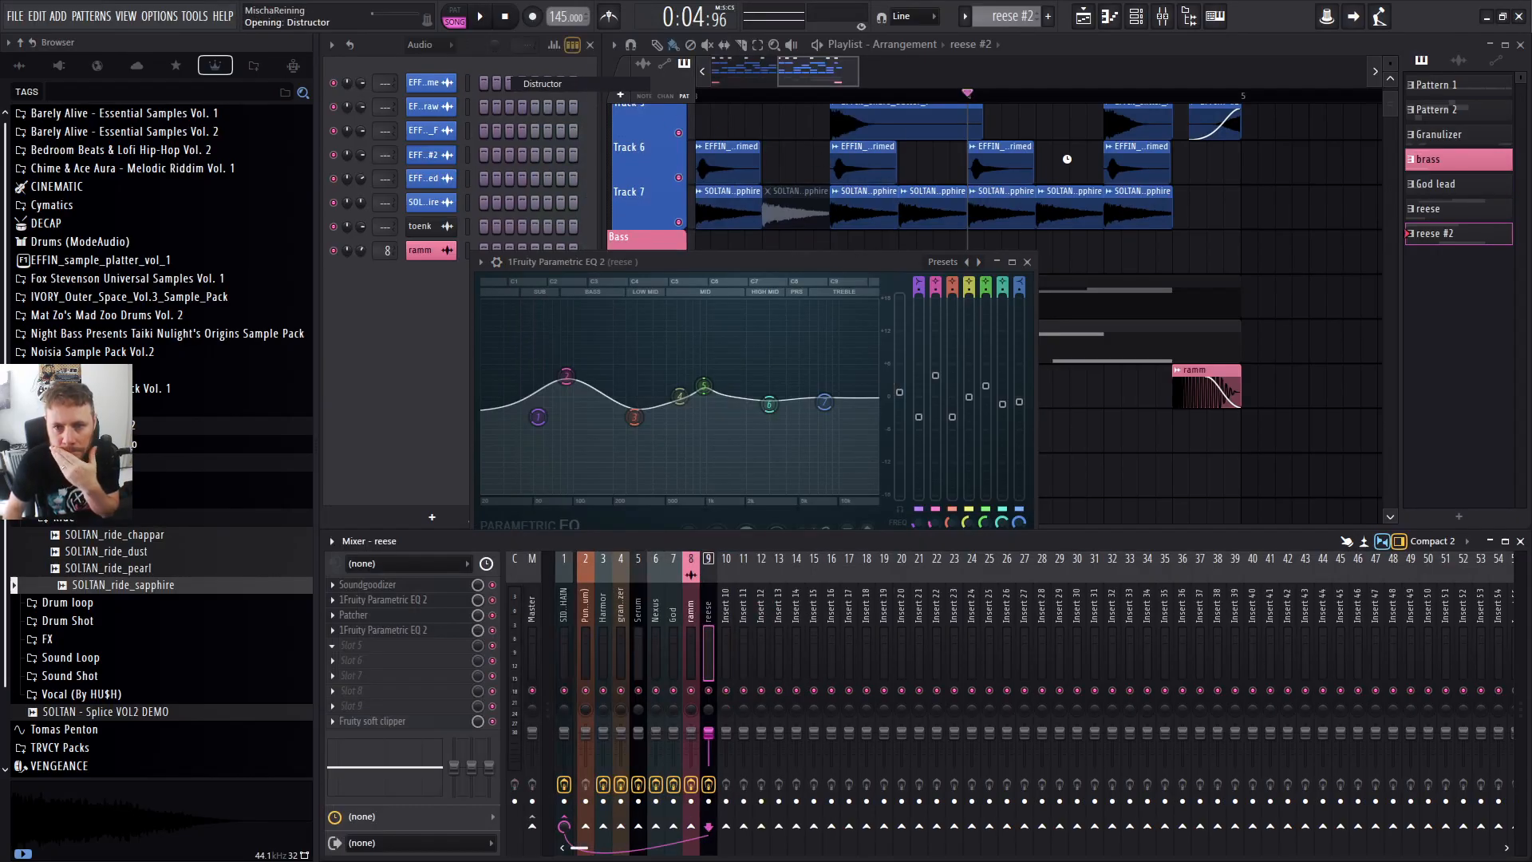
{"action": "left_click", "coordinate": [1003, 120]}
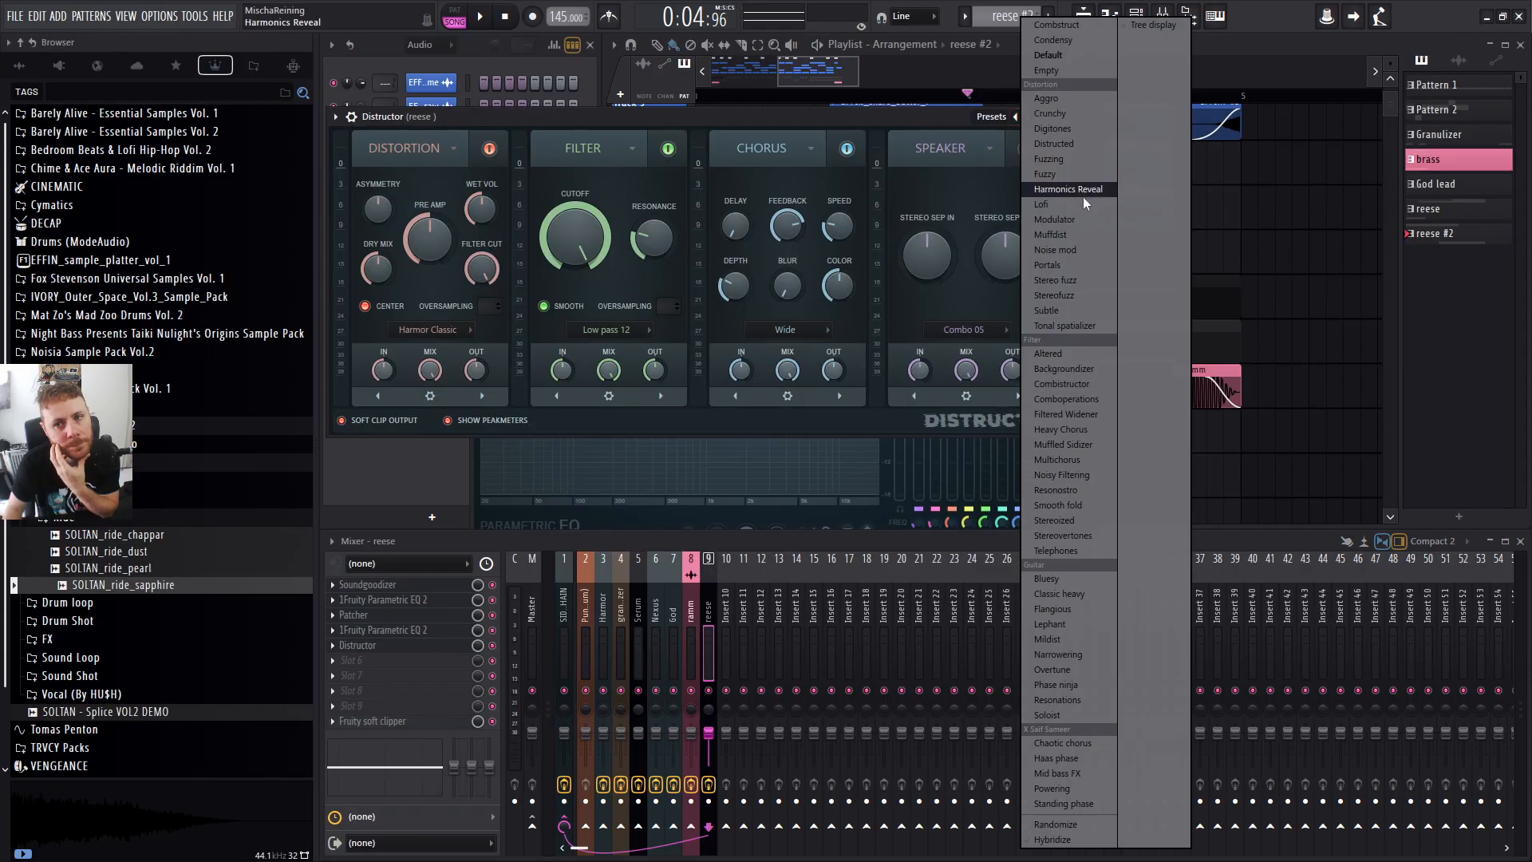
{"action": "left_click", "coordinate": [1075, 248]}
{"action": "key", "text": "space"}
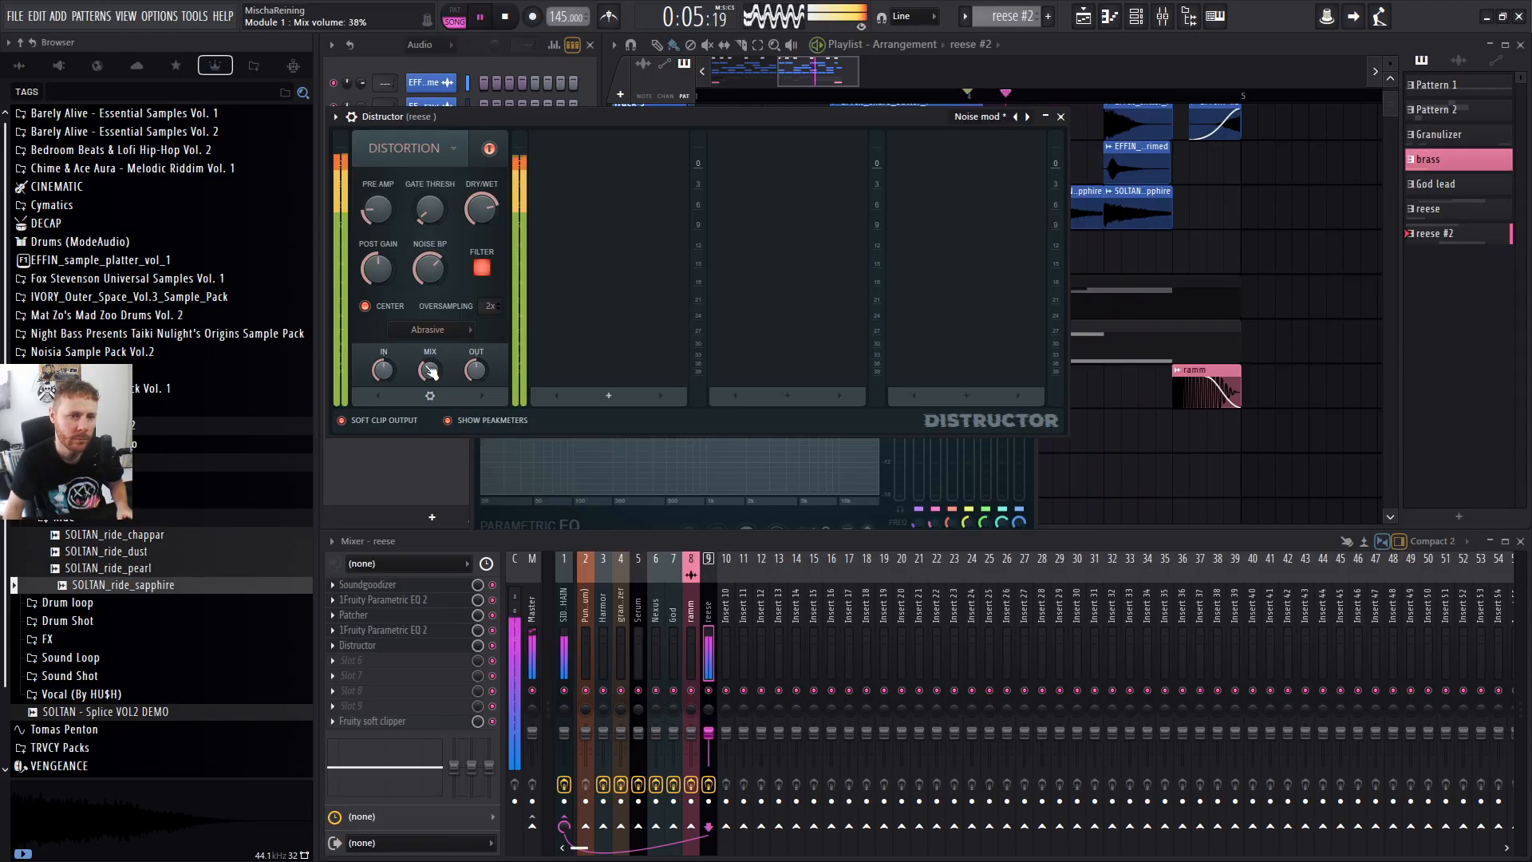
Lower the Distructor module's mix, adjust its Noise BP and dry/wet amounts, and compare the sound against the bypassed effect.
{"action": "mouse_move", "coordinate": [433, 267]}
{"action": "left_mouse_down"}
{"action": "mouse_move", "coordinate": [433, 236]}
{"action": "mouse_move", "coordinate": [433, 273]}
{"action": "left_mouse_up"}
{"action": "left_click_drag", "start_coordinate": [434, 371], "coordinate": [434, 386]}
{"action": "left_click_drag", "start_coordinate": [433, 268], "coordinate": [434, 271]}
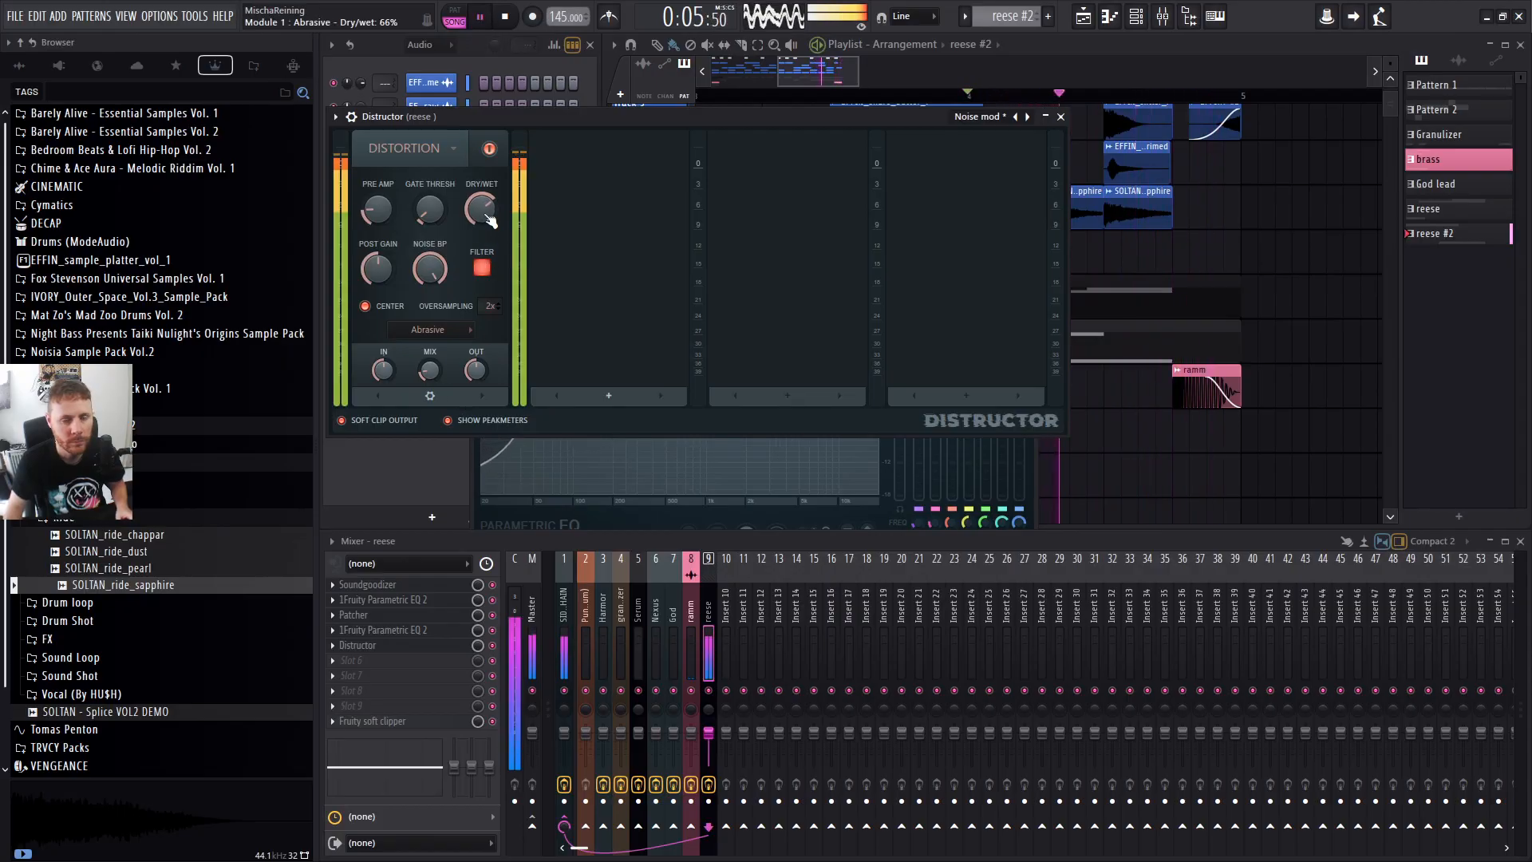
{"action": "left_click", "coordinate": [494, 645]}
{"action": "left_click_drag", "start_coordinate": [483, 209], "coordinate": [485, 204]}
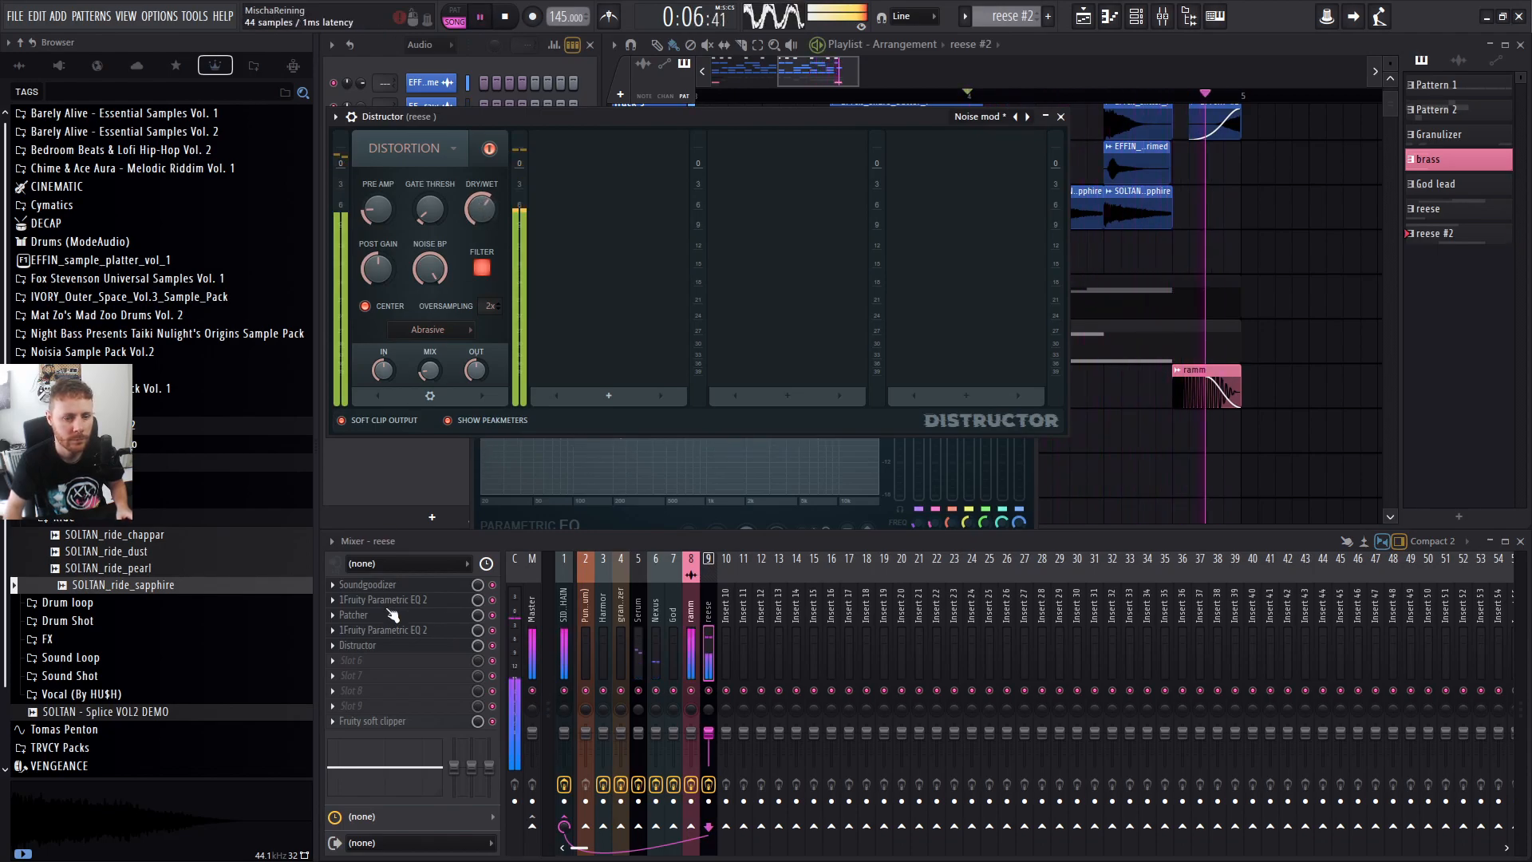
{"action": "key", "text": "space"}
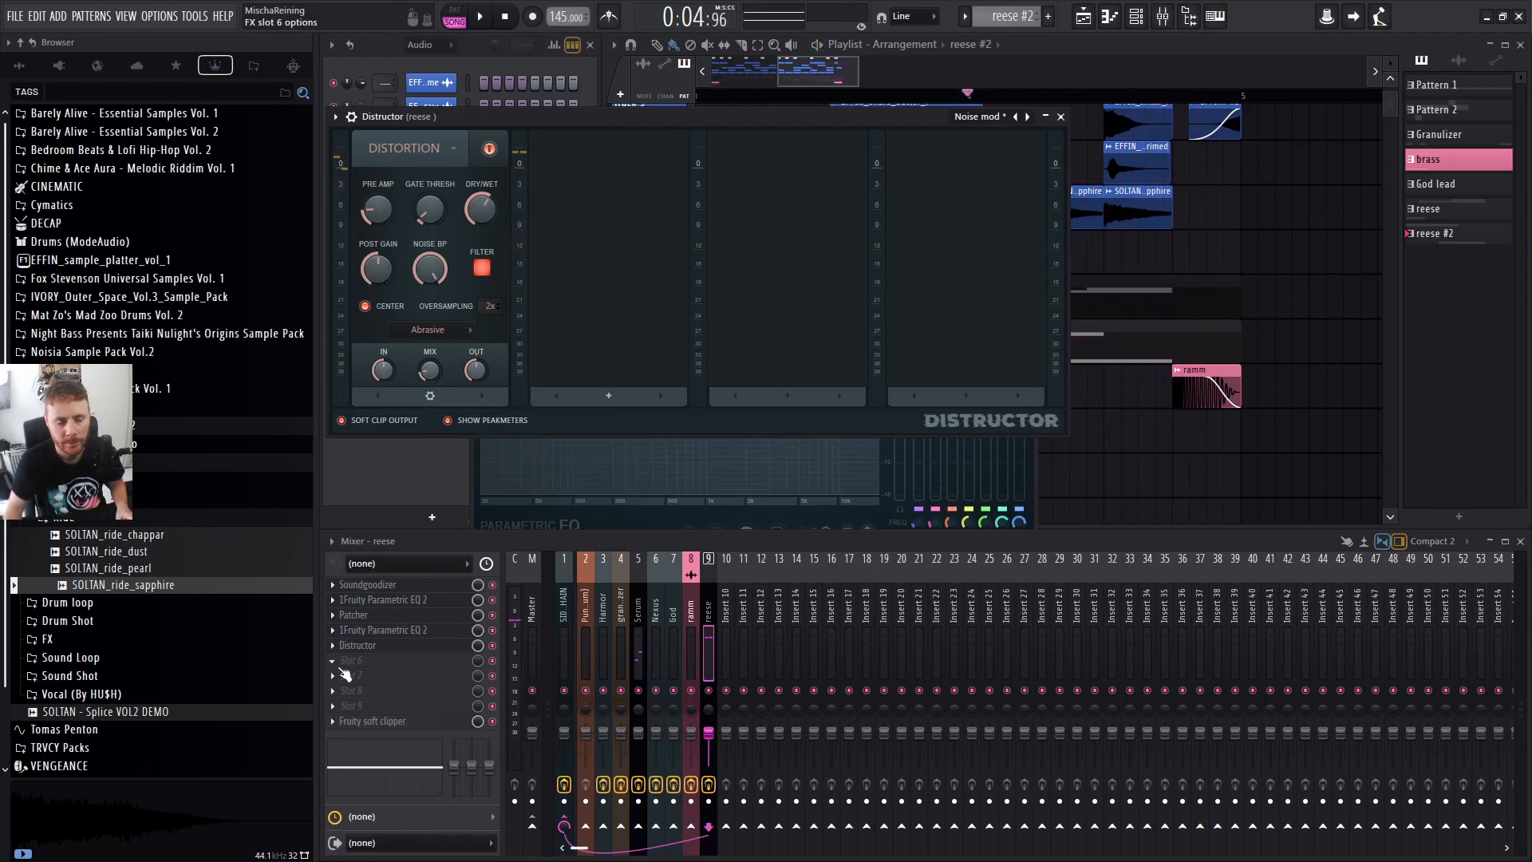
Add kHs Distortion in slot 6 of the reese track and raise its Drive slightly in Overdrive mode.
{"action": "left_click", "coordinate": [344, 670]}
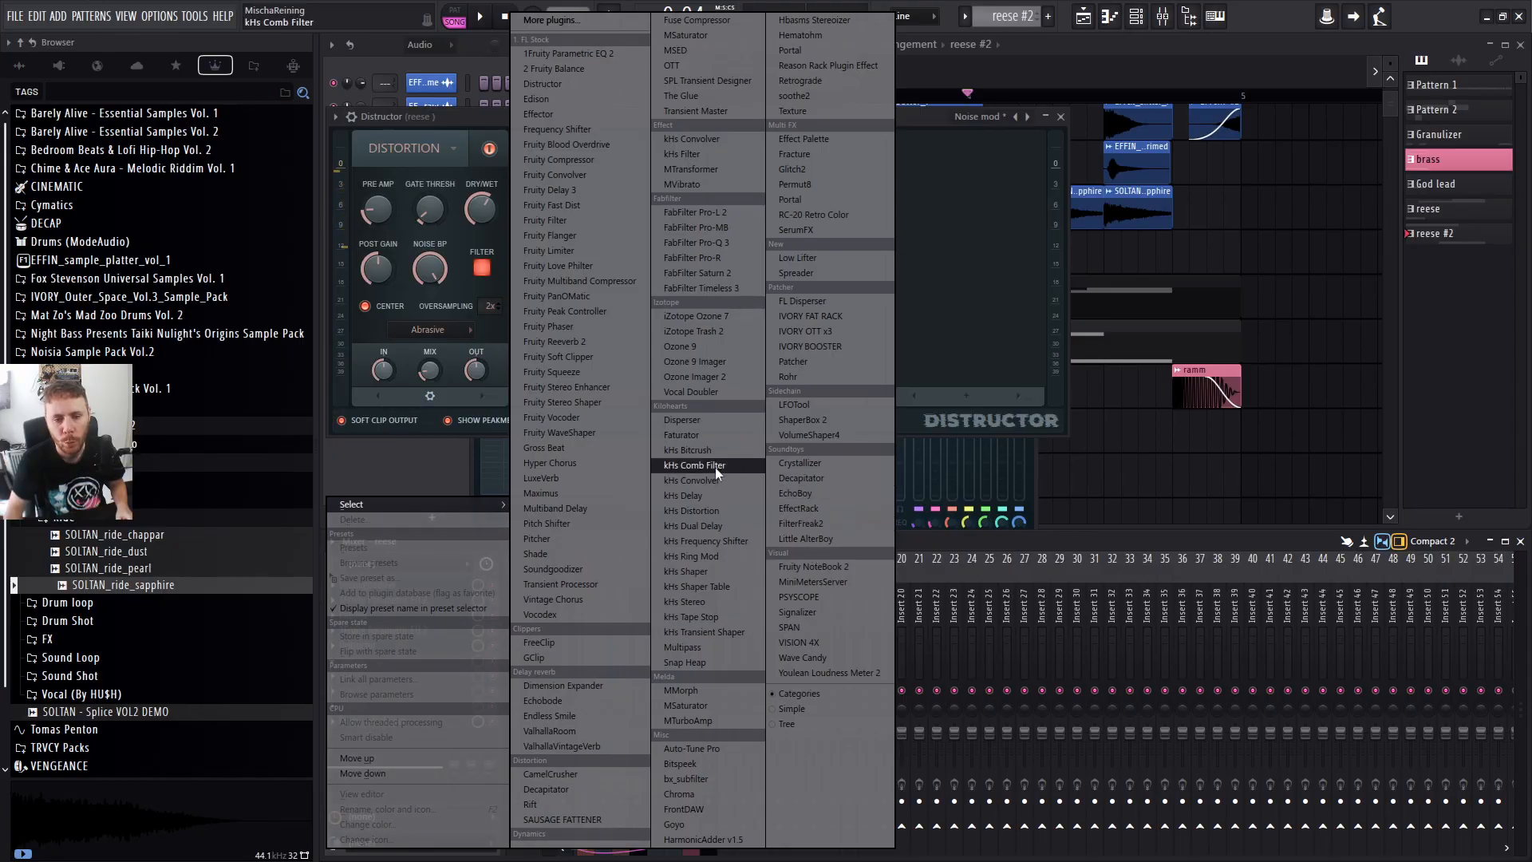
{"action": "left_click", "coordinate": [712, 512]}
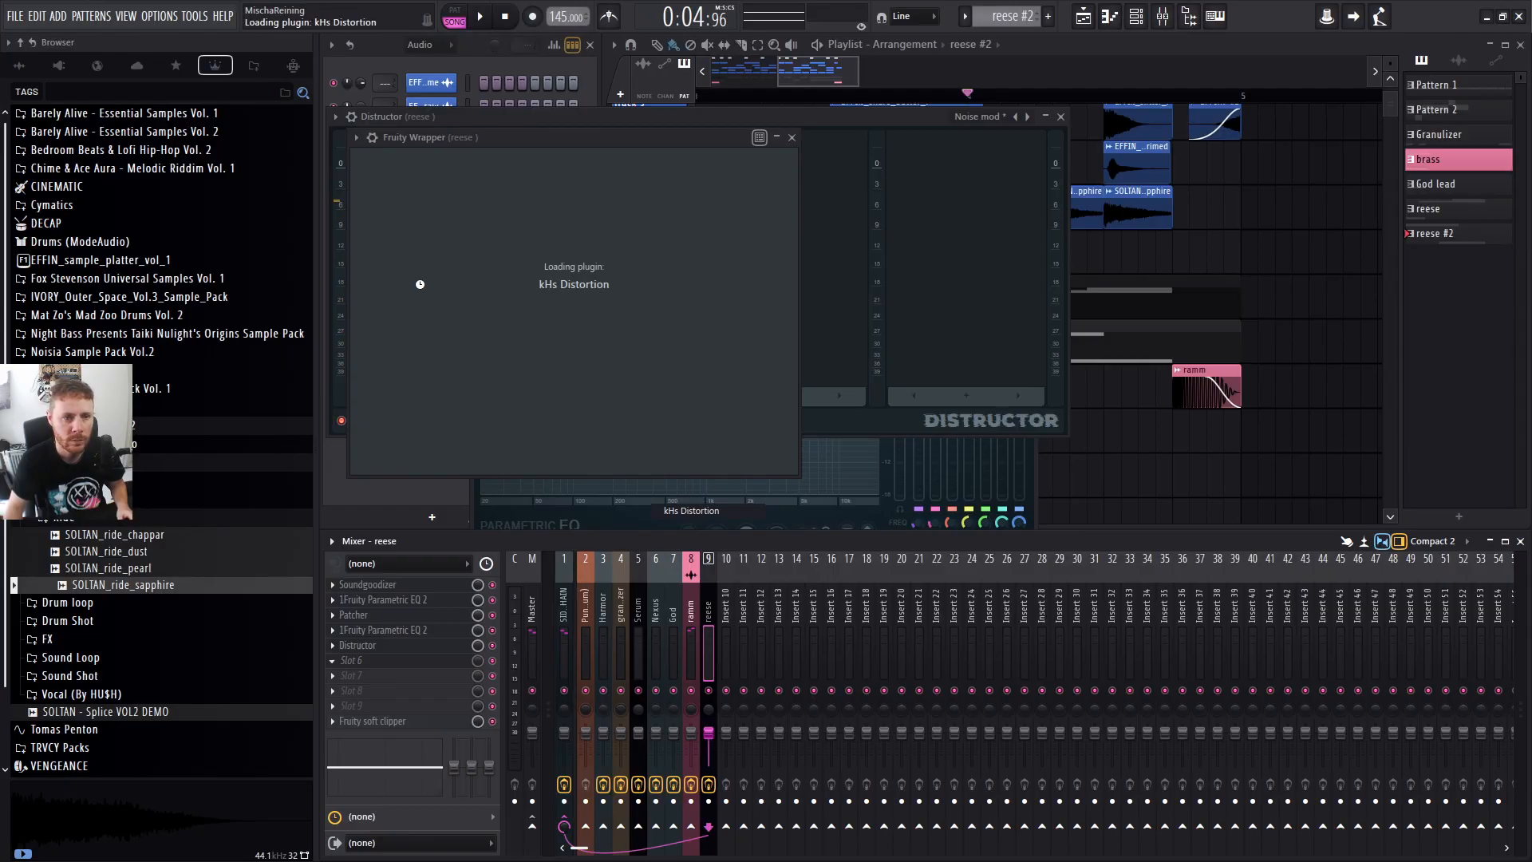
{"action": "key", "text": "space"}
{"action": "left_click_drag", "start_coordinate": [391, 353], "coordinate": [390, 345]}
{"action": "key", "text": "space"}
{"action": "key", "text": "space"}
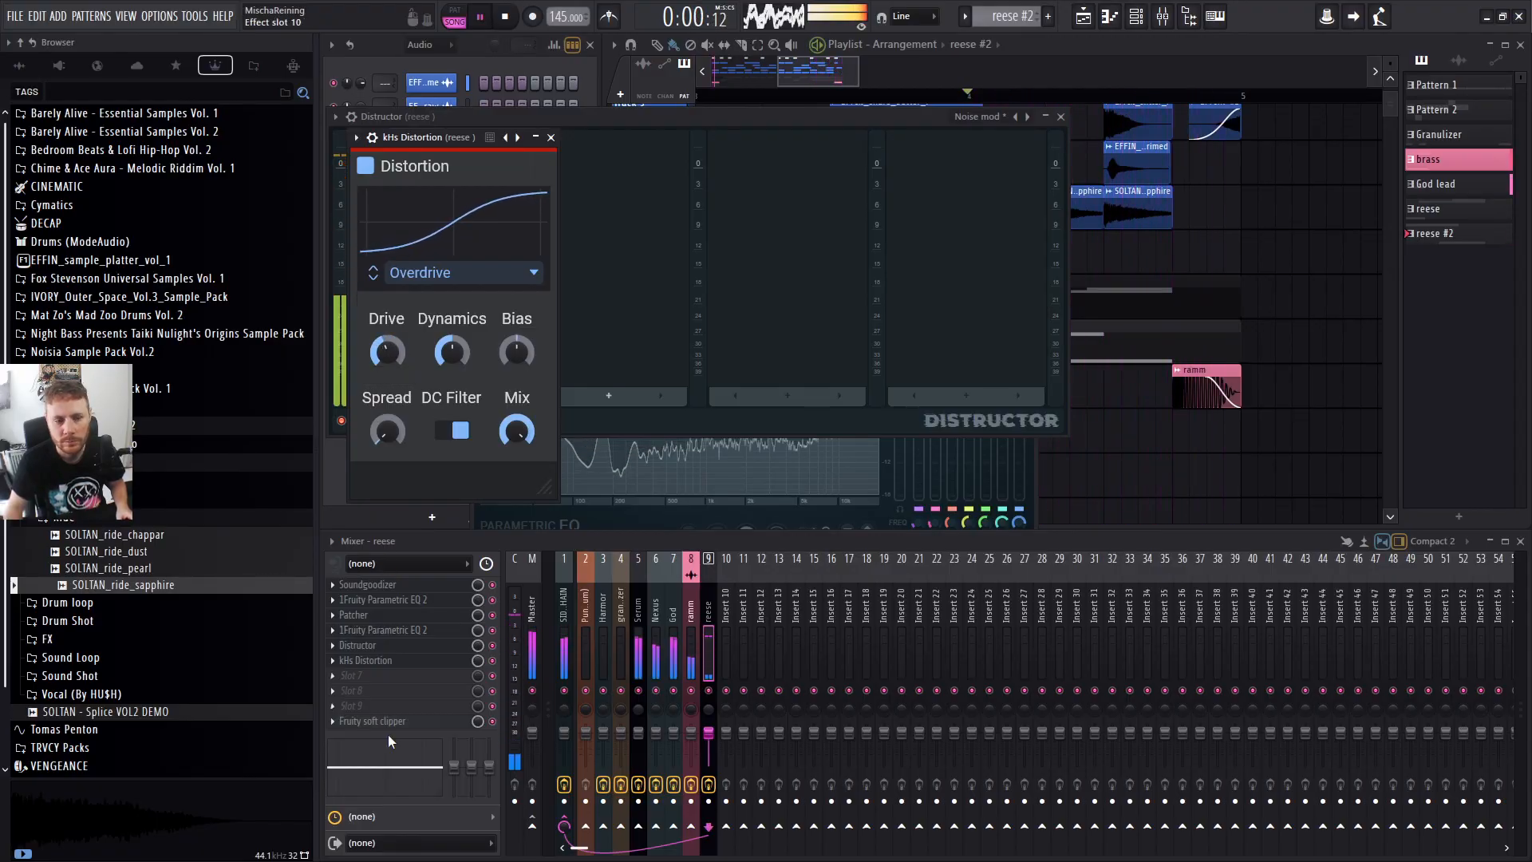
Add a Parametric EQ 2 in slot 7 of the reese track, cut band 3, boost band 7 slightly and boost band 4 at about 633 Hz.
{"action": "key", "text": "space"}
{"action": "left_click", "coordinate": [333, 676]}
{"action": "left_click", "coordinate": [563, 54]}
{"action": "key", "text": "space"}
{"action": "mouse_move", "coordinate": [525, 295]}
{"action": "left_mouse_down"}
{"action": "mouse_move", "coordinate": [514, 329]}
{"action": "mouse_move", "coordinate": [523, 309]}
{"action": "left_mouse_up"}
{"action": "left_click_drag", "start_coordinate": [710, 294], "coordinate": [670, 283]}
{"action": "left_click_drag", "start_coordinate": [717, 262], "coordinate": [743, 282]}
{"action": "left_click_drag", "start_coordinate": [621, 293], "coordinate": [619, 303]}
{"action": "left_click_drag", "start_coordinate": [523, 309], "coordinate": [576, 272]}
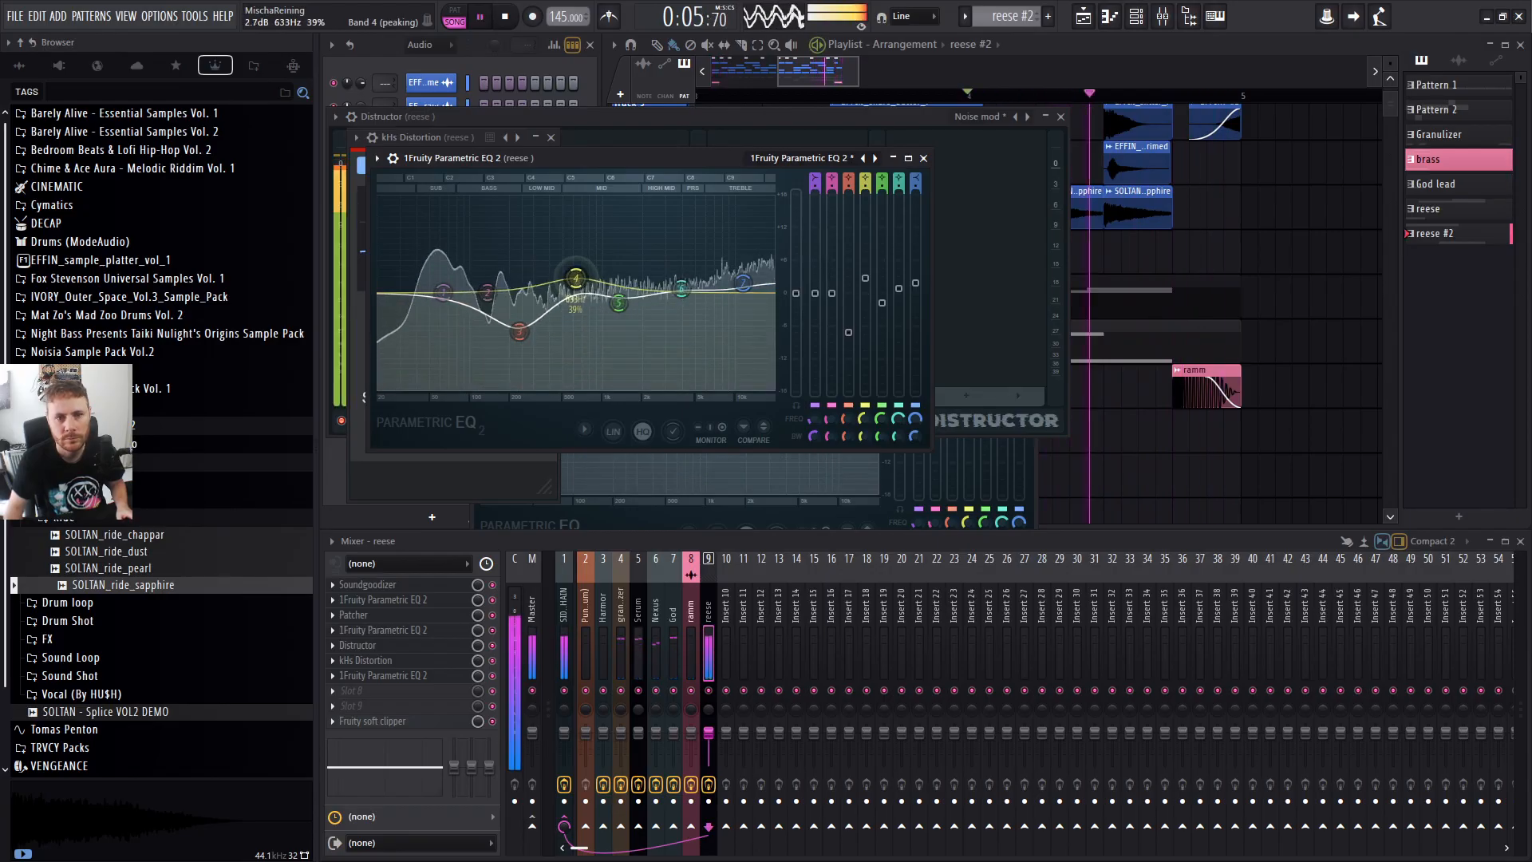
Refine the slot 7 EQ: raise band 2 slightly, soften band 3's cut and reduce band 4's boost to about 0.9 dB.
{"action": "left_click_drag", "start_coordinate": [488, 293], "coordinate": [477, 281]}
{"action": "left_click_drag", "start_coordinate": [576, 277], "coordinate": [562, 281]}
{"action": "left_click_drag", "start_coordinate": [520, 331], "coordinate": [499, 321]}
{"action": "left_click_drag", "start_coordinate": [618, 304], "coordinate": [568, 287]}
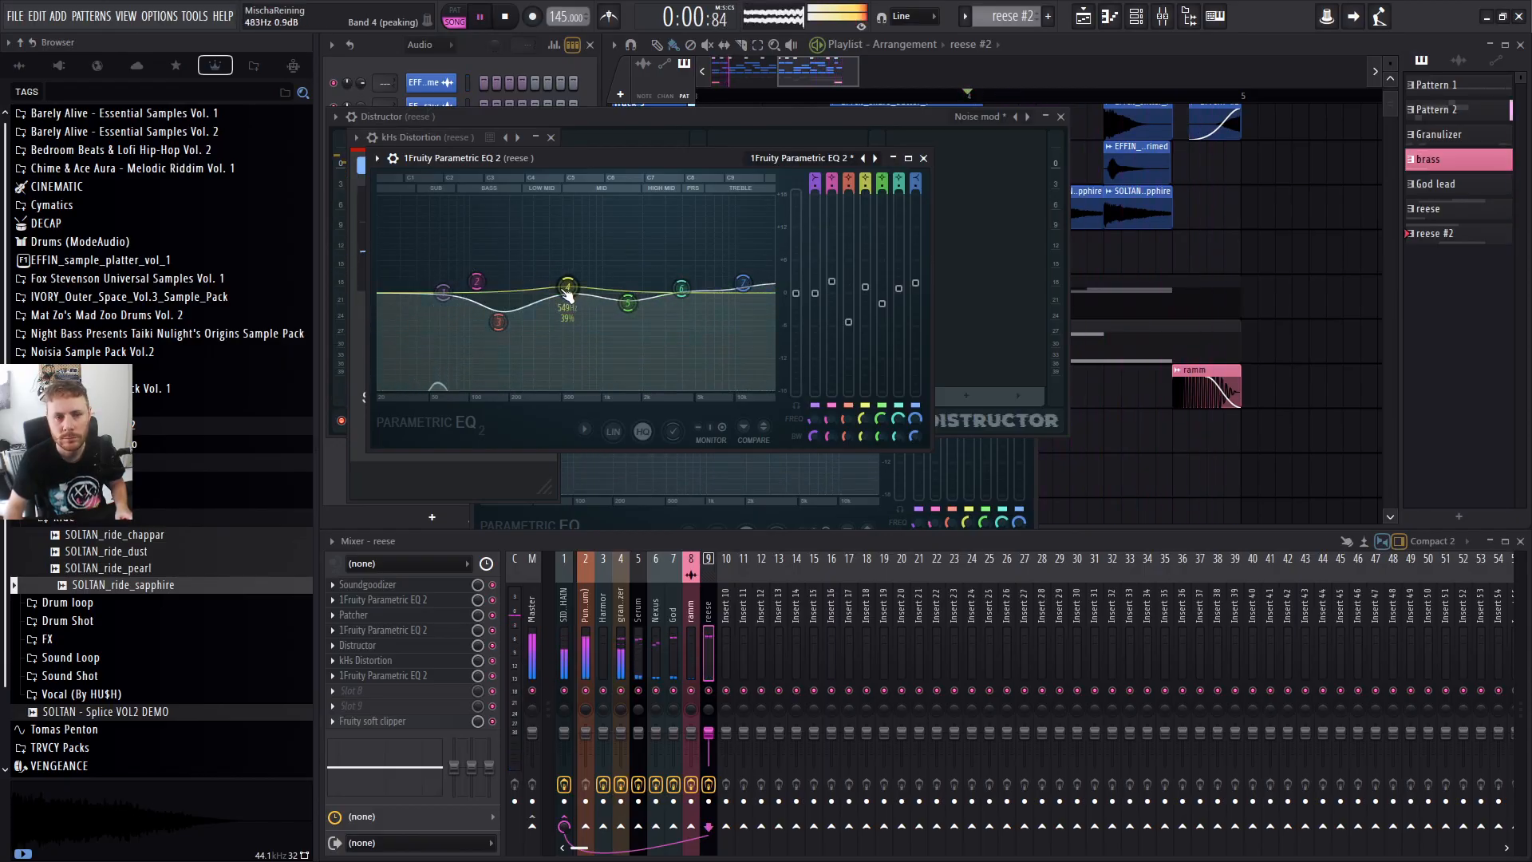
Open the first Parametric EQ 2 on the reese track, pull band 3 down for a low-mid cut and audition it.
{"action": "right_click", "coordinate": [1293, 305]}
{"action": "scroll", "coordinate": [1291, 321], "scroll_direction": "down", "scroll_amount": 5}
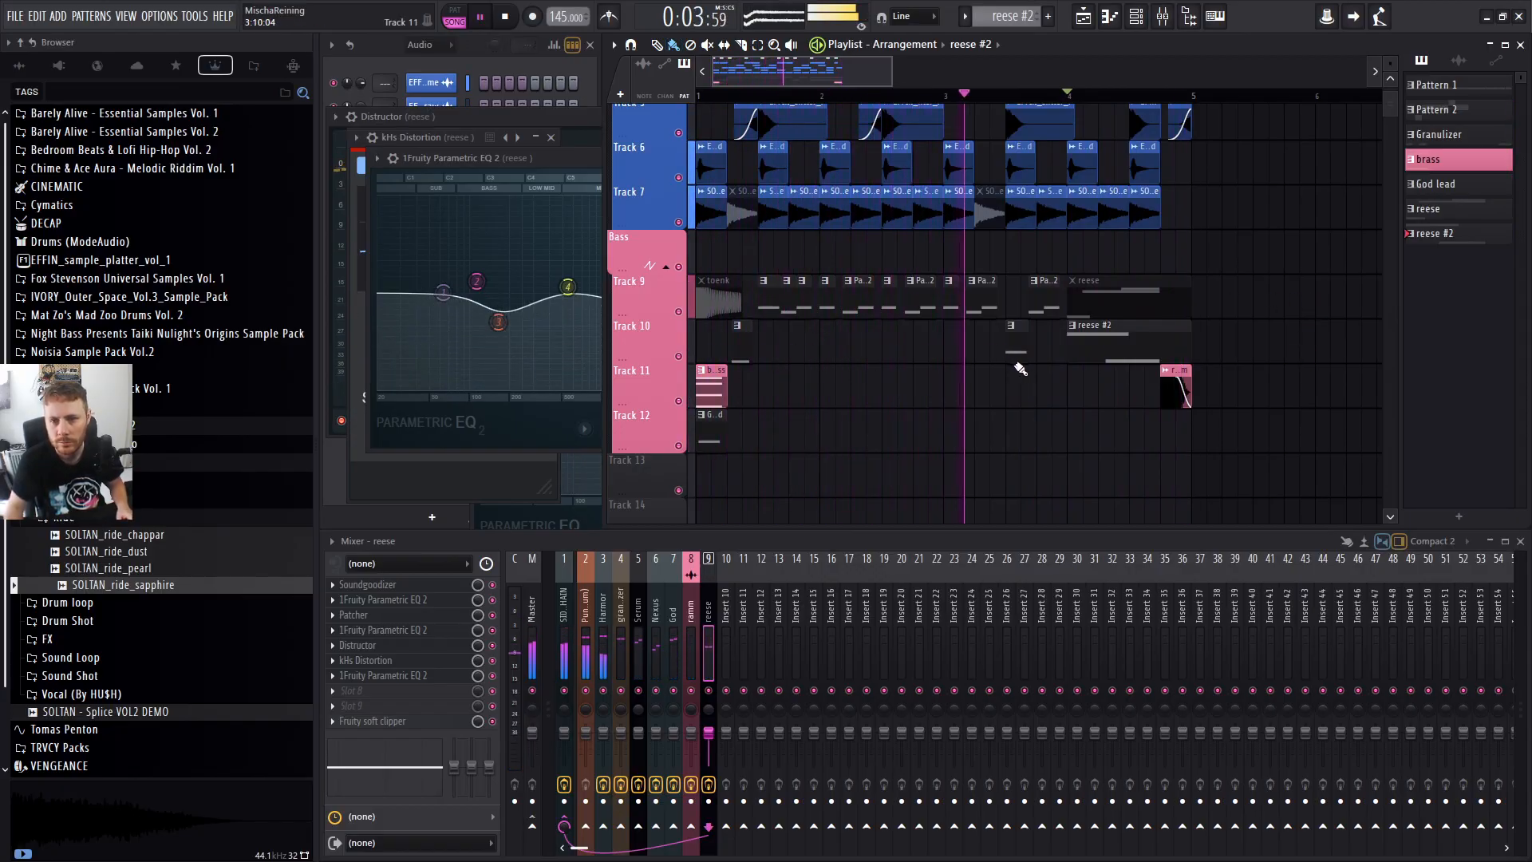
{"action": "scroll", "coordinate": [1014, 363], "scroll_direction": "up", "scroll_amount": 4}
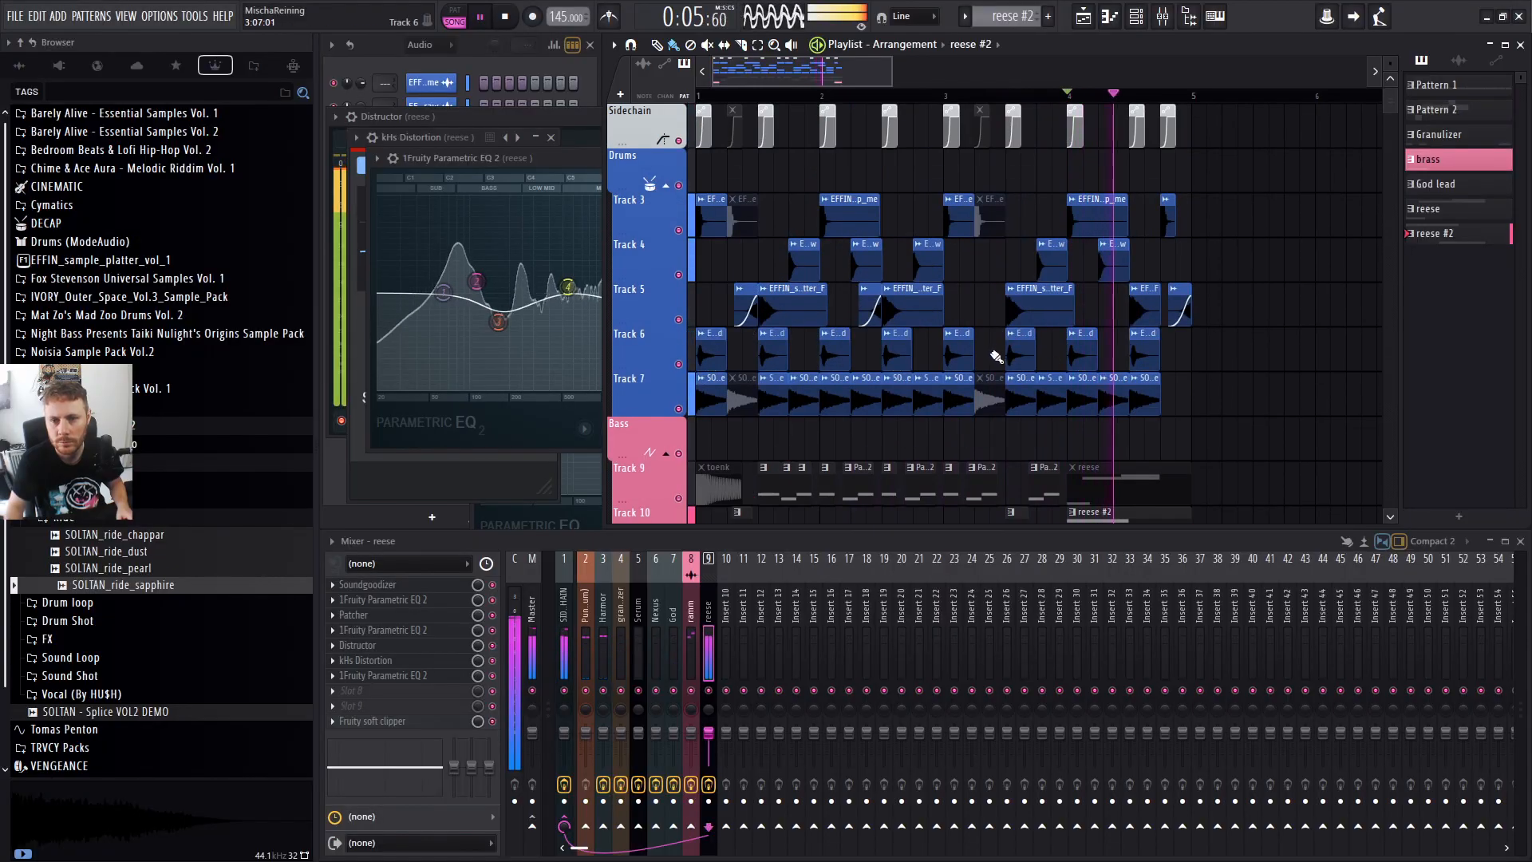
{"action": "scroll", "coordinate": [996, 356], "scroll_direction": "down", "scroll_amount": 5}
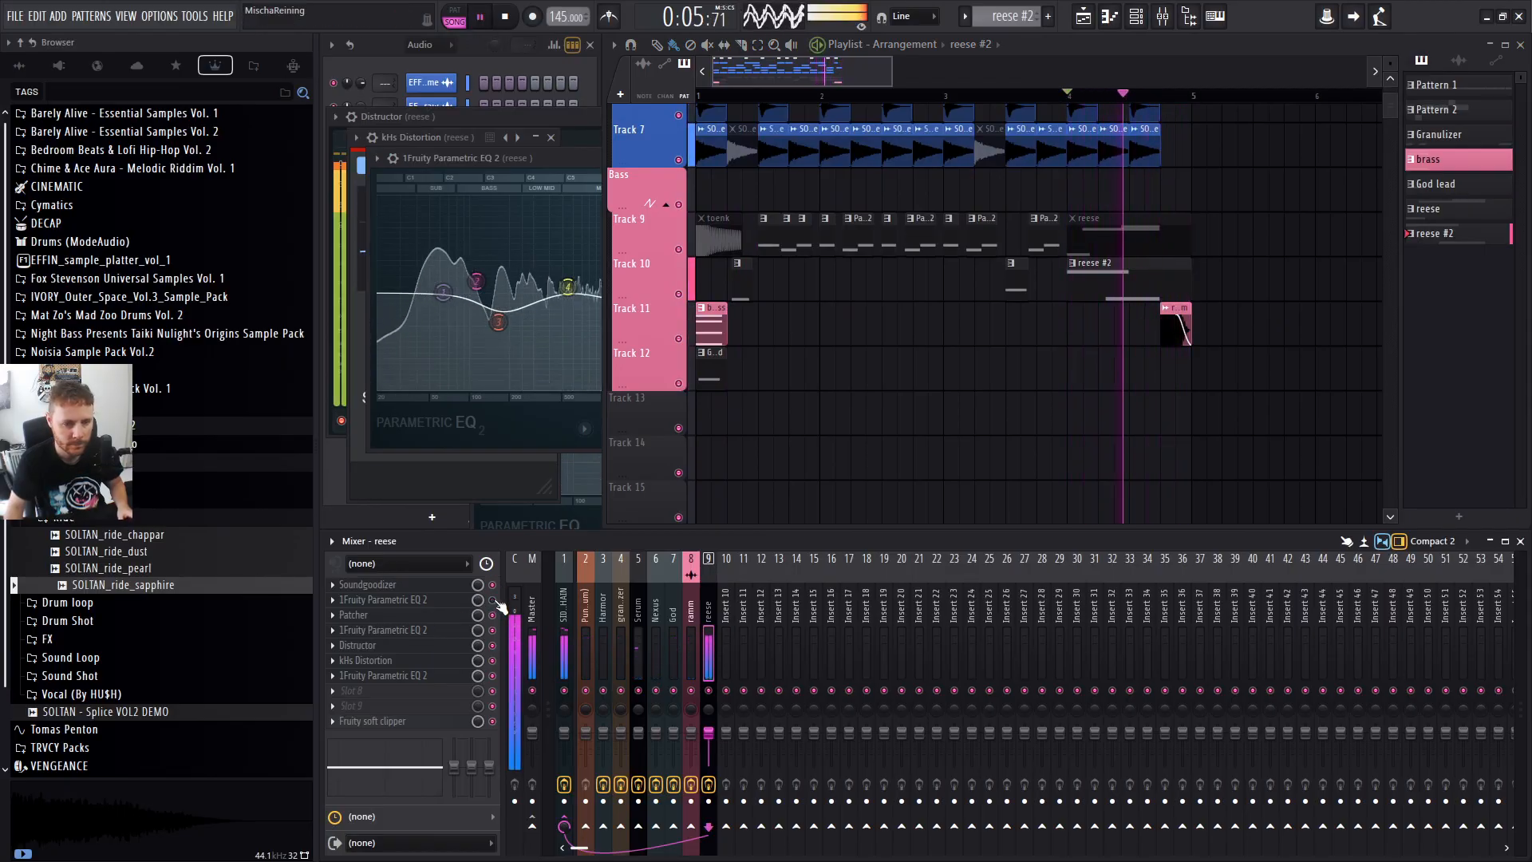
{"action": "left_click", "coordinate": [432, 601]}
{"action": "mouse_move", "coordinate": [592, 372]}
{"action": "left_mouse_down"}
{"action": "mouse_move", "coordinate": [538, 406]}
{"action": "mouse_move", "coordinate": [595, 397]}
{"action": "mouse_move", "coordinate": [558, 403]}
{"action": "mouse_move", "coordinate": [575, 383]}
{"action": "left_mouse_up"}
{"action": "key", "text": "space"}
{"action": "key", "text": "space"}
Reshape the mid and high bands of the first reese EQ with small cuts and a mid boost while listening.
{"action": "left_click_drag", "start_coordinate": [683, 354], "coordinate": [642, 371]}
{"action": "left_click_drag", "start_coordinate": [678, 356], "coordinate": [719, 371]}
{"action": "left_click_drag", "start_coordinate": [793, 358], "coordinate": [727, 366]}
{"action": "mouse_move", "coordinate": [657, 337]}
{"action": "left_mouse_down"}
{"action": "mouse_move", "coordinate": [700, 333]}
{"action": "mouse_move", "coordinate": [672, 332]}
{"action": "left_mouse_up"}
{"action": "right_click", "coordinate": [1151, 459]}
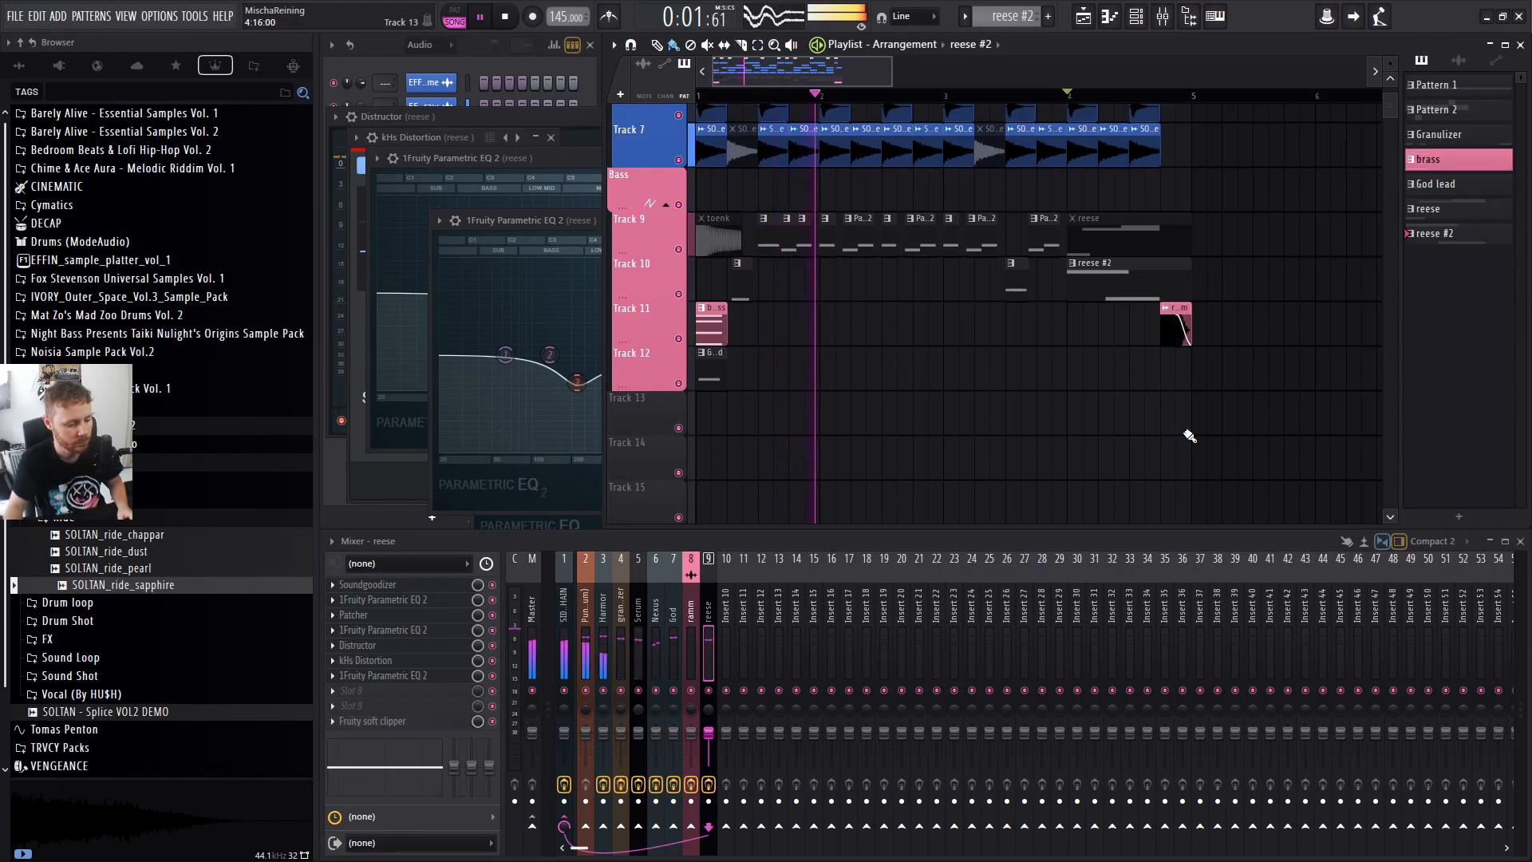
{"action": "key", "text": "space"}
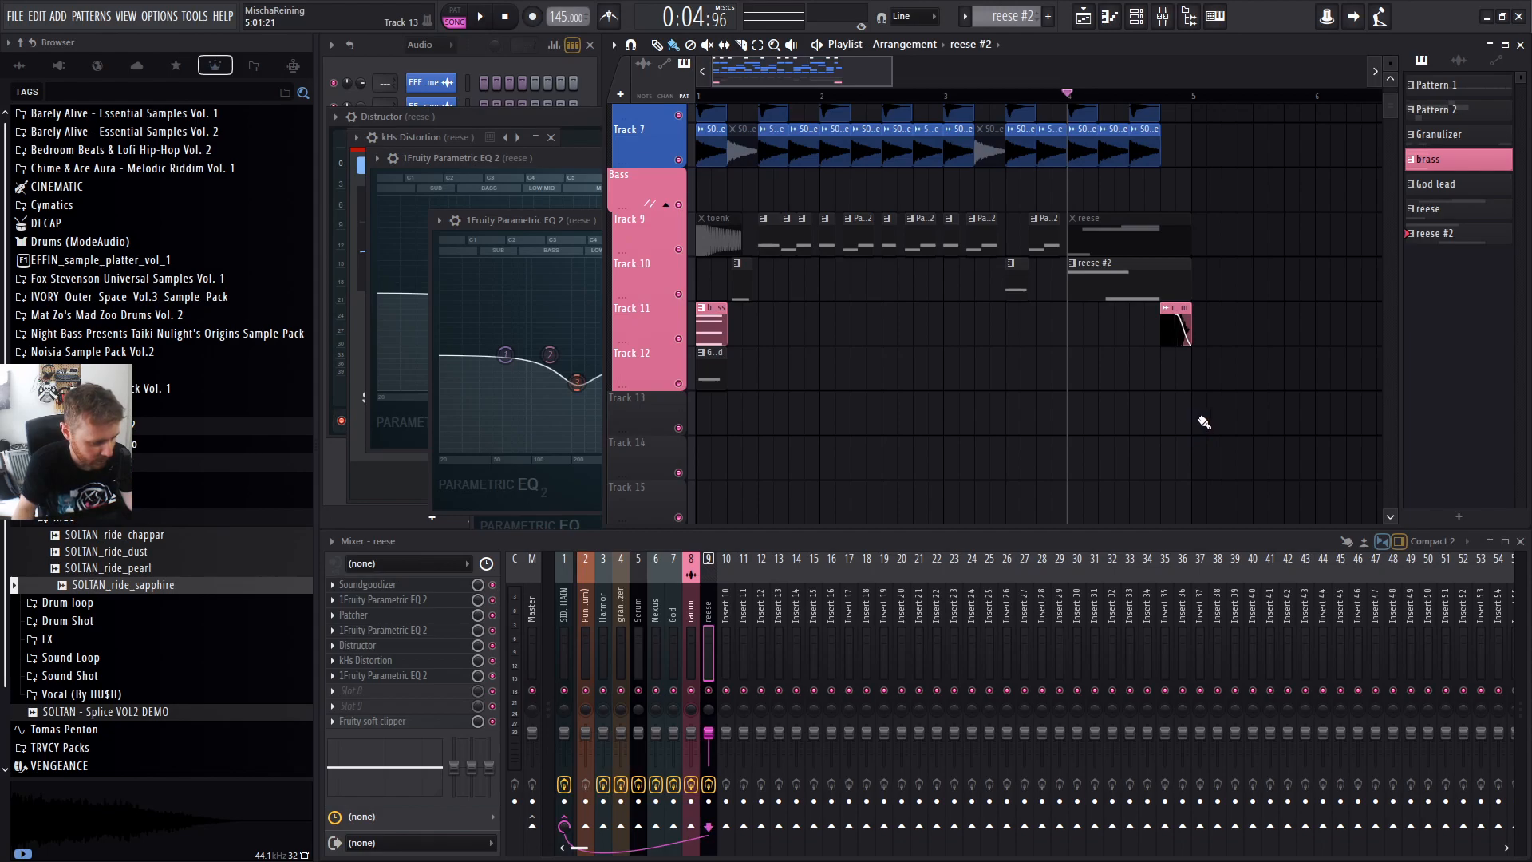
Play the arrangement from bar 1 and review how the drums and bass patterns work together.
{"action": "left_click_drag", "start_coordinate": [895, 75], "coordinate": [957, 75]}
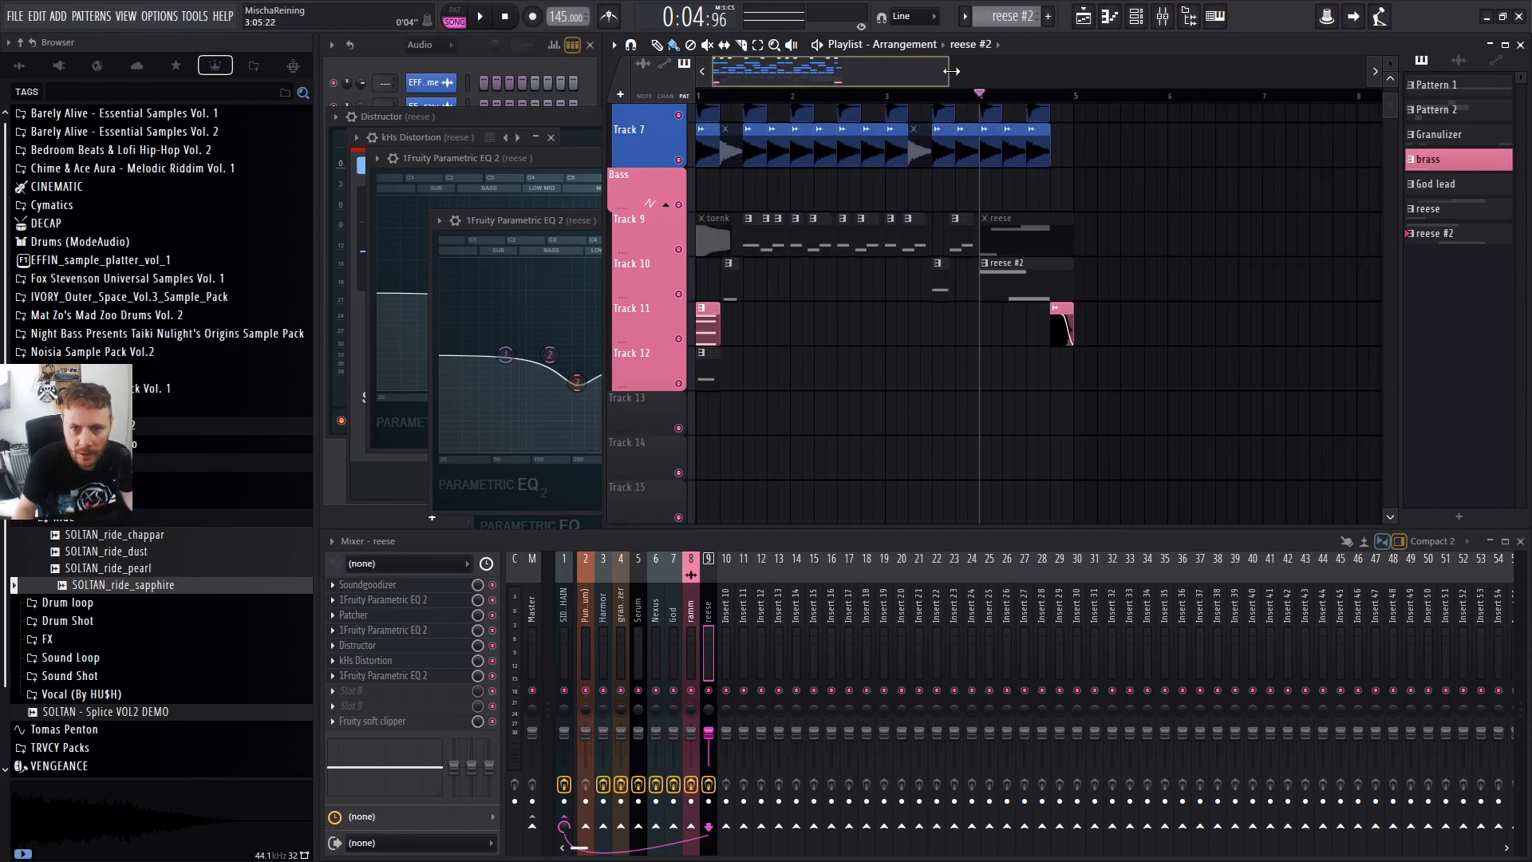
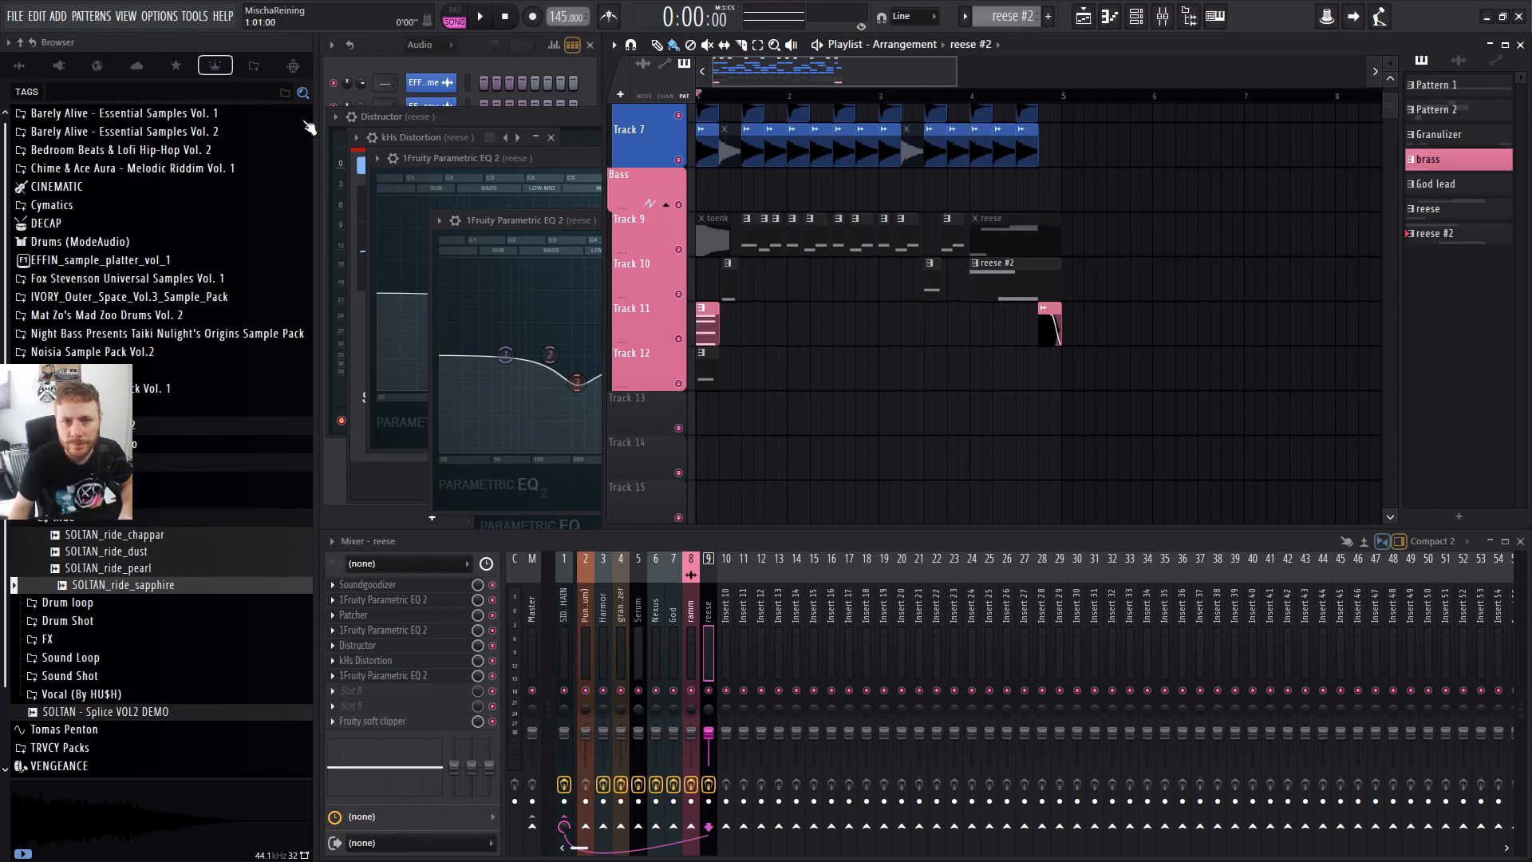
{"action": "key", "text": "space"}
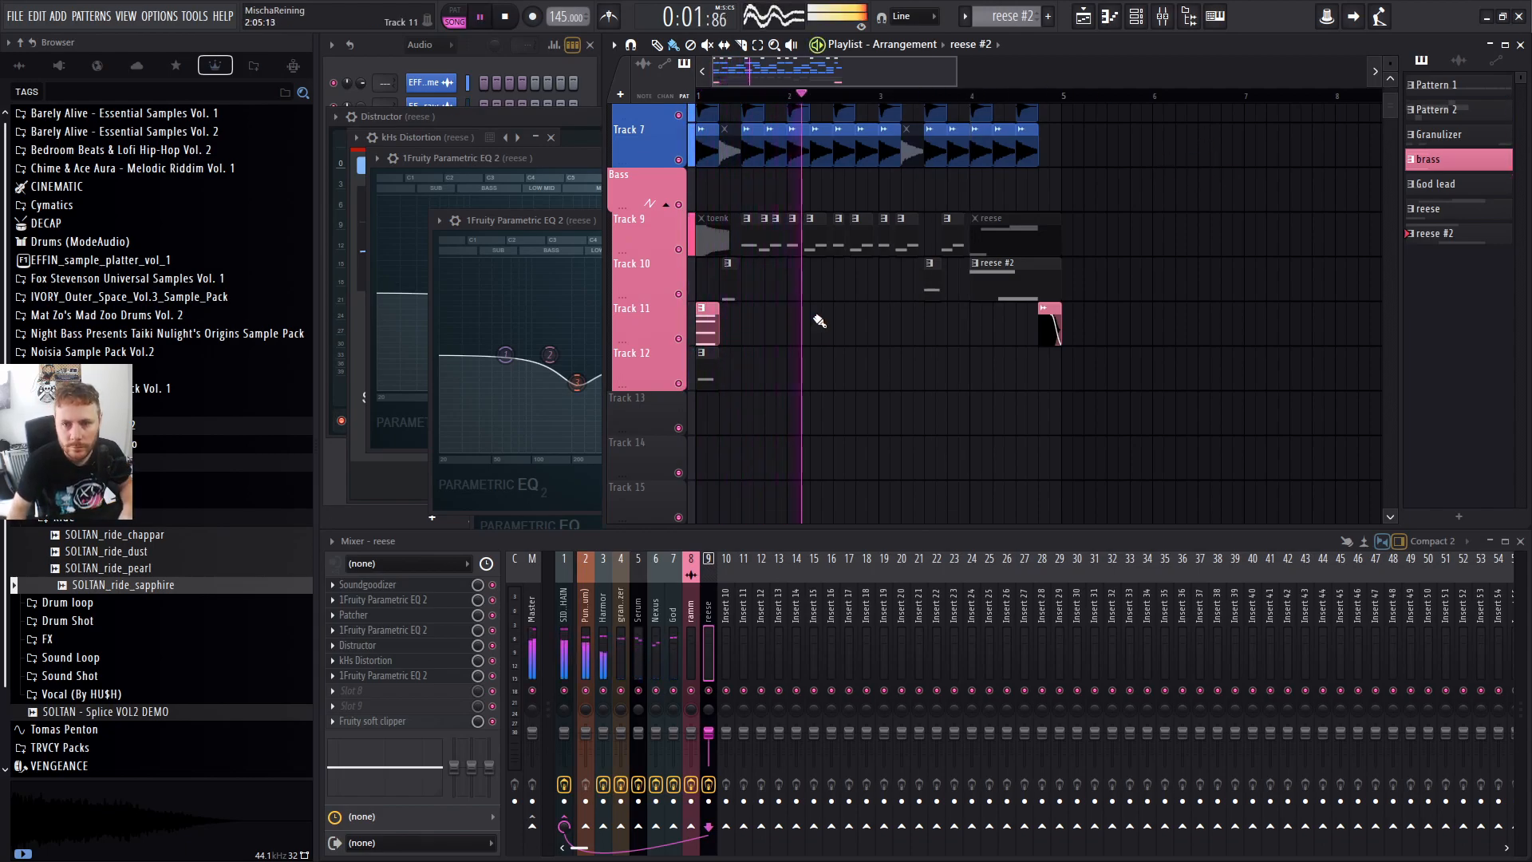
{"action": "key", "text": "space"}
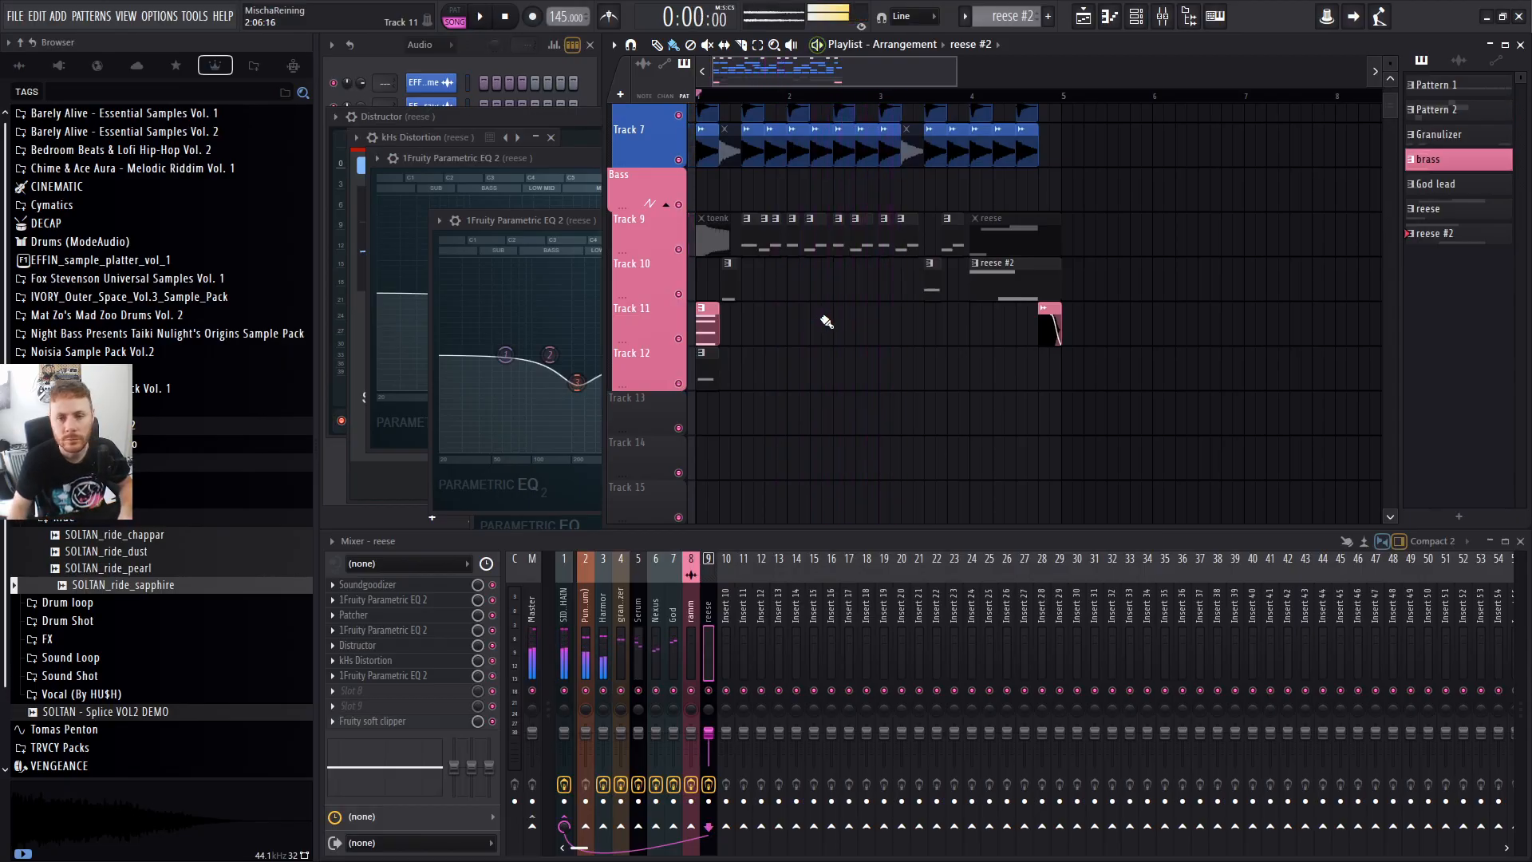
{"action": "key", "text": "space"}
{"action": "scroll", "coordinate": [799, 375], "scroll_direction": "up", "scroll_amount": 3}
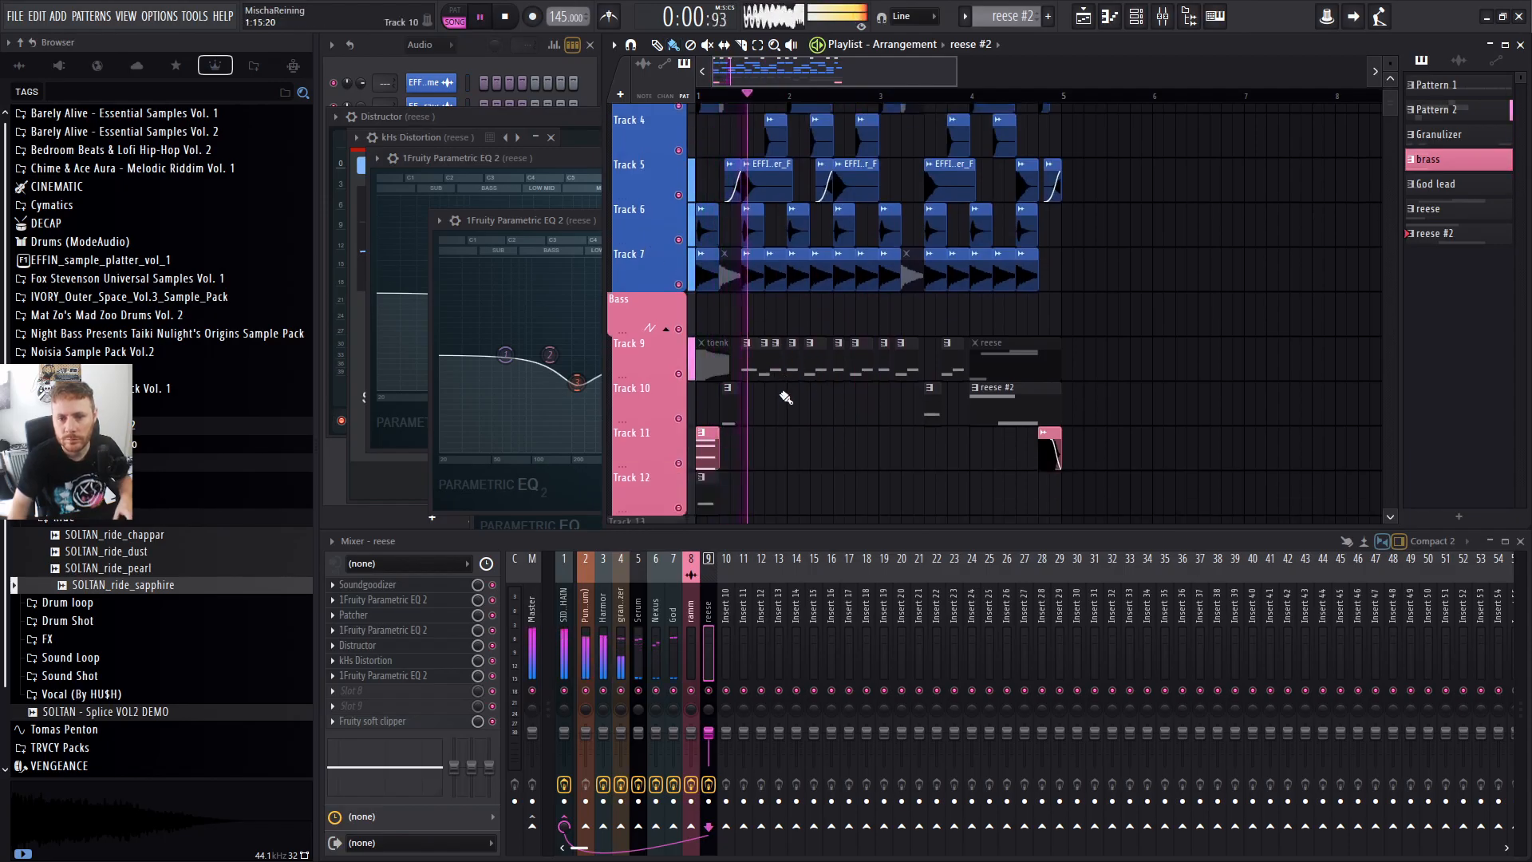
{"action": "scroll", "coordinate": [787, 400], "scroll_direction": "up", "scroll_amount": 3}
{"action": "scroll", "coordinate": [861, 408], "scroll_direction": "down", "scroll_amount": 4}
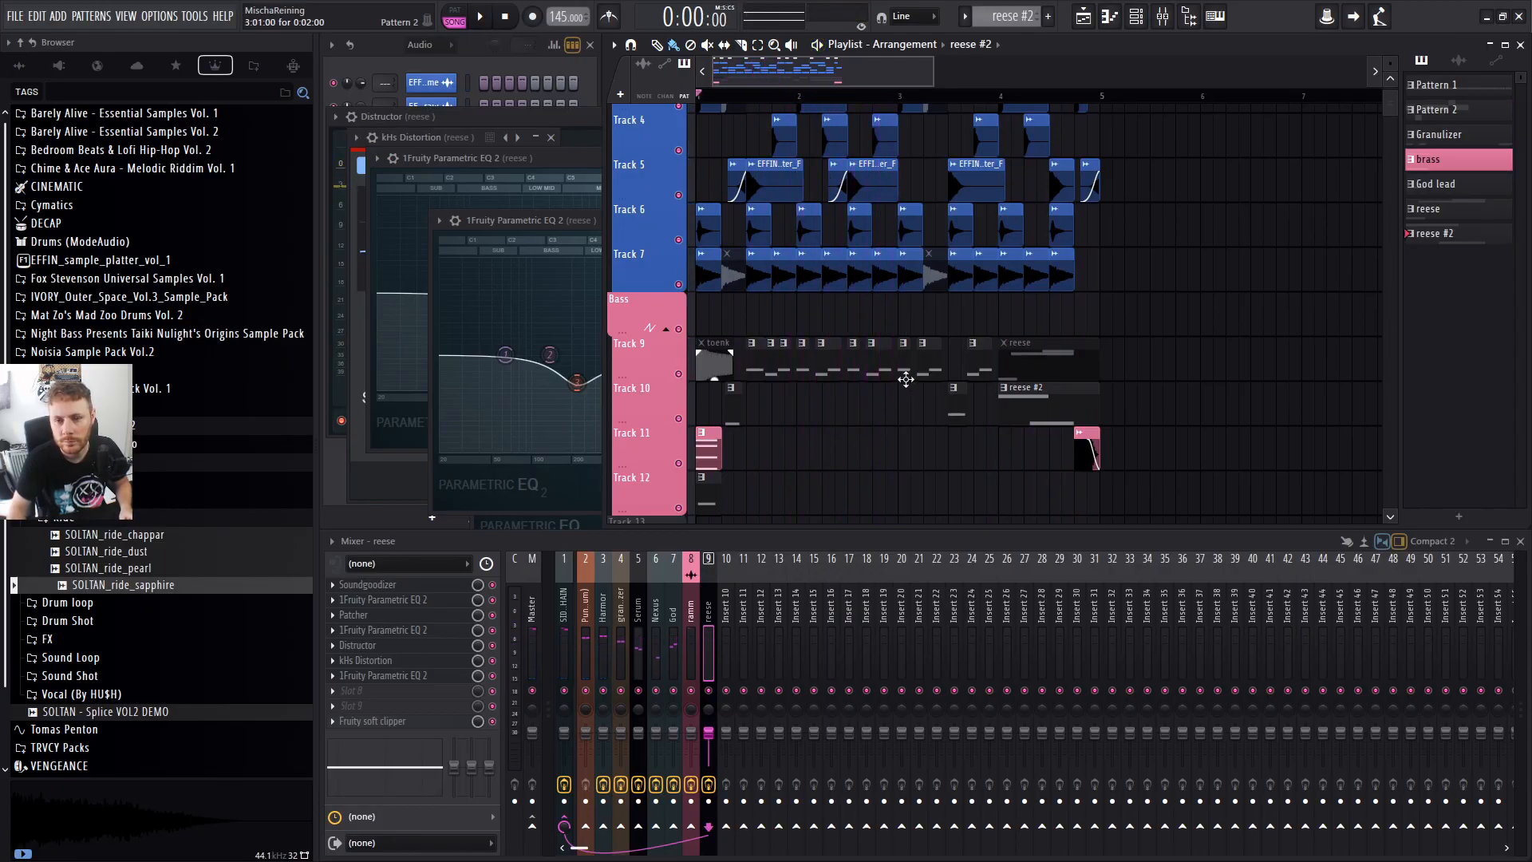
Move the Track 9 Pattern 2 clip near the start of bar 3 to step 7, shorten it to about one step and mute it.
{"action": "scroll", "coordinate": [918, 399], "scroll_direction": "up", "scroll_amount": 3}
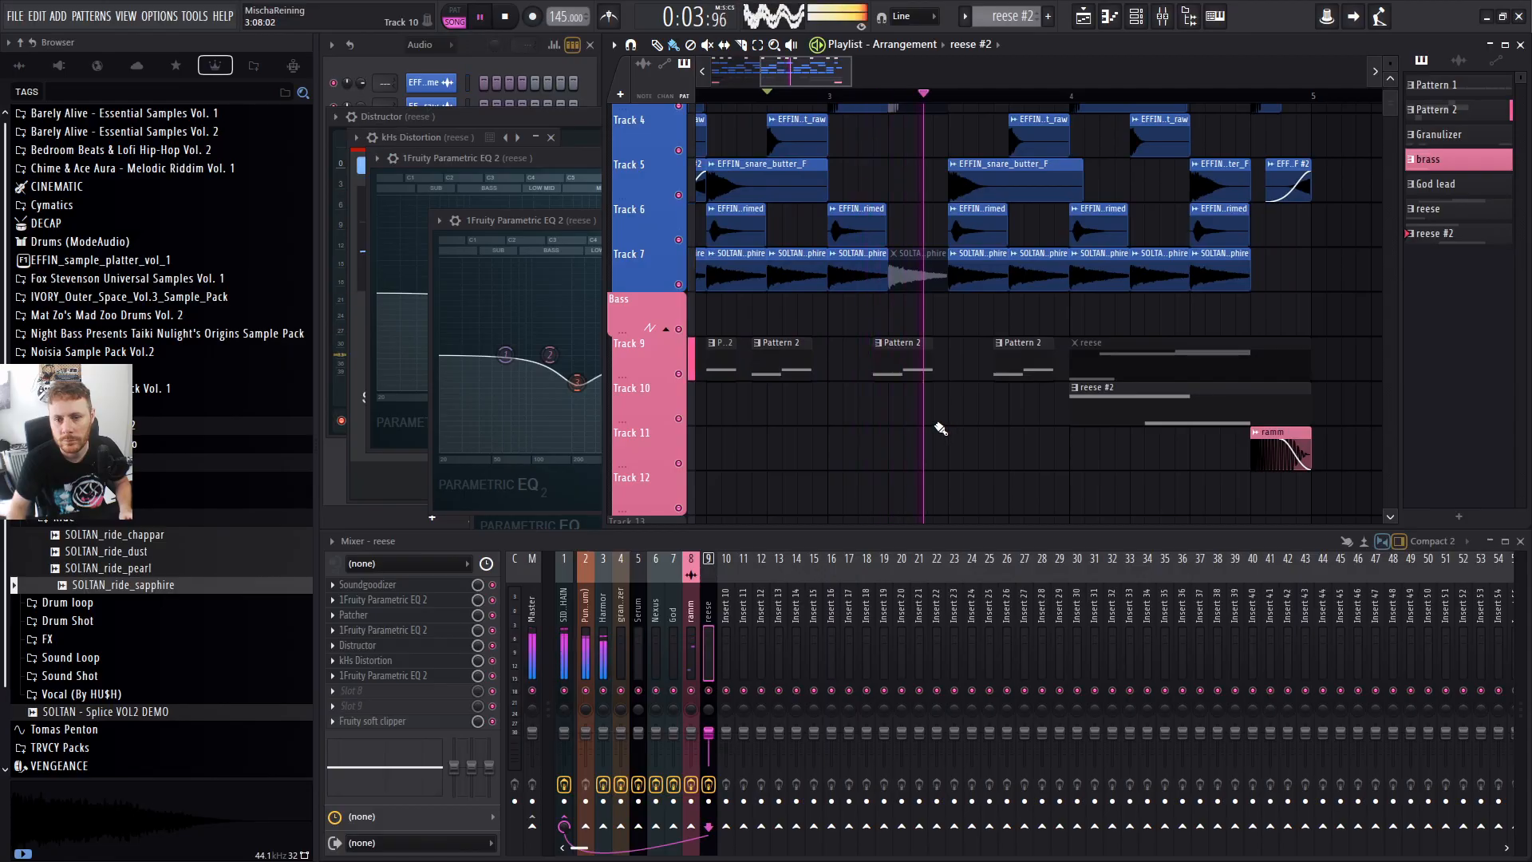
{"action": "left_click_drag", "start_coordinate": [912, 366], "coordinate": [948, 362]}
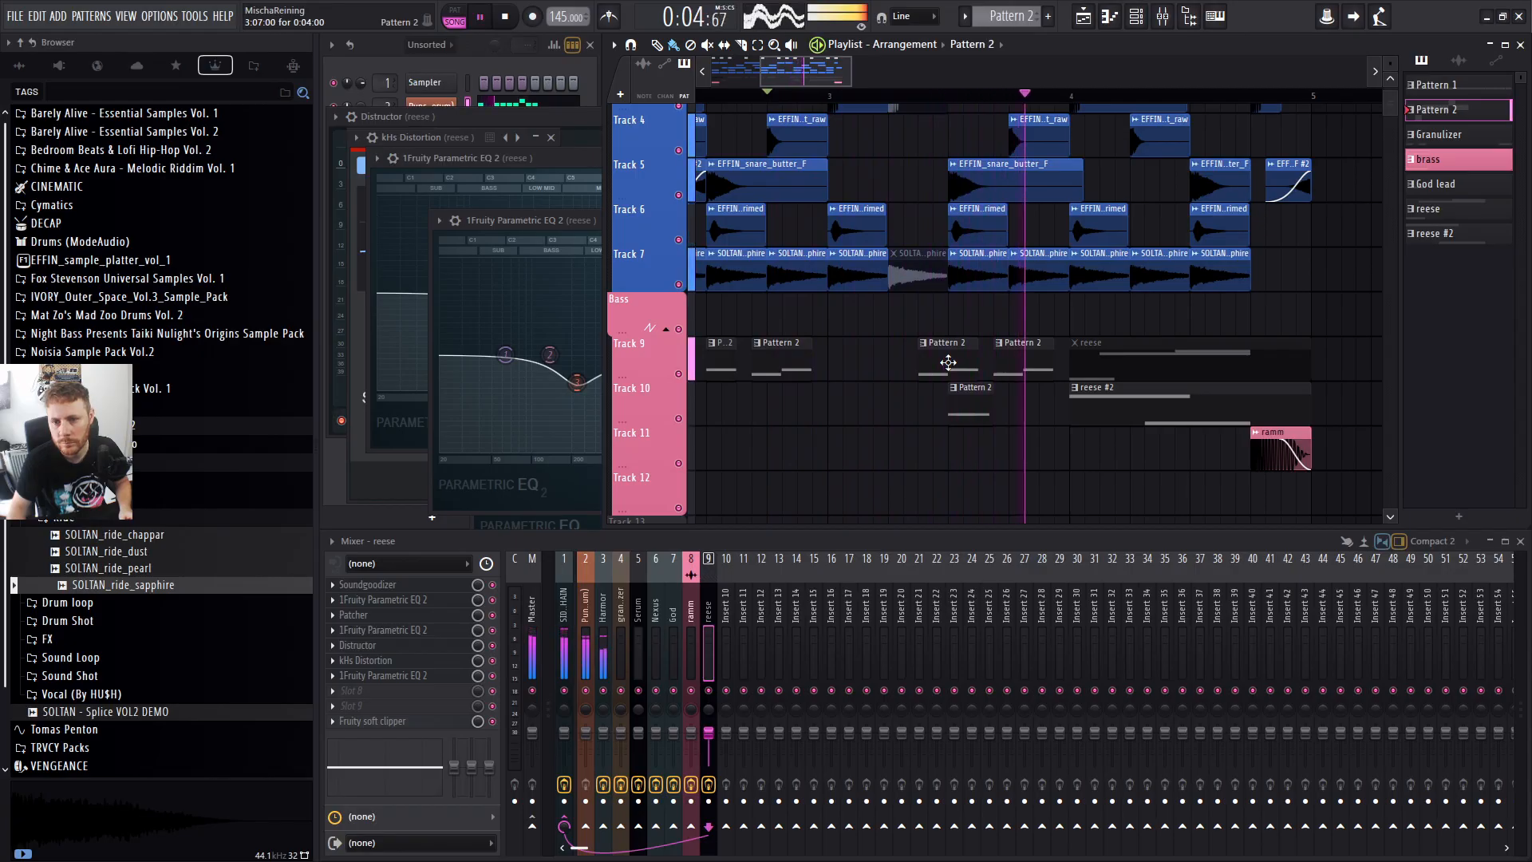
{"action": "left_click_drag", "start_coordinate": [972, 361], "coordinate": [928, 362]}
{"action": "scroll", "coordinate": [922, 375], "scroll_direction": "up", "scroll_amount": 2}
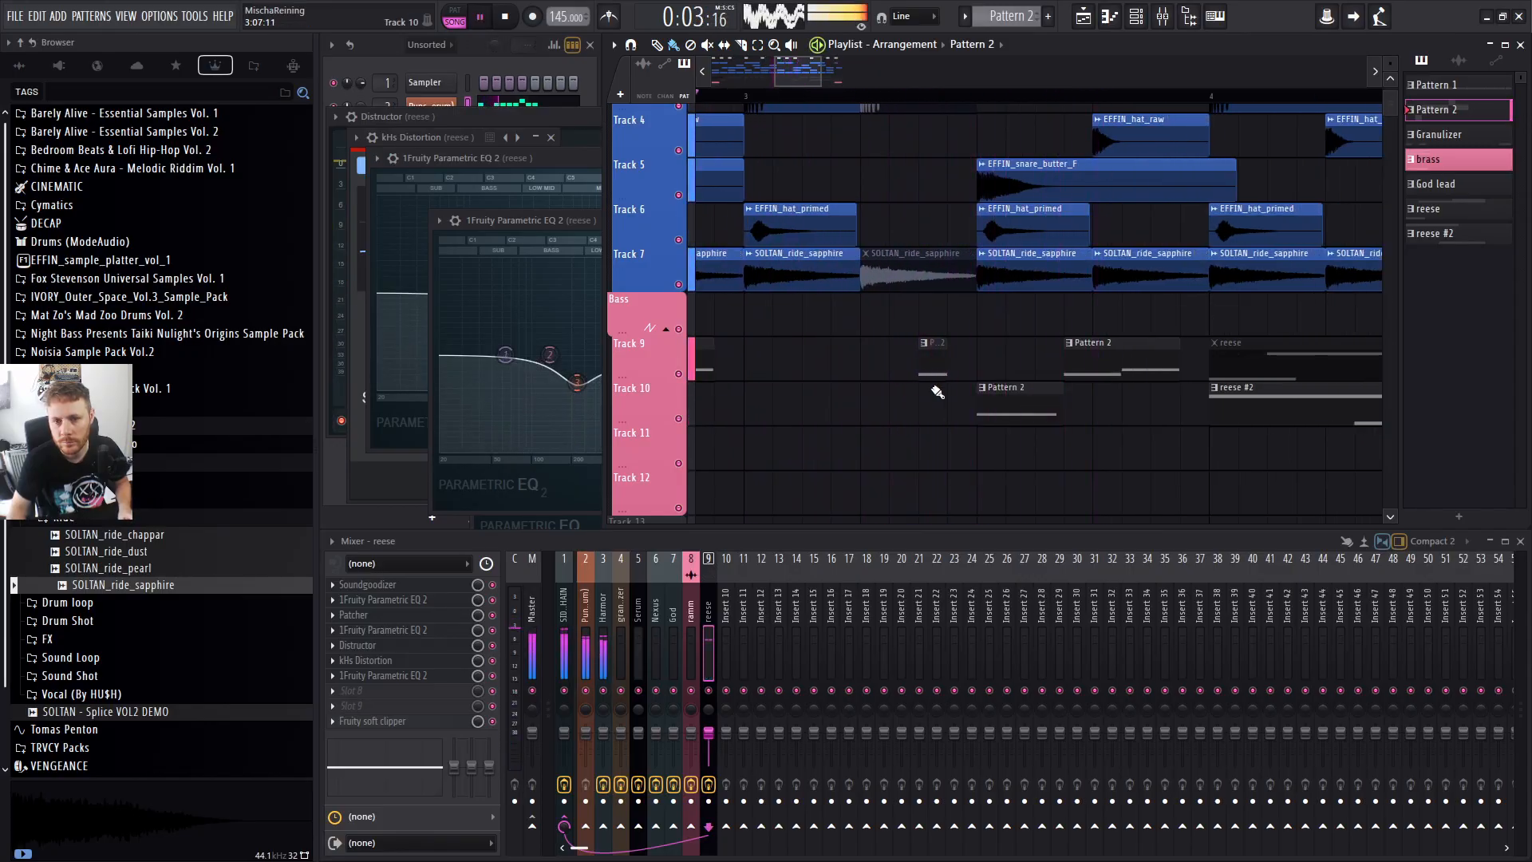
{"action": "scroll", "coordinate": [940, 389], "scroll_direction": "down", "scroll_amount": 2}
{"action": "key", "text": "space"}
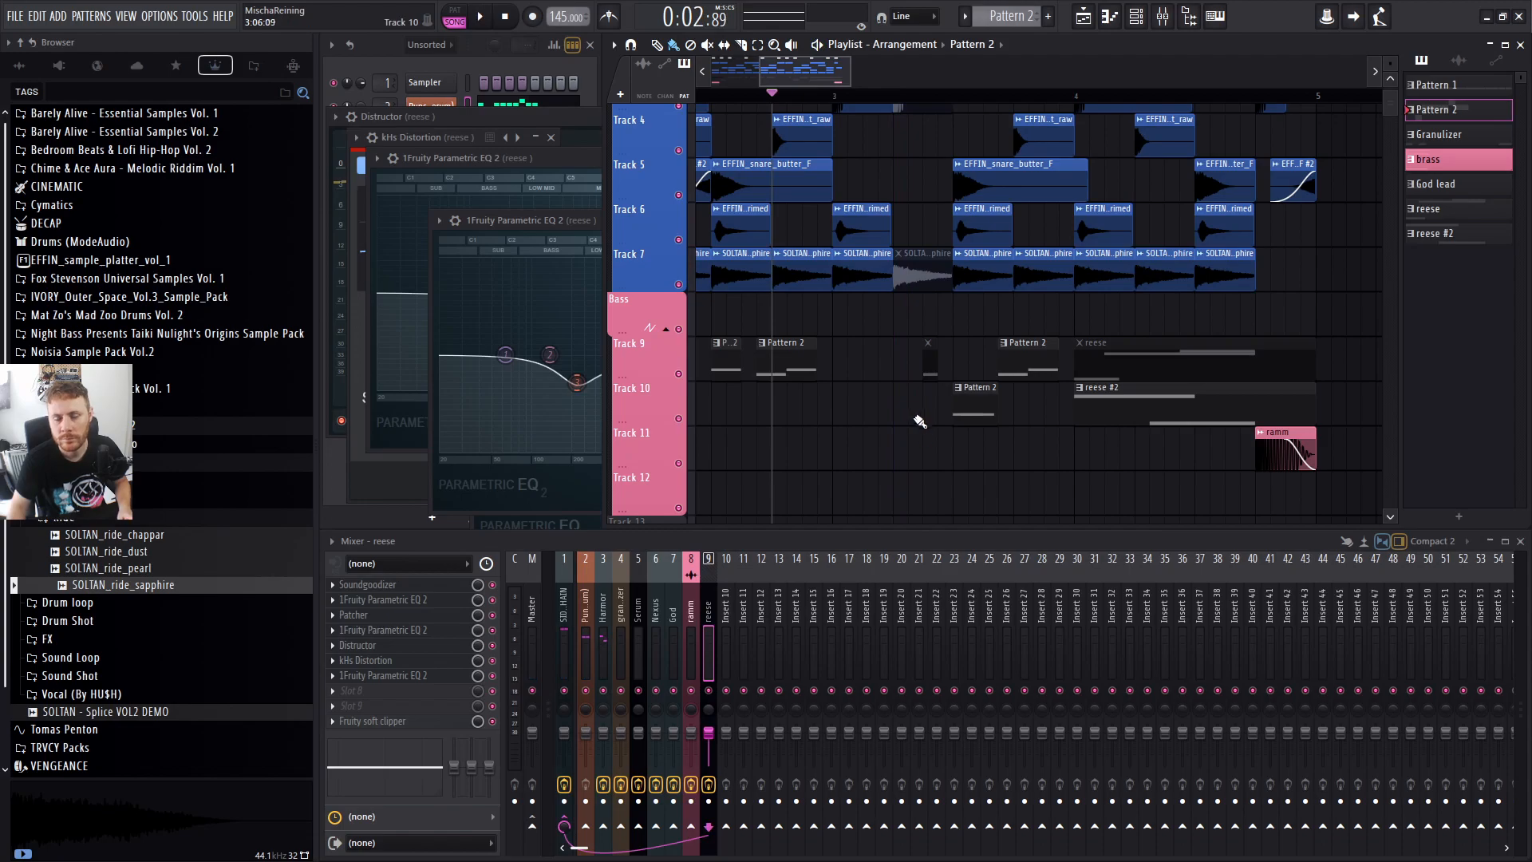
Play the arrangement again from bar 1 to check the bass gap in bar 3.
{"action": "key", "text": "space"}
{"action": "scroll", "coordinate": [956, 454], "scroll_direction": "down", "scroll_amount": 4}
{"action": "key", "text": "space"}
{"action": "left_click", "coordinate": [698, 95]}
{"action": "key", "text": "space"}
{"action": "scroll", "coordinate": [706, 479], "scroll_direction": "up", "scroll_amount": 3}
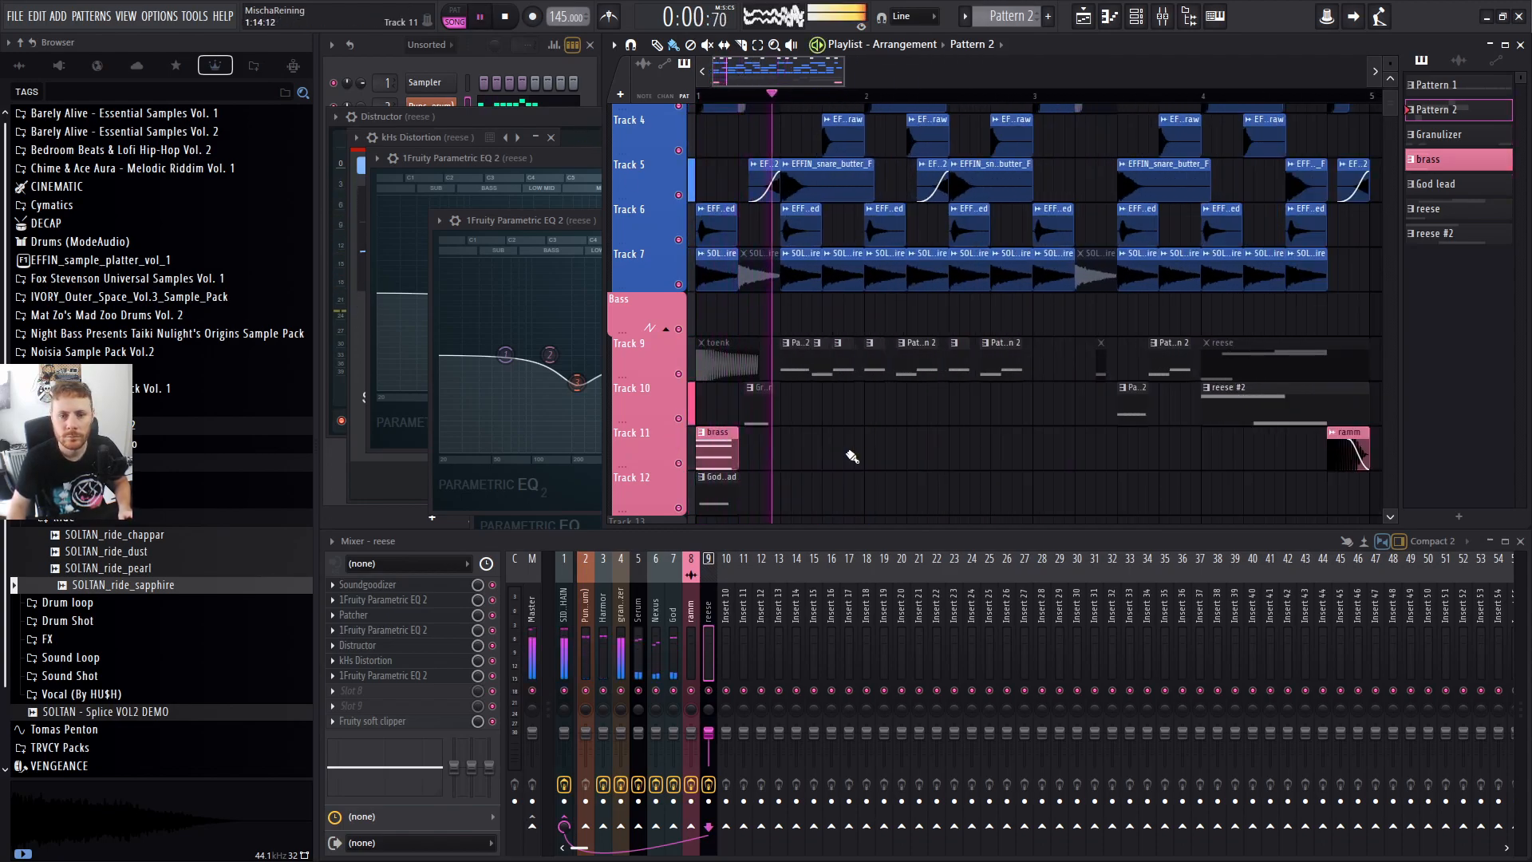
{"action": "scroll", "coordinate": [850, 439], "scroll_direction": "down", "scroll_amount": 2}
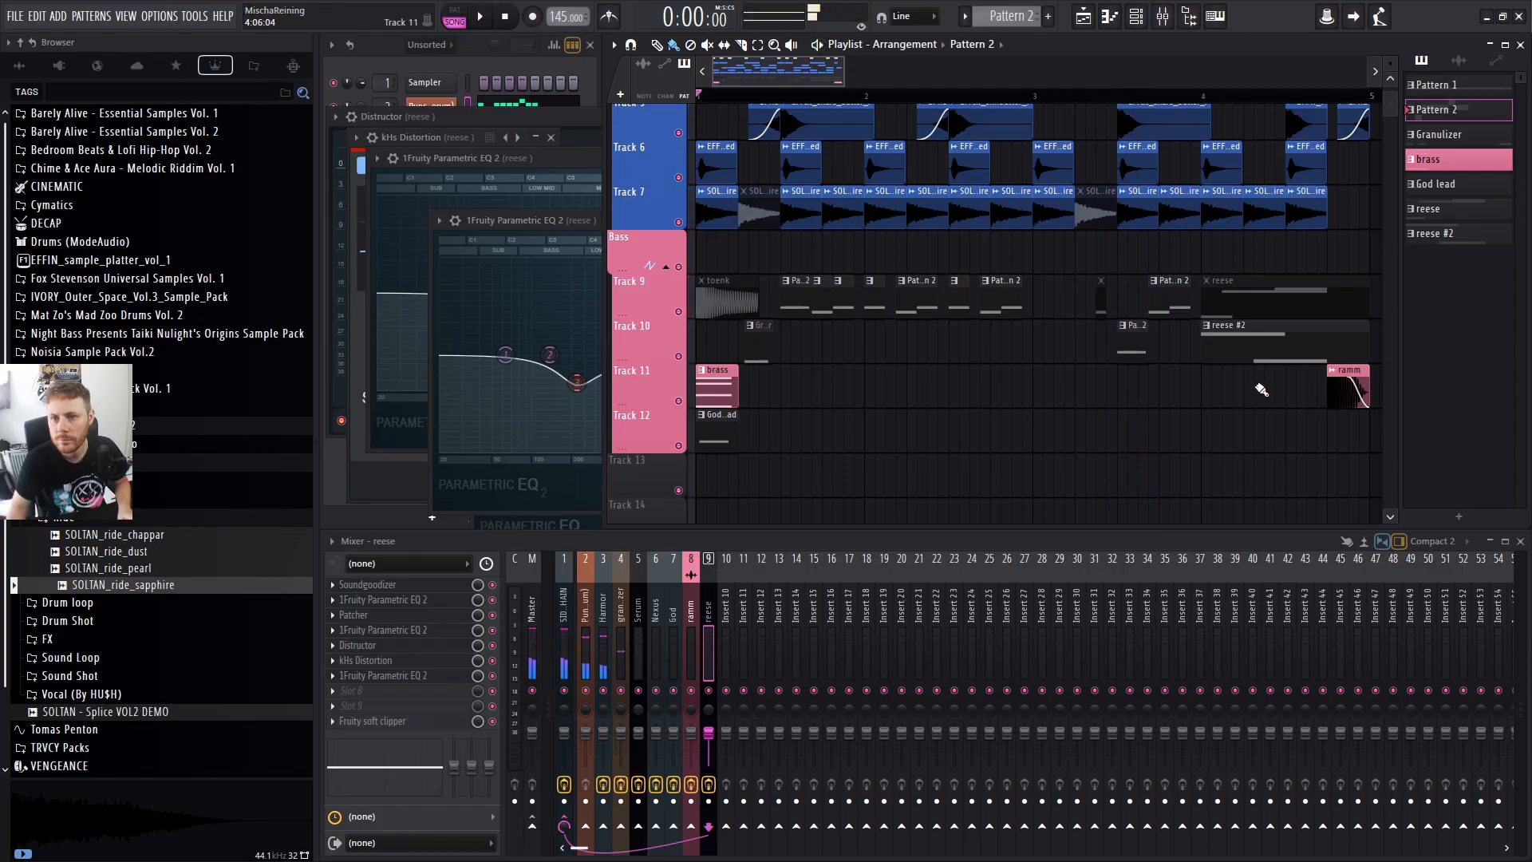
Unmute the short Pattern 2 clip on Track 9 in bar 3, extend it up to beat 3 and play from just before bar 3.
{"action": "scroll", "coordinate": [1261, 388], "scroll_direction": "up", "scroll_amount": 3}
{"action": "left_click", "coordinate": [809, 95]}
{"action": "key", "text": "space"}
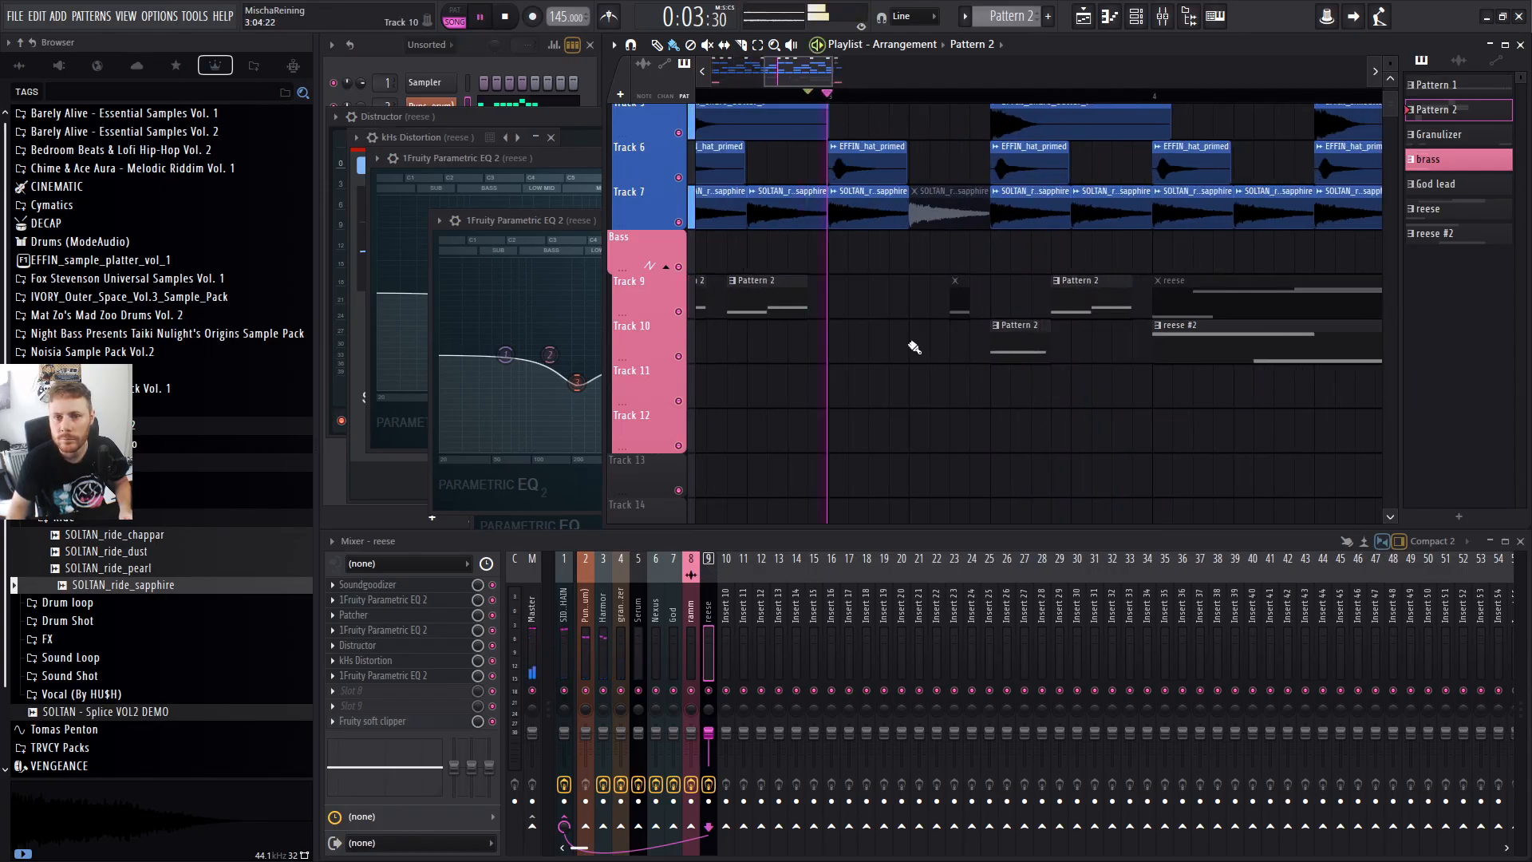
{"action": "key", "text": "space"}
{"action": "left_click_drag", "start_coordinate": [958, 309], "coordinate": [980, 311]}
{"action": "key", "text": "space"}
Replace the short Track 9 clip in bar 3 with a one-step Pattern 2 clip on Track 10 at step 8, directly before beat 3.
{"action": "right_click", "coordinate": [1025, 285]}
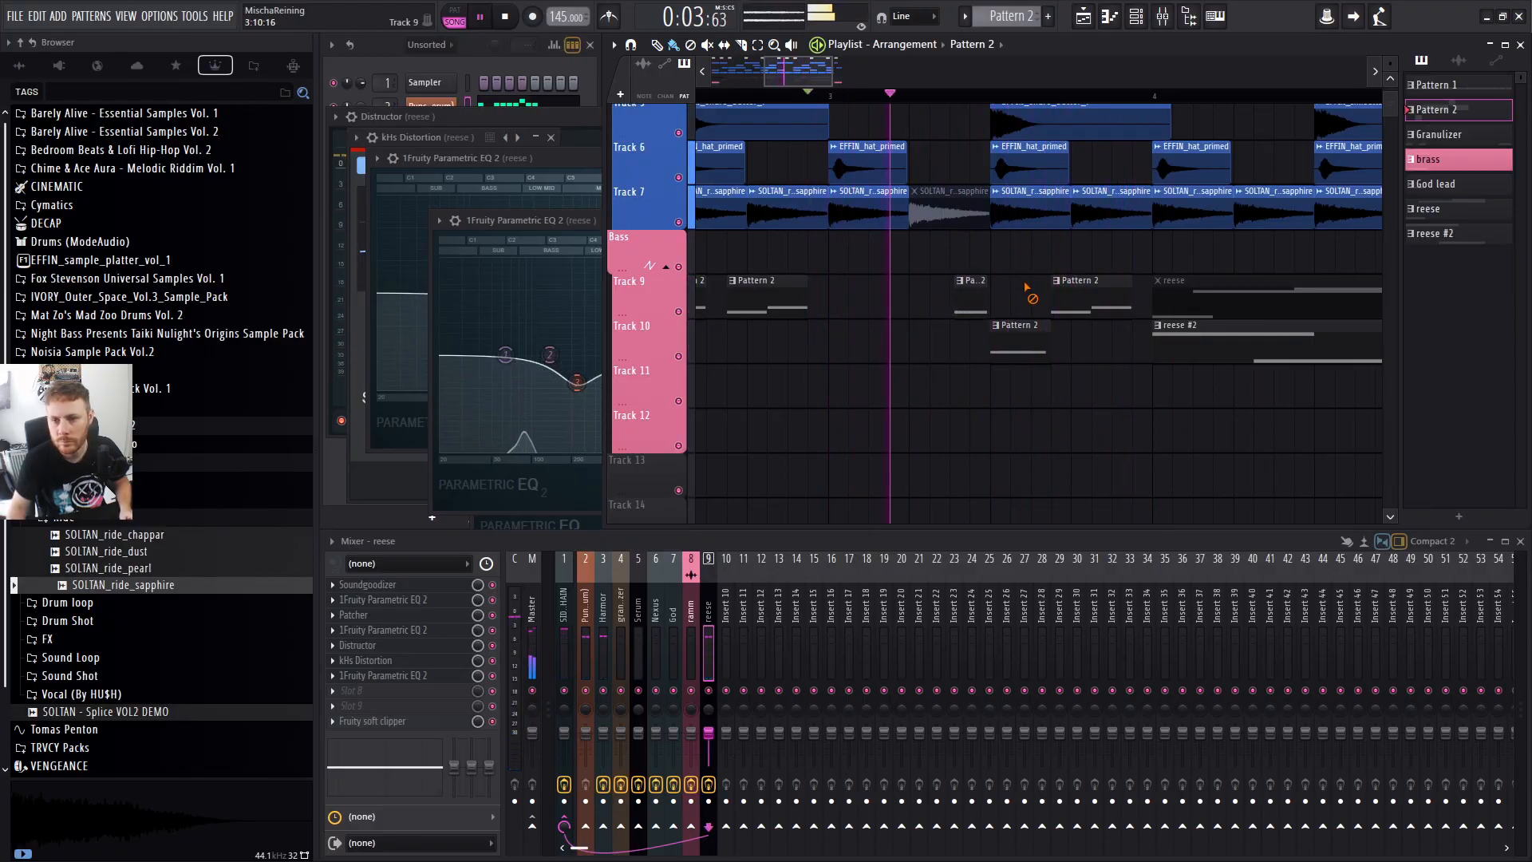
{"action": "key", "text": "space"}
{"action": "right_click", "coordinate": [983, 296]}
{"action": "key", "text": "space"}
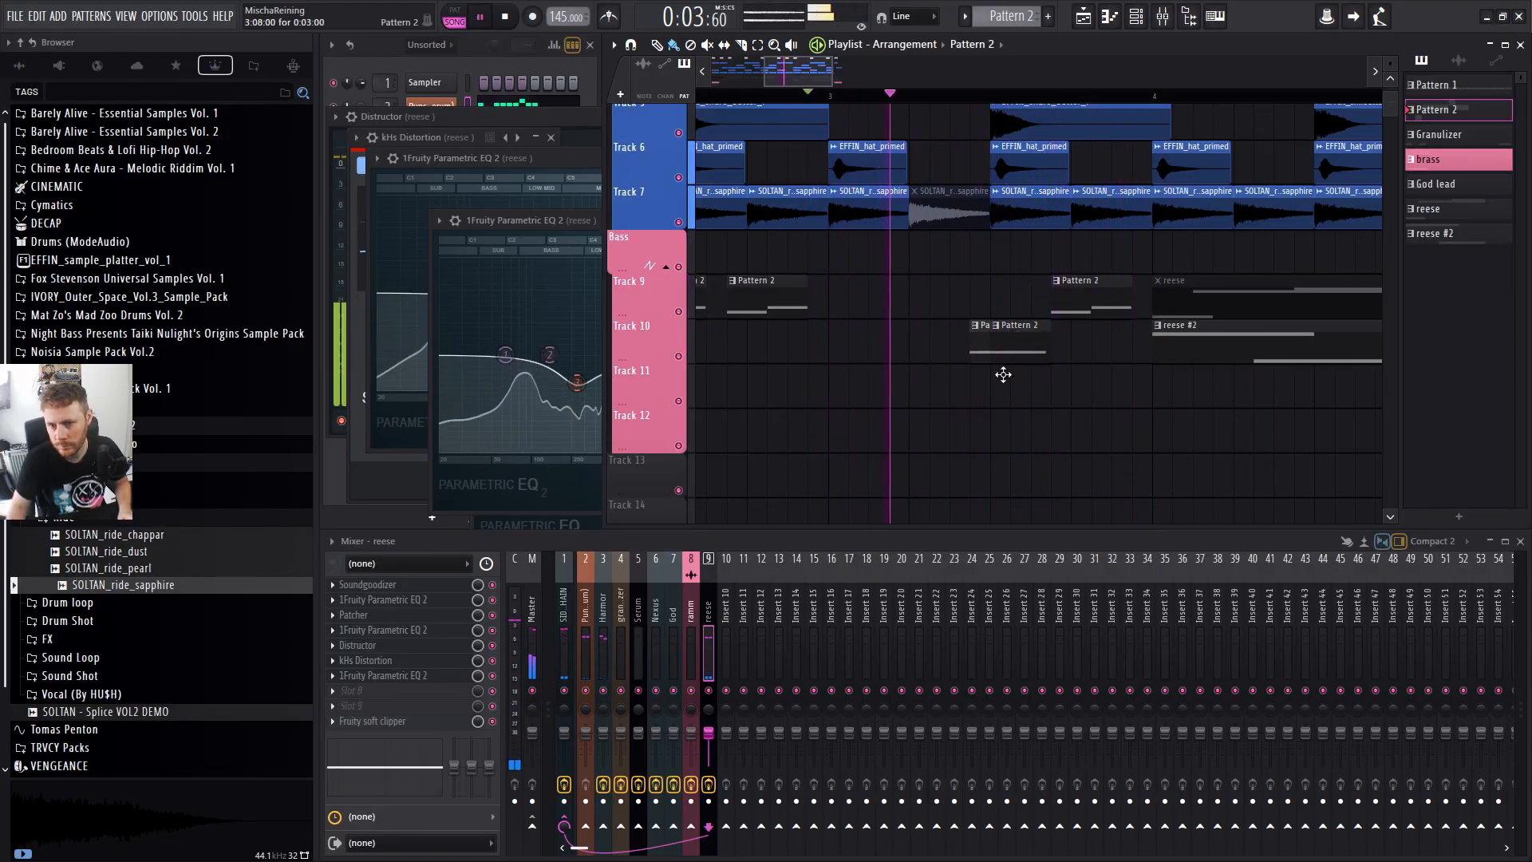
Move the short Track 10 Pattern 2 clip in bar 3 to step 7, trim it to about one and a half steps and play it.
{"action": "left_click", "coordinate": [978, 398]}
{"action": "mouse_move", "coordinate": [984, 399]}
{"action": "left_mouse_down"}
{"action": "mouse_move", "coordinate": [968, 332]}
{"action": "mouse_move", "coordinate": [962, 357]}
{"action": "mouse_move", "coordinate": [985, 354]}
{"action": "left_mouse_up"}
{"action": "key", "text": "space"}
{"action": "key", "text": "space"}
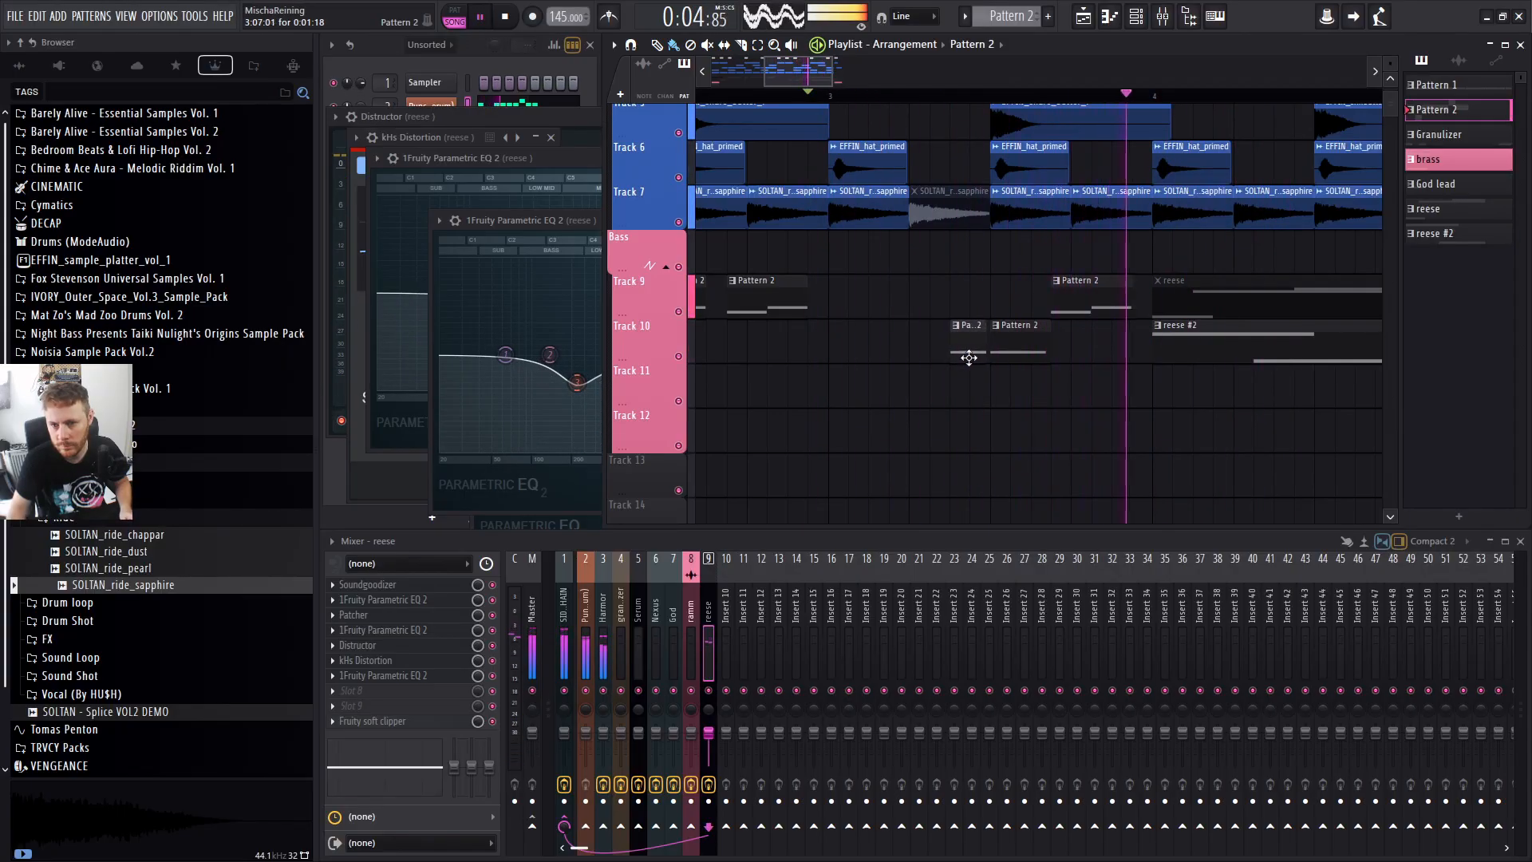
{"action": "left_click", "coordinate": [818, 98]}
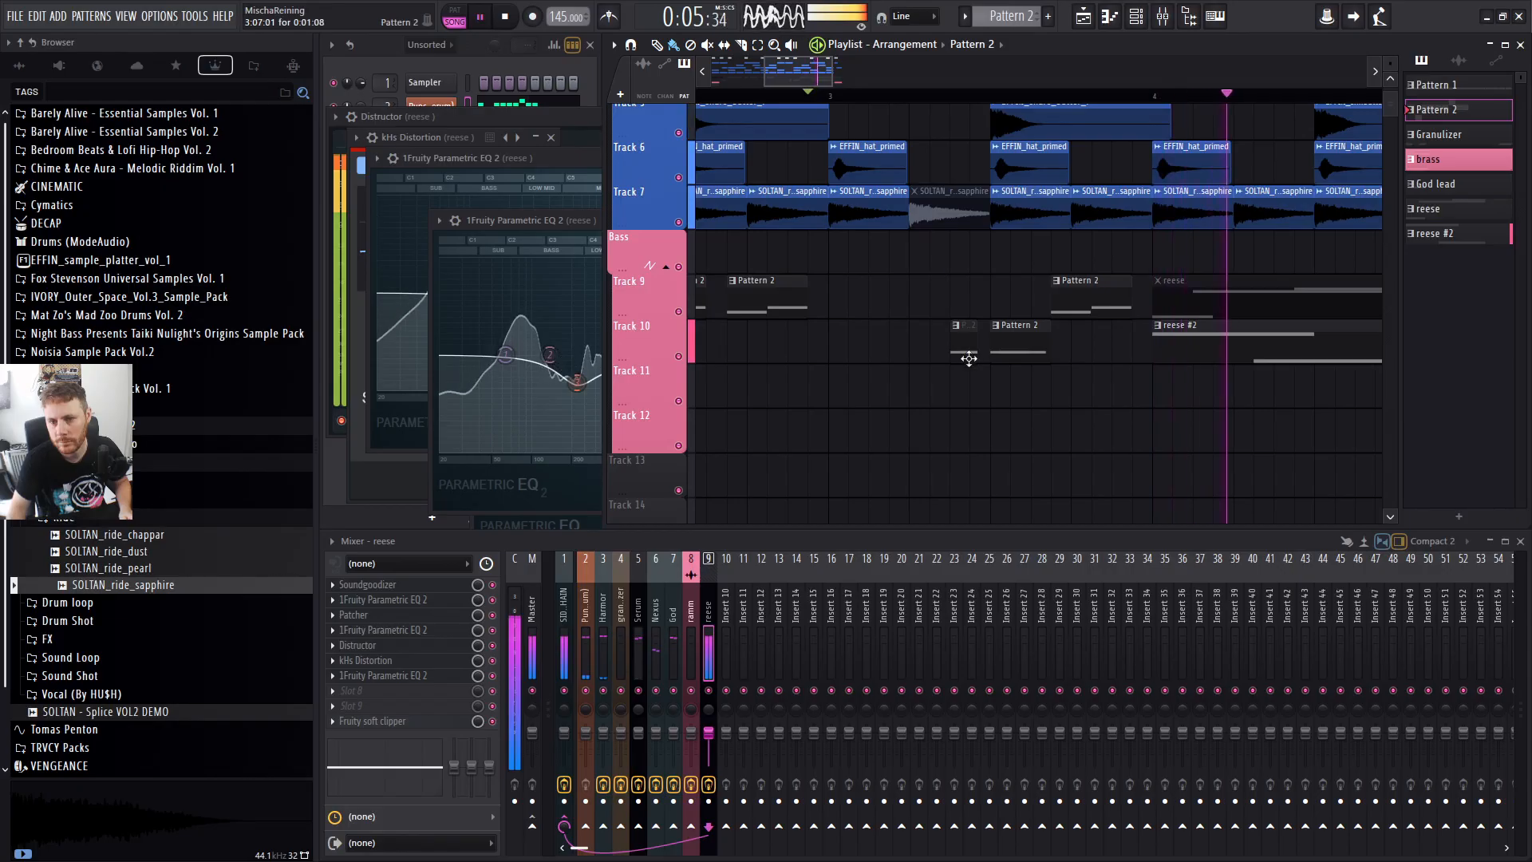
Bring the Channel rack forward and replay the arrangement from bar 1 to check how the bass pattern in bar 3 sits with the drums.
{"action": "scroll", "coordinate": [971, 362], "scroll_direction": "down", "scroll_amount": 5}
{"action": "left_click", "coordinate": [725, 95]}
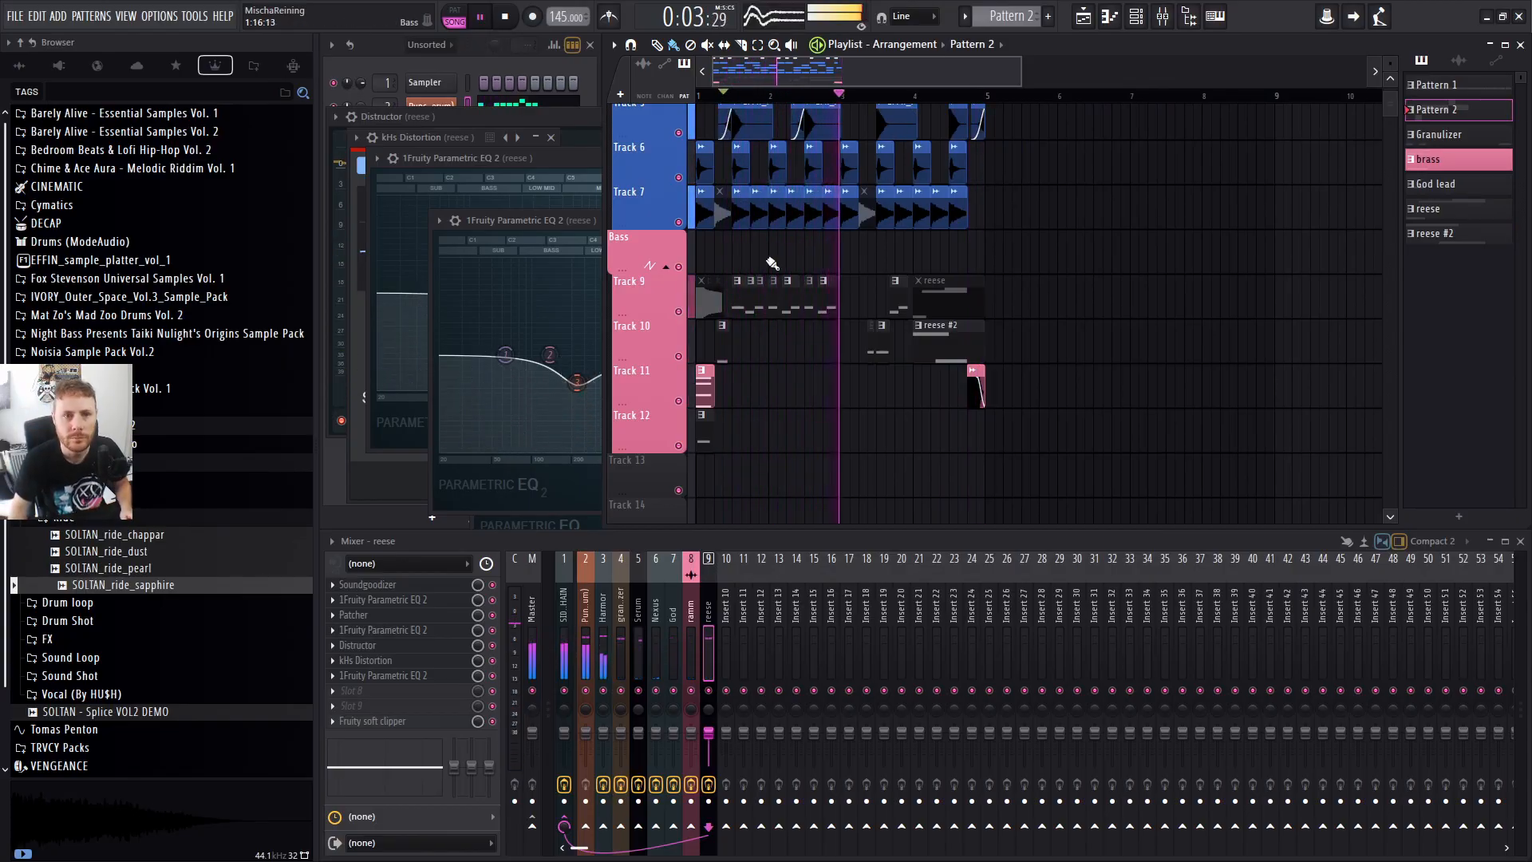
{"action": "key", "text": "space"}
{"action": "left_click", "coordinate": [467, 56]}
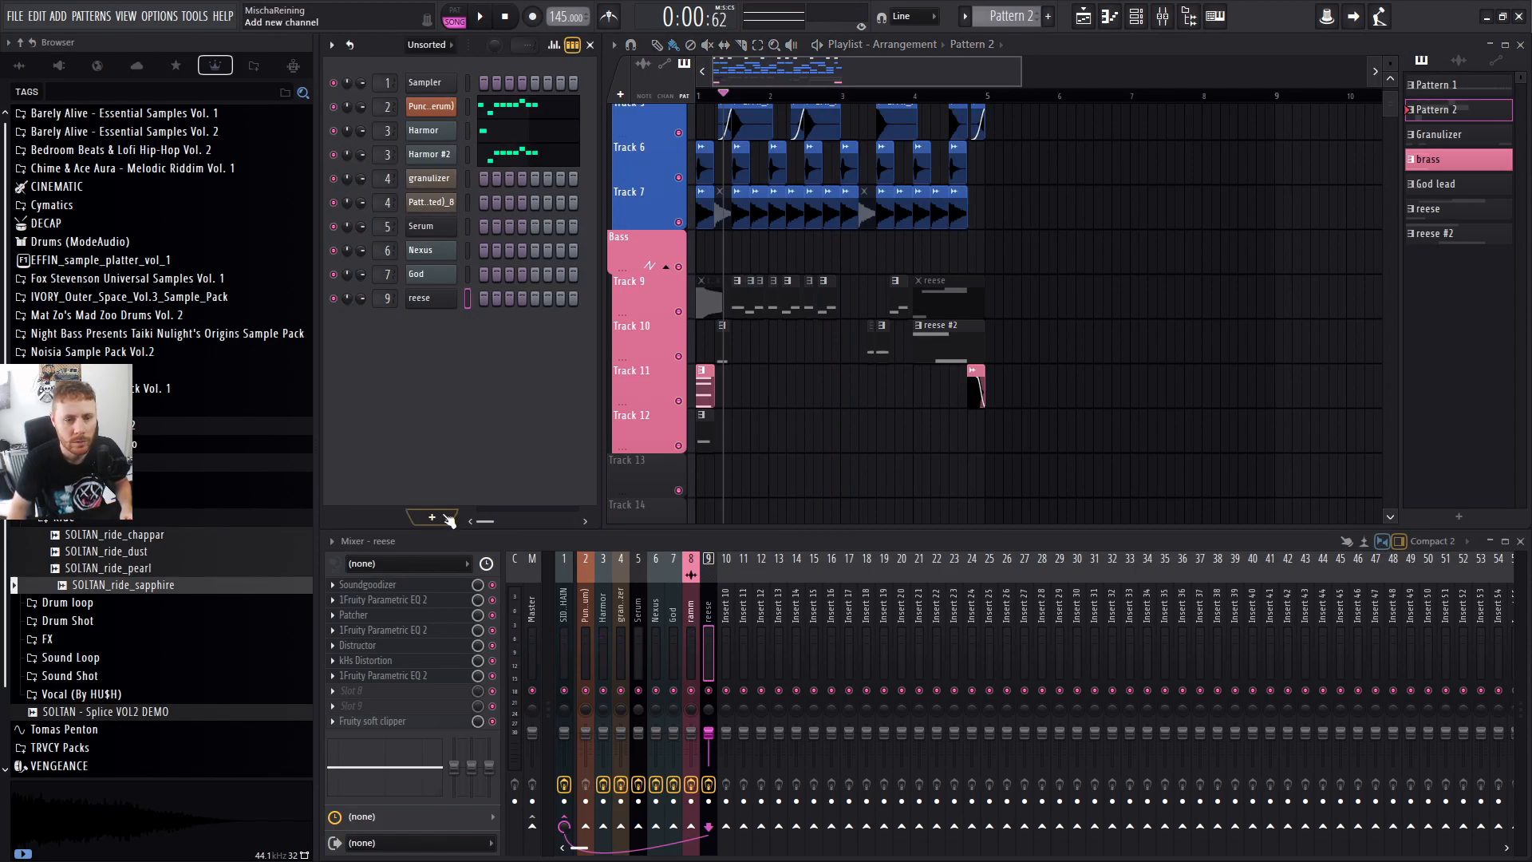
{"action": "key", "text": "space"}
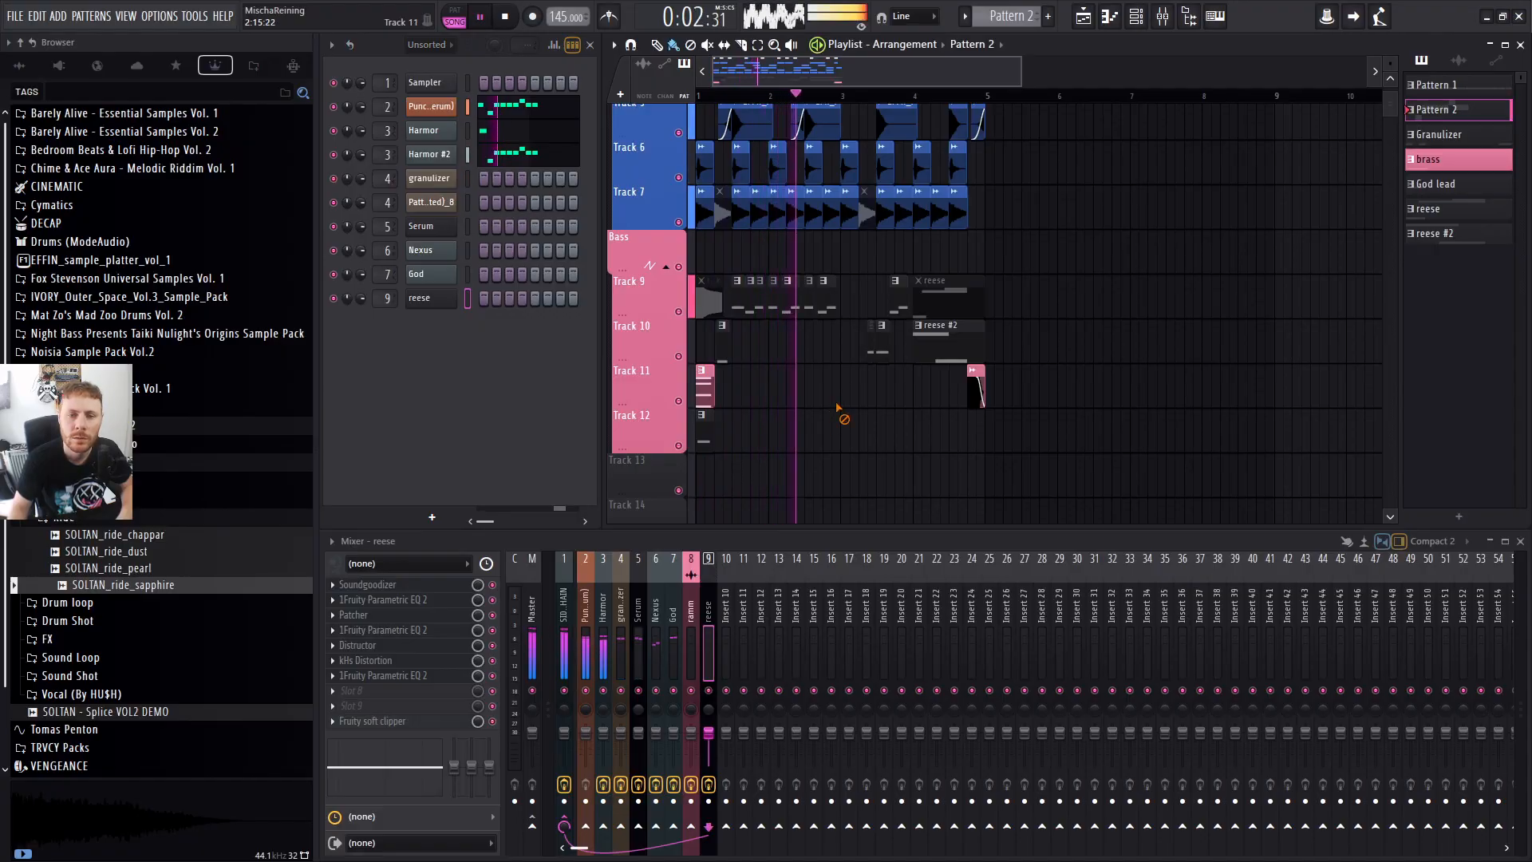
{"action": "key", "text": "space"}
{"action": "scroll", "coordinate": [838, 356], "scroll_direction": "up", "scroll_amount": 4}
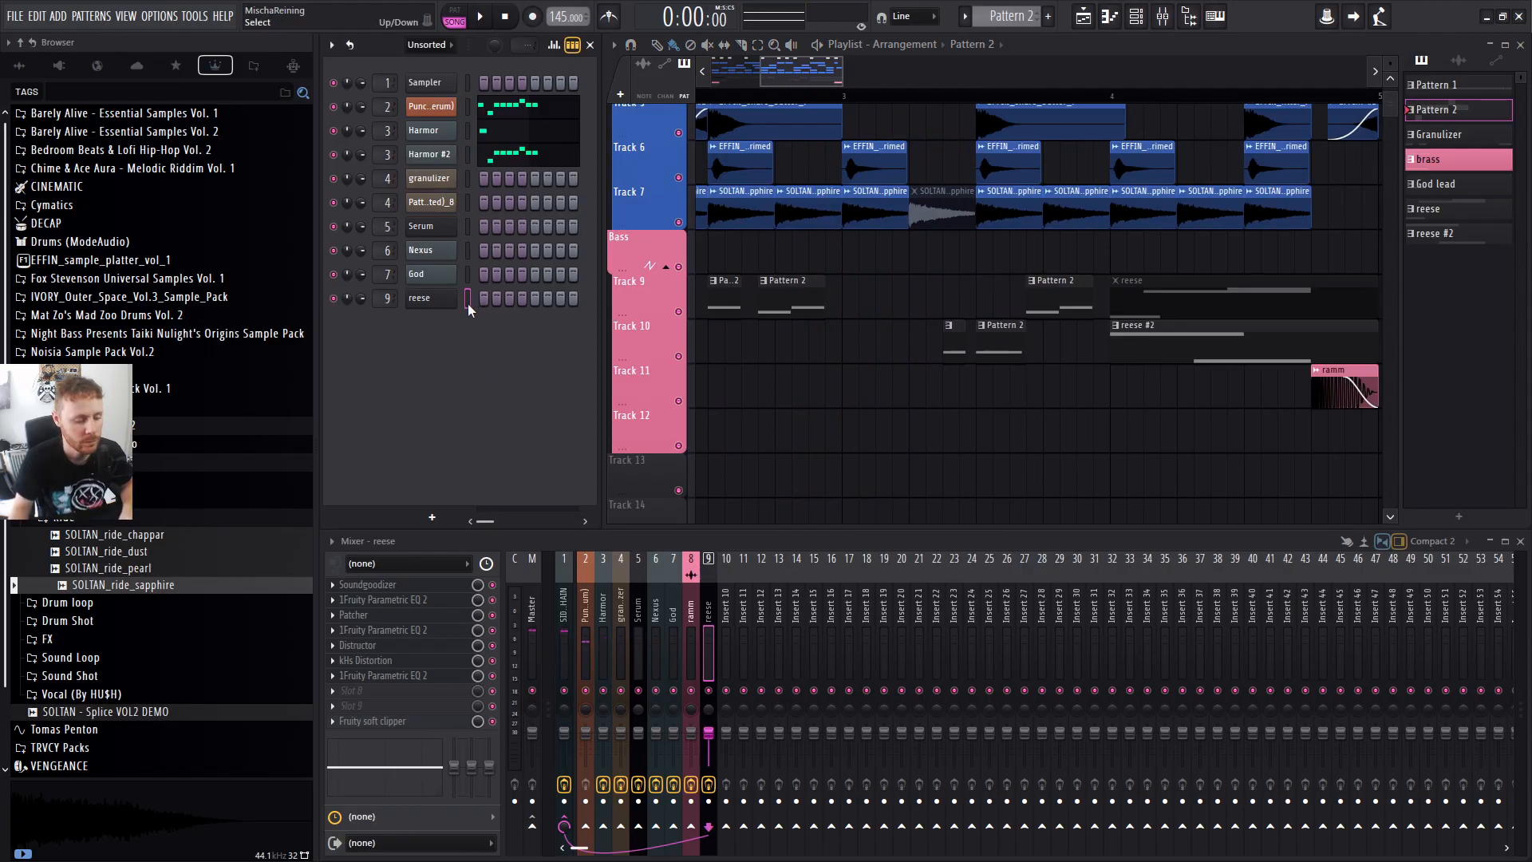
{"action": "key", "text": "space"}
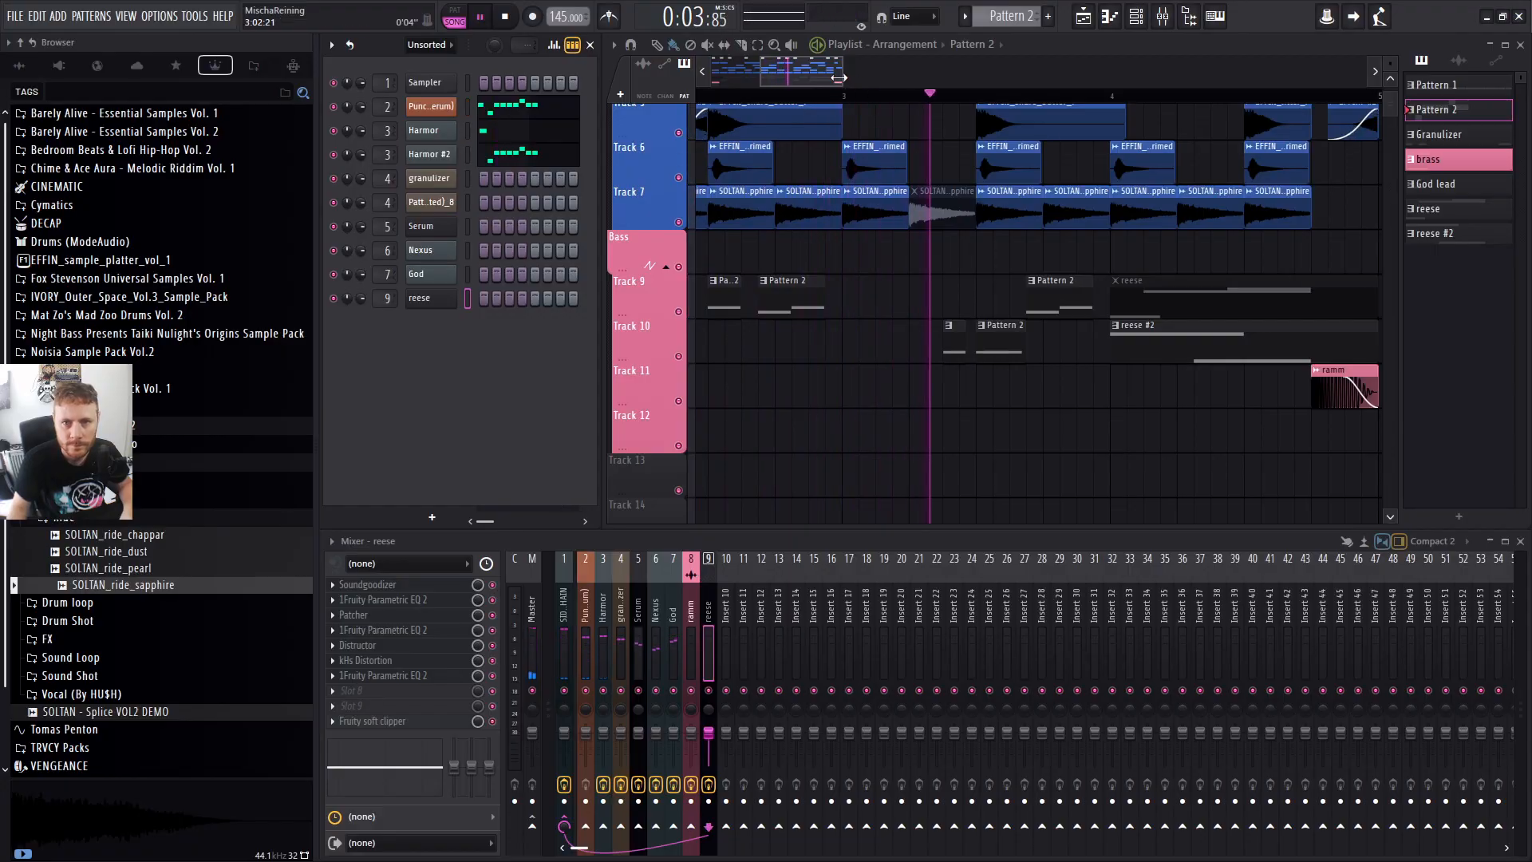
{"action": "scroll", "coordinate": [886, 70], "scroll_direction": "down", "scroll_amount": 4}
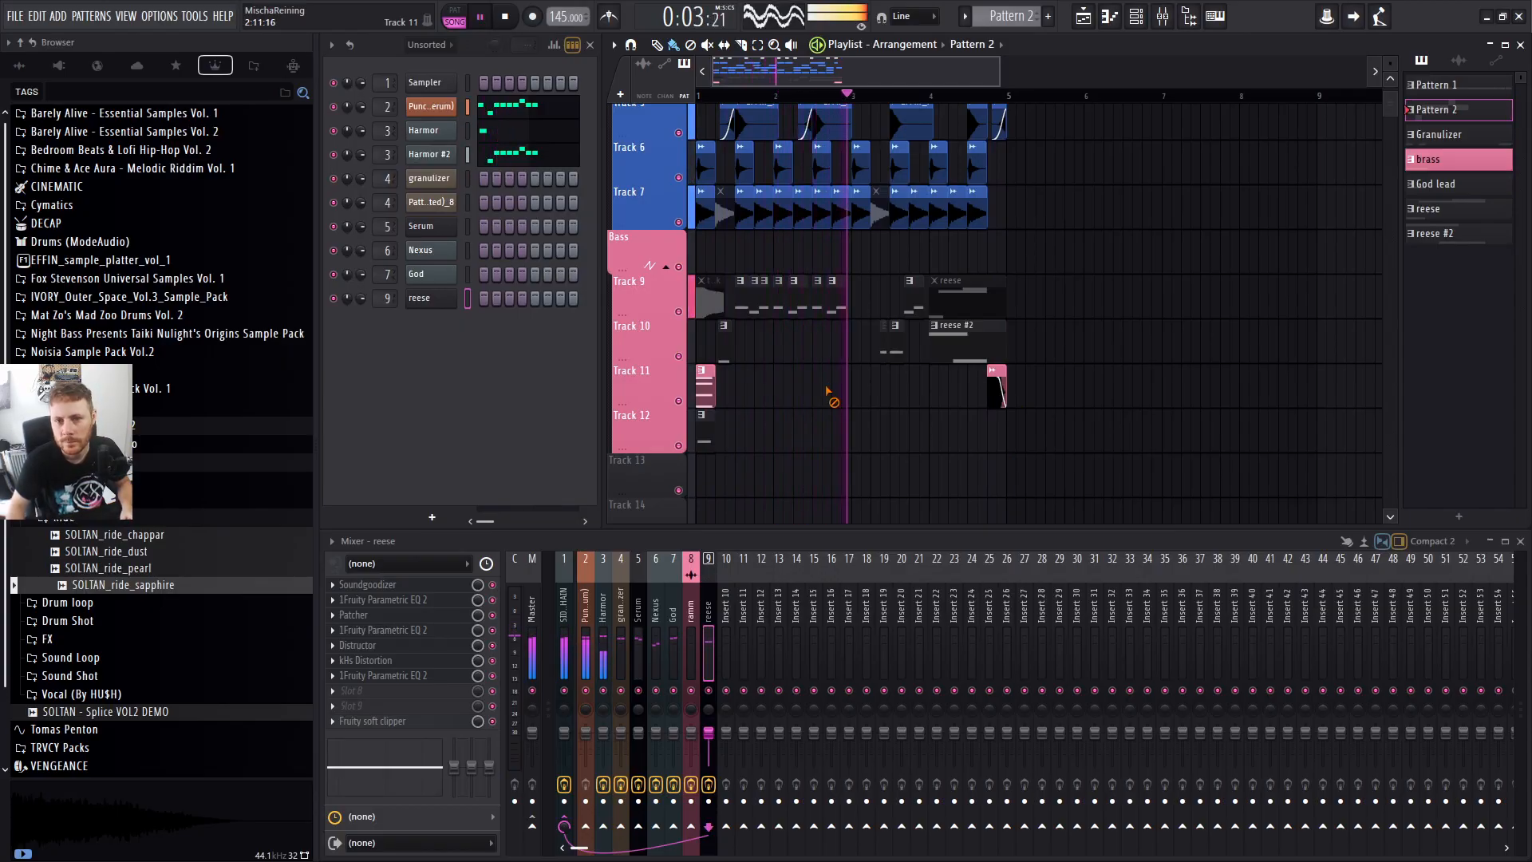
{"action": "scroll", "coordinate": [940, 343], "scroll_direction": "up", "scroll_amount": 4}
{"action": "key", "text": "space"}
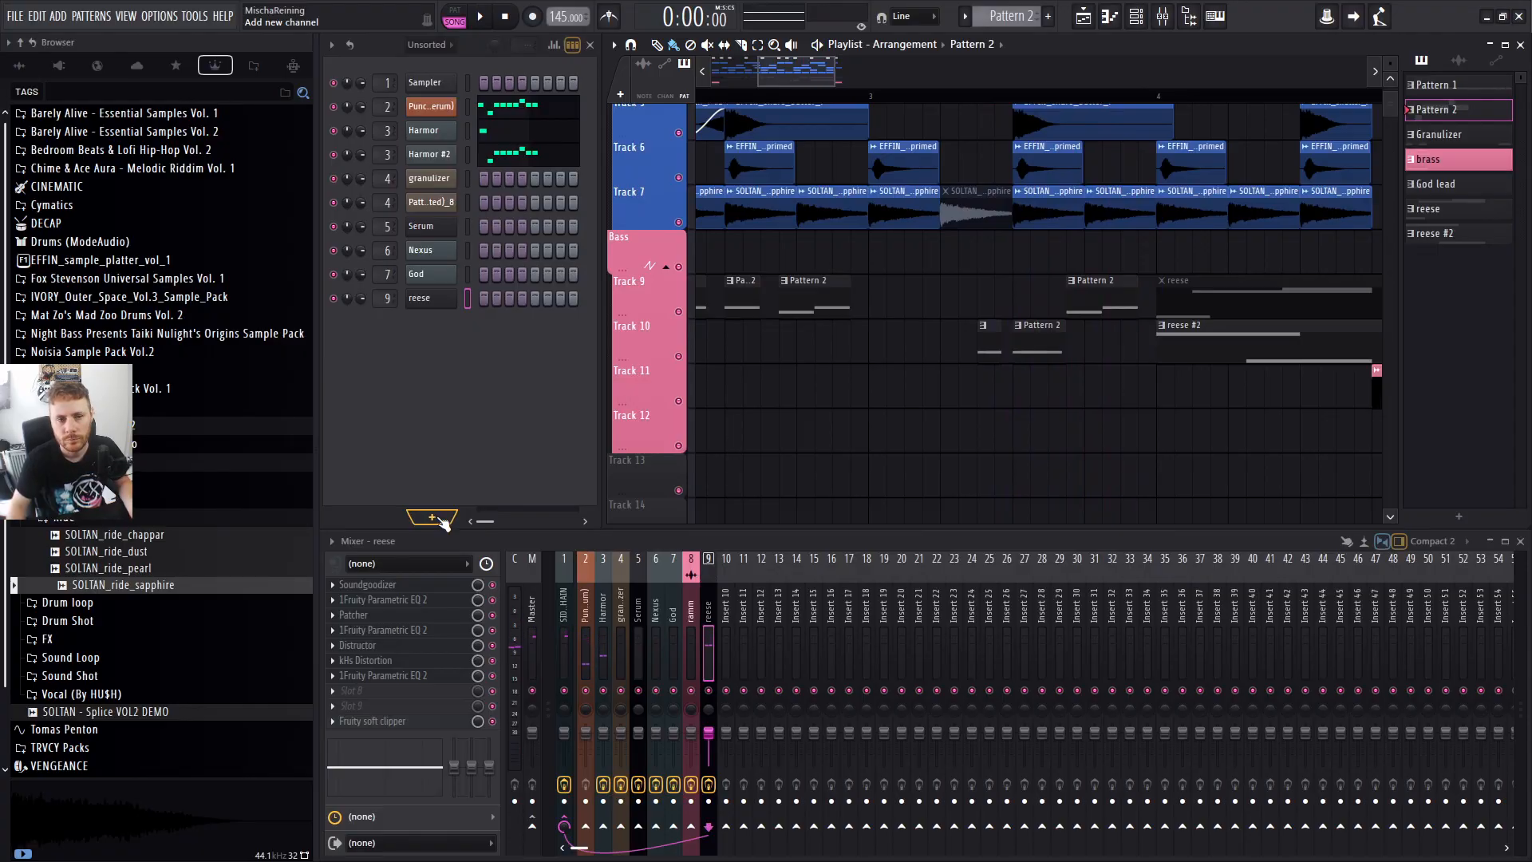
Add a new Current synth channel and route it to its own mixer track, Insert 10.
{"action": "left_click", "coordinate": [435, 519]}
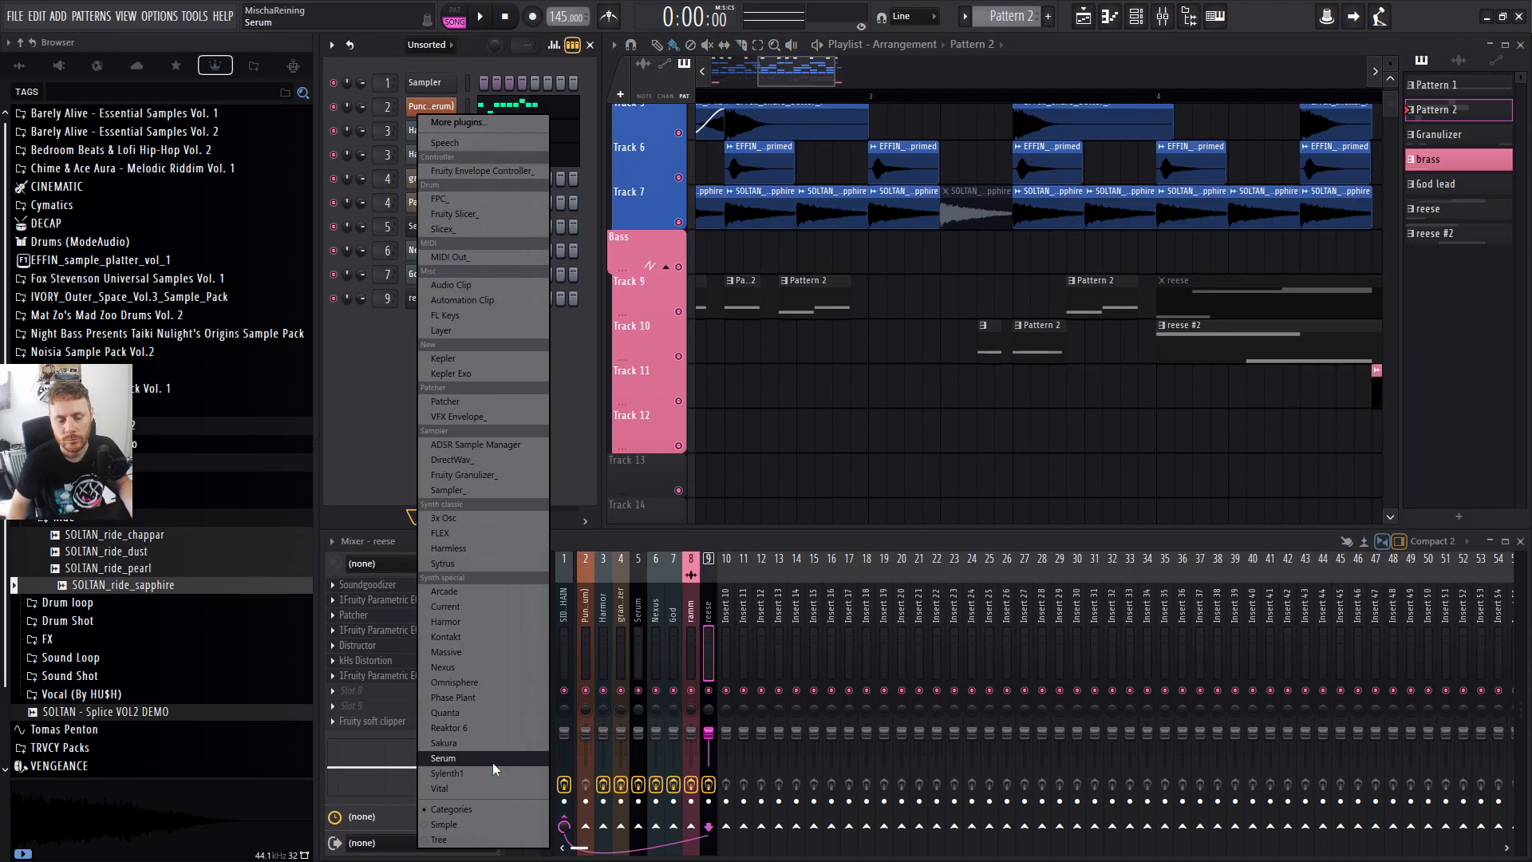
{"action": "left_click", "coordinate": [482, 606]}
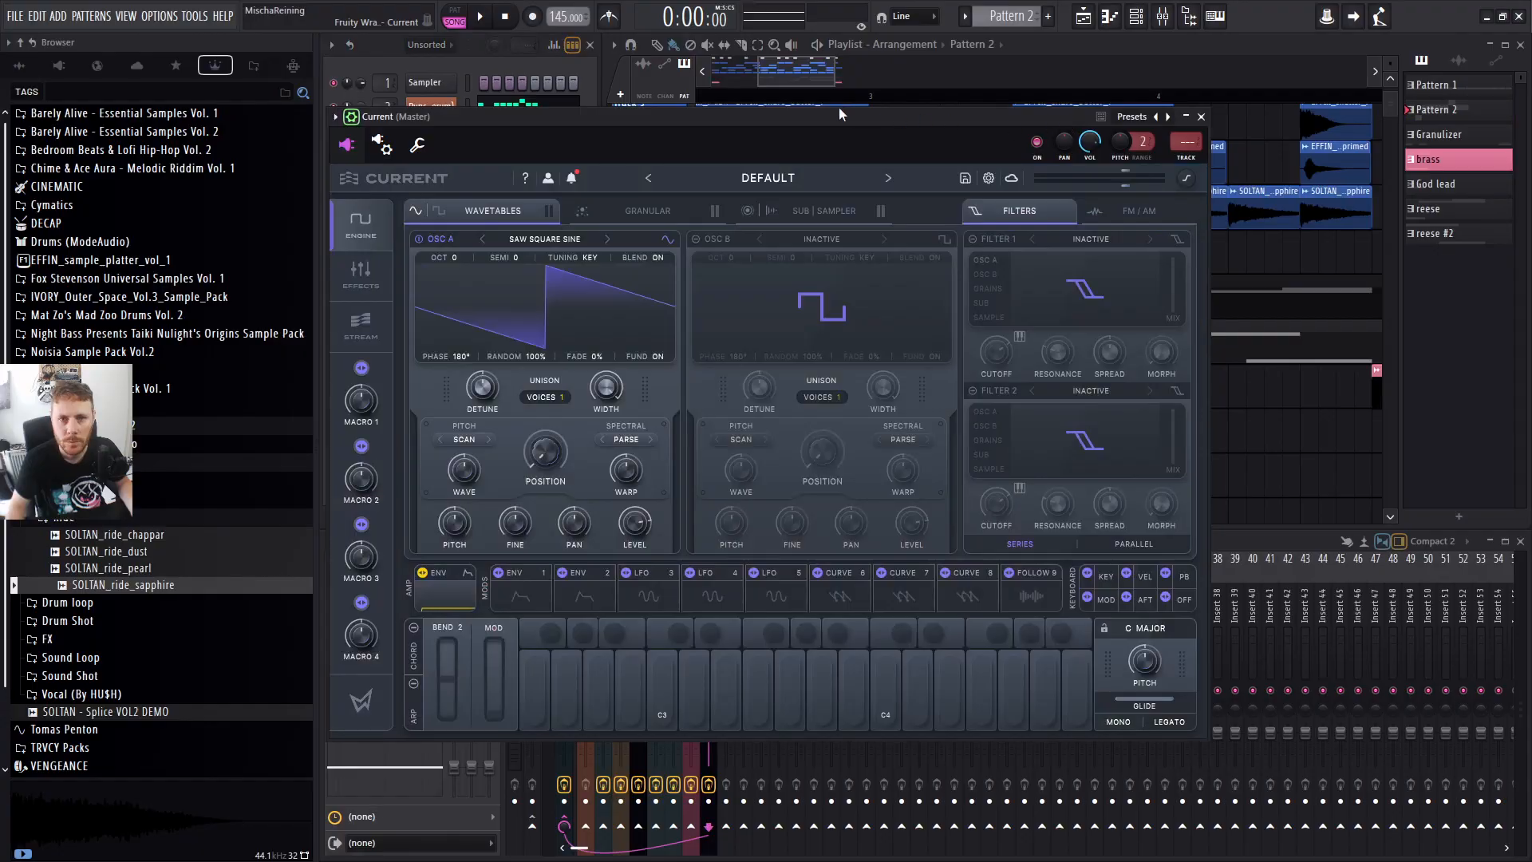
{"action": "left_click_drag", "start_coordinate": [826, 118], "coordinate": [895, 107]}
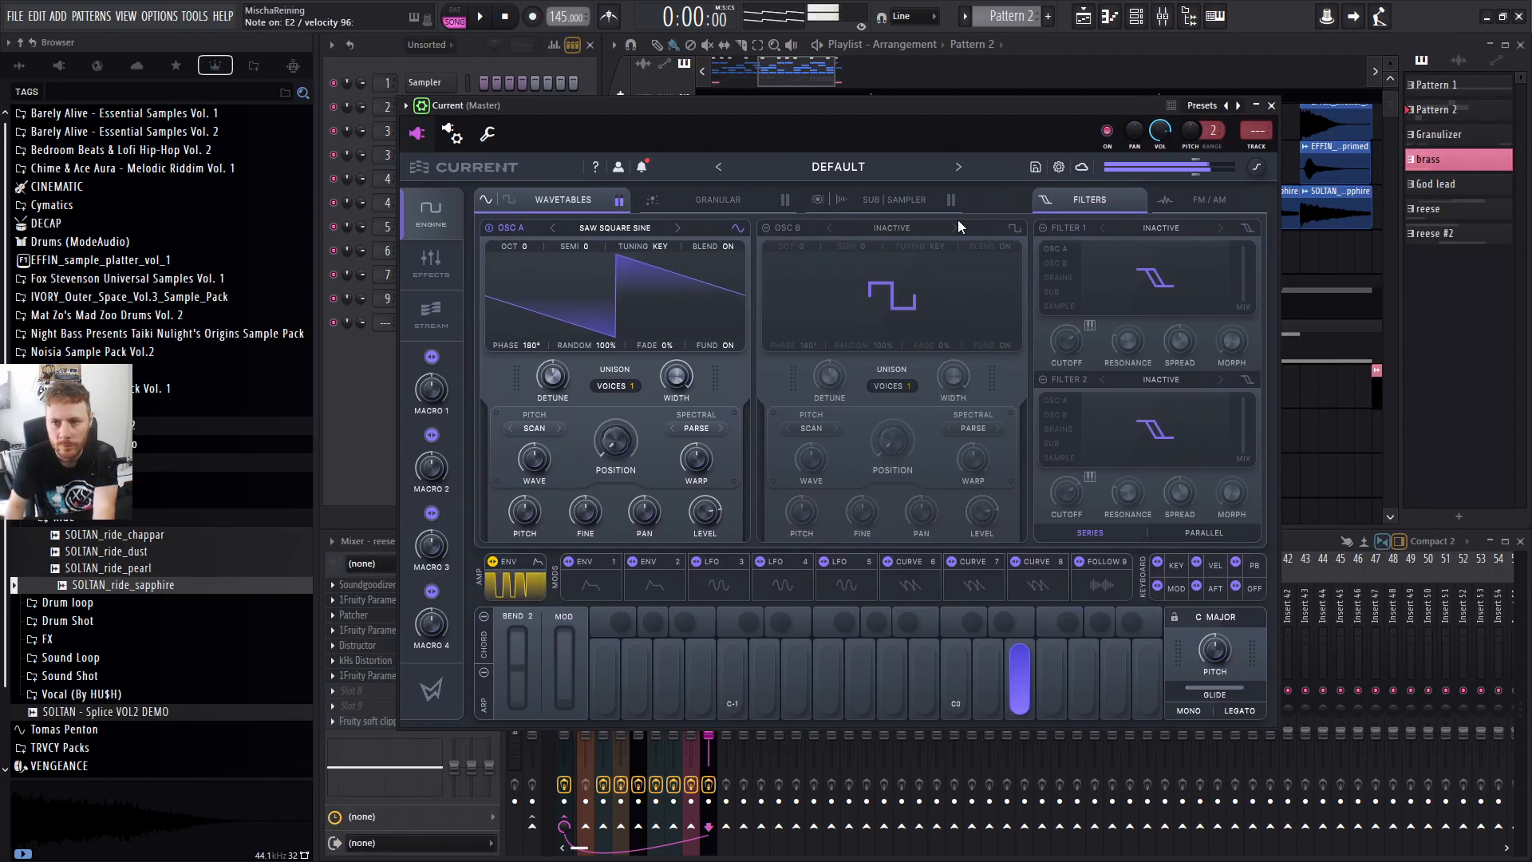
{"action": "left_click_drag", "start_coordinate": [1042, 118], "coordinate": [1040, 143]}
{"action": "key", "text": "ctrl+shift+l"}
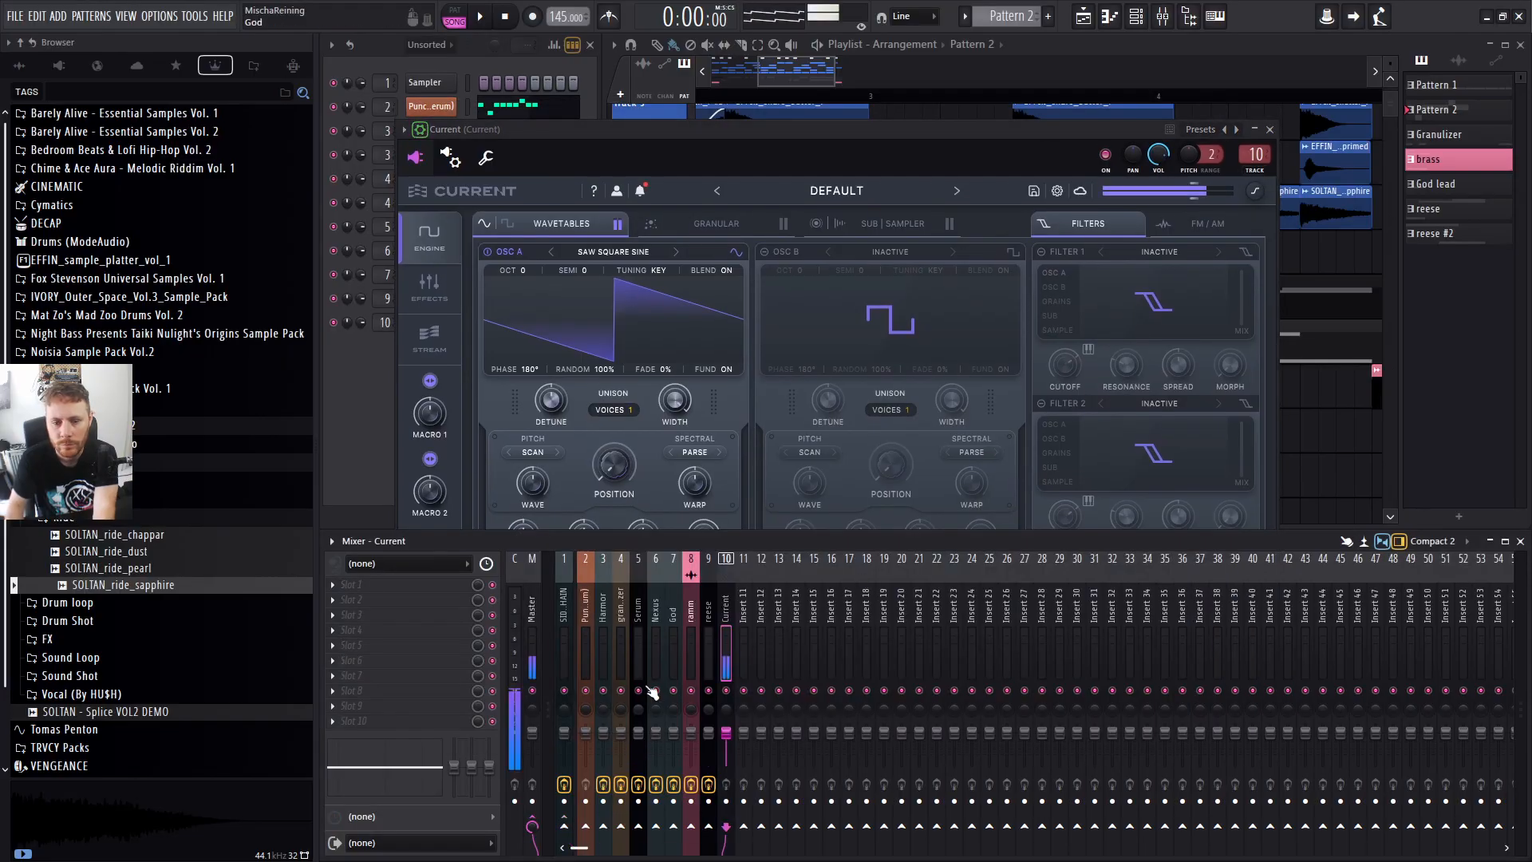
Load Patcher with the Fat Rack 2 preset in the first effect slot of the Current mixer track and close its window.
{"action": "left_click", "coordinate": [351, 585]}
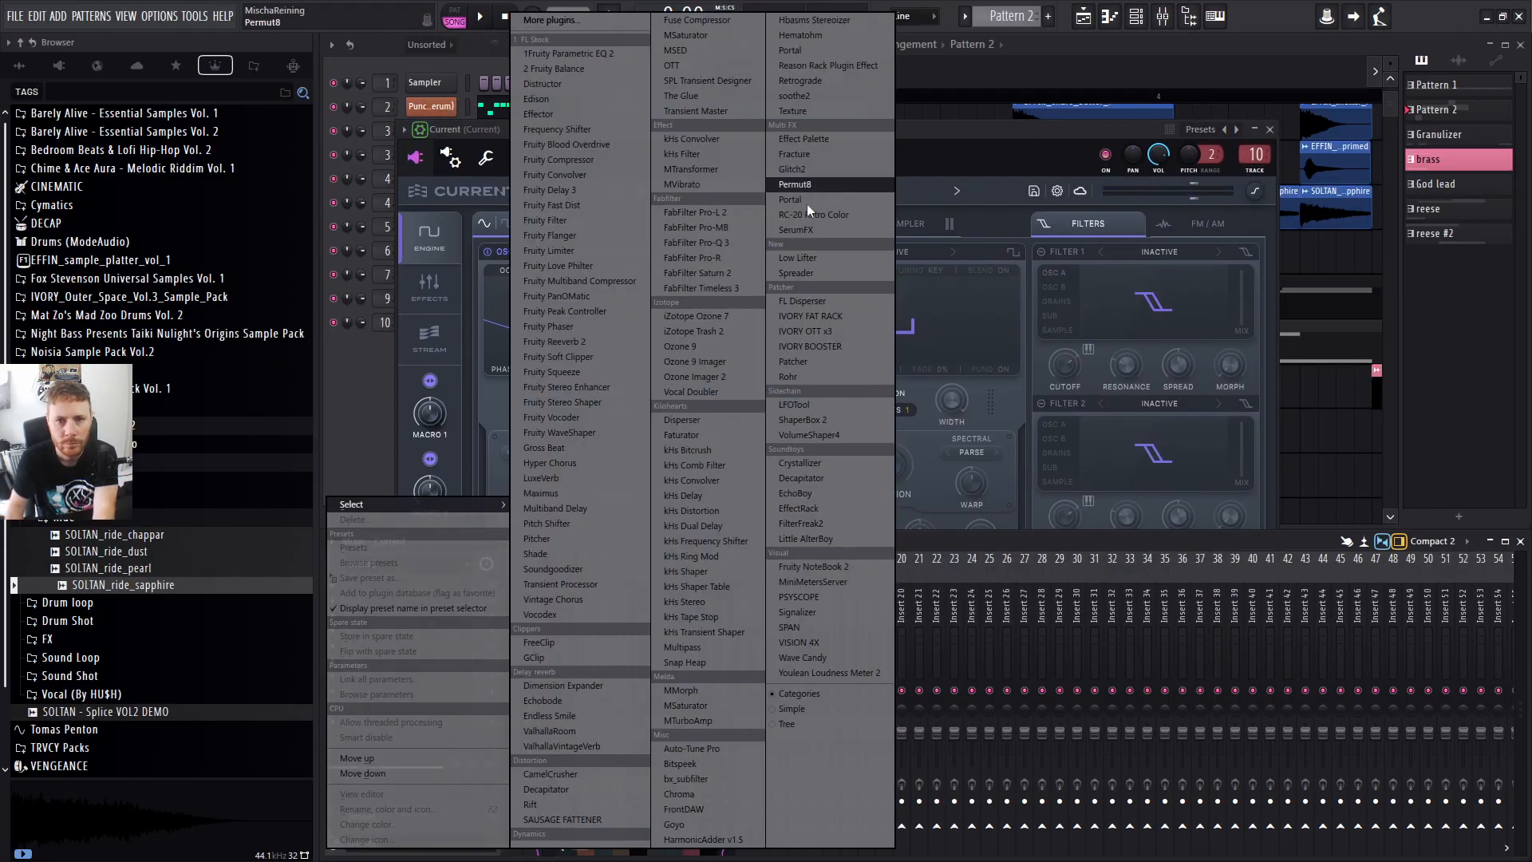
{"action": "left_click", "coordinate": [792, 361]}
{"action": "left_click", "coordinate": [844, 241]}
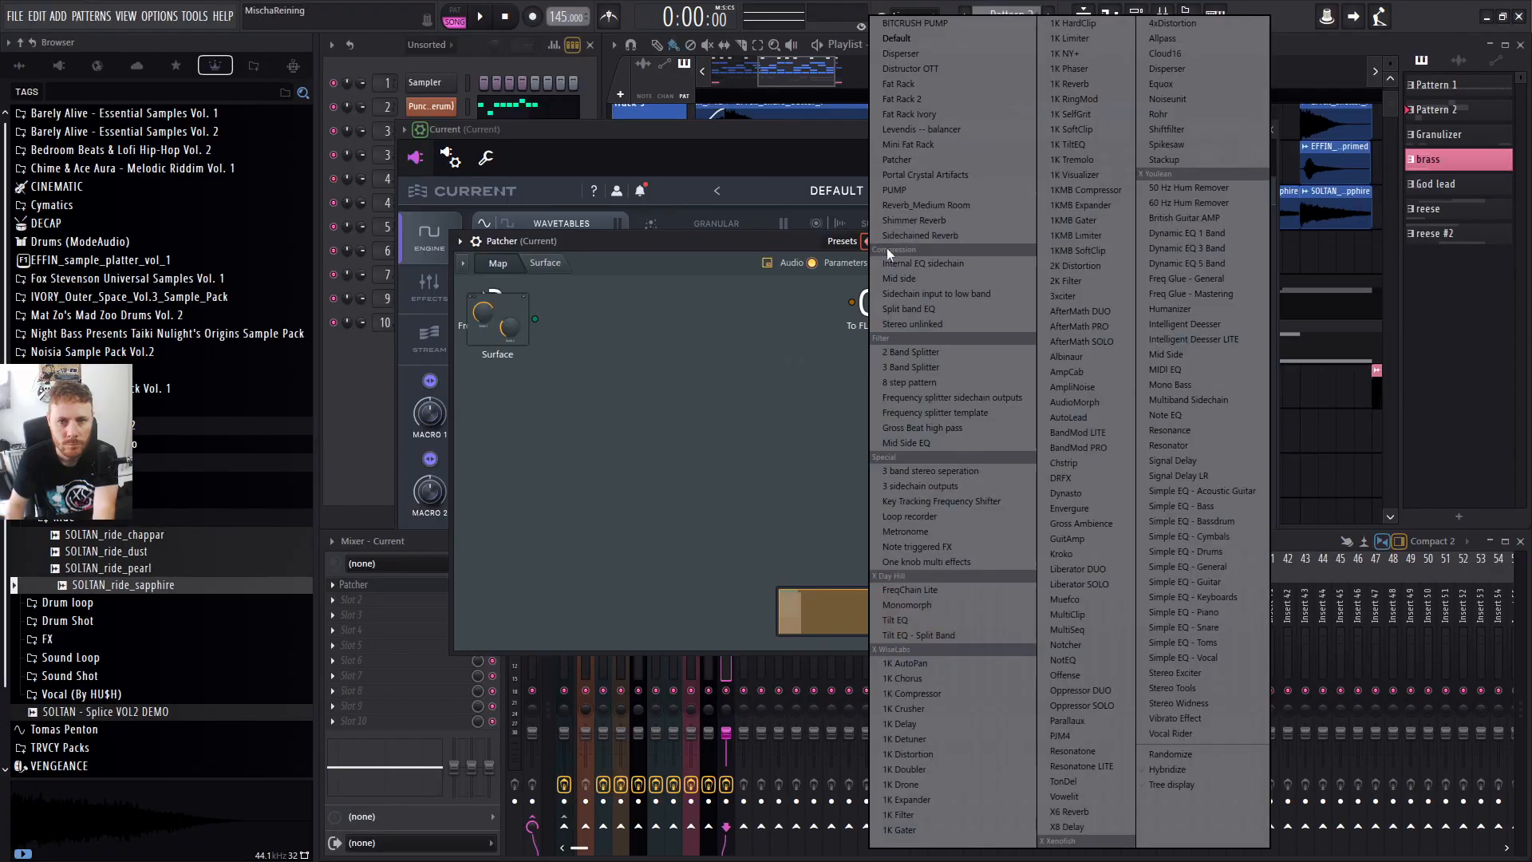
{"action": "left_click", "coordinate": [931, 101]}
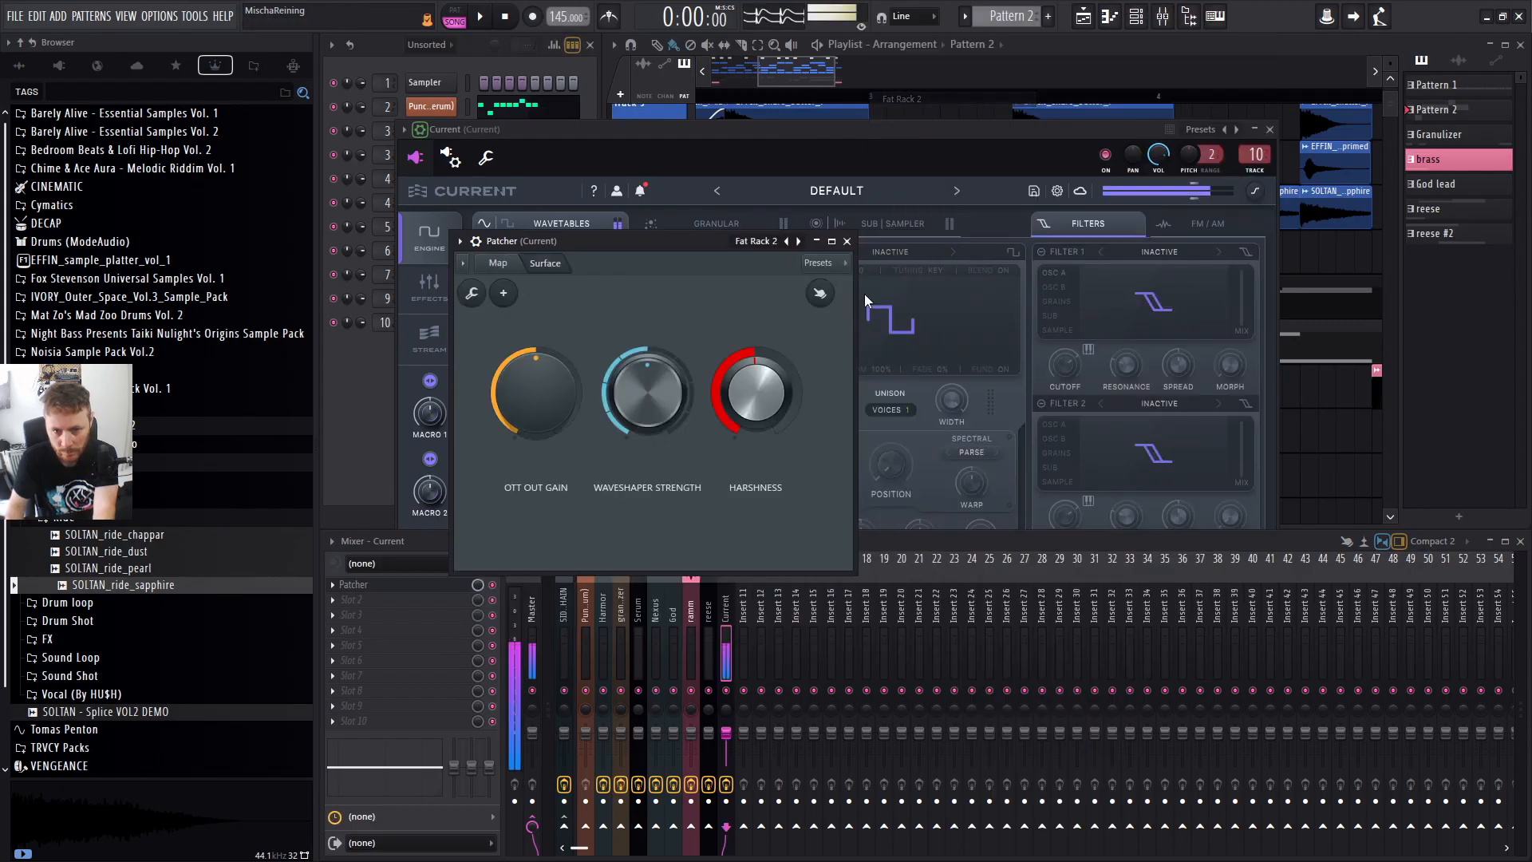
{"action": "left_click", "coordinate": [855, 241]}
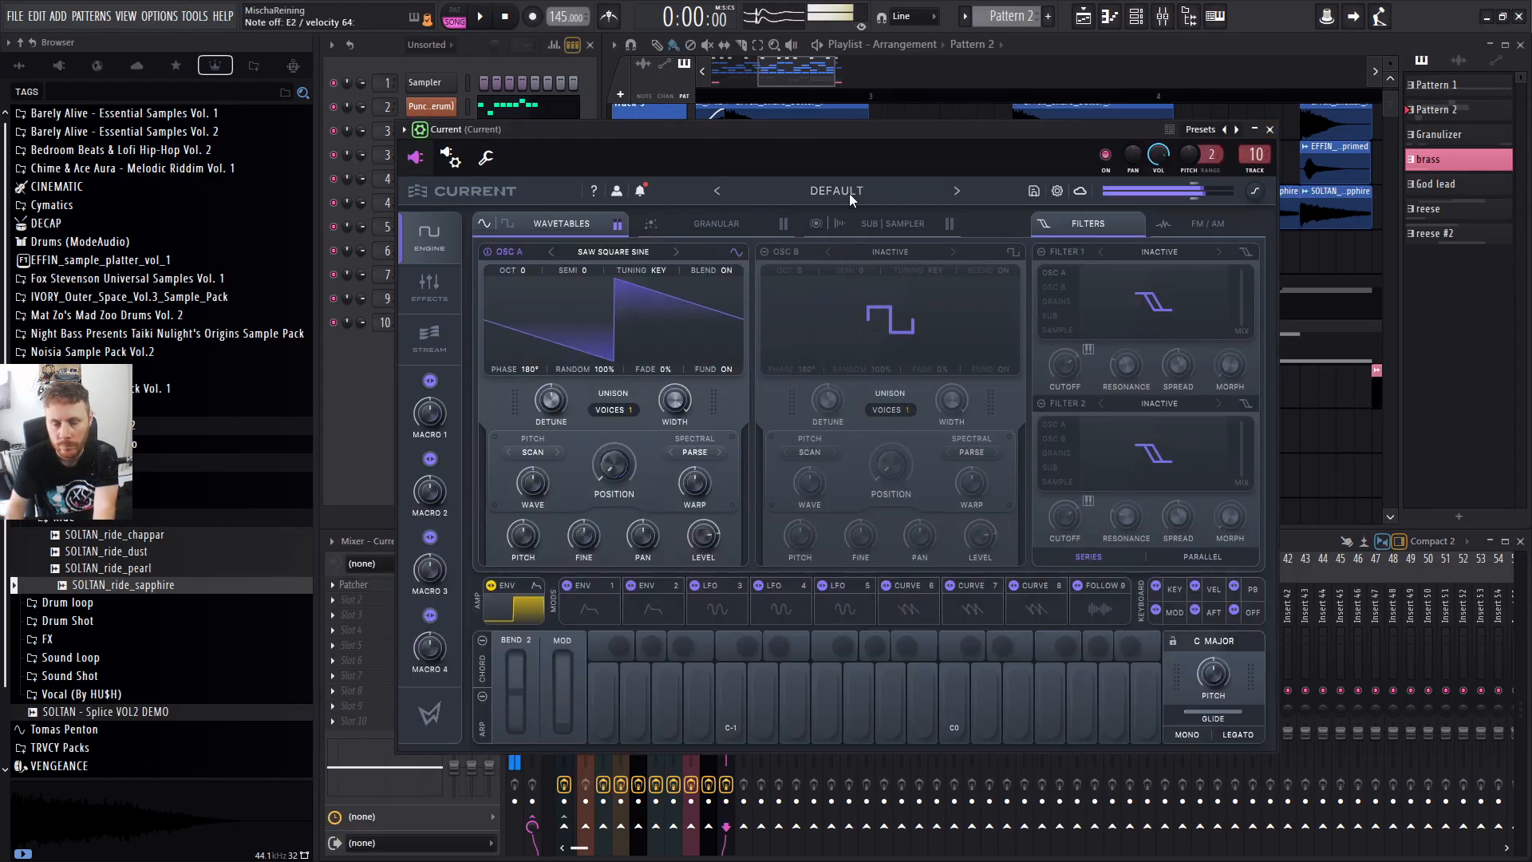
Load the Acid Breaks distortion preset in Current's effects section, advance to the next effects preset and return to the synth engine page.
{"action": "left_click", "coordinate": [849, 193]}
{"action": "left_click", "coordinate": [849, 193]}
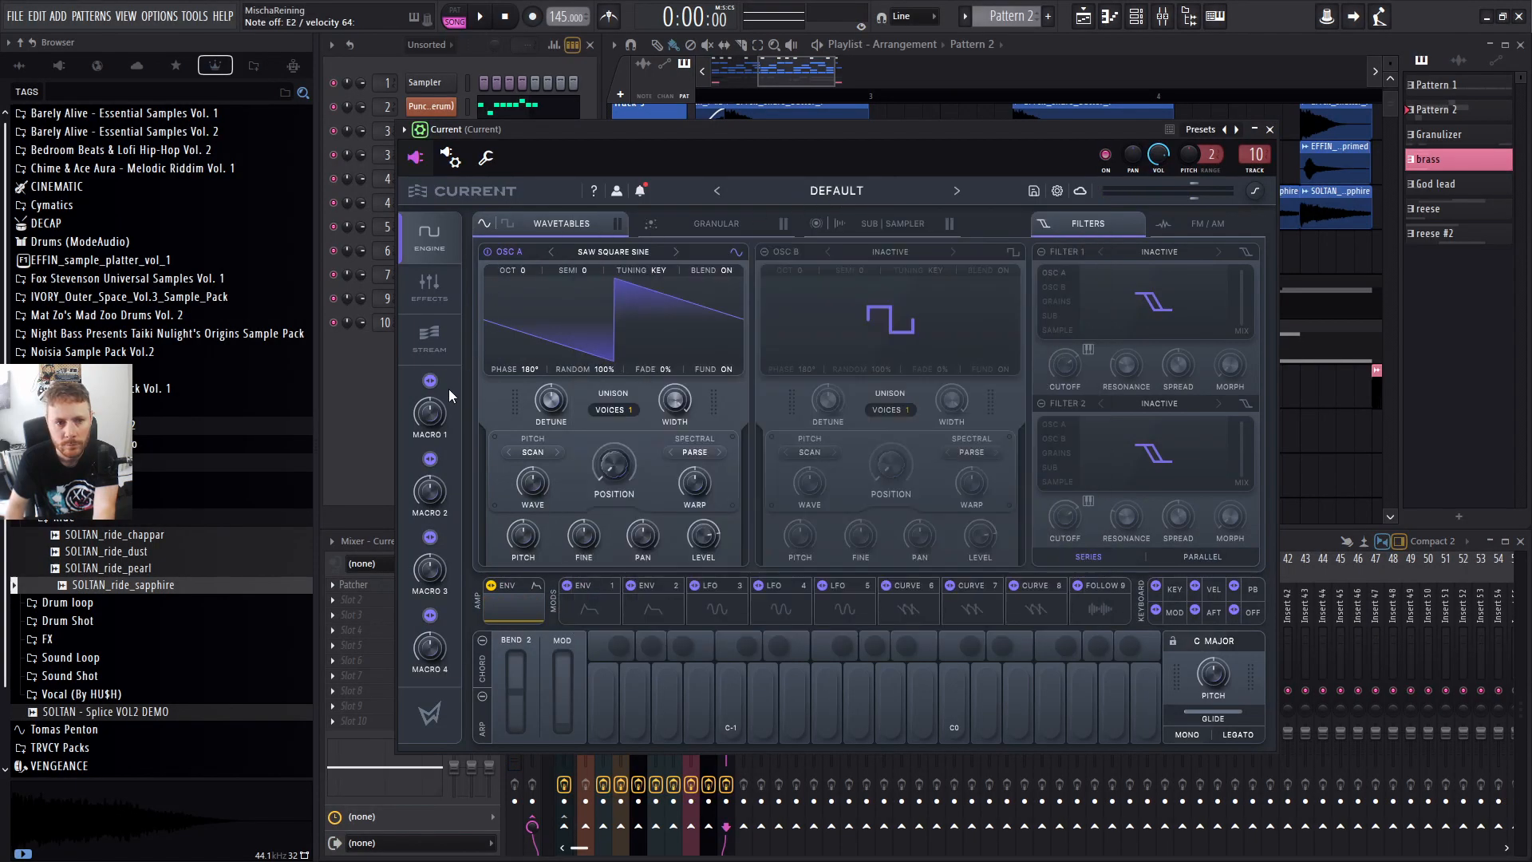
{"action": "left_click", "coordinate": [437, 285]}
{"action": "left_click", "coordinate": [559, 225]}
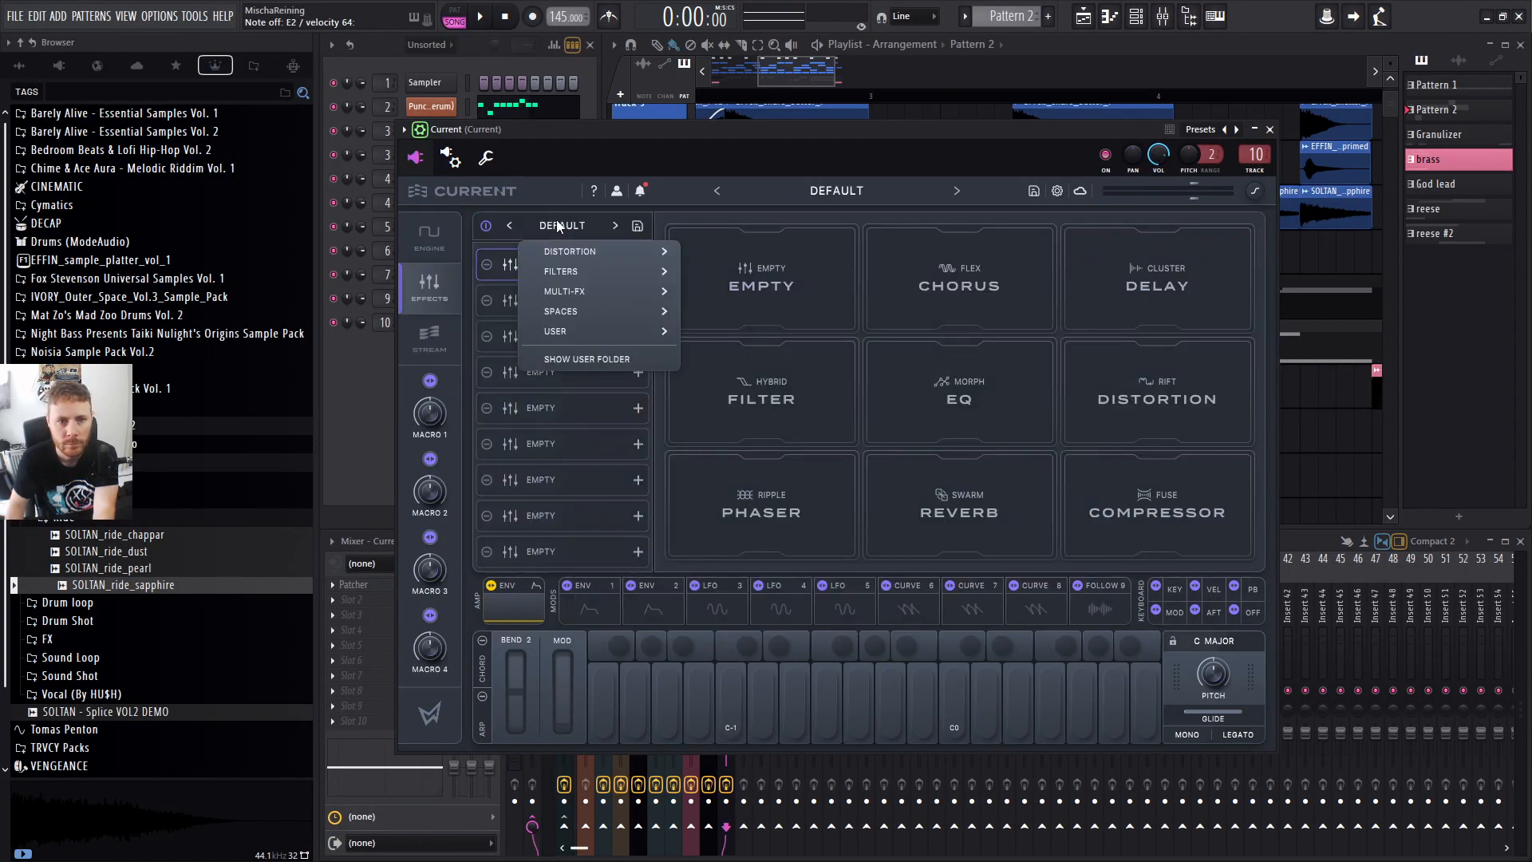
{"action": "mouse_move", "coordinate": [606, 252]}
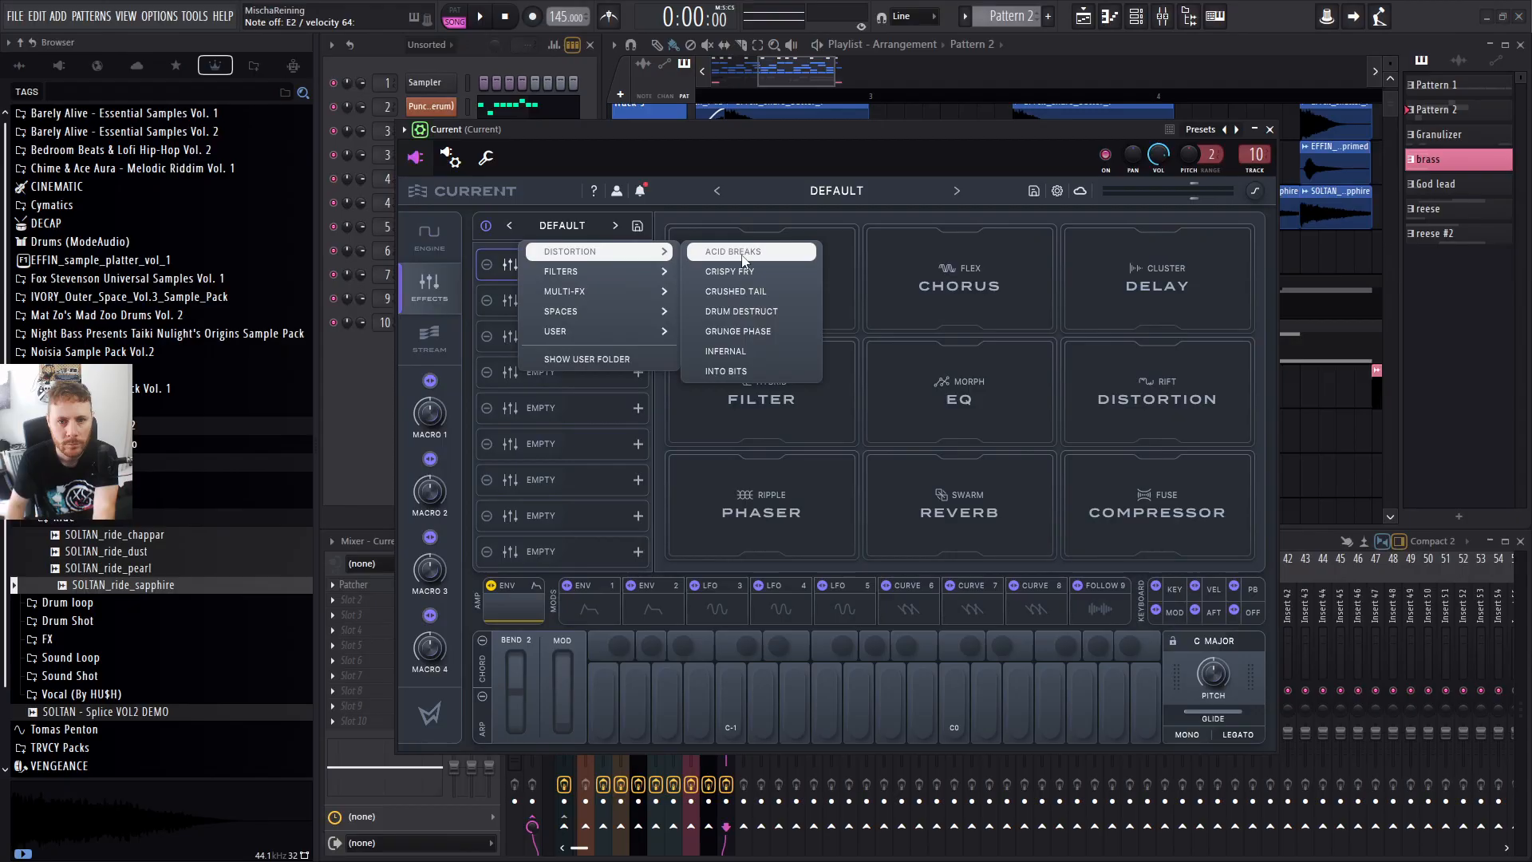
{"action": "left_click", "coordinate": [742, 253]}
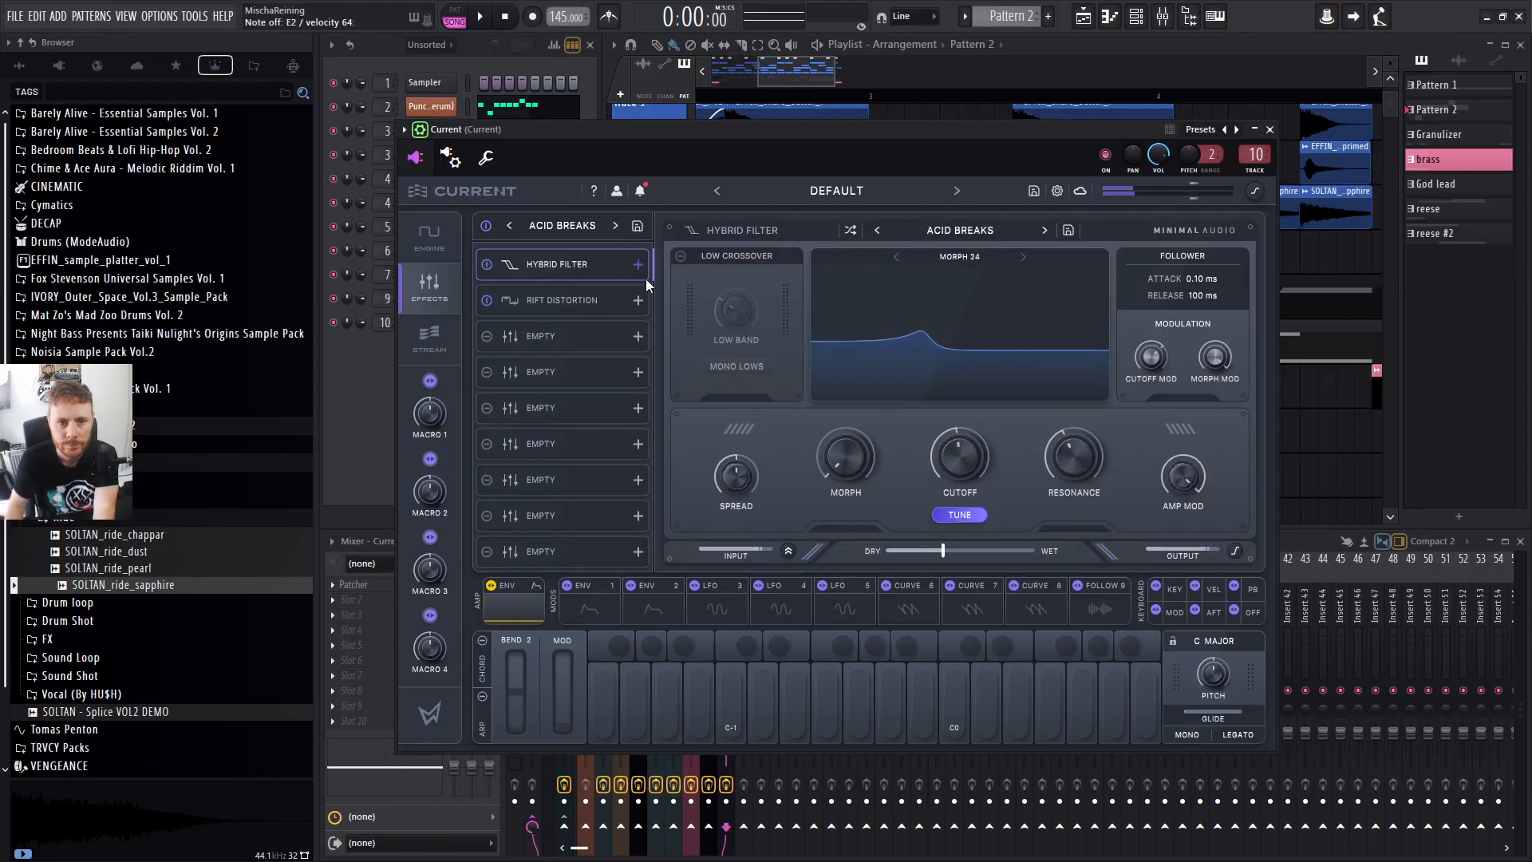
{"action": "left_click", "coordinate": [614, 227]}
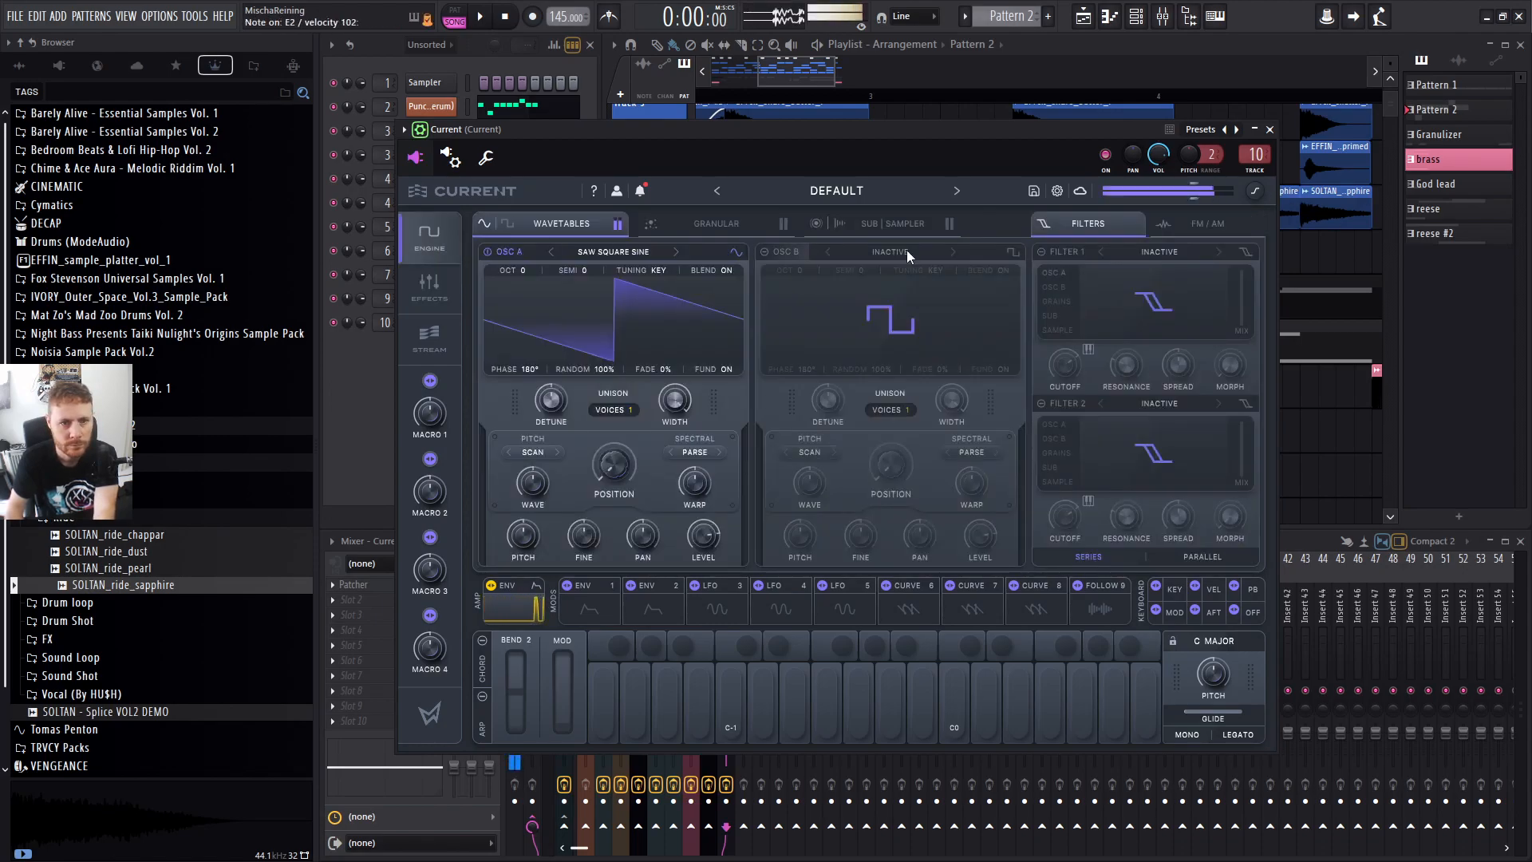
{"action": "left_click", "coordinate": [429, 237]}
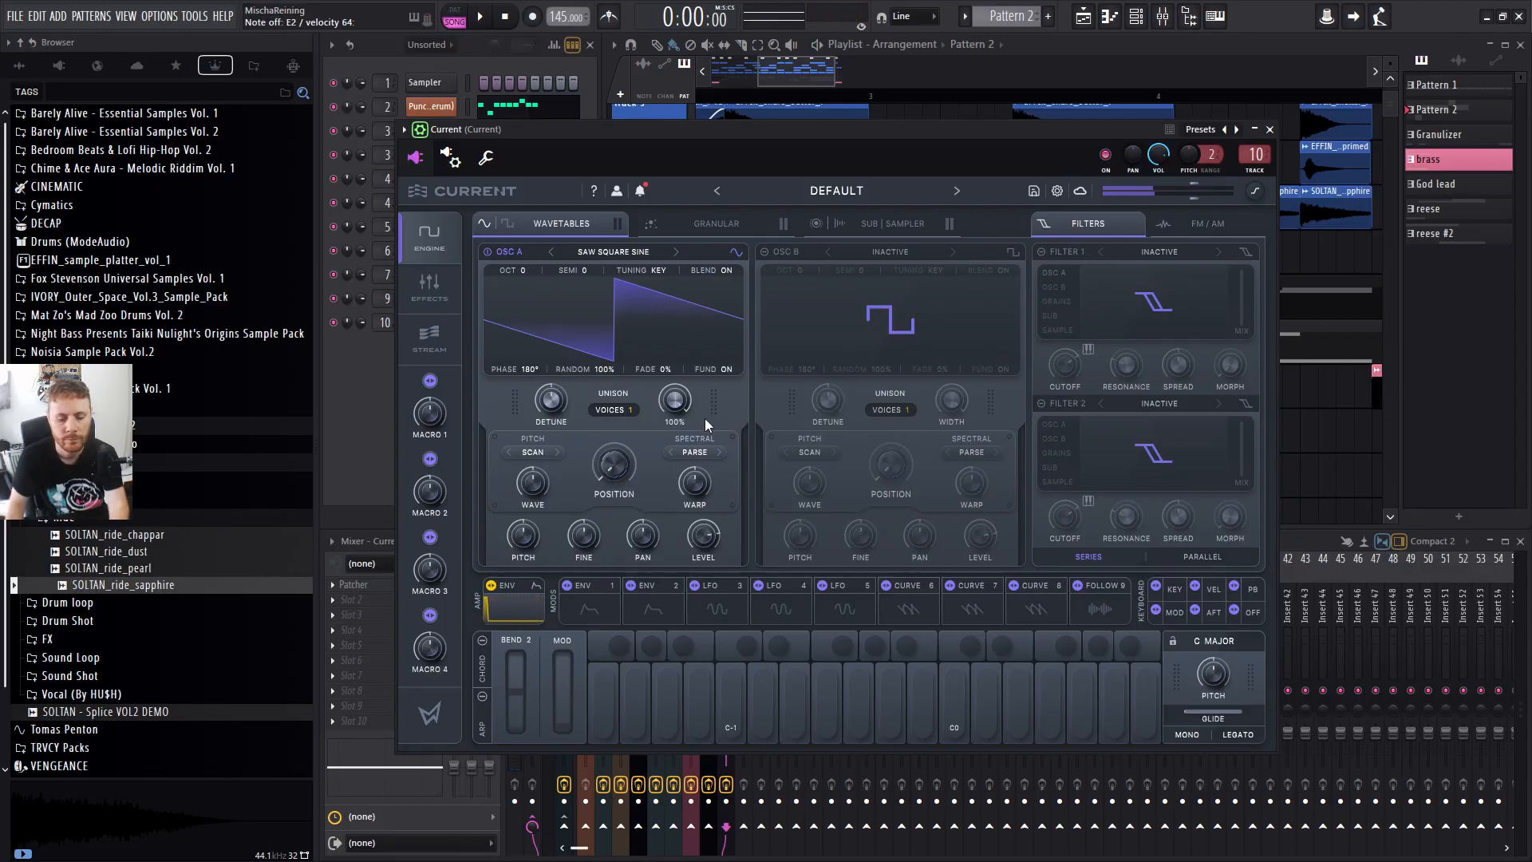
Try sweeping OSC A's wavetable position with the fundamental switched off, testing the Warp and Wave amounts.
{"action": "left_click_drag", "start_coordinate": [613, 463], "coordinate": [650, 381]}
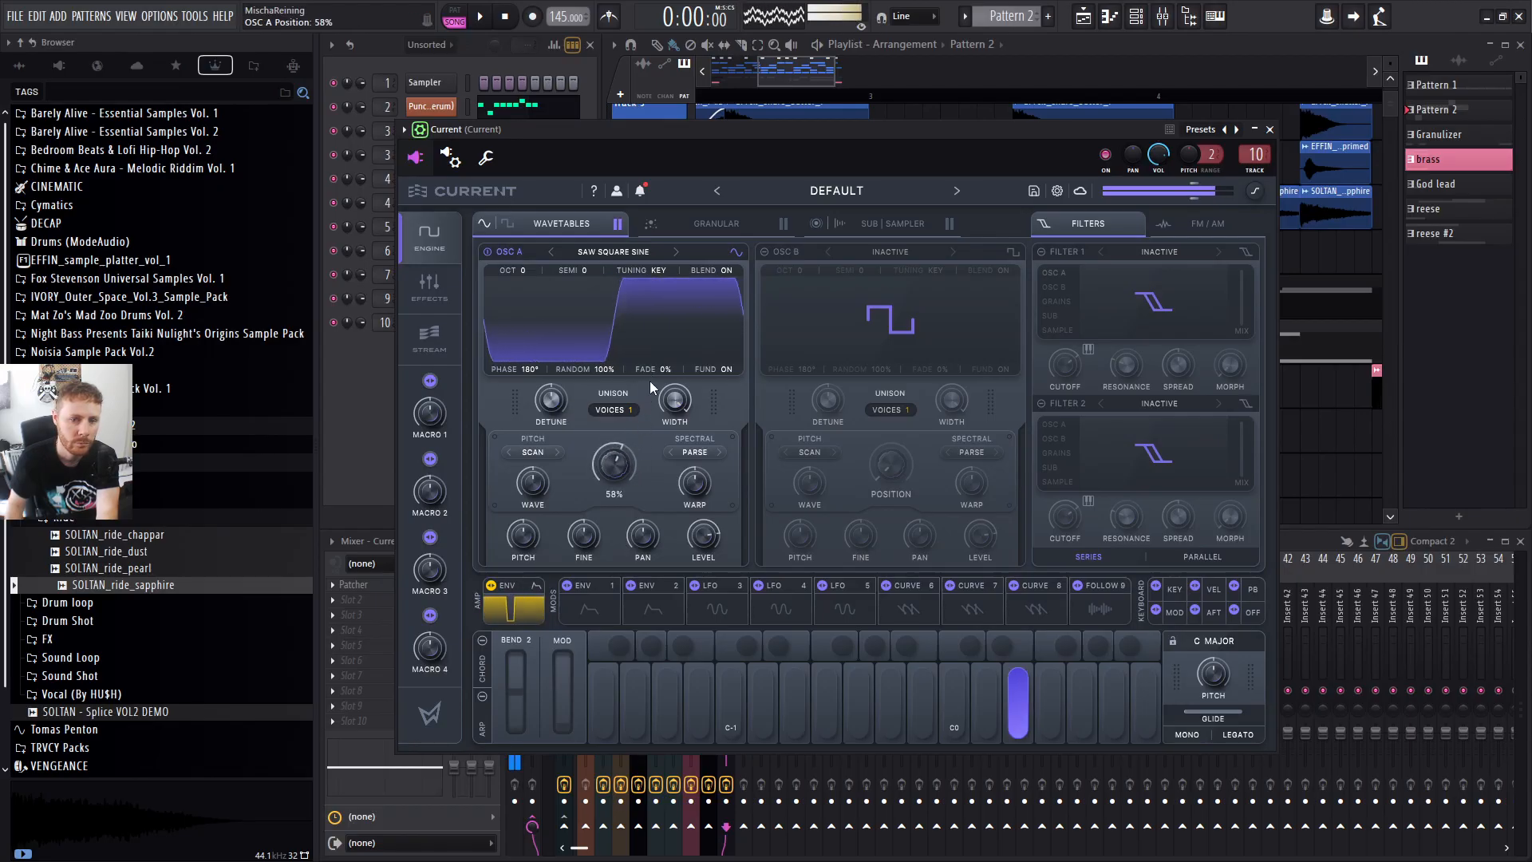
{"action": "scroll", "coordinate": [616, 470], "scroll_direction": "down", "scroll_amount": 3}
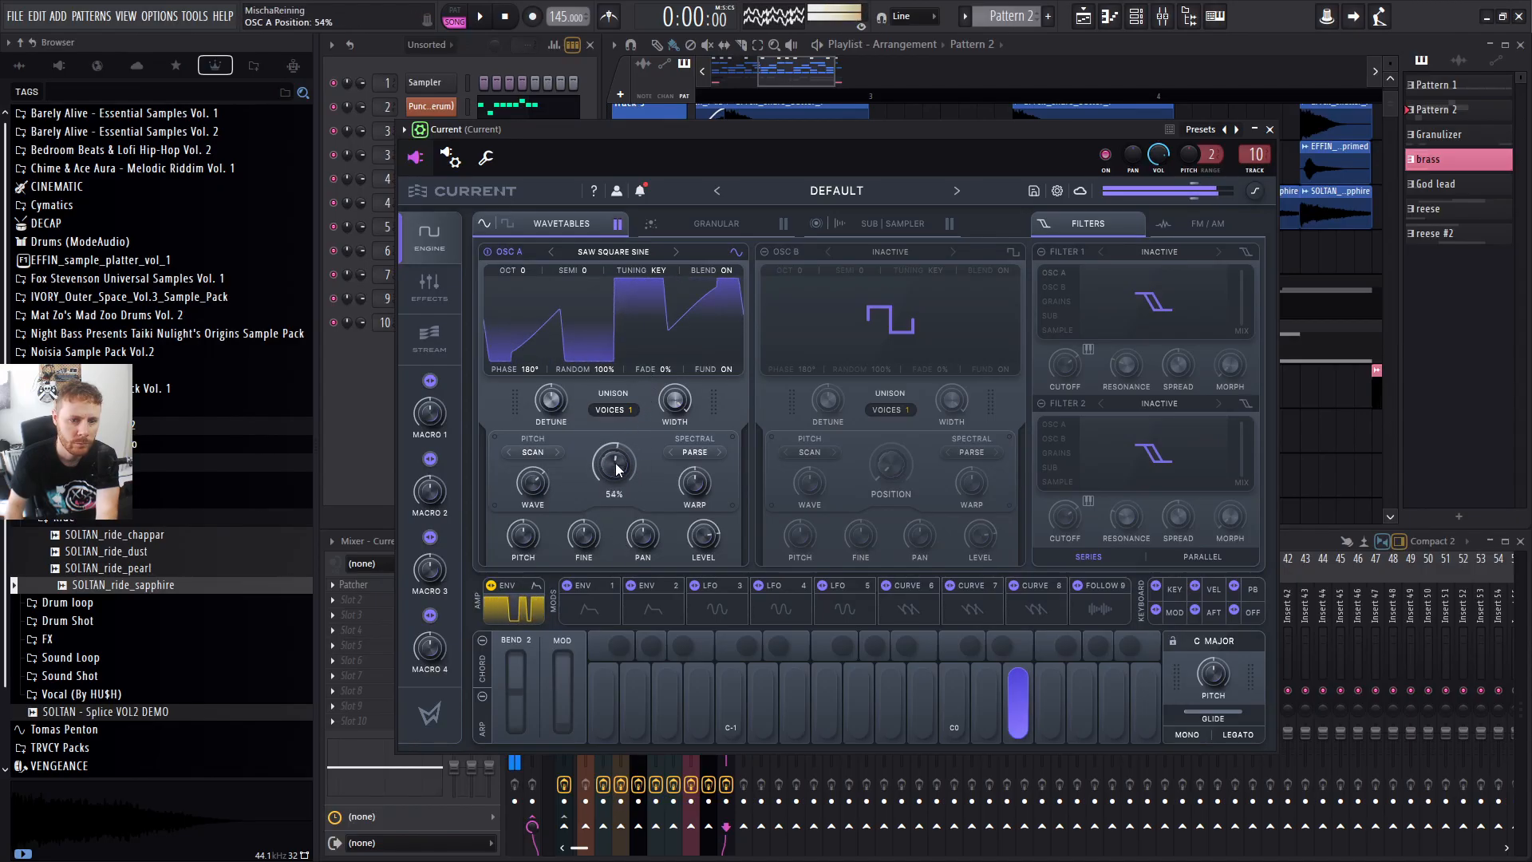
{"action": "mouse_move", "coordinate": [617, 466]}
{"action": "left_mouse_down"}
{"action": "mouse_move", "coordinate": [610, 519]}
{"action": "mouse_move", "coordinate": [633, 439]}
{"action": "mouse_move", "coordinate": [617, 490]}
{"action": "left_mouse_up"}
{"action": "left_click", "coordinate": [726, 369]}
{"action": "double_click", "coordinate": [694, 485]}
{"action": "double_click", "coordinate": [530, 491]}
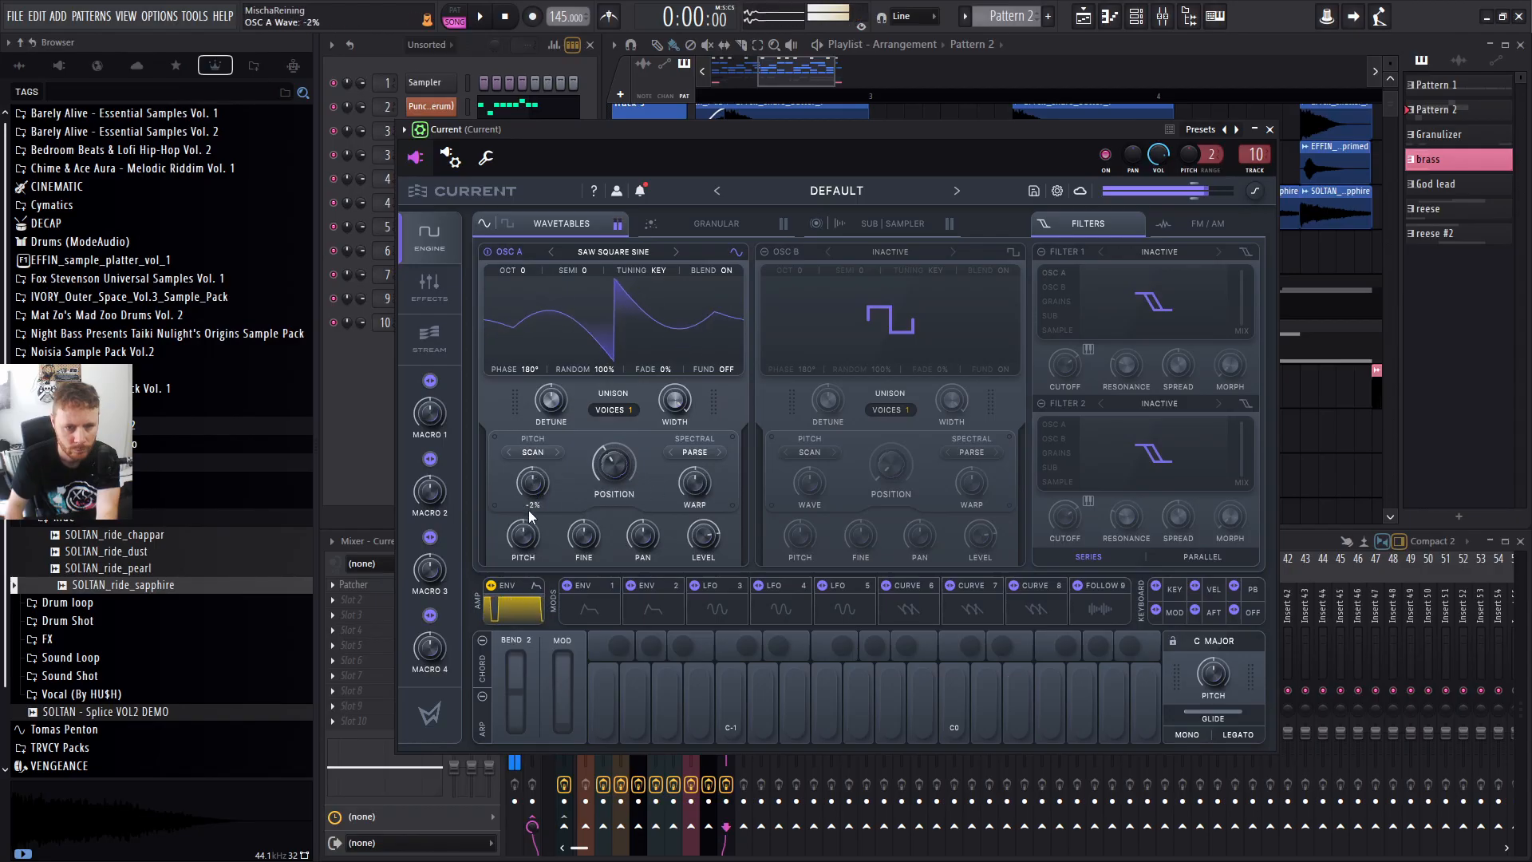
Try OSC A's Wave at about -39%, switch the fundamental back on and reset the wavetable position to 0%.
{"action": "left_click", "coordinate": [726, 370]}
{"action": "double_click", "coordinate": [615, 463]}
{"action": "mouse_move", "coordinate": [627, 463]}
{"action": "left_mouse_down"}
{"action": "mouse_move", "coordinate": [621, 496]}
{"action": "mouse_move", "coordinate": [621, 469]}
{"action": "left_mouse_up"}
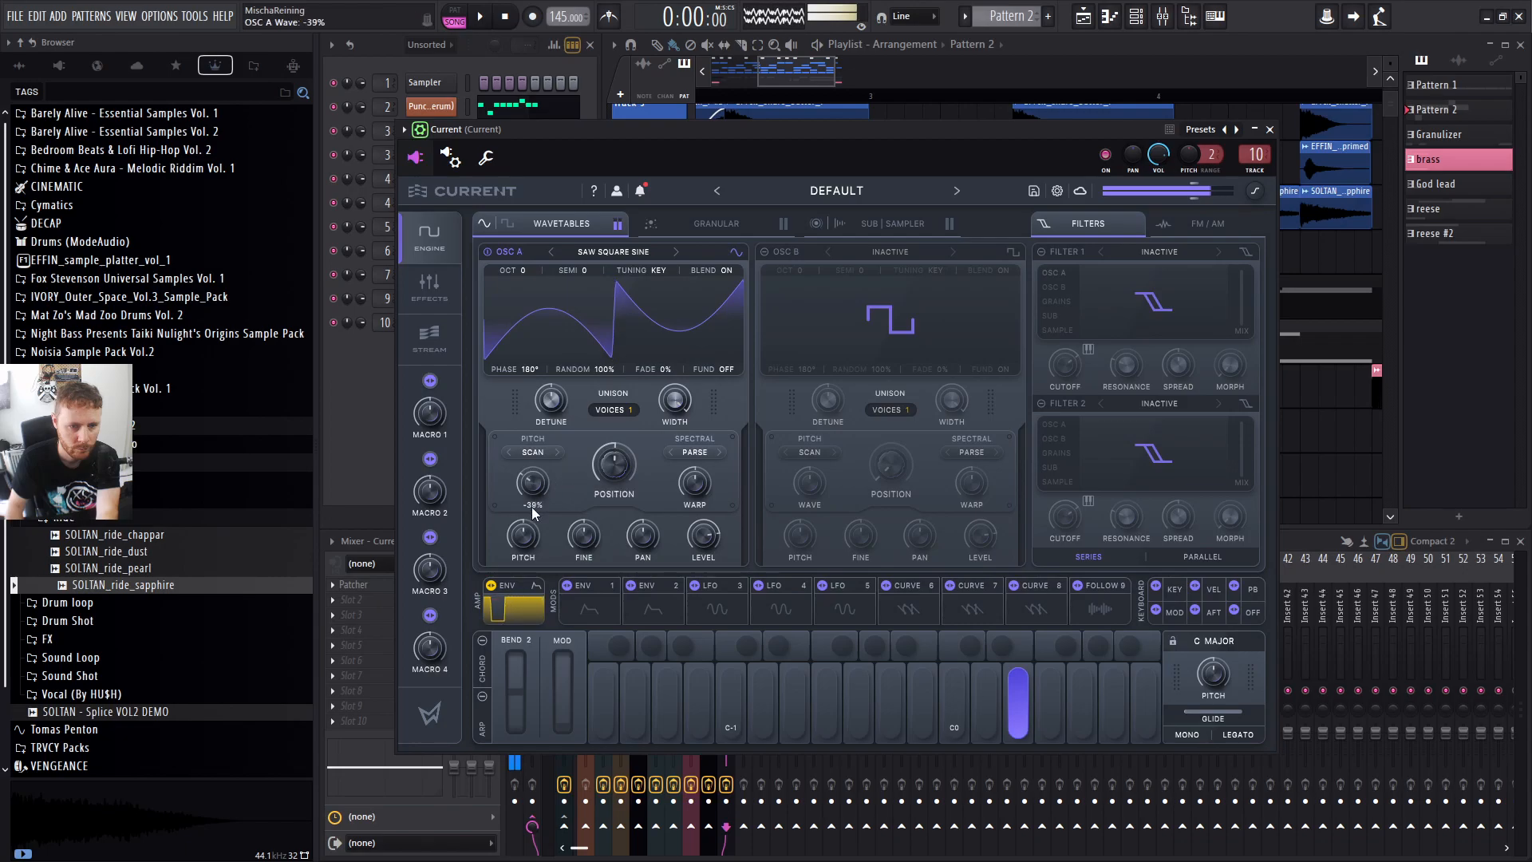
{"action": "left_click", "coordinate": [726, 370]}
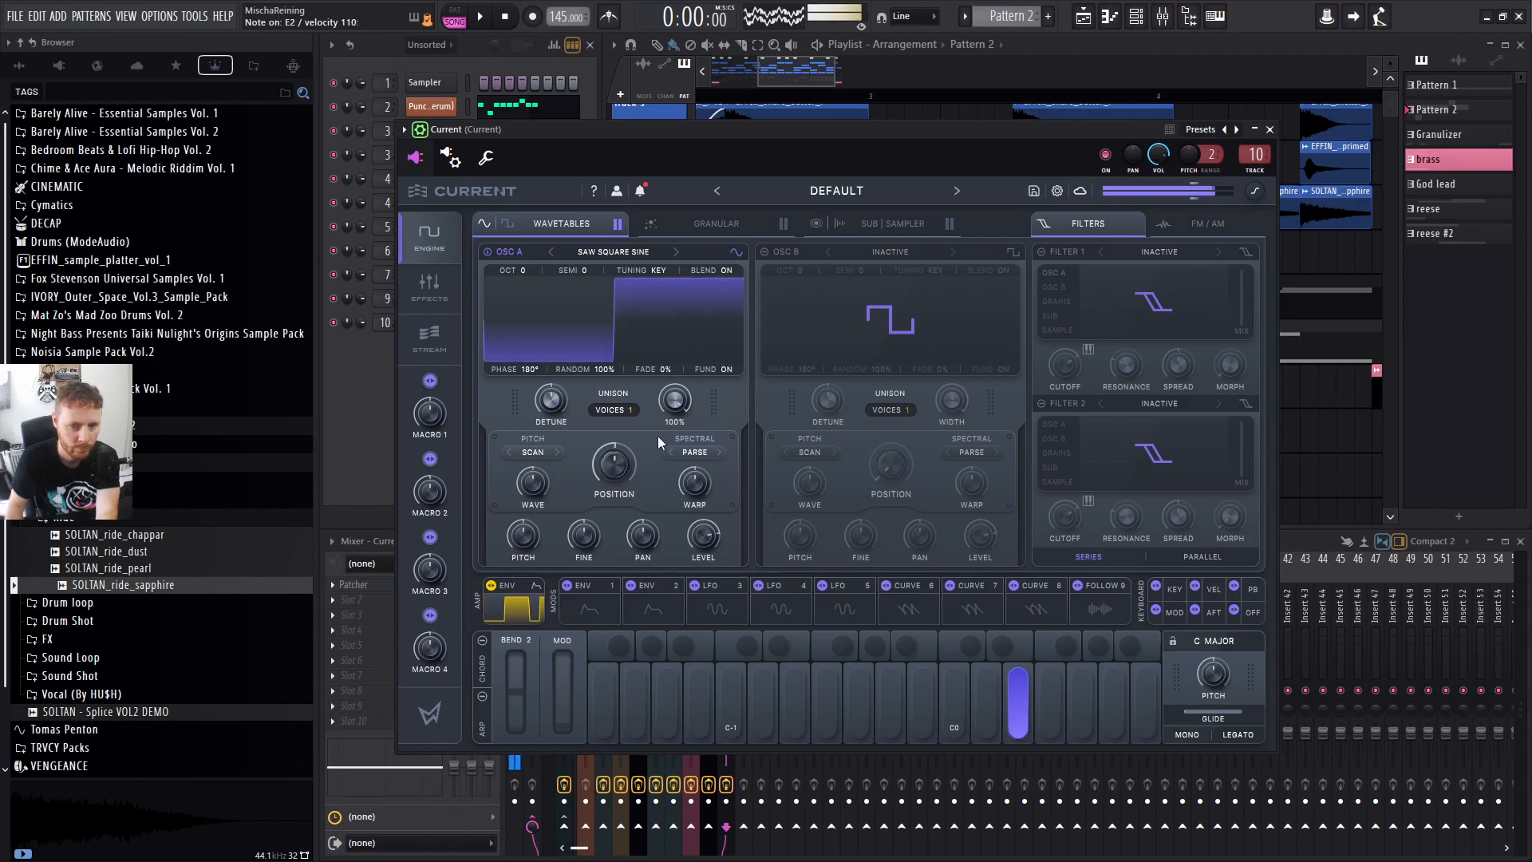
{"action": "double_click", "coordinate": [621, 471]}
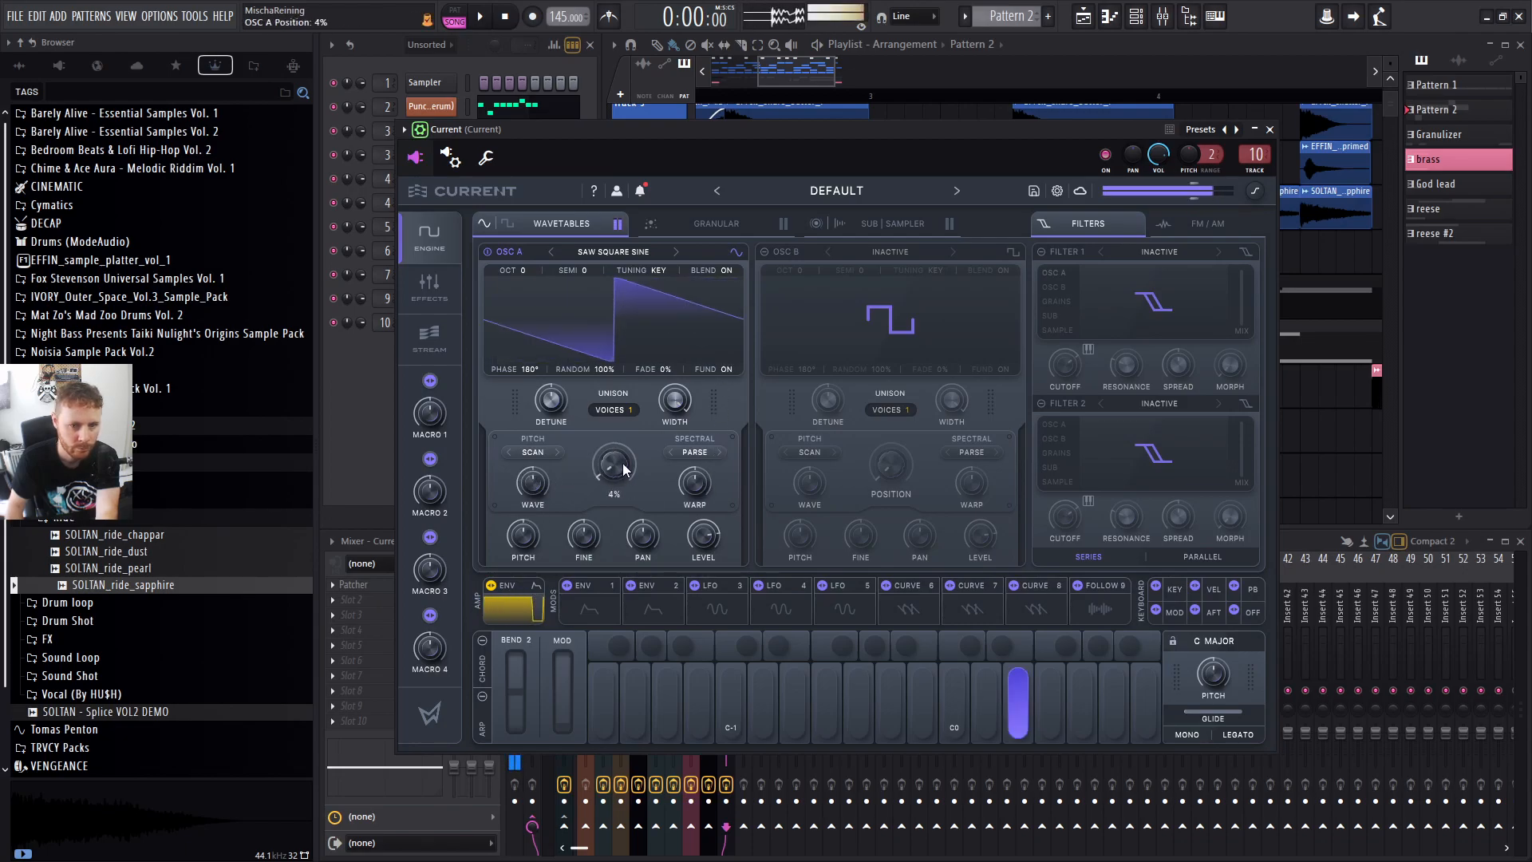
{"action": "left_click_drag", "start_coordinate": [624, 471], "coordinate": [632, 434]}
{"action": "double_click", "coordinate": [622, 471]}
Try the Roto Sine wavetable in OSC A, switch to Orange Juice and set its position to about 69%.
{"action": "left_click", "coordinate": [624, 252]}
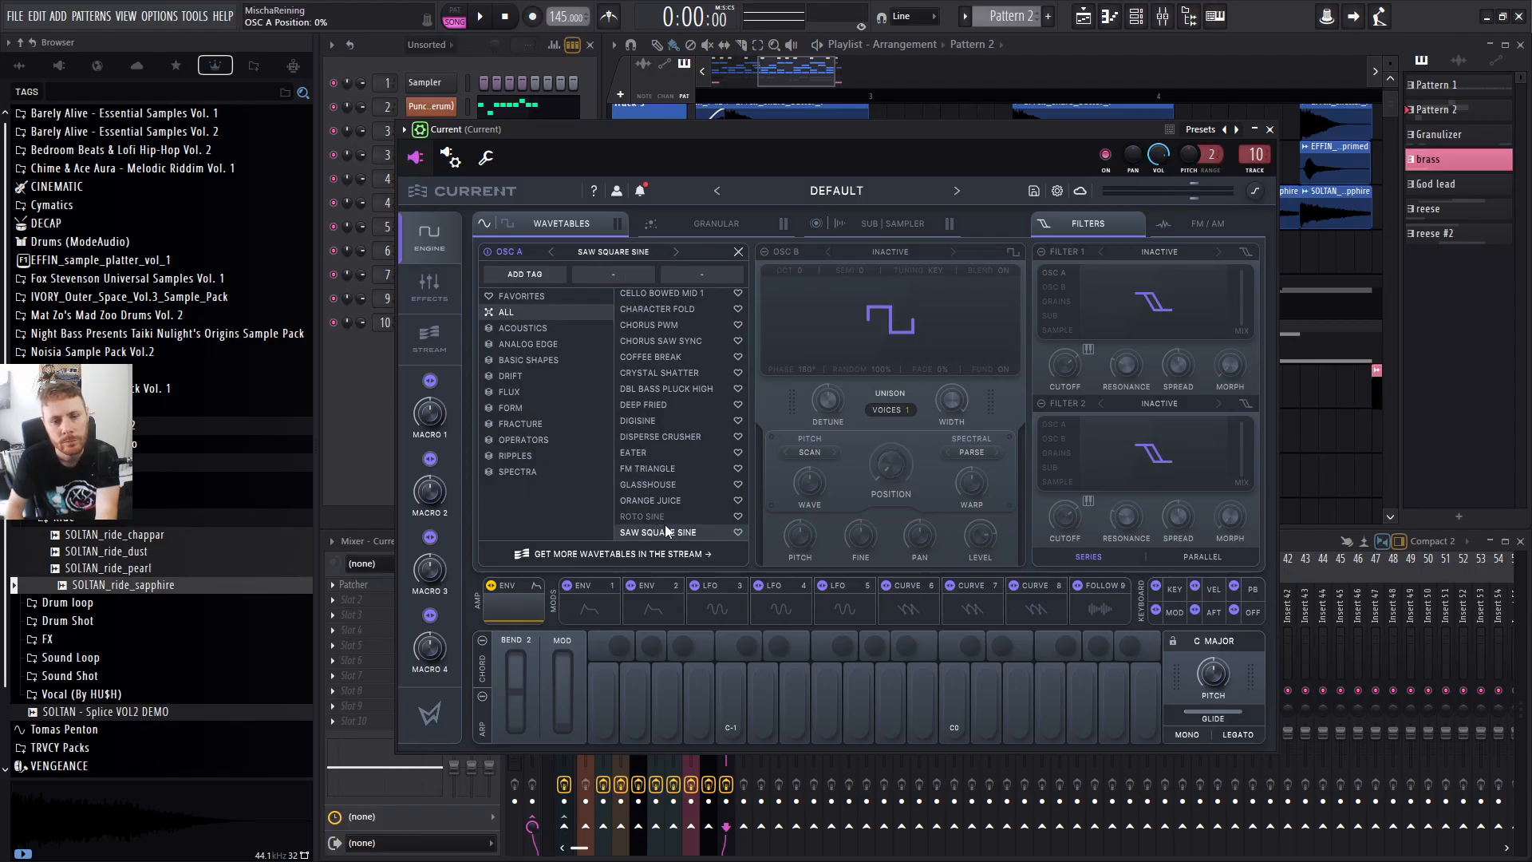
{"action": "left_click", "coordinate": [663, 516]}
{"action": "left_click", "coordinate": [634, 253]}
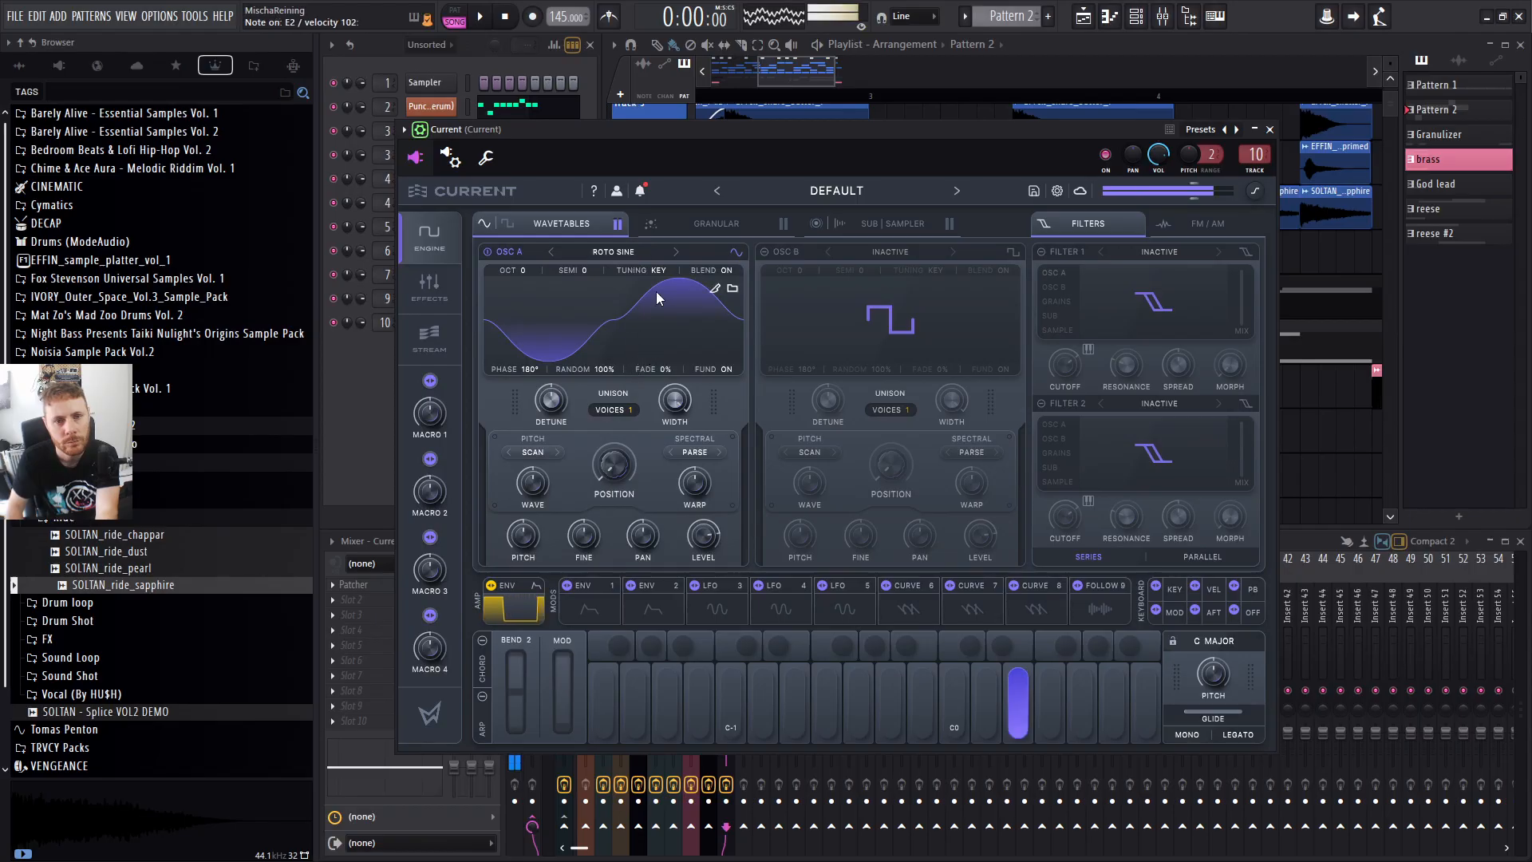
{"action": "left_click", "coordinate": [551, 251]}
{"action": "mouse_move", "coordinate": [616, 463]}
{"action": "left_mouse_down"}
{"action": "mouse_move", "coordinate": [638, 358]}
{"action": "mouse_move", "coordinate": [640, 402]}
{"action": "mouse_move", "coordinate": [654, 356]}
{"action": "mouse_move", "coordinate": [625, 462]}
{"action": "left_mouse_up"}
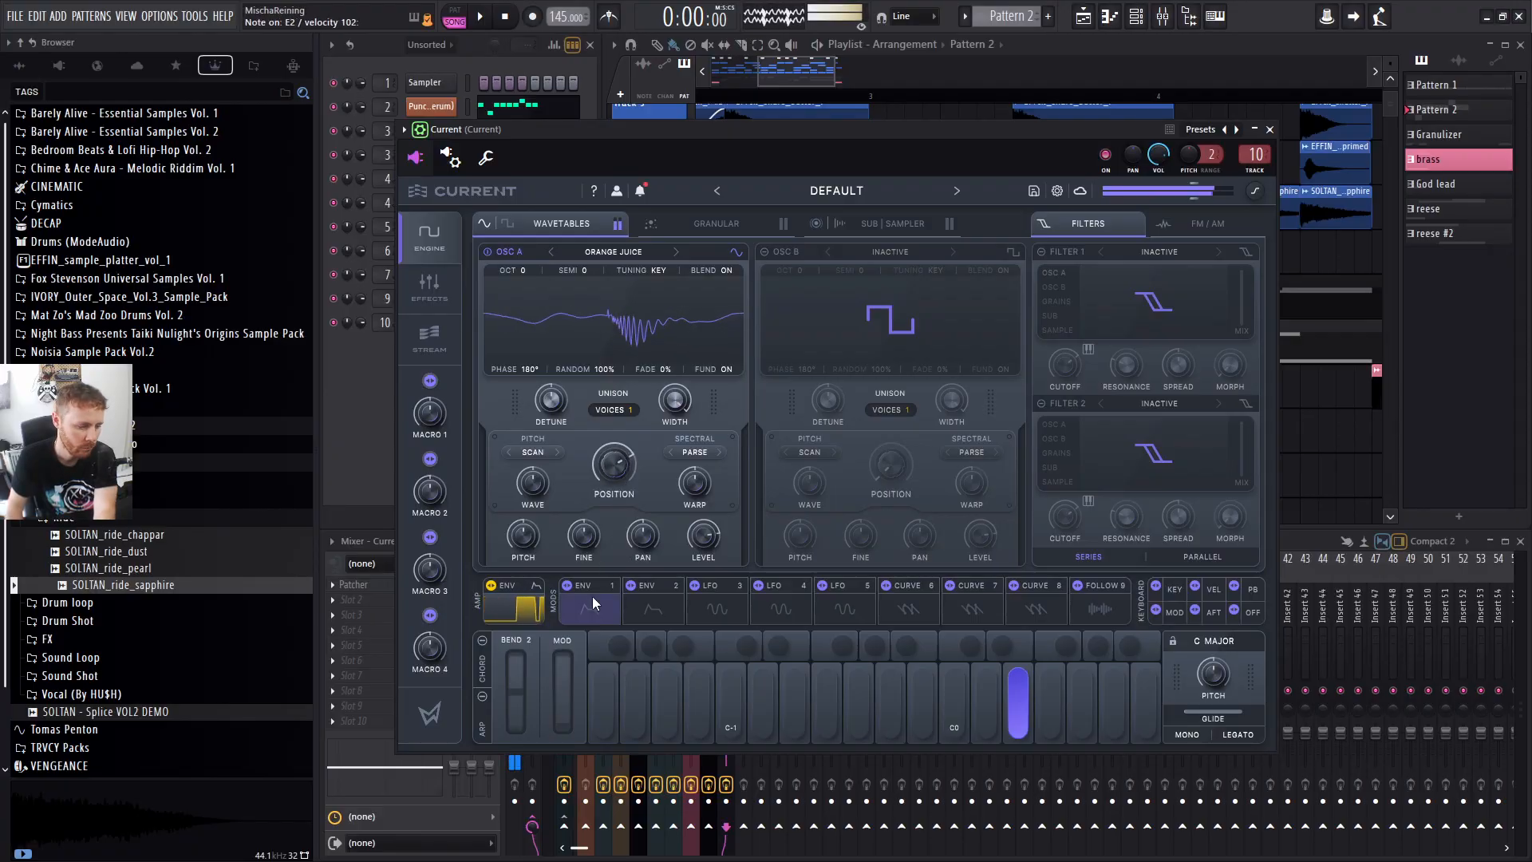
{"action": "left_click_drag", "start_coordinate": [615, 469], "coordinate": [615, 476]}
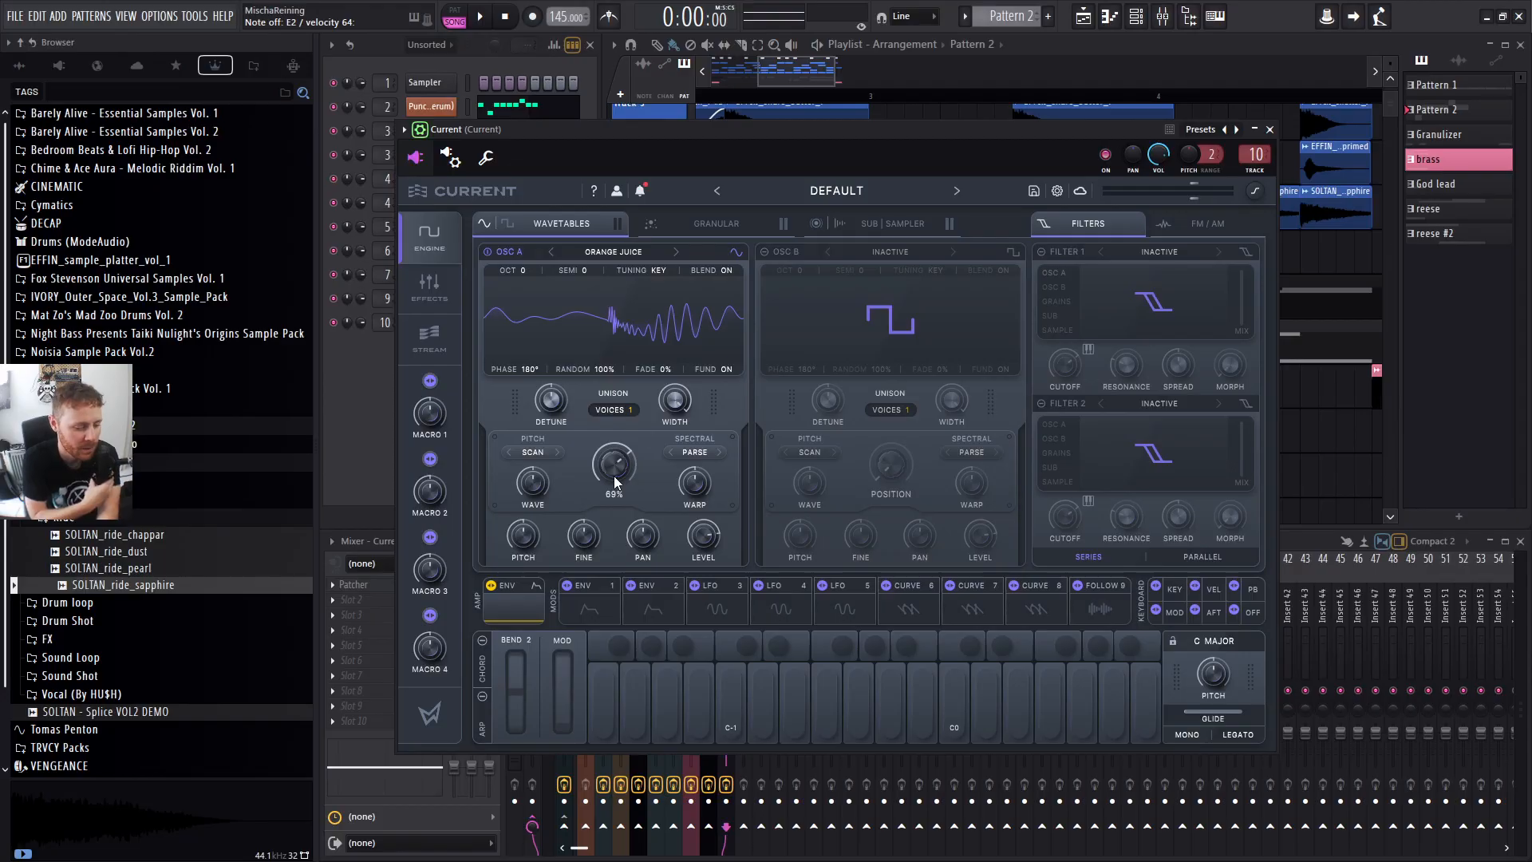
Set OSC A's wavetable position to about 71%, modulate it with Env 1 and lengthen the envelope's attack.
{"action": "left_click_drag", "start_coordinate": [617, 471], "coordinate": [617, 466]}
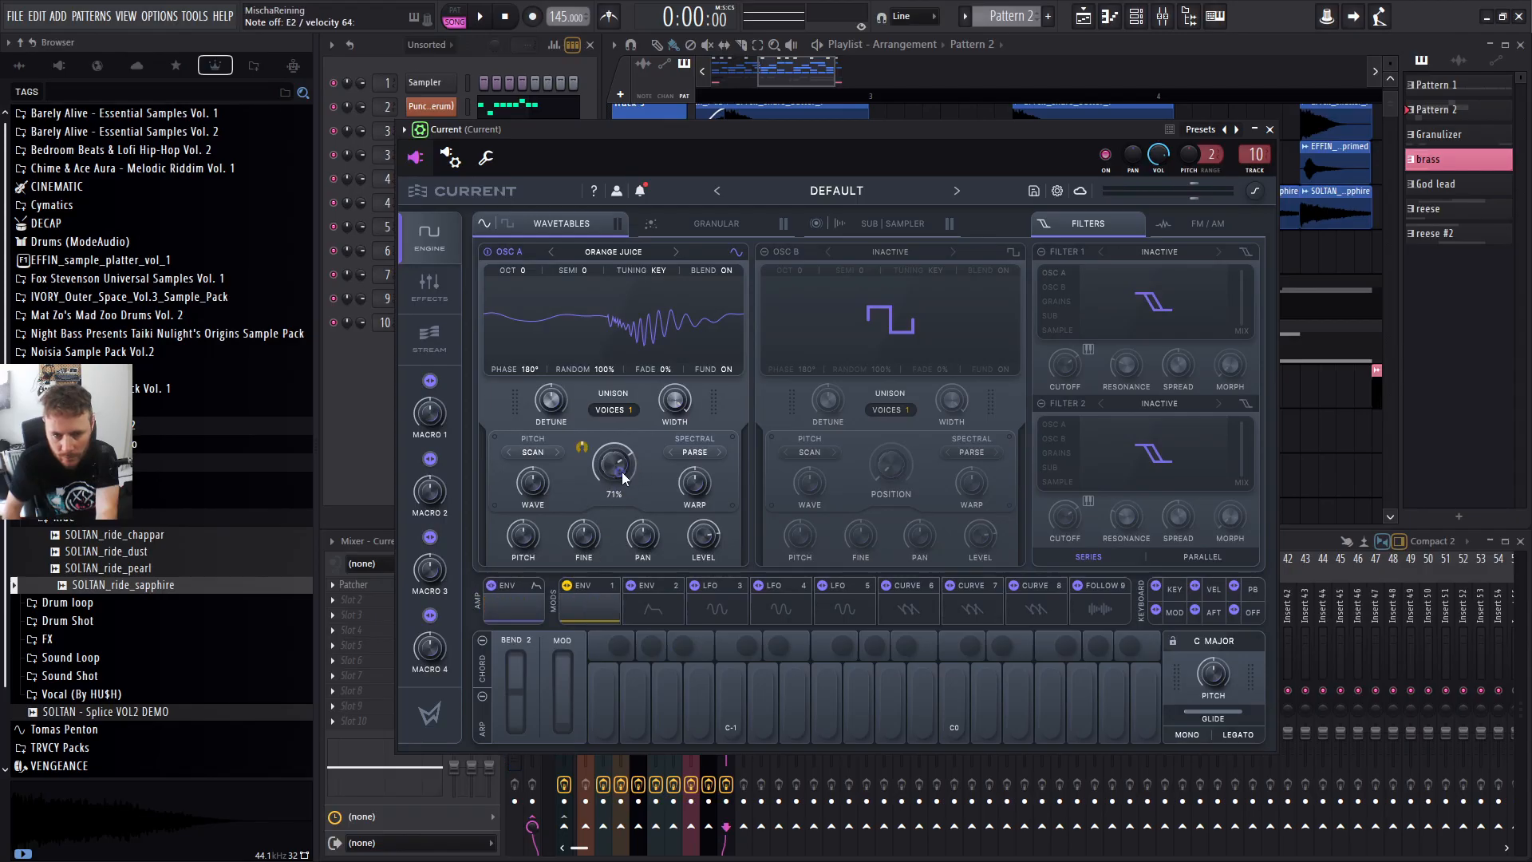
{"action": "left_click", "coordinate": [627, 597]}
{"action": "left_click", "coordinate": [603, 610]}
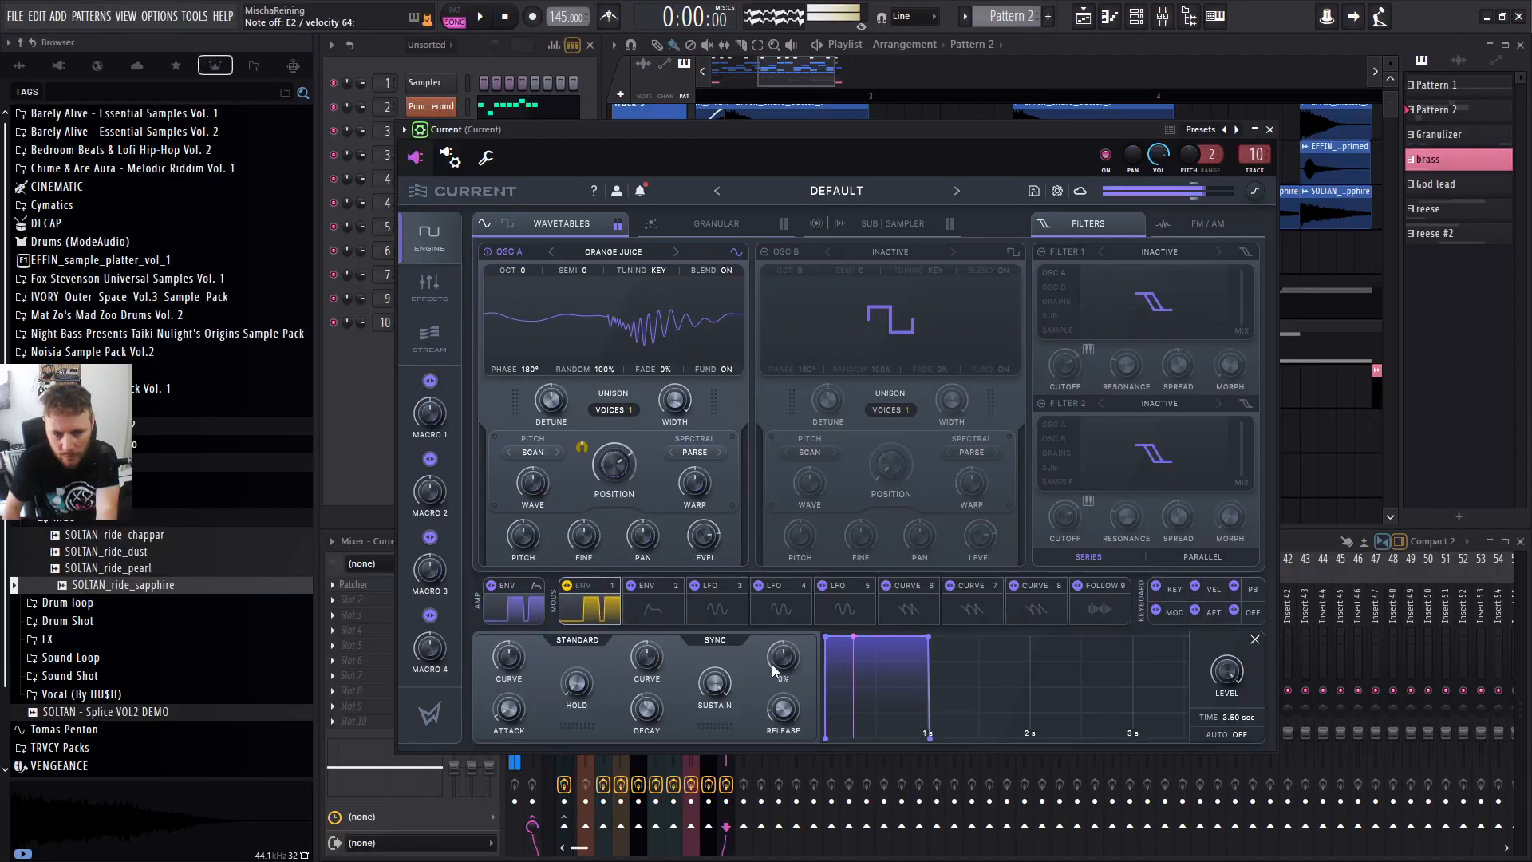
{"action": "left_click_drag", "start_coordinate": [823, 638], "coordinate": [886, 637]}
{"action": "right_click", "coordinate": [580, 449]}
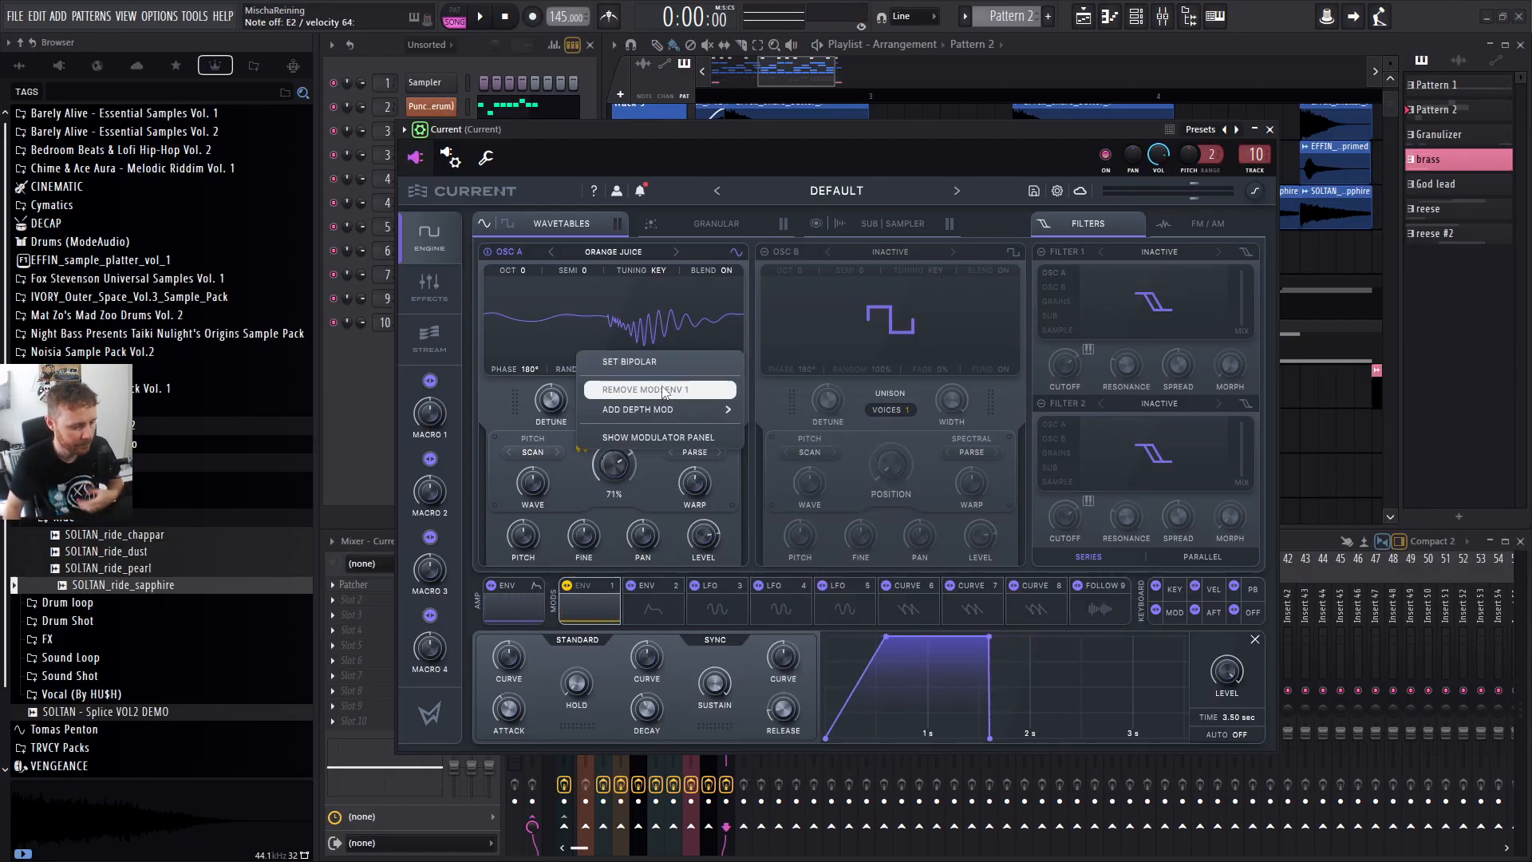
{"action": "left_click", "coordinate": [763, 369]}
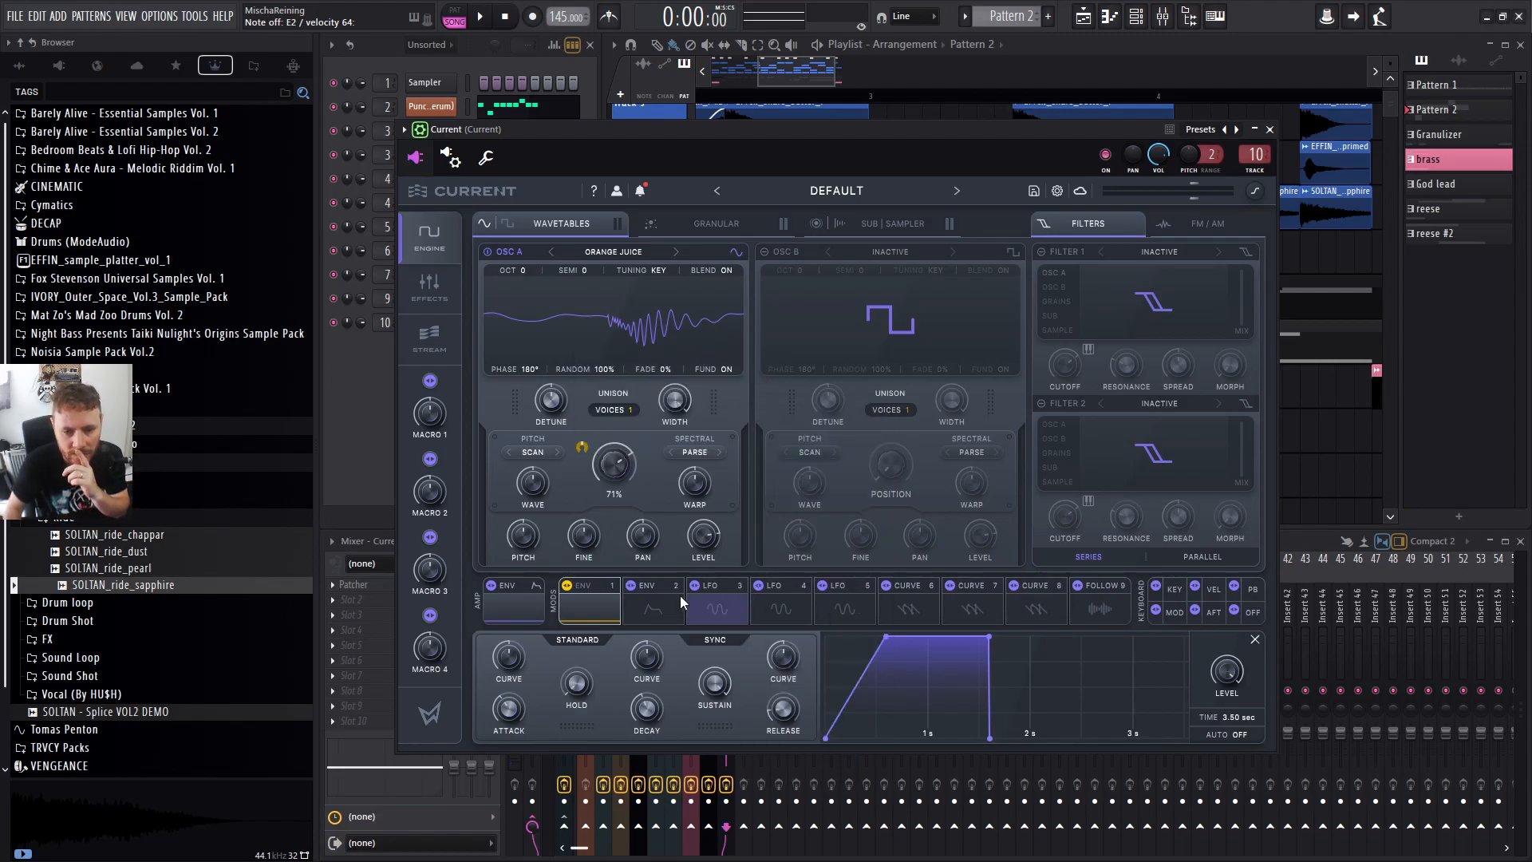
Switch modulator 1 from an envelope to Curve and shape it with an early peak, a rounded rise and a rounded fall.
{"action": "left_click", "coordinate": [591, 586]}
{"action": "left_click", "coordinate": [595, 551]}
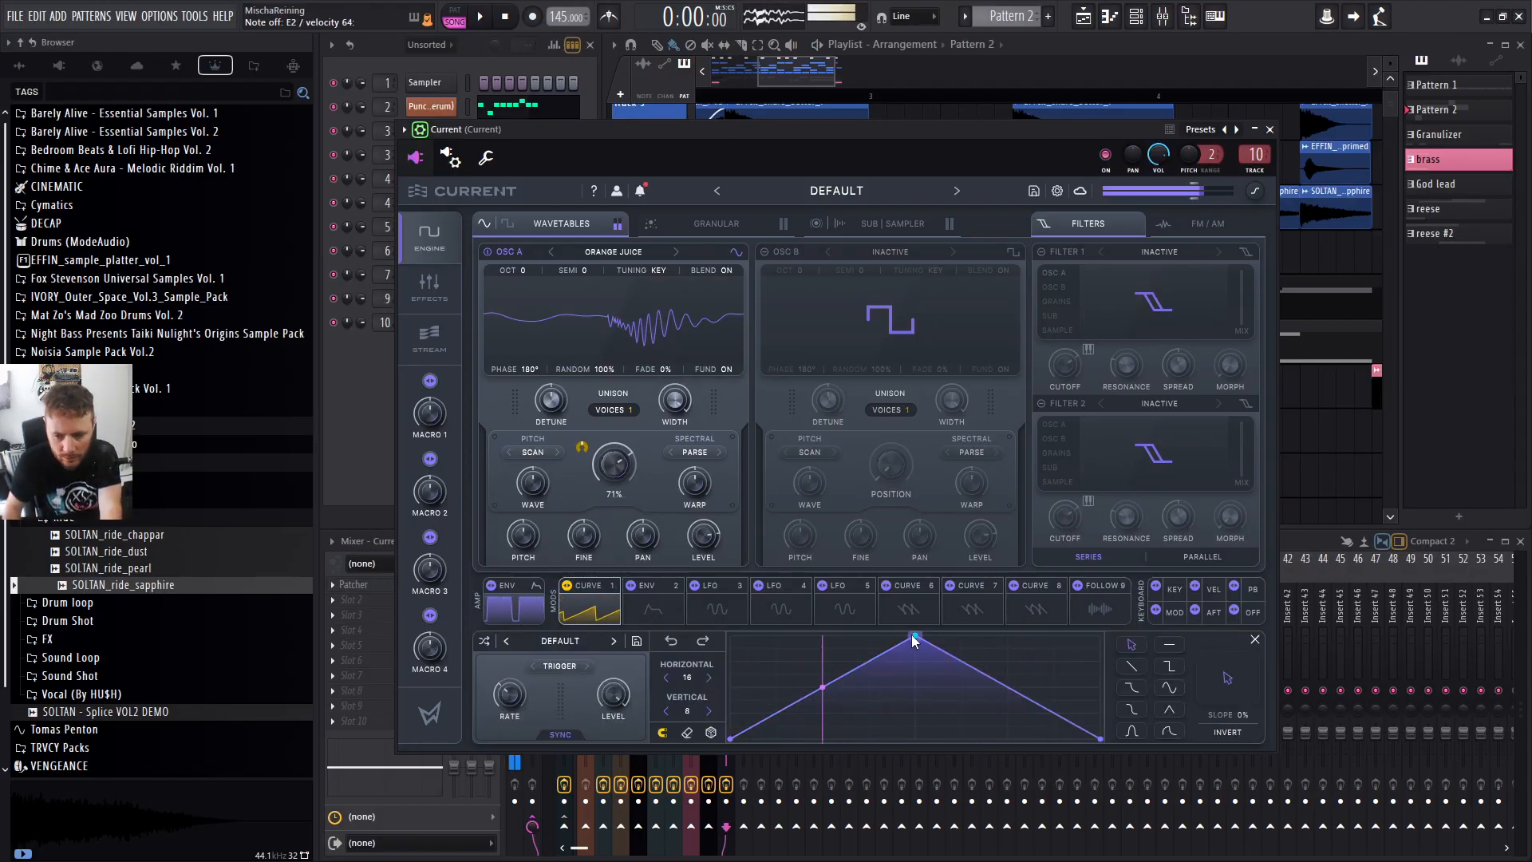
{"action": "left_click_drag", "start_coordinate": [912, 635], "coordinate": [823, 636]}
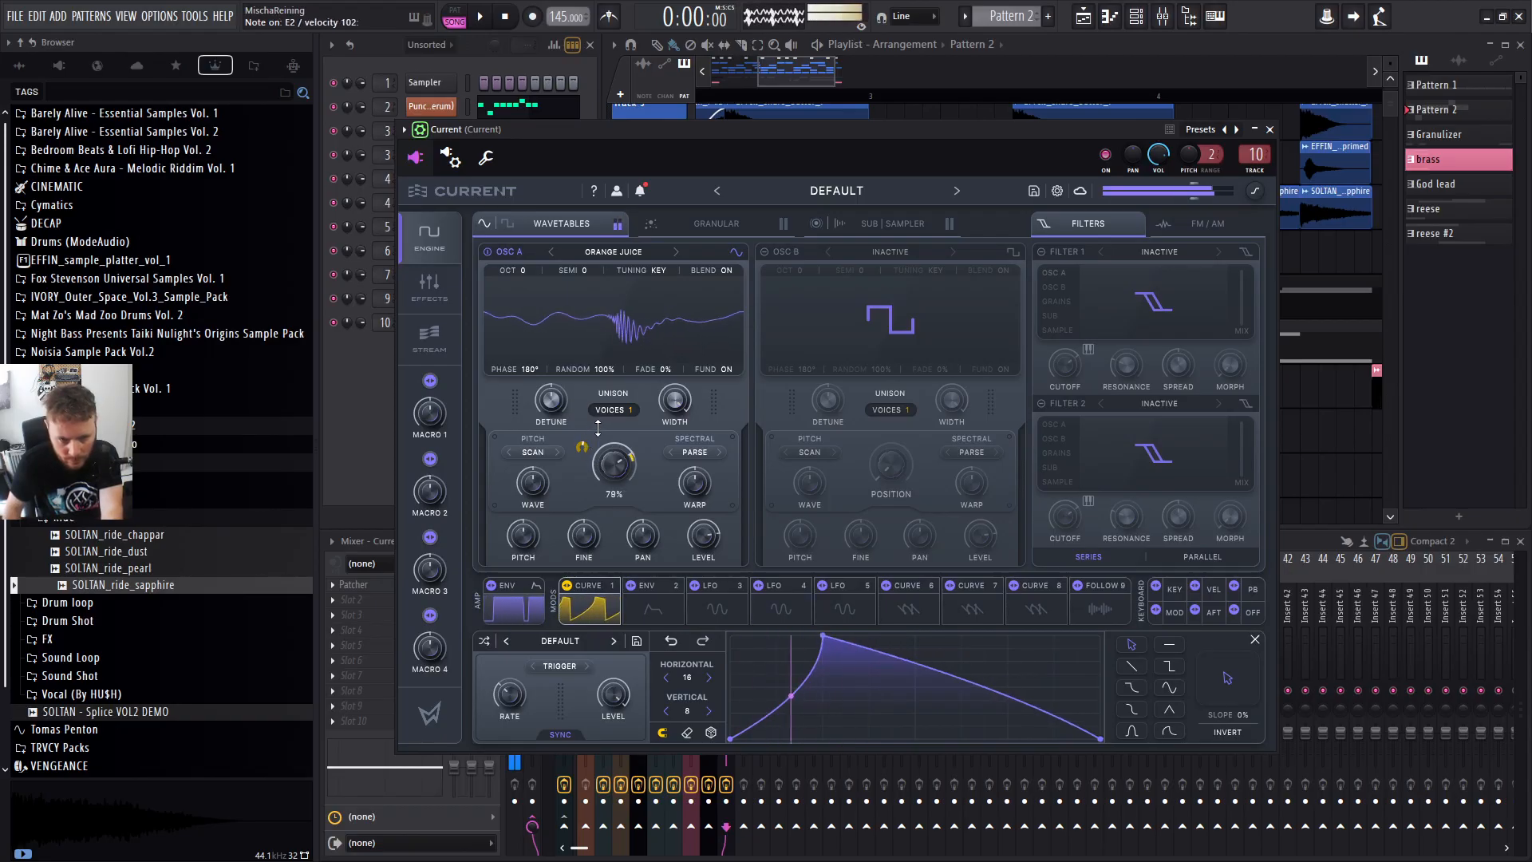
{"action": "left_click_drag", "start_coordinate": [825, 638], "coordinate": [919, 637]}
{"action": "left_click_drag", "start_coordinate": [822, 687], "coordinate": [739, 632]}
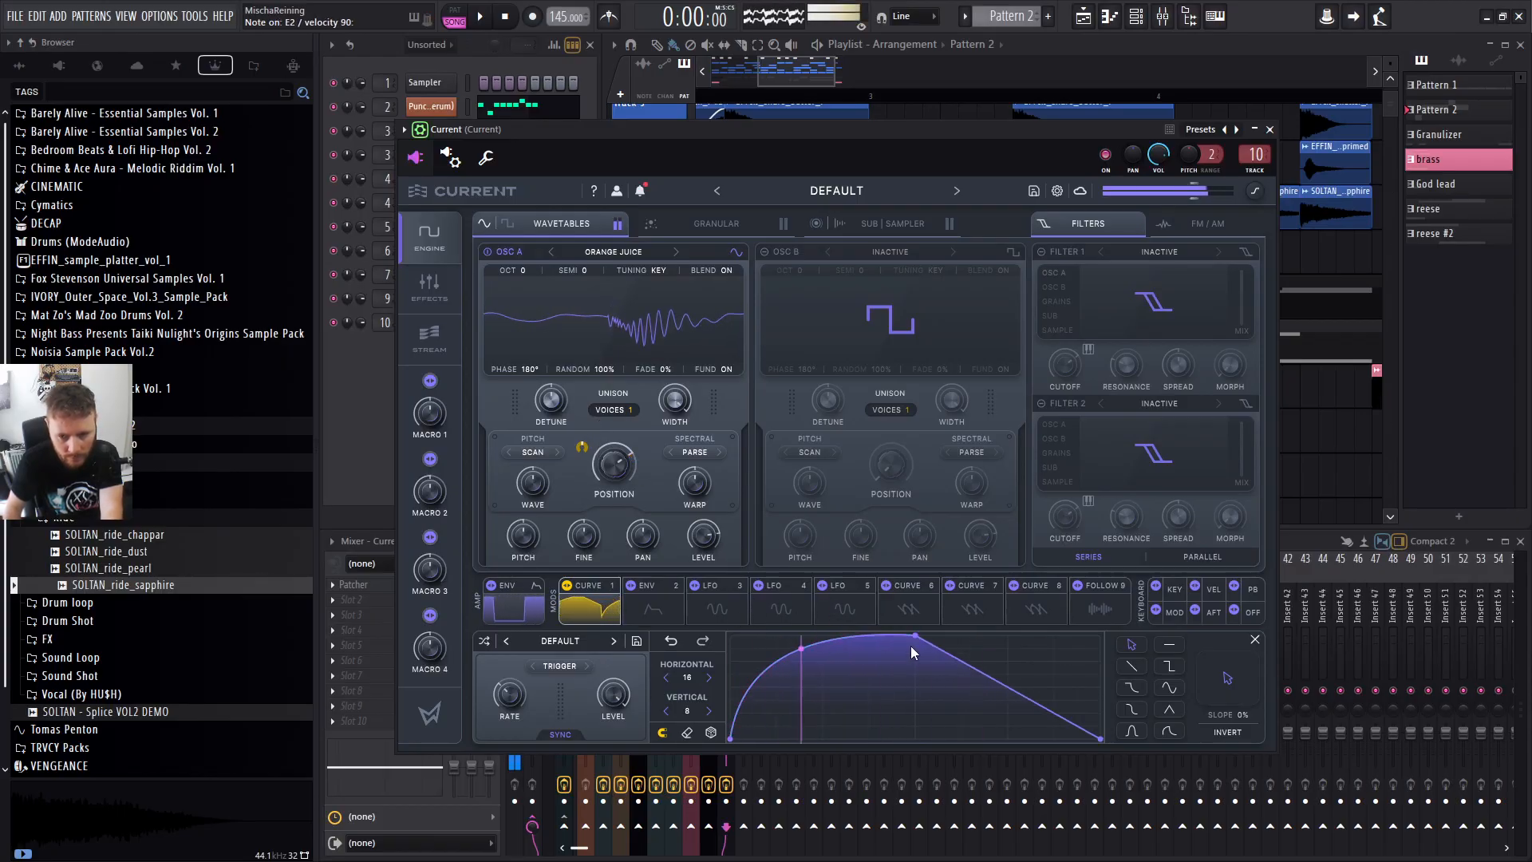
{"action": "left_click_drag", "start_coordinate": [915, 636], "coordinate": [813, 623]}
{"action": "left_click_drag", "start_coordinate": [905, 664], "coordinate": [940, 619]}
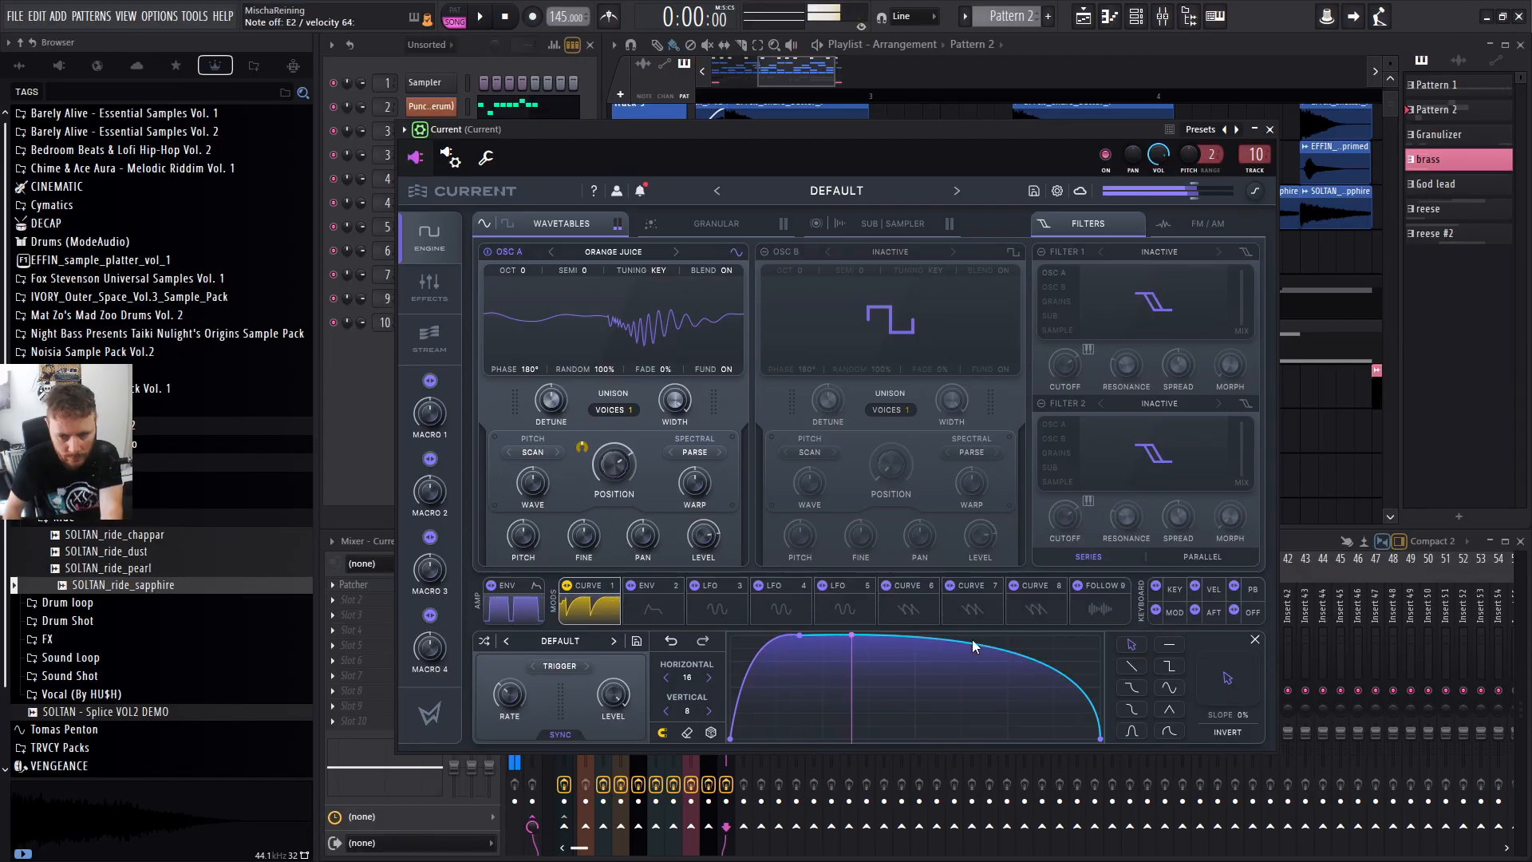
Add a point near the end of Curve 1 at full level and shift the early peak slightly to form a plateau.
{"action": "double_click", "coordinate": [1028, 659]}
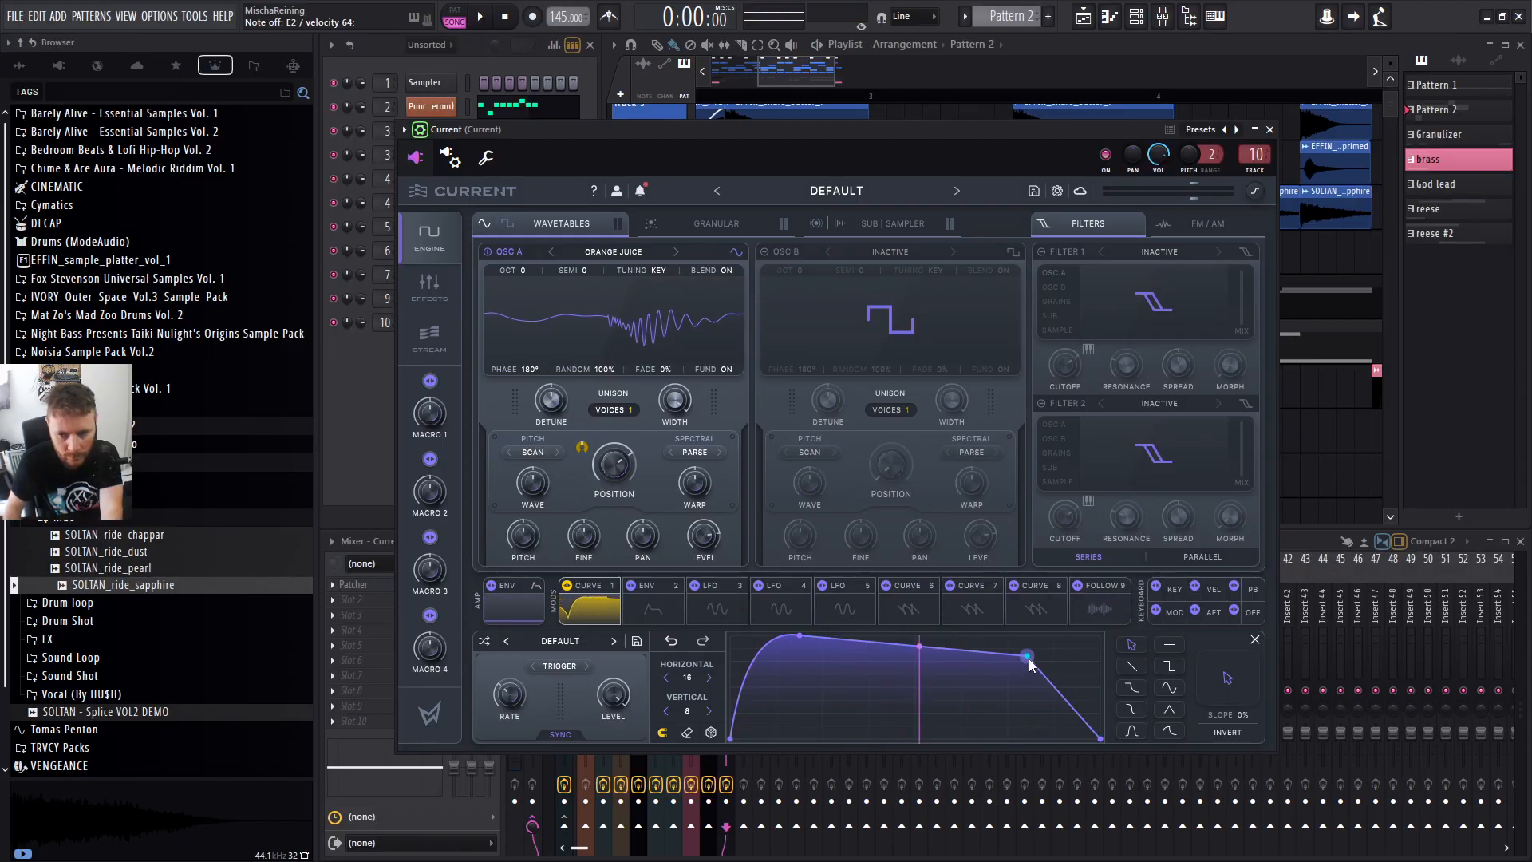
{"action": "left_click_drag", "start_coordinate": [1029, 660], "coordinate": [1054, 636]}
{"action": "left_click_drag", "start_coordinate": [805, 637], "coordinate": [829, 630]}
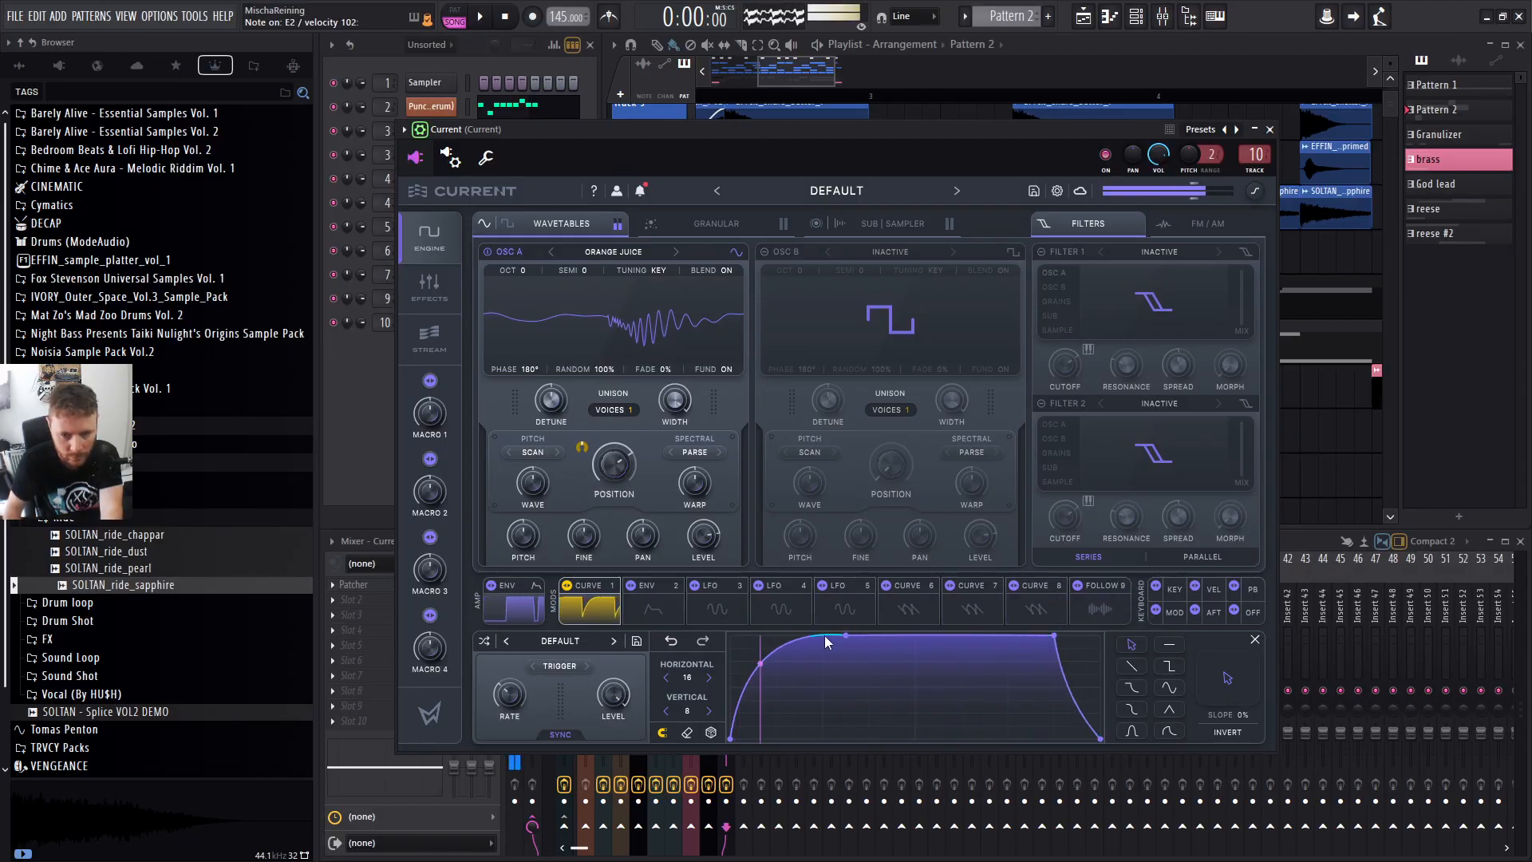
Readjust OSC A's wavetable position and the depth of its Curve 1 modulation.
{"action": "left_click_drag", "start_coordinate": [616, 466], "coordinate": [592, 417]}
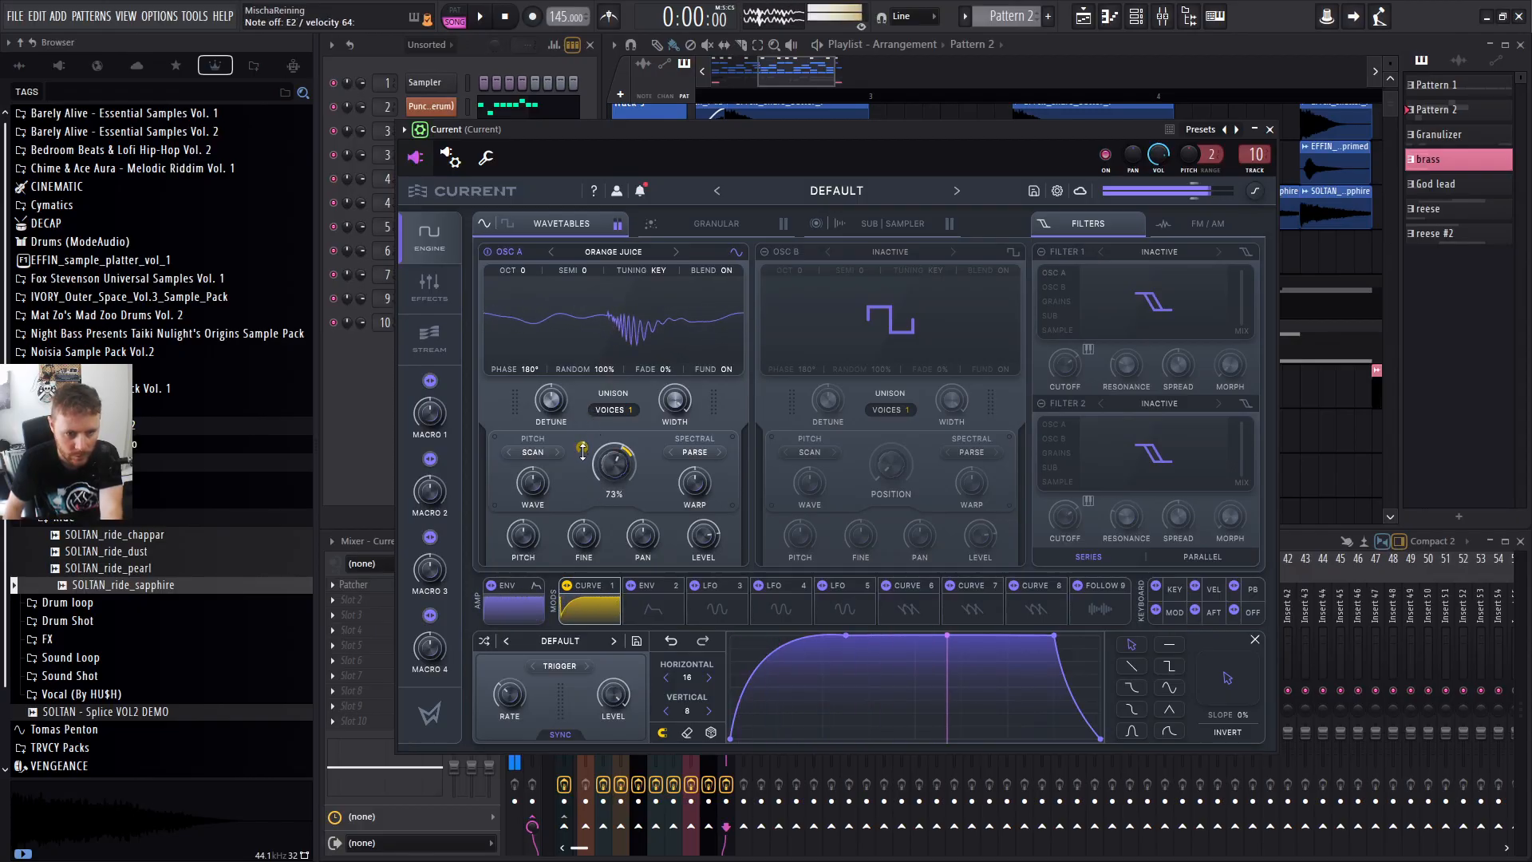
{"action": "left_click_drag", "start_coordinate": [583, 449], "coordinate": [623, 469]}
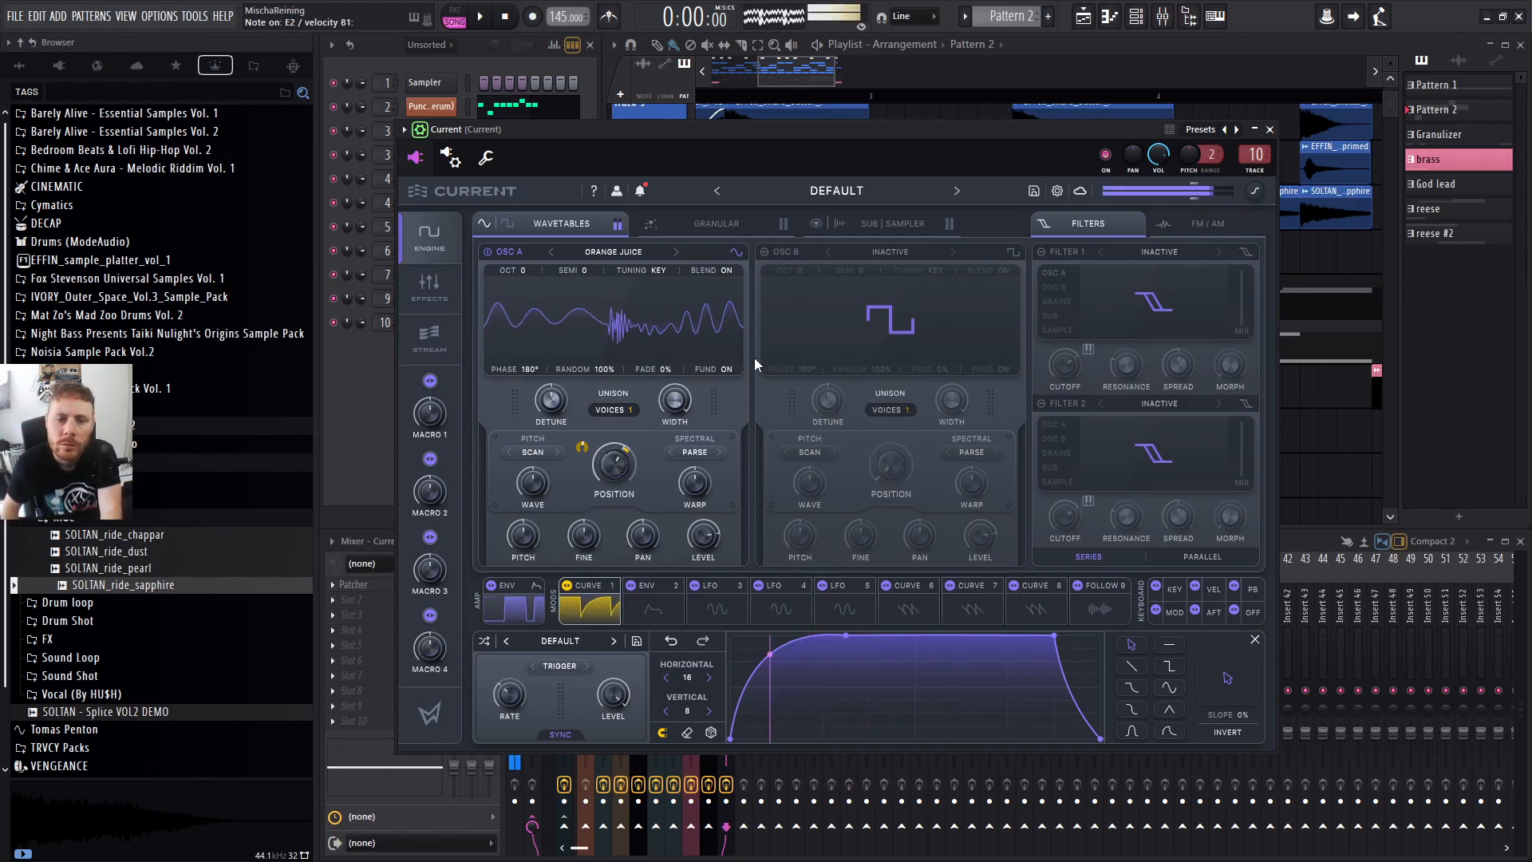
{"action": "mouse_move", "coordinate": [723, 292]}
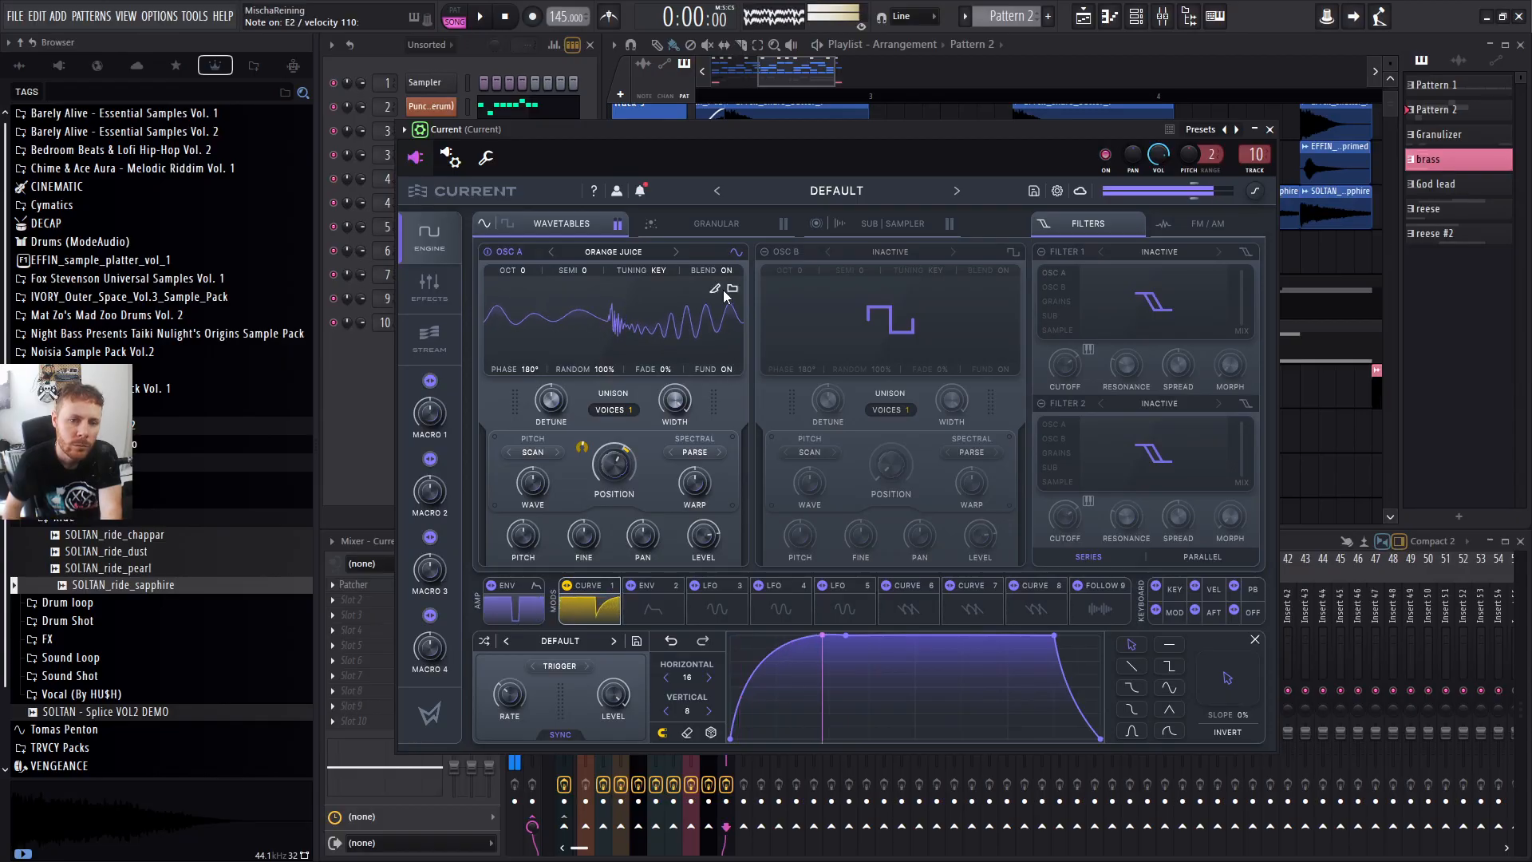
Try OSC A's Wave amount at about 85% in Scan mode and a small amount in Fold Asym mode.
{"action": "left_click_drag", "start_coordinate": [537, 490], "coordinate": [572, 378]}
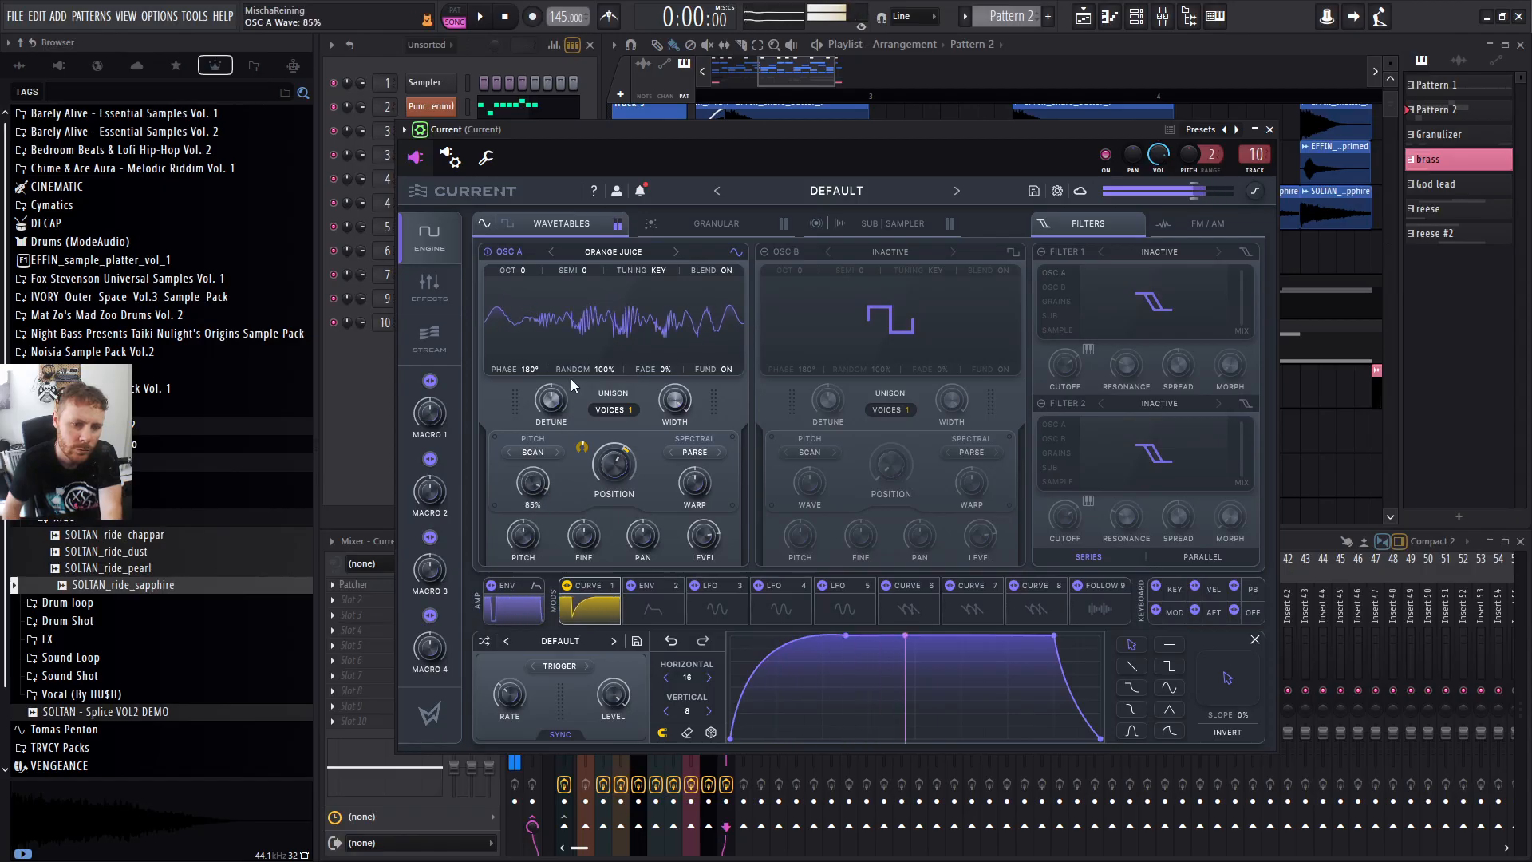
{"action": "left_click", "coordinate": [534, 457]}
{"action": "mouse_move", "coordinate": [566, 551]}
{"action": "left_click", "coordinate": [643, 493]}
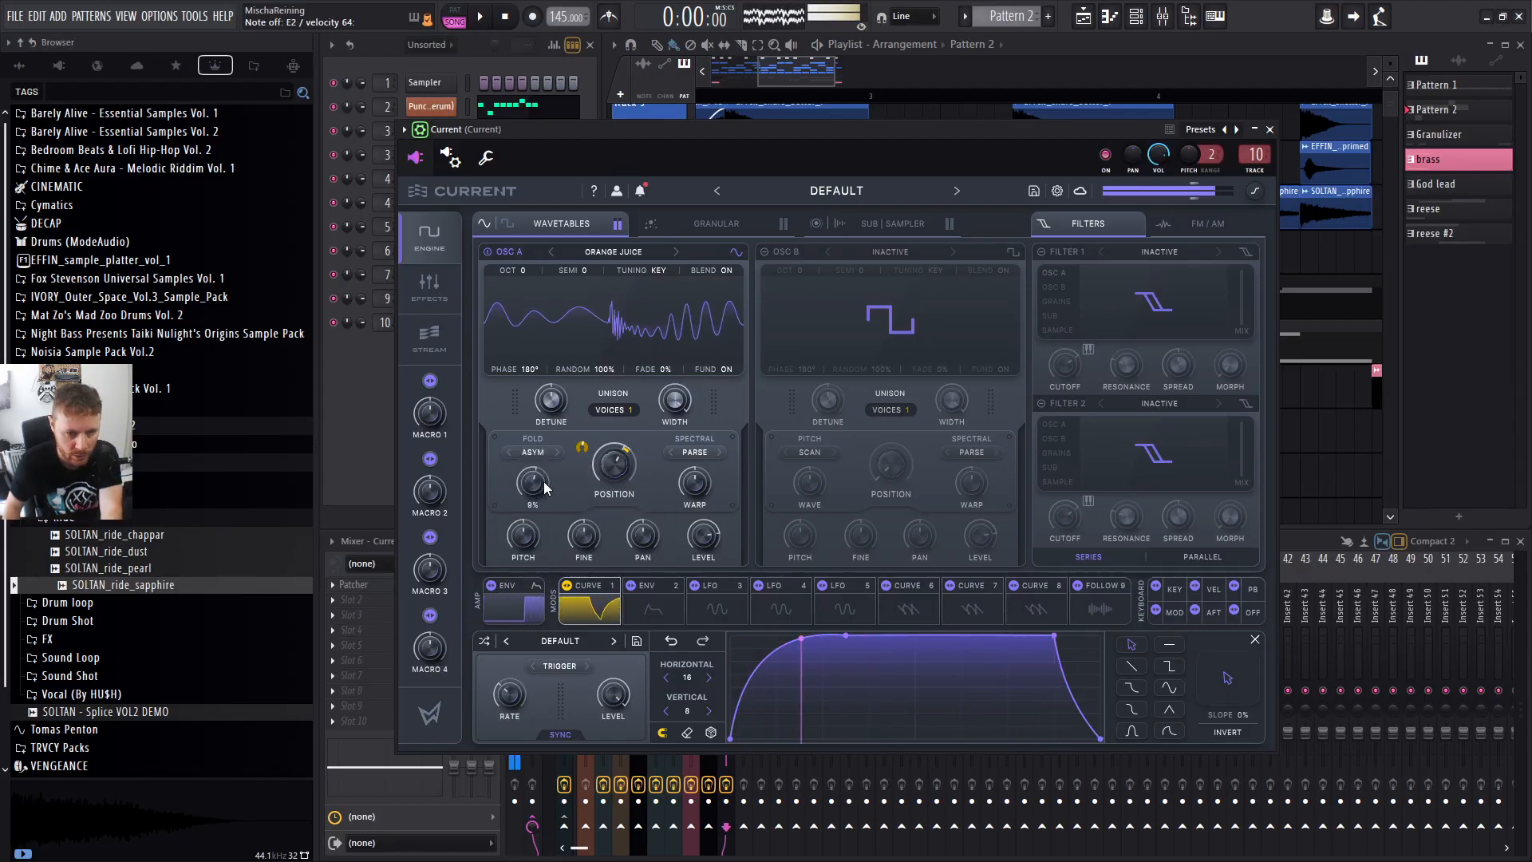
{"action": "left_click_drag", "start_coordinate": [534, 551], "coordinate": [539, 493]}
Cycle OSC A's wave mode through Reduce Bitwise, Shape Bend and Shape Skew, testing the Wave amount.
{"action": "left_click", "coordinate": [559, 453]}
{"action": "left_click", "coordinate": [558, 452]}
{"action": "left_click", "coordinate": [559, 453]}
{"action": "left_click", "coordinate": [559, 453]}
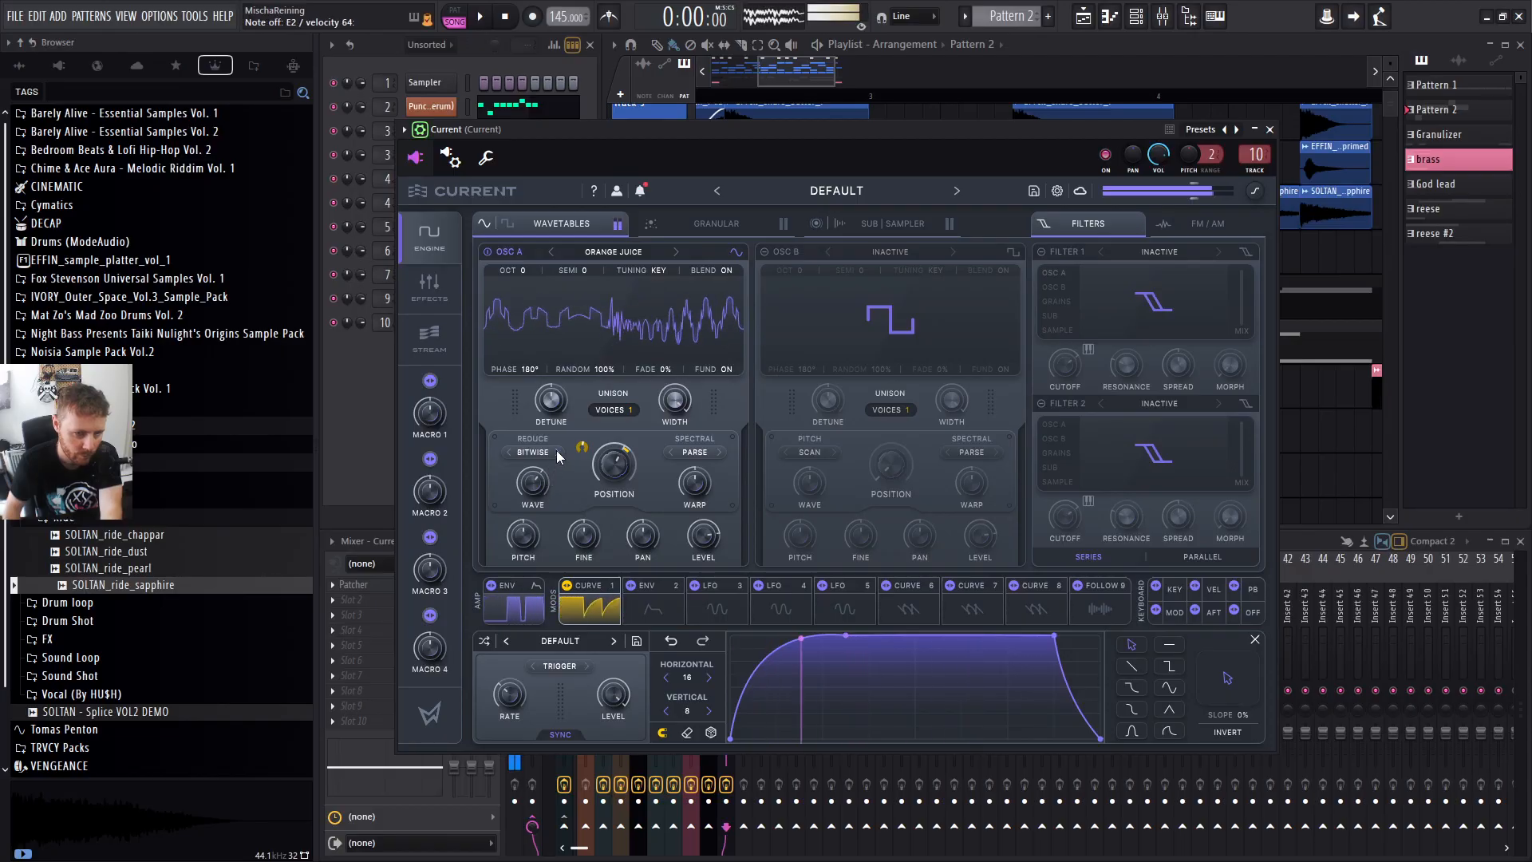
{"action": "left_click", "coordinate": [558, 452]}
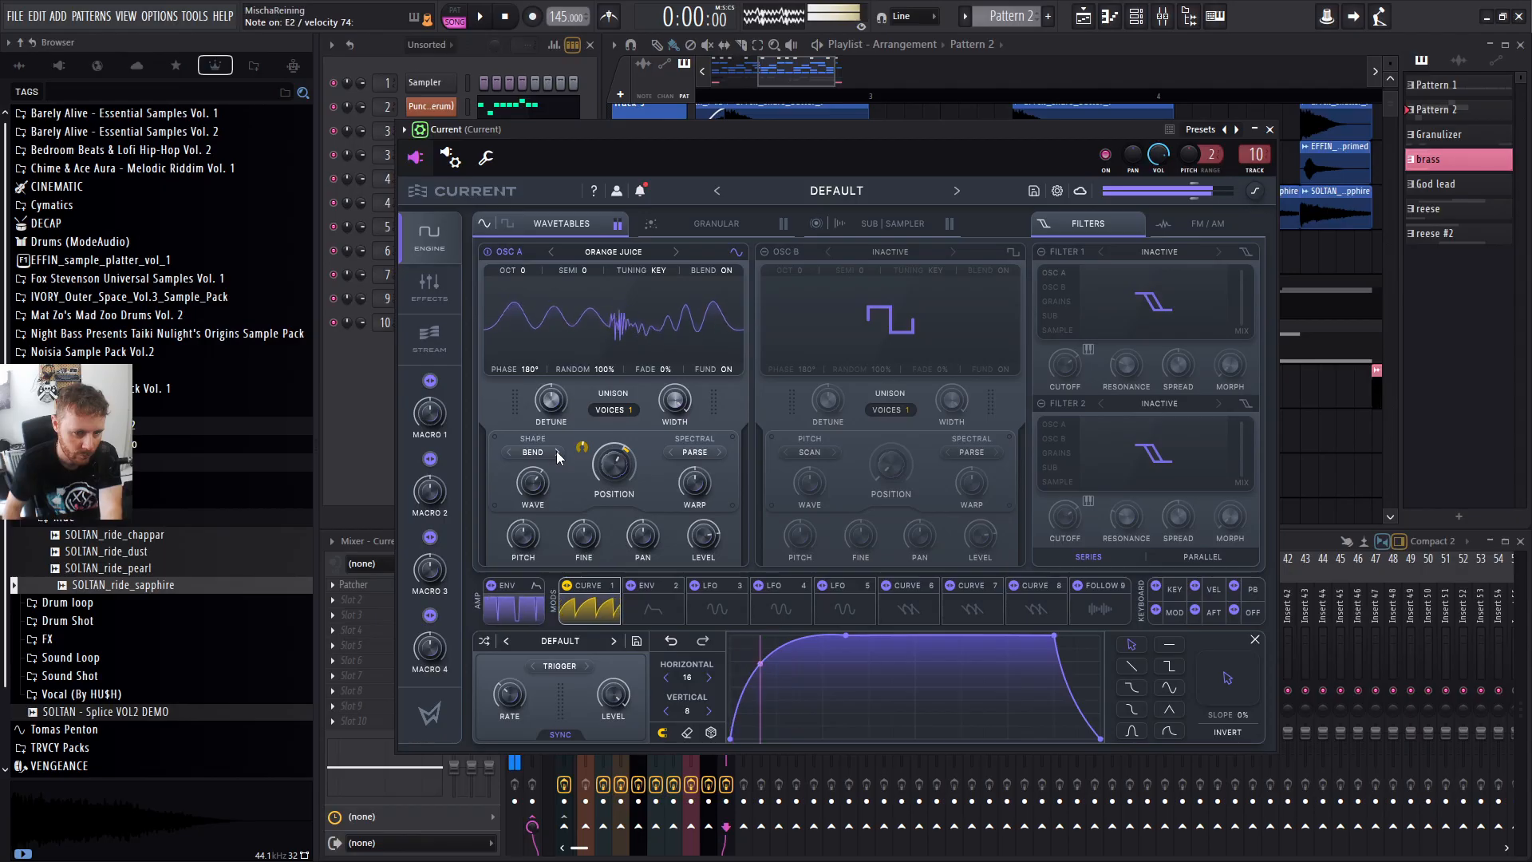
{"action": "mouse_move", "coordinate": [533, 482]}
{"action": "left_mouse_down"}
{"action": "mouse_move", "coordinate": [533, 530]}
{"action": "mouse_move", "coordinate": [560, 409]}
{"action": "mouse_move", "coordinate": [543, 498]}
{"action": "left_mouse_up"}
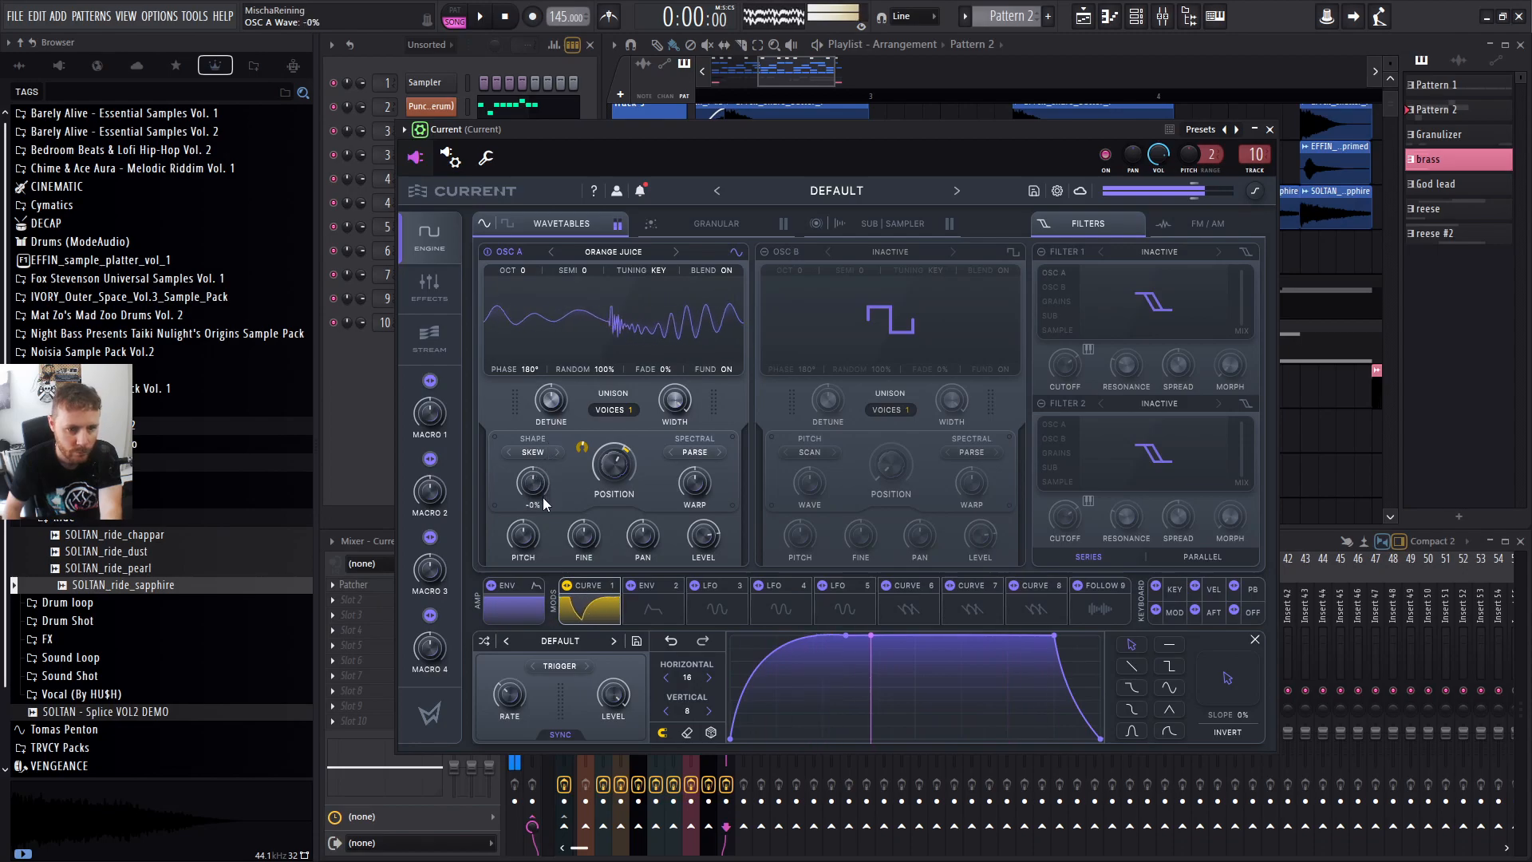
Try OSC A's Shape Pinch wave mode at about 48% and the Filter Smooth warp mode.
{"action": "left_click", "coordinate": [558, 453]}
{"action": "left_click", "coordinate": [558, 452]}
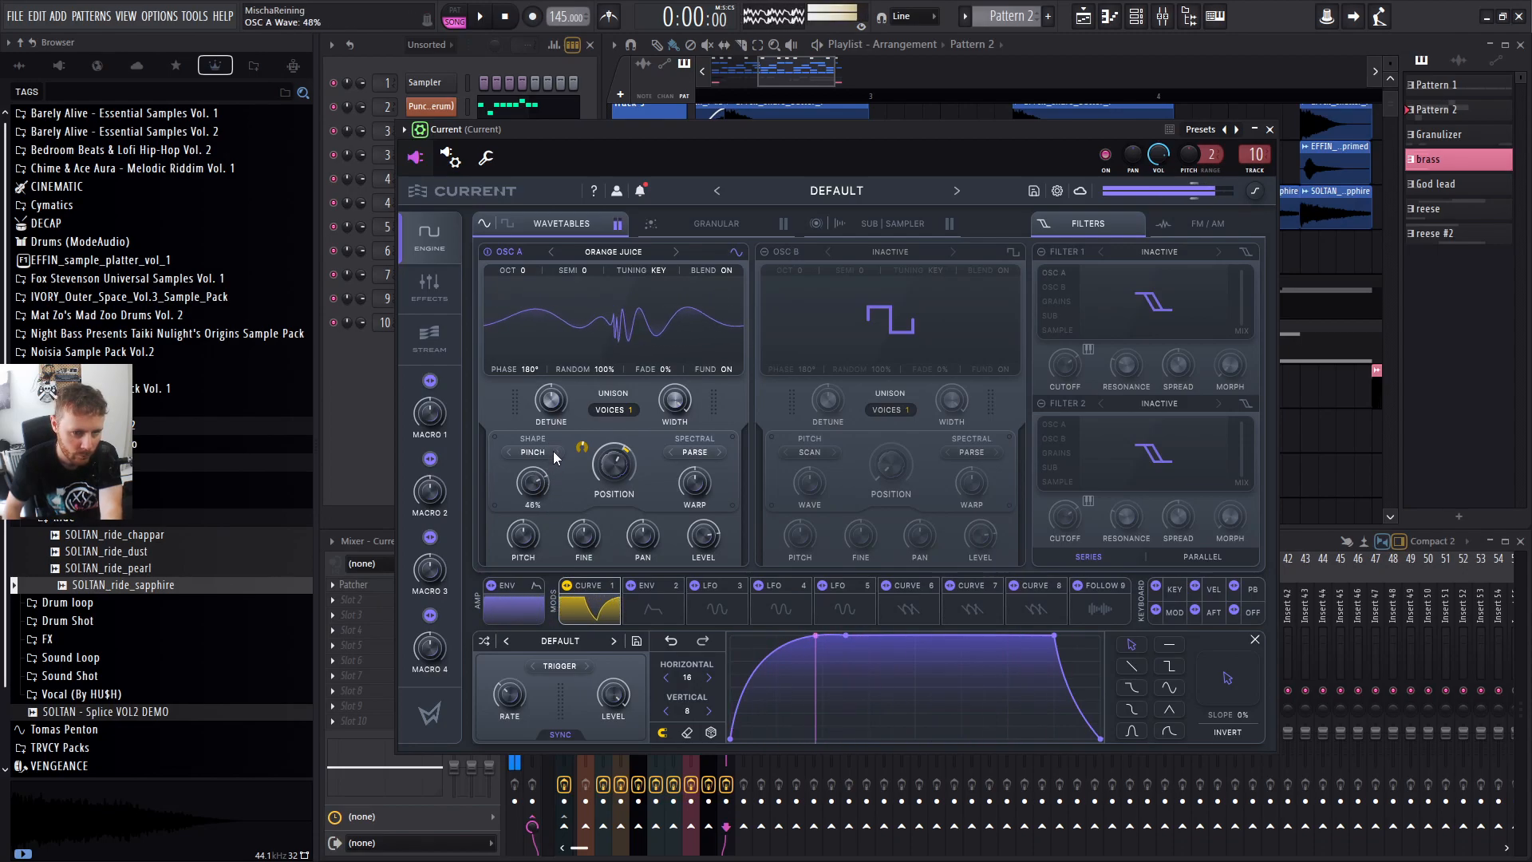
{"action": "left_click", "coordinate": [694, 452]}
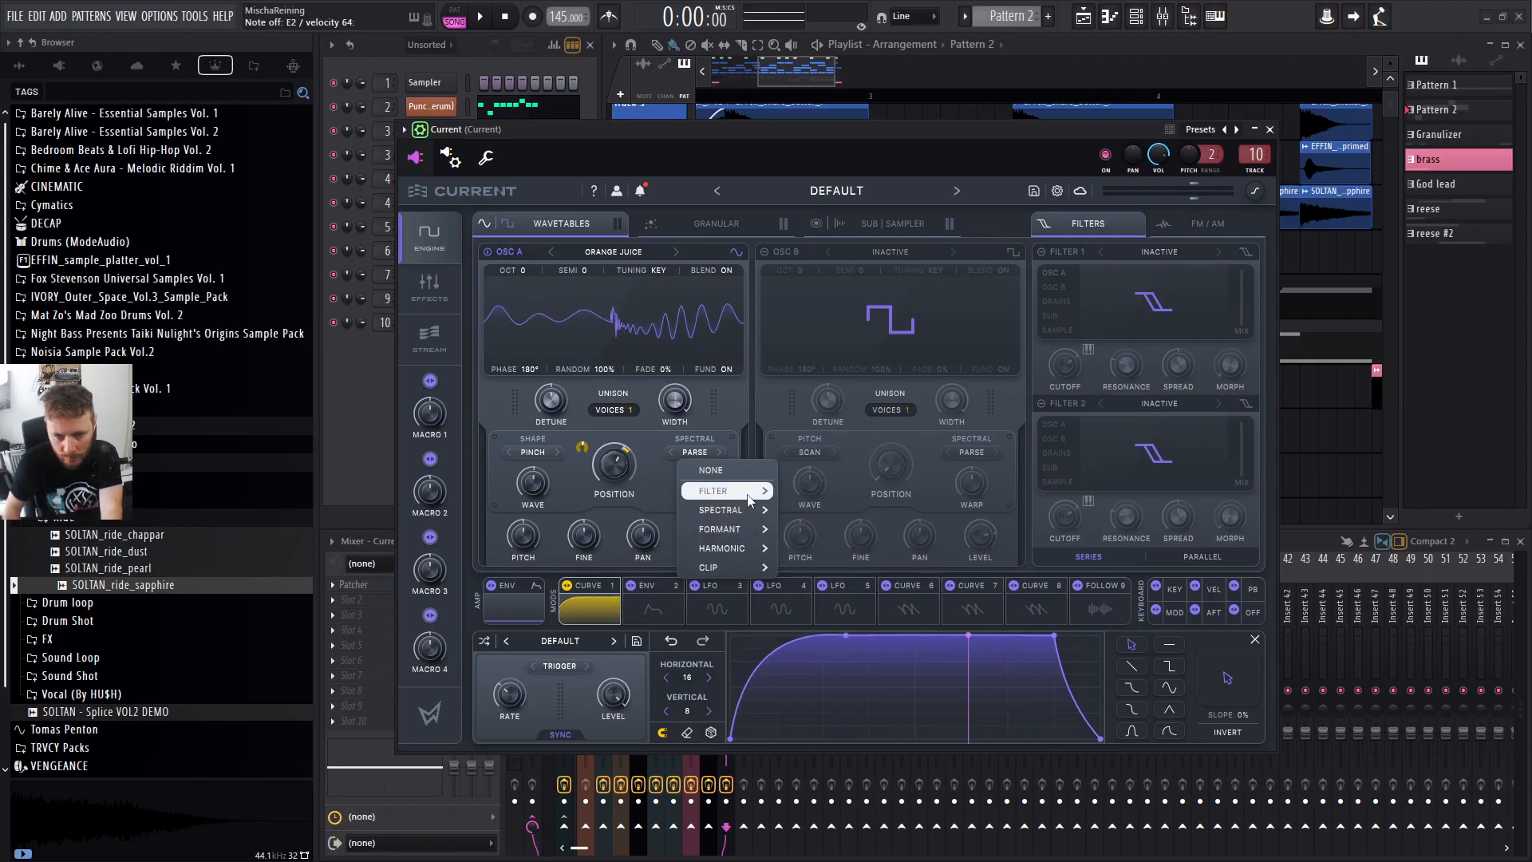
{"action": "left_click", "coordinate": [830, 395]}
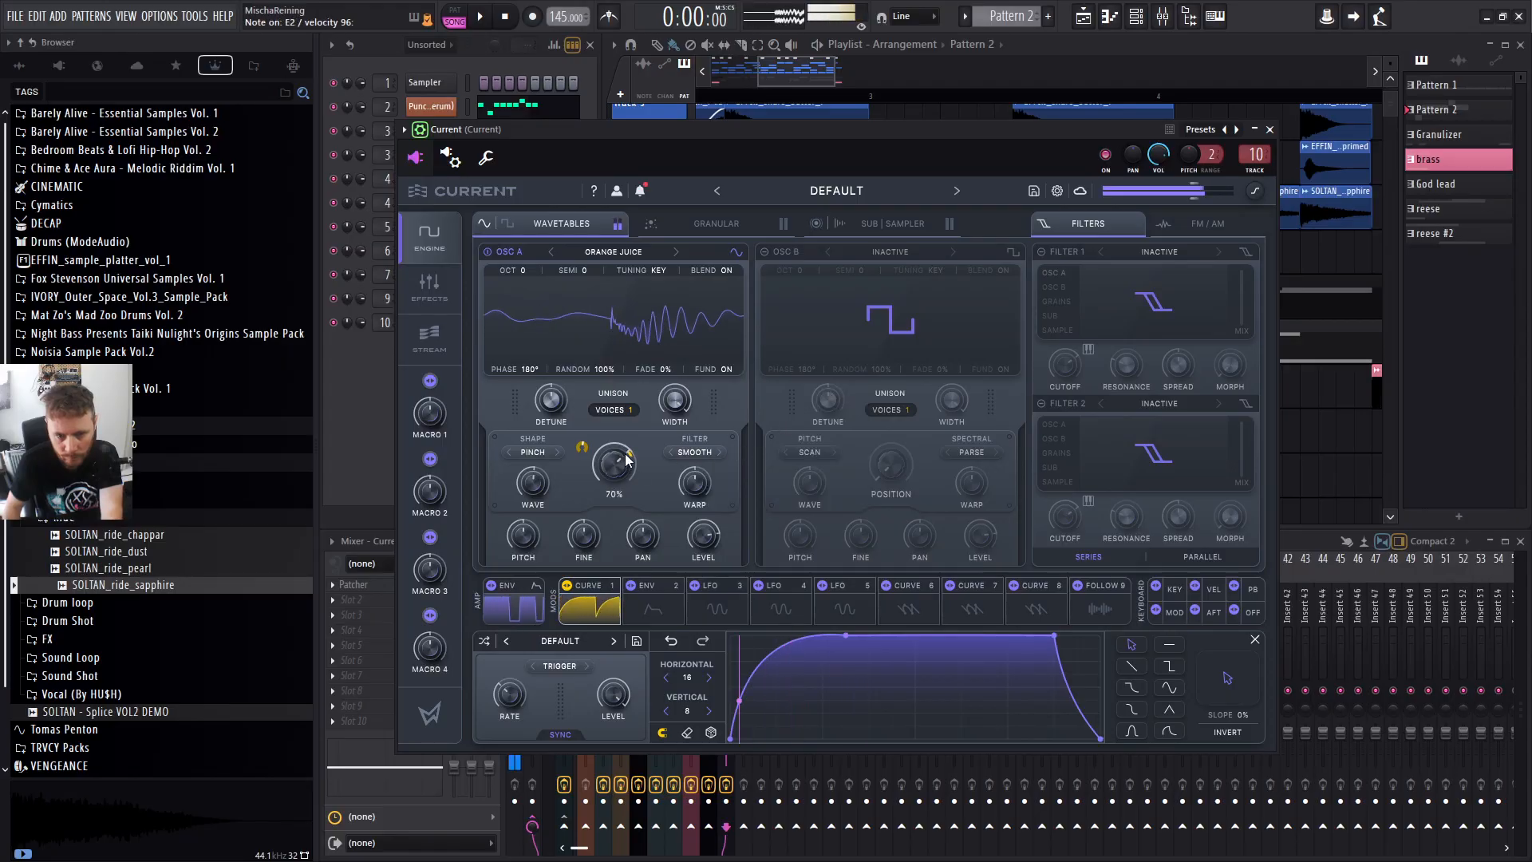
Open the piano roll for Current and create a new pattern named "current".
{"action": "key", "text": "F7"}
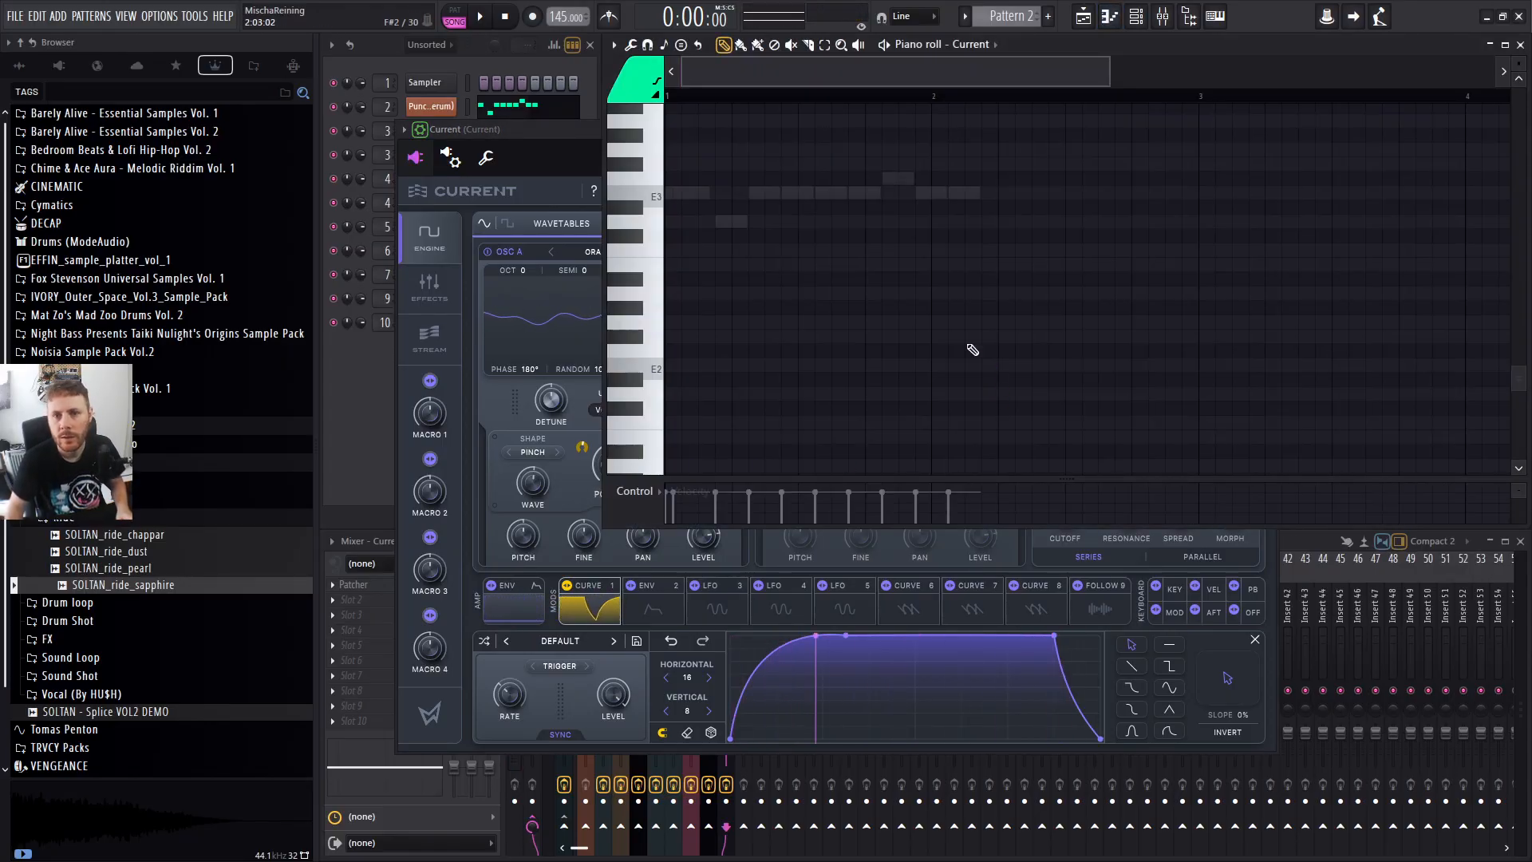
{"action": "left_click", "coordinate": [1048, 16]}
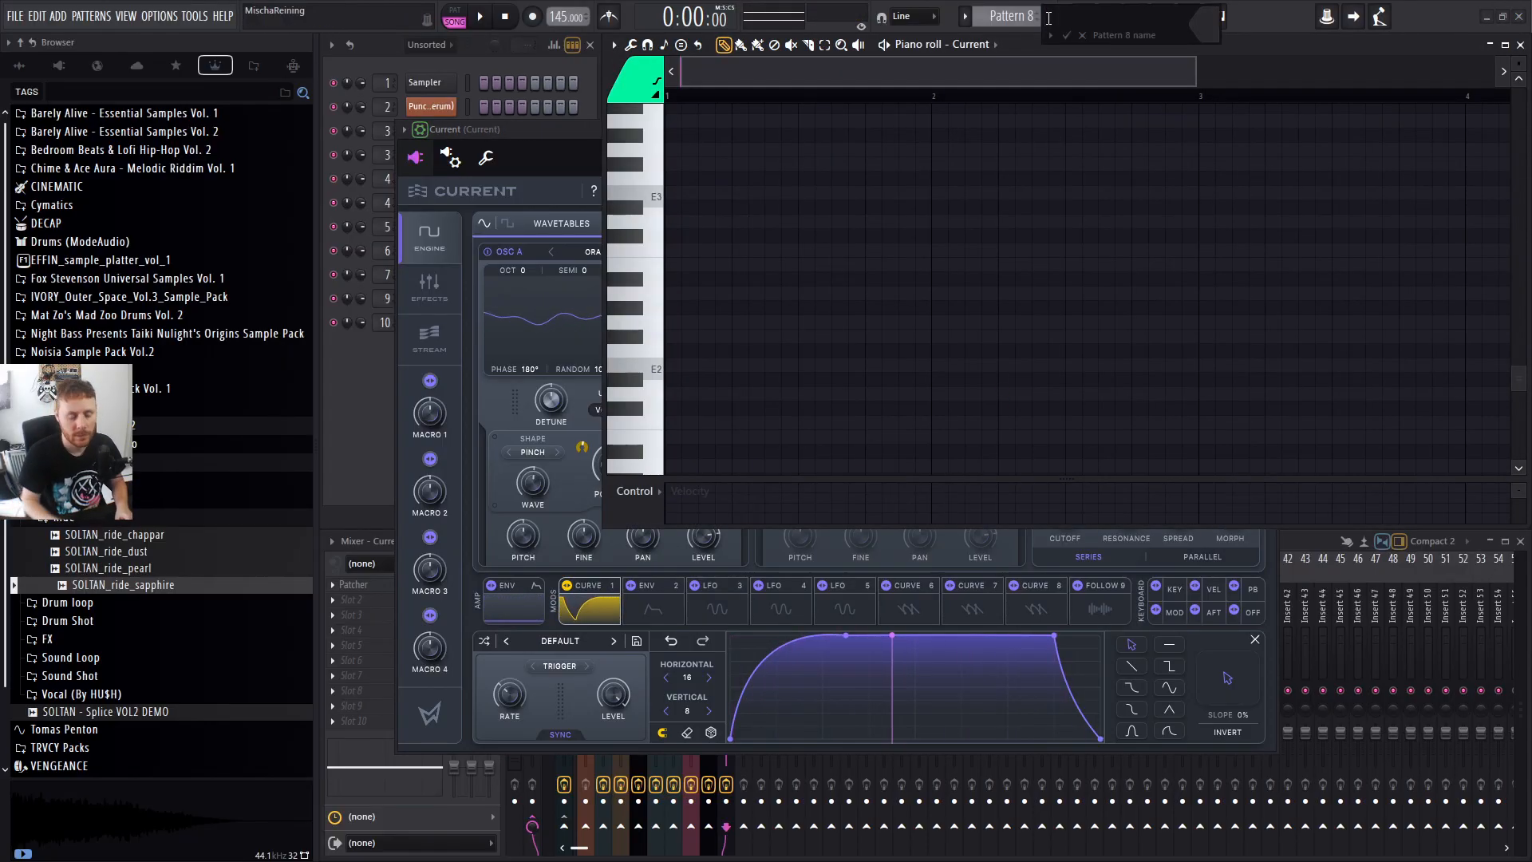
{"action": "type", "text": "current"}
{"action": "key", "text": "Return"}
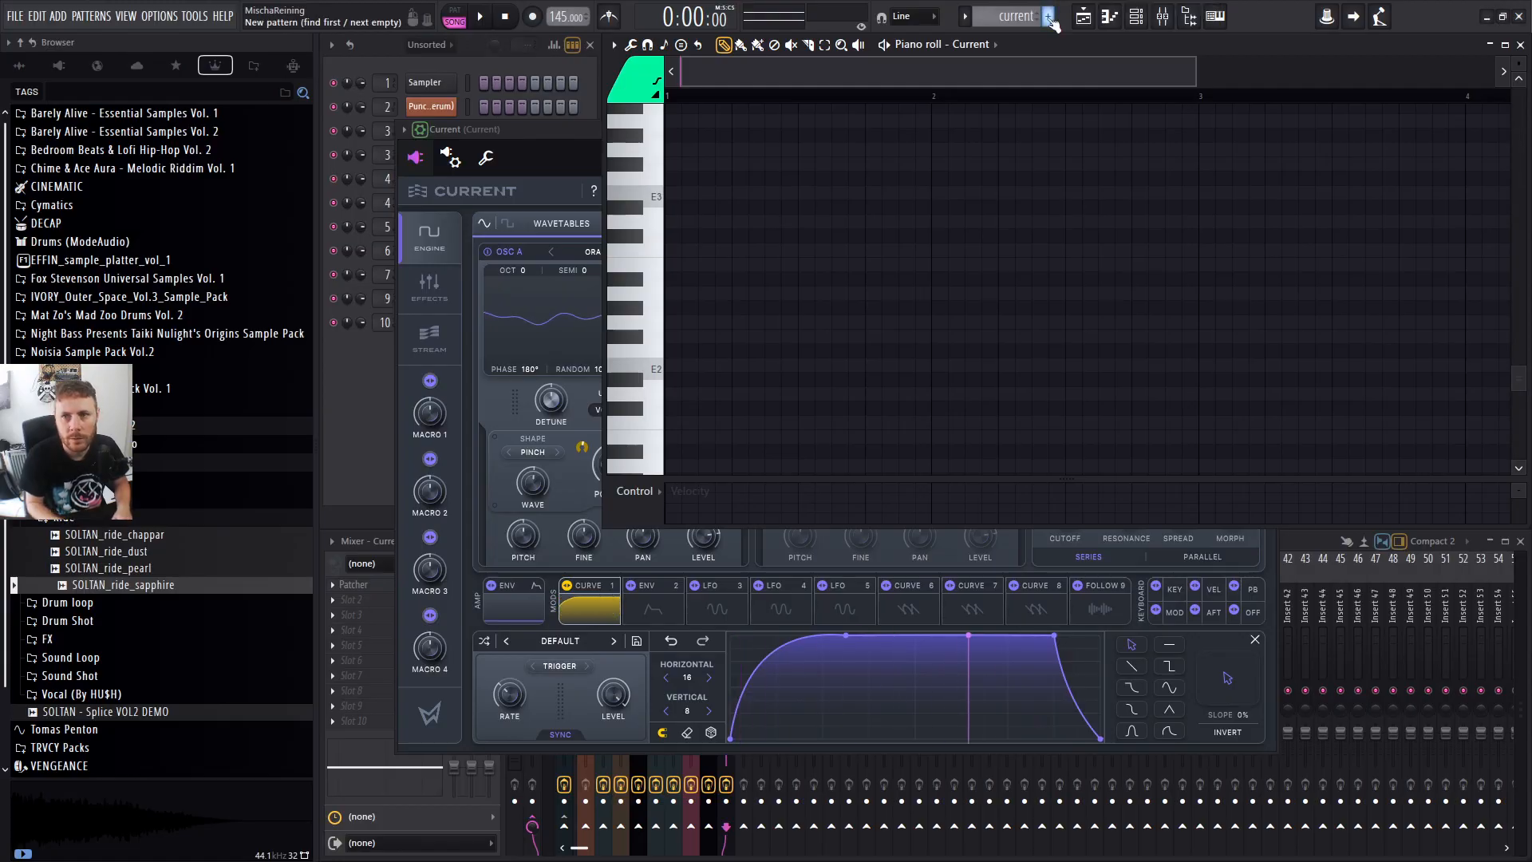
Place an E2 note at the start of the pattern, about half a bar long.
{"action": "left_click", "coordinate": [725, 252]}
{"action": "right_click", "coordinate": [725, 253]}
{"action": "left_click", "coordinate": [700, 367]}
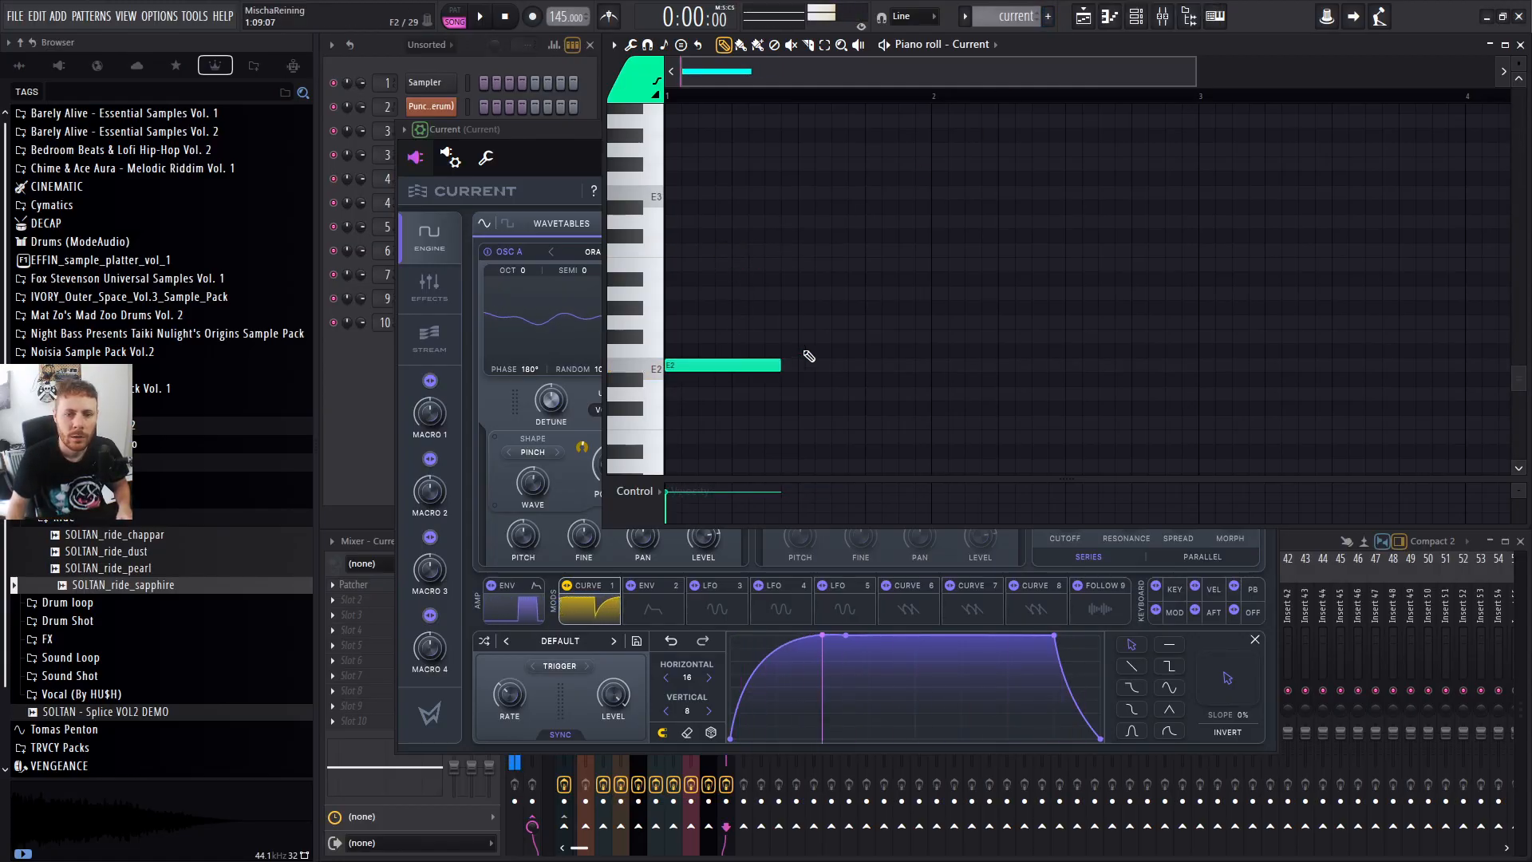
{"action": "left_click_drag", "start_coordinate": [788, 364], "coordinate": [793, 365]}
Play the pattern and loop roughly the first two thirds of bar 1.
{"action": "key", "text": "space"}
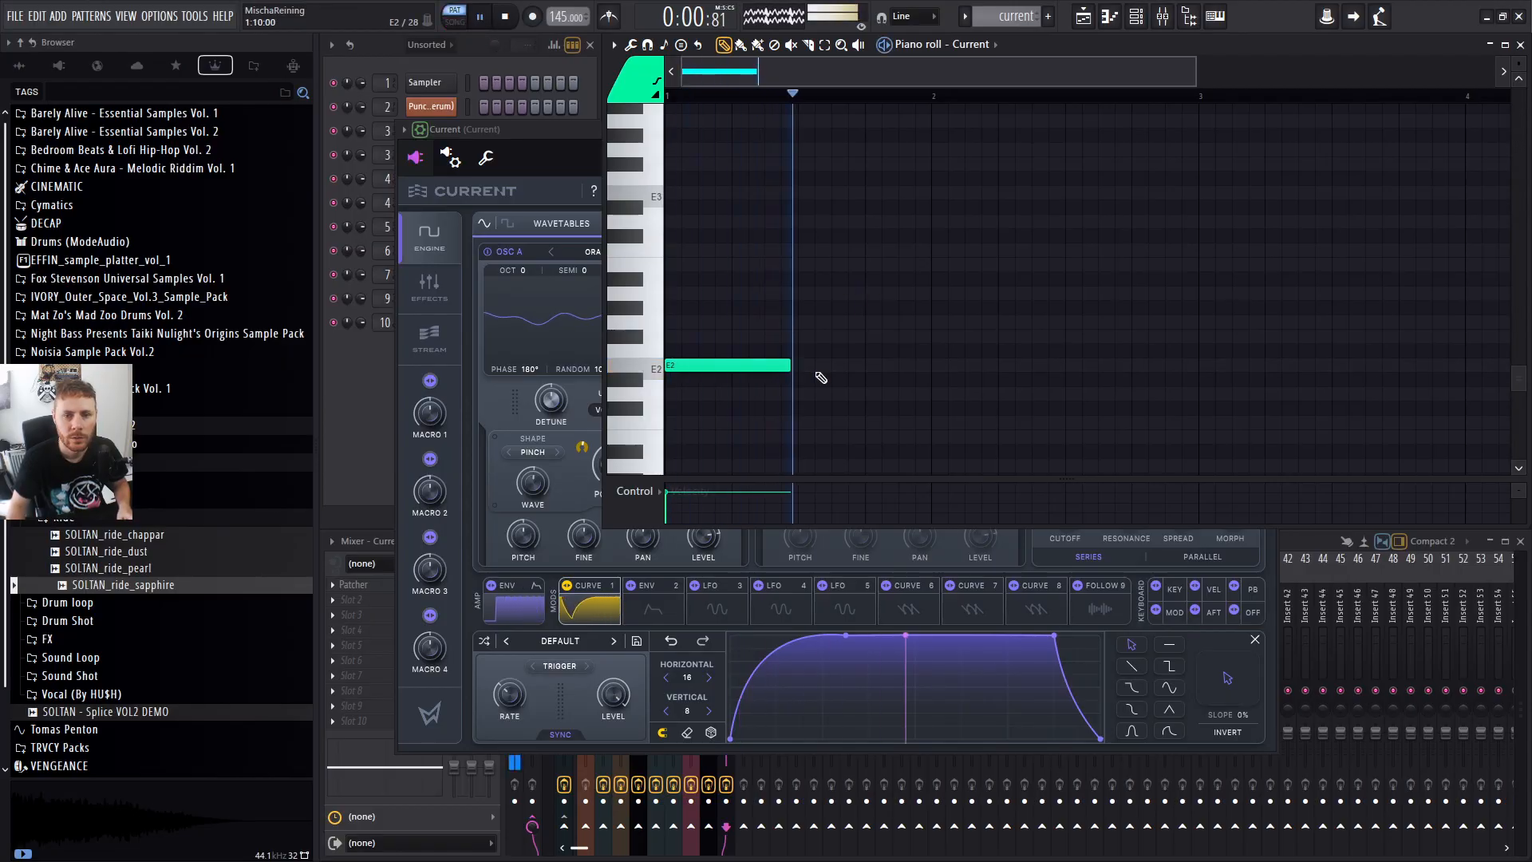
{"action": "key", "text": "space"}
{"action": "key", "text": "space"}
{"action": "left_click_drag", "start_coordinate": [848, 96], "coordinate": [667, 96]}
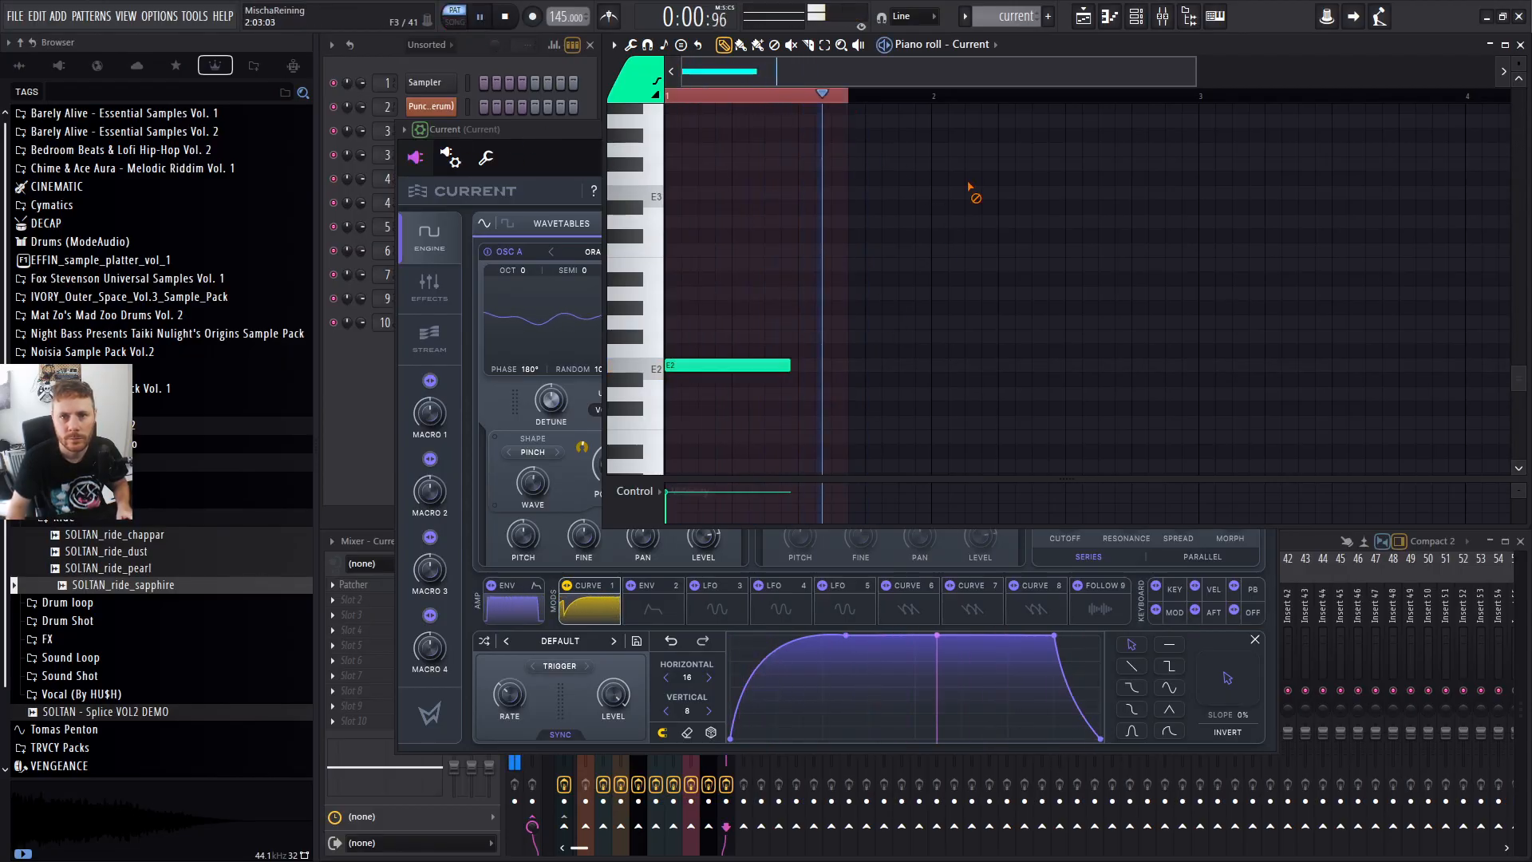
Return to the Current synth, set OSC A's wave and warp modes to None and lower its wavetable position to about 56%.
{"action": "left_click", "coordinate": [577, 142]}
{"action": "left_click_drag", "start_coordinate": [615, 463], "coordinate": [623, 463]}
{"action": "left_click", "coordinate": [682, 453]}
{"action": "left_click", "coordinate": [693, 465]}
{"action": "left_click", "coordinate": [522, 455]}
{"action": "left_click", "coordinate": [551, 463]}
{"action": "left_click_drag", "start_coordinate": [612, 474], "coordinate": [622, 470]}
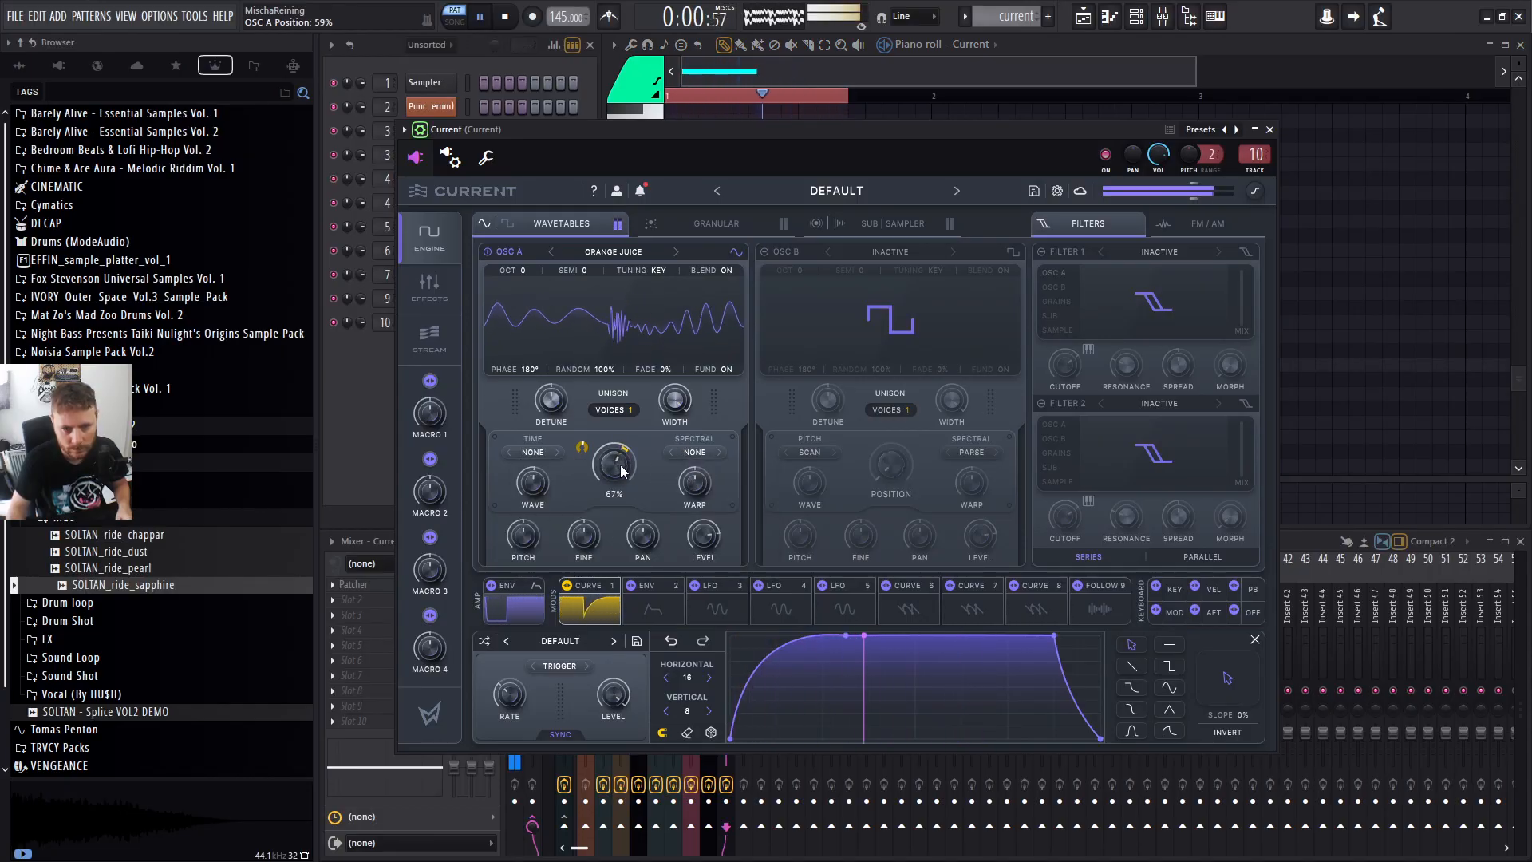
Apply FM to OSC A with OSC B as the source and an amount of about 30%.
{"action": "left_click", "coordinate": [1043, 251]}
{"action": "left_click", "coordinate": [1042, 252]}
{"action": "left_click", "coordinate": [1203, 225]}
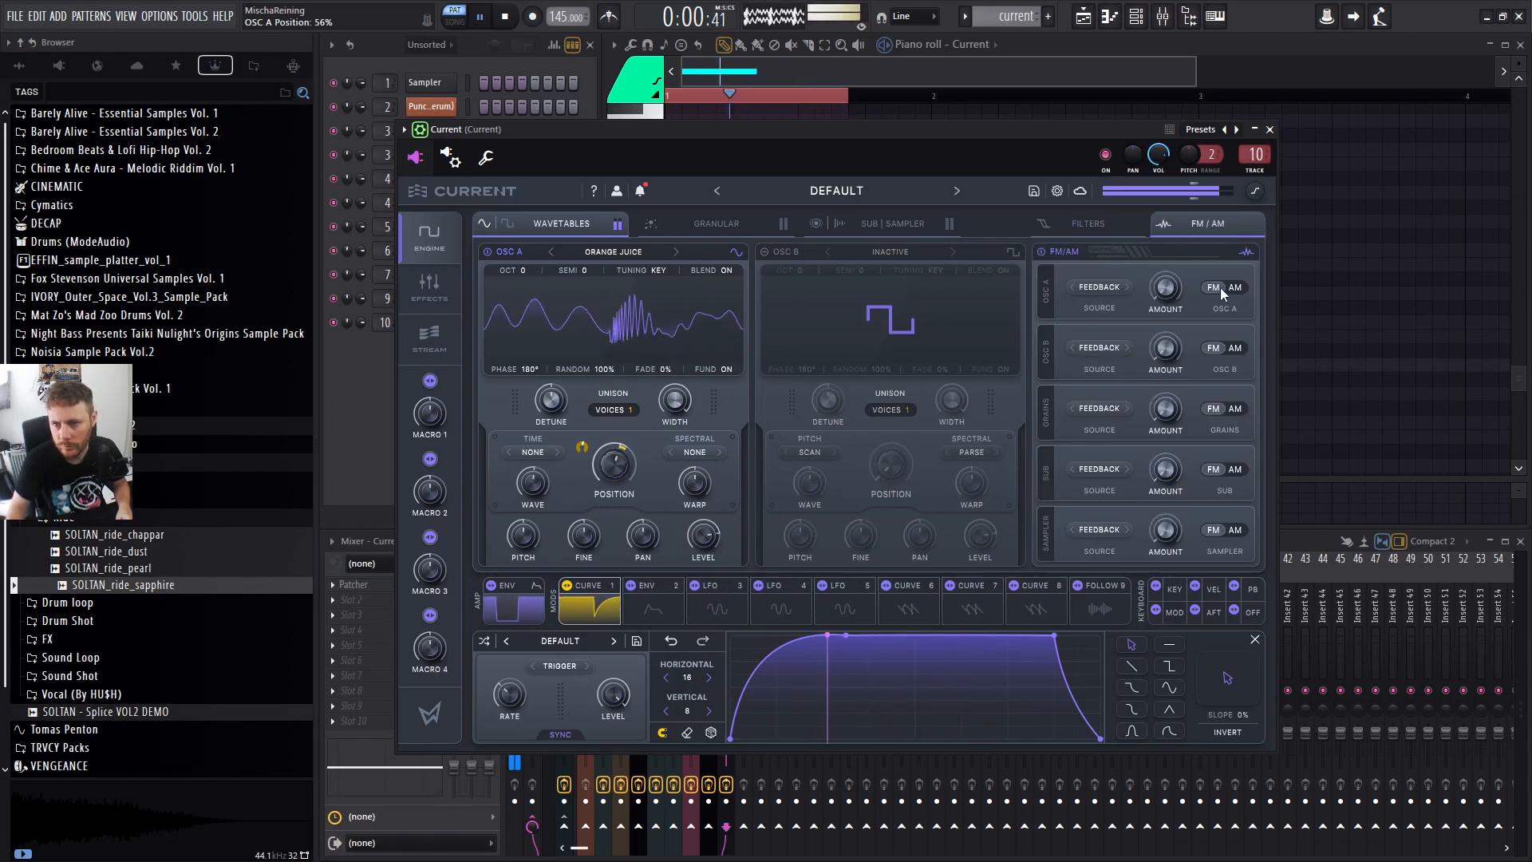
{"action": "left_click_drag", "start_coordinate": [1154, 294], "coordinate": [1181, 242]}
{"action": "left_click", "coordinate": [1101, 287]}
{"action": "left_click", "coordinate": [1119, 327]}
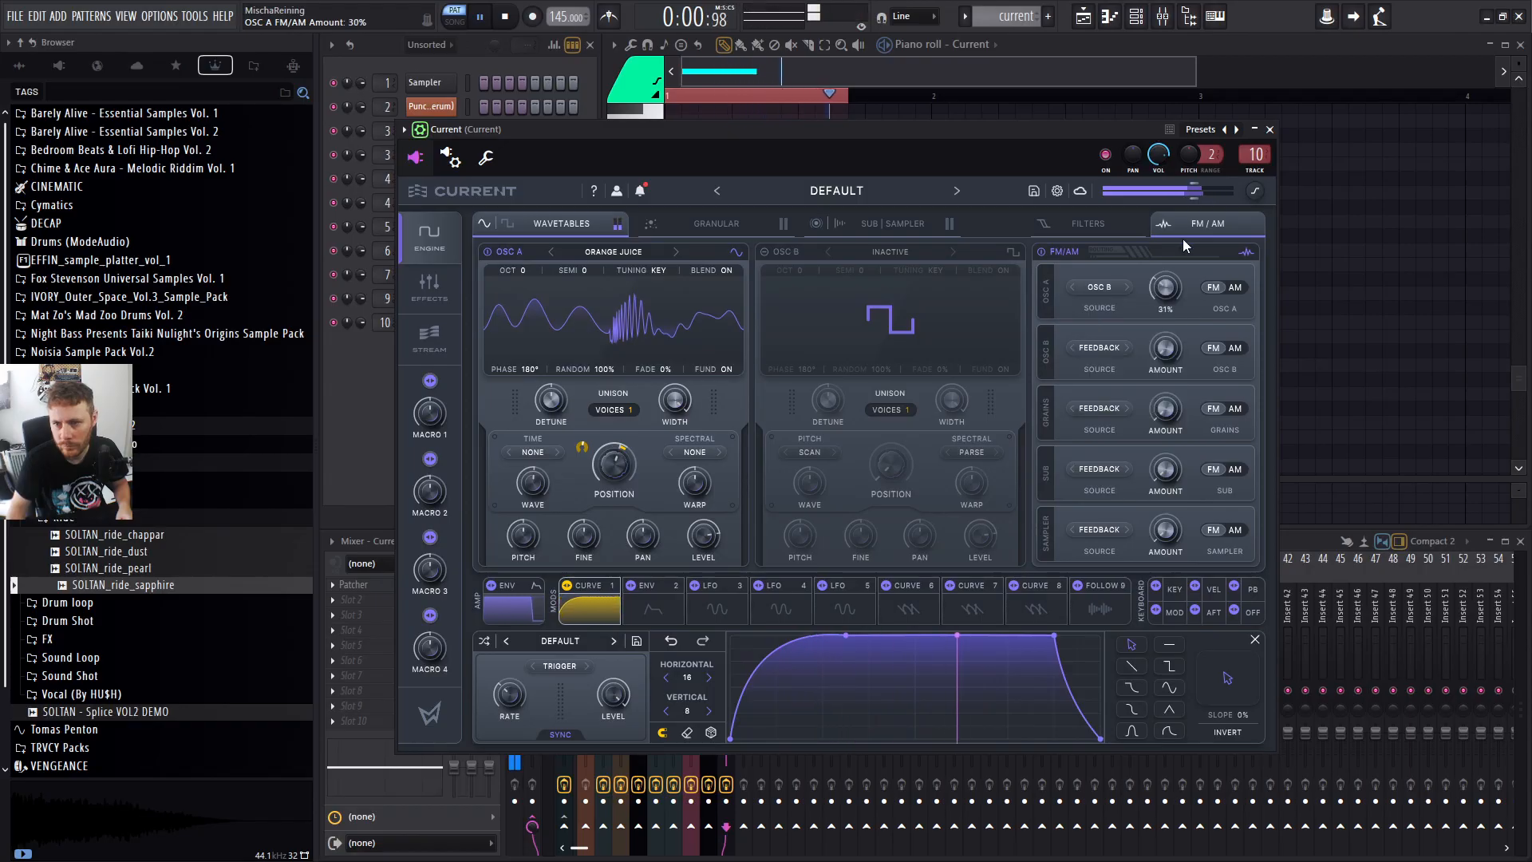
Activate OSC B, raise it to octave +1 and set OSC A's FM amount to about 21%.
{"action": "left_click", "coordinate": [765, 253]}
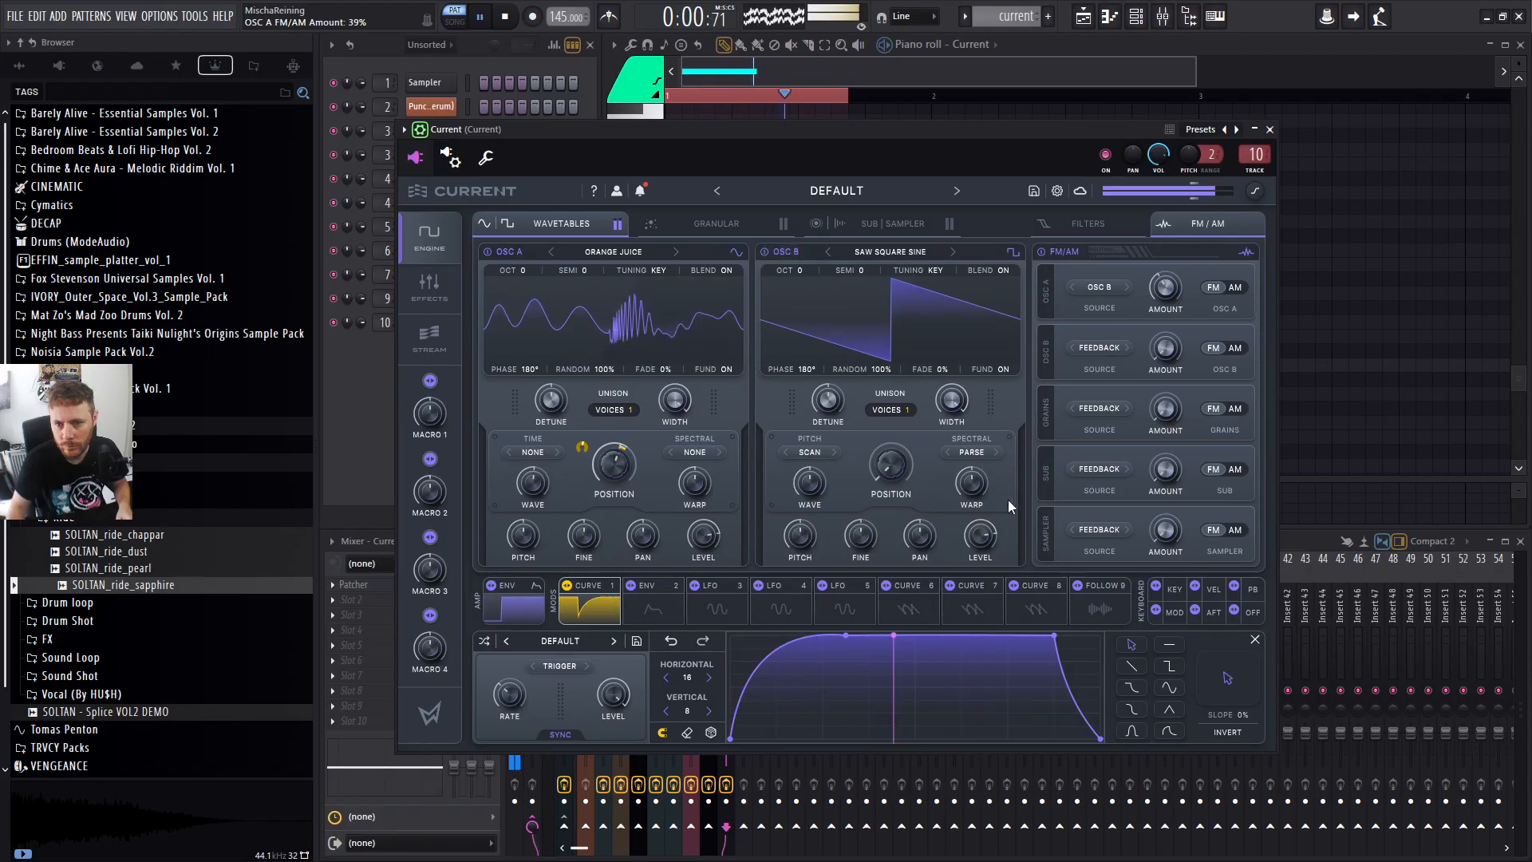
{"action": "mouse_move", "coordinate": [1166, 289]}
{"action": "left_mouse_down"}
{"action": "mouse_move", "coordinate": [1178, 281]}
{"action": "mouse_move", "coordinate": [1172, 294]}
{"action": "left_mouse_up"}
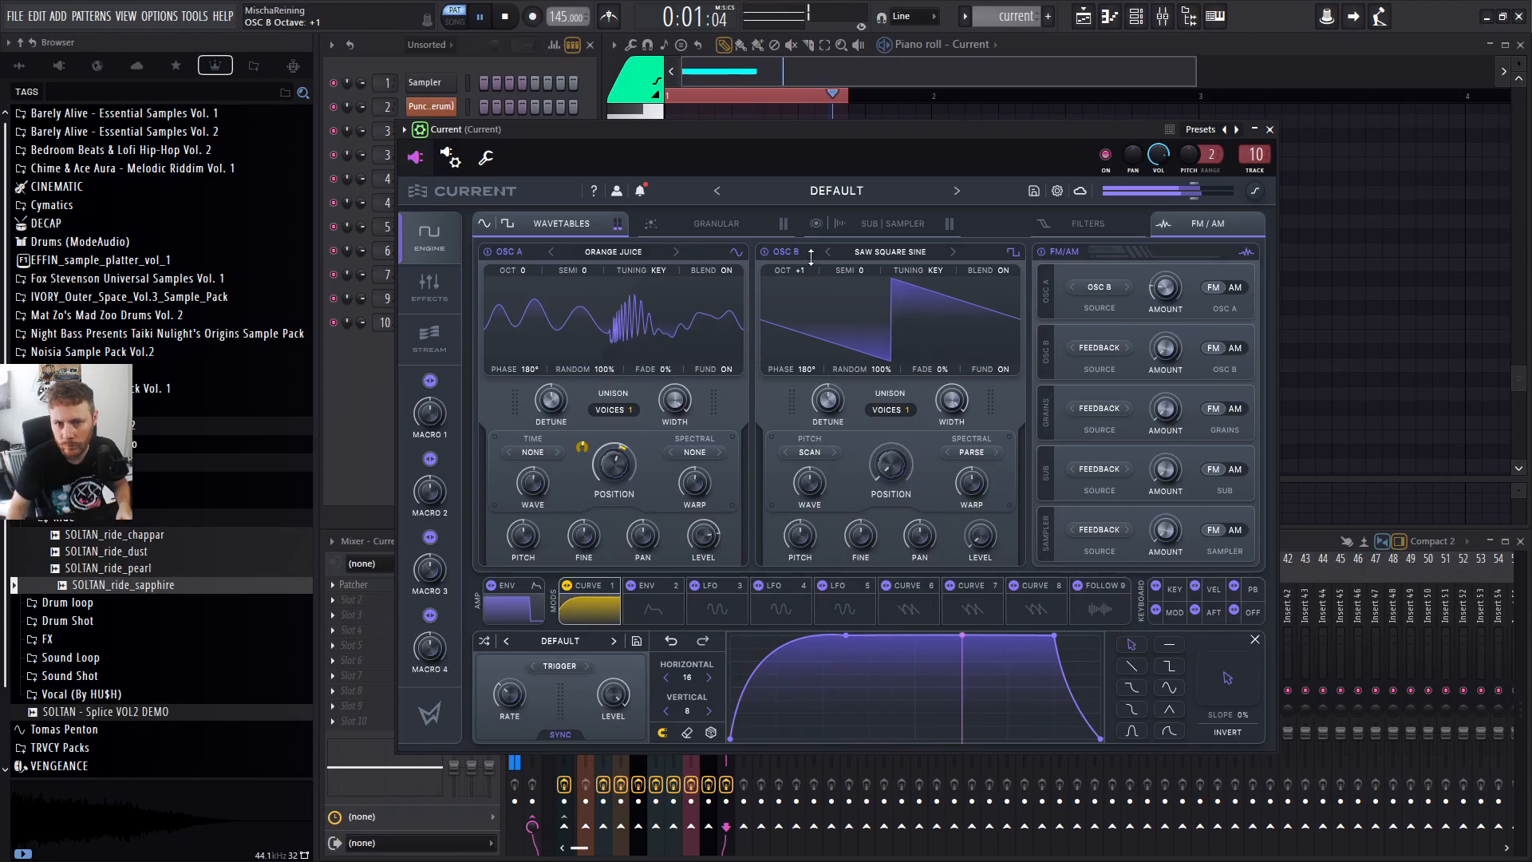
{"action": "left_click", "coordinate": [1168, 291]}
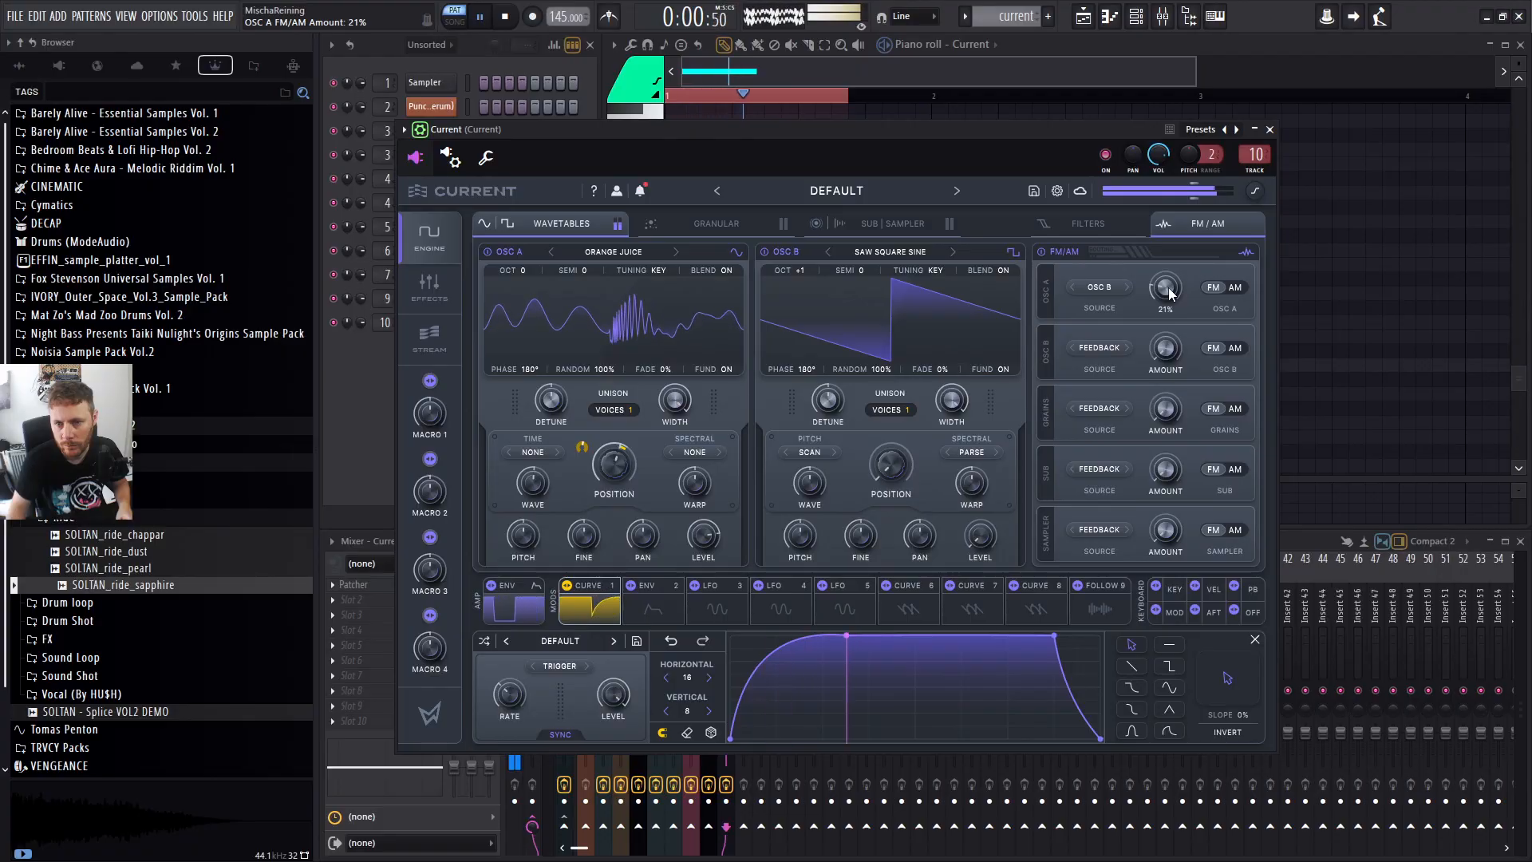
Set the random phase of OSC A and OSC B to 0% and OSC A's wavetable position to about 58%.
{"action": "left_click_drag", "start_coordinate": [878, 370], "coordinate": [771, 740]}
{"action": "left_click_drag", "start_coordinate": [600, 367], "coordinate": [630, 762]}
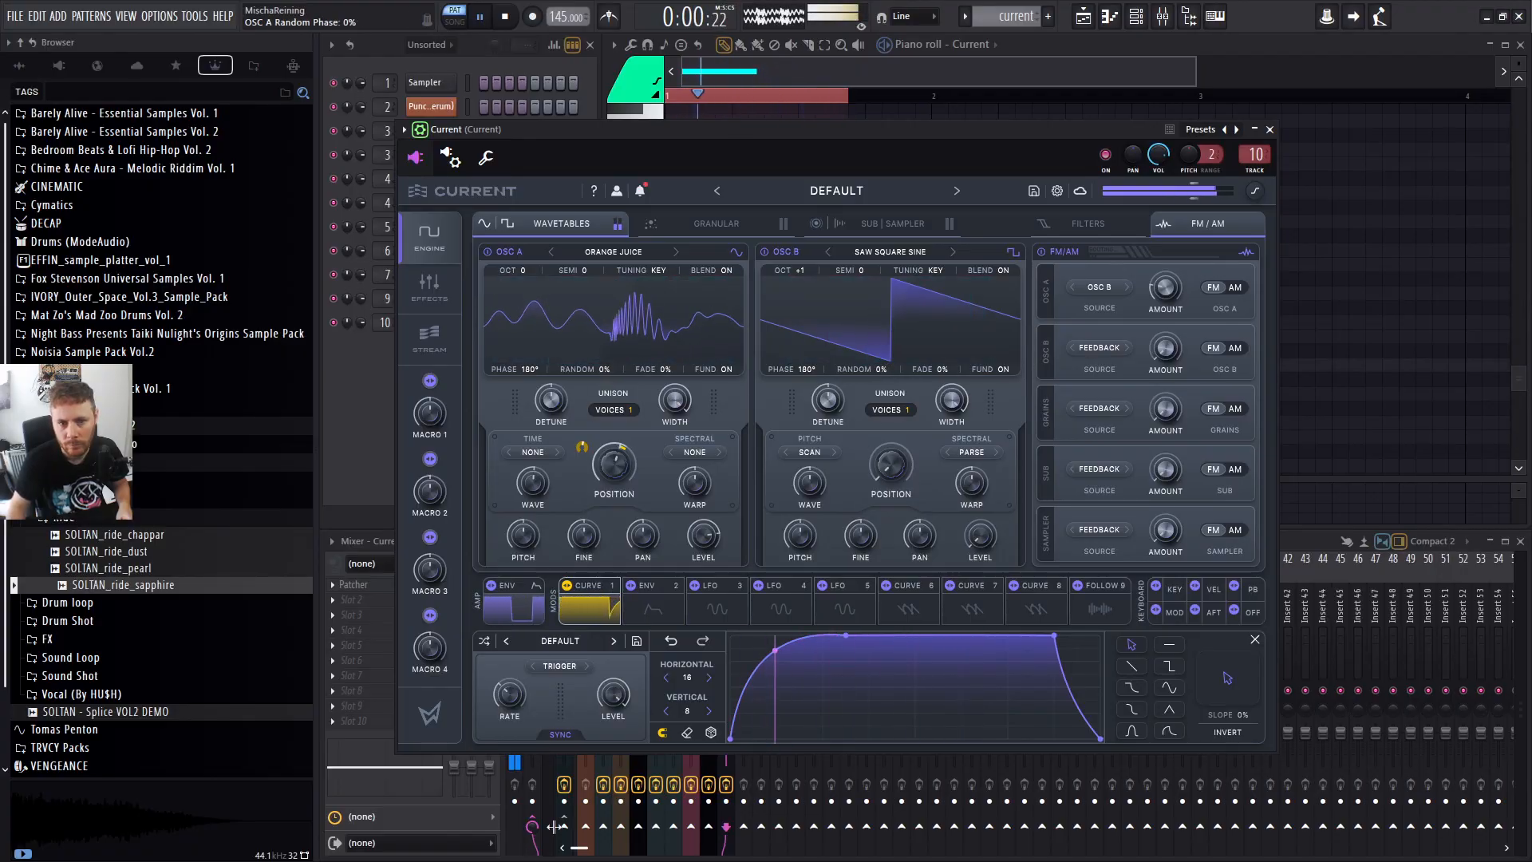
{"action": "mouse_move", "coordinate": [614, 465]}
{"action": "left_mouse_down"}
{"action": "mouse_move", "coordinate": [628, 447]}
{"action": "mouse_move", "coordinate": [624, 477]}
{"action": "mouse_move", "coordinate": [617, 463]}
{"action": "left_mouse_up"}
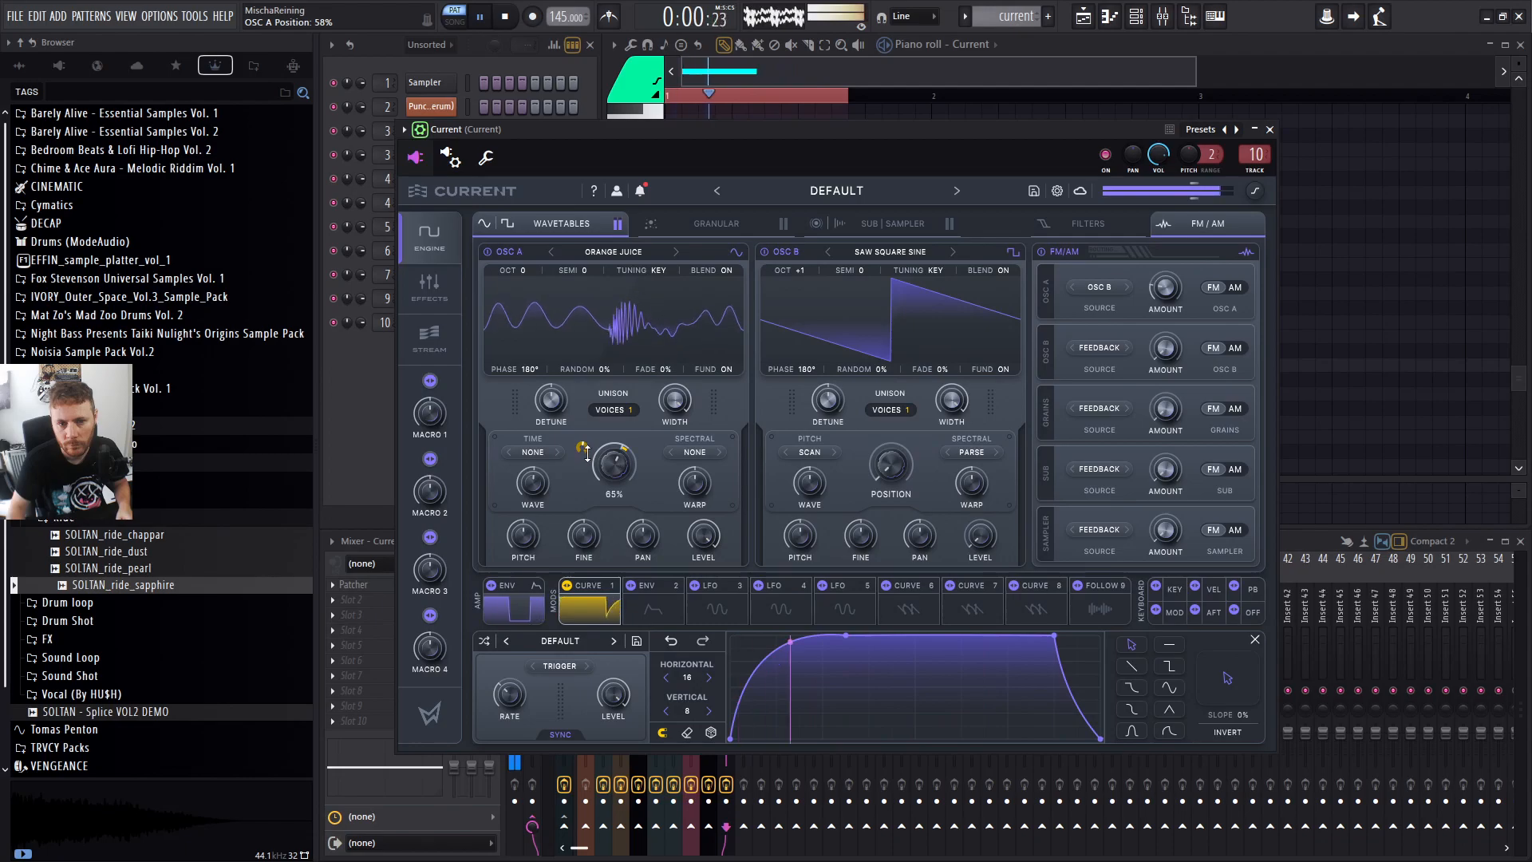
Place the "current" pattern on Track 11 of the playlist at bar 3 and play it within the arrangement.
{"action": "key", "text": "space"}
{"action": "key", "text": "space"}
{"action": "scroll", "coordinate": [1166, 288], "scroll_direction": "down", "scroll_amount": 2}
{"action": "key", "text": "space"}
{"action": "key", "text": "F5"}
{"action": "left_click", "coordinate": [833, 95]}
{"action": "key", "text": "space"}
{"action": "left_click", "coordinate": [876, 375]}
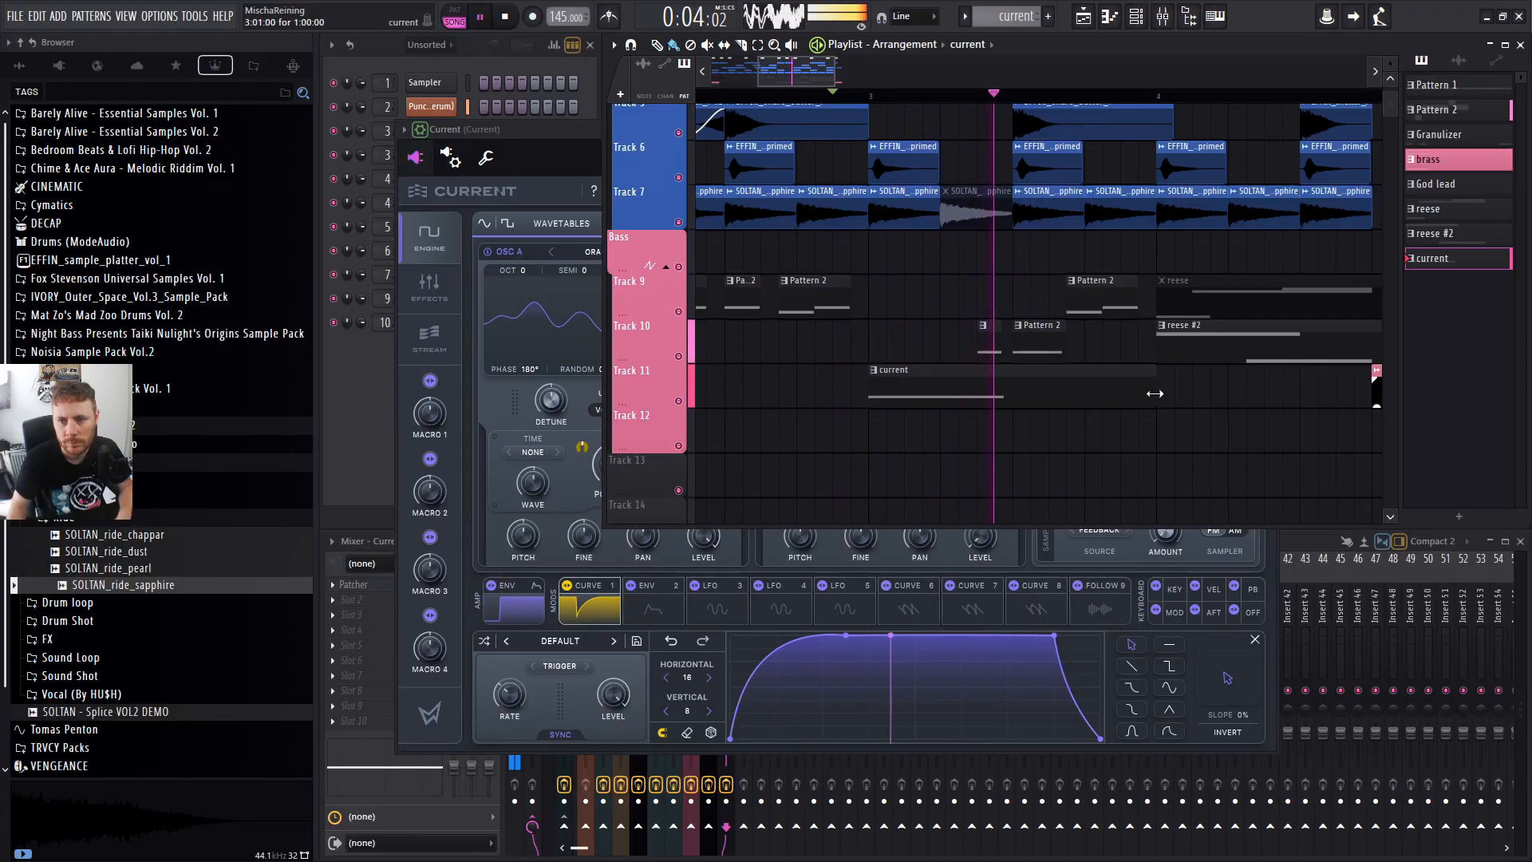
Shorten the E2 note of the "current" pattern in the piano roll.
{"action": "key", "text": "F7"}
{"action": "left_click", "coordinate": [796, 367]}
{"action": "right_click", "coordinate": [796, 367]}
{"action": "left_click_drag", "start_coordinate": [779, 366], "coordinate": [750, 367]}
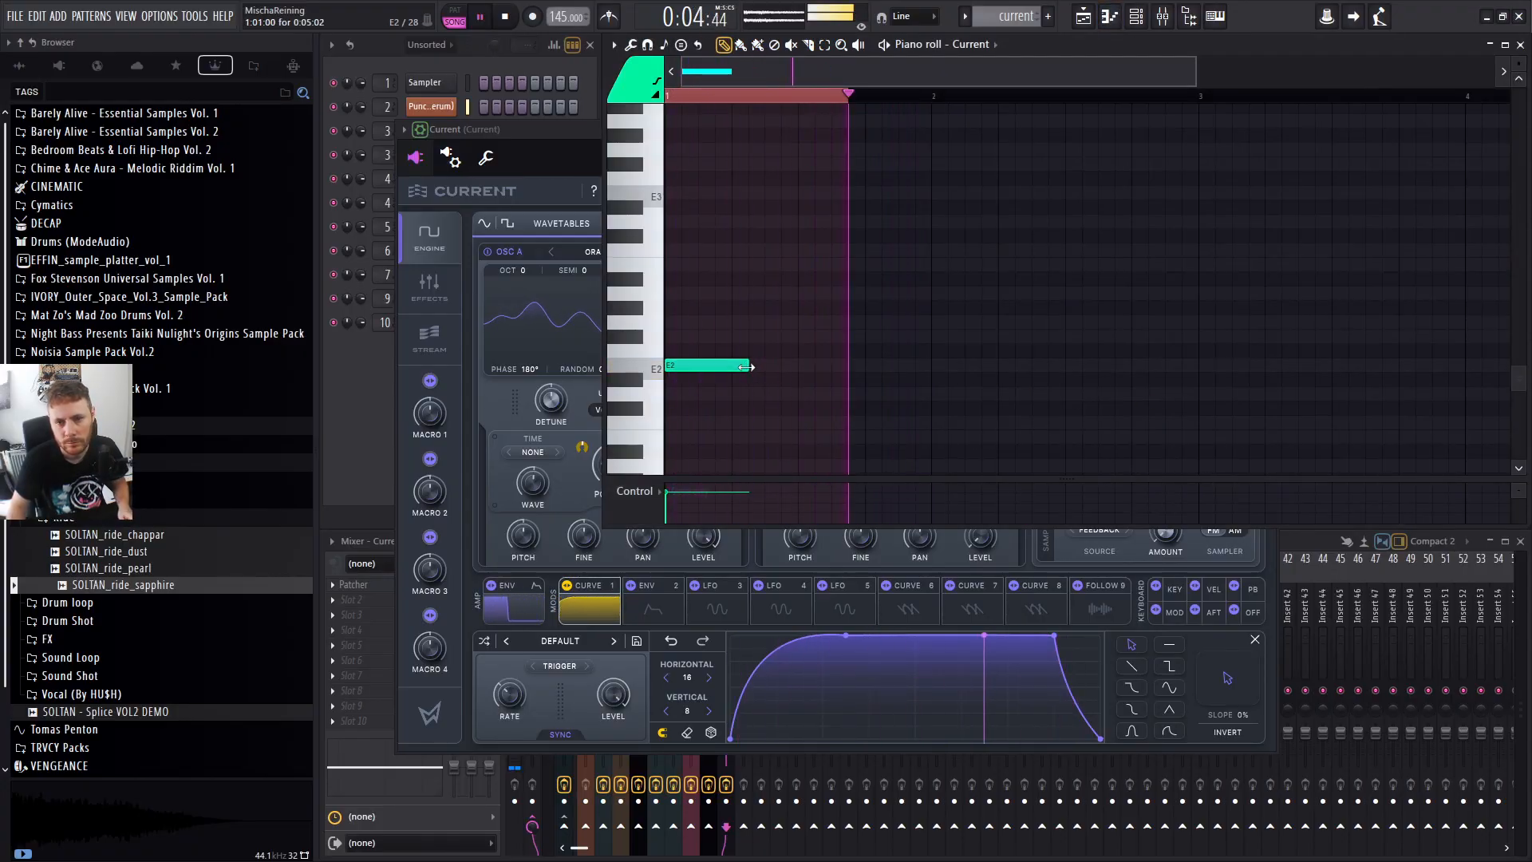
Add Vocodex to the Current mixer insert after Patcher, using the Reverb Short preset with a wet level of about -8.9 dB.
{"action": "left_click", "coordinate": [551, 125]}
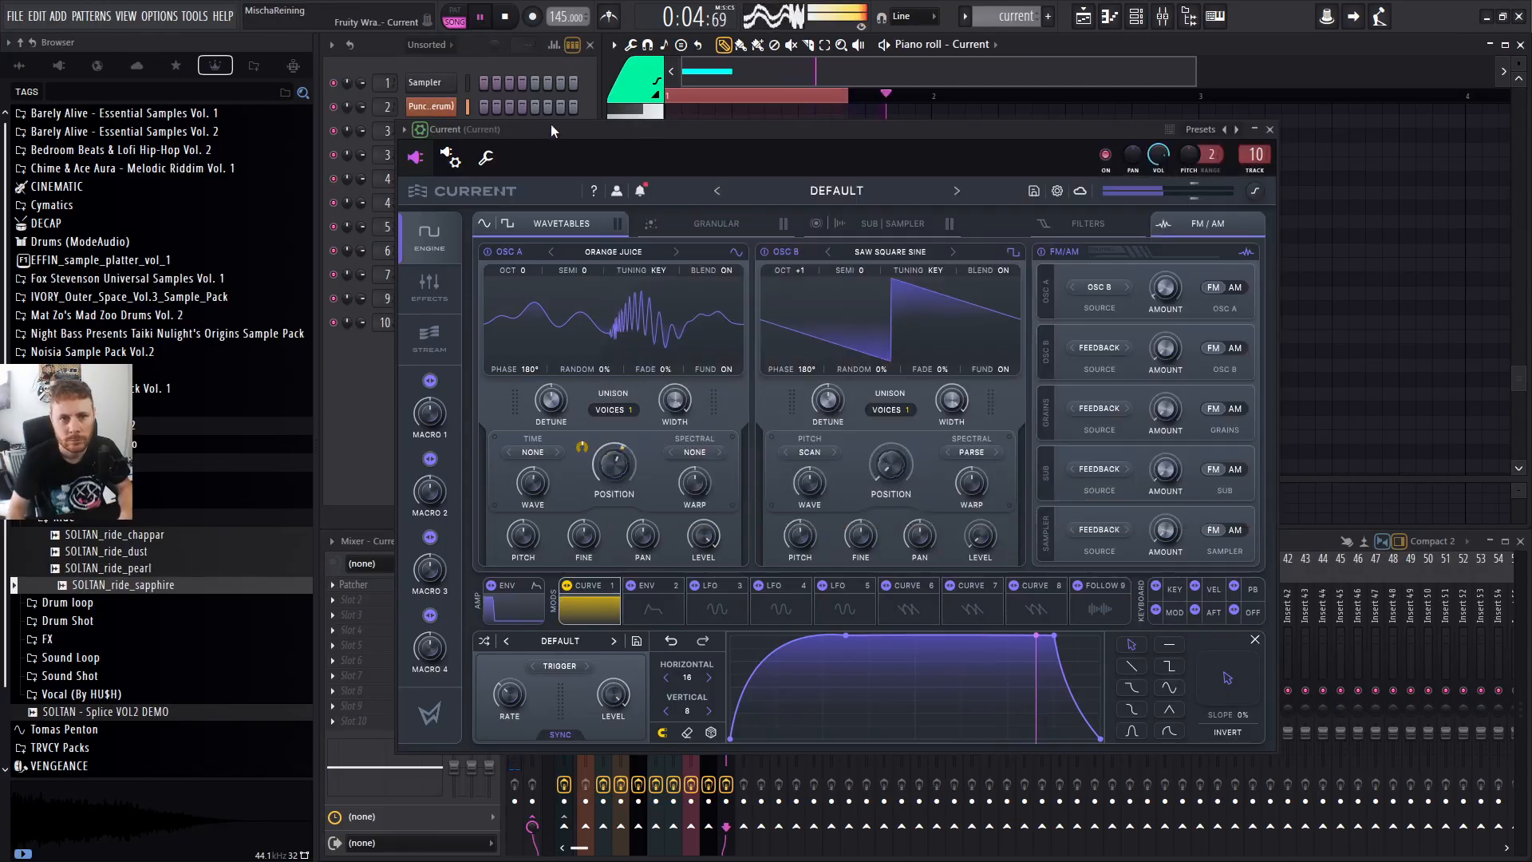
{"action": "key", "text": "F9"}
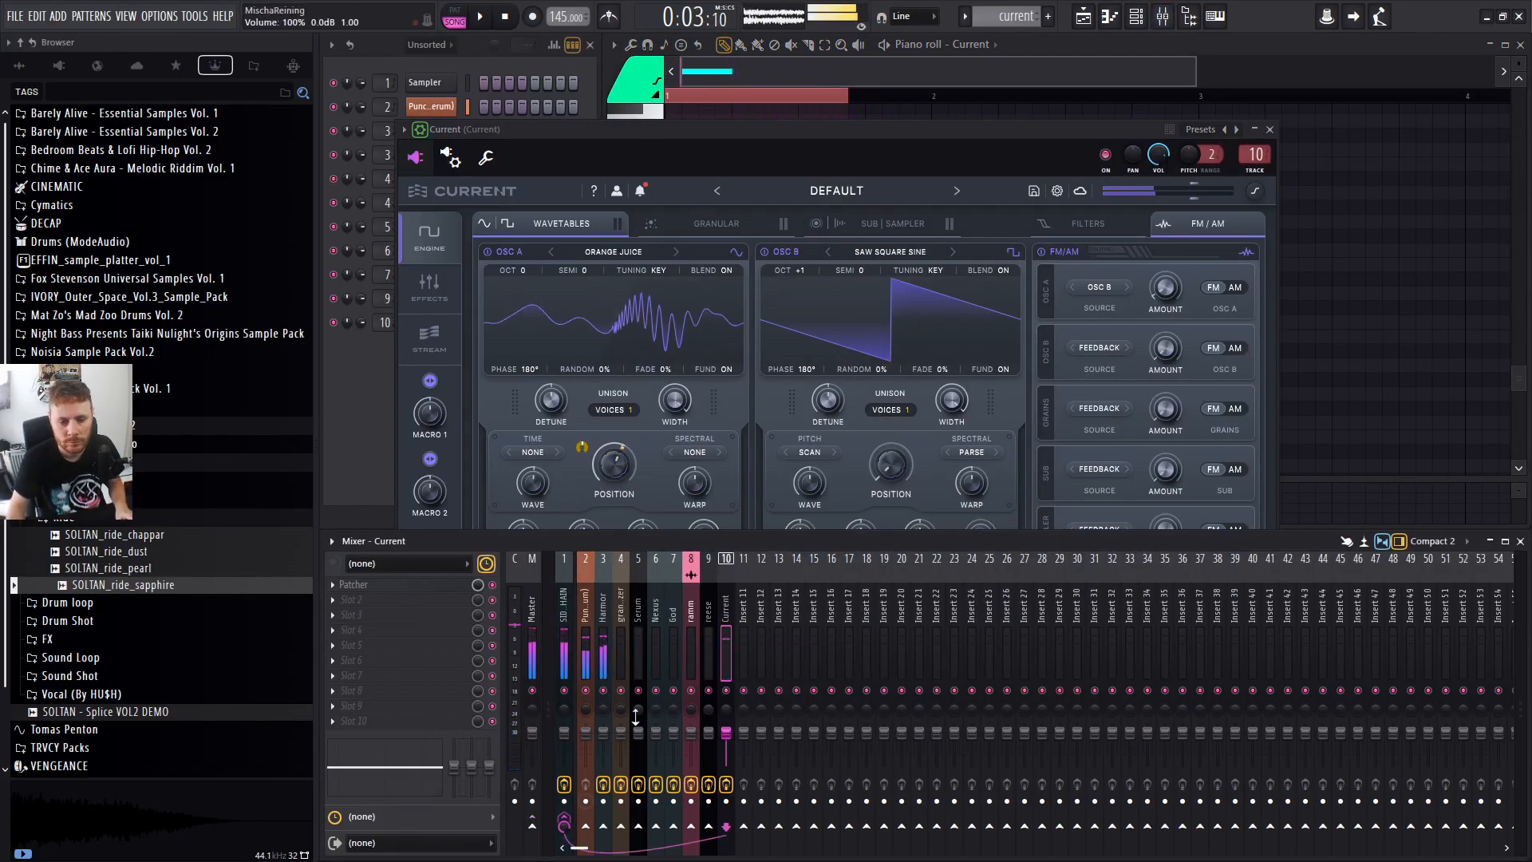
{"action": "left_click", "coordinate": [330, 601]}
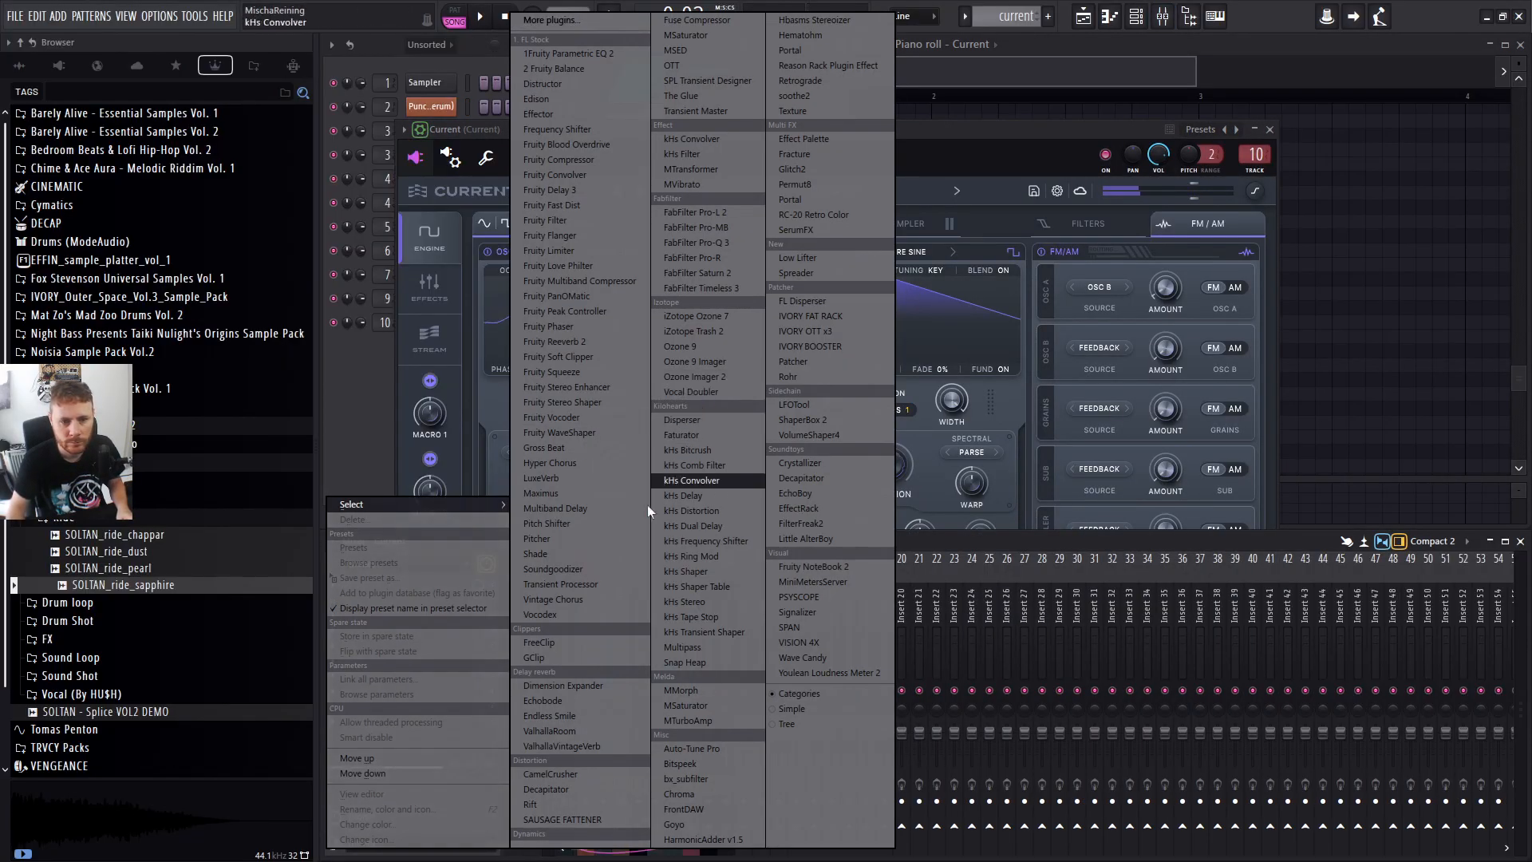
{"action": "left_click", "coordinate": [597, 617]}
{"action": "left_click", "coordinate": [908, 265]}
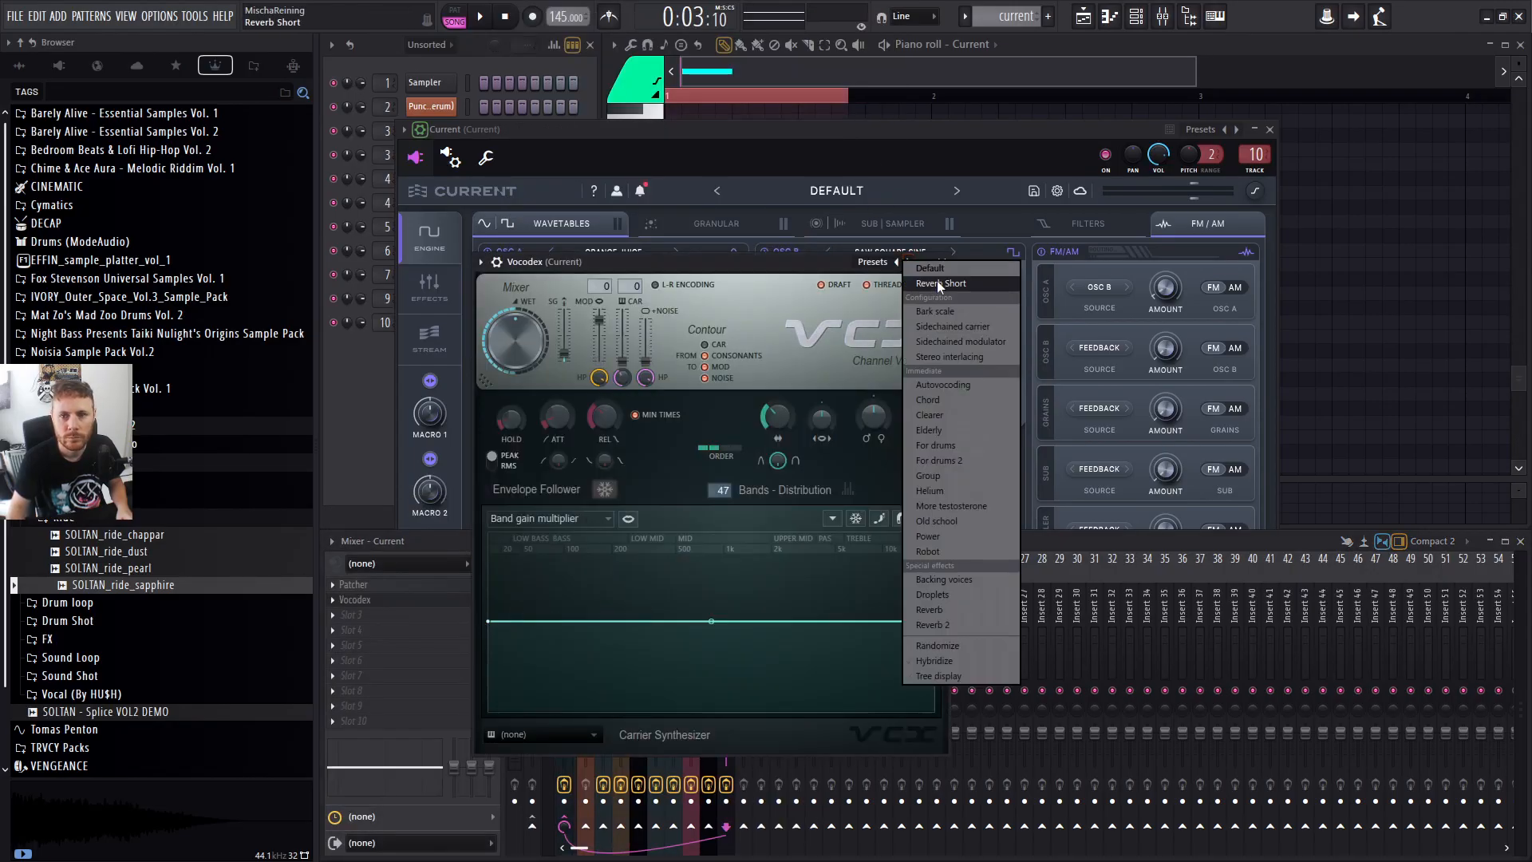
{"action": "left_click", "coordinate": [937, 280]}
{"action": "left_click_drag", "start_coordinate": [519, 323], "coordinate": [519, 337]}
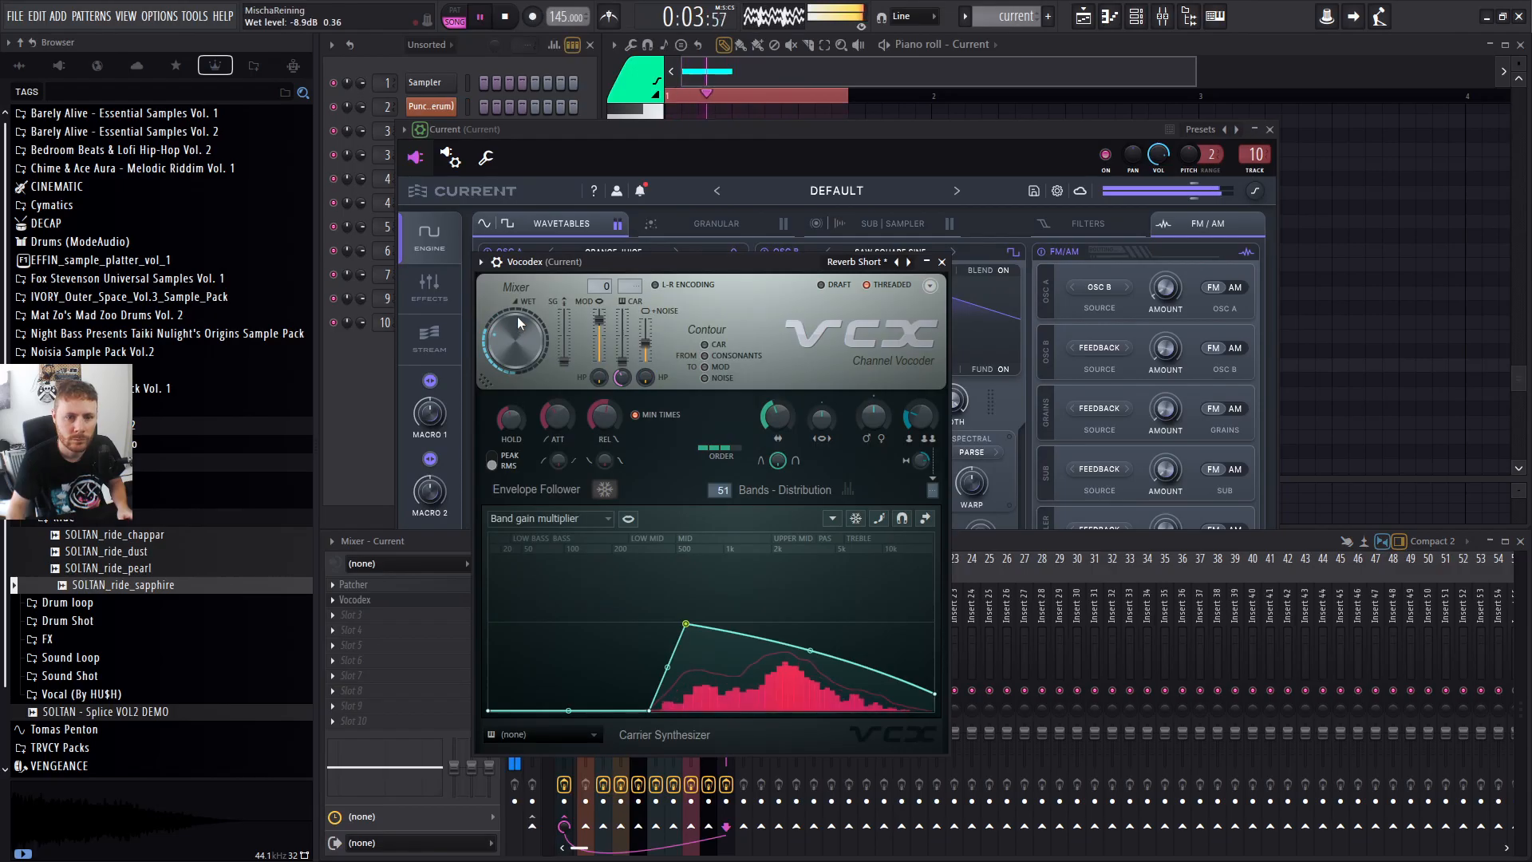
{"action": "left_click", "coordinate": [436, 542]}
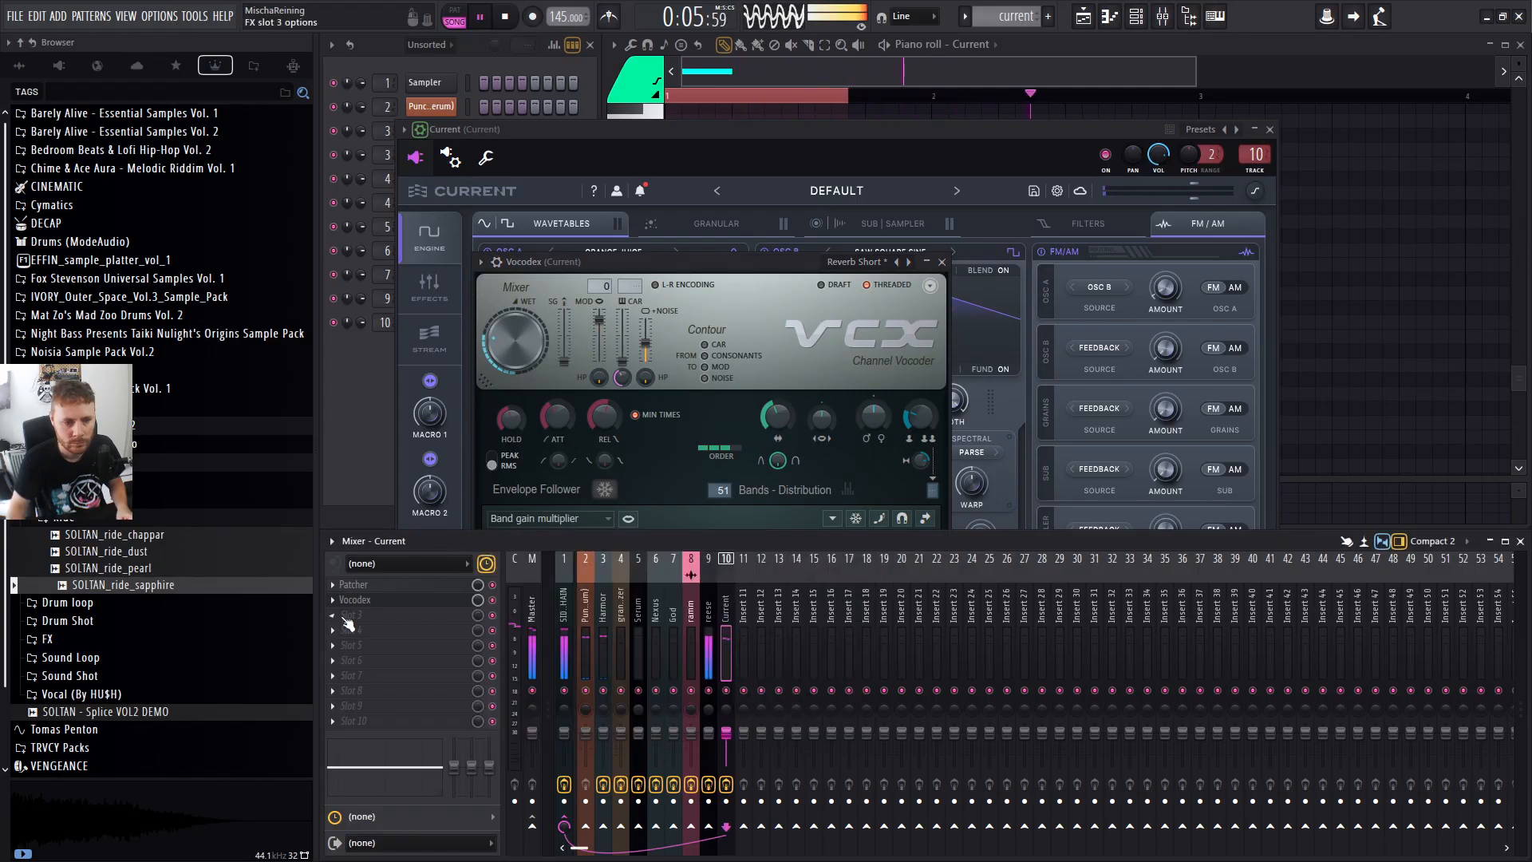
{"action": "key", "text": "space"}
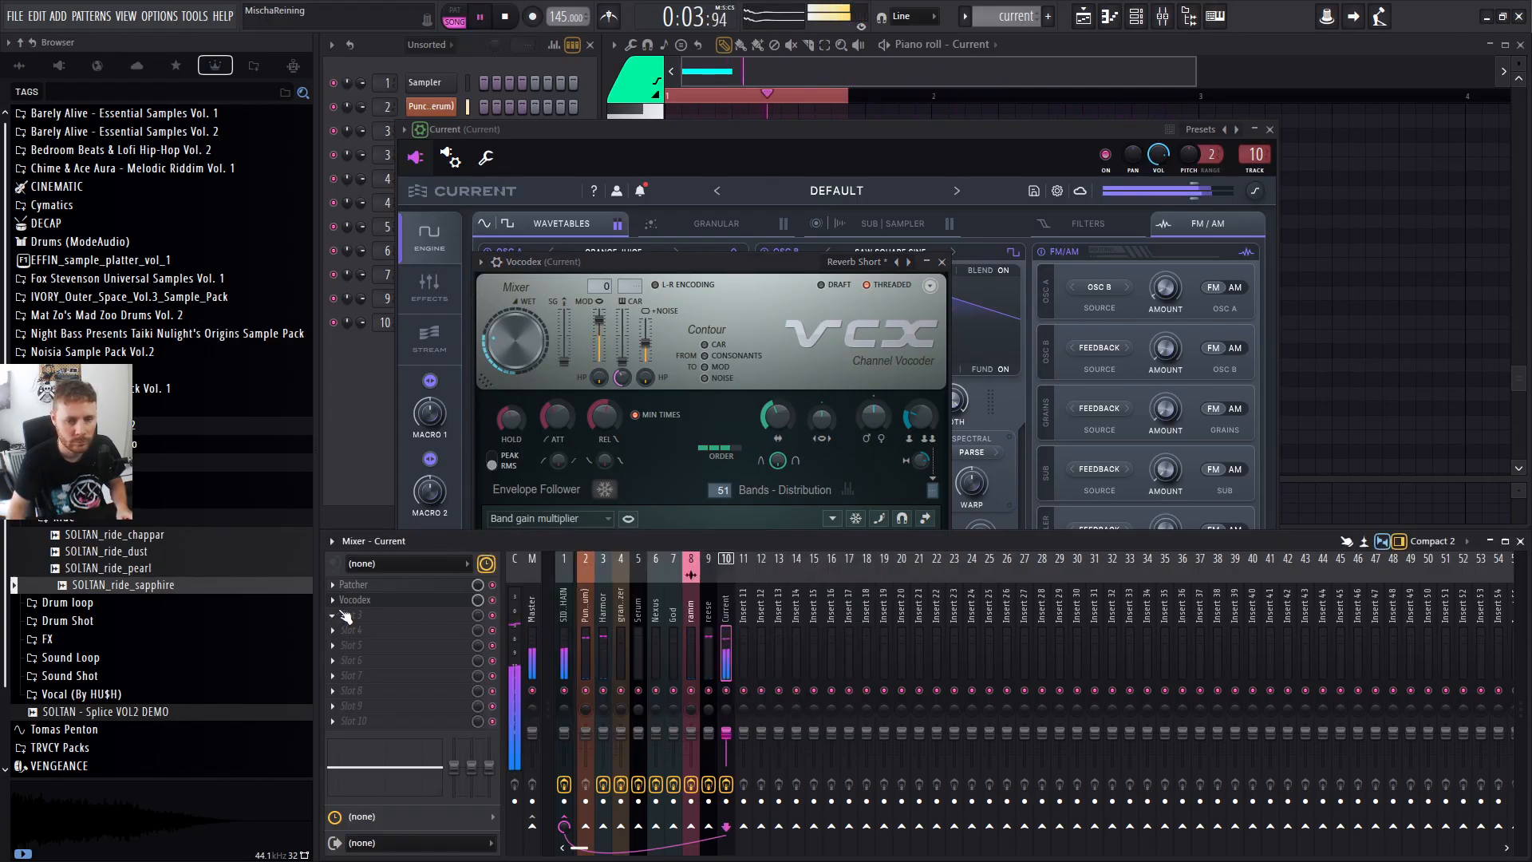
Try an FM amount of about 52% on OSC A and a different OSC B wavetable position while playing the arrangement.
{"action": "left_click", "coordinate": [916, 142]}
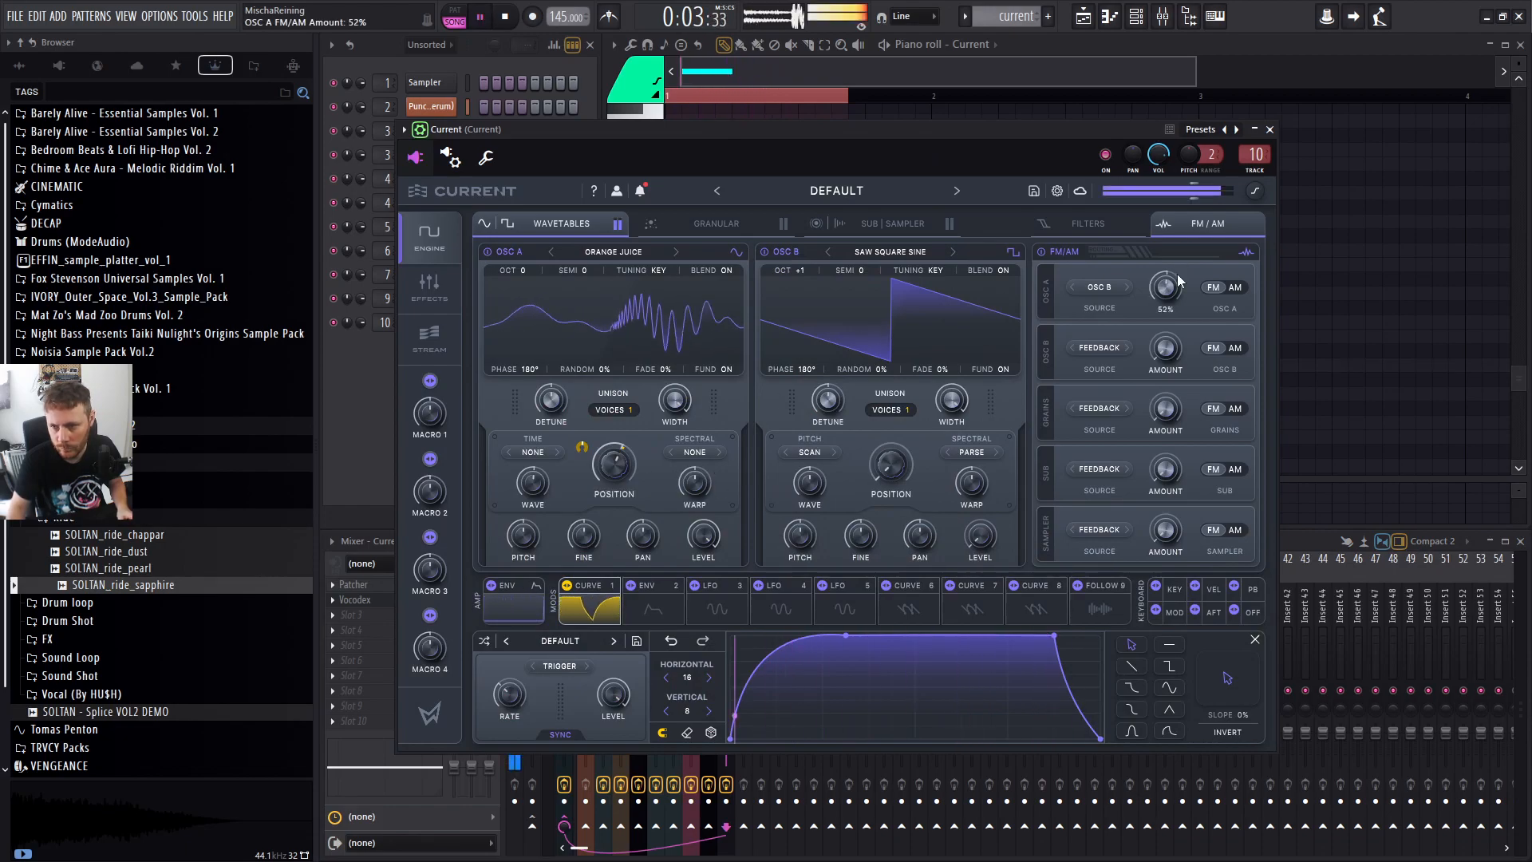
{"action": "key", "text": "space"}
{"action": "key", "text": "space"}
{"action": "key", "text": "space"}
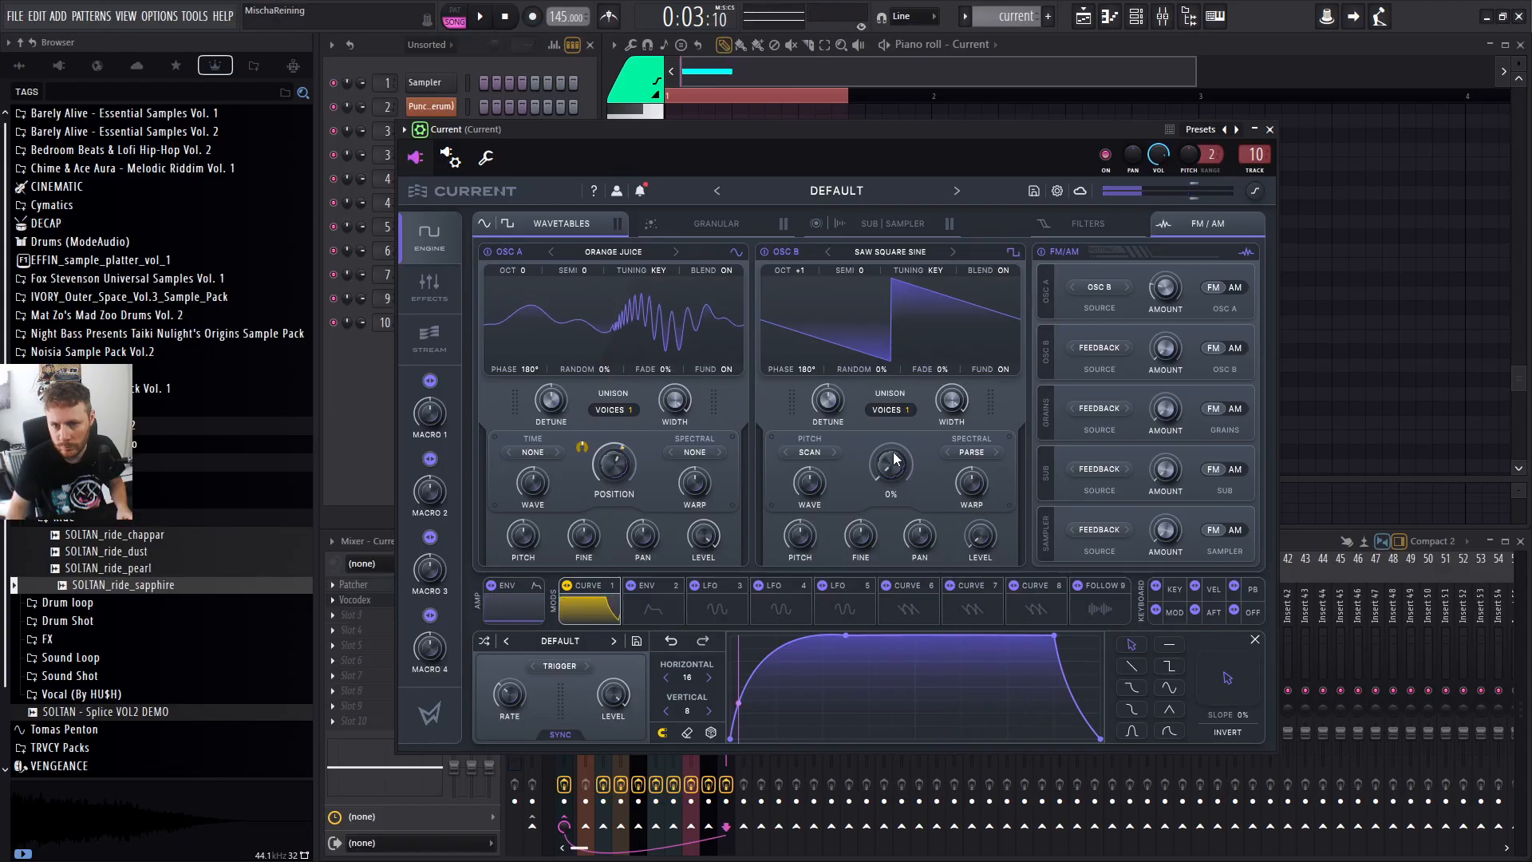
{"action": "left_click_drag", "start_coordinate": [896, 457], "coordinate": [912, 383]}
{"action": "key", "text": "space"}
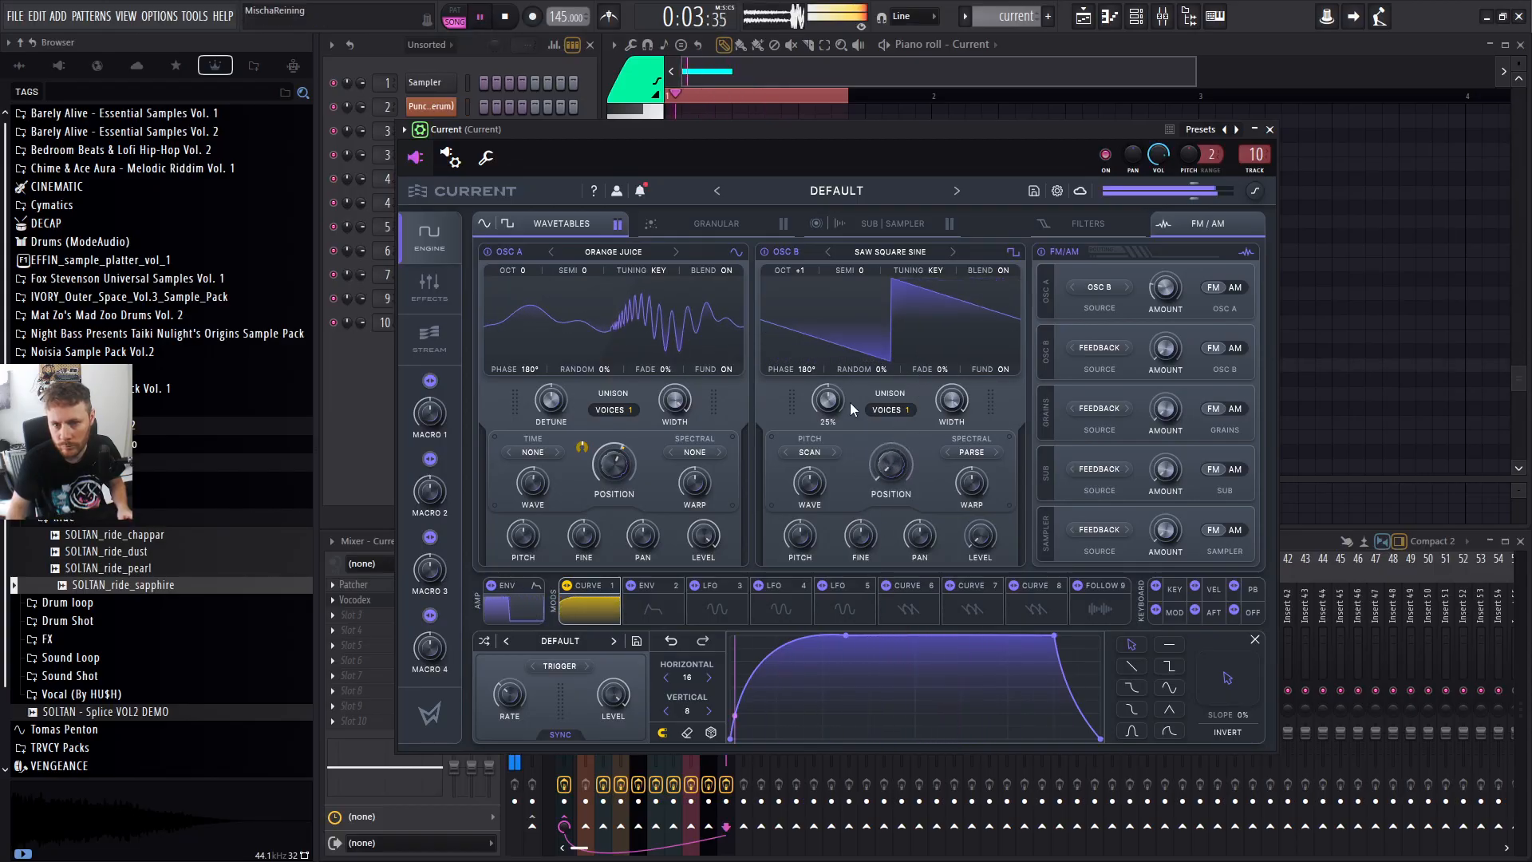
{"action": "key", "text": "space"}
Raise OSC B to octave +2 and set OSC A's FM amount to about 13%.
{"action": "left_click_drag", "start_coordinate": [797, 272], "coordinate": [809, 260]}
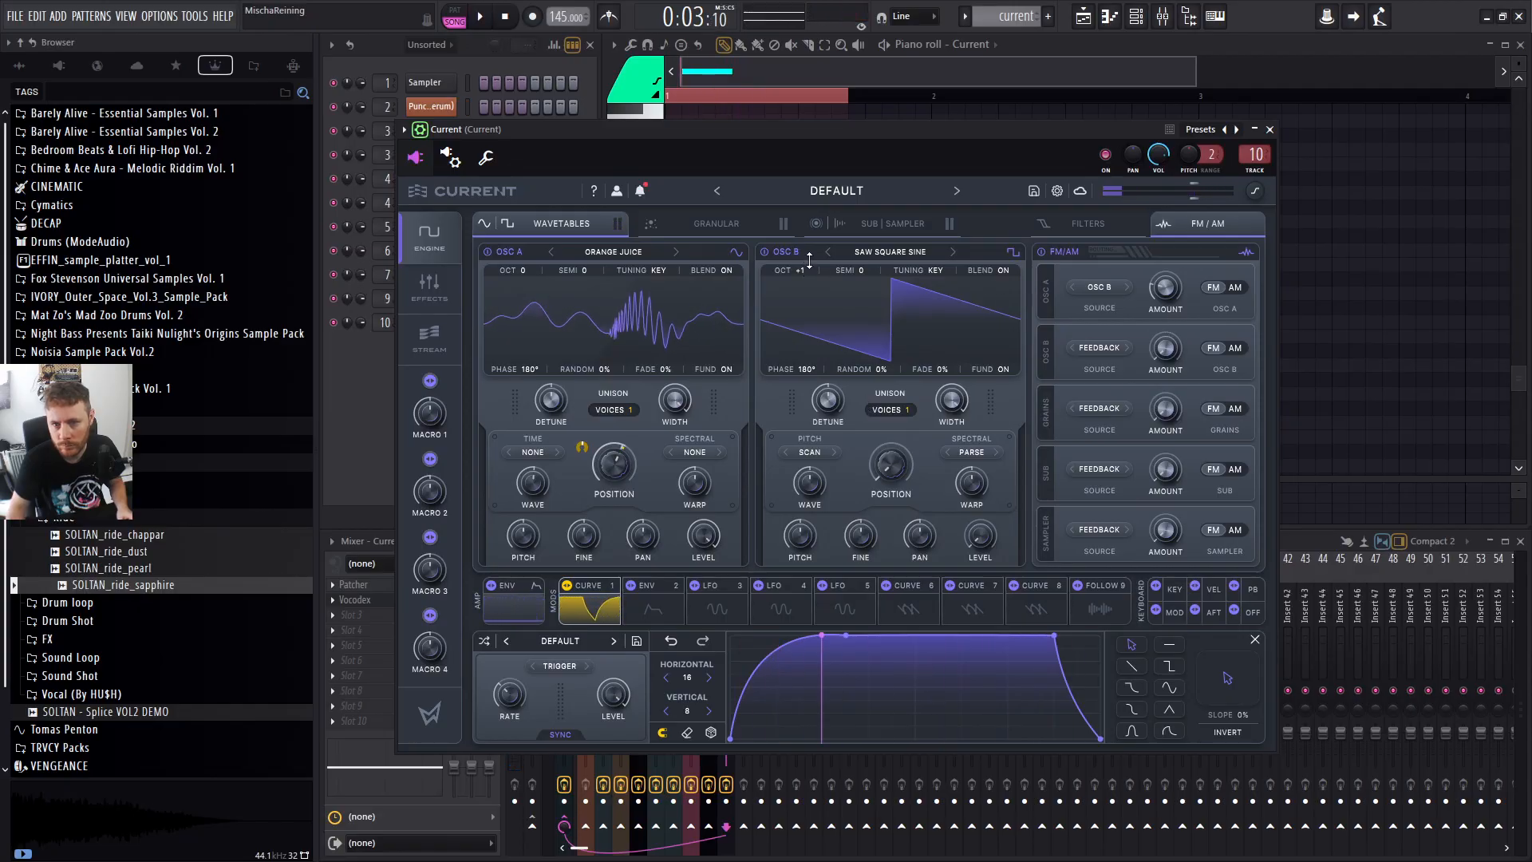
{"action": "key", "text": "space"}
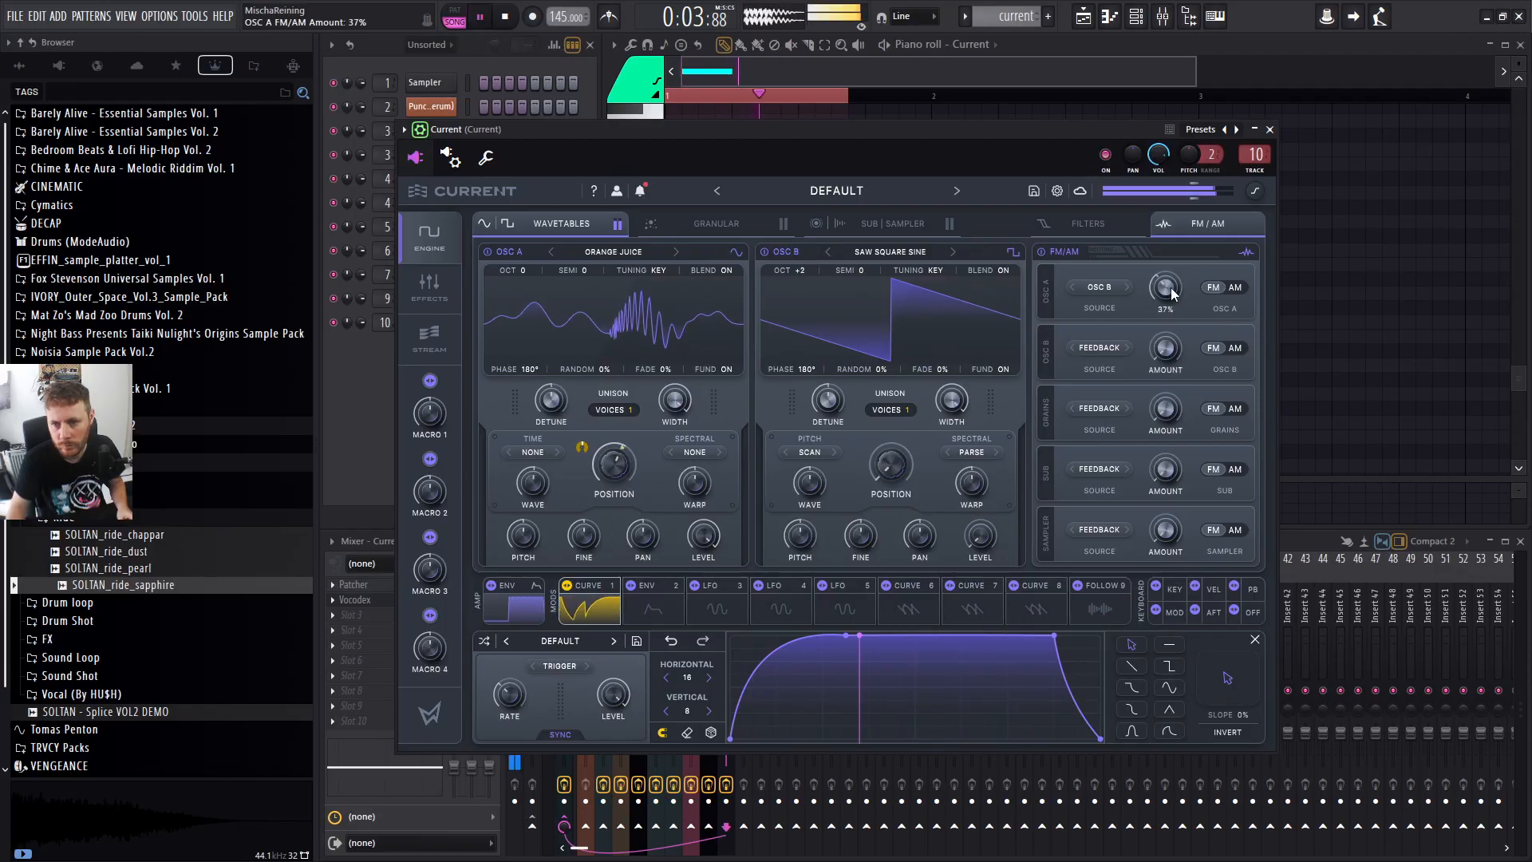
{"action": "left_click_drag", "start_coordinate": [1166, 304], "coordinate": [1168, 295]}
{"action": "scroll", "coordinate": [1167, 287], "scroll_direction": "up", "scroll_amount": 4}
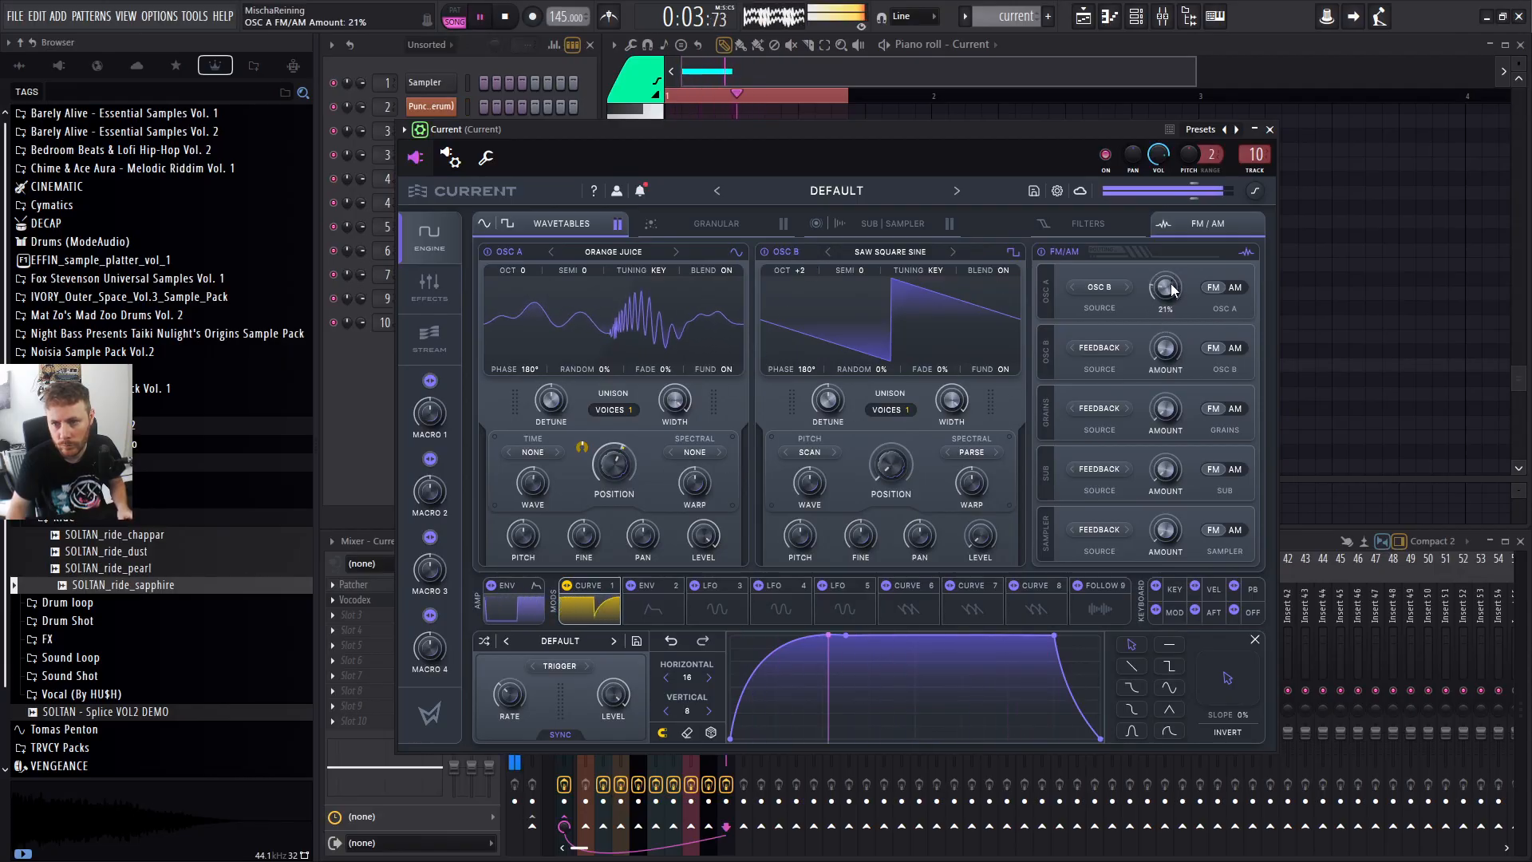
{"action": "scroll", "coordinate": [1170, 292], "scroll_direction": "down", "scroll_amount": 2}
{"action": "key", "text": "space"}
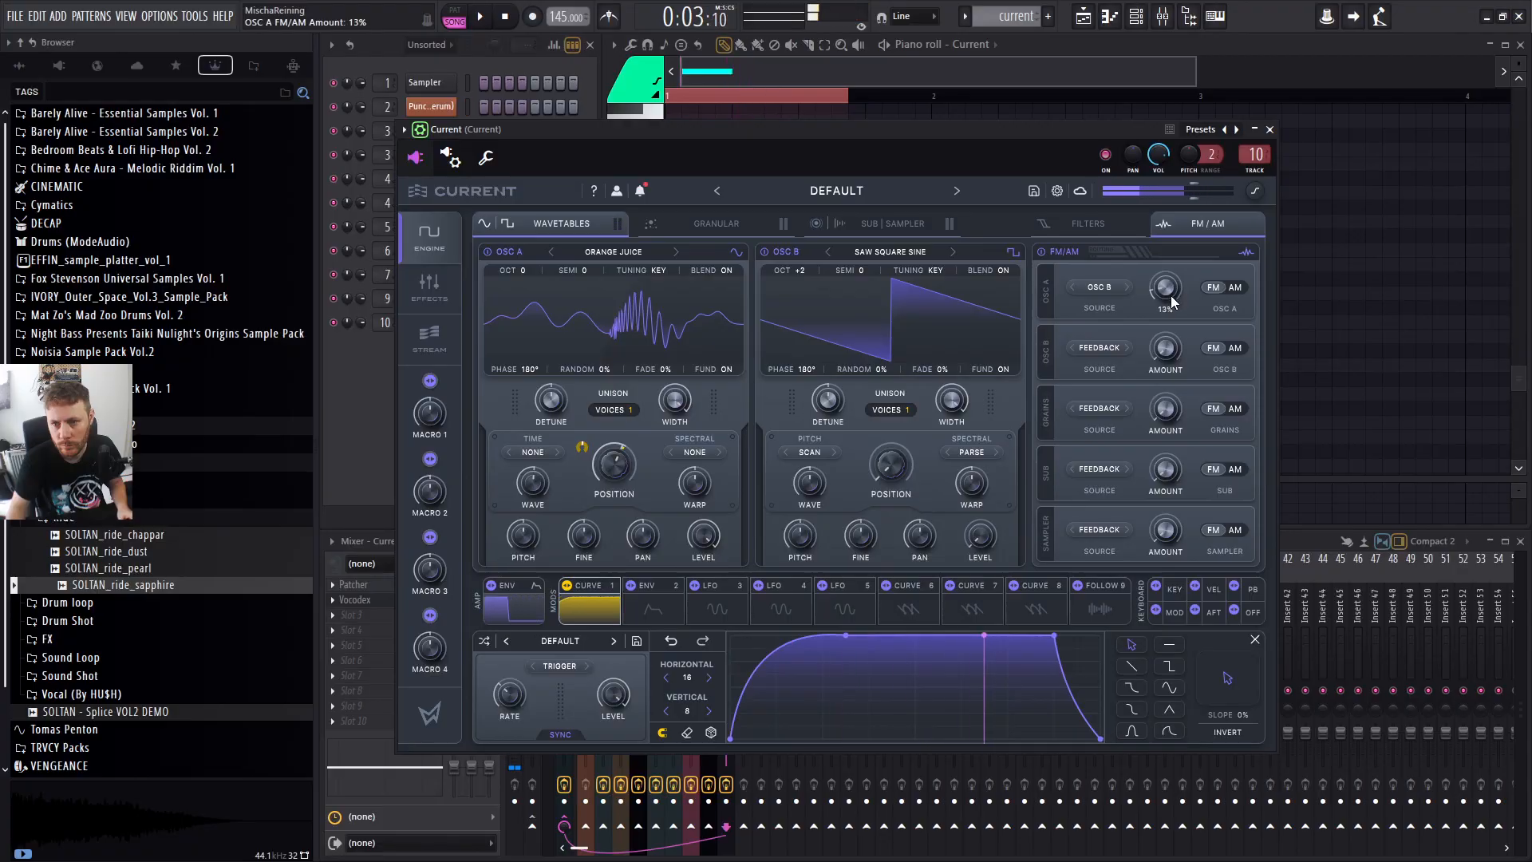
Modulate OSC A's FM amount with Curve 1 from a base of about 2%, and steepen the curve's rise with an earlier first peak.
{"action": "left_click_drag", "start_coordinate": [569, 585], "coordinate": [1157, 289]}
{"action": "key", "text": "space"}
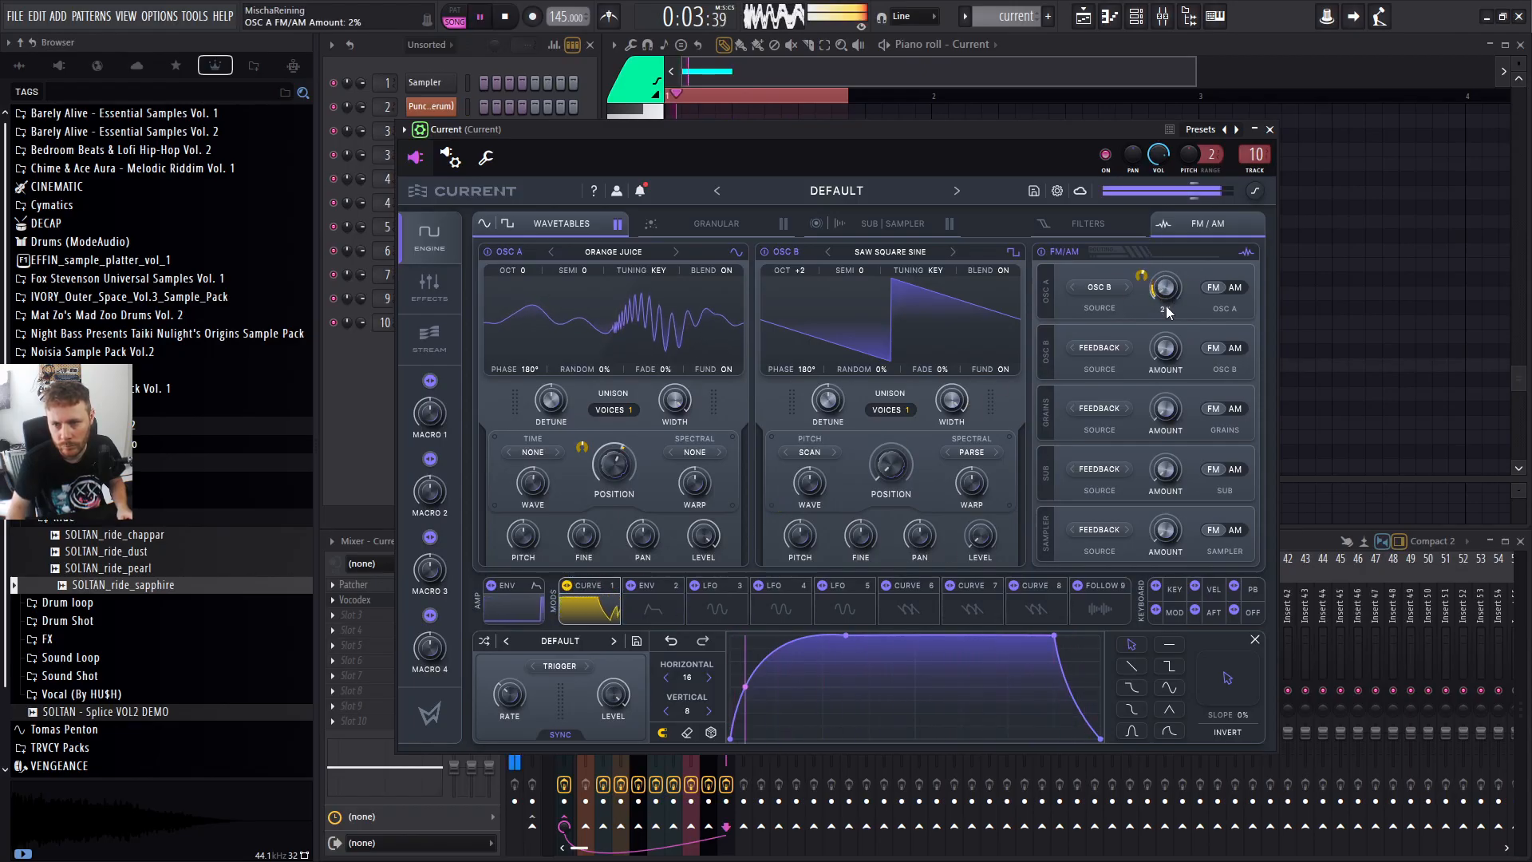
{"action": "left_click_drag", "start_coordinate": [846, 635], "coordinate": [803, 635]}
{"action": "double_click", "coordinate": [813, 647]}
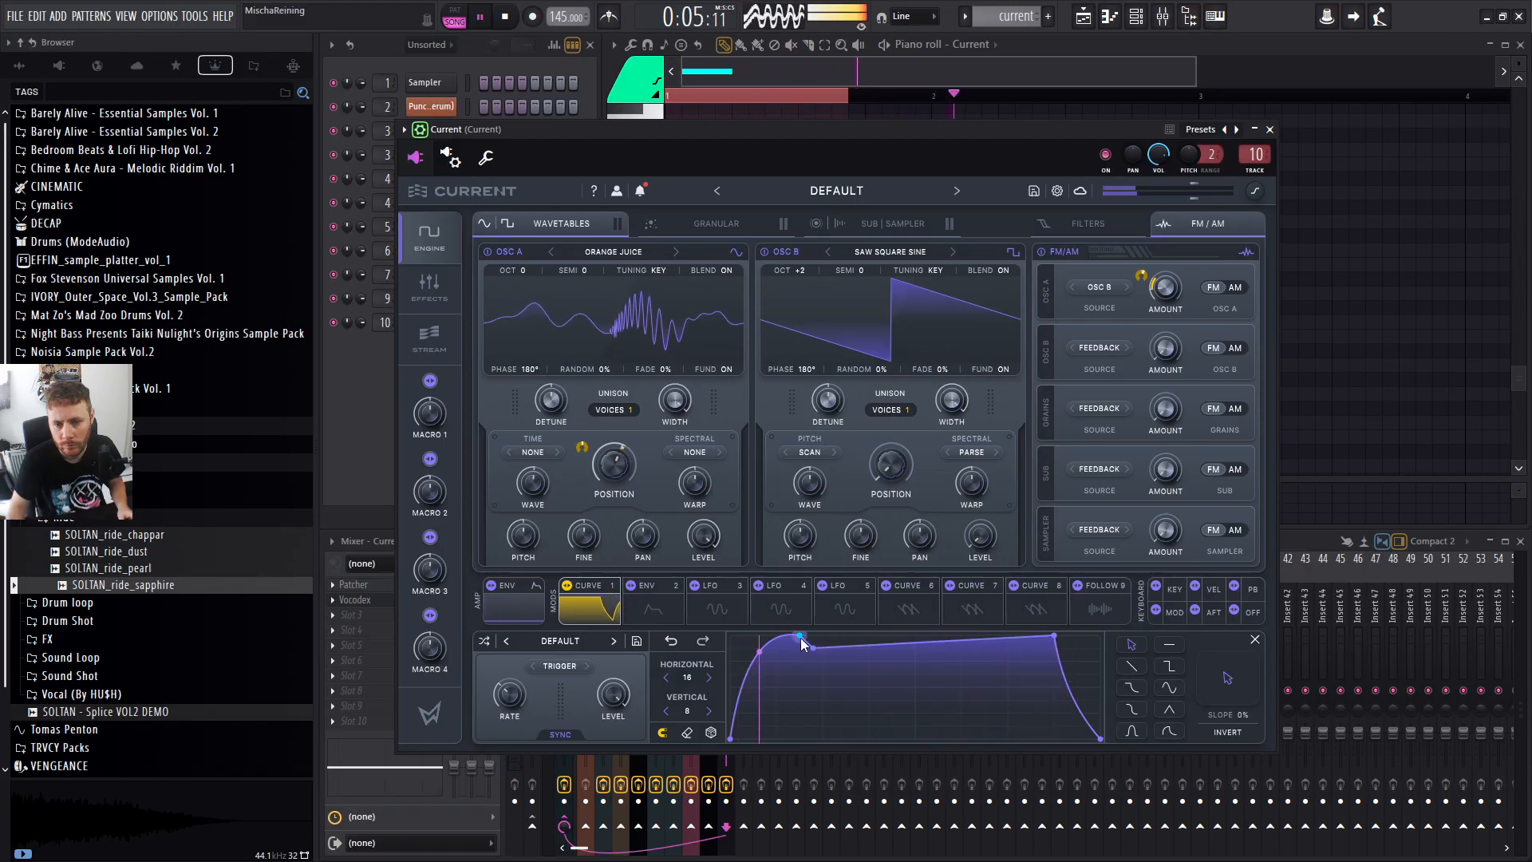
{"action": "double_click", "coordinate": [813, 645]}
{"action": "double_click", "coordinate": [802, 639]}
{"action": "double_click", "coordinate": [808, 640]}
{"action": "left_click_drag", "start_coordinate": [808, 640], "coordinate": [764, 636]}
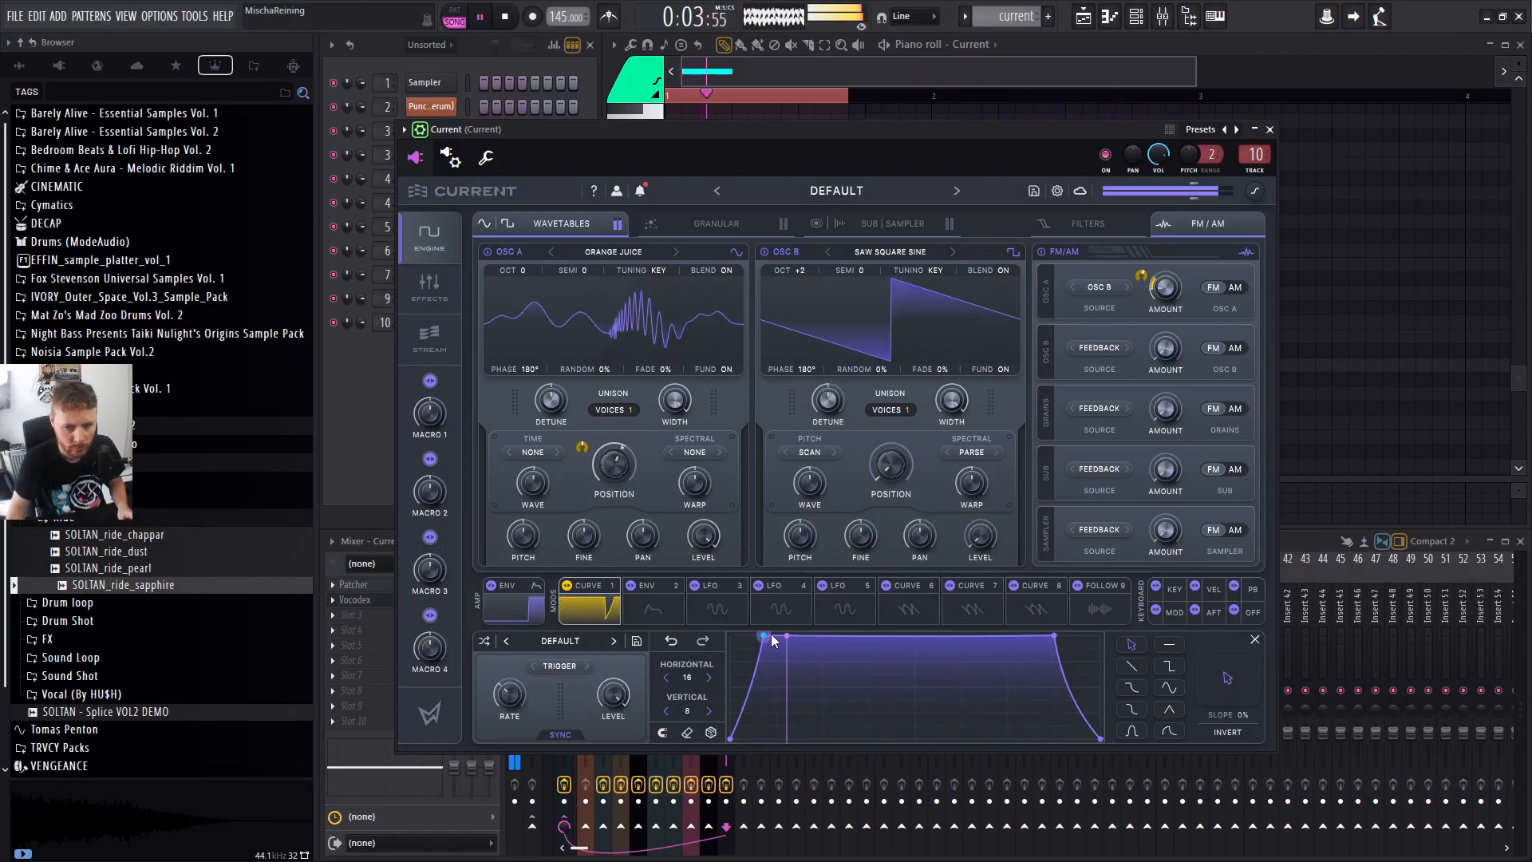
Switch playback to pattern mode and audition a higher OSC A FM amount with its wavetable position at about 32%.
{"action": "left_click_drag", "start_coordinate": [620, 481], "coordinate": [630, 485]}
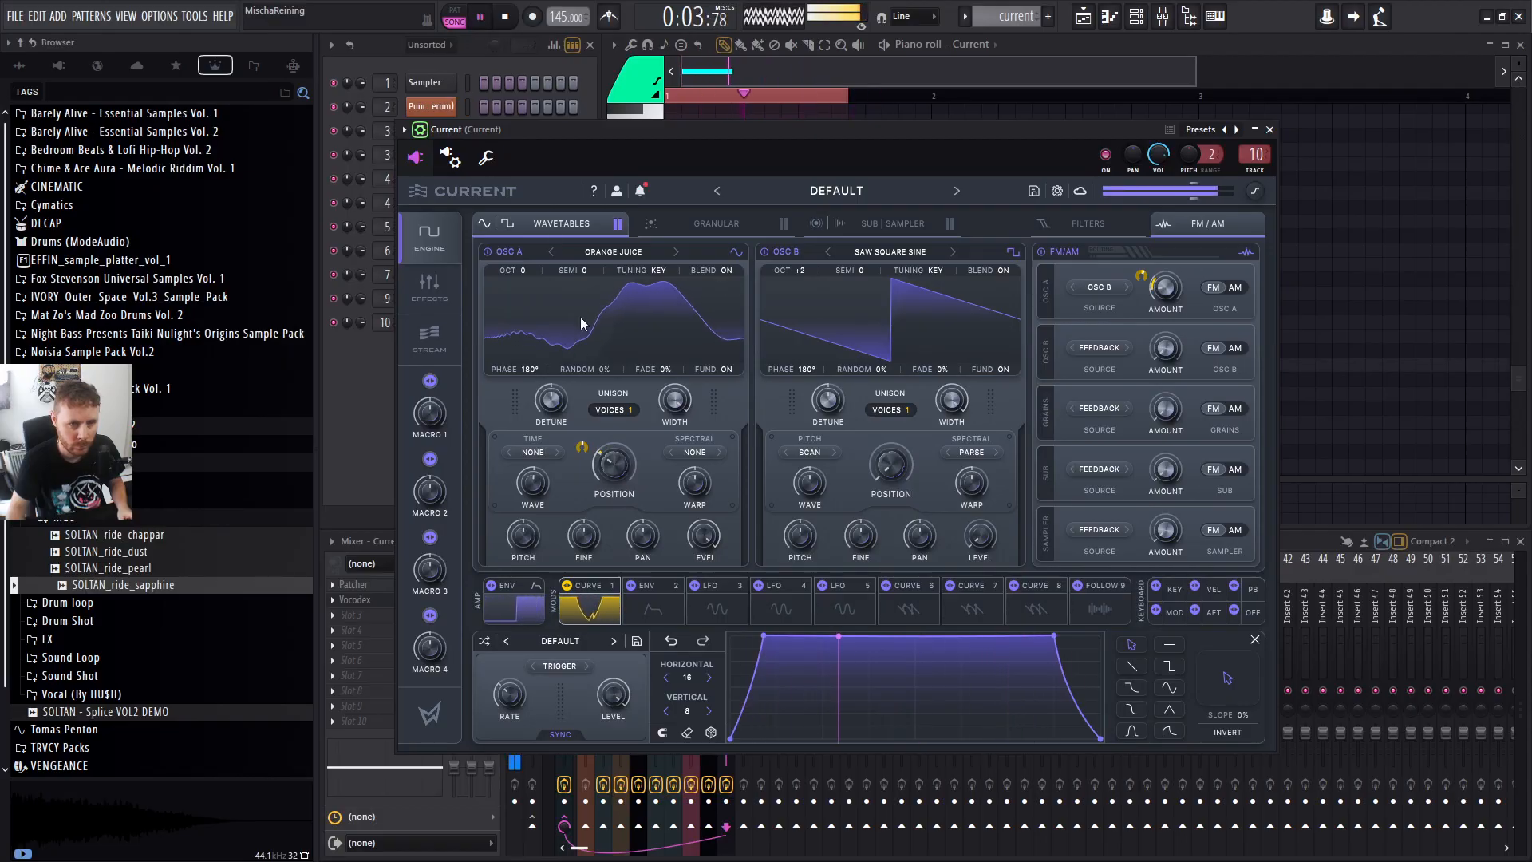
{"action": "left_click", "coordinate": [474, 20]}
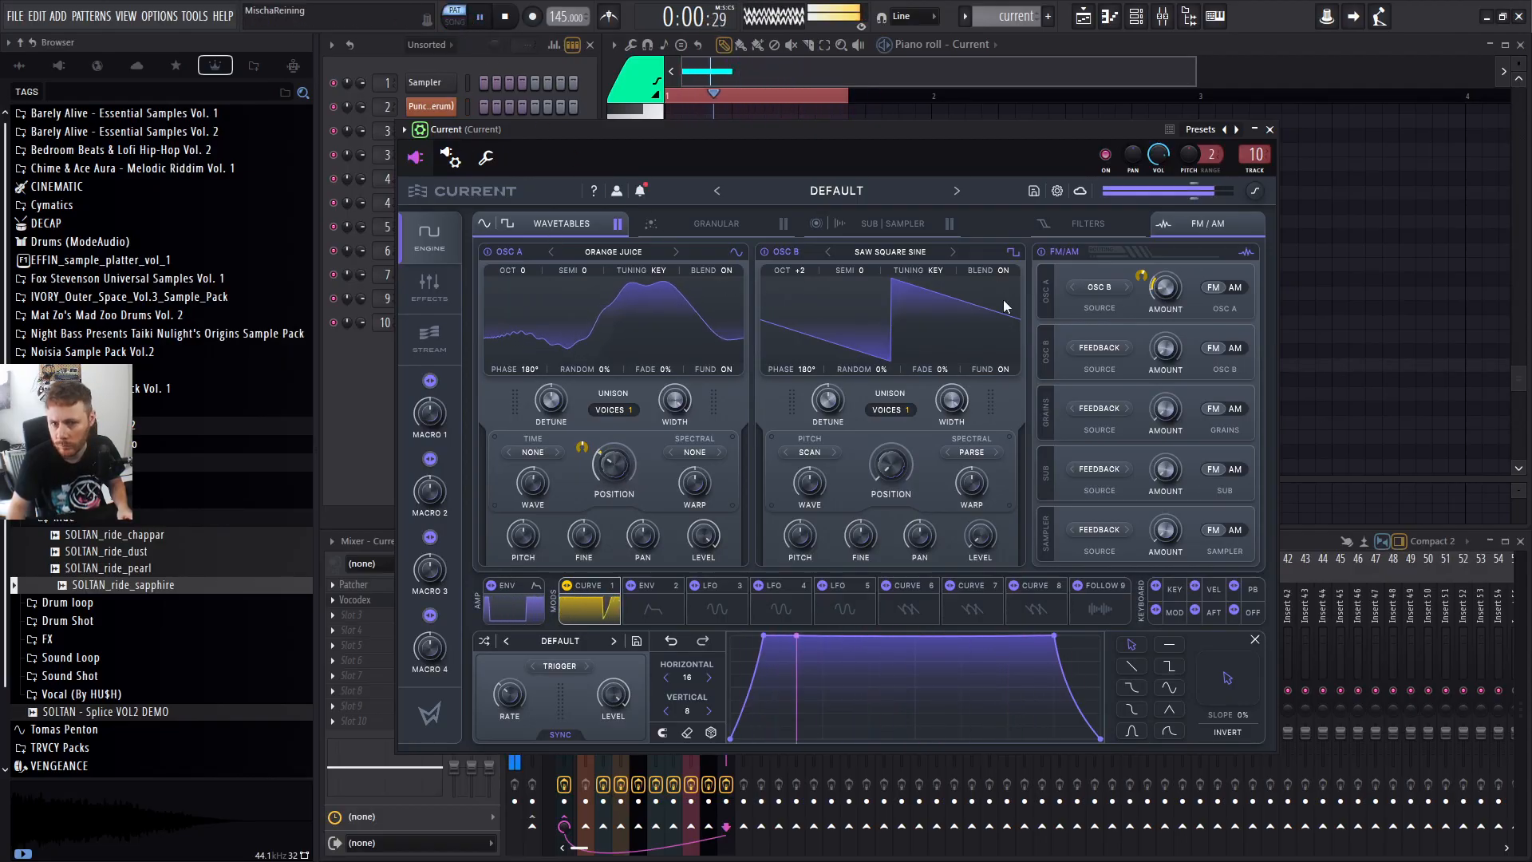
{"action": "mouse_move", "coordinate": [1165, 301]}
{"action": "left_mouse_down"}
{"action": "mouse_move", "coordinate": [1174, 289]}
{"action": "mouse_move", "coordinate": [1145, 281]}
{"action": "left_mouse_up"}
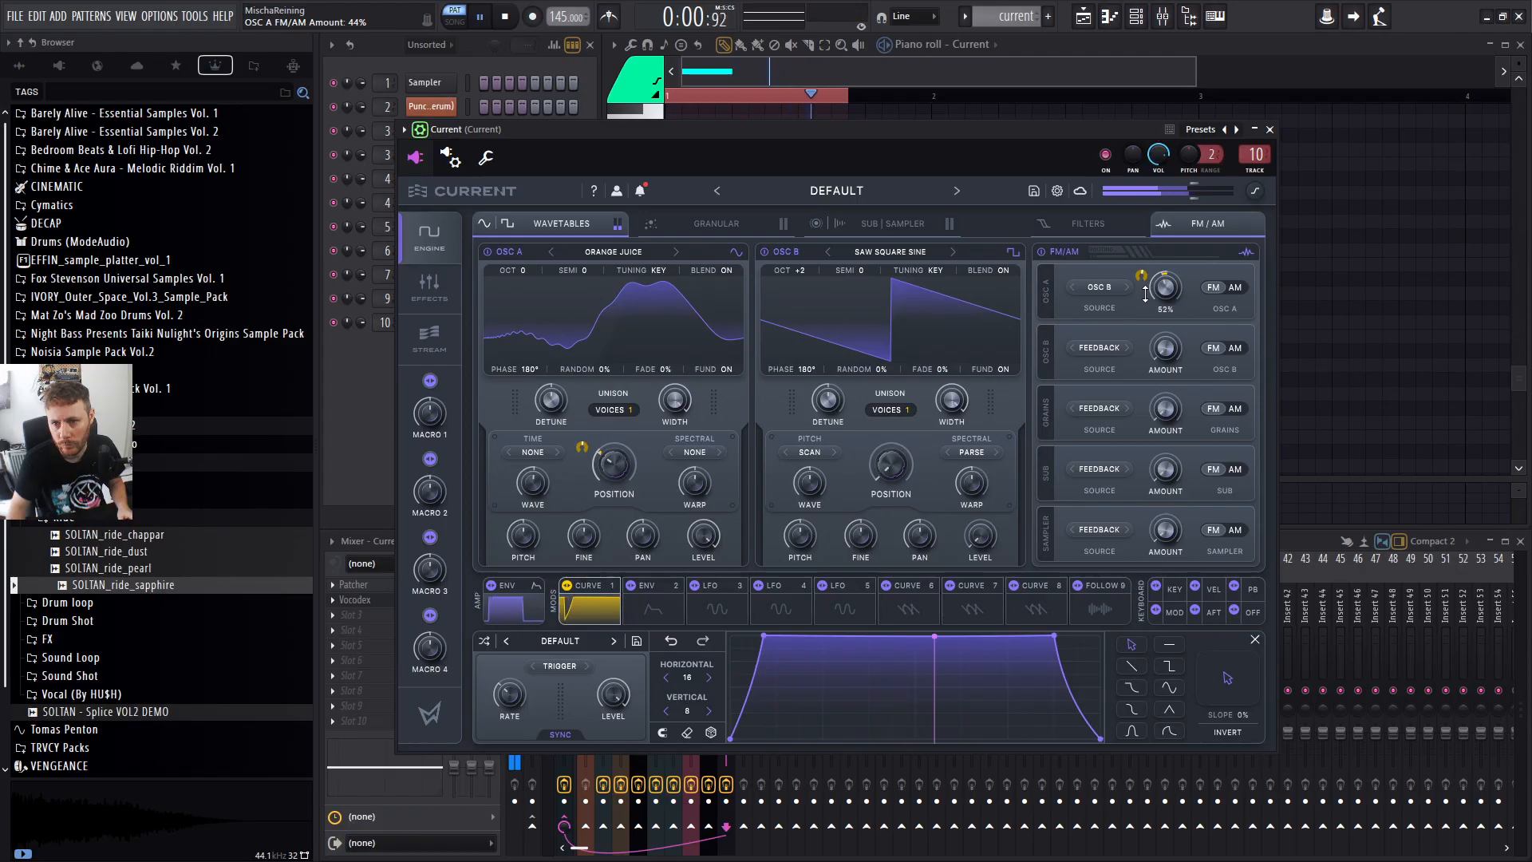
{"action": "left_click_drag", "start_coordinate": [617, 483], "coordinate": [621, 468]}
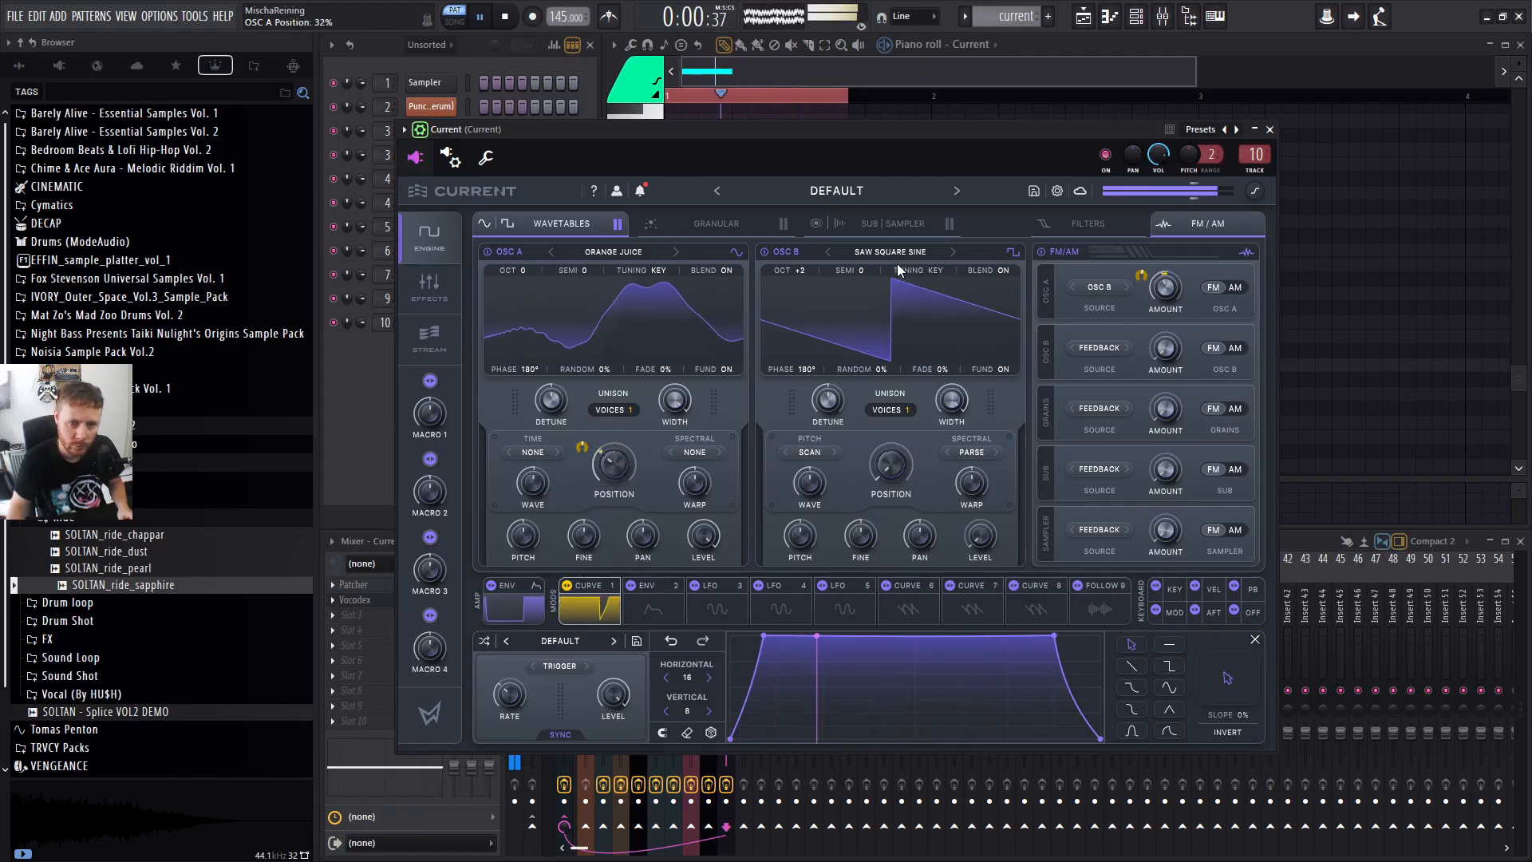
Change OSC B's wavetable to Roto Sine and raise OSC A's wavetable position to about 64%.
{"action": "left_click", "coordinate": [951, 249]}
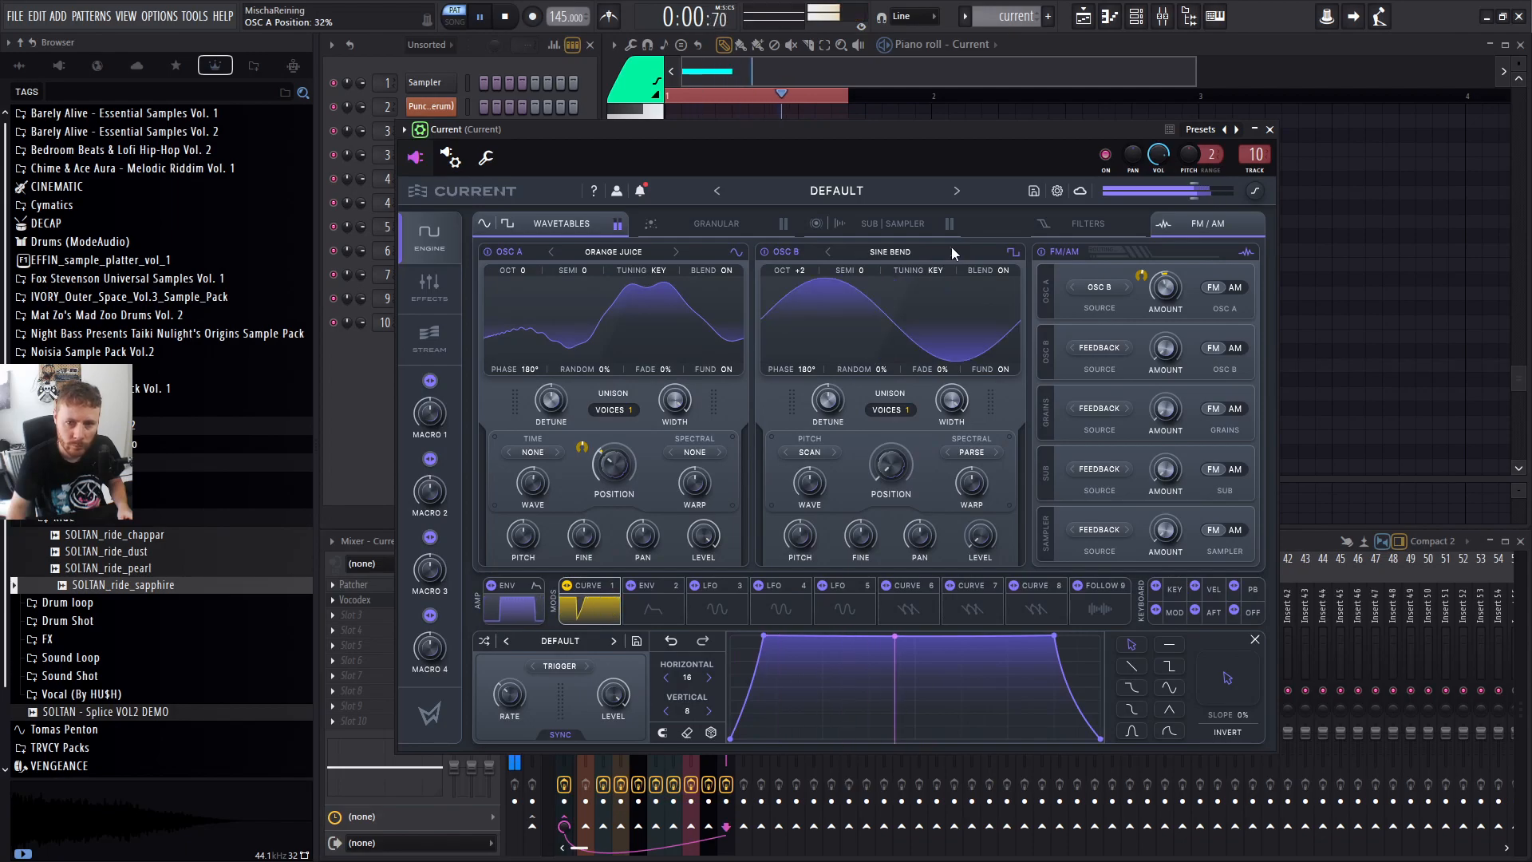
{"action": "left_click", "coordinate": [829, 251]}
{"action": "left_click", "coordinate": [828, 251]}
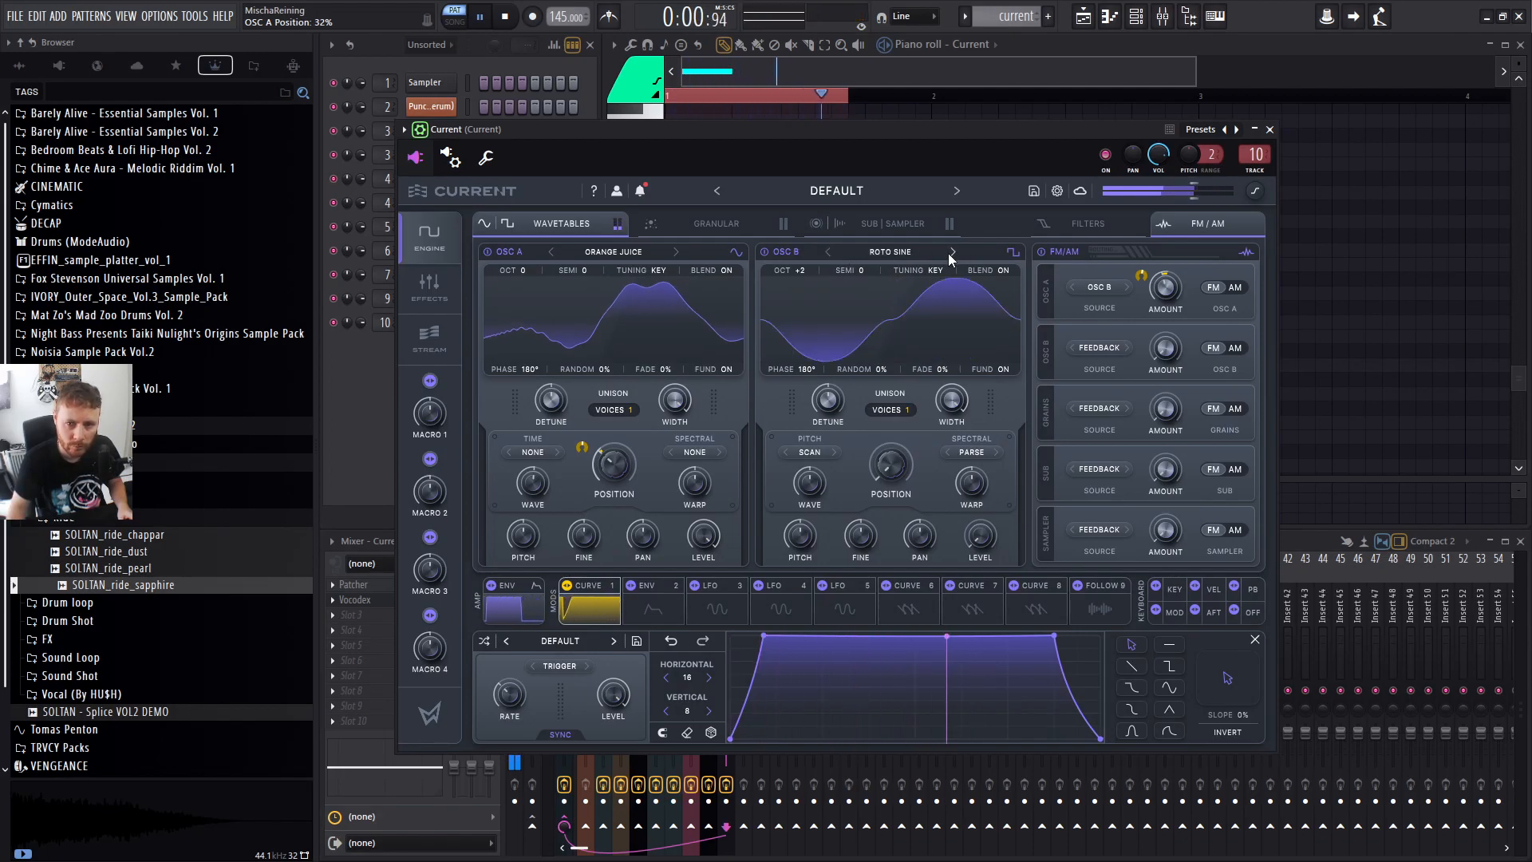
{"action": "left_click_drag", "start_coordinate": [631, 447], "coordinate": [621, 477]}
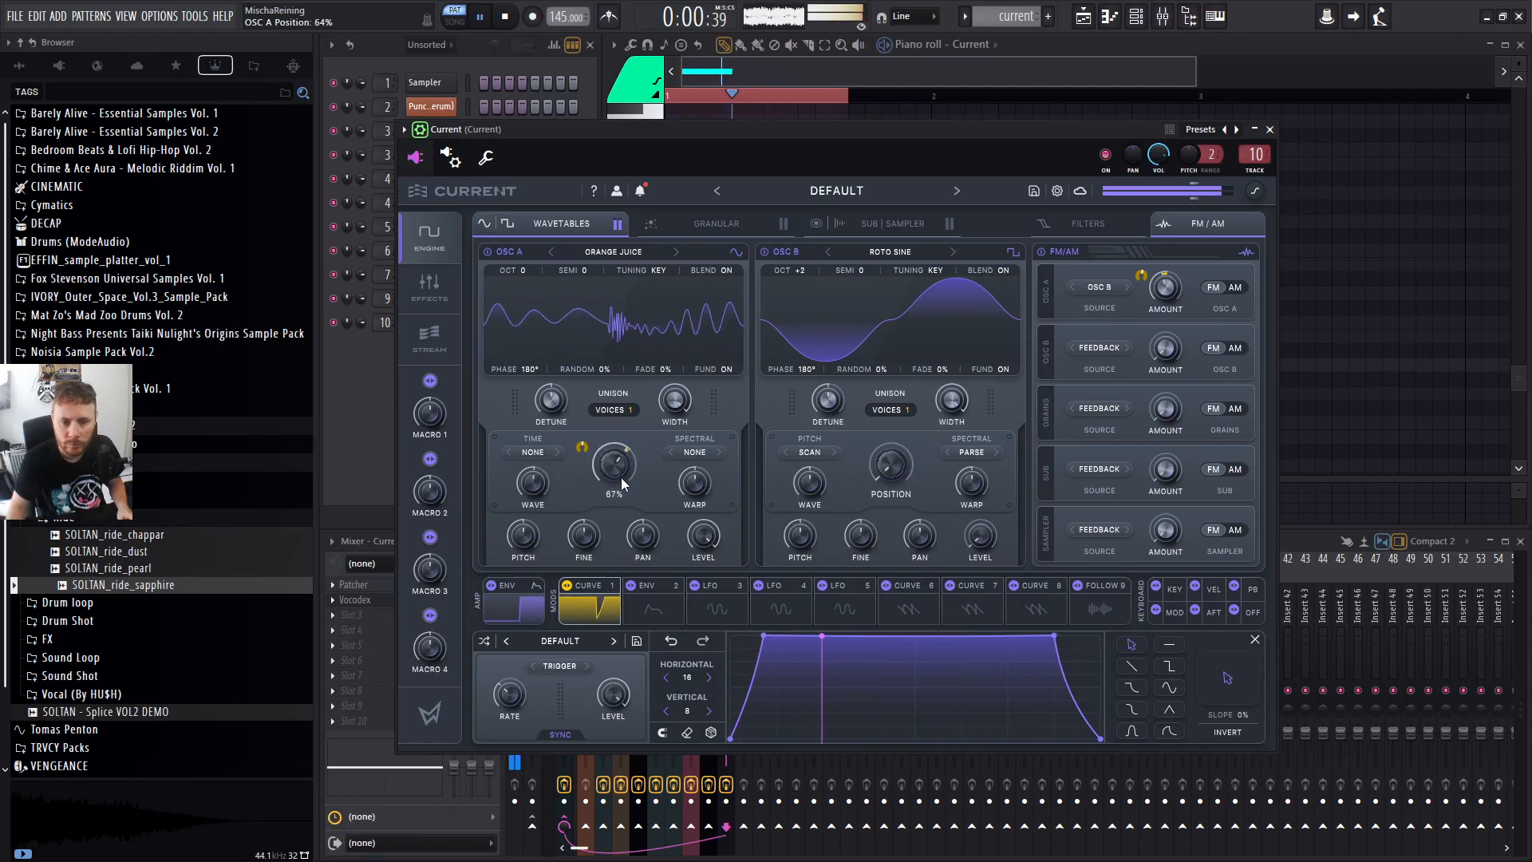
Switch OSC A's modulation from OSC B to AM and lower its amount.
{"action": "left_click_drag", "start_coordinate": [1154, 321], "coordinate": [1173, 225]}
{"action": "left_click", "coordinate": [1224, 288]}
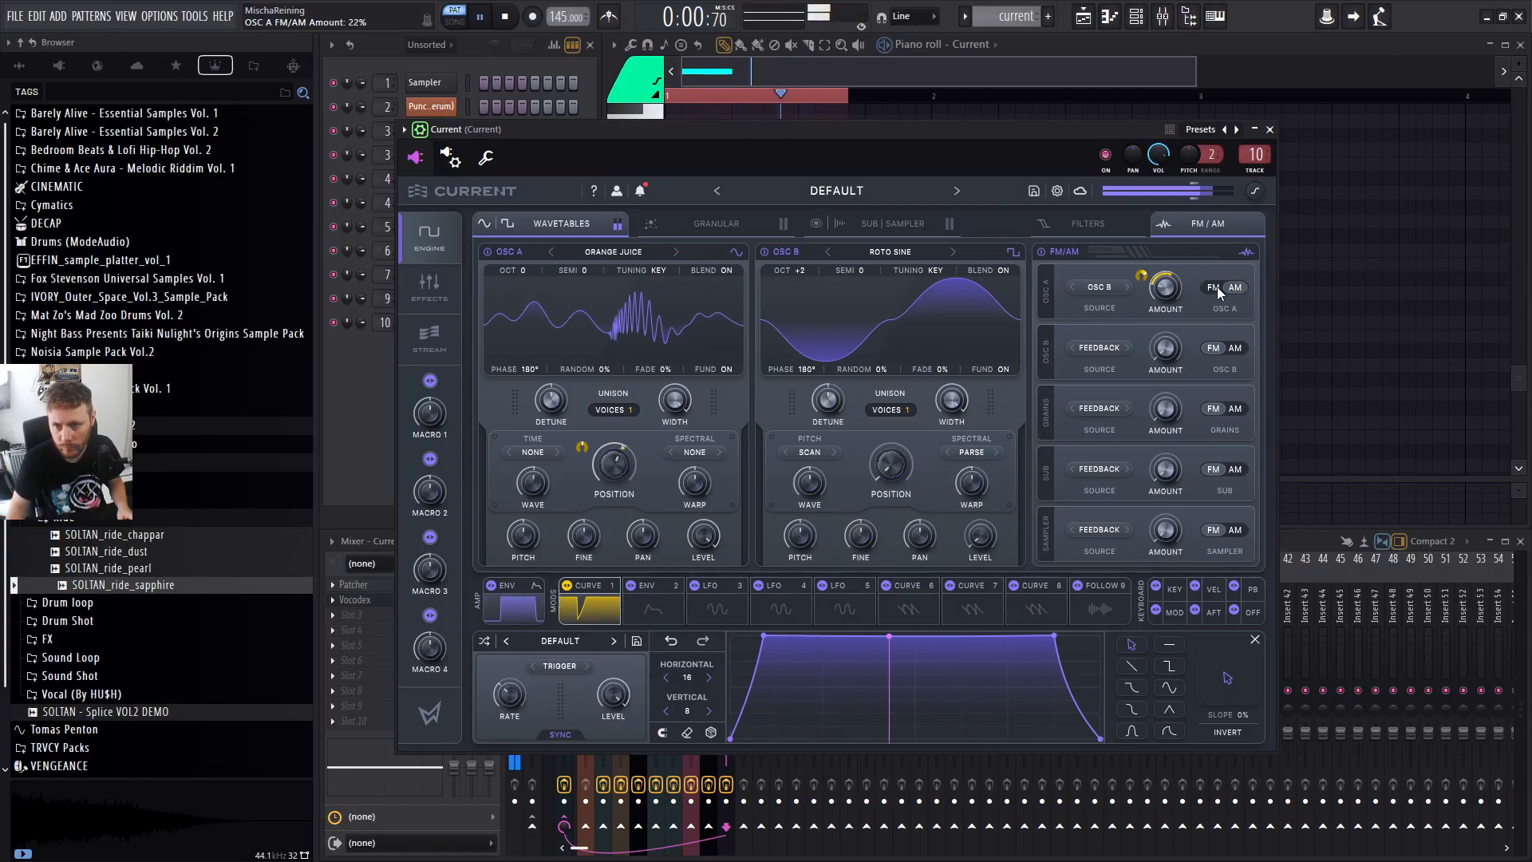
{"action": "left_click_drag", "start_coordinate": [1159, 281], "coordinate": [1158, 315]}
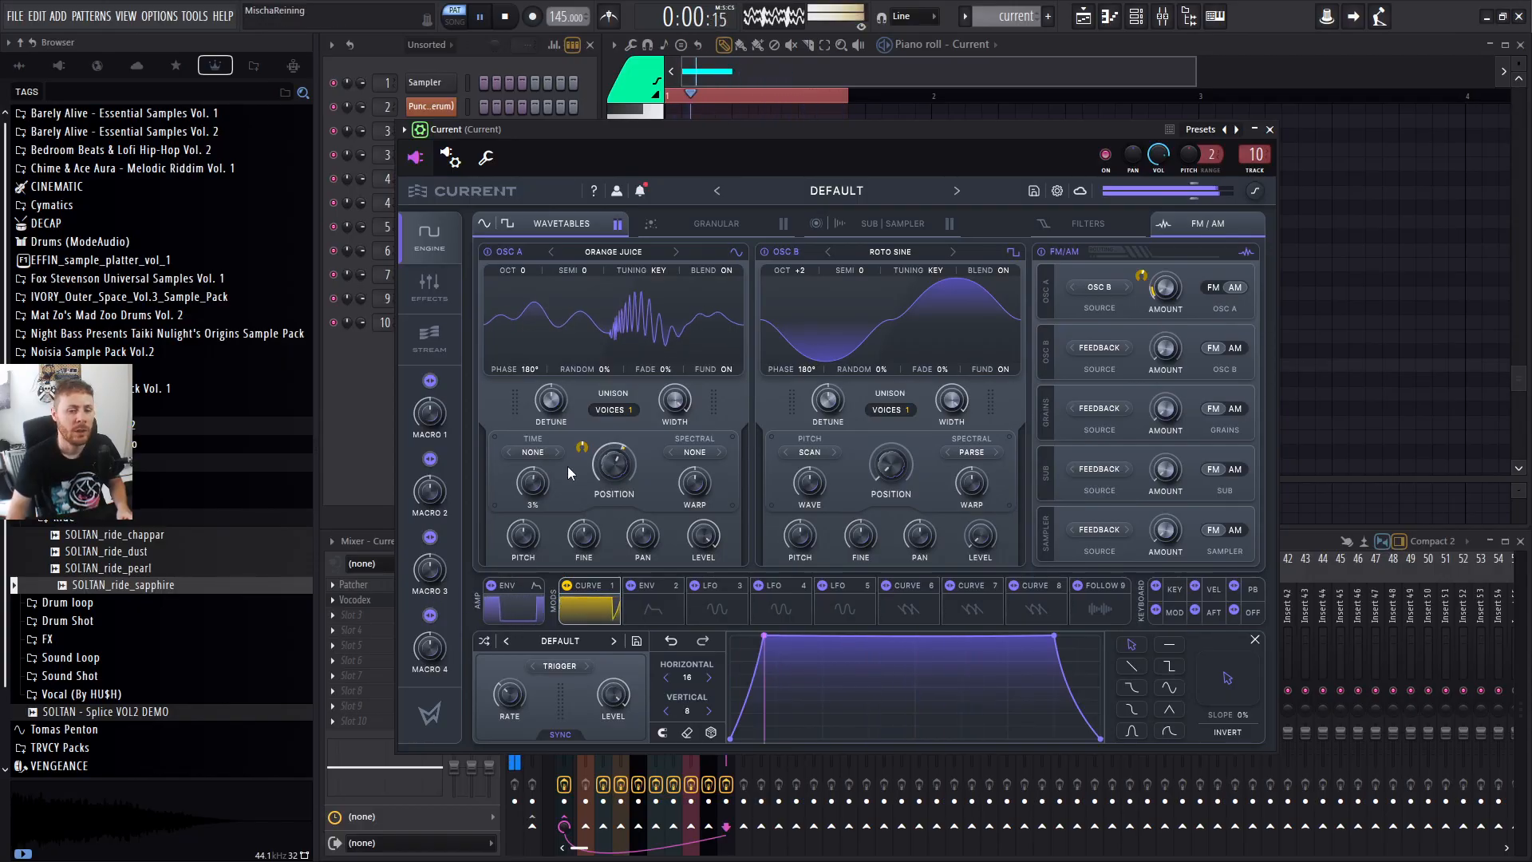
Try OSC A's wavetable position at about 93% and about 88% against the looped note.
{"action": "mouse_move", "coordinate": [614, 456]}
{"action": "left_mouse_down"}
{"action": "mouse_move", "coordinate": [616, 488]}
{"action": "mouse_move", "coordinate": [629, 442]}
{"action": "left_mouse_up"}
{"action": "key", "text": "space"}
{"action": "key", "text": "space"}
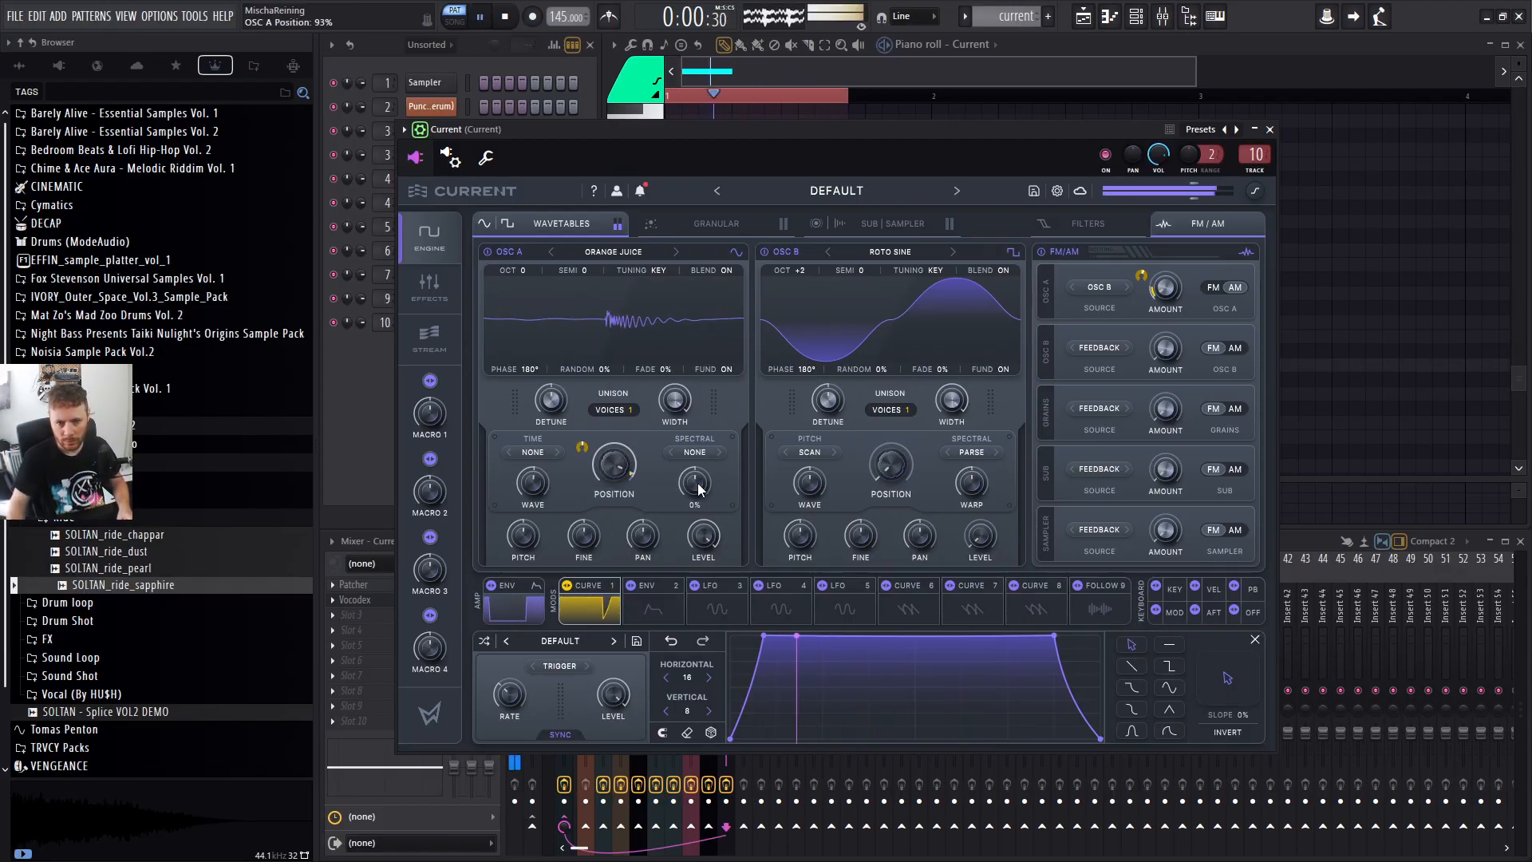
{"action": "left_click_drag", "start_coordinate": [695, 508], "coordinate": [631, 450]}
{"action": "key", "text": "space"}
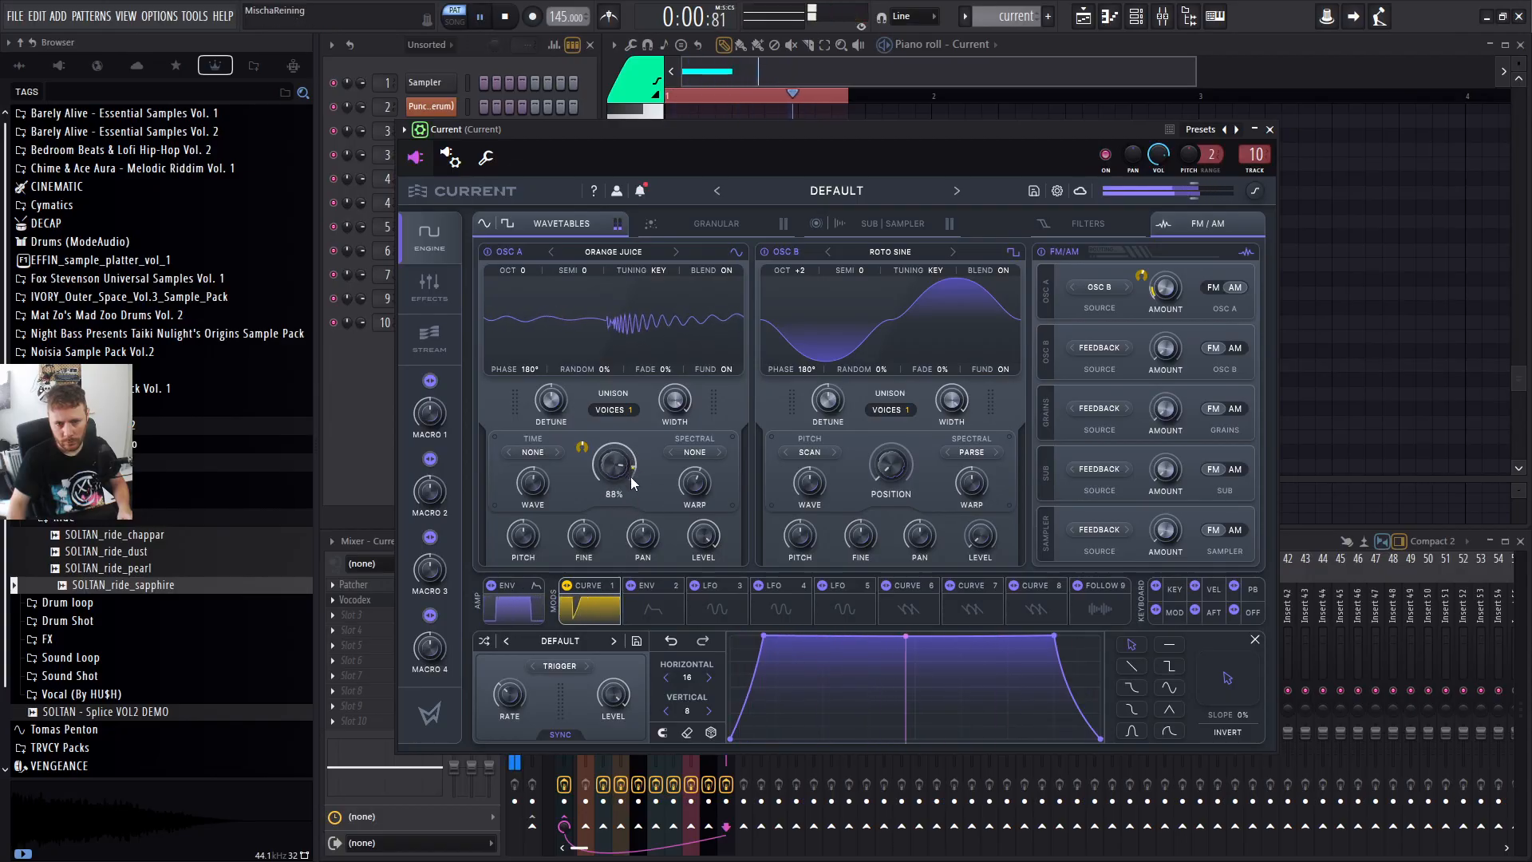
Change OSC A's wavetable to Digisine, set its position to about 77% and play the looped note.
{"action": "left_click", "coordinate": [552, 251]}
{"action": "left_click", "coordinate": [552, 251]}
{"action": "key", "text": "space"}
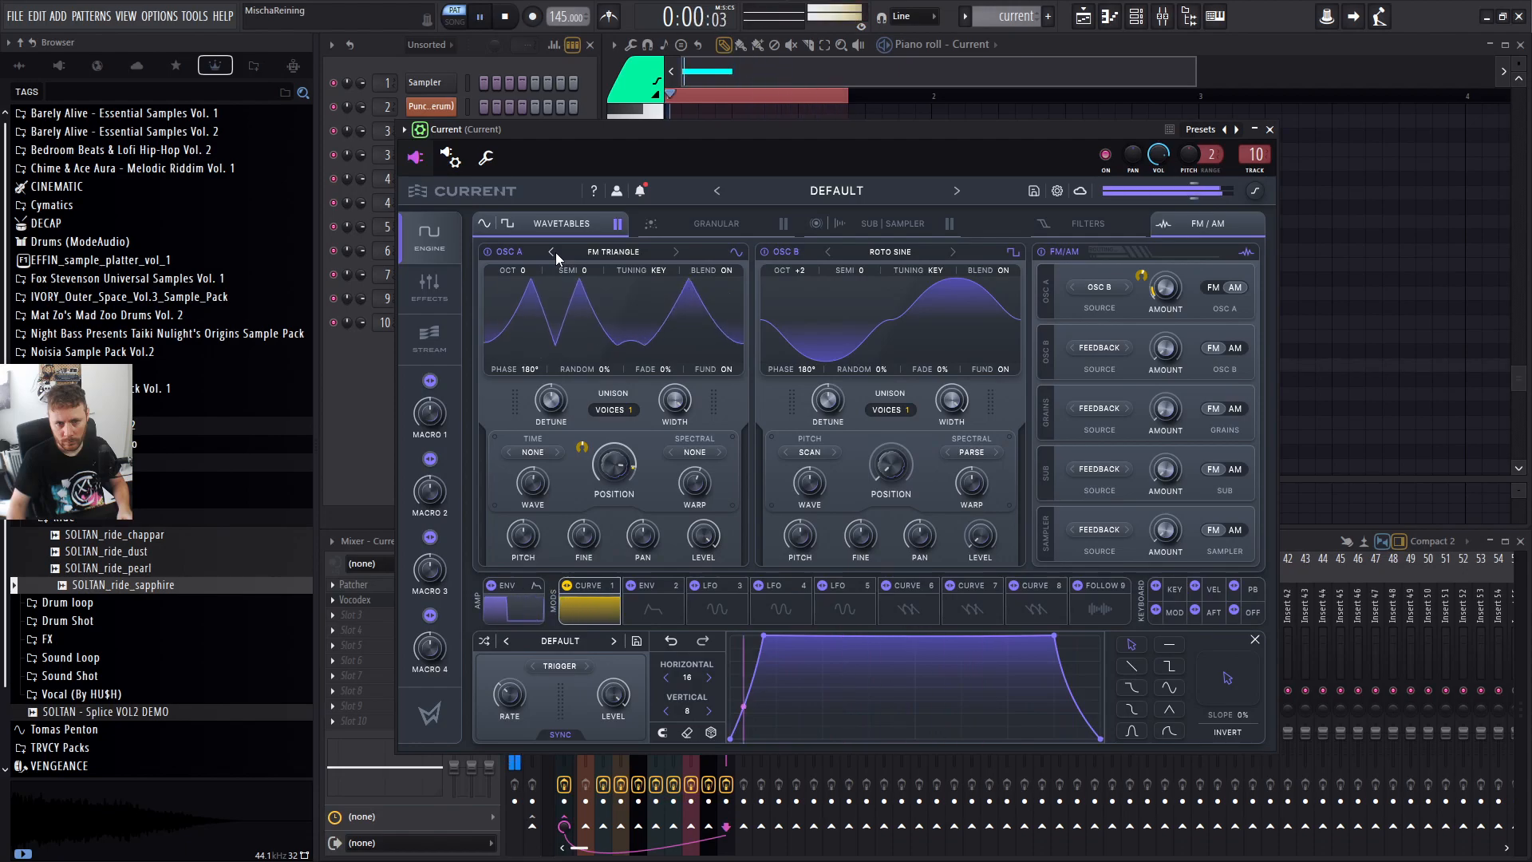
{"action": "left_click", "coordinate": [554, 252]}
{"action": "left_click", "coordinate": [554, 252]}
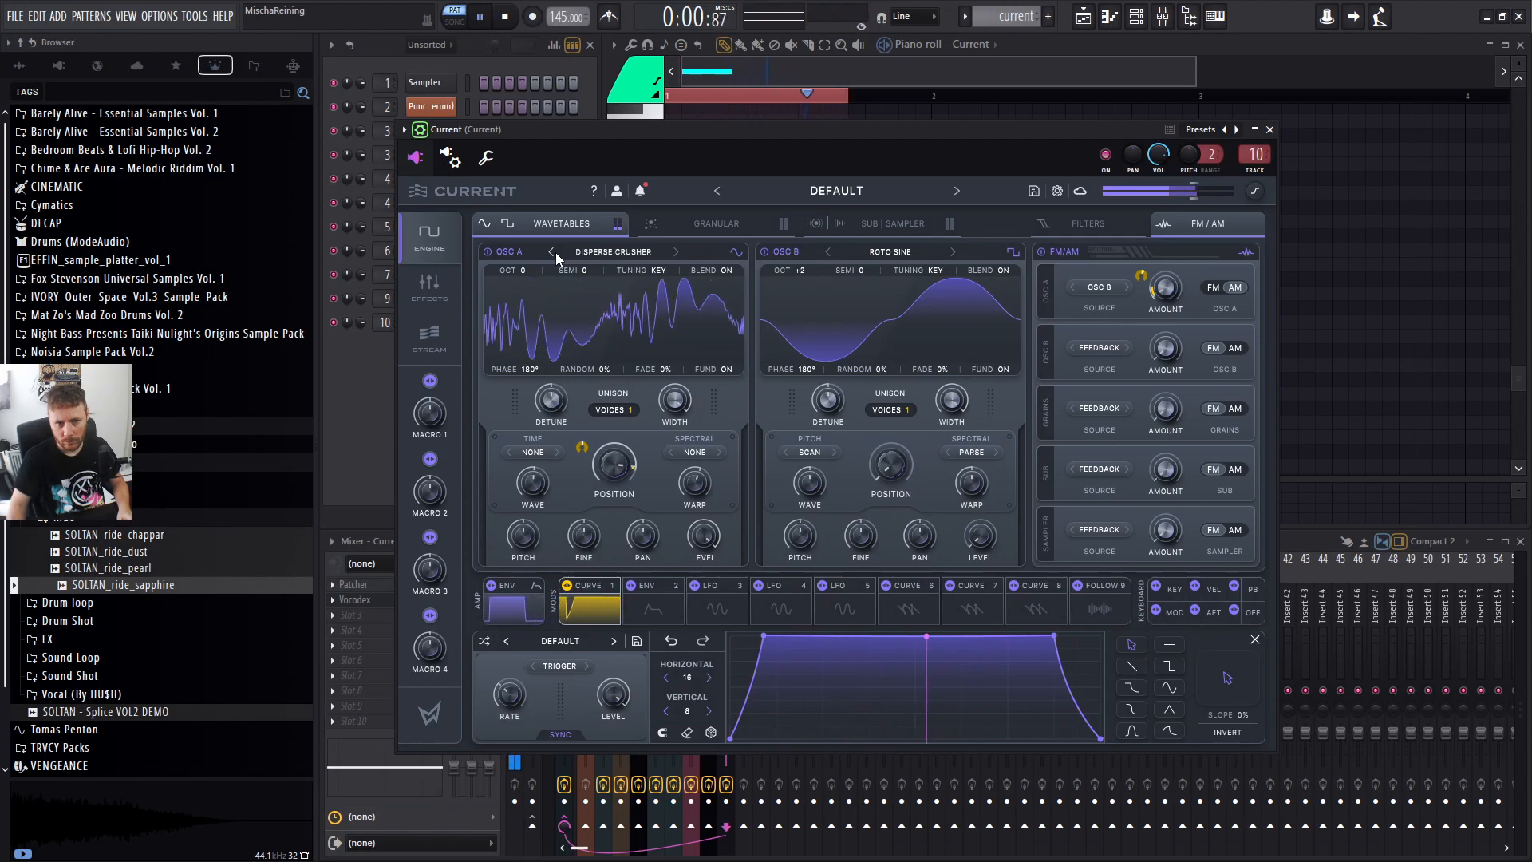
{"action": "left_click", "coordinate": [554, 252]}
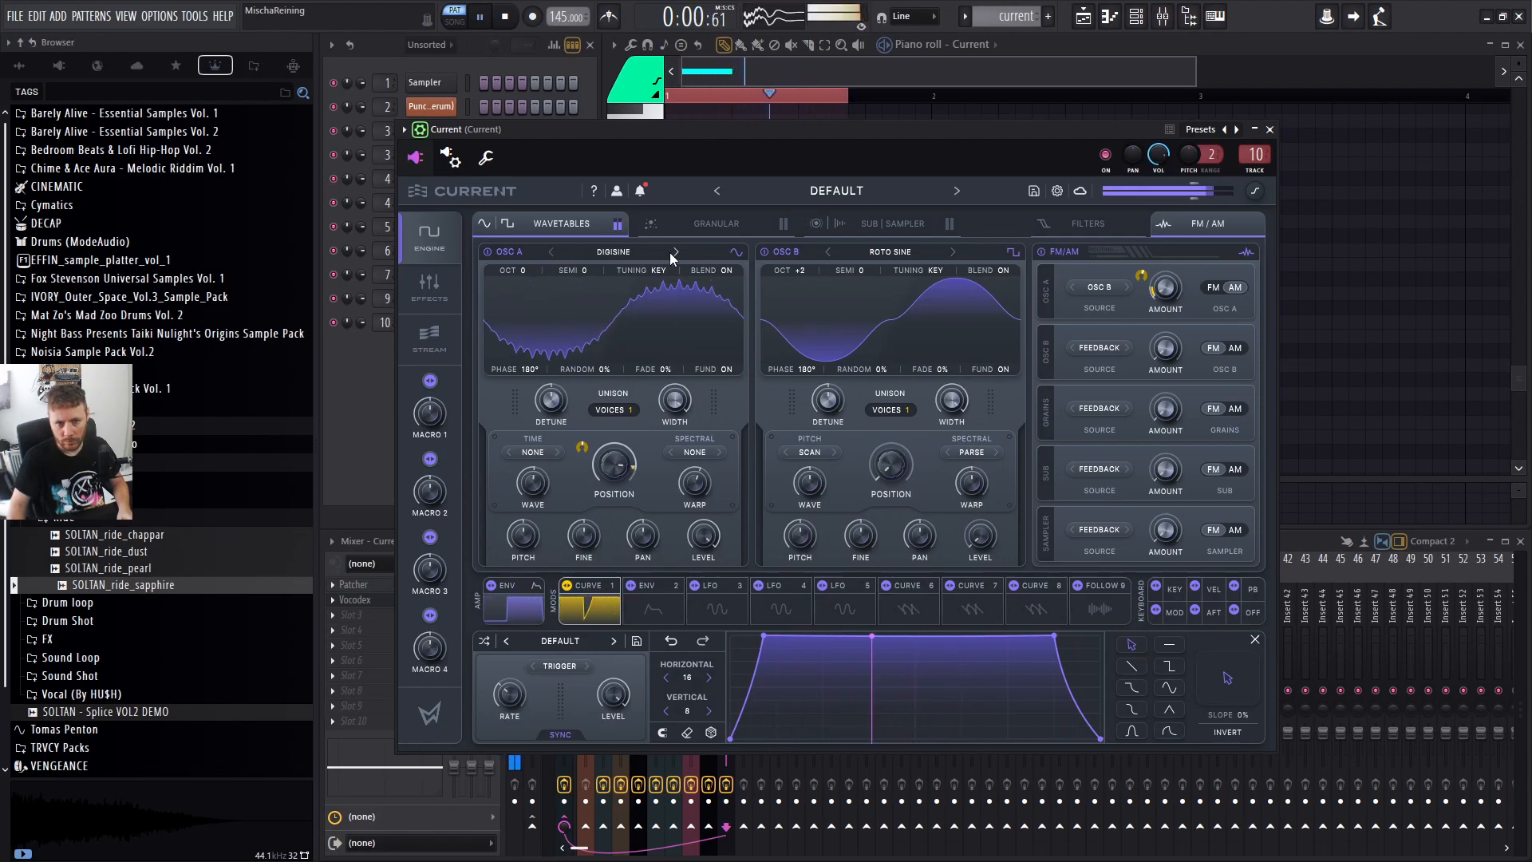
{"action": "key", "text": "space"}
{"action": "mouse_move", "coordinate": [618, 457]}
{"action": "left_mouse_down"}
{"action": "mouse_move", "coordinate": [620, 495]}
{"action": "mouse_move", "coordinate": [629, 447]}
{"action": "mouse_move", "coordinate": [614, 464]}
{"action": "left_mouse_up"}
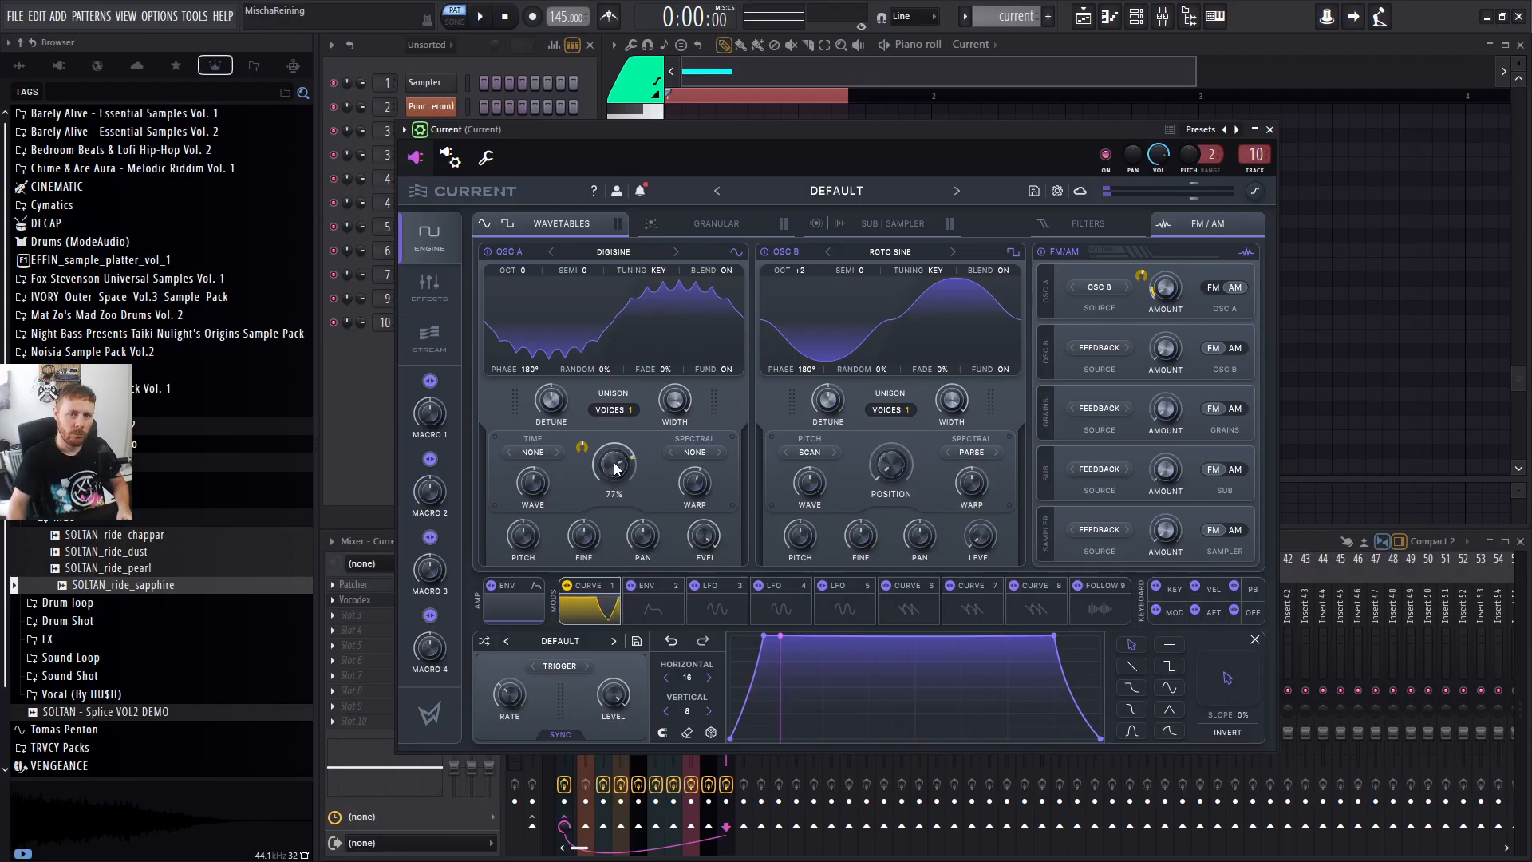
{"action": "key", "text": "space"}
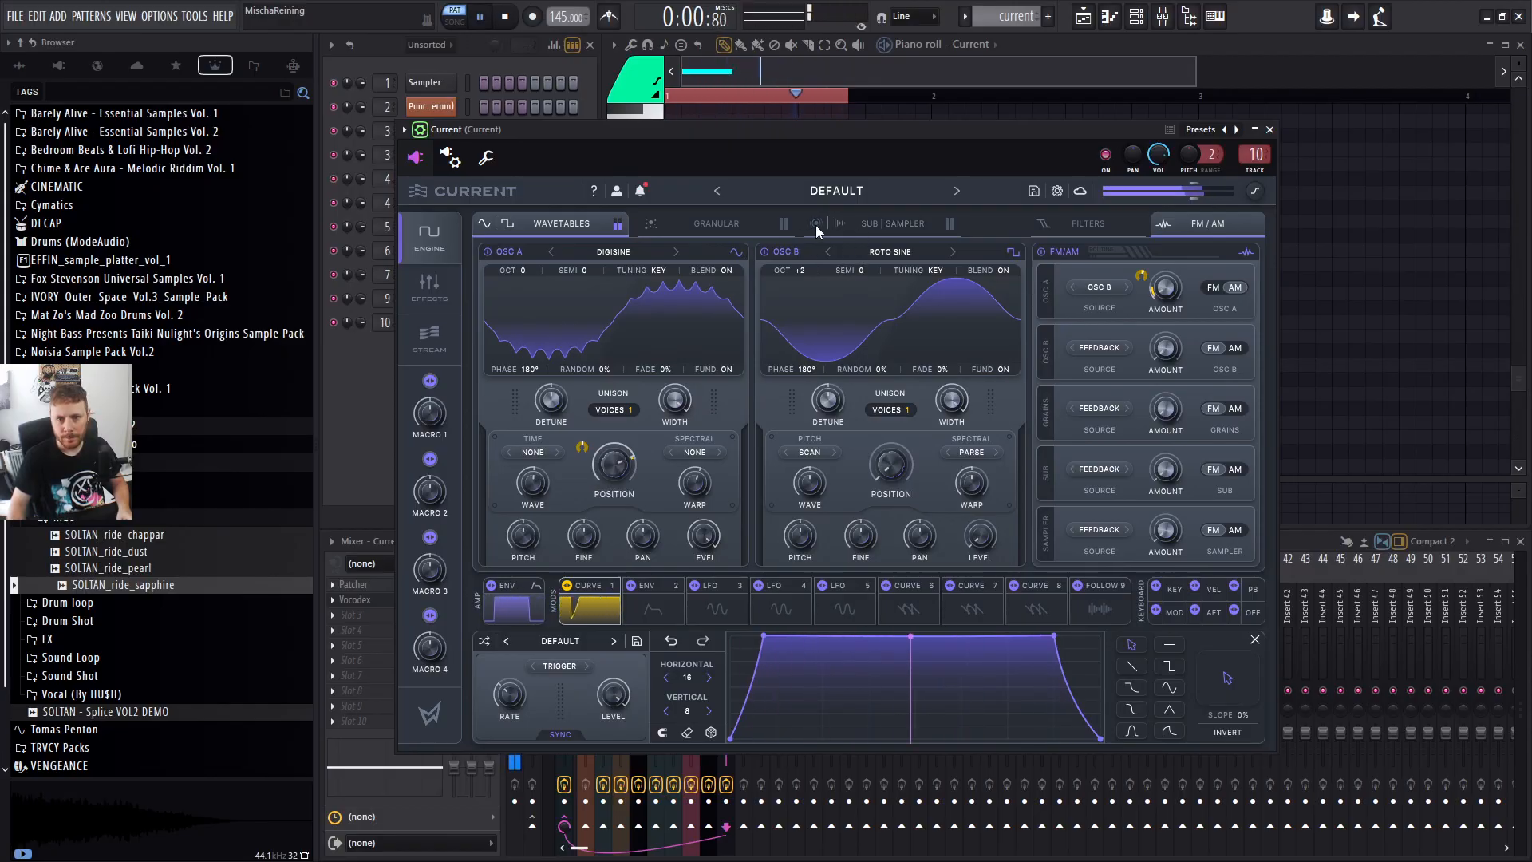
Turn on the Smooth sub oscillator, enable its mono mode and set its partials to 2.
{"action": "left_click", "coordinate": [894, 224]}
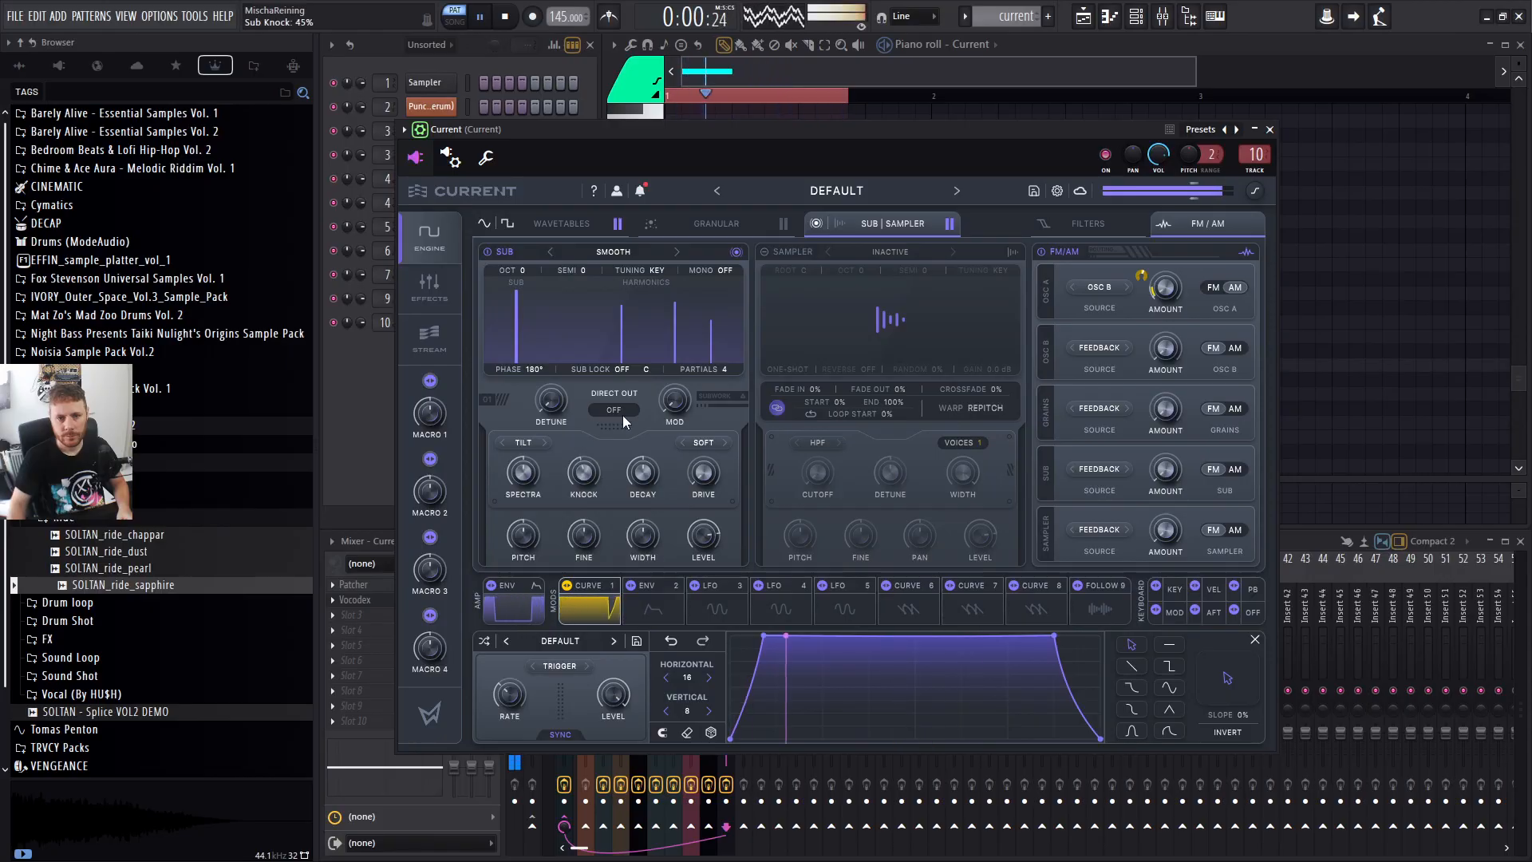
{"action": "double_click", "coordinate": [591, 475]}
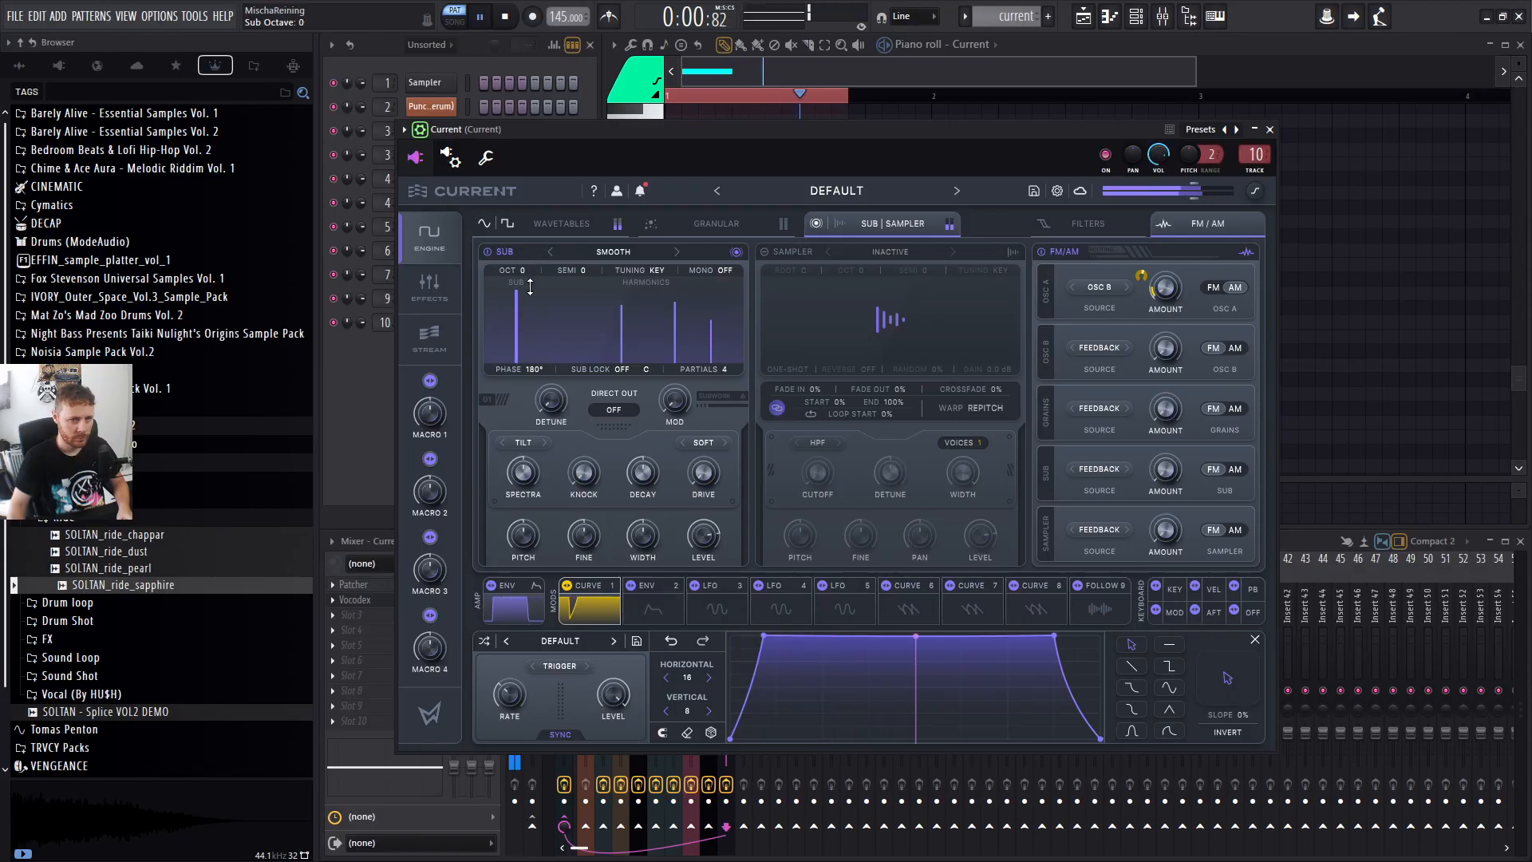
{"action": "left_click", "coordinate": [731, 270]}
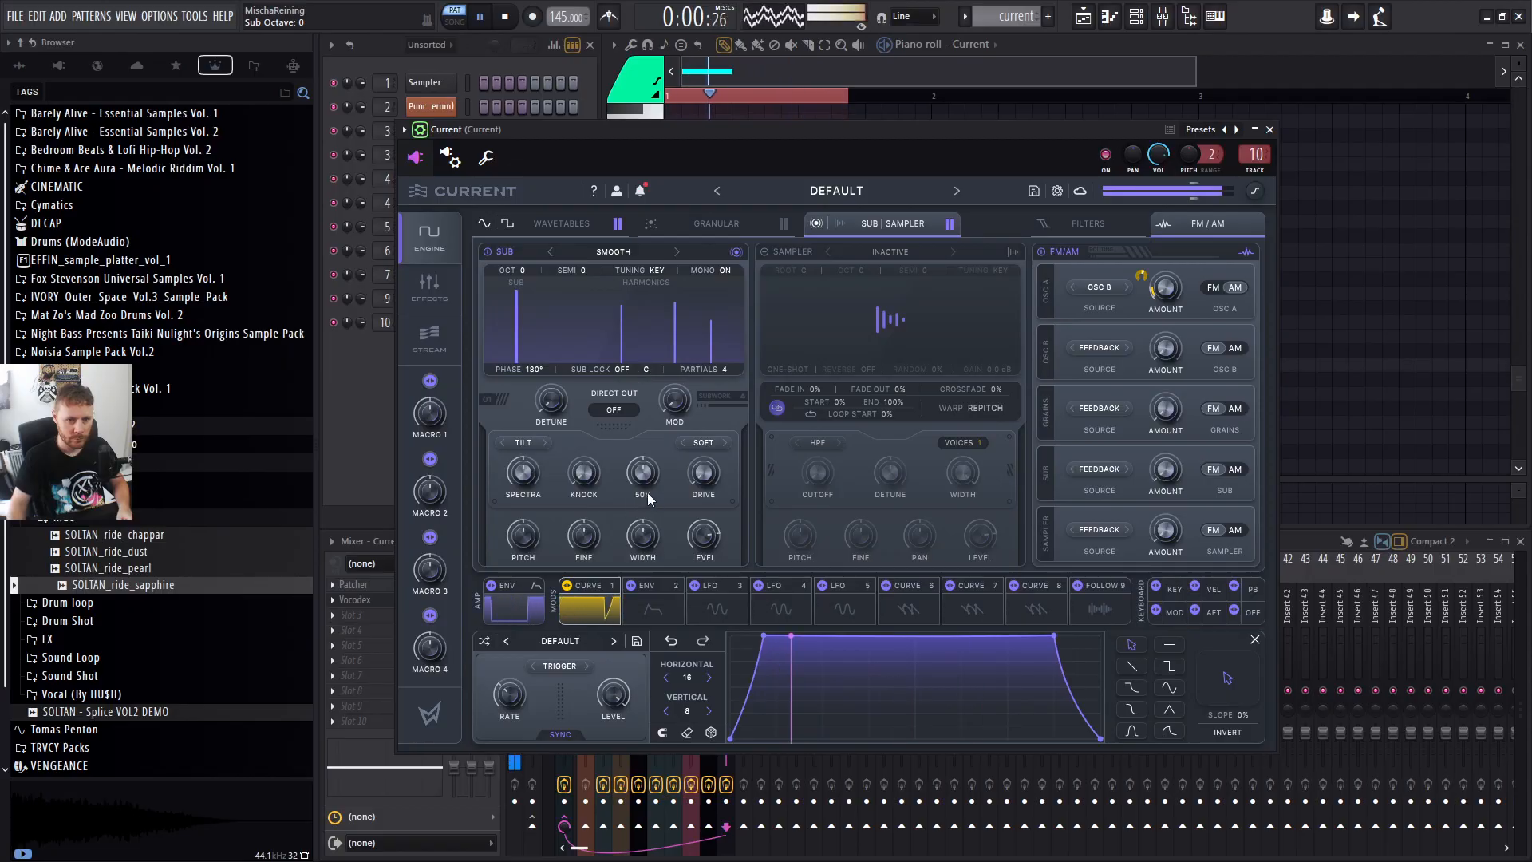
{"action": "scroll", "coordinate": [715, 369], "scroll_direction": "down", "scroll_amount": 2}
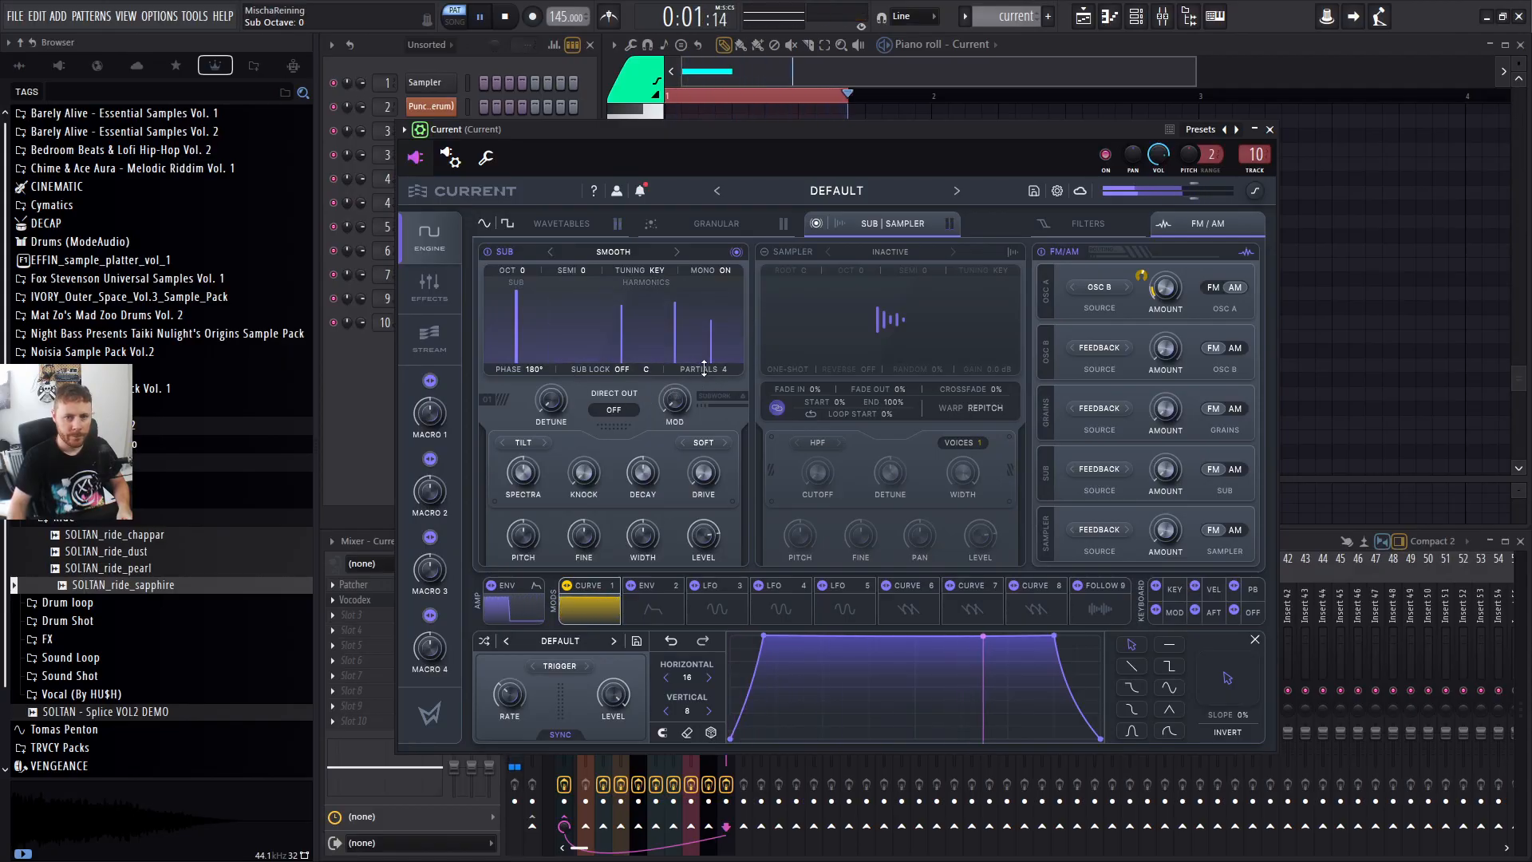
{"action": "scroll", "coordinate": [729, 372], "scroll_direction": "down", "scroll_amount": 1}
{"action": "scroll", "coordinate": [732, 361], "scroll_direction": "up", "scroll_amount": 1}
Compare the looped note with the sub off and on, and adjust its drive to about 19% and its spectra.
{"action": "left_click", "coordinate": [814, 224]}
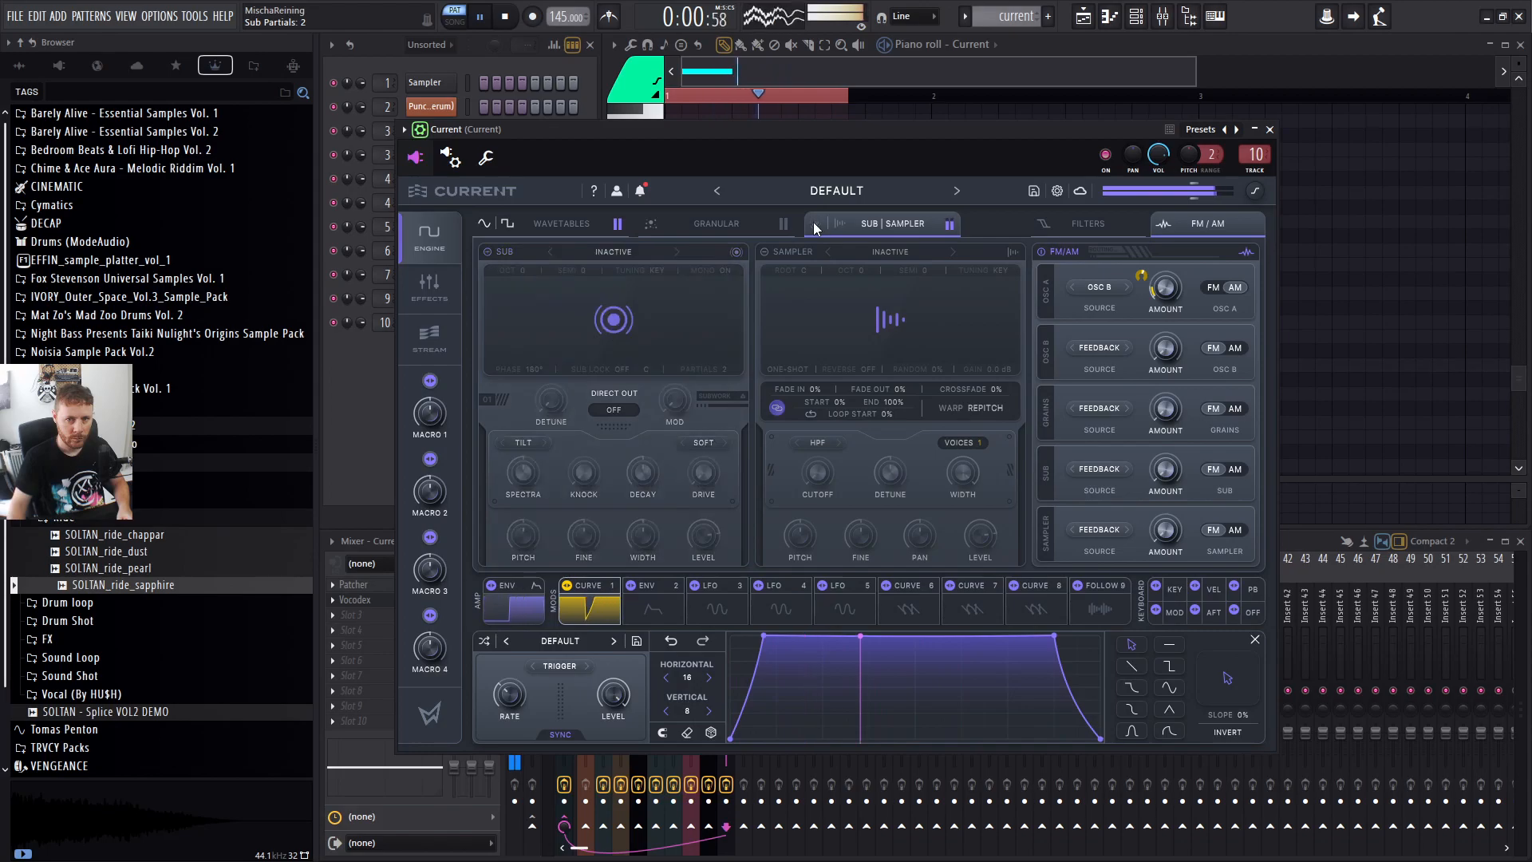
{"action": "left_click", "coordinate": [814, 223]}
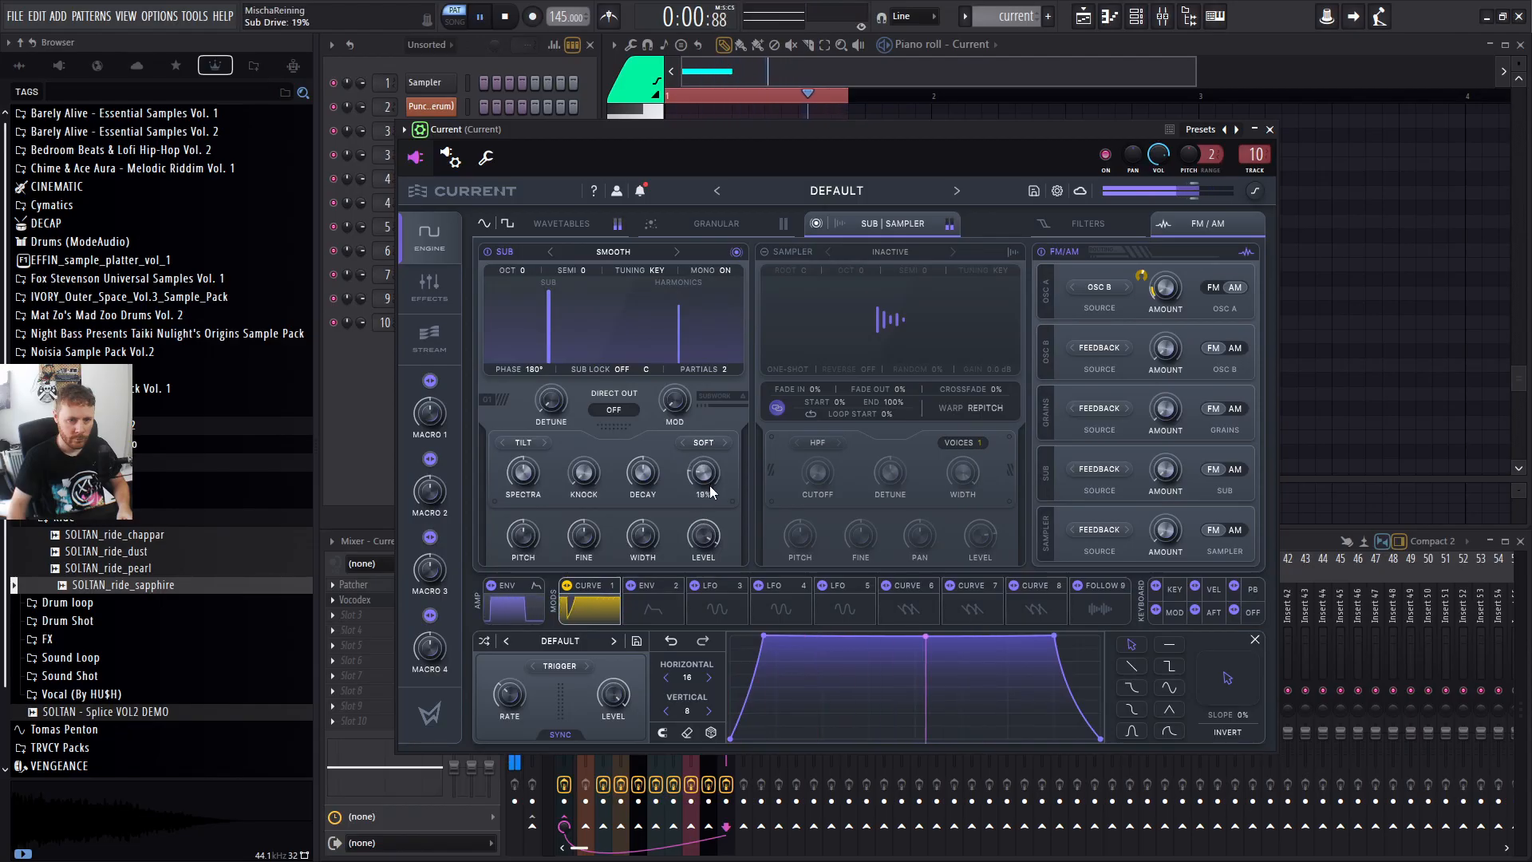
{"action": "left_click_drag", "start_coordinate": [533, 476], "coordinate": [526, 519]}
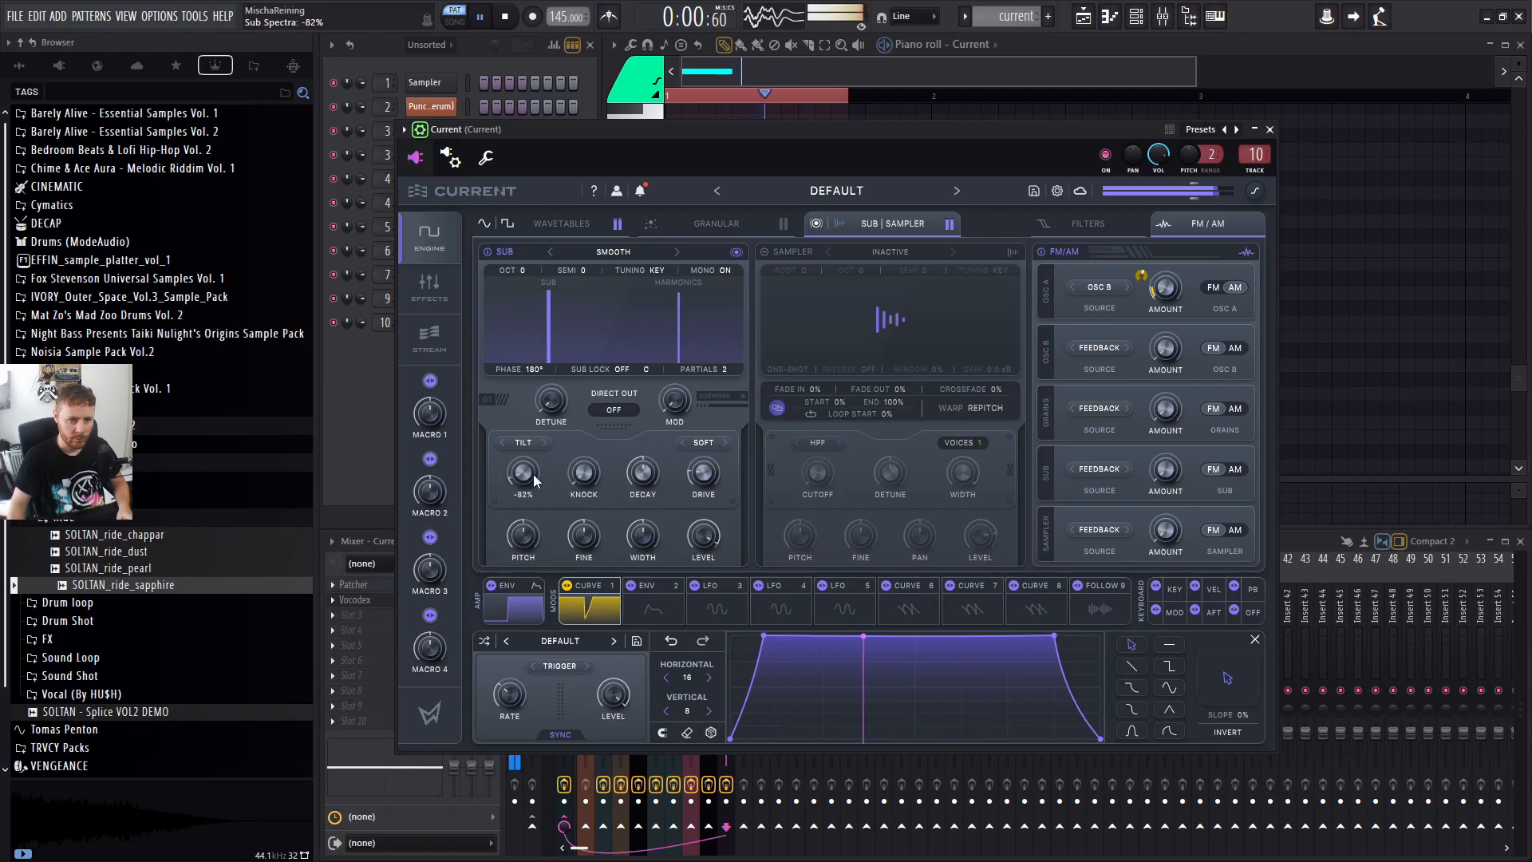
{"action": "key", "text": "space"}
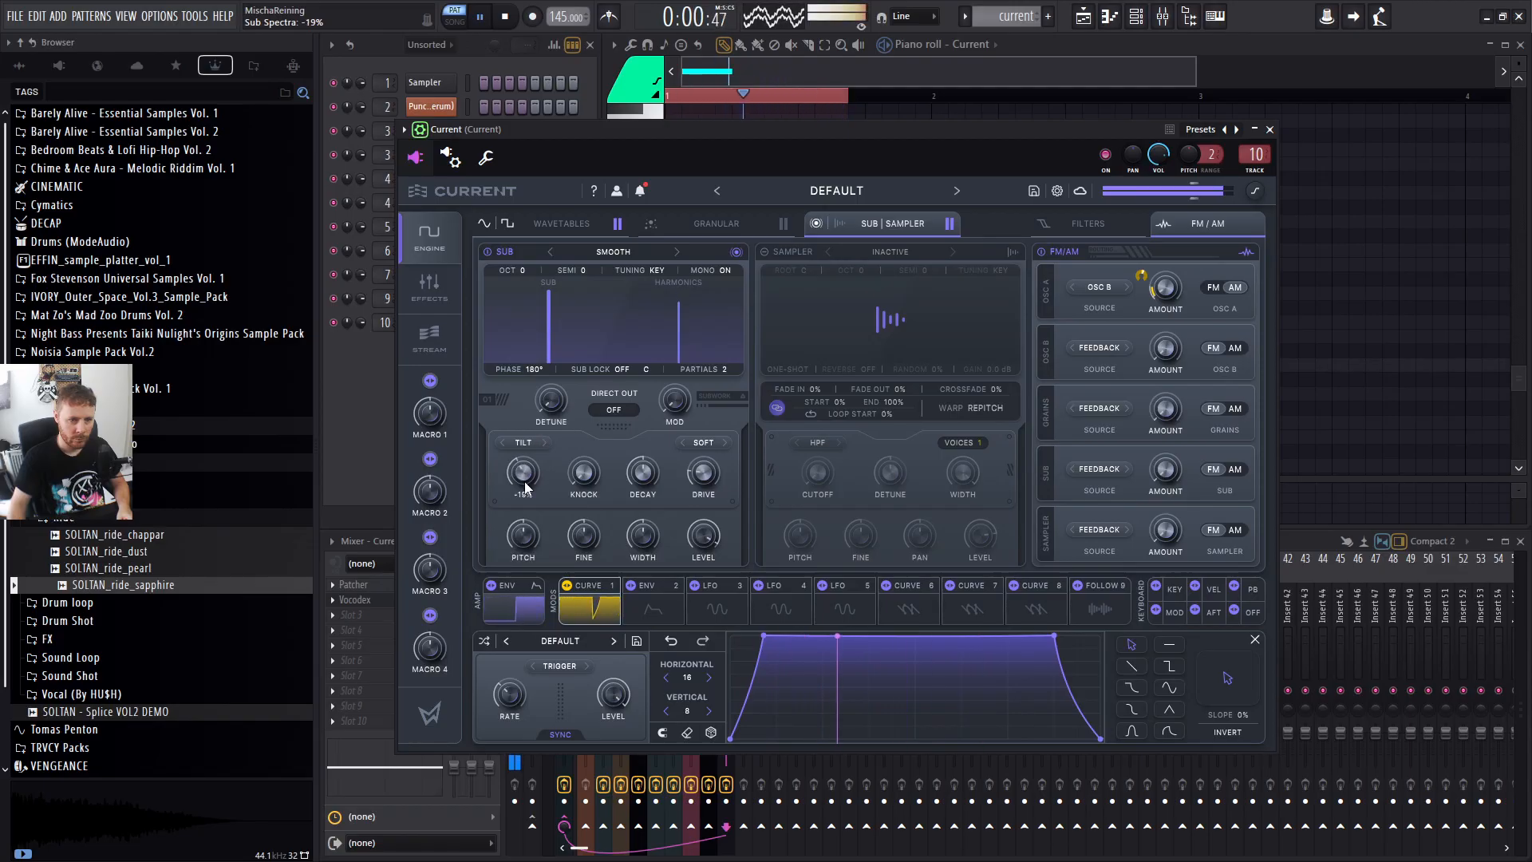
Try OSC A's wavetable position at about 22% and raise it again against the looped note.
{"action": "left_click", "coordinate": [541, 223]}
{"action": "left_click_drag", "start_coordinate": [613, 467], "coordinate": [615, 525]}
{"action": "key", "text": "space"}
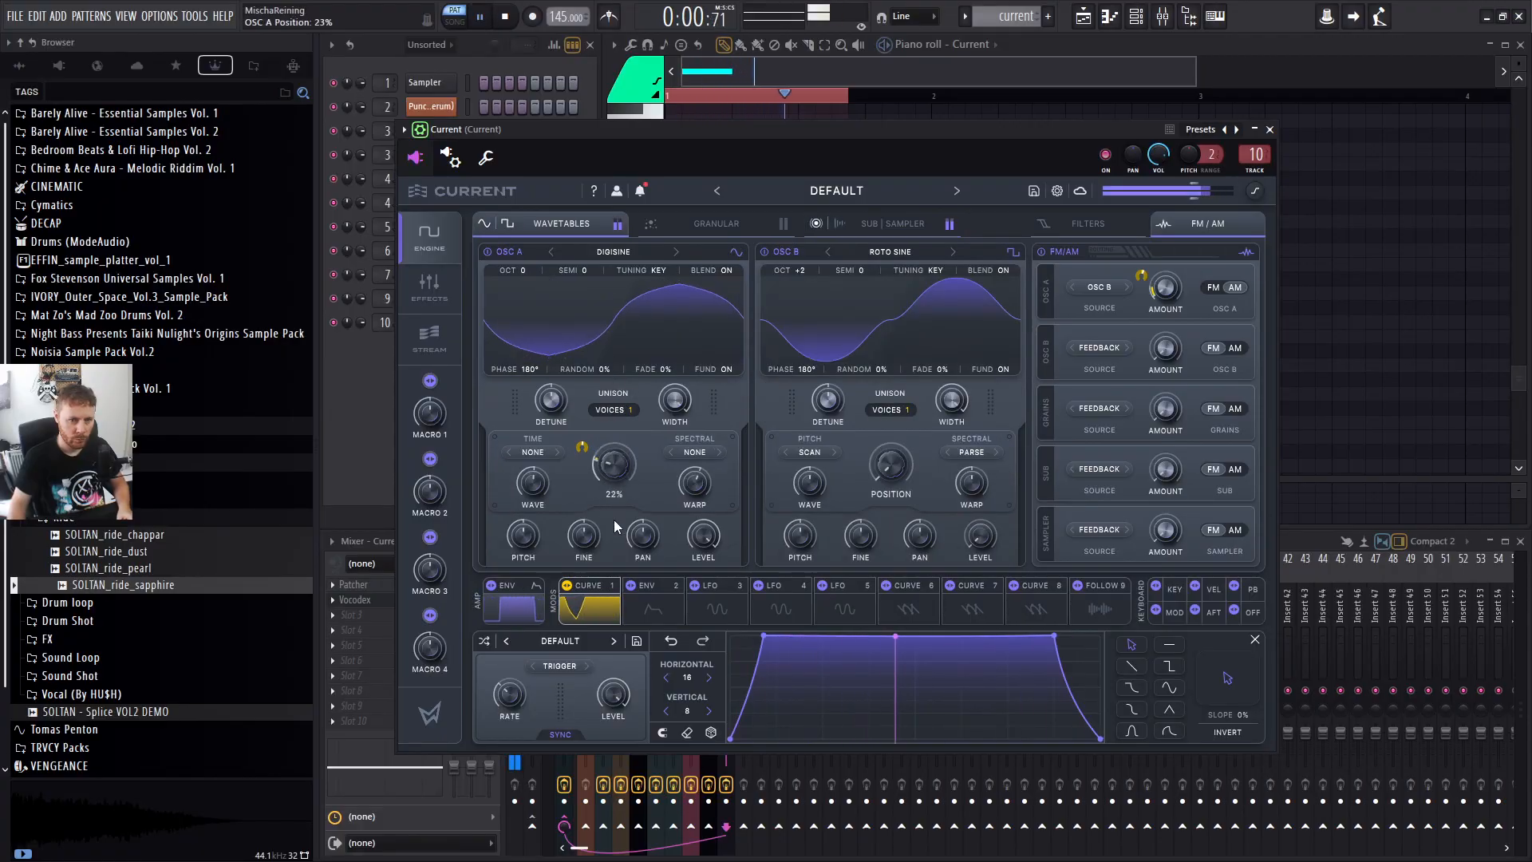
{"action": "left_click_drag", "start_coordinate": [619, 468], "coordinate": [624, 423]}
Set OSC A's modulation source to Feedback, switch it to FM and try amounts between about 38% and 90%.
{"action": "left_click", "coordinate": [1101, 287]}
{"action": "left_click", "coordinate": [1107, 302]}
{"action": "left_click_drag", "start_coordinate": [1167, 291], "coordinate": [1190, 252]}
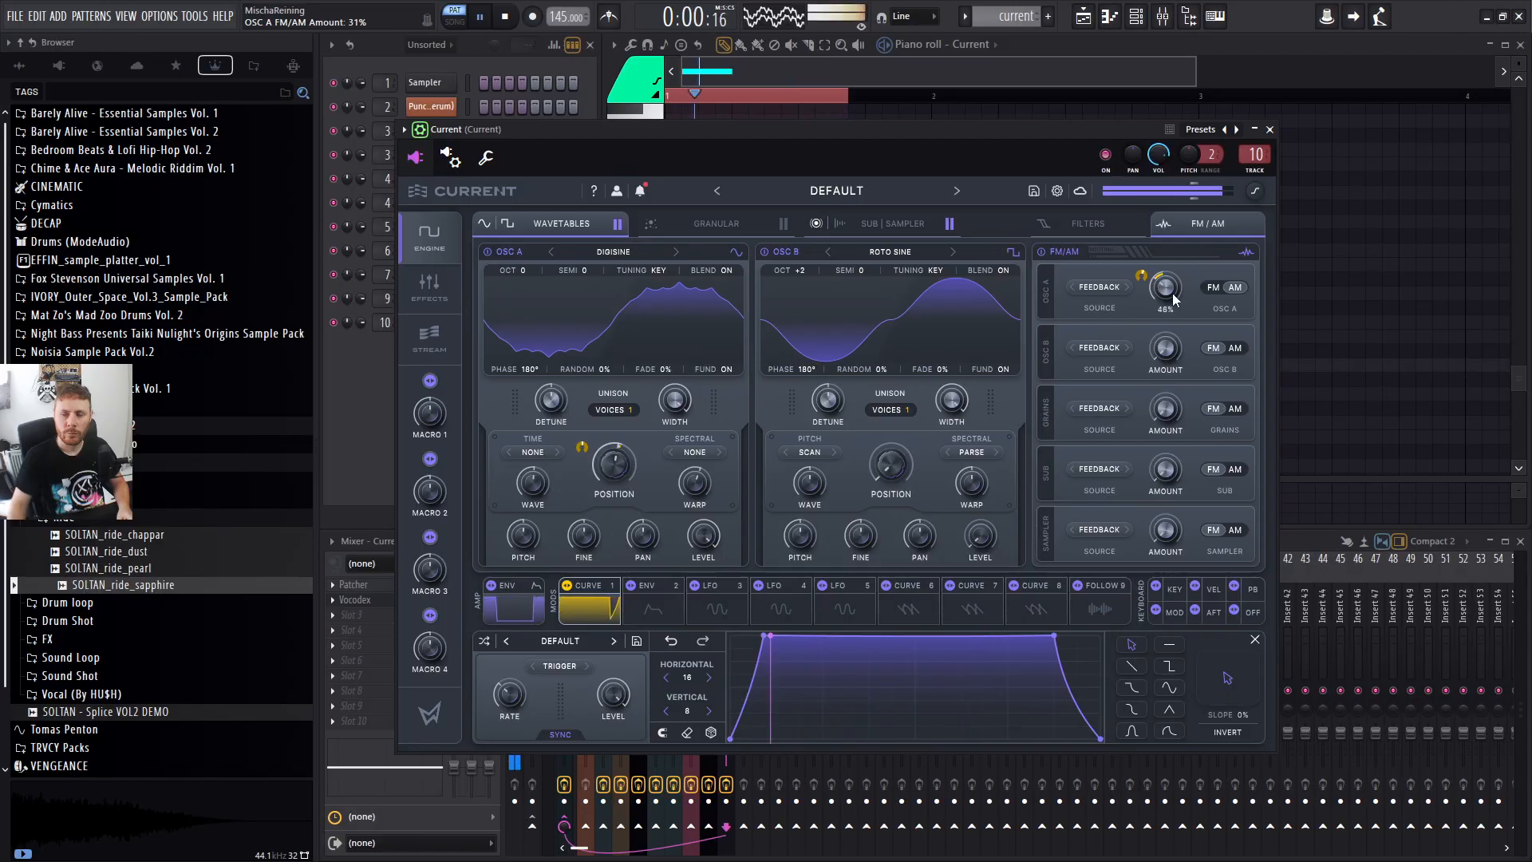
{"action": "left_click", "coordinate": [1215, 288]}
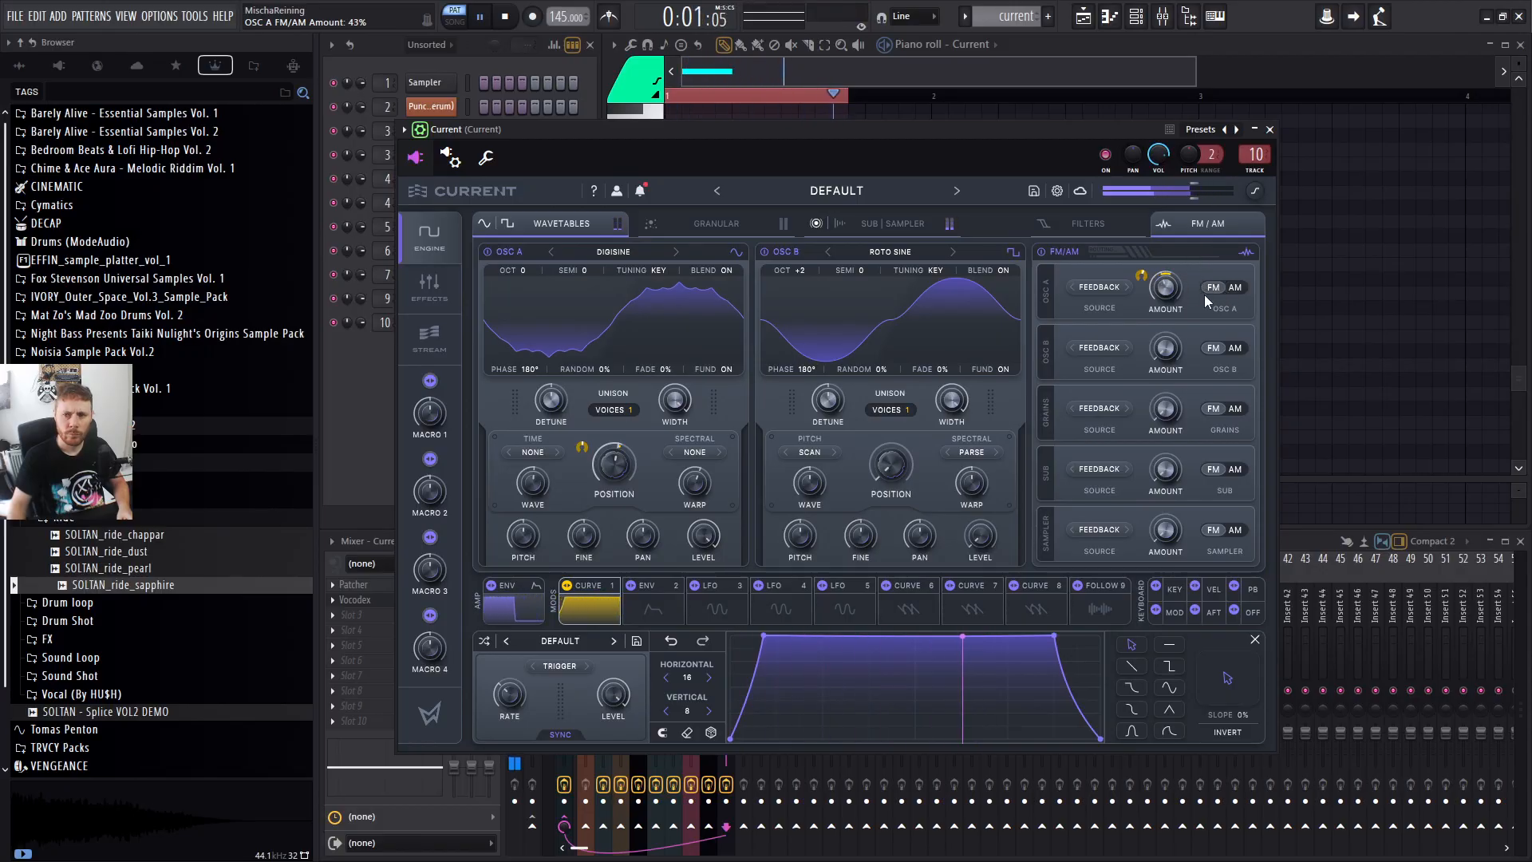
{"action": "left_click_drag", "start_coordinate": [1168, 294], "coordinate": [1153, 287]}
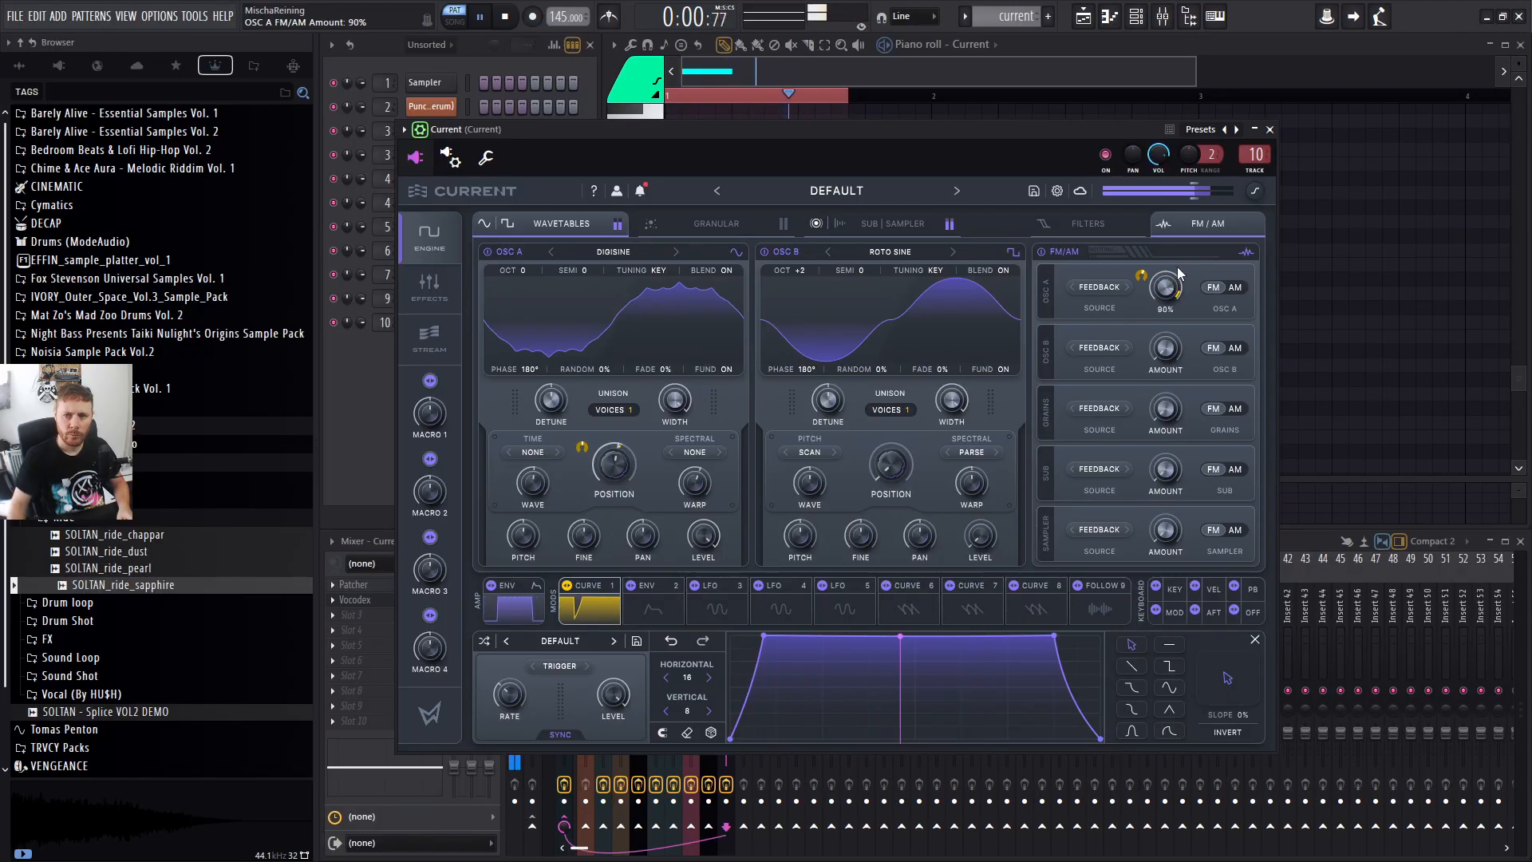
{"action": "key", "text": "space"}
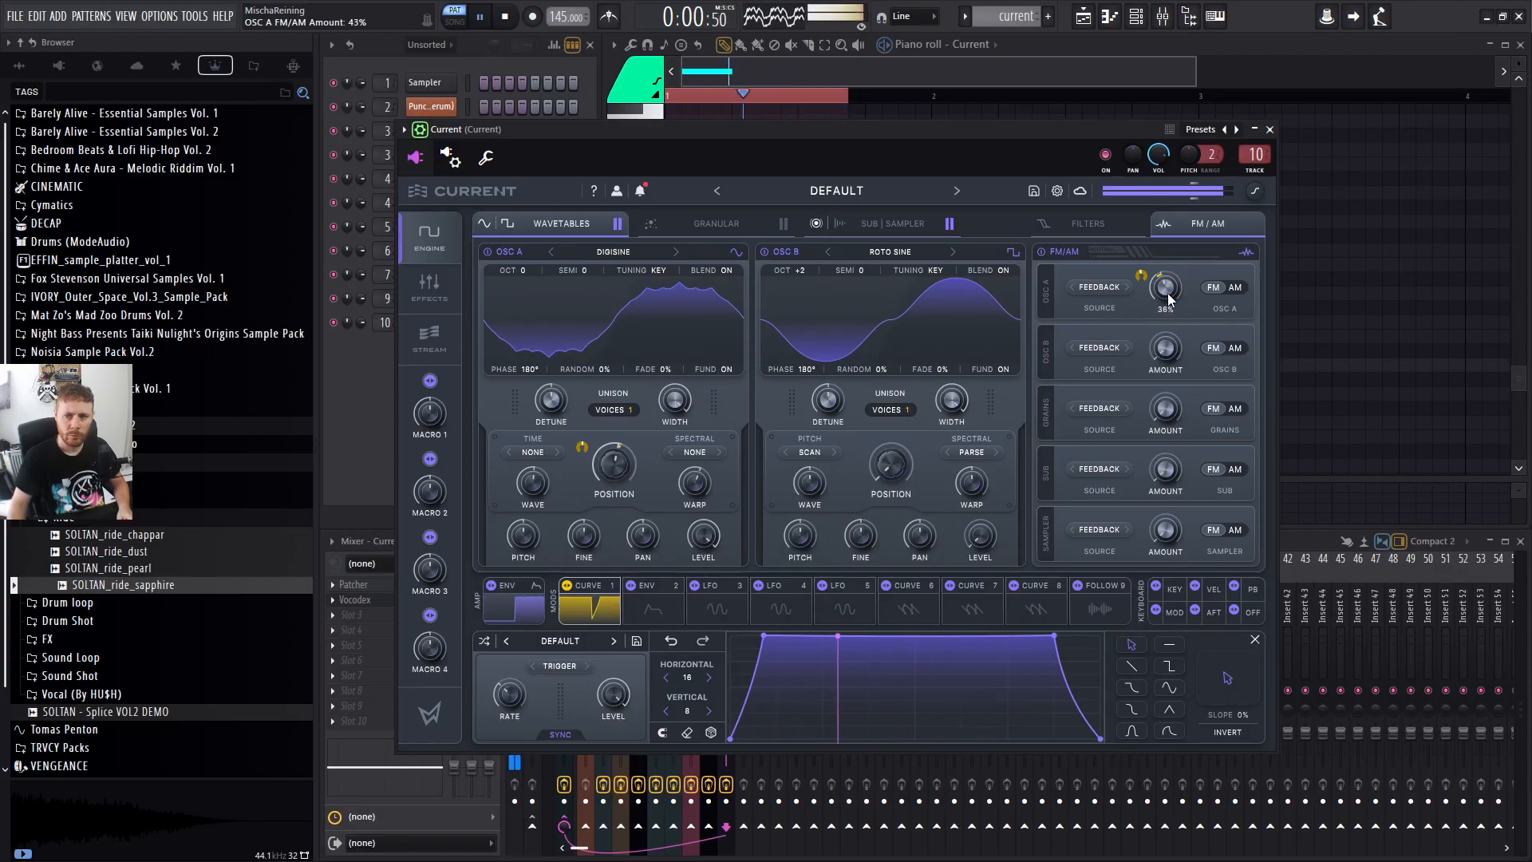
Turn off the FM/AM section and try OSC A's position at about 65% with its warp at about 34%.
{"action": "left_click", "coordinate": [1043, 252]}
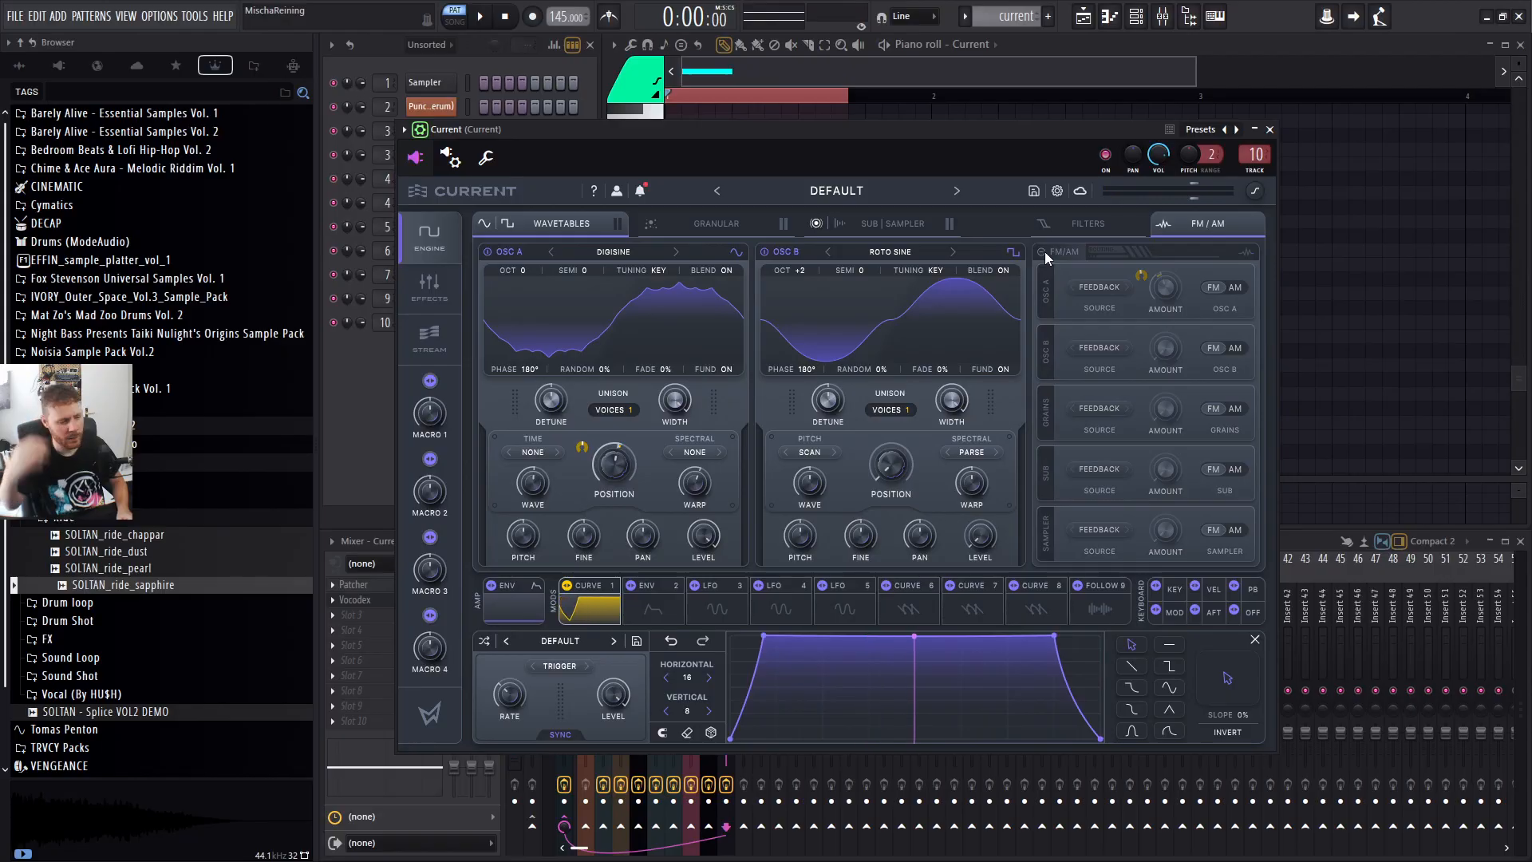
{"action": "key", "text": "space"}
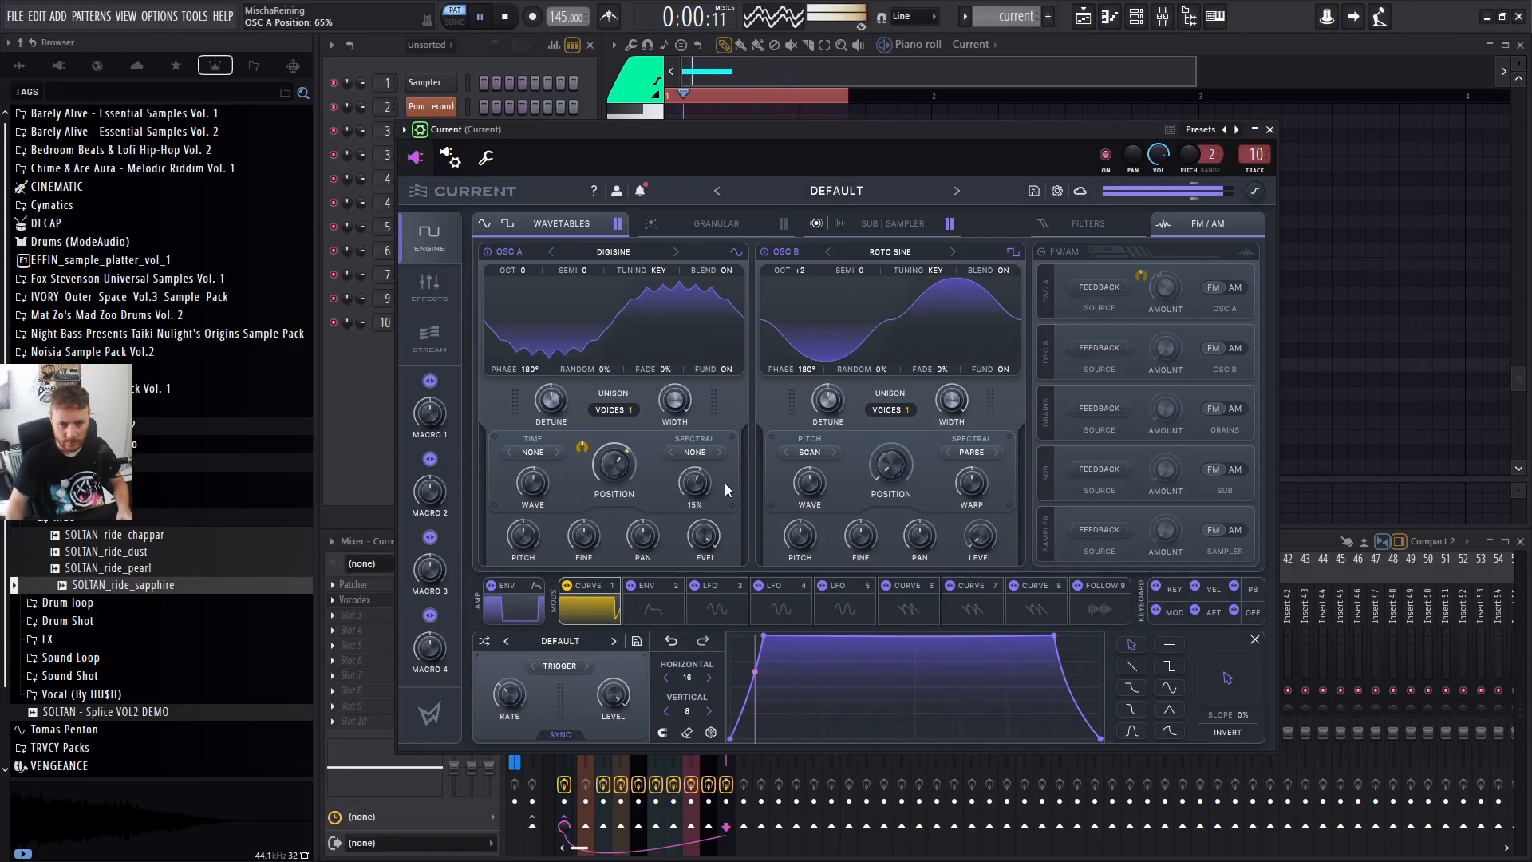
{"action": "key", "text": "space"}
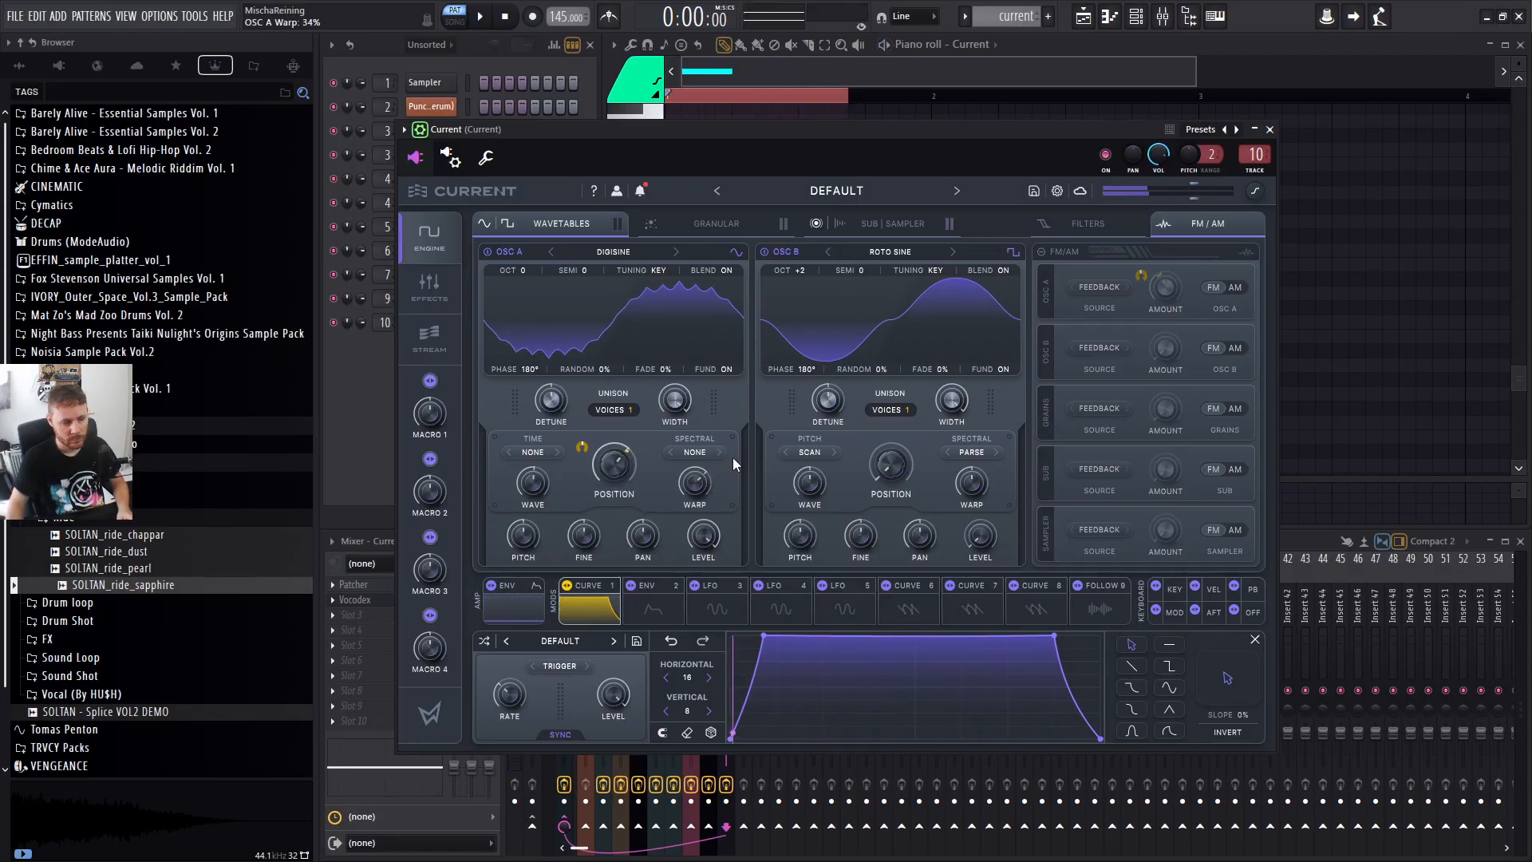
Adjust the sub oscillator's level to about 2.3 dB while the note loops.
{"action": "left_click", "coordinate": [715, 225]}
{"action": "left_click", "coordinate": [869, 222]}
{"action": "key", "text": "space"}
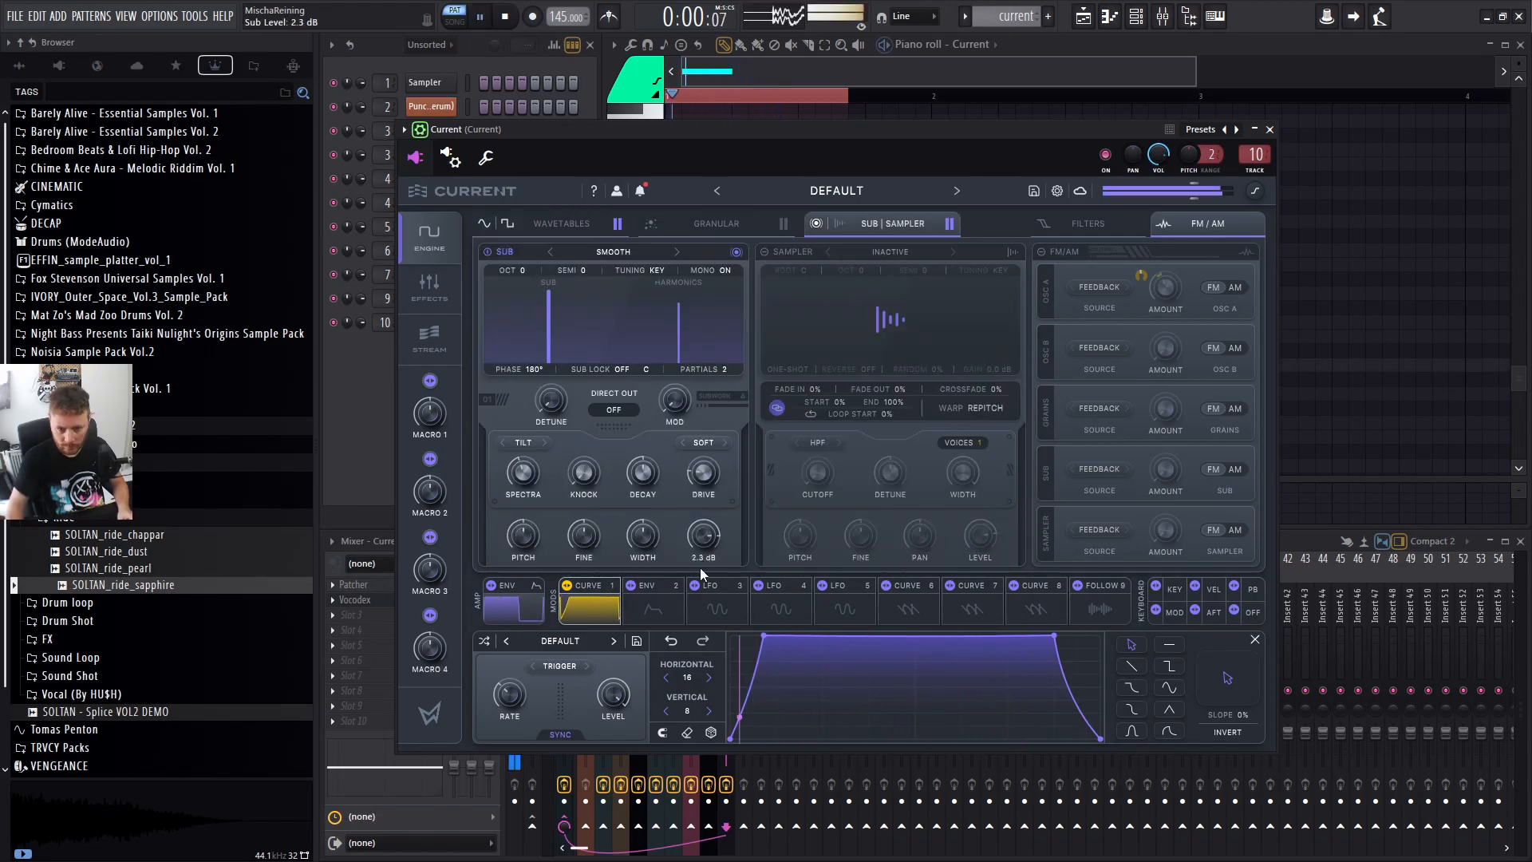
Set OSC A's position to about 43%, raise OSC B's octave to +3 and readjust OSC A's warp.
{"action": "left_click", "coordinate": [562, 223]}
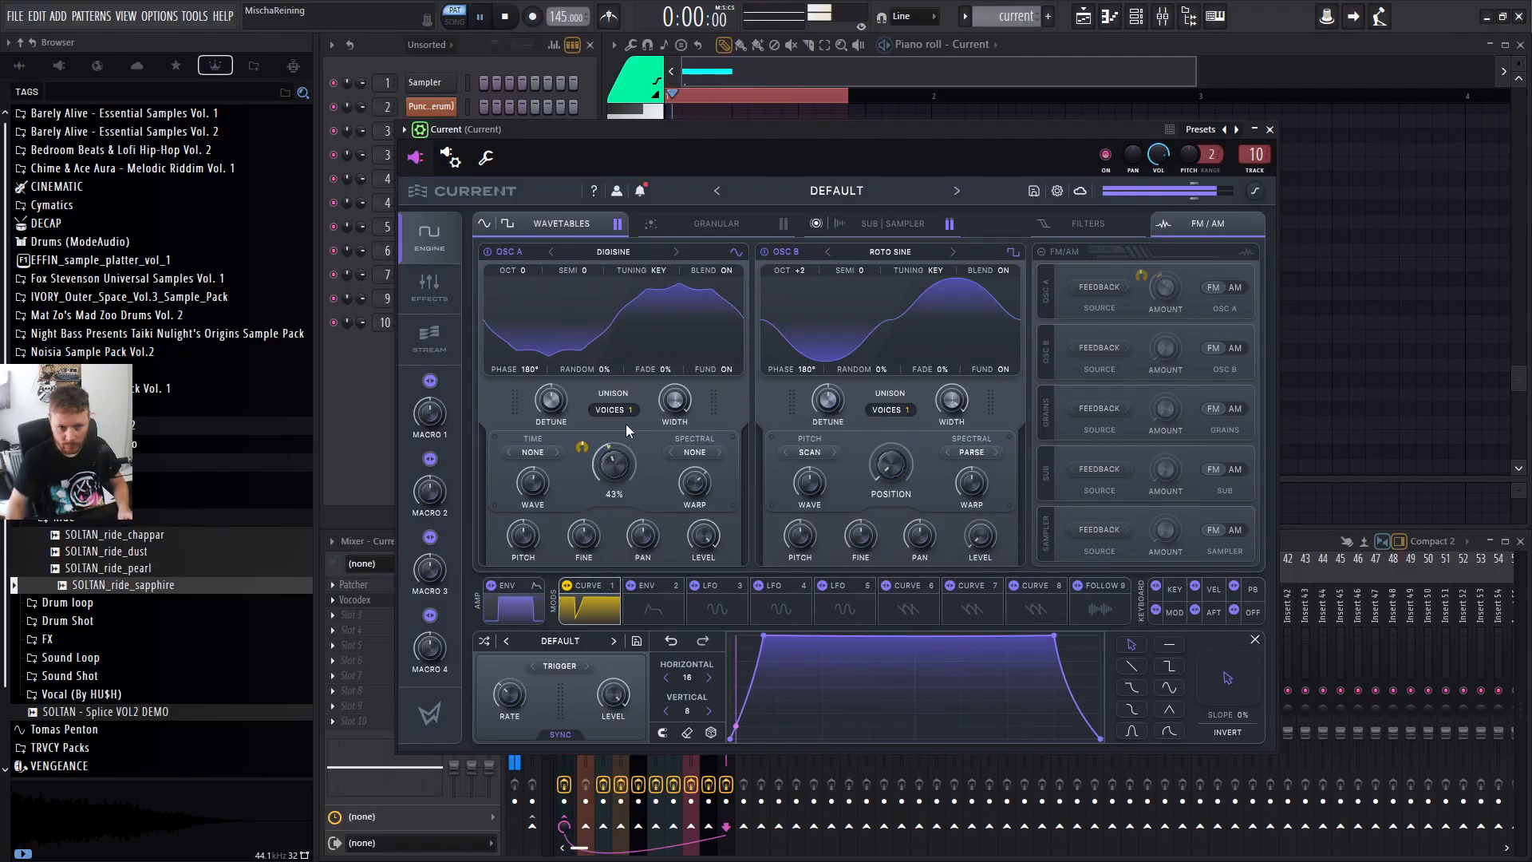
{"action": "key", "text": "space"}
{"action": "key", "text": "space"}
{"action": "left_click_drag", "start_coordinate": [701, 485], "coordinate": [708, 498]}
{"action": "key", "text": "space"}
Audition effect chain presets including Crushed Tail, Drum Destruct and Grunge Phase, and reload the Crispy Fry distortion preset.
{"action": "left_click", "coordinate": [434, 292]}
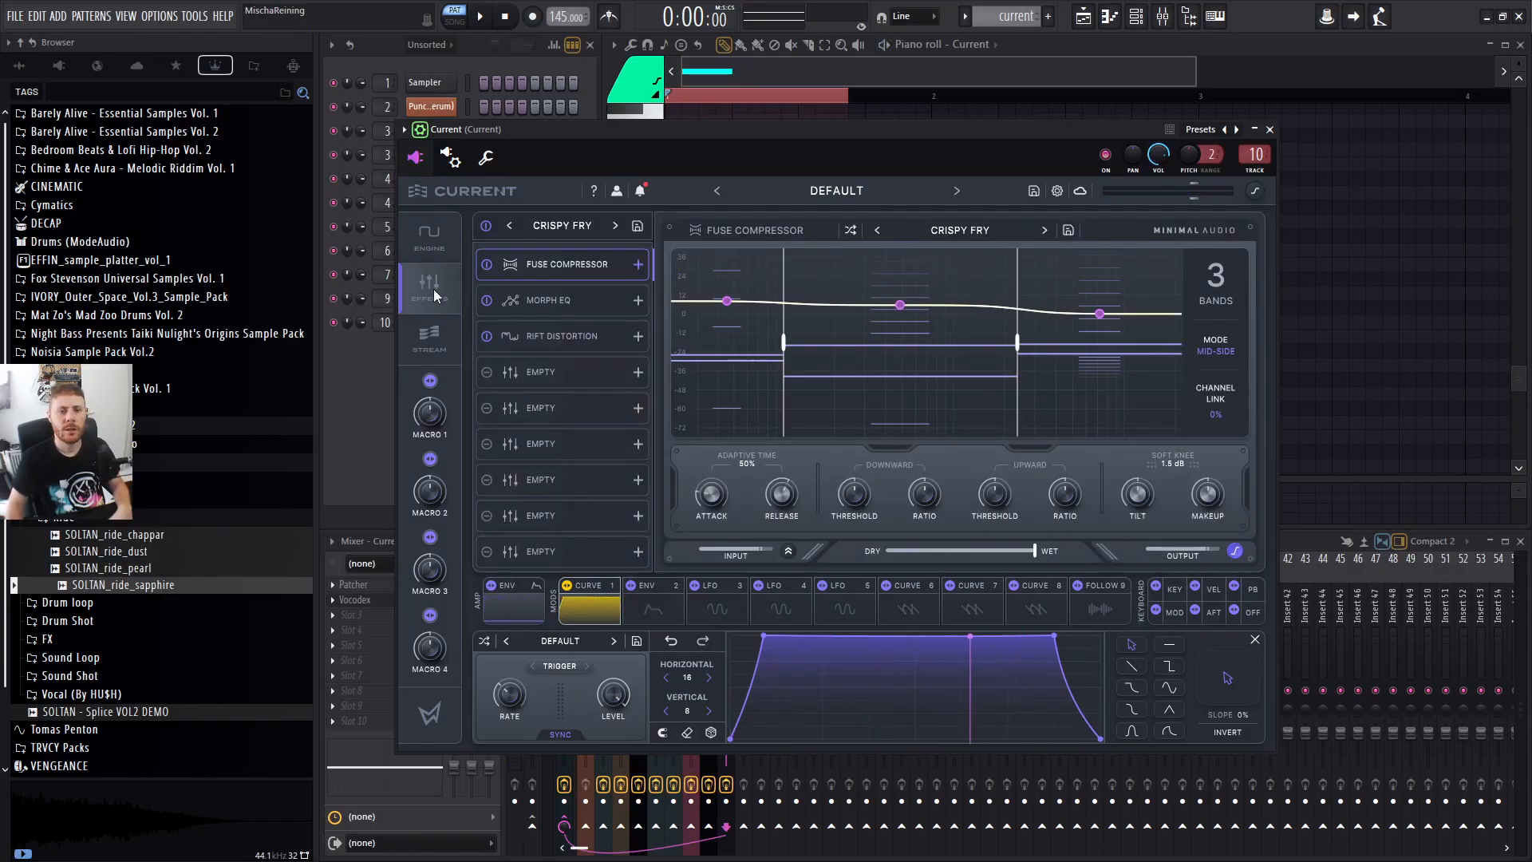
{"action": "left_click", "coordinate": [616, 227]}
{"action": "key", "text": "space"}
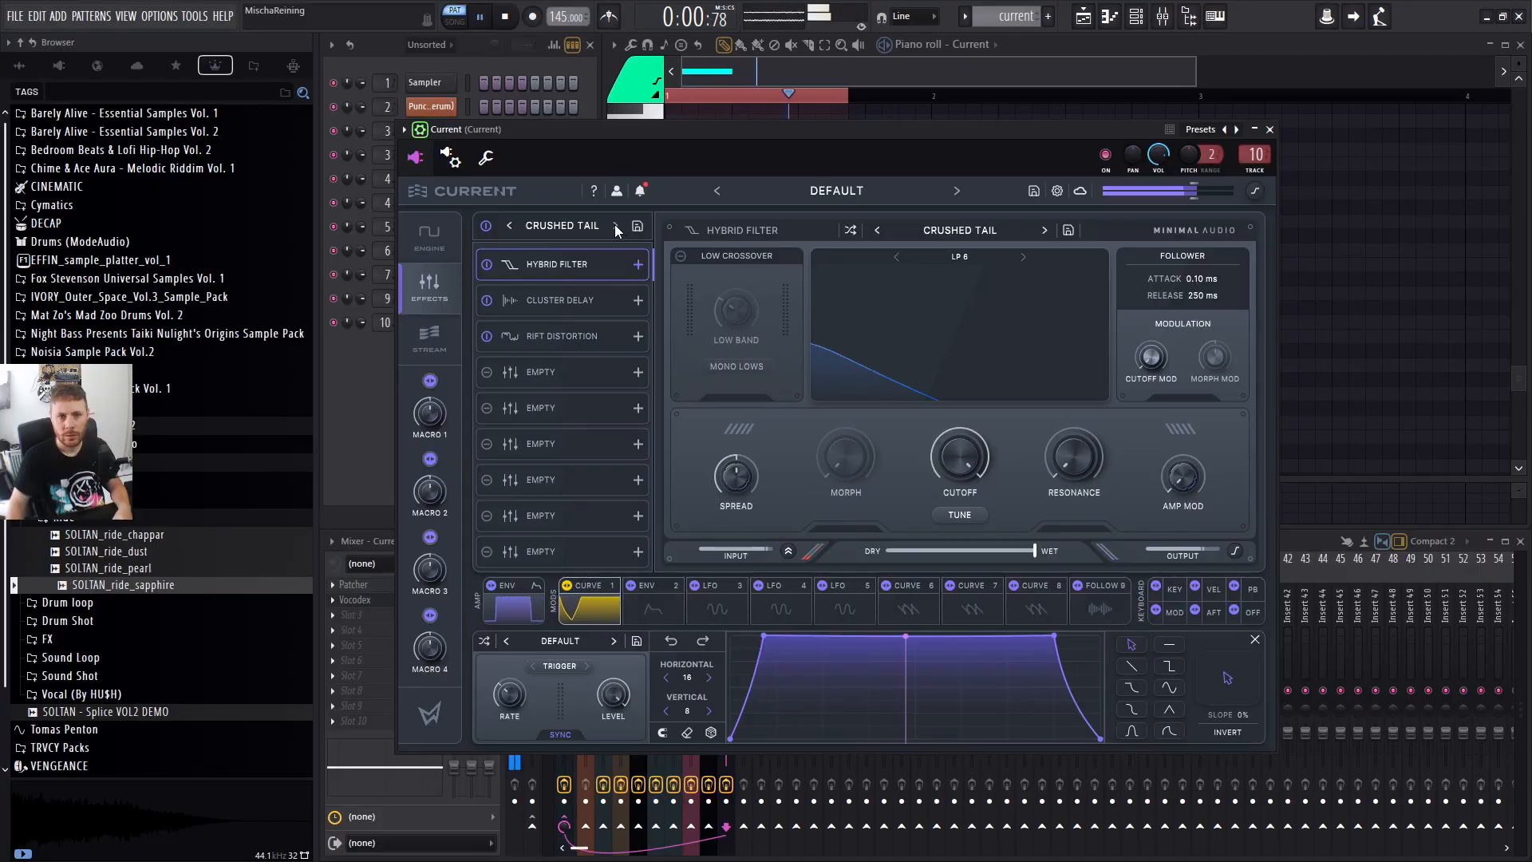
{"action": "left_click", "coordinate": [616, 227]}
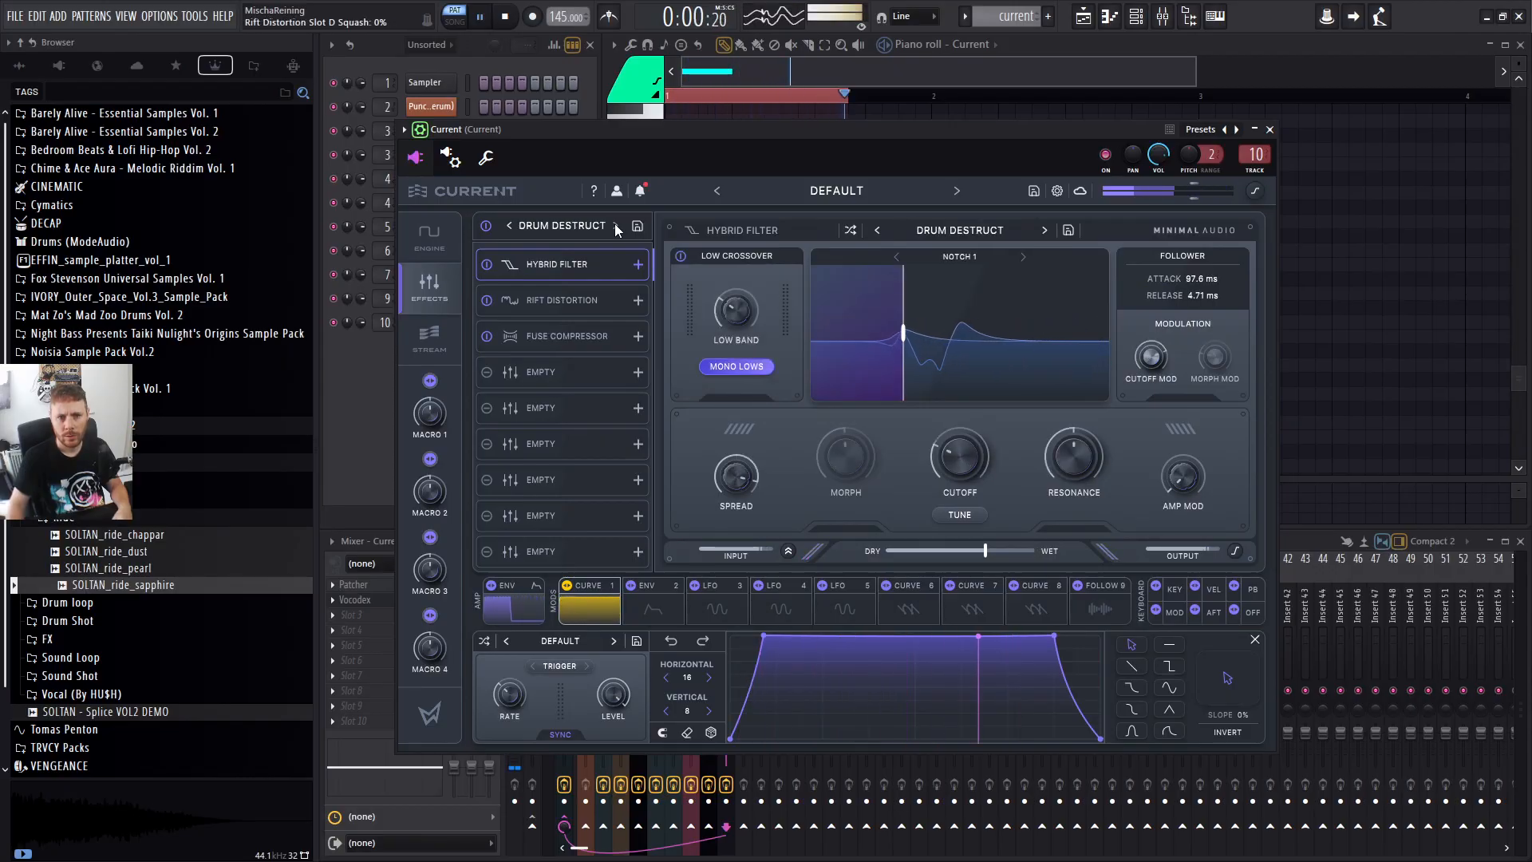
{"action": "left_click", "coordinate": [615, 225]}
{"action": "left_click", "coordinate": [578, 225]}
{"action": "mouse_move", "coordinate": [600, 268]}
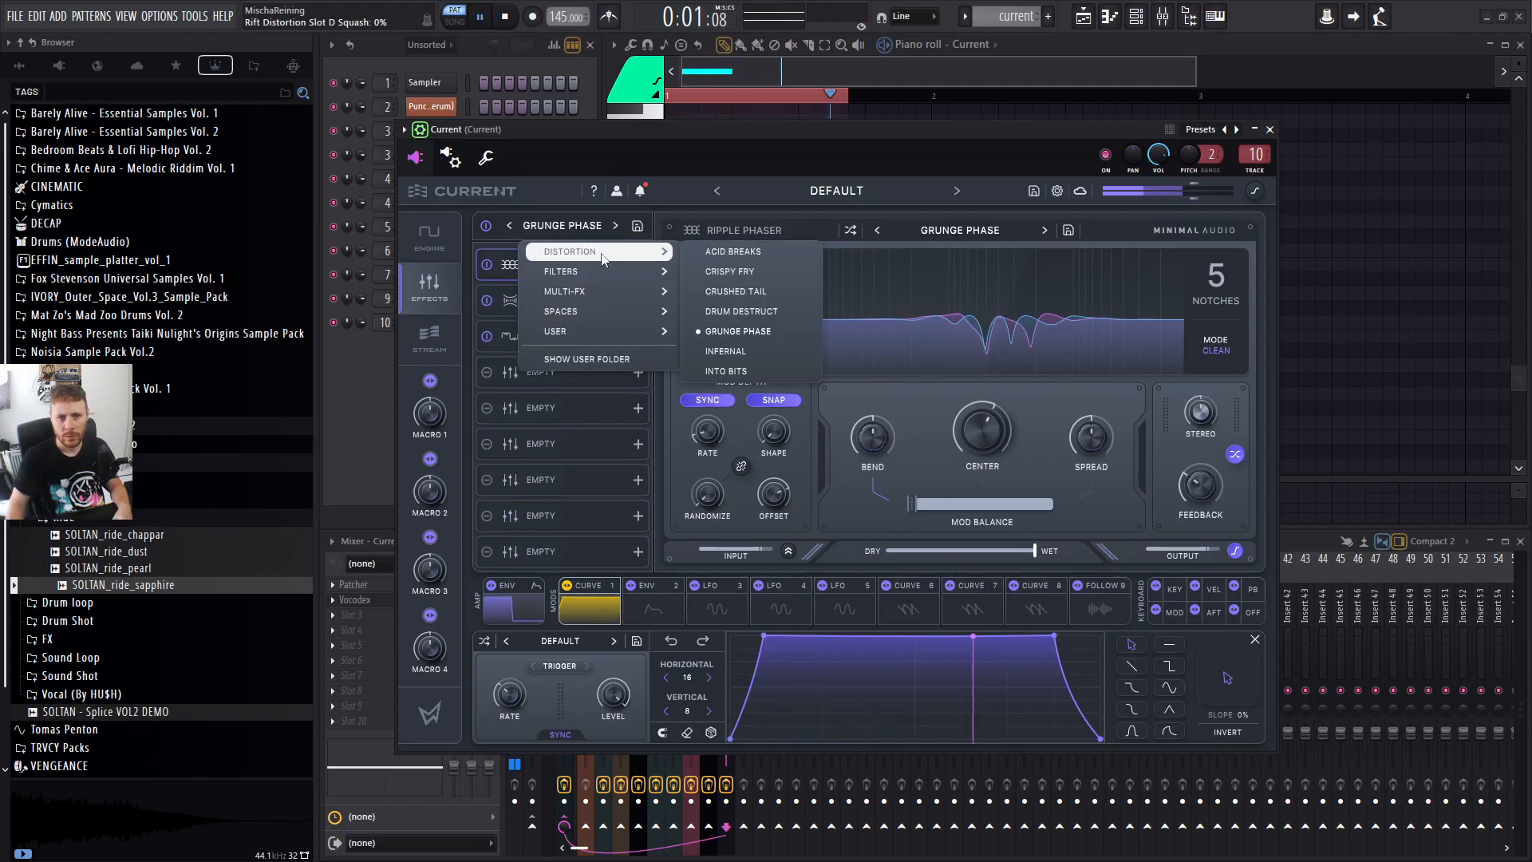
{"action": "left_click", "coordinate": [744, 273]}
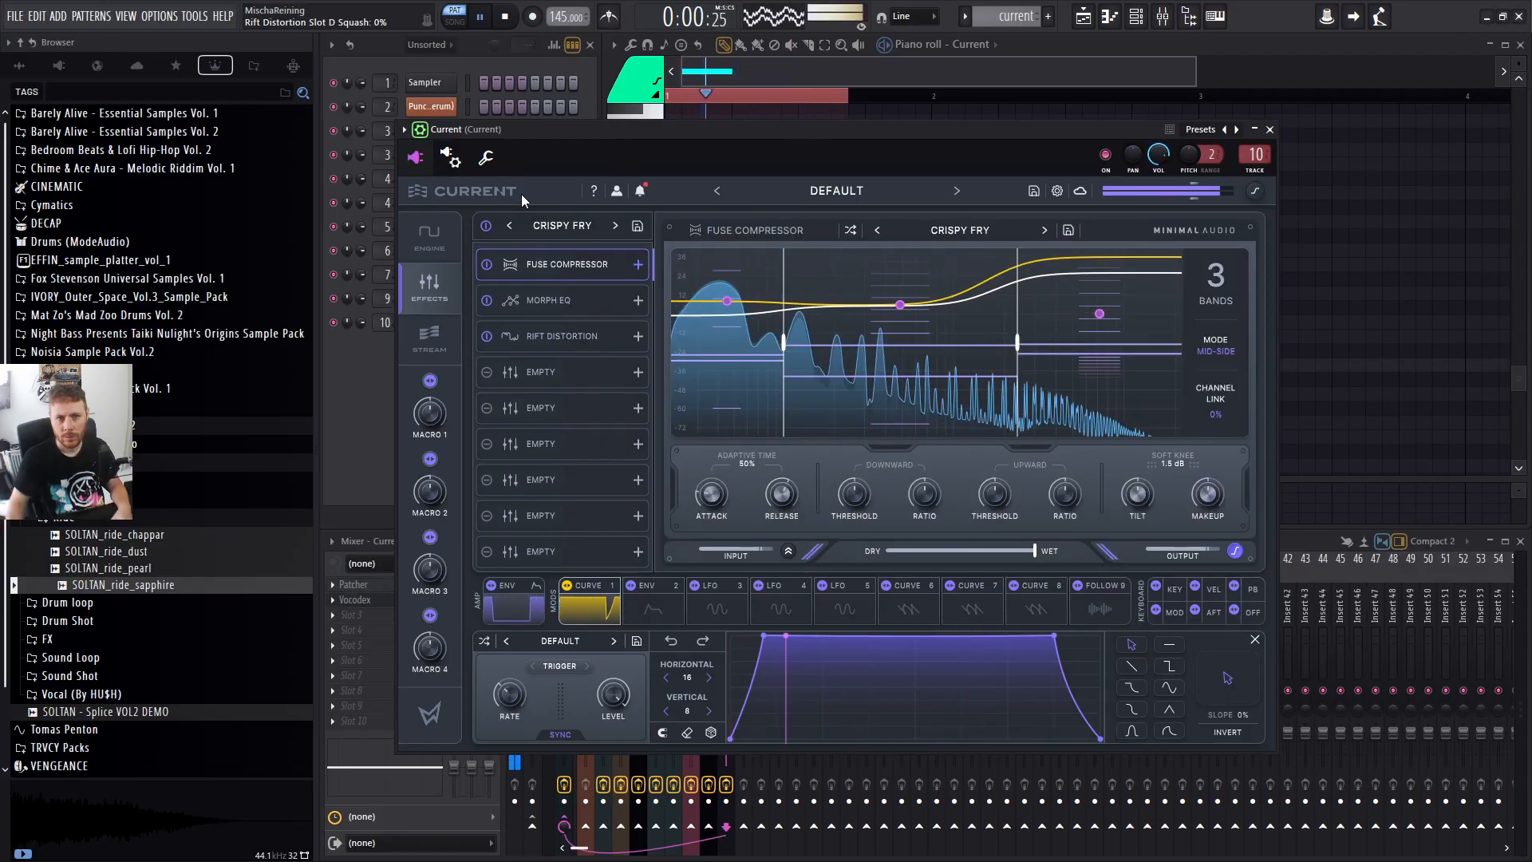
Audition other wavetables for OSC A, choose Coffee Break and lower its position against the looped note.
{"action": "left_click", "coordinate": [435, 238]}
{"action": "key", "text": "space"}
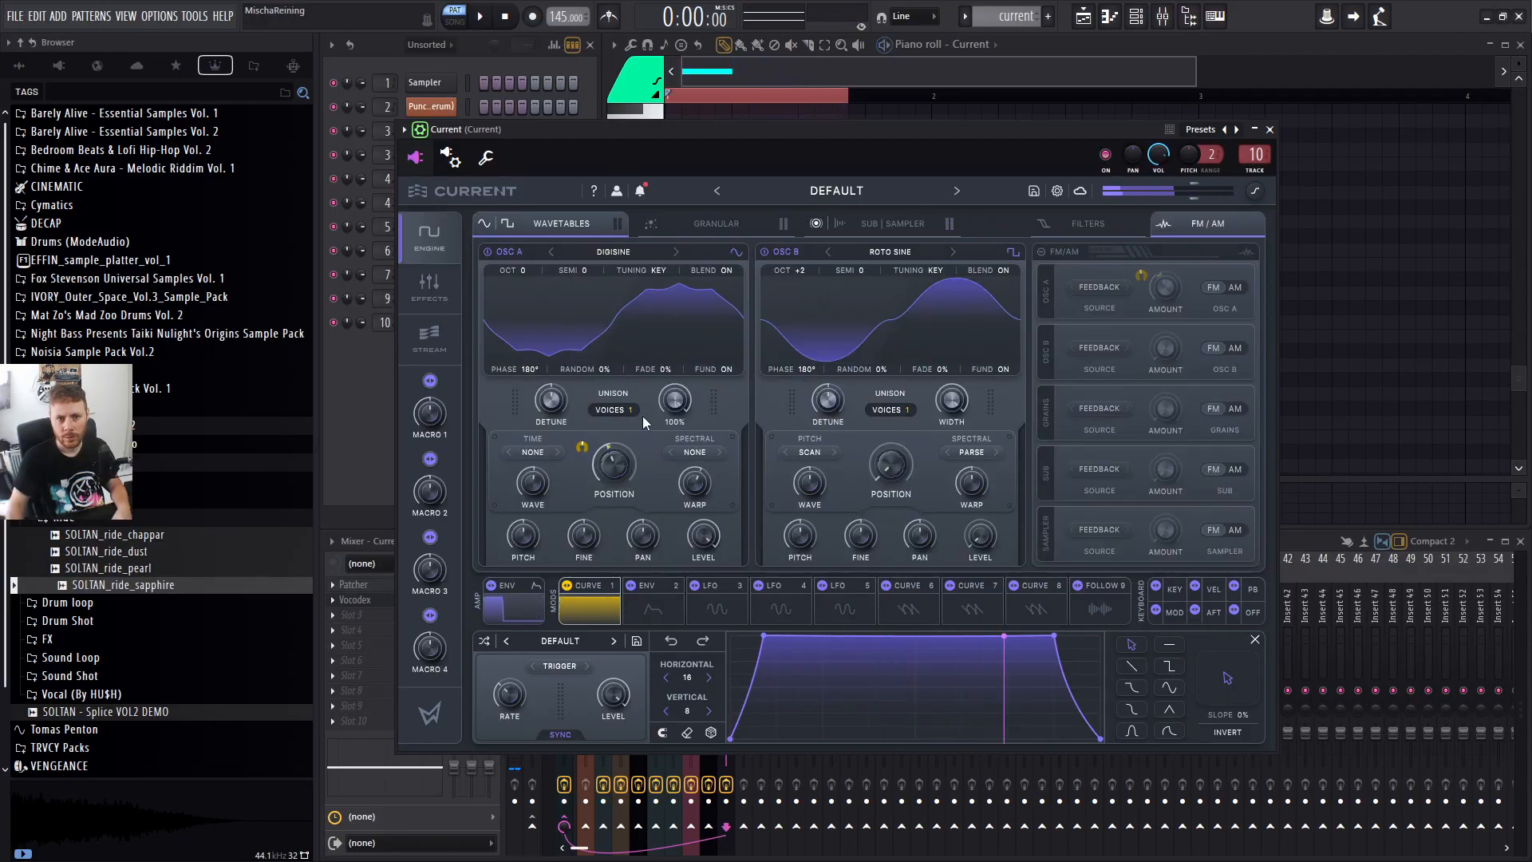
{"action": "left_click", "coordinate": [552, 250]}
{"action": "key", "text": "space"}
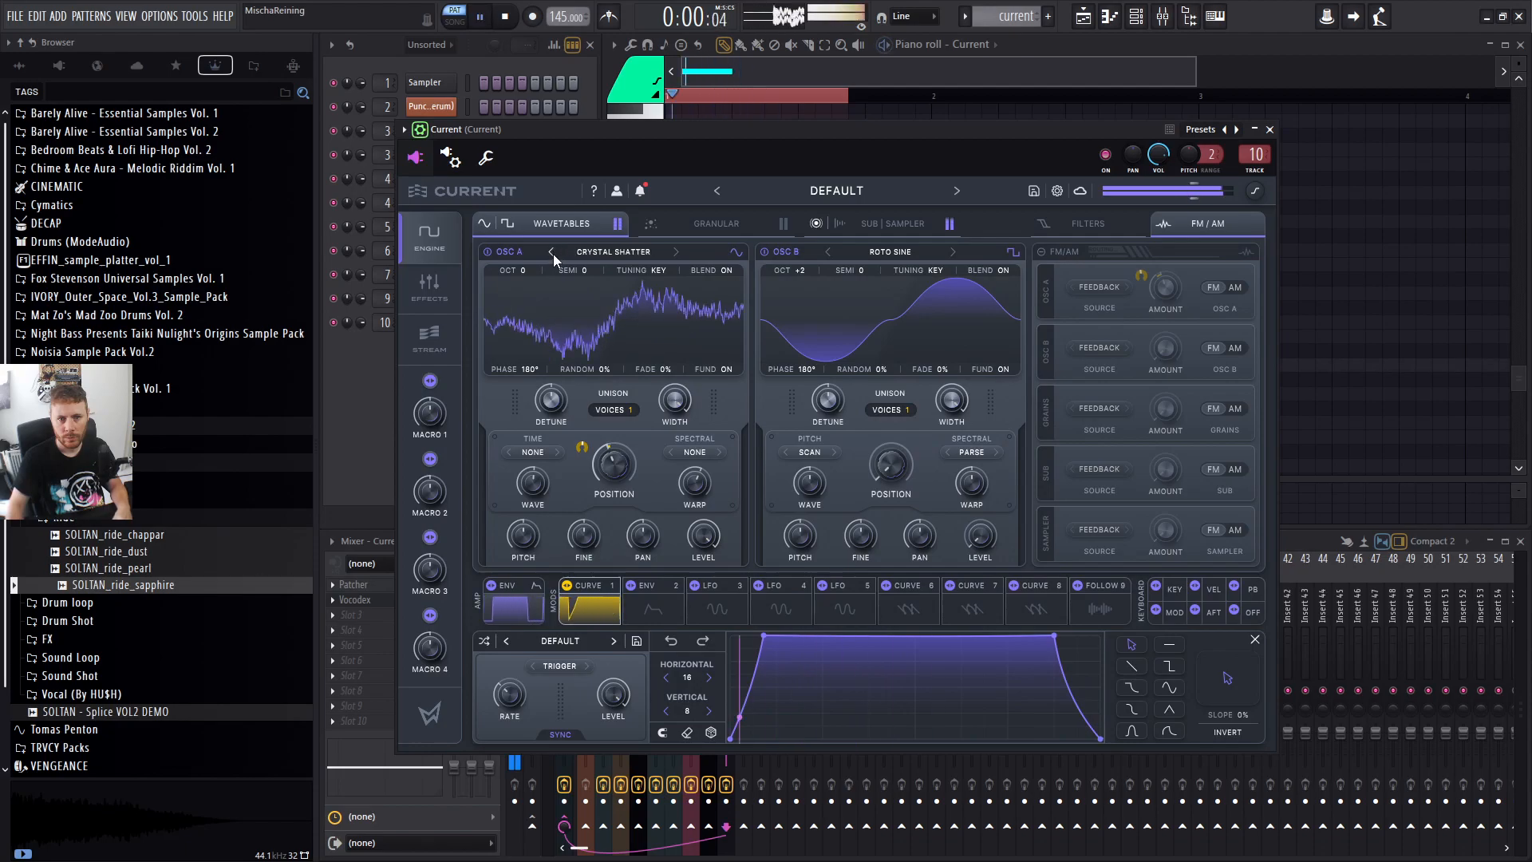
{"action": "left_click", "coordinate": [553, 252]}
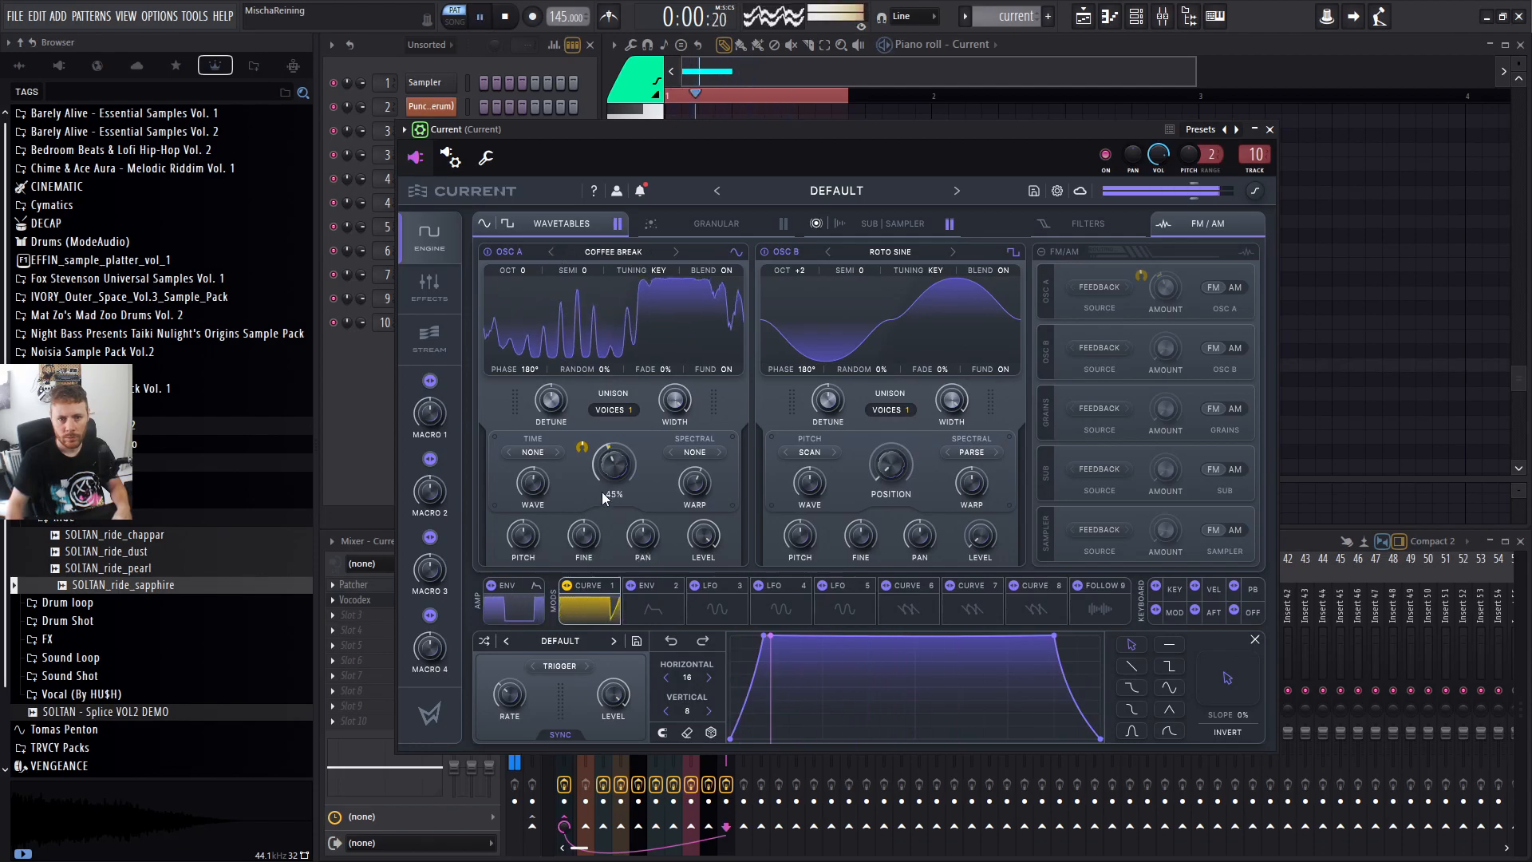
{"action": "left_click_drag", "start_coordinate": [614, 459], "coordinate": [622, 467]}
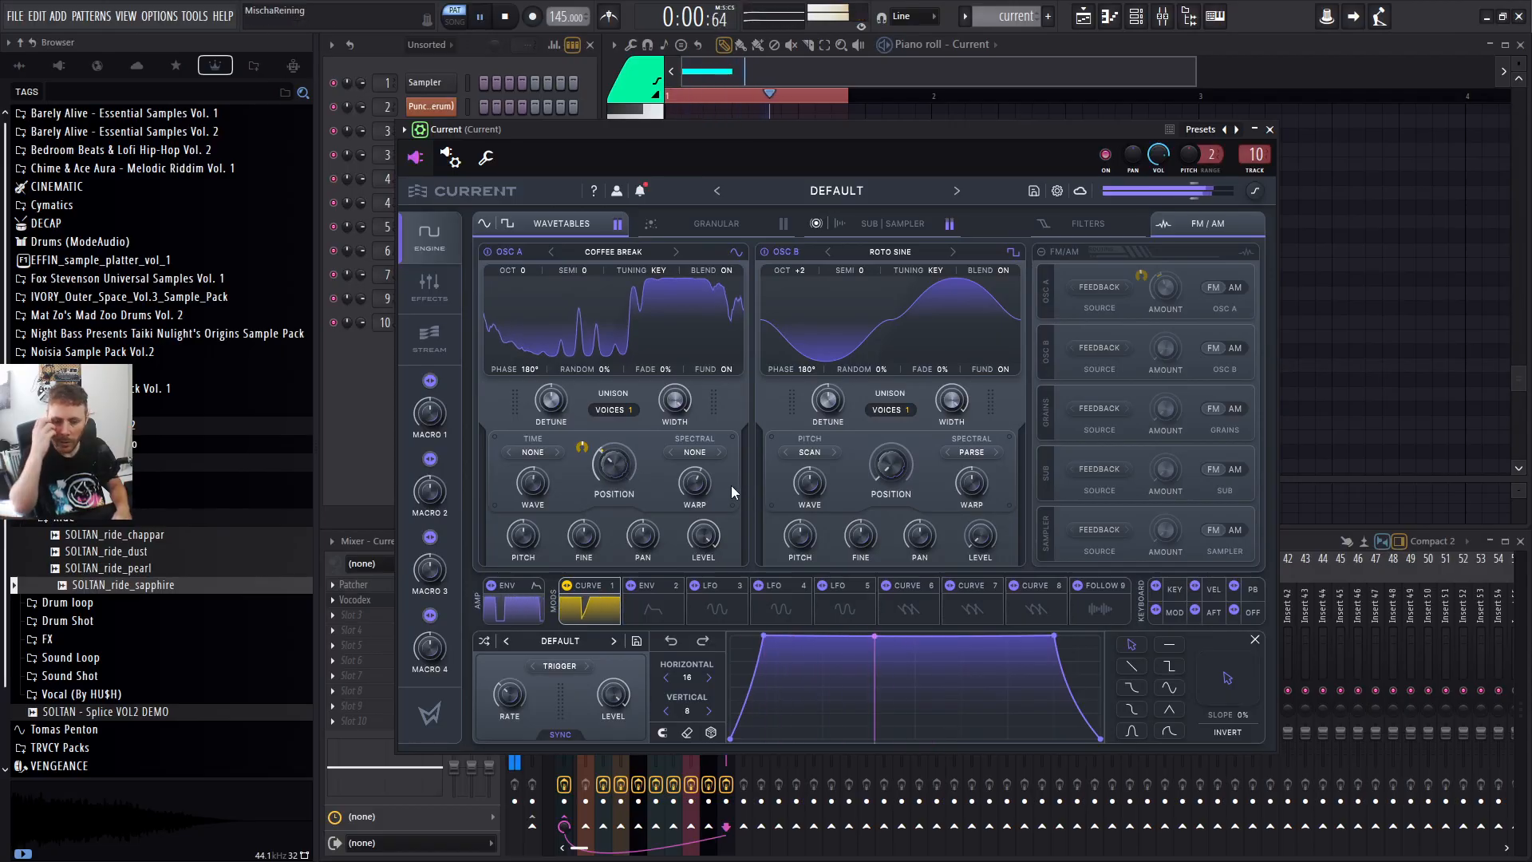
{"action": "key", "text": "space"}
Add OTT after Vocodex on the Current mixer track and set its depth to 57% and downward to 87%.
{"action": "key", "text": "F9"}
{"action": "left_click", "coordinate": [335, 617]}
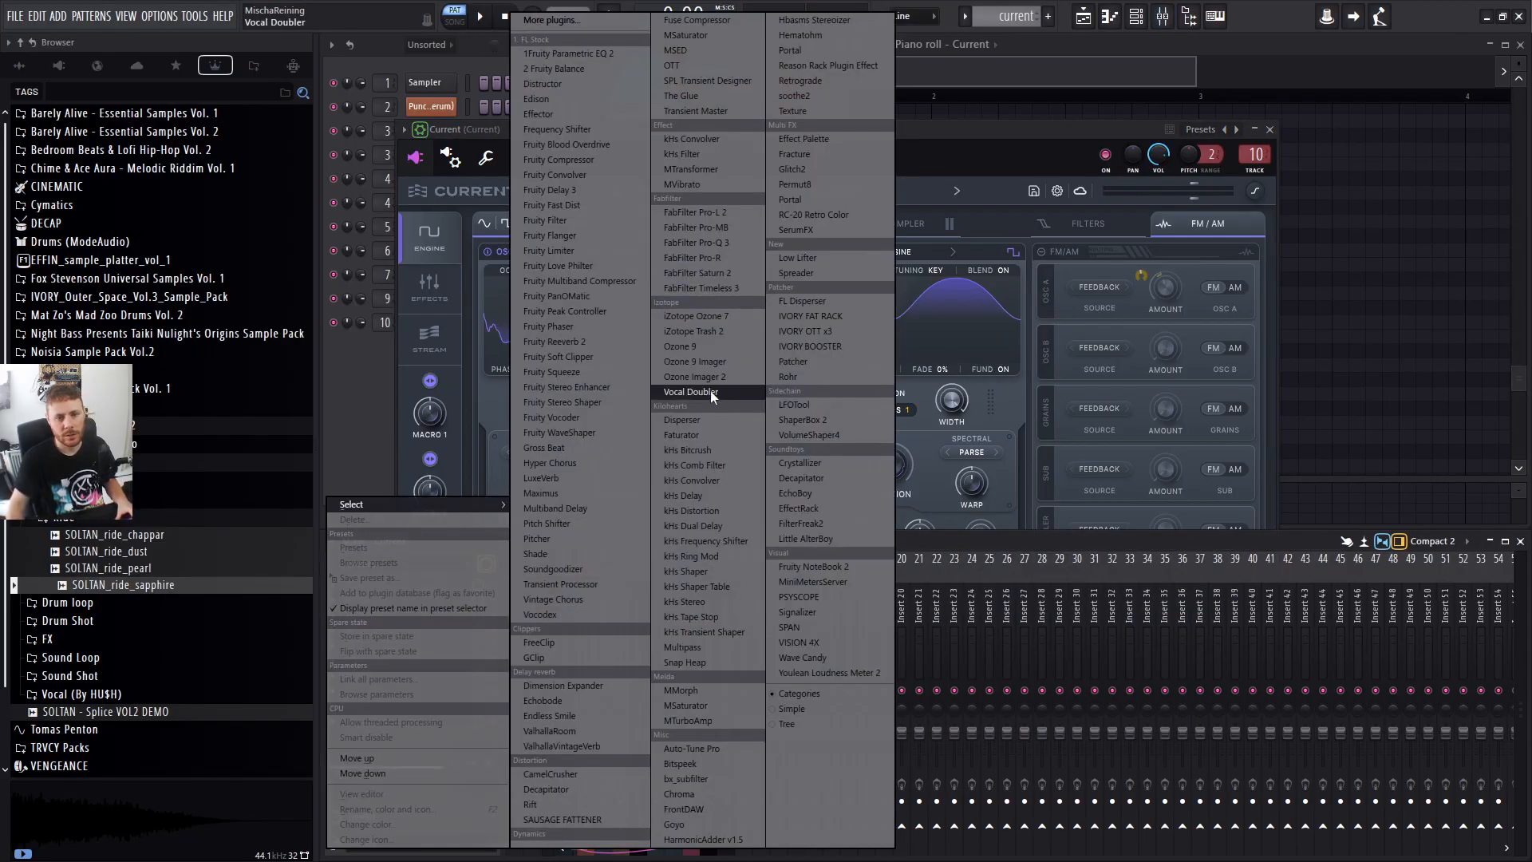
{"action": "left_click", "coordinate": [672, 65]}
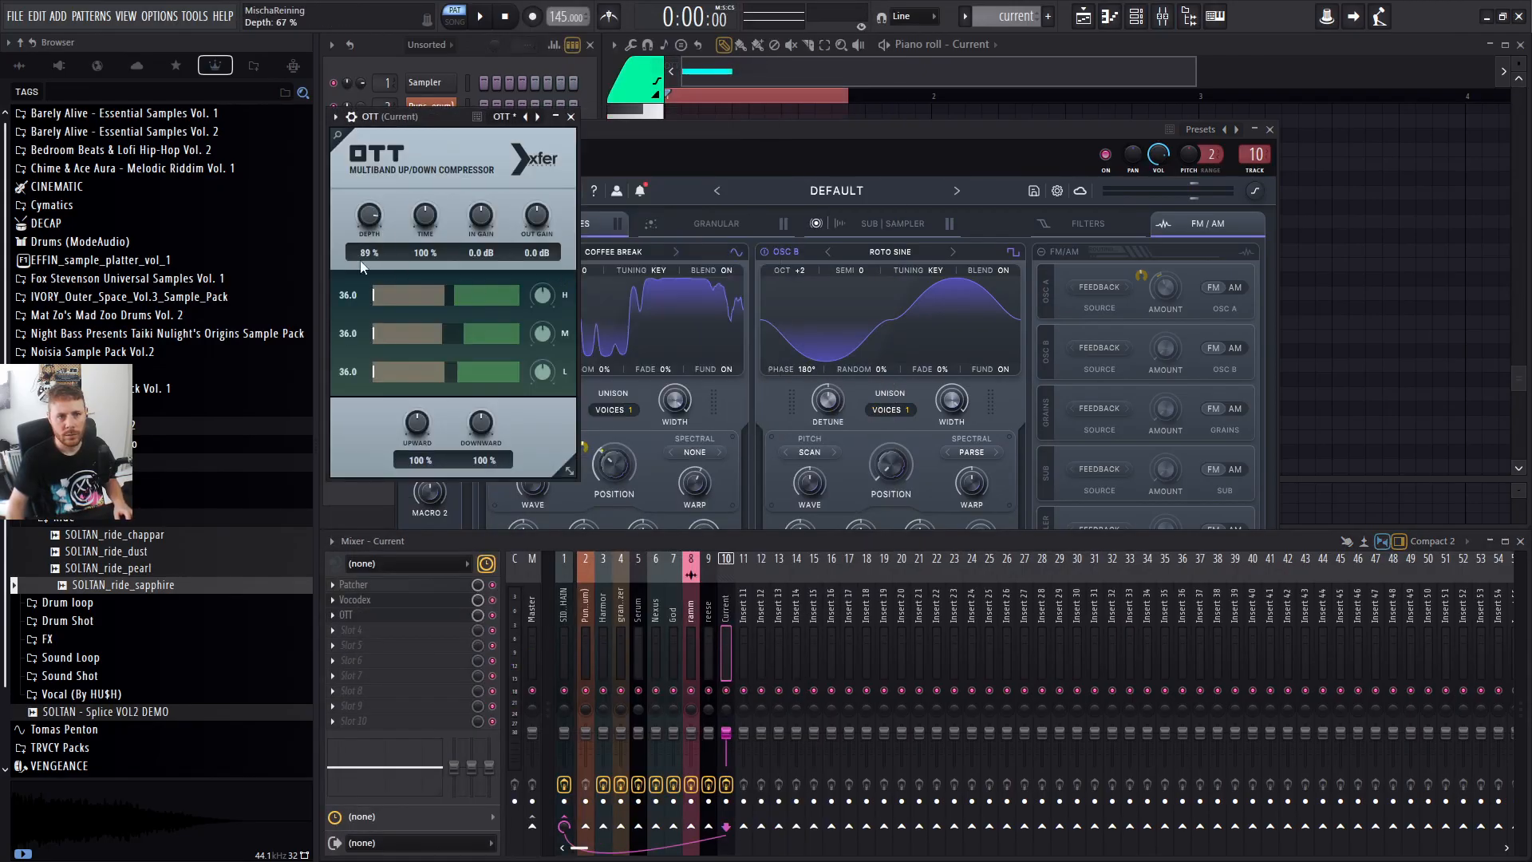
{"action": "key", "text": "space"}
{"action": "left_click_drag", "start_coordinate": [537, 232], "coordinate": [539, 237]}
{"action": "left_click_drag", "start_coordinate": [487, 415], "coordinate": [493, 424]}
{"action": "key", "text": "space"}
Add Fruity WaveShaper after OTT and bend its distortion curve while the note loops.
{"action": "left_click", "coordinate": [345, 630]}
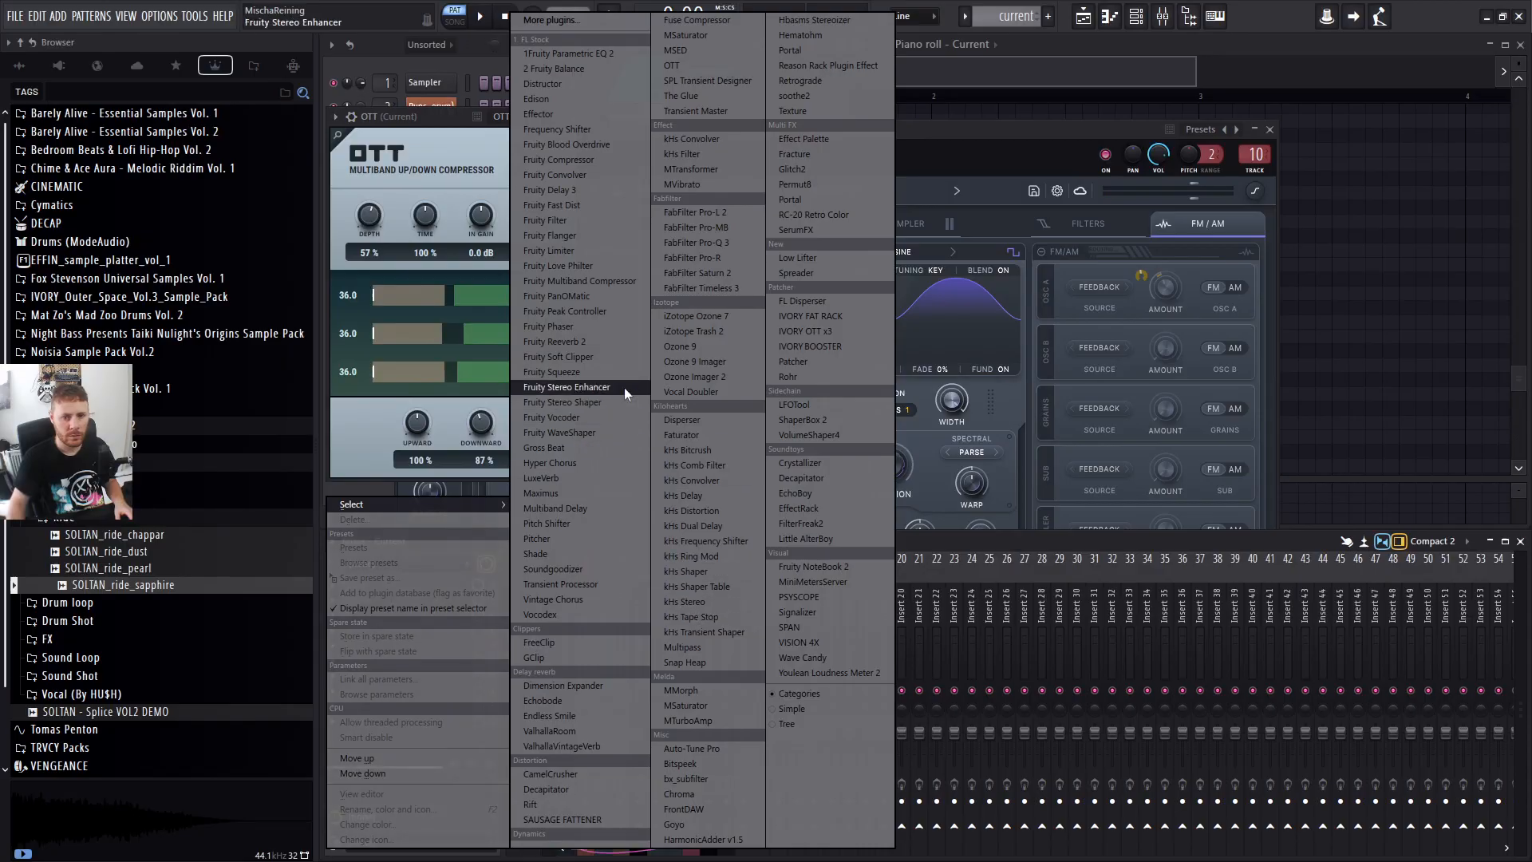
{"action": "left_click", "coordinate": [595, 431]}
{"action": "key", "text": "space"}
{"action": "left_click_drag", "start_coordinate": [457, 285], "coordinate": [457, 257]}
{"action": "key", "text": "space"}
Add Fruity Parametric EQ 2 after the WaveShaper, slightly lower bands 3 and 6 and shift band 5 to a higher frequency.
{"action": "left_click", "coordinate": [333, 646]}
{"action": "left_click", "coordinate": [580, 53]}
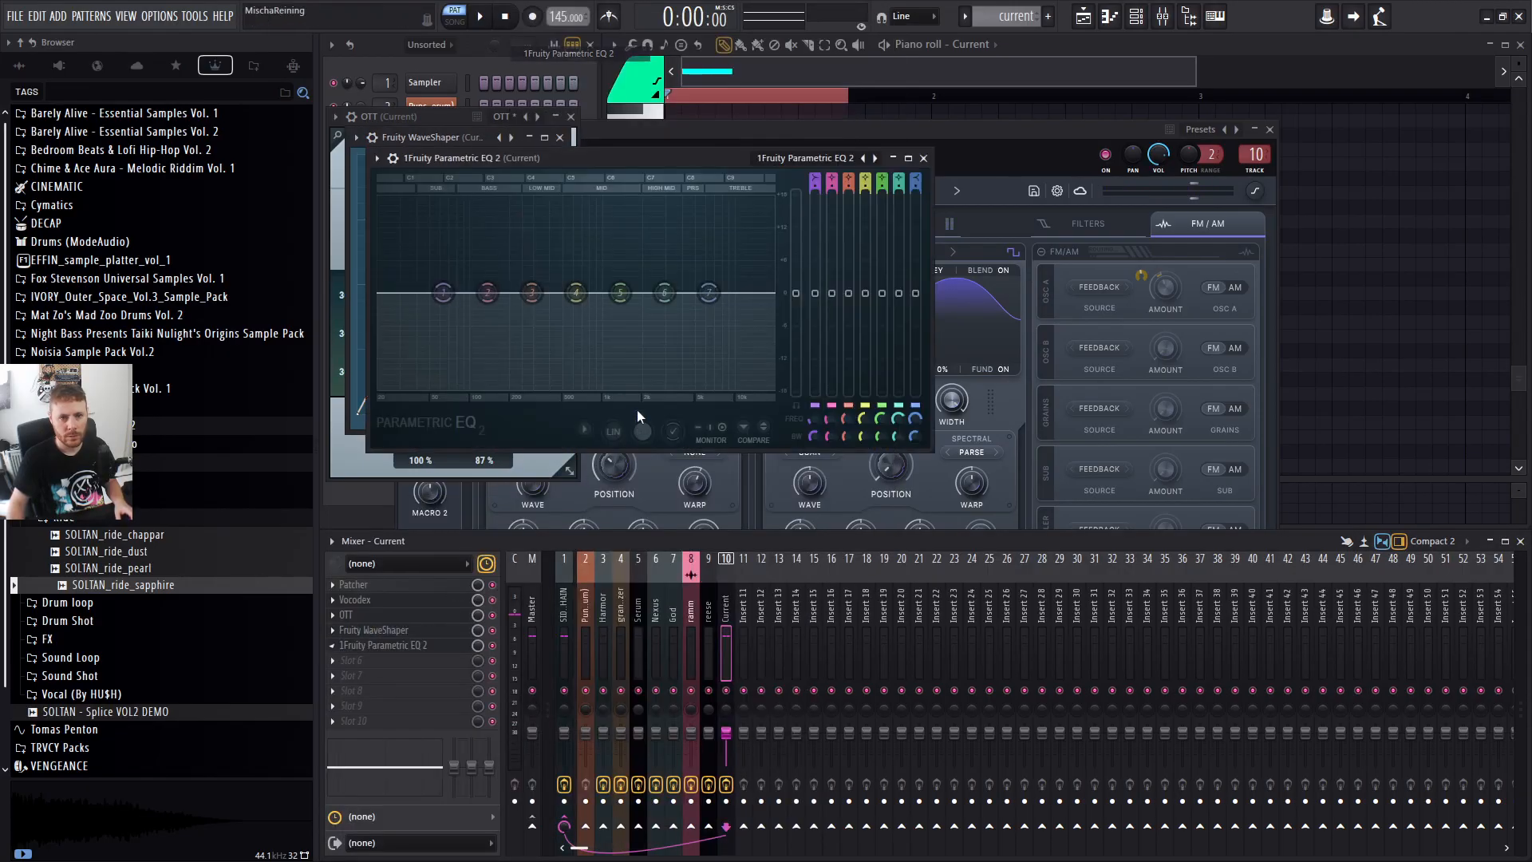
{"action": "key", "text": "space"}
{"action": "mouse_move", "coordinate": [532, 298]}
{"action": "left_mouse_down"}
{"action": "mouse_move", "coordinate": [530, 322]}
{"action": "mouse_move", "coordinate": [527, 299]}
{"action": "left_mouse_up"}
{"action": "left_click_drag", "start_coordinate": [664, 294], "coordinate": [673, 304]}
{"action": "left_click_drag", "start_coordinate": [621, 294], "coordinate": [679, 298]}
{"action": "key", "text": "space"}
Play the playlist in song mode from bar 2 to check the current bass clip within the arrangement.
{"action": "key", "text": "F5"}
{"action": "key", "text": "l"}
{"action": "key", "text": "space"}
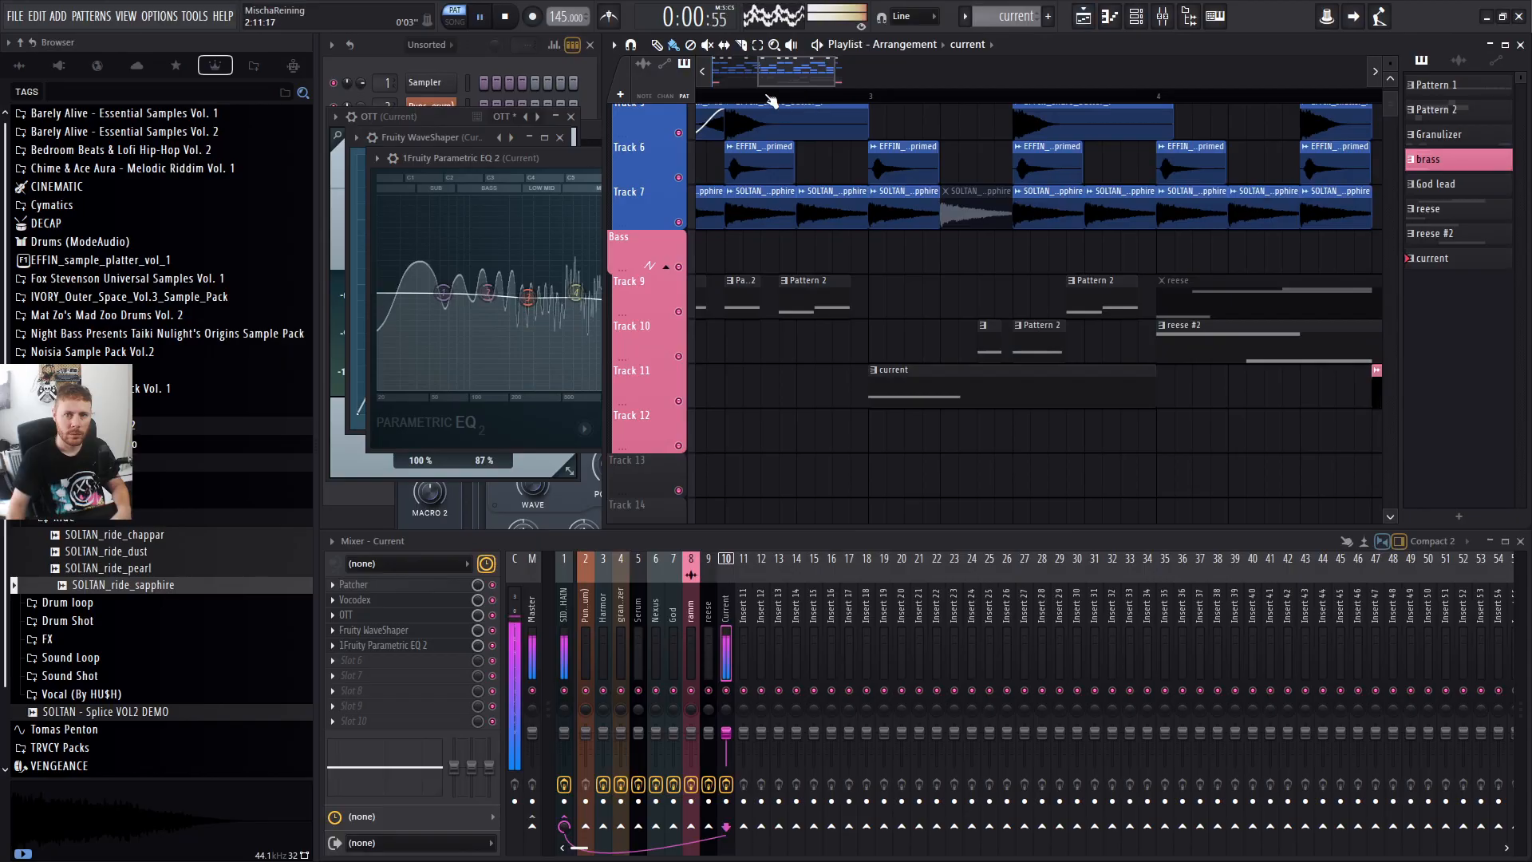
{"action": "left_click", "coordinate": [778, 96]}
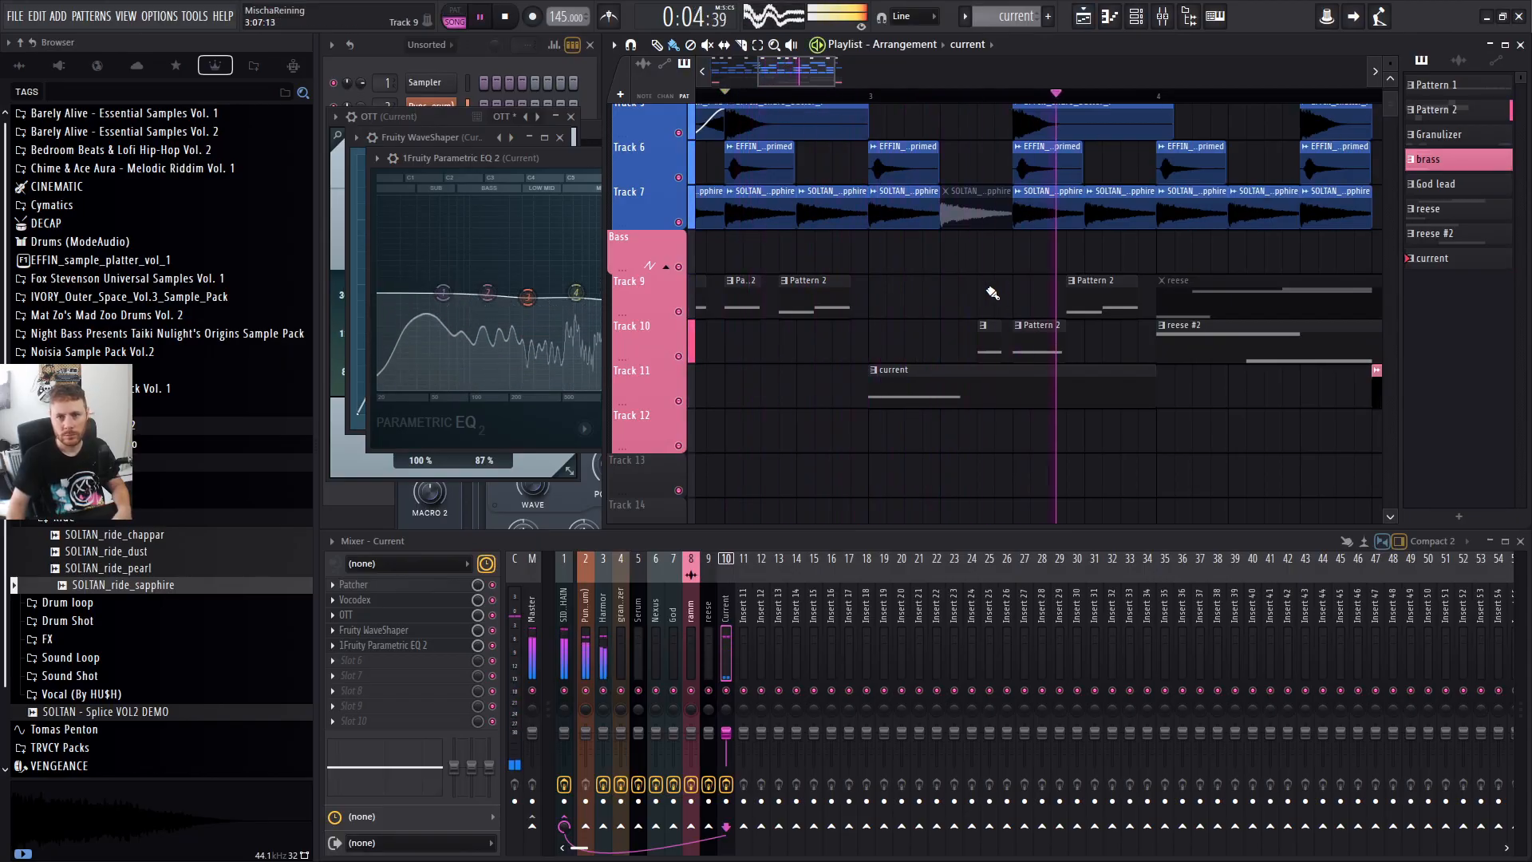
{"action": "left_click", "coordinate": [707, 95]}
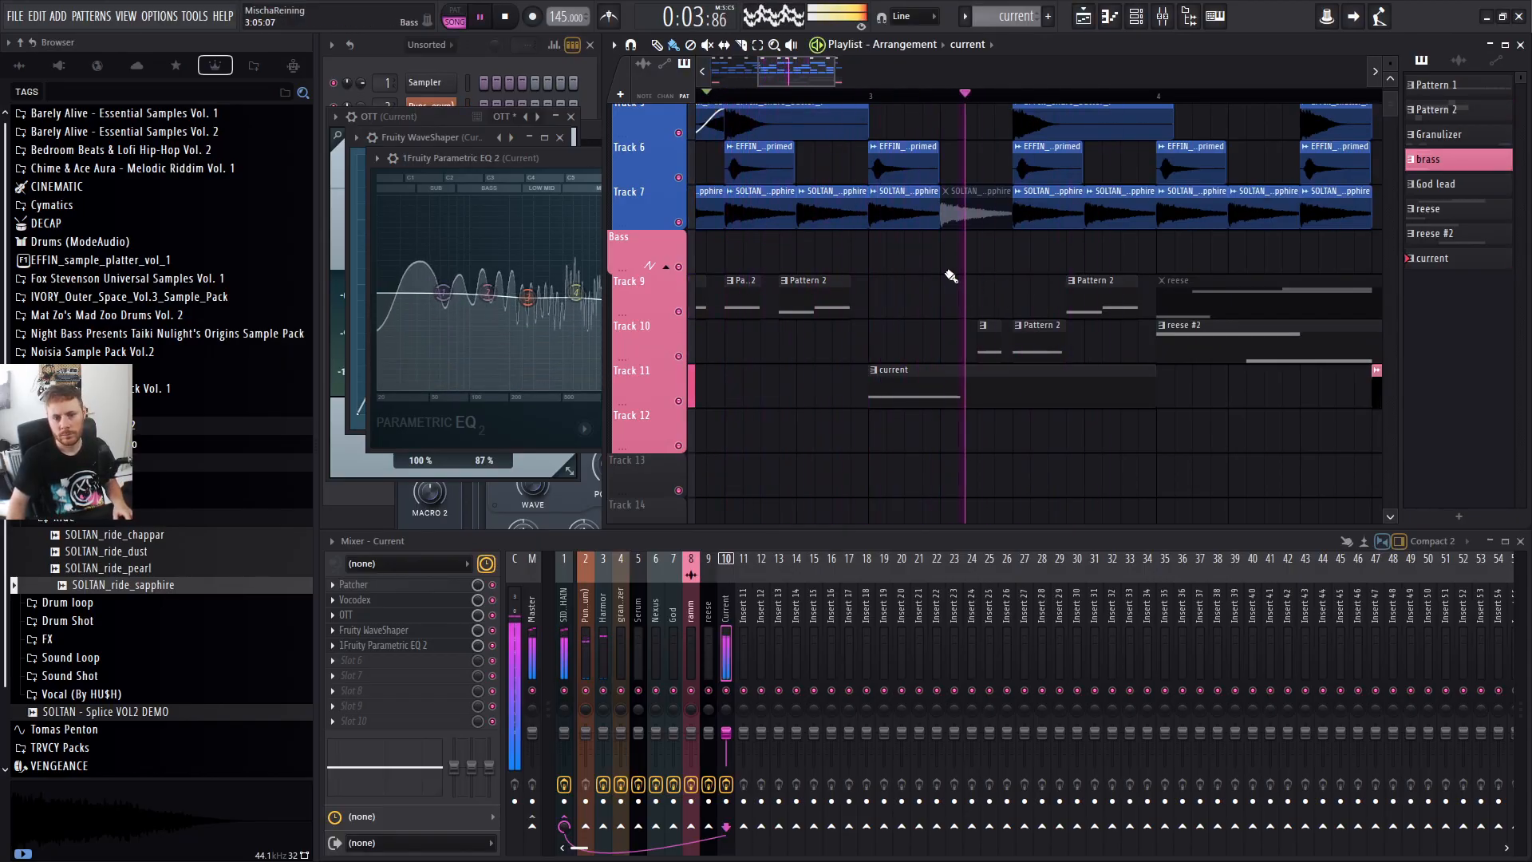
{"action": "key", "text": "space"}
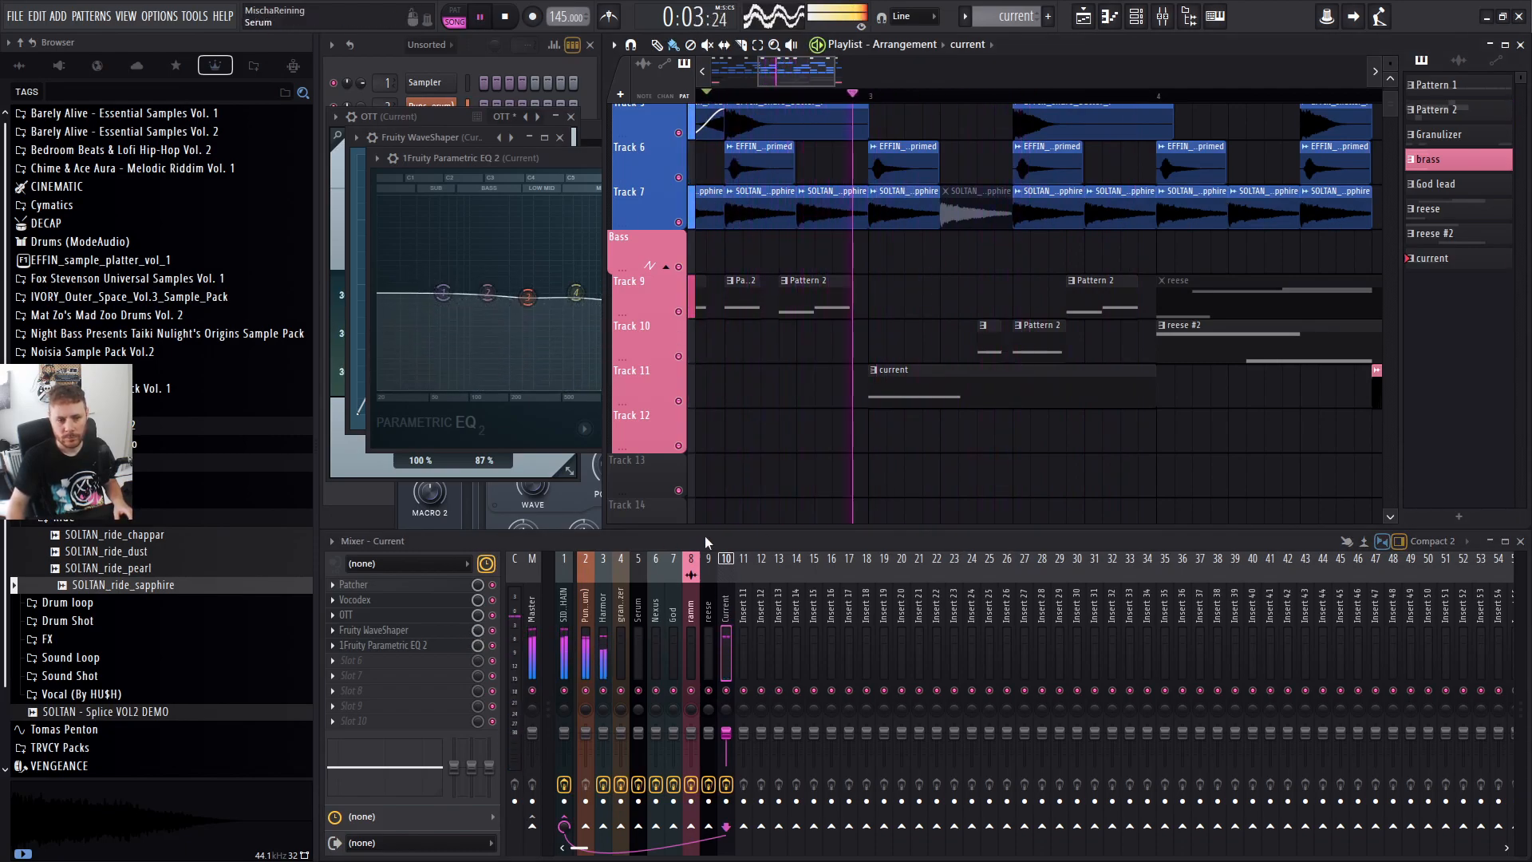
Replay the arrangement from bar 2 to check how the current bass clip follows the Pattern 2 bass.
{"action": "key", "text": "space"}
{"action": "key", "text": "space"}
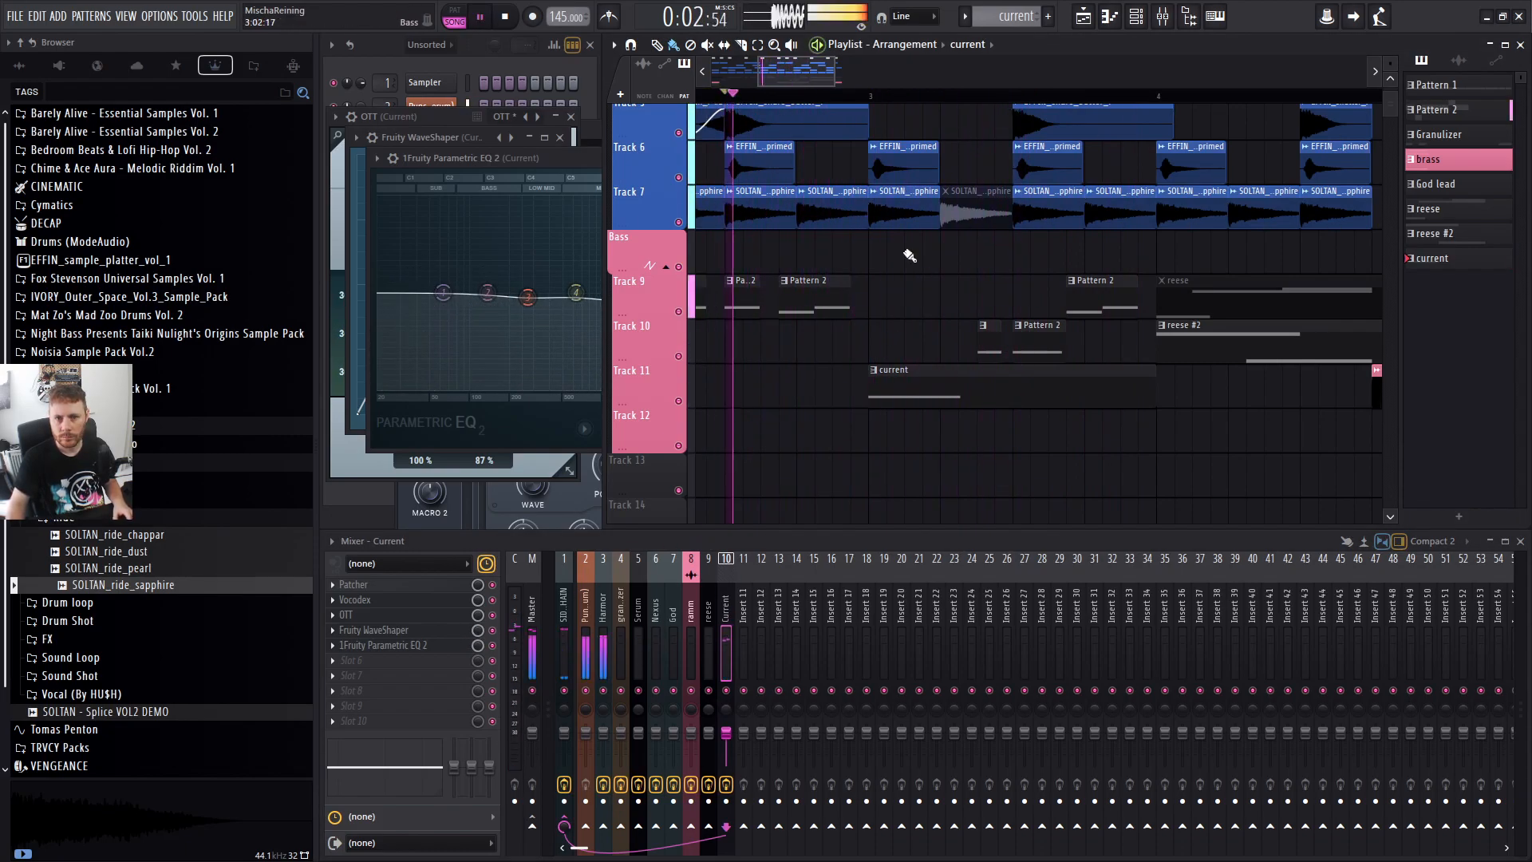
{"action": "key", "text": "space"}
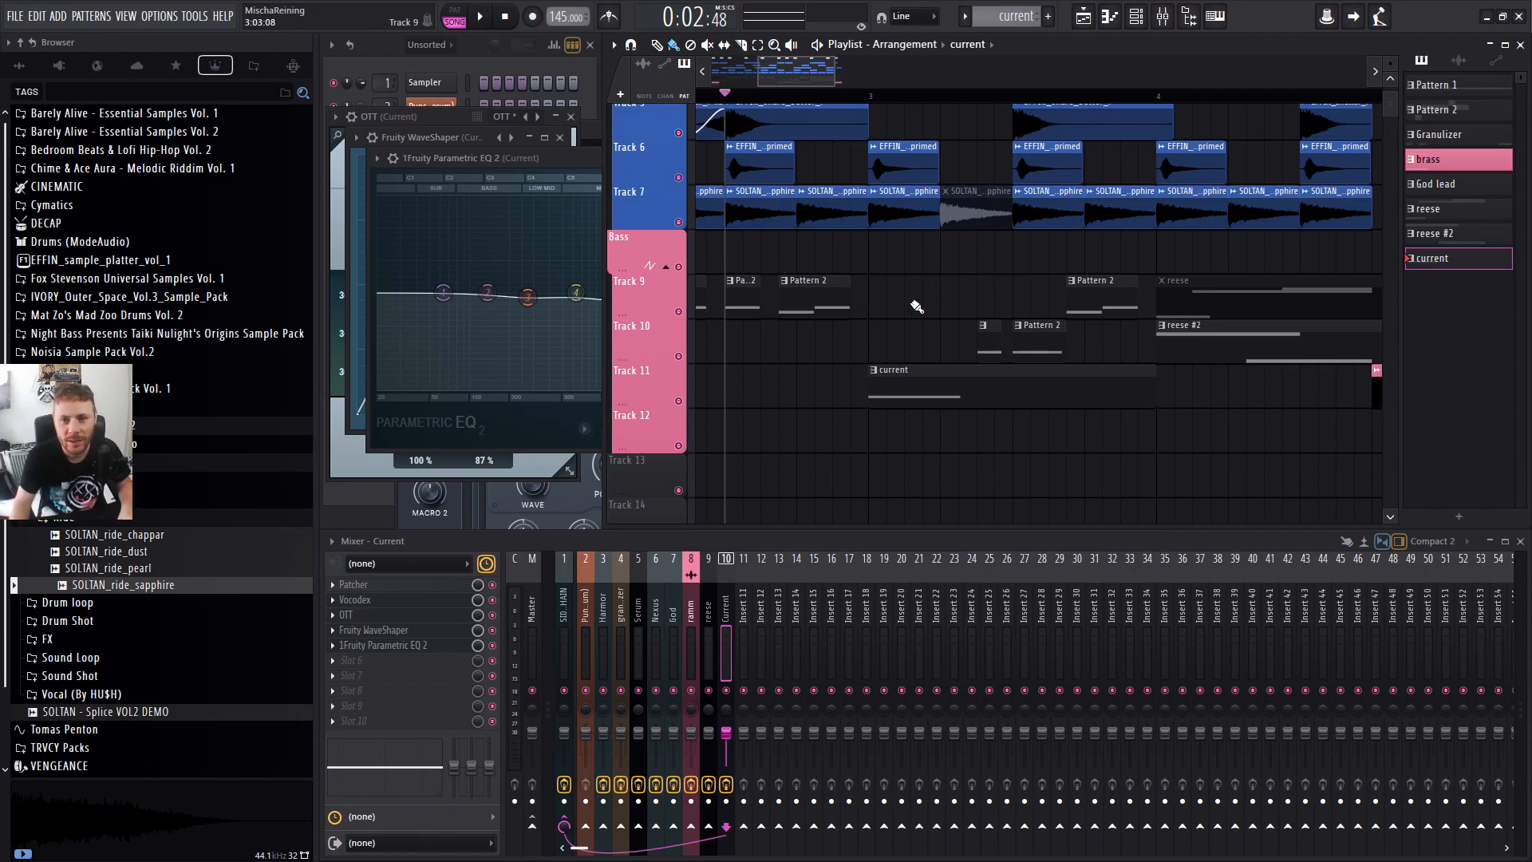
{"action": "scroll", "coordinate": [830, 231], "scroll_direction": "down", "scroll_amount": 2}
{"action": "scroll", "coordinate": [883, 240], "scroll_direction": "left", "scroll_amount": 2}
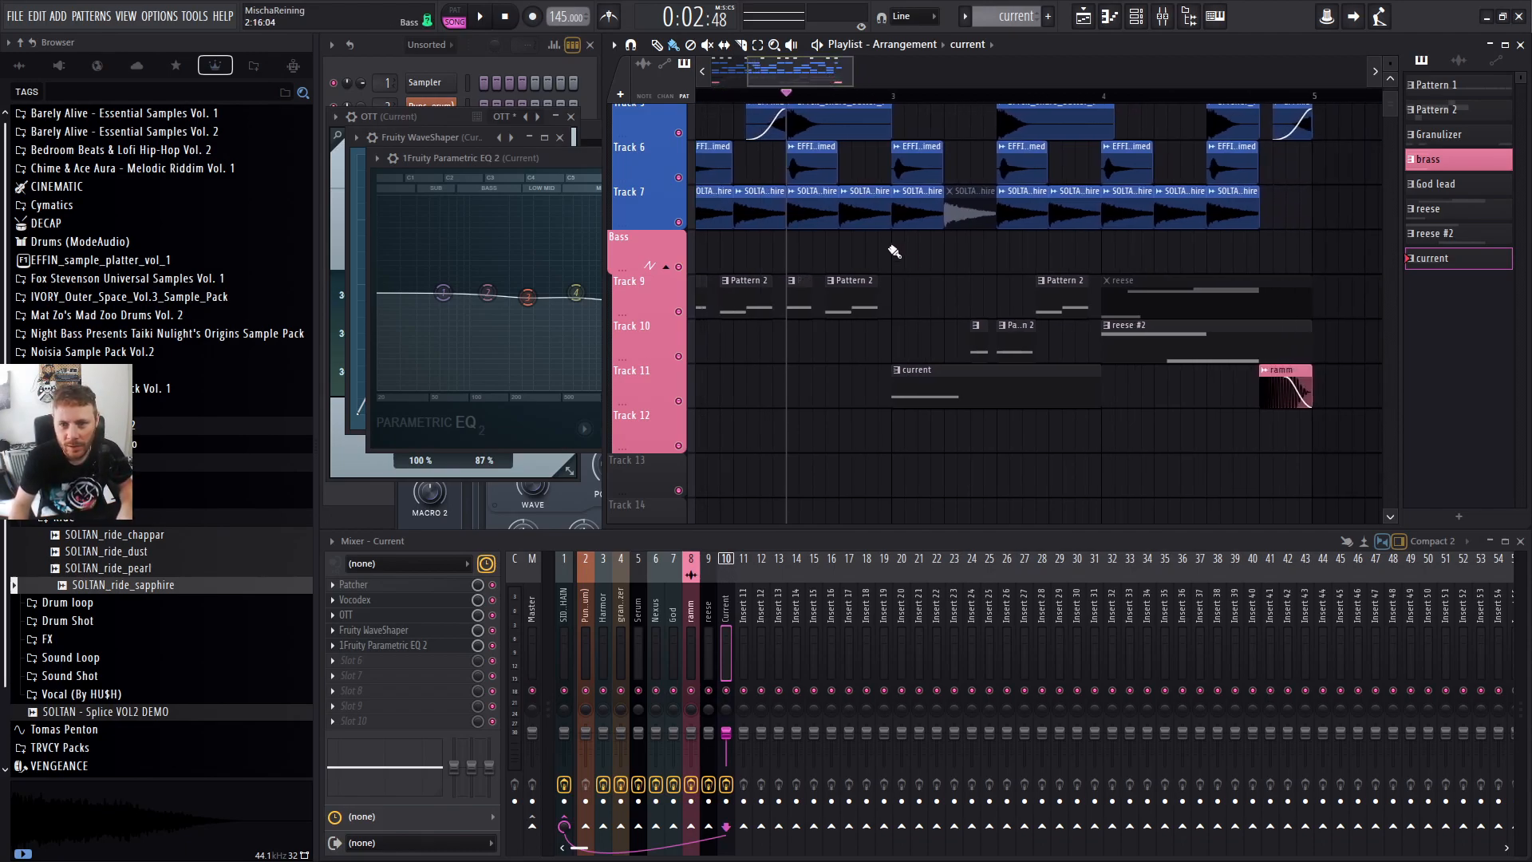
{"action": "scroll", "coordinate": [862, 277], "scroll_direction": "up", "scroll_amount": 4}
{"action": "scroll", "coordinate": [927, 227], "scroll_direction": "down", "scroll_amount": 3}
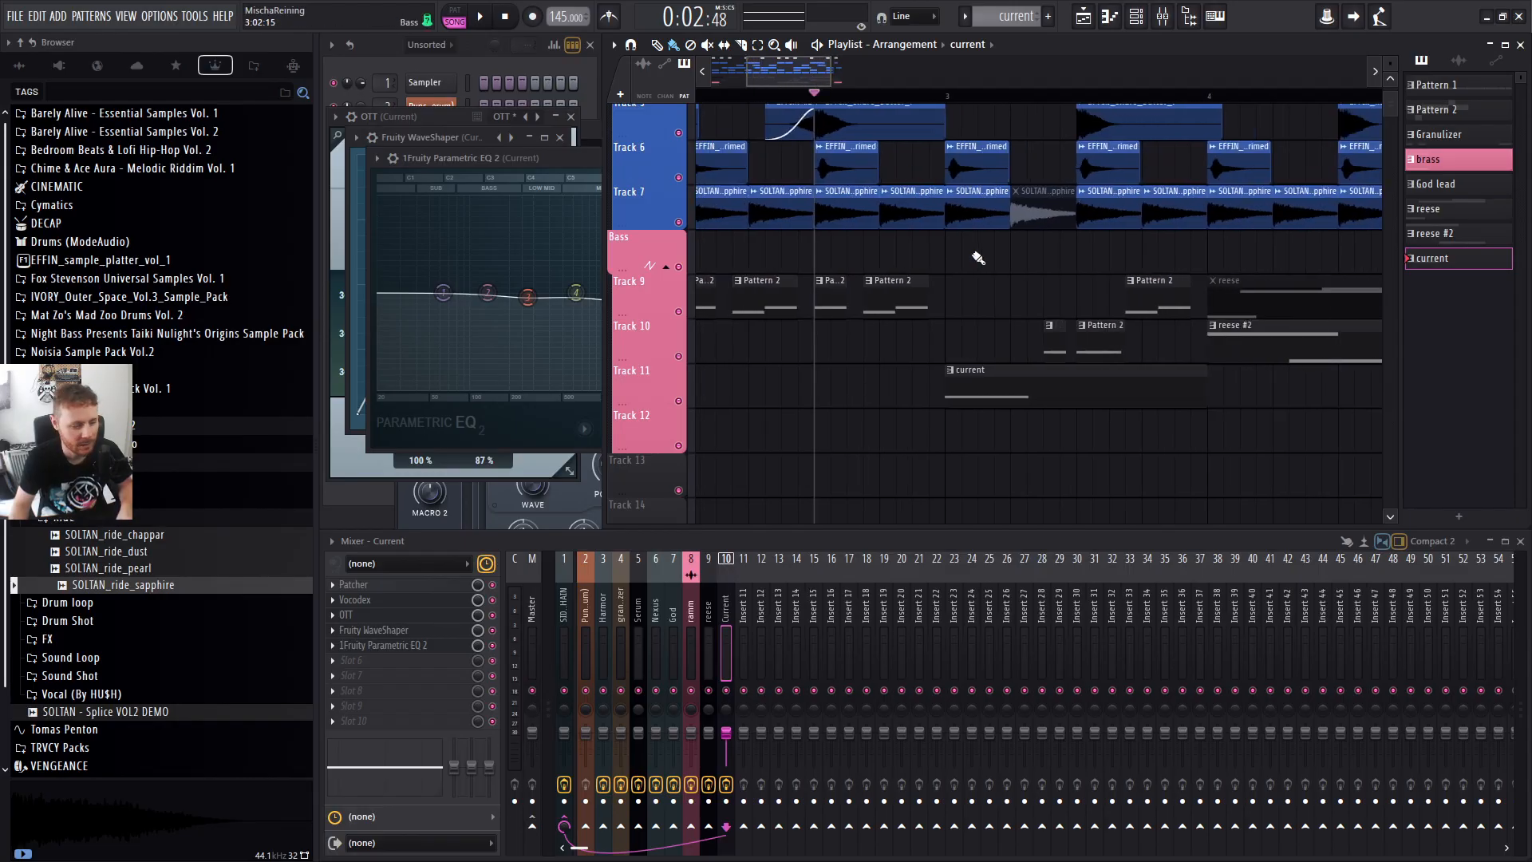
{"action": "key", "text": "space"}
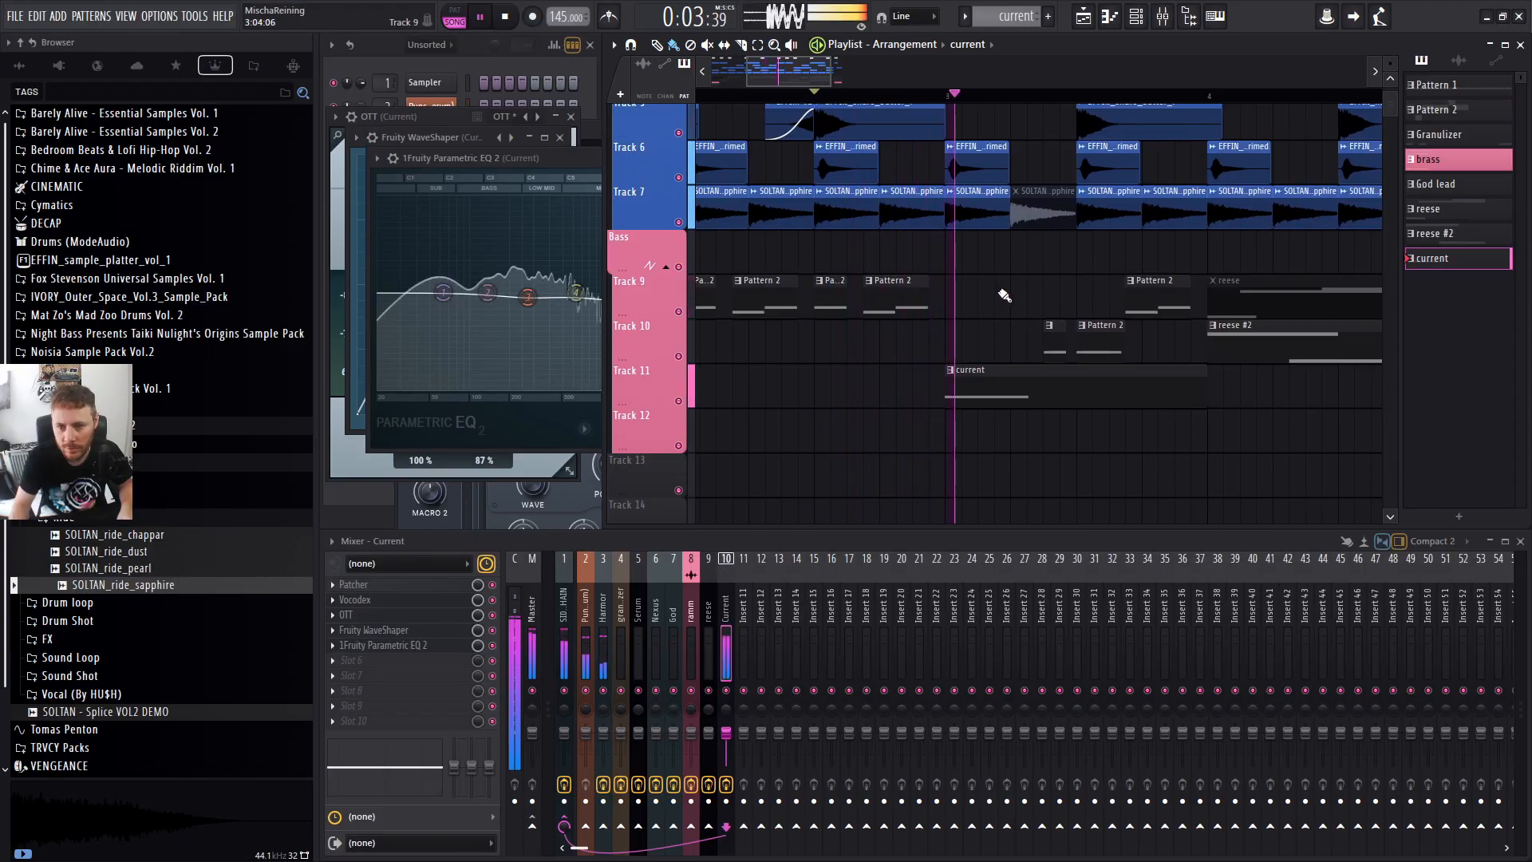
{"action": "left_click", "coordinate": [819, 96]}
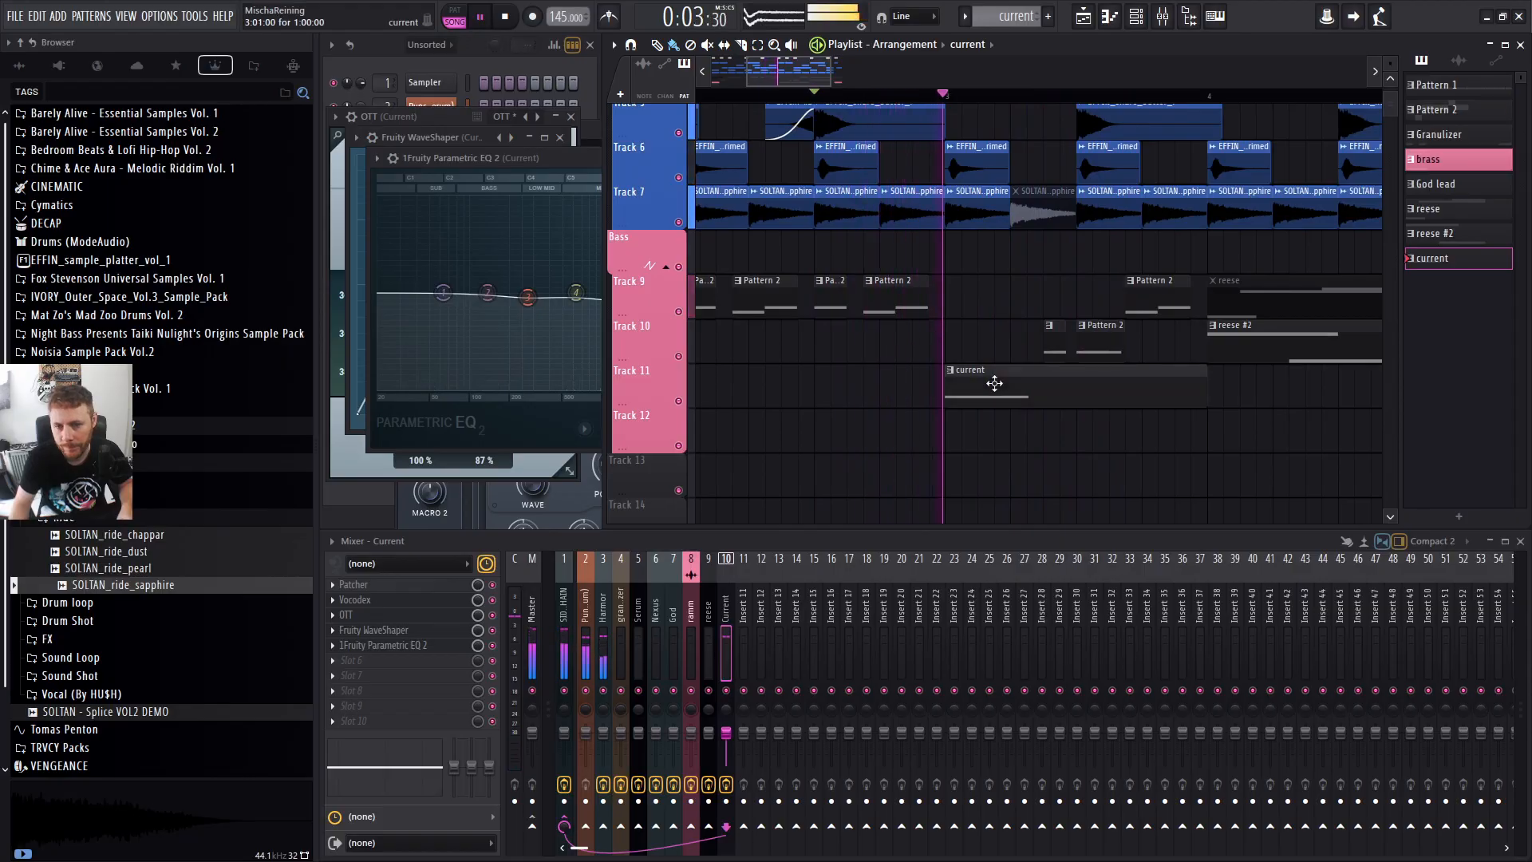
{"action": "key", "text": "space"}
Reopen Fruity WaveShaper on the Current mixer track and adjust its distortion curve against the arrangement playback.
{"action": "left_click", "coordinate": [379, 632]}
{"action": "left_click", "coordinate": [379, 631]}
{"action": "key", "text": "space"}
{"action": "left_click_drag", "start_coordinate": [458, 256], "coordinate": [458, 206]}
{"action": "key", "text": "space"}
{"action": "key", "text": "space"}
Raise band 4 slightly in the Current track's Fruity Parametric EQ 2 while checking it in playback.
{"action": "left_click", "coordinate": [417, 645]}
{"action": "left_click", "coordinate": [416, 645]}
{"action": "key", "text": "space"}
{"action": "key", "text": "space"}
{"action": "mouse_move", "coordinate": [578, 295]}
{"action": "left_mouse_down"}
{"action": "mouse_move", "coordinate": [553, 264]}
{"action": "mouse_move", "coordinate": [590, 284]}
{"action": "left_mouse_up"}
{"action": "key", "text": "space"}
{"action": "key", "text": "space"}
Boost low bands 1 and 2 and slightly lower band 3 in the Current track's Parametric EQ 2.
{"action": "left_click_drag", "start_coordinate": [530, 296], "coordinate": [495, 278]}
{"action": "mouse_move", "coordinate": [521, 303]}
{"action": "left_mouse_down"}
{"action": "mouse_move", "coordinate": [472, 267]}
{"action": "mouse_move", "coordinate": [467, 280]}
{"action": "left_mouse_up"}
{"action": "key", "text": "space"}
{"action": "key", "text": "space"}
{"action": "left_click_drag", "start_coordinate": [519, 305], "coordinate": [515, 308]}
{"action": "mouse_move", "coordinate": [467, 280]}
{"action": "left_mouse_down"}
{"action": "mouse_move", "coordinate": [423, 280]}
{"action": "mouse_move", "coordinate": [453, 266]}
{"action": "mouse_move", "coordinate": [416, 285]}
{"action": "left_mouse_up"}
{"action": "key", "text": "space"}
{"action": "key", "text": "space"}
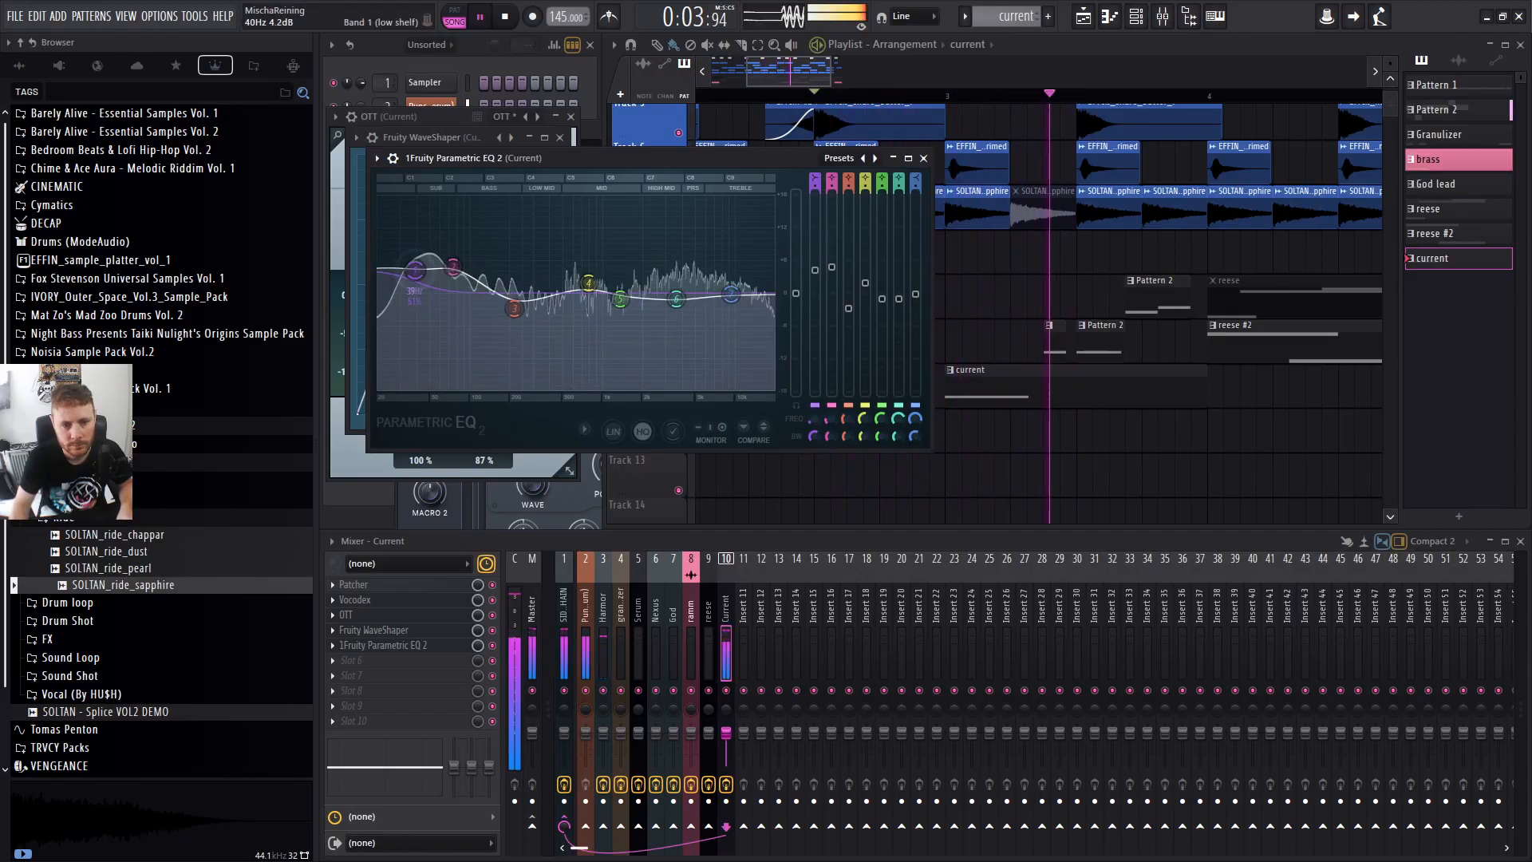
{"action": "key", "text": "space"}
Add Fruity Soft Clipper in the last effect slot of the Current mixer track and check it in playback.
{"action": "left_click", "coordinate": [404, 662]}
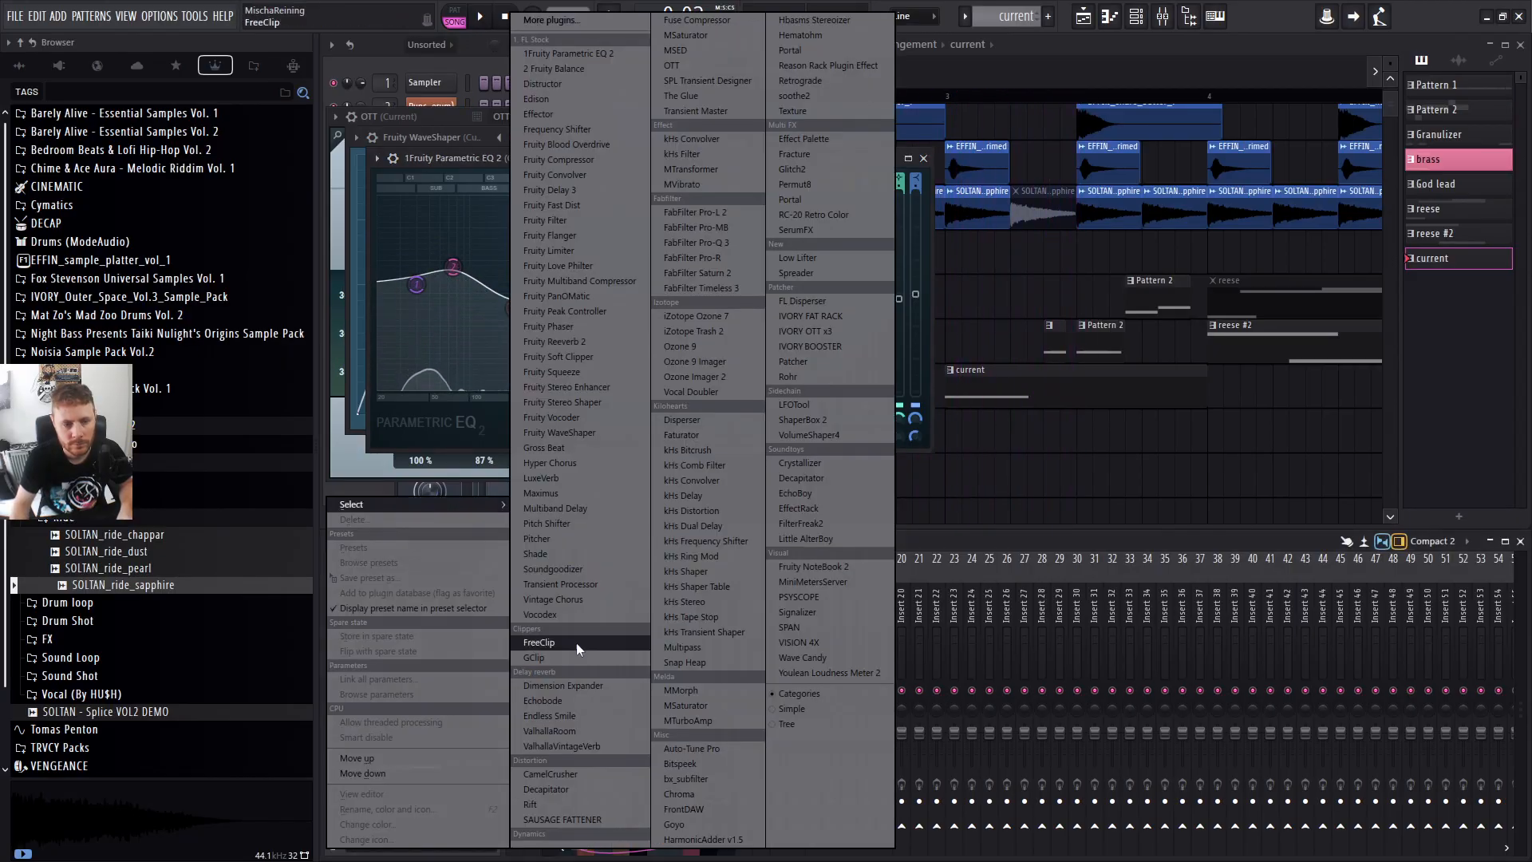
{"action": "left_click", "coordinate": [585, 359]}
{"action": "key", "text": "space"}
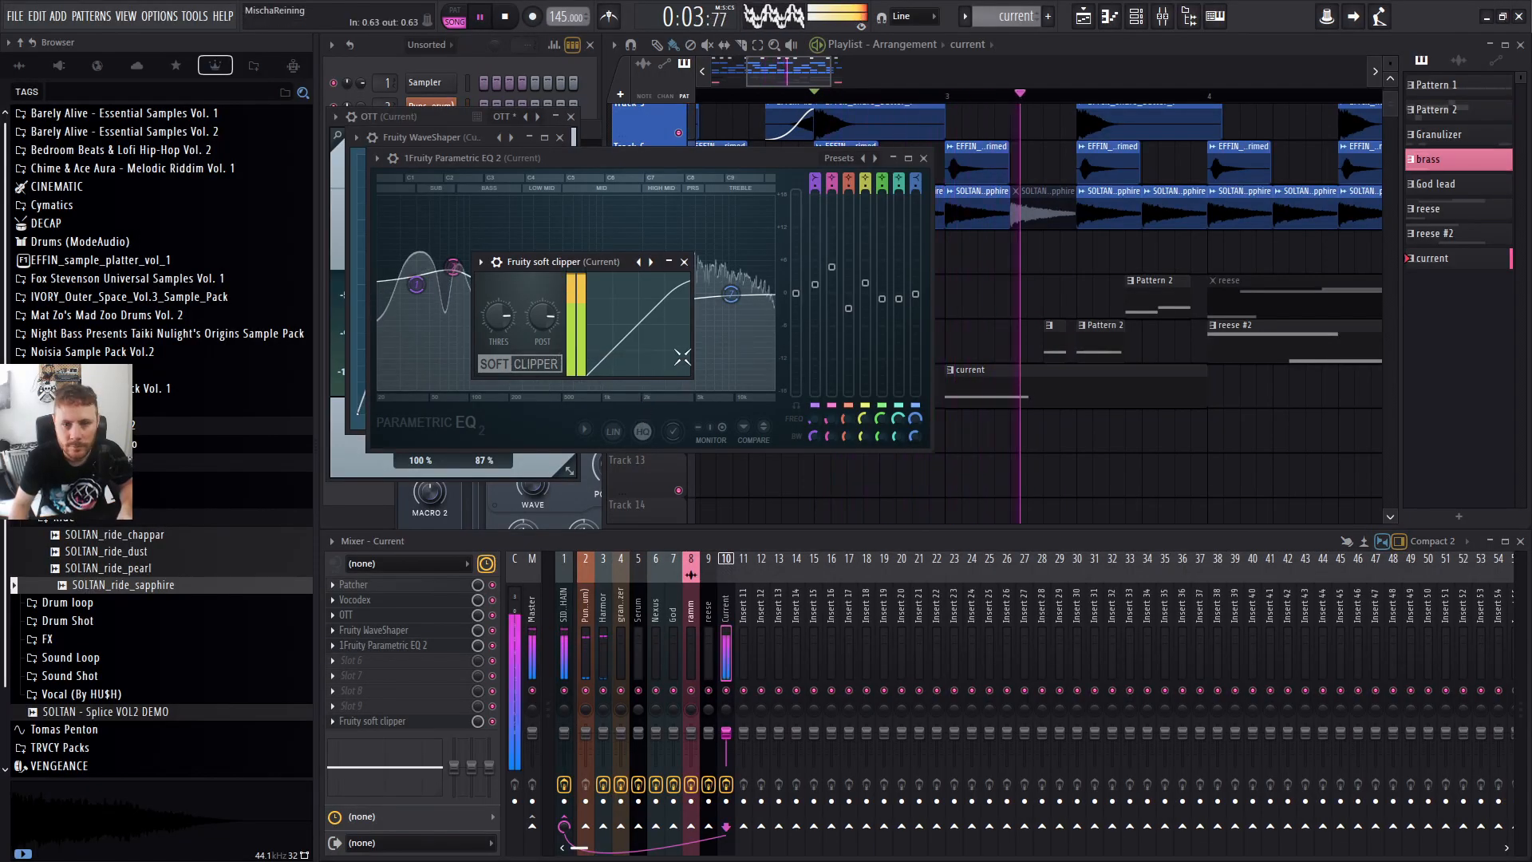
{"action": "left_click", "coordinate": [1081, 485]}
{"action": "key", "text": "space"}
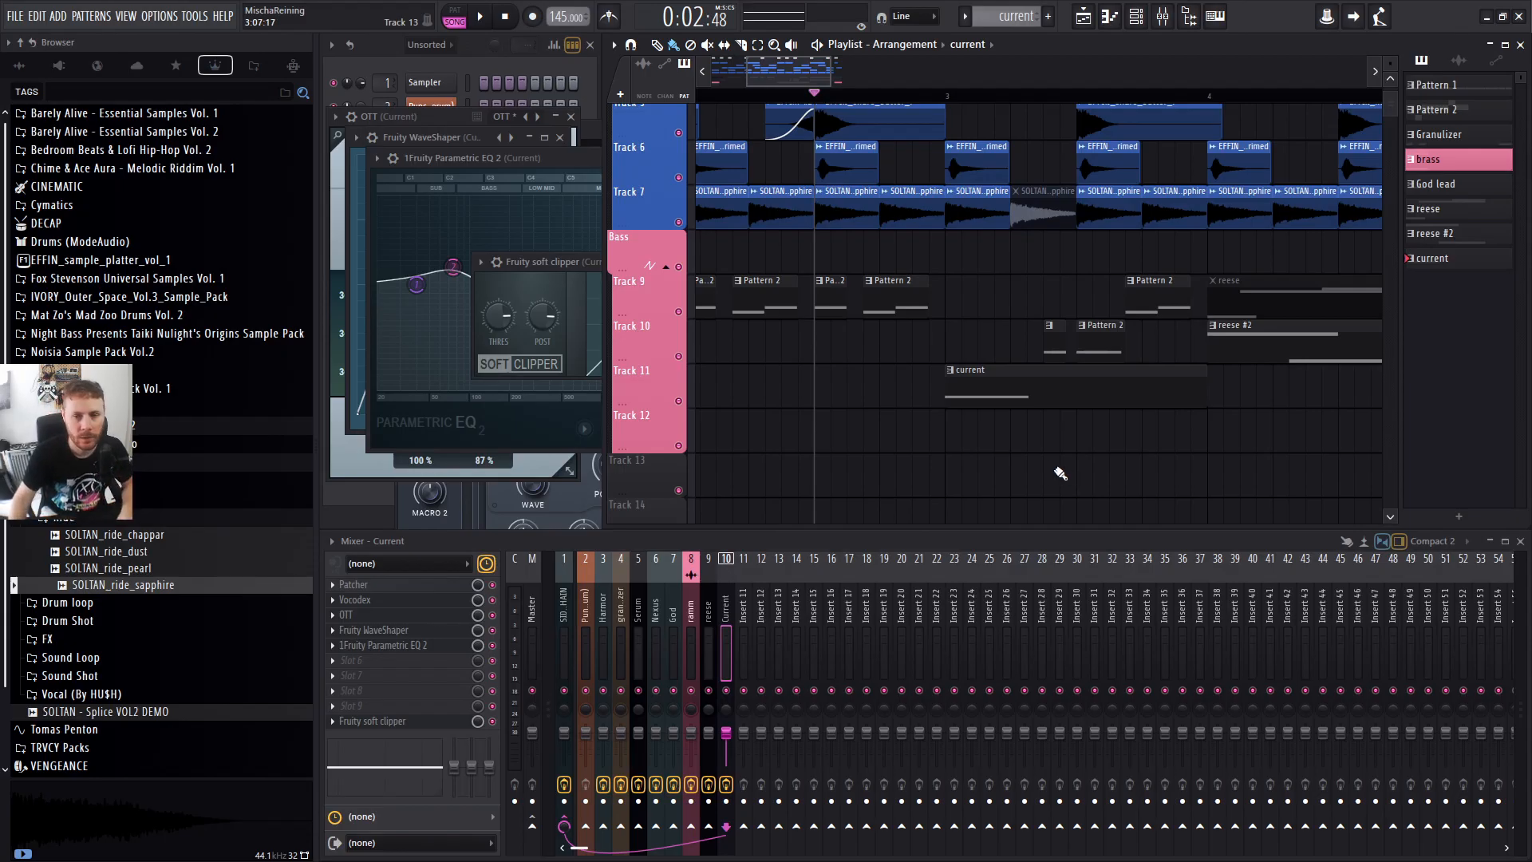
Play the arrangement from bar 2 and then from bar 3 to judge the clipped Current bass.
{"action": "key", "text": "space"}
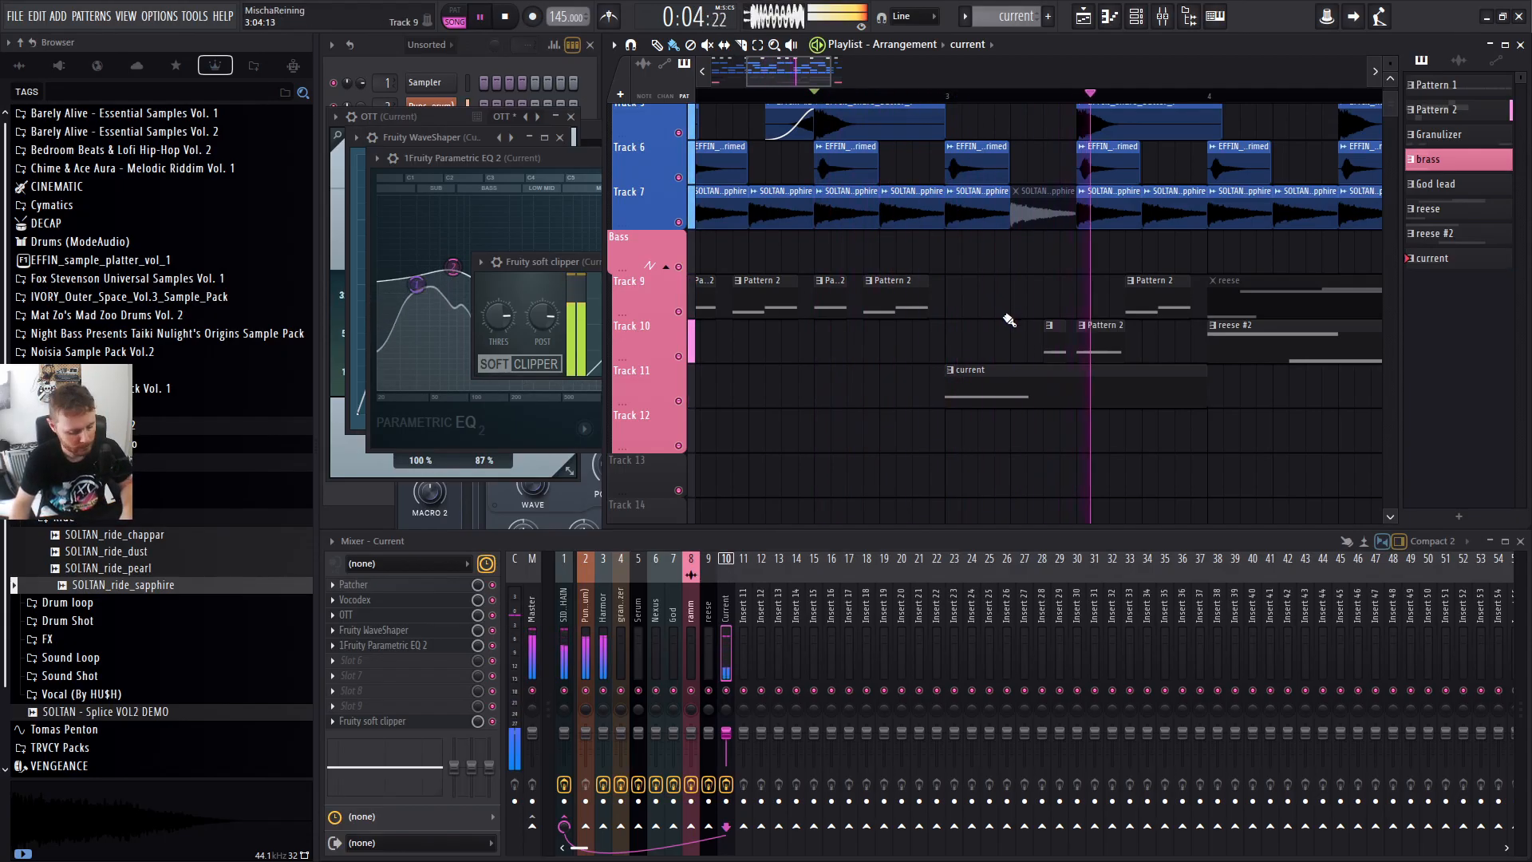
{"action": "key", "text": "space"}
{"action": "key", "text": "space"}
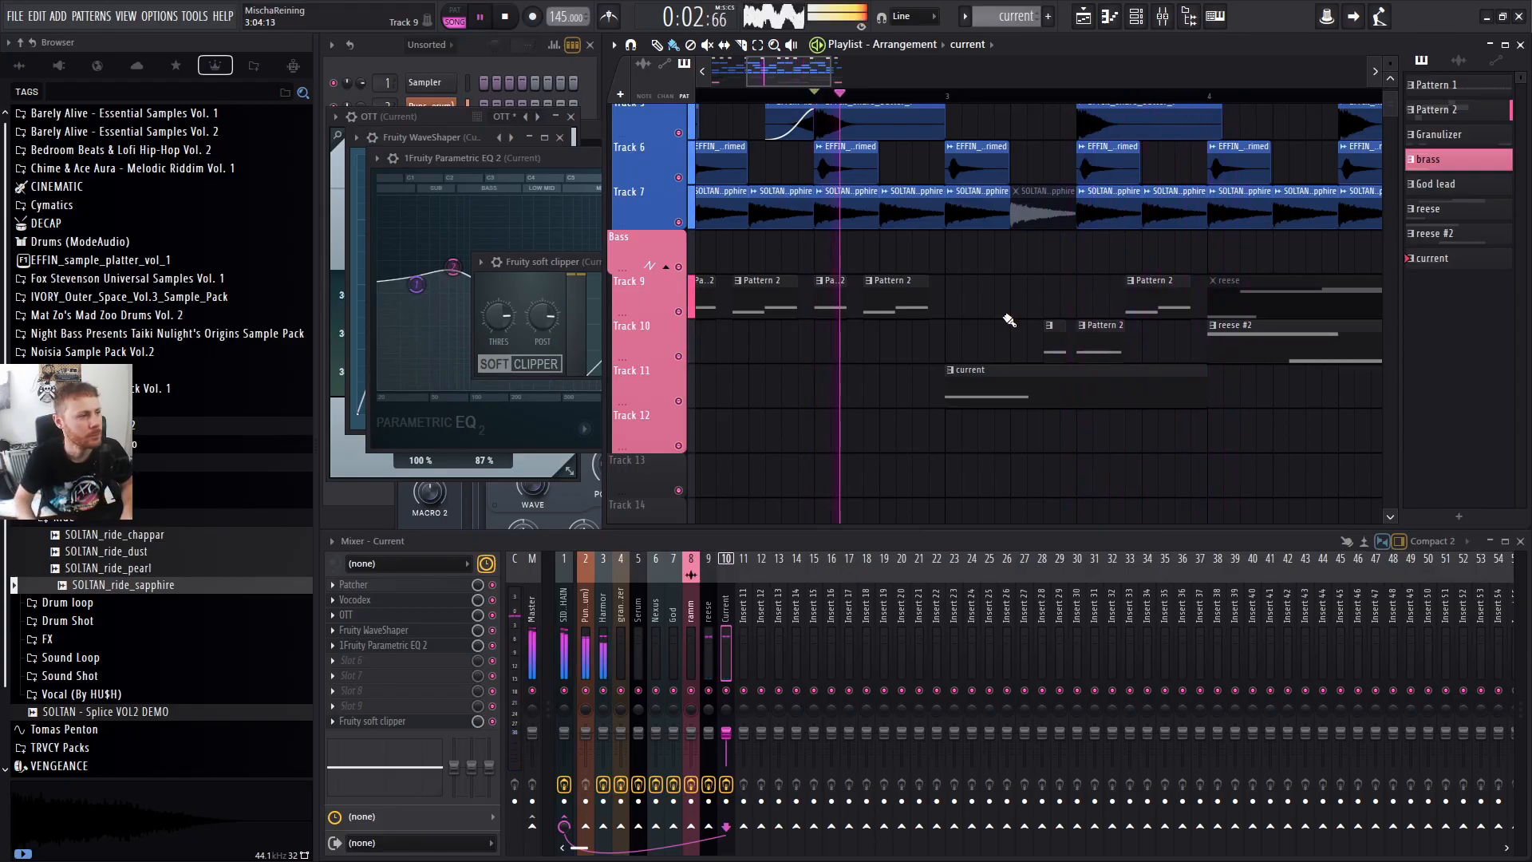
{"action": "key", "text": "space"}
{"action": "key", "text": "space"}
{"action": "left_click", "coordinate": [945, 94]}
{"action": "key", "text": "space"}
{"action": "key", "text": "space"}
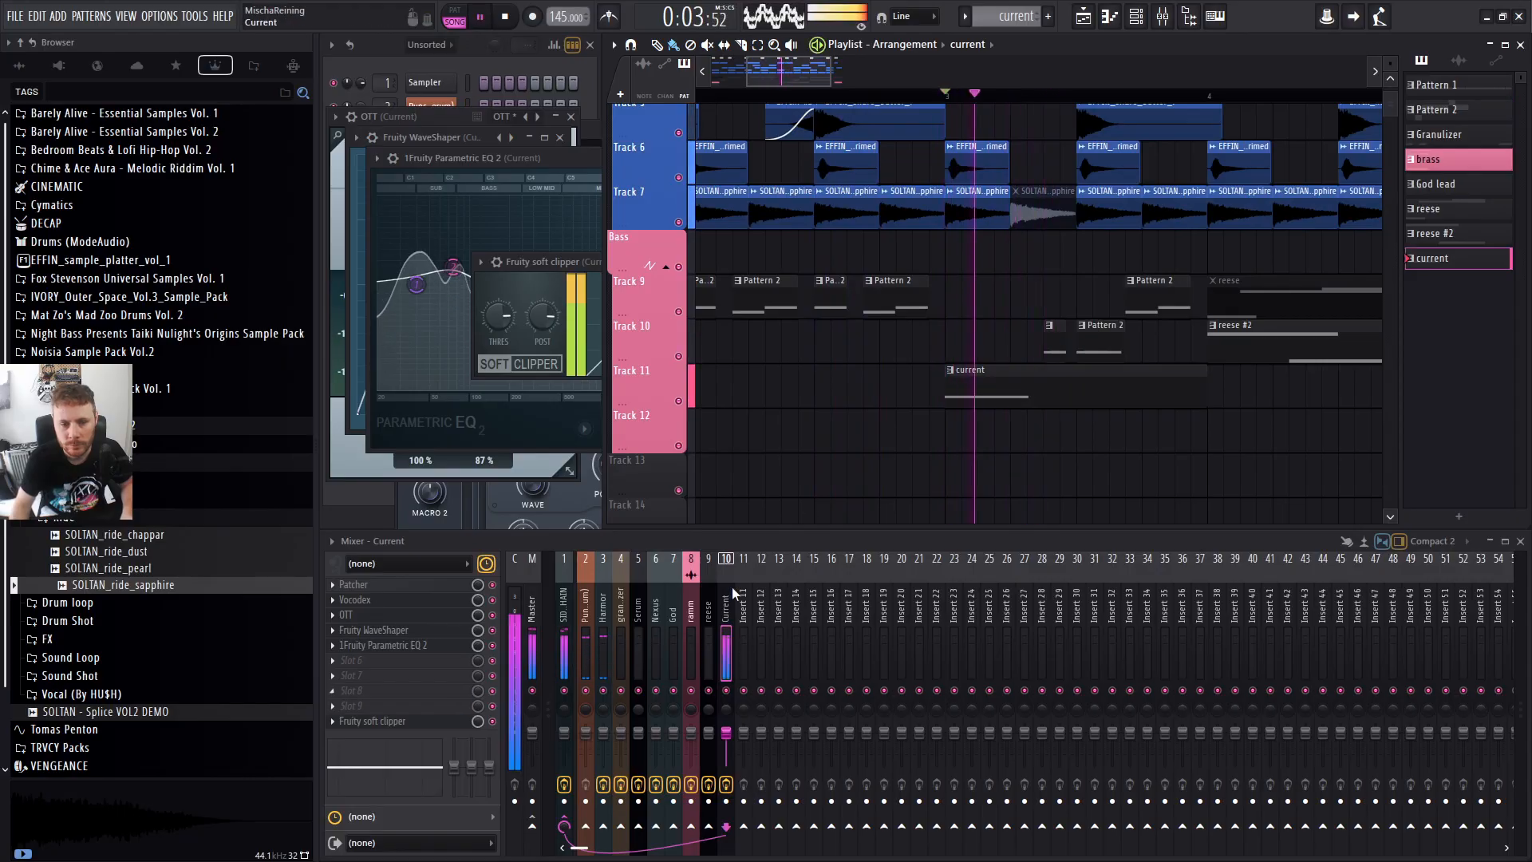
Open the Current synth and reshape Curve 1 with grid snapping off, giving it a slower, more curved rise.
{"action": "key", "text": "F6"}
{"action": "key", "text": "space"}
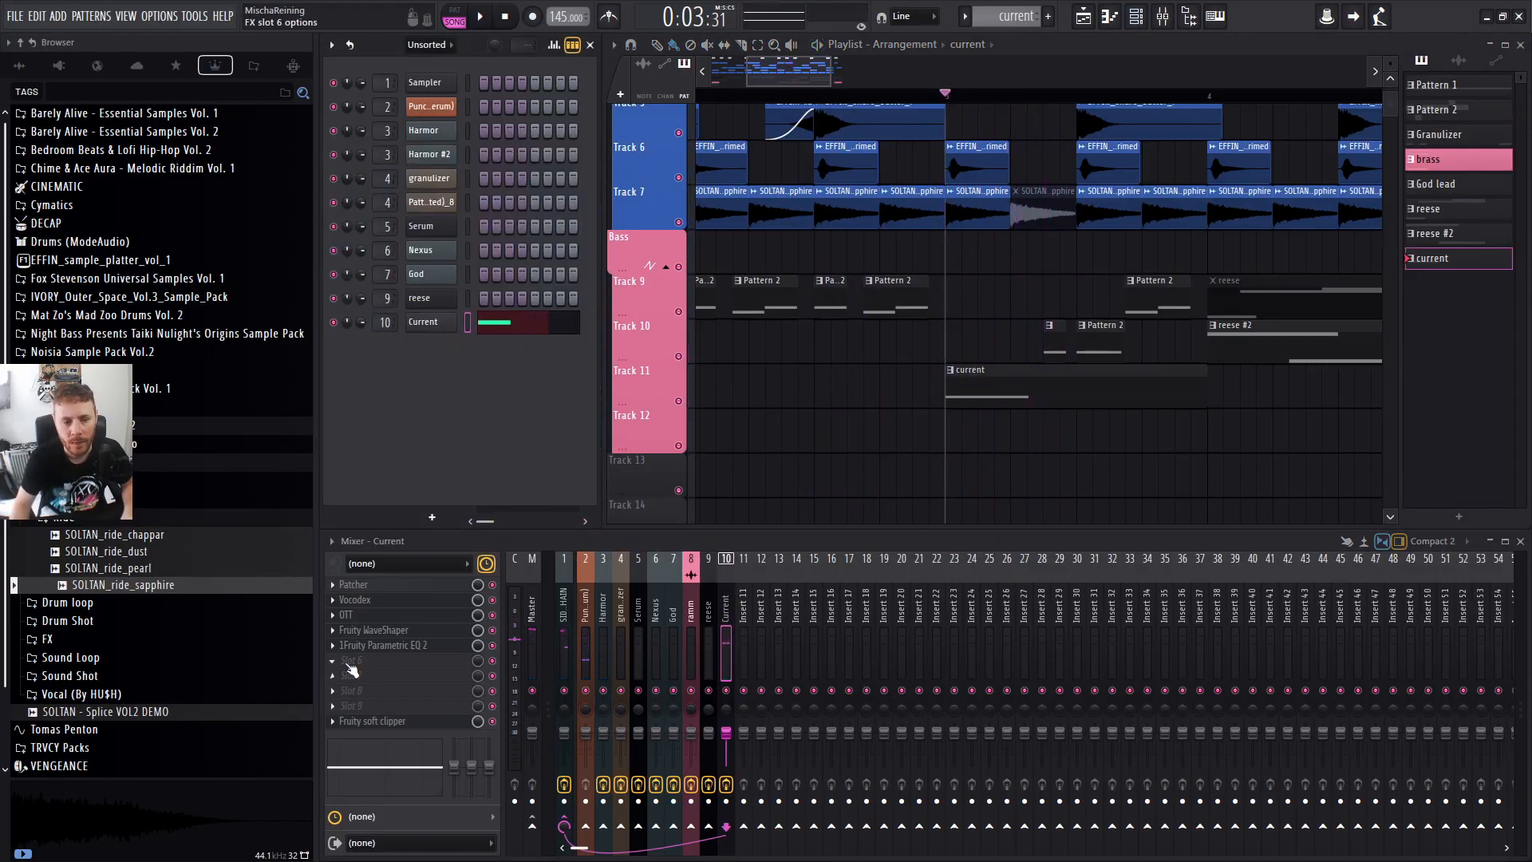
{"action": "left_click", "coordinate": [423, 321]}
{"action": "key", "text": "space"}
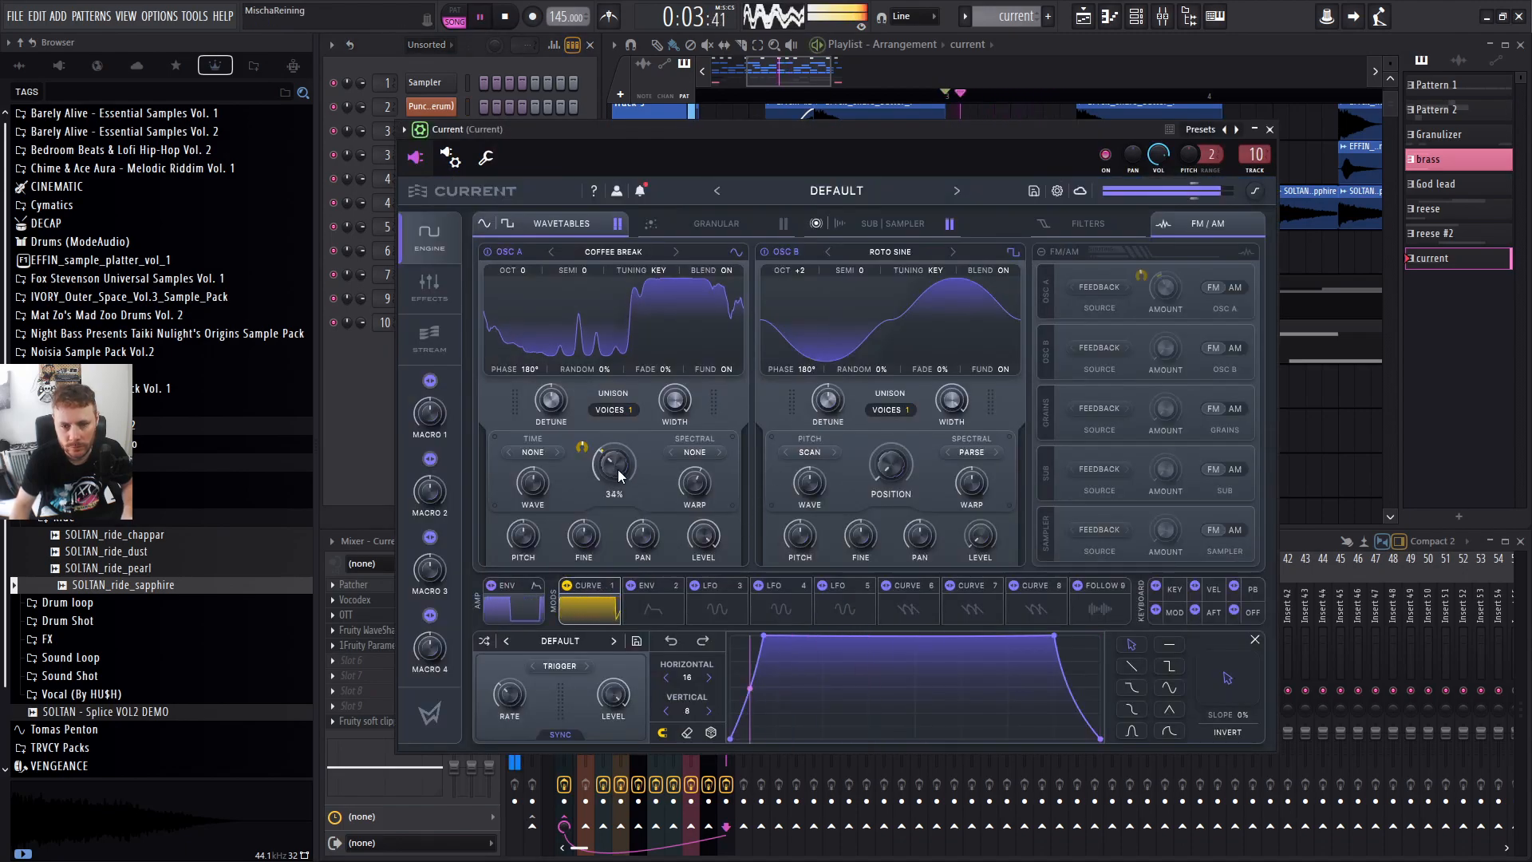
{"action": "left_click_drag", "start_coordinate": [768, 635], "coordinate": [759, 699]}
{"action": "left_click", "coordinate": [662, 733]}
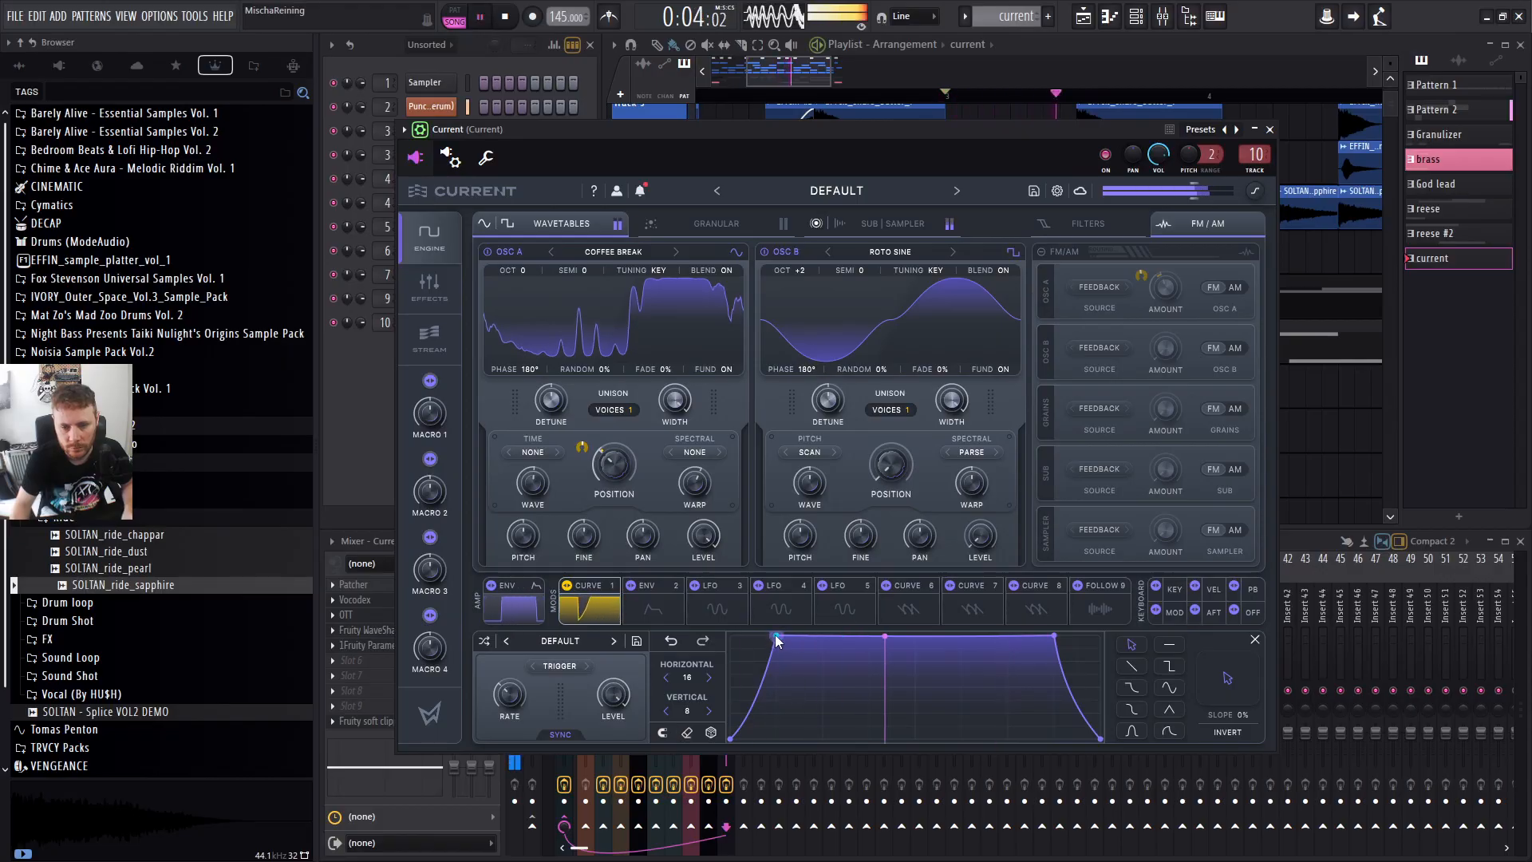
{"action": "left_click_drag", "start_coordinate": [777, 636], "coordinate": [788, 636]}
{"action": "key", "text": "space"}
{"action": "left_click_drag", "start_coordinate": [761, 705], "coordinate": [769, 708]}
{"action": "mouse_move", "coordinate": [787, 636]}
{"action": "left_mouse_down"}
{"action": "mouse_move", "coordinate": [830, 637]}
{"action": "mouse_move", "coordinate": [788, 622]}
{"action": "left_mouse_up"}
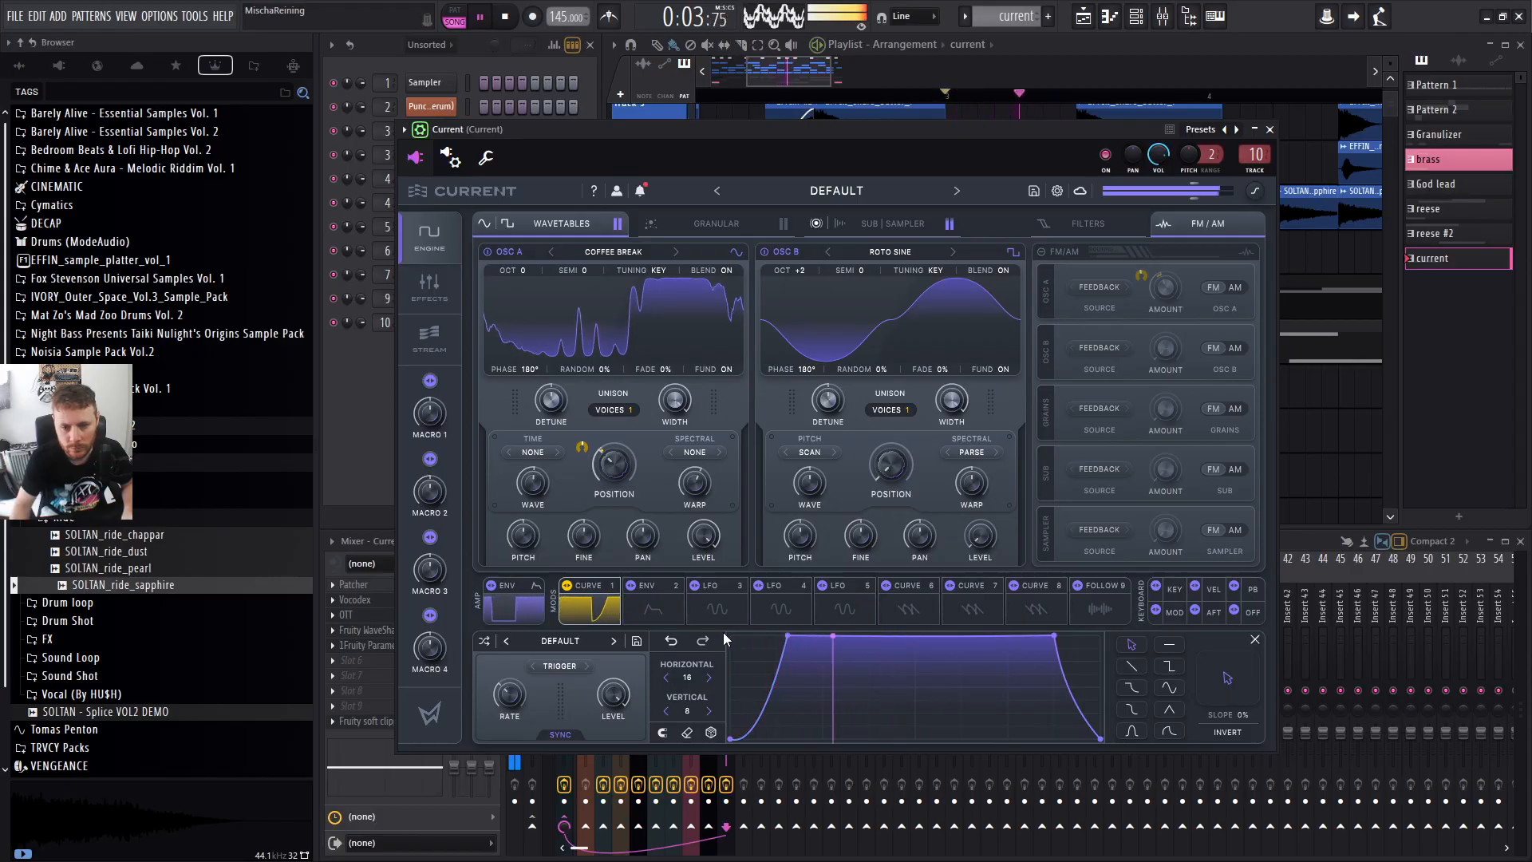
{"action": "key", "text": "space"}
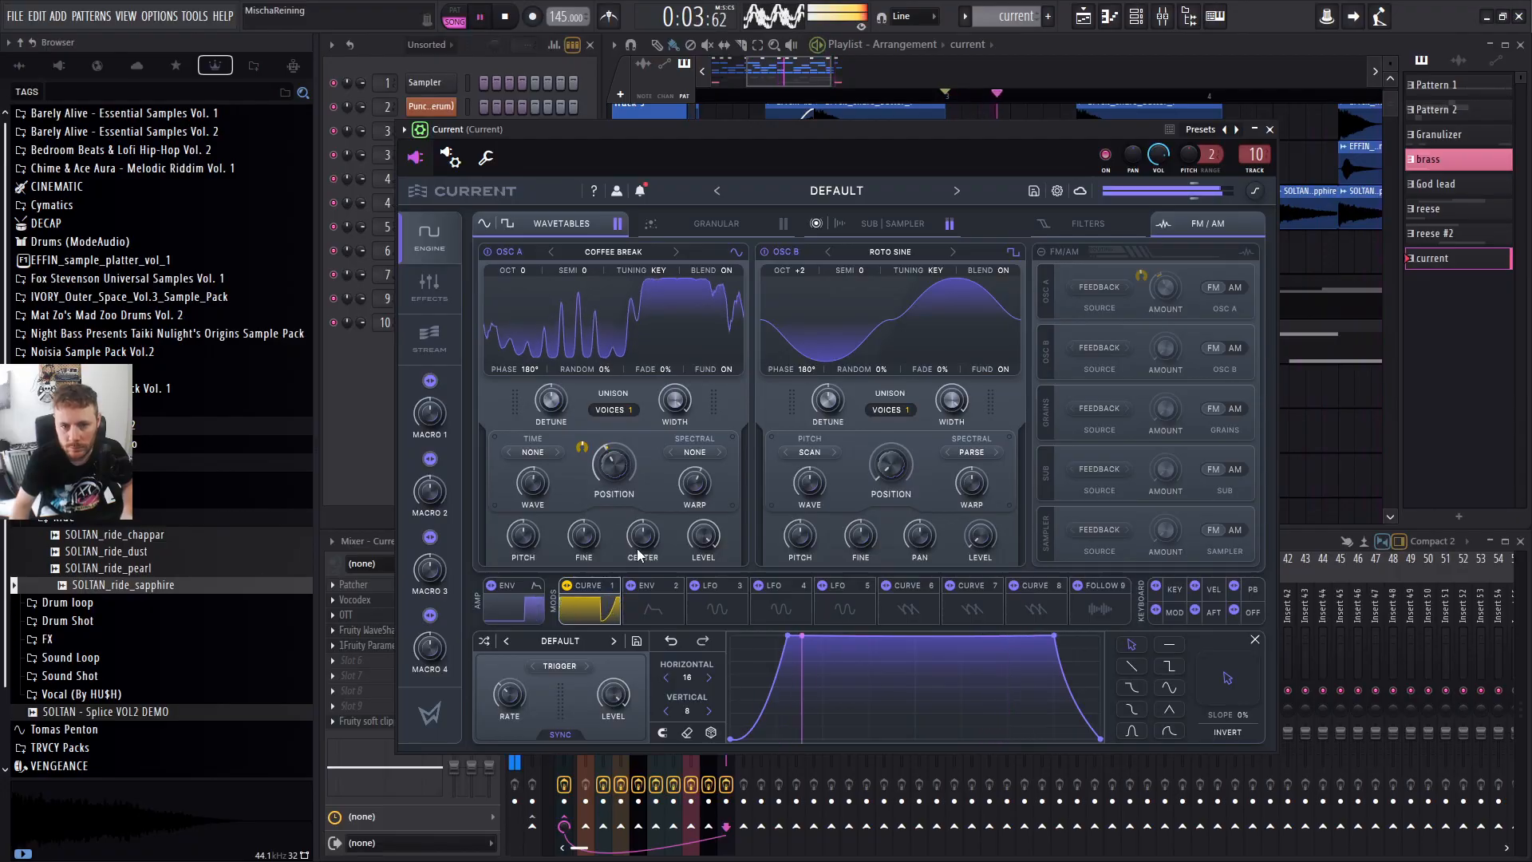
Assign LFO 3 to the OSC A wavetable position and set its modulation depth.
{"action": "key", "text": "space"}
{"action": "left_click", "coordinate": [792, 583]}
{"action": "left_click", "coordinate": [793, 534]}
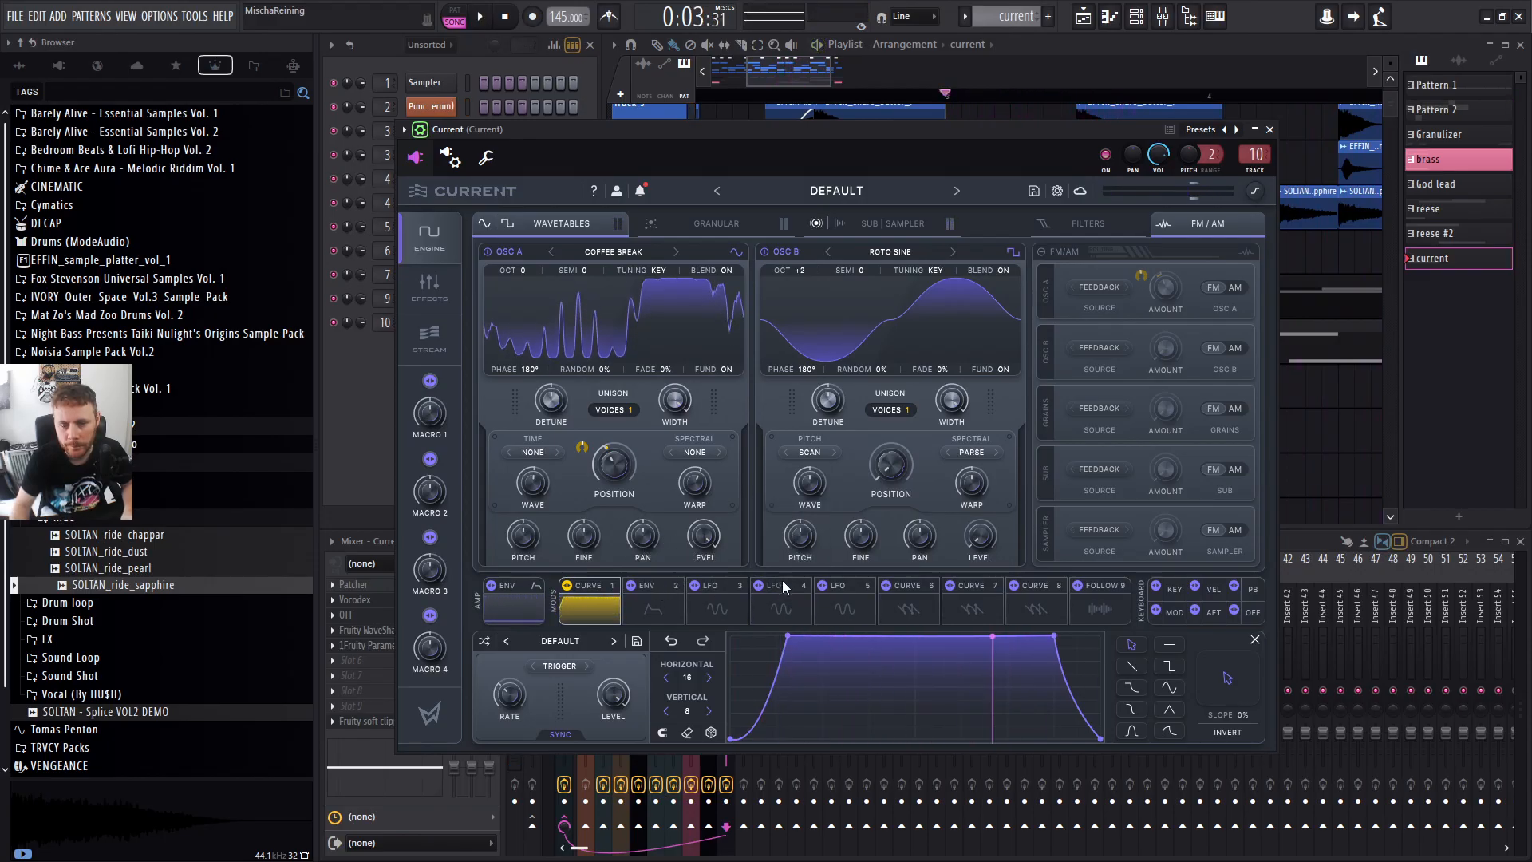
{"action": "left_click_drag", "start_coordinate": [697, 585], "coordinate": [622, 496]}
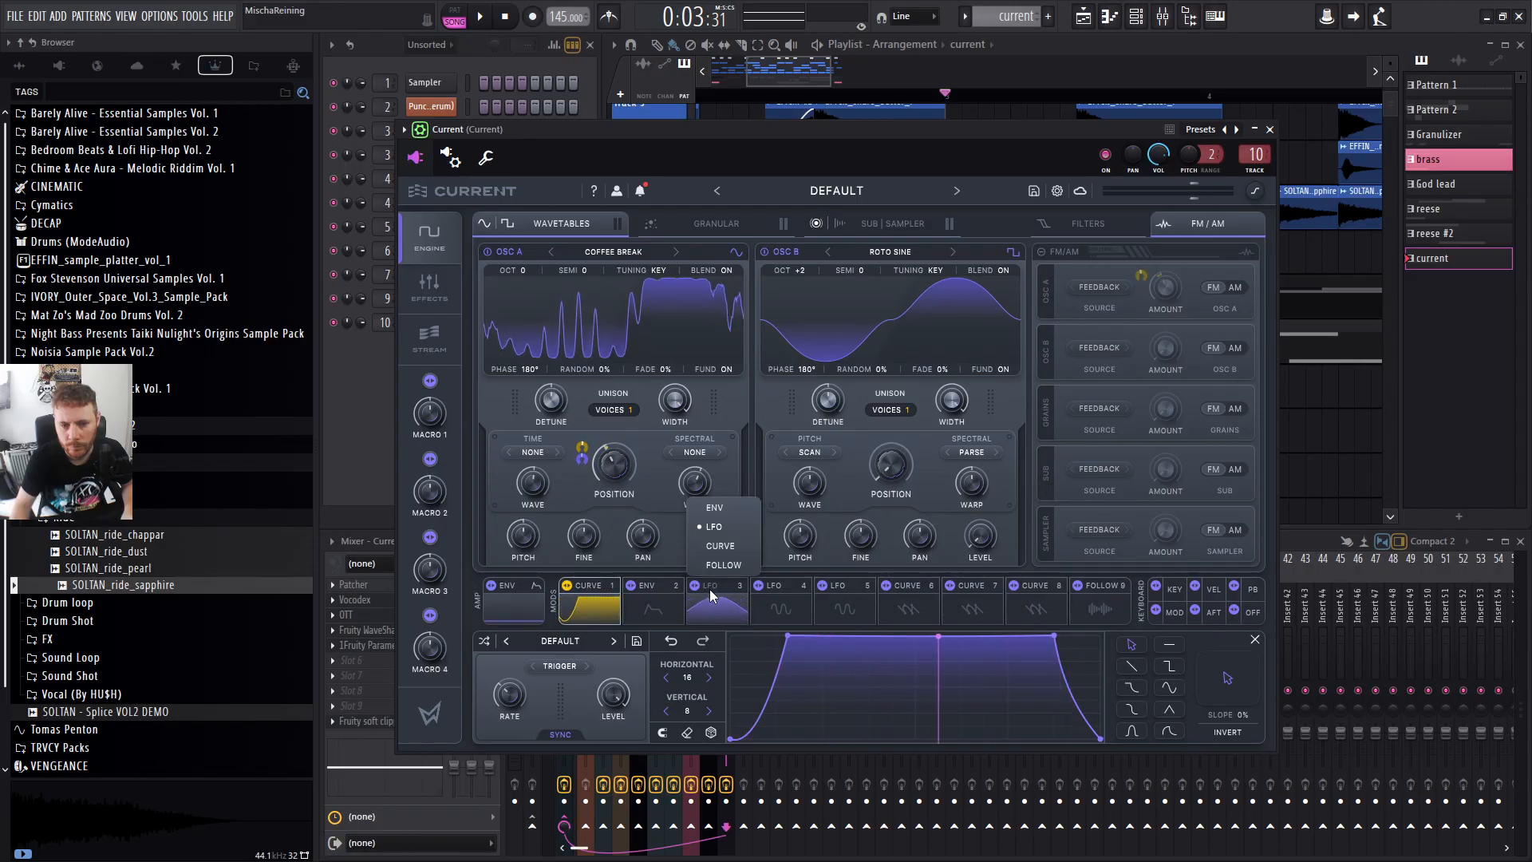
{"action": "left_click", "coordinate": [724, 609]}
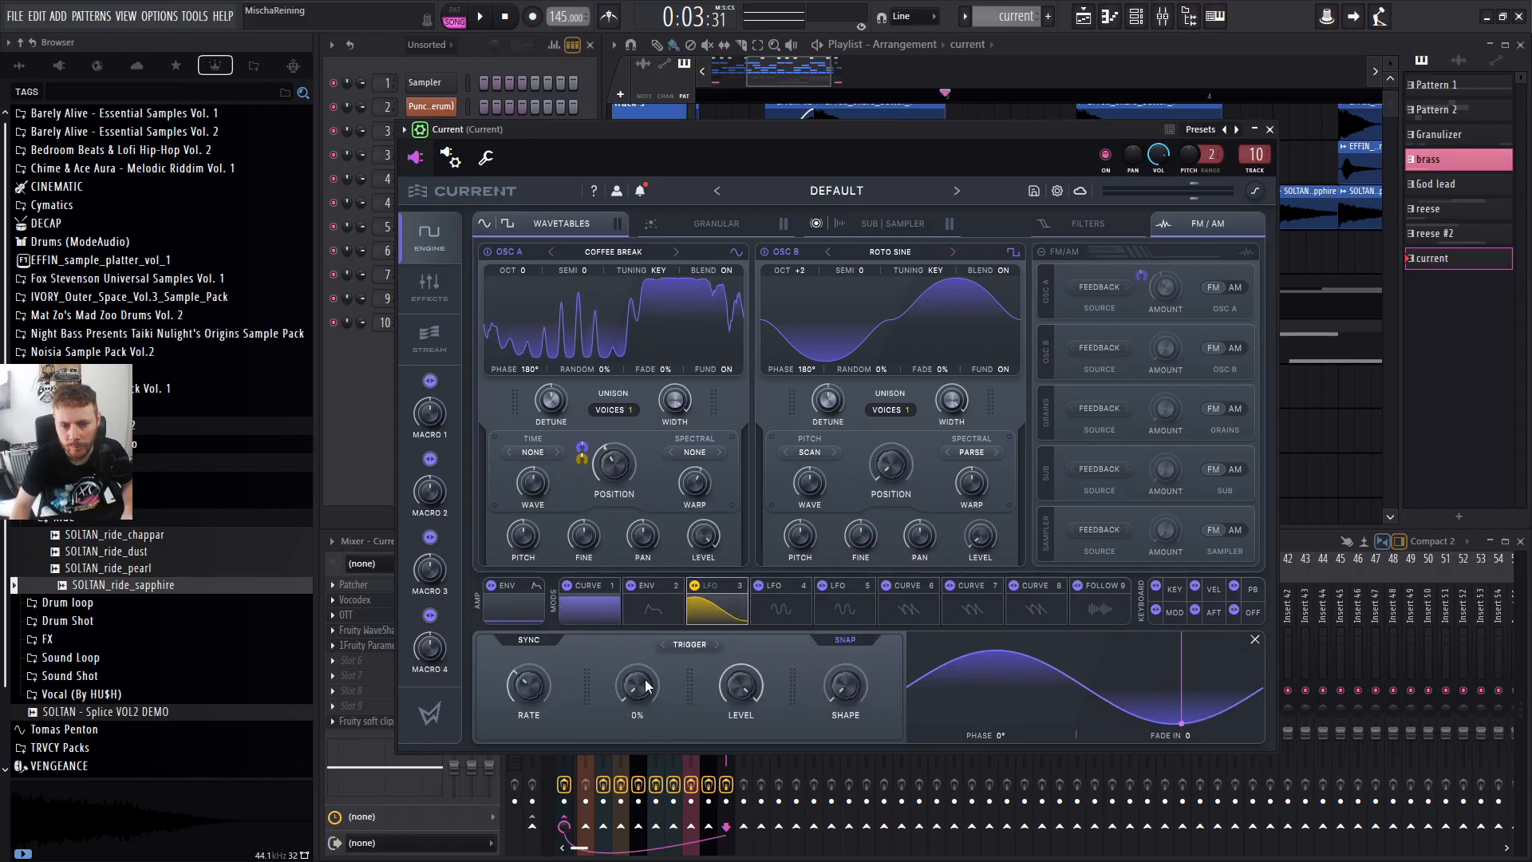
{"action": "key", "text": "space"}
{"action": "key", "text": "space"}
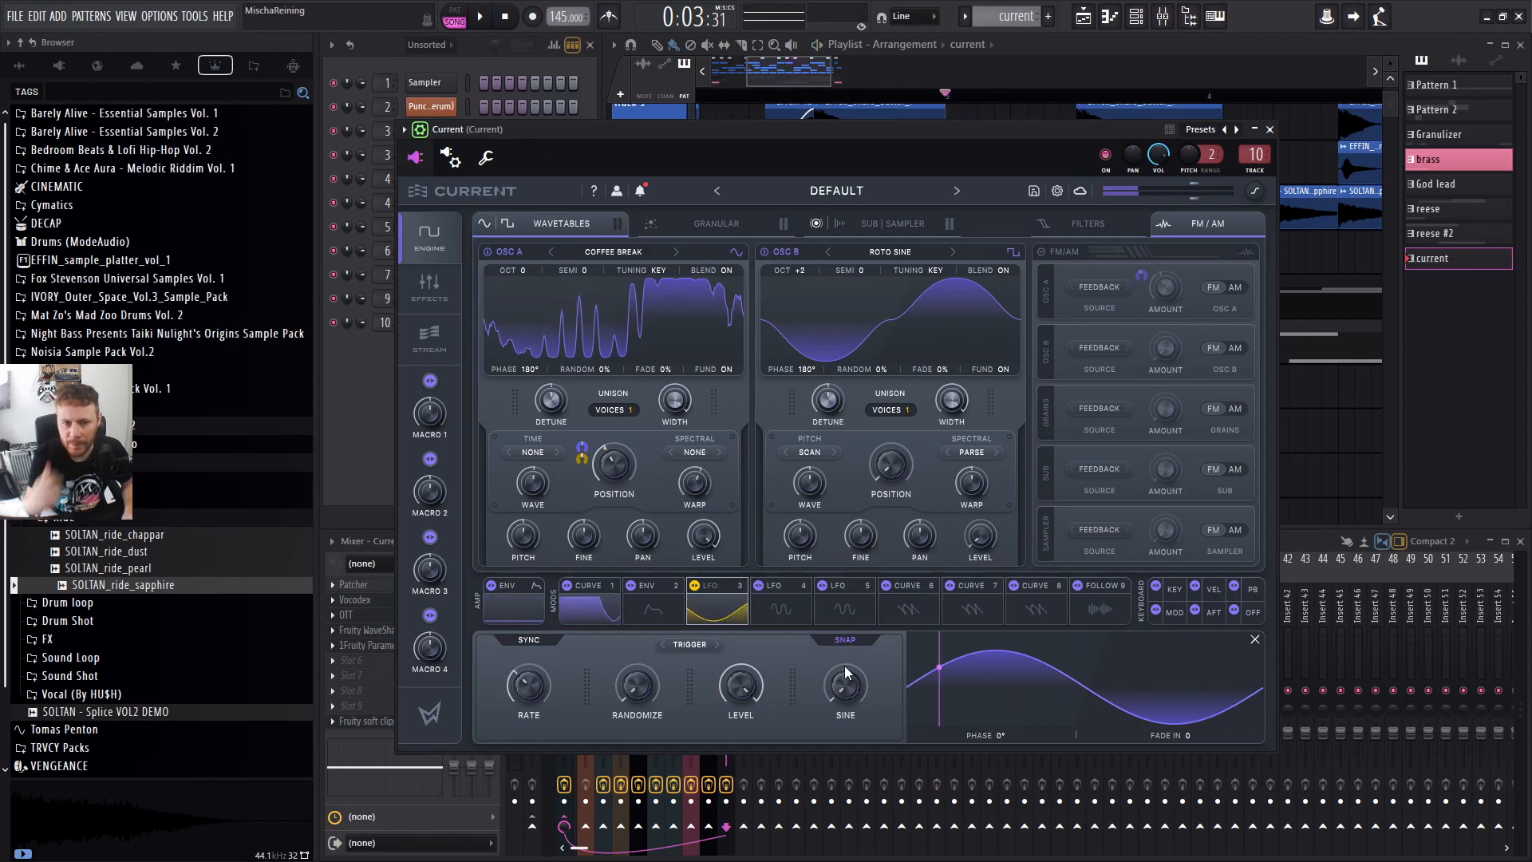
{"action": "left_click_drag", "start_coordinate": [583, 459], "coordinate": [605, 419]}
{"action": "key", "text": "space"}
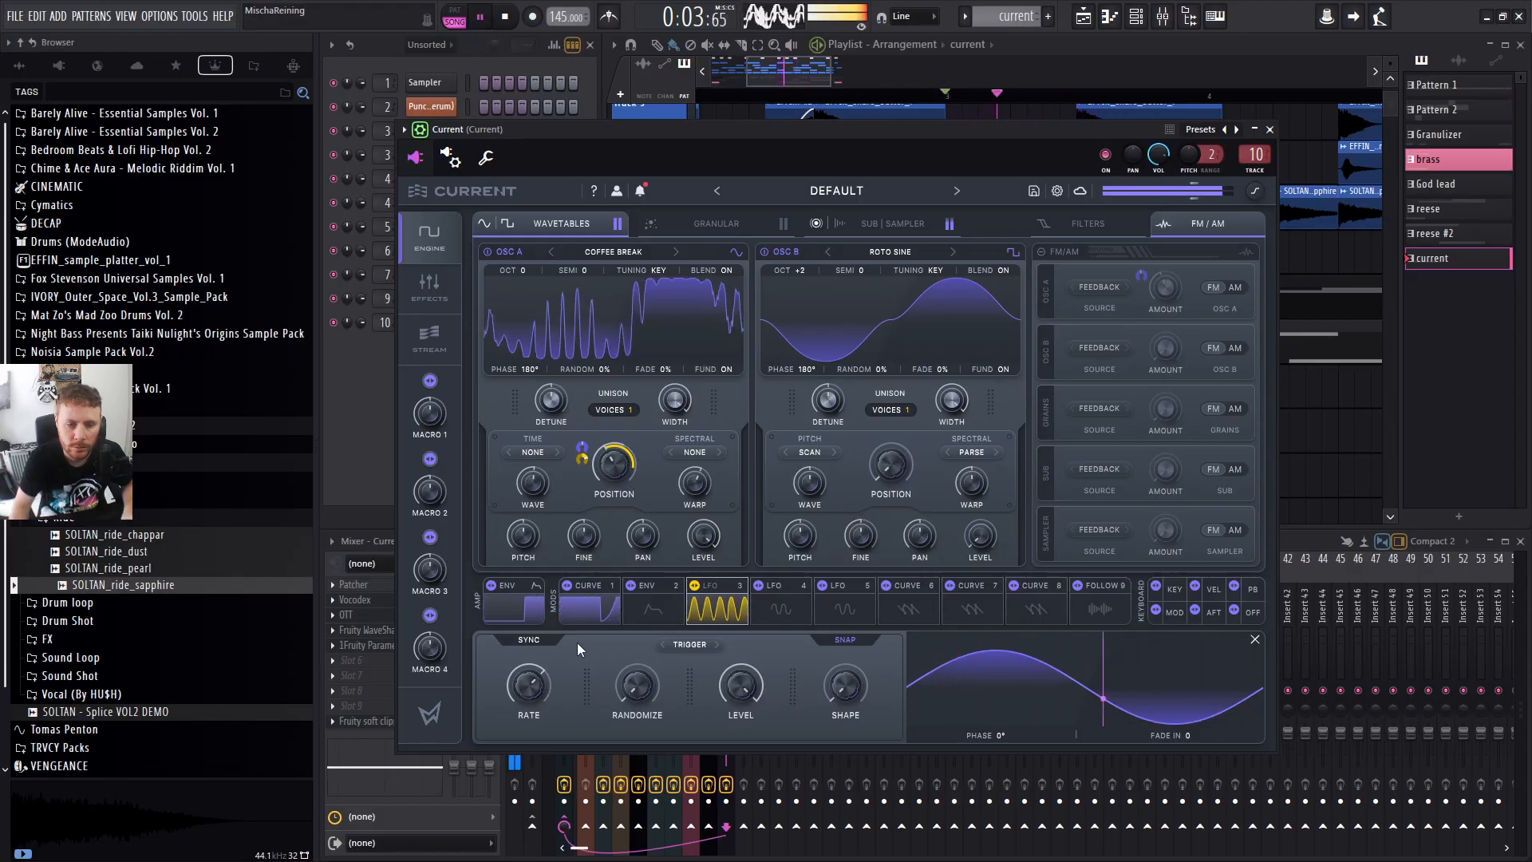
Set the LFO 3 level to 17% and reduce its modulation depth on the OSC A position.
{"action": "key", "text": "space"}
{"action": "key", "text": "space"}
{"action": "mouse_move", "coordinate": [737, 699]}
{"action": "left_mouse_down"}
{"action": "mouse_move", "coordinate": [768, 699]}
{"action": "mouse_move", "coordinate": [764, 648]}
{"action": "mouse_move", "coordinate": [753, 701]}
{"action": "mouse_move", "coordinate": [757, 677]}
{"action": "left_mouse_up"}
{"action": "key", "text": "space"}
{"action": "key", "text": "space"}
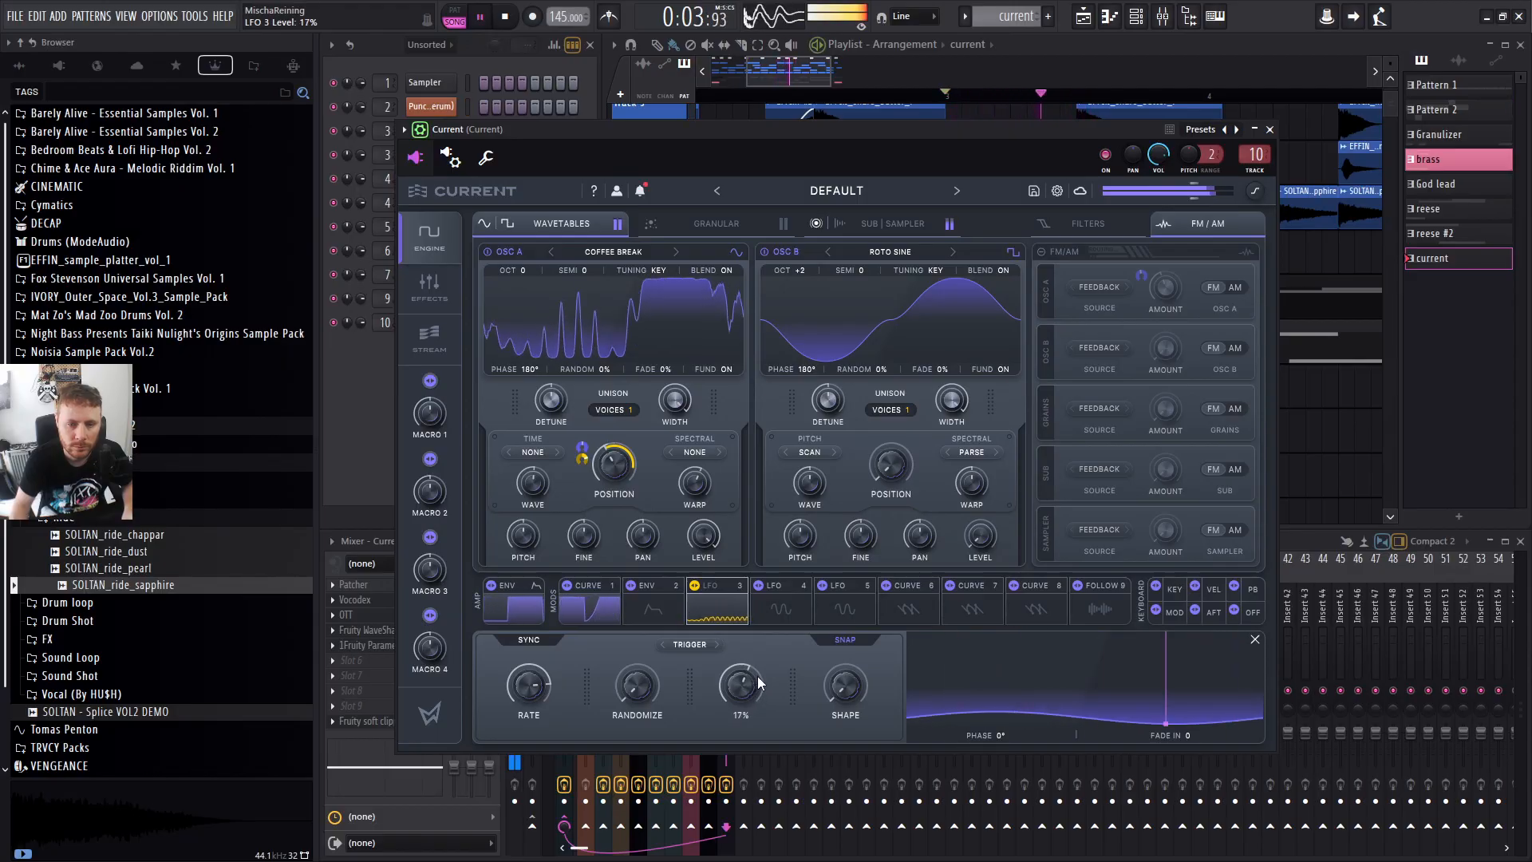
{"action": "left_click_drag", "start_coordinate": [585, 463], "coordinate": [584, 482]}
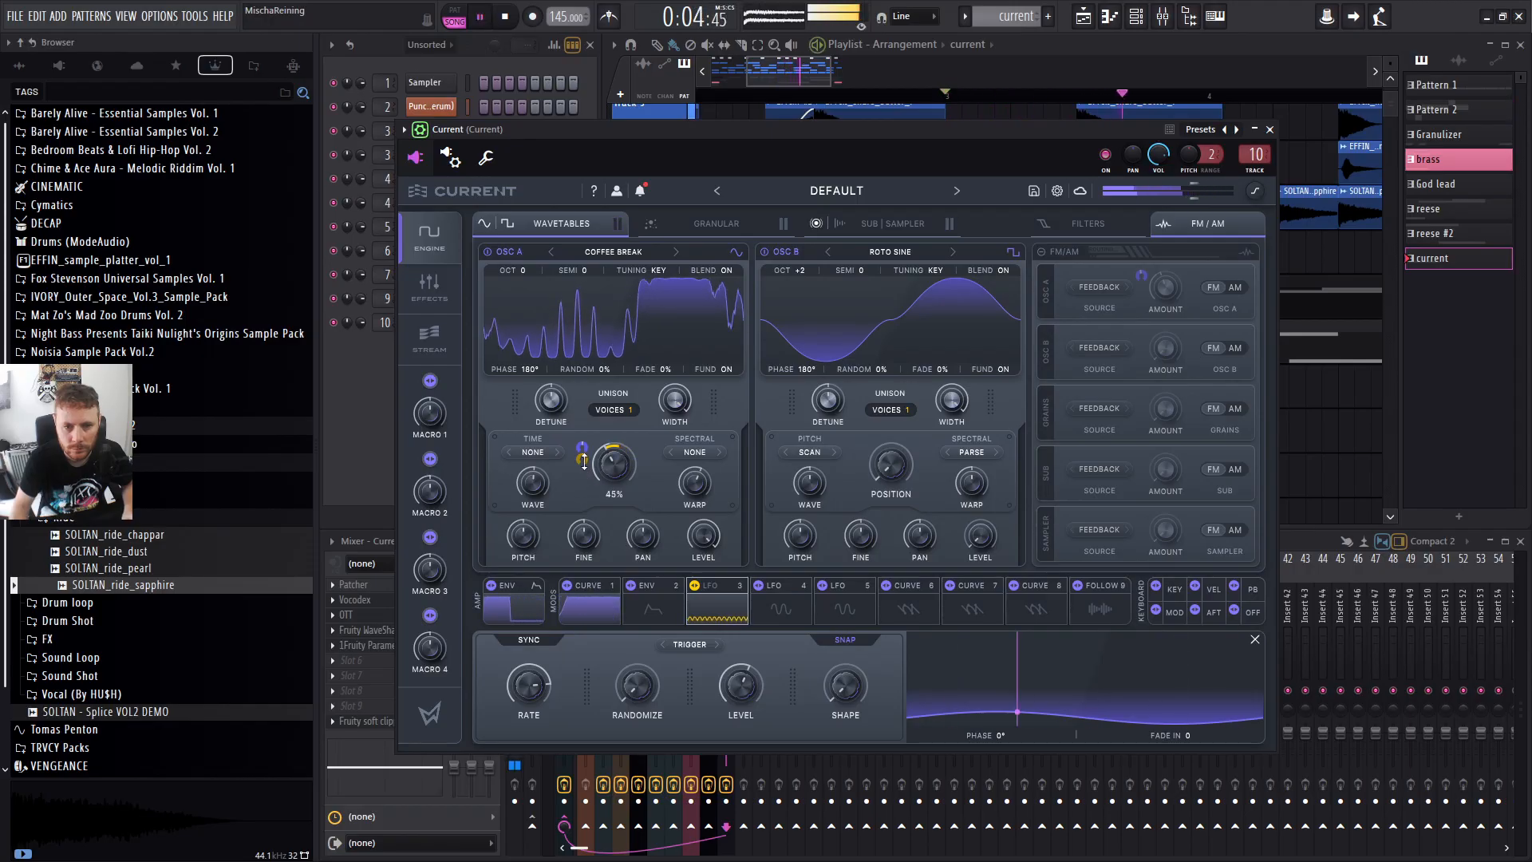
Try the Smooth filter as OSC A's spectral warp, then switch to Notch and adjust the warp amount during playback.
{"action": "left_click", "coordinate": [720, 452]}
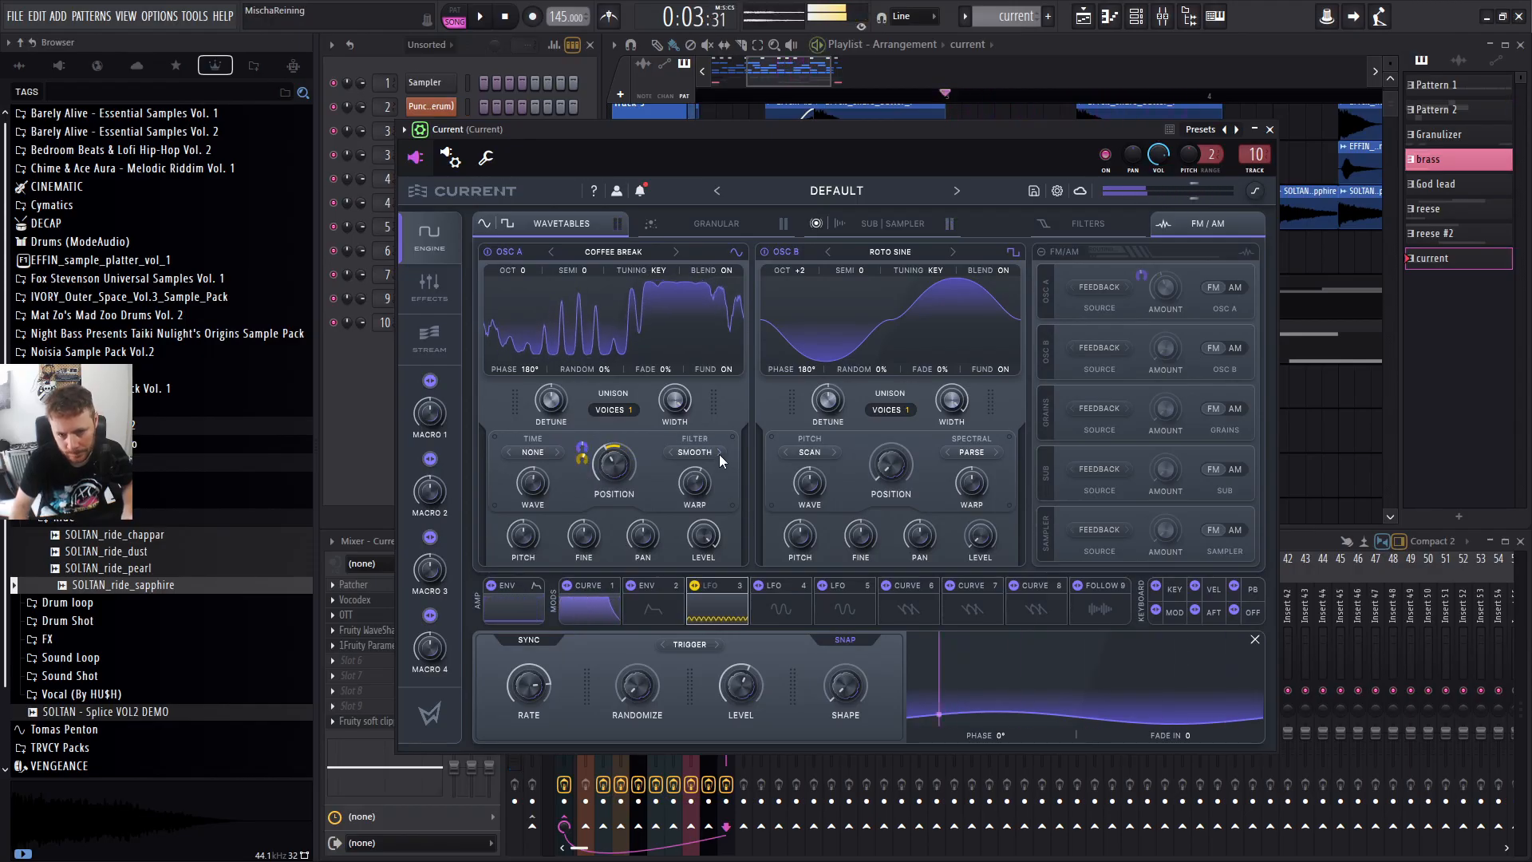
{"action": "mouse_move", "coordinate": [705, 482]}
{"action": "left_mouse_down"}
{"action": "mouse_move", "coordinate": [715, 426]}
{"action": "mouse_move", "coordinate": [697, 562]}
{"action": "mouse_move", "coordinate": [705, 488]}
{"action": "left_mouse_up"}
{"action": "left_click", "coordinate": [716, 452]}
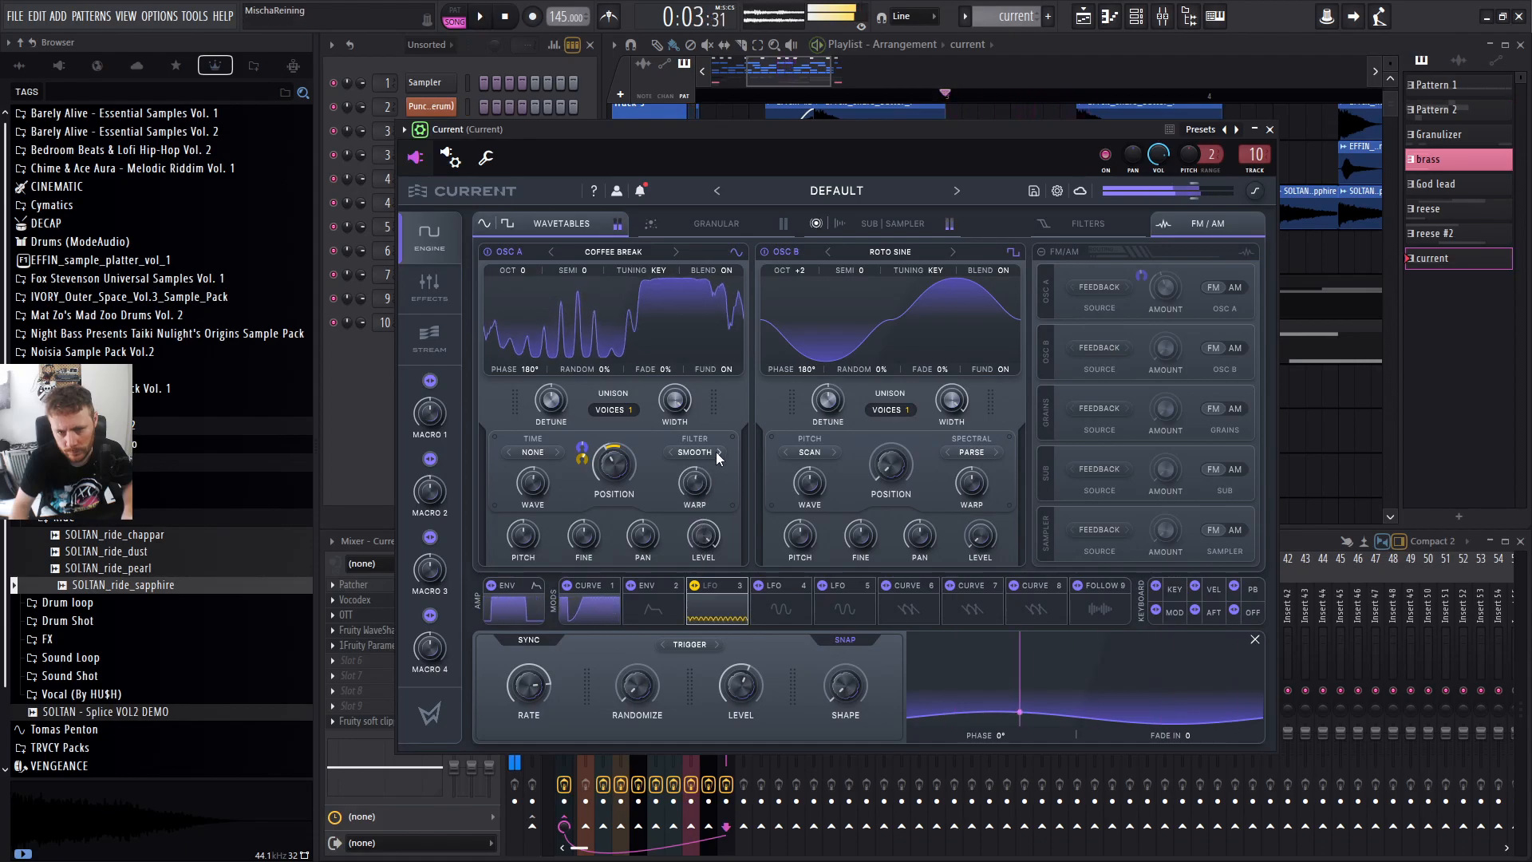
{"action": "left_click", "coordinate": [716, 452]}
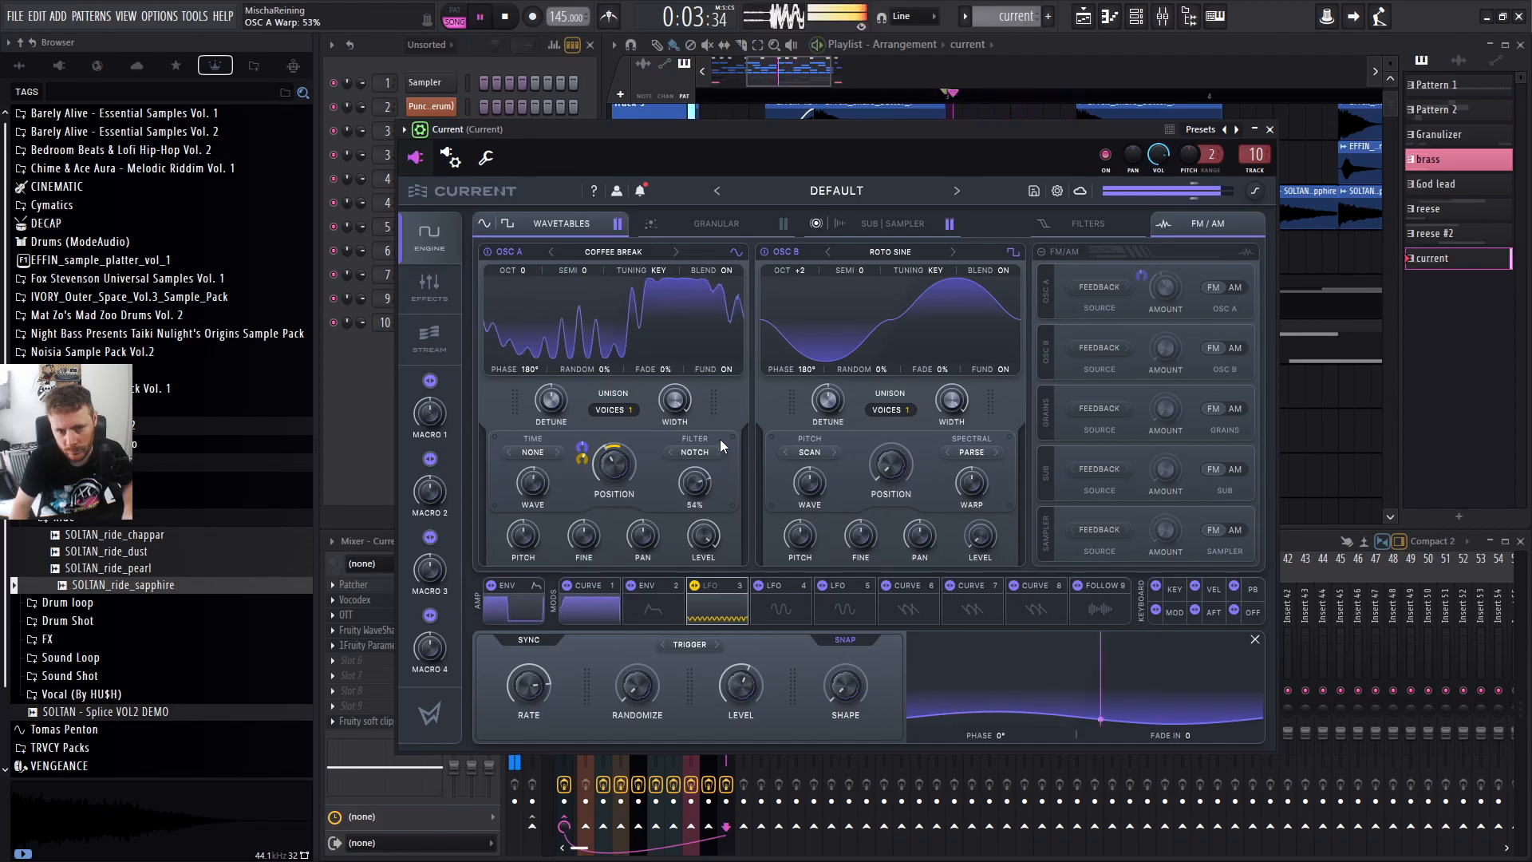
{"action": "mouse_move", "coordinate": [696, 484]}
{"action": "left_mouse_down"}
{"action": "mouse_move", "coordinate": [695, 518]}
{"action": "mouse_move", "coordinate": [702, 456]}
{"action": "left_mouse_up"}
{"action": "key", "text": "space"}
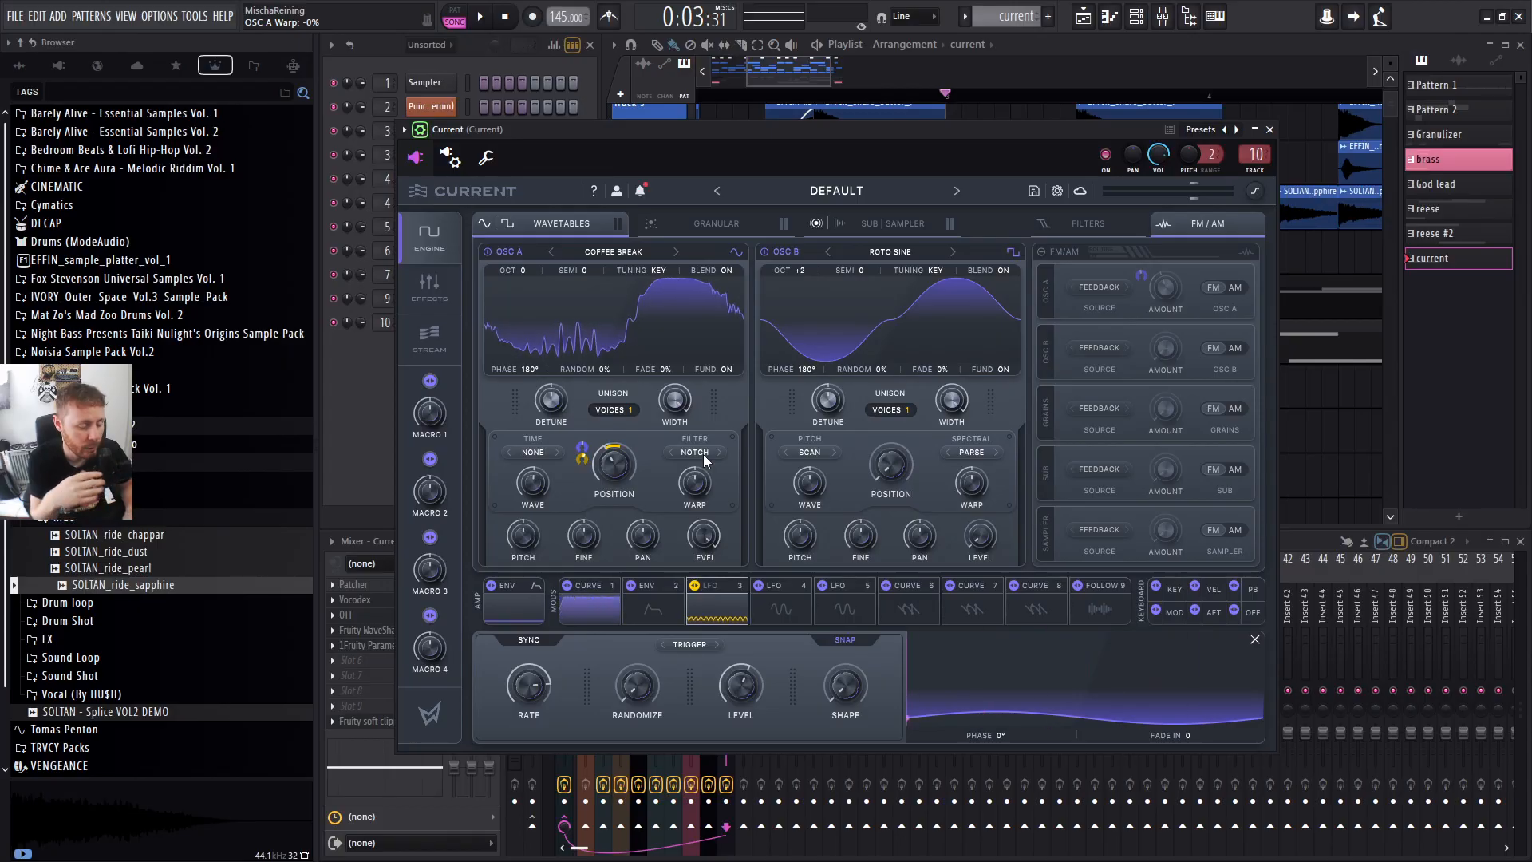
Reposition the Current synth window and review its Engine, Effects and Stream pages.
{"action": "left_click_drag", "start_coordinate": [714, 153], "coordinate": [721, 124]}
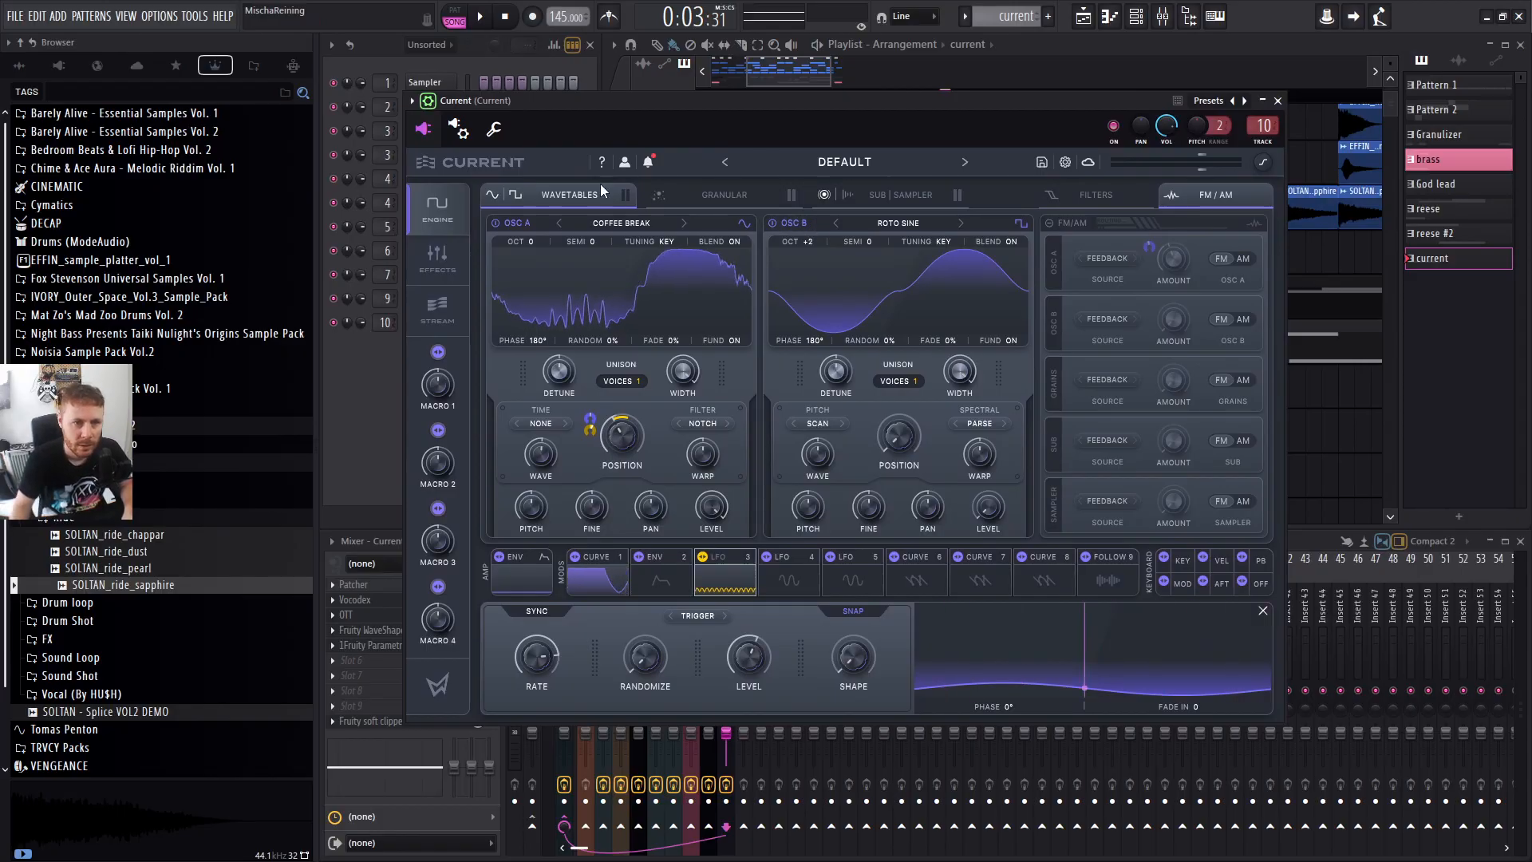
{"action": "mouse_move", "coordinate": [648, 103]}
{"action": "left_mouse_down"}
{"action": "mouse_move", "coordinate": [667, 109]}
{"action": "mouse_move", "coordinate": [658, 119]}
{"action": "left_mouse_up"}
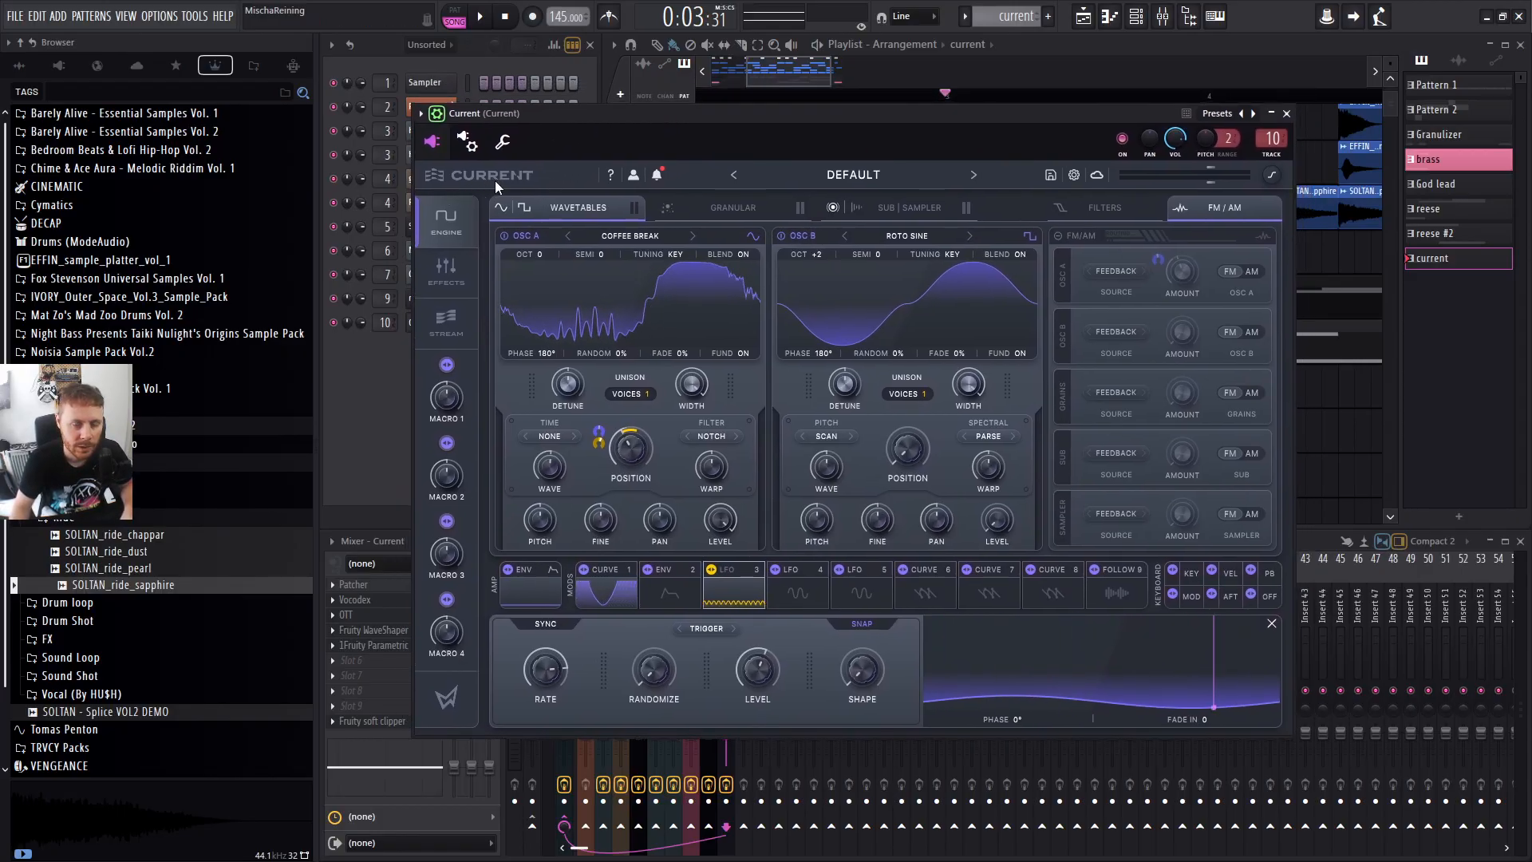
{"action": "mouse_move", "coordinate": [914, 113]}
{"action": "left_mouse_down"}
{"action": "mouse_move", "coordinate": [929, 116]}
{"action": "mouse_move", "coordinate": [893, 113]}
{"action": "mouse_move", "coordinate": [917, 114]}
{"action": "left_mouse_up"}
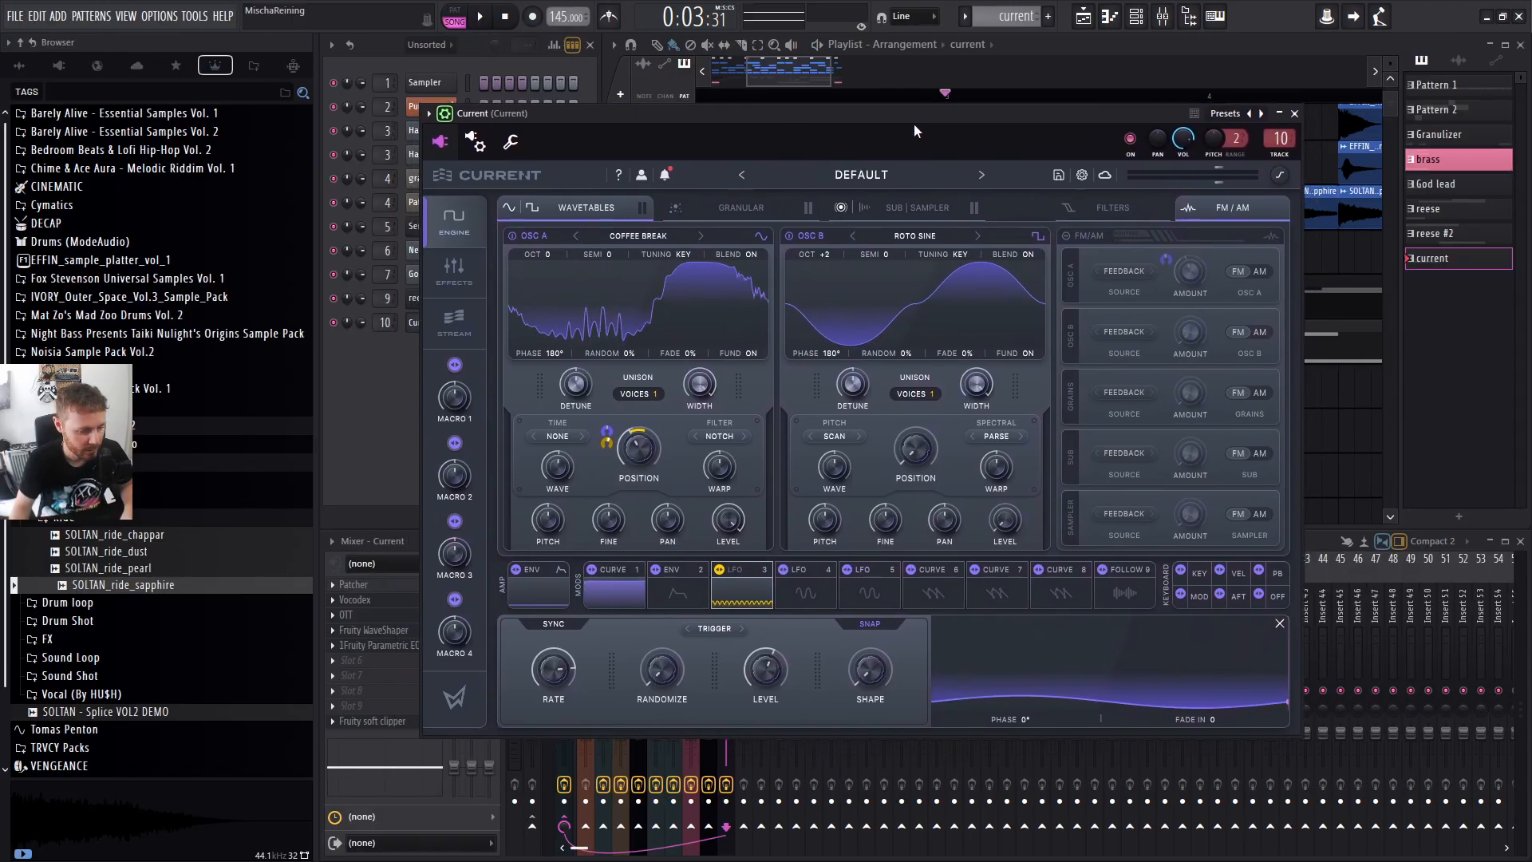
{"action": "left_click", "coordinate": [460, 274]}
{"action": "left_click", "coordinate": [453, 228]}
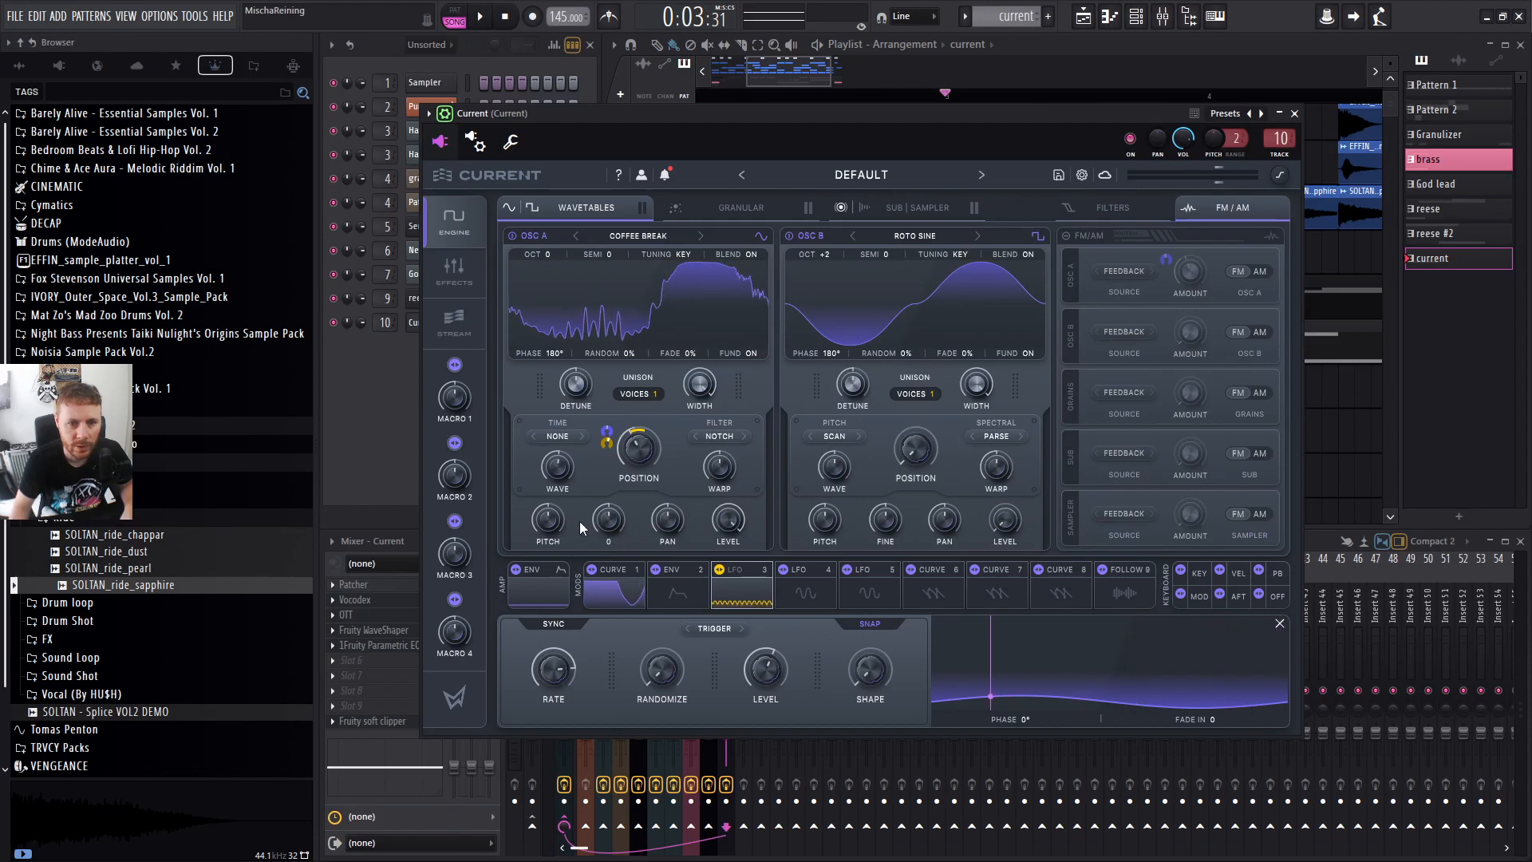
{"action": "left_click", "coordinate": [445, 315]}
{"action": "left_click", "coordinate": [456, 279]}
{"action": "left_click", "coordinate": [468, 222]}
{"action": "left_click", "coordinate": [461, 260]}
{"action": "left_click", "coordinate": [457, 215]}
{"action": "left_click", "coordinate": [446, 260]}
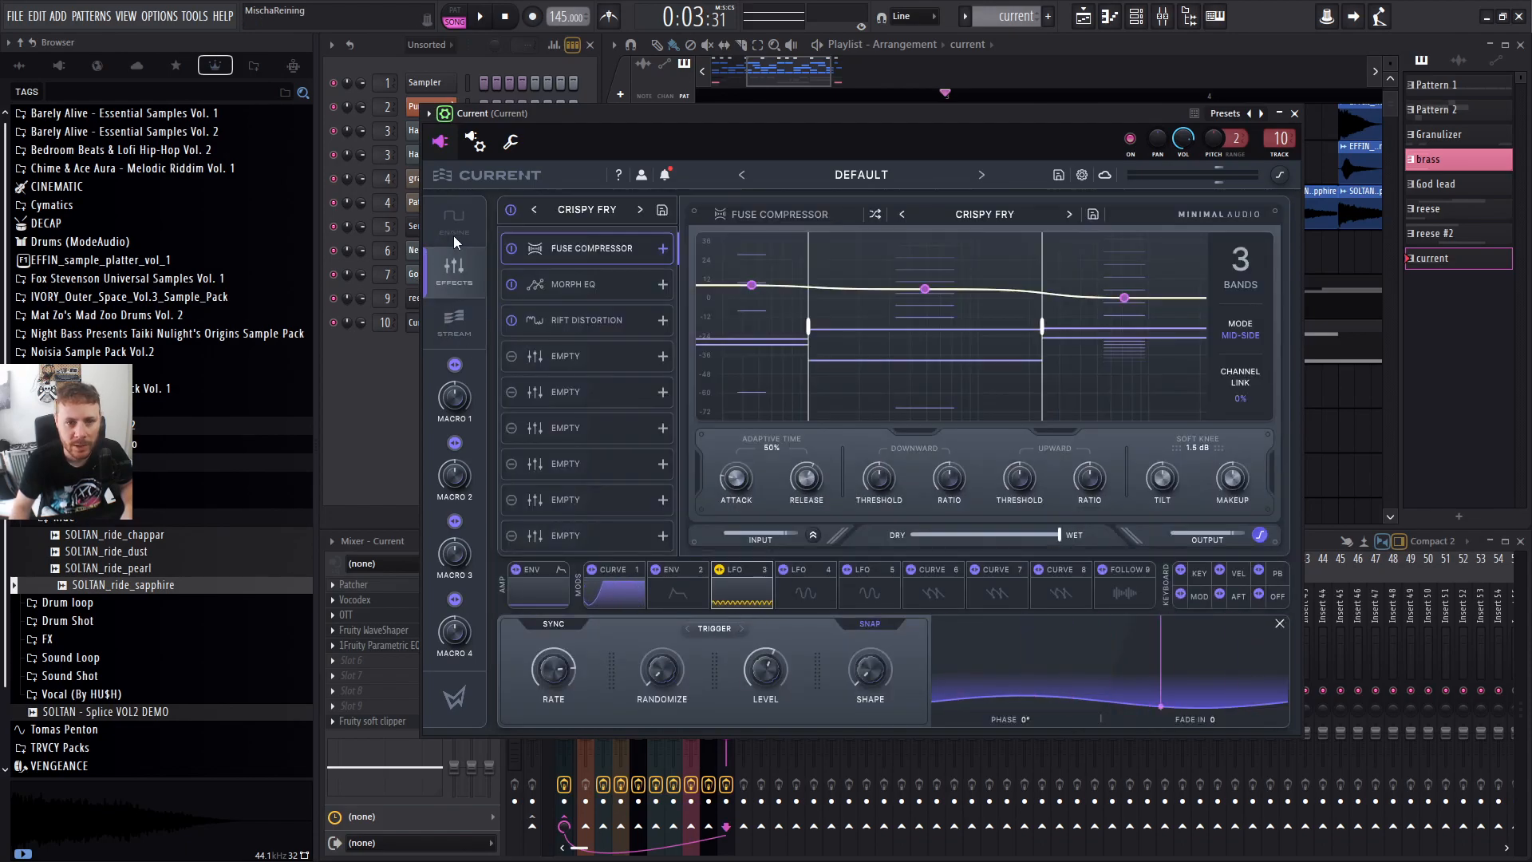
{"action": "left_click", "coordinate": [453, 233]}
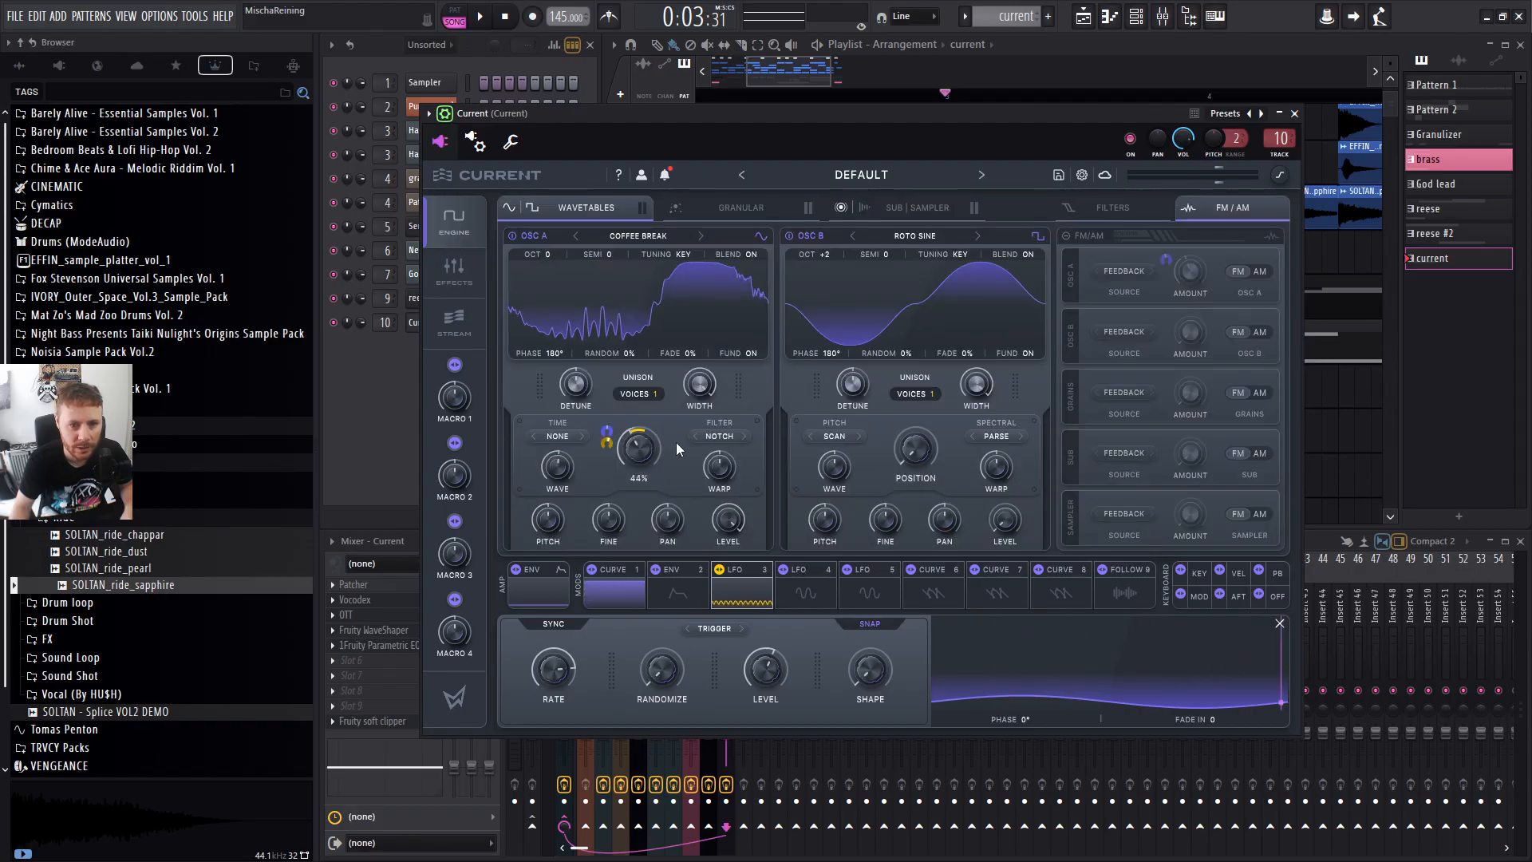
Review the synth's effects chain, its preset categories and the effect types available for the first empty slot.
{"action": "left_click", "coordinate": [463, 269]}
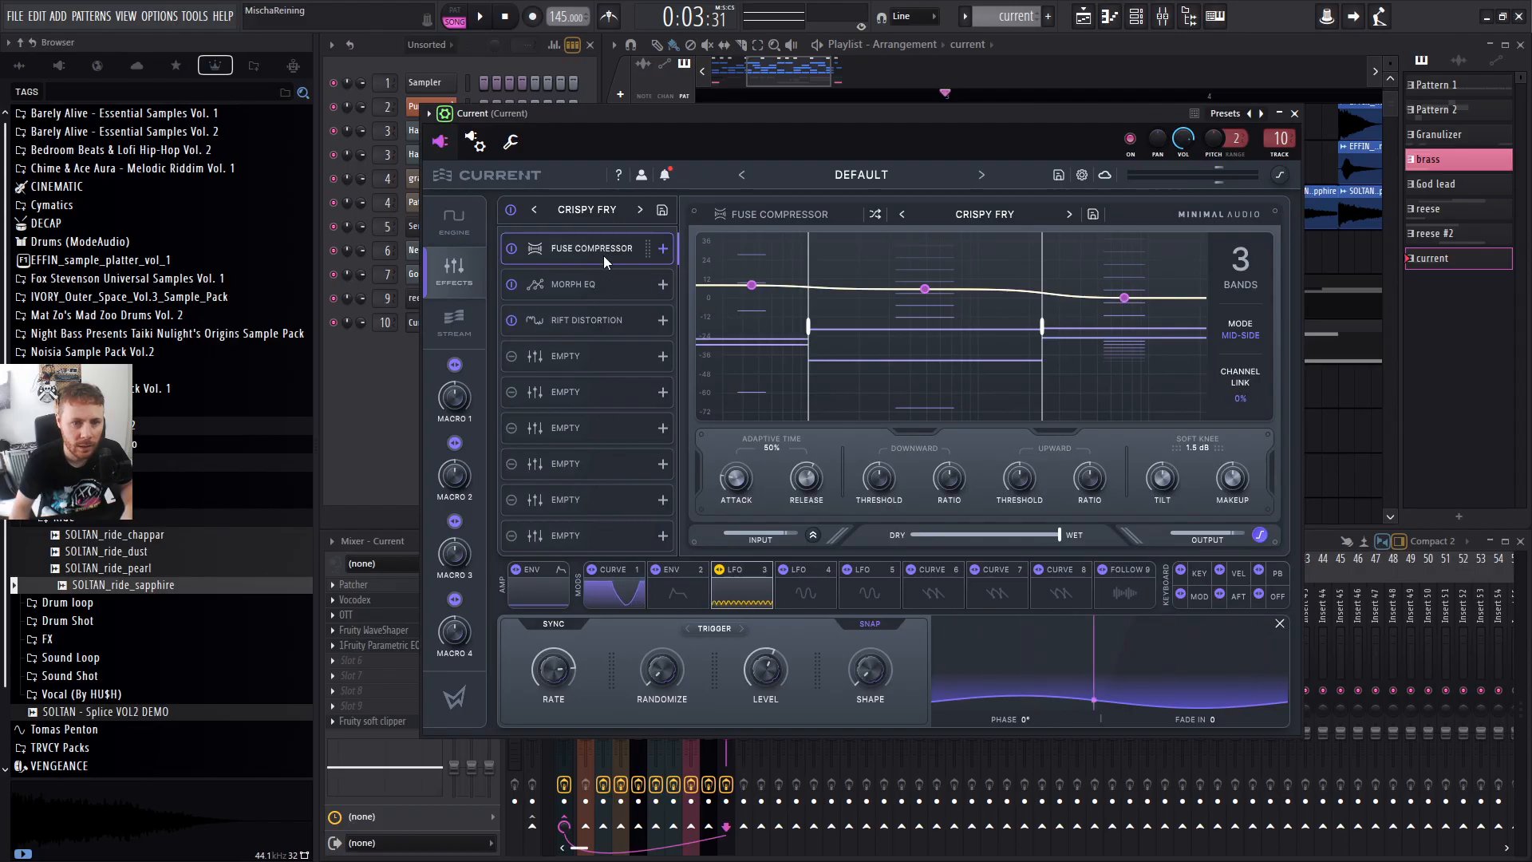
{"action": "left_click", "coordinate": [591, 209]}
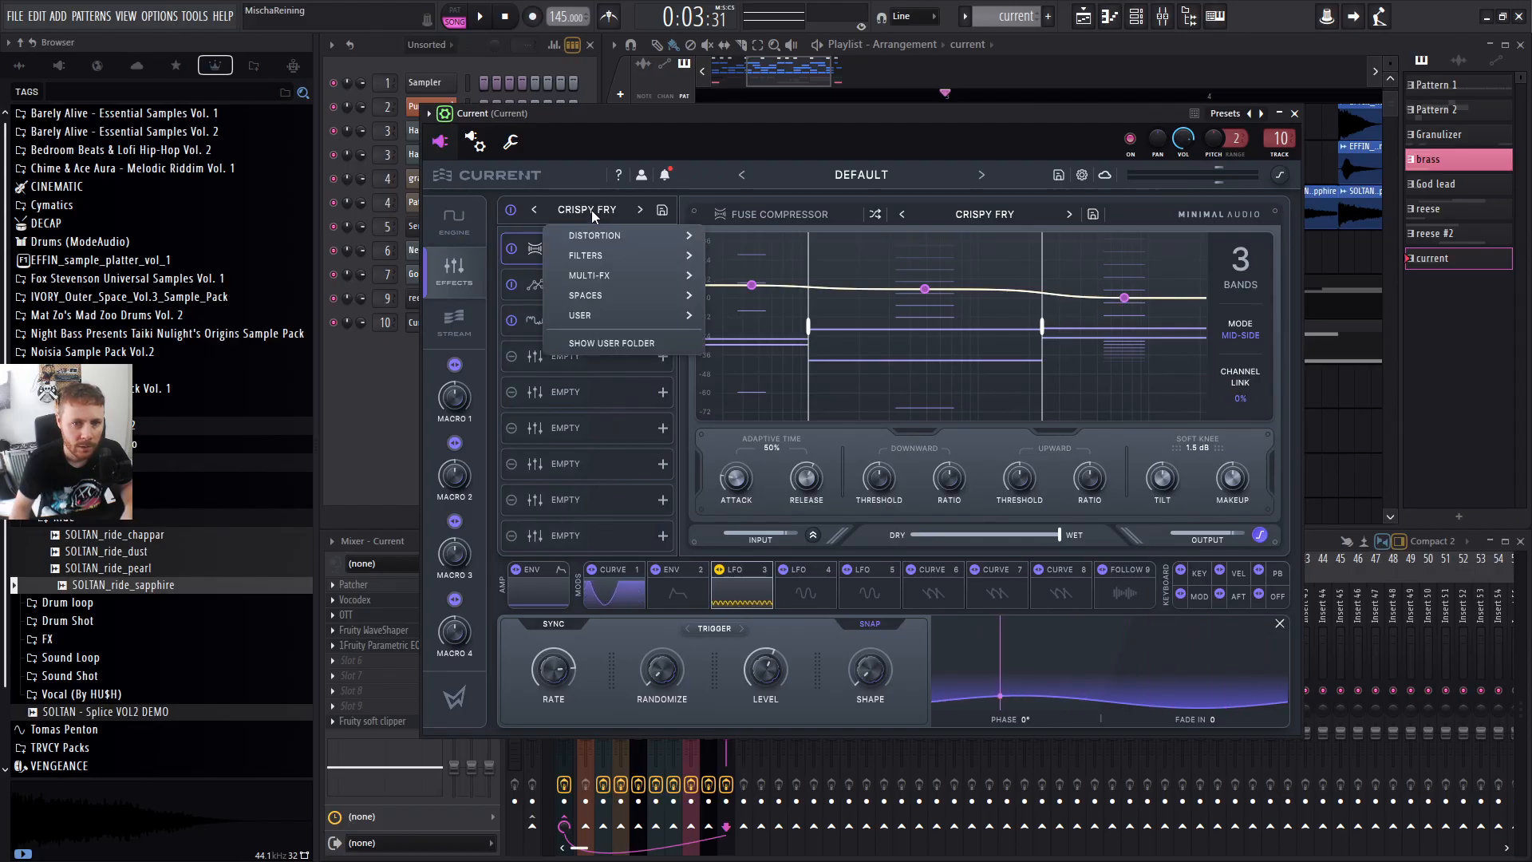
{"action": "left_click", "coordinate": [591, 209]}
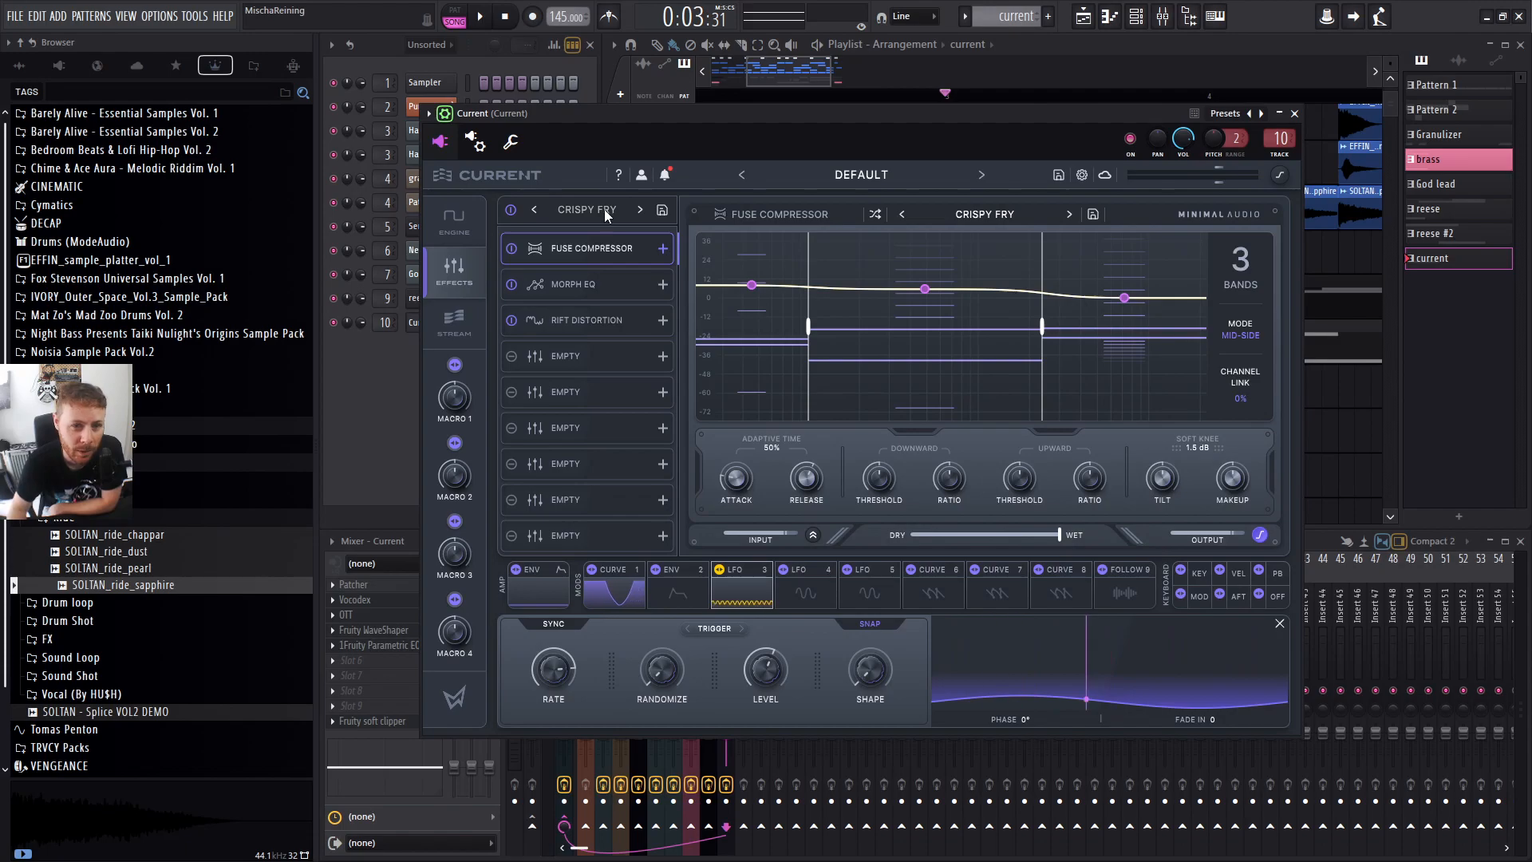
{"action": "mouse_move", "coordinate": [667, 115]}
{"action": "left_mouse_down"}
{"action": "mouse_move", "coordinate": [687, 107]}
{"action": "mouse_move", "coordinate": [673, 101]}
{"action": "mouse_move", "coordinate": [677, 116]}
{"action": "left_mouse_up"}
{"action": "left_click", "coordinate": [595, 212]}
{"action": "left_click", "coordinate": [610, 358]}
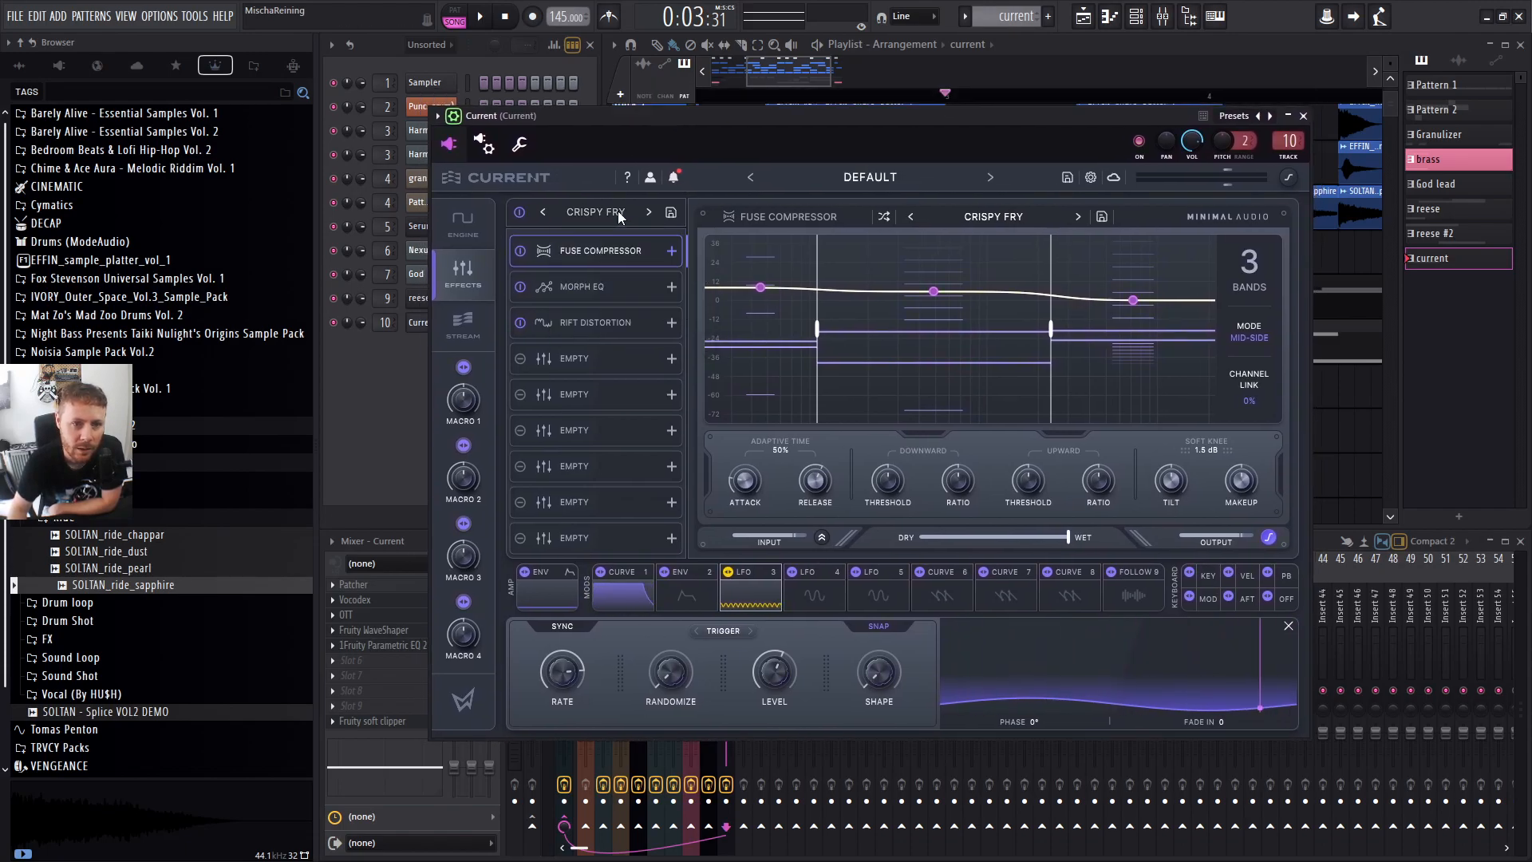
{"action": "left_click", "coordinate": [581, 368]}
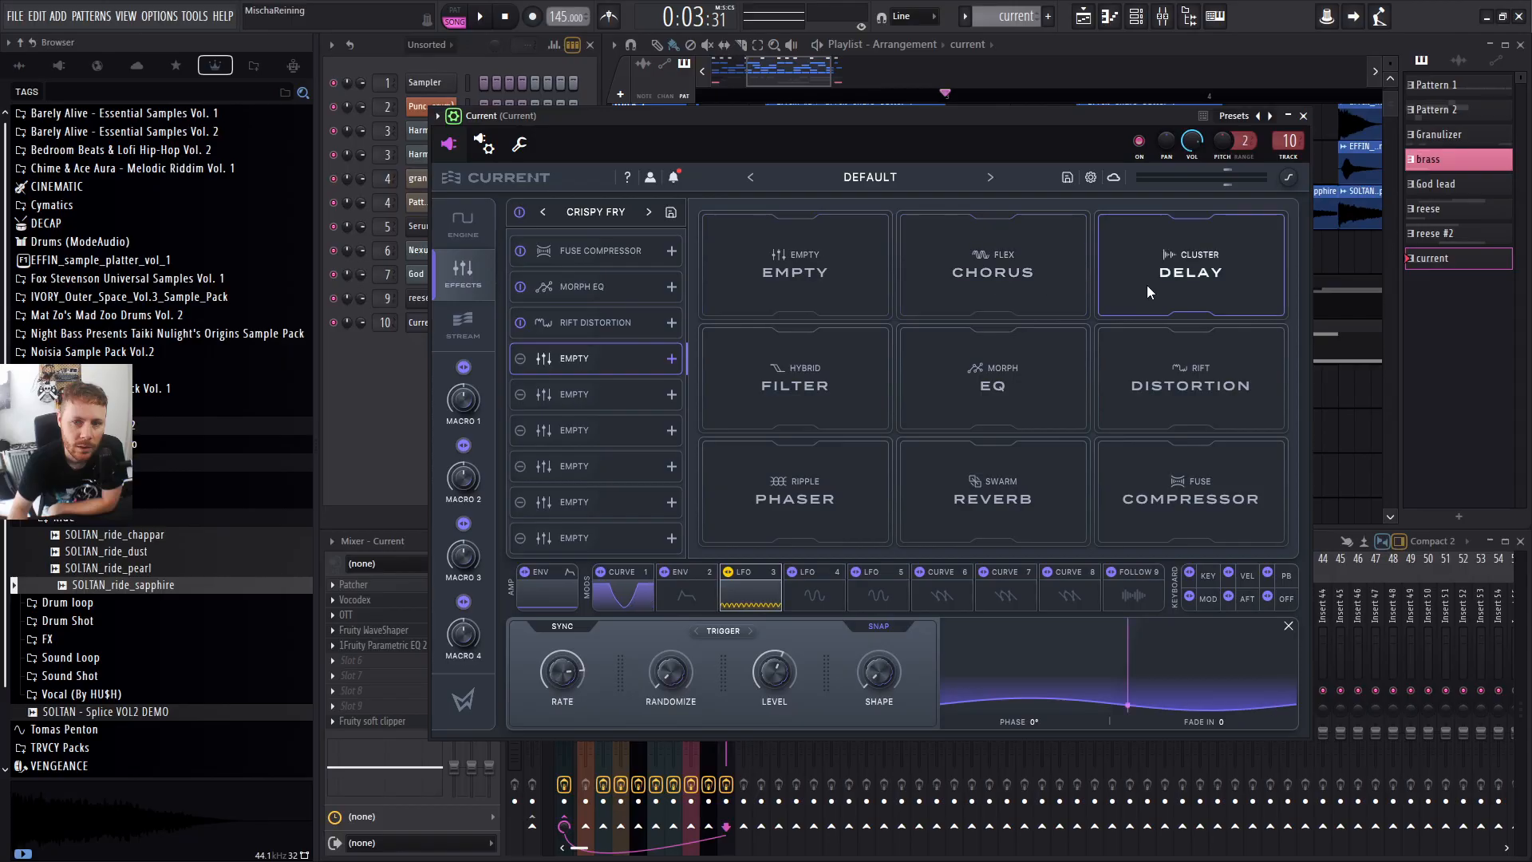
Inspect the Morph EQ, Rift Distortion and Fuse Compressor settings in the Crispy Fry chain.
{"action": "left_click", "coordinate": [575, 294]}
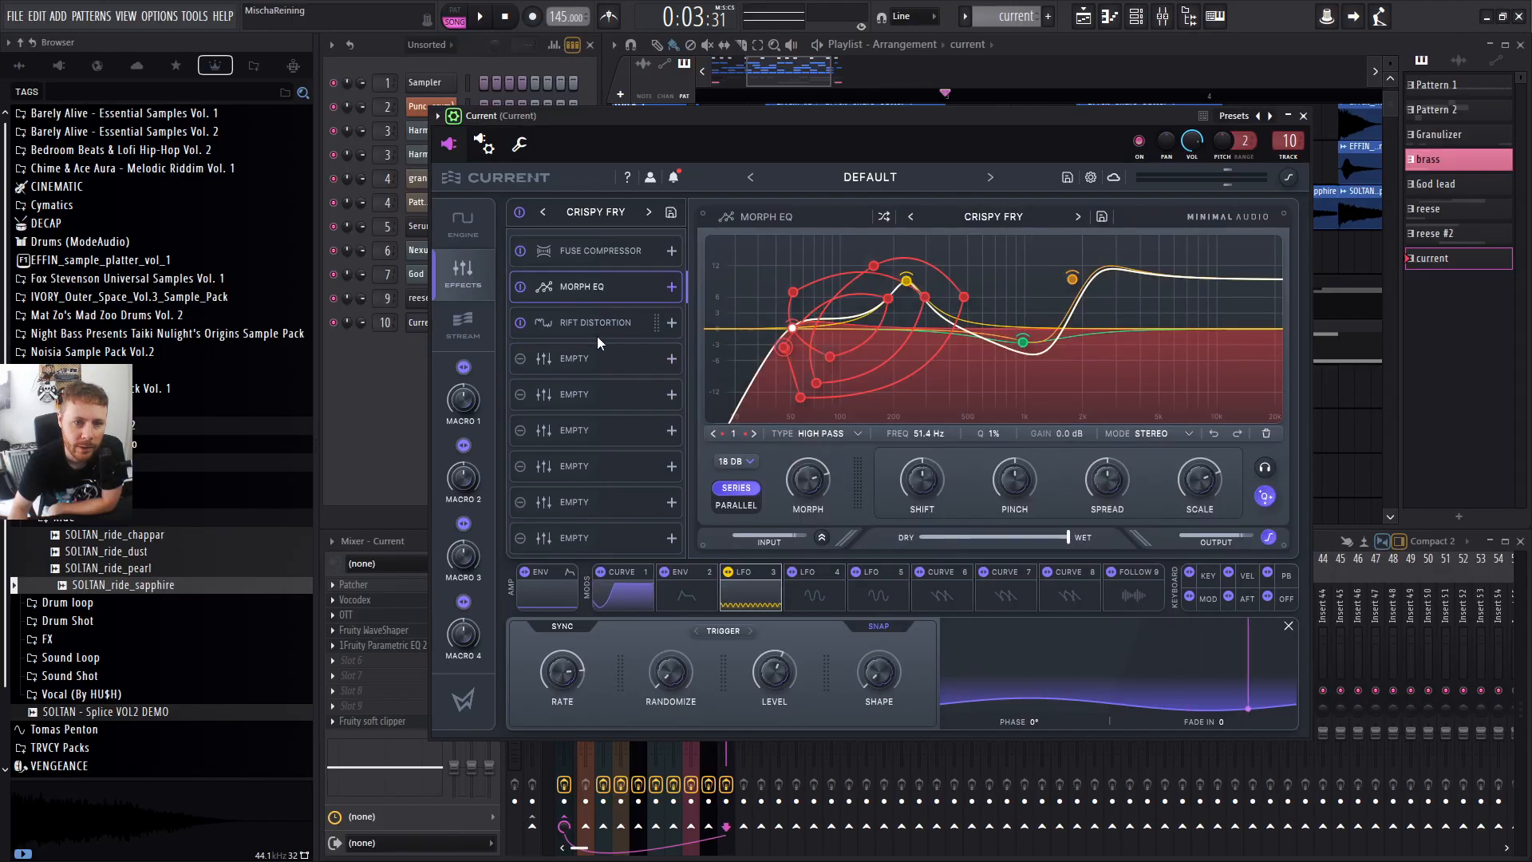
{"action": "left_click", "coordinate": [590, 322]}
{"action": "left_click", "coordinate": [598, 249]}
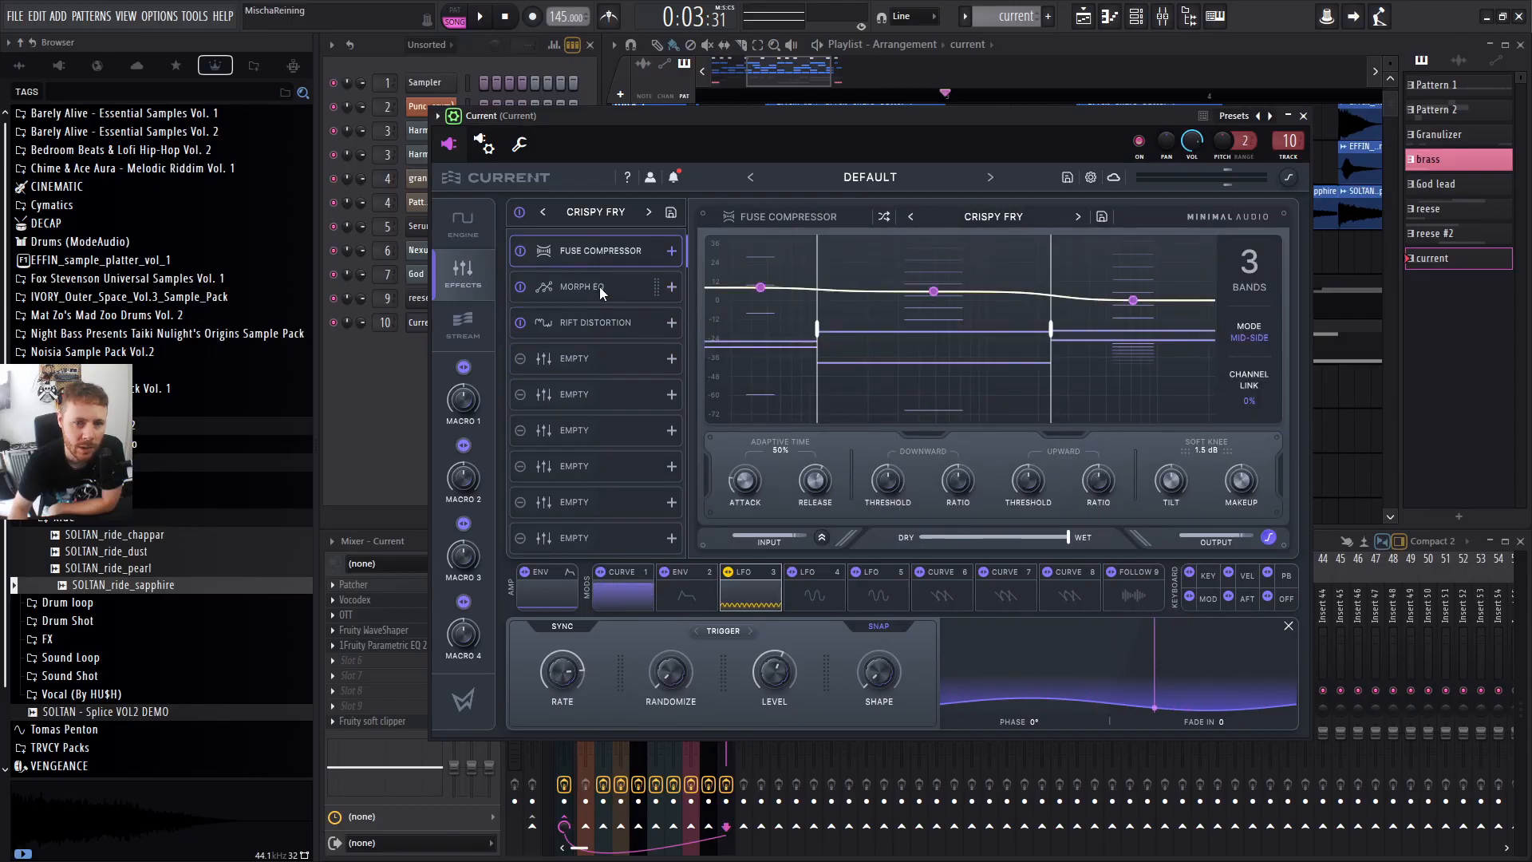
{"action": "left_click", "coordinate": [600, 285]}
{"action": "left_click", "coordinate": [597, 320]}
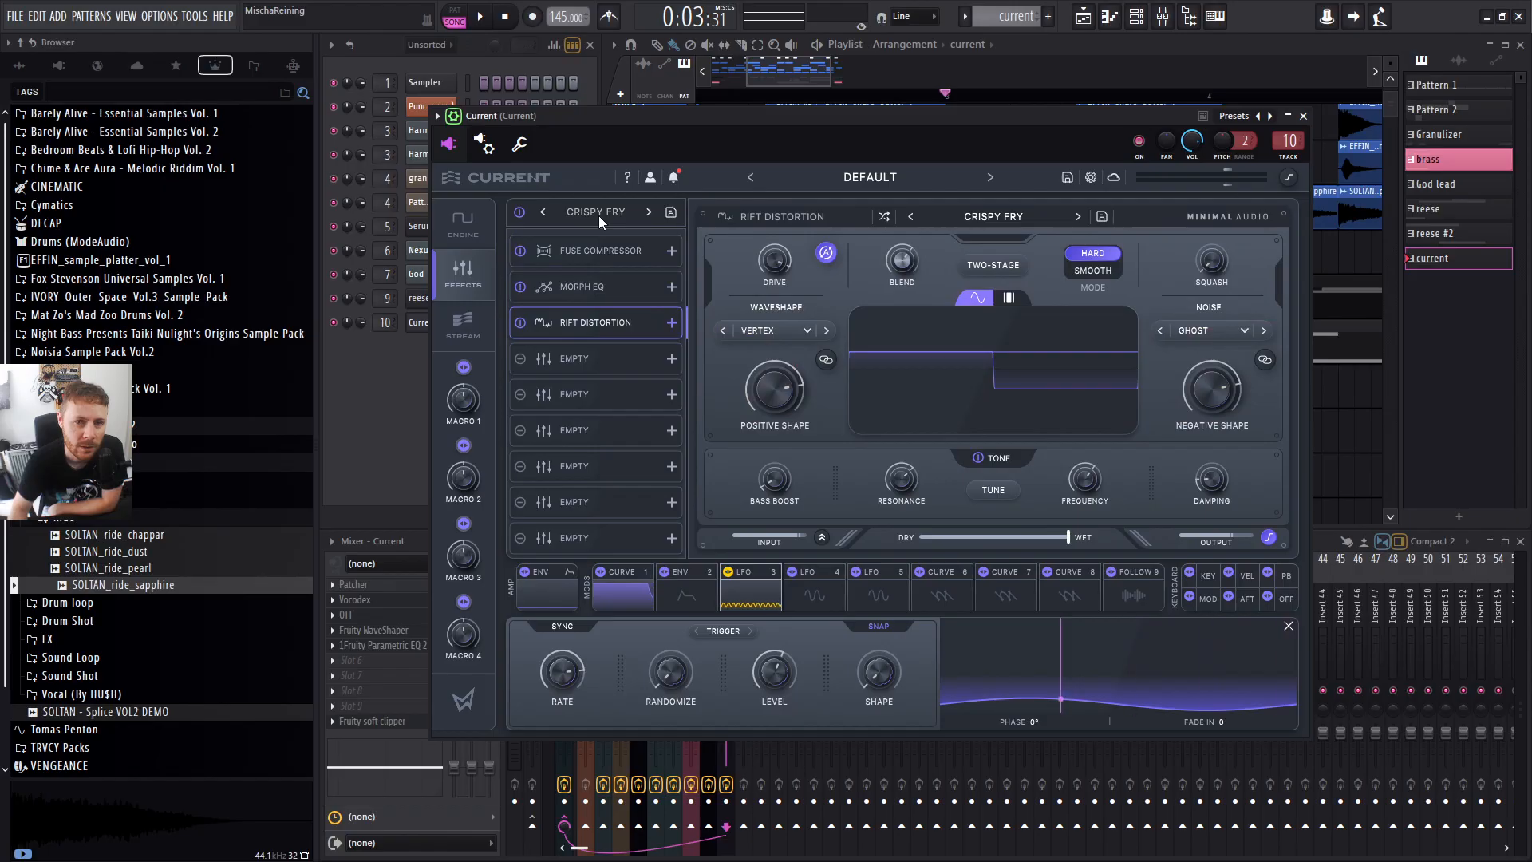
Browse the Distortion, Filters, Multi-FX and Spaces chain presets, keeping Crispy Fry loaded.
{"action": "left_click", "coordinate": [598, 215]}
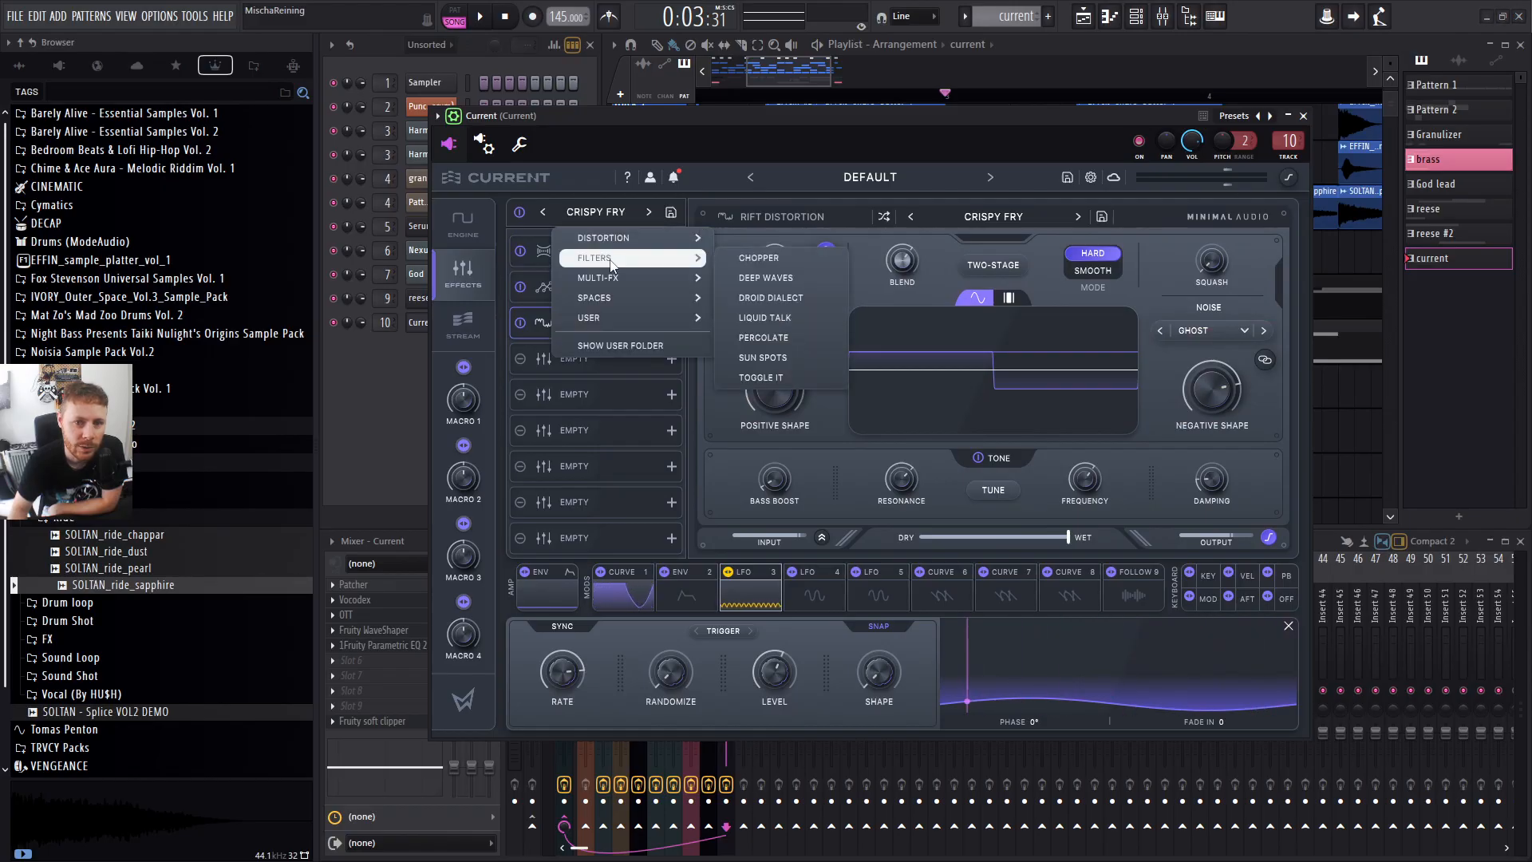
{"action": "mouse_move", "coordinate": [612, 281]}
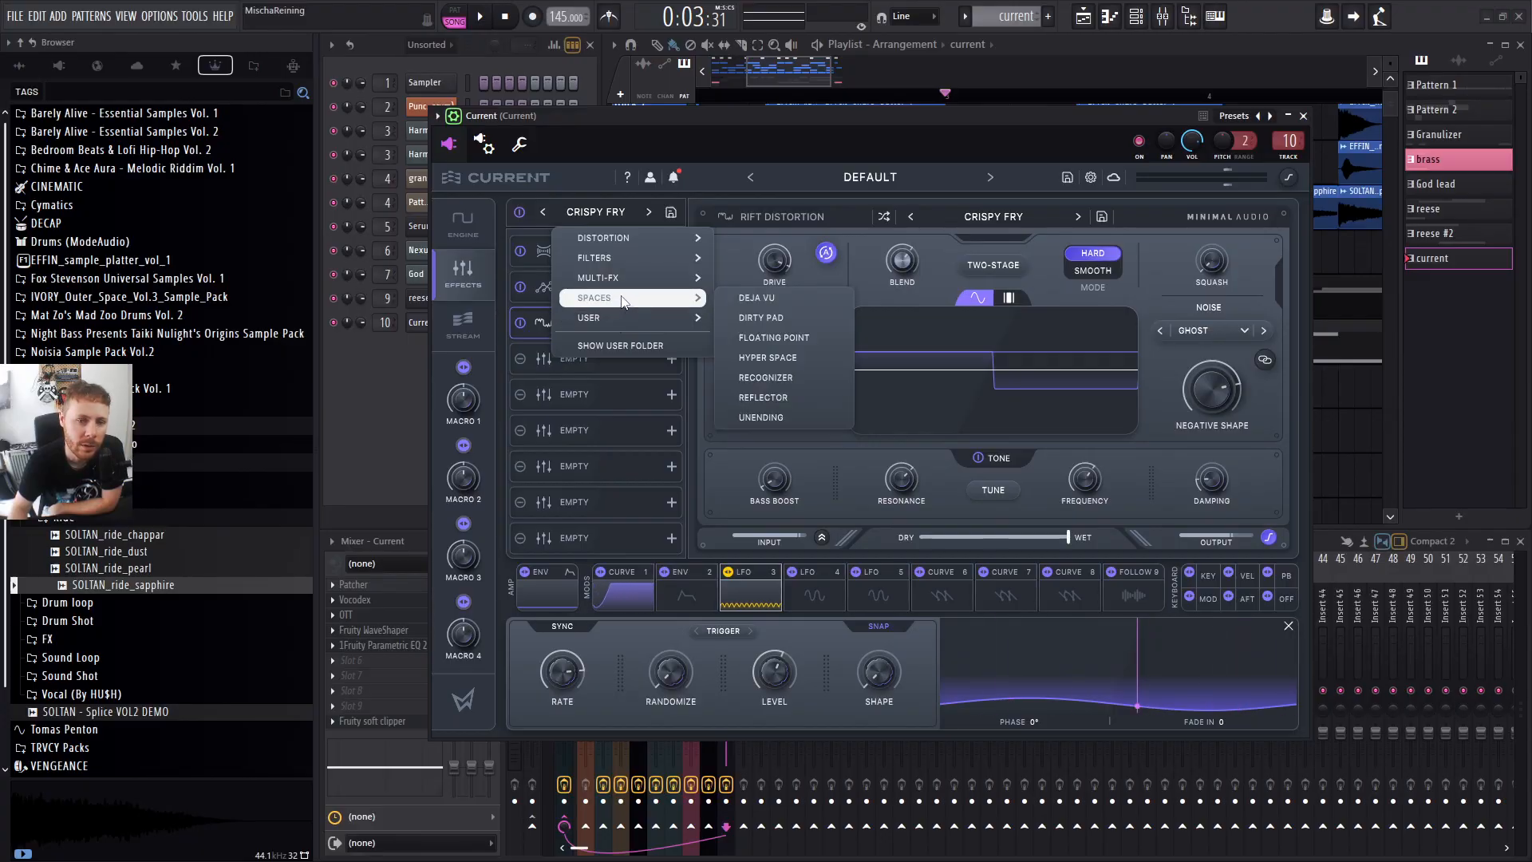
{"action": "mouse_move", "coordinate": [626, 237]}
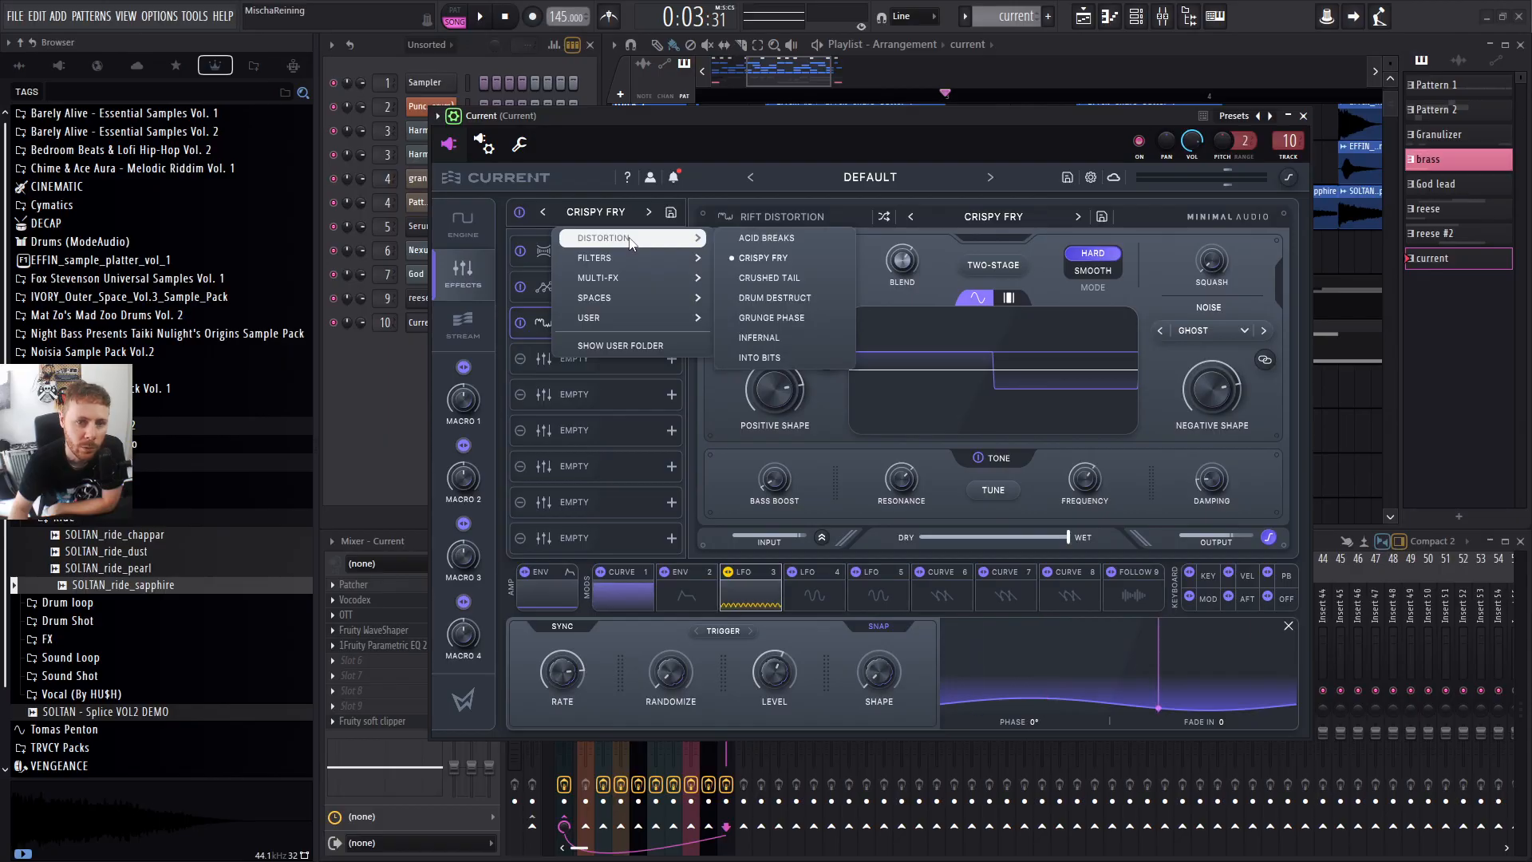
{"action": "left_click", "coordinate": [595, 214]}
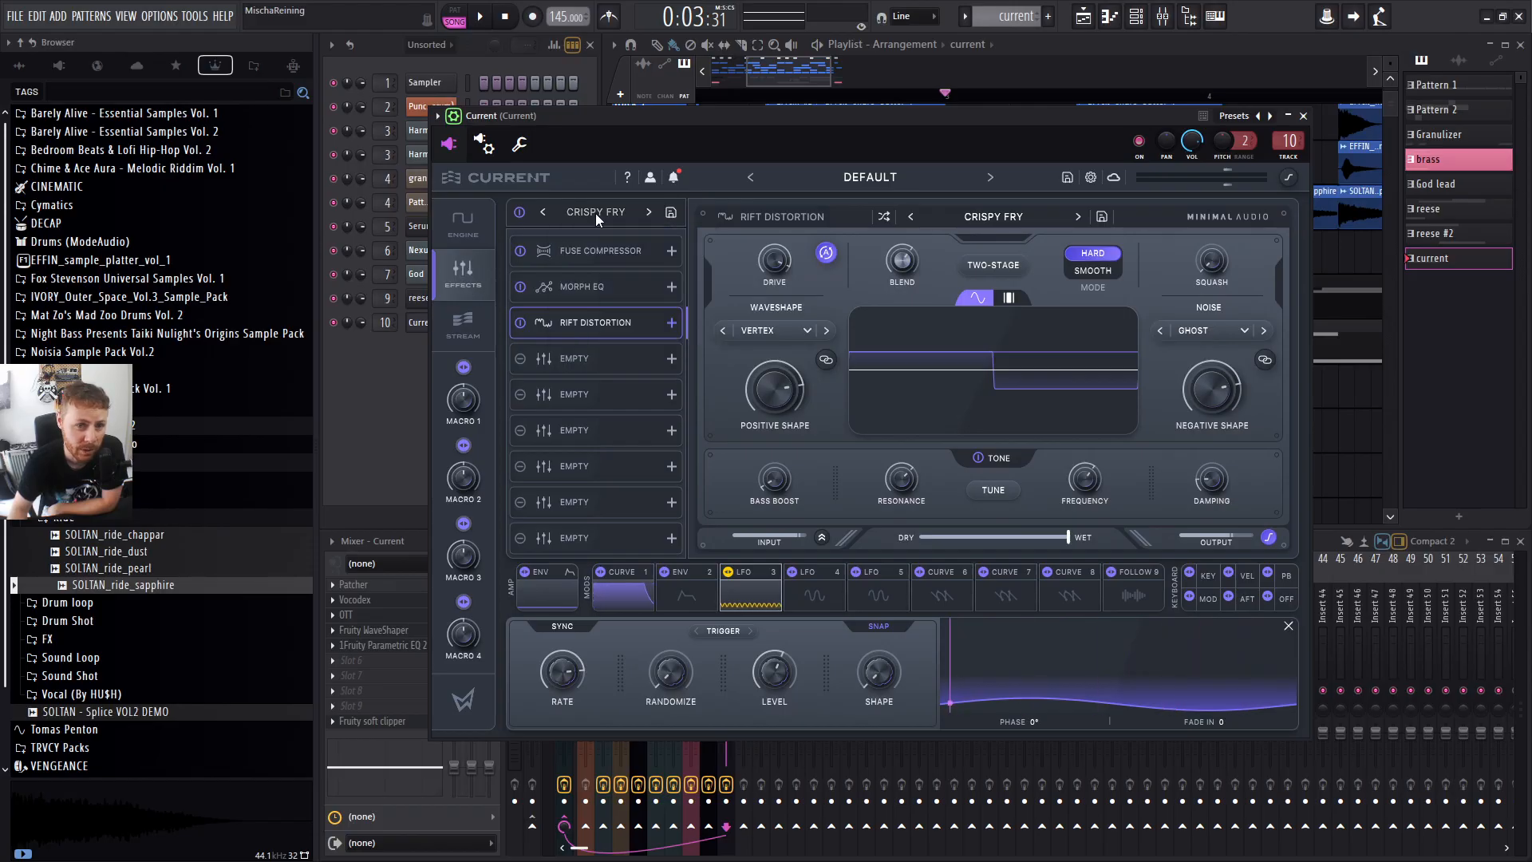
{"action": "left_click", "coordinate": [461, 214]}
{"action": "left_click", "coordinate": [467, 270]}
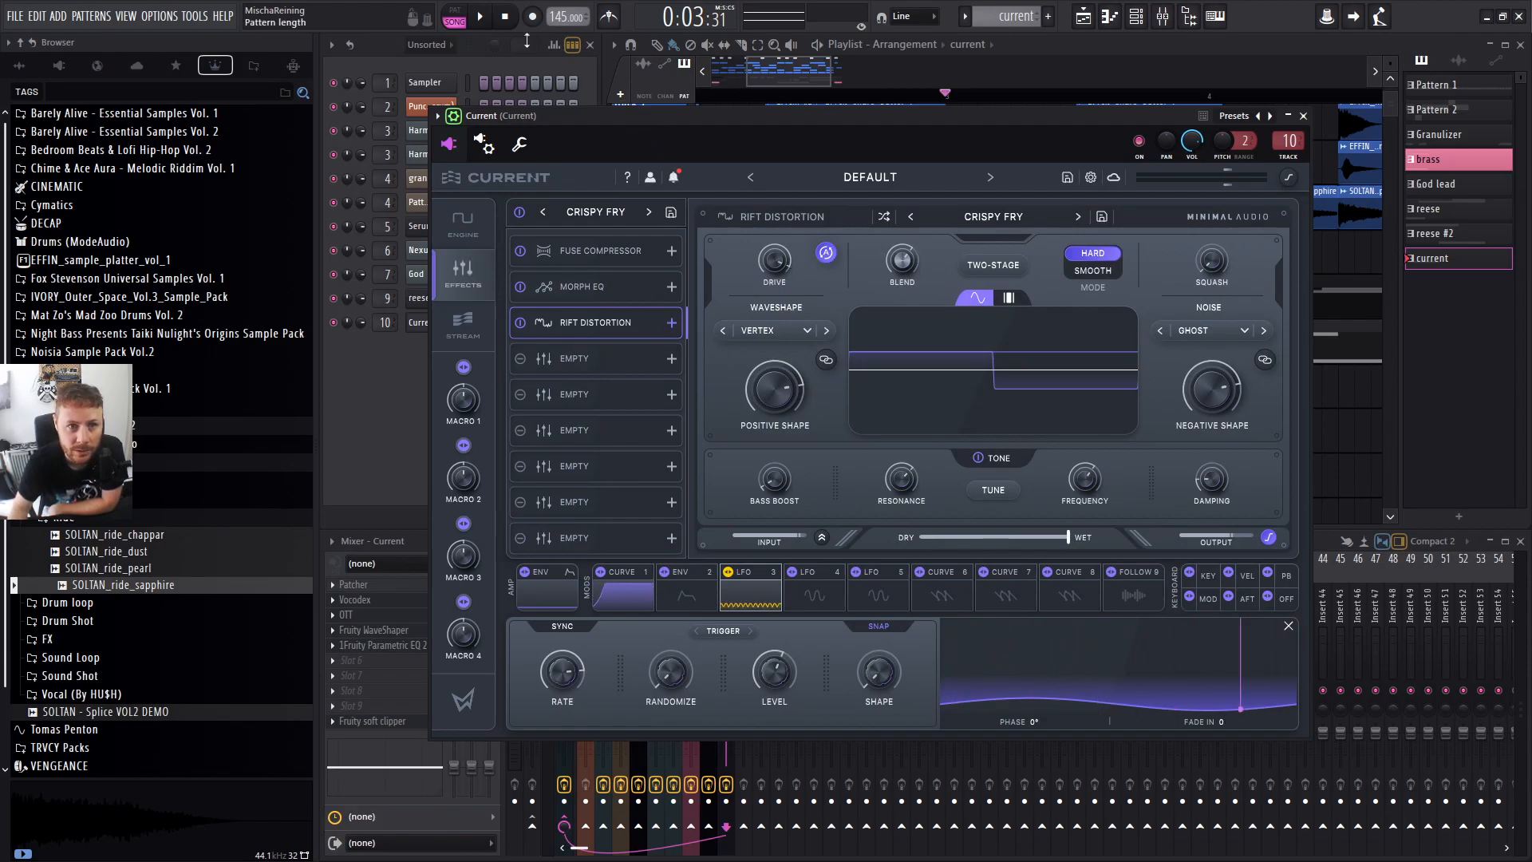
Set OSC A's Notch warp amount to -17% while auditioning the arrangement.
{"action": "left_click", "coordinate": [481, 19]}
{"action": "left_click", "coordinate": [505, 19]}
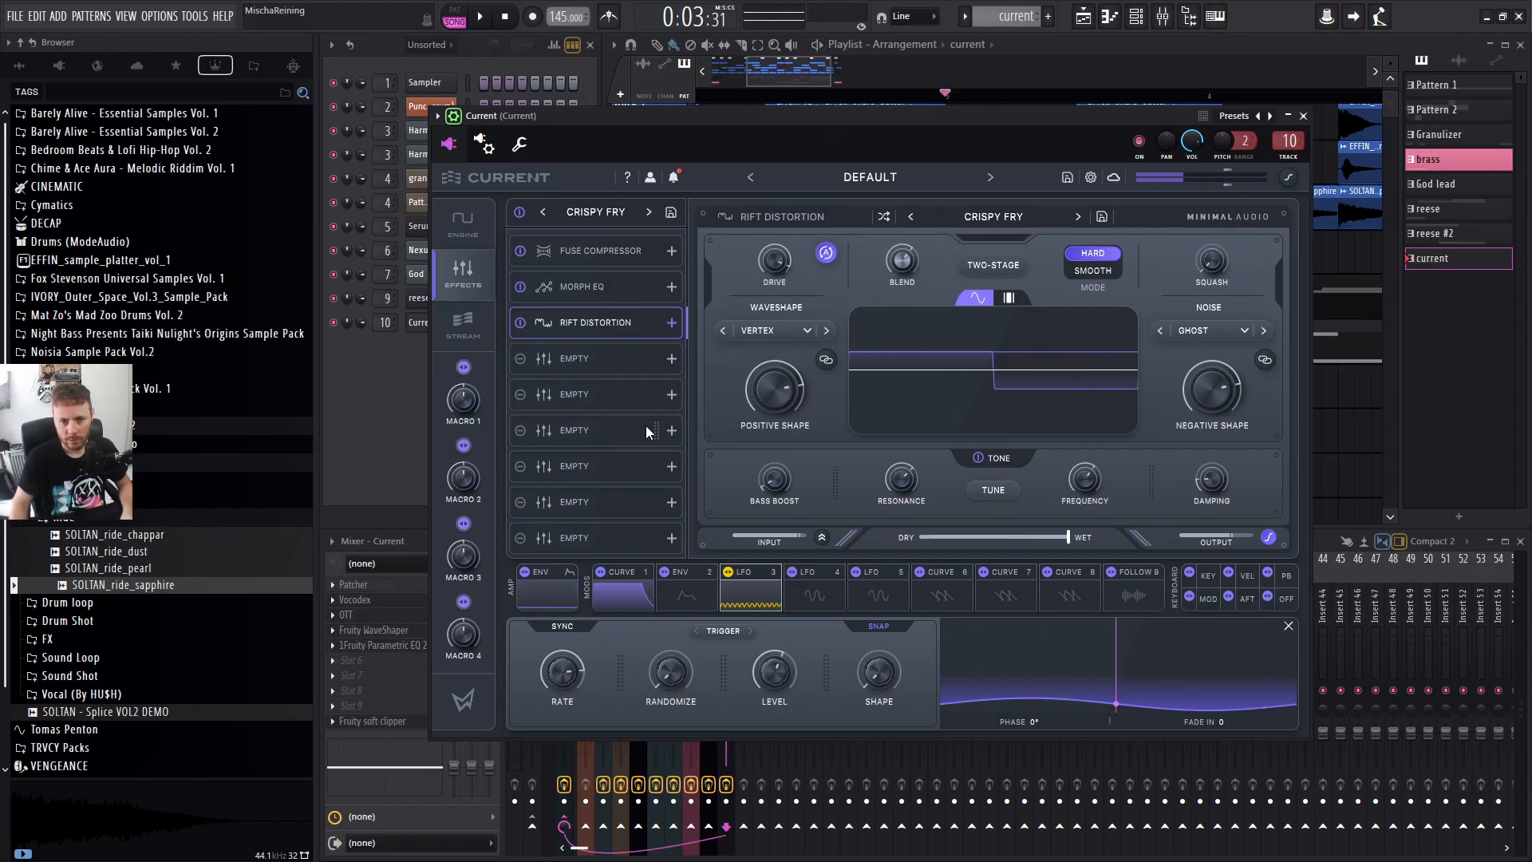
{"action": "left_click", "coordinate": [488, 250]}
{"action": "key", "text": "space"}
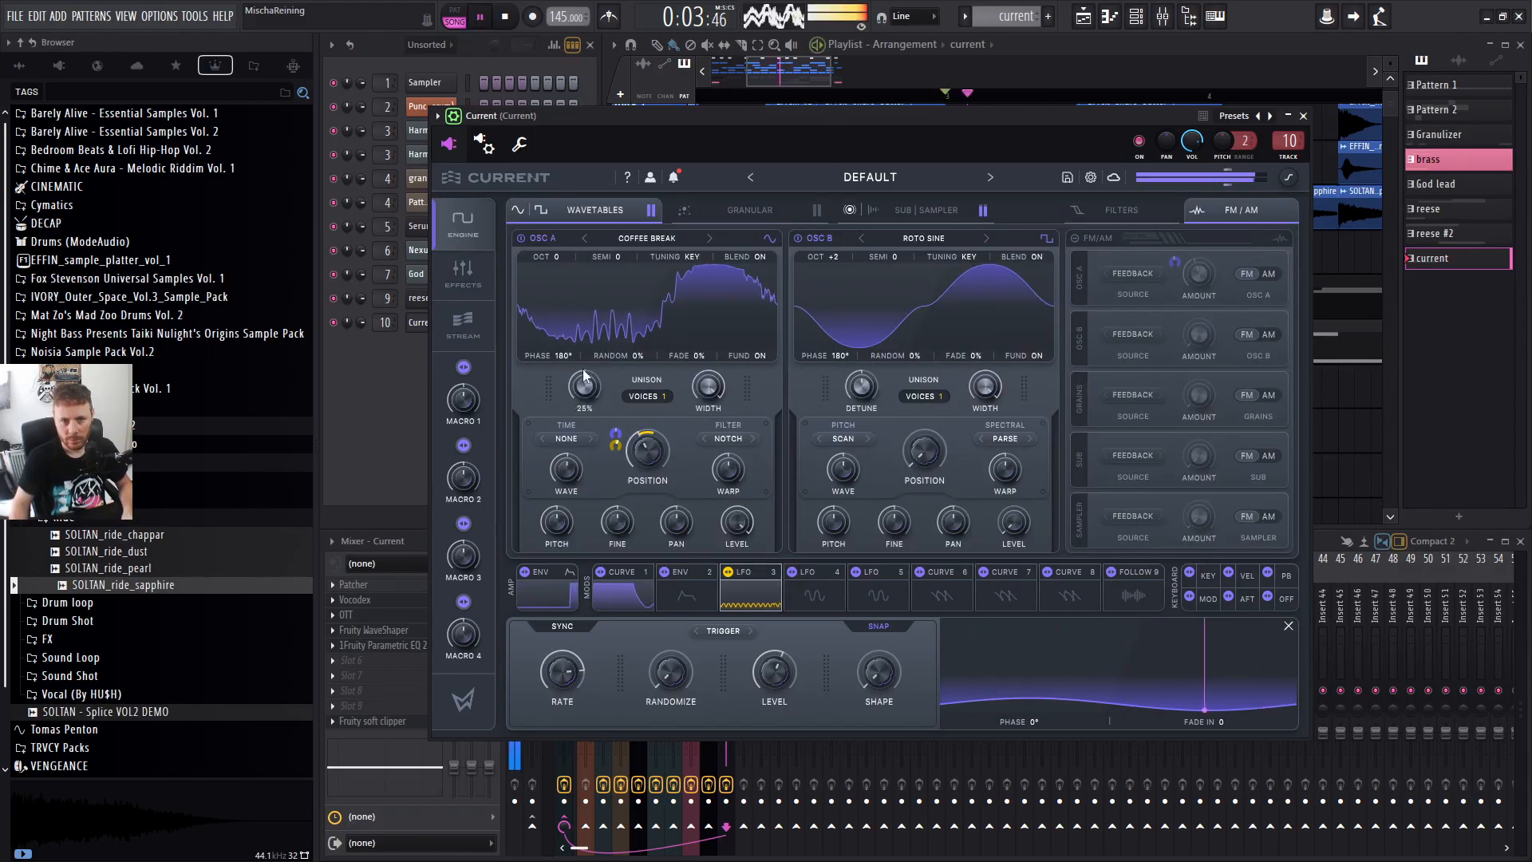
{"action": "left_click_drag", "start_coordinate": [732, 478], "coordinate": [734, 478]}
{"action": "key", "text": "space"}
{"action": "key", "text": "space"}
{"action": "key", "text": "space"}
{"action": "key", "text": "space"}
{"action": "key", "text": "space"}
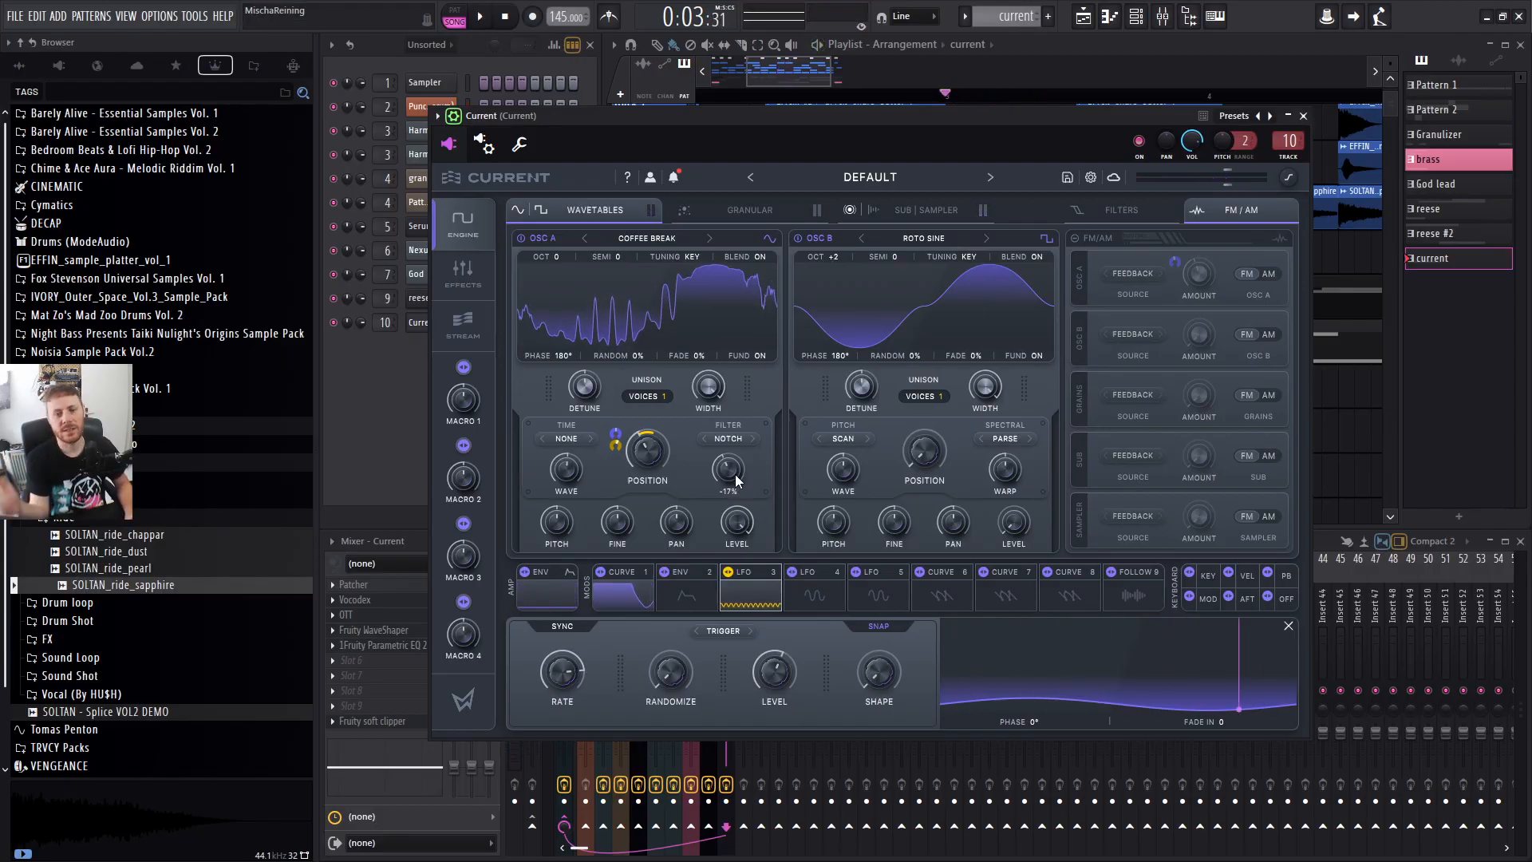
Reposition the Current synth window, view the Sub and Sampler section, and return to the wavetable oscillators.
{"action": "left_click_drag", "start_coordinate": [770, 115], "coordinate": [794, 104]}
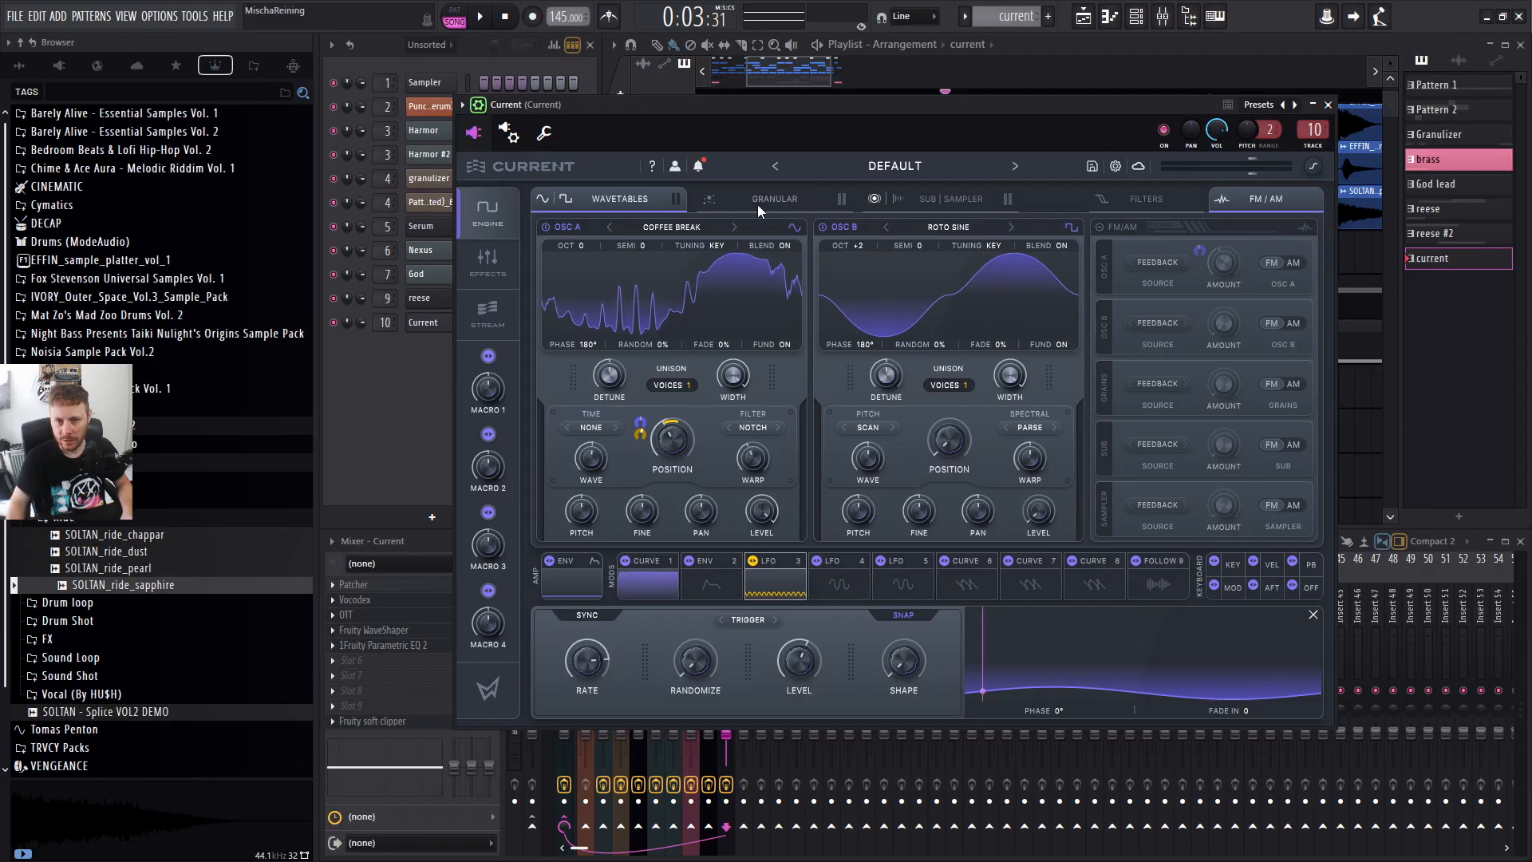
{"action": "left_click", "coordinate": [966, 199]}
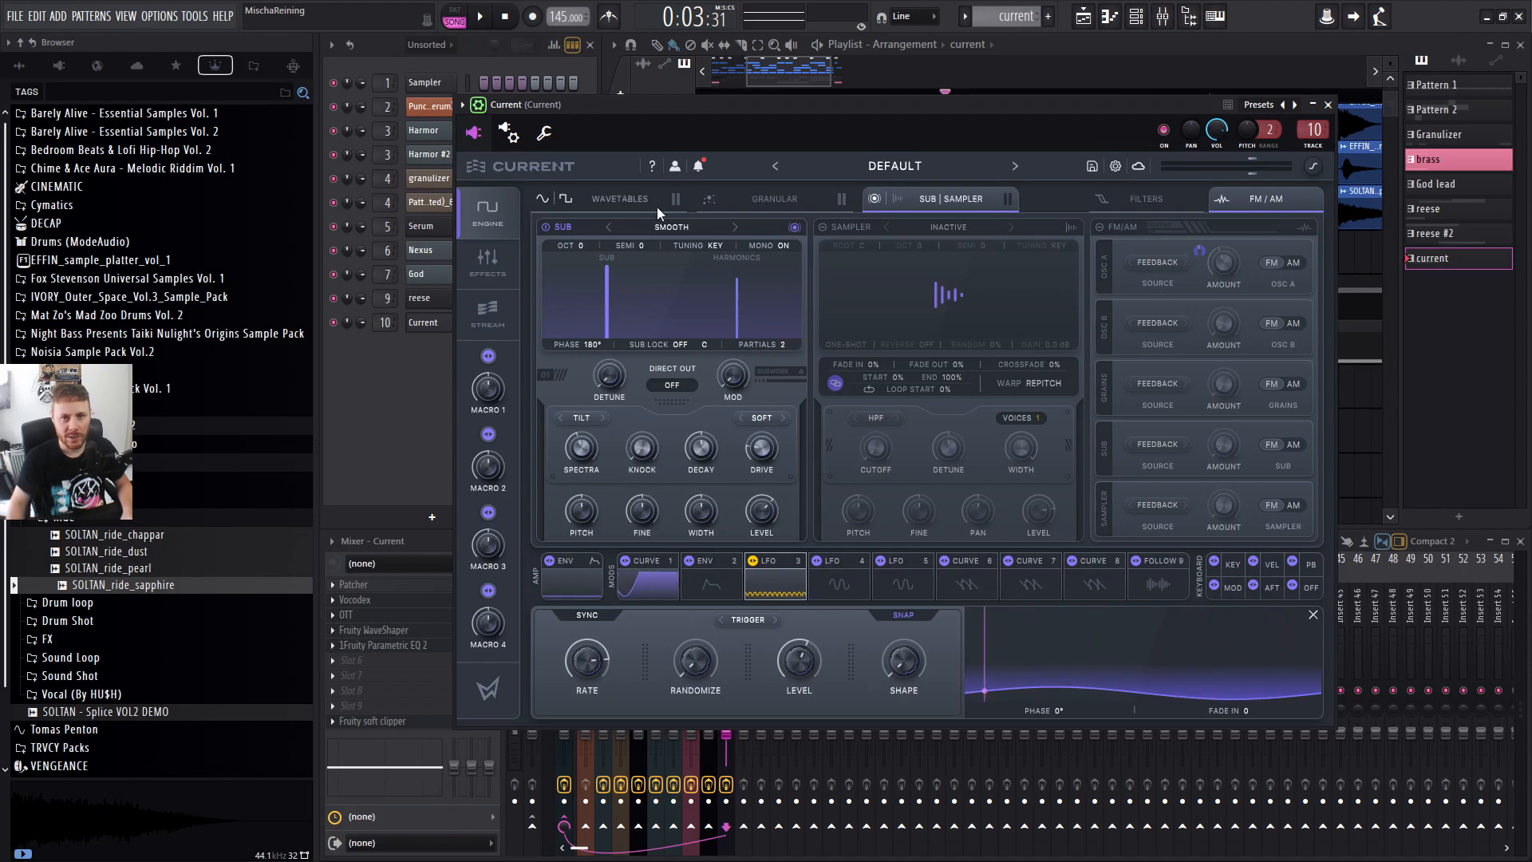
{"action": "left_click", "coordinate": [626, 195]}
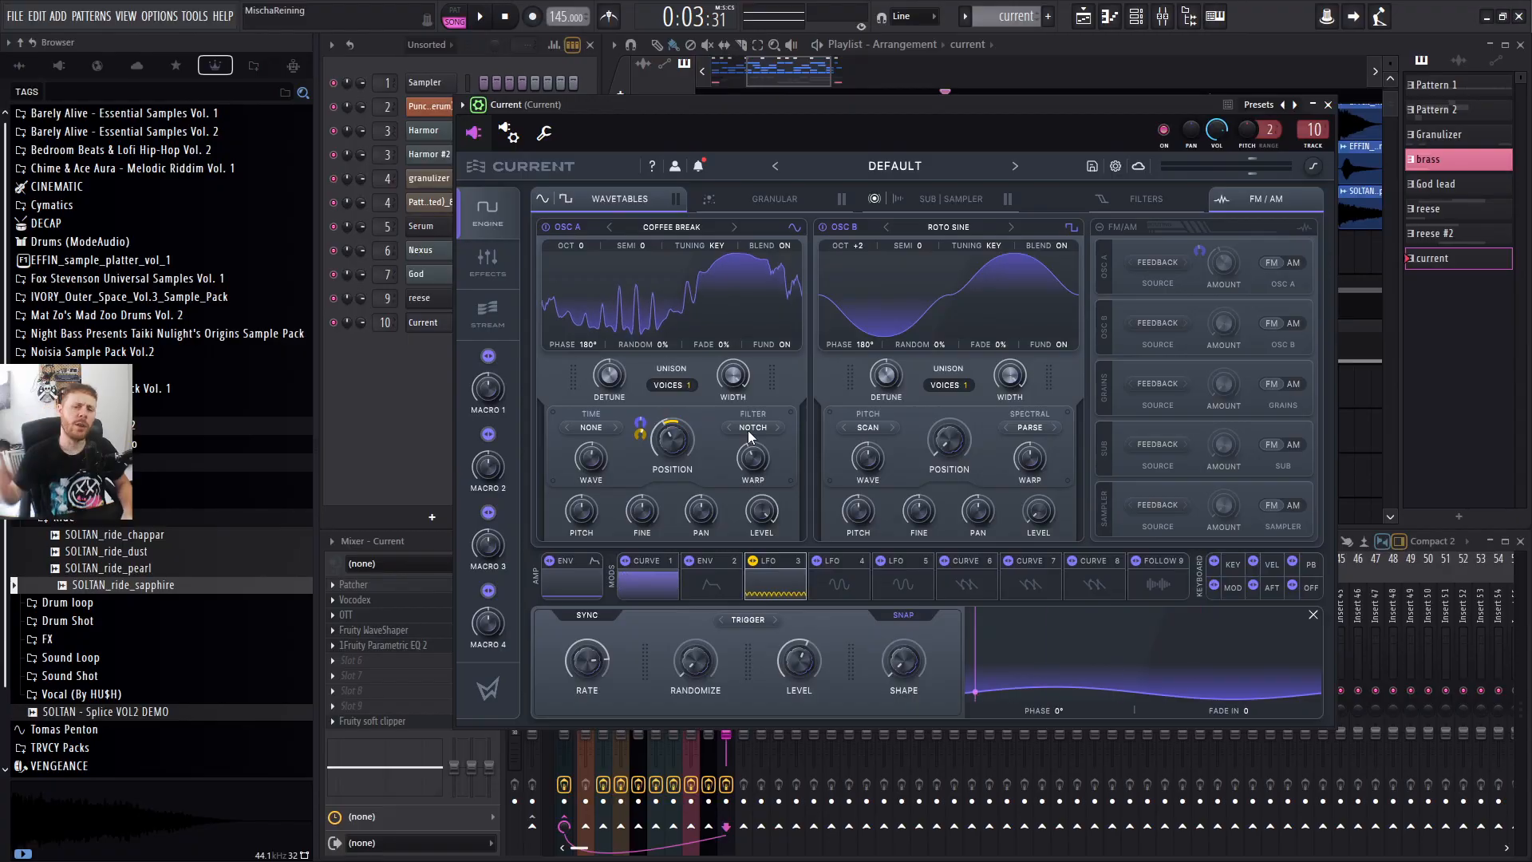
Add a new Serum instance to the channel rack and show its effects rack.
{"action": "left_click", "coordinate": [413, 421]}
{"action": "right_click", "coordinate": [414, 421]}
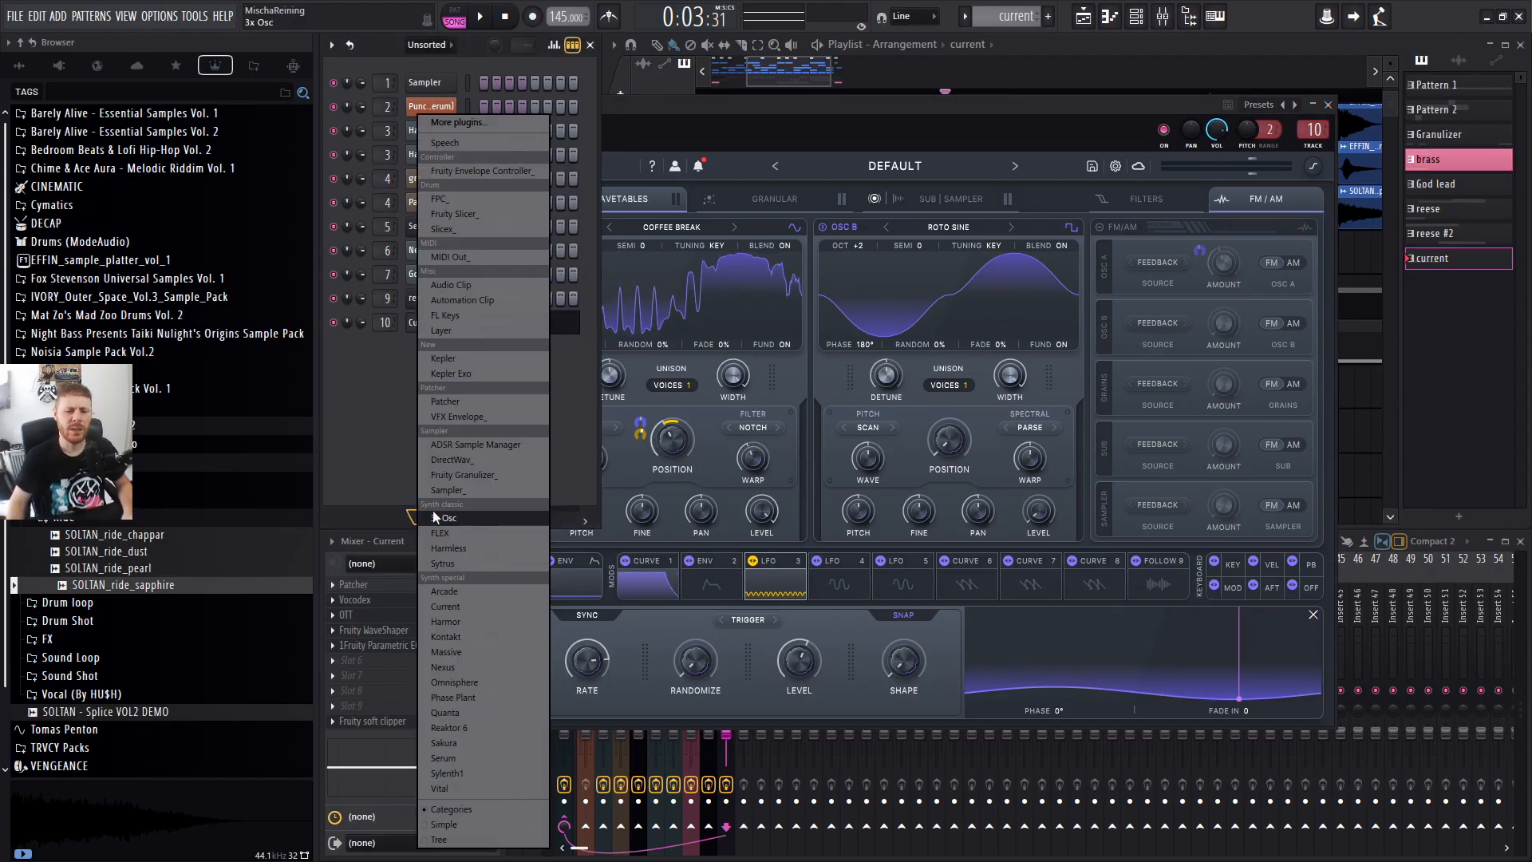
{"action": "left_click", "coordinate": [455, 754]}
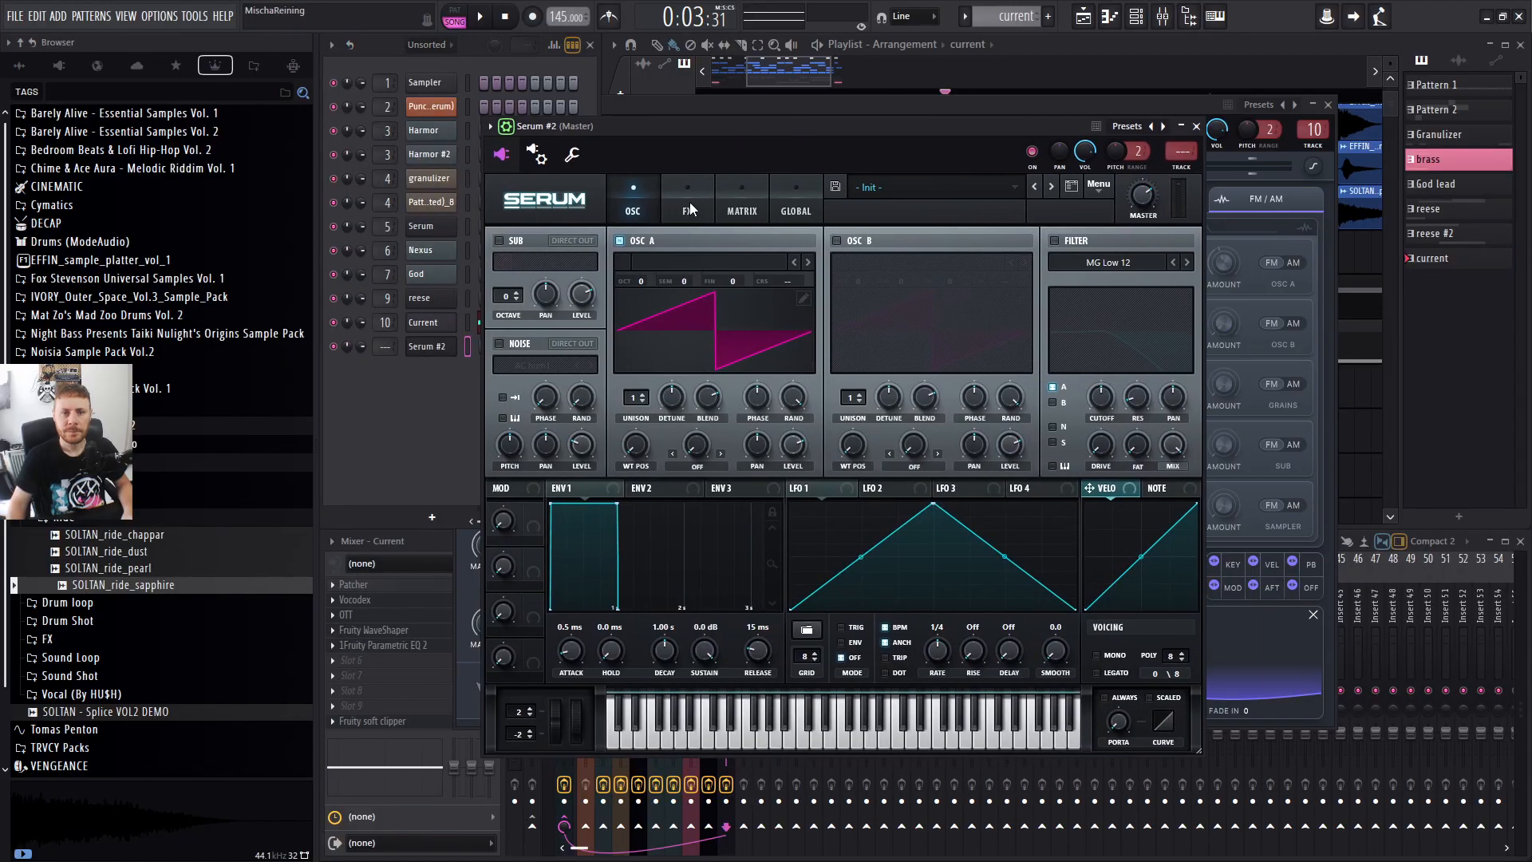
{"action": "left_click", "coordinate": [688, 203]}
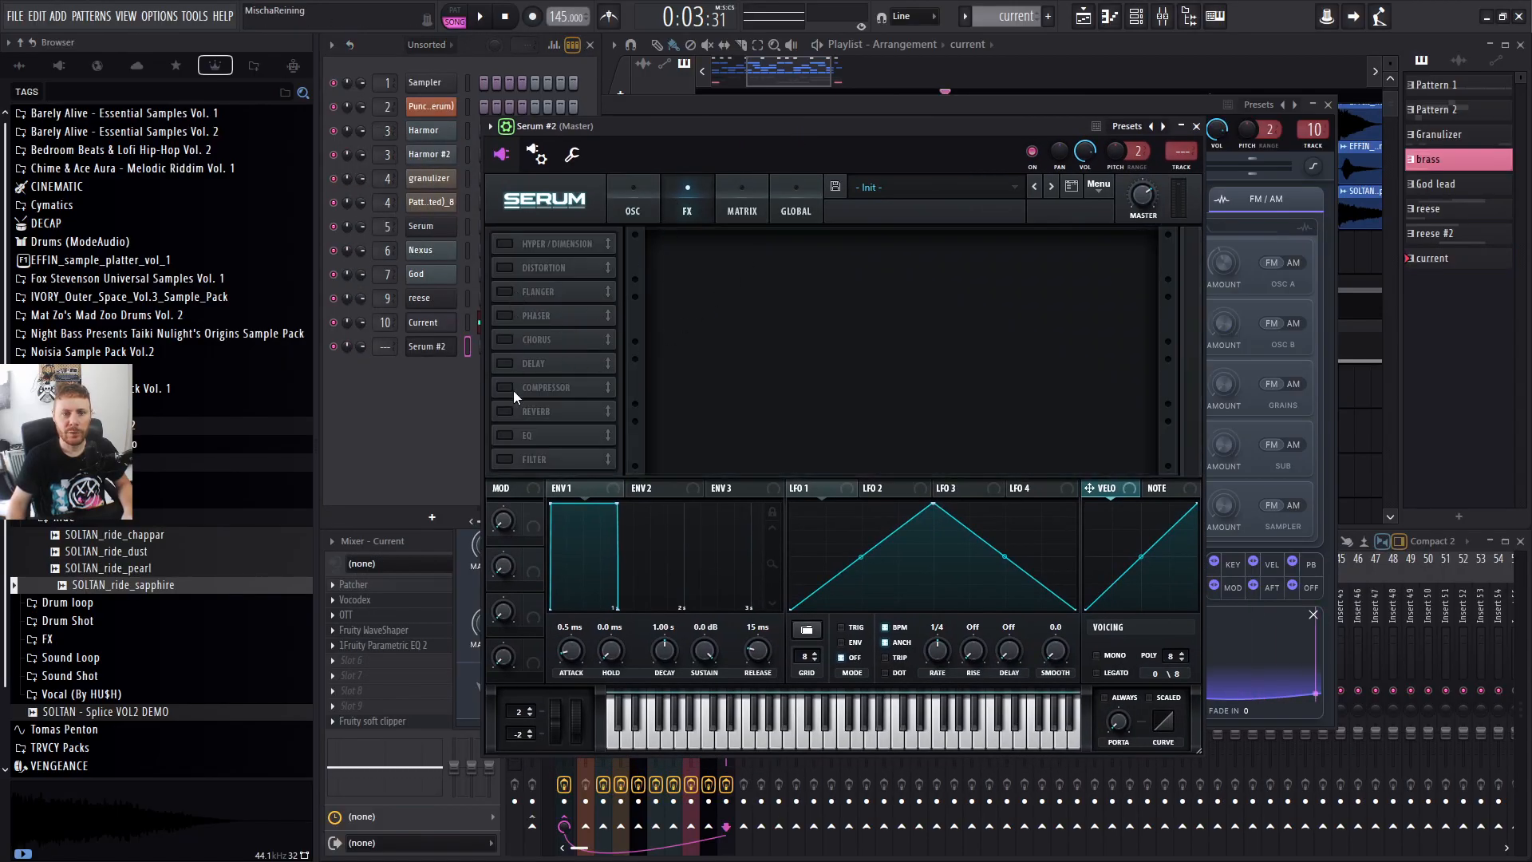
Enable Serum's Phaser, try its alldown and widen effect settings, and disable the Phaser.
{"action": "left_click", "coordinate": [506, 316]}
{"action": "left_click", "coordinate": [688, 255]}
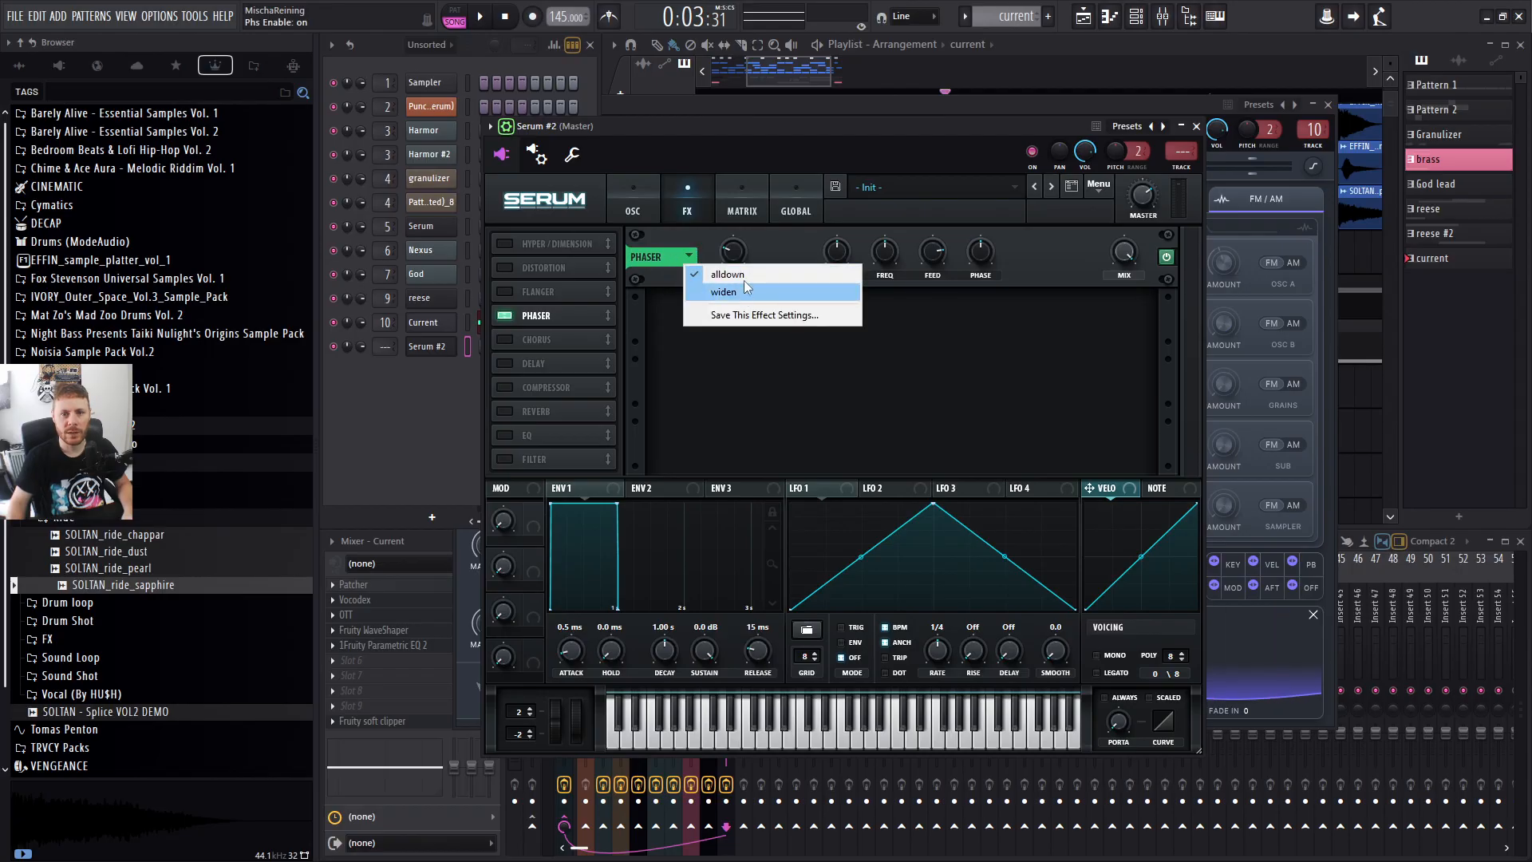
{"action": "left_click", "coordinate": [746, 278]}
{"action": "left_click", "coordinate": [688, 256]}
{"action": "left_click", "coordinate": [725, 291]}
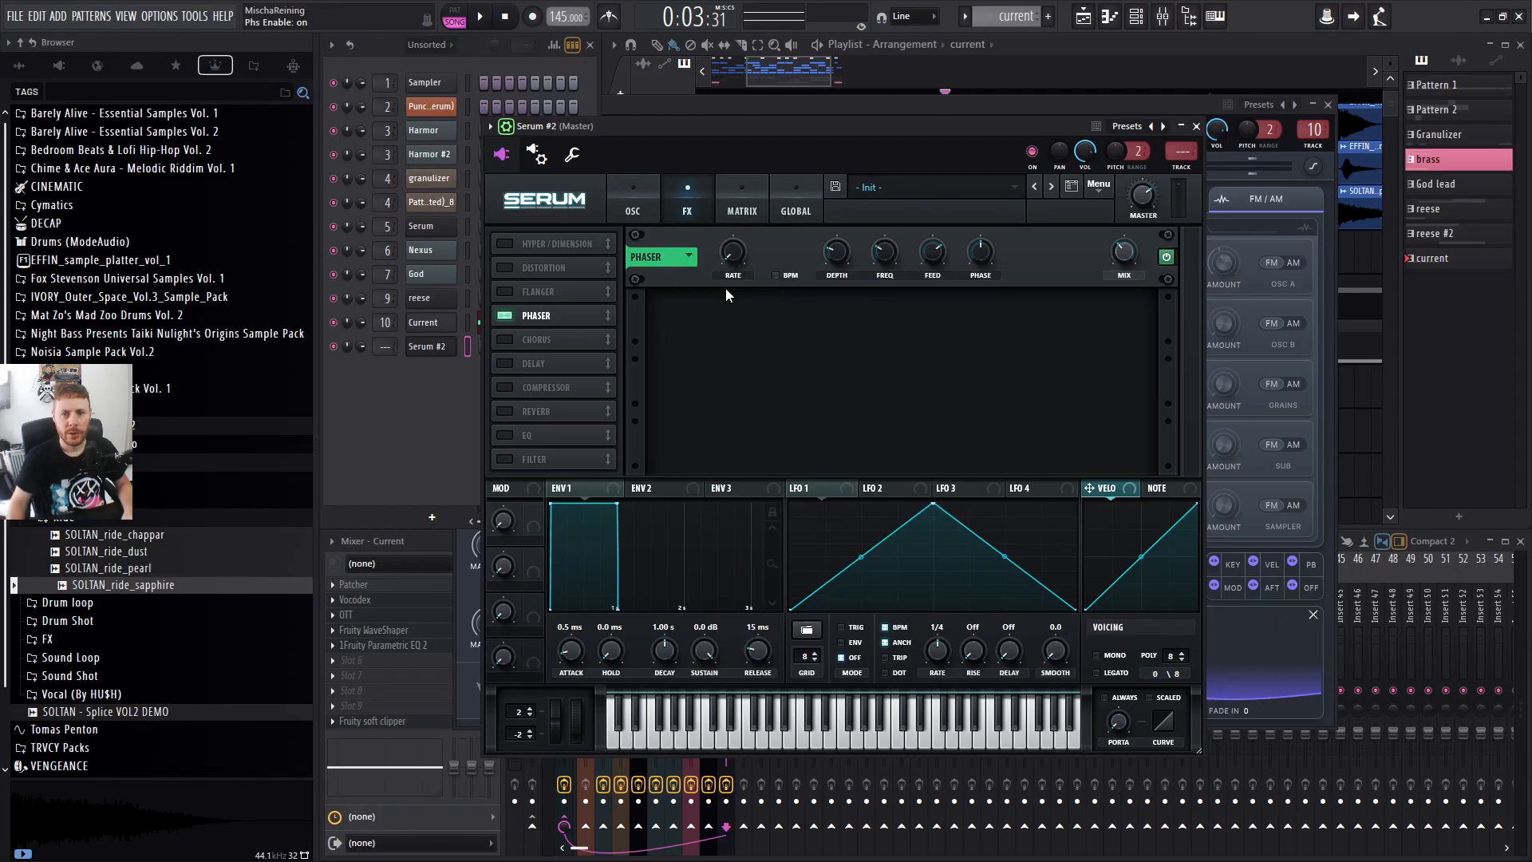
{"action": "left_click", "coordinate": [689, 259]}
{"action": "left_click", "coordinate": [901, 337]}
{"action": "left_click", "coordinate": [688, 257]}
{"action": "left_click", "coordinate": [729, 276]}
{"action": "left_click", "coordinate": [505, 316]}
Enable Serum's Distortion and Compressor, check for saved Distortion settings, and apply a saved multiband Compressor setting.
{"action": "left_click", "coordinate": [508, 267]}
{"action": "left_click", "coordinate": [688, 256]}
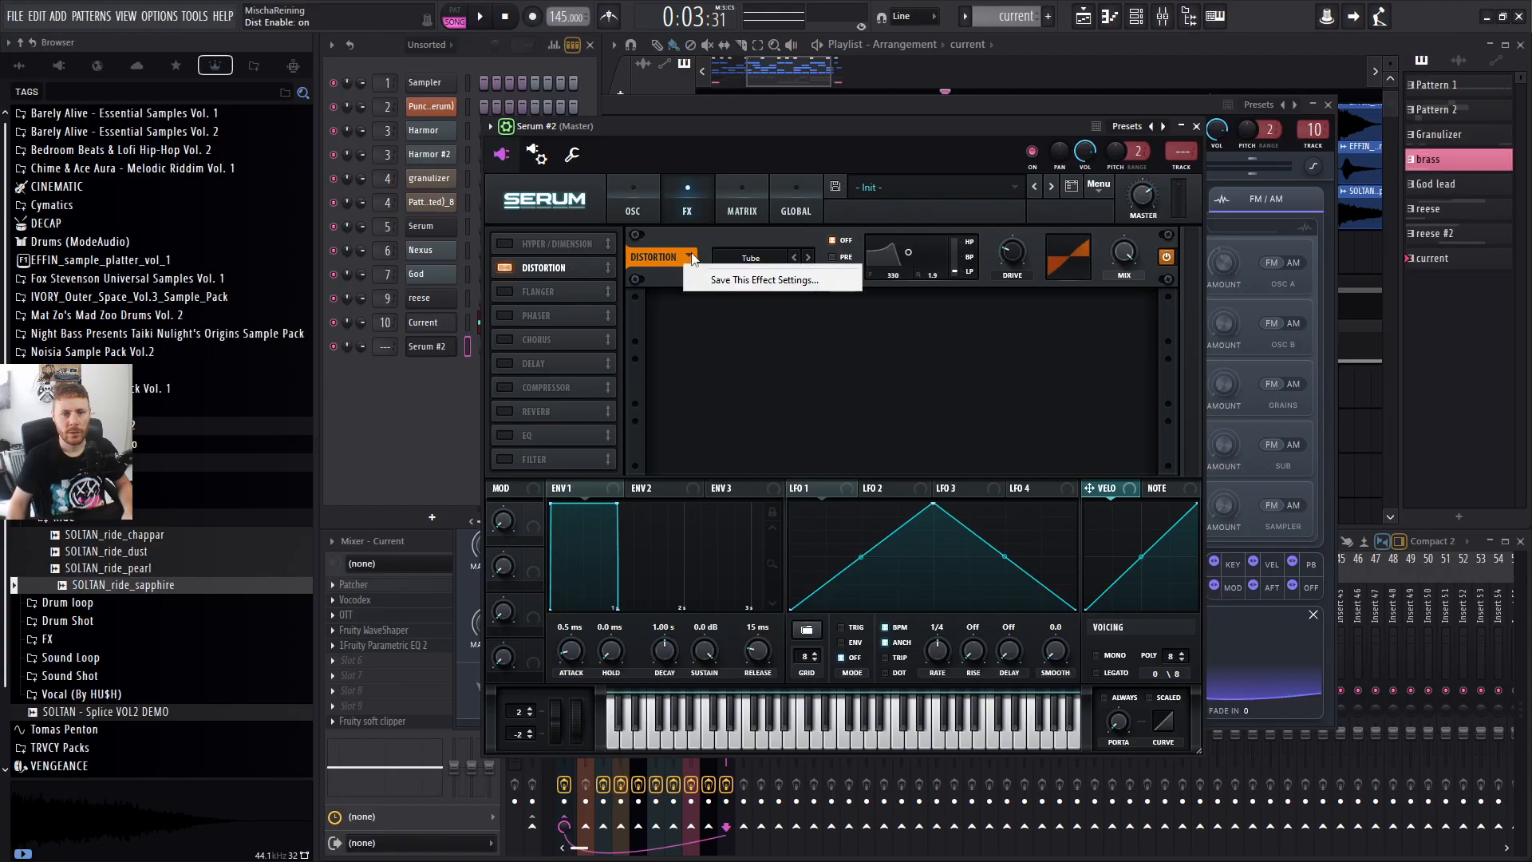
{"action": "left_click", "coordinate": [551, 286]}
{"action": "left_click", "coordinate": [505, 387]}
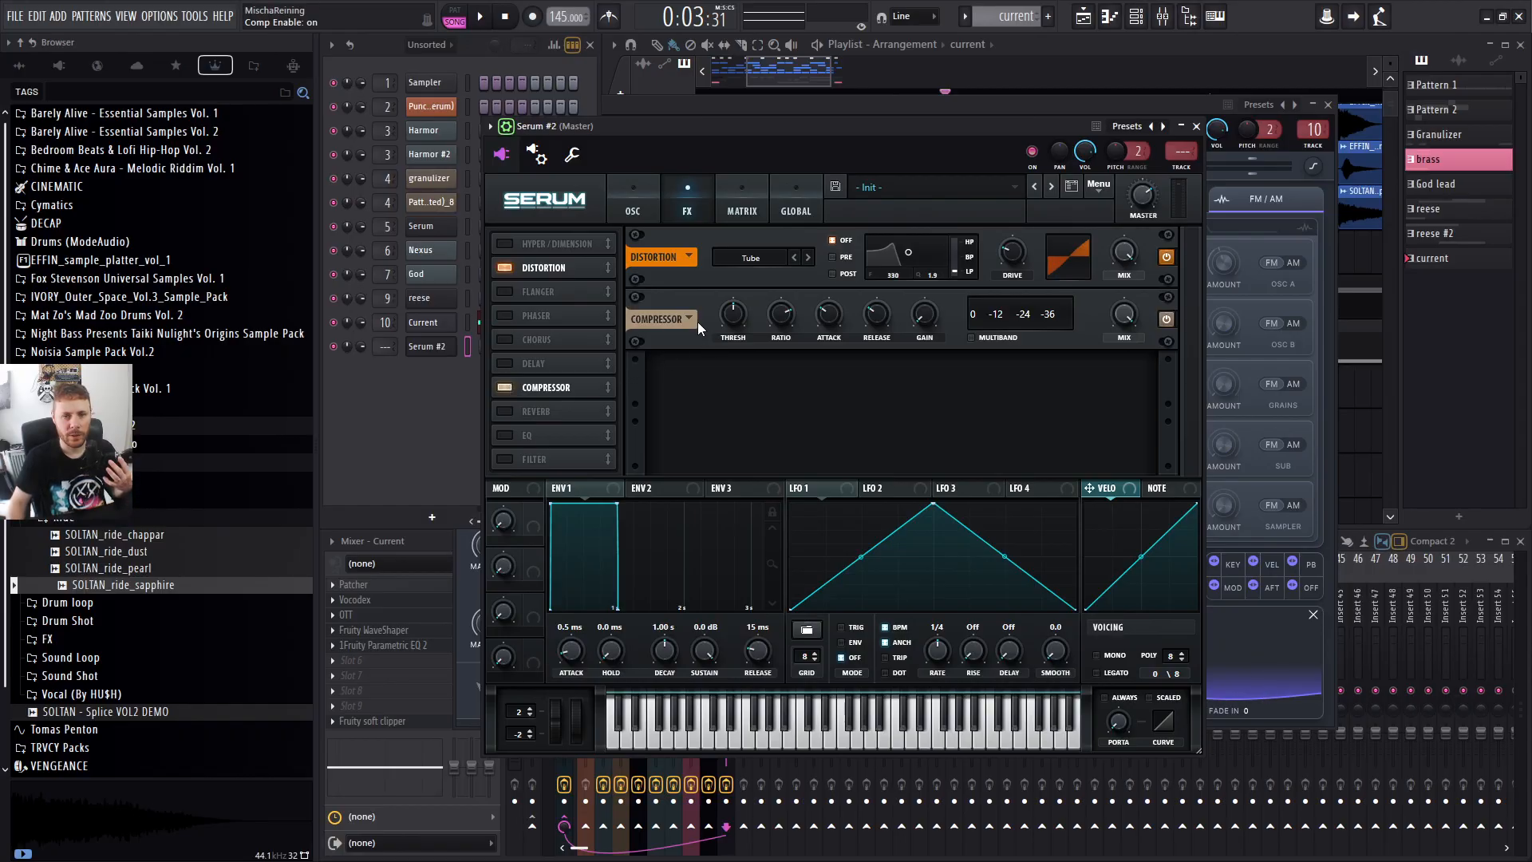
{"action": "left_click", "coordinate": [690, 319]}
{"action": "left_click", "coordinate": [753, 335]}
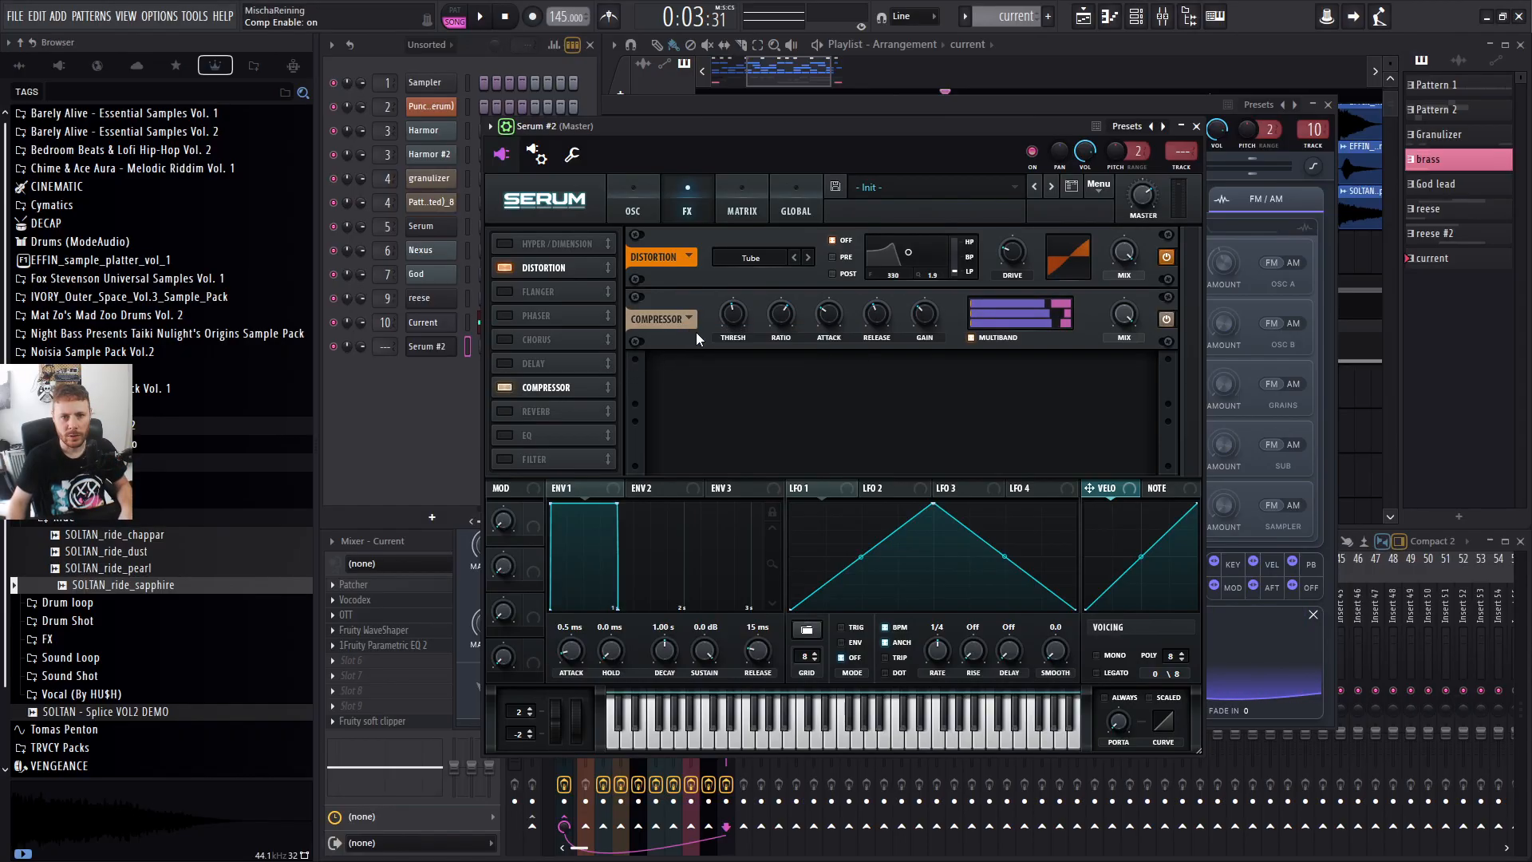
Start loading a Serum effect chain and look through the Chorus, Compressor and Phaser folders for chain files.
{"action": "left_click", "coordinate": [1099, 184]}
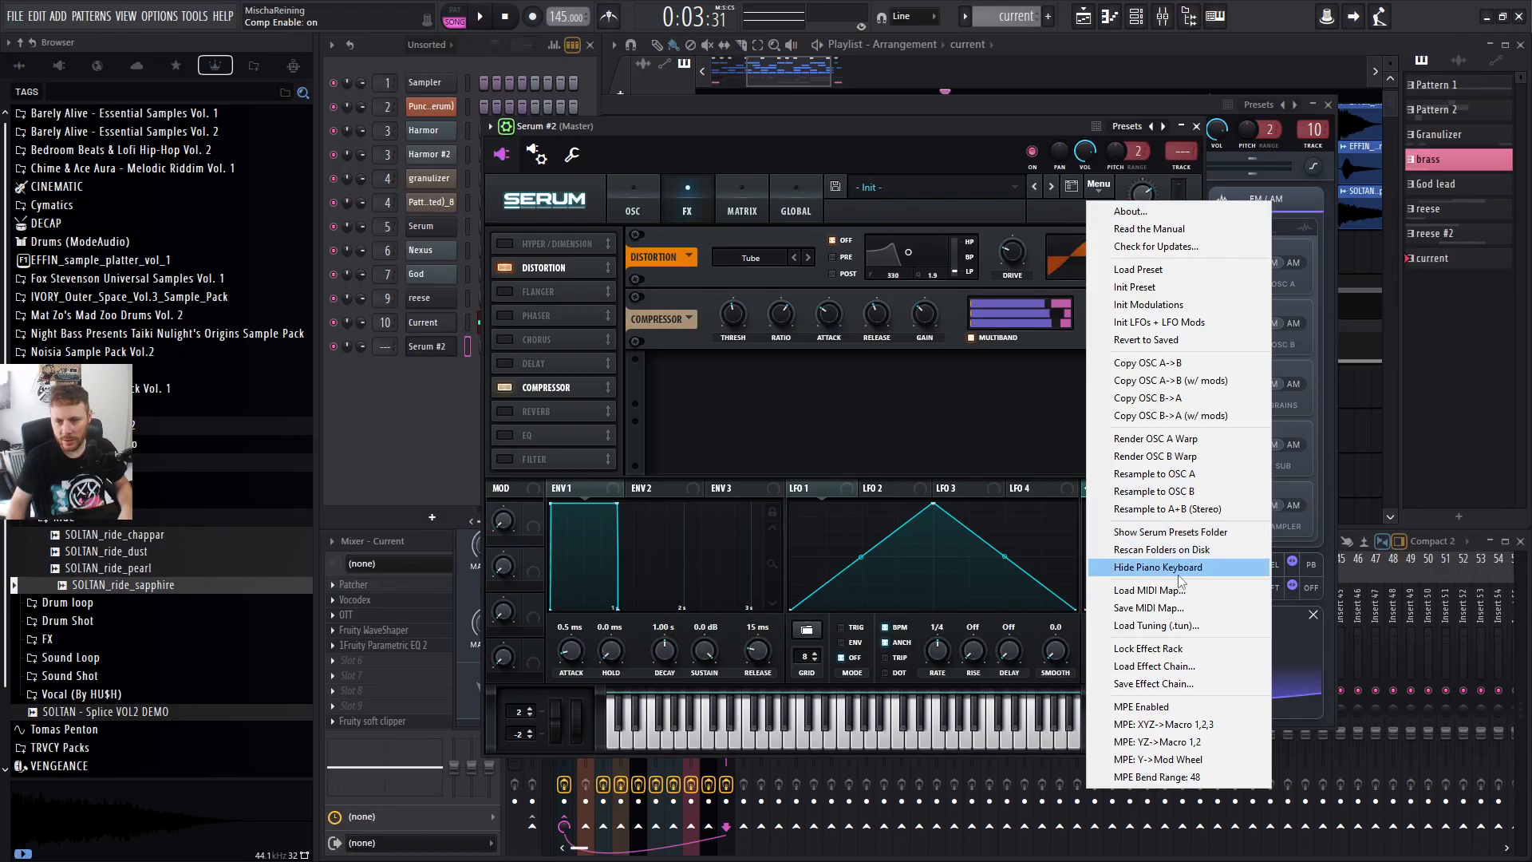
{"action": "left_click", "coordinate": [1154, 666]}
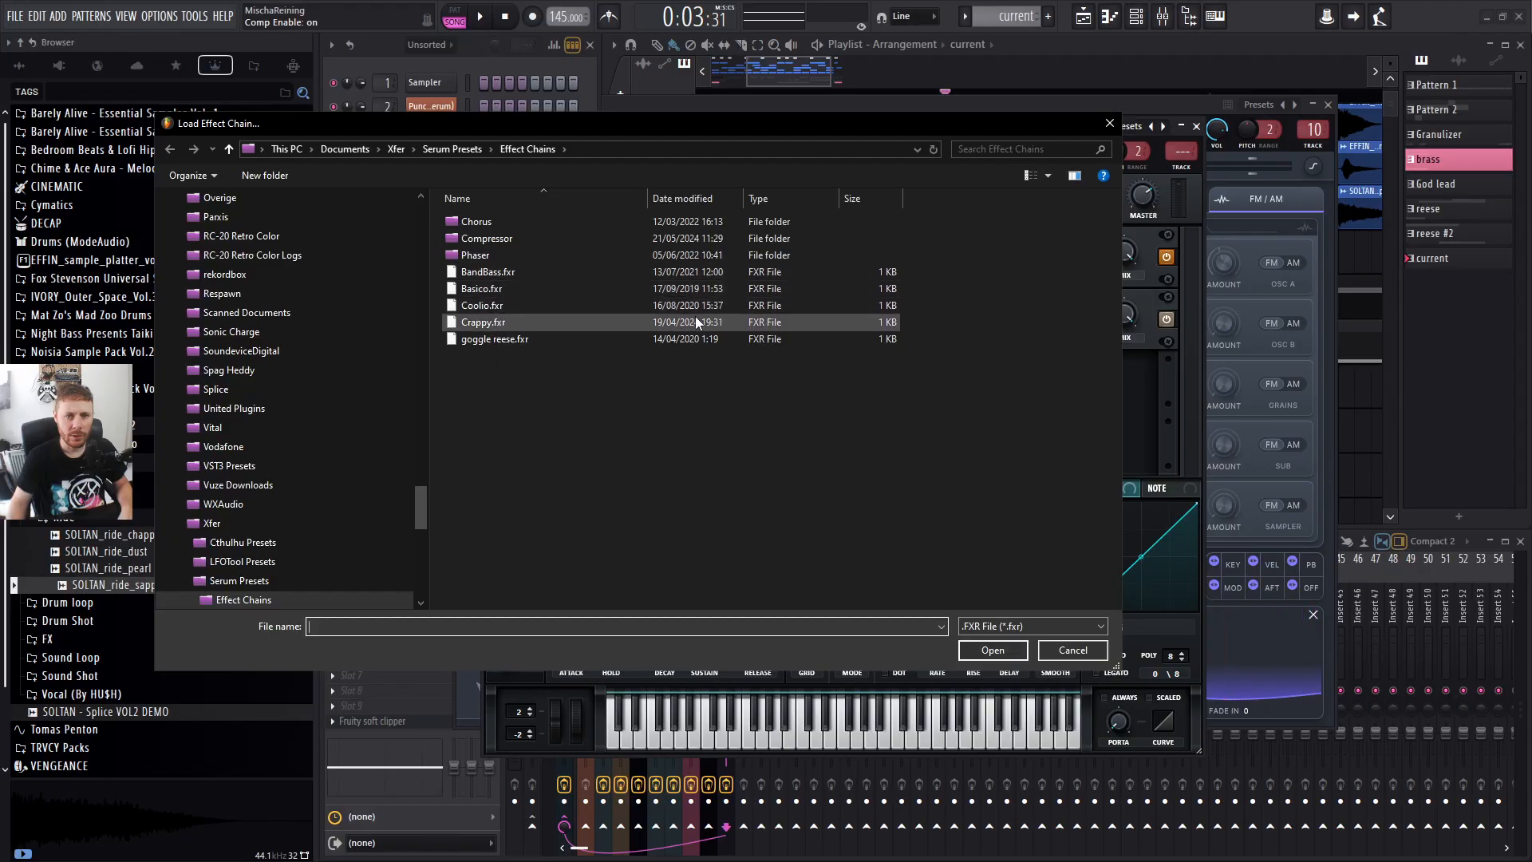
{"action": "double_click", "coordinate": [477, 222]}
{"action": "key", "text": "BackSpace"}
{"action": "double_click", "coordinate": [501, 243]}
{"action": "key", "text": "BackSpace"}
{"action": "double_click", "coordinate": [504, 256]}
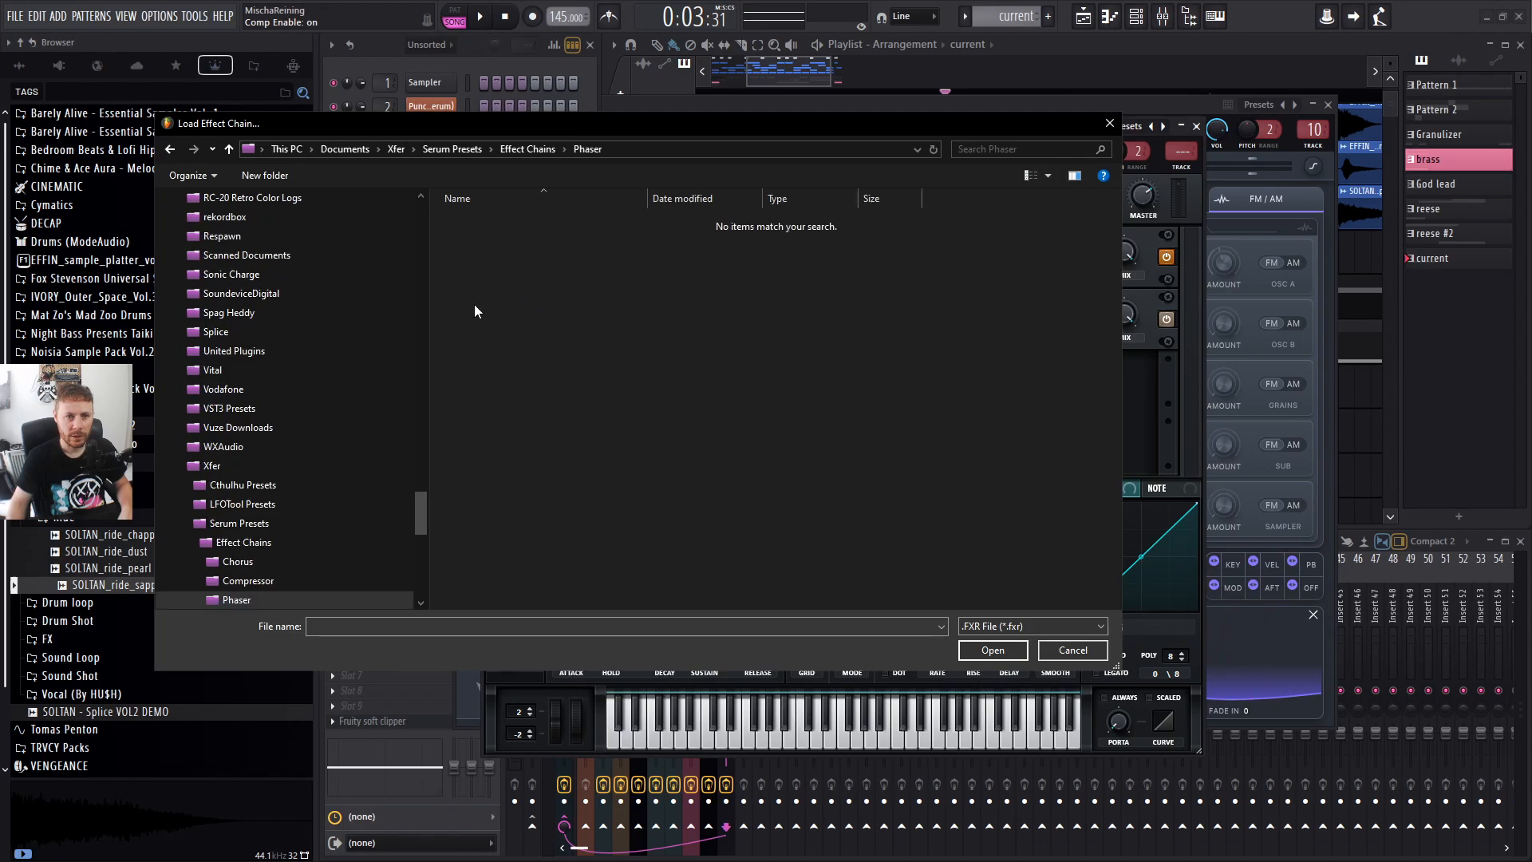
{"action": "key", "text": "BackSpace"}
Load the Coolio.fxr effect chain into Serum and look over the effects it contains.
{"action": "left_click", "coordinate": [511, 339]}
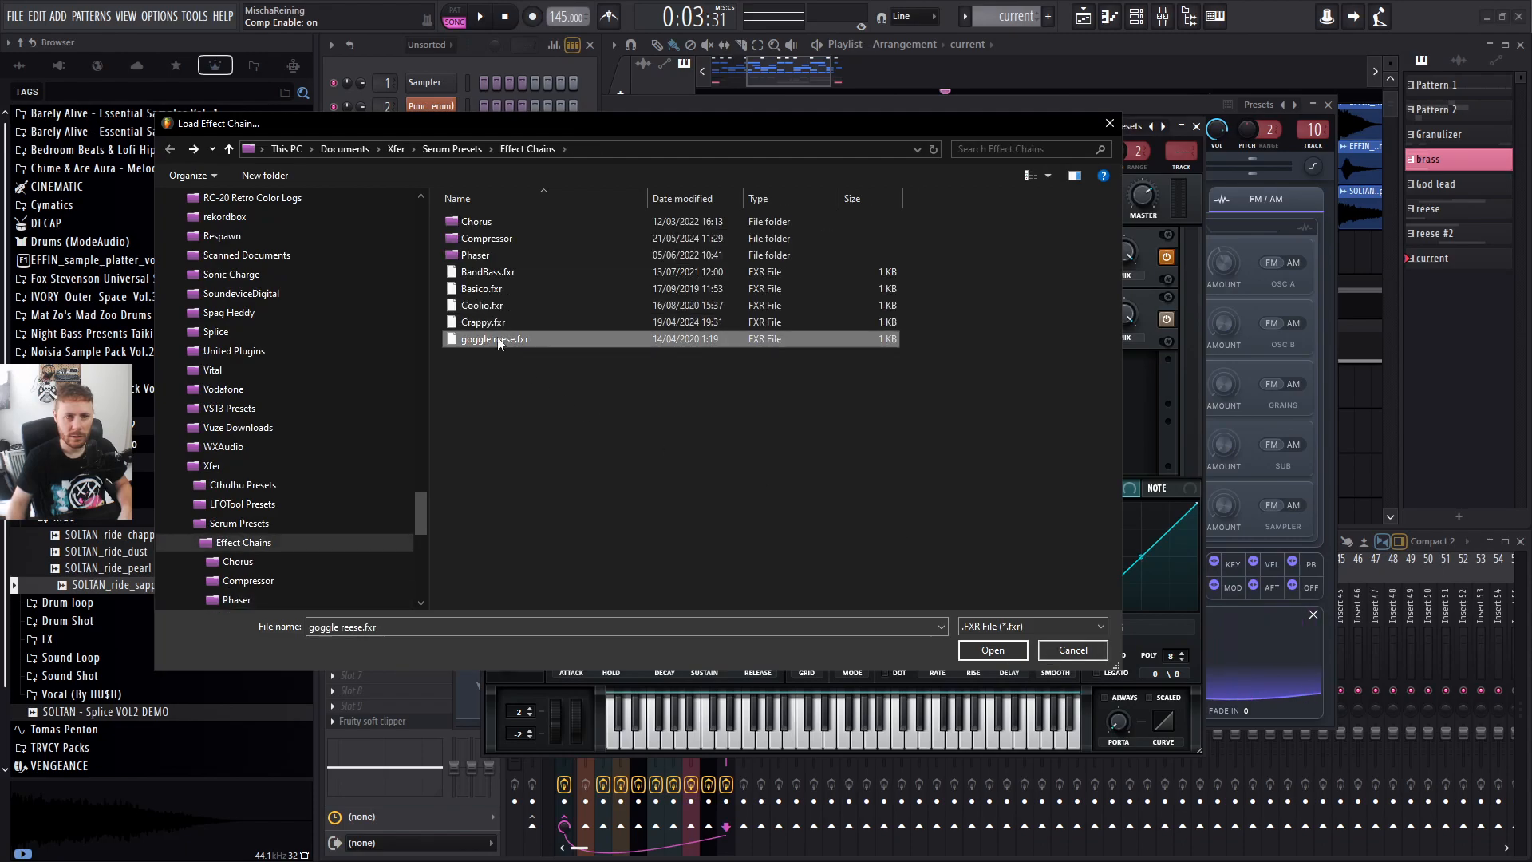
{"action": "left_click", "coordinate": [487, 304]}
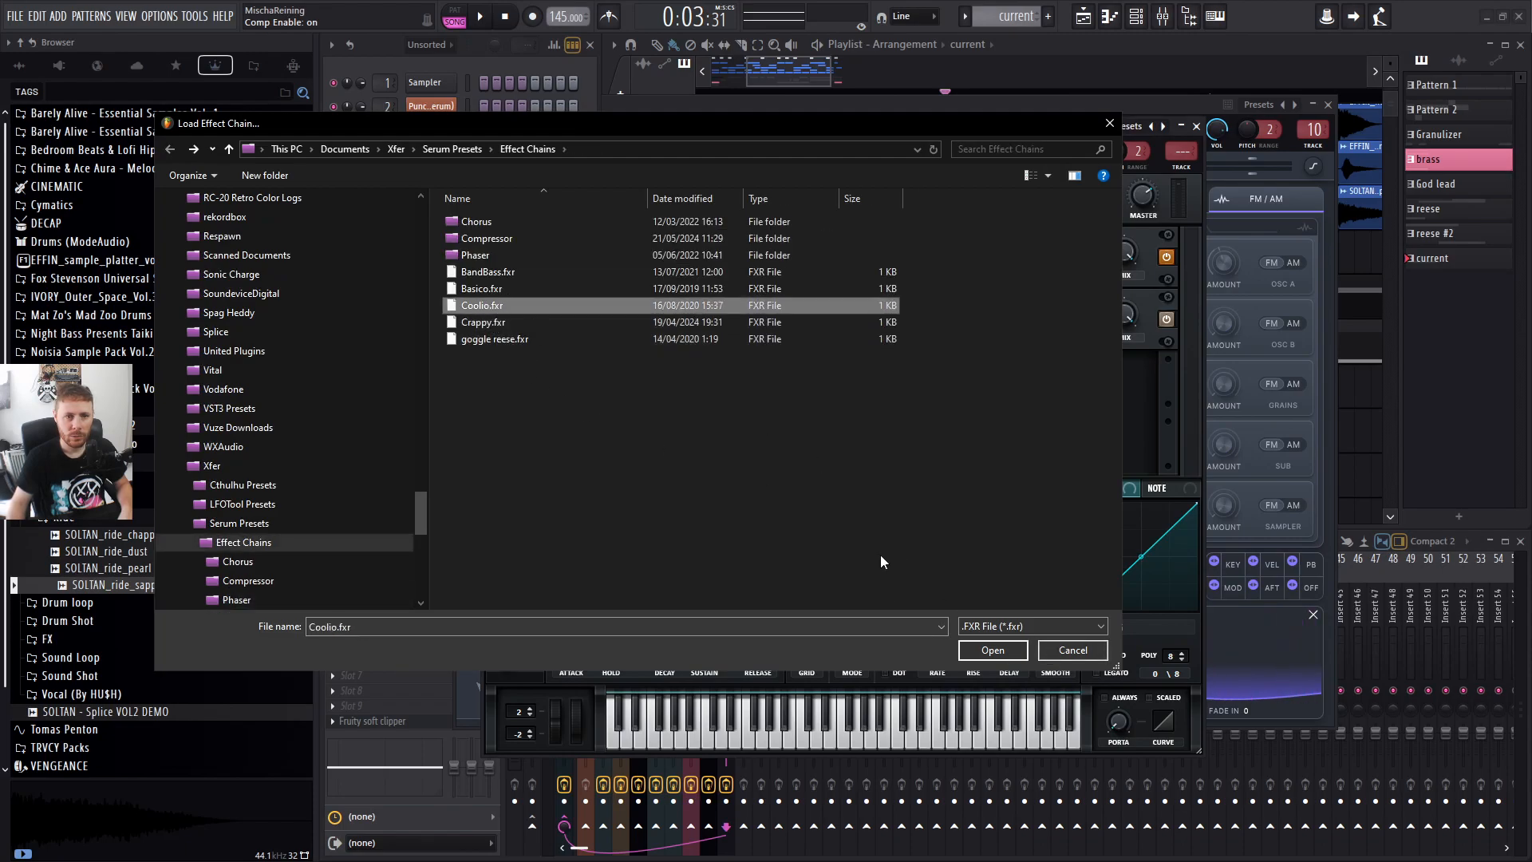
{"action": "left_click", "coordinate": [993, 649]}
{"action": "scroll", "coordinate": [758, 401], "scroll_direction": "down", "scroll_amount": 5}
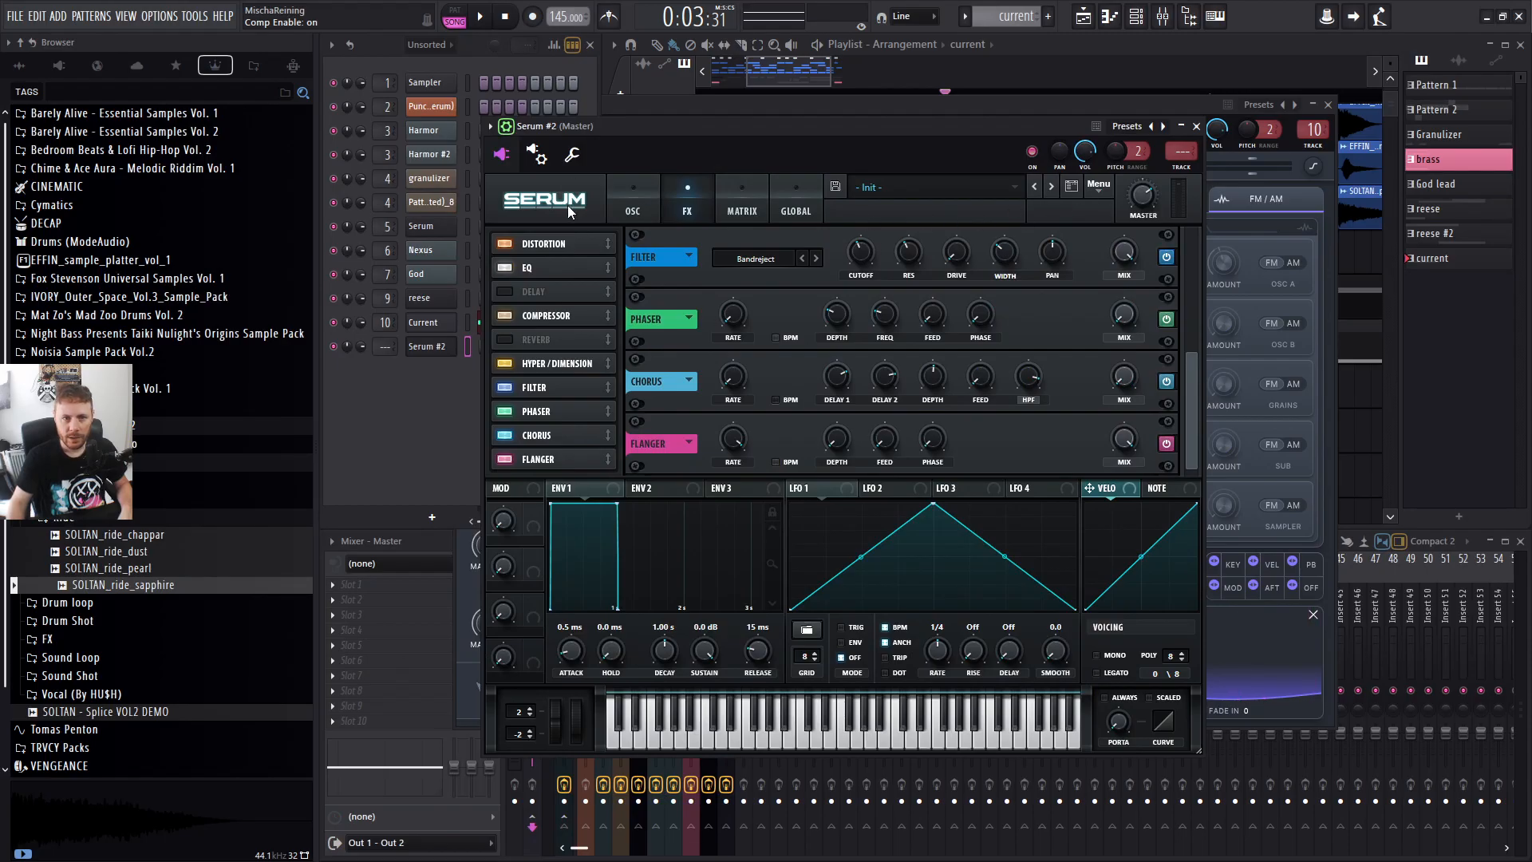
Compare Serum's oscillator, effects and modulation matrix pages, ending on the effects rack.
{"action": "left_click", "coordinate": [639, 204]}
{"action": "left_click", "coordinate": [723, 210]}
{"action": "left_click", "coordinate": [694, 210]}
{"action": "left_click", "coordinate": [729, 211]}
{"action": "left_click", "coordinate": [696, 209]}
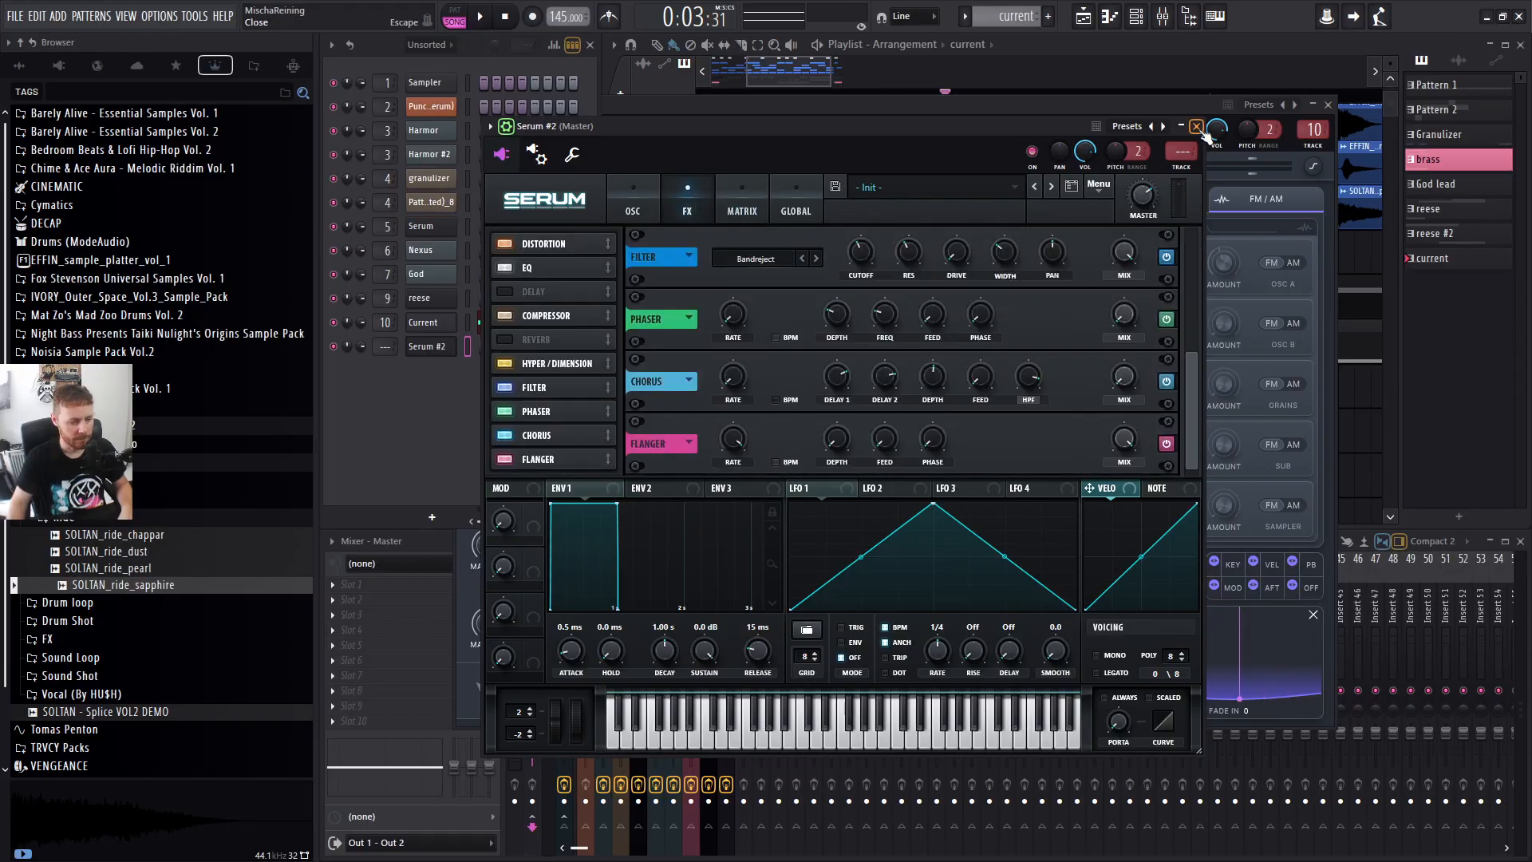
Examine the effects rack of the Serum #2 instance, including the main menu and the distortion module's options.
{"action": "left_click", "coordinate": [1196, 127]}
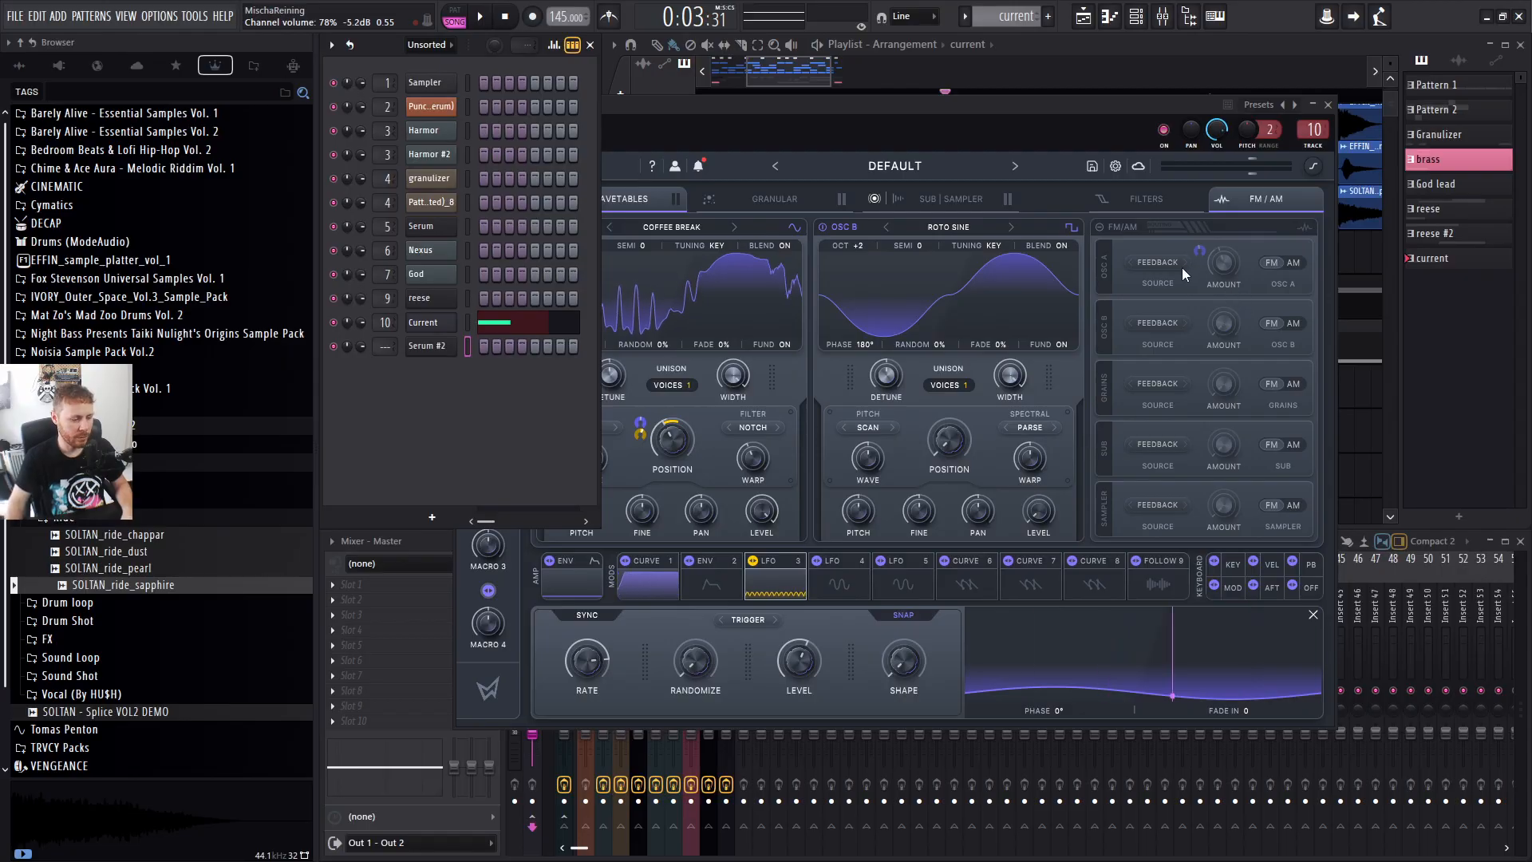
{"action": "left_click", "coordinate": [431, 346]}
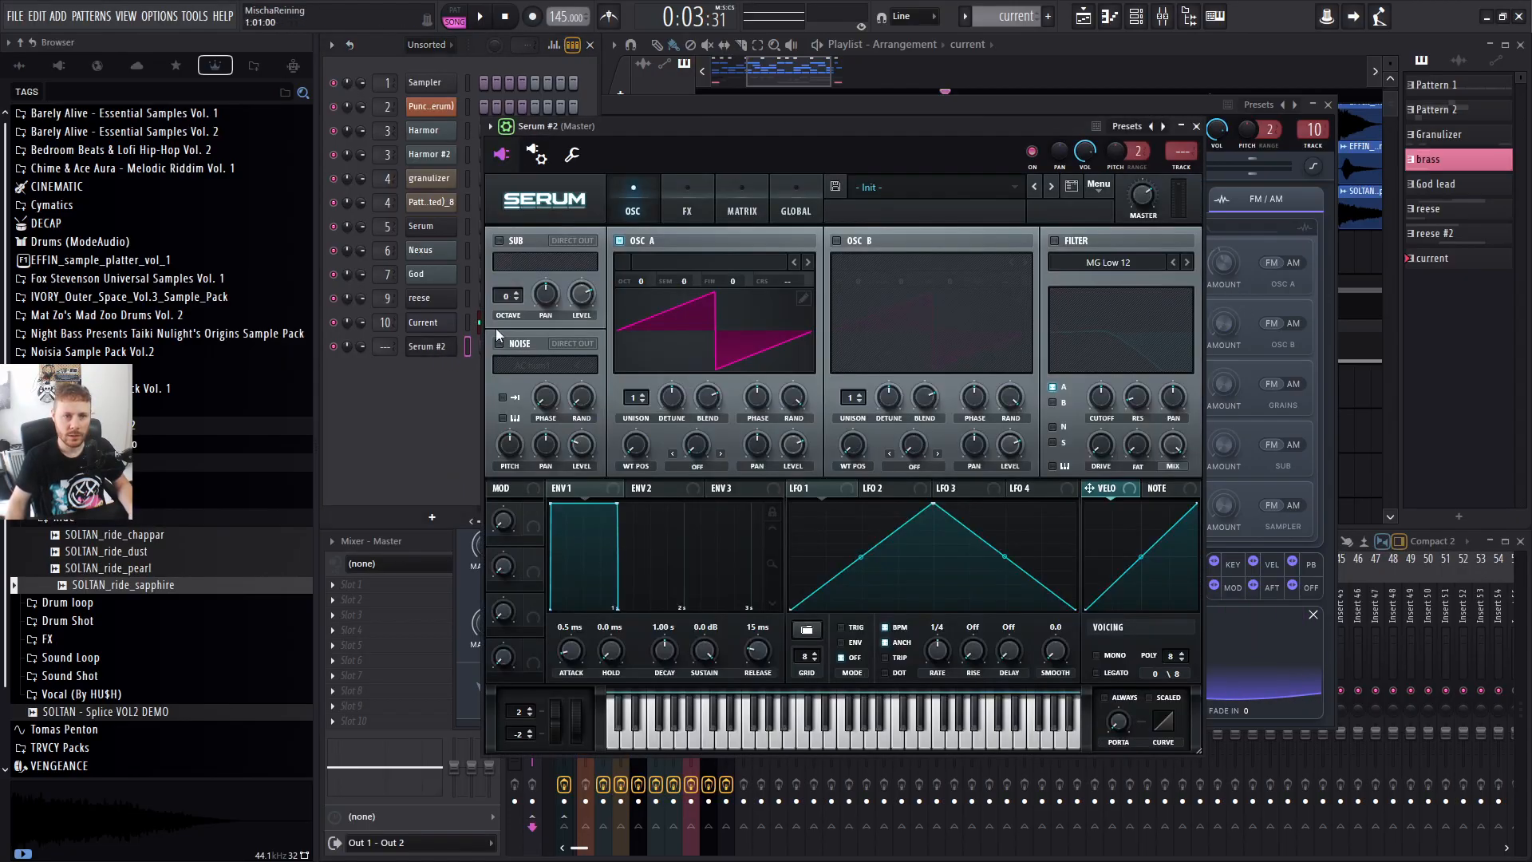
{"action": "left_click", "coordinate": [736, 205]}
{"action": "left_click", "coordinate": [688, 206]}
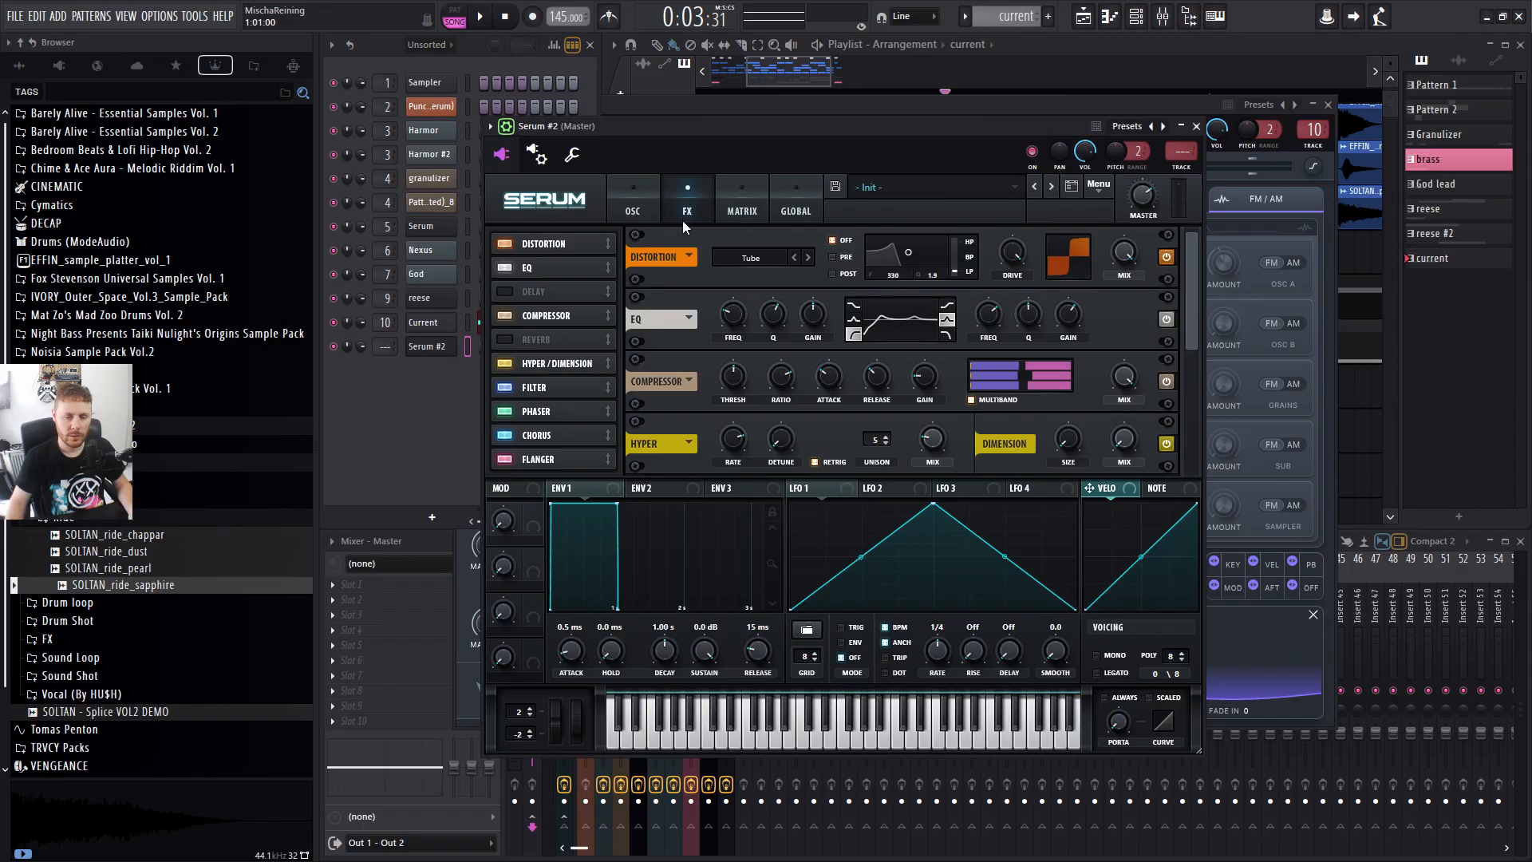
{"action": "left_click", "coordinate": [1099, 186]}
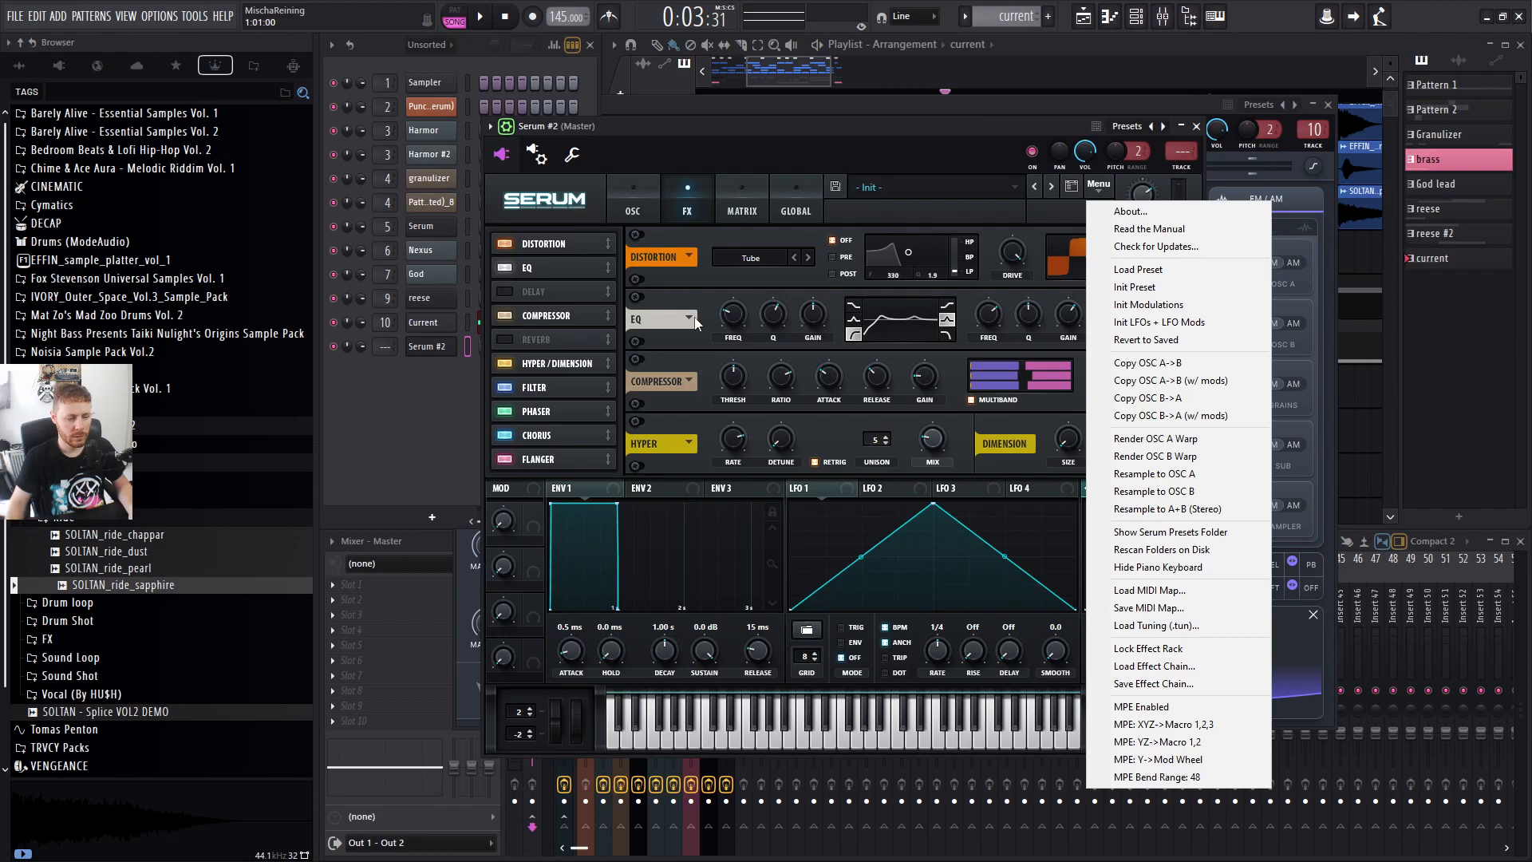
{"action": "left_click", "coordinate": [688, 259]}
{"action": "left_click", "coordinate": [693, 256]}
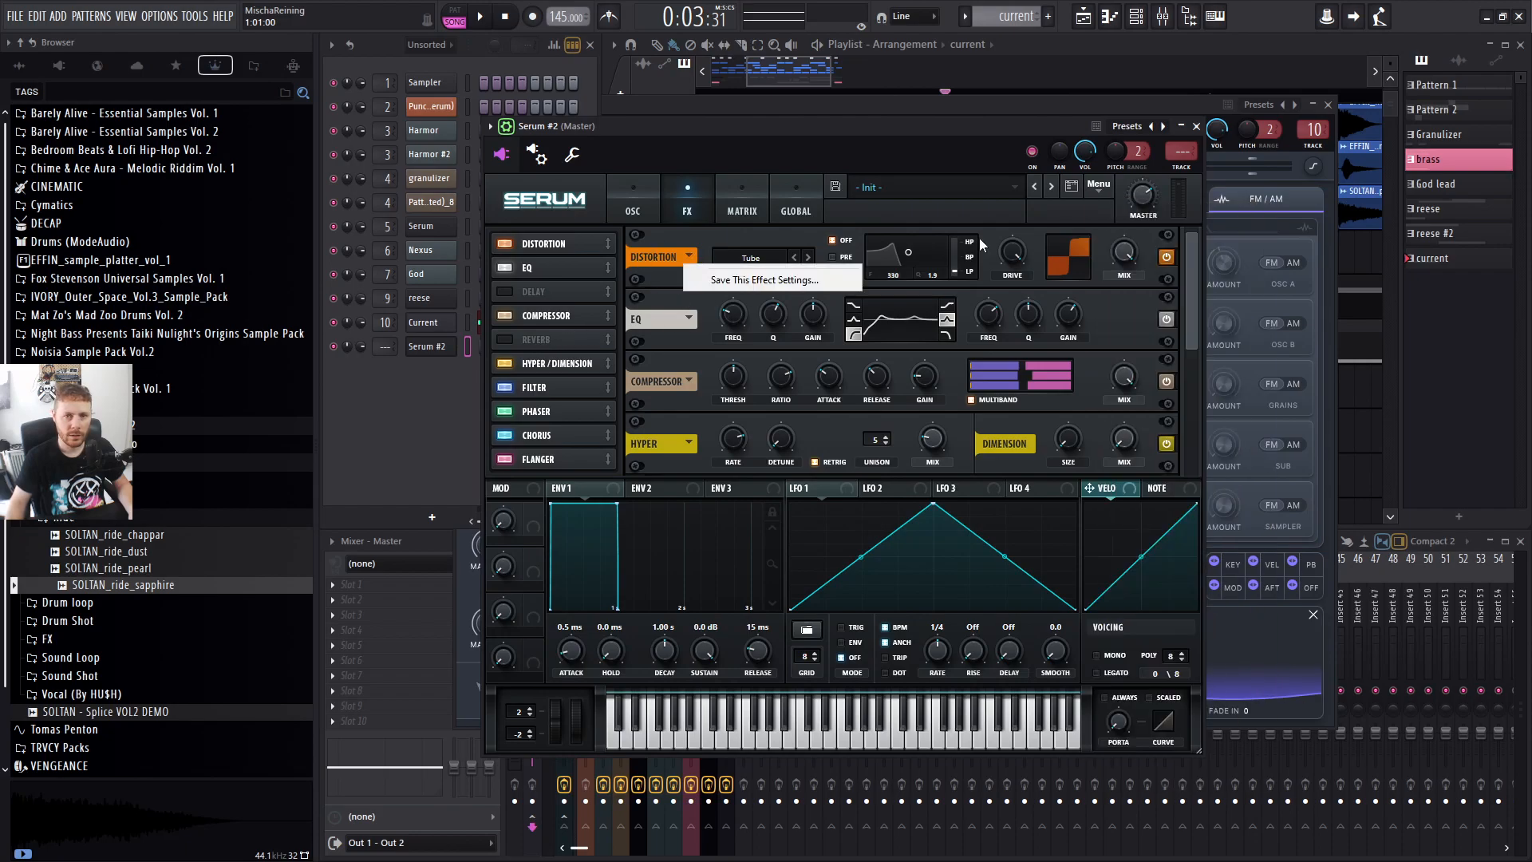
Close the Serum #2 window and delete its channel from the channel rack.
{"action": "left_click", "coordinate": [1196, 126]}
{"action": "left_click", "coordinate": [1196, 126]}
{"action": "right_click", "coordinate": [432, 348]}
{"action": "left_click", "coordinate": [524, 515]}
{"action": "left_click_drag", "start_coordinate": [812, 107], "coordinate": [807, 121]}
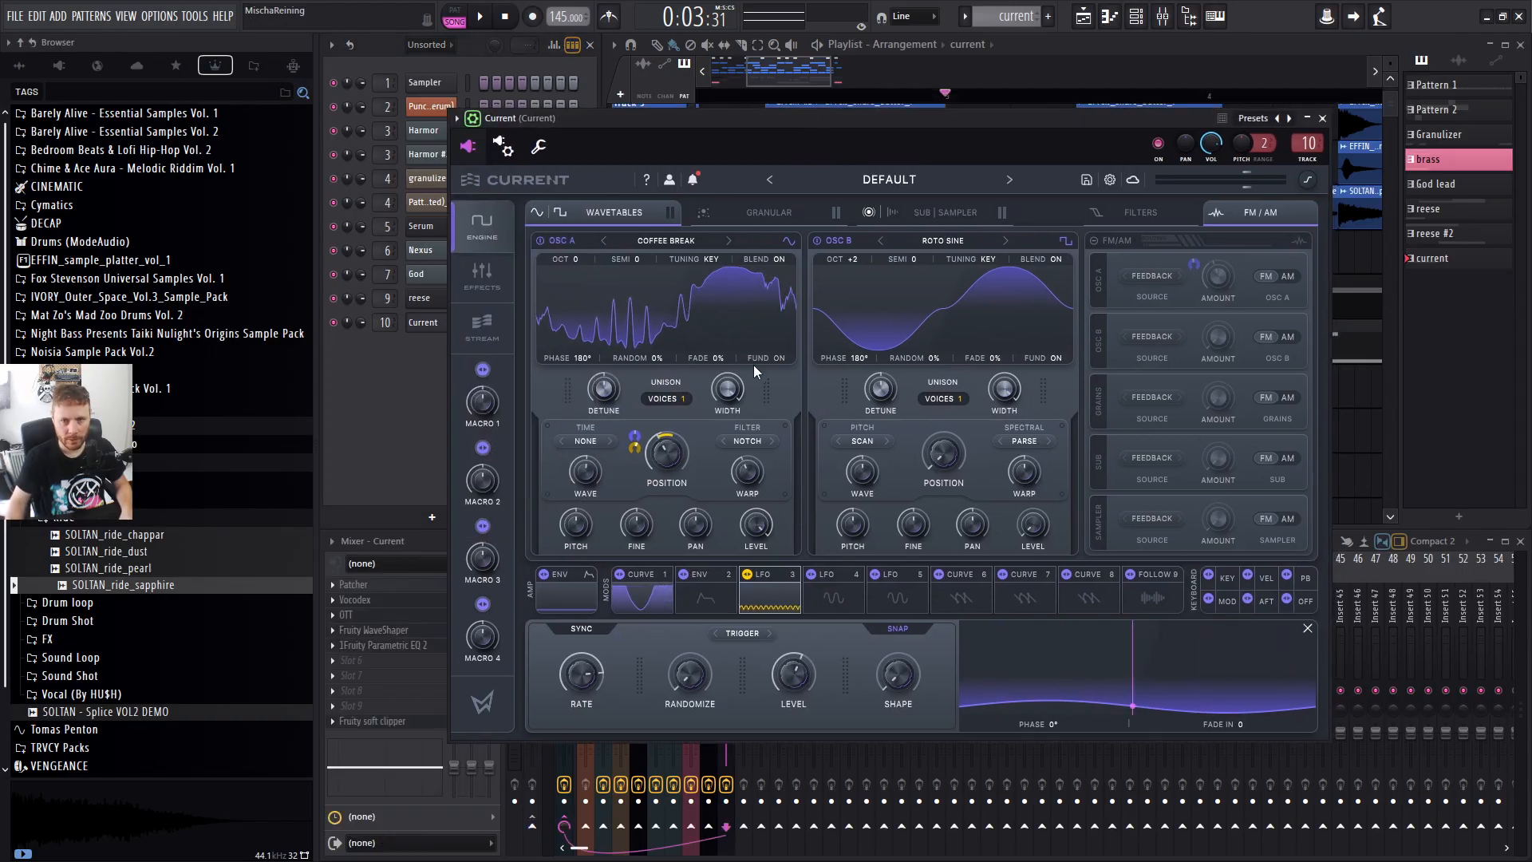
Review the drum and bass tracks in the playlist and the Curve 1 modulator of the Current synth.
{"action": "left_click", "coordinate": [907, 45]}
{"action": "left_click_drag", "start_coordinate": [830, 72], "coordinate": [1090, 74]}
{"action": "scroll", "coordinate": [878, 286], "scroll_direction": "up", "scroll_amount": 1}
{"action": "scroll", "coordinate": [656, 308], "scroll_direction": "up", "scroll_amount": 4}
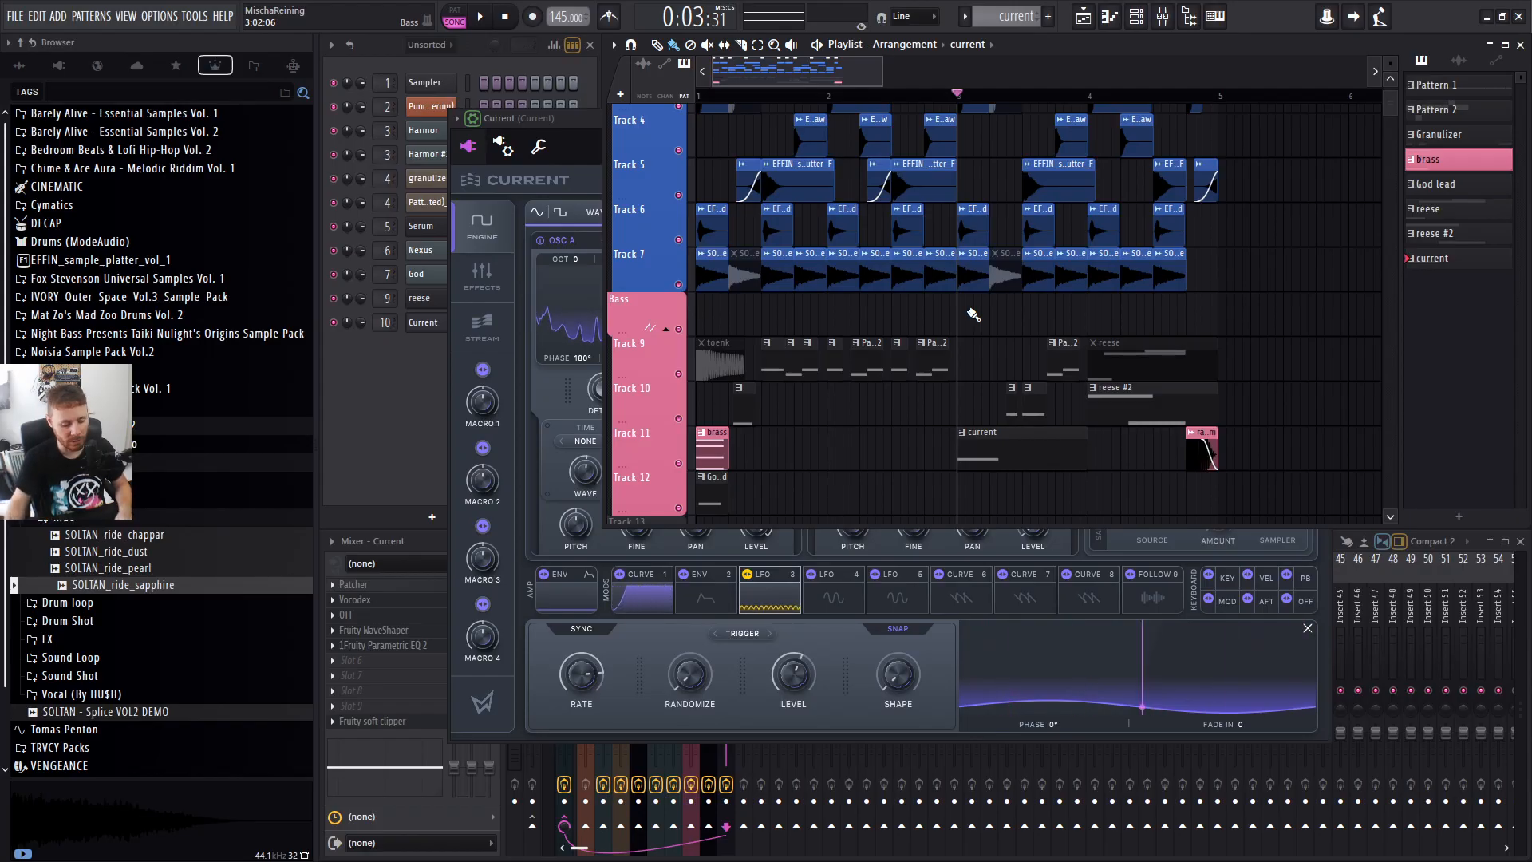
{"action": "scroll", "coordinate": [1286, 327], "scroll_direction": "down", "scroll_amount": 3}
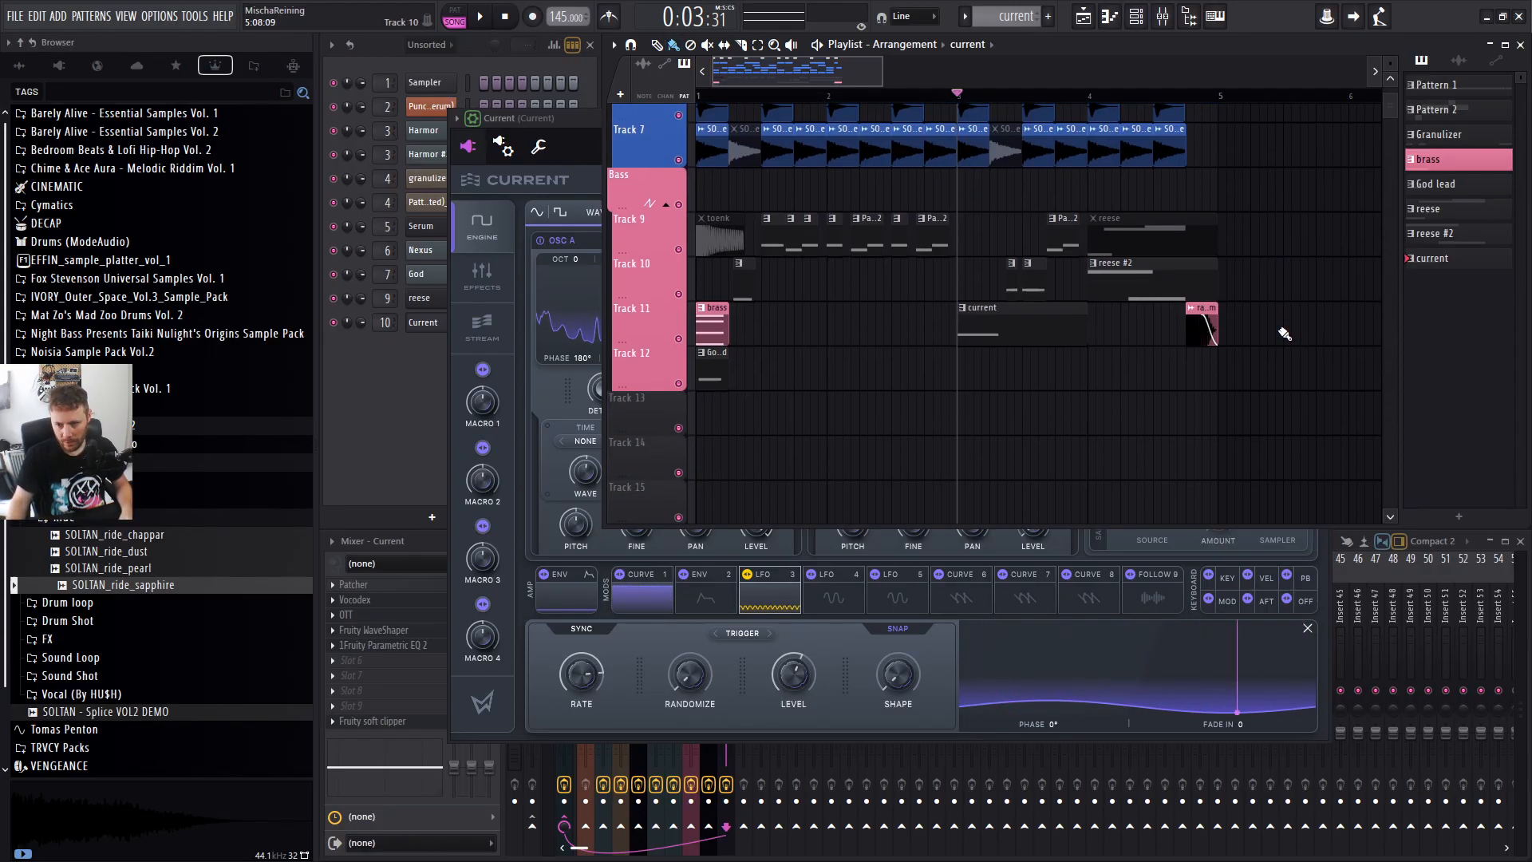
{"action": "left_click", "coordinate": [651, 607]}
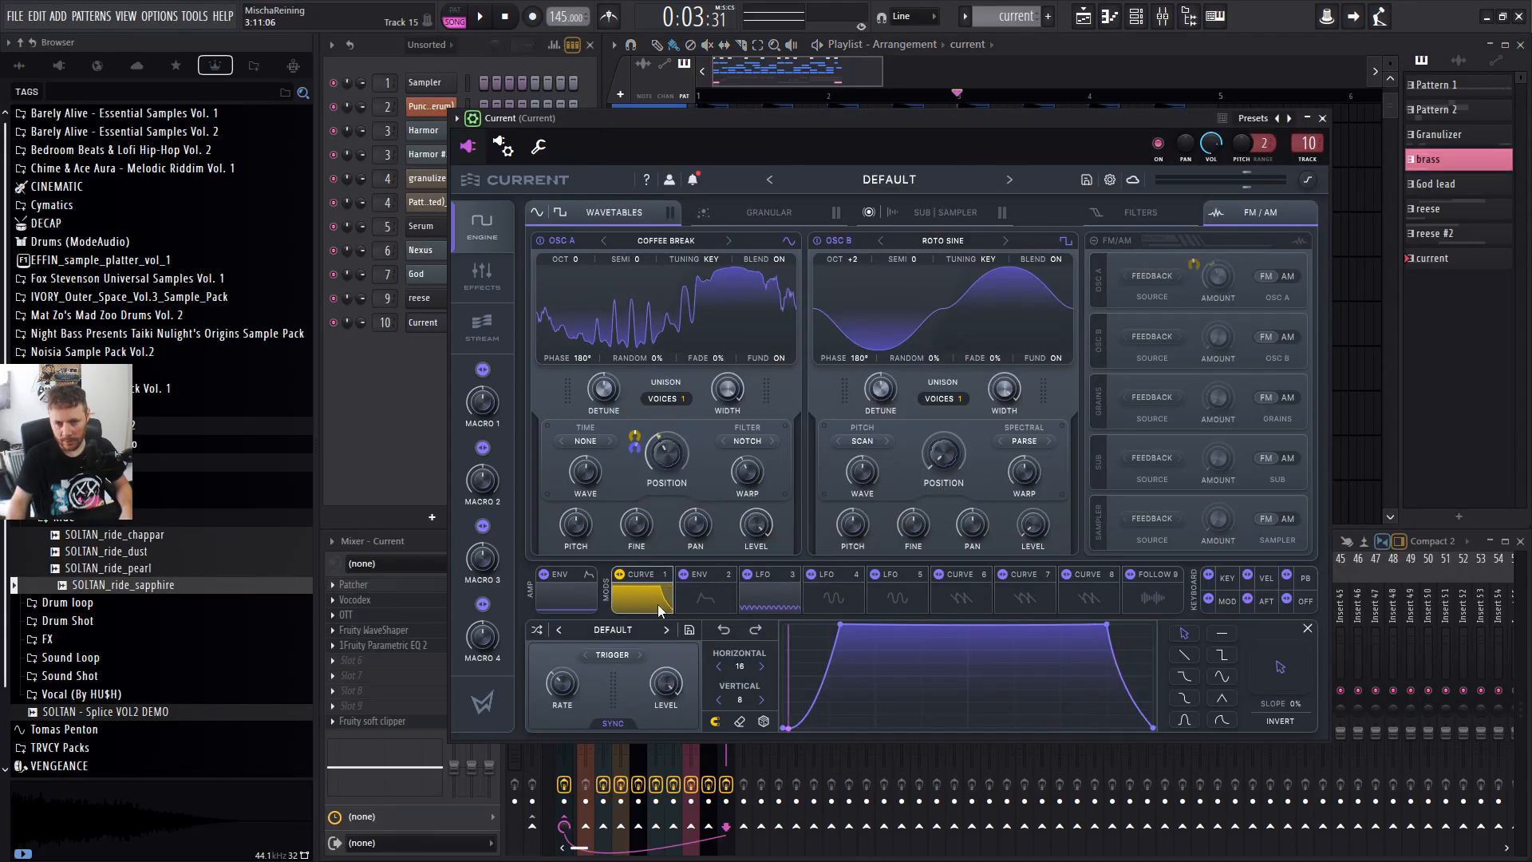
{"action": "left_click", "coordinate": [1320, 119]}
{"action": "scroll", "coordinate": [1262, 312], "scroll_direction": "up", "scroll_amount": 6}
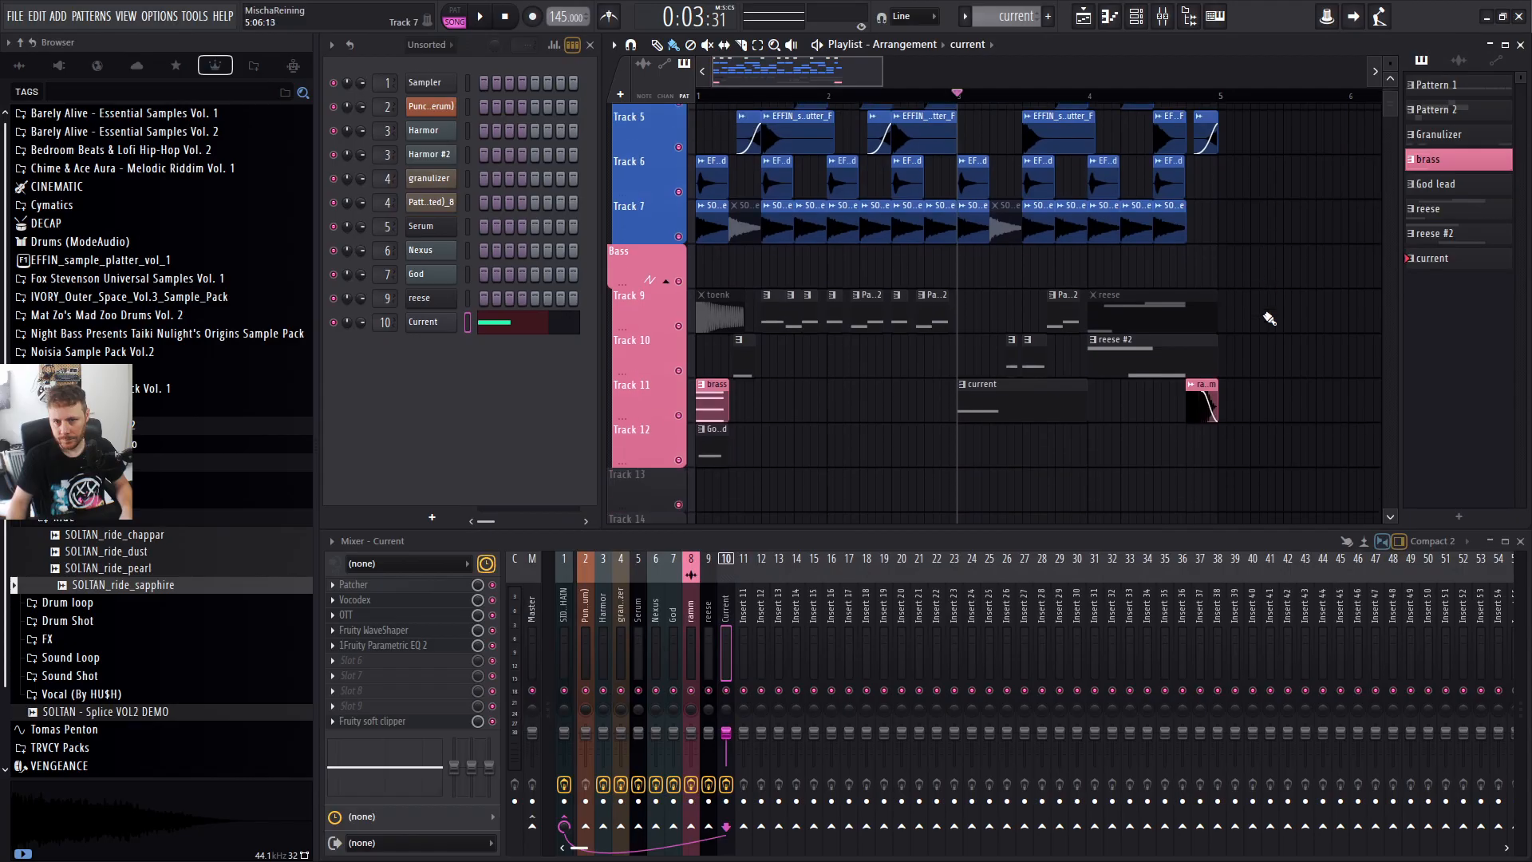
{"action": "left_click", "coordinate": [666, 186]}
{"action": "left_click", "coordinate": [667, 186]}
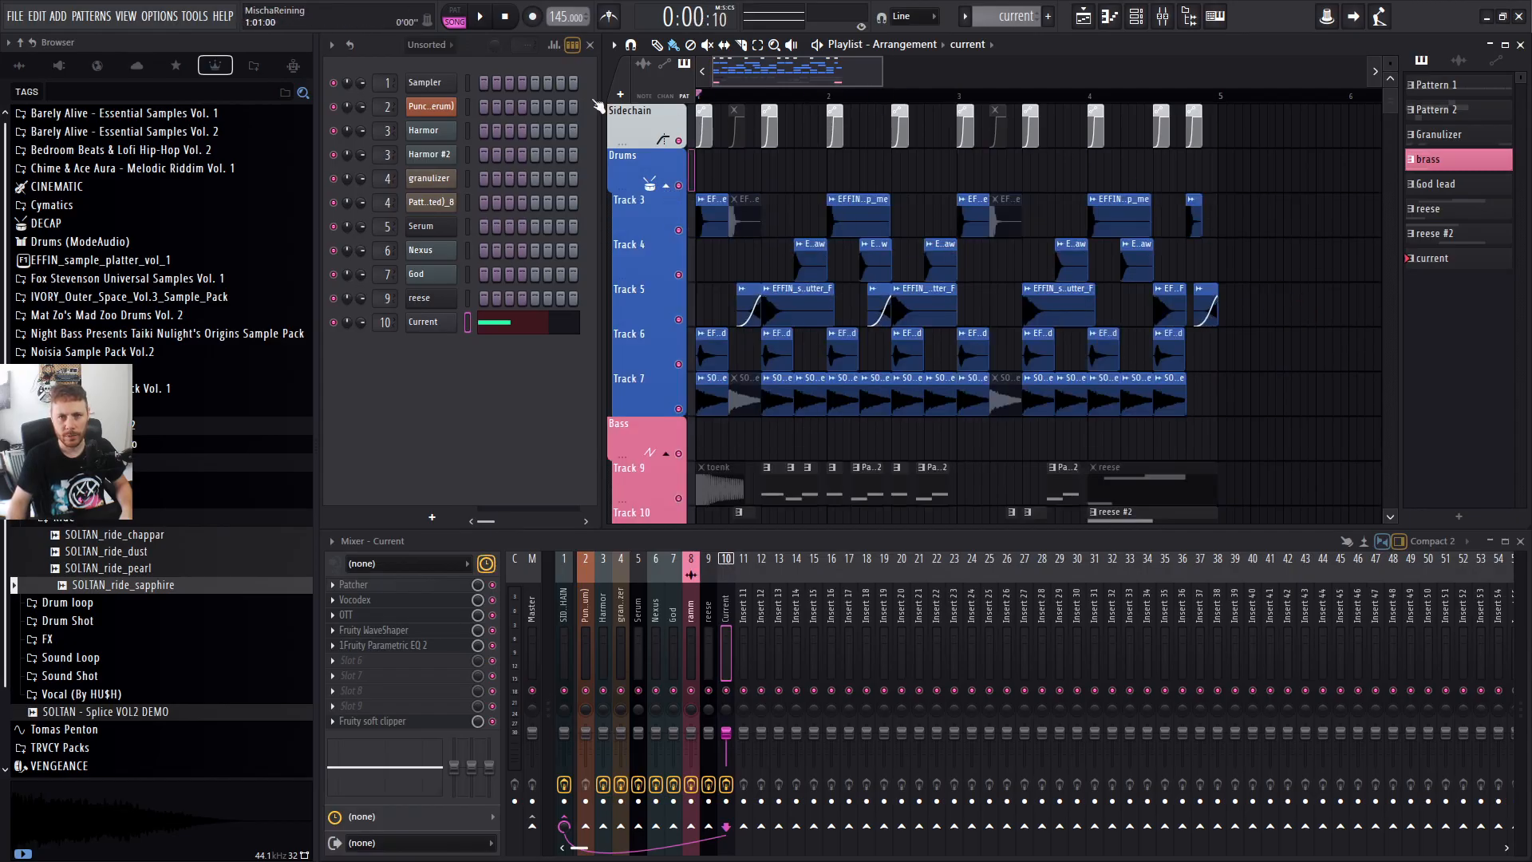
{"action": "scroll", "coordinate": [1294, 302], "scroll_direction": "down", "scroll_amount": 1}
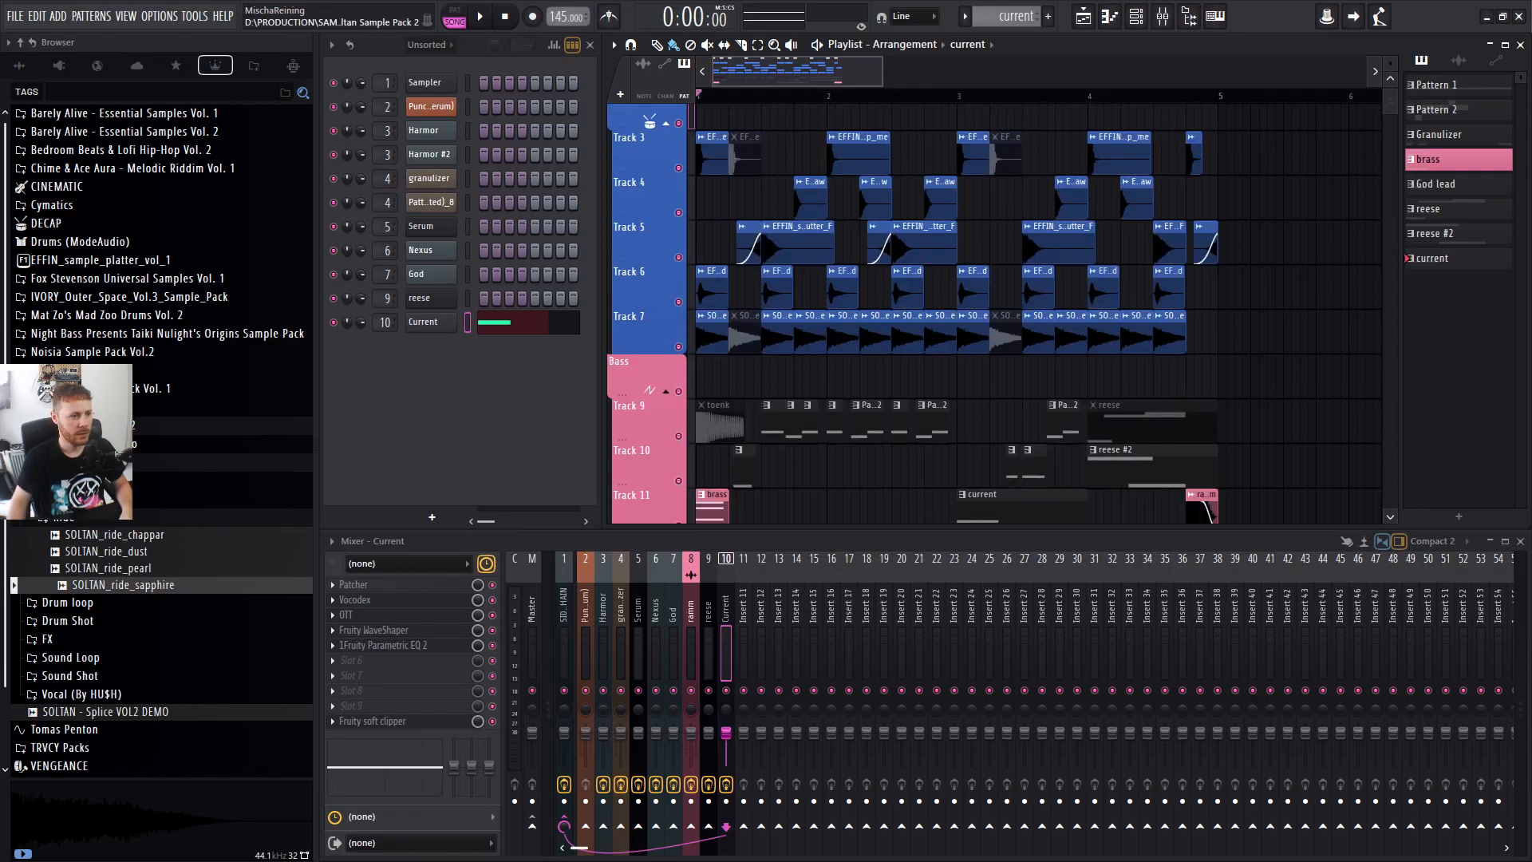
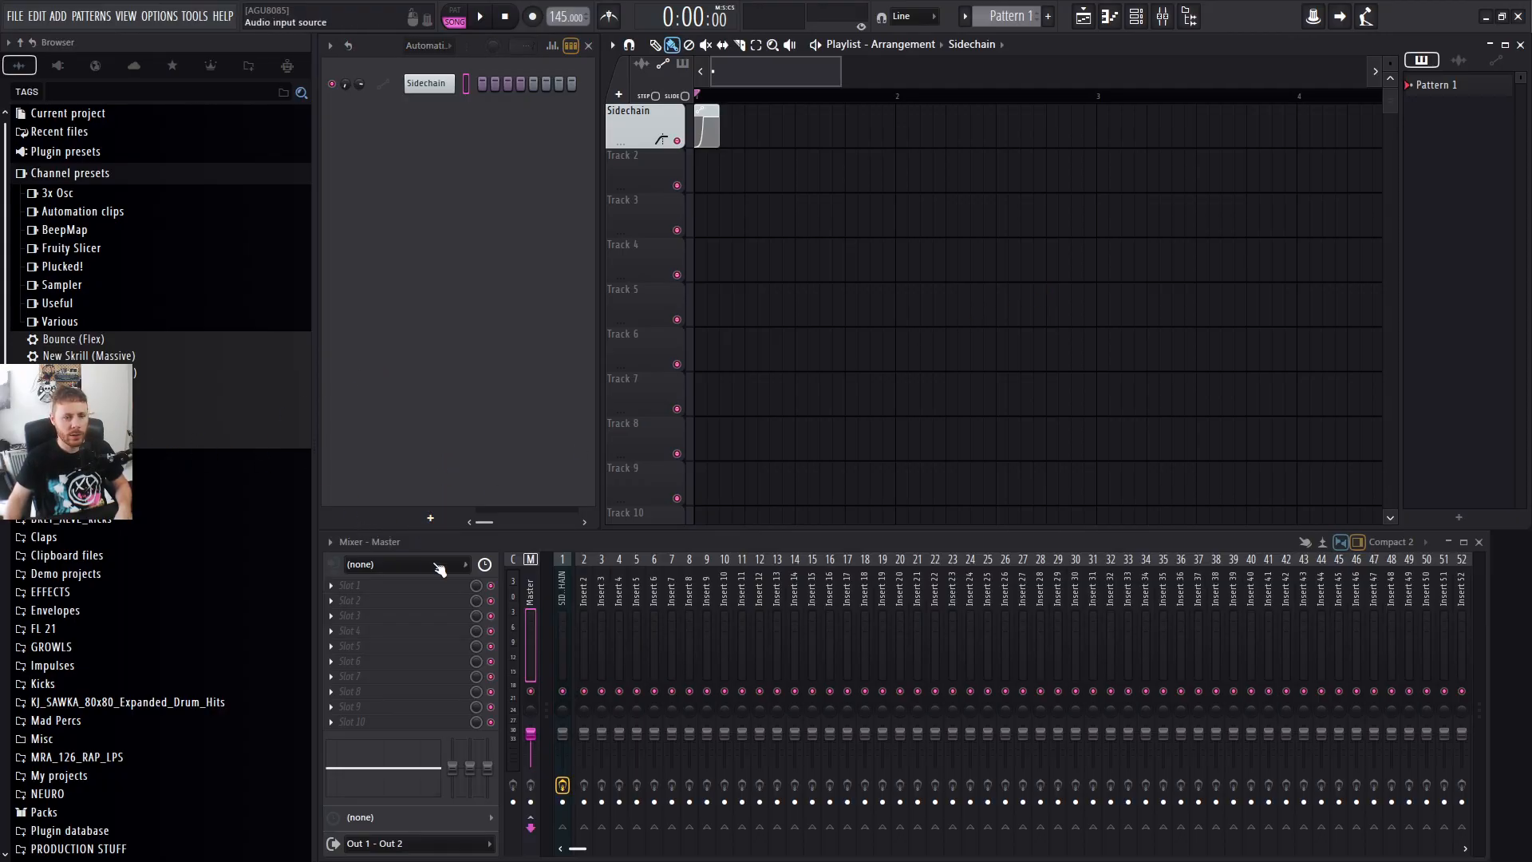
Add a Serum instrument channel to the channel rack of the new project.
{"action": "left_click", "coordinate": [409, 605]}
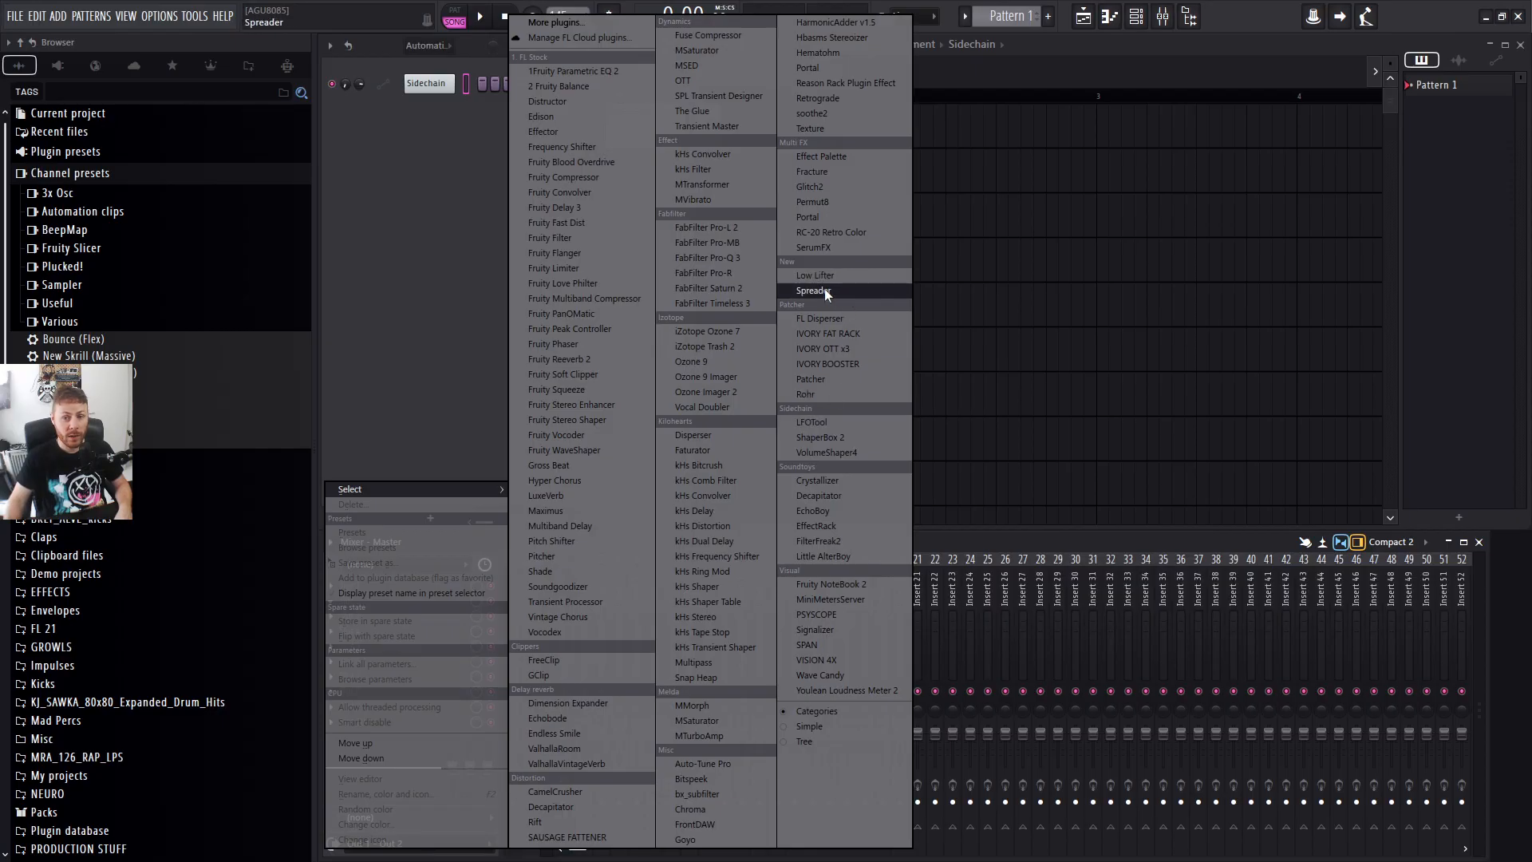
{"action": "left_click", "coordinate": [412, 357]}
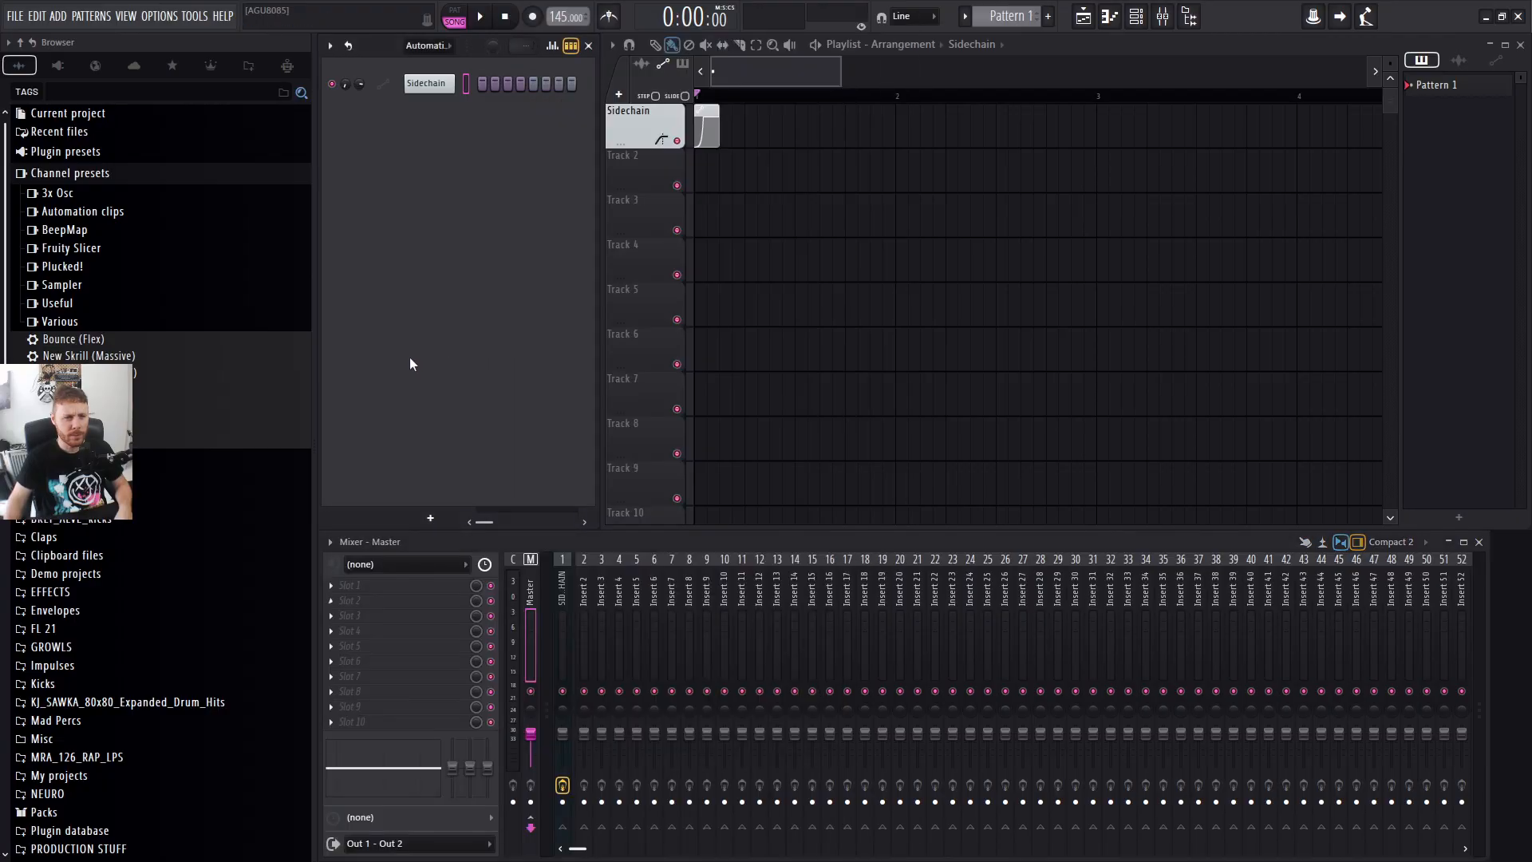
{"action": "left_click", "coordinate": [431, 519]}
{"action": "left_click", "coordinate": [451, 758]}
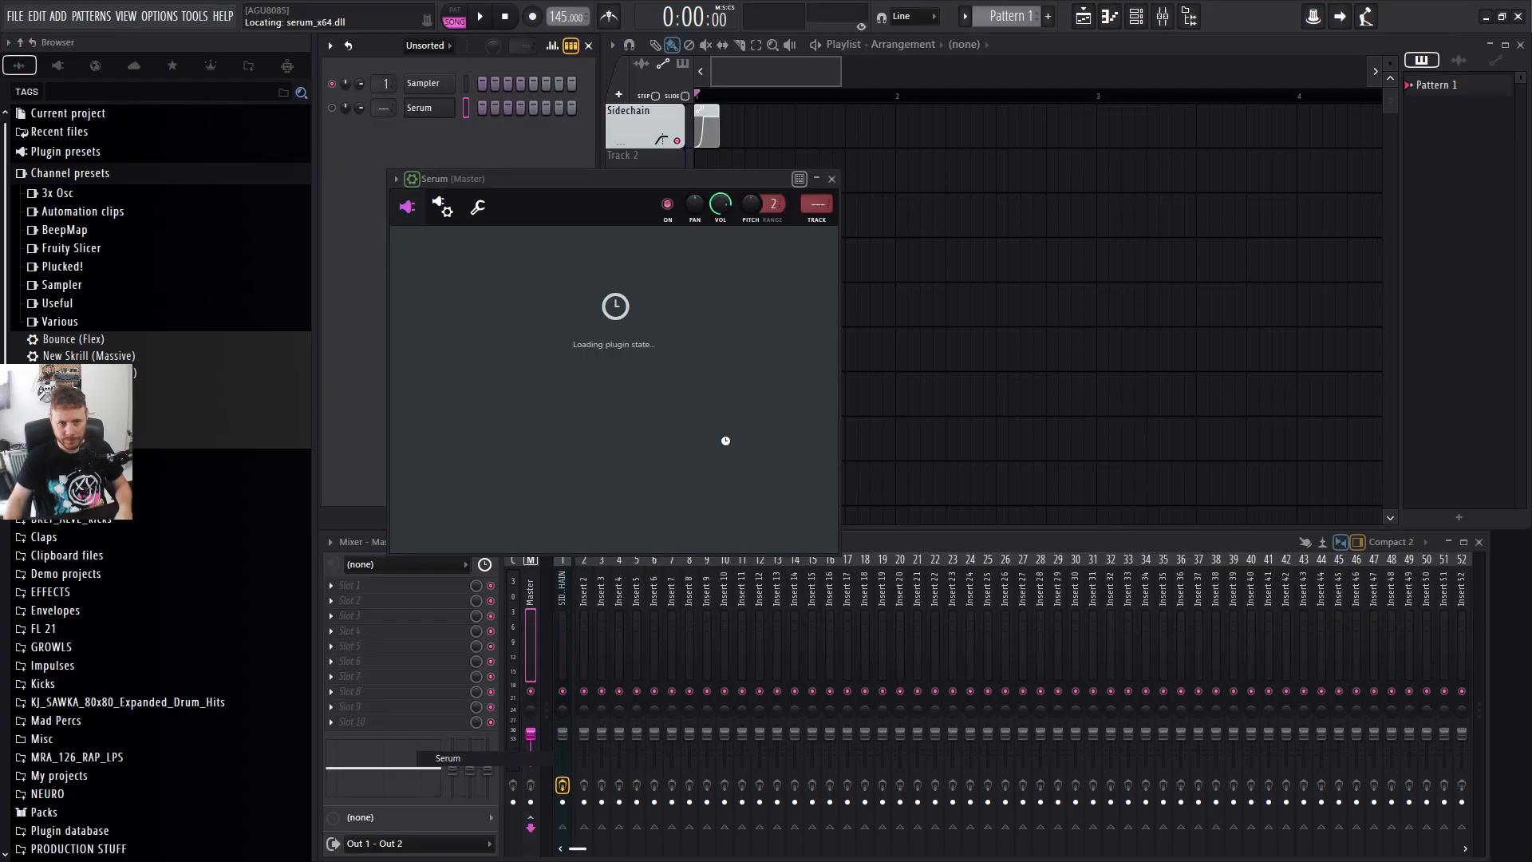
{"action": "left_click_drag", "start_coordinate": [700, 183], "coordinate": [760, 150]}
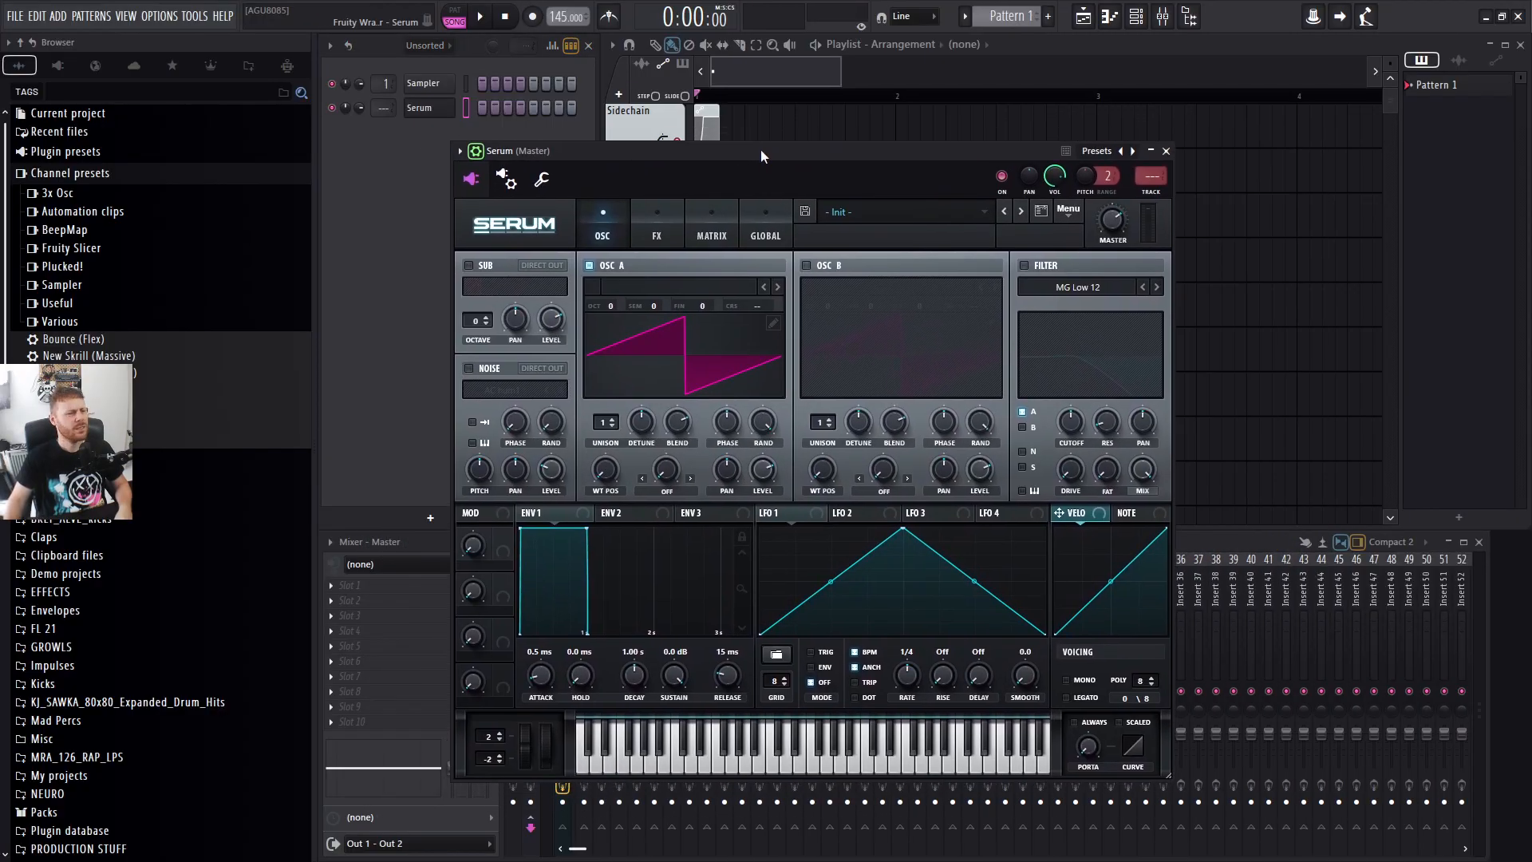
Place Pattern 1 at bar 1 on Track 4 of the playlist and open its piano roll.
{"action": "left_click", "coordinate": [1263, 328]}
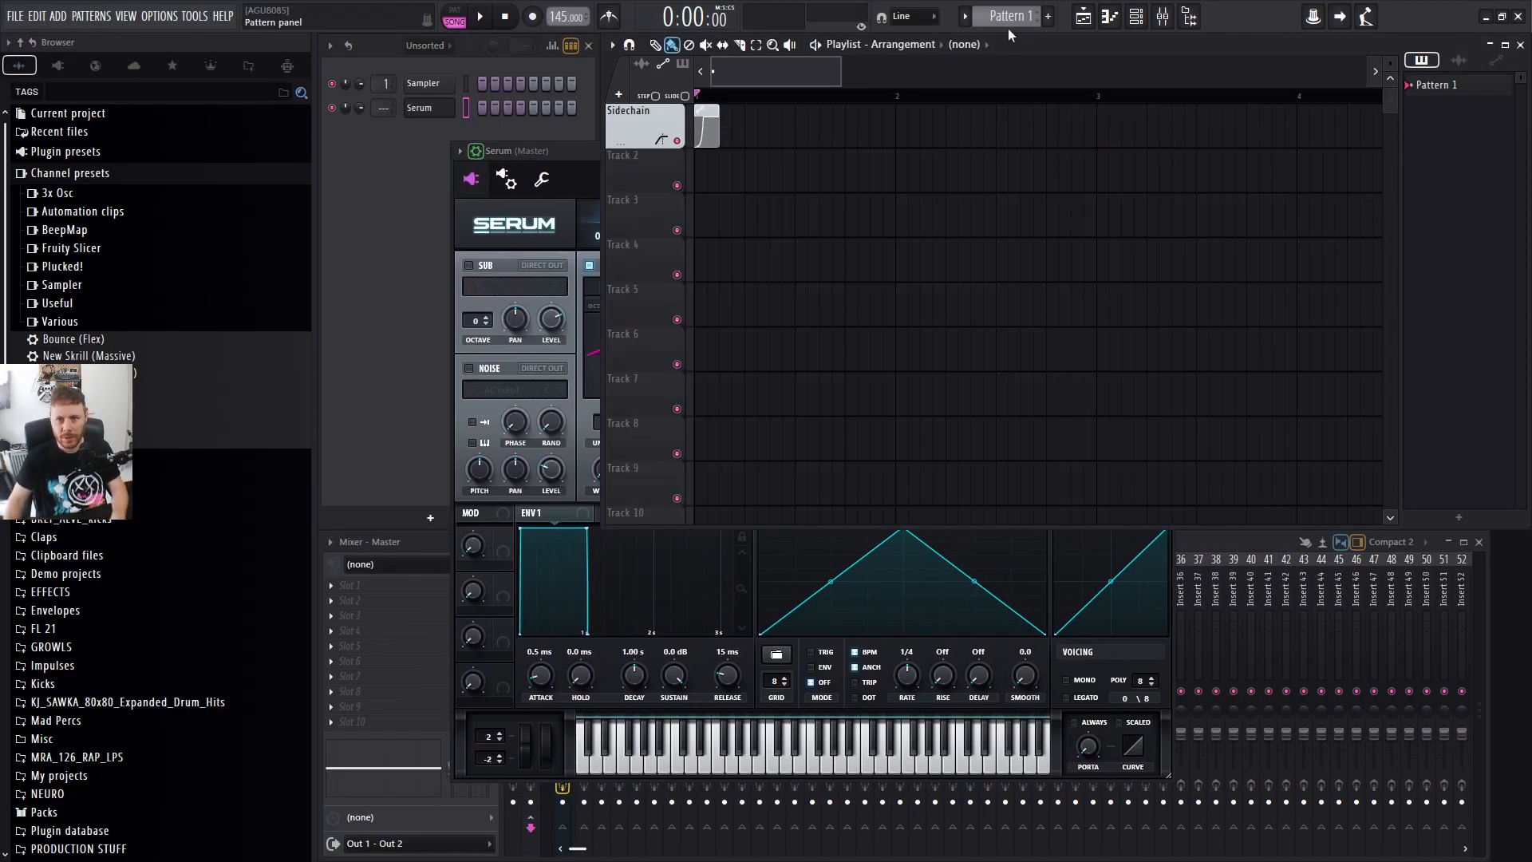
{"action": "left_click", "coordinate": [738, 263]}
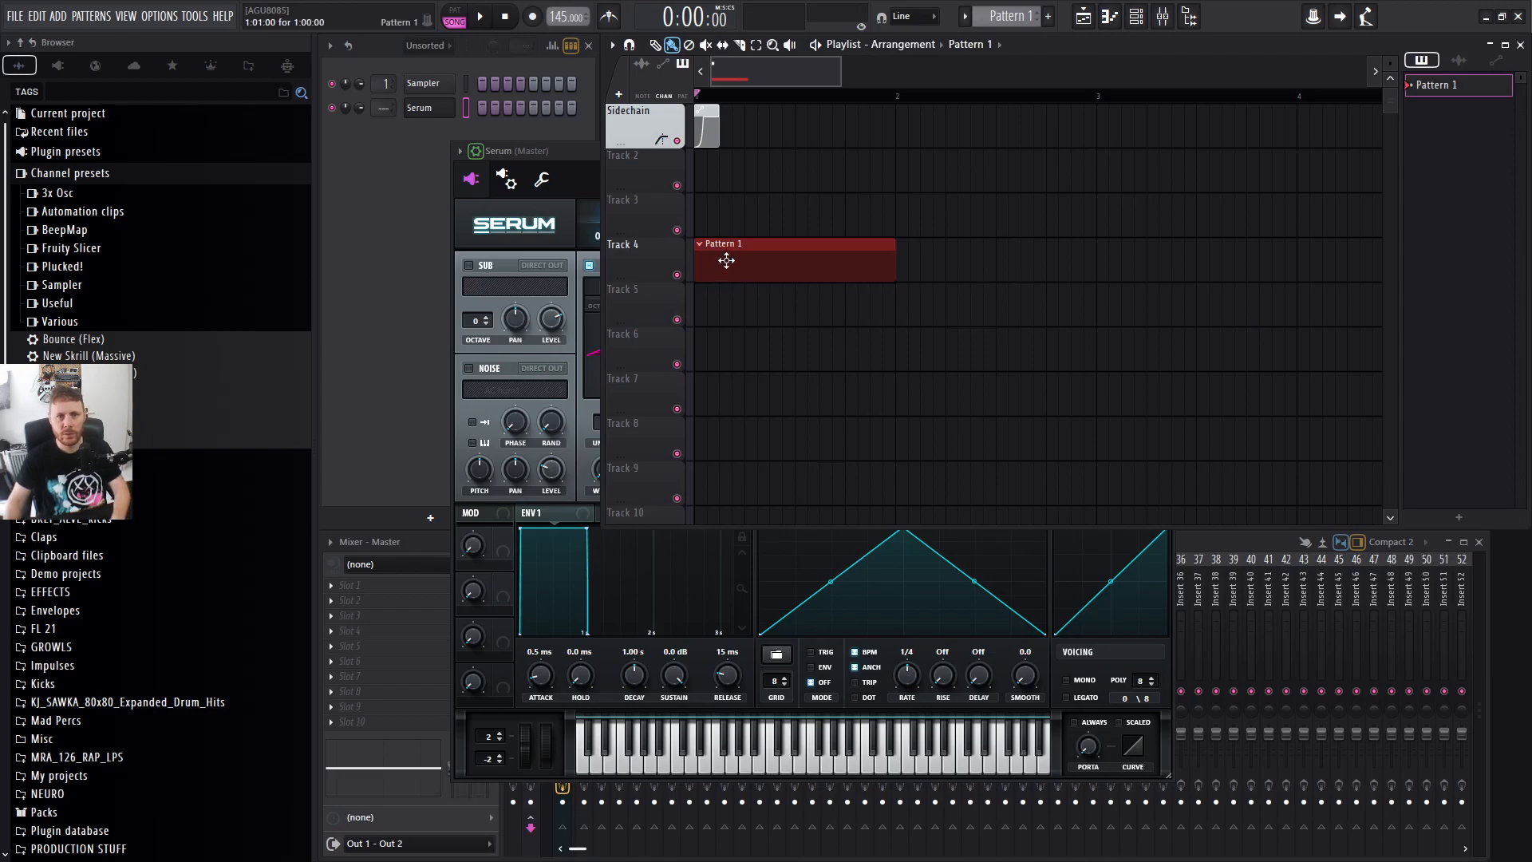
{"action": "double_click", "coordinate": [726, 260]}
Draw an F2 note at the very start of the Serum pattern.
{"action": "left_click_drag", "start_coordinate": [883, 298], "coordinate": [860, 485]}
{"action": "scroll", "coordinate": [887, 479], "scroll_direction": "down", "scroll_amount": 3}
{"action": "right_click", "coordinate": [858, 355]}
{"action": "scroll", "coordinate": [878, 443], "scroll_direction": "down", "scroll_amount": 5}
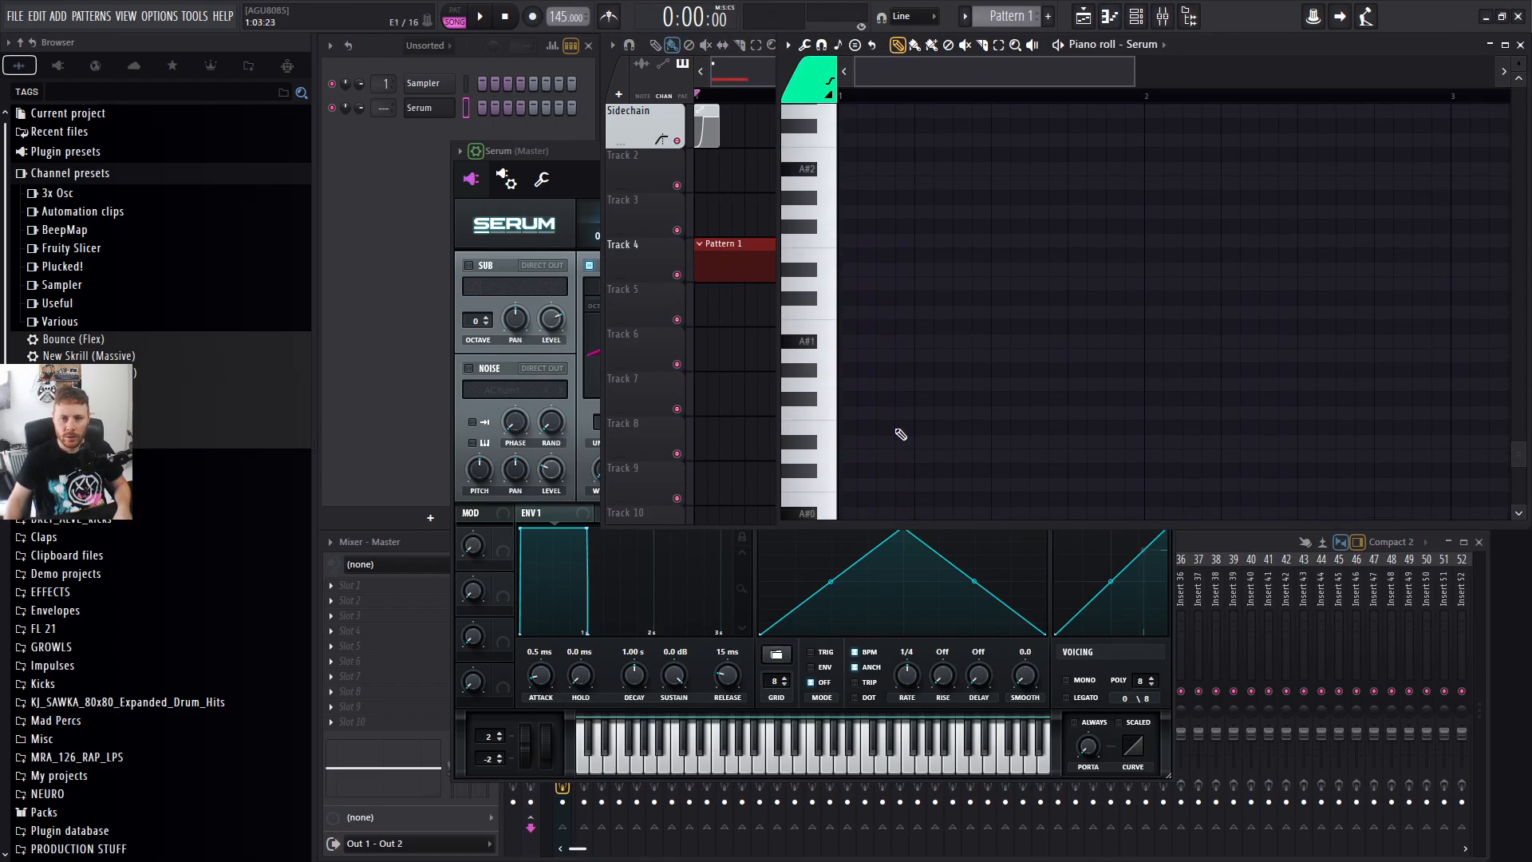
{"action": "left_click", "coordinate": [874, 337]}
{"action": "left_click_drag", "start_coordinate": [868, 341], "coordinate": [846, 380]}
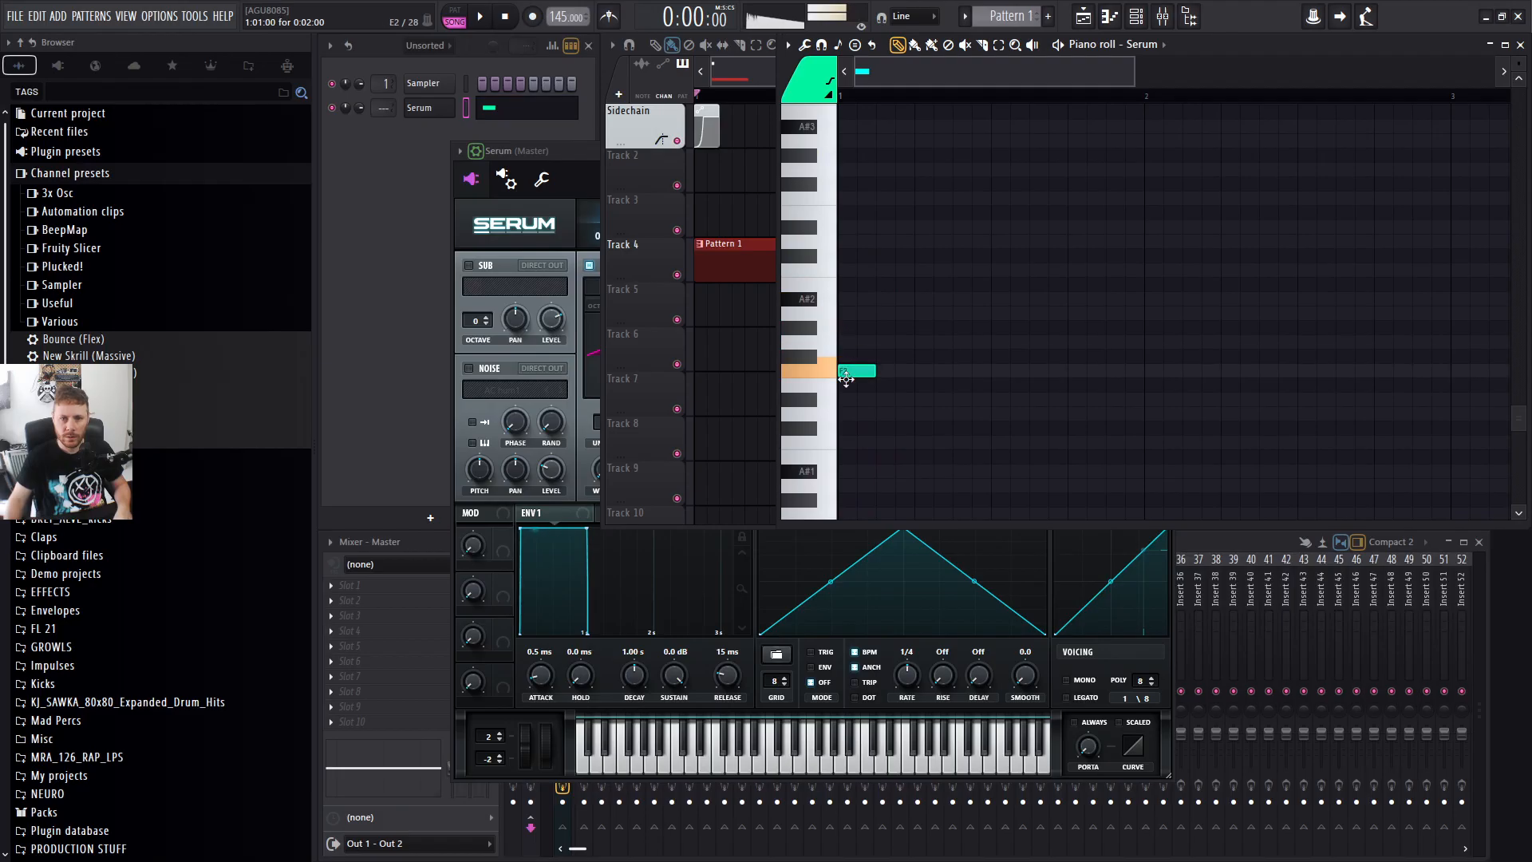
Lengthen the F2 note and add a G2 note of equal length after it, starting mid-bar 1.
{"action": "left_click", "coordinate": [919, 376]}
{"action": "key", "text": "space"}
{"action": "key", "text": "space"}
{"action": "right_click", "coordinate": [926, 376]}
{"action": "left_click", "coordinate": [999, 374]}
{"action": "left_click_drag", "start_coordinate": [963, 380], "coordinate": [1033, 342]}
{"action": "key", "text": "space"}
Complete the bass line in bar 2 with a D#2 note followed by a D2 note.
{"action": "left_click", "coordinate": [1147, 403]}
{"action": "scroll", "coordinate": [1158, 400], "scroll_direction": "down", "scroll_amount": 3}
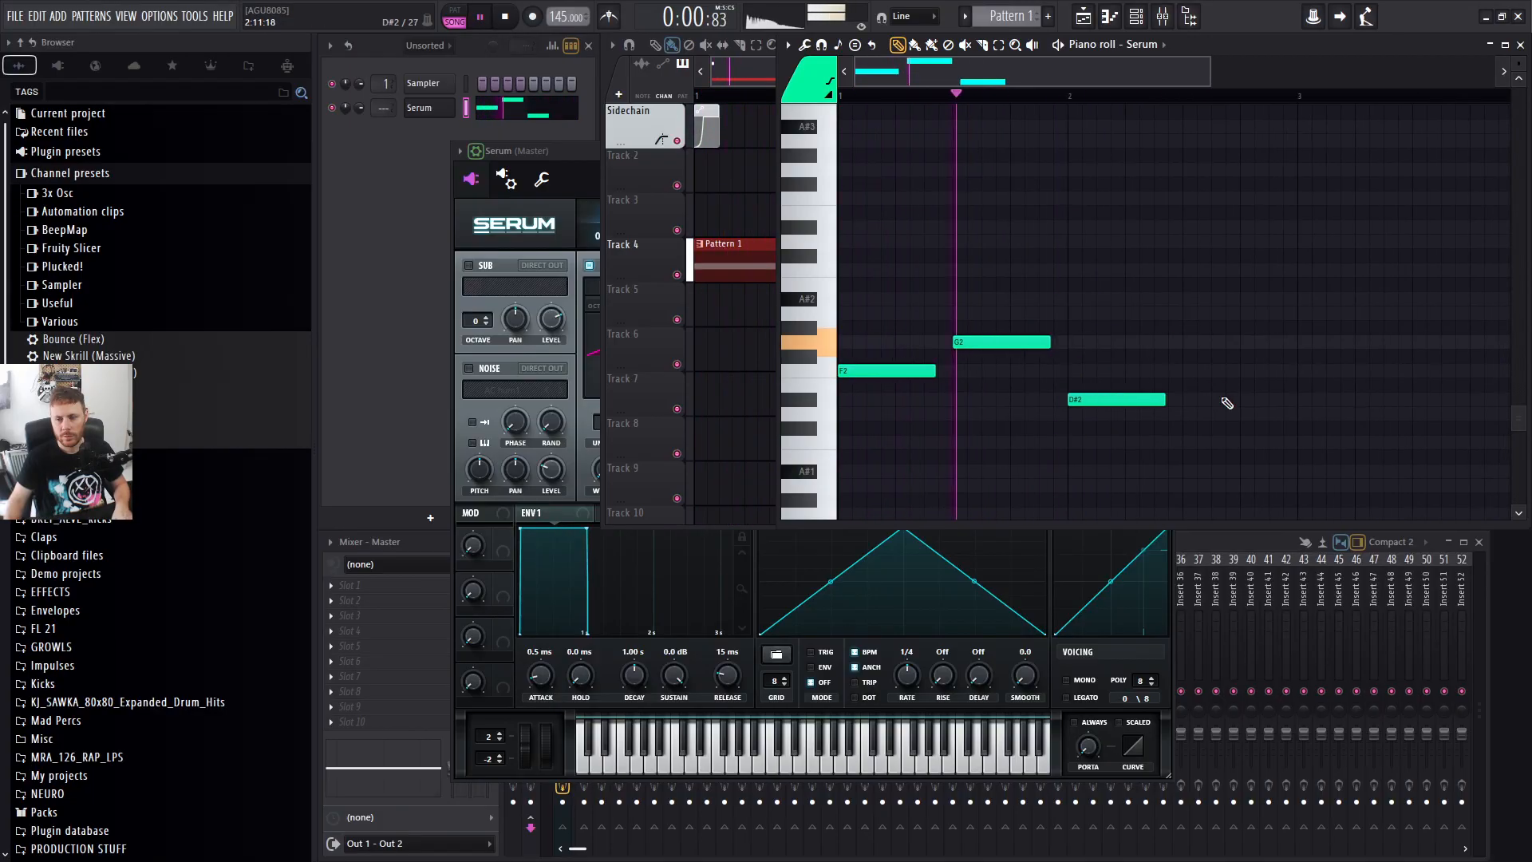
{"action": "left_click", "coordinate": [1134, 370]}
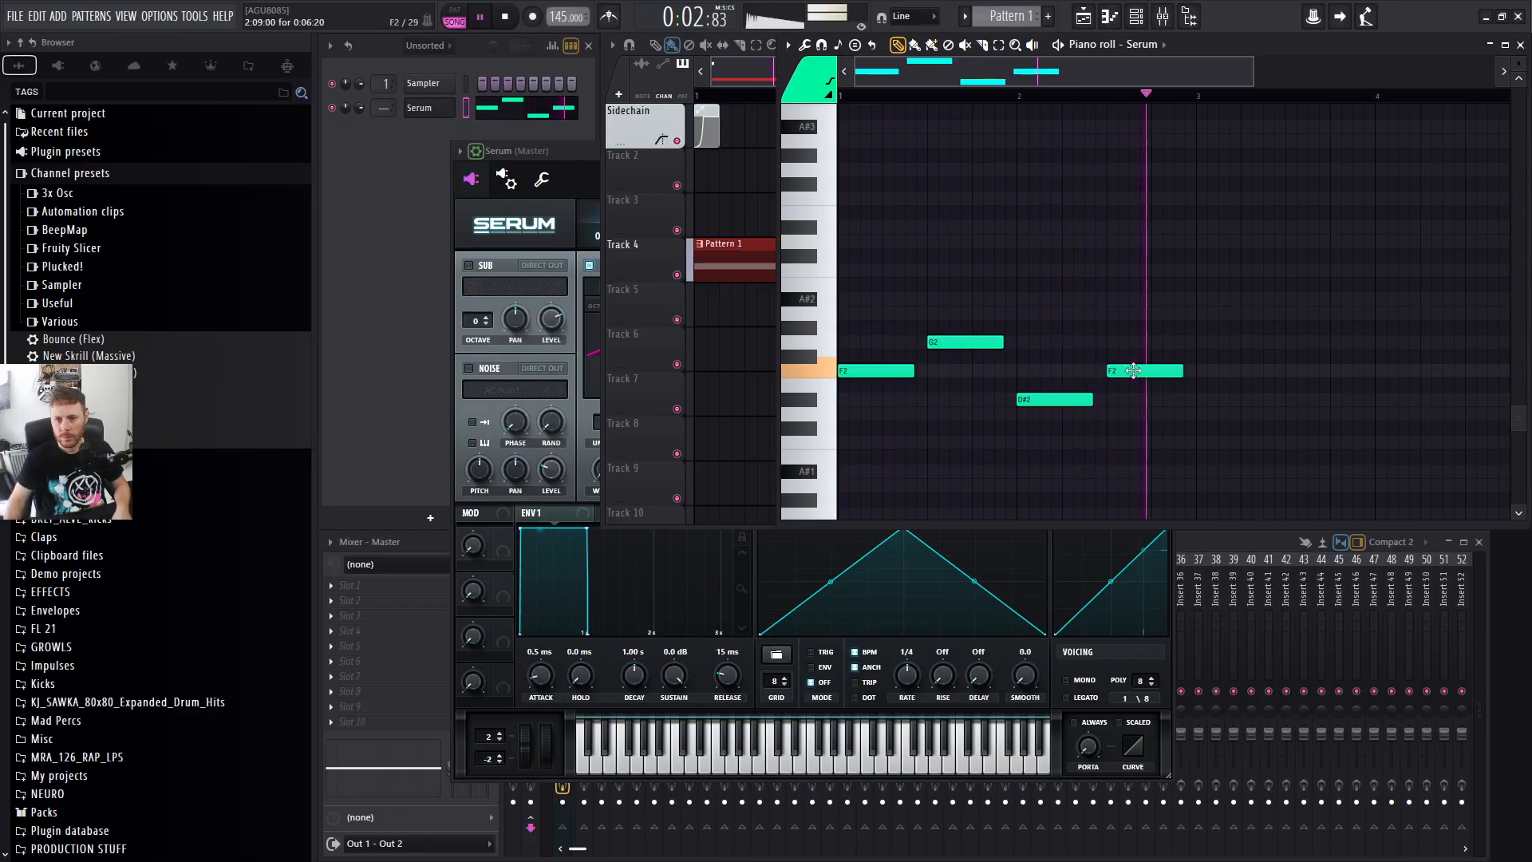
{"action": "left_click_drag", "start_coordinate": [1133, 371], "coordinate": [1133, 414]}
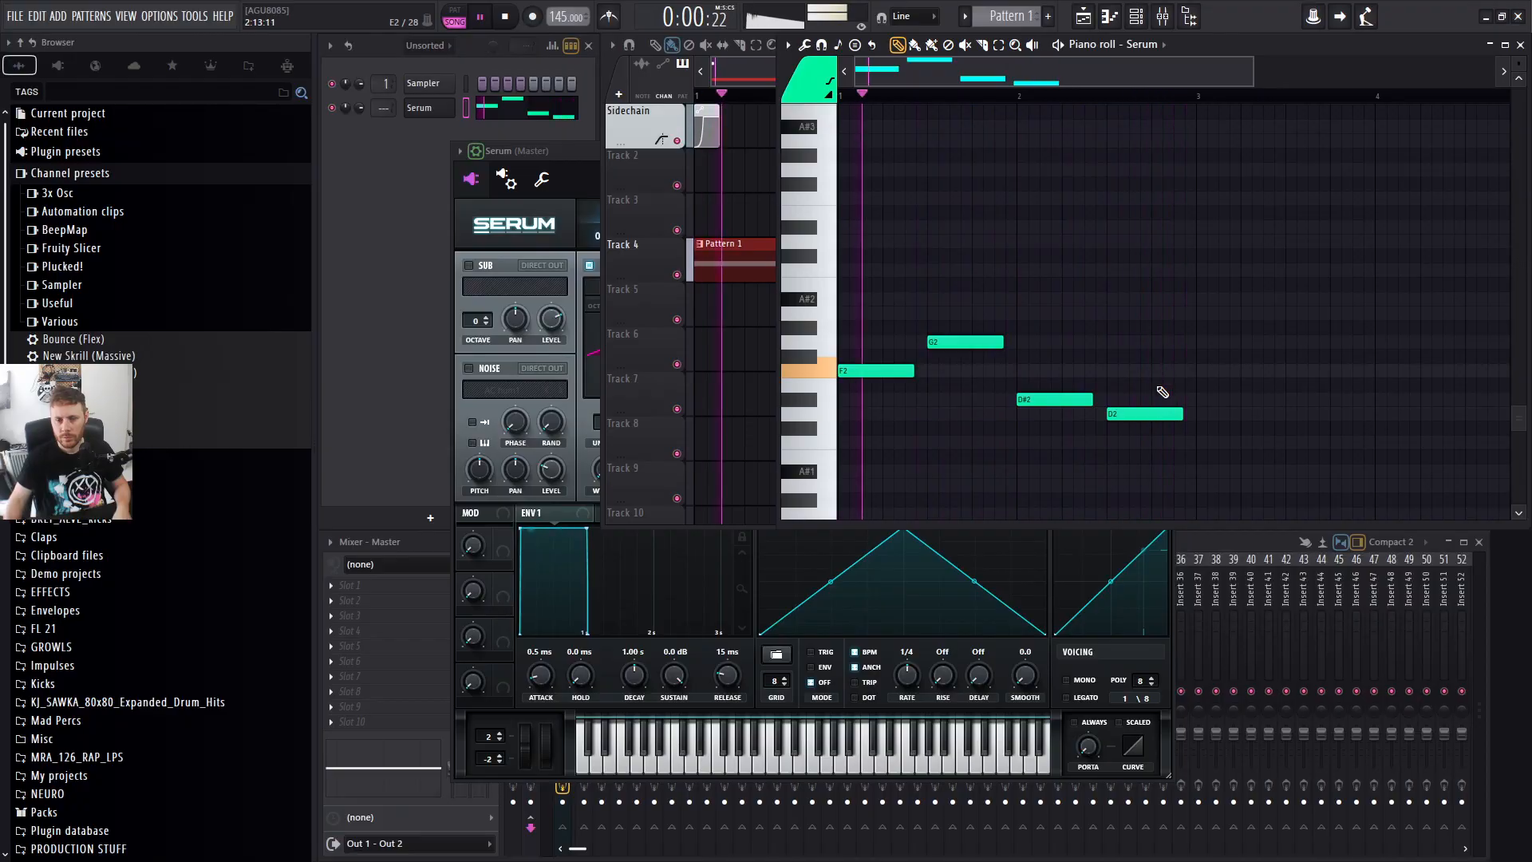
{"action": "key", "text": "space"}
Route Serum to mixer track 2 and load Low Lifter into that track's second effect slot.
{"action": "left_click", "coordinate": [440, 113]}
{"action": "left_click", "coordinate": [440, 114]}
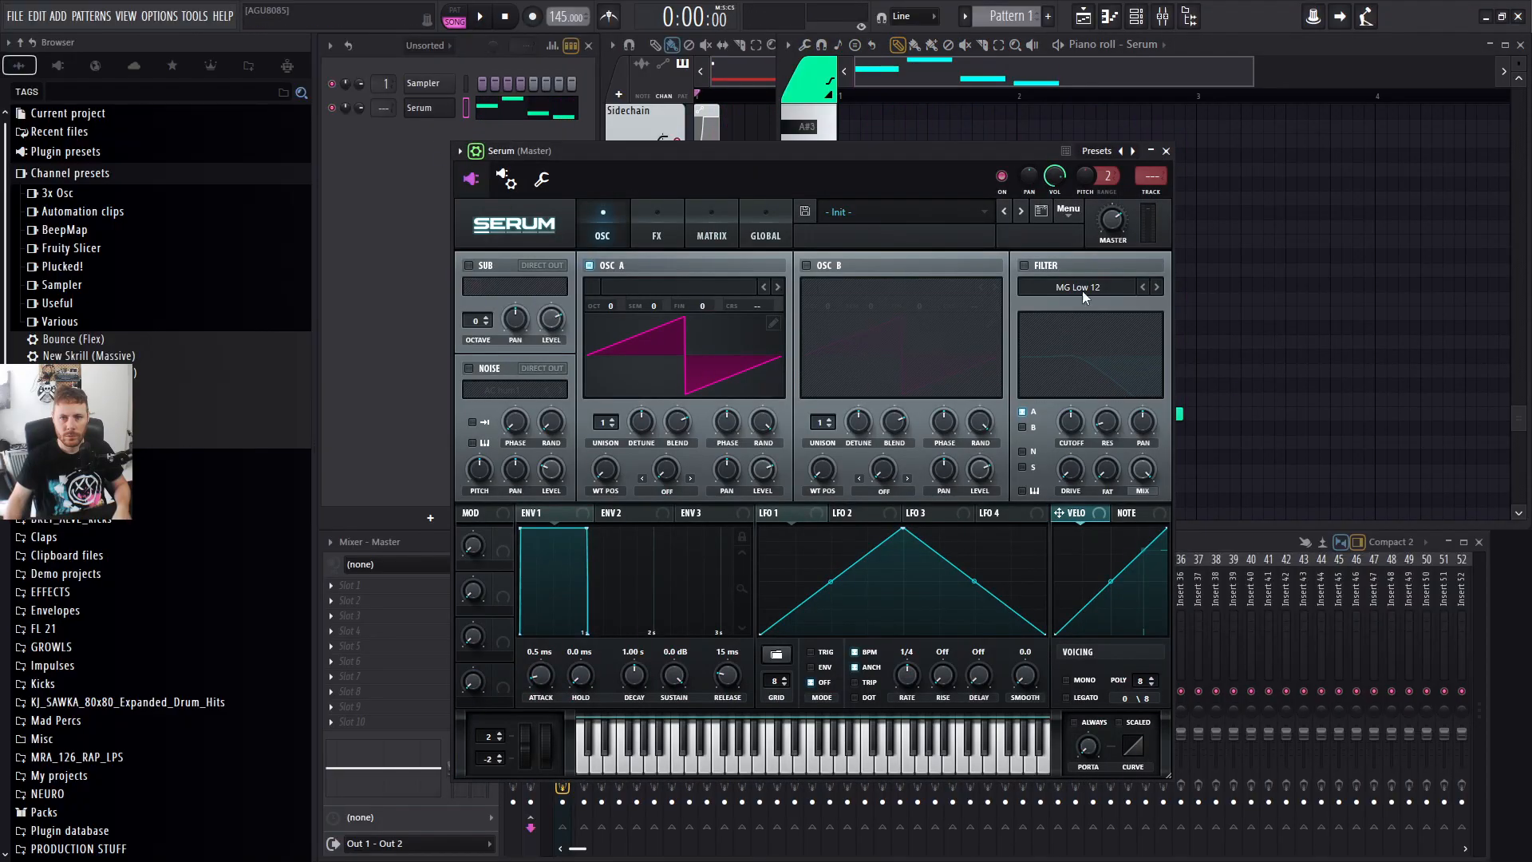
{"action": "left_click", "coordinate": [1151, 191]}
{"action": "left_click", "coordinate": [402, 617]}
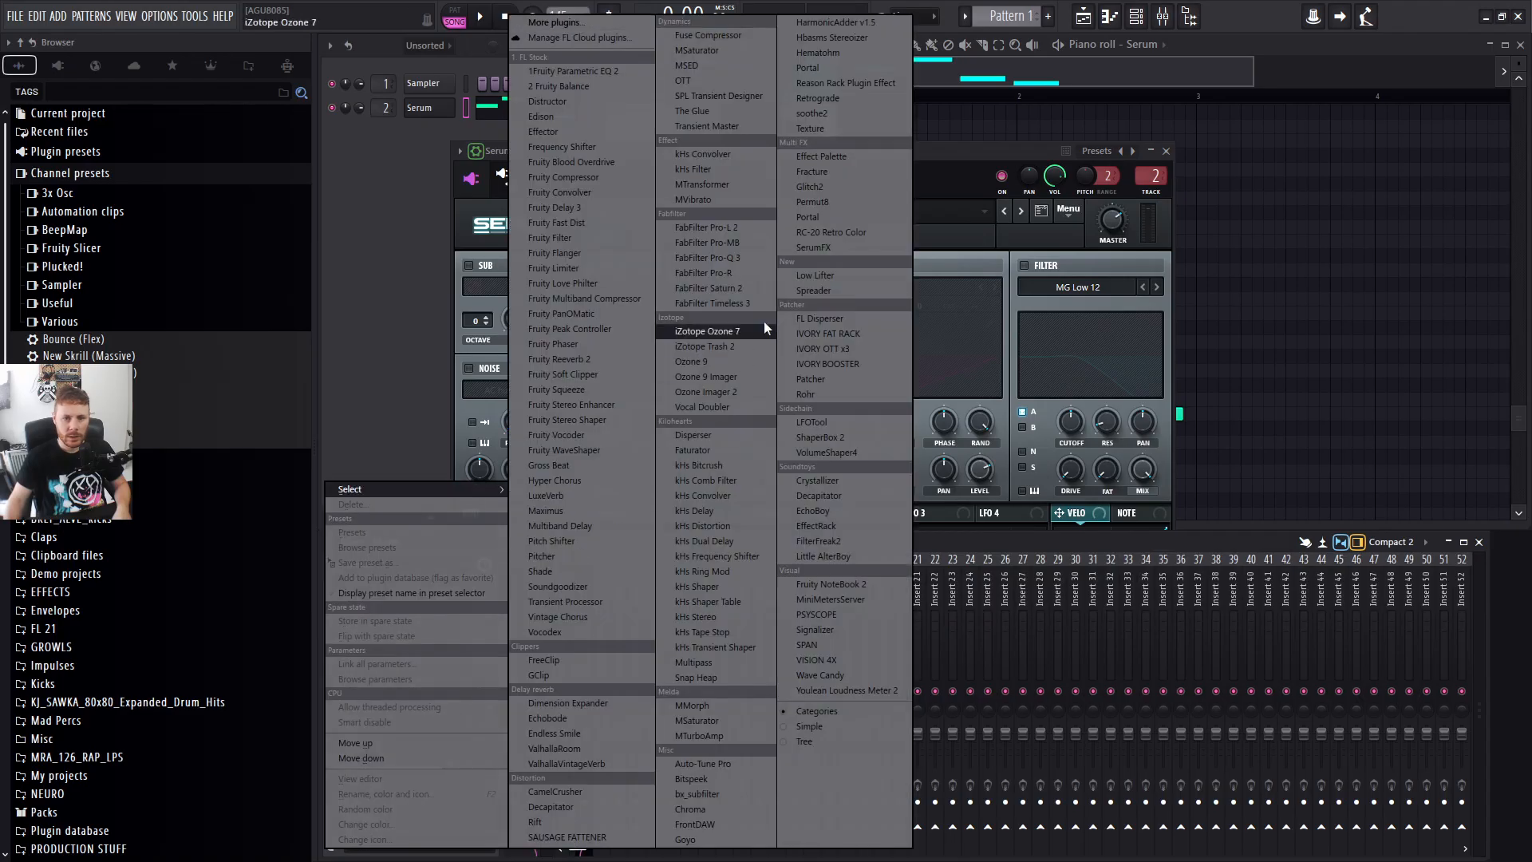
{"action": "left_click", "coordinate": [836, 277]}
Audition the bass line through Low Lifter, moving its window to keep the controls in view.
{"action": "key", "text": "space"}
{"action": "left_click_drag", "start_coordinate": [731, 270], "coordinate": [903, 267]}
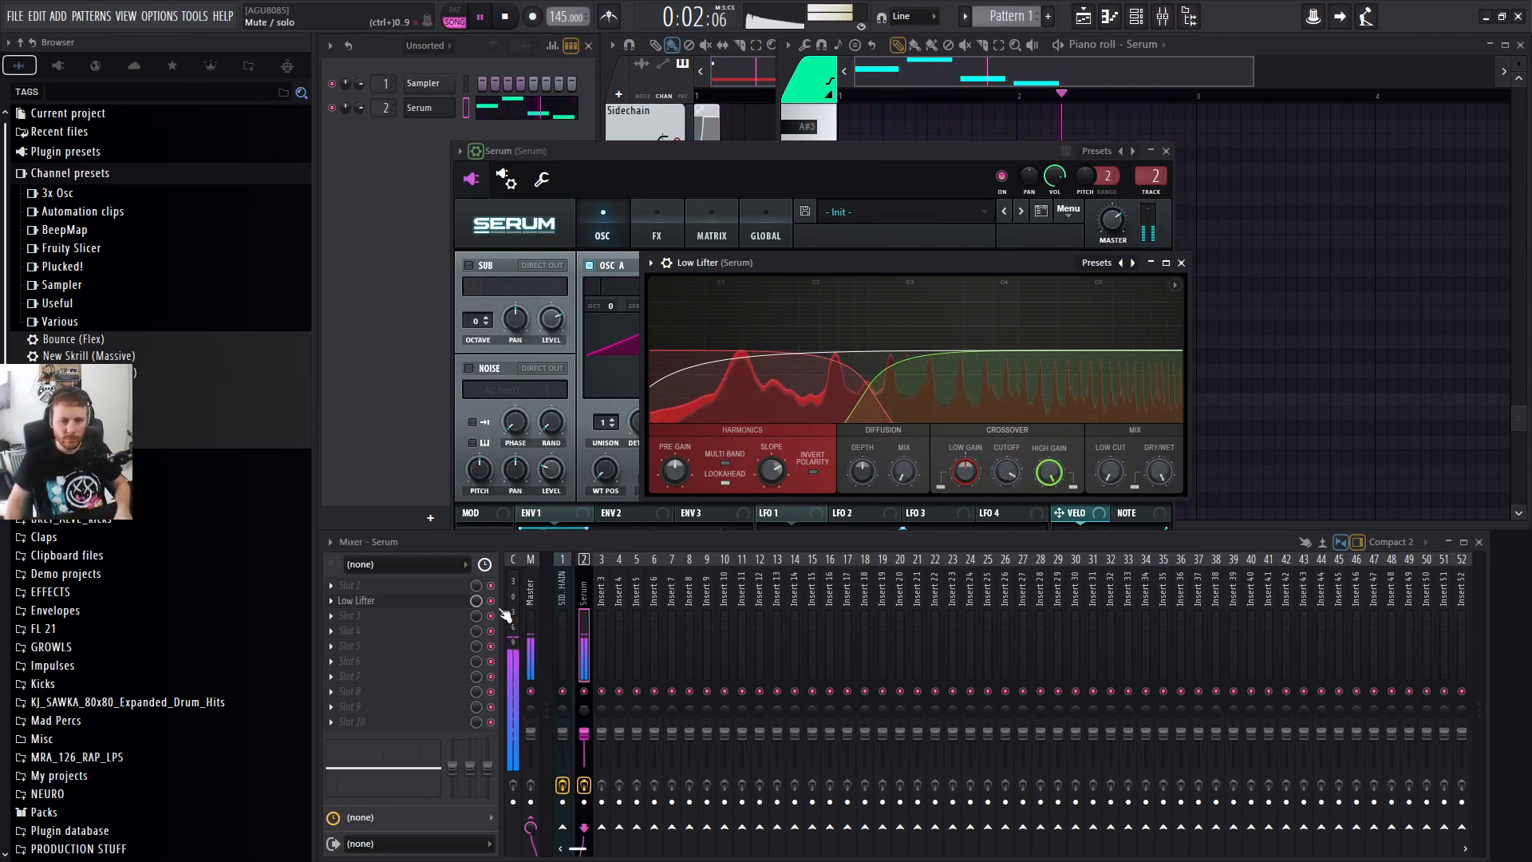
{"action": "key", "text": "space"}
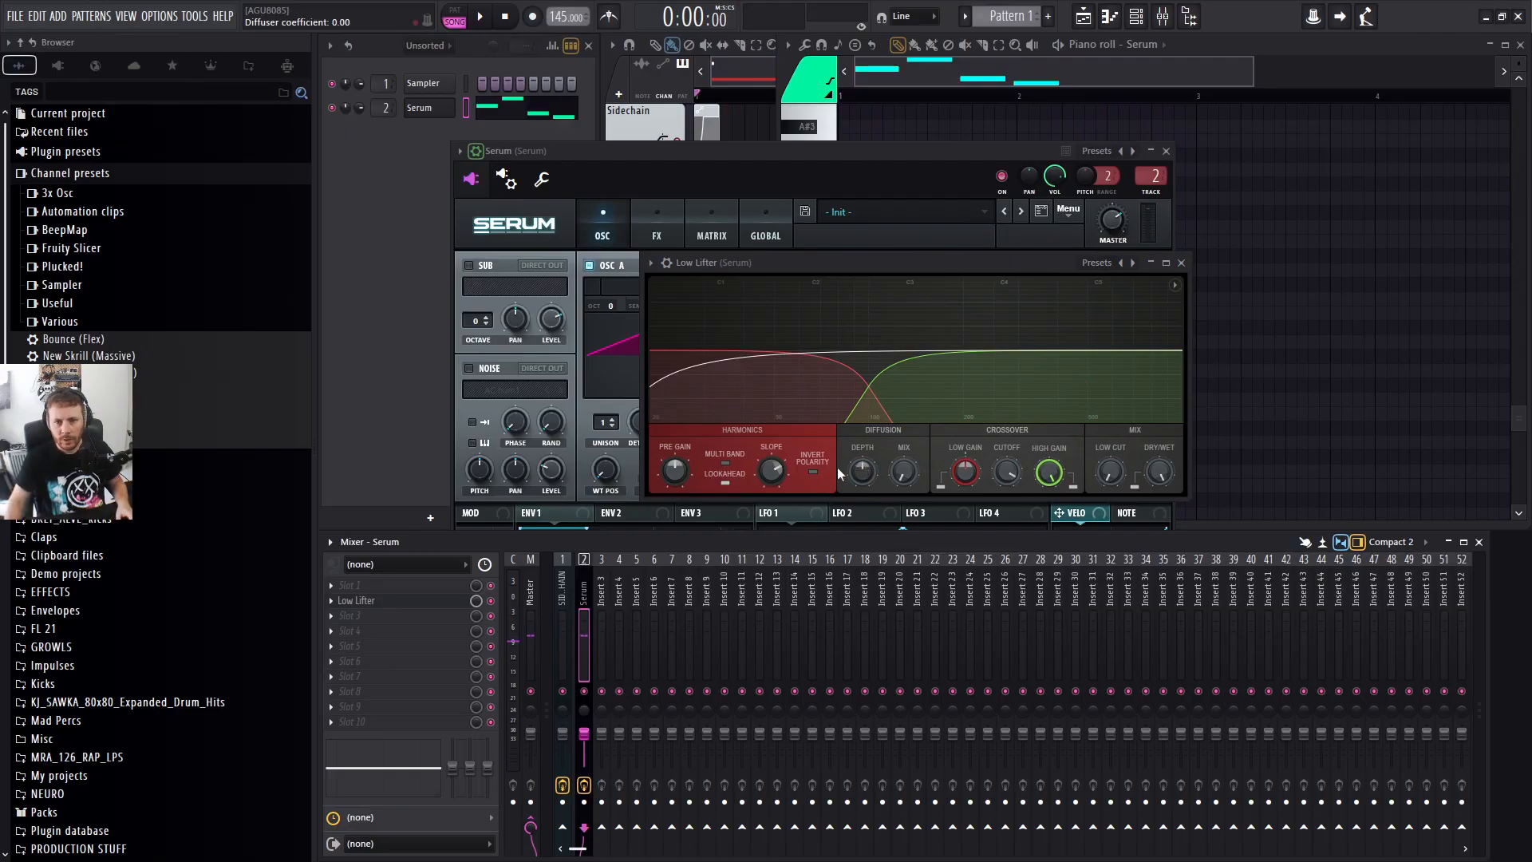
{"action": "left_click_drag", "start_coordinate": [878, 263], "coordinate": [826, 284]}
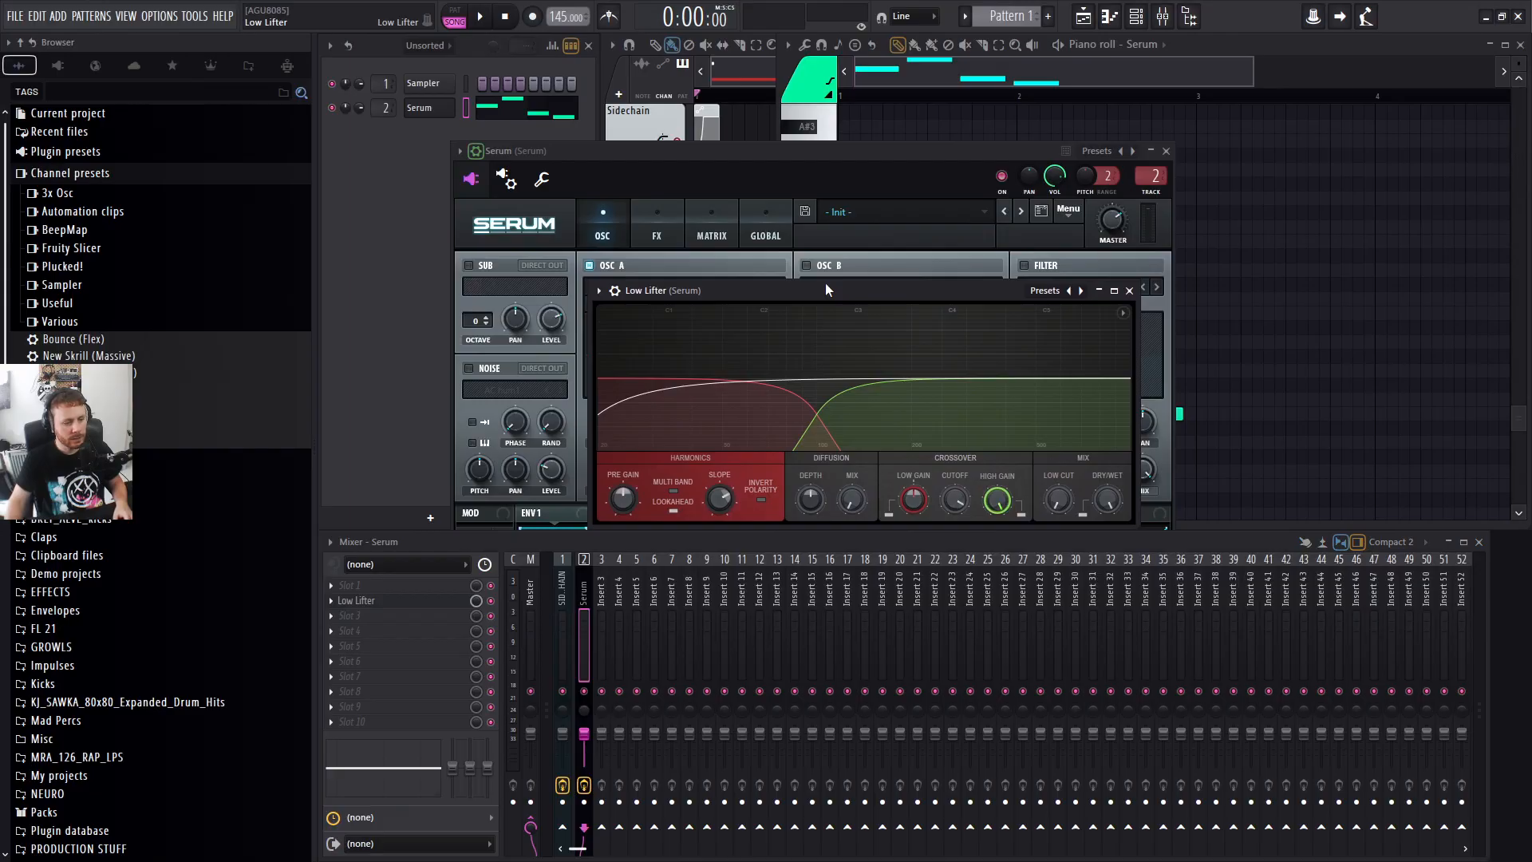
{"action": "key", "text": "space"}
{"action": "key", "text": "space"}
{"action": "mouse_move", "coordinate": [1108, 501]}
{"action": "left_mouse_down"}
{"action": "mouse_move", "coordinate": [1108, 543]}
{"action": "mouse_move", "coordinate": [1108, 500]}
{"action": "left_mouse_up"}
{"action": "key", "text": "space"}
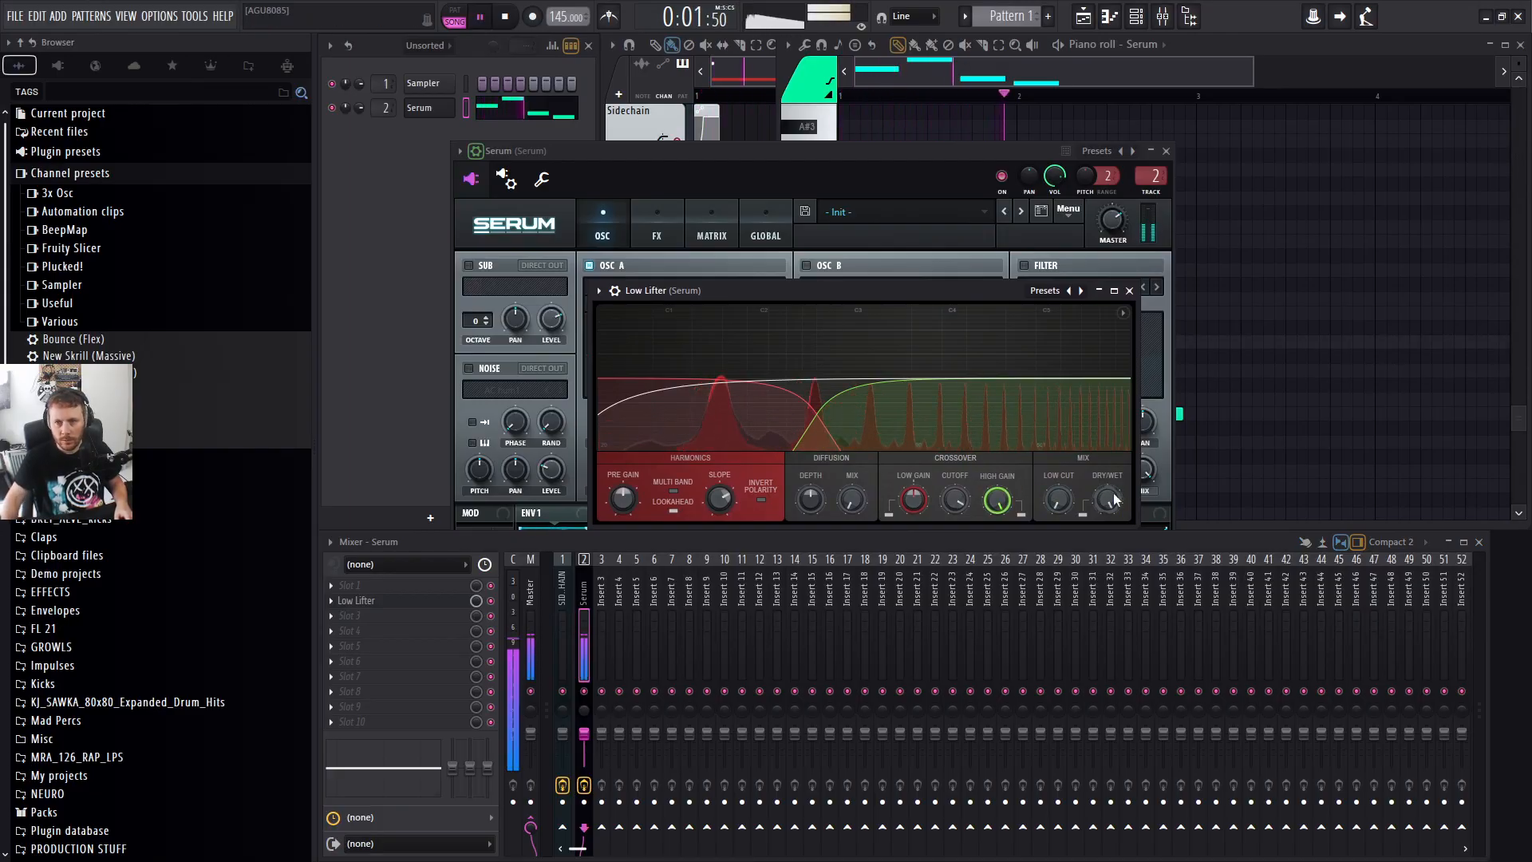
{"action": "key", "text": "space"}
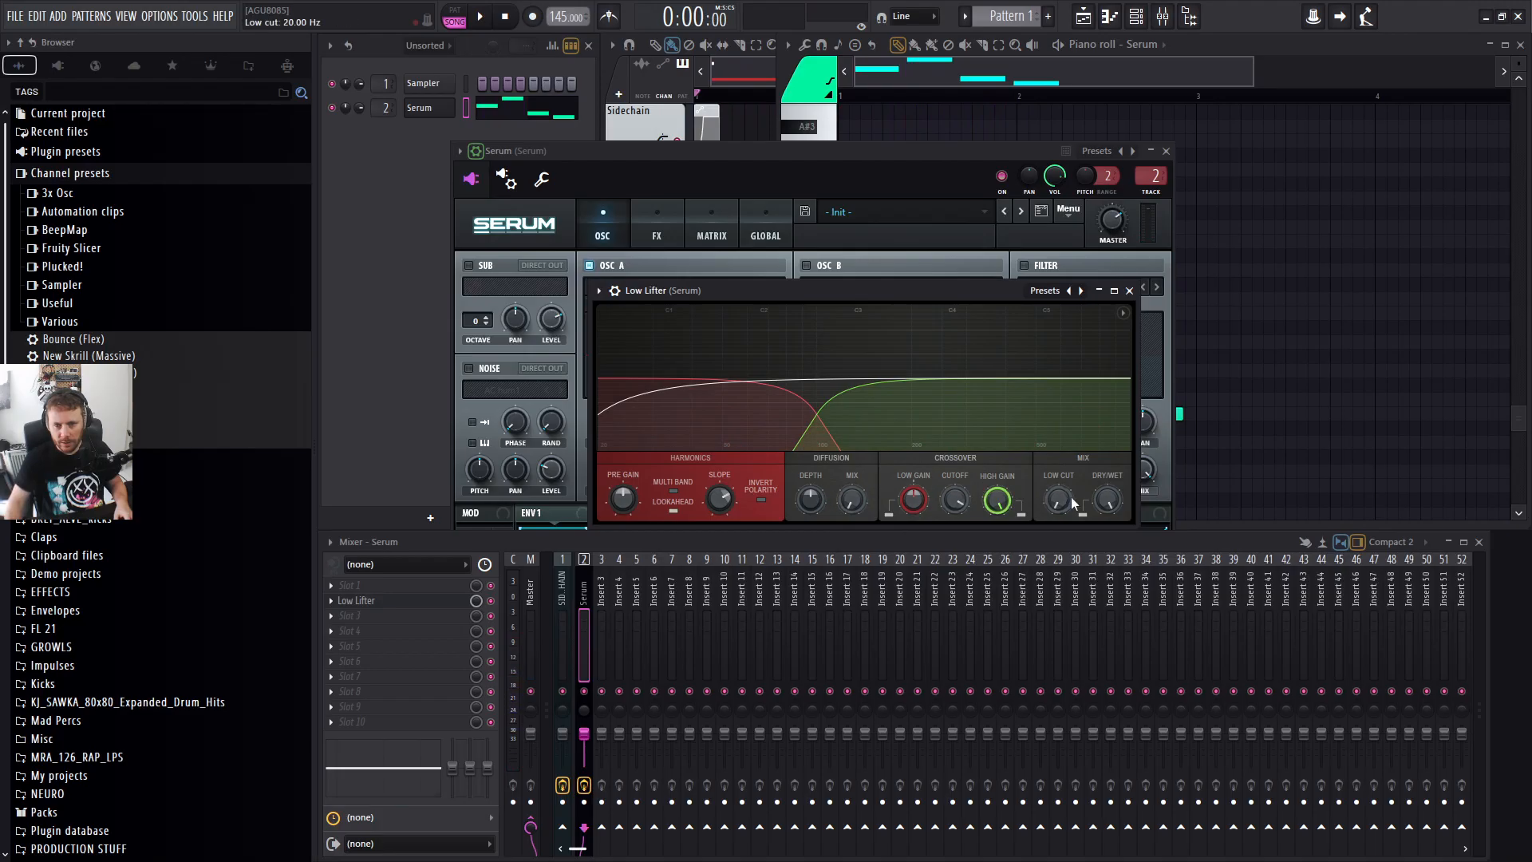
{"action": "key", "text": "space"}
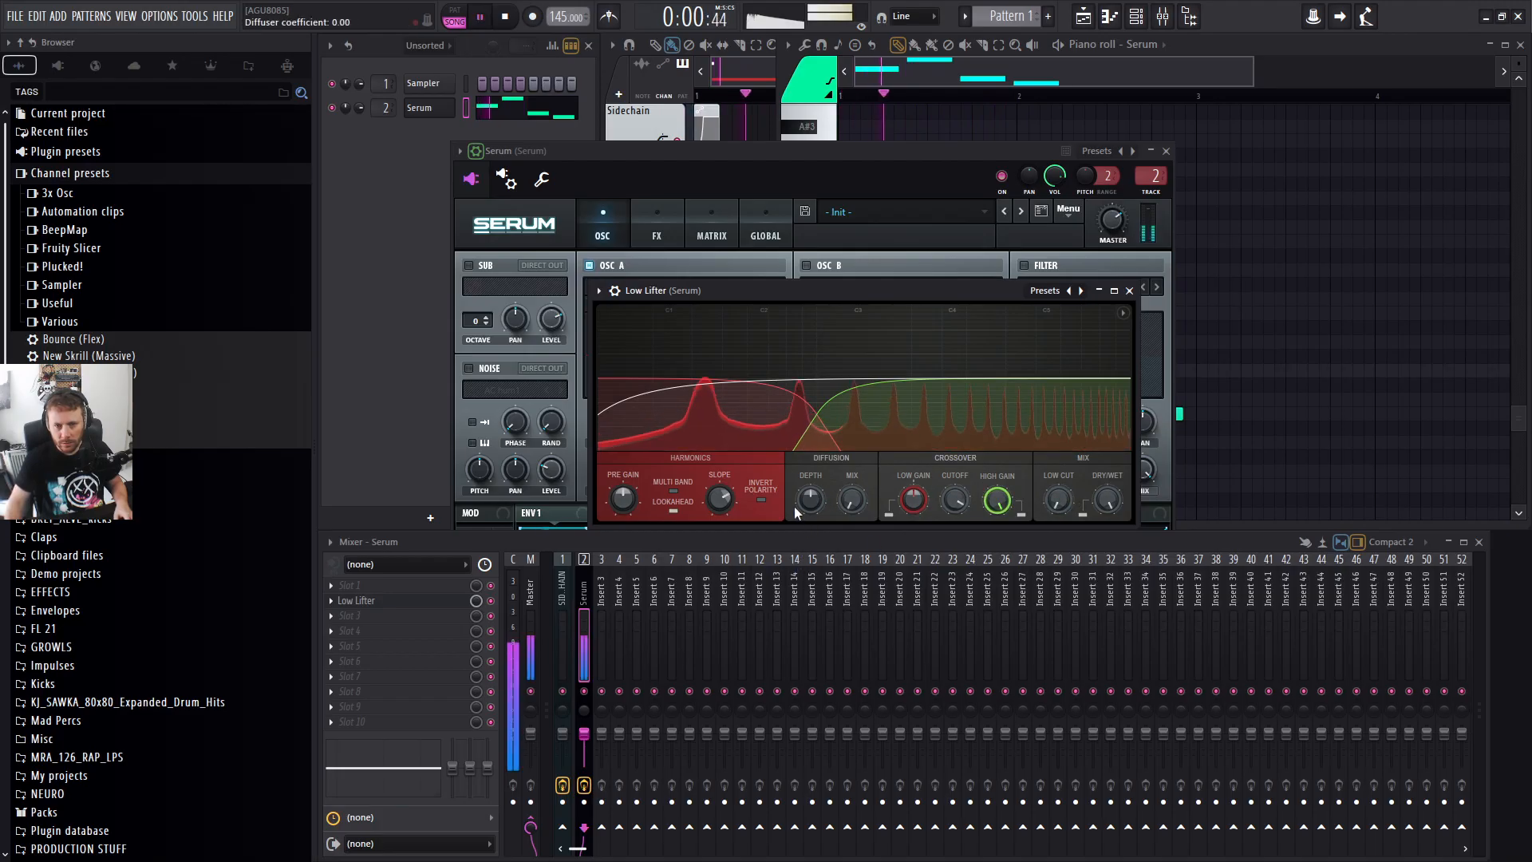
{"action": "key", "text": "space"}
Compare the bass line with Low Lifter bypassed and enabled, leaving the effect on.
{"action": "left_click", "coordinate": [493, 601]}
{"action": "key", "text": "space"}
{"action": "left_click", "coordinate": [492, 601]}
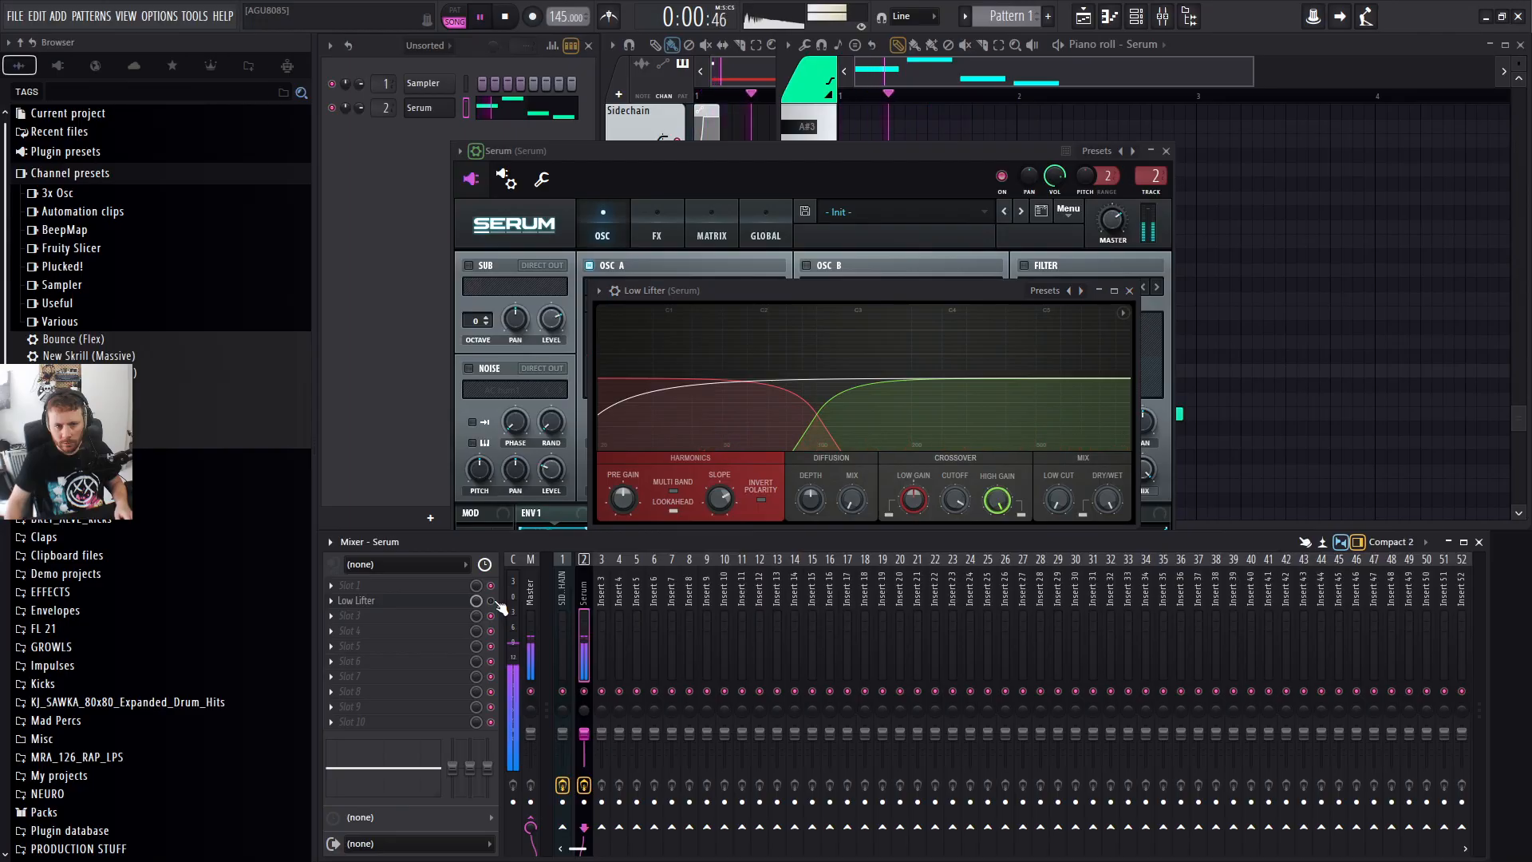
{"action": "left_click", "coordinate": [492, 601]}
Lower Low Lifter's low band gain to -inf while the bass line plays.
{"action": "key", "text": "space"}
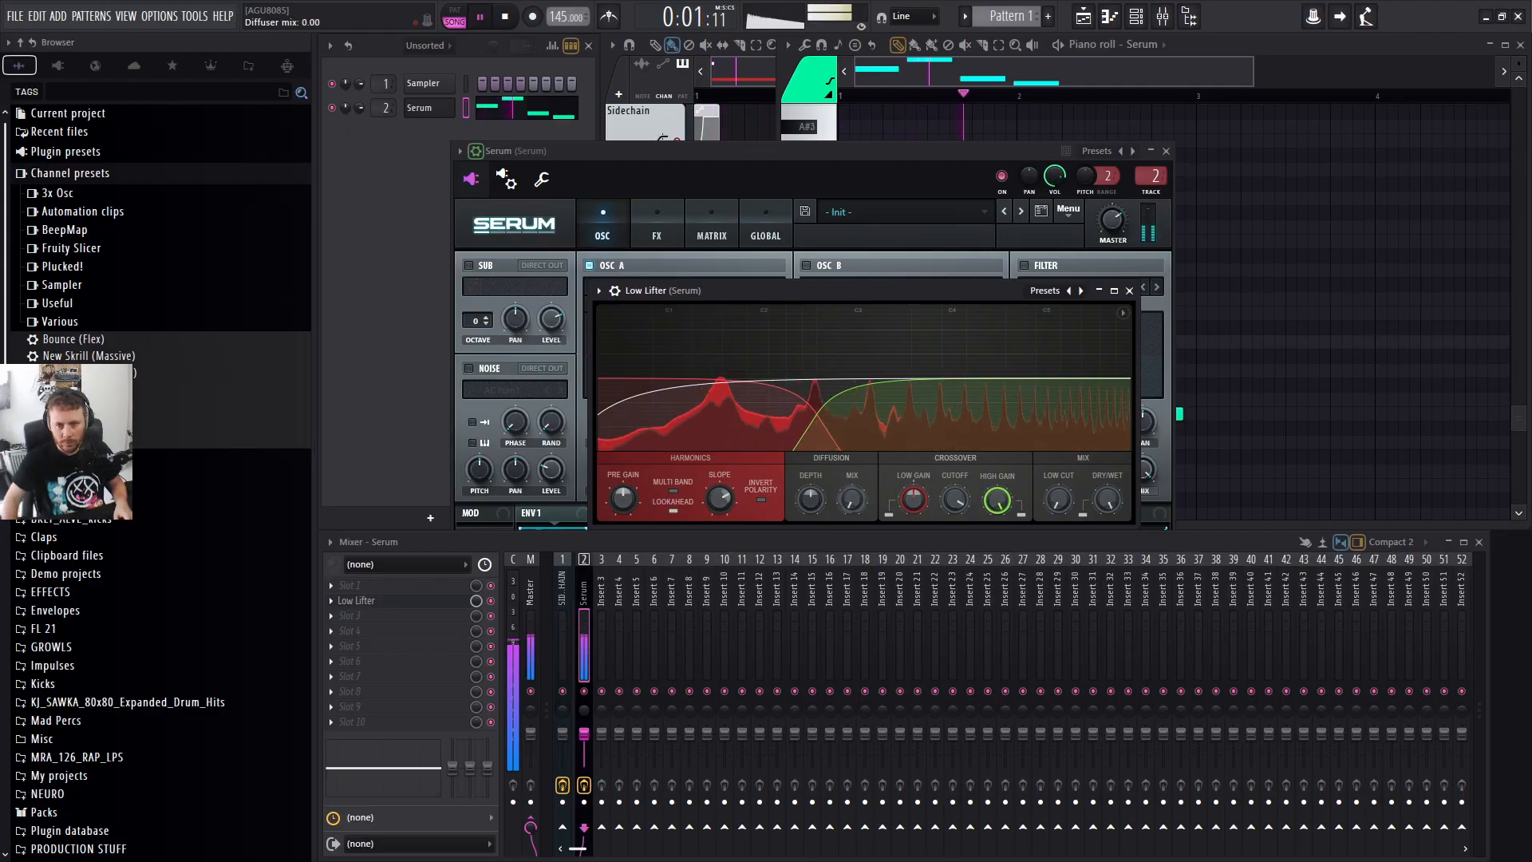
{"action": "left_click_drag", "start_coordinate": [913, 500], "coordinate": [918, 605]}
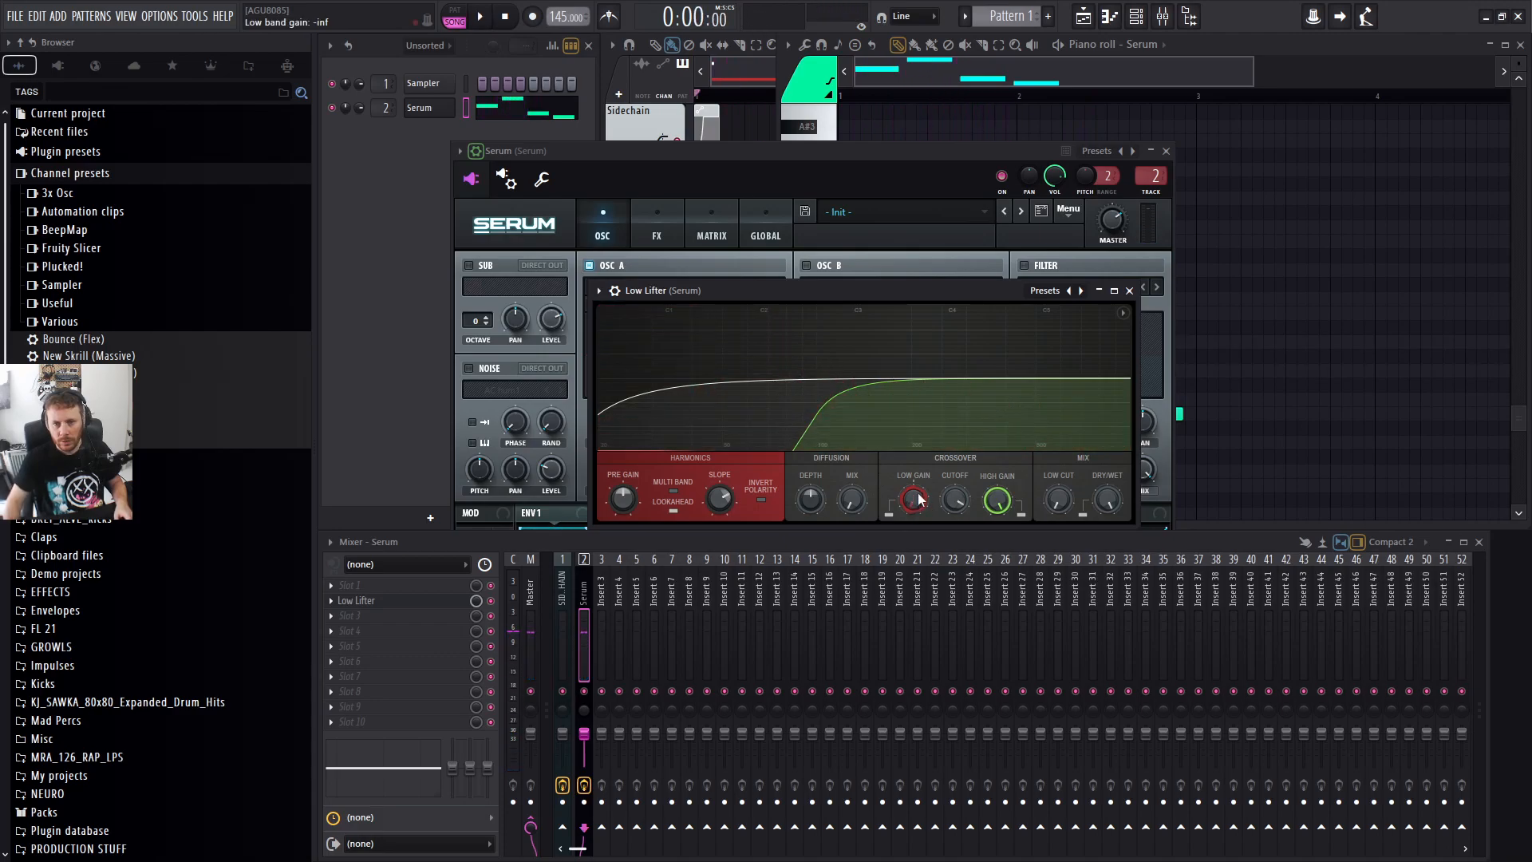
Raise Low Lifter's low band gain and lower its crossover cutoff to about 52.37 Hz while the bass line plays, with high gain at 0 dB.
{"action": "key", "text": "space"}
{"action": "left_click_drag", "start_coordinate": [921, 505], "coordinate": [921, 447]}
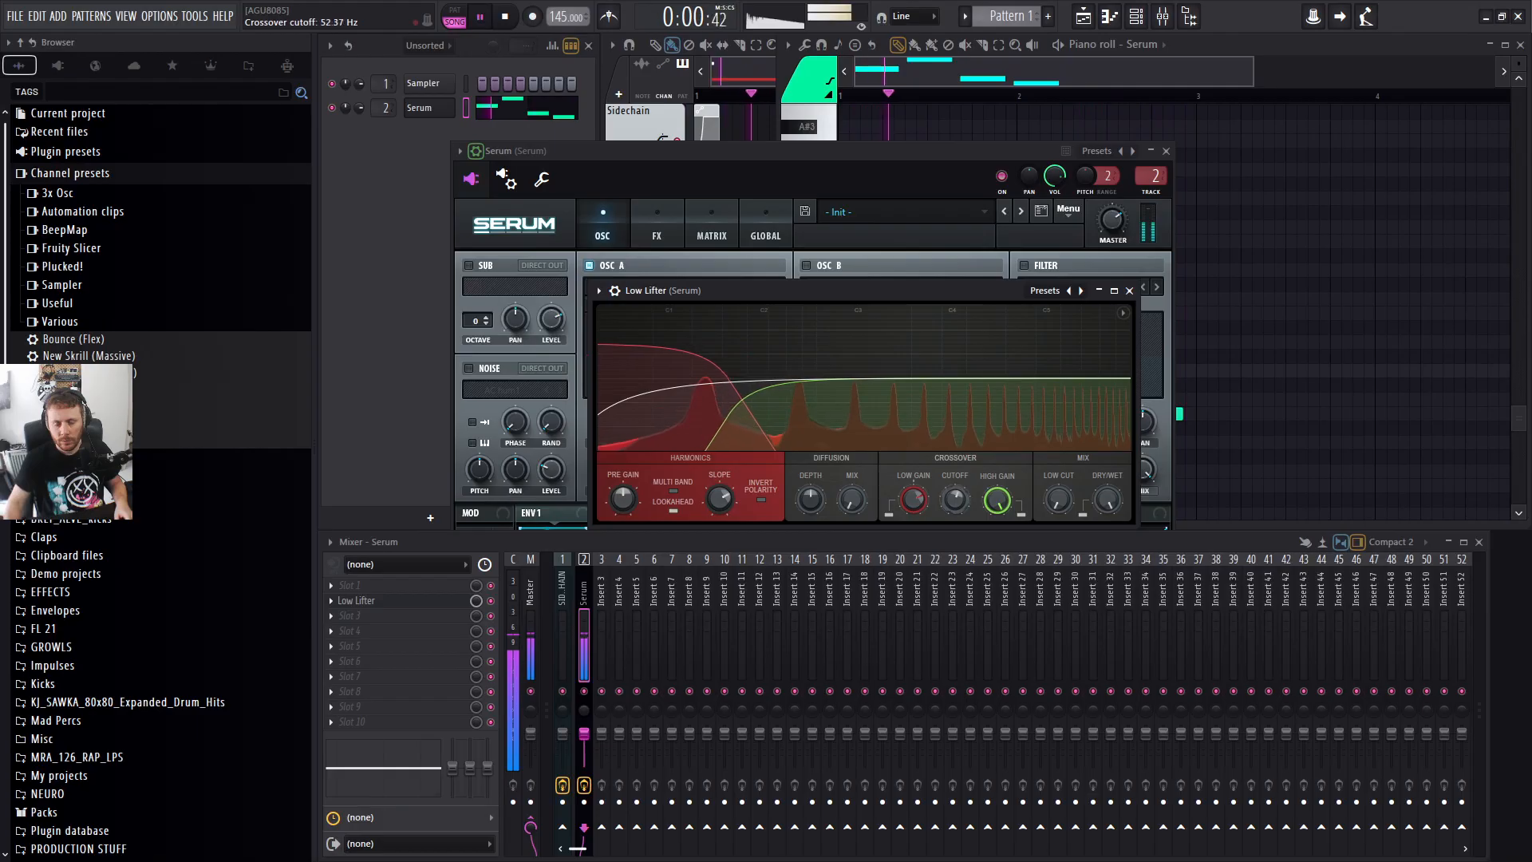
{"action": "left_click_drag", "start_coordinate": [997, 501], "coordinate": [998, 543]}
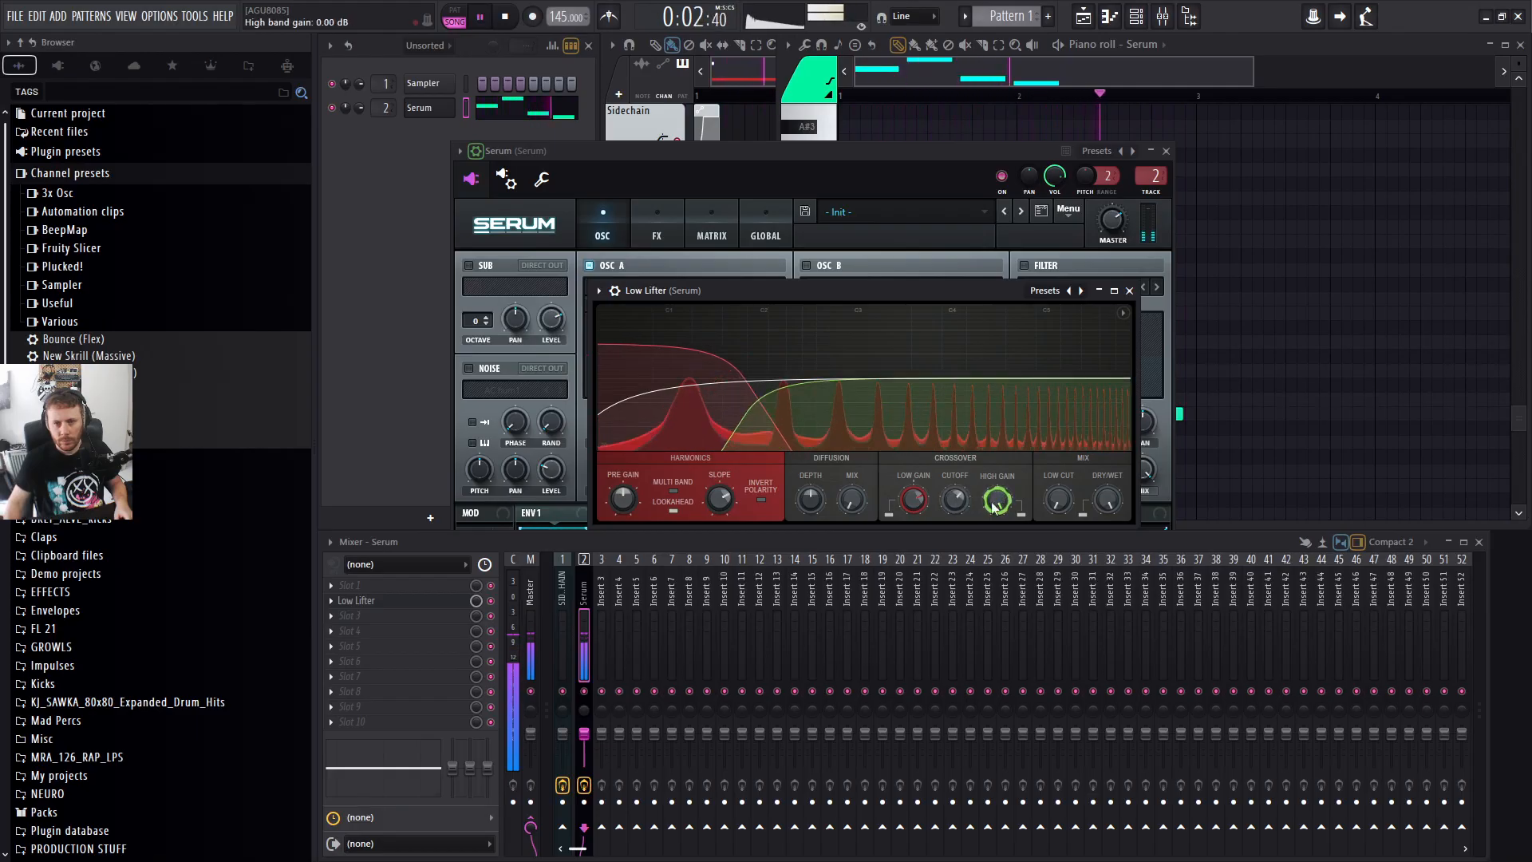
{"action": "key", "text": "space"}
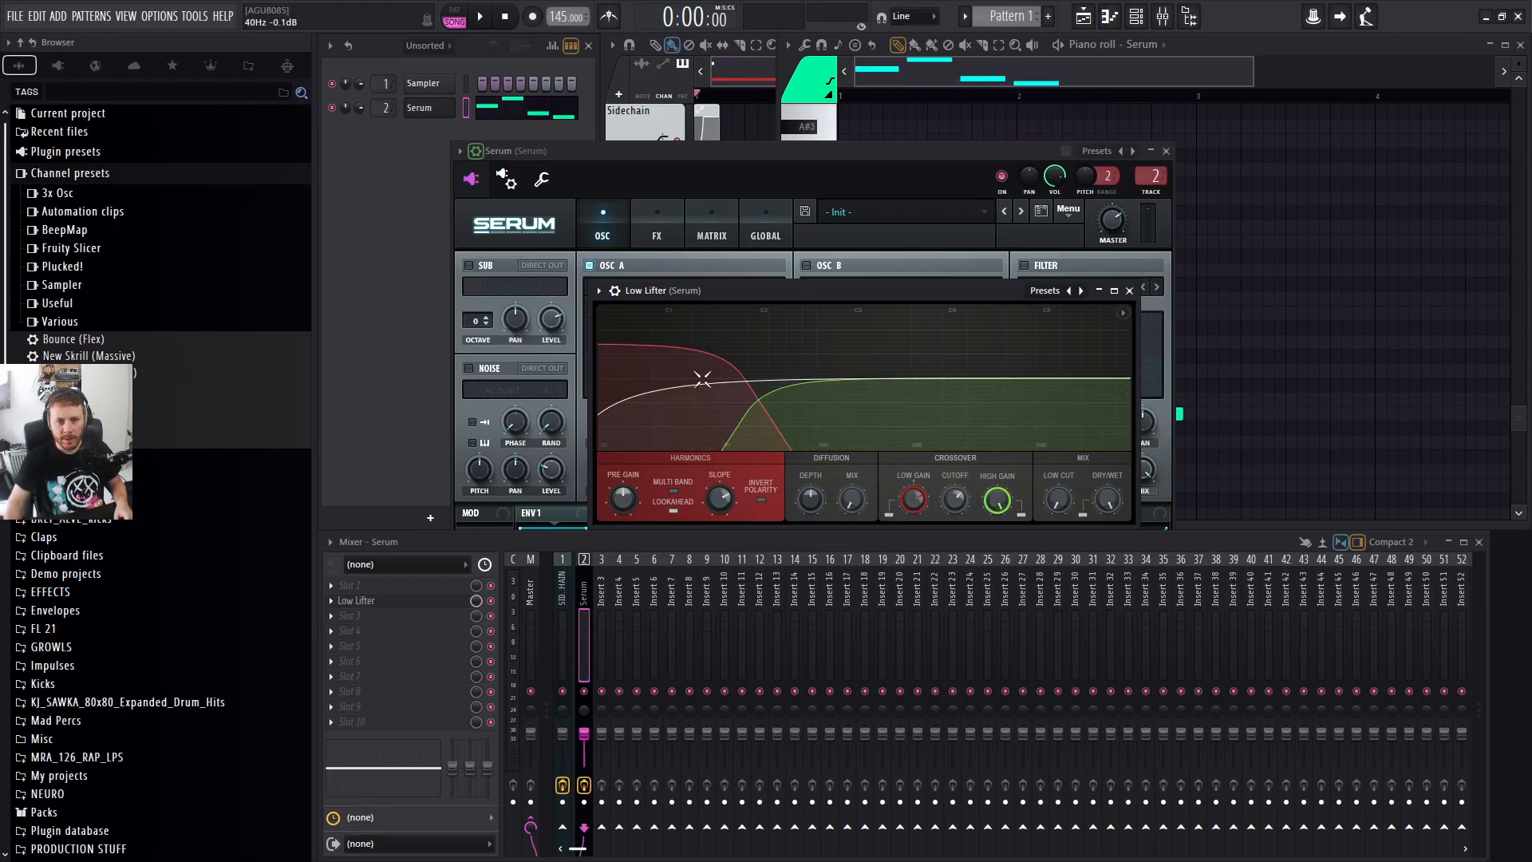
Audition the bass line with Low Lifter's low band gain around 8.36 dB and crossover cutoff around 61.39 Hz.
{"action": "key", "text": "space"}
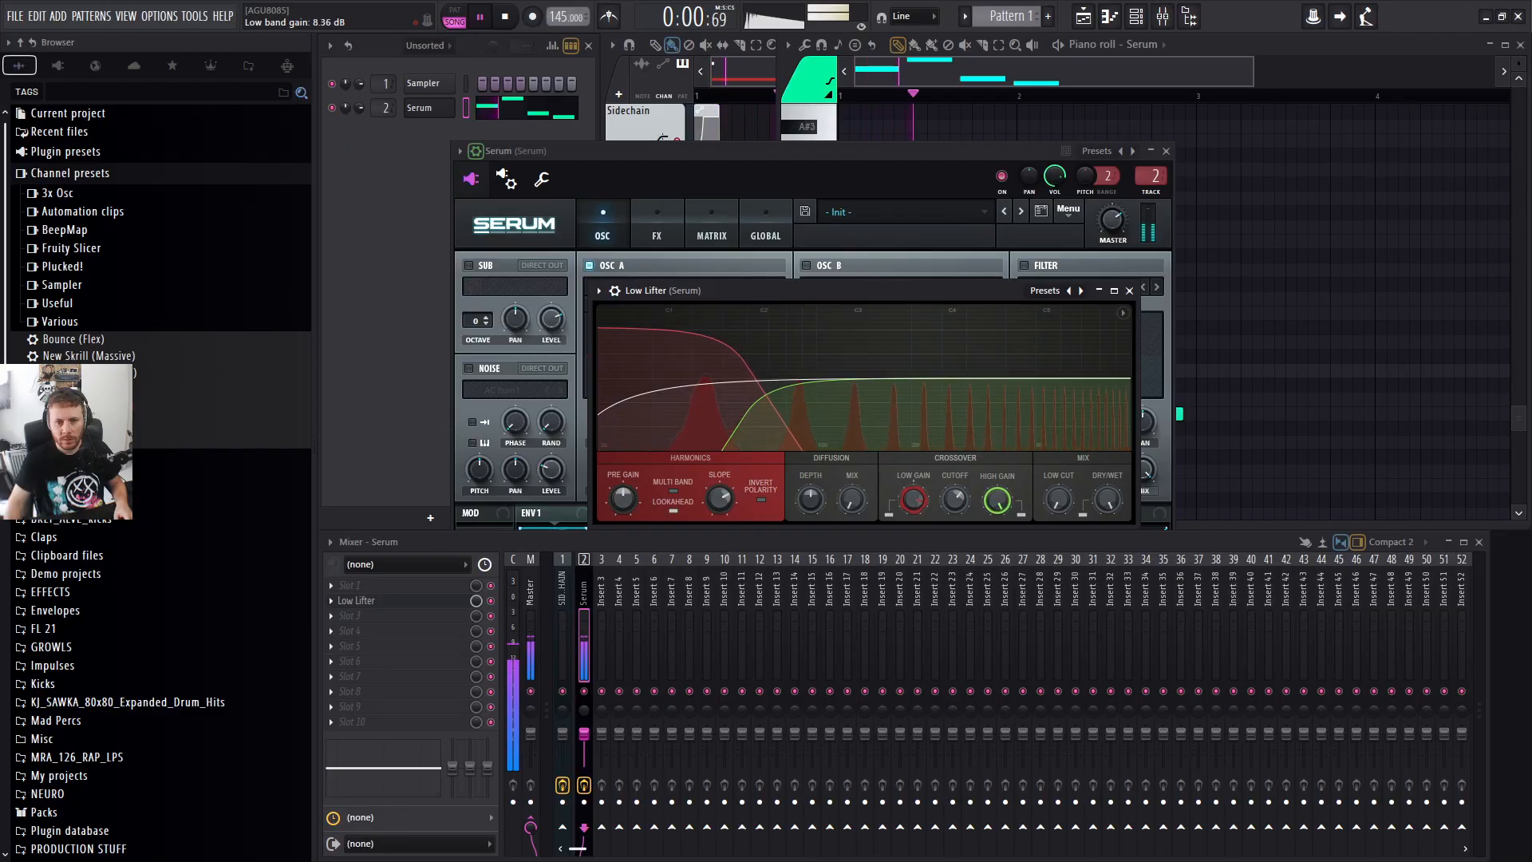
{"action": "key", "text": "space"}
{"action": "key", "text": "space"}
{"action": "mouse_move", "coordinate": [959, 500]}
{"action": "left_mouse_down"}
{"action": "mouse_move", "coordinate": [959, 520]}
{"action": "mouse_move", "coordinate": [960, 504]}
{"action": "left_mouse_up"}
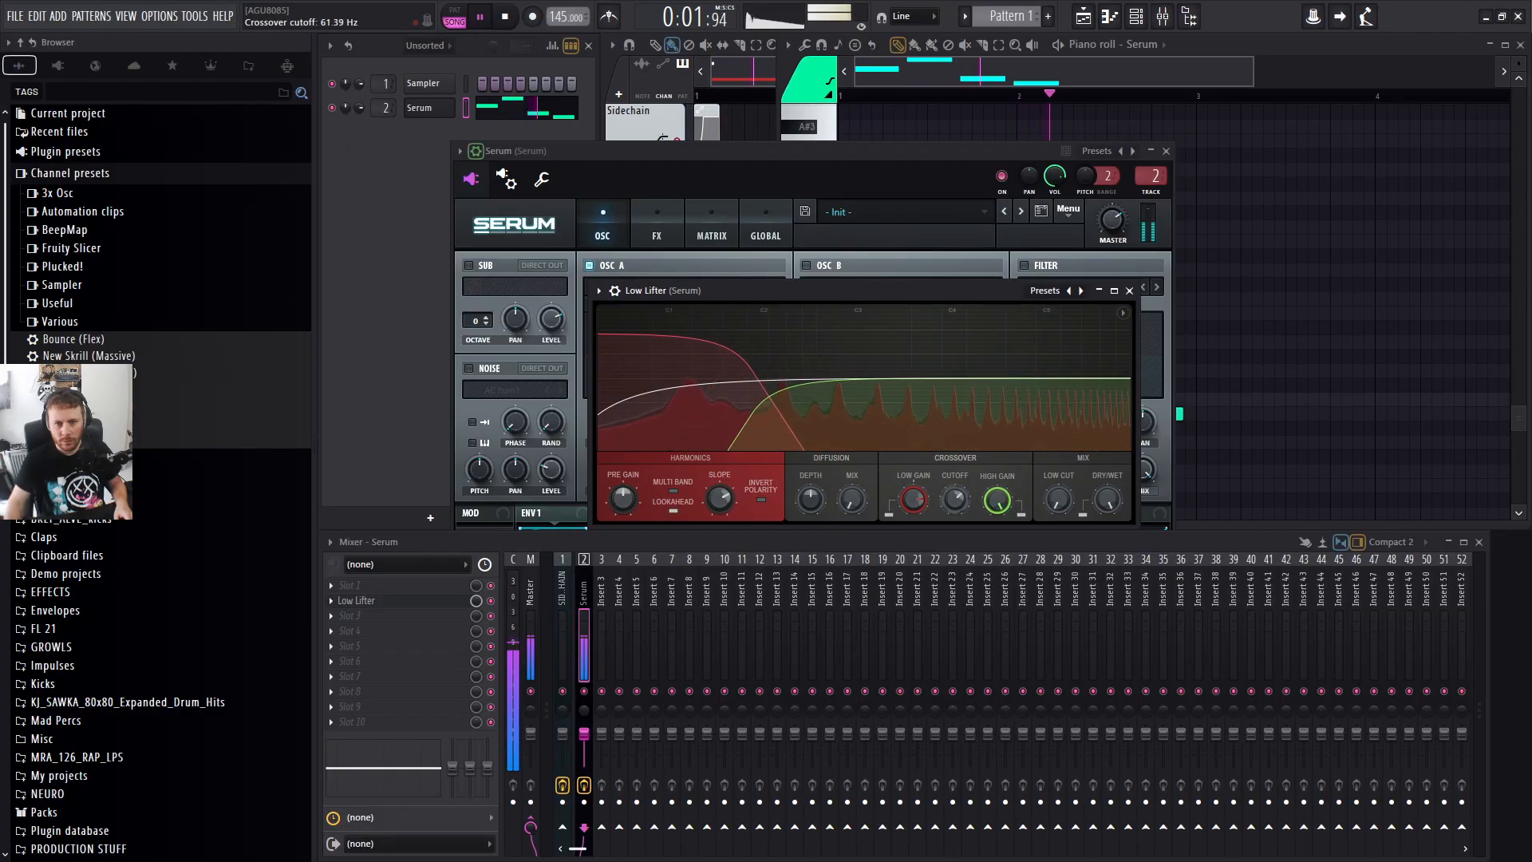
{"action": "key", "text": "space"}
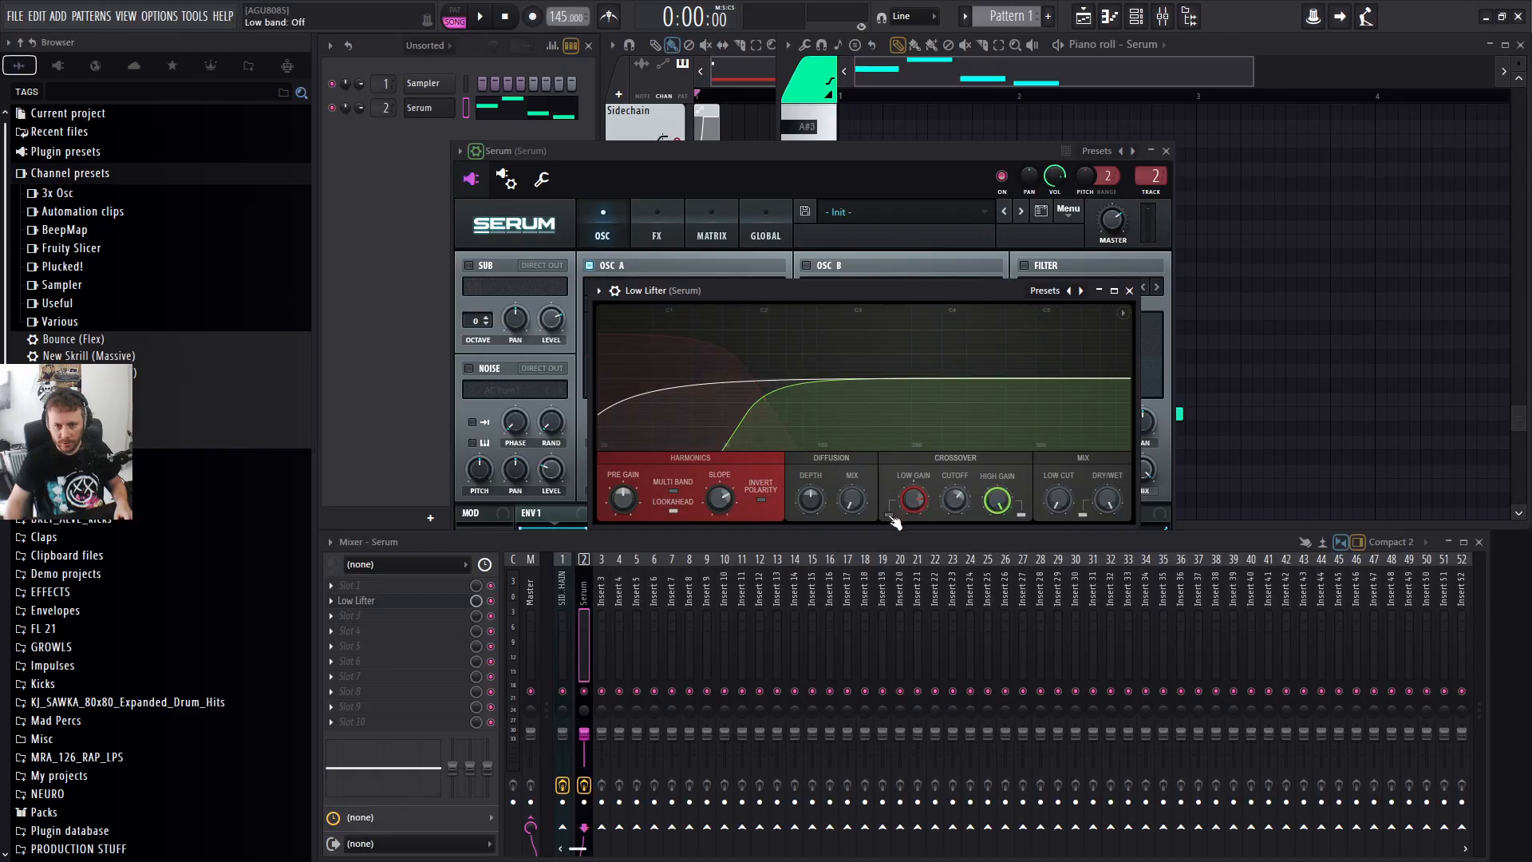
Audition the bass line with Low Lifter's harmonics decay slope at about -9.40, -17.36 and -12.42 dB.
{"action": "key", "text": "space"}
{"action": "left_click_drag", "start_coordinate": [960, 505], "coordinate": [960, 501]}
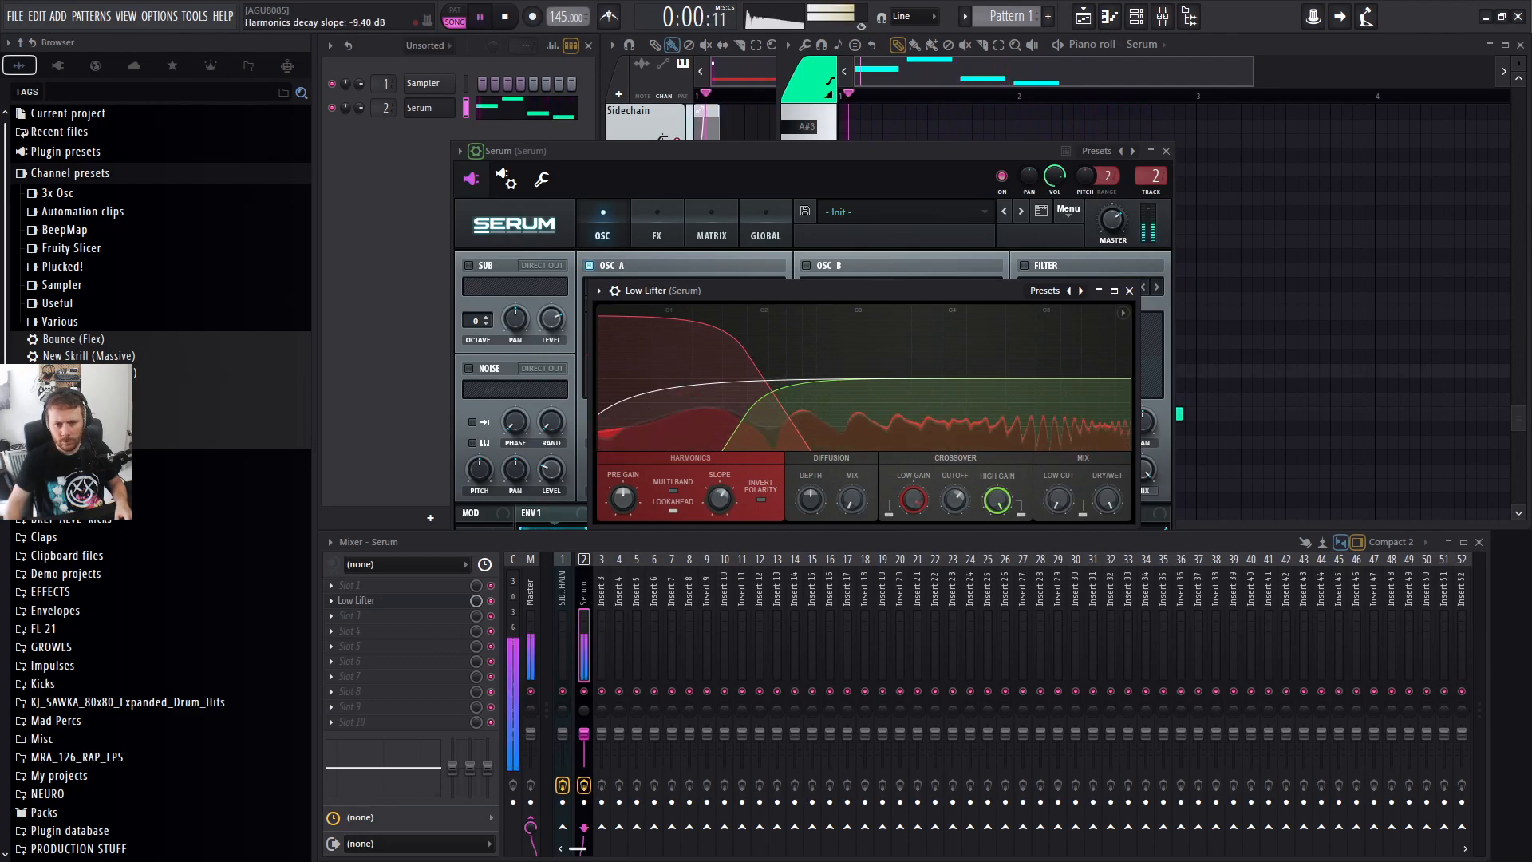
{"action": "left_click_drag", "start_coordinate": [719, 499], "coordinate": [719, 483]}
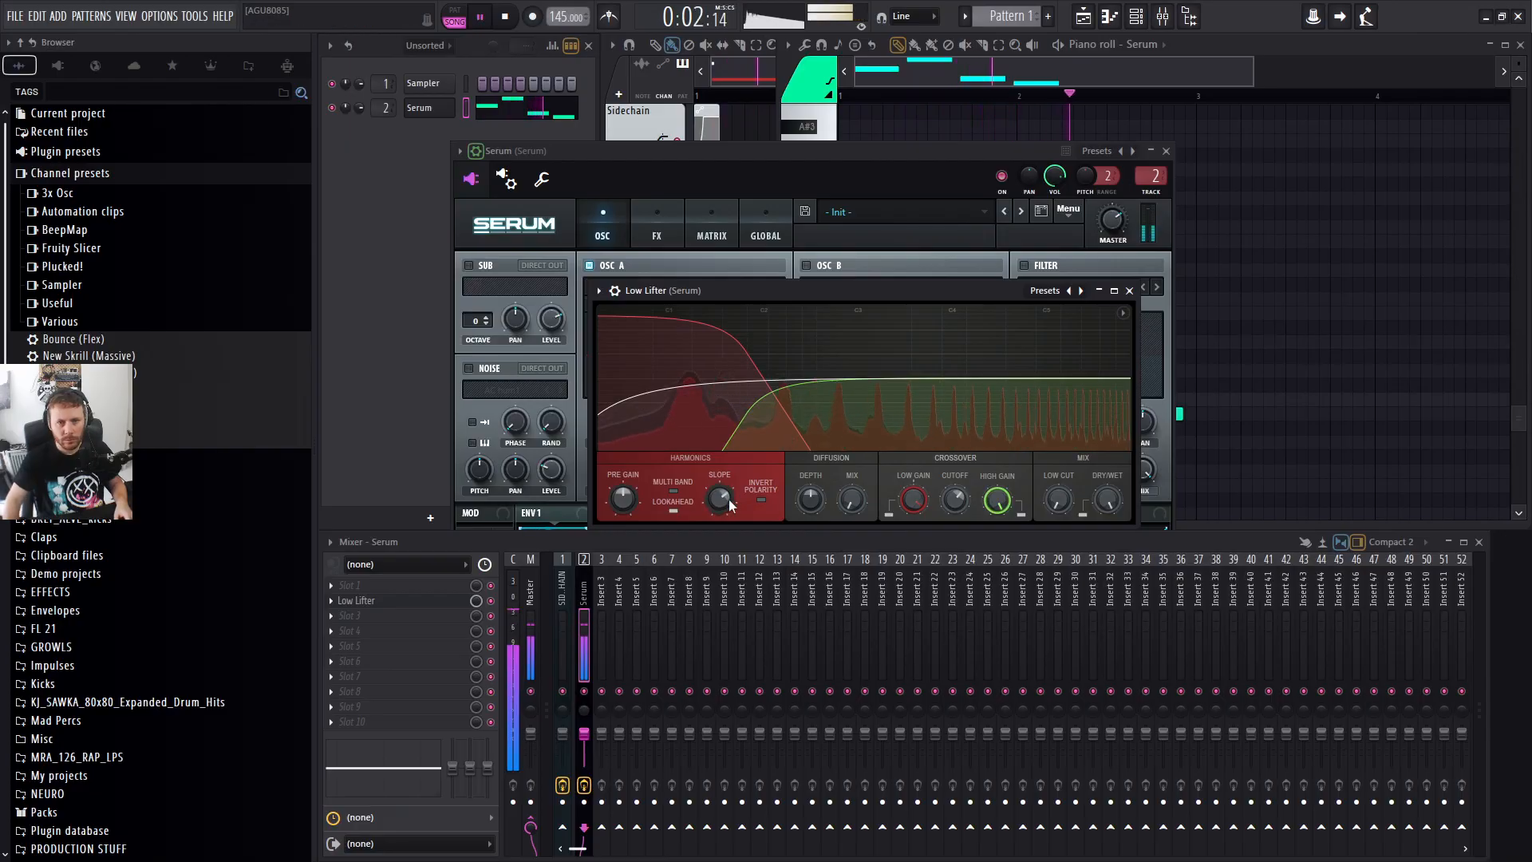
{"action": "mouse_move", "coordinate": [728, 503]}
{"action": "left_mouse_down"}
{"action": "mouse_move", "coordinate": [728, 531]}
{"action": "mouse_move", "coordinate": [720, 519]}
{"action": "left_mouse_up"}
{"action": "key", "text": "space"}
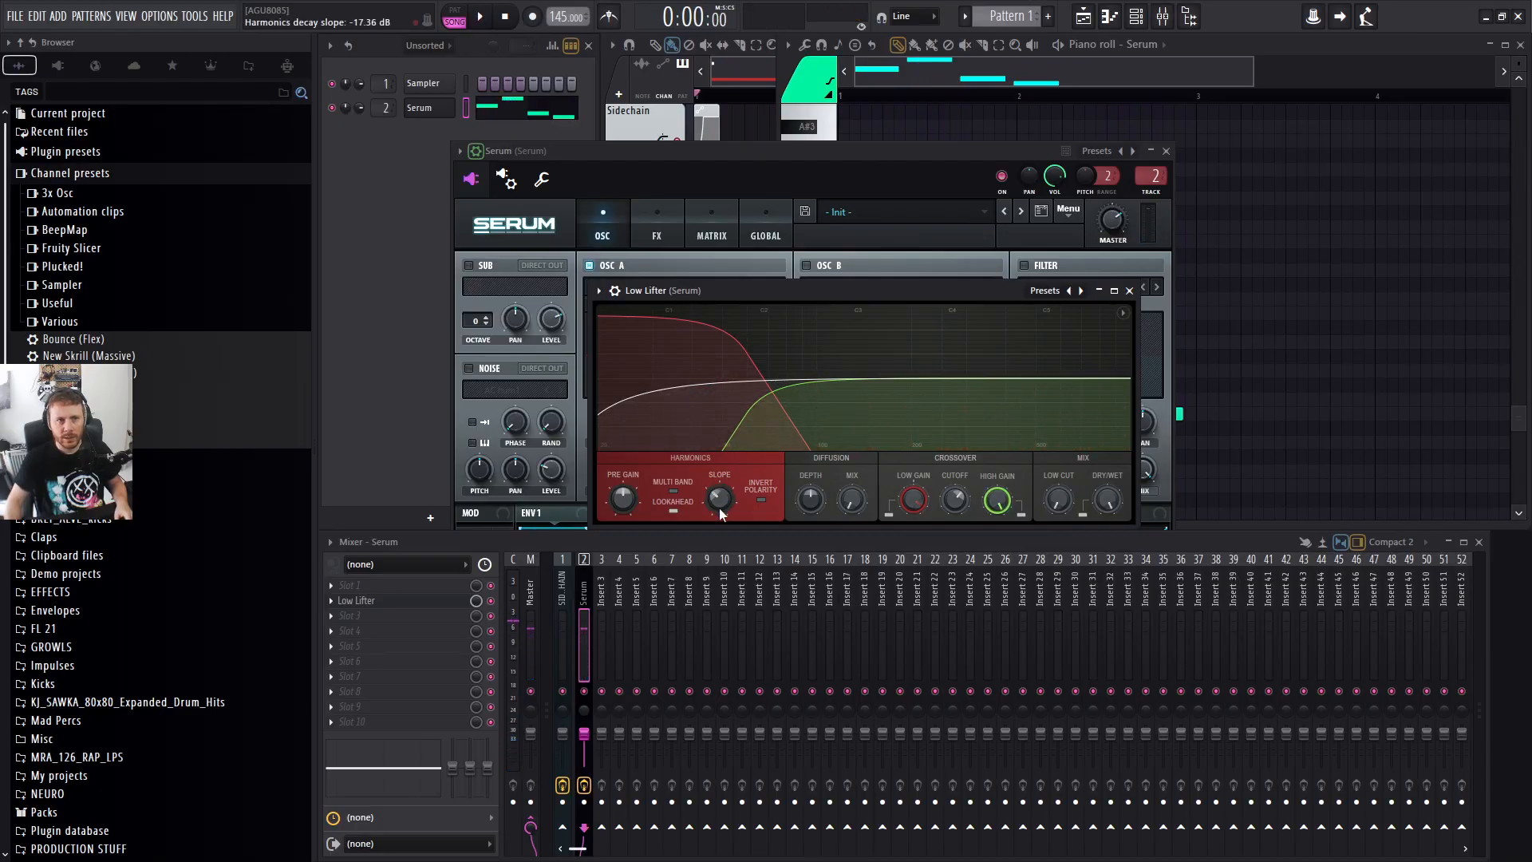
{"action": "left_click_drag", "start_coordinate": [719, 508], "coordinate": [729, 503]}
{"action": "key", "text": "space"}
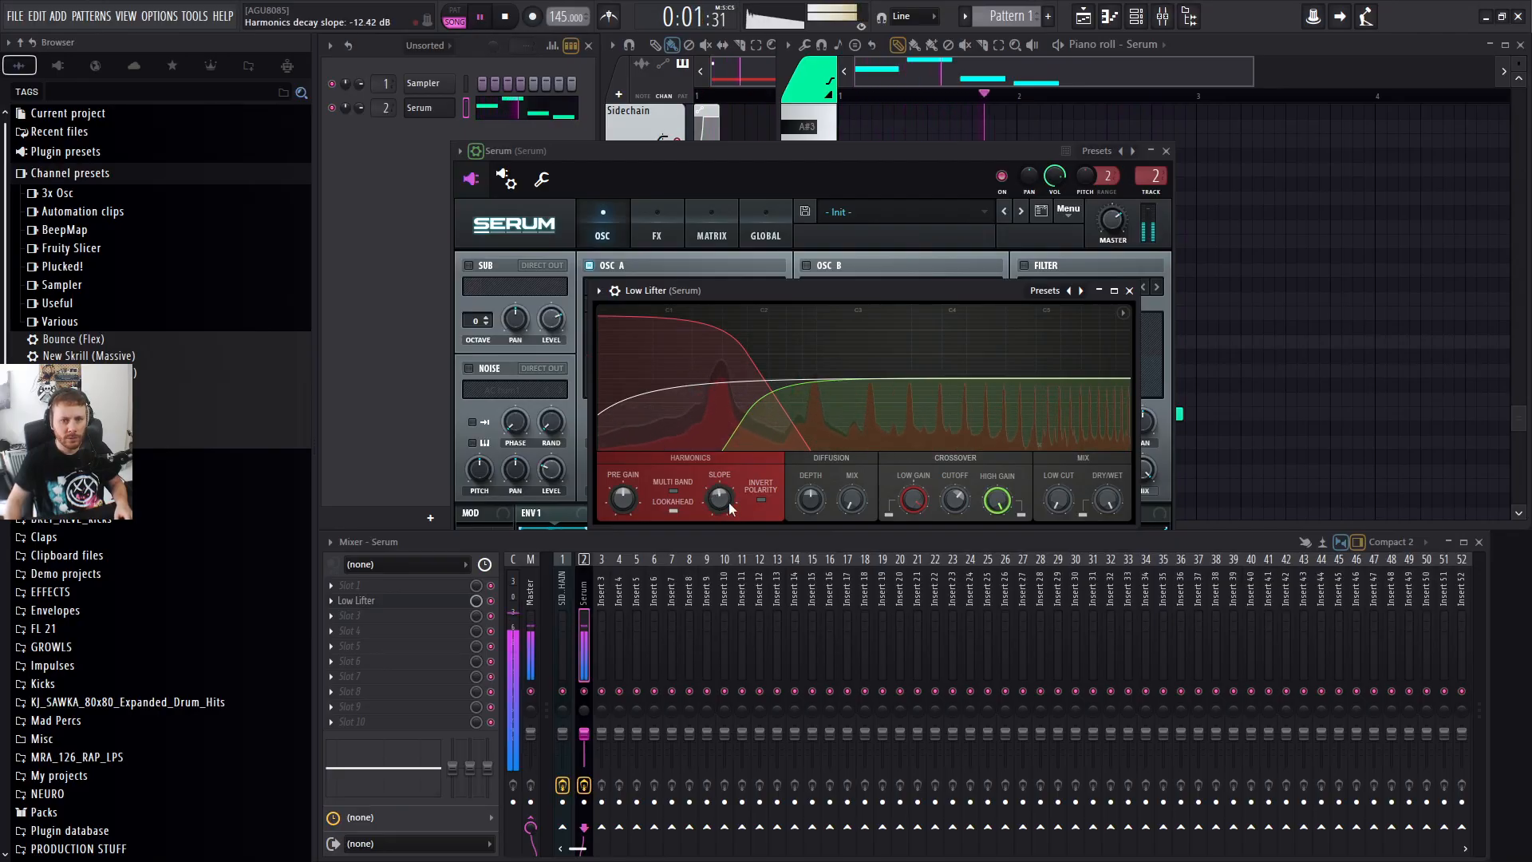
{"action": "key", "text": "space"}
Set Low Lifter's low band gain to about 9.42 dB and sweep the harmonics slope down to -60 dB and back to about -18.10 dB.
{"action": "key", "text": "space"}
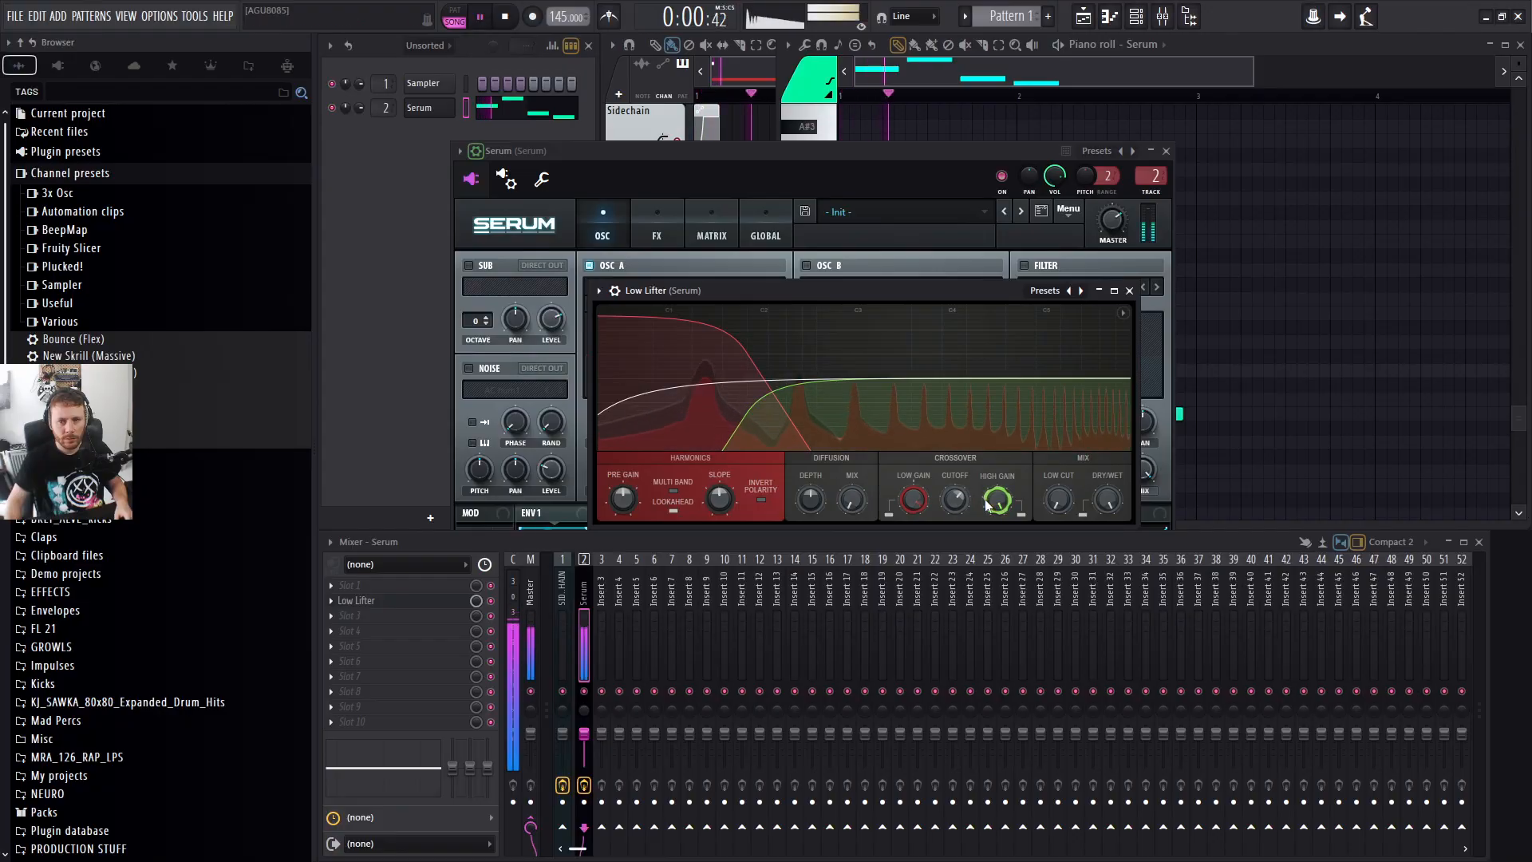
{"action": "left_click_drag", "start_coordinate": [922, 501], "coordinate": [894, 488]}
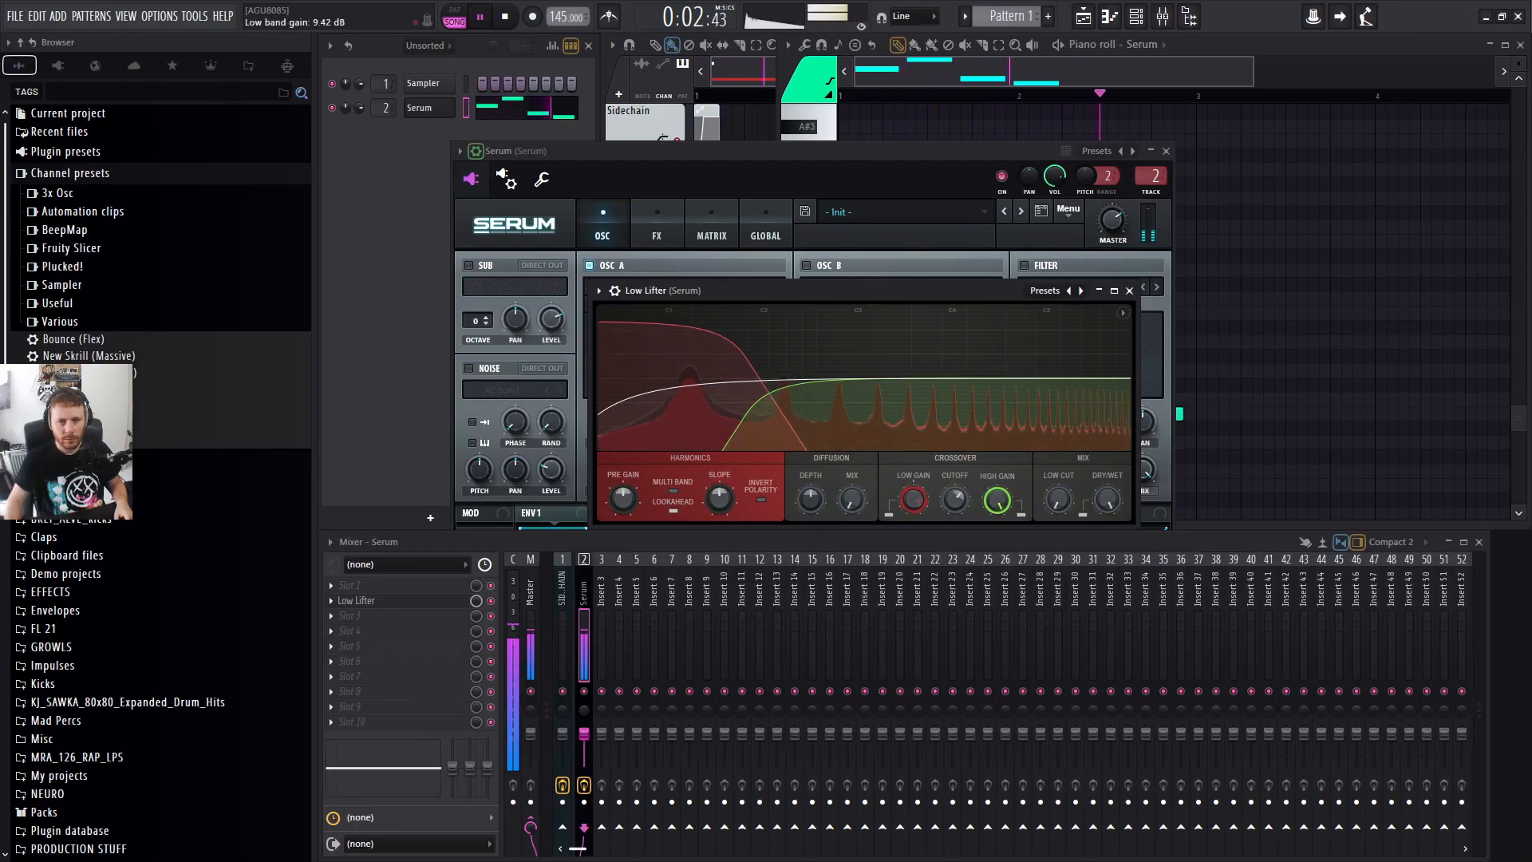
{"action": "mouse_move", "coordinate": [727, 506]}
{"action": "left_mouse_down"}
{"action": "mouse_move", "coordinate": [727, 479]}
{"action": "mouse_move", "coordinate": [727, 498]}
{"action": "left_mouse_up"}
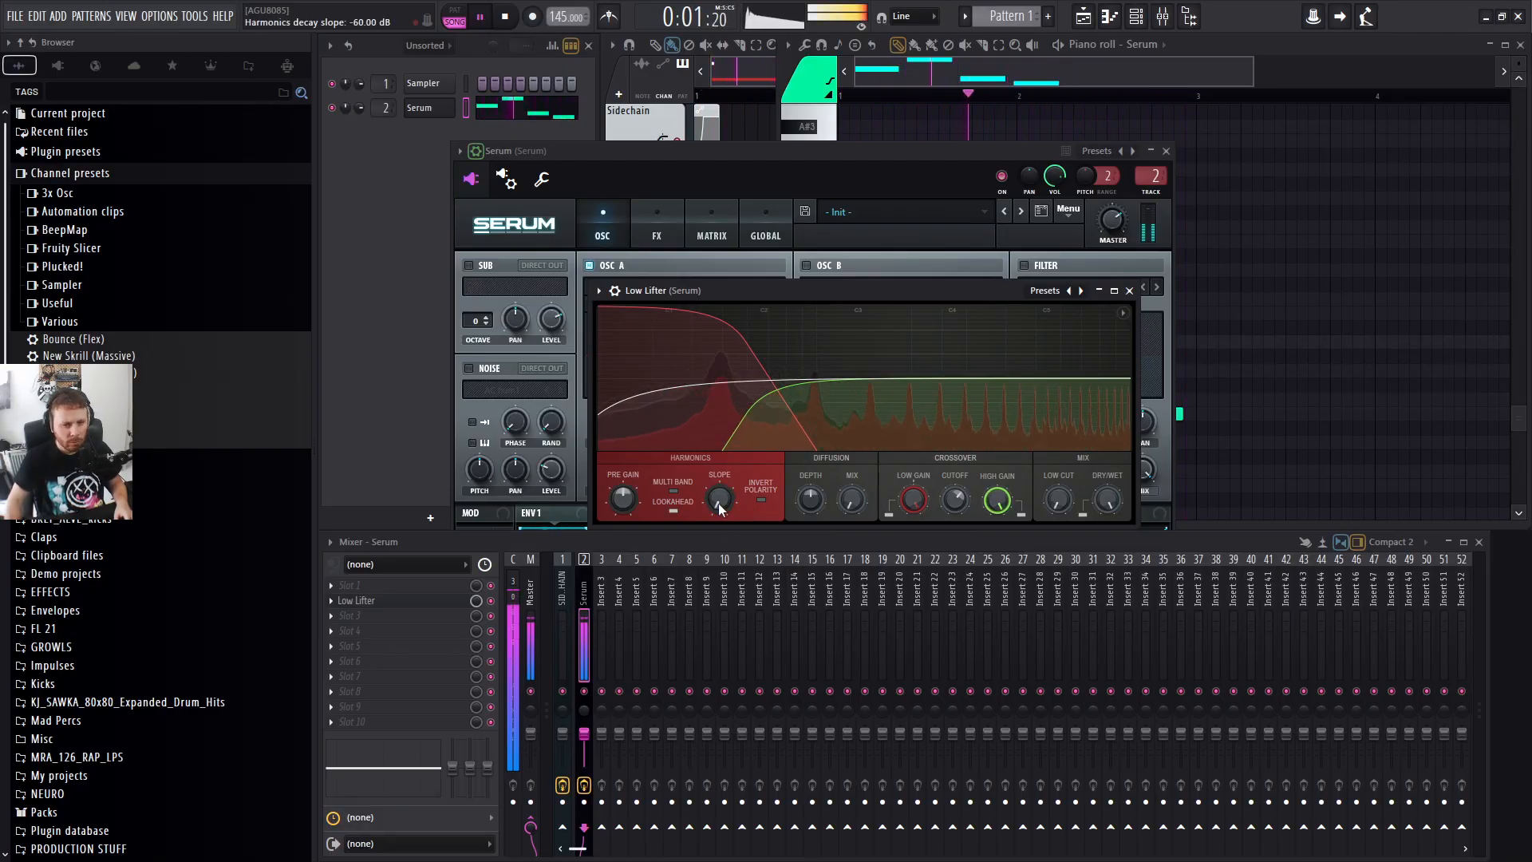
{"action": "key", "text": "space"}
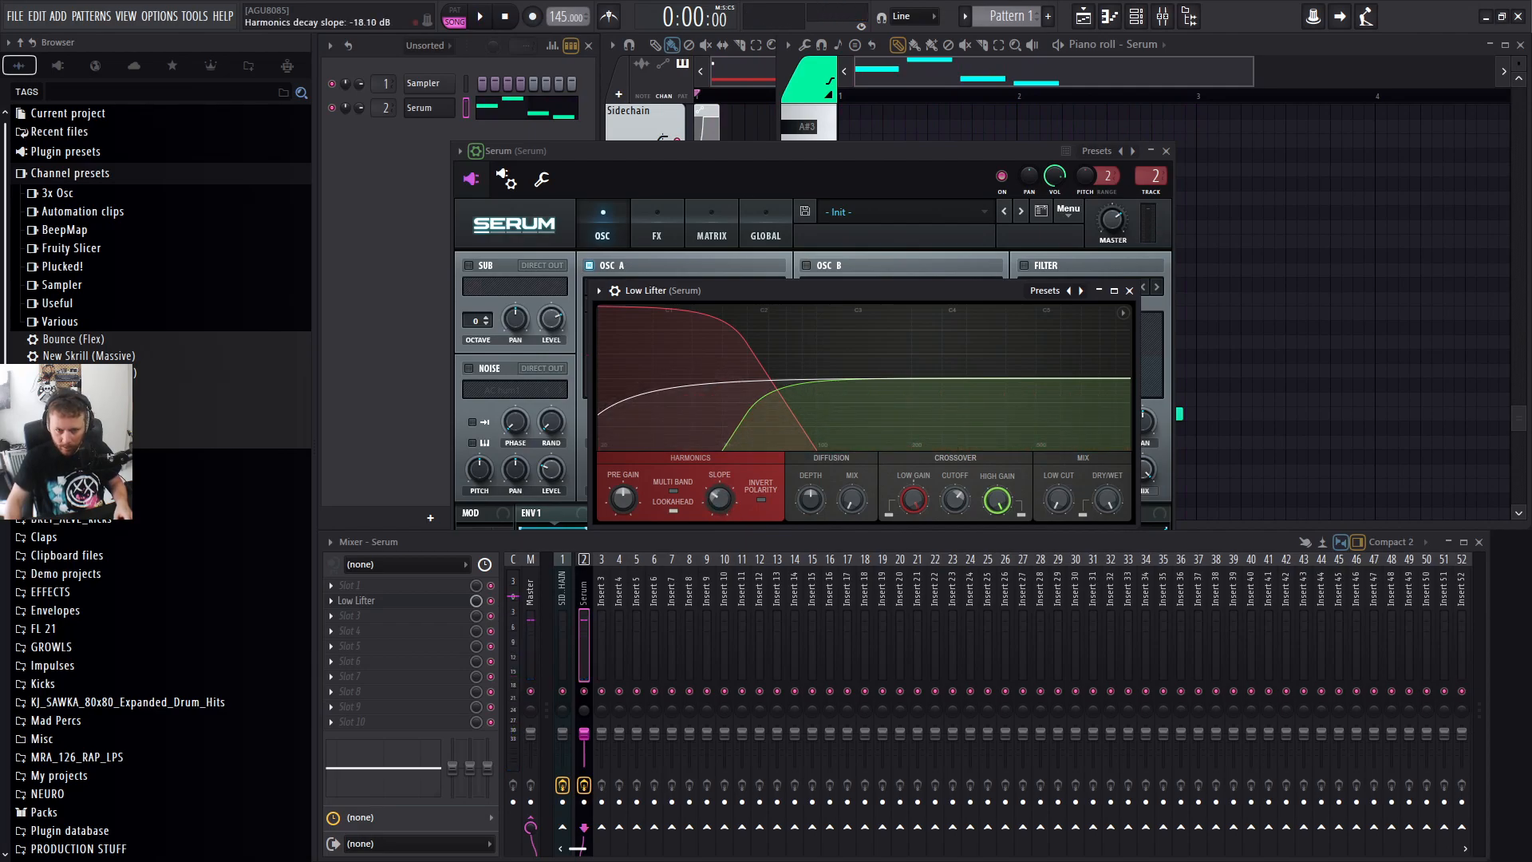
Try inverted harmonics polarity during playback, then set the slope near -18.99 dB and the pre-shaping boost to about 9.15 dB.
{"action": "key", "text": "space"}
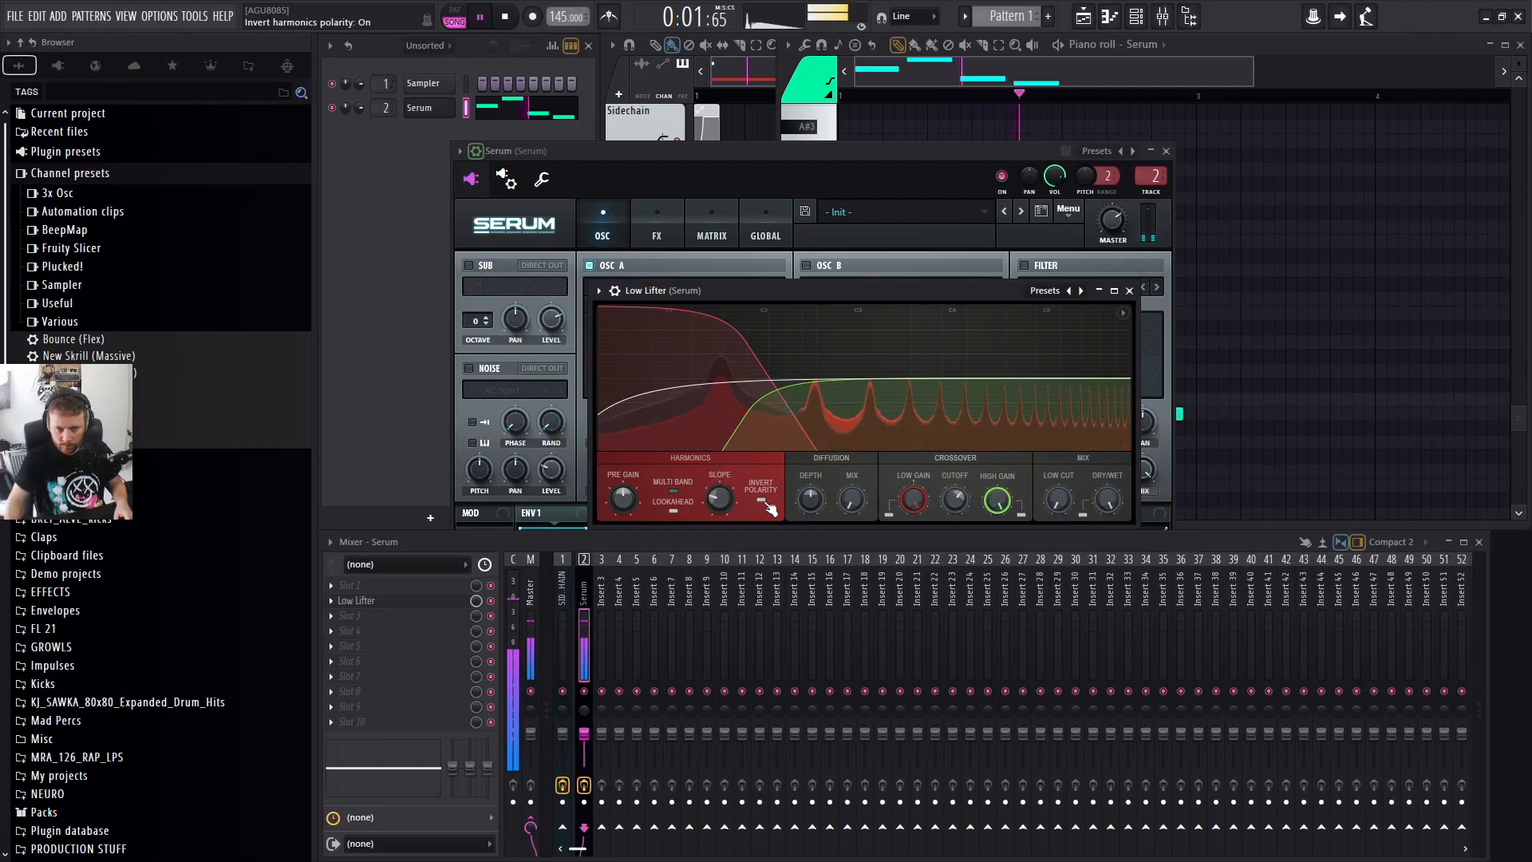
{"action": "left_click_drag", "start_coordinate": [730, 501], "coordinate": [730, 473]}
{"action": "left_click", "coordinate": [762, 500]}
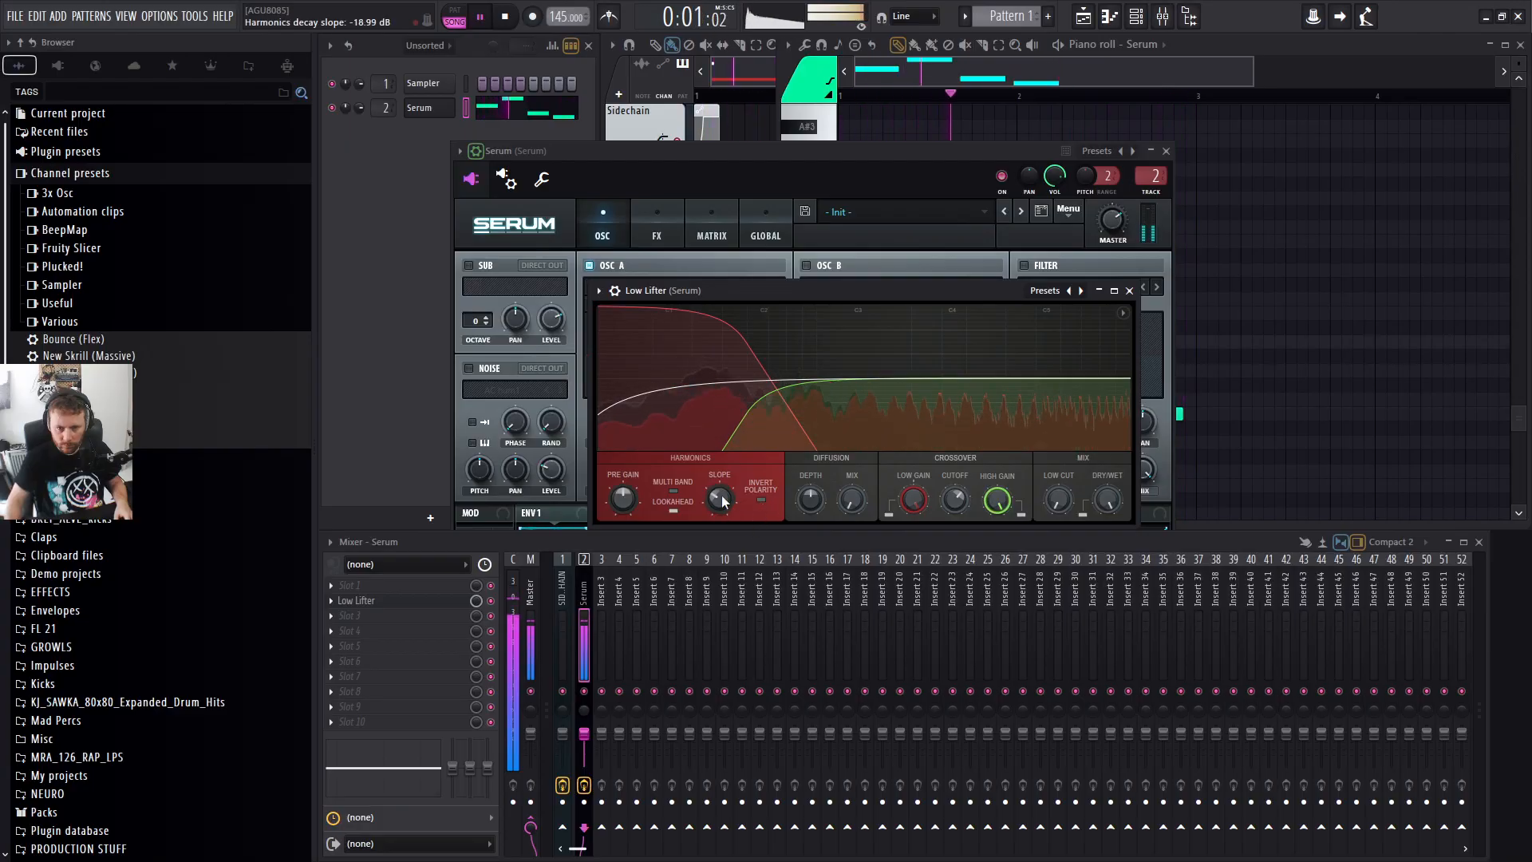
{"action": "scroll", "coordinate": [626, 505], "scroll_direction": "down", "scroll_amount": 5}
{"action": "key", "text": "space"}
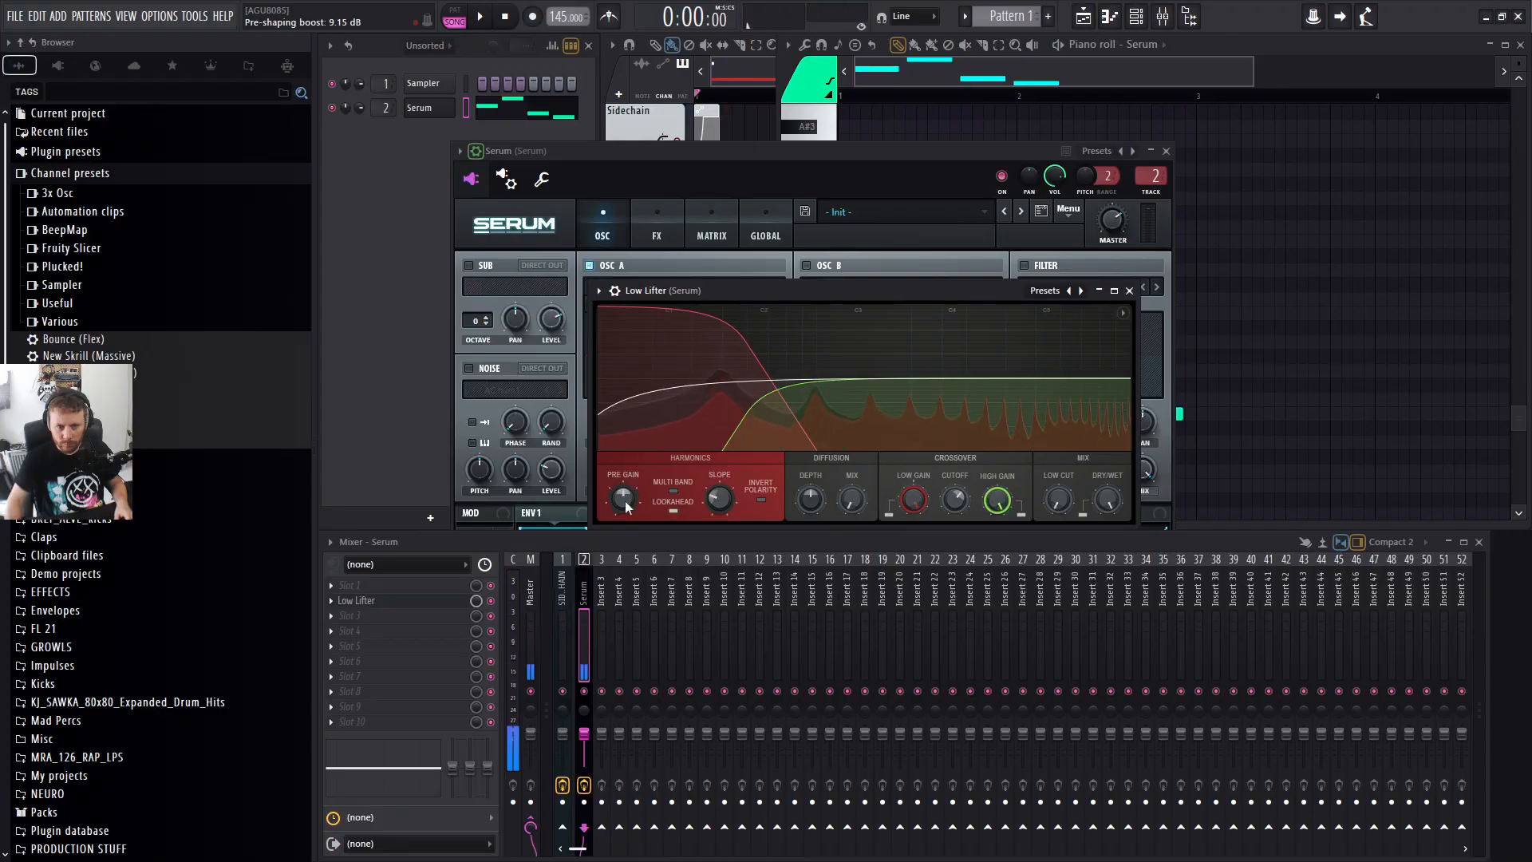
Load the Basic Shapes wavetable in Serum's oscillator A and audition it through Low Lifter with the pre-shaping boost at about 11.46 dB.
{"action": "left_click", "coordinate": [648, 169]}
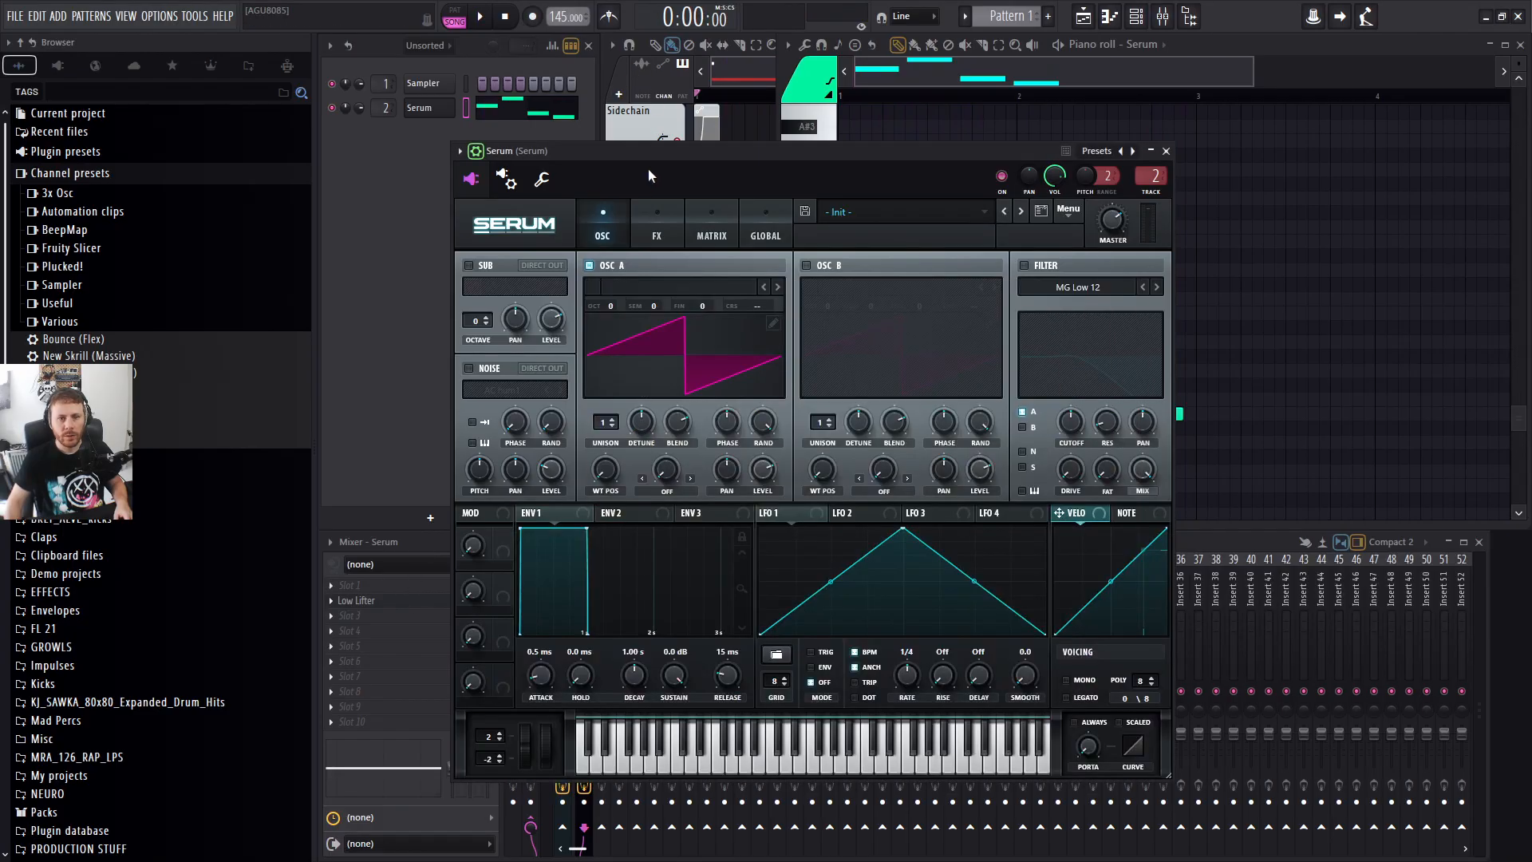
{"action": "left_click", "coordinate": [696, 287]}
{"action": "mouse_move", "coordinate": [744, 303]}
{"action": "left_click", "coordinate": [893, 384]}
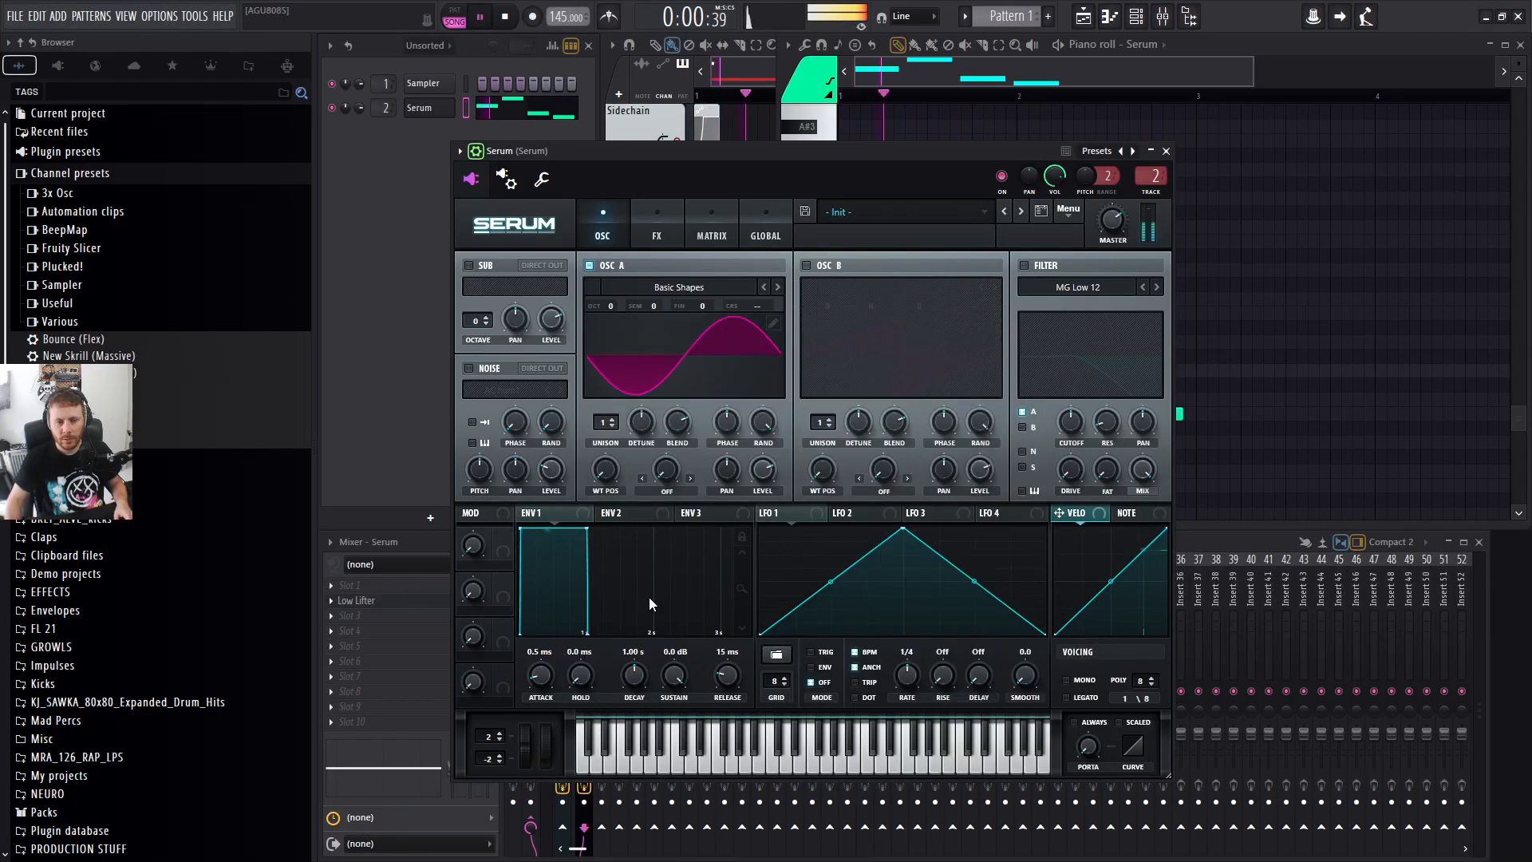
{"action": "left_click", "coordinate": [410, 604]}
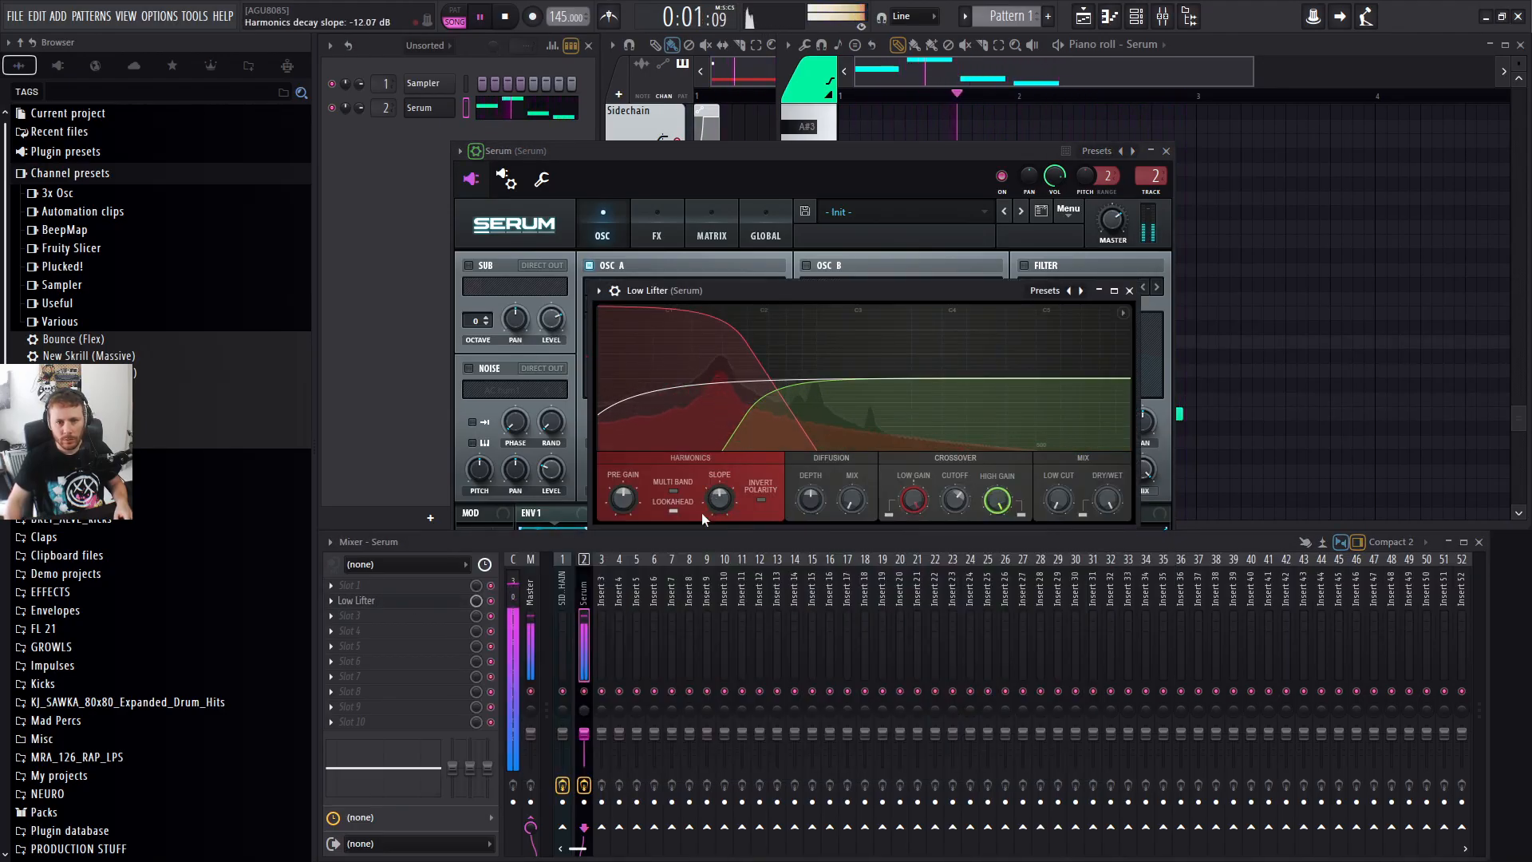
{"action": "mouse_move", "coordinate": [622, 499]}
{"action": "left_mouse_down"}
{"action": "mouse_move", "coordinate": [623, 550]}
{"action": "mouse_move", "coordinate": [623, 489]}
{"action": "left_mouse_up"}
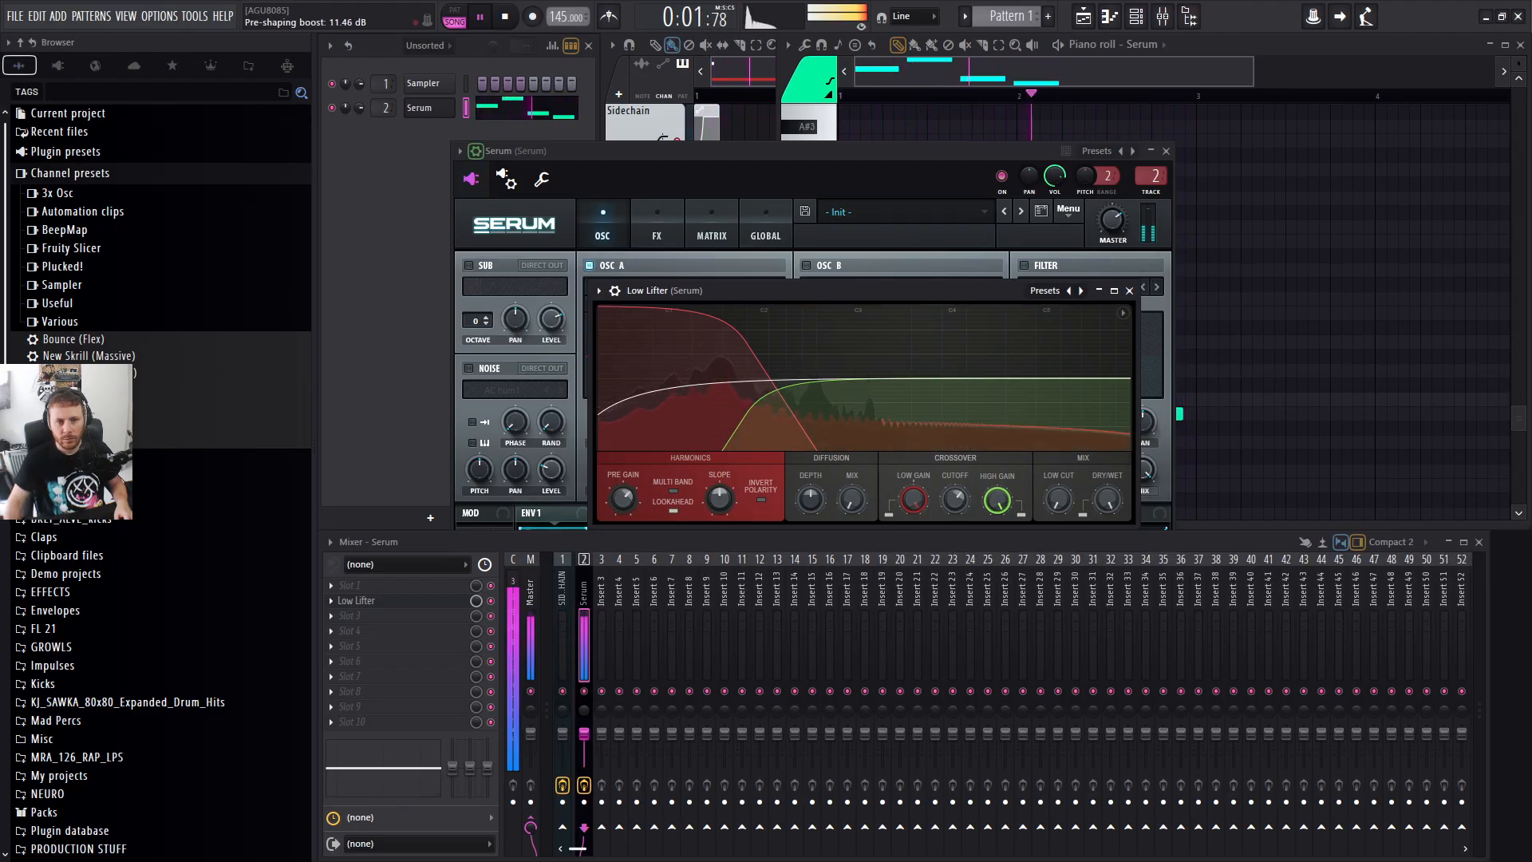
Audition the sine bass through Low Lifter's Bass isolator and Bottom end presets.
{"action": "right_click", "coordinate": [1080, 292]}
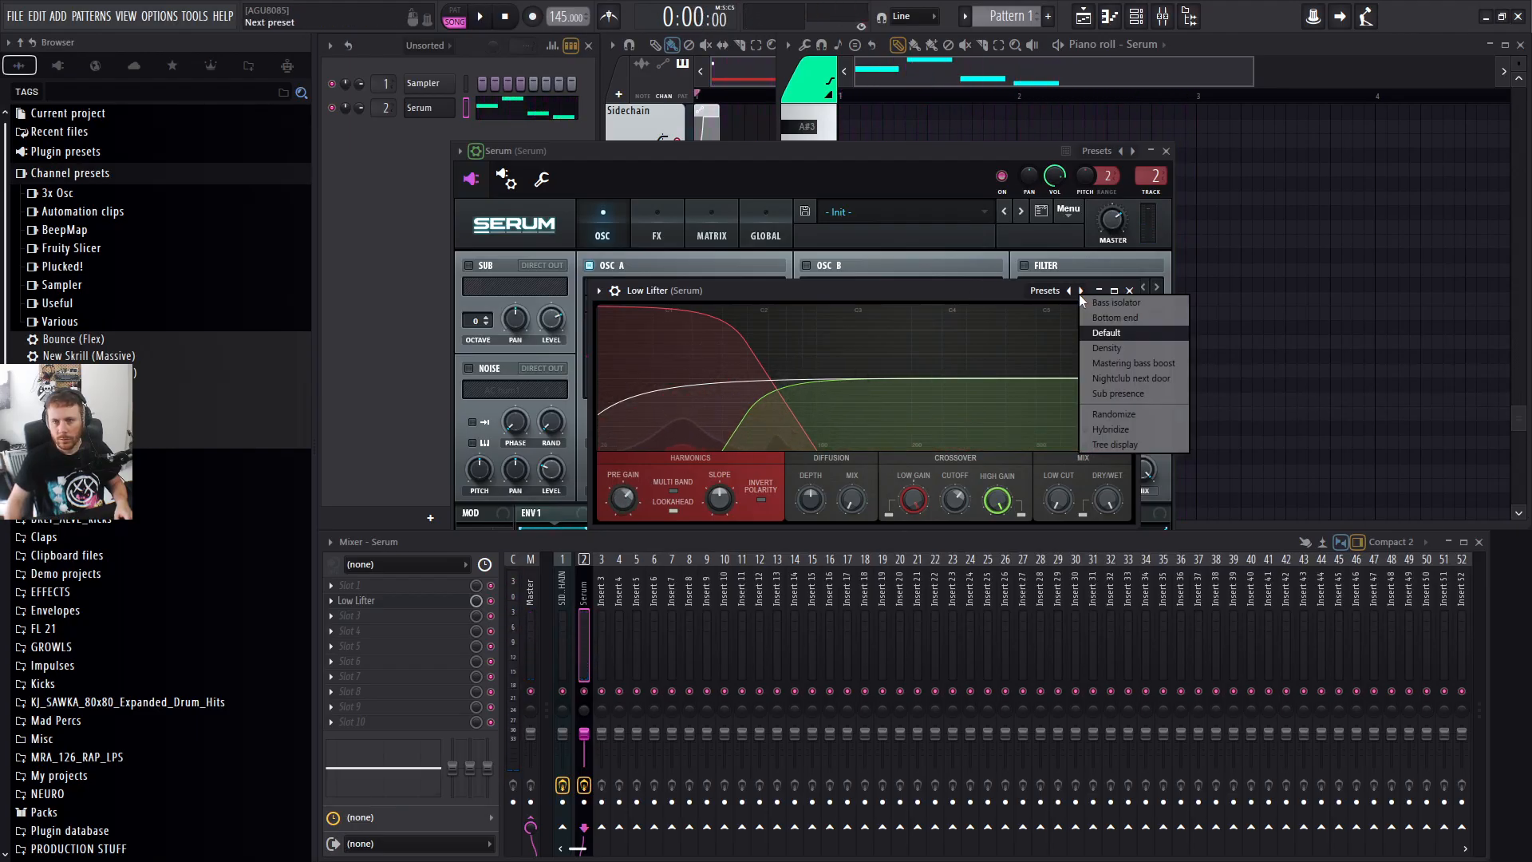
{"action": "left_click", "coordinate": [1161, 301]}
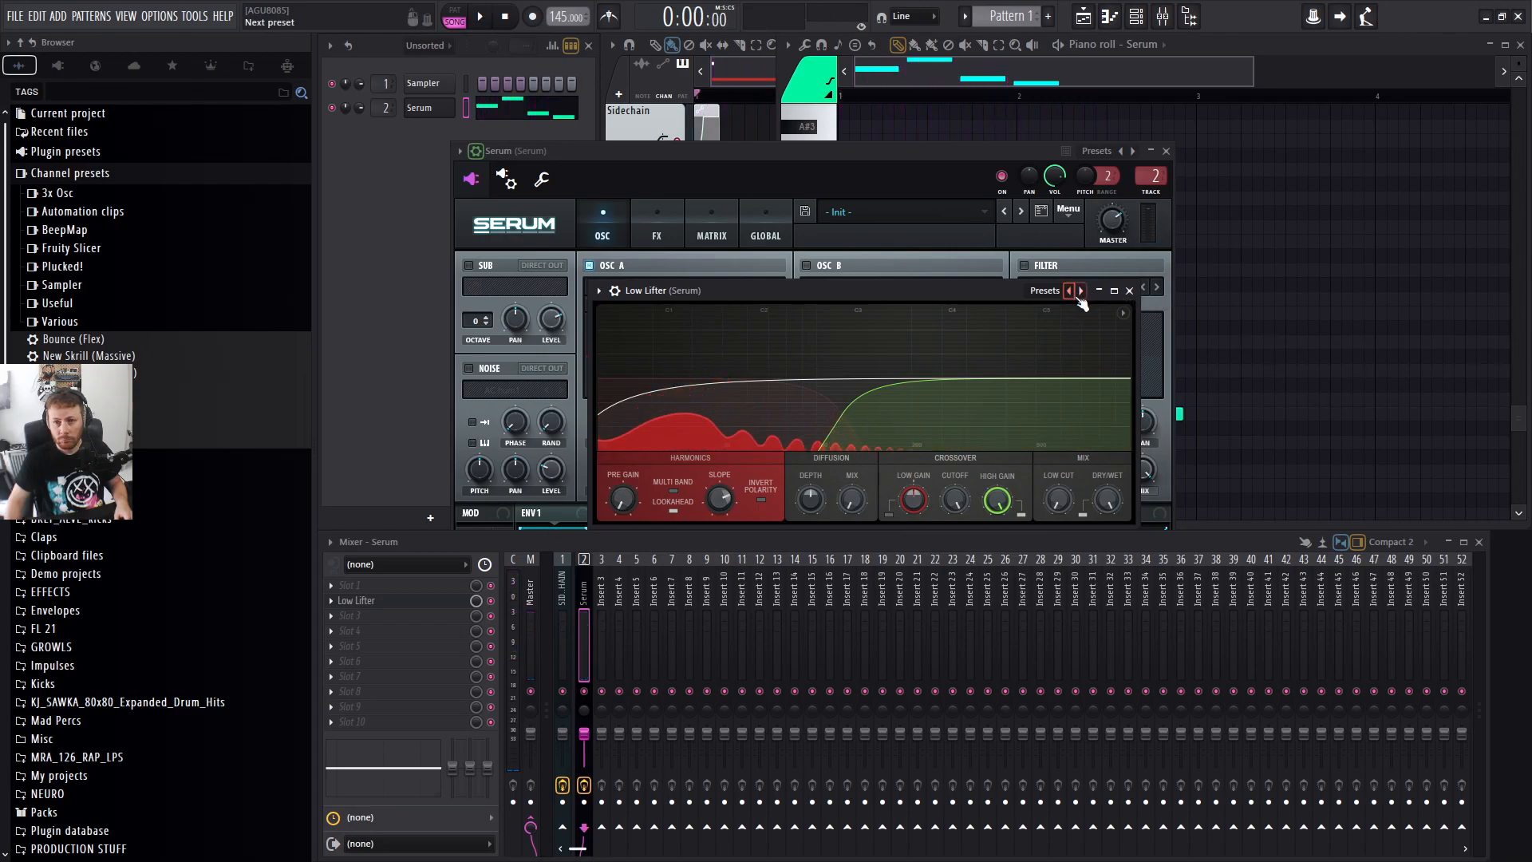
{"action": "key", "text": "space"}
{"action": "right_click", "coordinate": [1080, 290]}
{"action": "left_click", "coordinate": [1150, 311]}
{"action": "key", "text": "space"}
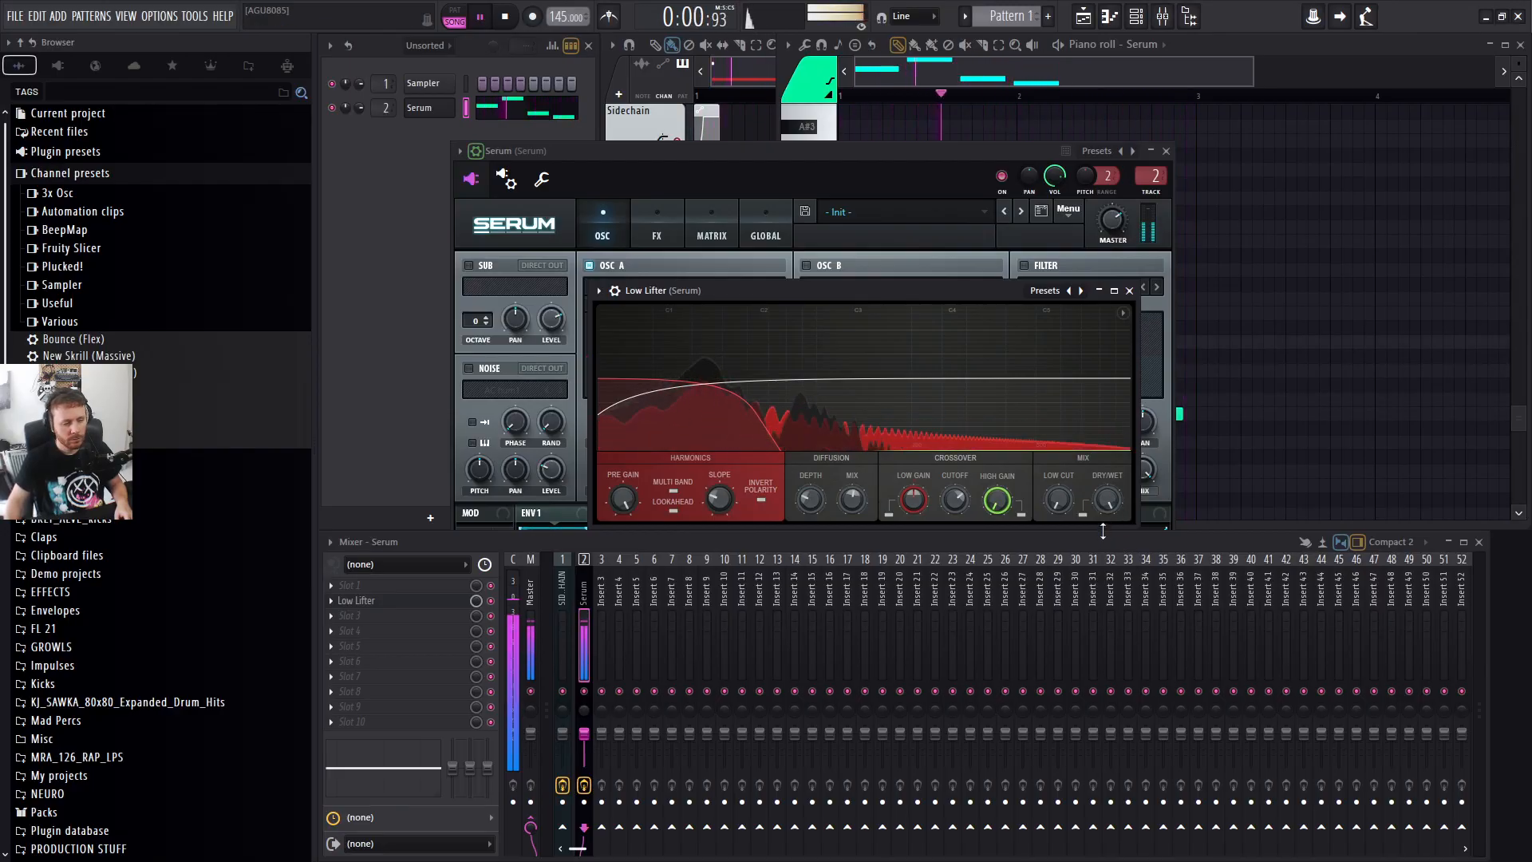
{"action": "key", "text": "space"}
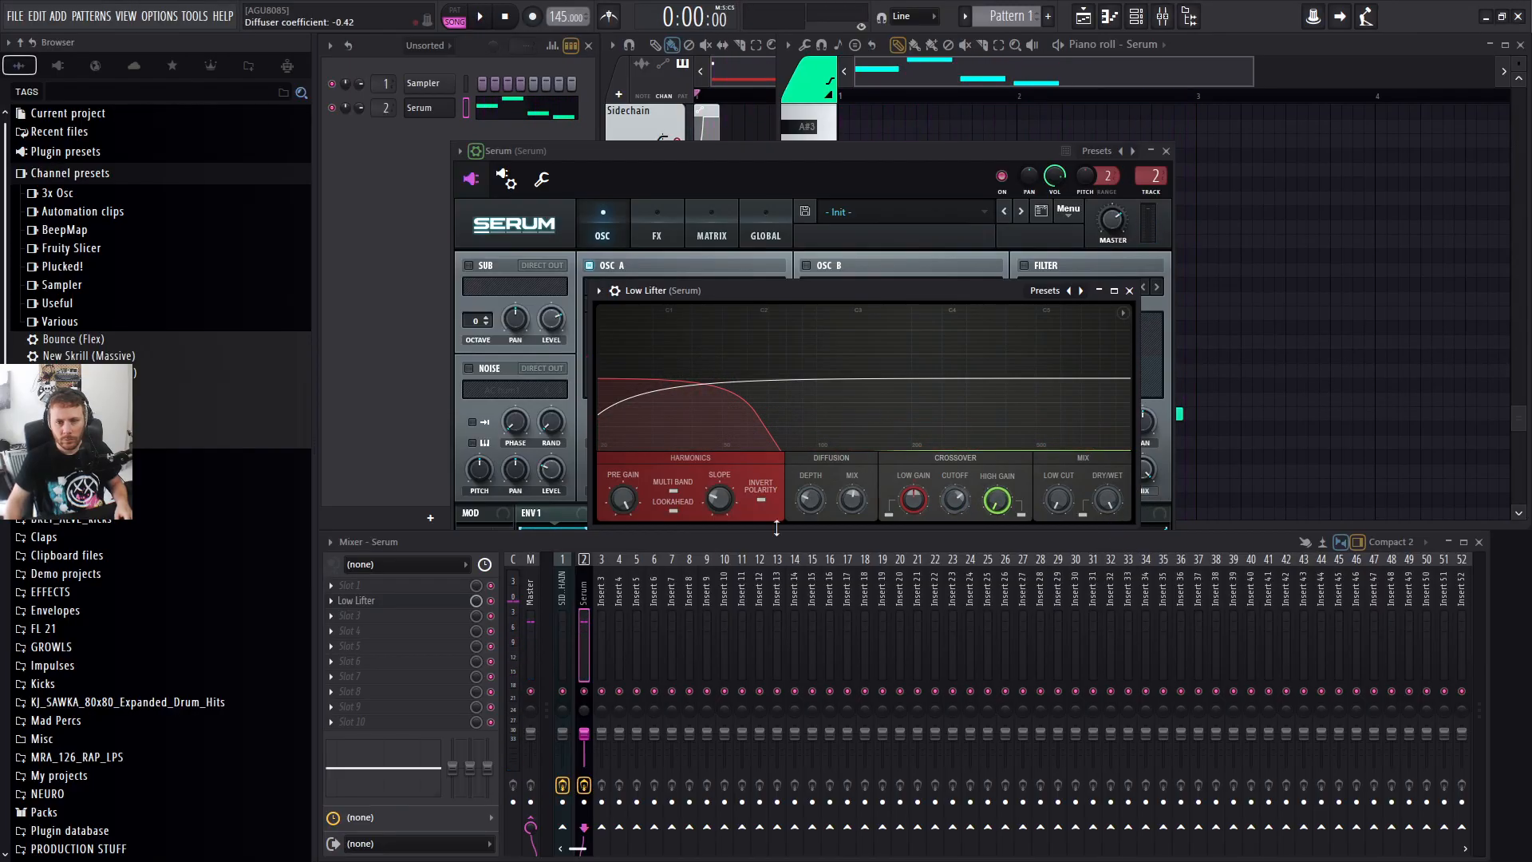
Restore Low Lifter's Default preset and move its window to keep the controls in view while the bass line plays.
{"action": "right_click", "coordinate": [1074, 290]}
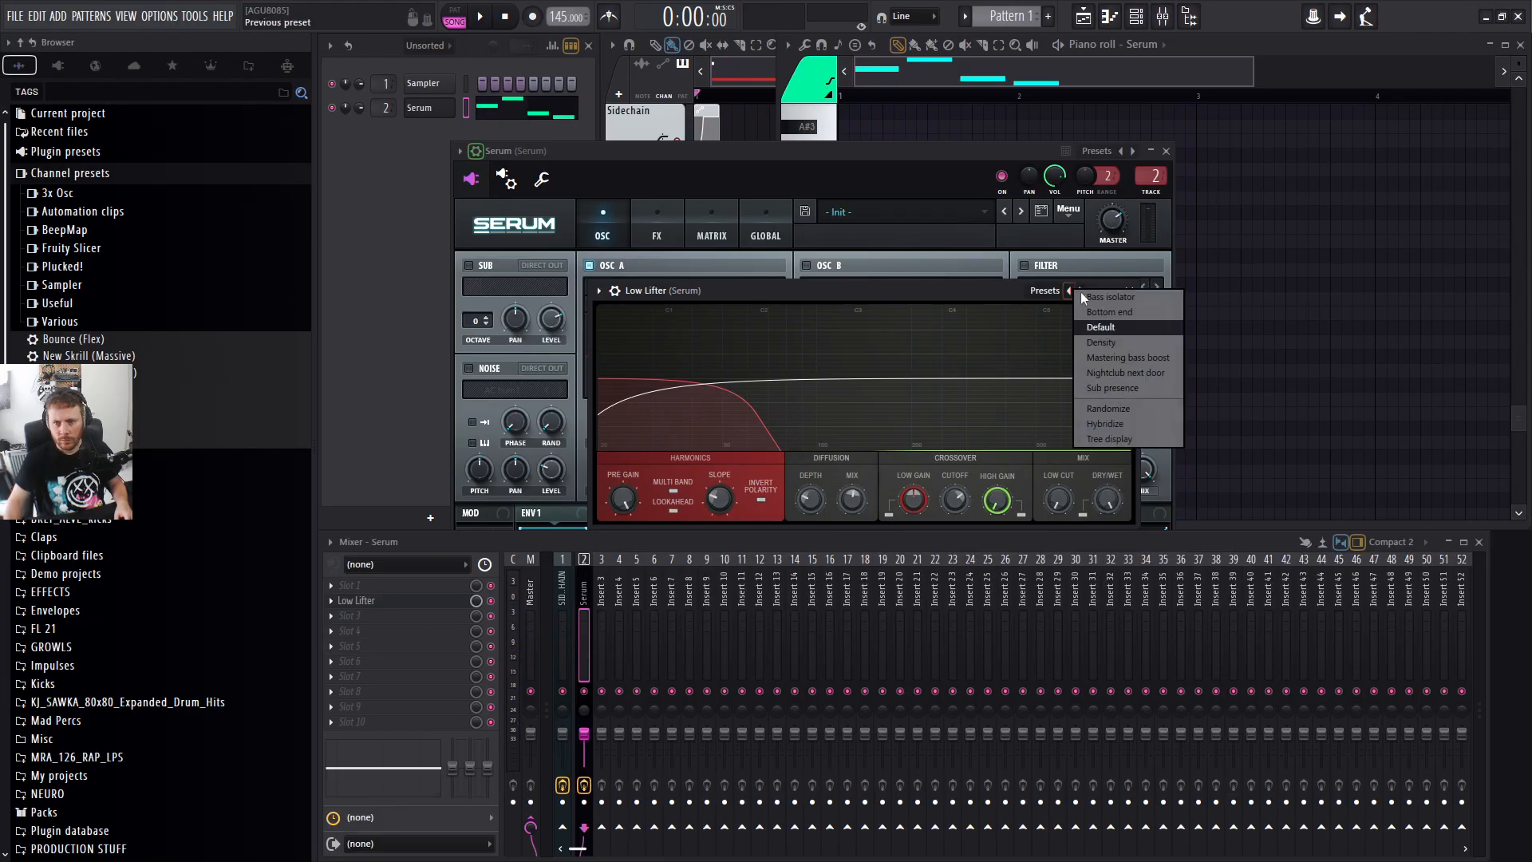
{"action": "left_click", "coordinate": [1118, 330]}
{"action": "left_click_drag", "start_coordinate": [822, 289], "coordinate": [940, 308]}
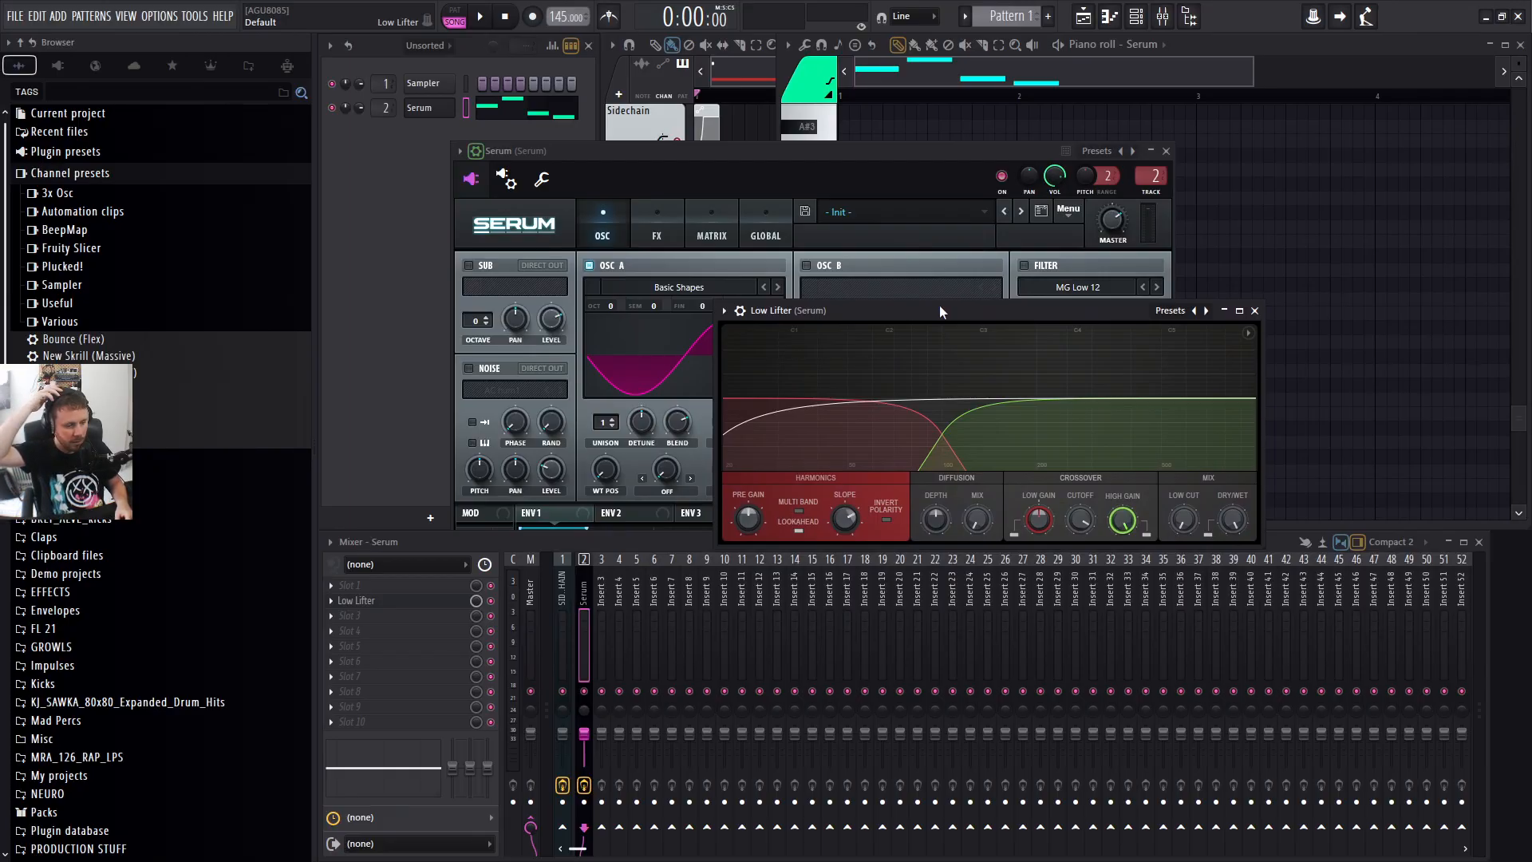
{"action": "key", "text": "space"}
{"action": "left_click_drag", "start_coordinate": [940, 305], "coordinate": [905, 305]}
Adjust Low Lifter's low band gain around -7.42 dB and sweep the pre-shaping boost up to about 17.96 dB during playback.
{"action": "left_click_drag", "start_coordinate": [962, 523], "coordinate": [962, 531]}
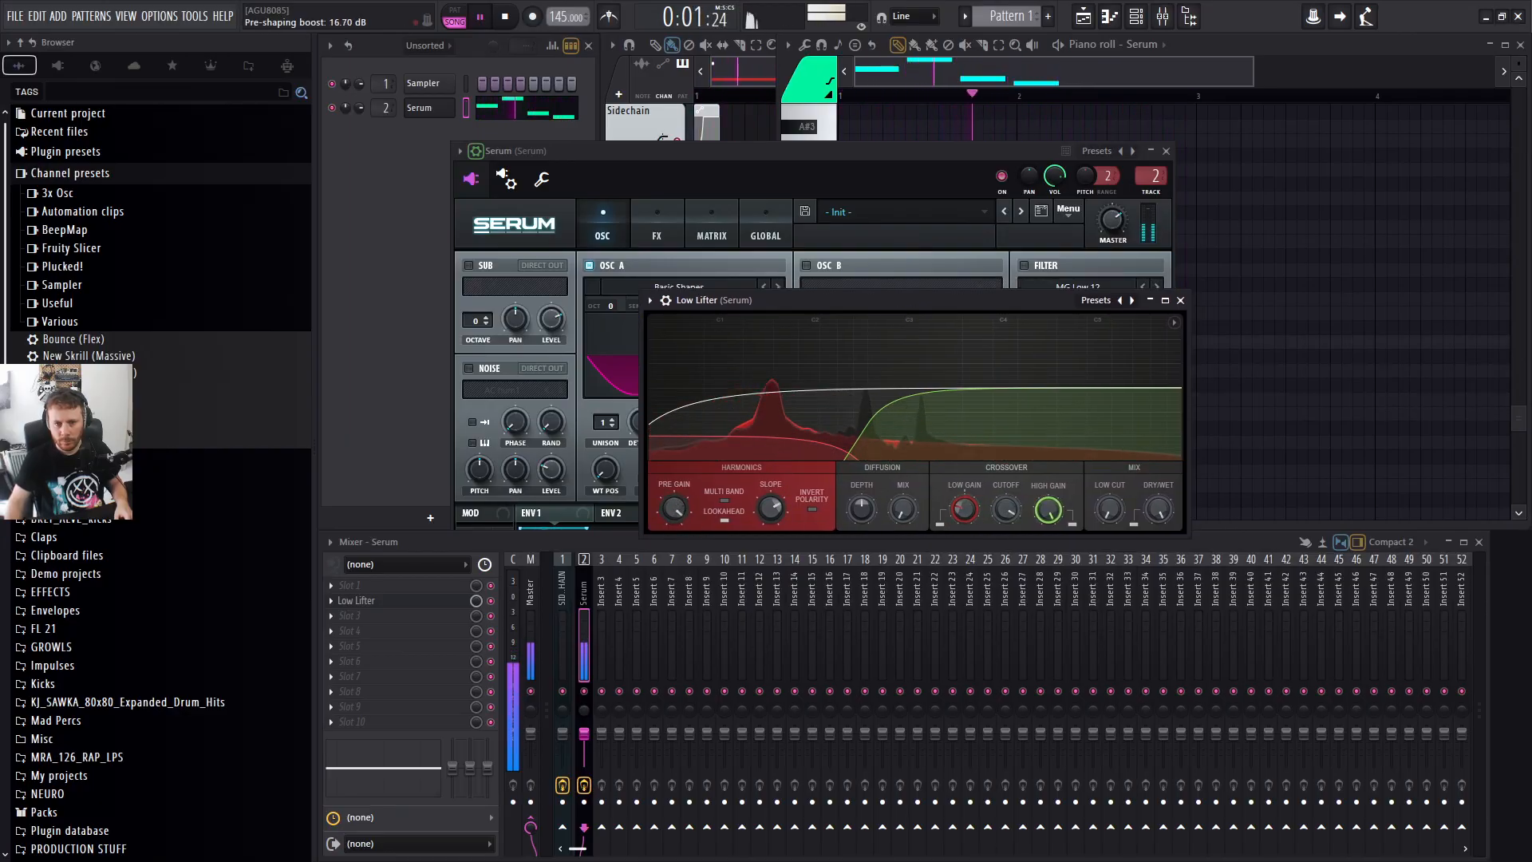
{"action": "left_click_drag", "start_coordinate": [964, 509], "coordinate": [964, 503]}
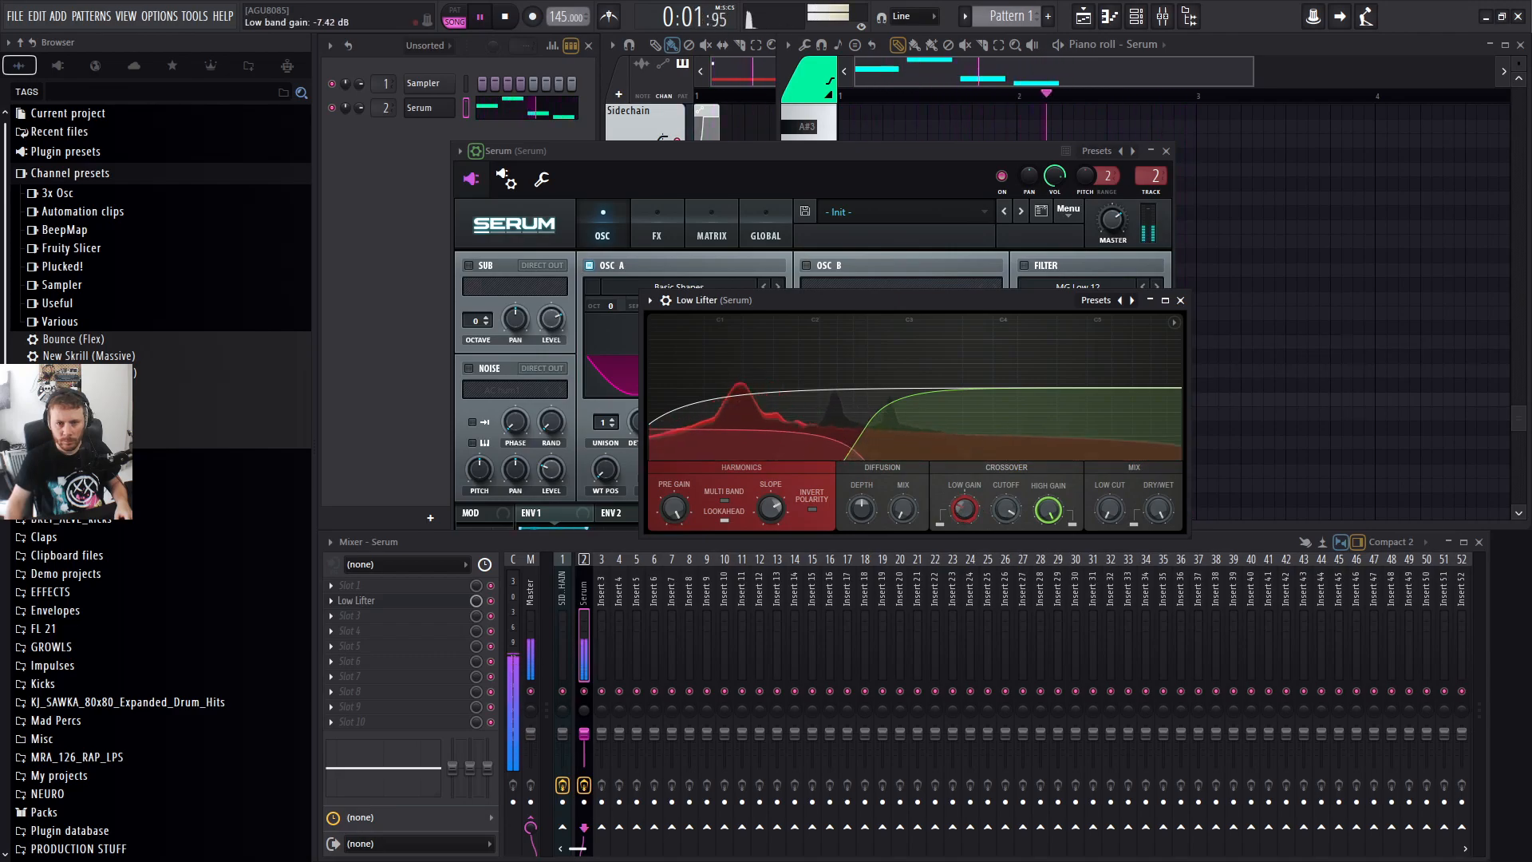
{"action": "left_click_drag", "start_coordinate": [674, 509], "coordinate": [674, 519]}
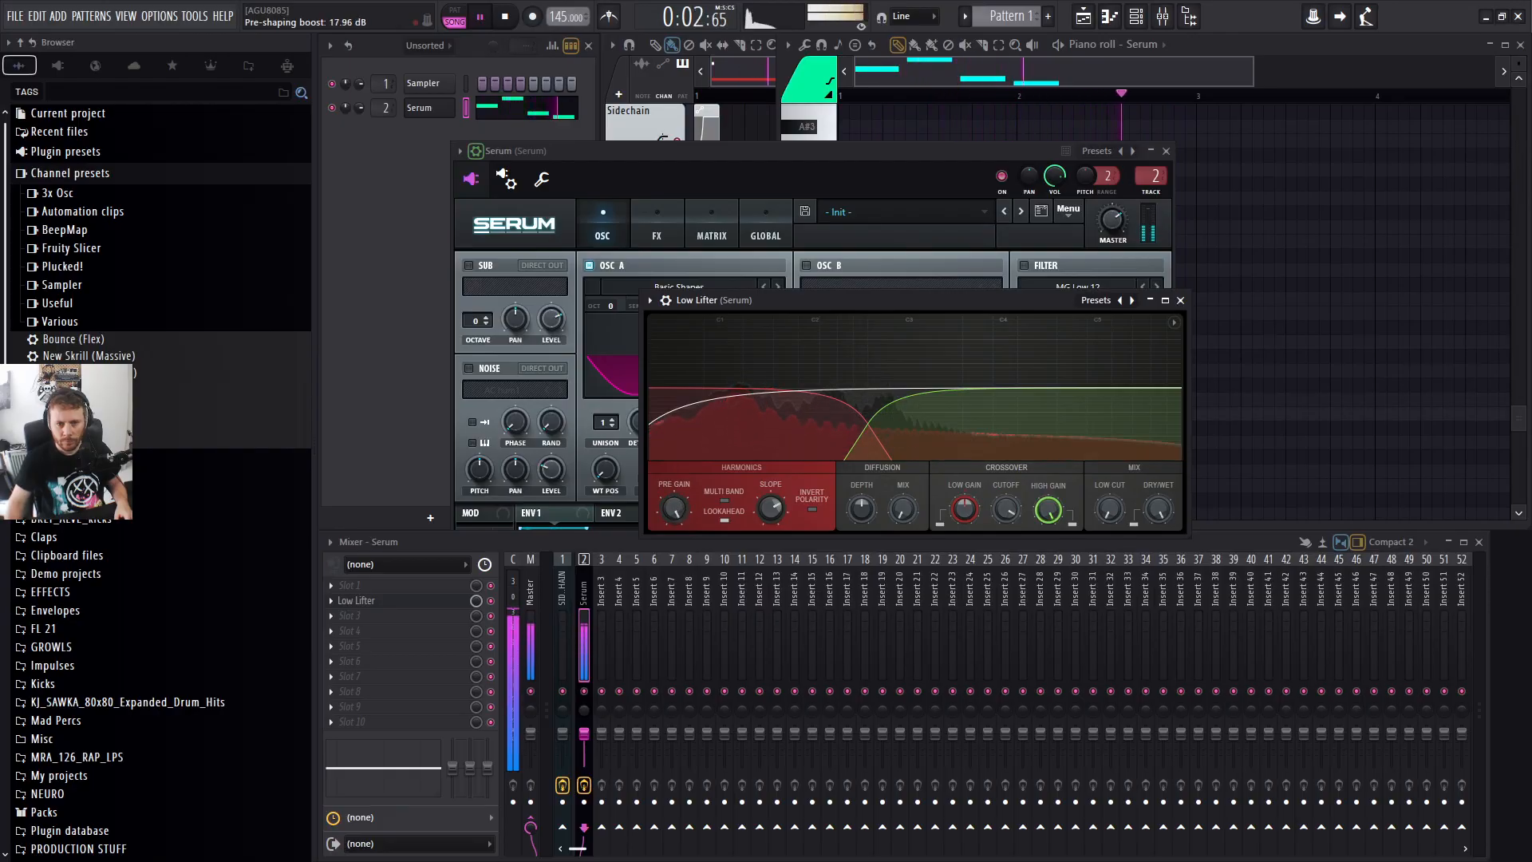
{"action": "left_click_drag", "start_coordinate": [674, 508], "coordinate": [675, 520]}
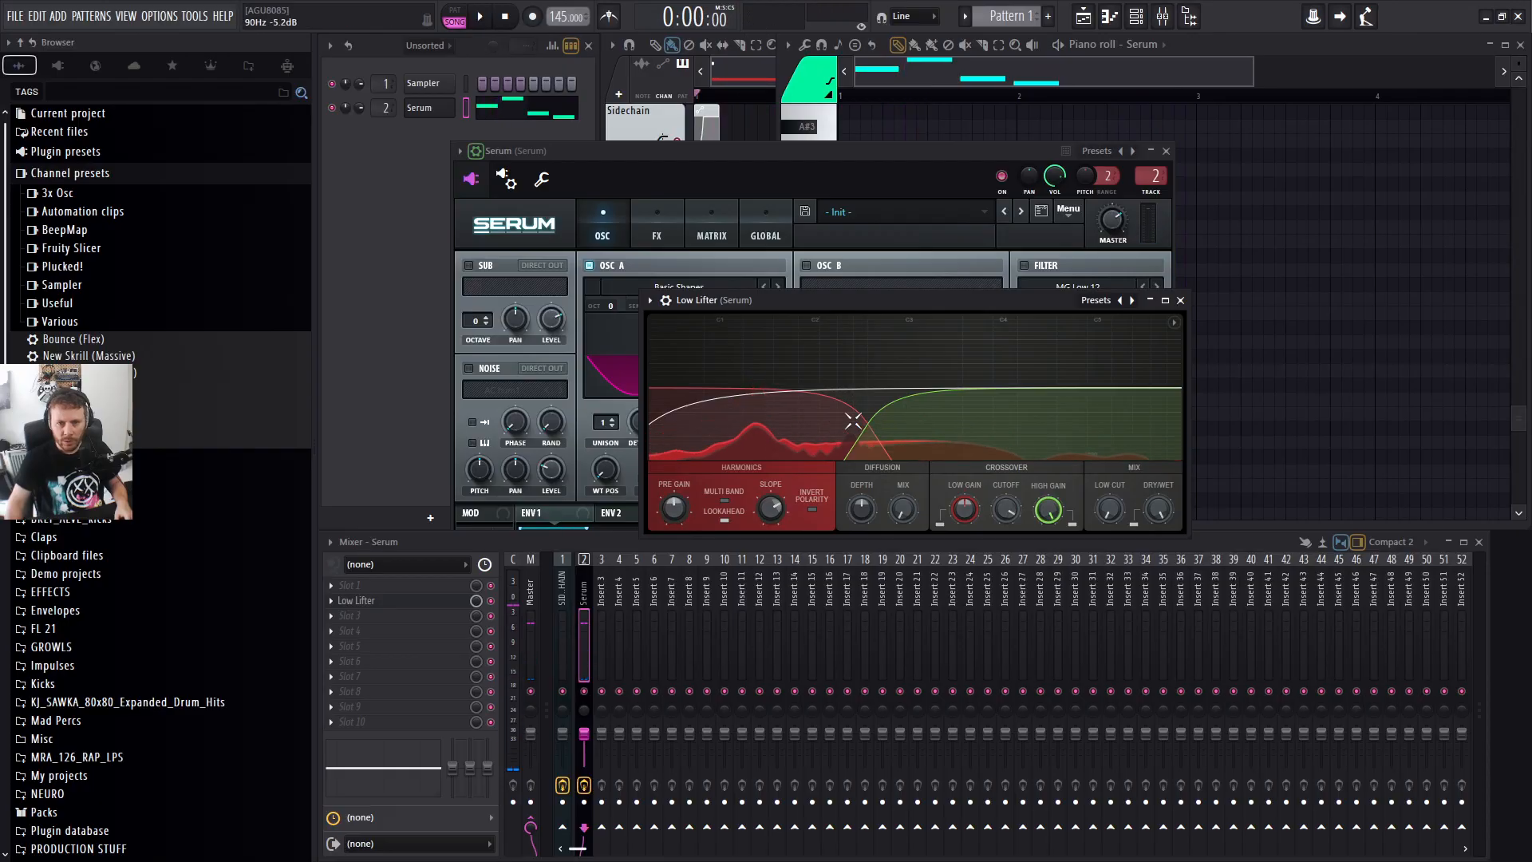
Replay the bass with the pre-shaping boost near 12.20 dB, try a low cut of about 20.11 Hz, and compare with Low Lifter bypassed.
{"action": "key", "text": "space"}
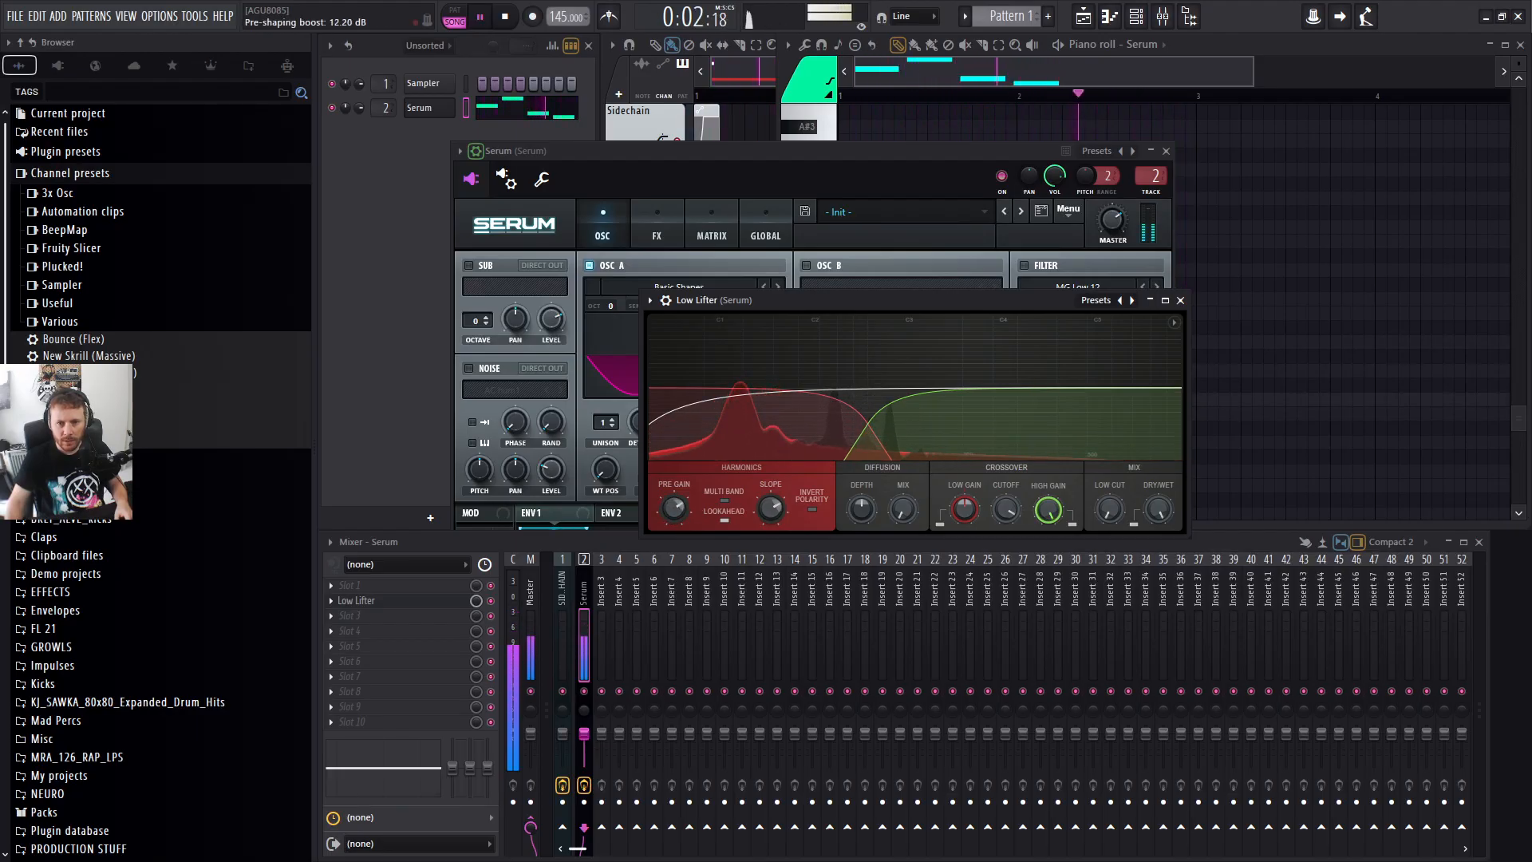
{"action": "left_click_drag", "start_coordinate": [675, 508], "coordinate": [674, 545]}
{"action": "left_click_drag", "start_coordinate": [964, 510], "coordinate": [965, 475]}
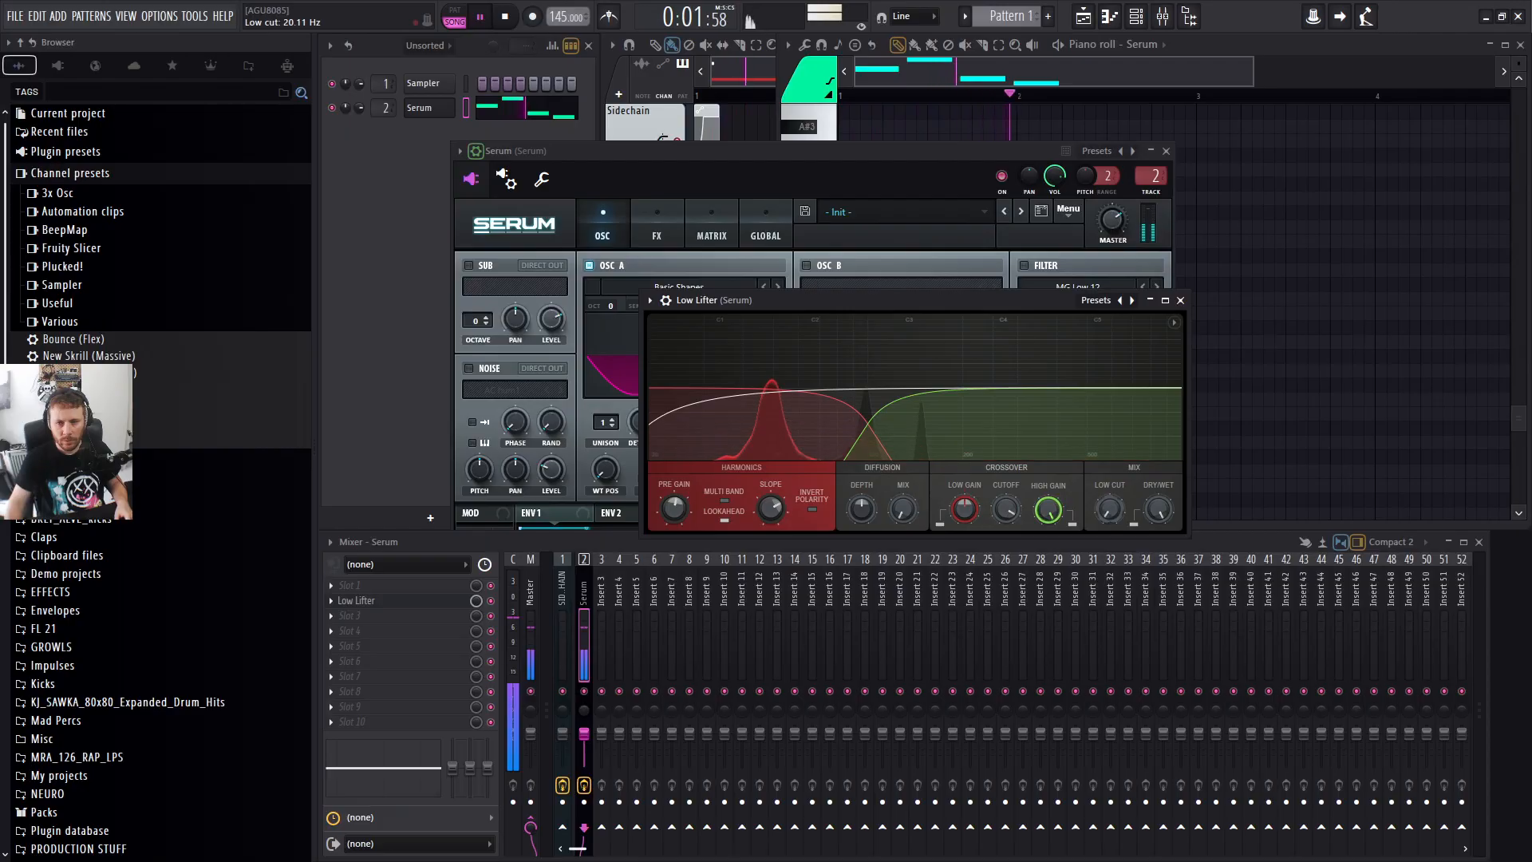
{"action": "left_click_drag", "start_coordinate": [1110, 476], "coordinate": [1110, 515]}
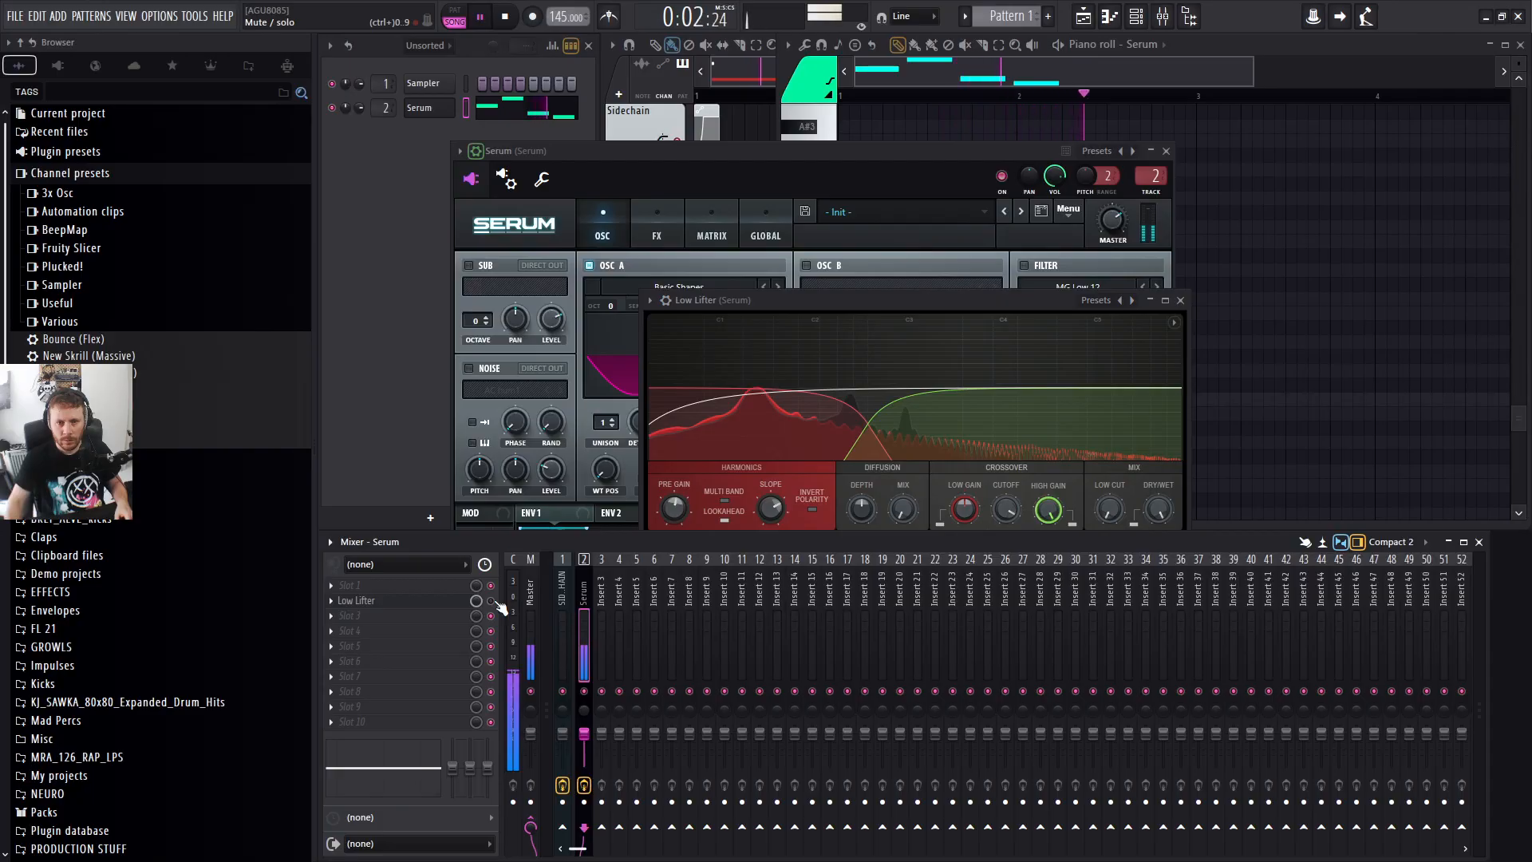
{"action": "key", "text": "space"}
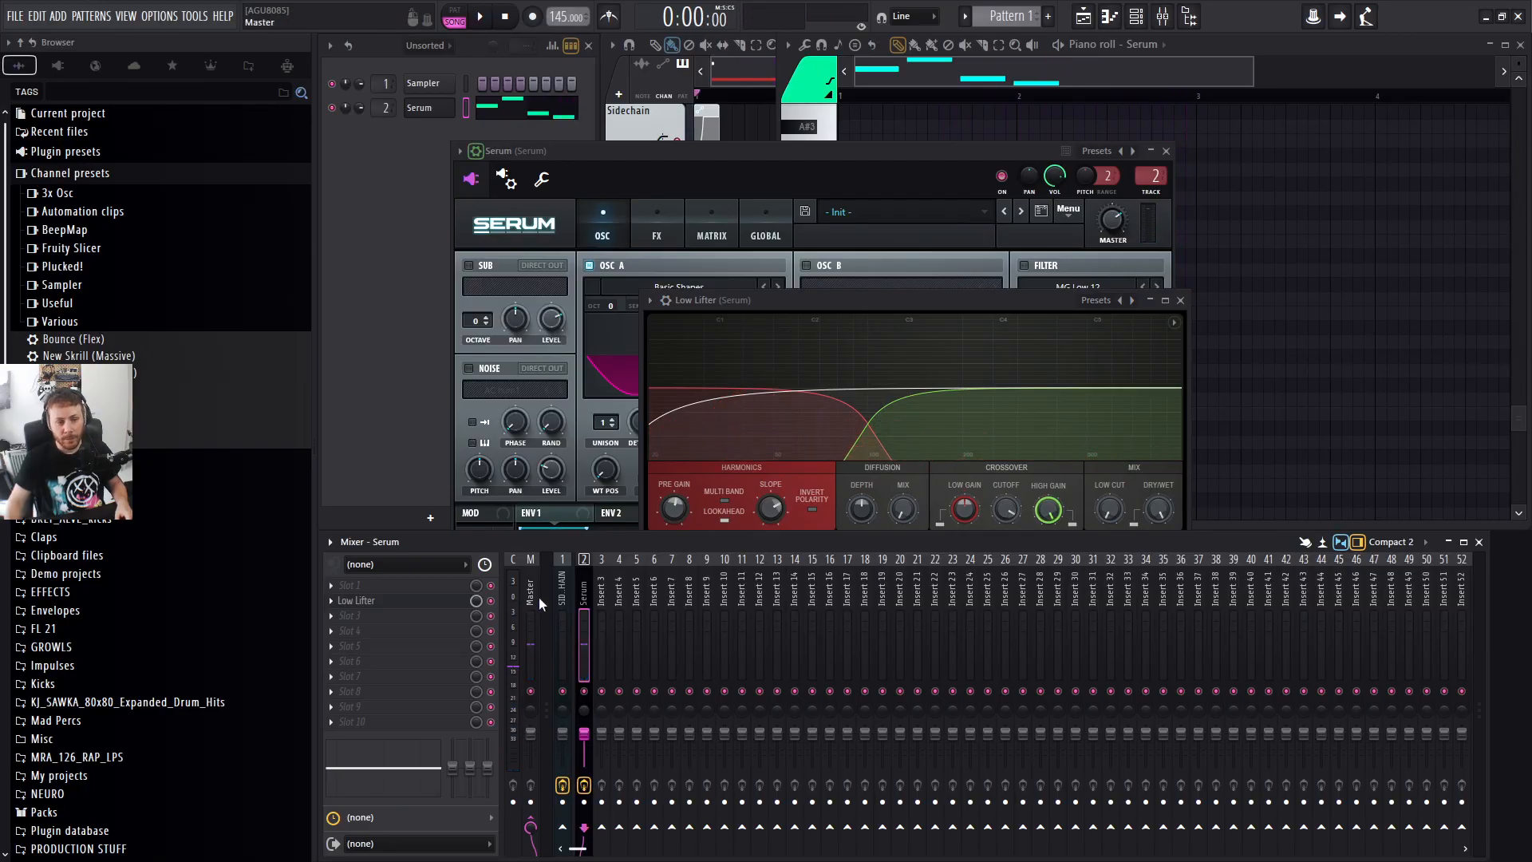
Move Low Lifter's window up and adjust its low band gain slightly while the bass line plays.
{"action": "left_click_drag", "start_coordinate": [839, 305], "coordinate": [835, 267]}
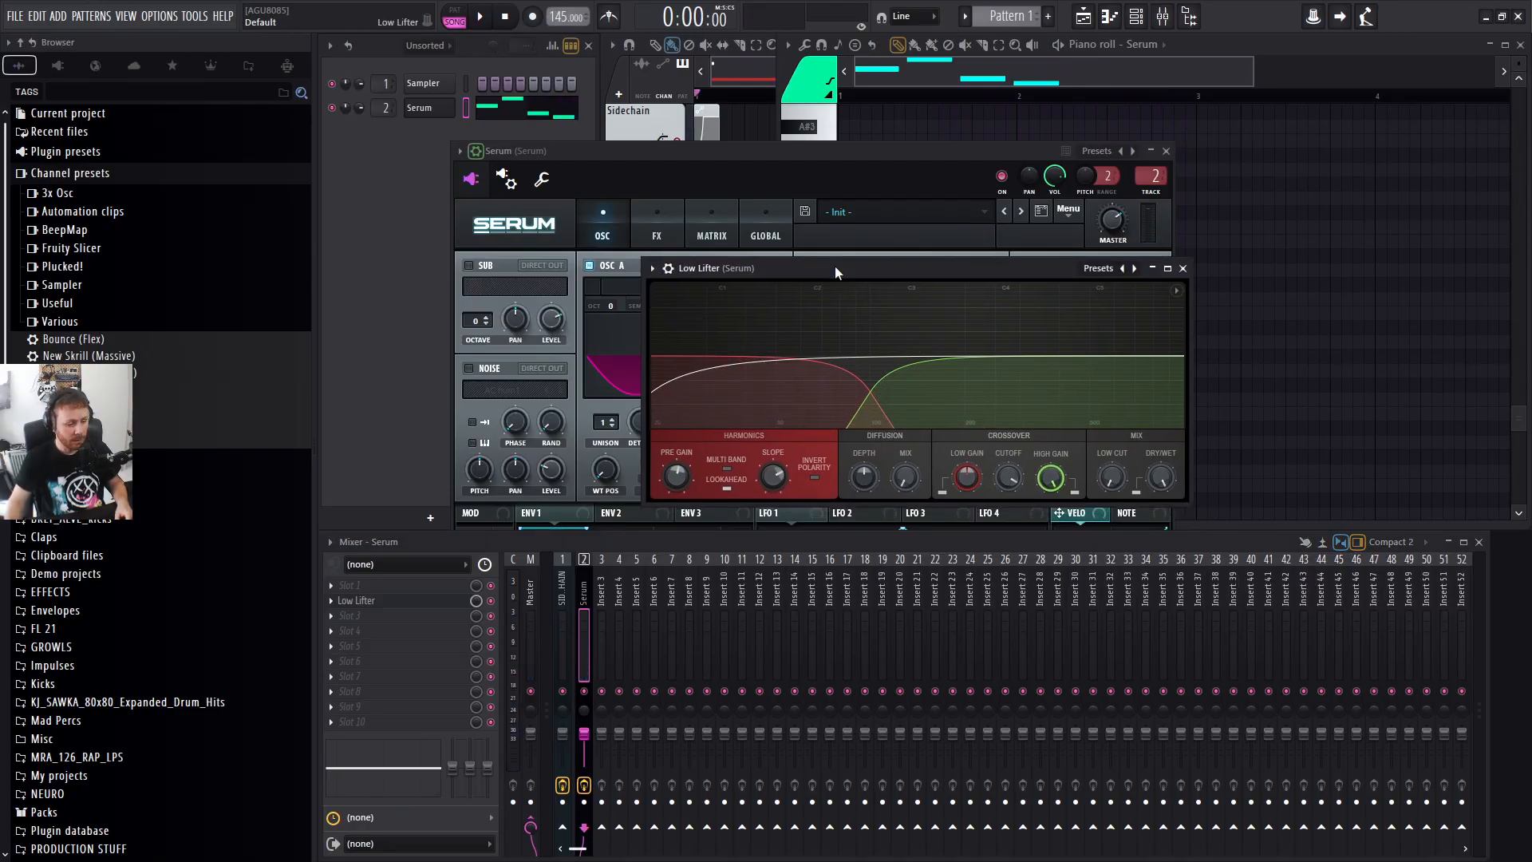
{"action": "key", "text": "space"}
{"action": "mouse_move", "coordinate": [963, 476]}
{"action": "left_mouse_down"}
{"action": "mouse_move", "coordinate": [963, 447]}
{"action": "mouse_move", "coordinate": [964, 503]}
{"action": "left_mouse_up"}
{"action": "key", "text": "space"}
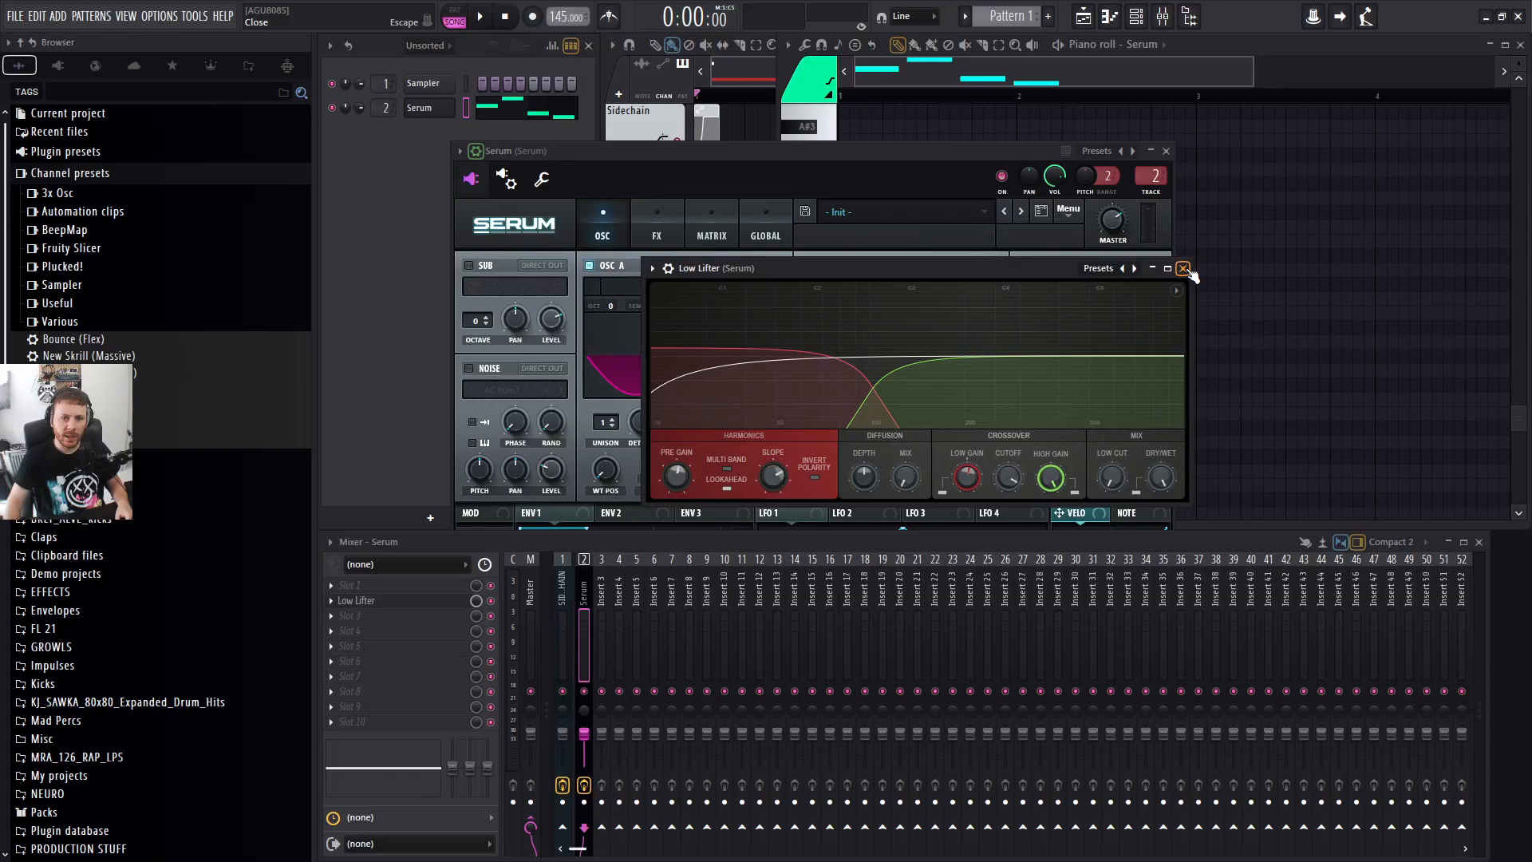
Close Low Lifter, move Serum's window up and open Oscillator A's wavetable editor.
{"action": "left_click", "coordinate": [1183, 269]}
{"action": "left_click_drag", "start_coordinate": [822, 157], "coordinate": [825, 114]}
{"action": "left_click", "coordinate": [811, 224]}
{"action": "left_click", "coordinate": [811, 223]}
{"action": "left_click", "coordinate": [776, 280]}
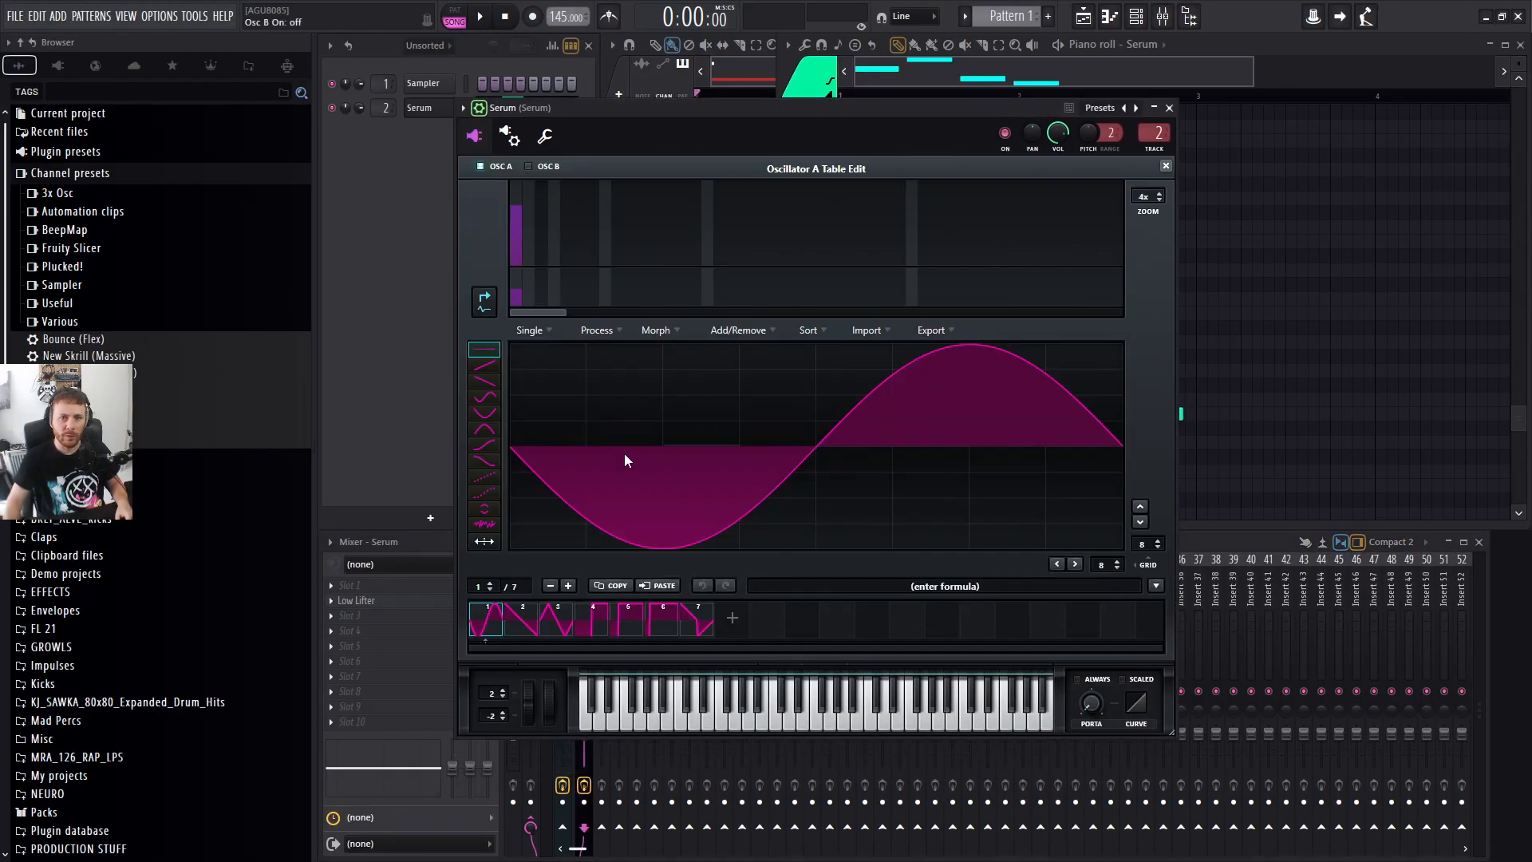
Try adding upper harmonics to Oscillator A's sine, clear them again and close the wavetable editor.
{"action": "left_click", "coordinate": [541, 246]}
{"action": "left_click", "coordinate": [563, 247]}
{"action": "right_click", "coordinate": [539, 258]}
{"action": "right_click", "coordinate": [569, 263]}
{"action": "left_click", "coordinate": [1166, 165]}
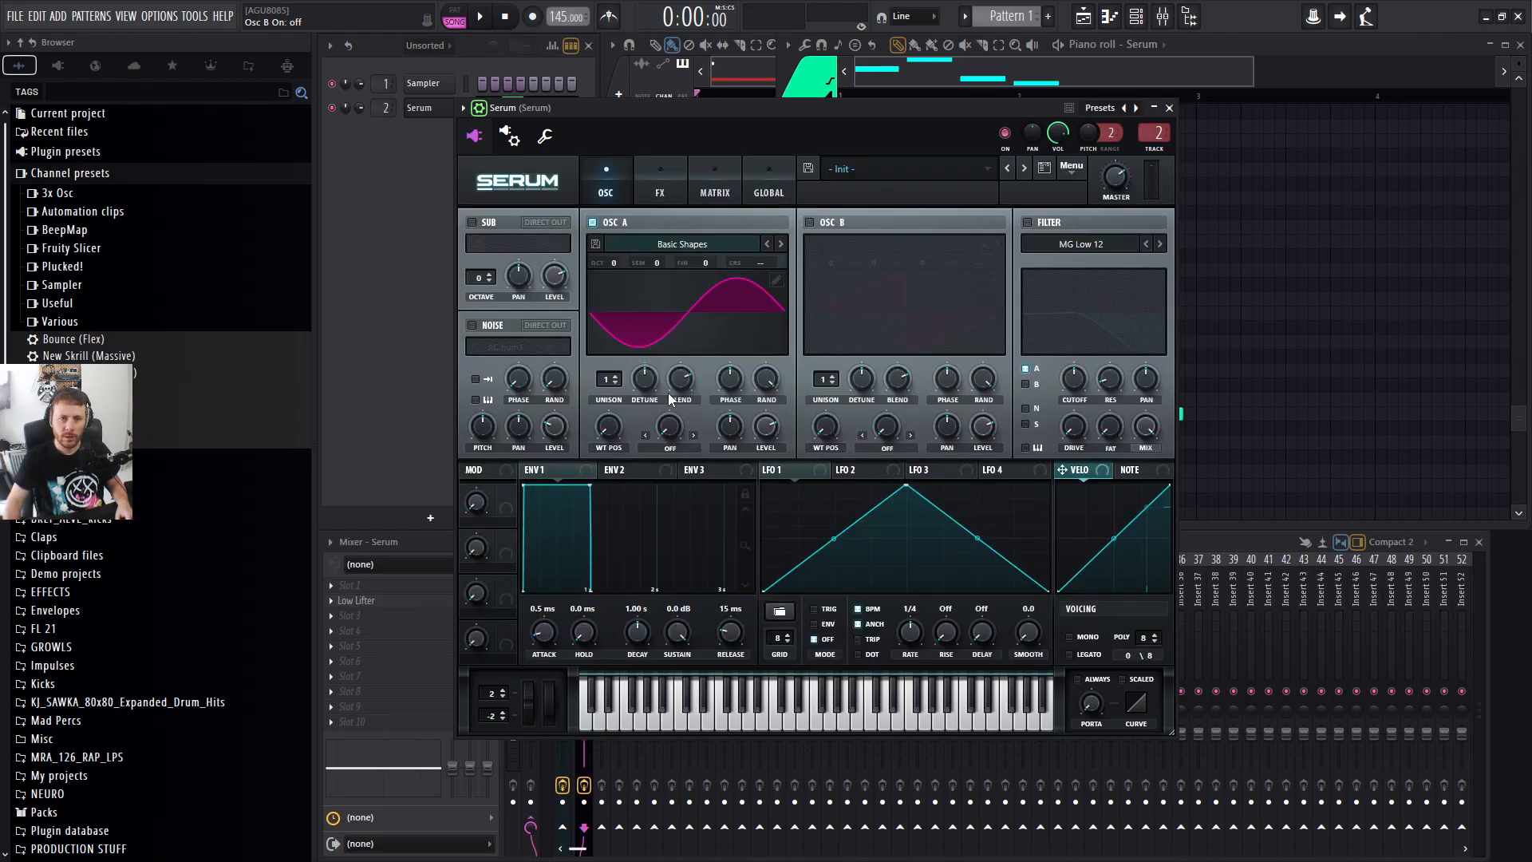
Reopen Low Lifter on the Serum mixer track and preview the sine bass through it.
{"action": "left_click", "coordinate": [415, 606]}
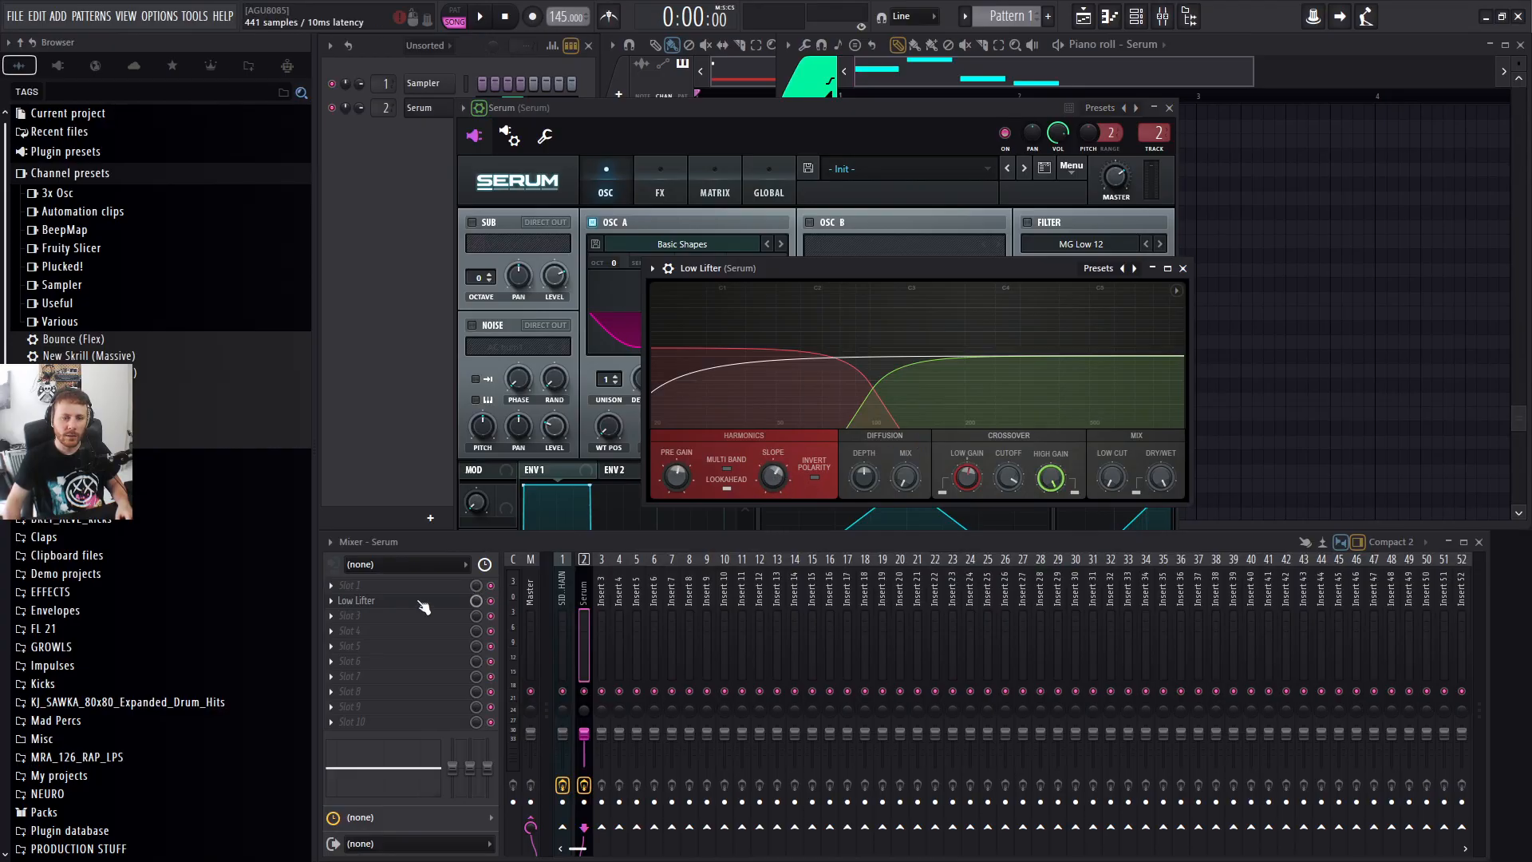
{"action": "key", "text": "space"}
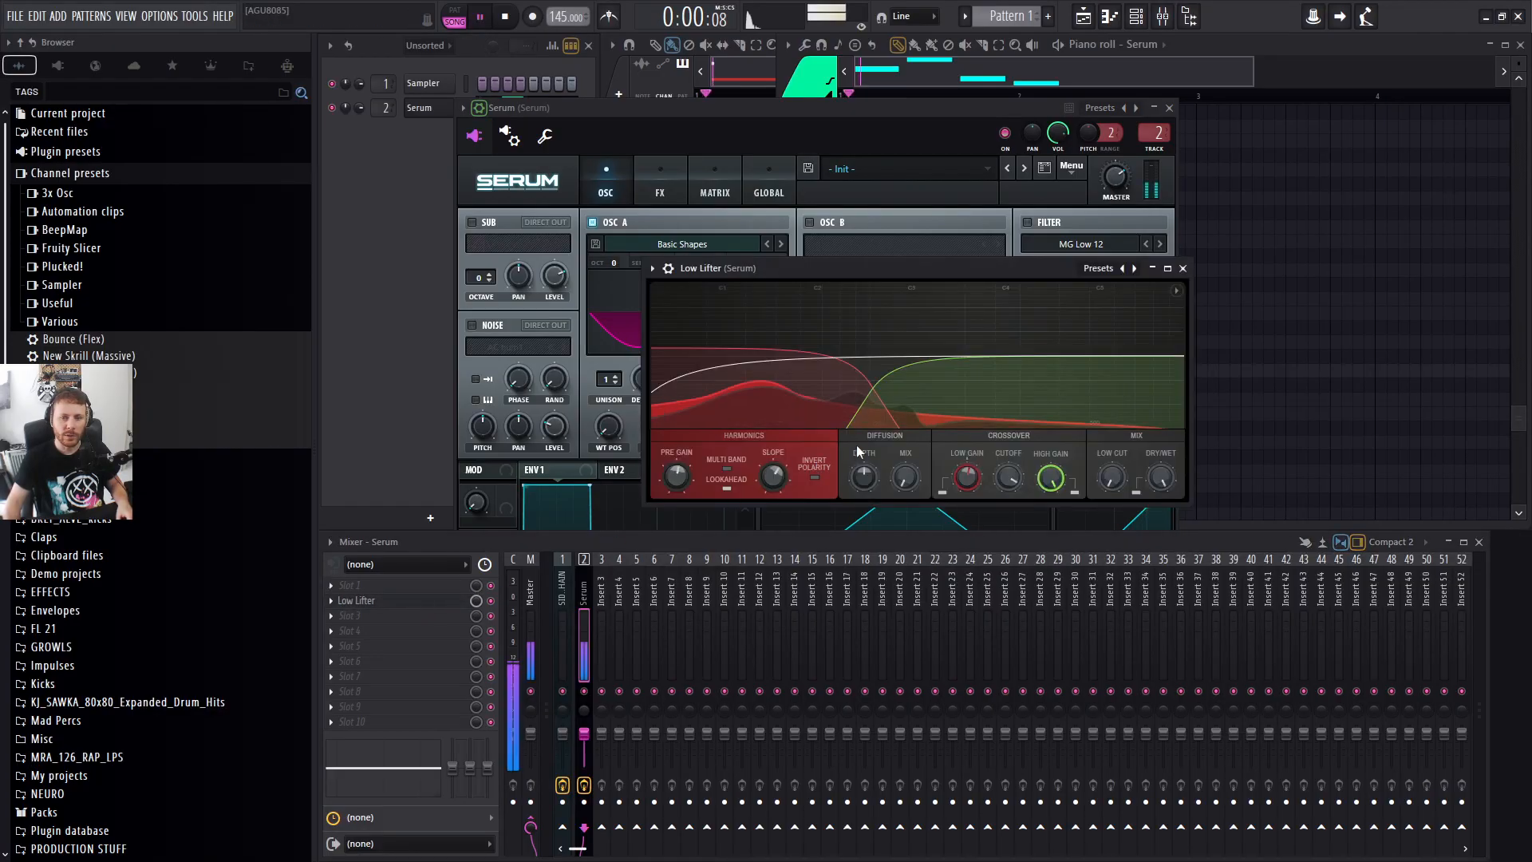
{"action": "left_click", "coordinate": [836, 144]}
{"action": "key", "text": "space"}
Enable Oscillator B with the HarmonicSeries wavetable at position 2 and lower its level during playback.
{"action": "left_click", "coordinate": [809, 223]}
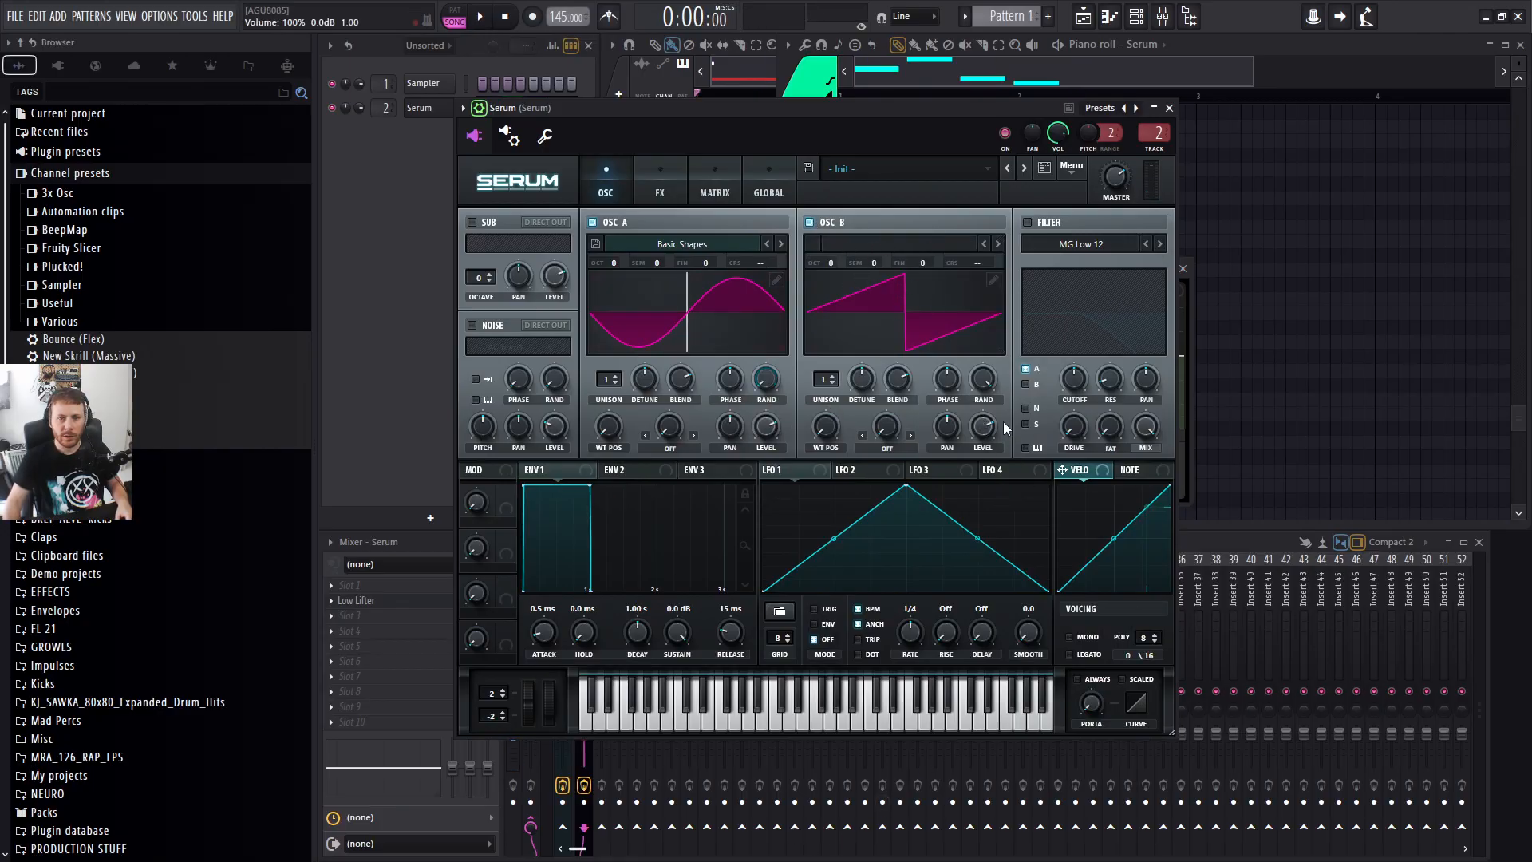
{"action": "left_click", "coordinate": [902, 243]}
{"action": "mouse_move", "coordinate": [917, 297]}
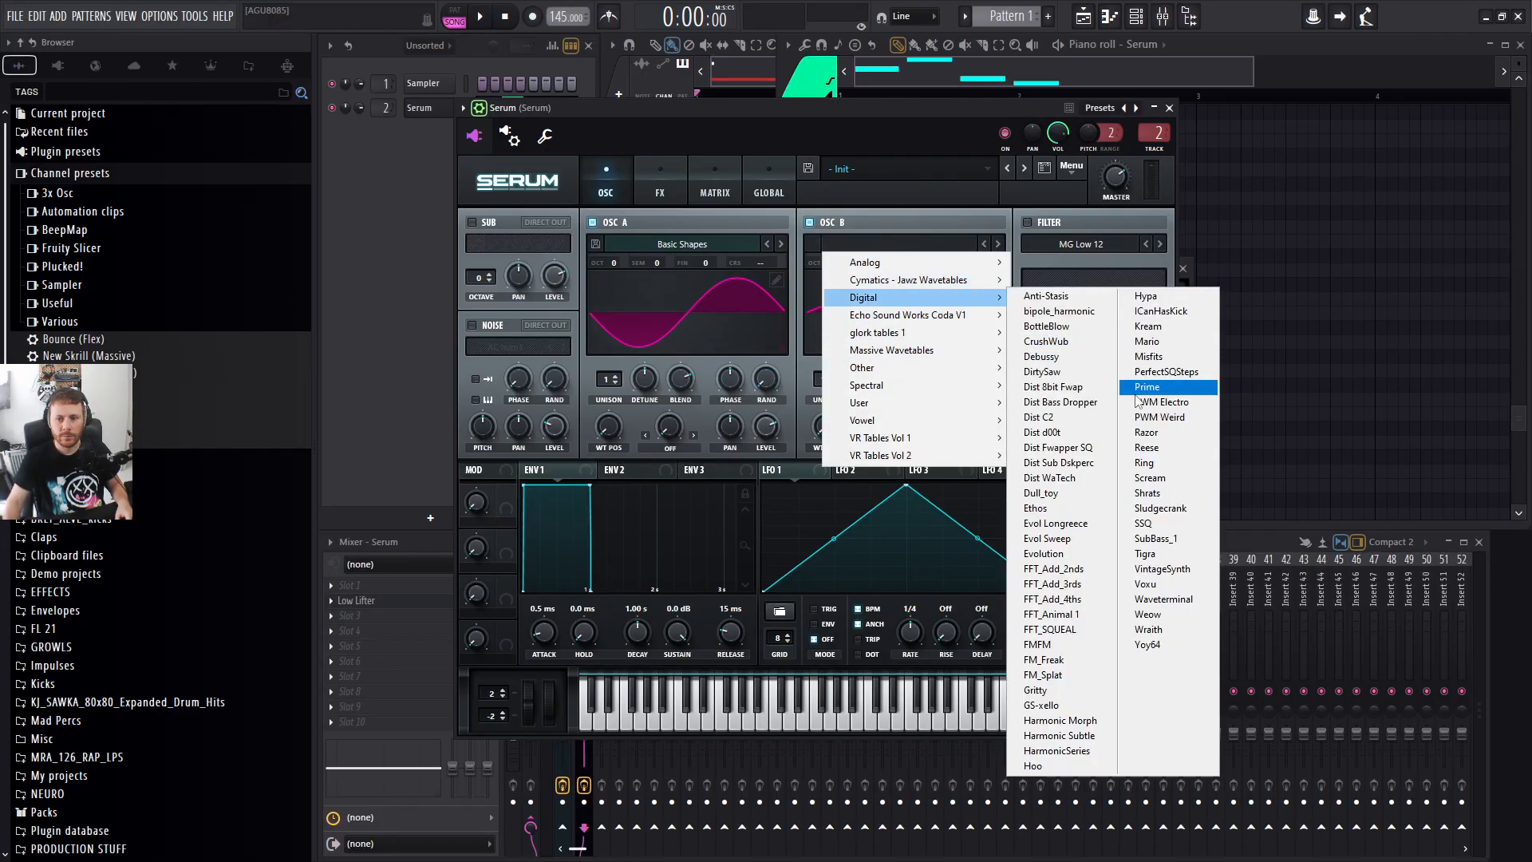
{"action": "left_click", "coordinate": [1074, 752]}
{"action": "key", "text": "space"}
{"action": "left_click_drag", "start_coordinate": [826, 427], "coordinate": [861, 417]}
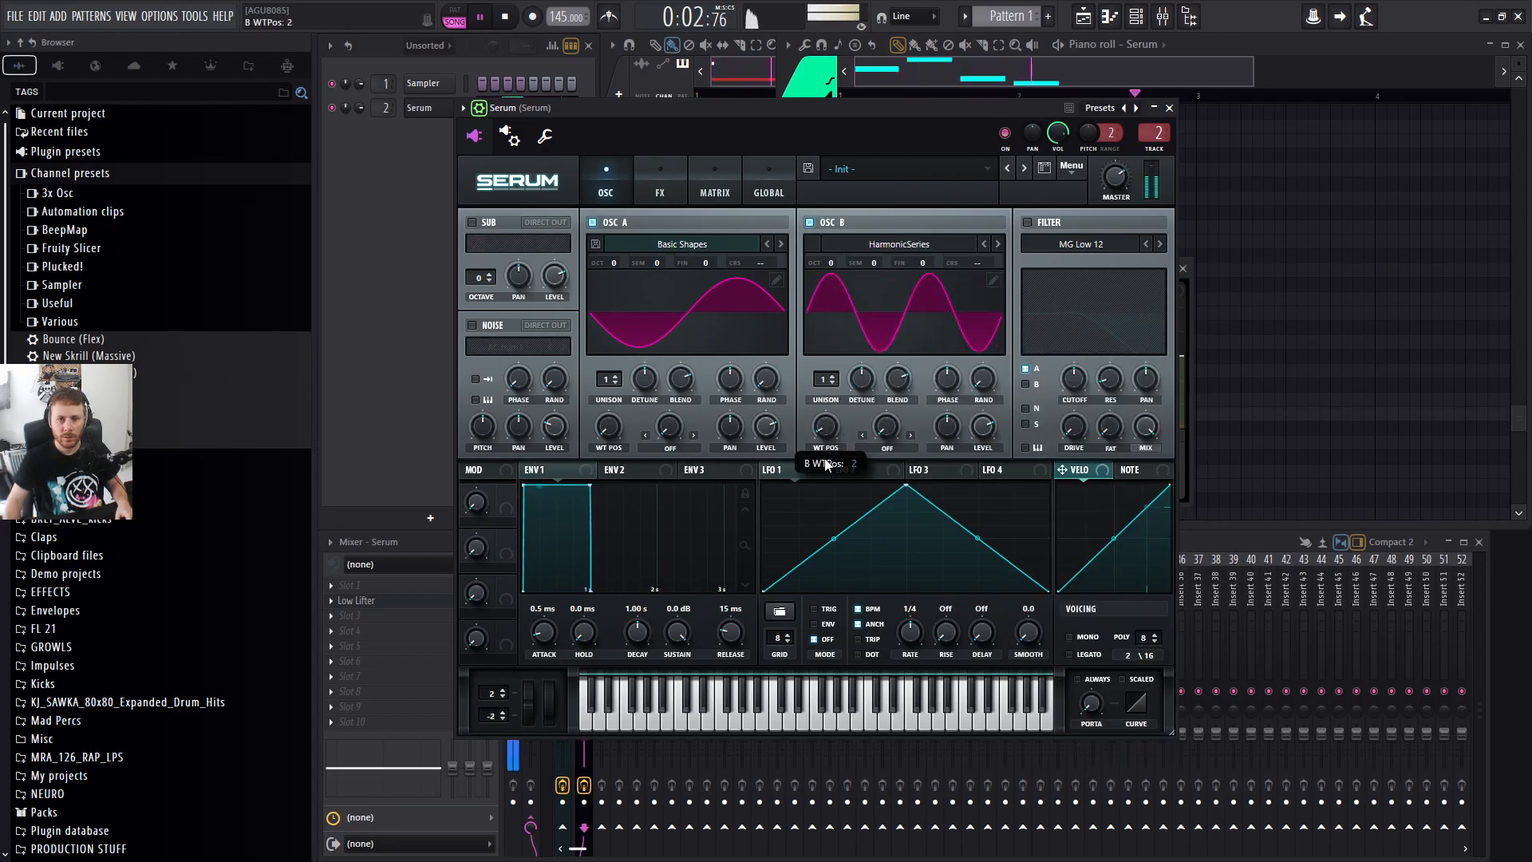
{"action": "left_click_drag", "start_coordinate": [969, 432], "coordinate": [970, 539]}
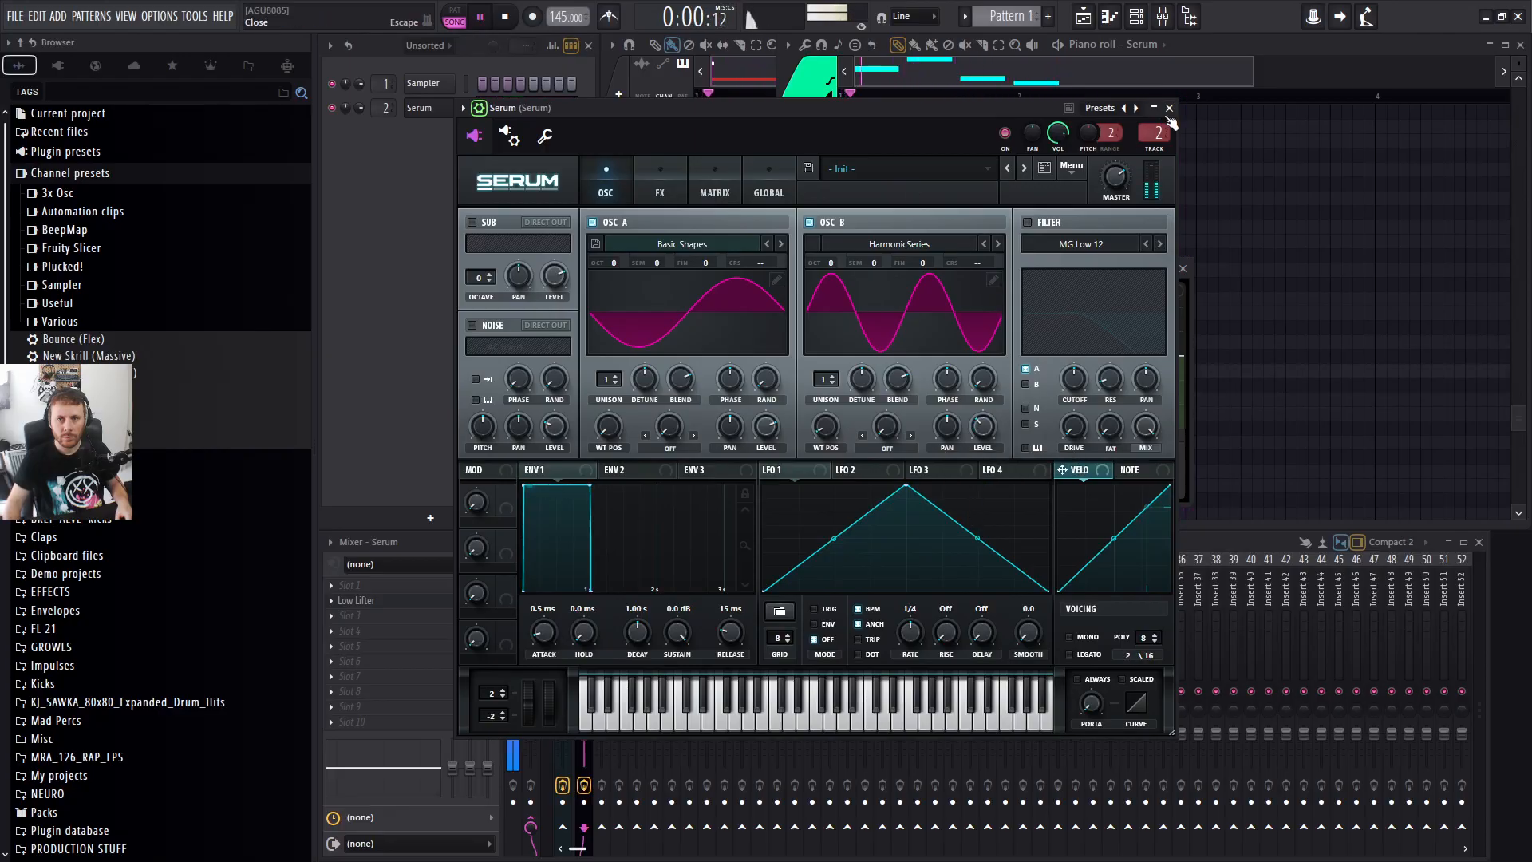
Switch Oscillator B off and close Serum to get back to Low Lifter.
{"action": "left_click", "coordinate": [809, 222]}
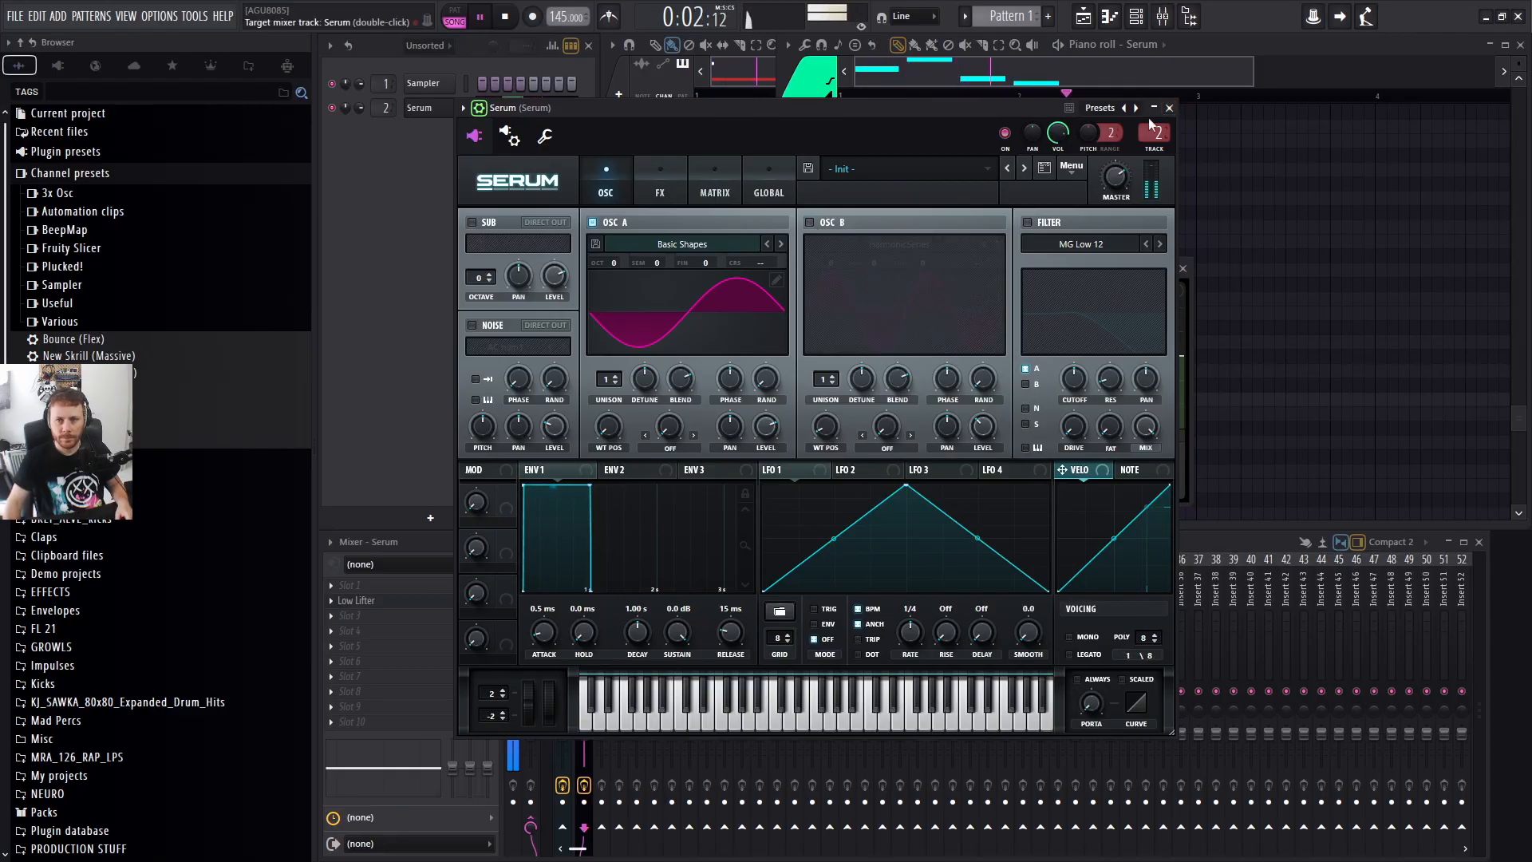
{"action": "left_click", "coordinate": [1169, 107]}
{"action": "key", "text": "space"}
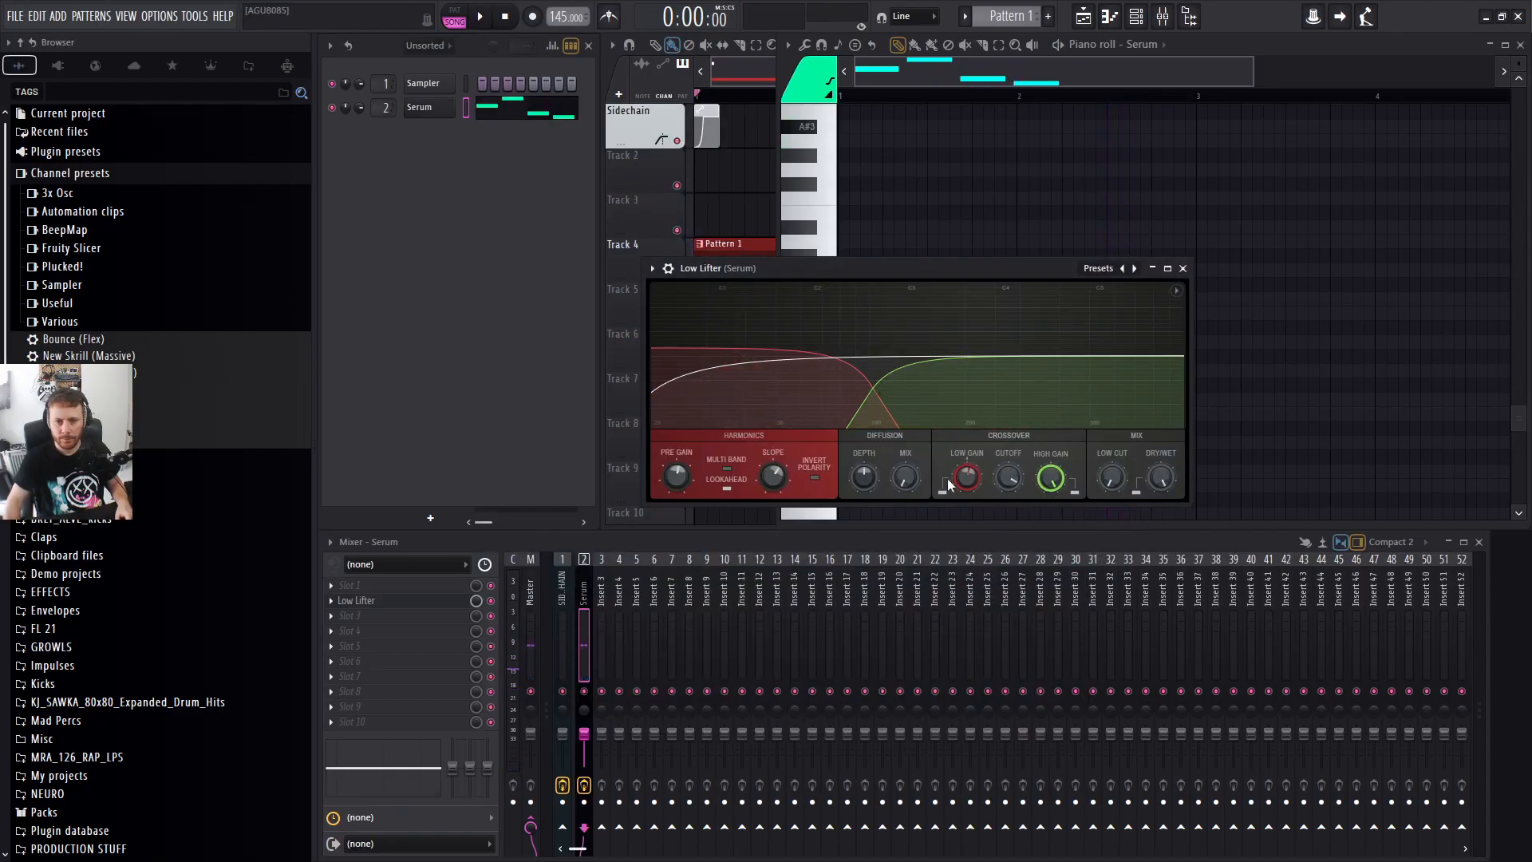
Boost Low Lifter's low band gain with the pre gain turned down, and compare playback with the effect bypassed.
{"action": "key", "text": "space"}
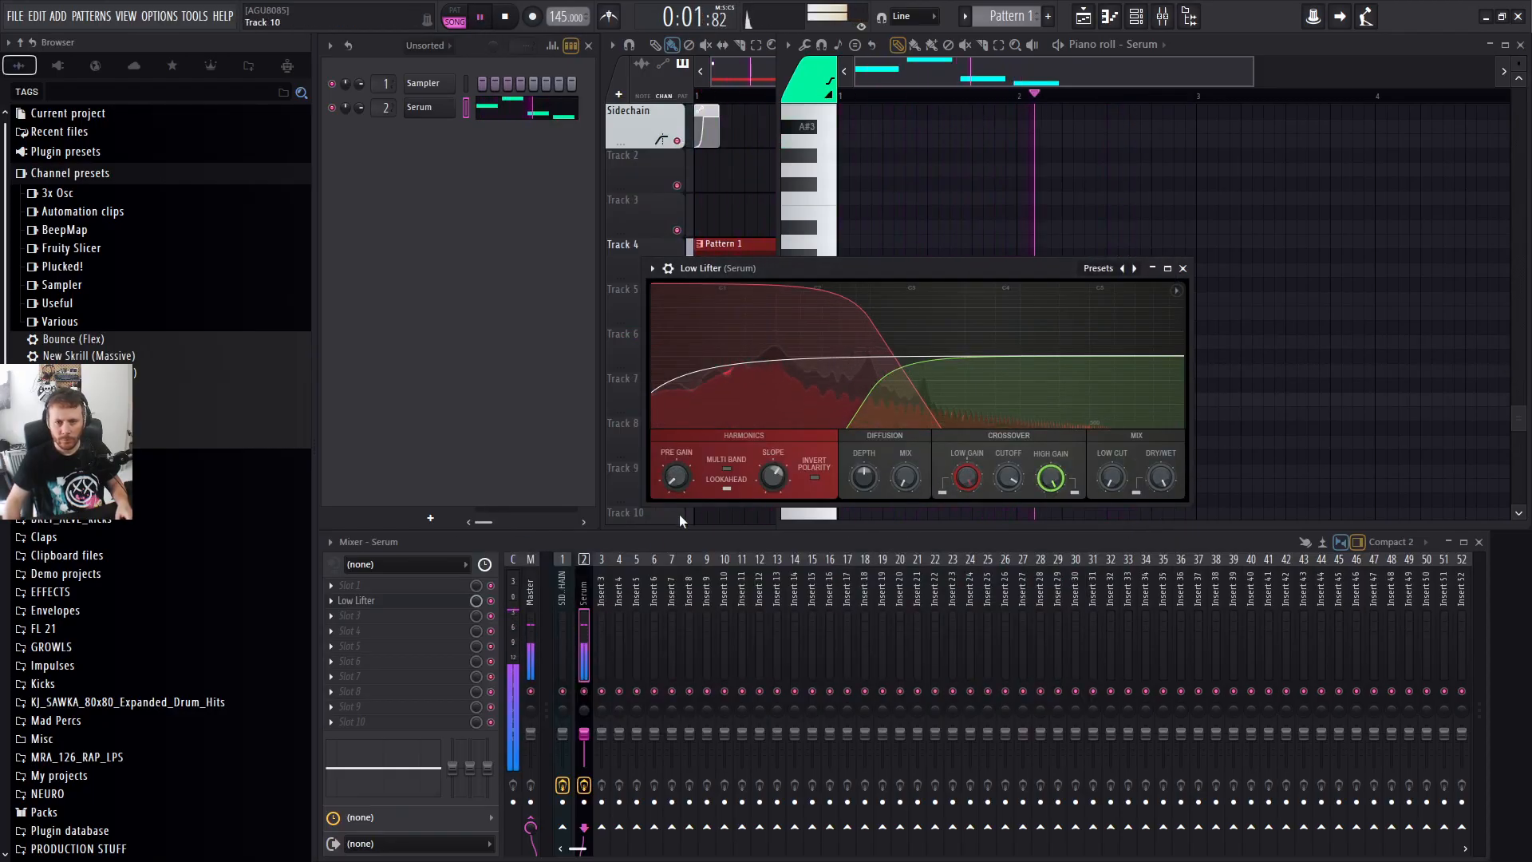
{"action": "key", "text": "space"}
{"action": "key", "text": "space"}
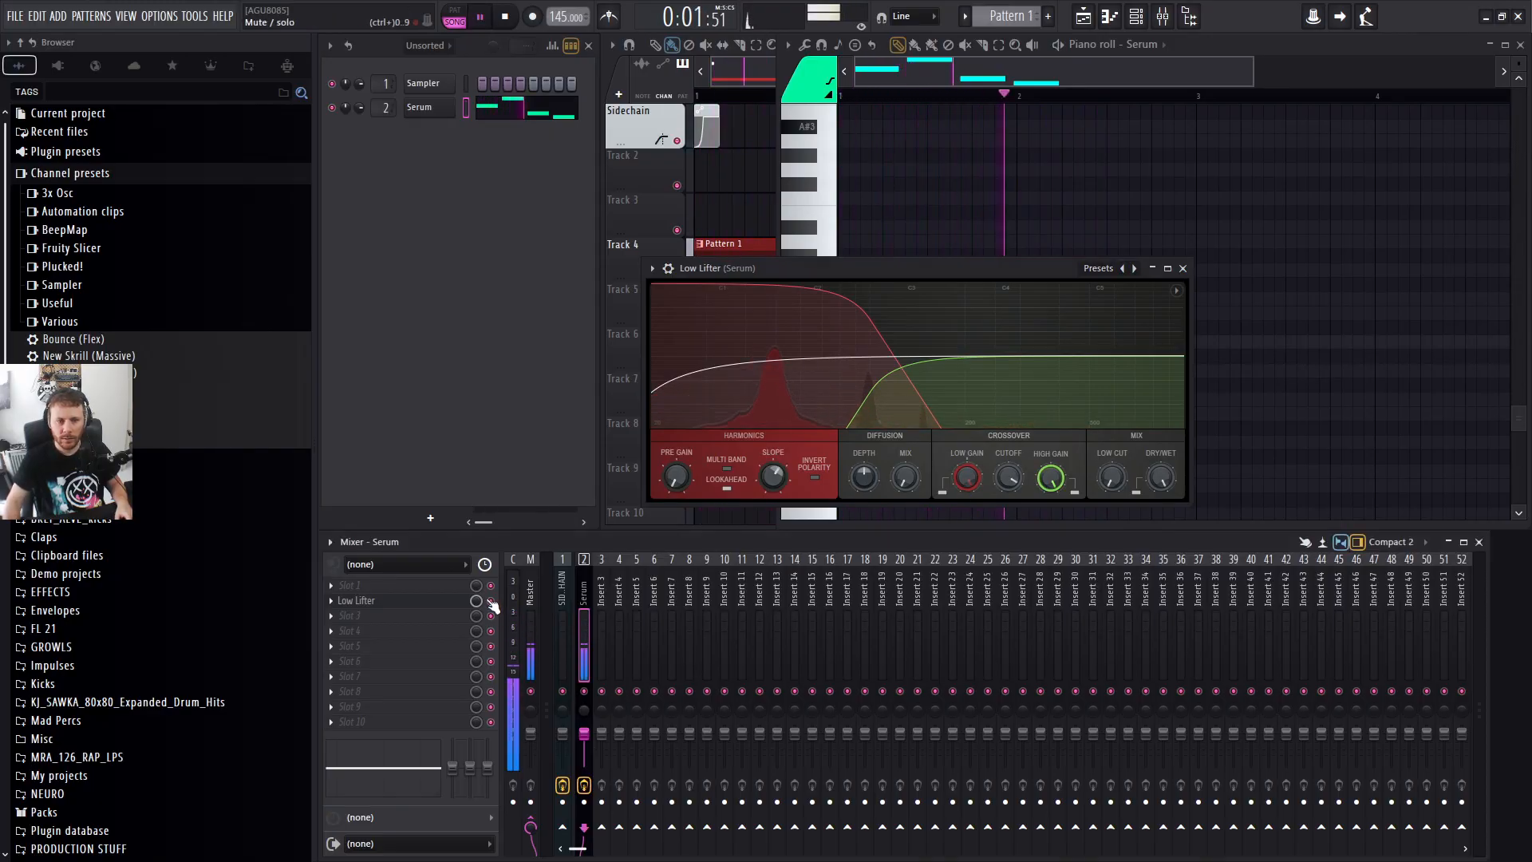
{"action": "left_click", "coordinate": [492, 602]}
Set Low Lifter's low band gain to about 10.60 dB, raise the pre gain fully and lower the crossover cutoff.
{"action": "left_click_drag", "start_coordinate": [967, 479], "coordinate": [967, 528]}
{"action": "left_click_drag", "start_coordinate": [677, 478], "coordinate": [677, 431]}
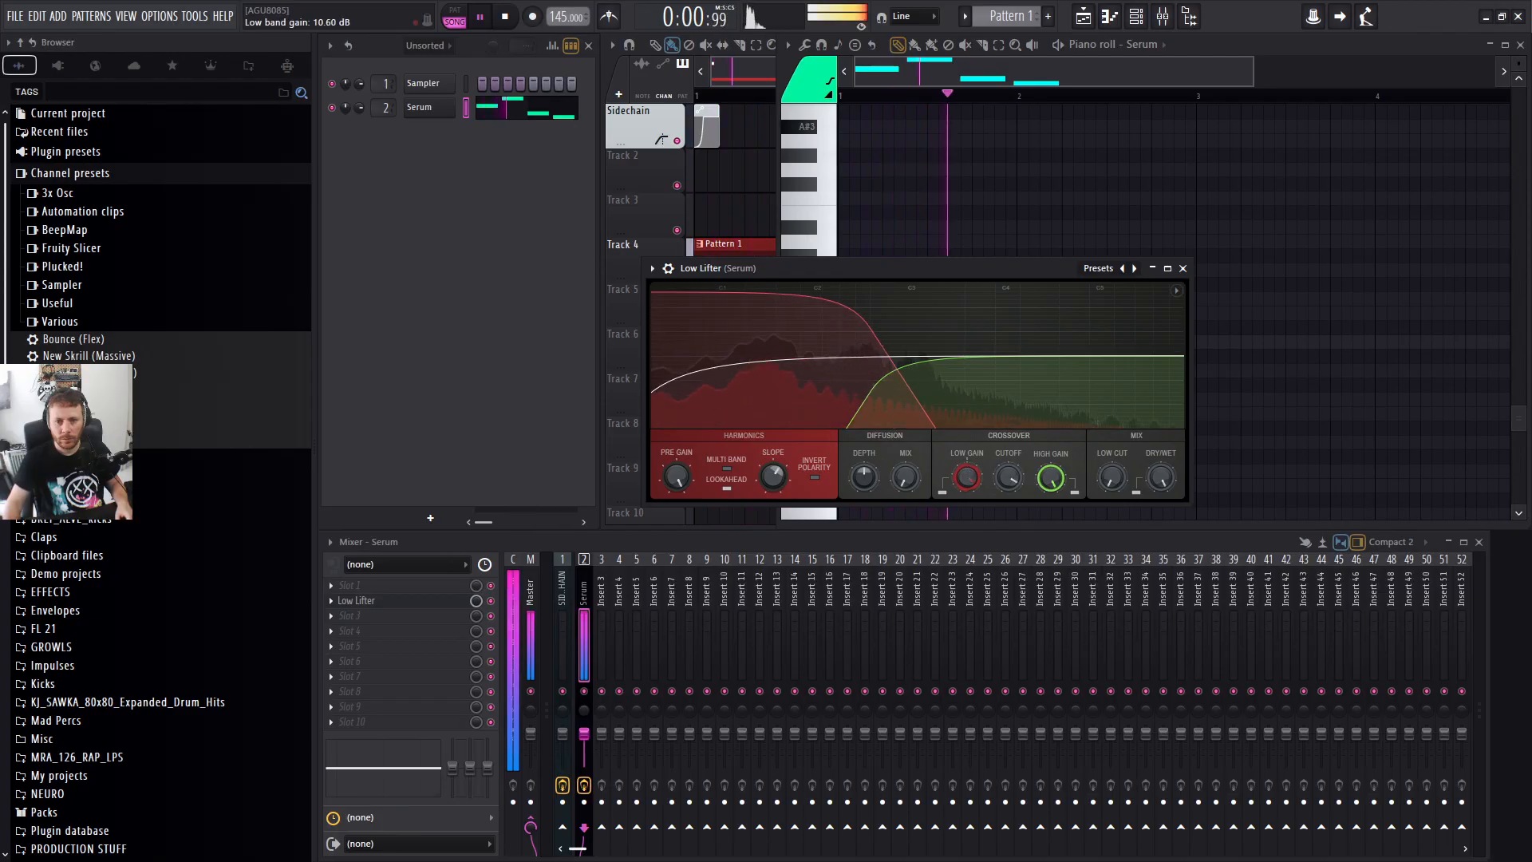
{"action": "left_click_drag", "start_coordinate": [1009, 479], "coordinate": [1009, 506]}
{"action": "left_click_drag", "start_coordinate": [1162, 482], "coordinate": [1162, 482]}
Compare the bass with Low Lifter bypassed and re-enabled, and stop playback.
{"action": "left_click", "coordinate": [492, 602]}
{"action": "left_click", "coordinate": [492, 602]}
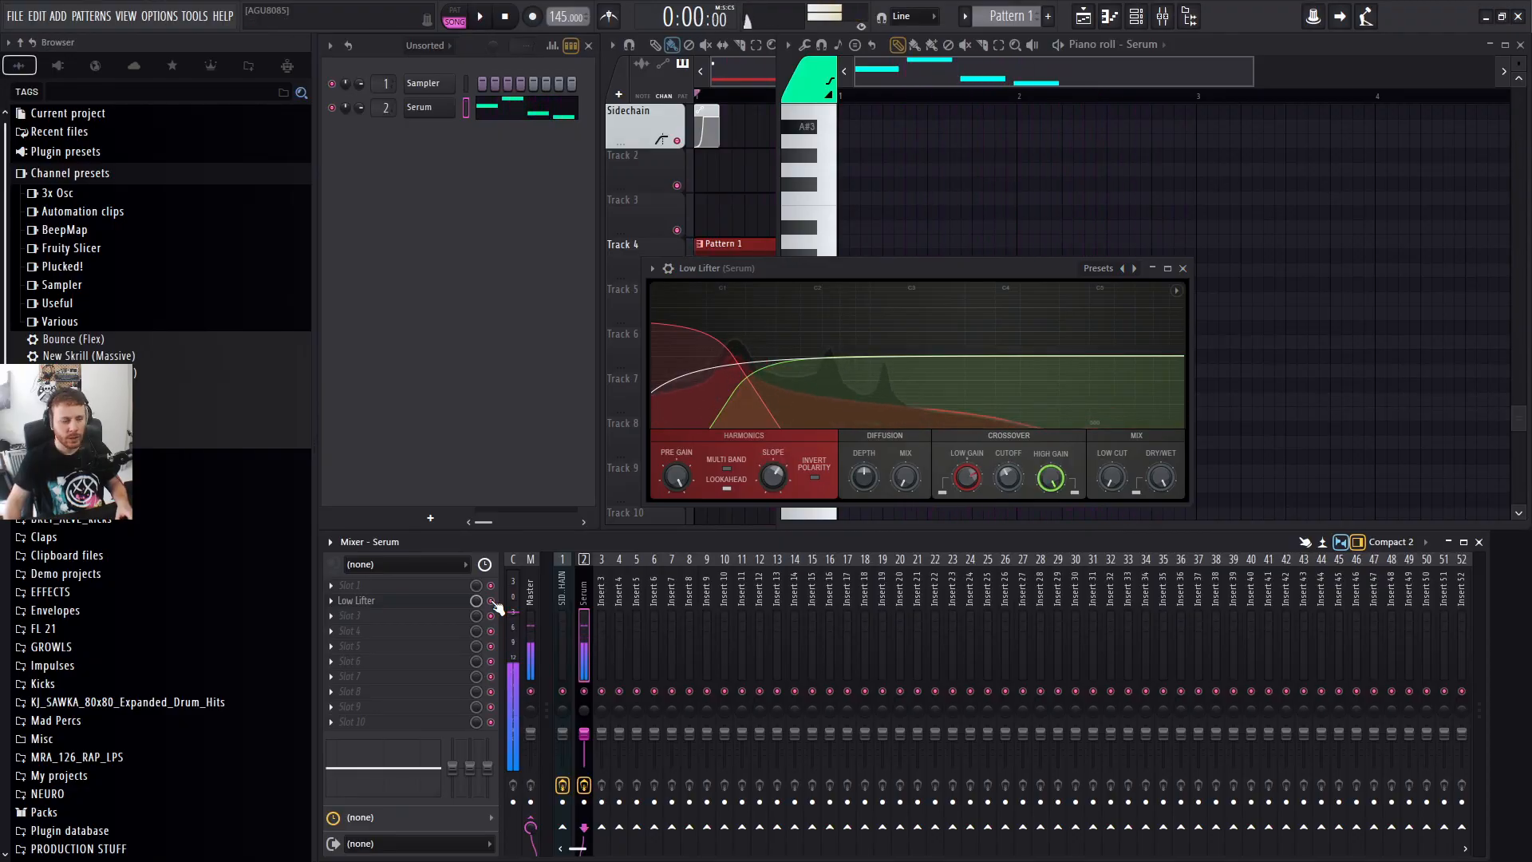
{"action": "key", "text": "space"}
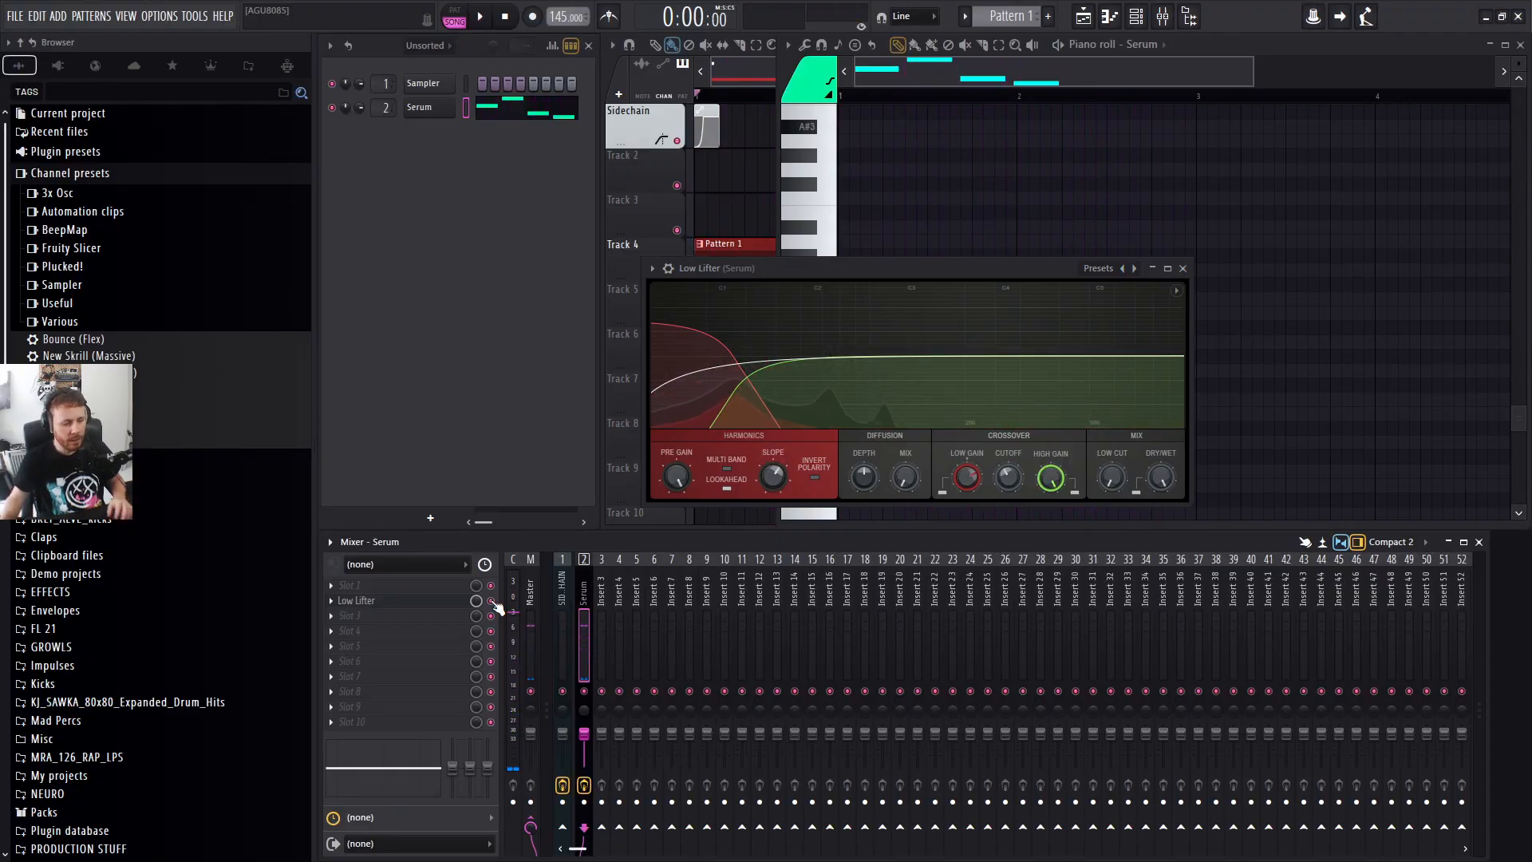
Remove Low Lifter from the Serum mixer track's second effect slot.
{"action": "left_click", "coordinate": [331, 601]}
{"action": "key", "text": "d"}
{"action": "key", "text": "space"}
Open Serum, move Oscillator A's wavetable position to the saw shape and raise its octave, previewing the sound.
{"action": "left_click", "coordinate": [429, 107]}
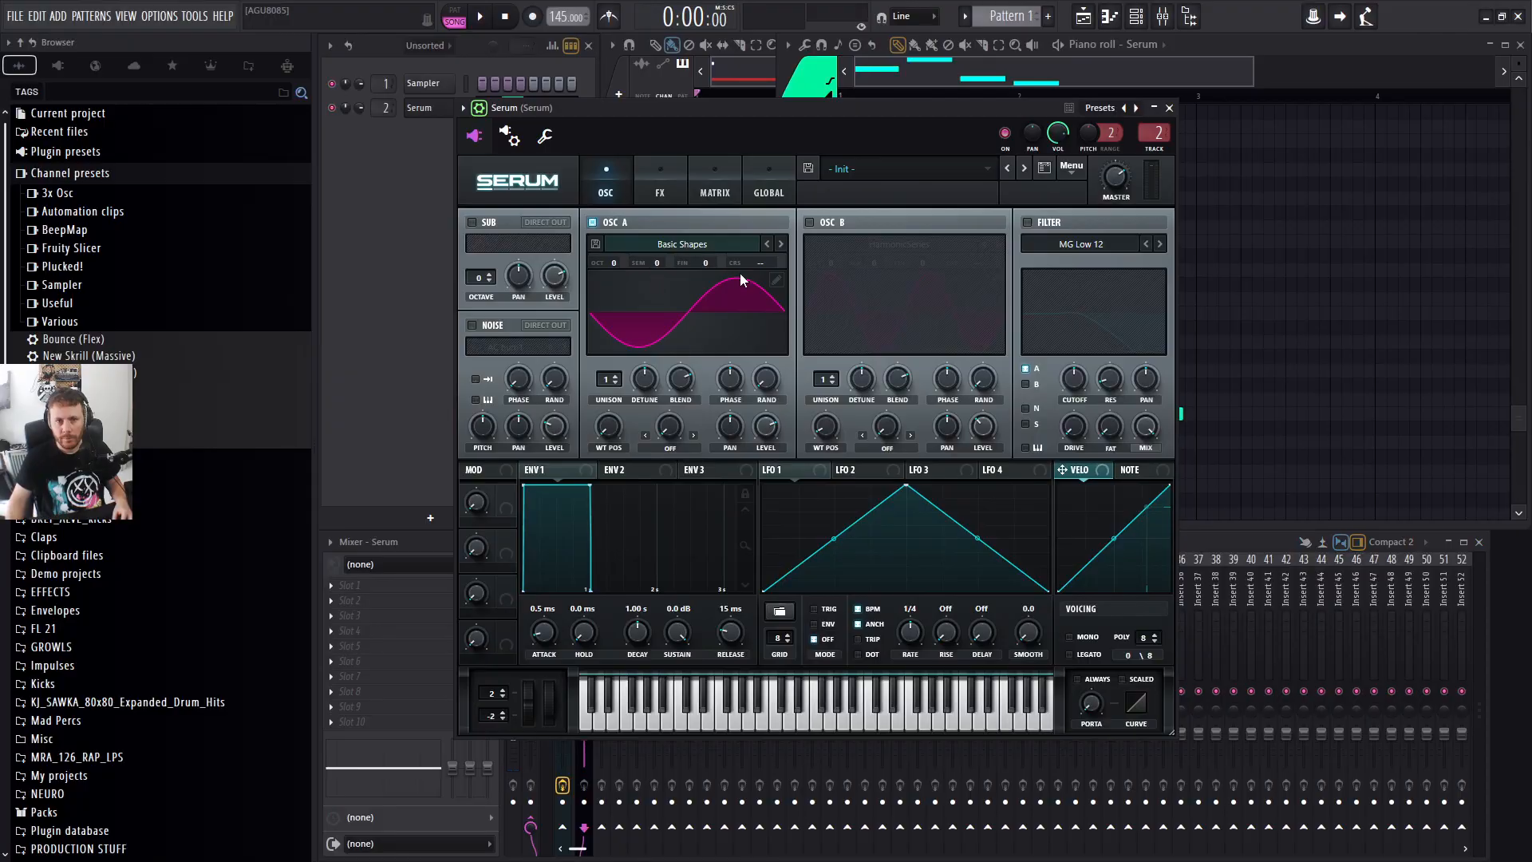
{"action": "left_click_drag", "start_coordinate": [623, 422], "coordinate": [631, 383]}
{"action": "key", "text": "space"}
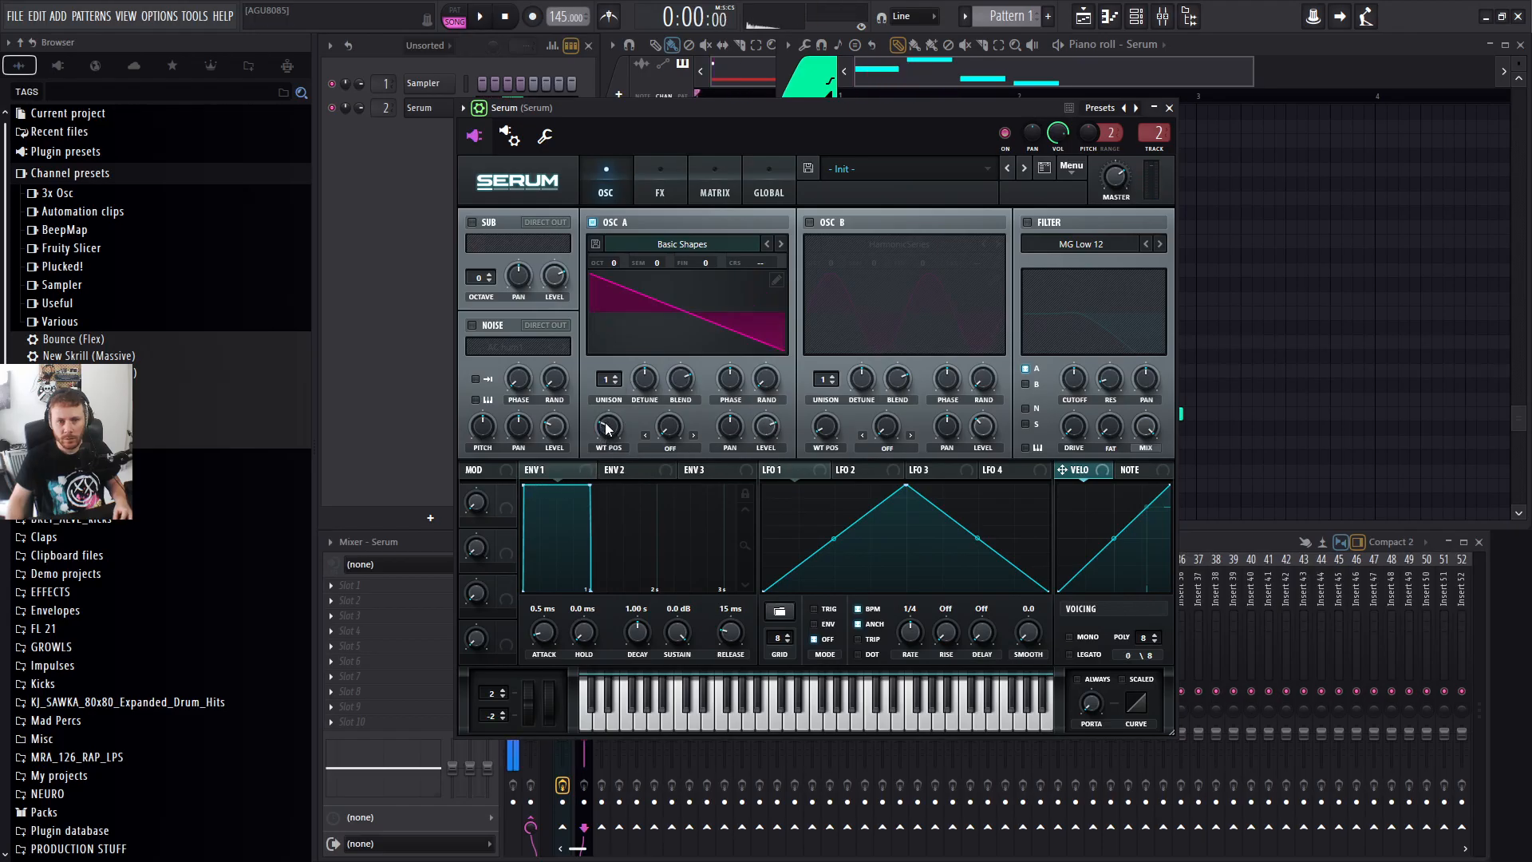
{"action": "left_click_drag", "start_coordinate": [616, 260], "coordinate": [635, 199]}
{"action": "key", "text": "space"}
Set Oscillator A to octave +3 with 10 unison voices and preview the result.
{"action": "left_click_drag", "start_coordinate": [621, 262], "coordinate": [624, 220]}
{"action": "mouse_move", "coordinate": [607, 378]}
{"action": "left_mouse_down"}
{"action": "mouse_move", "coordinate": [629, 335]}
{"action": "mouse_move", "coordinate": [610, 404]}
{"action": "left_mouse_up"}
{"action": "key", "text": "space"}
{"action": "key", "text": "space"}
{"action": "left_click_drag", "start_coordinate": [613, 262], "coordinate": [776, 225]}
{"action": "key", "text": "space"}
Set Oscillator A to octave +2 and 16 unison voices, and adjust its detune and blend during playback.
{"action": "right_click", "coordinate": [1210, 308]}
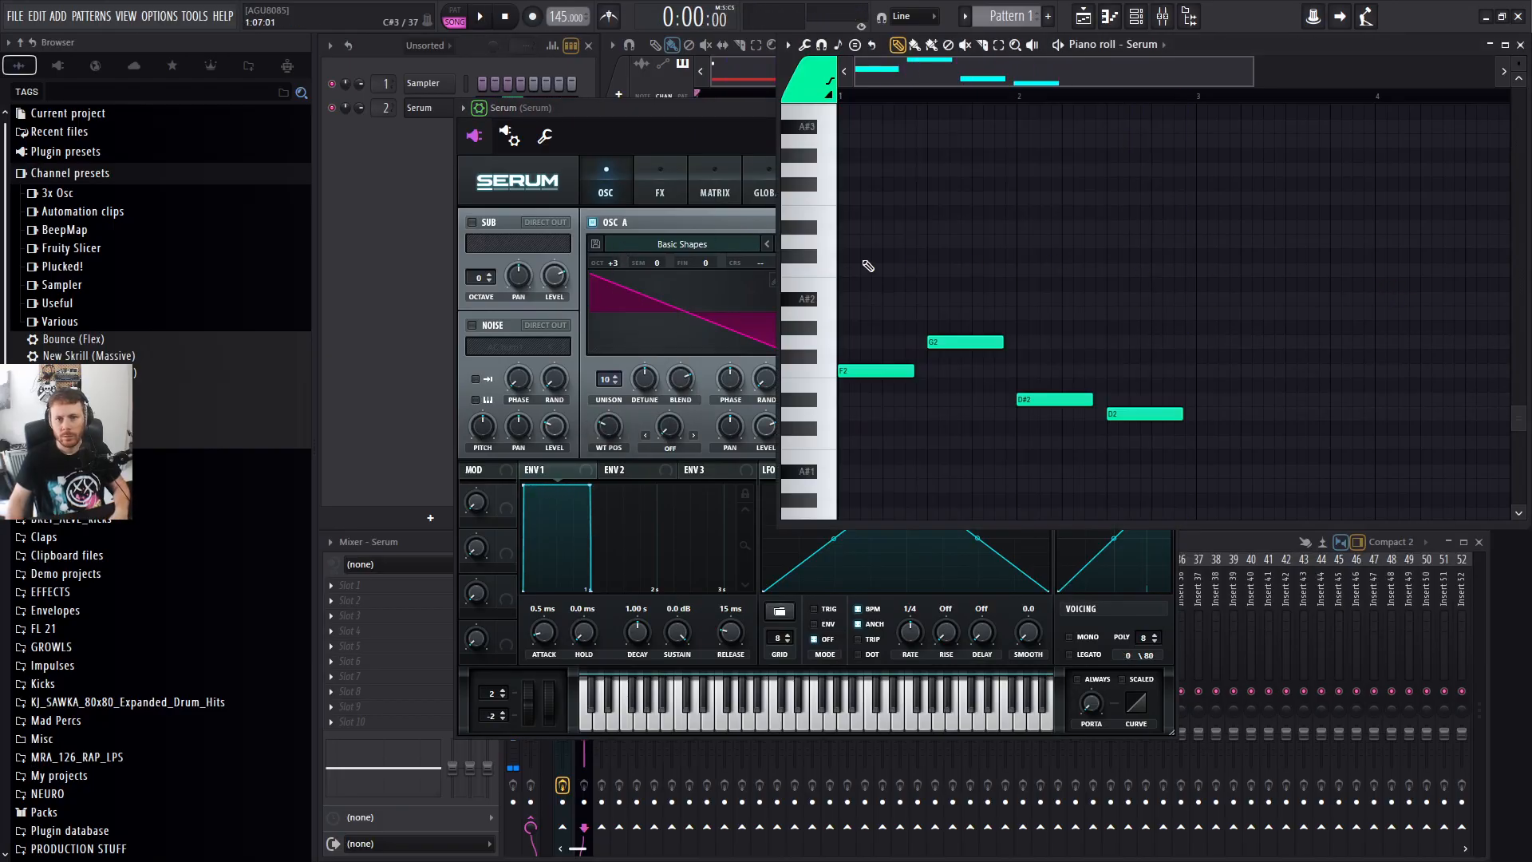
{"action": "left_click_drag", "start_coordinate": [612, 262], "coordinate": [611, 300]}
{"action": "left_click_drag", "start_coordinate": [643, 379], "coordinate": [642, 413]}
{"action": "key", "text": "space"}
{"action": "left_click_drag", "start_coordinate": [679, 379], "coordinate": [655, 342]}
{"action": "left_click_drag", "start_coordinate": [681, 379], "coordinate": [696, 343]}
{"action": "left_click_drag", "start_coordinate": [682, 380], "coordinate": [676, 403]}
{"action": "left_click_drag", "start_coordinate": [607, 380], "coordinate": [648, 492]}
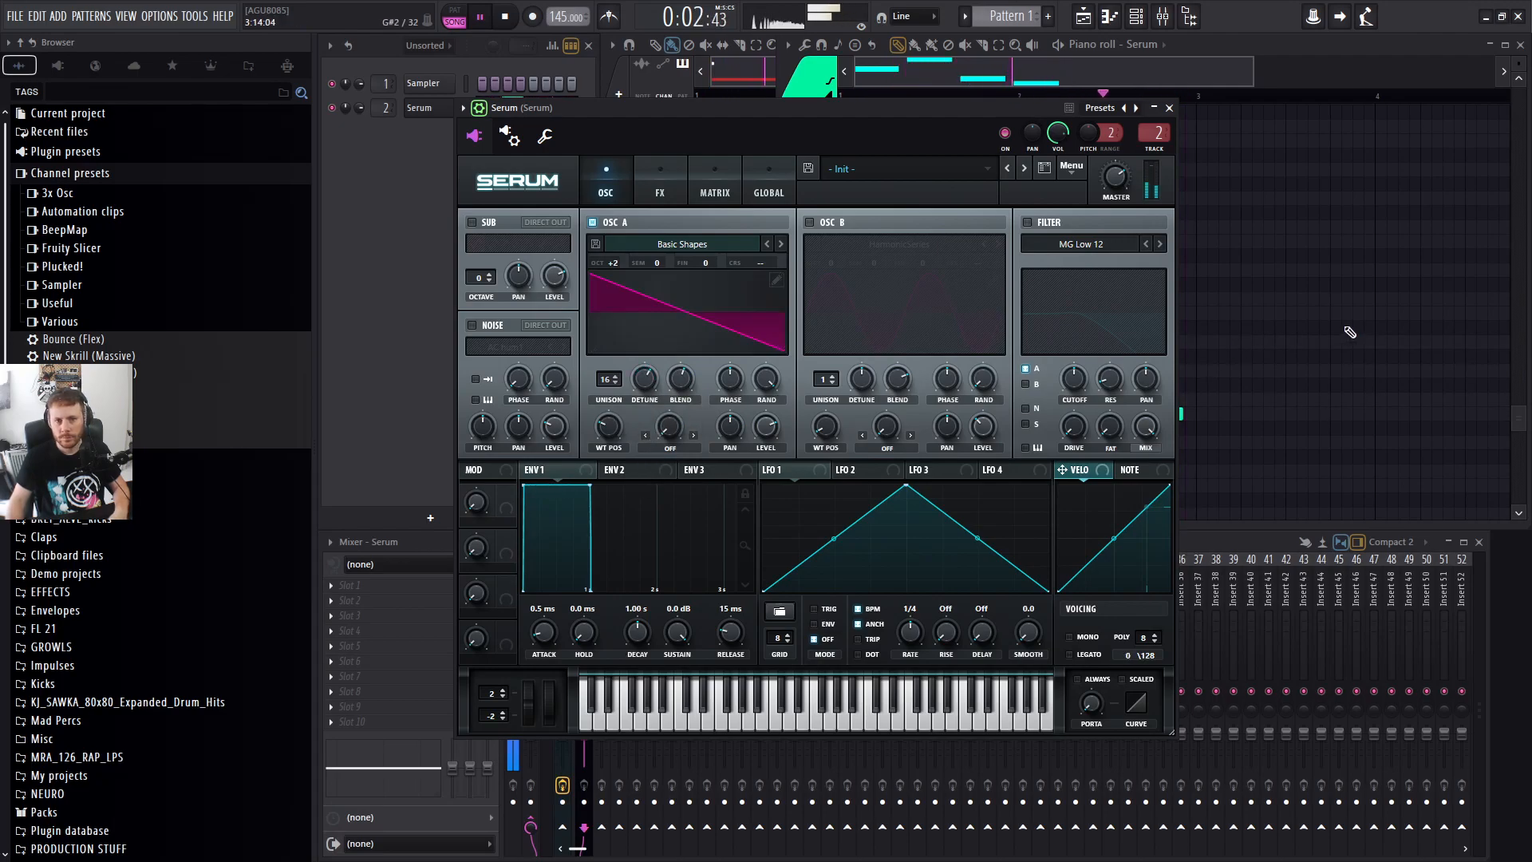
Build the first chord in the piano roll by adding A#2 and D3 above the F2 note.
{"action": "right_click", "coordinate": [1231, 328]}
{"action": "key", "text": "space"}
{"action": "left_click_drag", "start_coordinate": [852, 298], "coordinate": [838, 297]}
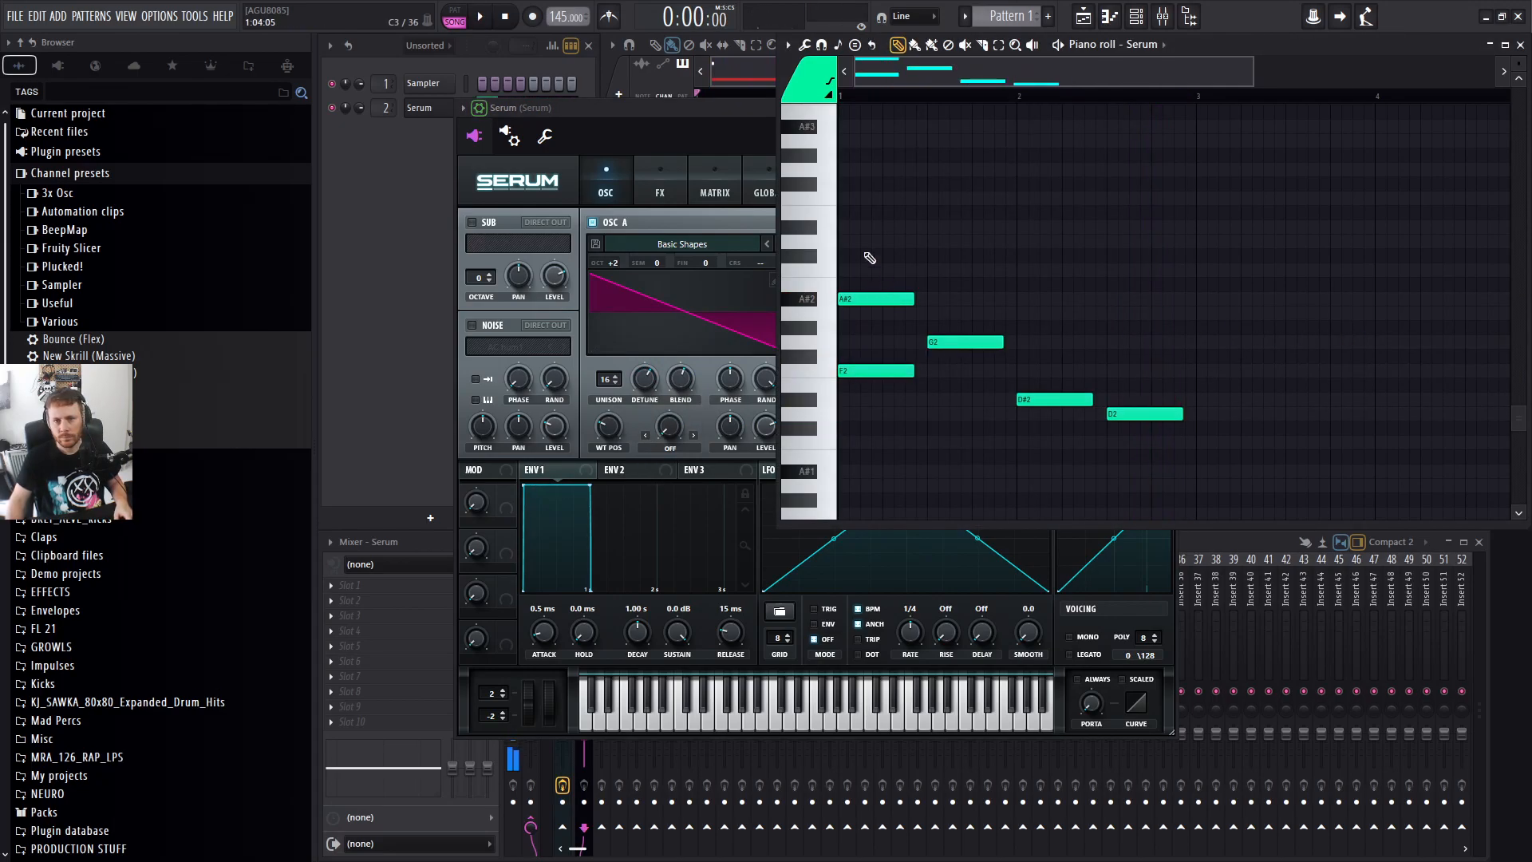
{"action": "left_click", "coordinate": [874, 241]}
{"action": "key", "text": "space"}
Add A#2 and D3 above the G2 note, and G2 and A#2 above the D#2 note.
{"action": "left_click", "coordinate": [933, 298]}
{"action": "left_click", "coordinate": [950, 241]}
{"action": "left_click", "coordinate": [1038, 341]}
{"action": "left_click", "coordinate": [1052, 299]}
{"action": "key", "text": "space"}
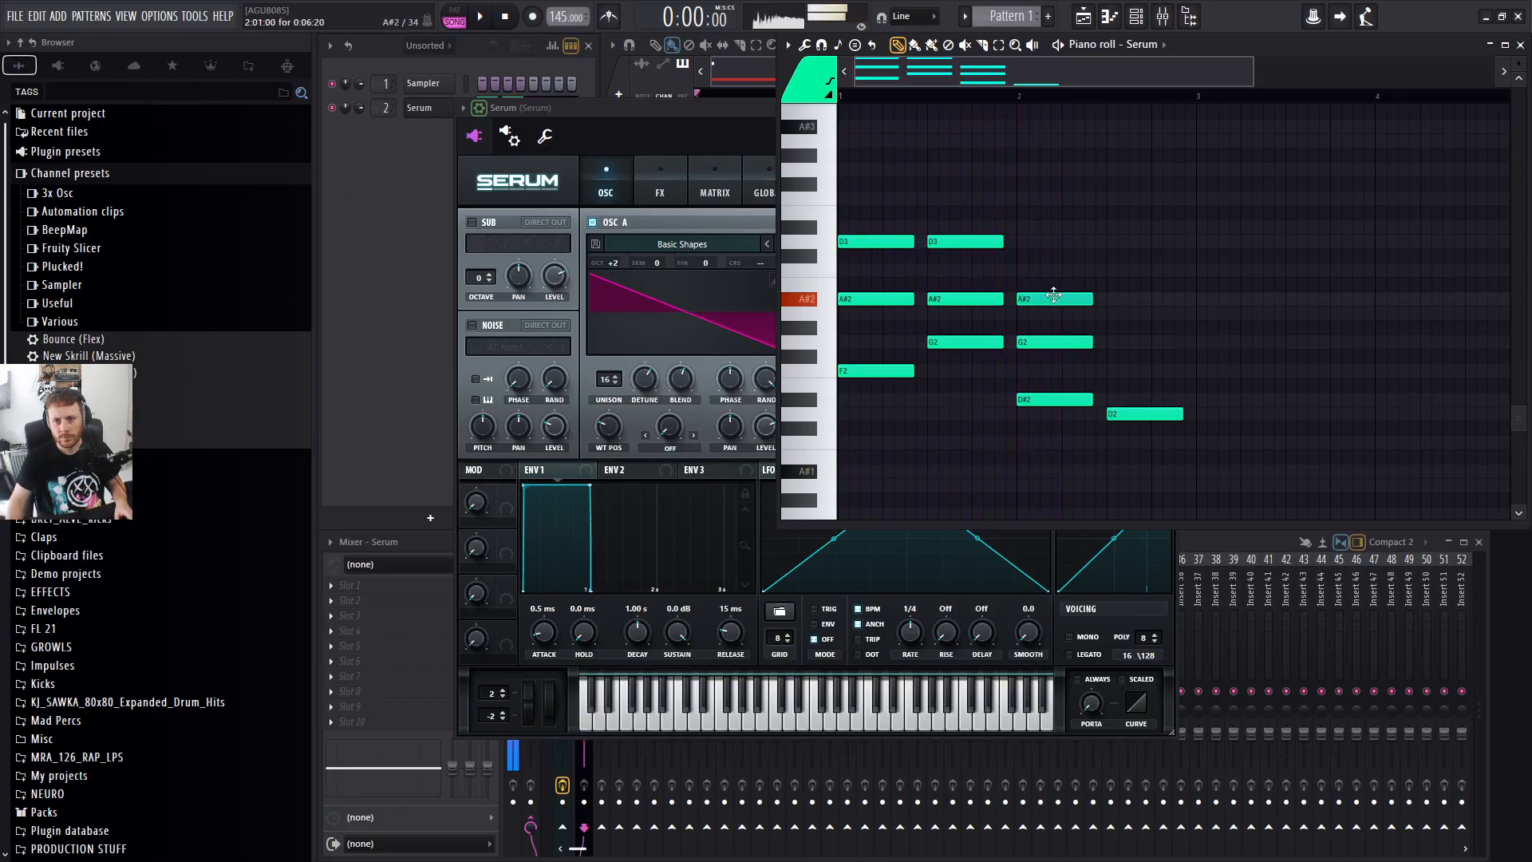
Complete the fourth chord by adding F2 and A#2 above the D2 note during playback.
{"action": "key", "text": "space"}
{"action": "left_click", "coordinate": [1118, 341]}
{"action": "left_click_drag", "start_coordinate": [1129, 342], "coordinate": [1129, 300]}
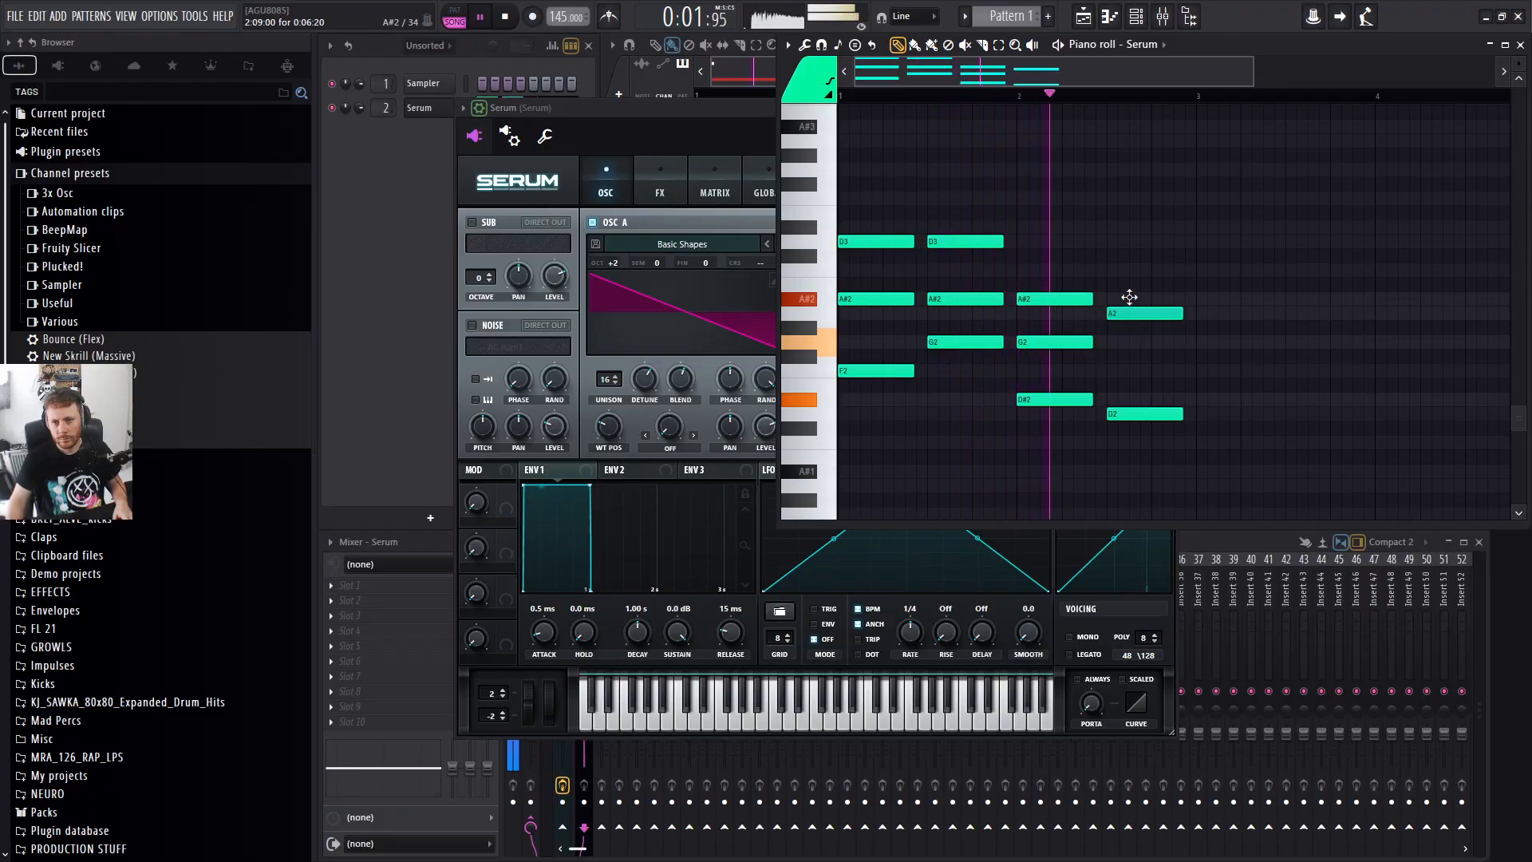
{"action": "left_click", "coordinate": [1117, 255]}
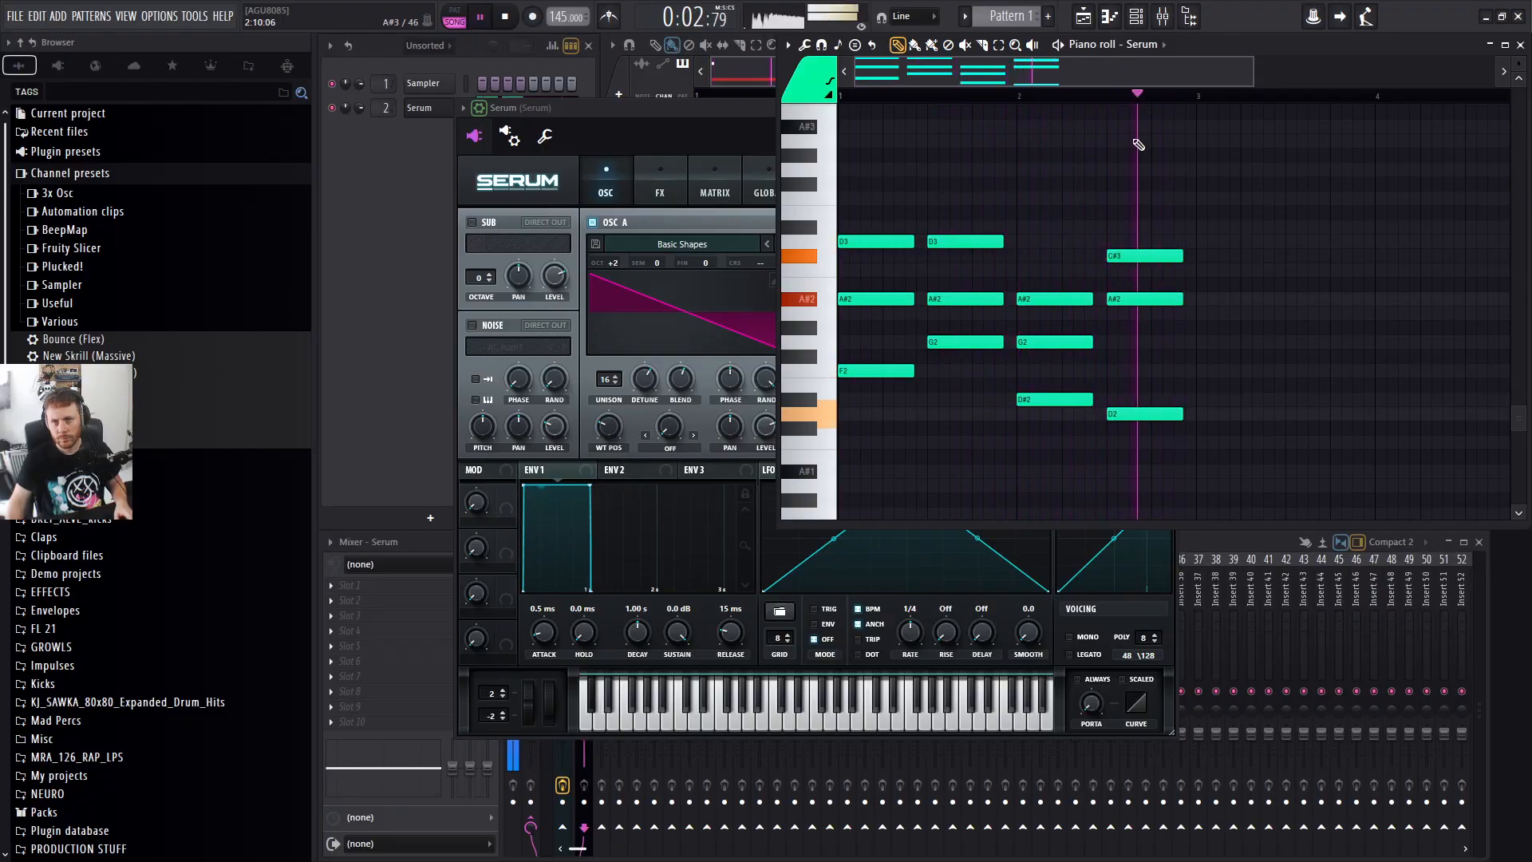
{"action": "left_click_drag", "start_coordinate": [1134, 256], "coordinate": [1133, 299]}
{"action": "left_click", "coordinate": [1115, 96]}
{"action": "left_click", "coordinate": [1114, 96]}
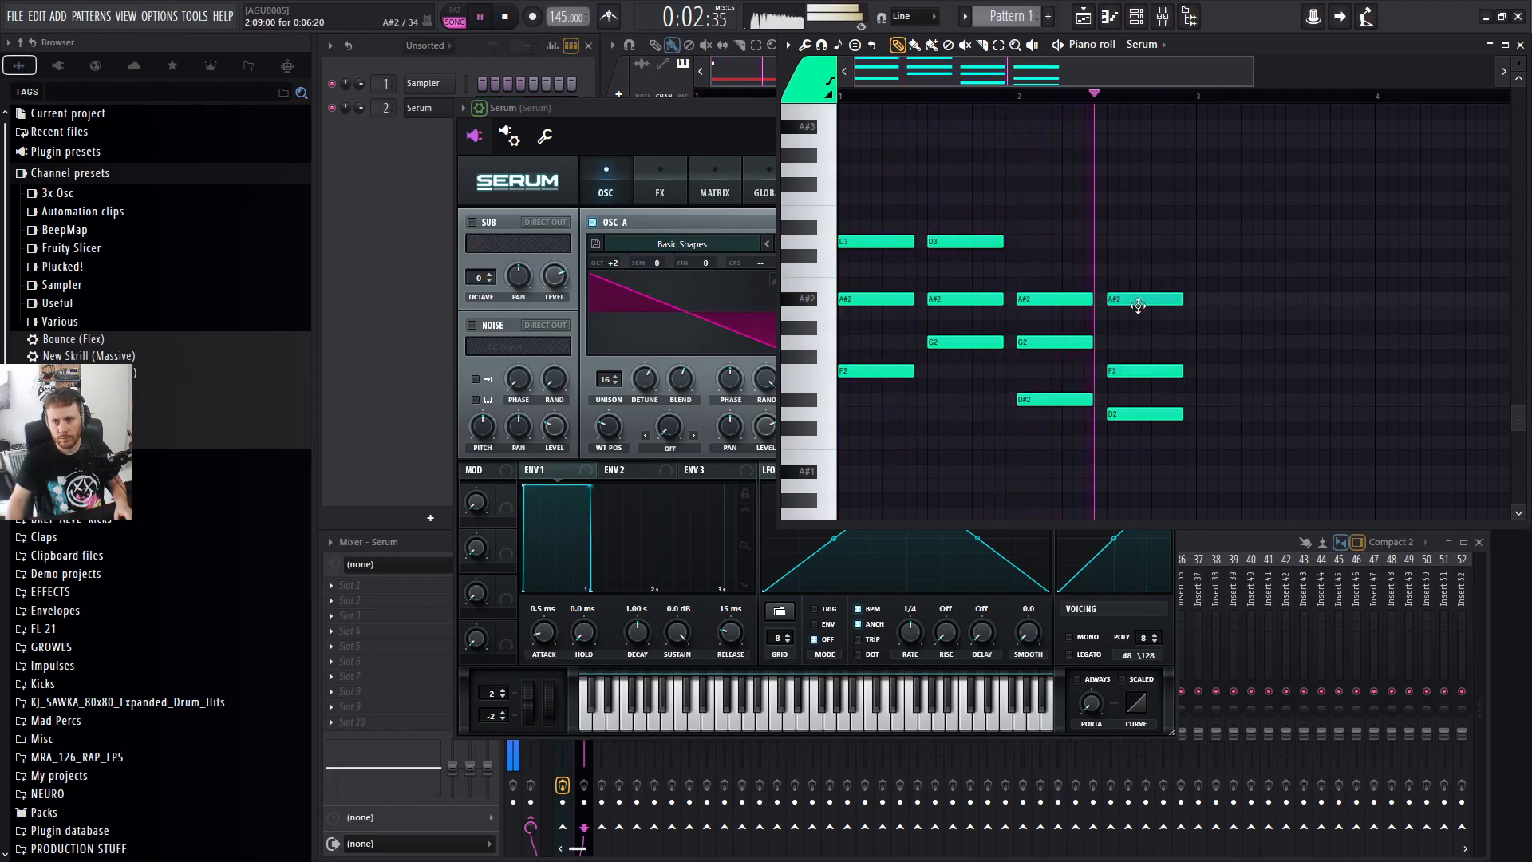
Transpose all the chord notes up one octave and bring Serum back to the front.
{"action": "key", "text": "ctrl+a"}
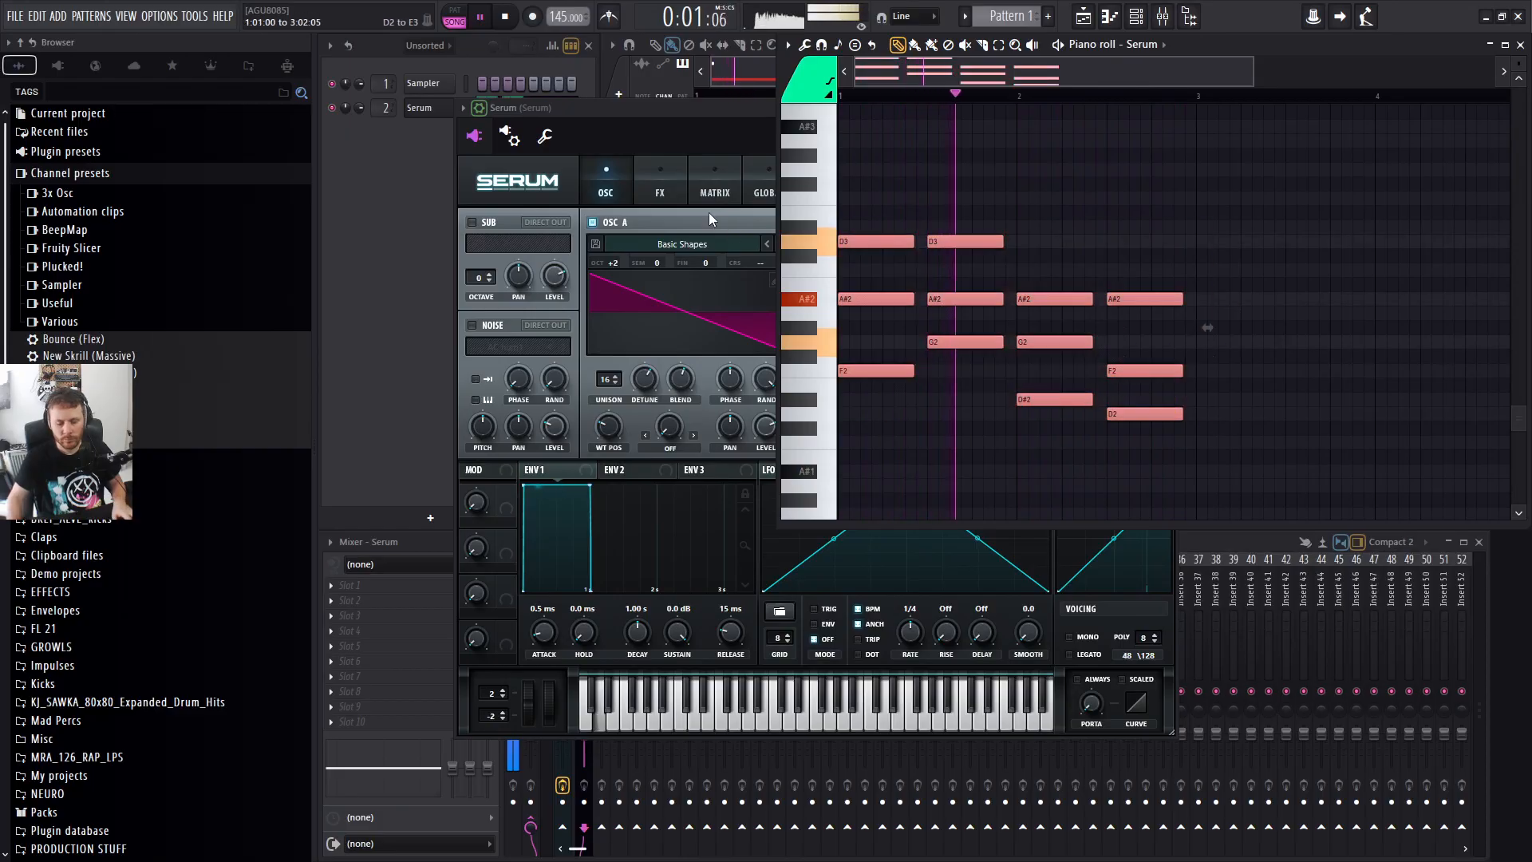
{"action": "key", "text": "ctrl+Up"}
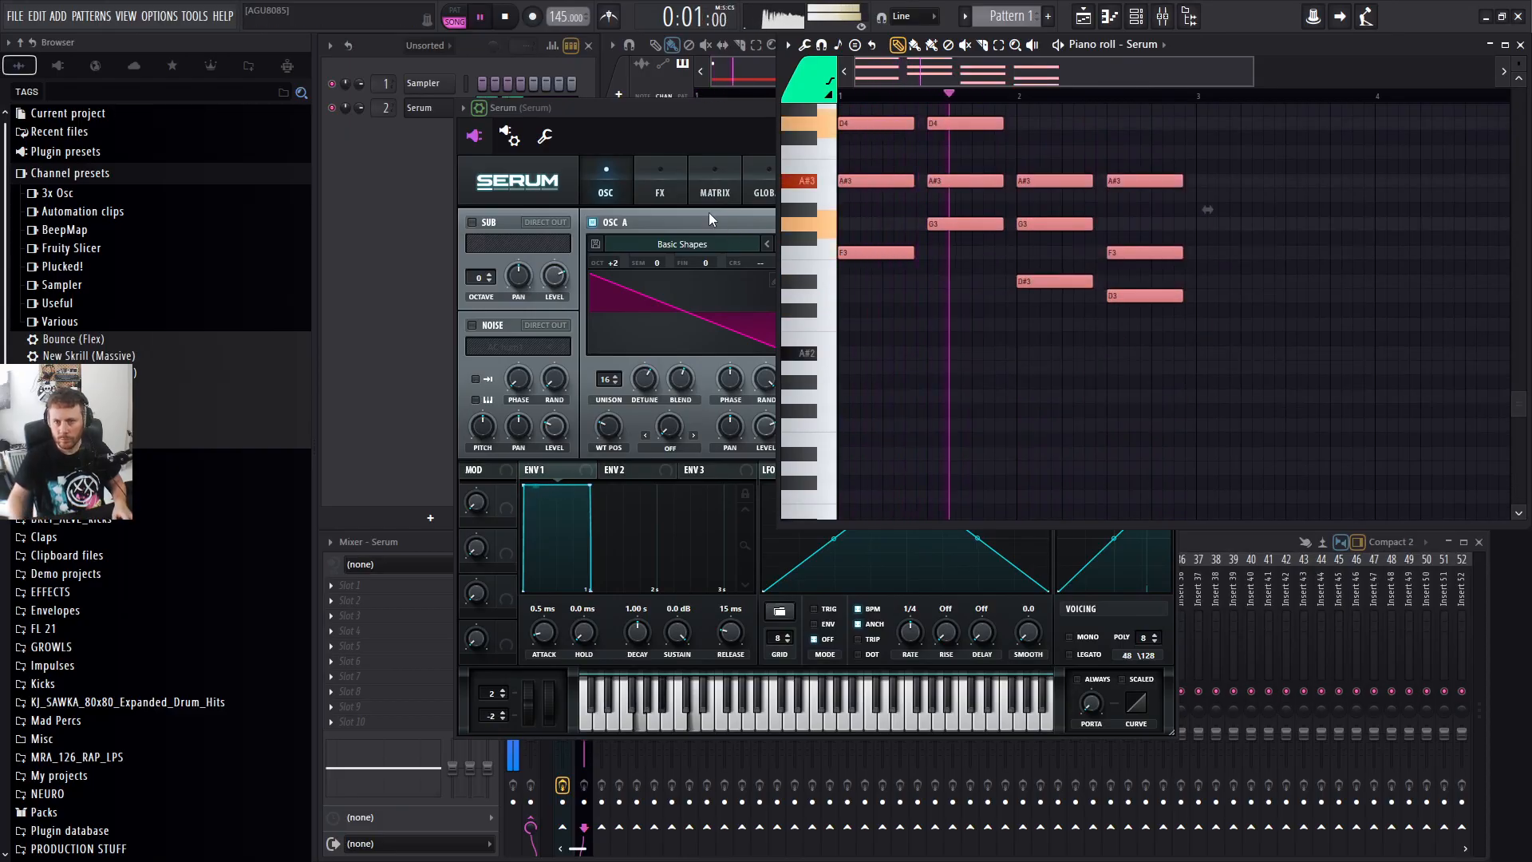
{"action": "left_click", "coordinate": [1309, 289], "text": "ctrl"}
{"action": "scroll", "coordinate": [1274, 291], "scroll_direction": "up", "scroll_amount": 3}
{"action": "left_click", "coordinate": [589, 103]}
{"action": "key", "text": "space"}
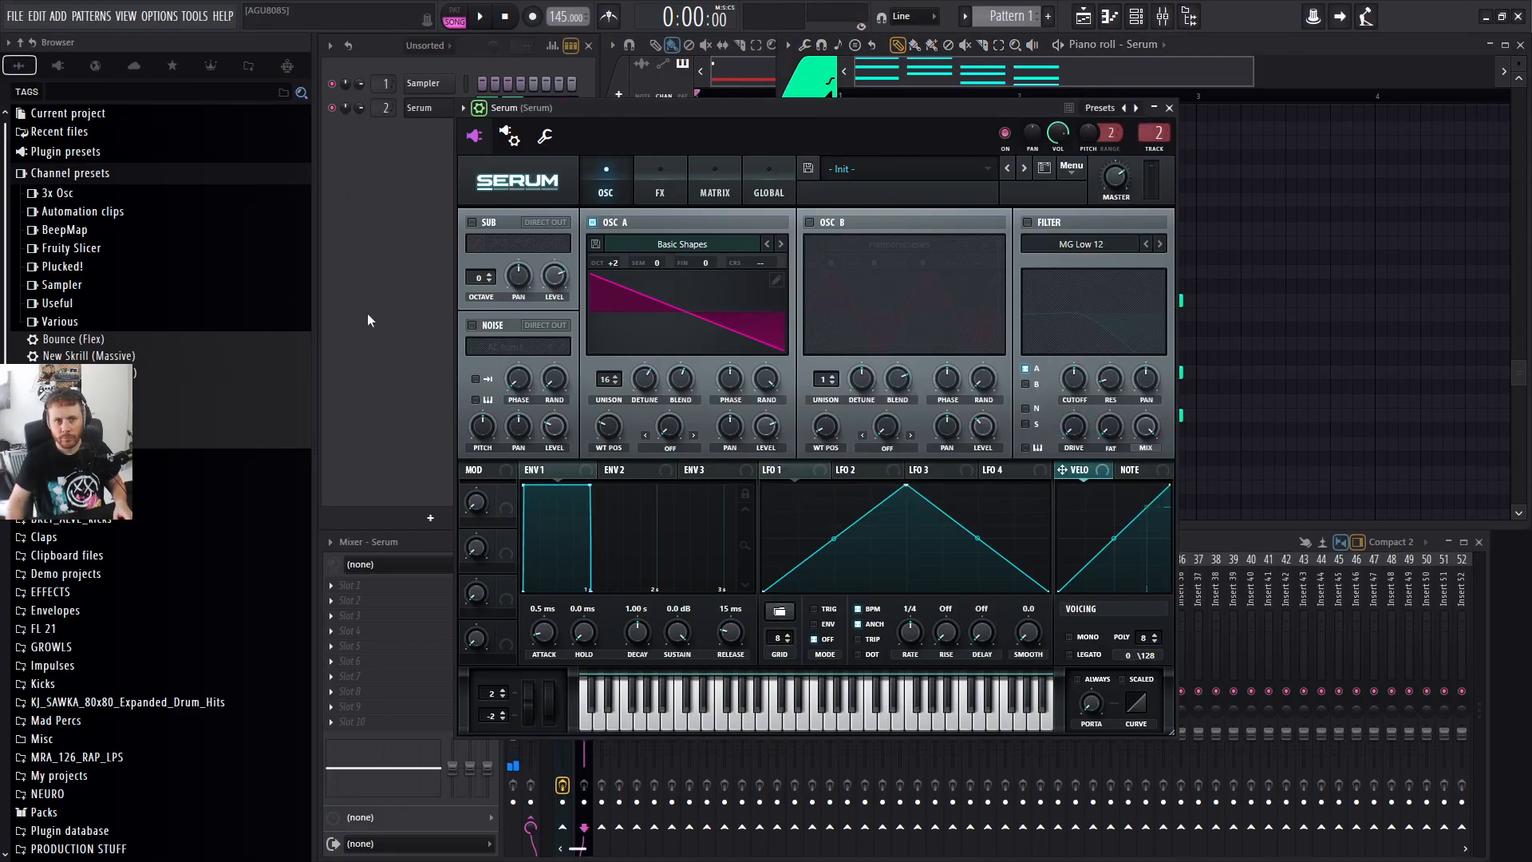
Load Spreader into the first effect slot of the Serum mixer track.
{"action": "left_click", "coordinate": [367, 313]}
{"action": "left_click", "coordinate": [1182, 544]}
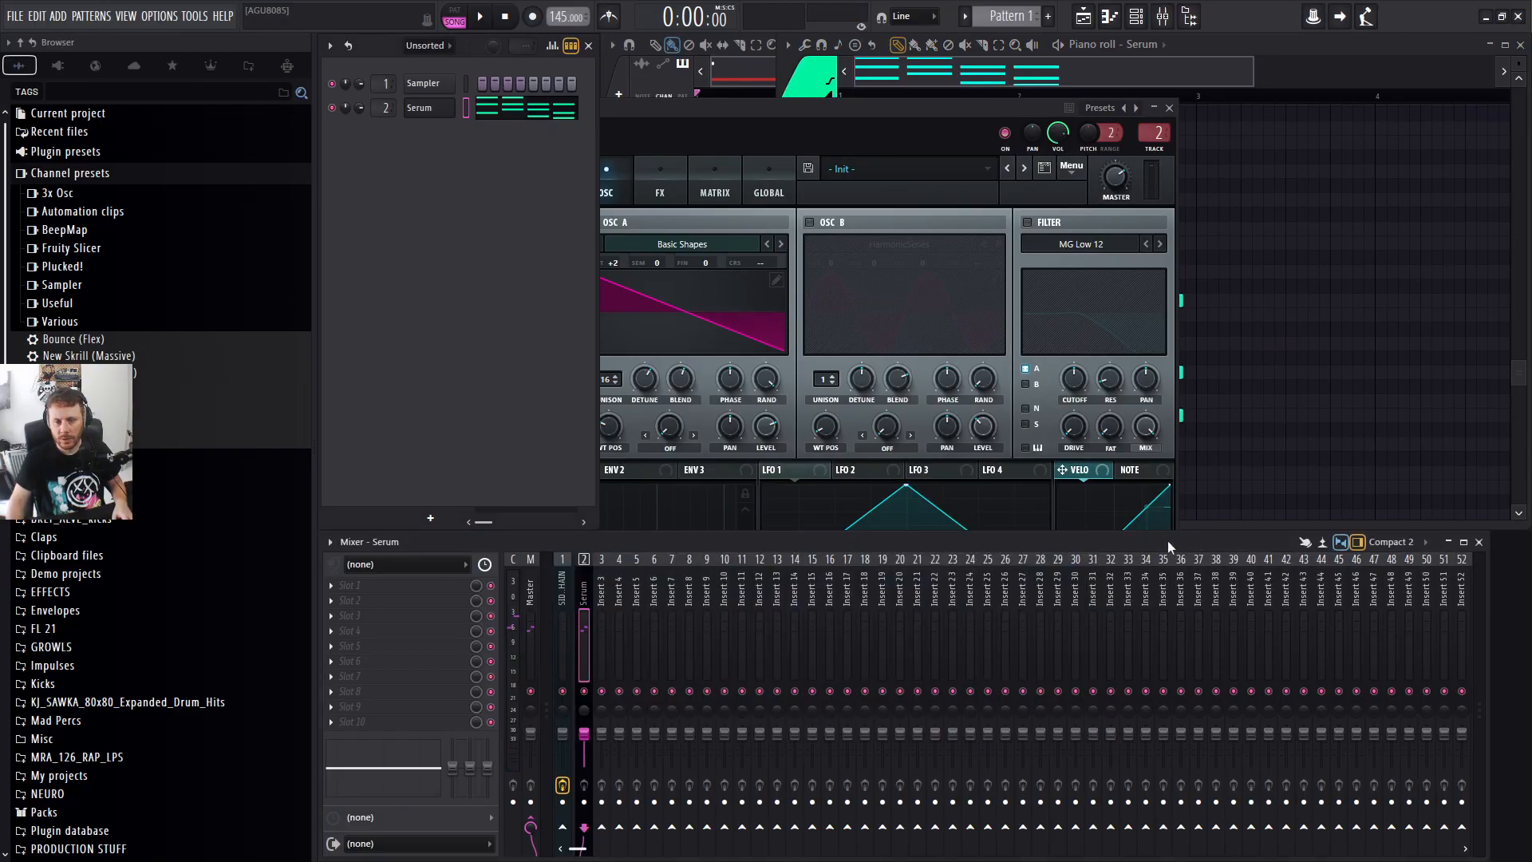
{"action": "left_click", "coordinate": [343, 602]}
{"action": "left_click", "coordinate": [814, 291]}
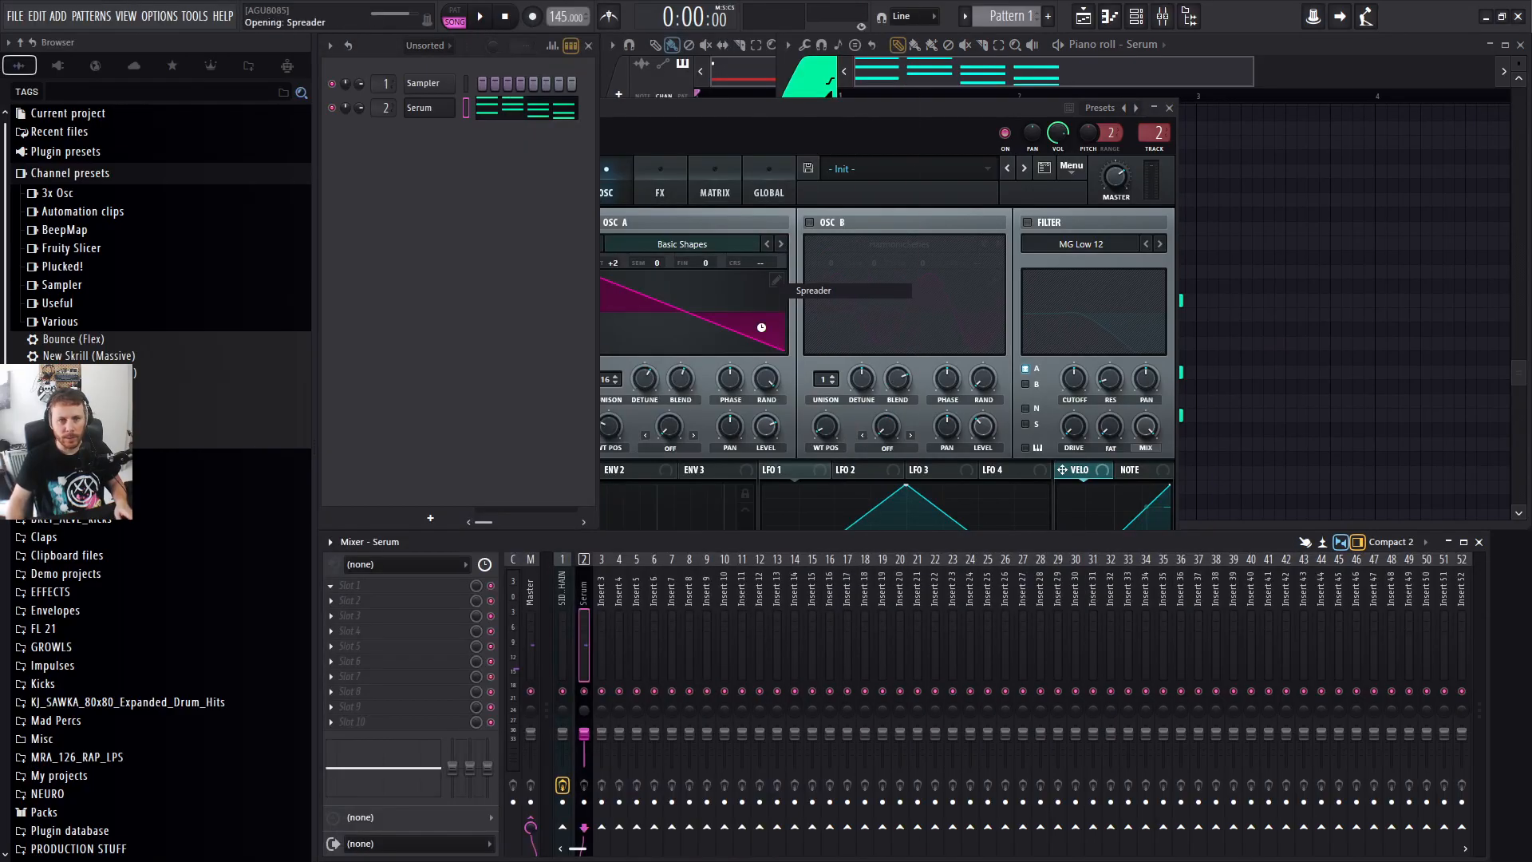
Preview the chords through Spreader and move its window clear of Serum's oscillator controls.
{"action": "key", "text": "space"}
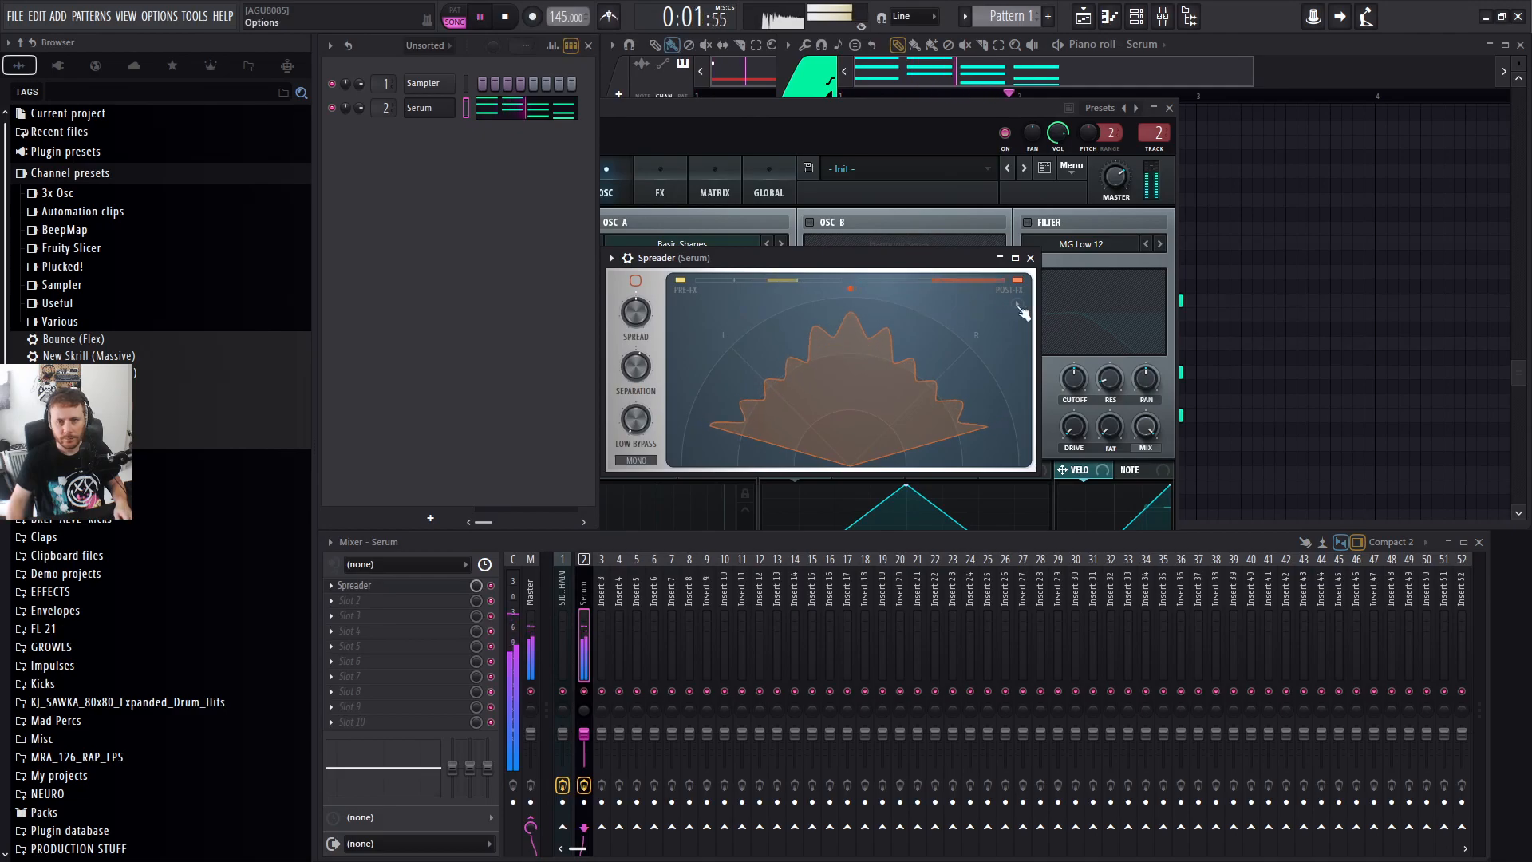
{"action": "key", "text": "space"}
{"action": "left_click_drag", "start_coordinate": [828, 262], "coordinate": [677, 268]}
{"action": "key", "text": "space"}
{"action": "left_click_drag", "start_coordinate": [503, 324], "coordinate": [1046, 266]}
{"action": "key", "text": "space"}
Lower Oscillator A's detune in Serum and play the chords.
{"action": "left_click", "coordinate": [784, 105]}
{"action": "left_click_drag", "start_coordinate": [649, 376], "coordinate": [646, 437]}
{"action": "key", "text": "space"}
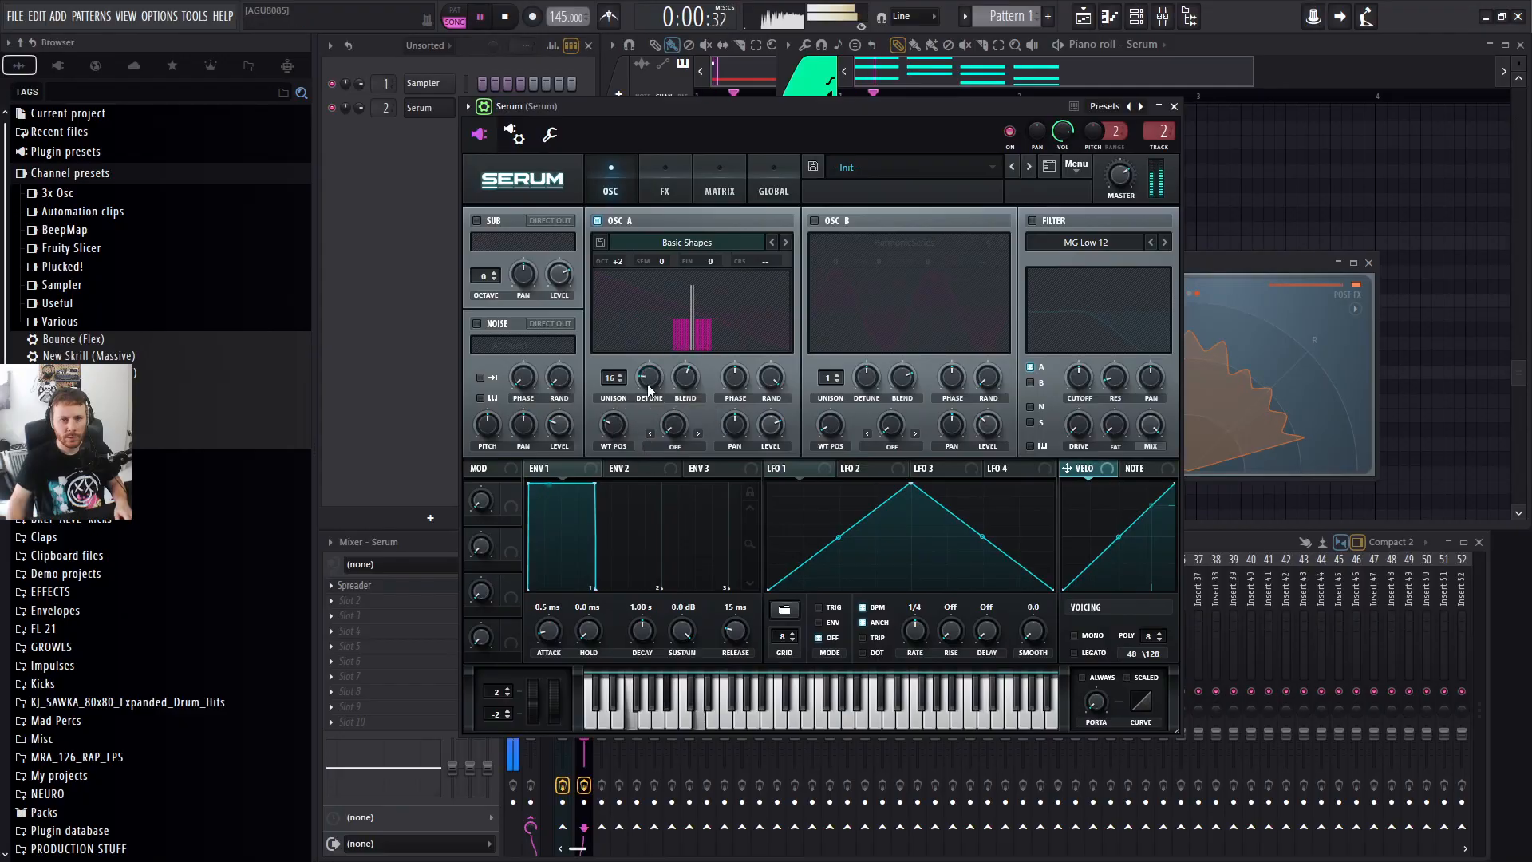
Bypass Spreader, move its window slightly and replay the chords.
{"action": "left_click", "coordinate": [1253, 257]}
{"action": "key", "text": "space"}
{"action": "left_click", "coordinate": [976, 289]}
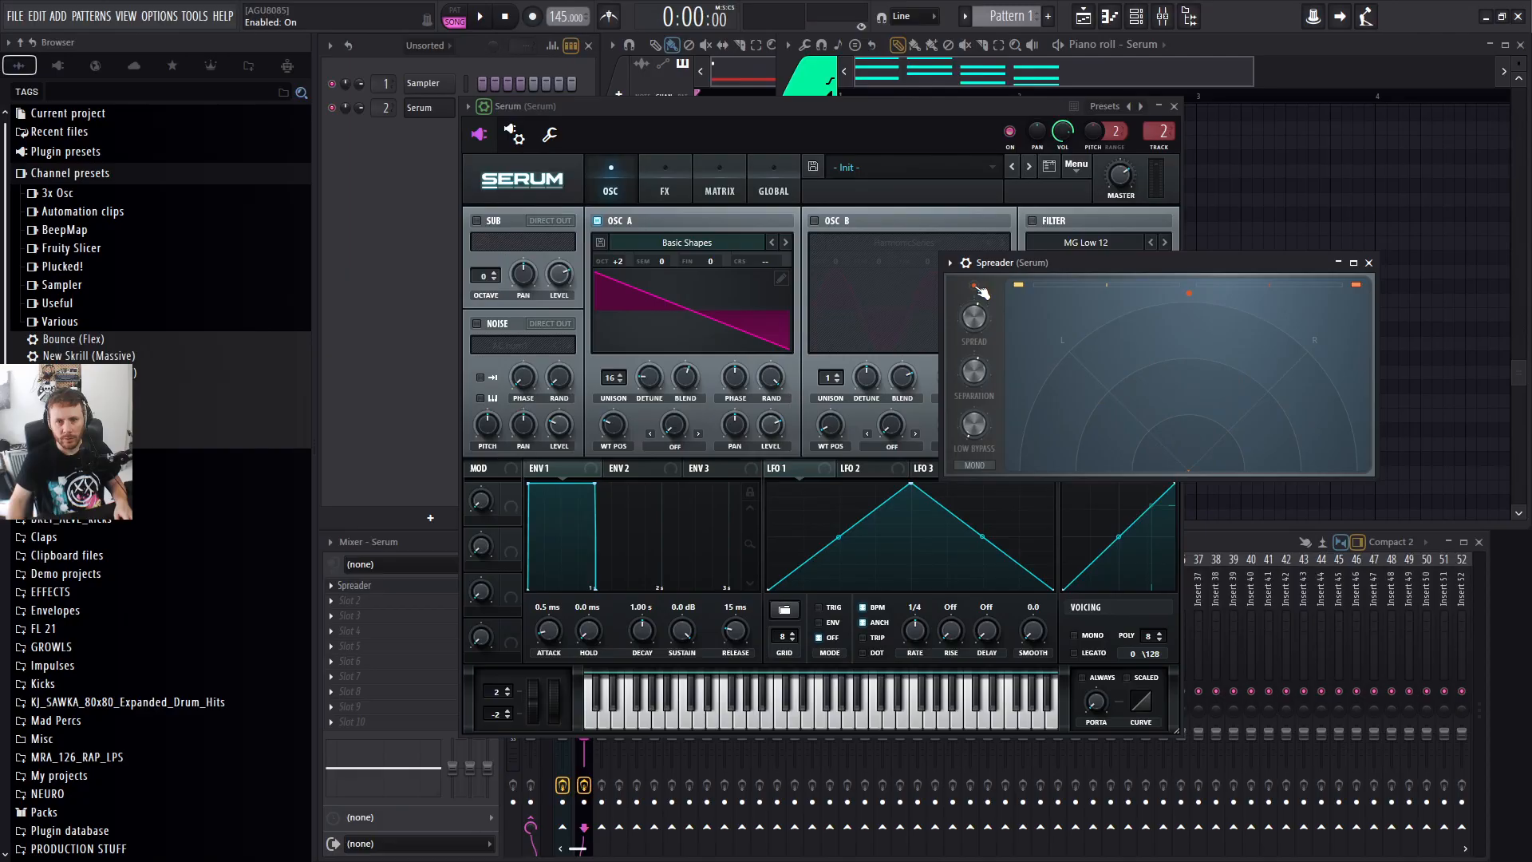
{"action": "left_click_drag", "start_coordinate": [990, 272], "coordinate": [963, 283]}
{"action": "key", "text": "space"}
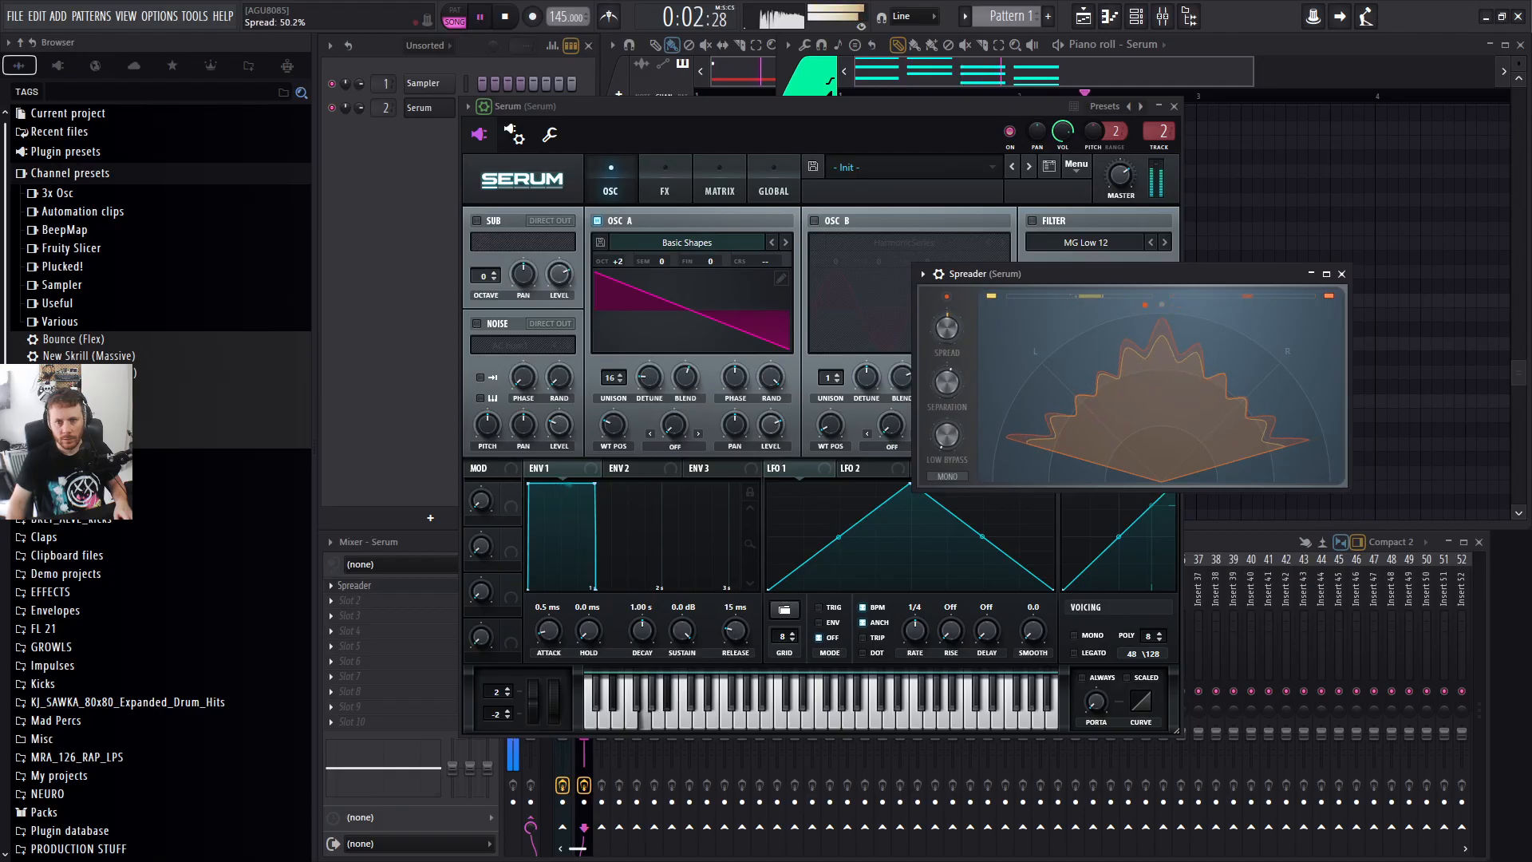
Load SPAN into the second effect slot of the Serum mixer track and move its window beside Spreader's display.
{"action": "key", "text": "space"}
{"action": "left_click", "coordinate": [332, 602]}
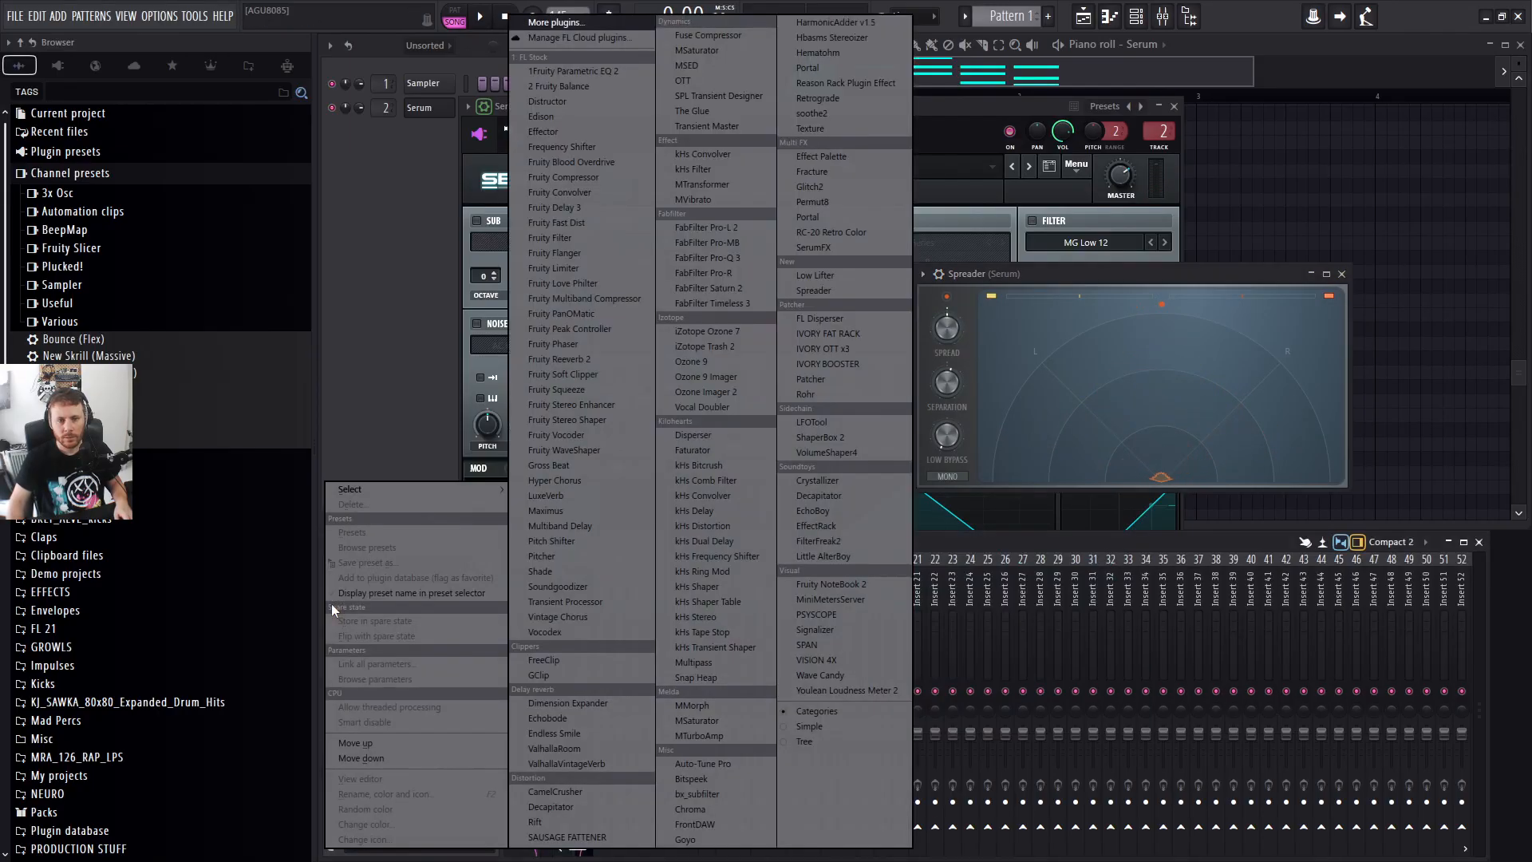
{"action": "mouse_move", "coordinate": [434, 491]}
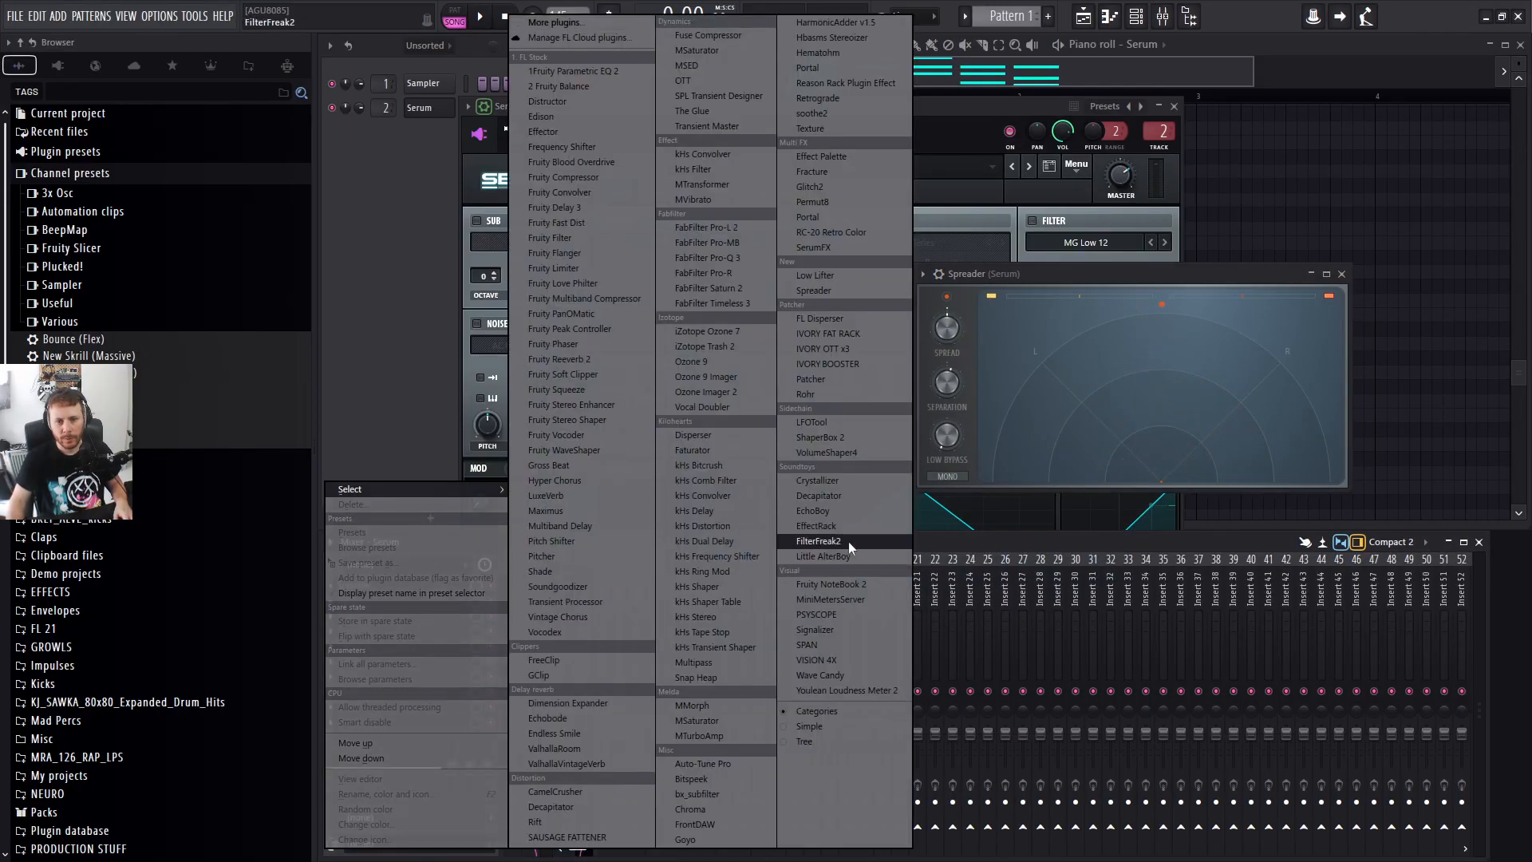
{"action": "left_click", "coordinate": [849, 643]}
{"action": "left_click_drag", "start_coordinate": [810, 267], "coordinate": [597, 150]}
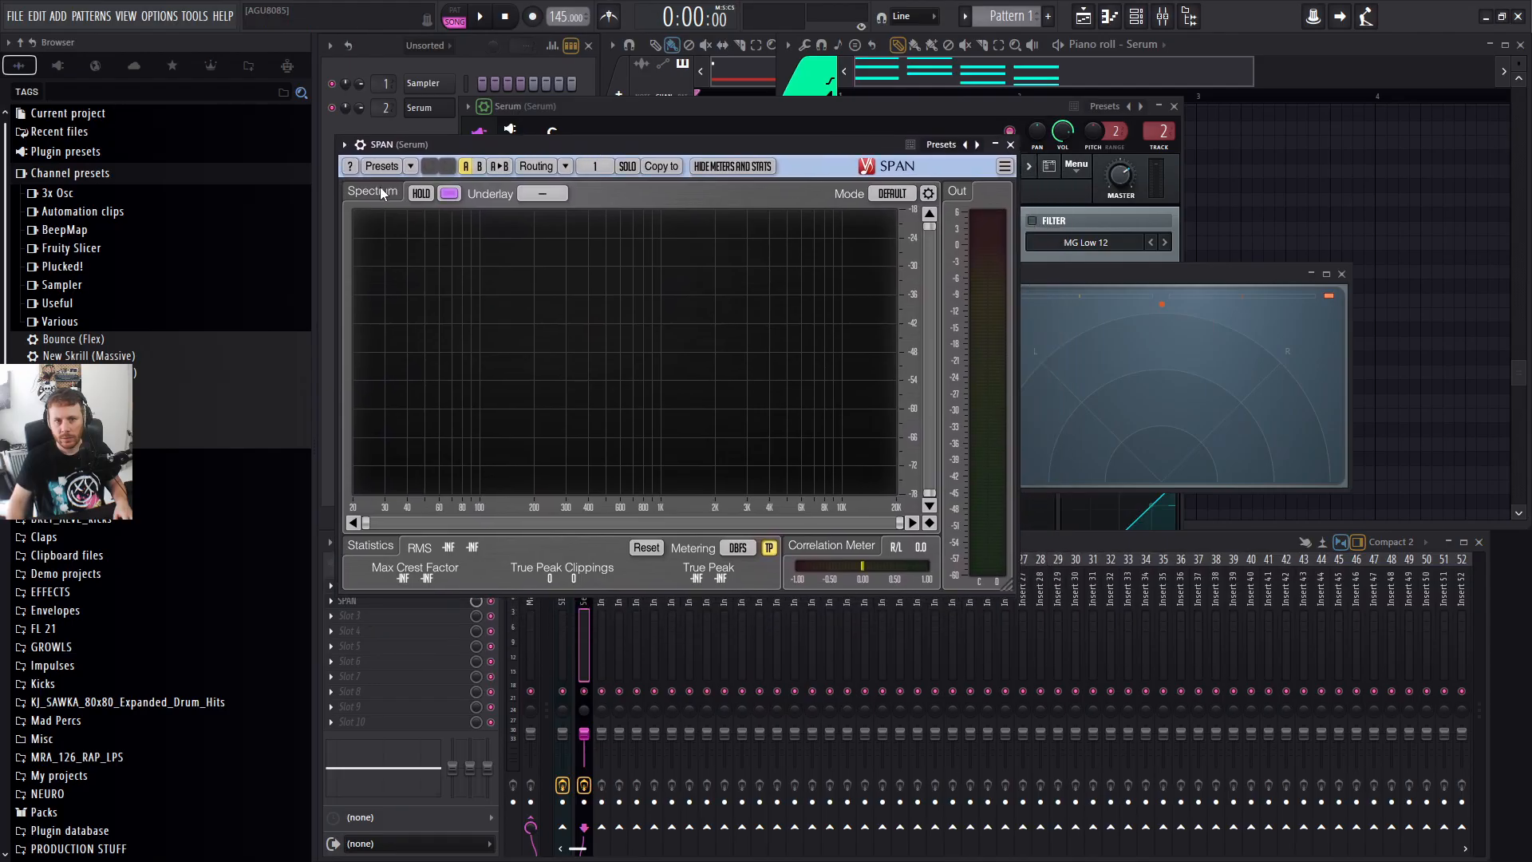
Bring Spreader in front next to SPAN and preview the chords on the spectrum analyzer.
{"action": "left_click", "coordinate": [1146, 273]}
{"action": "key", "text": "space"}
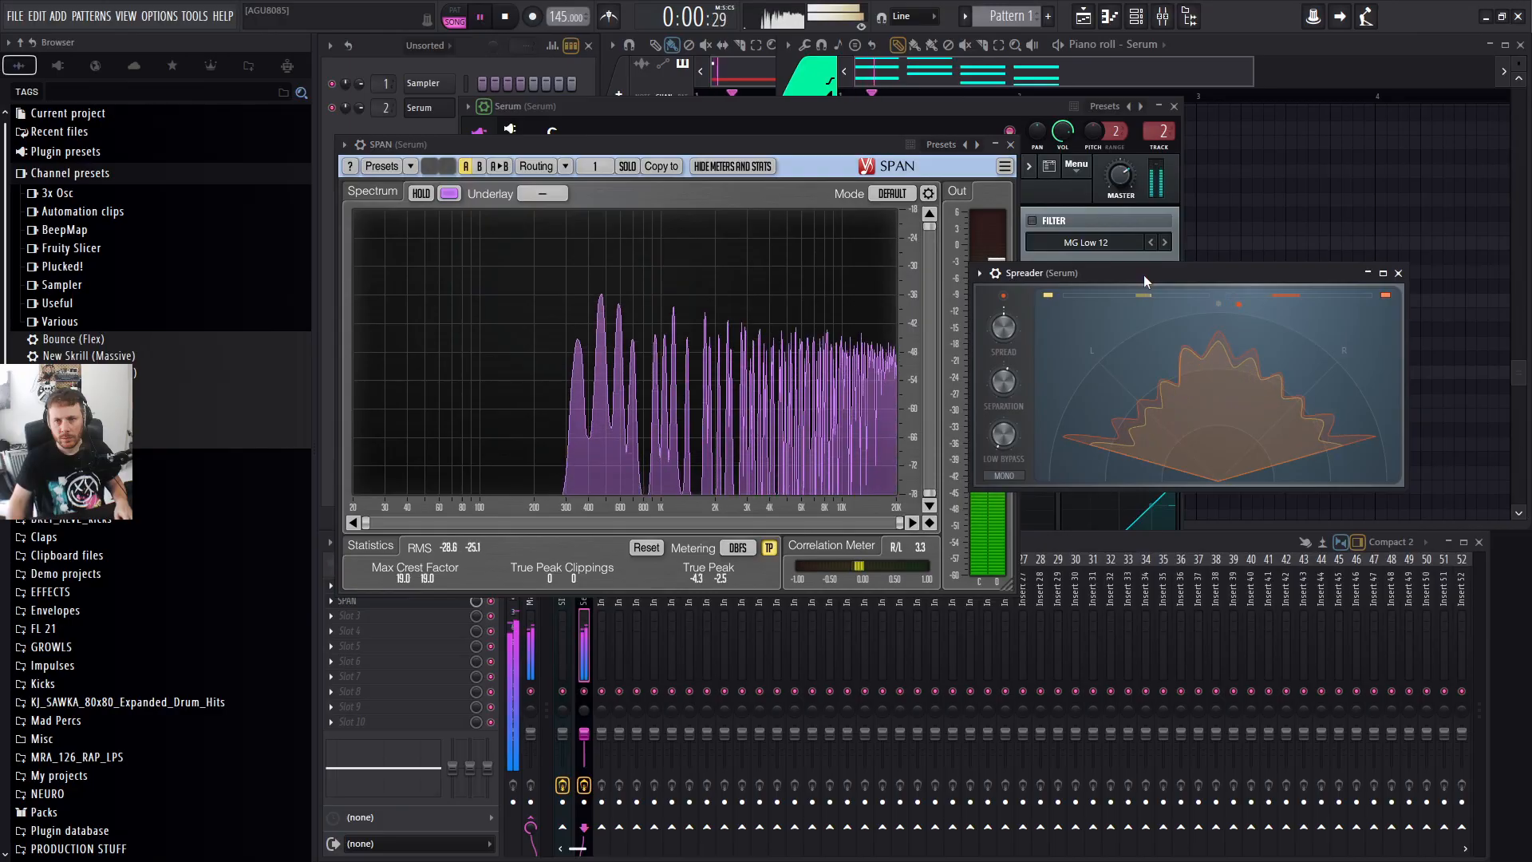
{"action": "key", "text": "space"}
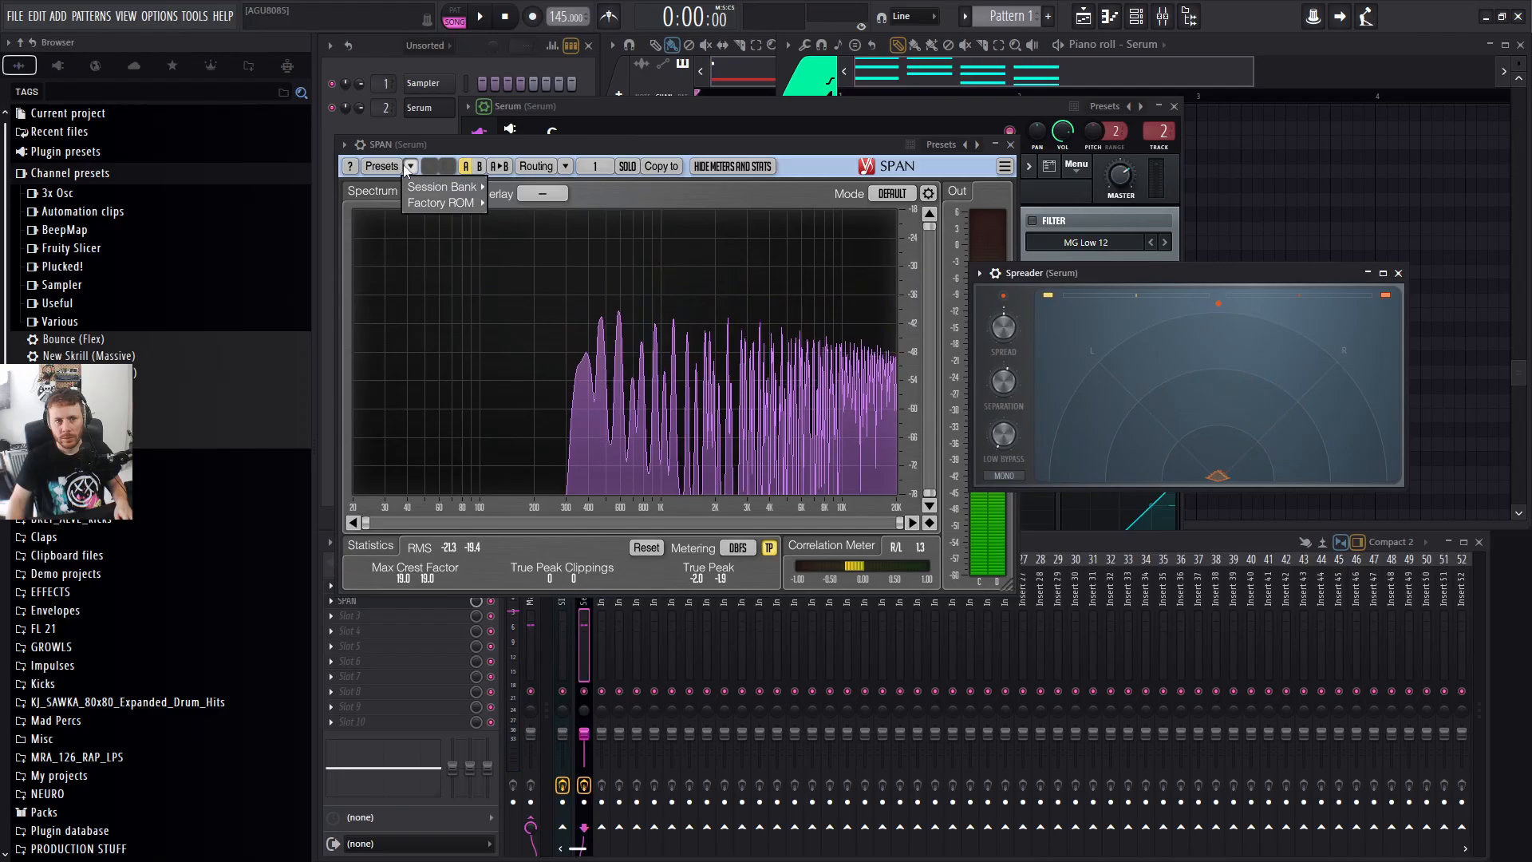
Activate SPAN's Stereo Smoothed preset from the Session Bank and close the preset manager.
{"action": "left_click", "coordinate": [386, 168]}
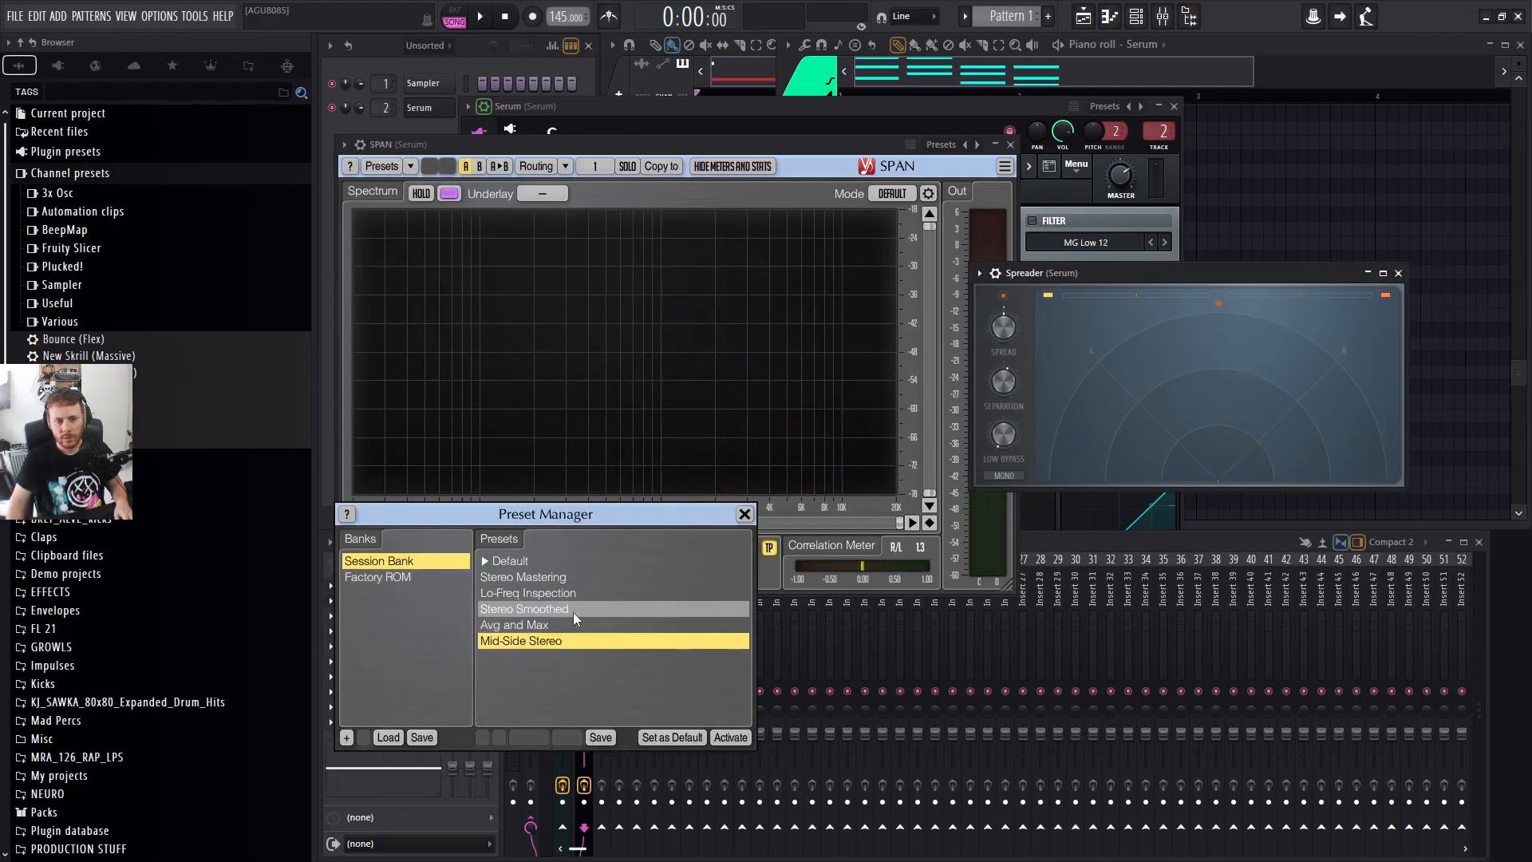
{"action": "left_click", "coordinate": [549, 611]}
{"action": "left_click", "coordinate": [730, 738]}
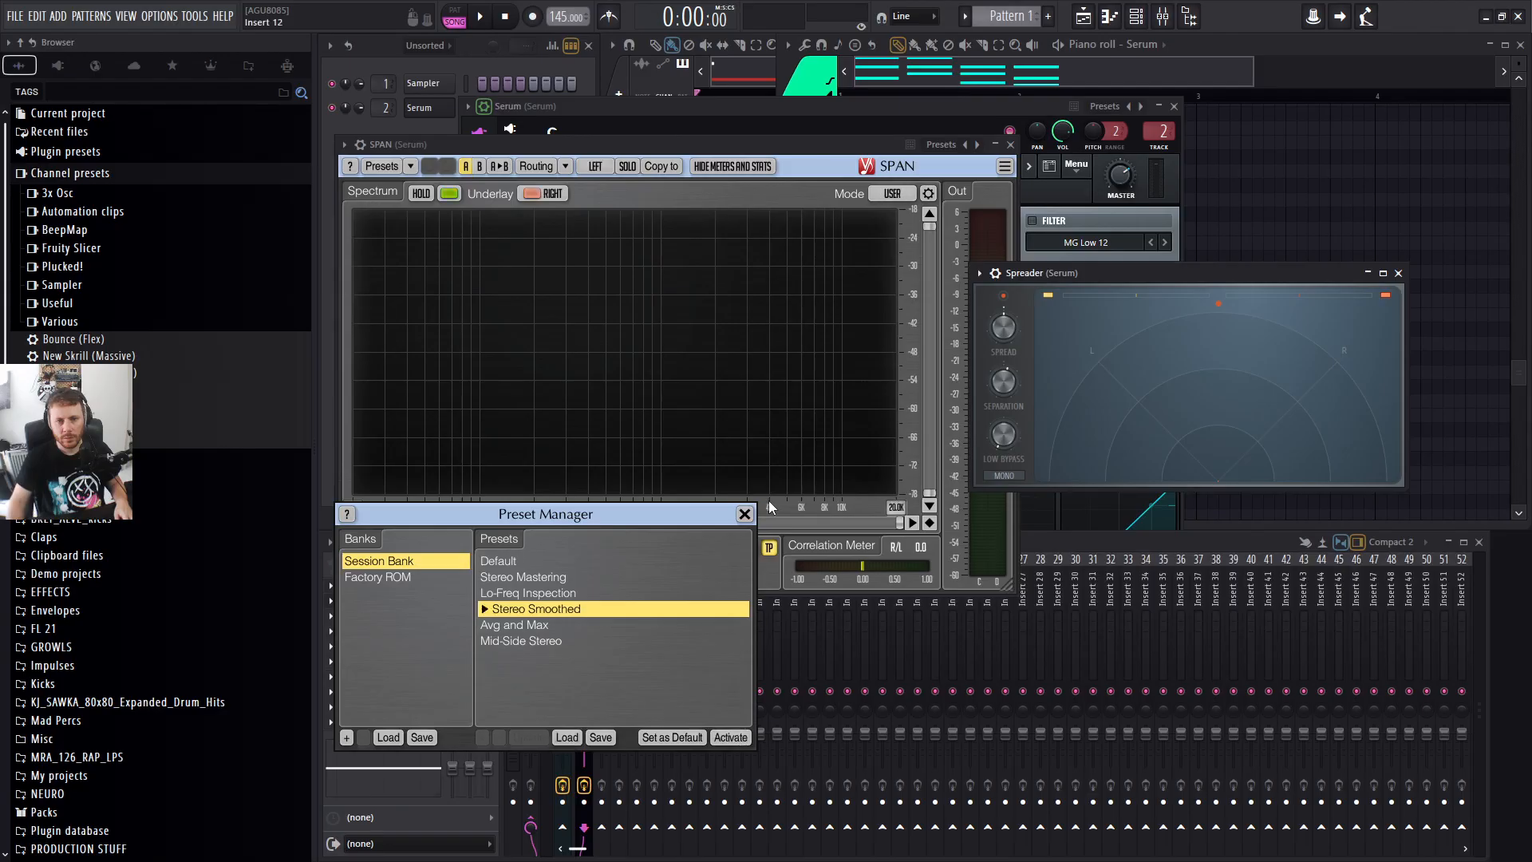
{"action": "left_click", "coordinate": [745, 514]}
Play the chords while raising Spreader's spread to compare the left and right spectra in SPAN.
{"action": "key", "text": "space"}
{"action": "left_click_drag", "start_coordinate": [1003, 326], "coordinate": [1003, 299]}
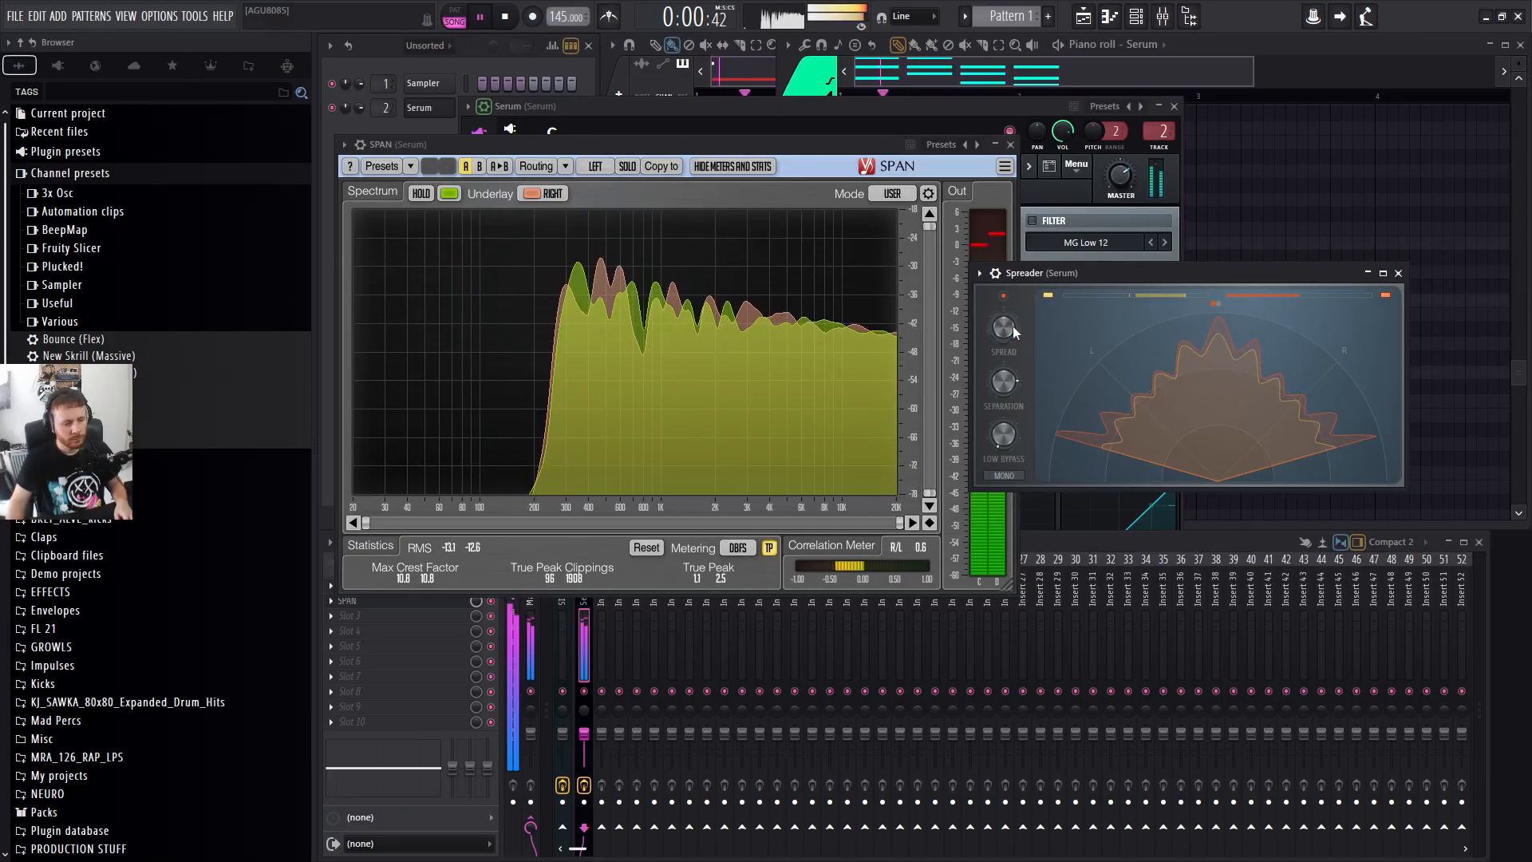
{"action": "key", "text": "space"}
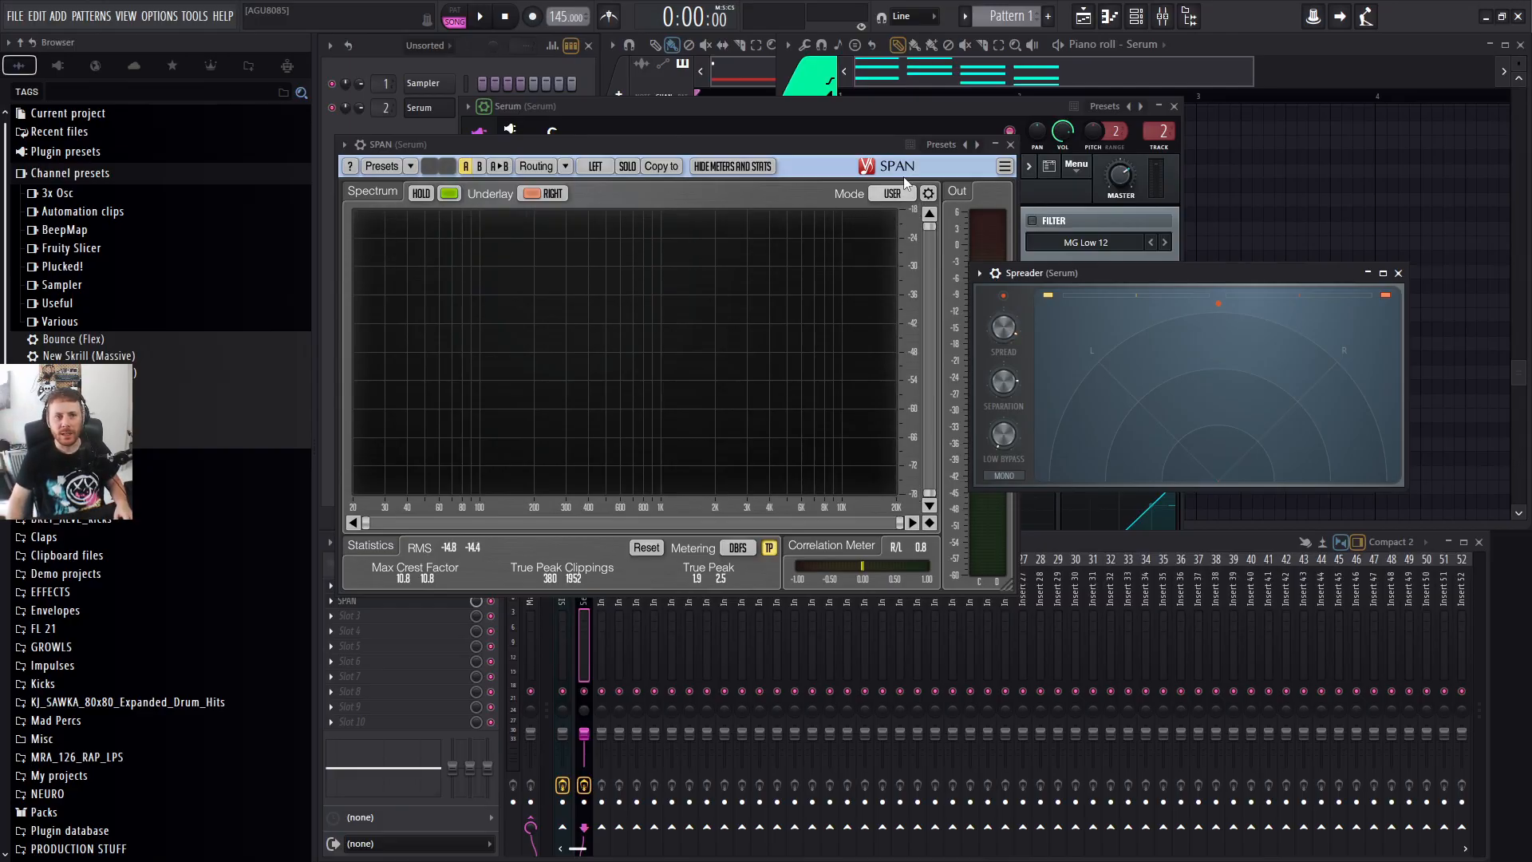
Close SPAN and move the Spreader window over Serum's Oscillator B section.
{"action": "mouse_move", "coordinate": [877, 151]}
{"action": "left_mouse_down"}
{"action": "mouse_move", "coordinate": [878, 121]}
{"action": "mouse_move", "coordinate": [860, 138]}
{"action": "left_mouse_up"}
{"action": "left_click_drag", "start_coordinate": [1149, 266], "coordinate": [1190, 312]}
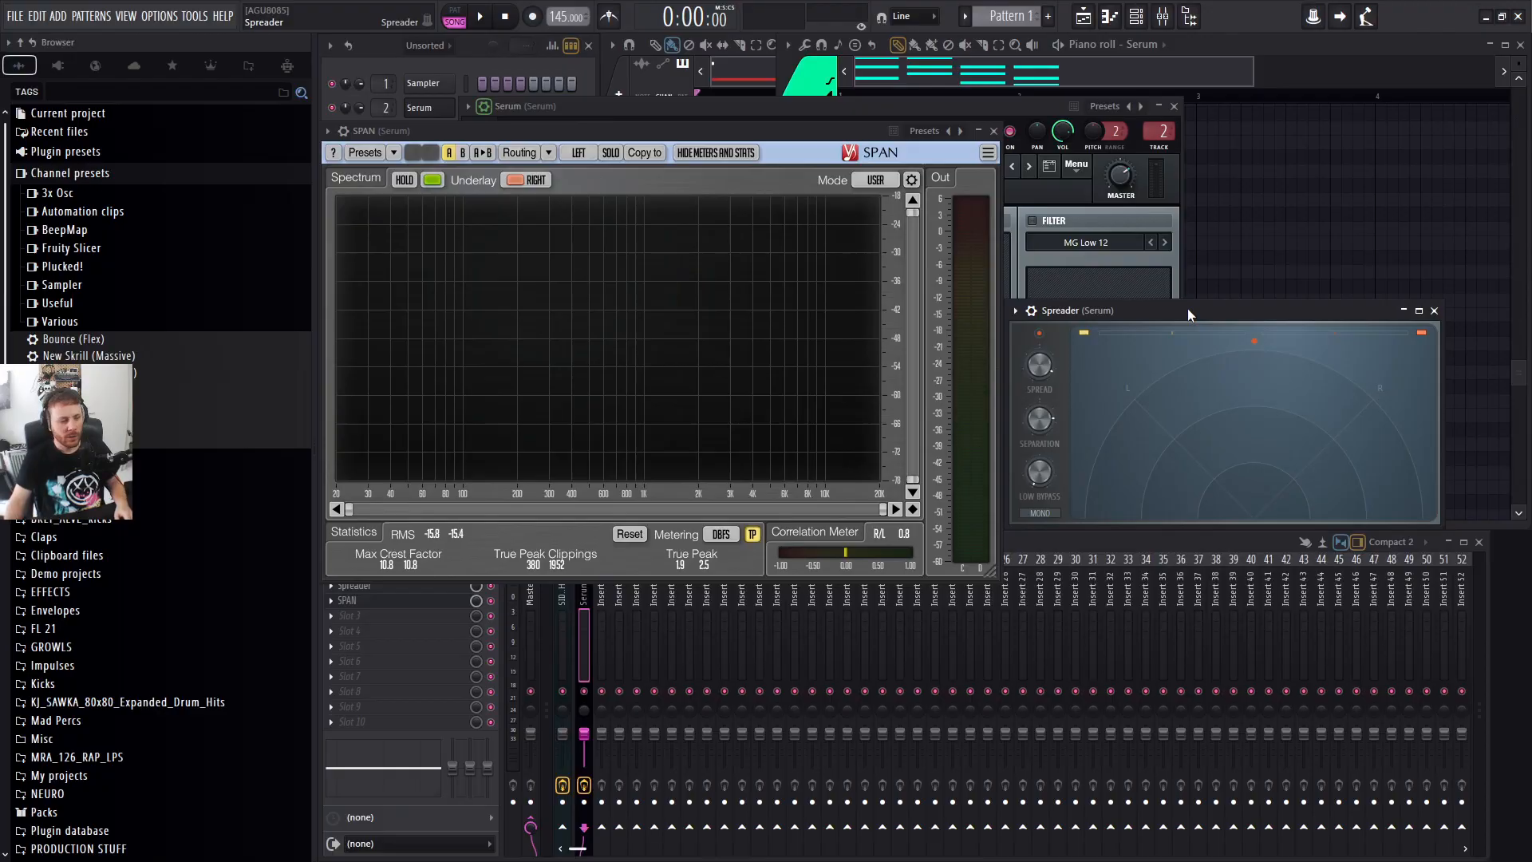
{"action": "left_click", "coordinate": [993, 131]}
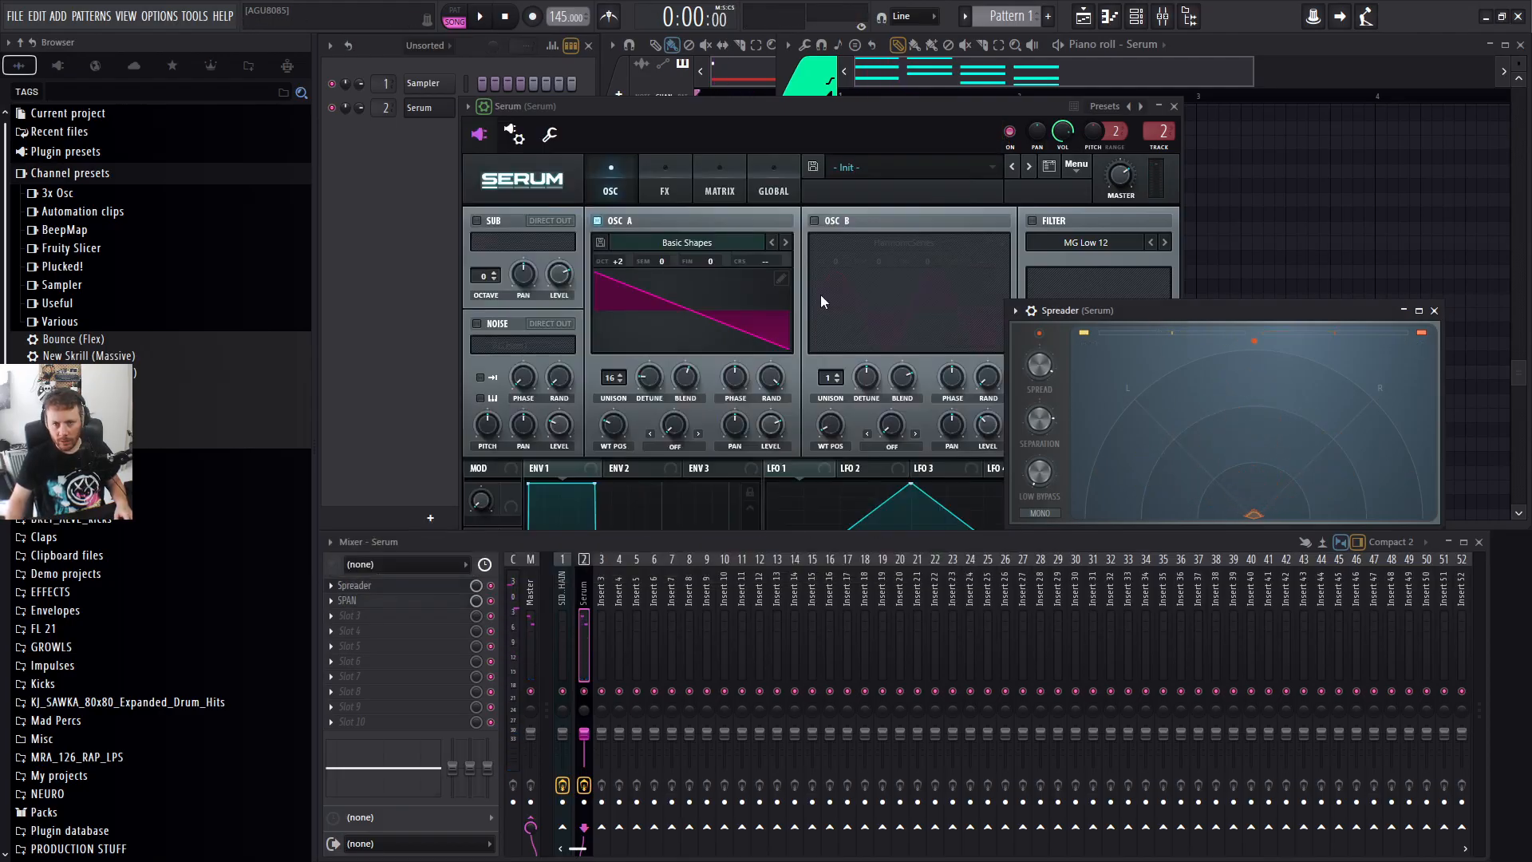
{"action": "left_click_drag", "start_coordinate": [1104, 312], "coordinate": [827, 304]}
Audition the chords while setting Spreader's stereo separation to 23% separated and its spread to 58.8%.
{"action": "key", "text": "space"}
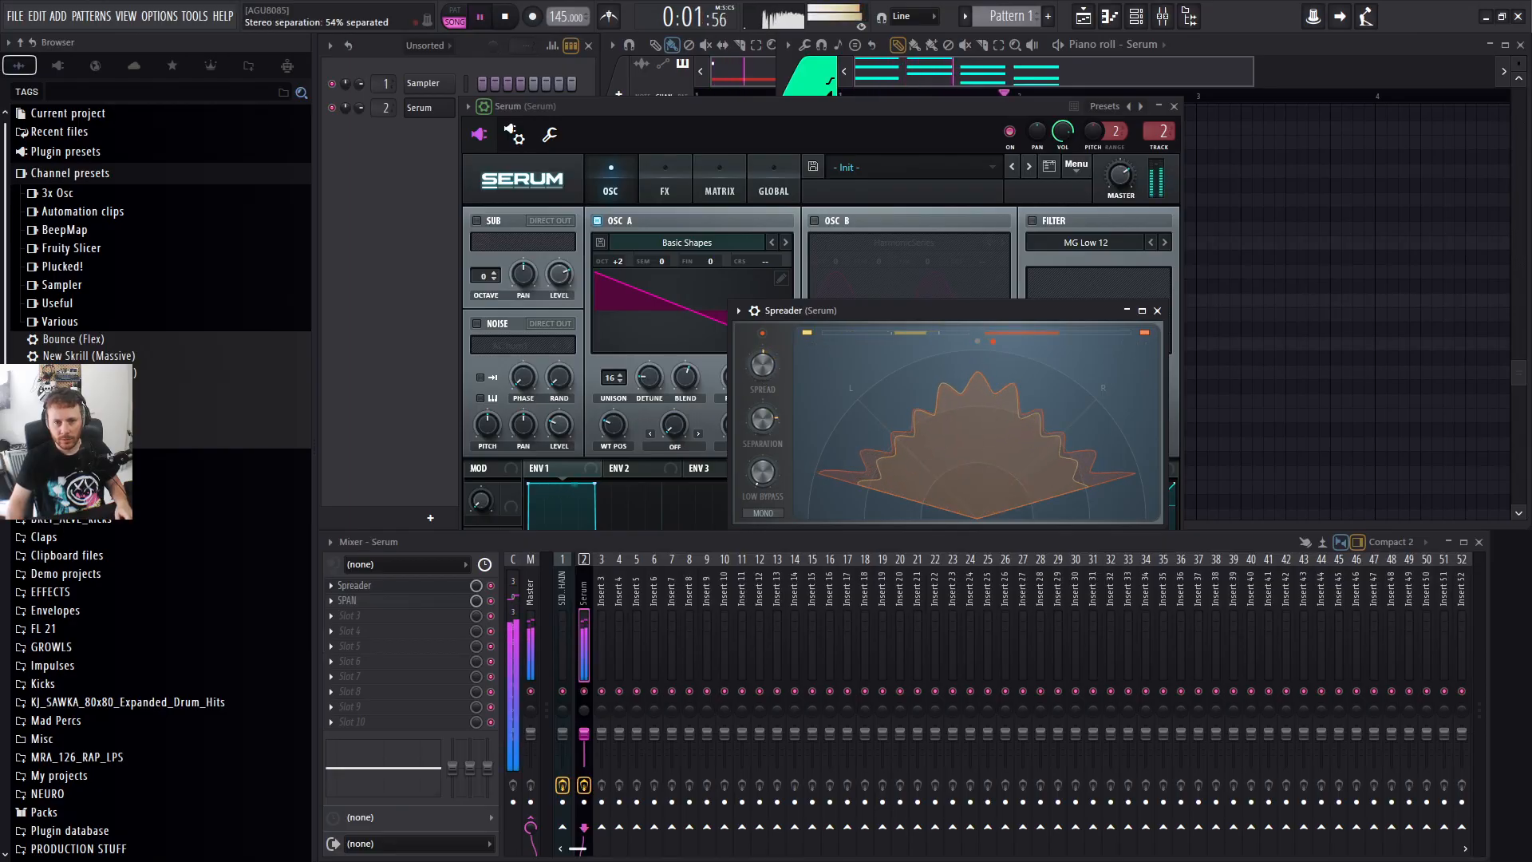
{"action": "key", "text": "space"}
{"action": "left_click_drag", "start_coordinate": [769, 424], "coordinate": [770, 431]}
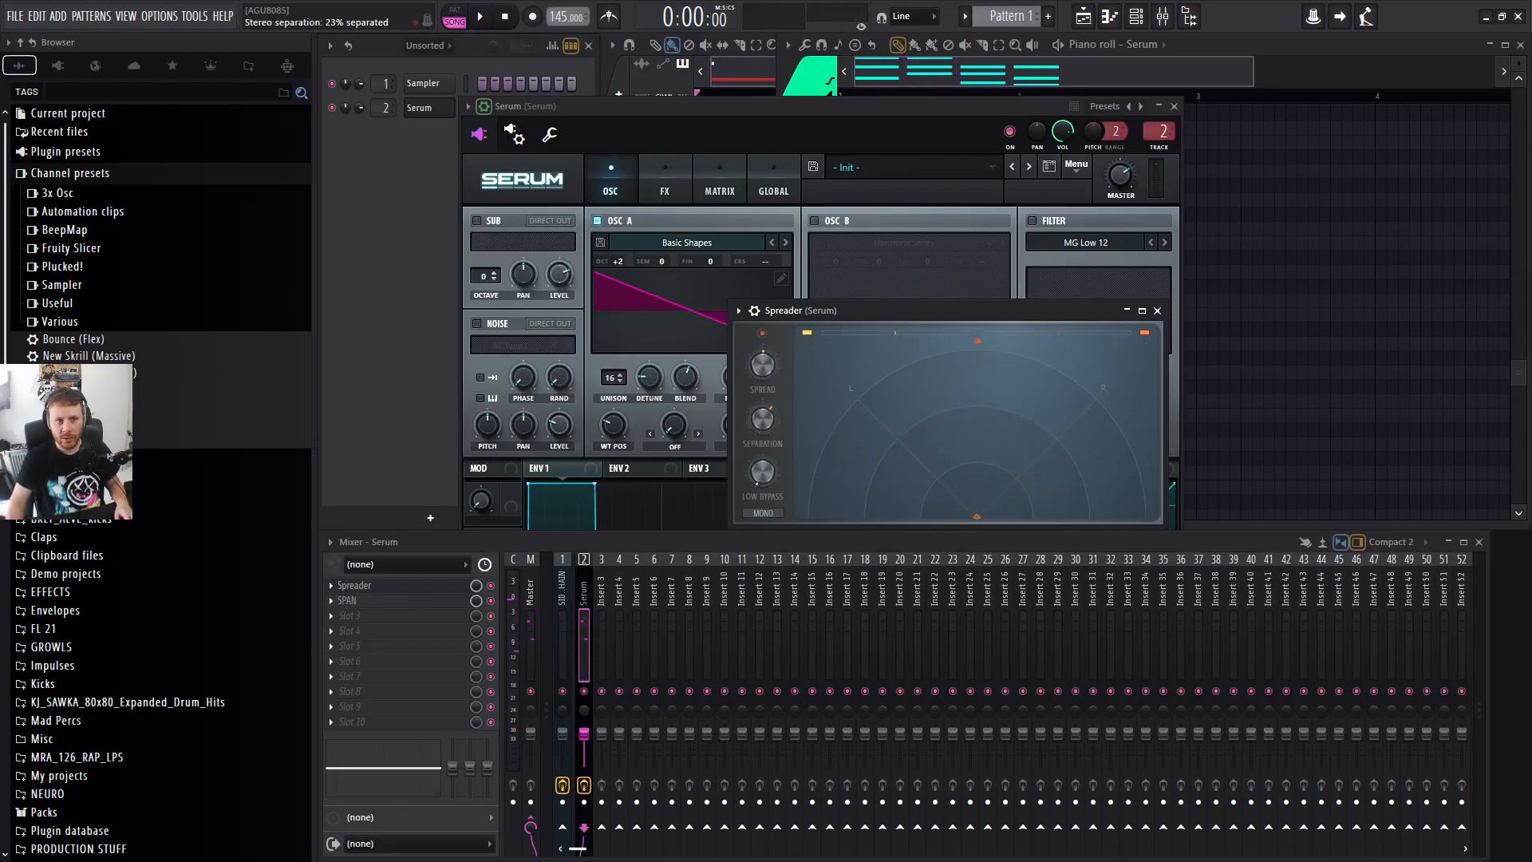
{"action": "left_click_drag", "start_coordinate": [763, 369], "coordinate": [763, 354]}
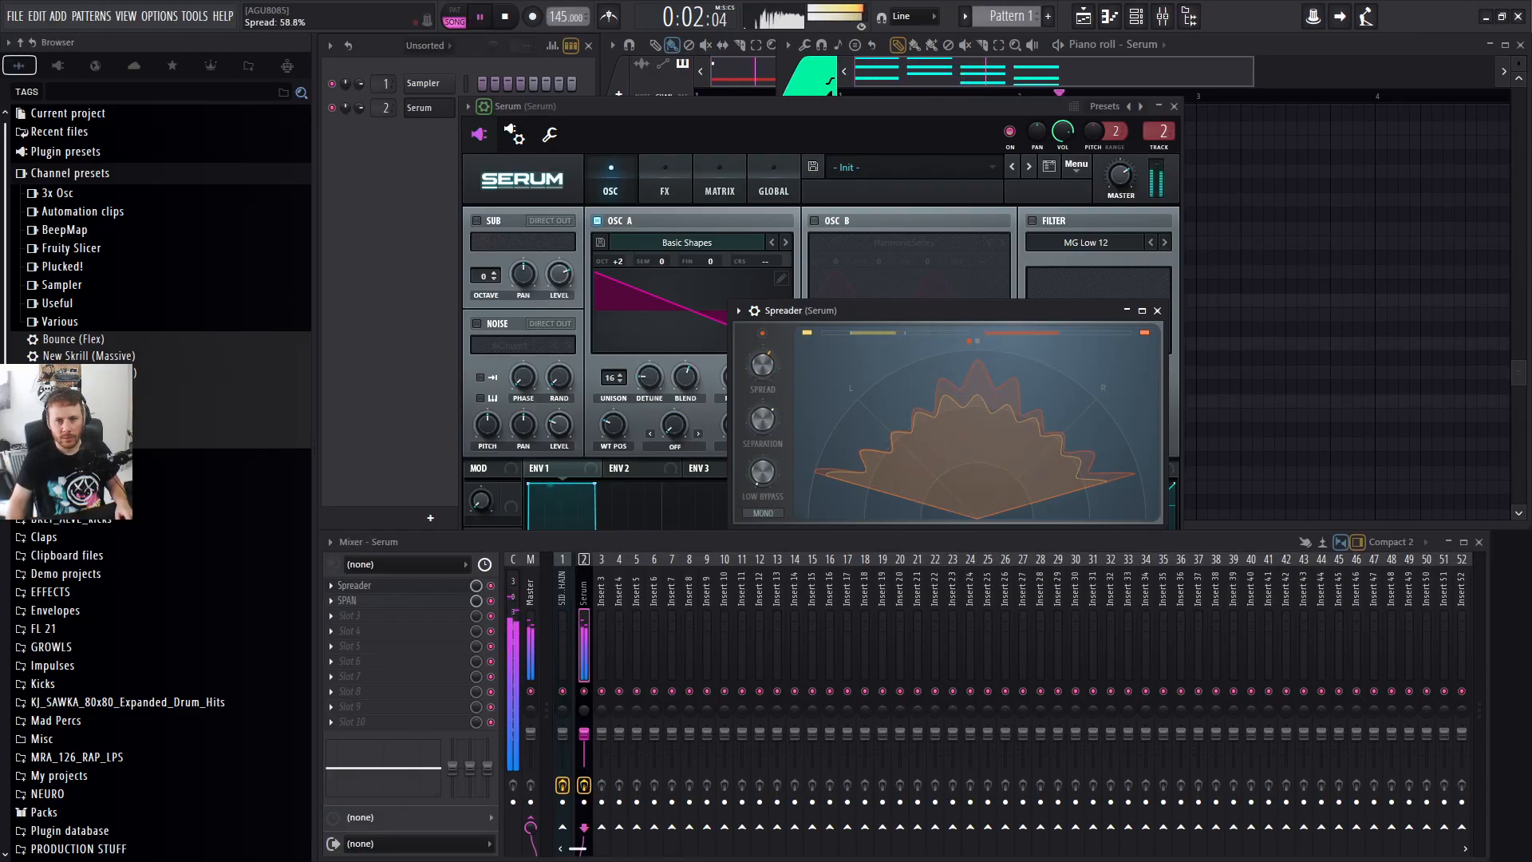
Set Spreader's low-frequency bypass to about 322.67 Hz, raise the spread to 65.9% and replay the chords.
{"action": "left_click_drag", "start_coordinate": [772, 477], "coordinate": [773, 470]}
{"action": "key", "text": "space"}
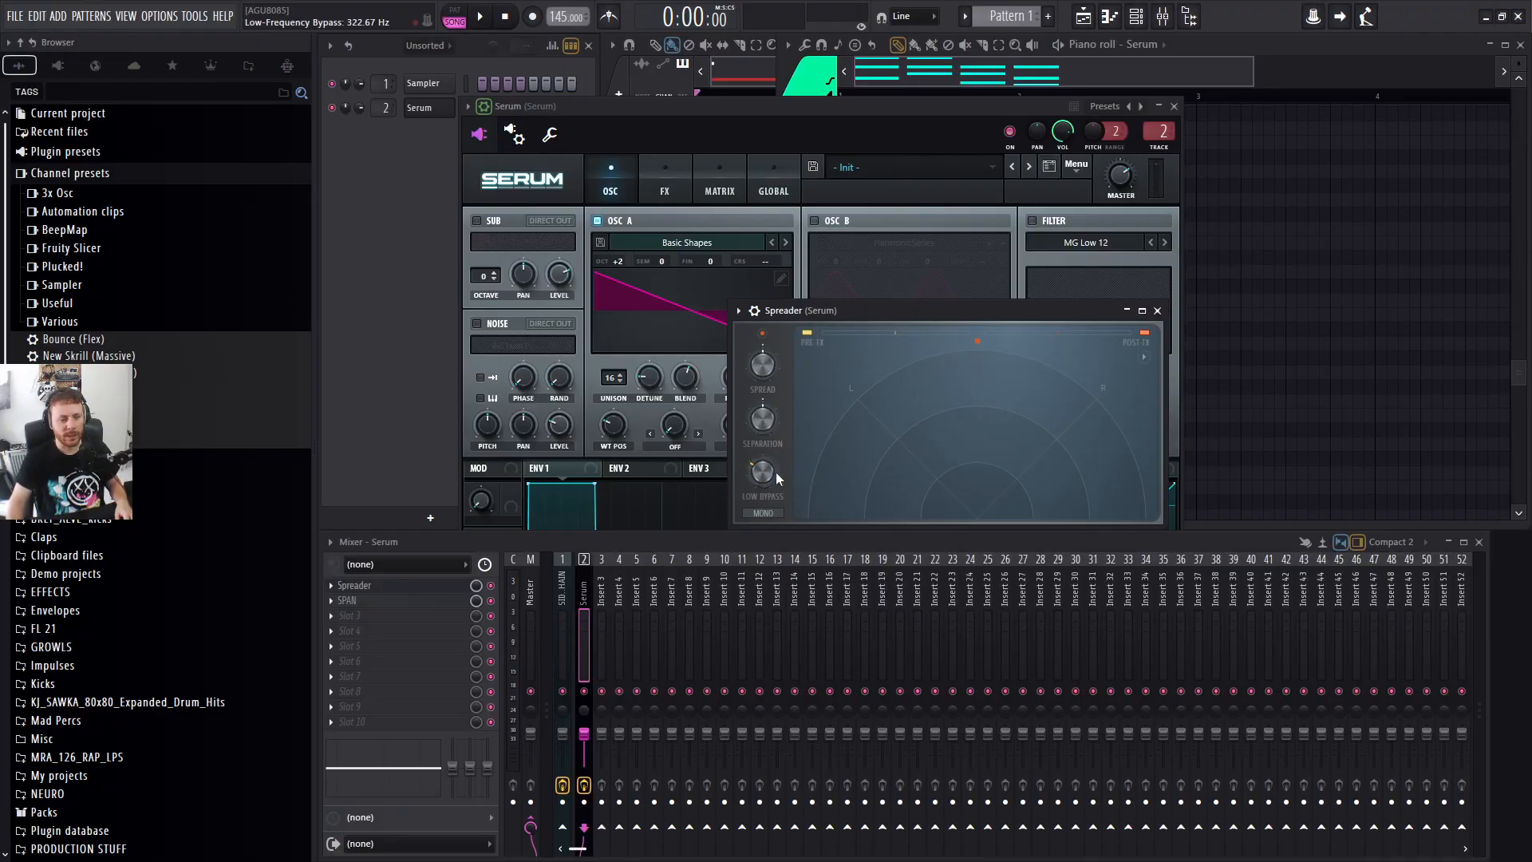
{"action": "key", "text": "space"}
{"action": "key", "text": "space"}
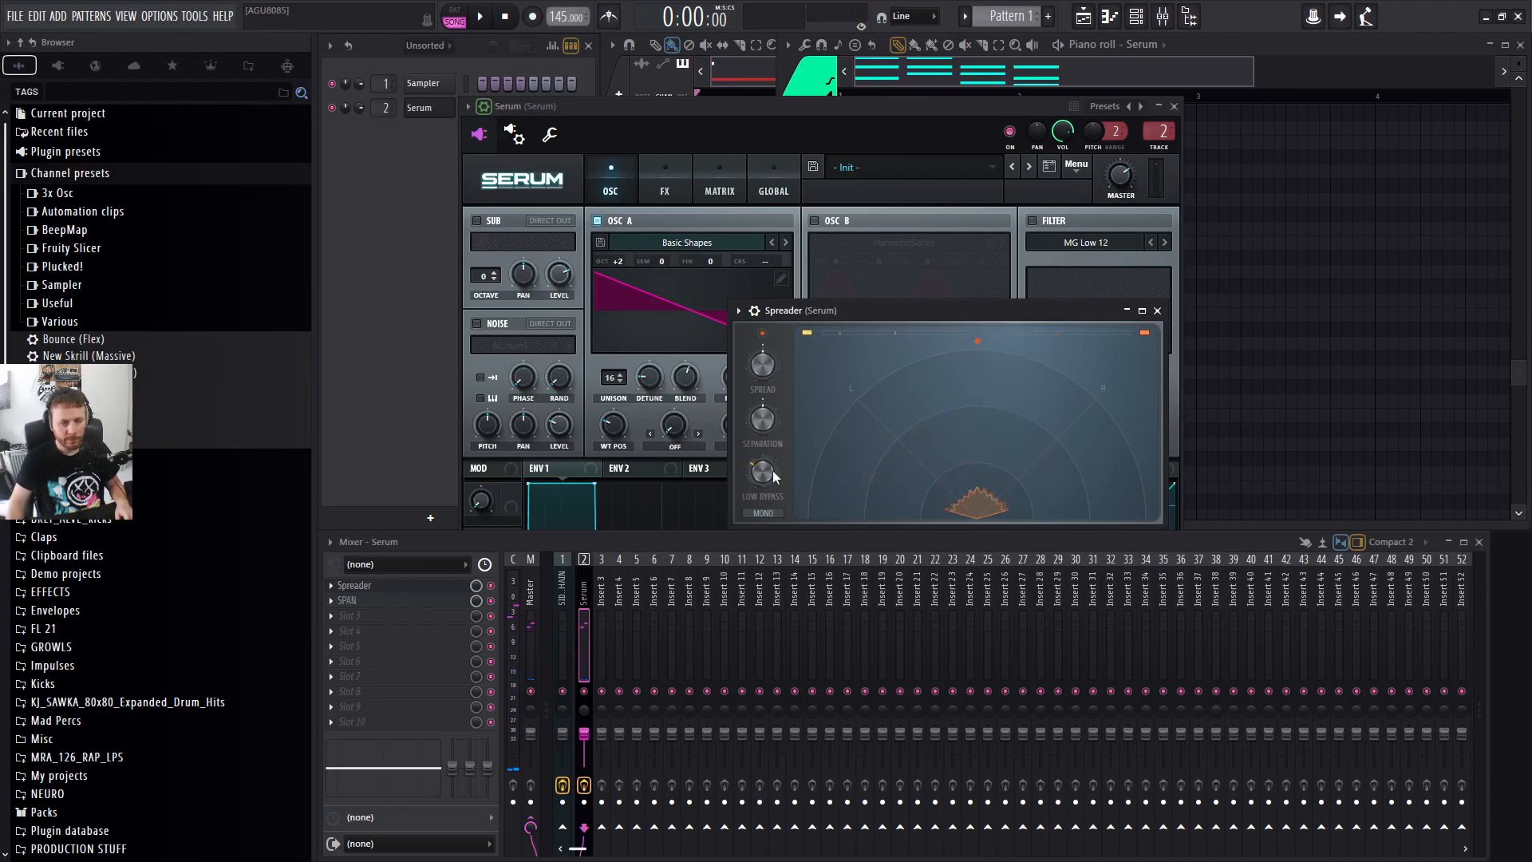
{"action": "key", "text": "space"}
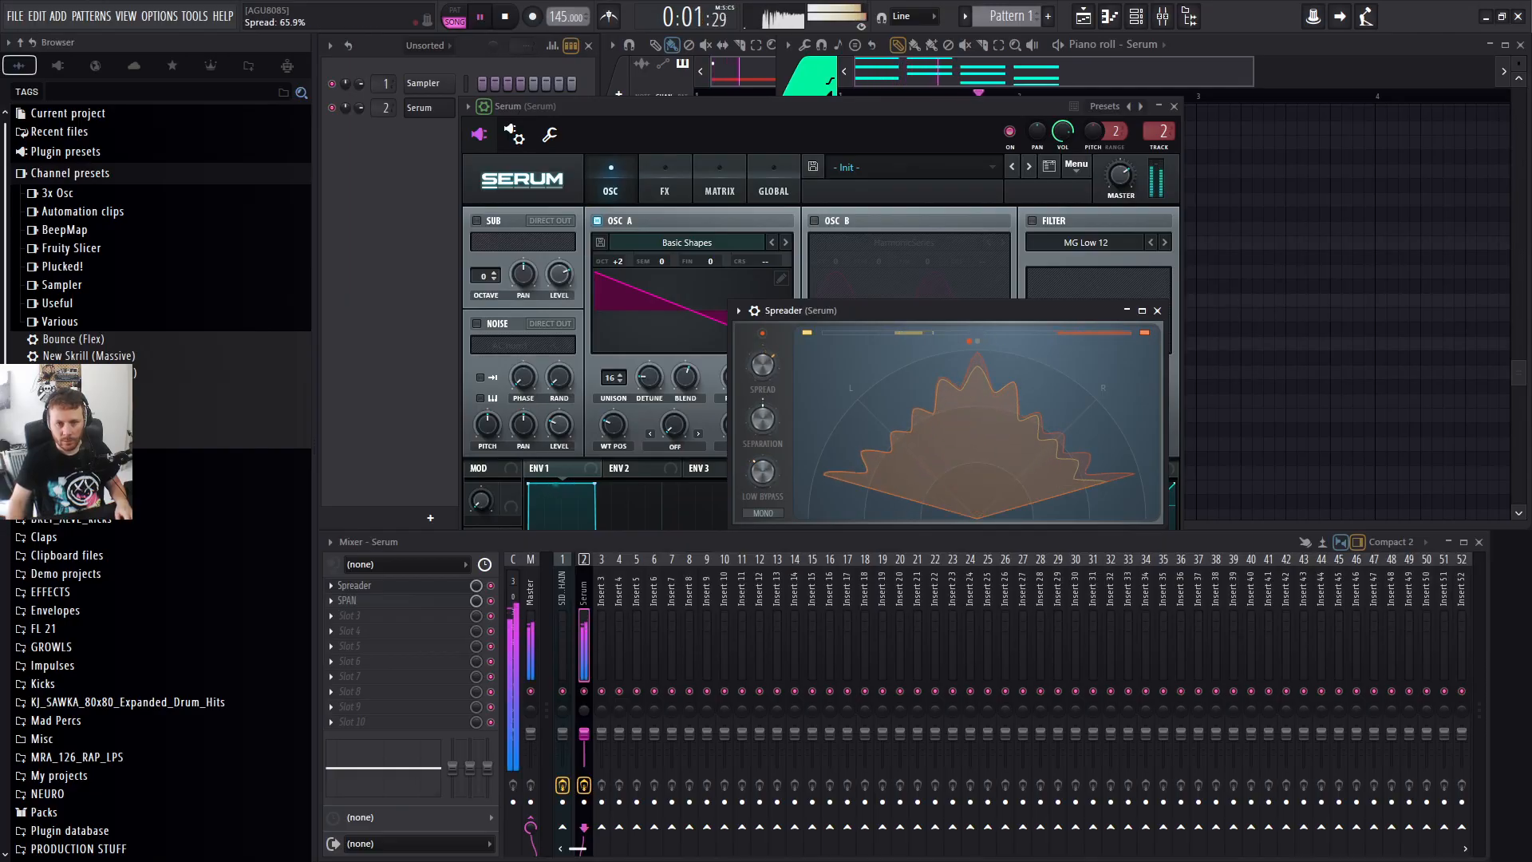
Toggle Spreader's mono option on and off, raise the low-frequency bypass to about 2999 Hz and adjust the separation while the chords play.
{"action": "left_click", "coordinate": [766, 513]}
{"action": "left_click", "coordinate": [782, 514]}
{"action": "left_click_drag", "start_coordinate": [764, 473], "coordinate": [764, 419]}
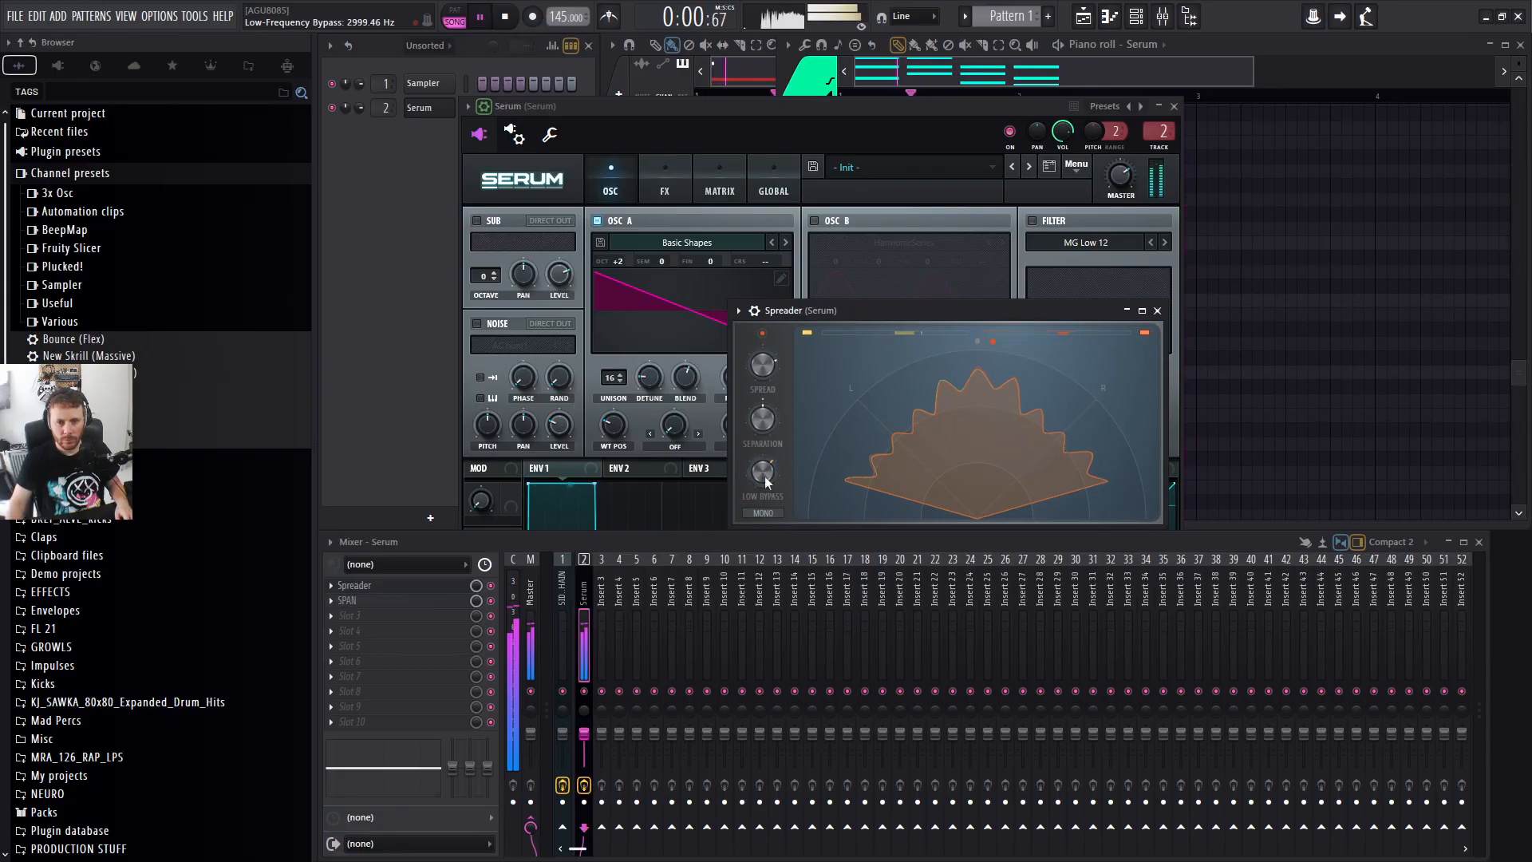
{"action": "scroll", "coordinate": [759, 423], "scroll_direction": "up", "scroll_amount": 2}
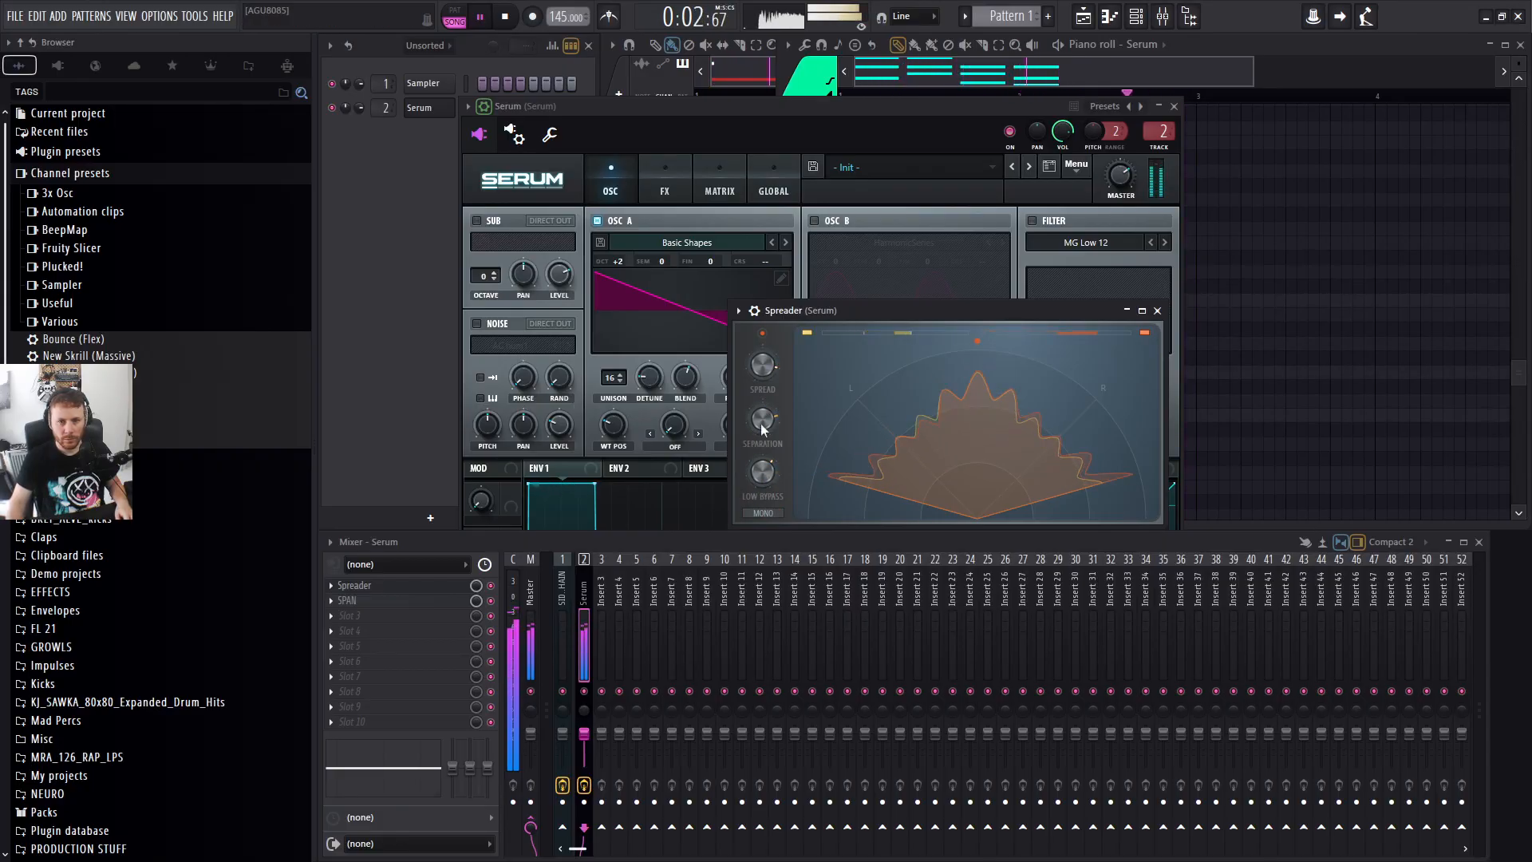
{"action": "key", "text": "space"}
Turn on Serum's Oscillator B, lower its octave to -1 and switch off Oscillator A to hear it alone.
{"action": "left_click", "coordinate": [814, 220]}
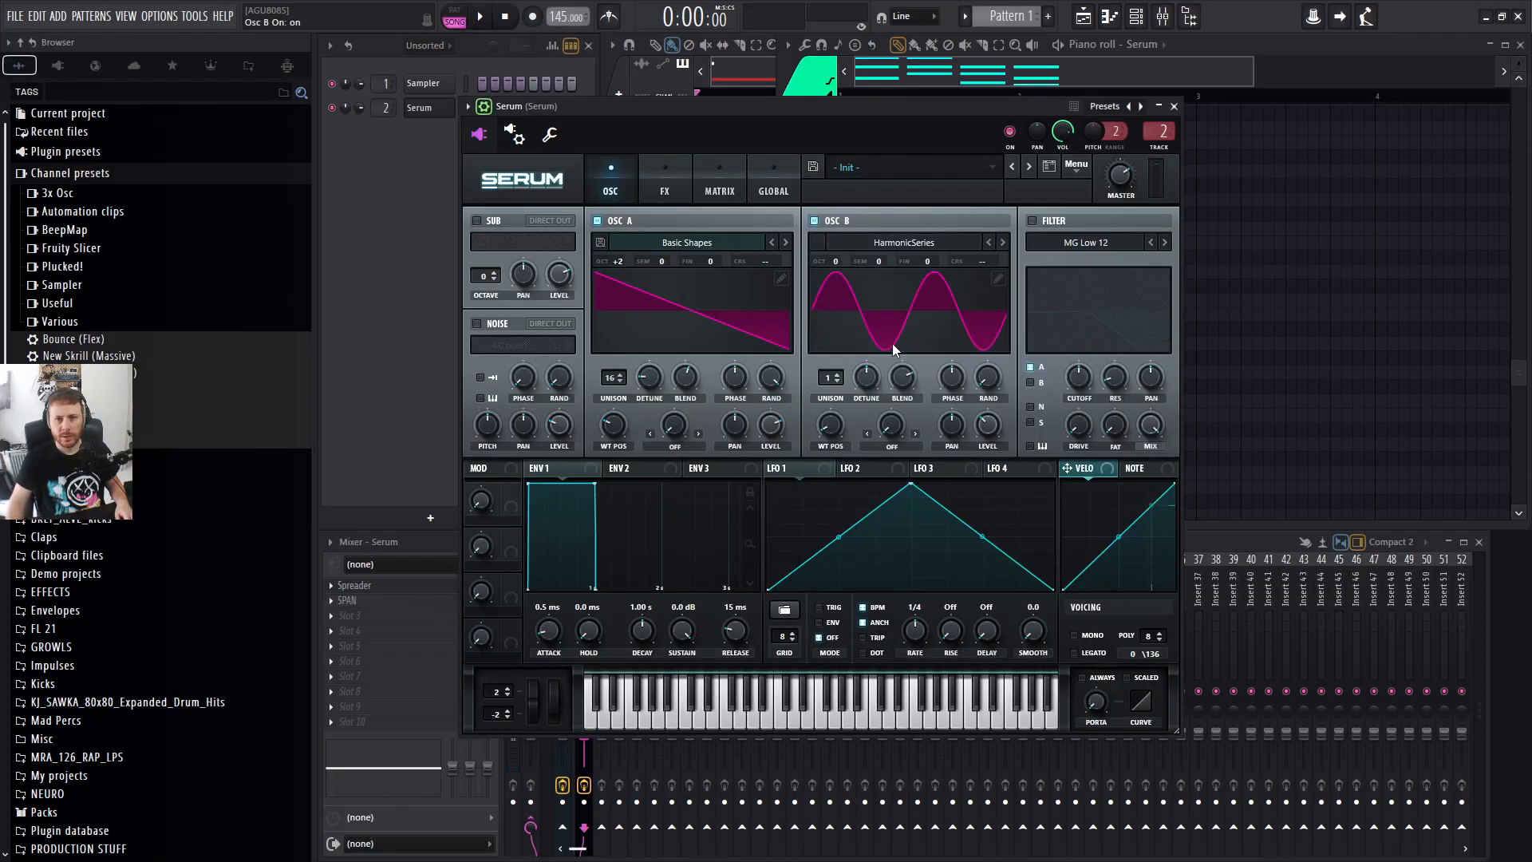
{"action": "key", "text": "space"}
{"action": "left_click_drag", "start_coordinate": [835, 261], "coordinate": [838, 299]}
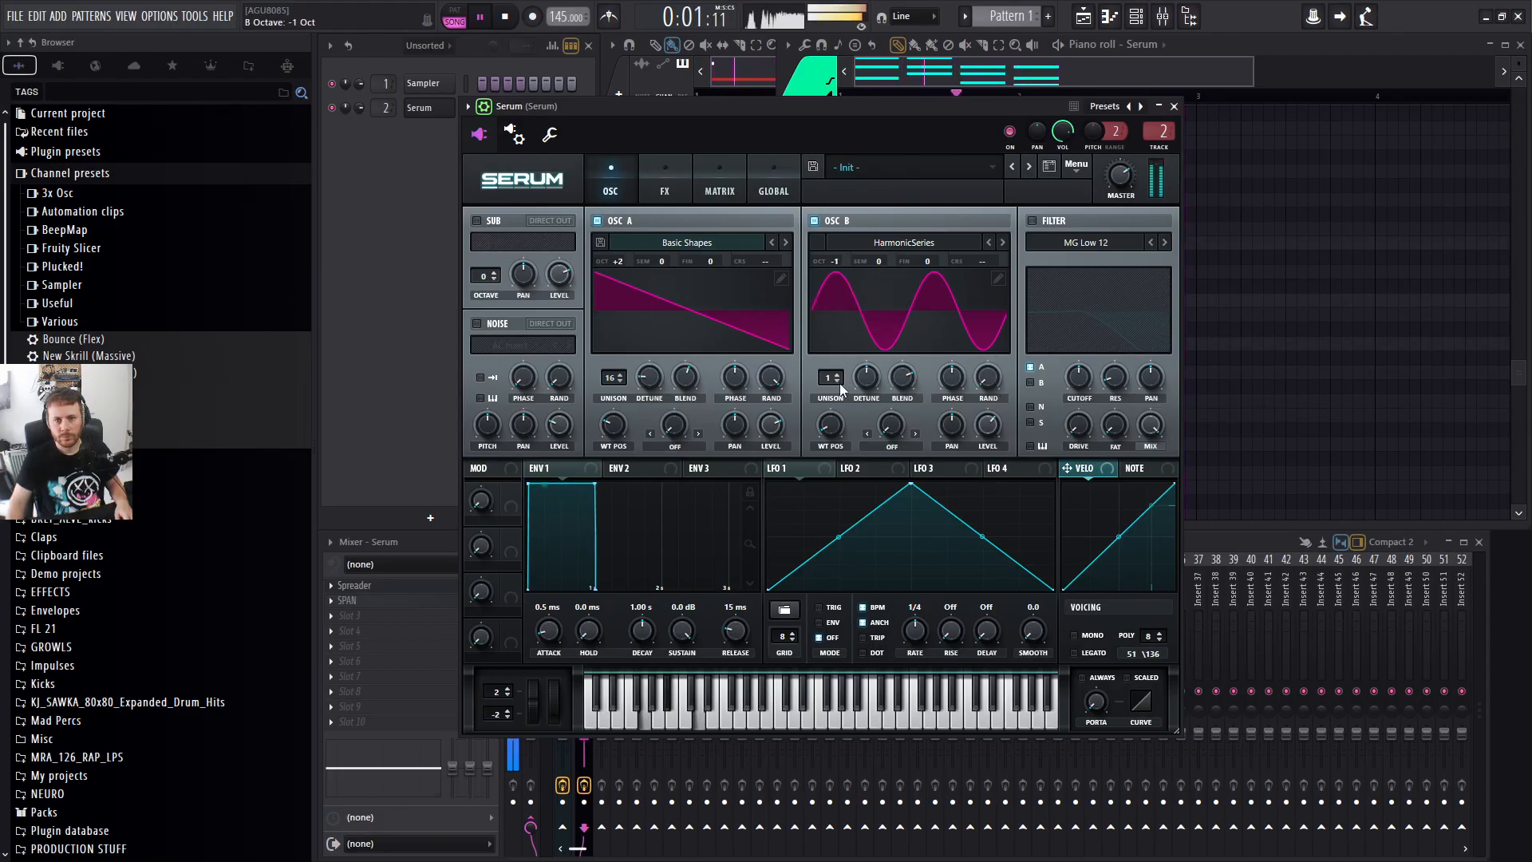
{"action": "left_click", "coordinate": [598, 221]}
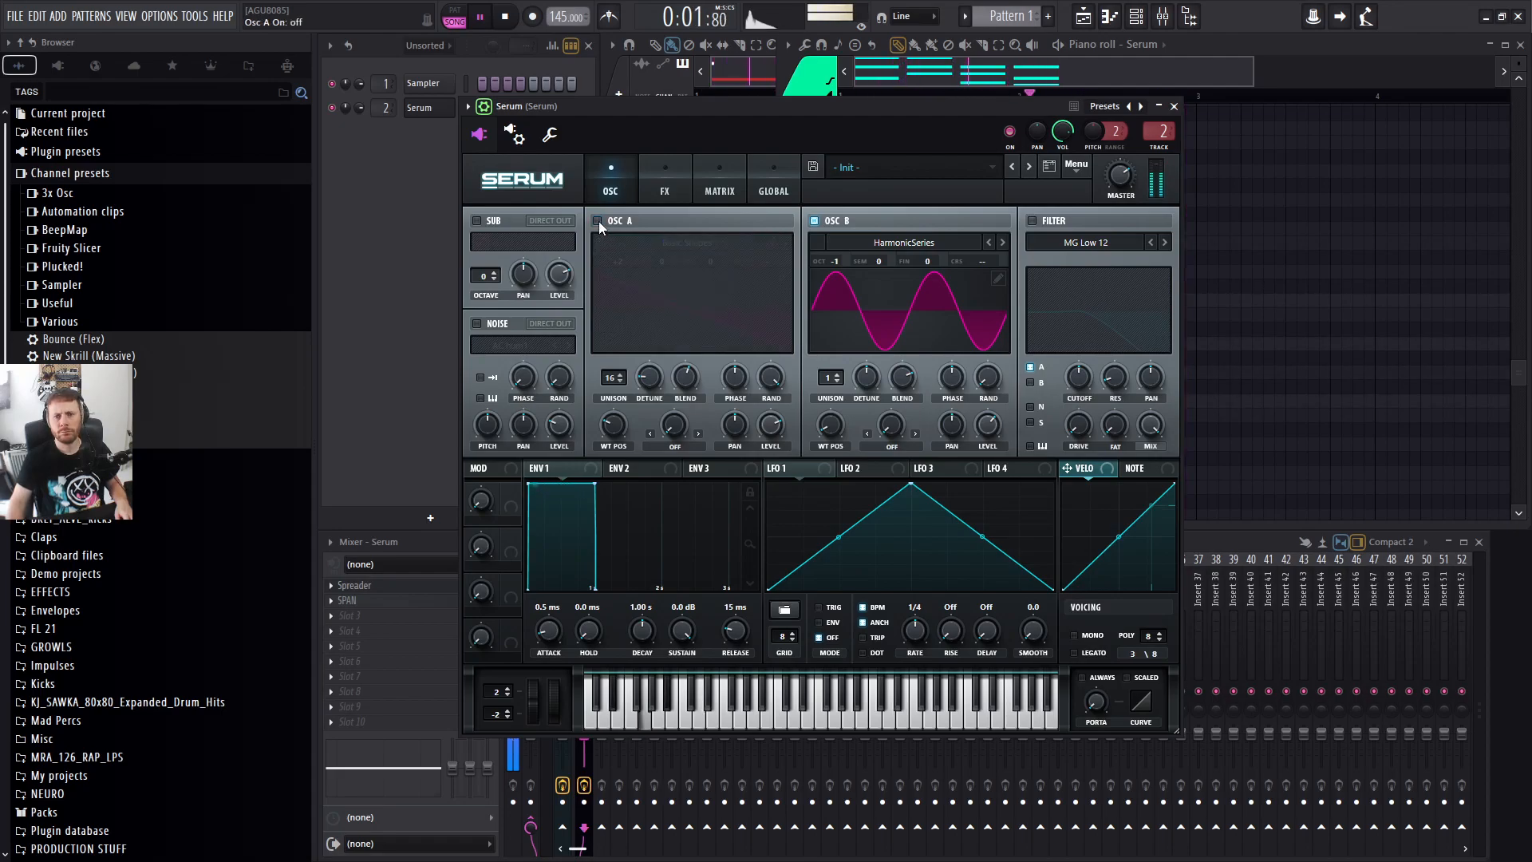
{"action": "key", "text": "space"}
Load the Basic Shapes wavetable into Oscillator B and raise its level to 83% while the chords play.
{"action": "left_click", "coordinate": [904, 242]}
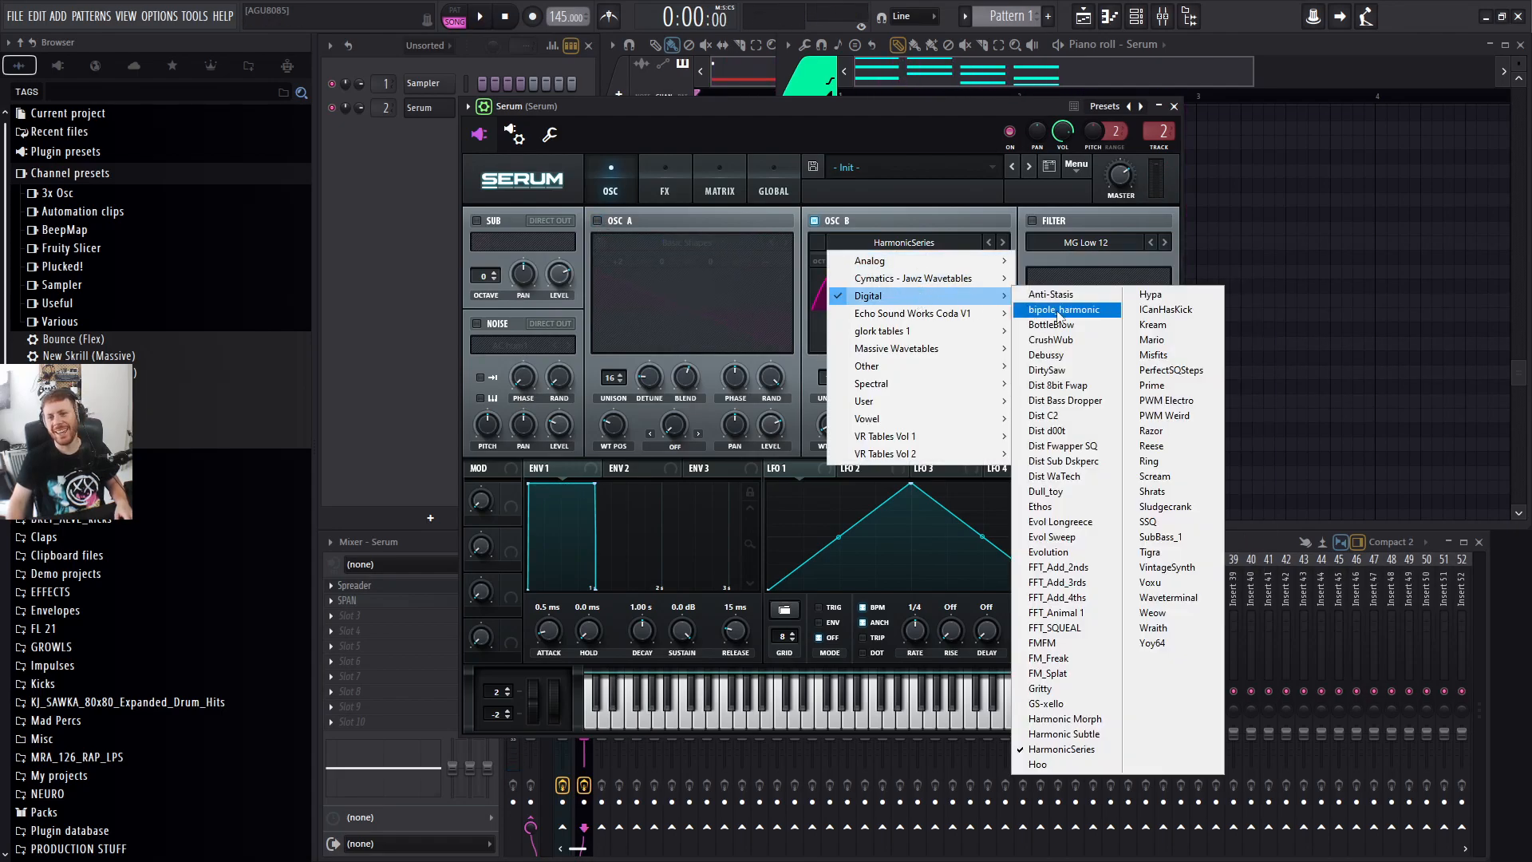
{"action": "mouse_move", "coordinate": [934, 300]}
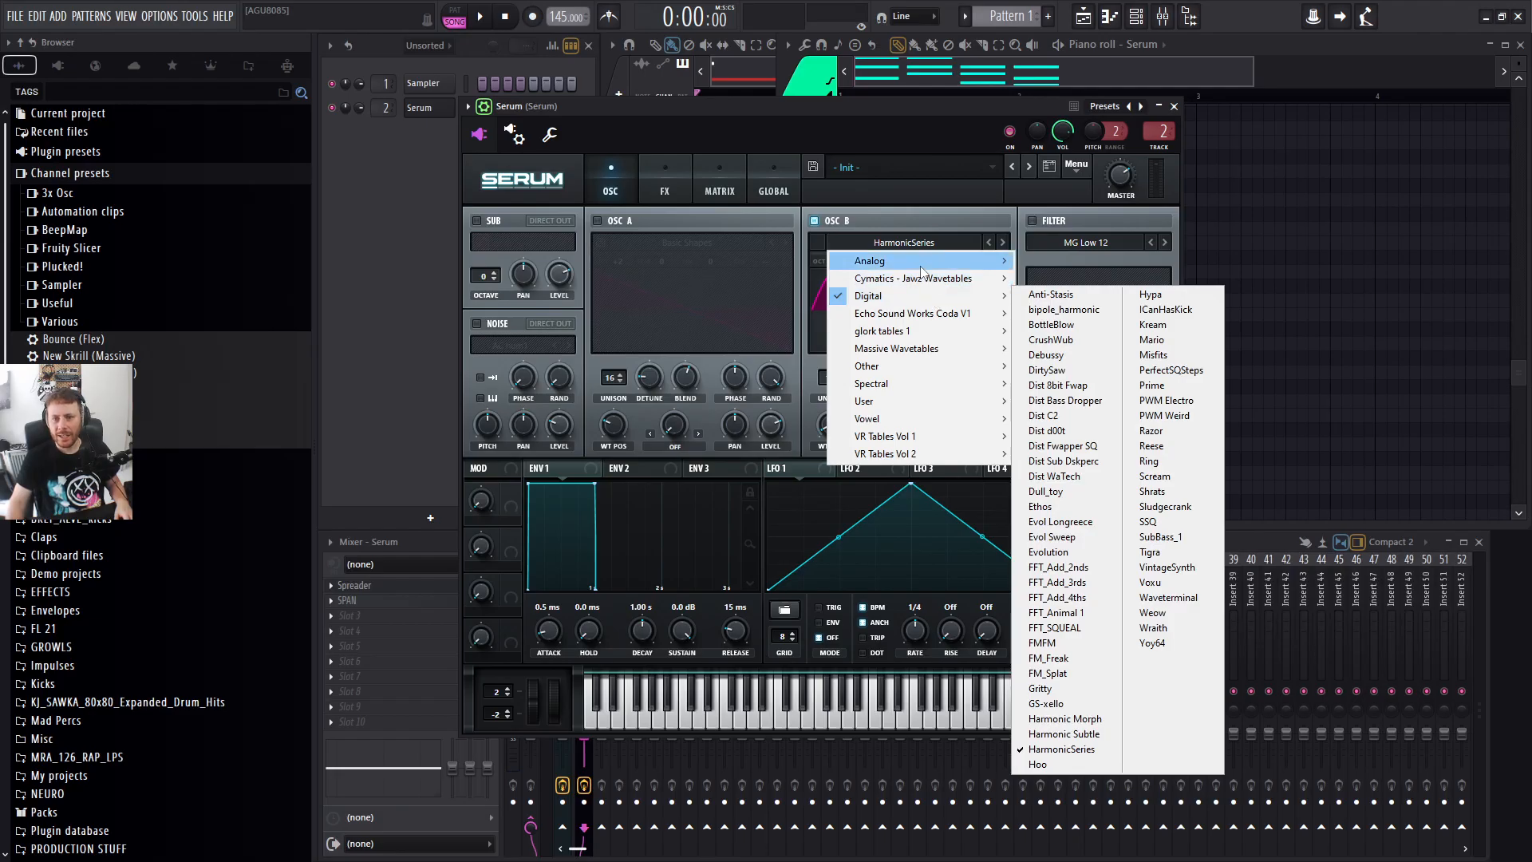
{"action": "left_click", "coordinate": [1081, 334]}
{"action": "key", "text": "space"}
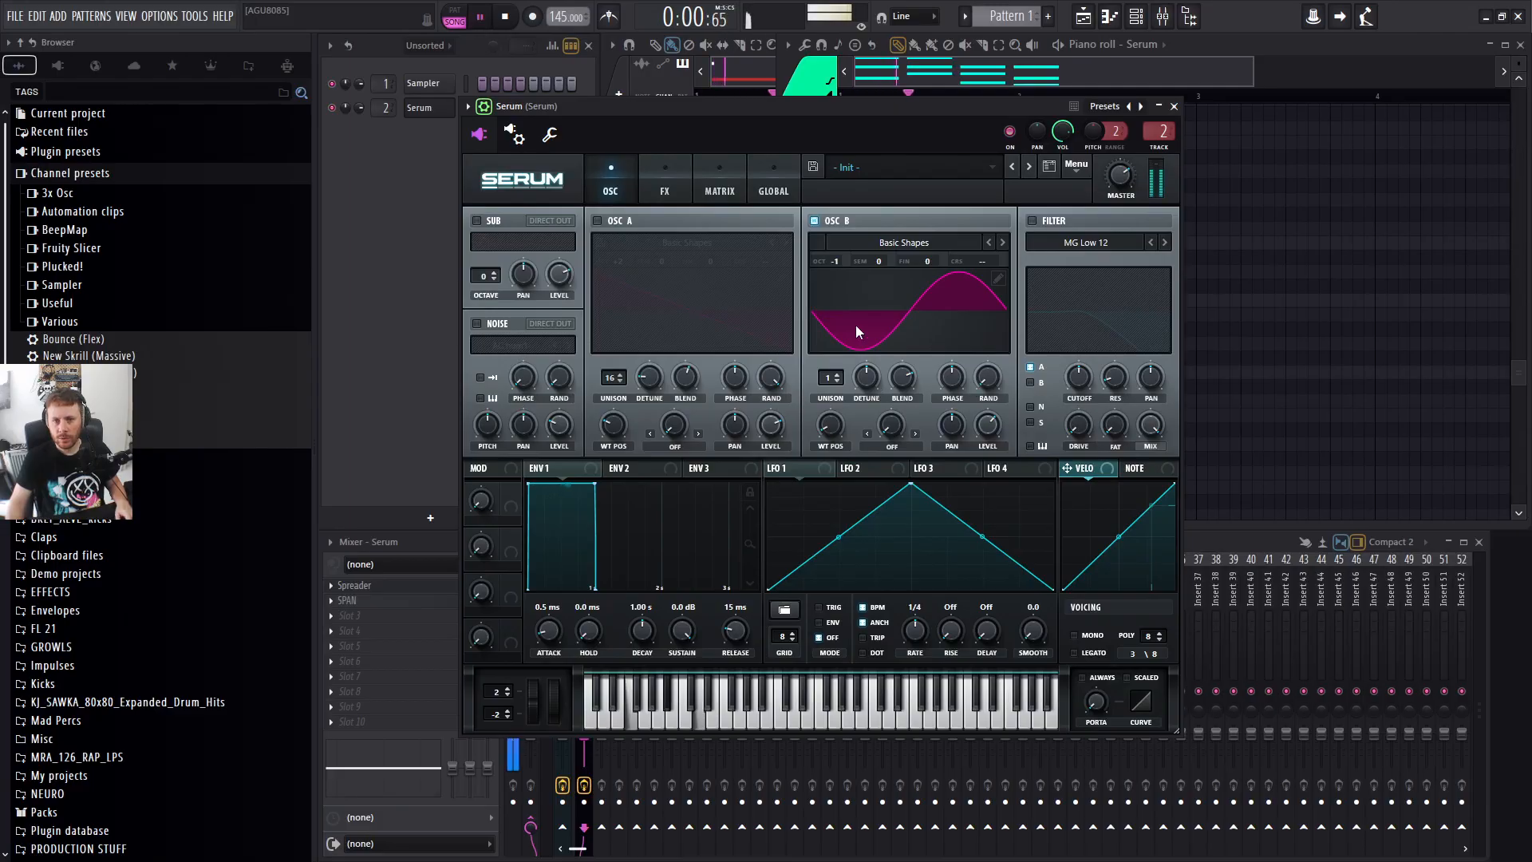
{"action": "left_click_drag", "start_coordinate": [995, 432], "coordinate": [1007, 407]}
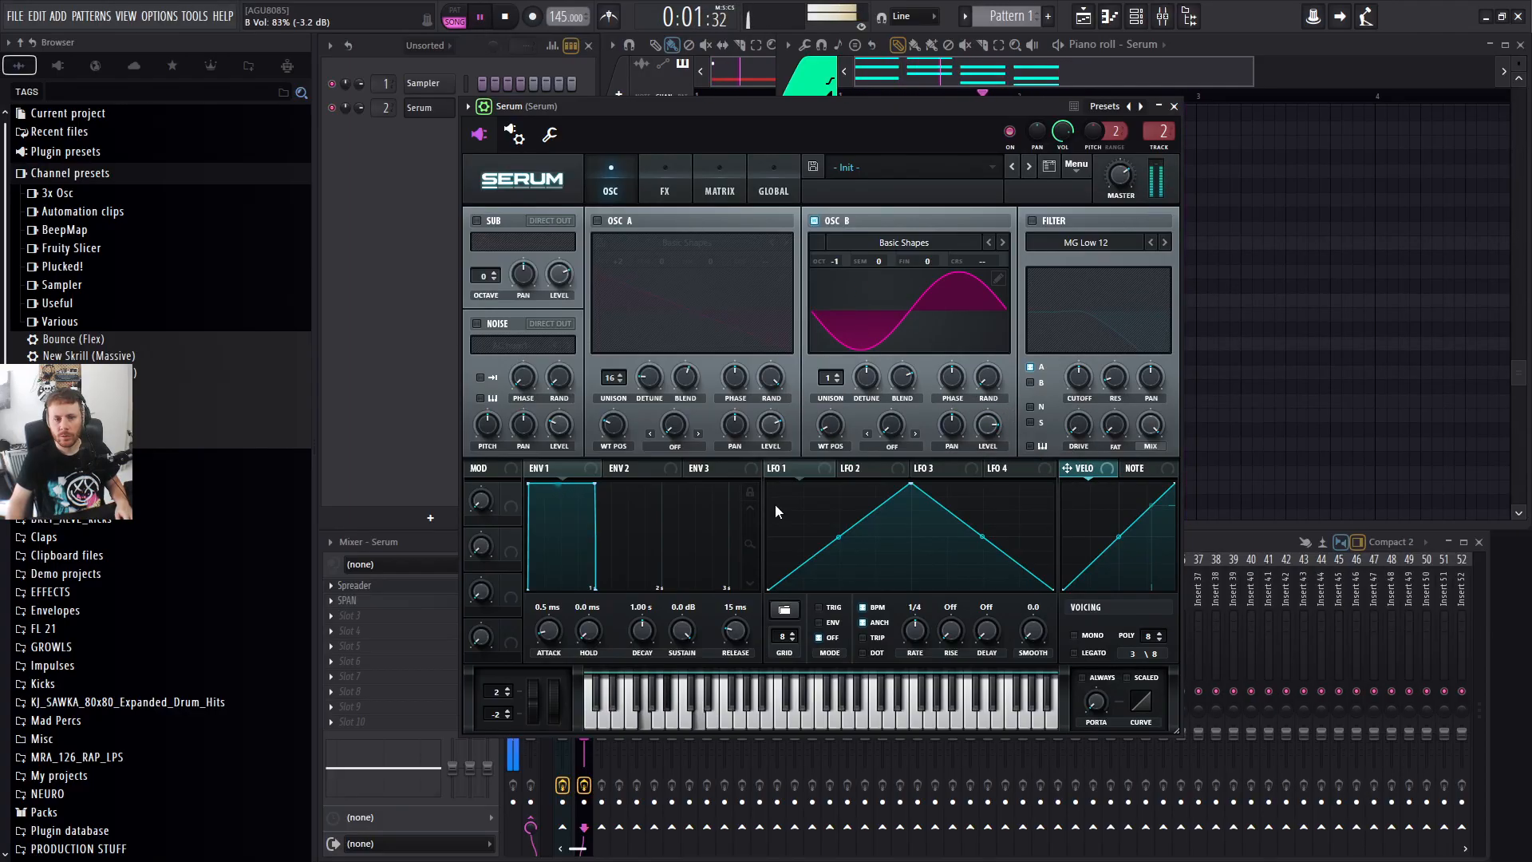
Test Spreader's controls and bypass on the Oscillator B sine, and check Serum's global unison settings.
{"action": "left_click", "coordinate": [398, 589]}
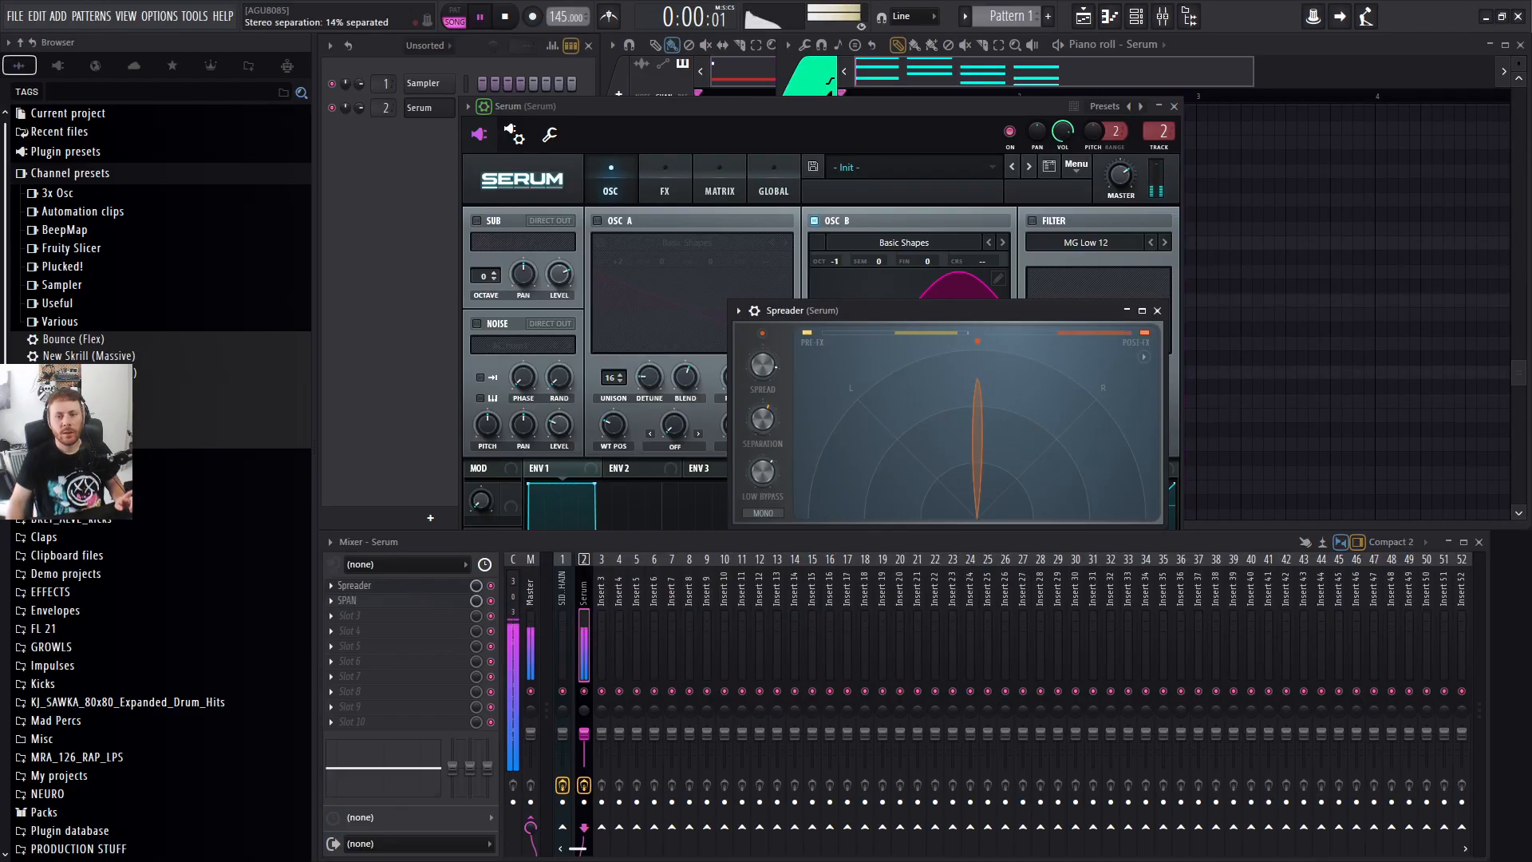
{"action": "left_click_drag", "start_coordinate": [764, 463], "coordinate": [764, 468]}
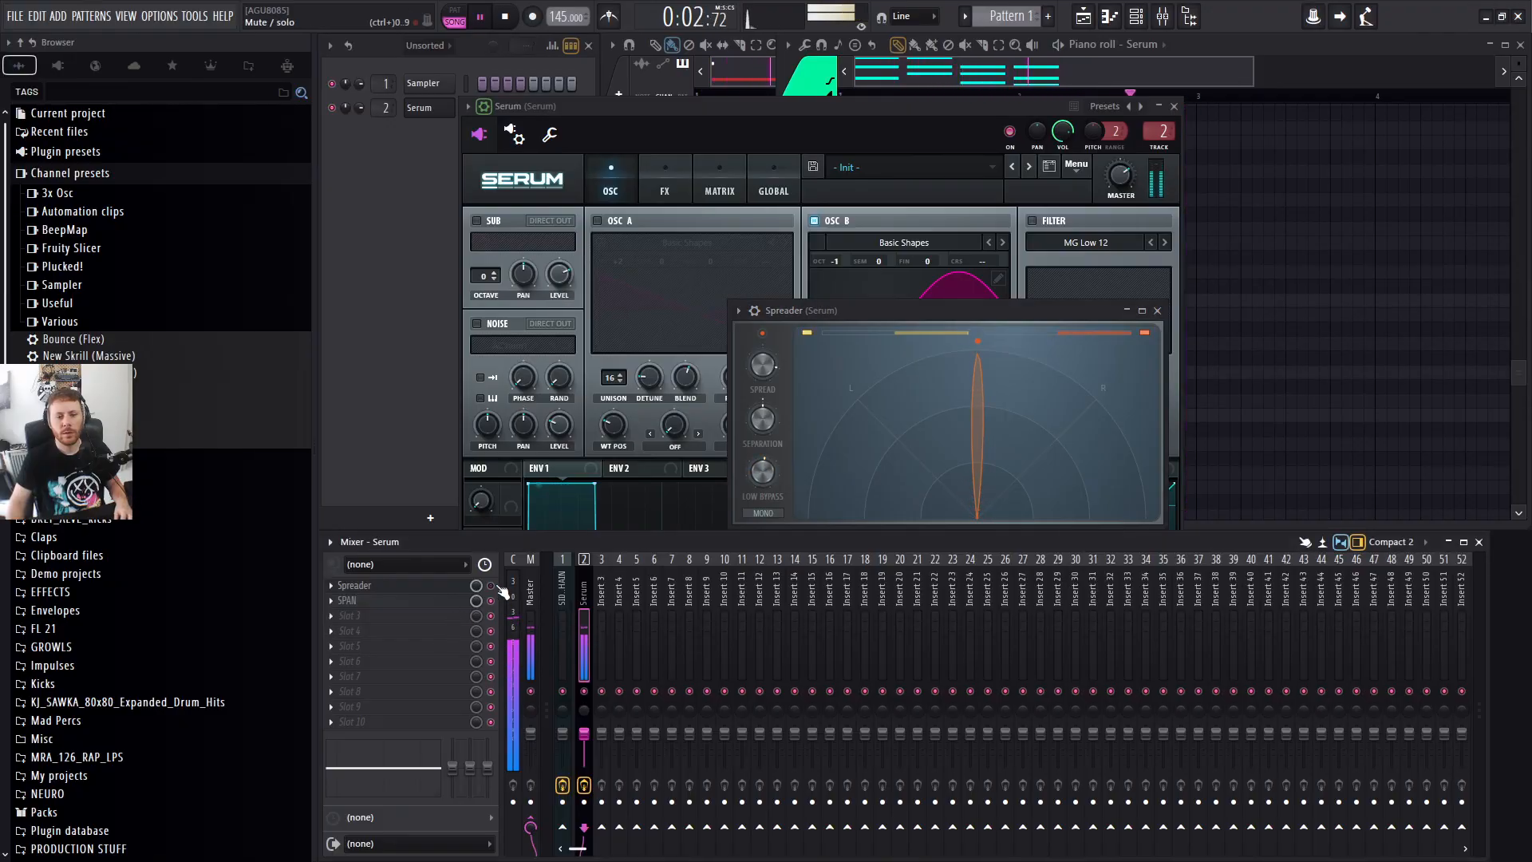
{"action": "left_click", "coordinate": [791, 167]}
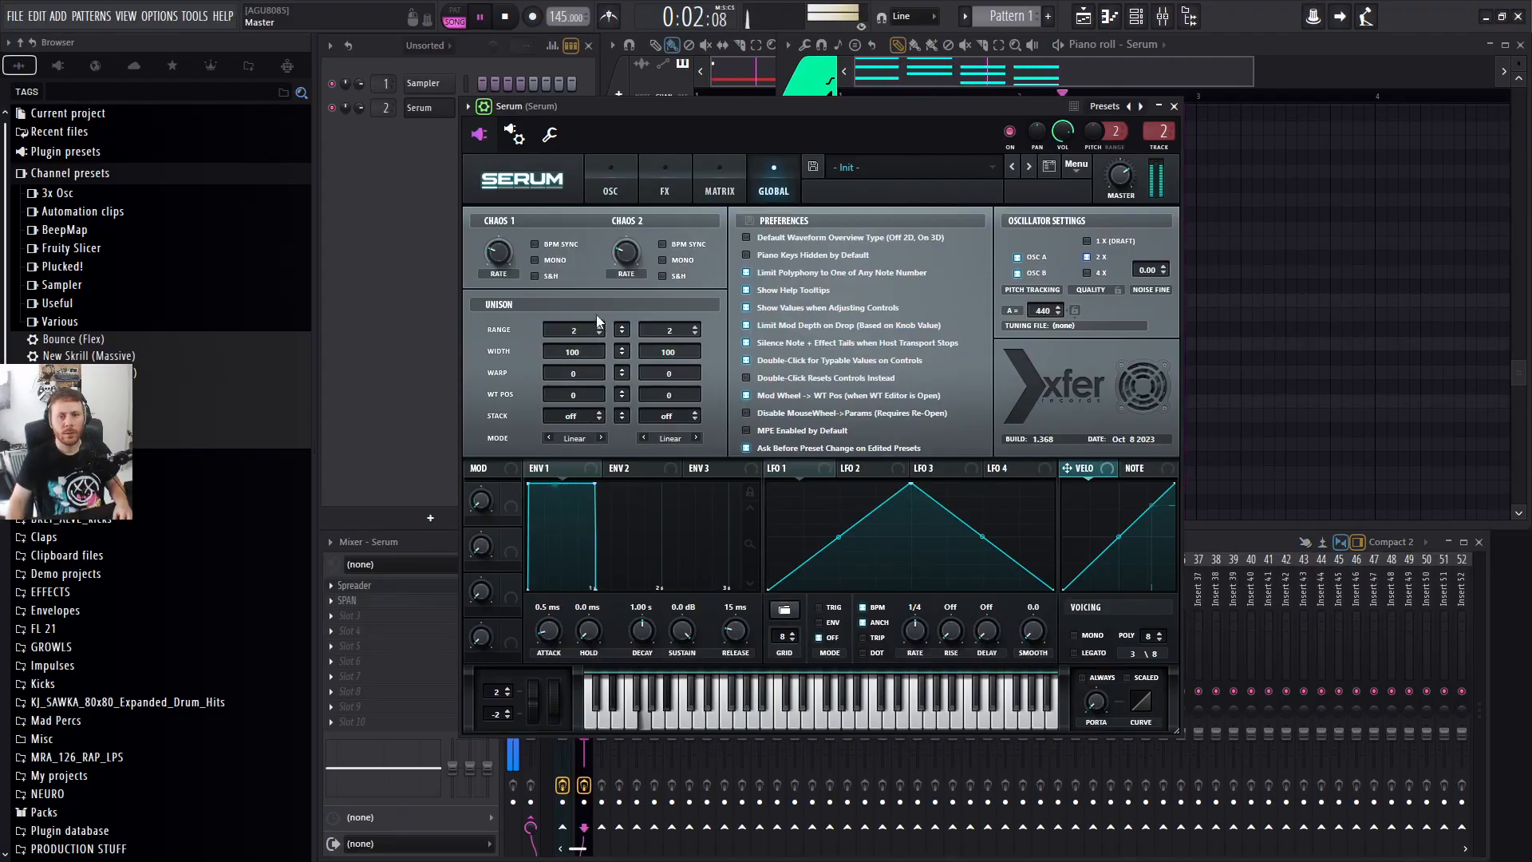
{"action": "left_click", "coordinate": [606, 172]}
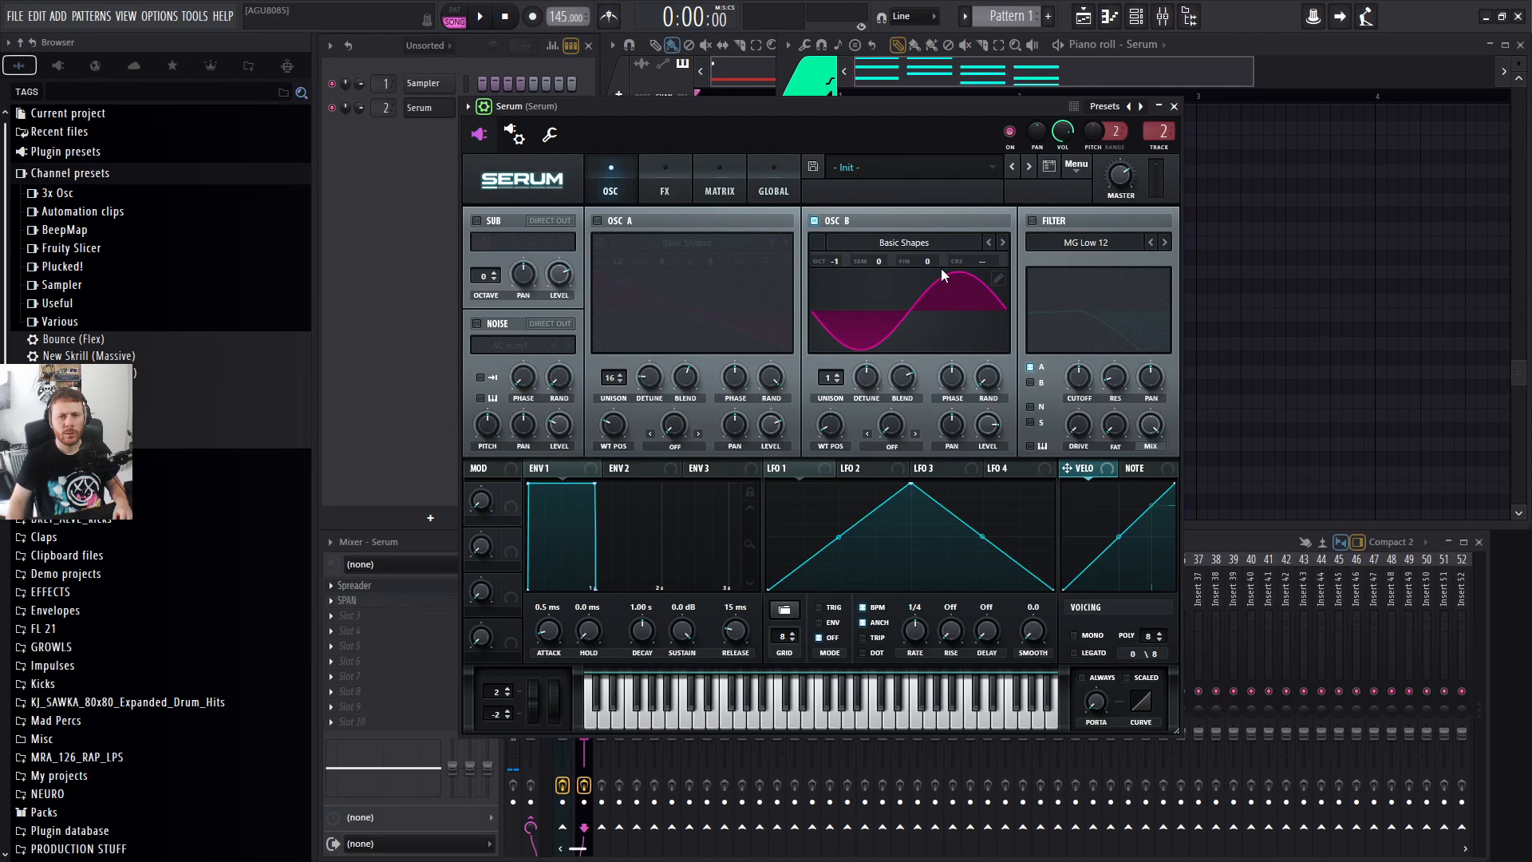
Reopen Spreader, reset its spread to 50% and compare the pre- and post-effect displays with the effect switched off.
{"action": "left_click", "coordinate": [419, 592]}
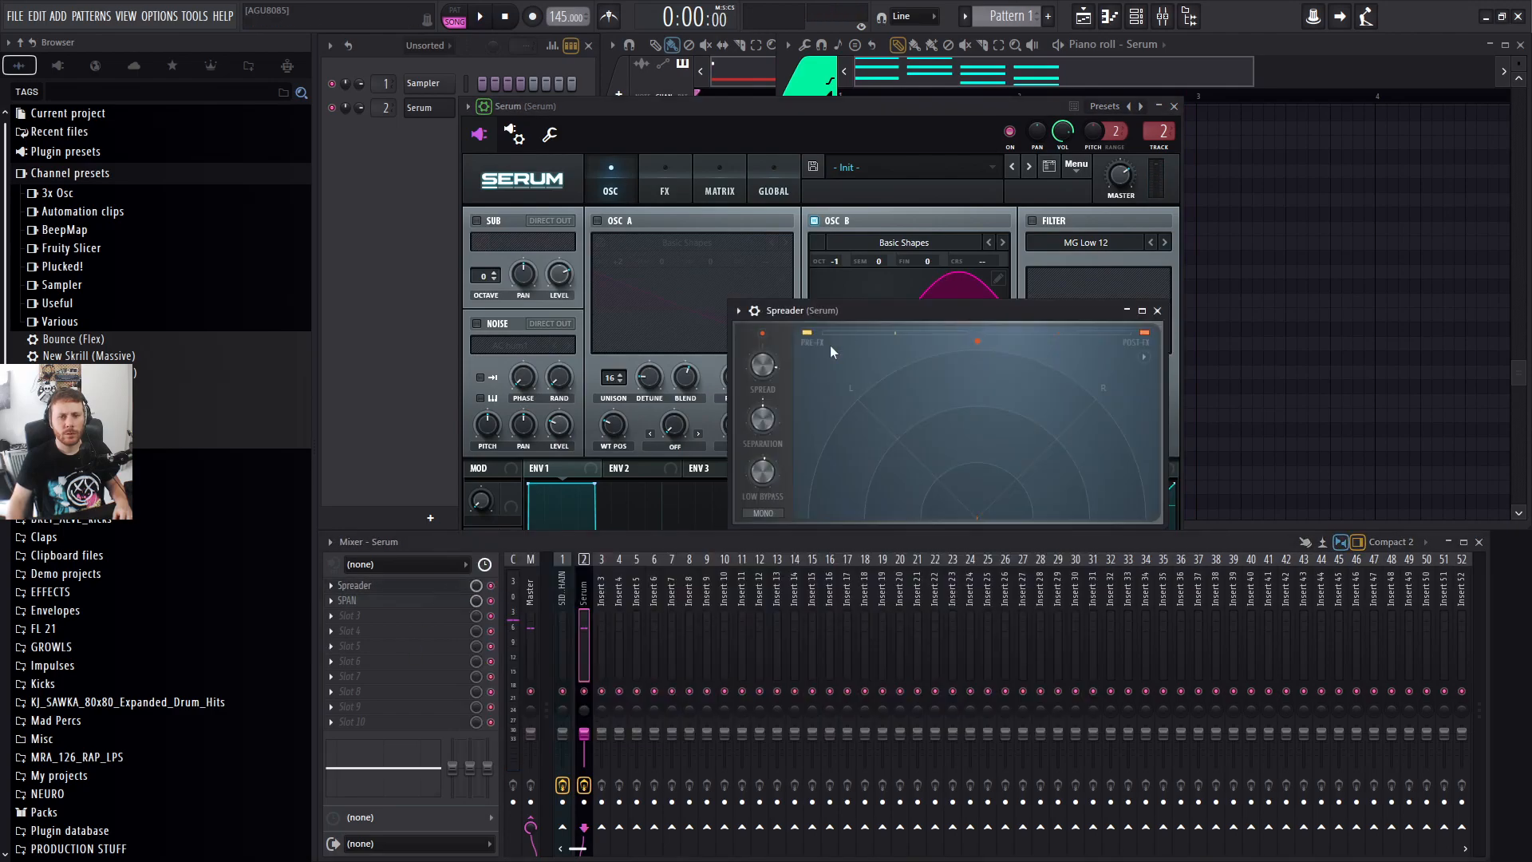
{"action": "key", "text": "space"}
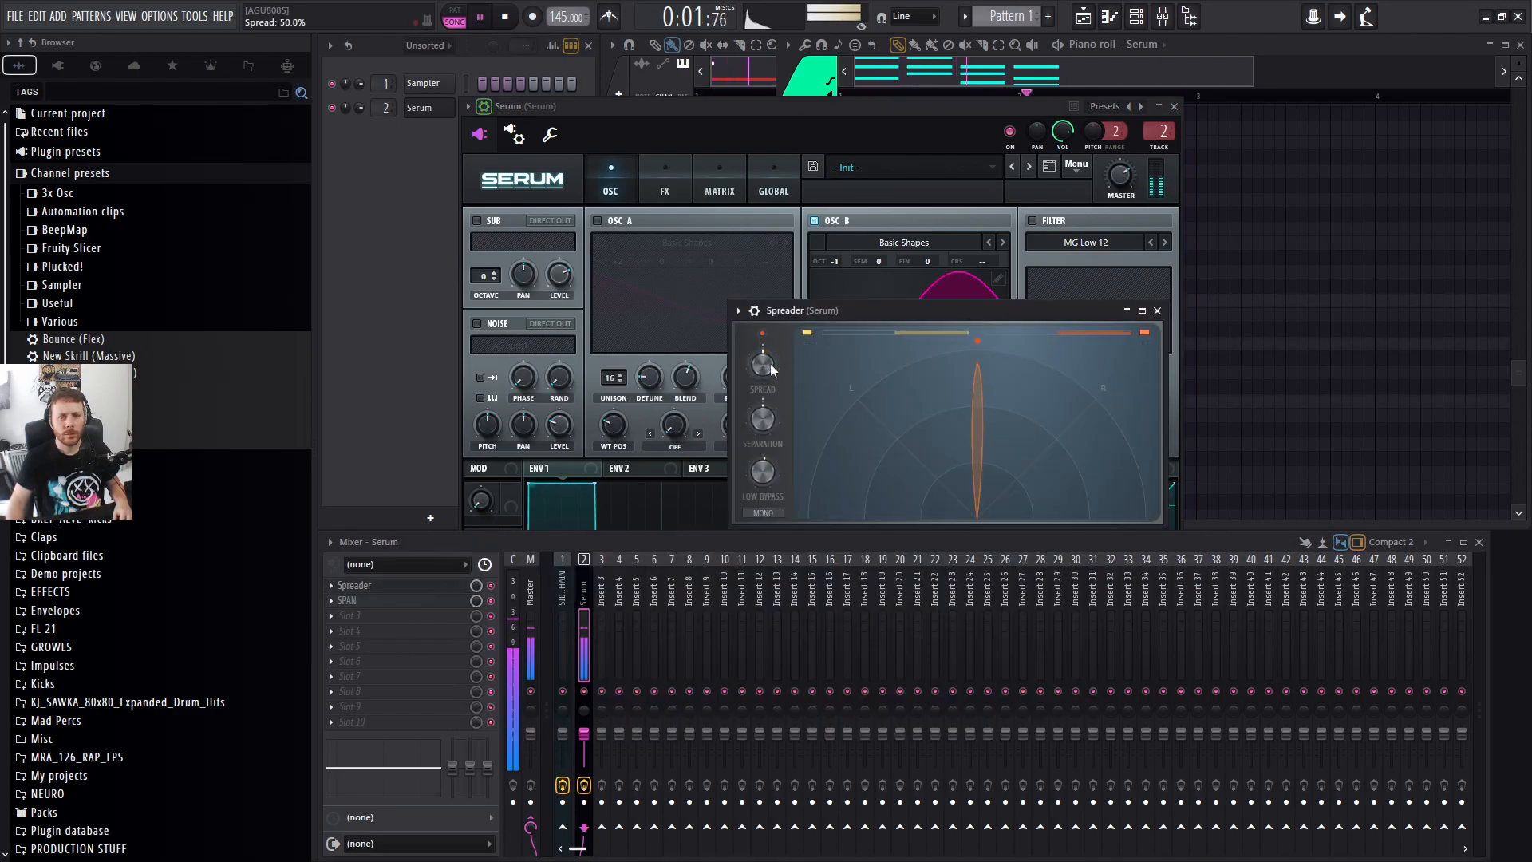
{"action": "left_click_drag", "start_coordinate": [763, 324], "coordinate": [763, 332]}
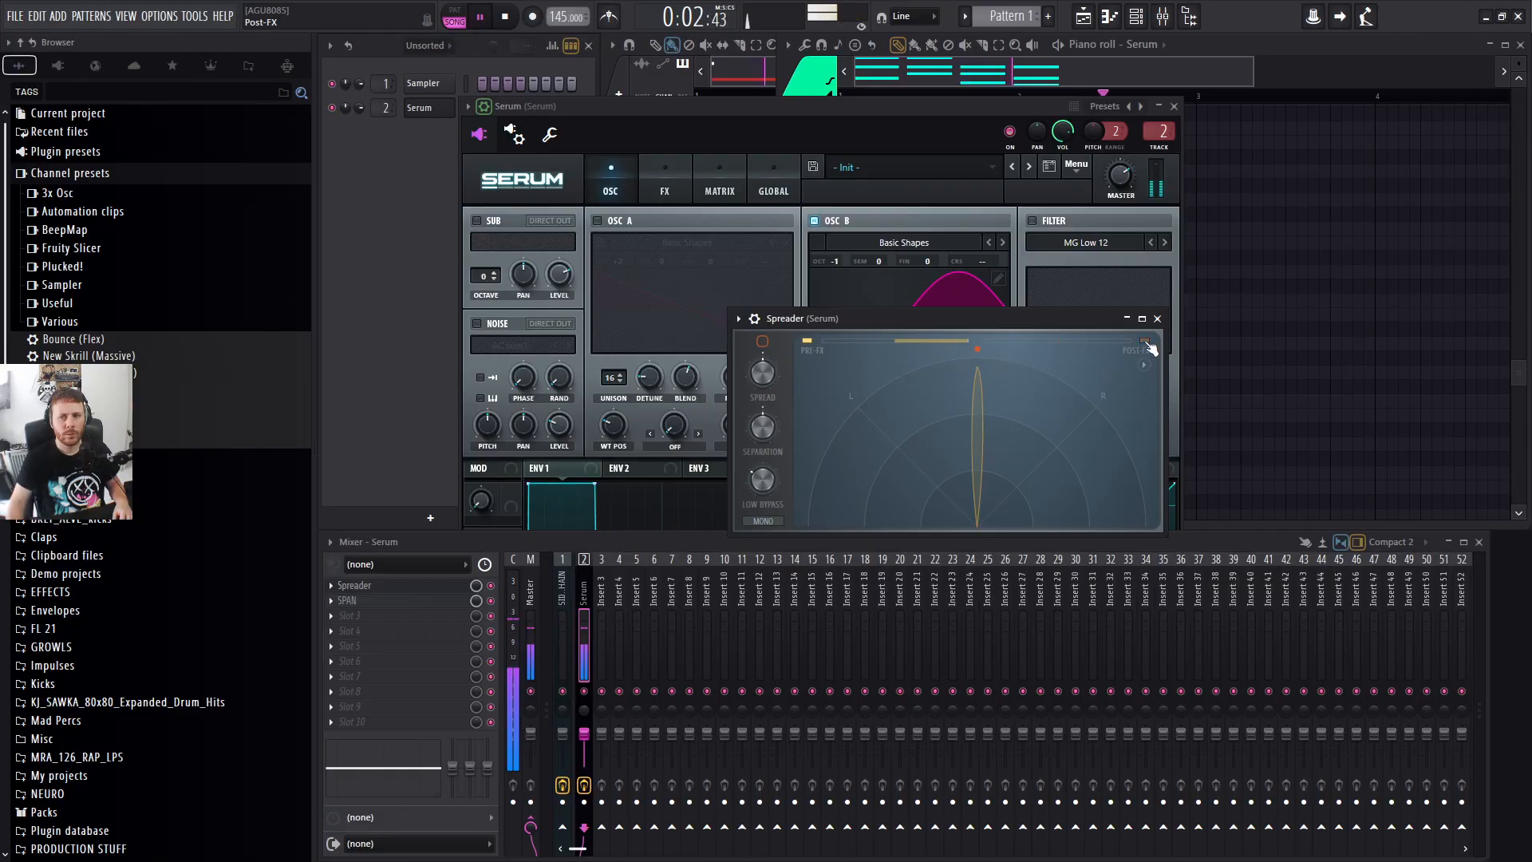
{"action": "key", "text": "space"}
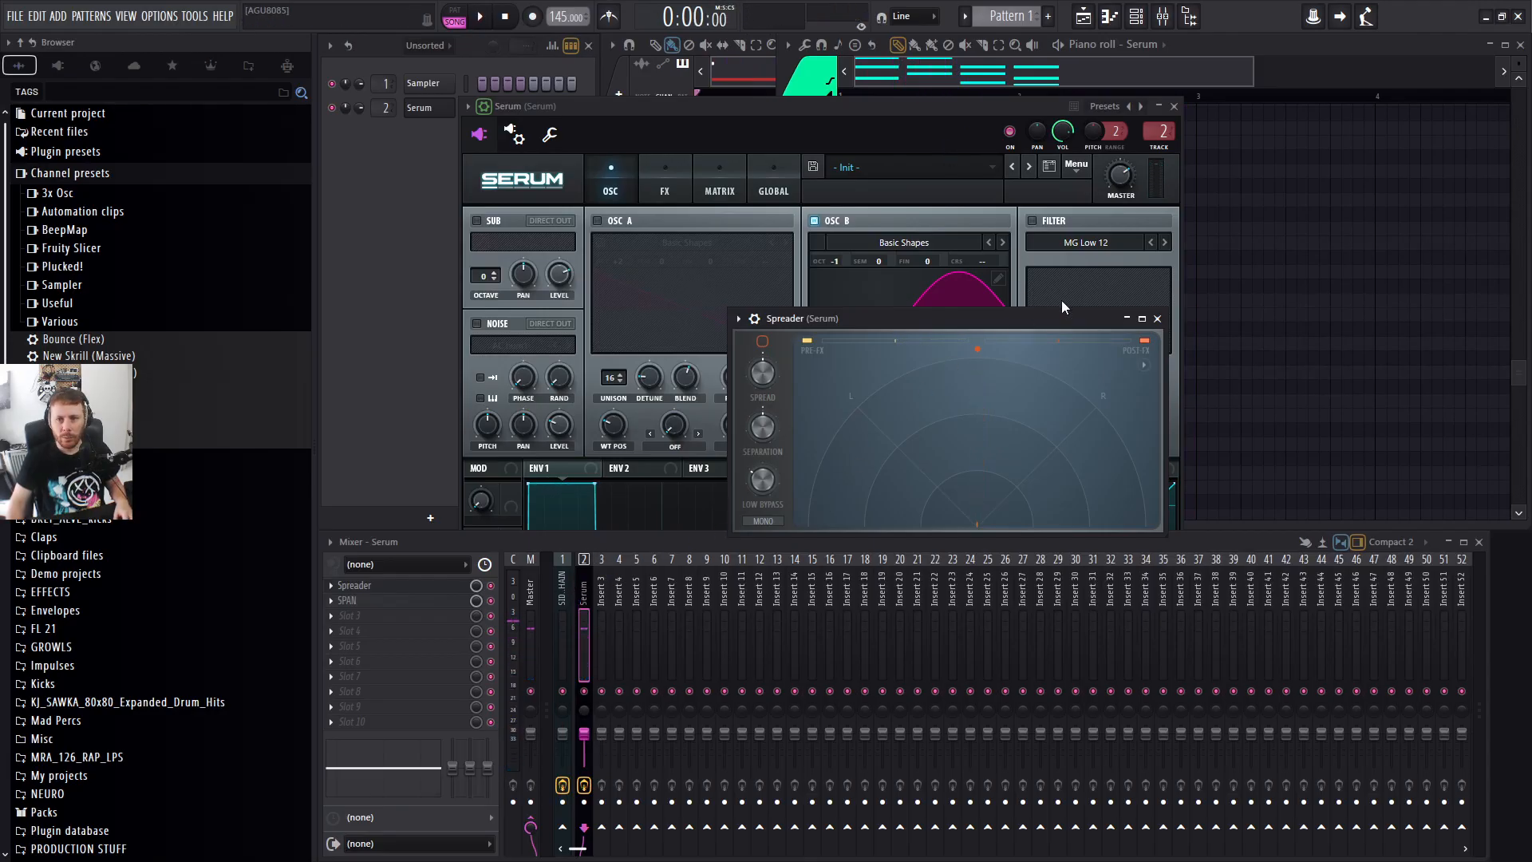
Close Spreader, raise Oscillator B's level in Serum, check its wavetable position and replay the chords.
{"action": "left_click", "coordinate": [1157, 318]}
{"action": "left_click_drag", "start_coordinate": [988, 427], "coordinate": [968, 353]}
{"action": "mouse_move", "coordinate": [831, 428]}
{"action": "left_mouse_down"}
{"action": "mouse_move", "coordinate": [831, 375]}
{"action": "mouse_move", "coordinate": [834, 447]}
{"action": "left_mouse_up"}
{"action": "key", "text": "space"}
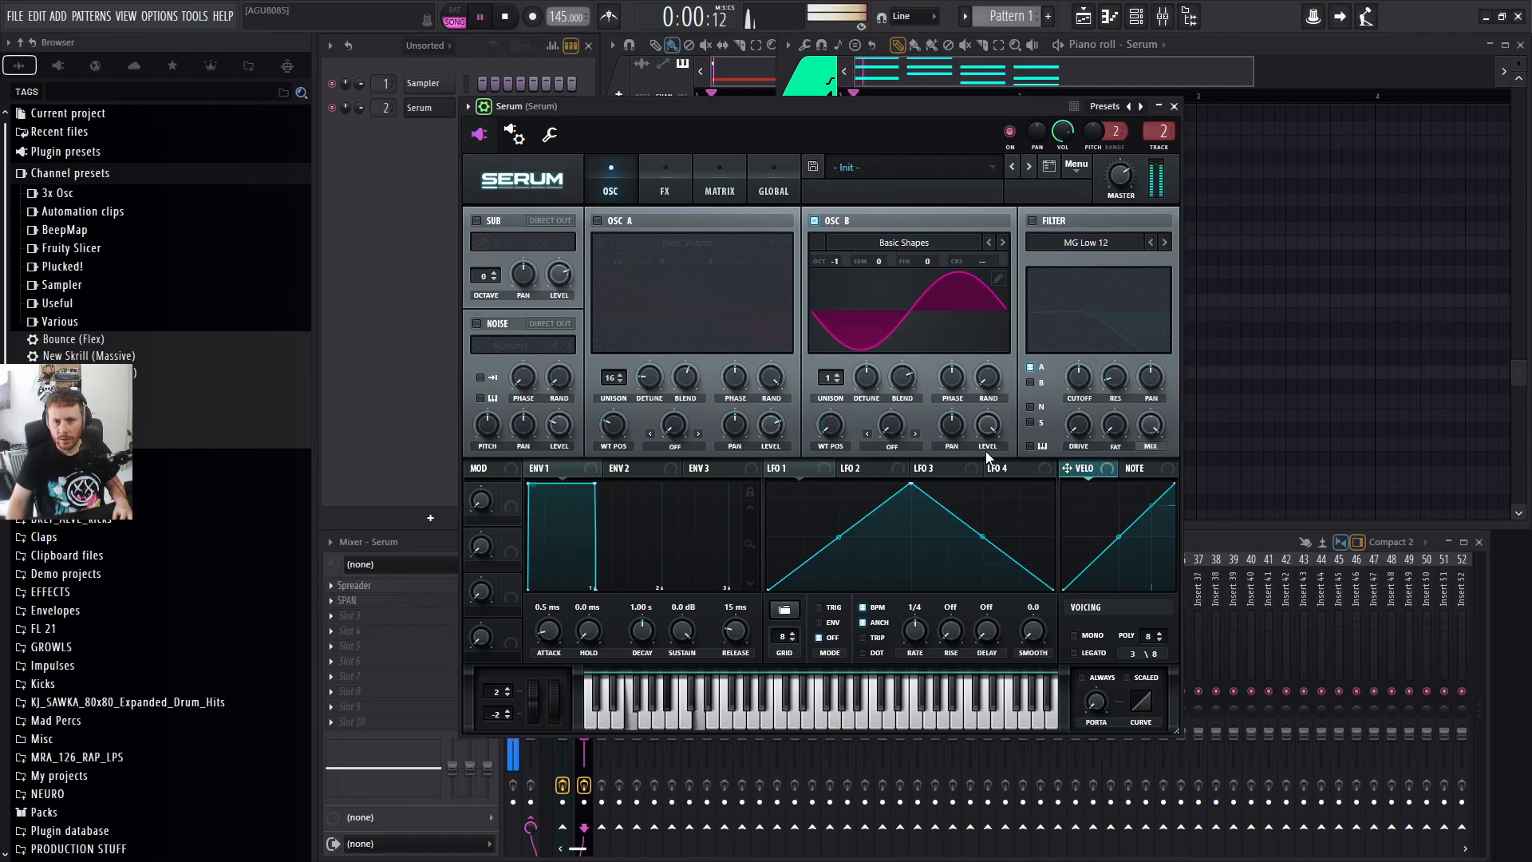
Reset Oscillator B's octave to 0, reduce Oscillator A's unison to 1 voice and stop playback.
{"action": "double_click", "coordinate": [993, 387]}
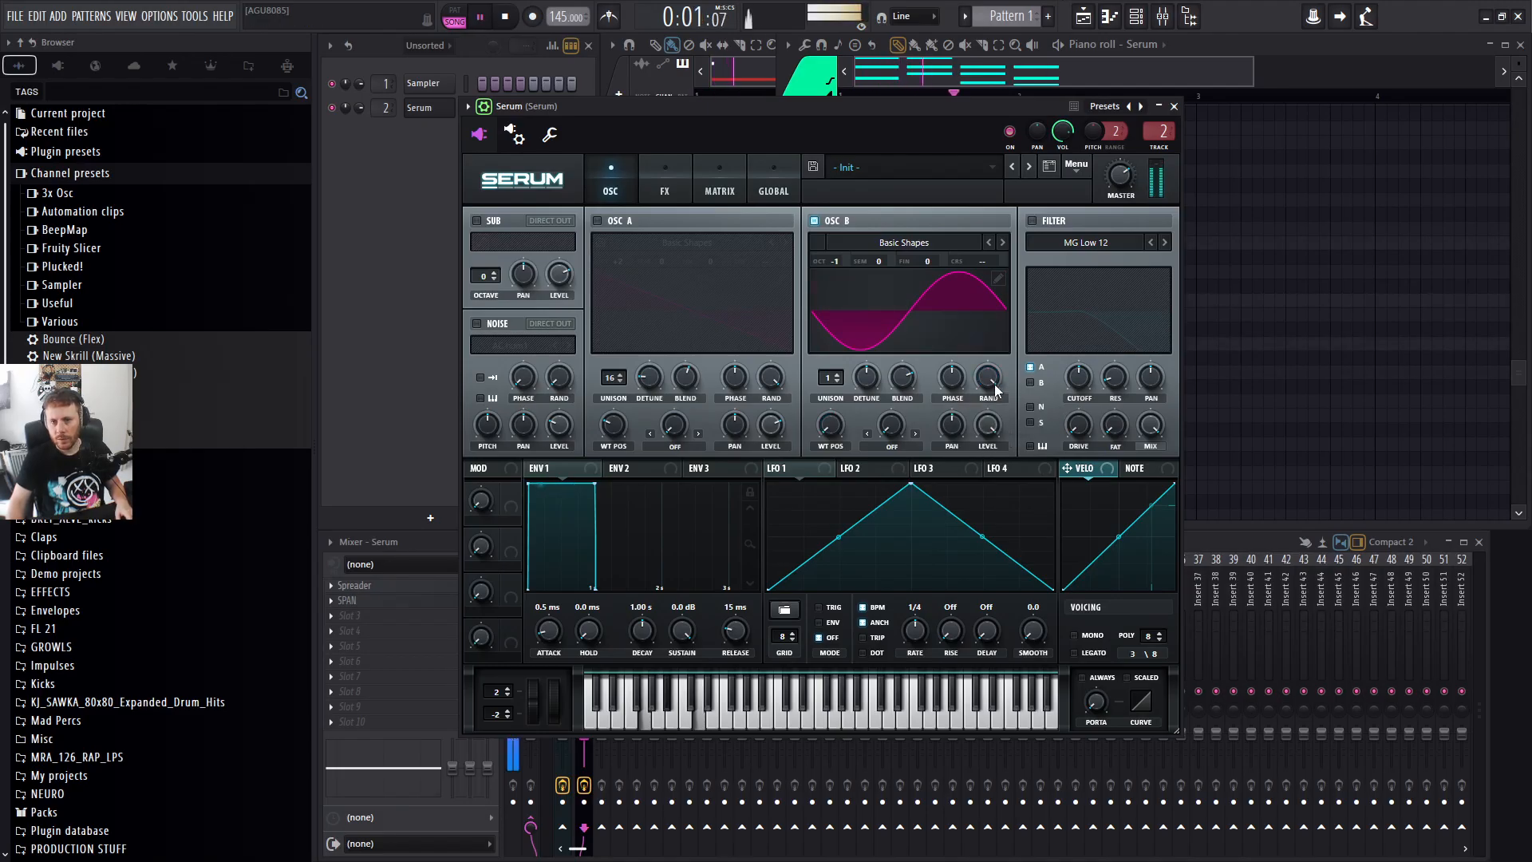
{"action": "double_click", "coordinate": [838, 261]}
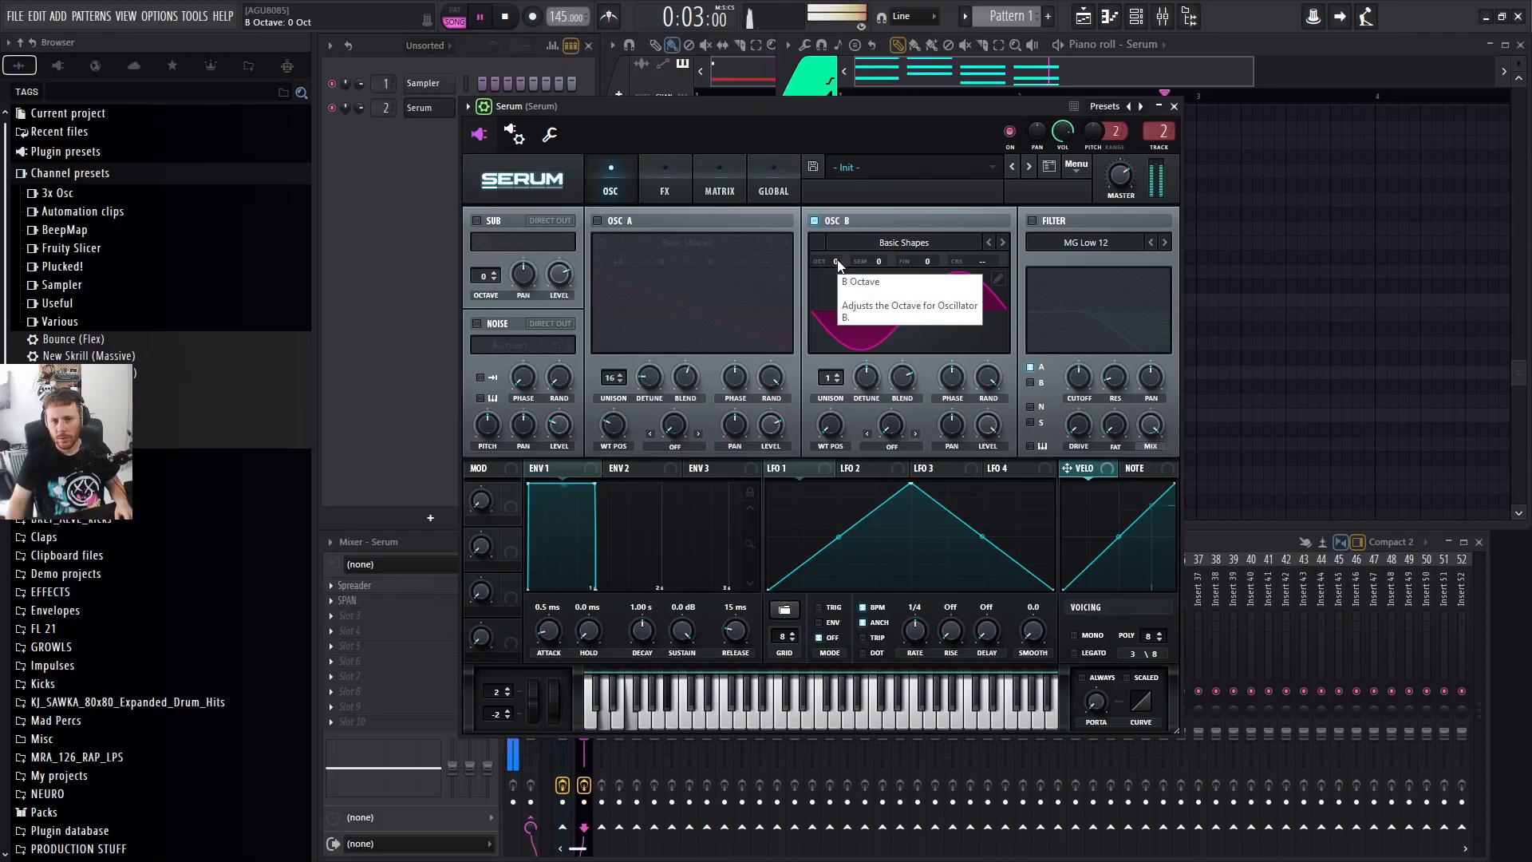
{"action": "double_click", "coordinate": [626, 375]}
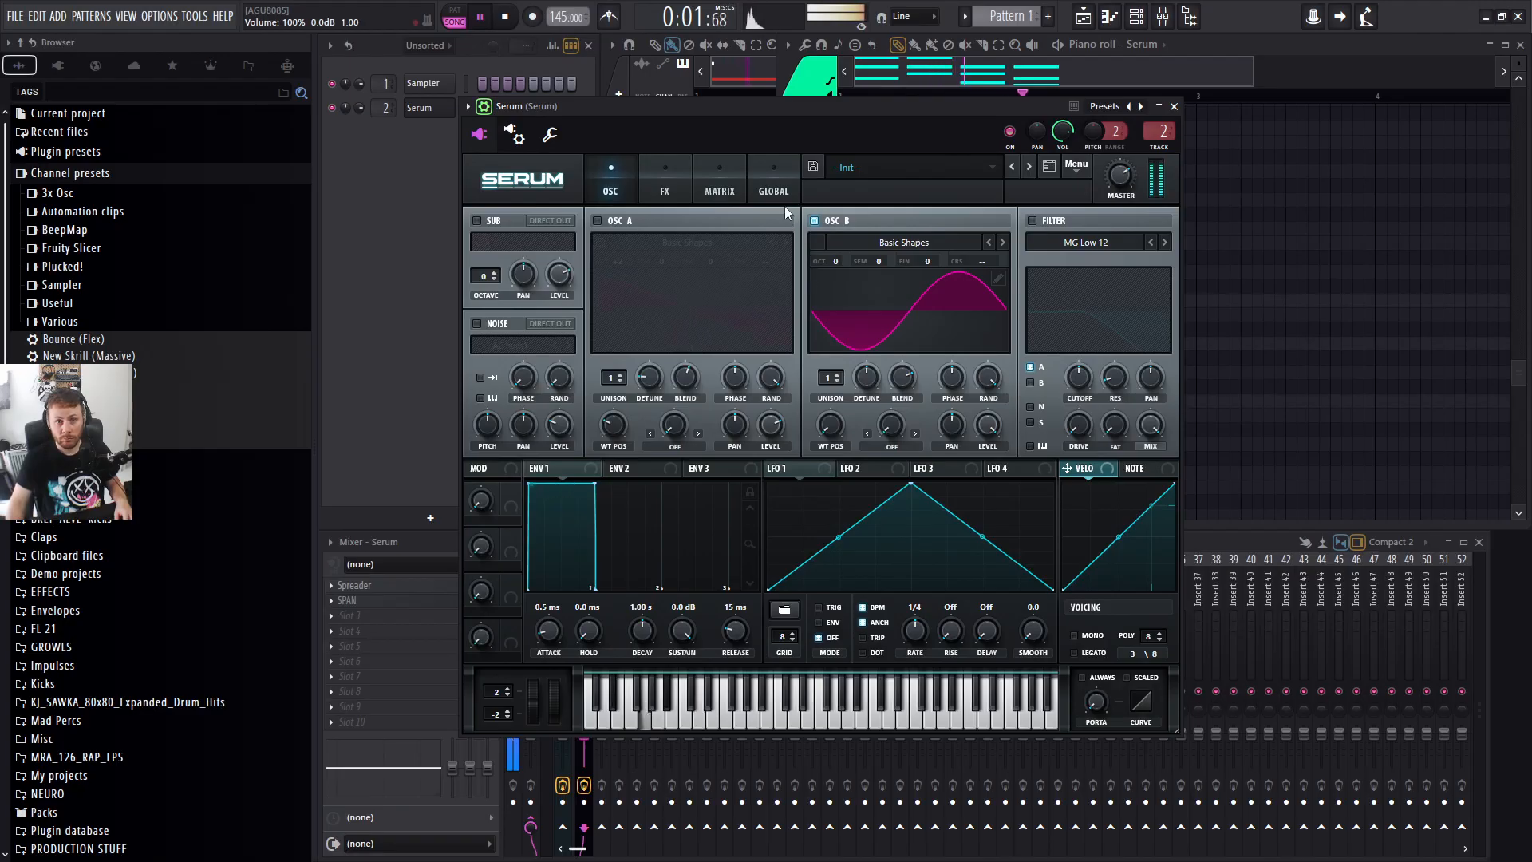
{"action": "key", "text": "space"}
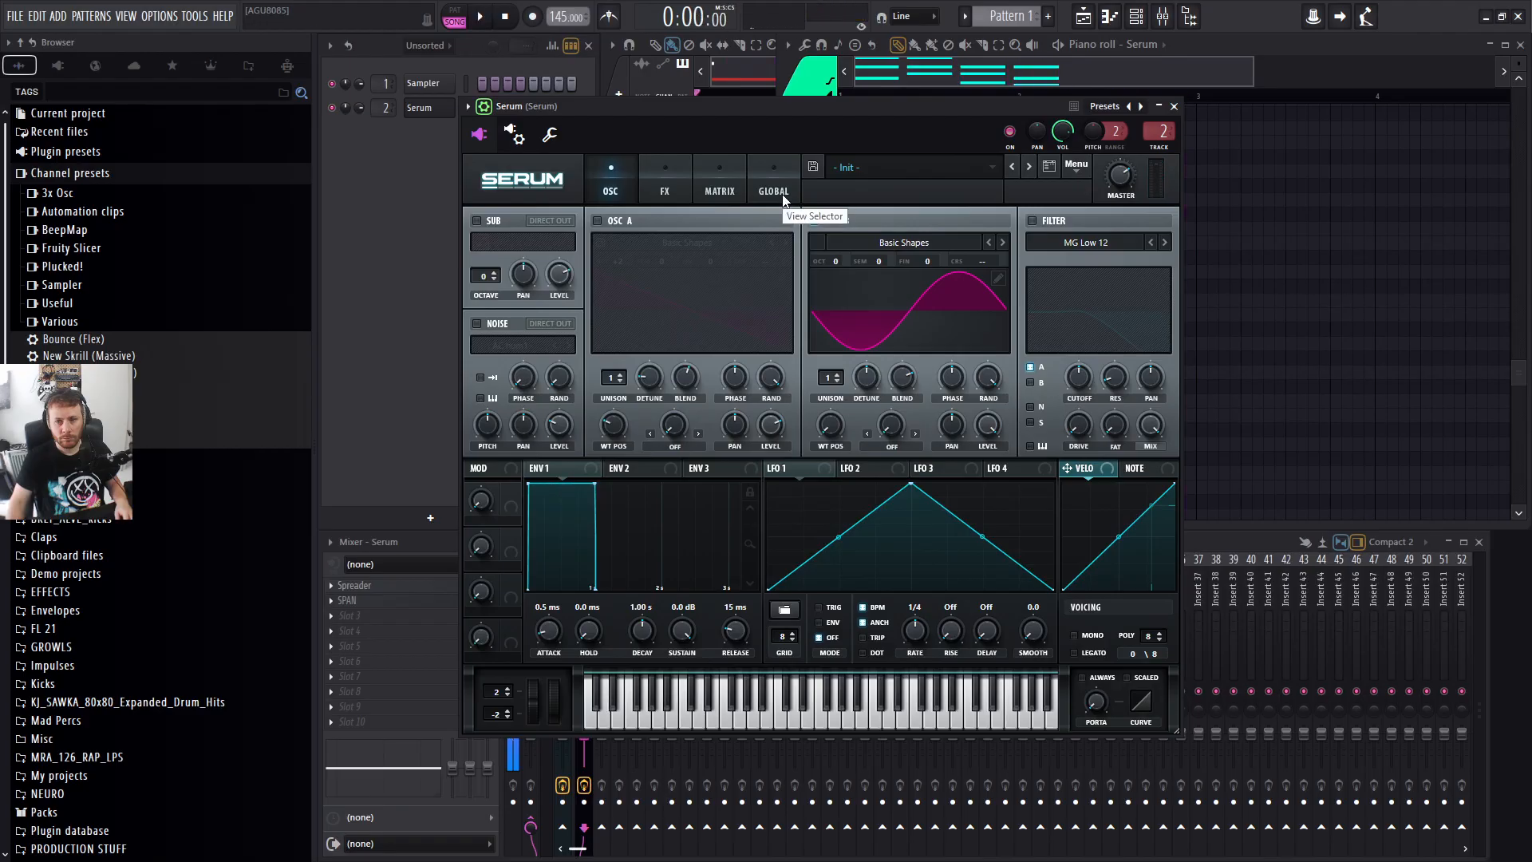
Mute the upper notes of all four chords in the piano roll, leaving each chord's lowest note active, and play the pattern.
{"action": "right_click", "coordinate": [1350, 365]}
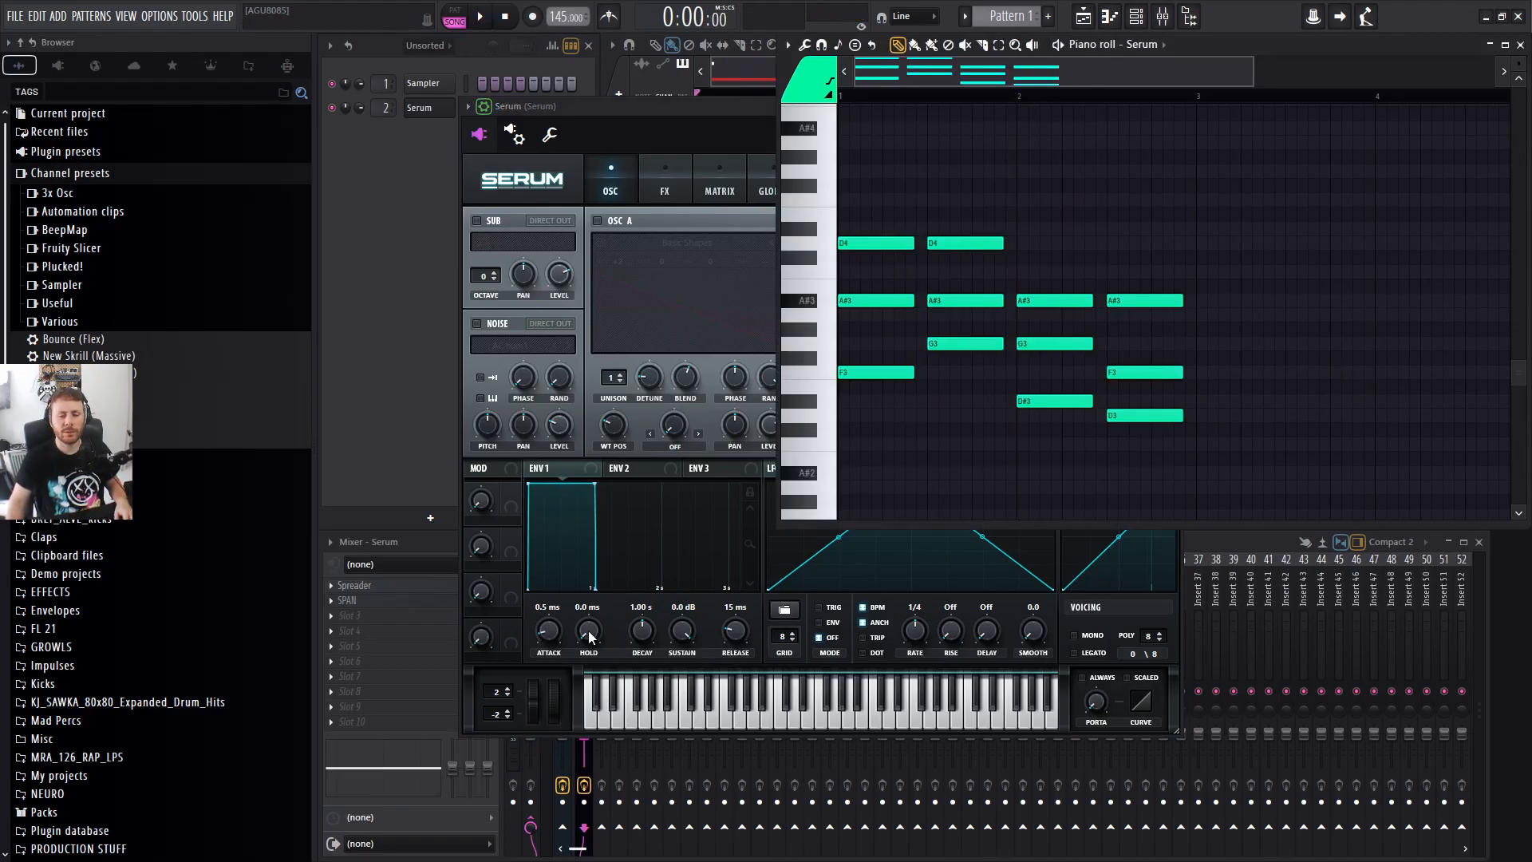
{"action": "left_click", "coordinate": [428, 548]}
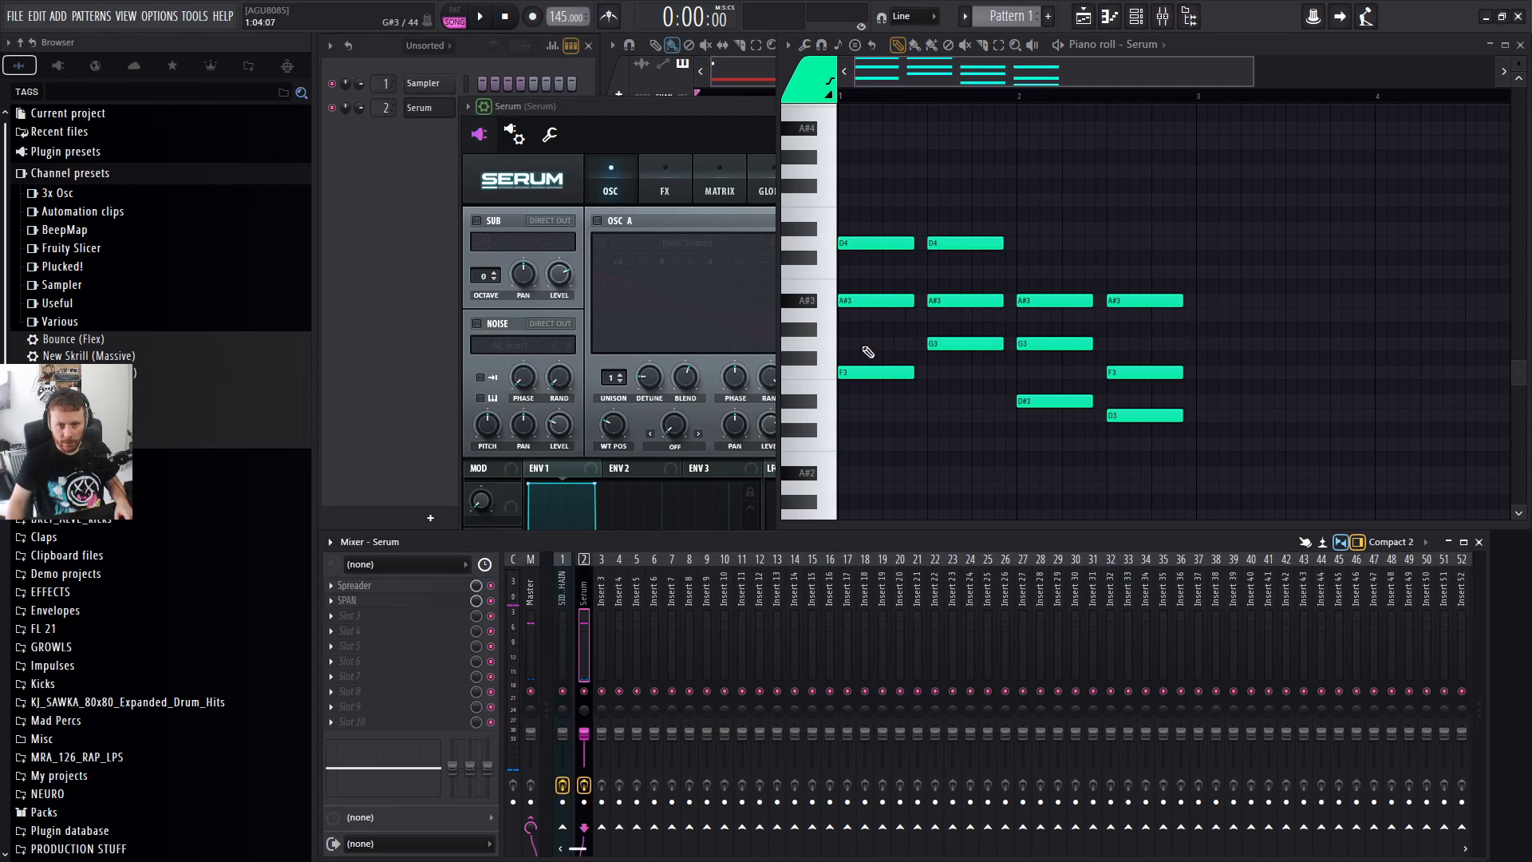
{"action": "left_click_drag", "start_coordinate": [857, 327], "coordinate": [981, 302]}
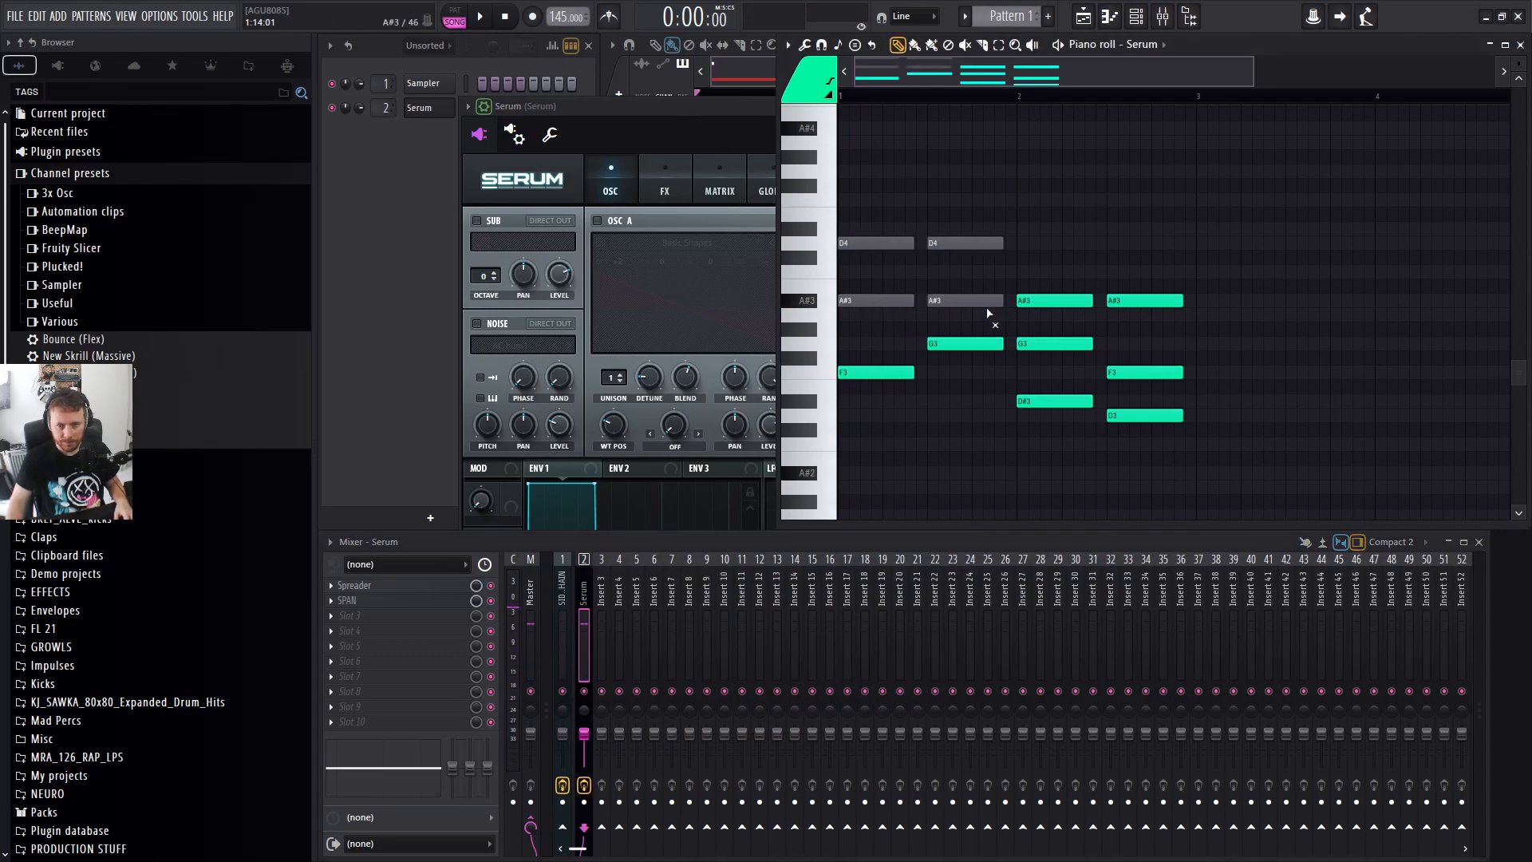
{"action": "left_click_drag", "start_coordinate": [1082, 369], "coordinate": [1218, 332]}
{"action": "key", "text": "space"}
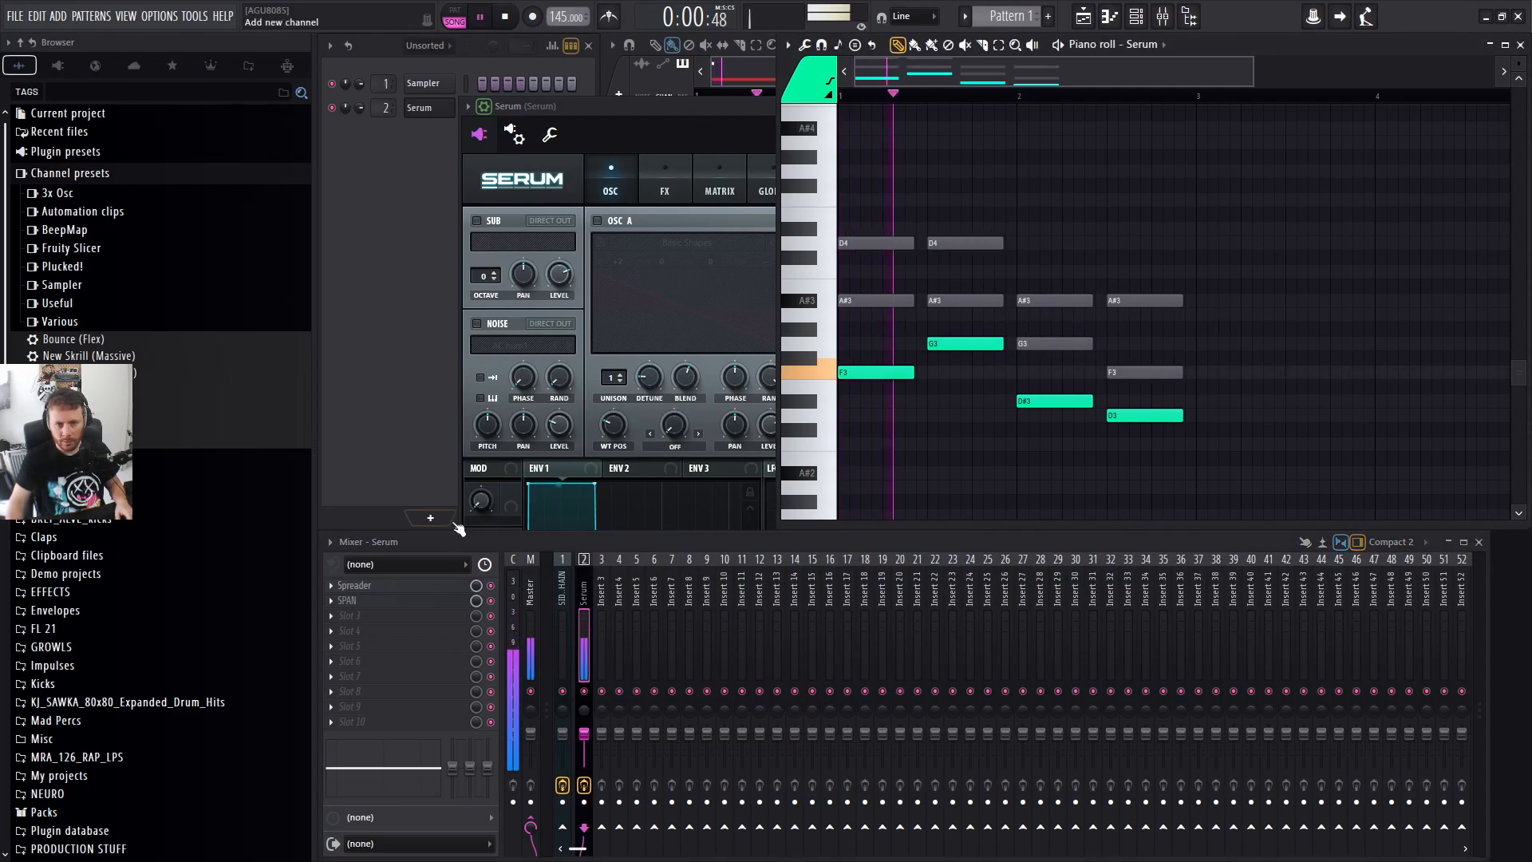
Examine the playing bass notes in SPAN and Spreader, then close both effect windows.
{"action": "left_click", "coordinate": [413, 600]}
{"action": "left_click", "coordinate": [412, 589]}
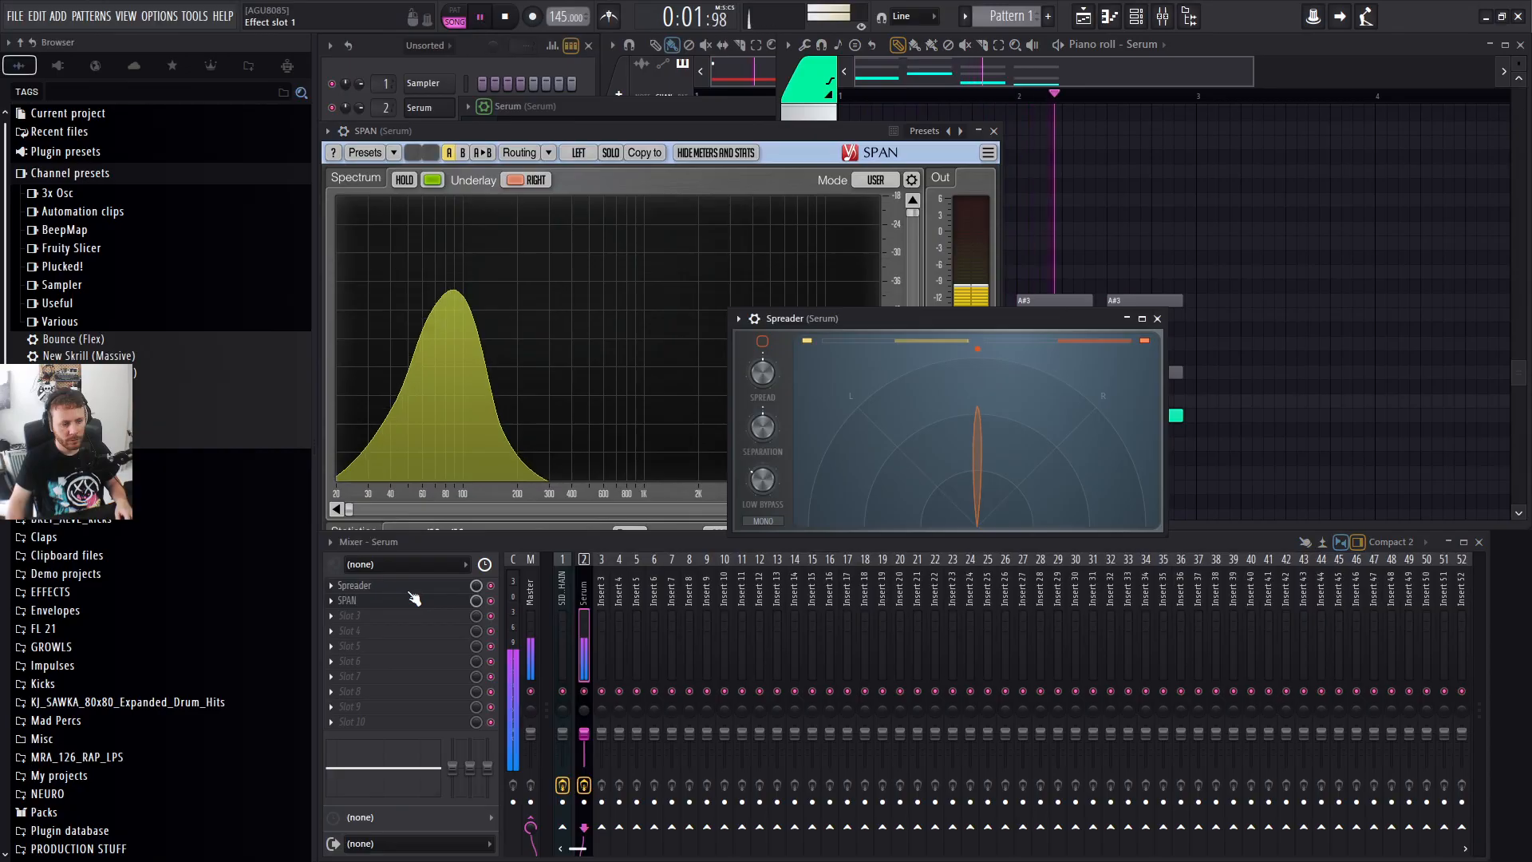
{"action": "left_click", "coordinate": [1156, 319]}
{"action": "key", "text": "space"}
{"action": "left_click", "coordinate": [993, 132]}
Re-enable Oscillator A in Serum and set its unison to 6 voices while the pattern plays.
{"action": "left_click", "coordinate": [661, 107]}
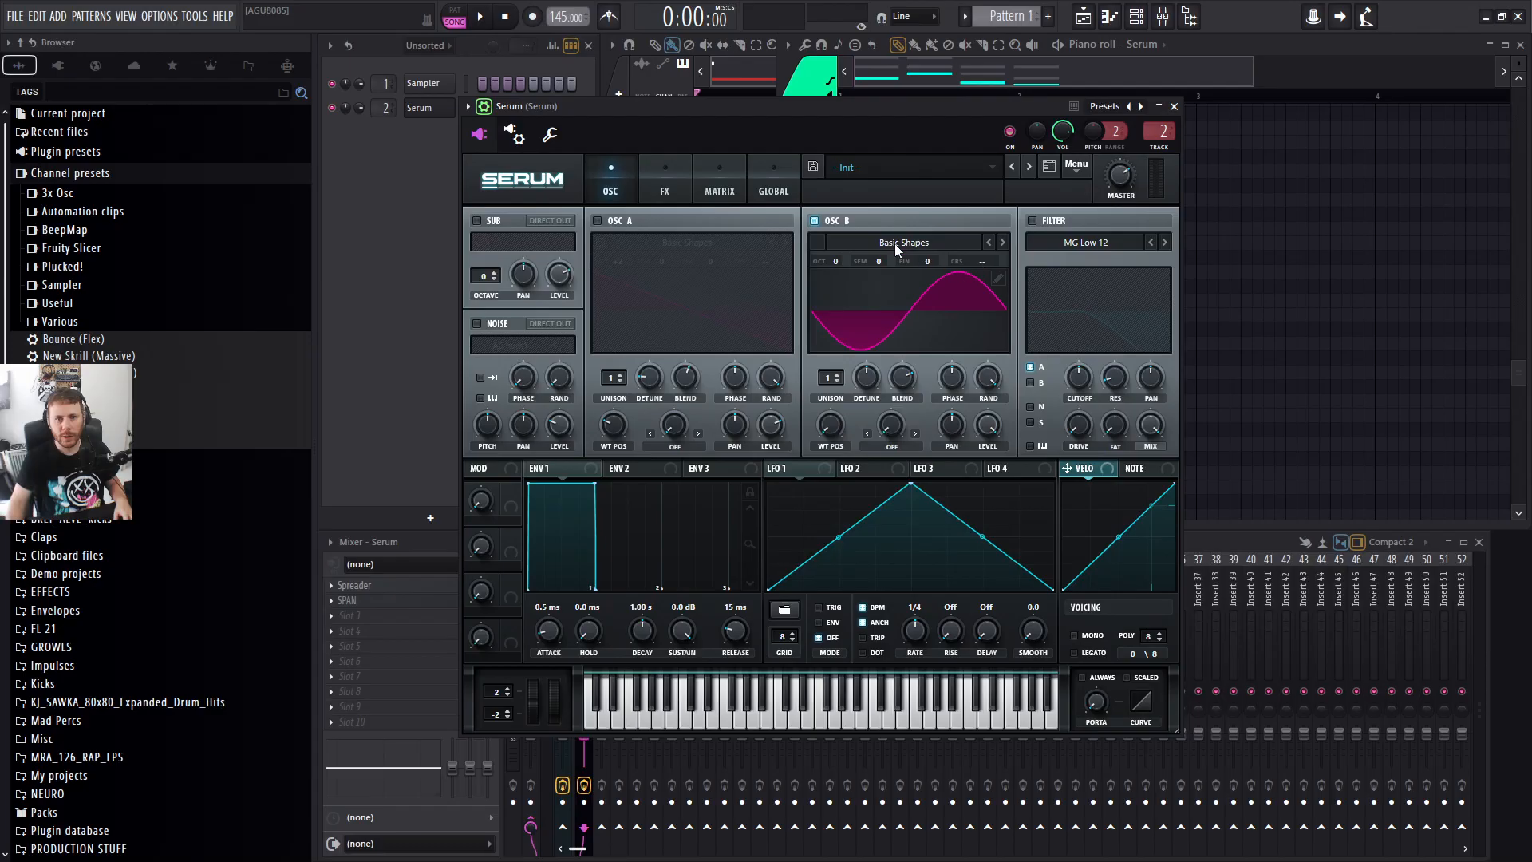
{"action": "left_click_drag", "start_coordinate": [661, 108], "coordinate": [761, 121]}
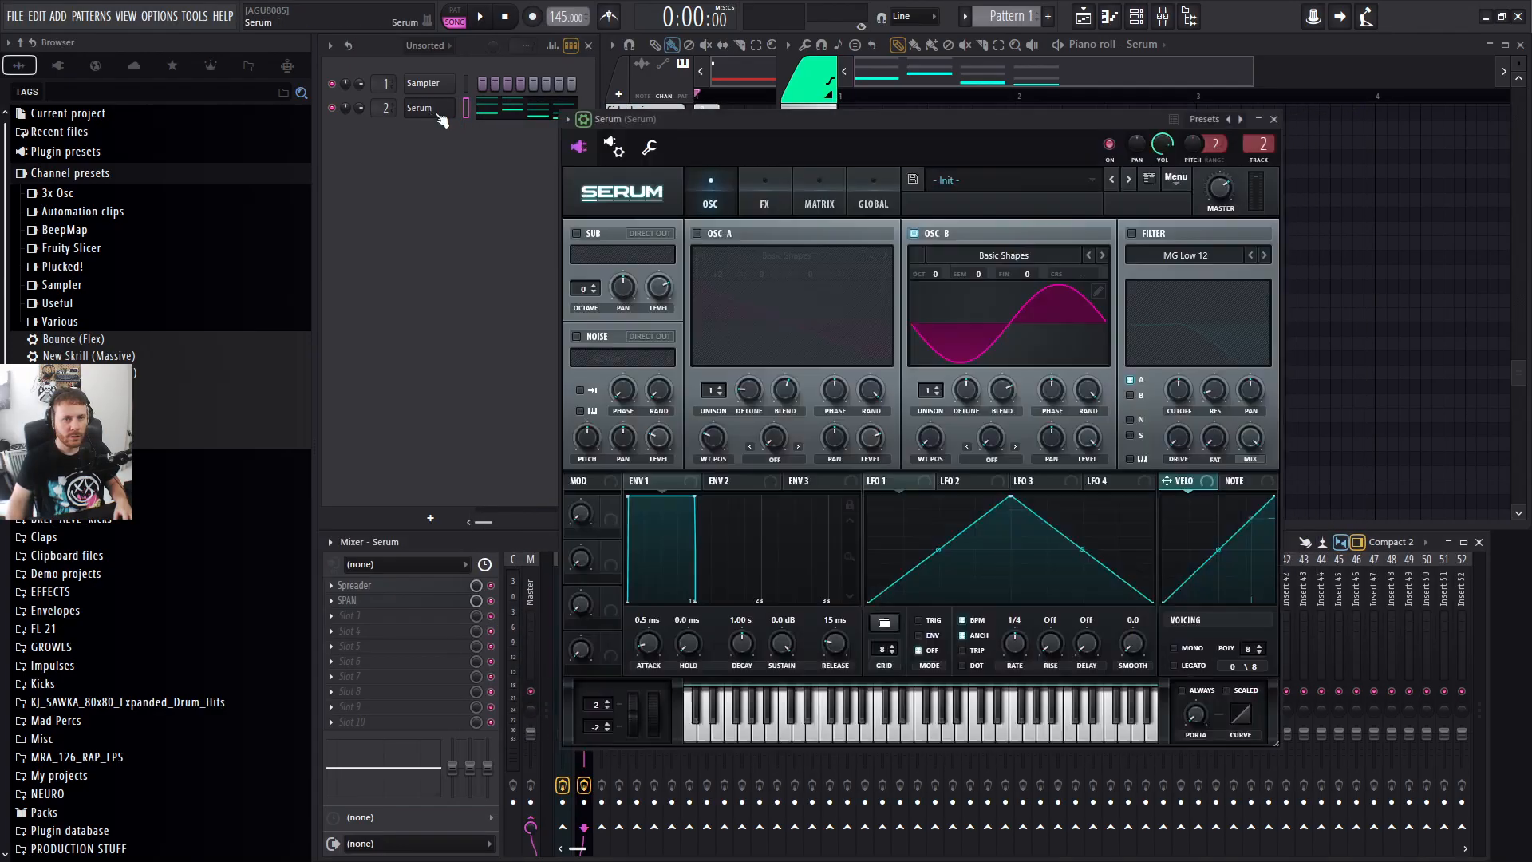
{"action": "left_click", "coordinate": [697, 234]}
{"action": "key", "text": "space"}
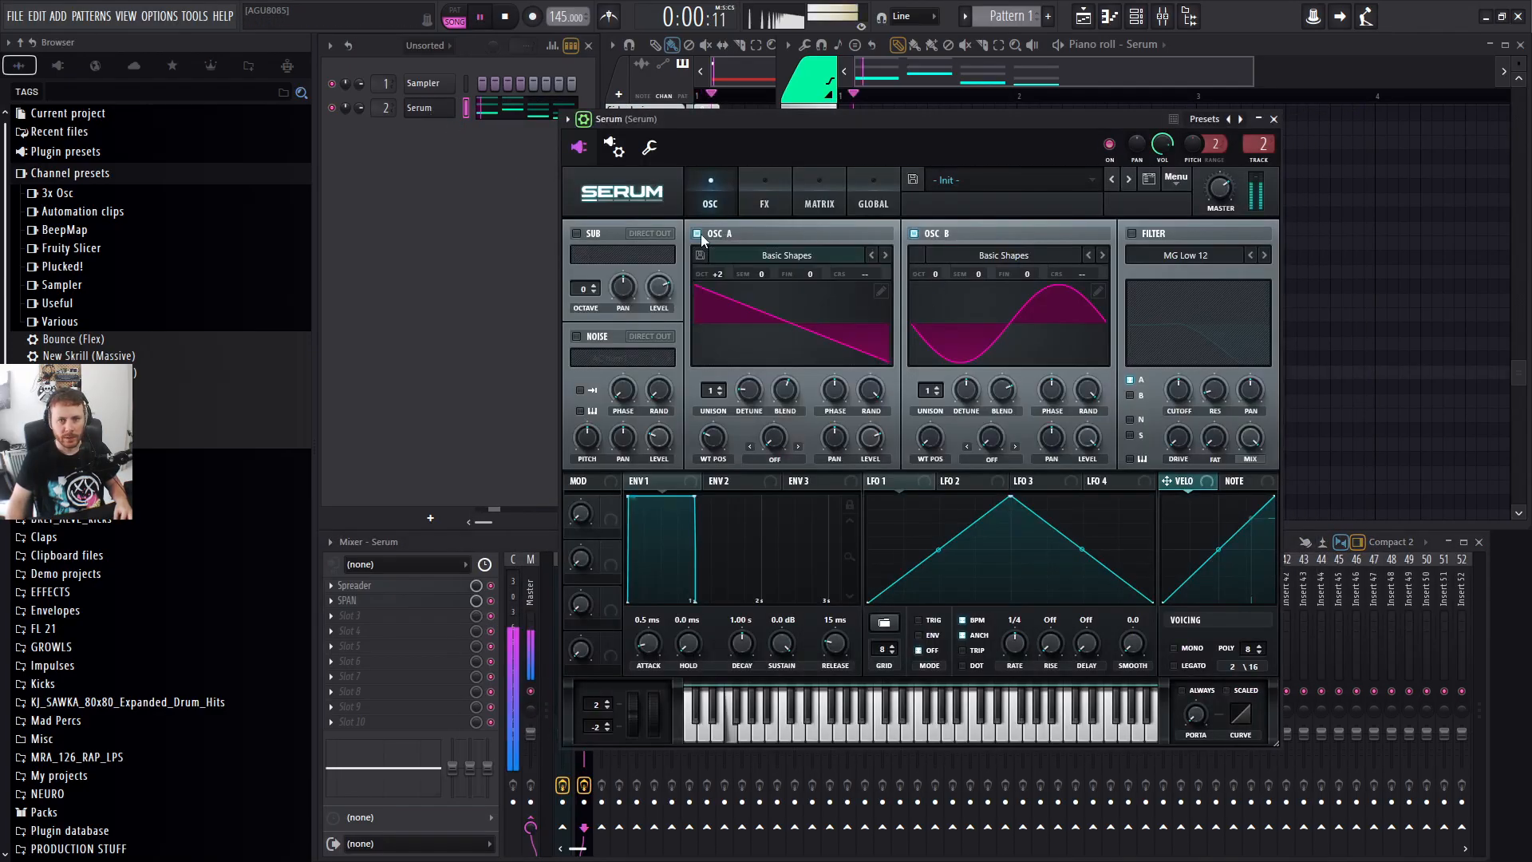
{"action": "left_click", "coordinate": [749, 399]}
{"action": "left_click_drag", "start_coordinate": [714, 391], "coordinate": [782, 323]}
{"action": "left_click", "coordinate": [383, 588]}
{"action": "left_click", "coordinate": [383, 590]}
{"action": "mouse_move", "coordinate": [935, 274]}
{"action": "left_mouse_down"}
{"action": "mouse_move", "coordinate": [933, 303]}
{"action": "mouse_move", "coordinate": [942, 254]}
{"action": "left_mouse_up"}
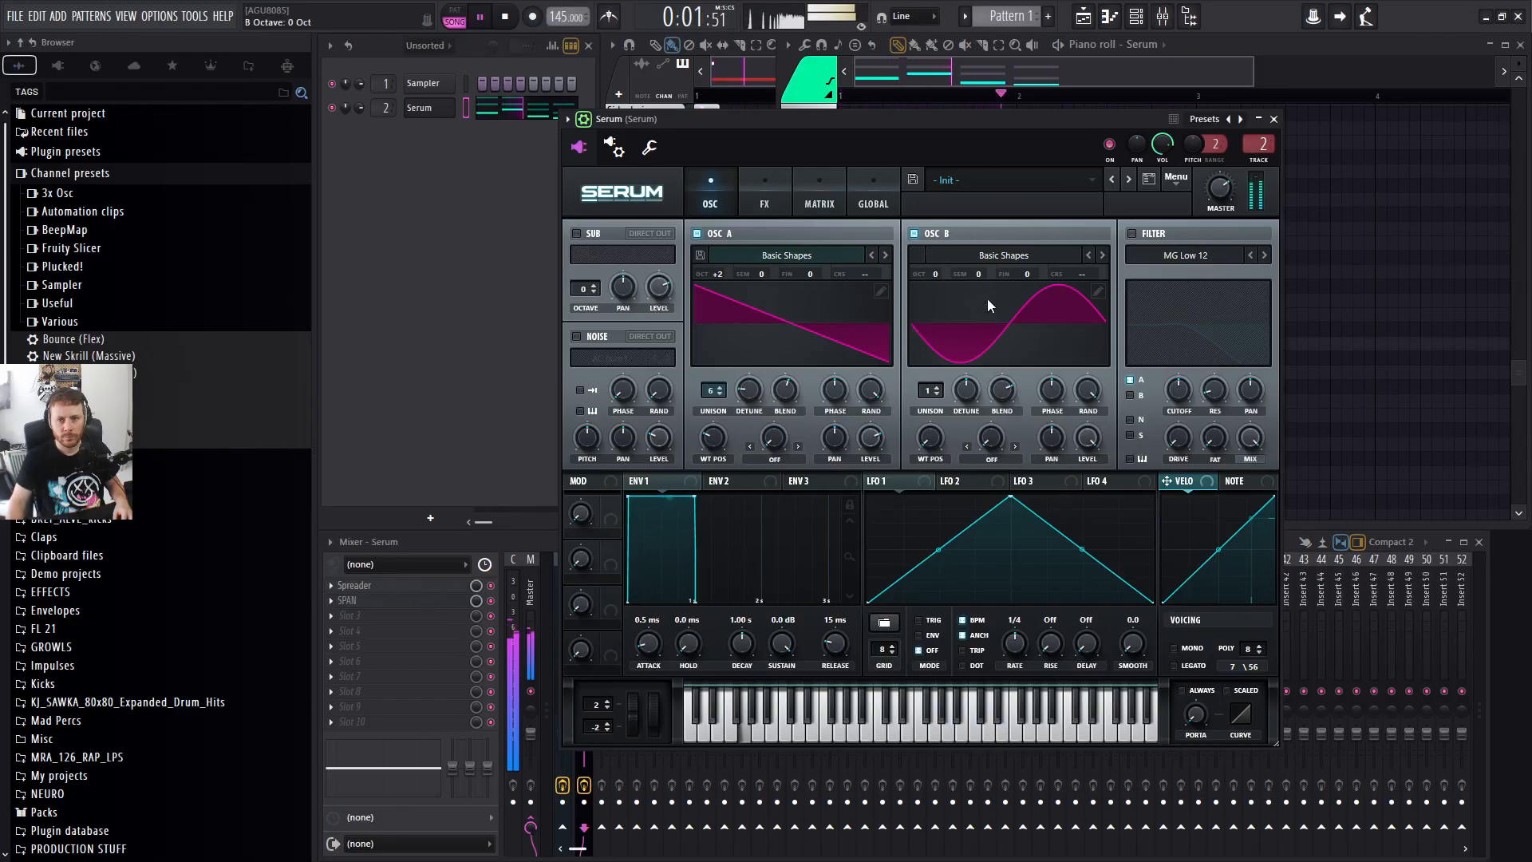
Open Spreader, increase its spread, adjust the low bypass and set stereo separation to 14% separated while auditioning the layered patch.
{"action": "left_click", "coordinate": [394, 589]}
{"action": "key", "text": "space"}
{"action": "key", "text": "space"}
{"action": "left_click_drag", "start_coordinate": [763, 374], "coordinate": [763, 329]}
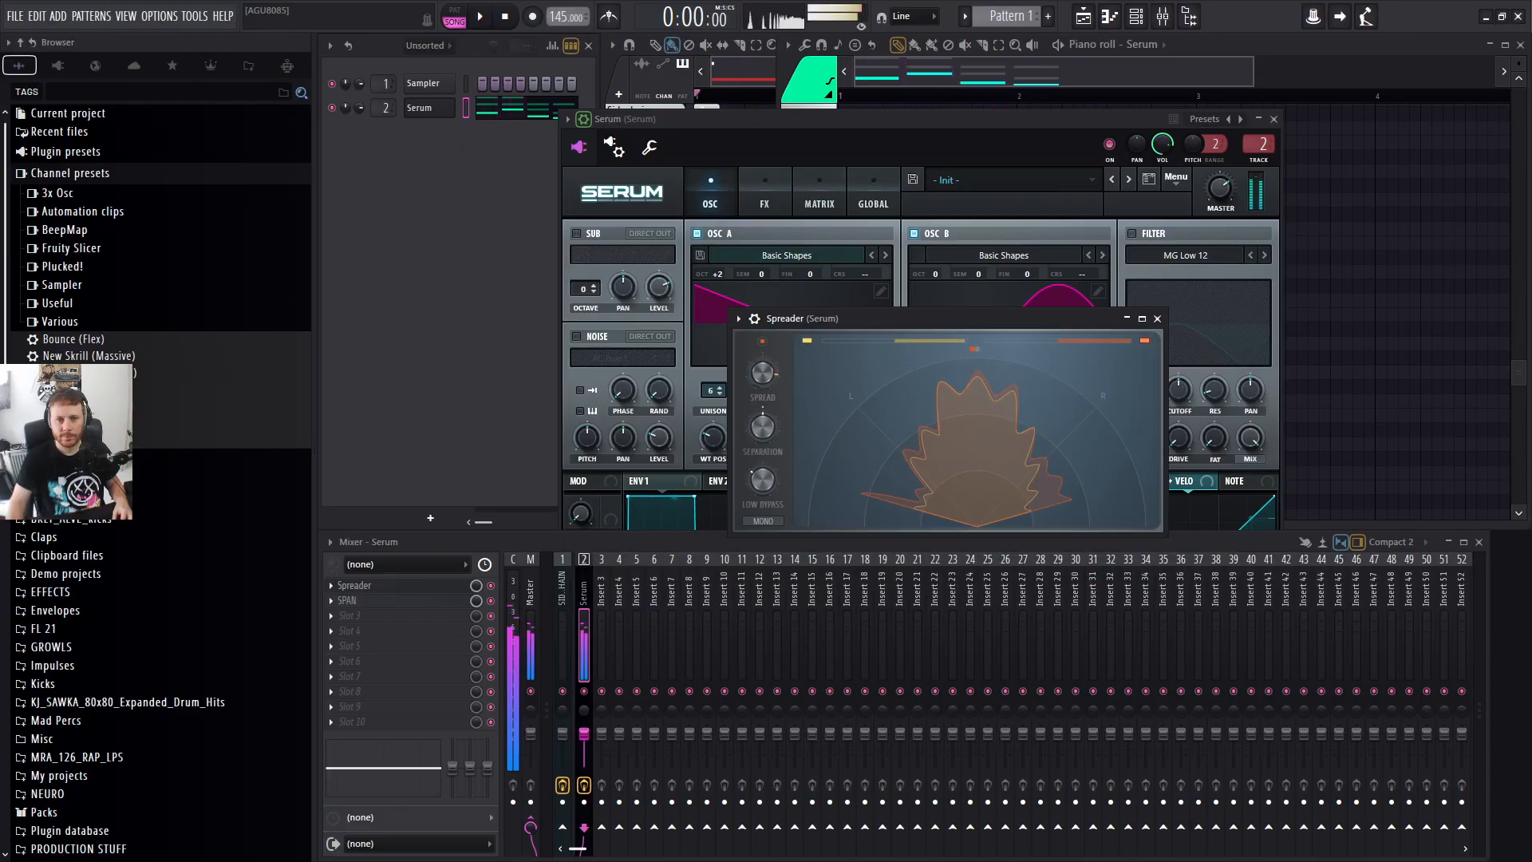
{"action": "key", "text": "space"}
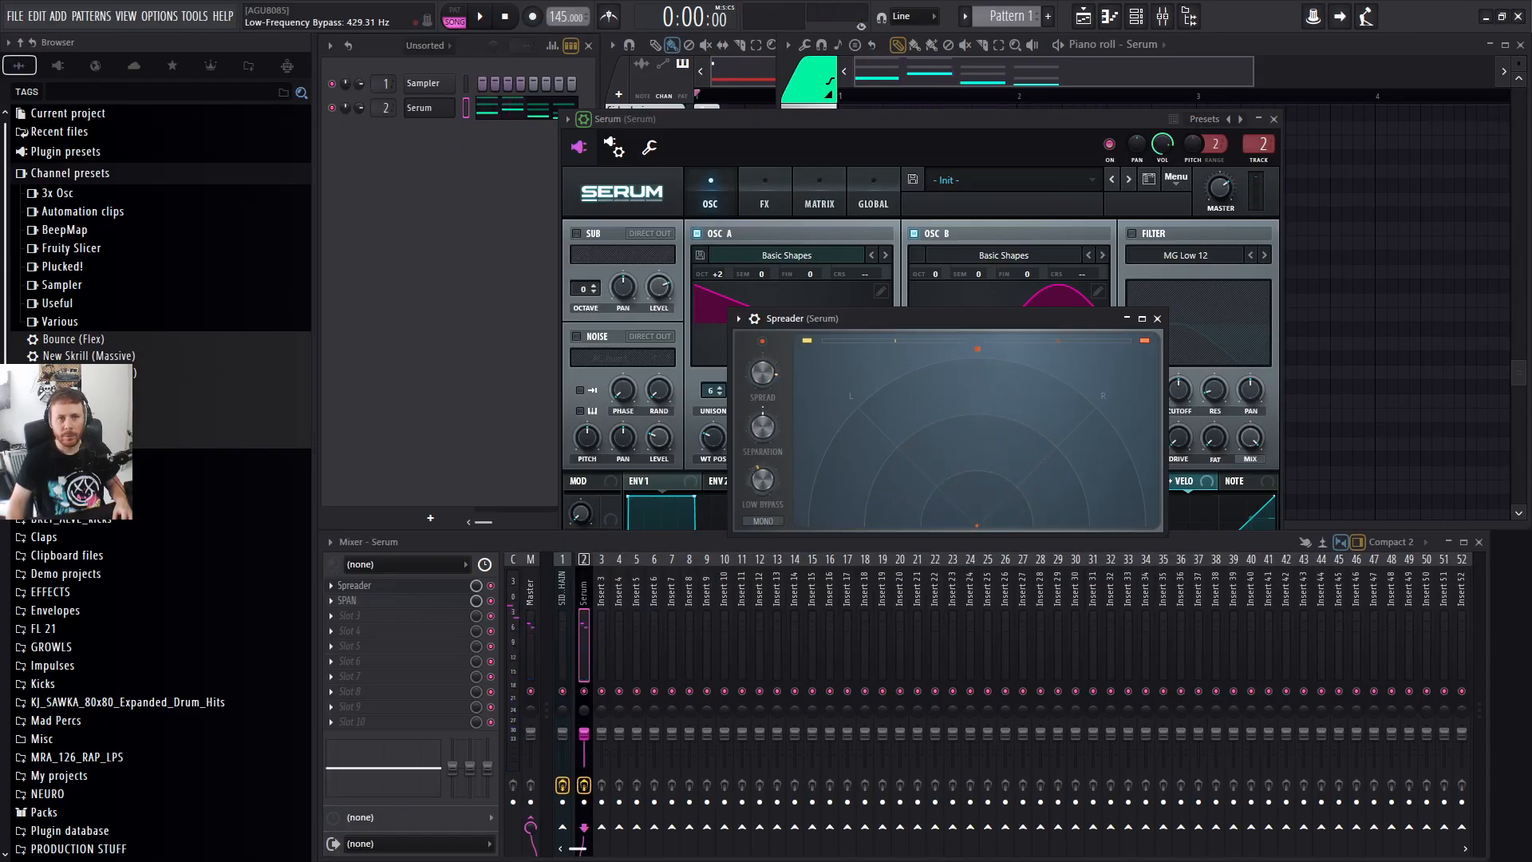
{"action": "key", "text": "space"}
{"action": "mouse_move", "coordinate": [763, 480]}
{"action": "left_mouse_down"}
{"action": "mouse_move", "coordinate": [763, 506]}
{"action": "mouse_move", "coordinate": [764, 457]}
{"action": "left_mouse_up"}
{"action": "key", "text": "space"}
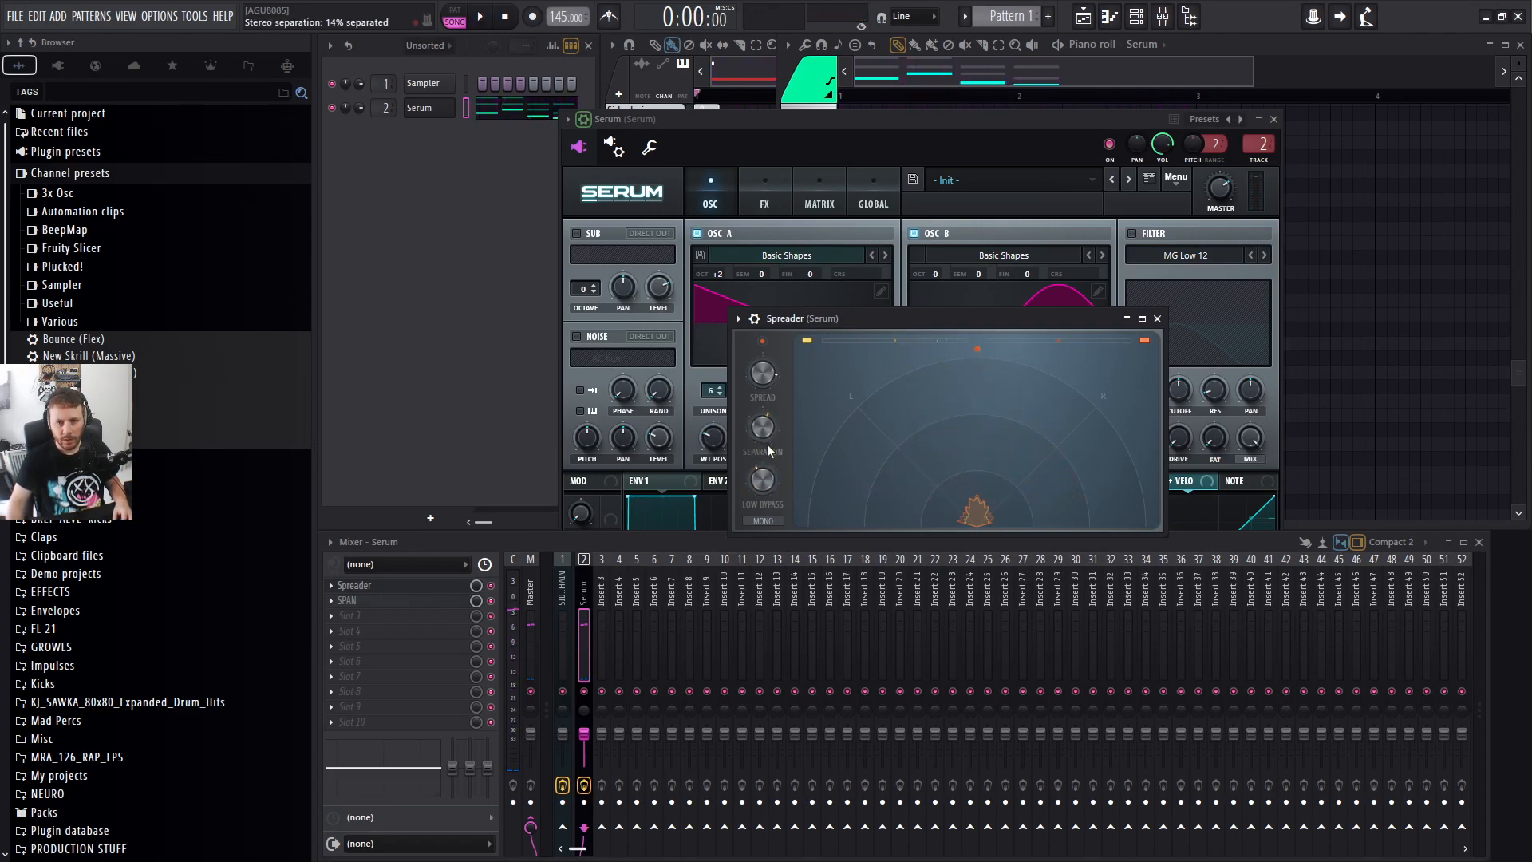
Remove Spreader and SPAN from the Serum mixer insert and close the Serum window.
{"action": "left_click", "coordinate": [333, 586]}
{"action": "left_click", "coordinate": [355, 483]}
{"action": "left_click", "coordinate": [332, 602]}
{"action": "left_click", "coordinate": [355, 504]}
{"action": "mouse_move", "coordinate": [1013, 121]}
{"action": "left_mouse_down"}
{"action": "mouse_move", "coordinate": [992, 100]}
{"action": "mouse_move", "coordinate": [1009, 102]}
{"action": "left_mouse_up"}
{"action": "left_click", "coordinate": [1269, 101]}
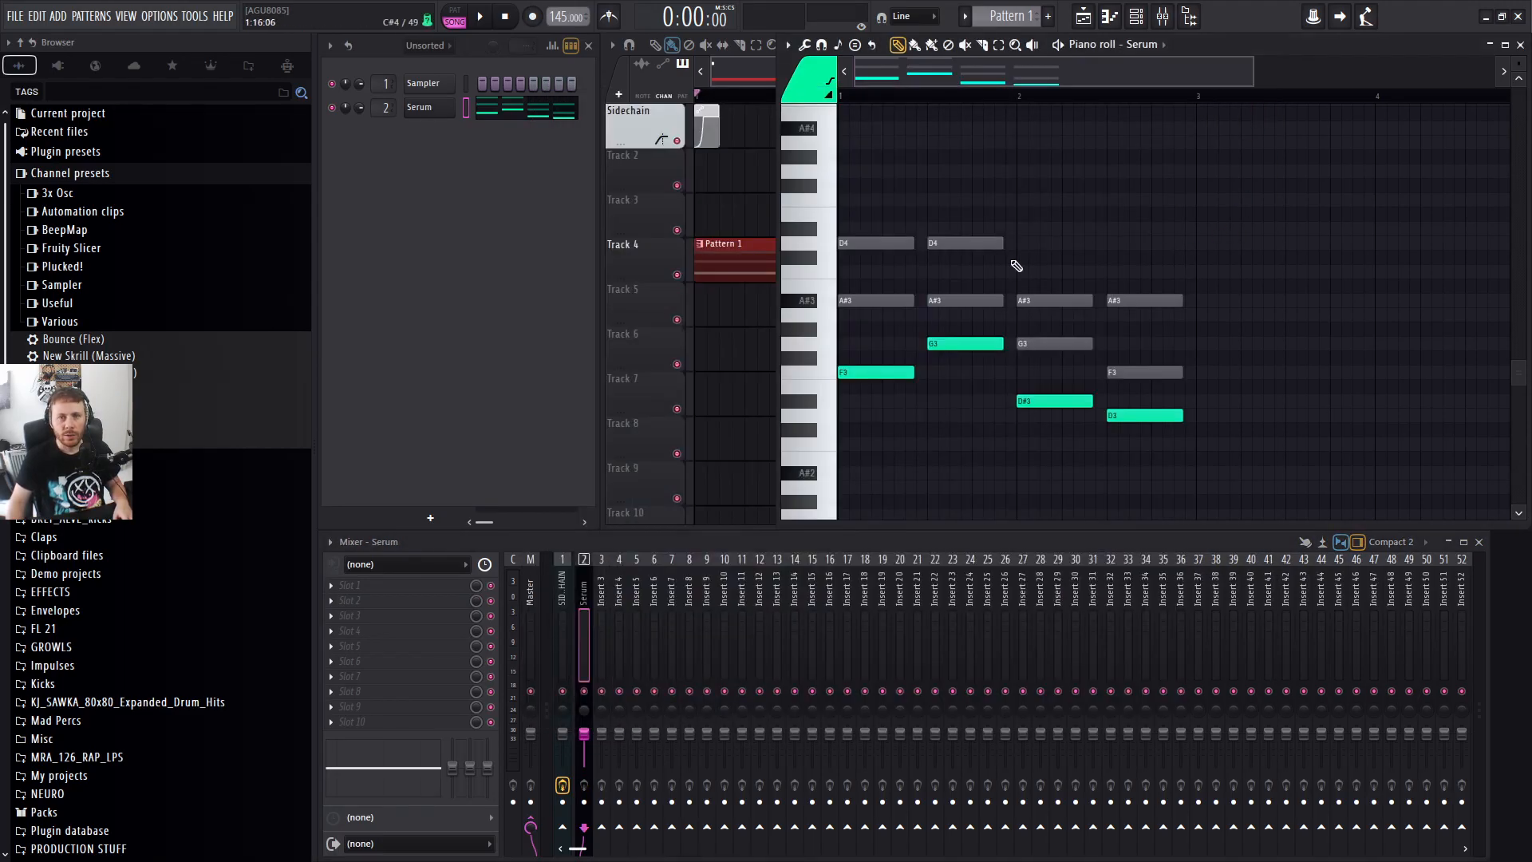
Clear all the chord notes from the piano roll and delete the Pattern 1 clip on Track 4.
{"action": "right_click", "coordinate": [890, 301]}
{"action": "right_click", "coordinate": [965, 301]}
{"action": "right_click", "coordinate": [1047, 402]}
{"action": "right_click", "coordinate": [764, 257]}
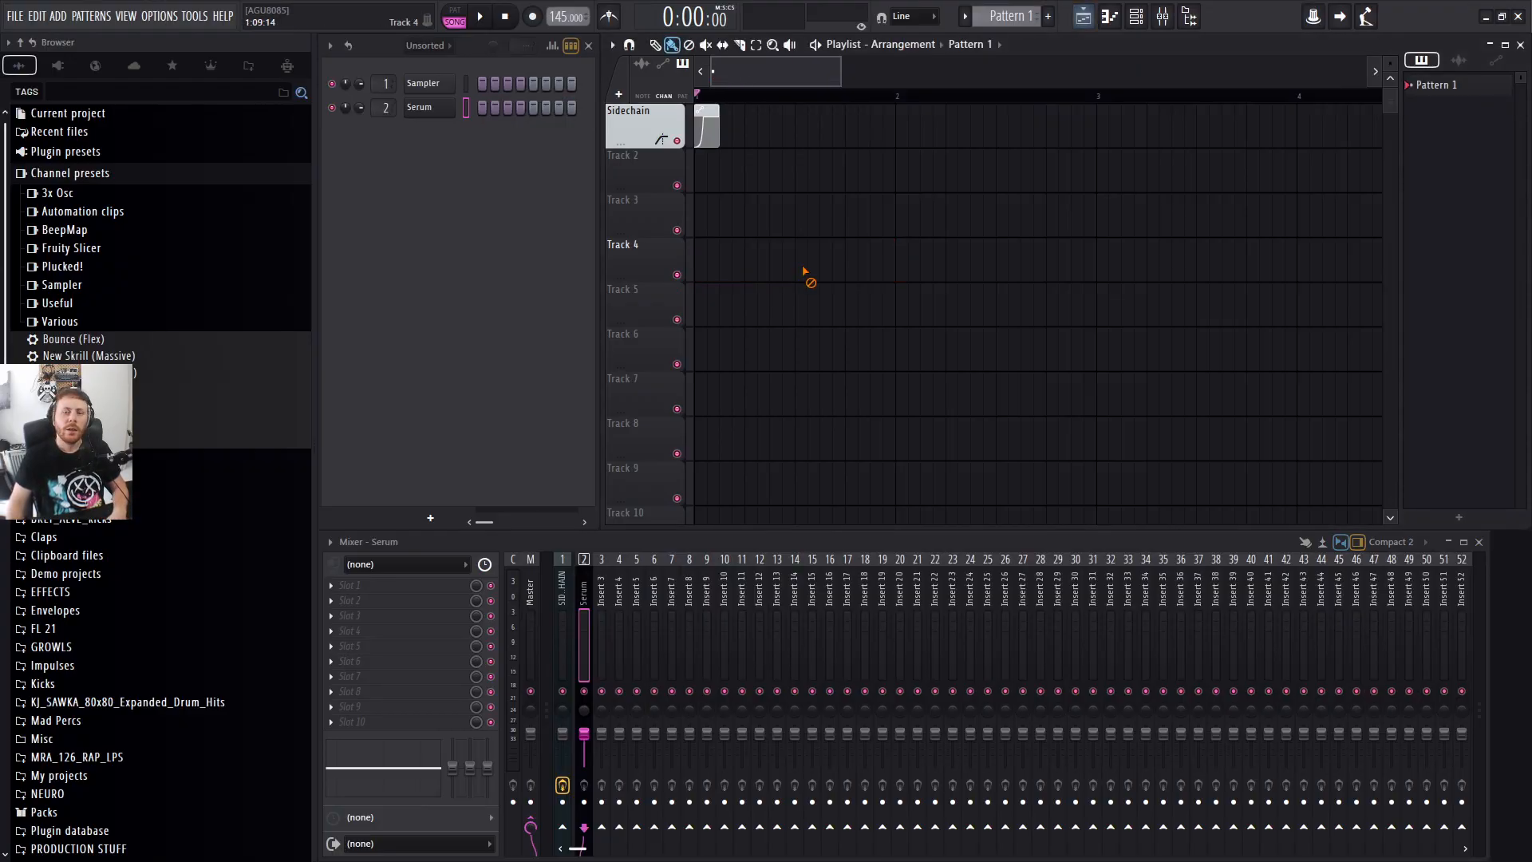
Place a Pattern 1 clip on Track 3 and draw a B3, D#4 and F4 chord in its piano roll.
{"action": "left_click", "coordinate": [716, 213]}
{"action": "double_click", "coordinate": [746, 219]}
{"action": "left_click_drag", "start_coordinate": [853, 301], "coordinate": [858, 282]}
{"action": "left_click", "coordinate": [866, 229]}
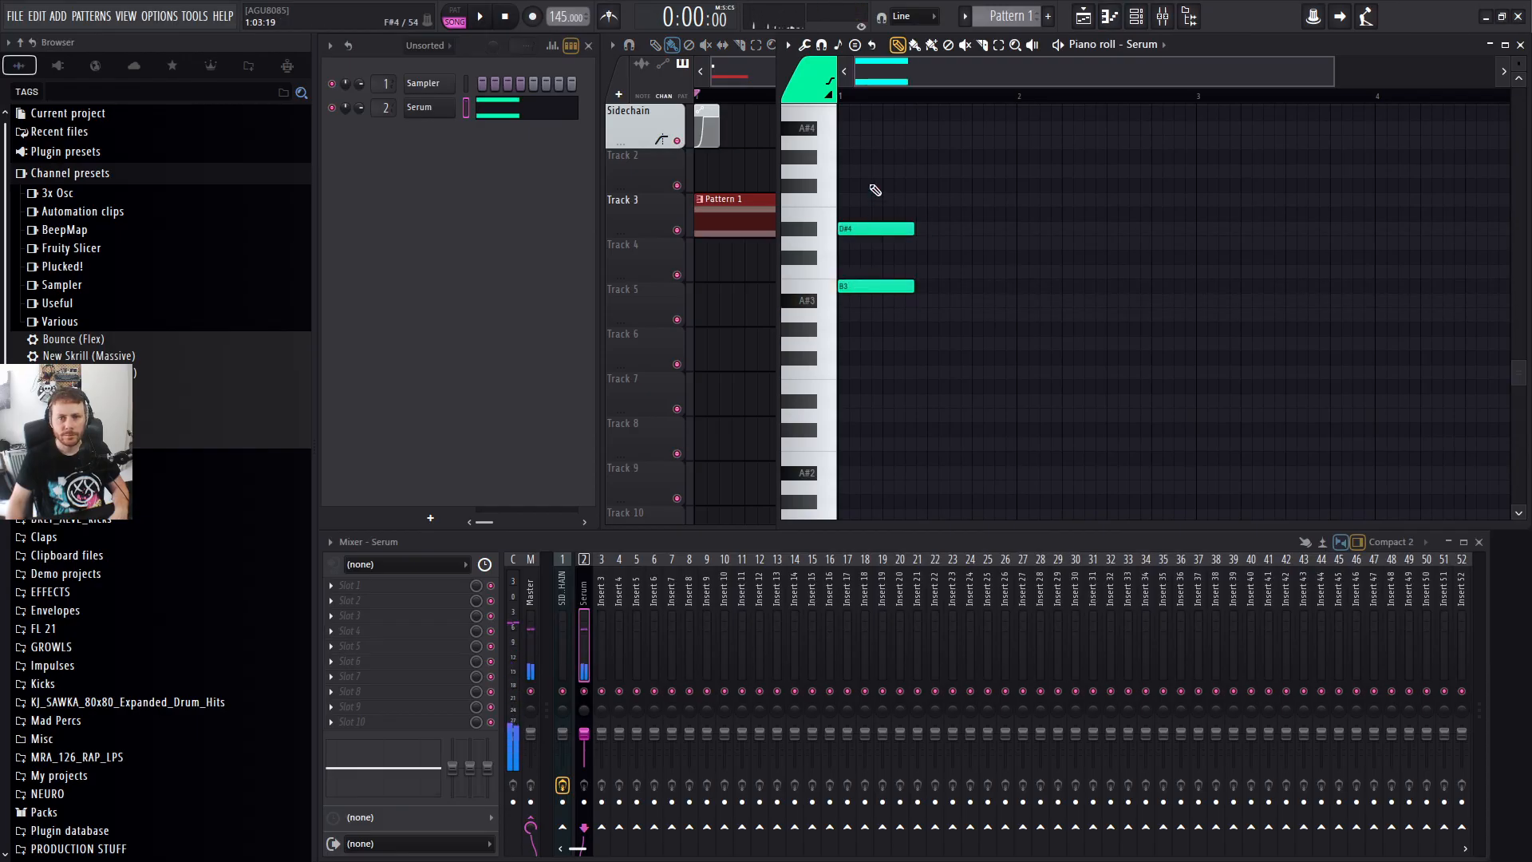
{"action": "left_click", "coordinate": [866, 200]}
Audition the chord with Serum and move its notes to G3, A#3 and D4.
{"action": "left_click", "coordinate": [479, 18]}
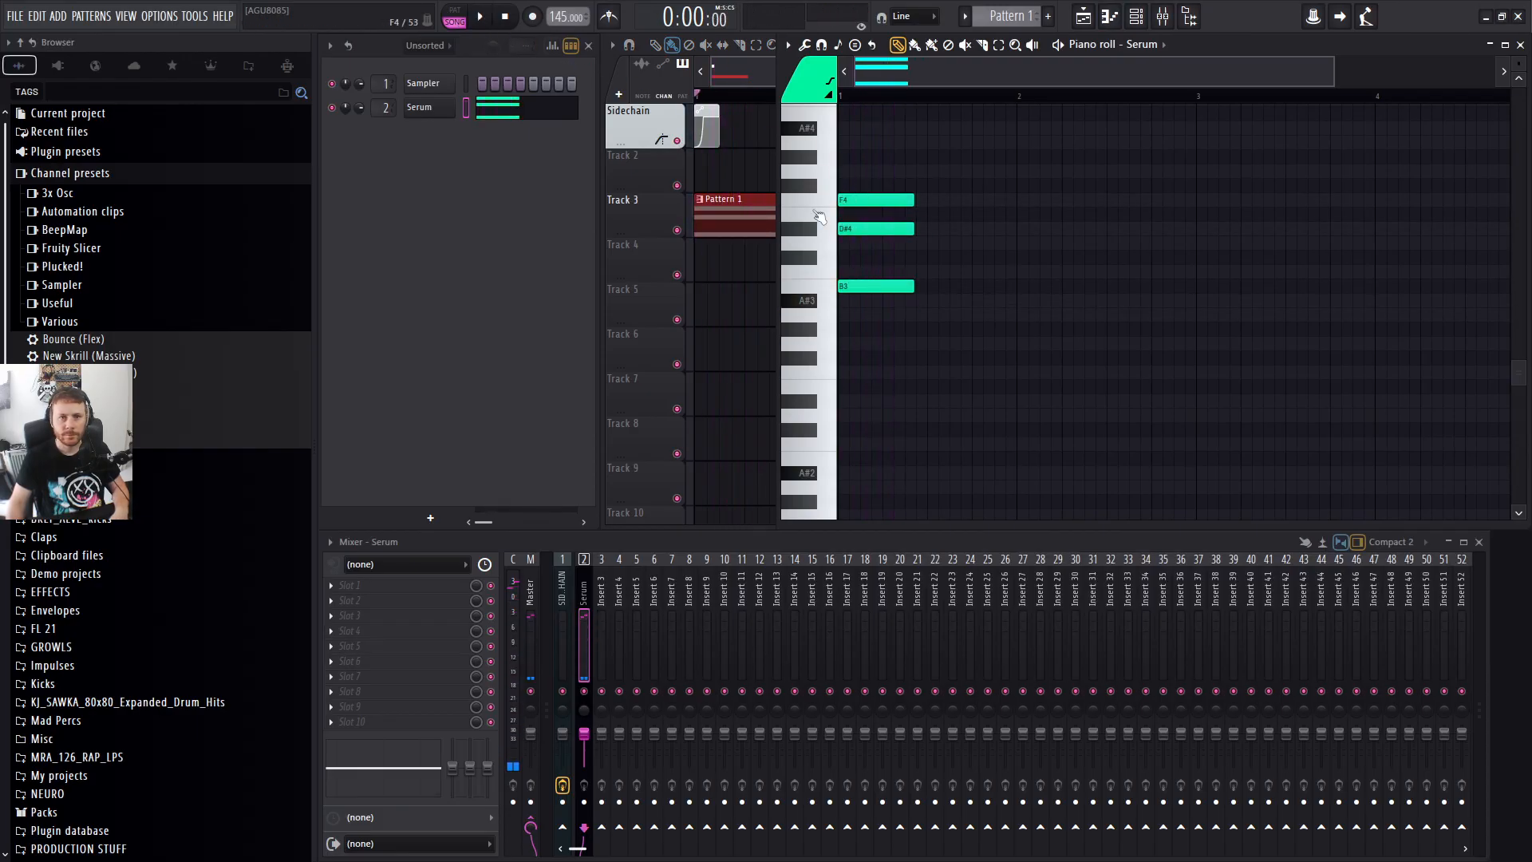
{"action": "left_click", "coordinate": [426, 111]}
{"action": "key", "text": "space"}
{"action": "key", "text": "F7"}
{"action": "key", "text": "space"}
{"action": "left_click_drag", "start_coordinate": [879, 230], "coordinate": [869, 342]}
{"action": "key", "text": "space"}
{"action": "key", "text": "space"}
{"action": "key", "text": "space"}
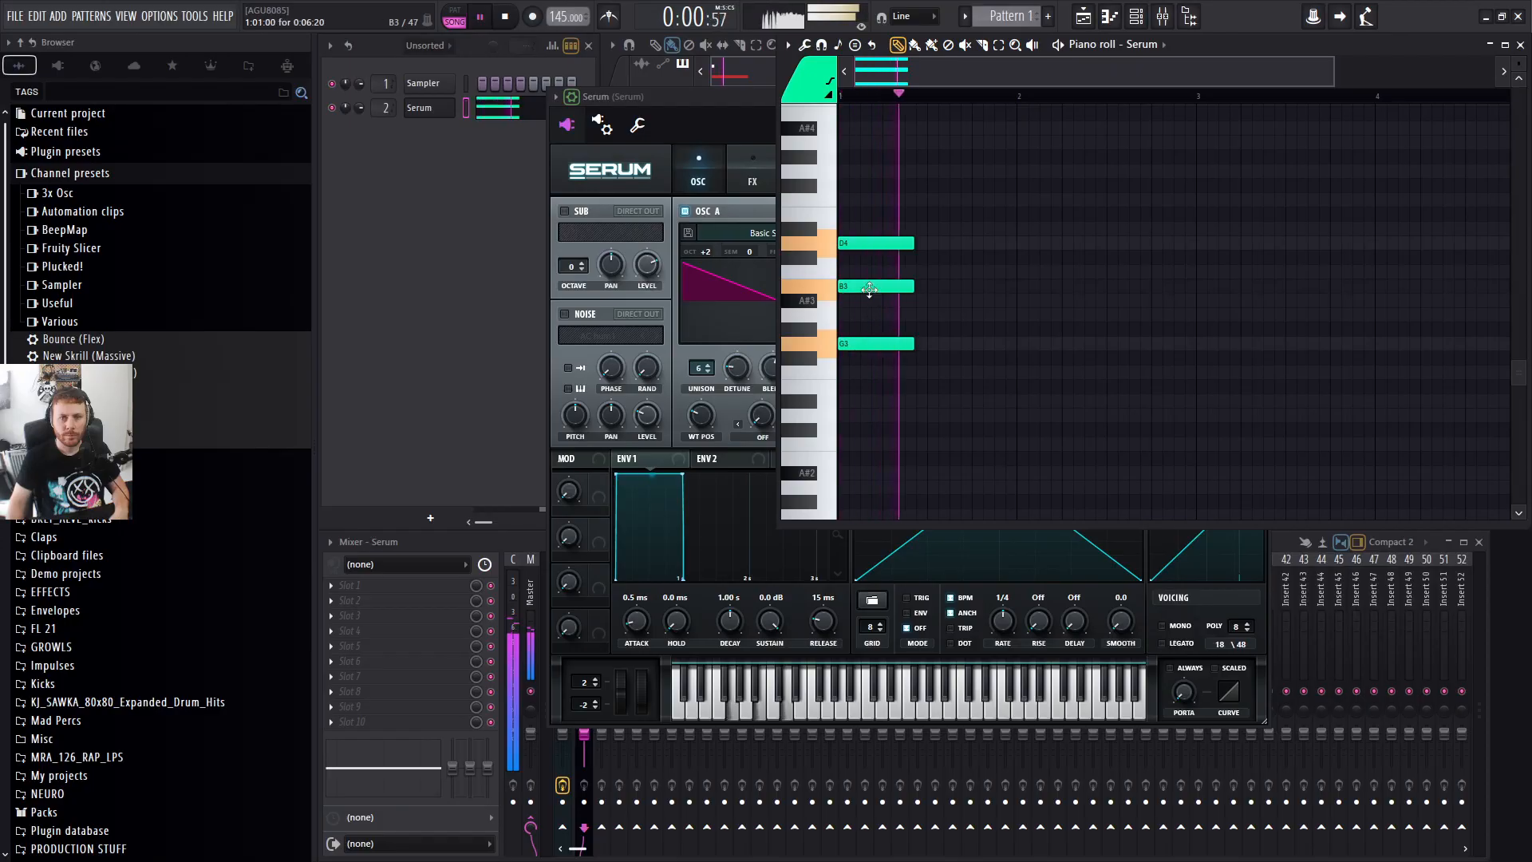
{"action": "left_click_drag", "start_coordinate": [866, 287], "coordinate": [866, 301]}
{"action": "key", "text": "space"}
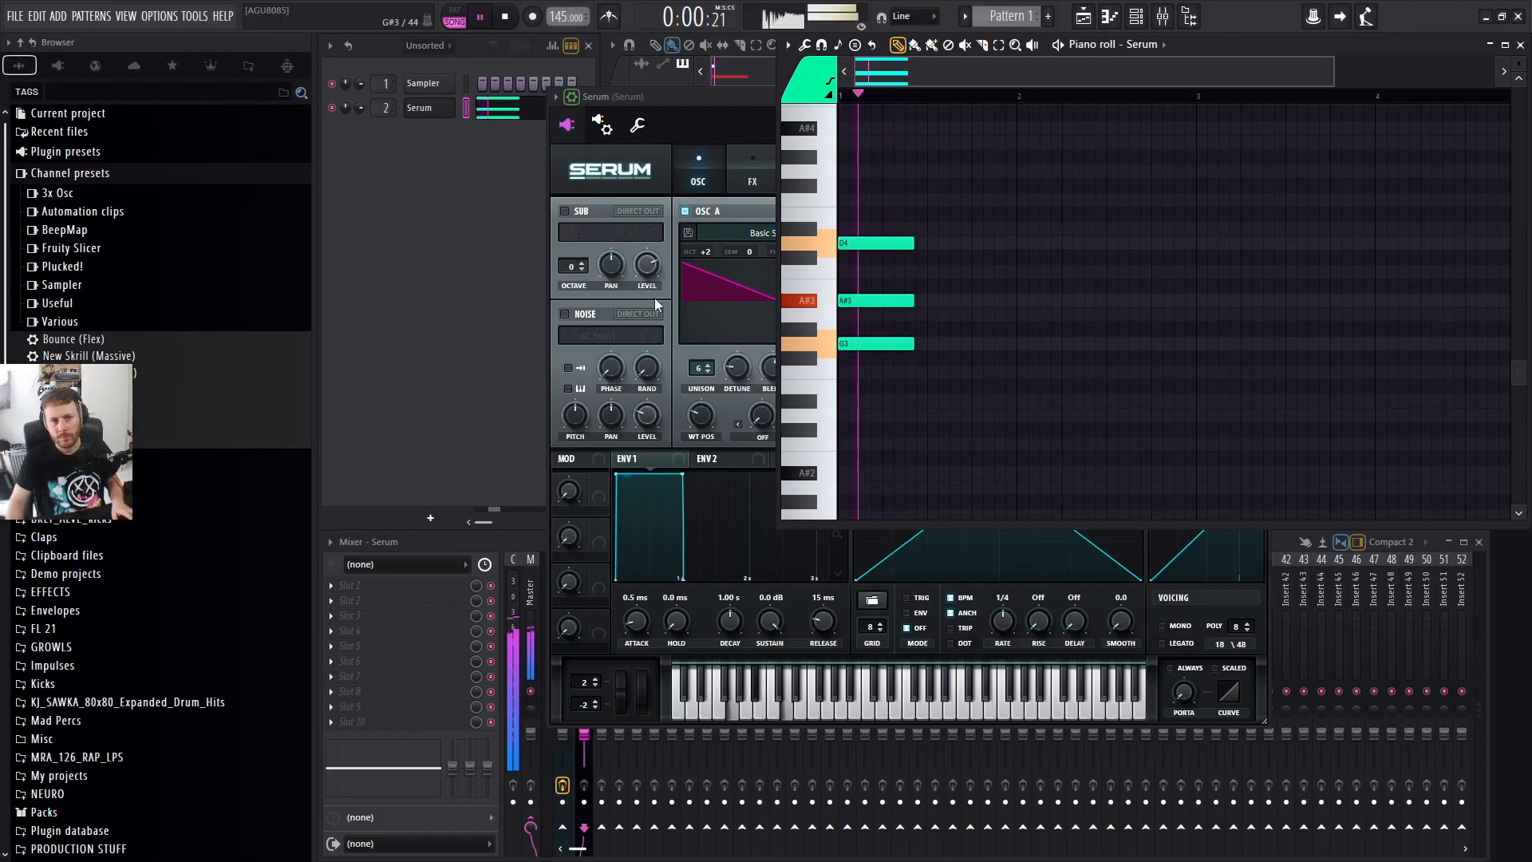
Duplicate the Track 3 Pattern 1 clip to bar 2 as a unique pattern and play the arrangement briefly.
{"action": "left_click", "coordinate": [520, 274]}
{"action": "key", "text": "F5"}
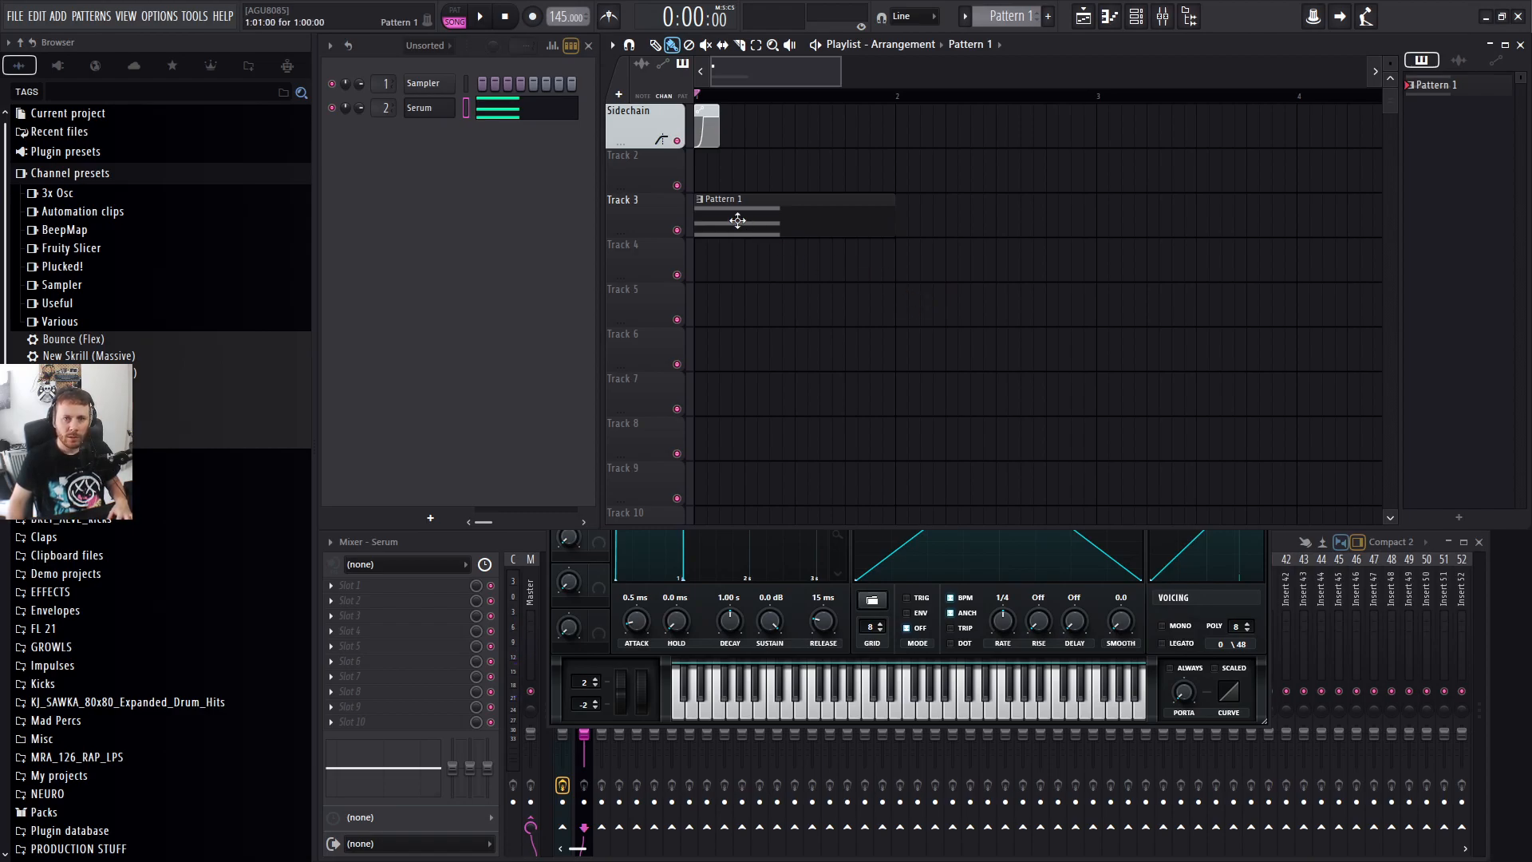
{"action": "left_click_drag", "start_coordinate": [737, 221], "coordinate": [950, 266]}
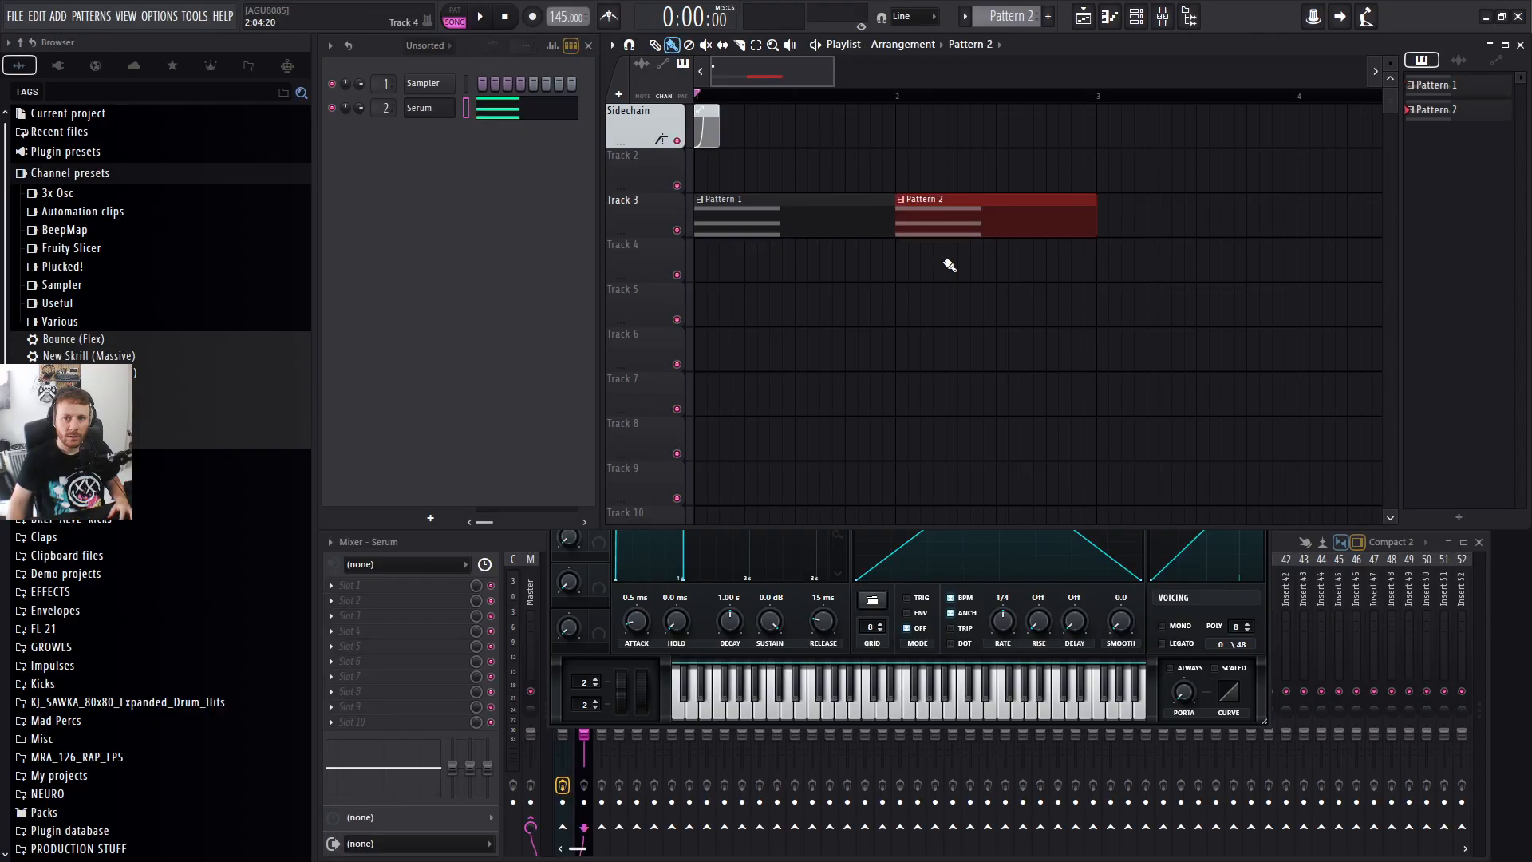
{"action": "left_click", "coordinate": [944, 162], "text": "ctrl"}
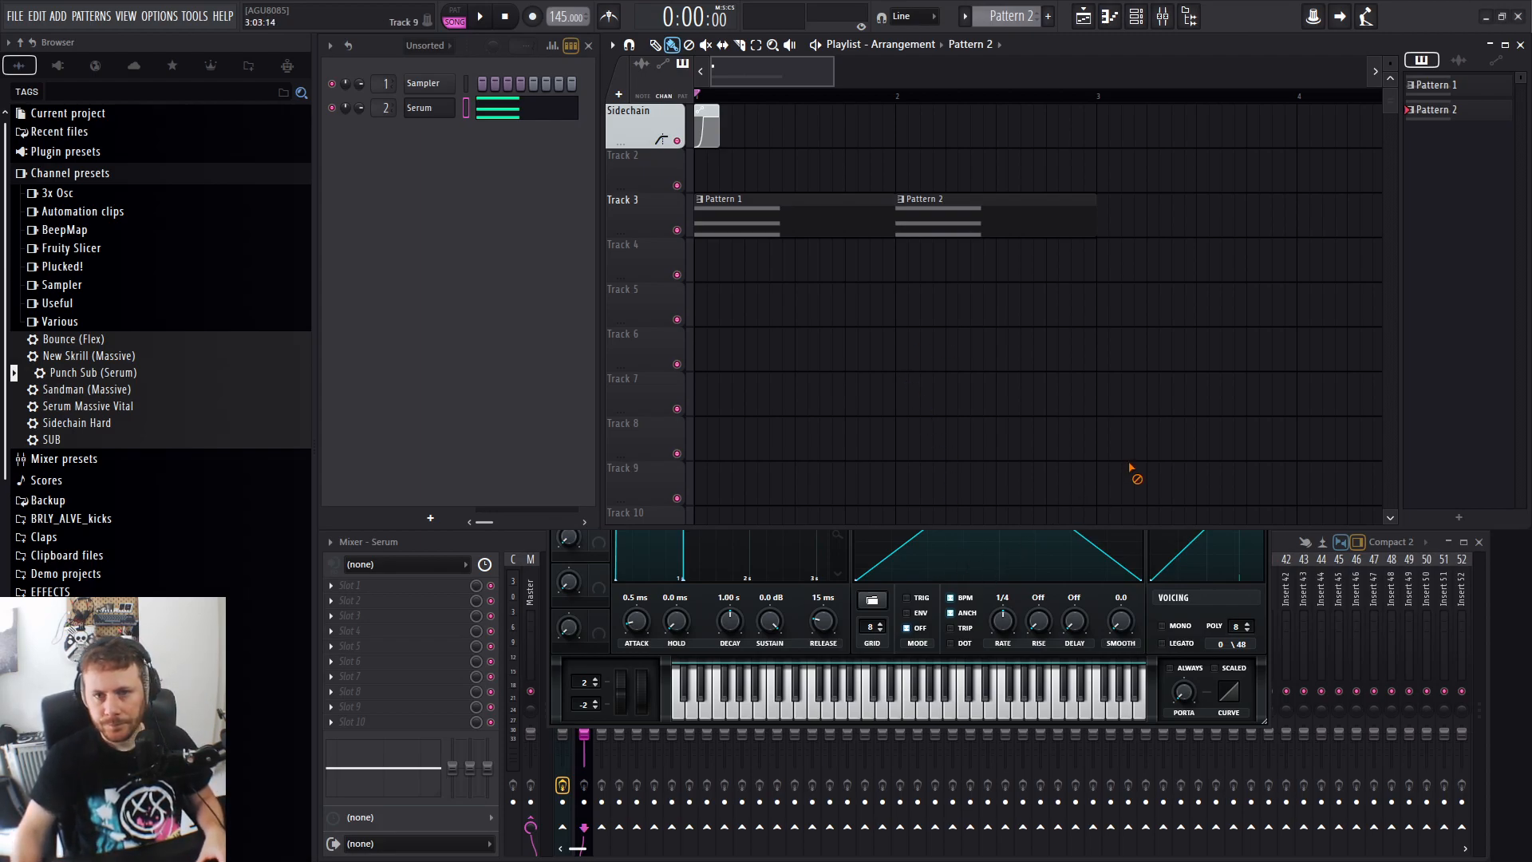
{"action": "key", "text": "space"}
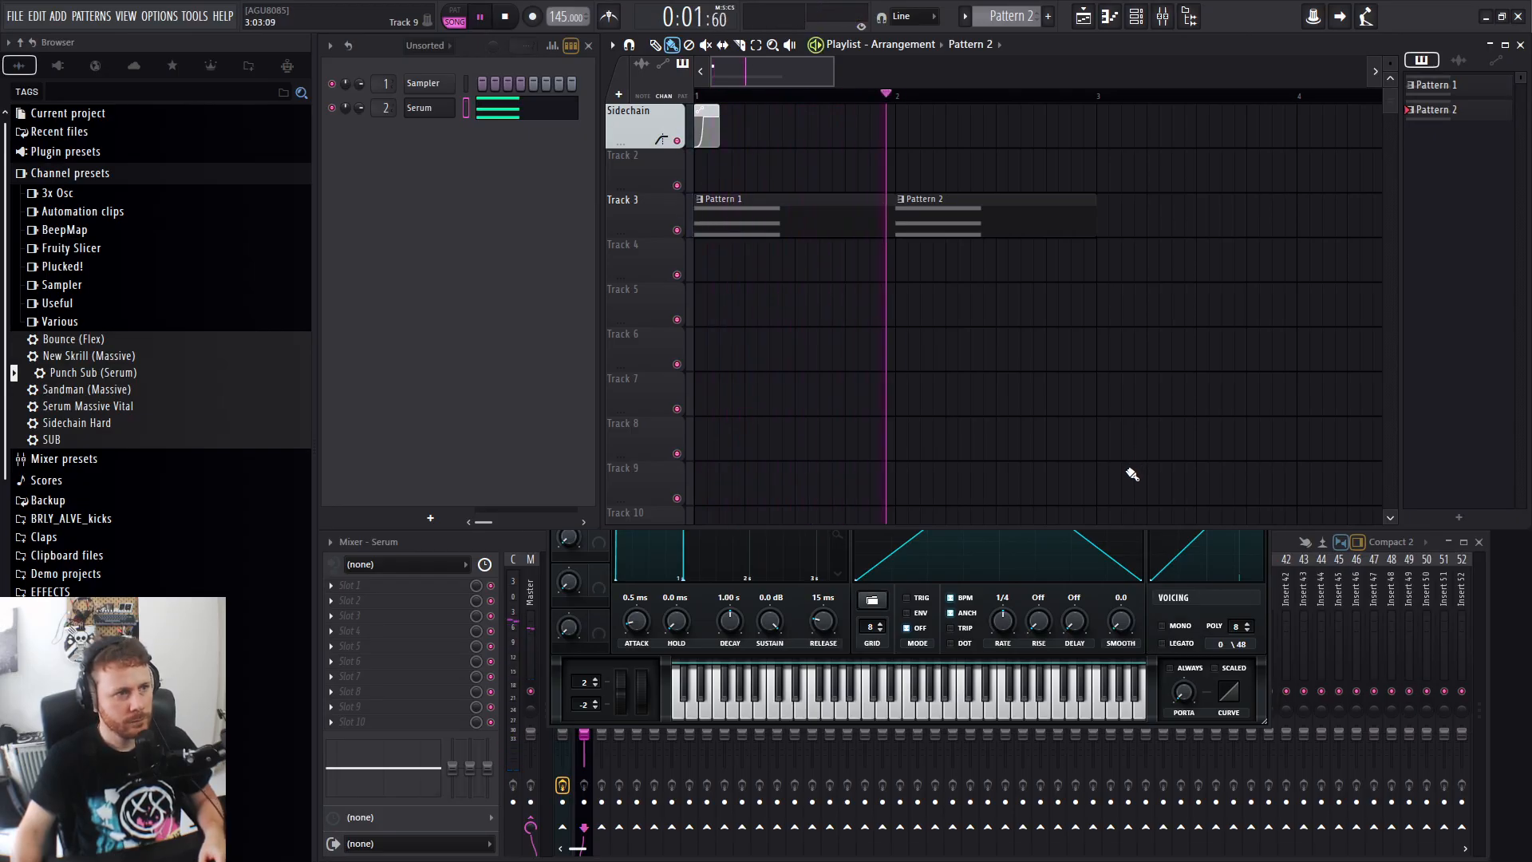
{"action": "key", "text": "space"}
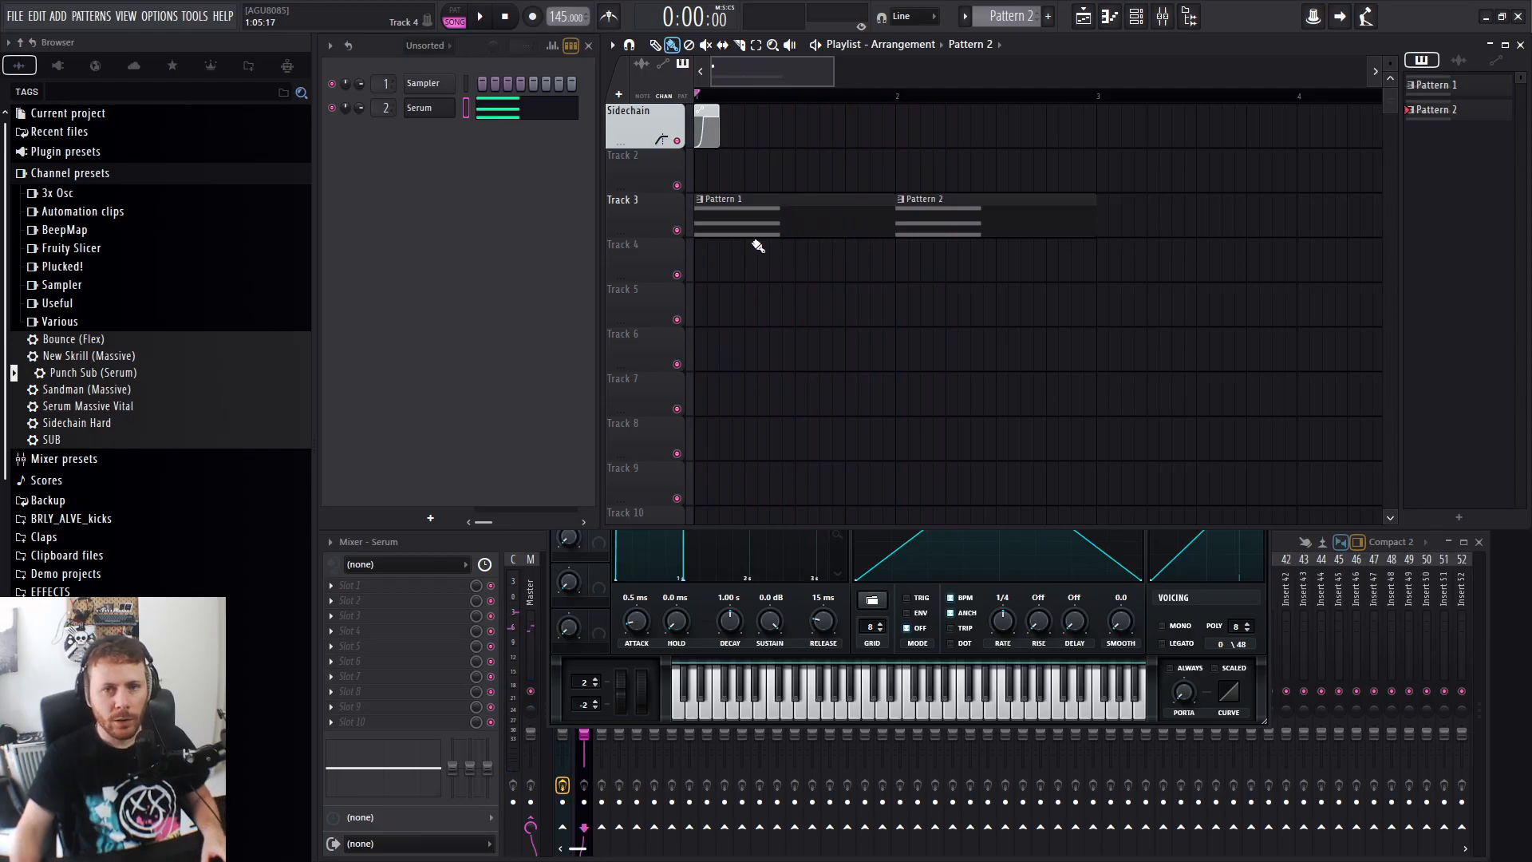
Copy the Pattern 1 clip from Track 3 down to Track 5.
{"action": "left_click_drag", "start_coordinate": [759, 220], "coordinate": [798, 297], "text": "shift"}
{"action": "right_click", "coordinate": [765, 319]}
{"action": "left_click_drag", "start_coordinate": [711, 228], "coordinate": [745, 294], "text": "shift"}
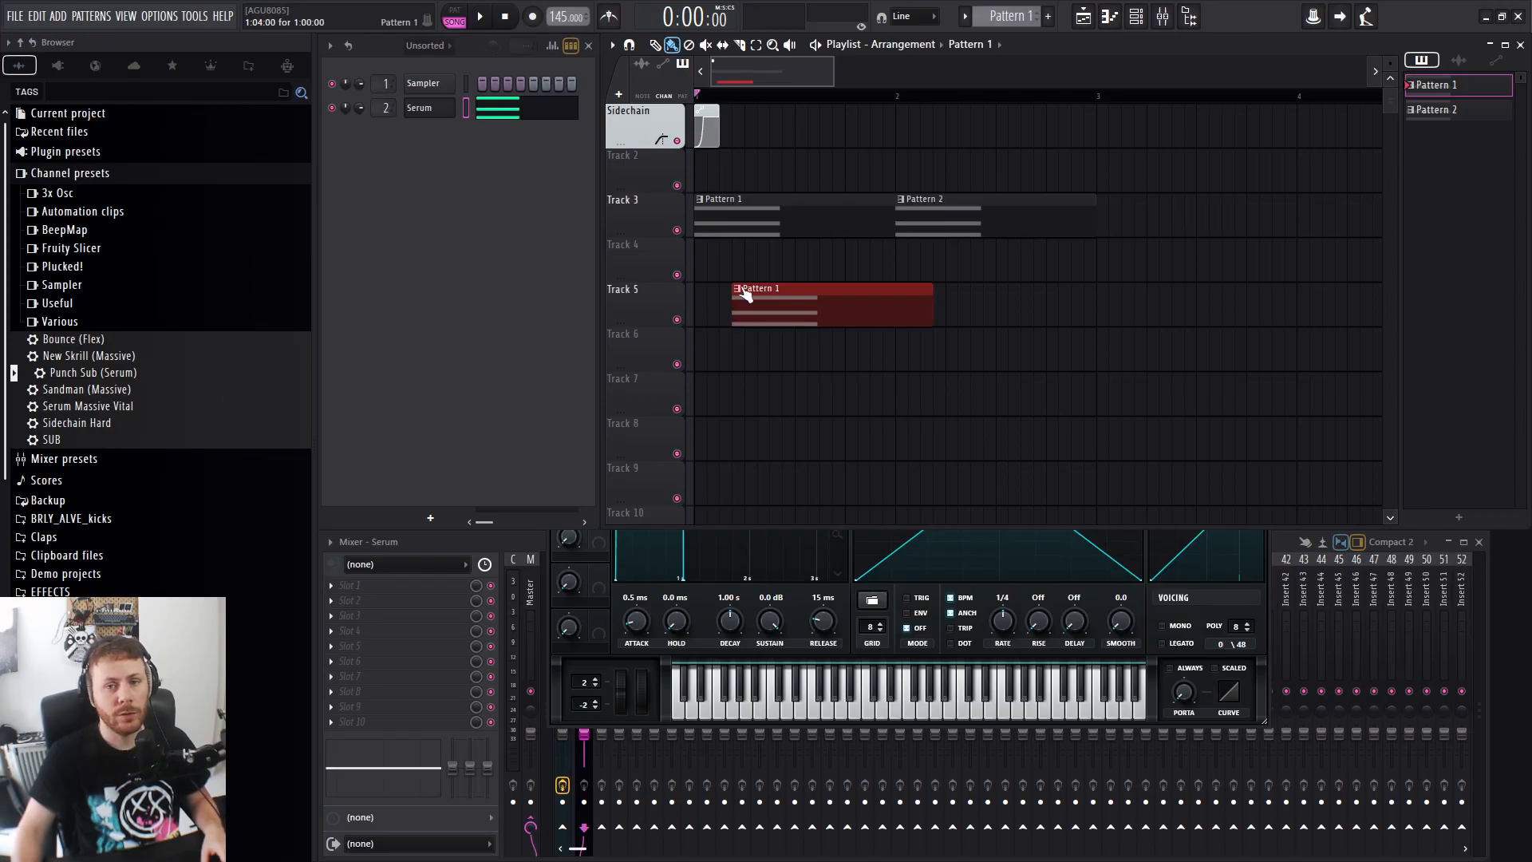
Check the Track 5 clip's options for making its pattern unique.
{"action": "right_click", "coordinate": [746, 294]}
{"action": "left_click", "coordinate": [787, 441]}
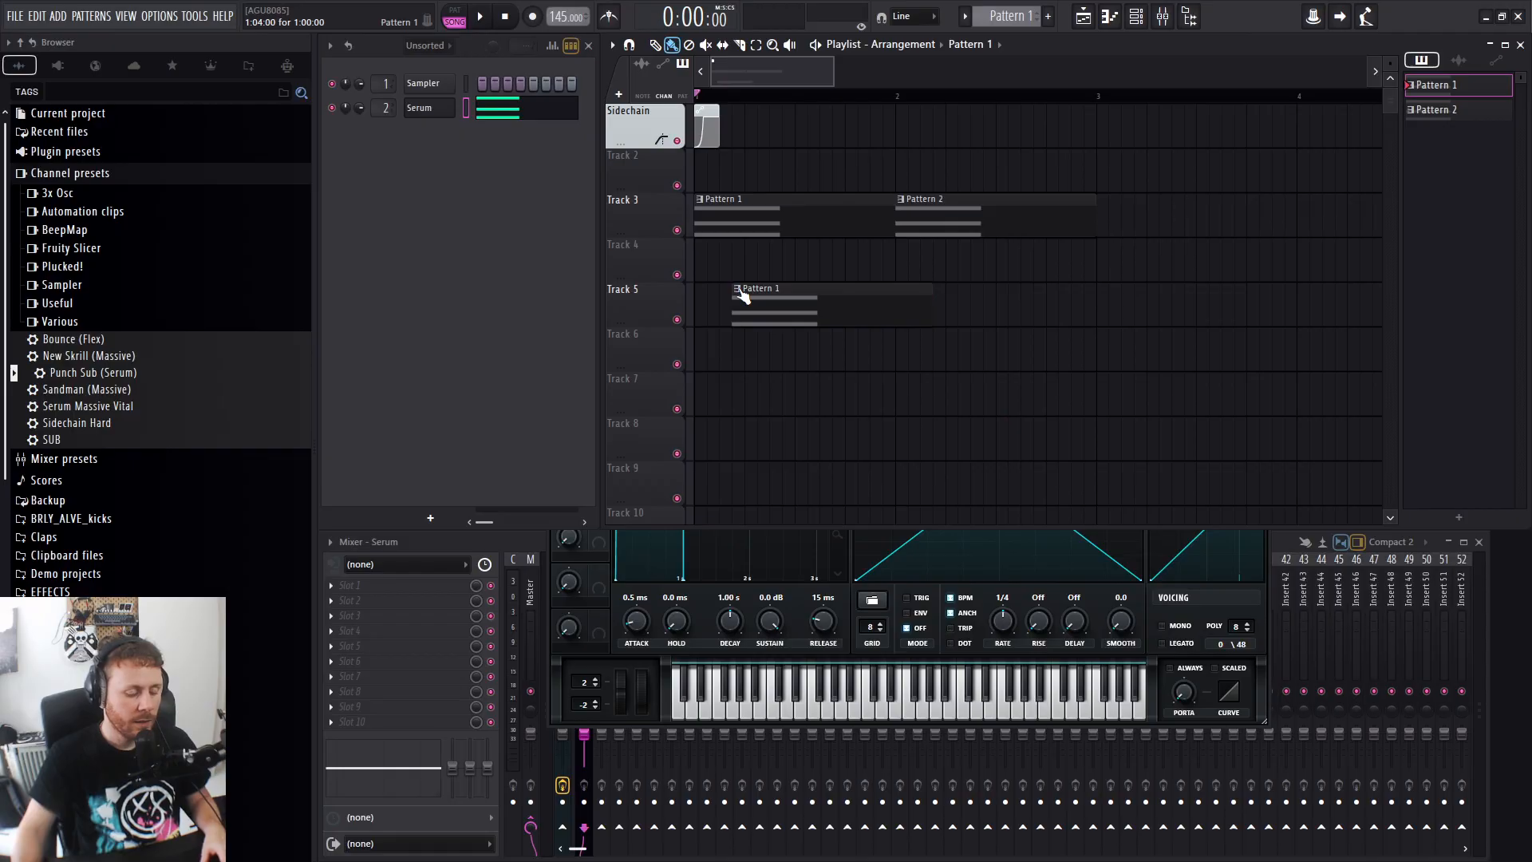
{"action": "key", "text": "F7"}
{"action": "key", "text": "F7"}
{"action": "key", "text": "F7"}
{"action": "key", "text": "F7"}
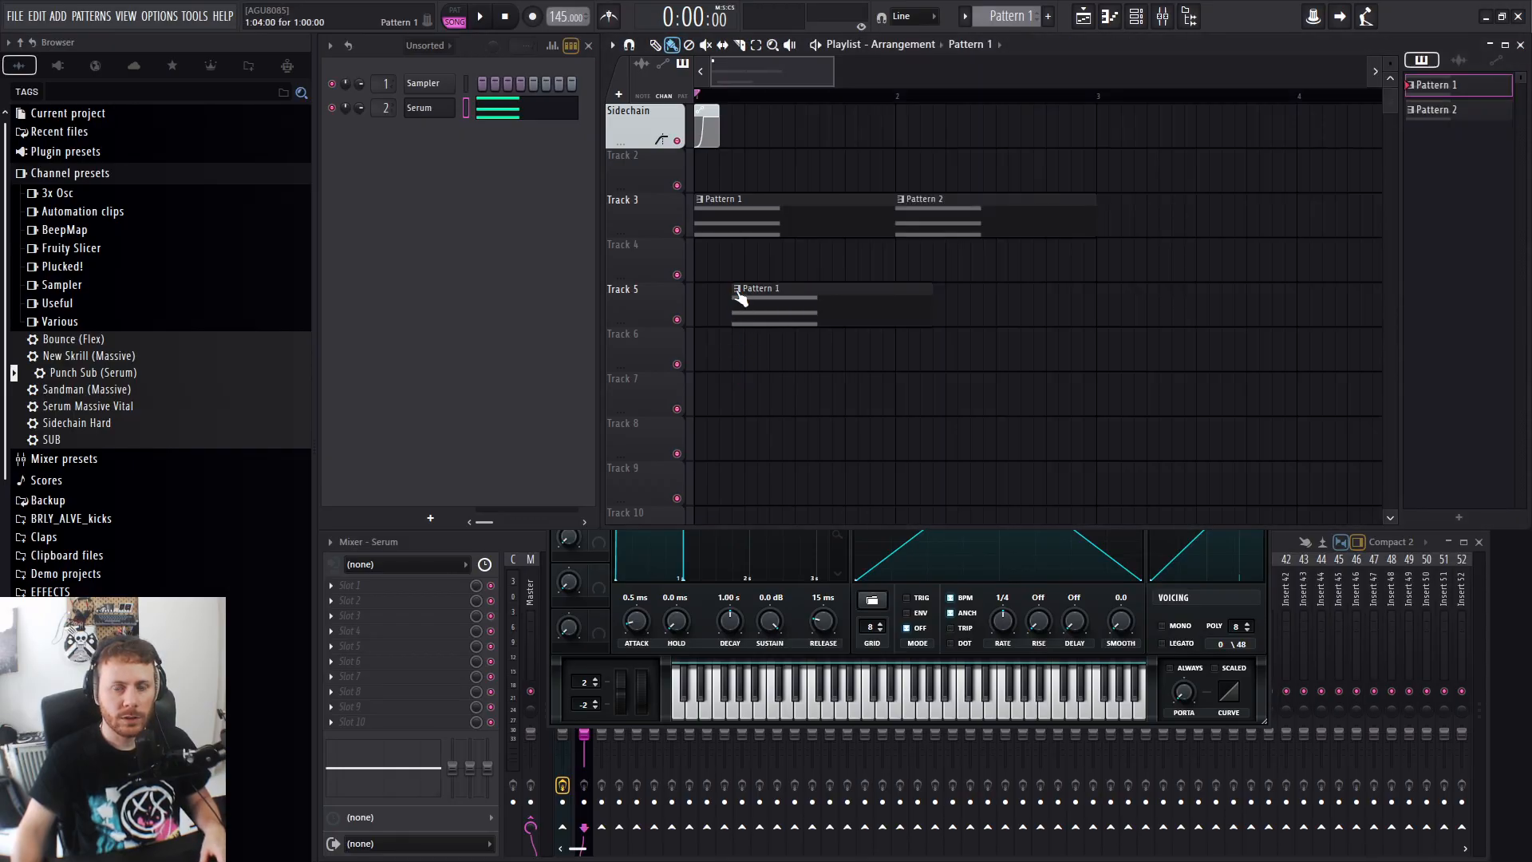
{"action": "right_click", "coordinate": [740, 297]}
{"action": "left_click", "coordinate": [739, 288]}
{"action": "right_click", "coordinate": [738, 292]}
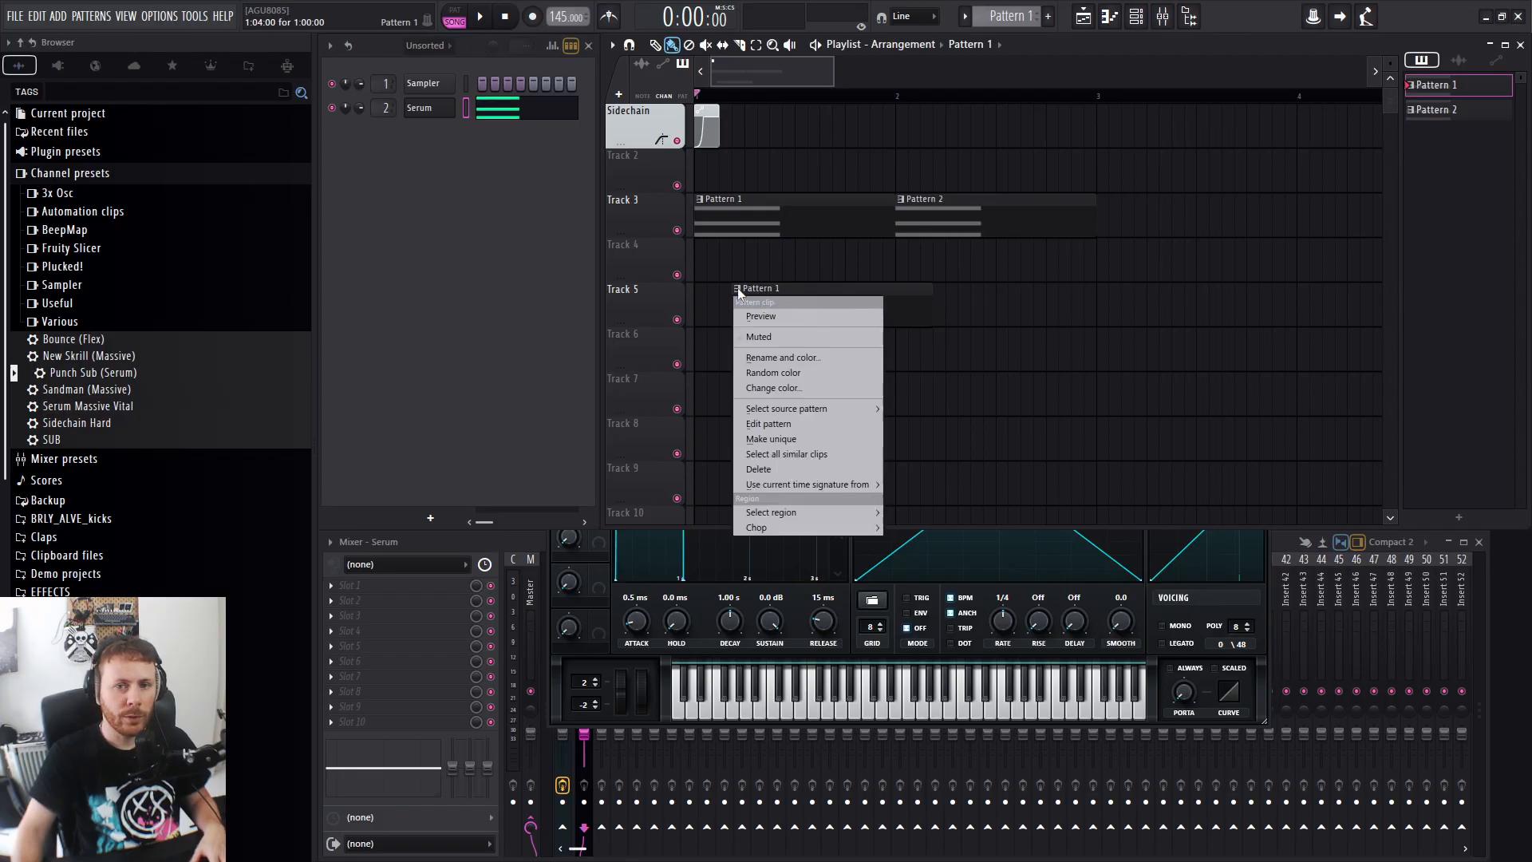
{"action": "left_click", "coordinate": [738, 292]}
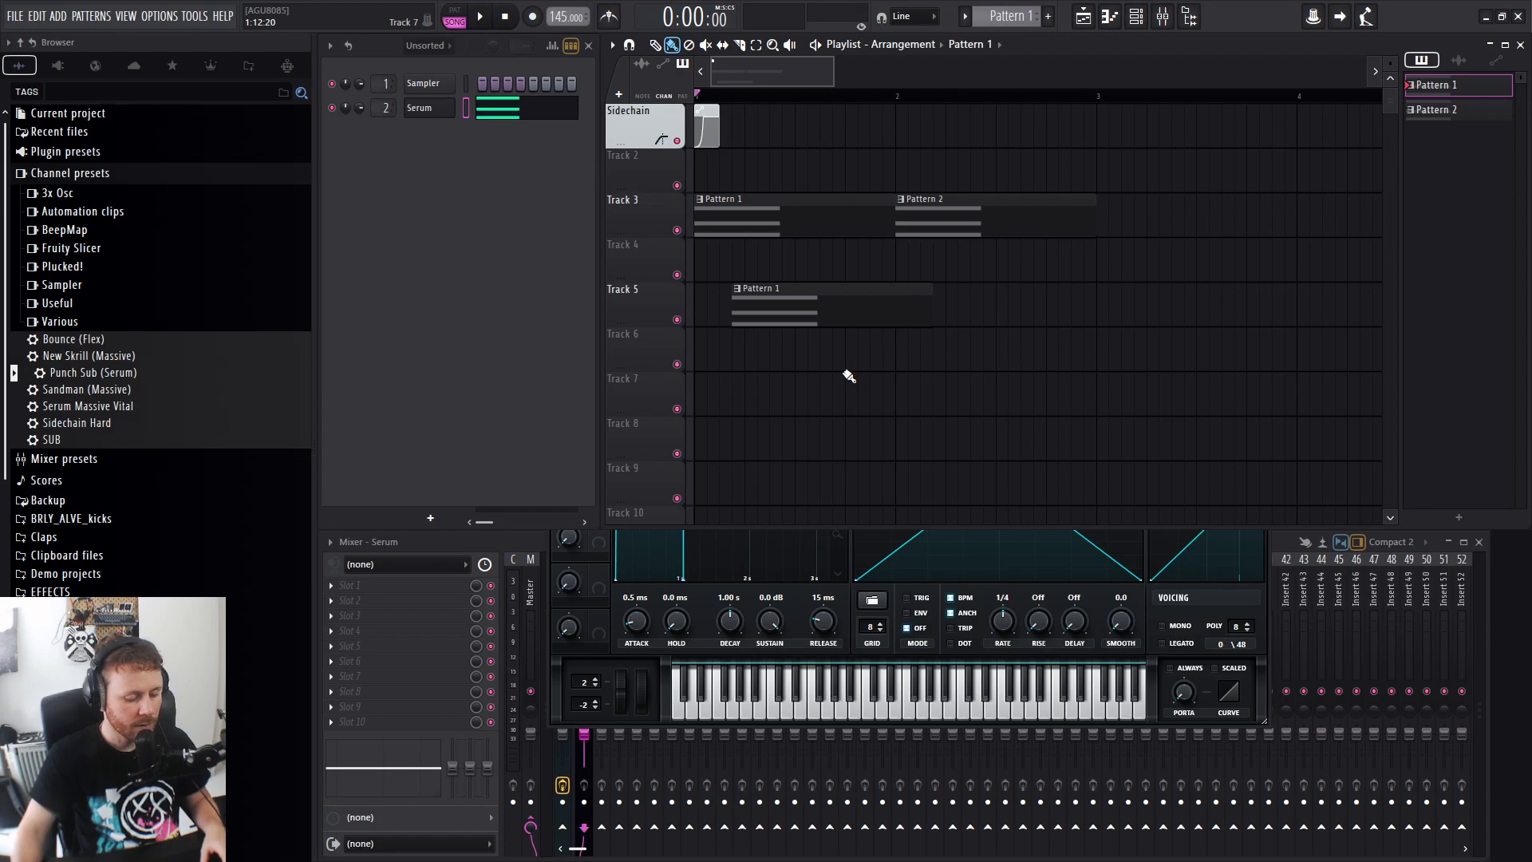
Replace the offset Track 5 copy with duplicates of both Track 3 clips, starting at bar 1.
{"action": "mouse_move", "coordinate": [745, 316]}
{"action": "left_mouse_down"}
{"action": "mouse_move", "coordinate": [754, 287]}
{"action": "mouse_move", "coordinate": [725, 251]}
{"action": "mouse_move", "coordinate": [761, 297]}
{"action": "mouse_move", "coordinate": [846, 317]}
{"action": "mouse_move", "coordinate": [974, 407]}
{"action": "mouse_move", "coordinate": [850, 397]}
{"action": "mouse_move", "coordinate": [976, 302]}
{"action": "mouse_move", "coordinate": [964, 292]}
{"action": "mouse_move", "coordinate": [818, 360]}
{"action": "left_mouse_up"}
{"action": "right_click", "coordinate": [723, 252]}
{"action": "left_click", "coordinate": [1047, 308]}
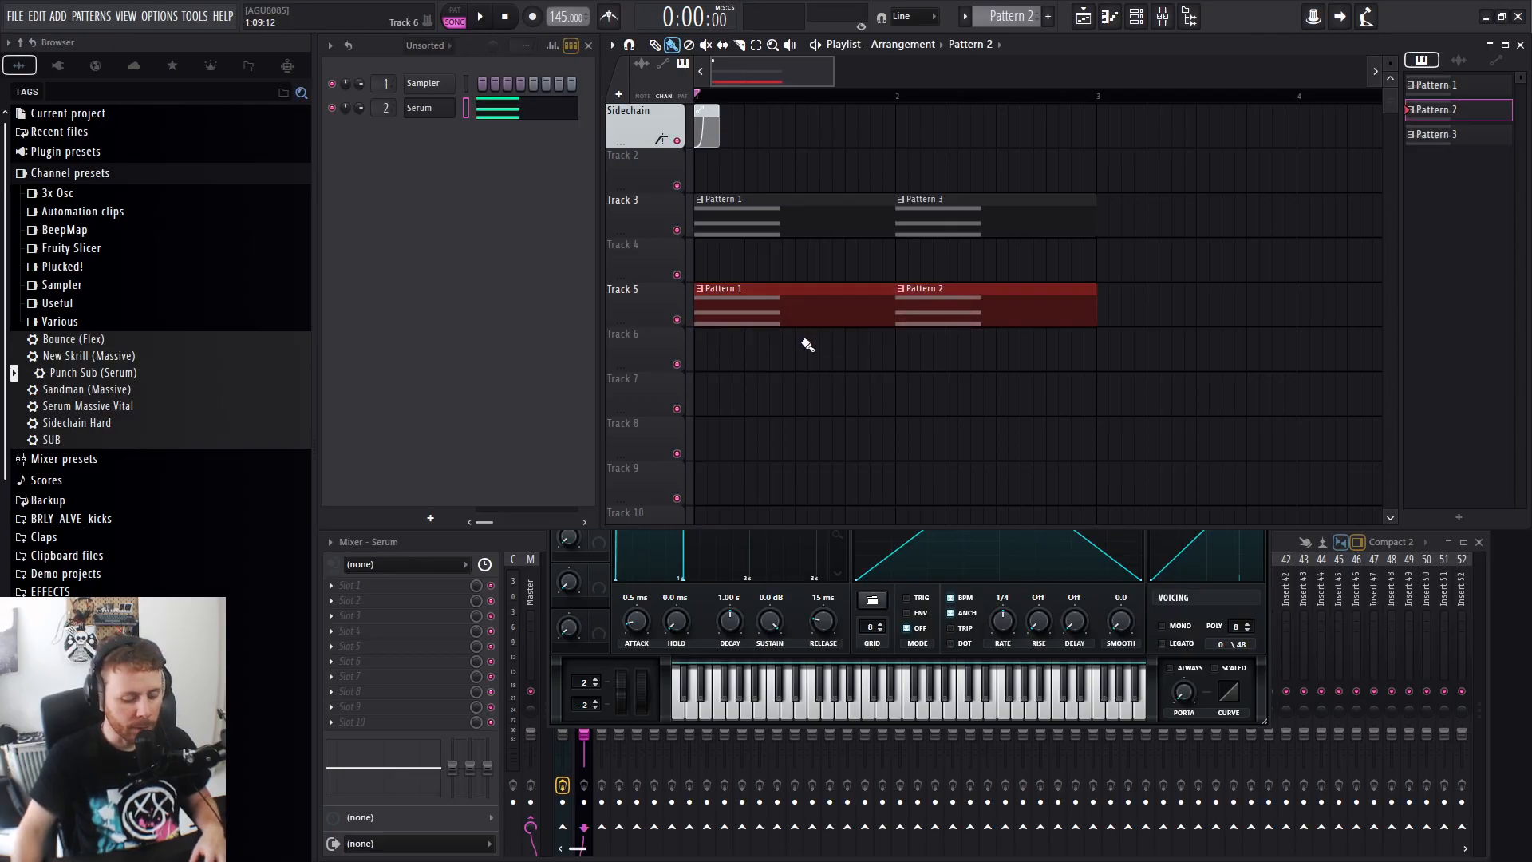
Copy the two Track 5 clips to Track 7 and make the copied clips' patterns unique.
{"action": "mouse_move", "coordinate": [783, 314]}
{"action": "left_mouse_down"}
{"action": "mouse_move", "coordinate": [859, 447]}
{"action": "mouse_move", "coordinate": [840, 496]}
{"action": "left_mouse_up"}
{"action": "left_click", "coordinate": [928, 453], "text": "ctrl"}
{"action": "left_click_drag", "start_coordinate": [1052, 397], "coordinate": [830, 414]}
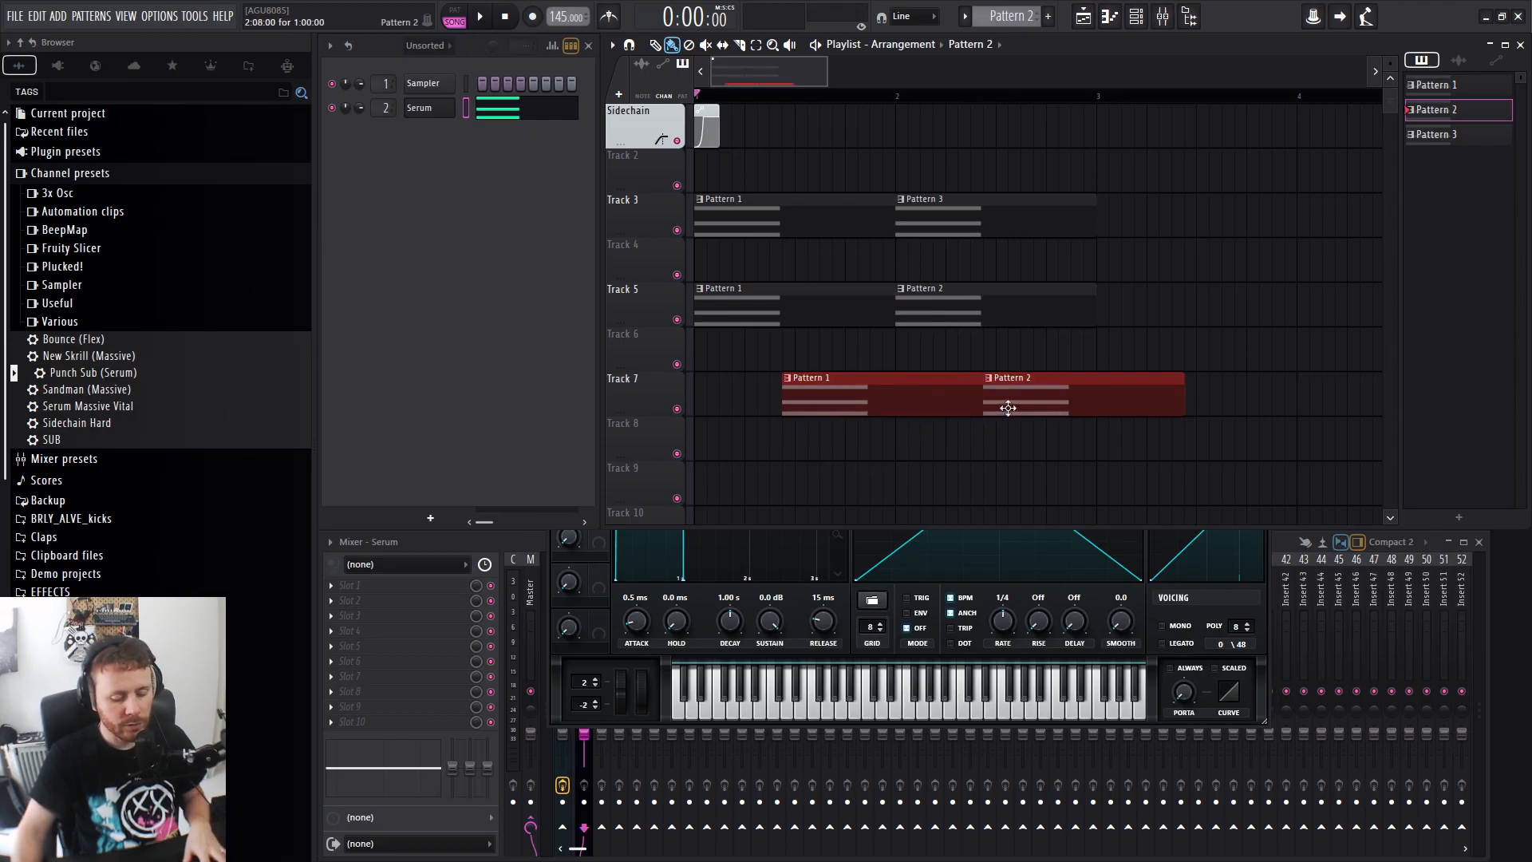
{"action": "key", "text": "shift+u"}
{"action": "key", "text": "shift+u"}
{"action": "key", "text": "shift+u"}
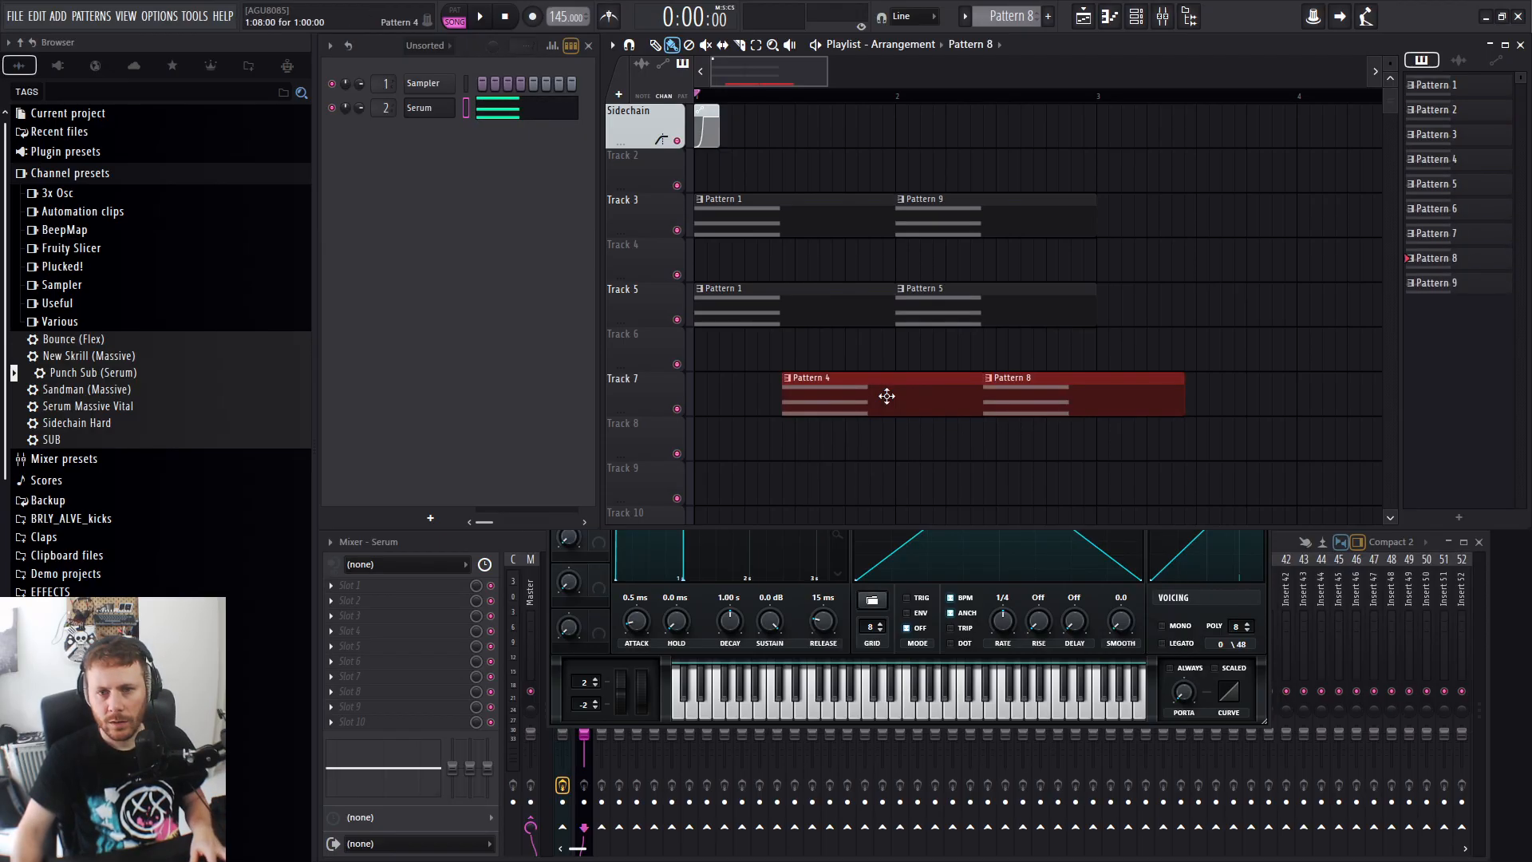
Make the first Track 7 clip's pattern unique and move that clip to Track 6 at bar 1.
{"action": "left_click", "coordinate": [1028, 351]}
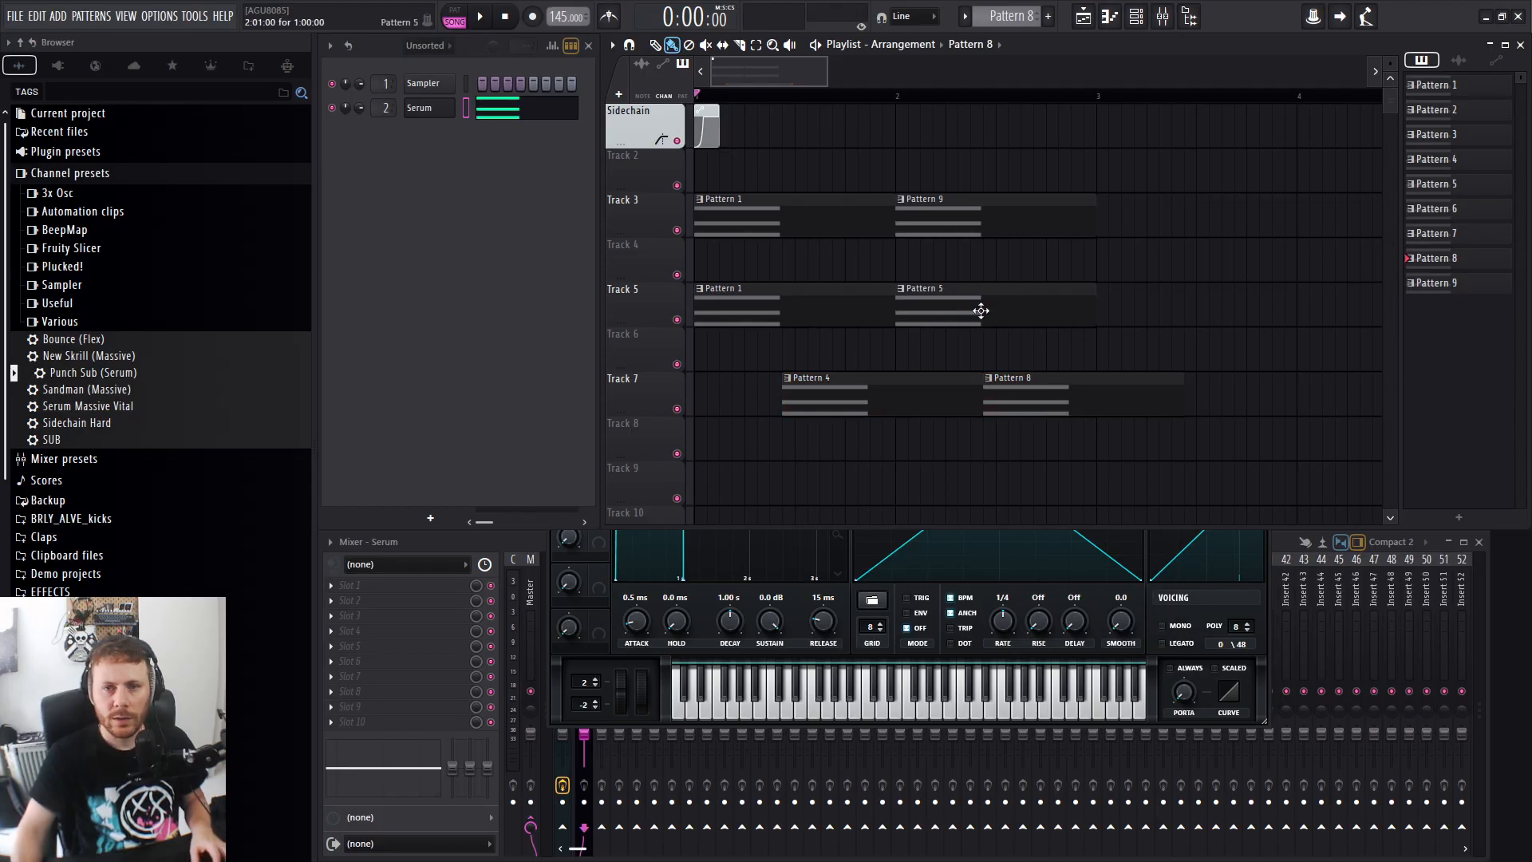
{"action": "left_click", "coordinate": [987, 322], "text": "ctrl"}
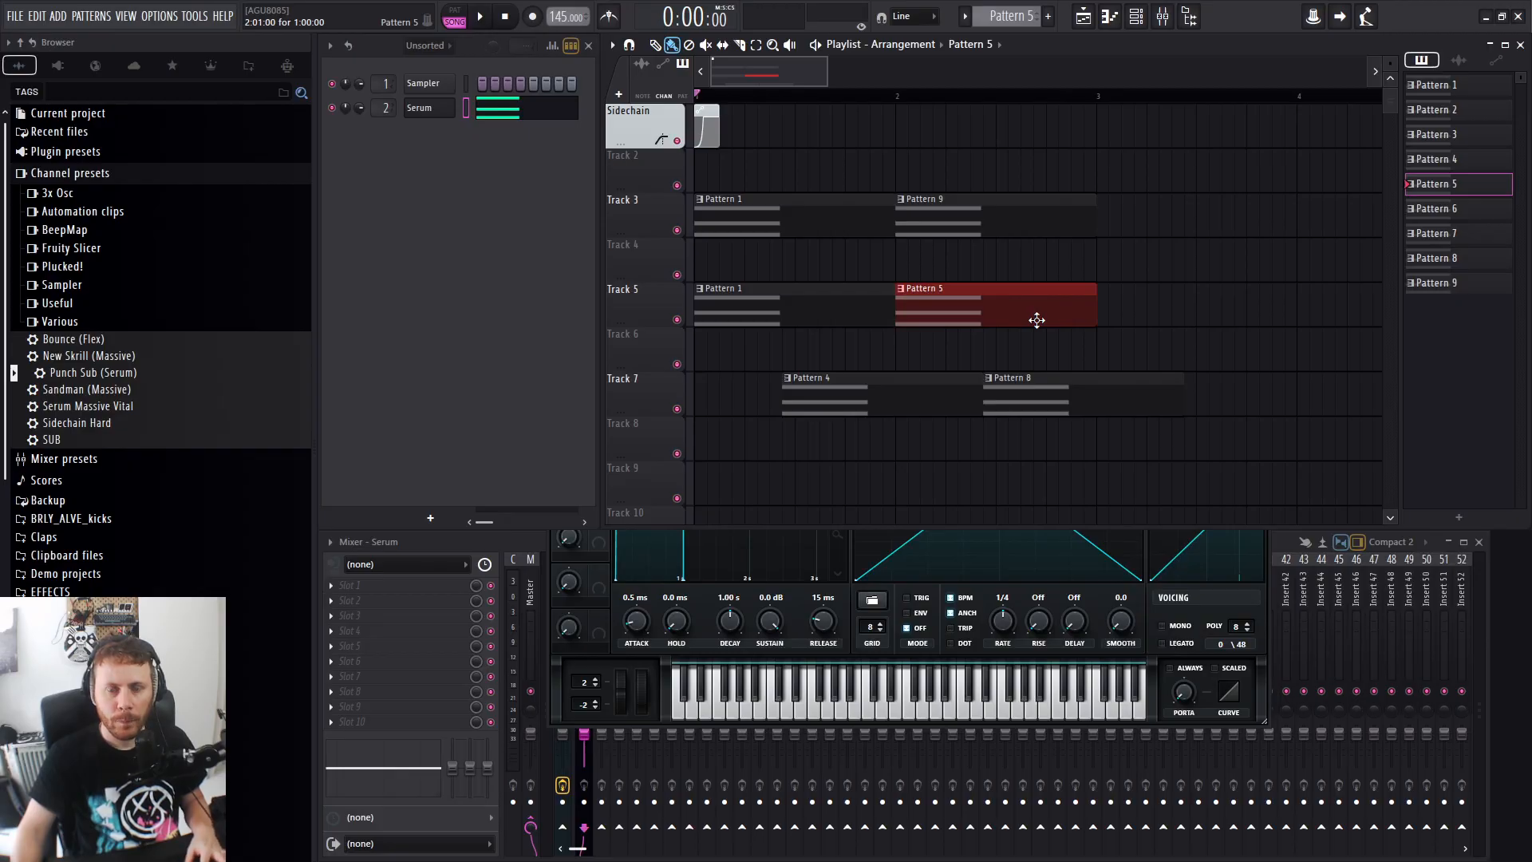
{"action": "left_click", "coordinate": [989, 358]}
{"action": "left_click", "coordinate": [884, 401], "text": "ctrl"}
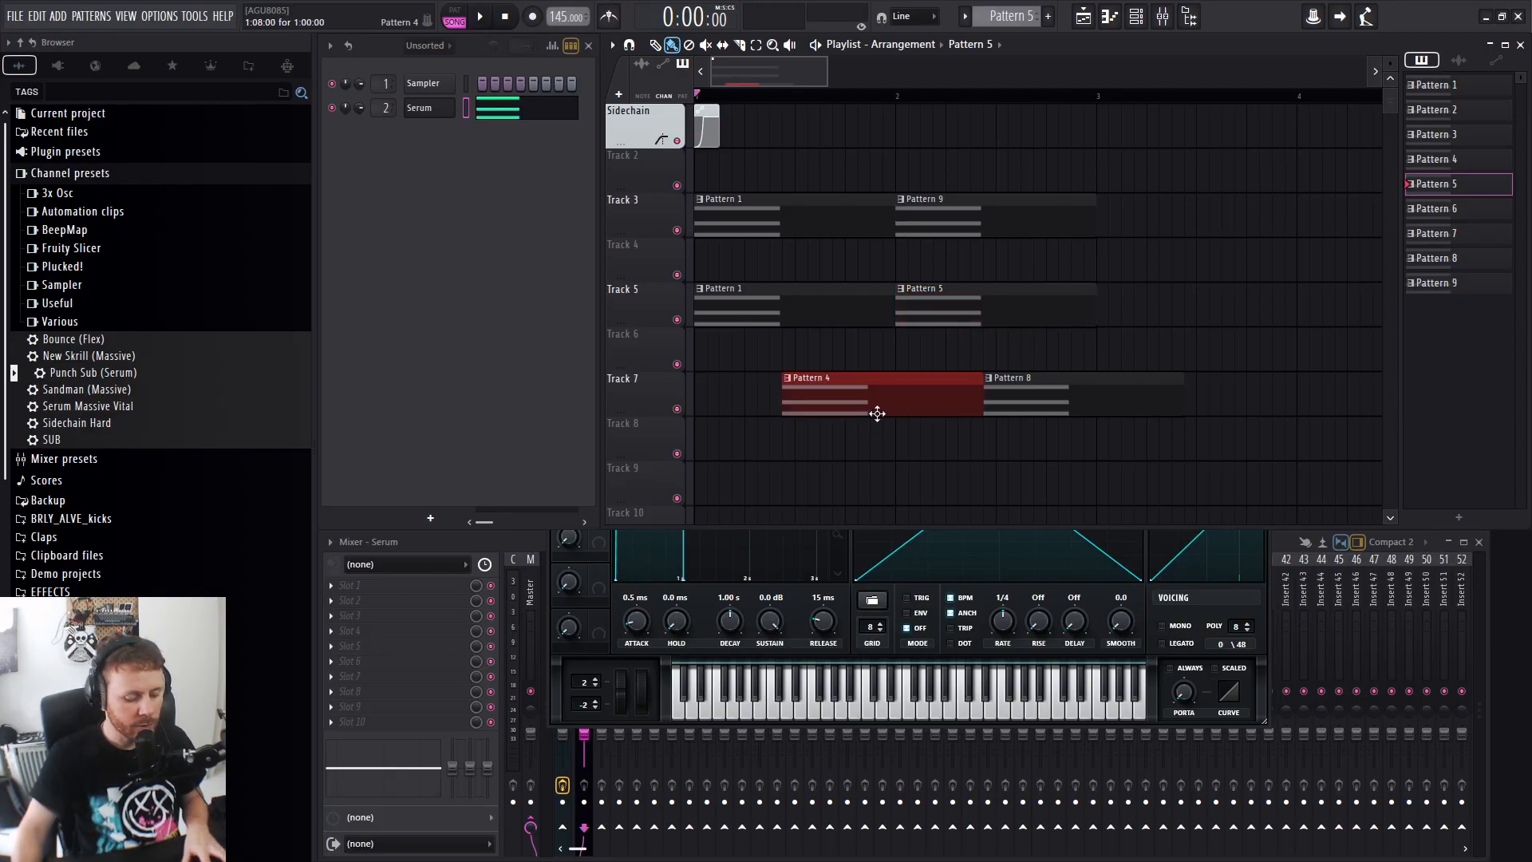
{"action": "key", "text": "ctrl+shift+u"}
{"action": "left_click", "coordinate": [907, 480], "text": "ctrl"}
{"action": "left_click_drag", "start_coordinate": [848, 393], "coordinate": [761, 362]}
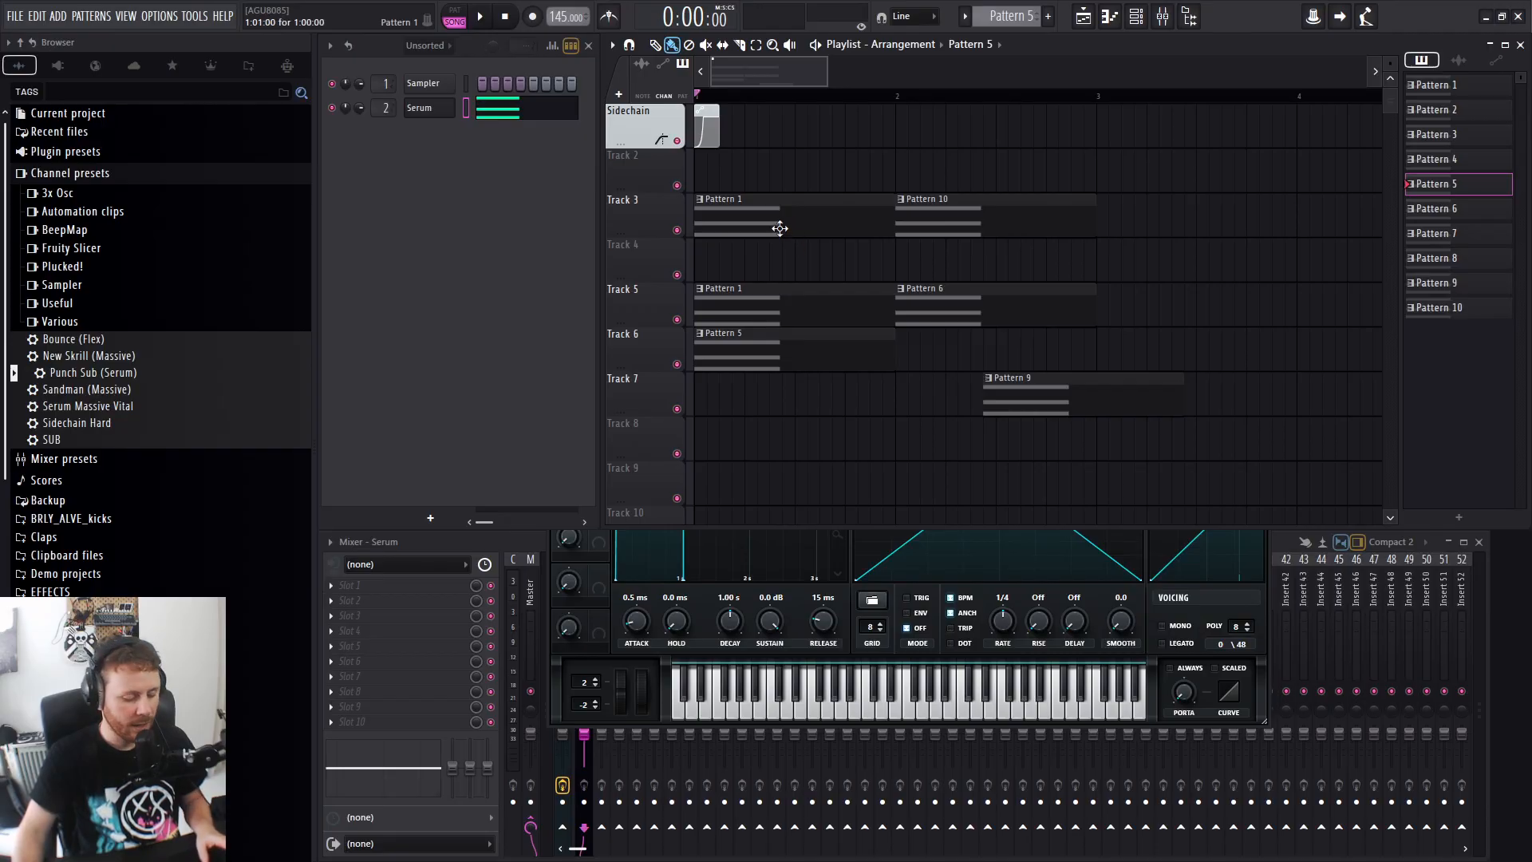
Copy the first Track 3 clip onto Track 4, and duplicate the Track 6 clip within bar 2 as a unique pattern.
{"action": "mouse_move", "coordinate": [781, 230]}
{"action": "left_mouse_down"}
{"action": "mouse_move", "coordinate": [859, 459]}
{"action": "mouse_move", "coordinate": [954, 164]}
{"action": "mouse_move", "coordinate": [881, 165]}
{"action": "mouse_move", "coordinate": [982, 157]}
{"action": "mouse_move", "coordinate": [1104, 240]}
{"action": "mouse_move", "coordinate": [1026, 266]}
{"action": "mouse_move", "coordinate": [1174, 264]}
{"action": "mouse_move", "coordinate": [772, 226]}
{"action": "mouse_move", "coordinate": [985, 263]}
{"action": "mouse_move", "coordinate": [998, 263]}
{"action": "mouse_move", "coordinate": [770, 226]}
{"action": "mouse_move", "coordinate": [823, 227]}
{"action": "mouse_move", "coordinate": [873, 308]}
{"action": "mouse_move", "coordinate": [902, 268]}
{"action": "mouse_move", "coordinate": [764, 225]}
{"action": "mouse_move", "coordinate": [879, 274]}
{"action": "mouse_move", "coordinate": [872, 298]}
{"action": "mouse_move", "coordinate": [838, 257]}
{"action": "mouse_move", "coordinate": [1122, 256]}
{"action": "left_mouse_up"}
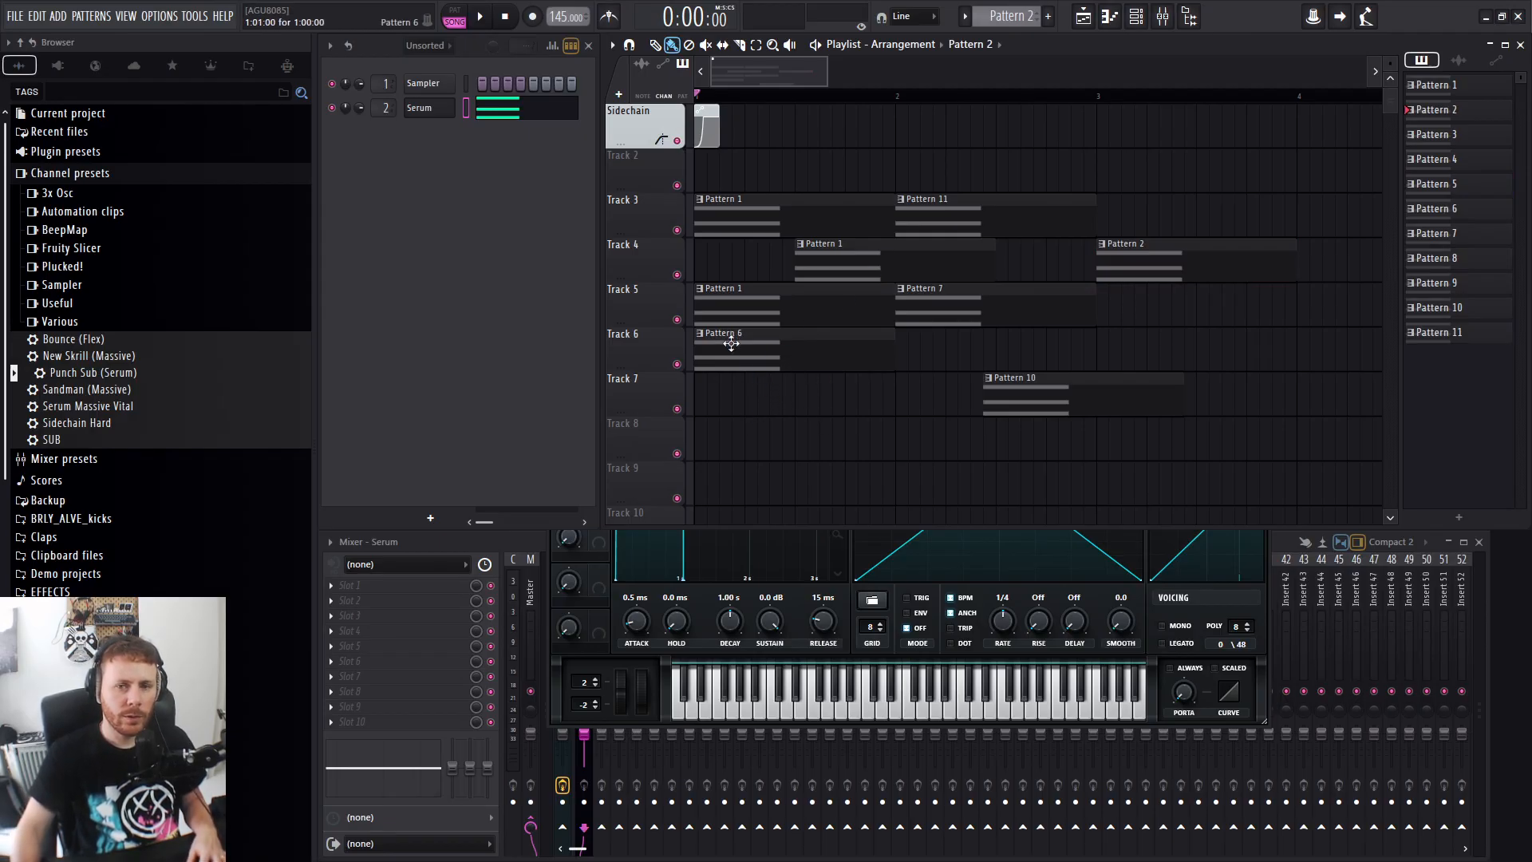
{"action": "left_click_drag", "start_coordinate": [728, 361], "coordinate": [958, 361]}
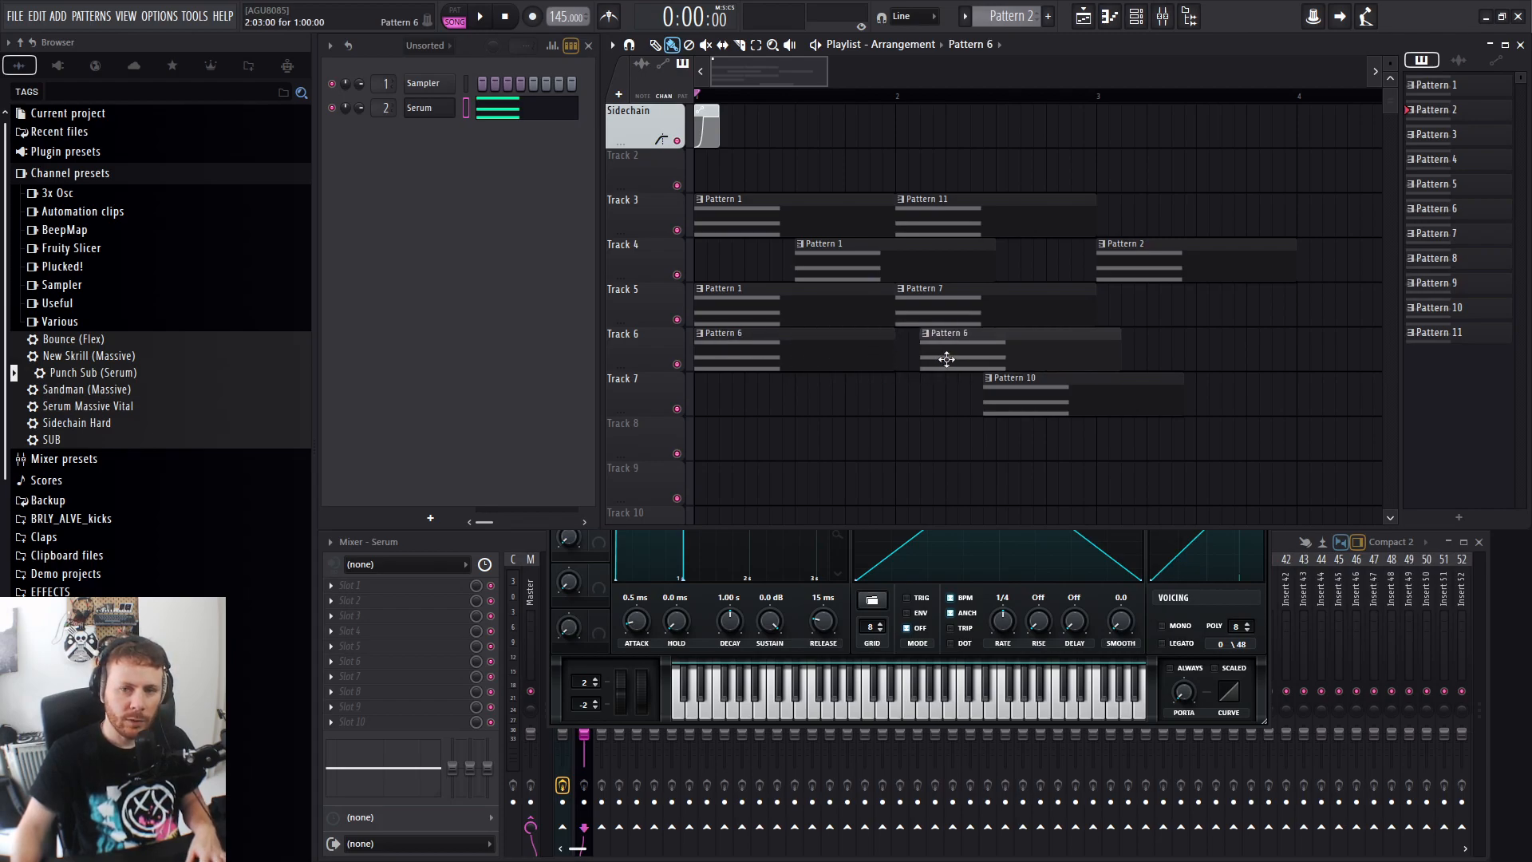
{"action": "key", "text": "ctrl+shift+u"}
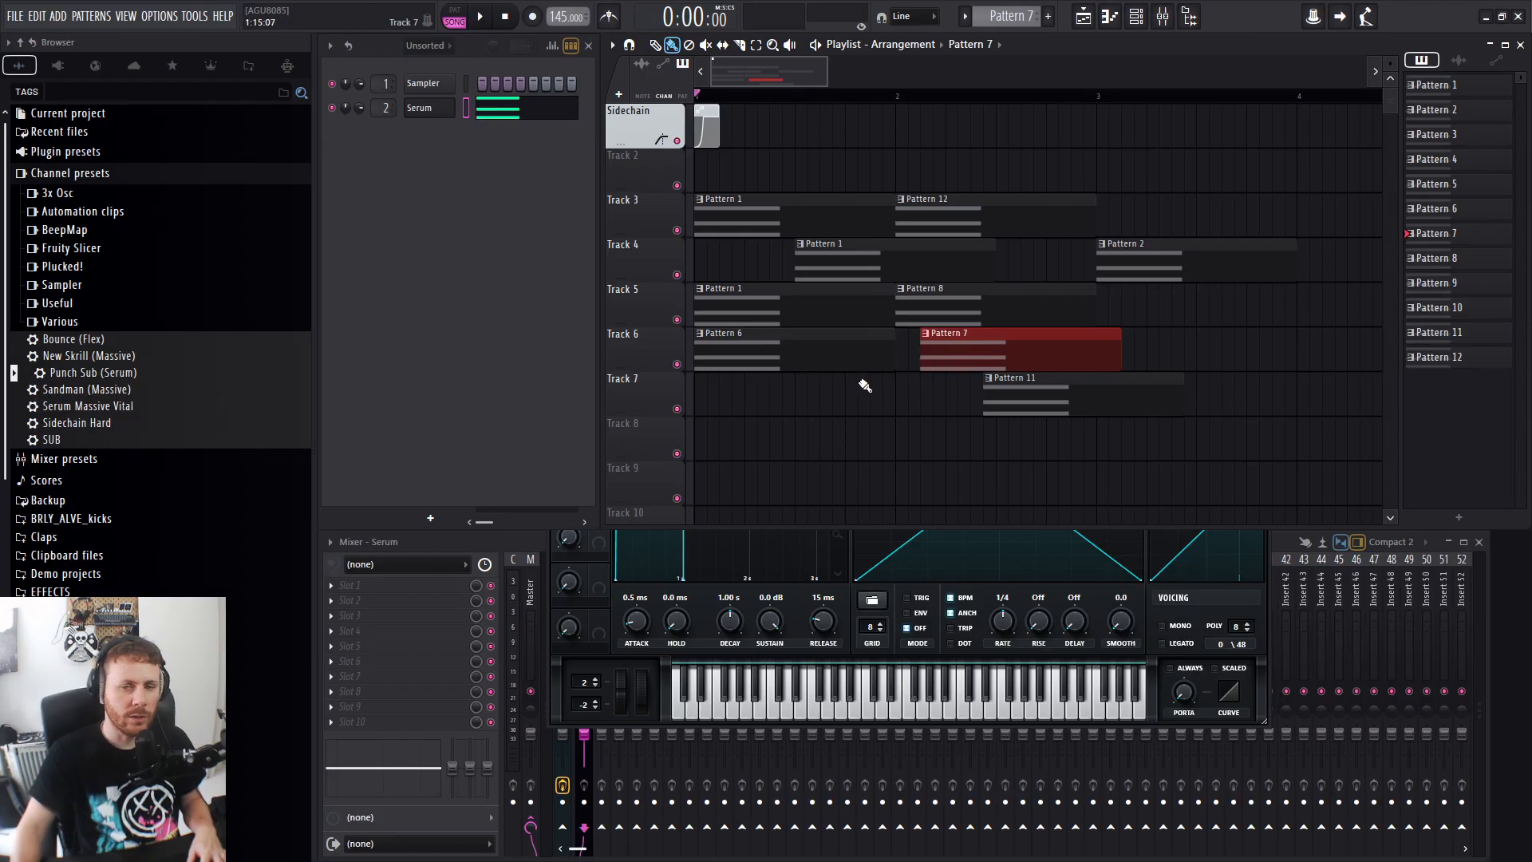
Repeatedly copy the Pattern 6 clip from Track 6 down to Track 8 and delete each copy.
{"action": "left_click_drag", "start_coordinate": [730, 346], "coordinate": [781, 434]}
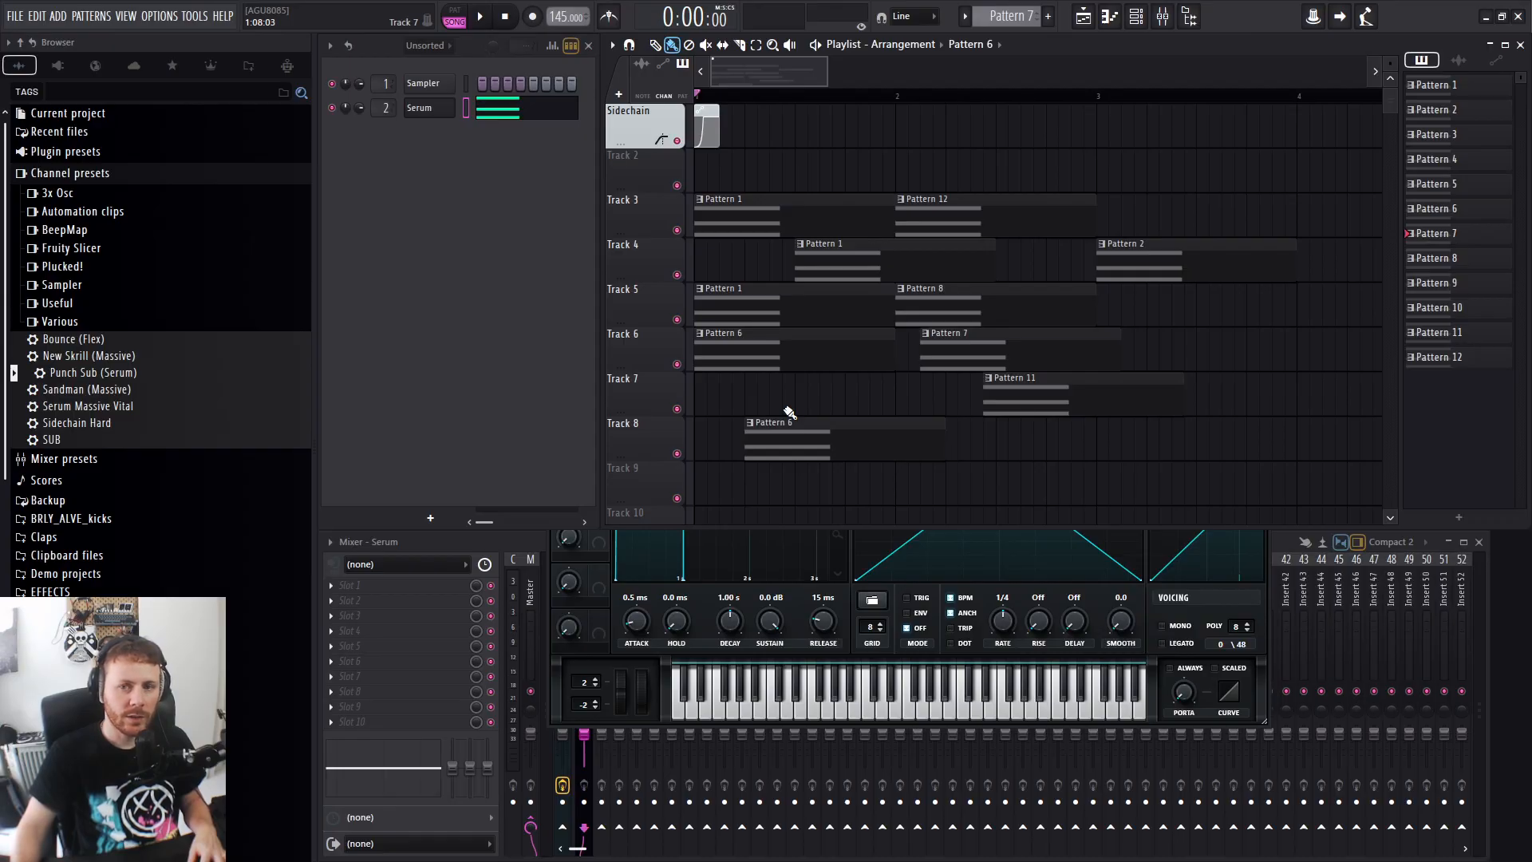
{"action": "right_click", "coordinate": [838, 441]}
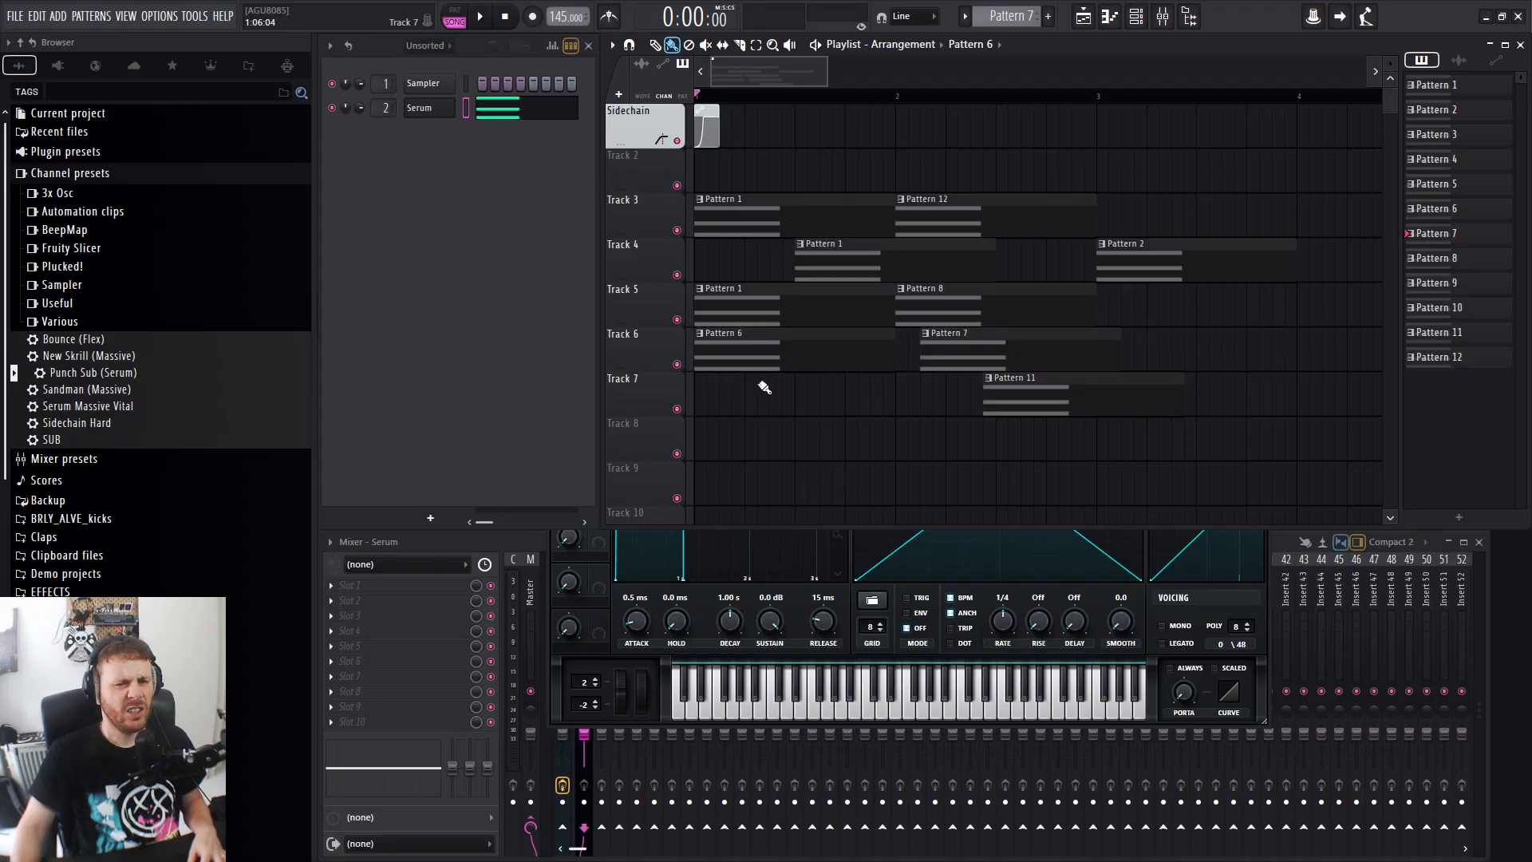
{"action": "left_click", "coordinate": [773, 451]}
{"action": "left_click_drag", "start_coordinate": [870, 429], "coordinate": [921, 429]}
{"action": "right_click", "coordinate": [858, 454]}
{"action": "mouse_move", "coordinate": [735, 358]}
{"action": "left_mouse_down"}
{"action": "mouse_move", "coordinate": [825, 445]}
{"action": "mouse_move", "coordinate": [1022, 452]}
{"action": "mouse_move", "coordinate": [795, 453]}
{"action": "left_mouse_up"}
{"action": "right_click", "coordinate": [831, 445]}
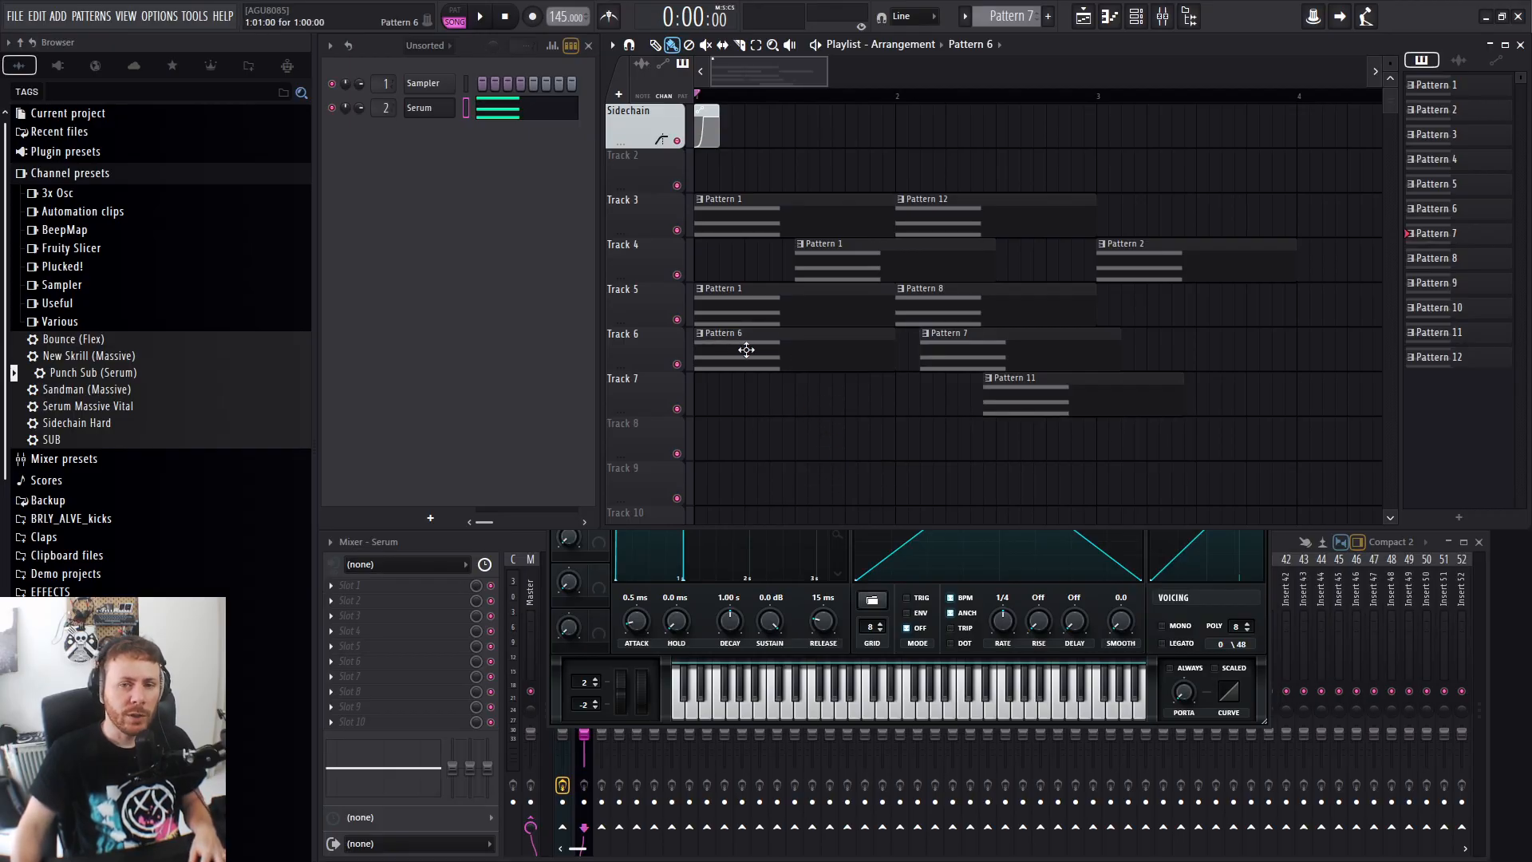
{"action": "left_click_drag", "start_coordinate": [751, 350], "coordinate": [799, 454]}
{"action": "left_click_drag", "start_coordinate": [790, 456], "coordinate": [838, 356]}
{"action": "right_click", "coordinate": [845, 411]}
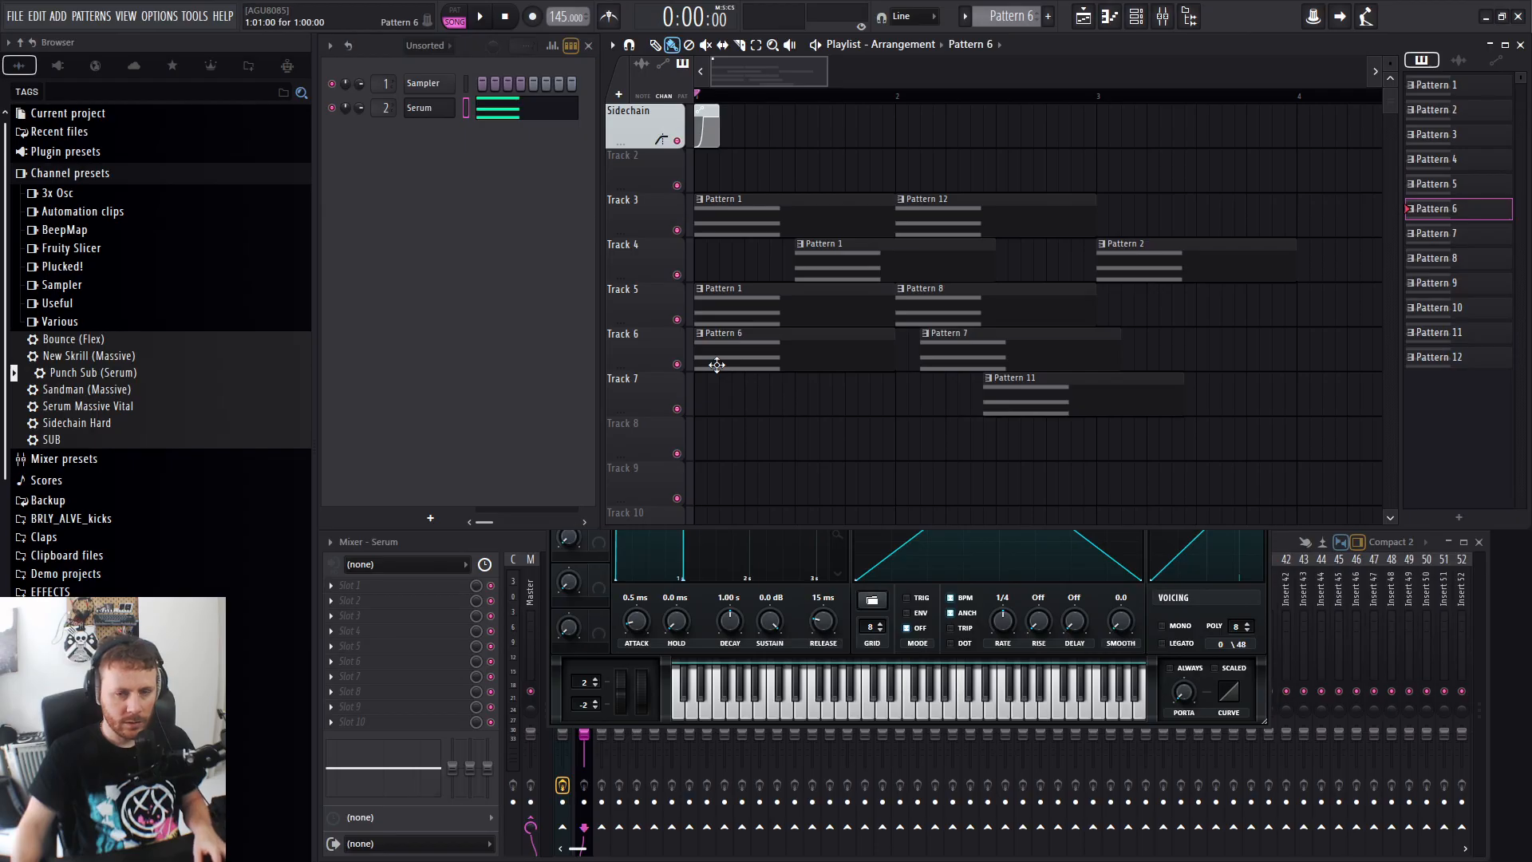
Try nudging a copy of the selected Pattern 6 clip on Track 6 down and back, and remove the copy.
{"action": "left_click", "coordinate": [786, 354]}
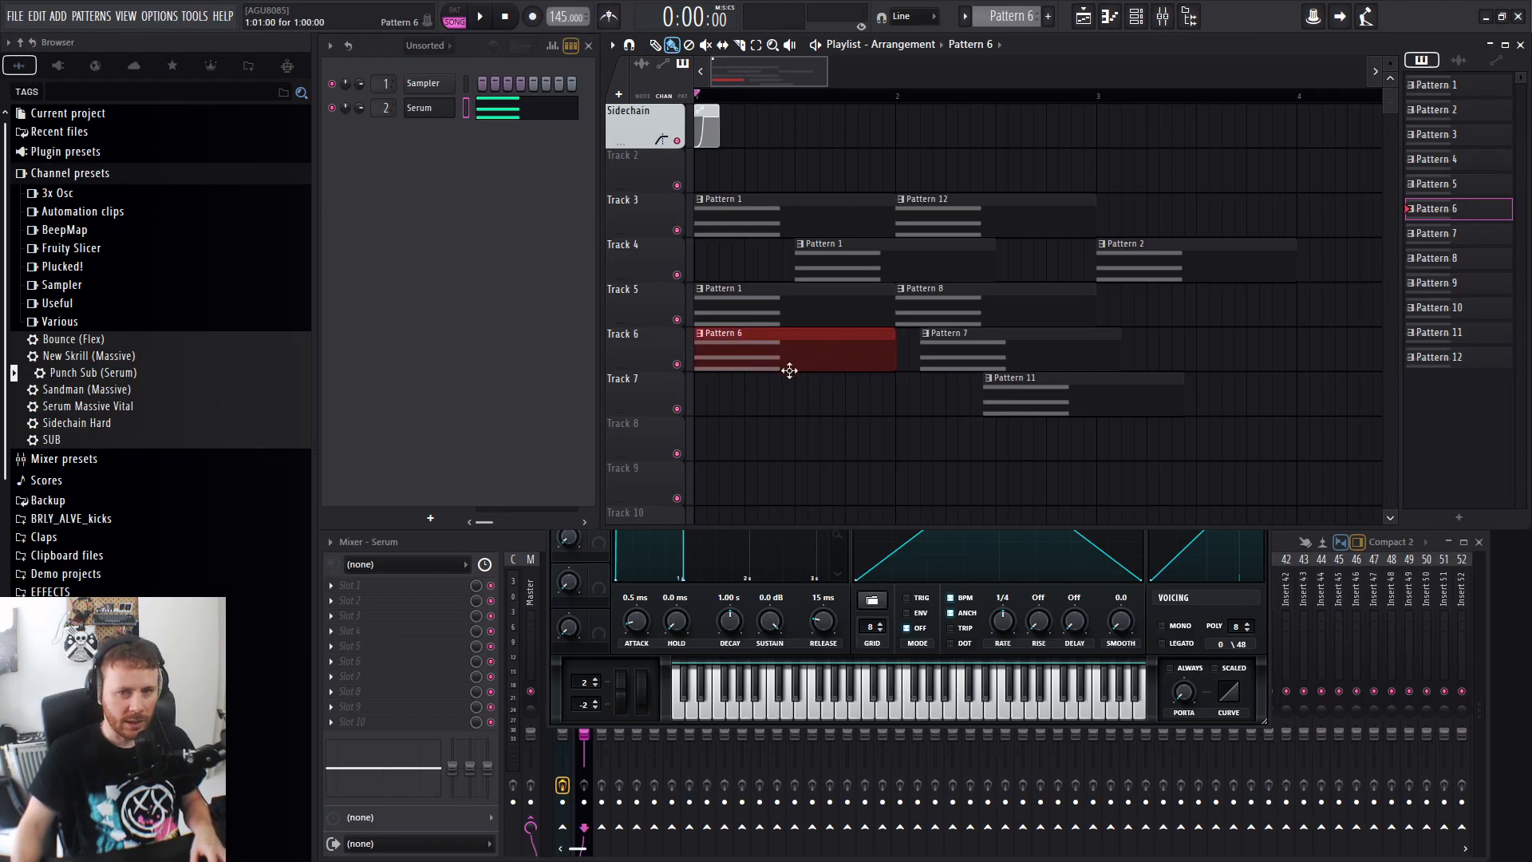
{"action": "left_click_drag", "start_coordinate": [780, 365], "coordinate": [818, 366]}
{"action": "key", "text": "shift+Down"}
{"action": "key", "text": "shift+Left"}
{"action": "key", "text": "Delete"}
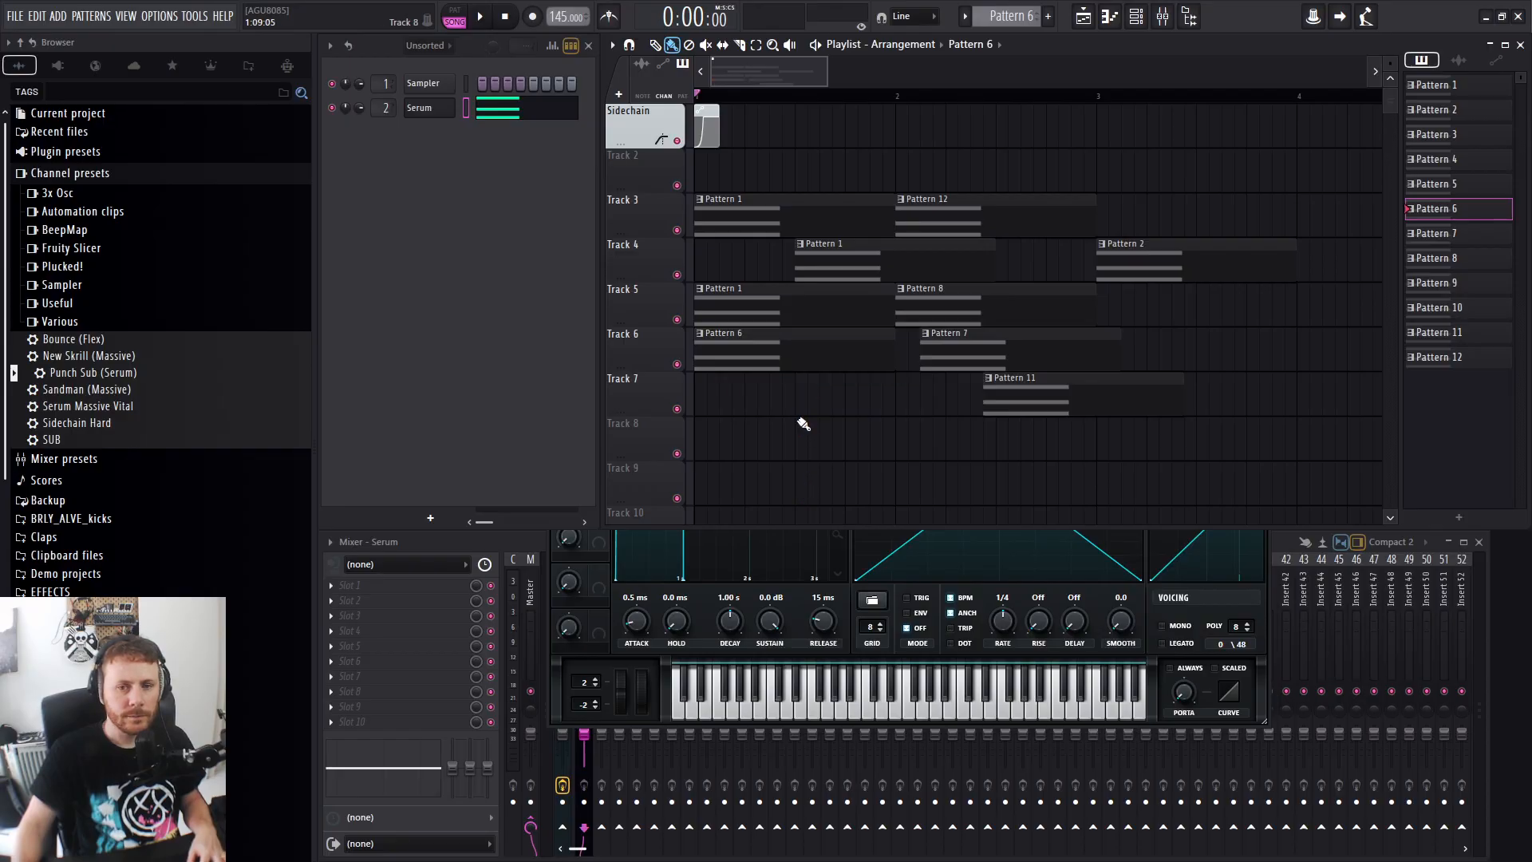
Clear the other pattern clips from the playlist and move the Pattern 6 clip to Track 4 at bar 1.
{"action": "right_click", "coordinate": [800, 287]}
{"action": "left_click_drag", "start_coordinate": [851, 332], "coordinate": [891, 274]}
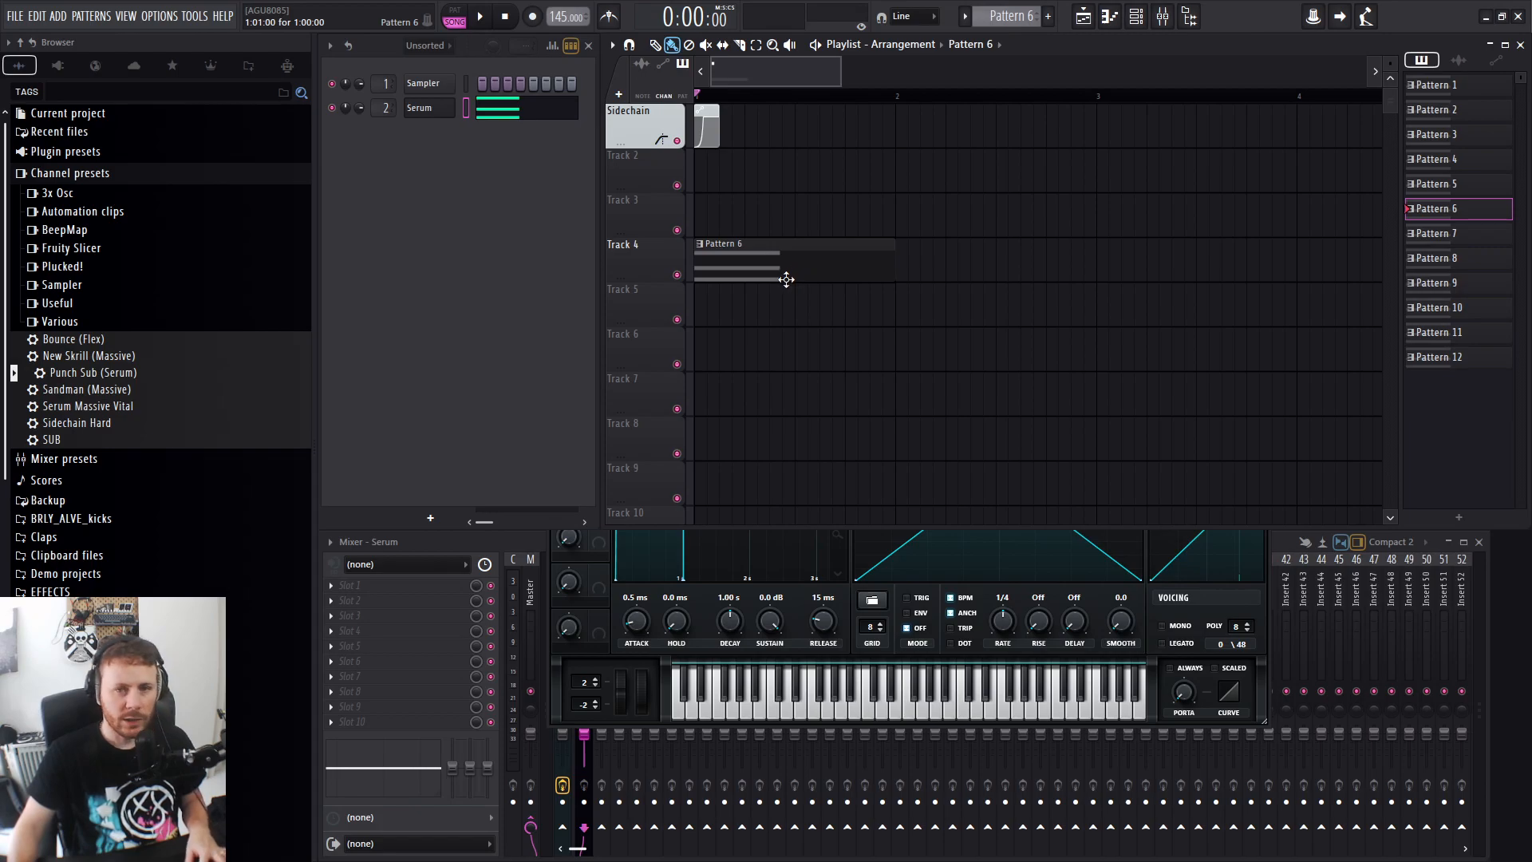
Copy the Track 4 Pattern 6 clip to nearby playlist positions several times, deleting each copy.
{"action": "left_click_drag", "start_coordinate": [738, 269], "coordinate": [862, 328]}
{"action": "right_click", "coordinate": [878, 305]}
{"action": "left_click_drag", "start_coordinate": [745, 268], "coordinate": [743, 347]}
{"action": "right_click", "coordinate": [742, 347]}
{"action": "left_click_drag", "start_coordinate": [800, 266], "coordinate": [980, 289]}
{"action": "right_click", "coordinate": [980, 289]}
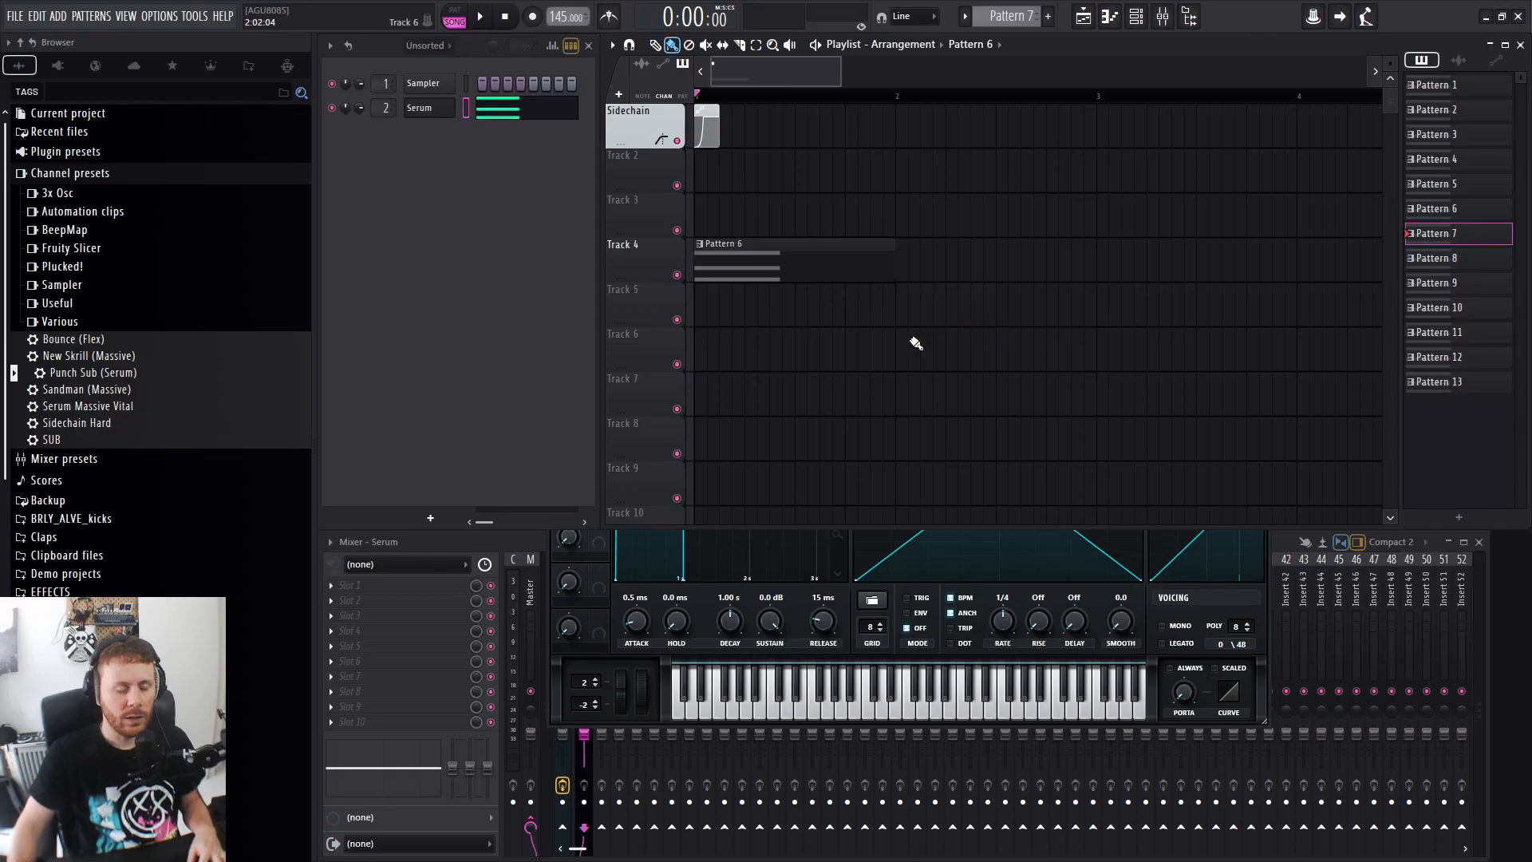
{"action": "left_click_drag", "start_coordinate": [721, 263], "coordinate": [937, 262]}
{"action": "right_click", "coordinate": [937, 262]}
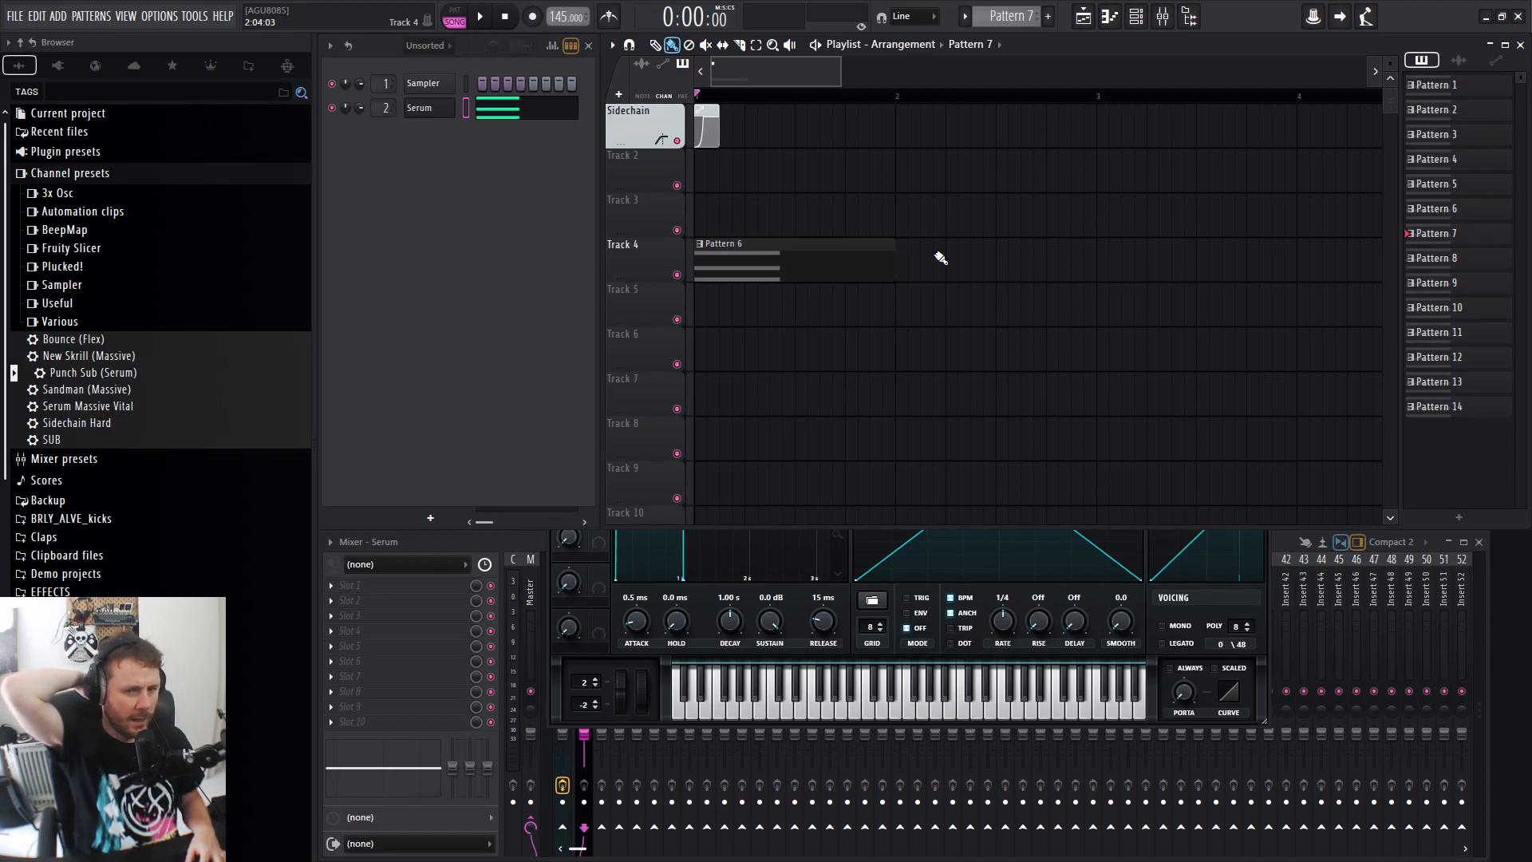
Load Spreader in slot 2 of the Serum mixer insert to toggle its Mono mode, and remove the plugin.
{"action": "left_click", "coordinate": [399, 581]}
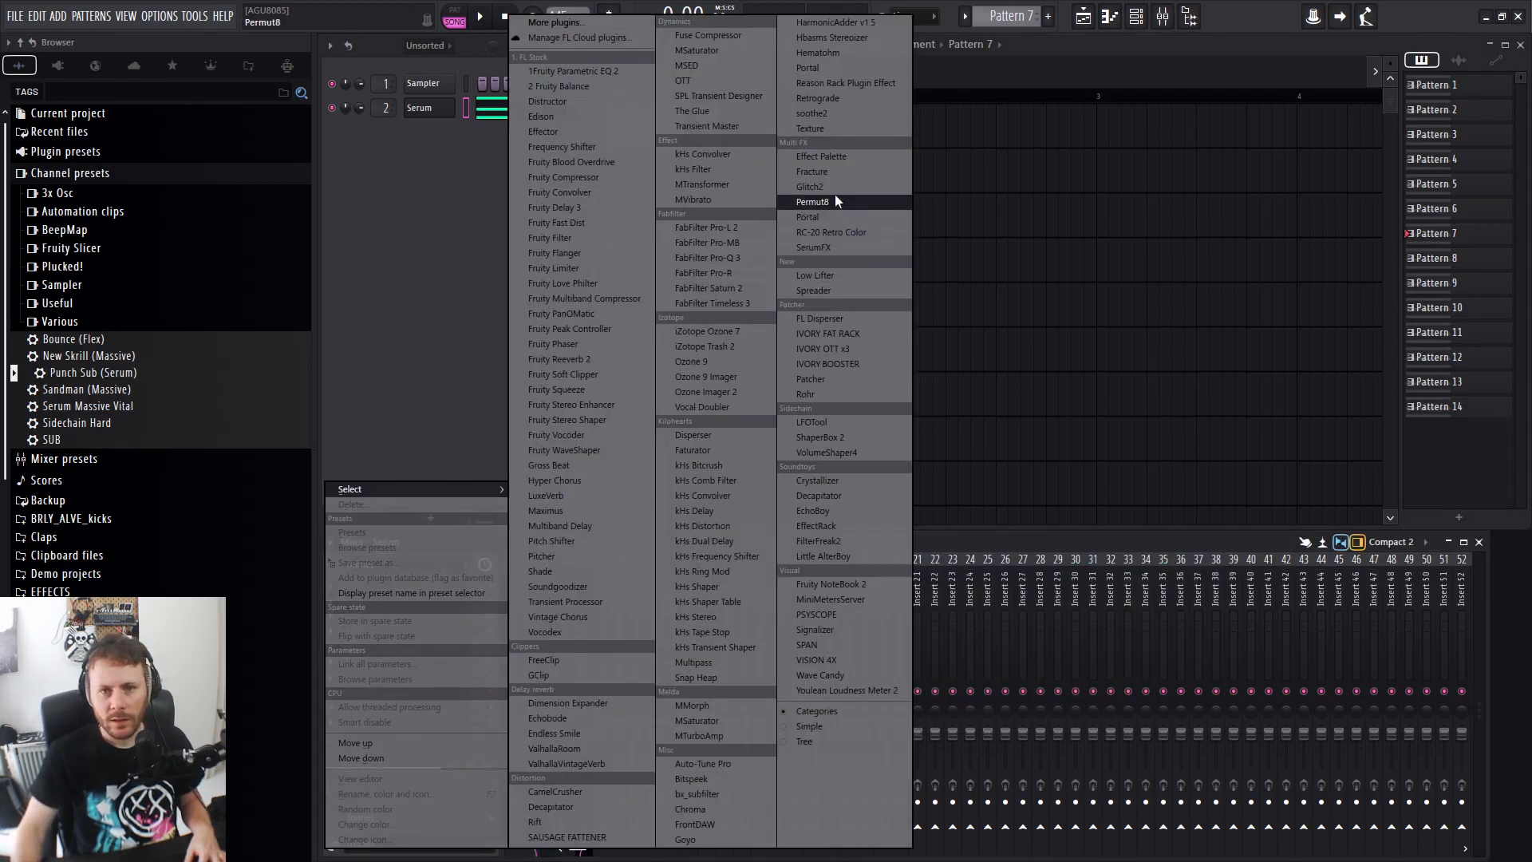
{"action": "left_click", "coordinate": [835, 291]}
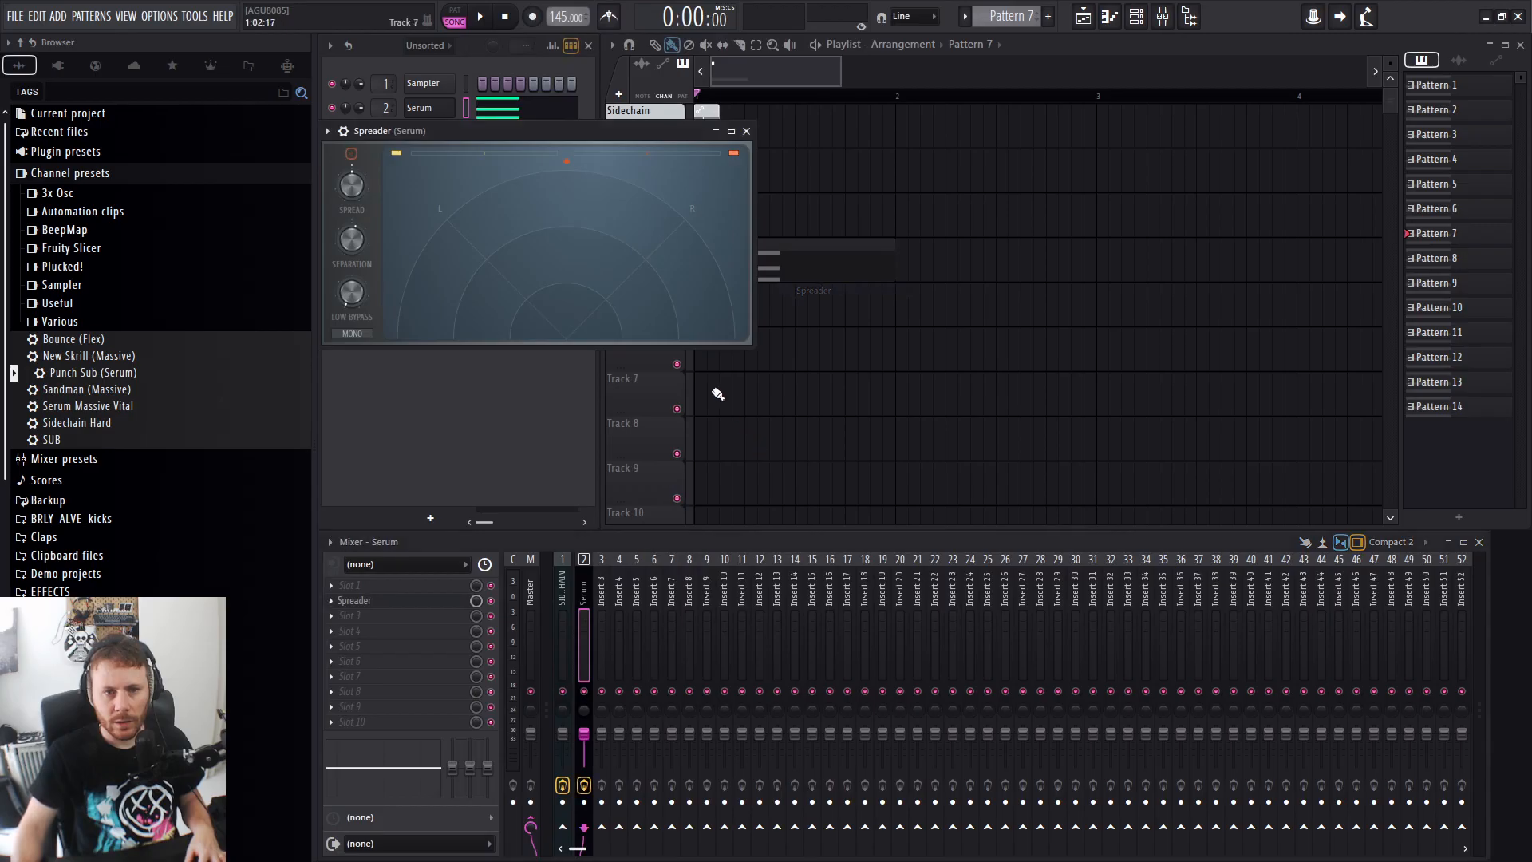
{"action": "left_click", "coordinate": [360, 336]}
{"action": "left_click", "coordinate": [361, 335]}
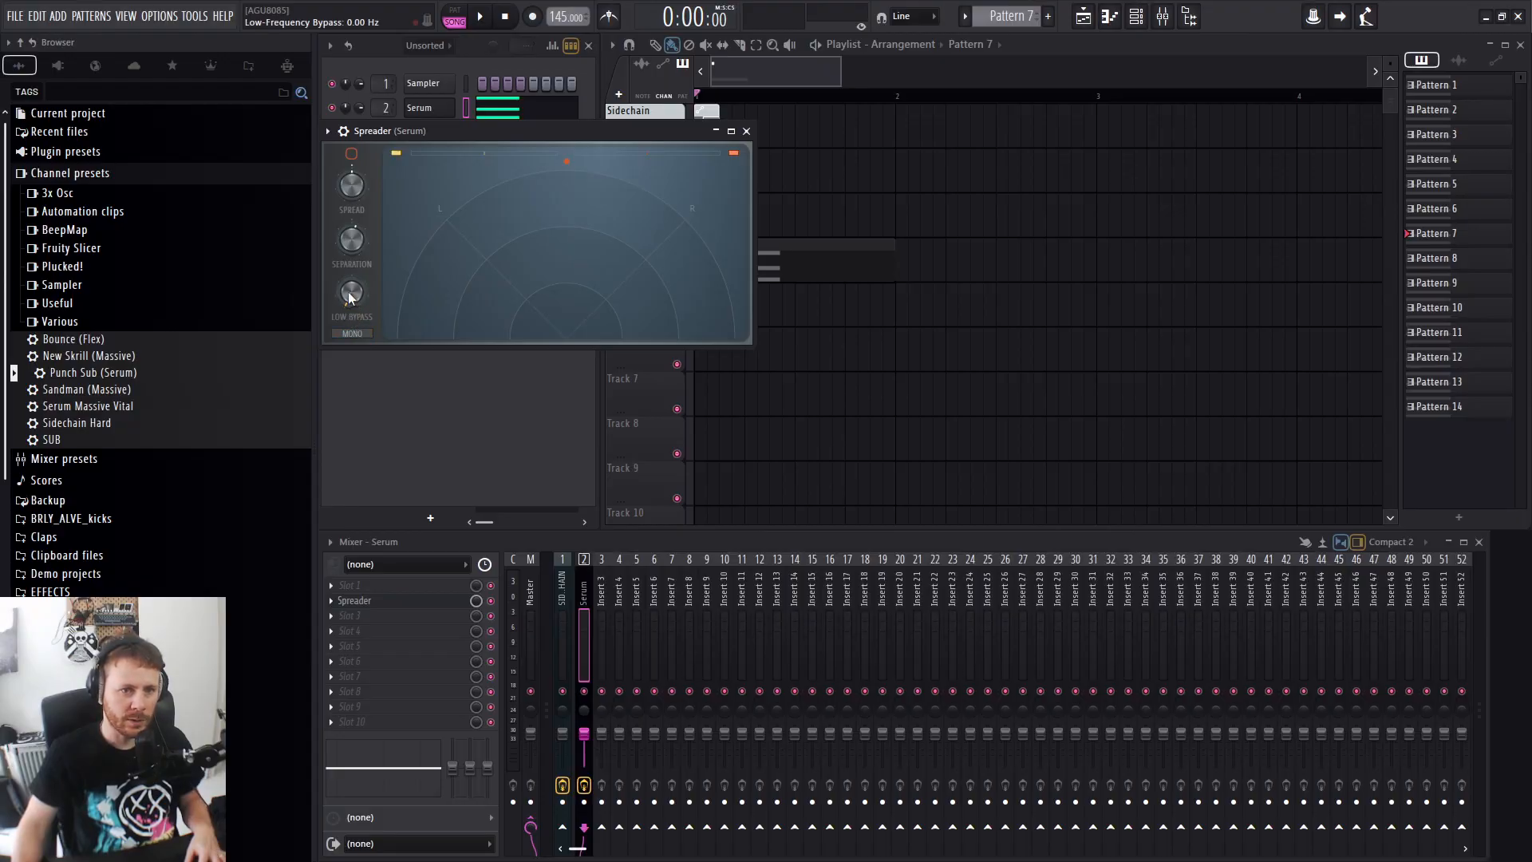
{"action": "left_click", "coordinate": [746, 131]}
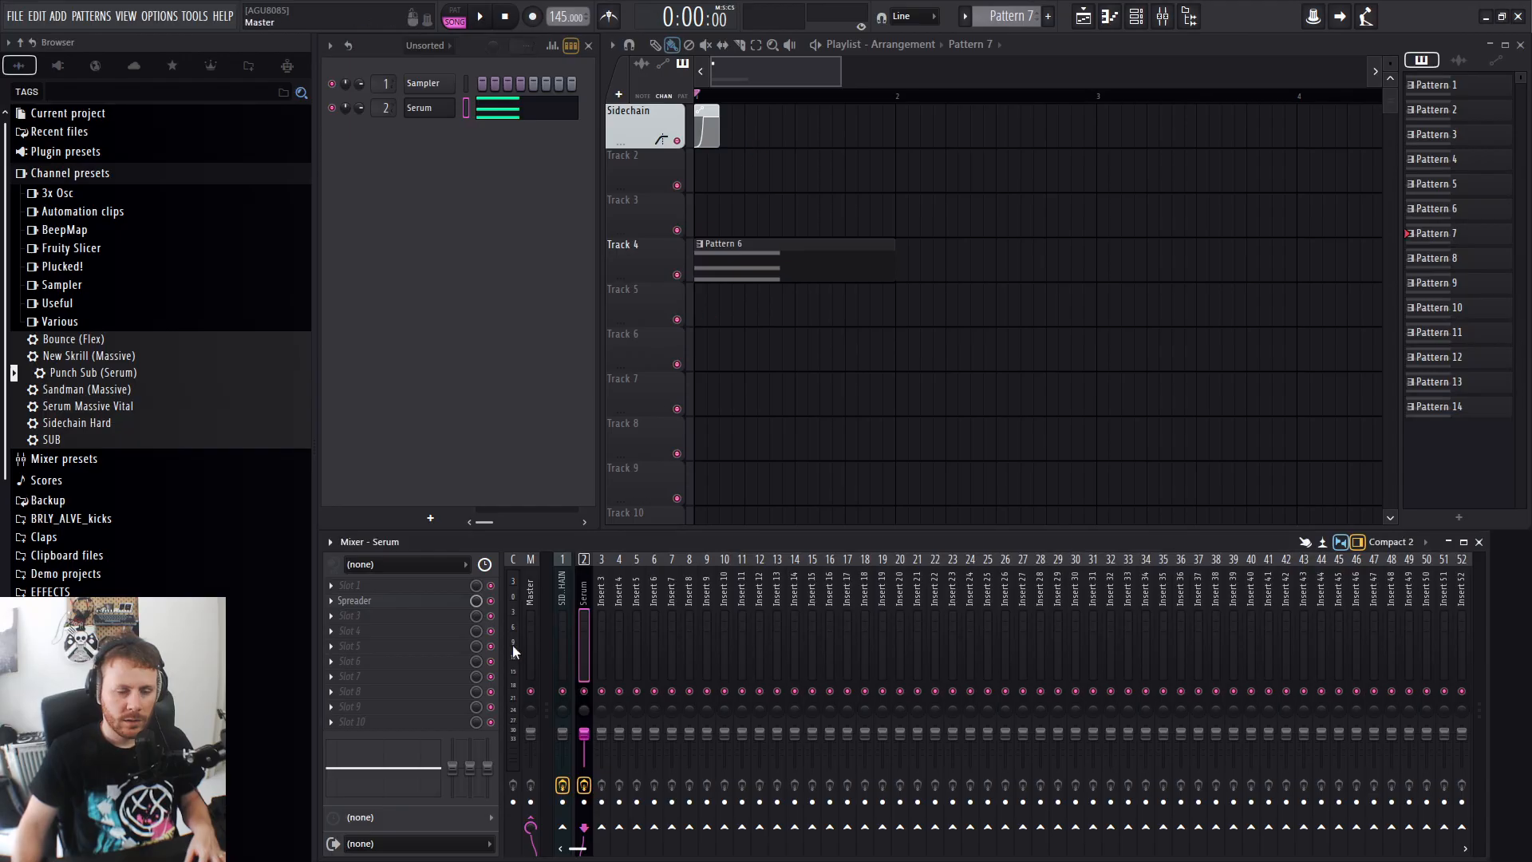
{"action": "left_click", "coordinate": [332, 600]}
{"action": "left_click", "coordinate": [377, 481]}
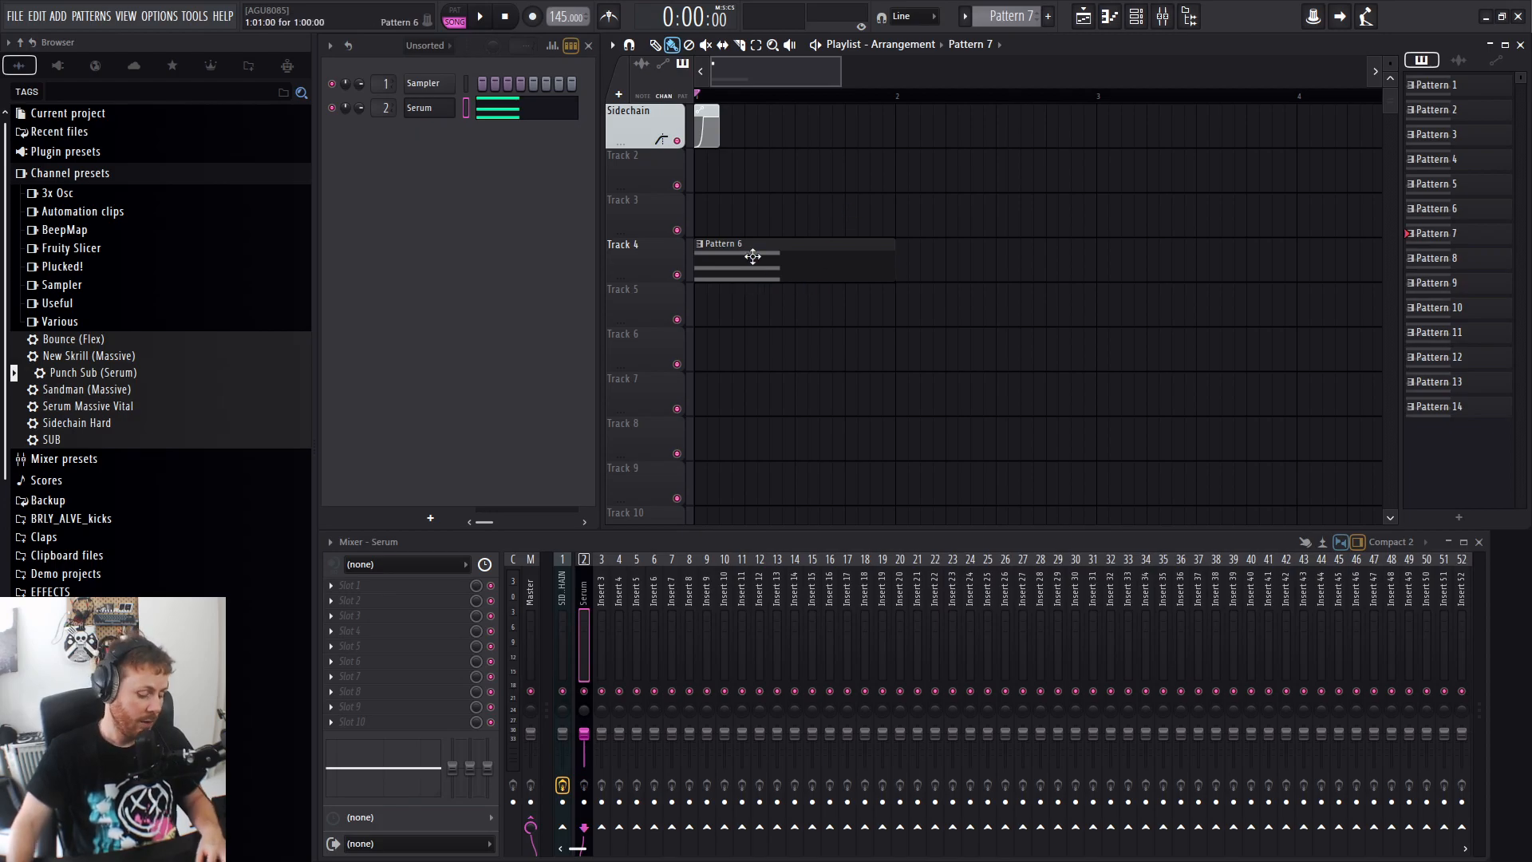
Duplicate the Track 4 clip to bar 2 and make the copy's pattern unique.
{"action": "scroll", "coordinate": [834, 240], "scroll_direction": "down", "scroll_amount": 2, "text": "ctrl"}
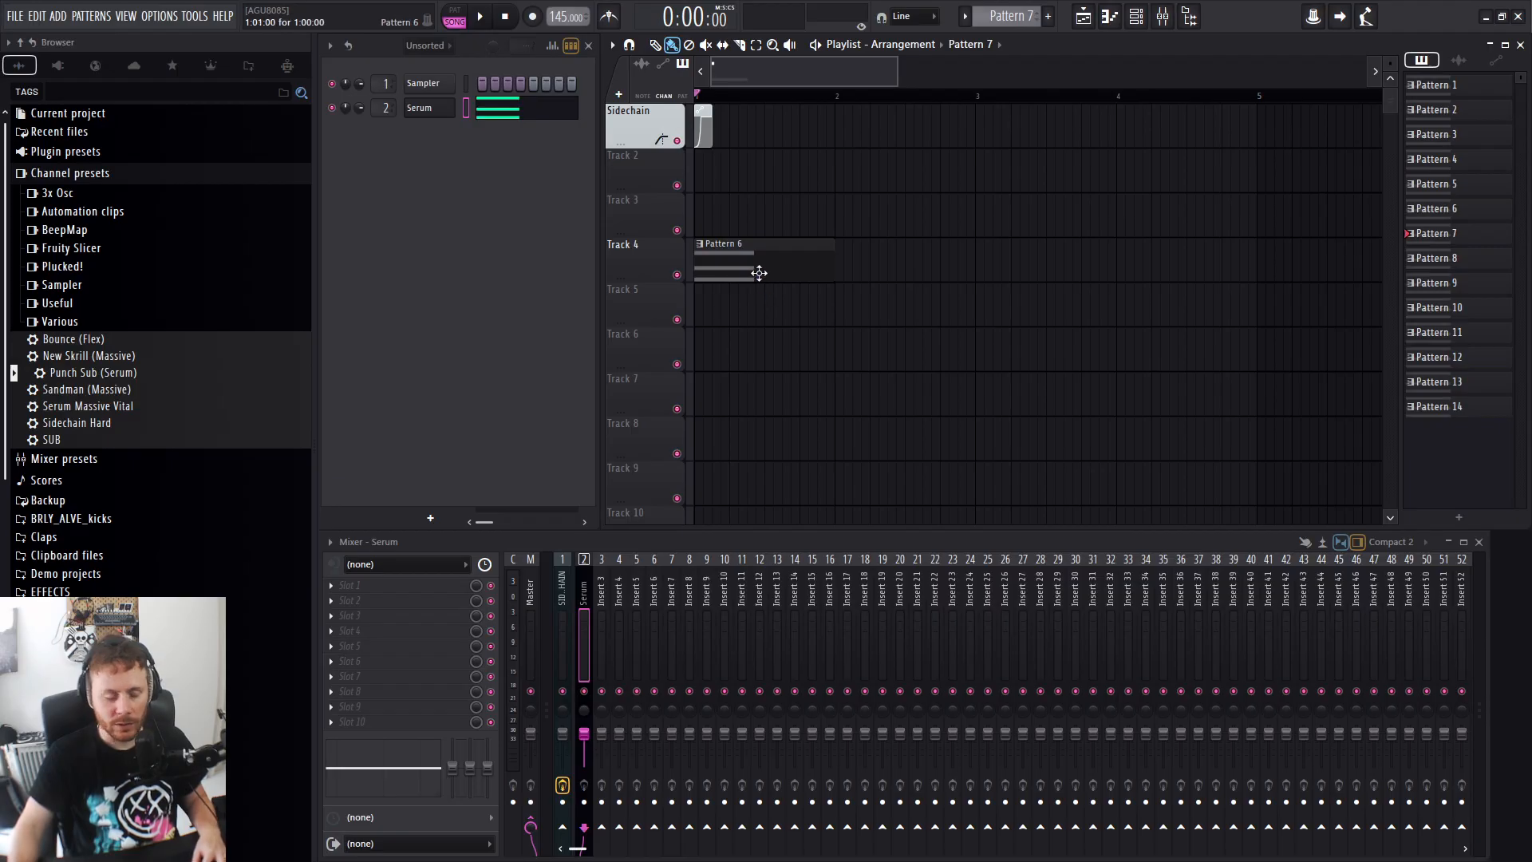
{"action": "left_click_drag", "start_coordinate": [742, 256], "coordinate": [886, 280]}
{"action": "left_click", "coordinate": [963, 354], "text": "ctrl"}
{"action": "right_click", "coordinate": [910, 276]}
{"action": "left_click", "coordinate": [895, 269]}
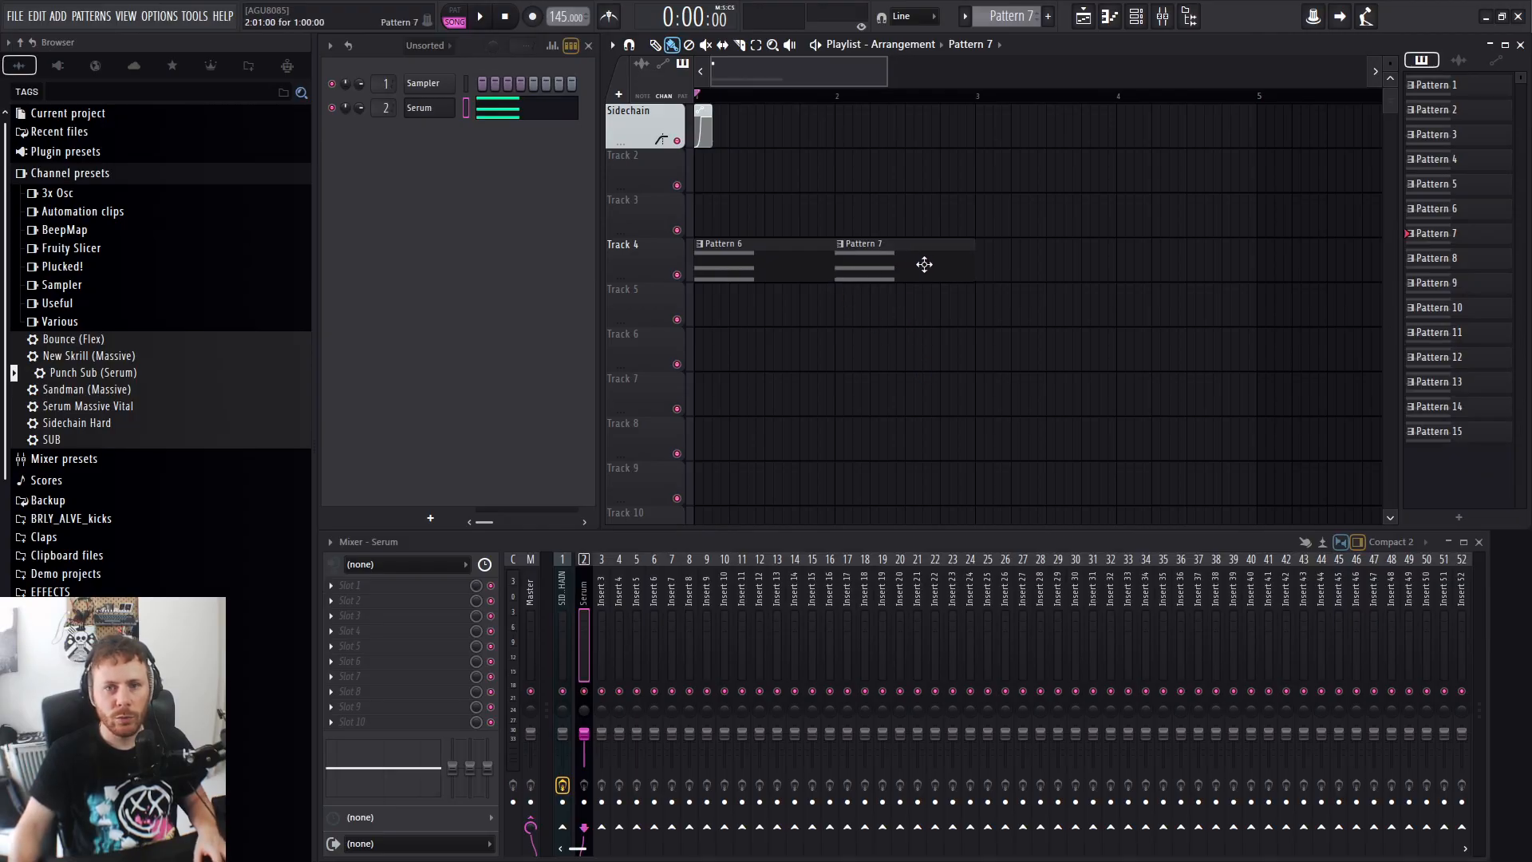
Duplicate both Track 4 clips to bars 3 and 4 and make the copied clips' patterns unique.
{"action": "left_click_drag", "start_coordinate": [924, 264], "coordinate": [778, 279]}
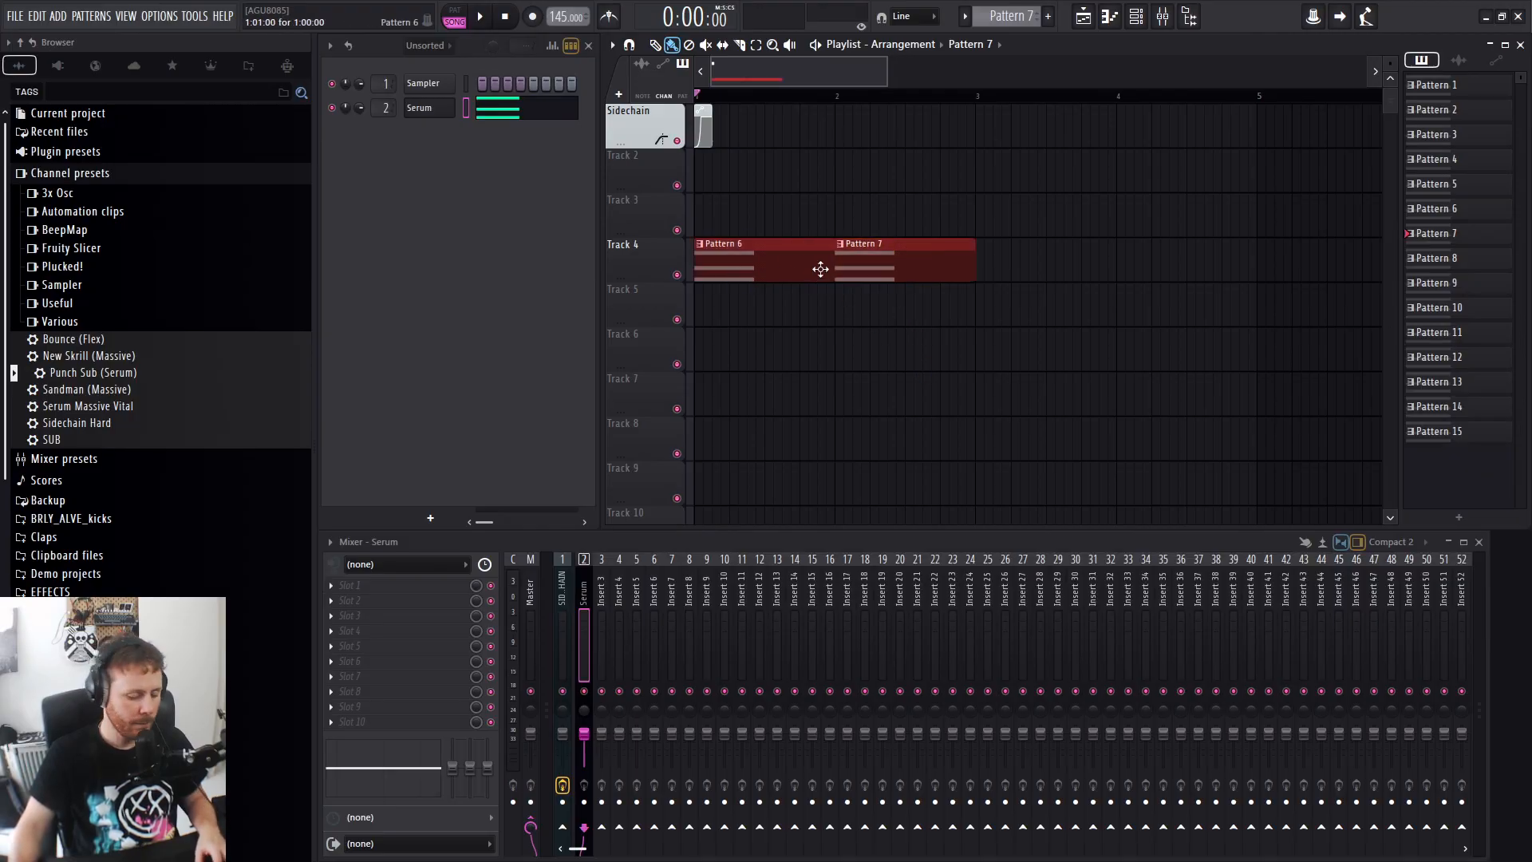
{"action": "key", "text": "ctrl+b"}
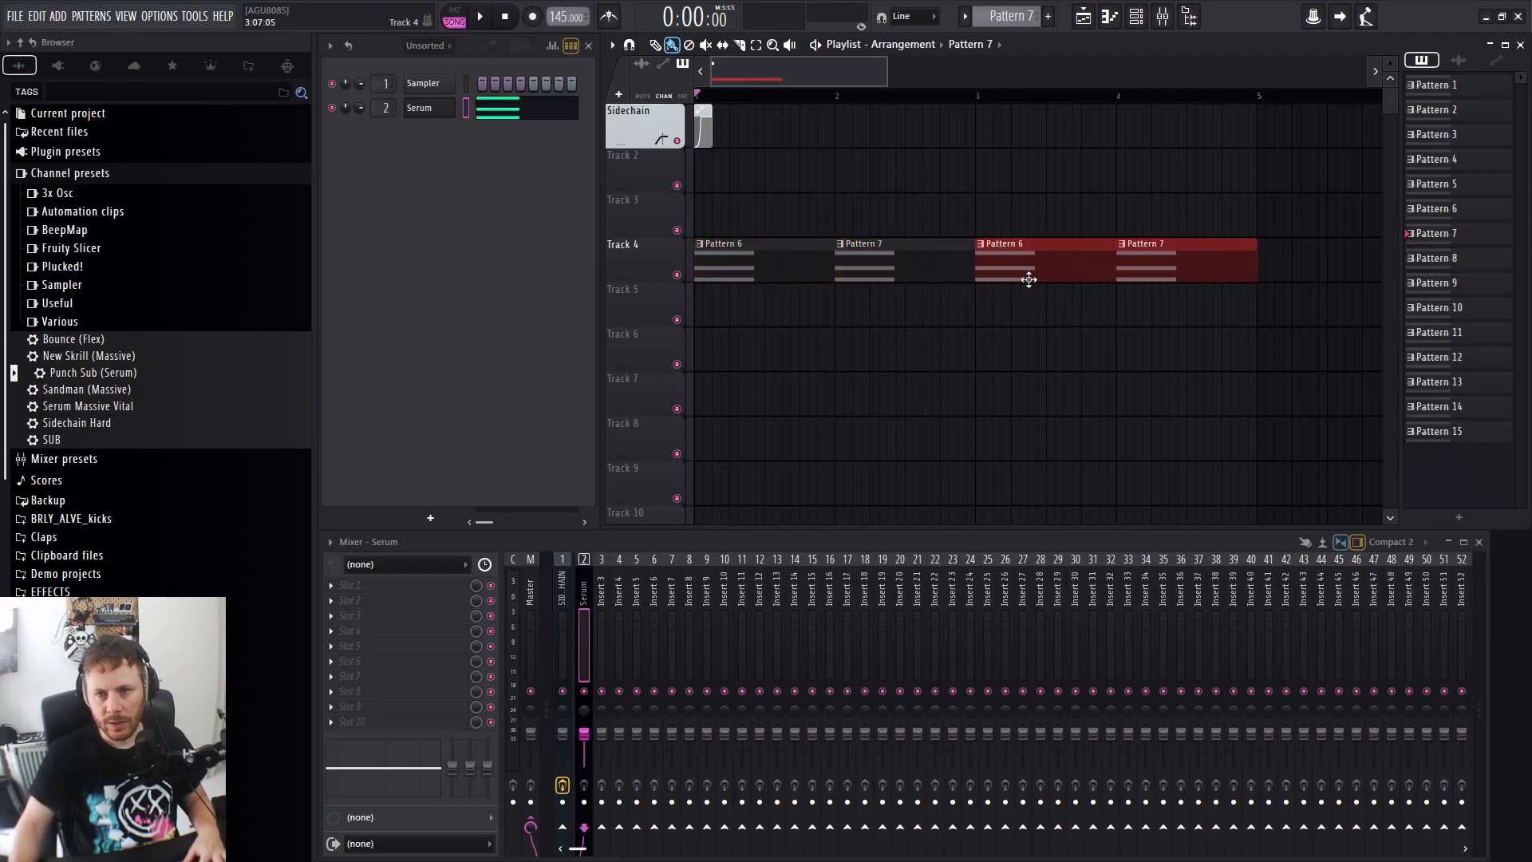
{"action": "key", "text": "ctrl+shift+u"}
{"action": "left_click", "coordinate": [1071, 327], "text": "ctrl"}
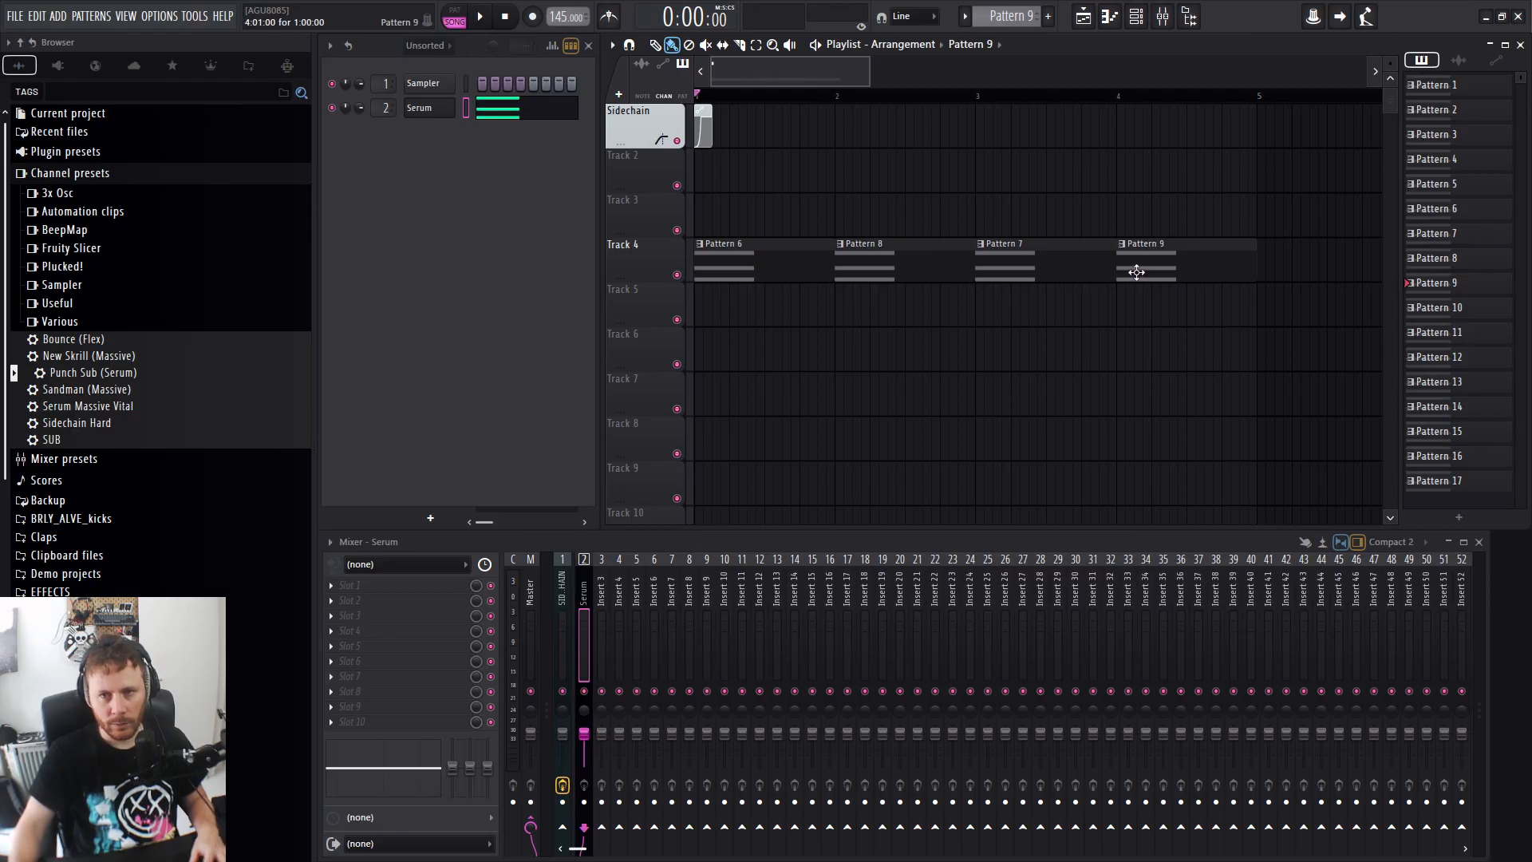
{"action": "scroll", "coordinate": [1138, 272], "scroll_direction": "down", "scroll_amount": 1, "text": "ctrl"}
{"action": "key", "text": "ctrl+a"}
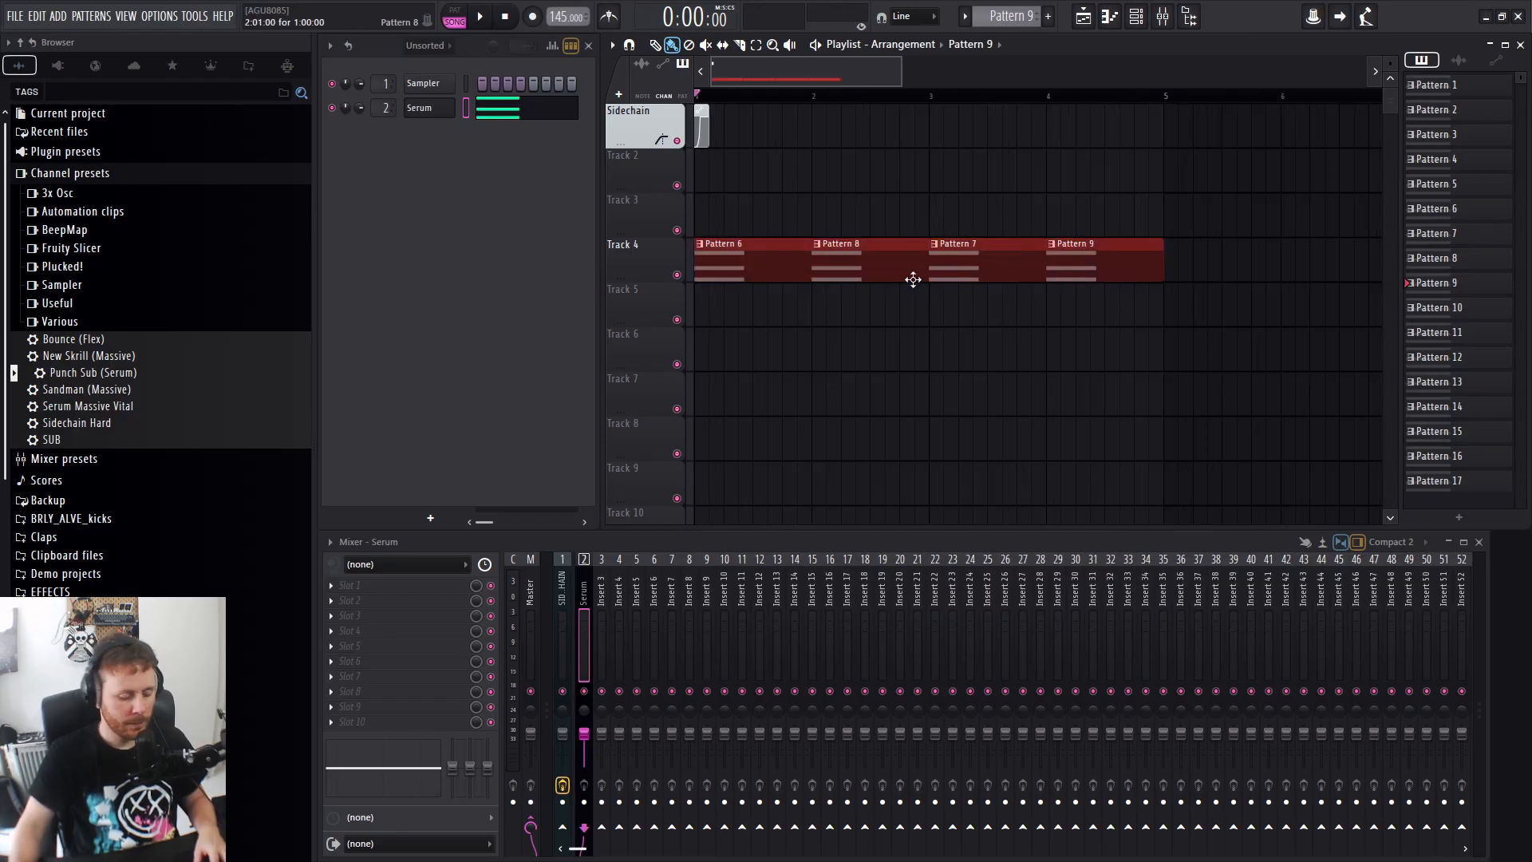
{"action": "key", "text": "ctrl+d"}
Rename the Pattern 6 clip at bar 1 of Track 4 as "name".
{"action": "left_click", "coordinate": [700, 245]}
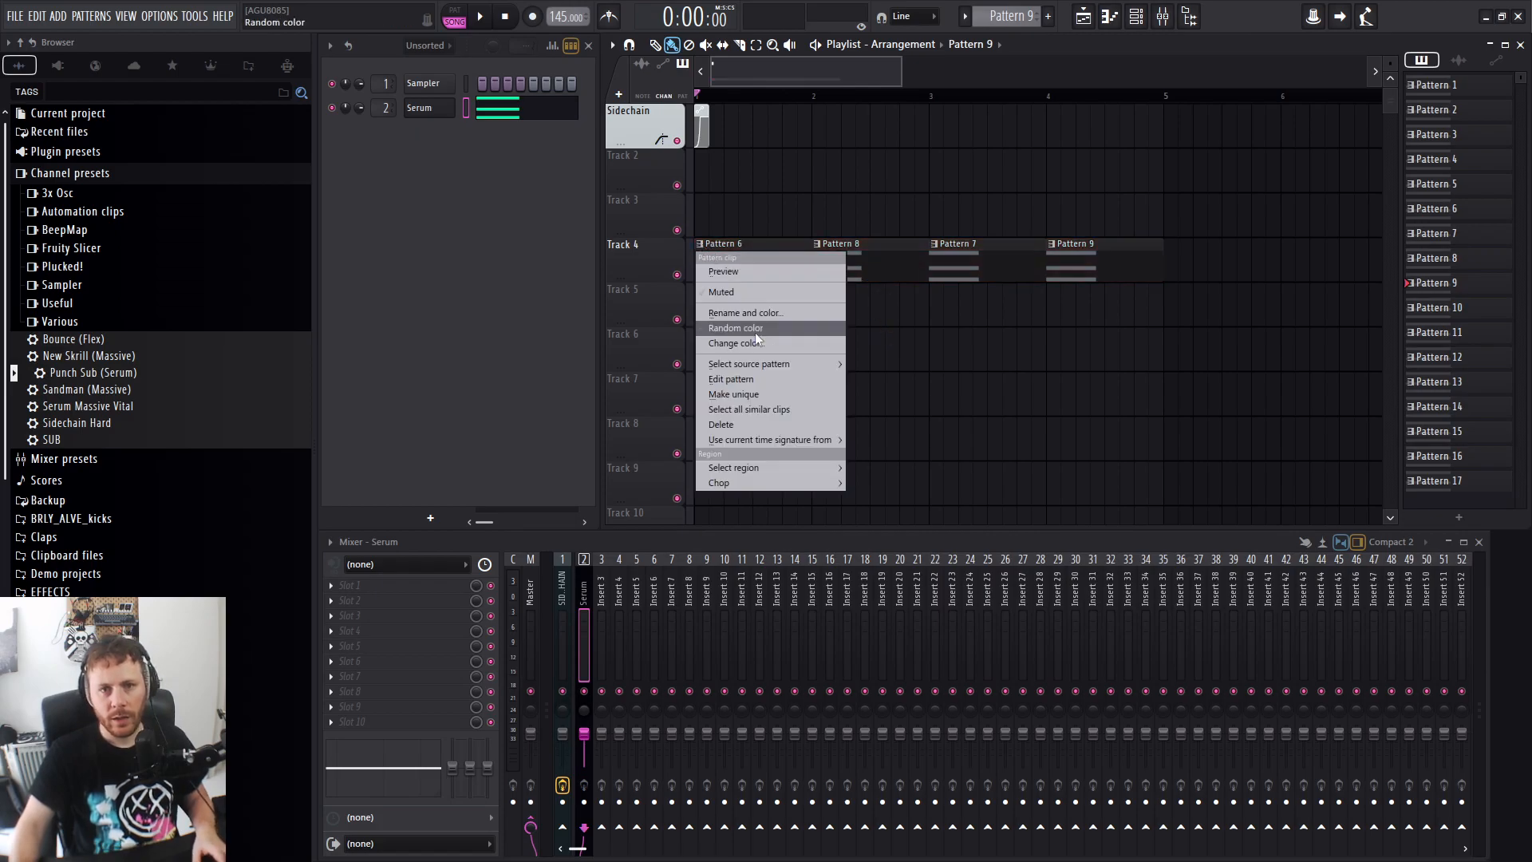
{"action": "left_click", "coordinate": [749, 313]}
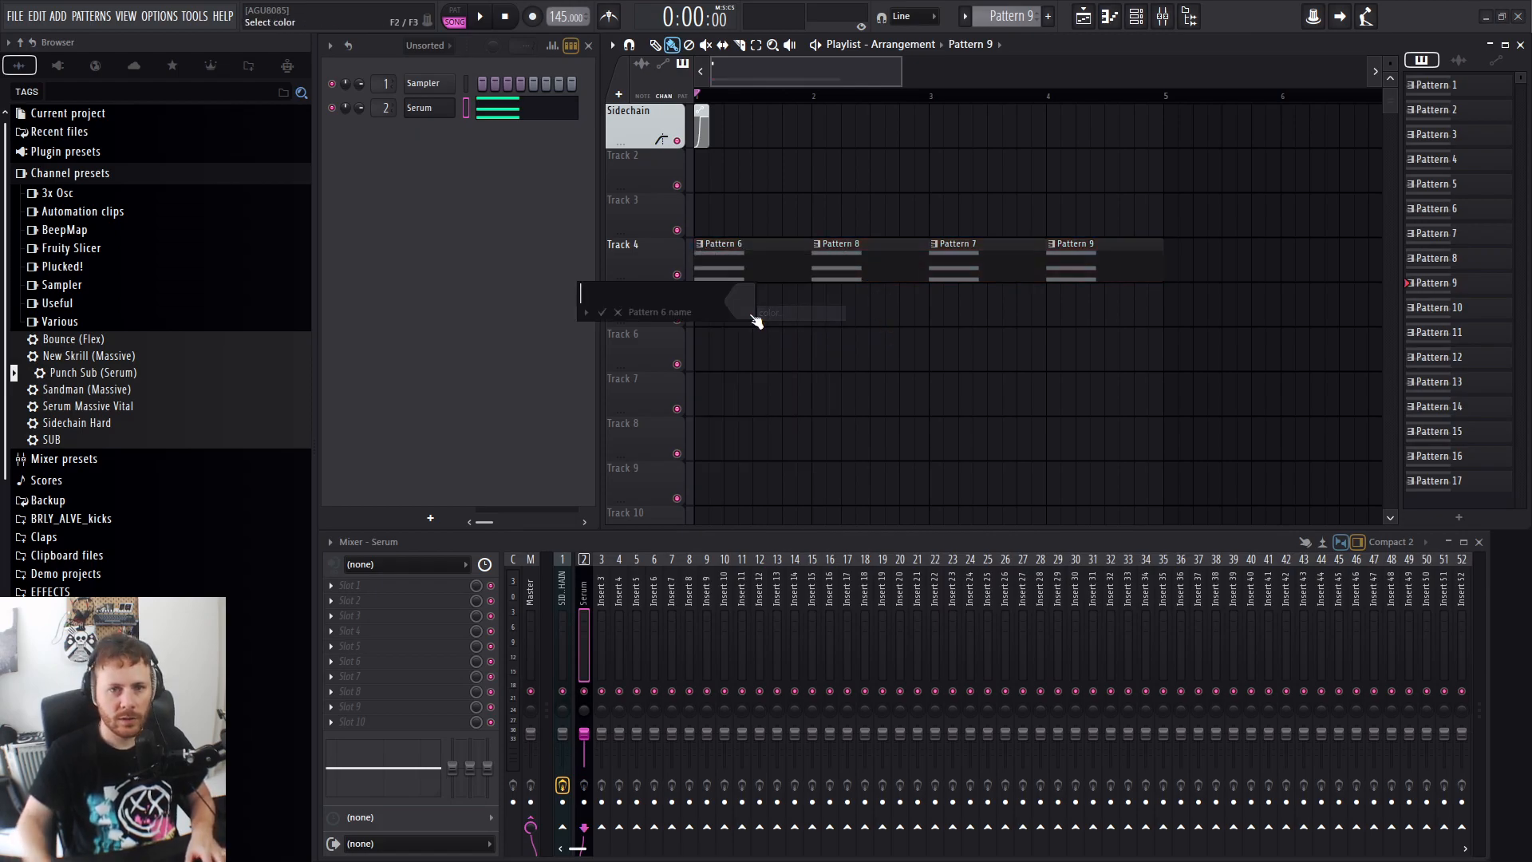
{"action": "type", "text": "name"}
{"action": "key", "text": "Return"}
Delete the three remaining pattern clips after the renamed clip on Track 4.
{"action": "right_click", "coordinate": [886, 273]}
{"action": "right_click", "coordinate": [951, 276]}
{"action": "right_click", "coordinate": [1066, 276]}
Duplicate the "name" clip to bar 2 of Track 4 and delete the copy, twice.
{"action": "left_click_drag", "start_coordinate": [742, 275], "coordinate": [858, 274], "text": "shift"}
{"action": "right_click", "coordinate": [865, 272]}
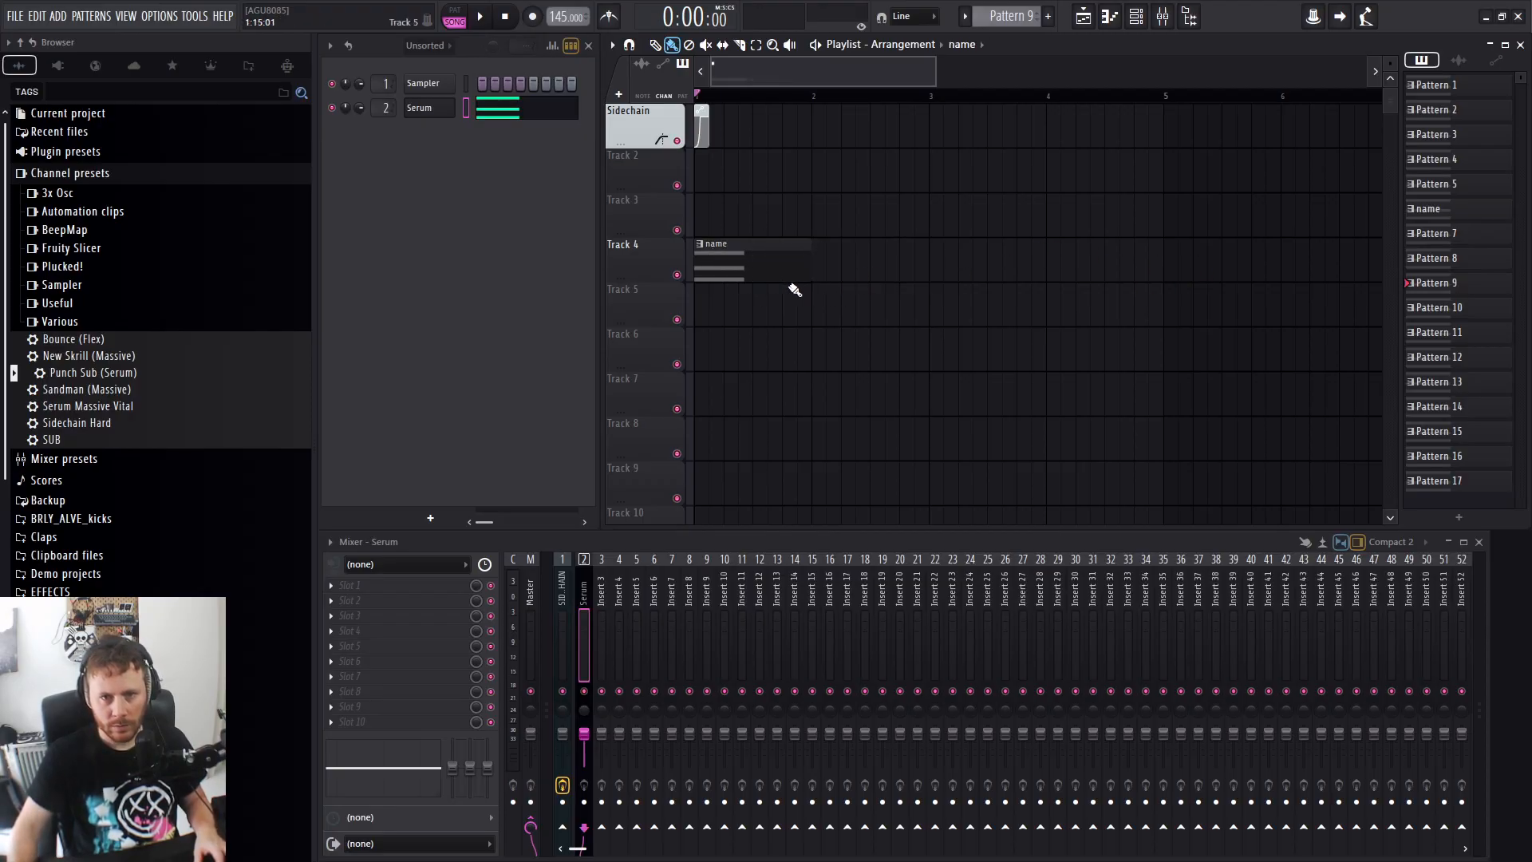
{"action": "left_click_drag", "start_coordinate": [739, 267], "coordinate": [879, 271], "text": "shift"}
{"action": "right_click", "coordinate": [877, 271]}
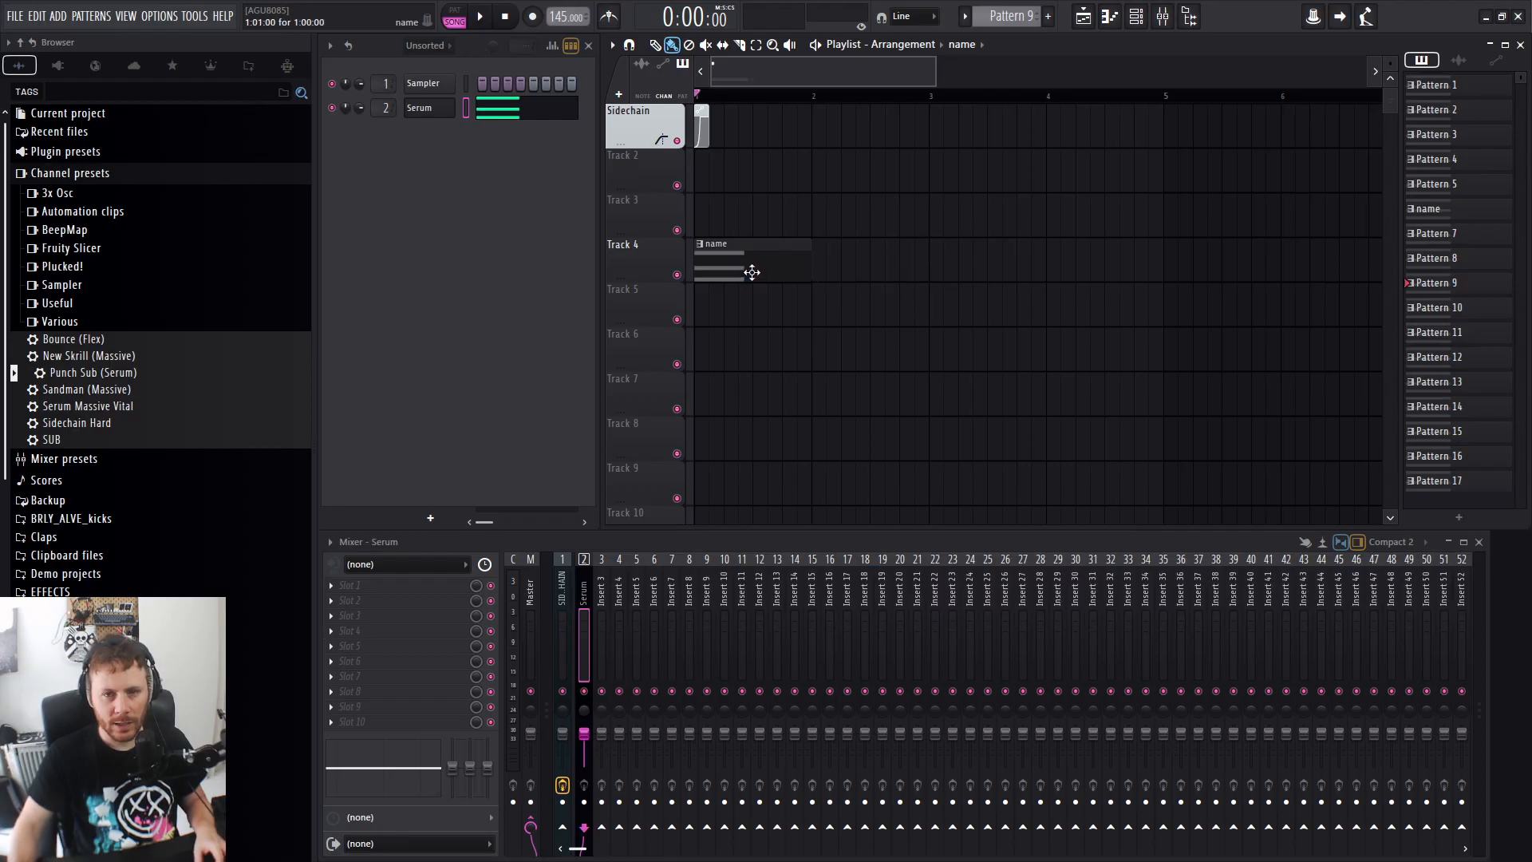
Duplicate the "name" clip to bar 2 and make the copy's pattern unique.
{"action": "left_click_drag", "start_coordinate": [729, 265], "coordinate": [849, 271], "text": "shift"}
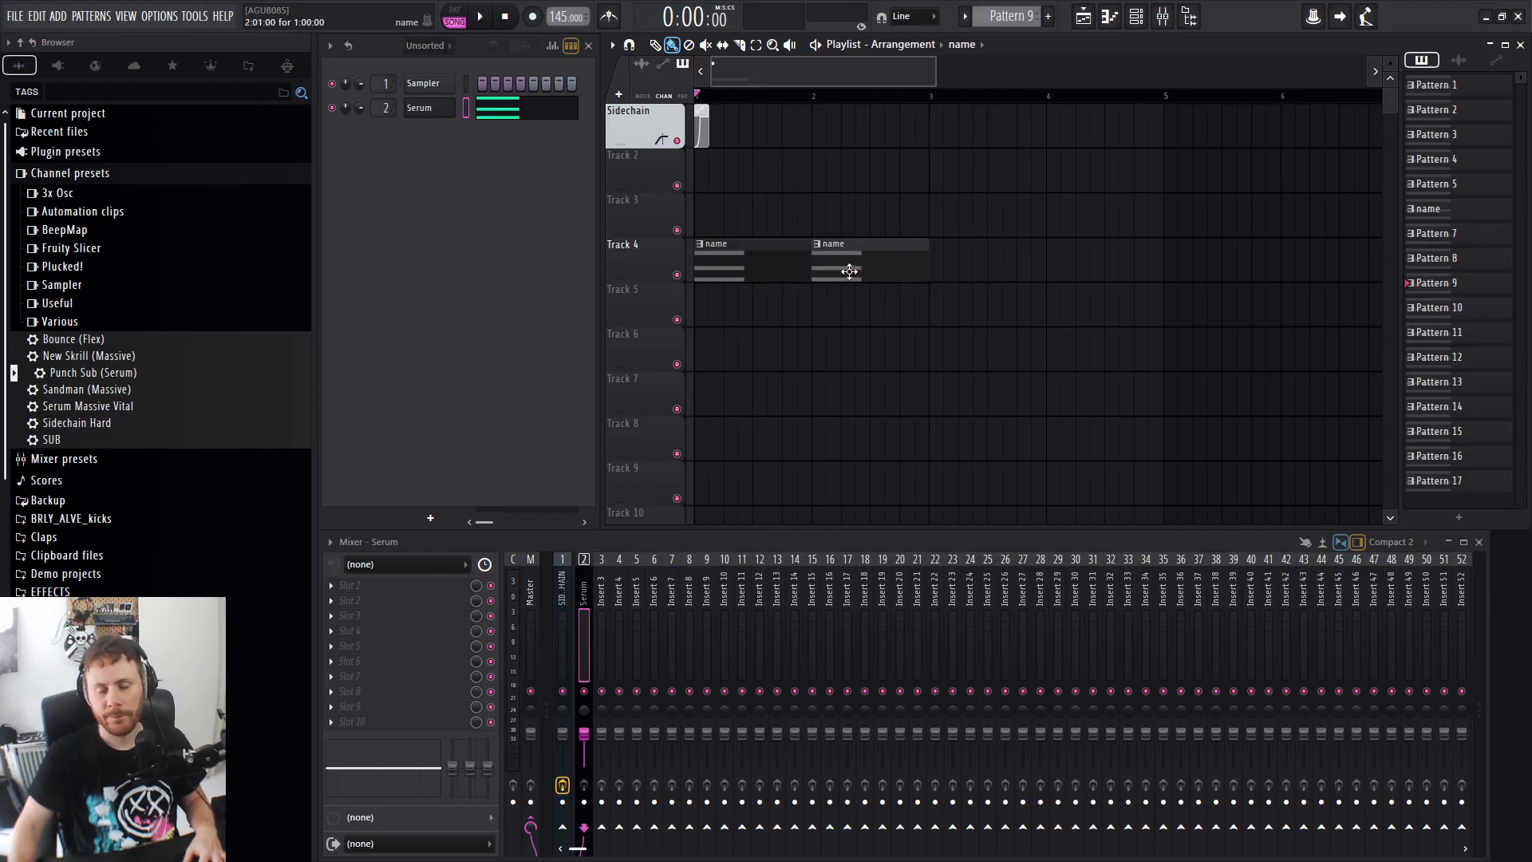
{"action": "left_click", "coordinate": [849, 271], "text": "ctrl+shift"}
{"action": "left_click", "coordinate": [867, 311]}
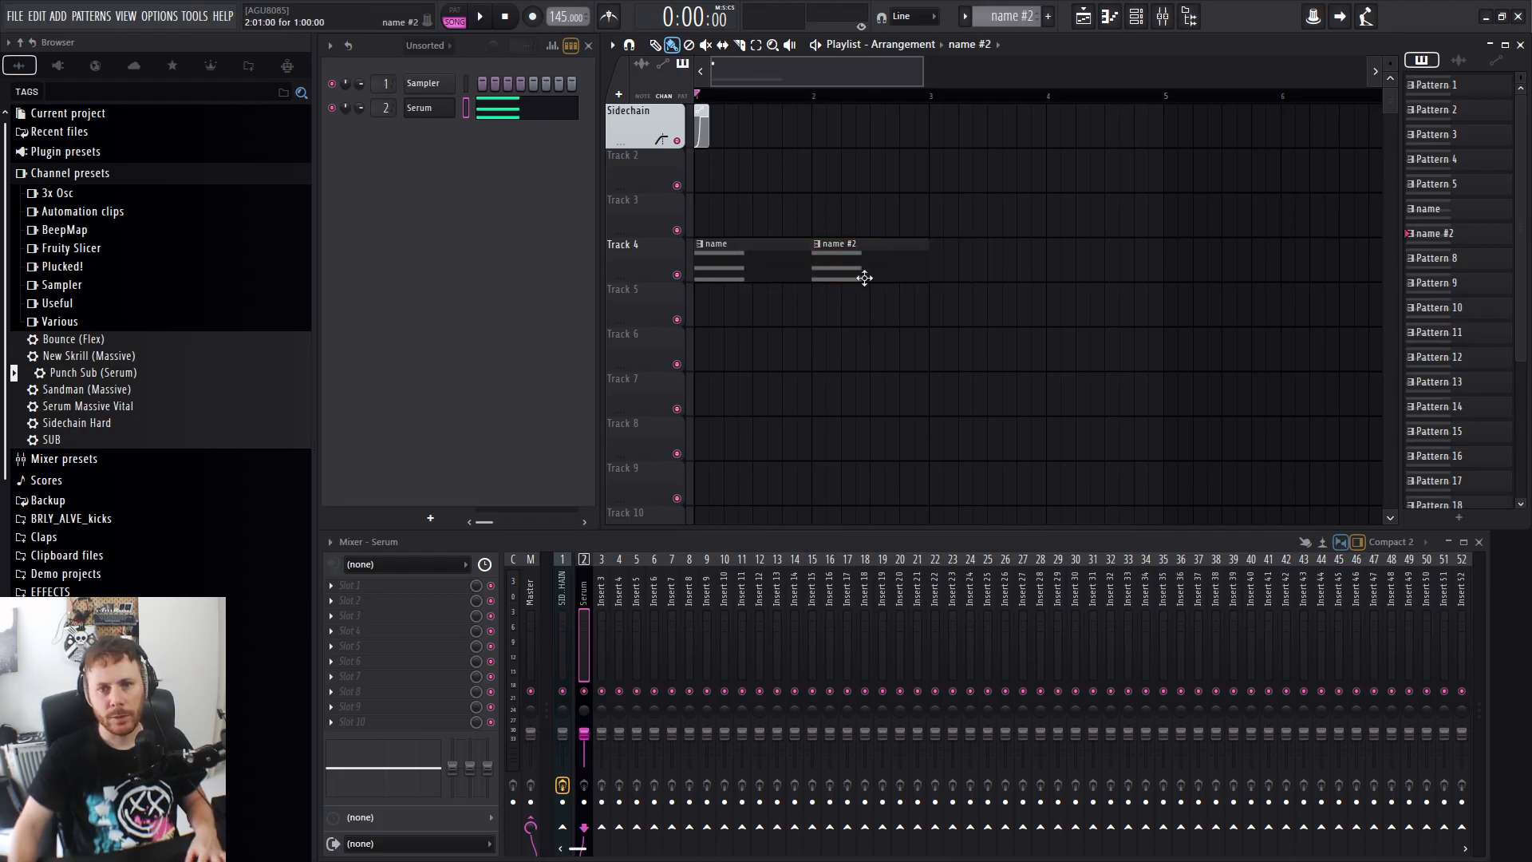
Duplicate the bar 2 clip to bars 3 and 4 of Track 4 and make each copy's pattern unique.
{"action": "left_click_drag", "start_coordinate": [844, 263], "coordinate": [1070, 266], "text": "shift"}
{"action": "left_click", "coordinate": [954, 265], "text": "ctrl+shift"}
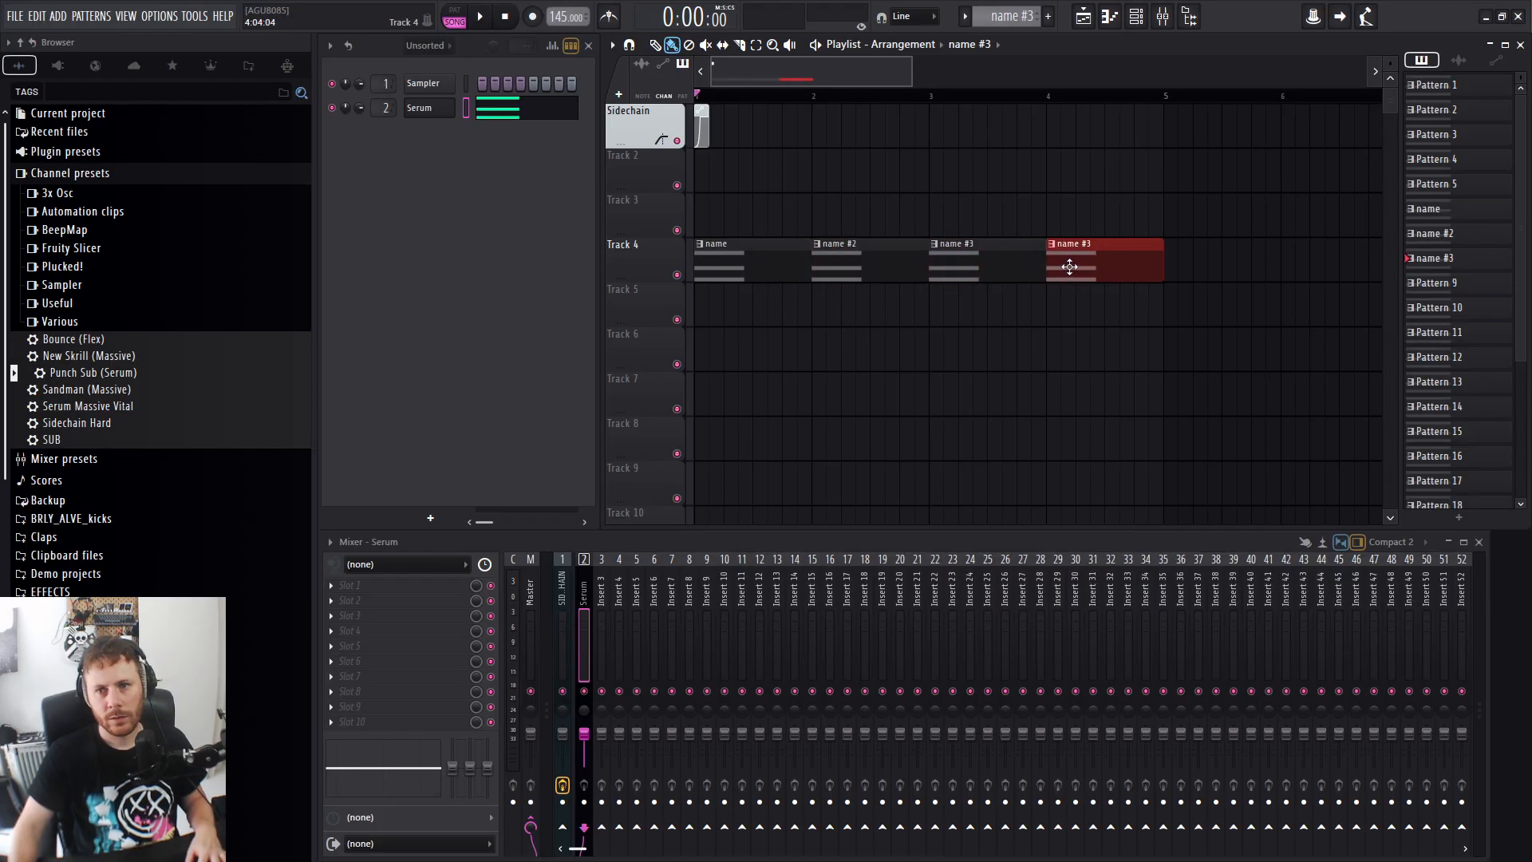
{"action": "left_click", "coordinate": [1071, 267], "text": "ctrl+shift"}
{"action": "left_click", "coordinate": [1077, 339], "text": "ctrl"}
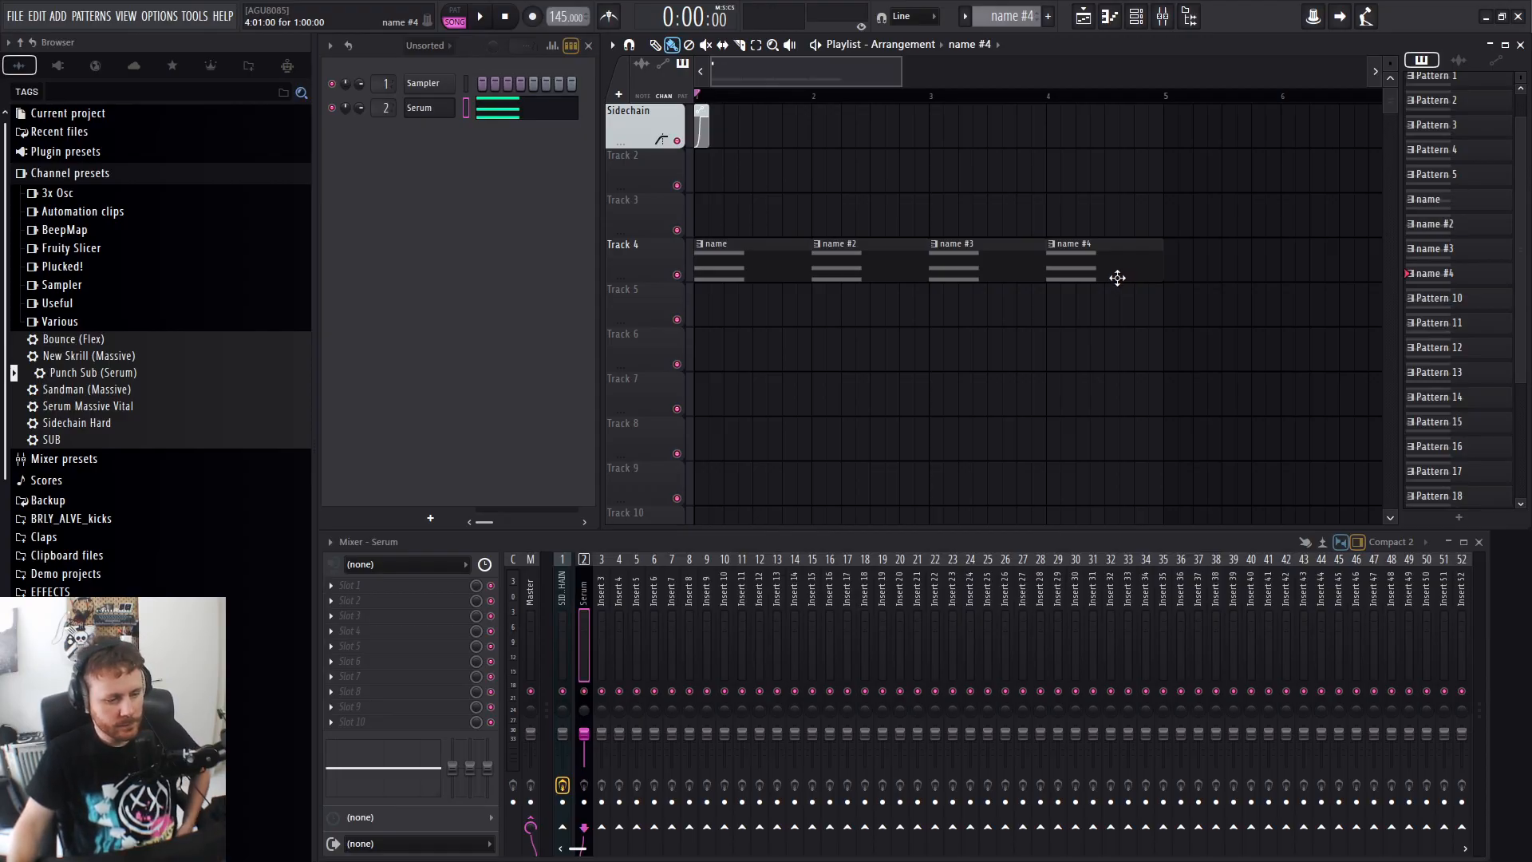
Delete the three numbered copies after the "name" clip on Track 4.
{"action": "right_click", "coordinate": [1071, 275]}
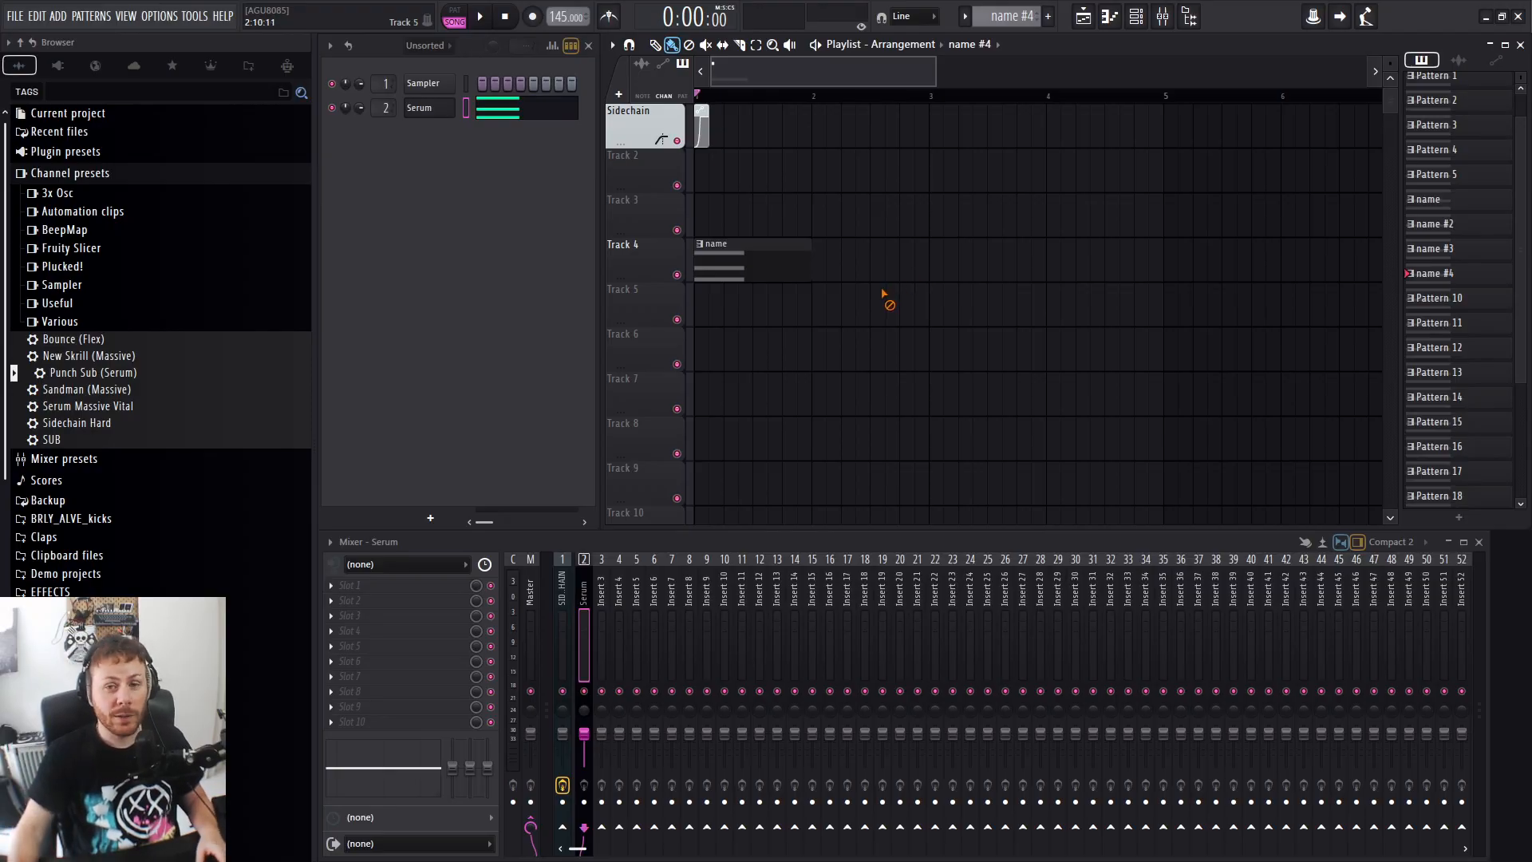
{"action": "mouse_move", "coordinate": [937, 76]}
{"action": "left_mouse_down"}
{"action": "mouse_move", "coordinate": [1172, 77]}
{"action": "mouse_move", "coordinate": [835, 89]}
{"action": "mouse_move", "coordinate": [911, 80]}
{"action": "left_mouse_up"}
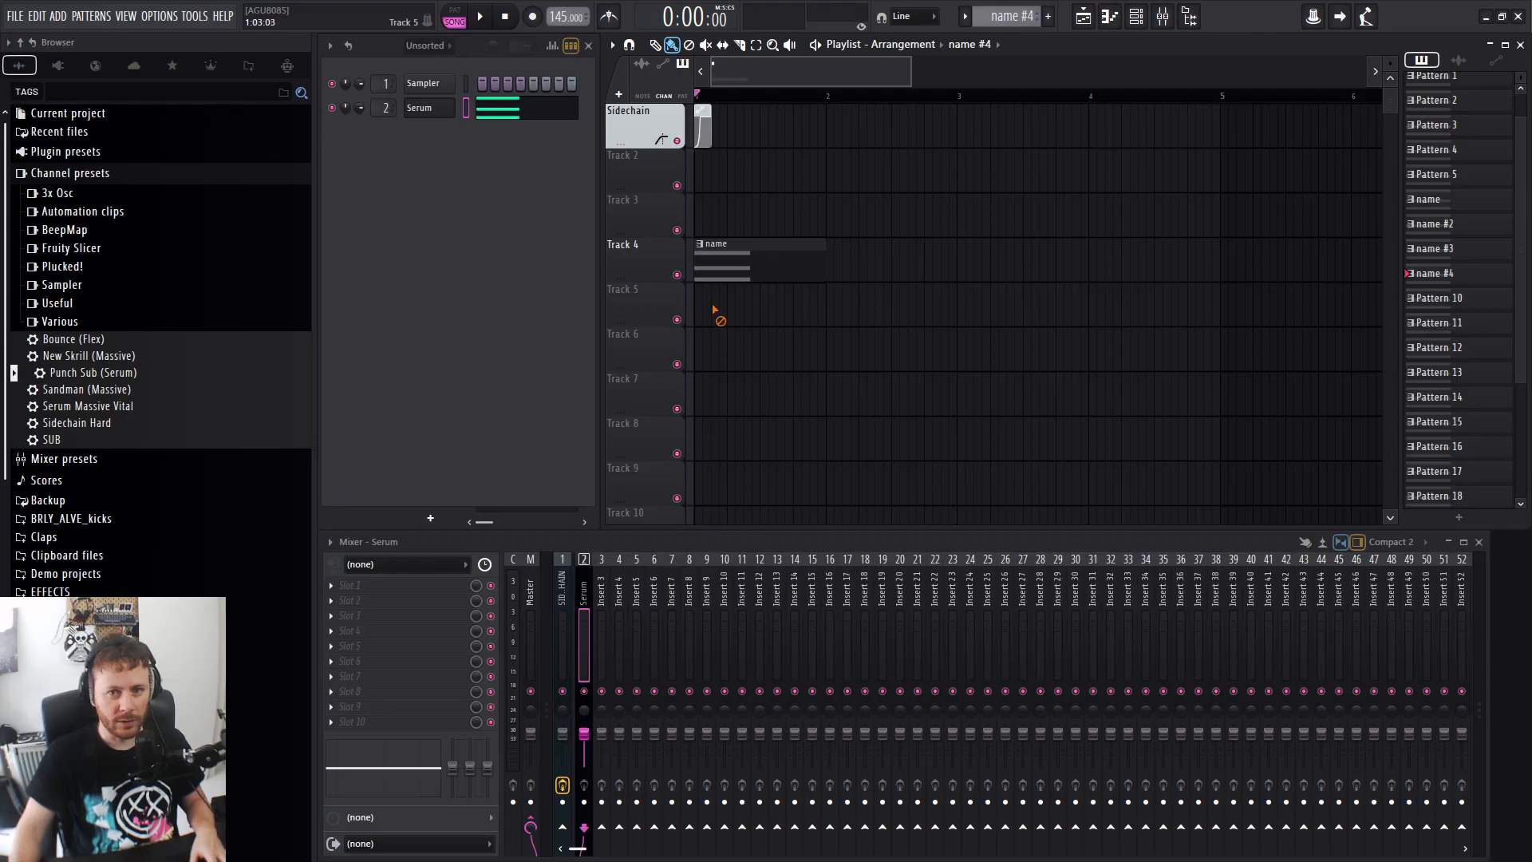
View the options of the "name" pattern clip on Track 4, including Make unique.
{"action": "left_click", "coordinate": [699, 245]}
{"action": "left_click", "coordinate": [699, 246]}
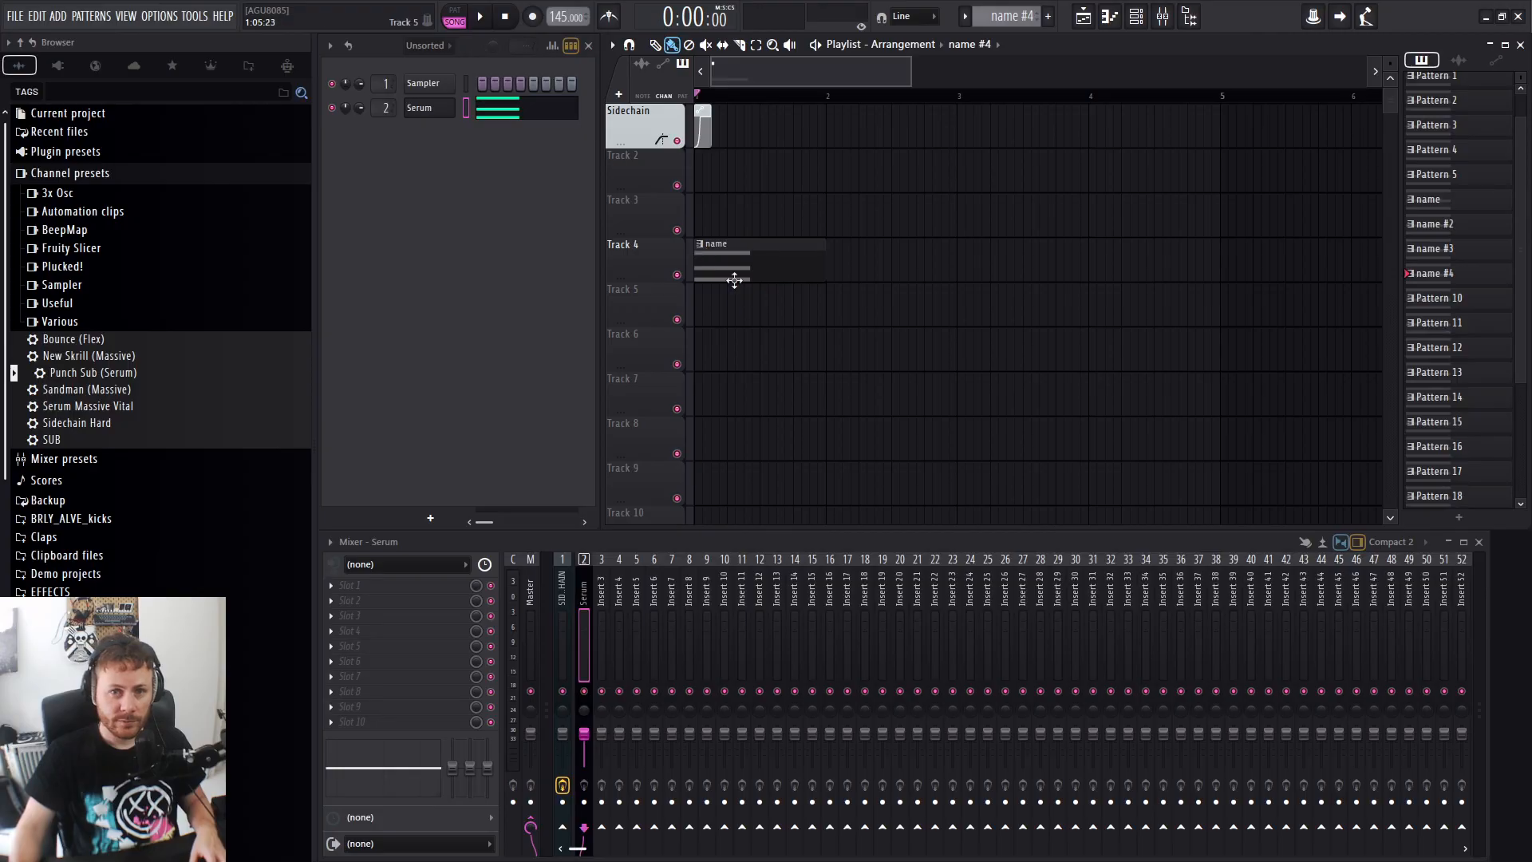
{"action": "left_click", "coordinate": [722, 262]}
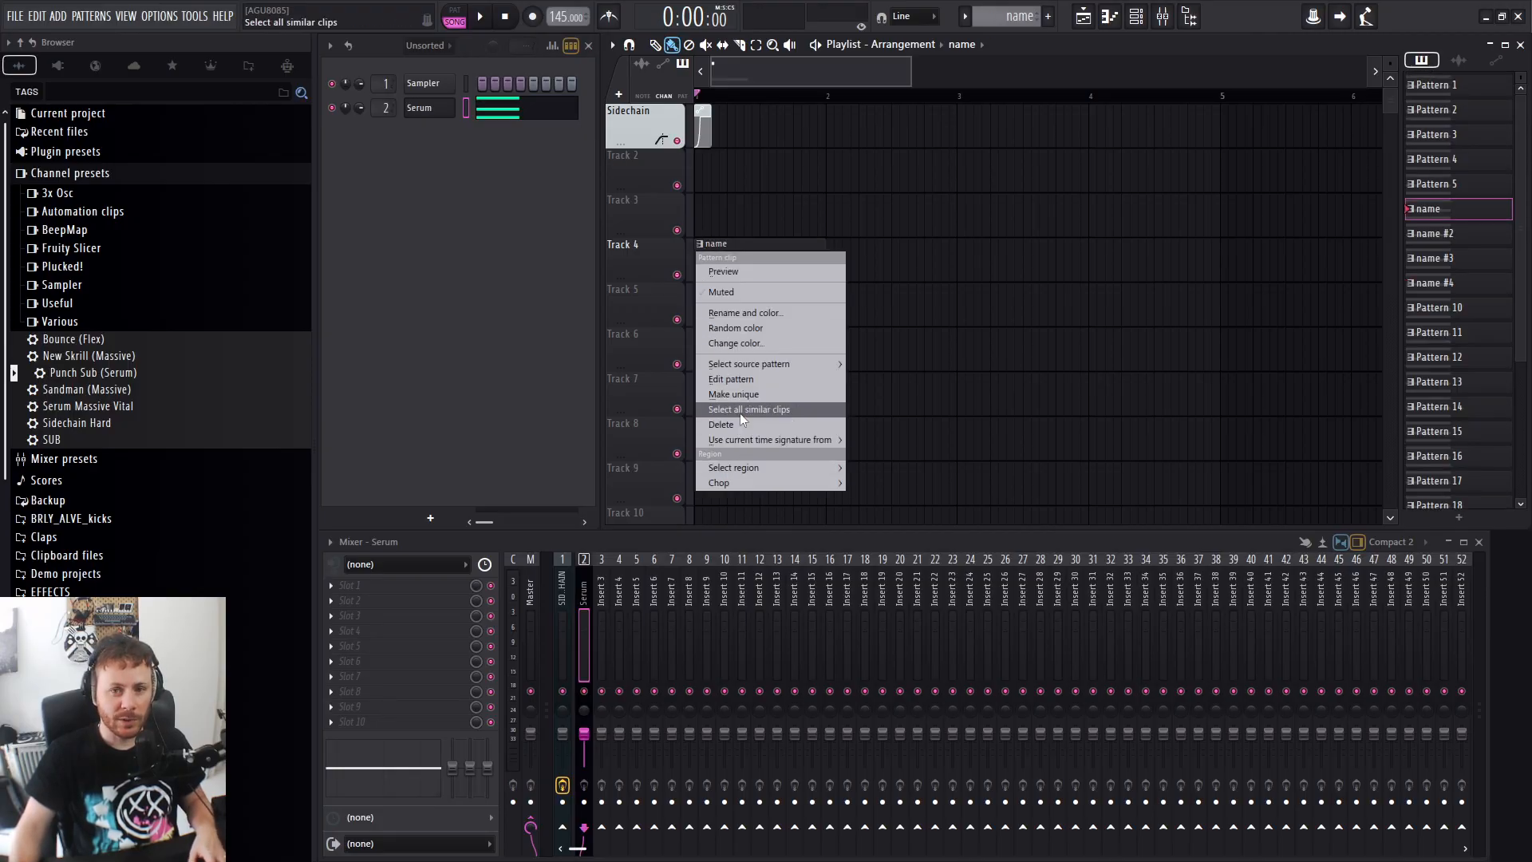
{"action": "left_click", "coordinate": [797, 251]}
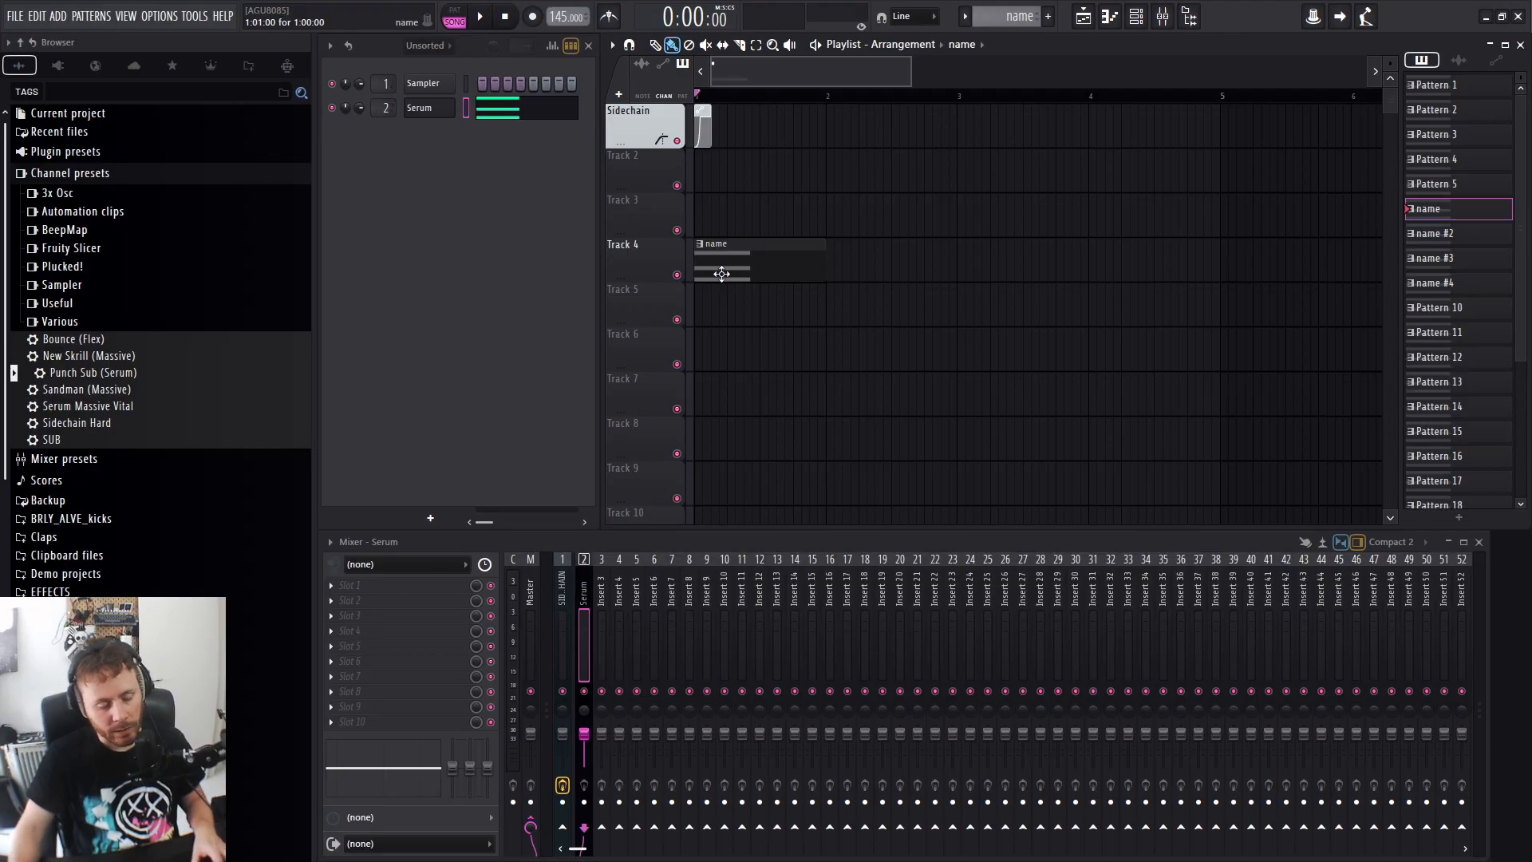
Duplicate the "name" pattern clip to bar 2 of Track 4 and make the copy unique.
{"action": "left_click_drag", "start_coordinate": [722, 274], "coordinate": [875, 275]}
{"action": "left_click", "coordinate": [877, 306], "text": "ctrl"}
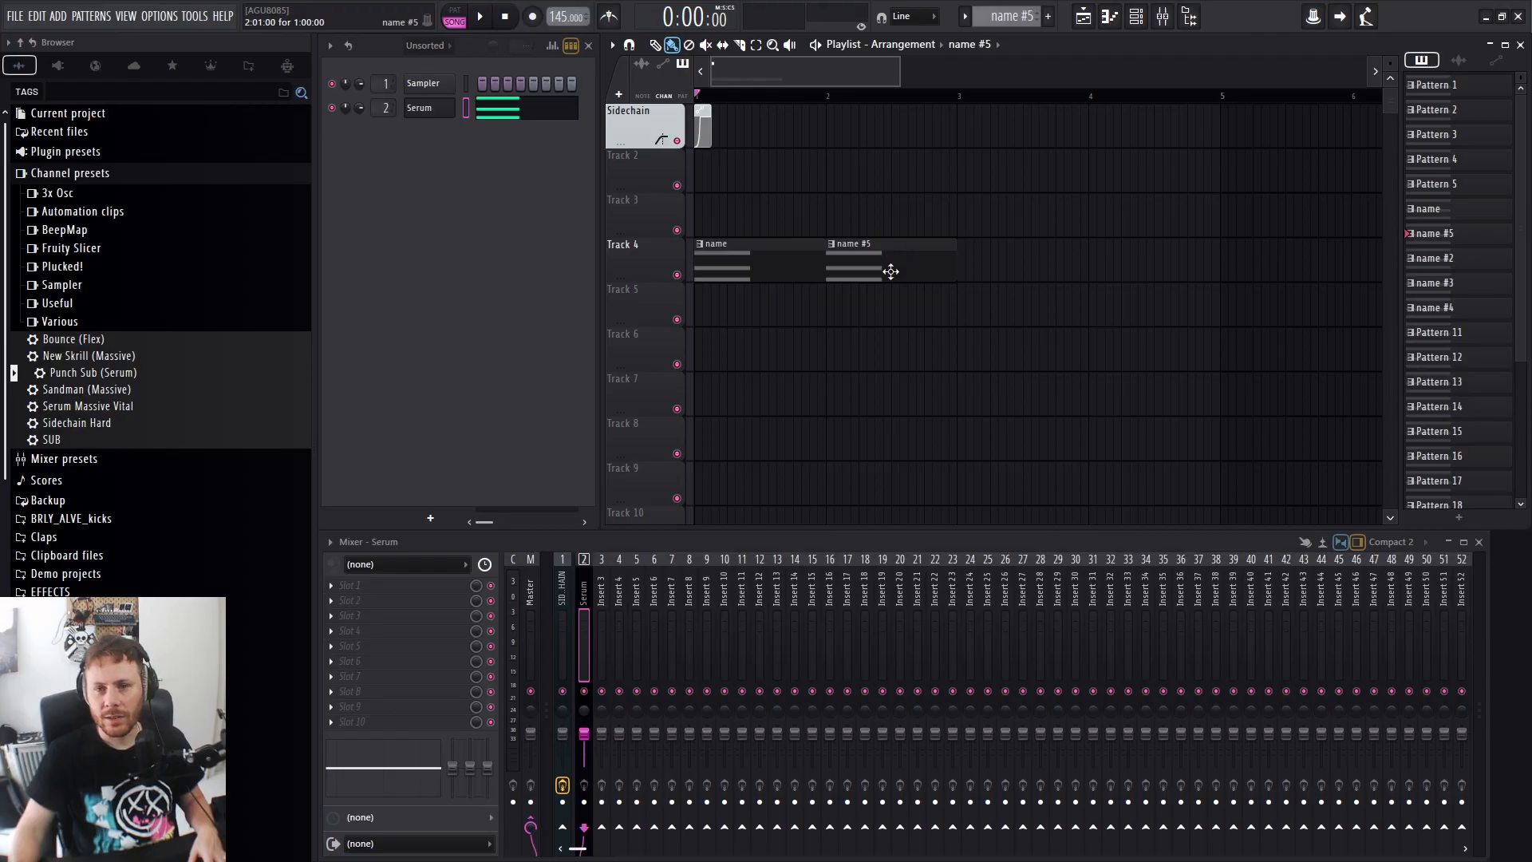
{"action": "mouse_move", "coordinate": [900, 75]}
{"action": "left_mouse_down"}
{"action": "mouse_move", "coordinate": [976, 77]}
{"action": "mouse_move", "coordinate": [853, 78]}
{"action": "mouse_move", "coordinate": [1001, 94]}
{"action": "mouse_move", "coordinate": [906, 96]}
{"action": "left_mouse_up"}
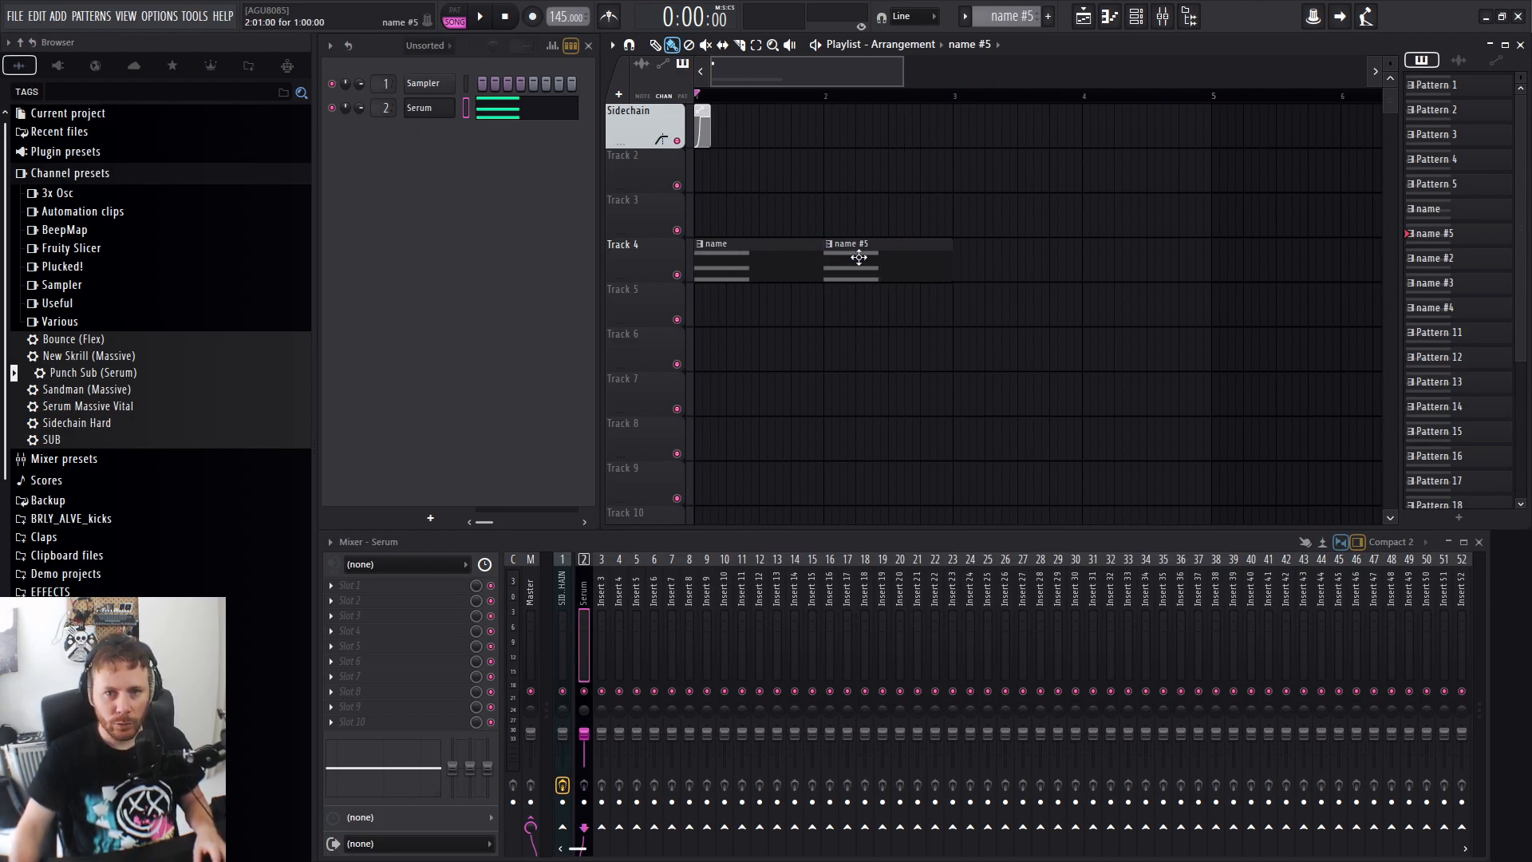
{"action": "key", "text": "ctrl+a"}
{"action": "right_click", "coordinate": [881, 337]}
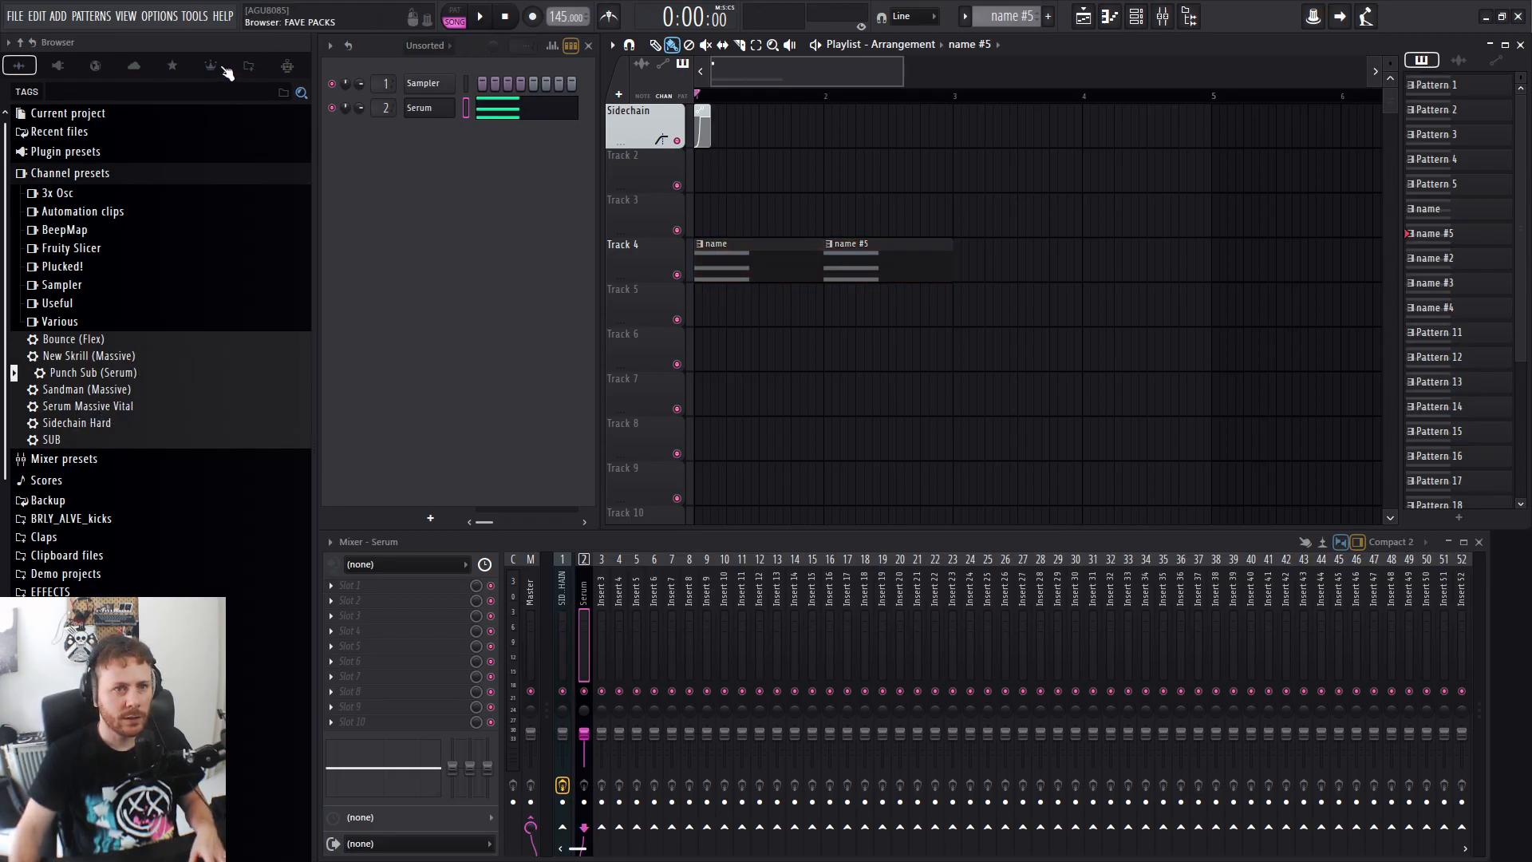
{"action": "left_click", "coordinate": [249, 67]}
{"action": "left_click_drag", "start_coordinate": [119, 527], "coordinate": [756, 343]}
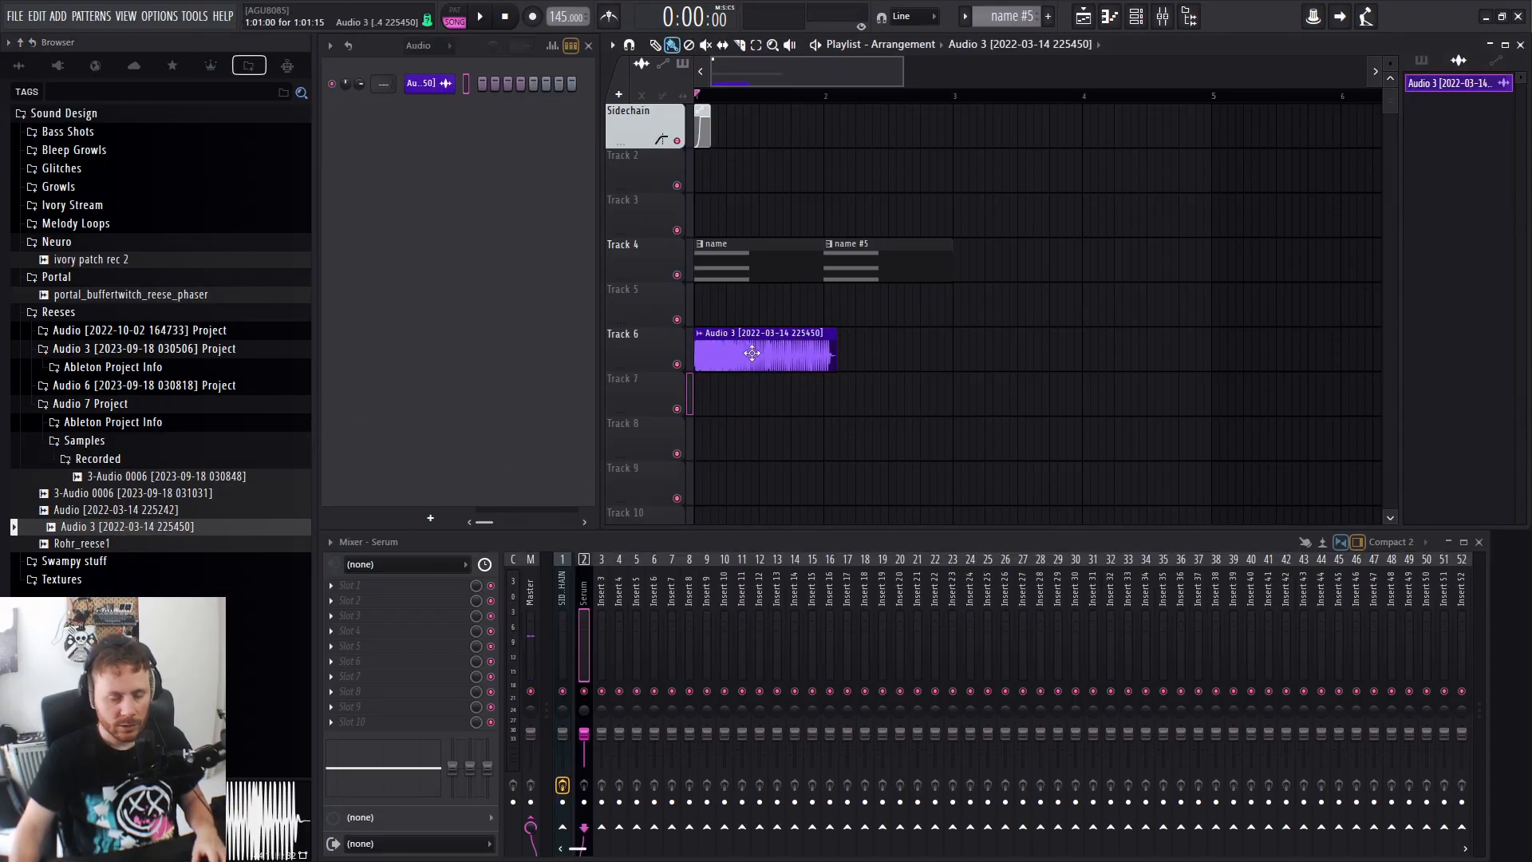
Duplicate the audio clip on Track 6, make the copy unique and move it closer to the original.
{"action": "left_click_drag", "start_coordinate": [749, 356], "coordinate": [930, 358]}
{"action": "left_click", "coordinate": [930, 359], "text": "ctrl"}
{"action": "key", "text": "ctrl+shift+u"}
{"action": "left_click", "coordinate": [991, 419], "text": "ctrl"}
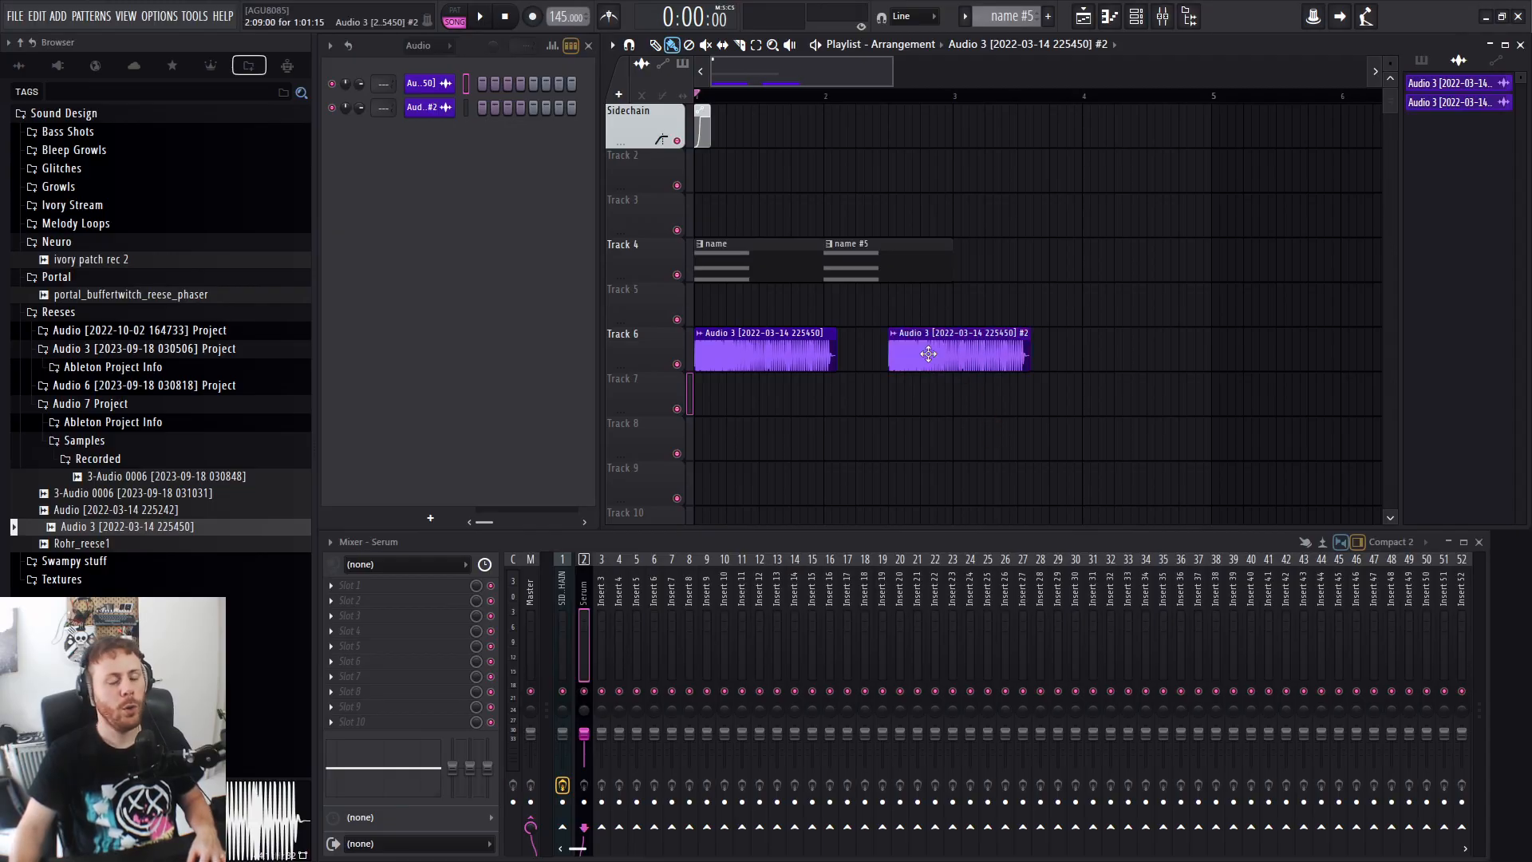
{"action": "left_click_drag", "start_coordinate": [940, 358], "coordinate": [892, 359]}
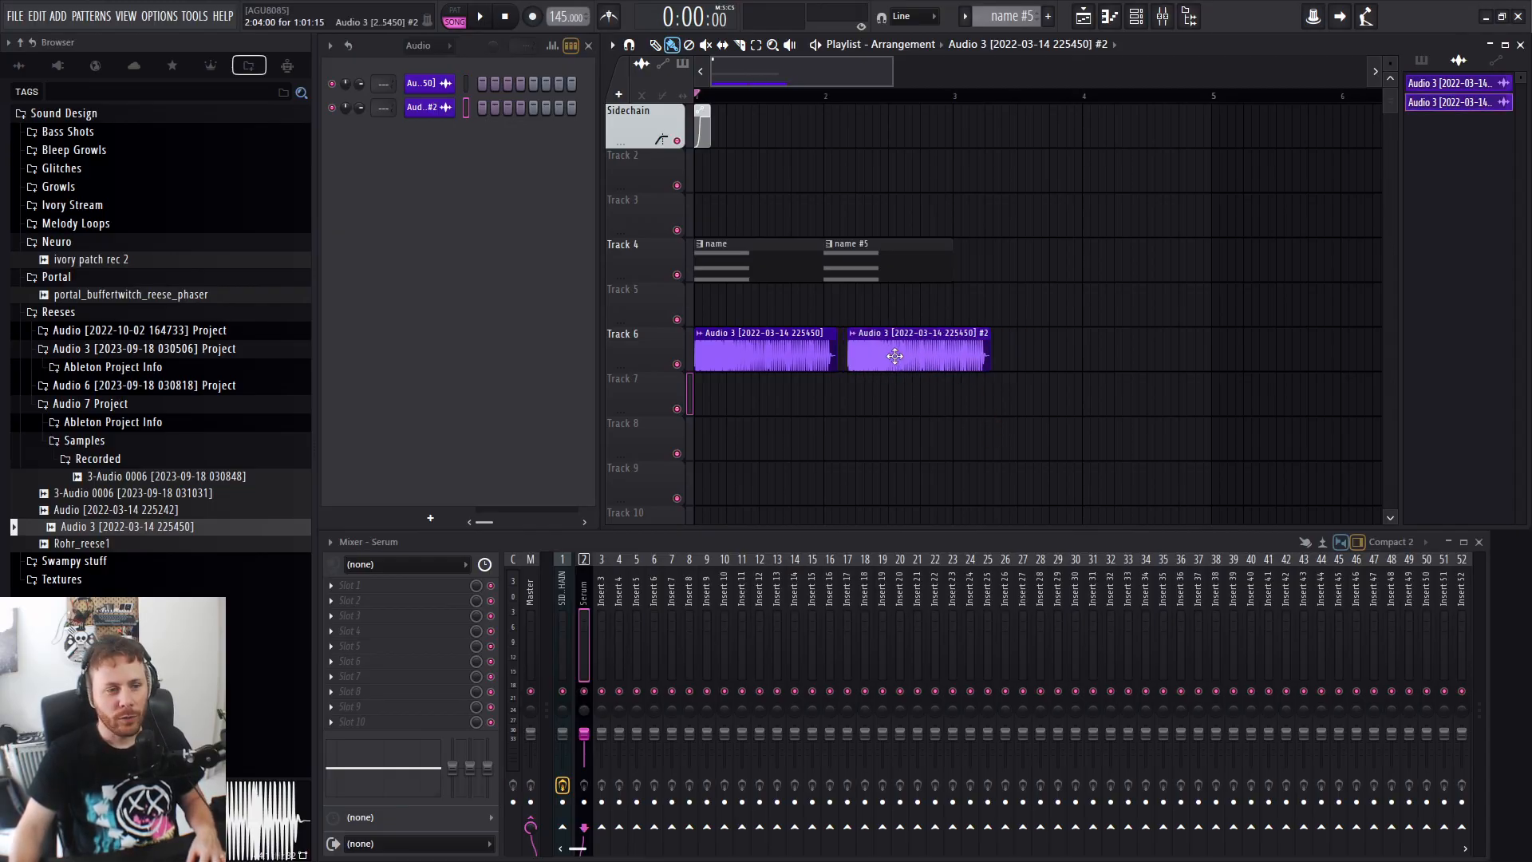
Add two more unique copies of the audio clip to the end of the row on Track 6.
{"action": "left_click_drag", "start_coordinate": [746, 360], "coordinate": [869, 357]}
{"action": "left_click_drag", "start_coordinate": [759, 354], "coordinate": [1052, 359]}
{"action": "left_click", "coordinate": [1094, 422], "text": "ctrl"}
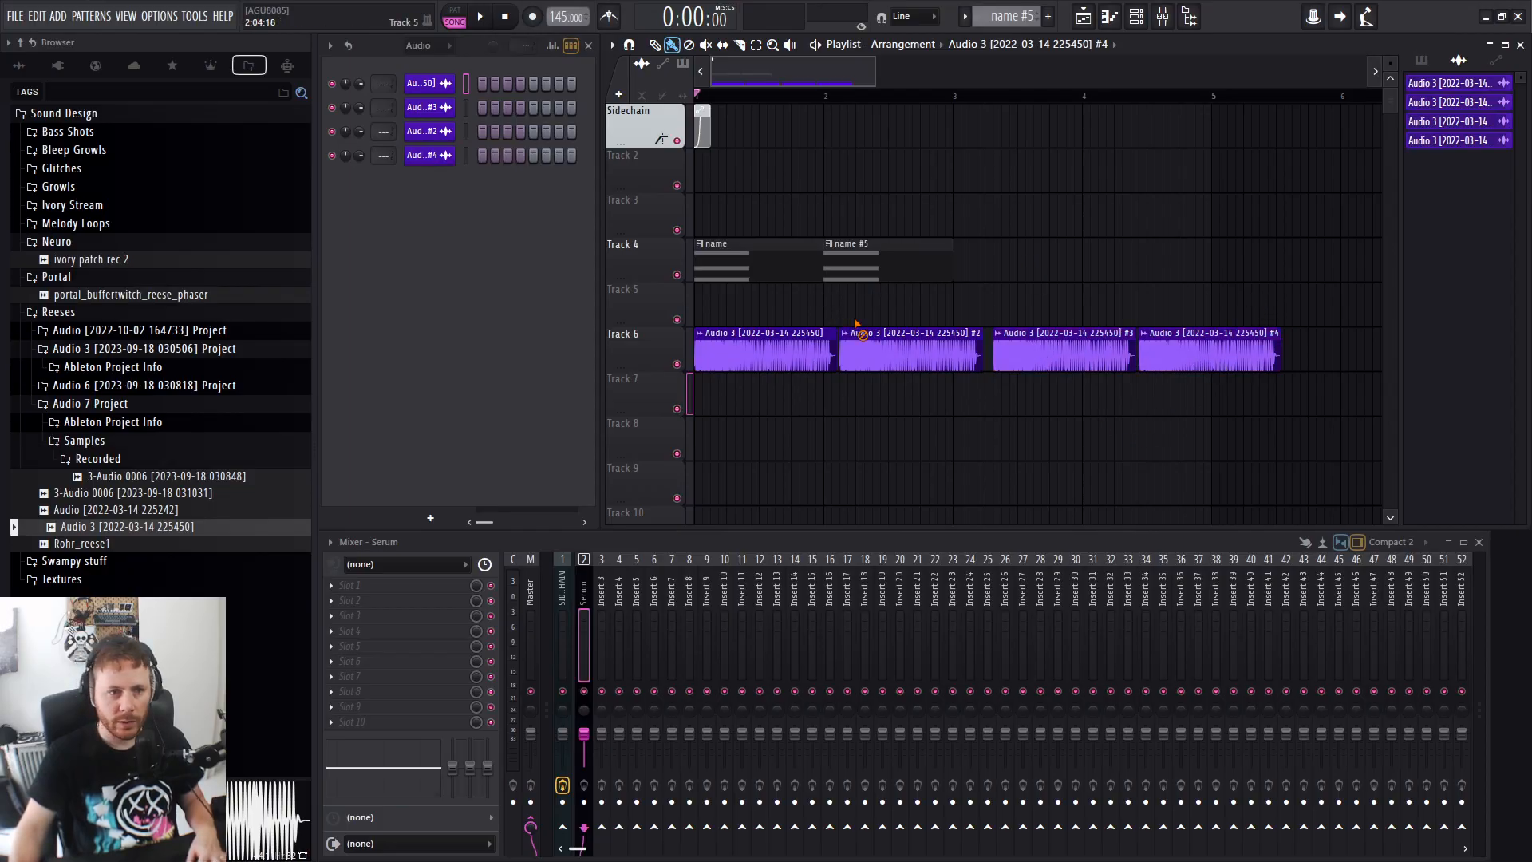
Duplicate the Sidechain automation clip directly after the original and delete the copy.
{"action": "scroll", "coordinate": [740, 125], "scroll_direction": "up", "scroll_amount": 6}
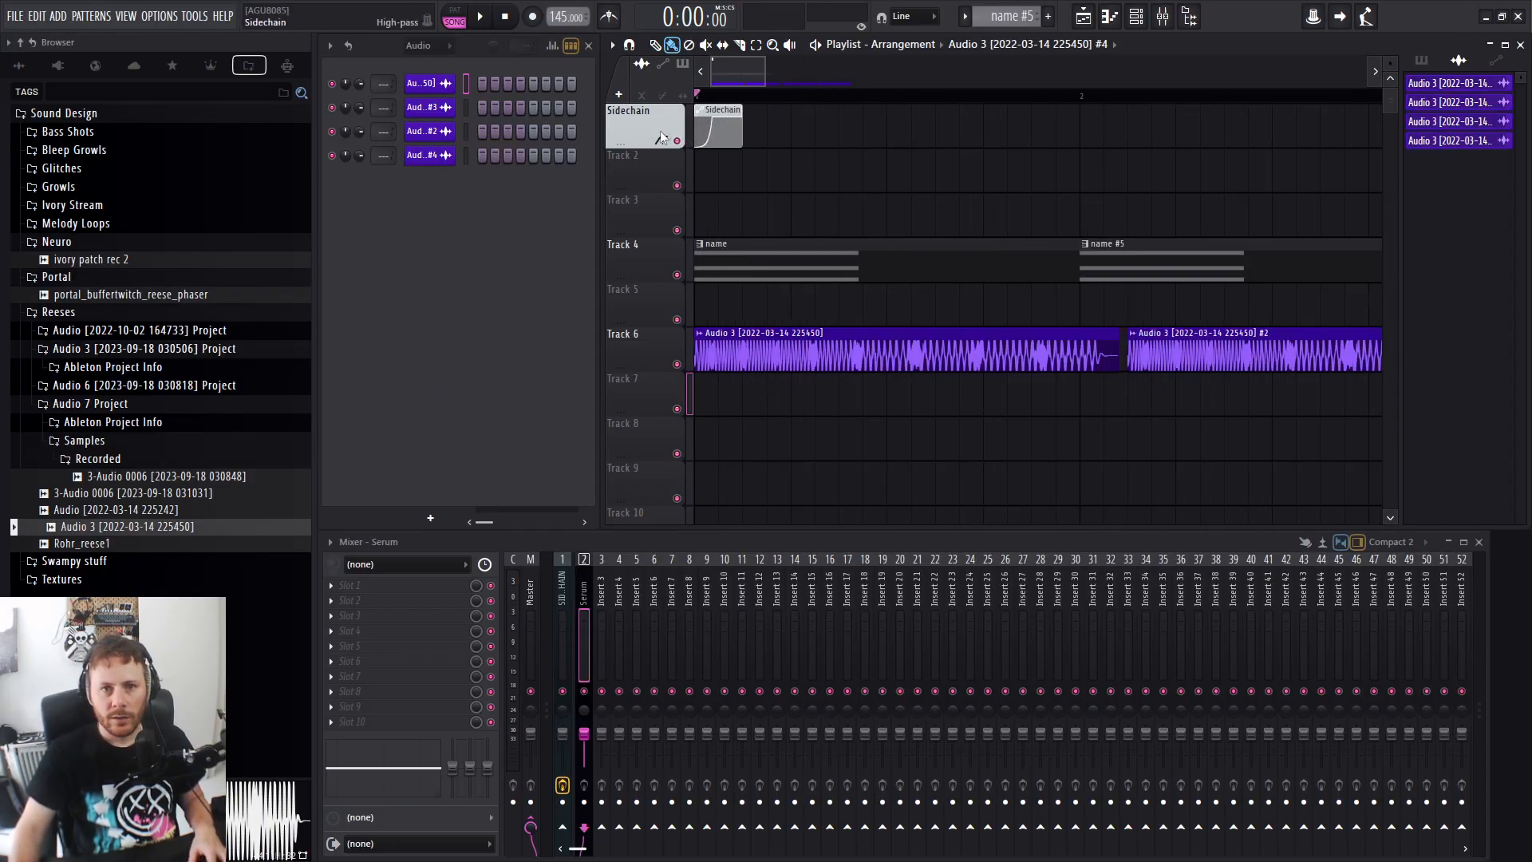
{"action": "left_click", "coordinate": [784, 110]}
{"action": "left_click_drag", "start_coordinate": [737, 107], "coordinate": [1017, 110]}
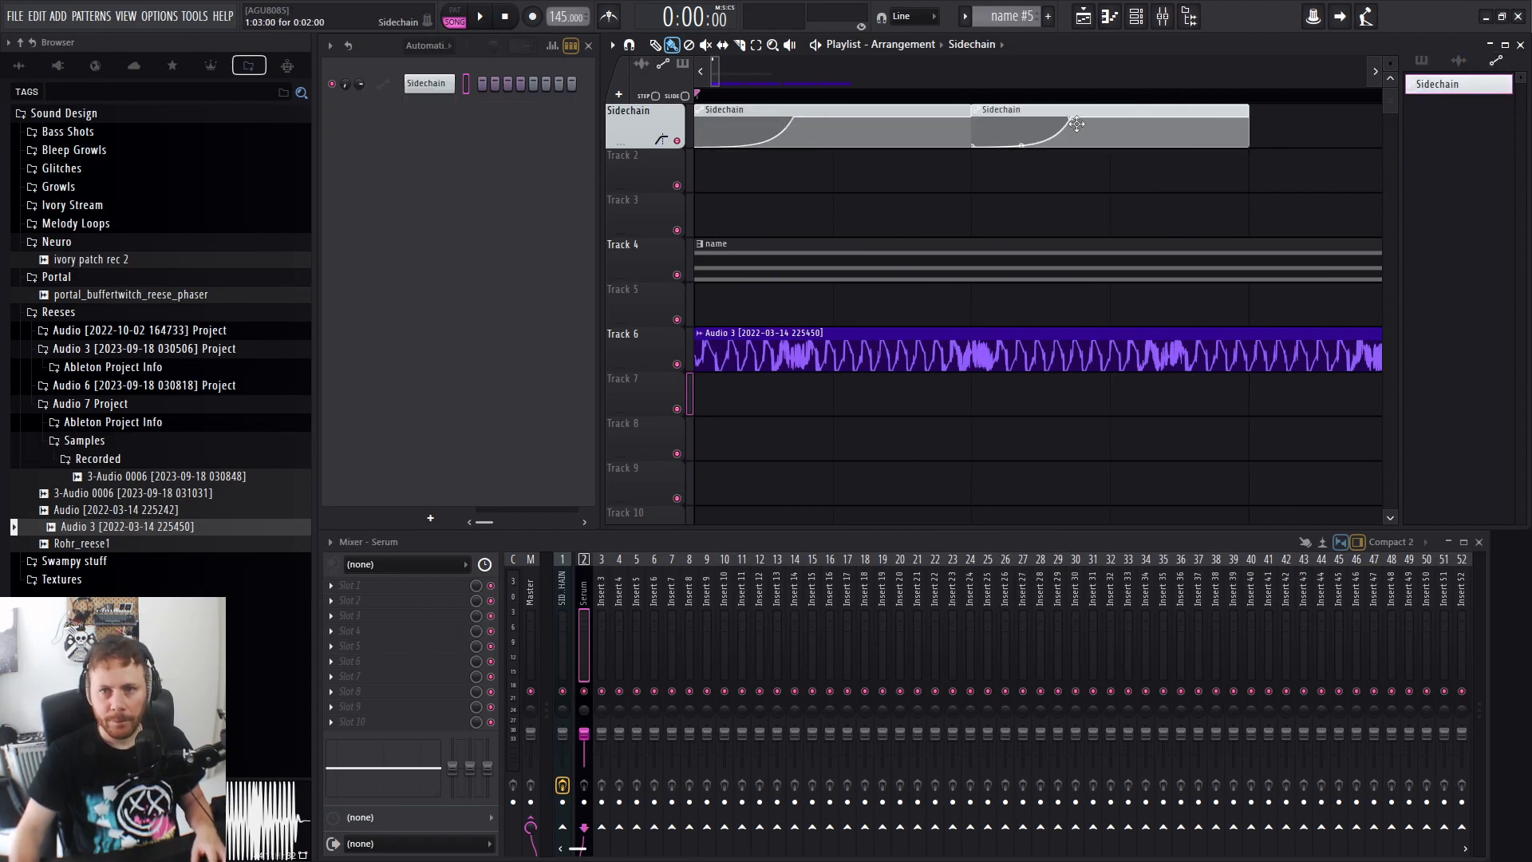
{"action": "scroll", "coordinate": [1070, 114], "scroll_direction": "down", "scroll_amount": 3}
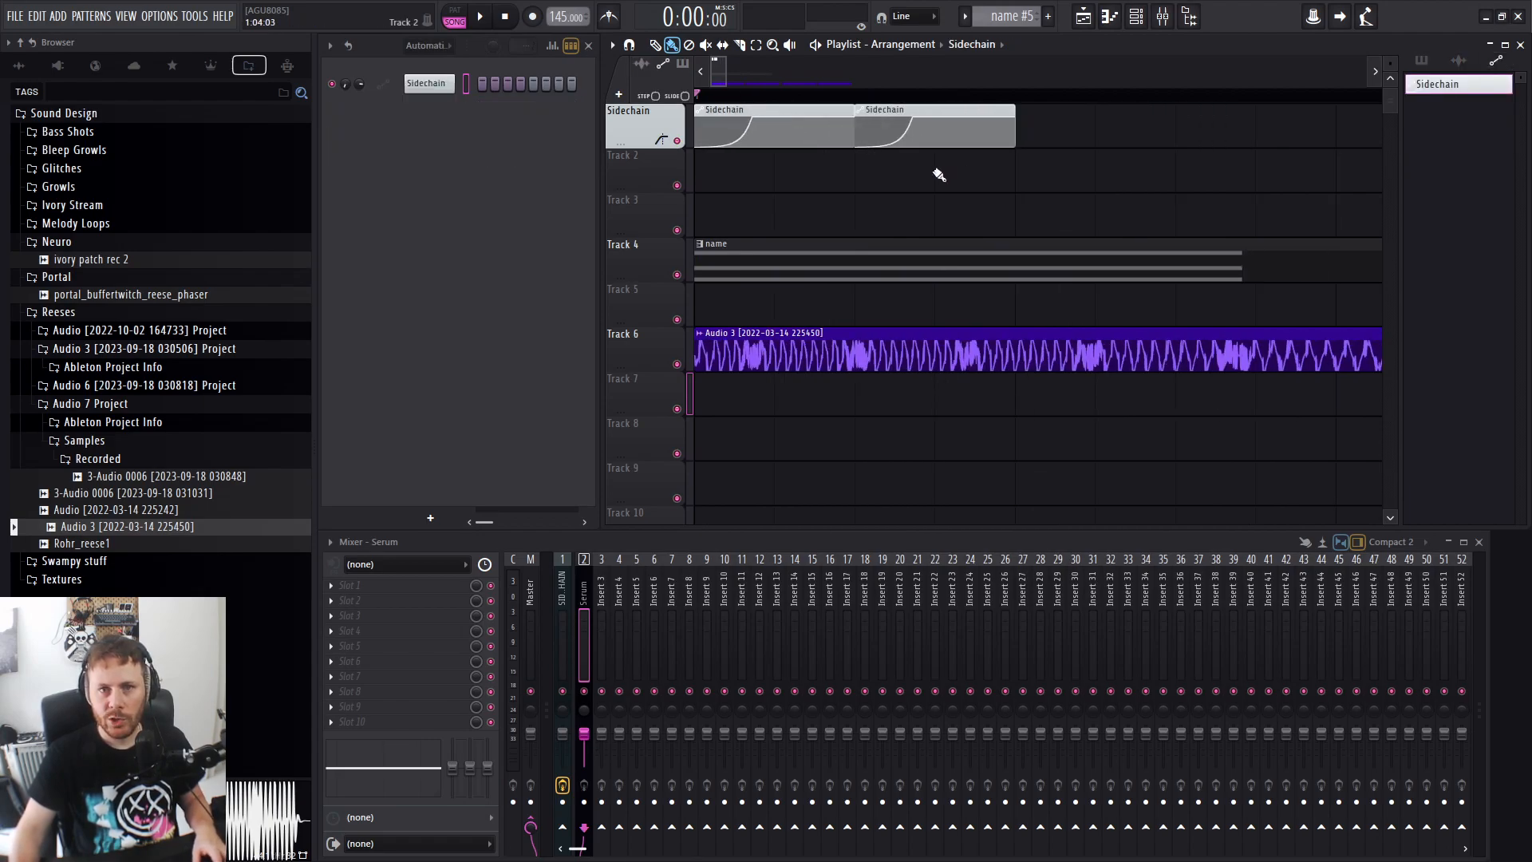
{"action": "right_click", "coordinate": [931, 109]}
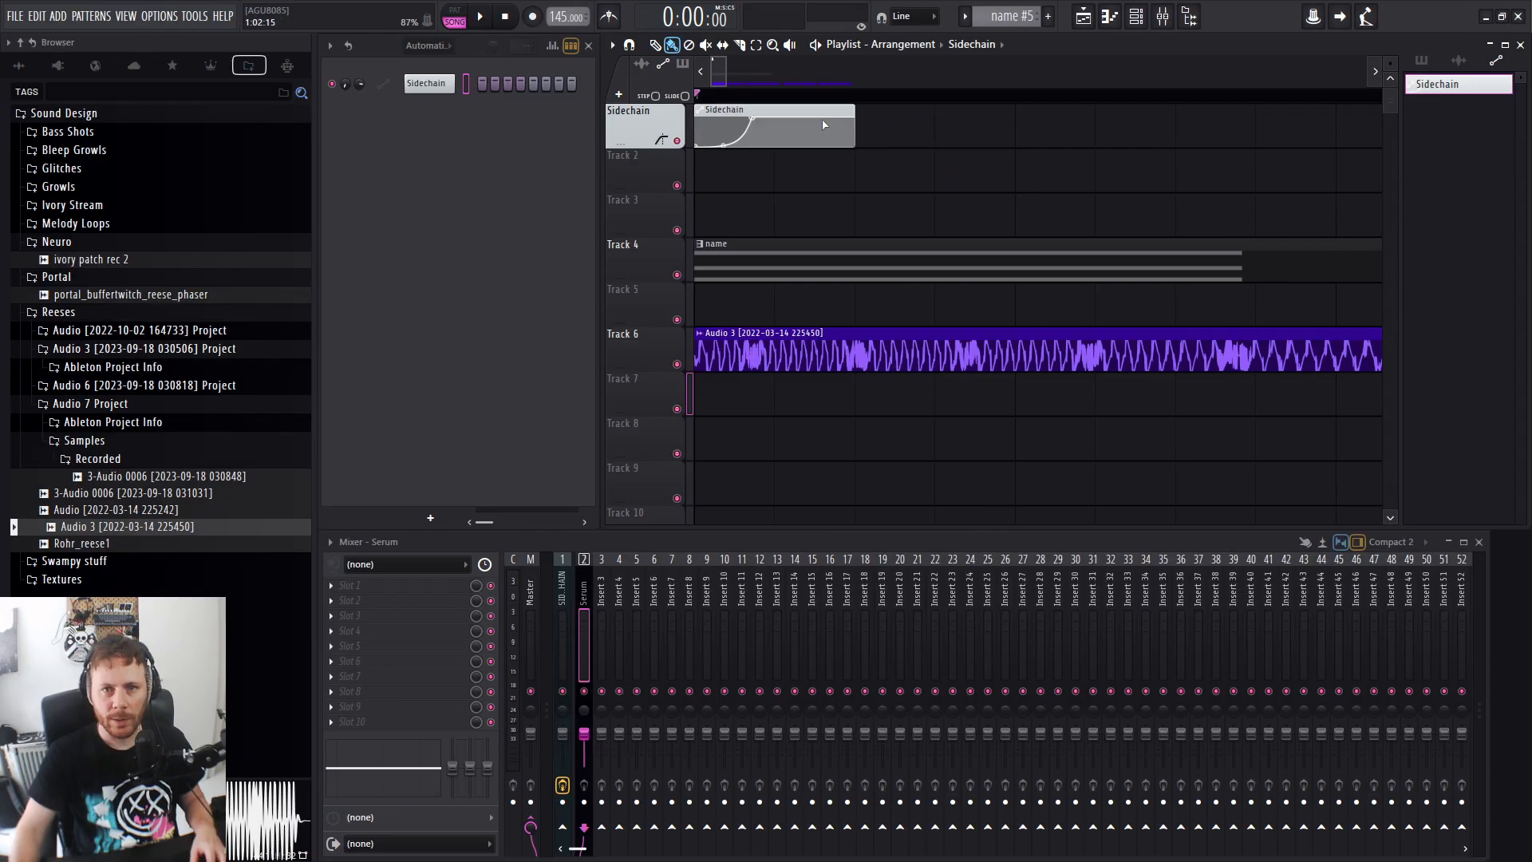
Duplicate the Sidechain automation clip again and make the copy unique.
{"action": "left_click_drag", "start_coordinate": [776, 110], "coordinate": [980, 114]}
{"action": "scroll", "coordinate": [912, 198], "scroll_direction": "down", "scroll_amount": 2}
Select both Sidechain automation clips, duplicate them directly after the originals and make the two copies unique.
{"action": "left_click_drag", "start_coordinate": [854, 113], "coordinate": [771, 145]}
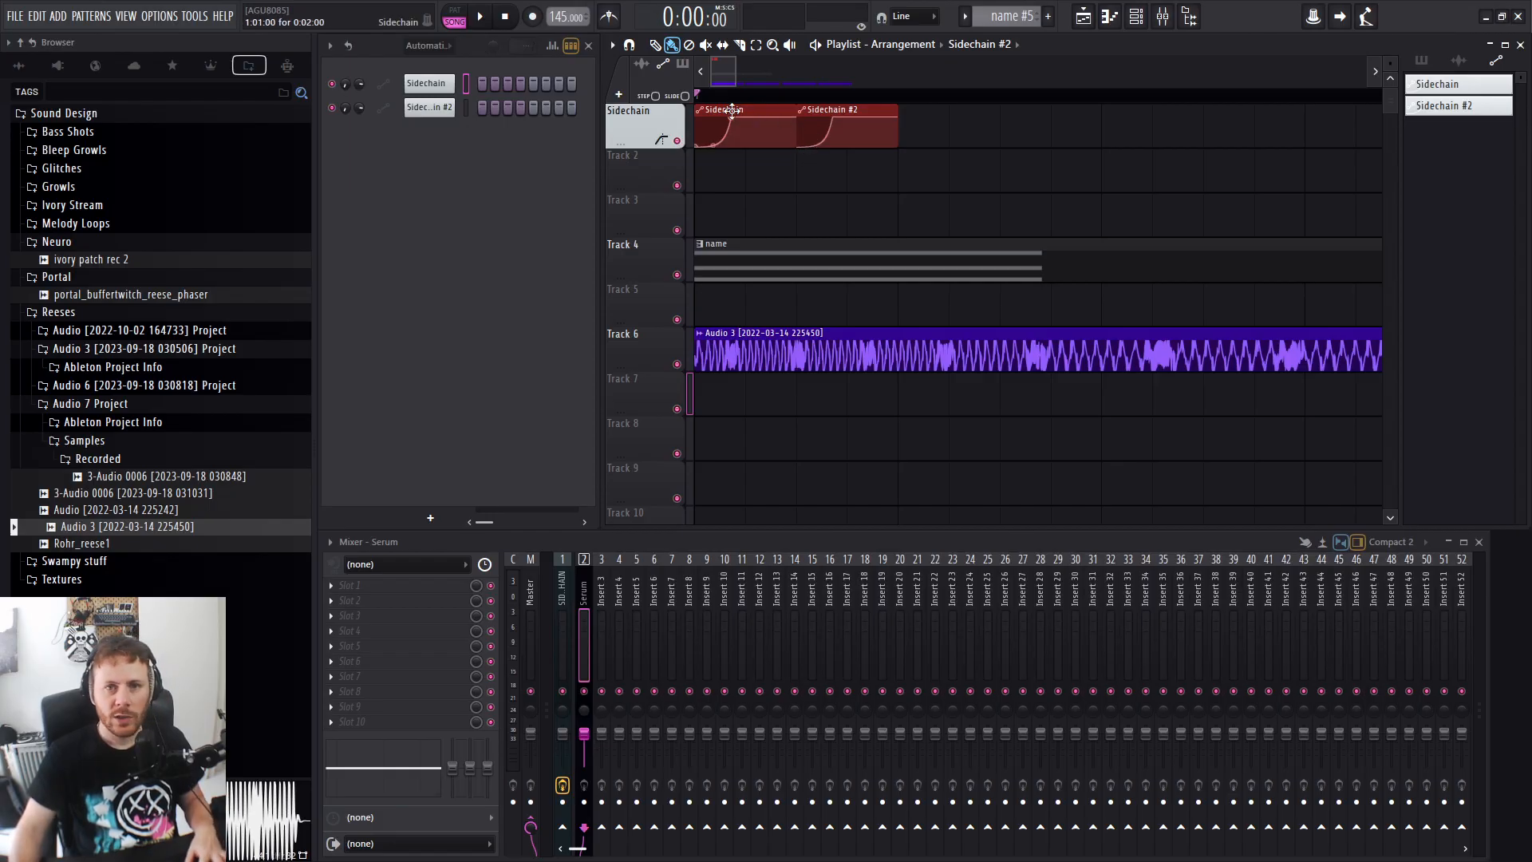
{"action": "key", "text": "ctrl+b"}
{"action": "scroll", "coordinate": [937, 231], "scroll_direction": "down", "scroll_amount": 2}
{"action": "left_click", "coordinate": [941, 173], "text": "ctrl"}
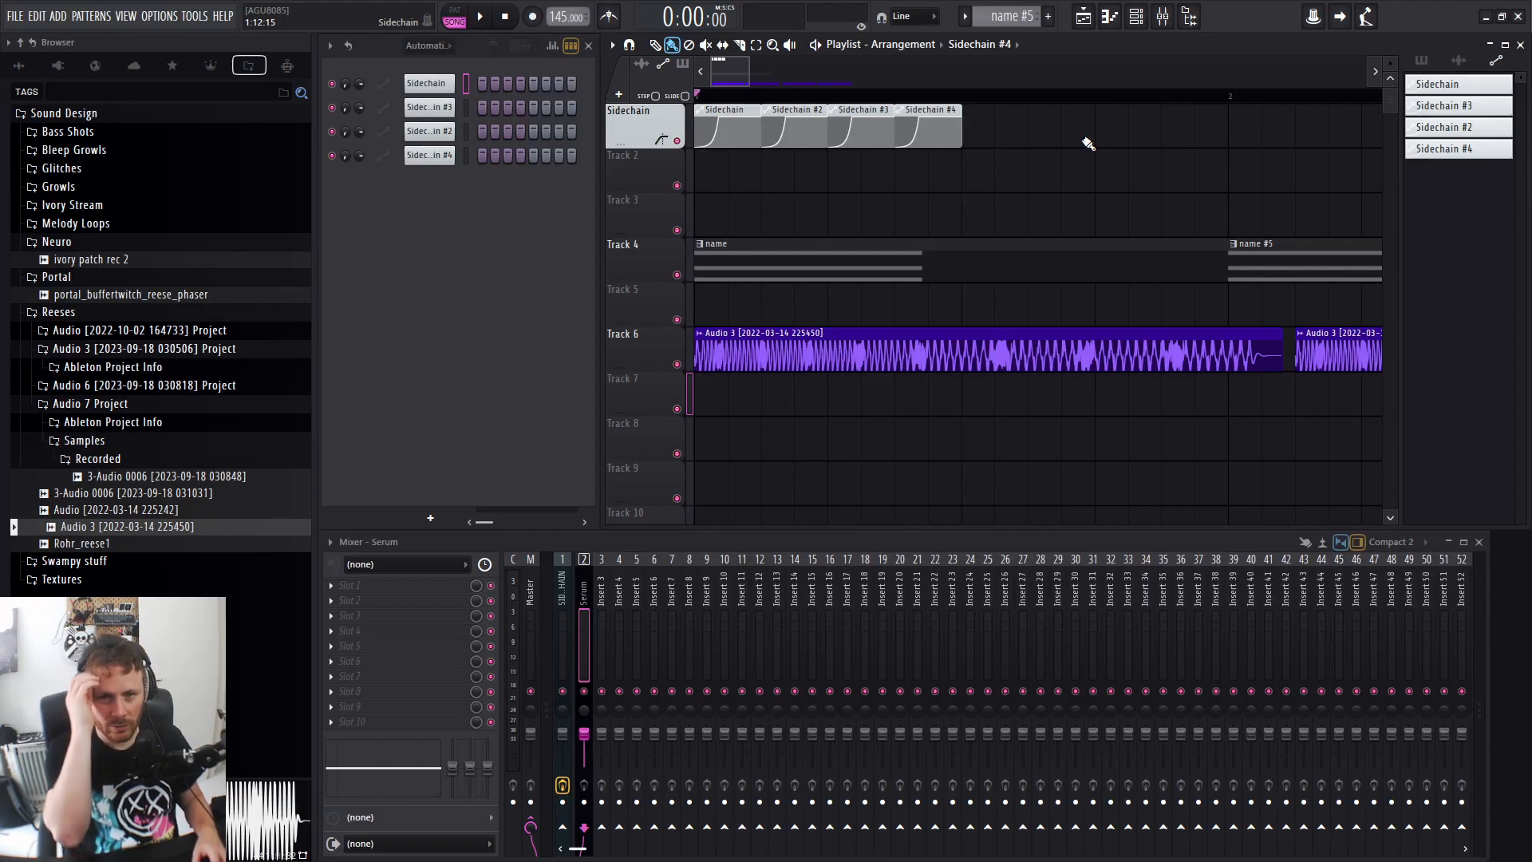
Delete the last two audio clips on Track 6.
{"action": "left_click_drag", "start_coordinate": [750, 83], "coordinate": [902, 84]}
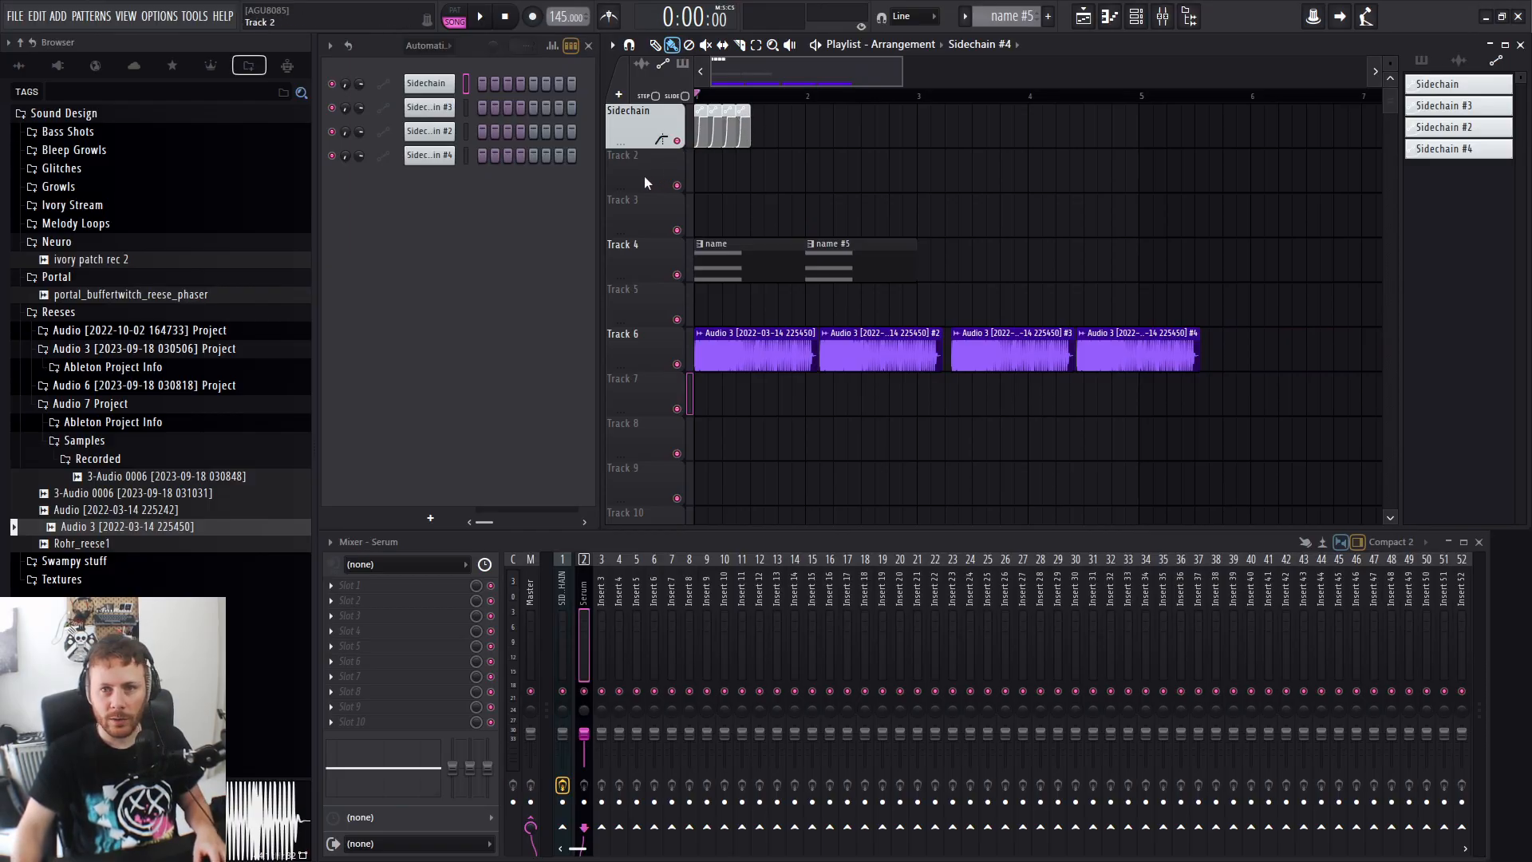
{"action": "right_click", "coordinate": [1100, 348]}
{"action": "right_click", "coordinate": [1068, 364]}
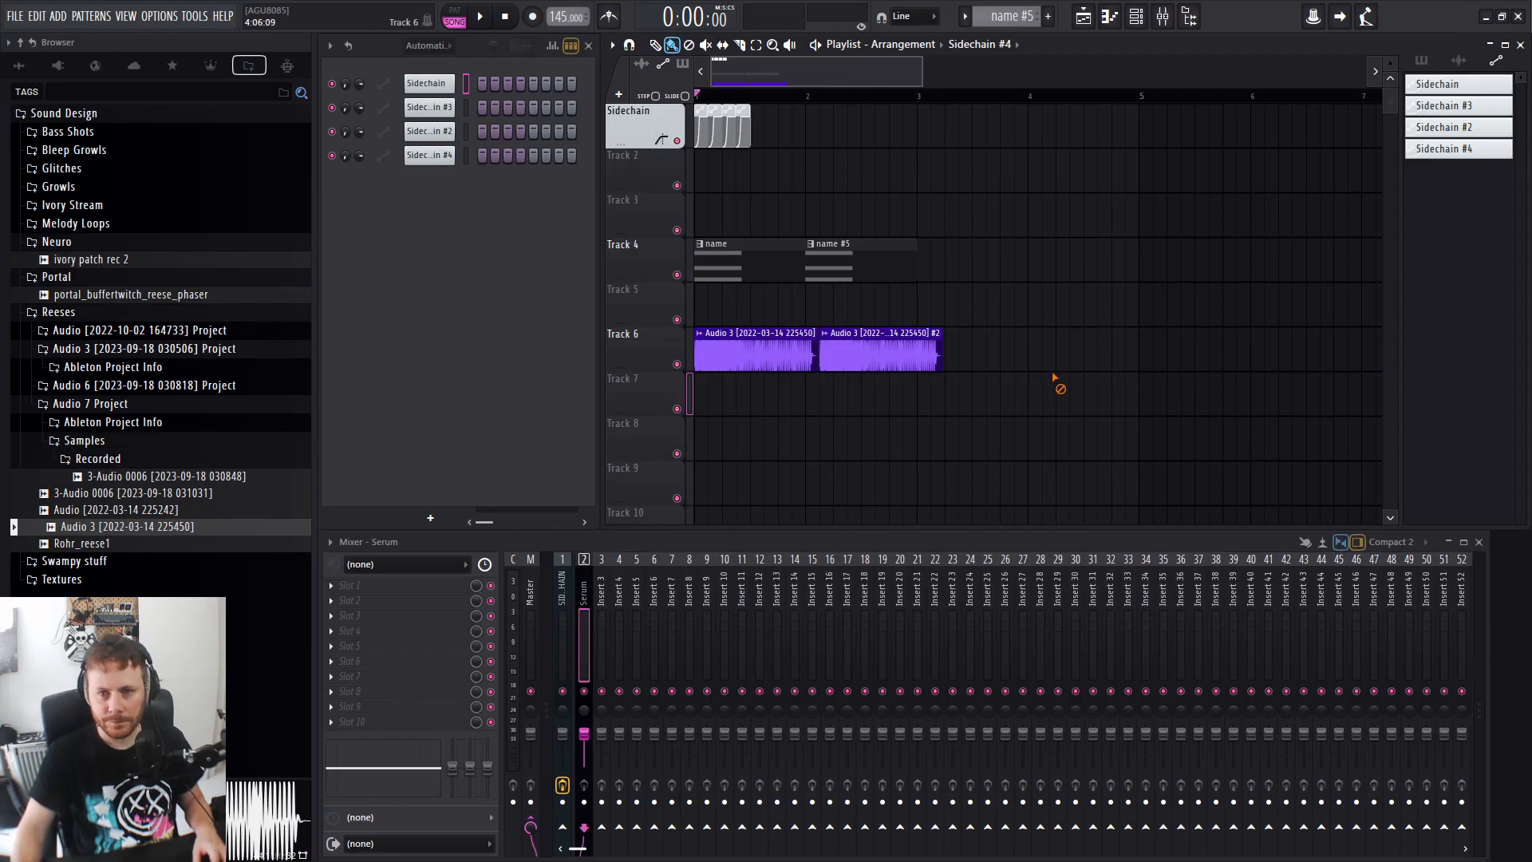
View the clip options of the "name" pattern clip on Track 4 and the first audio clip on Track 6.
{"action": "scroll", "coordinate": [649, 279], "scroll_direction": "up", "scroll_amount": 5}
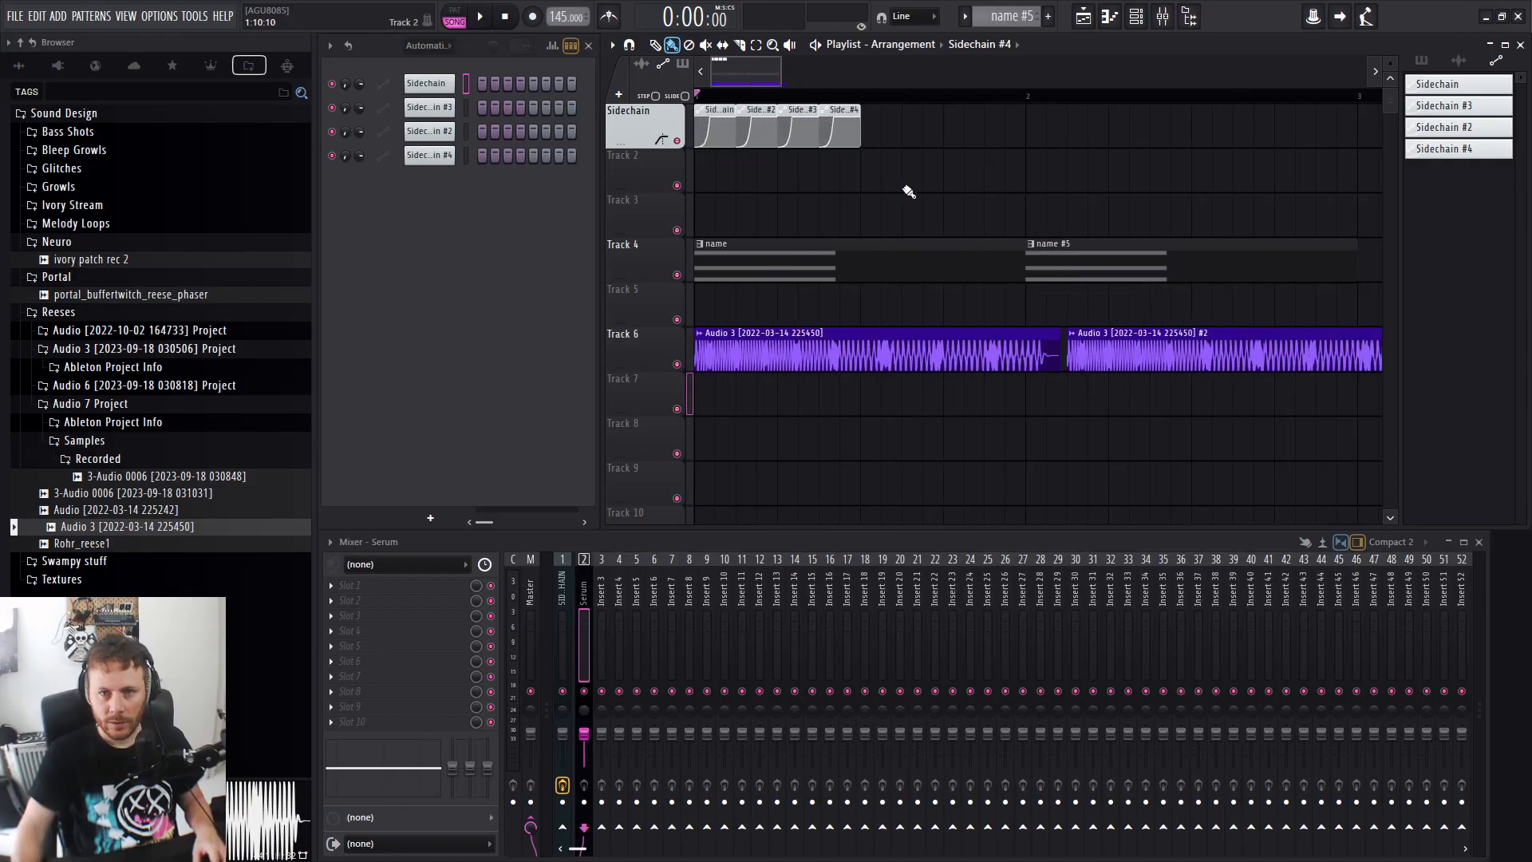
{"action": "scroll", "coordinate": [896, 195], "scroll_direction": "down", "scroll_amount": 2}
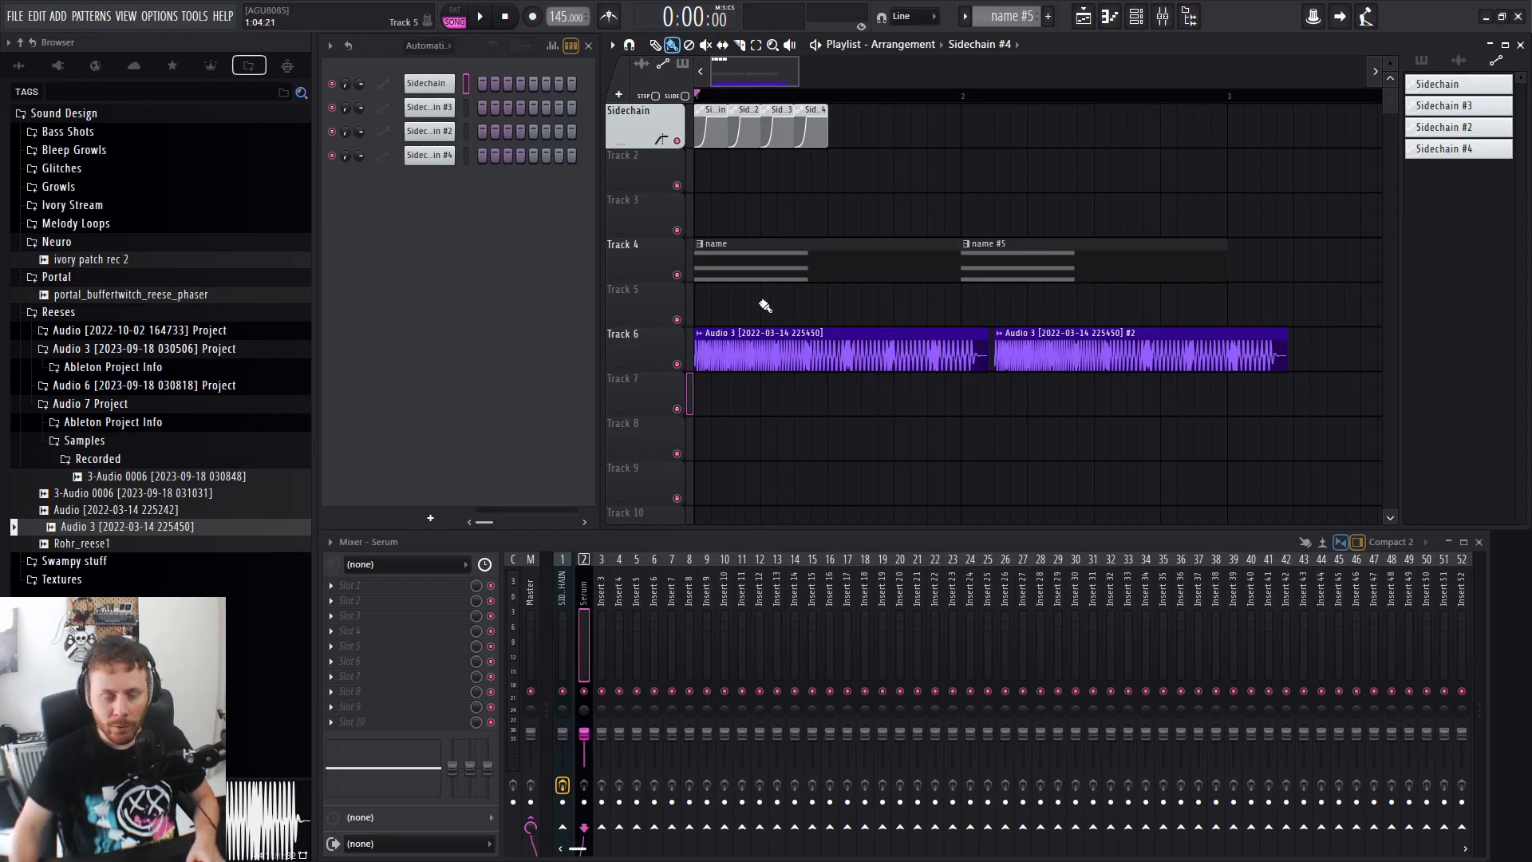
{"action": "left_click", "coordinate": [704, 253]}
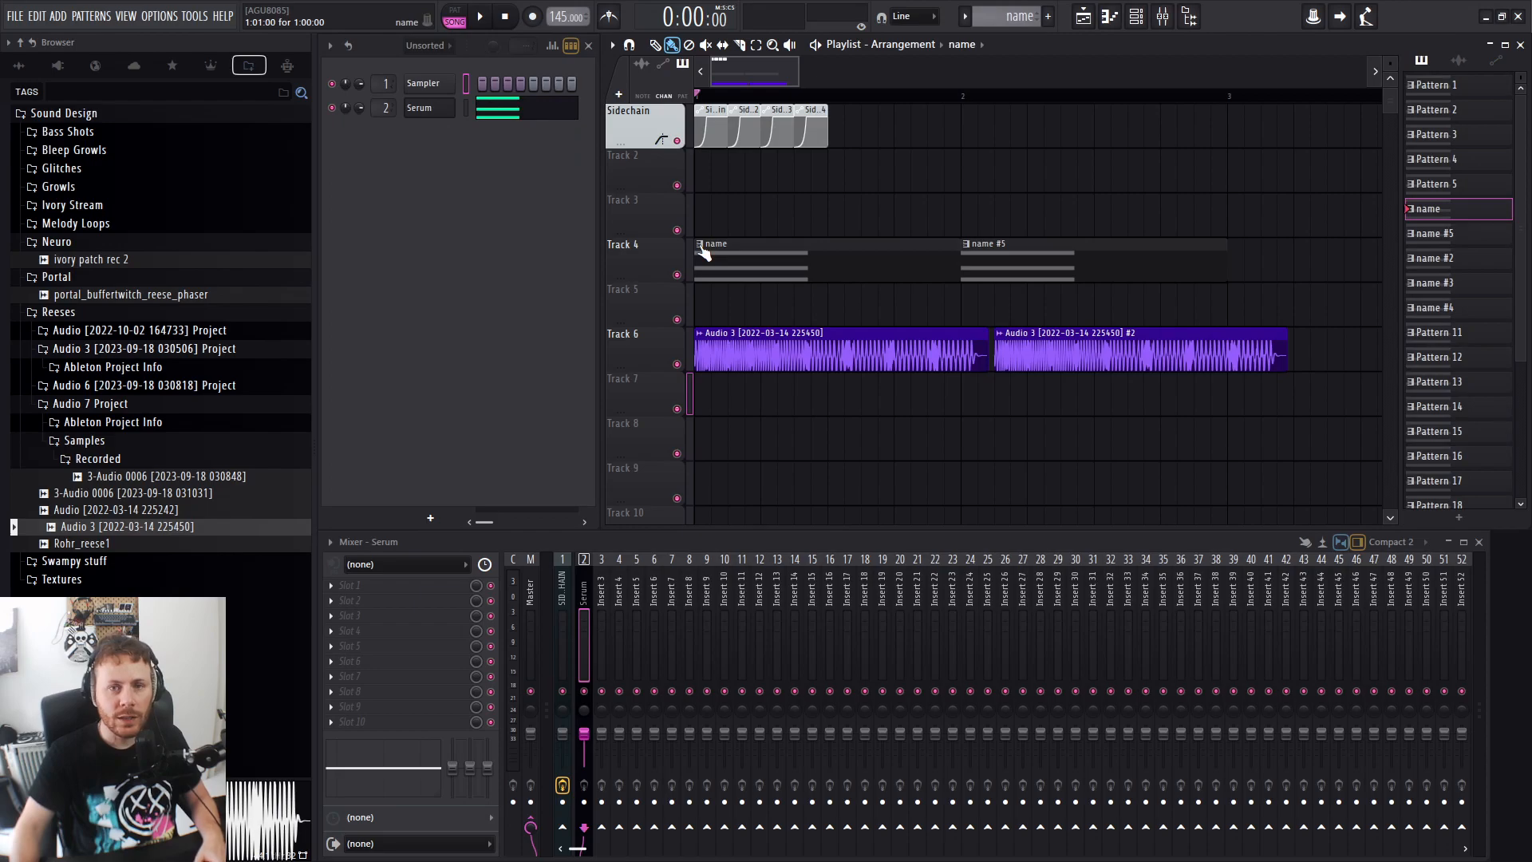
{"action": "right_click", "coordinate": [703, 250]}
{"action": "left_click", "coordinate": [755, 217]}
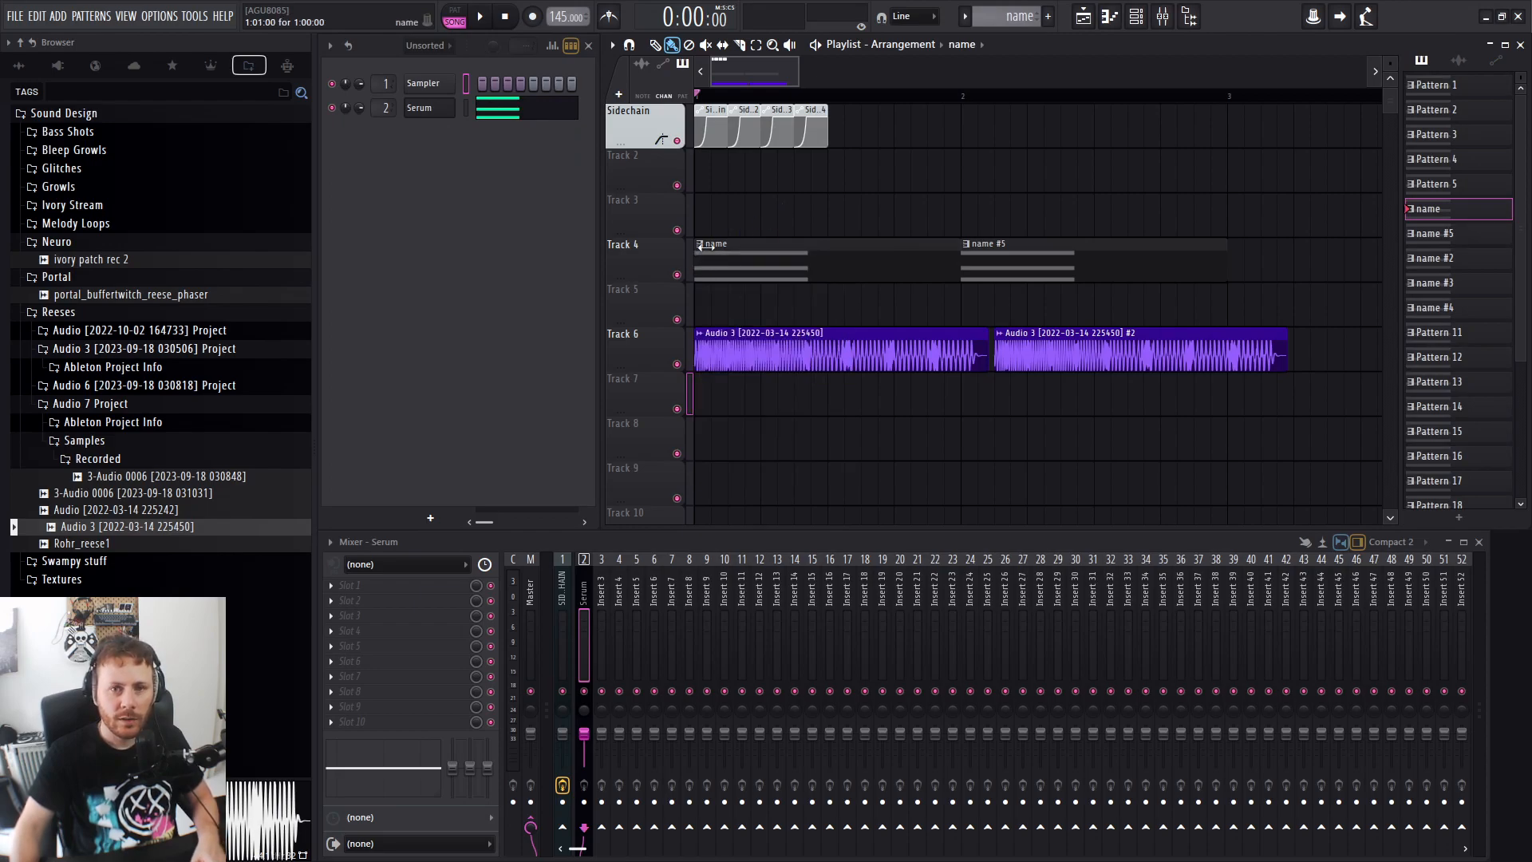
{"action": "left_click", "coordinate": [701, 246]}
{"action": "left_click", "coordinate": [740, 216]}
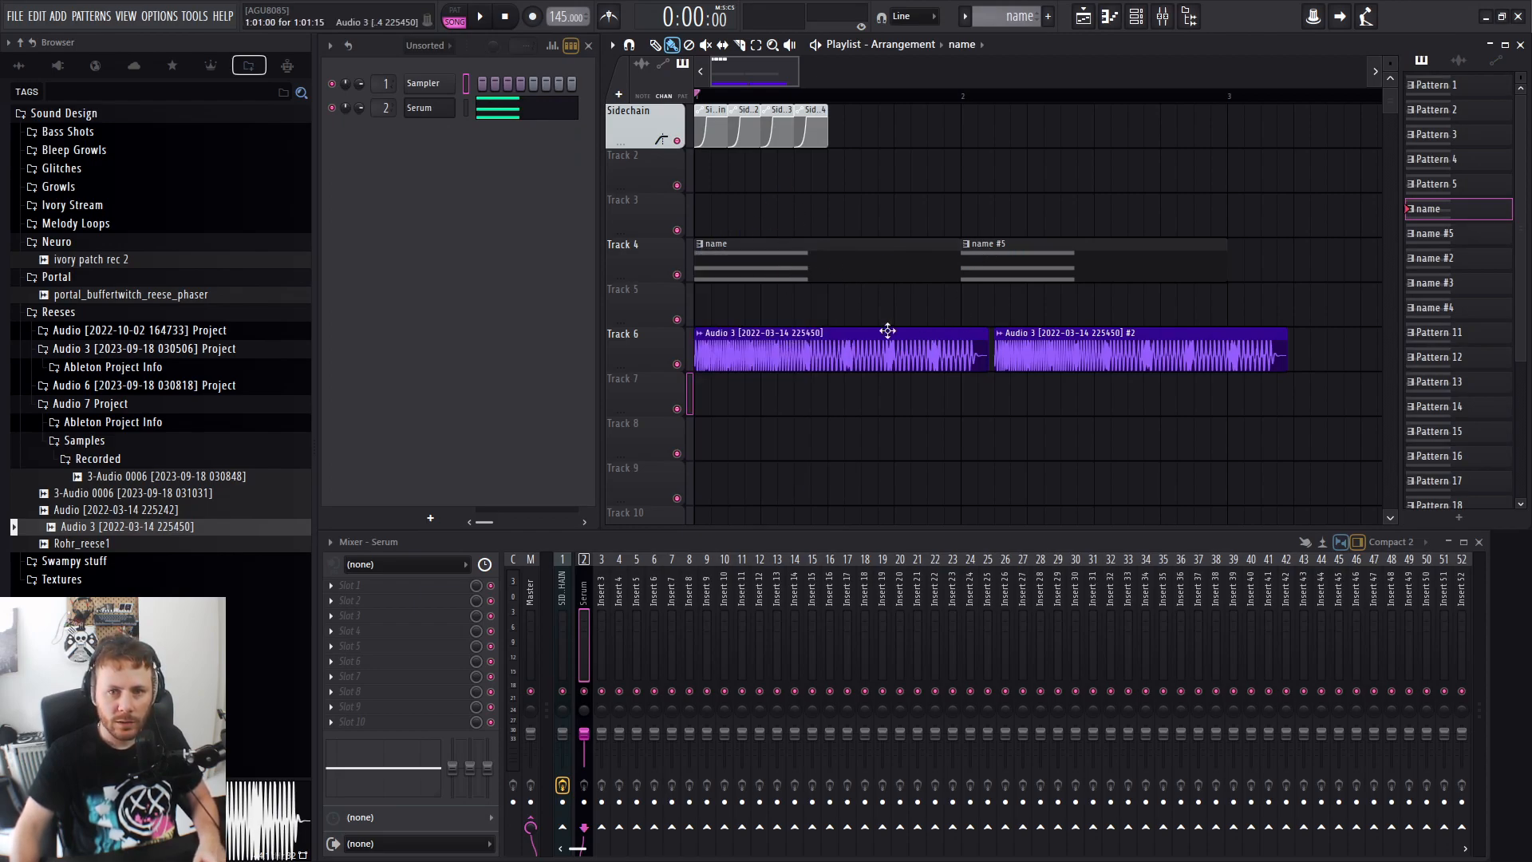
{"action": "left_click", "coordinate": [699, 336]}
{"action": "left_click", "coordinate": [758, 303]}
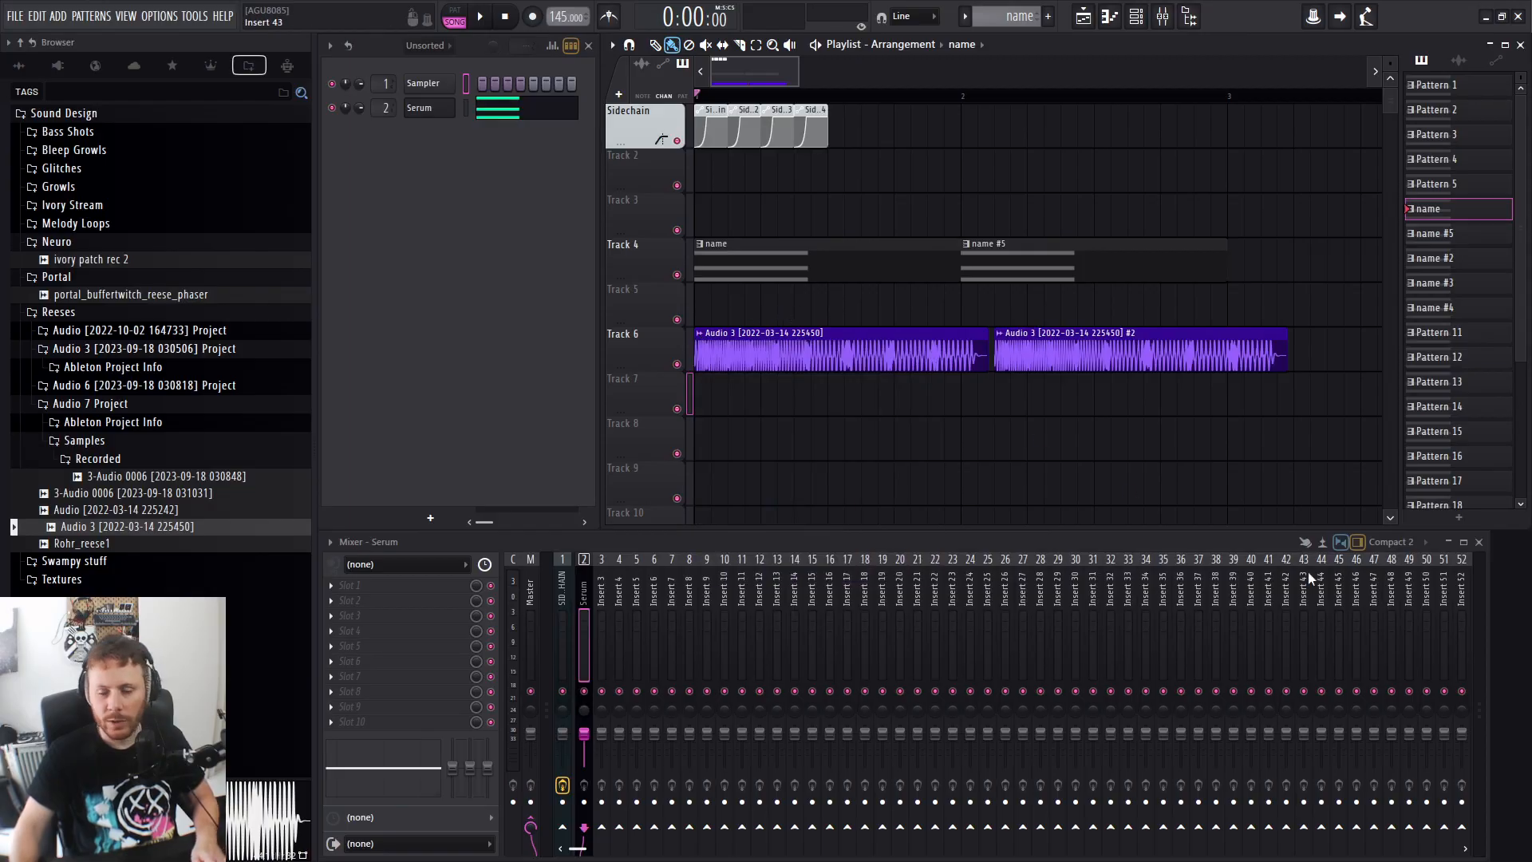
Switch the keyboard input language to ENG and select the CREATE AUTOMATION.exe script among the hidden system tray icons.
{"action": "key", "text": "super"}
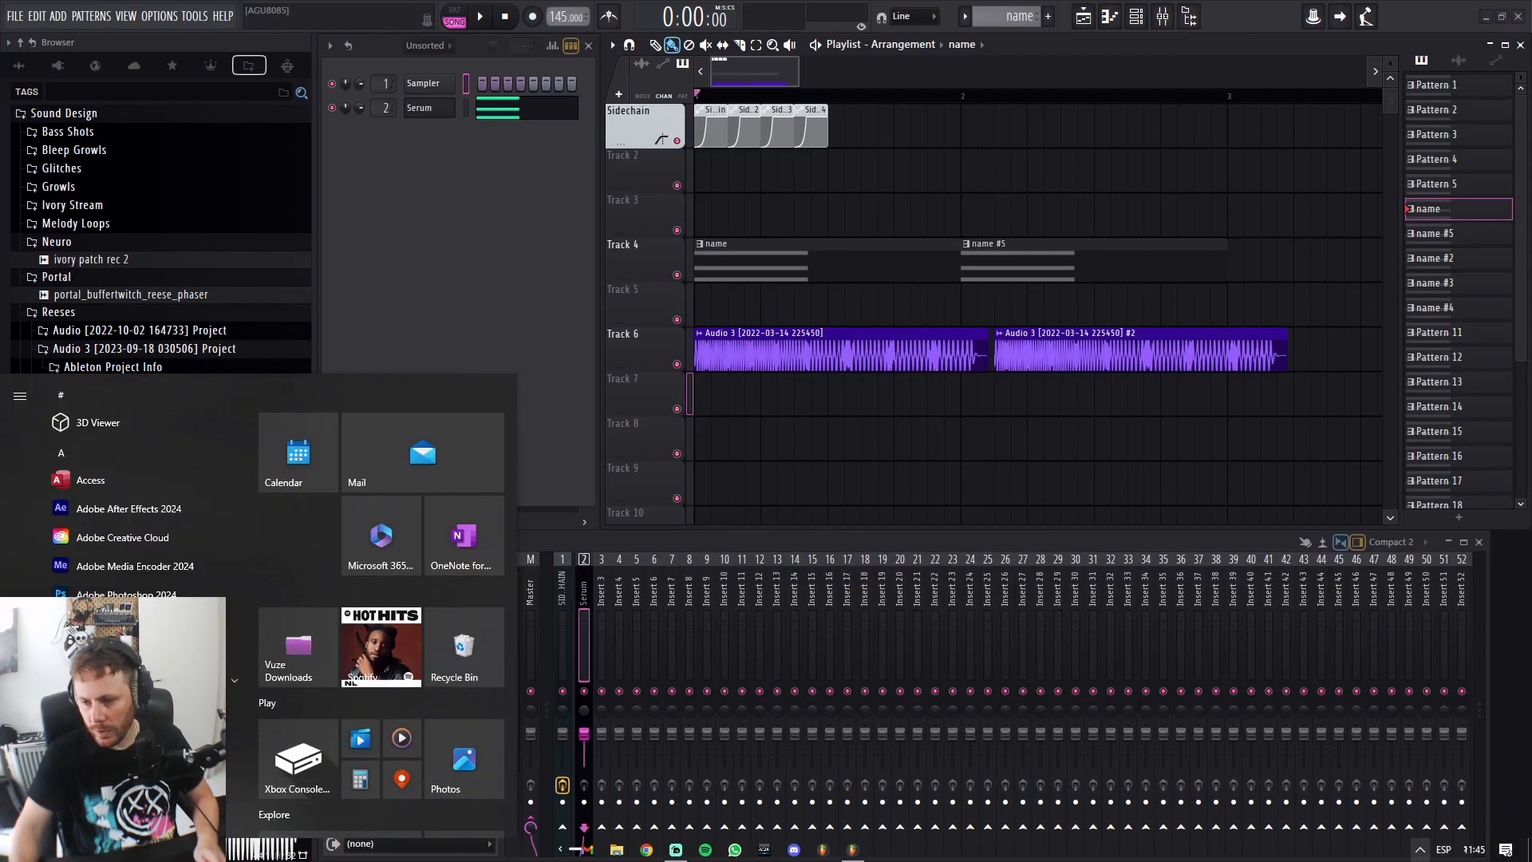
{"action": "left_click", "coordinate": [1444, 849]}
{"action": "left_click", "coordinate": [1419, 676]}
{"action": "left_click", "coordinate": [1420, 850]}
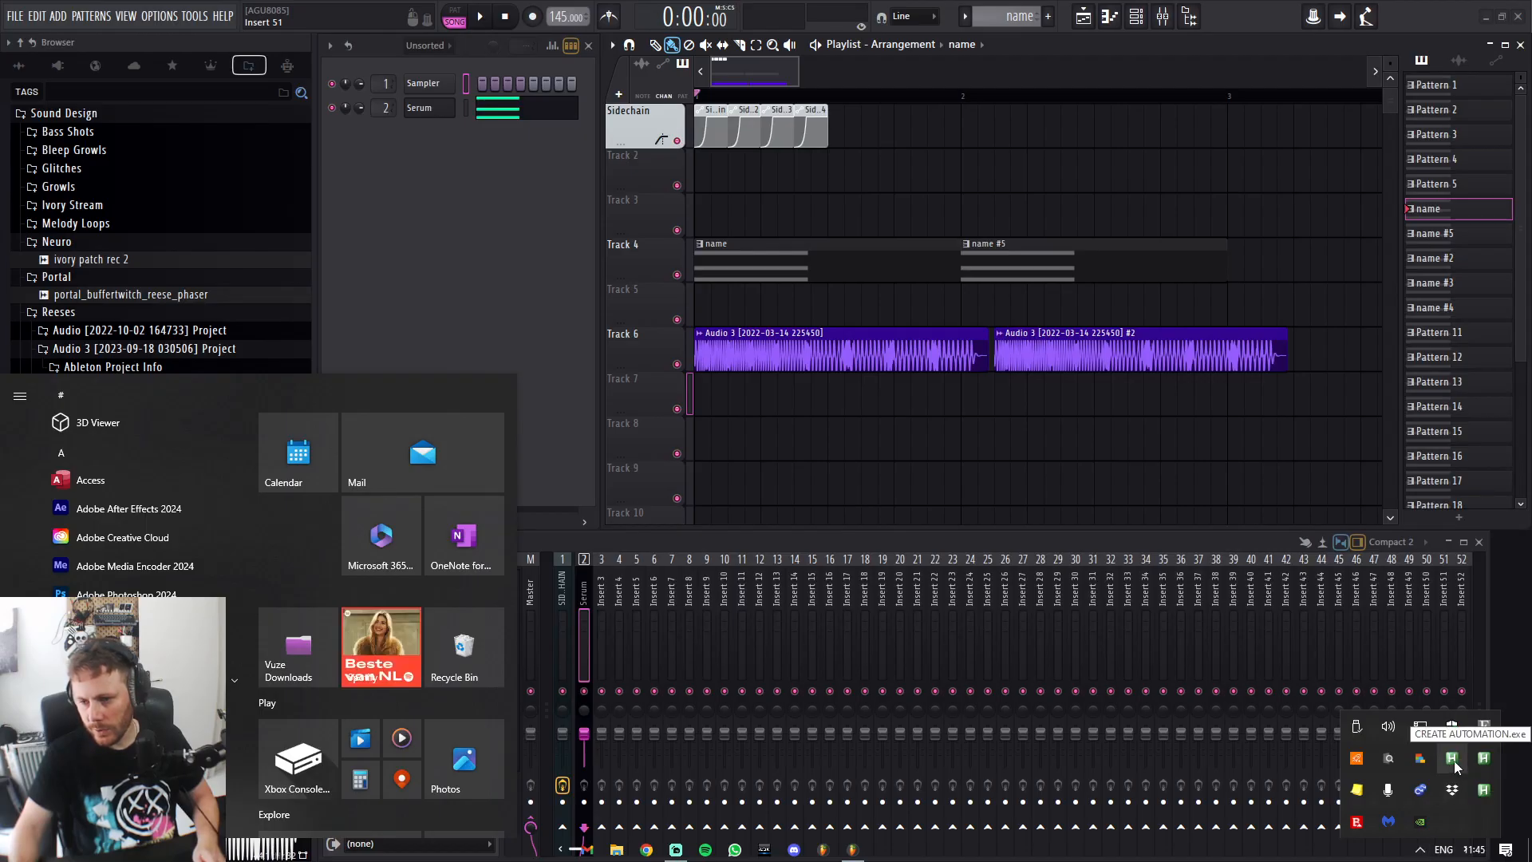
{"action": "left_click", "coordinate": [1454, 759]}
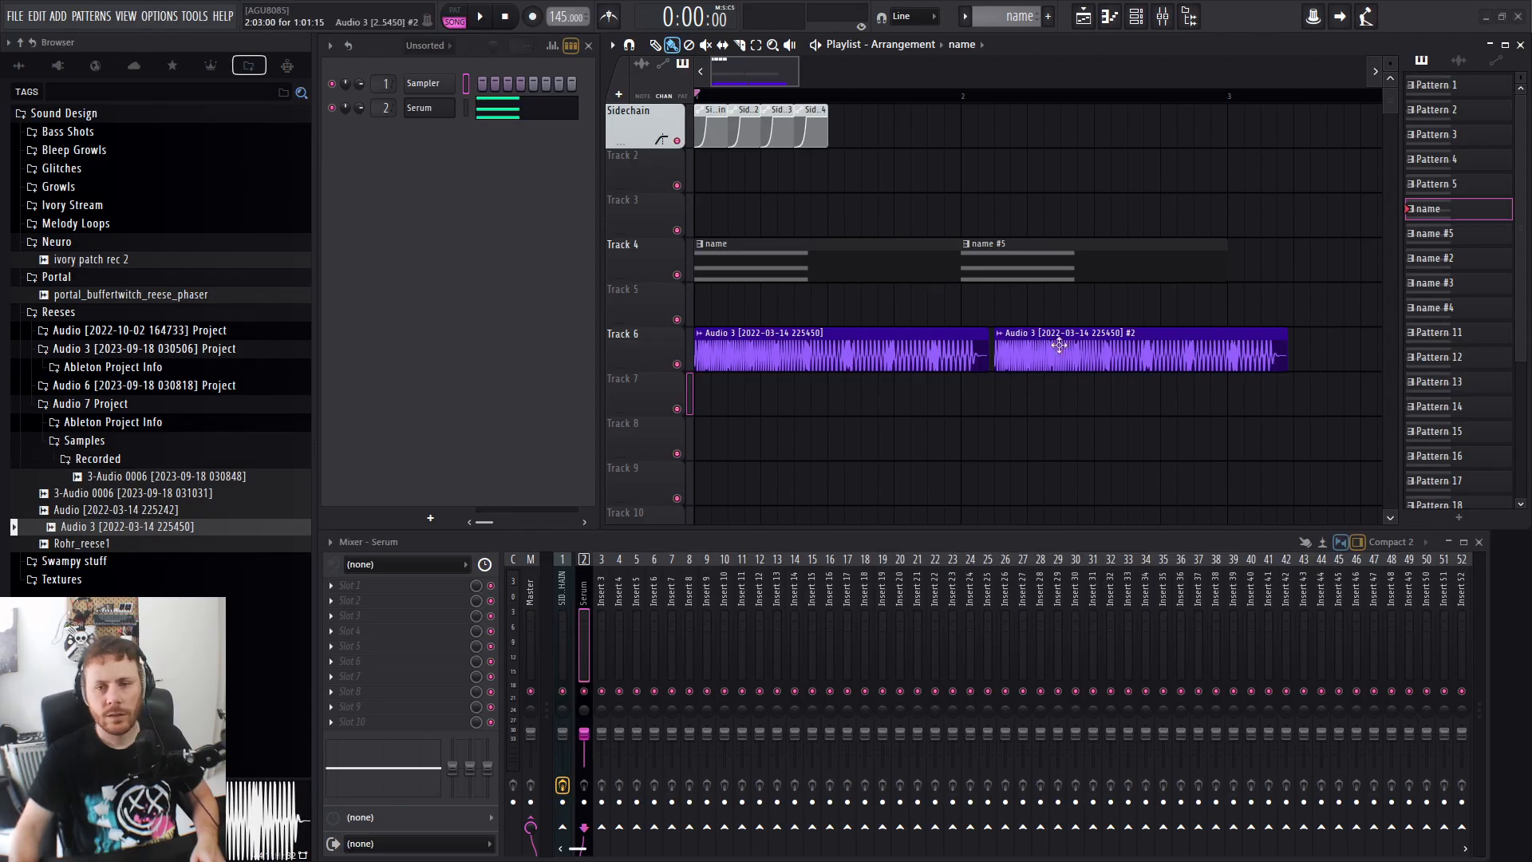
Make the bar 1 pattern clip on Track 4 unique twice in a row.
{"action": "left_click", "coordinate": [702, 247]}
{"action": "key", "text": "u"}
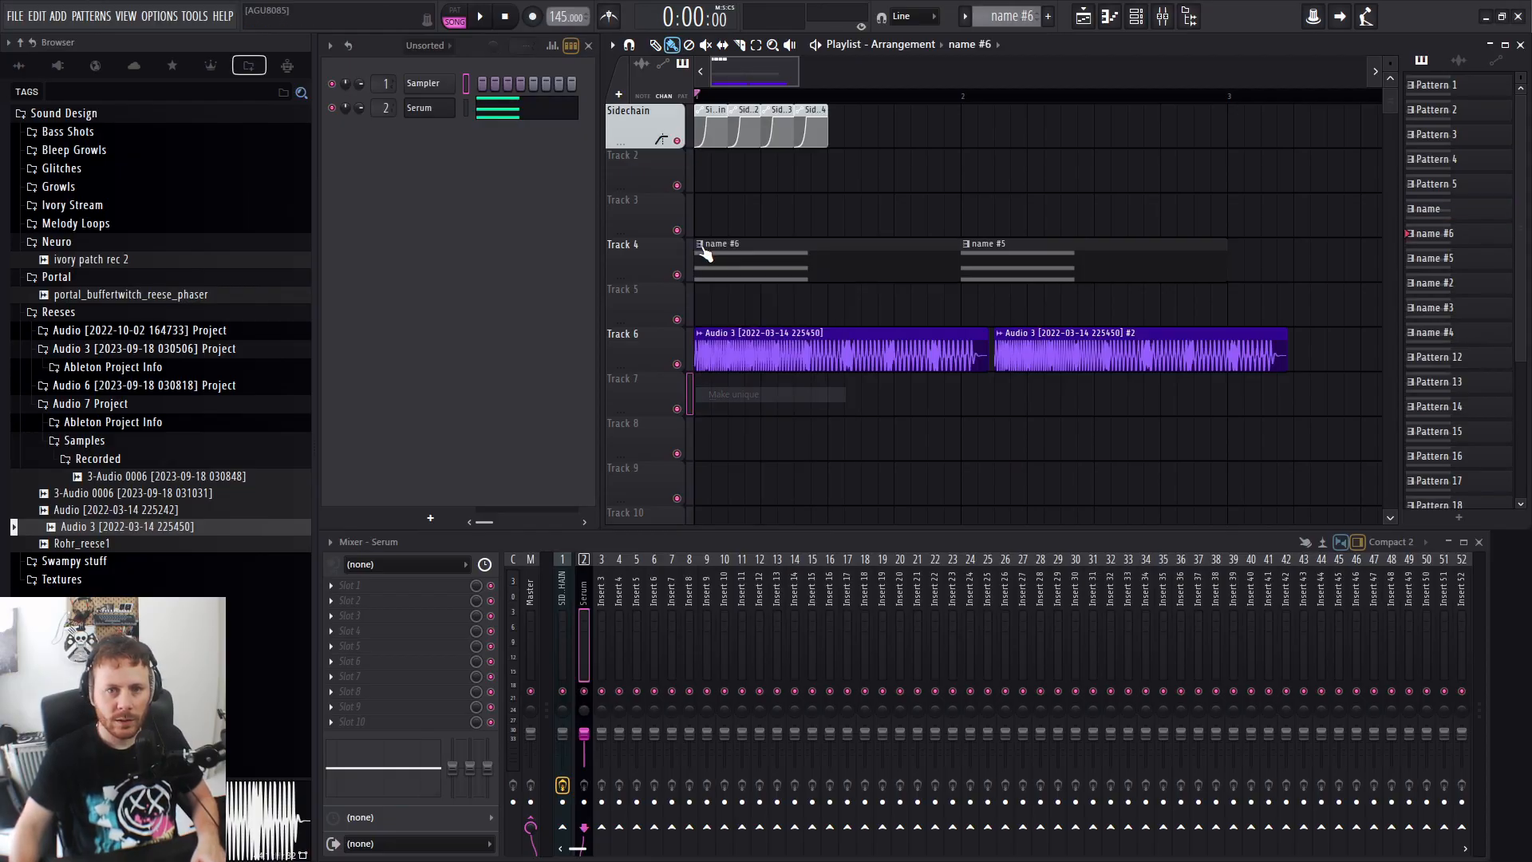
{"action": "left_click_drag", "start_coordinate": [760, 267], "coordinate": [710, 284]}
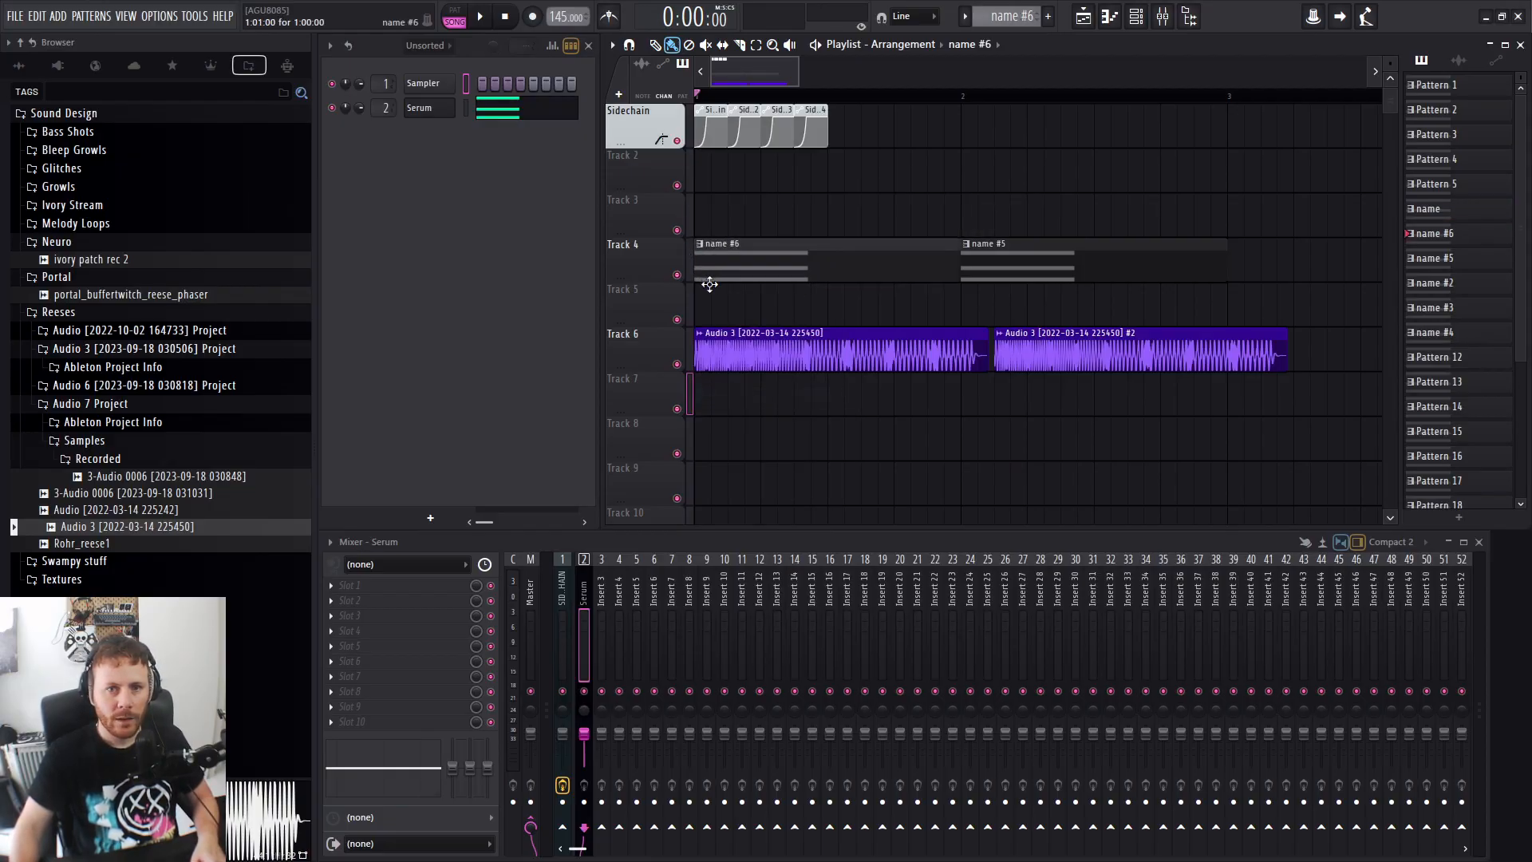
{"action": "left_click", "coordinate": [700, 245]}
{"action": "key", "text": "u"}
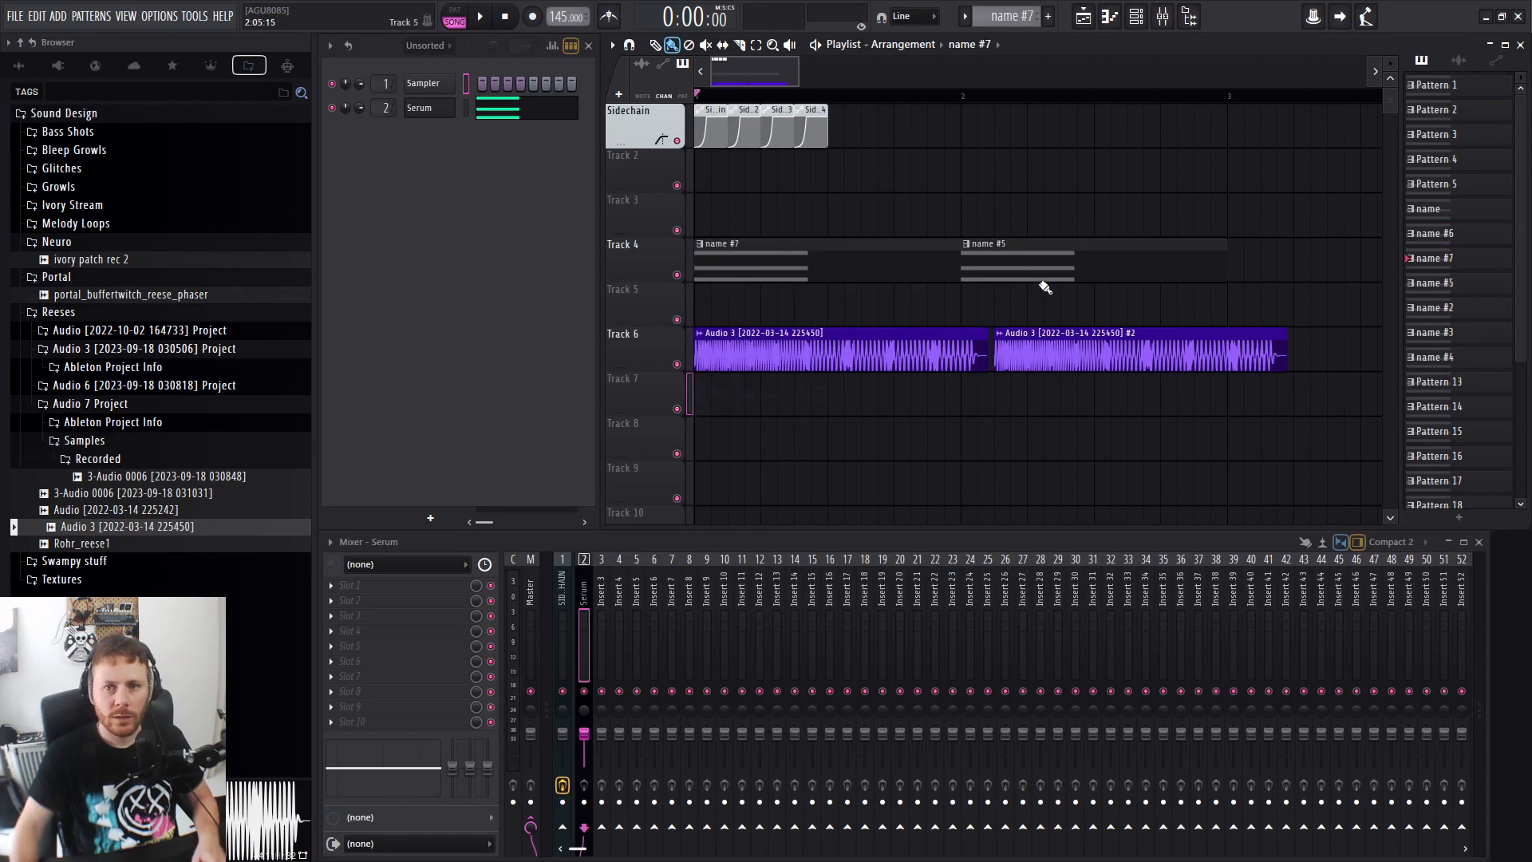
Make the bar 2 pattern clip on Track 4 unique, and make the bar 1 clip unique once more.
{"action": "left_click", "coordinate": [1060, 243]}
{"action": "key", "text": "u"}
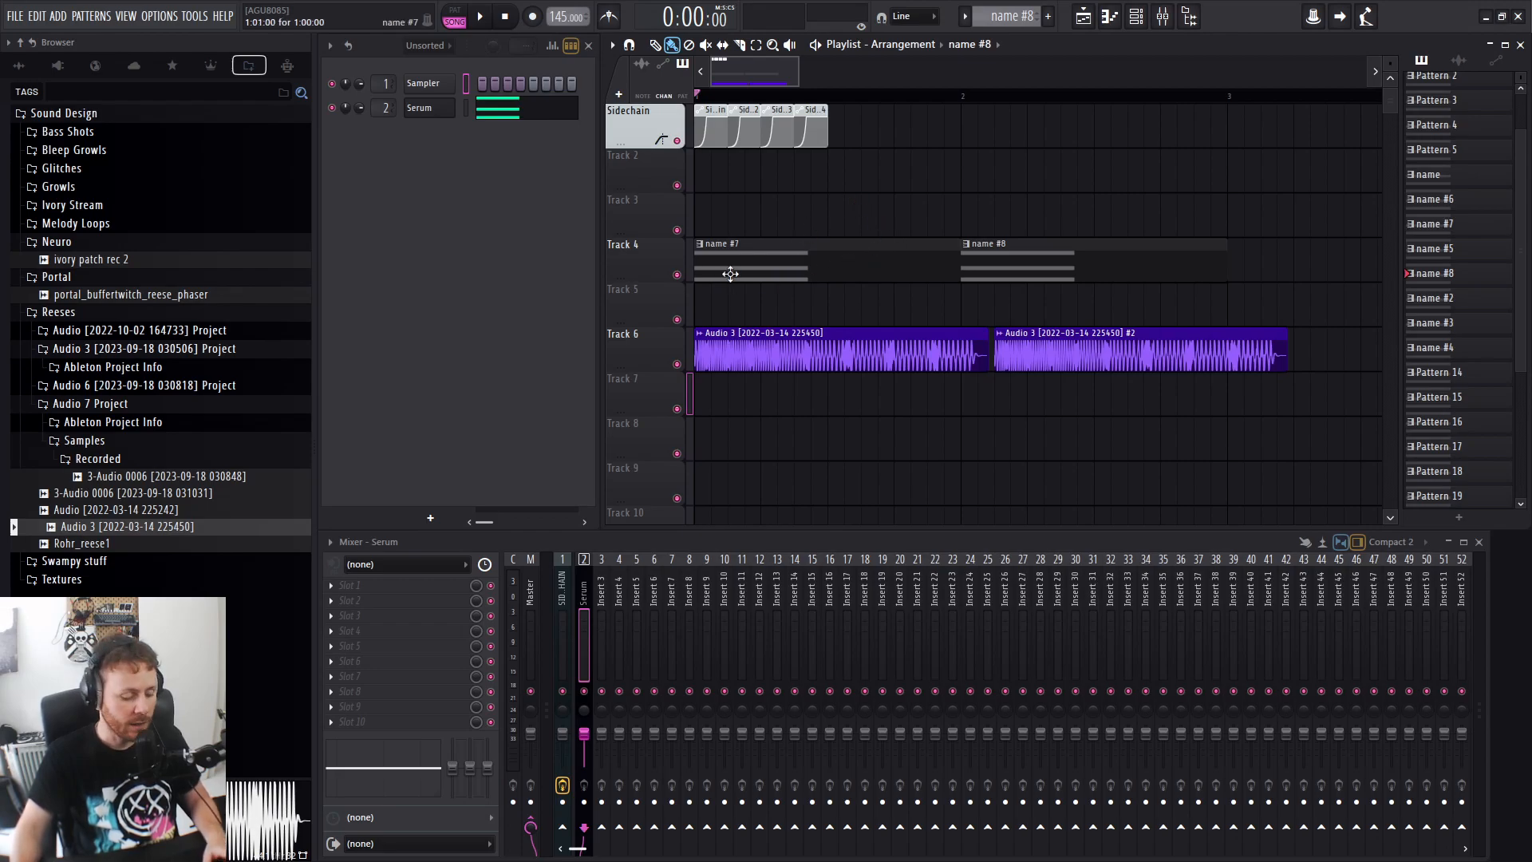
{"action": "left_click", "coordinate": [700, 244]}
{"action": "left_click", "coordinate": [743, 394]}
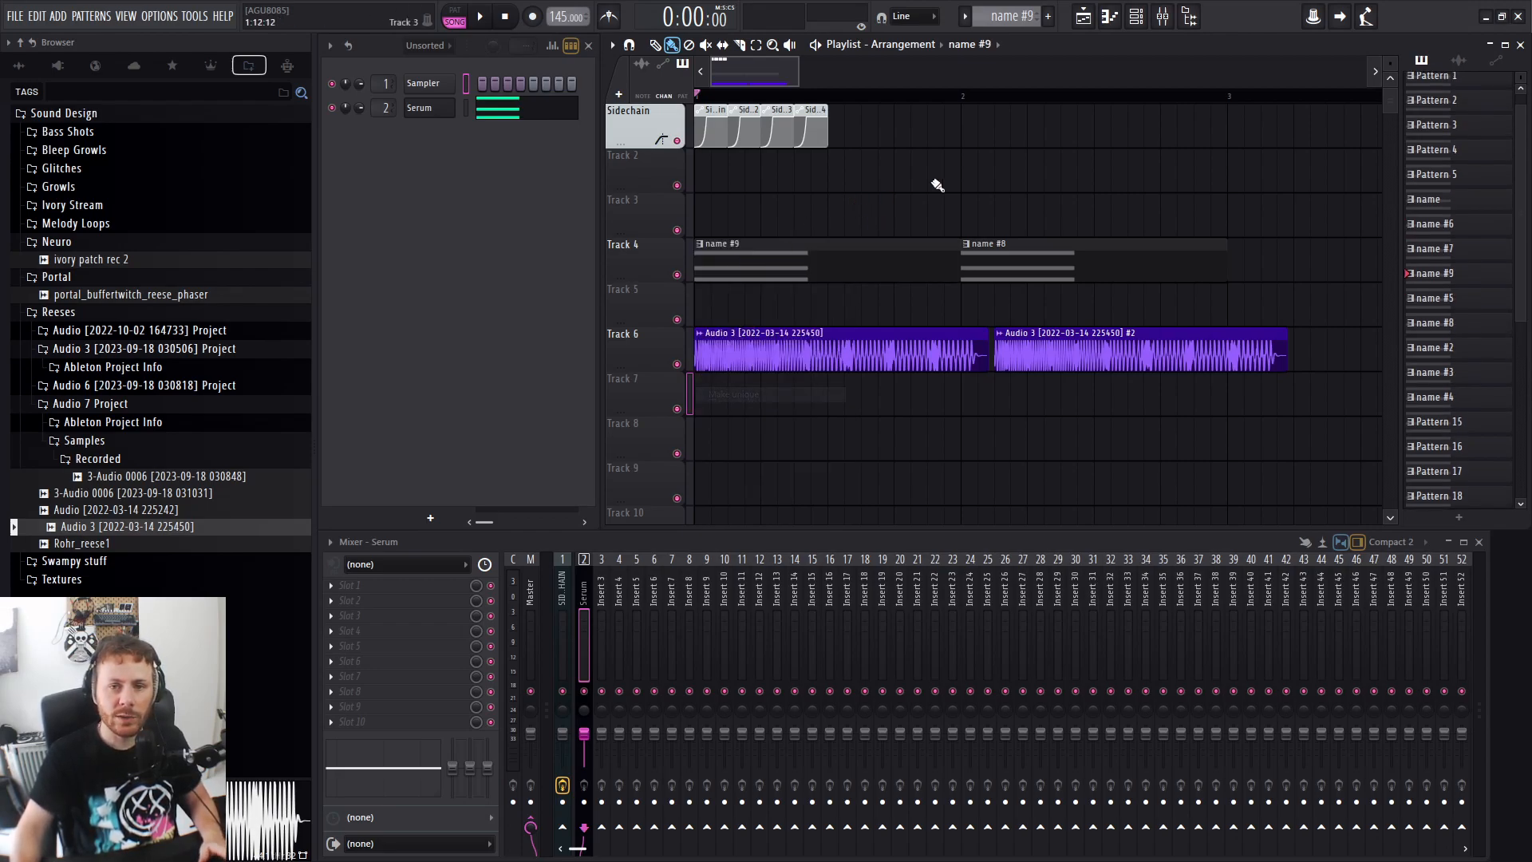
View the clip options of the bar 1 pattern clip on Track 4, including the Make unique command.
{"action": "left_click", "coordinate": [701, 245]}
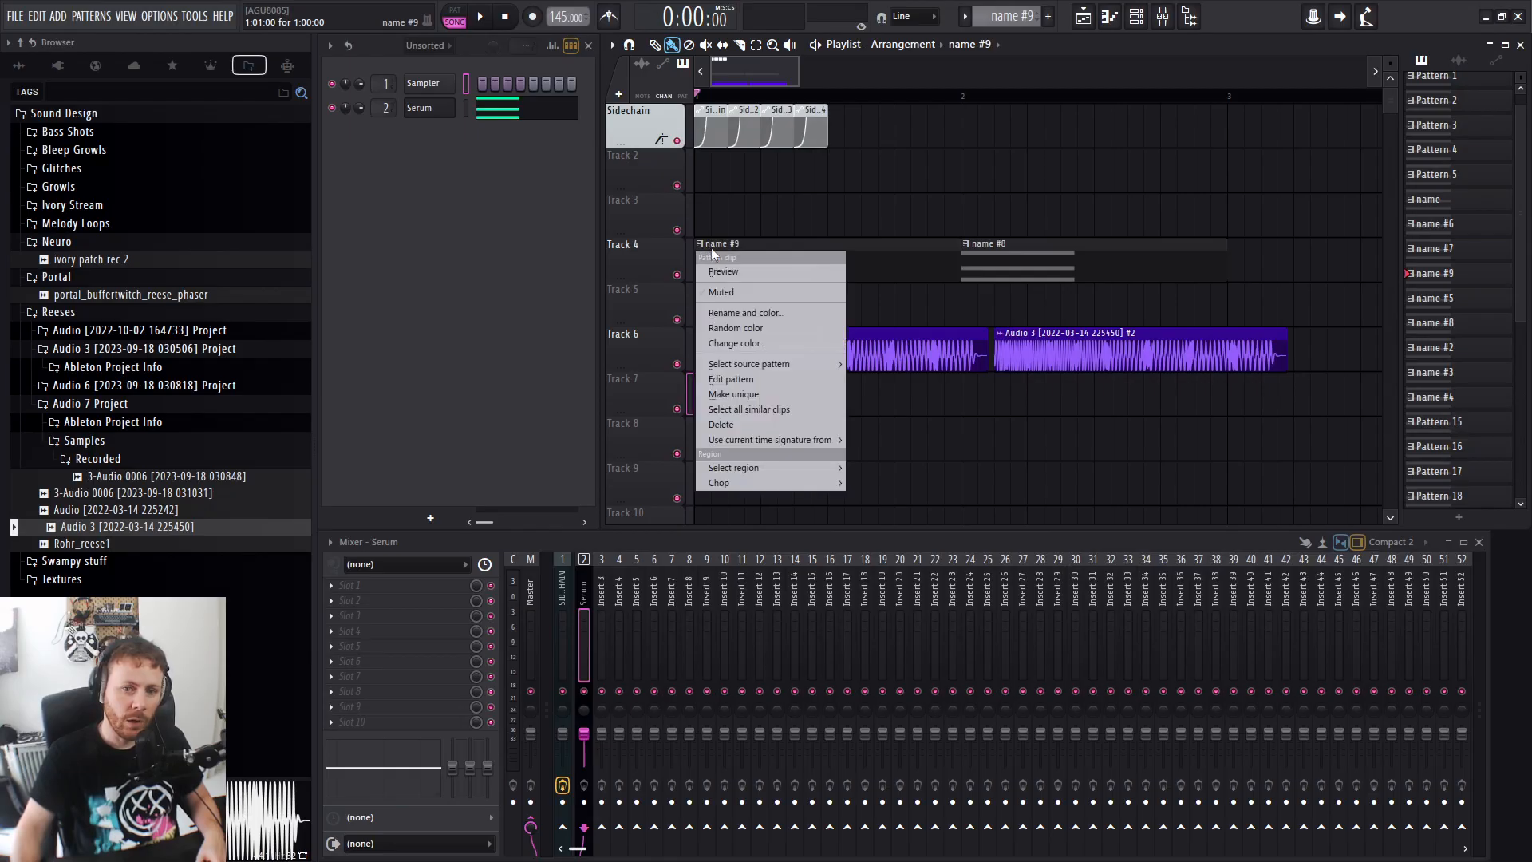
{"action": "left_click", "coordinate": [704, 245]}
{"action": "left_click", "coordinate": [703, 245]}
{"action": "left_click", "coordinate": [744, 393]}
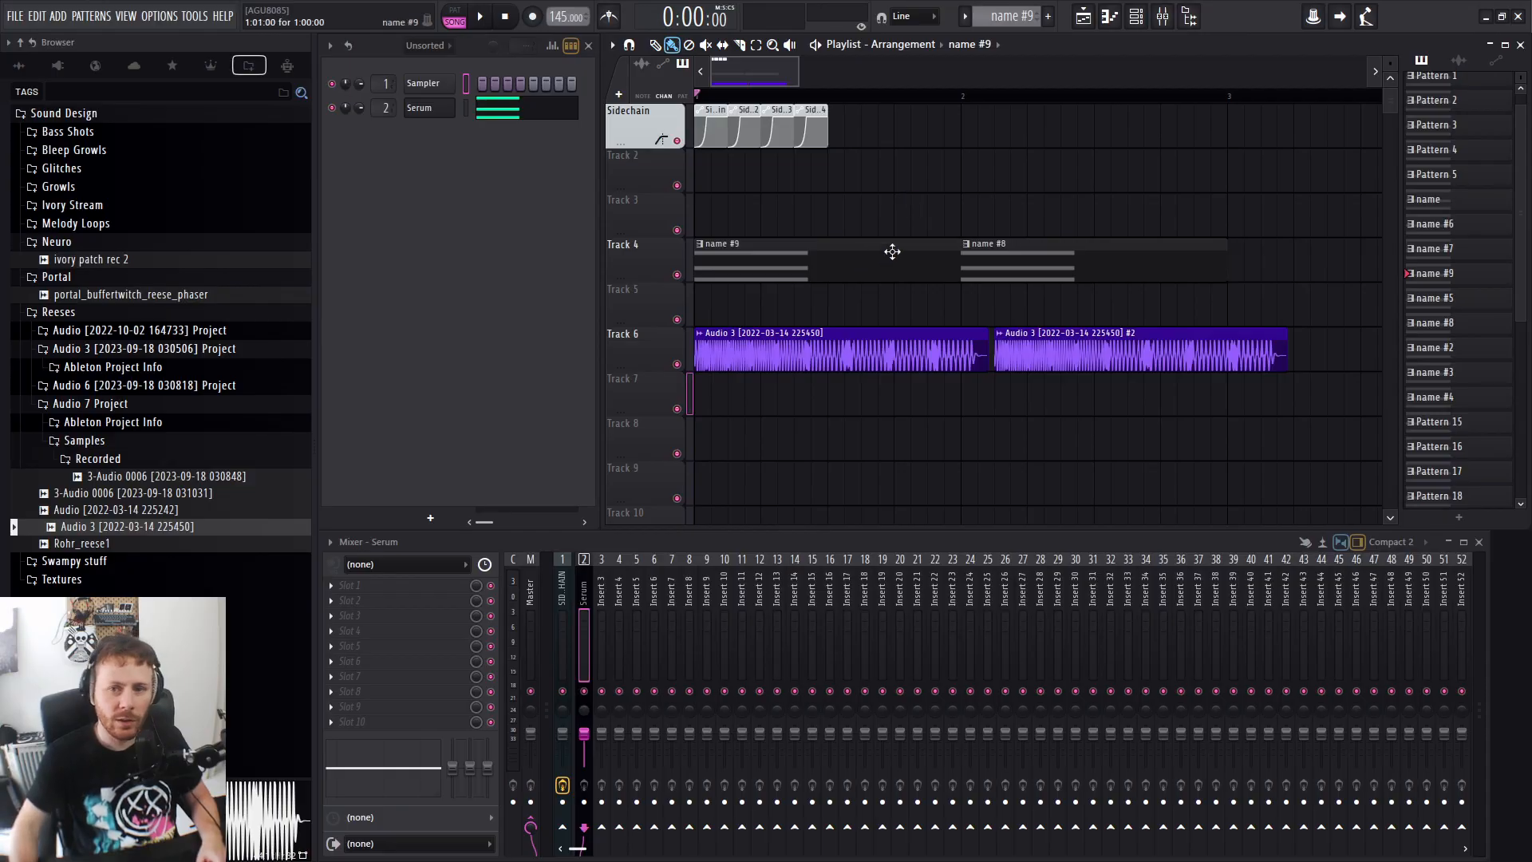
Make the bar 1 pattern clip on Track 4 unique many times in a row, and the bar 2 clip unique once.
{"action": "key", "text": "ctrl+u"}
{"action": "key", "text": "ctrl+u"}
{"action": "key", "text": "ctrl+u"}
{"action": "key", "text": "ctrl+u"}
{"action": "key", "text": "ctrl+u"}
{"action": "key", "text": "ctrl+u"}
{"action": "key", "text": "ctrl+u"}
{"action": "key", "text": "ctrl+u"}
{"action": "key", "text": "ctrl+u"}
{"action": "key", "text": "ctrl+u"}
{"action": "key", "text": "ctrl+u"}
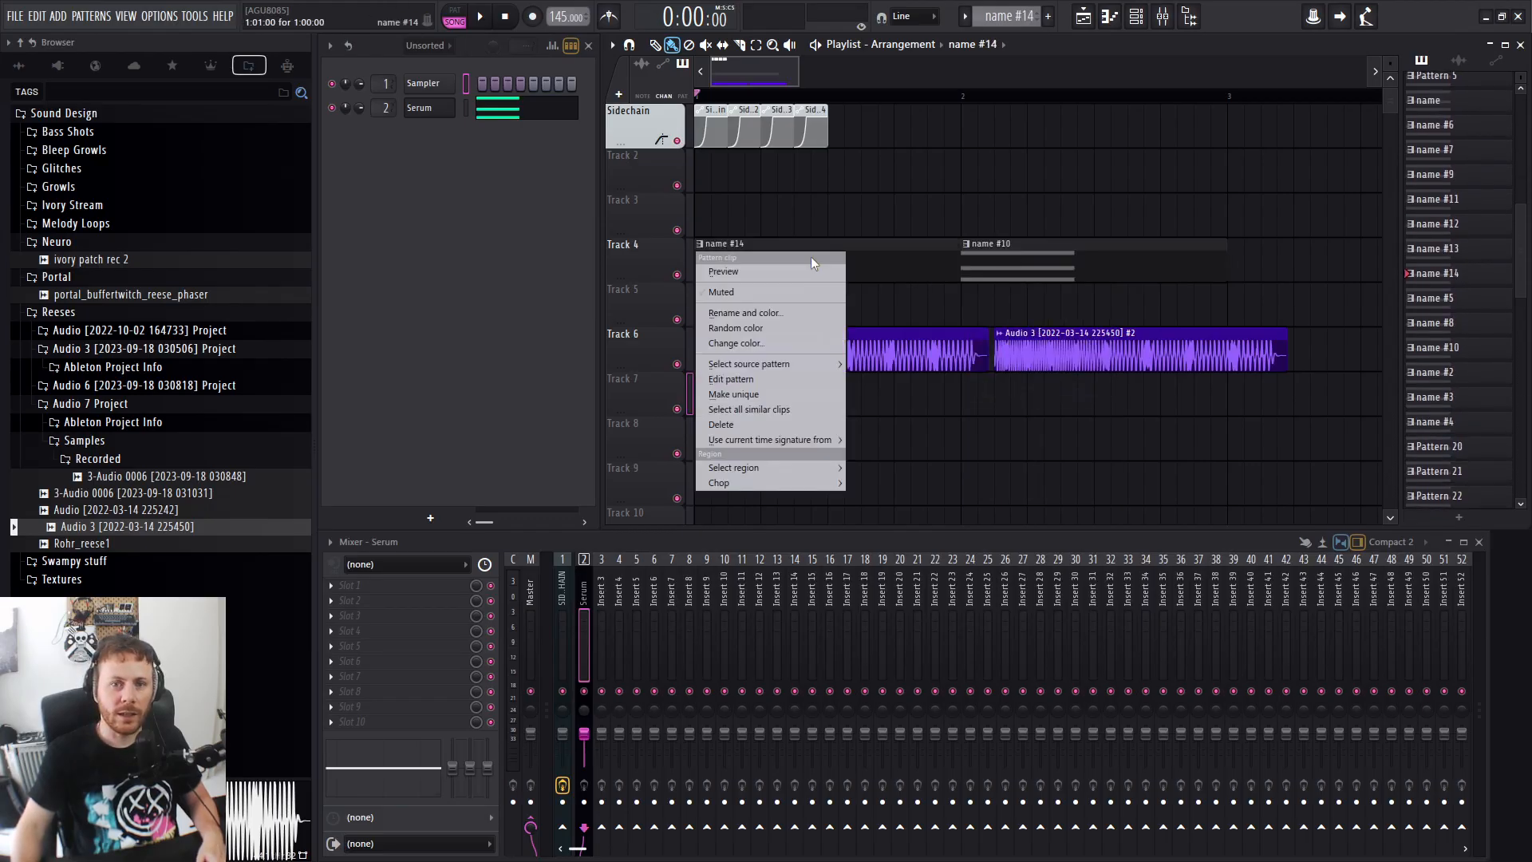
{"action": "key", "text": "ctrl+u"}
{"action": "key", "text": "ctrl+u"}
{"action": "key", "text": "ctrl+u"}
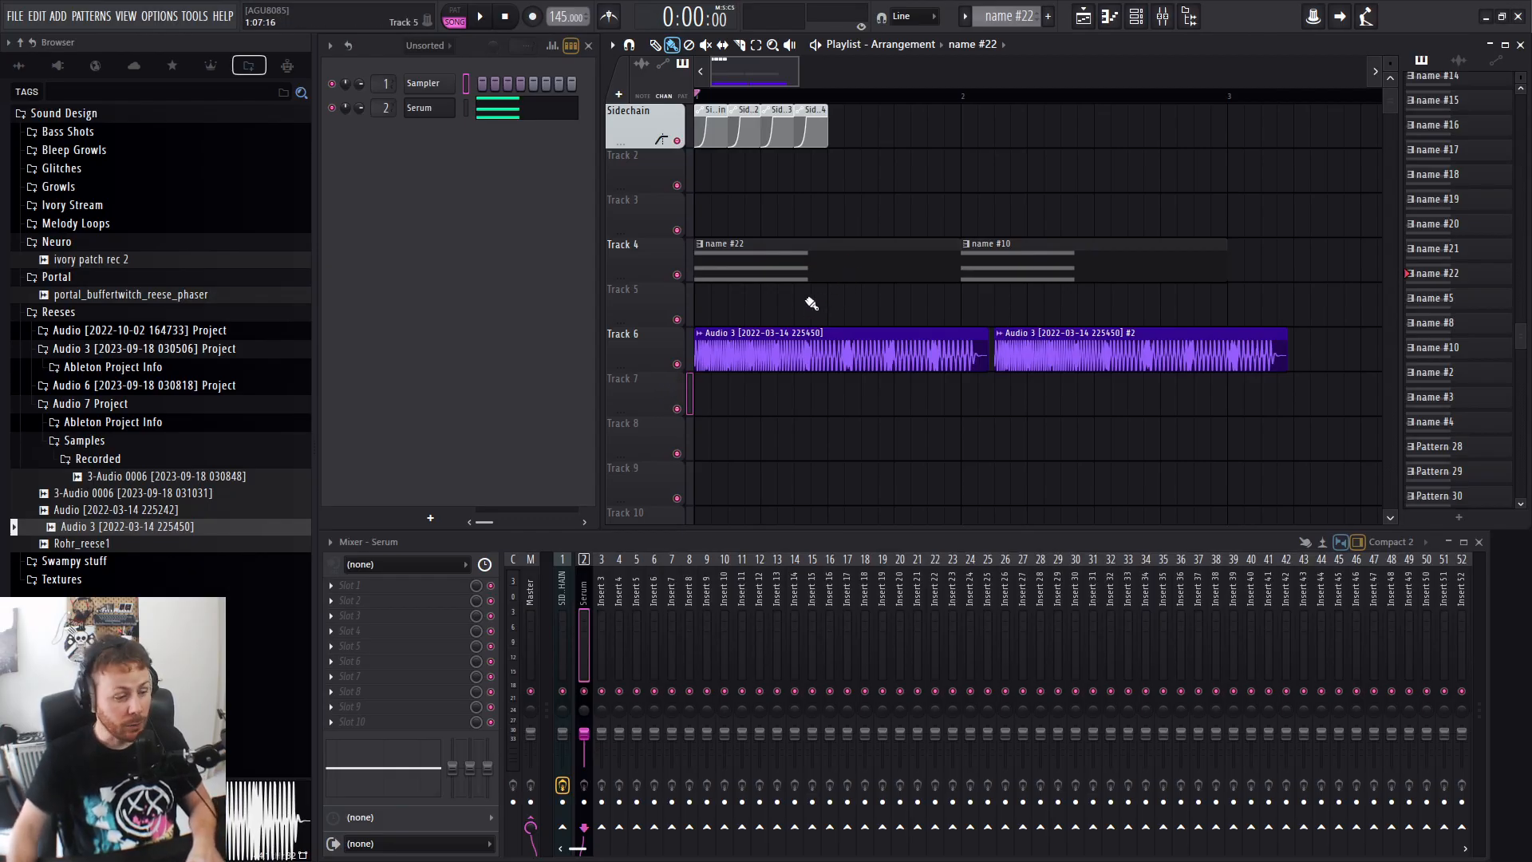
Open the shortcut manager from the general settings, review the assignable shortcuts, and close the settings.
{"action": "left_click_drag", "start_coordinate": [797, 75], "coordinate": [827, 75]}
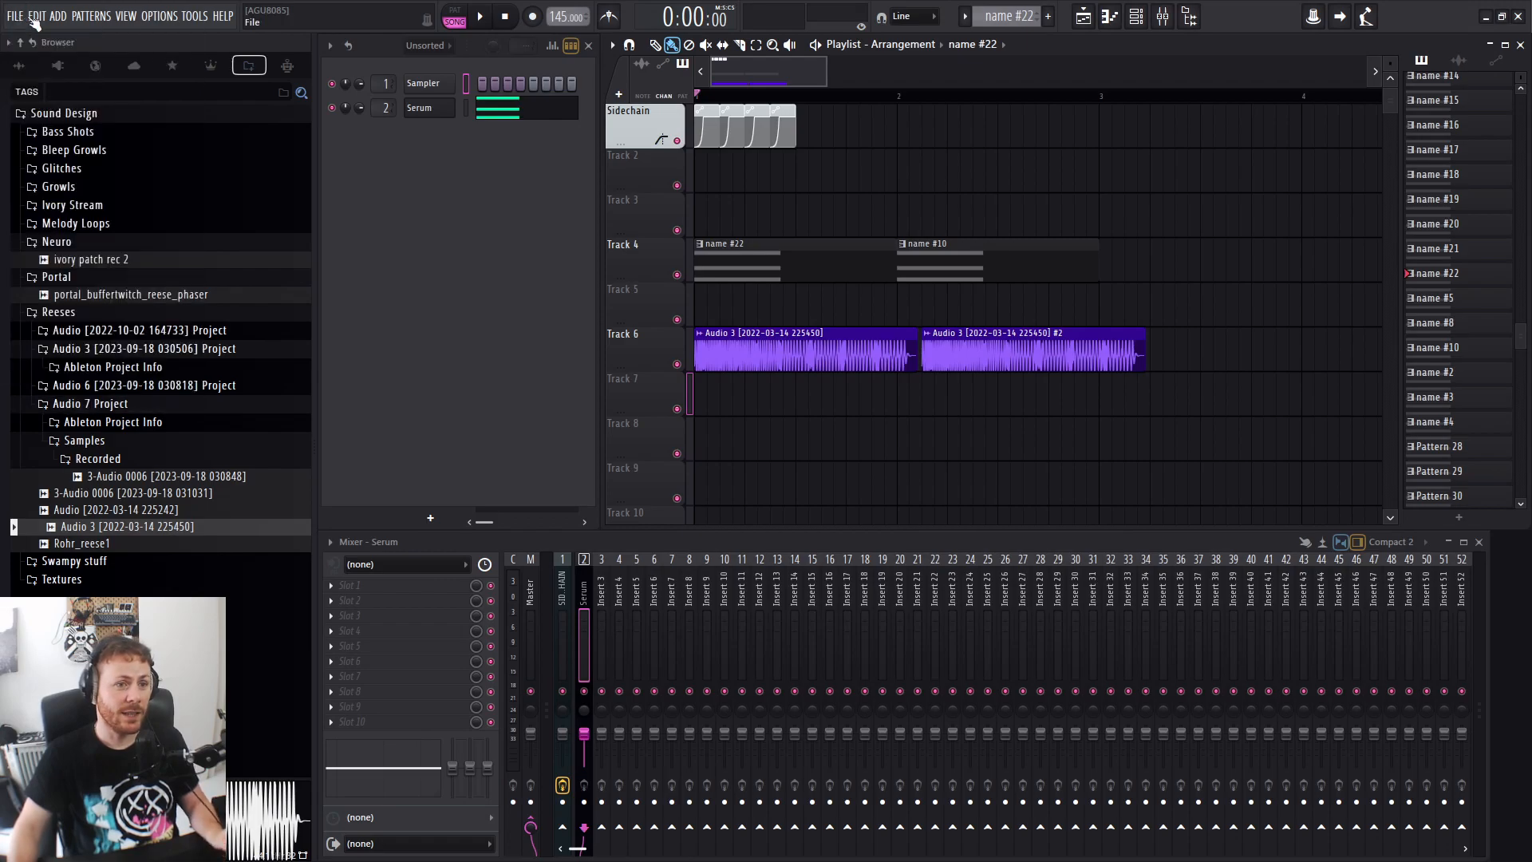
{"action": "left_click", "coordinate": [198, 21]}
{"action": "mouse_move", "coordinate": [170, 20]}
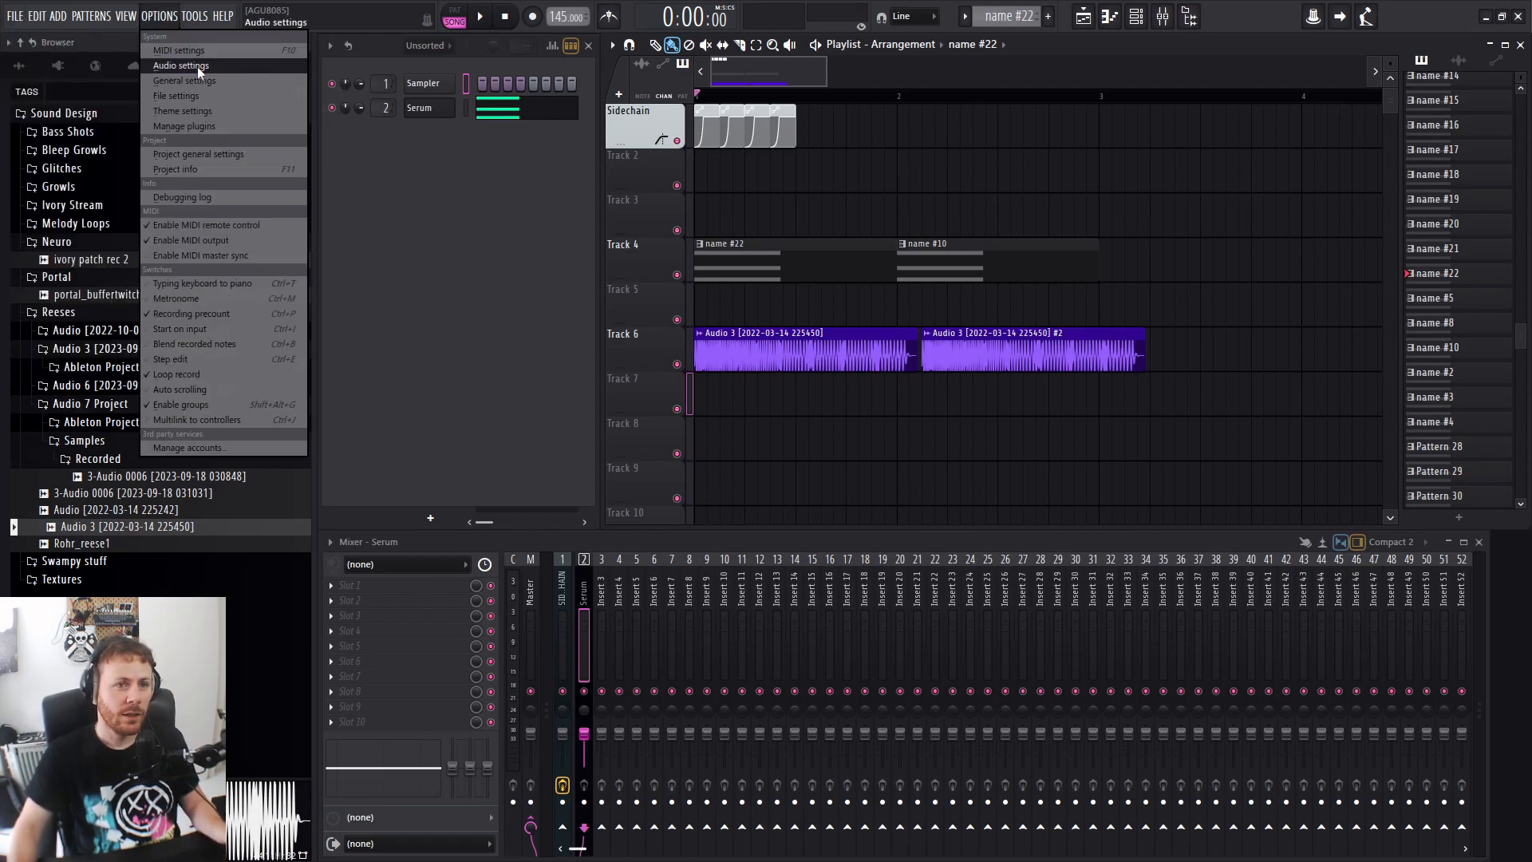
{"action": "left_click", "coordinate": [195, 81]}
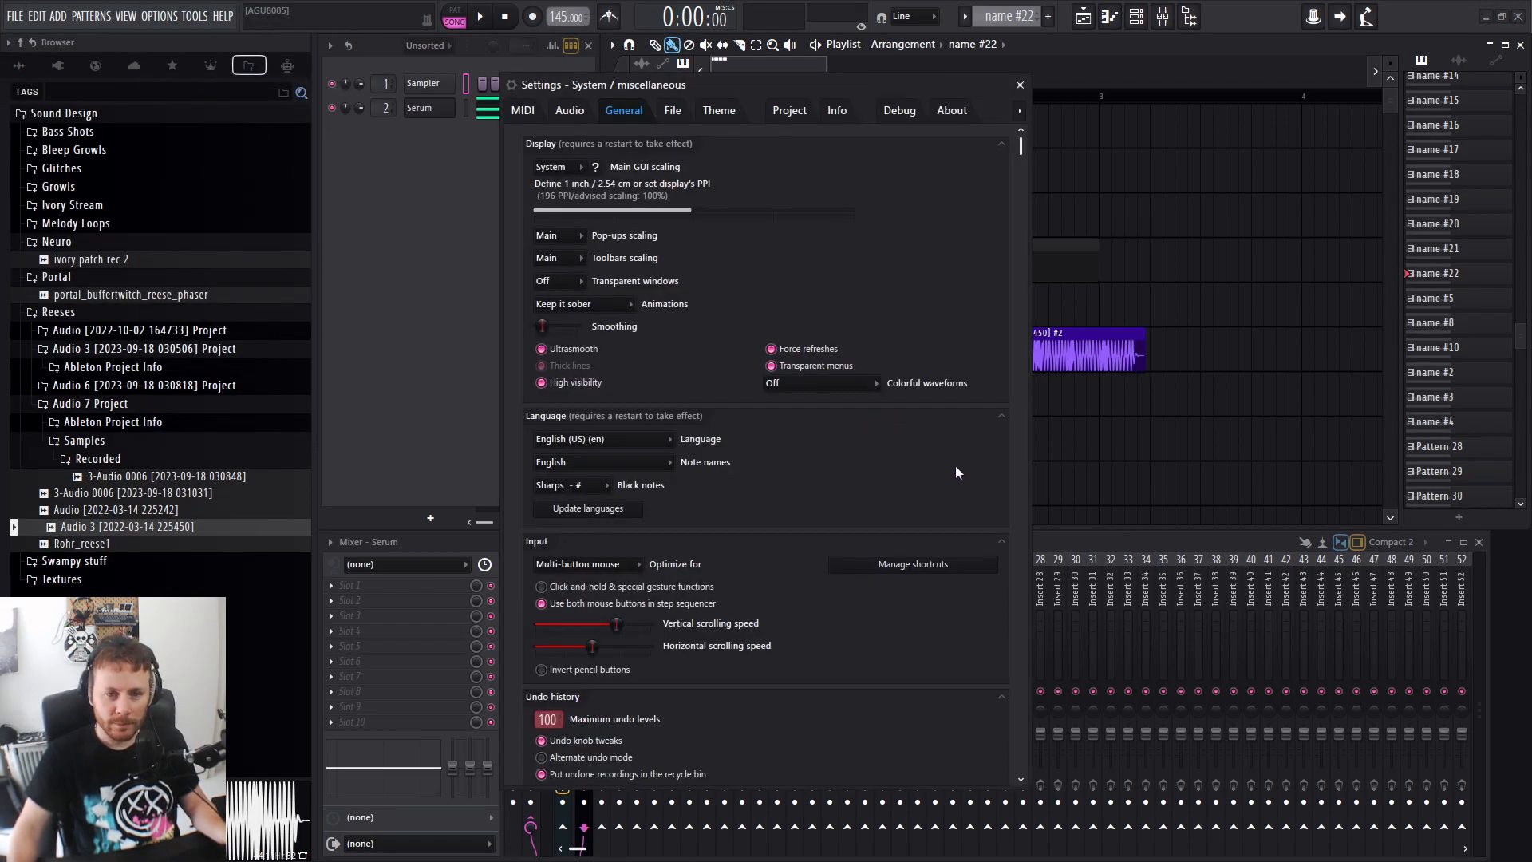
{"action": "left_click", "coordinate": [928, 576]}
{"action": "left_click_drag", "start_coordinate": [769, 308], "coordinate": [646, 316]}
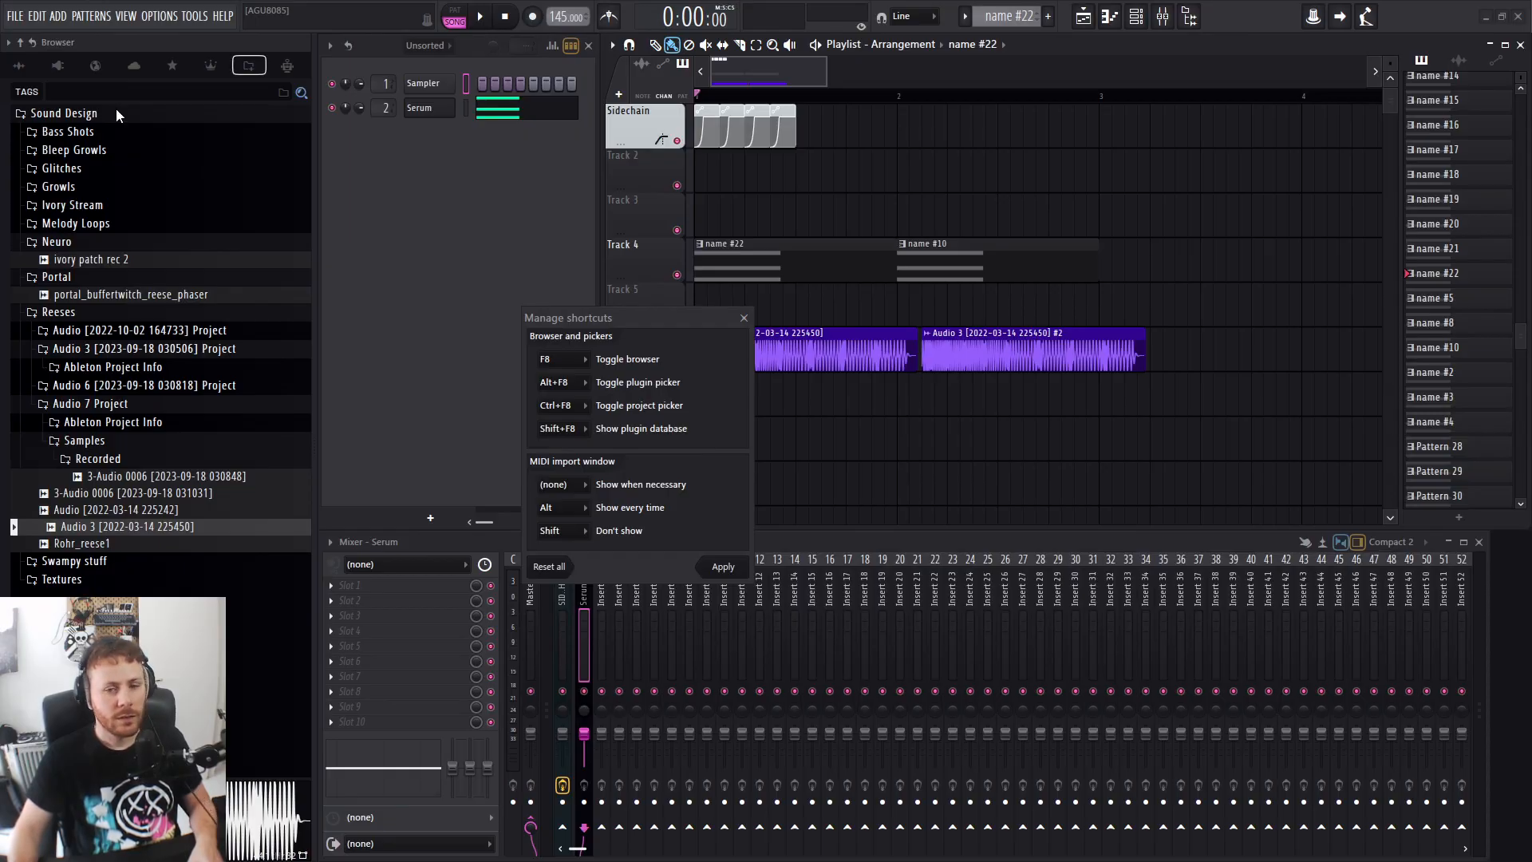
{"action": "left_click_drag", "start_coordinate": [674, 319], "coordinate": [701, 315]}
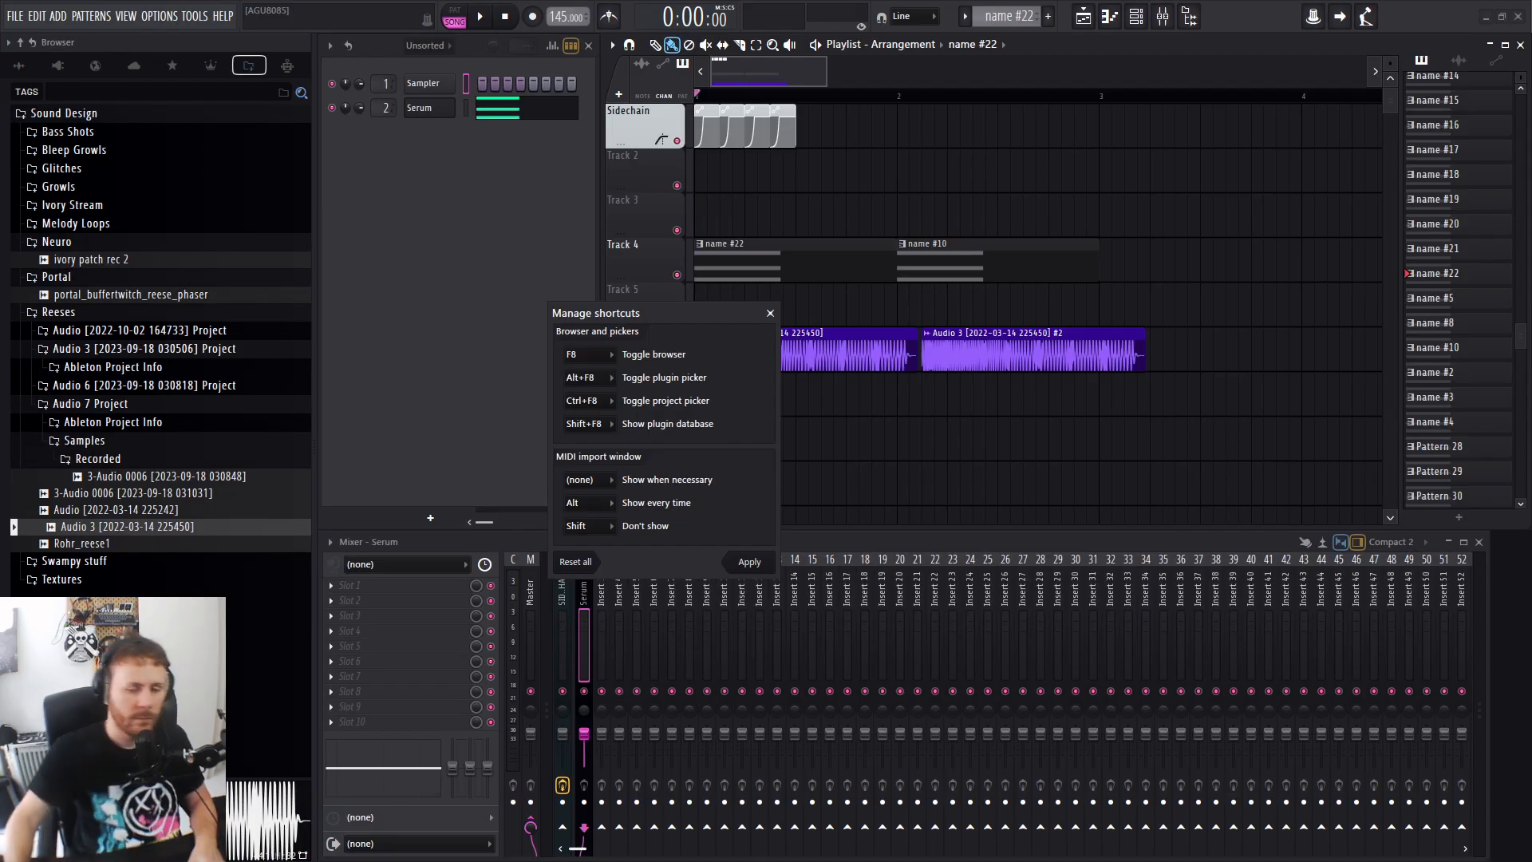
{"action": "key", "text": "F10"}
{"action": "left_click", "coordinate": [1020, 84]}
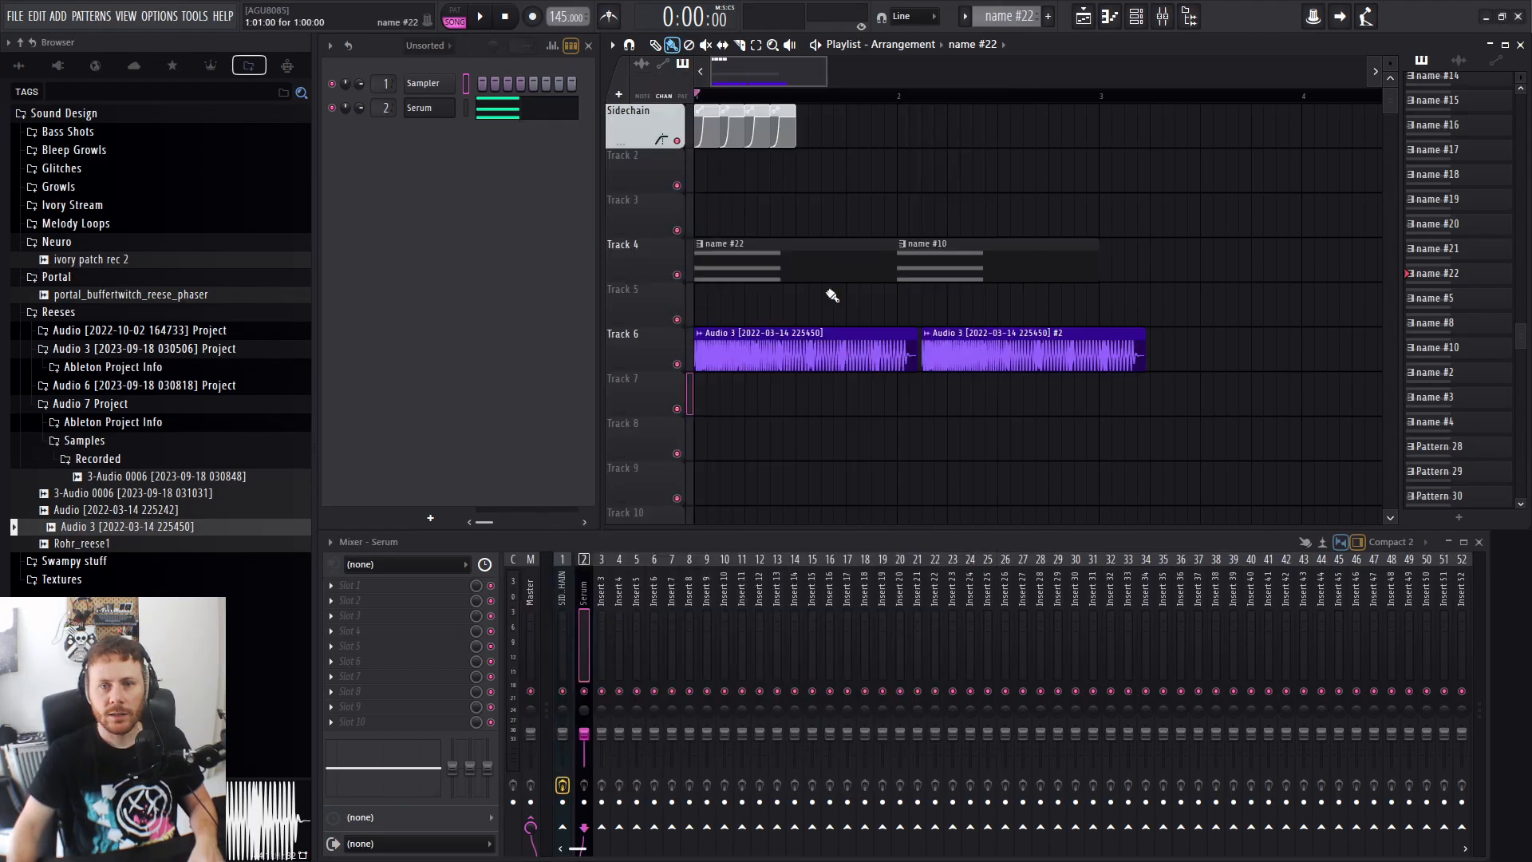
Make the first audio clip on Track 6 unique several times.
{"action": "right_click", "coordinate": [714, 344]}
{"action": "left_click", "coordinate": [734, 499]}
{"action": "right_click", "coordinate": [702, 345]}
{"action": "left_click", "coordinate": [864, 360]}
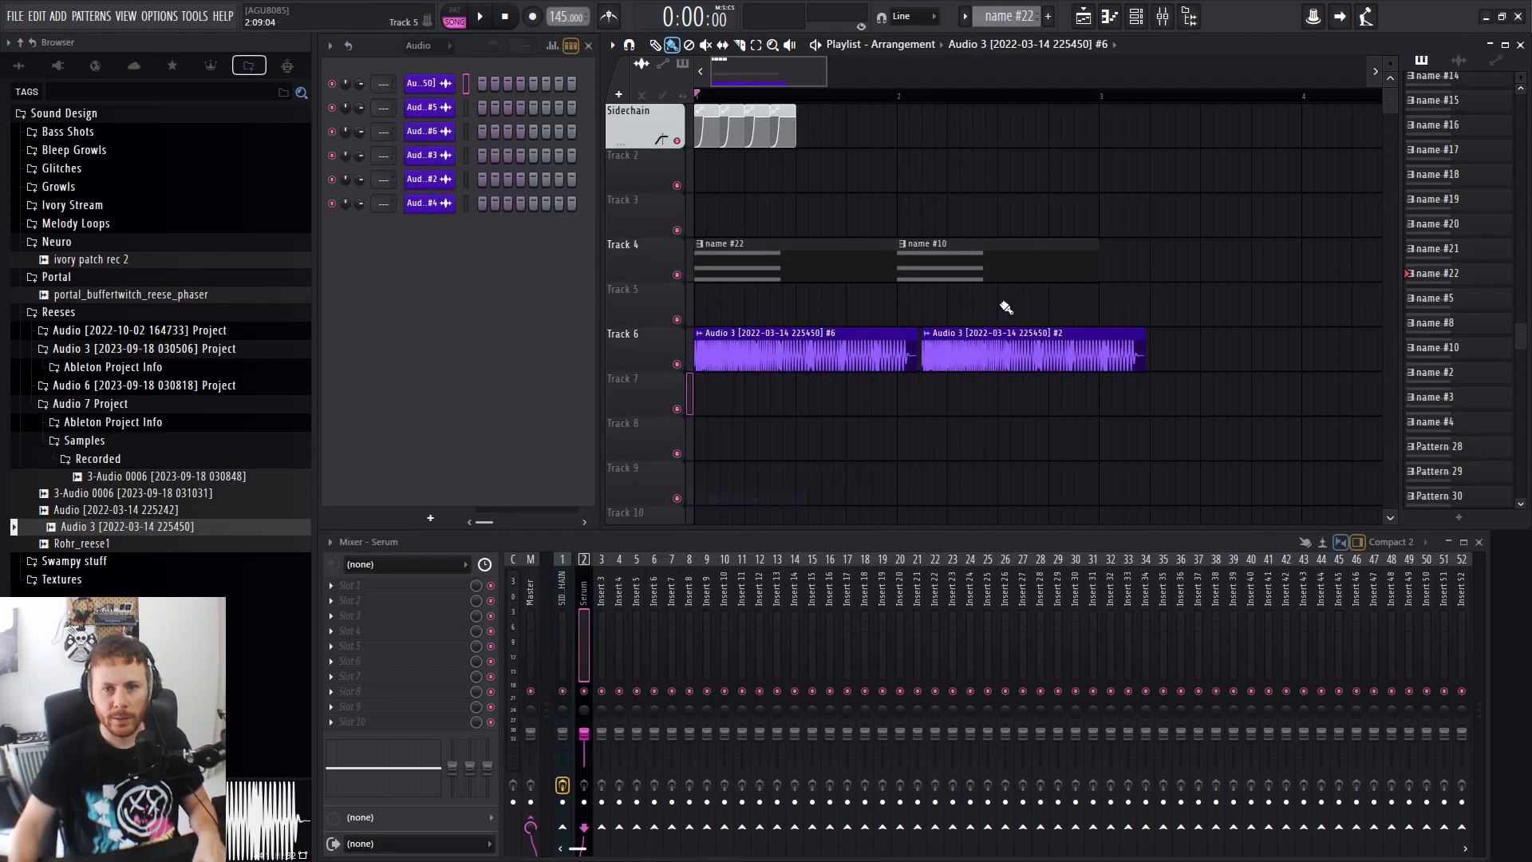
Make both audio clips on Track 6 unique repeatedly and return the channel rack to the Unsorted group.
{"action": "key", "text": "u"}
{"action": "key", "text": "u"}
{"action": "key", "text": "u"}
{"action": "key", "text": "u"}
{"action": "key", "text": "u"}
{"action": "key", "text": "u"}
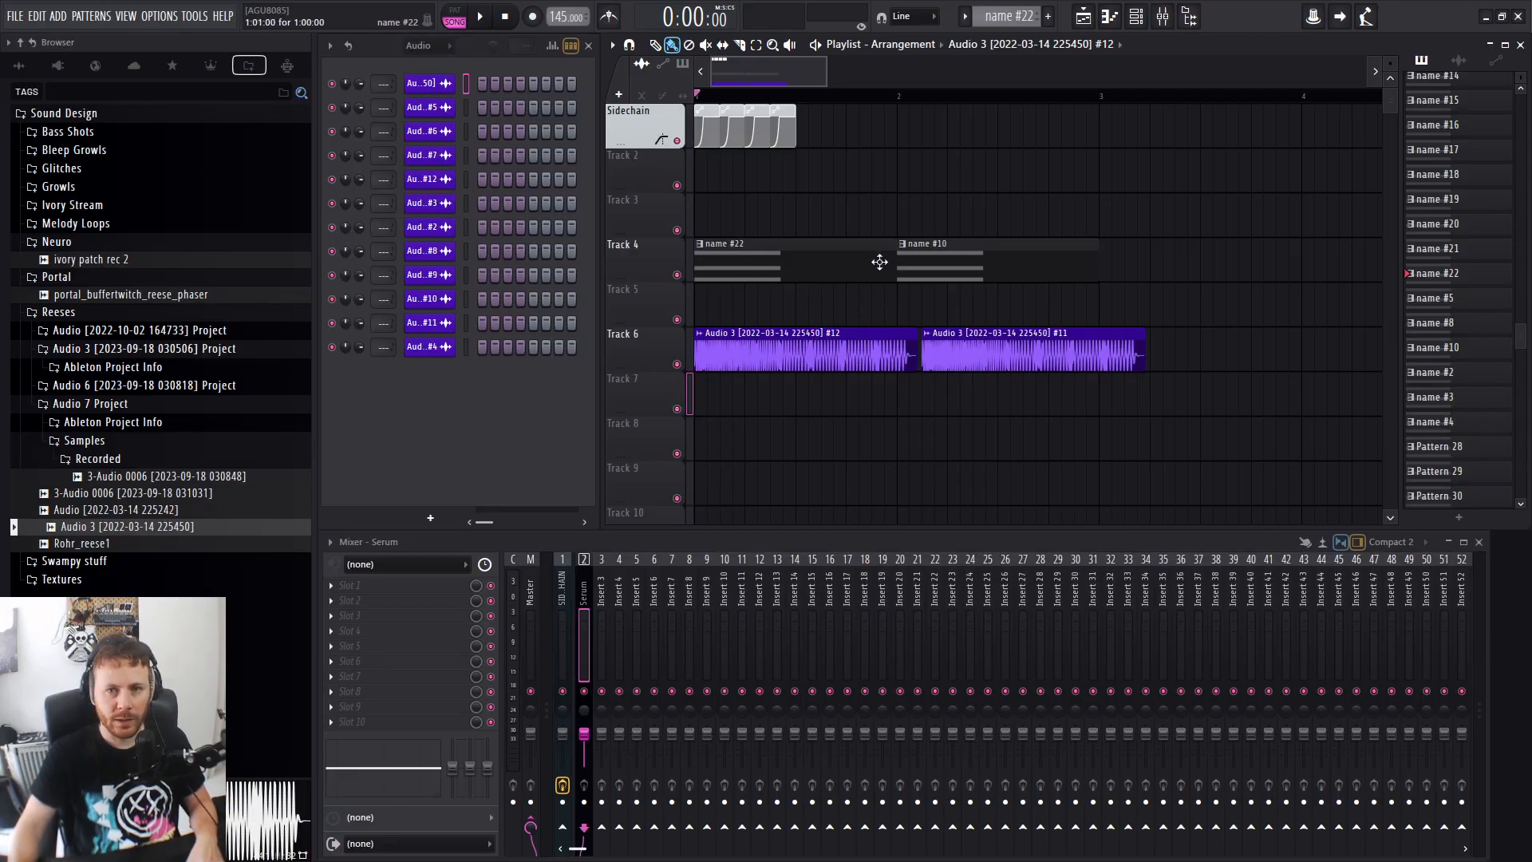
{"action": "left_click", "coordinate": [432, 47]}
{"action": "left_click", "coordinate": [432, 117]}
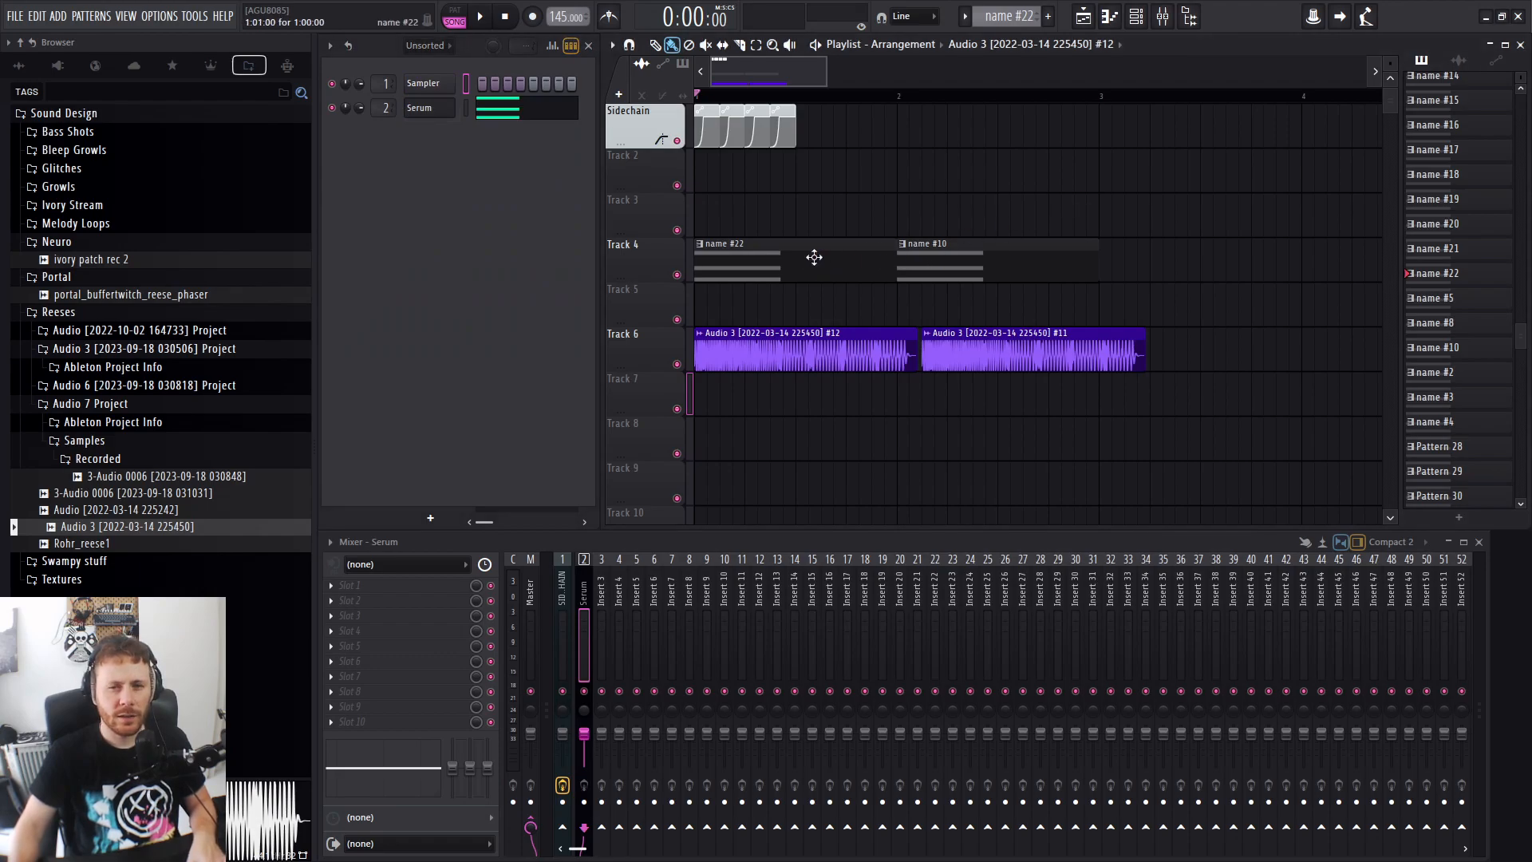
Duplicate the two pattern clips on Track 4 twice along the track, making every copy unique.
{"action": "left_click_drag", "start_coordinate": [768, 258], "coordinate": [1021, 271]}
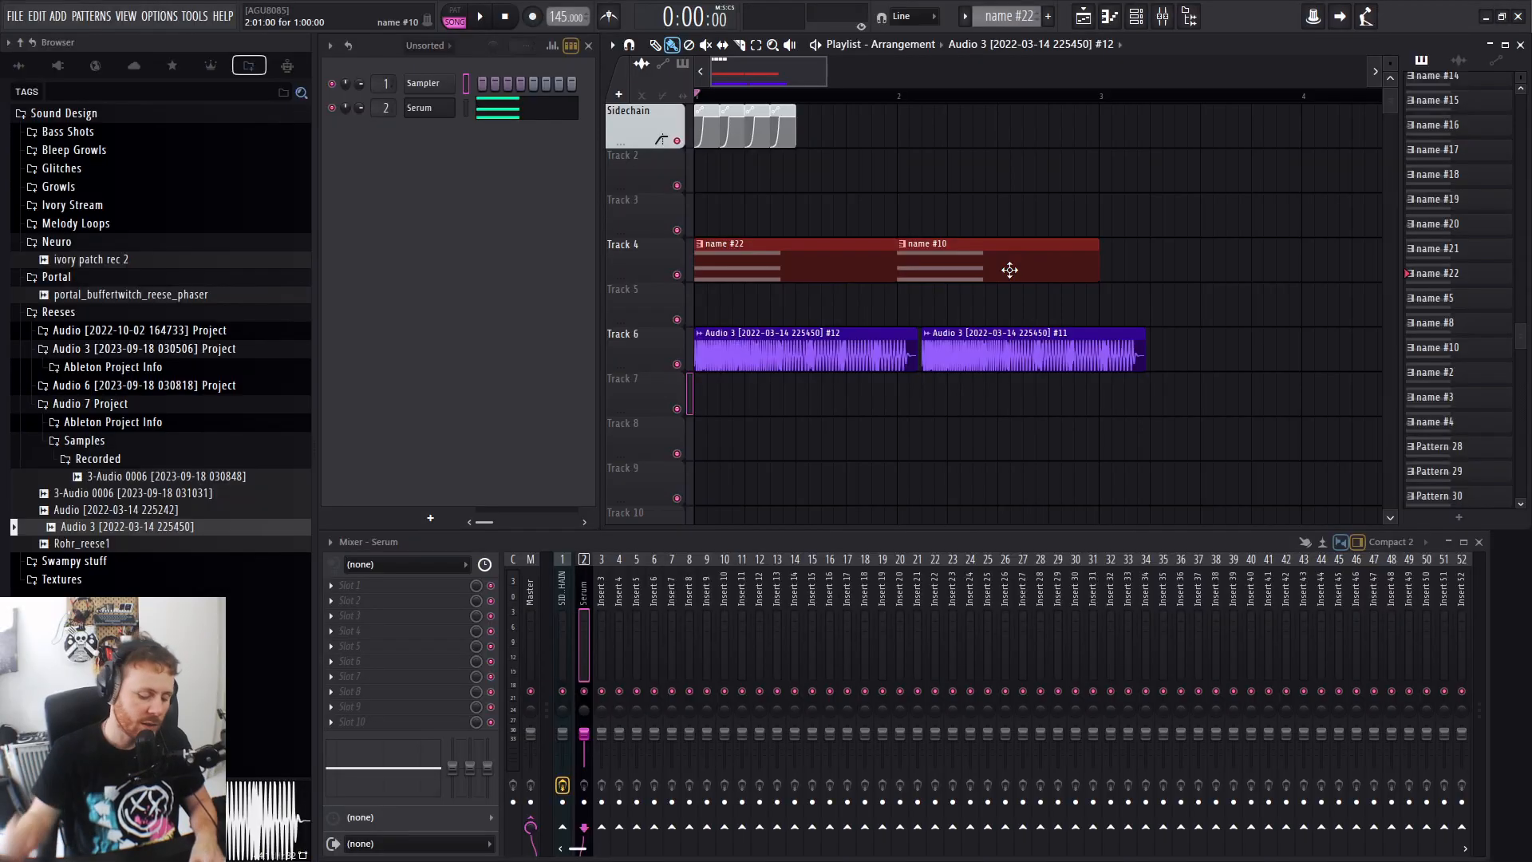
{"action": "left_click_drag", "start_coordinate": [791, 266], "coordinate": [1235, 274]}
{"action": "key", "text": "ctrl+shift+u"}
{"action": "scroll", "coordinate": [778, 307], "scroll_direction": "down", "scroll_amount": 3}
{"action": "mouse_move", "coordinate": [968, 257]}
{"action": "left_mouse_down"}
{"action": "mouse_move", "coordinate": [751, 262]}
{"action": "mouse_move", "coordinate": [870, 260]}
{"action": "mouse_move", "coordinate": [851, 263]}
{"action": "mouse_move", "coordinate": [846, 308]}
{"action": "mouse_move", "coordinate": [1009, 267]}
{"action": "mouse_move", "coordinate": [1046, 312]}
{"action": "mouse_move", "coordinate": [974, 199]}
{"action": "mouse_move", "coordinate": [1072, 310]}
{"action": "mouse_move", "coordinate": [968, 263]}
{"action": "mouse_move", "coordinate": [1218, 226]}
{"action": "mouse_move", "coordinate": [1341, 240]}
{"action": "mouse_move", "coordinate": [1260, 256]}
{"action": "mouse_move", "coordinate": [956, 258]}
{"action": "mouse_move", "coordinate": [1030, 258]}
{"action": "mouse_move", "coordinate": [991, 258]}
{"action": "left_mouse_up"}
{"action": "right_click", "coordinate": [992, 258]}
{"action": "left_click", "coordinate": [1015, 326], "text": "ctrl"}
{"action": "scroll", "coordinate": [1036, 335], "scroll_direction": "down", "scroll_amount": 3}
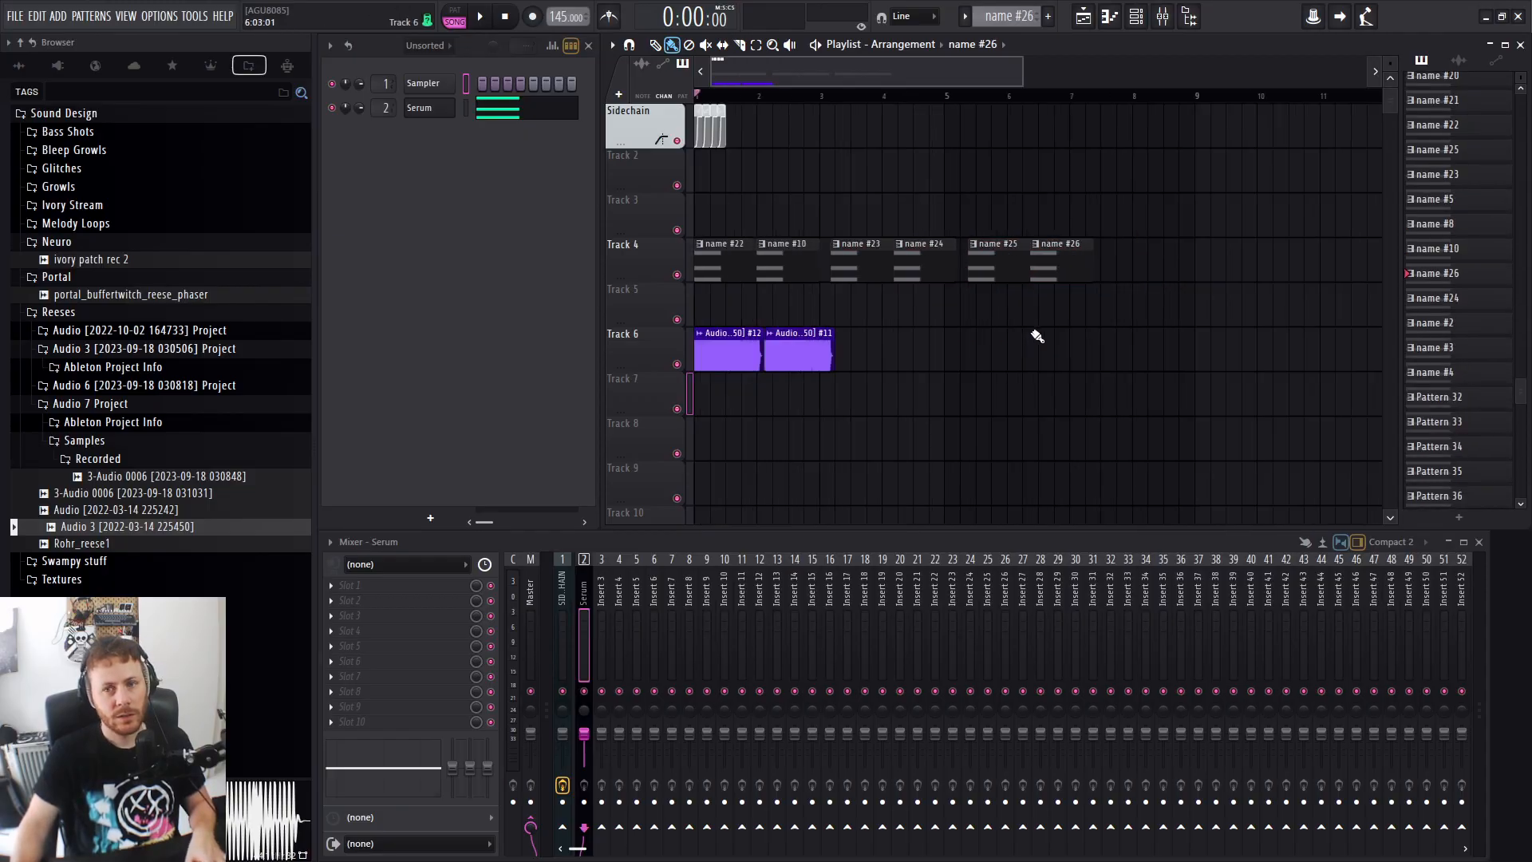
Delete the four duplicated pattern clips on Track 4, keeping only the clips at bars 1 and 2.
{"action": "right_click", "coordinate": [950, 263]}
{"action": "right_click", "coordinate": [906, 263]}
{"action": "right_click", "coordinate": [855, 263]}
{"action": "right_click", "coordinate": [812, 263]}
{"action": "scroll", "coordinate": [877, 335], "scroll_direction": "up", "scroll_amount": 6}
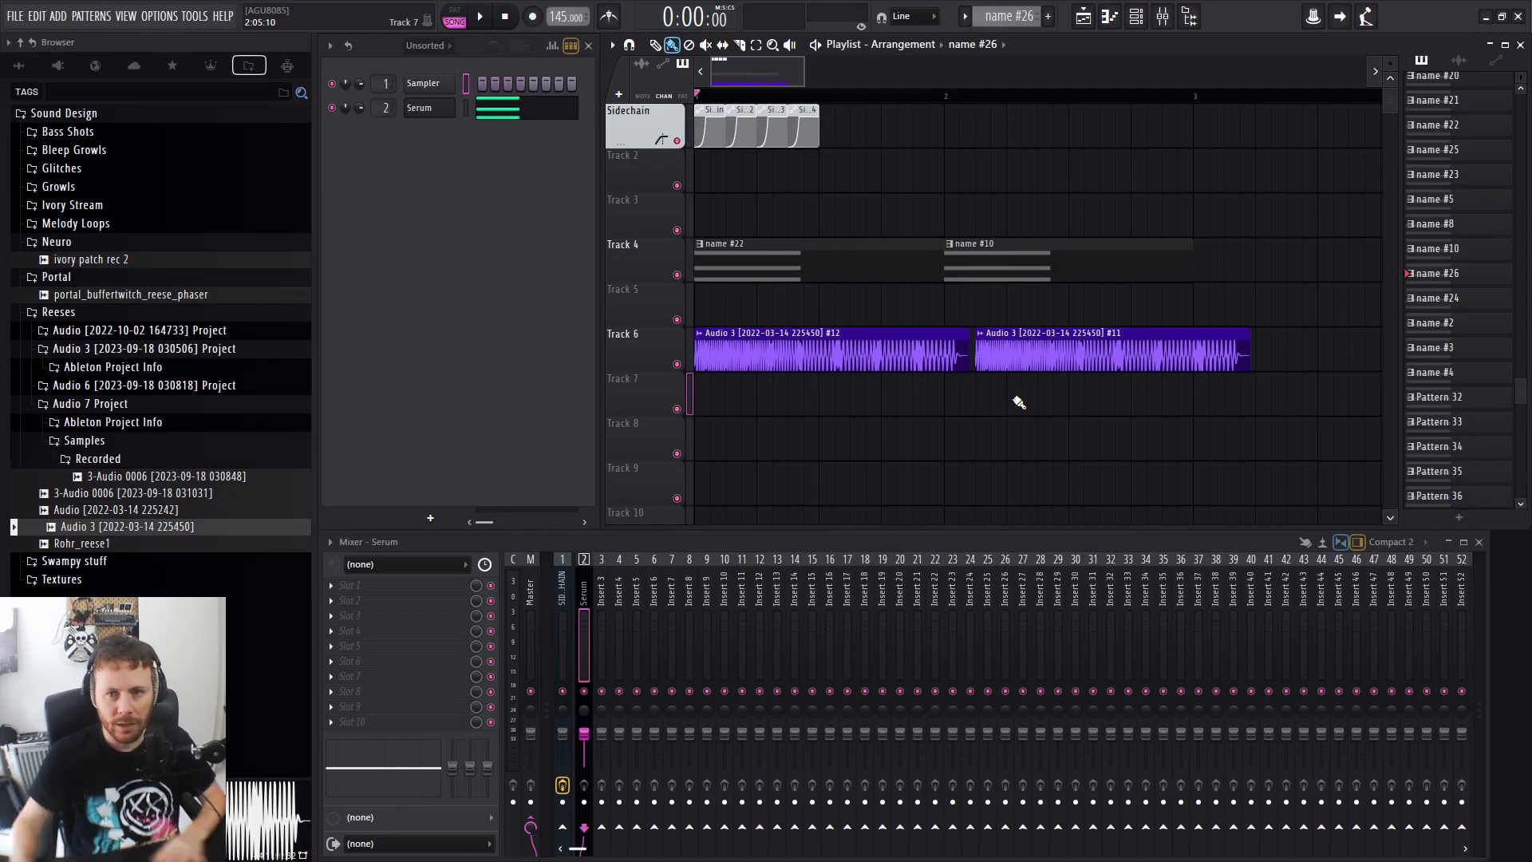
Slice the first audio clip on Track 6 at bar 2 and replace everything after the cut with a copy of the trimmed clip.
{"action": "key", "text": "c"}
{"action": "left_click_drag", "start_coordinate": [957, 364], "coordinate": [954, 380]}
{"action": "key", "text": "b"}
{"action": "right_click", "coordinate": [958, 358]}
{"action": "right_click", "coordinate": [1070, 353]}
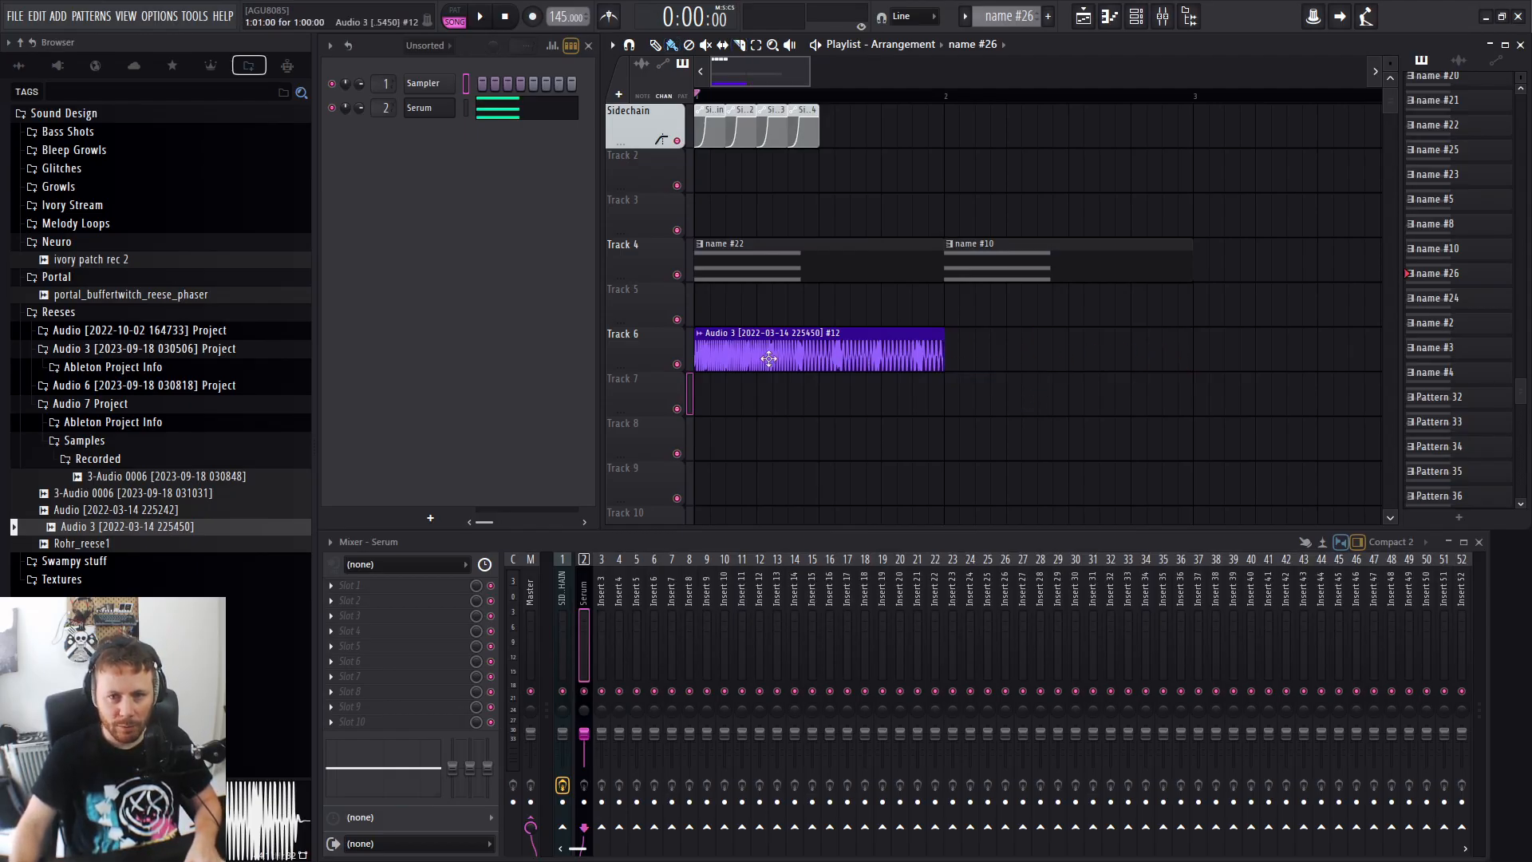
{"action": "left_click", "coordinate": [989, 355]}
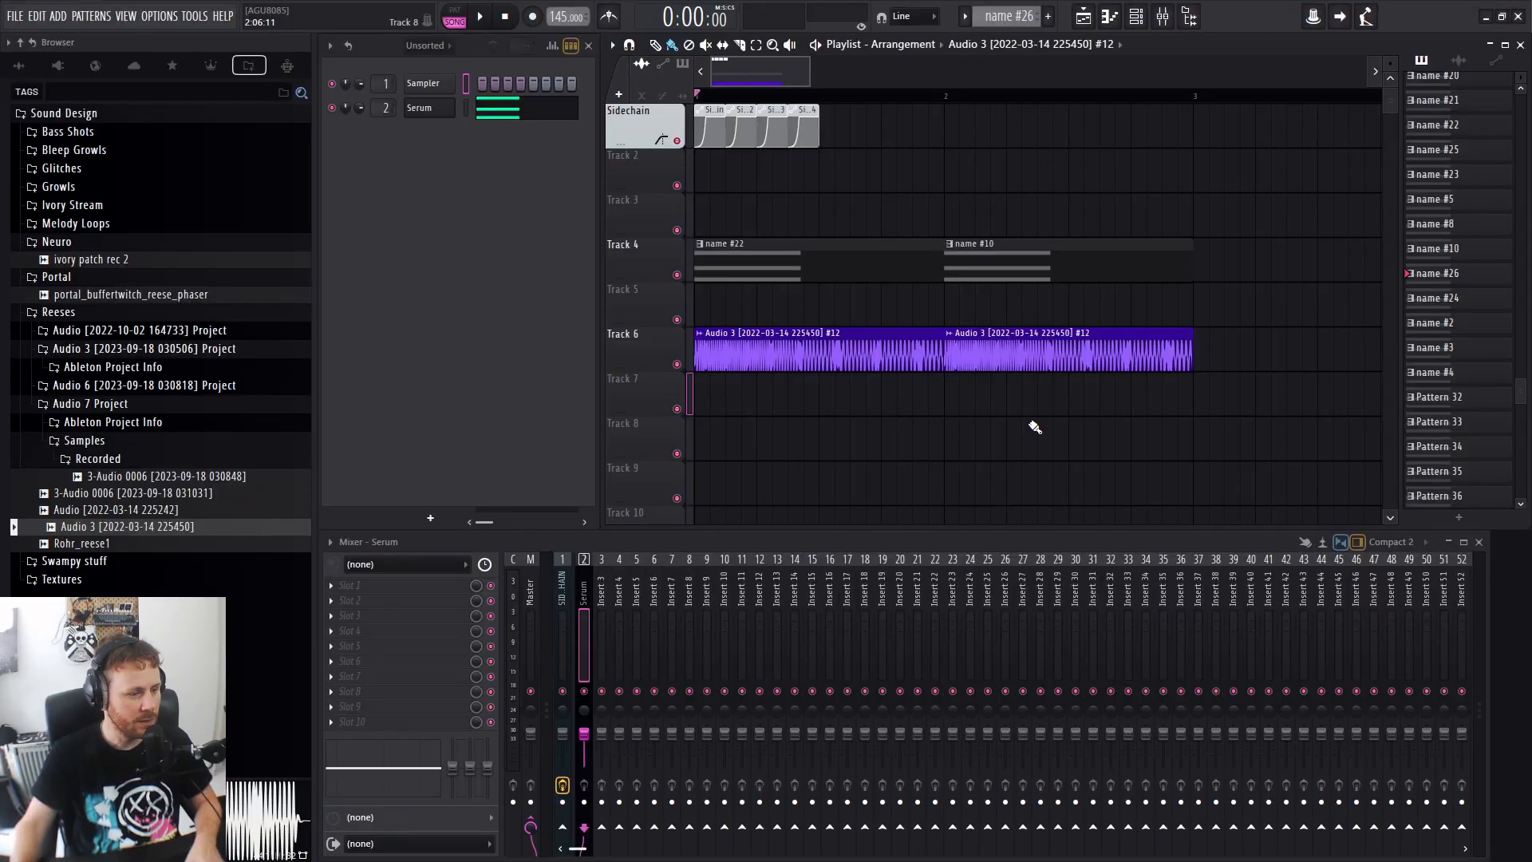
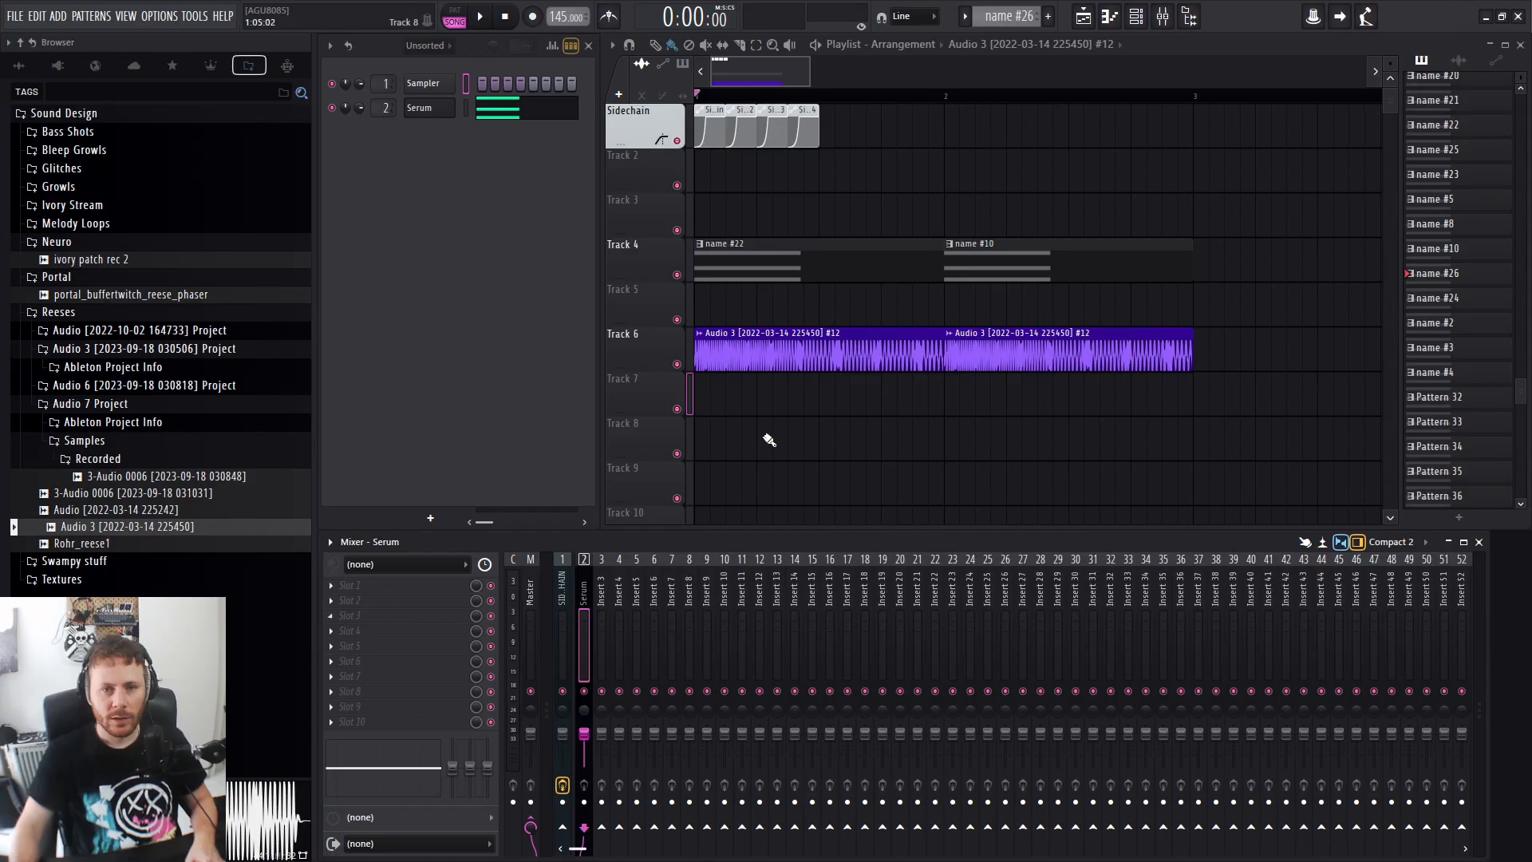
Load Fruity Parametric EQ 2 into slot 3 of the Serum mixer track and give it a steep low cut and high cut.
{"action": "left_click", "coordinate": [348, 619]}
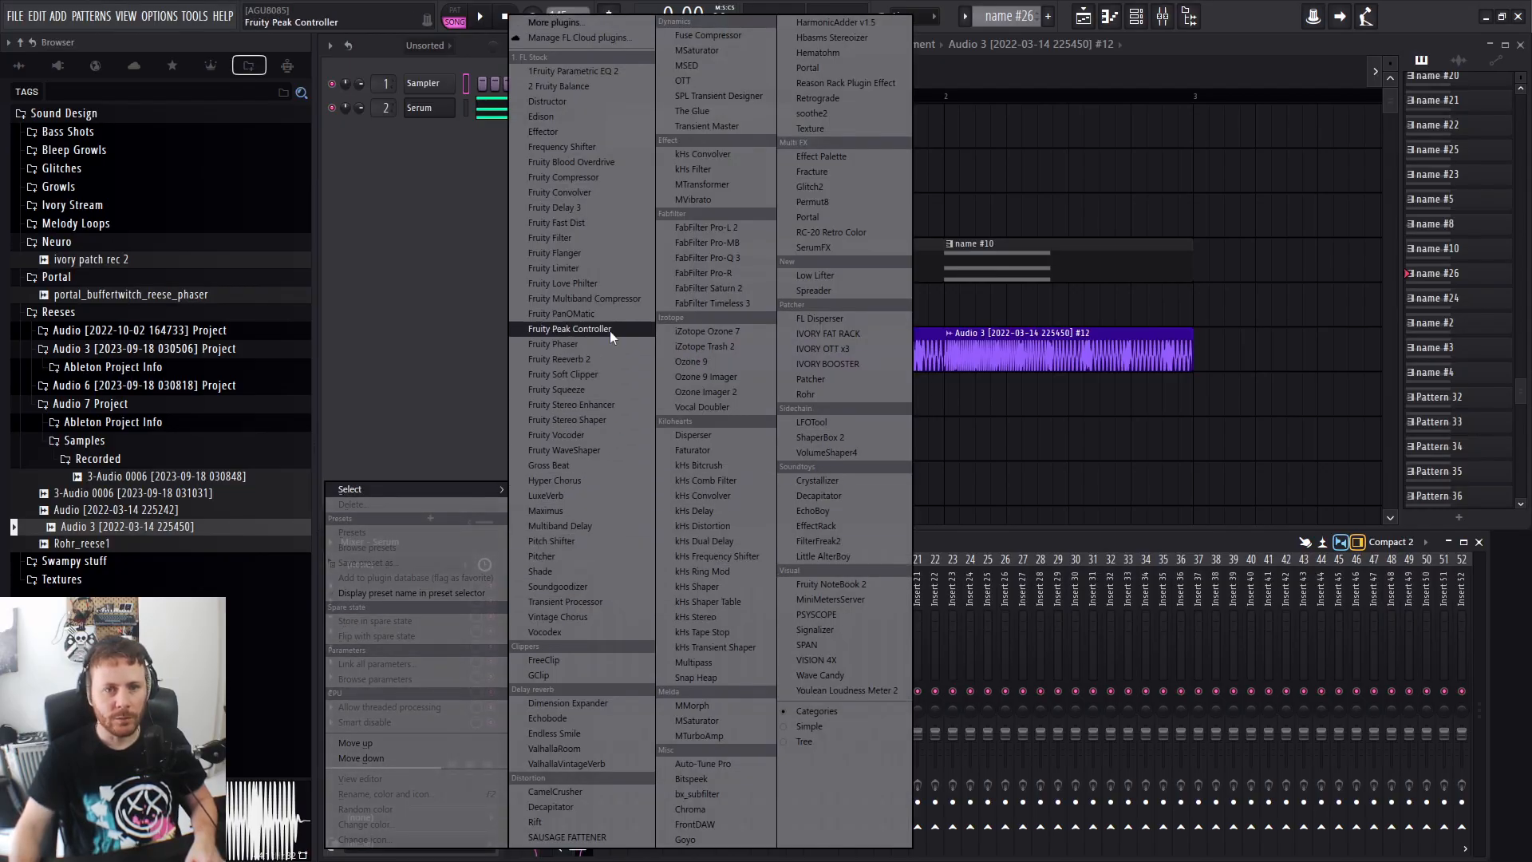
{"action": "left_click", "coordinate": [605, 72]}
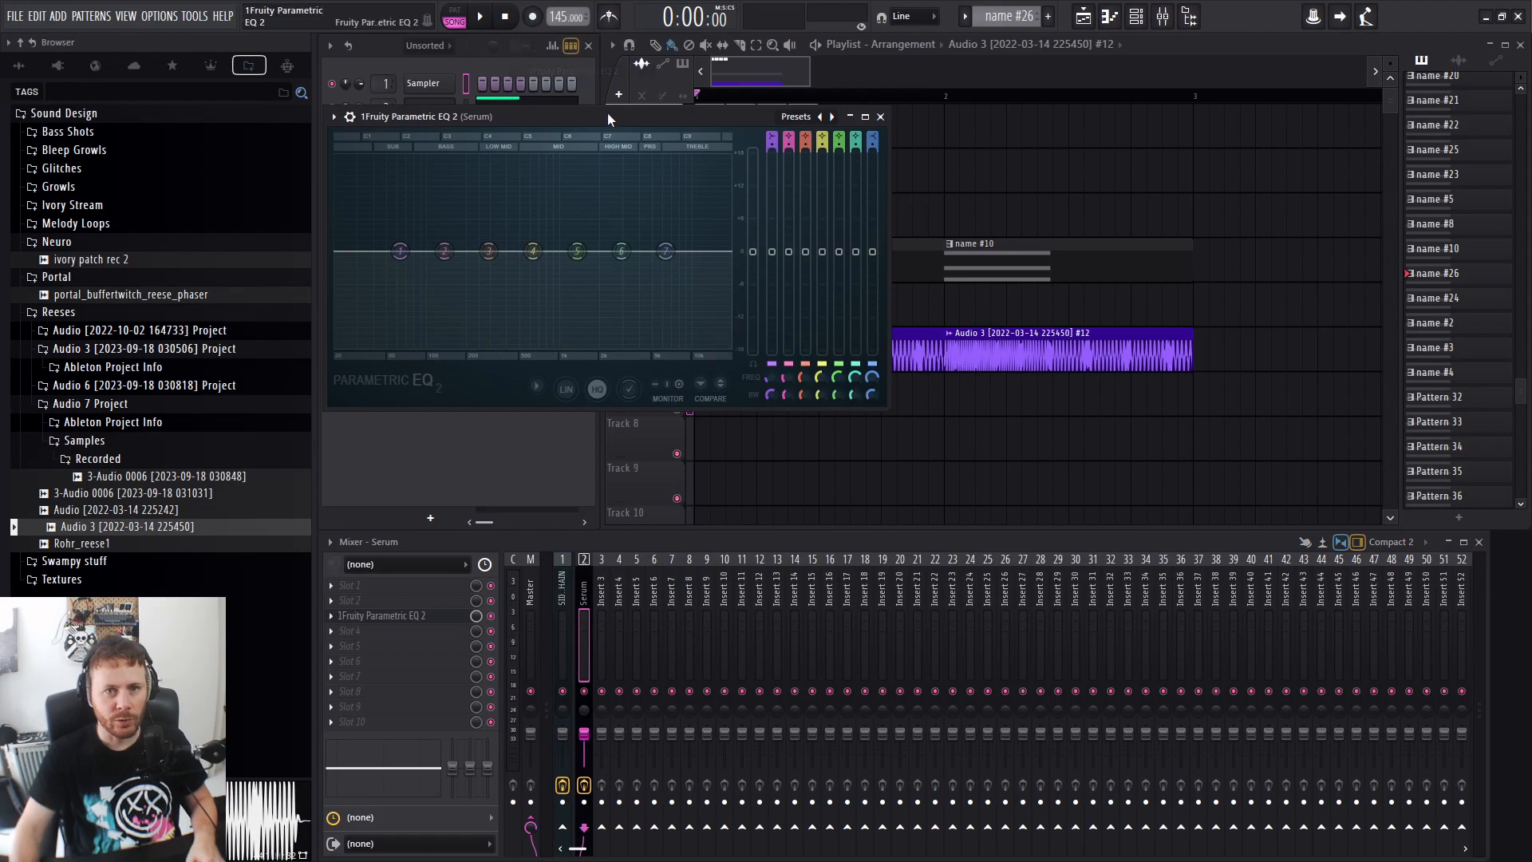
{"action": "left_click_drag", "start_coordinate": [606, 112], "coordinate": [854, 166]}
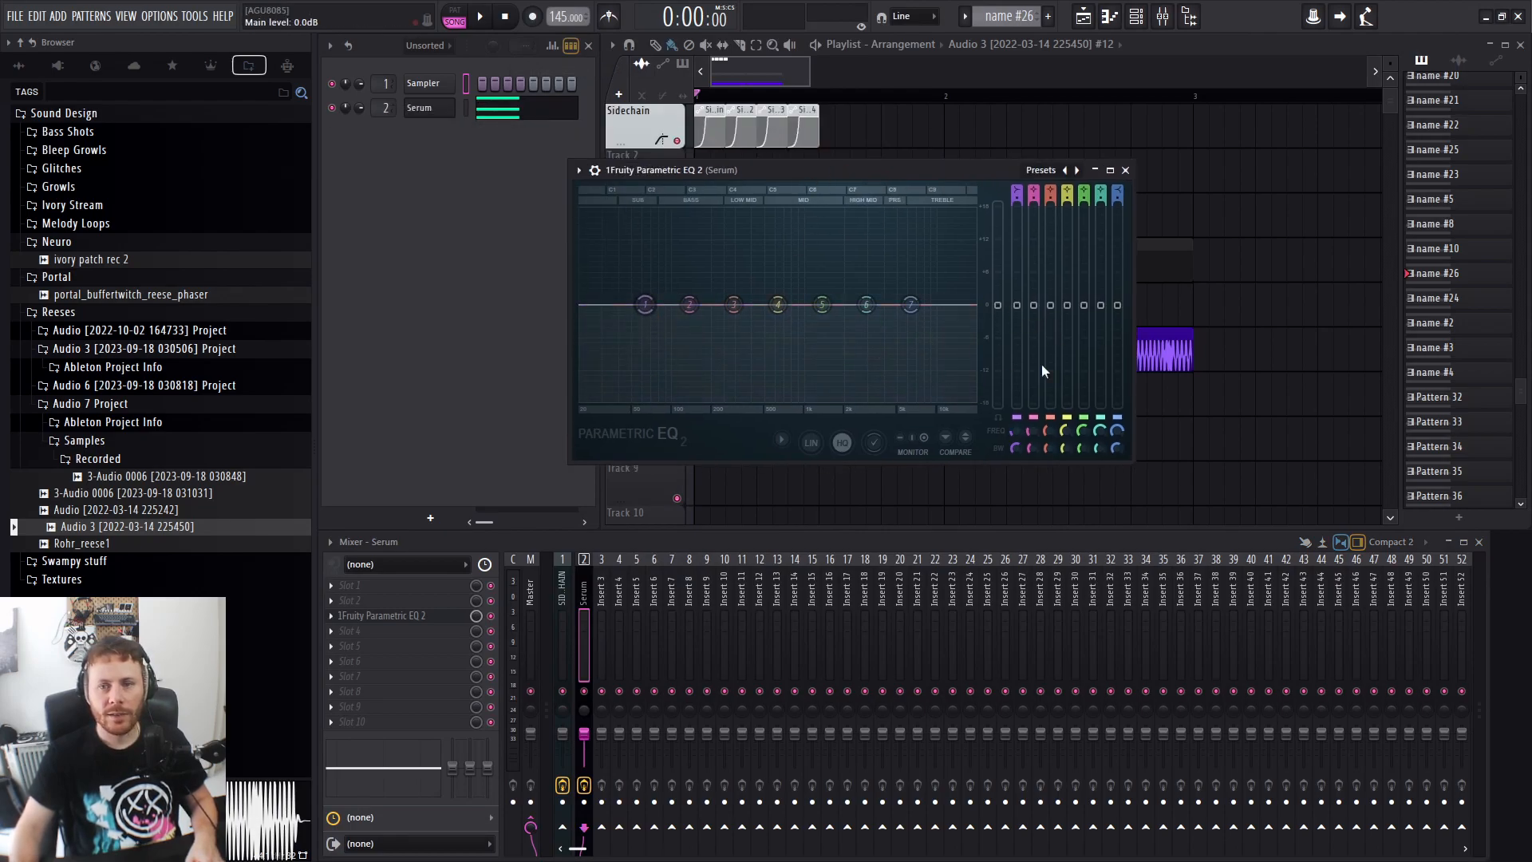
{"action": "left_click", "coordinate": [1083, 179]}
{"action": "left_click", "coordinate": [1137, 225]}
{"action": "mouse_move", "coordinate": [1015, 429]}
{"action": "left_mouse_down"}
{"action": "mouse_move", "coordinate": [1036, 423]}
{"action": "mouse_move", "coordinate": [1015, 435]}
{"action": "left_mouse_up"}
{"action": "right_click", "coordinate": [1220, 454]}
Select the playlist range from about bar 3.2 to bar 5.7 and cycle the focus between the EQ and playlist windows.
{"action": "scroll", "coordinate": [918, 351], "scroll_direction": "down", "scroll_amount": 4}
{"action": "left_click_drag", "start_coordinate": [904, 101], "coordinate": [1132, 99]}
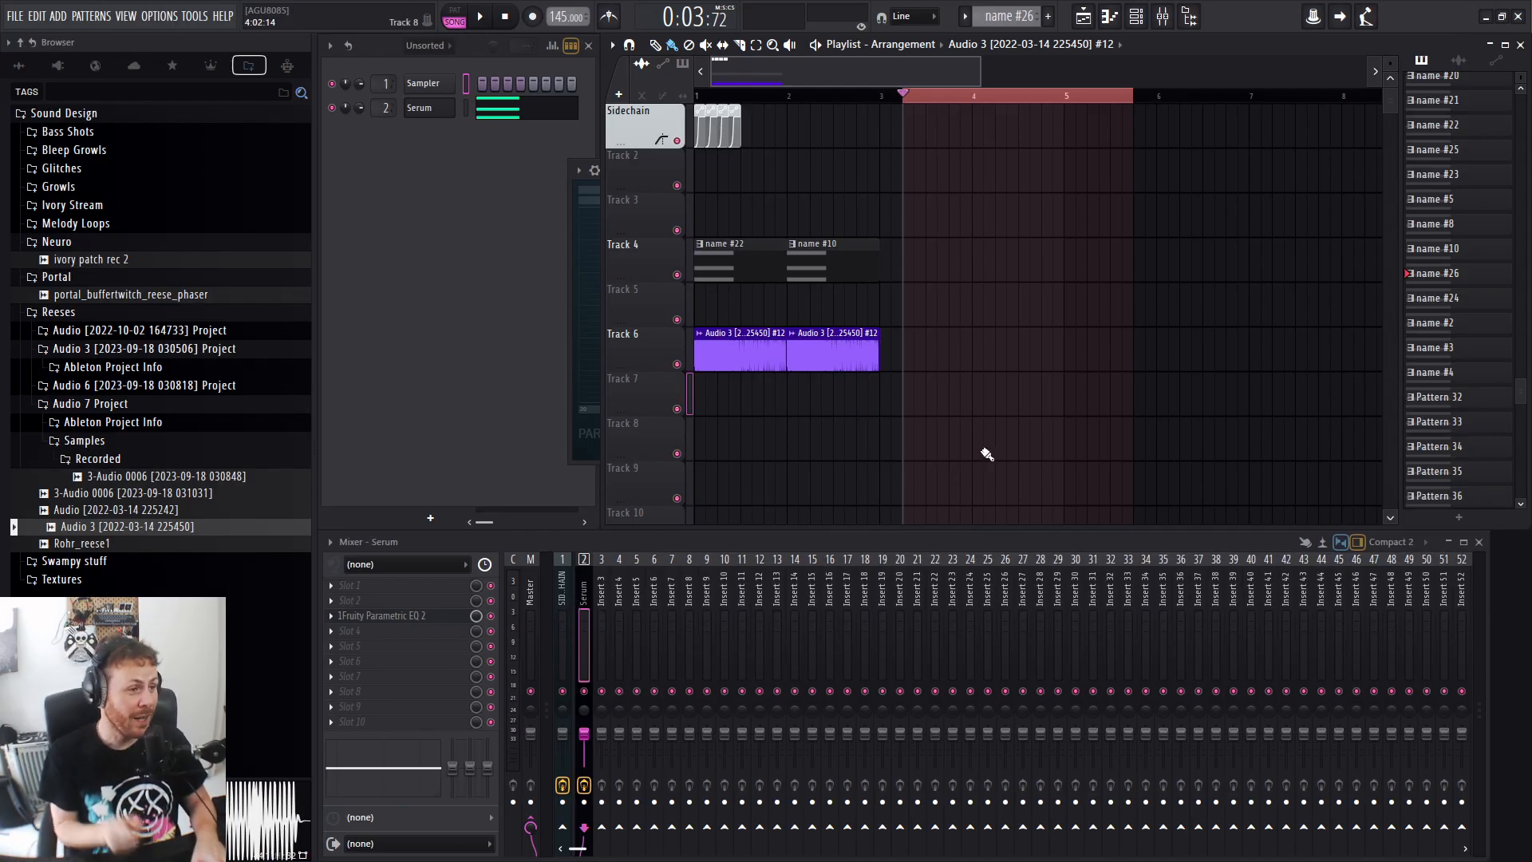
{"action": "key", "text": "Tab"}
{"action": "key", "text": "Tab"}
{"action": "key", "text": "Tab"}
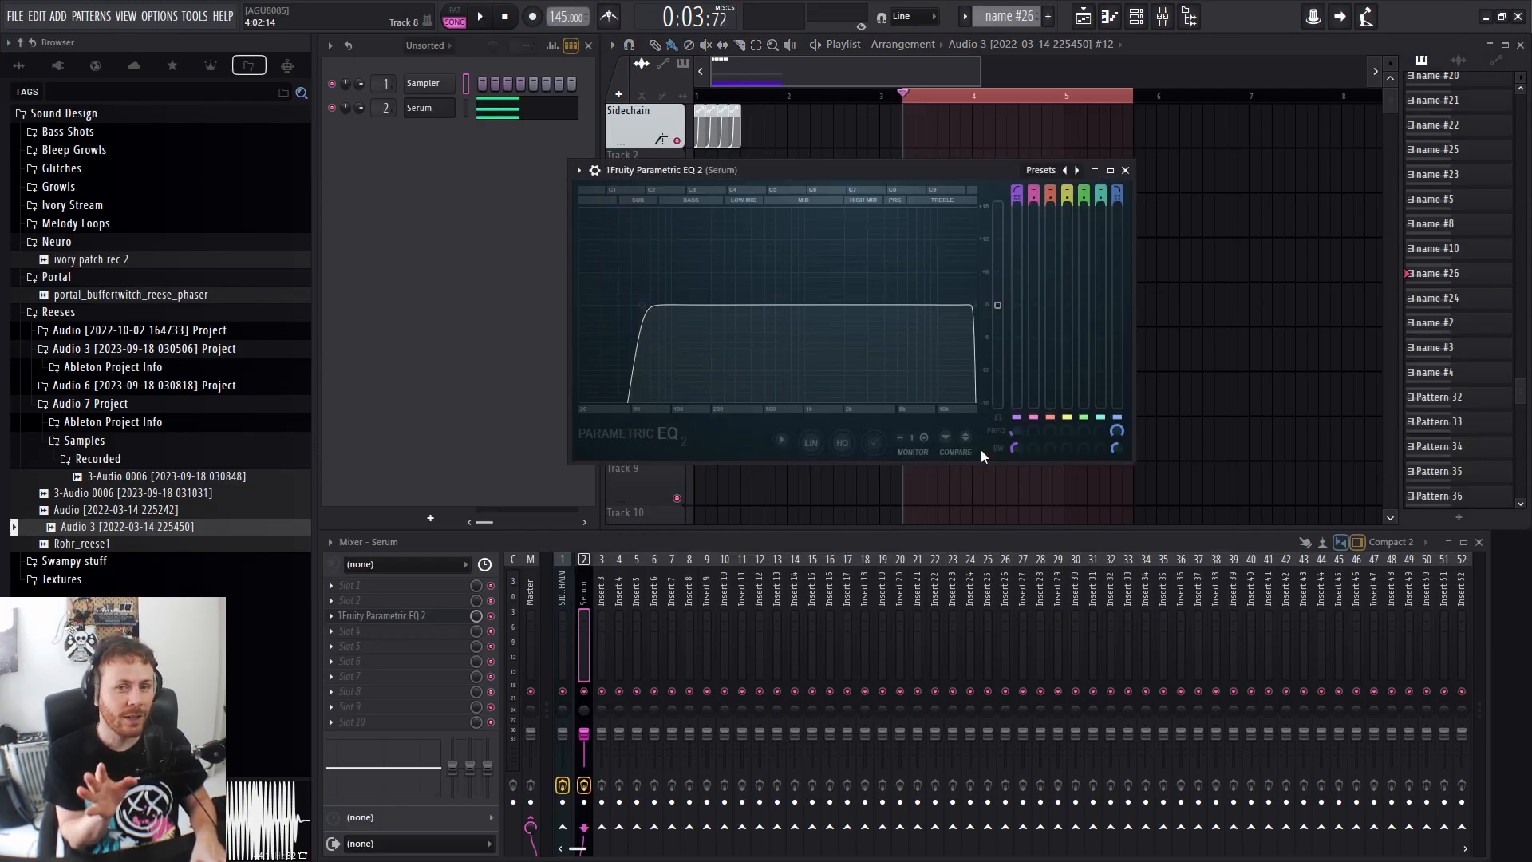
{"action": "key", "text": "Tab"}
{"action": "key", "text": "Tab"}
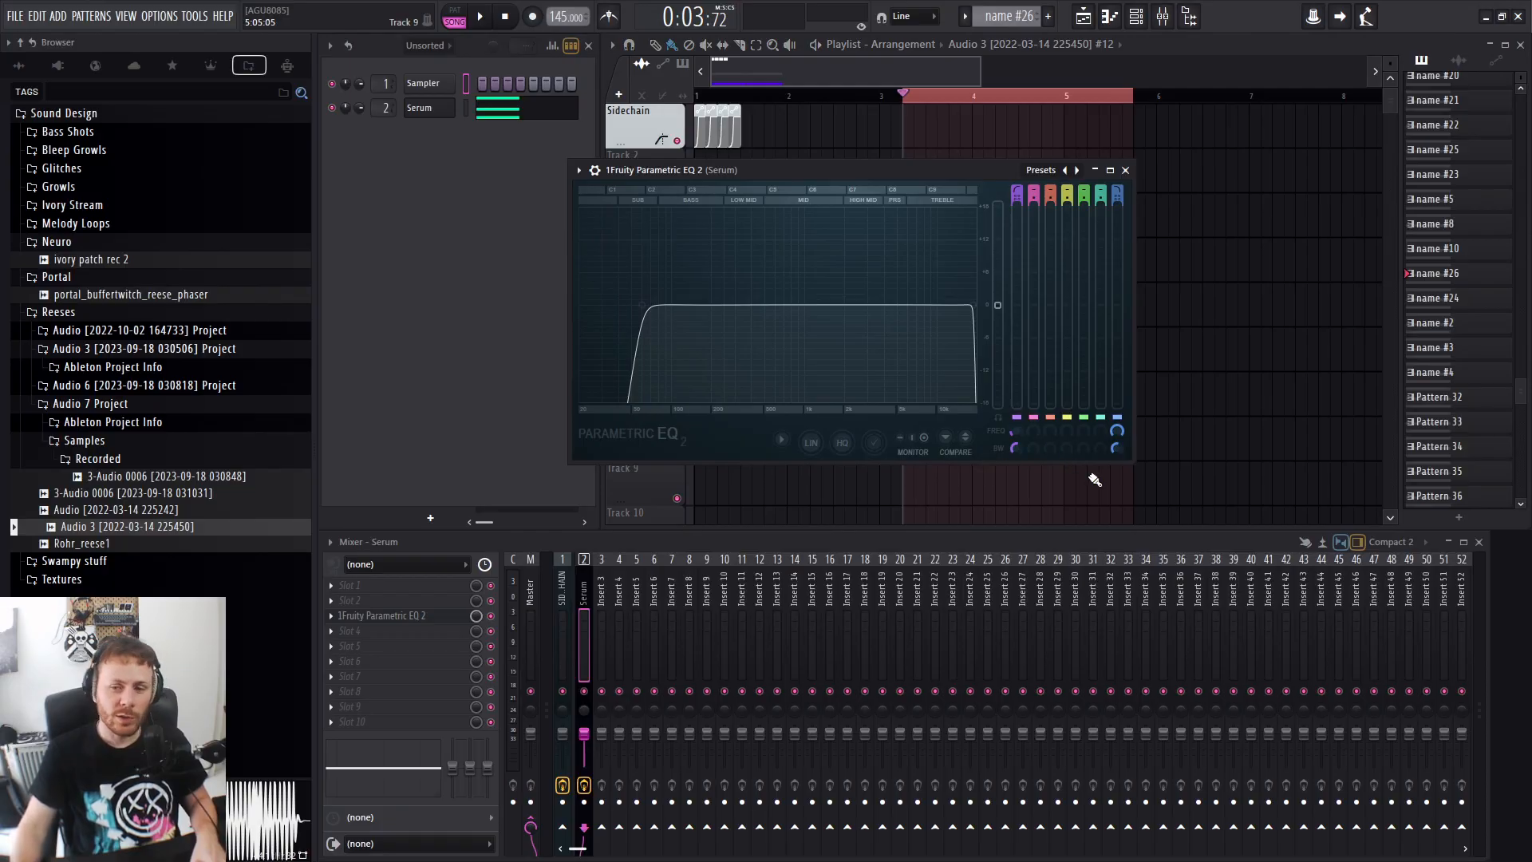
{"action": "key", "text": "Tab"}
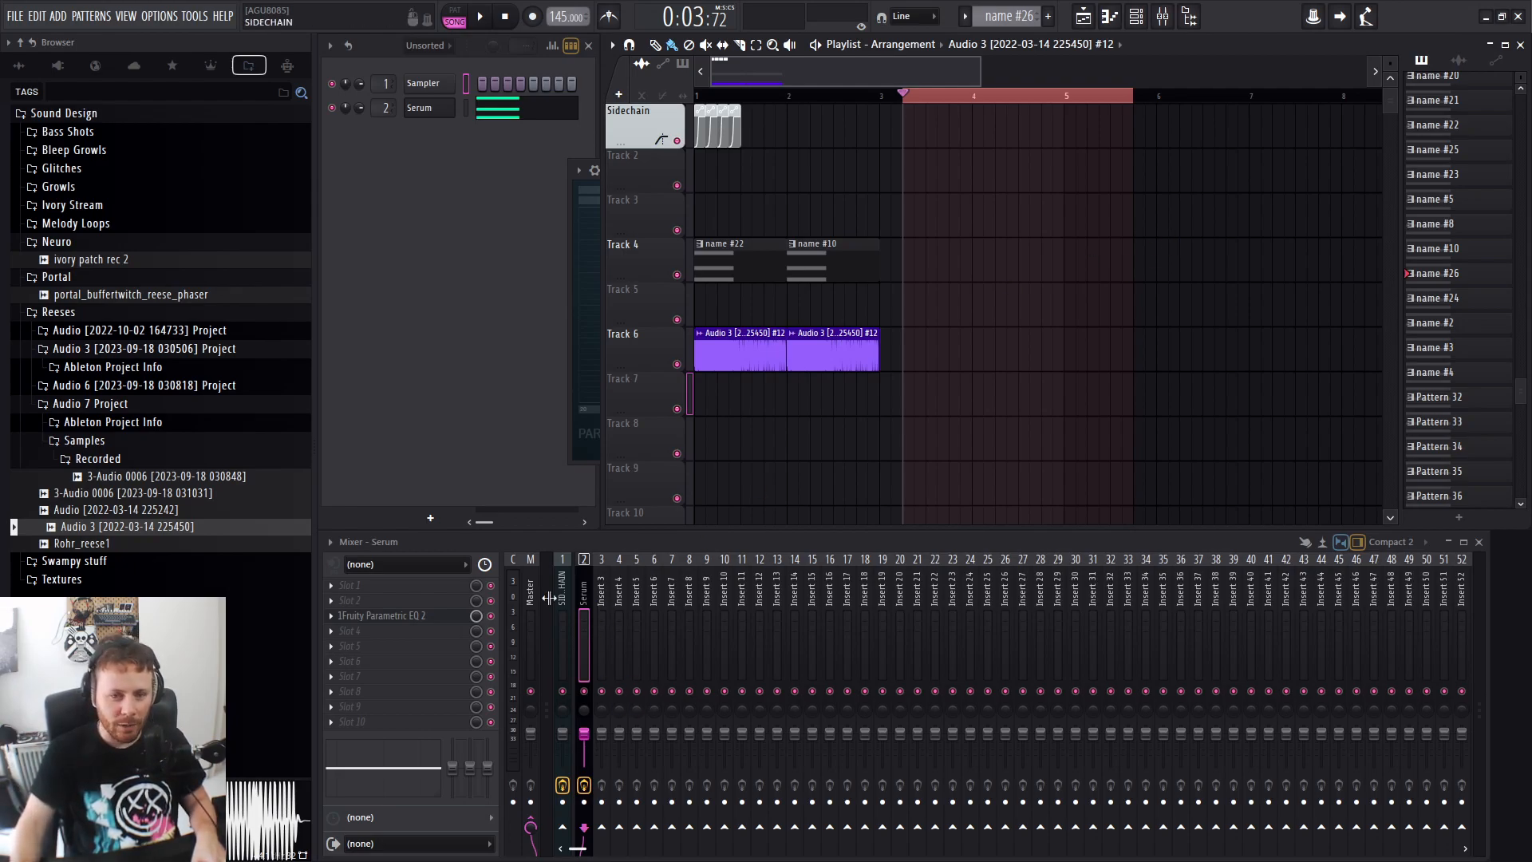
Reopen the EQ on the Serum mixer track, move its window partly over the channel rack and bring the playlist in front of it.
{"action": "left_click", "coordinate": [601, 614]}
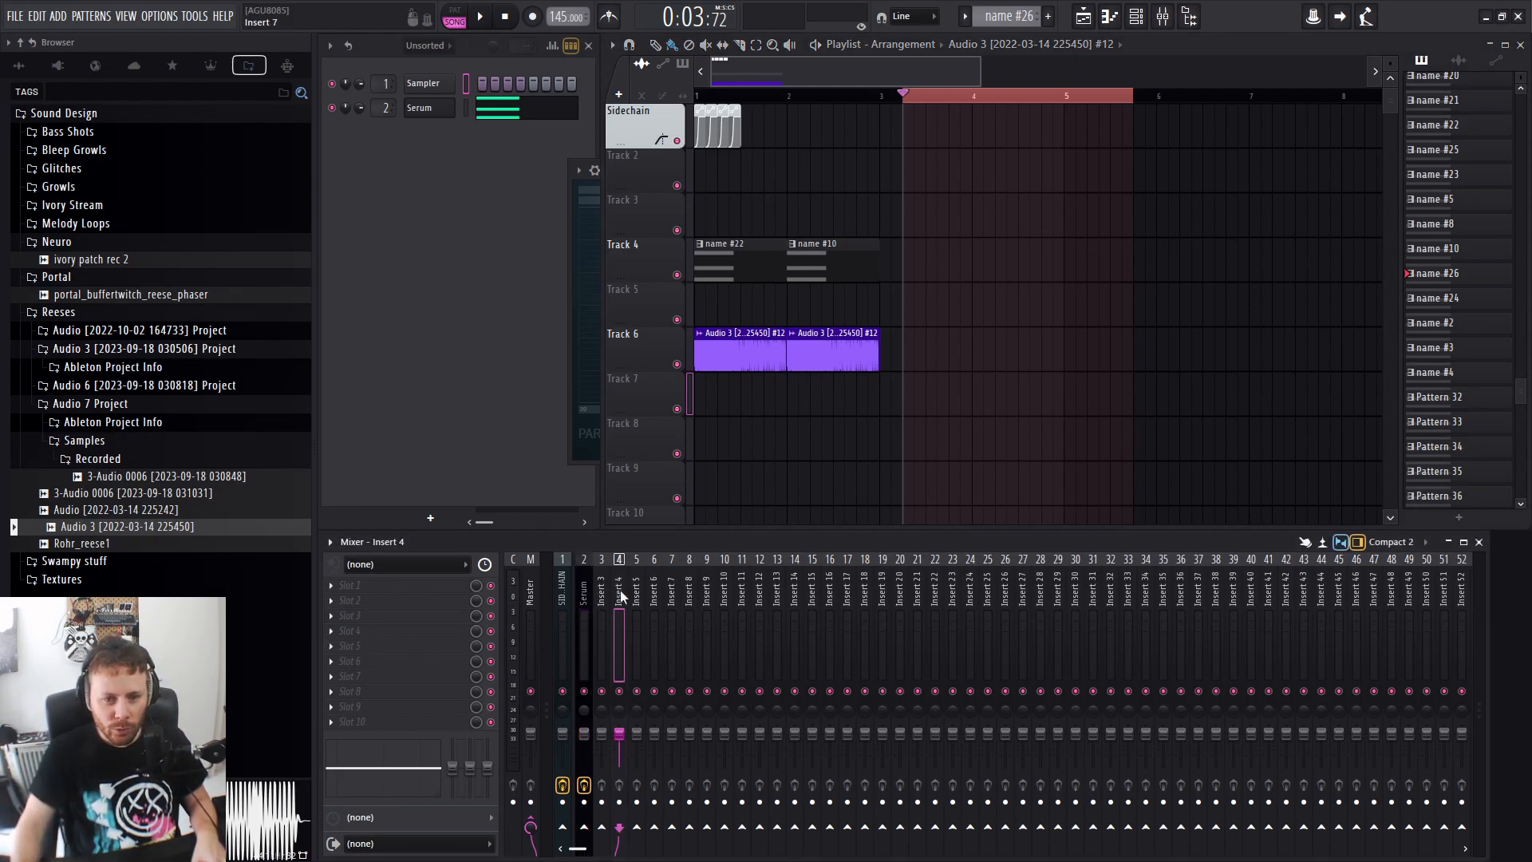
{"action": "left_click", "coordinate": [583, 611]}
{"action": "left_click", "coordinate": [383, 615]}
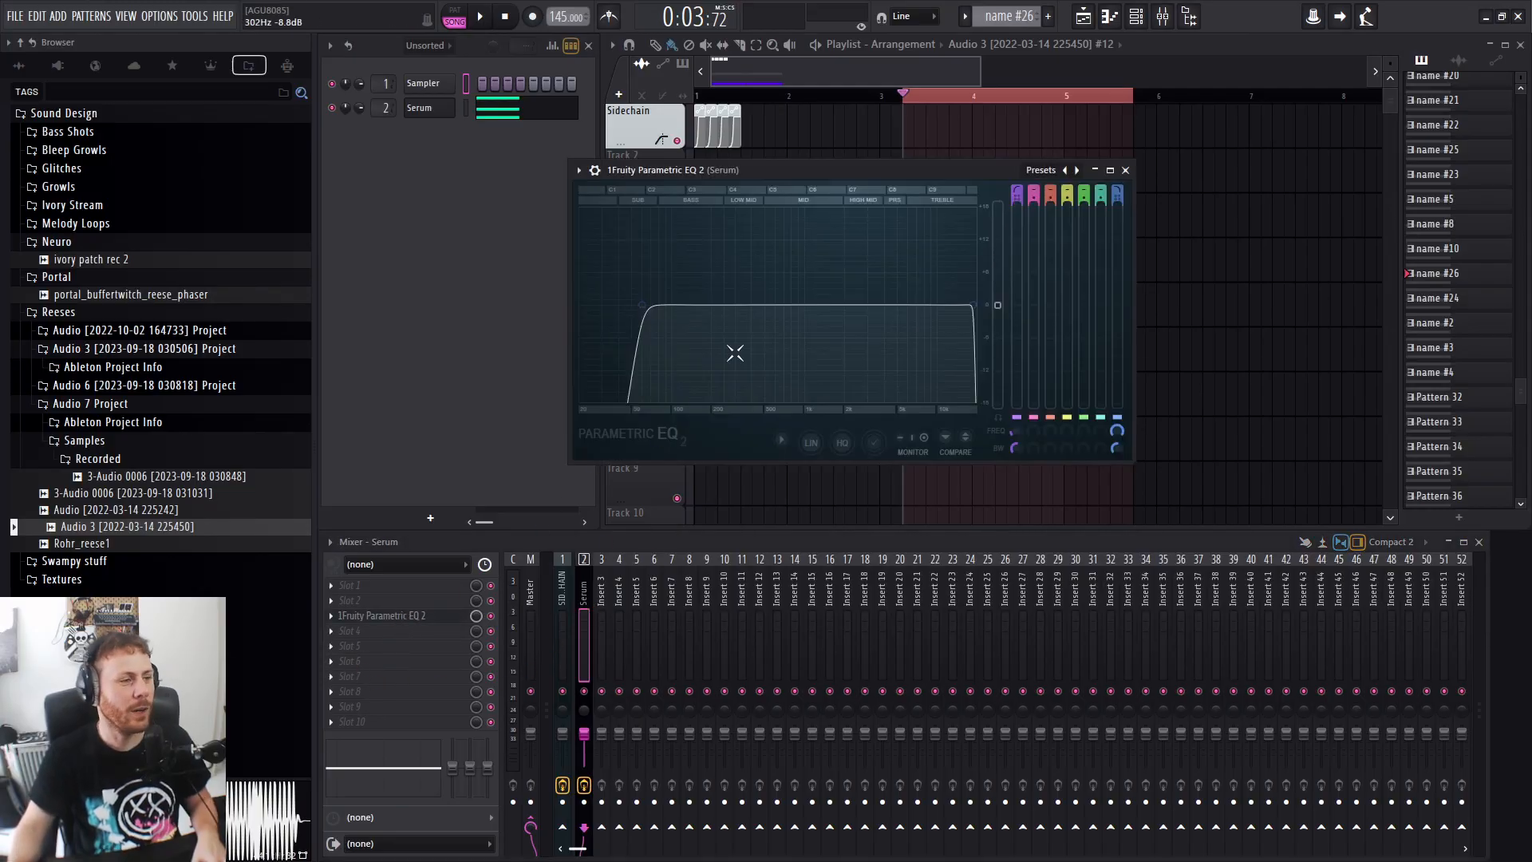
{"action": "left_click_drag", "start_coordinate": [921, 171], "coordinate": [729, 201]}
{"action": "left_click", "coordinate": [1162, 312]}
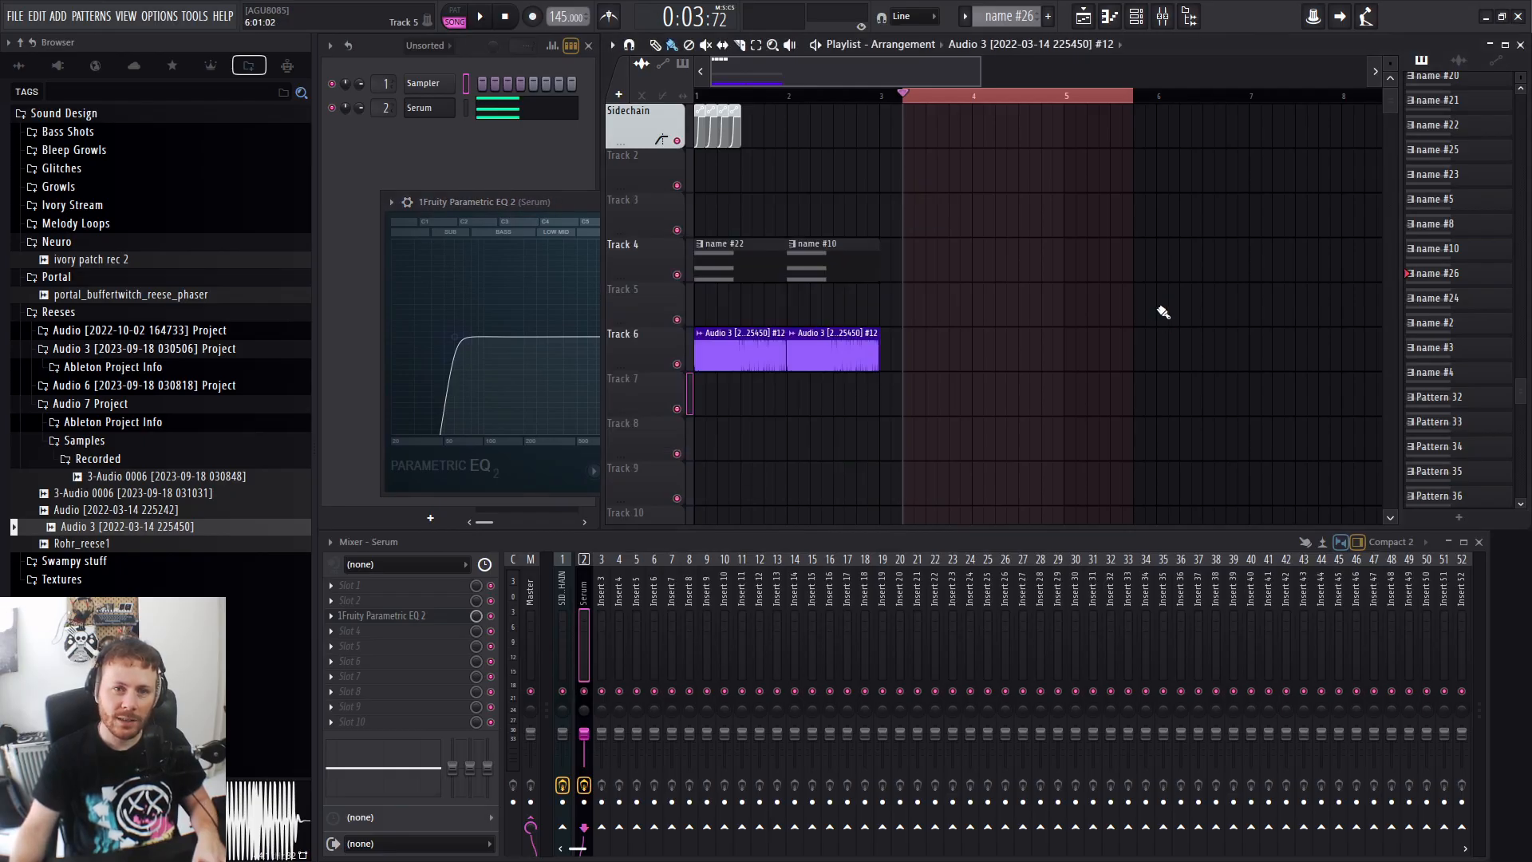
{"action": "left_click", "coordinate": [538, 139]}
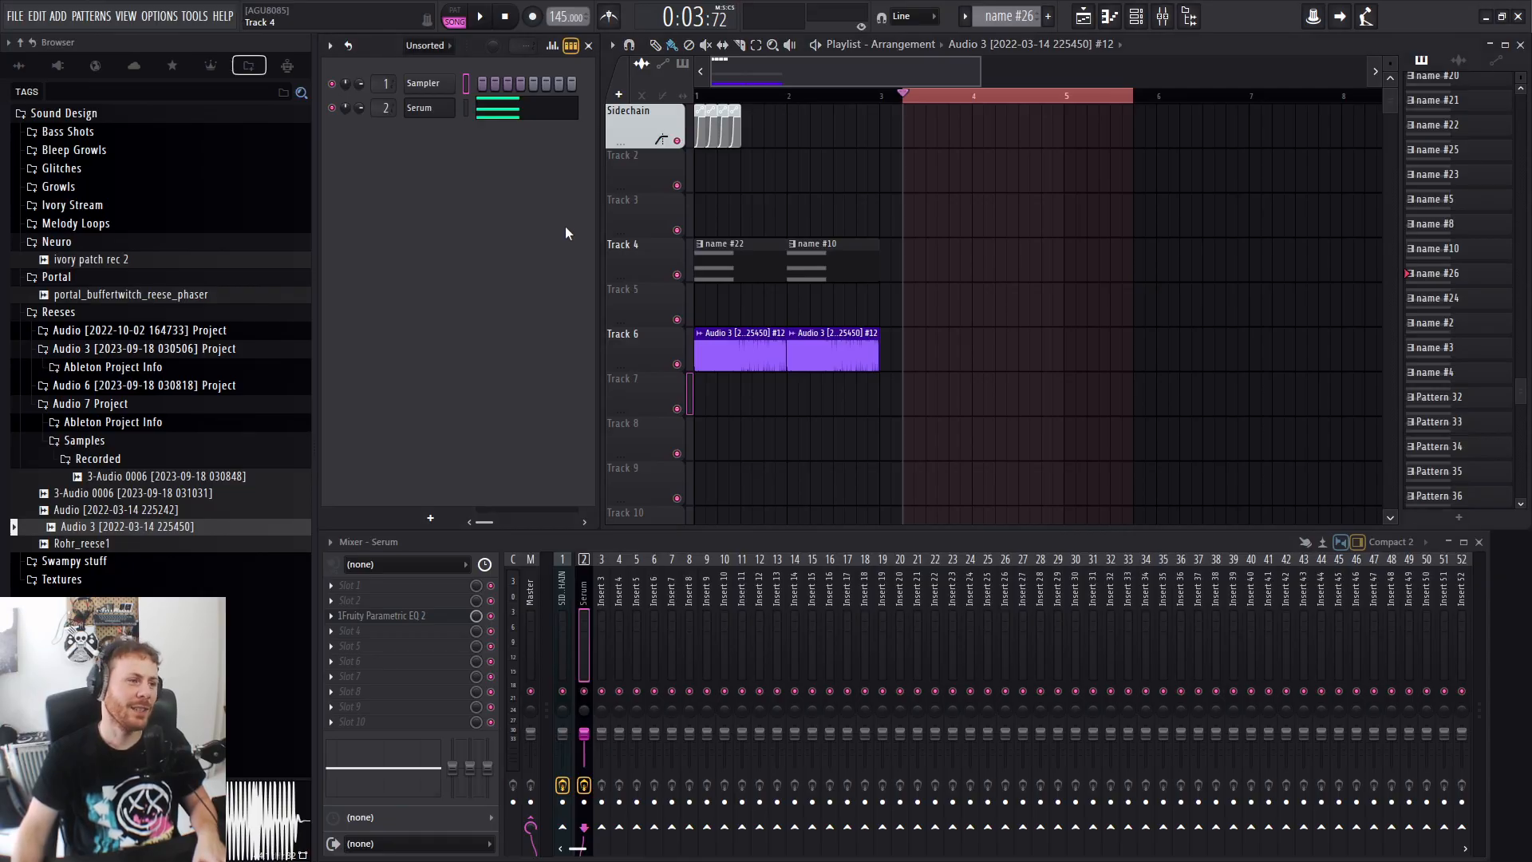
{"action": "left_click", "coordinate": [389, 616]}
{"action": "left_click", "coordinate": [1205, 365]}
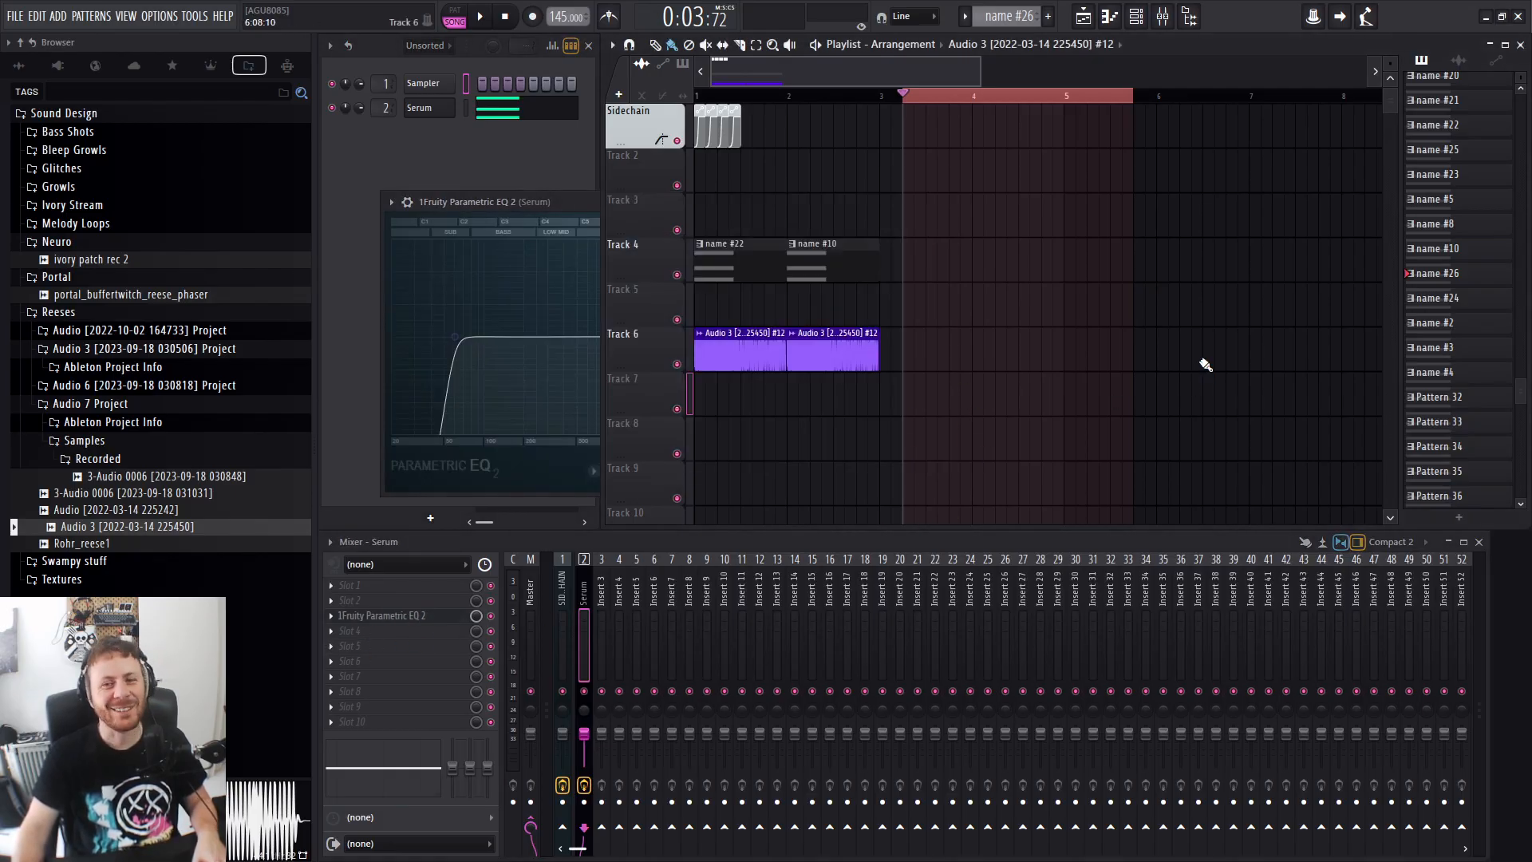
Cycle the focus repeatedly through the open windows while the EQ sits partly behind the playlist.
{"action": "key", "text": "Tab"}
{"action": "key", "text": "Tab"}
{"action": "key", "text": "Tab"}
{"action": "key", "text": "Tab"}
{"action": "key", "text": "Tab"}
{"action": "key", "text": "Tab"}
{"action": "key", "text": "Tab"}
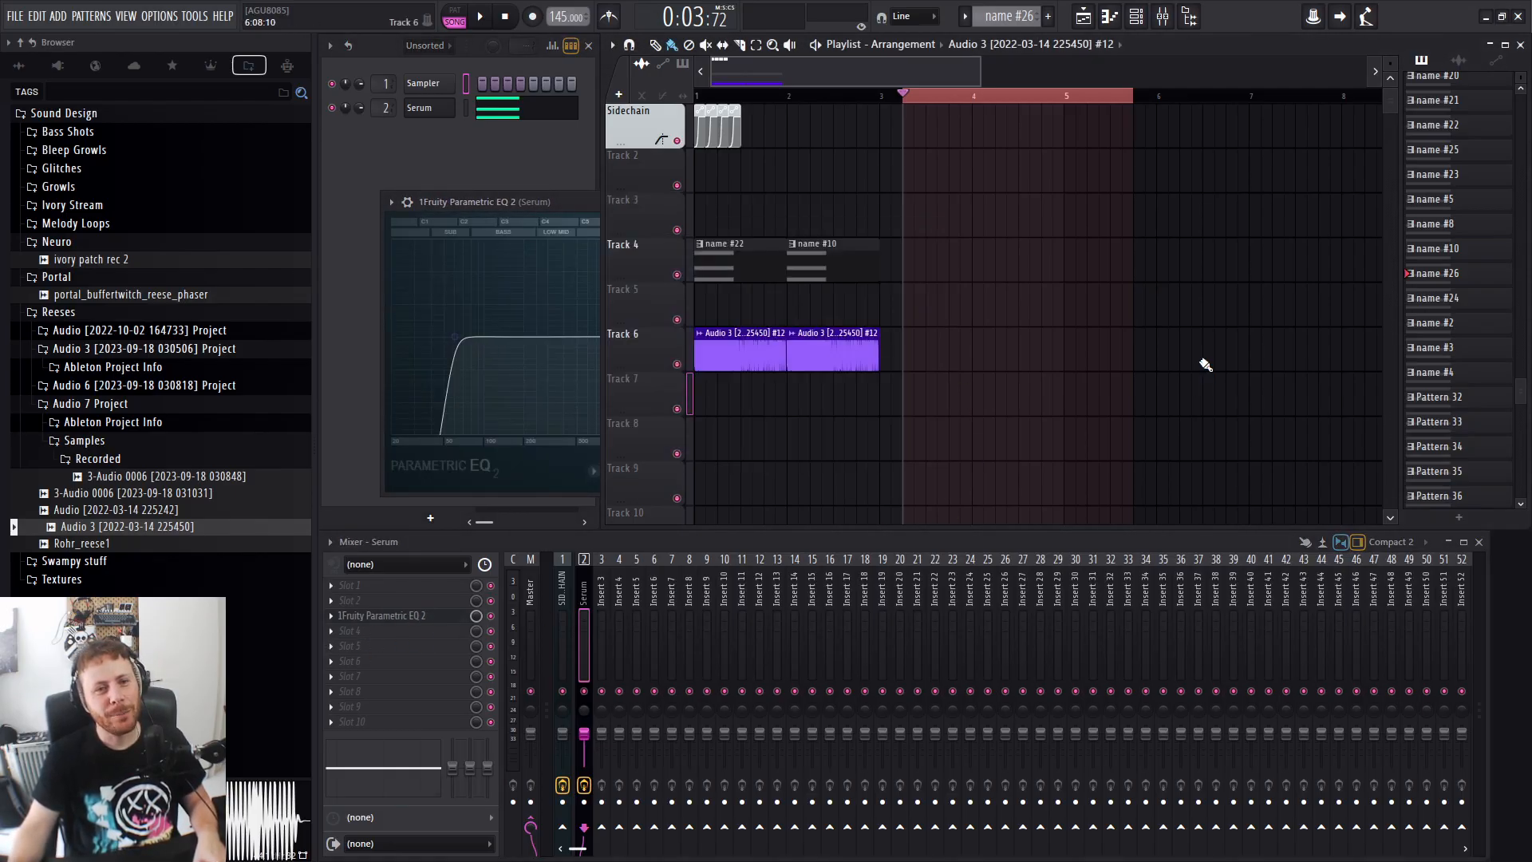
{"action": "key", "text": "Tab"}
{"action": "key", "text": "Tab"}
{"action": "key", "text": "Tab"}
{"action": "key", "text": "Tab"}
{"action": "key", "text": "Tab"}
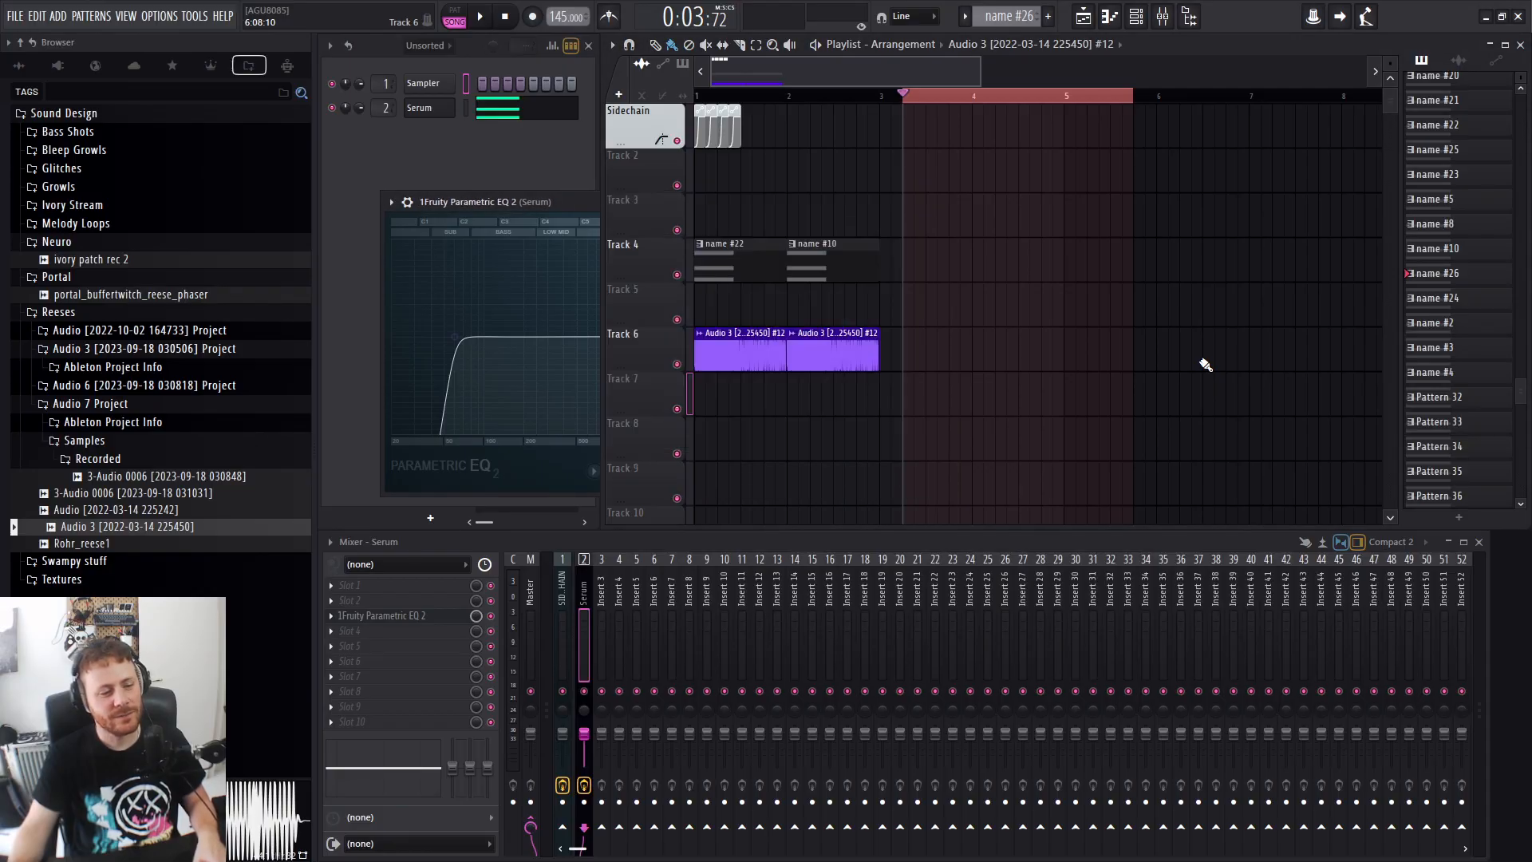
{"action": "key", "text": "Tab"}
{"action": "key", "text": "Tab"}
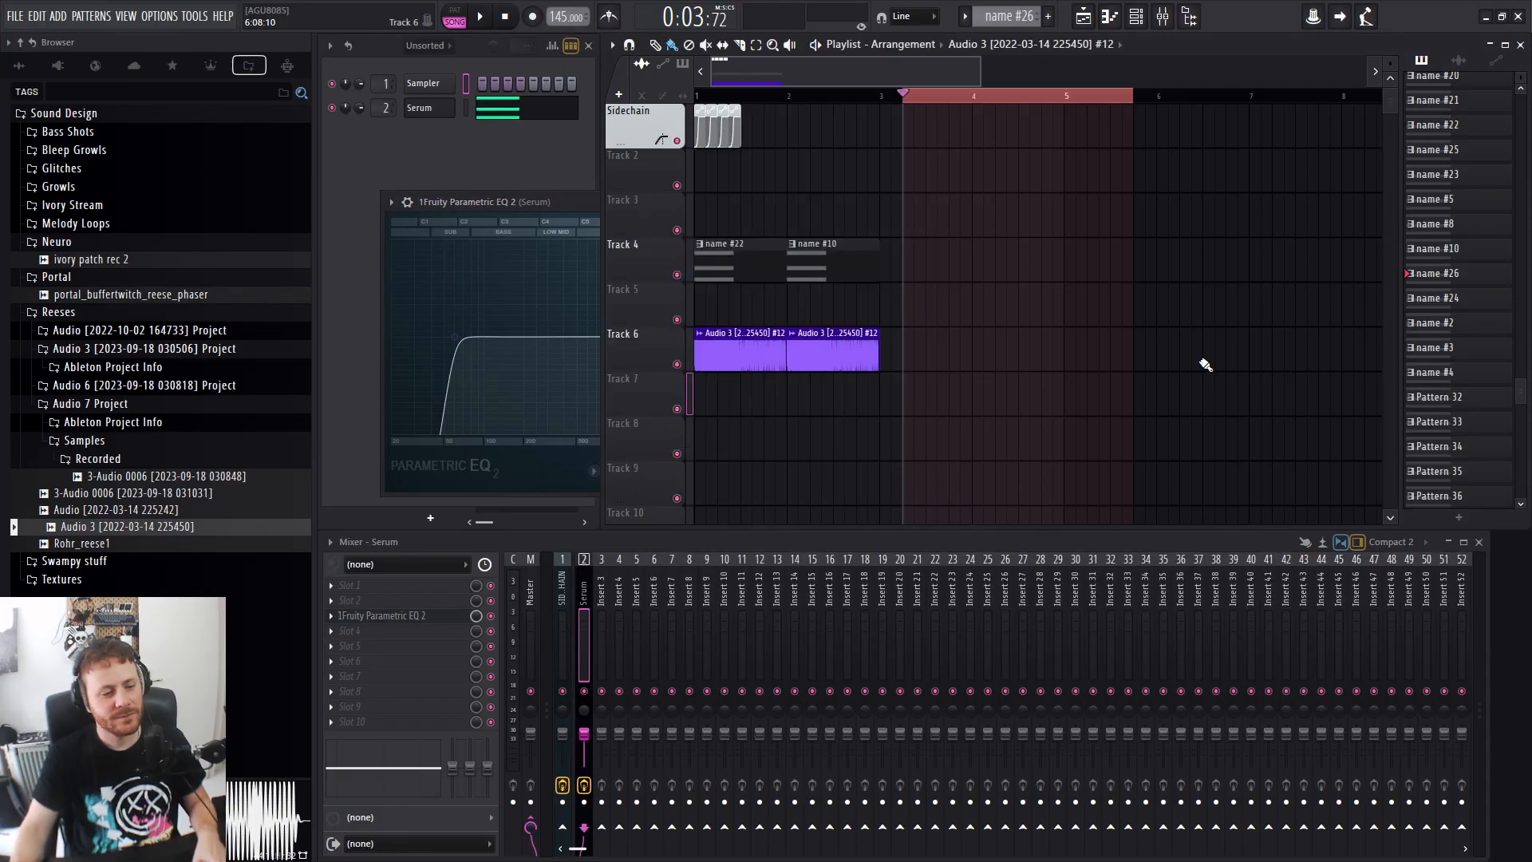
{"action": "key", "text": "Tab"}
{"action": "key", "text": "Tab"}
{"action": "key", "text": "Tab"}
{"action": "key", "text": "Tab"}
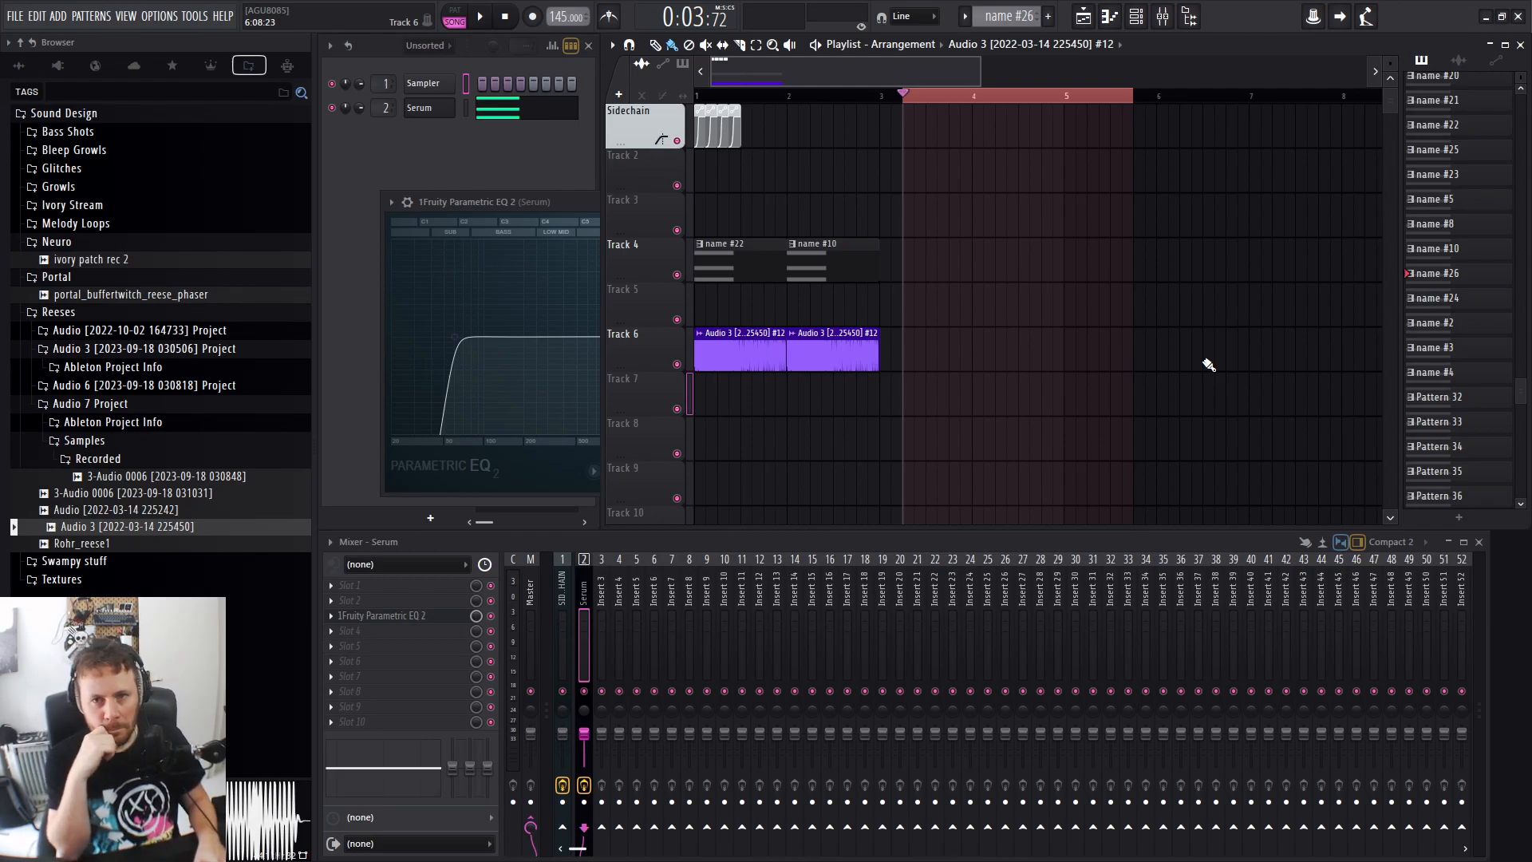
Bring the EQ window to the front, raise its band 1 high-pass frequency slightly and return focus to the playlist.
{"action": "key", "text": "Tab"}
{"action": "key", "text": "Tab"}
{"action": "key", "text": "Tab"}
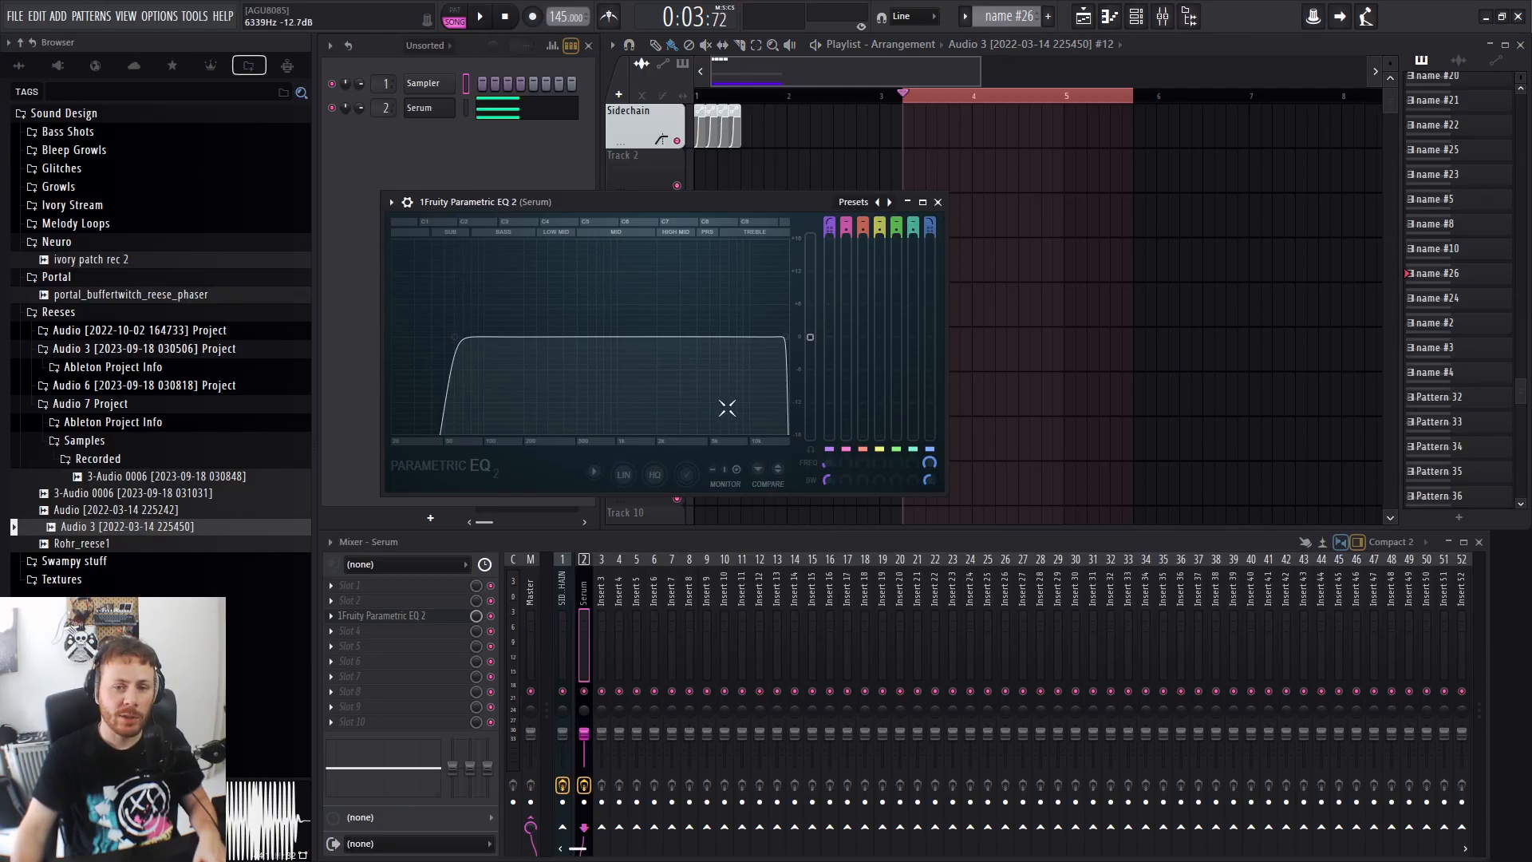
{"action": "left_click_drag", "start_coordinate": [827, 467], "coordinate": [824, 464]}
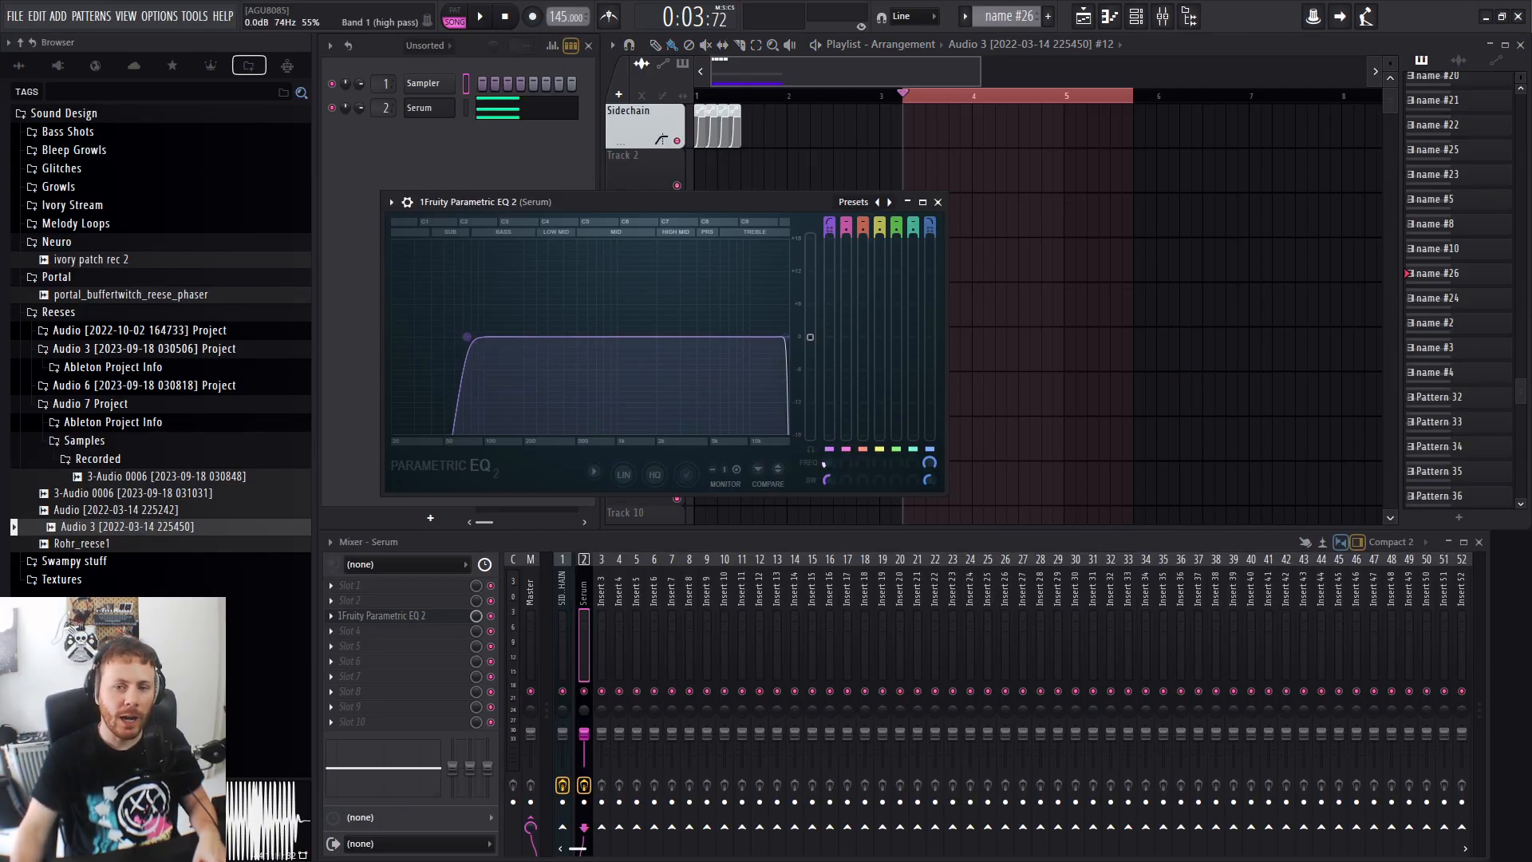
{"action": "key", "text": "Tab"}
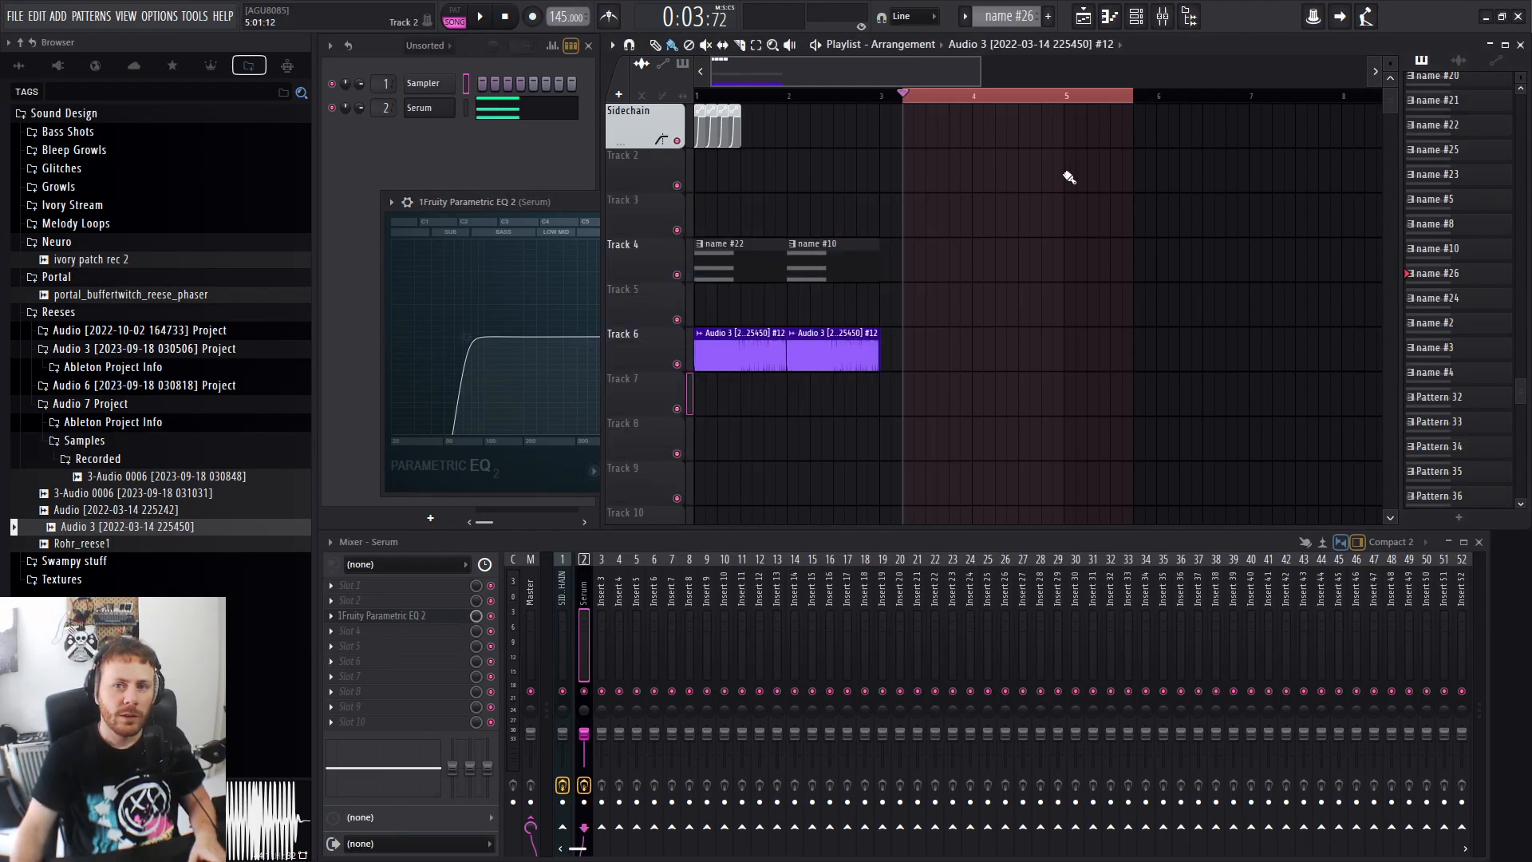
Try to create an automation clip for the EQ's last tweaked band 1 frequency parameter.
{"action": "left_click", "coordinate": [1312, 21]}
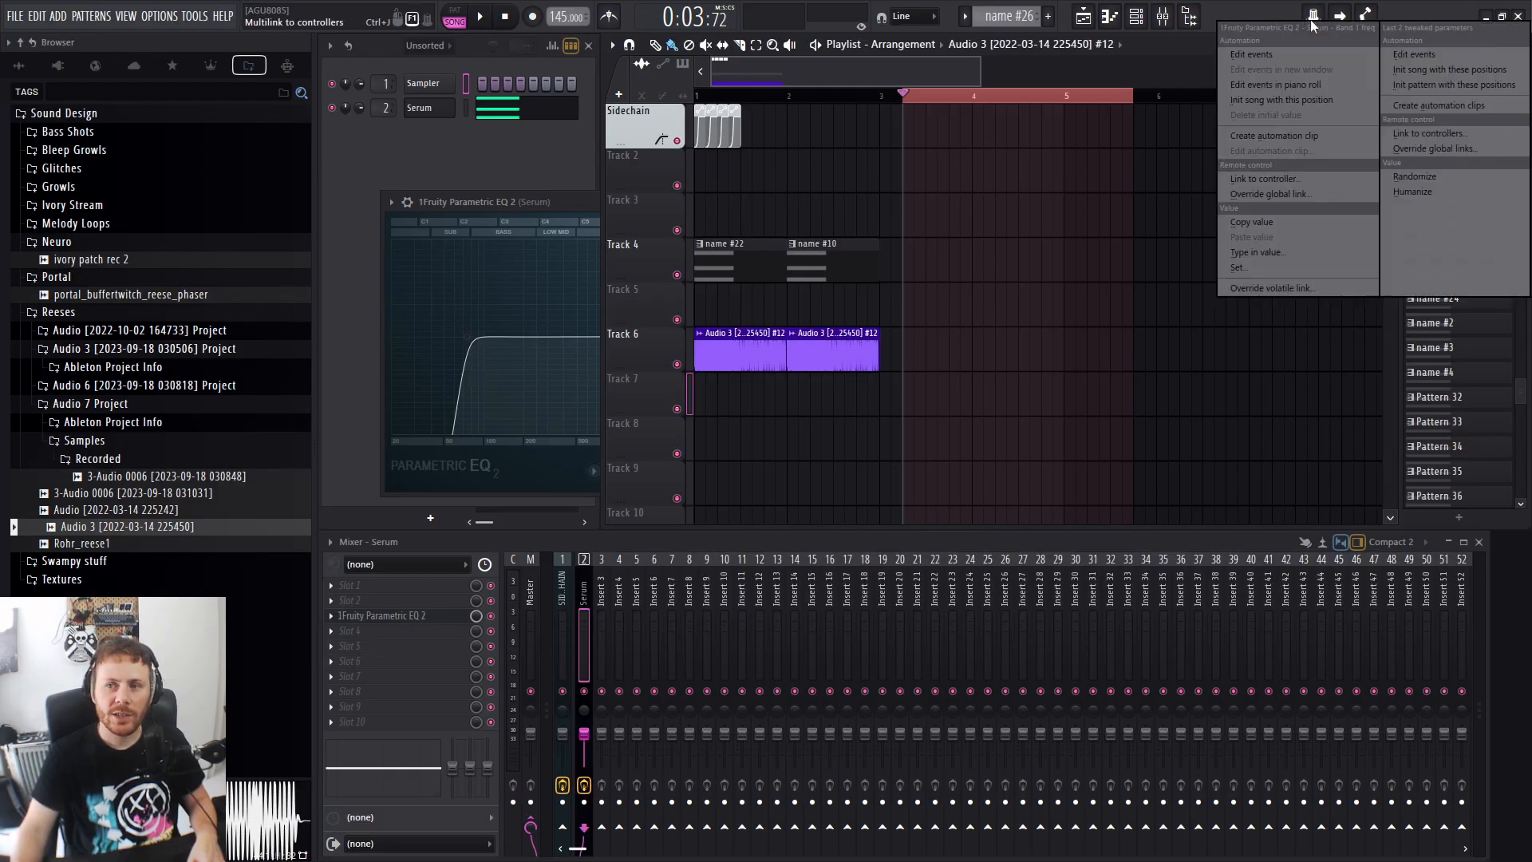
{"action": "left_click", "coordinate": [1314, 16]}
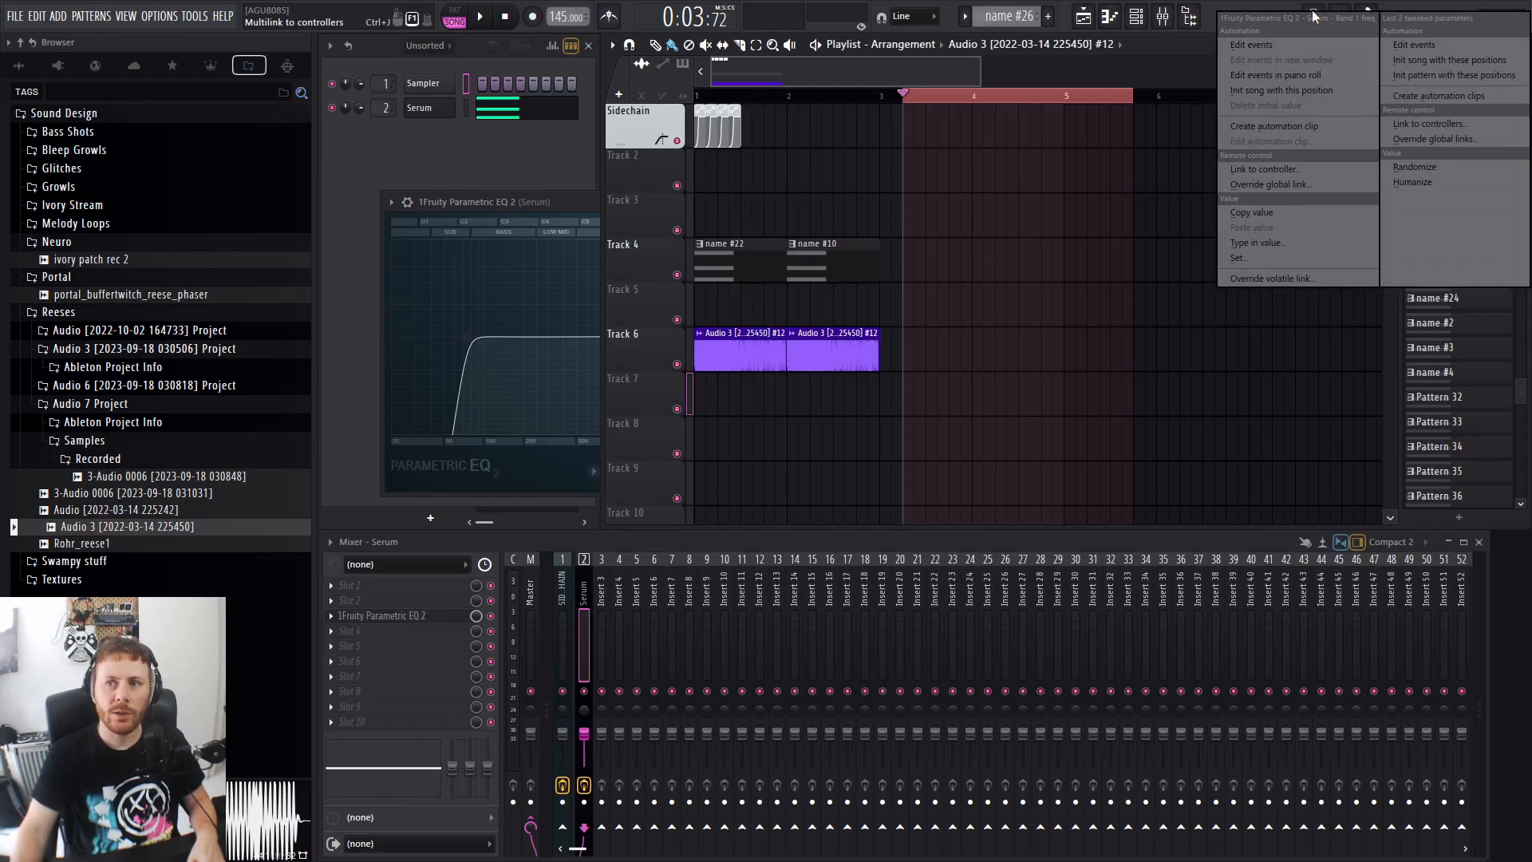
{"action": "left_click", "coordinate": [1317, 21]}
{"action": "left_click", "coordinate": [1318, 21]}
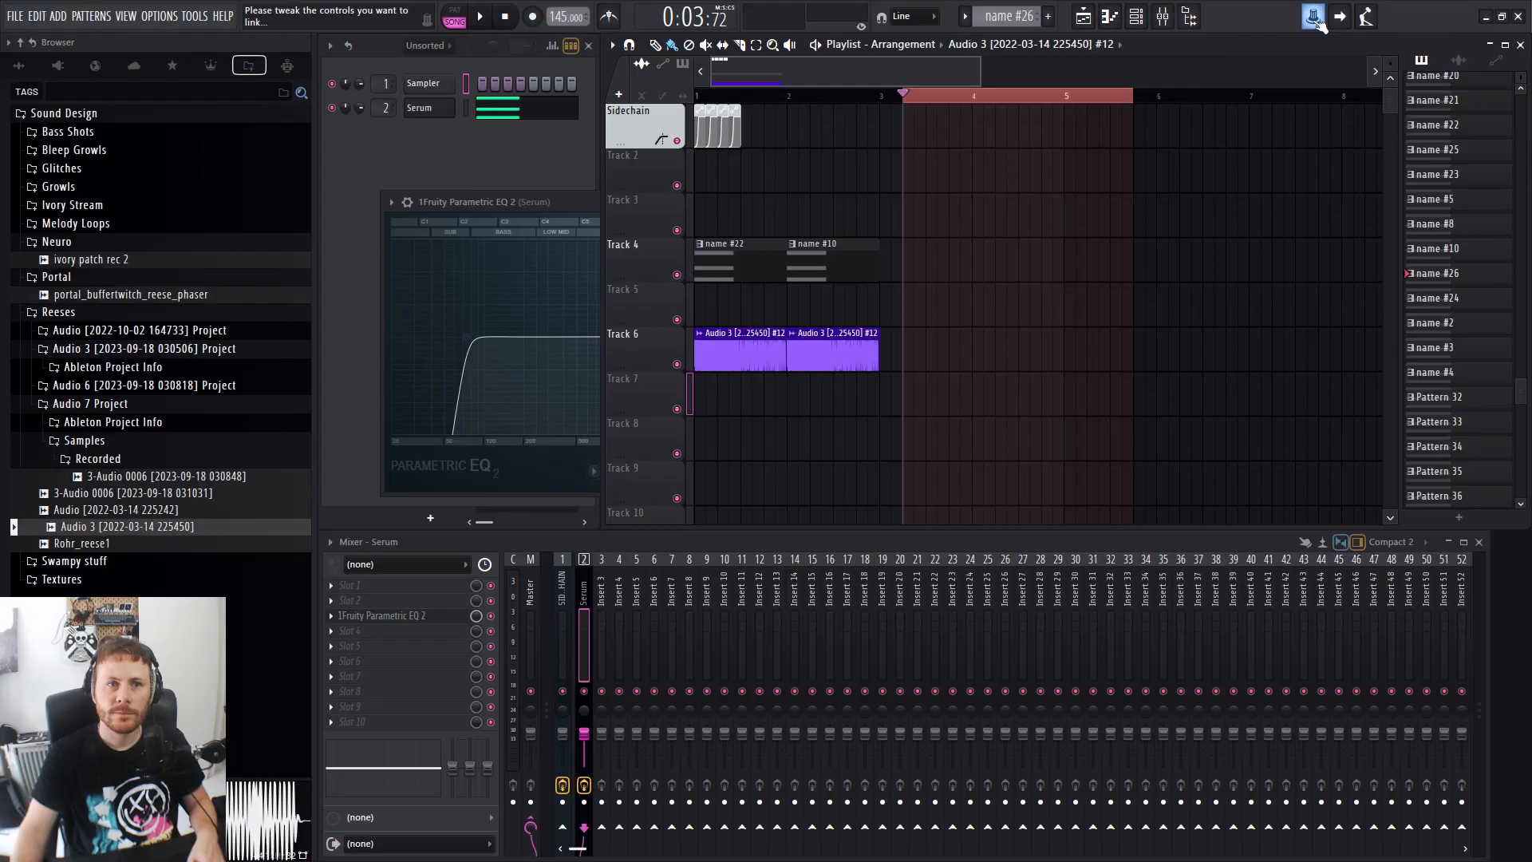
{"action": "left_click", "coordinate": [1311, 19]}
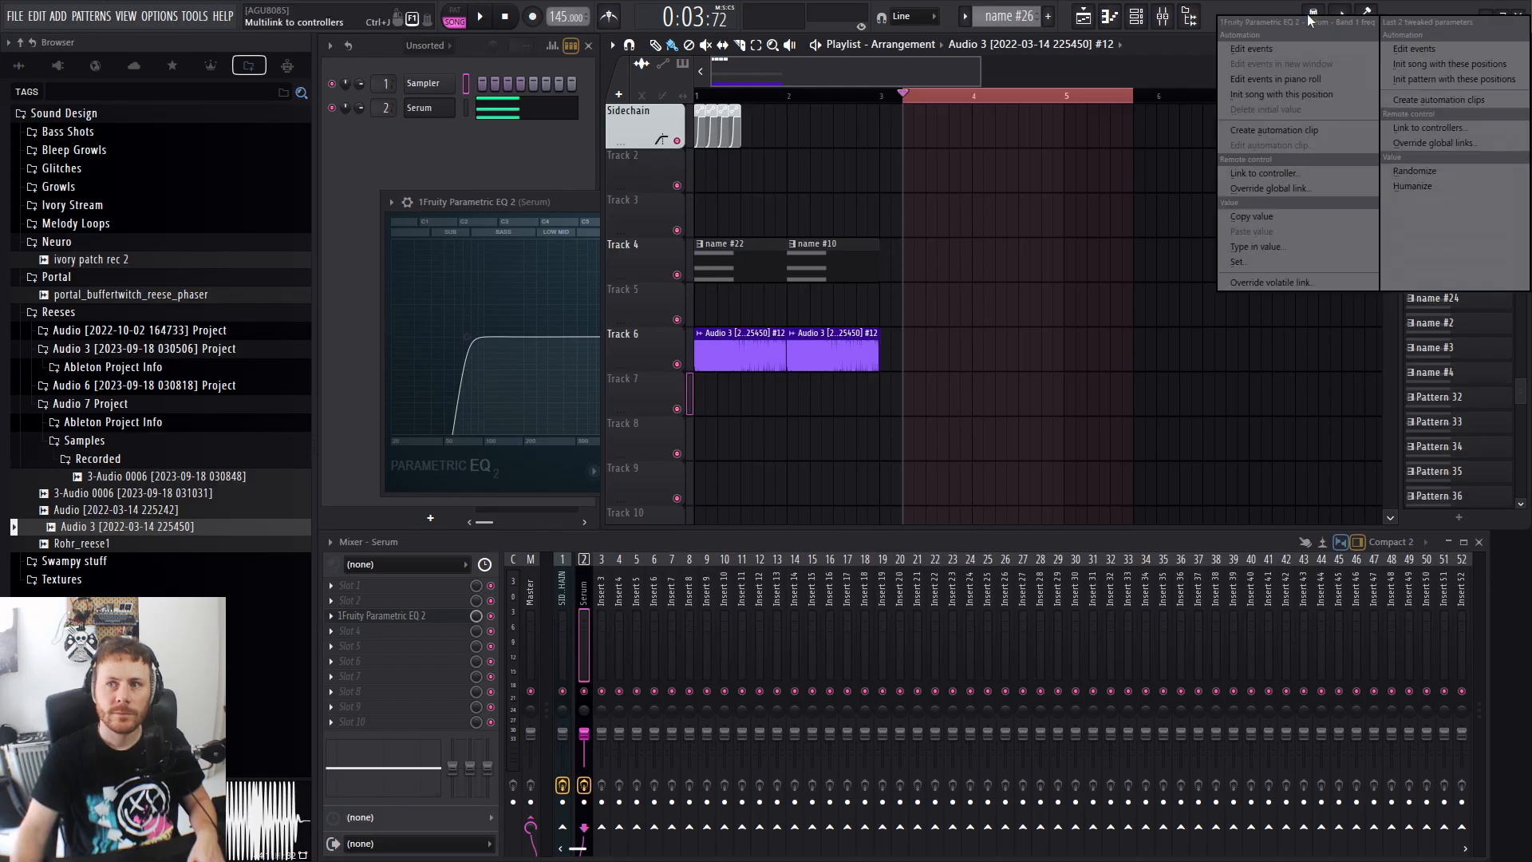
{"action": "left_click", "coordinate": [1264, 134]}
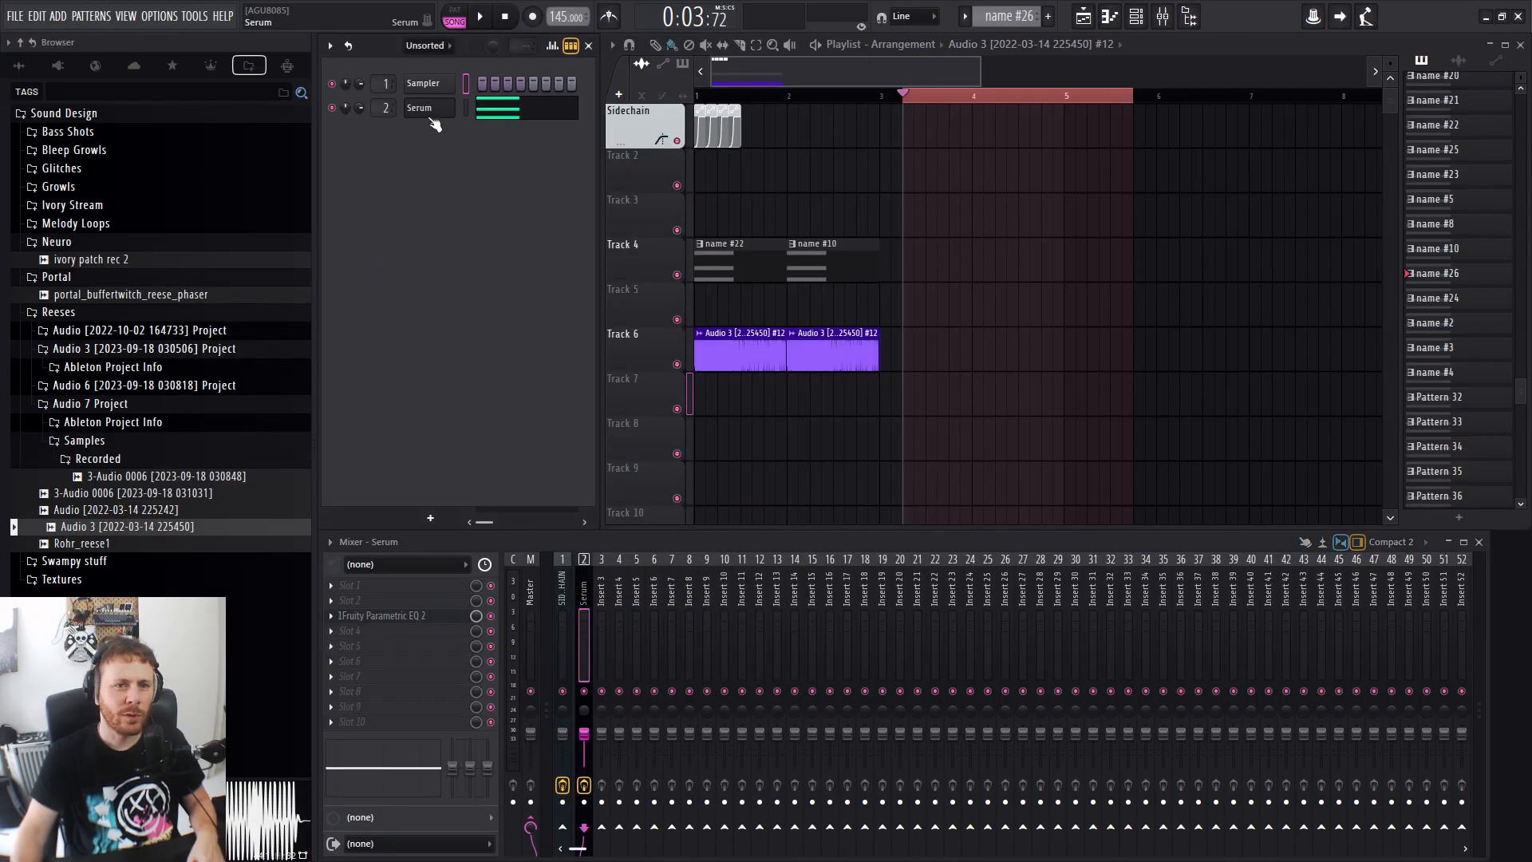
Open Serum and create an automation clip for its last tweaked Macro 1 parameter over the selected playlist range.
{"action": "left_click", "coordinate": [427, 108]}
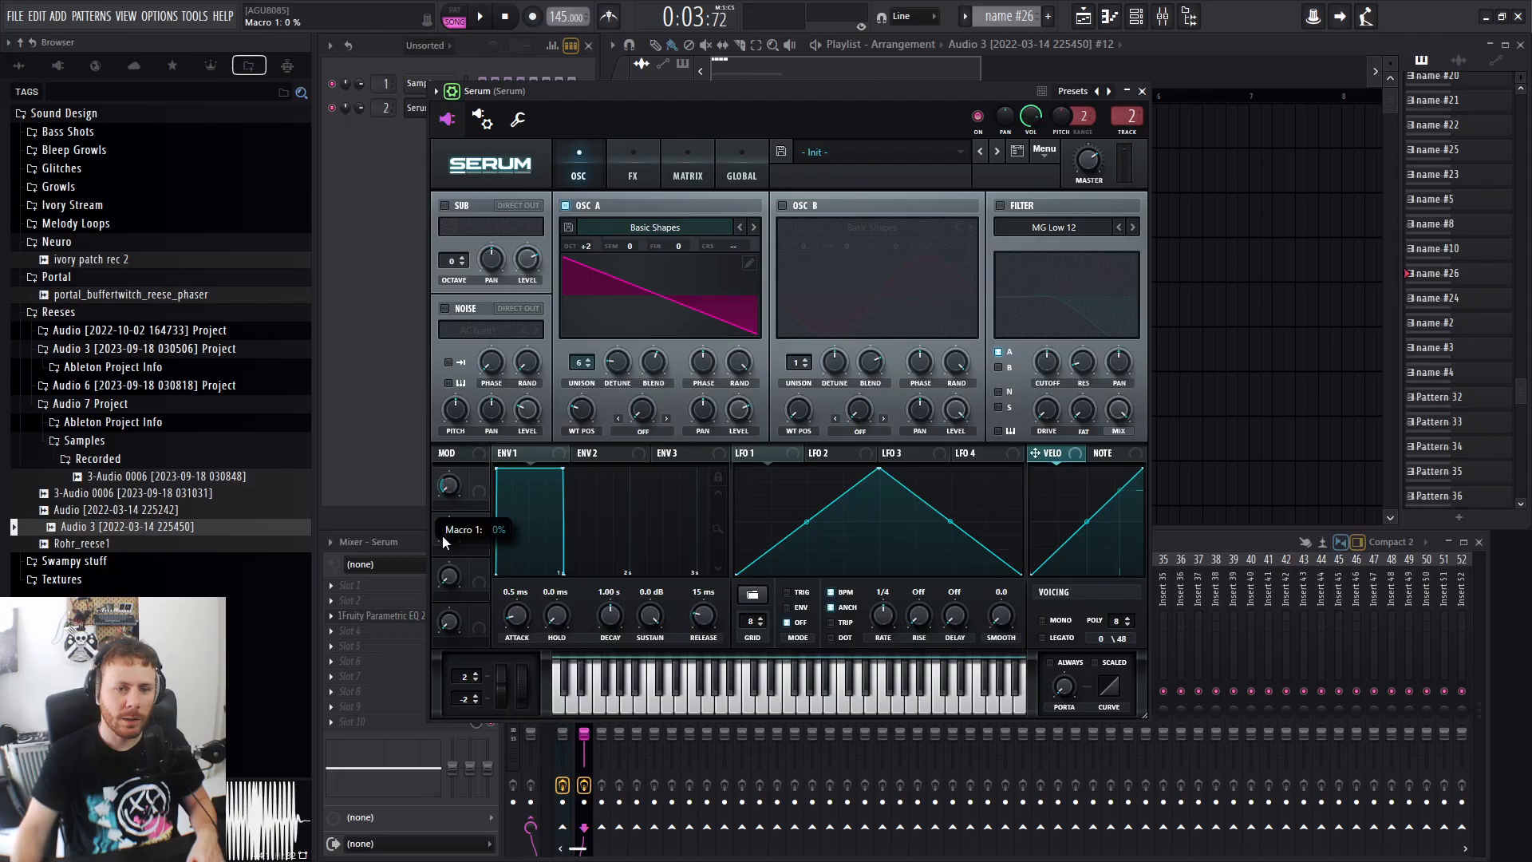
{"action": "right_click", "coordinate": [1314, 18]}
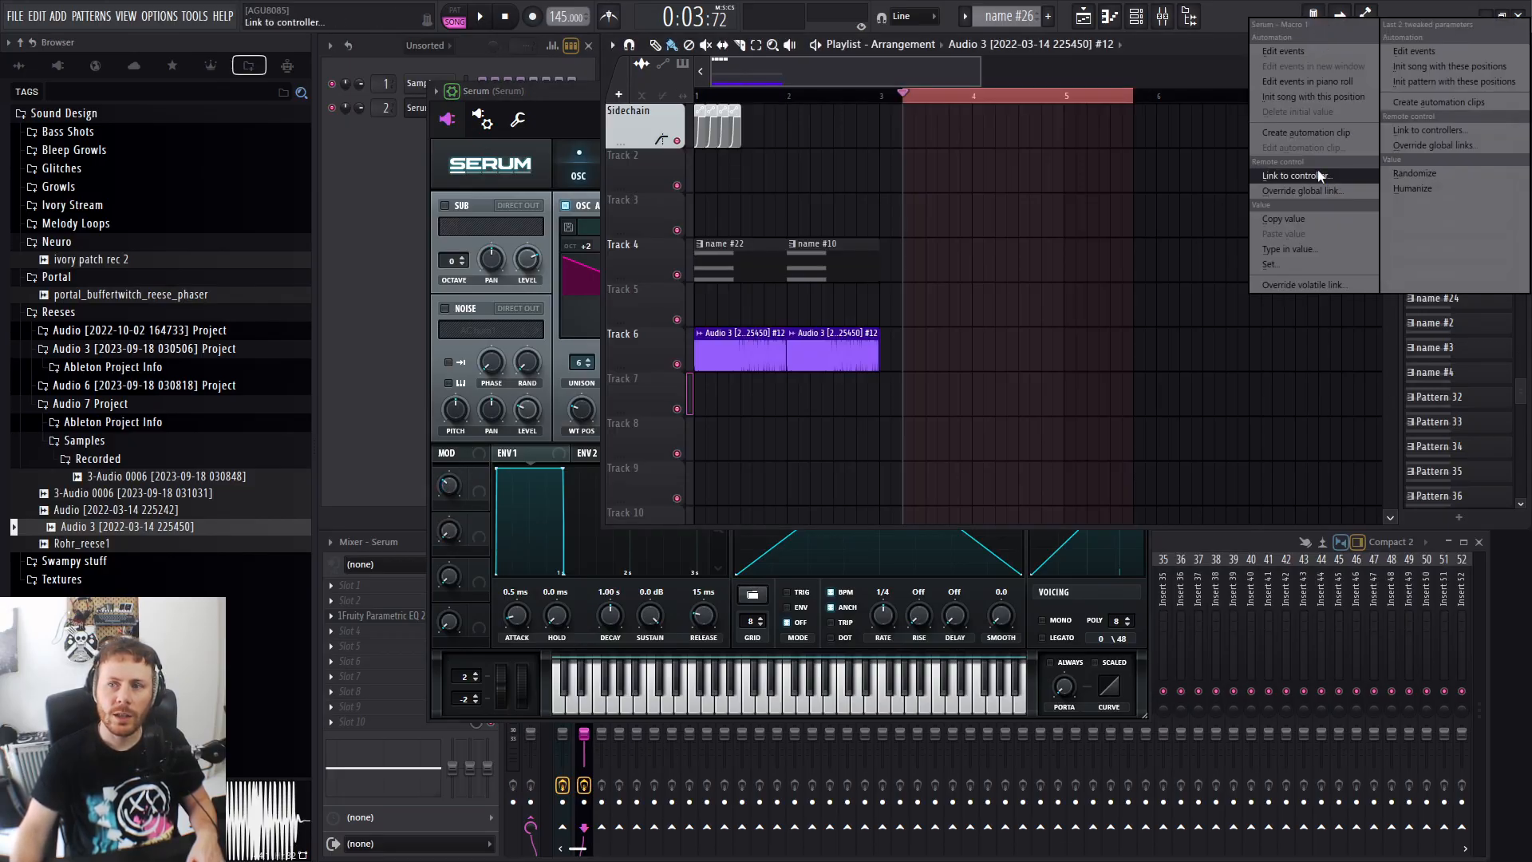
{"action": "left_click", "coordinate": [1318, 131]}
{"action": "left_click", "coordinate": [572, 113]}
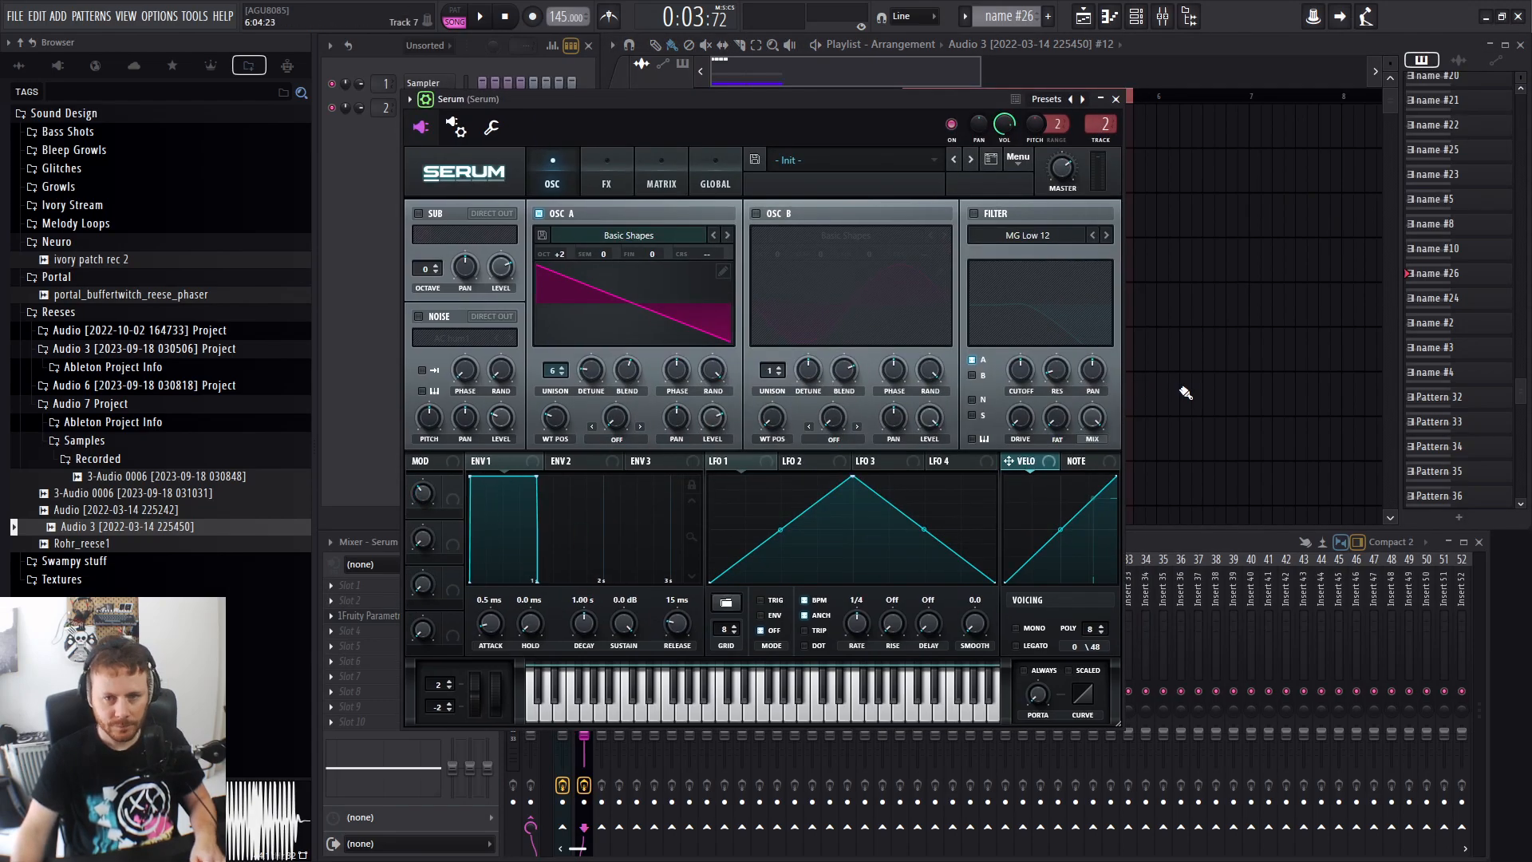
{"action": "key", "text": "ctrl+j"}
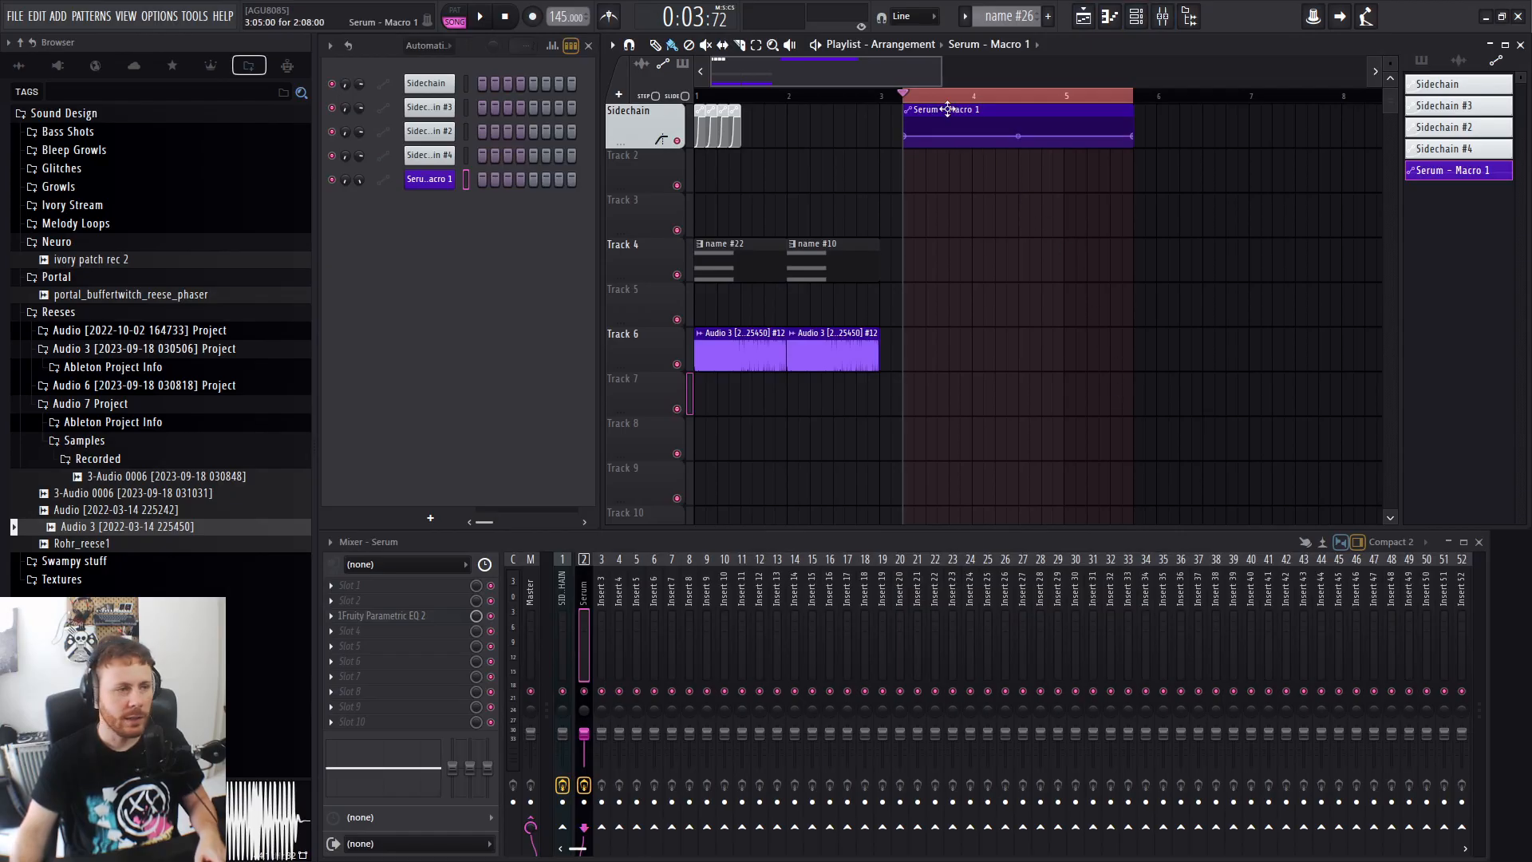
Move the Serum - Macro 1 automation clip to Track 6 directly after the audio clips and clear the playlist time selection.
{"action": "mouse_move", "coordinate": [984, 109]}
{"action": "left_mouse_down"}
{"action": "mouse_move", "coordinate": [975, 209]}
{"action": "mouse_move", "coordinate": [984, 89]}
{"action": "mouse_move", "coordinate": [990, 203]}
{"action": "mouse_move", "coordinate": [1081, 345]}
{"action": "left_mouse_up"}
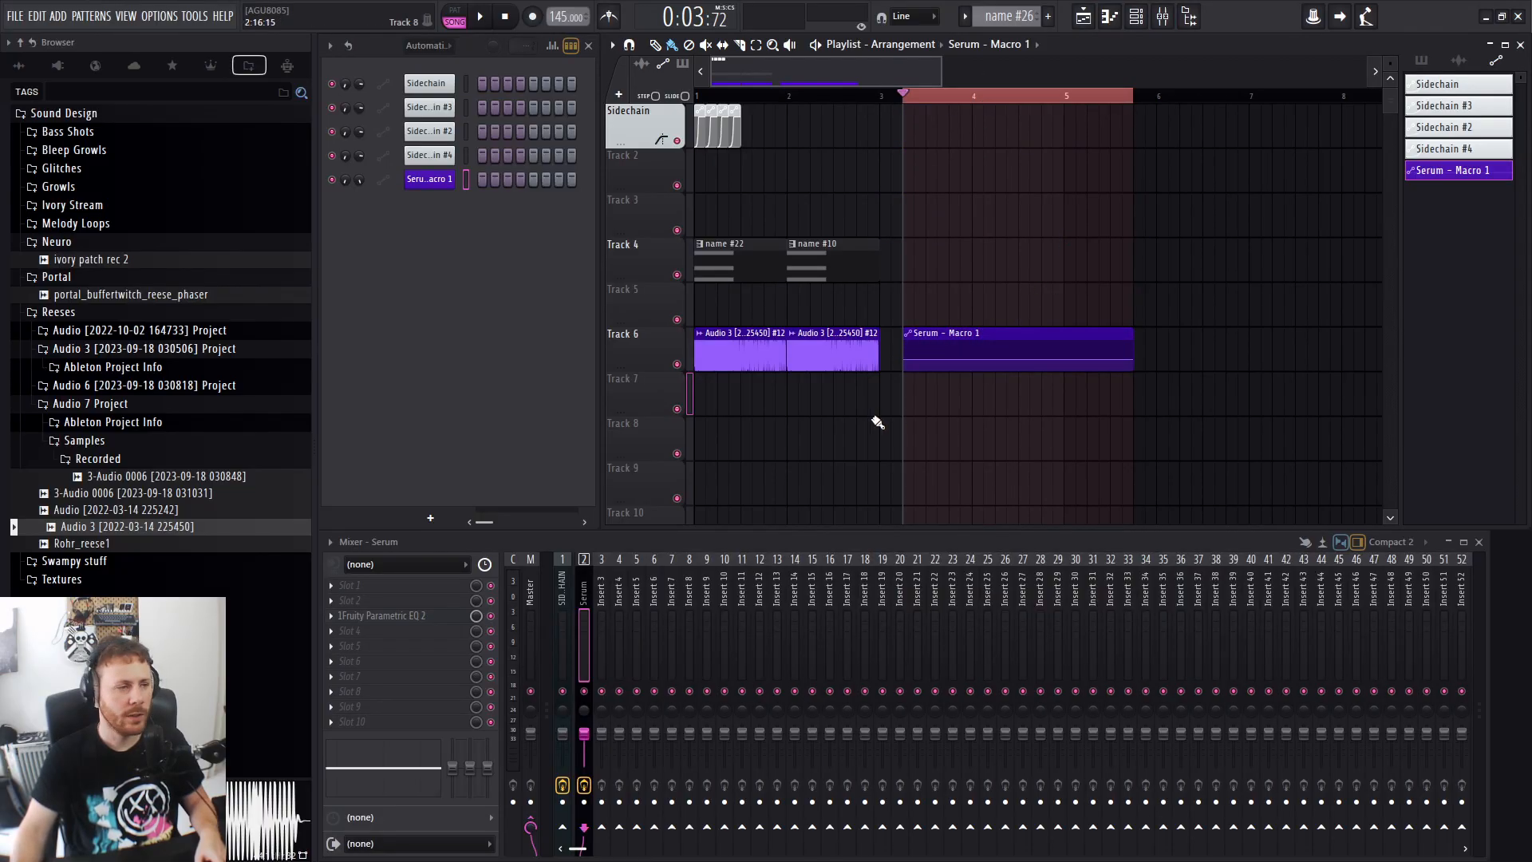
{"action": "left_click", "coordinate": [902, 96]}
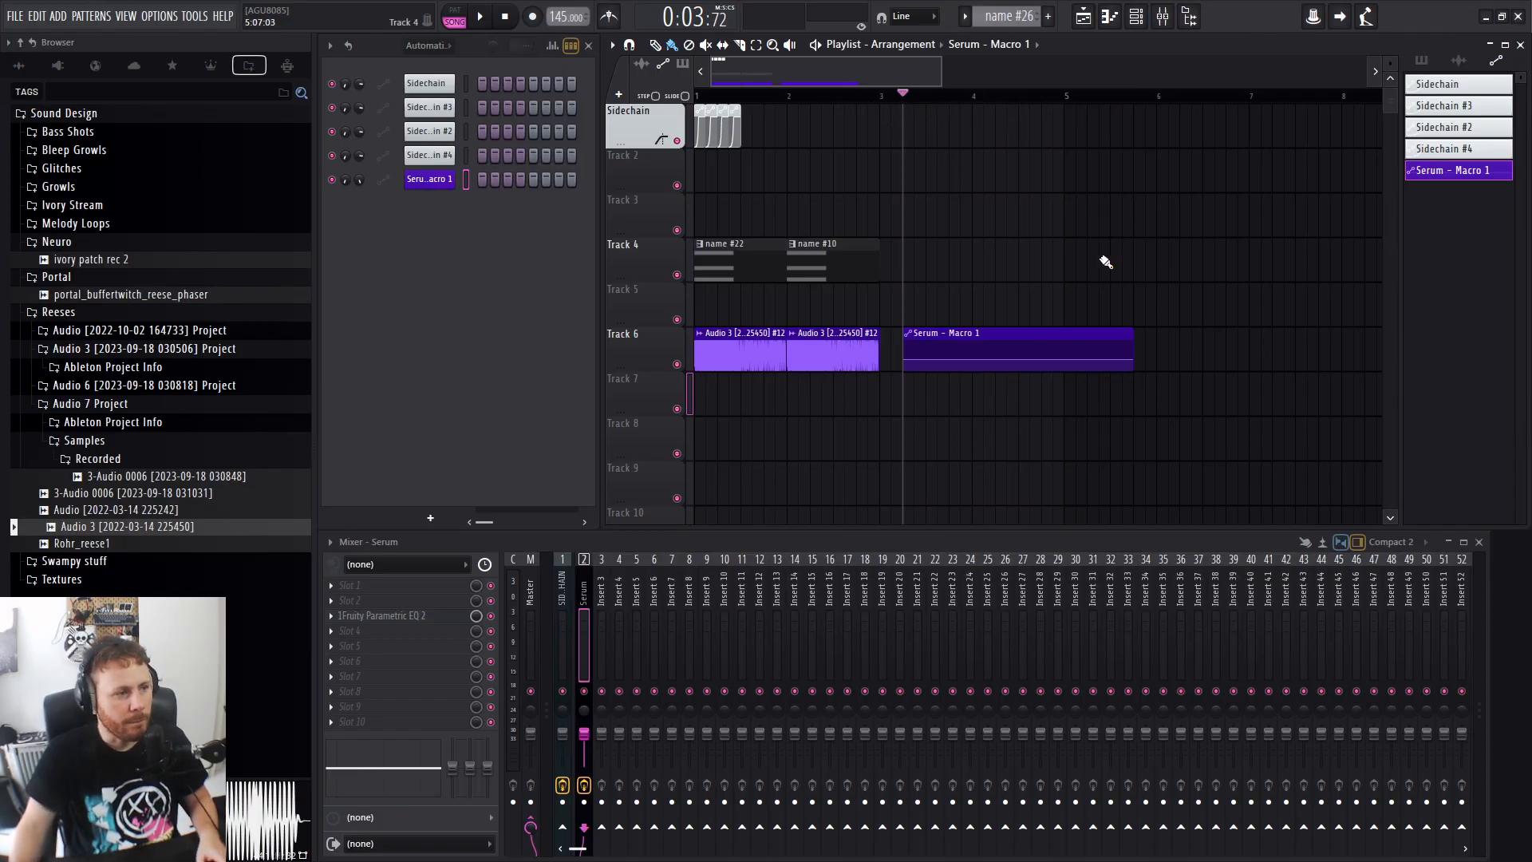
{"action": "left_click_drag", "start_coordinate": [992, 332], "coordinate": [963, 347]}
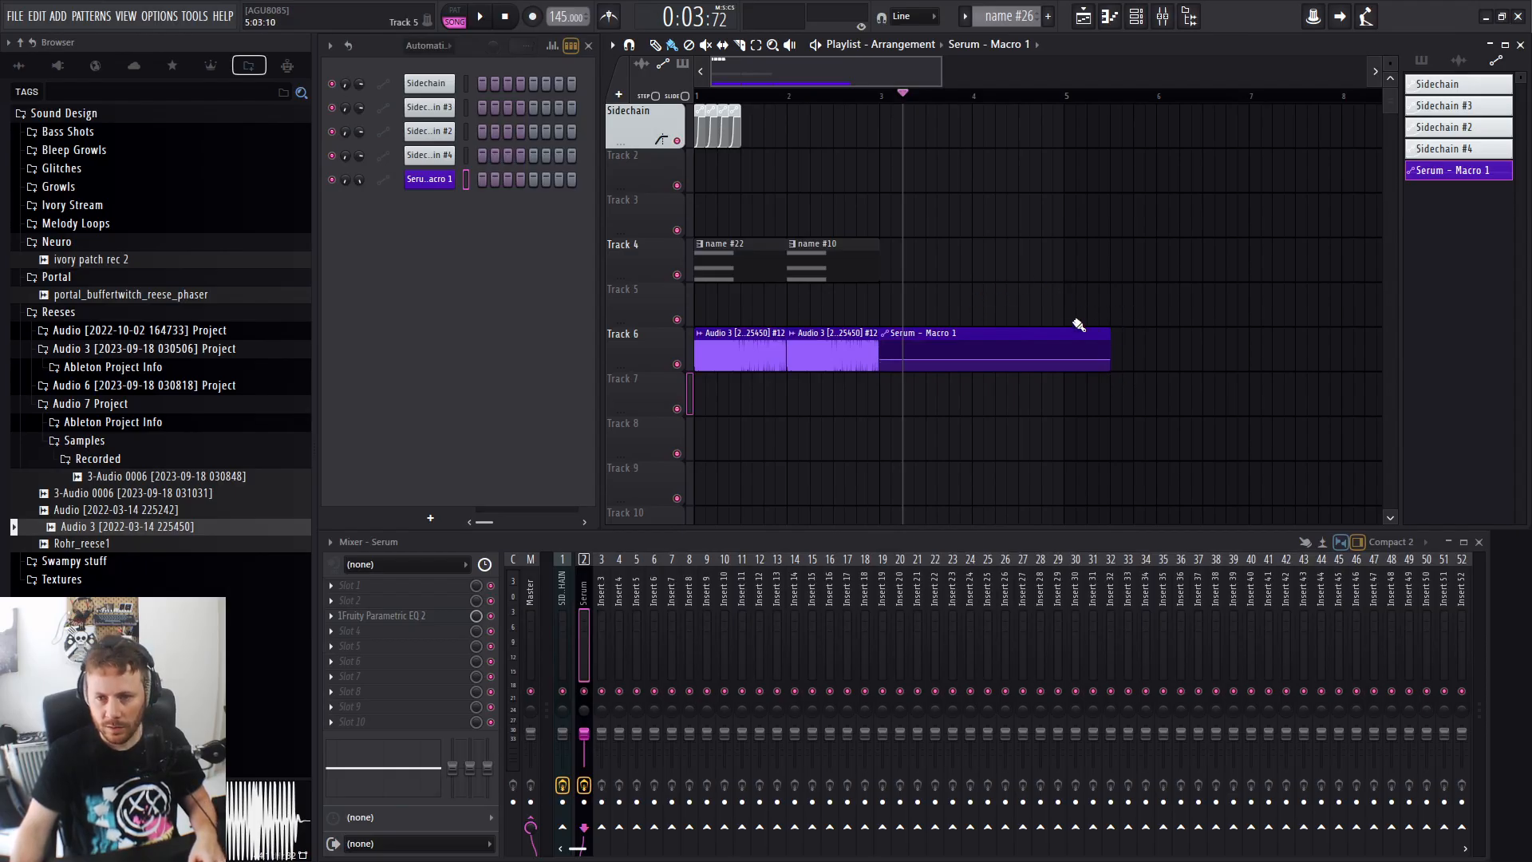
Filter the channel rack to Unsorted channels and delete the Serum - Macro 1 automation clip from Track 6.
{"action": "left_click", "coordinate": [436, 46]}
{"action": "left_click", "coordinate": [443, 125]}
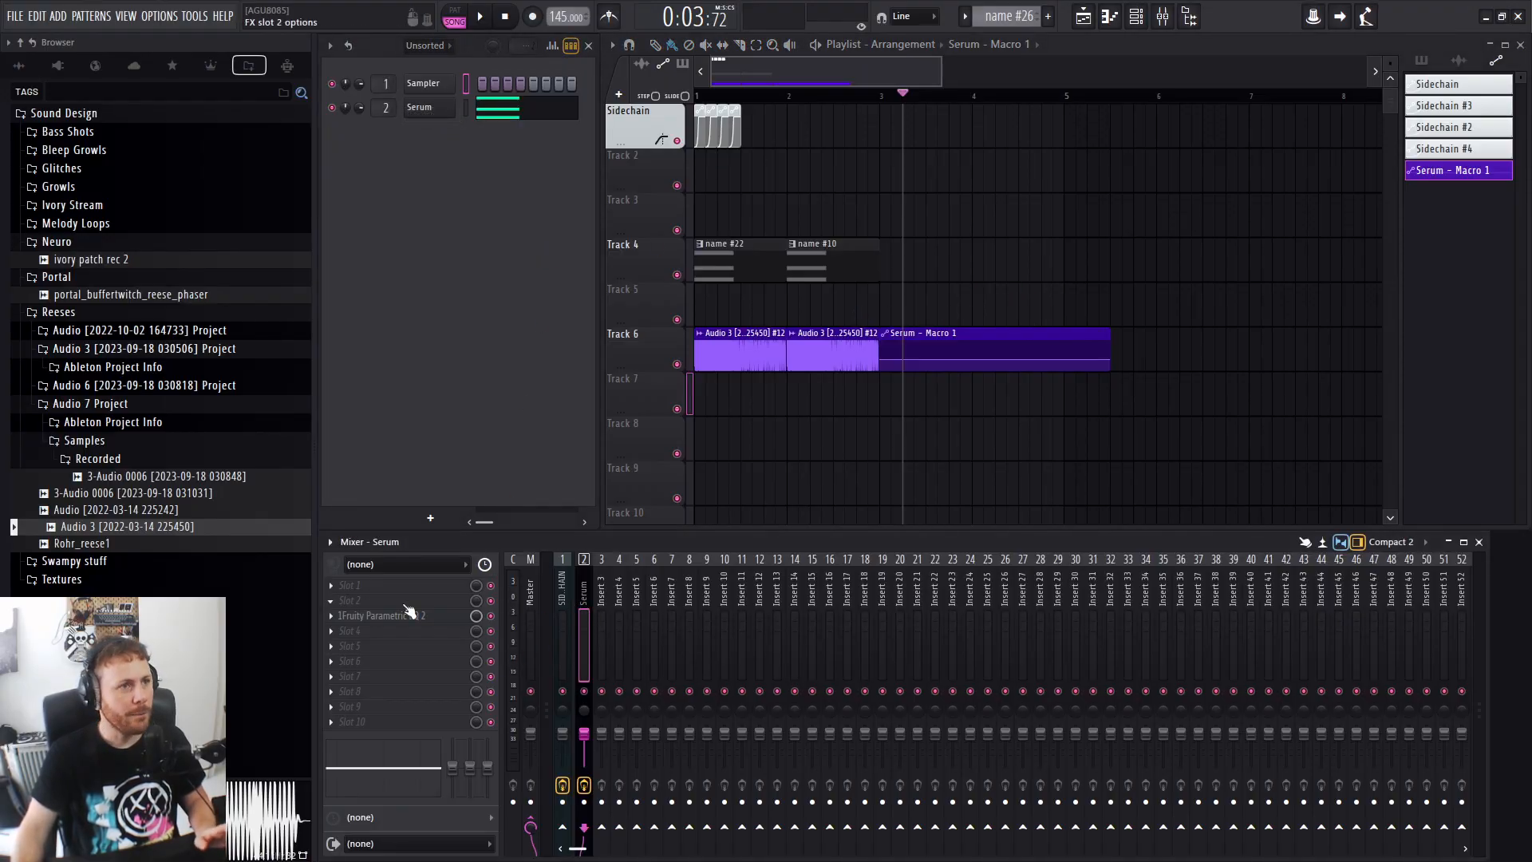
{"action": "right_click", "coordinate": [1099, 335]}
{"action": "scroll", "coordinate": [647, 371], "scroll_direction": "up", "scroll_amount": 2}
{"action": "scroll", "coordinate": [647, 371], "scroll_direction": "up", "scroll_amount": 1}
Review the browser and plugin picker shortcuts in the general settings' shortcut manager, placed over the channel rack, and apply them.
{"action": "left_click", "coordinate": [167, 18]}
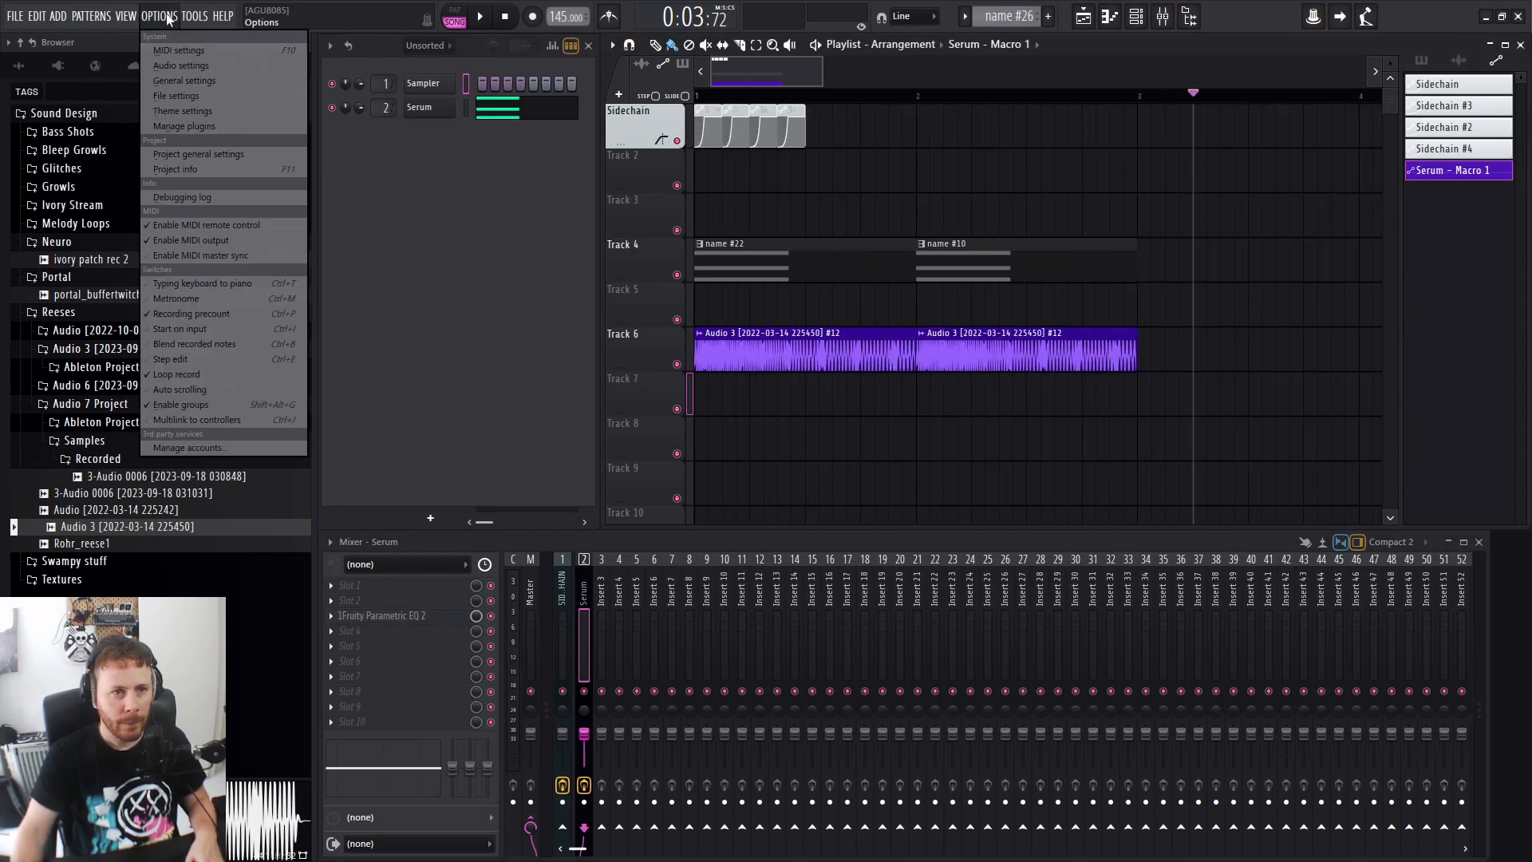
{"action": "left_click", "coordinate": [196, 82]}
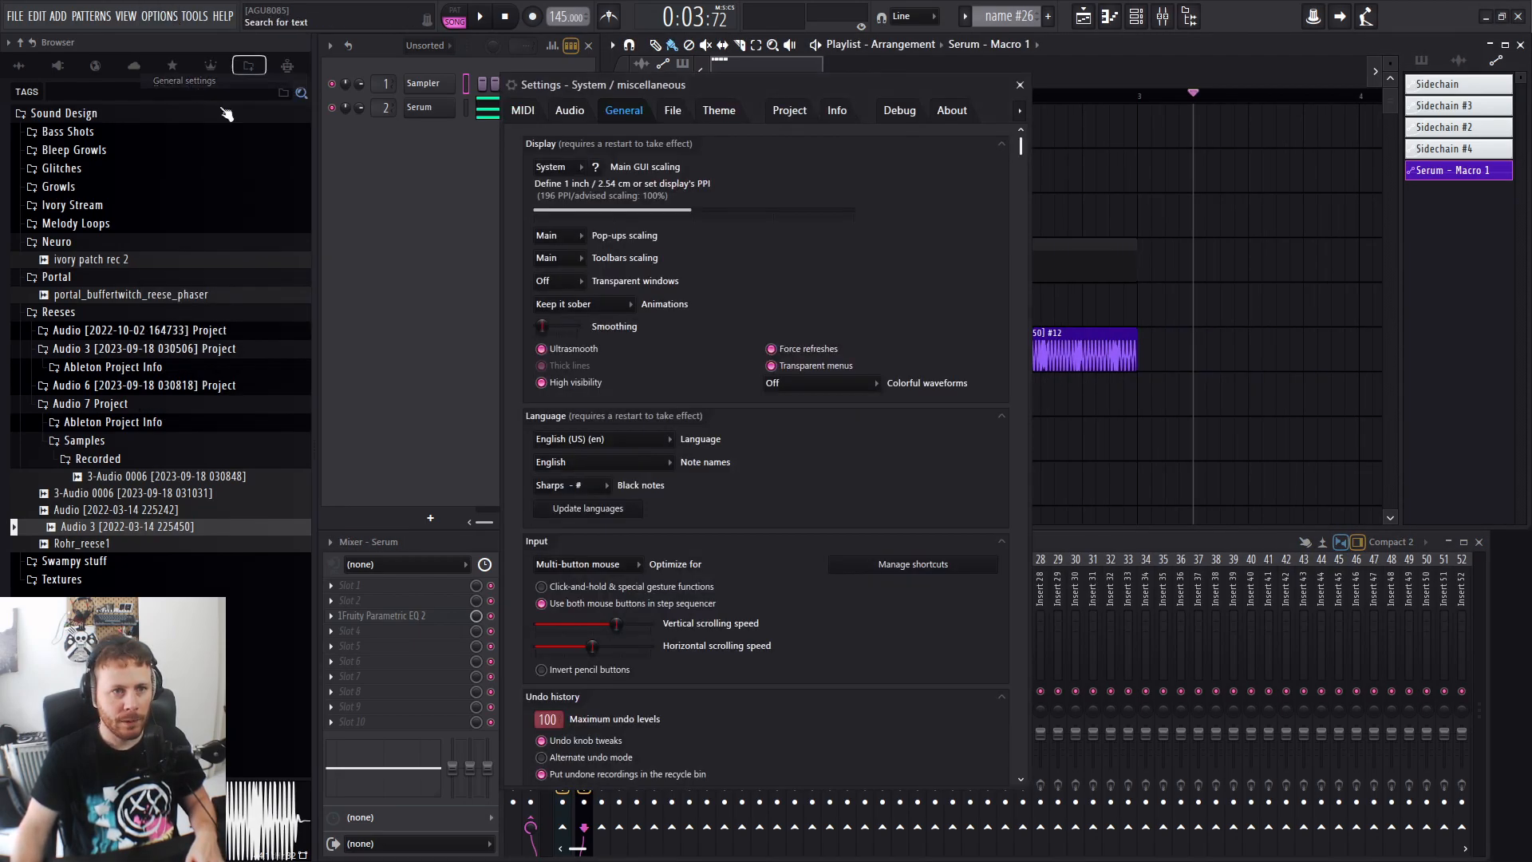
{"action": "left_click", "coordinate": [952, 569]}
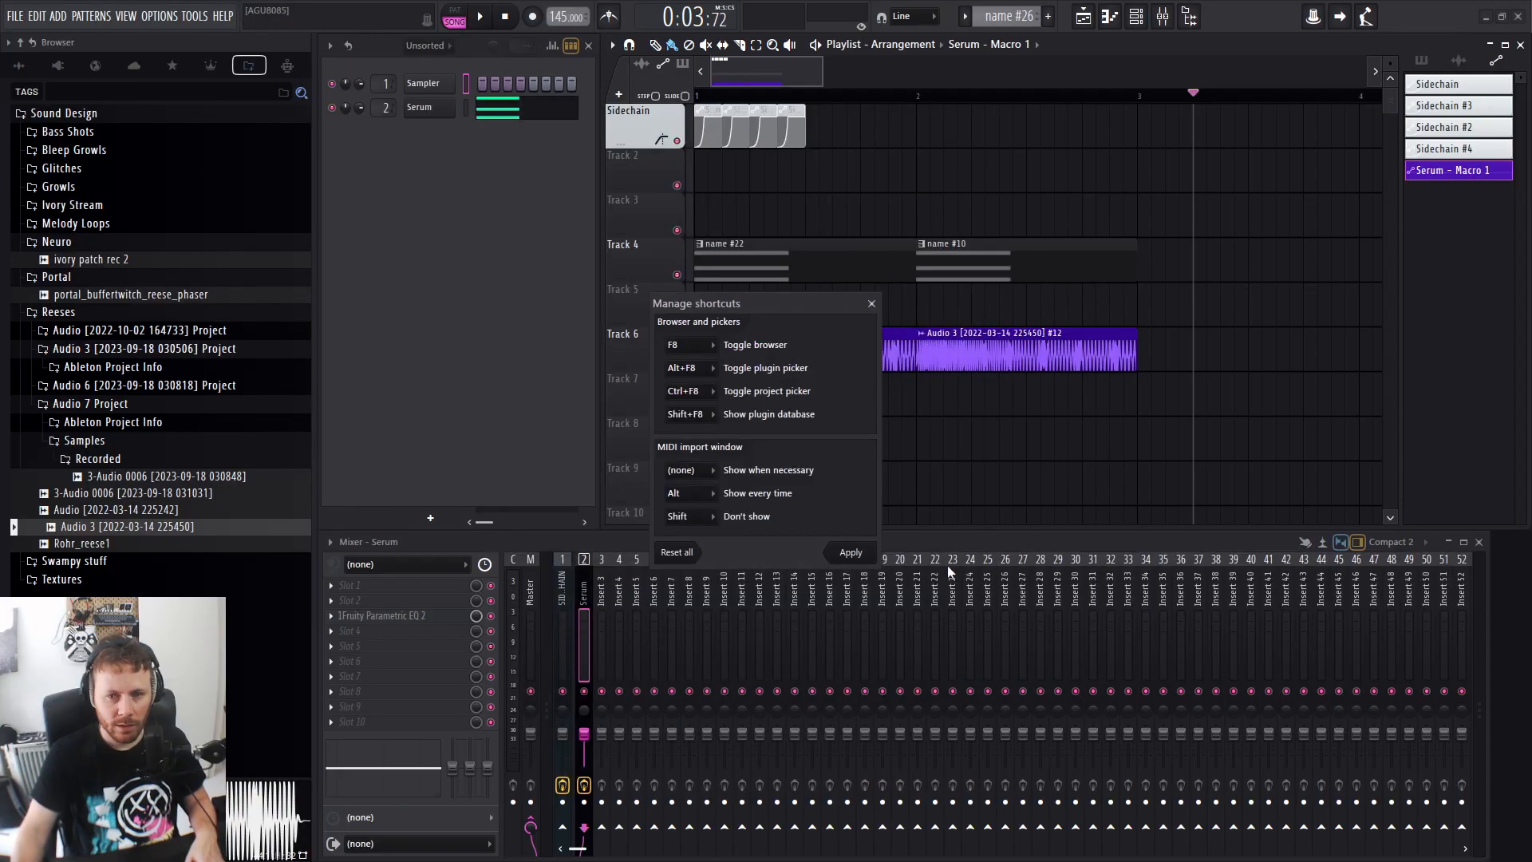
{"action": "left_click_drag", "start_coordinate": [775, 305], "coordinate": [482, 223]}
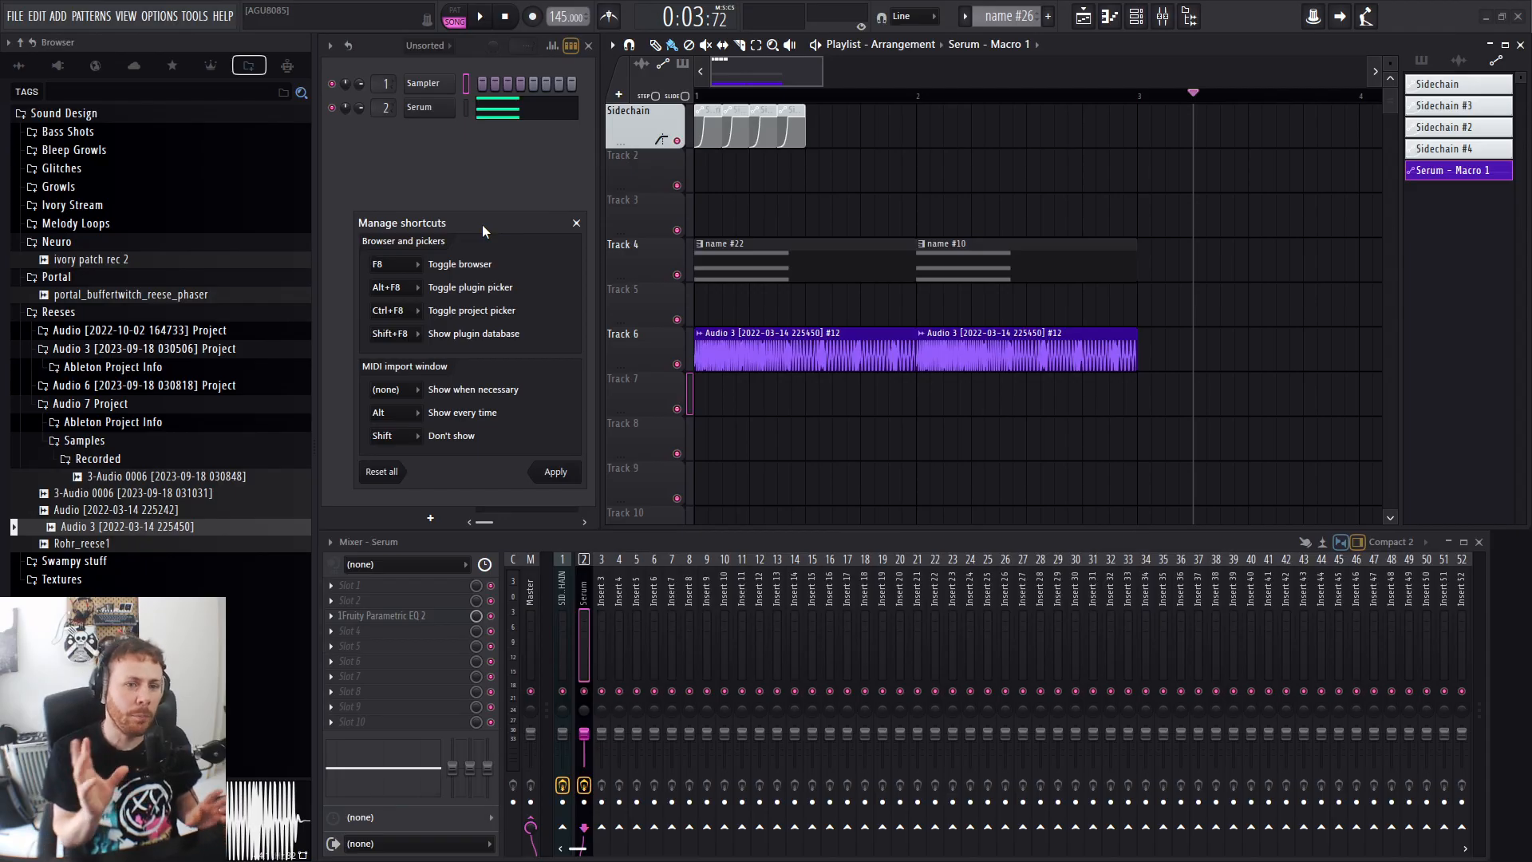
{"action": "mouse_move", "coordinate": [482, 223]}
{"action": "left_mouse_down"}
{"action": "mouse_move", "coordinate": [525, 263]}
{"action": "mouse_move", "coordinate": [490, 215]}
{"action": "mouse_move", "coordinate": [486, 238]}
{"action": "left_mouse_up"}
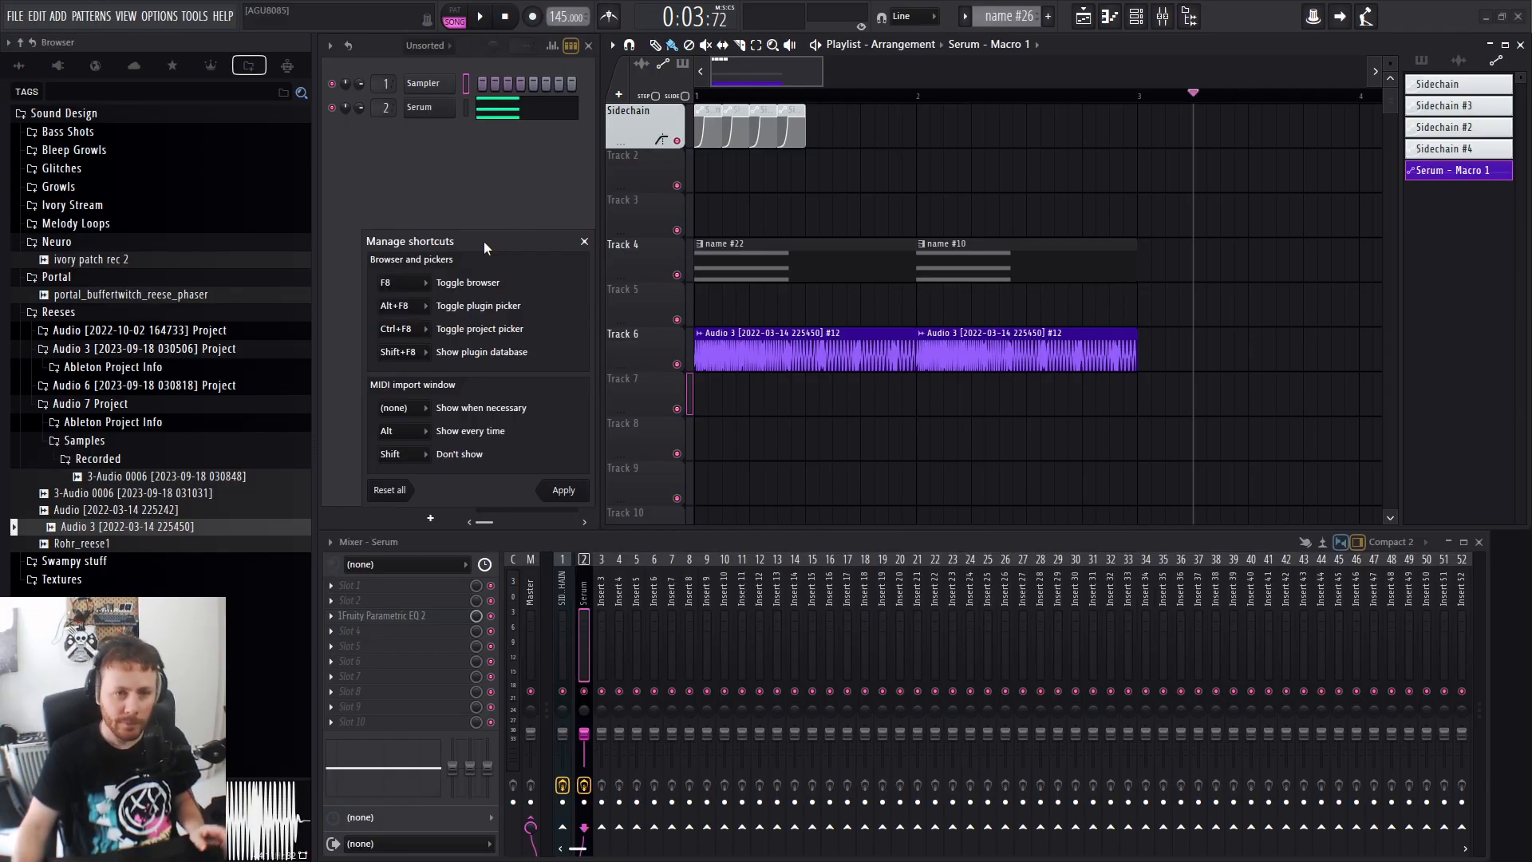
{"action": "left_click_drag", "start_coordinate": [484, 240], "coordinate": [482, 230]}
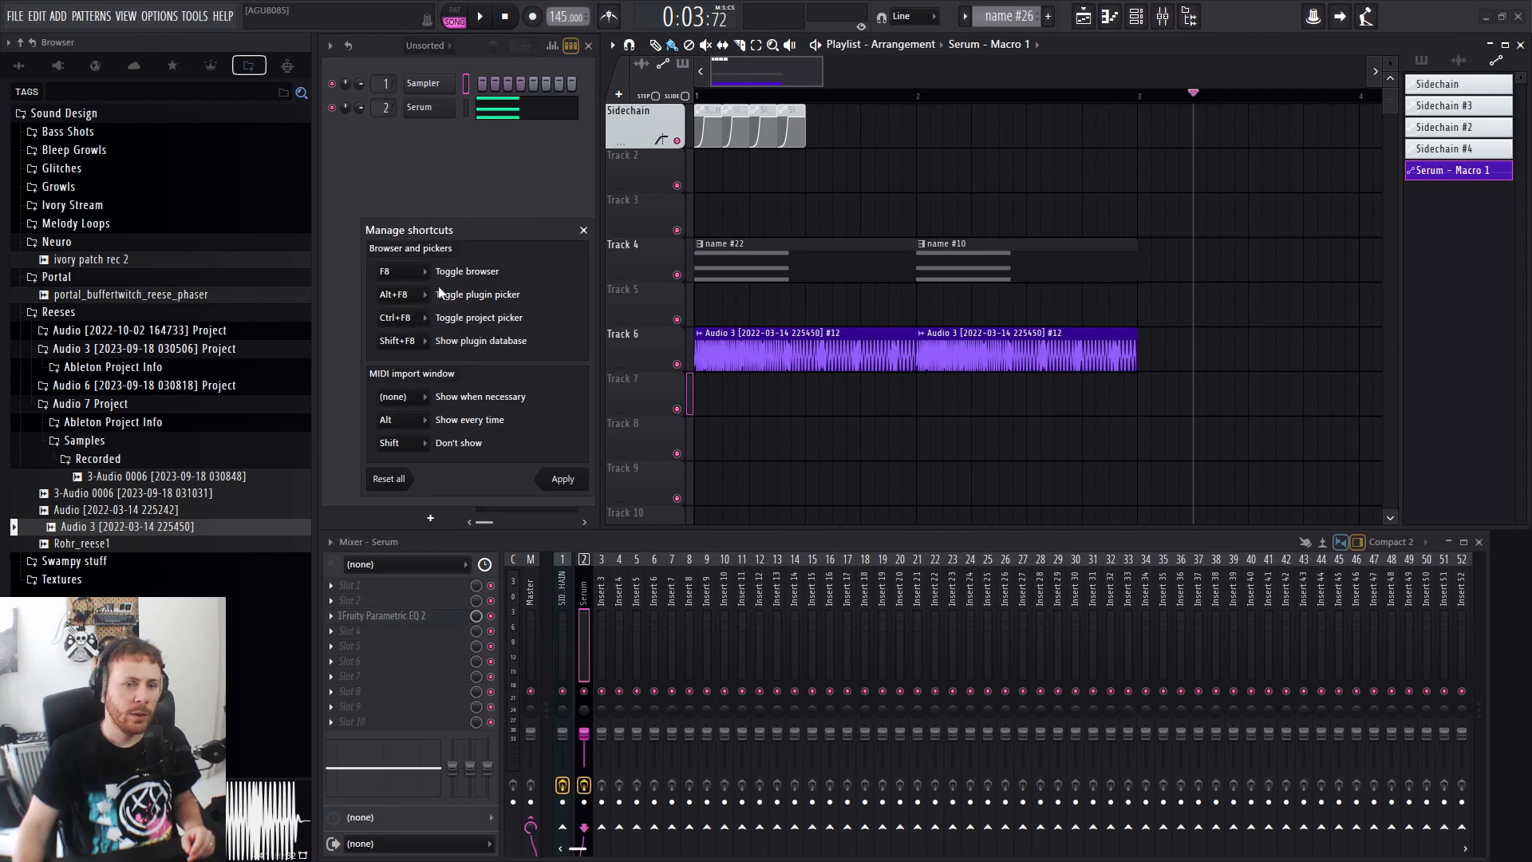
{"action": "left_click", "coordinate": [562, 479]}
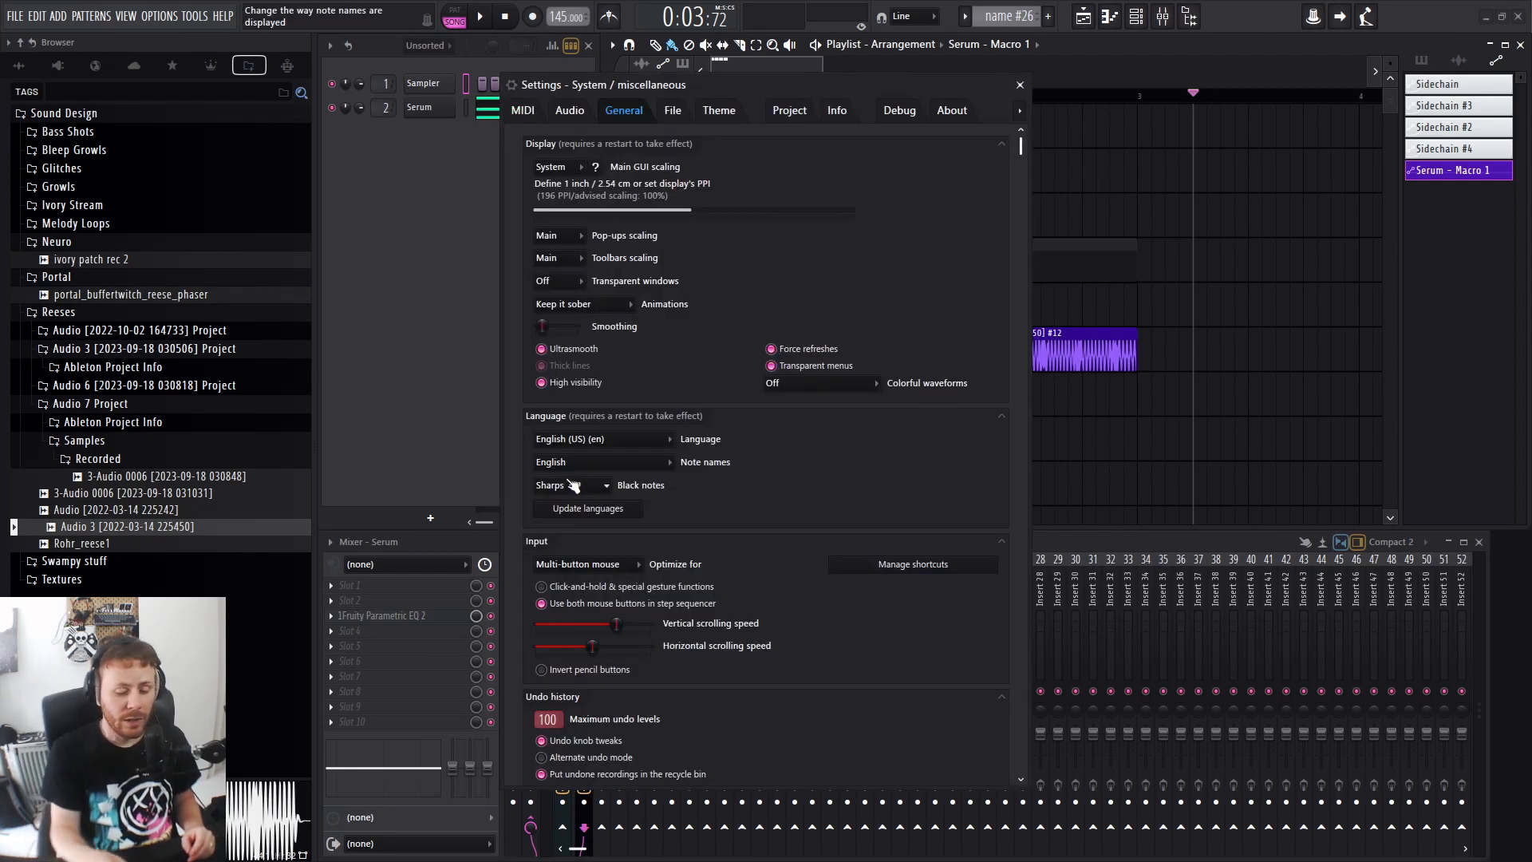
Toggle the plugin picker repeatedly, close the settings window and toggle the picker again over the playlist.
{"action": "key", "text": "alt+F8"}
{"action": "key", "text": "alt+F8"}
{"action": "key", "text": "alt+F8"}
{"action": "key", "text": "alt+F8"}
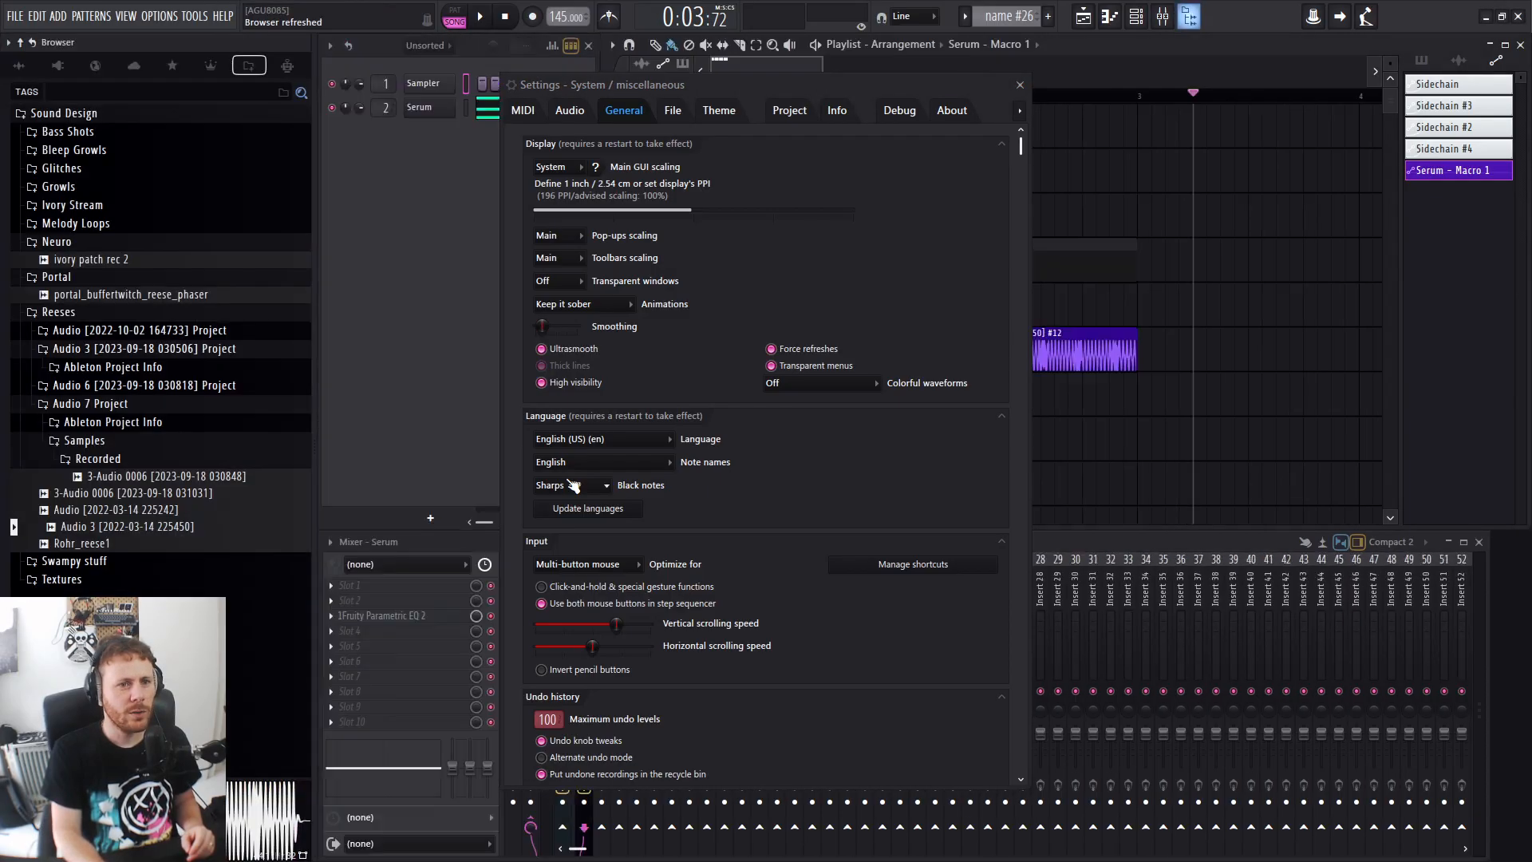
{"action": "key", "text": "alt+F8"}
{"action": "key", "text": "alt+F8"}
{"action": "key", "text": "alt+F8"}
{"action": "key", "text": "alt+F8"}
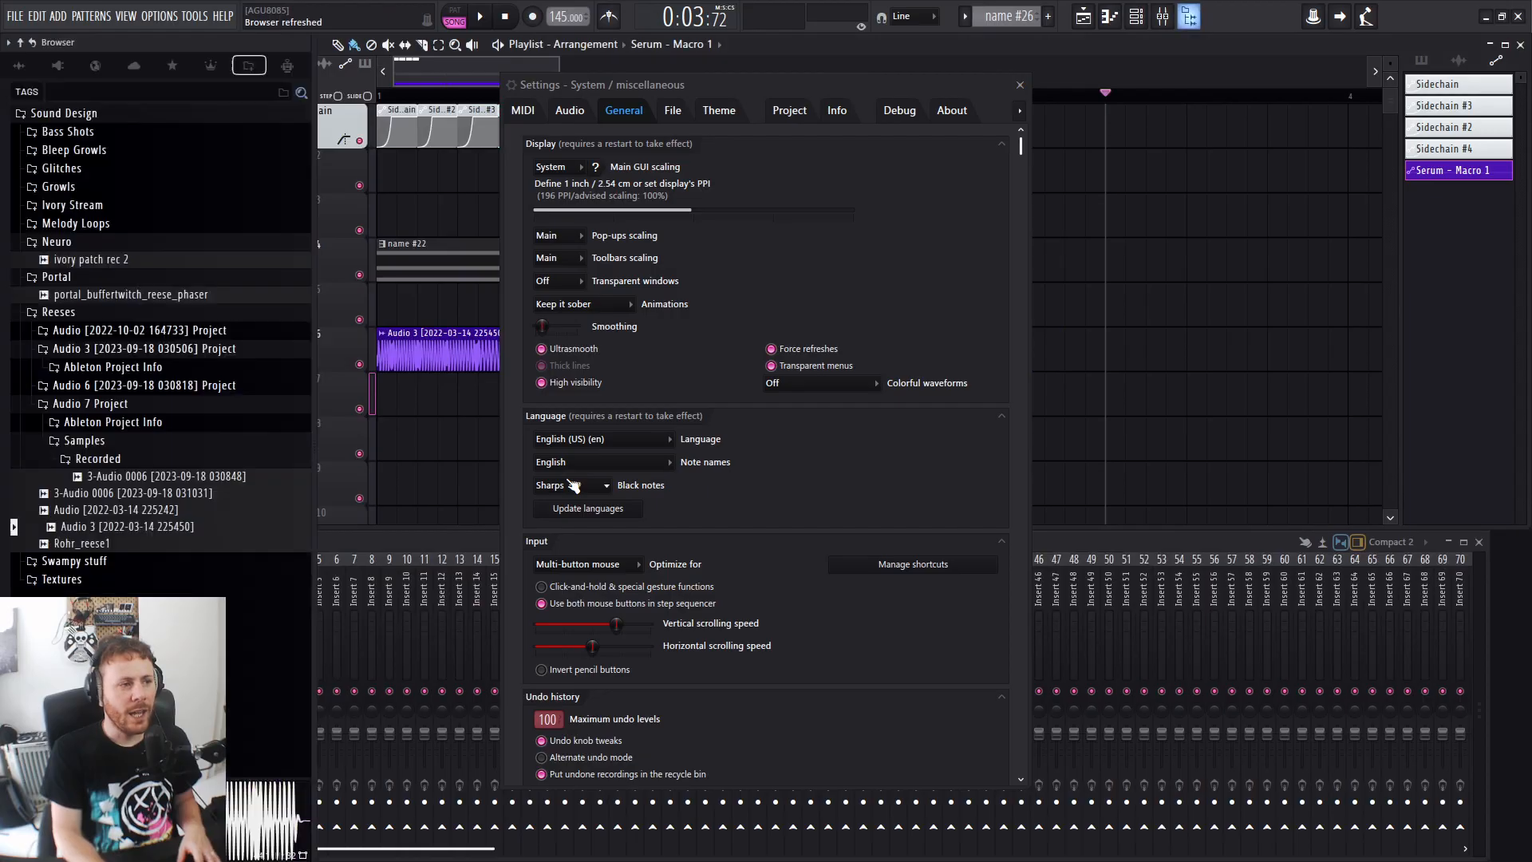
{"action": "key", "text": "alt+F8"}
{"action": "key", "text": "alt+F8"}
{"action": "key", "text": "alt+F8"}
{"action": "key", "text": "alt+F8"}
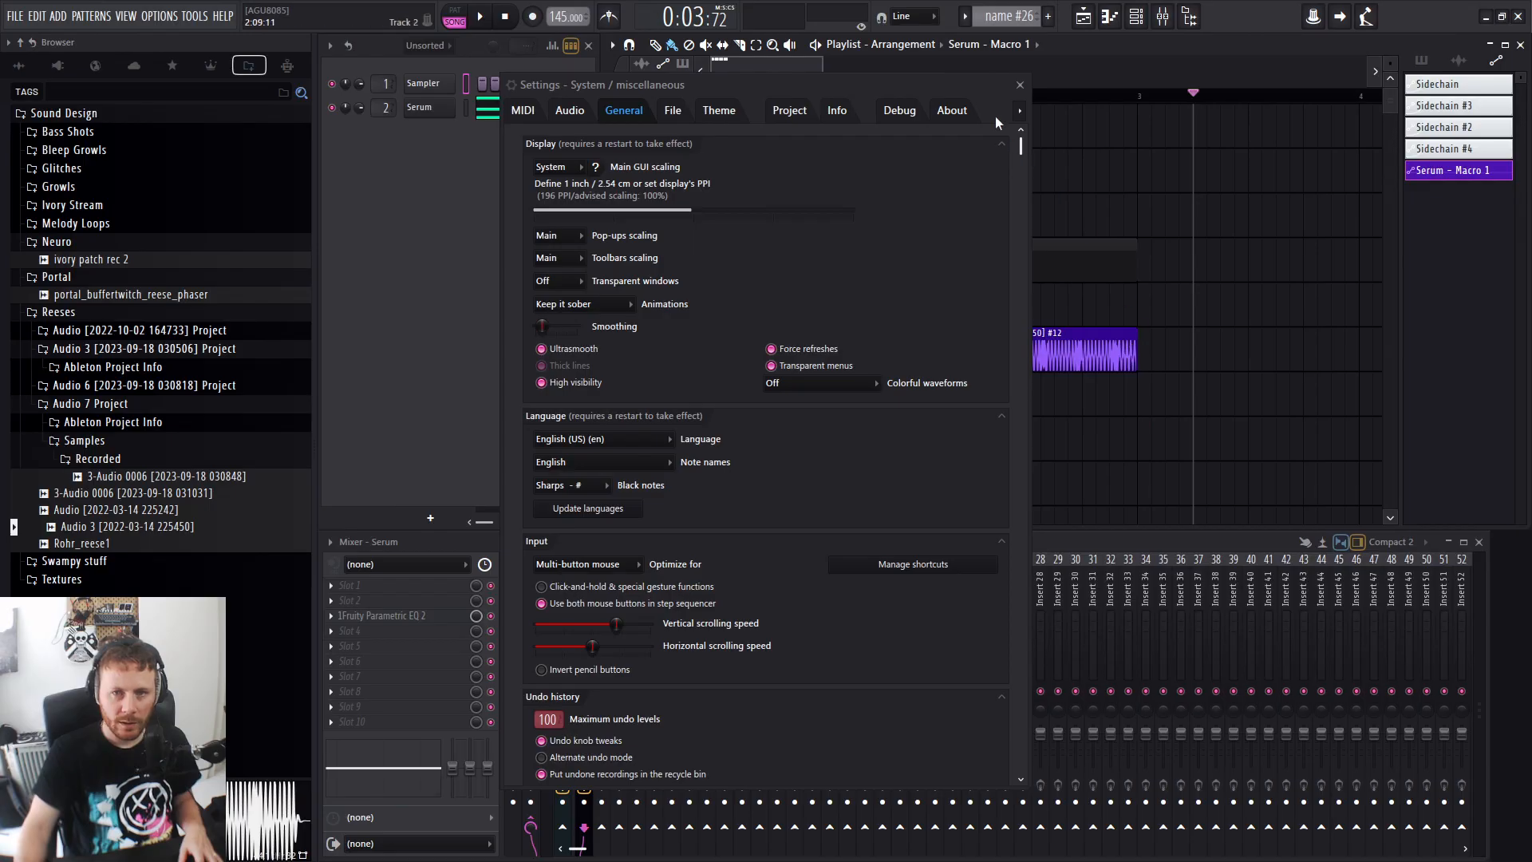
{"action": "left_click", "coordinate": [1020, 85]}
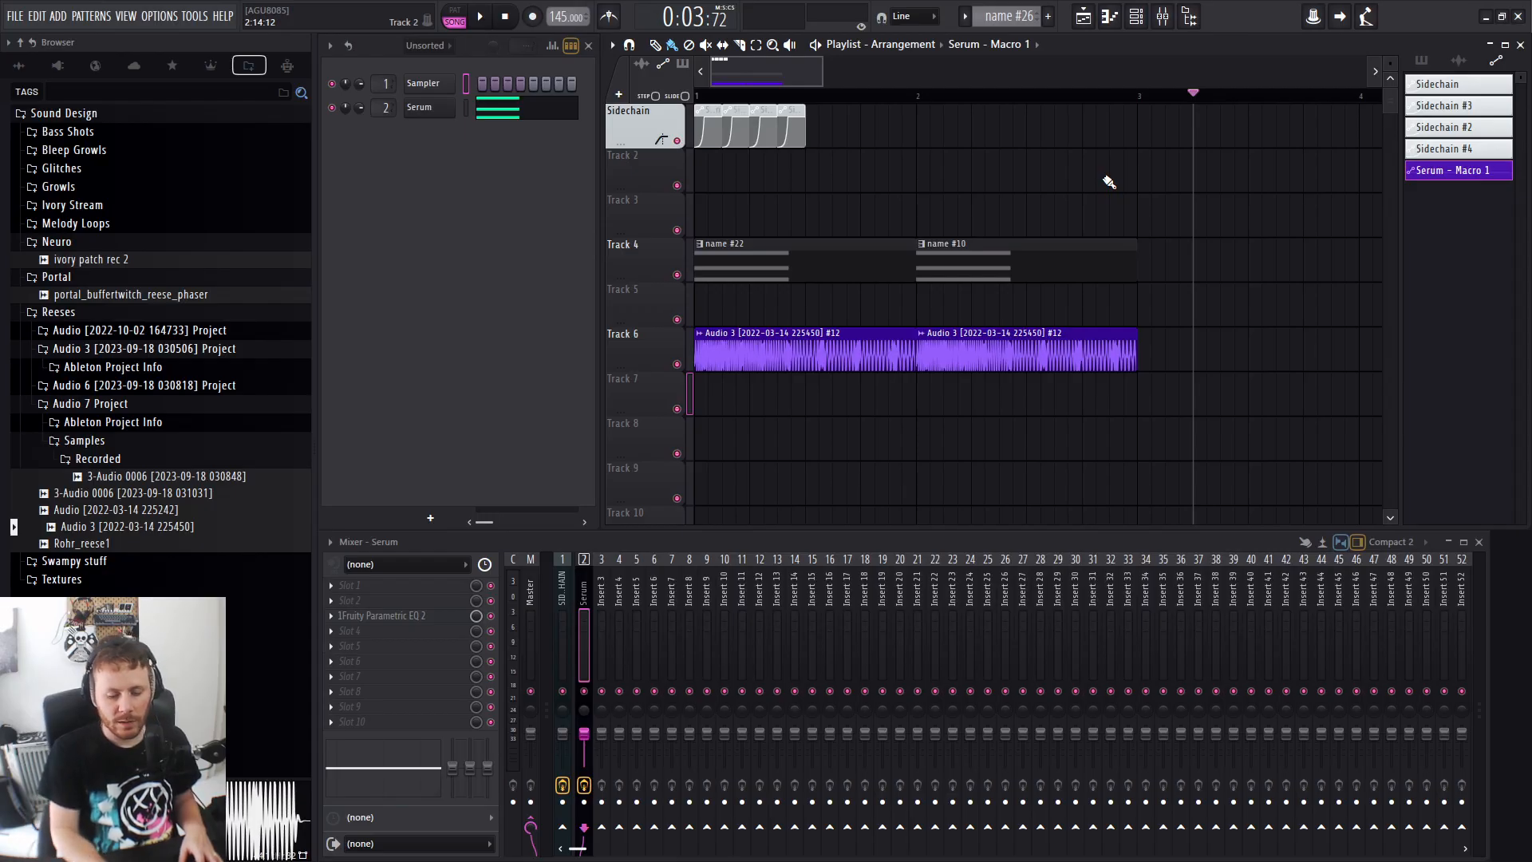
{"action": "key", "text": "alt+F8"}
{"action": "key", "text": "alt+F8"}
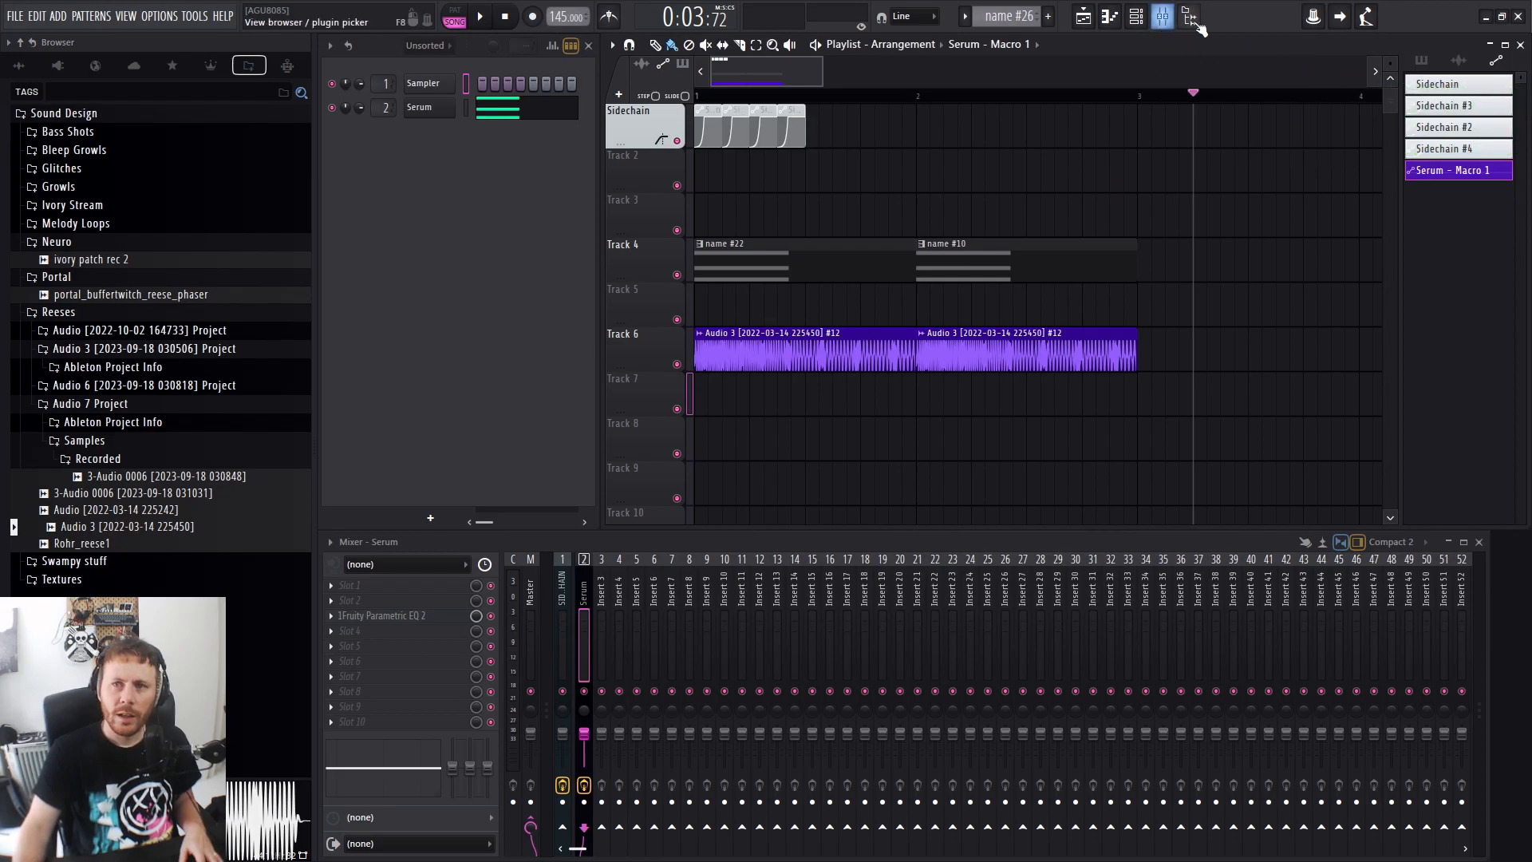
Recheck the plugin picker's shortcut in the shortcut manager, close the settings and try the shortcut once more.
{"action": "left_click", "coordinate": [159, 16]}
{"action": "left_click", "coordinate": [197, 75]}
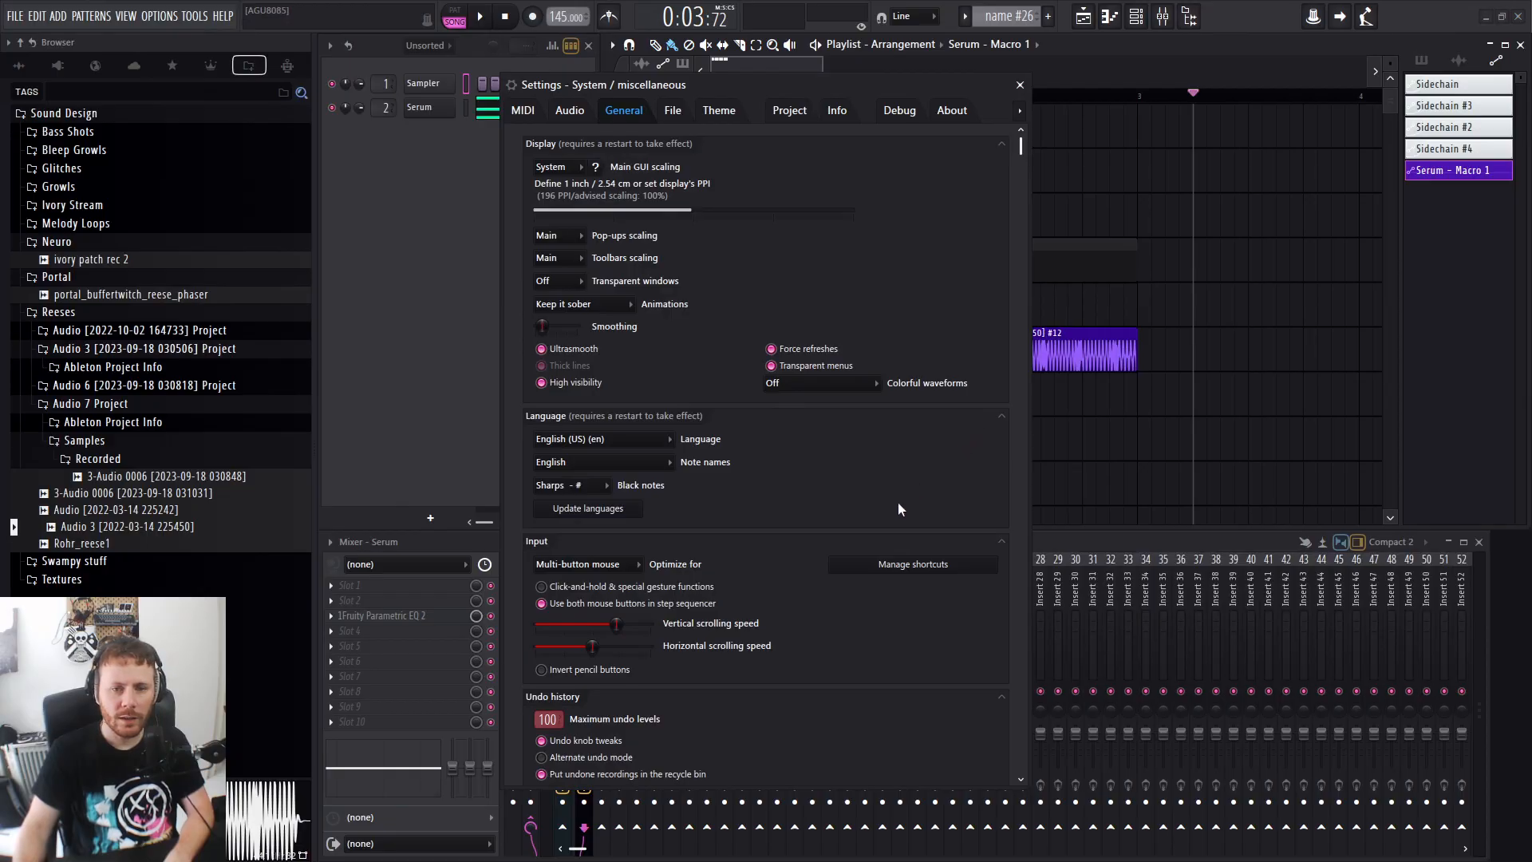
{"action": "left_click", "coordinate": [858, 565]}
{"action": "left_click_drag", "start_coordinate": [790, 302], "coordinate": [493, 226]}
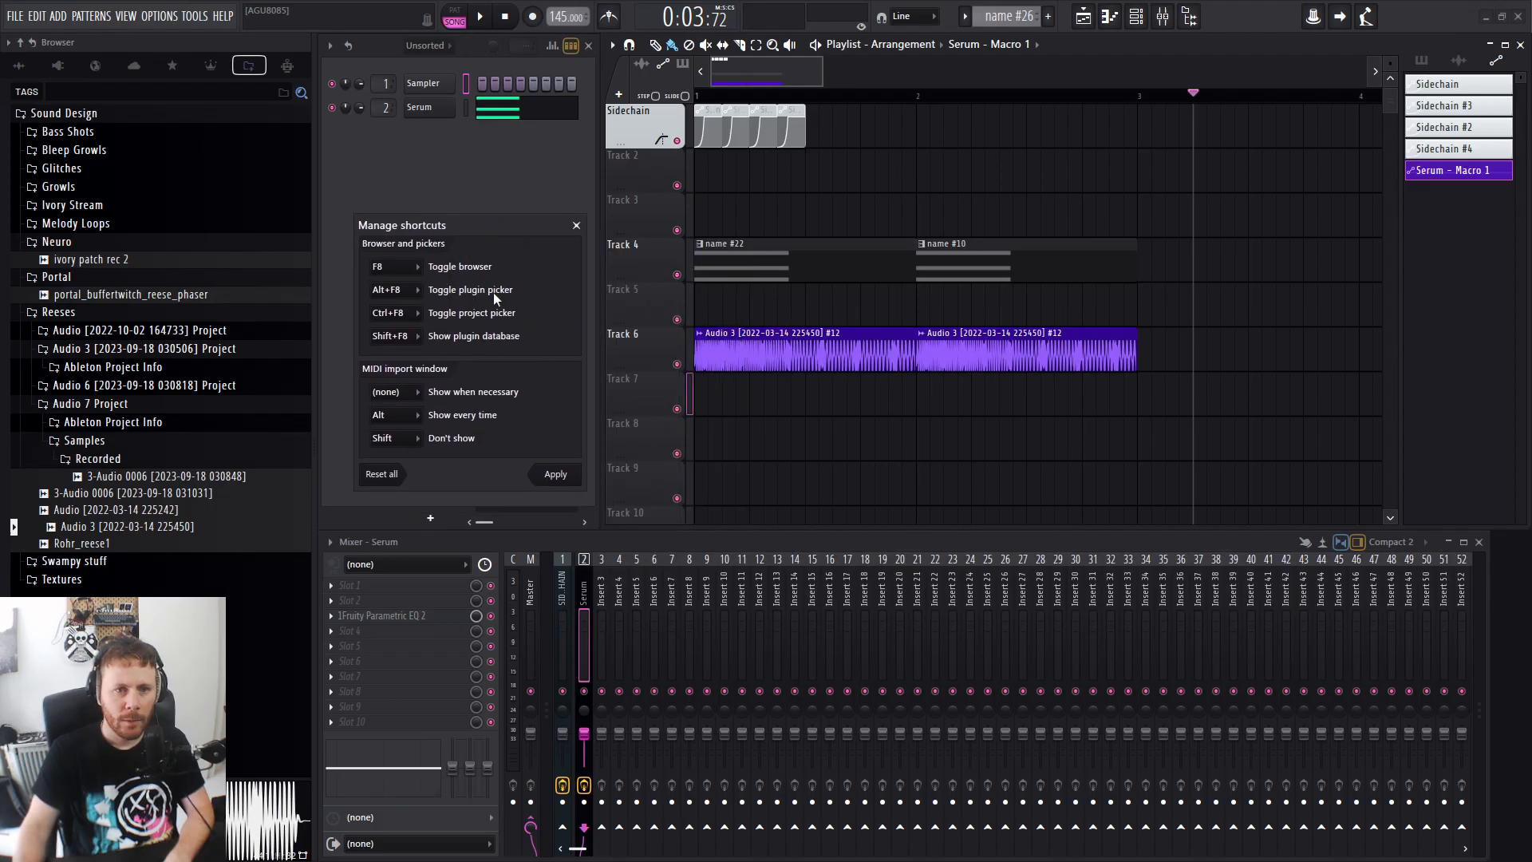
{"action": "left_click", "coordinate": [556, 474]}
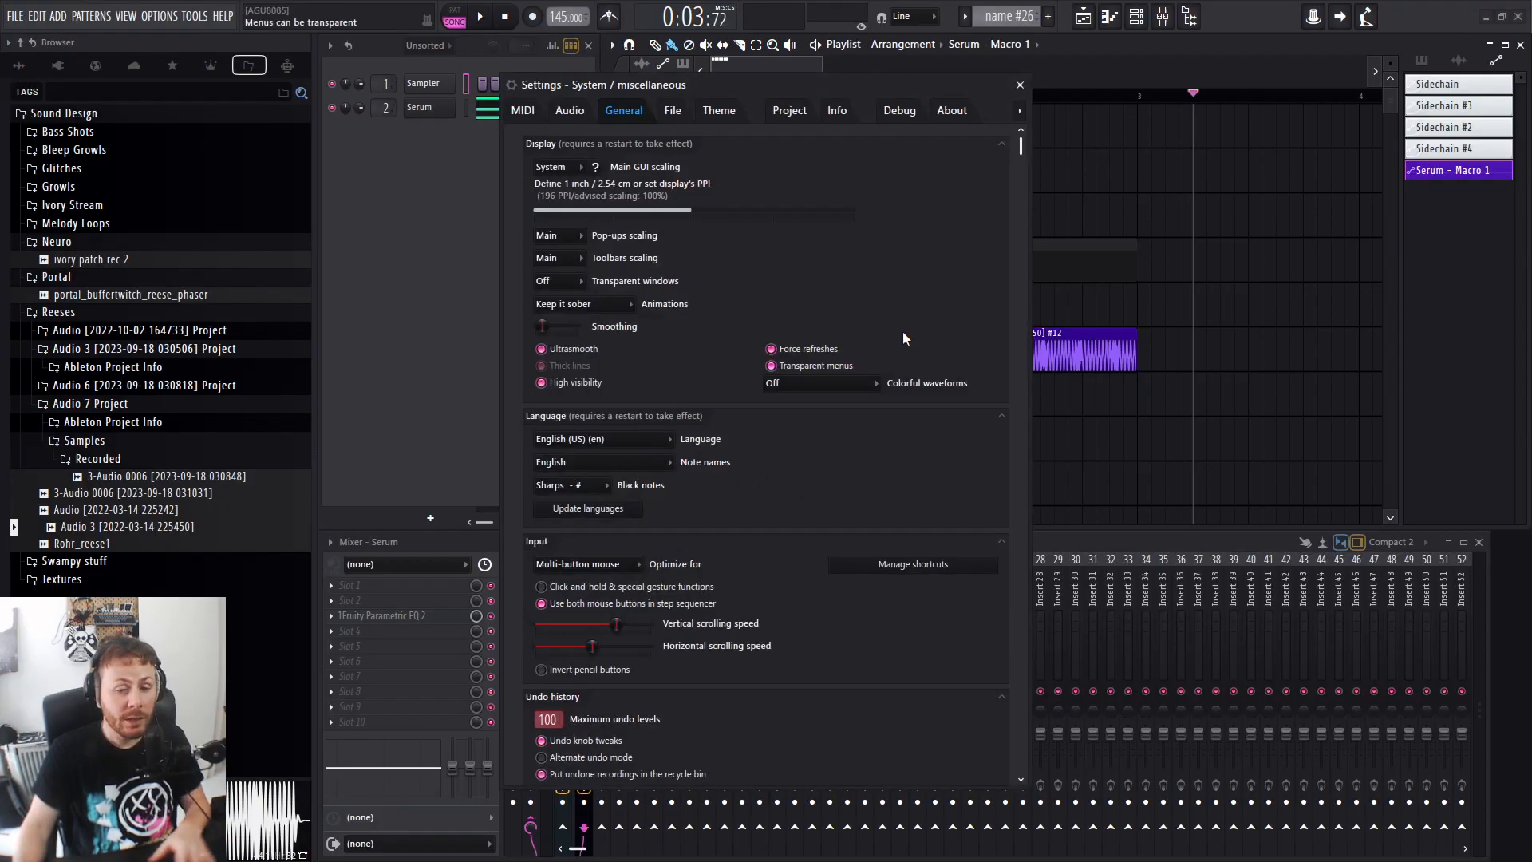
{"action": "left_click", "coordinate": [1015, 89]}
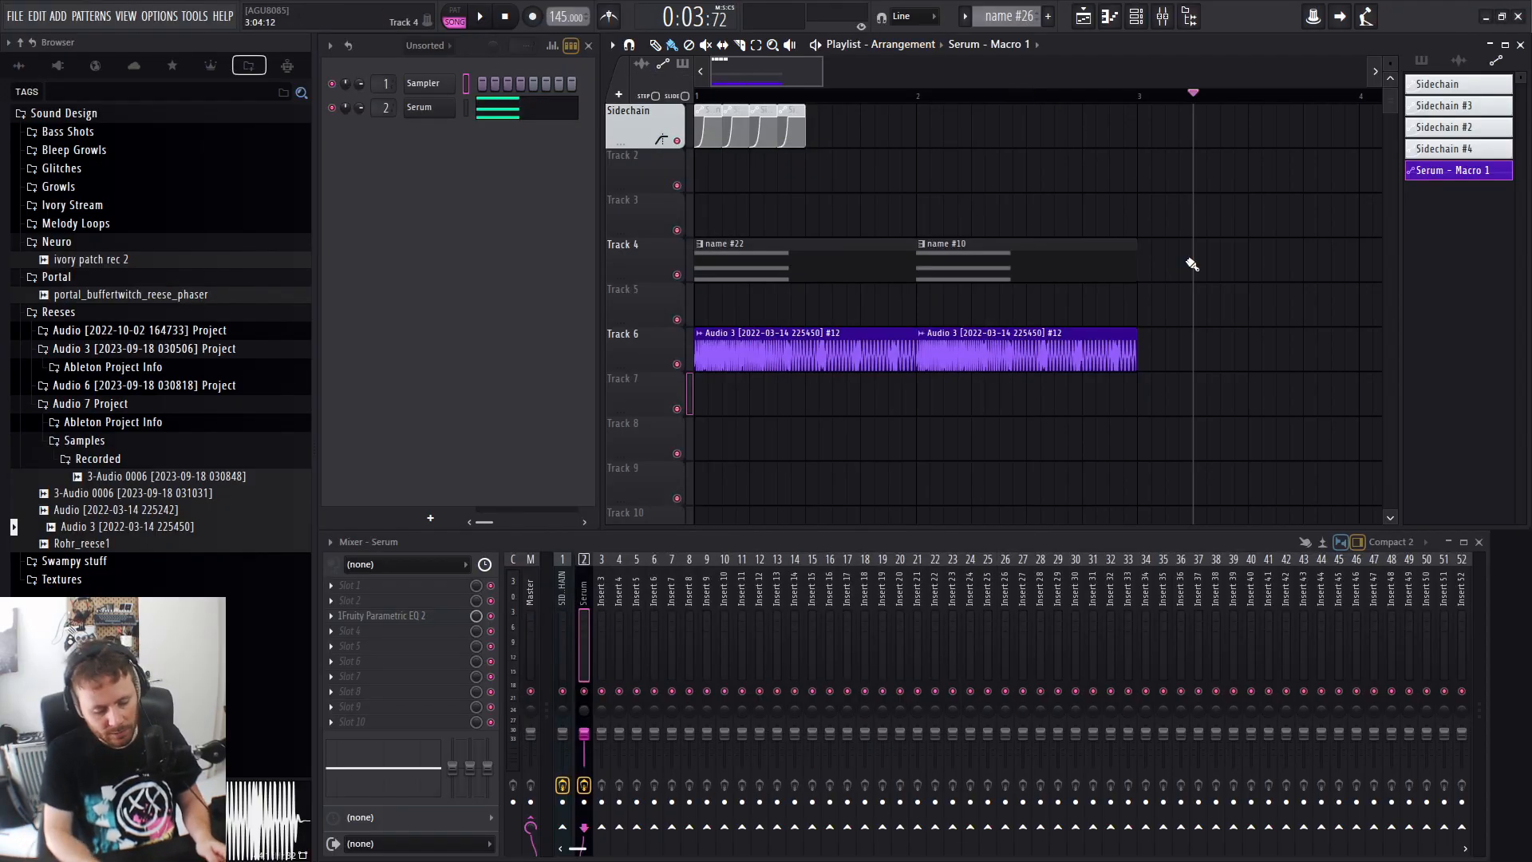
{"action": "key", "text": "alt+F8"}
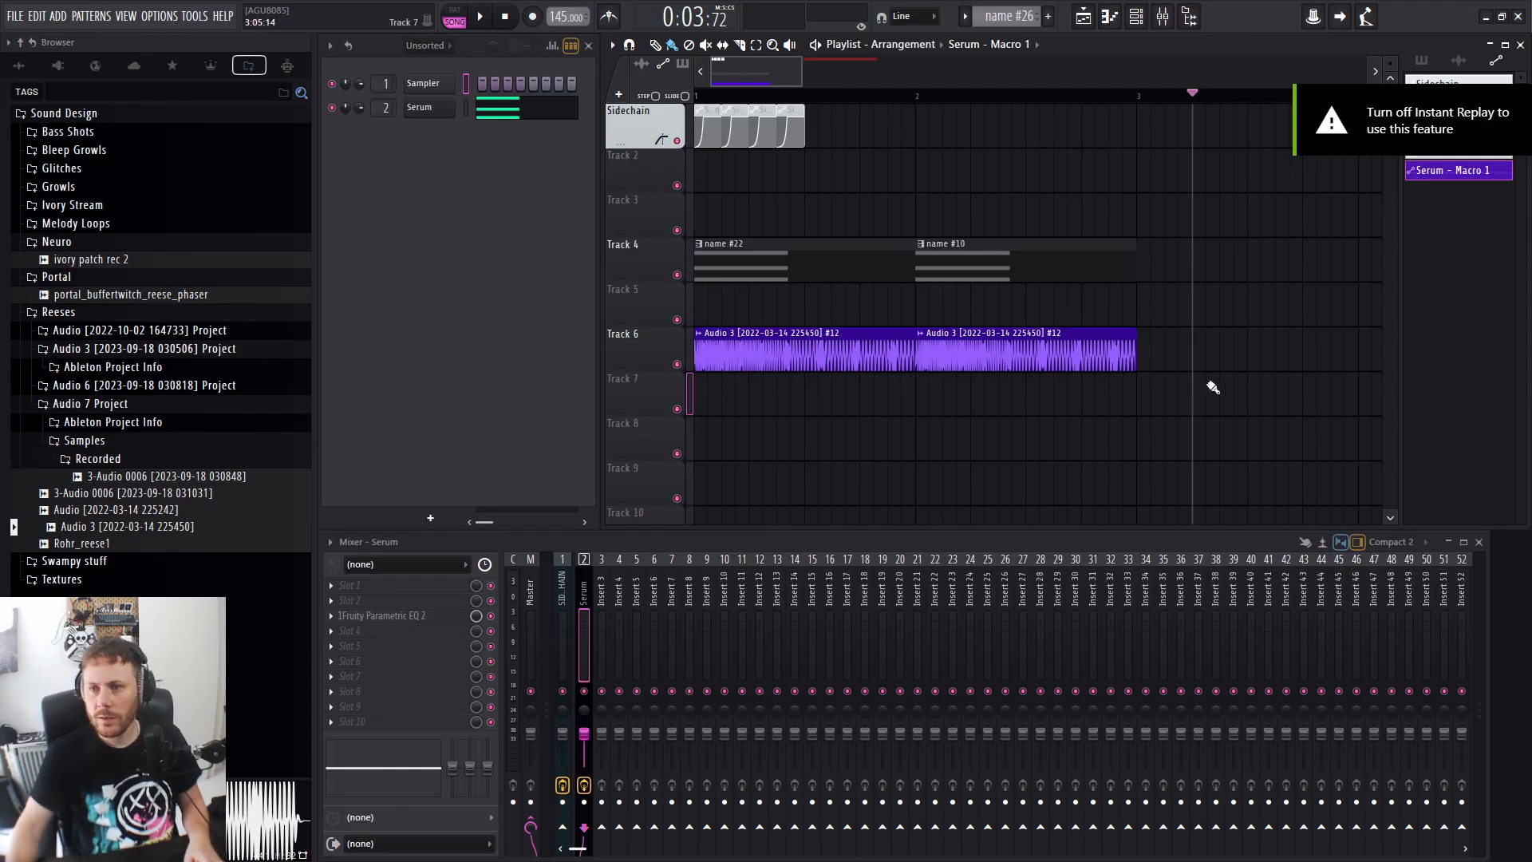
Delete the Serum - Macro 1 automation clip from the Sidechain track in the playlist.
{"action": "left_click_drag", "start_coordinate": [802, 83], "coordinate": [1235, 84]}
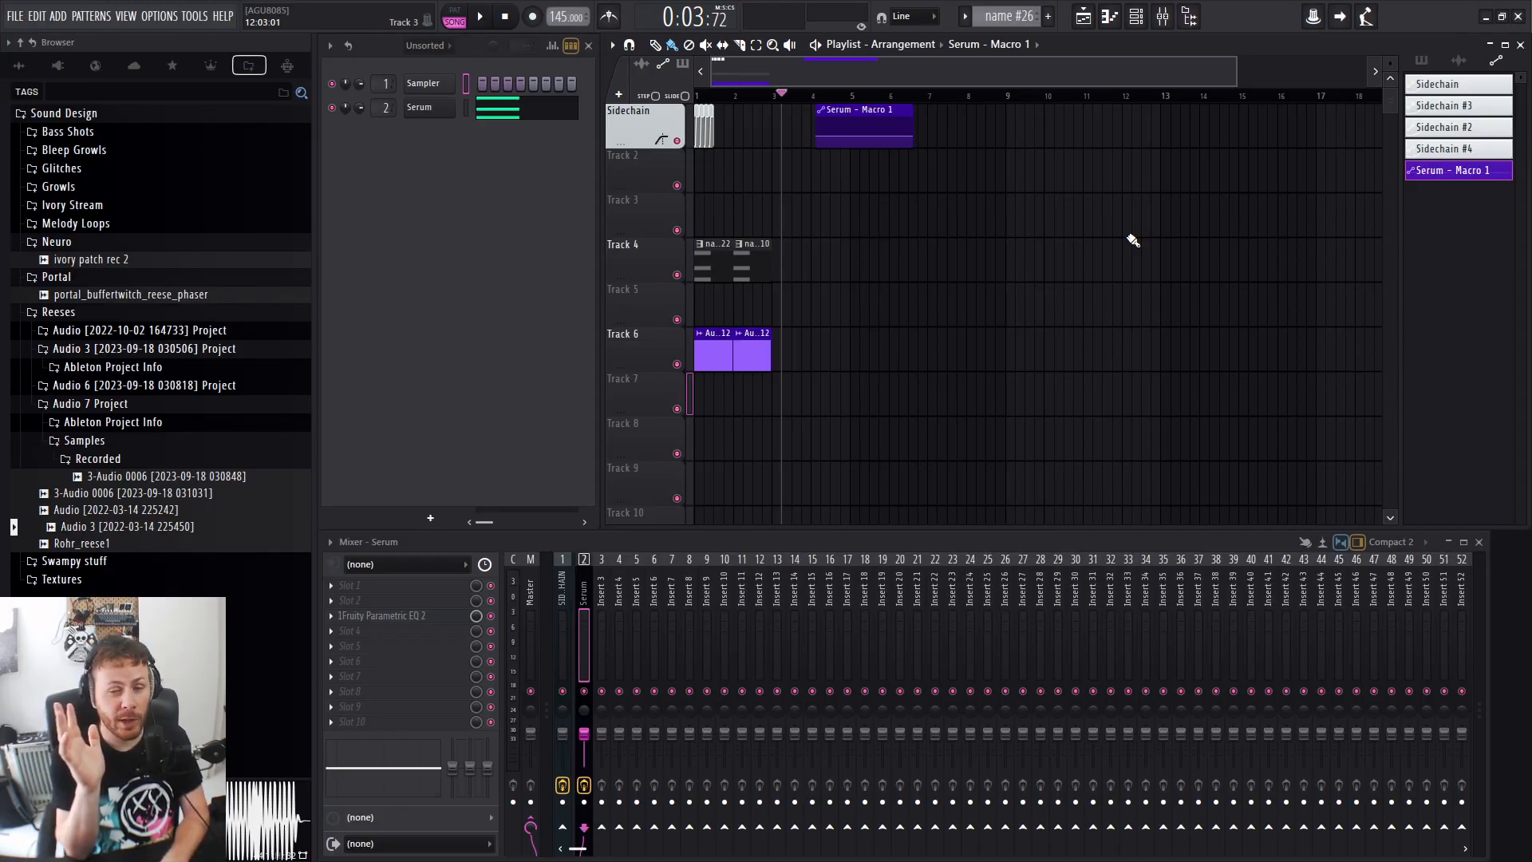
{"action": "right_click", "coordinate": [889, 124]}
{"action": "scroll", "coordinate": [648, 262], "scroll_direction": "up", "scroll_amount": 5}
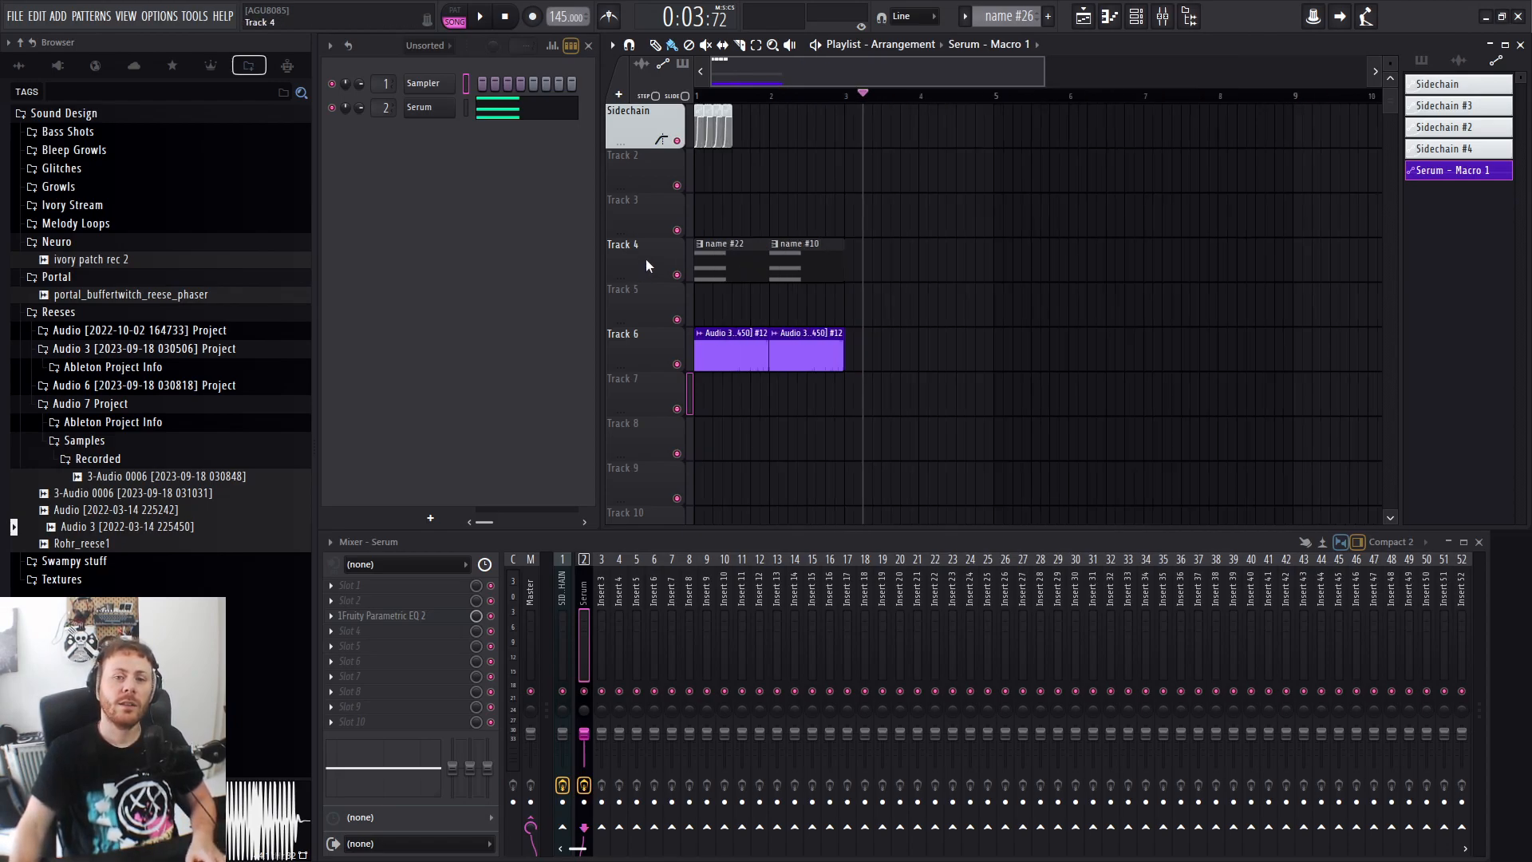
Move the two audio clips from Track 6 up to Track 5 and select all the clips in the playlist.
{"action": "scroll", "coordinate": [653, 267], "scroll_direction": "up", "scroll_amount": 1}
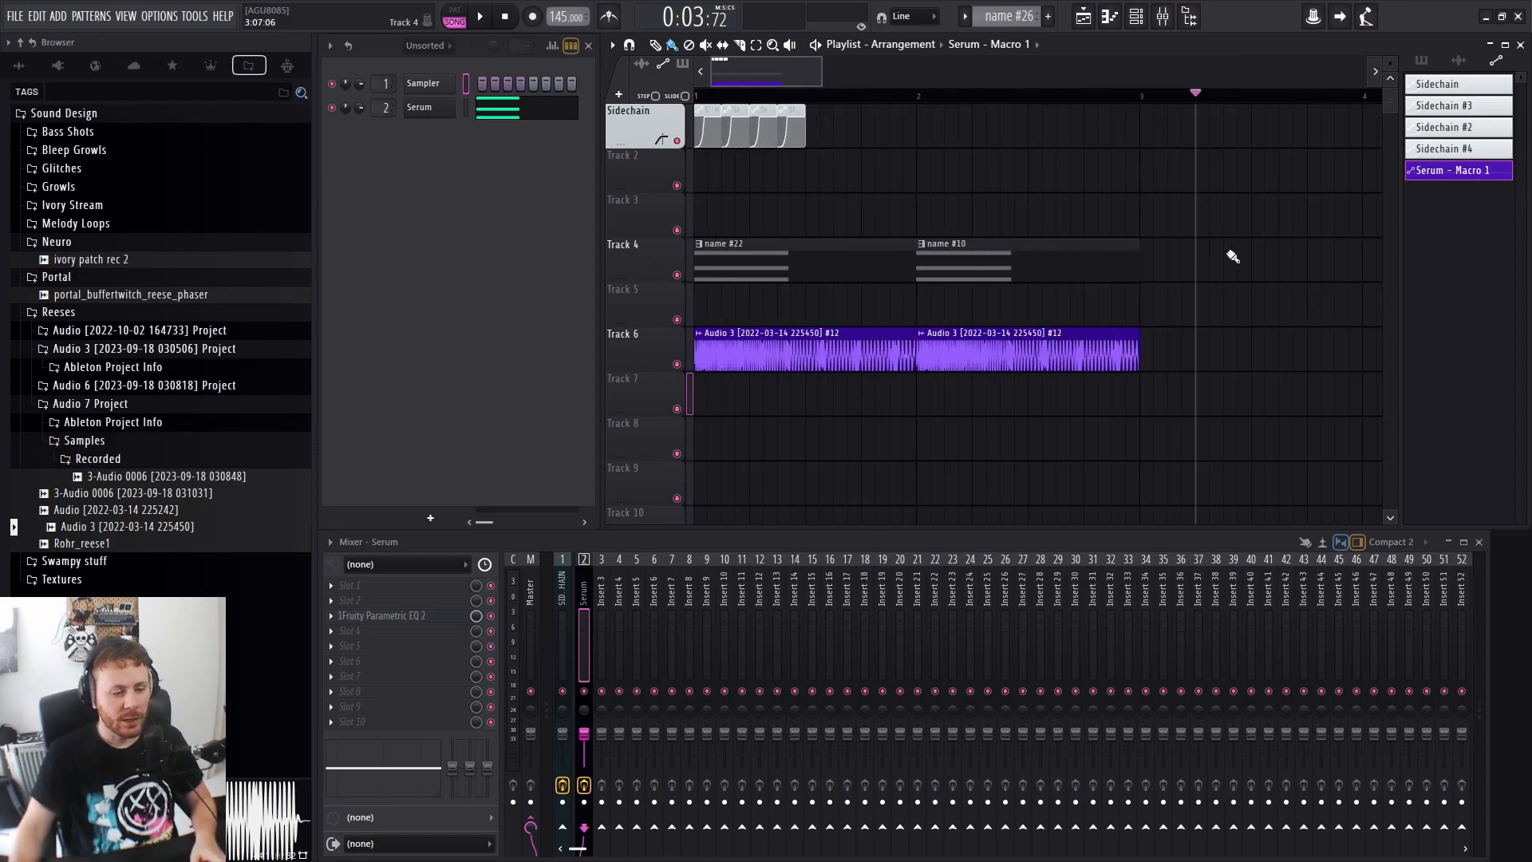
{"action": "key", "text": "space"}
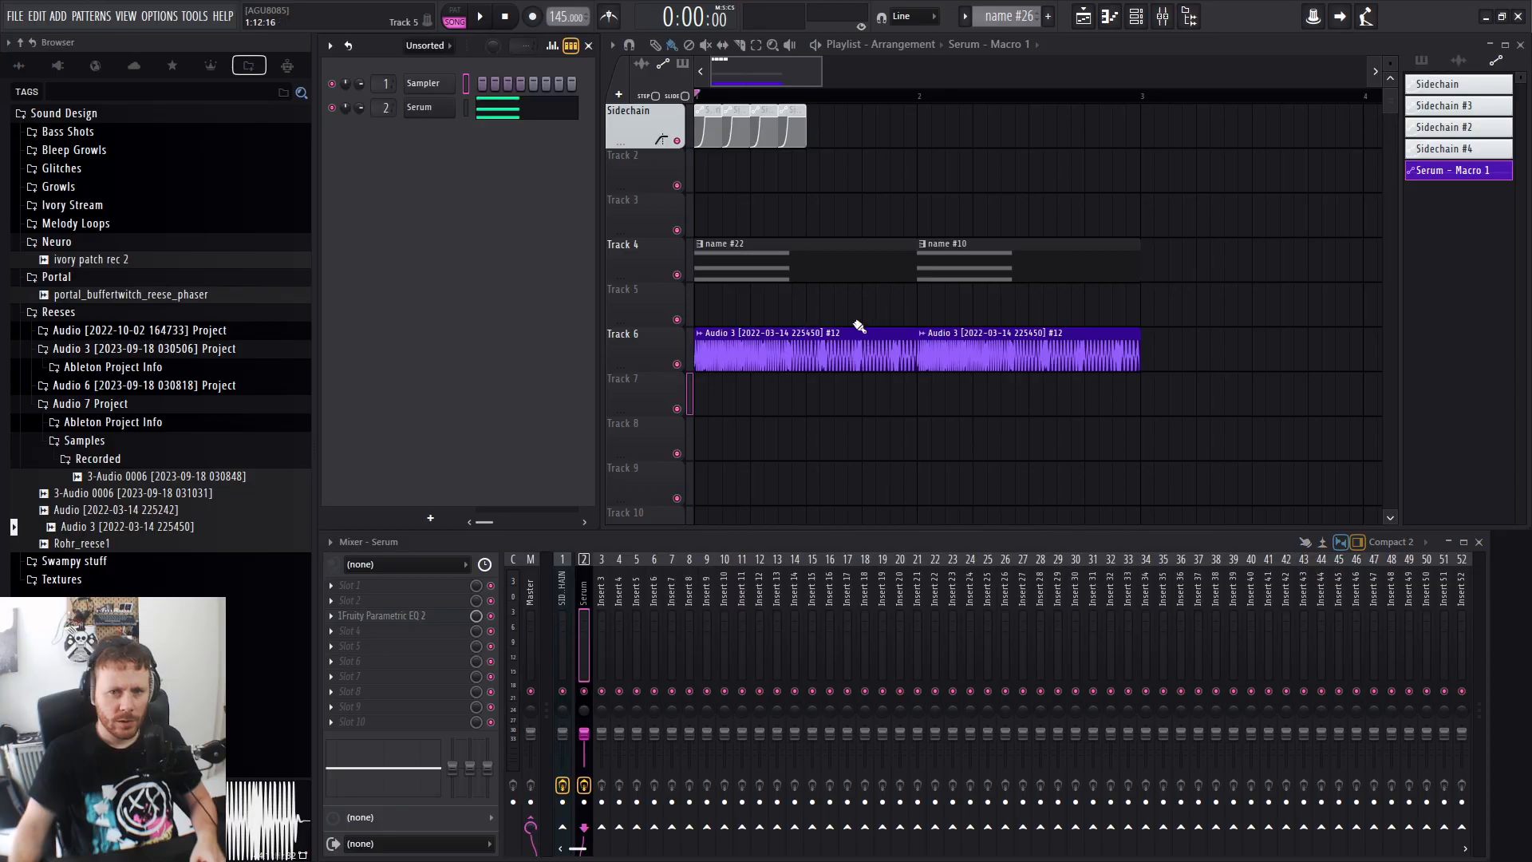
{"action": "scroll", "coordinate": [852, 324], "scroll_direction": "down", "scroll_amount": 2}
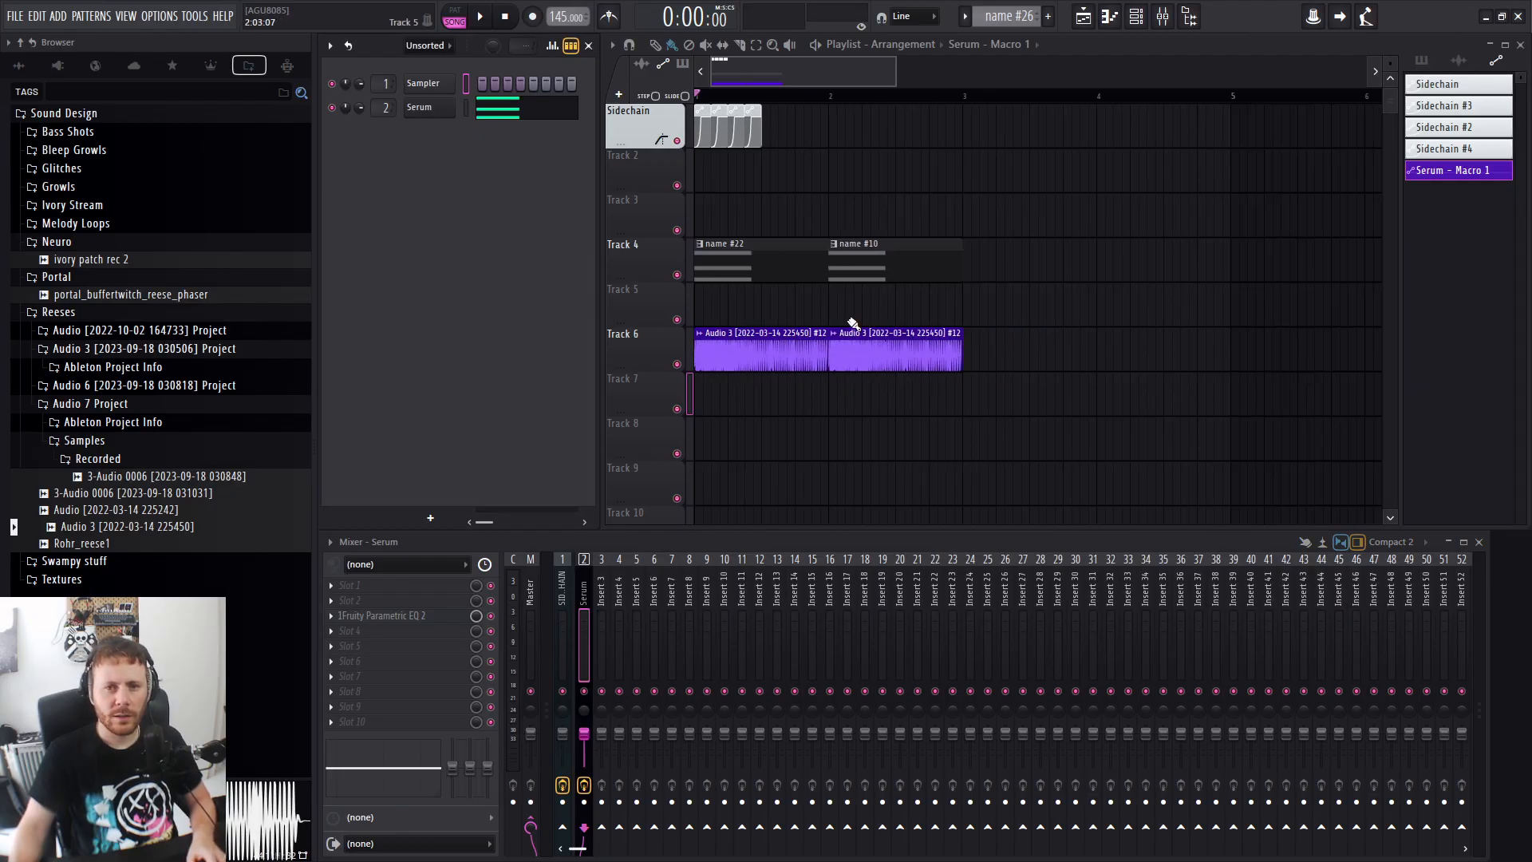
{"action": "left_click_drag", "start_coordinate": [852, 324], "coordinate": [694, 142]}
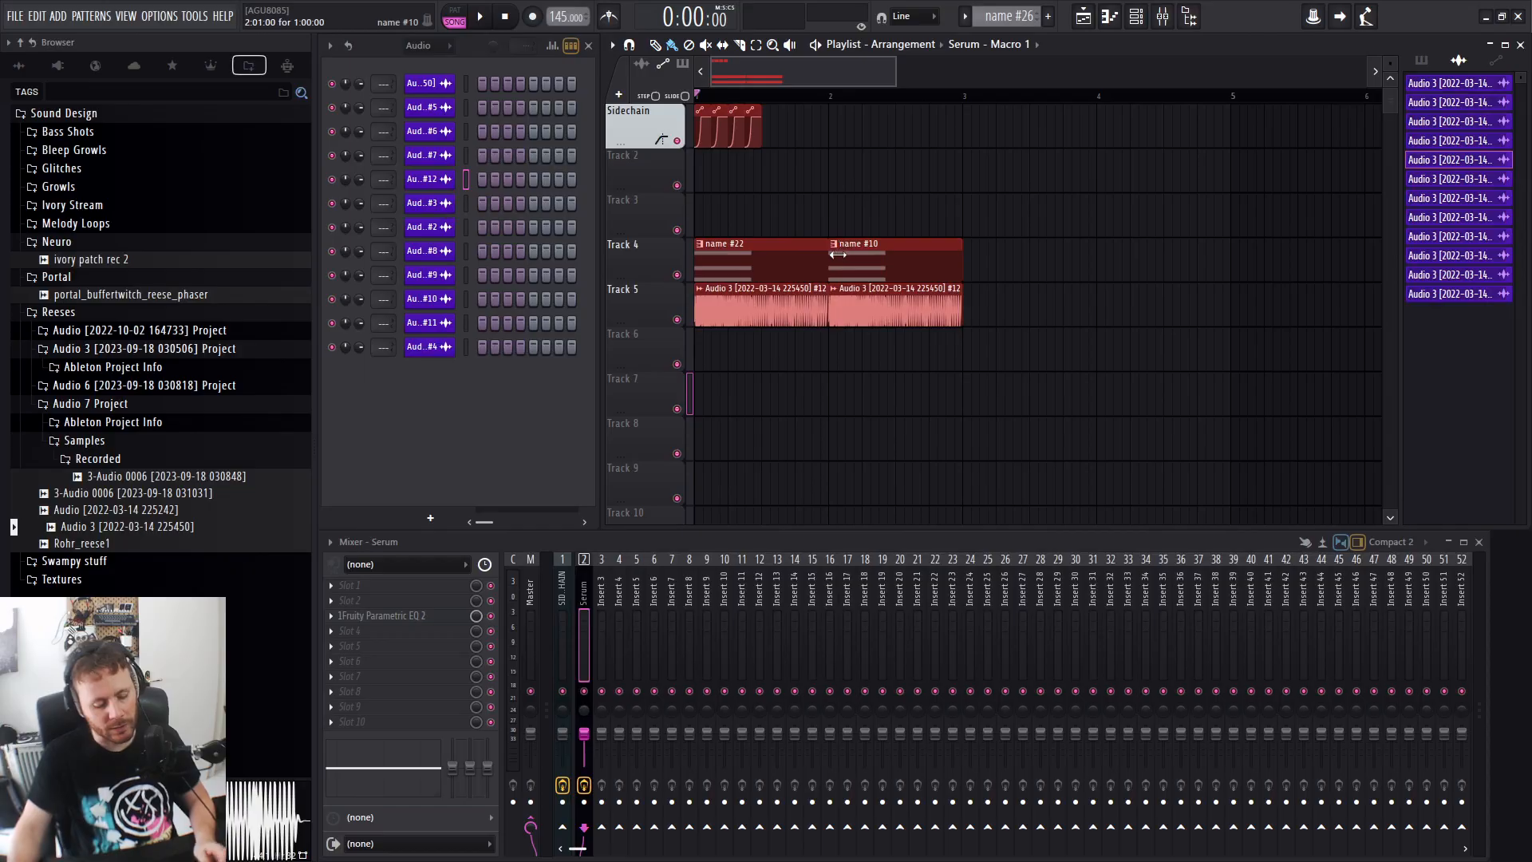
Copy the selected clips as unique instances after the originals and align the copies with the start of bar 3.
{"action": "left_click_drag", "start_coordinate": [766, 255], "coordinate": [1049, 238]}
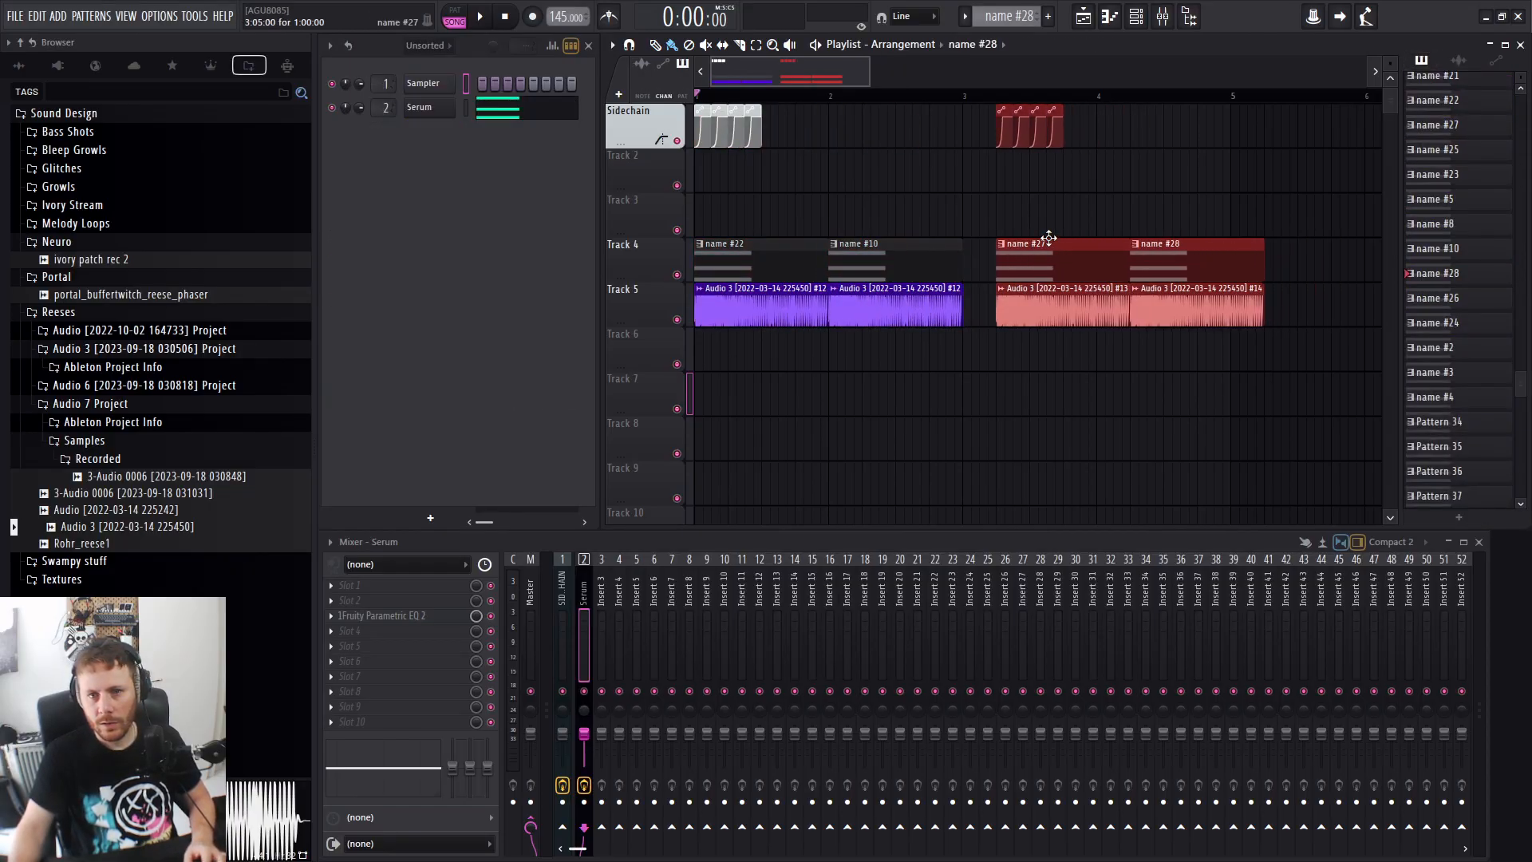
{"action": "left_click", "coordinate": [1110, 354], "text": "ctrl"}
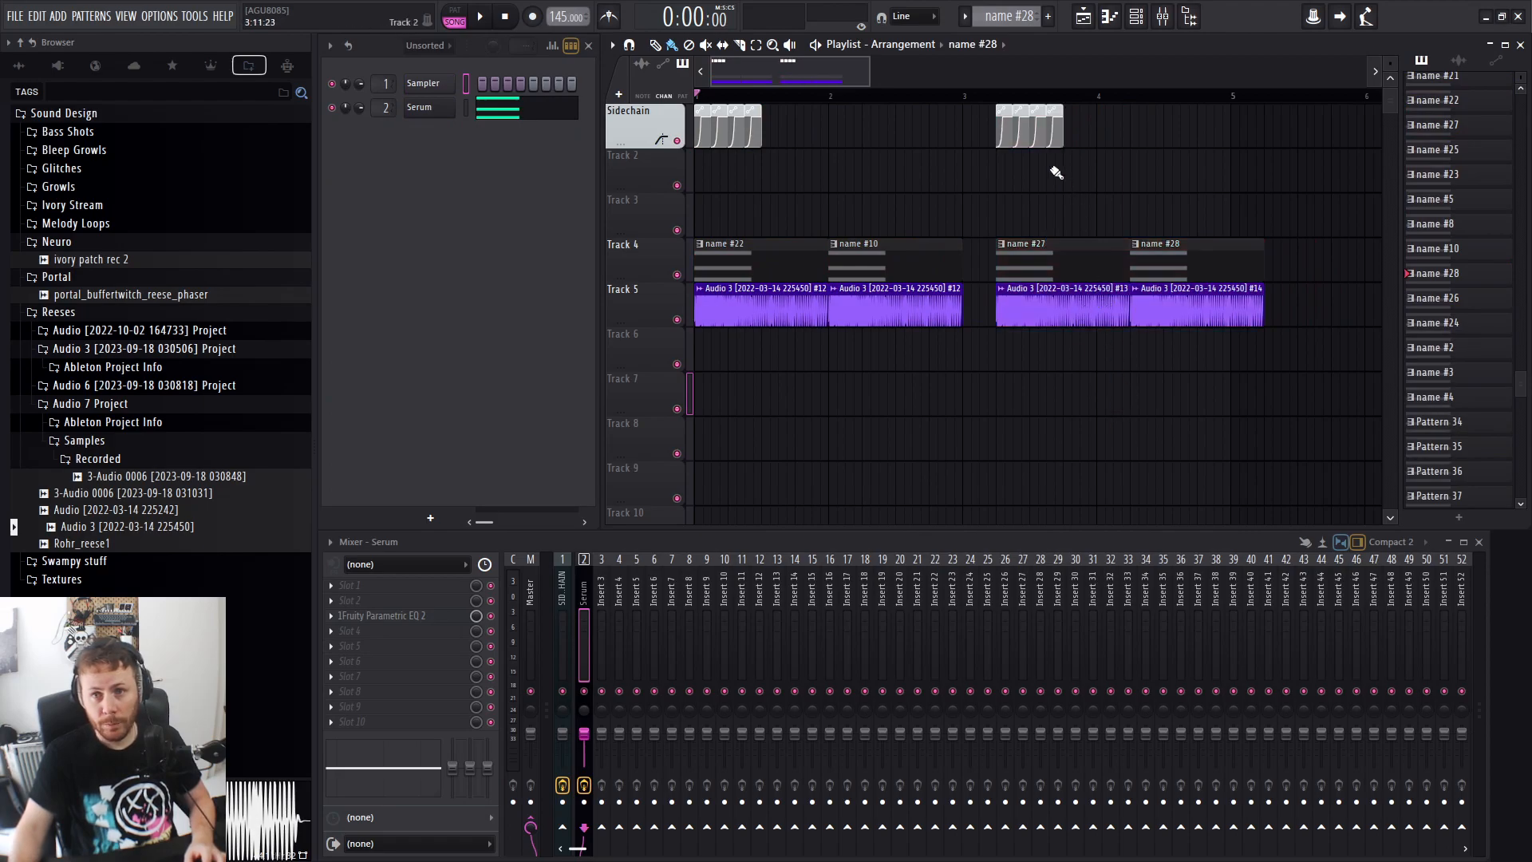
{"action": "scroll", "coordinate": [1052, 160], "scroll_direction": "up", "scroll_amount": 4}
{"action": "scroll", "coordinate": [1026, 348], "scroll_direction": "down", "scroll_amount": 4}
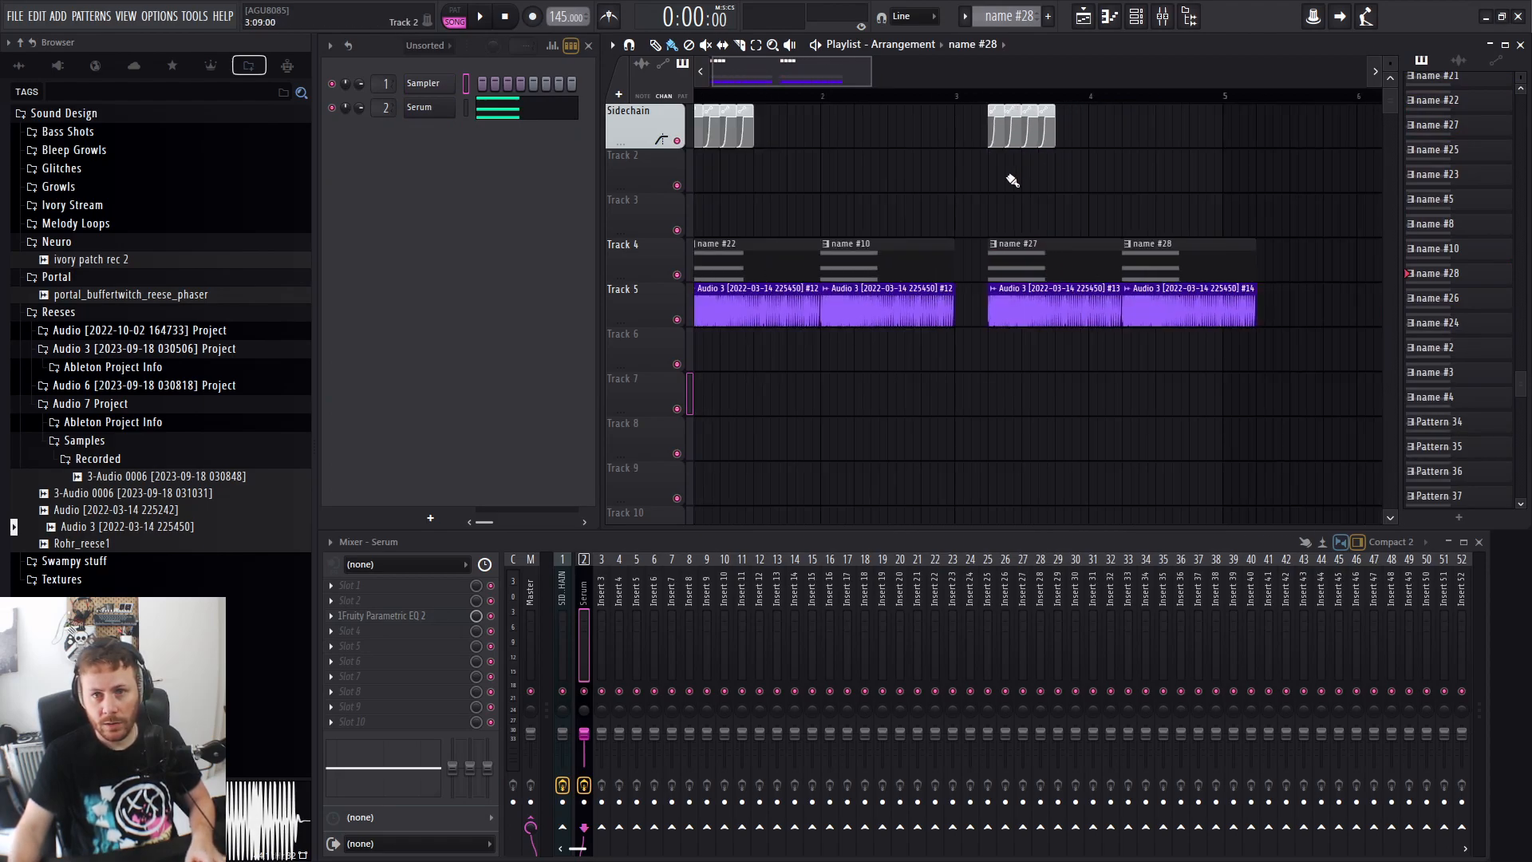
{"action": "mouse_move", "coordinate": [1335, 401]}
{"action": "left_mouse_down"}
{"action": "mouse_move", "coordinate": [1028, 137]}
{"action": "mouse_move", "coordinate": [1324, 401]}
{"action": "left_mouse_up"}
{"action": "left_click_drag", "start_coordinate": [1013, 252], "coordinate": [980, 254]}
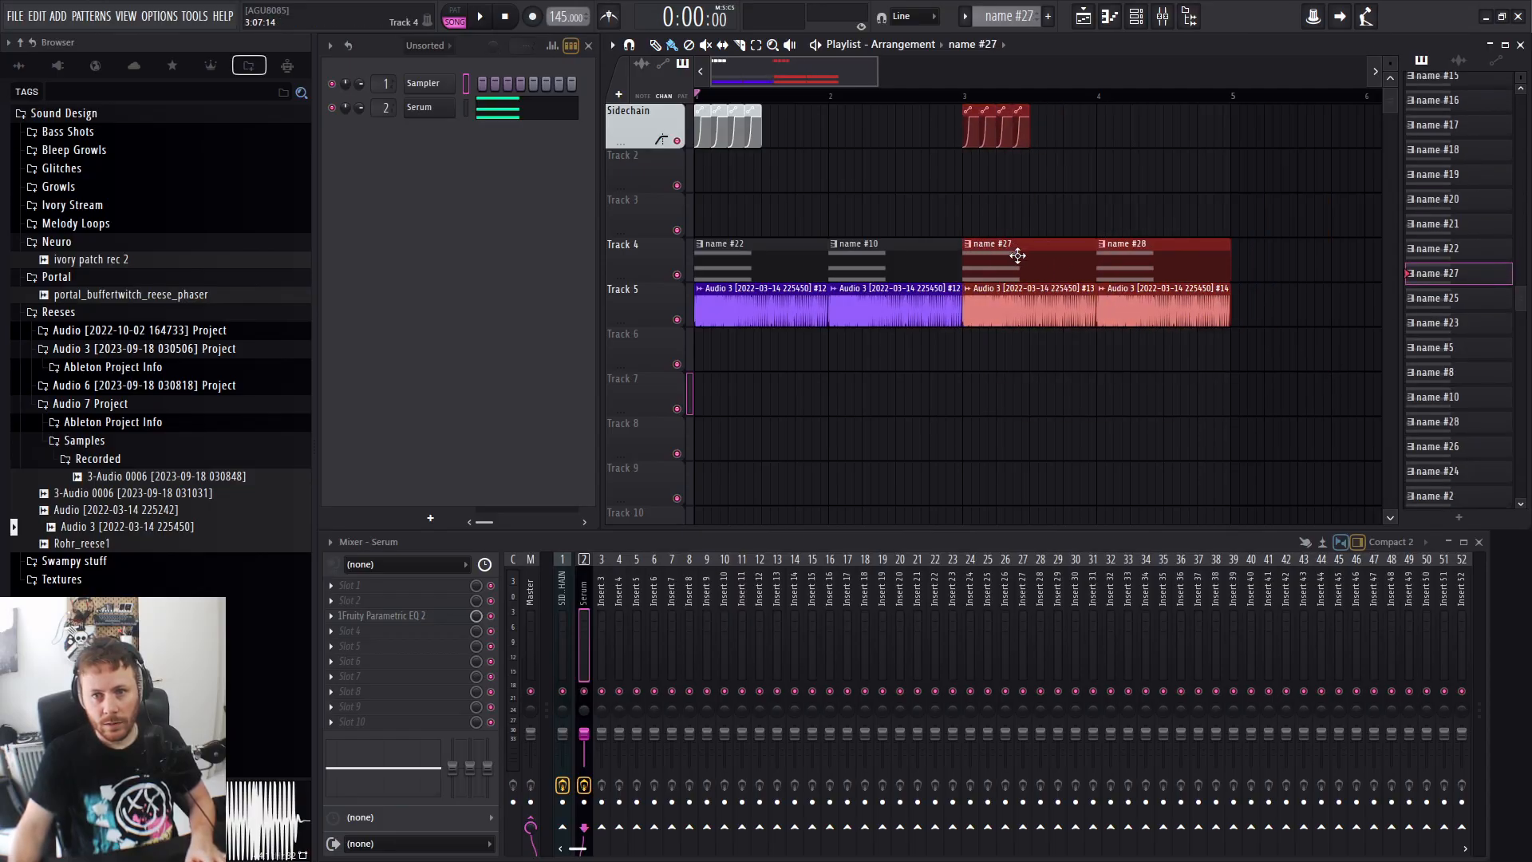
{"action": "left_click", "coordinate": [1002, 370], "text": "ctrl"}
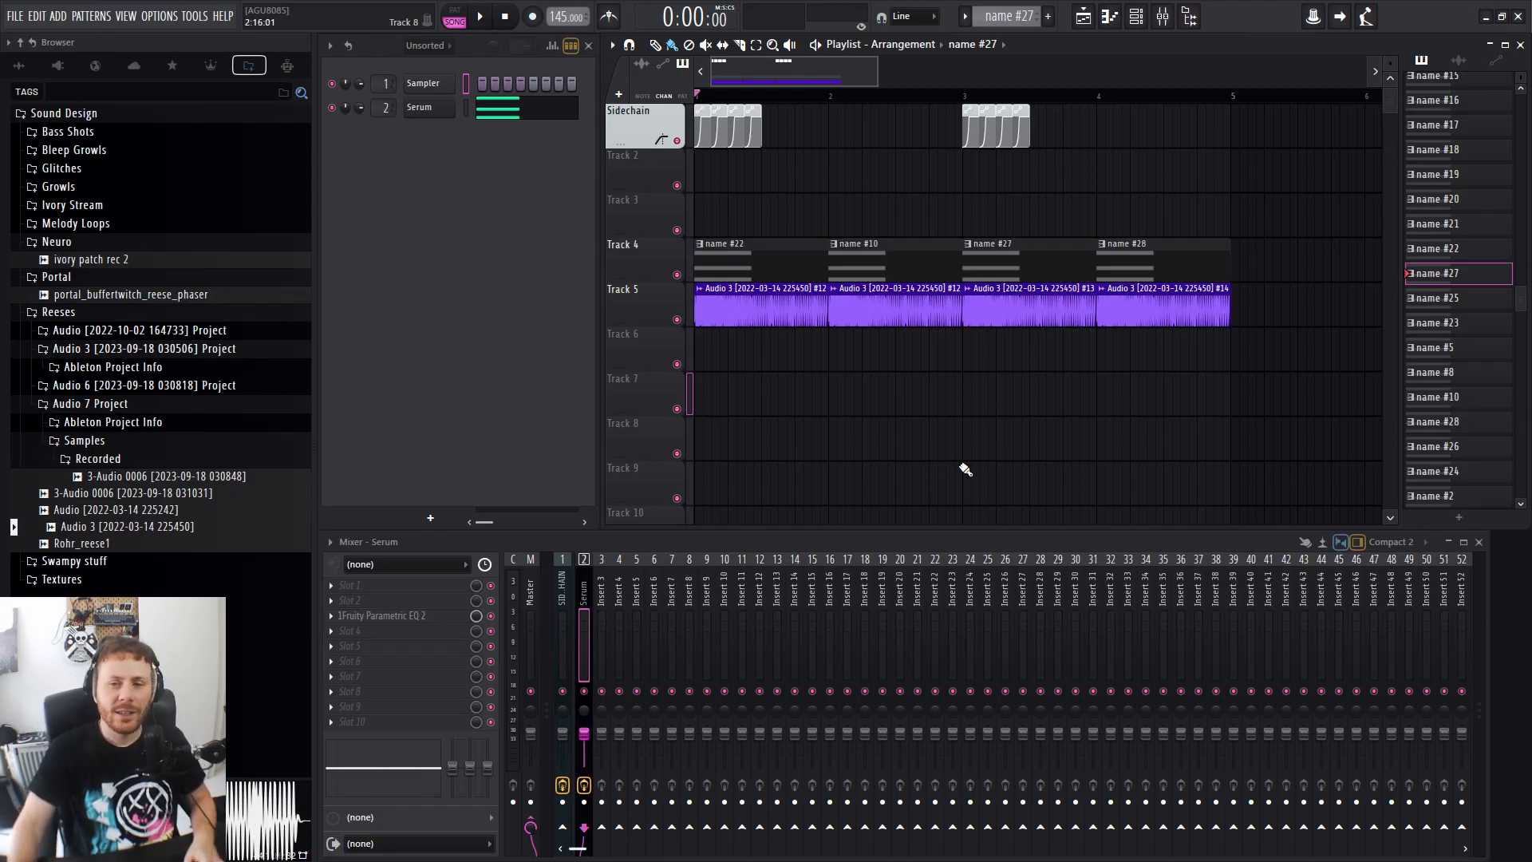
Delete the copied clips from bars 3 and 4 and all Sidechain clips except the first one at bar 1.
{"action": "right_click", "coordinate": [1061, 311]}
{"action": "right_click", "coordinate": [1069, 259]}
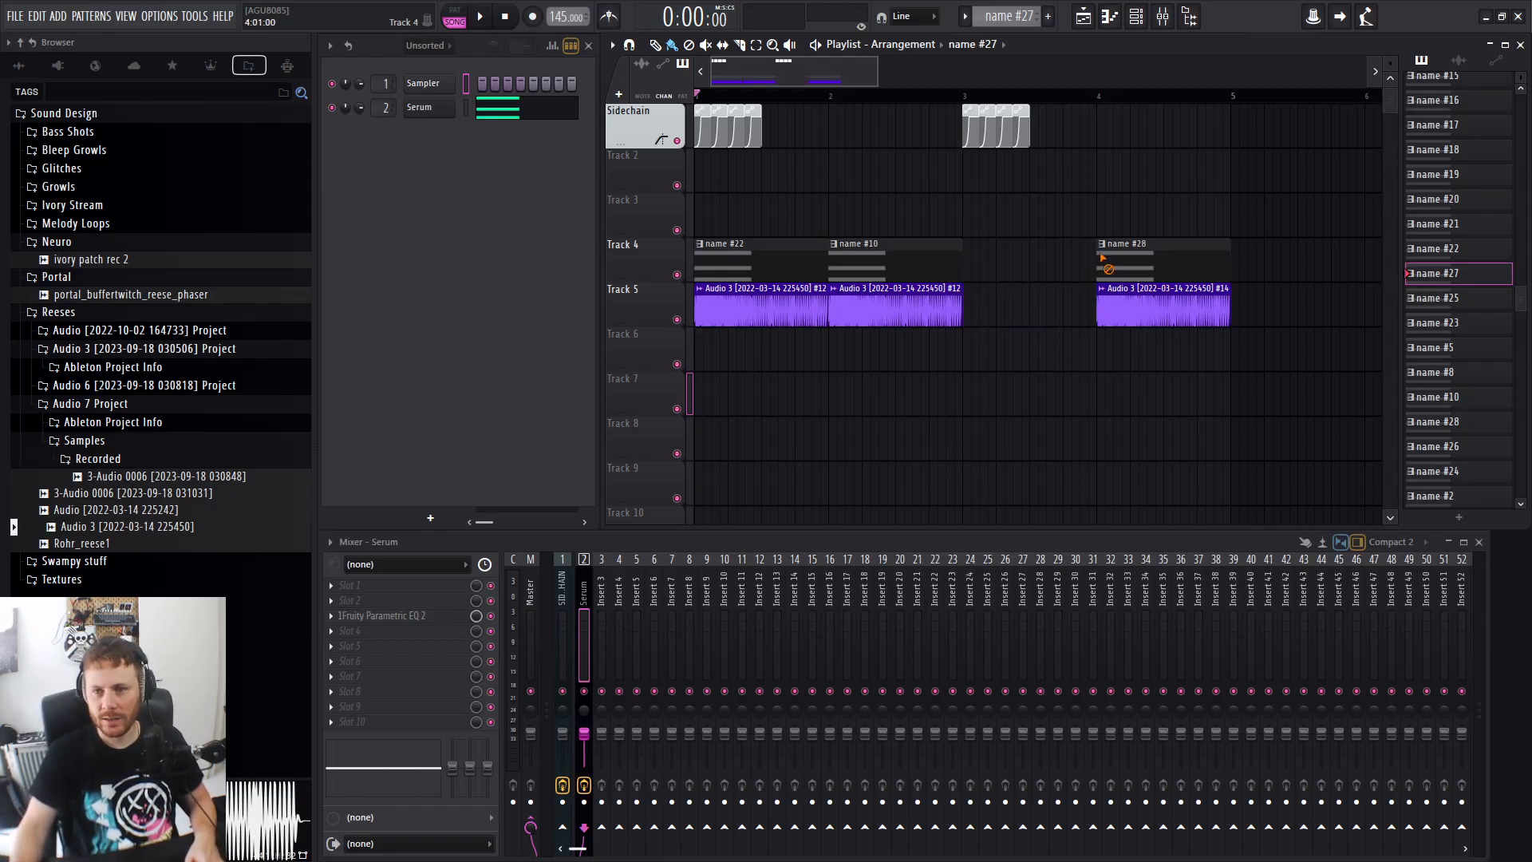
{"action": "right_click", "coordinate": [1102, 257]}
{"action": "right_click", "coordinate": [1131, 319]}
{"action": "right_click", "coordinate": [971, 134]}
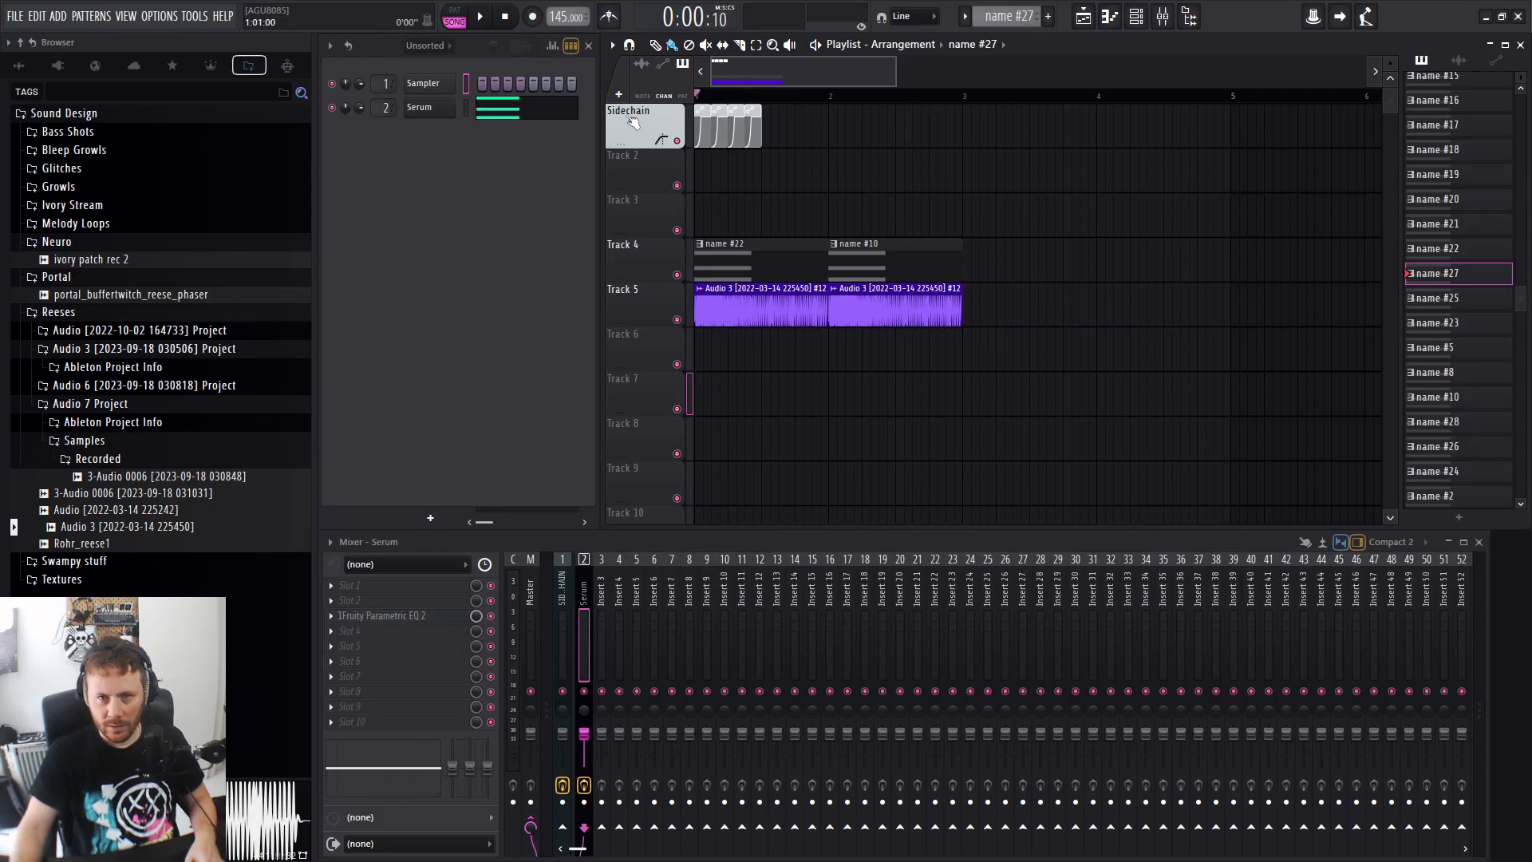
{"action": "right_click", "coordinate": [747, 130]}
{"action": "right_click", "coordinate": [722, 131]}
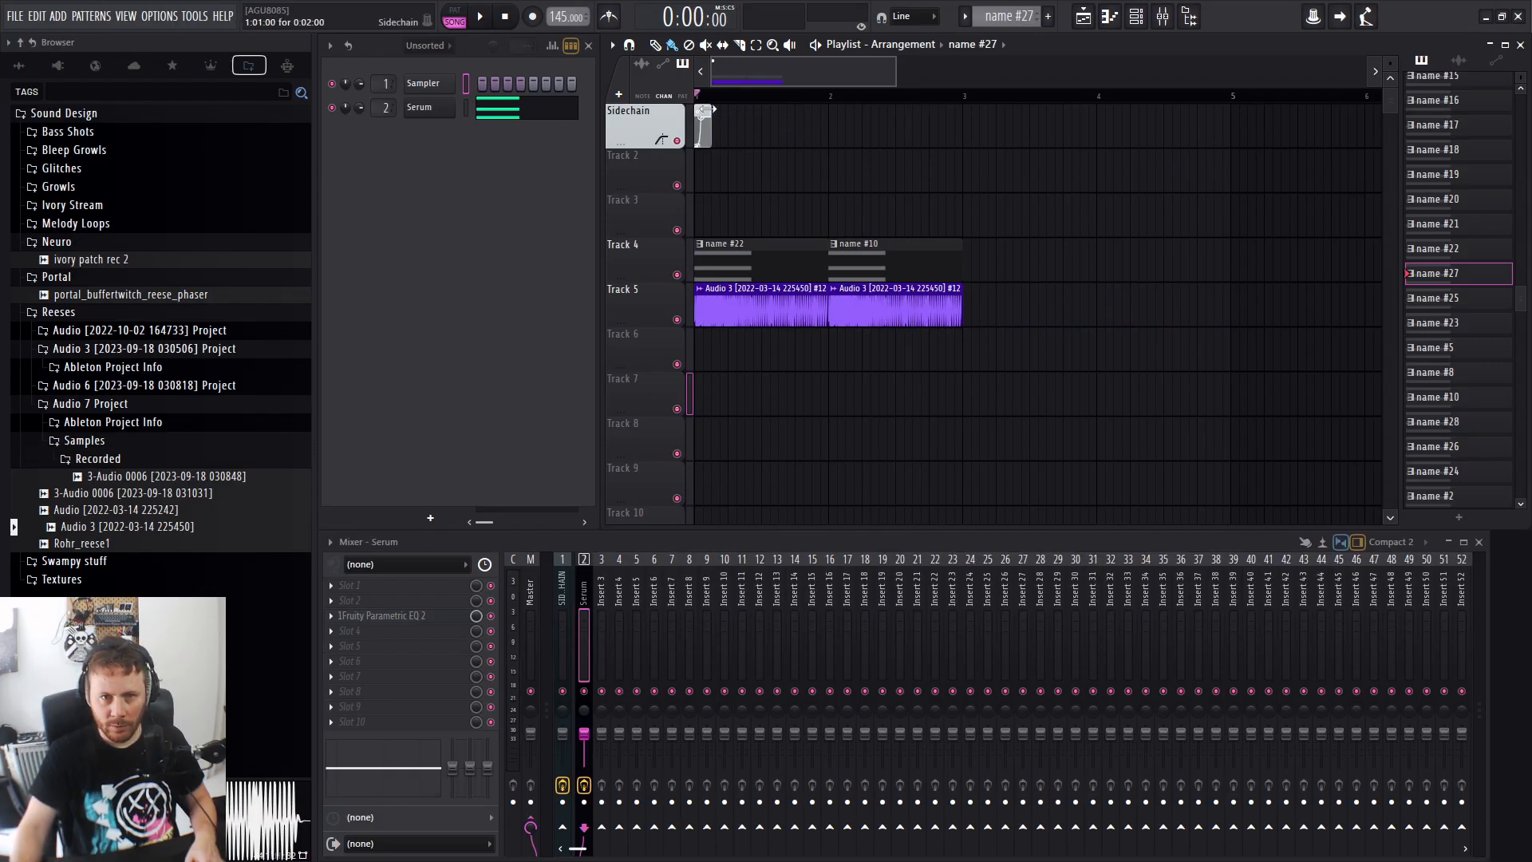
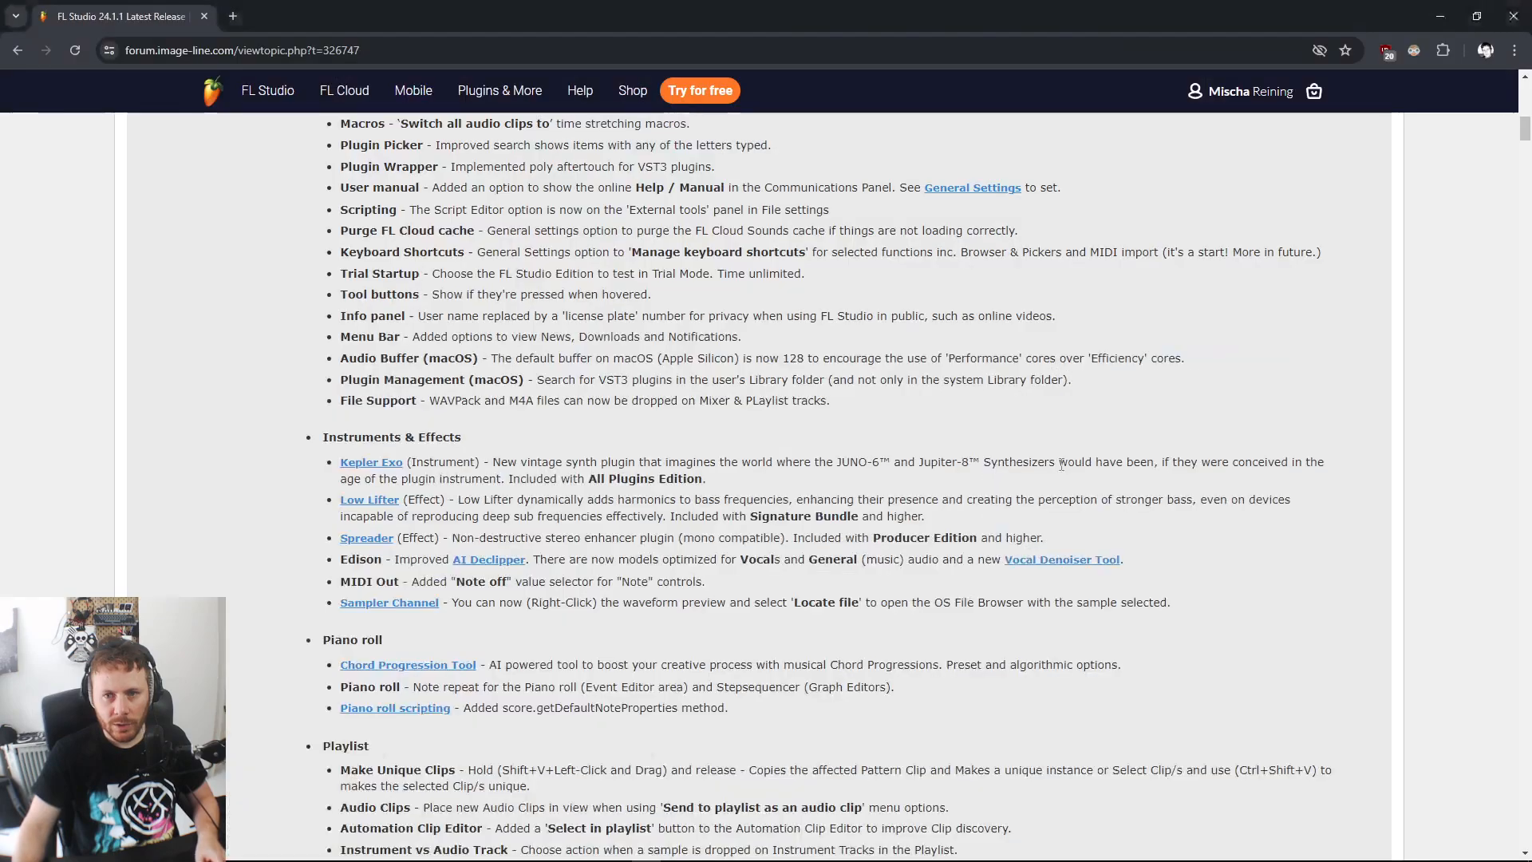
In the web browser, review the Instruments & Effects release notes and open the AI Declipper manual page from the Edison entry.
{"action": "scroll", "coordinate": [742, 442], "scroll_direction": "up", "scroll_amount": 3}
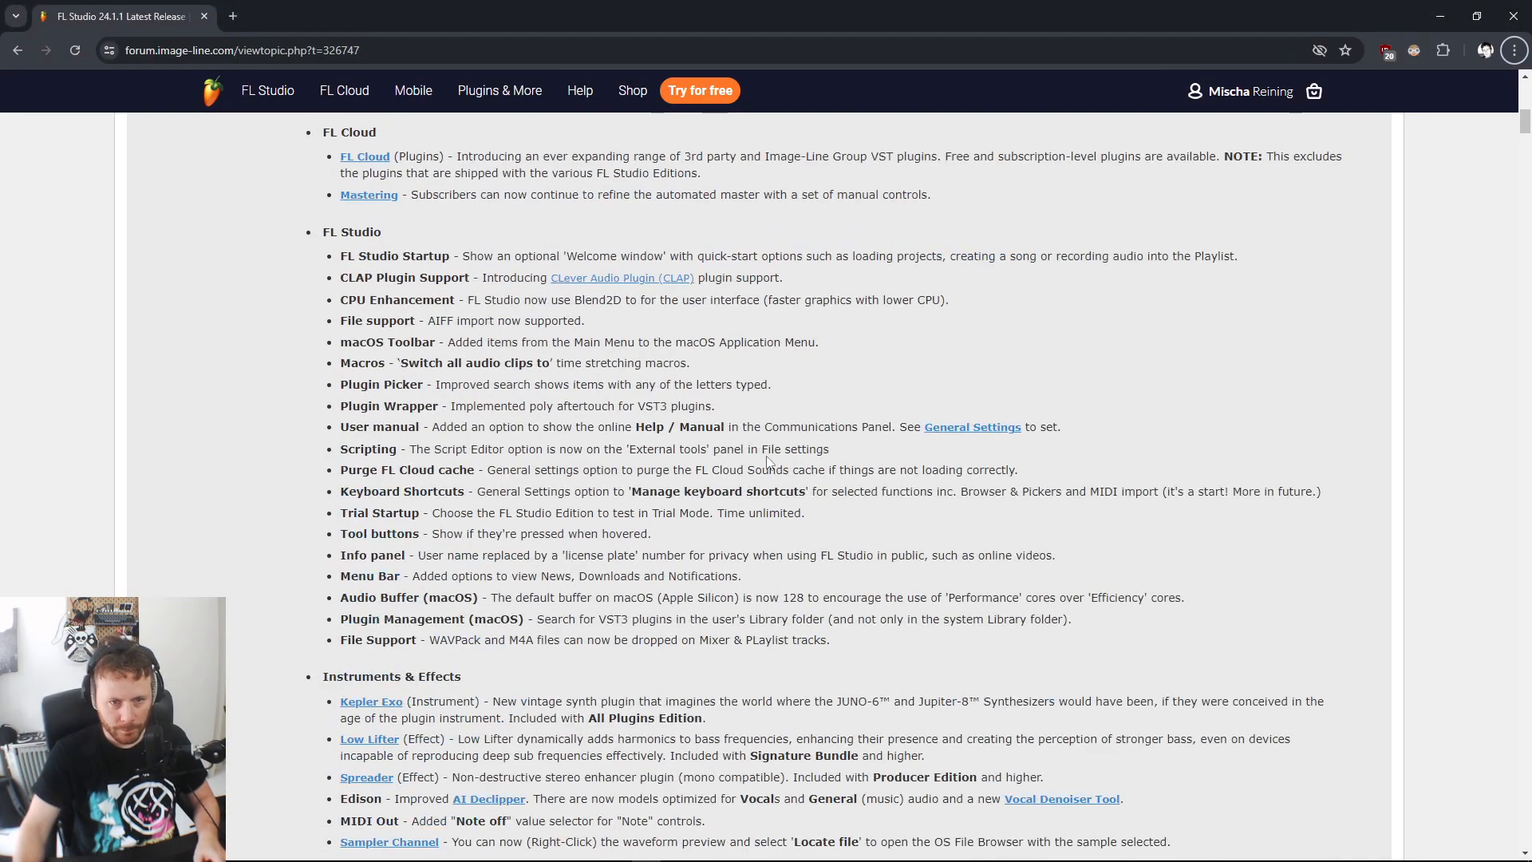
{"action": "scroll", "coordinate": [770, 463], "scroll_direction": "down", "scroll_amount": 4}
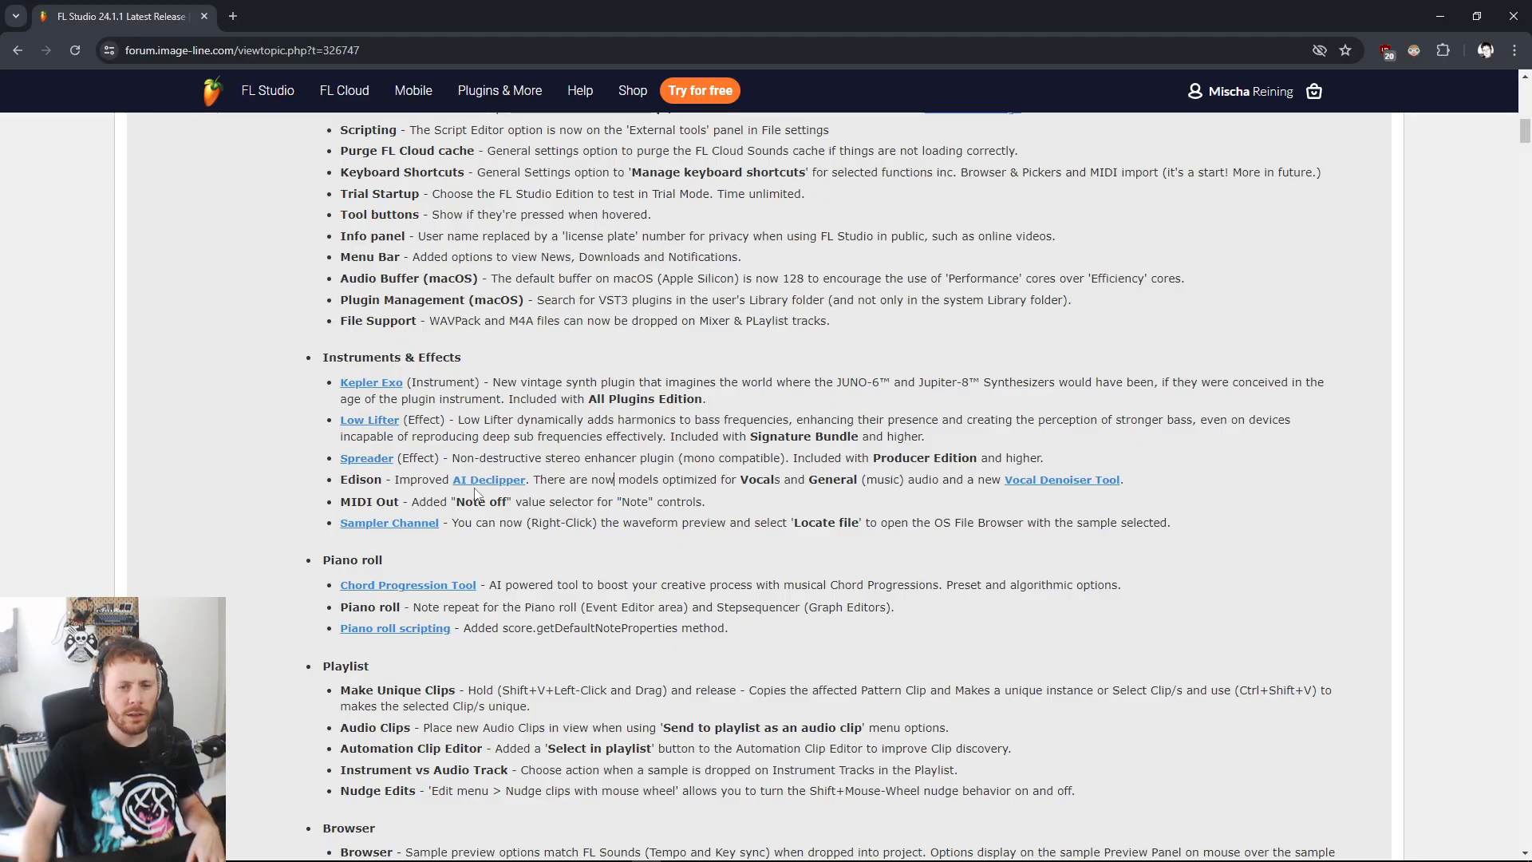
{"action": "left_click_drag", "start_coordinate": [636, 481], "coordinate": [430, 482]}
{"action": "left_click", "coordinate": [566, 479]}
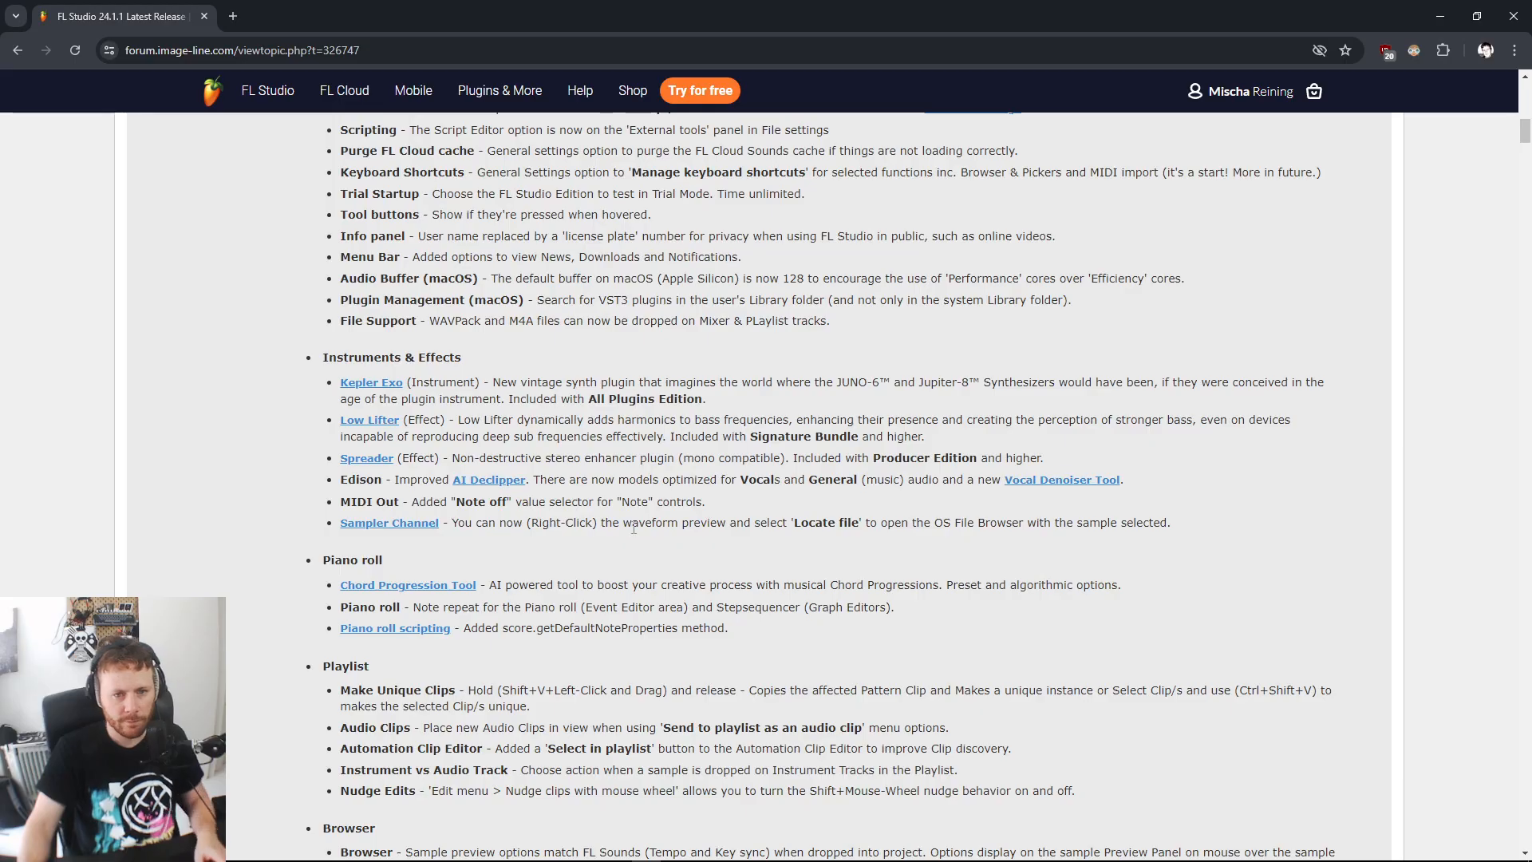
{"action": "left_click", "coordinate": [507, 481]}
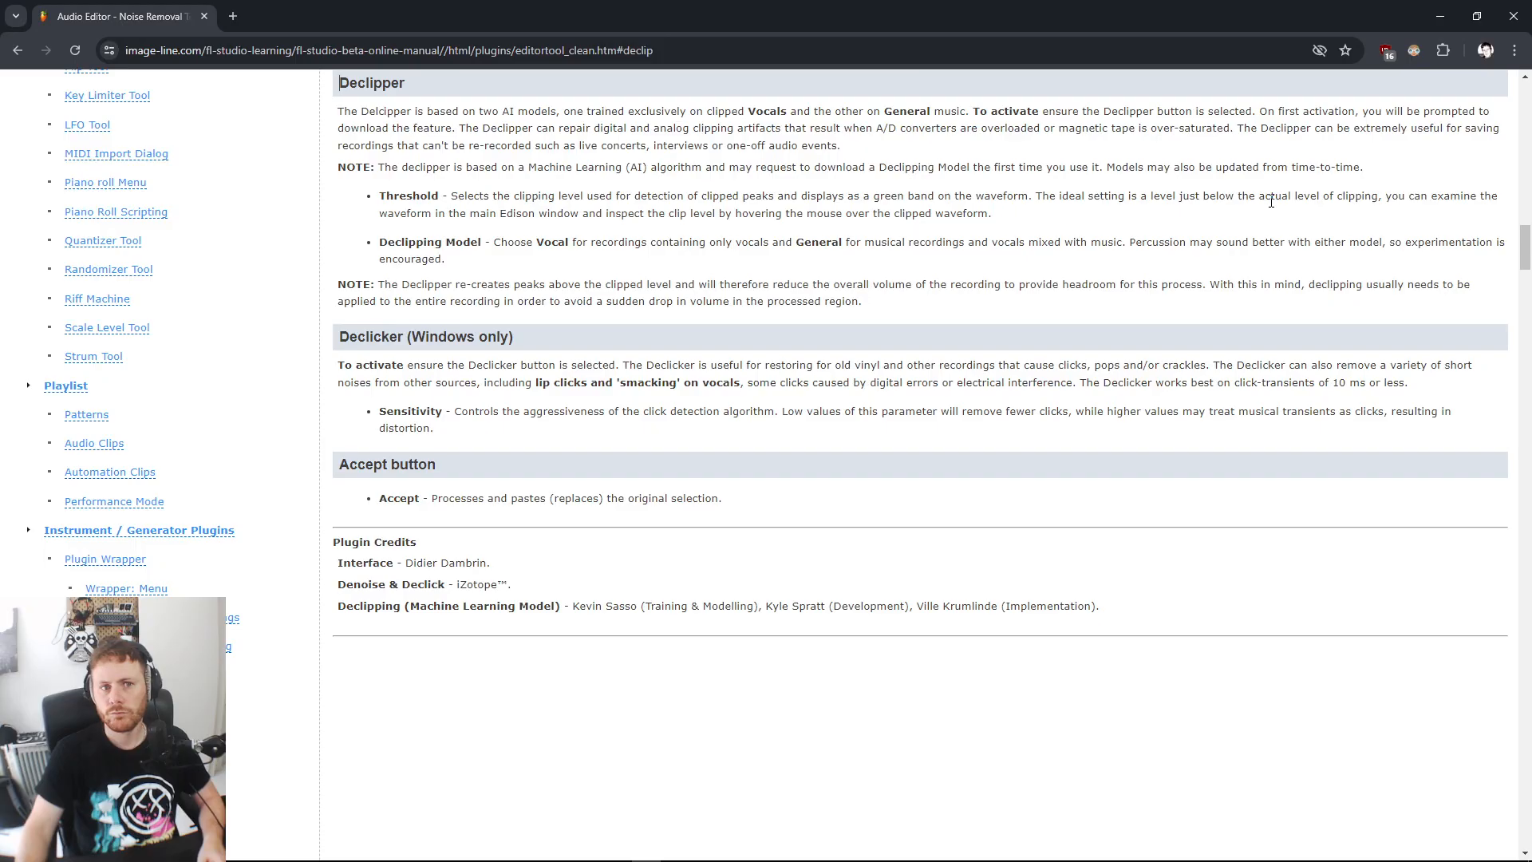
Read the opening description in the manual's Declipper section.
{"action": "left_click_drag", "start_coordinate": [340, 112], "coordinate": [414, 114]}
{"action": "left_click", "coordinate": [399, 117]}
{"action": "left_click", "coordinate": [377, 114]}
{"action": "left_click", "coordinate": [411, 114]}
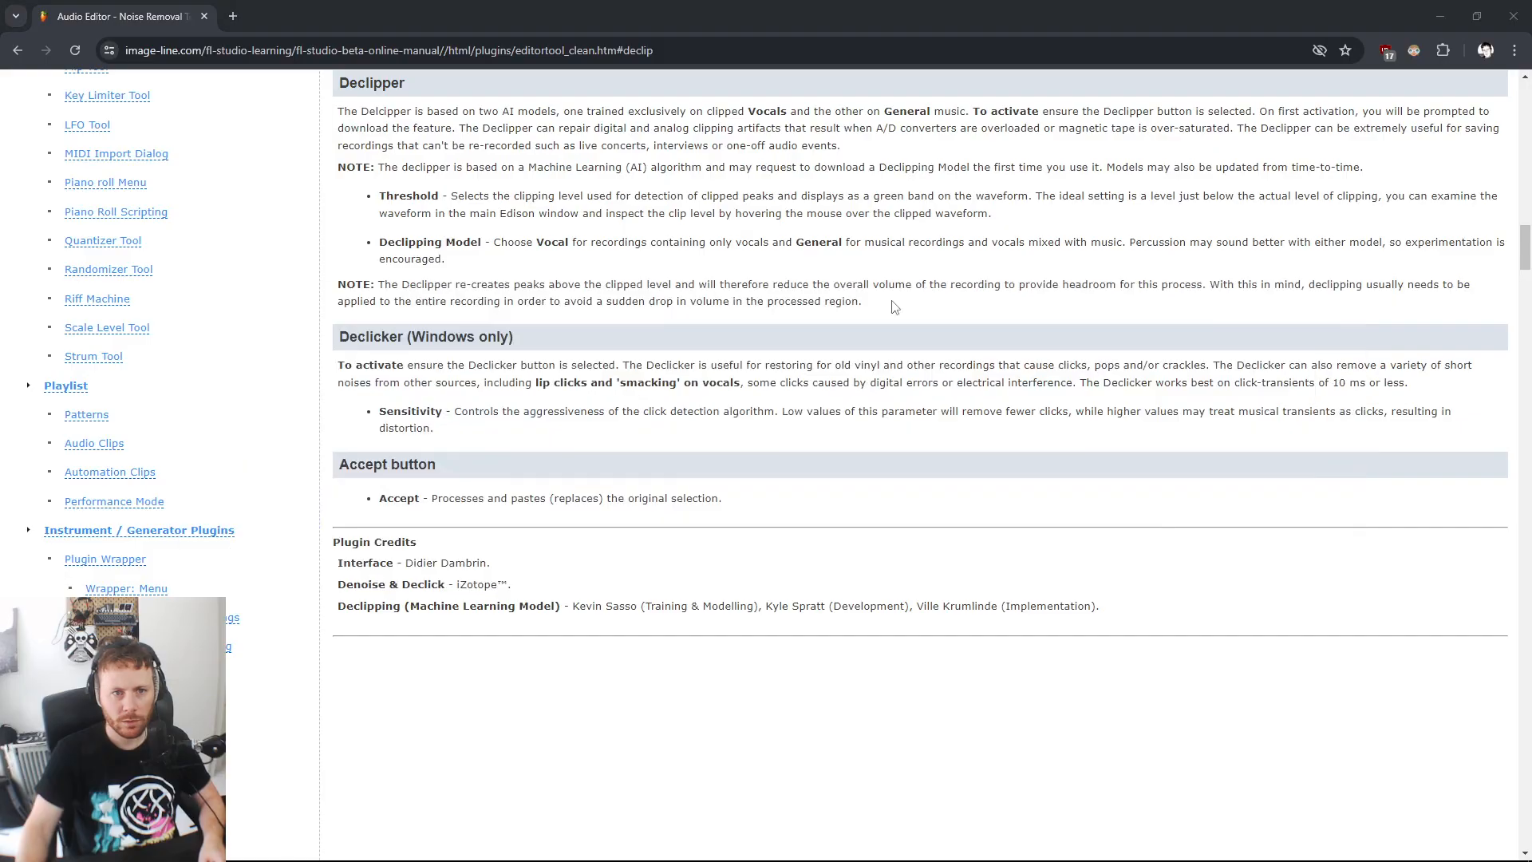
Switch back to FL Studio, place OUTRAGE - kick 03 from Outrage Drums Vol 1 in the playlist and open its channel settings.
{"action": "key", "text": "alt+Tab"}
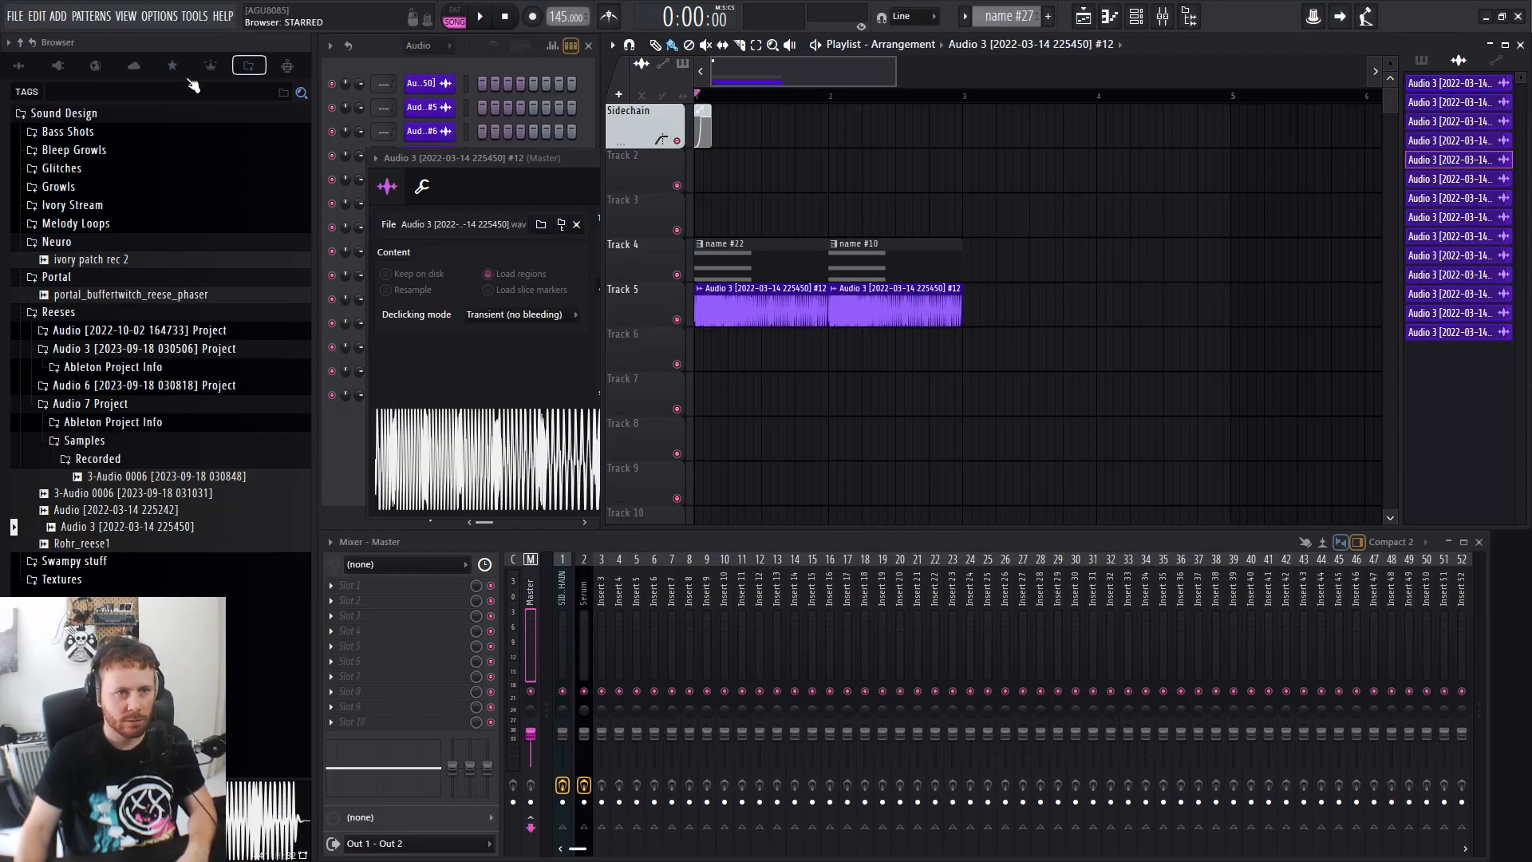
{"action": "left_click", "coordinate": [210, 66]}
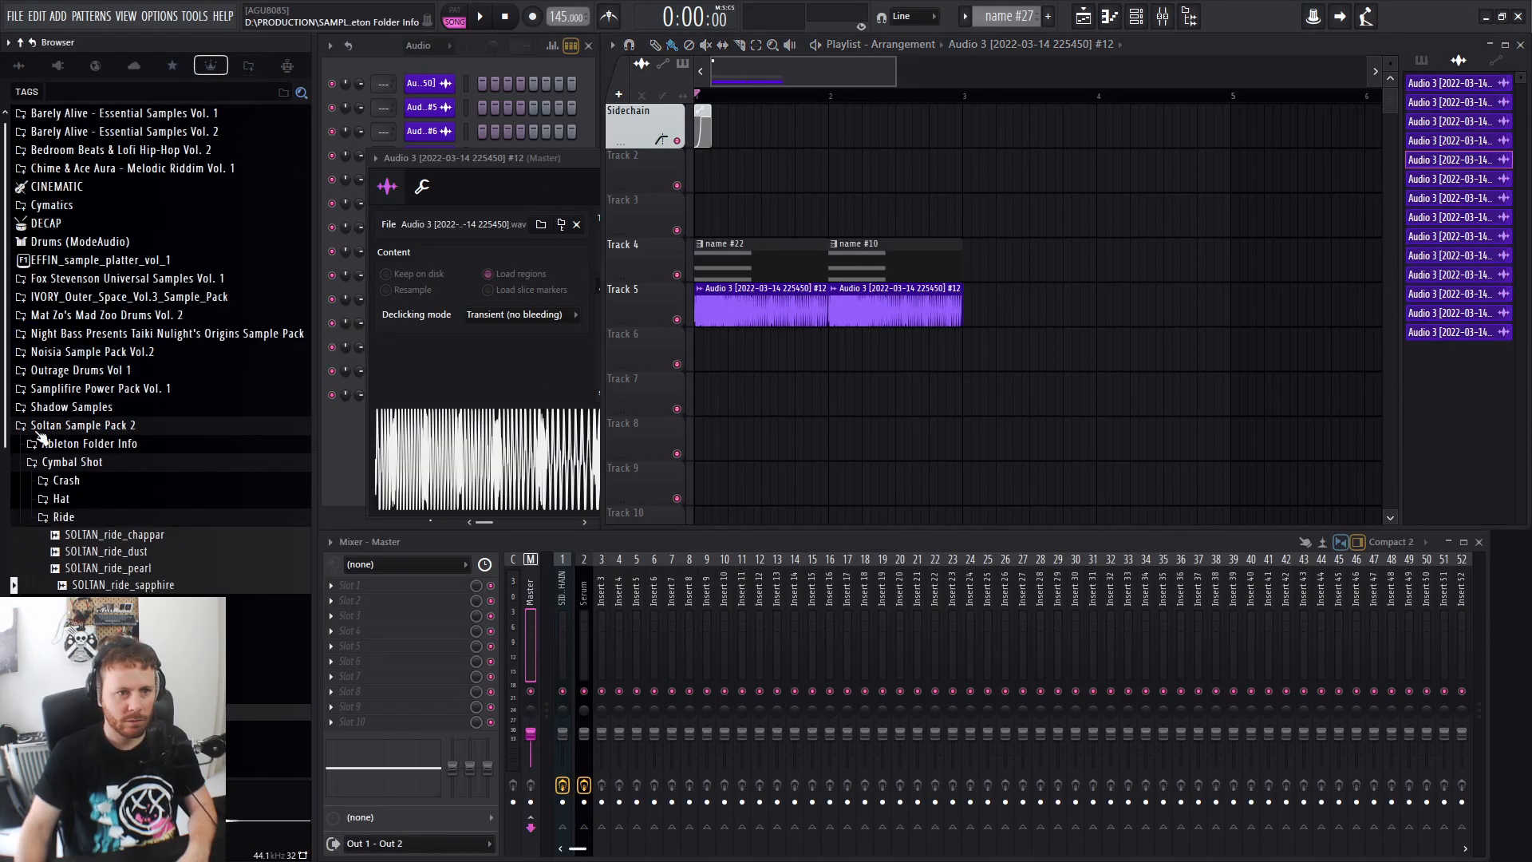
{"action": "left_click", "coordinate": [127, 371]}
{"action": "left_click", "coordinate": [64, 389]}
{"action": "left_click_drag", "start_coordinate": [89, 439], "coordinate": [768, 396]}
{"action": "double_click", "coordinate": [770, 395]}
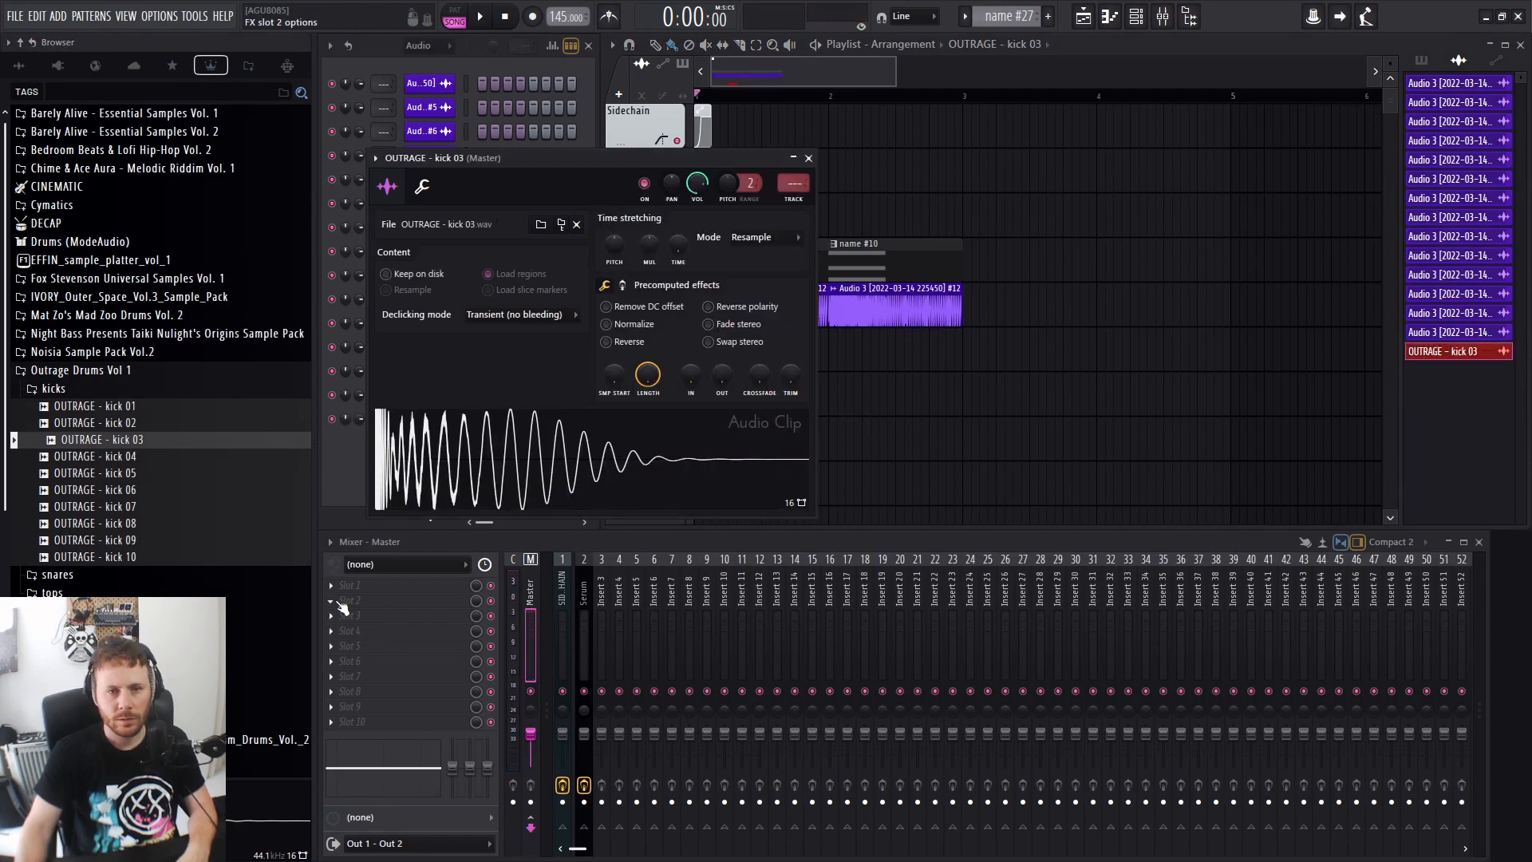
Load GClip into slot 2 of the Master track, adjust its clipping controls and audition the kick through it.
{"action": "left_click", "coordinate": [340, 605]}
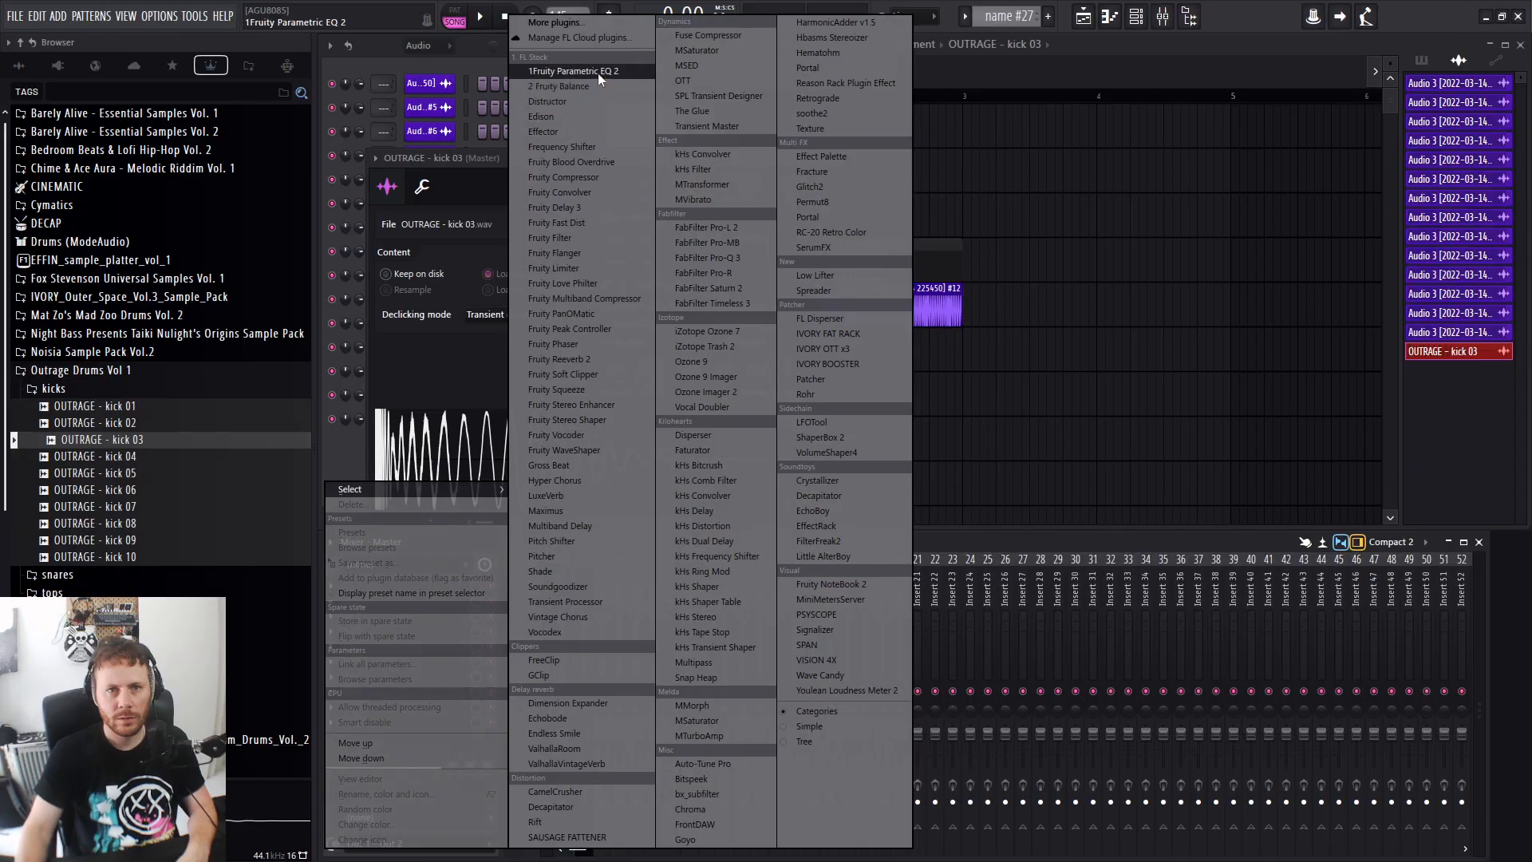
{"action": "left_click", "coordinate": [557, 674]}
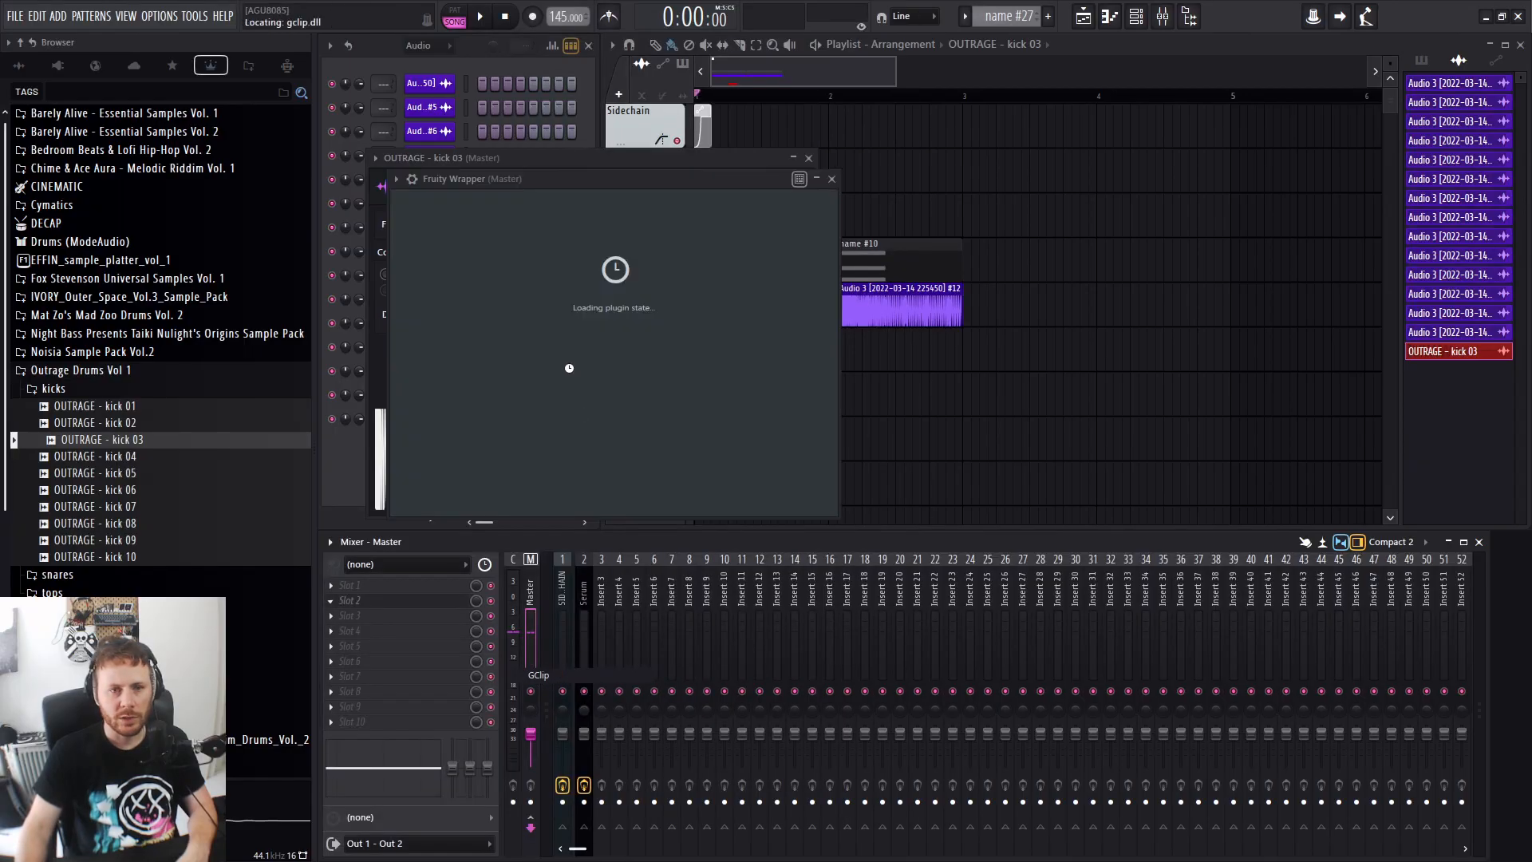
{"action": "left_click_drag", "start_coordinate": [490, 419], "coordinate": [487, 452]}
{"action": "left_click_drag", "start_coordinate": [435, 419], "coordinate": [454, 386]}
{"action": "left_click", "coordinate": [525, 493]}
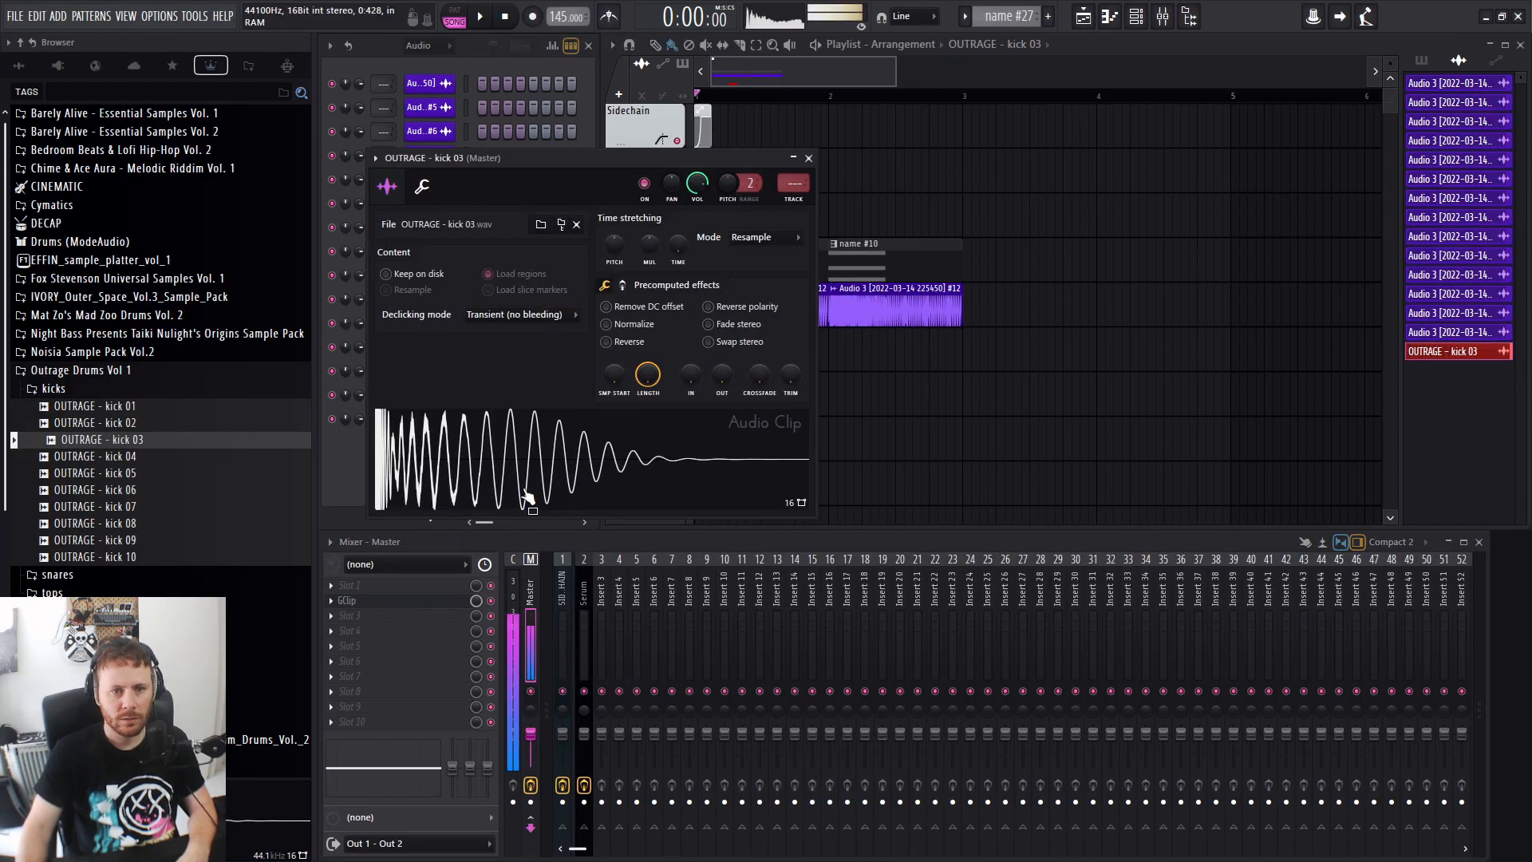
{"action": "left_click", "coordinate": [525, 491]}
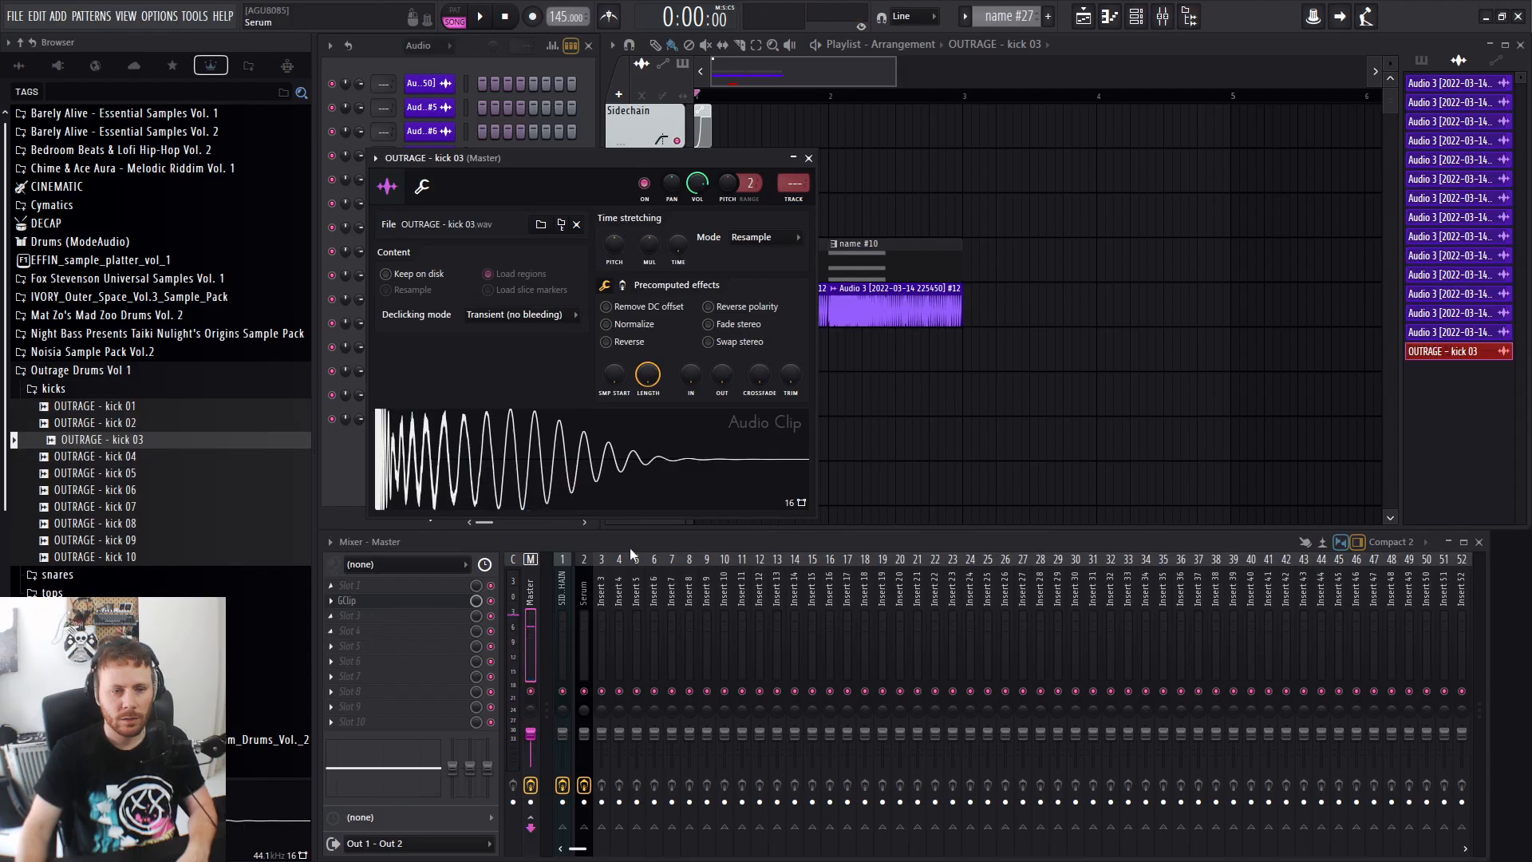
Load Edison into slot 4 of the Master track and record the clipped kick into it.
{"action": "left_click", "coordinate": [397, 648]}
{"action": "left_click", "coordinate": [541, 116]}
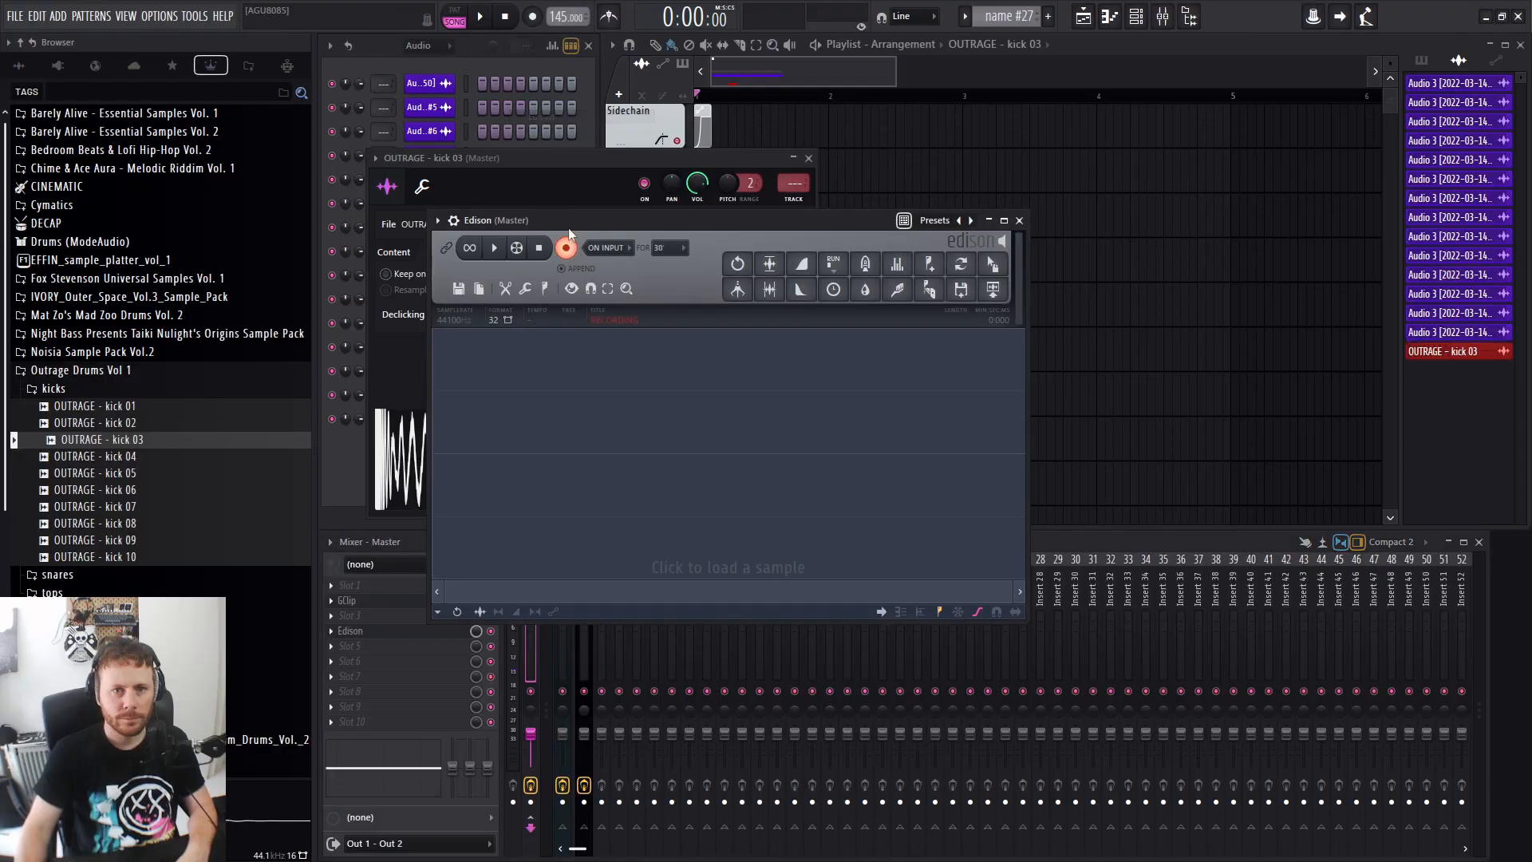
{"action": "left_click", "coordinate": [536, 459]}
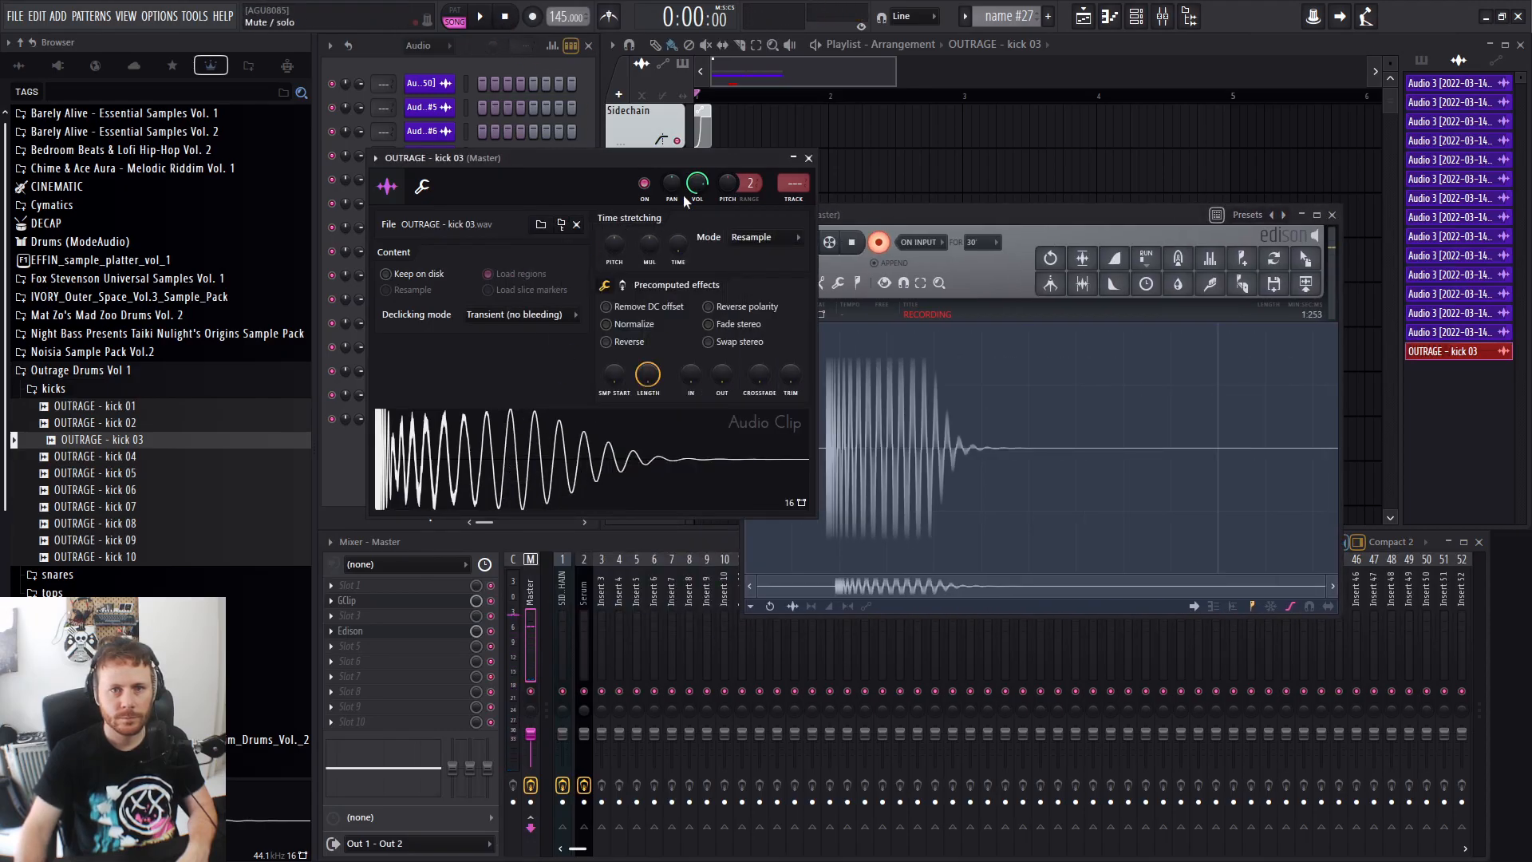
{"action": "left_click", "coordinate": [852, 242]}
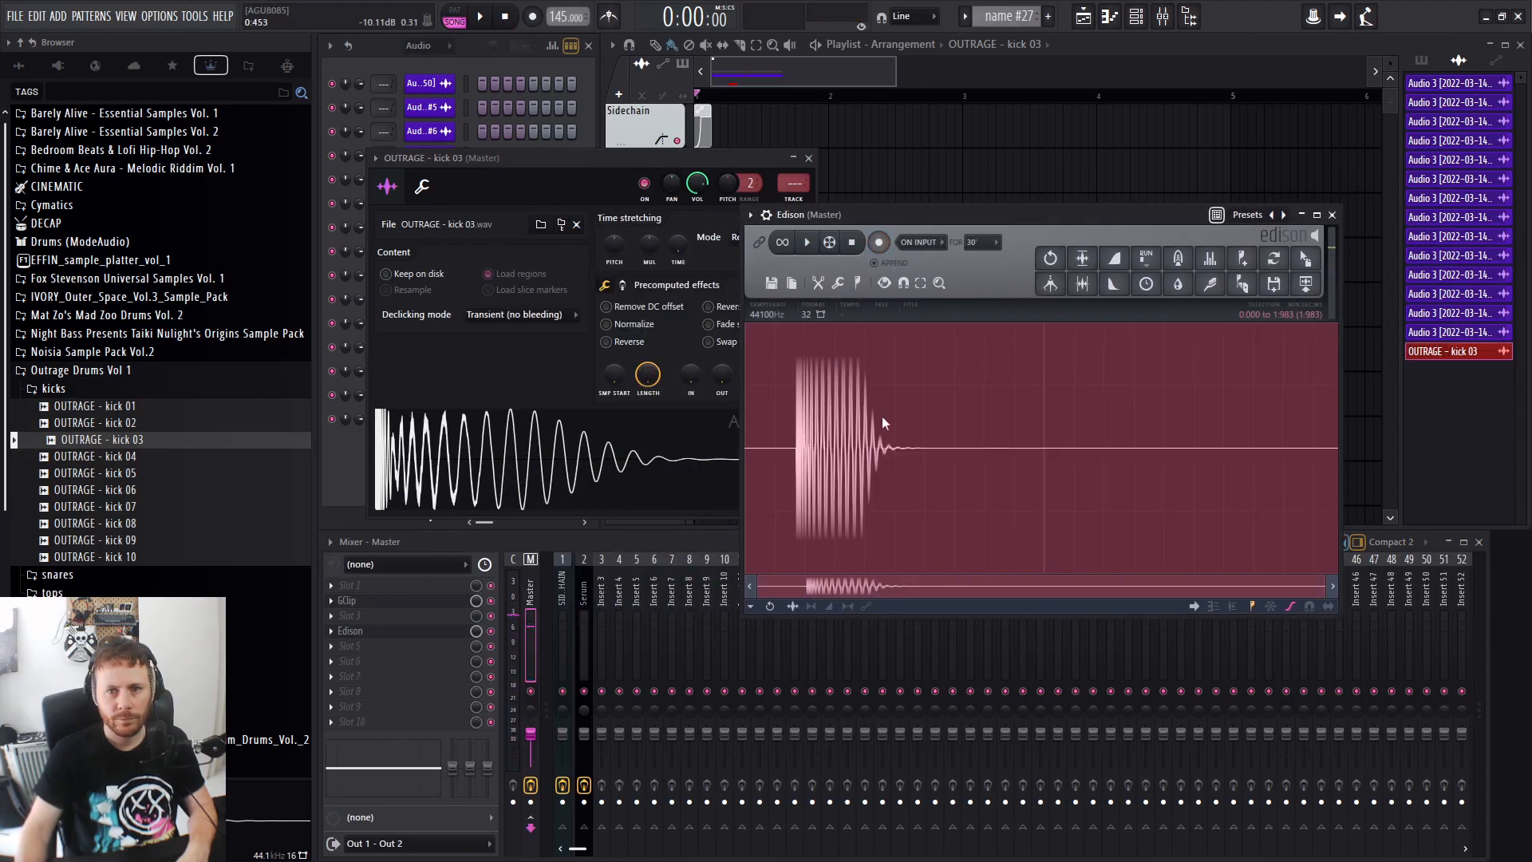
Trim the Edison recording to just the kick, bypass GClip on the Master track and play the recording back.
{"action": "left_click", "coordinate": [1082, 283]}
{"action": "left_click", "coordinate": [1022, 411]}
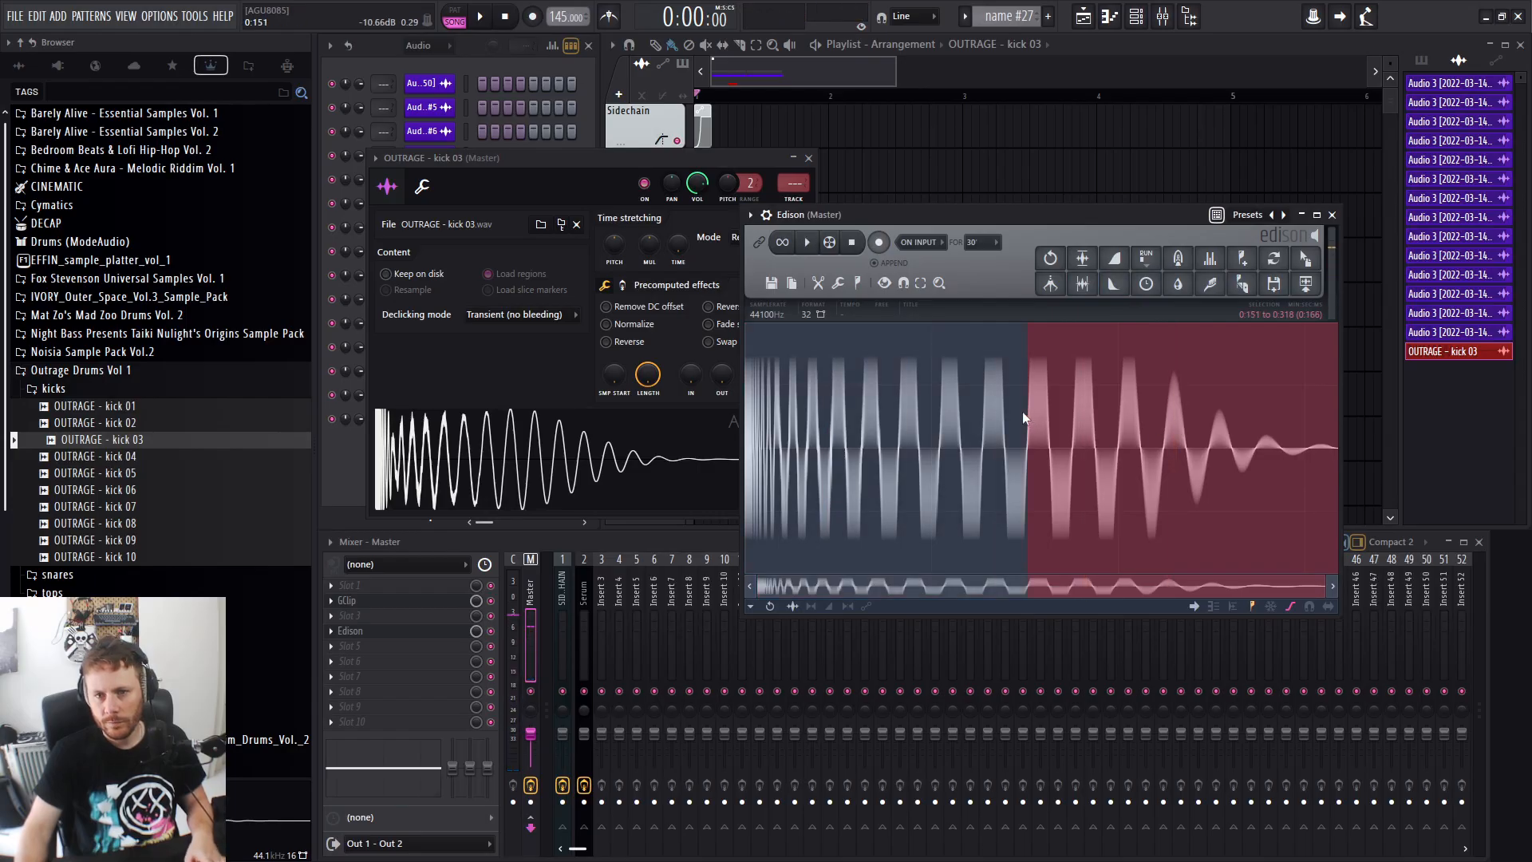
{"action": "left_click", "coordinate": [790, 423]}
{"action": "left_click", "coordinate": [491, 601]}
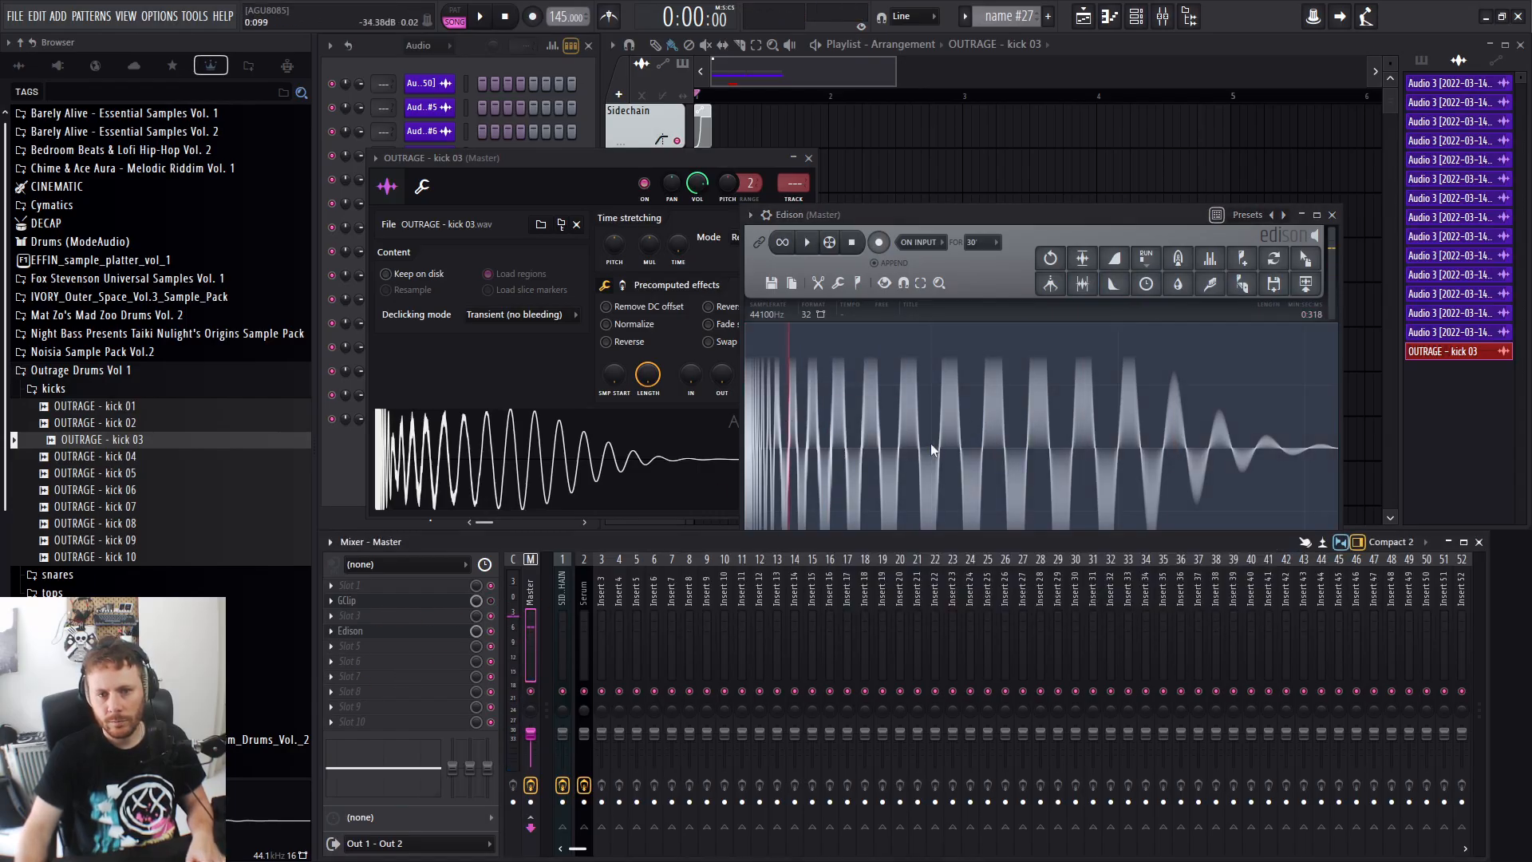
{"action": "left_click", "coordinate": [809, 245]}
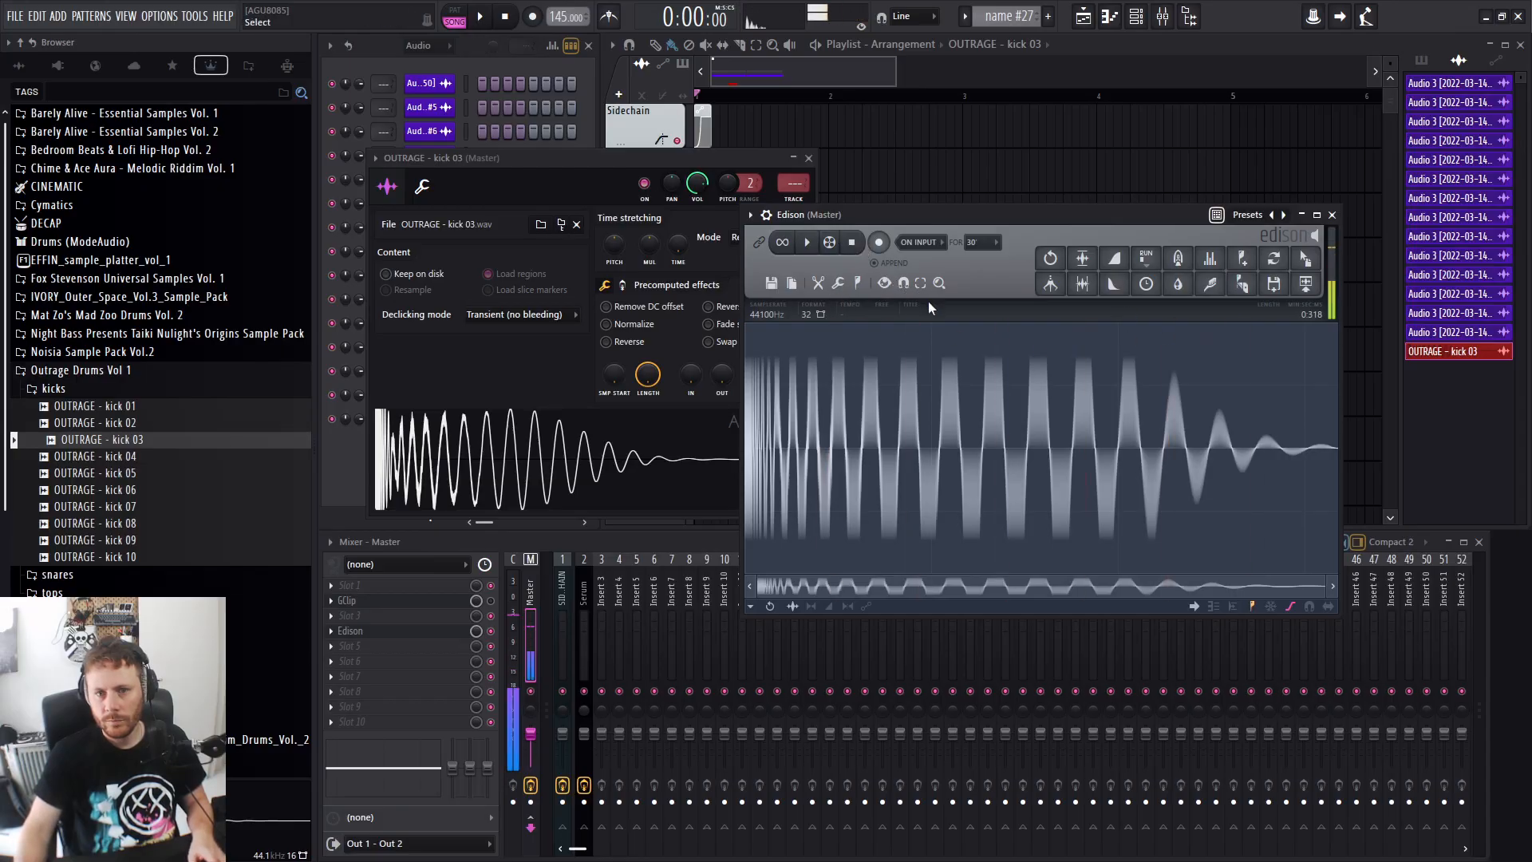
{"action": "key", "text": "space"}
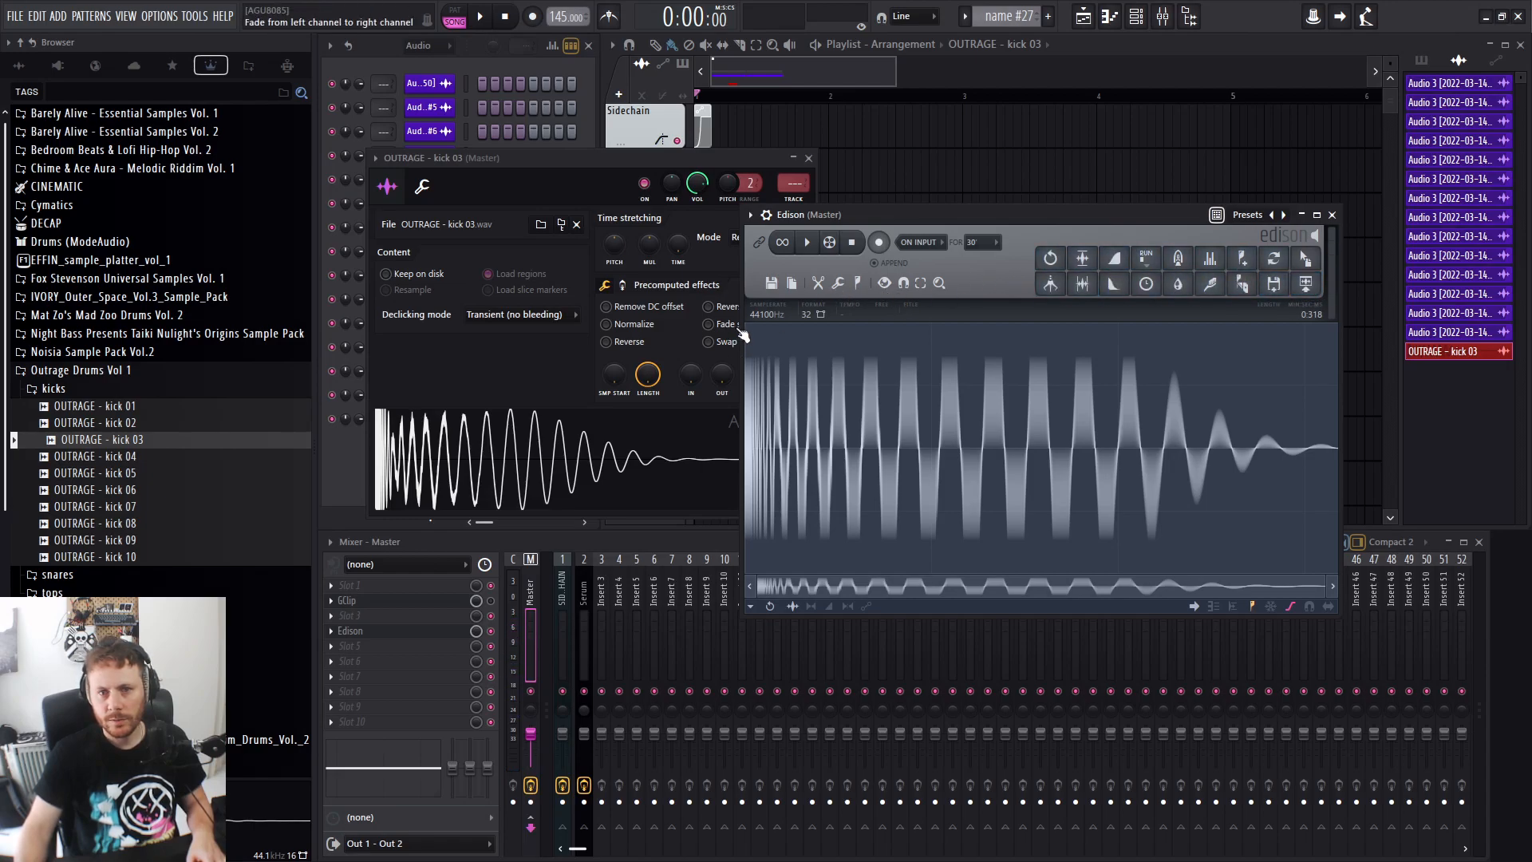
Widen the Edison window and look through its editing and processing commands.
{"action": "left_click_drag", "start_coordinate": [745, 327], "coordinate": [486, 327]}
{"action": "left_click", "coordinate": [558, 284]}
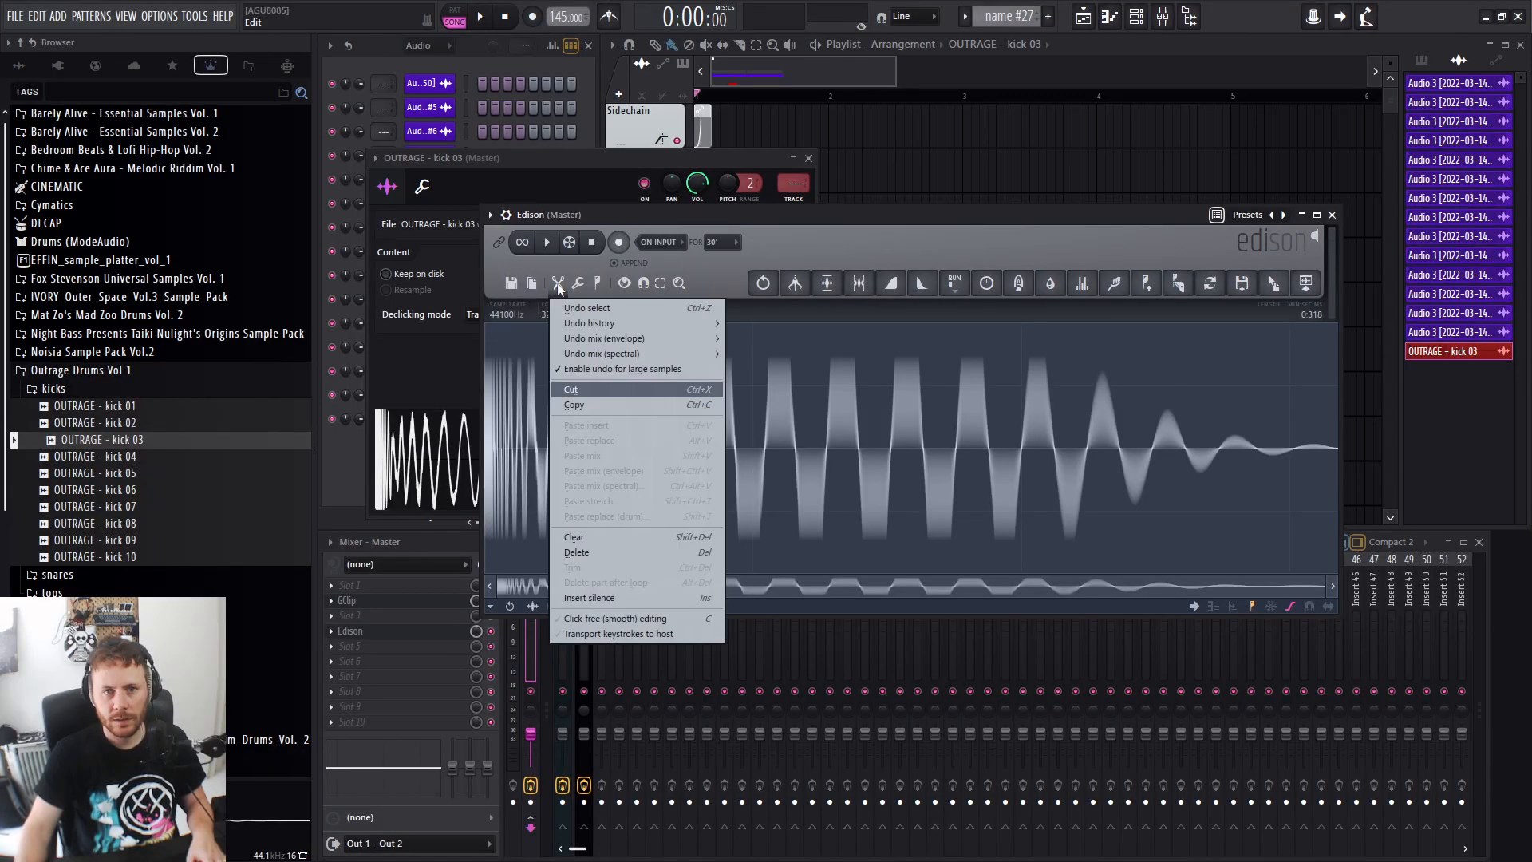
{"action": "left_click", "coordinate": [579, 285]}
{"action": "left_click", "coordinate": [581, 284]}
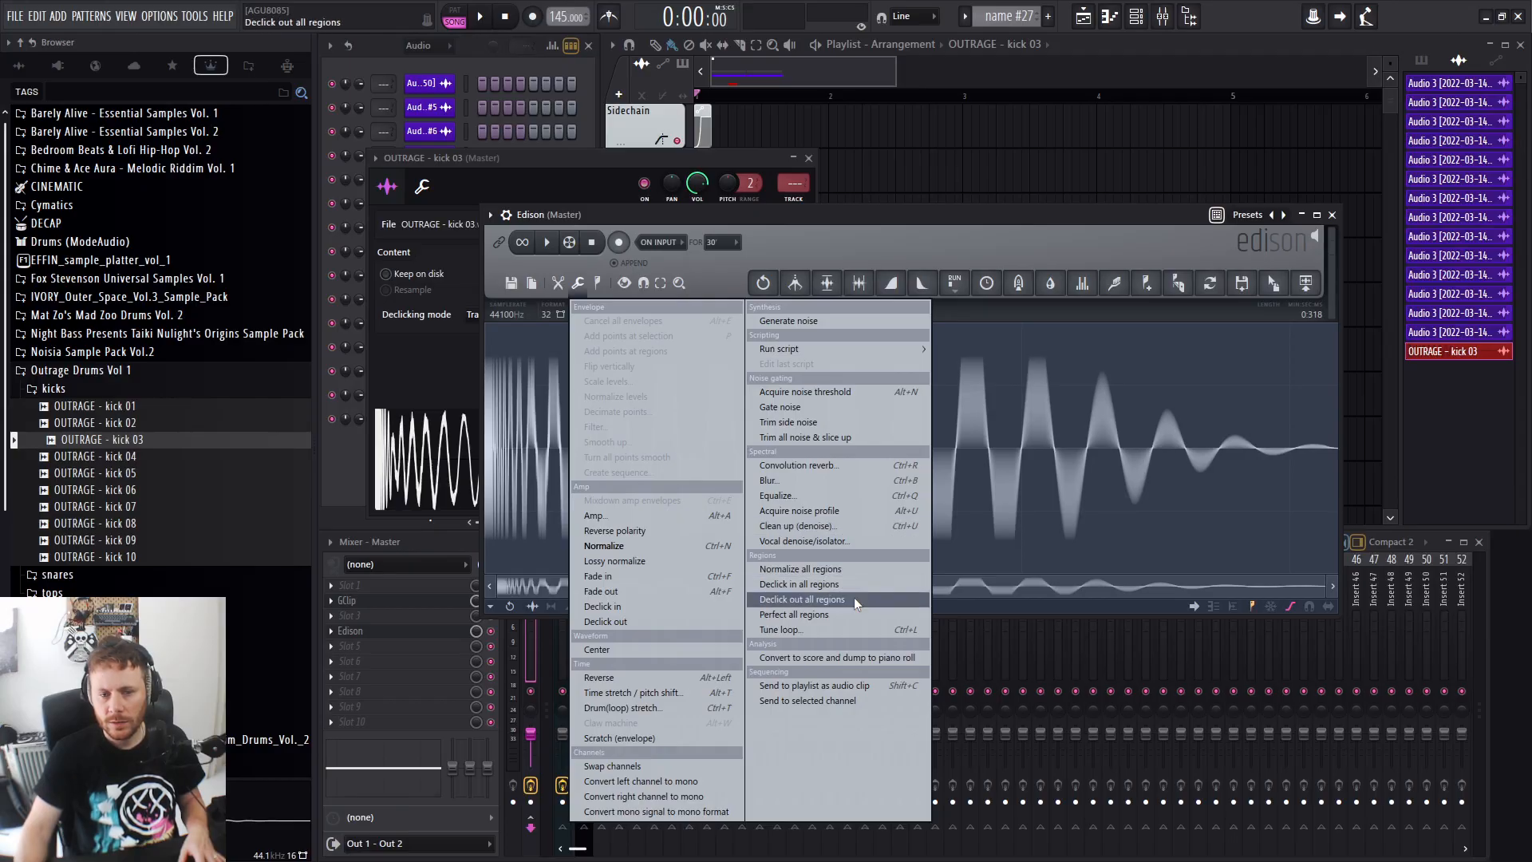
{"action": "left_click", "coordinate": [959, 238]}
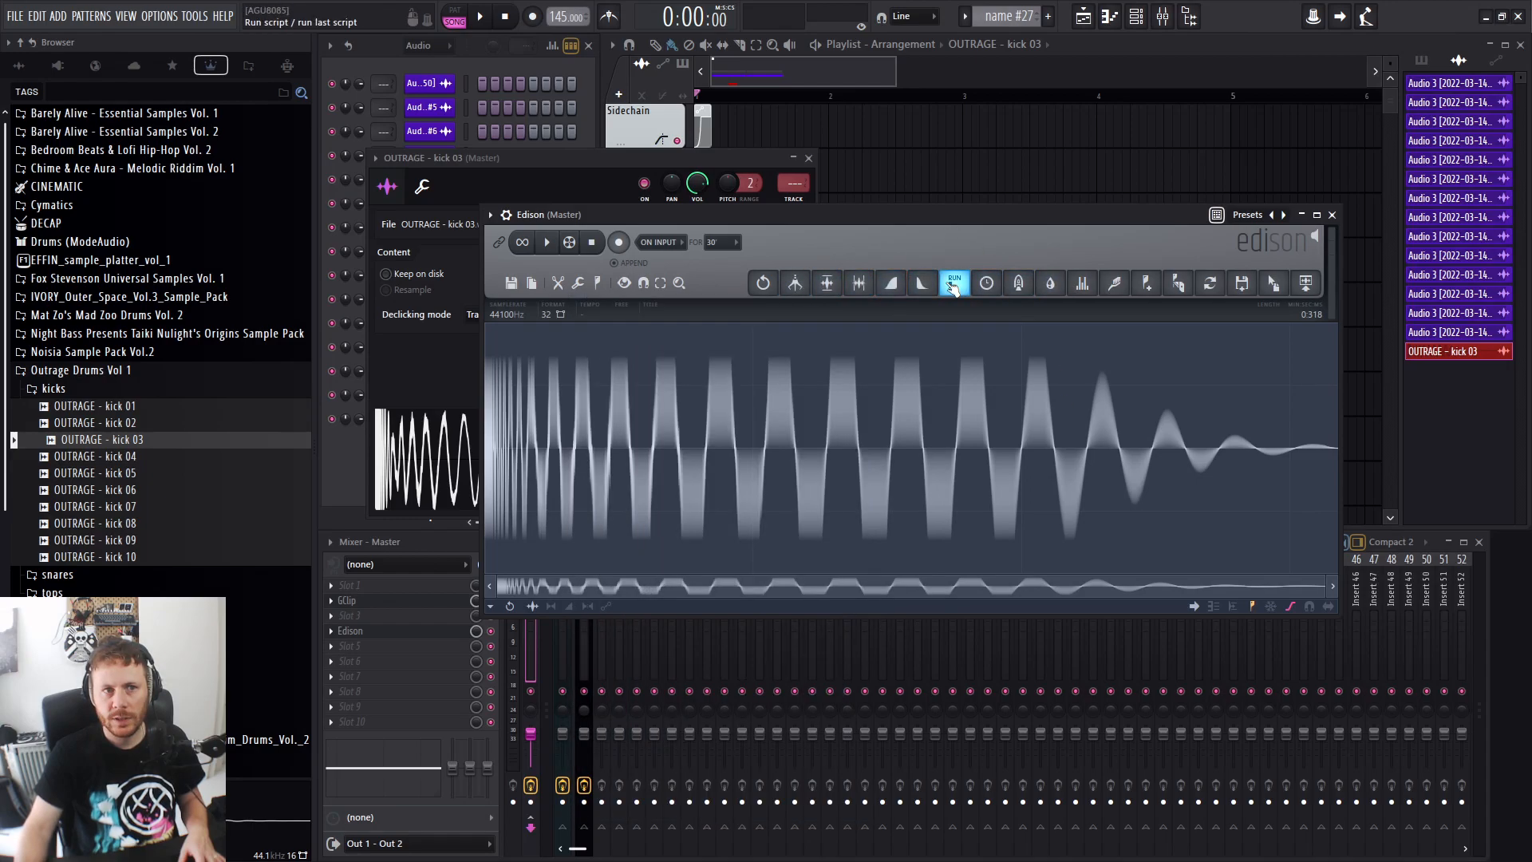
Look through Edison's script and edit commands, and view the Clean up (denoise) tool without applying it.
{"action": "left_click", "coordinate": [955, 285]}
{"action": "mouse_move", "coordinate": [986, 338]}
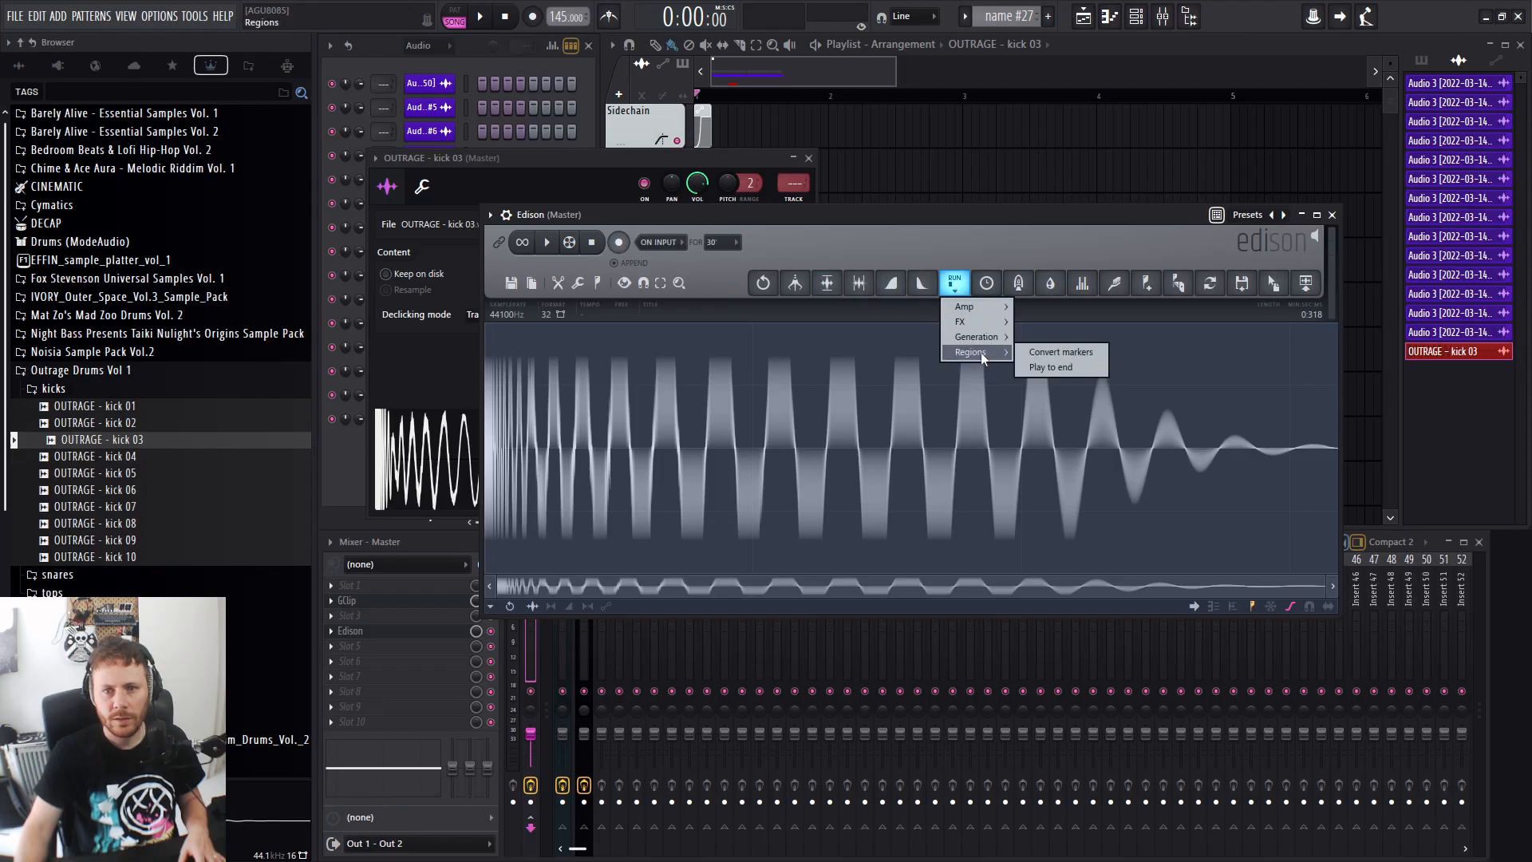
{"action": "mouse_move", "coordinate": [990, 306]}
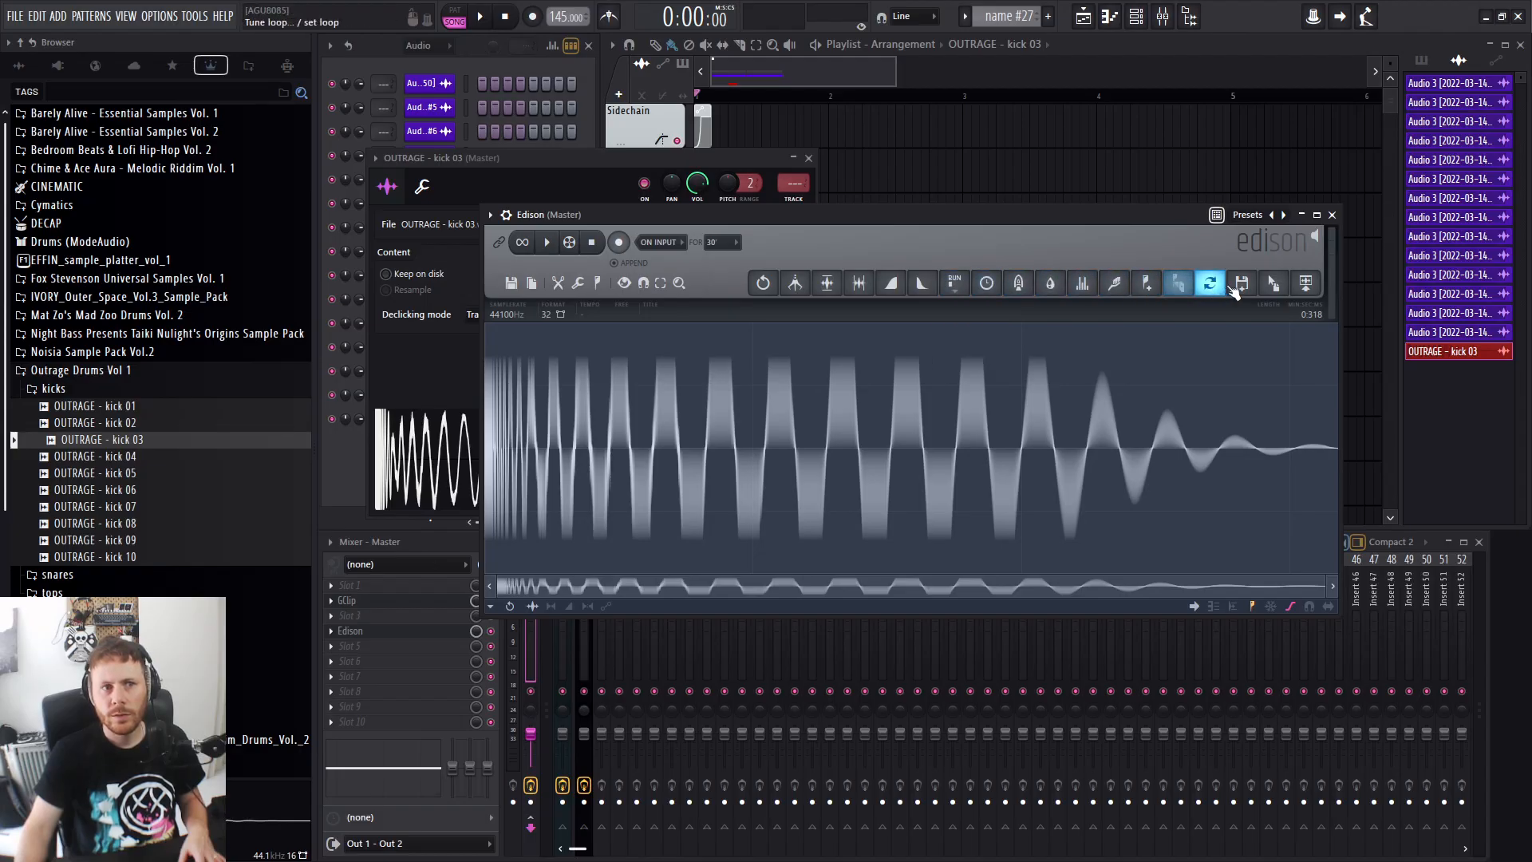
{"action": "left_click", "coordinate": [560, 285]}
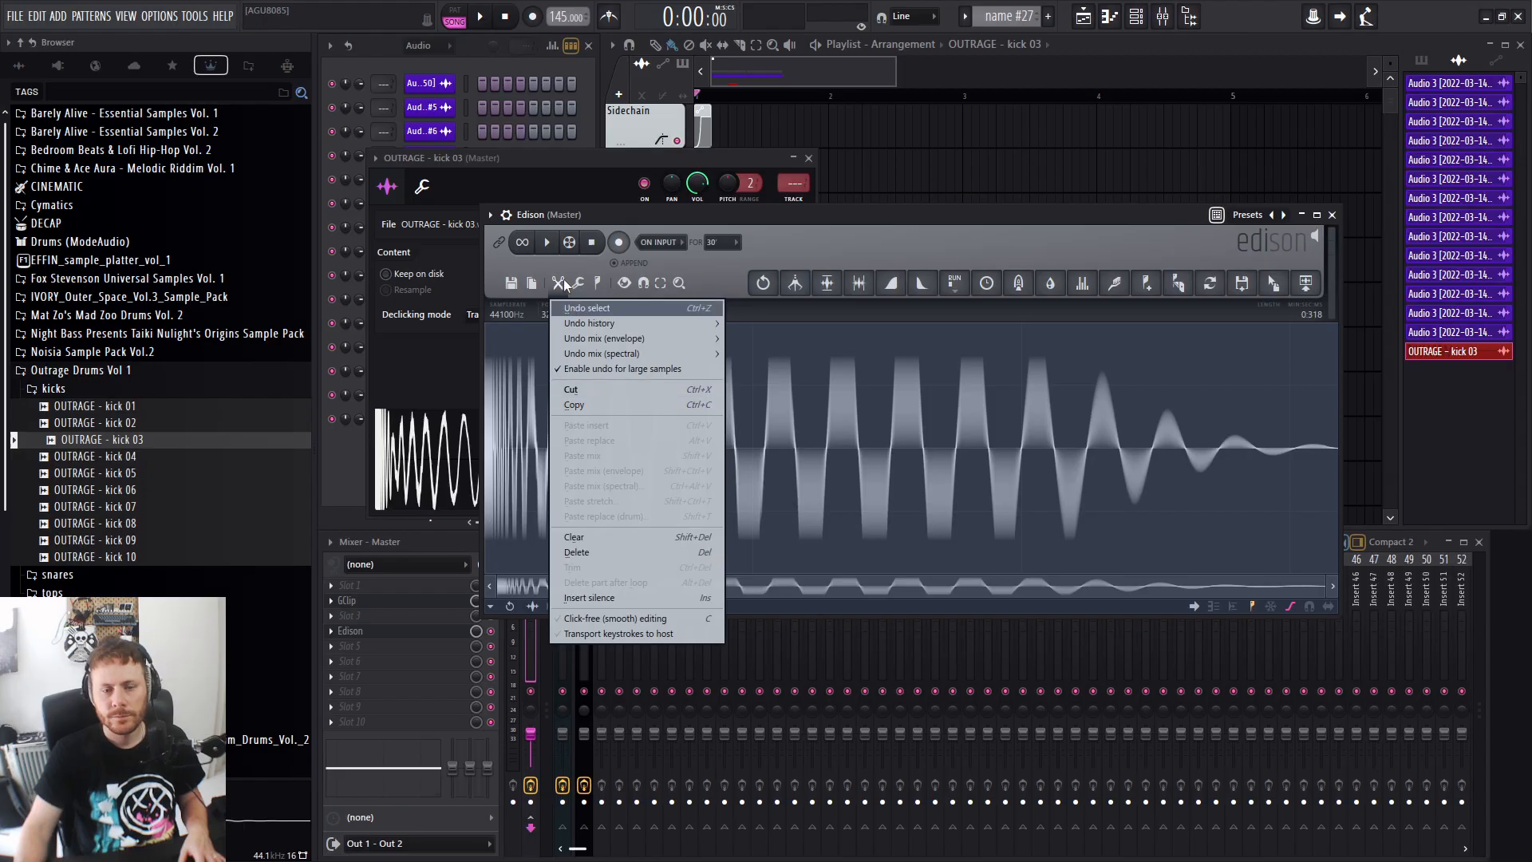
{"action": "left_click", "coordinate": [567, 285]}
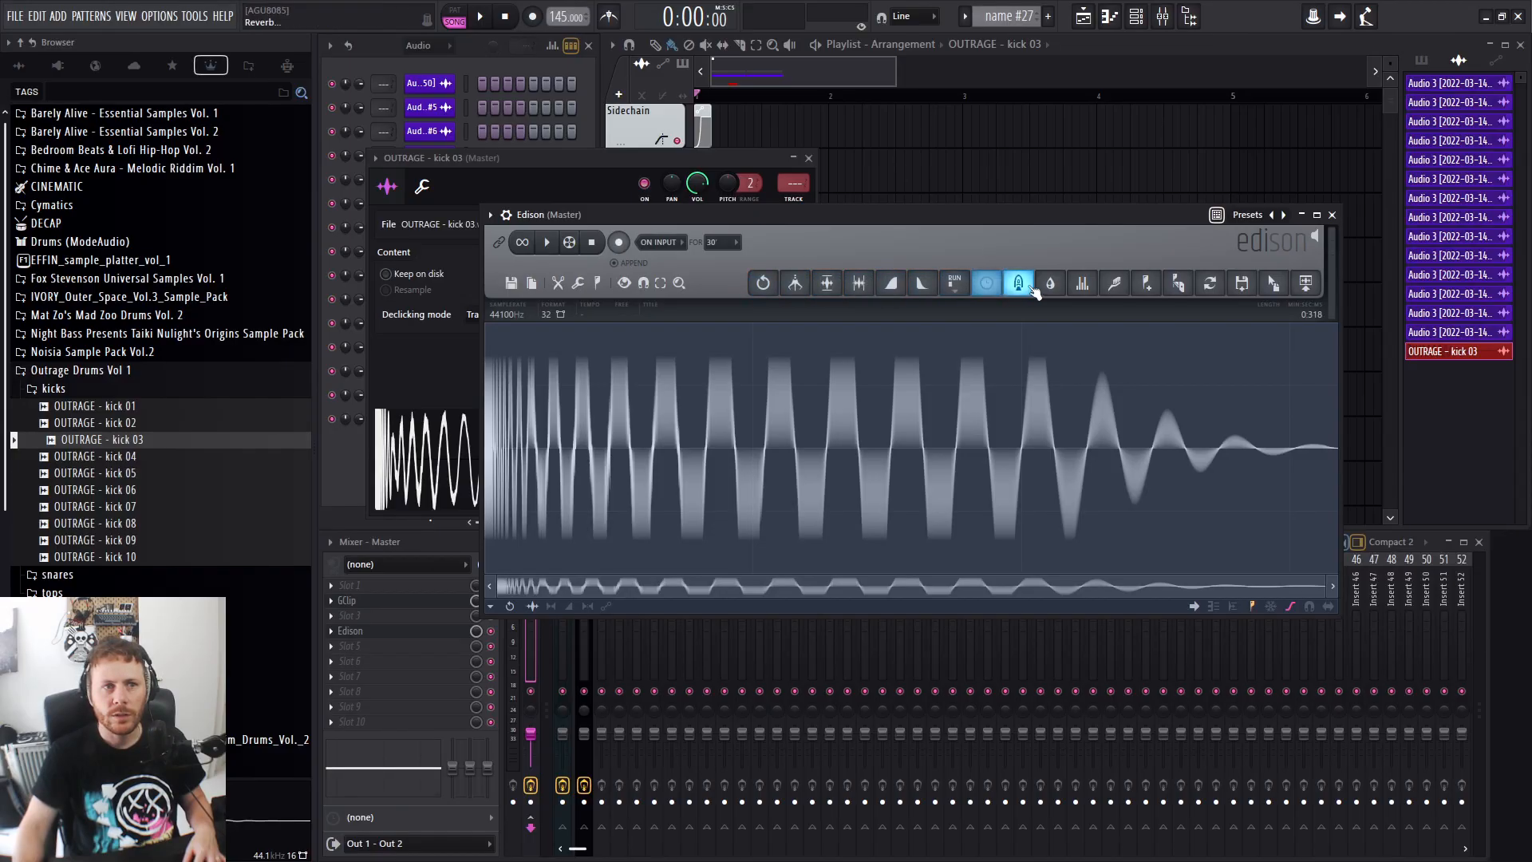
{"action": "left_click", "coordinate": [1121, 293]}
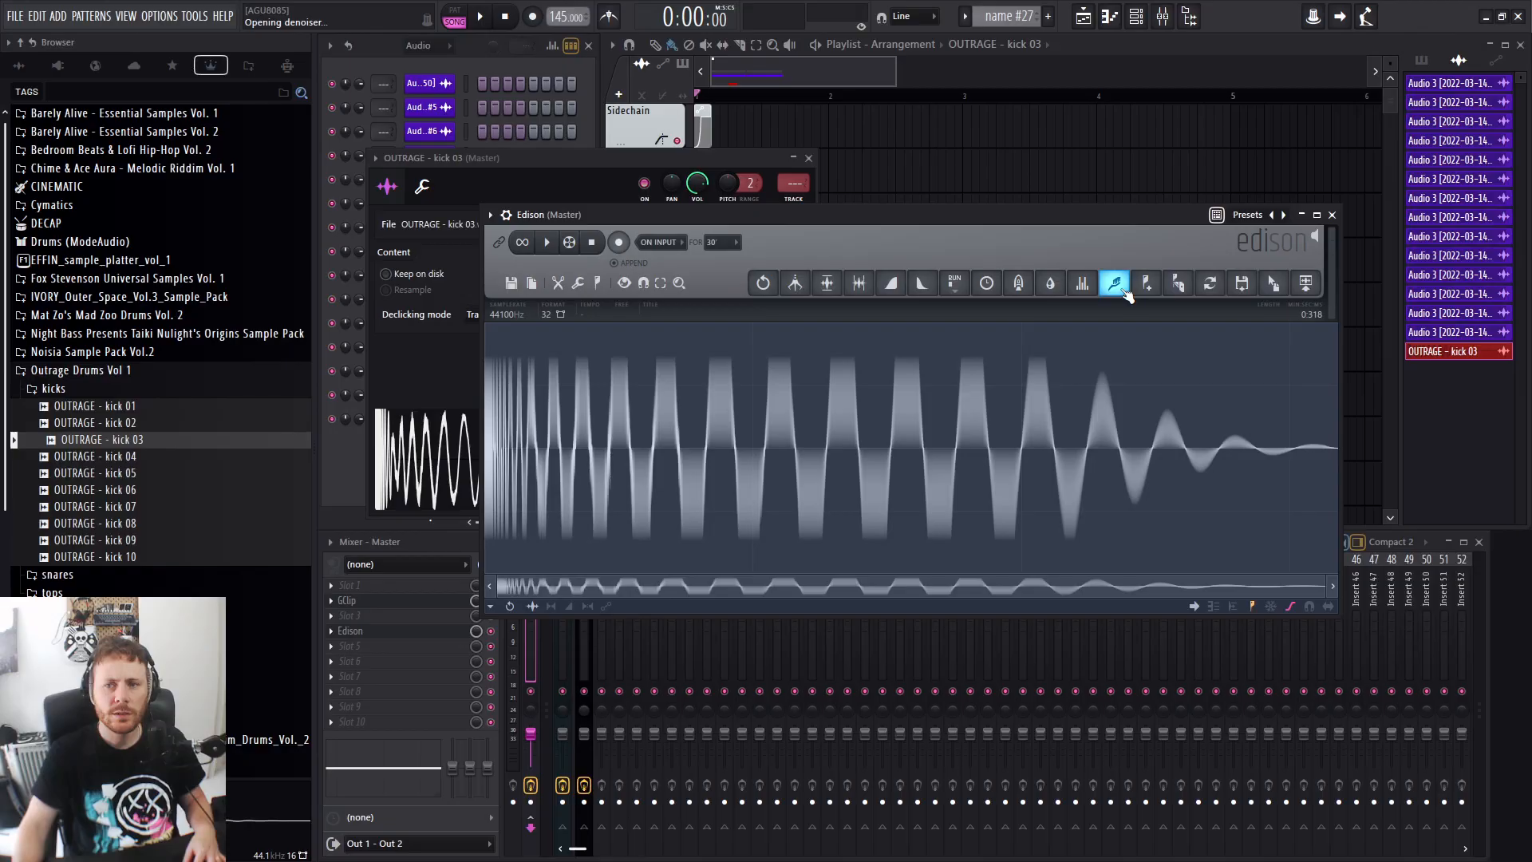
{"action": "left_click_drag", "start_coordinate": [1182, 536], "coordinate": [964, 352]}
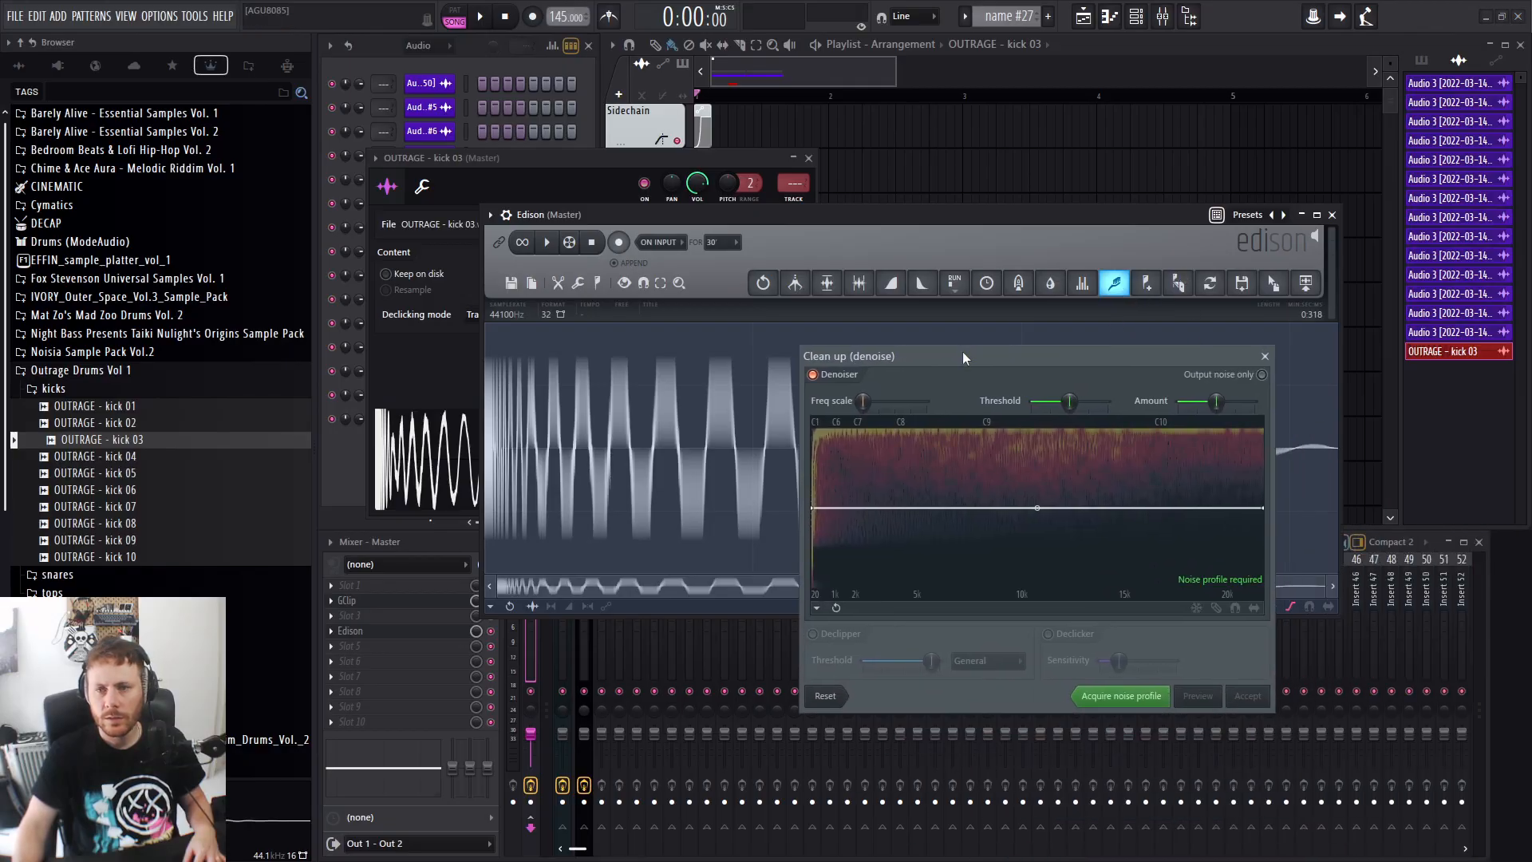
{"action": "left_click", "coordinate": [1266, 356]}
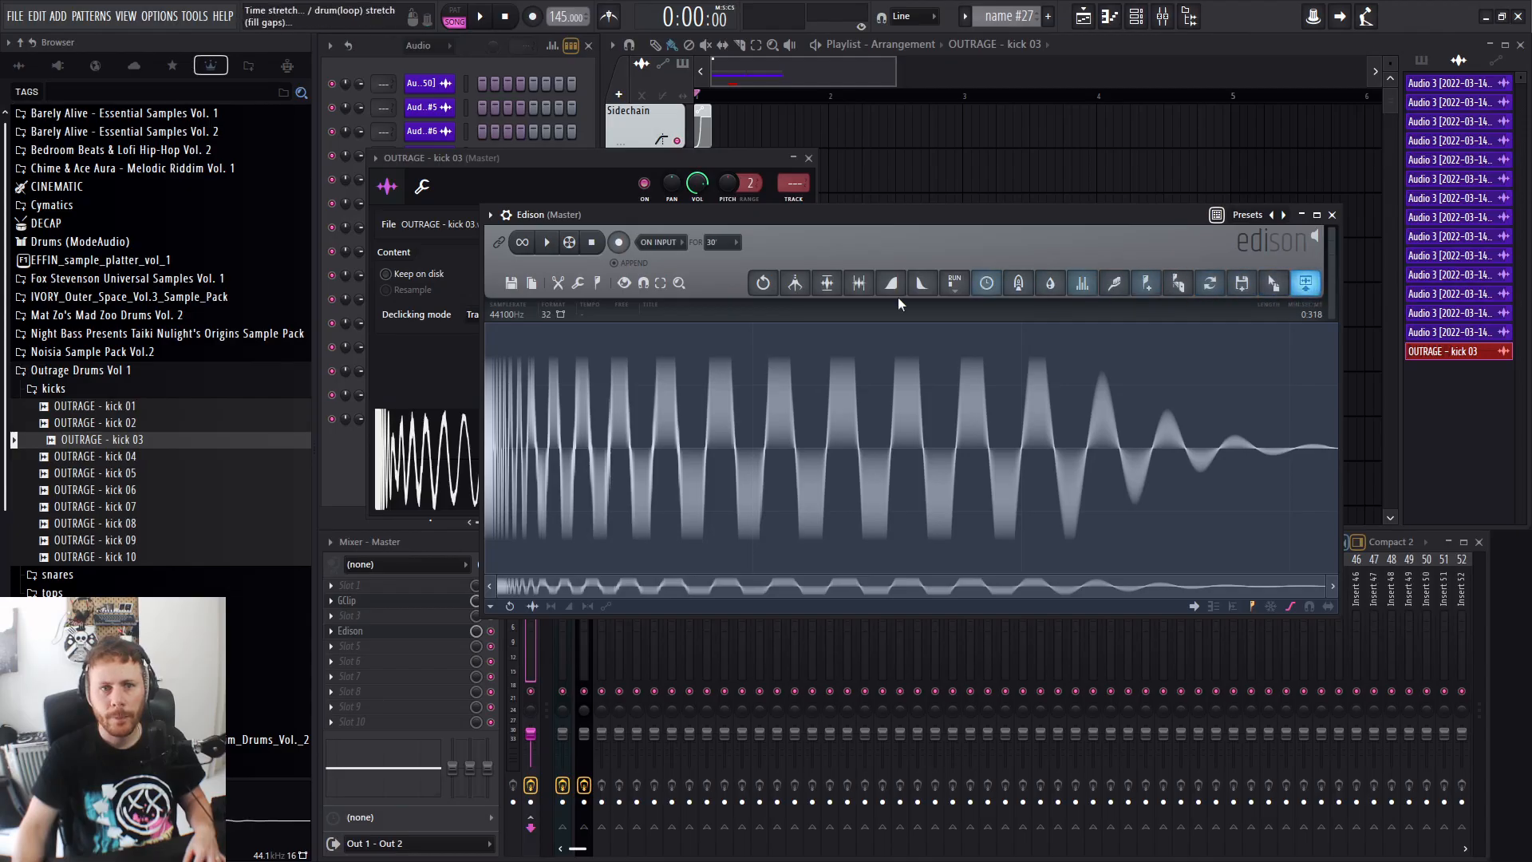
Switch to the browser and read the Declipper section of the FL Studio online manual.
{"action": "key", "text": "alt+Tab"}
{"action": "left_click", "coordinate": [989, 451]}
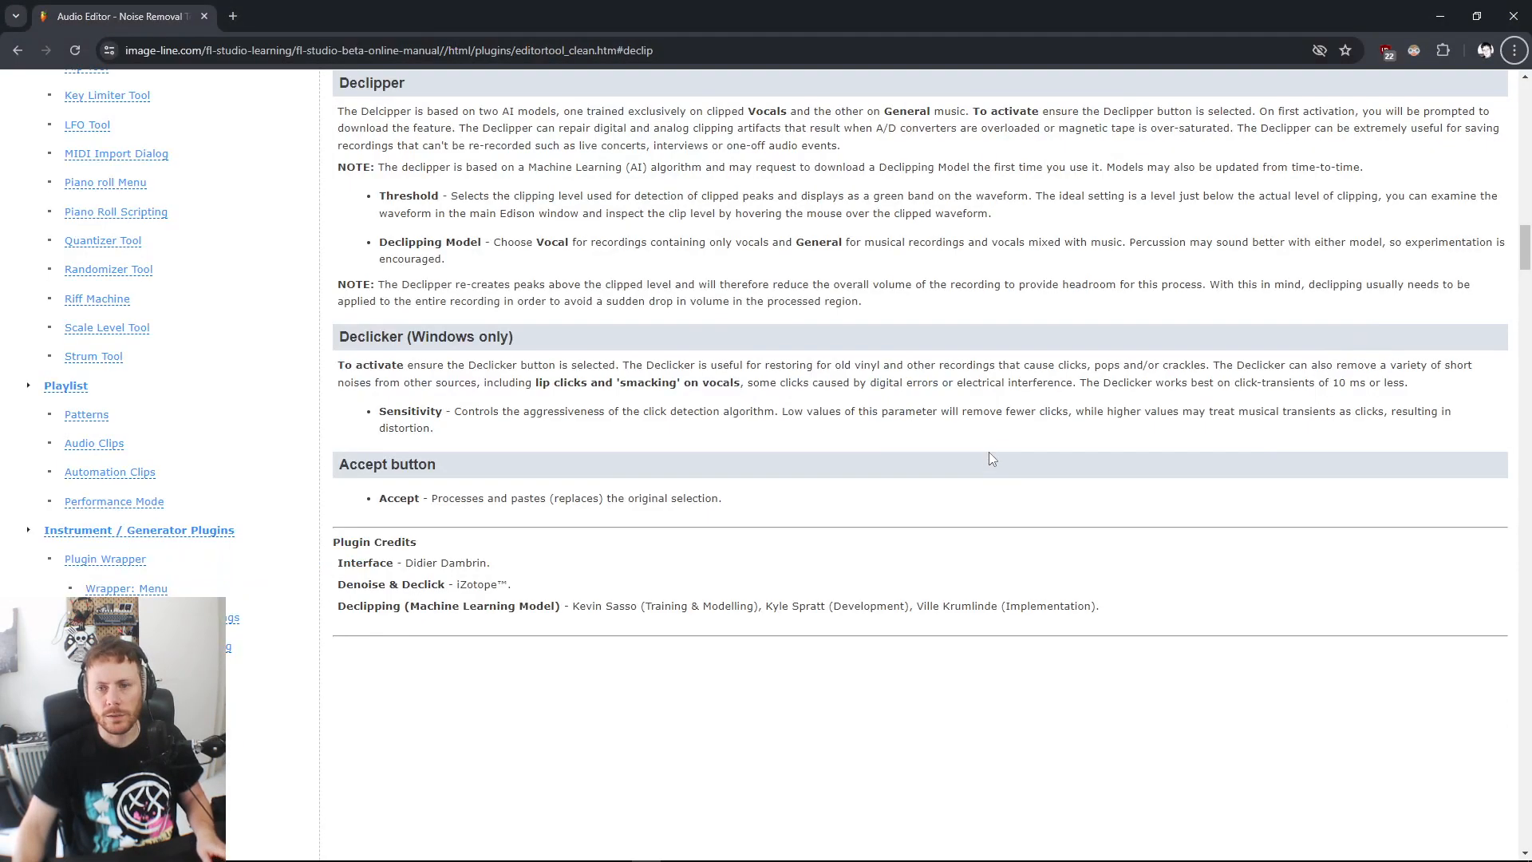
{"action": "left_click", "coordinate": [764, 411]}
{"action": "scroll", "coordinate": [469, 341], "scroll_direction": "up", "scroll_amount": 2}
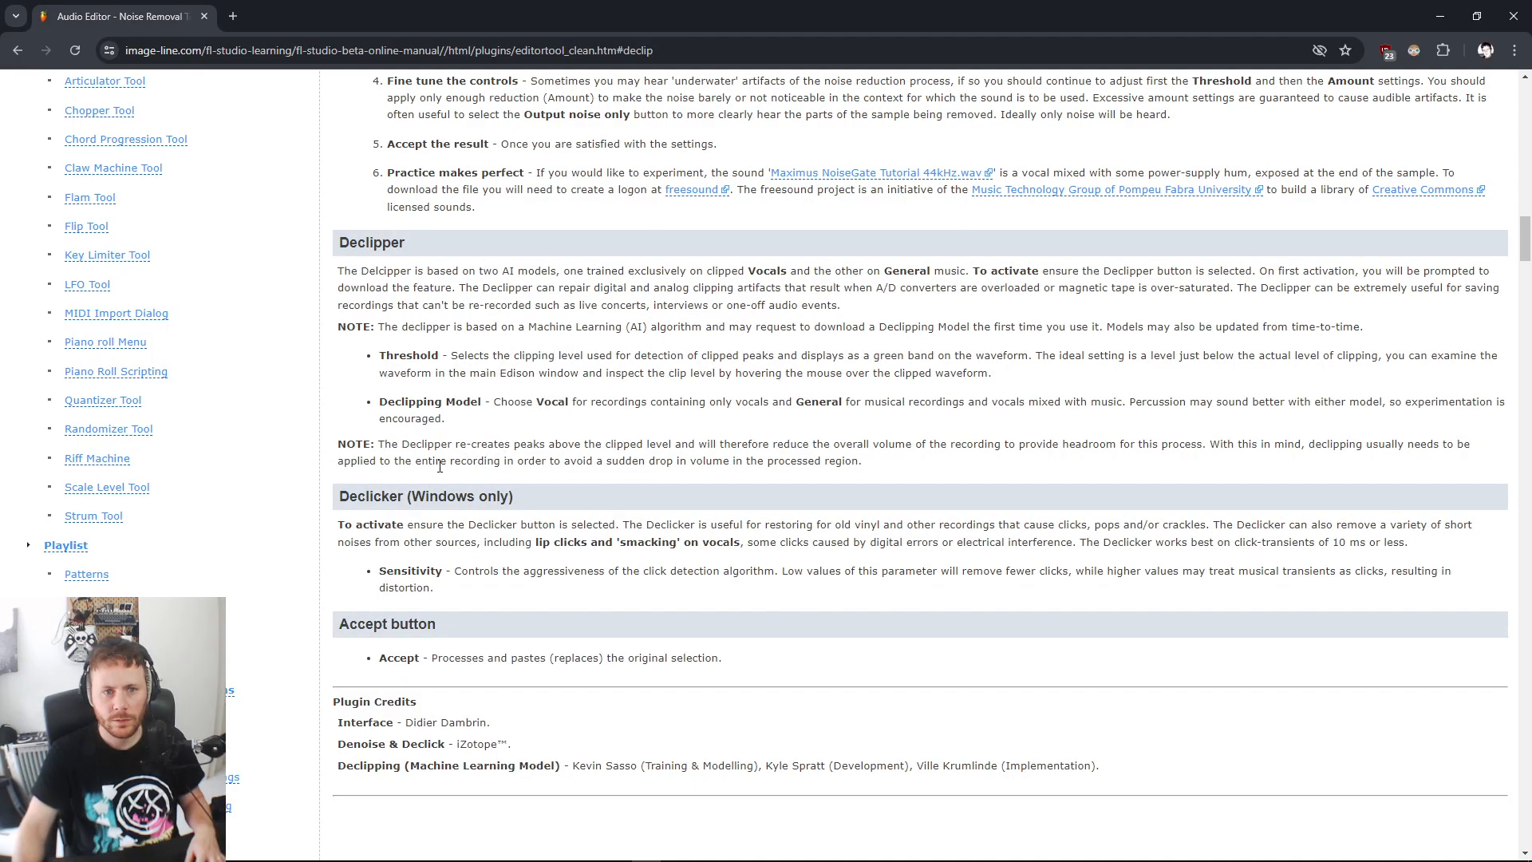
{"action": "scroll", "coordinate": [895, 468], "scroll_direction": "up", "scroll_amount": 2}
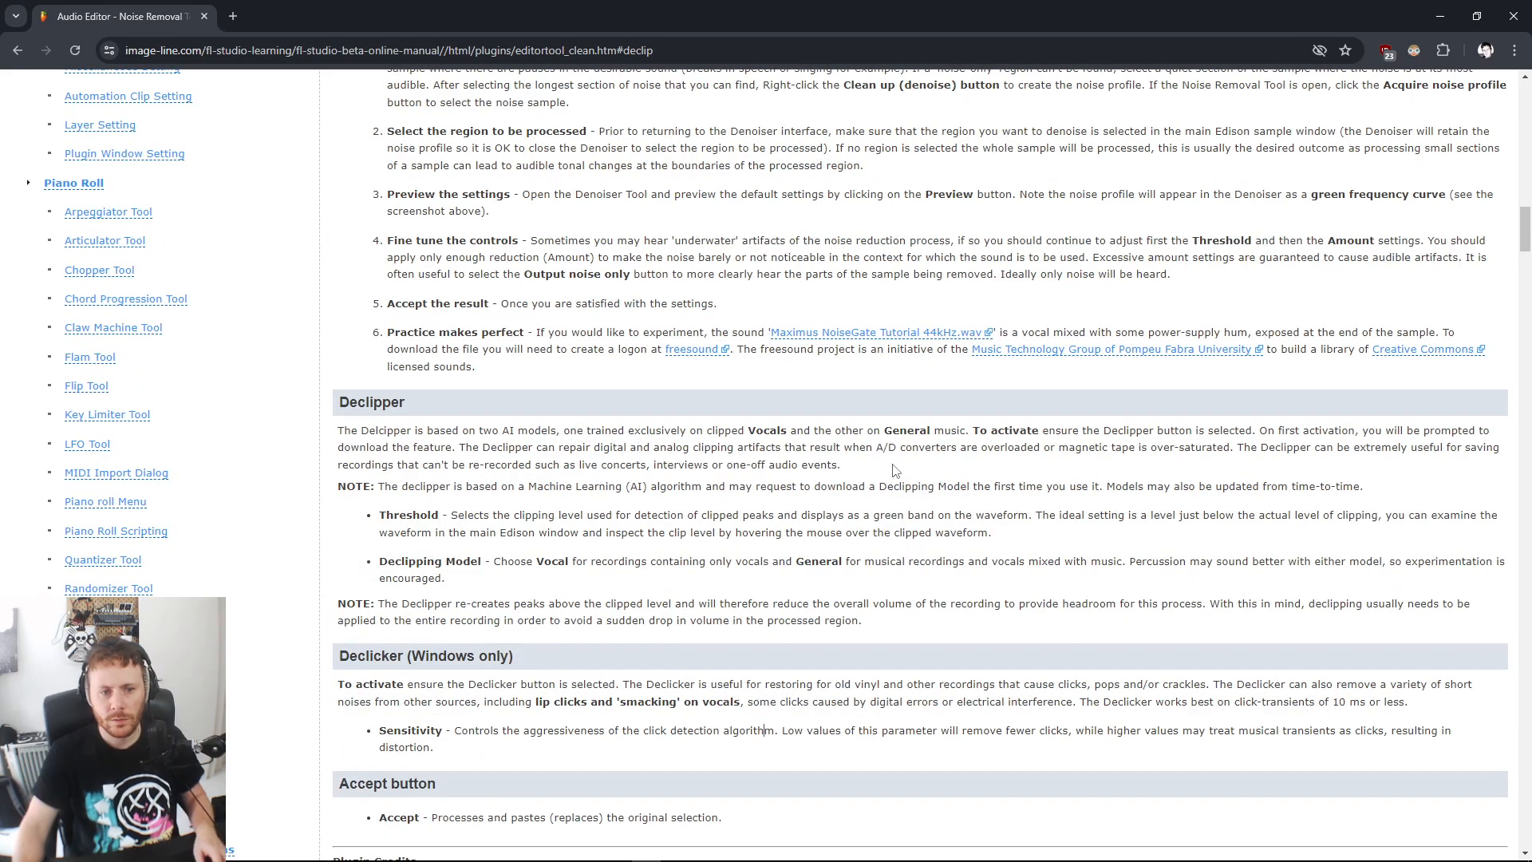
{"action": "scroll", "coordinate": [894, 469], "scroll_direction": "down", "scroll_amount": 2}
{"action": "key", "text": "alt+Tab"}
{"action": "key", "text": "alt+Tab"}
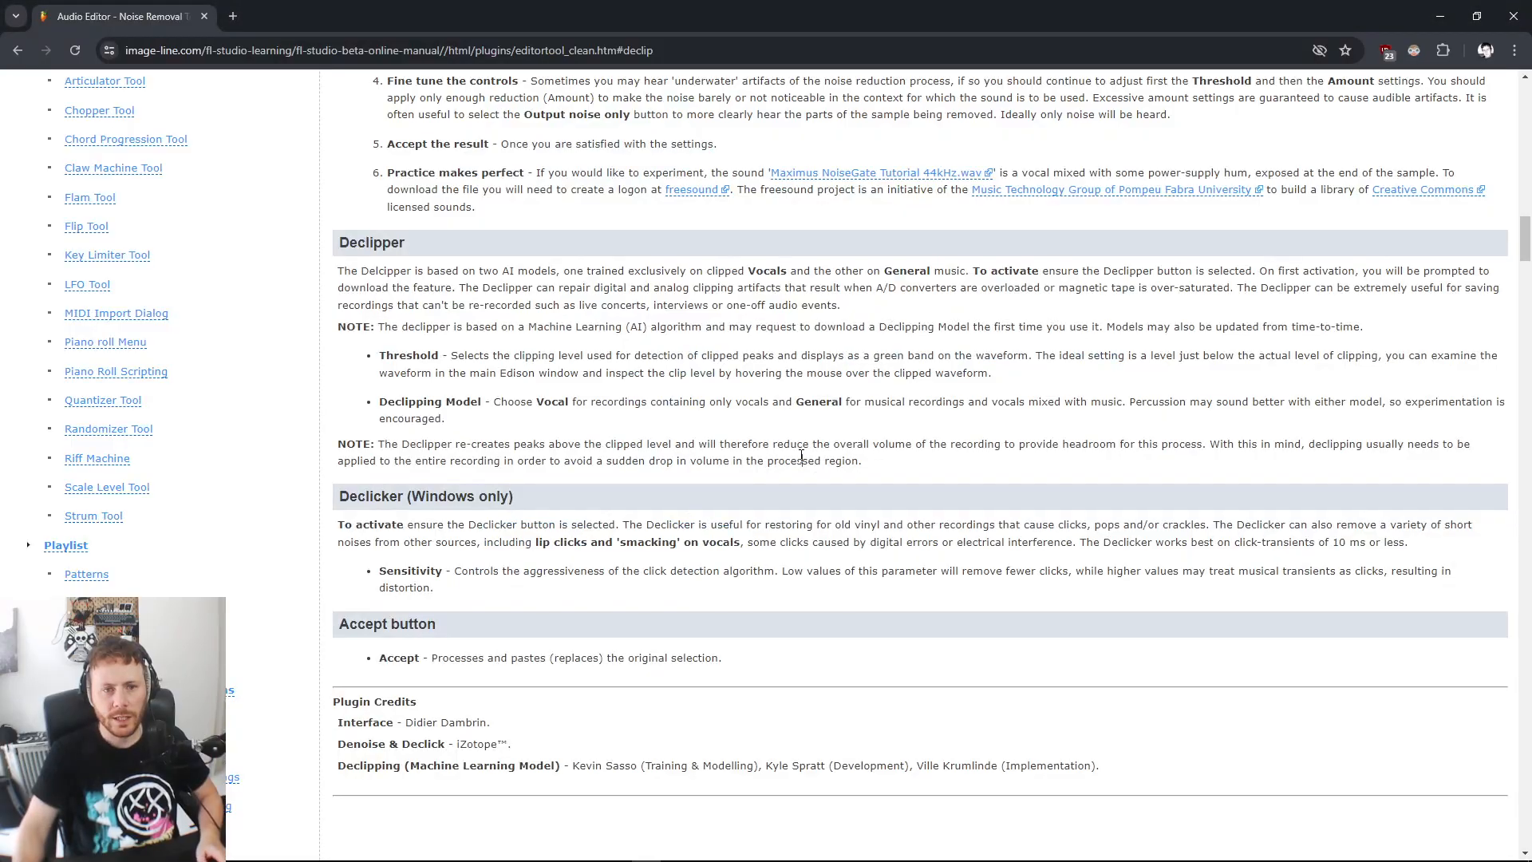
Return to the FL Studio 24.1.1 release notes and read the Edison entry about the Declipper's Vocals and General models.
{"action": "left_click", "coordinate": [17, 50]}
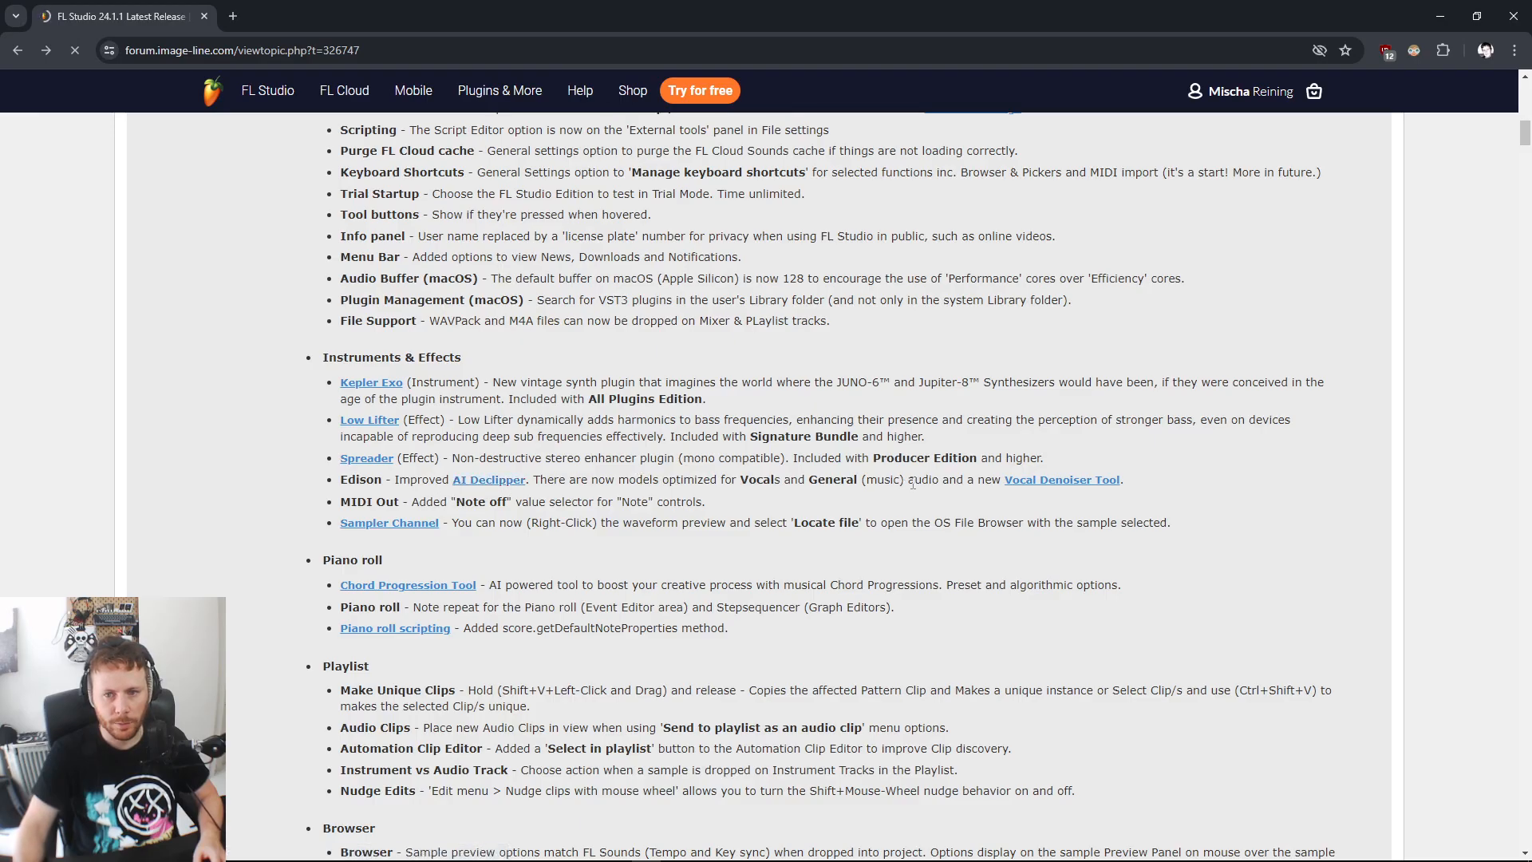
{"action": "left_click_drag", "start_coordinate": [619, 480], "coordinate": [980, 481]}
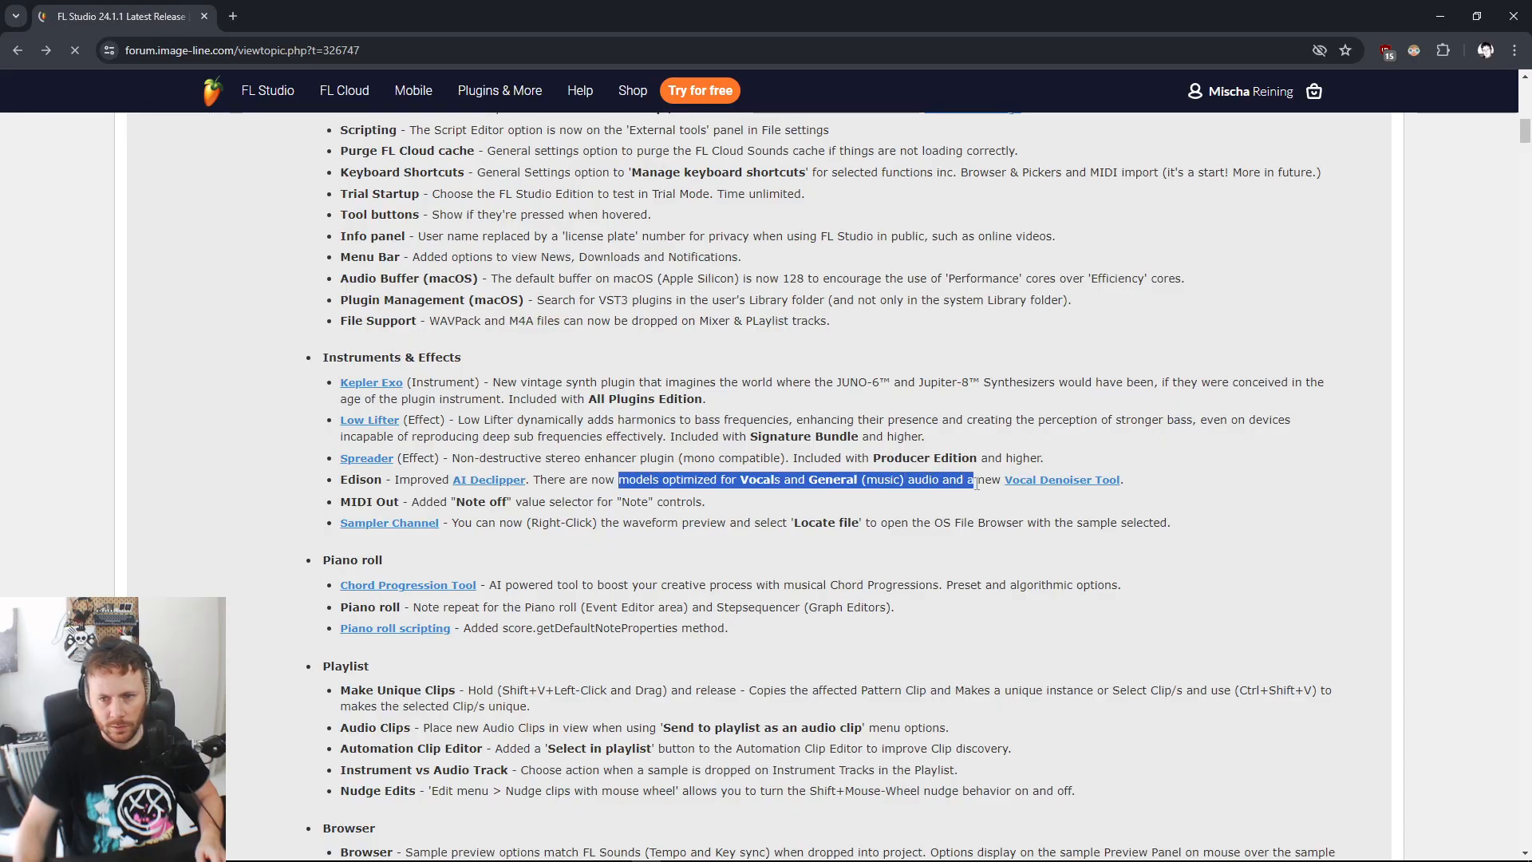
{"action": "left_click", "coordinate": [980, 481]}
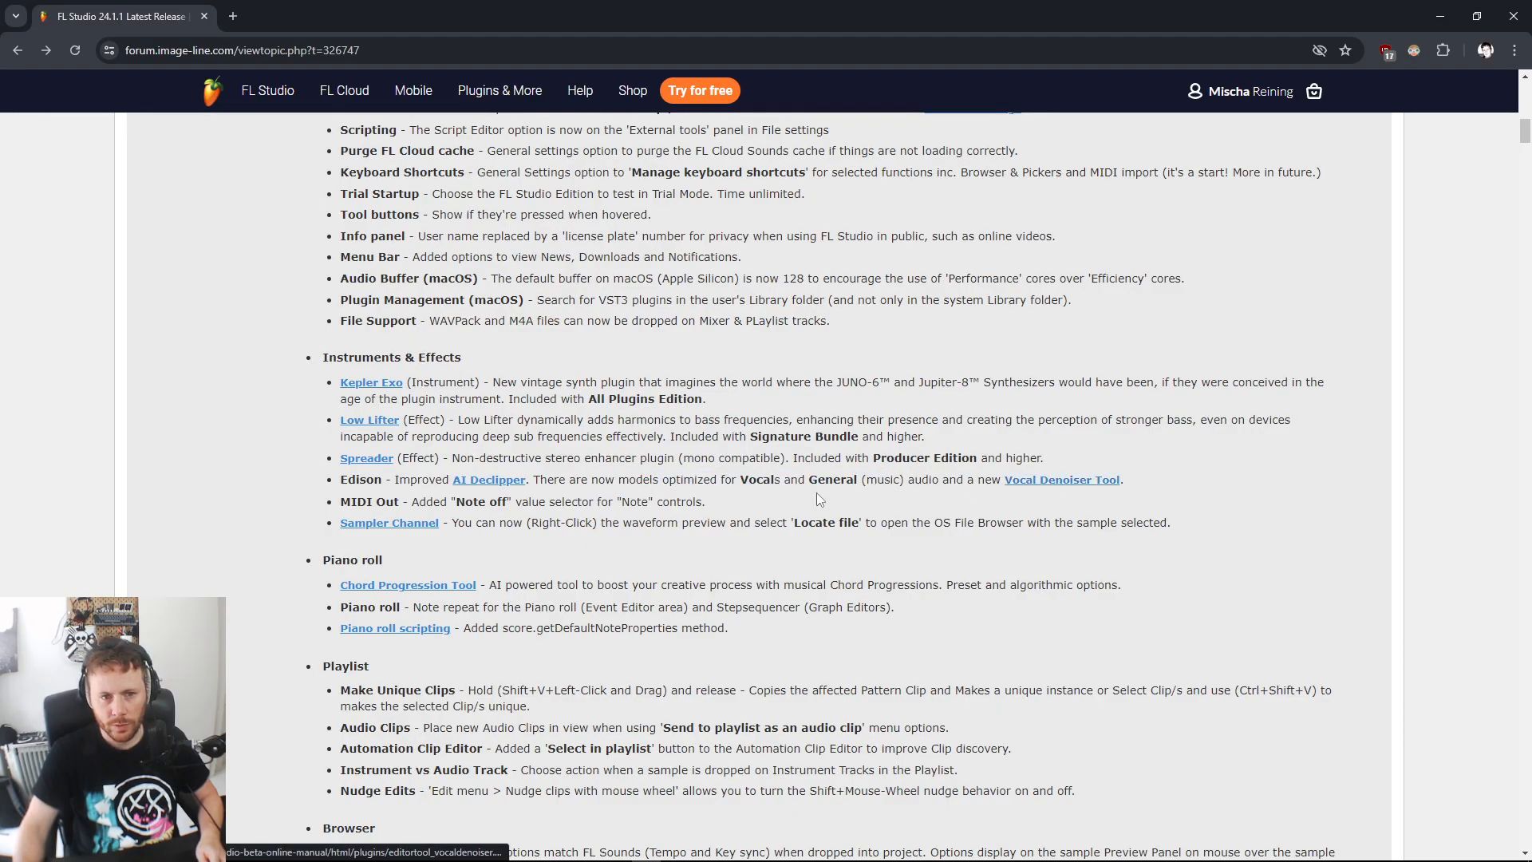
Switch back to FL Studio, enable the Declipper in Edison's Clean up (denoise) tool and download the required component.
{"action": "key", "text": "alt+Tab"}
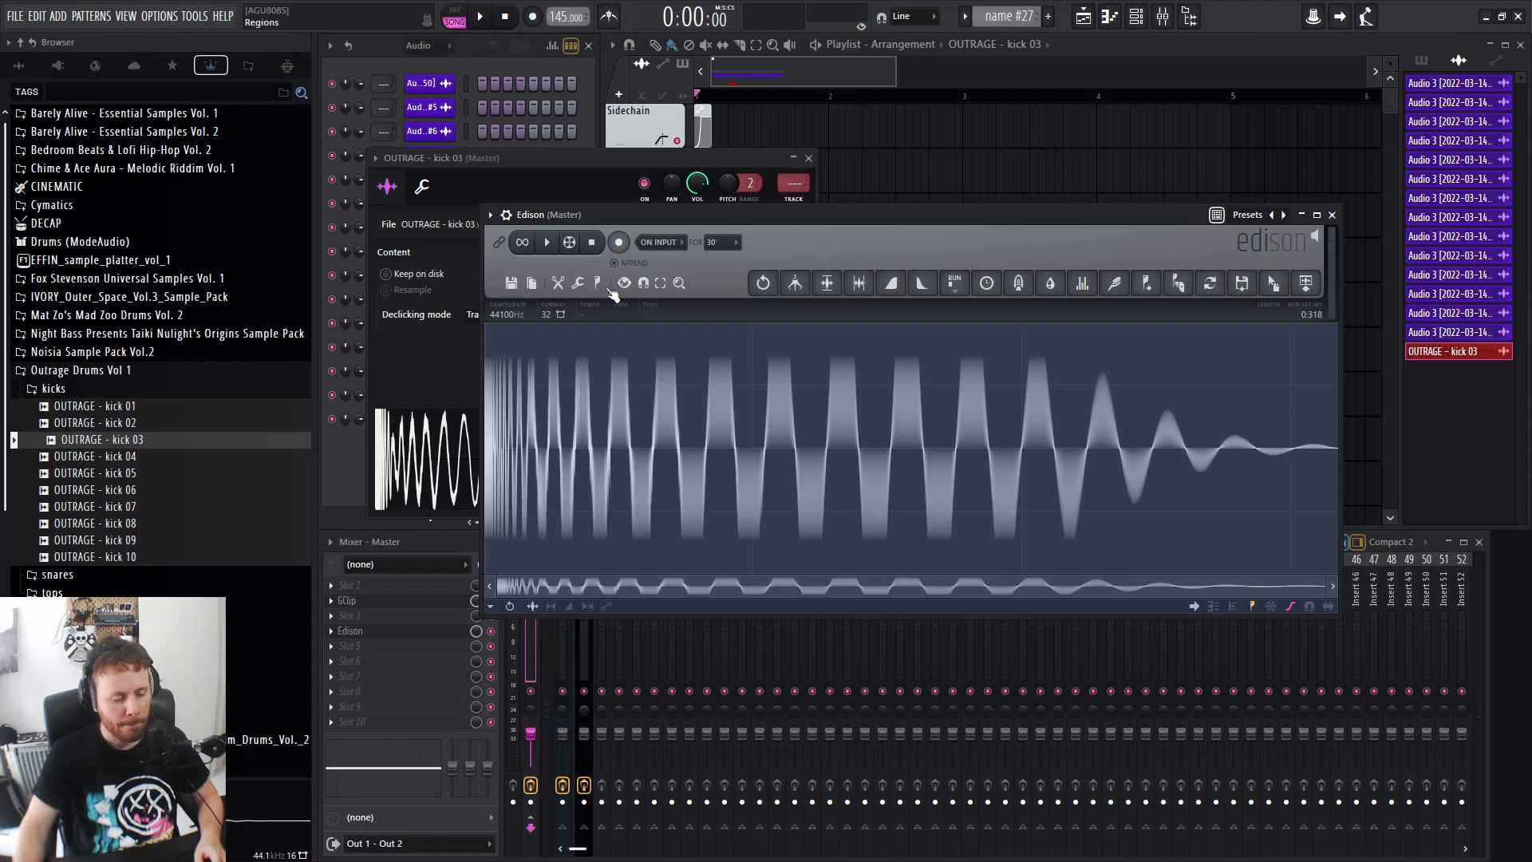
{"action": "left_click", "coordinate": [1115, 288]}
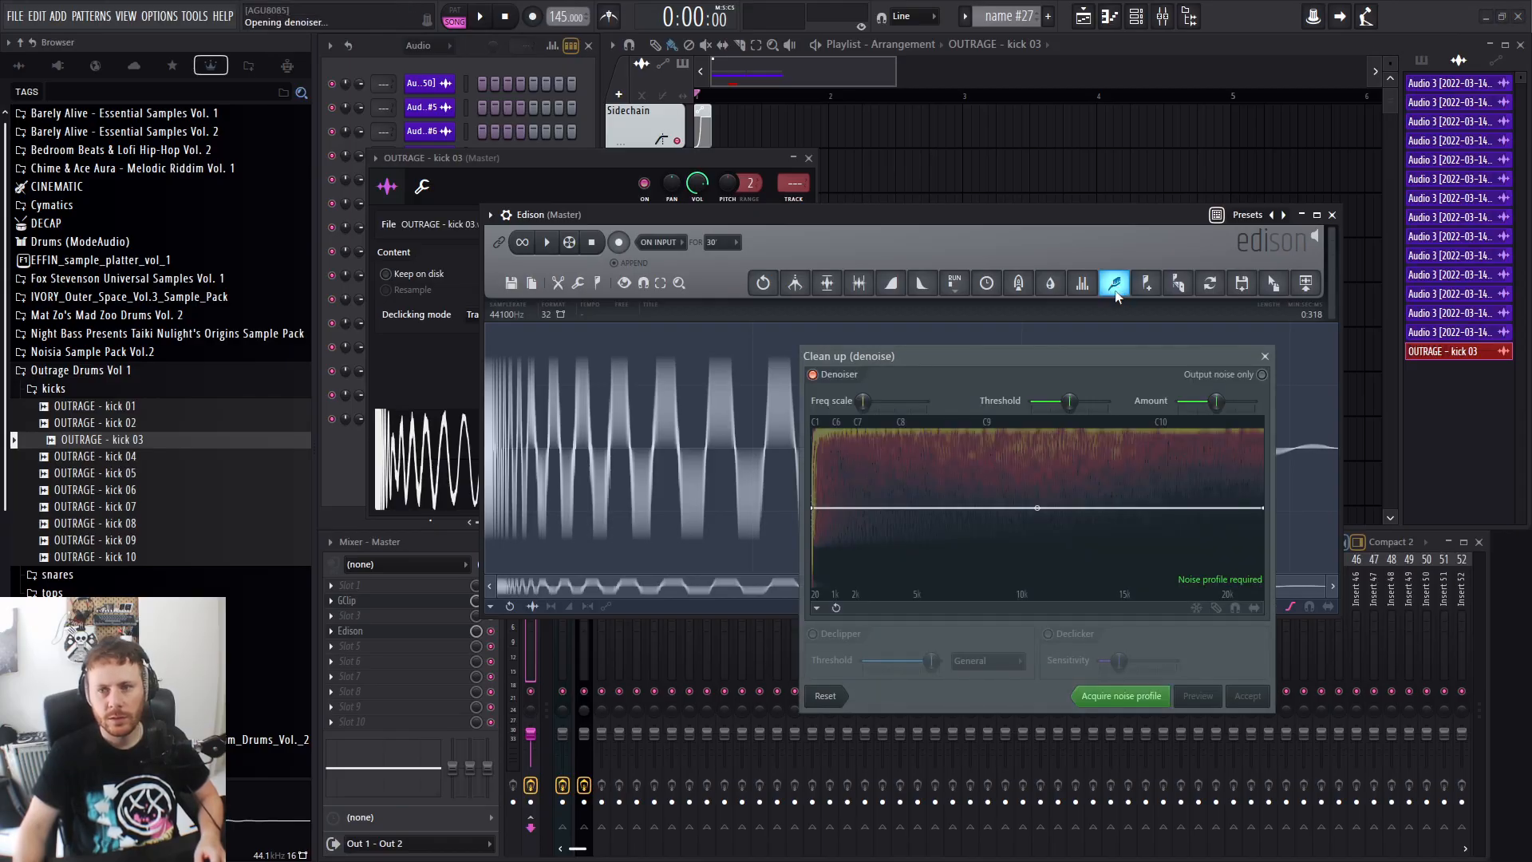
{"action": "left_click", "coordinate": [812, 635]}
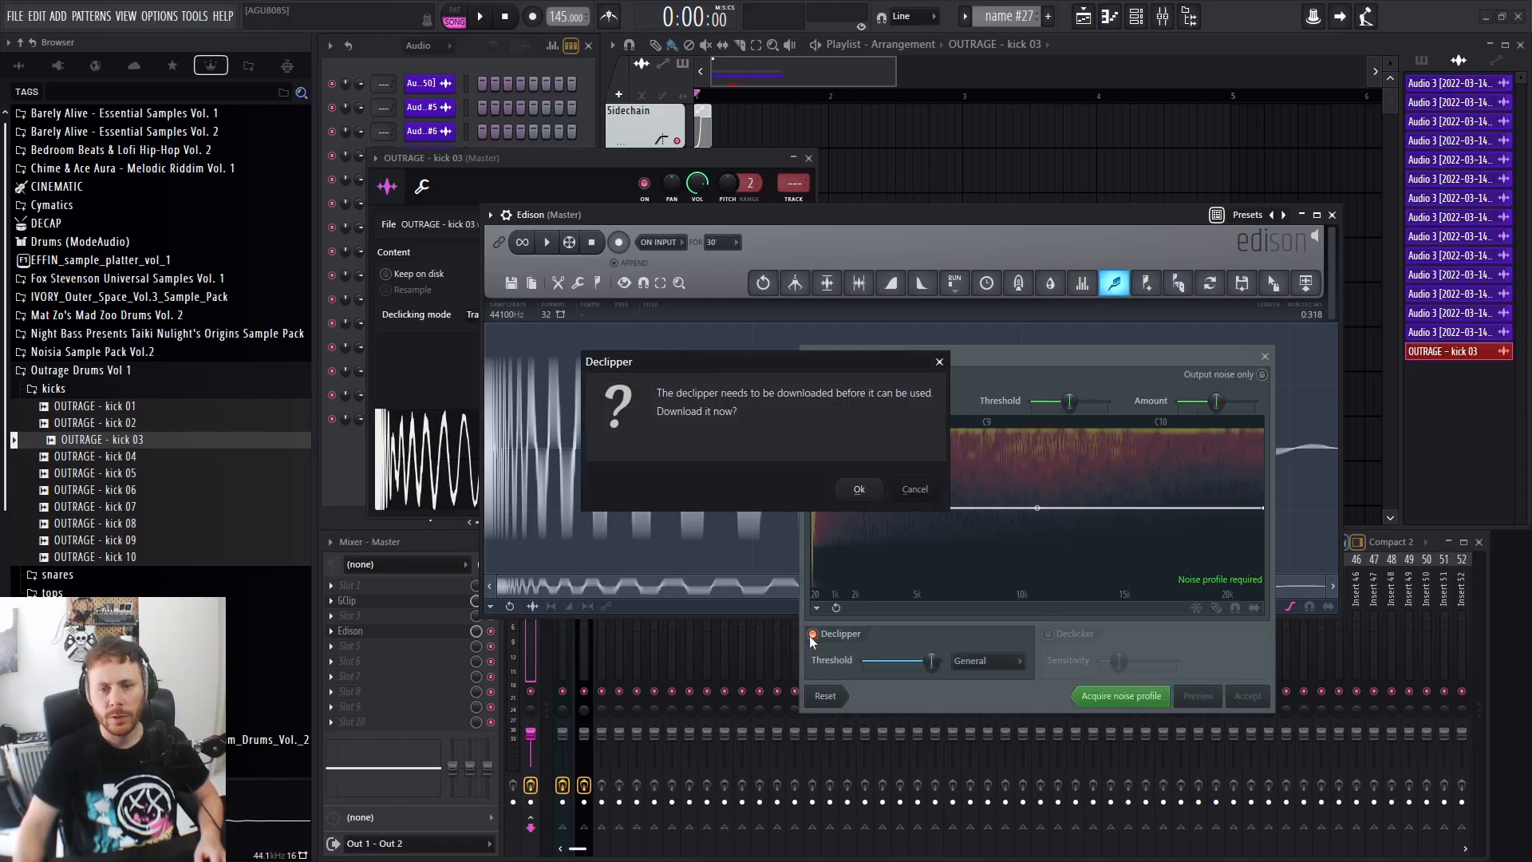
{"action": "left_click", "coordinate": [862, 492]}
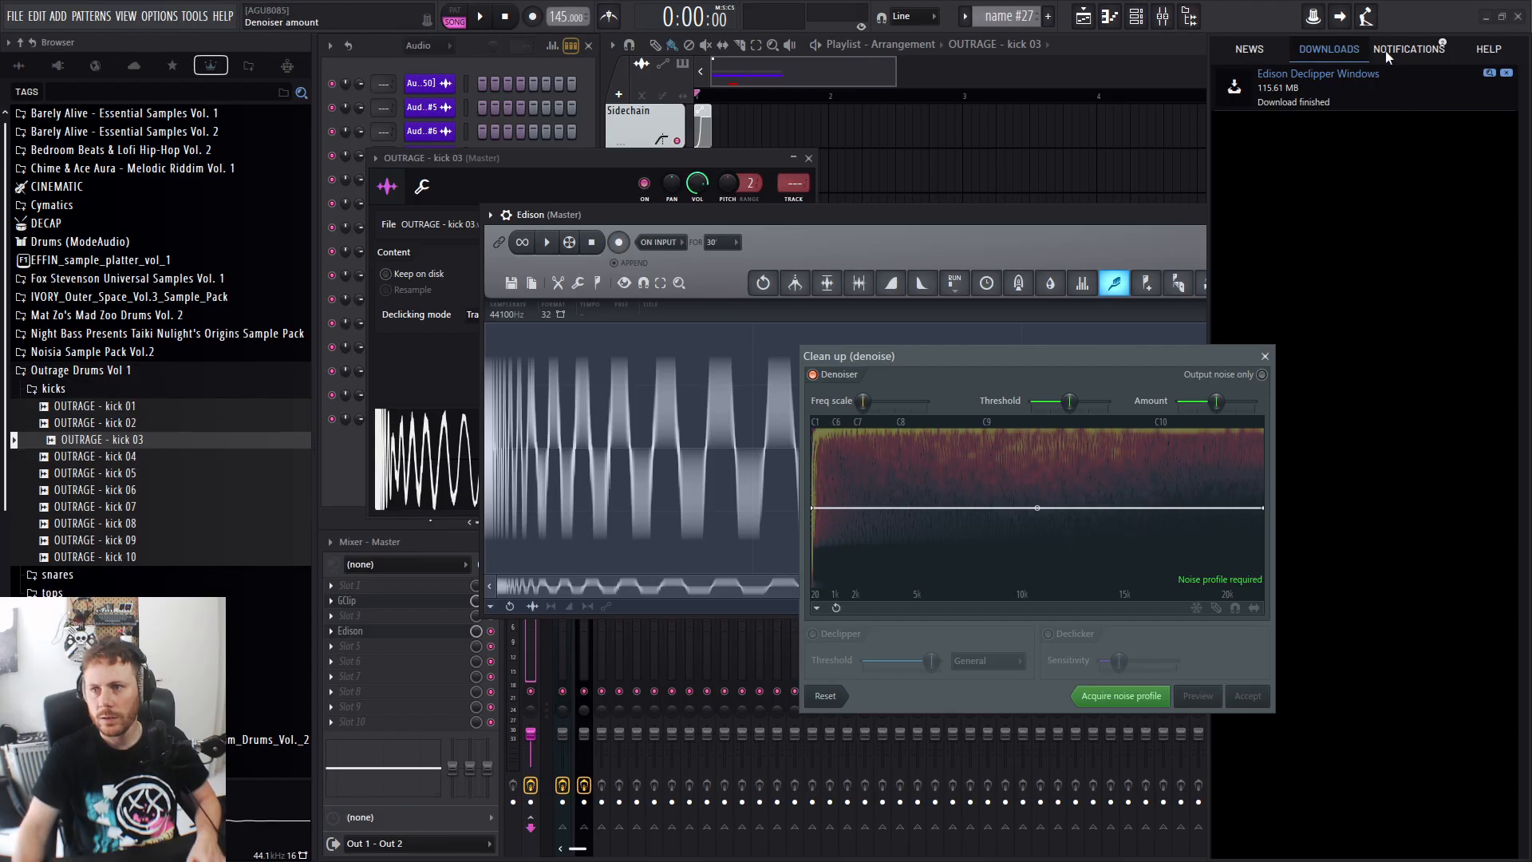
Close the Clean up window, open the finished Edison Declipper Windows download and clear it from the downloads list.
{"action": "left_click_drag", "start_coordinate": [1101, 356], "coordinate": [989, 288]}
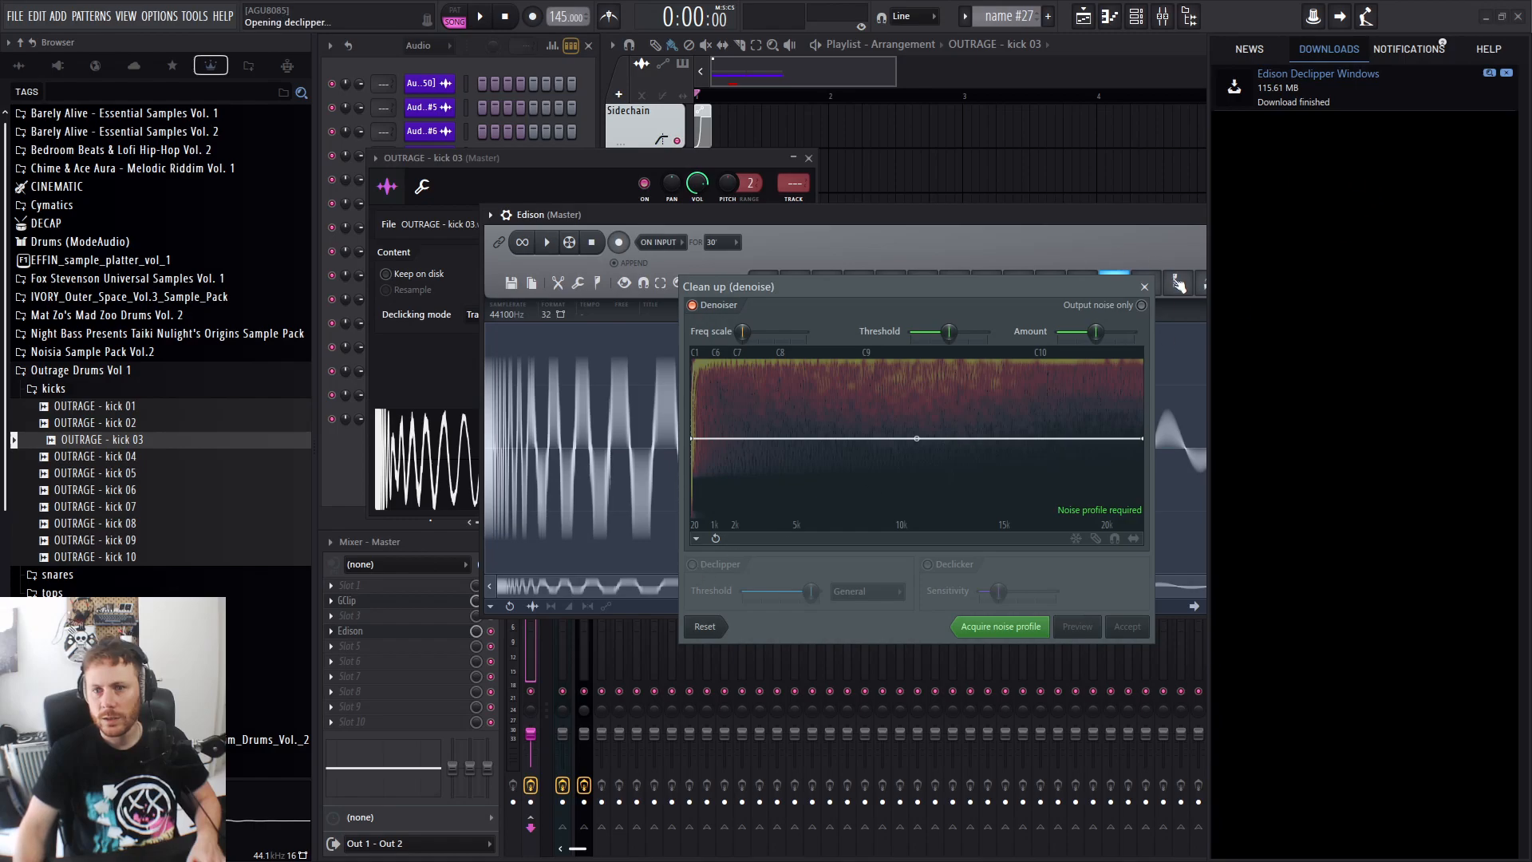
{"action": "left_click", "coordinate": [1144, 286]}
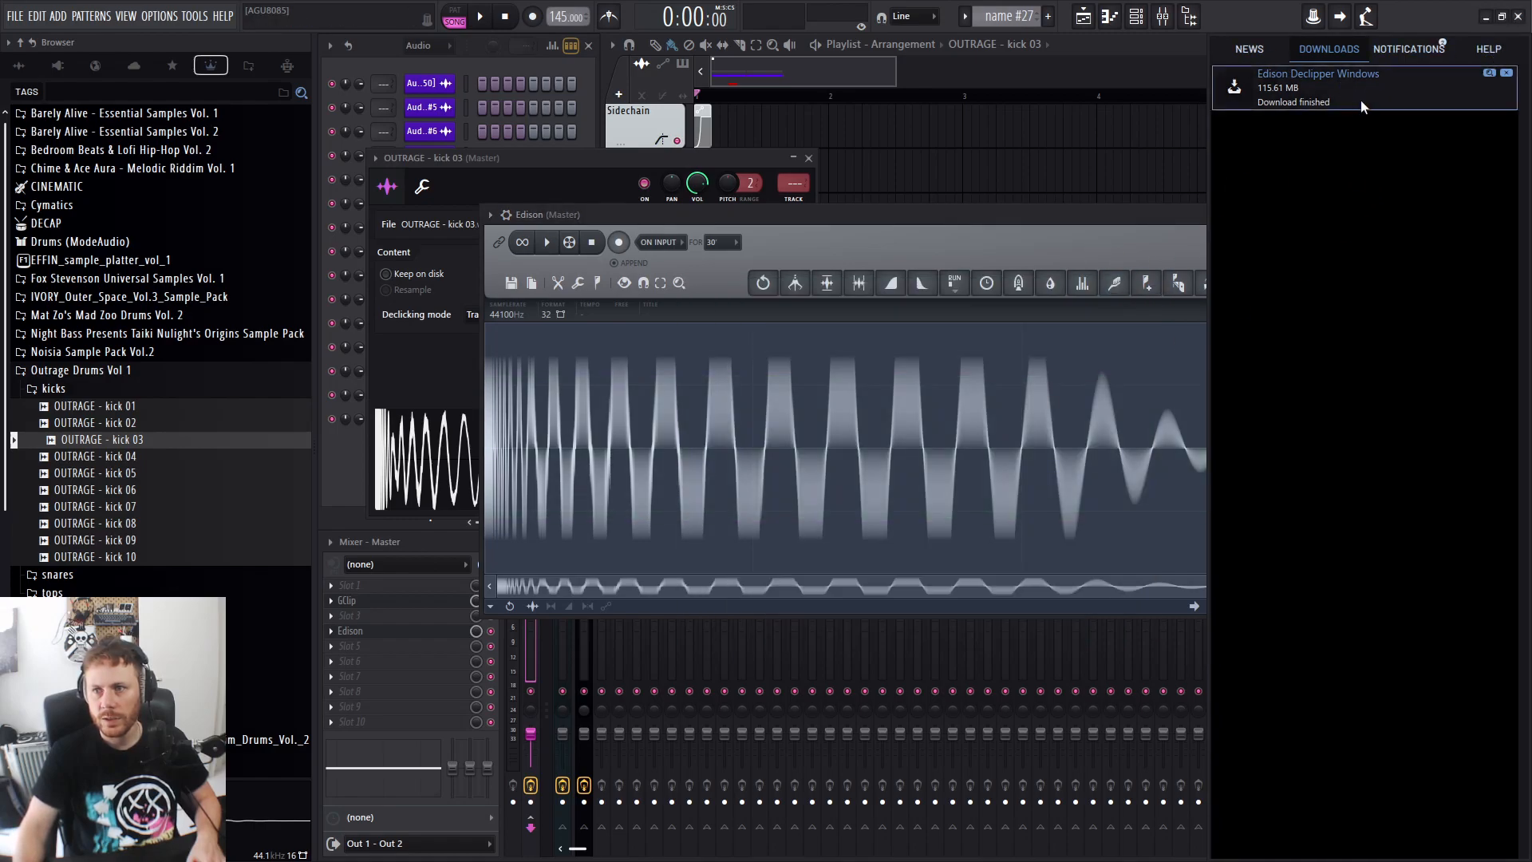
{"action": "left_click", "coordinate": [1490, 73]}
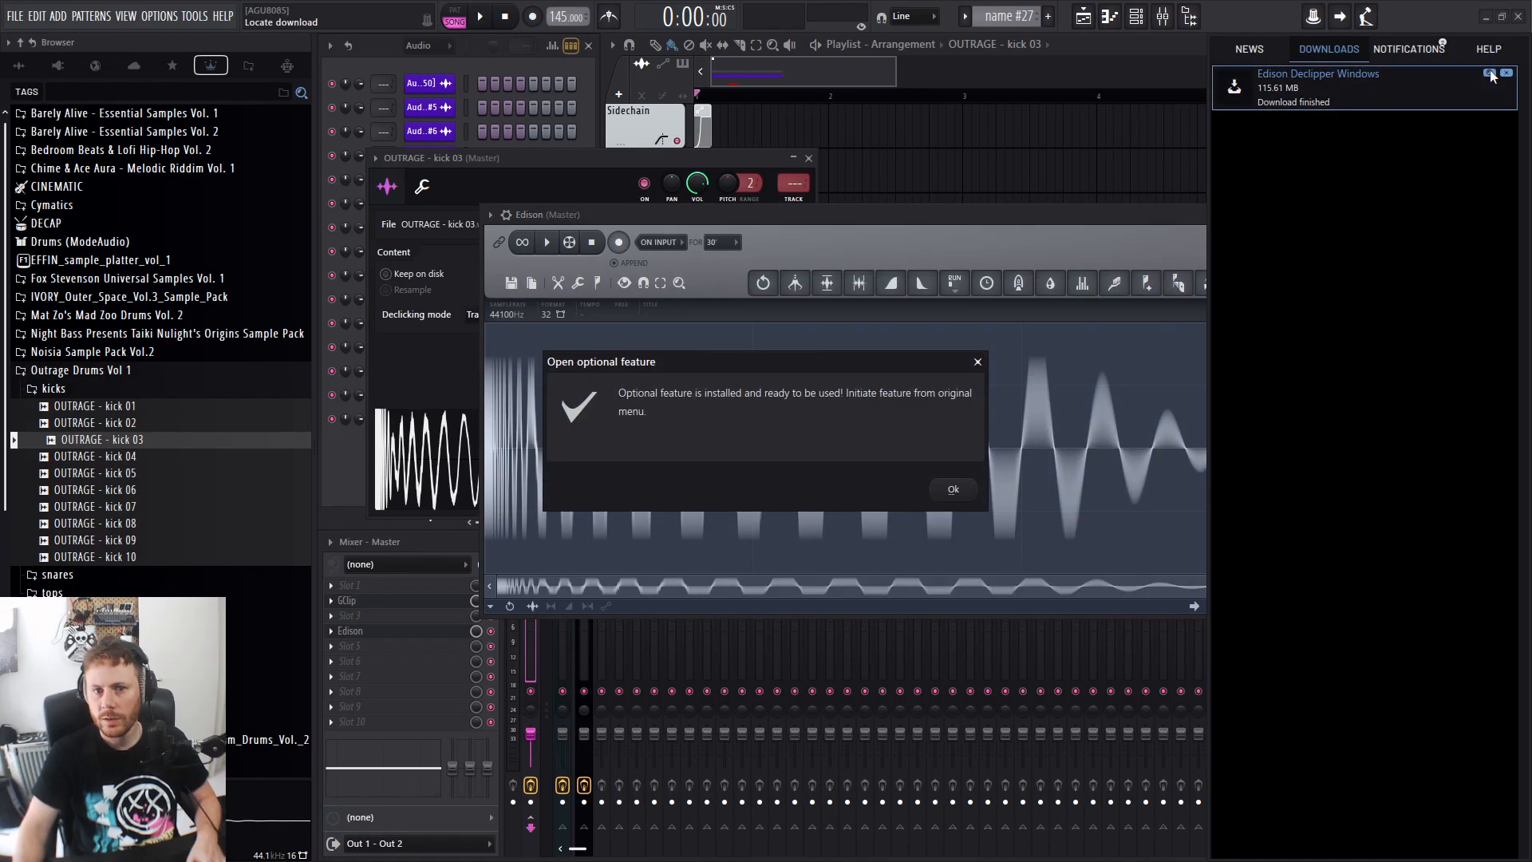
{"action": "left_click", "coordinate": [952, 492]}
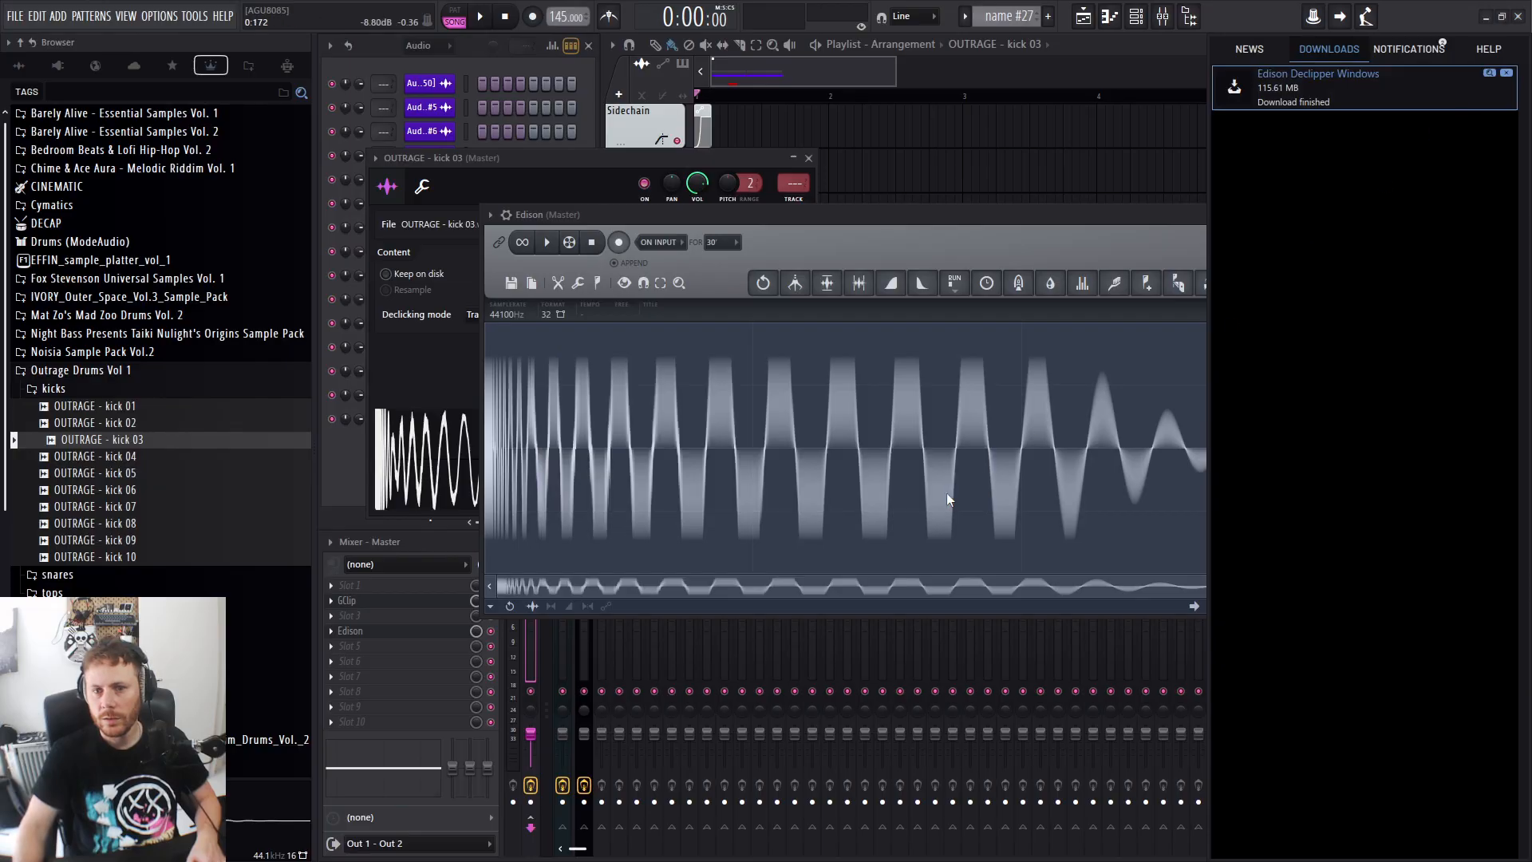
{"action": "left_click", "coordinate": [1506, 73]}
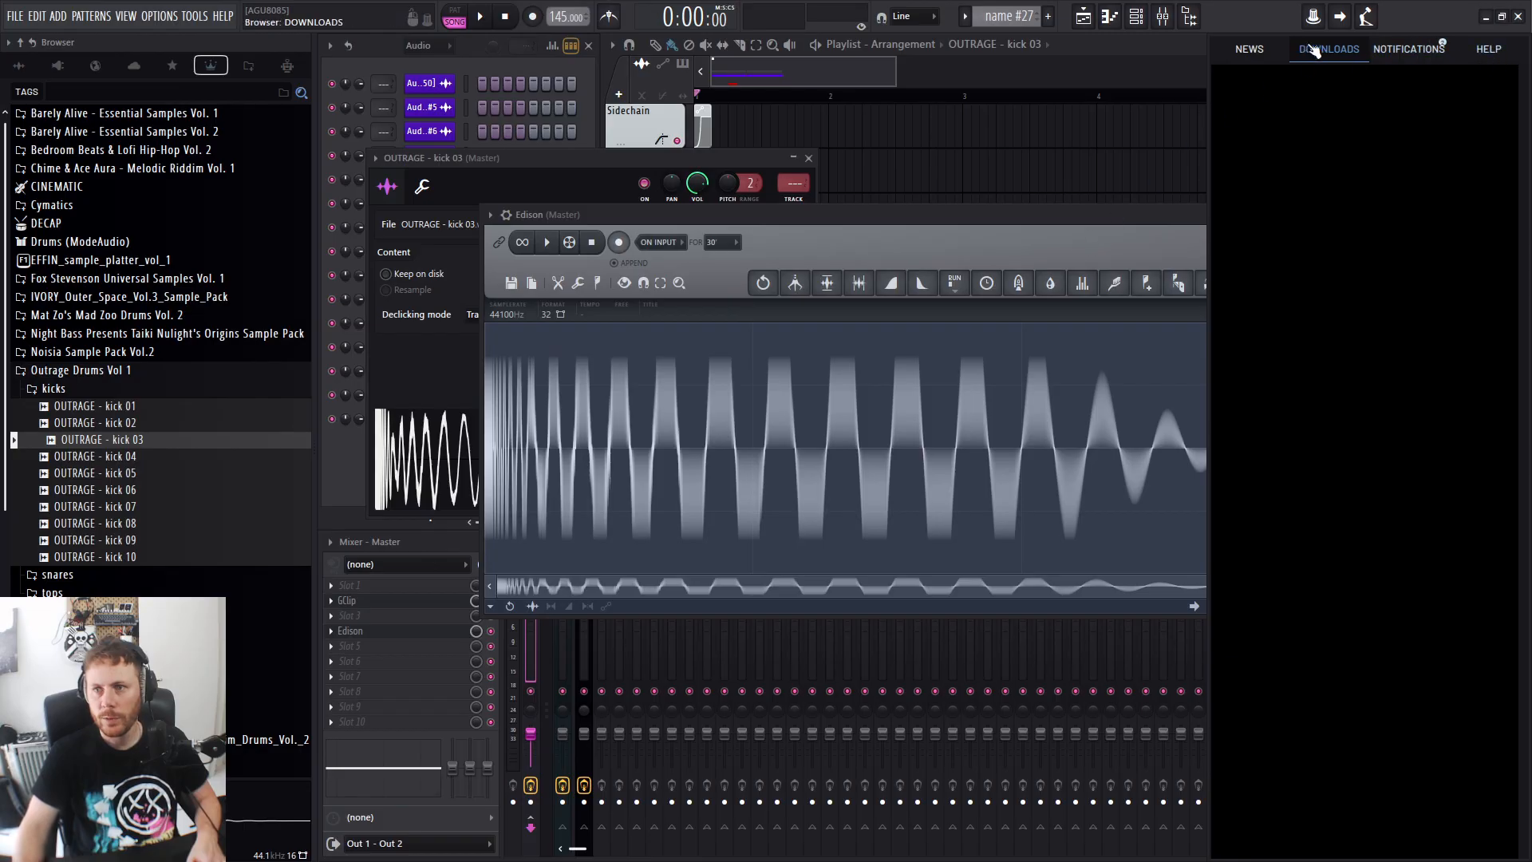
View the notifications, news and downloads pages, and return to the playlist.
{"action": "left_click", "coordinate": [1409, 50]}
{"action": "left_click", "coordinate": [1250, 50]}
{"action": "left_click", "coordinate": [1323, 53]}
{"action": "left_click", "coordinate": [1157, 129]}
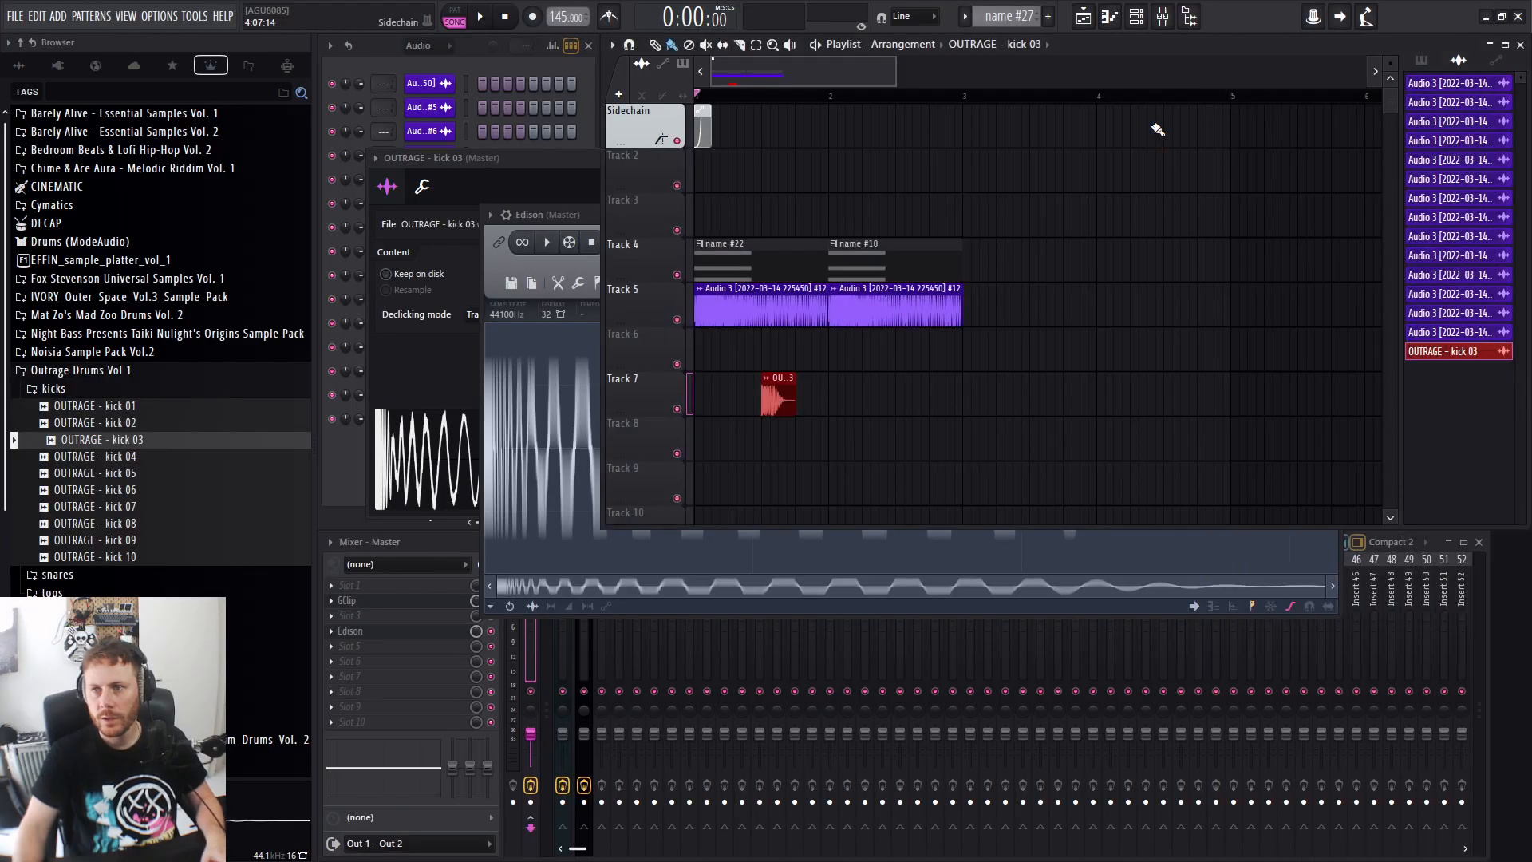
Reopen Edison's Clean up (denoise) tool, enable the Declipper and move the window aside to expose the kick waveform.
{"action": "left_click", "coordinate": [574, 219]}
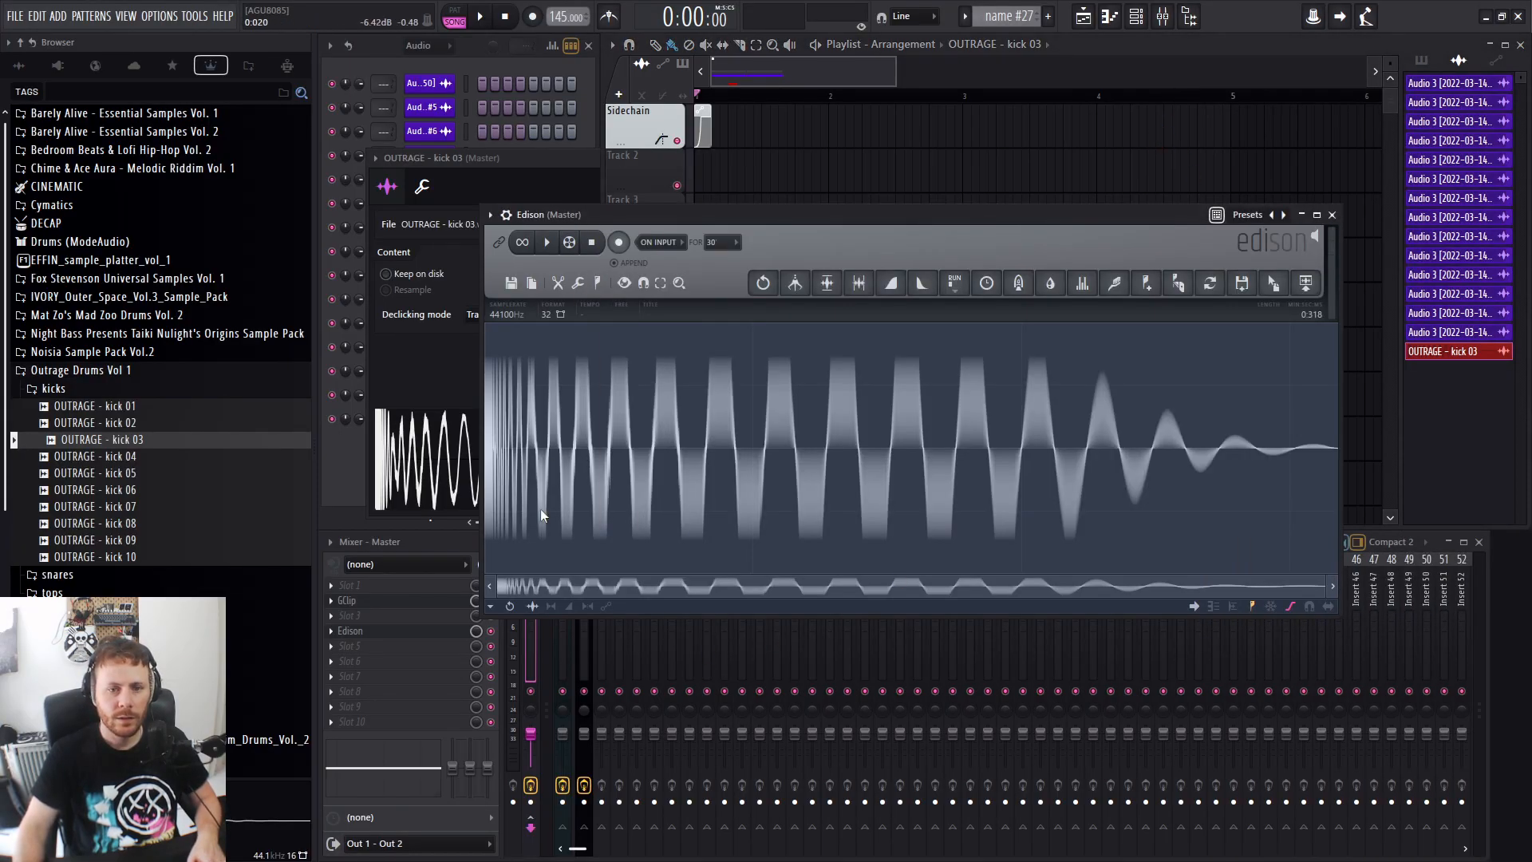
{"action": "left_click", "coordinate": [595, 286]}
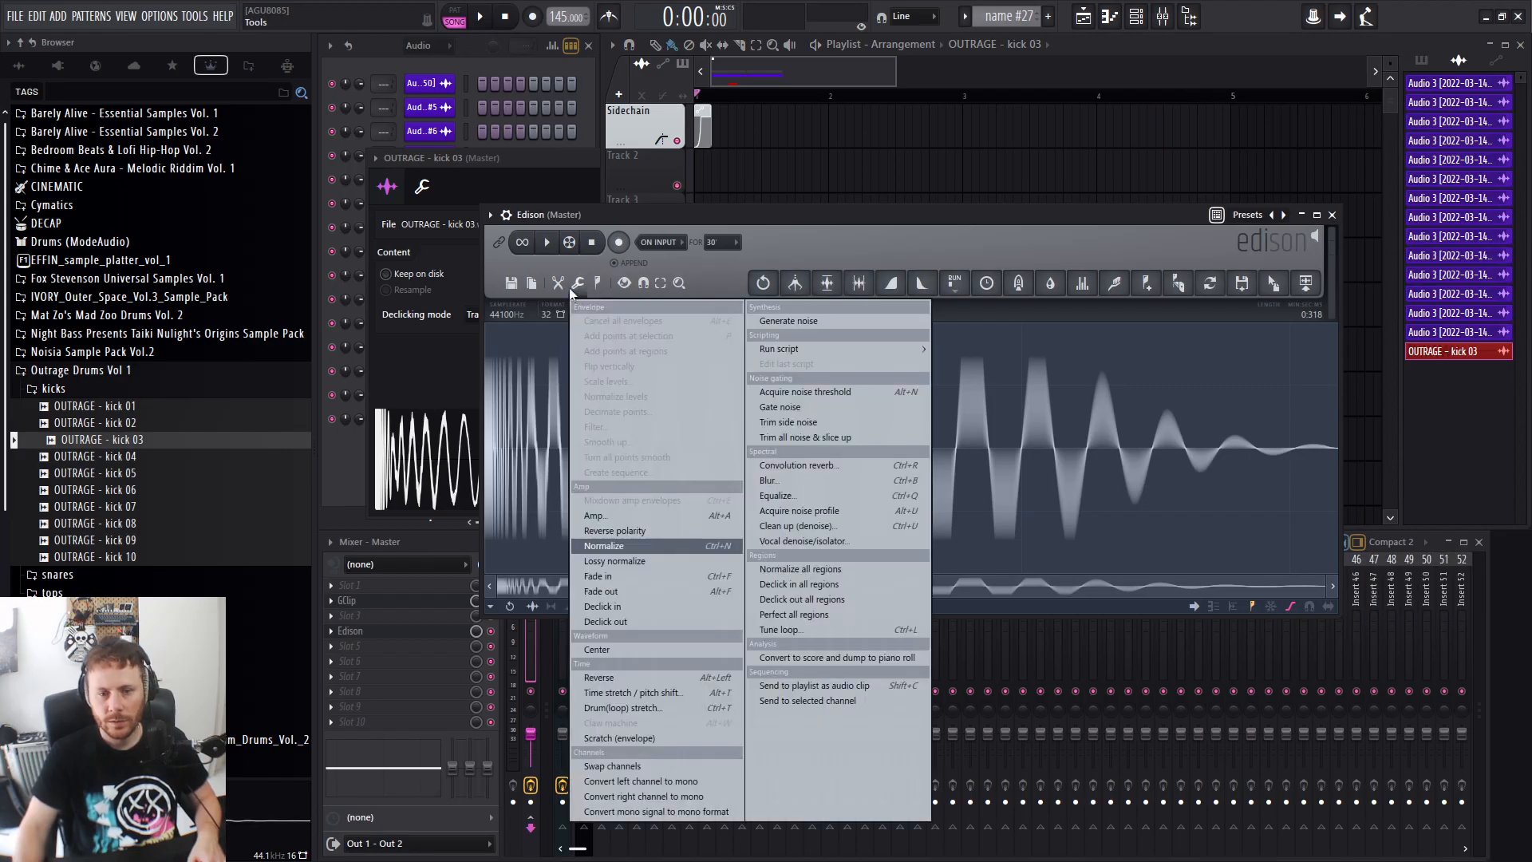
{"action": "left_click", "coordinate": [822, 527]}
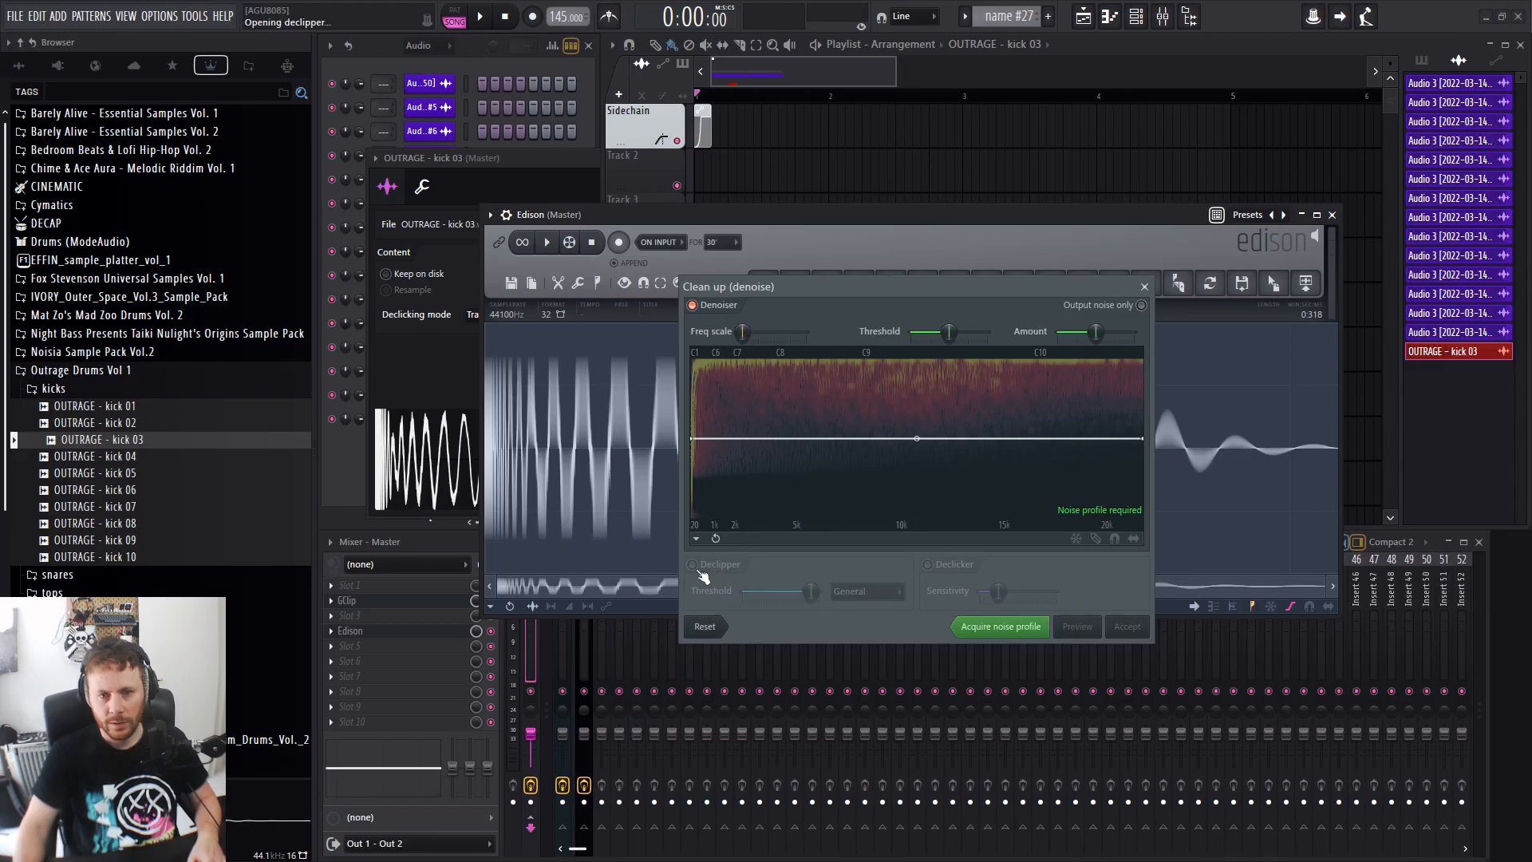
{"action": "left_click", "coordinate": [694, 564]}
{"action": "left_click_drag", "start_coordinate": [834, 285], "coordinate": [1091, 276]}
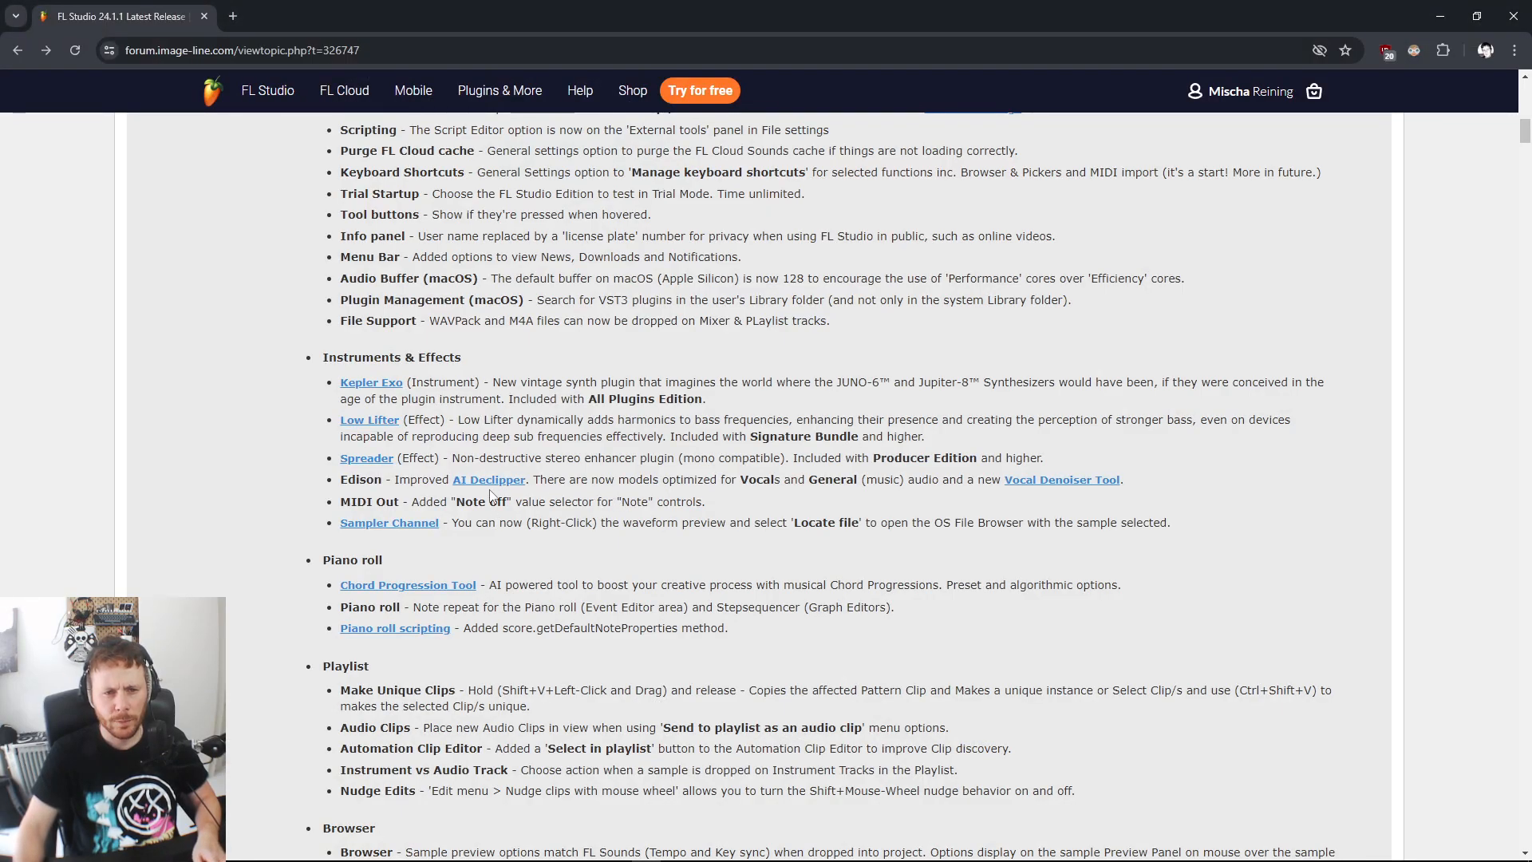
Read the manual's advice on the Declipper's Threshold setting from the release notes link, and return to FL Studio.
{"action": "left_click", "coordinate": [488, 480]}
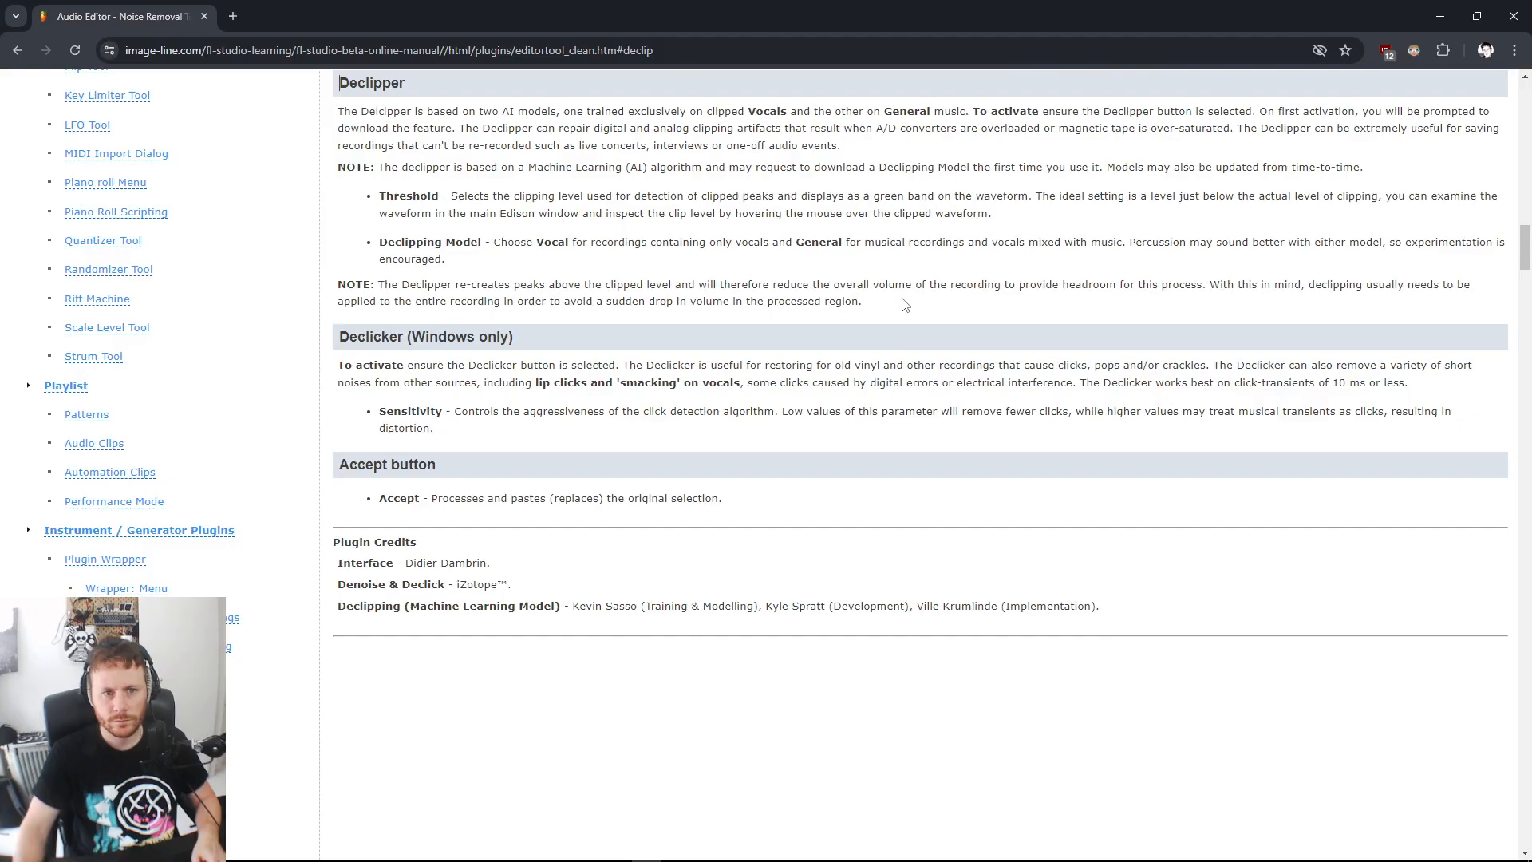
{"action": "scroll", "coordinate": [897, 311], "scroll_direction": "up", "scroll_amount": 2}
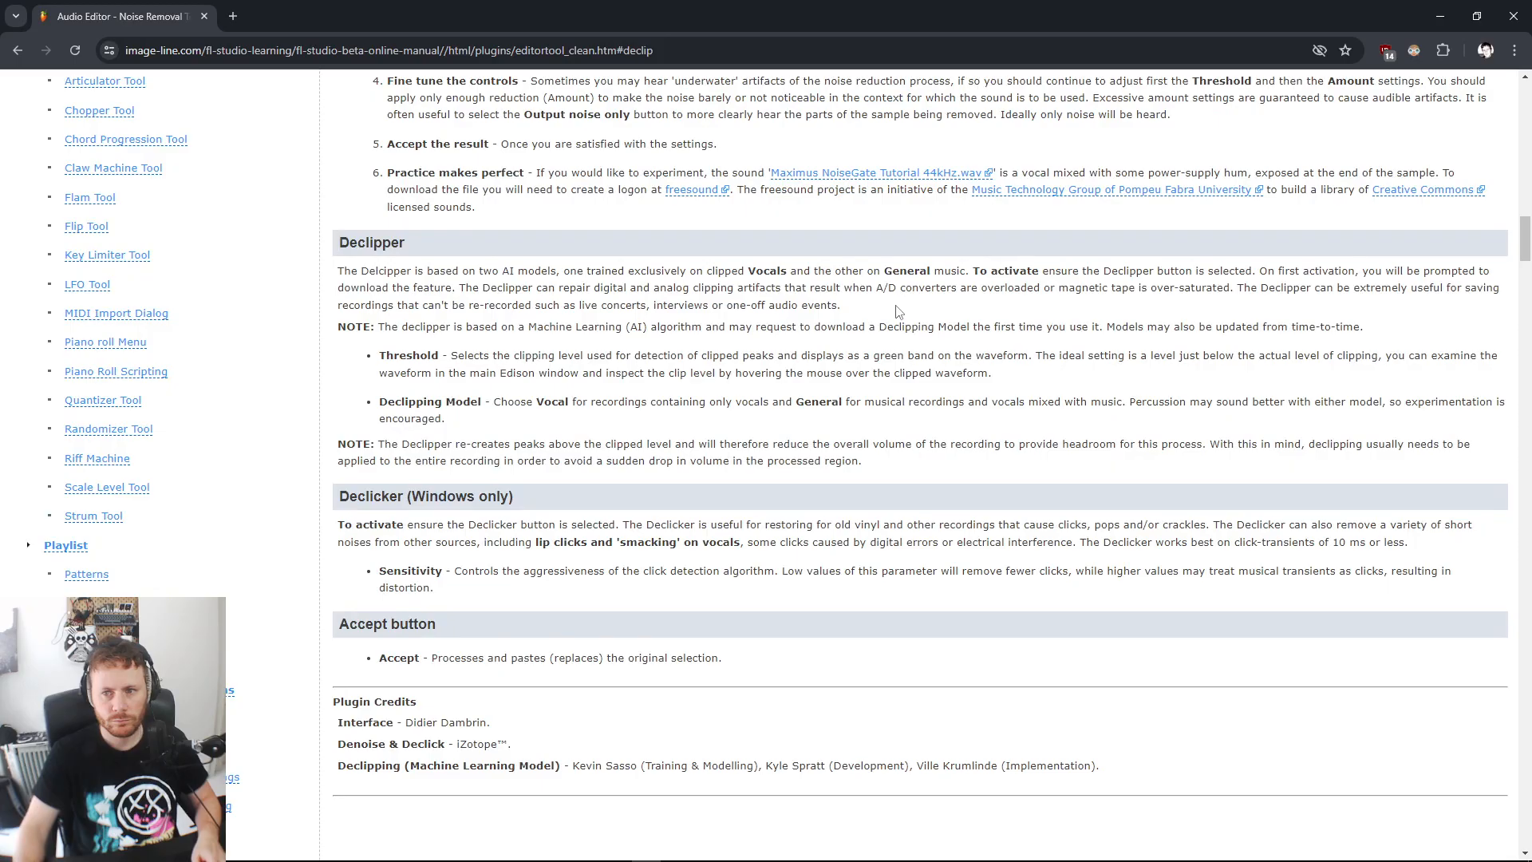
{"action": "left_click_drag", "start_coordinate": [1041, 355], "coordinate": [1478, 388]}
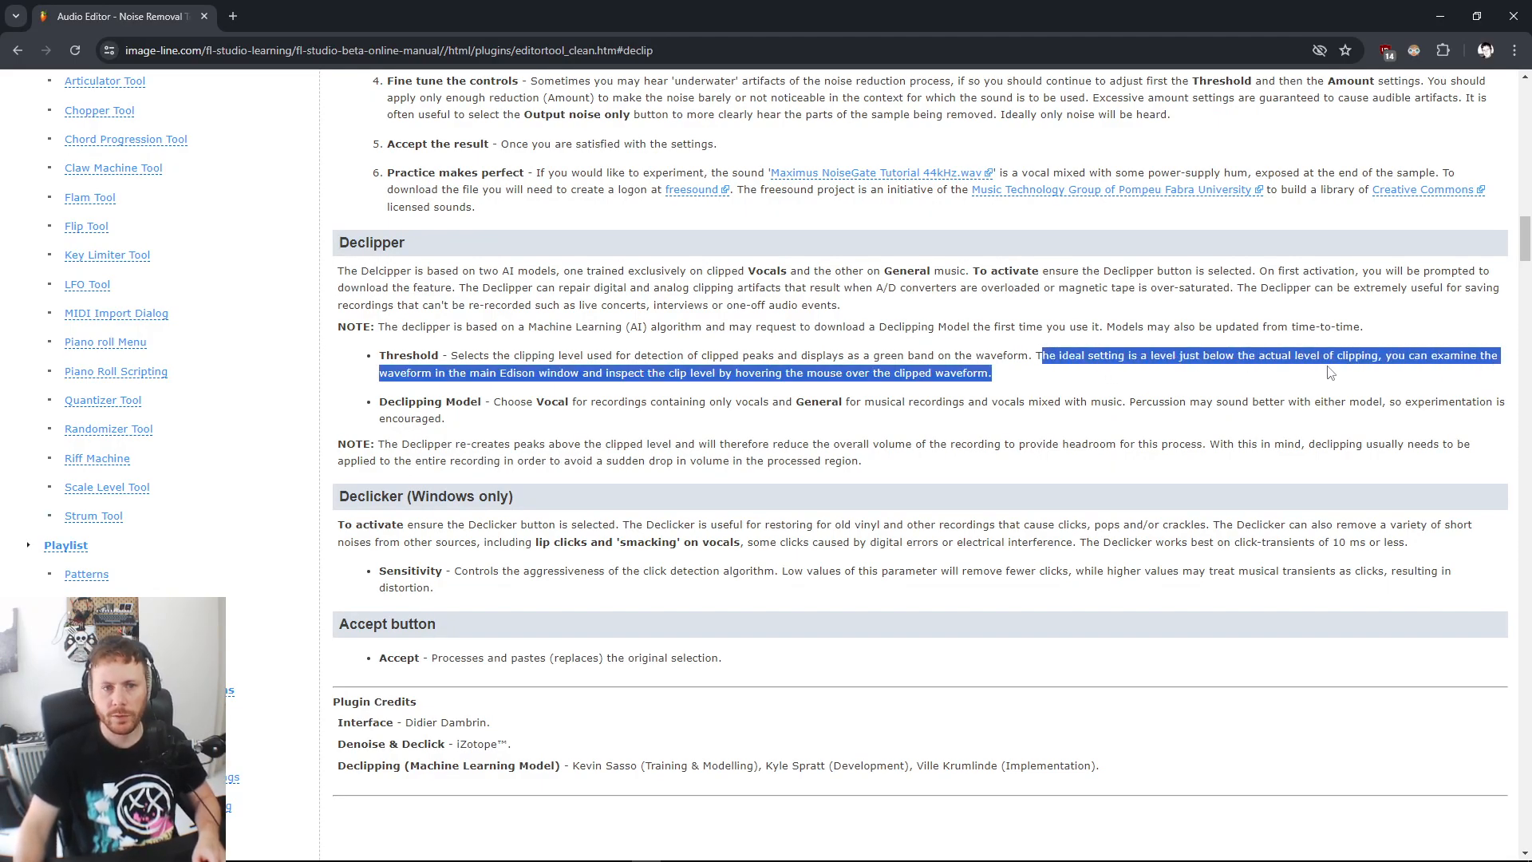
{"action": "left_click", "coordinate": [1137, 389]}
{"action": "key", "text": "alt+Tab"}
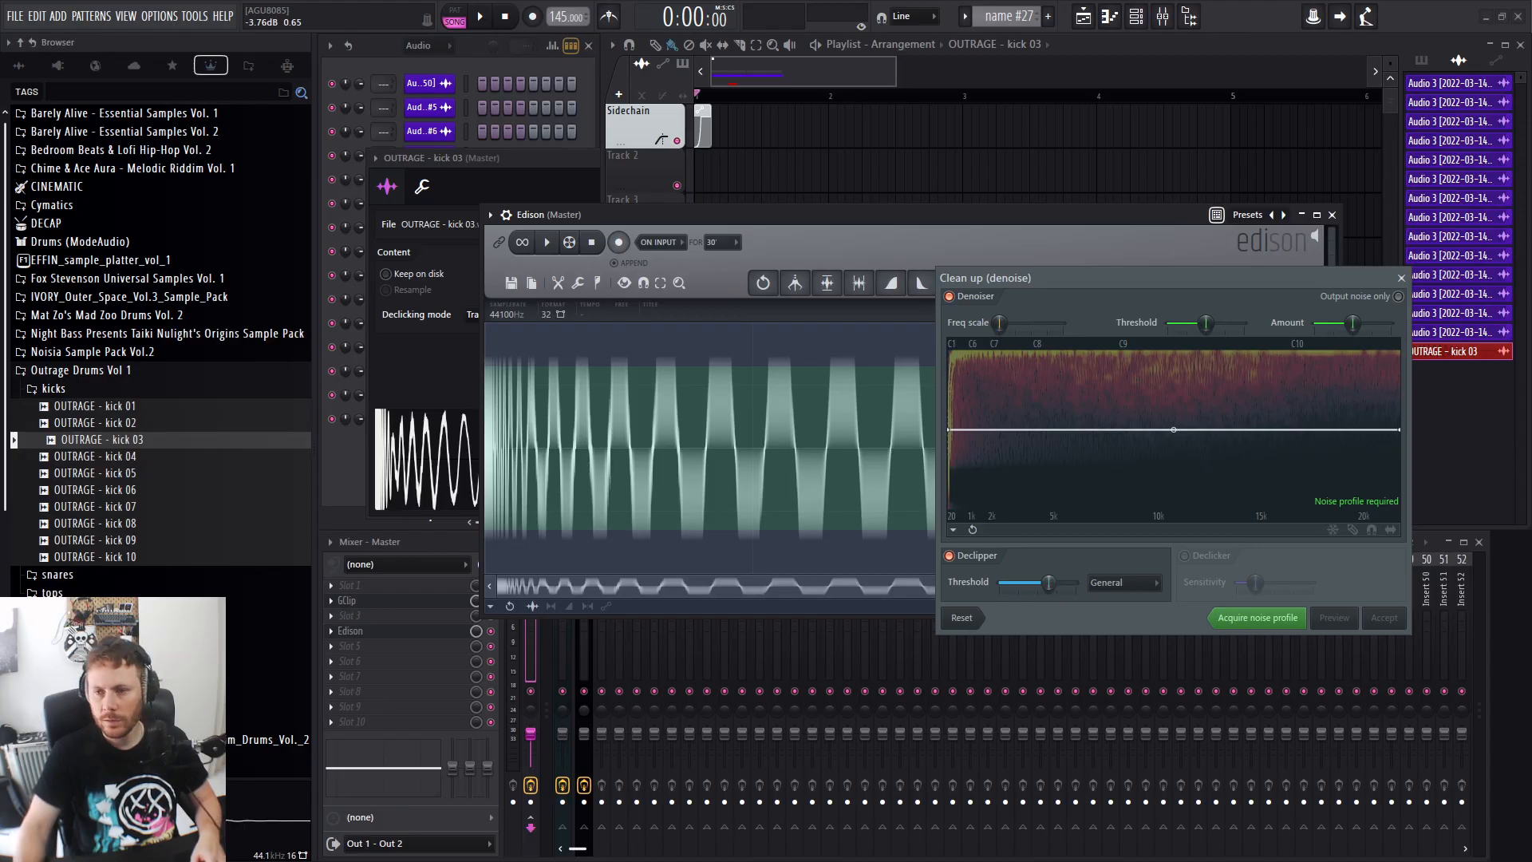
Disable the denoiser, set the declipper threshold to about -4.1 dB, and preview the declipped kick.
{"action": "left_click", "coordinate": [949, 296]}
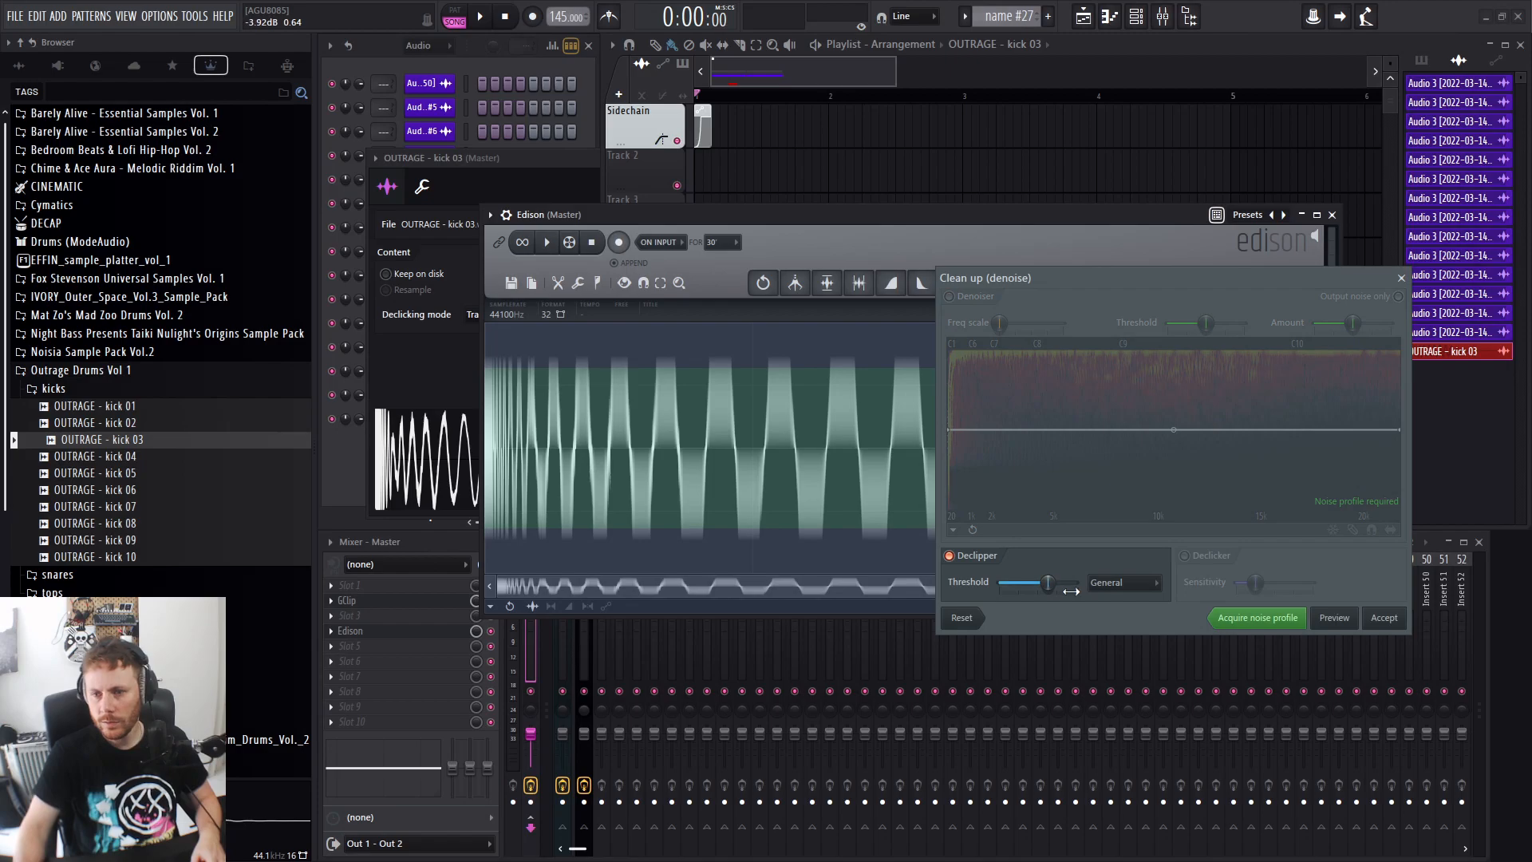
{"action": "mouse_move", "coordinate": [1050, 586]}
{"action": "left_mouse_down"}
{"action": "mouse_move", "coordinate": [1027, 586]}
{"action": "mouse_move", "coordinate": [1048, 584]}
{"action": "left_mouse_up"}
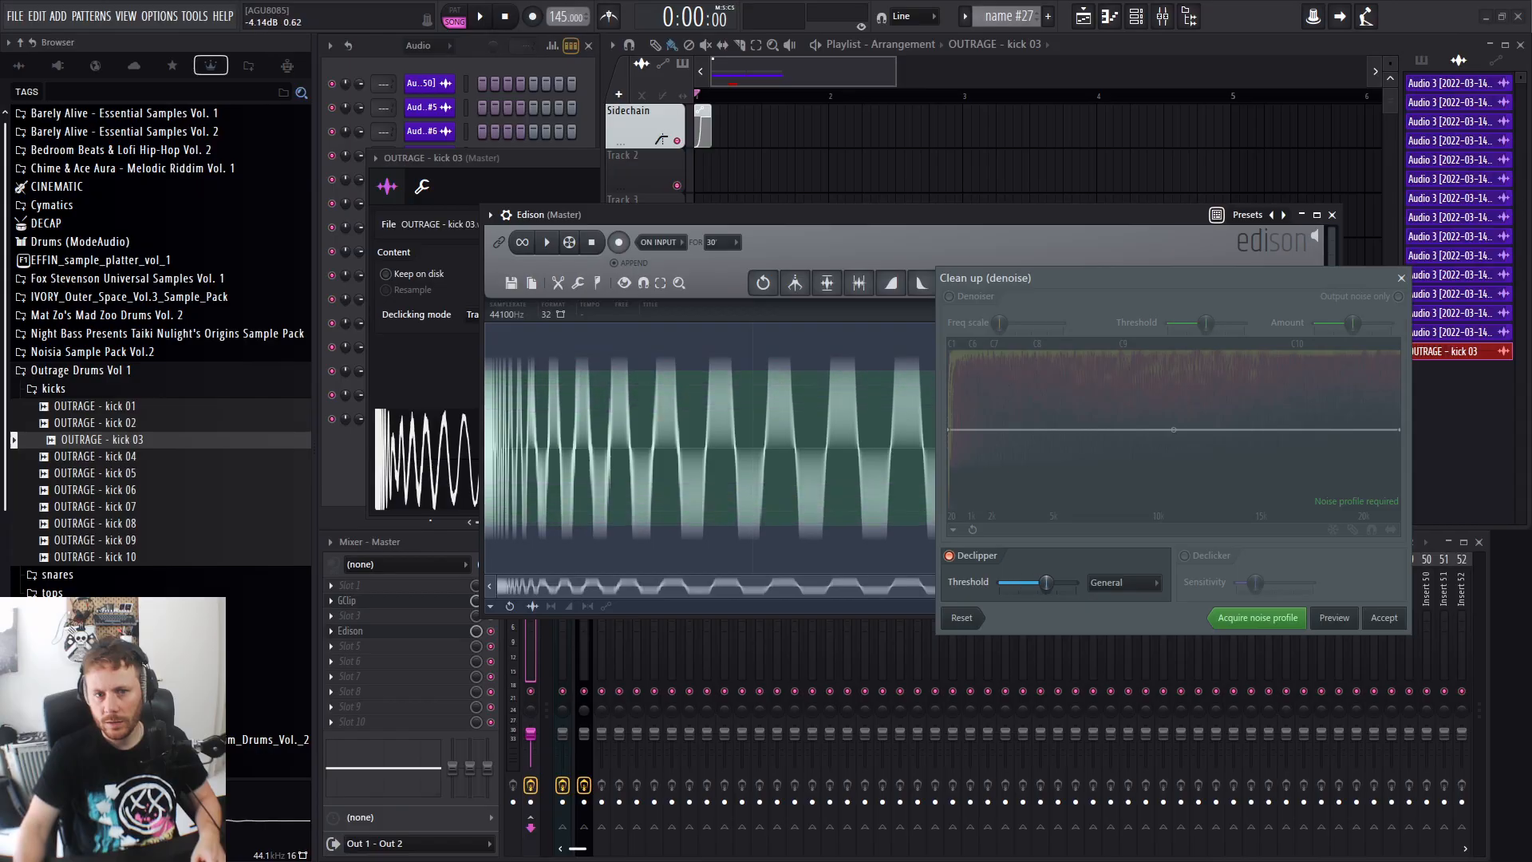
{"action": "left_click", "coordinate": [1335, 620]}
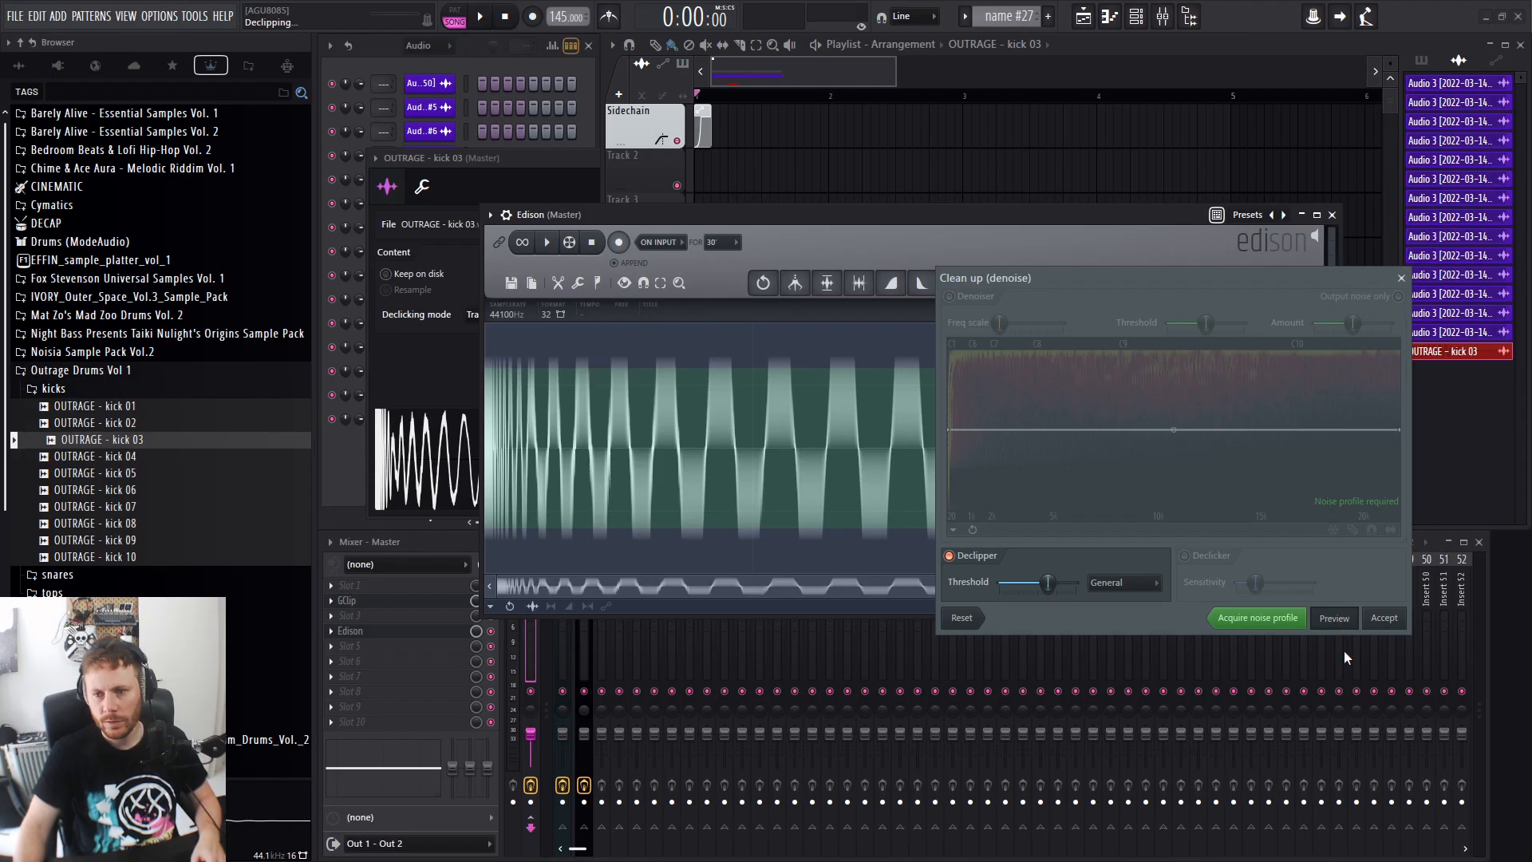
{"action": "left_click", "coordinate": [1333, 620]}
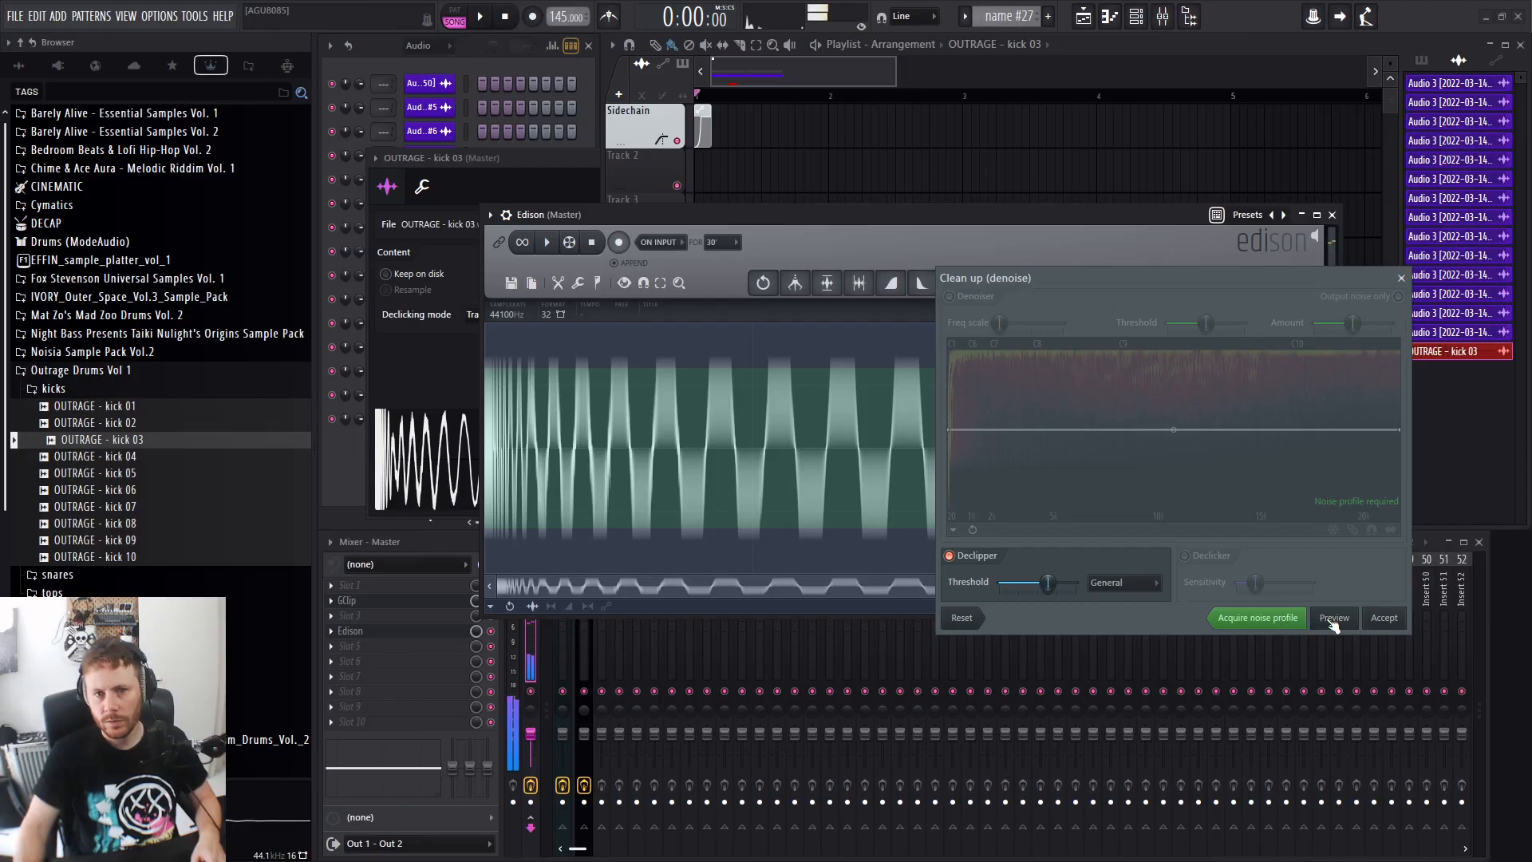
{"action": "left_click", "coordinate": [1332, 621]}
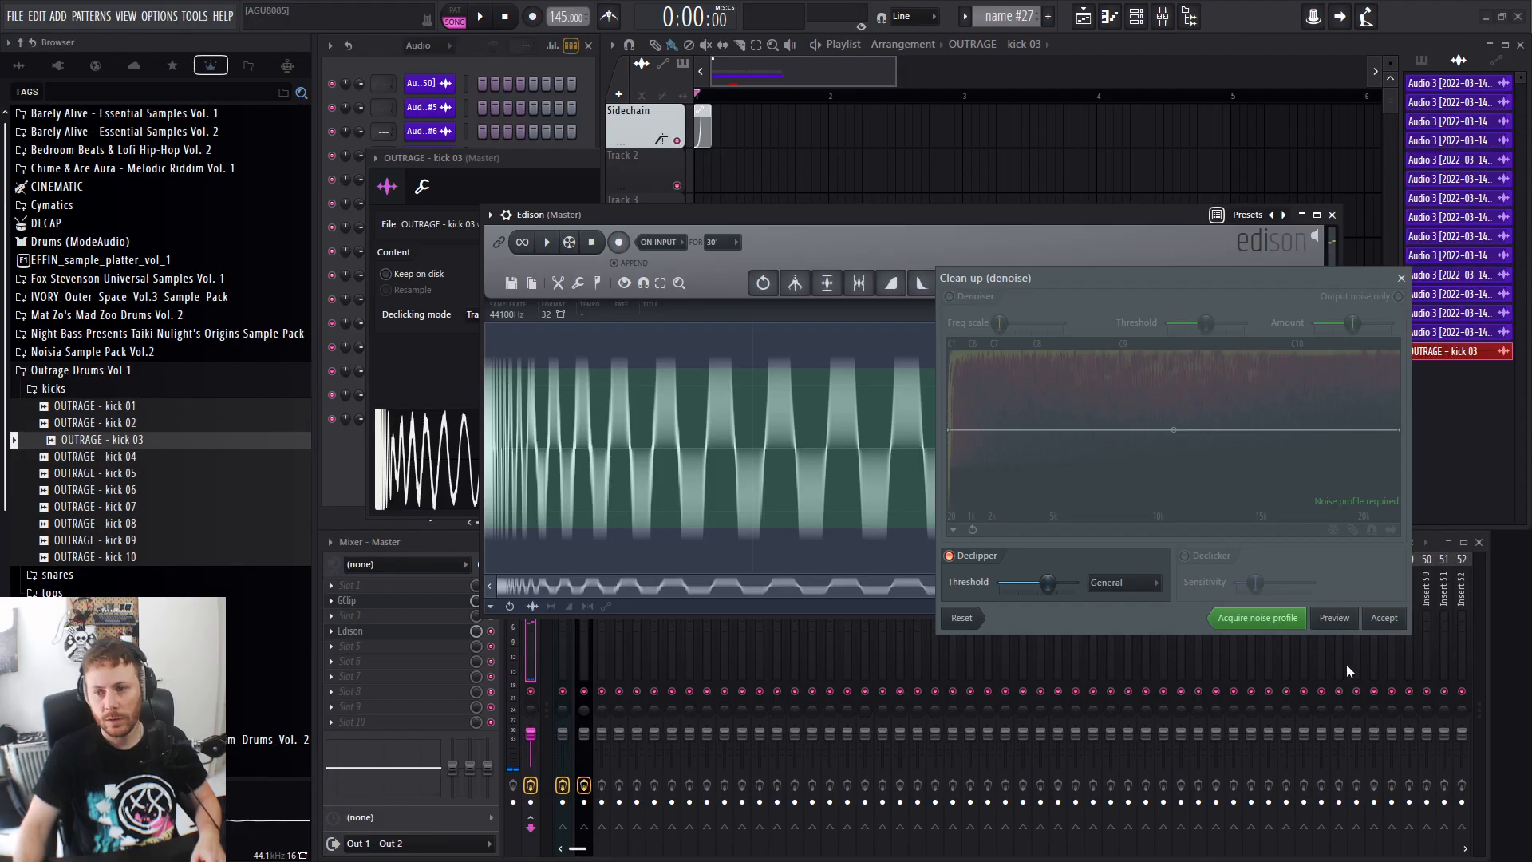
{"action": "left_click", "coordinate": [1336, 617]}
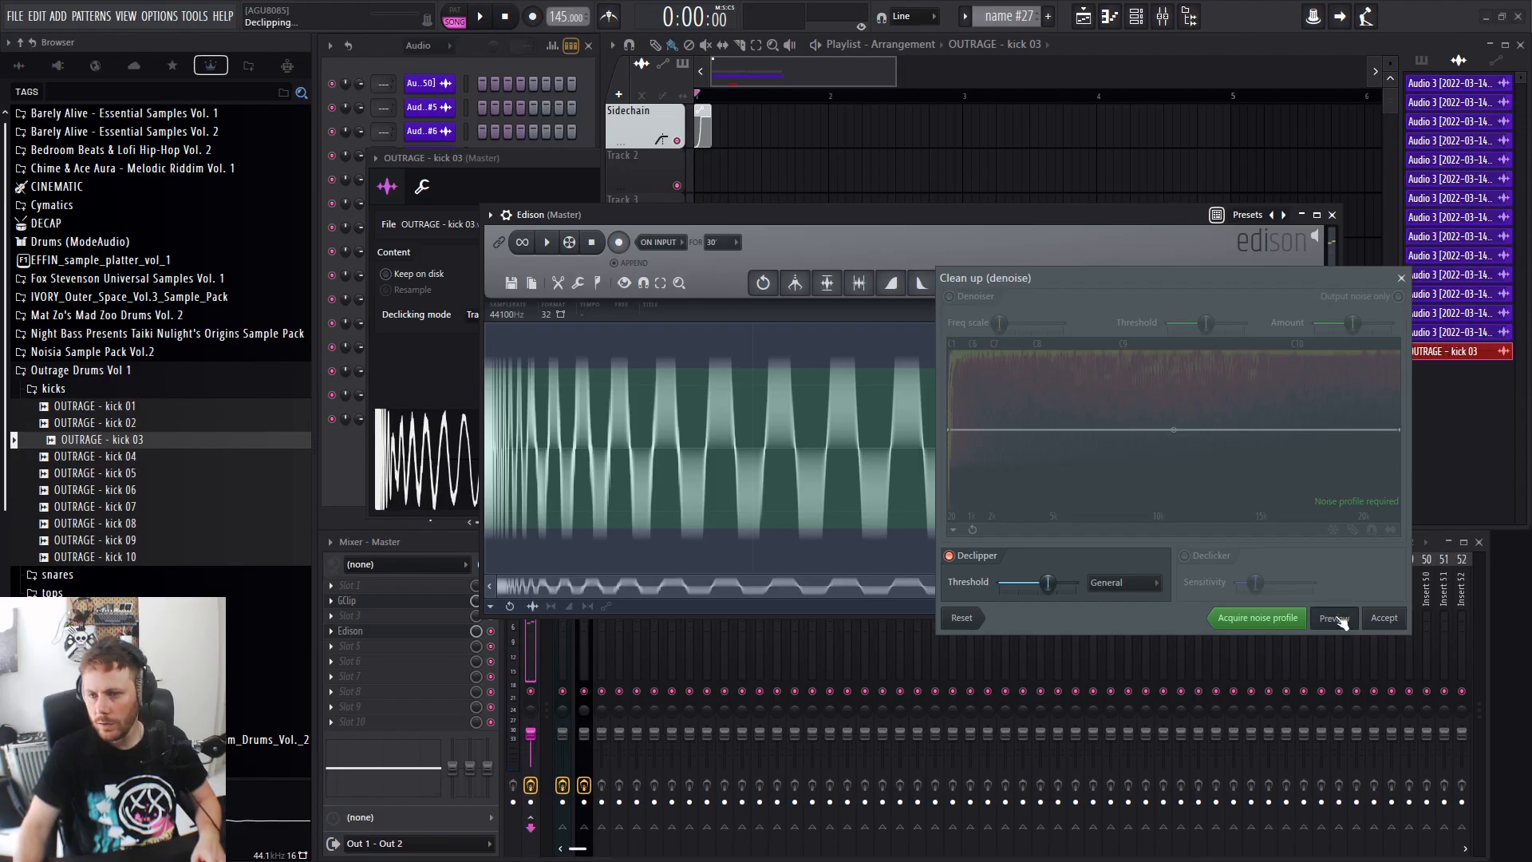
Preview the declipper with its threshold near maximum, set the threshold to -2.95 dB, and preview again.
{"action": "left_click_drag", "start_coordinate": [1048, 582], "coordinate": [1068, 583]}
{"action": "left_click", "coordinate": [1335, 618]}
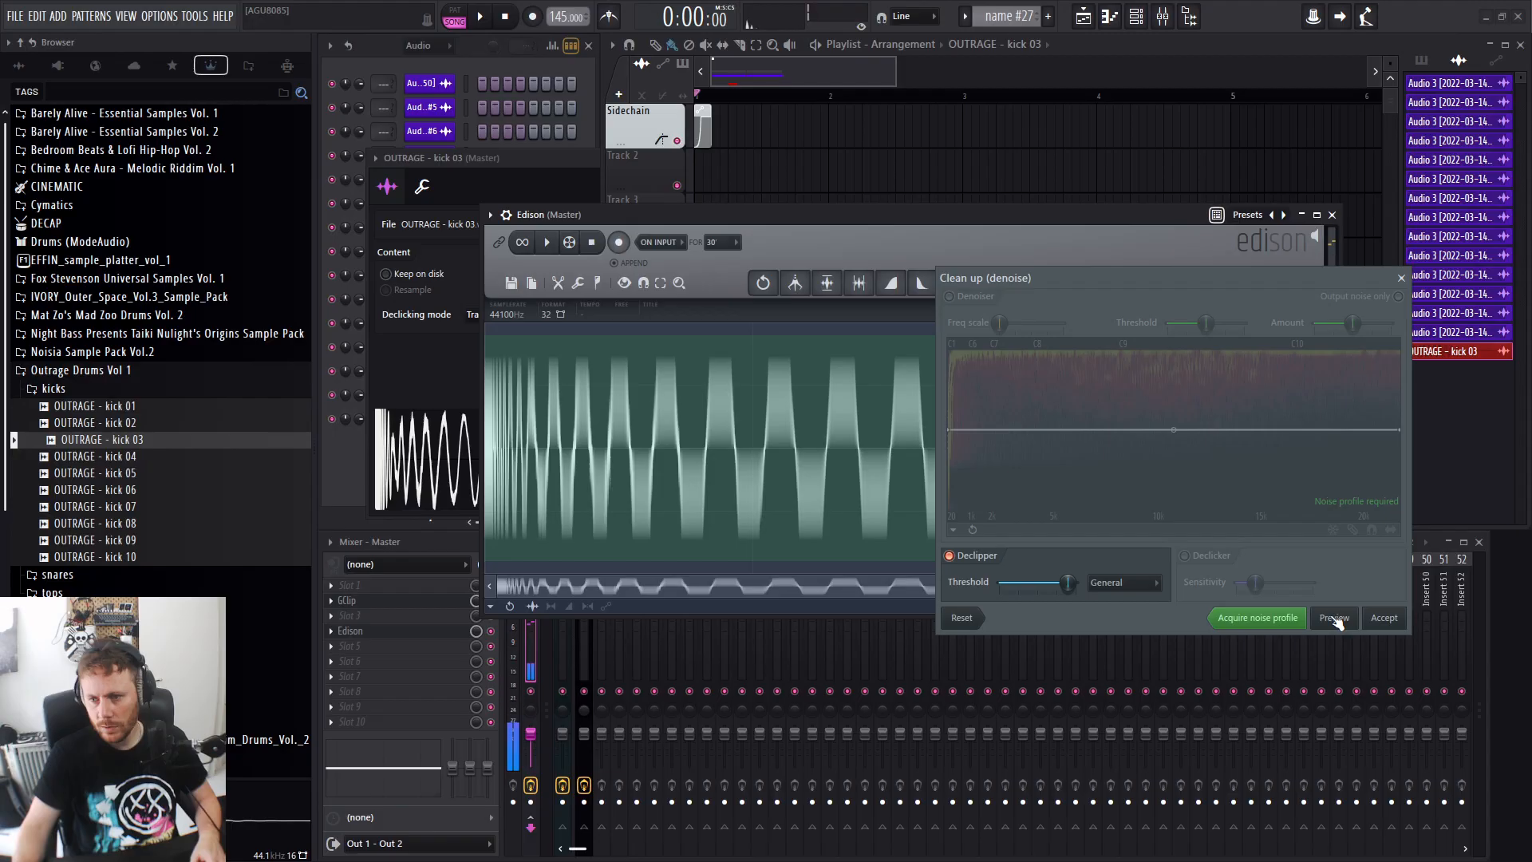
{"action": "left_click_drag", "start_coordinate": [1068, 583], "coordinate": [1054, 582]}
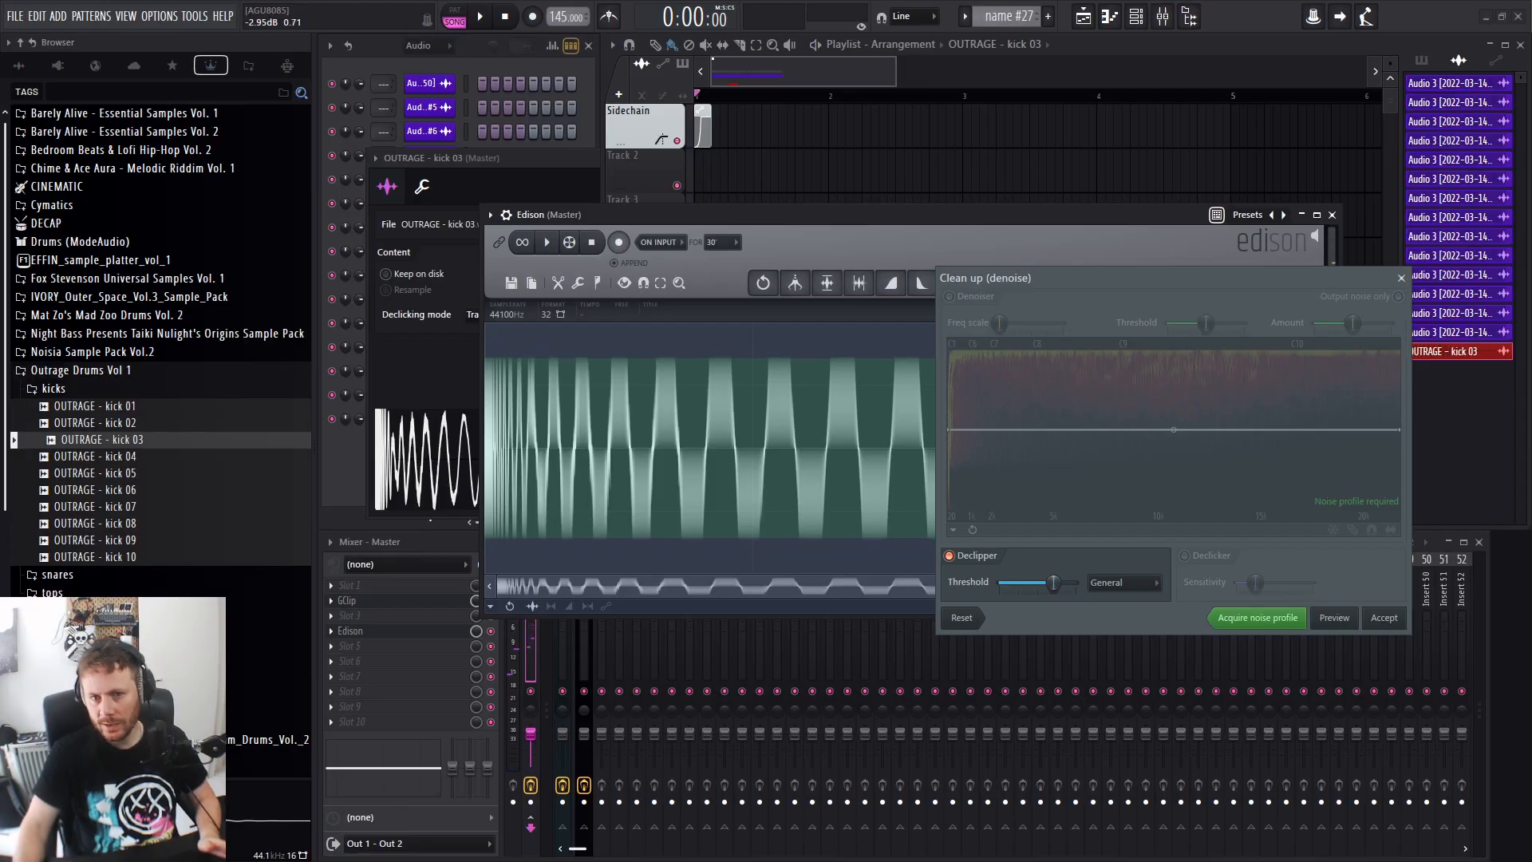
{"action": "left_click", "coordinate": [1333, 619]}
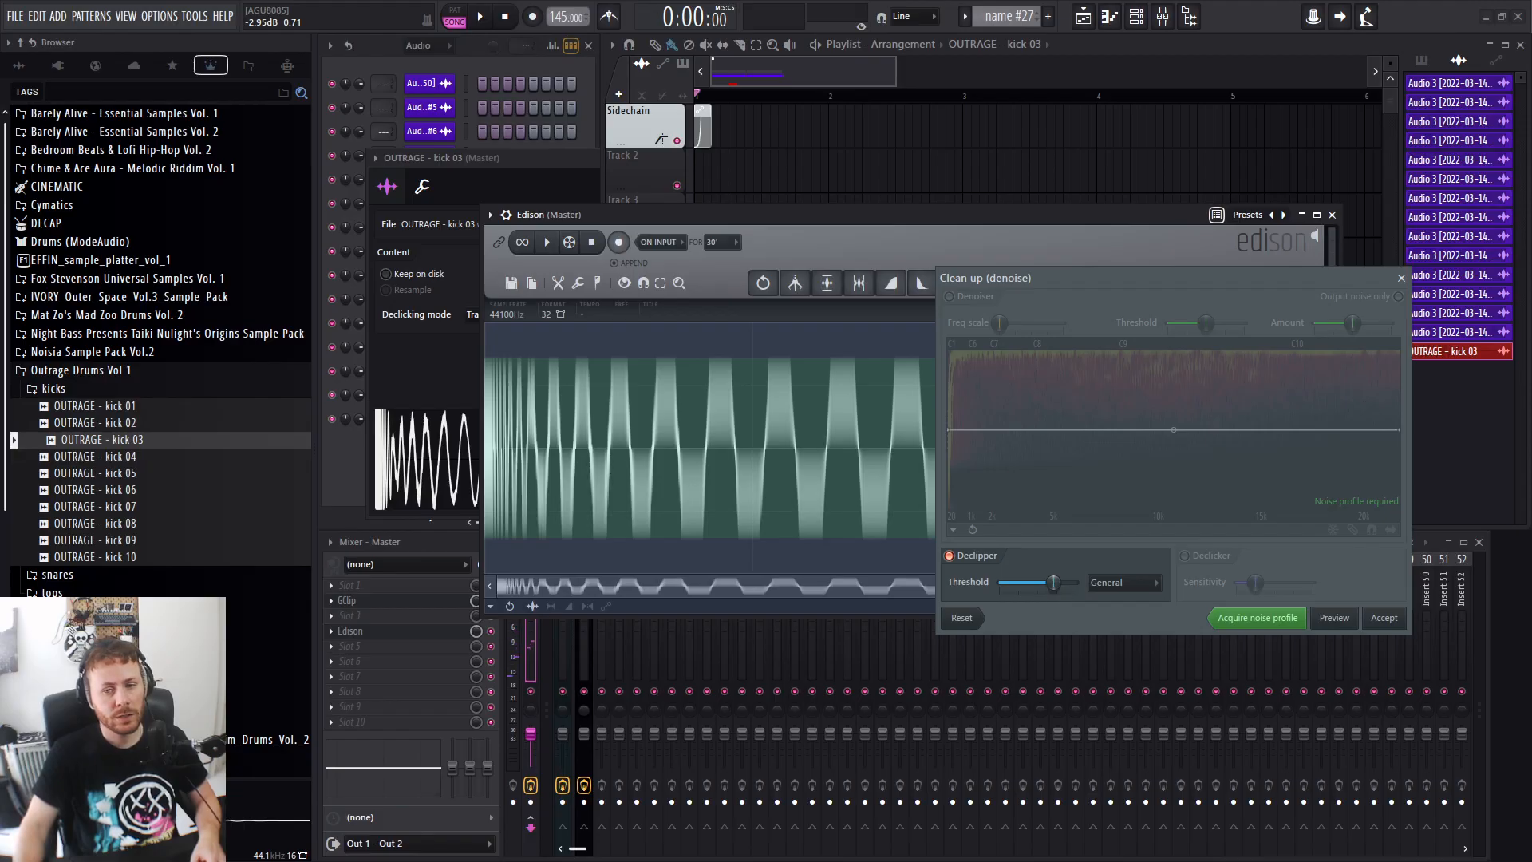
Keep the declipper mode on General and preview the kick at thresholds of -2.95 dB and -2.67 dB.
{"action": "left_click", "coordinate": [1127, 583]}
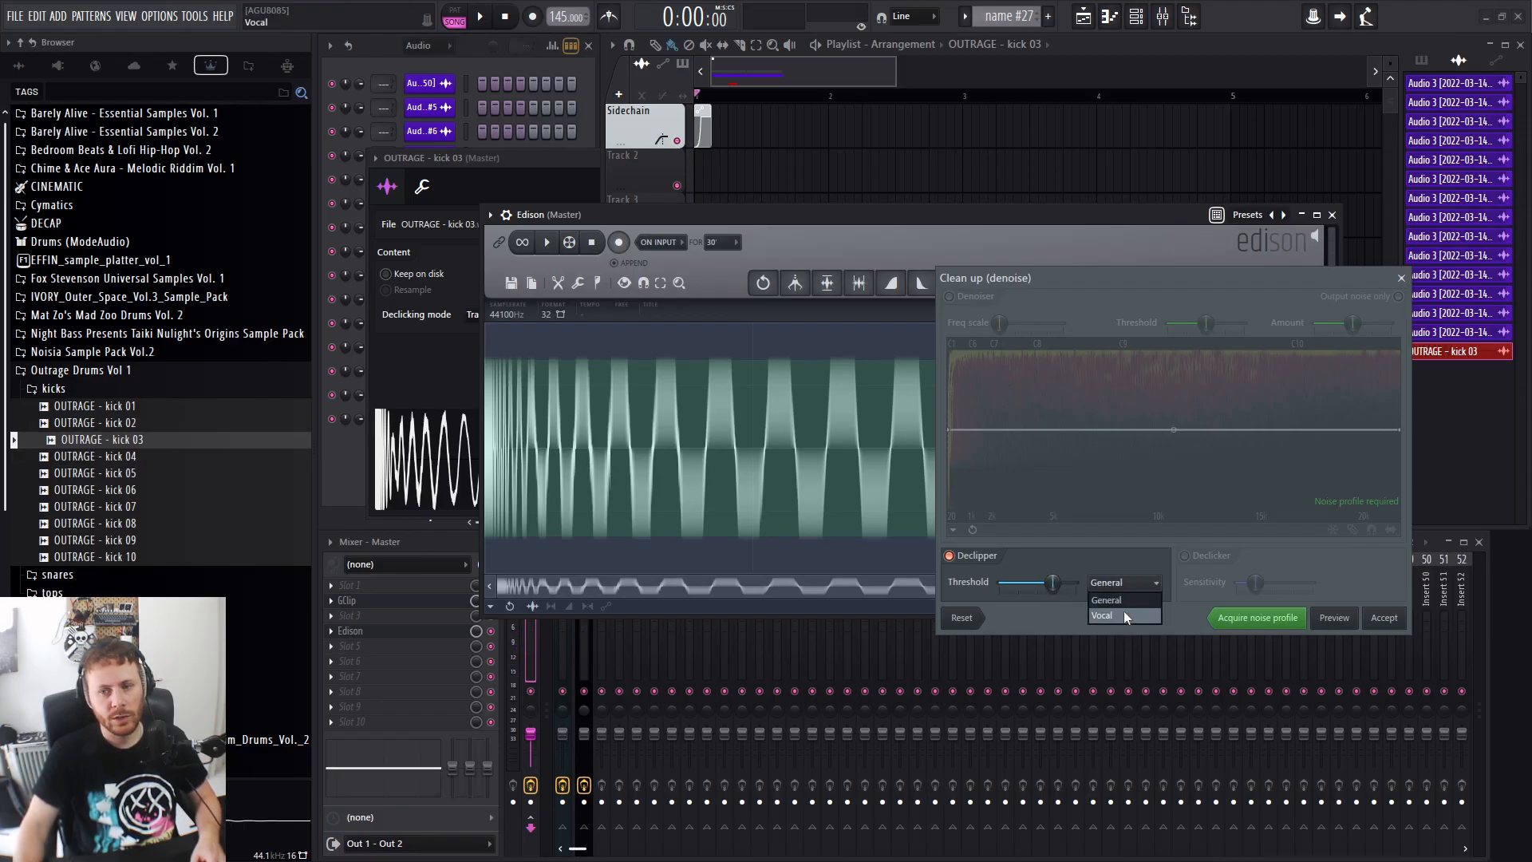
{"action": "left_click", "coordinate": [1121, 601]}
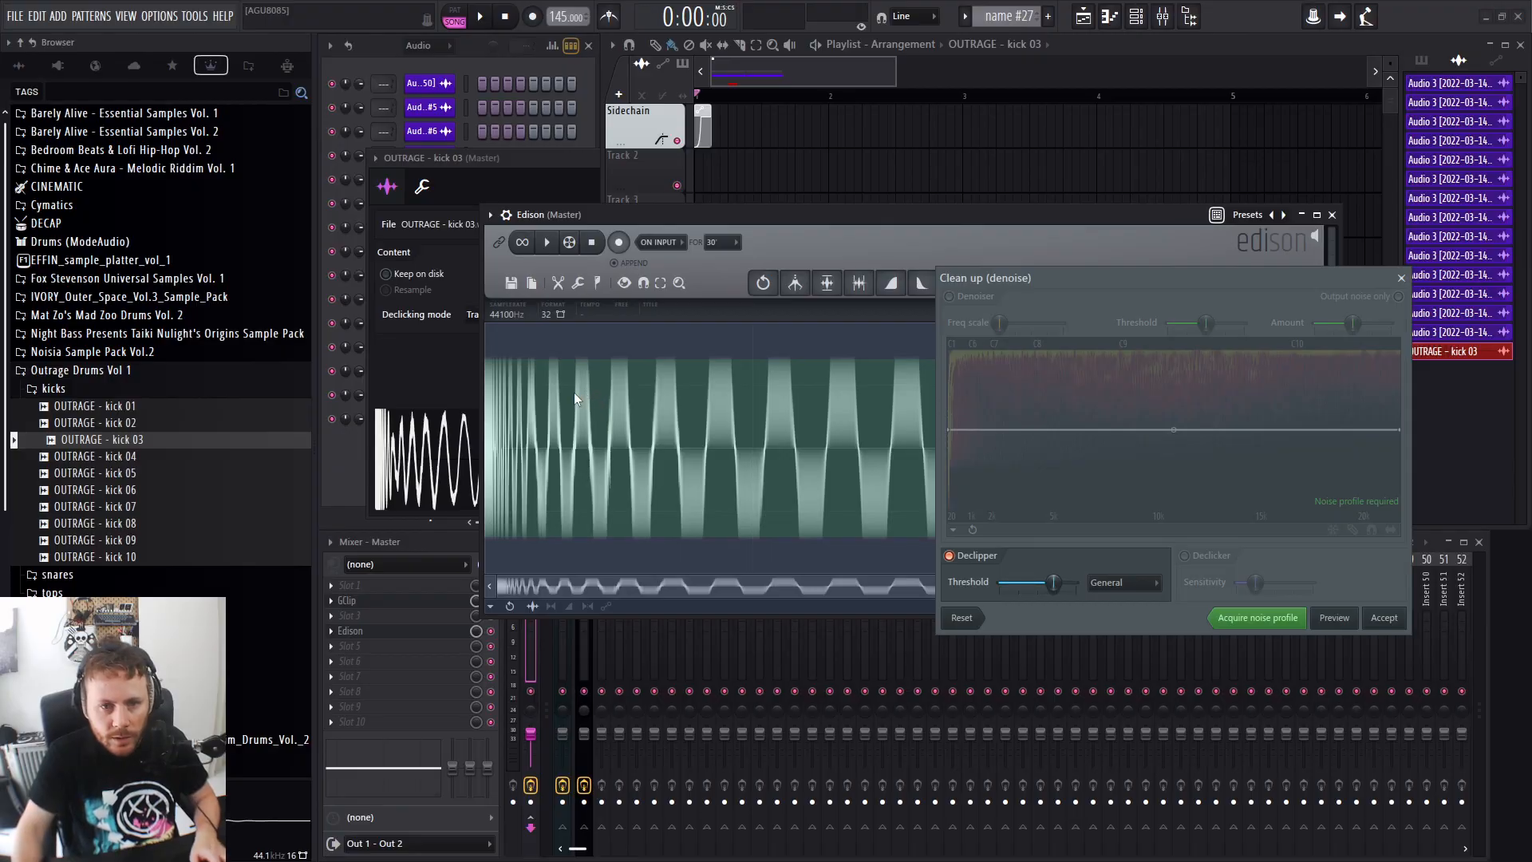
{"action": "left_click_drag", "start_coordinate": [1059, 280], "coordinate": [1076, 261]}
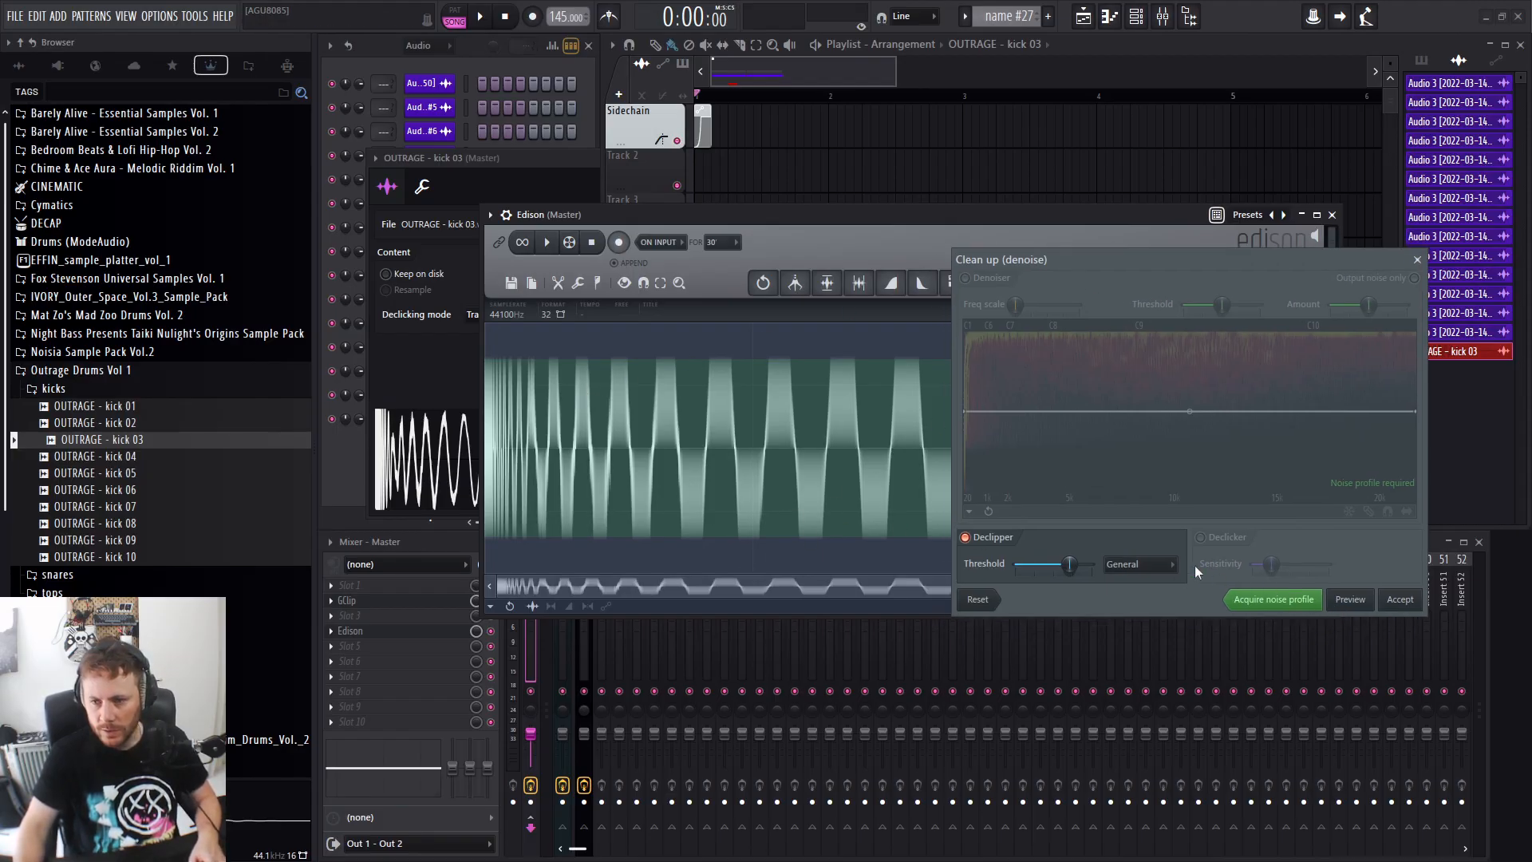
{"action": "left_click", "coordinate": [1350, 599]}
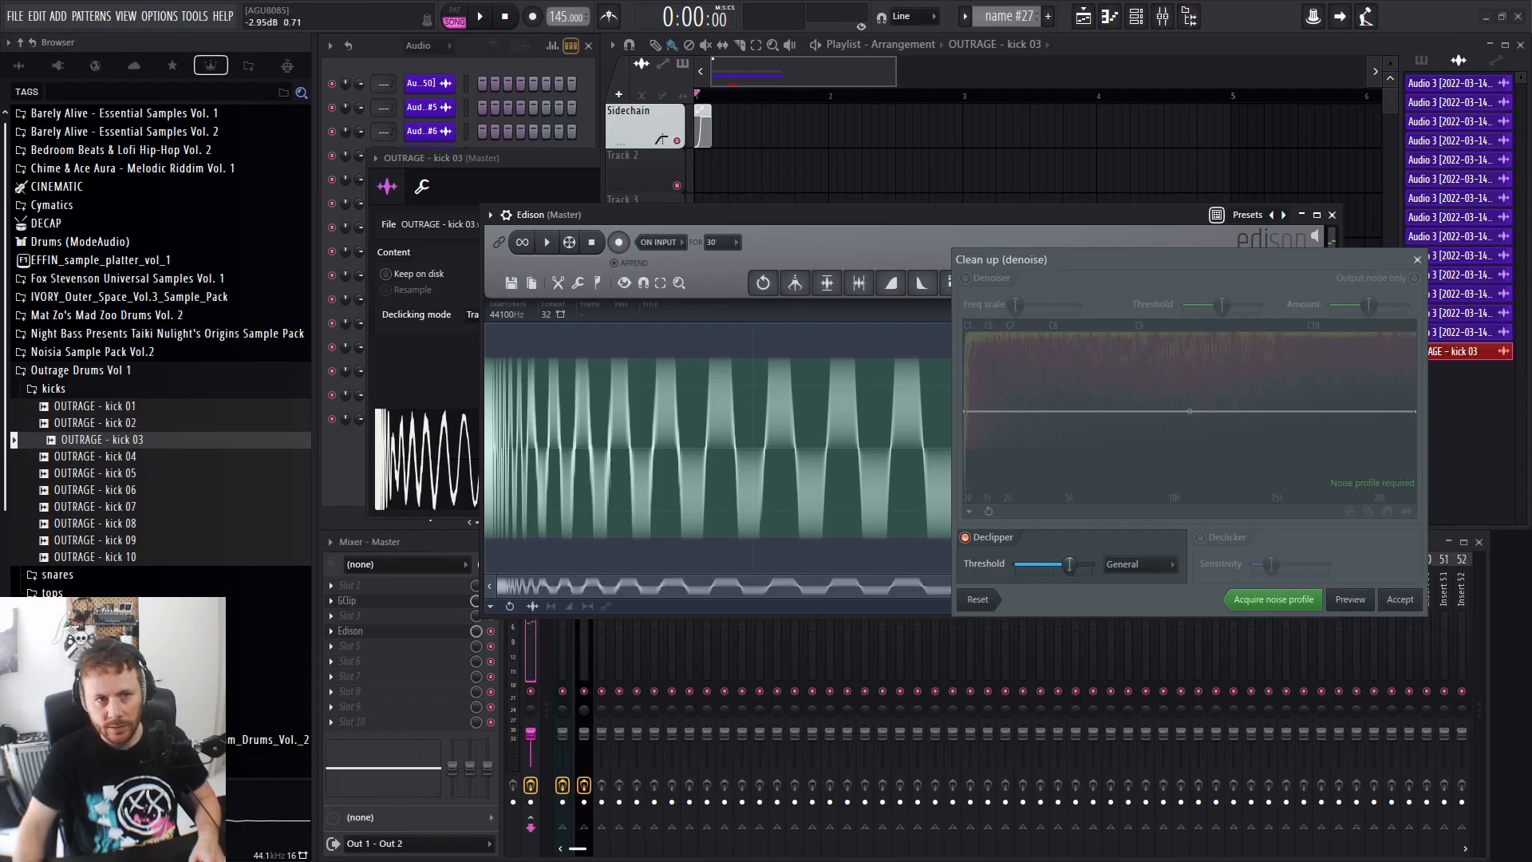
{"action": "left_click", "coordinate": [1351, 599]}
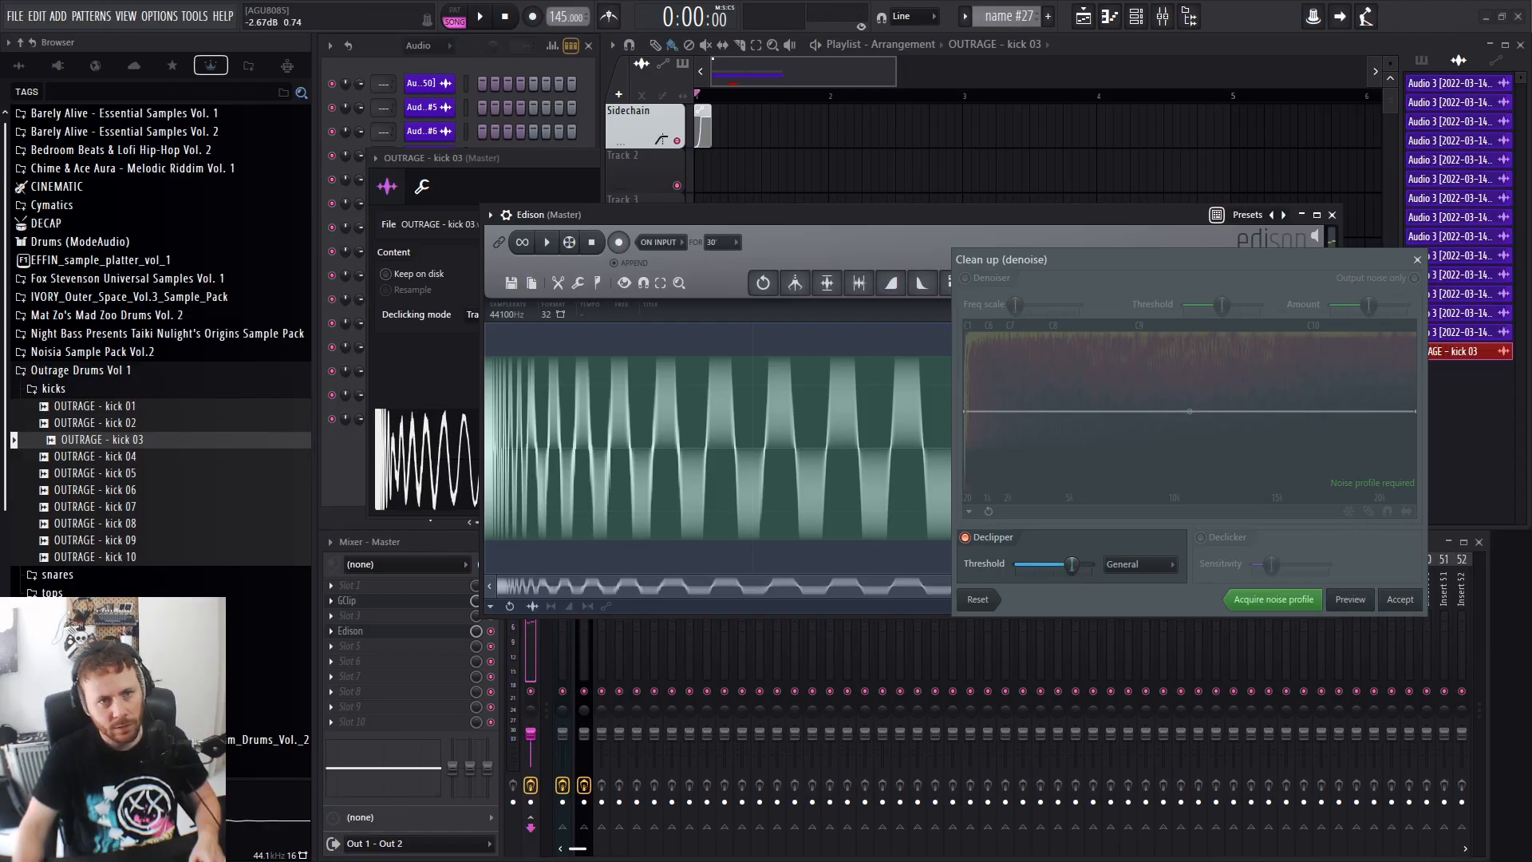
{"action": "left_click", "coordinate": [1350, 600]}
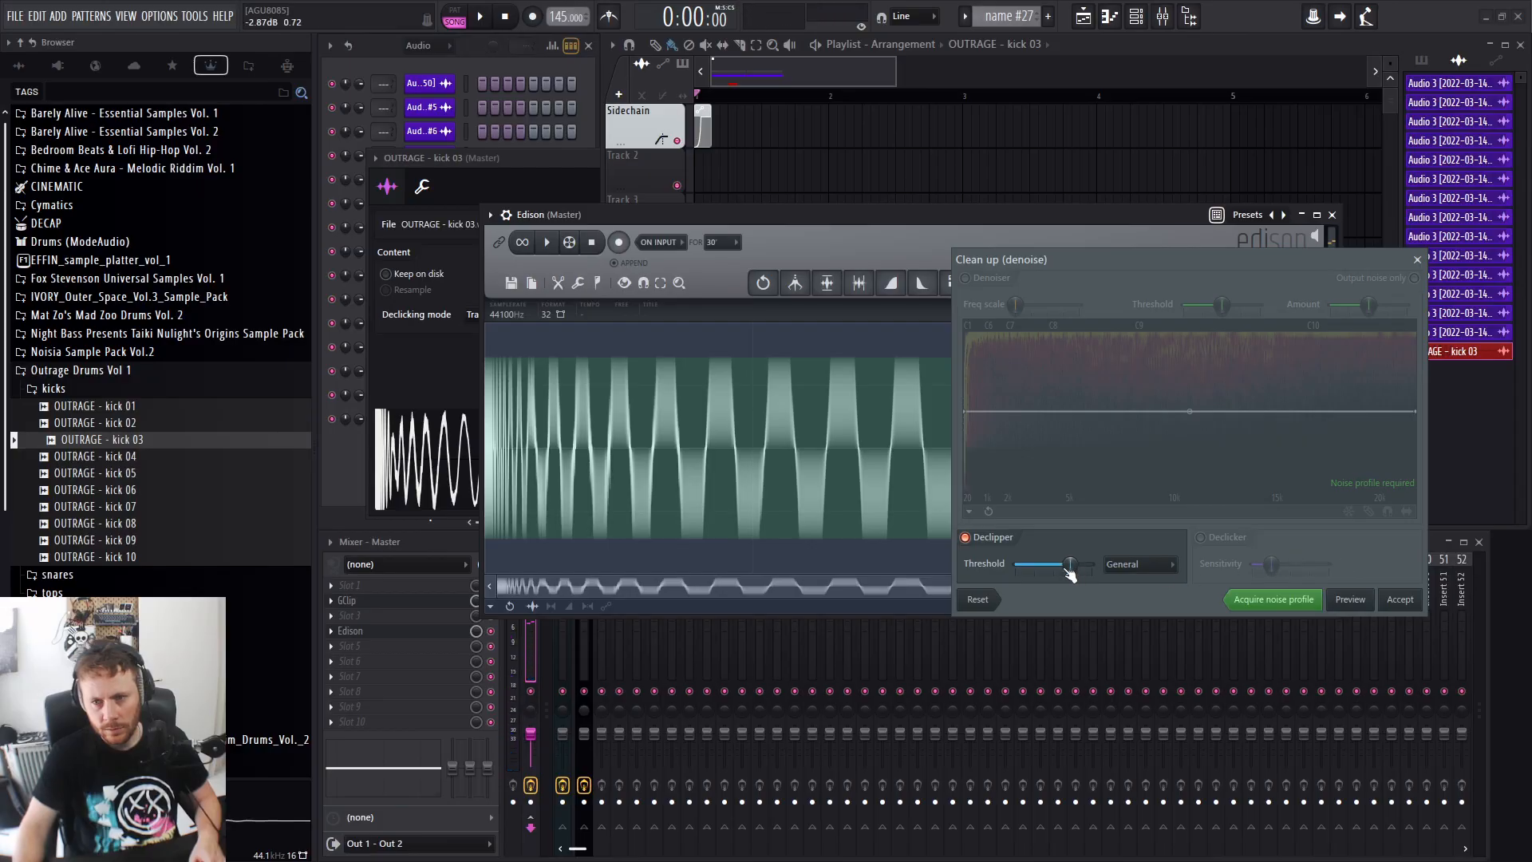
Try much lower declipper thresholds, set the threshold to about -2.9 dB, and apply the declipping to the kick.
{"action": "left_click_drag", "start_coordinate": [1069, 565], "coordinate": [1048, 565]}
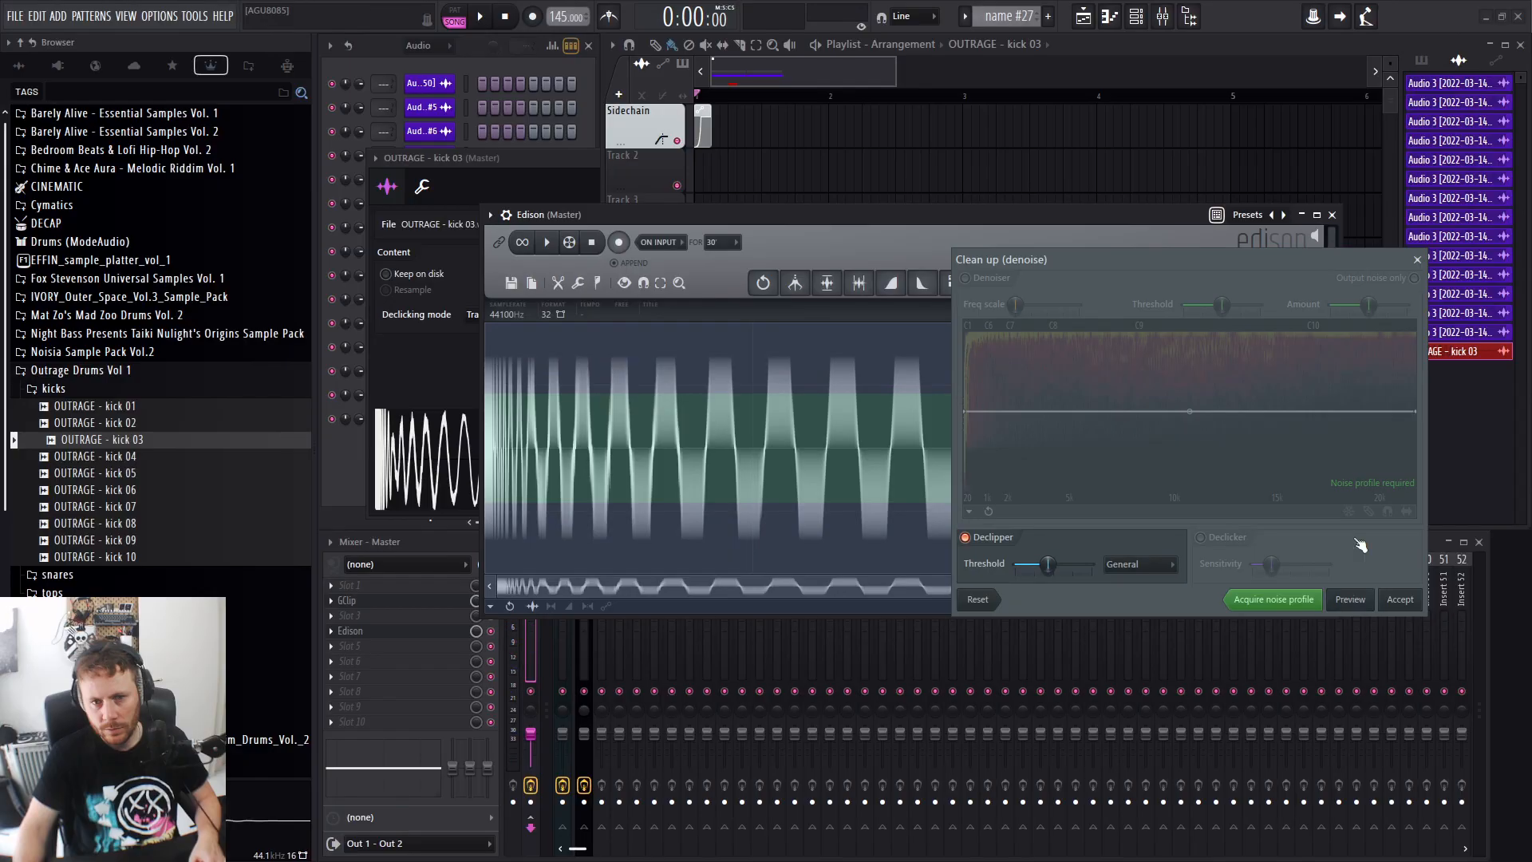
{"action": "left_click_drag", "start_coordinate": [1061, 570], "coordinate": [978, 567]}
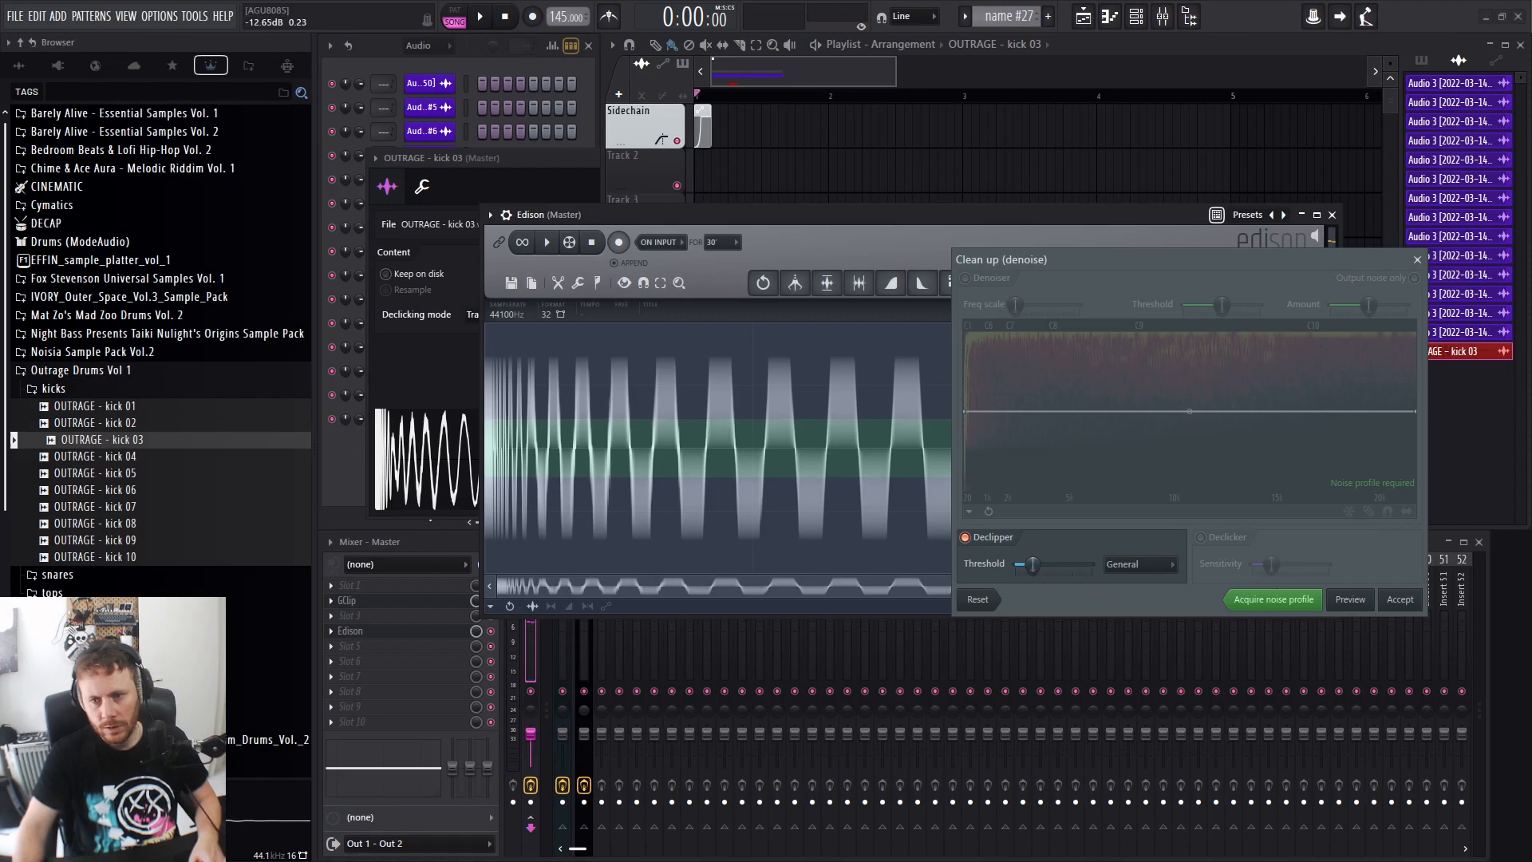
{"action": "left_click_drag", "start_coordinate": [1030, 564], "coordinate": [1069, 564]}
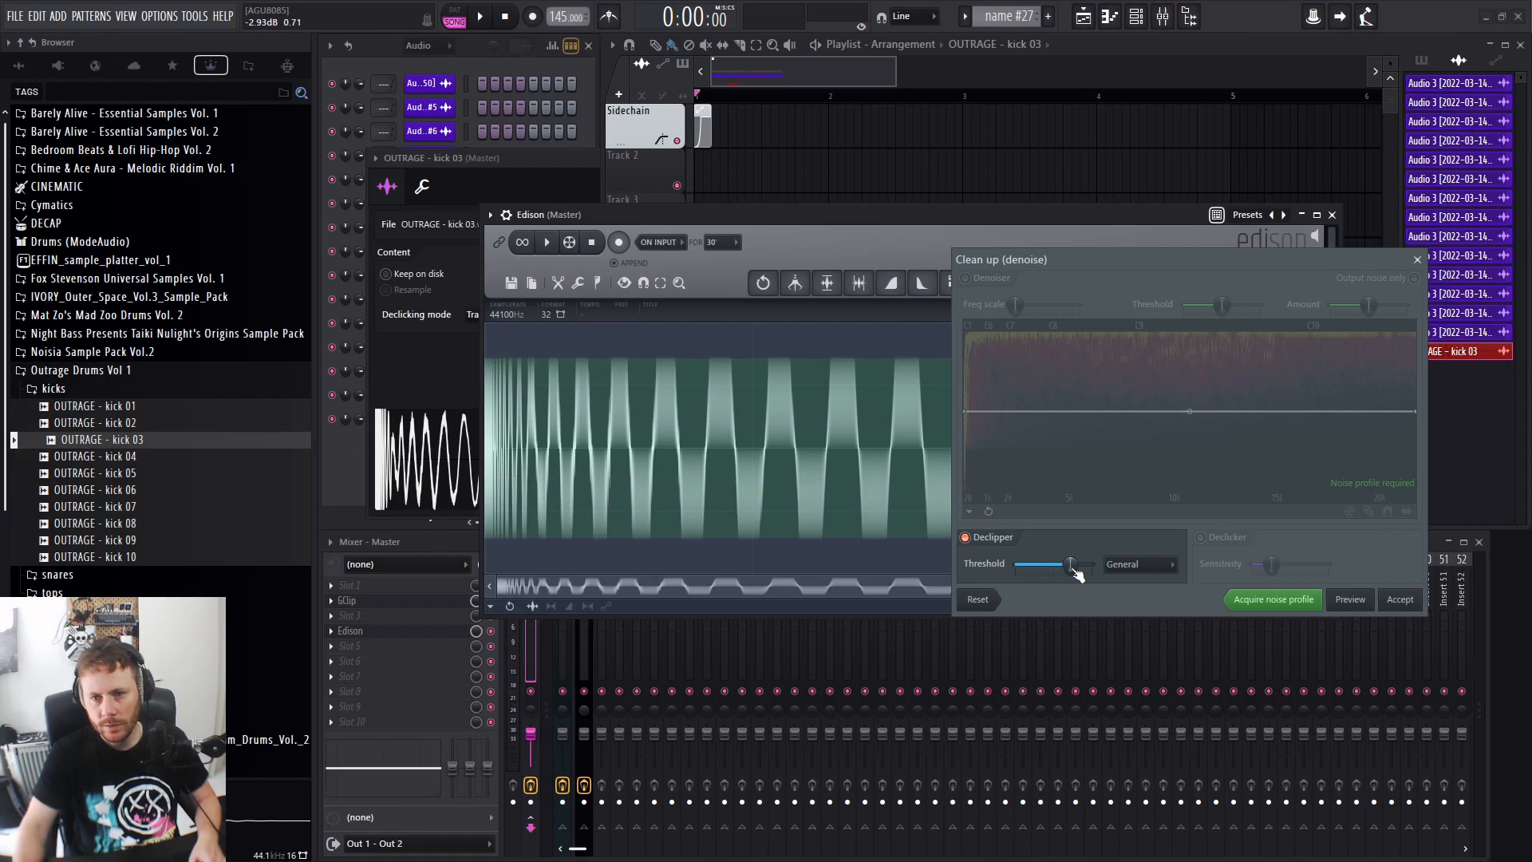
{"action": "left_click", "coordinate": [1402, 600]}
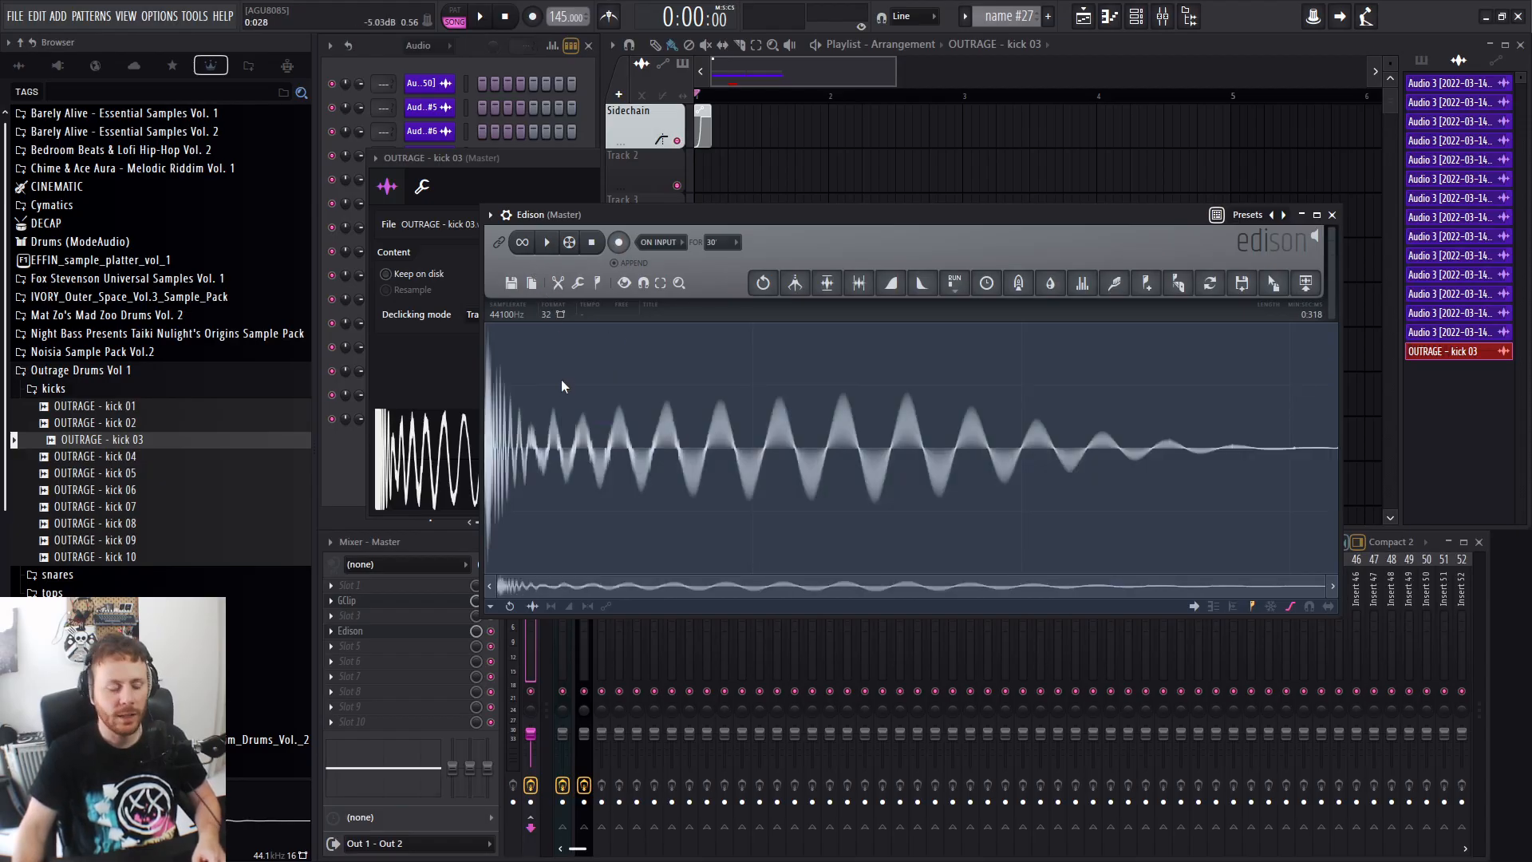
Play the declipped kick, fade out its tail from 0.261 to 0.318, and audition the result.
{"action": "key", "text": "space"}
{"action": "key", "text": "space"}
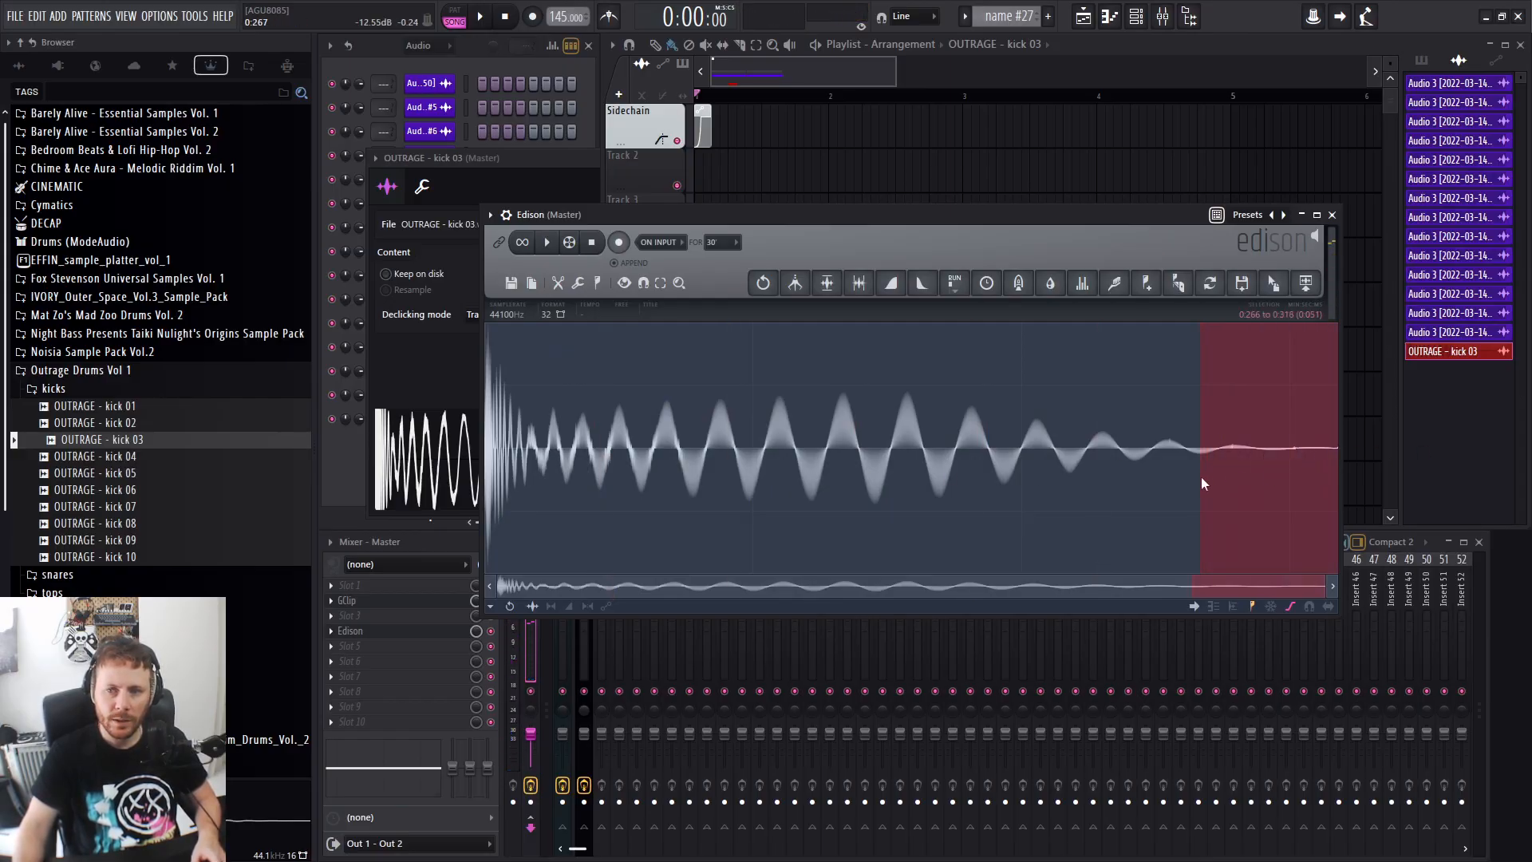
{"action": "left_click_drag", "start_coordinate": [1146, 477], "coordinate": [1188, 476]}
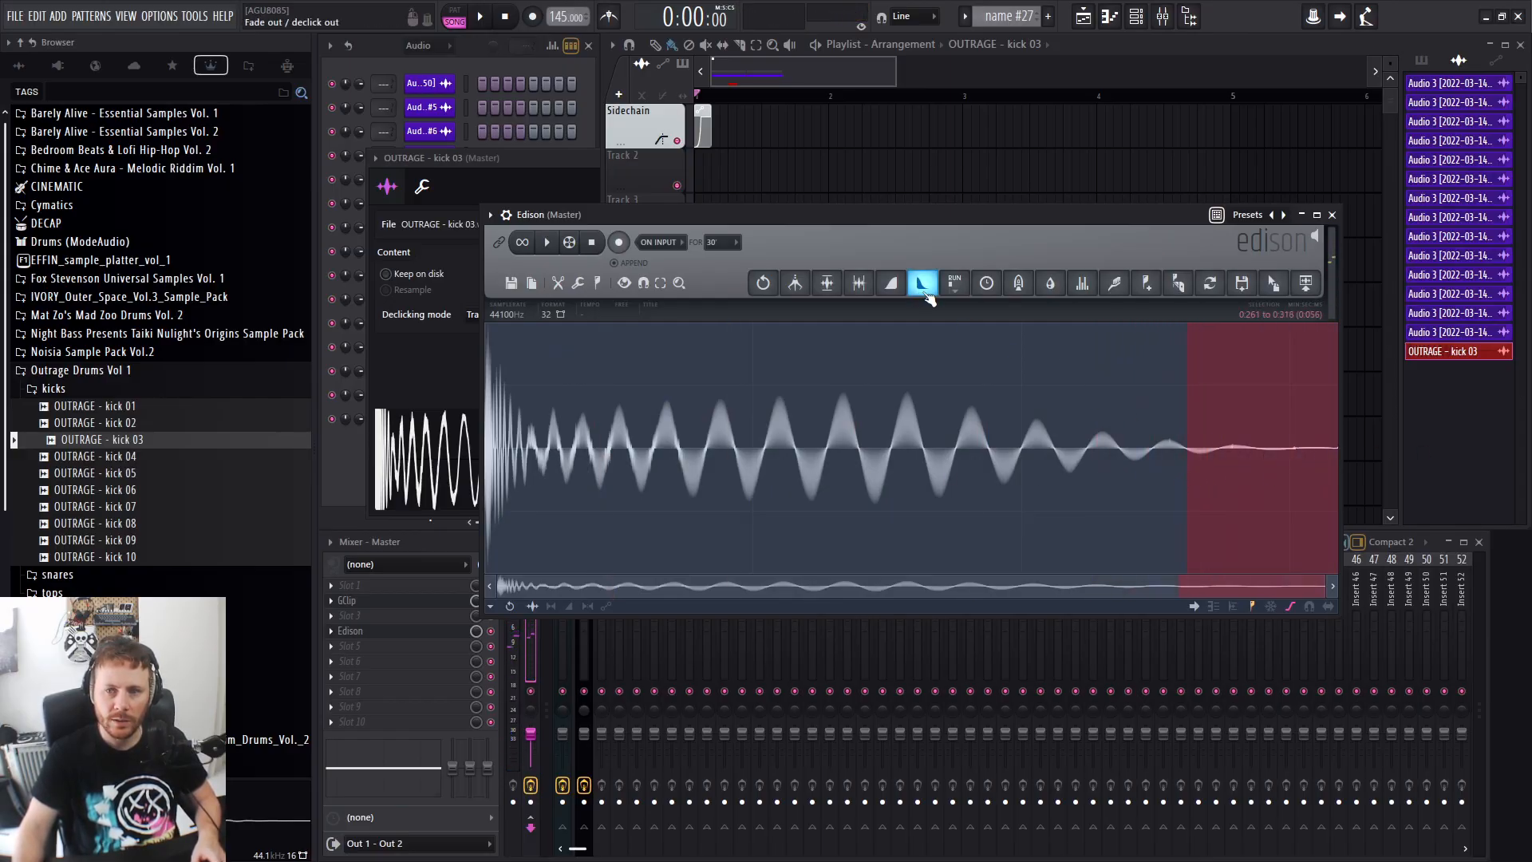
{"action": "left_click", "coordinate": [923, 284]}
{"action": "left_click", "coordinate": [1004, 443]}
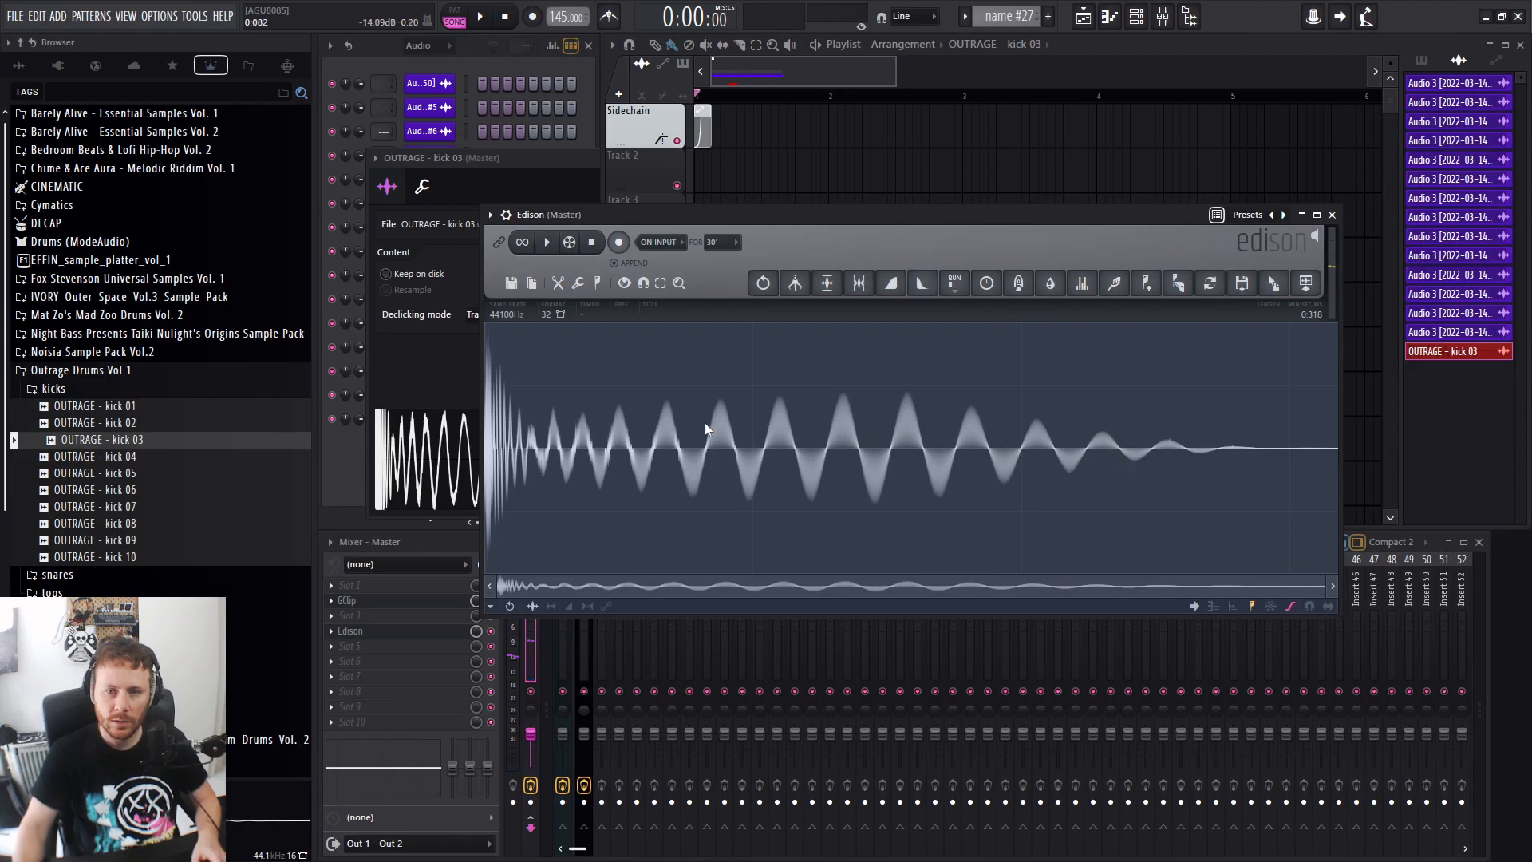
{"action": "key", "text": "space"}
Apply a fade-out to the kick between 0.162 and 0.300 and audition the shortened tail.
{"action": "left_click", "coordinate": [892, 283]}
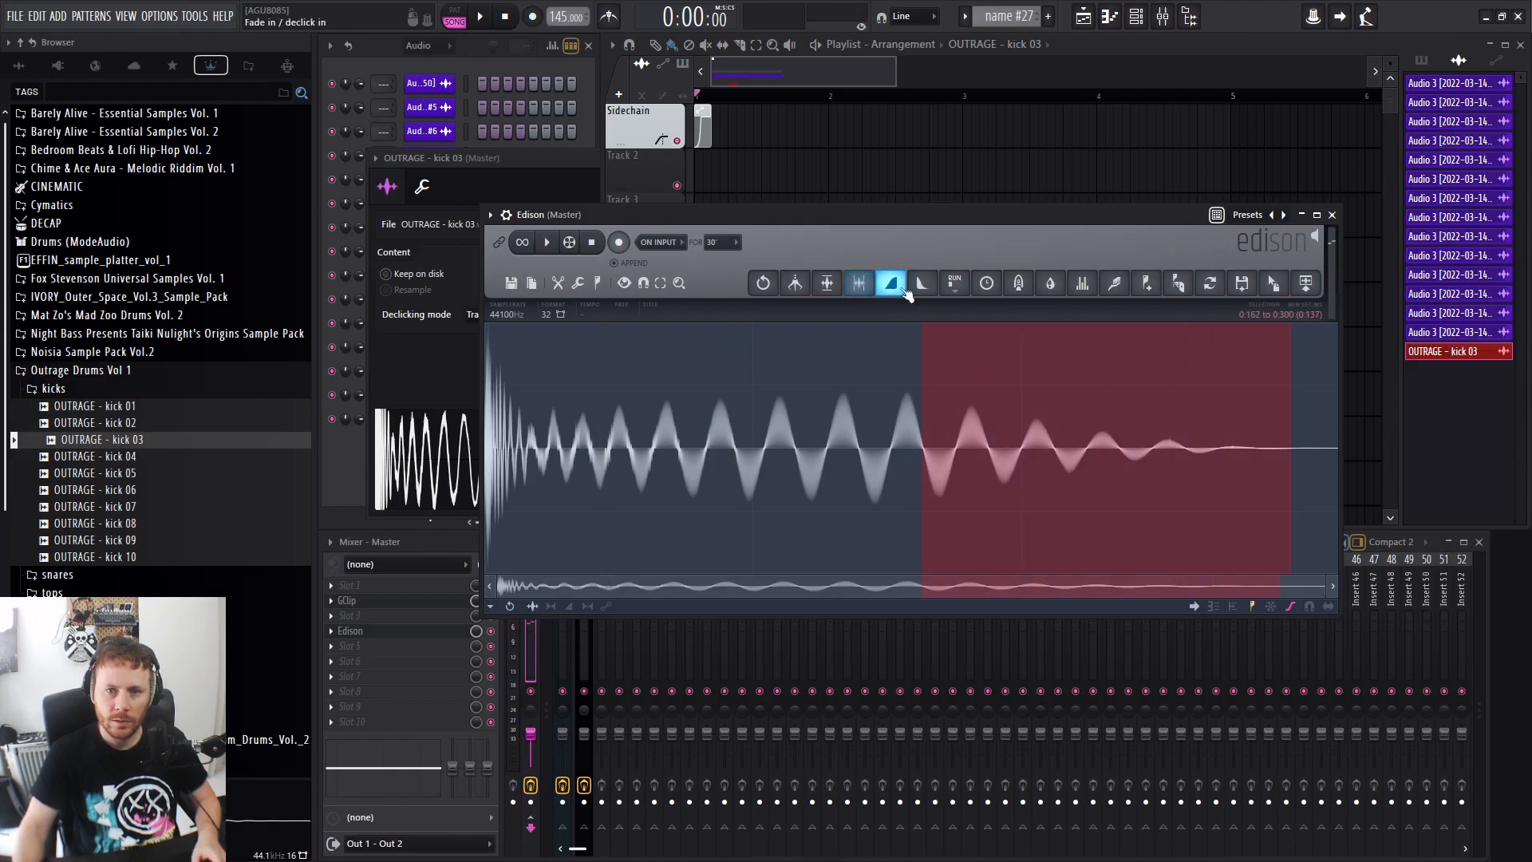
{"action": "left_click", "coordinate": [845, 424]}
{"action": "key", "text": "space"}
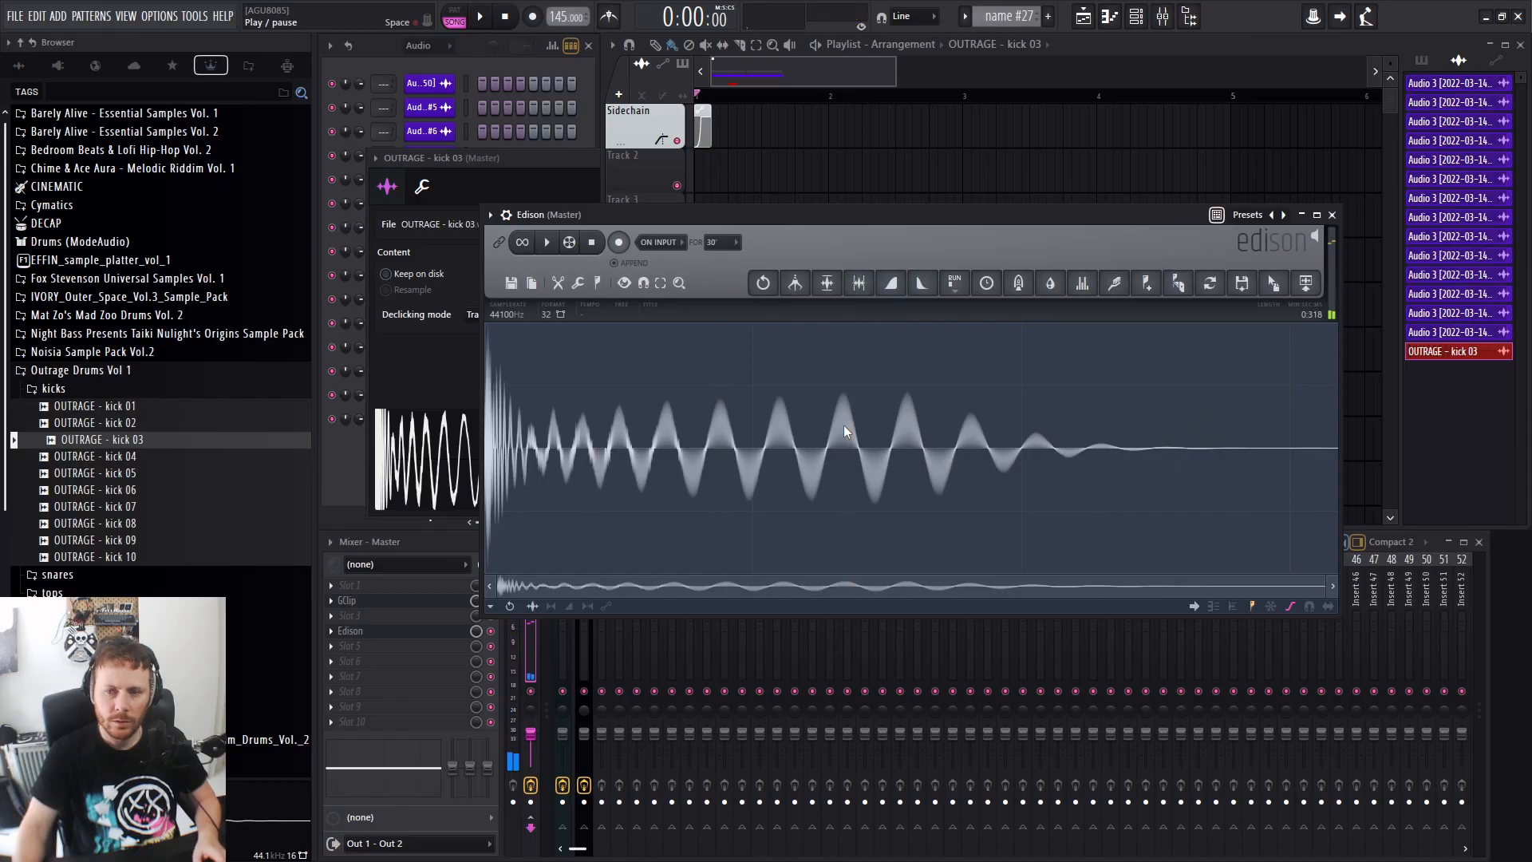
{"action": "key", "text": "space"}
{"action": "key", "text": "space"}
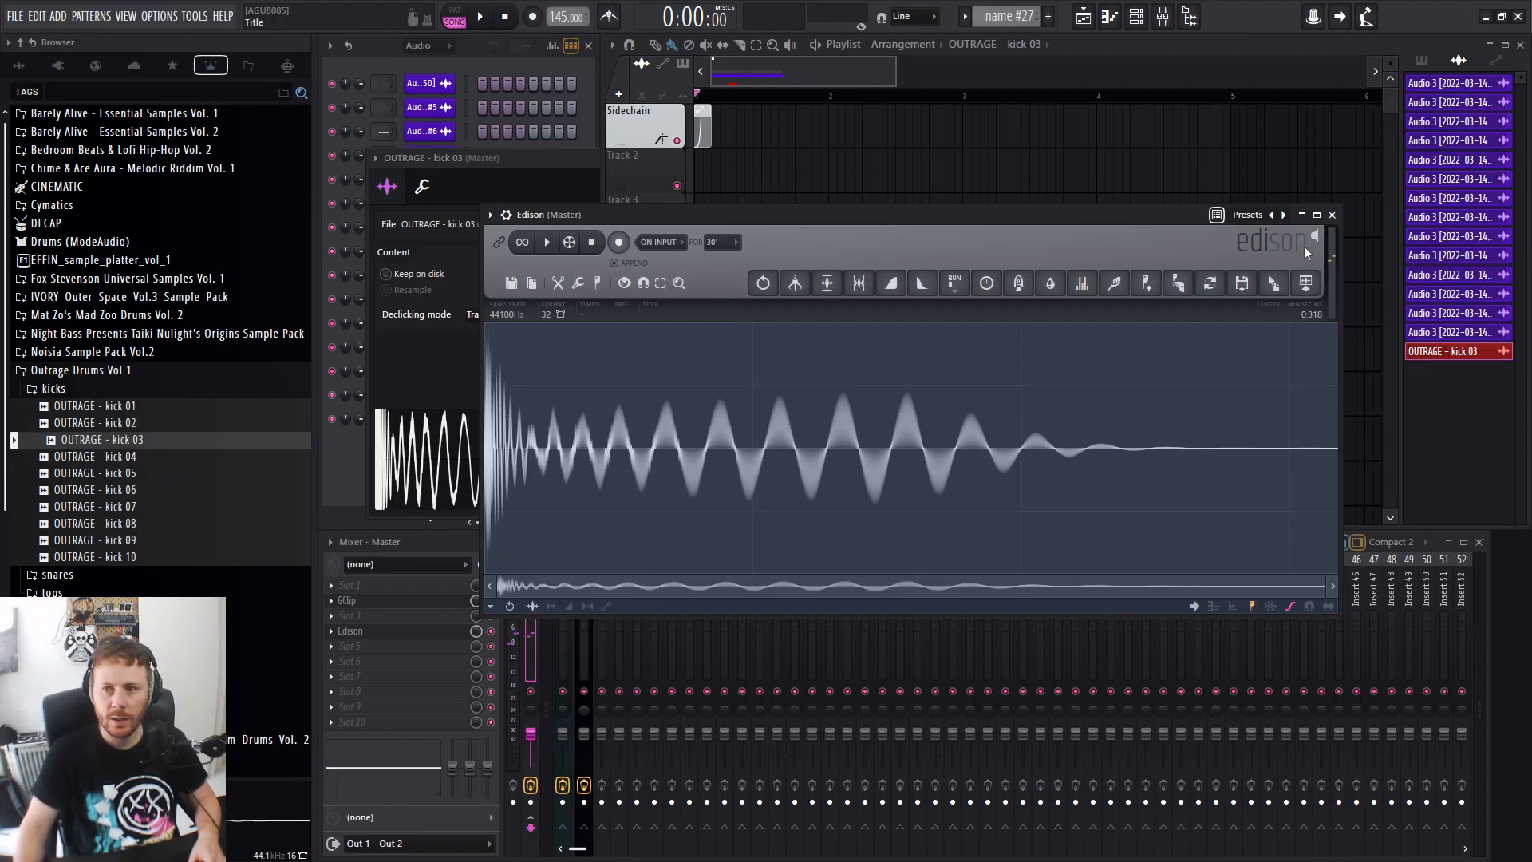
Close Edison and play the original OUTRAGE - kick 03 sample several times for comparison.
{"action": "left_click", "coordinate": [1332, 216]}
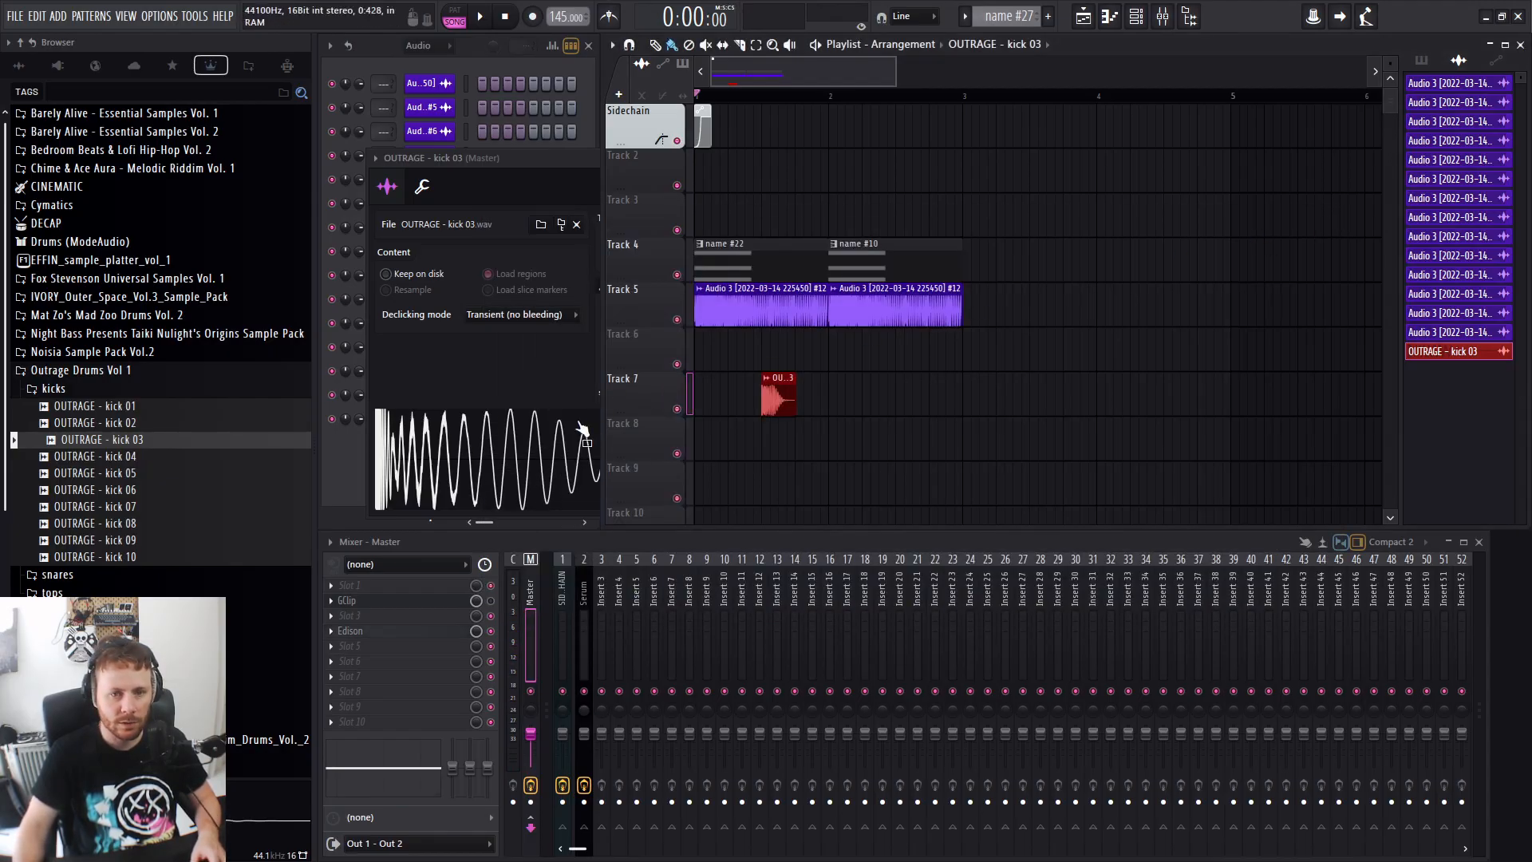
{"action": "left_click", "coordinate": [484, 477]}
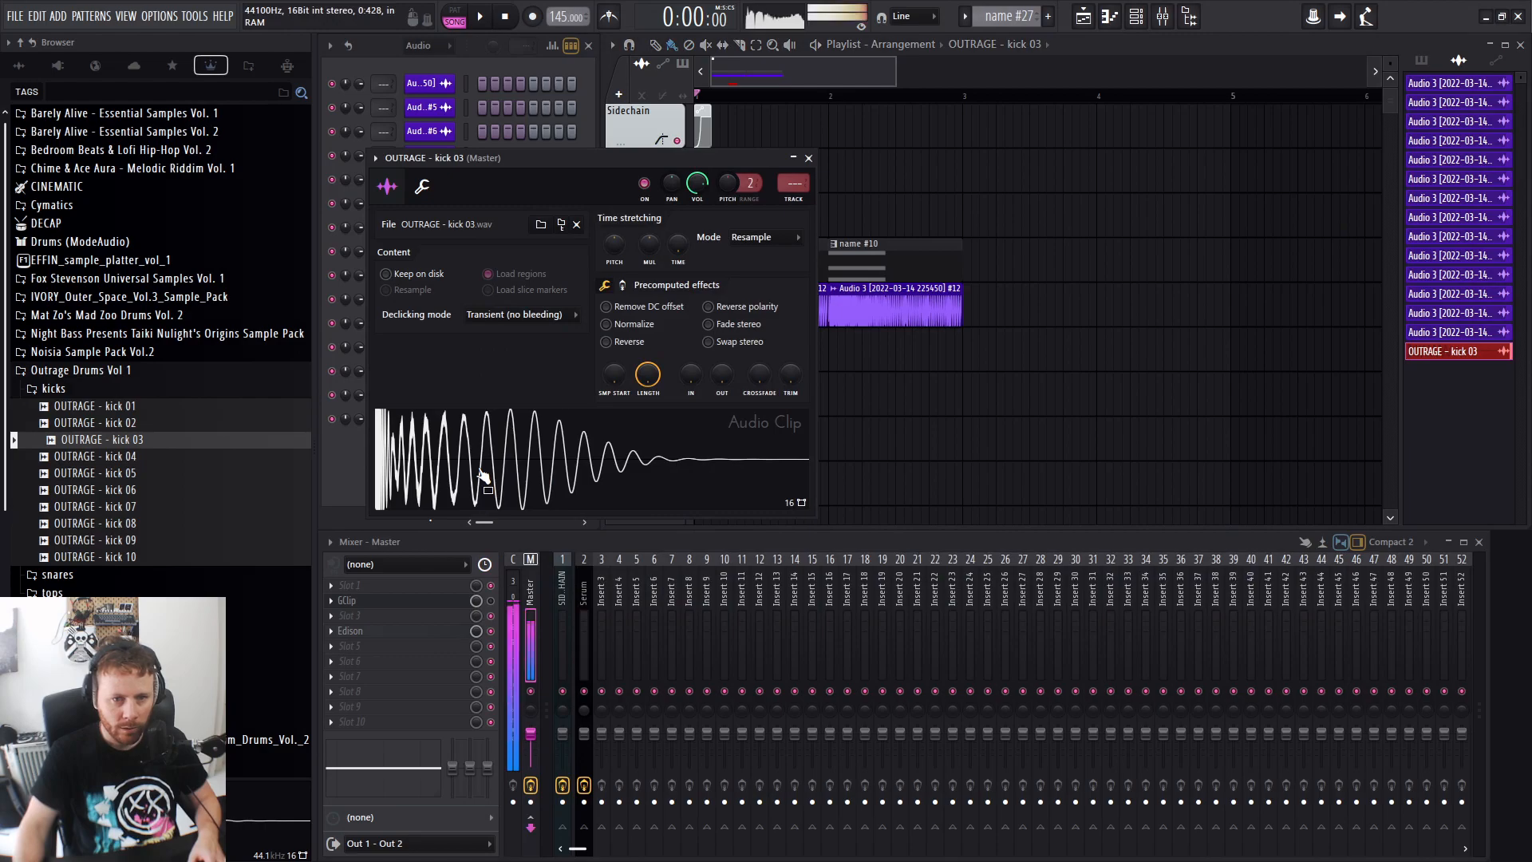
{"action": "left_click", "coordinate": [533, 482]}
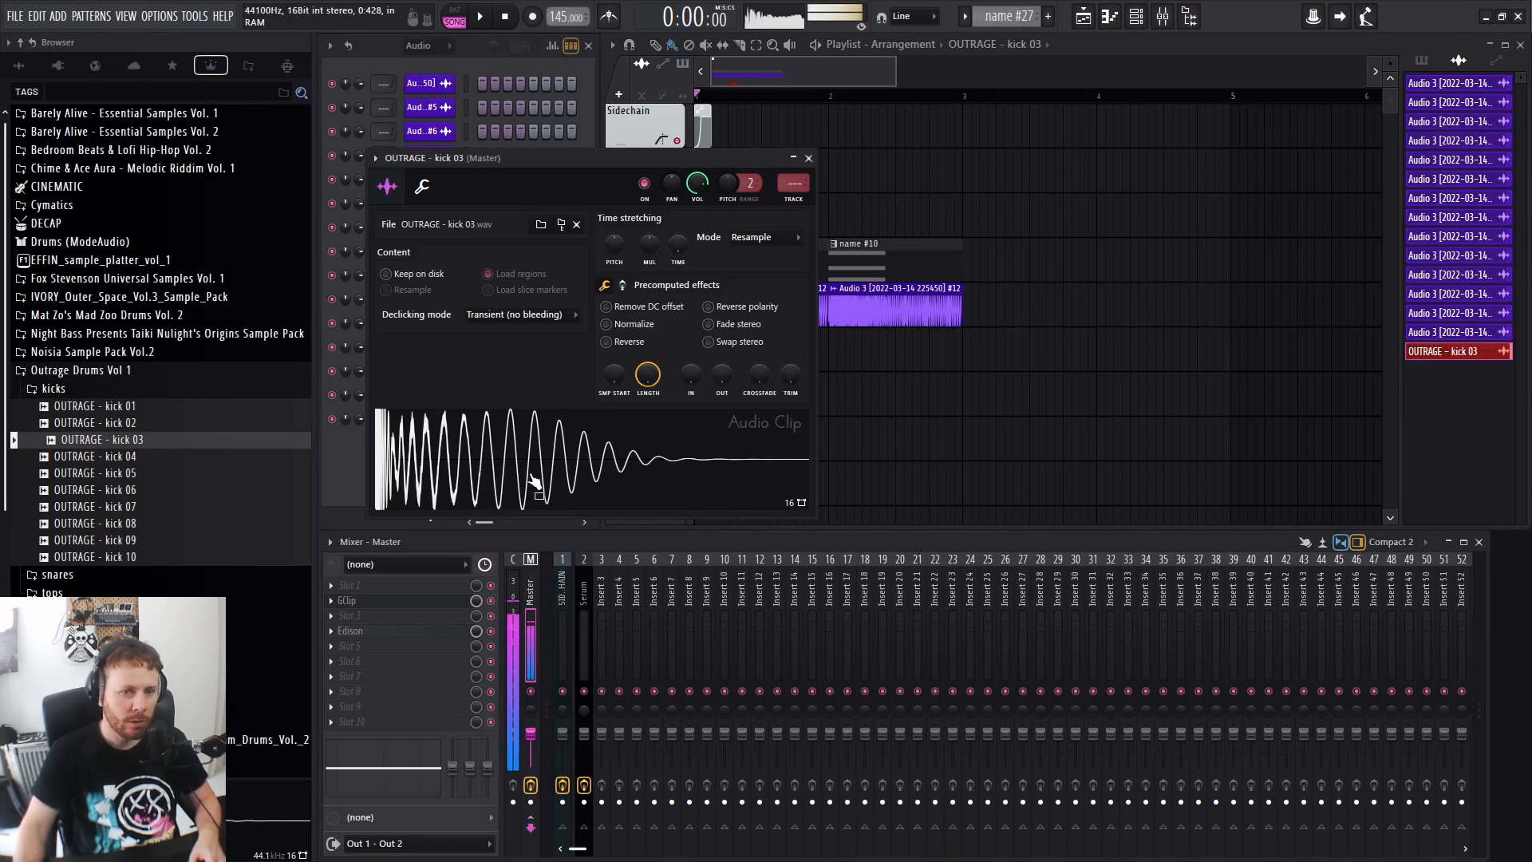
{"action": "left_click", "coordinate": [529, 480]}
{"action": "left_click", "coordinate": [519, 479]}
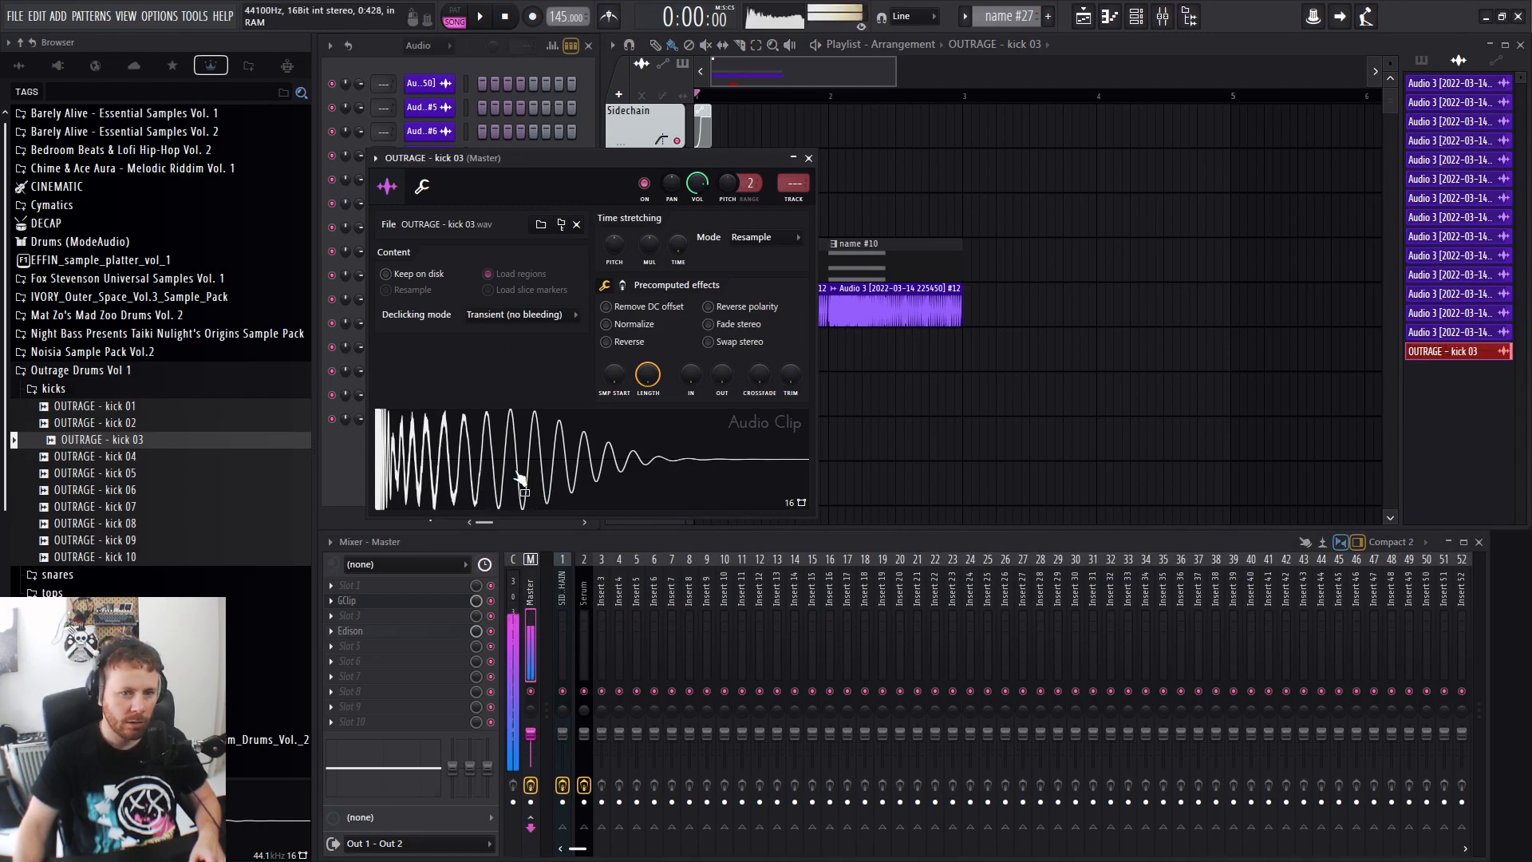
{"action": "left_click", "coordinate": [520, 487]}
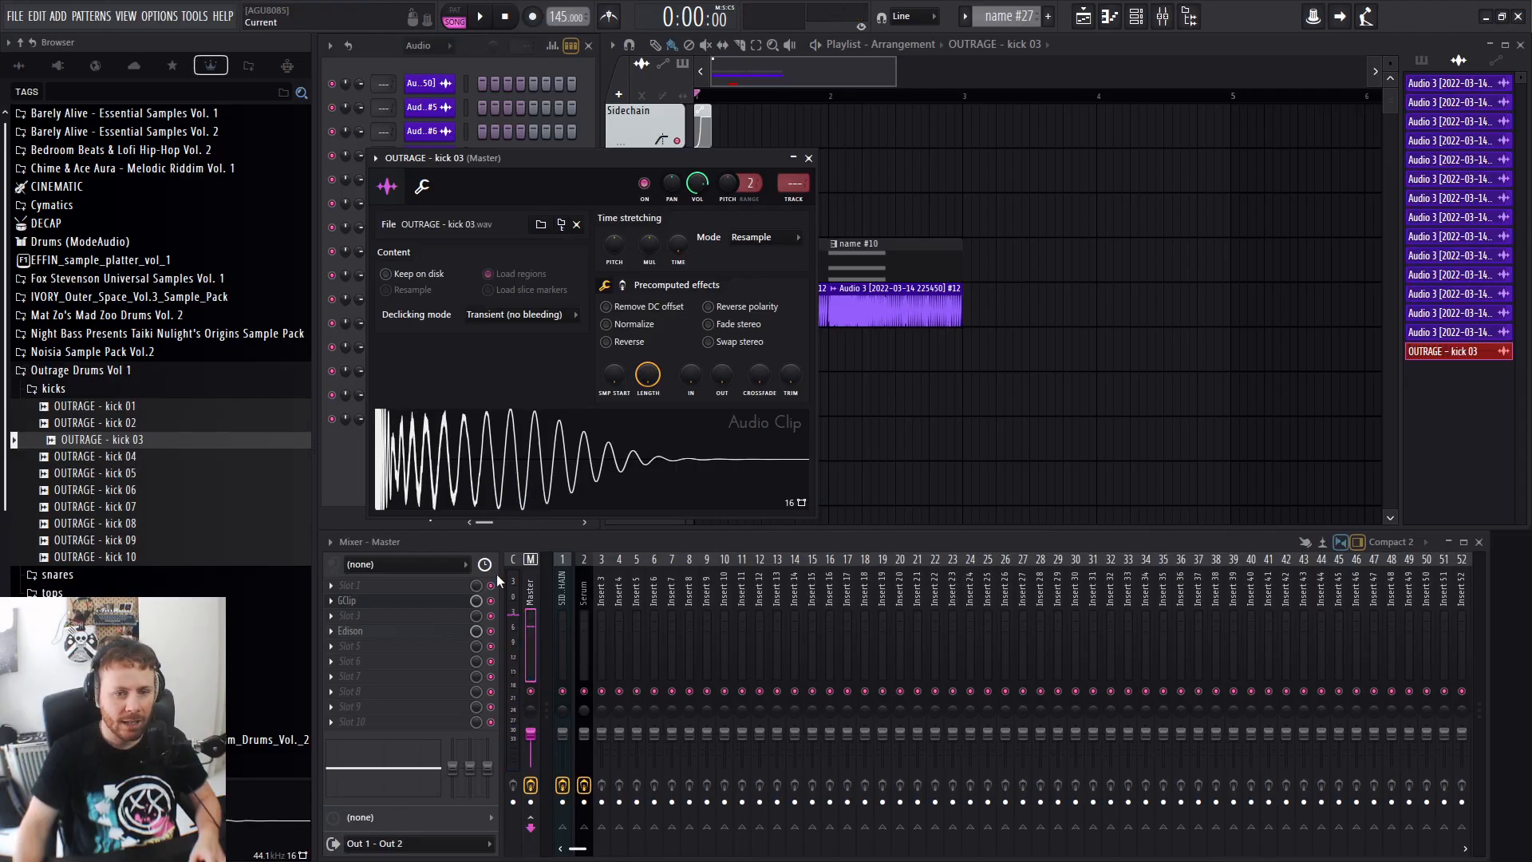
Reopen Edison from the master effects, play the declipped kick for comparison, and close it again.
{"action": "left_click", "coordinate": [411, 633]}
{"action": "left_click", "coordinate": [407, 632]}
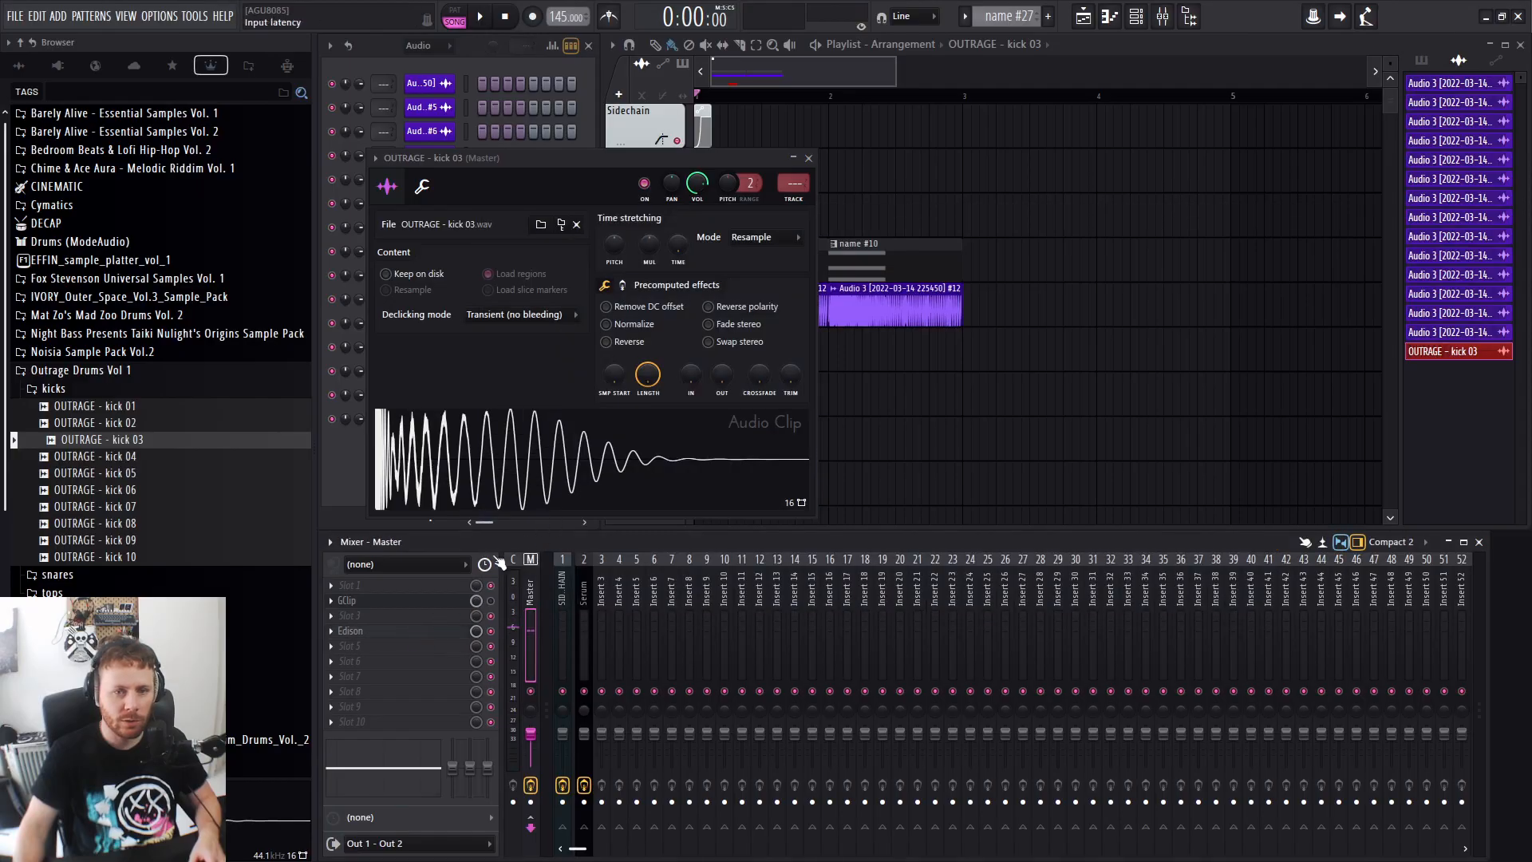
{"action": "left_click", "coordinate": [403, 632]}
{"action": "left_click", "coordinate": [547, 242]}
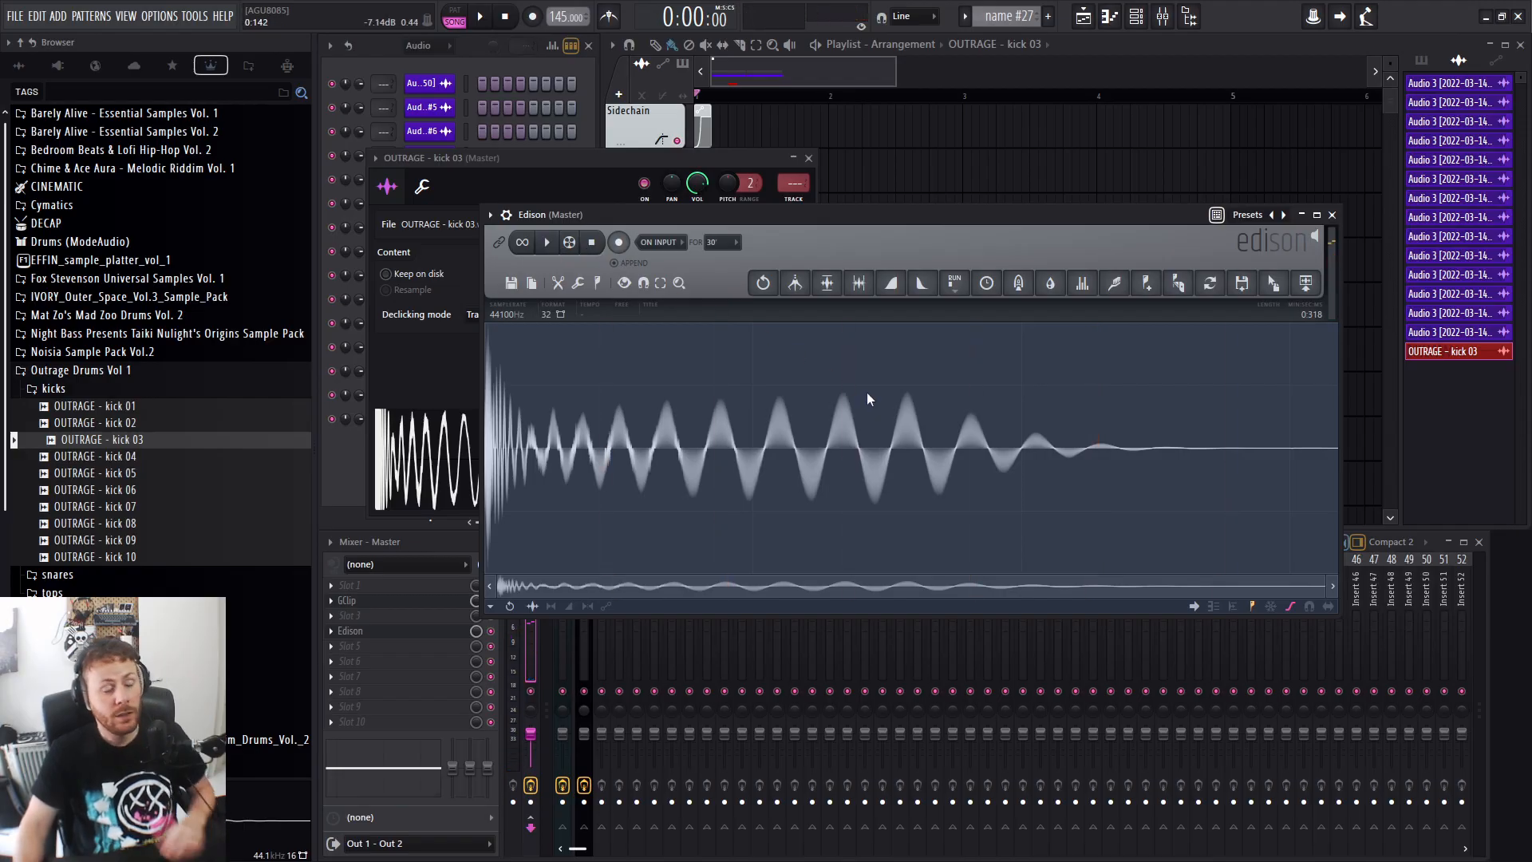
{"action": "left_click", "coordinate": [1332, 215]}
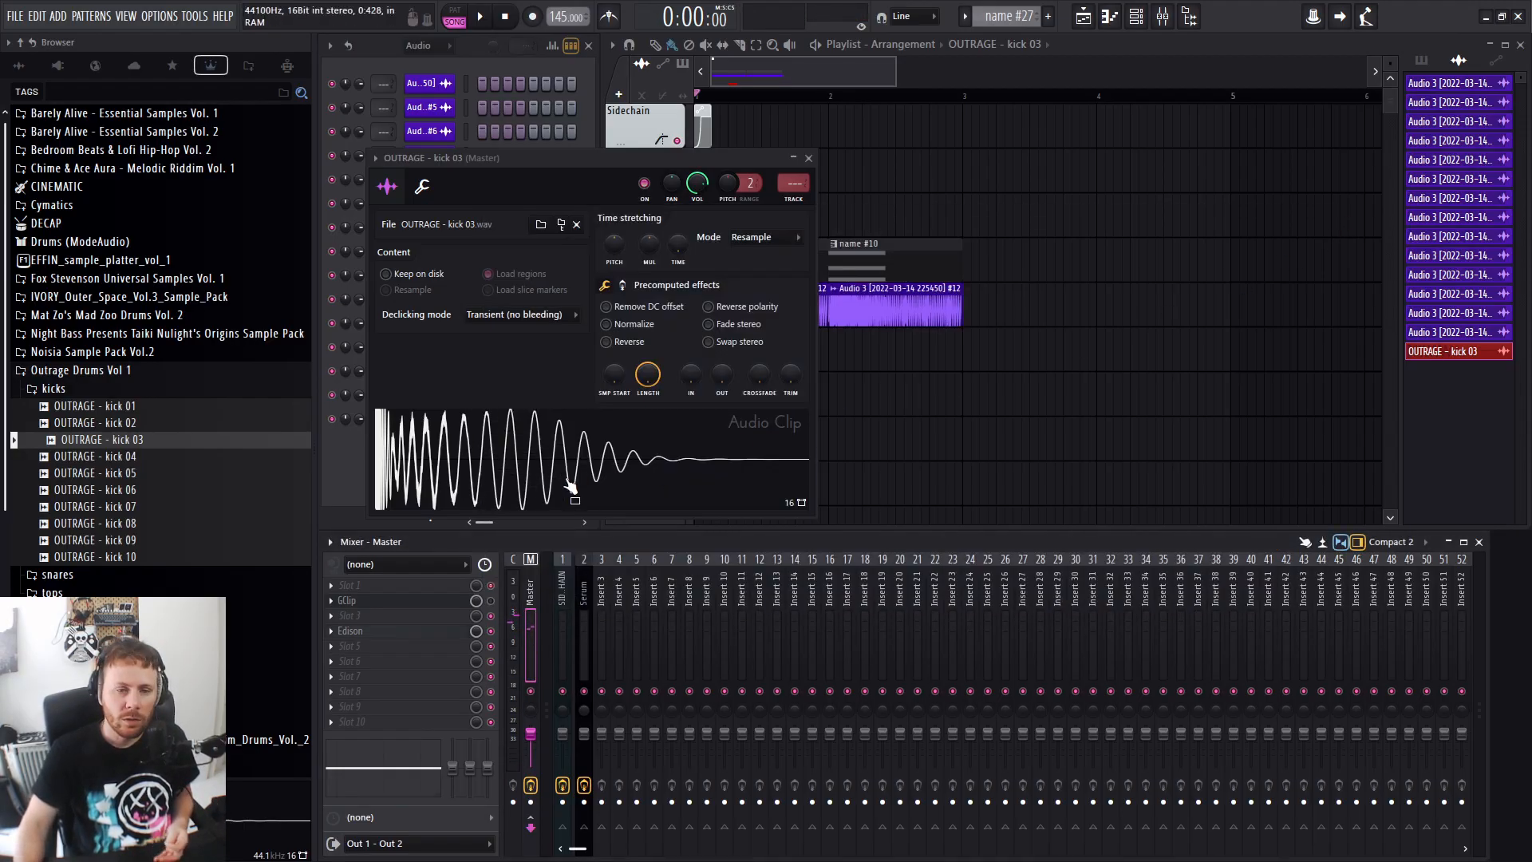
Delete GClip from the master effects and reopen Edison.
{"action": "left_click_drag", "start_coordinate": [522, 159], "coordinate": [888, 126]}
{"action": "left_click", "coordinate": [578, 181]}
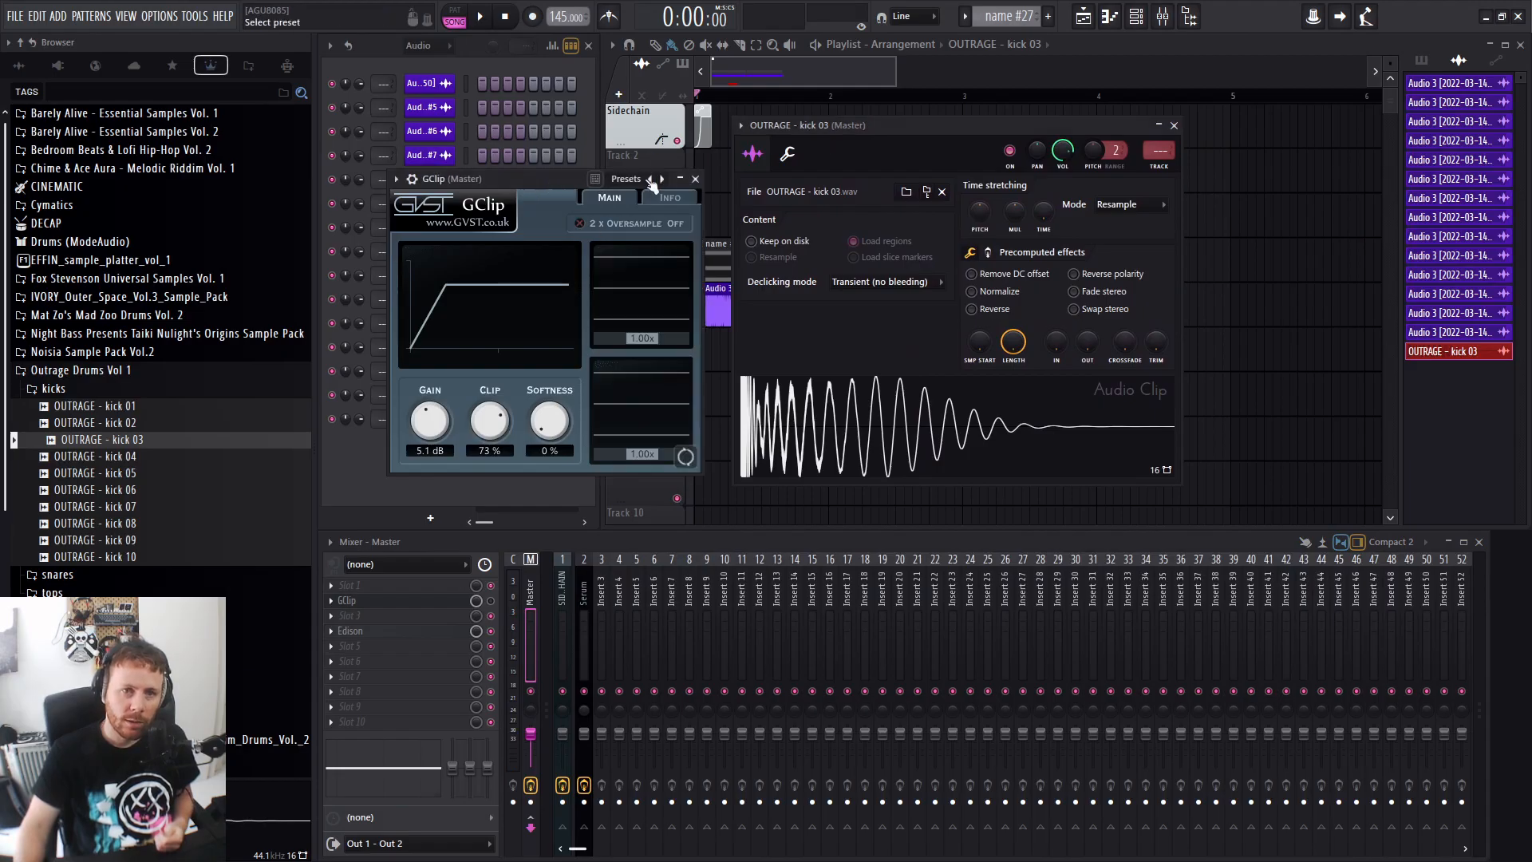
{"action": "left_click", "coordinate": [695, 179]}
{"action": "left_click", "coordinate": [338, 606]}
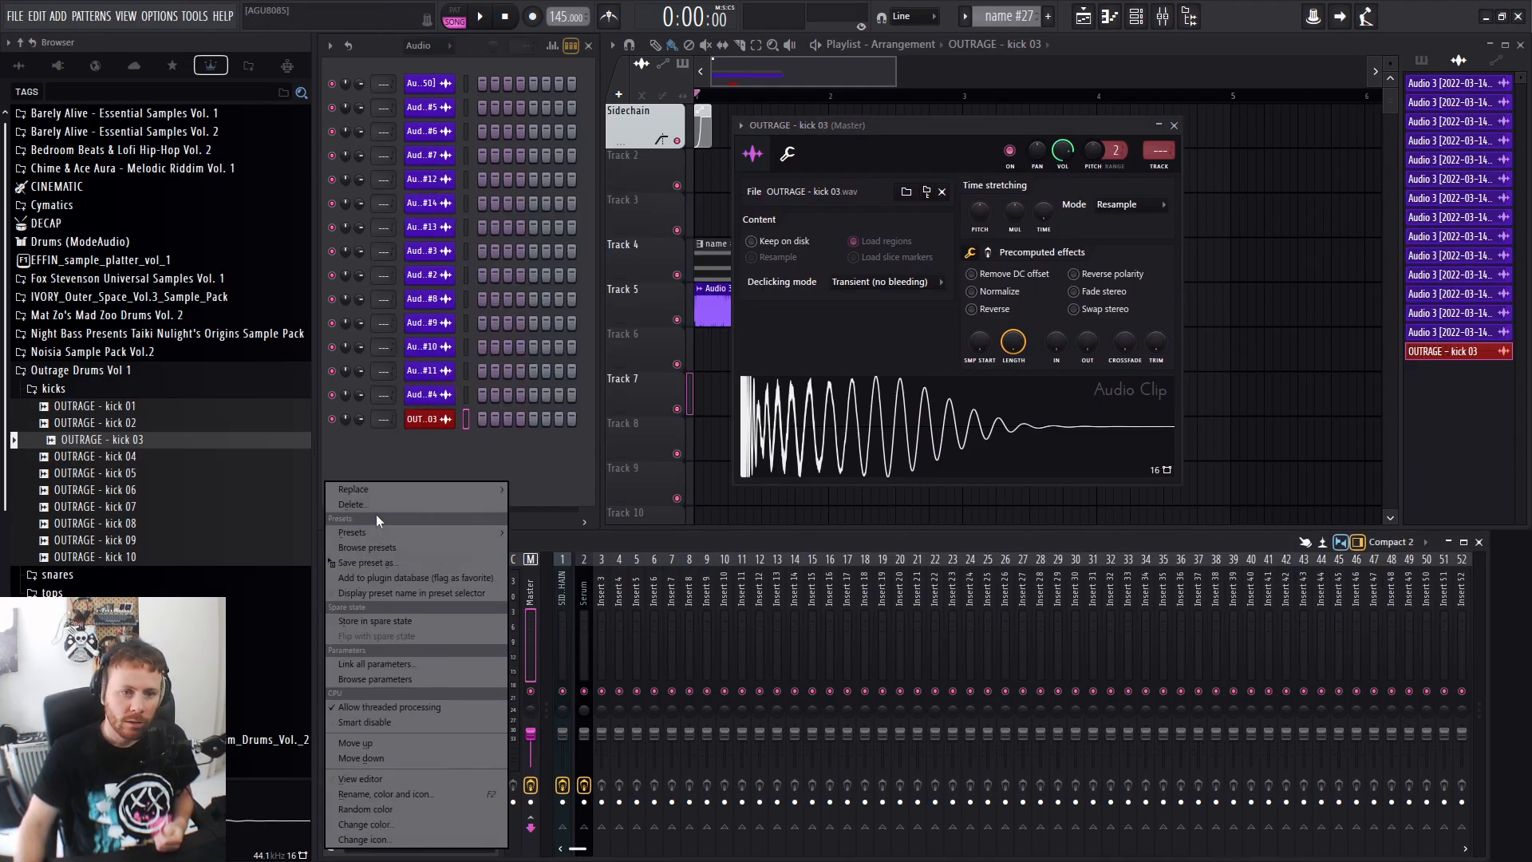
{"action": "left_click", "coordinate": [371, 505]}
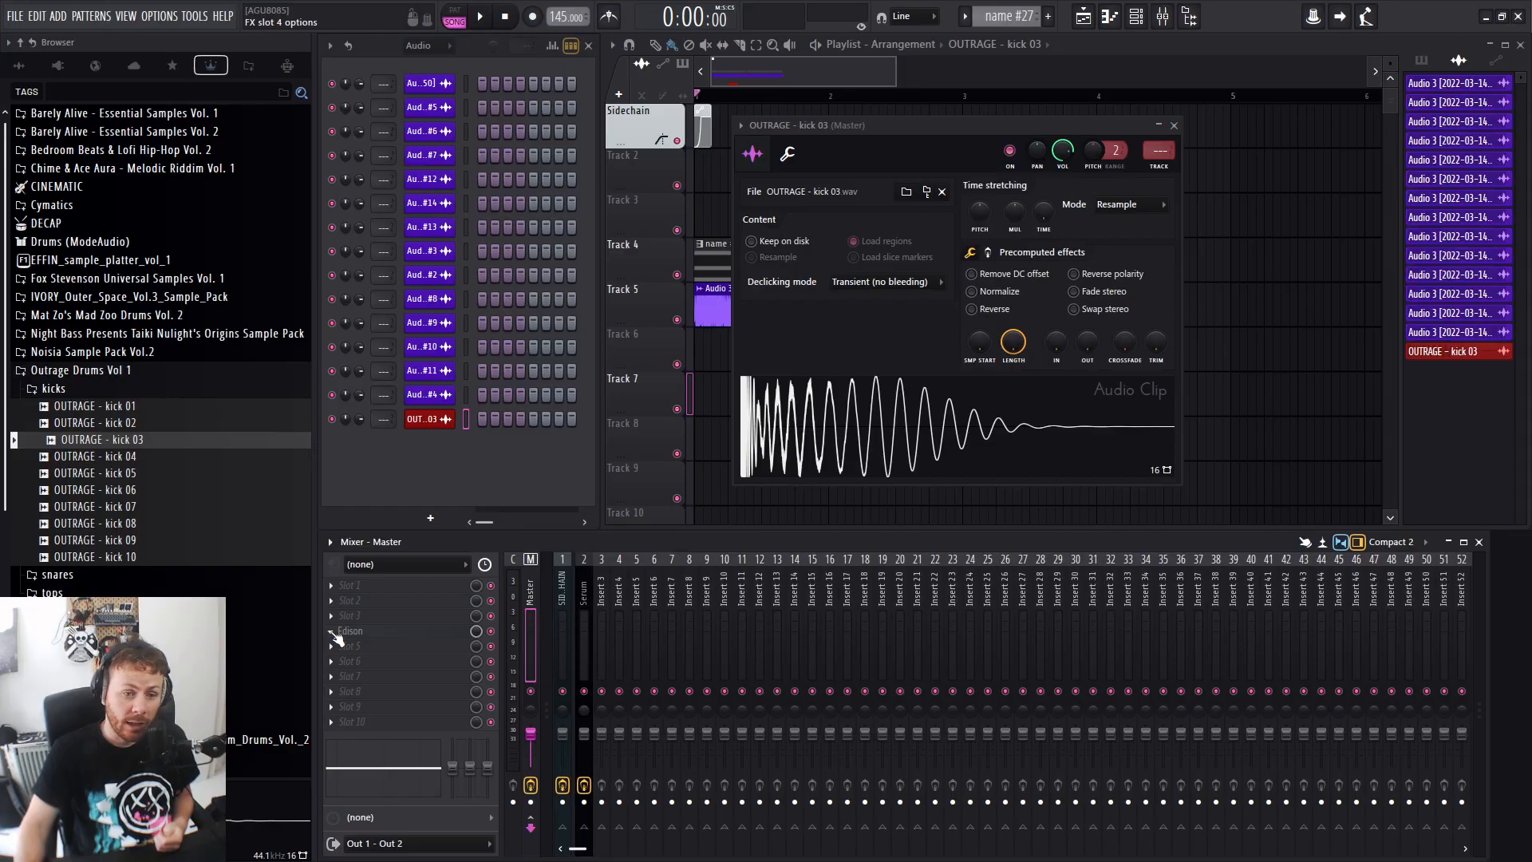
{"action": "left_click", "coordinate": [362, 633]}
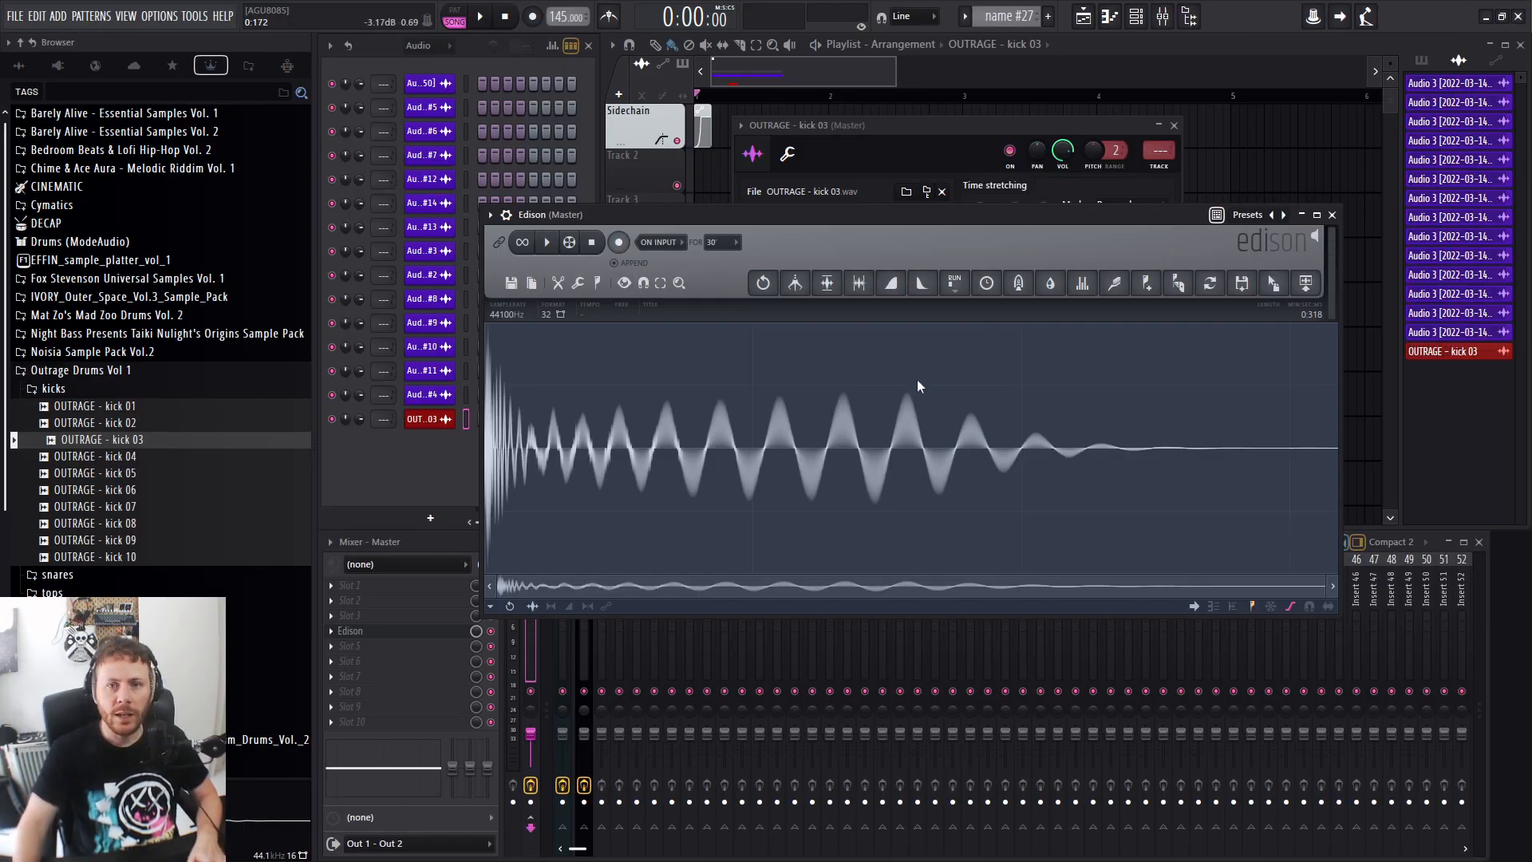
Collapse the Outrage kicks folder and look inside the Bedroom Beats & Lofi Hip-Hop Vol. 2 sample pack.
{"action": "left_click", "coordinate": [89, 394]}
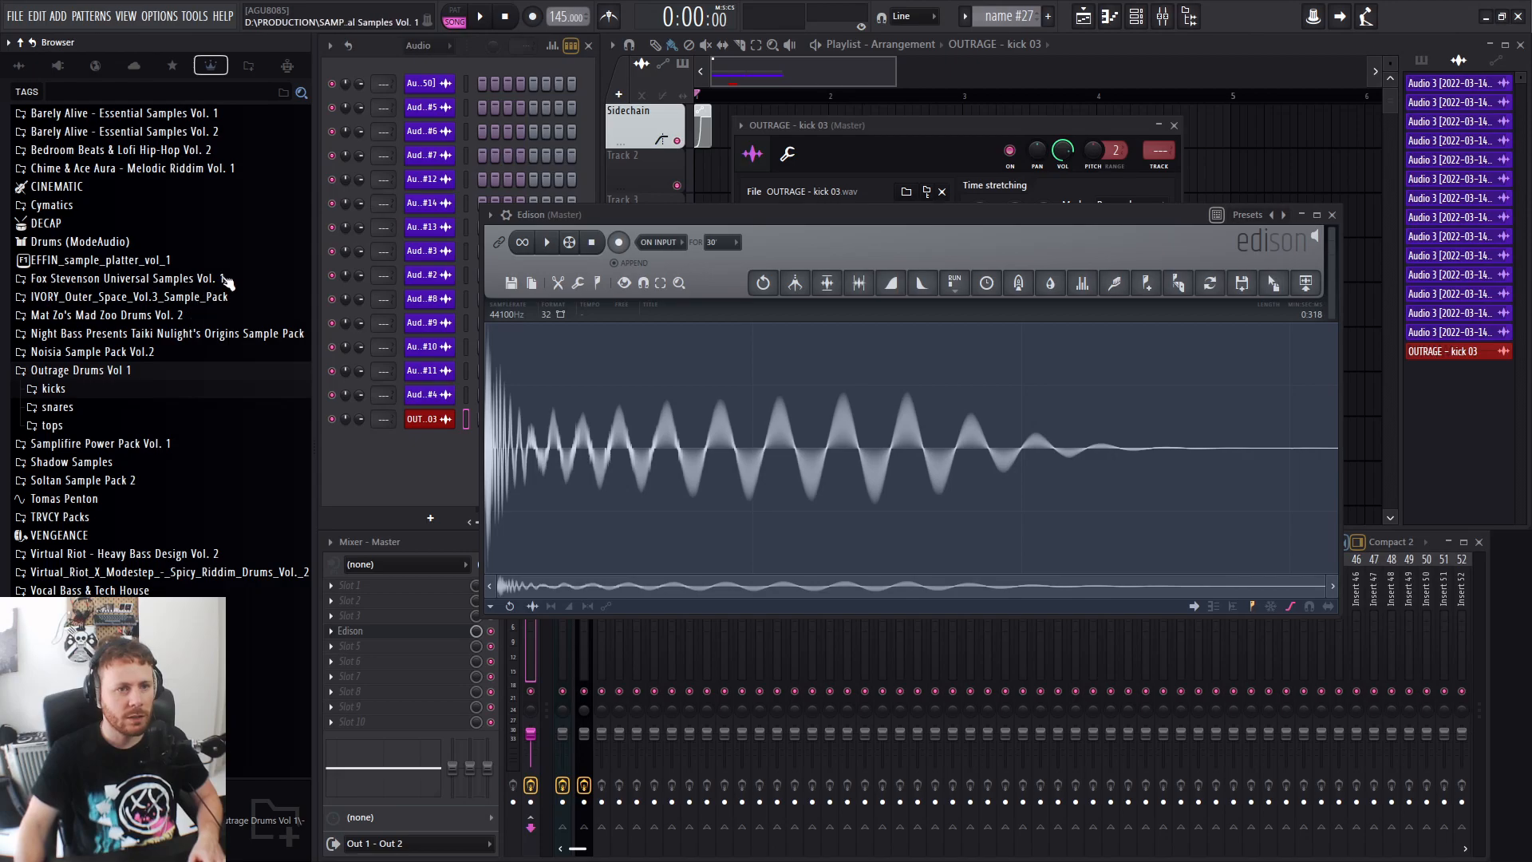
{"action": "left_click", "coordinate": [163, 150]}
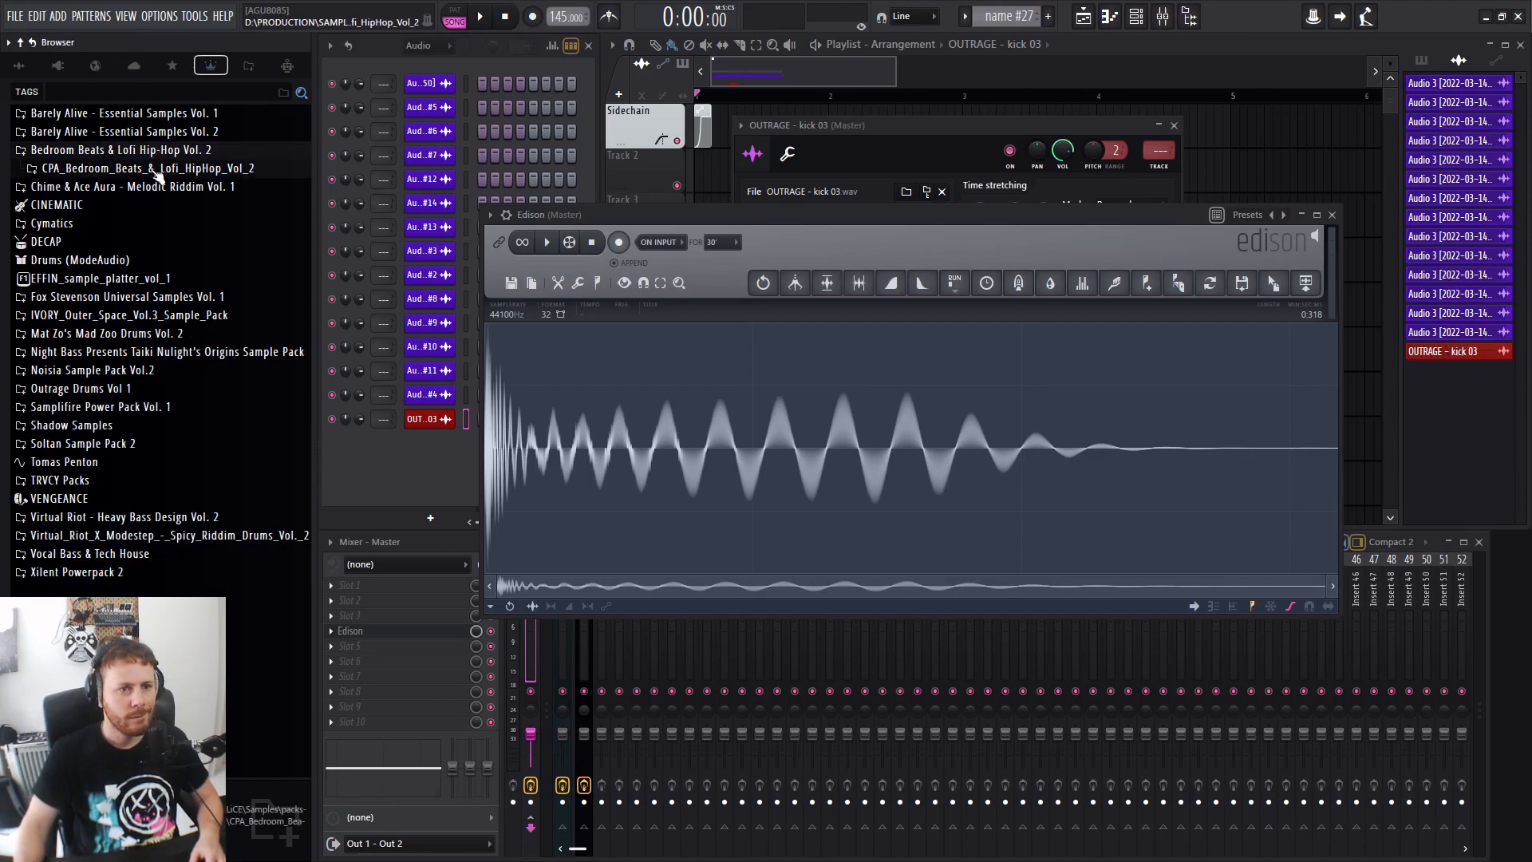
{"action": "left_click", "coordinate": [158, 168]}
{"action": "left_click", "coordinate": [160, 174]}
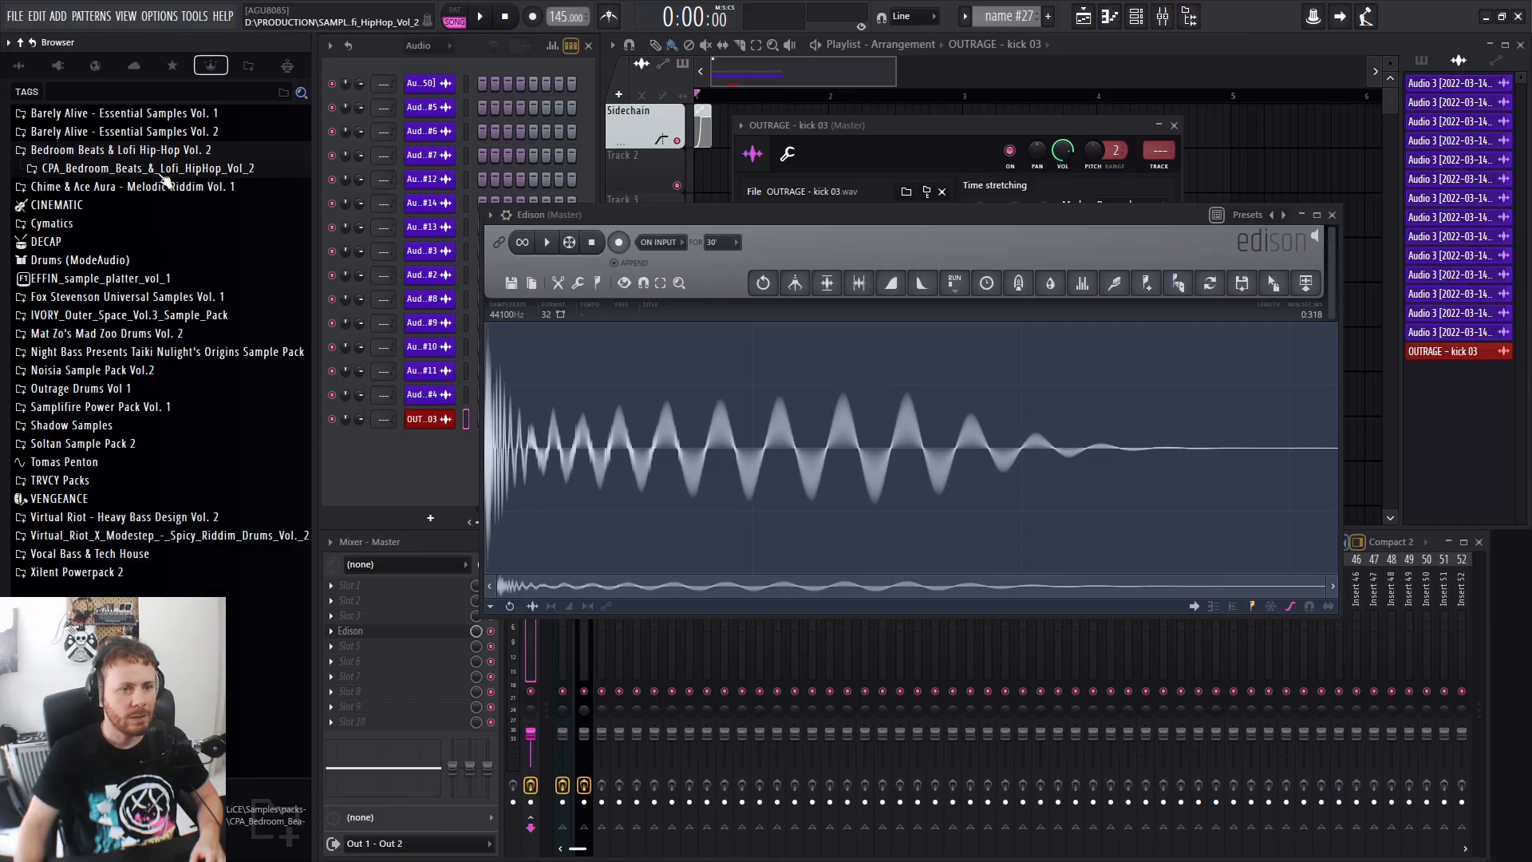
Browse the one-shots in Noisia Sample Pack Vol.2 and audition several of its fx samples.
{"action": "left_click", "coordinate": [166, 373]}
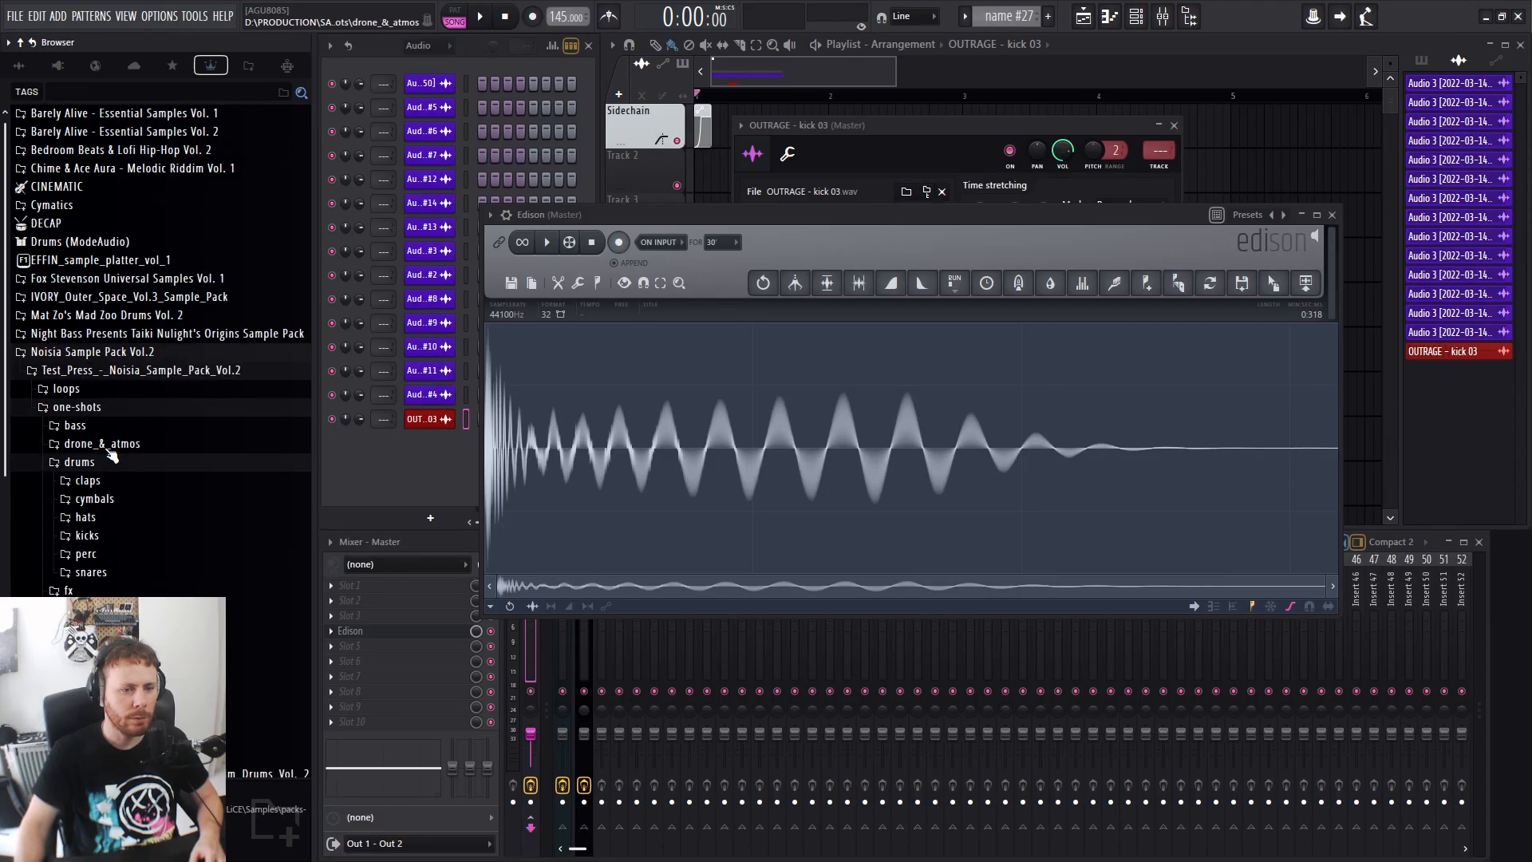
{"action": "left_click", "coordinate": [68, 590]}
{"action": "left_click", "coordinate": [150, 483]}
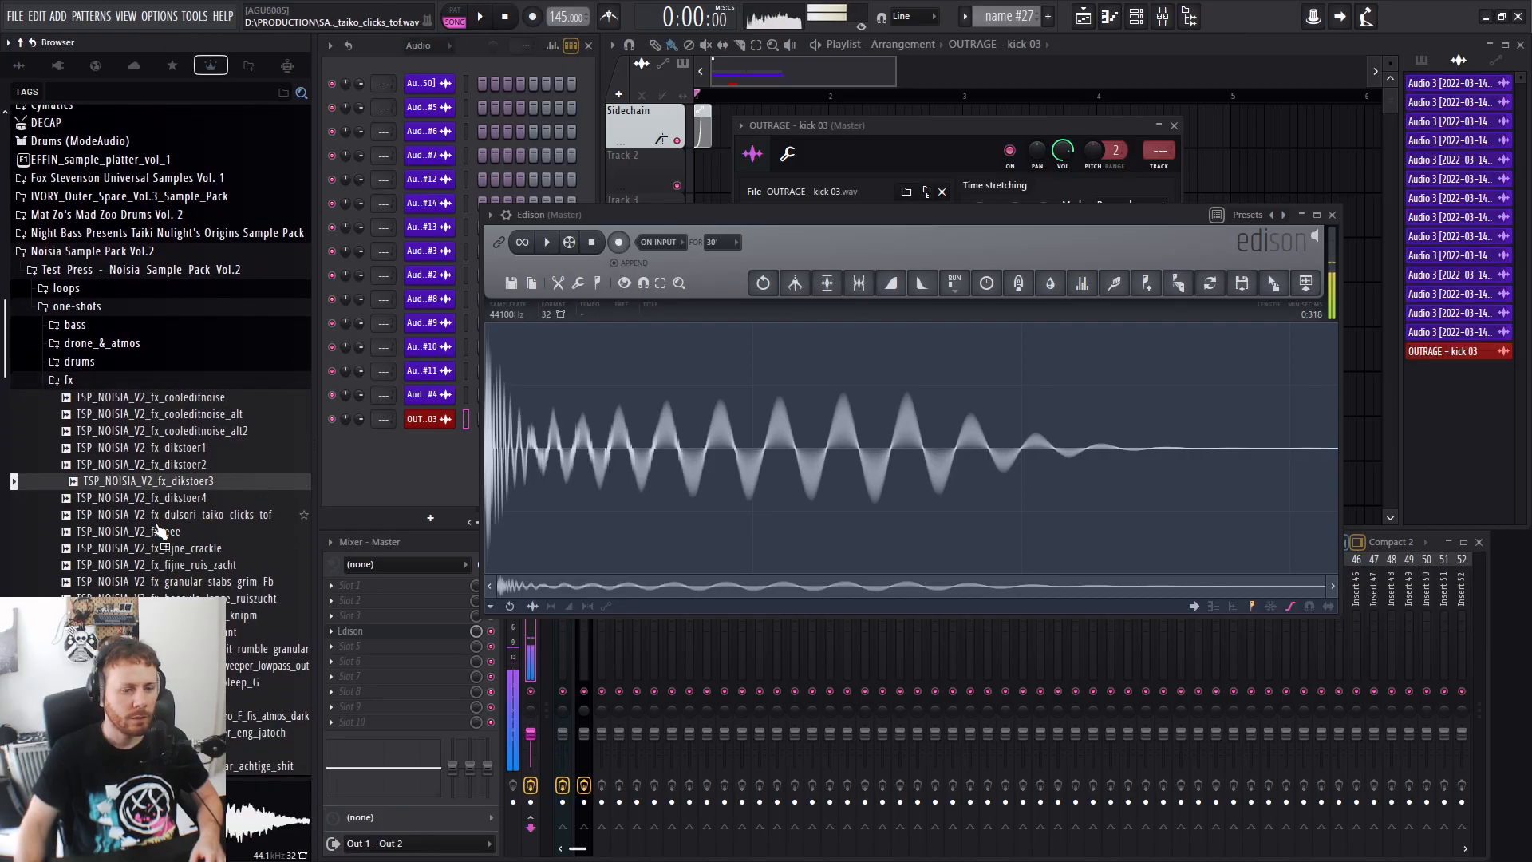
{"action": "left_click", "coordinate": [169, 567]}
{"action": "left_click", "coordinate": [172, 599]}
{"action": "left_click", "coordinate": [172, 648]}
{"action": "left_click", "coordinate": [100, 385]}
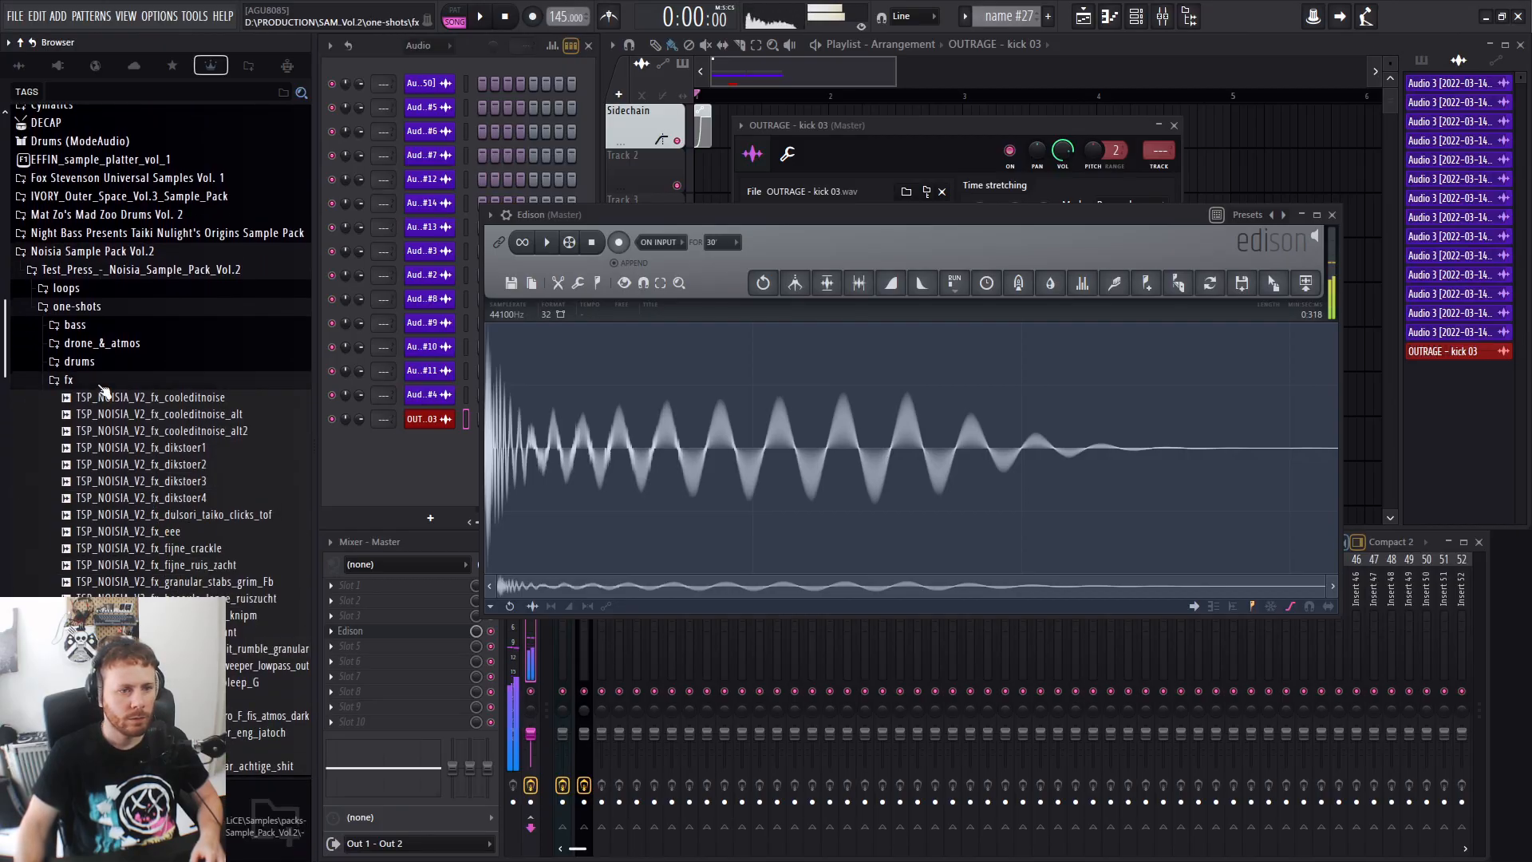
{"action": "left_click", "coordinate": [102, 386]}
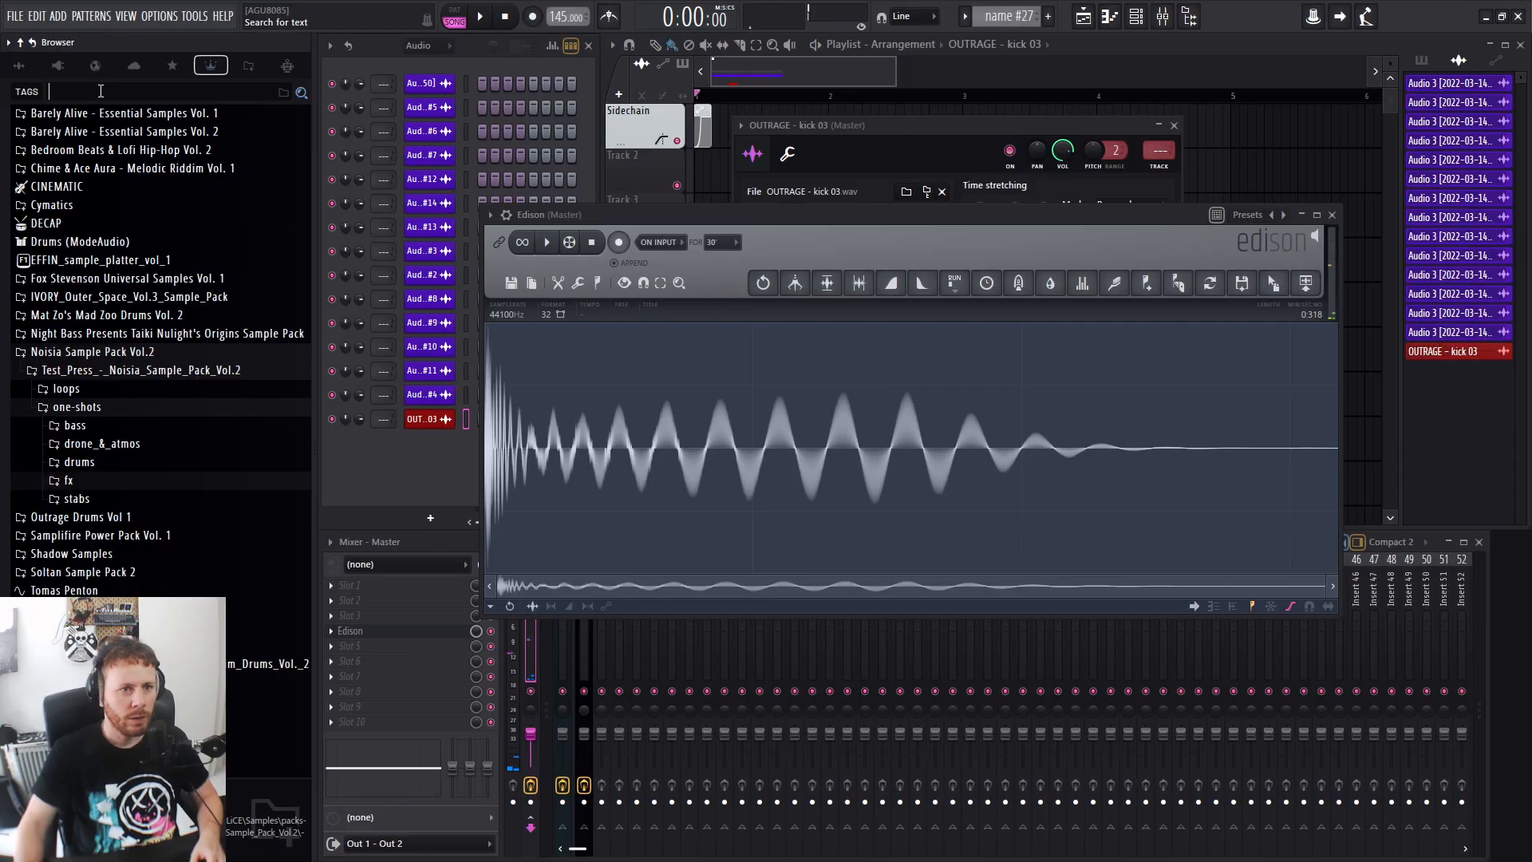
Search the browser for "demo", audition the VFX2 Demosong loops, and close Edison and the kick's channel settings.
{"action": "type", "text": "demo"}
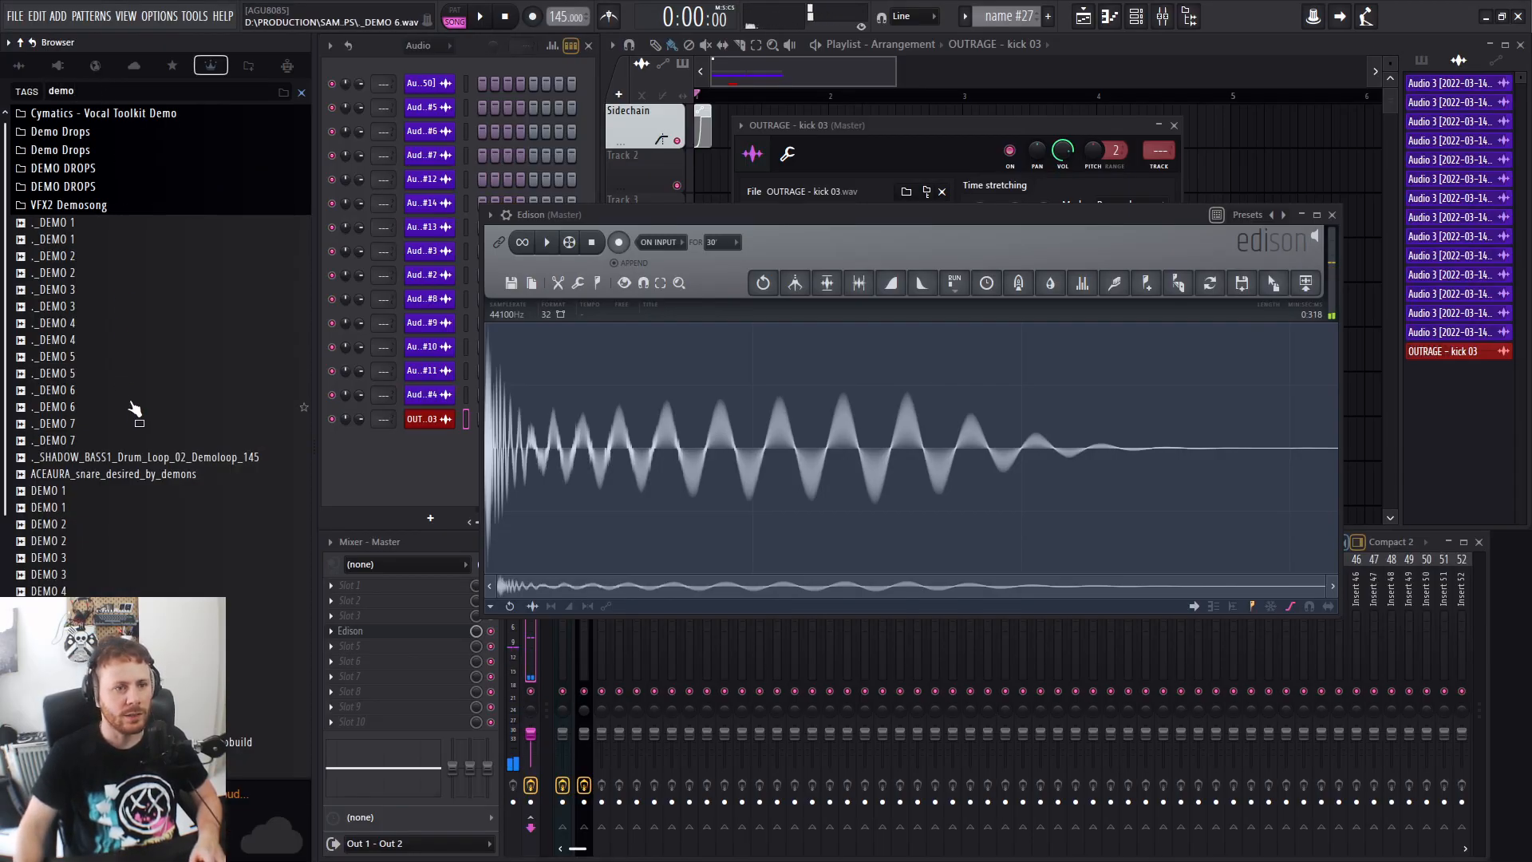
{"action": "left_click", "coordinate": [98, 207]}
{"action": "left_click", "coordinate": [102, 239]}
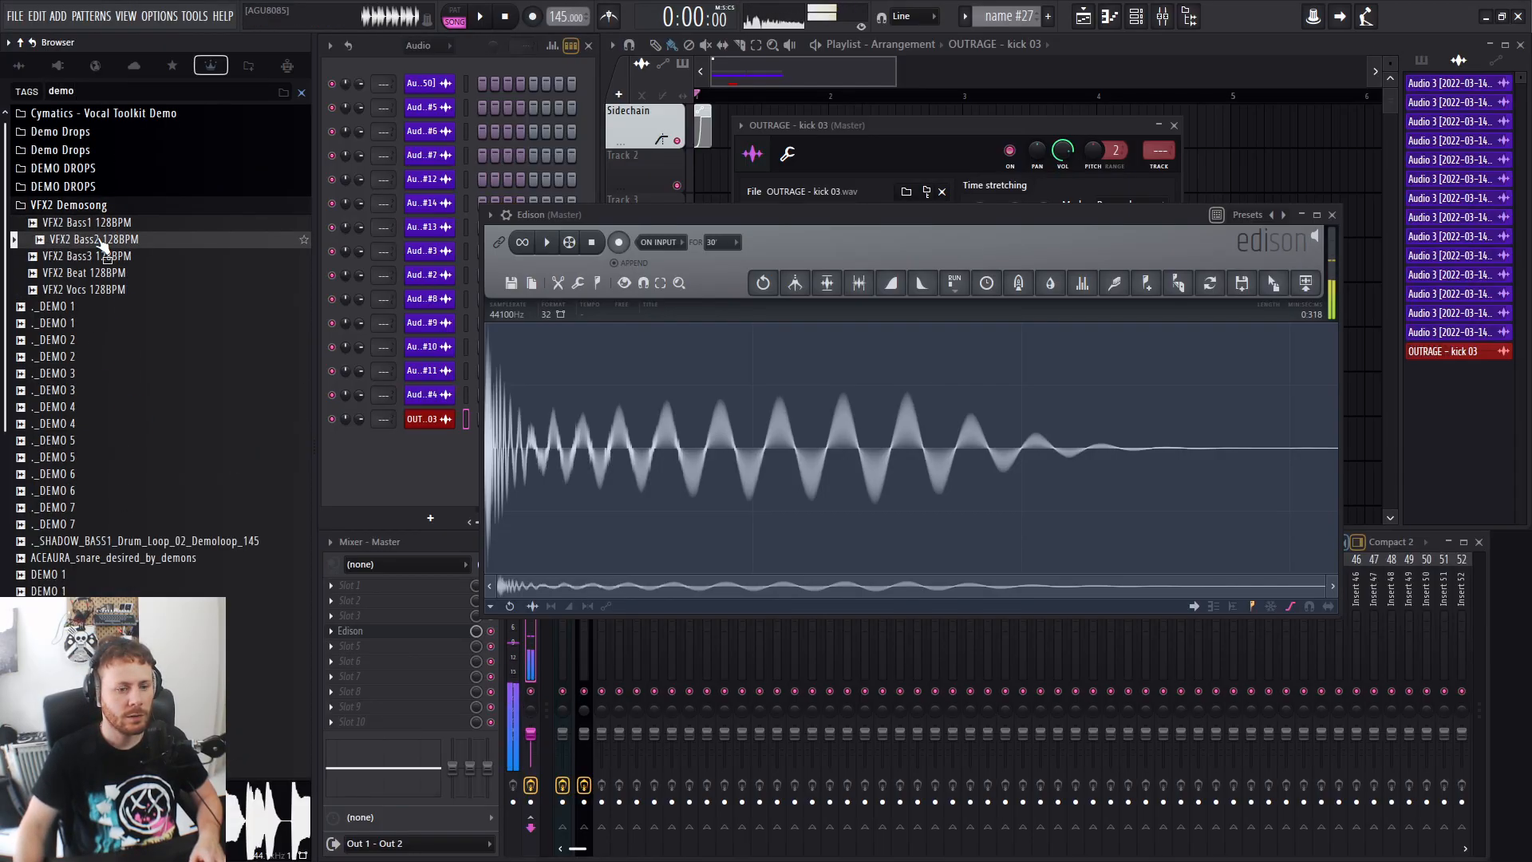
{"action": "left_click", "coordinate": [1332, 214]}
{"action": "left_click", "coordinate": [1174, 125]}
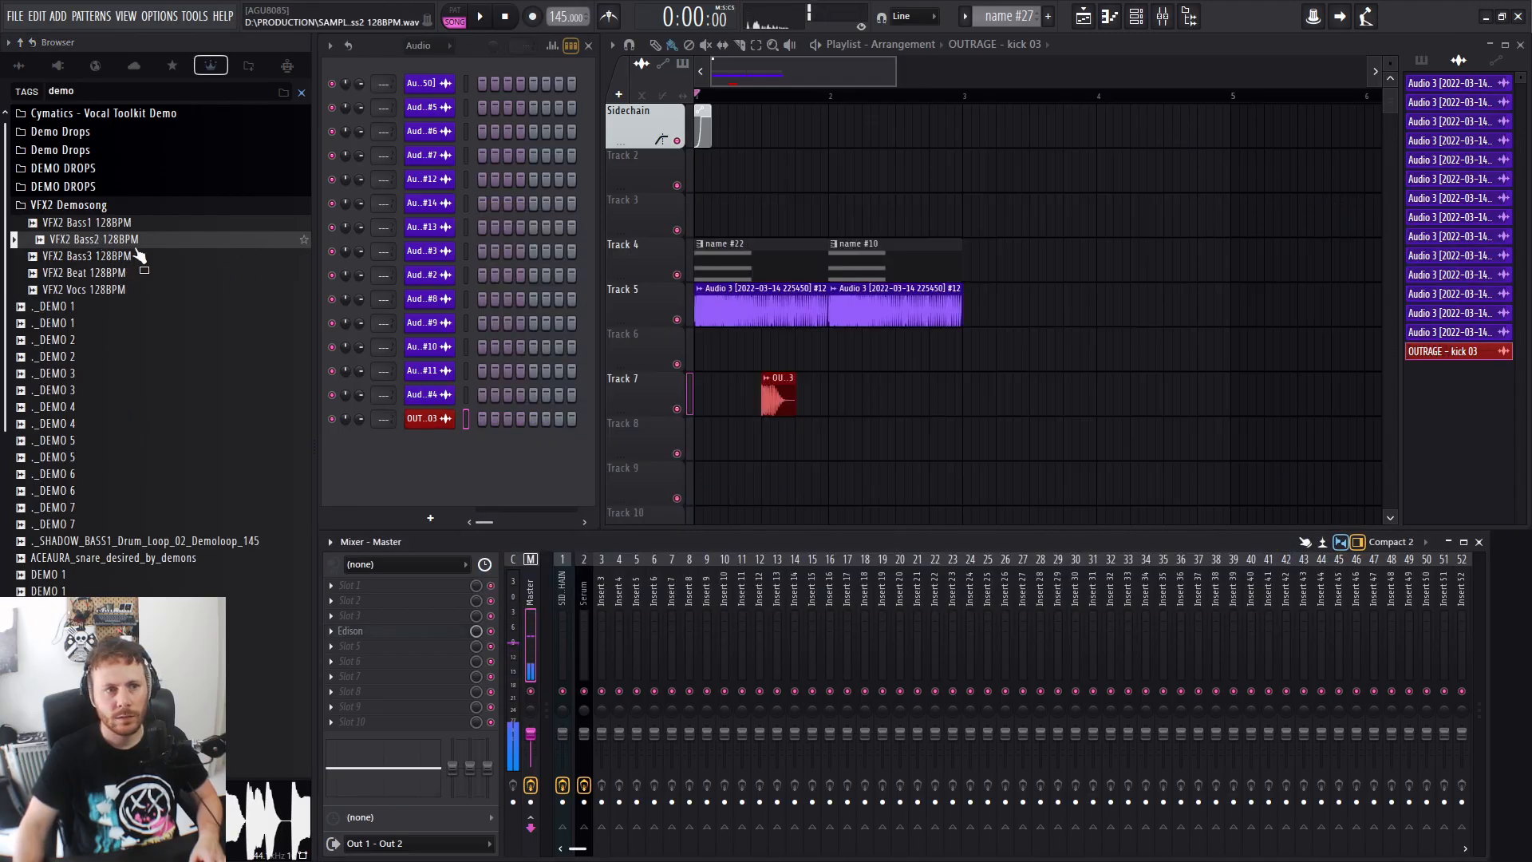
{"action": "left_click", "coordinate": [130, 225]}
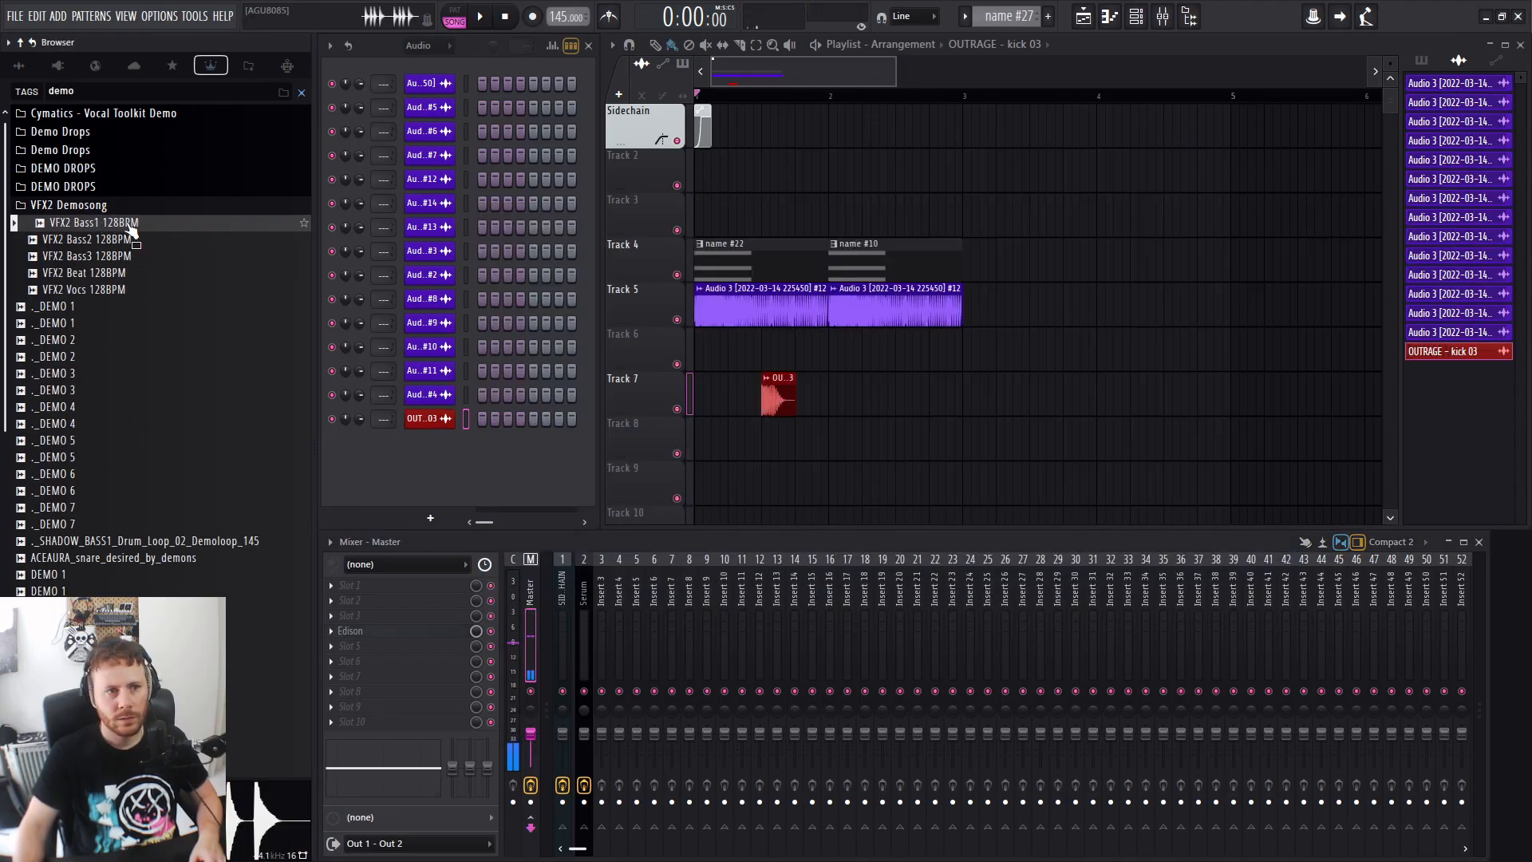
{"action": "left_click", "coordinate": [119, 273]}
{"action": "left_click", "coordinate": [114, 292]}
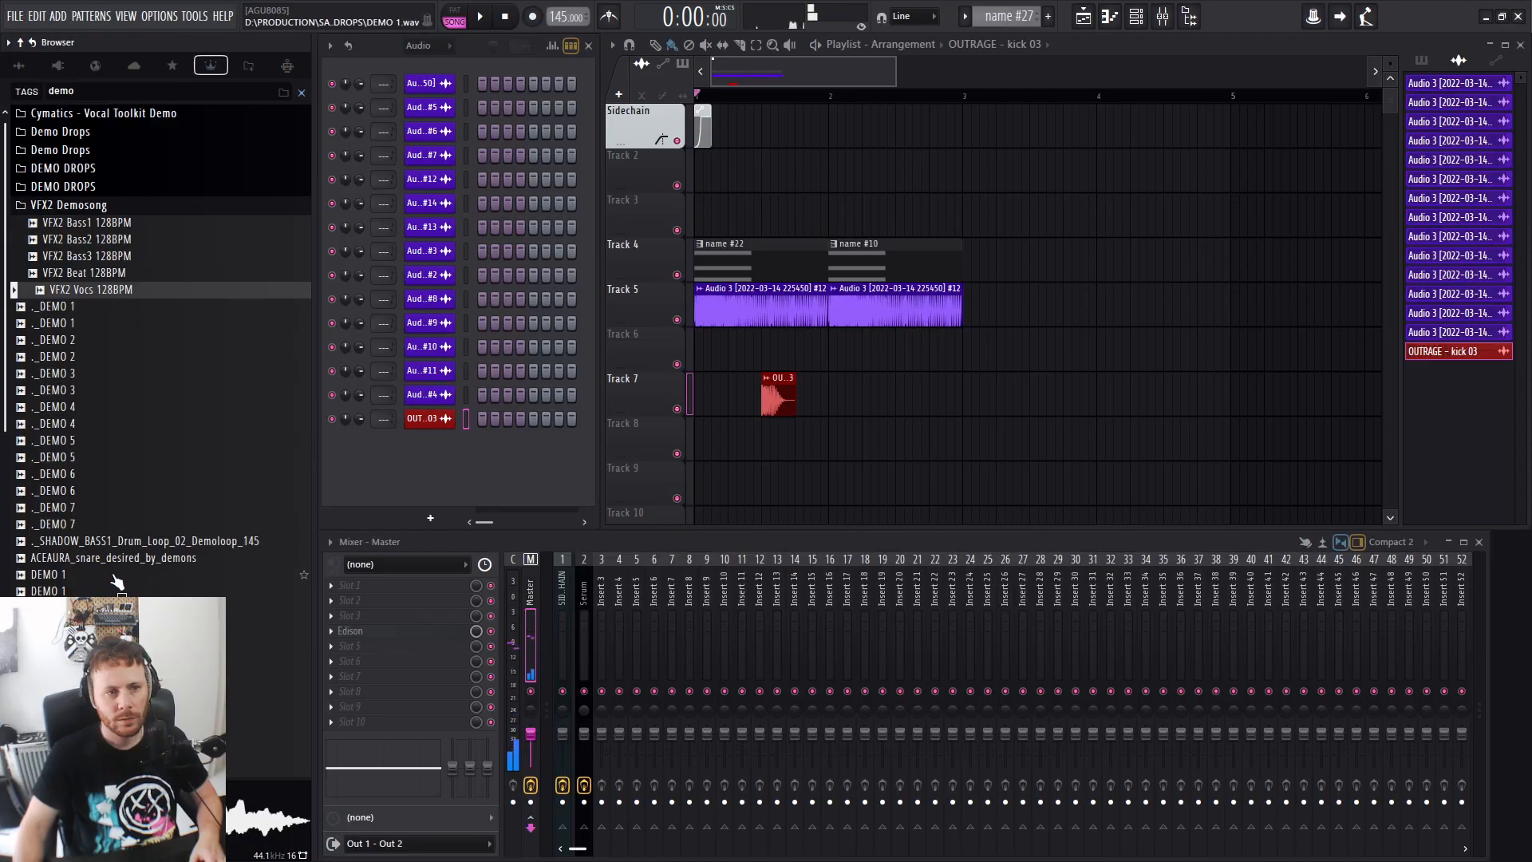
Audition more of the demo samples, from the ACEAURA snare through the IVORY loops to SOLTAN - Splice VOL2 DEMO.
{"action": "left_click", "coordinate": [120, 541]}
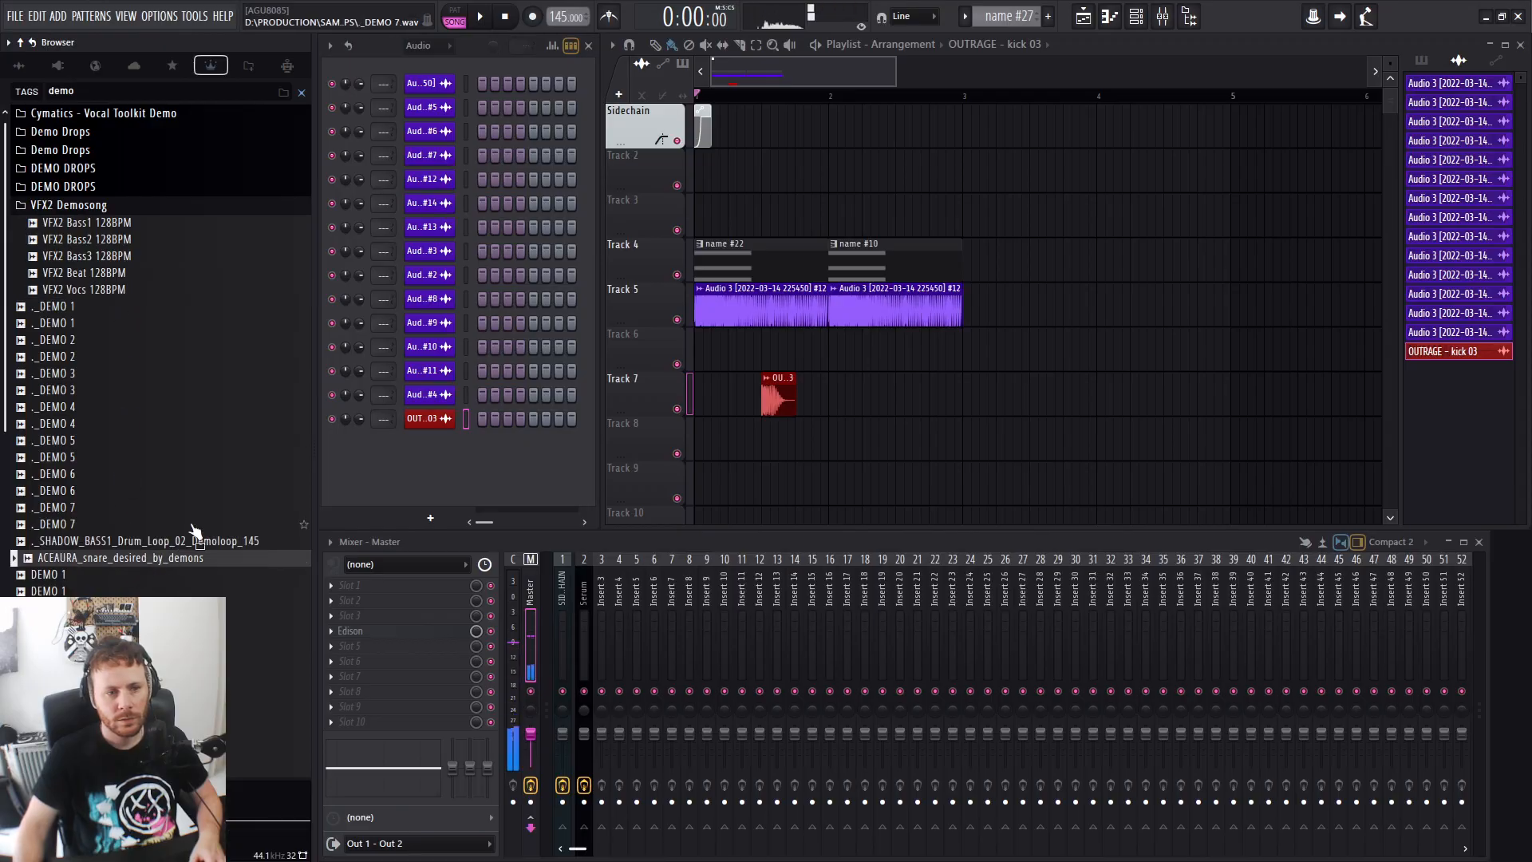
{"action": "scroll", "coordinate": [135, 562], "scroll_direction": "down", "scroll_amount": 6}
{"action": "left_click", "coordinate": [150, 501]}
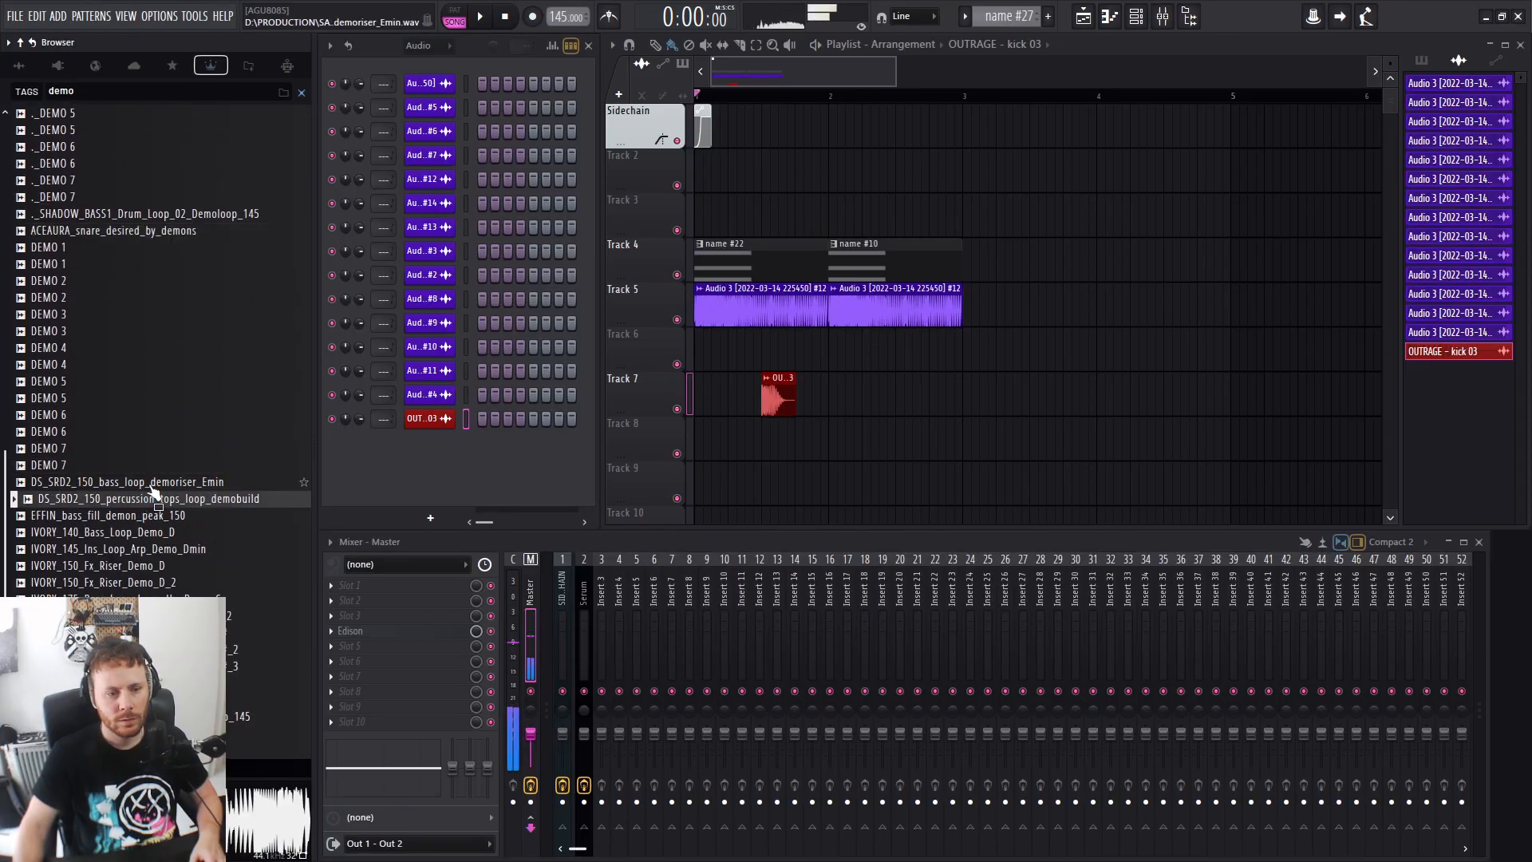
{"action": "left_click", "coordinate": [151, 484]}
{"action": "left_click", "coordinate": [147, 617]}
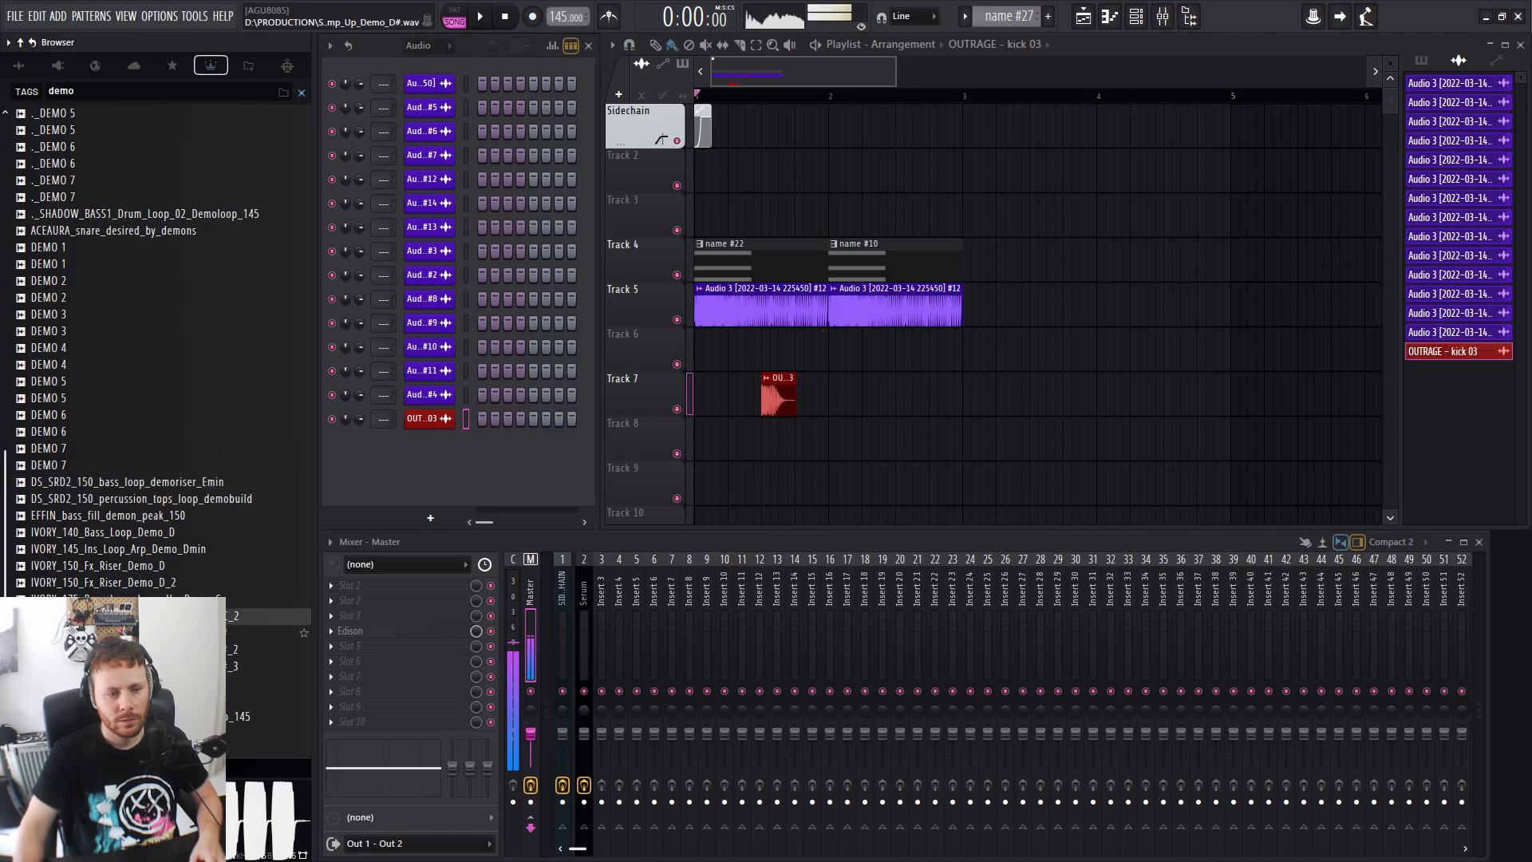
{"action": "left_click", "coordinate": [147, 633]}
{"action": "left_click", "coordinate": [146, 700]}
{"action": "left_click", "coordinate": [147, 683]}
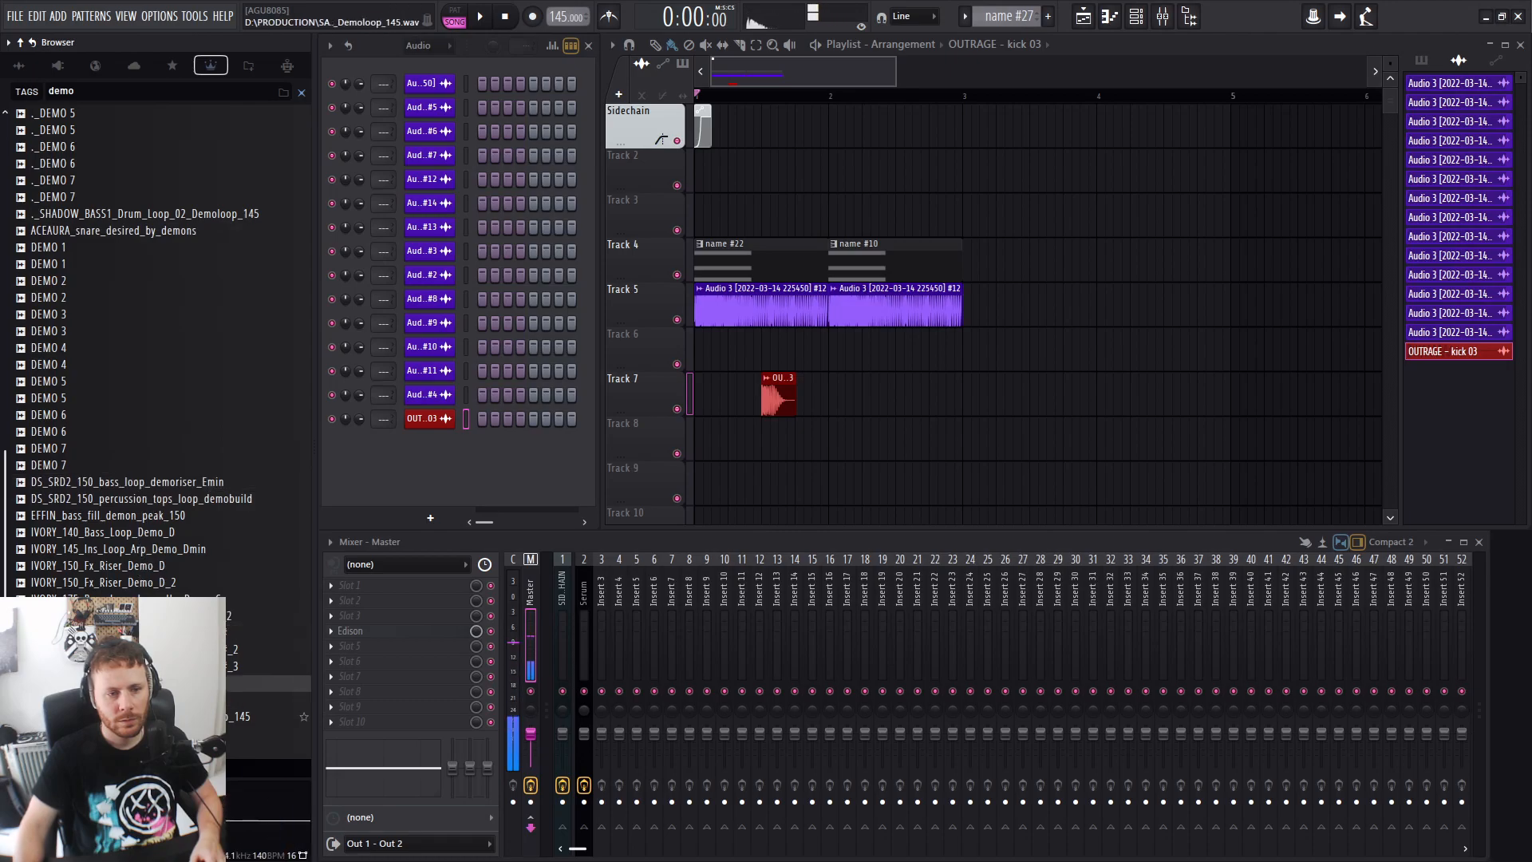
{"action": "left_click", "coordinate": [147, 717]}
{"action": "left_click", "coordinate": [147, 733]}
{"action": "left_click", "coordinate": [147, 717]}
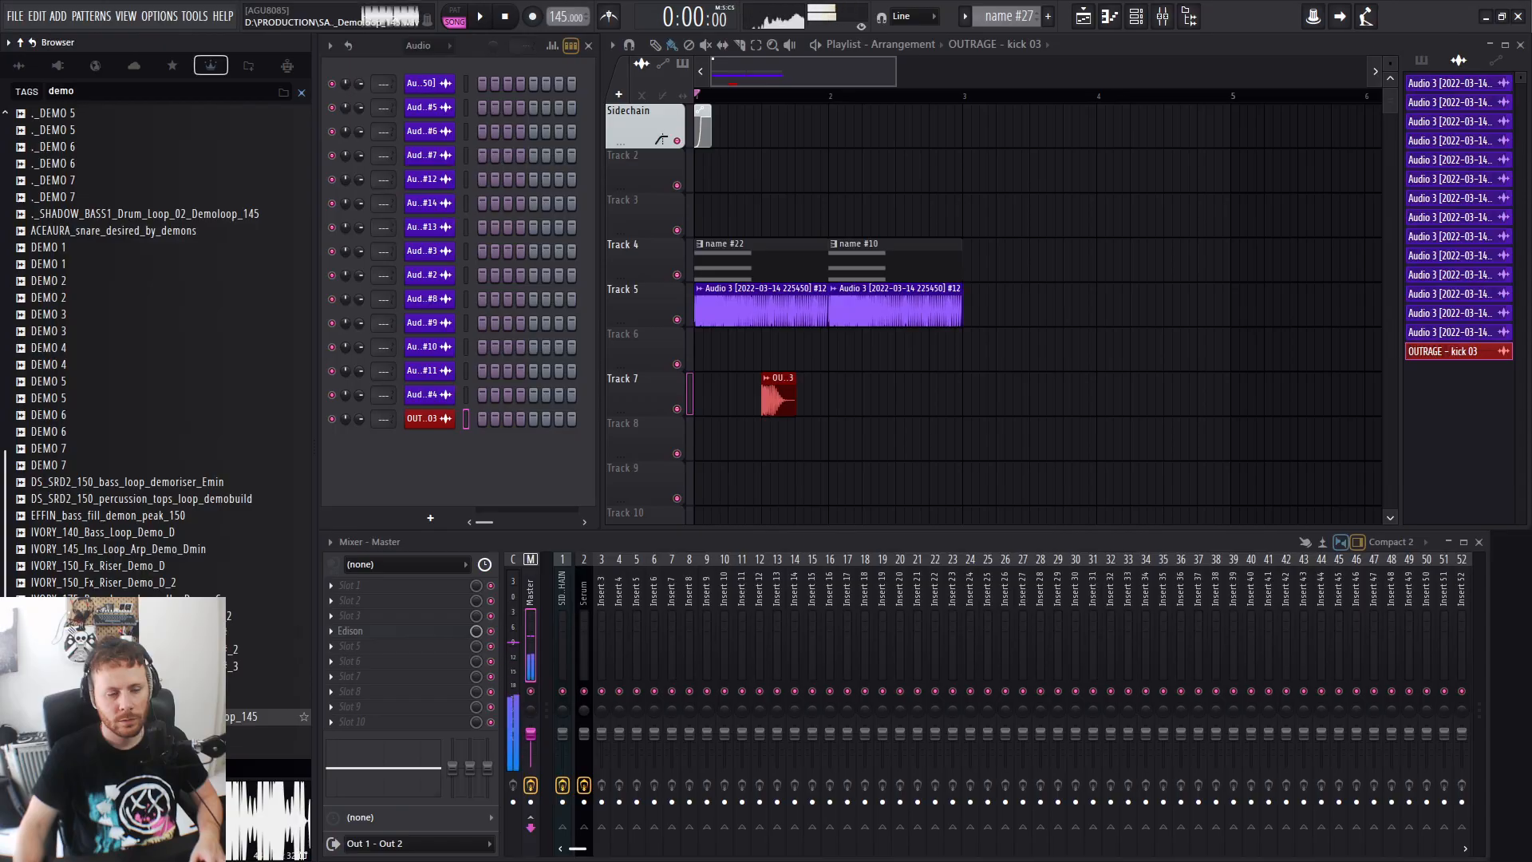
{"action": "left_click", "coordinate": [147, 734]}
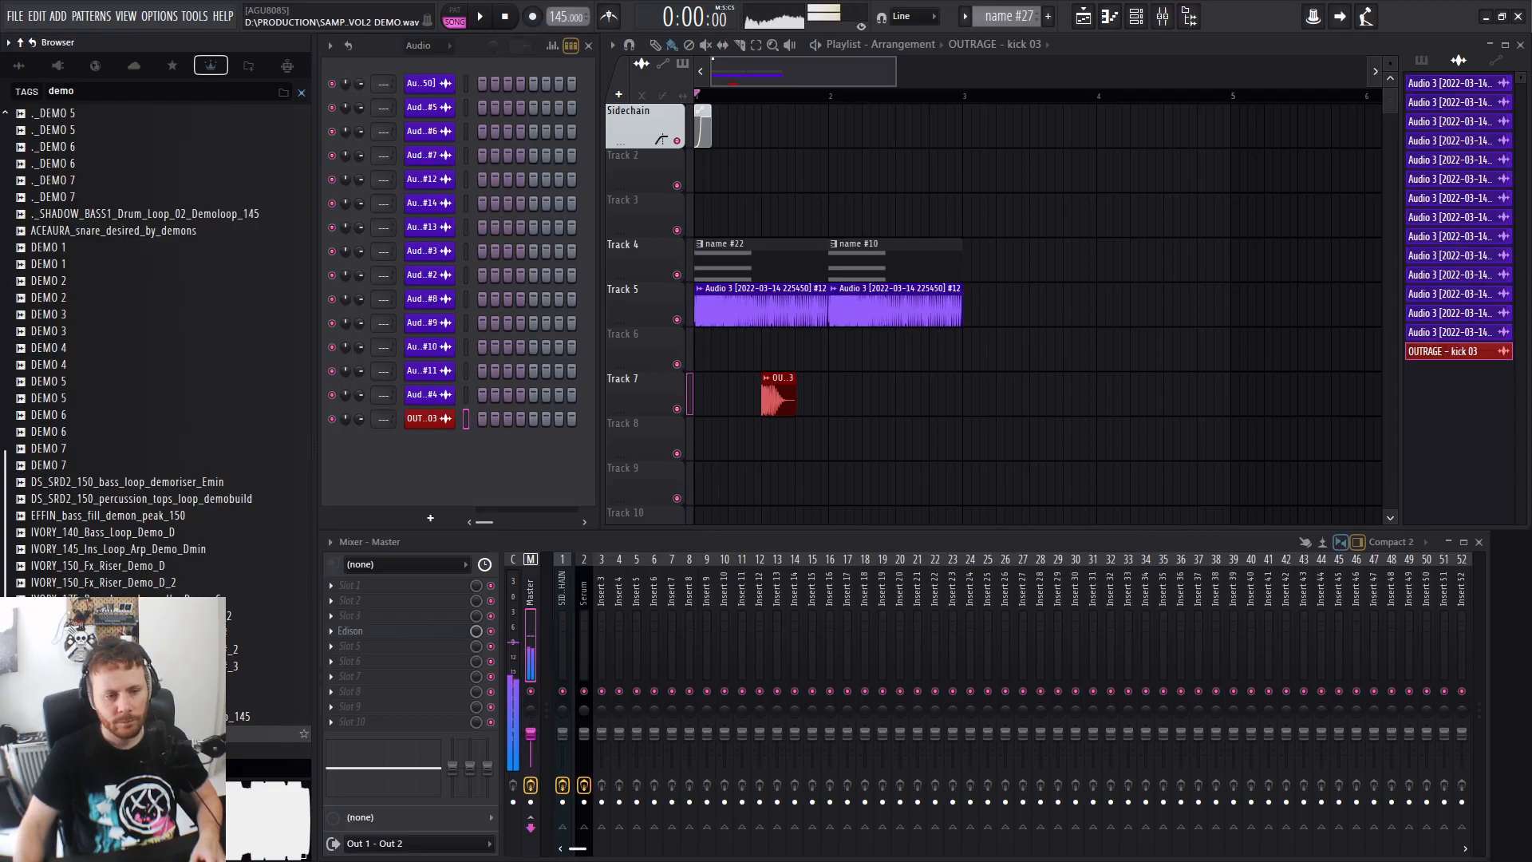
Open SOLTAN - Splice VOL2 DEMO in Edison and select the section from about 55.518 to 1:15.615.
{"action": "right_click", "coordinate": [120, 732]}
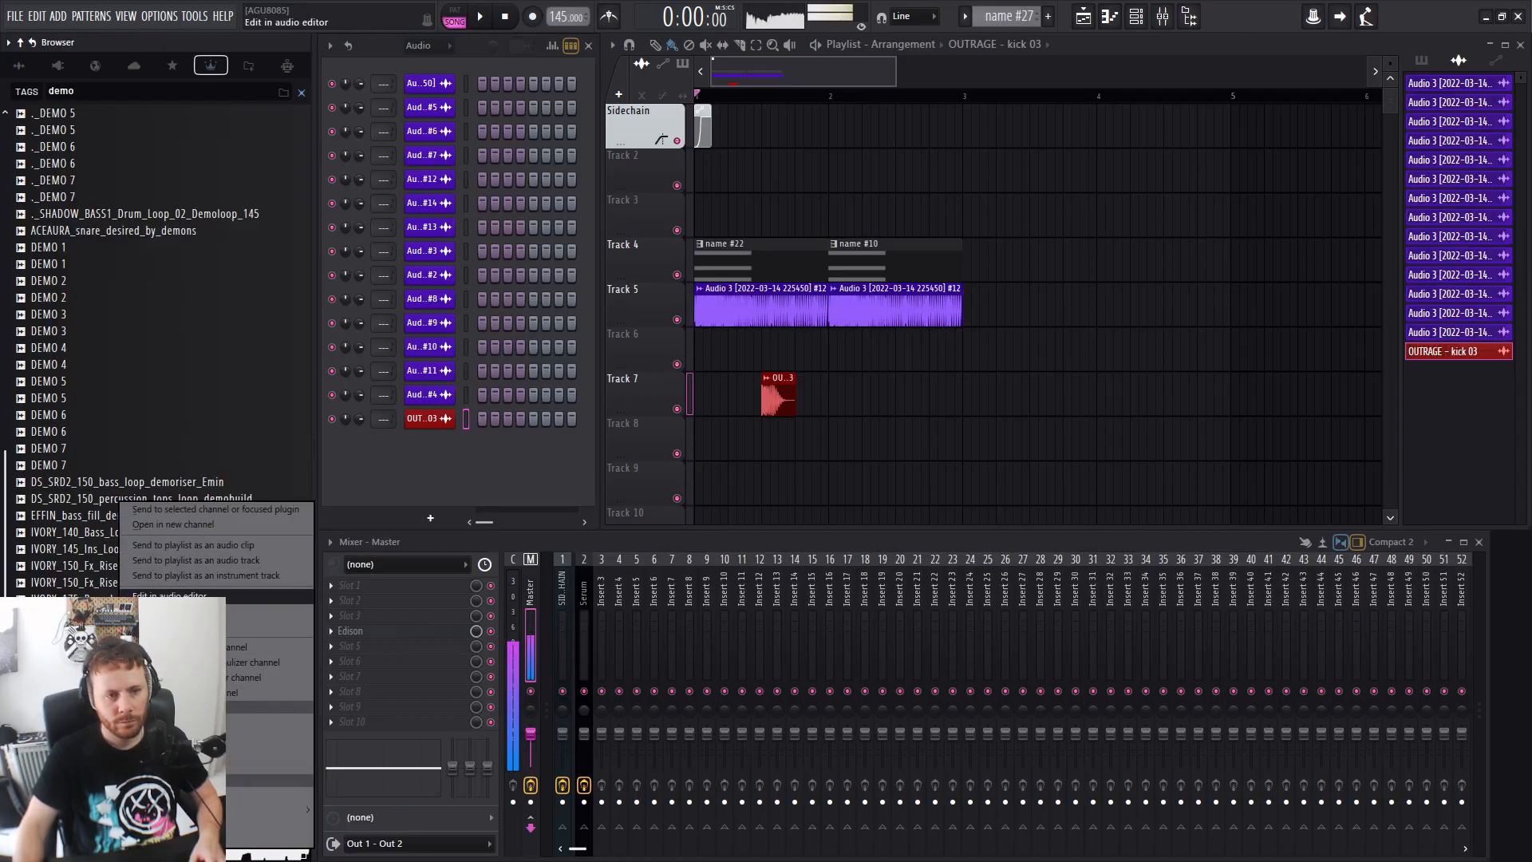
{"action": "left_click", "coordinate": [200, 596]}
{"action": "left_click_drag", "start_coordinate": [682, 405], "coordinate": [797, 414]}
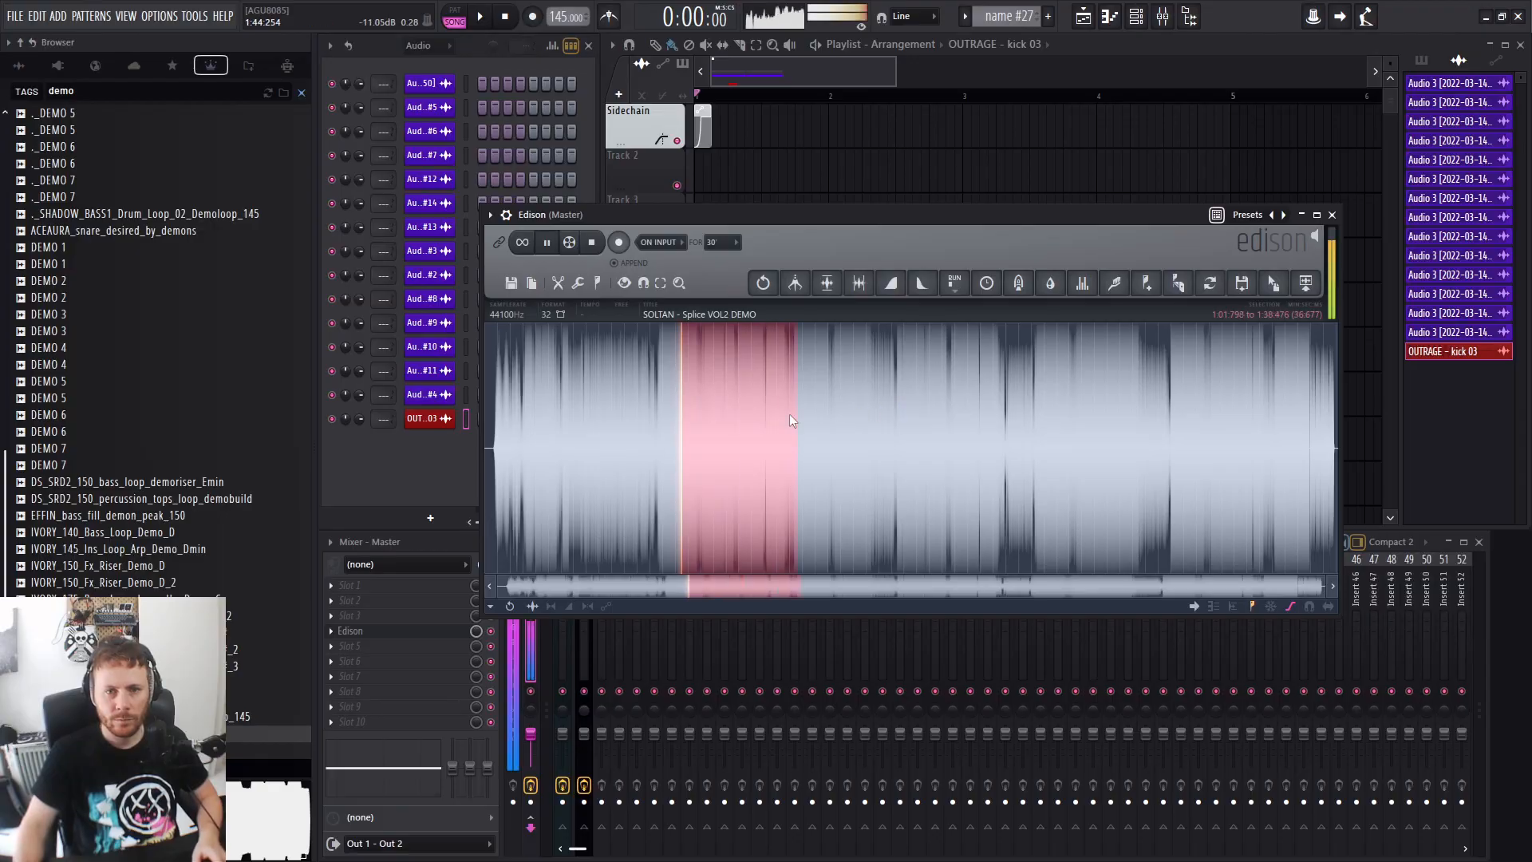
{"action": "left_click_drag", "start_coordinate": [663, 415], "coordinate": [698, 418]}
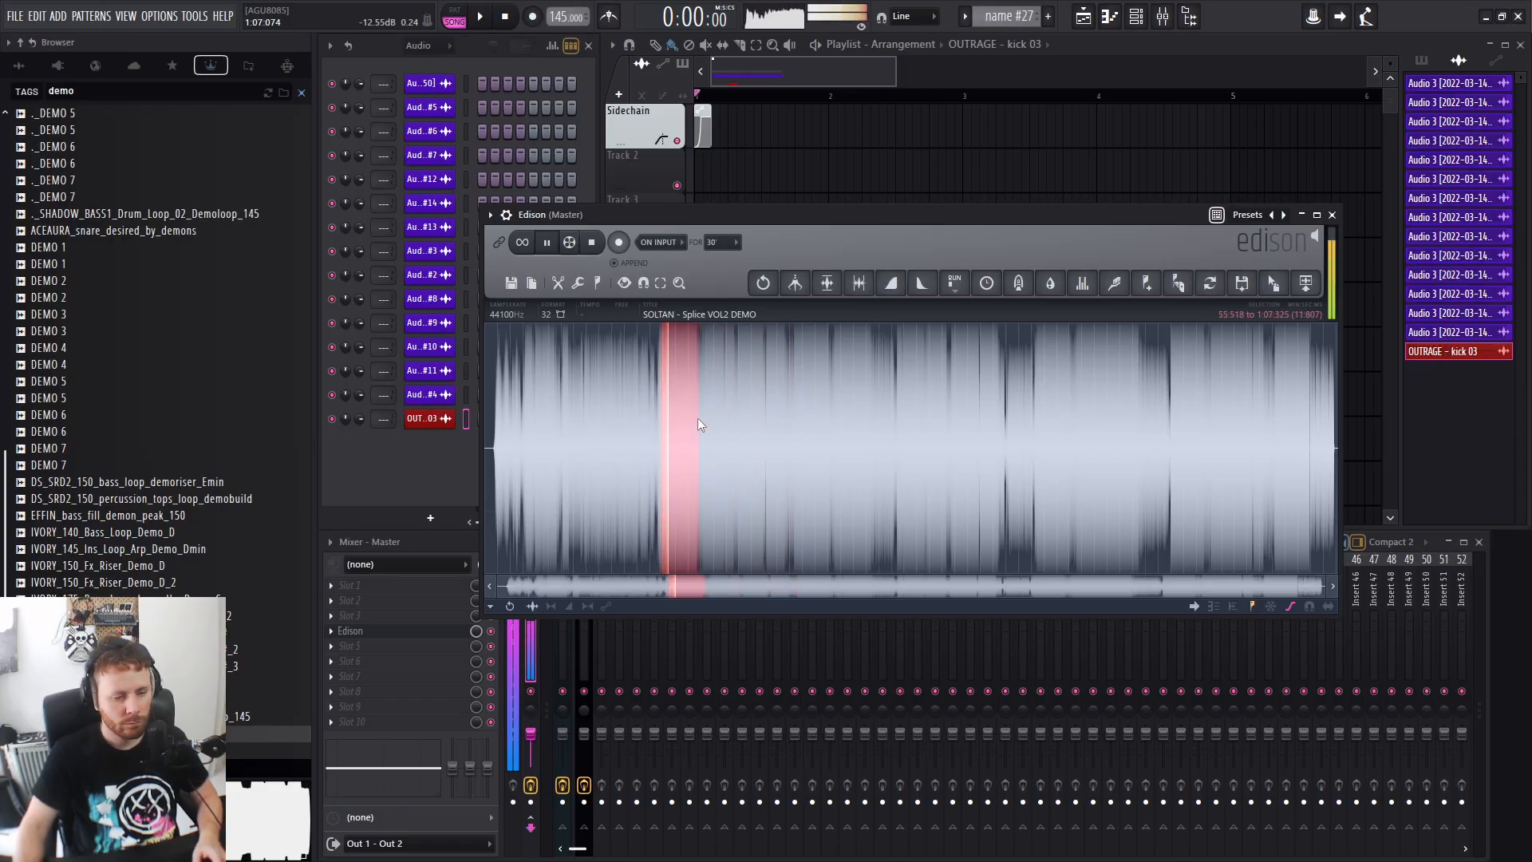
{"action": "left_click", "coordinate": [725, 420], "text": "shift"}
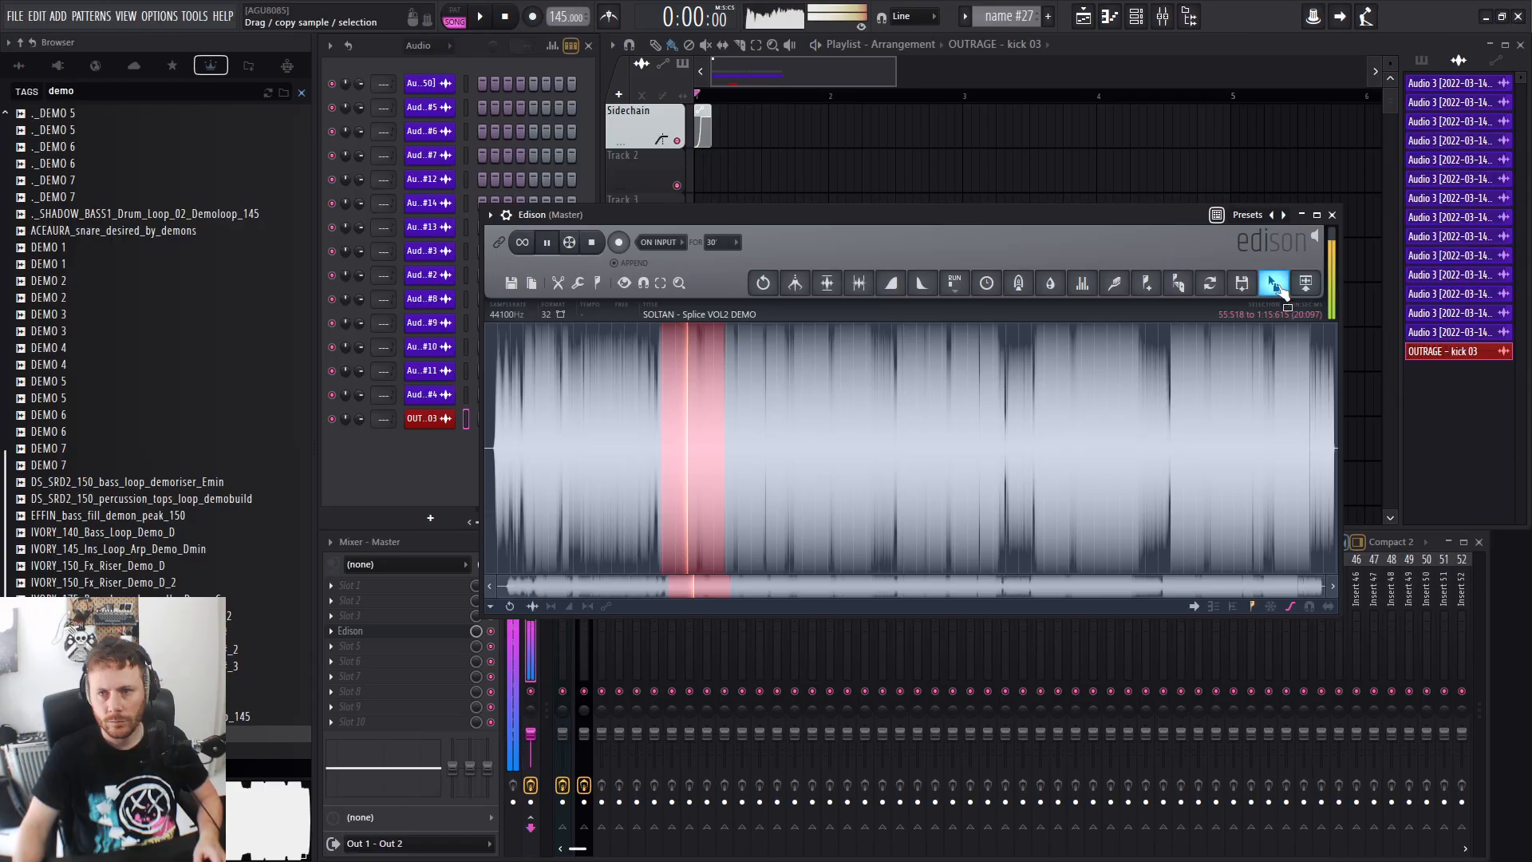
Place the selected SOLTAN section in the playlist on Track 3, close Edison, and route its channel to mixer track 3.
{"action": "left_click_drag", "start_coordinate": [1279, 292], "coordinate": [1033, 213]}
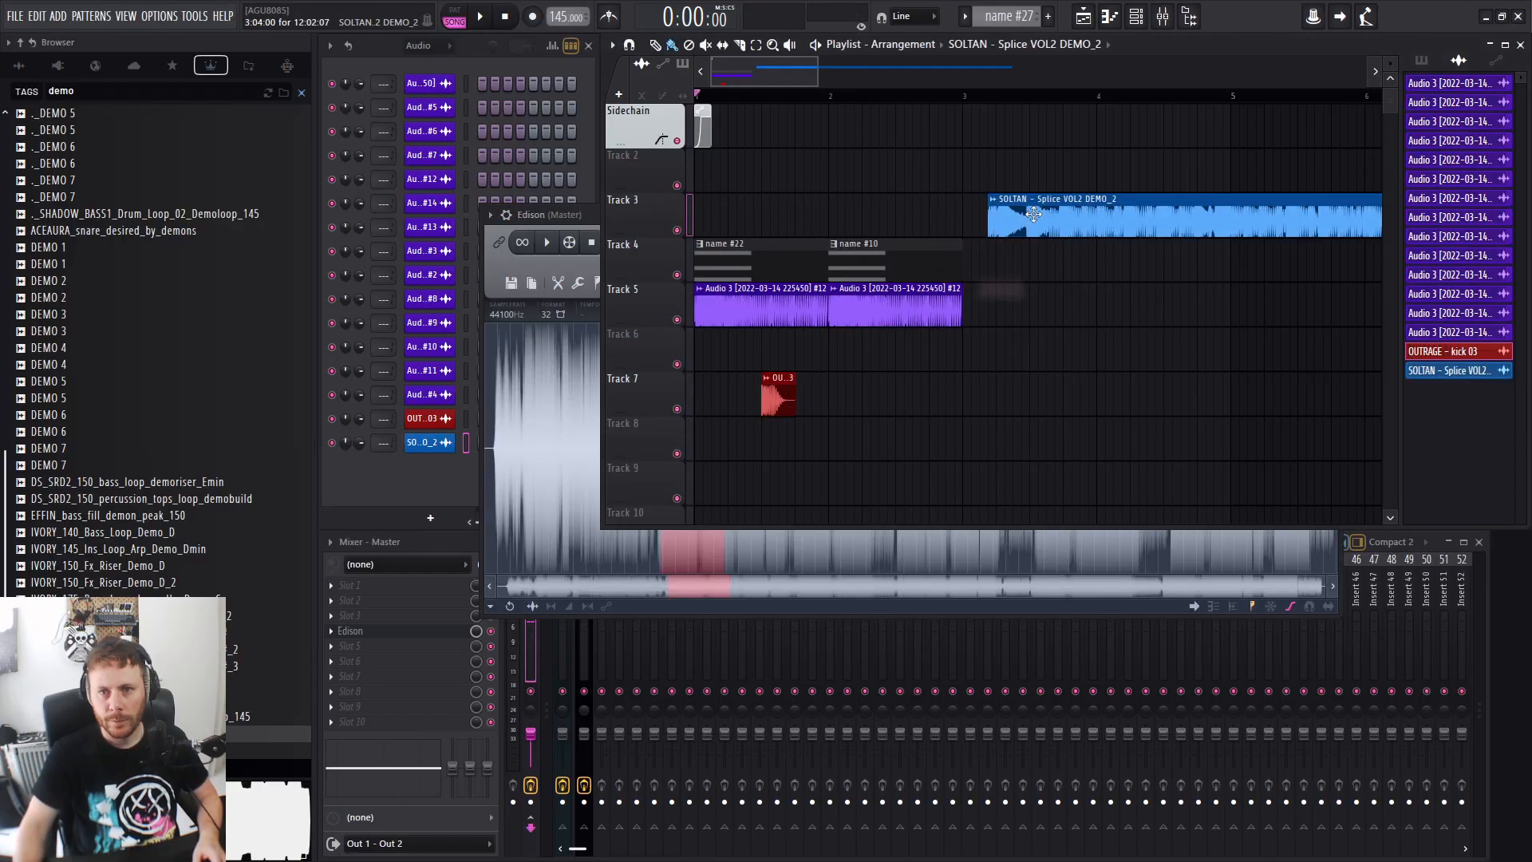
{"action": "left_click", "coordinate": [997, 202]}
{"action": "left_click", "coordinate": [1161, 242]}
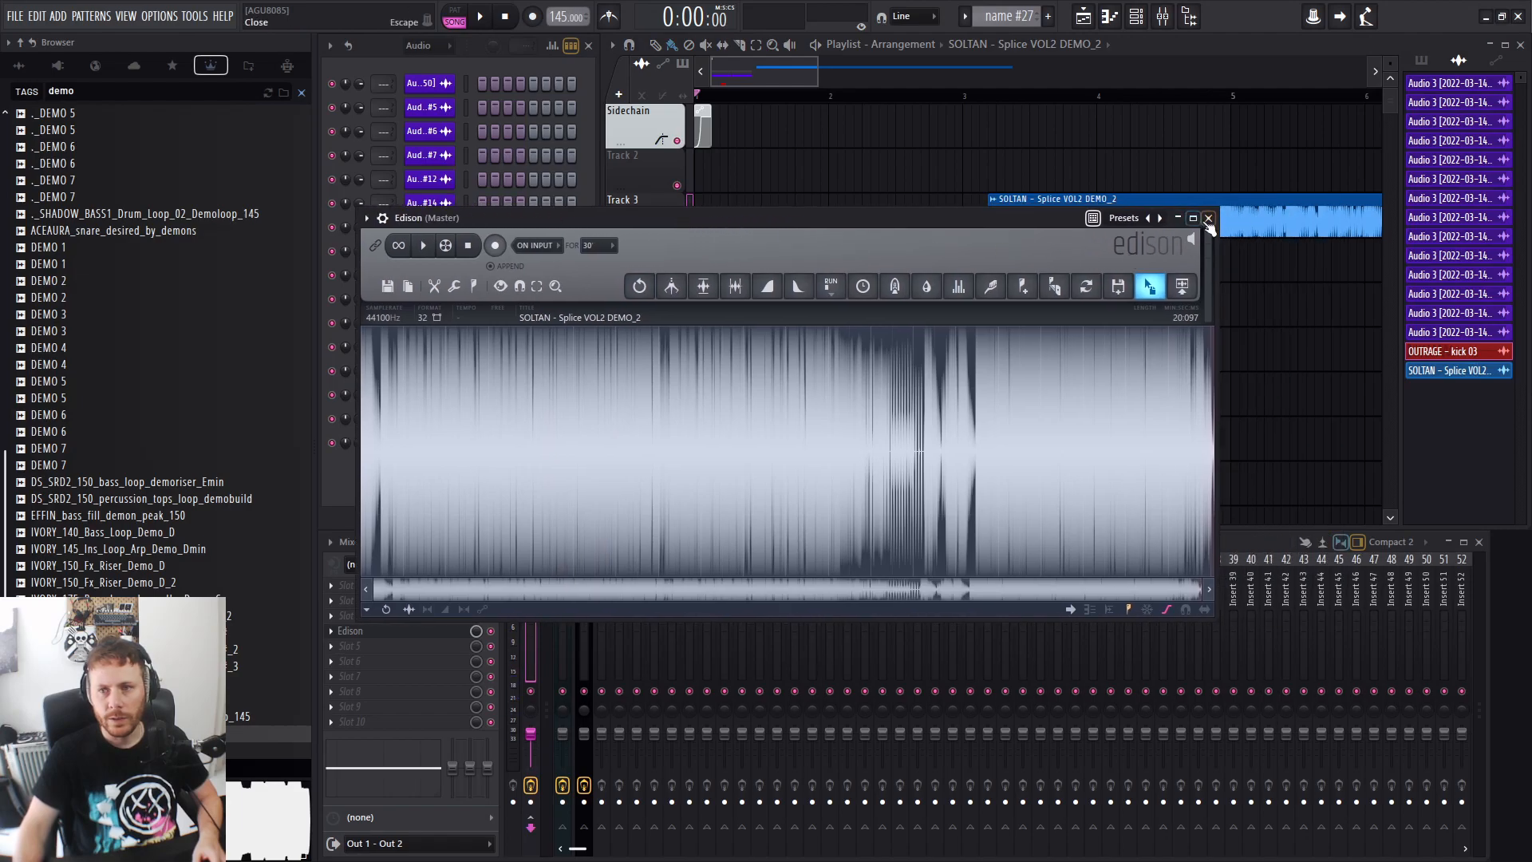
{"action": "left_click", "coordinate": [1208, 219]}
{"action": "double_click", "coordinate": [1114, 215]}
{"action": "left_click", "coordinate": [818, 220]}
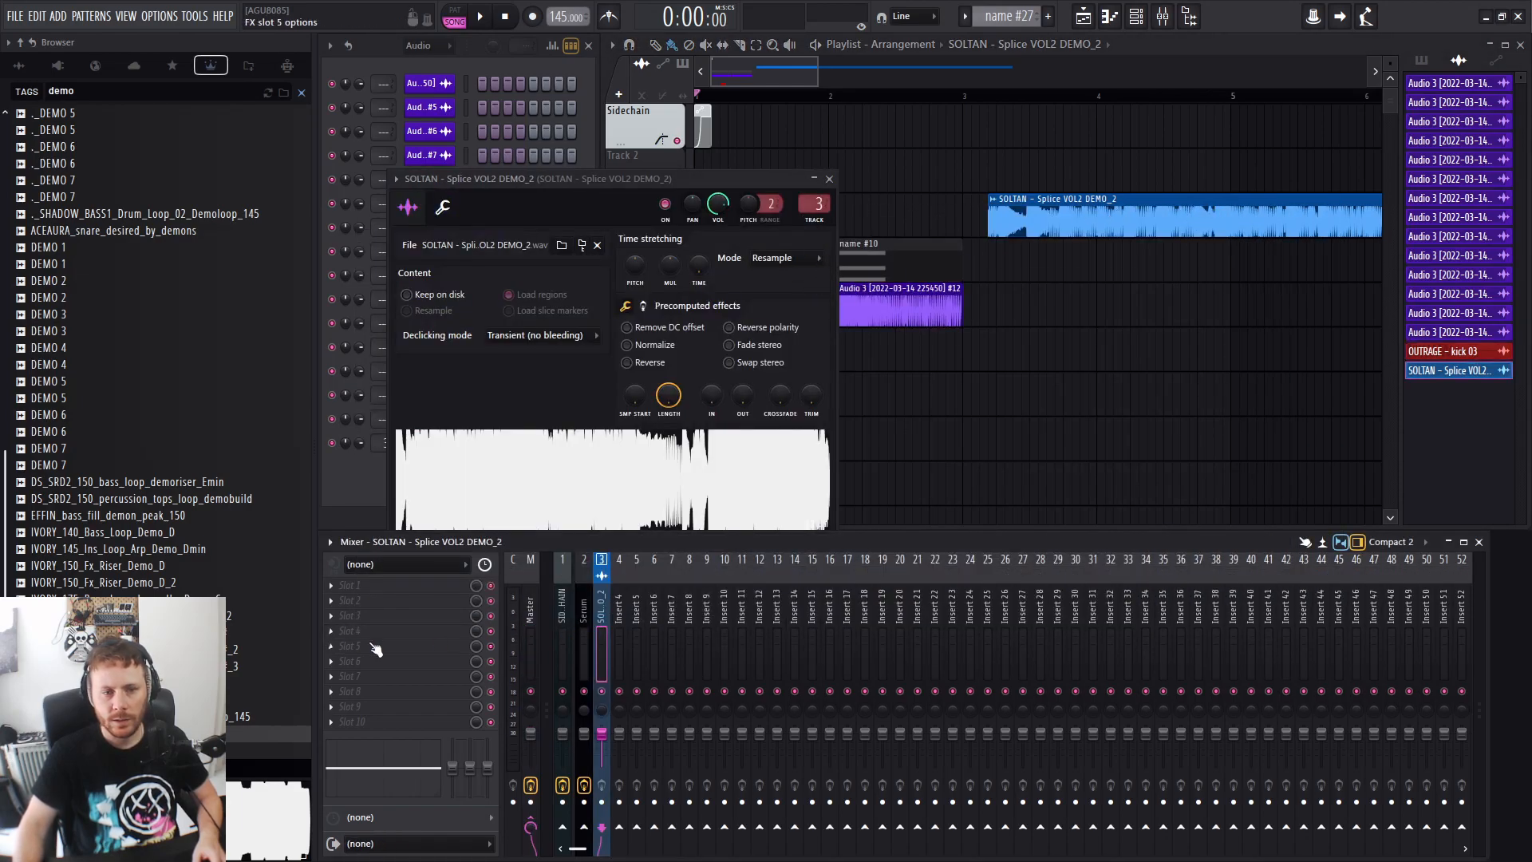
Load GClip into effect slot 3 of the SOLTAN mixer track and briefly play the arrangement.
{"action": "left_click", "coordinate": [359, 616]}
{"action": "left_click", "coordinate": [563, 675]}
{"action": "key", "text": "space"}
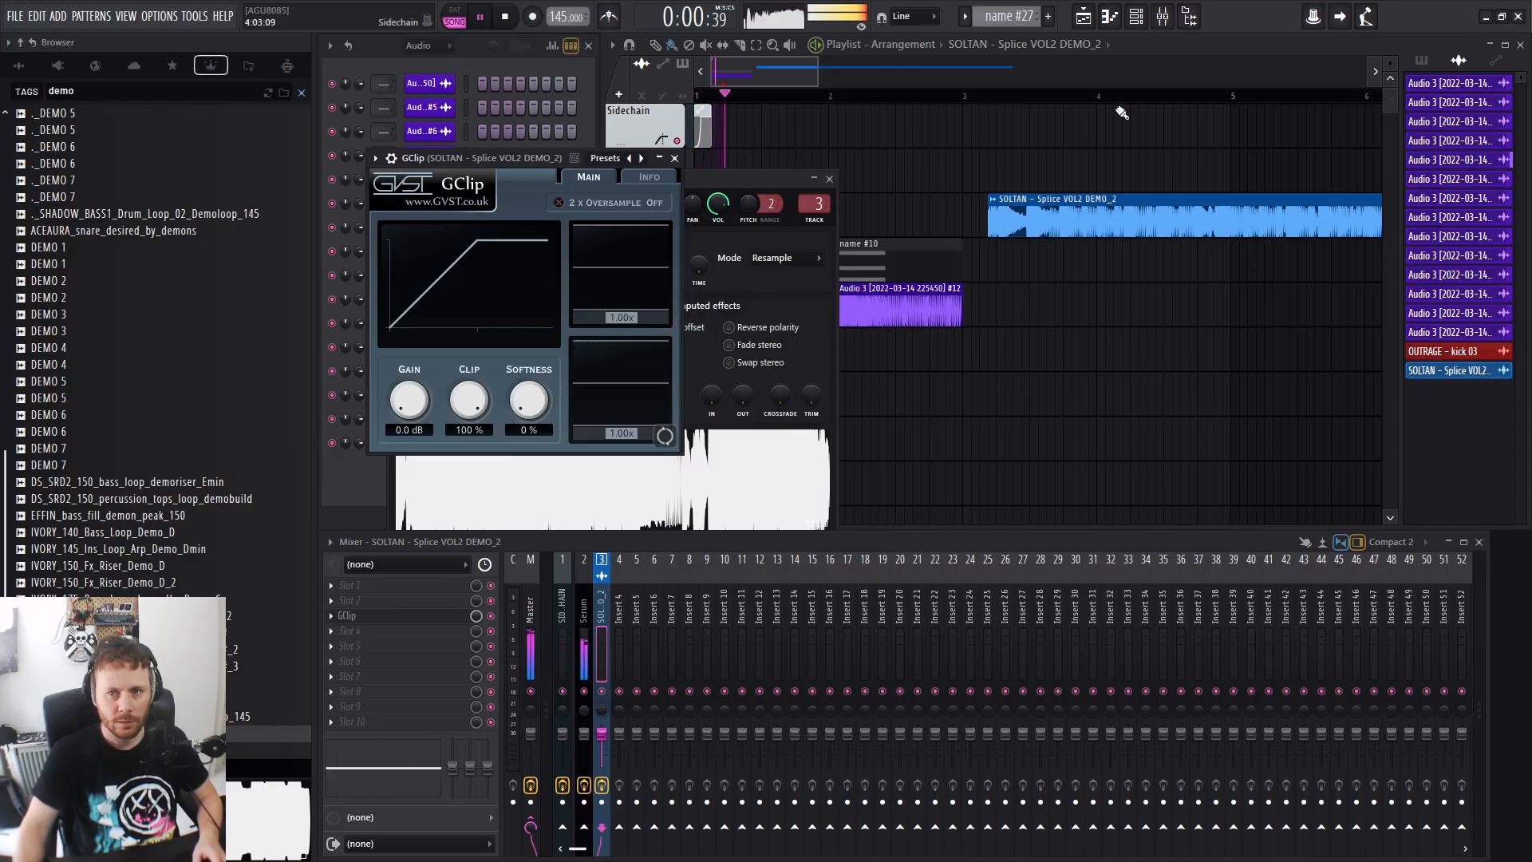
{"action": "key", "text": "space"}
Delete the pattern, audio and kick clips from the playlist, move the SOLTAN clip to the start of Track 4, and play it.
{"action": "right_click", "coordinate": [951, 202]}
{"action": "right_click", "coordinate": [894, 259]}
{"action": "right_click", "coordinate": [772, 399]}
{"action": "left_click_drag", "start_coordinate": [1061, 214], "coordinate": [762, 244]}
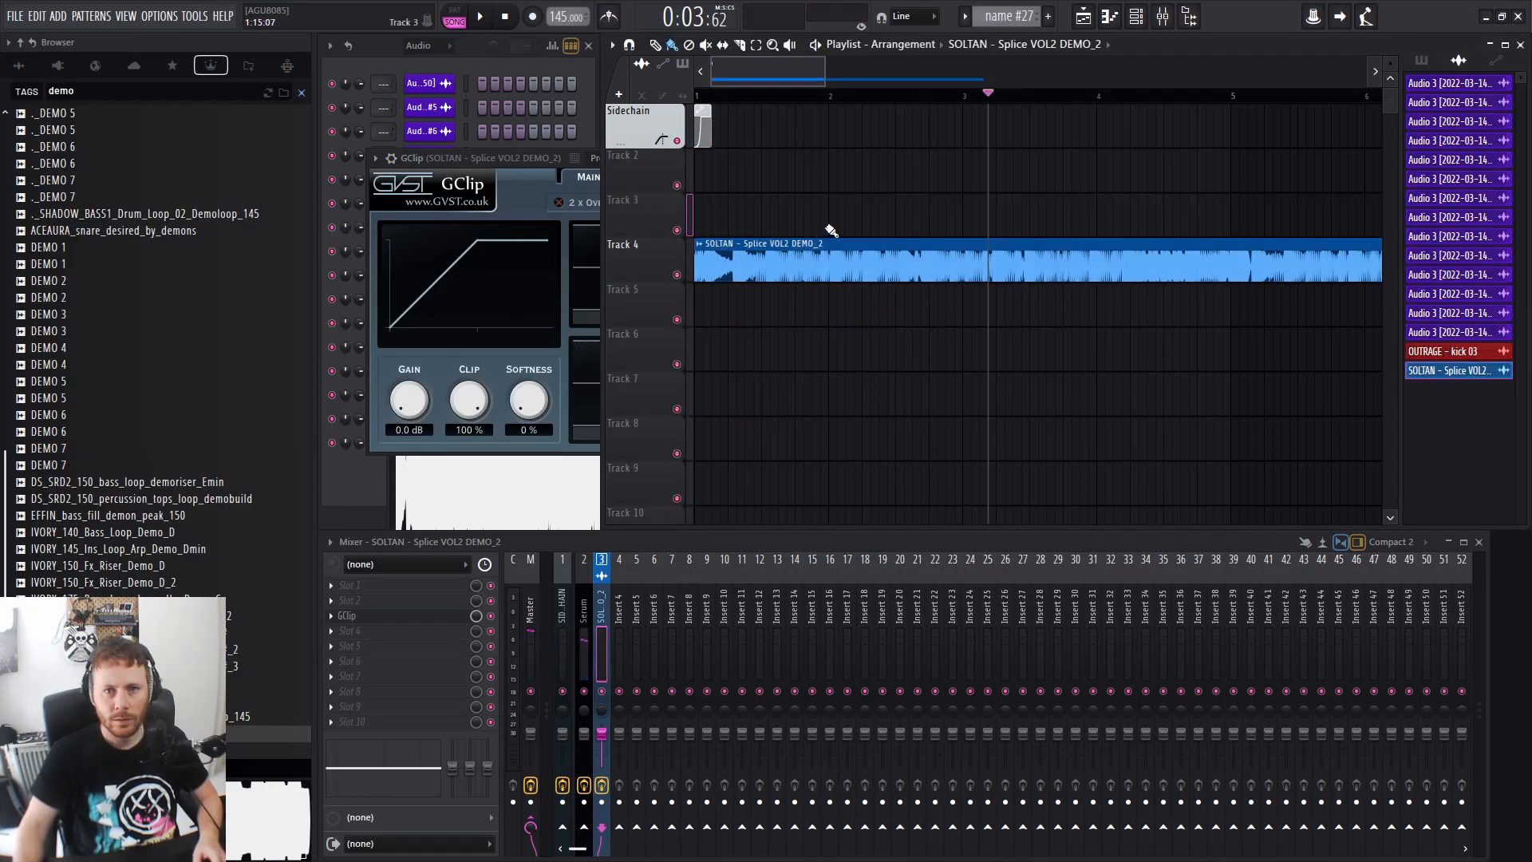
{"action": "key", "text": "space"}
Reopen GClip on the SOLTAN mixer track and set gain to 3.8 dB and clip to 39 % while the clip plays.
{"action": "double_click", "coordinate": [825, 252]}
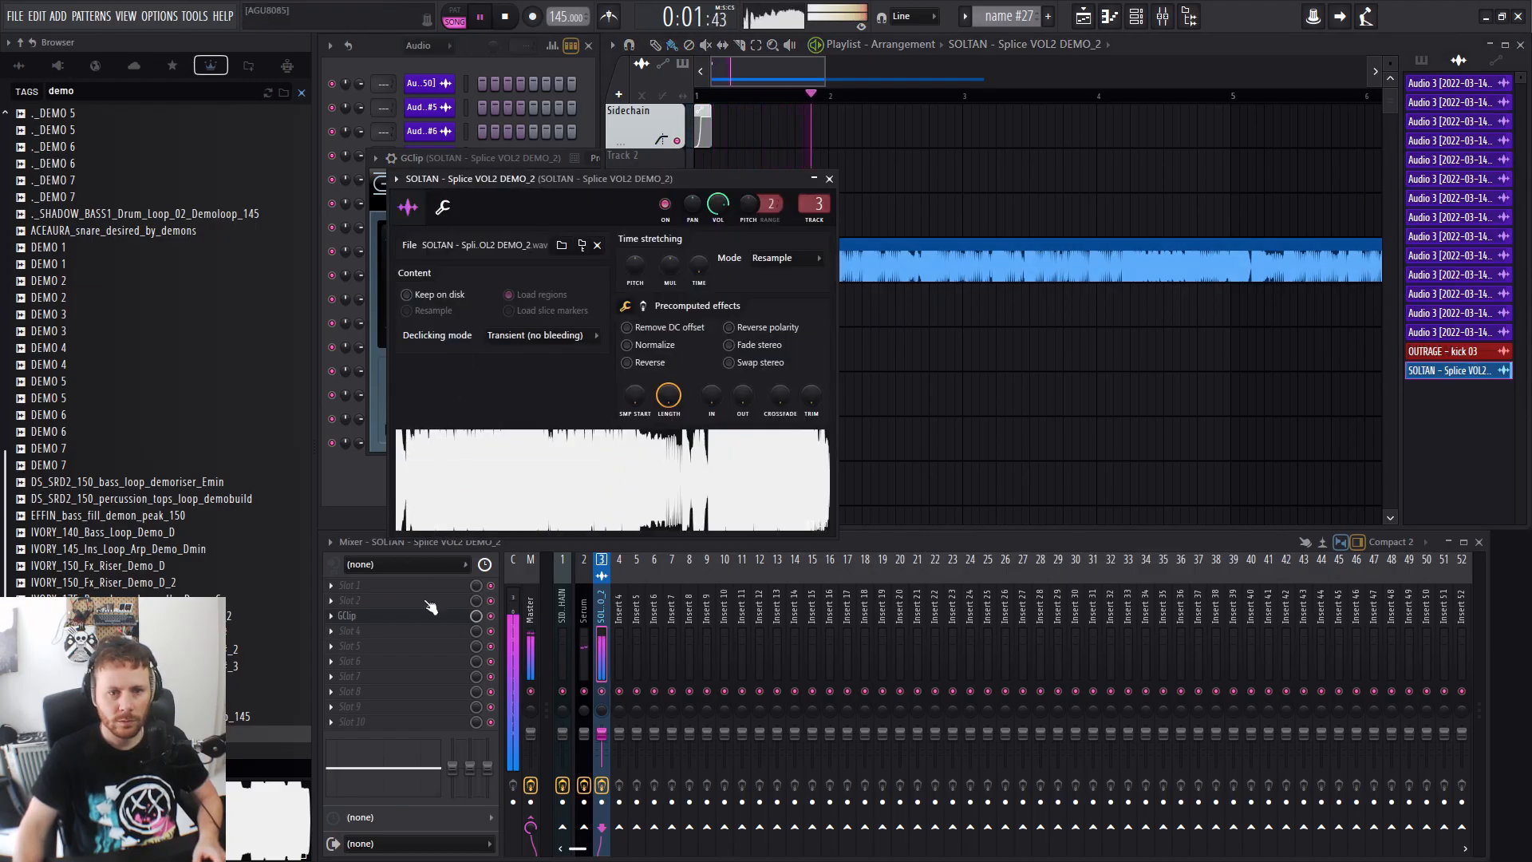
{"action": "left_click", "coordinate": [390, 631]}
{"action": "left_click", "coordinate": [909, 549]}
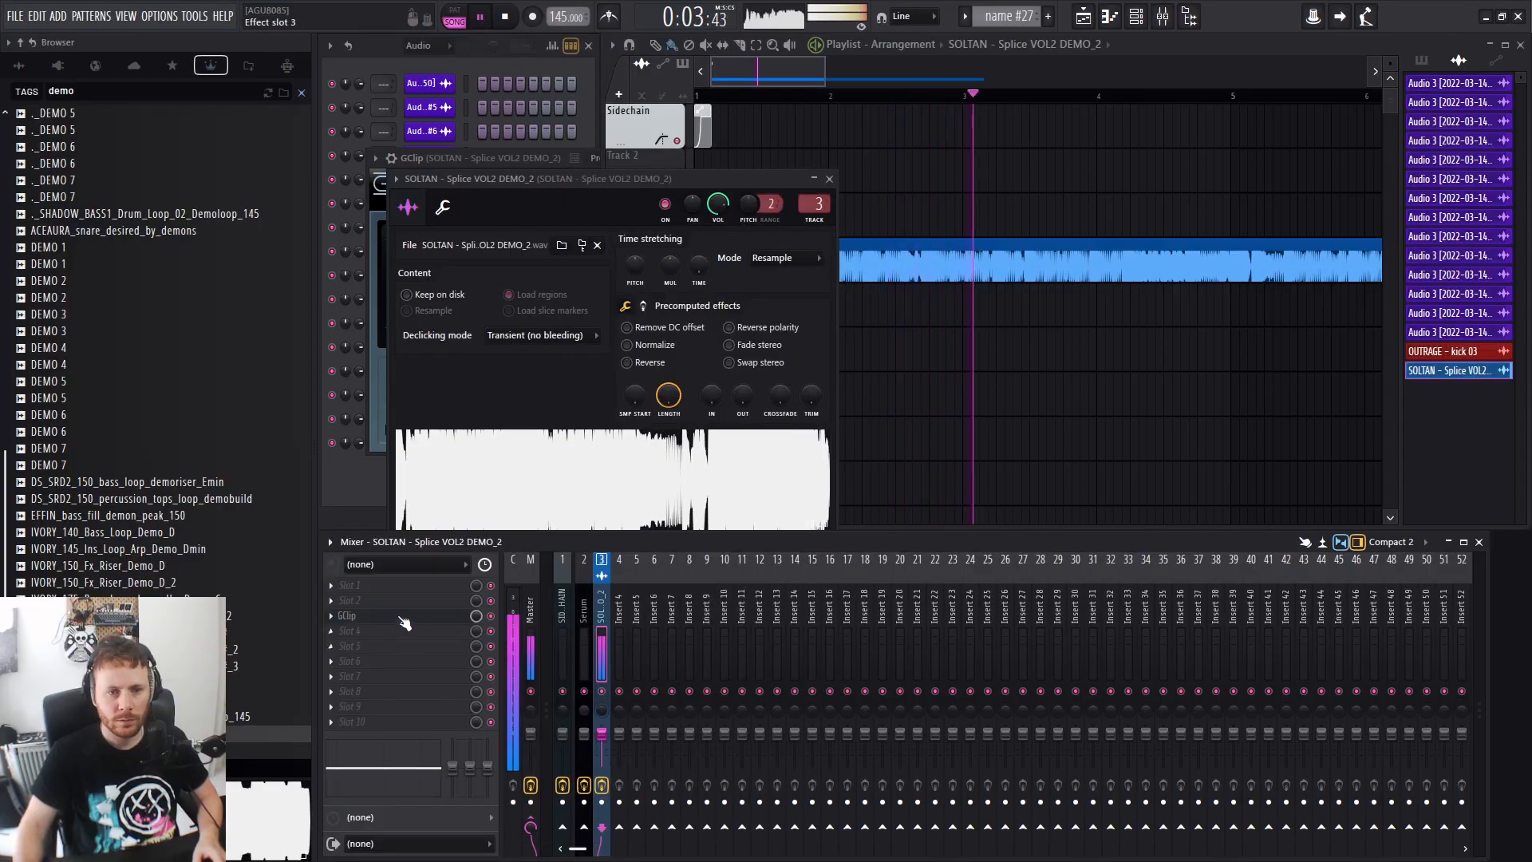
{"action": "left_click", "coordinate": [401, 618]}
{"action": "key", "text": "space"}
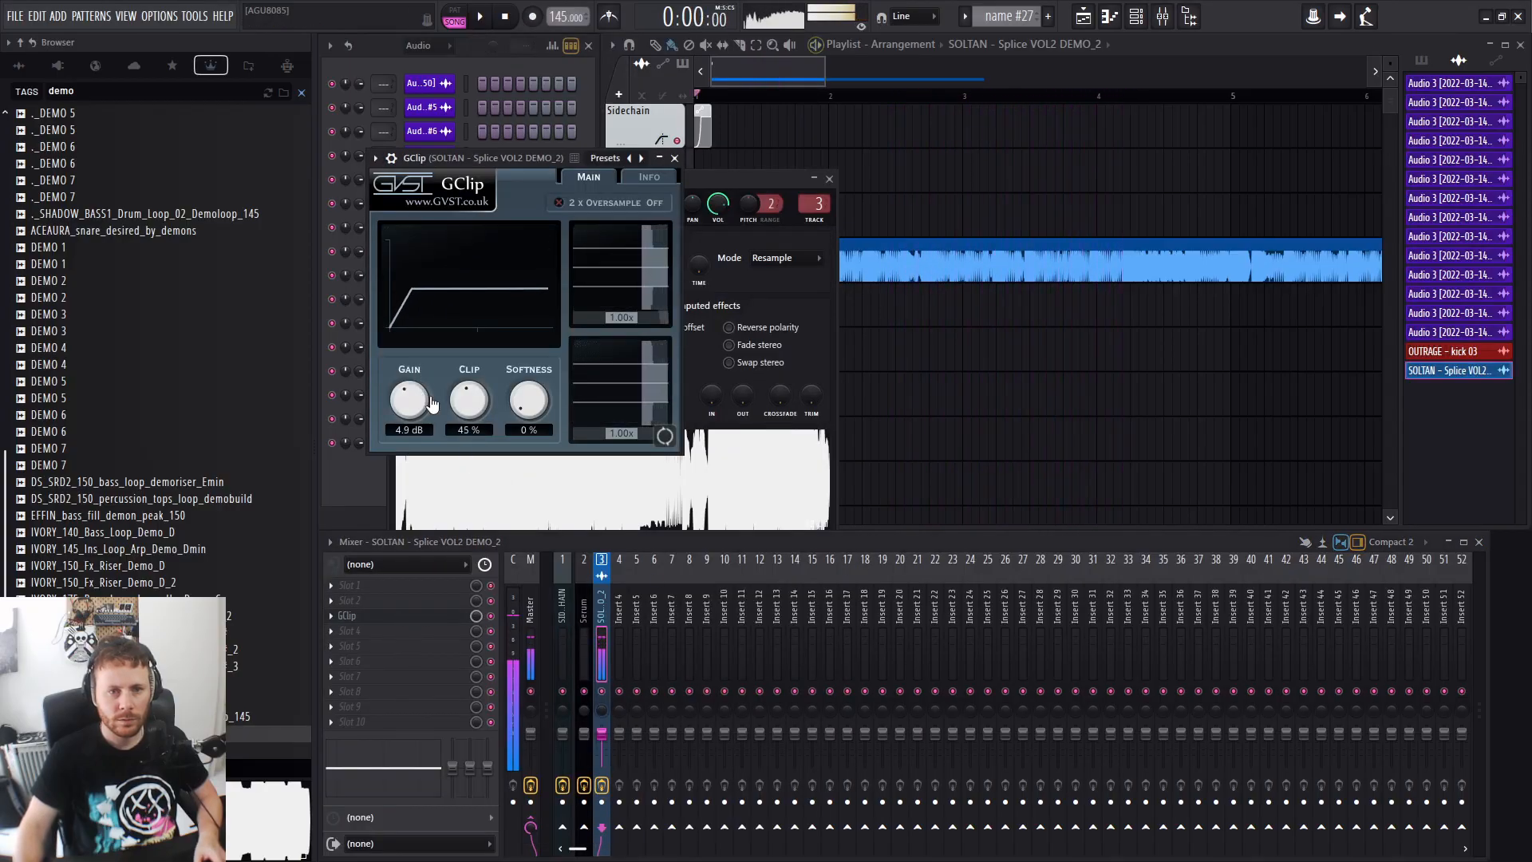
{"action": "key", "text": "space"}
{"action": "mouse_move", "coordinate": [471, 405]}
{"action": "left_mouse_down"}
{"action": "mouse_move", "coordinate": [469, 420]}
{"action": "mouse_move", "coordinate": [429, 405]}
{"action": "mouse_move", "coordinate": [470, 403]}
{"action": "mouse_move", "coordinate": [405, 422]}
{"action": "mouse_move", "coordinate": [468, 406]}
{"action": "left_mouse_up"}
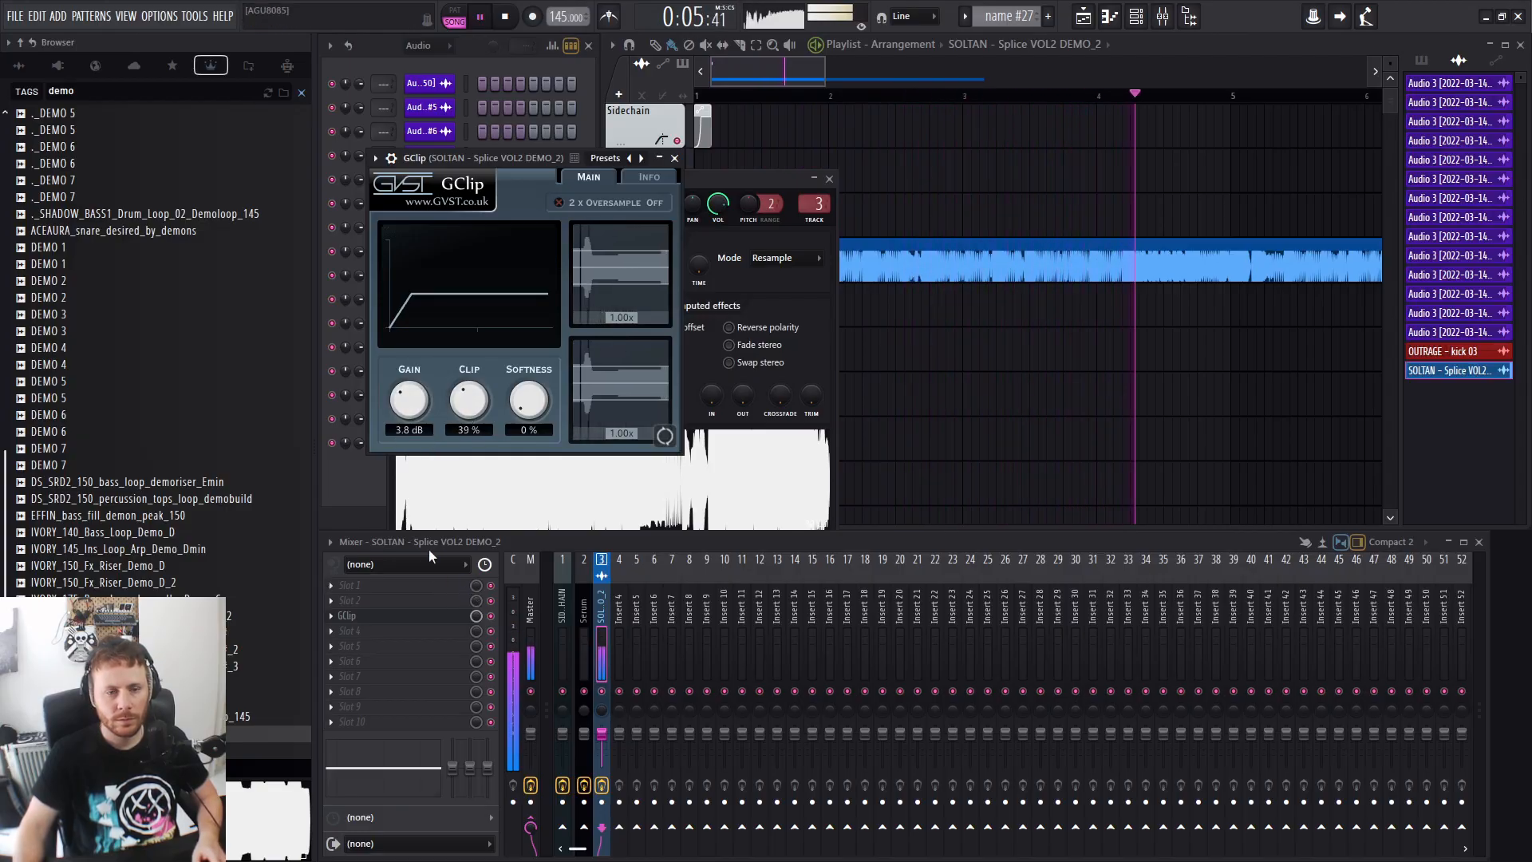
Stop playback, load Edison into effect slot 4 of the SOLTAN mixer track, and record about 9 seconds of the clipped section from the start.
{"action": "key", "text": "space"}
{"action": "left_click", "coordinate": [381, 631]}
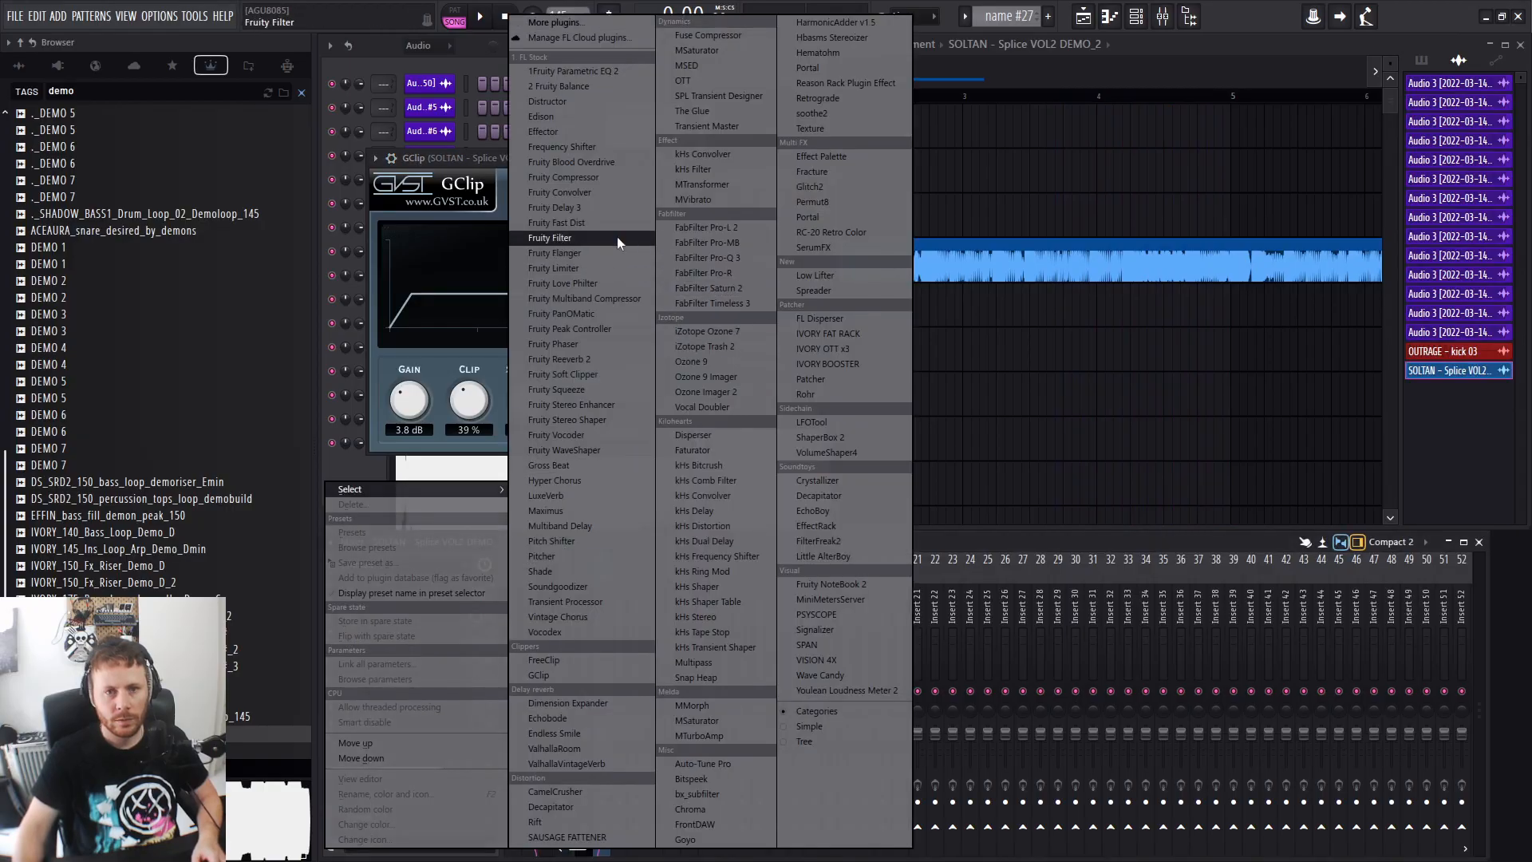
{"action": "left_click", "coordinate": [562, 117]}
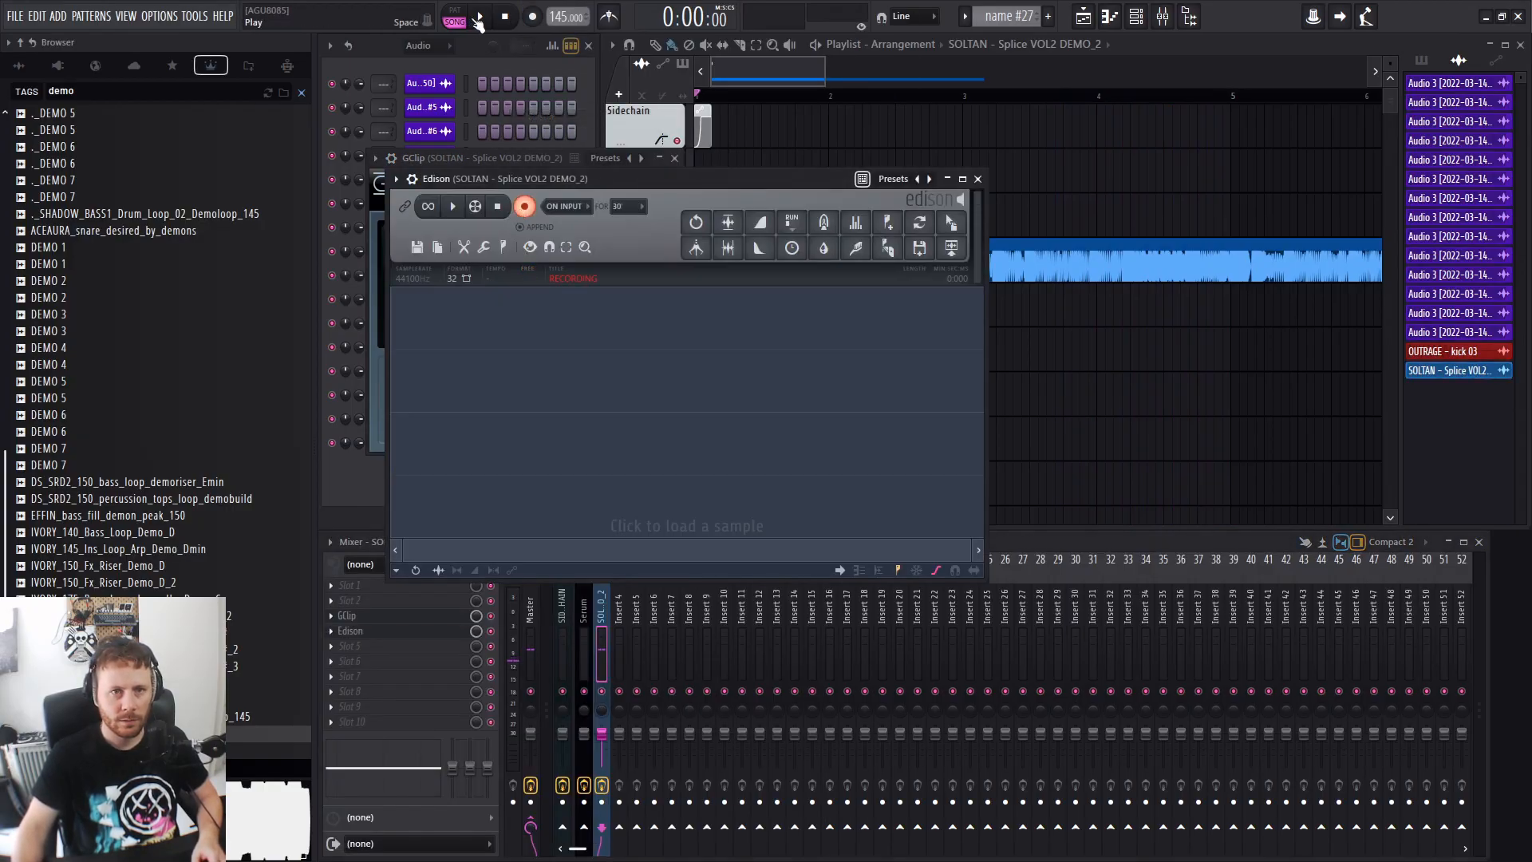
{"action": "left_click", "coordinate": [479, 22]}
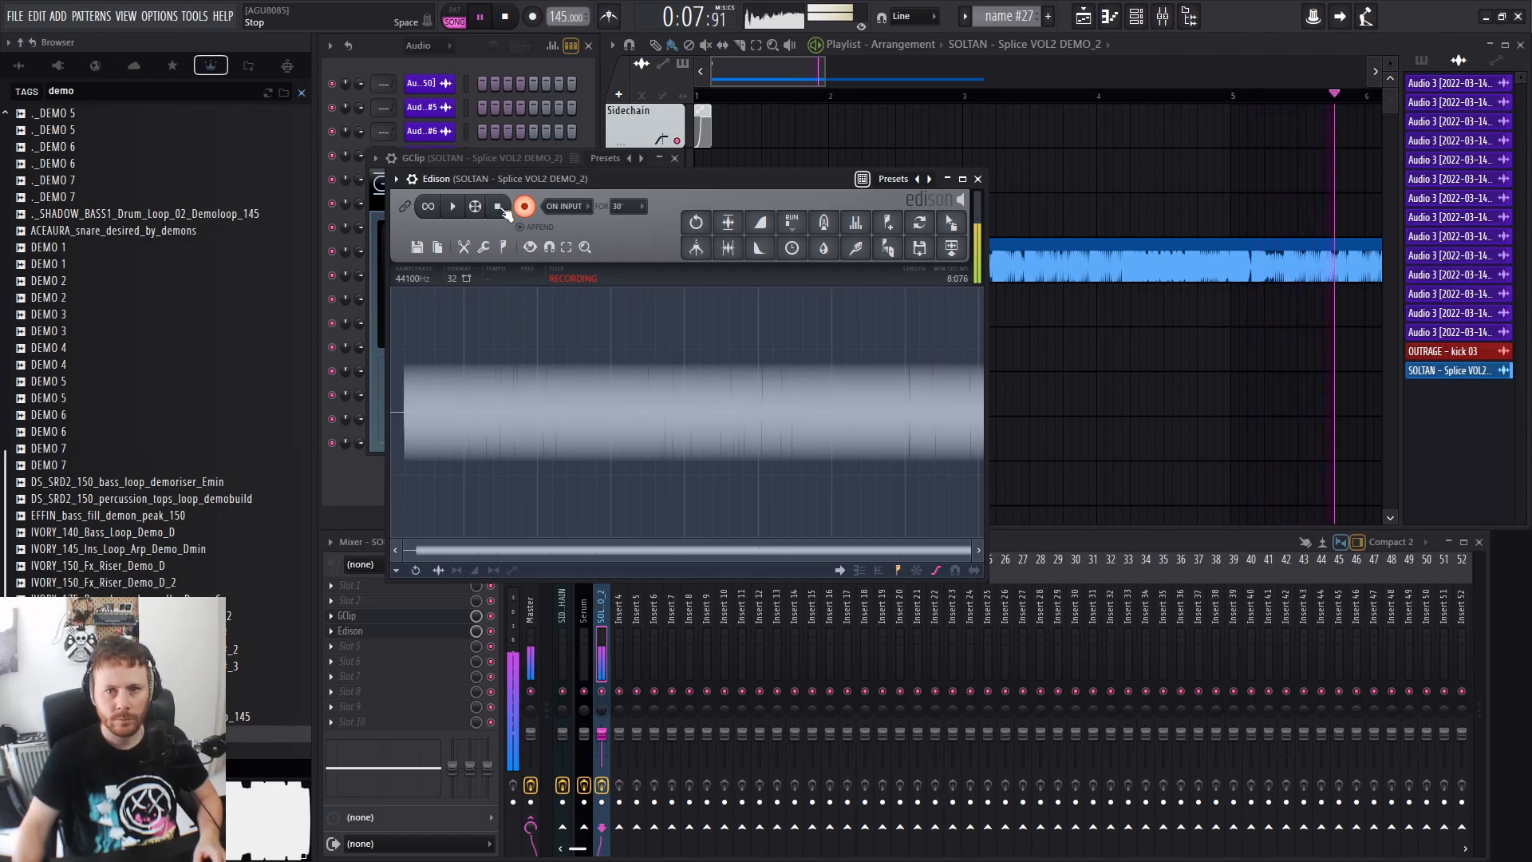
{"action": "left_click", "coordinate": [500, 207]}
{"action": "key", "text": "space"}
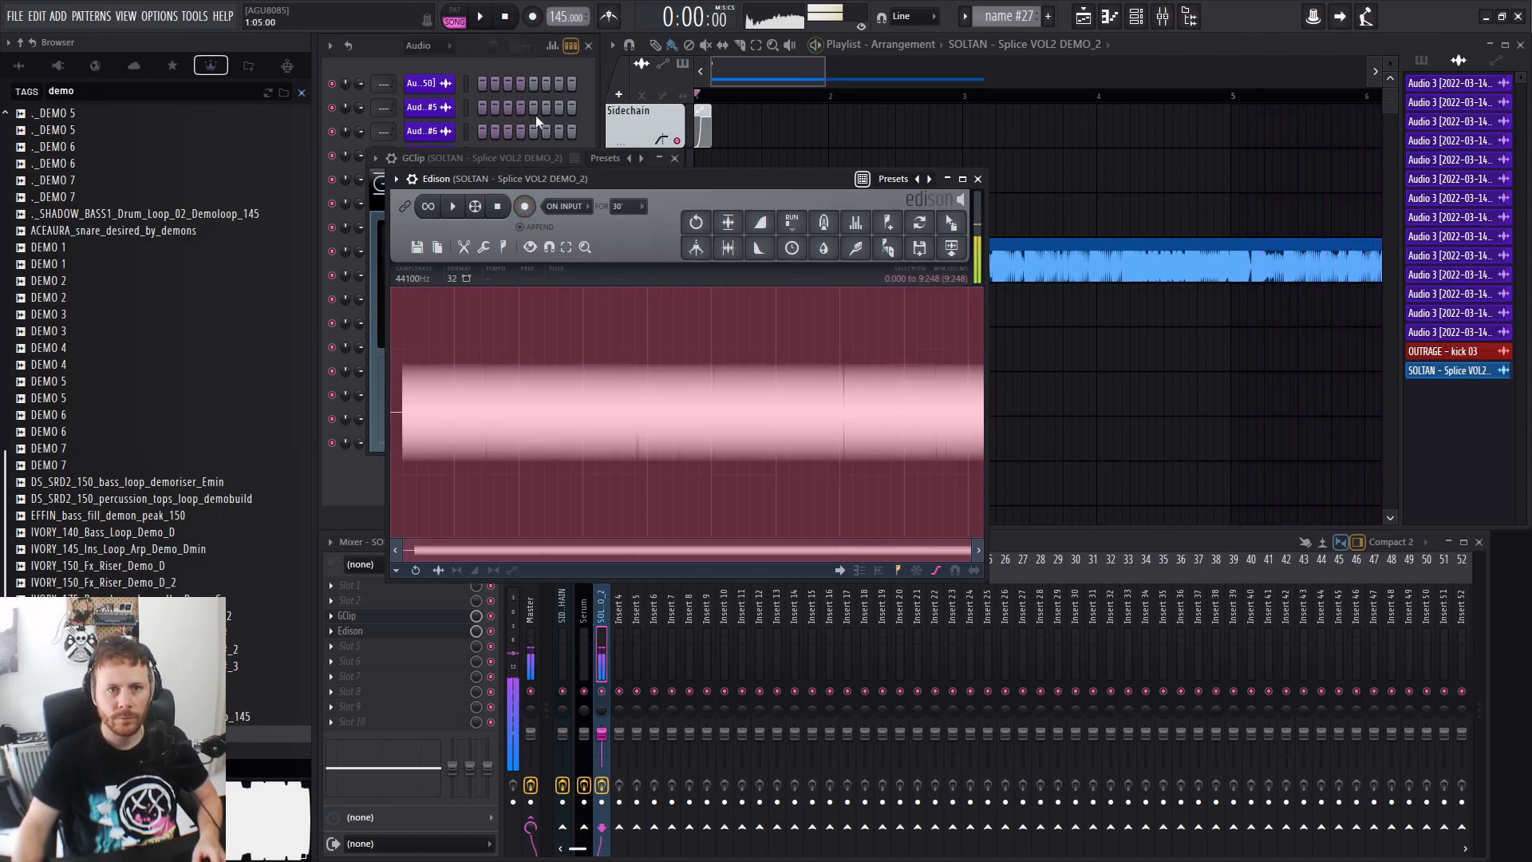
Place the Edison recording at the start of Track 6 in the playlist and delete the original SOLTAN clip from Track 4.
{"action": "left_click_drag", "start_coordinate": [962, 229], "coordinate": [756, 345]}
{"action": "right_click", "coordinate": [897, 275]}
{"action": "left_click", "coordinate": [859, 392]}
{"action": "right_click", "coordinate": [863, 389]}
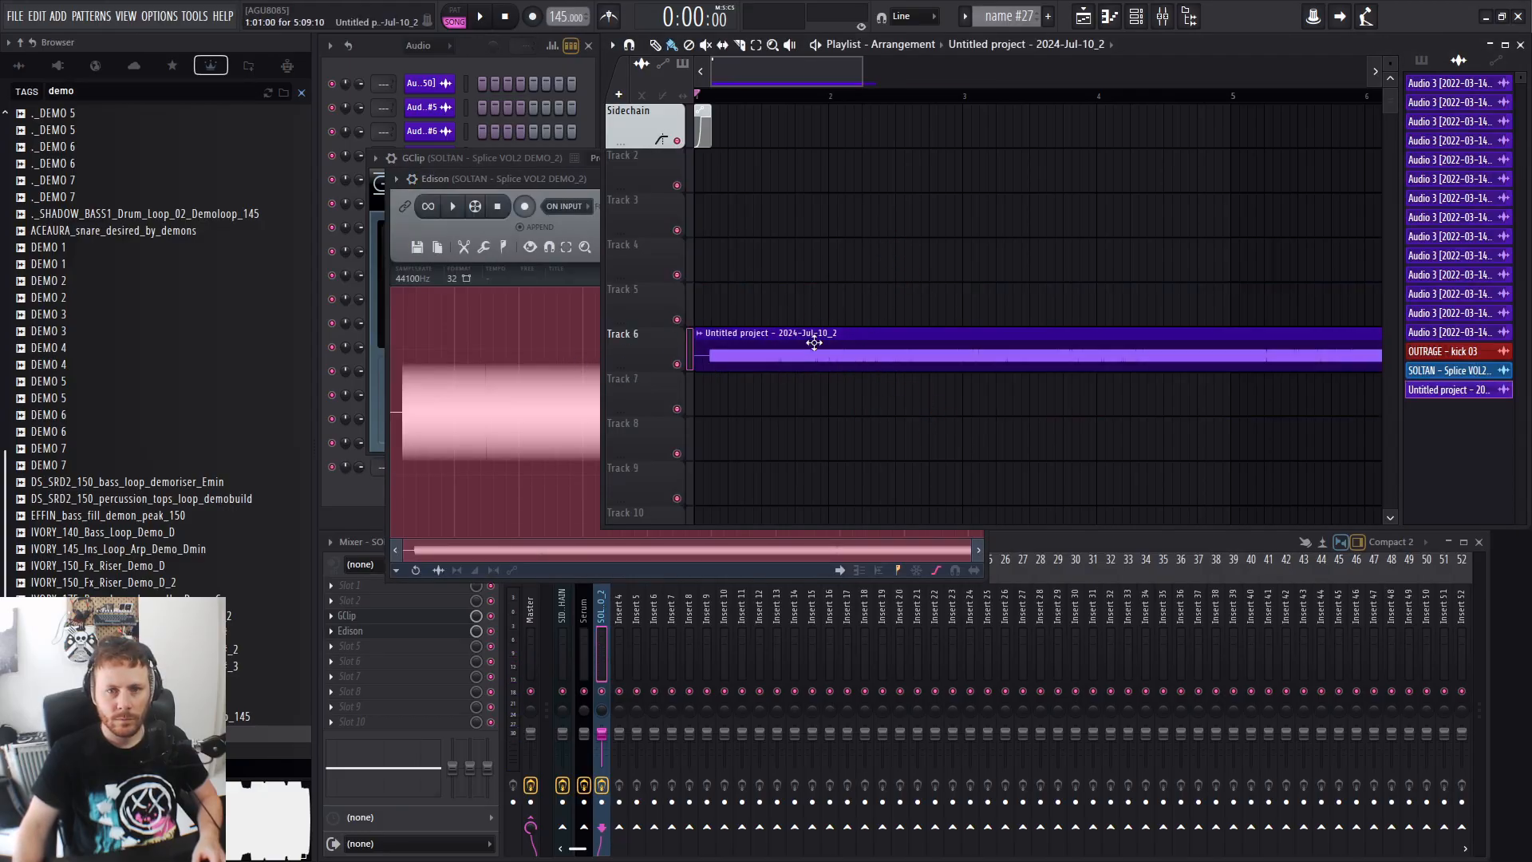
Open the recorded clip's channel settings, load its sample into Edison for editing, and play it briefly.
{"action": "double_click", "coordinate": [797, 333]}
{"action": "left_click", "coordinate": [680, 367]}
{"action": "left_click", "coordinate": [889, 358]}
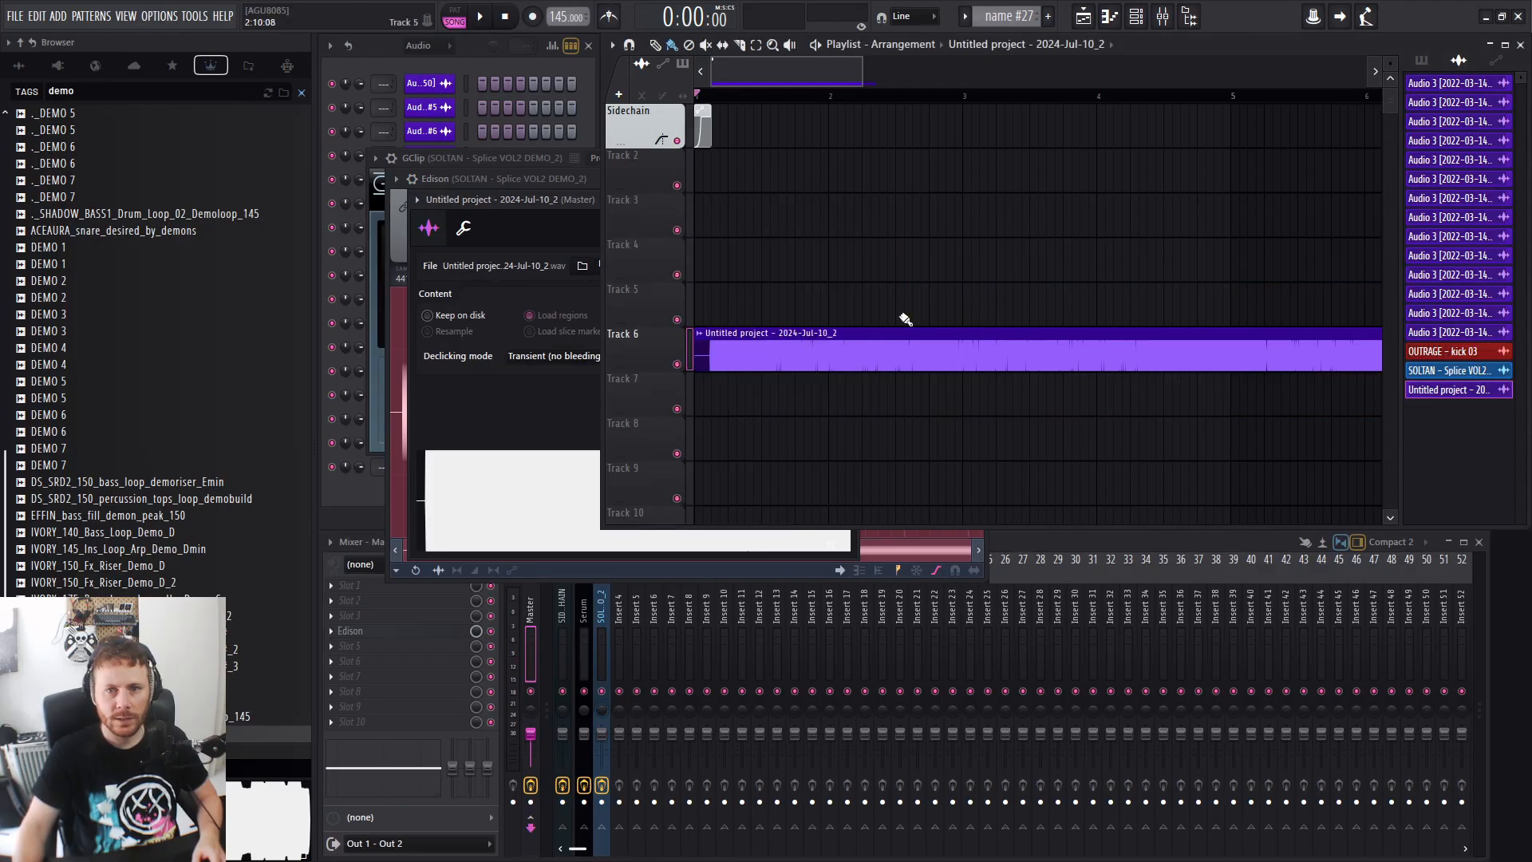
{"action": "left_click", "coordinate": [575, 506]}
{"action": "right_click", "coordinate": [637, 491]}
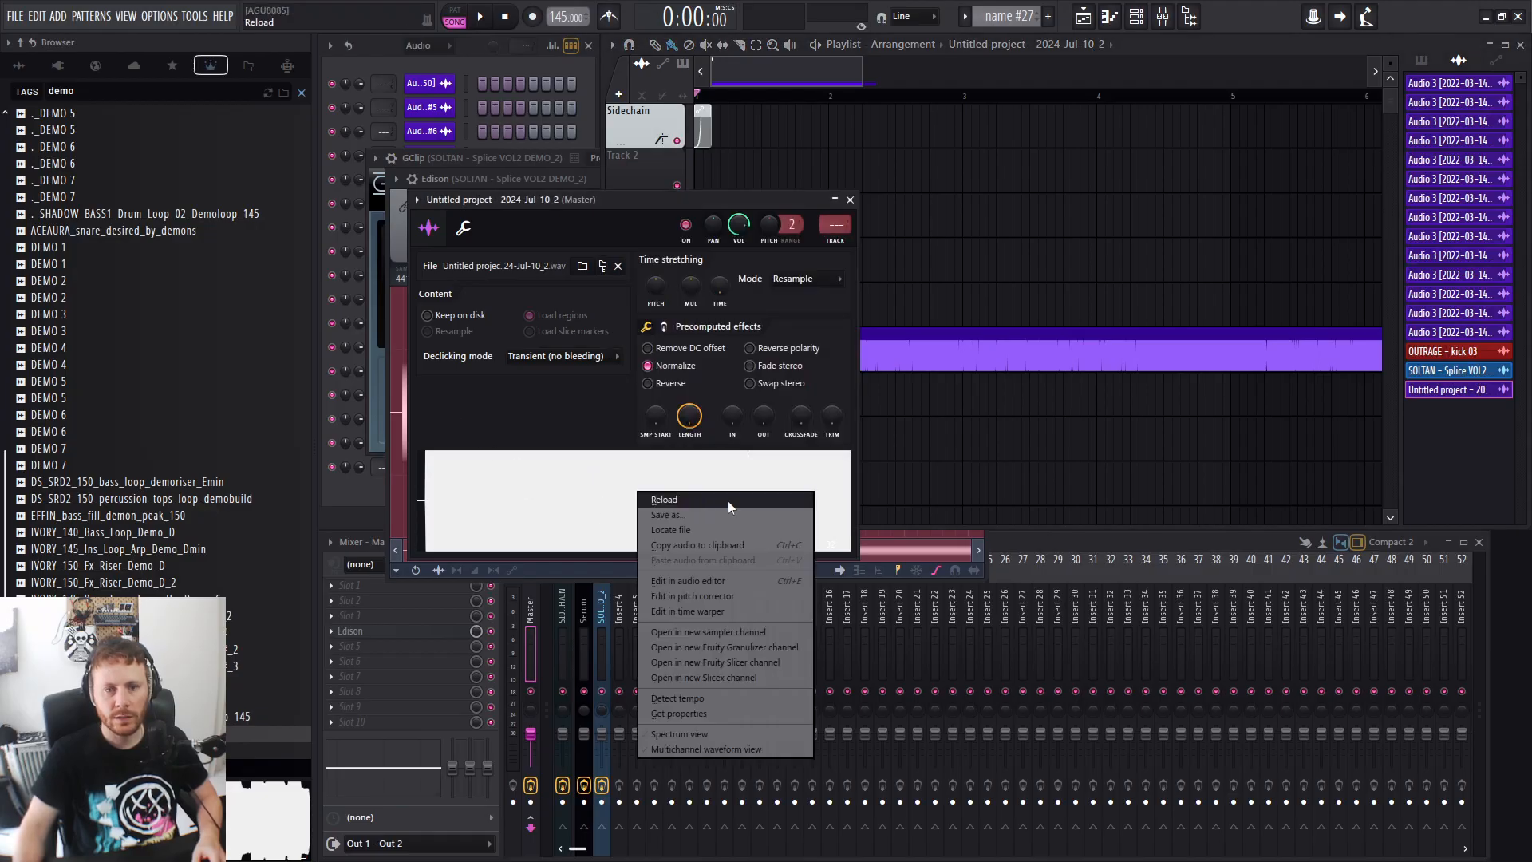
{"action": "left_click", "coordinate": [688, 581]}
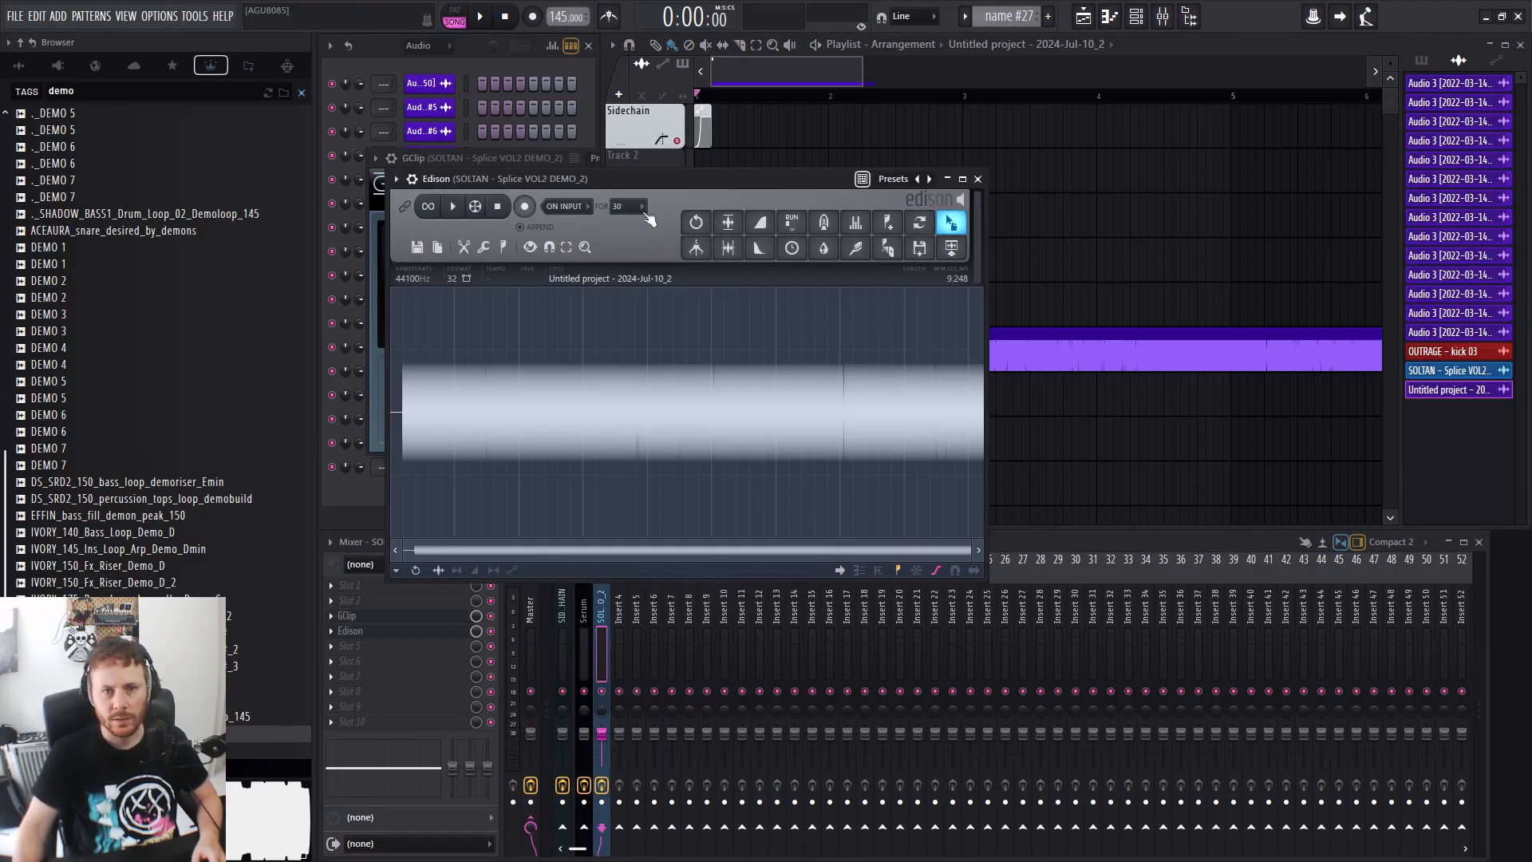
{"action": "left_click", "coordinate": [582, 204]}
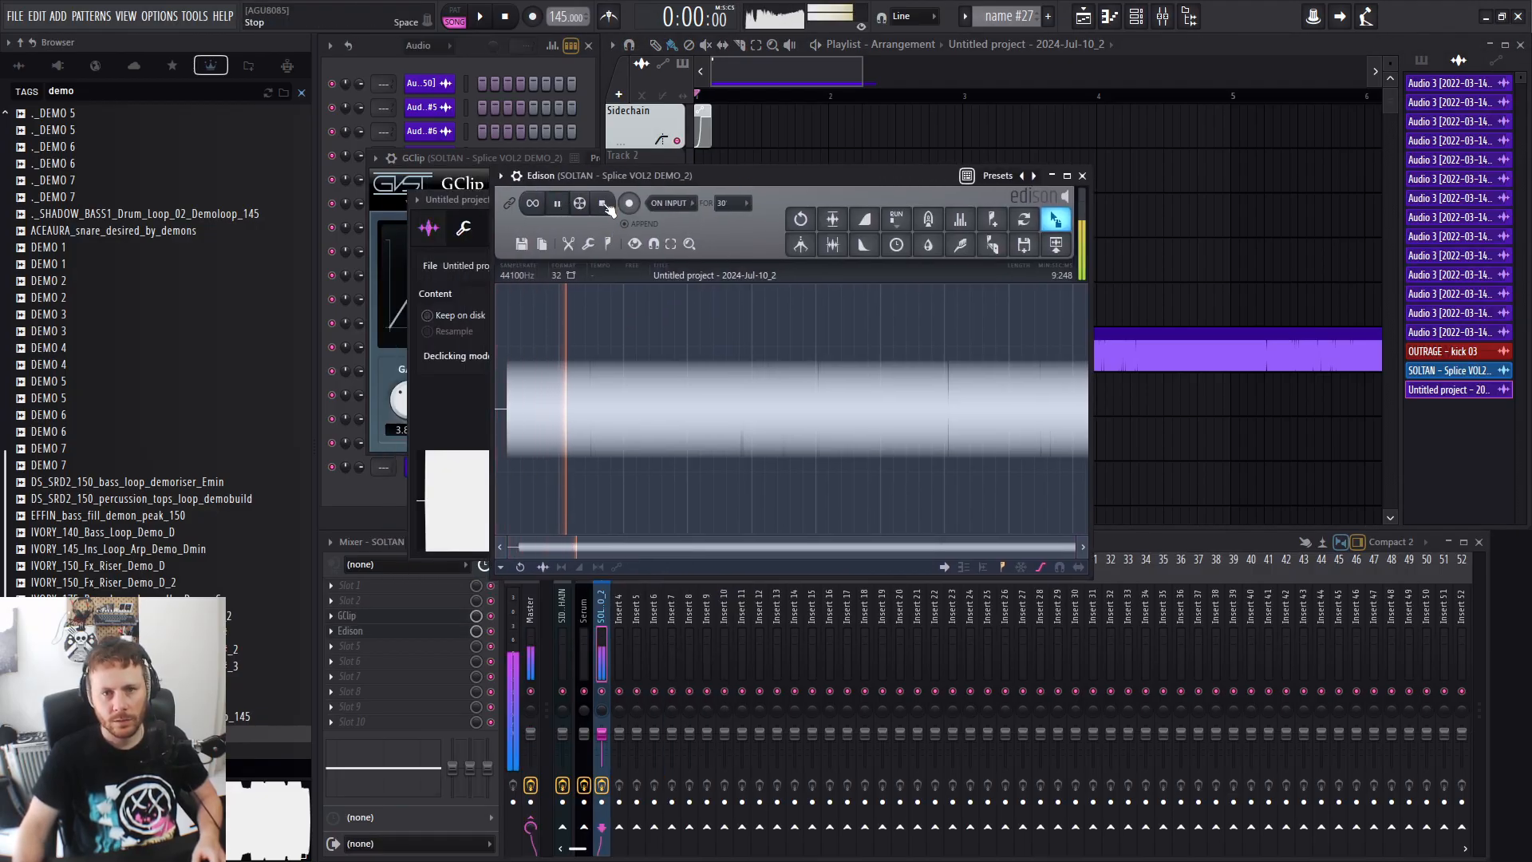
{"action": "left_click", "coordinate": [604, 204]}
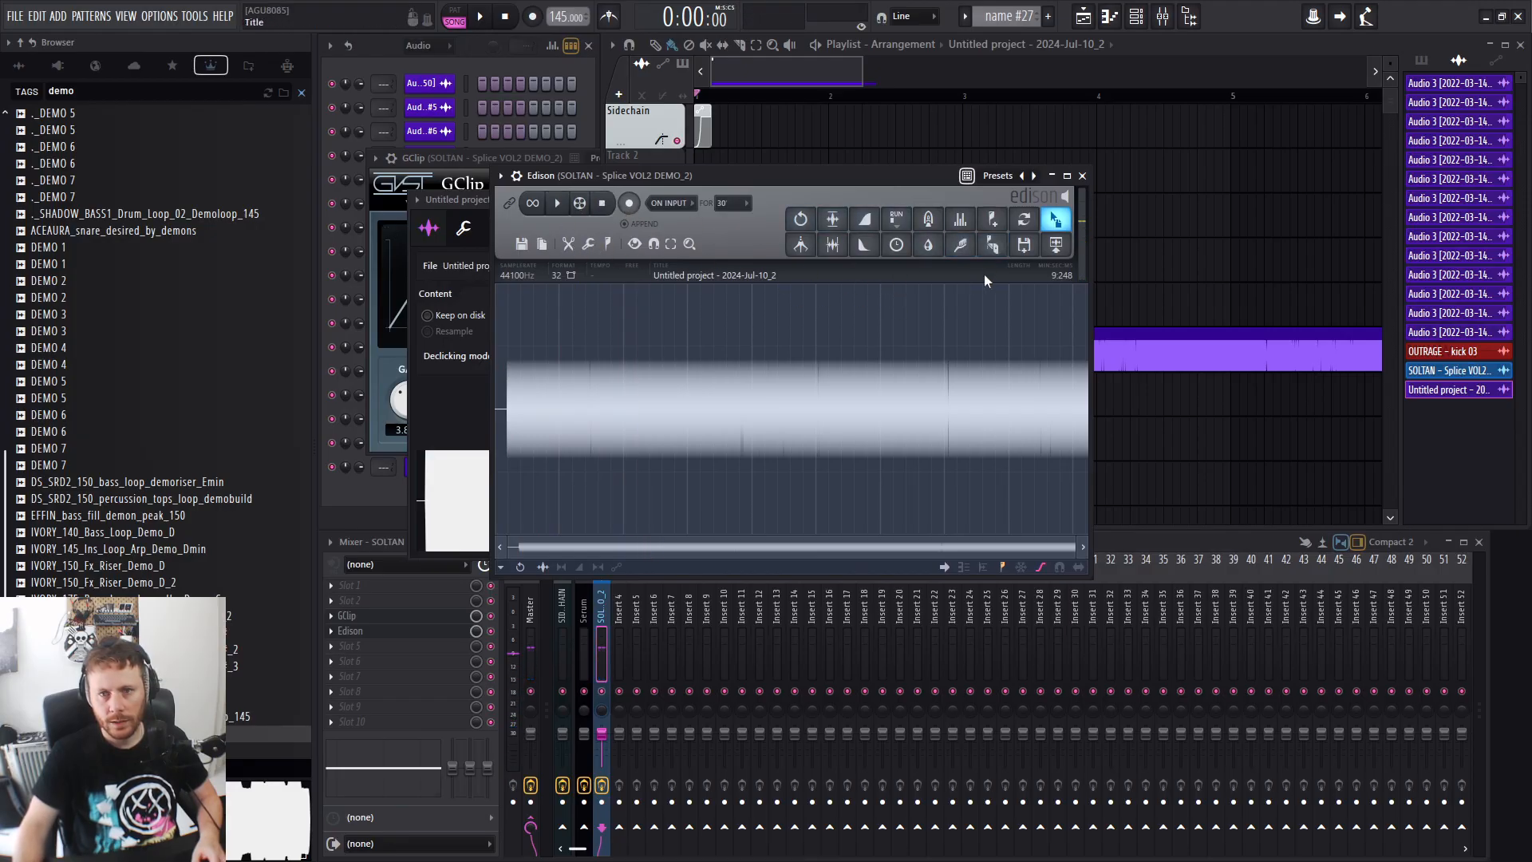
Open Edison's Clean up (denoise) tool on the recording, try a Declicker sensitivity of 4.1, and switch the Declicker off again.
{"action": "left_click", "coordinate": [597, 248]}
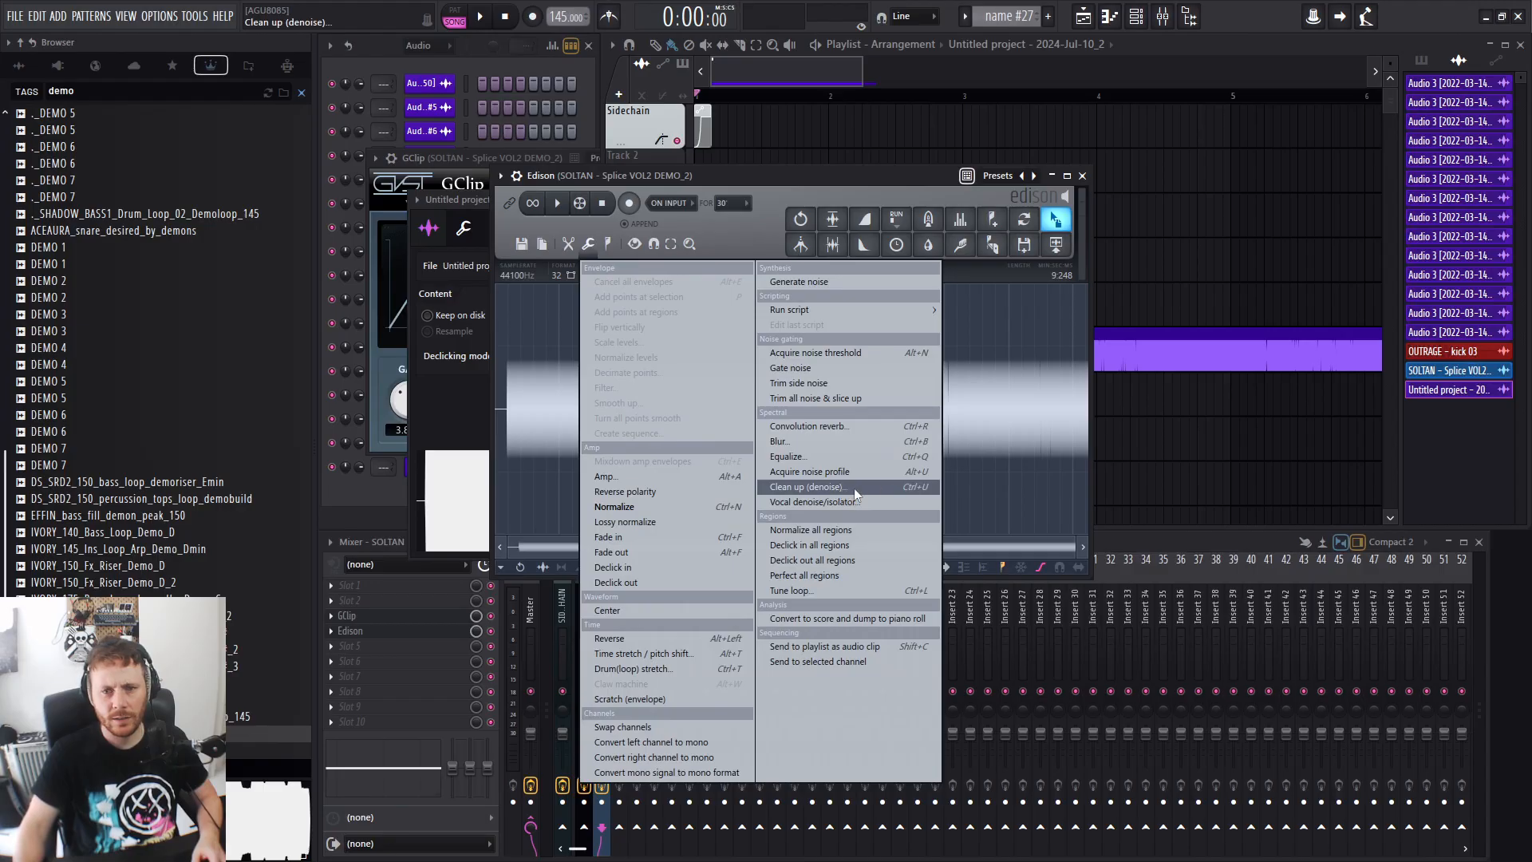
{"action": "left_click", "coordinate": [854, 490]}
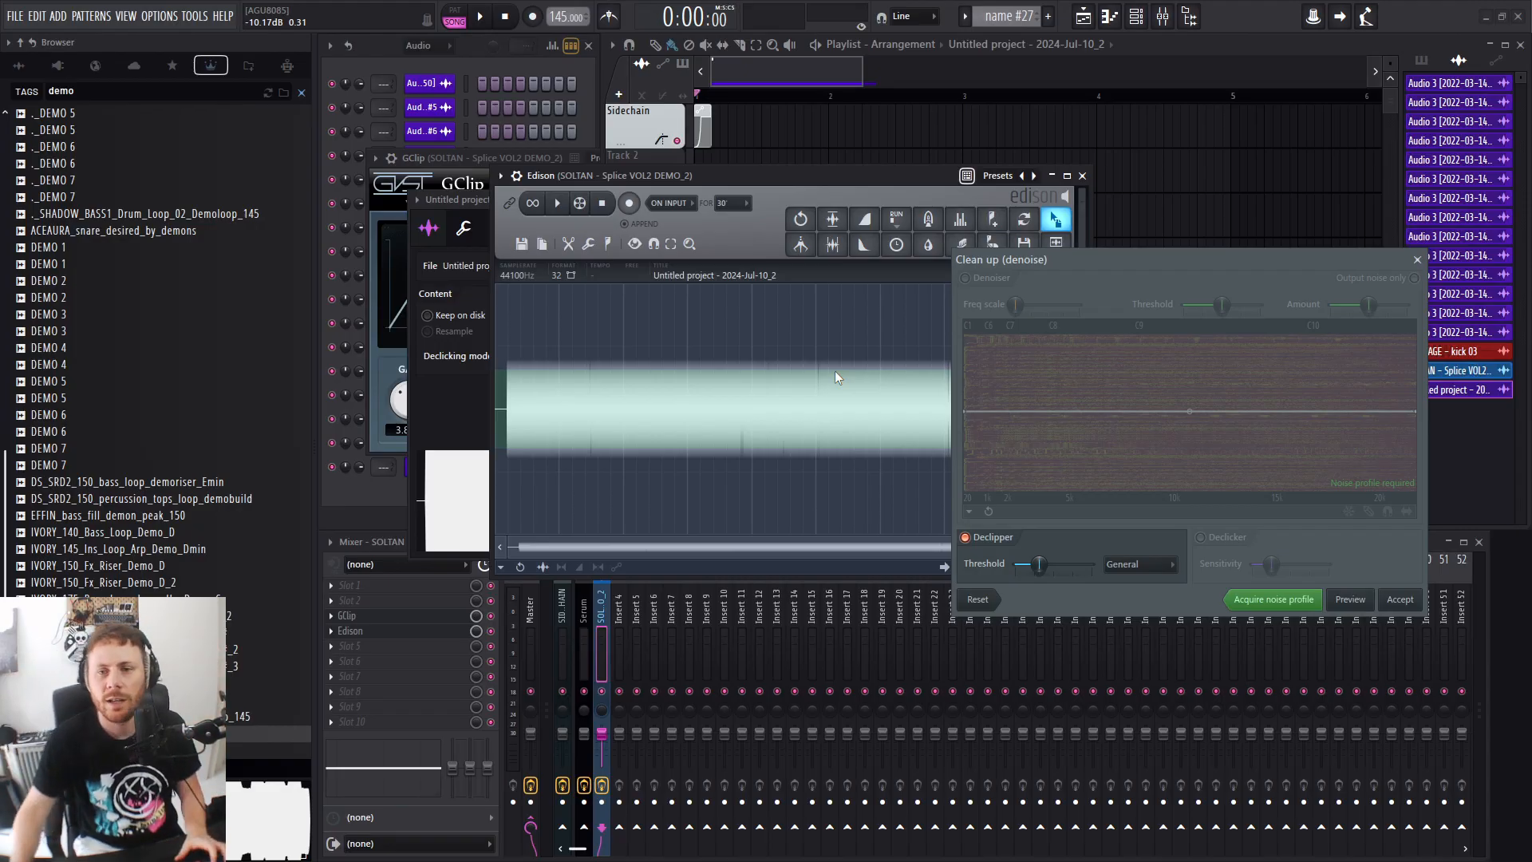
{"action": "left_click_drag", "start_coordinate": [1143, 256], "coordinate": [1137, 209]}
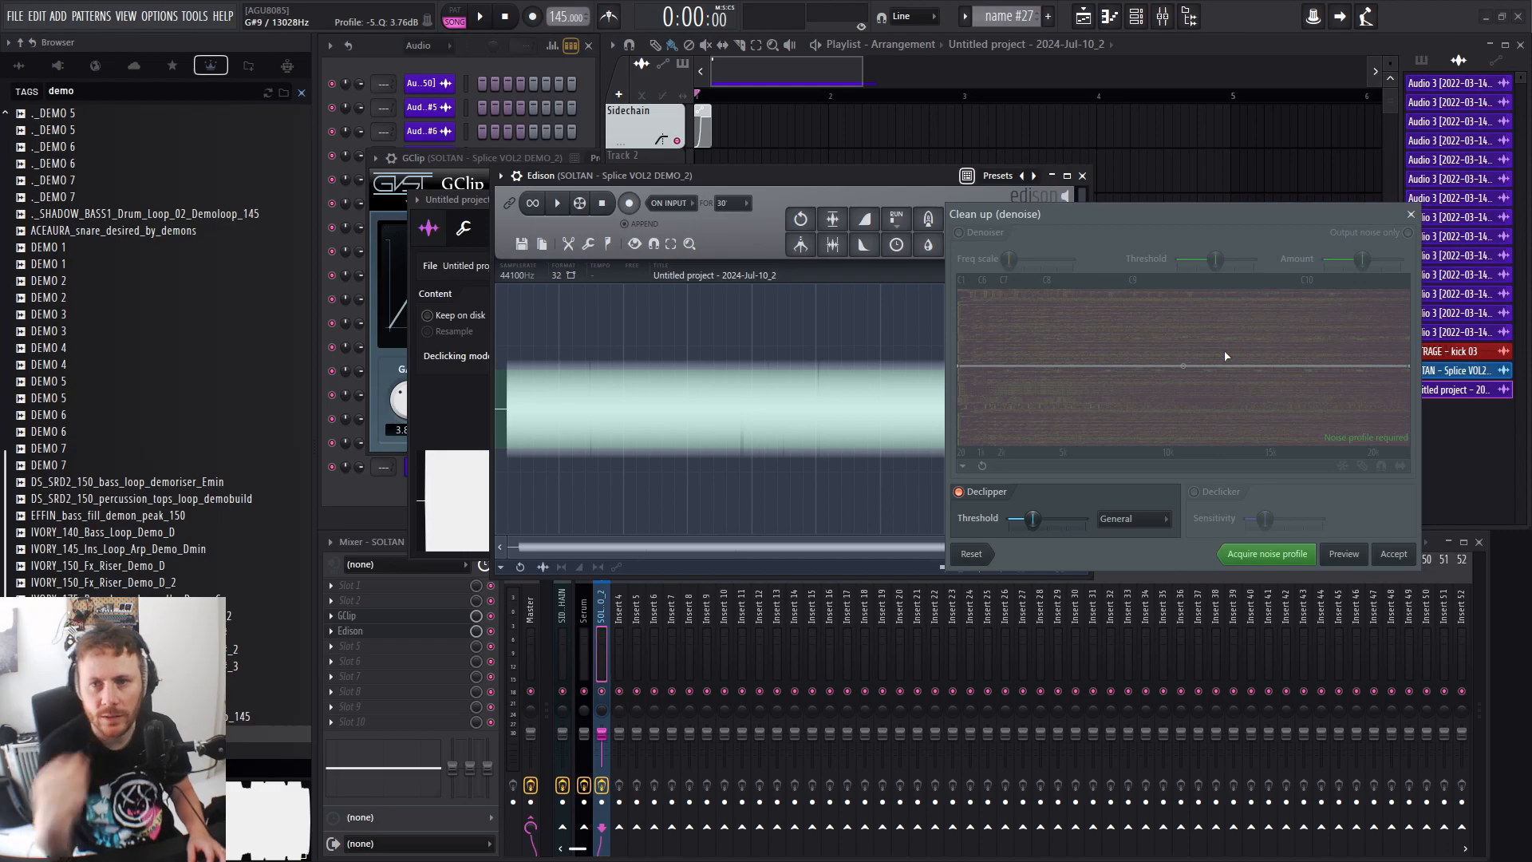
{"action": "left_click_drag", "start_coordinate": [1242, 206], "coordinate": [1308, 243]}
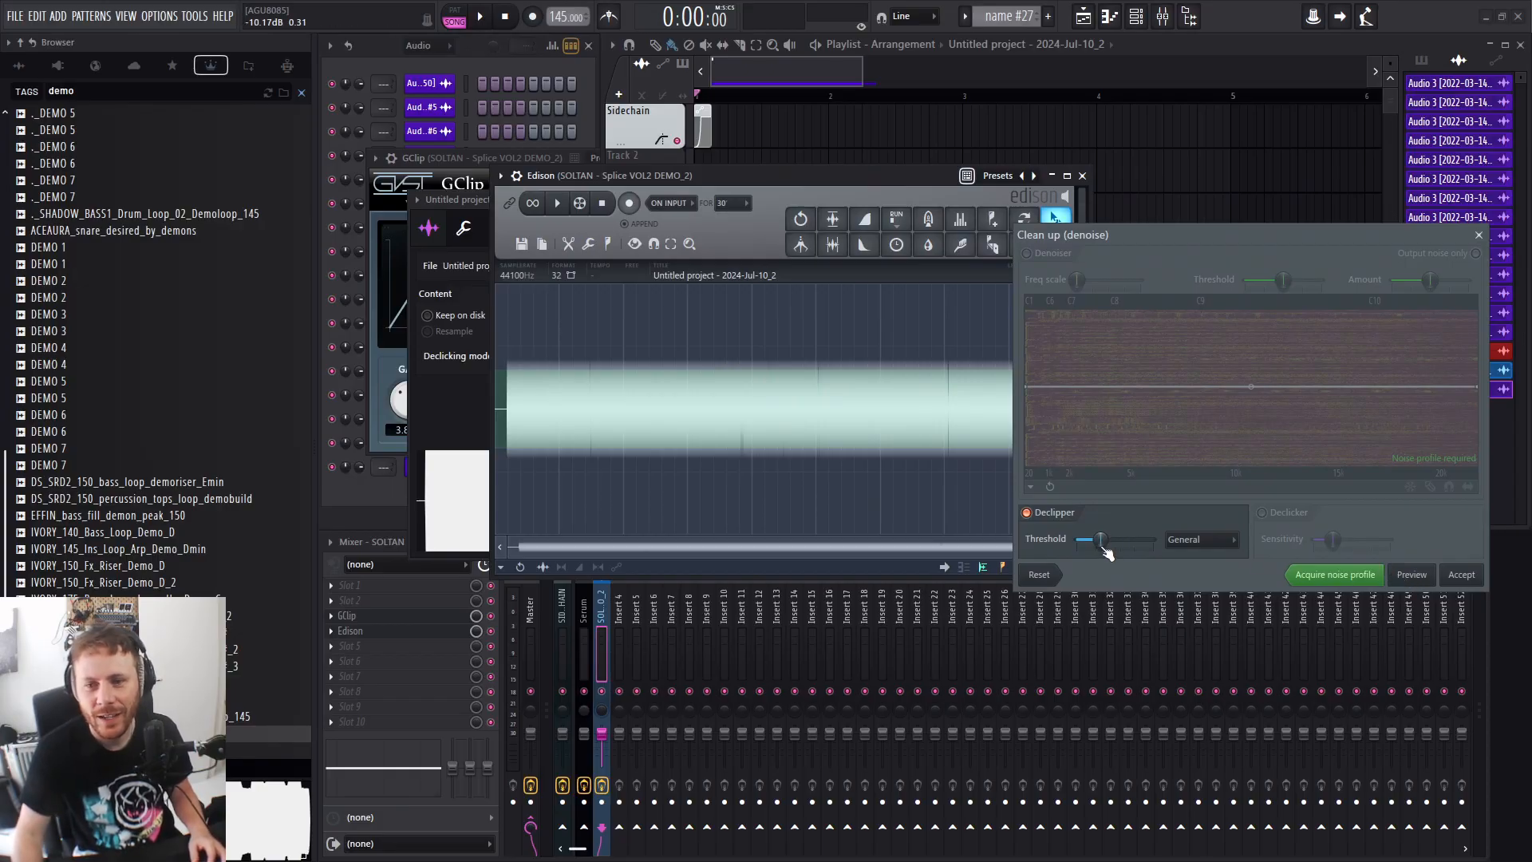
{"action": "left_click_drag", "start_coordinate": [1103, 544], "coordinate": [1102, 545]}
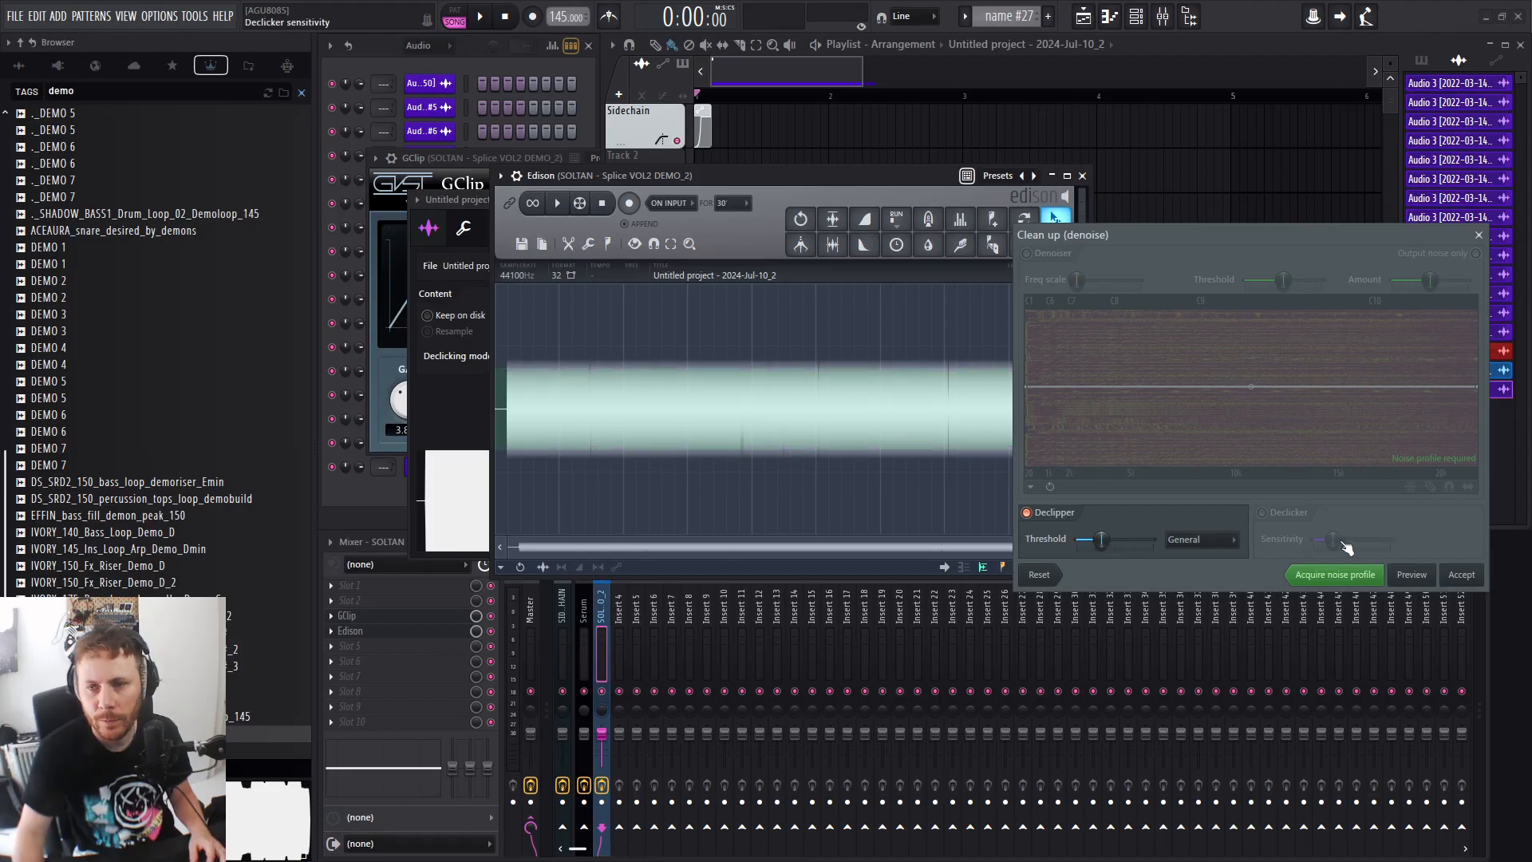
{"action": "left_click_drag", "start_coordinate": [1344, 542], "coordinate": [1345, 542]}
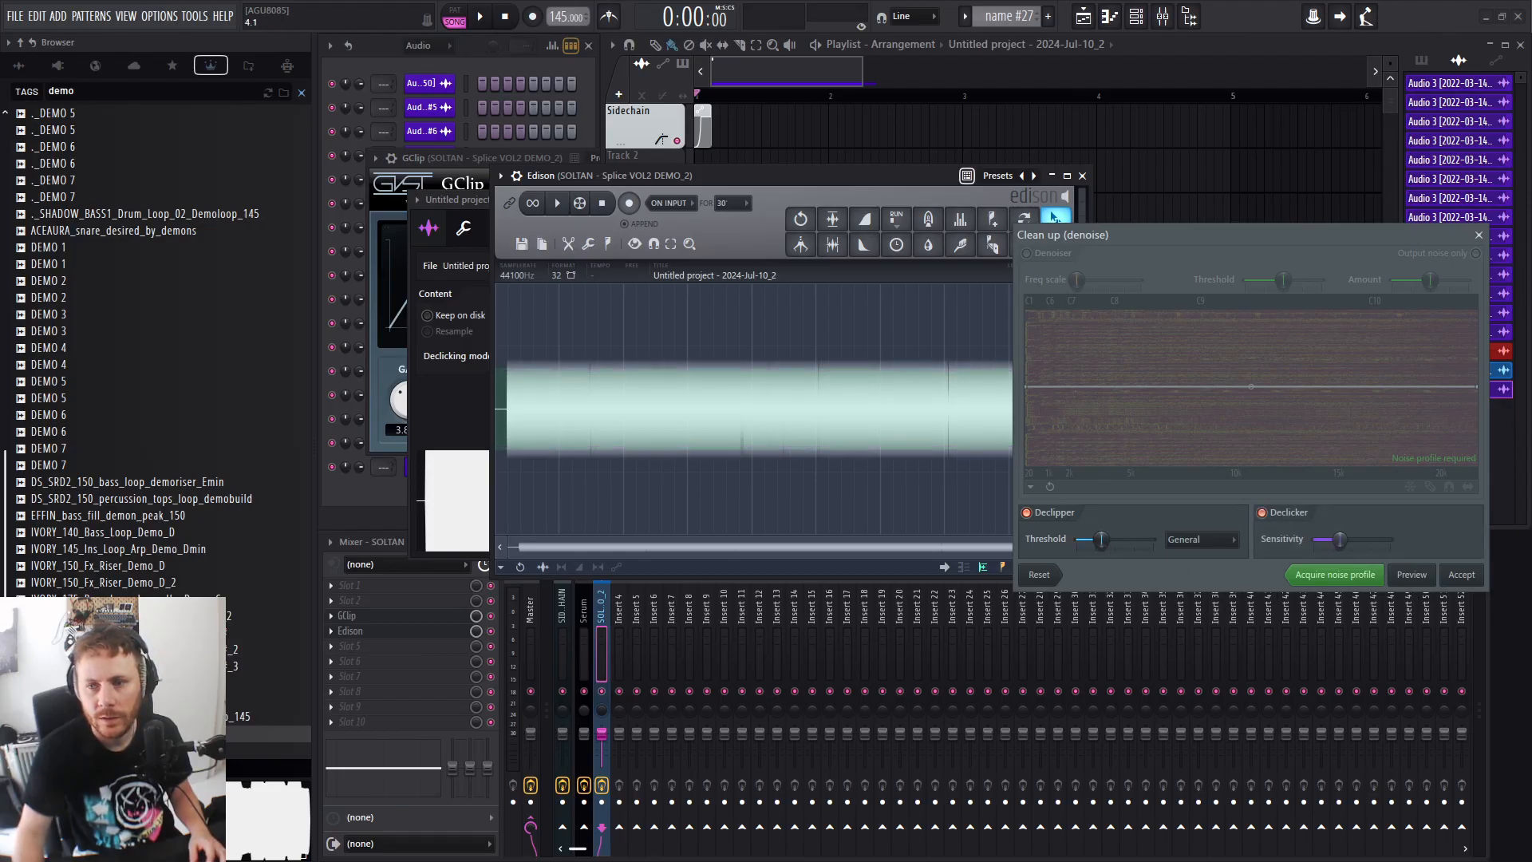
{"action": "left_click", "coordinate": [1262, 512]}
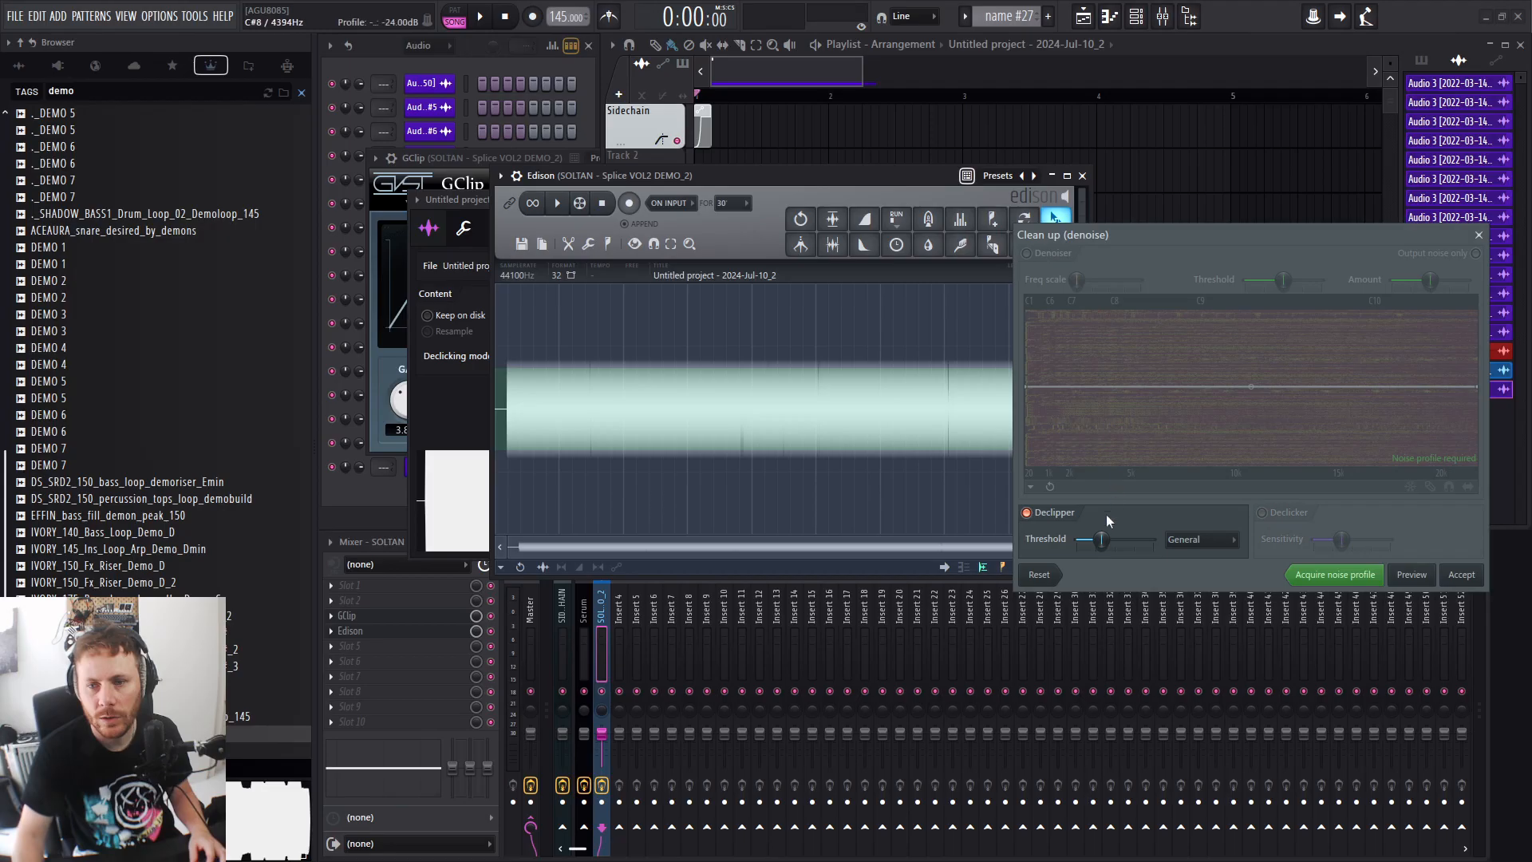
Try the Declipper in General mode with a threshold of about -8.8 dB, preview it, and close Clean up without applying.
{"action": "left_click_drag", "start_coordinate": [1106, 546], "coordinate": [1103, 547]}
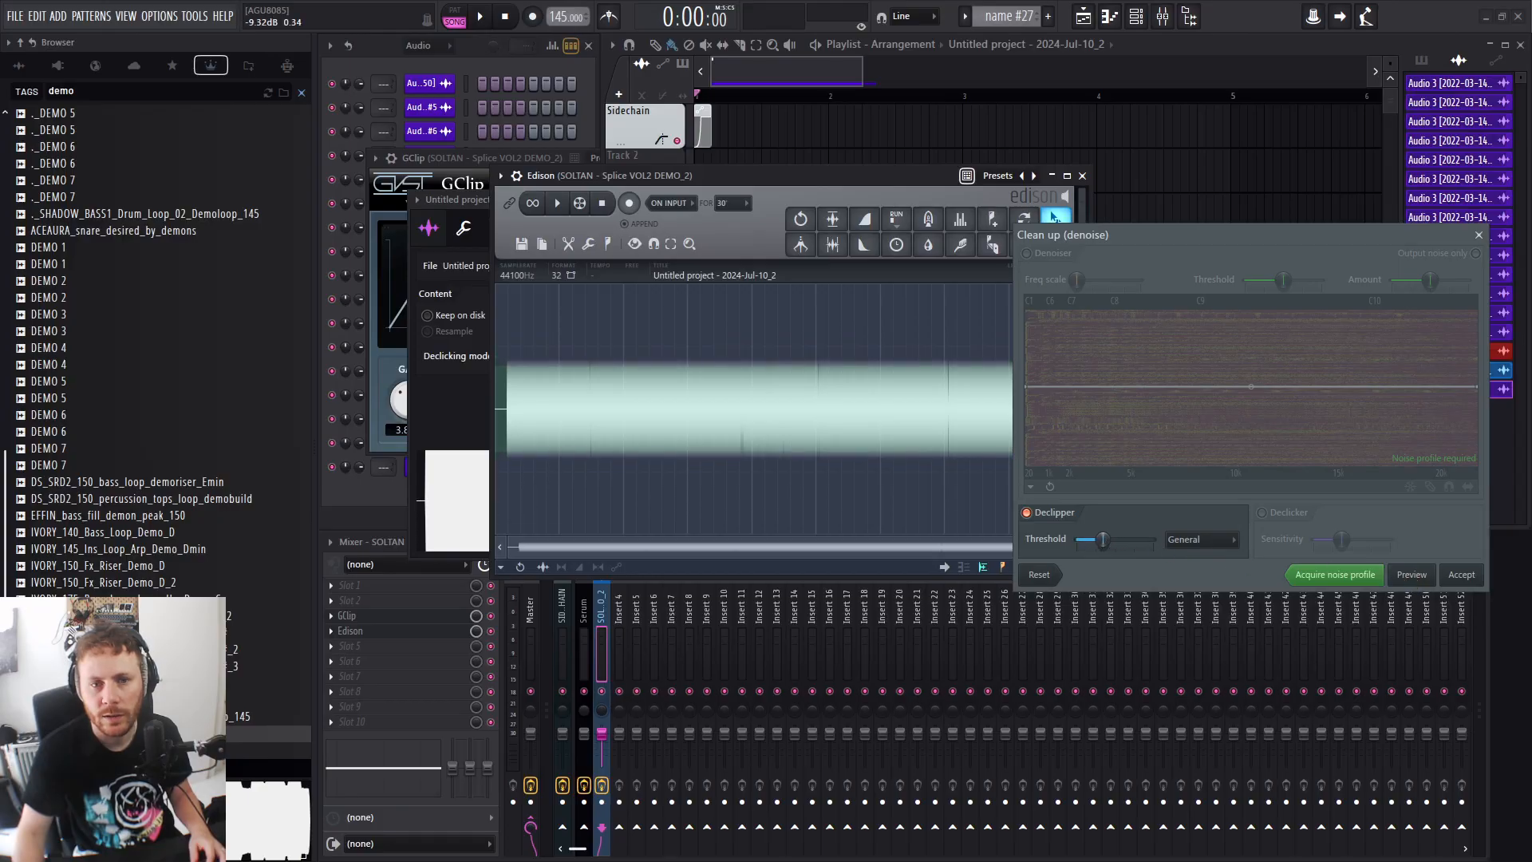
{"action": "left_click", "coordinate": [1415, 585]}
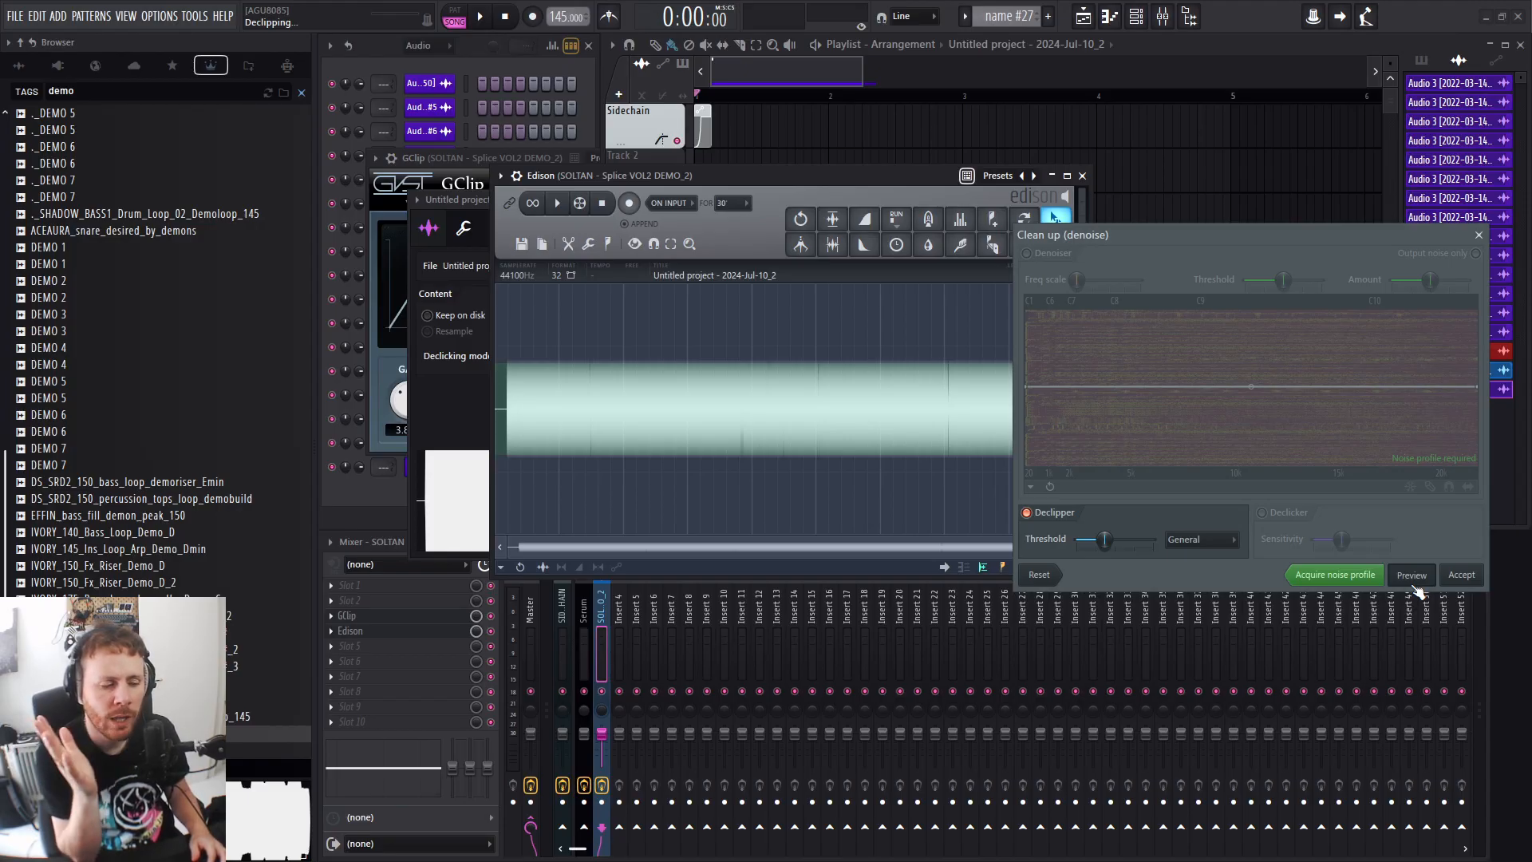
{"action": "left_click", "coordinate": [1415, 585]}
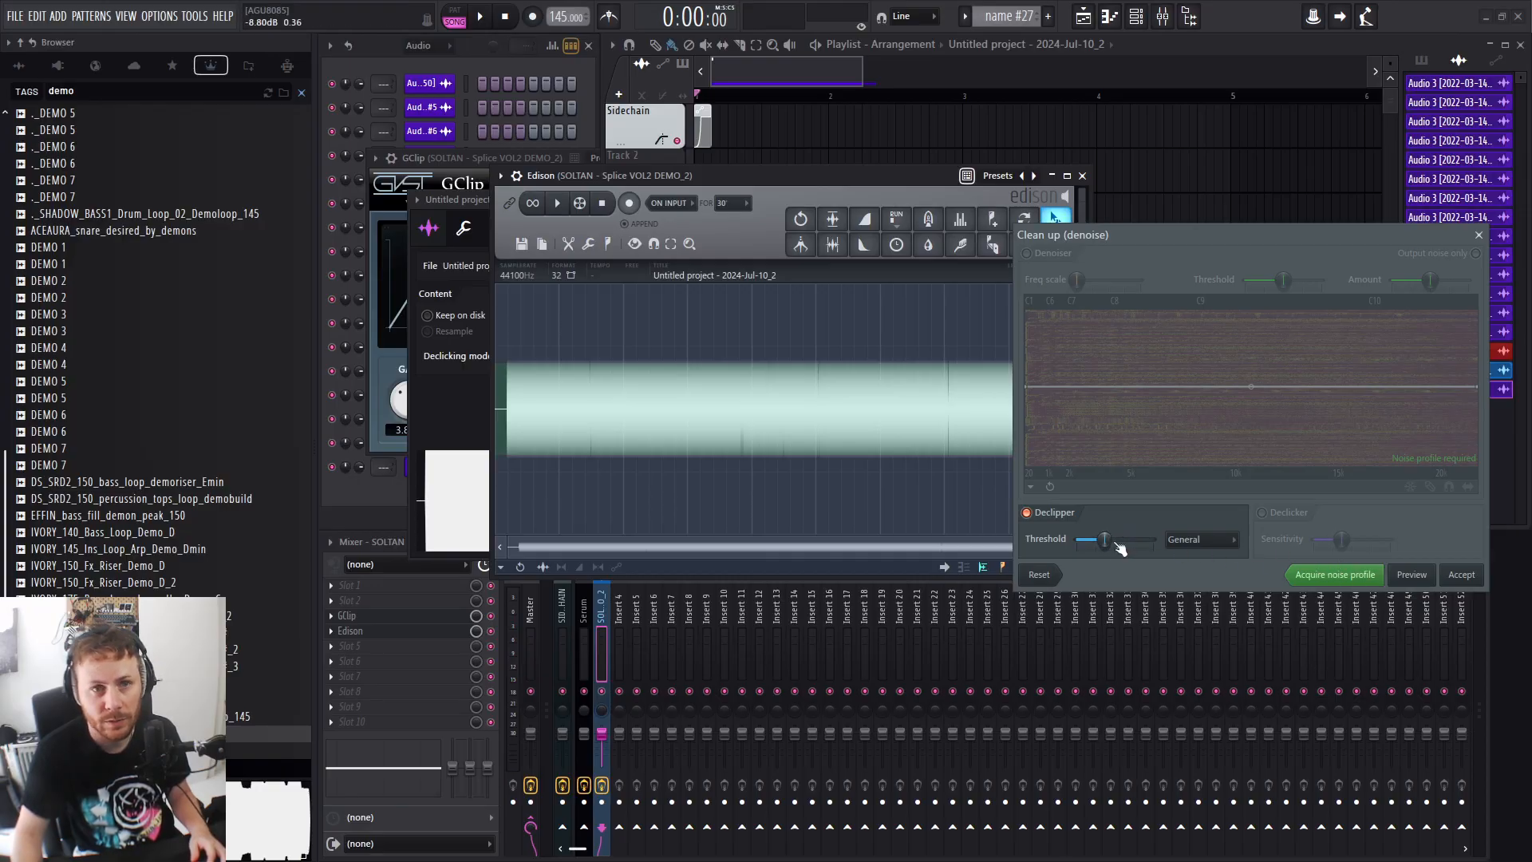
{"action": "left_click", "coordinate": [1481, 237]}
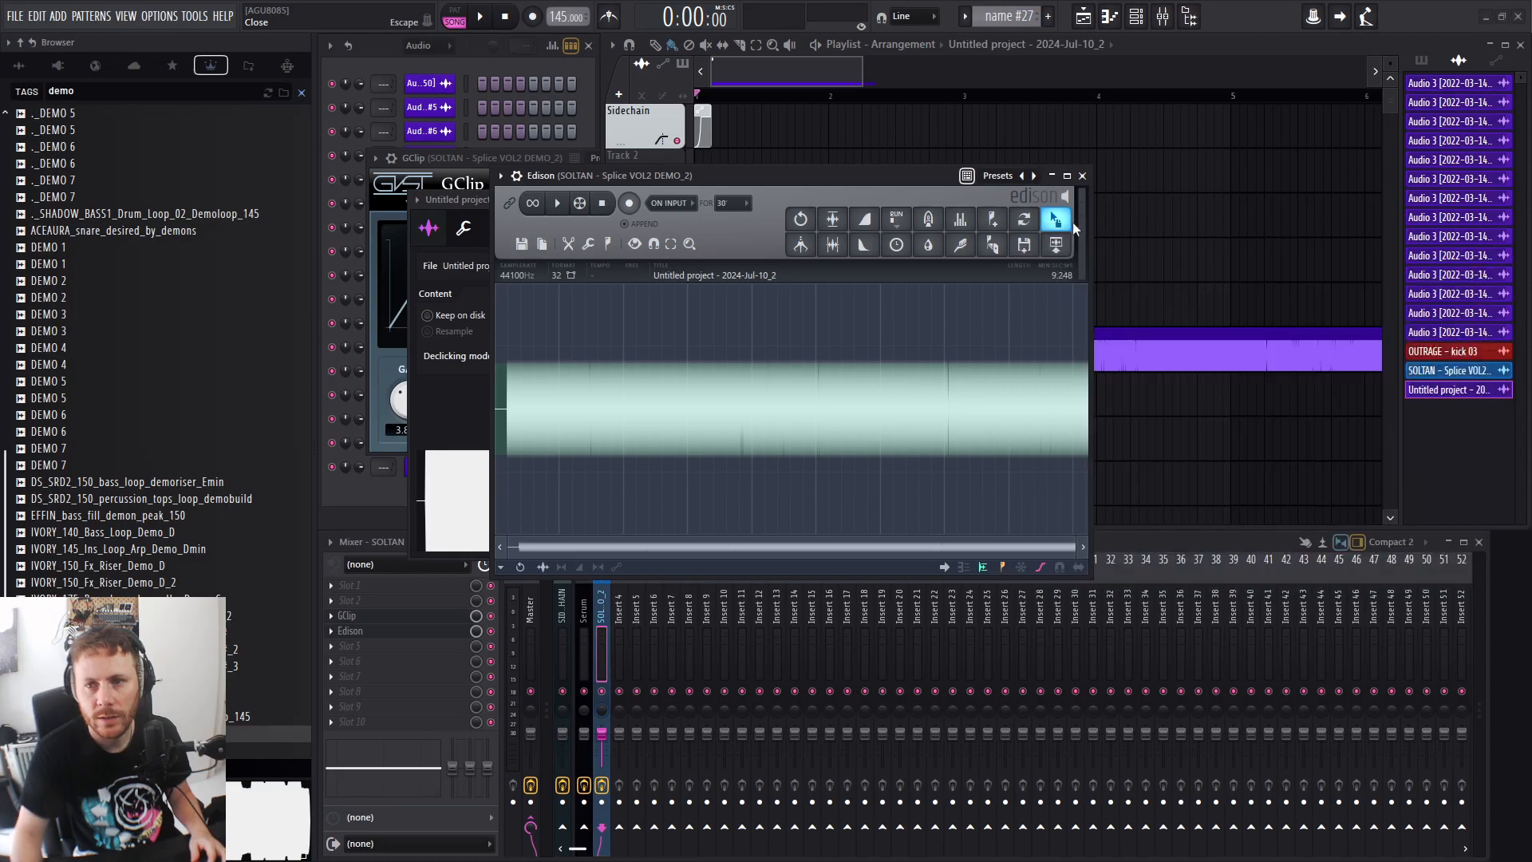
Close Edison and the clip's channel settings, and move the recorded clip from Track 6 to the start of Track 3.
{"action": "left_click", "coordinate": [1082, 175]}
{"action": "left_click", "coordinate": [850, 199]}
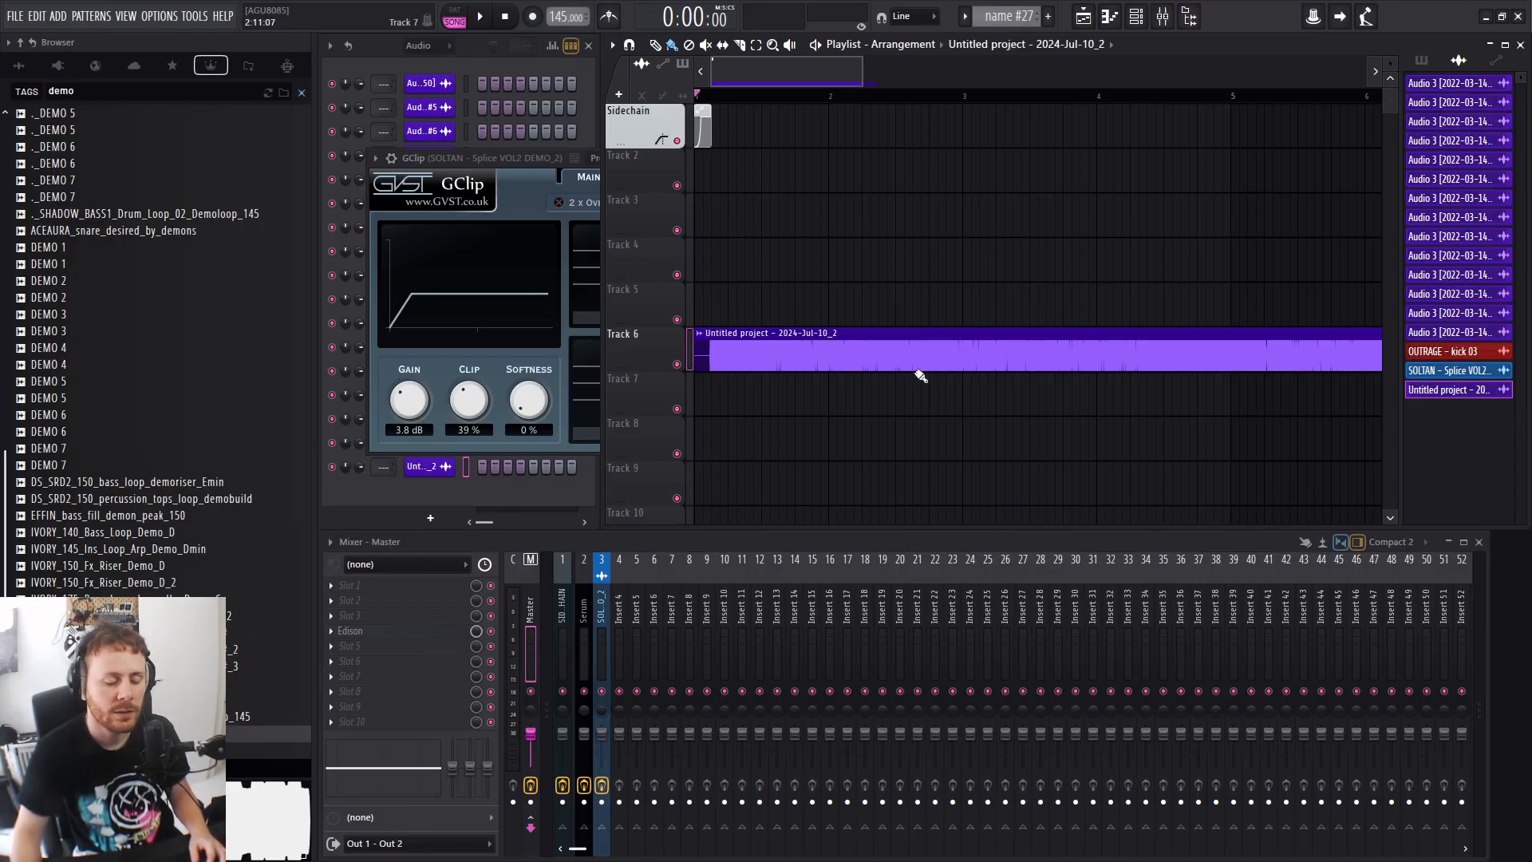
{"action": "left_click_drag", "start_coordinate": [916, 360], "coordinate": [770, 218]}
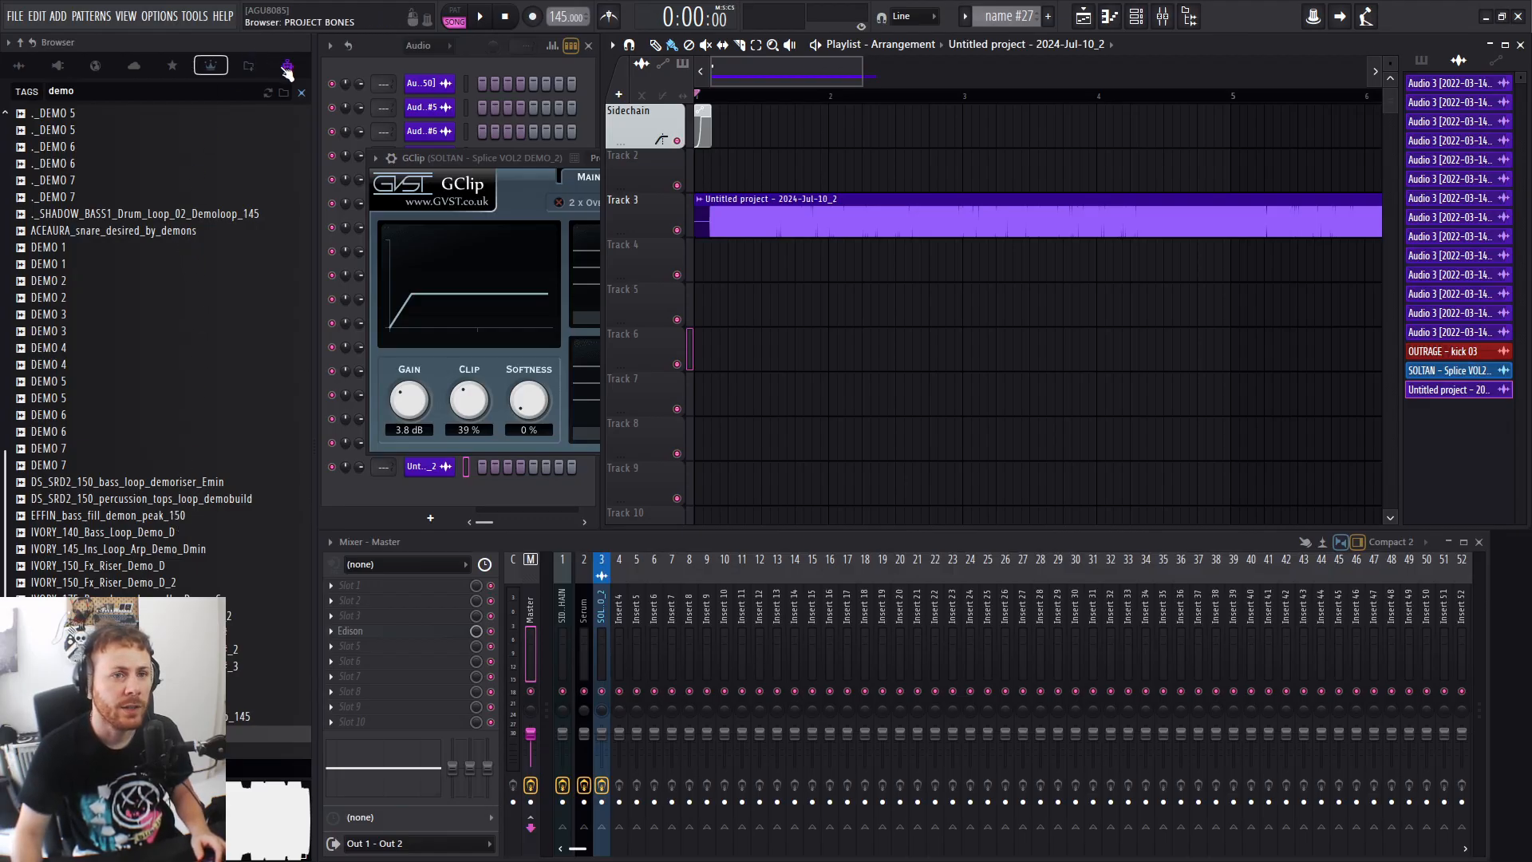
Clear the demo search and look through the Sound Design, Starred, Fave Packs and All sections of the browser for vocal samples.
{"action": "left_click", "coordinate": [301, 92]}
{"action": "left_click", "coordinate": [249, 65]}
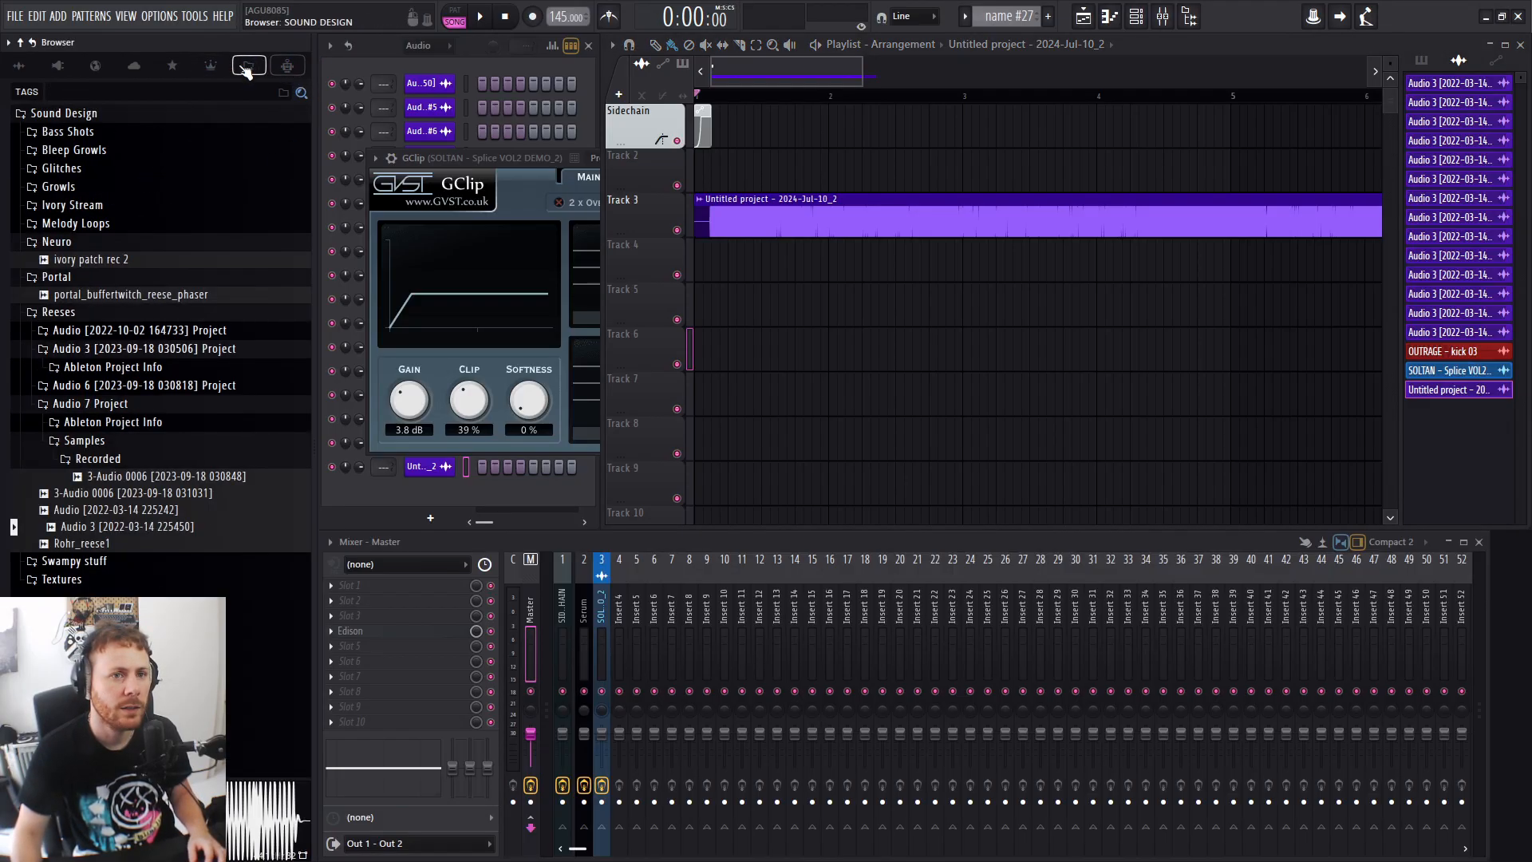
{"action": "left_click", "coordinate": [210, 67]}
{"action": "left_click", "coordinate": [172, 65]}
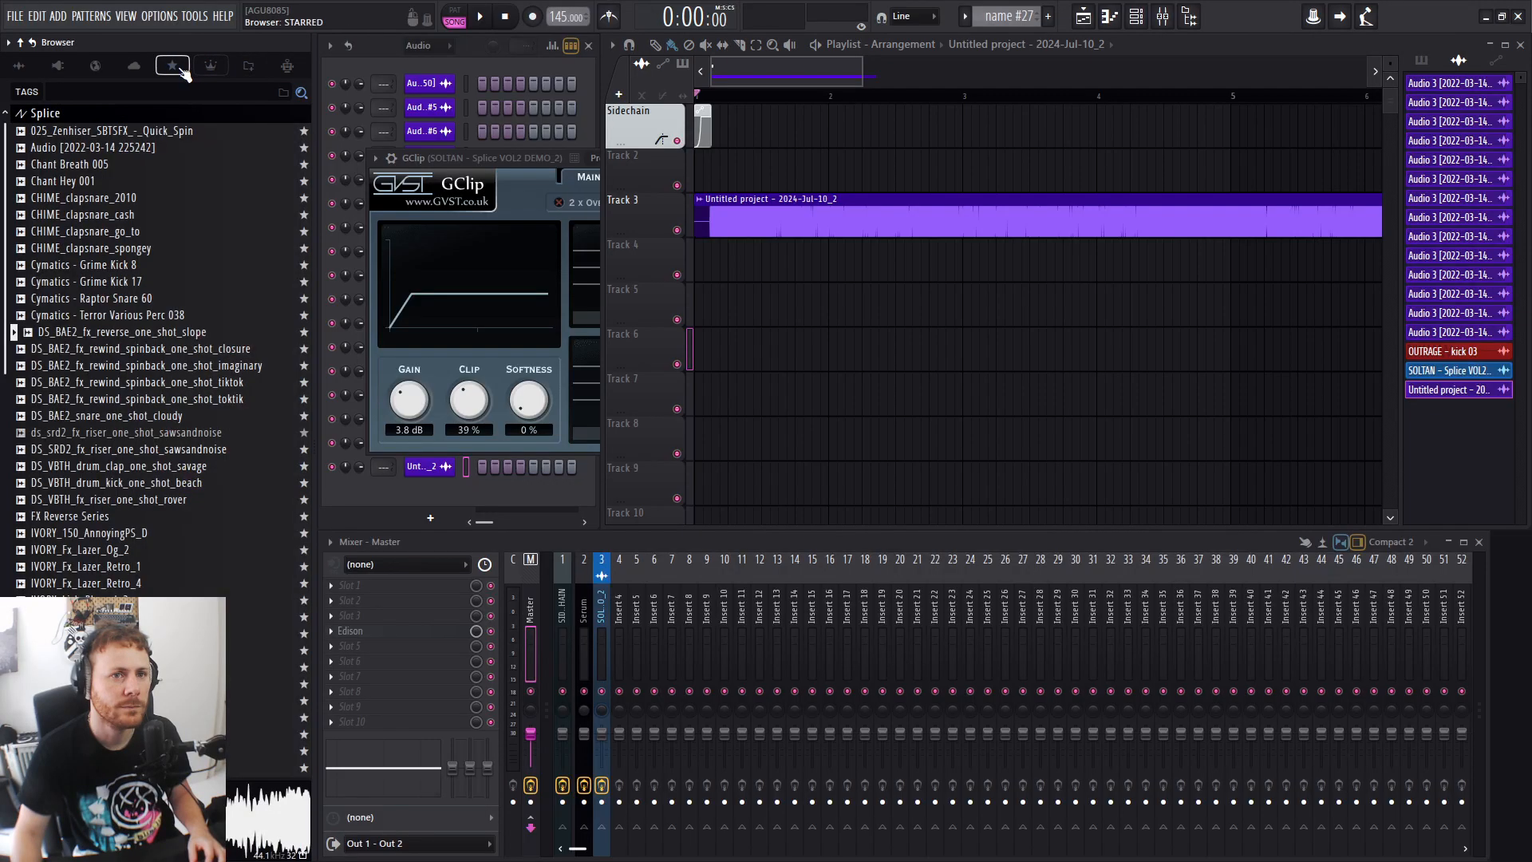
{"action": "left_click", "coordinate": [211, 67]}
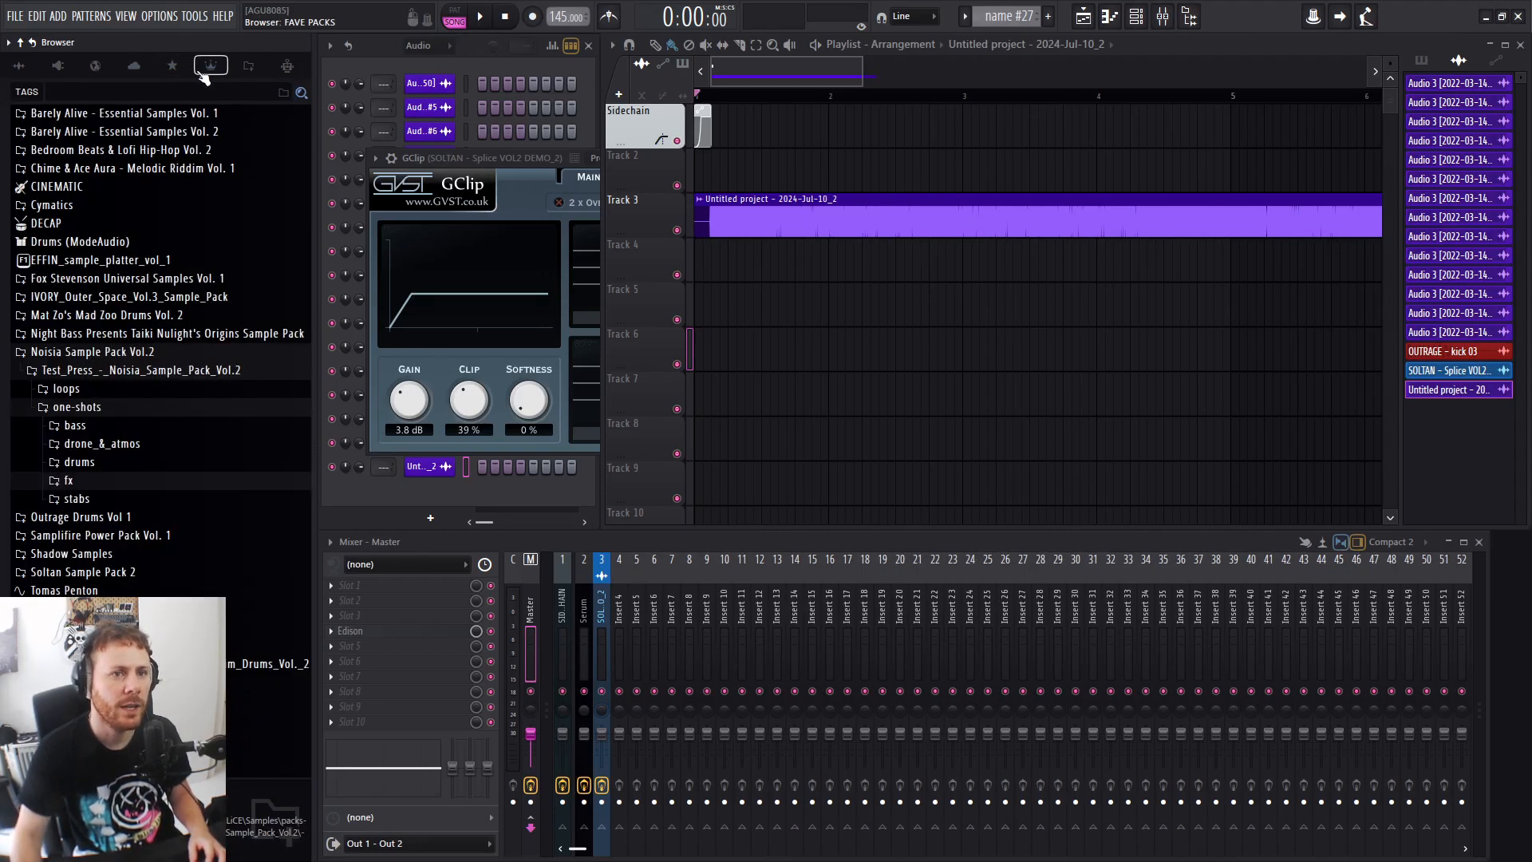
{"action": "left_click", "coordinate": [248, 67]}
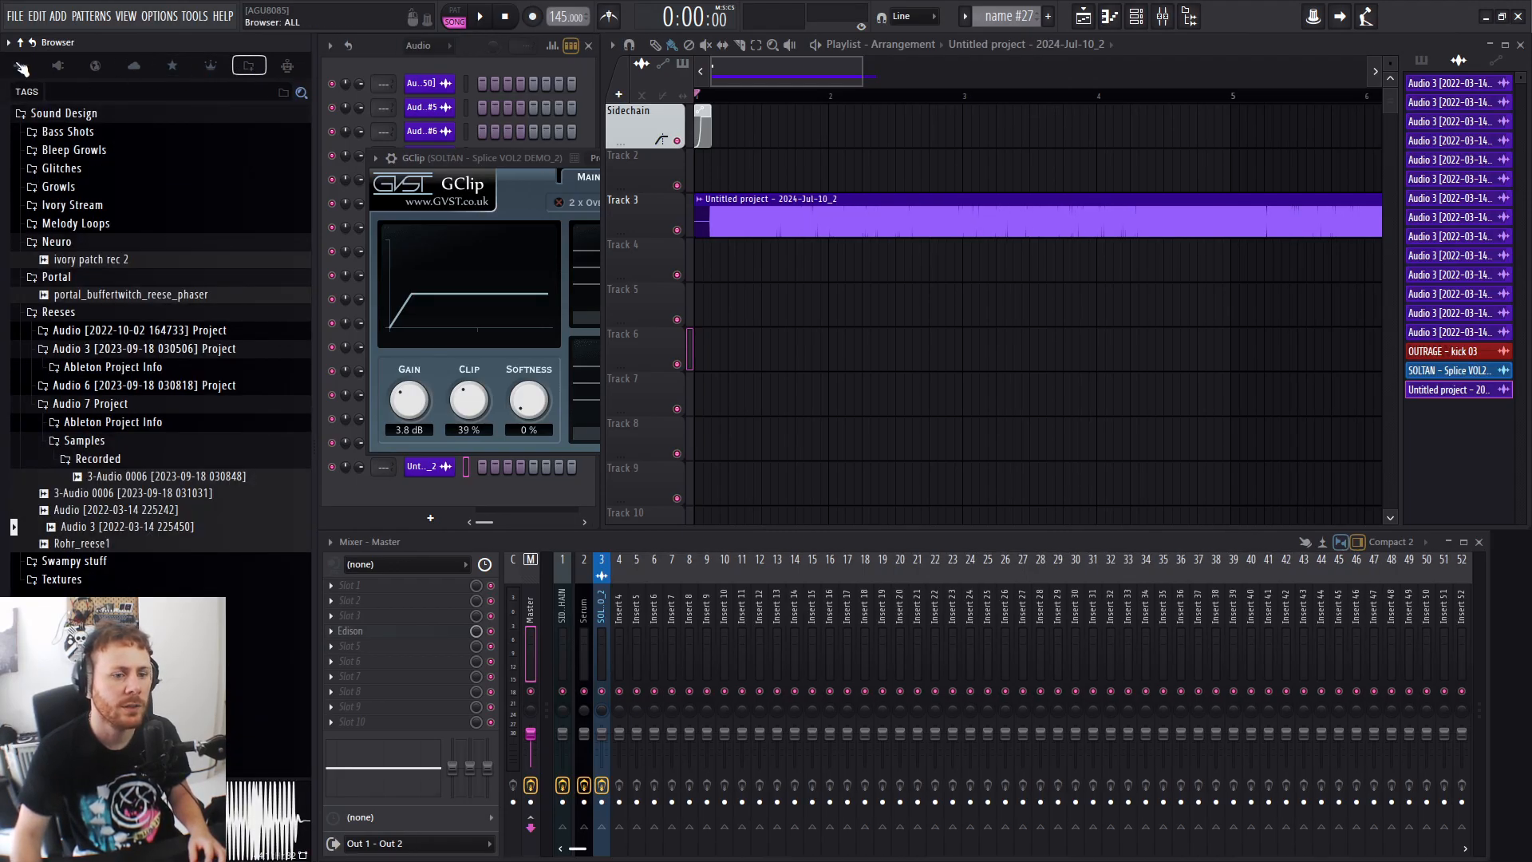
{"action": "left_click", "coordinate": [22, 67]}
{"action": "scroll", "coordinate": [98, 526], "scroll_direction": "down", "scroll_amount": 8}
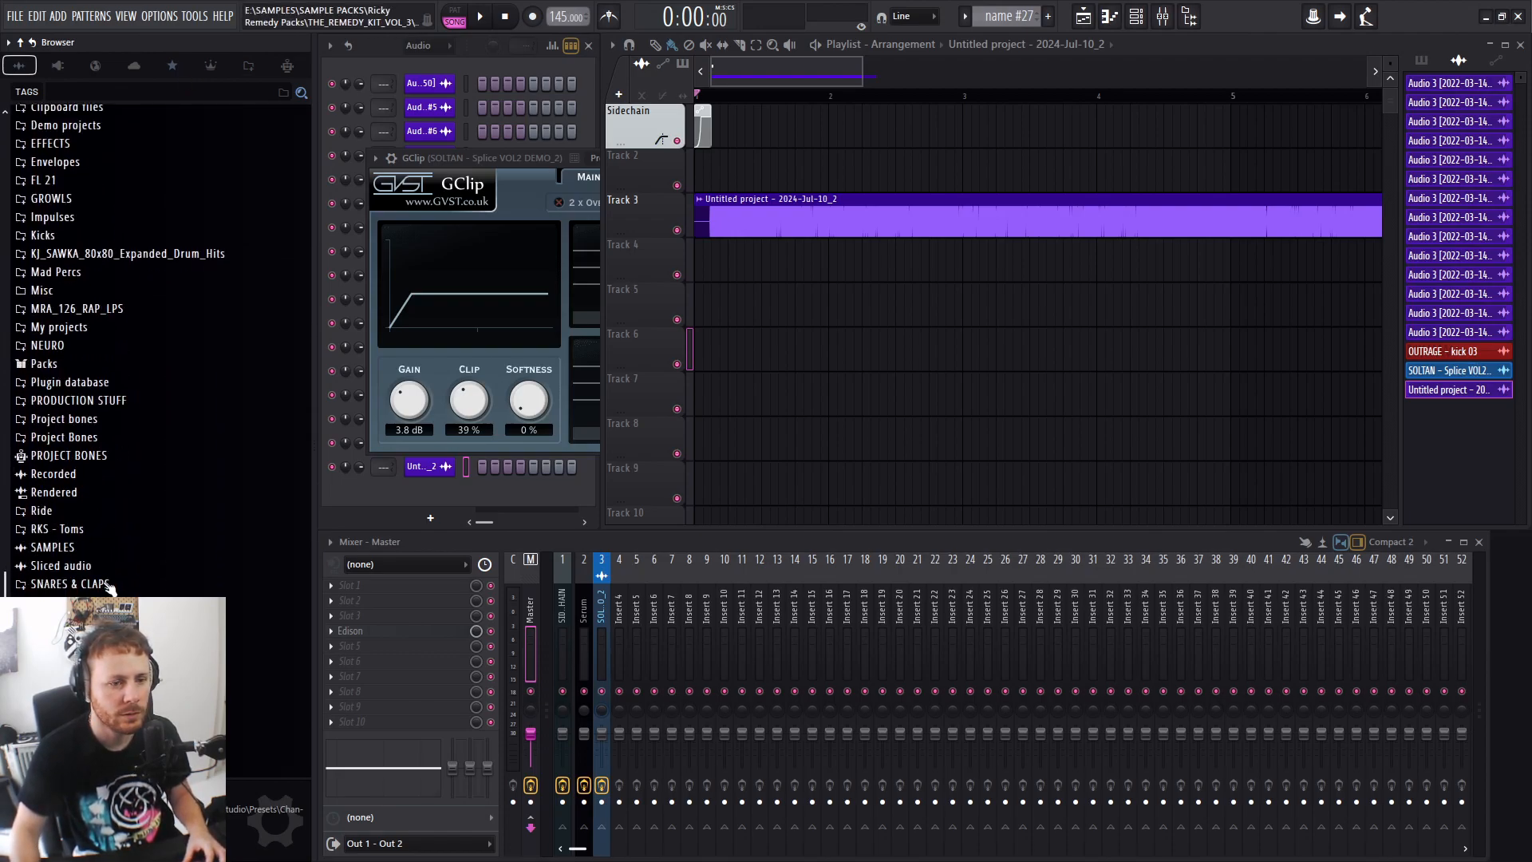
{"action": "scroll", "coordinate": [120, 124], "scroll_direction": "up", "scroll_amount": 2}
Search the complete sample browser for "vocals".
{"action": "left_click", "coordinate": [120, 88]}
{"action": "type", "text": "vocdals"}
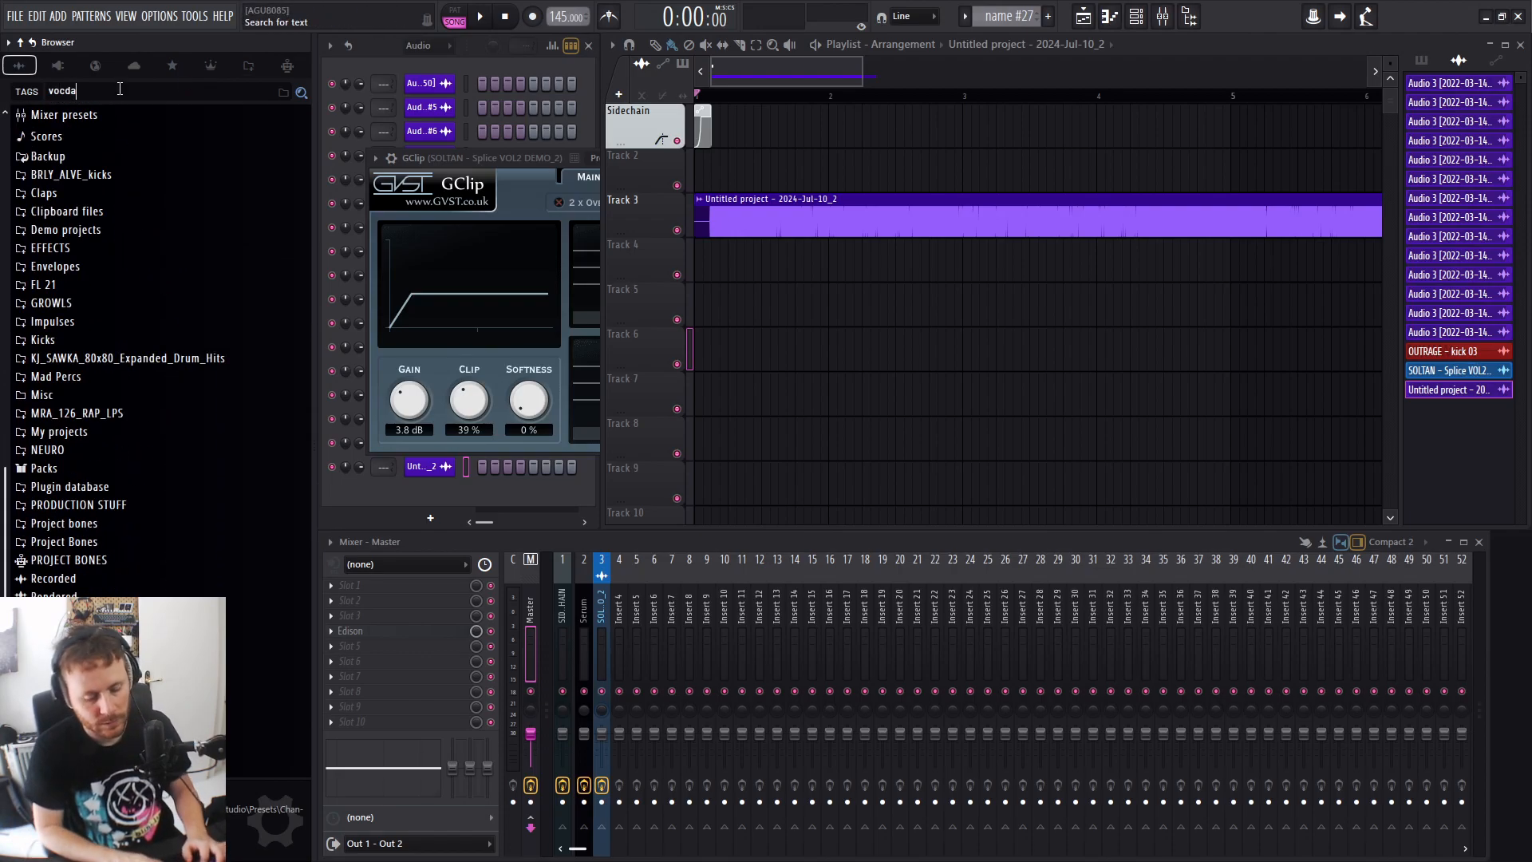
{"action": "left_click", "coordinate": [68, 91]}
{"action": "key", "text": "BackSpace"}
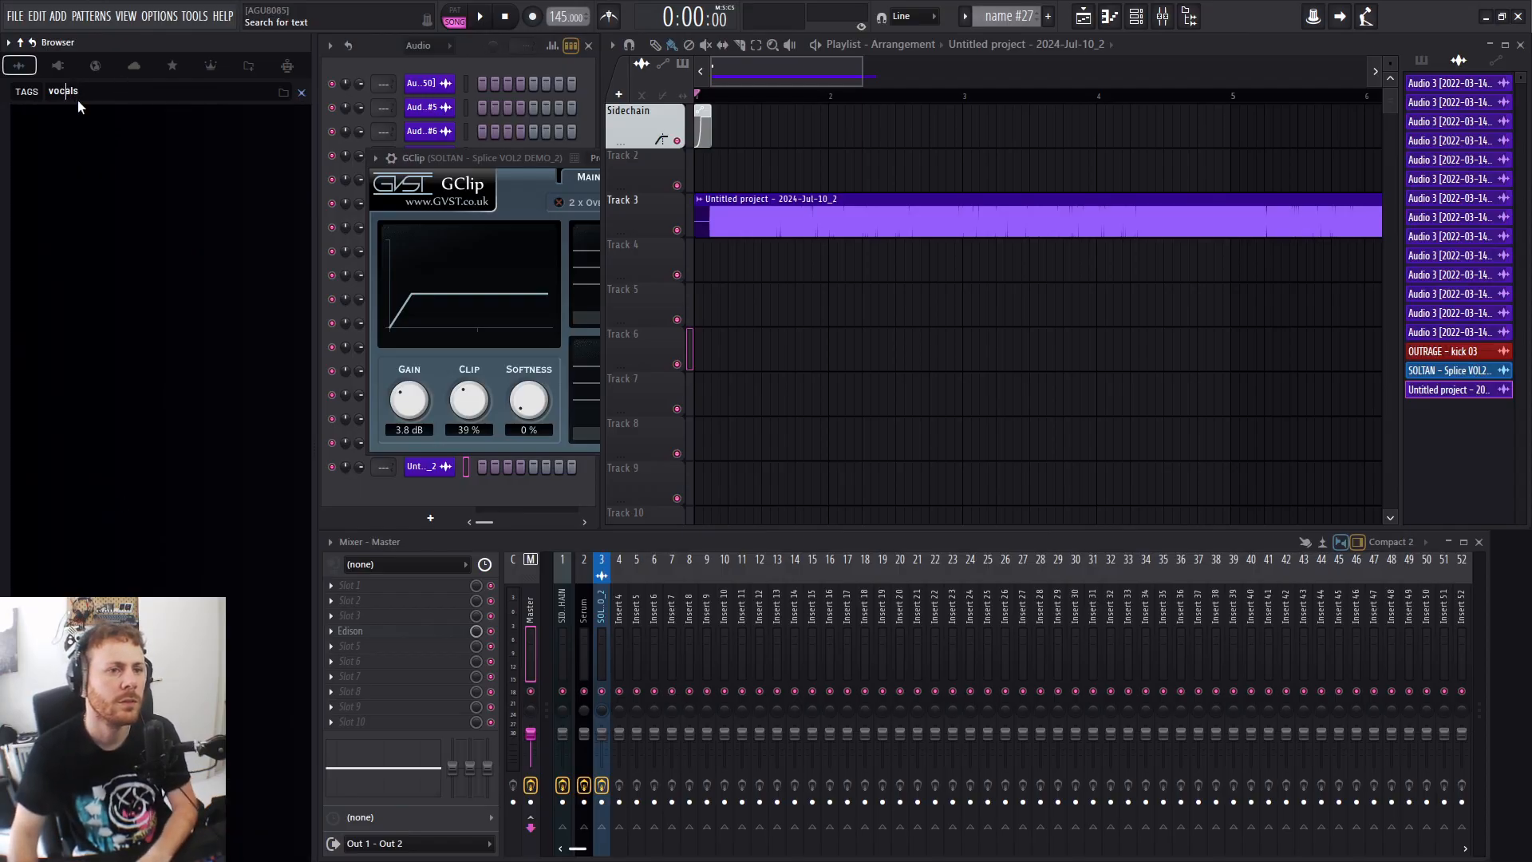
Look through the "vocals" search results and the subfolders of the VOCALS folder for a suitable vocal sample.
{"action": "scroll", "coordinate": [146, 505], "scroll_direction": "down", "scroll_amount": 15}
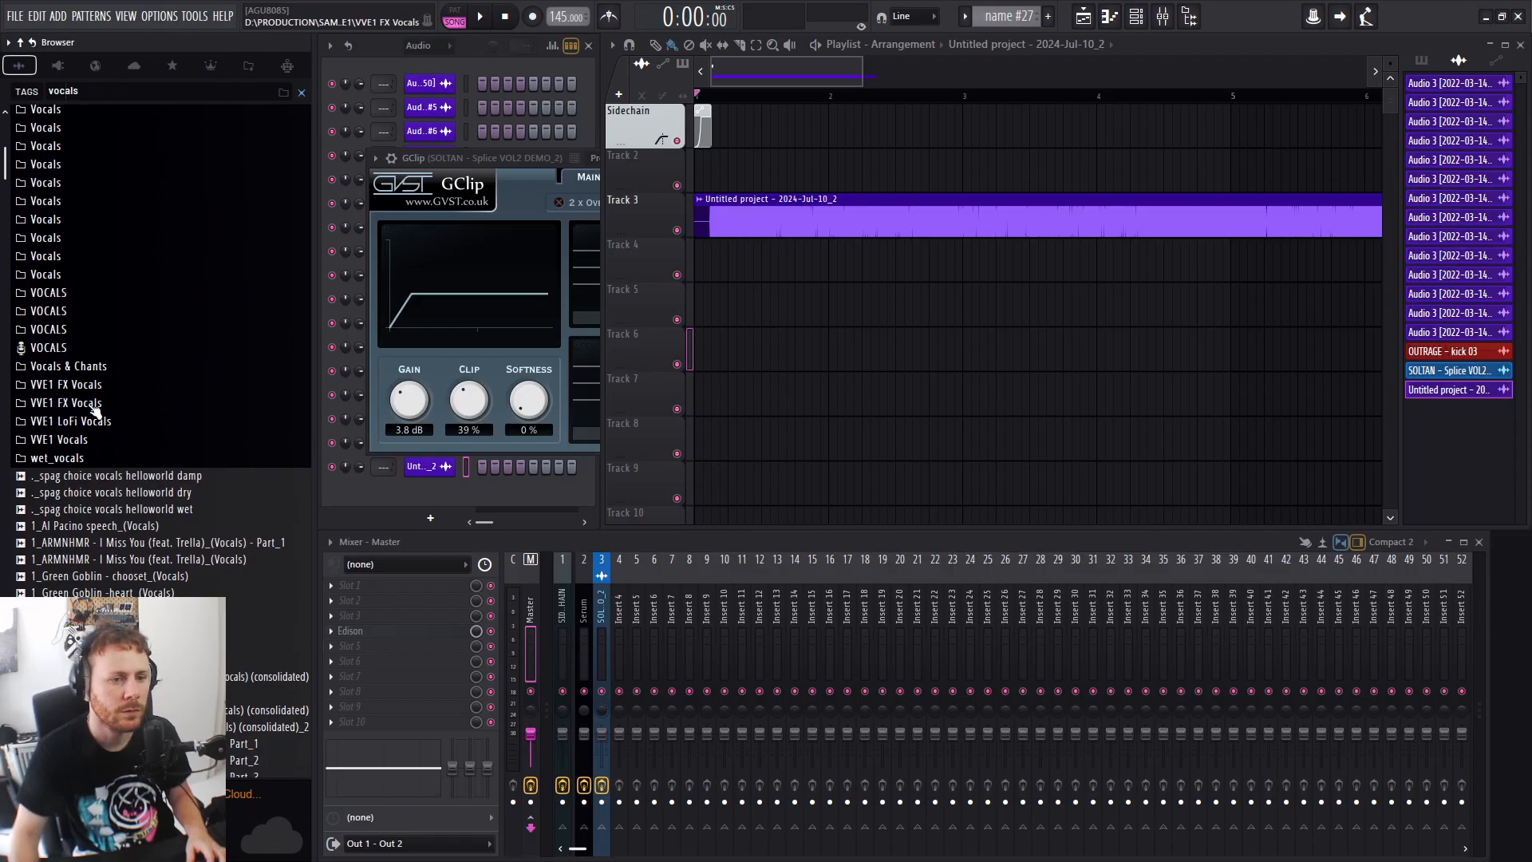
{"action": "left_click", "coordinate": [80, 351]}
{"action": "scroll", "coordinate": [128, 415], "scroll_direction": "down", "scroll_amount": 5}
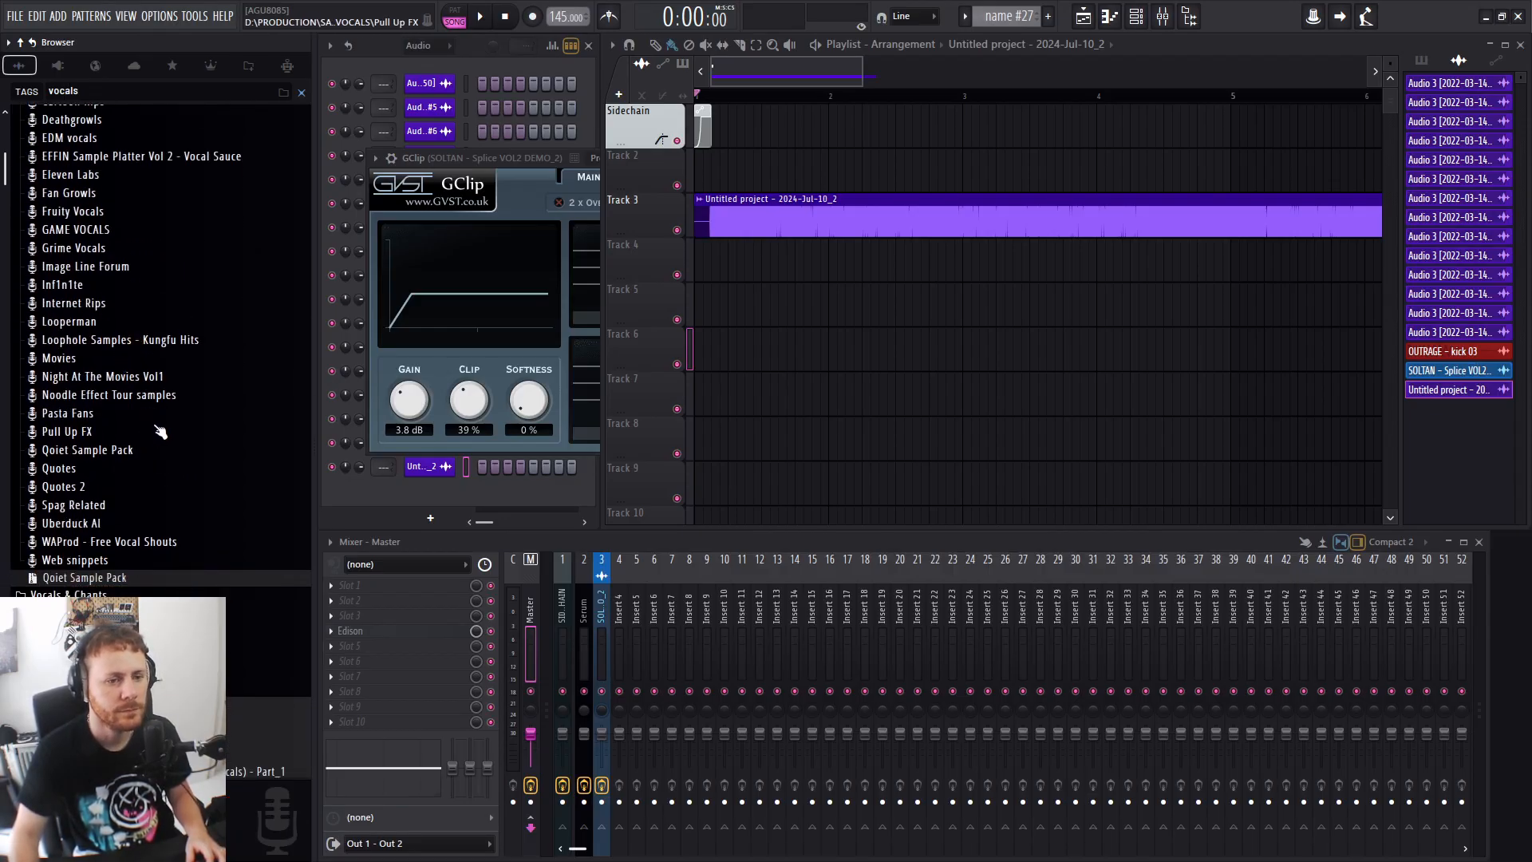
{"action": "scroll", "coordinate": [160, 435], "scroll_direction": "up", "scroll_amount": 2}
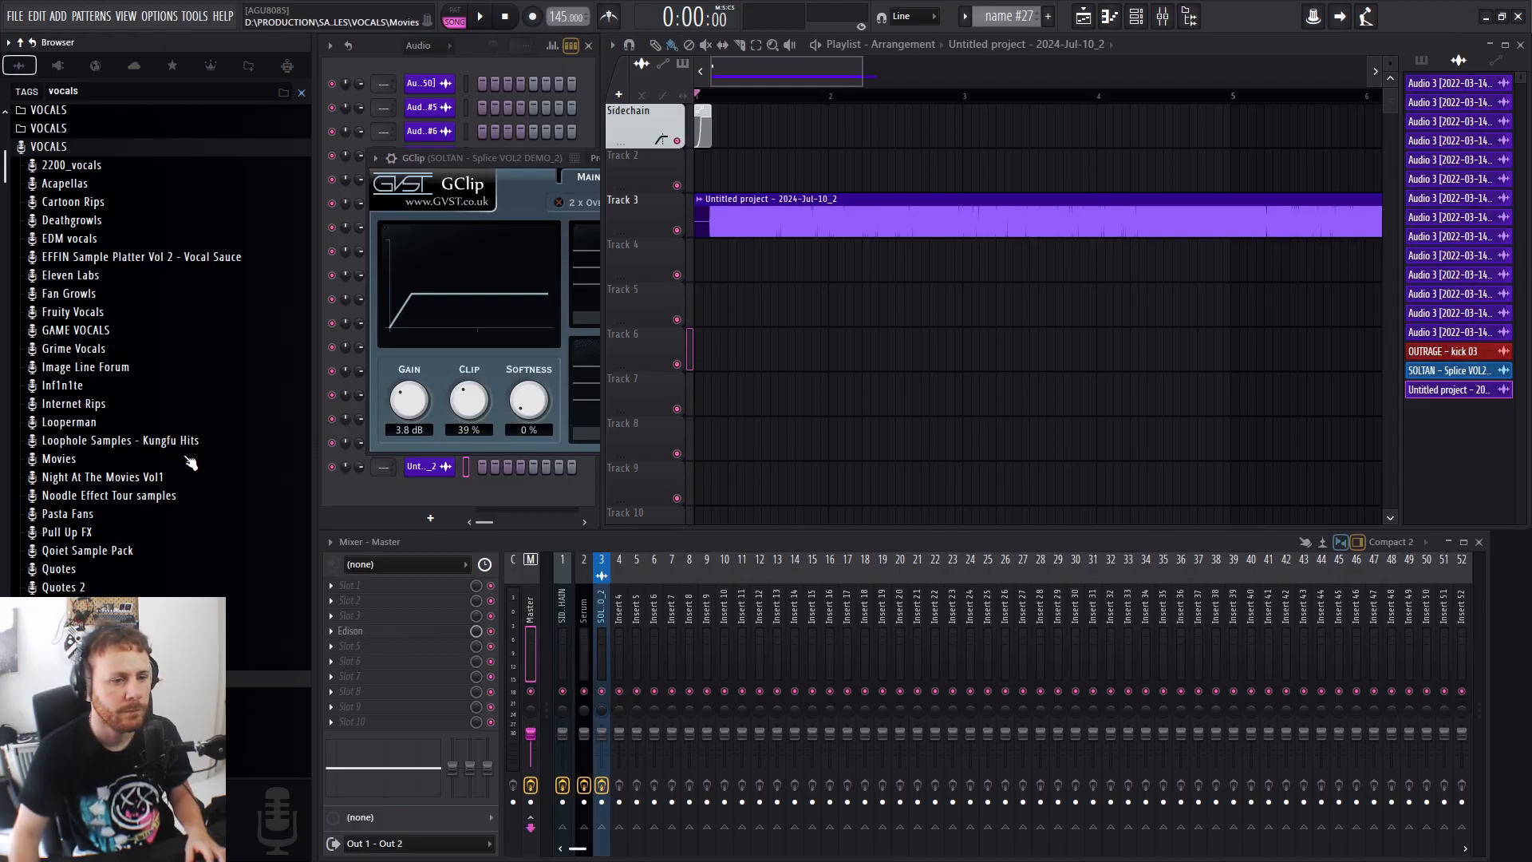
{"action": "left_click", "coordinate": [121, 239]}
{"action": "left_click", "coordinate": [119, 241]}
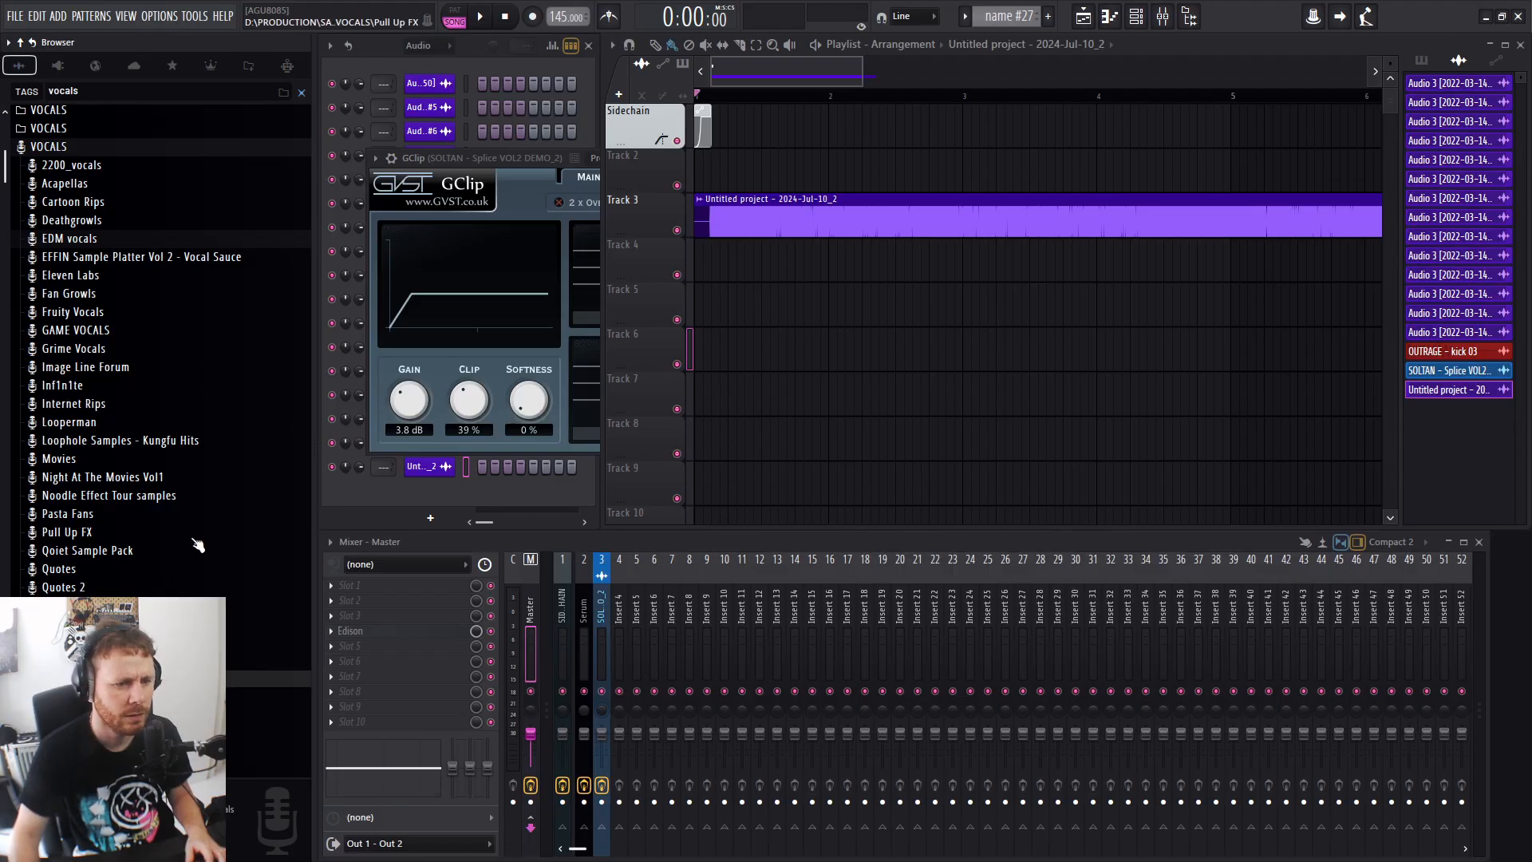
{"action": "scroll", "coordinate": [198, 545], "scroll_direction": "up", "scroll_amount": 5}
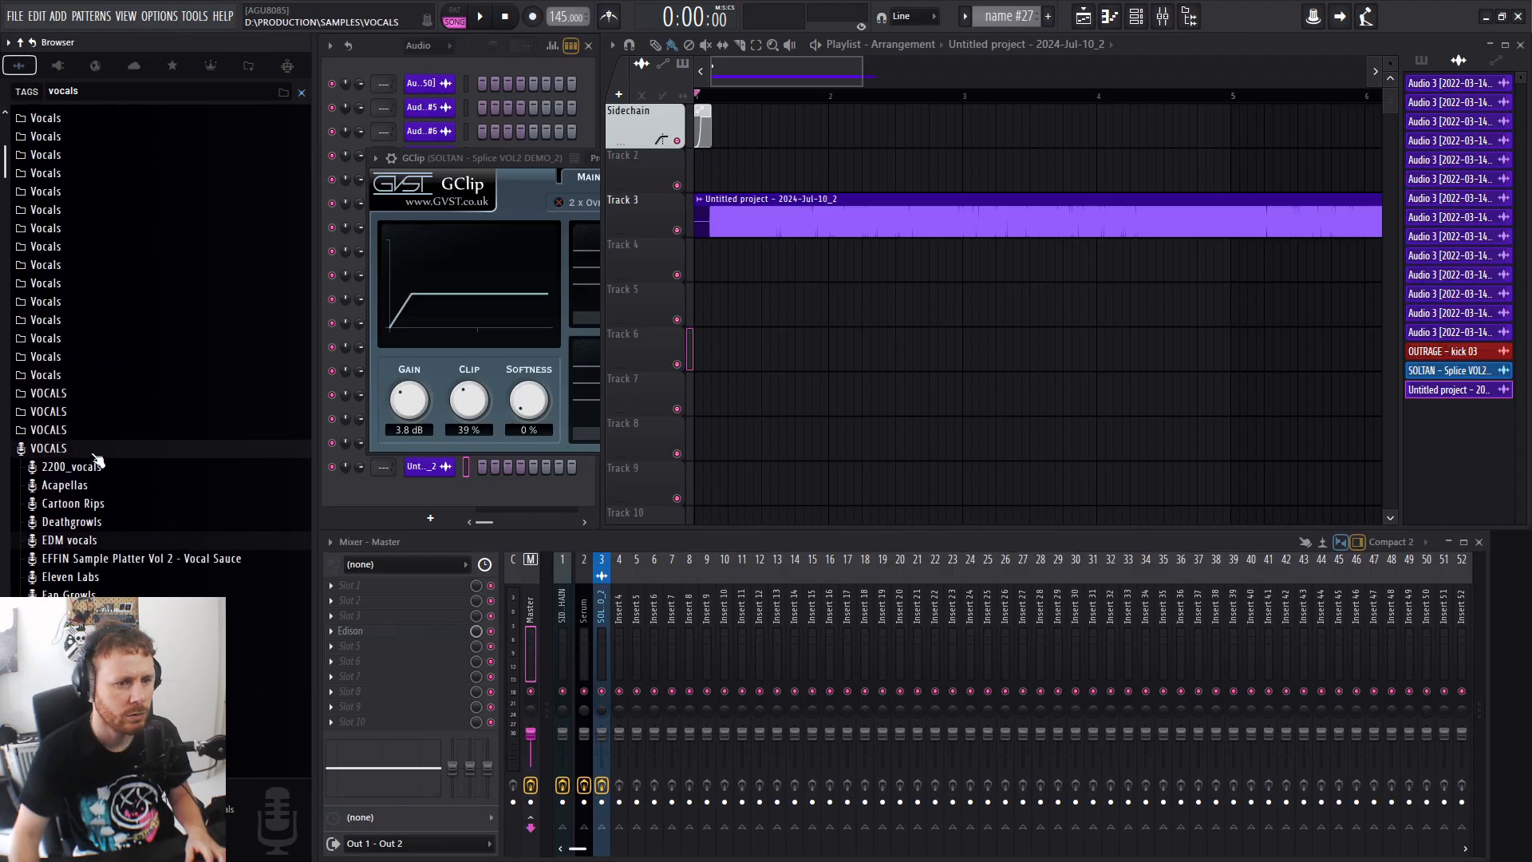
{"action": "scroll", "coordinate": [128, 502], "scroll_direction": "down", "scroll_amount": 2}
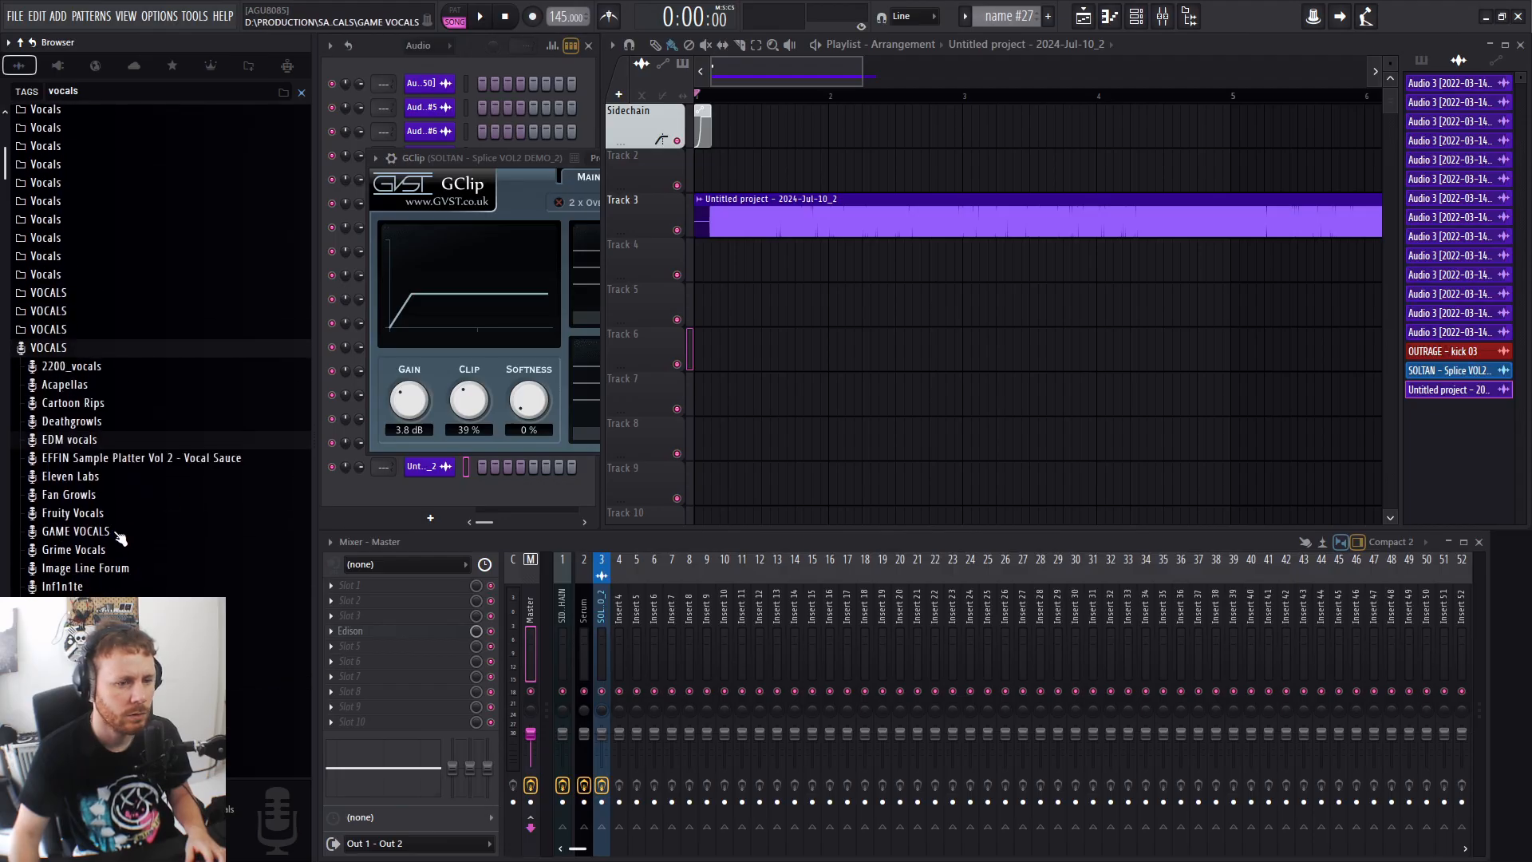
Search the browser for "ev" and expand the EV_vocal_hooks folder and its EV_vocal_hooks_dry subfolder.
{"action": "left_click", "coordinate": [99, 92]}
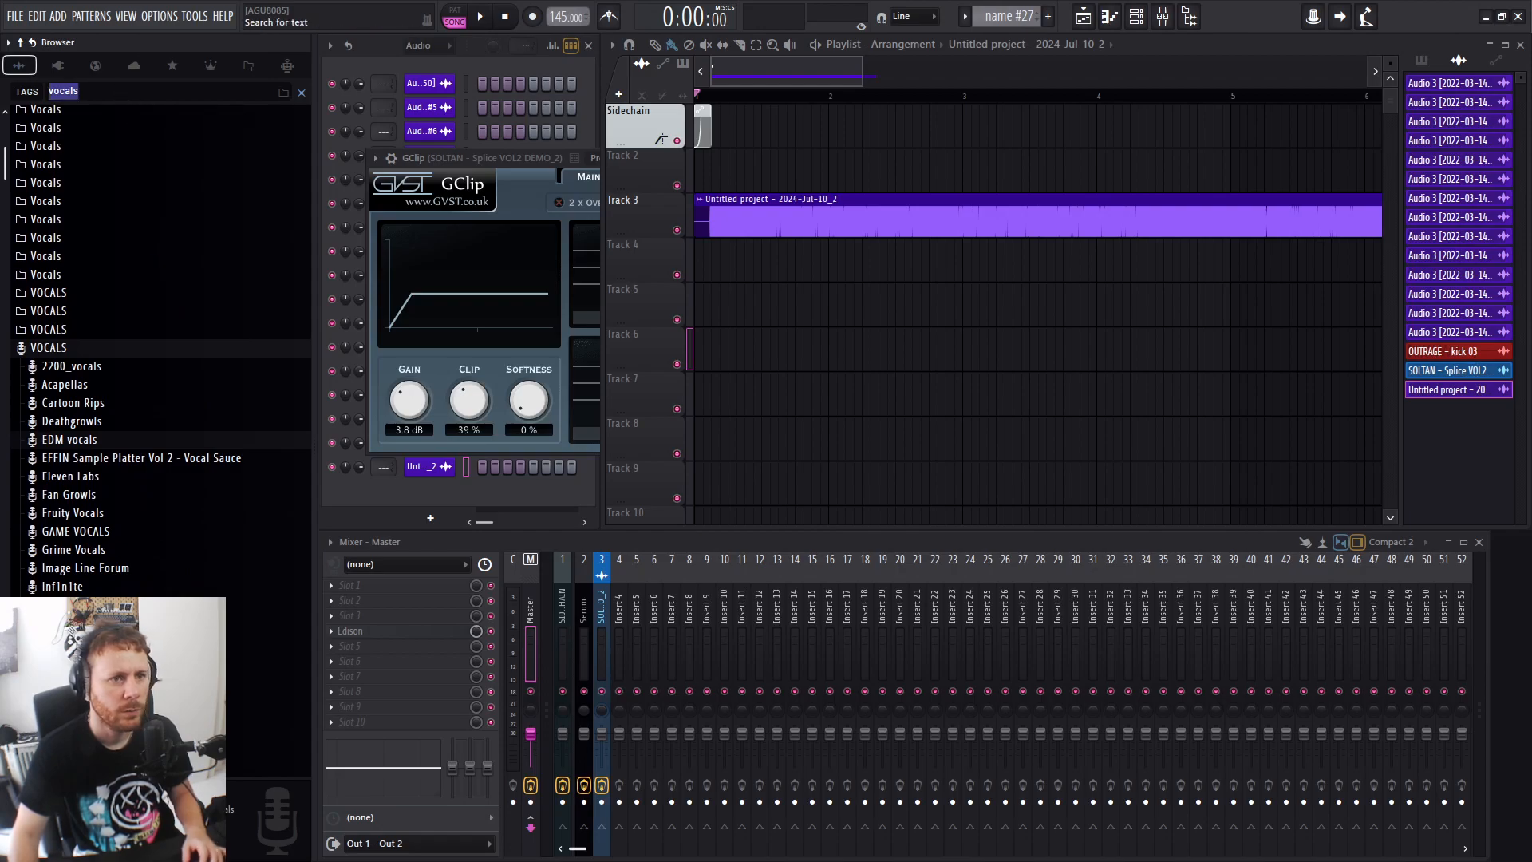
{"action": "type", "text": "eev"}
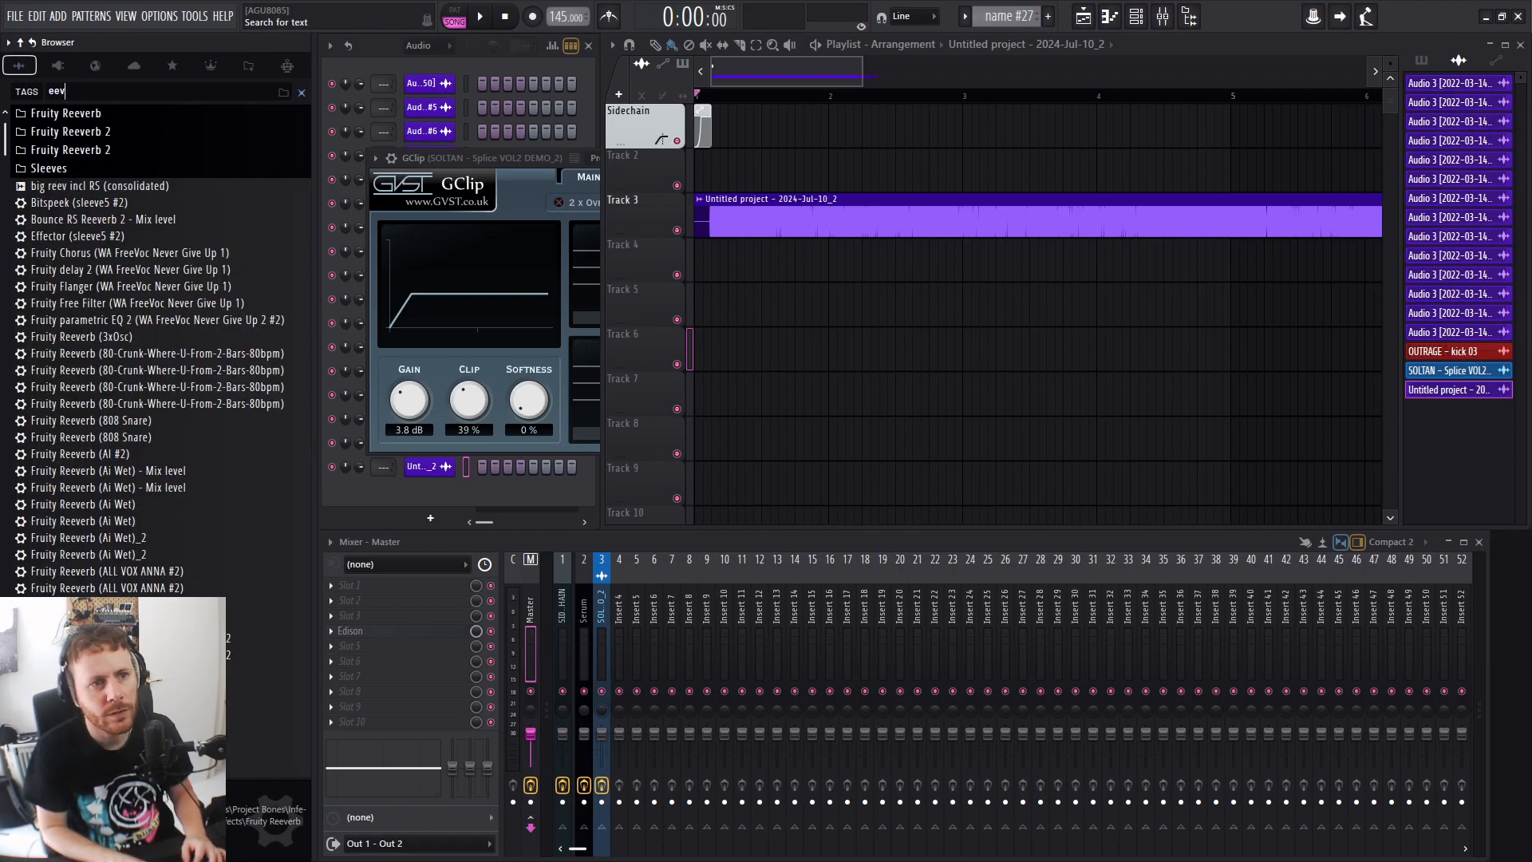
{"action": "type", "text": "v"}
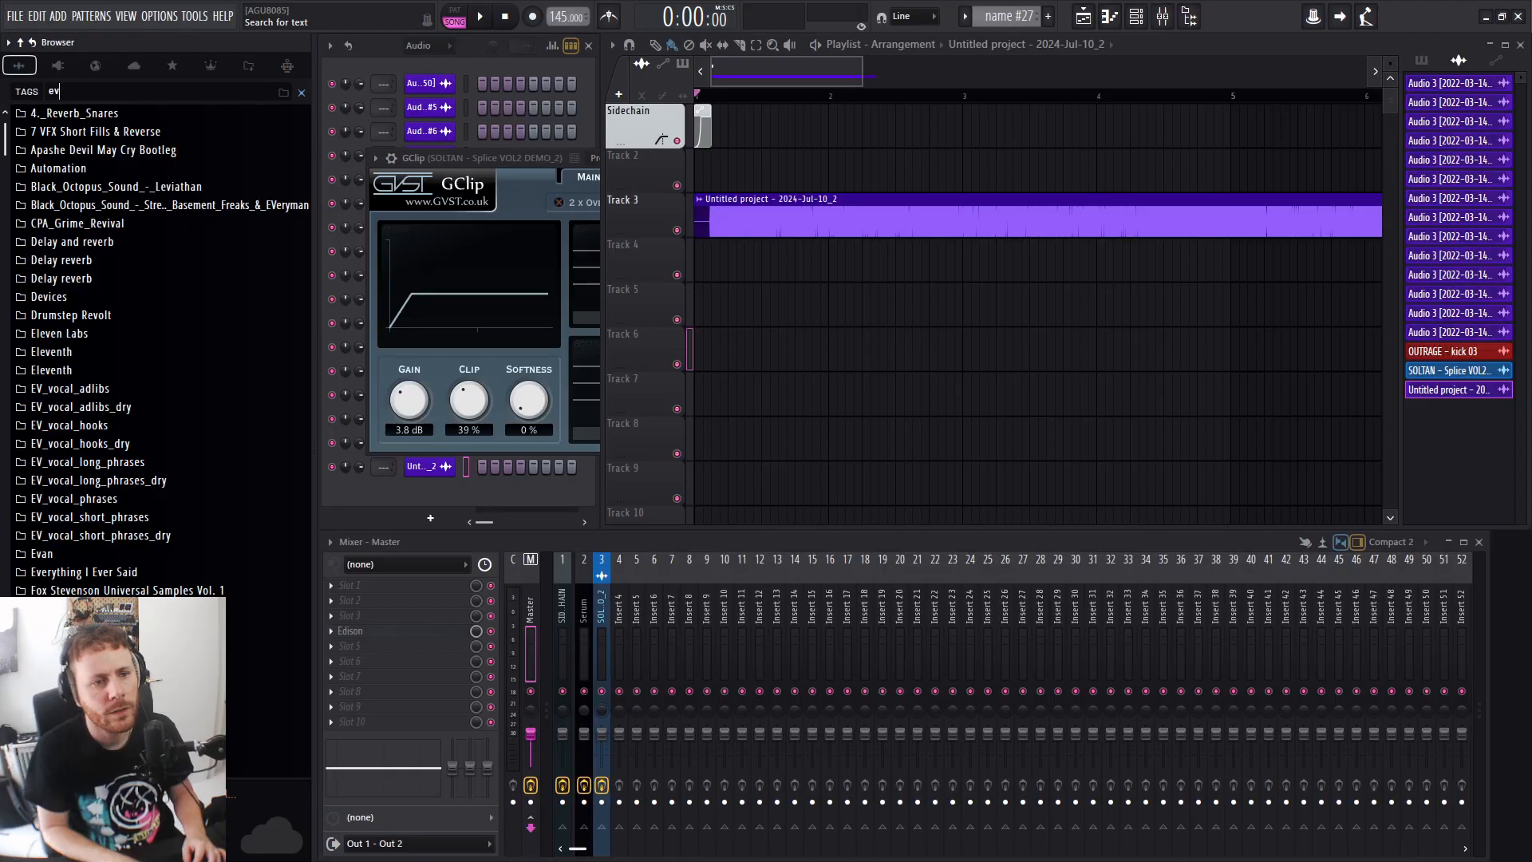
{"action": "left_click", "coordinate": [104, 427]}
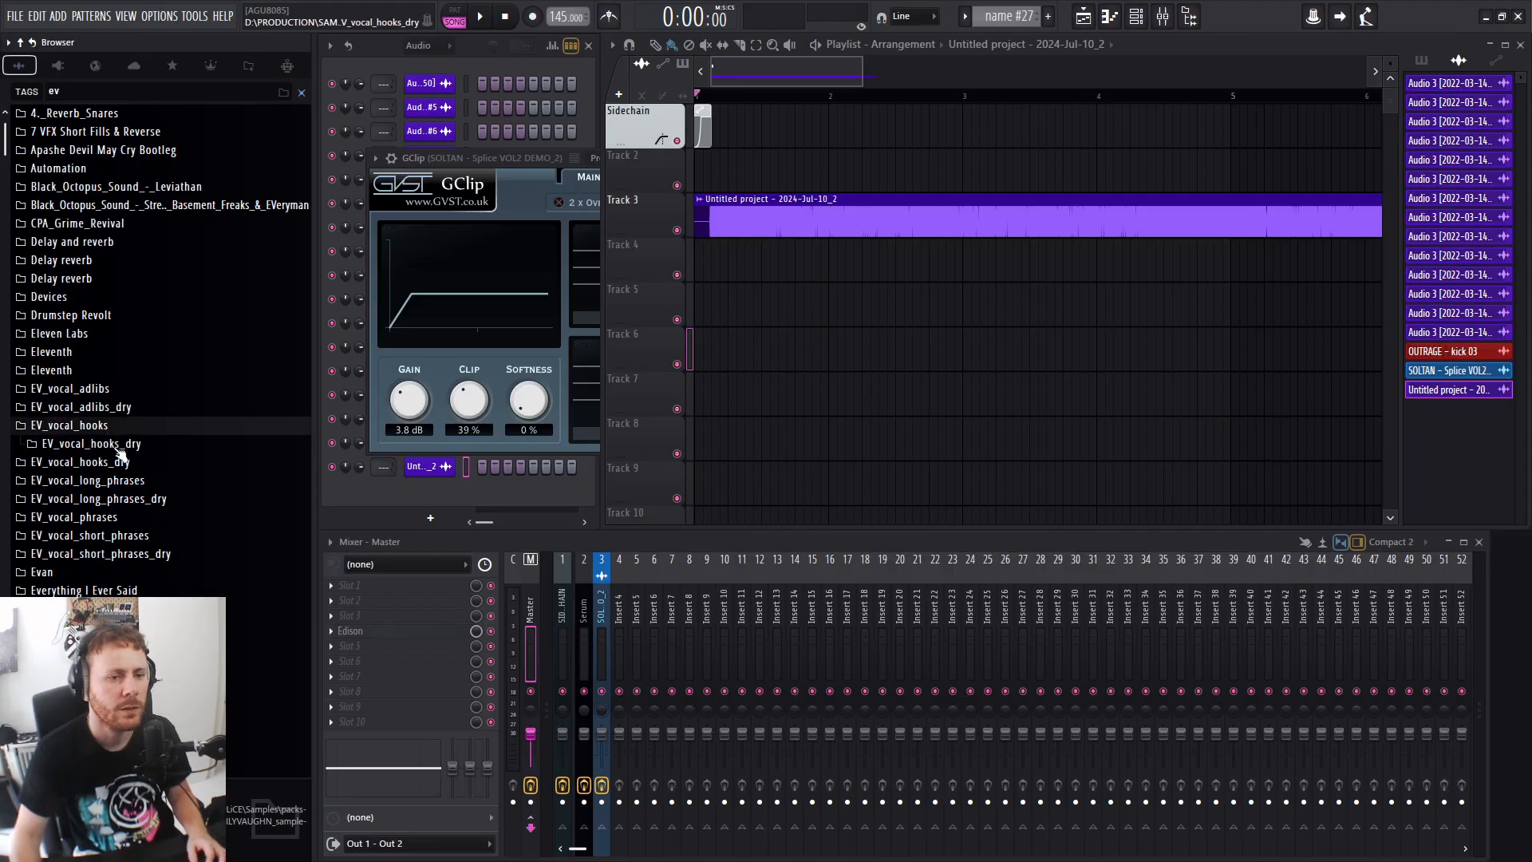
{"action": "left_click", "coordinate": [120, 444]}
Place the sample EV_vocal_hook_be_there_dry_110_Emin on Track 5 and delete the recorded clip from Track 3.
{"action": "left_click", "coordinate": [155, 462]}
{"action": "left_click_drag", "start_coordinate": [160, 466], "coordinate": [778, 299]}
{"action": "right_click", "coordinate": [856, 221]}
Play the vocal on Track 5 and route its channel to mixer insert 4.
{"action": "left_click", "coordinate": [786, 94]}
{"action": "key", "text": "space"}
{"action": "scroll", "coordinate": [834, 227], "scroll_direction": "up", "scroll_amount": 3}
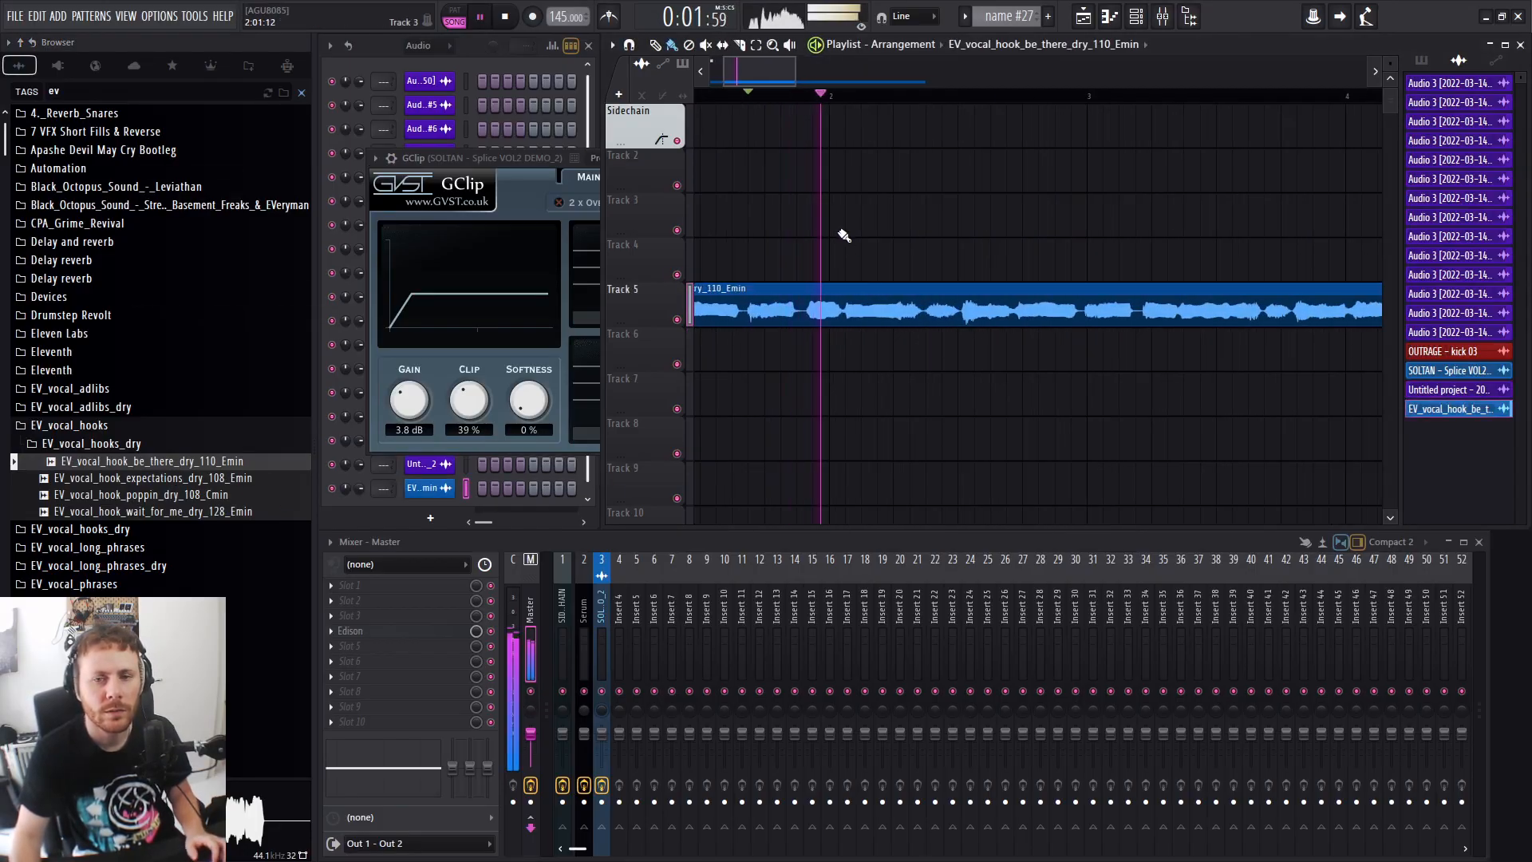
{"action": "double_click", "coordinate": [904, 295]}
{"action": "key", "text": "ctrl+l"}
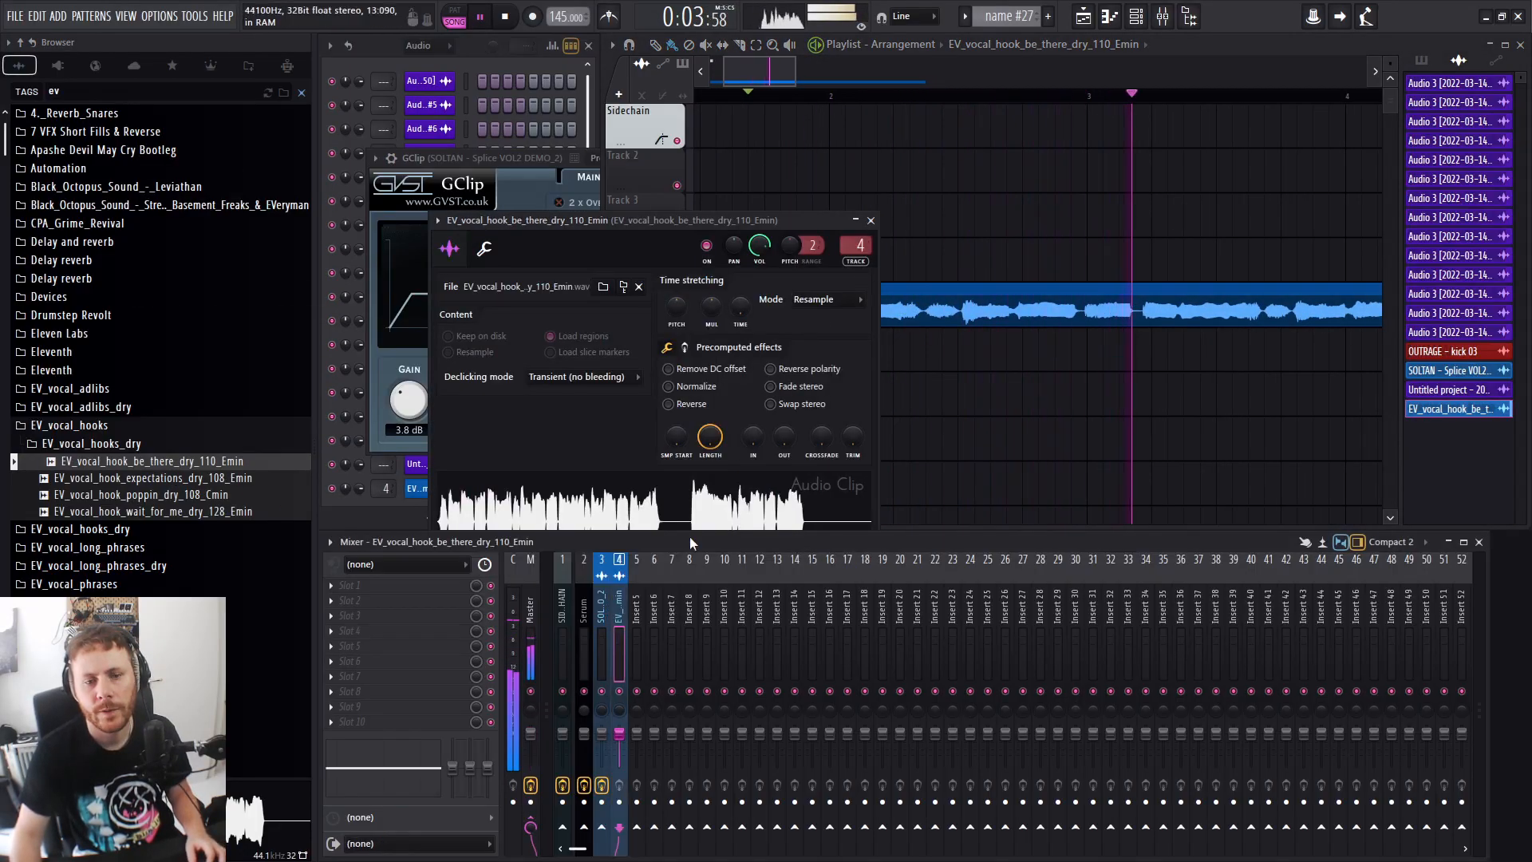
Add GClip to the vocal's mixer insert with the gain at 6.1 dB and clip at 42 %, and stop playback.
{"action": "left_click", "coordinate": [415, 586]}
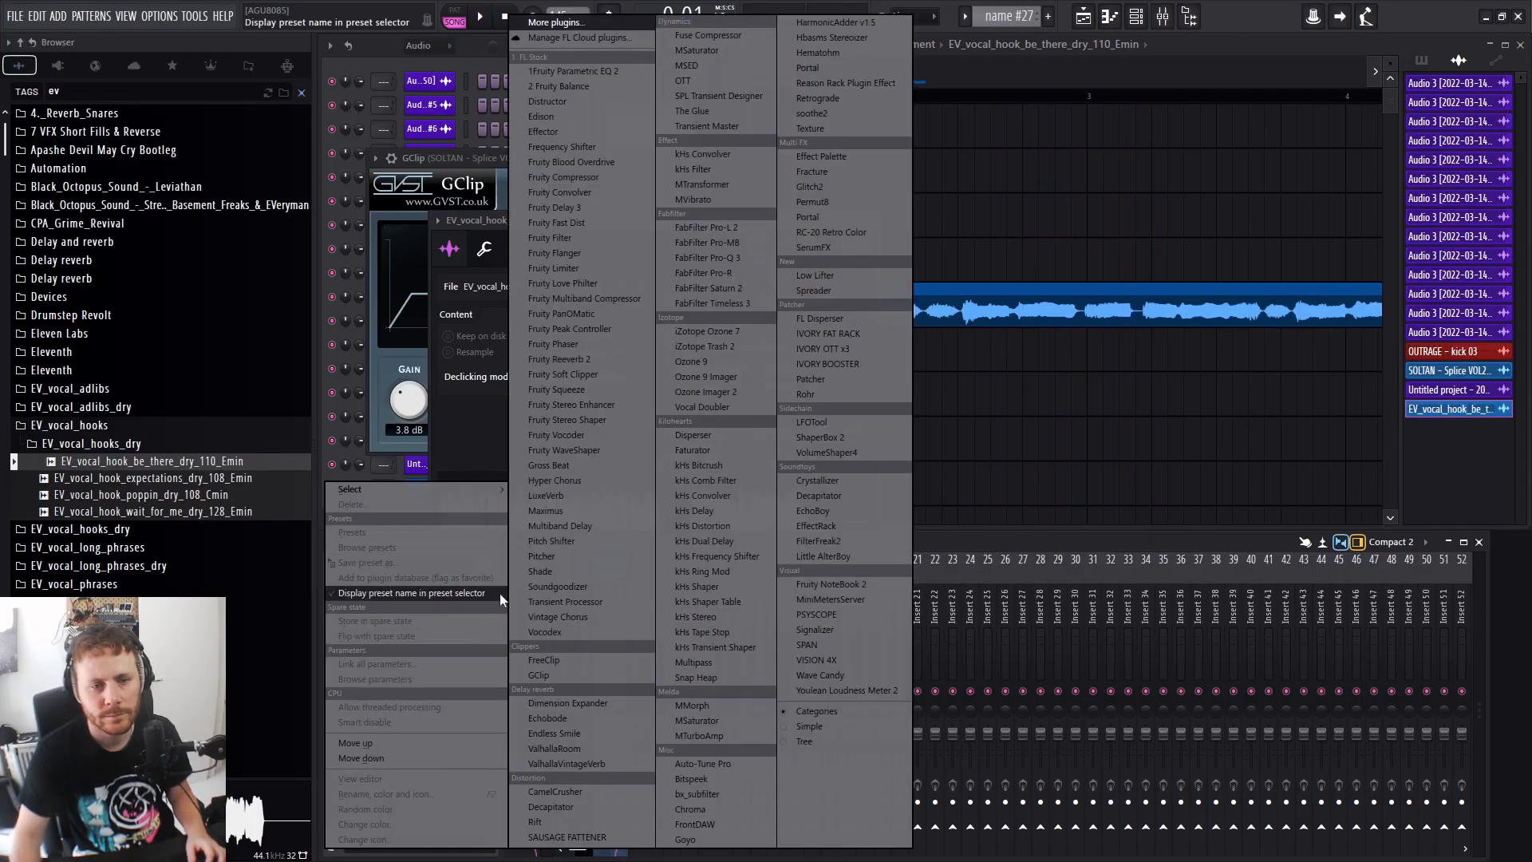
{"action": "left_click", "coordinate": [540, 676]}
{"action": "left_click_drag", "start_coordinate": [411, 382], "coordinate": [476, 393]}
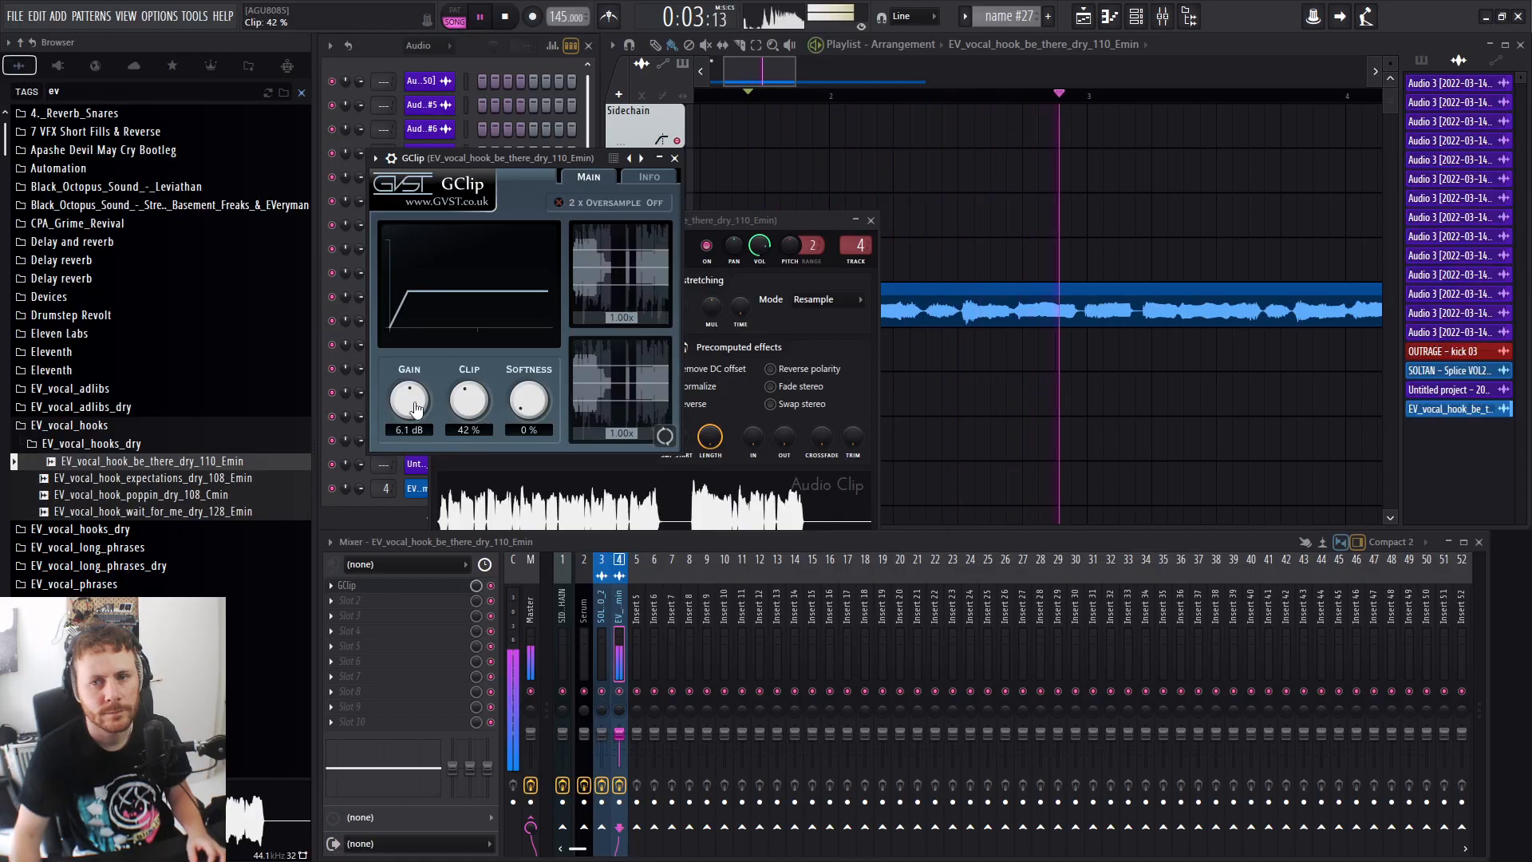
{"action": "key", "text": "space"}
Add Edison in slot 3 of the vocal's mixer insert and record about 4 seconds of the clipped vocal.
{"action": "left_click", "coordinate": [344, 632]}
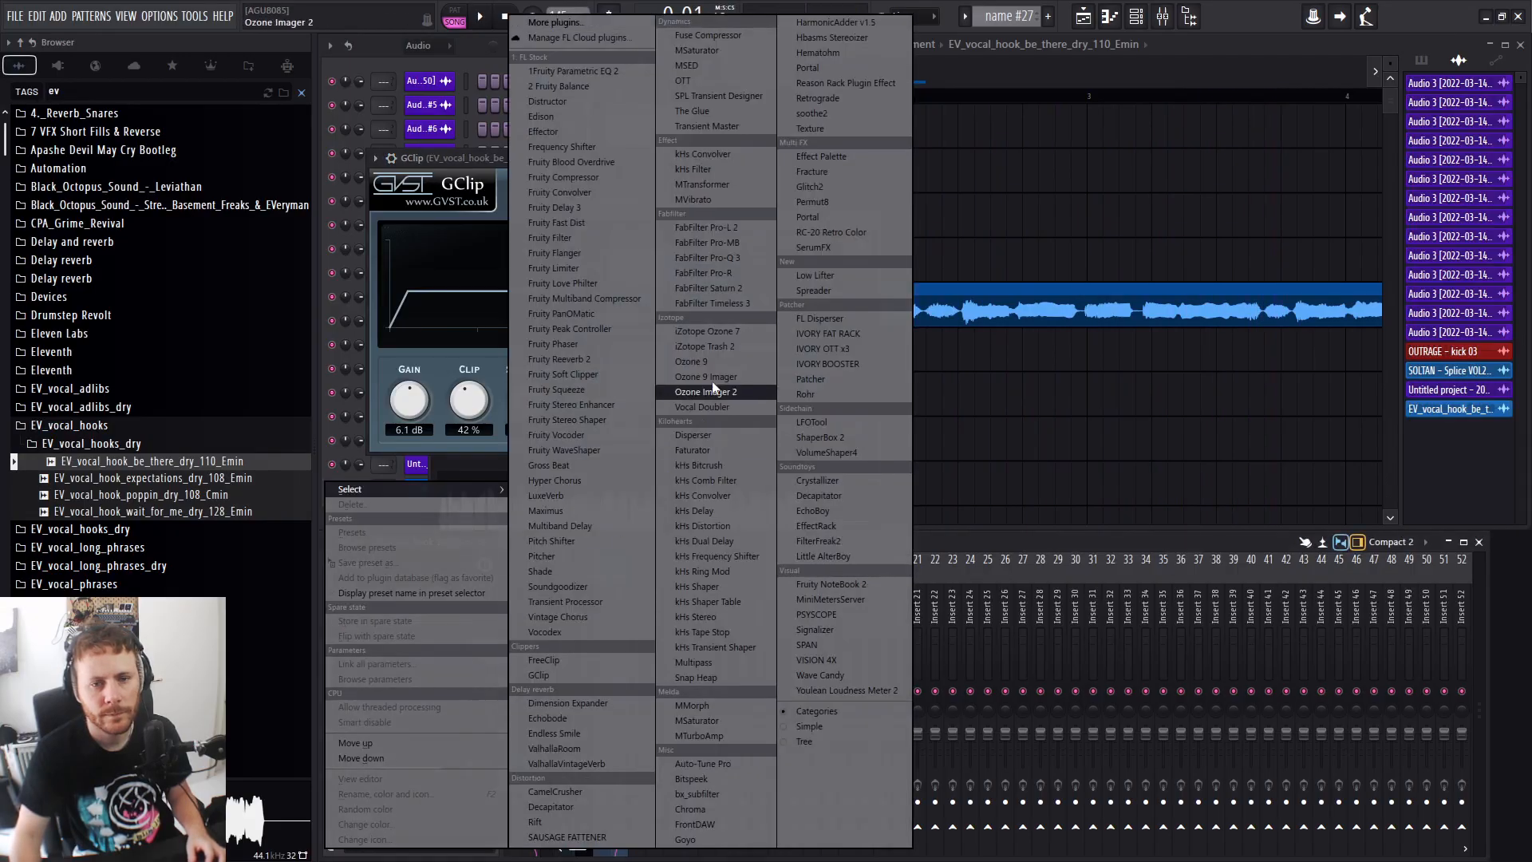
{"action": "left_click", "coordinate": [930, 201]}
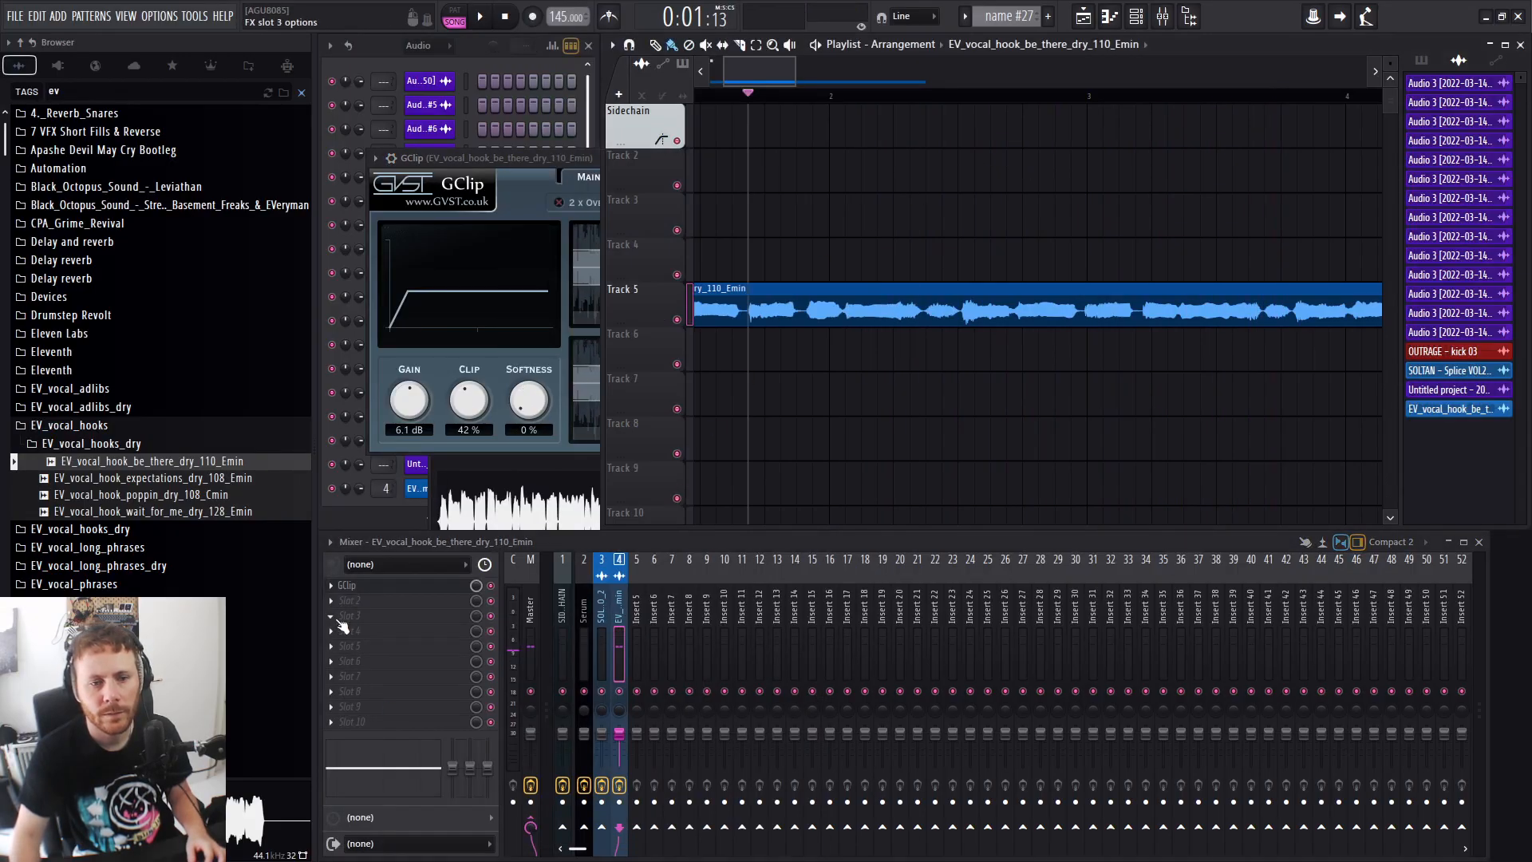
{"action": "left_click", "coordinate": [340, 618]}
{"action": "left_click", "coordinate": [608, 113]}
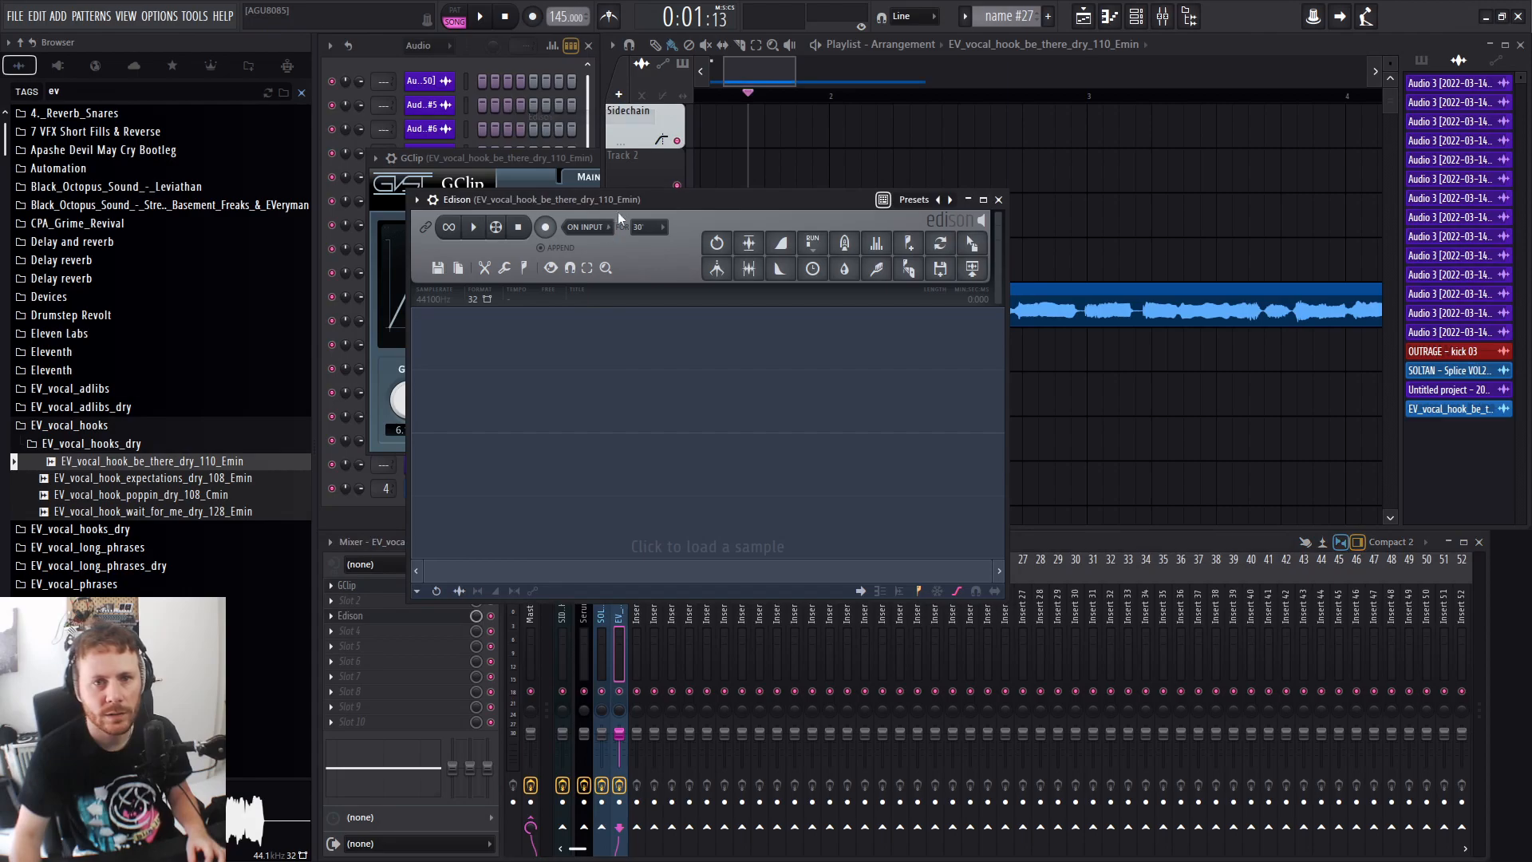
{"action": "left_click", "coordinate": [545, 227]}
{"action": "left_click", "coordinate": [480, 16]}
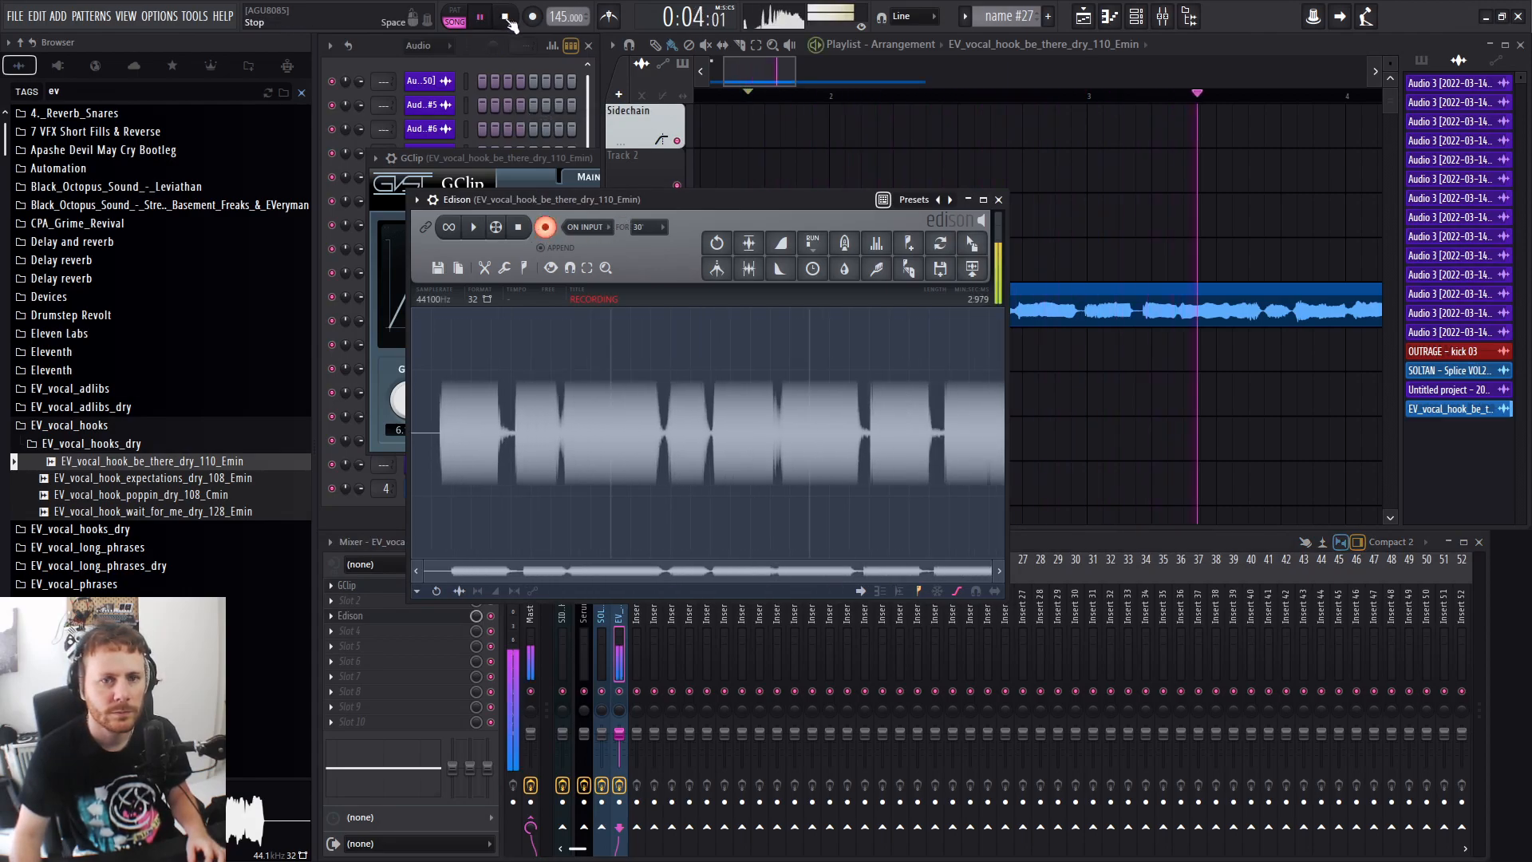
{"action": "left_click", "coordinate": [506, 17]}
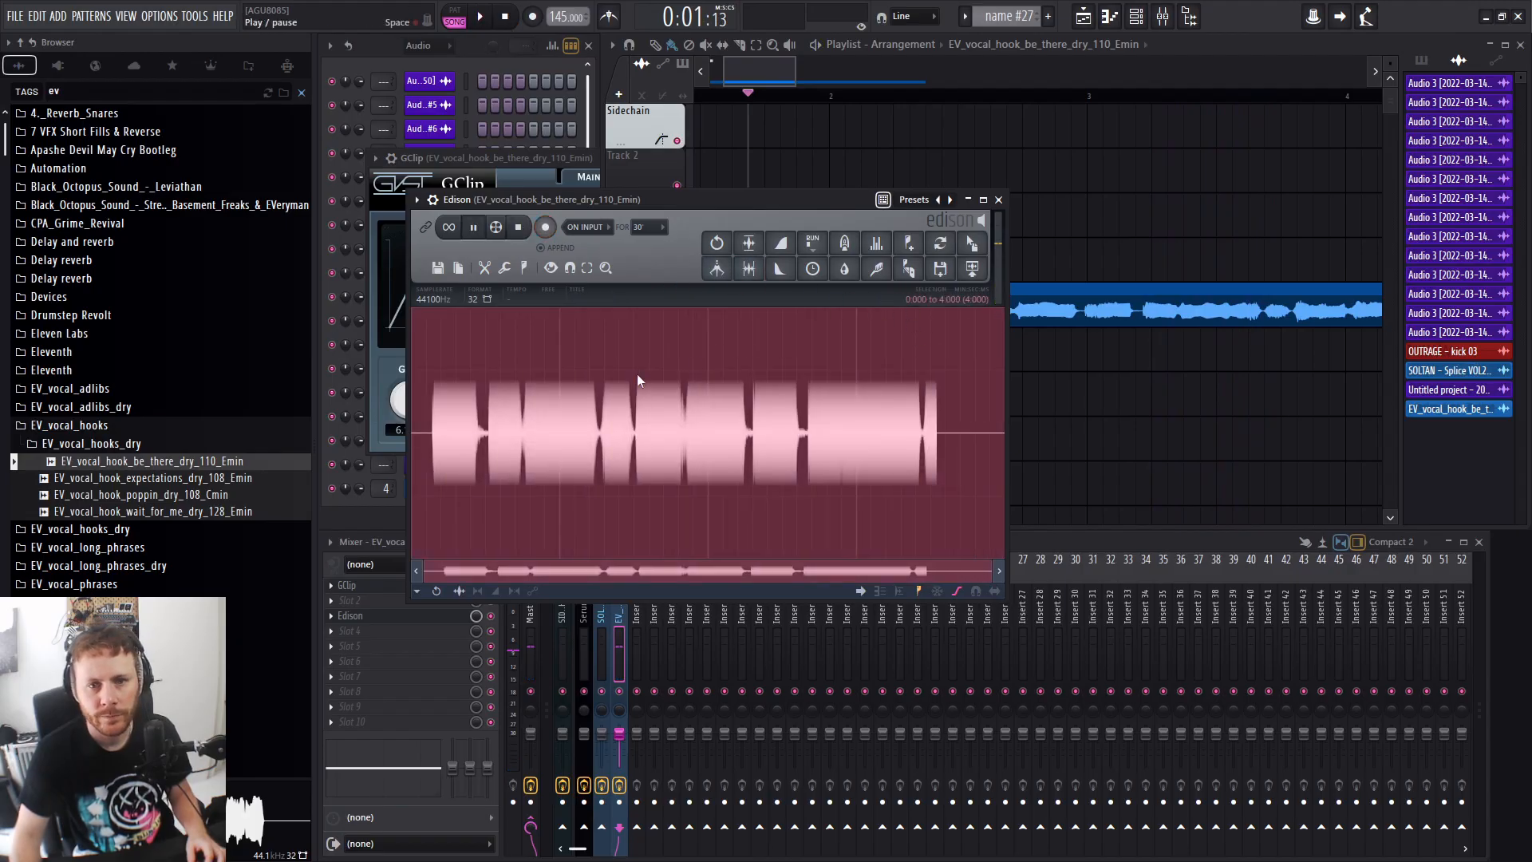
Play the clipped recording in Edison, bypass GClip on the insert, and play the original vocal for comparison.
{"action": "key", "text": "space"}
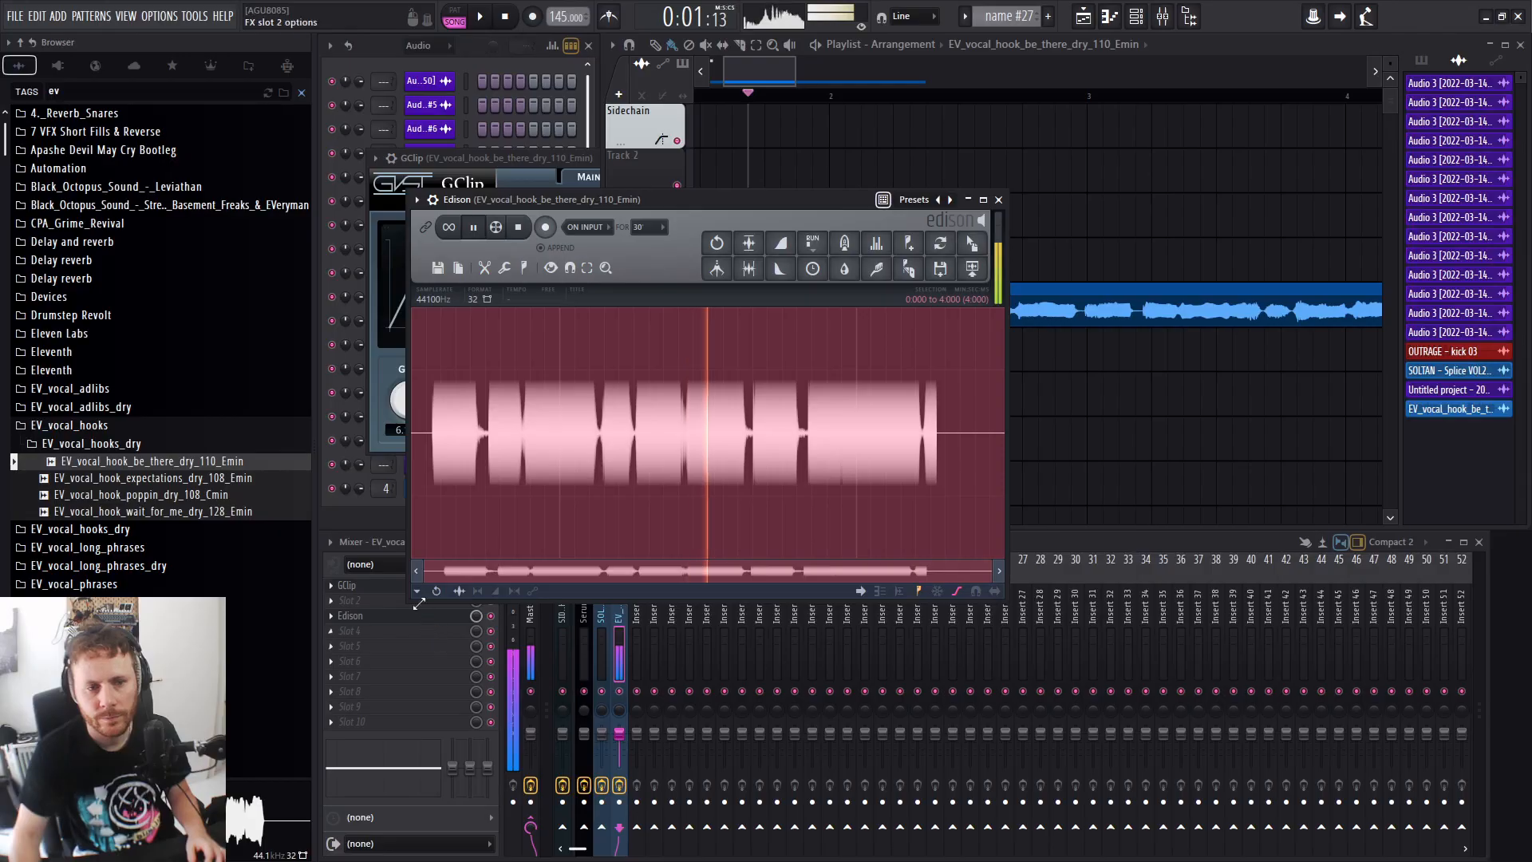
{"action": "key", "text": "space"}
{"action": "left_click", "coordinate": [385, 587]}
{"action": "left_click", "coordinate": [491, 586]}
{"action": "key", "text": "space"}
{"action": "left_click", "coordinate": [414, 618]}
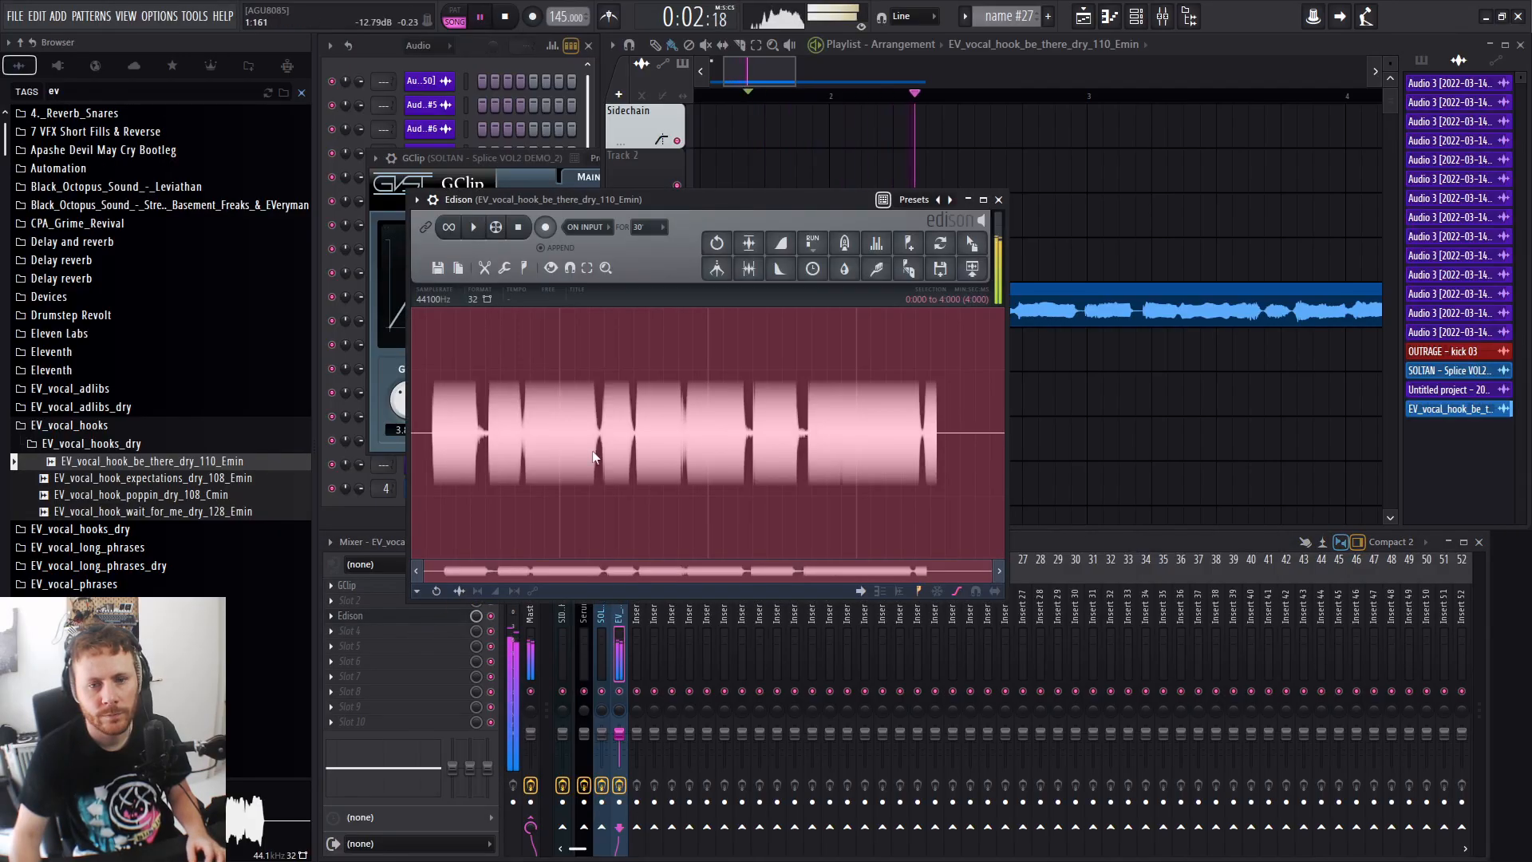
{"action": "left_click", "coordinate": [519, 228]}
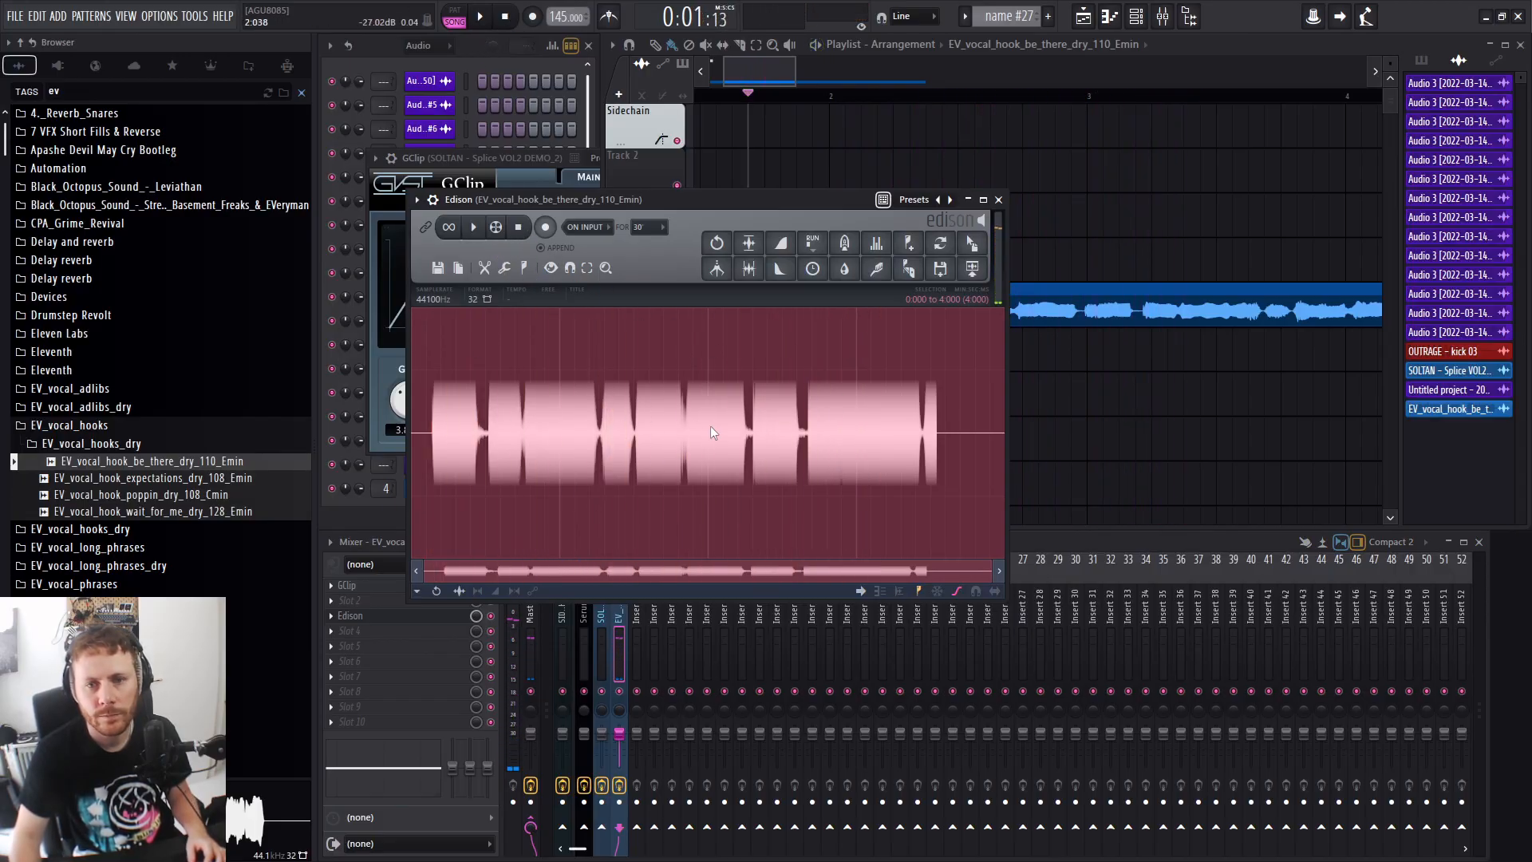
Open Edison's Clean up (denoise) tool, set the Declipper to Vocal with a threshold of about -8.1 dB, and preview it.
{"action": "left_click", "coordinate": [505, 268]}
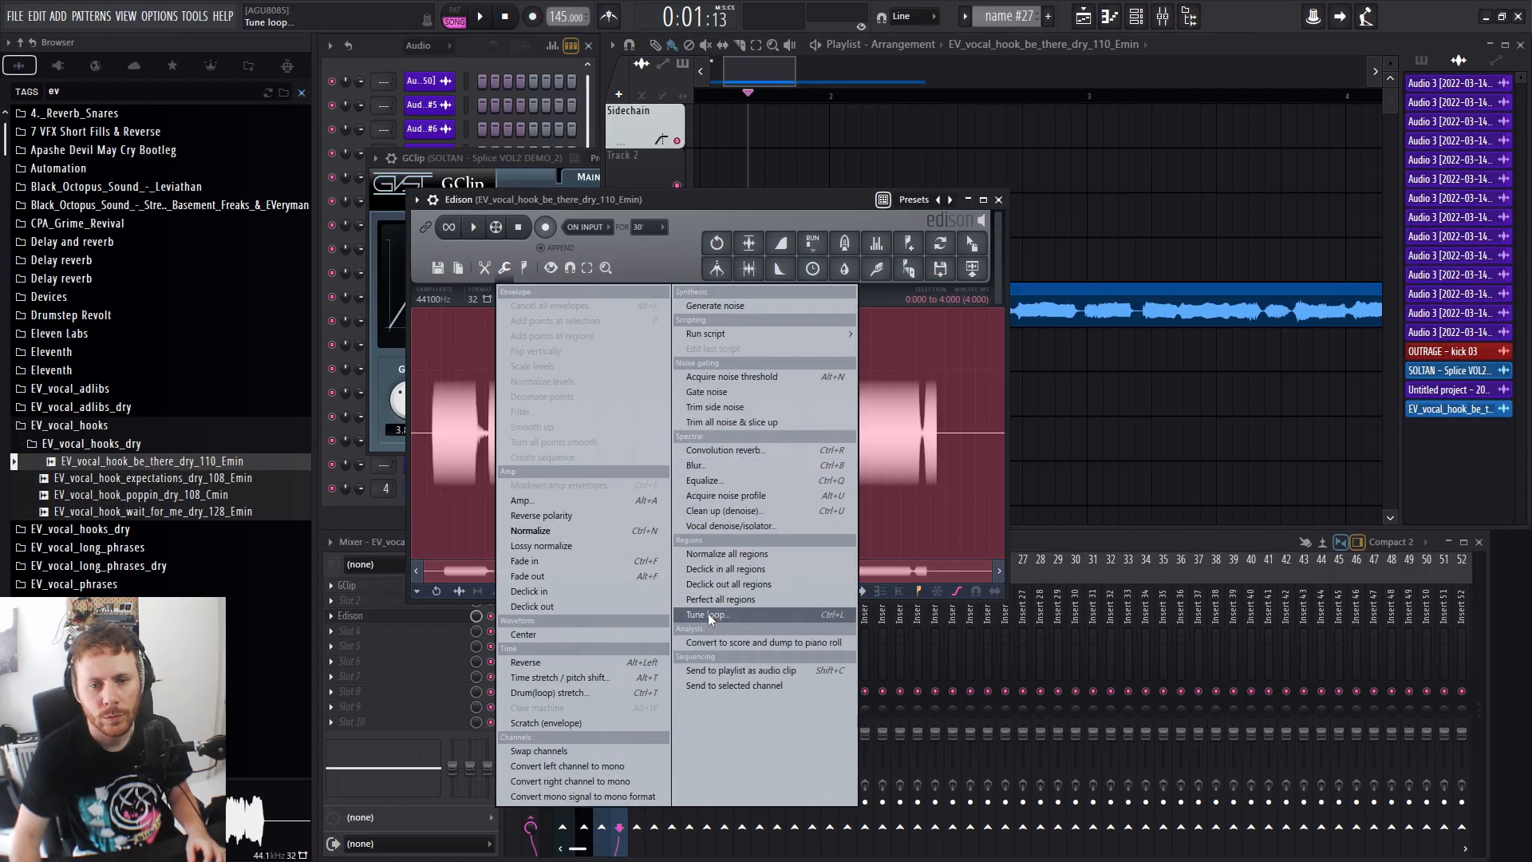
{"action": "left_click", "coordinate": [747, 510]}
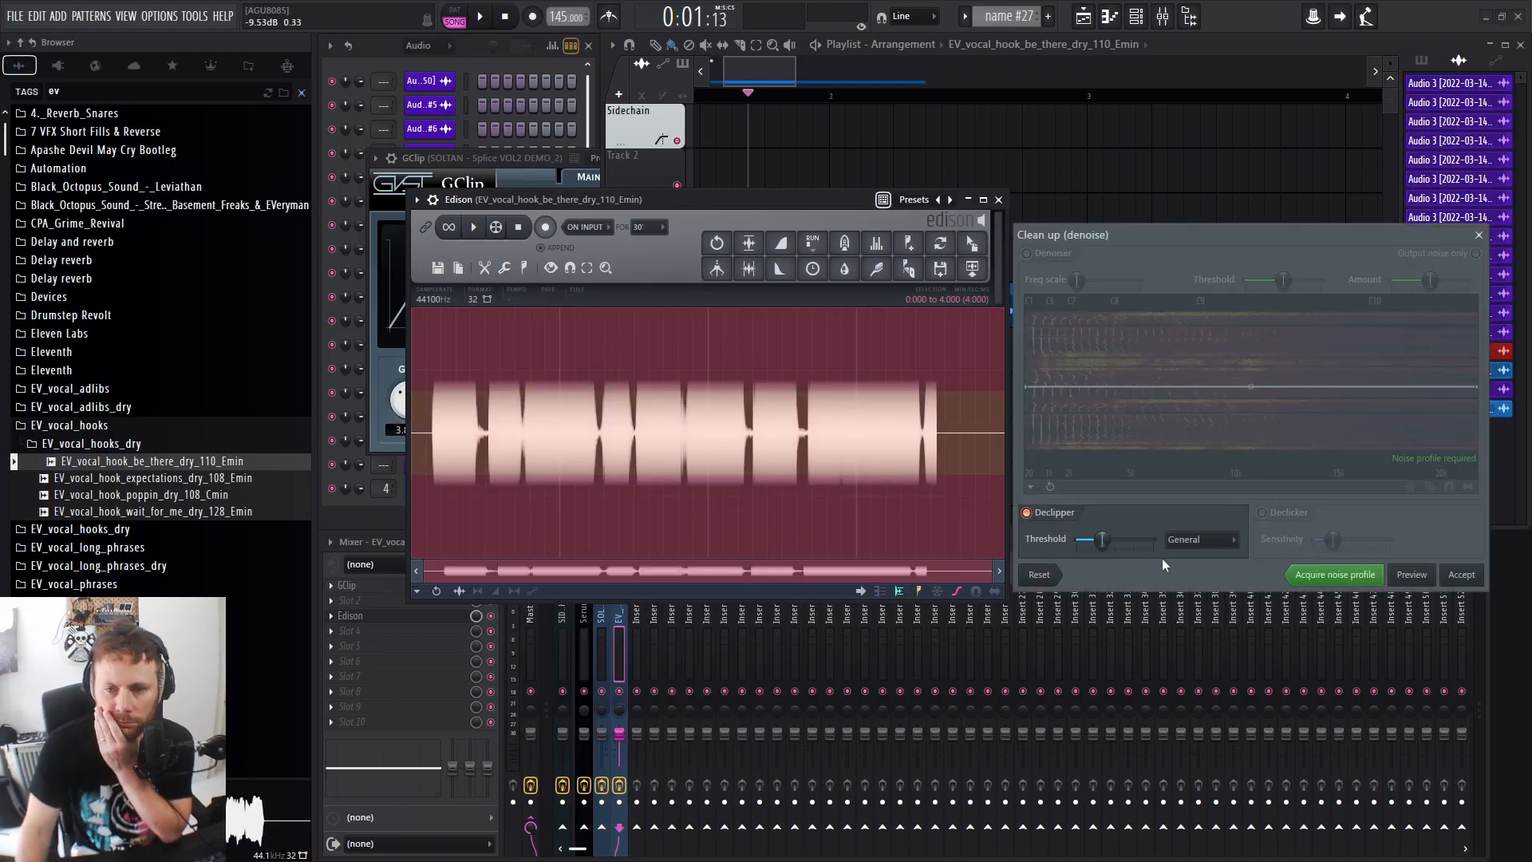
{"action": "left_click", "coordinate": [1200, 536]}
{"action": "left_click", "coordinate": [1205, 573]}
{"action": "left_click_drag", "start_coordinate": [1102, 540], "coordinate": [1107, 541]}
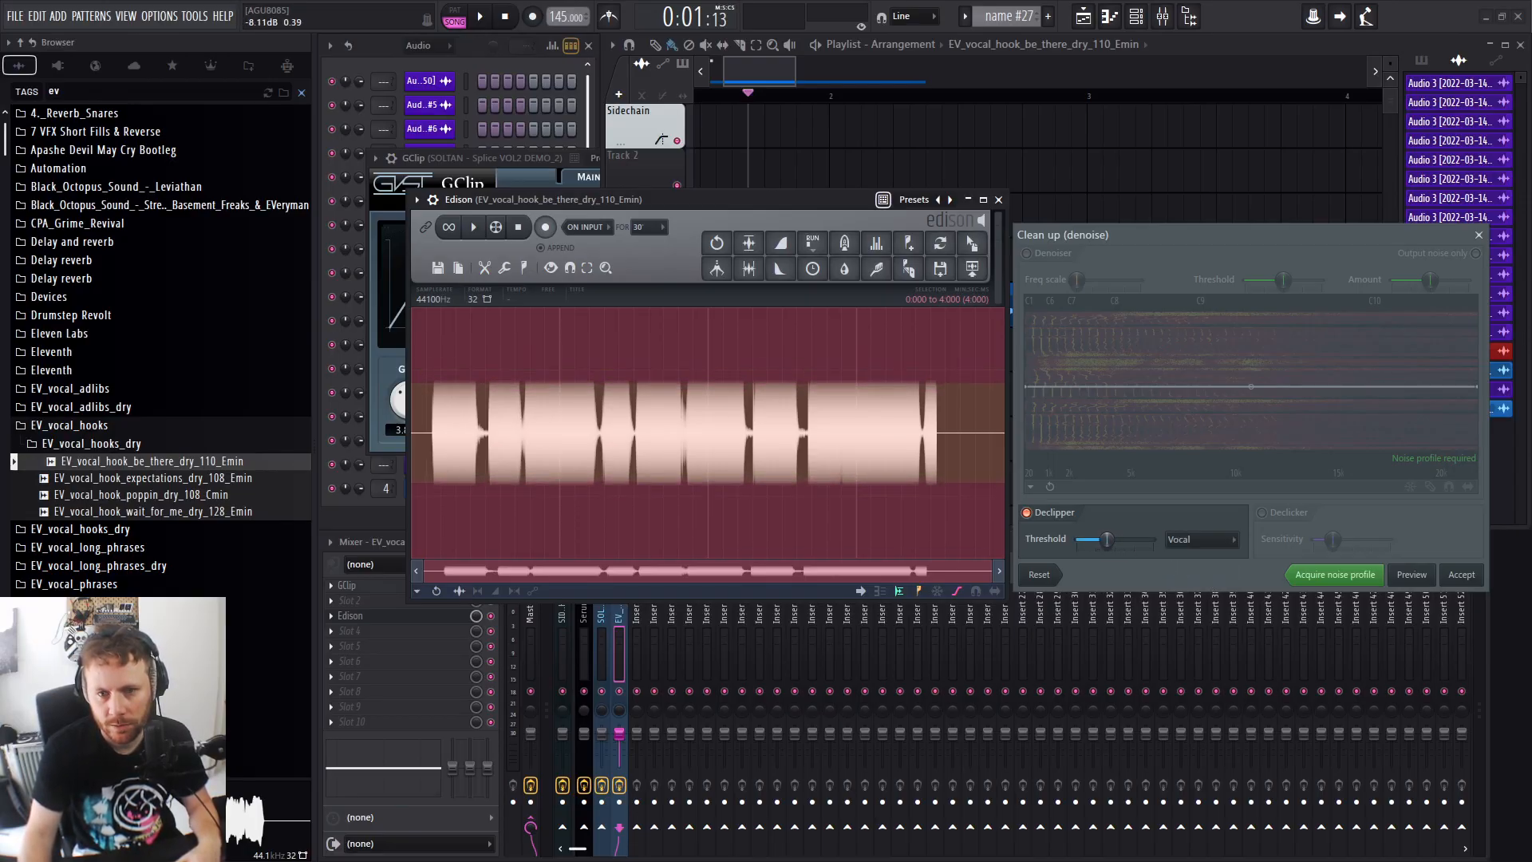
{"action": "left_click", "coordinate": [1413, 578]}
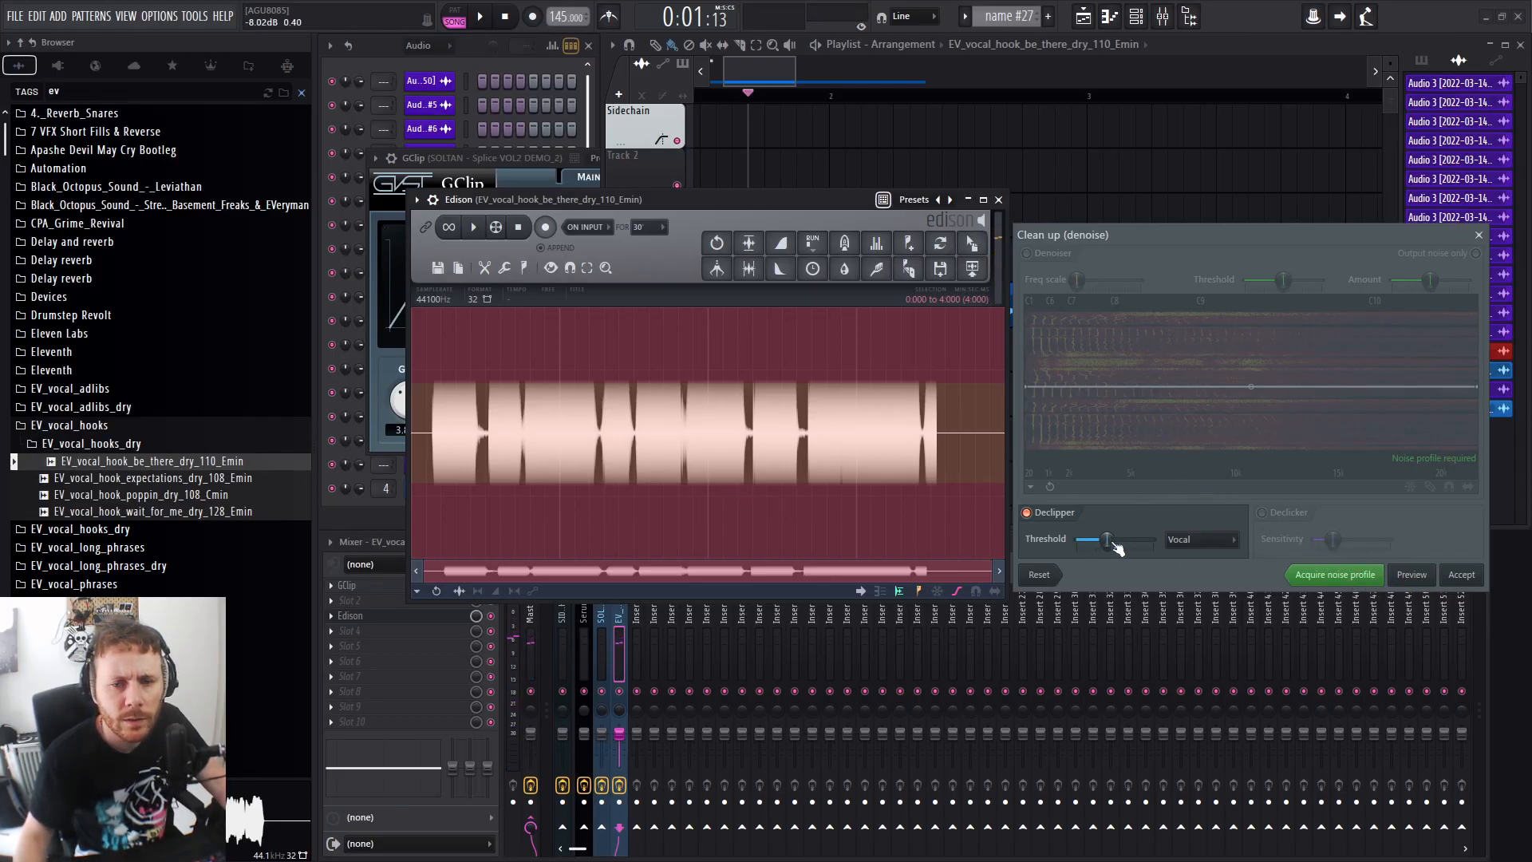
Preview the vocal declipping with the threshold lowered to about -9.3 dB, -12.5 dB and -19.9 dB in turn.
{"action": "left_click_drag", "start_coordinate": [1107, 540], "coordinate": [1103, 540]}
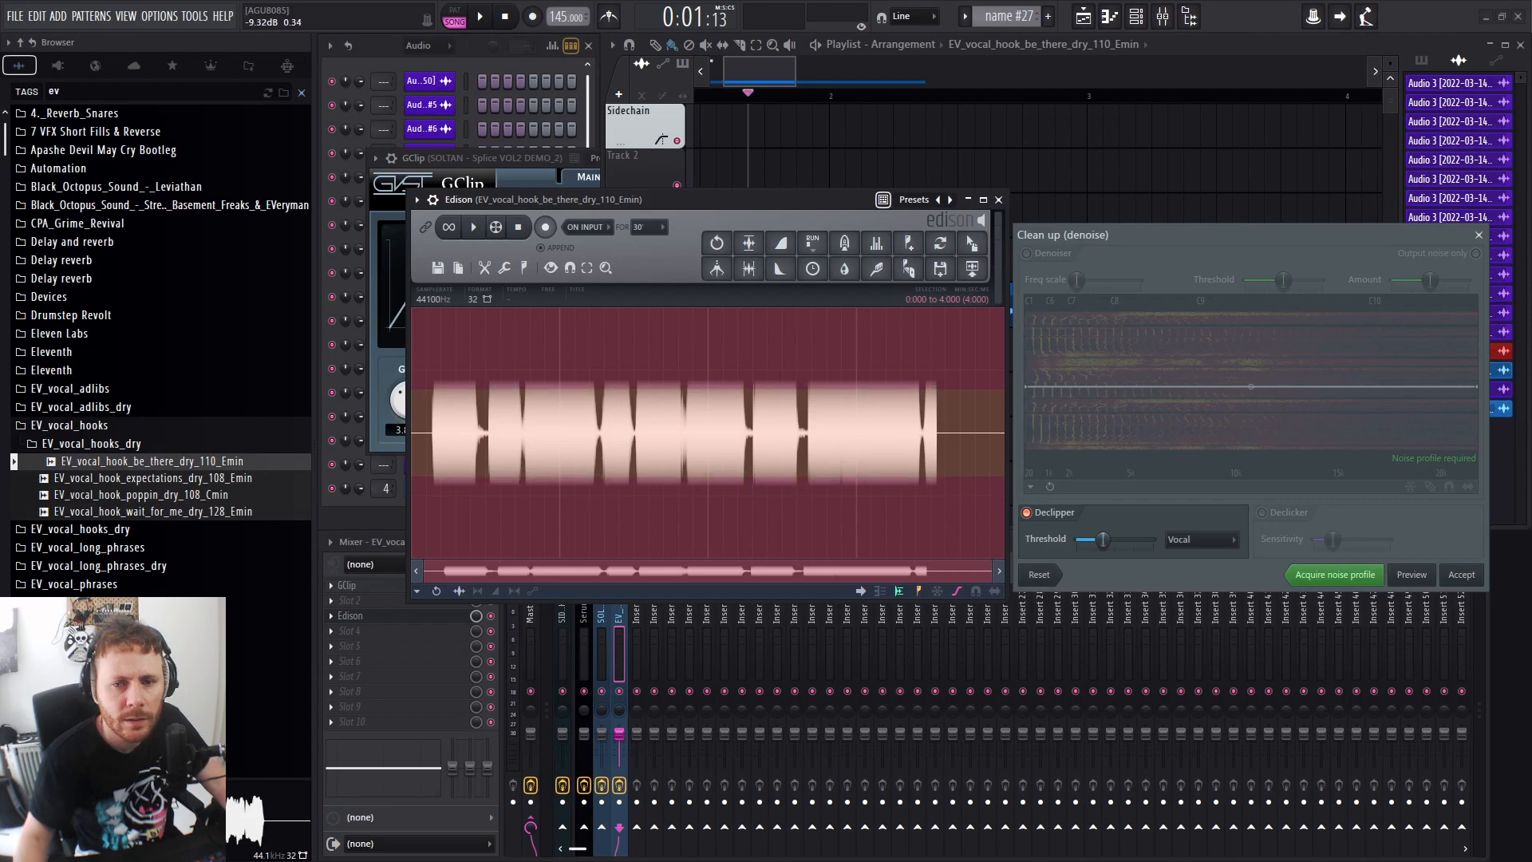
{"action": "left_click", "coordinate": [1422, 579]}
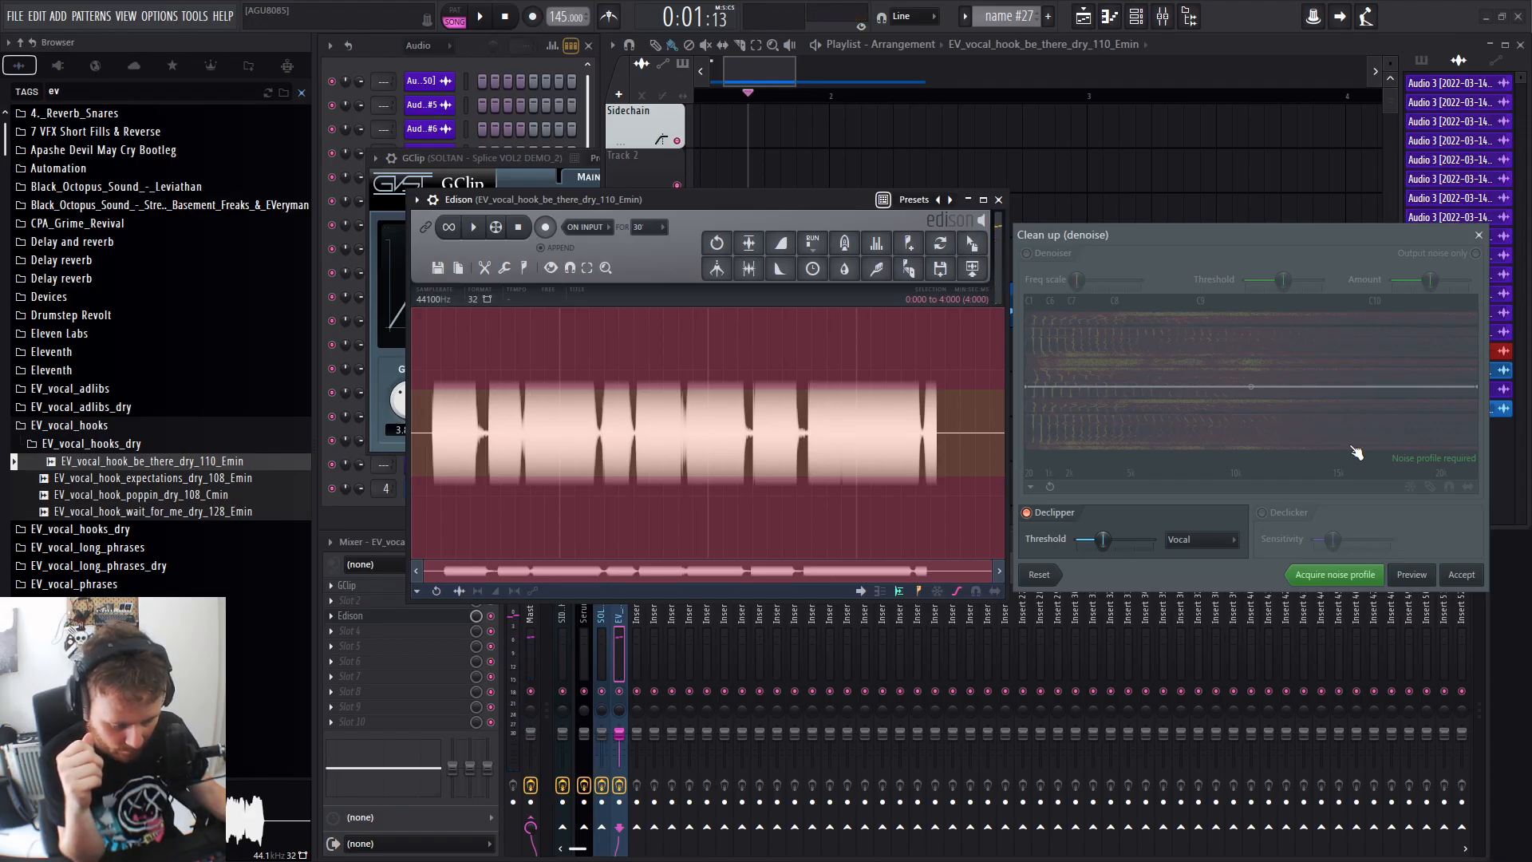
{"action": "left_click_drag", "start_coordinate": [1116, 541], "coordinate": [1107, 554]}
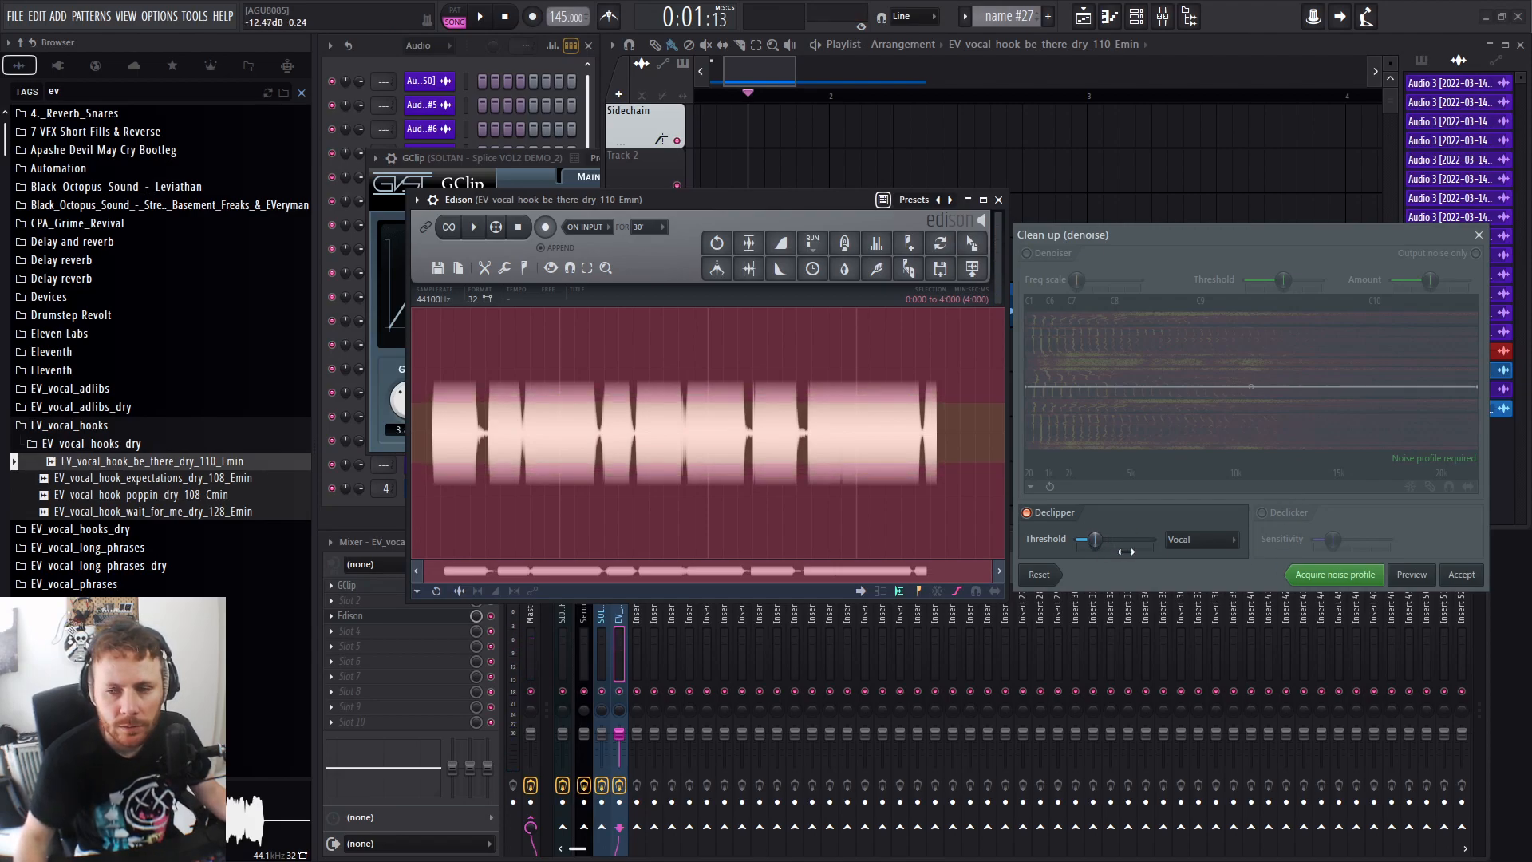
{"action": "left_click", "coordinate": [1419, 575]}
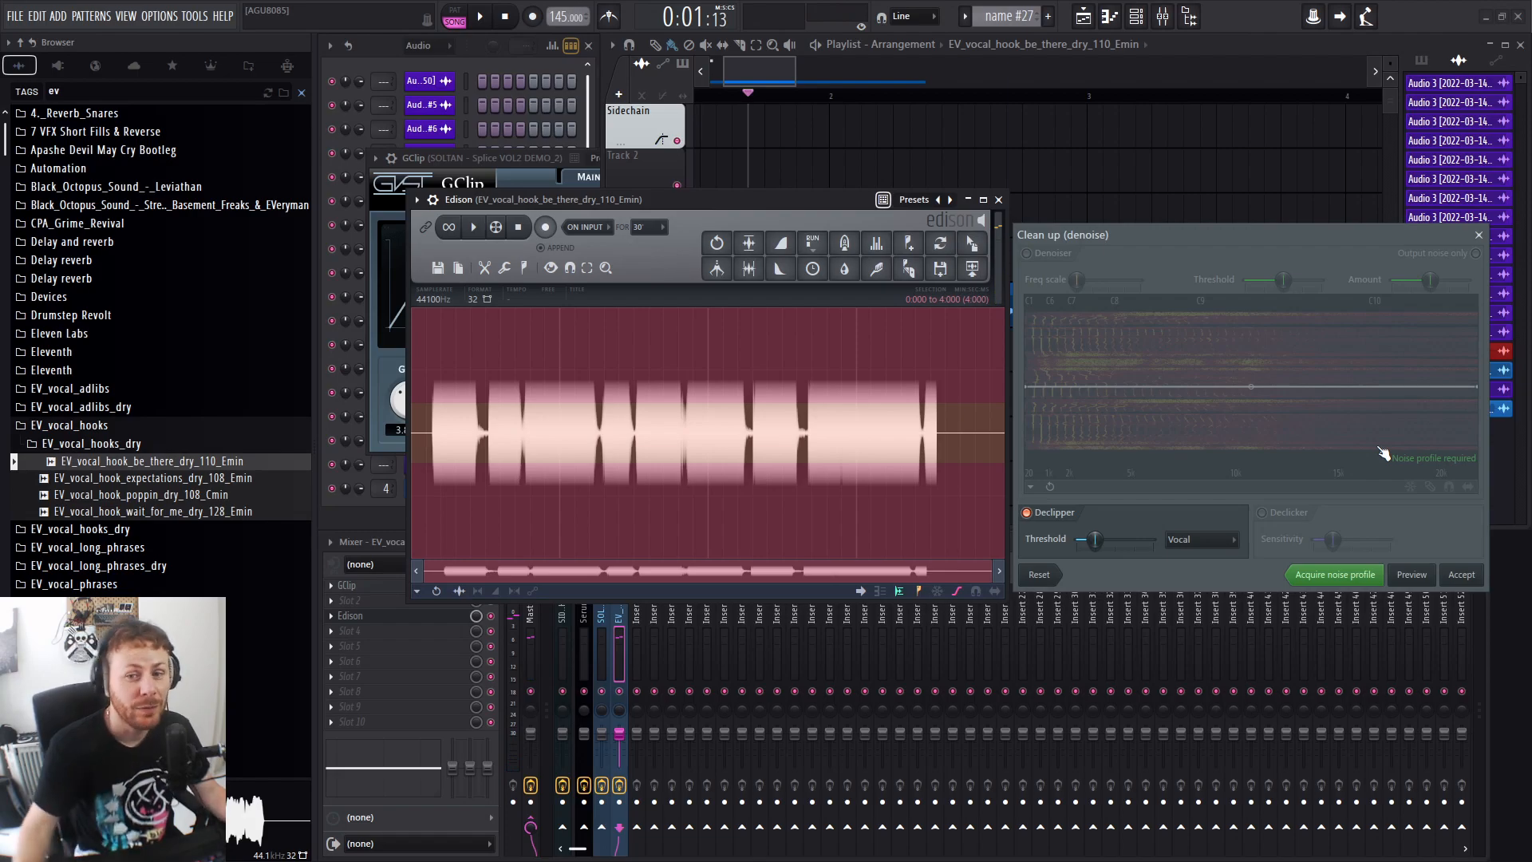
{"action": "left_click_drag", "start_coordinate": [1095, 541], "coordinate": [1085, 541]}
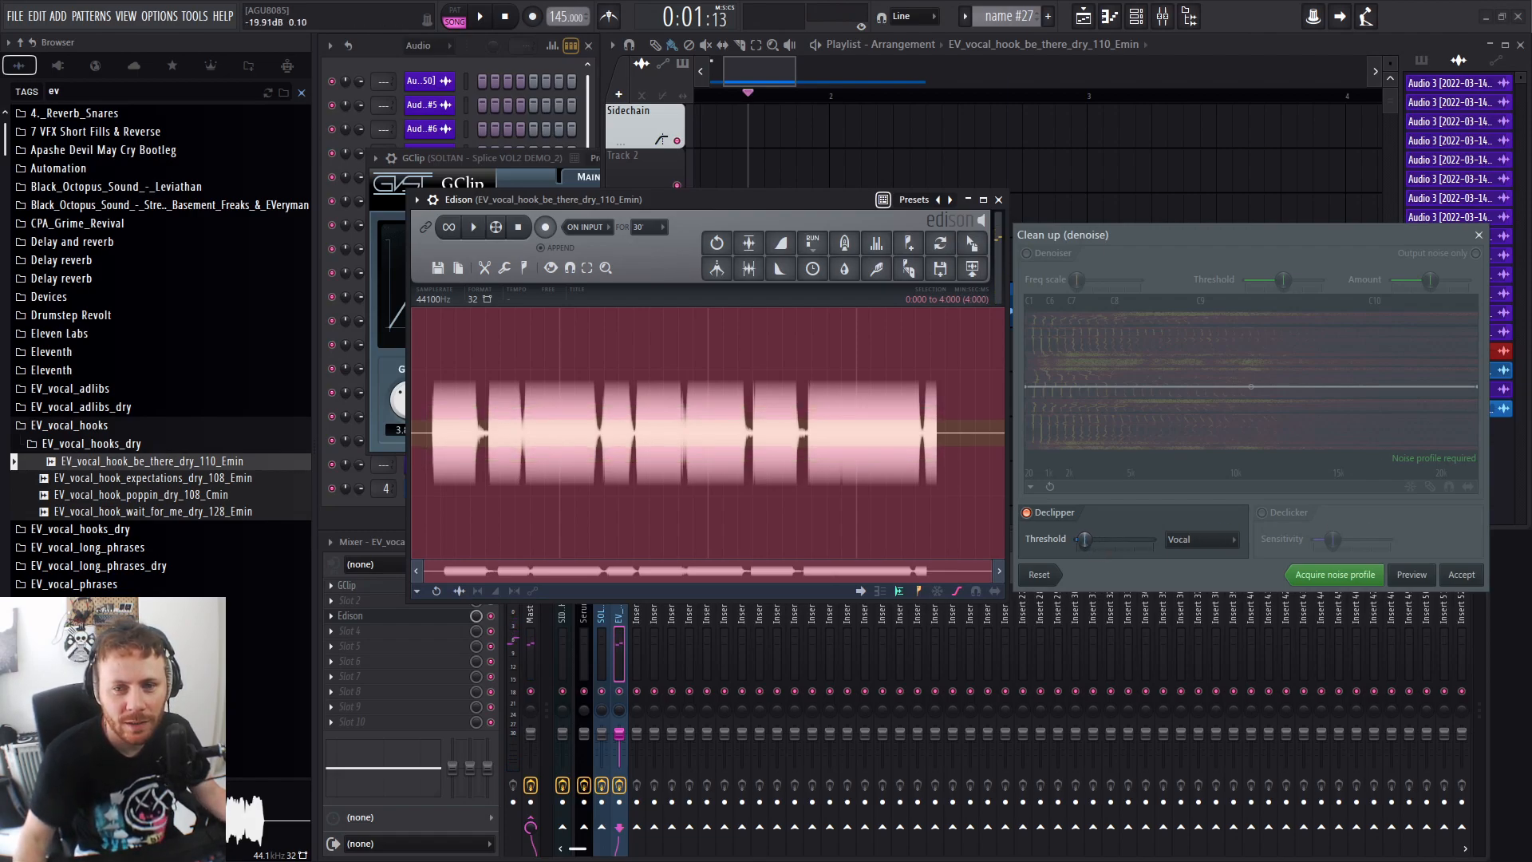
{"action": "left_click", "coordinate": [1412, 576]}
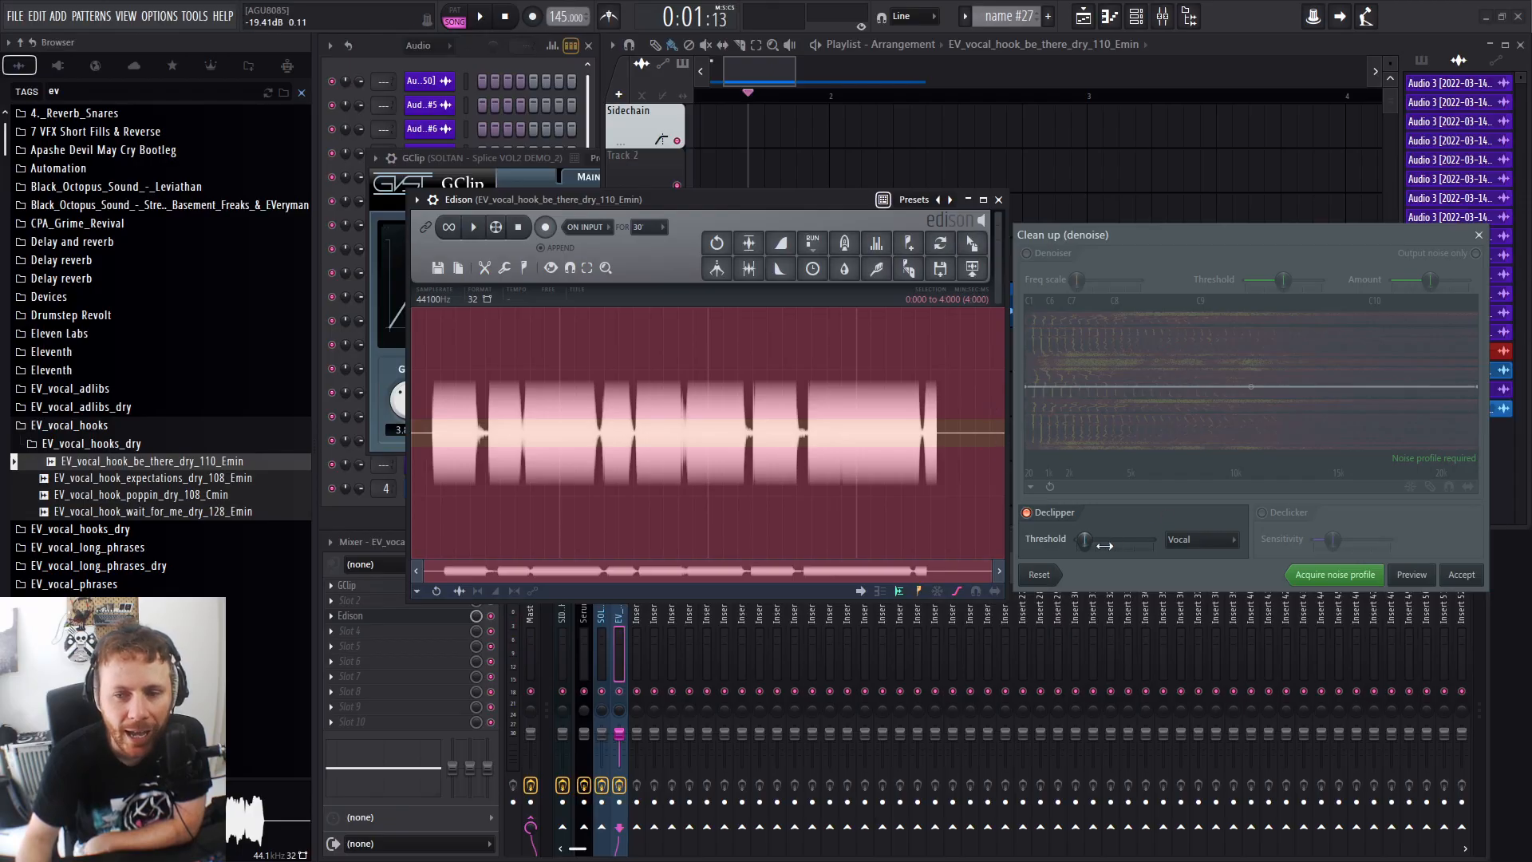
Raise the Declipper threshold again, reset the Clean up settings, and close the dialog without applying.
{"action": "left_click_drag", "start_coordinate": [1084, 540], "coordinate": [1109, 540]}
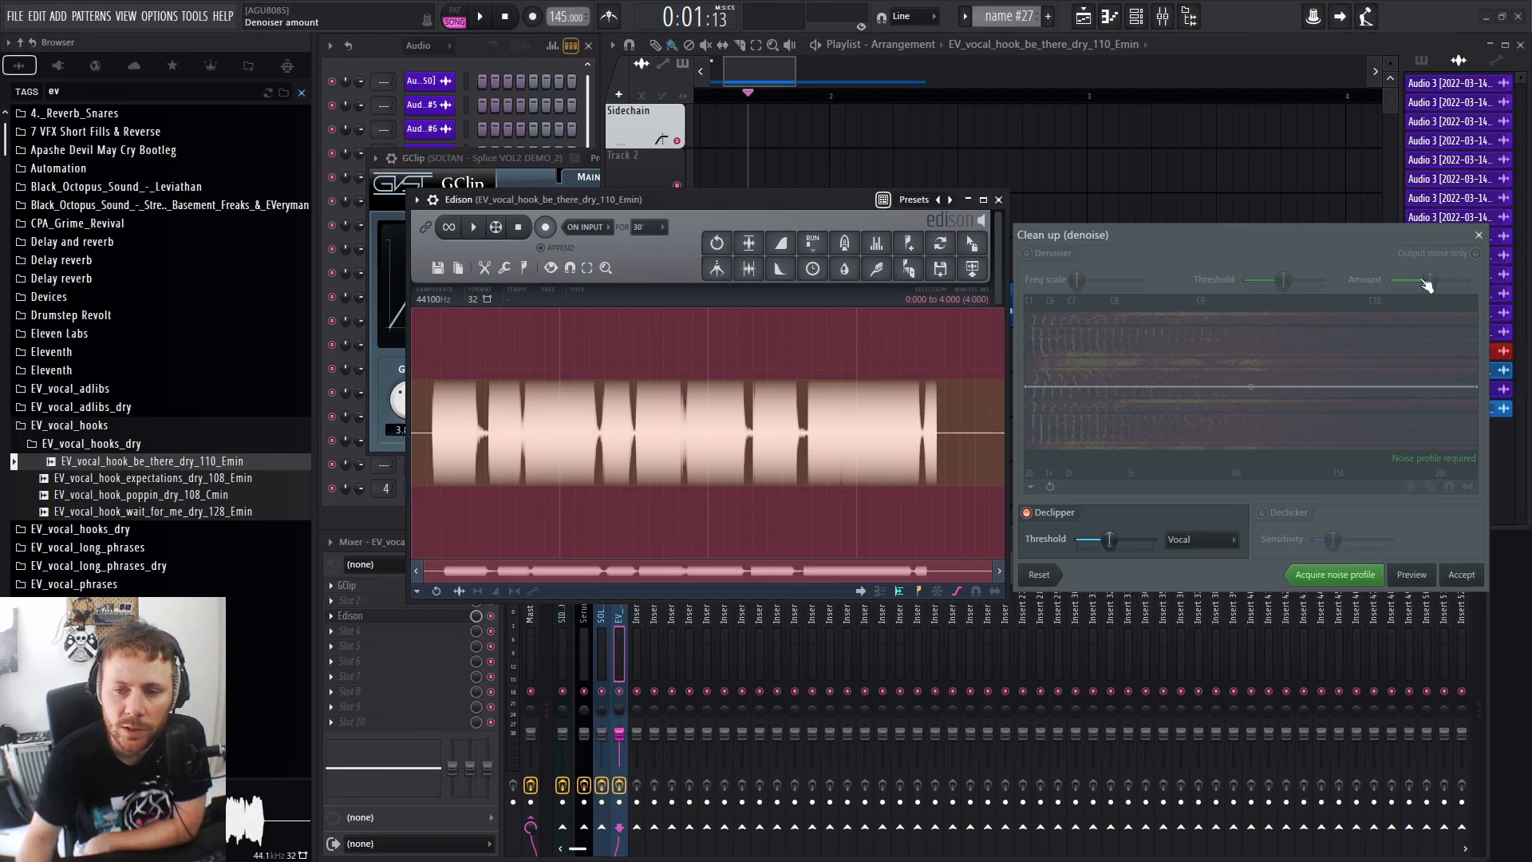
{"action": "left_click", "coordinate": [1040, 575]}
{"action": "left_click", "coordinate": [1479, 235]}
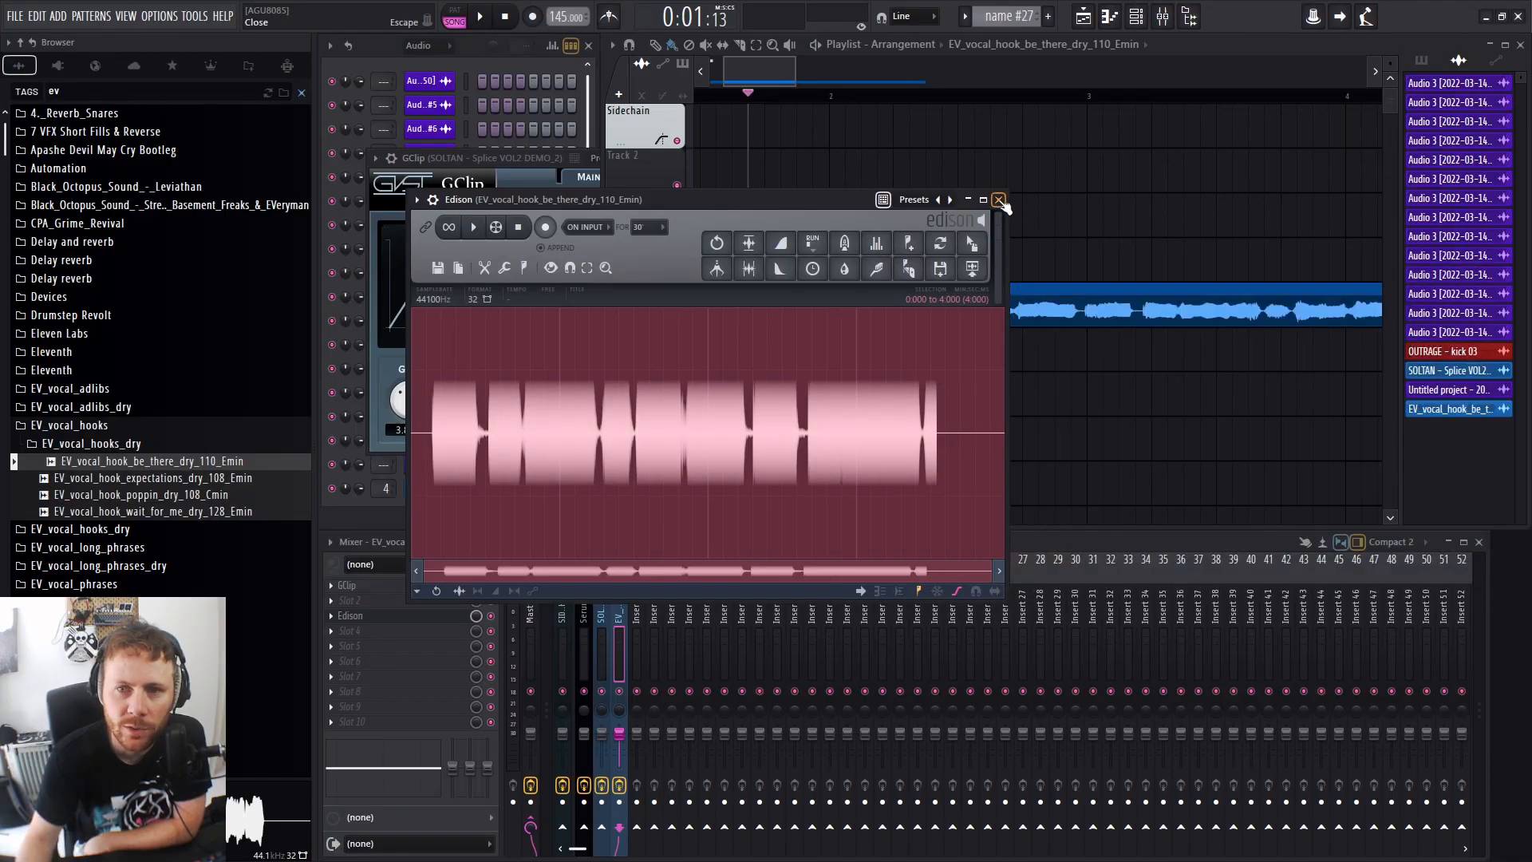
Close Edison and switch to the web browser showing the Declipper section of the FL Studio manual.
{"action": "left_click", "coordinate": [999, 199]}
{"action": "key", "text": "alt+Tab"}
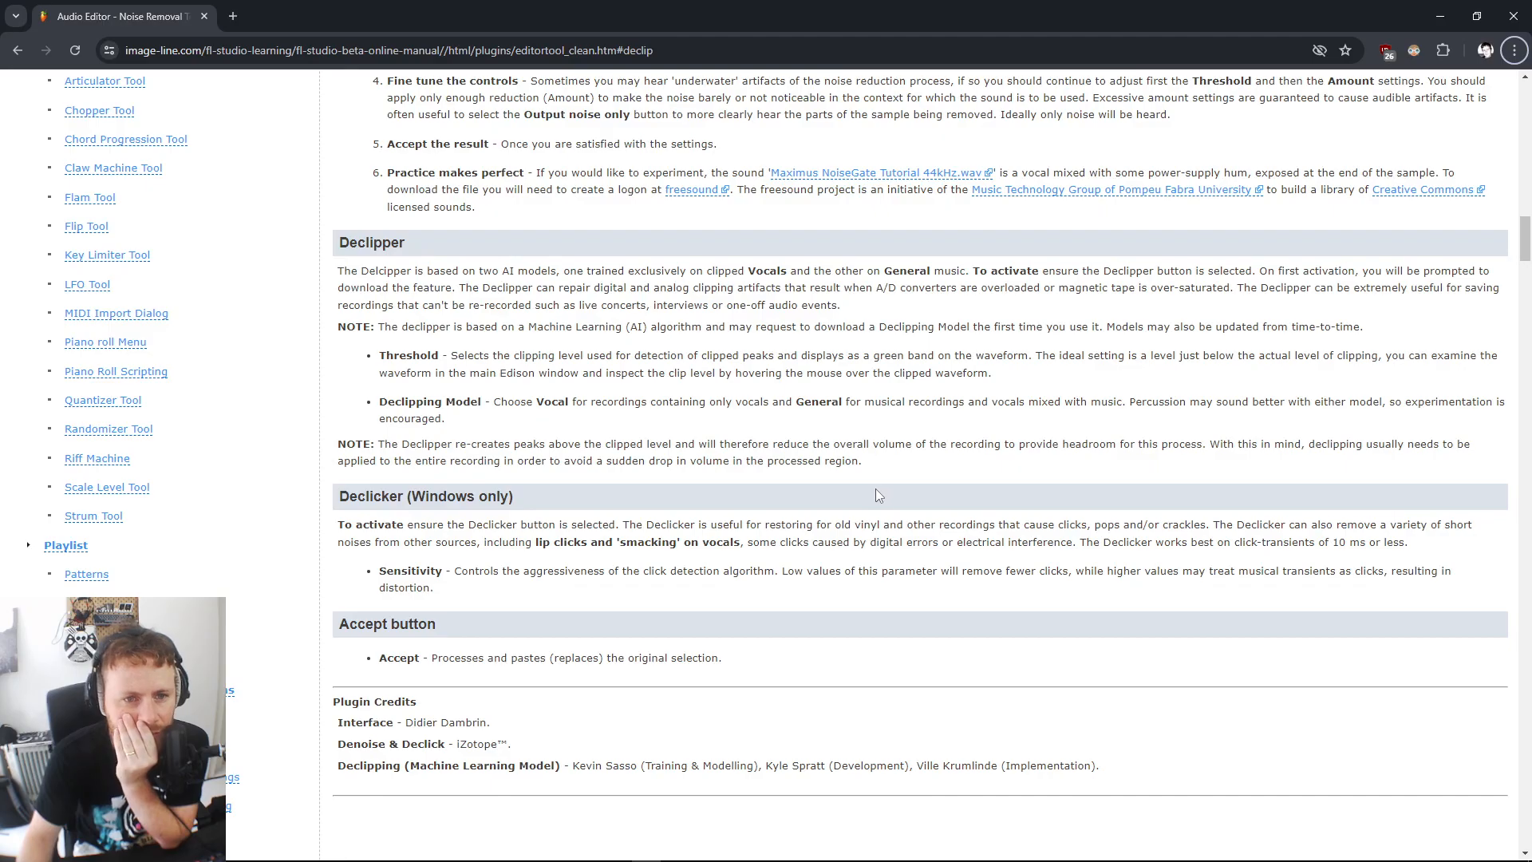
Read the manual's Declipper description, covering repairable clipping artifacts, suitable recordings and the note about downloading the Declipping Model.
{"action": "left_click_drag", "start_coordinate": [498, 281], "coordinate": [826, 272]}
{"action": "left_click", "coordinate": [666, 281]}
{"action": "left_click", "coordinate": [895, 310]}
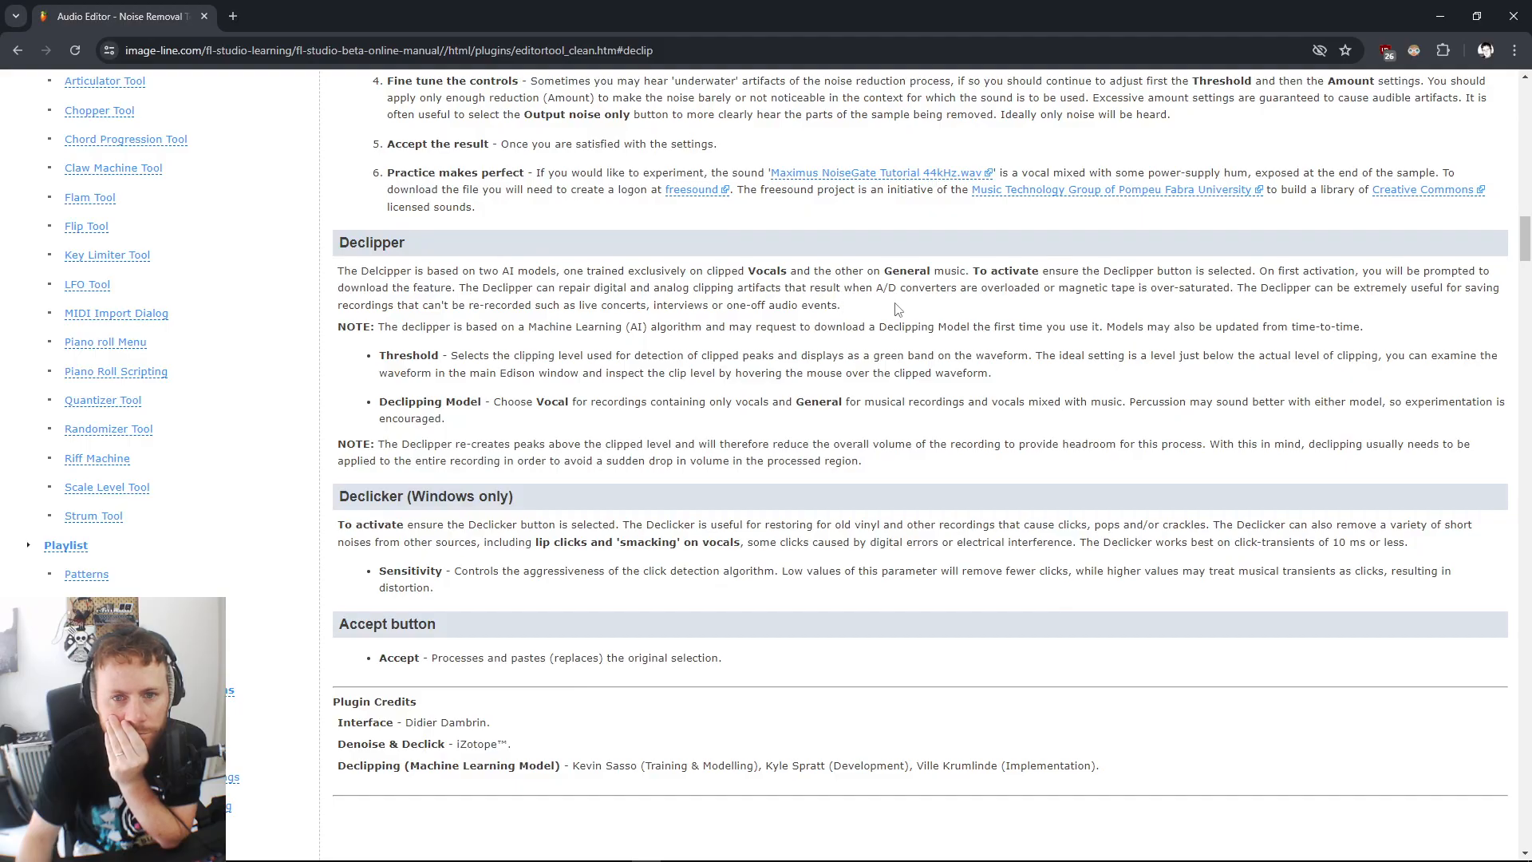
{"action": "left_click_drag", "start_coordinate": [1234, 287], "coordinate": [978, 303]}
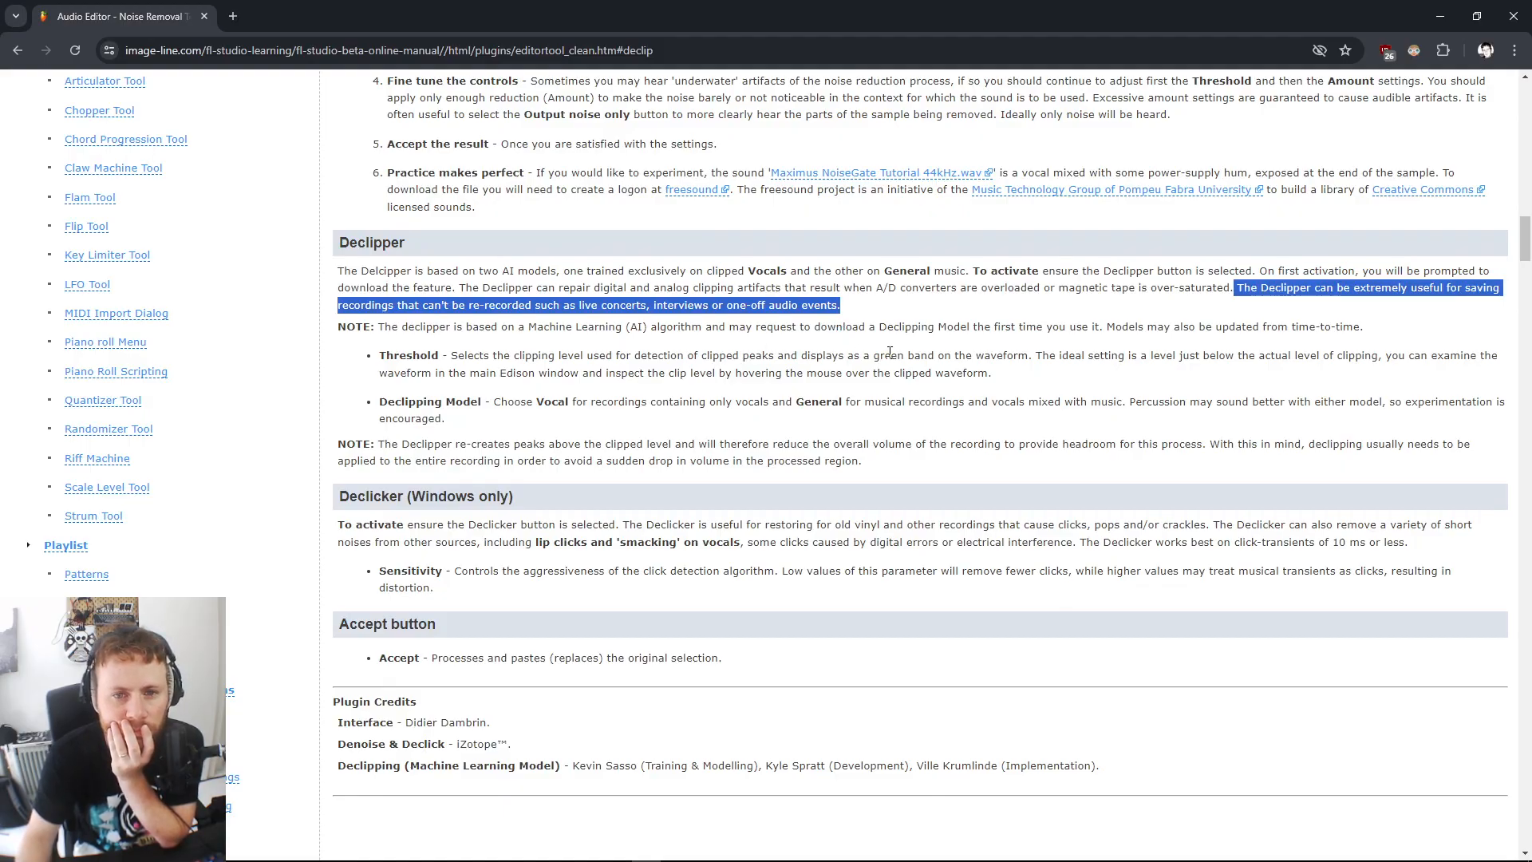
{"action": "left_click", "coordinate": [930, 359]}
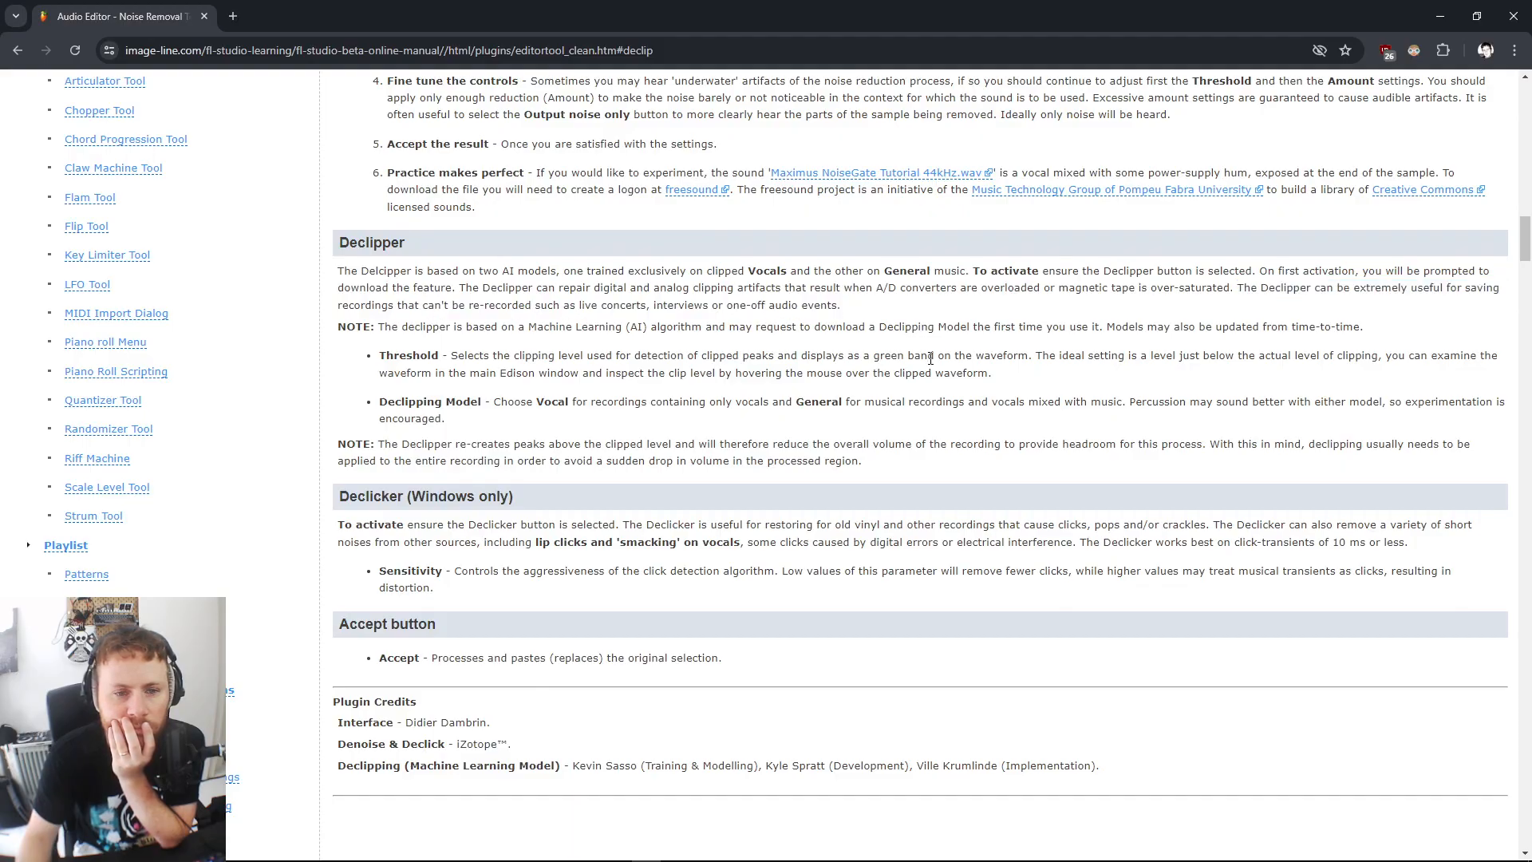
{"action": "left_click_drag", "start_coordinate": [420, 328], "coordinate": [817, 328]}
{"action": "left_click", "coordinate": [815, 329]}
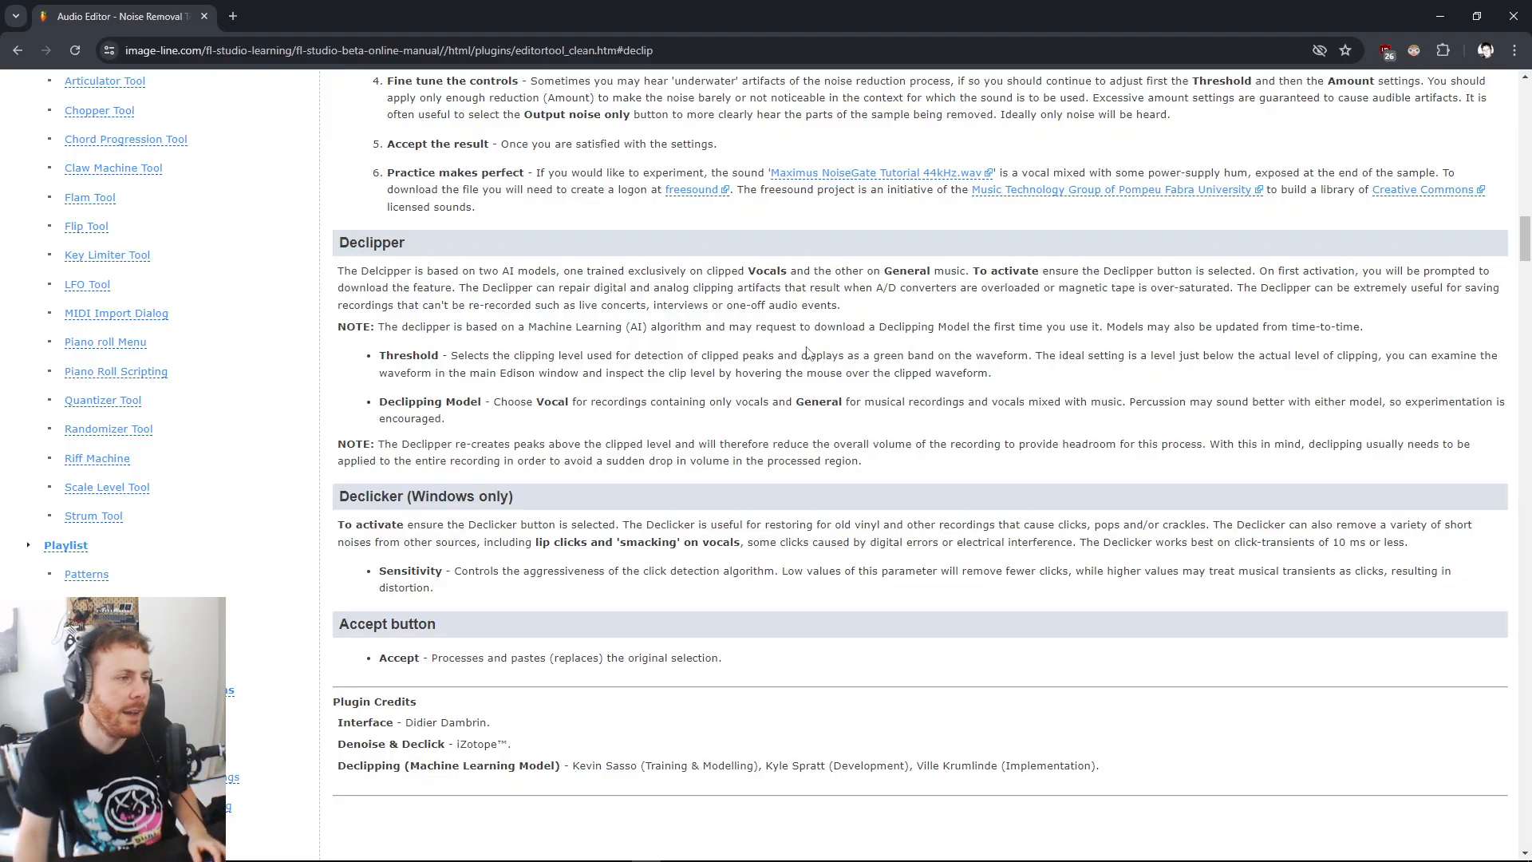
Switch back to FL Studio, delete the vocal hook clip from Track 5, and filter the Channel rack to Unsorted channels.
{"action": "key", "text": "alt+Tab"}
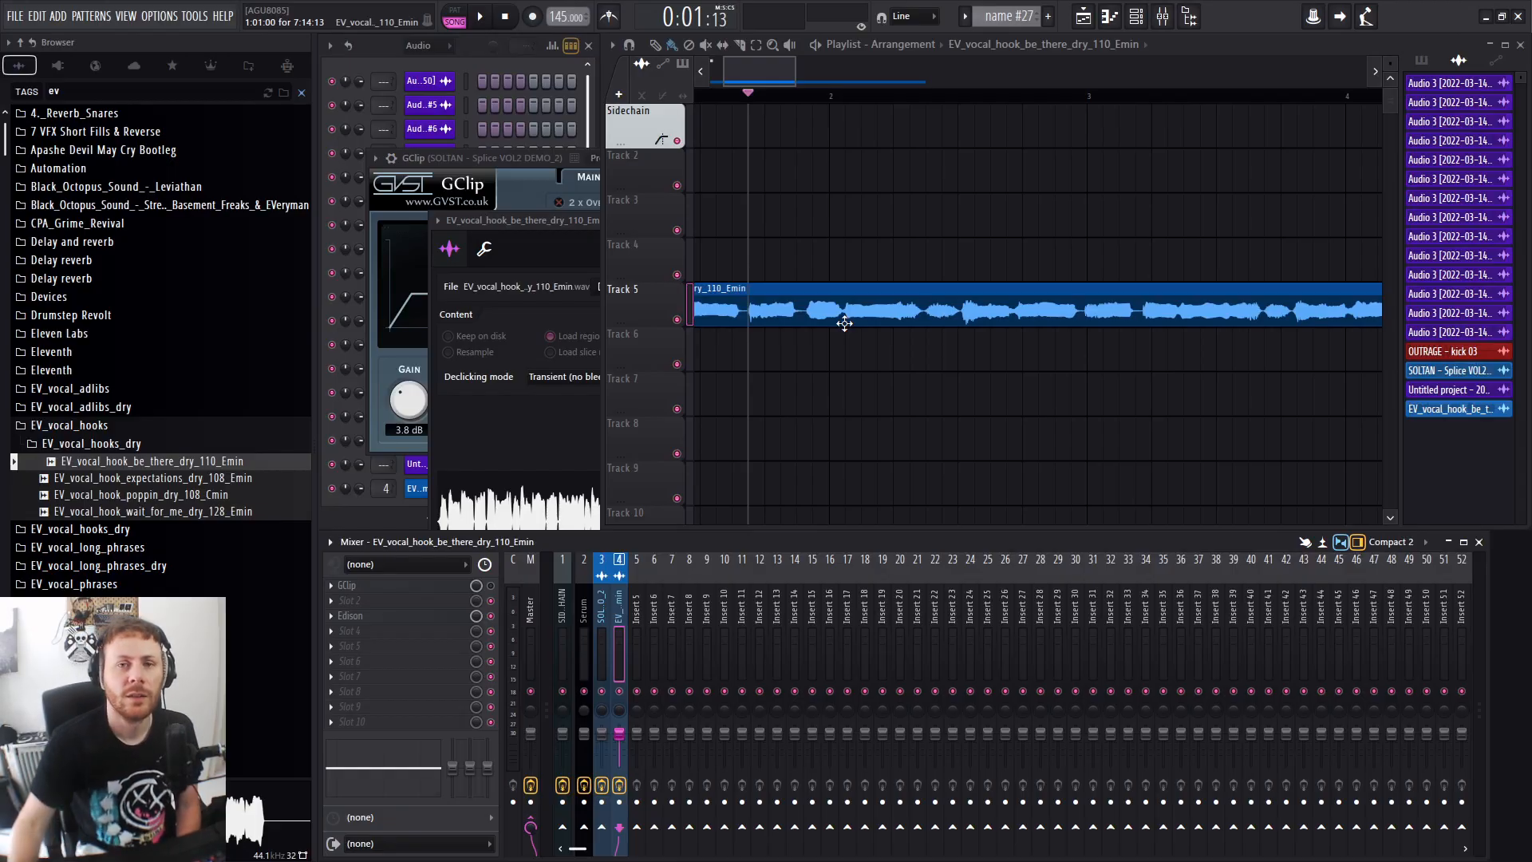
{"action": "left_click_drag", "start_coordinate": [778, 68], "coordinate": [963, 75]}
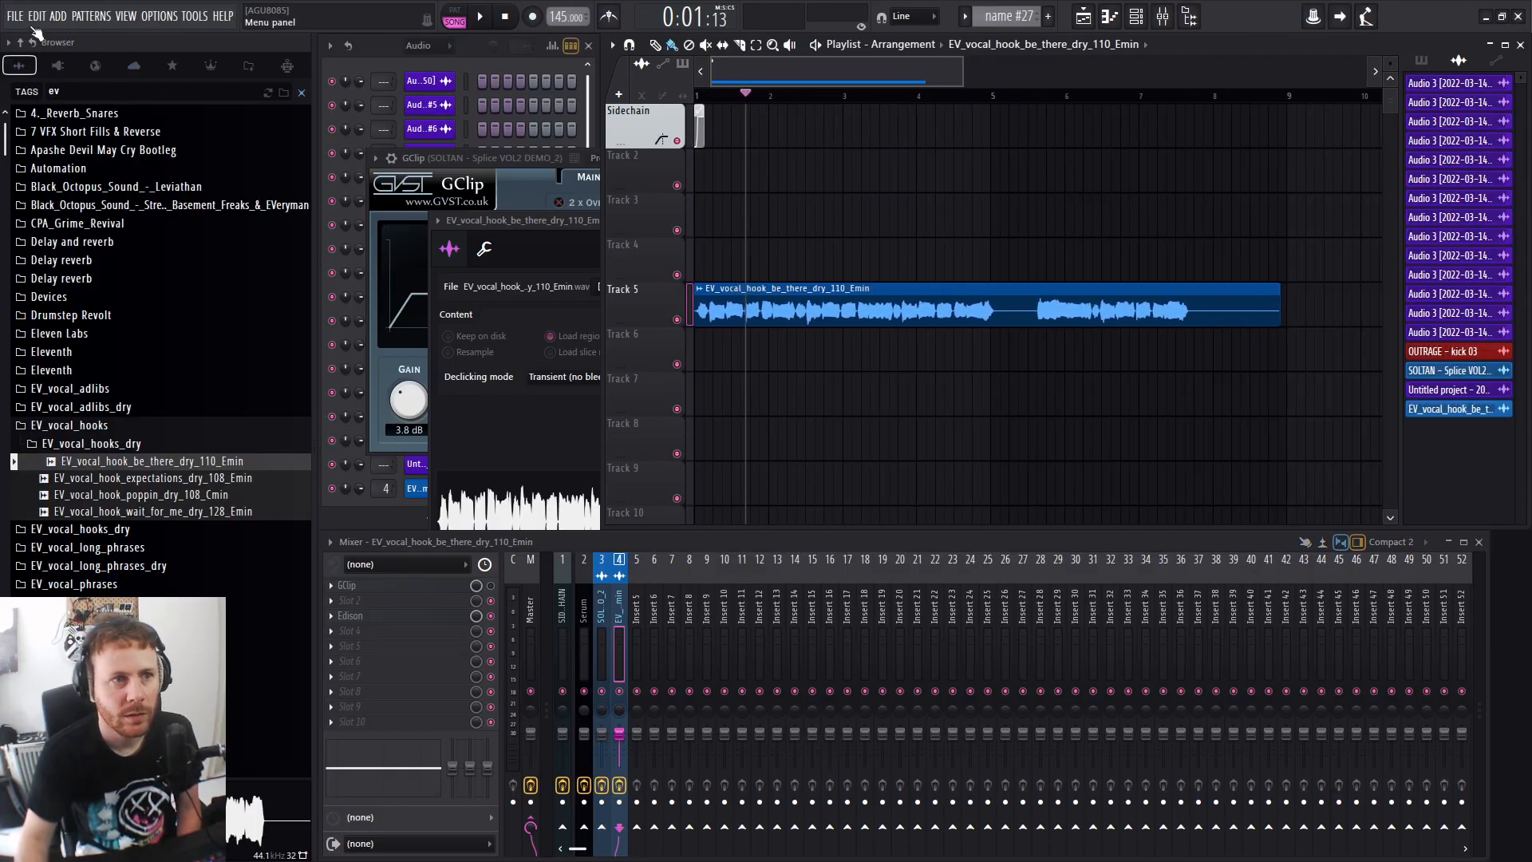
{"action": "right_click", "coordinate": [883, 312]}
{"action": "left_click", "coordinate": [435, 46]}
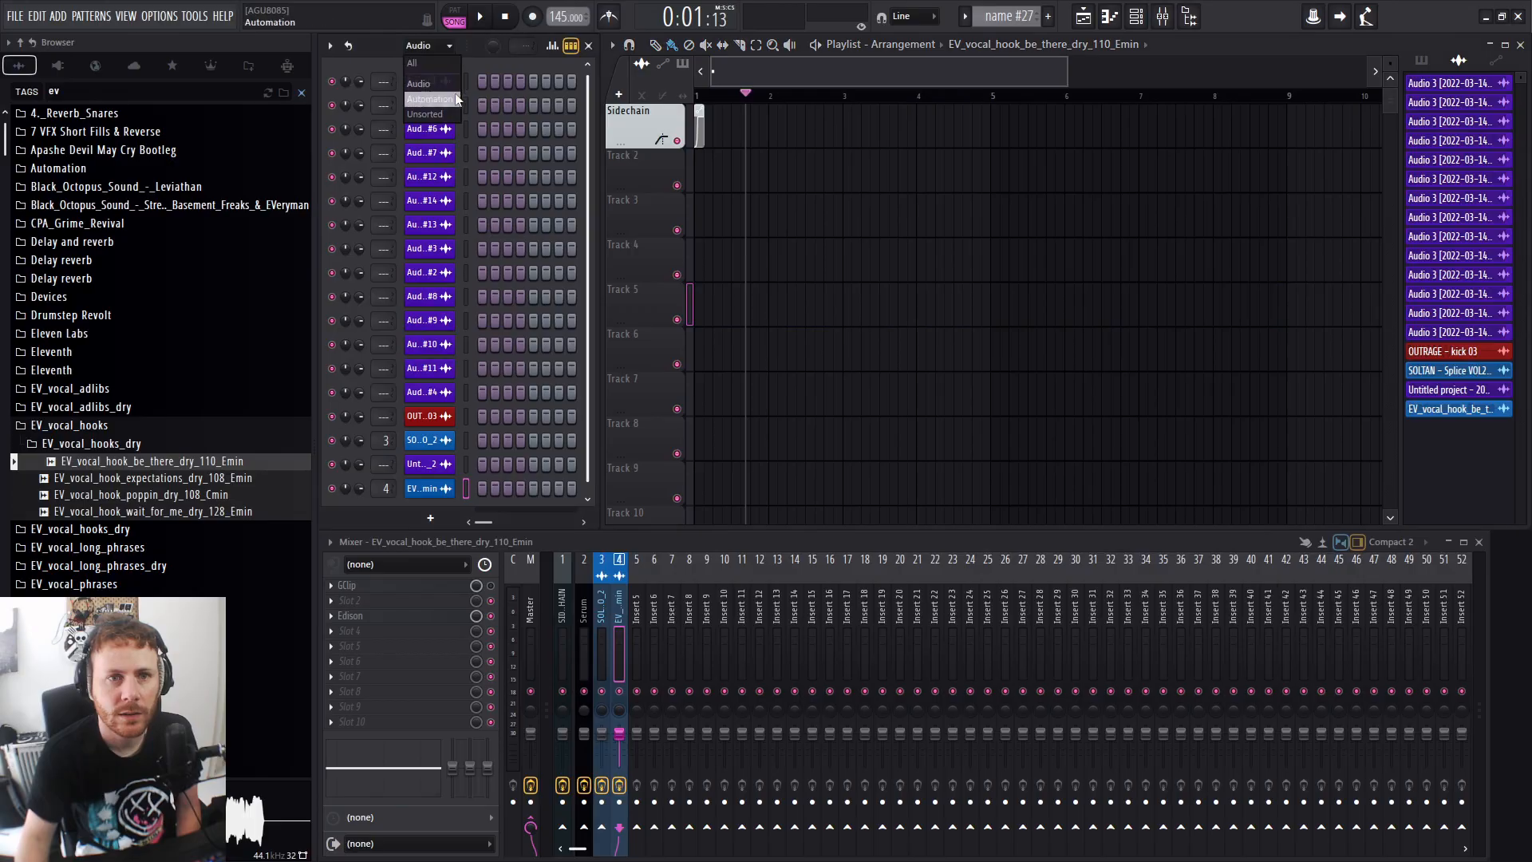
{"action": "left_click", "coordinate": [456, 113]}
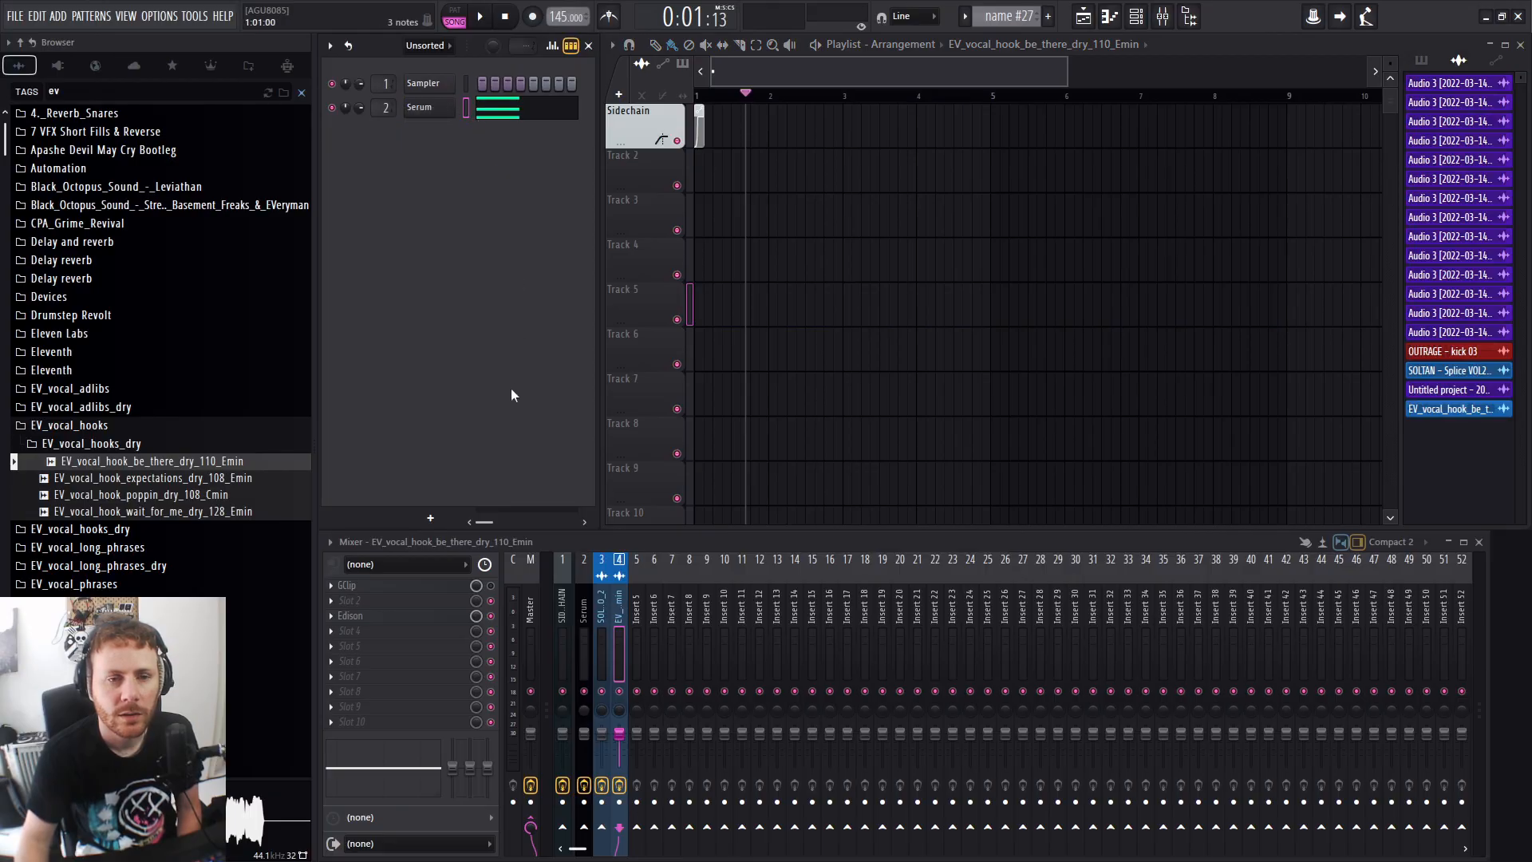
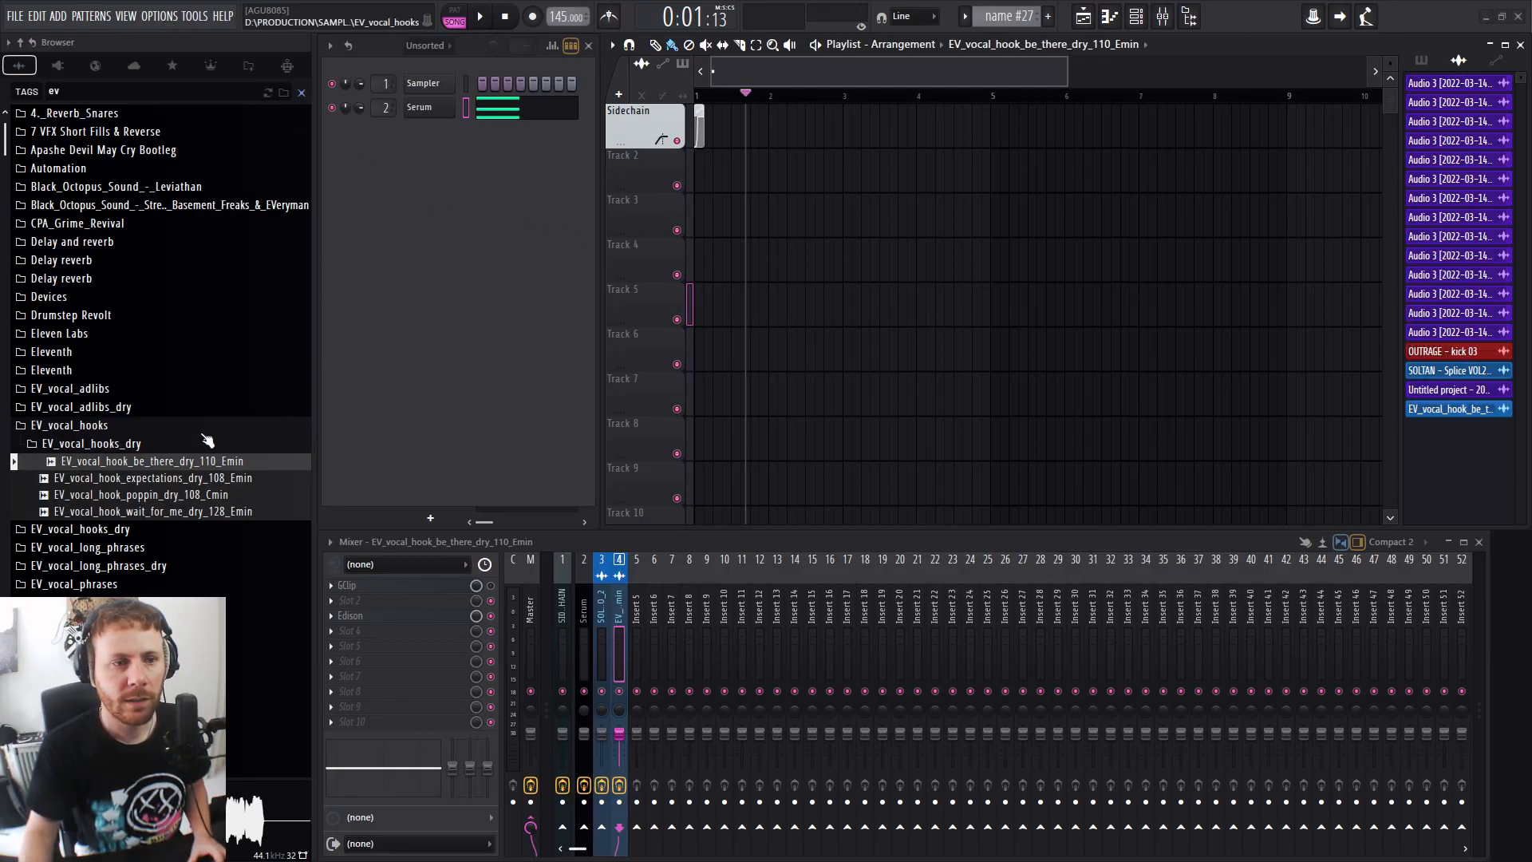
Place the EV_vocal_hook_expectations_dry_108_Emin sample at the start of Track 3 in the Playlist.
{"action": "left_click_drag", "start_coordinate": [144, 483], "coordinate": [702, 219]}
{"action": "scroll", "coordinate": [848, 294], "scroll_direction": "up", "scroll_amount": 2}
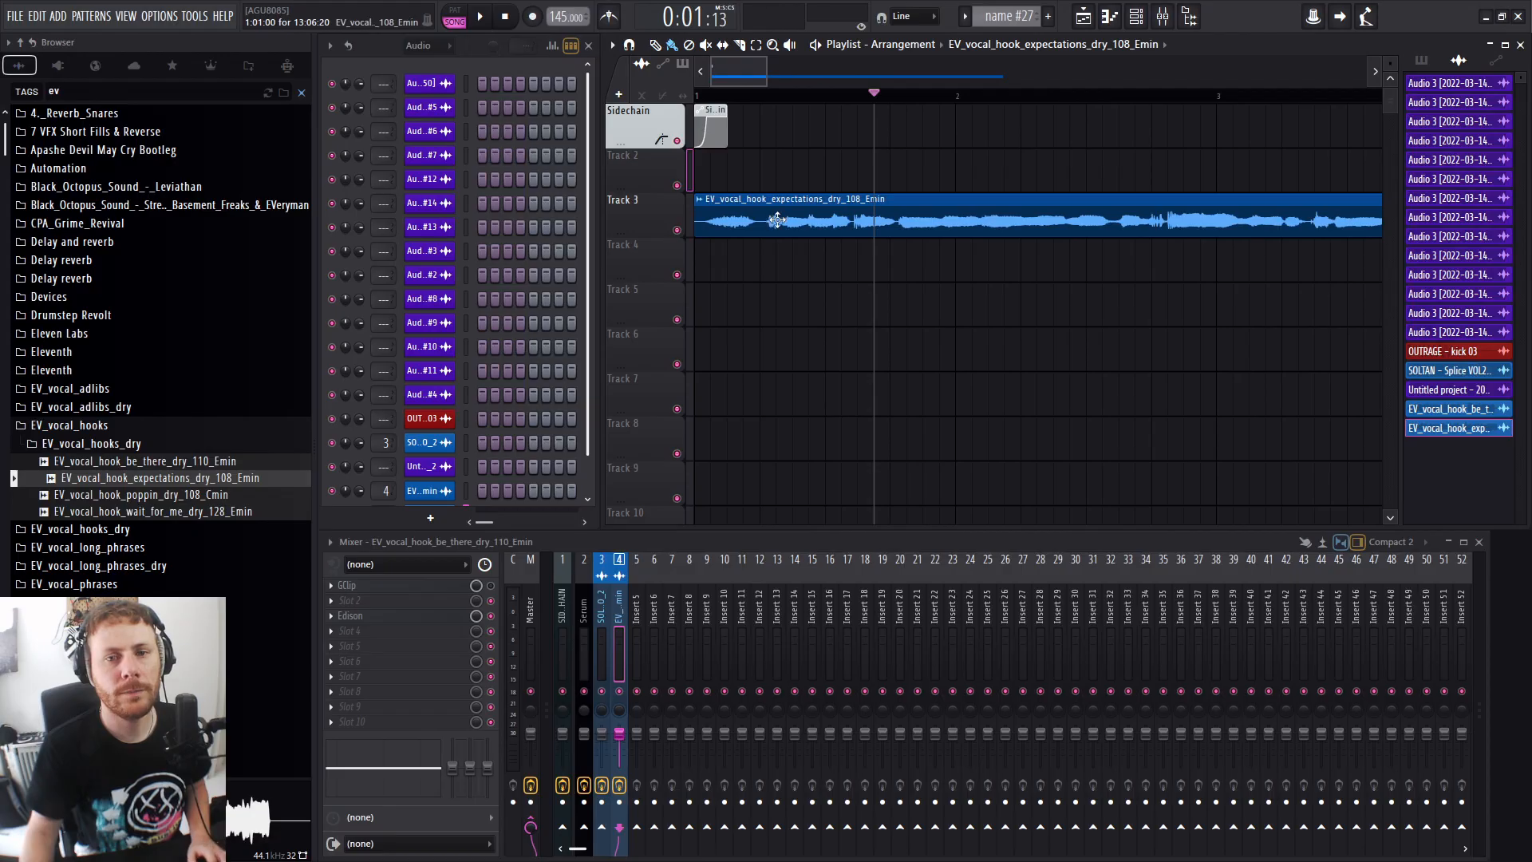
Look through the General settings, including the Input, Miscellaneous and Advanced sections, and close the settings window.
{"action": "left_click", "coordinate": [160, 16]}
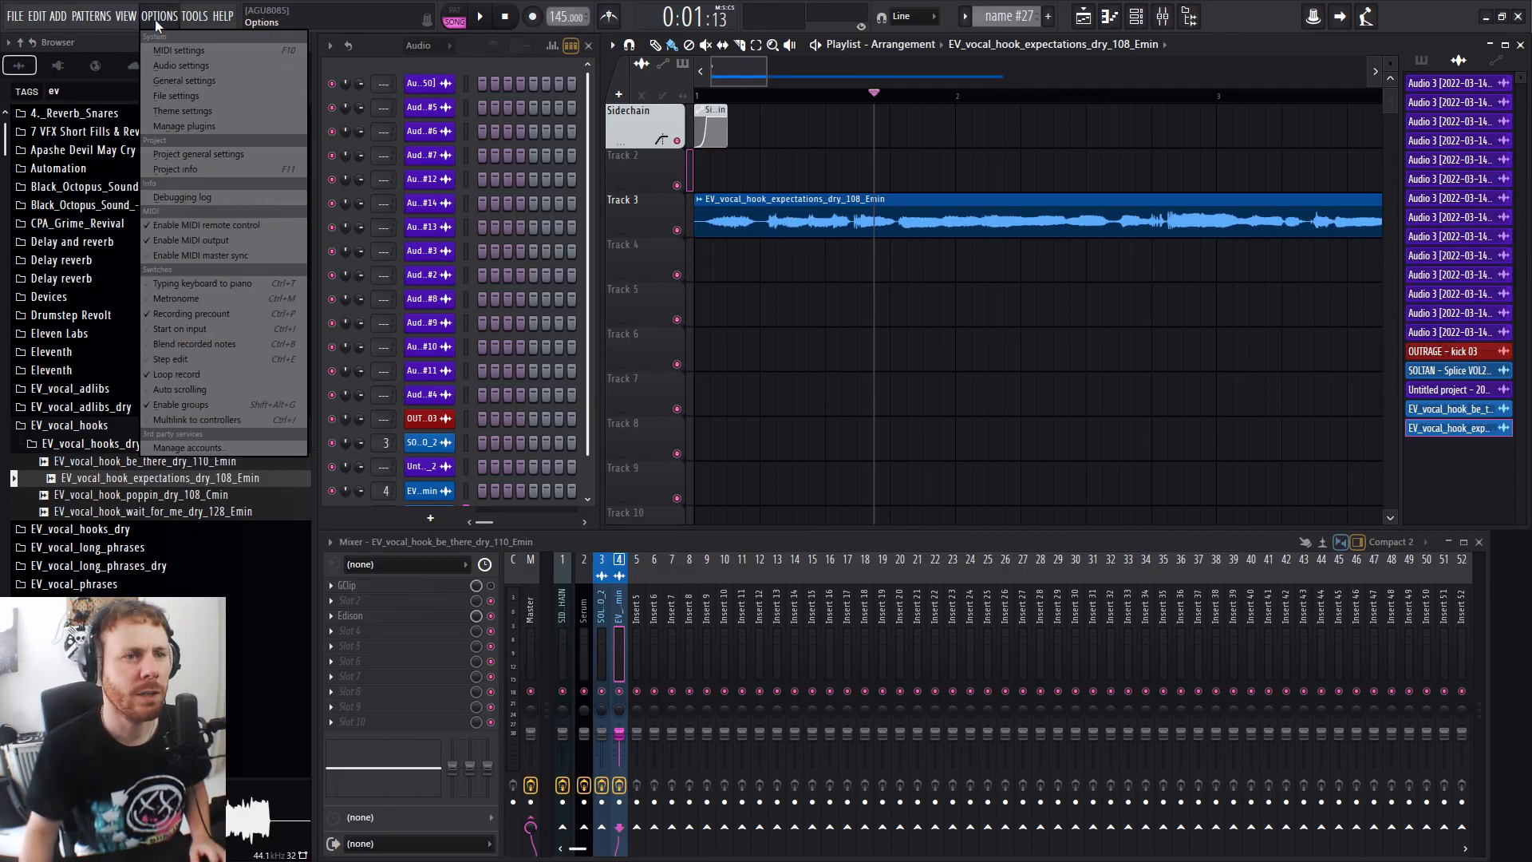
{"action": "left_click", "coordinate": [184, 81]}
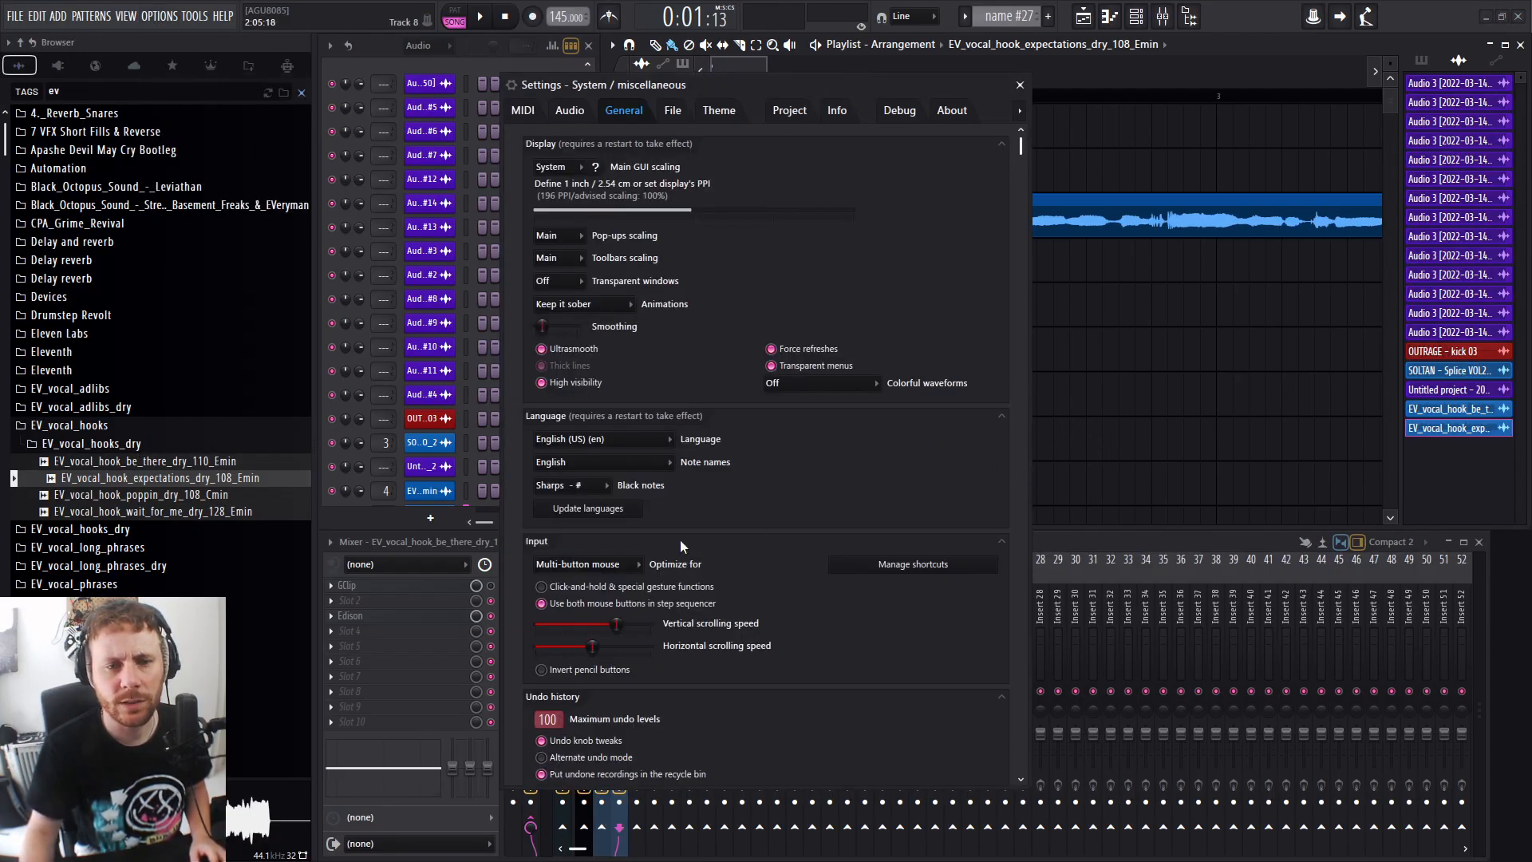
{"action": "scroll", "coordinate": [817, 463], "scroll_direction": "down", "scroll_amount": 3}
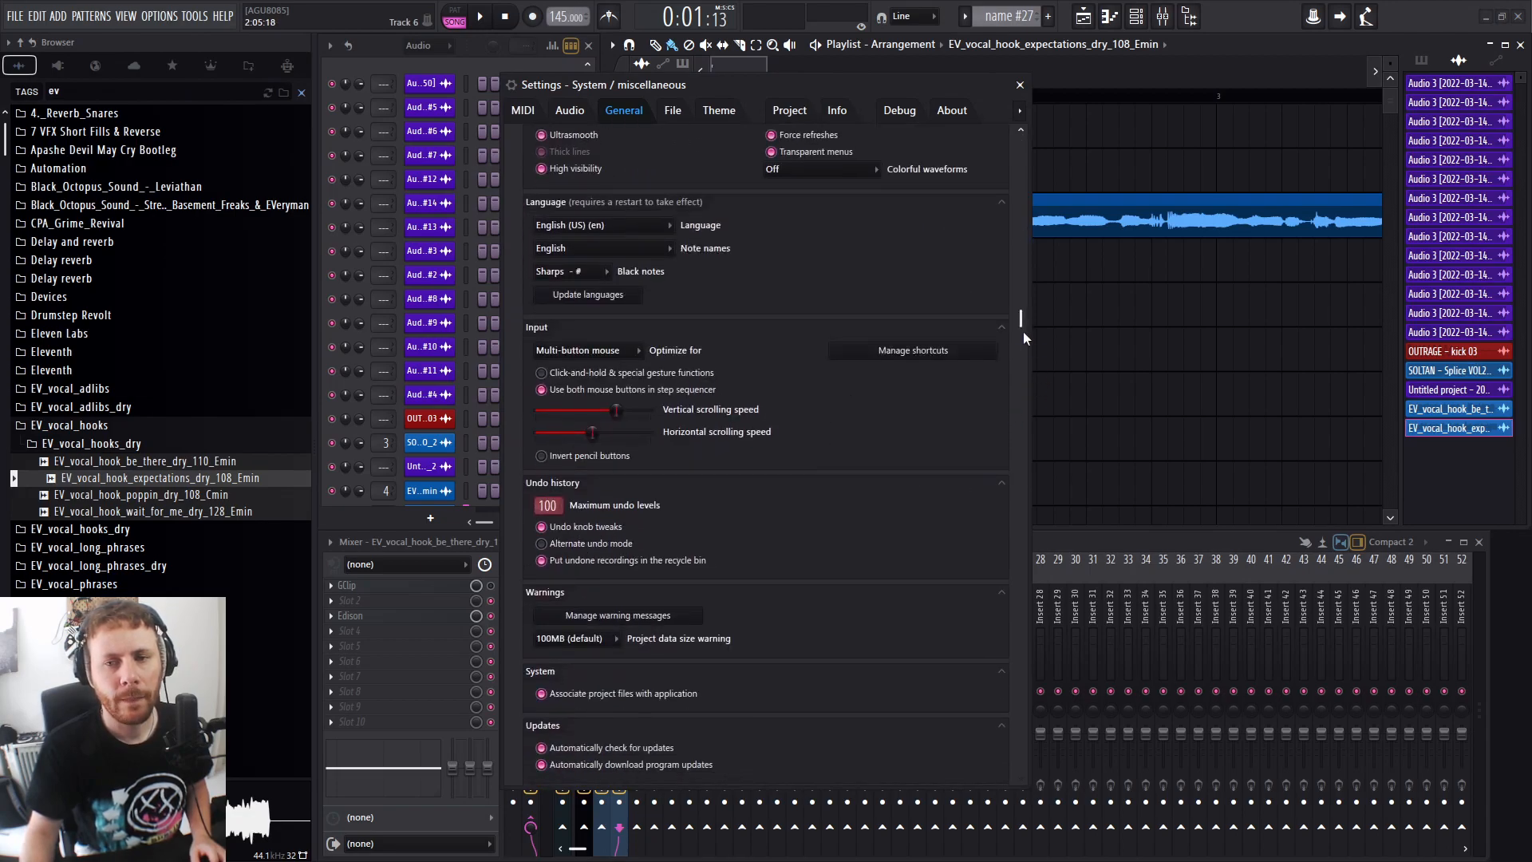
{"action": "left_click_drag", "start_coordinate": [1023, 332], "coordinate": [990, 131]}
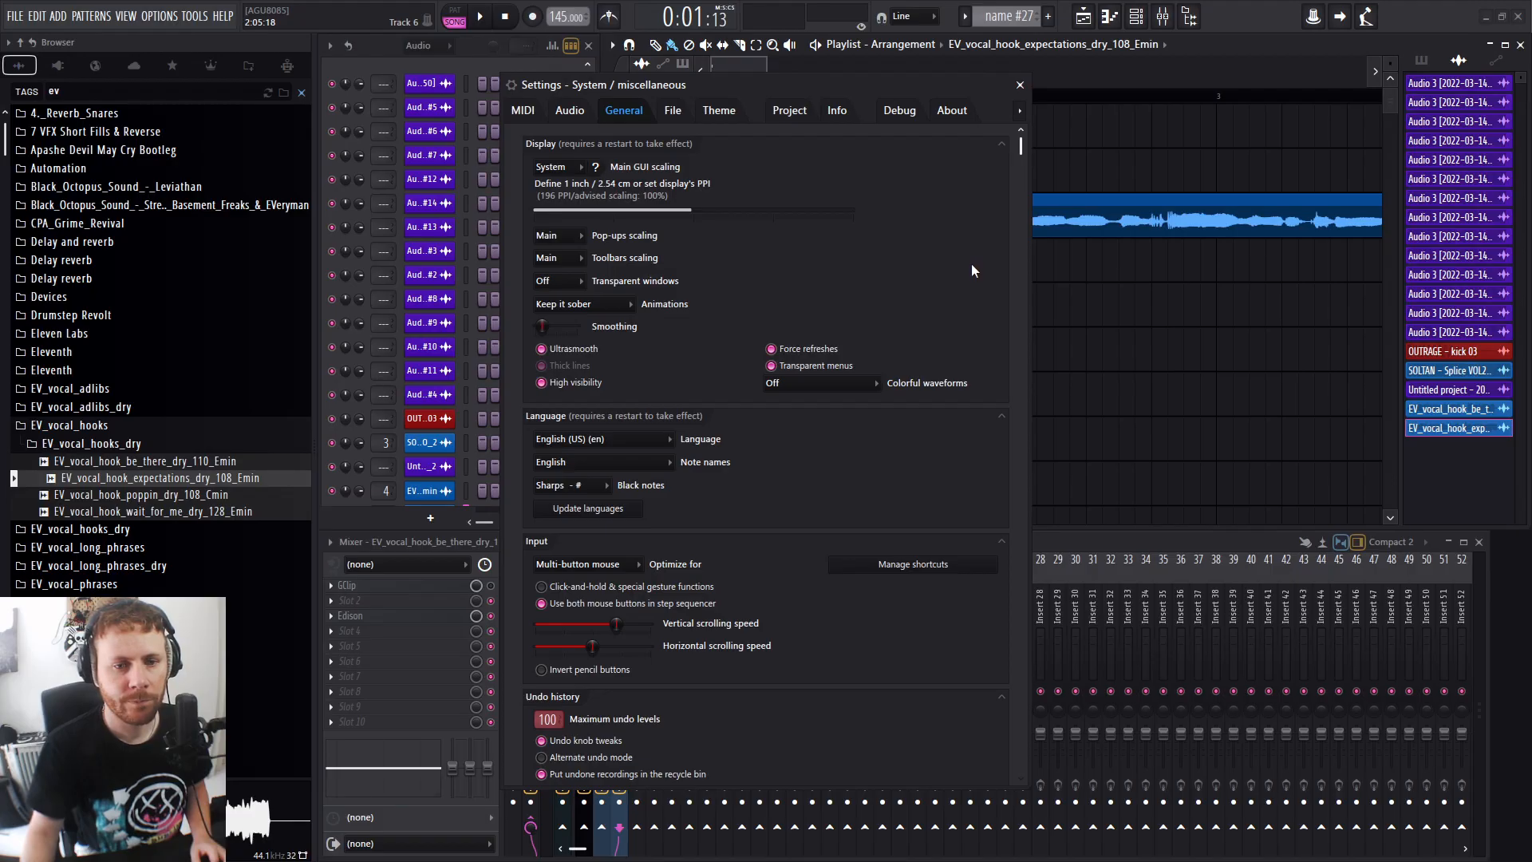
{"action": "scroll", "coordinate": [989, 455], "scroll_direction": "down", "scroll_amount": 10}
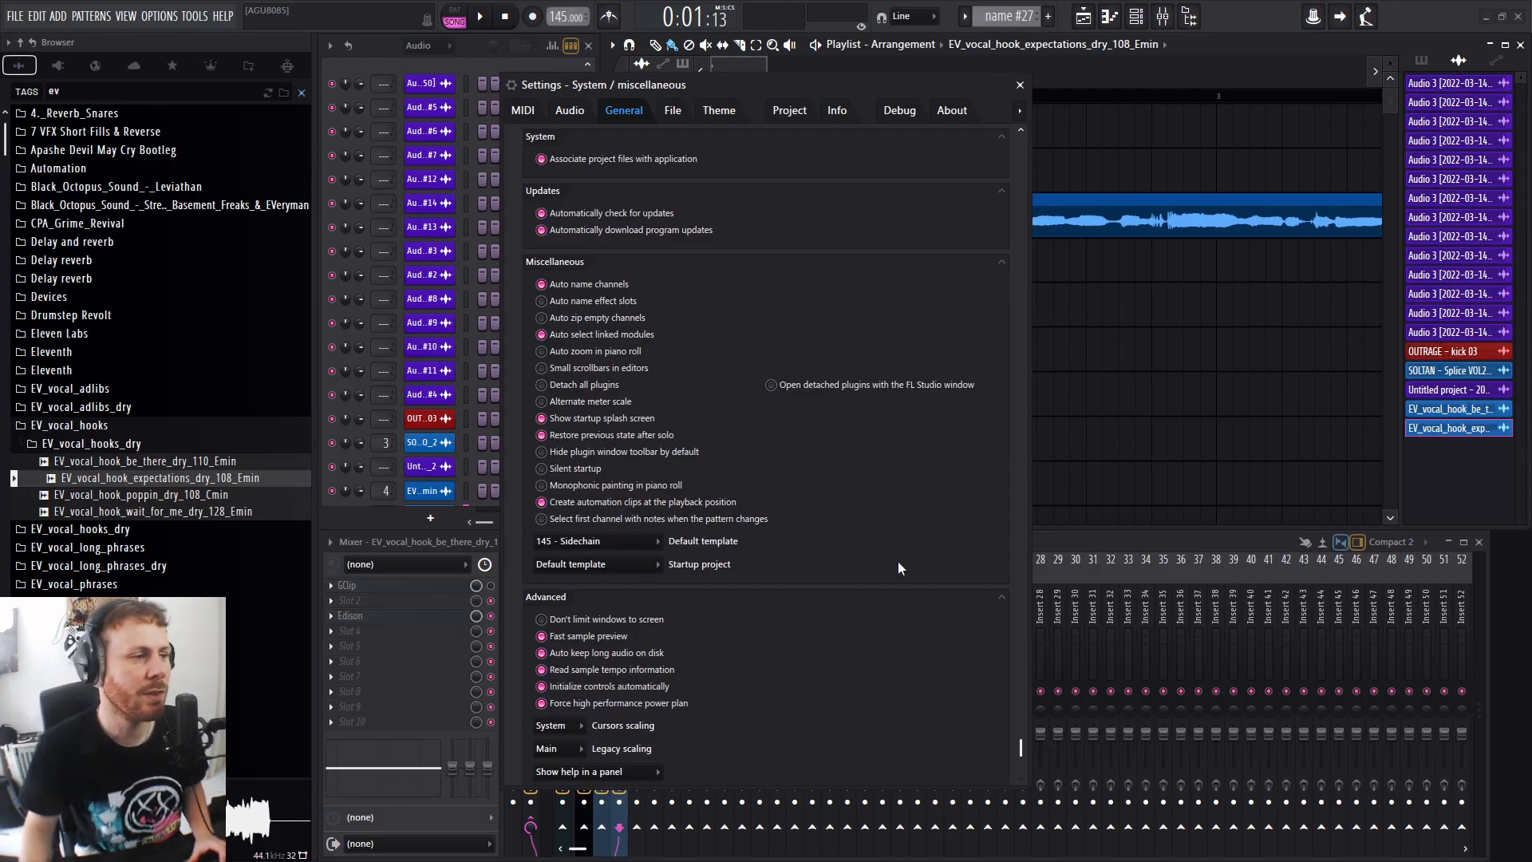
{"action": "left_click", "coordinate": [1020, 84]}
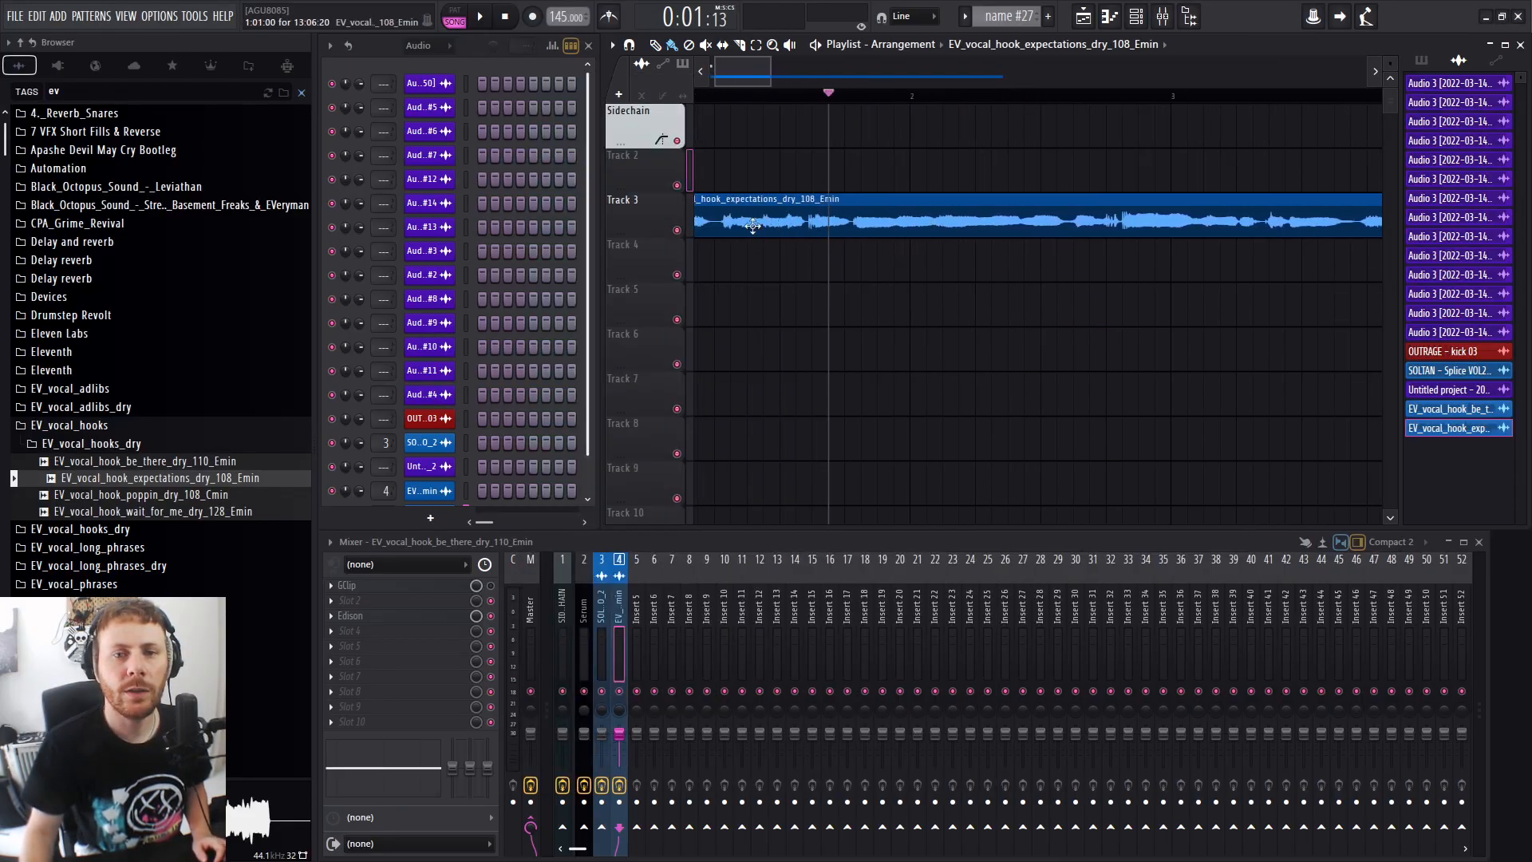
Enable the Playlist option Nudge clips with mouse wheel.
{"action": "mouse_move", "coordinate": [795, 228]}
{"action": "left_mouse_down"}
{"action": "mouse_move", "coordinate": [849, 219]}
{"action": "mouse_move", "coordinate": [771, 219]}
{"action": "left_mouse_up"}
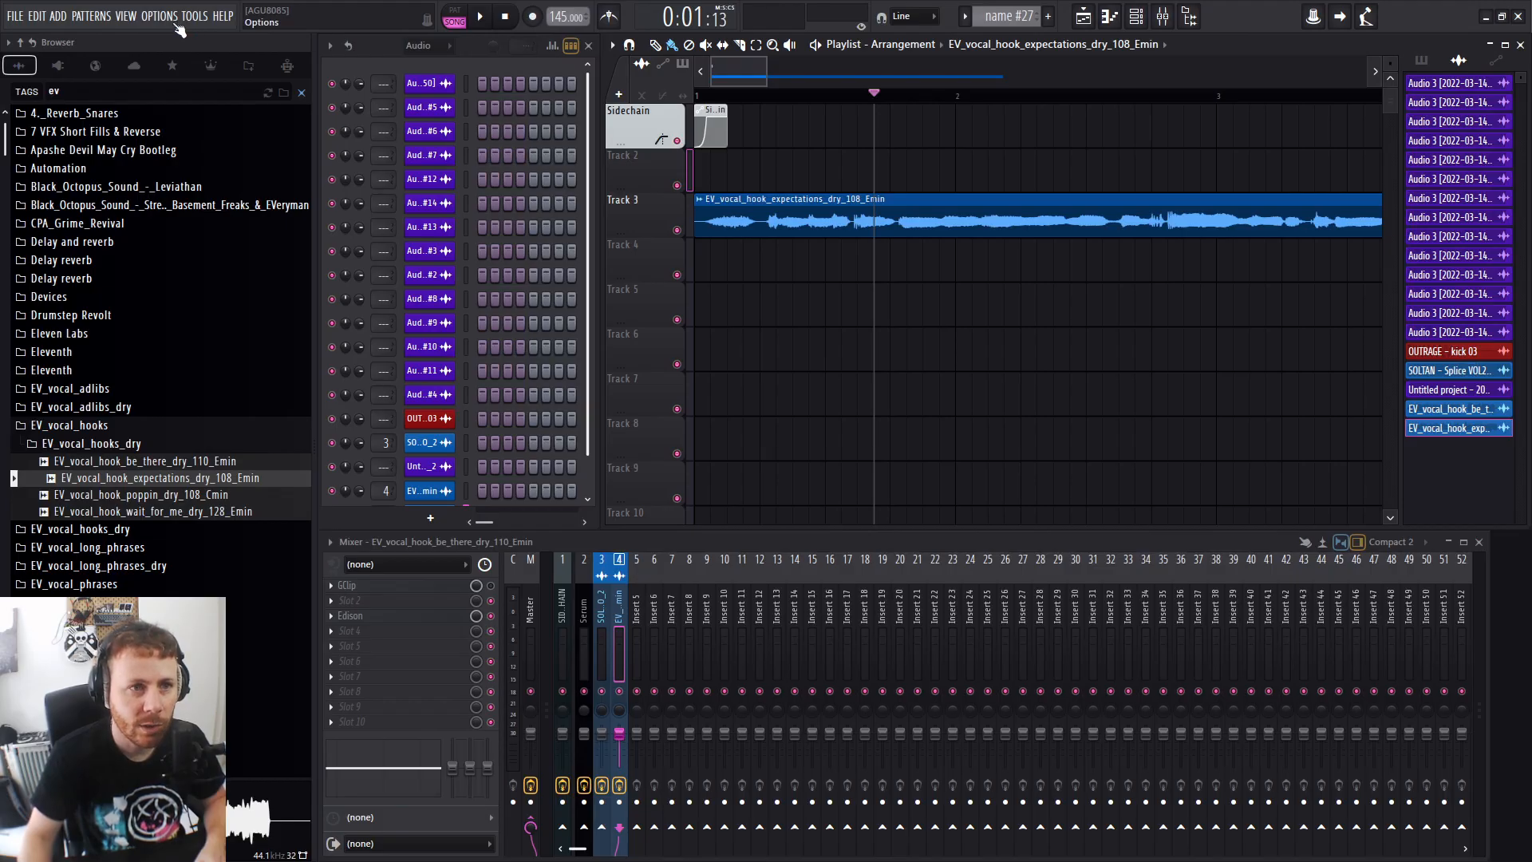
{"action": "left_click", "coordinate": [612, 45]}
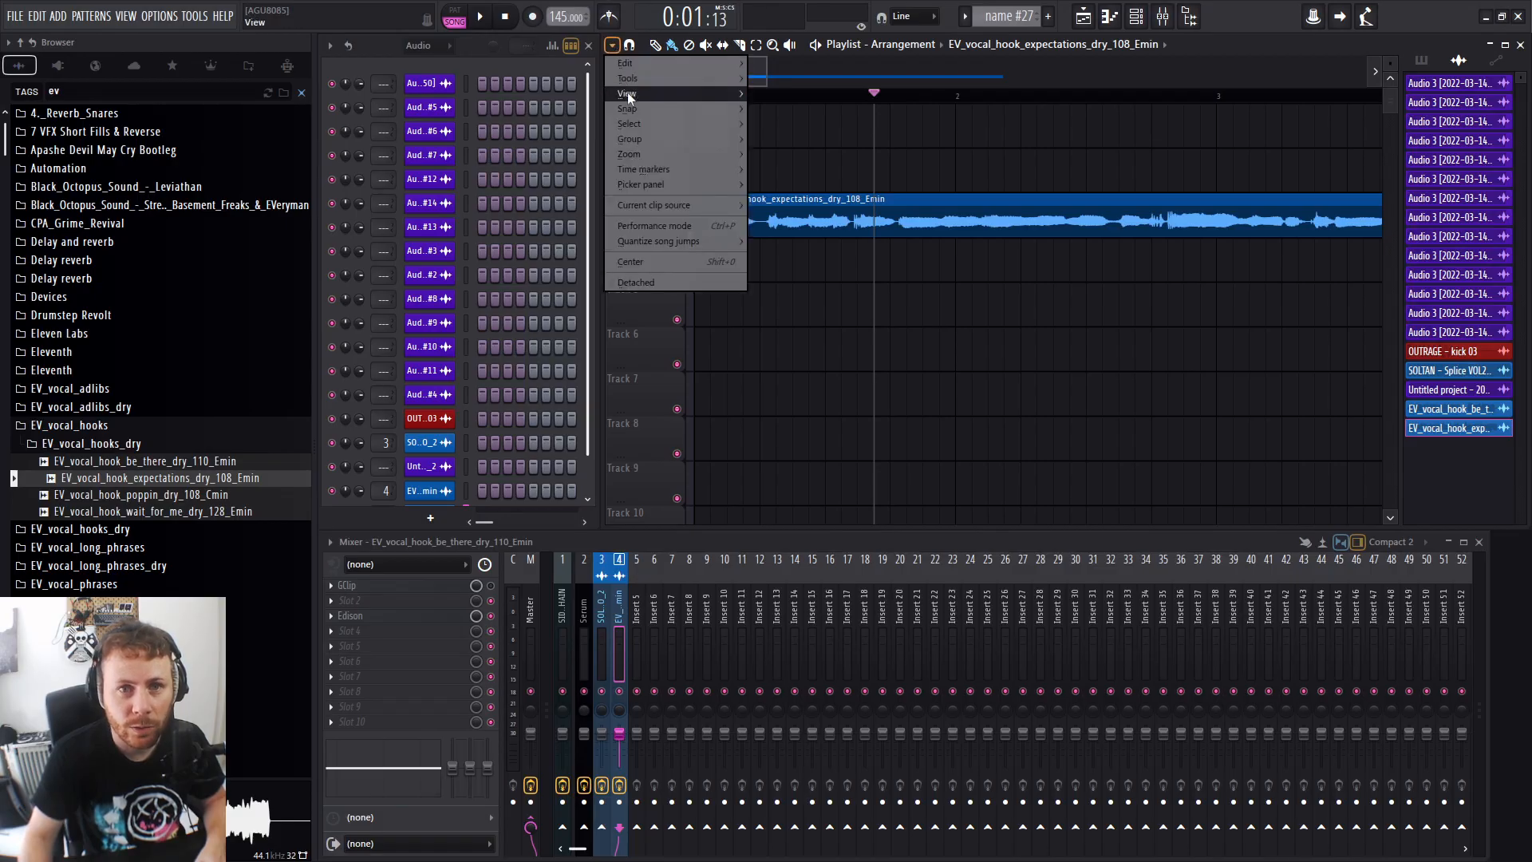
{"action": "mouse_move", "coordinate": [641, 67]}
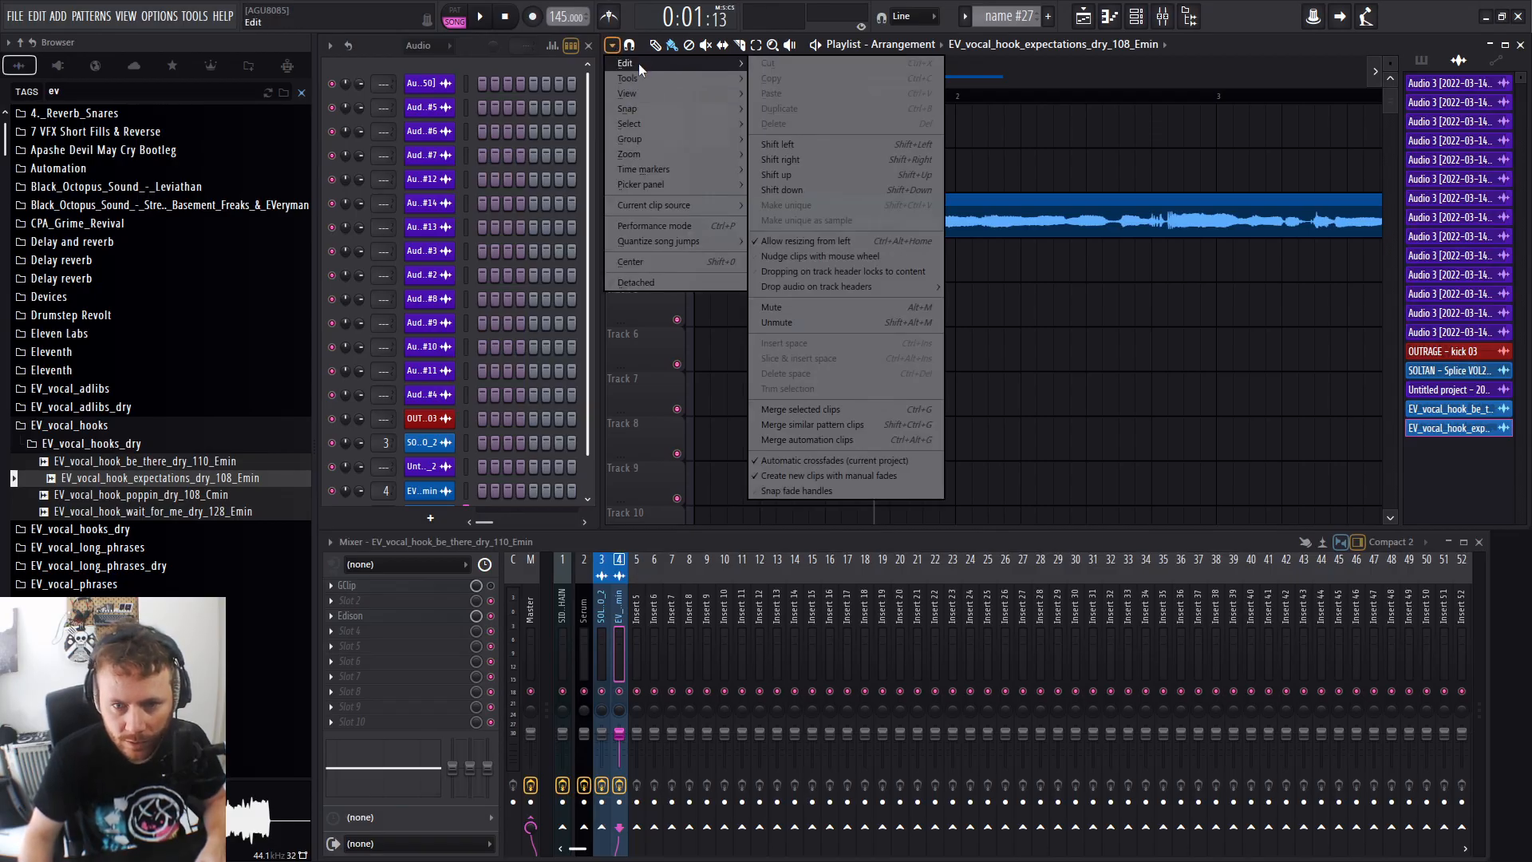
{"action": "left_click", "coordinate": [855, 257]}
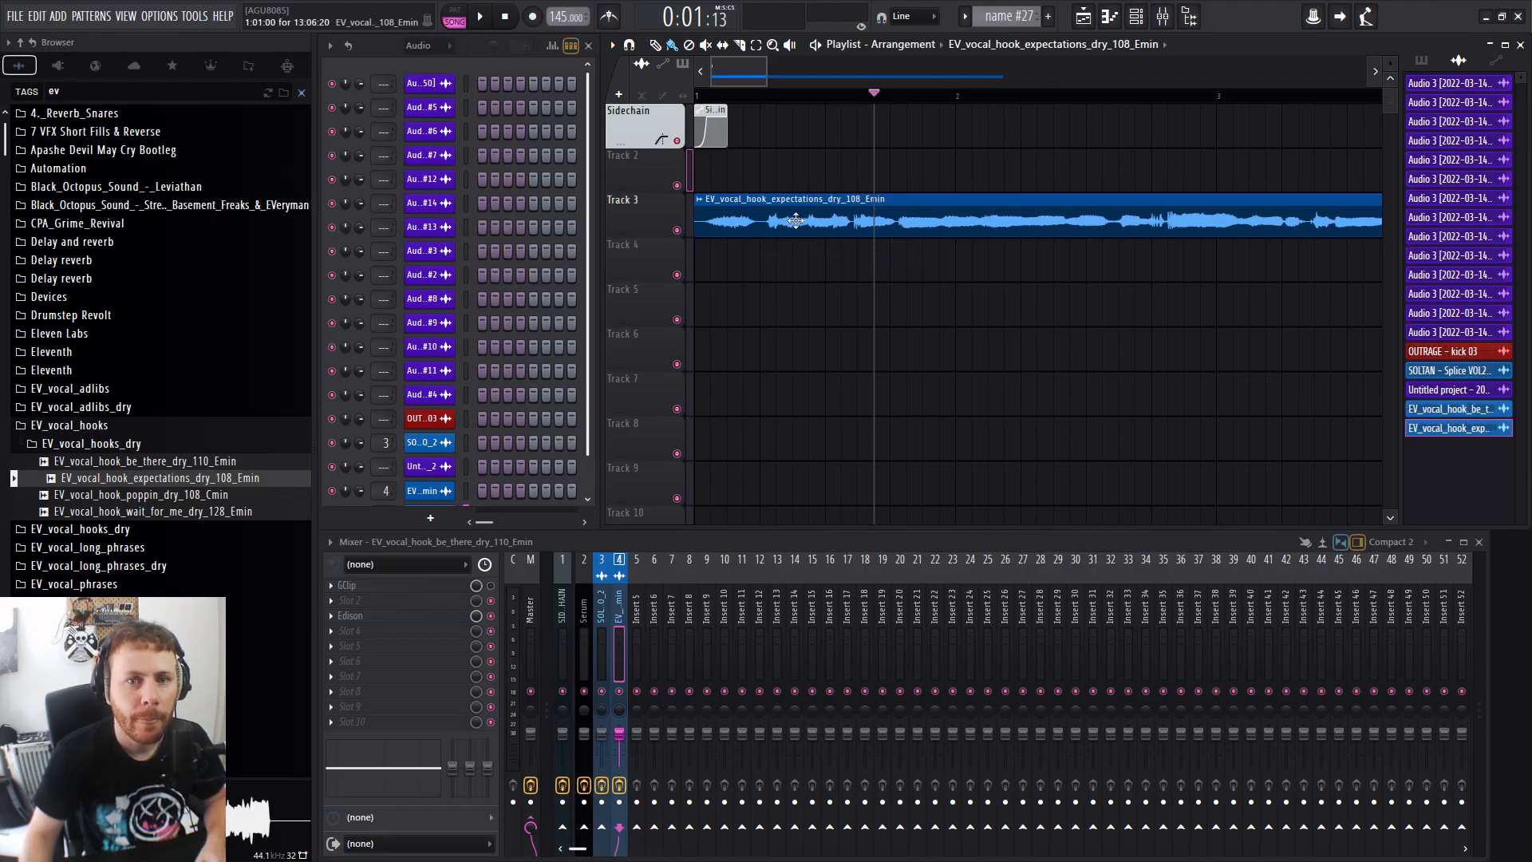
Test nudging the audio content back and forth inside the vocal clip on Track 3.
{"action": "scroll", "coordinate": [843, 218], "scroll_direction": "down", "scroll_amount": 4}
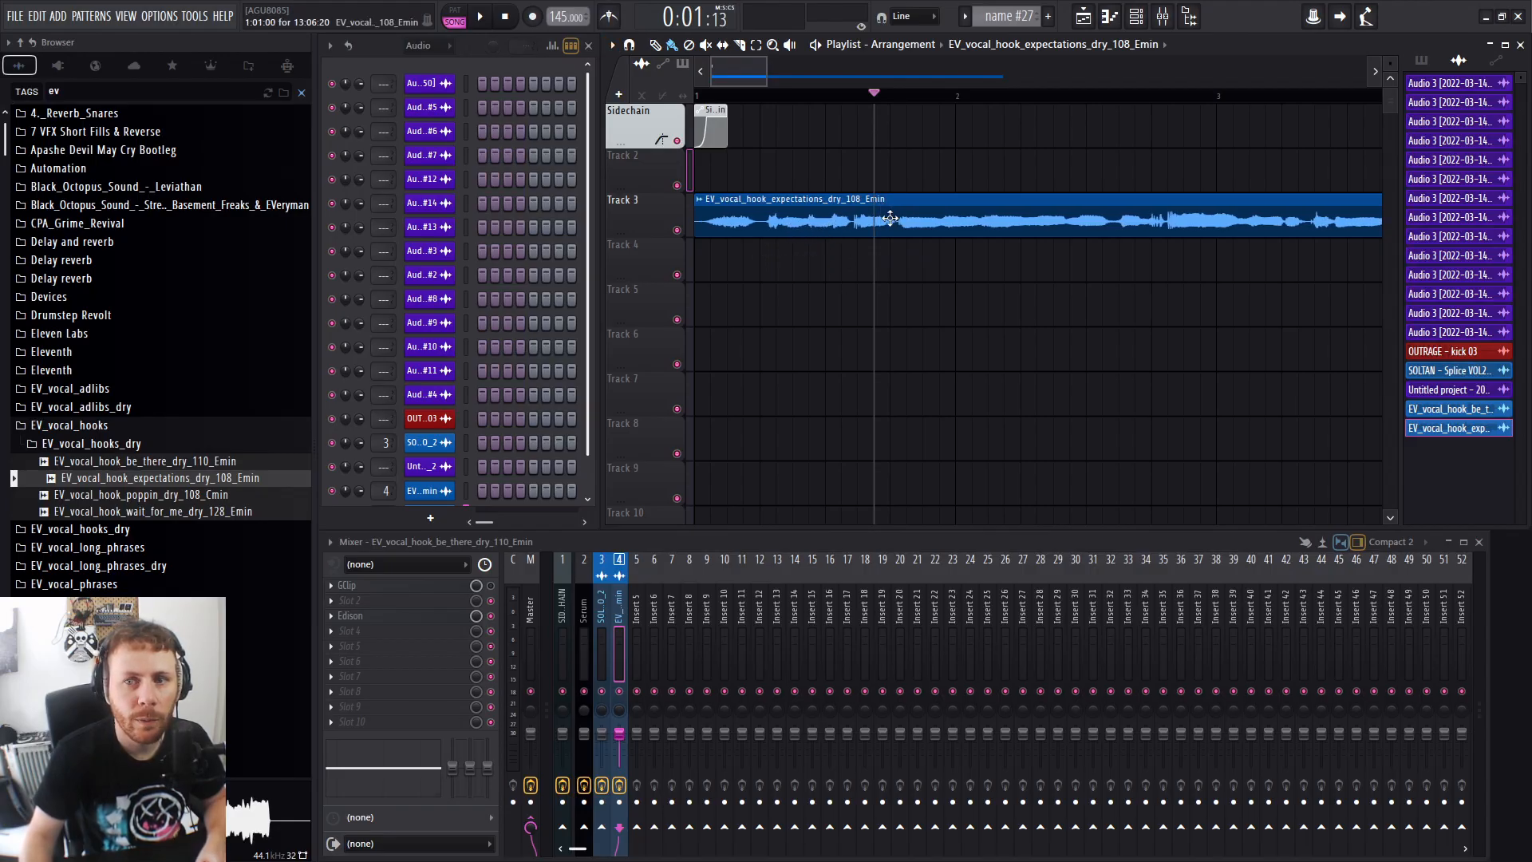
{"action": "scroll", "coordinate": [849, 217], "scroll_direction": "down", "scroll_amount": 6}
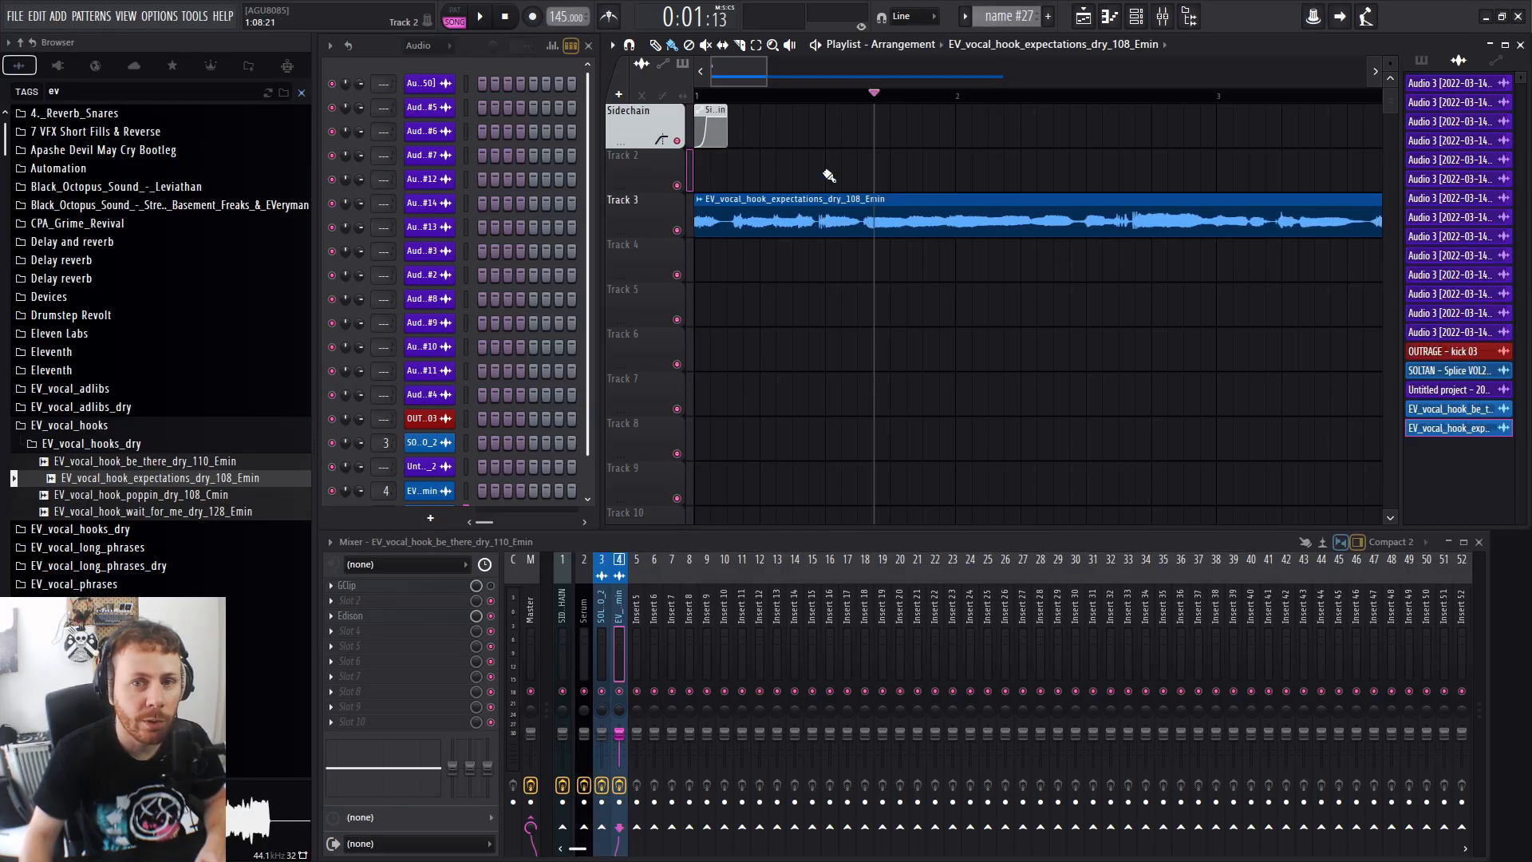
{"action": "scroll", "coordinate": [840, 223], "scroll_direction": "down", "scroll_amount": 4}
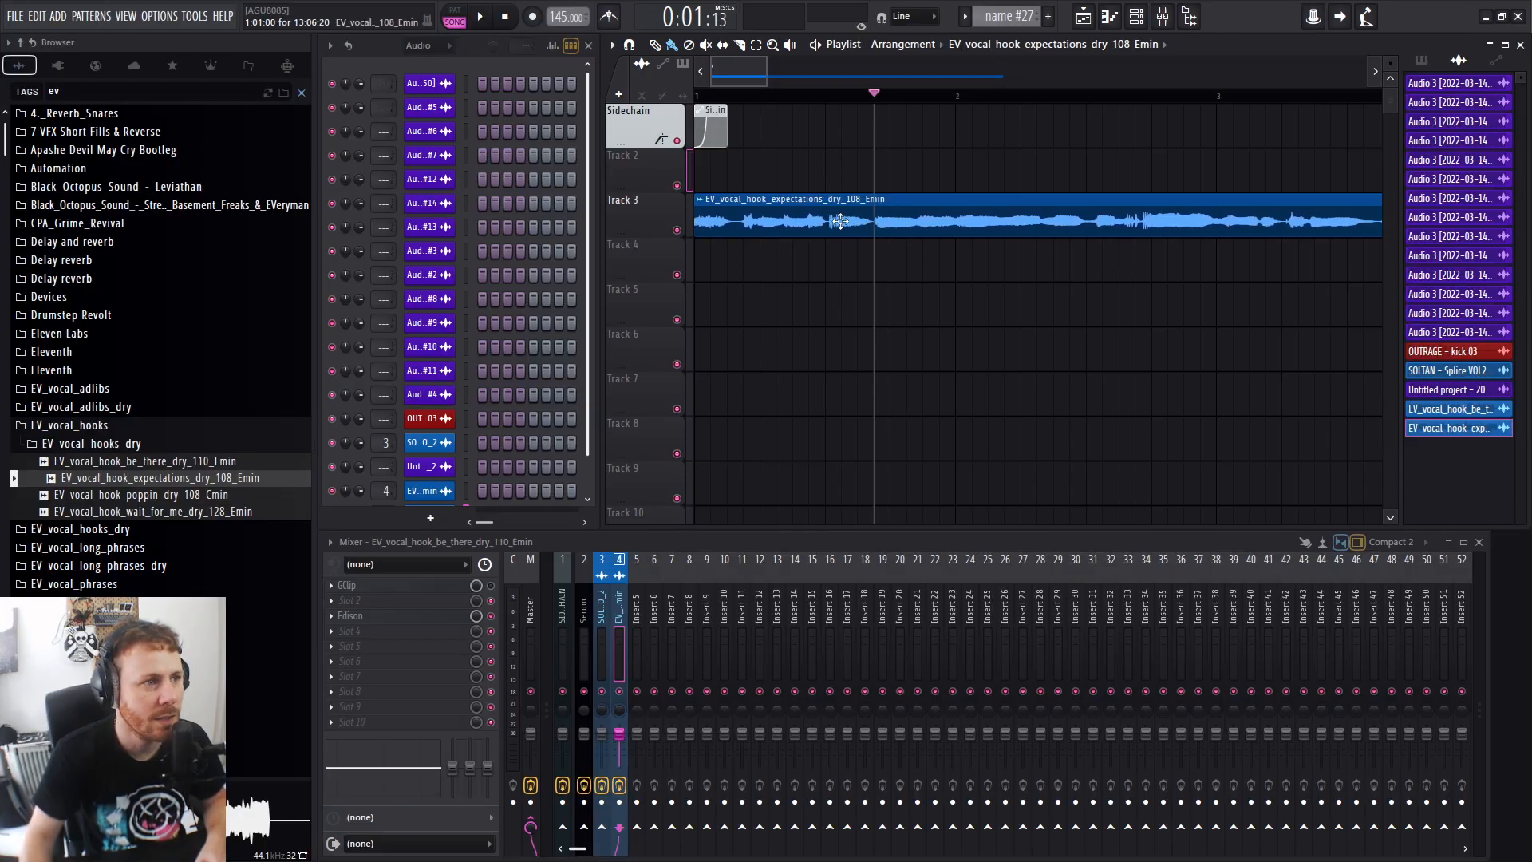
{"action": "left_click_drag", "start_coordinate": [839, 221], "coordinate": [887, 226]}
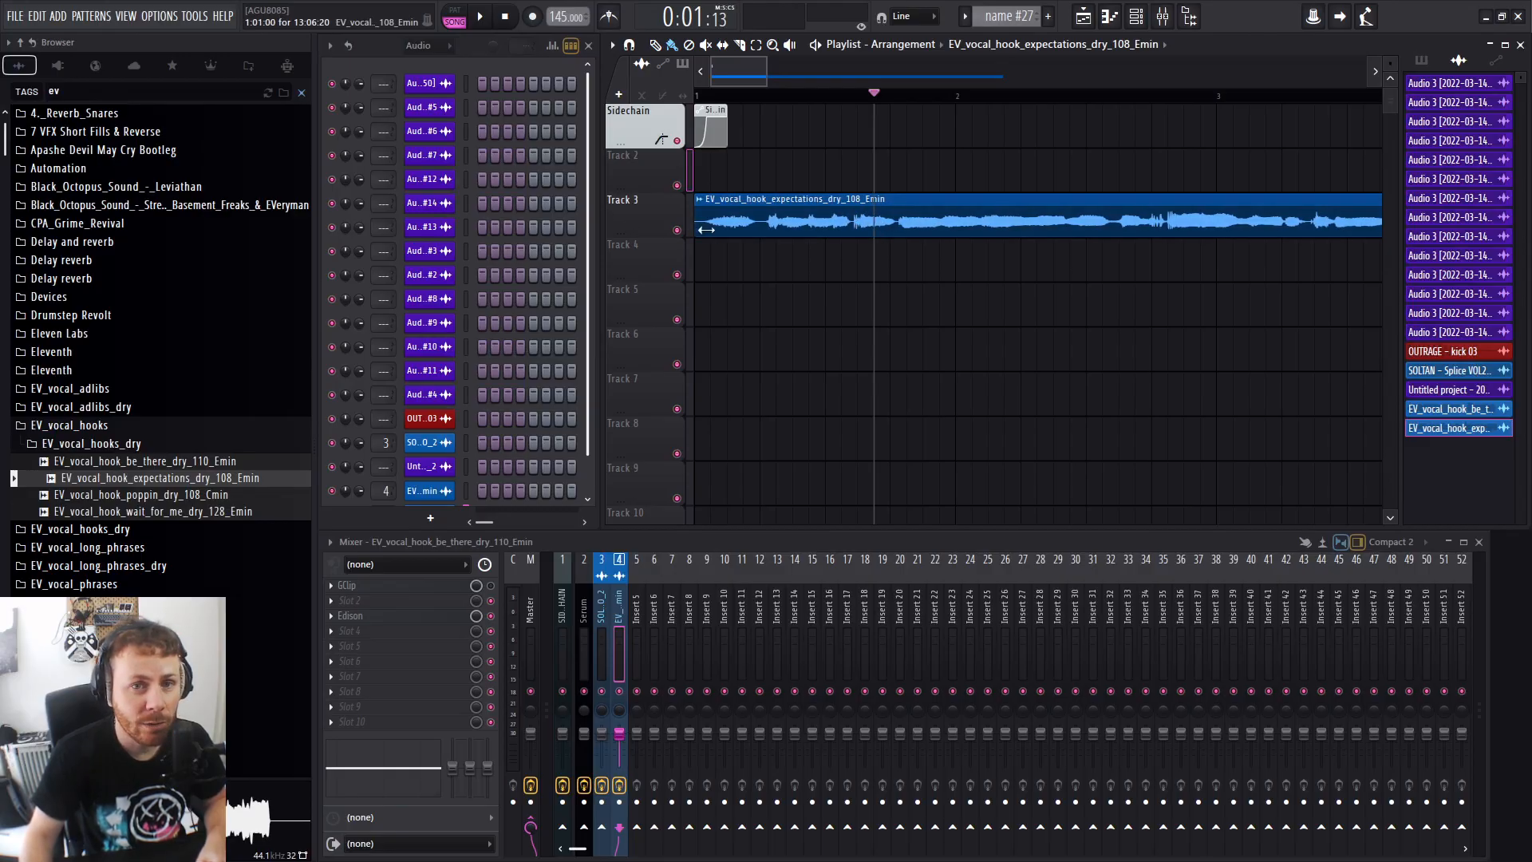
Switch briefly to the Slip tool for comparison, return to the Paint tool, and nudge the vocal clip's content in finer increments.
{"action": "scroll", "coordinate": [695, 239], "scroll_direction": "up", "scroll_amount": 4}
{"action": "left_click_drag", "start_coordinate": [818, 225], "coordinate": [761, 226]}
{"action": "key", "text": "s"}
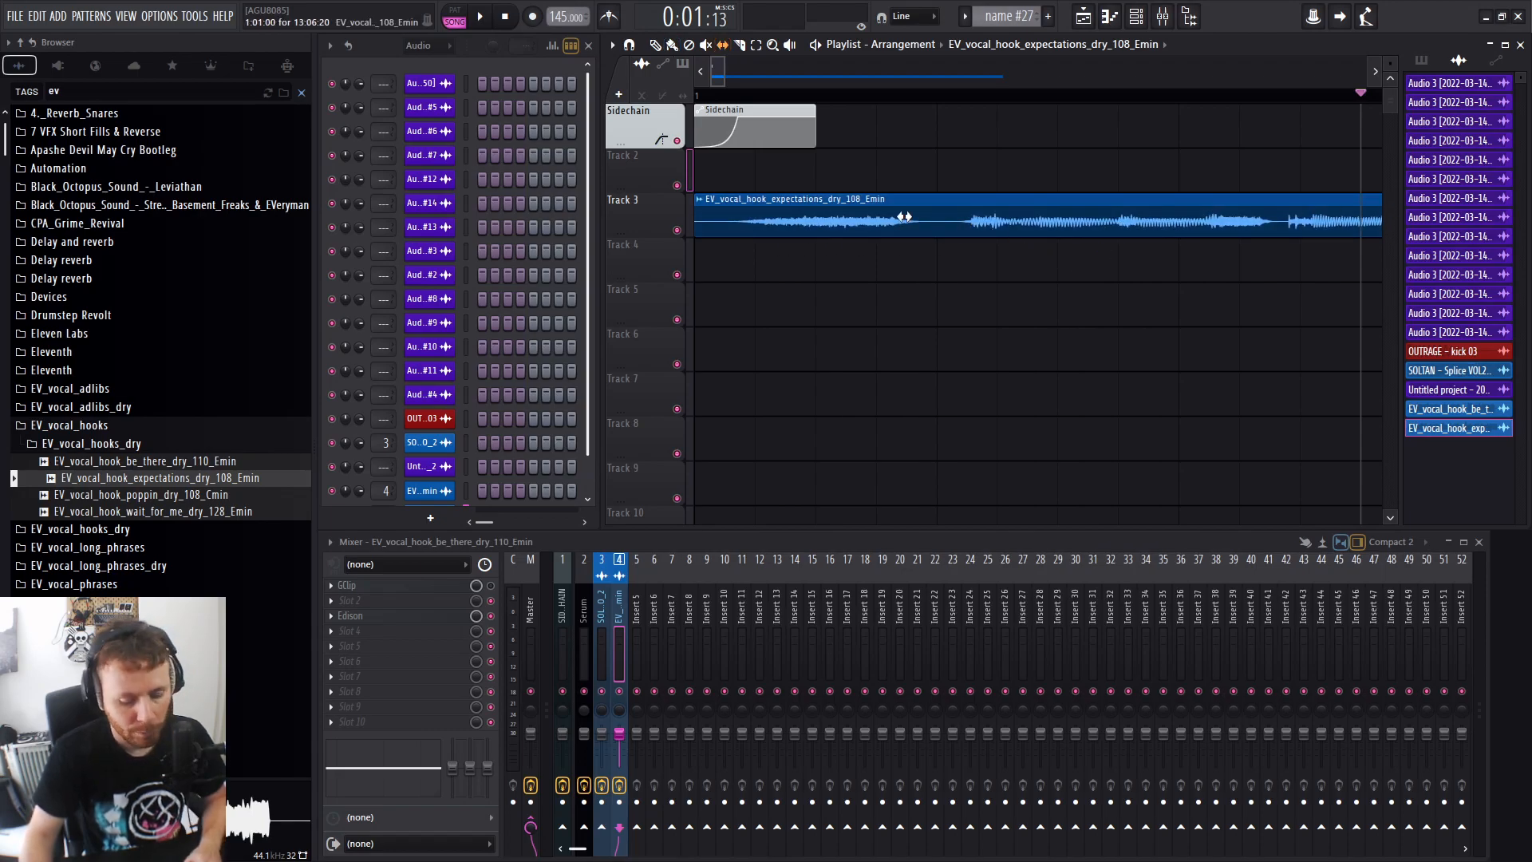
{"action": "key", "text": "b"}
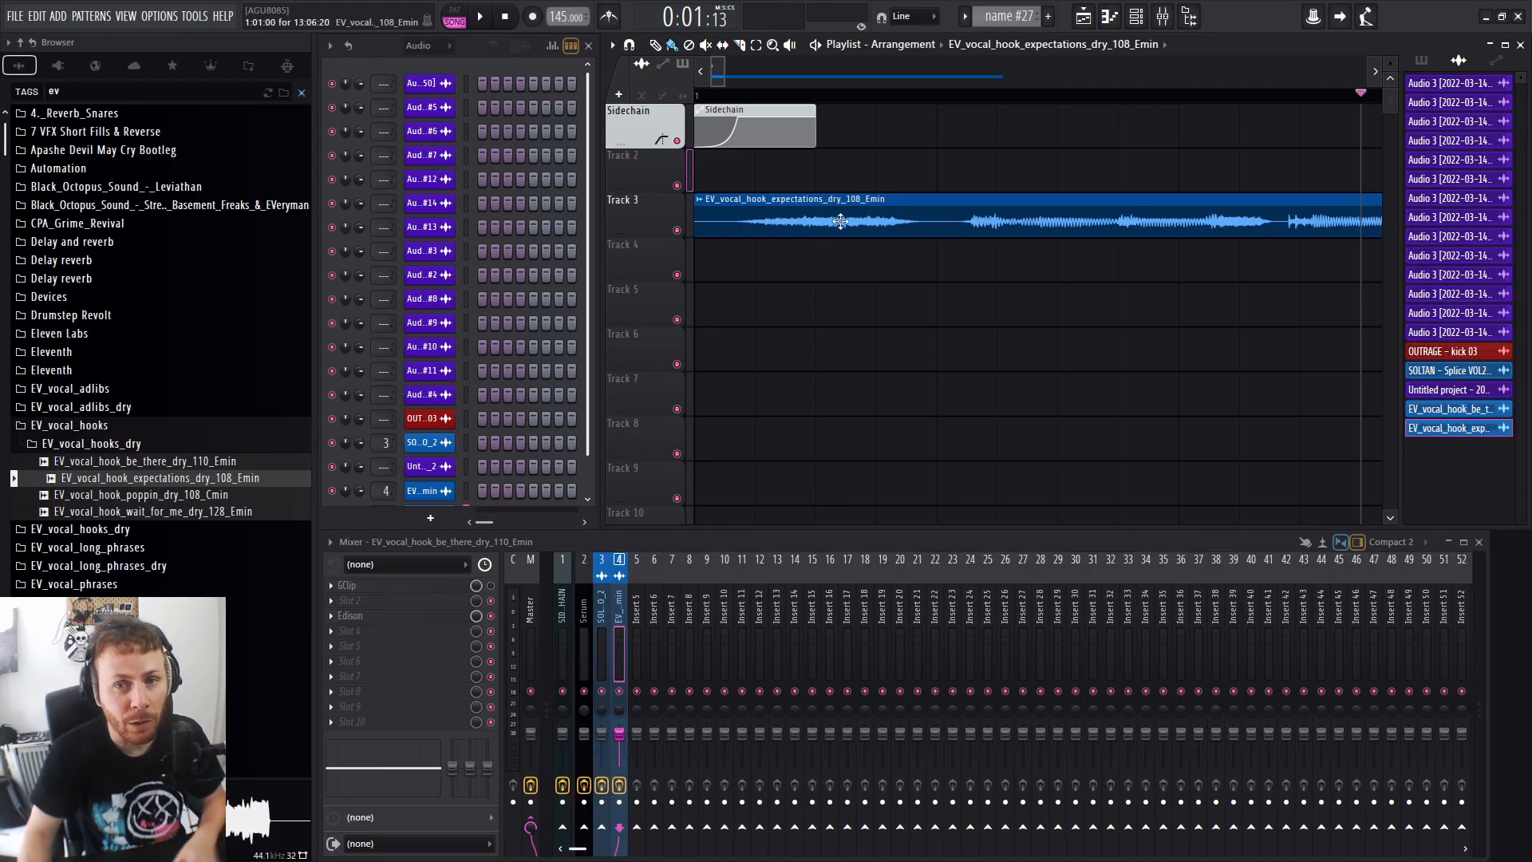
{"action": "left_click_drag", "start_coordinate": [833, 221], "coordinate": [917, 219]}
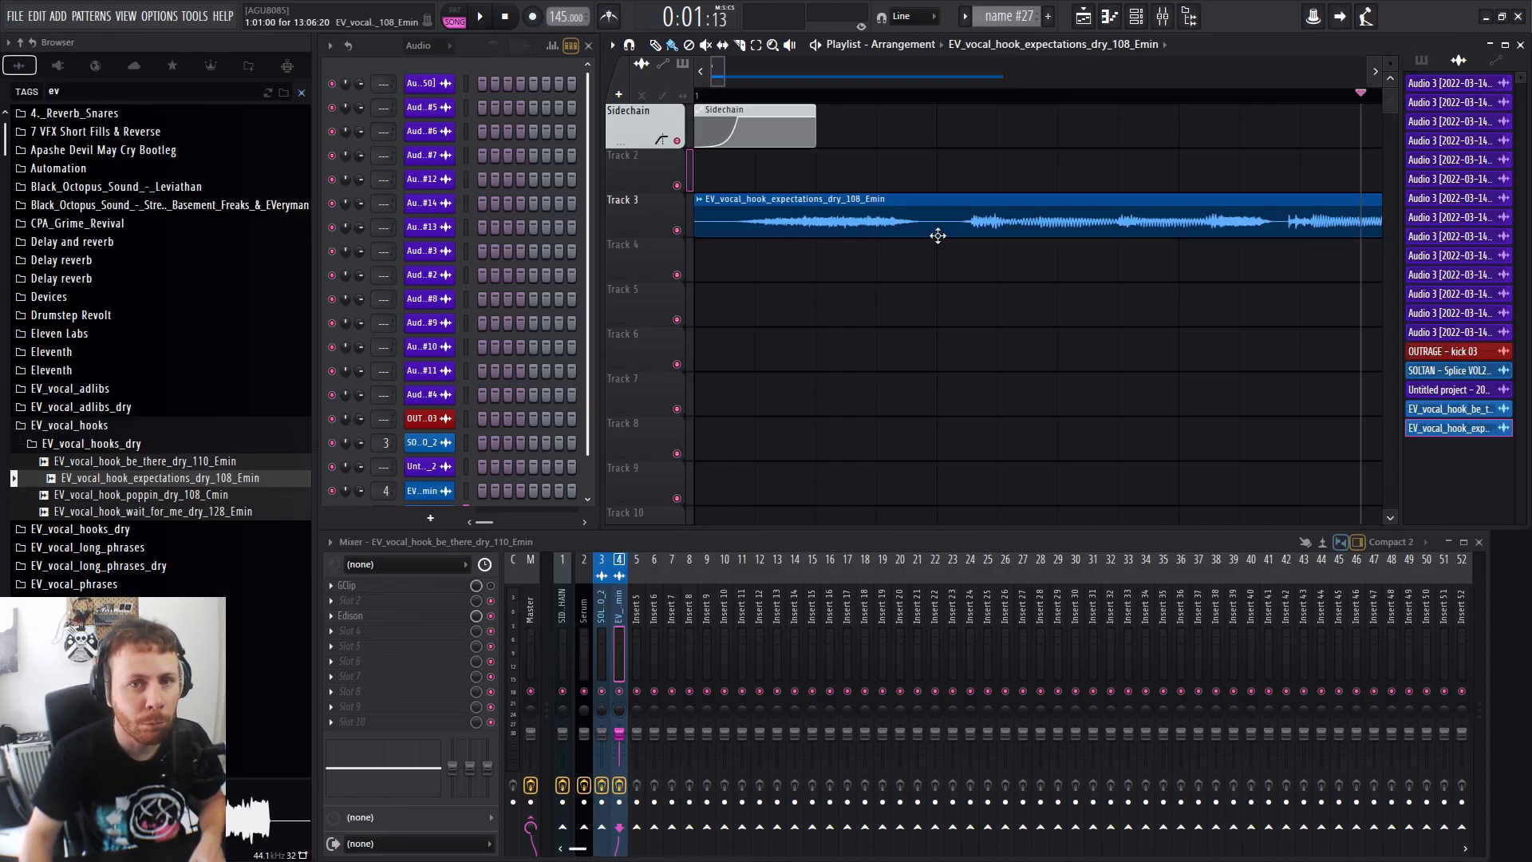
{"action": "scroll", "coordinate": [931, 311], "scroll_direction": "down", "scroll_amount": 4}
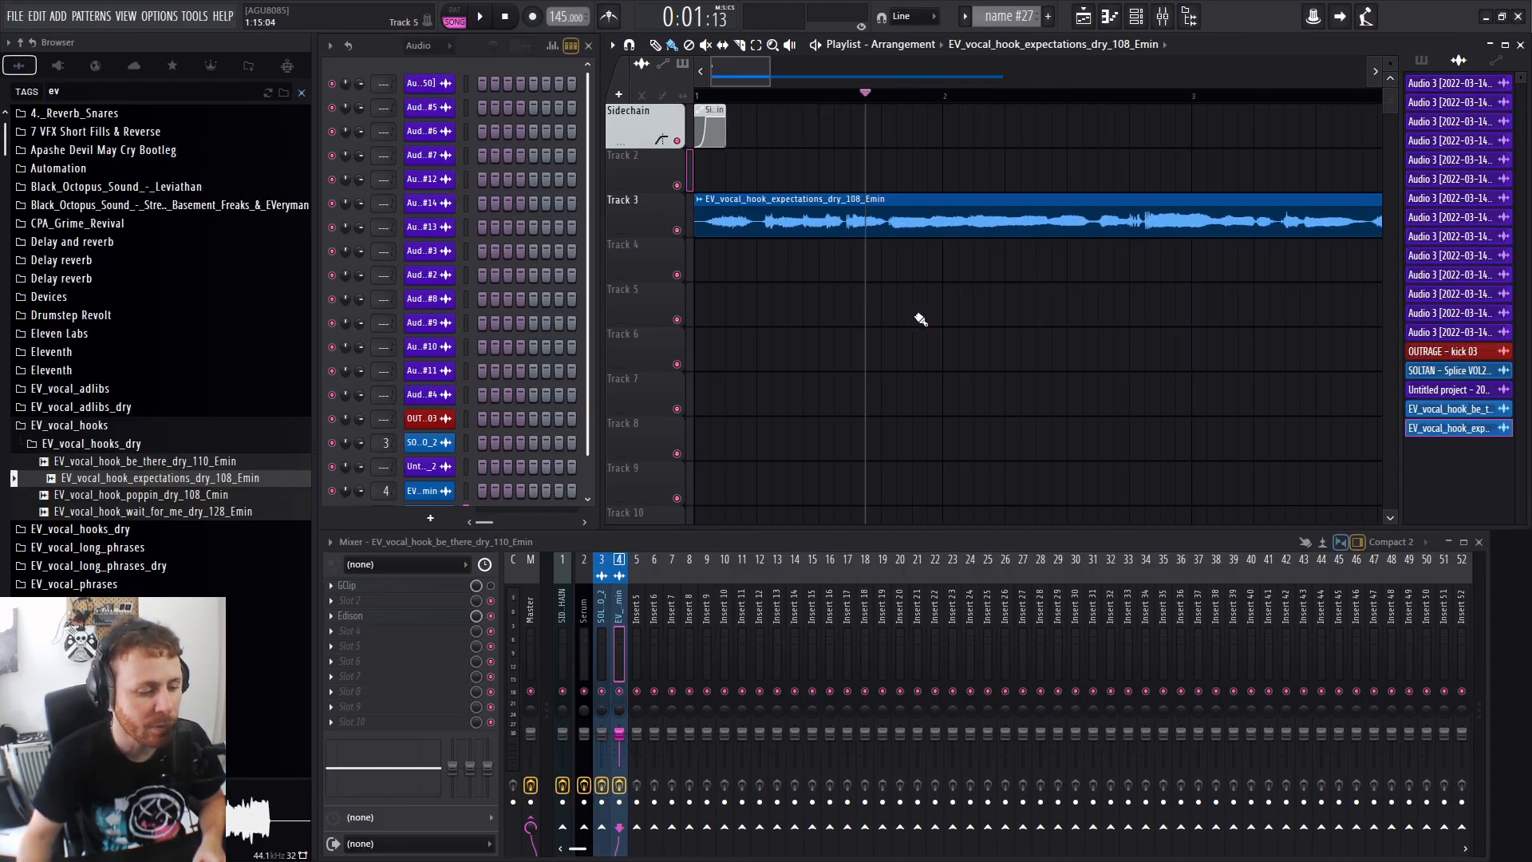
Disable the Playlist option Nudge clips with mouse wheel and test horizontal scrolling over the vocal clip.
{"action": "left_click", "coordinate": [612, 45]}
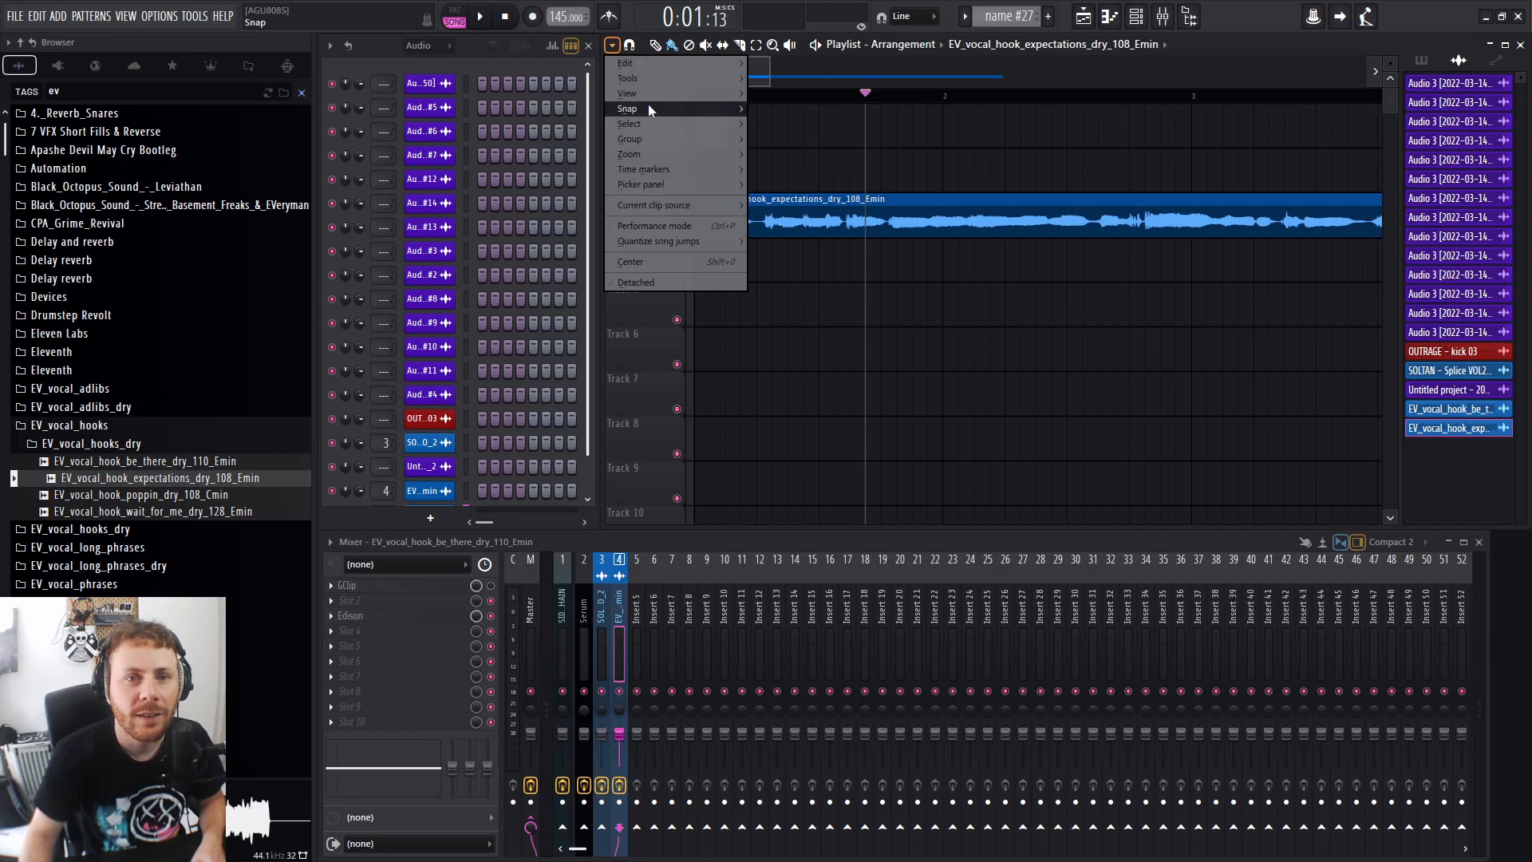
{"action": "mouse_move", "coordinate": [653, 93]}
{"action": "mouse_move", "coordinate": [662, 62]}
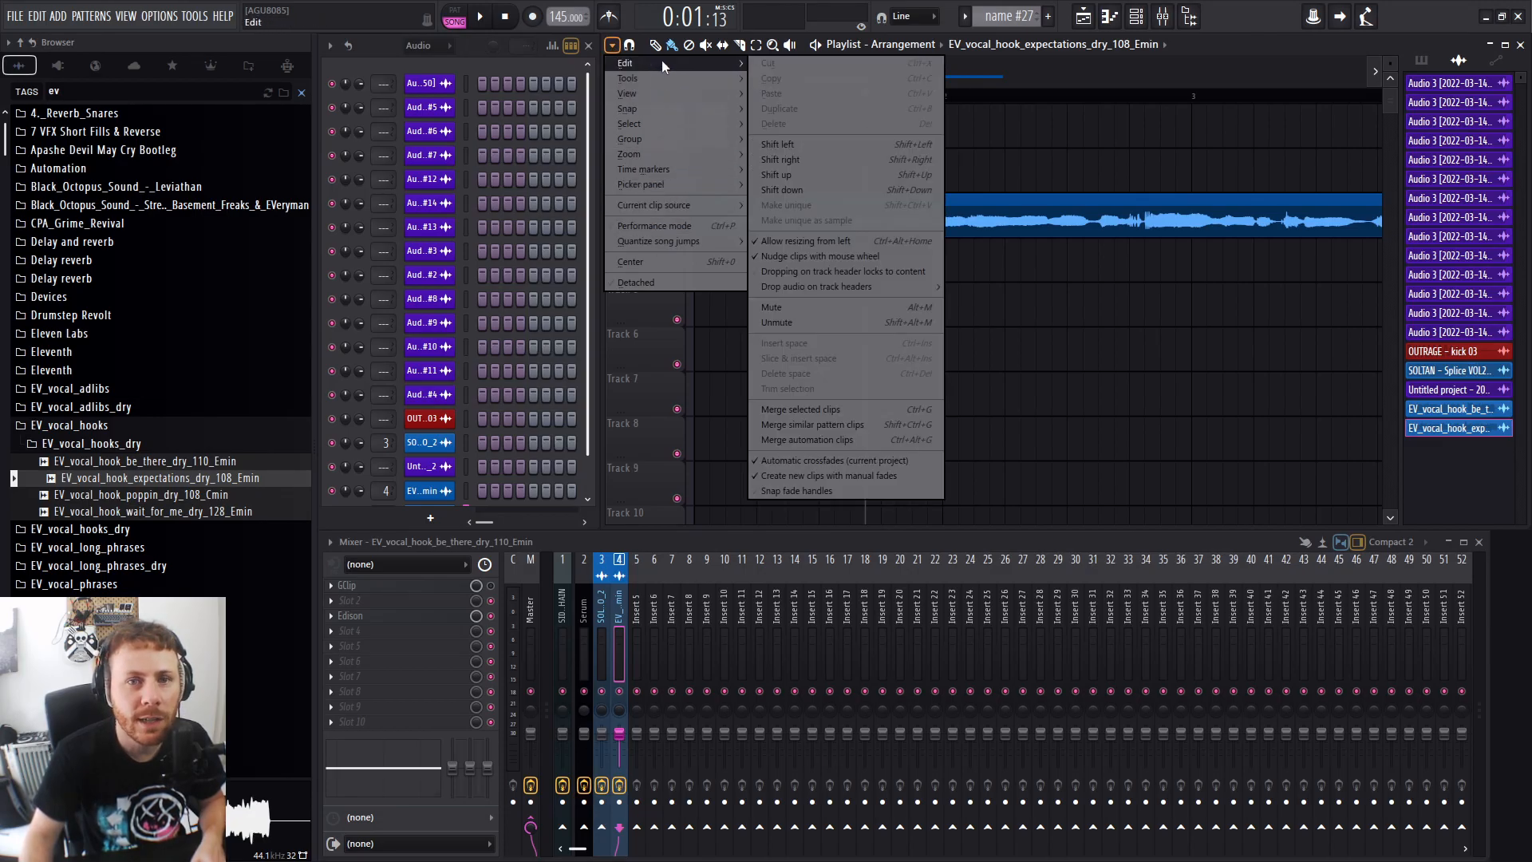
{"action": "left_click", "coordinate": [823, 257]}
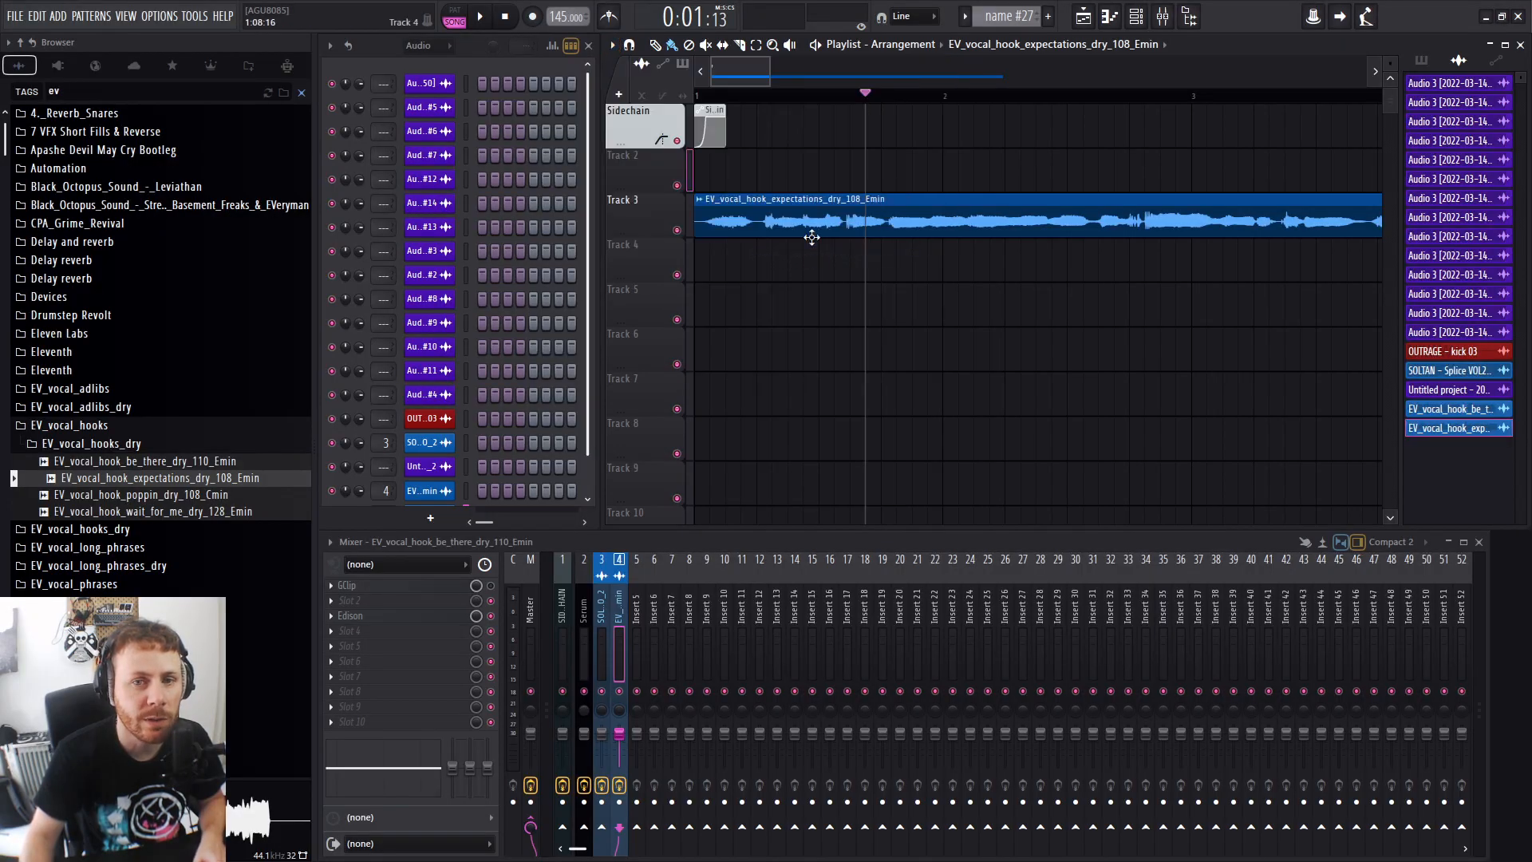
{"action": "scroll", "coordinate": [855, 215], "scroll_direction": "right", "scroll_amount": 3}
{"action": "scroll", "coordinate": [853, 215], "scroll_direction": "left", "scroll_amount": 3}
{"action": "scroll", "coordinate": [836, 213], "scroll_direction": "right", "scroll_amount": 5}
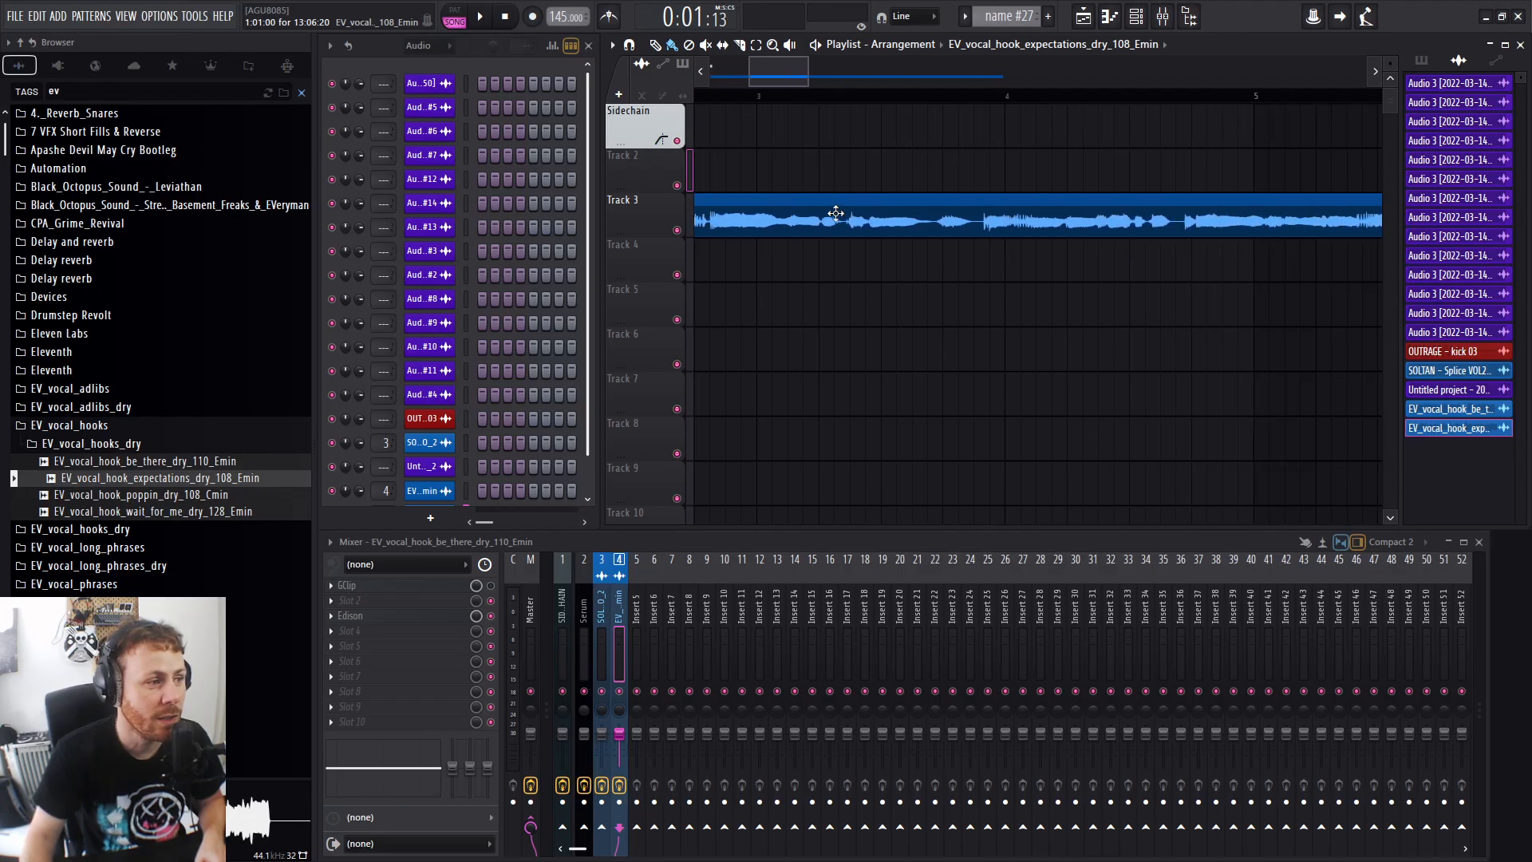
{"action": "scroll", "coordinate": [836, 213], "scroll_direction": "left", "scroll_amount": 3}
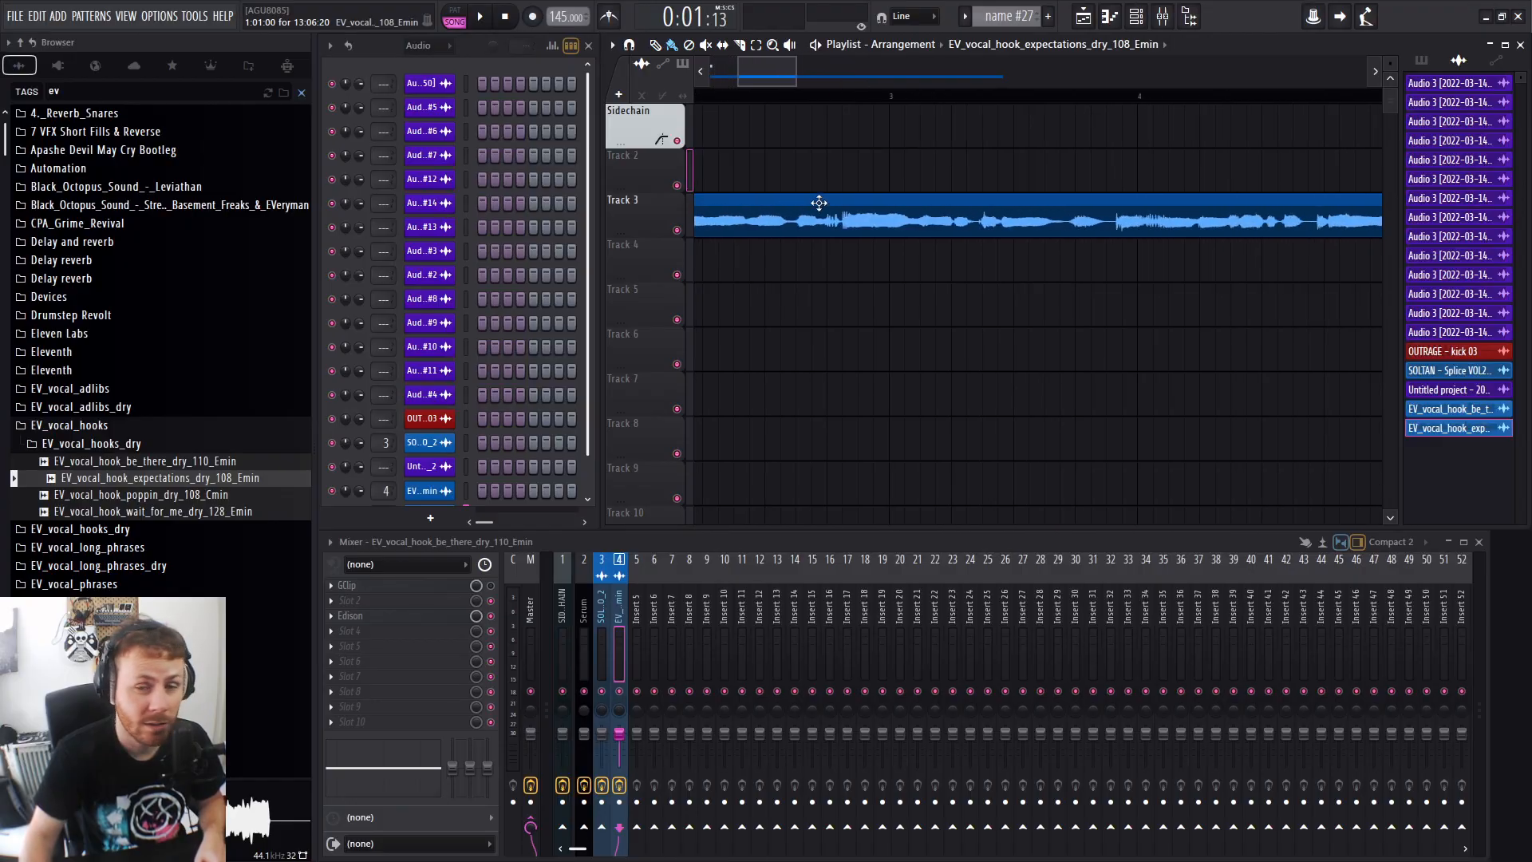
{"action": "scroll", "coordinate": [819, 202], "scroll_direction": "left", "scroll_amount": 5}
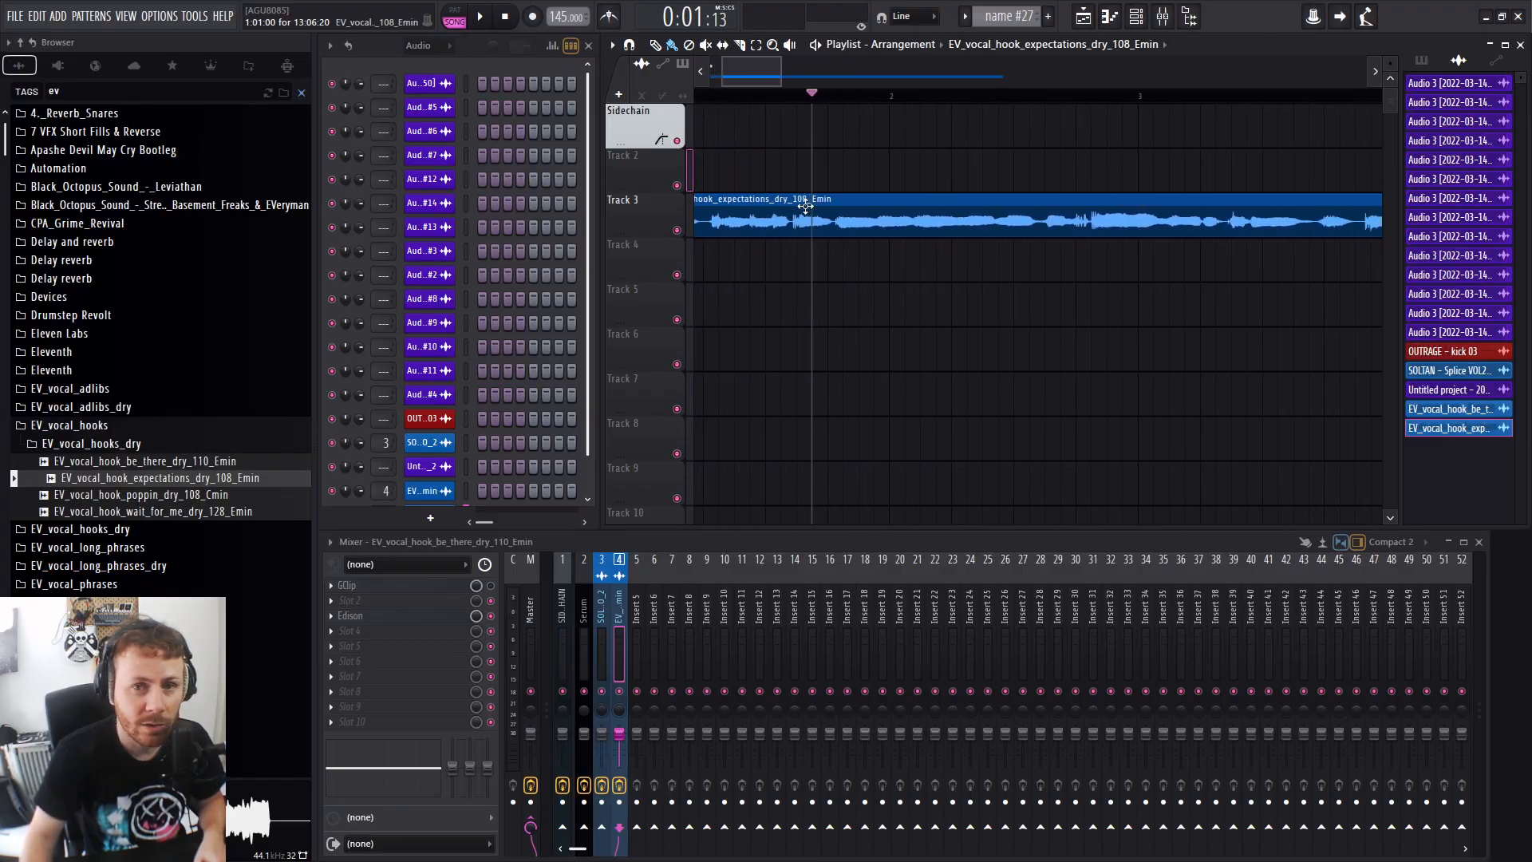
{"action": "scroll", "coordinate": [808, 204], "scroll_direction": "right", "scroll_amount": 15}
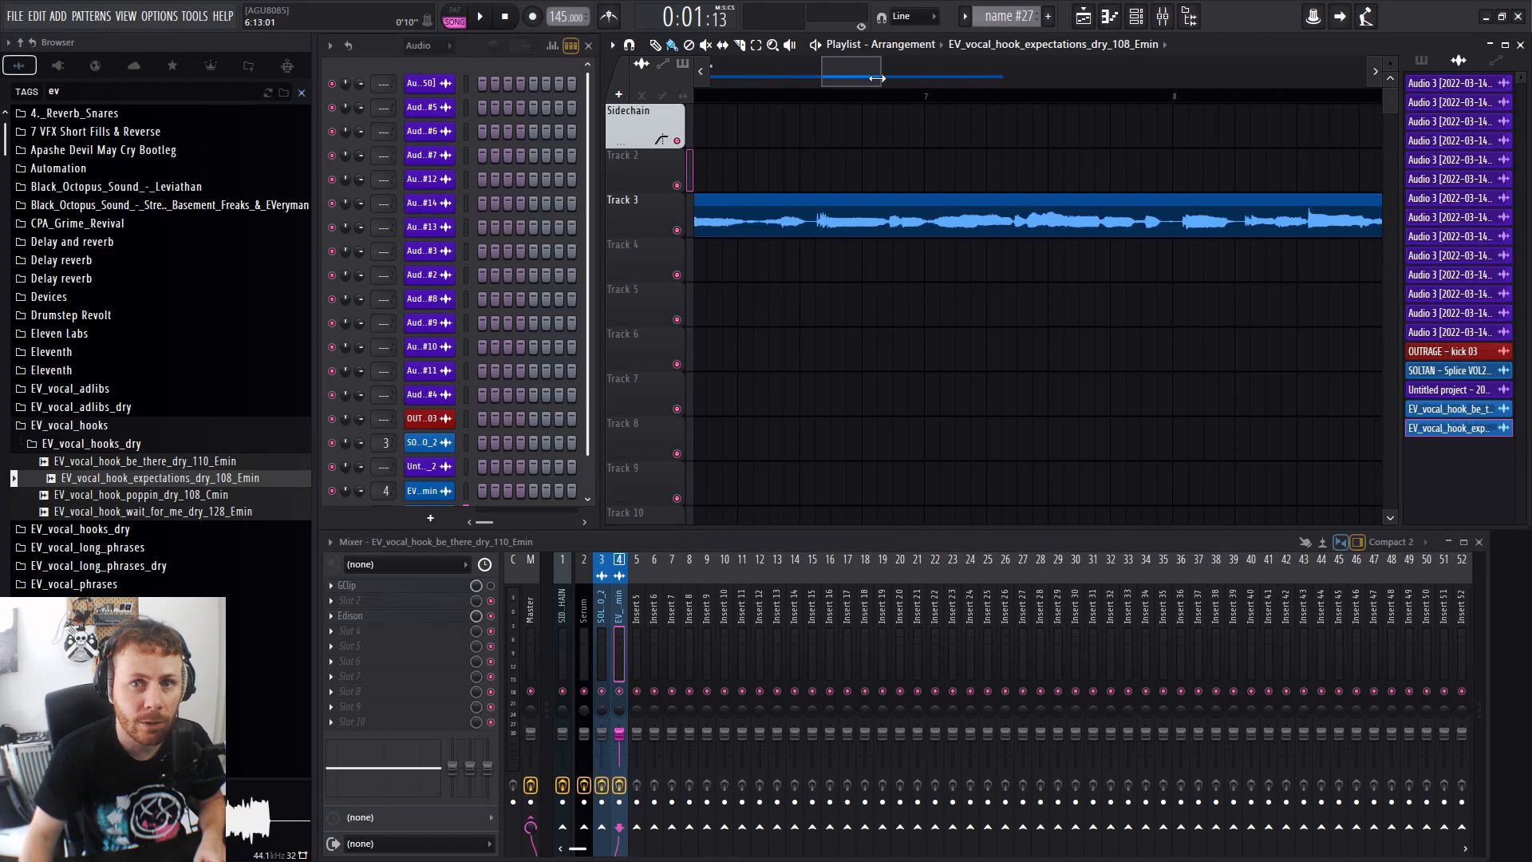
Zoom the Playlist out and test horizontal scrolling back and forth over the vocal clip on Track 3.
{"action": "left_click_drag", "start_coordinate": [877, 78], "coordinate": [1162, 78]}
{"action": "scroll", "coordinate": [806, 159], "scroll_direction": "left", "scroll_amount": 3}
{"action": "scroll", "coordinate": [810, 224], "scroll_direction": "right", "scroll_amount": 3}
{"action": "scroll", "coordinate": [812, 226], "scroll_direction": "left", "scroll_amount": 3}
{"action": "scroll", "coordinate": [814, 228], "scroll_direction": "right", "scroll_amount": 4}
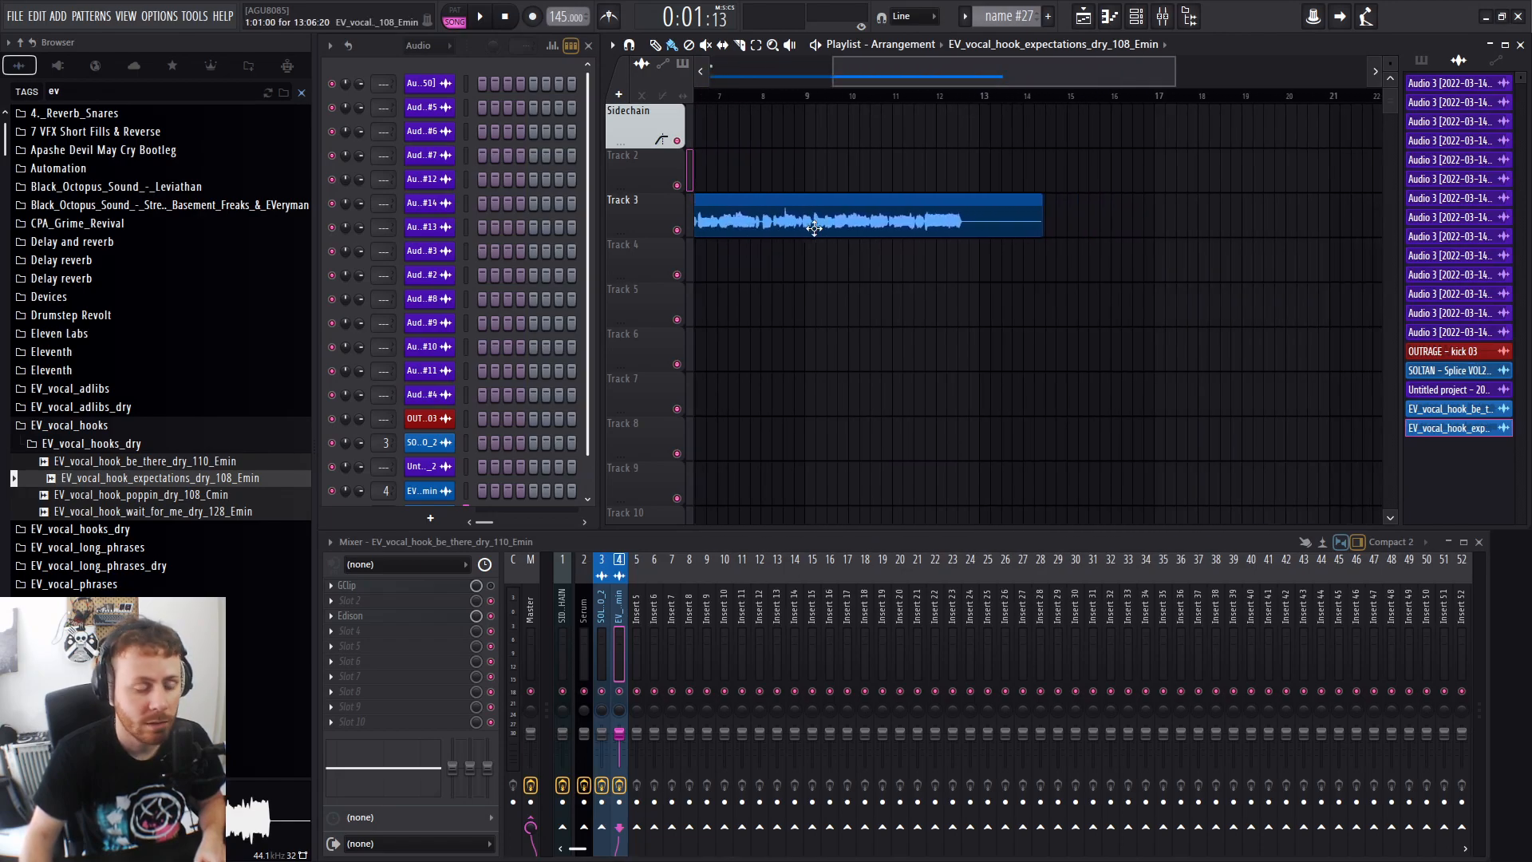
{"action": "scroll", "coordinate": [814, 227], "scroll_direction": "left", "scroll_amount": 6}
{"action": "scroll", "coordinate": [812, 227], "scroll_direction": "right", "scroll_amount": 3}
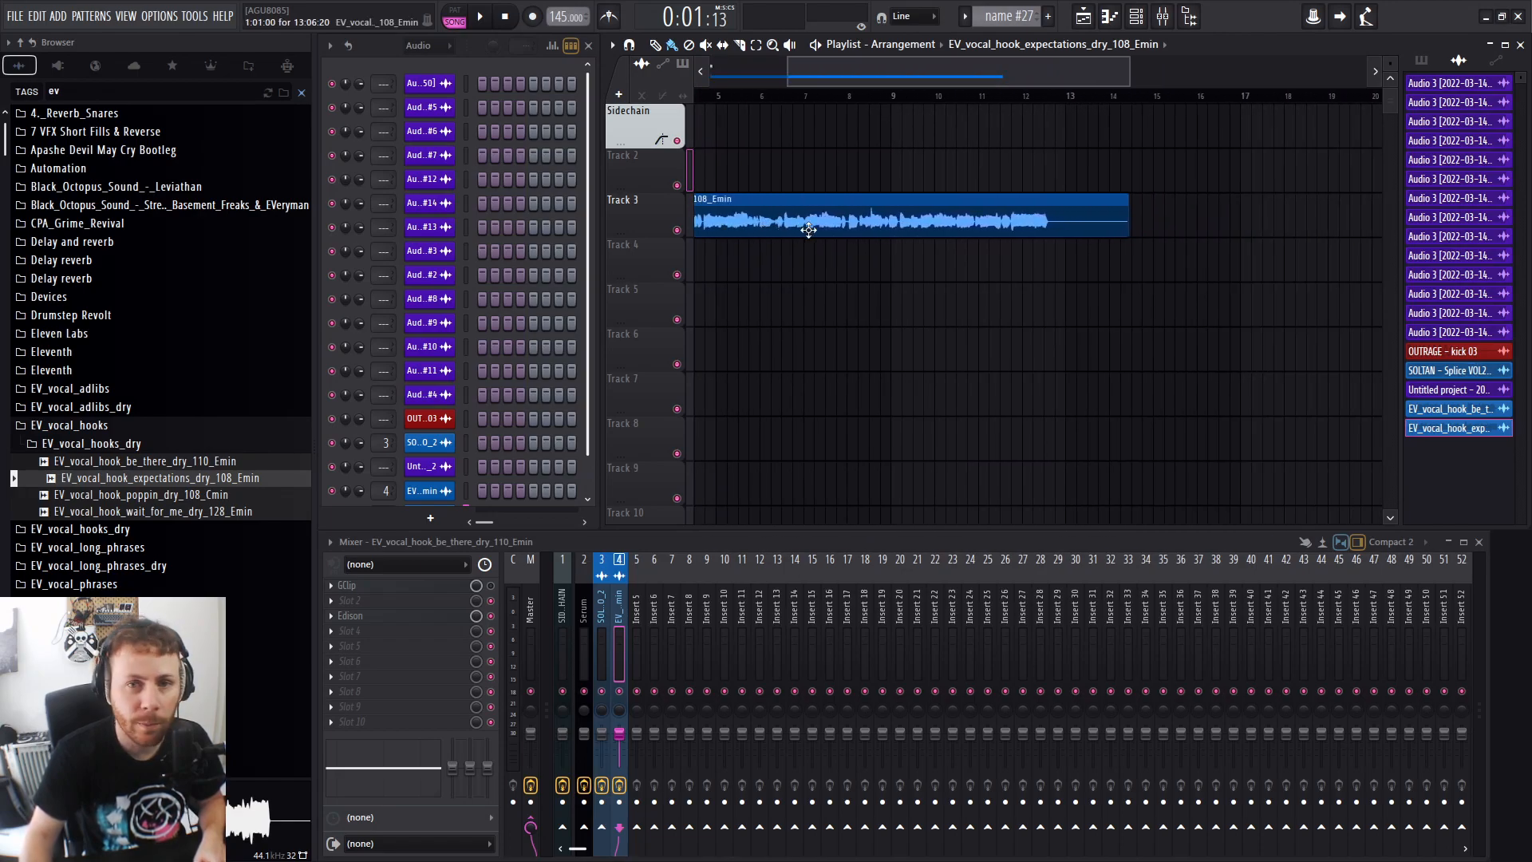
{"action": "scroll", "coordinate": [811, 230], "scroll_direction": "left", "scroll_amount": 3}
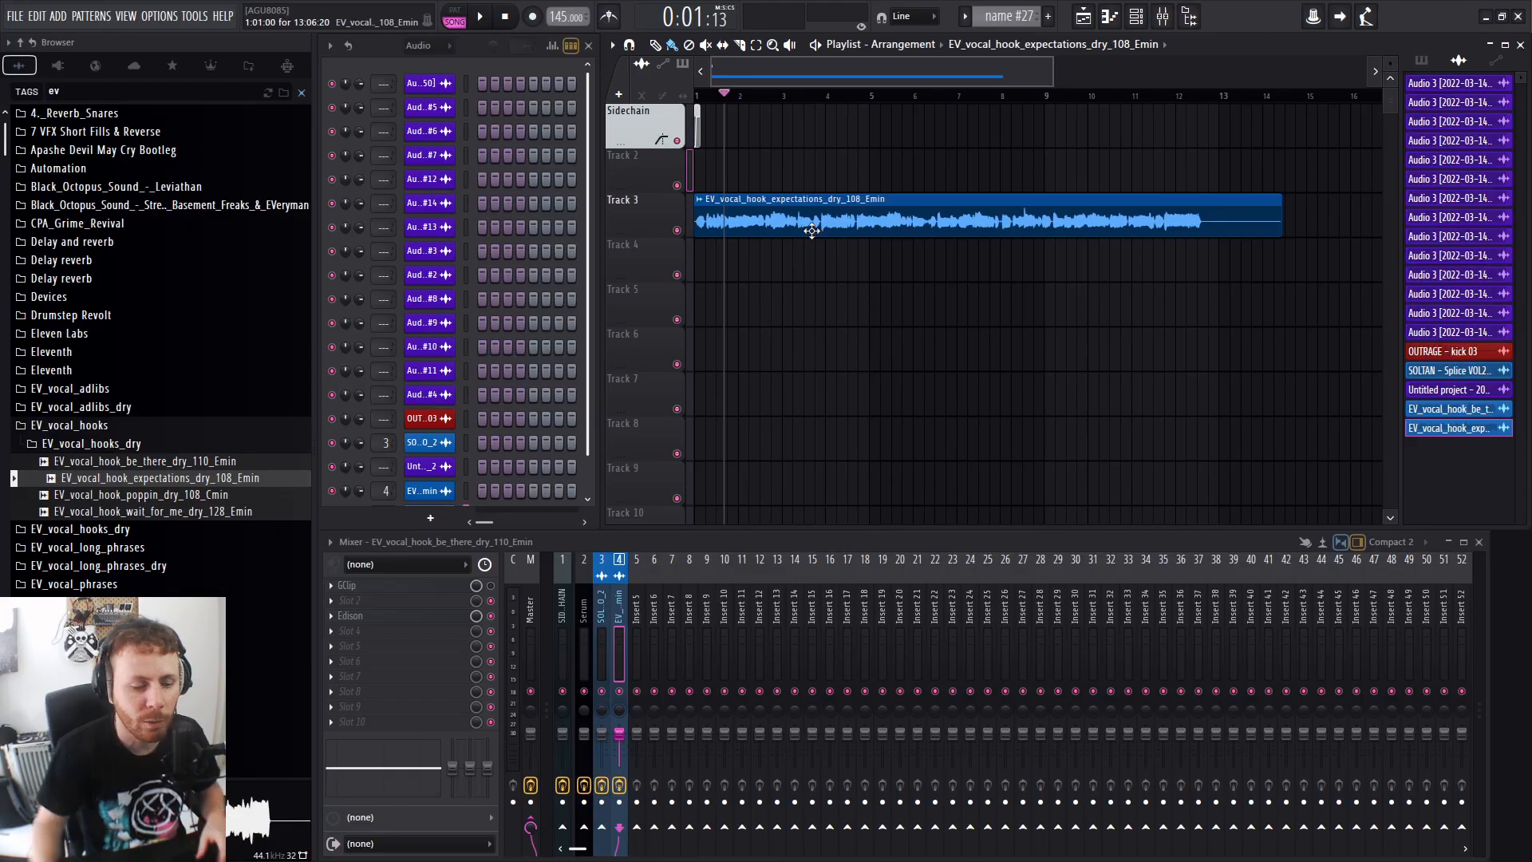
{"action": "scroll", "coordinate": [835, 223], "scroll_direction": "right", "scroll_amount": 2}
{"action": "scroll", "coordinate": [838, 225], "scroll_direction": "left", "scroll_amount": 2}
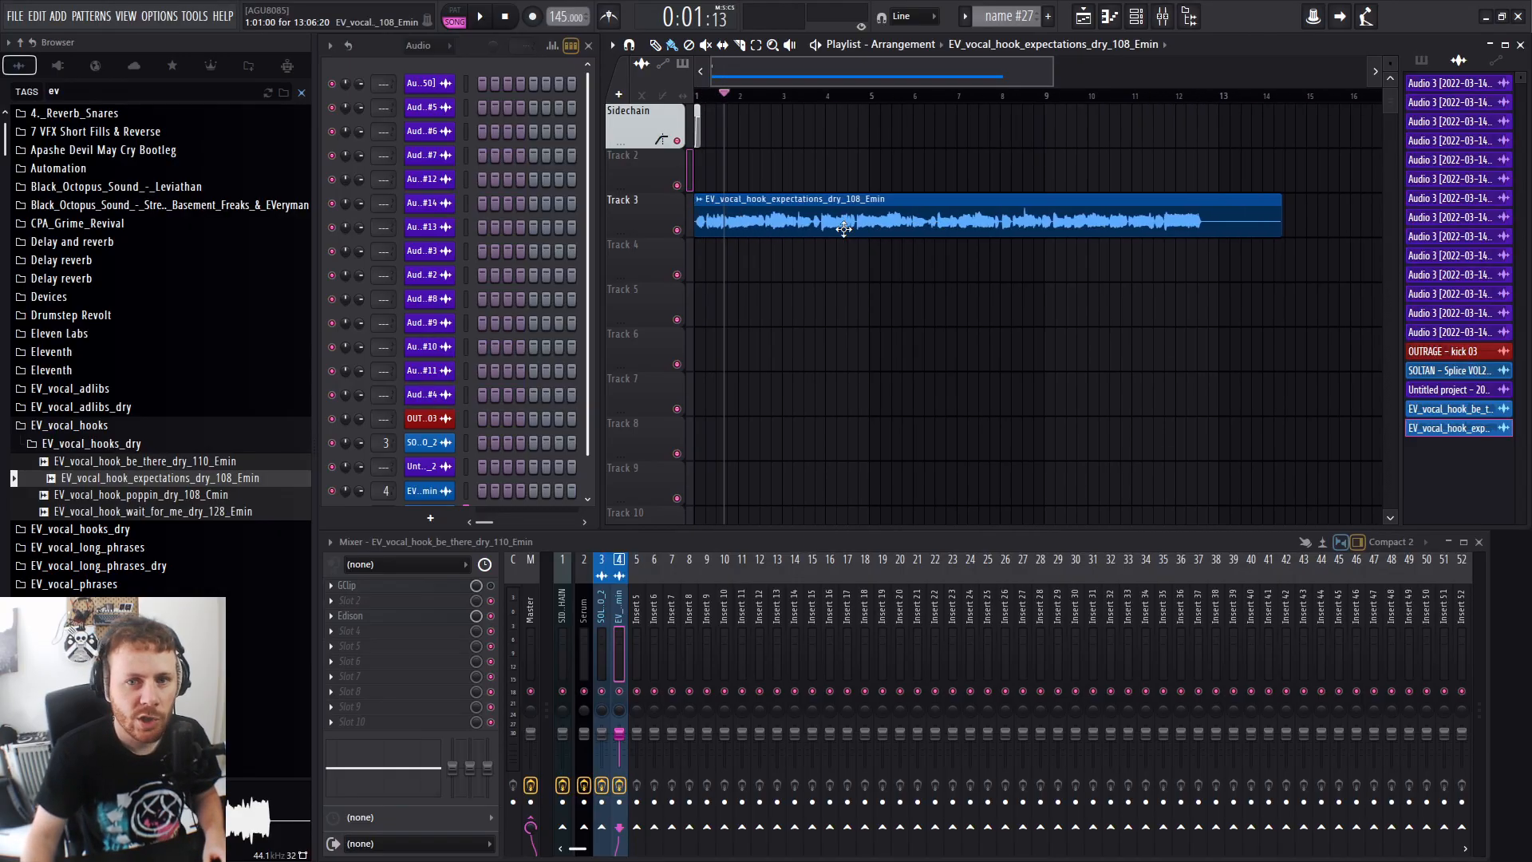
{"action": "scroll", "coordinate": [841, 227], "scroll_direction": "right", "scroll_amount": 2}
{"action": "scroll", "coordinate": [844, 229], "scroll_direction": "left", "scroll_amount": 2}
{"action": "scroll", "coordinate": [846, 233], "scroll_direction": "right", "scroll_amount": 2}
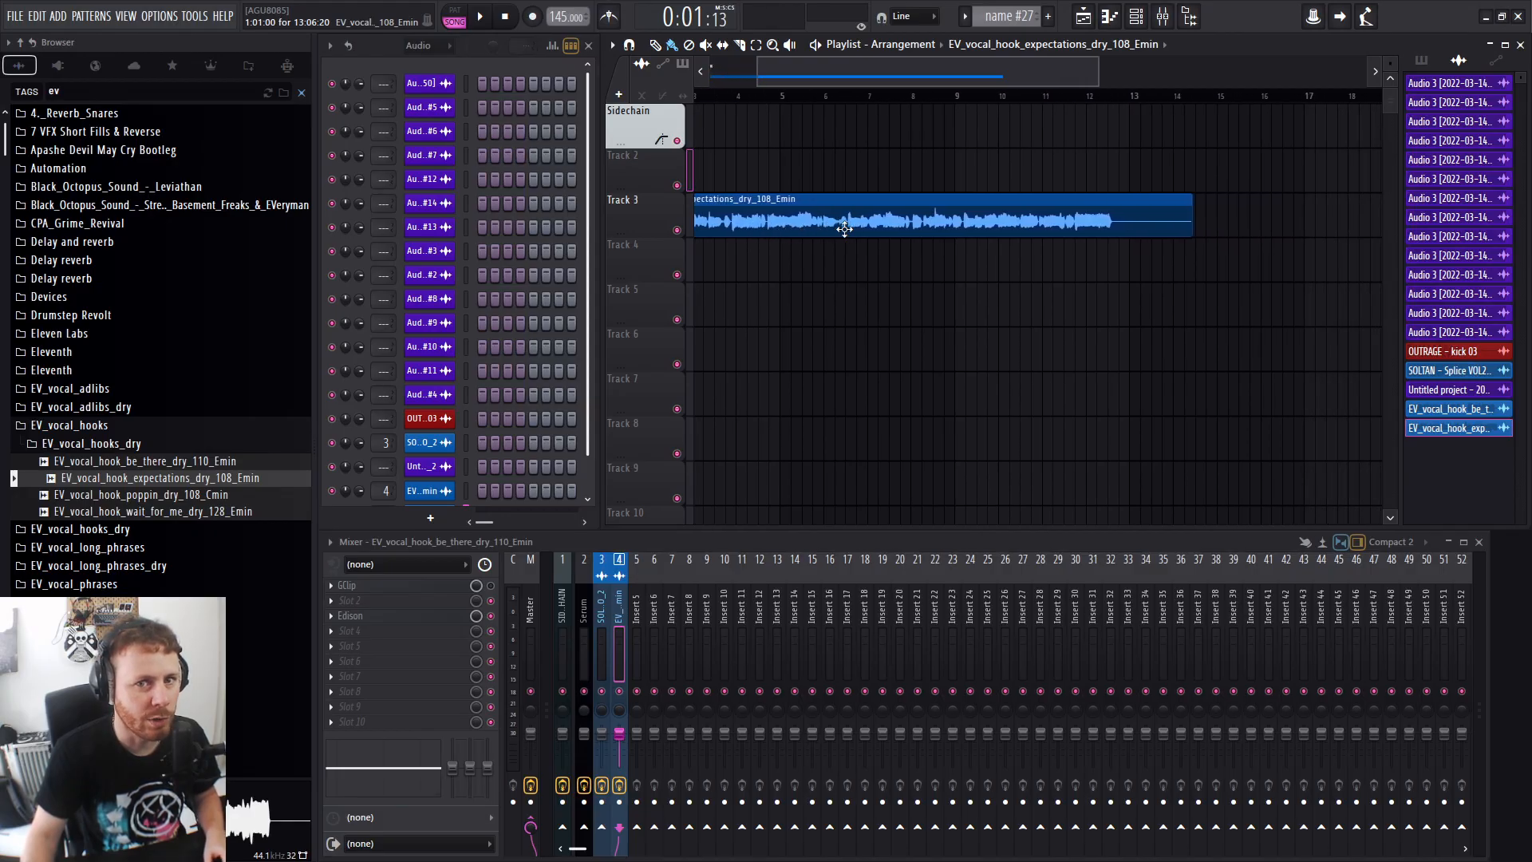
{"action": "scroll", "coordinate": [850, 243], "scroll_direction": "left", "scroll_amount": 2}
Compare vertical and horizontal scrolling with the pointer over the empty Playlist tracks below the vocal clip.
{"action": "scroll", "coordinate": [838, 391], "scroll_direction": "down", "scroll_amount": 3}
{"action": "scroll", "coordinate": [846, 379], "scroll_direction": "up", "scroll_amount": 3}
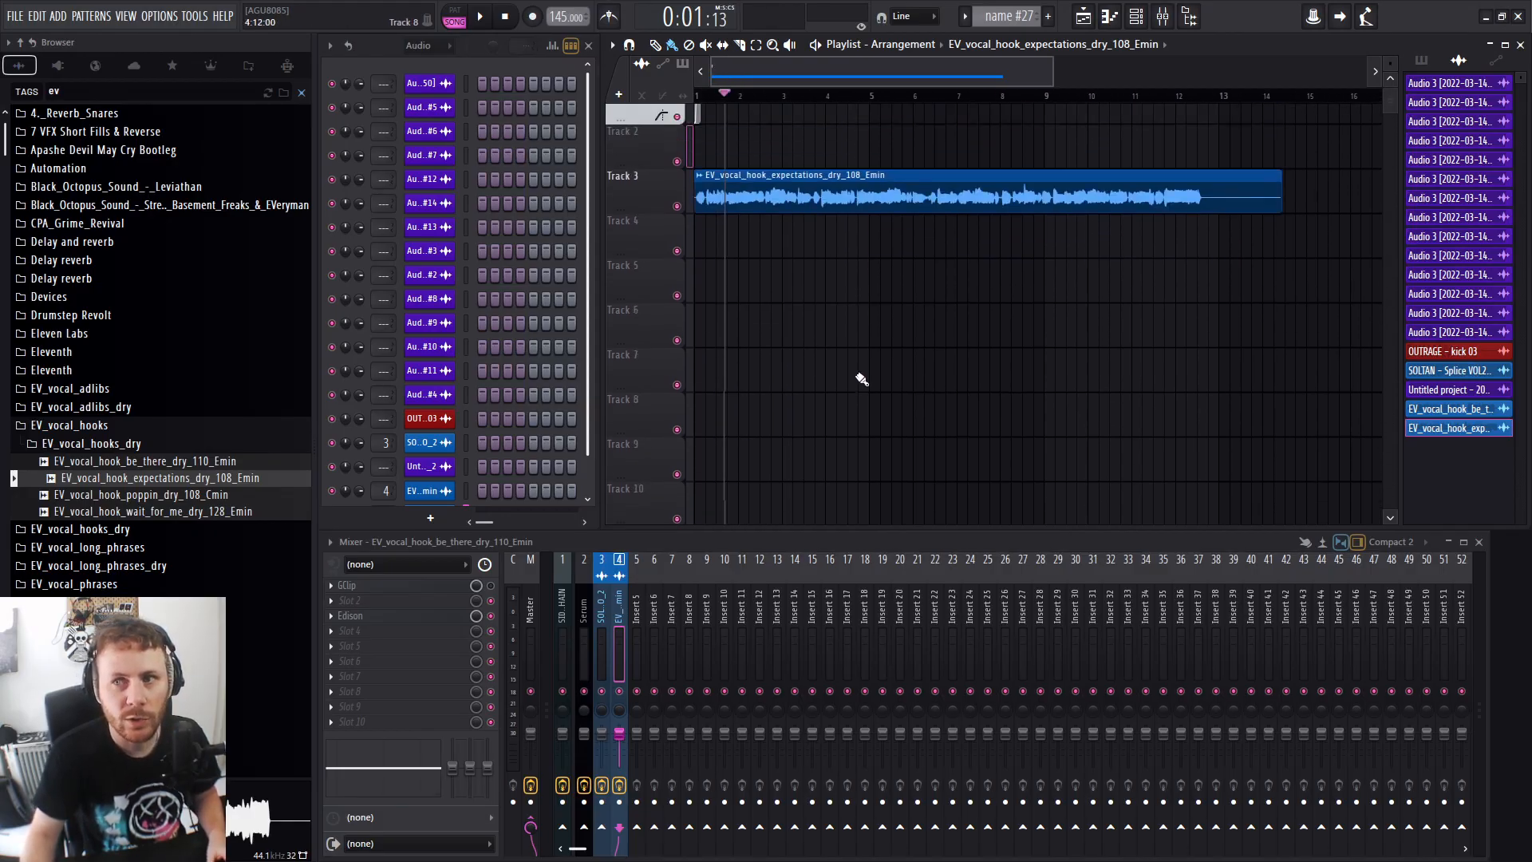
{"action": "scroll", "coordinate": [858, 376], "scroll_direction": "down", "scroll_amount": 3}
{"action": "scroll", "coordinate": [857, 372], "scroll_direction": "up", "scroll_amount": 3}
{"action": "scroll", "coordinate": [856, 368], "scroll_direction": "down", "scroll_amount": 3}
{"action": "scroll", "coordinate": [856, 365], "scroll_direction": "up", "scroll_amount": 3}
{"action": "scroll", "coordinate": [854, 362], "scroll_direction": "right", "scroll_amount": 2}
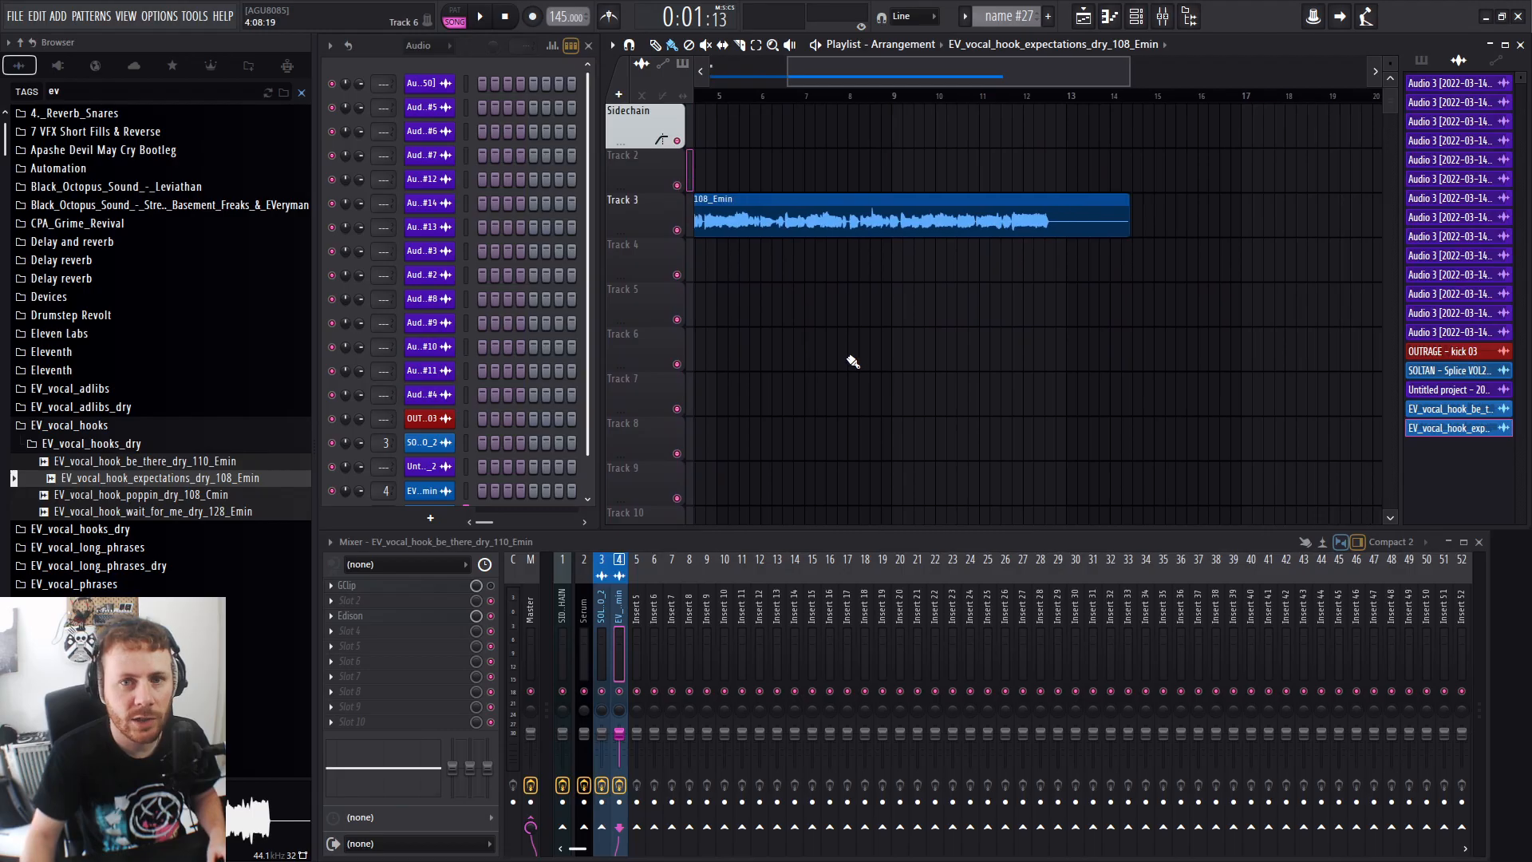
{"action": "scroll", "coordinate": [854, 360], "scroll_direction": "left", "scroll_amount": 2}
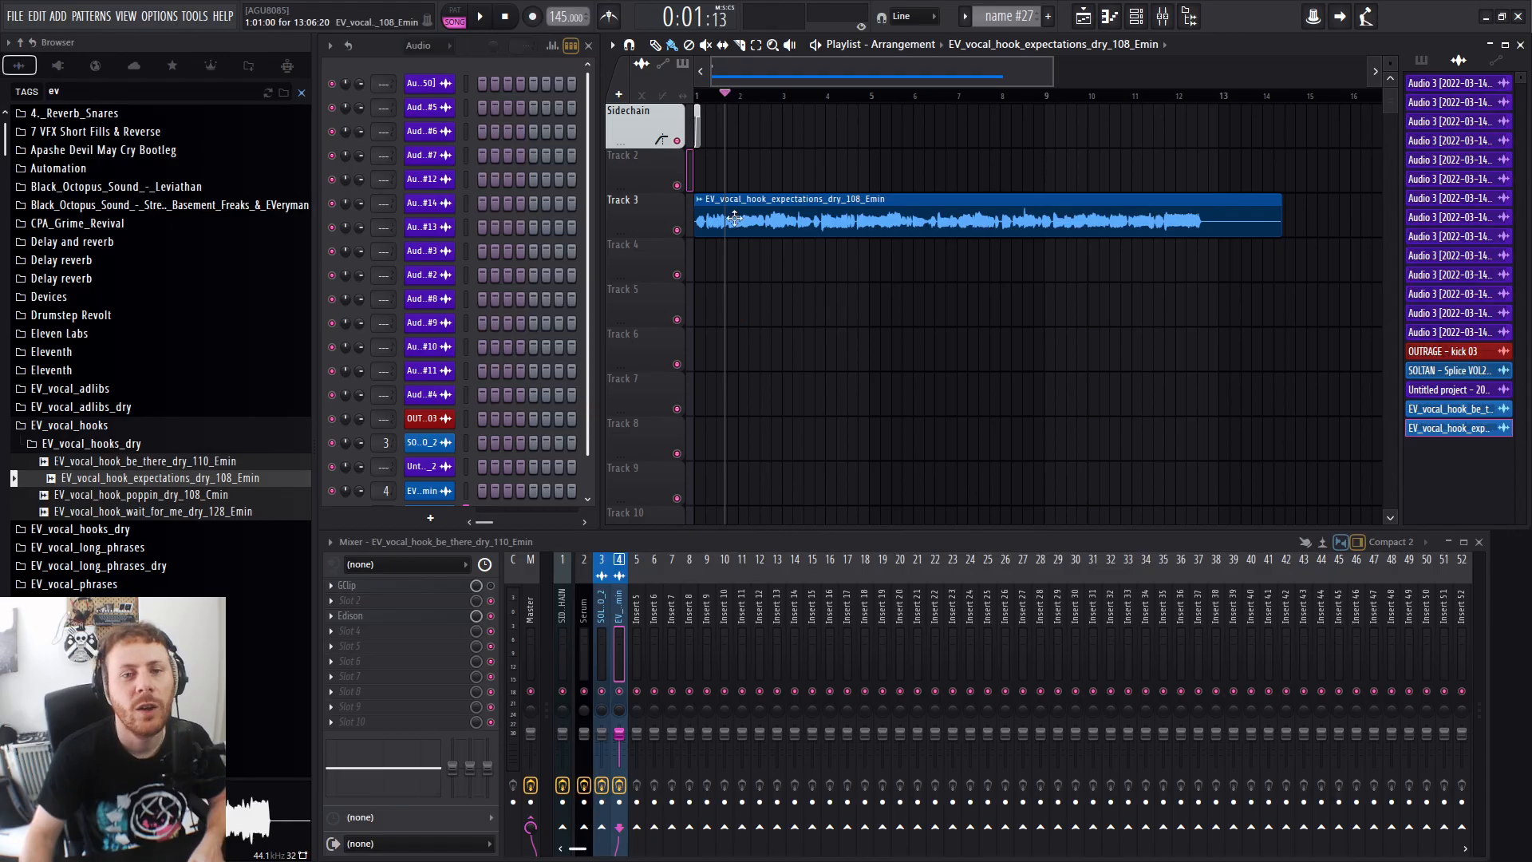
{"action": "scroll", "coordinate": [636, 213], "scroll_direction": "up", "scroll_amount": 2}
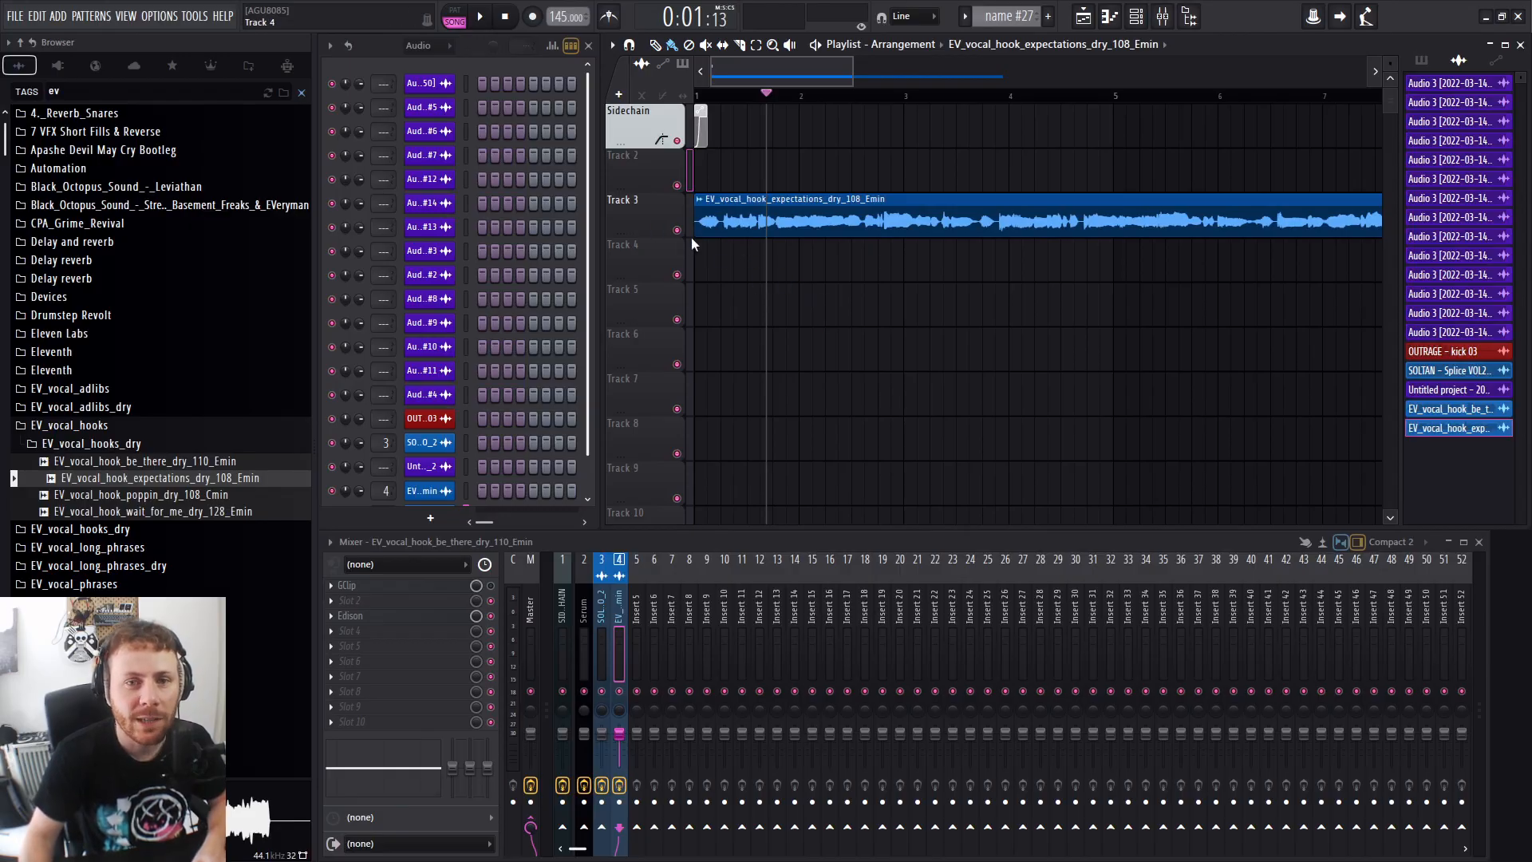
{"action": "scroll", "coordinate": [723, 226], "scroll_direction": "up", "scroll_amount": 4}
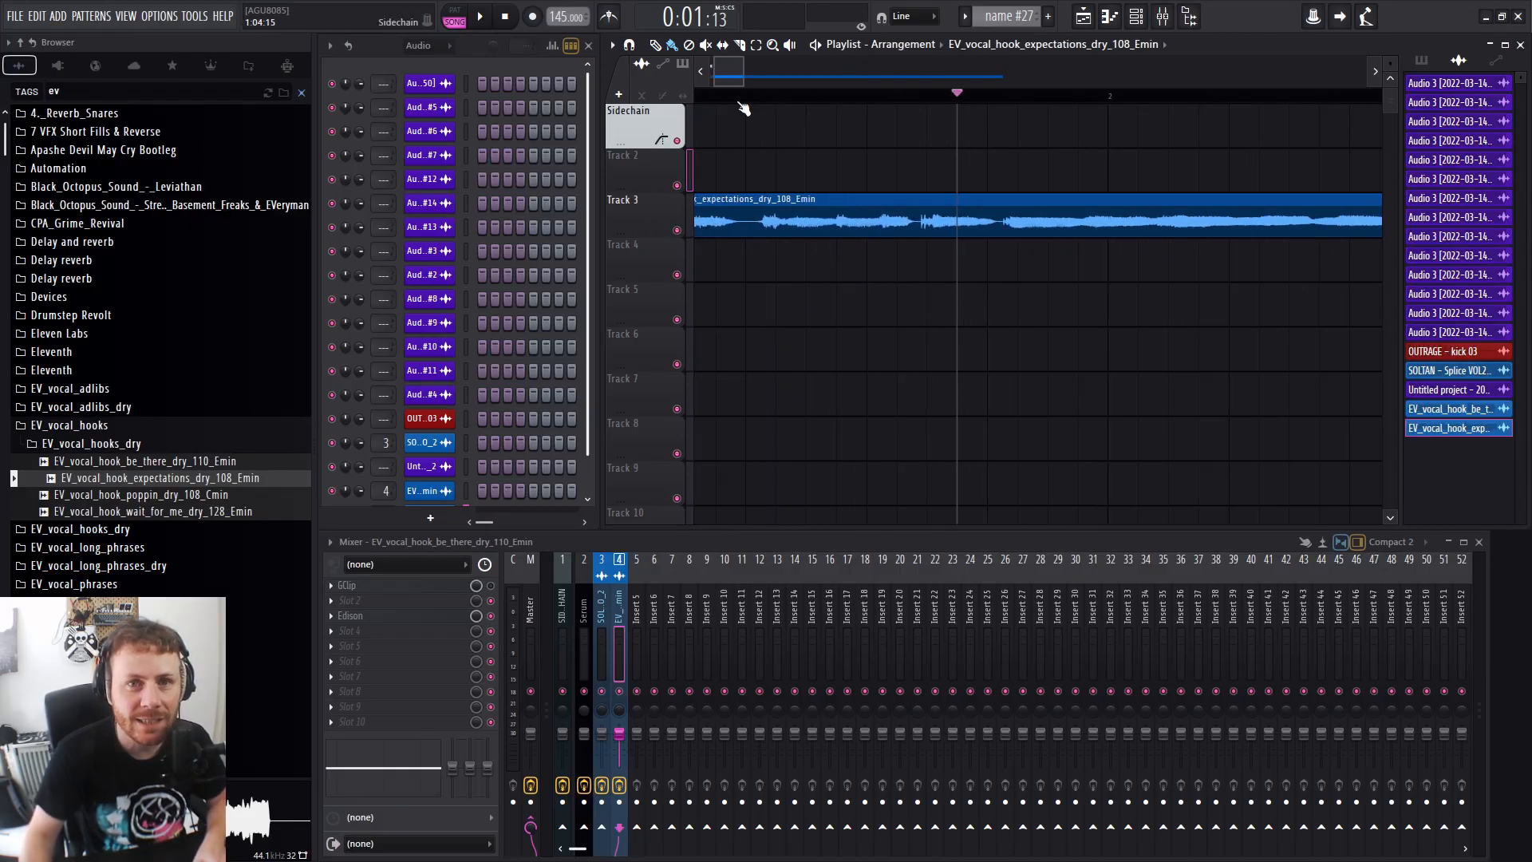
{"action": "scroll", "coordinate": [814, 227], "scroll_direction": "down", "scroll_amount": 5}
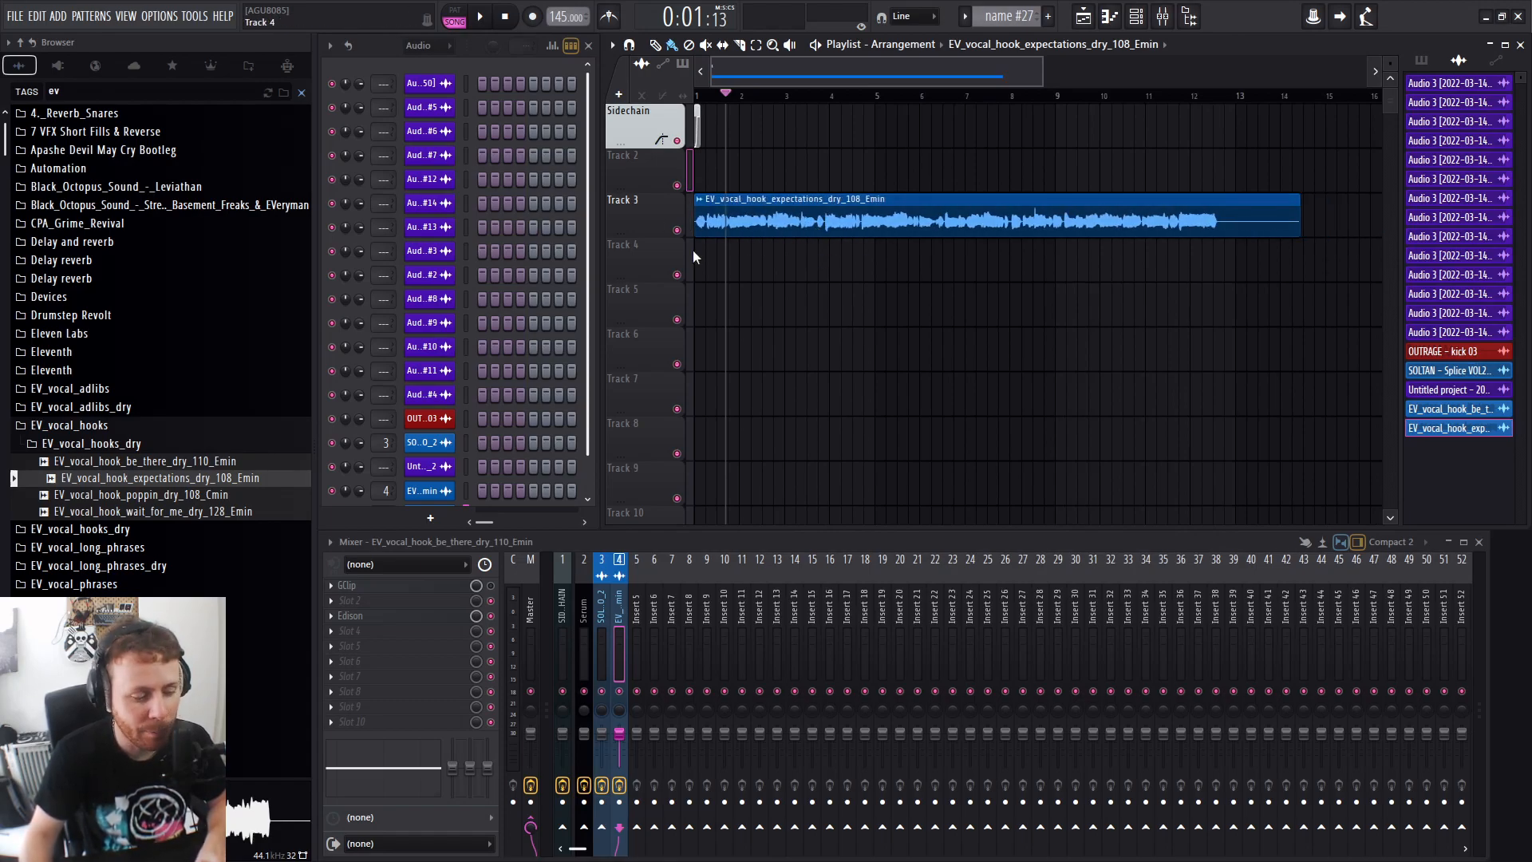
{"action": "scroll", "coordinate": [693, 250], "scroll_direction": "up", "scroll_amount": 3}
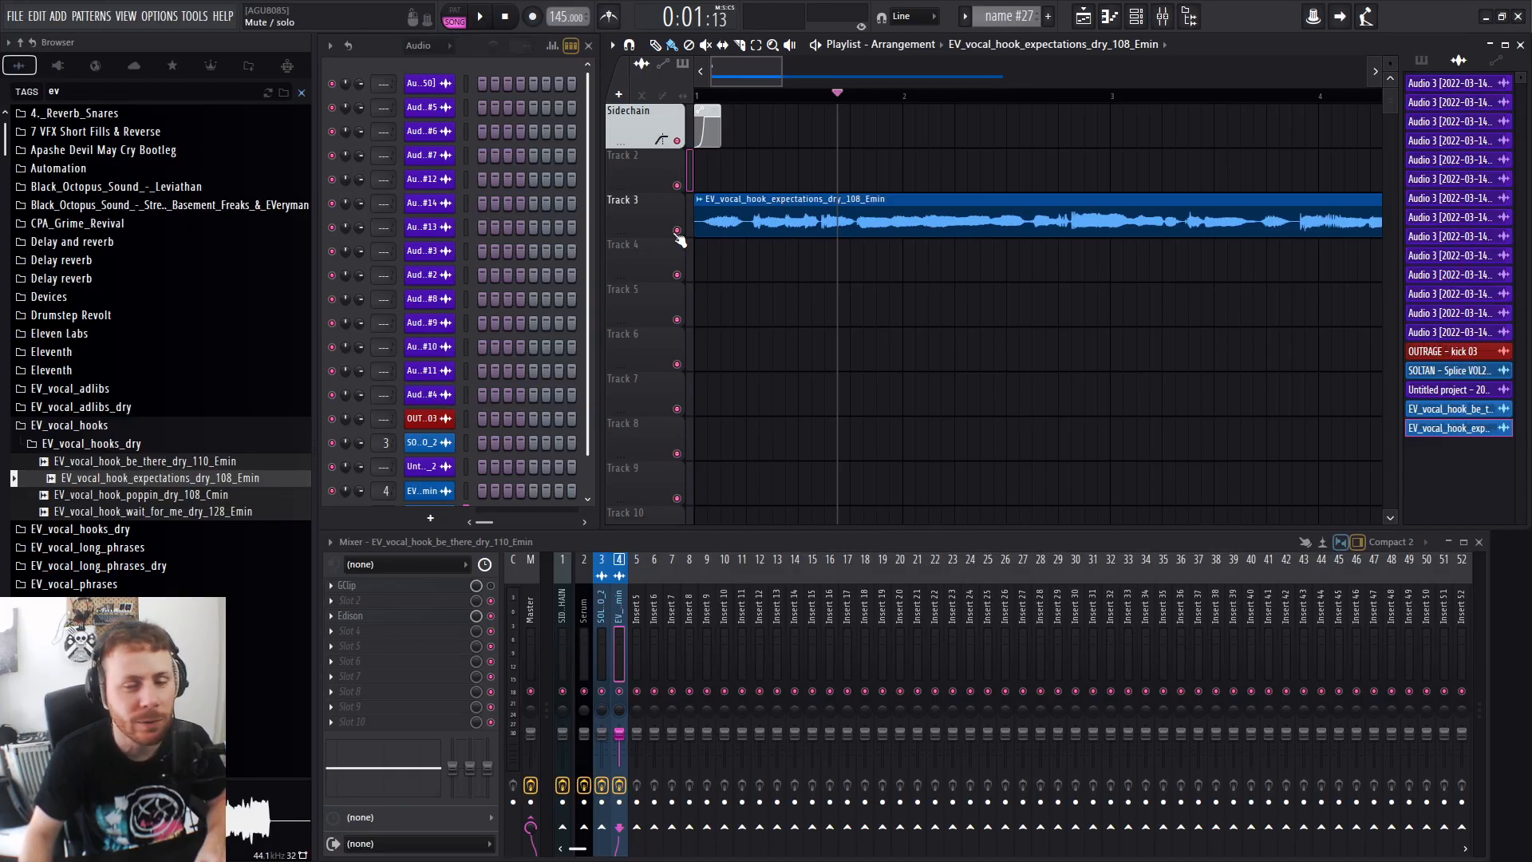
{"action": "scroll", "coordinate": [796, 214], "scroll_direction": "up", "scroll_amount": 2}
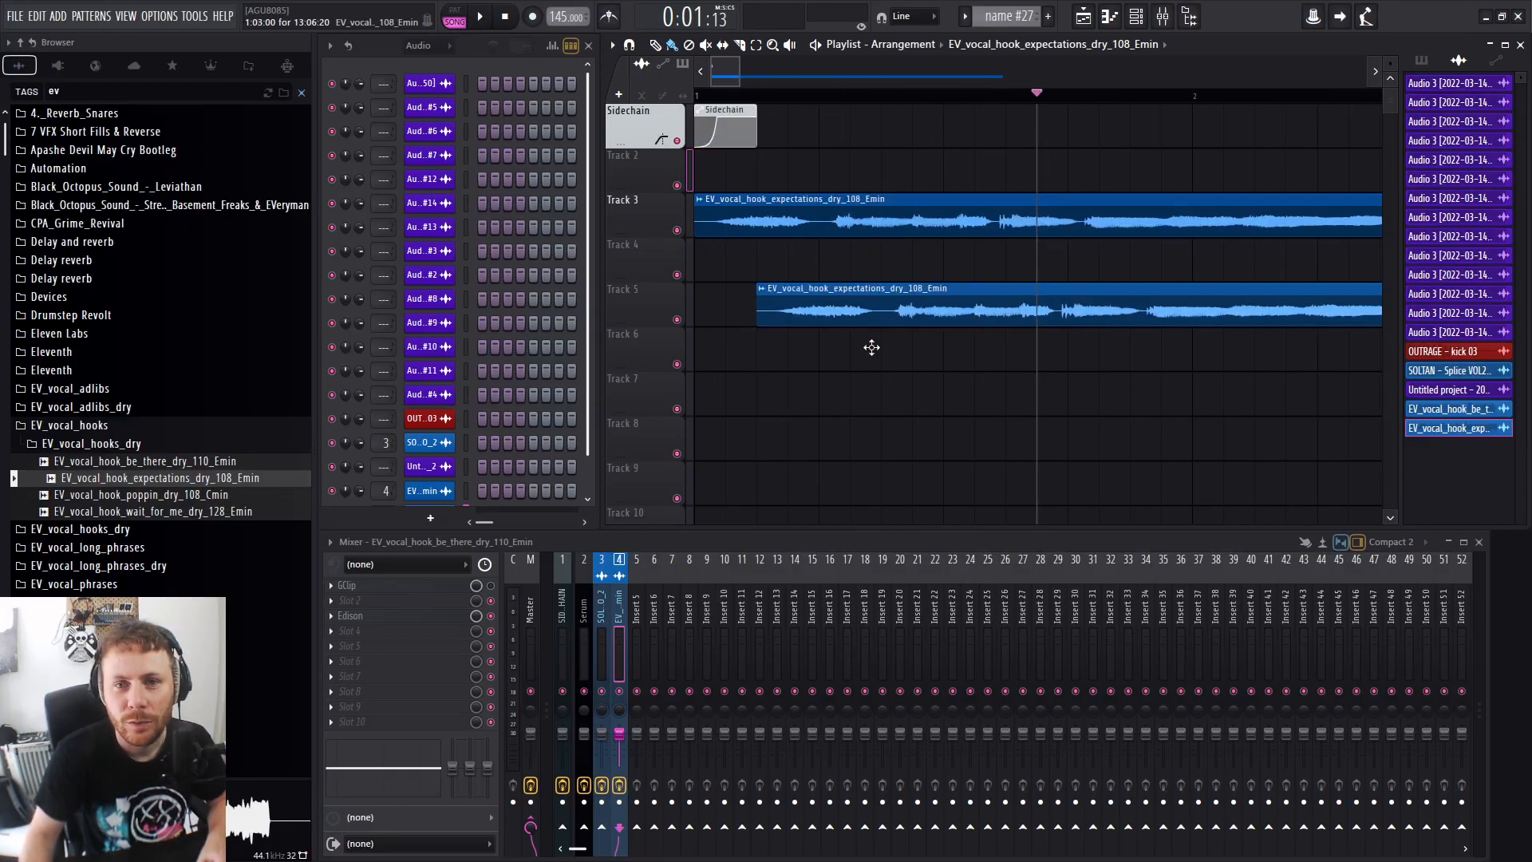
{"action": "scroll", "coordinate": [850, 290], "scroll_direction": "down", "scroll_amount": 4}
{"action": "scroll", "coordinate": [849, 291], "scroll_direction": "down", "scroll_amount": 2}
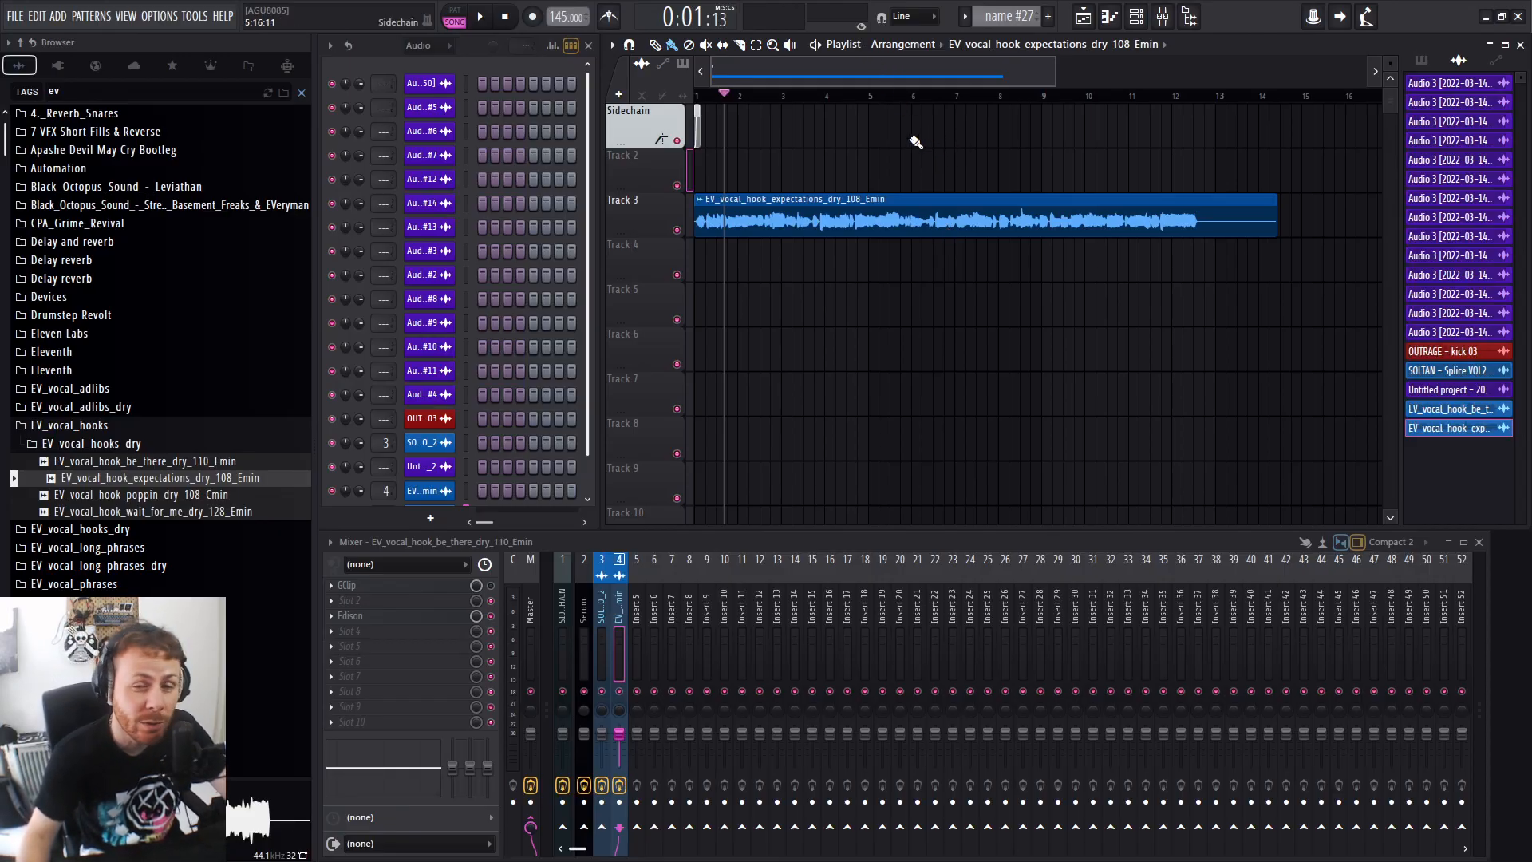
Look up the option Nudge clips with mouse wheel among the Playlist edit options and leave it unchanged.
{"action": "left_click_drag", "start_coordinate": [1054, 76], "coordinate": [1219, 116]}
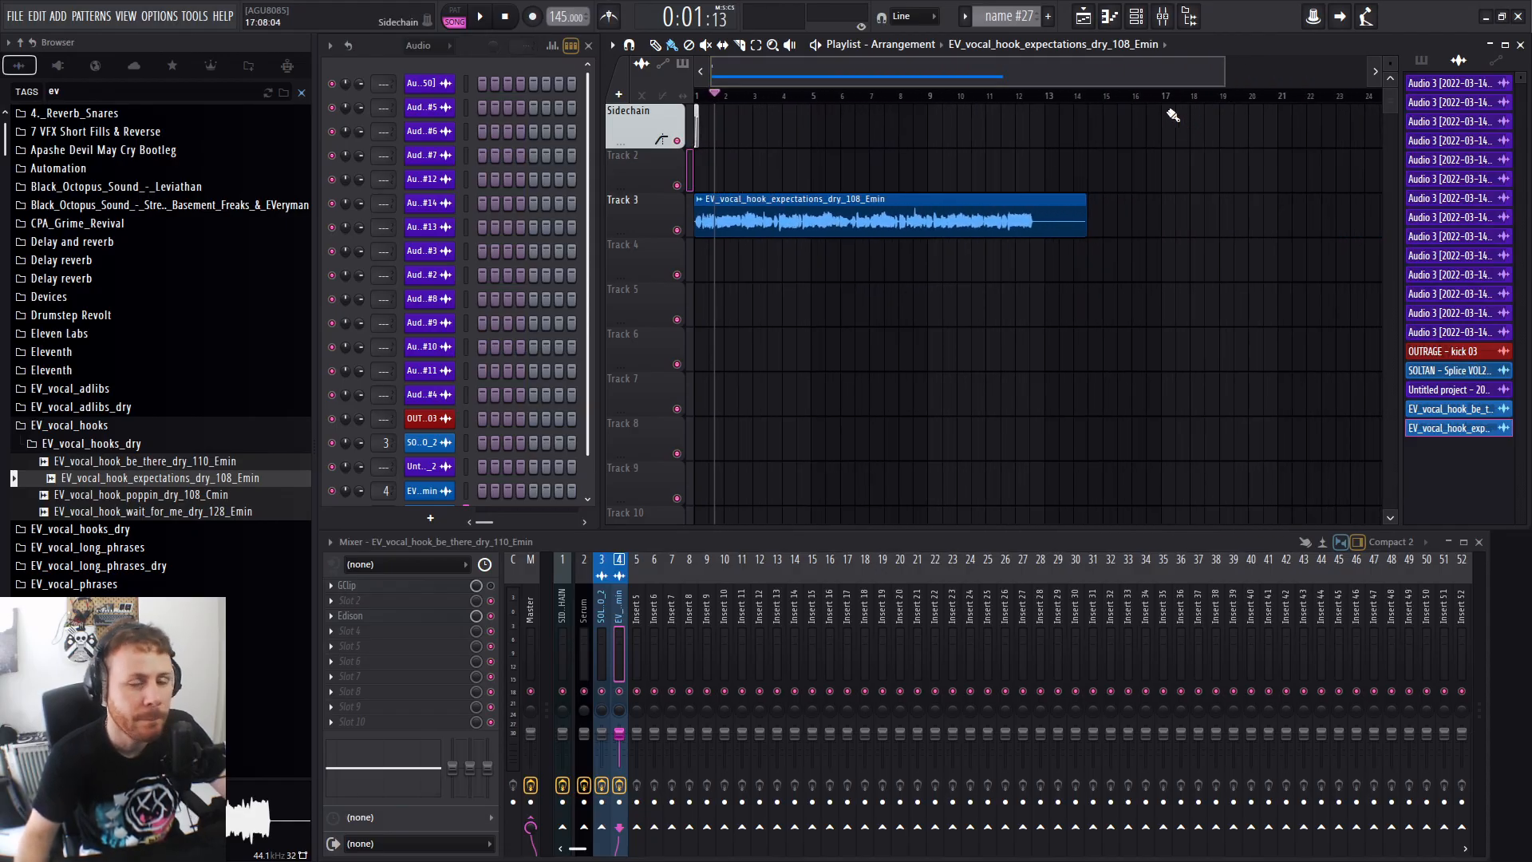
{"action": "left_click", "coordinate": [618, 48]}
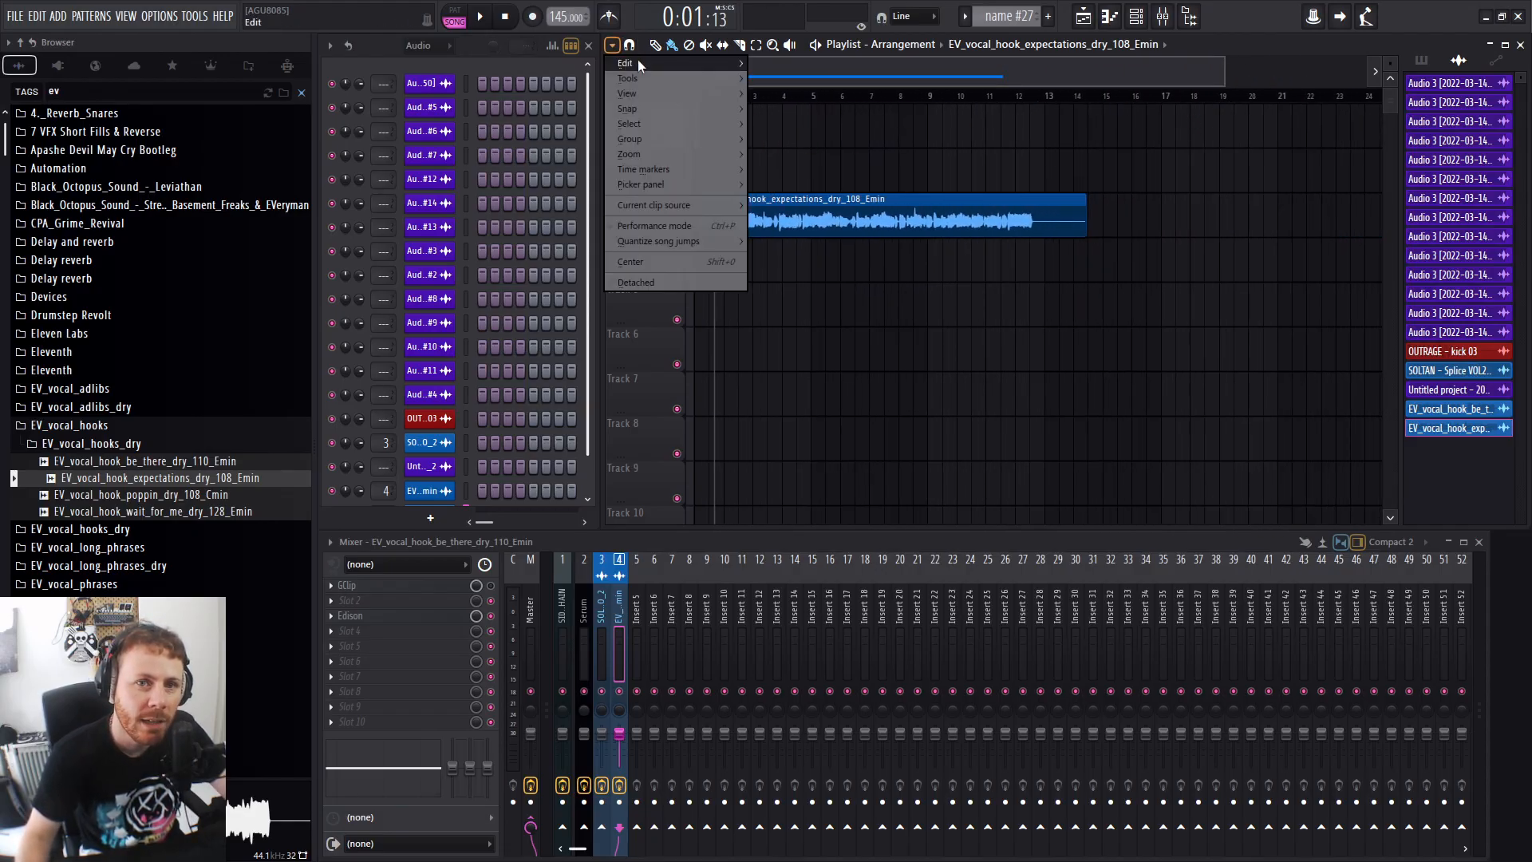
{"action": "mouse_move", "coordinate": [639, 63]}
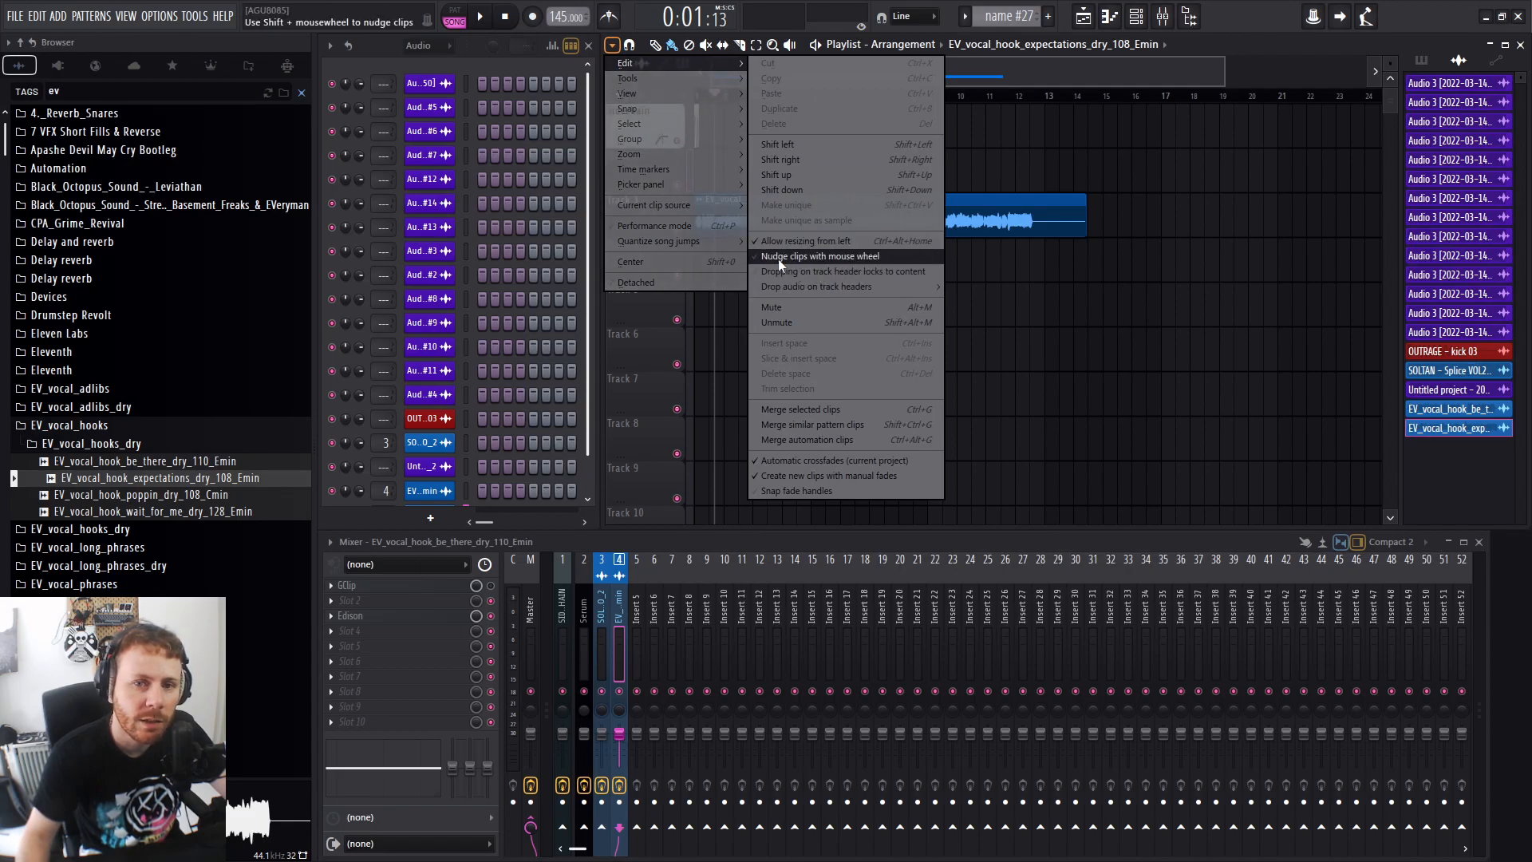
{"action": "left_click", "coordinate": [1124, 312]}
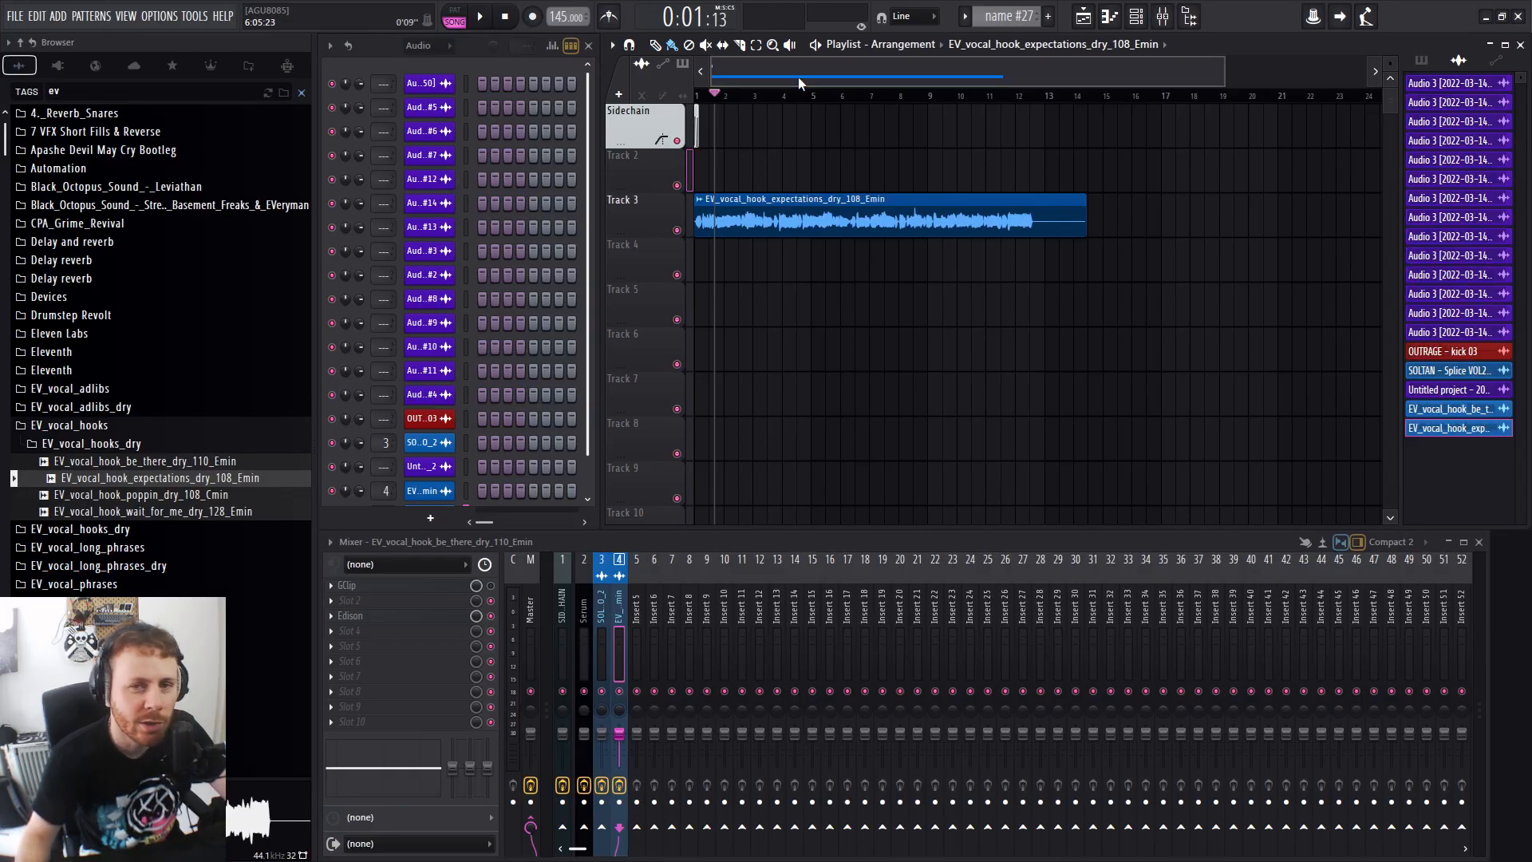
{"action": "left_click_drag", "start_coordinate": [1224, 73], "coordinate": [1094, 151]}
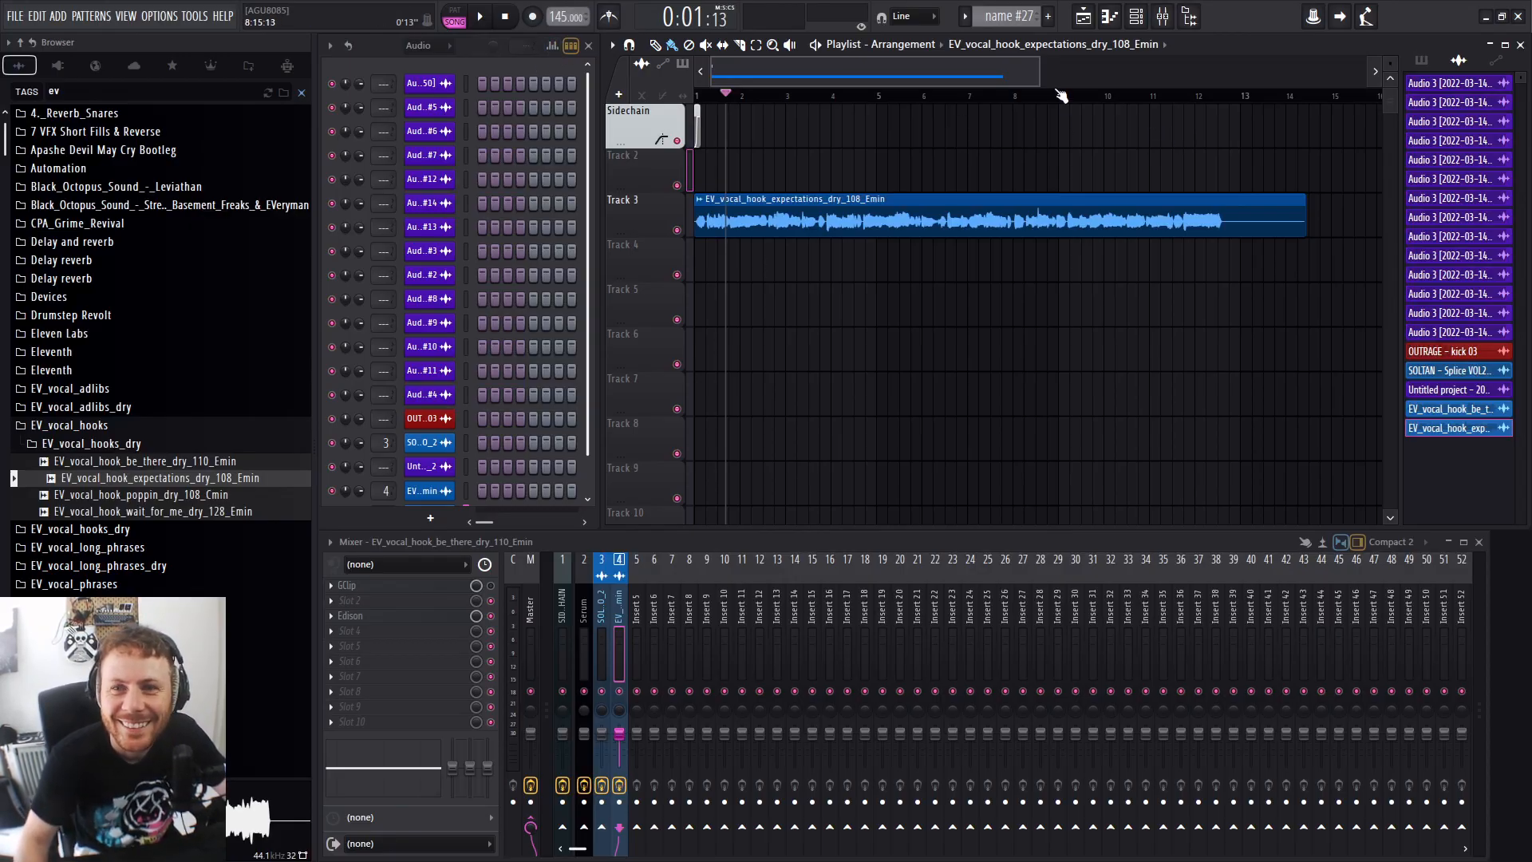
{"action": "left_click_drag", "start_coordinate": [1039, 76], "coordinate": [1092, 80]}
{"action": "mouse_move", "coordinate": [1096, 79]}
{"action": "left_mouse_down"}
{"action": "mouse_move", "coordinate": [872, 80]}
{"action": "mouse_move", "coordinate": [1077, 80]}
{"action": "left_mouse_up"}
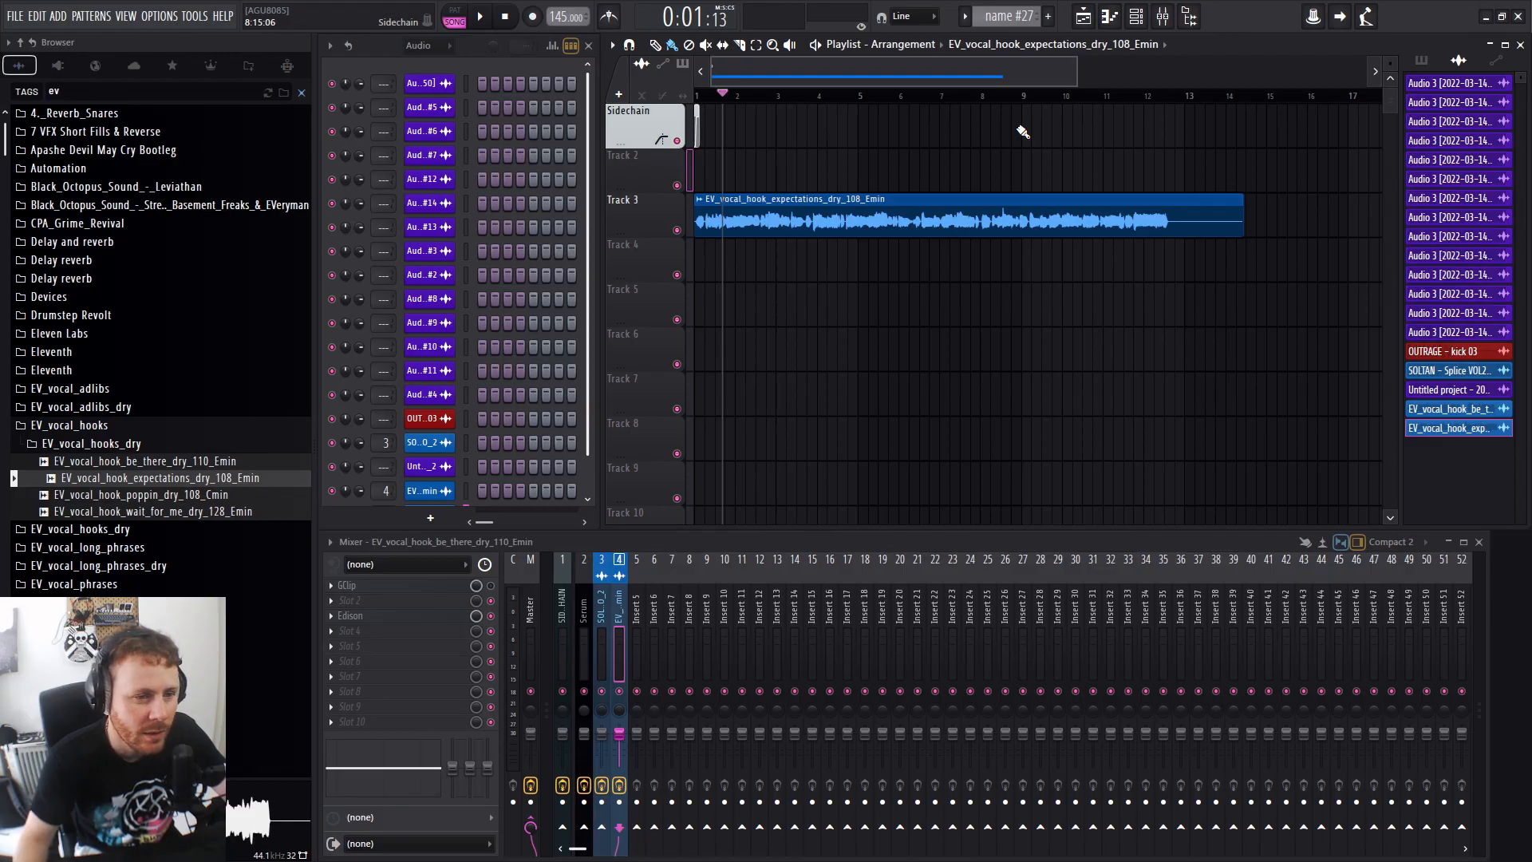
Collapse the EV_vocal_hooks folder in the browser, and open the vocal clip's channel settings to route it to mixer track 5.
{"action": "left_click", "coordinate": [211, 427]}
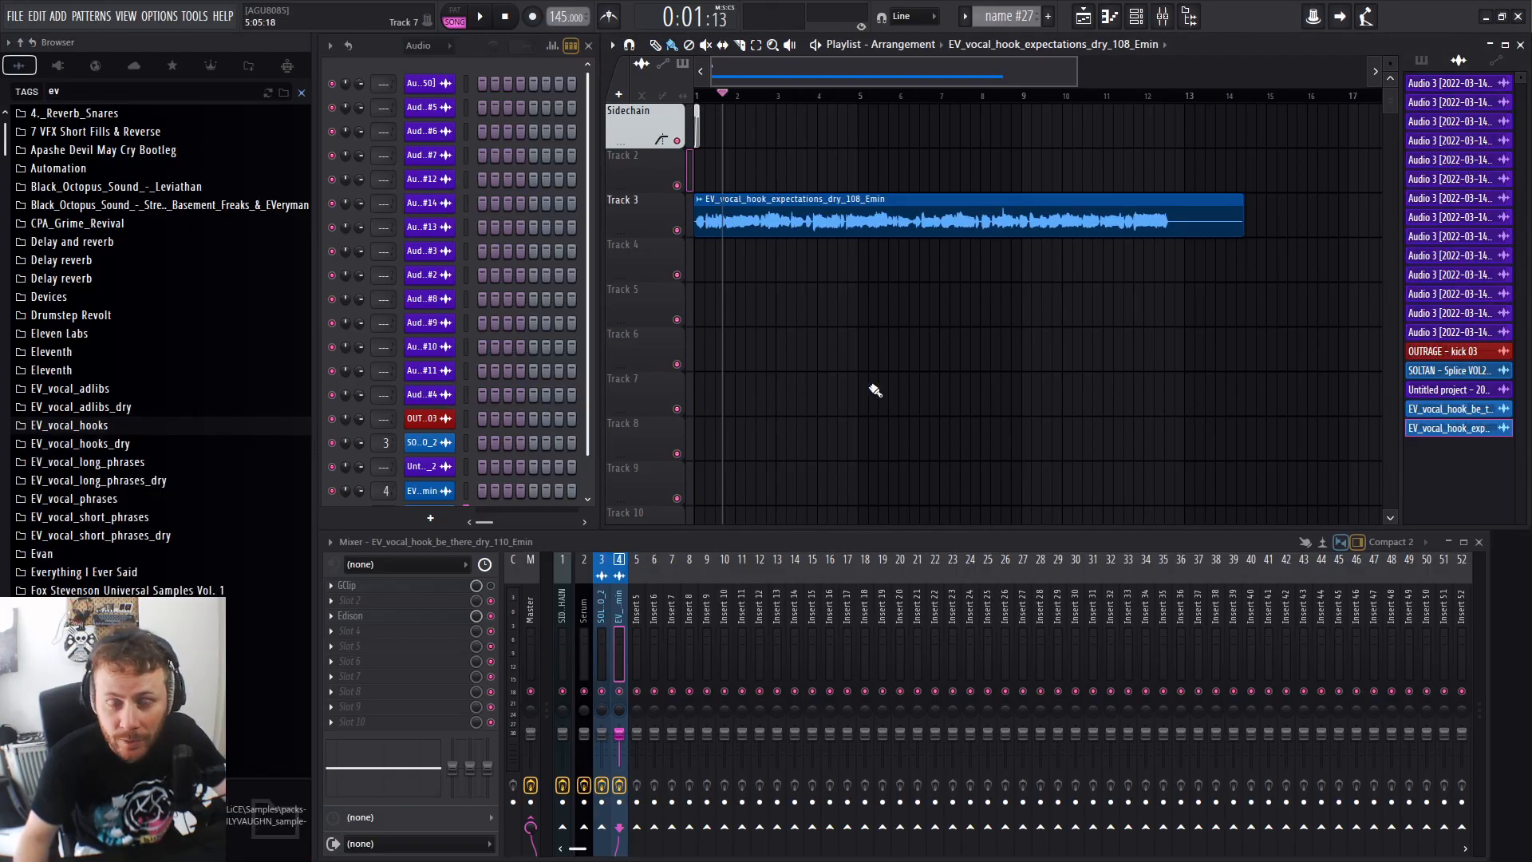
{"action": "double_click", "coordinate": [766, 204]}
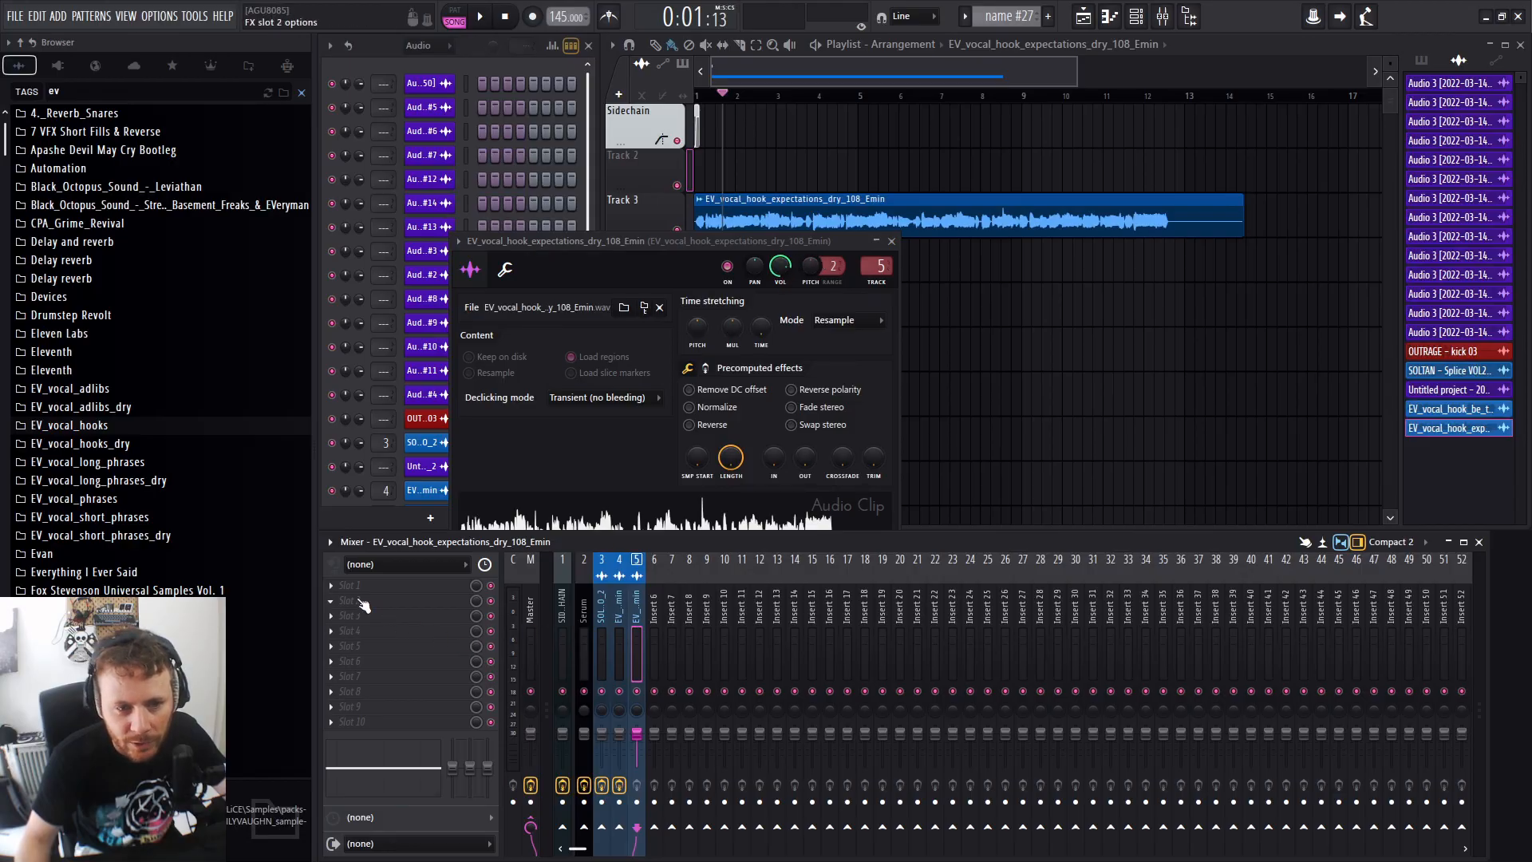
{"action": "left_click", "coordinate": [846, 210]}
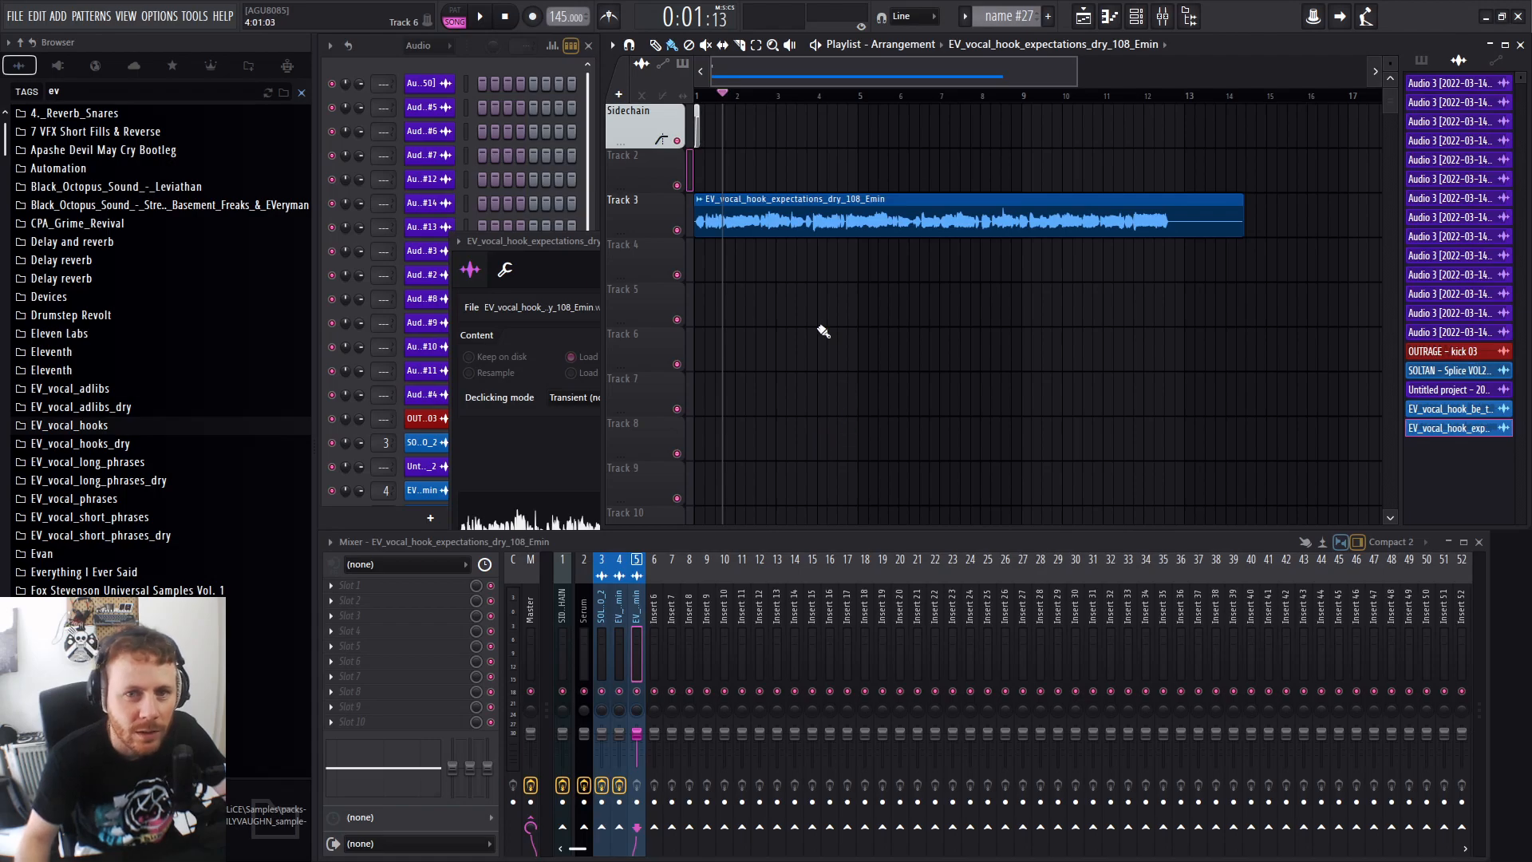
Move the vocal clip from Track 3 to Track 6, keeping its start at bar 1.
{"action": "left_click_drag", "start_coordinate": [1077, 81], "coordinate": [970, 75]}
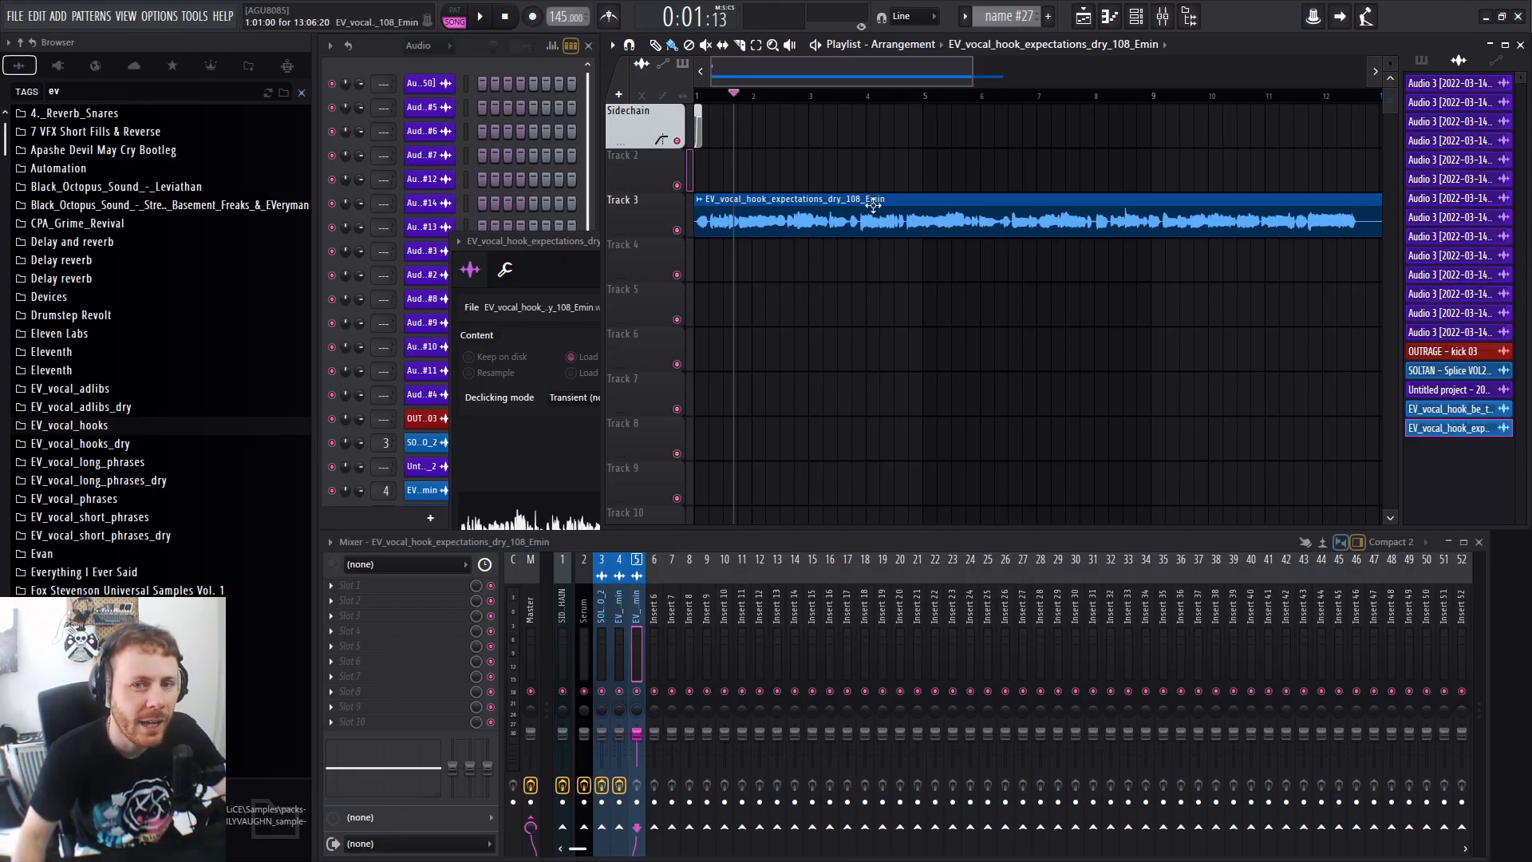
{"action": "left_click_drag", "start_coordinate": [873, 206], "coordinate": [798, 339]}
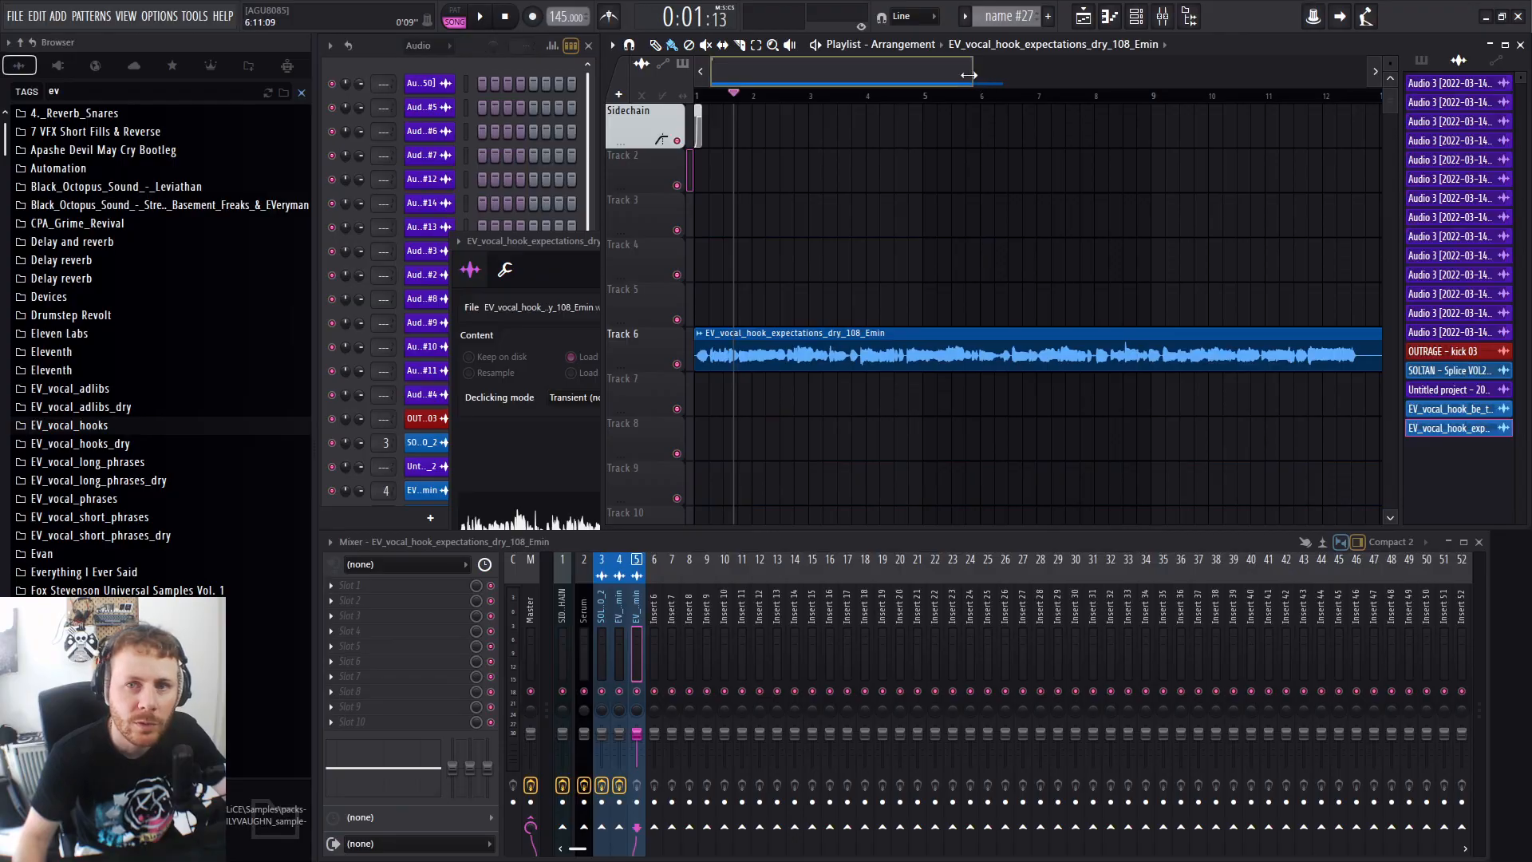
{"action": "scroll", "coordinate": [1073, 116], "scroll_direction": "down", "scroll_amount": 3, "text": "ctrl"}
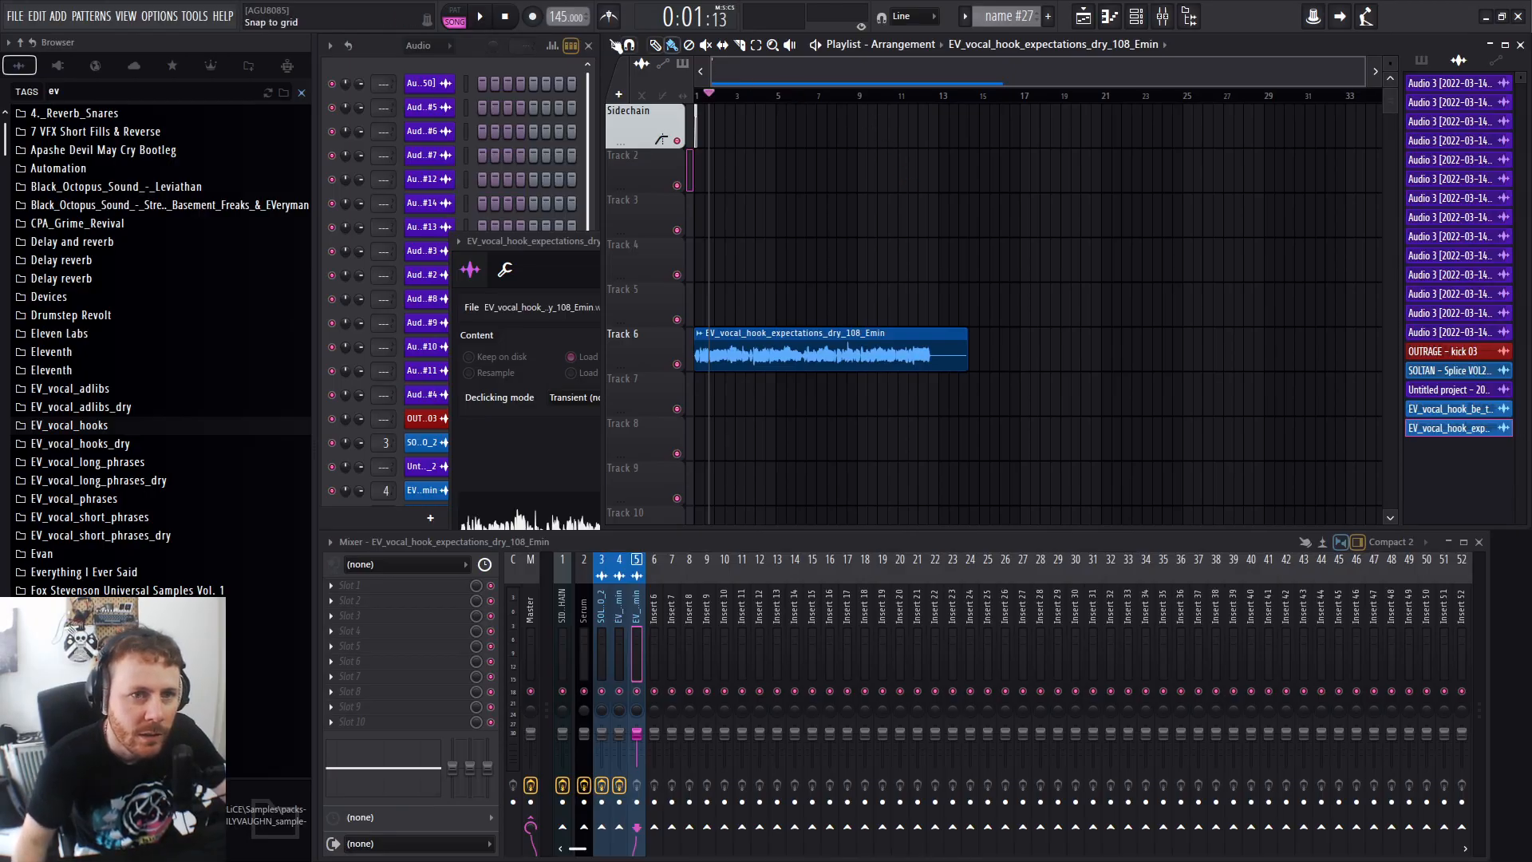
Filter the channel rack to the Unsorted channels and return the playback position to the start of the song.
{"action": "left_click", "coordinate": [431, 47]}
{"action": "left_click", "coordinate": [435, 114]}
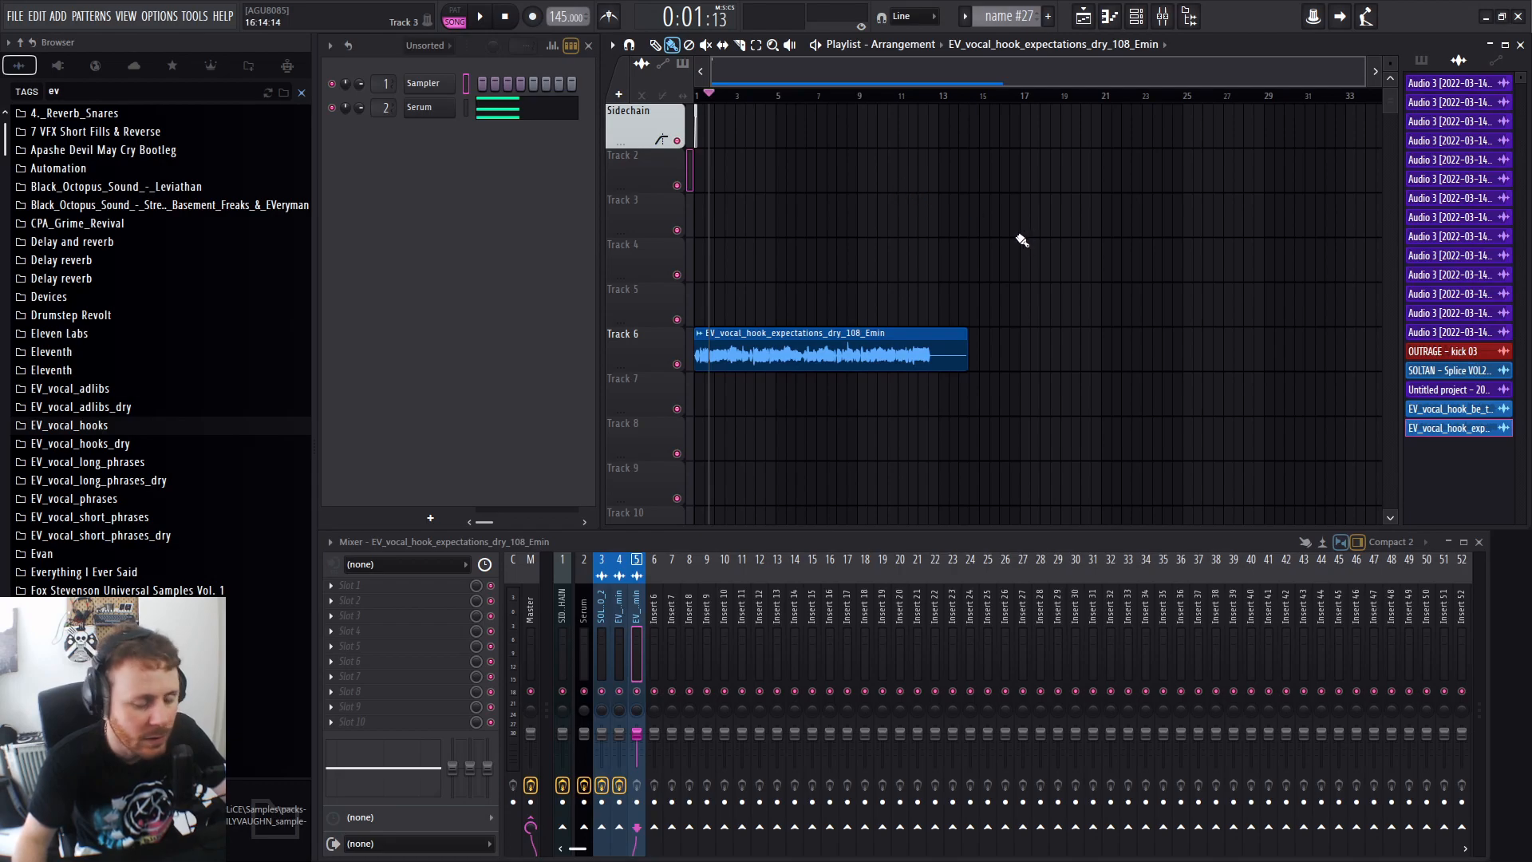
{"action": "scroll", "coordinate": [812, 101], "scroll_direction": "up", "scroll_amount": 2}
{"action": "scroll", "coordinate": [813, 101], "scroll_direction": "up", "scroll_amount": 2}
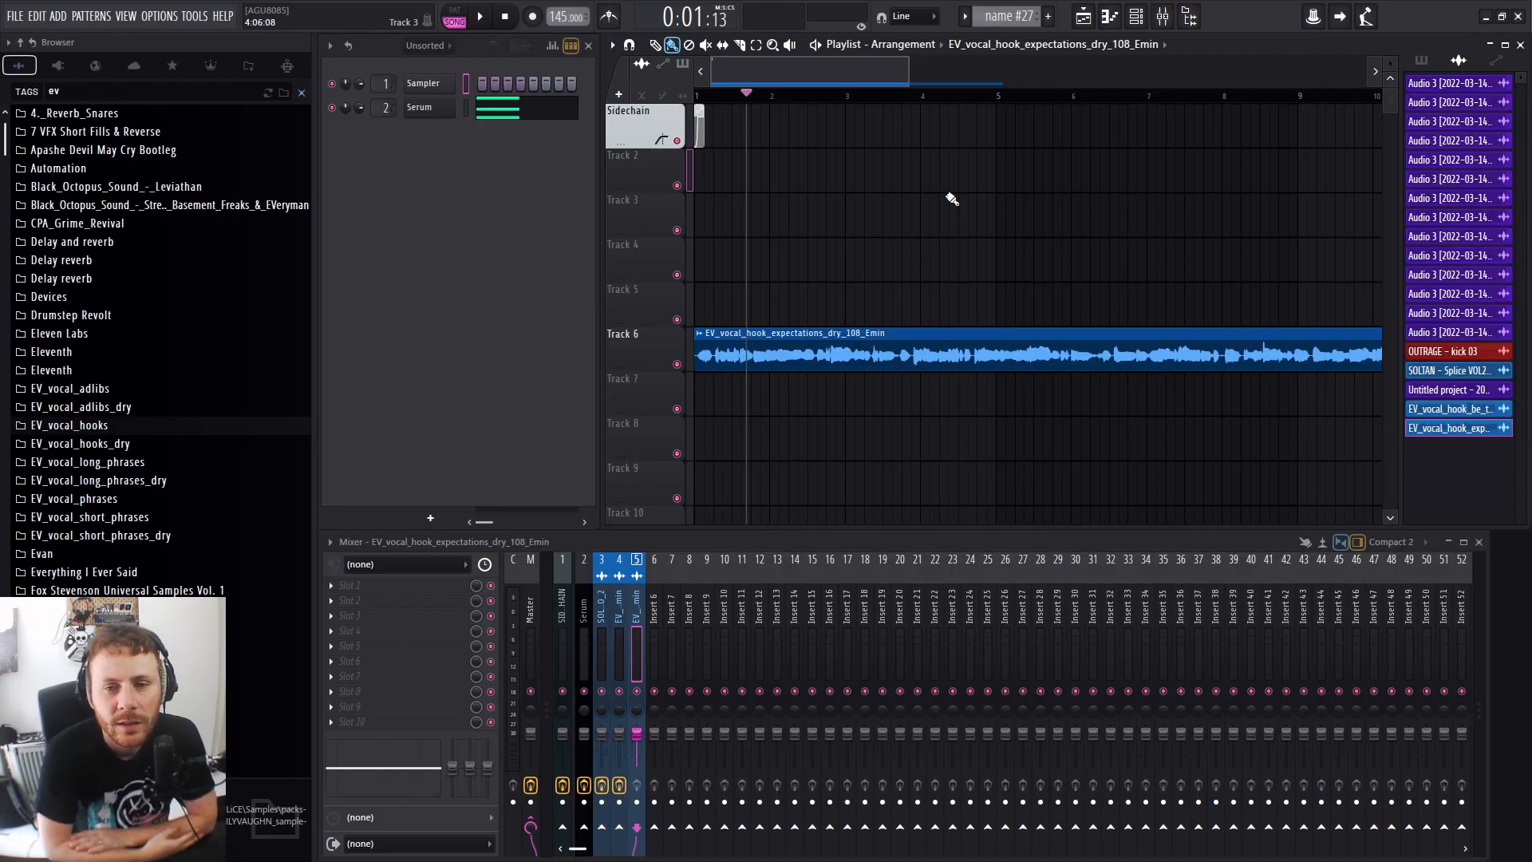
{"action": "mouse_move", "coordinate": [921, 83]}
{"action": "left_mouse_down"}
{"action": "mouse_move", "coordinate": [1174, 92]}
{"action": "mouse_move", "coordinate": [926, 102]}
{"action": "mouse_move", "coordinate": [1096, 133]}
{"action": "mouse_move", "coordinate": [891, 120]}
{"action": "mouse_move", "coordinate": [915, 76]}
{"action": "left_mouse_up"}
{"action": "key", "text": "space"}
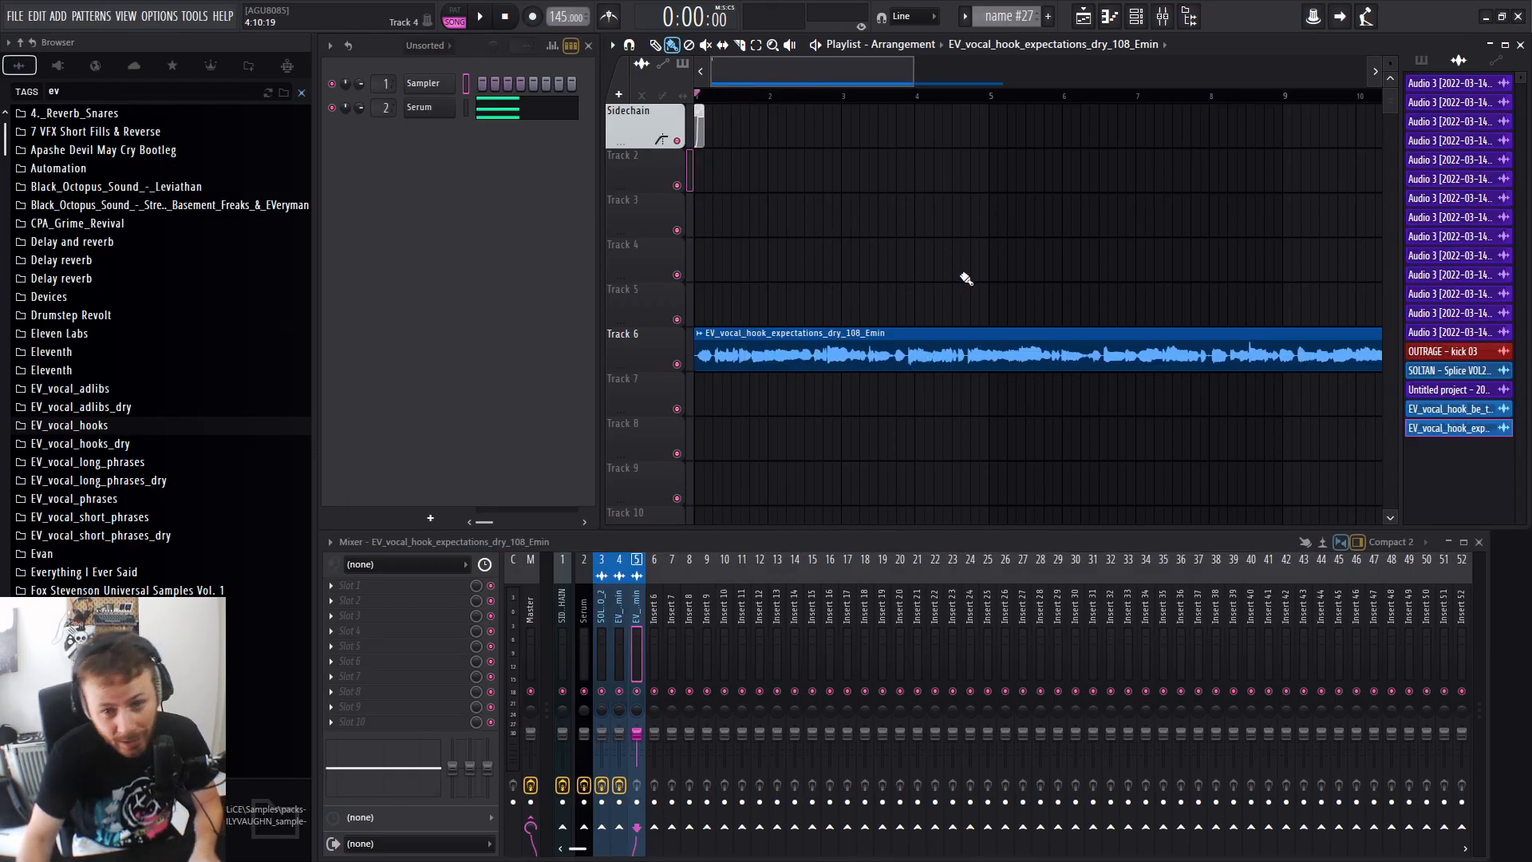
Slice the vocal clip on Track 6 just after bar 2 and delete the part before the cut.
{"action": "scroll", "coordinate": [708, 367], "scroll_direction": "up", "scroll_amount": 3}
{"action": "key", "text": "c"}
{"action": "left_click_drag", "start_coordinate": [834, 339], "coordinate": [834, 371]}
{"action": "key", "text": "b"}
{"action": "scroll", "coordinate": [833, 370], "scroll_direction": "up", "scroll_amount": 2}
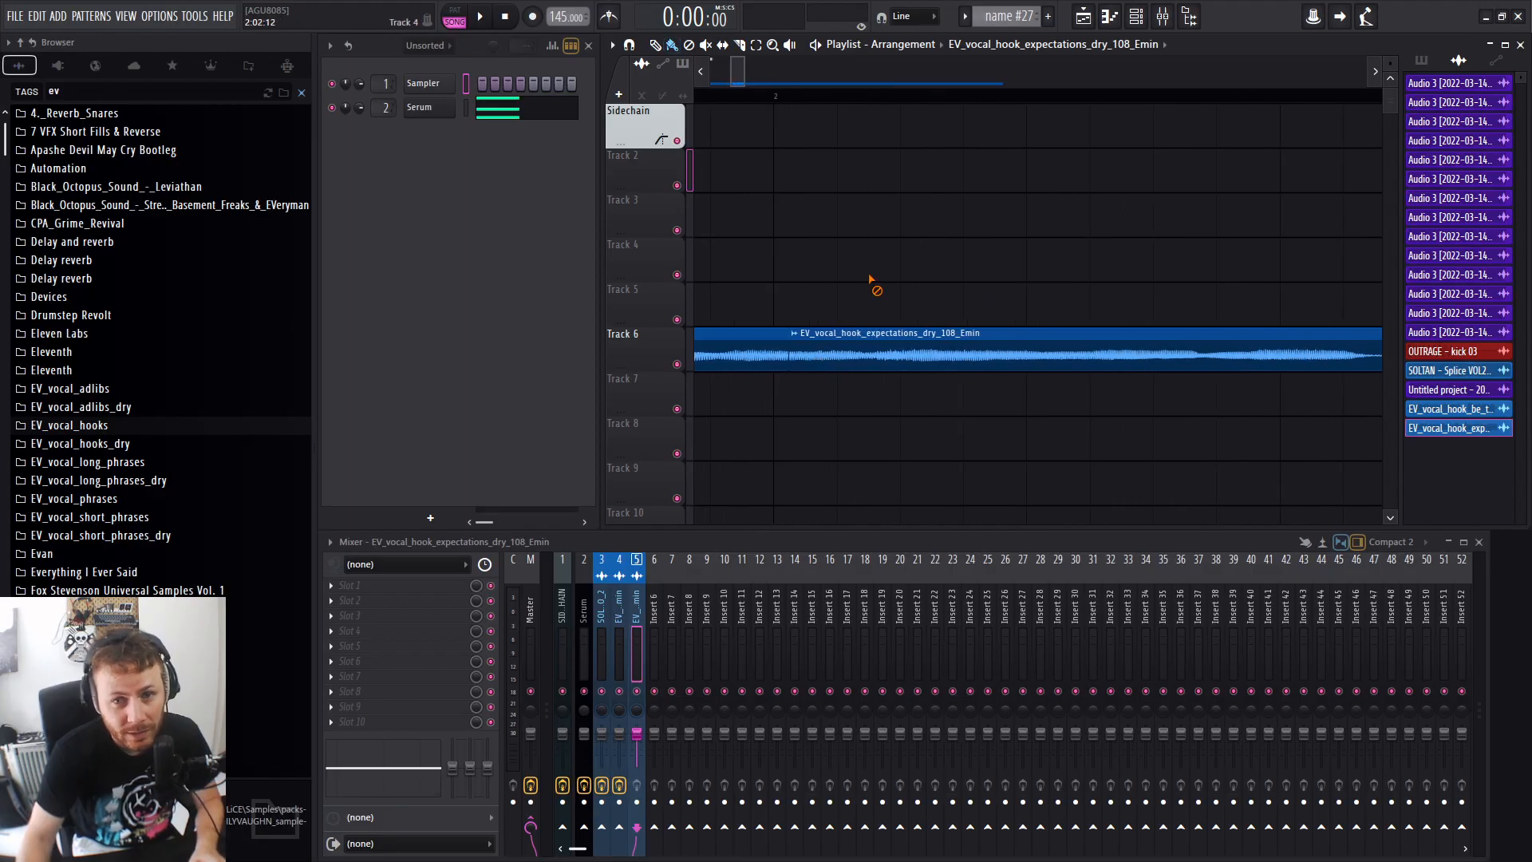
{"action": "right_click", "coordinate": [721, 363]}
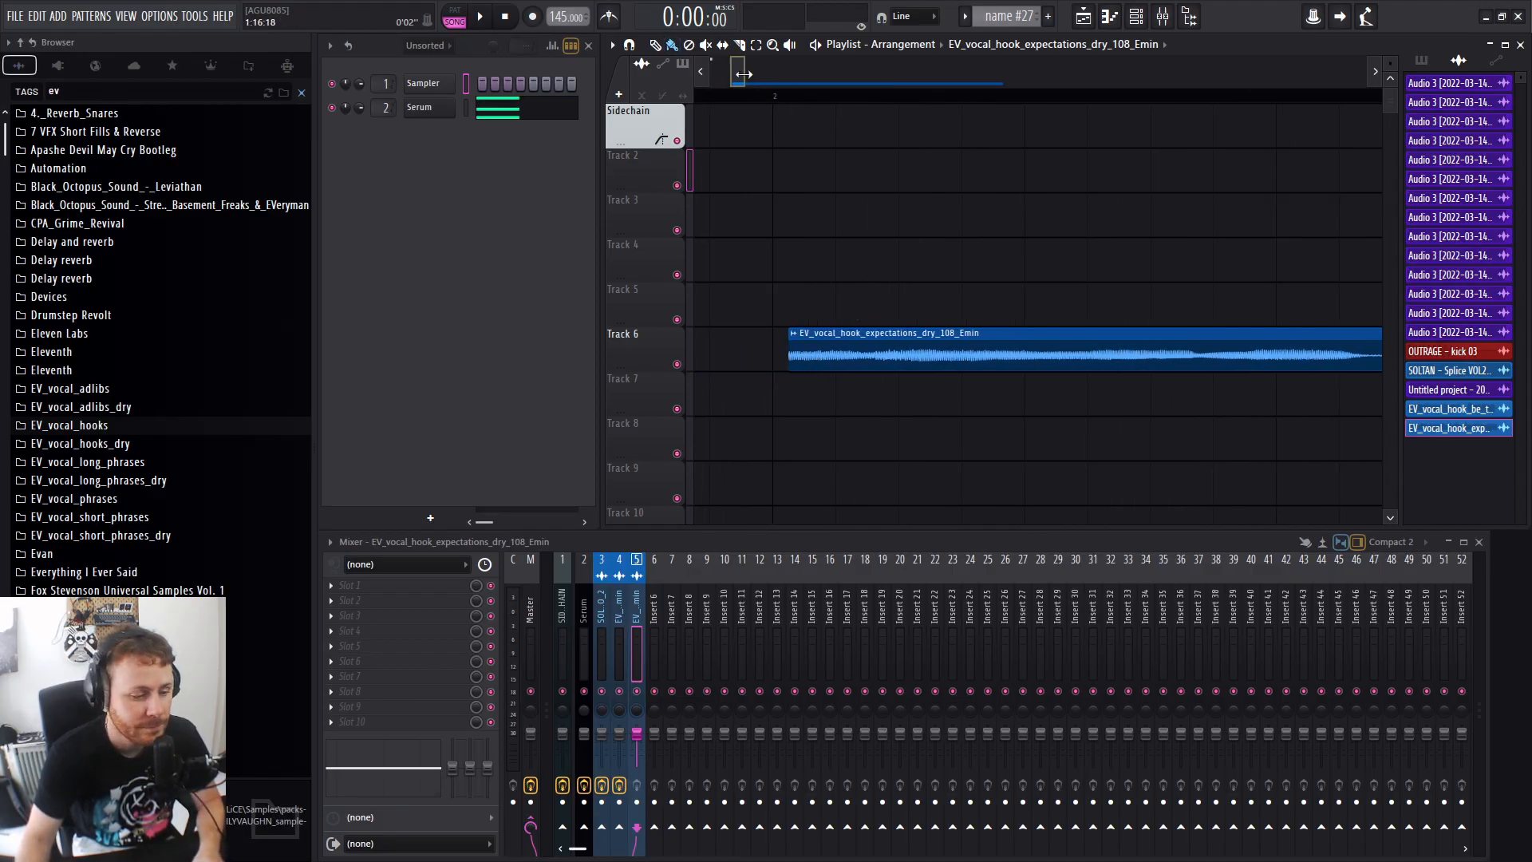
Move the remaining vocal clip on Track 6 to the start of the Playlist at bar 1.
{"action": "left_click_drag", "start_coordinate": [732, 73], "coordinate": [609, 121]}
{"action": "left_click_drag", "start_coordinate": [883, 348], "coordinate": [635, 358]}
{"action": "scroll", "coordinate": [636, 358], "scroll_direction": "up", "scroll_amount": 4}
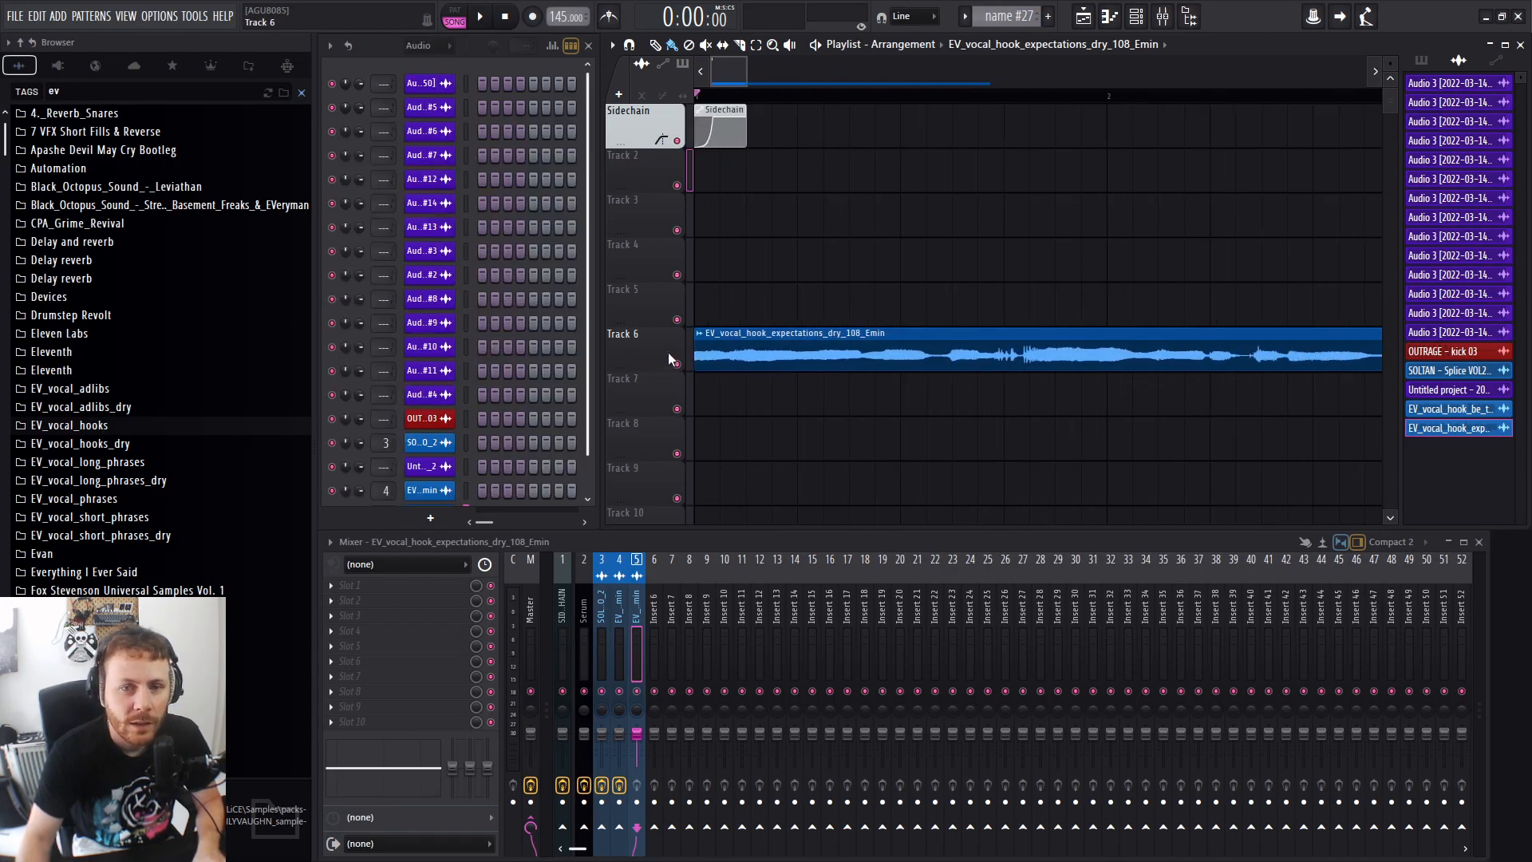
{"action": "left_click_drag", "start_coordinate": [746, 70], "coordinate": [1019, 154]}
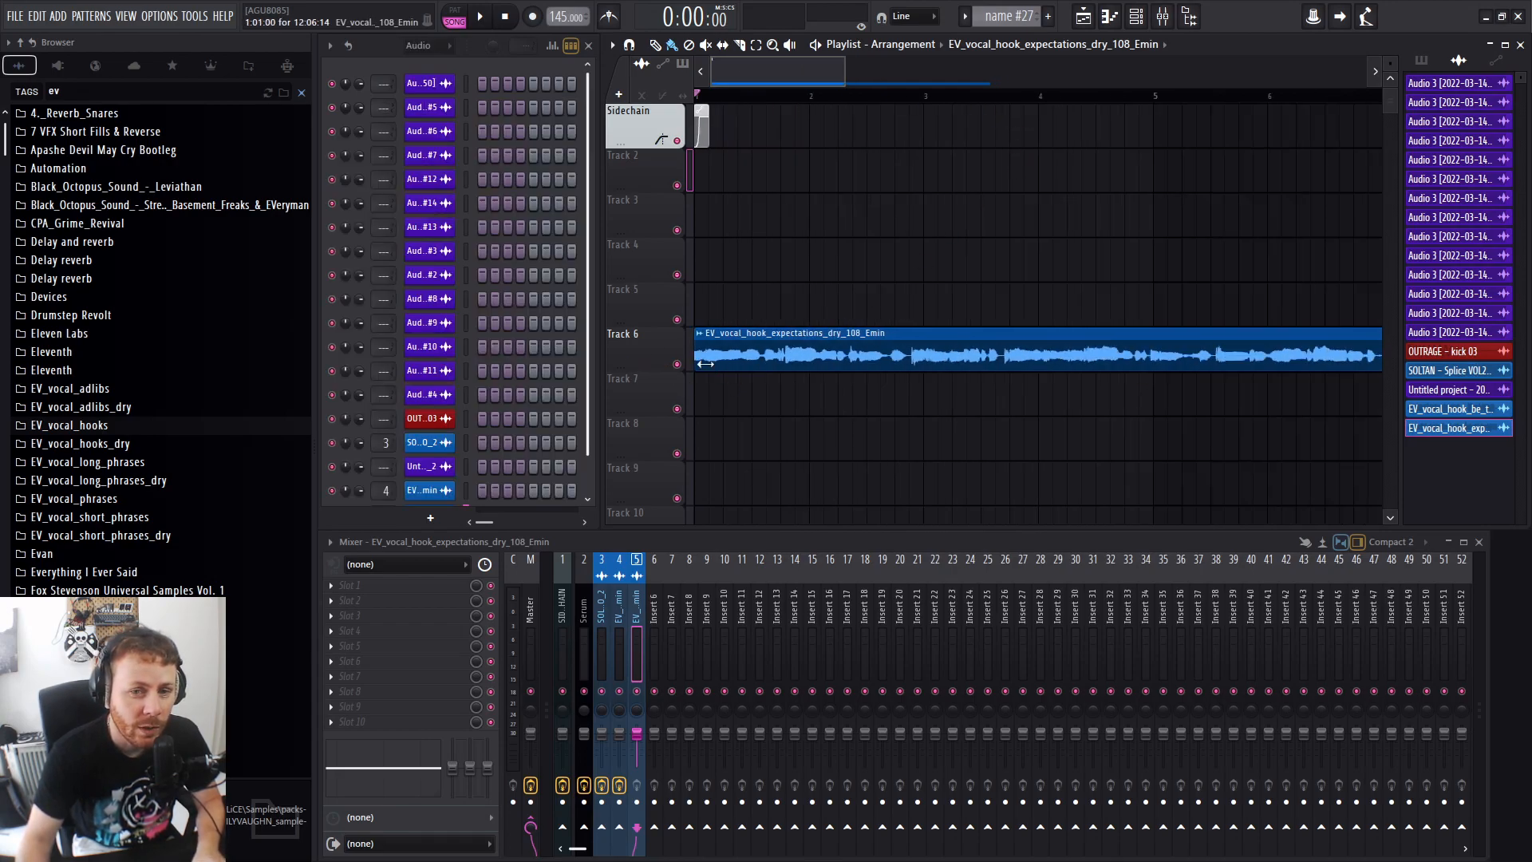
Cut the vocal clip on Track 6 down to about half a bar, with a fade-in of about 0.19 seconds and a fade-out.
{"action": "scroll", "coordinate": [702, 351], "scroll_direction": "up", "scroll_amount": 2}
{"action": "left_click_drag", "start_coordinate": [699, 345], "coordinate": [762, 341]}
{"action": "left_click", "coordinate": [808, 351], "text": "alt+shift"}
{"action": "right_click", "coordinate": [838, 359]}
{"action": "scroll", "coordinate": [681, 363], "scroll_direction": "up", "scroll_amount": 3}
{"action": "scroll", "coordinate": [681, 362], "scroll_direction": "up", "scroll_amount": 1}
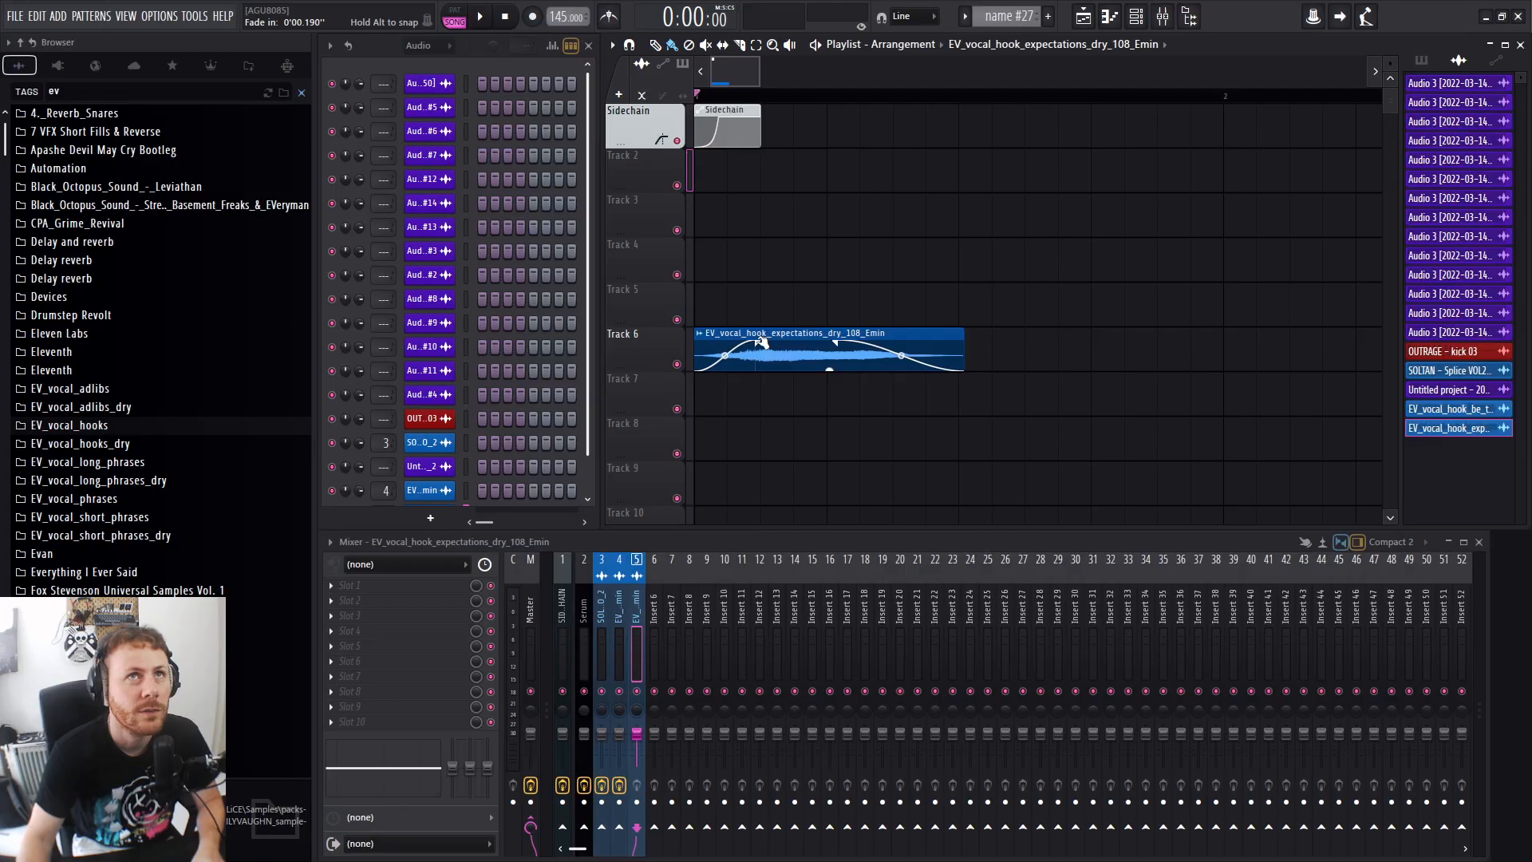
Shorten the fade-in and the fade-out on the short vocal clip at the start of Track 6.
{"action": "left_click_drag", "start_coordinate": [762, 341], "coordinate": [724, 344]}
{"action": "mouse_move", "coordinate": [840, 343]}
{"action": "left_mouse_down"}
{"action": "mouse_move", "coordinate": [820, 343]}
{"action": "mouse_move", "coordinate": [846, 342]}
{"action": "left_mouse_up"}
{"action": "scroll", "coordinate": [812, 335], "scroll_direction": "down", "scroll_amount": 3}
{"action": "scroll", "coordinate": [750, 357], "scroll_direction": "up", "scroll_amount": 3}
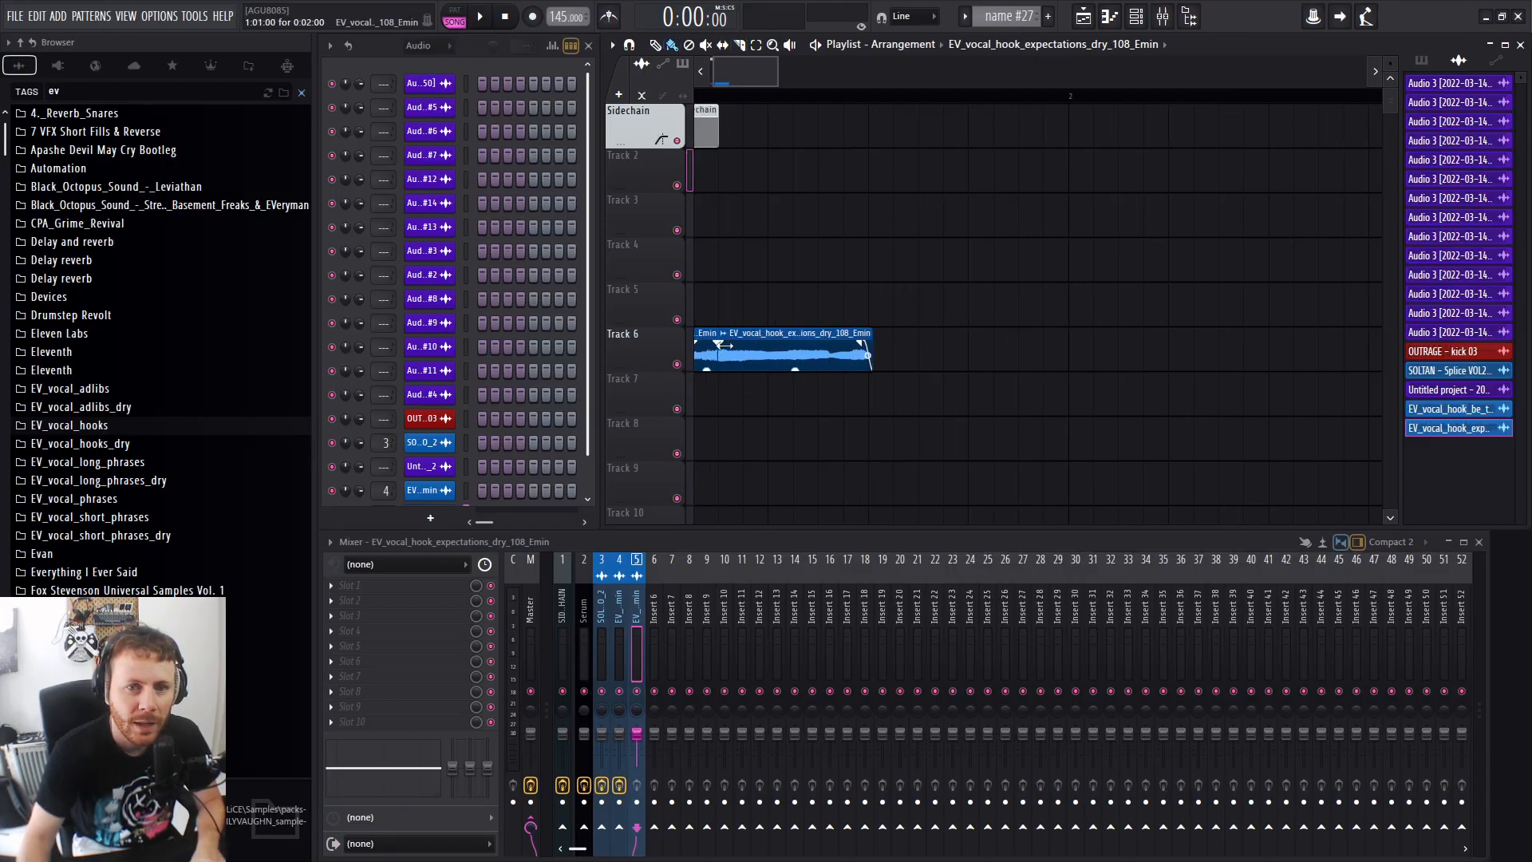
Place a second copy of the vocal clip on Track 6 at 1:04:00, about three steps long, with a fade-in and fade-out.
{"action": "left_click_drag", "start_coordinate": [833, 335], "coordinate": [886, 336]}
{"action": "left_click_drag", "start_coordinate": [740, 76], "coordinate": [730, 76]}
{"action": "left_click_drag", "start_coordinate": [1034, 339], "coordinate": [931, 339]}
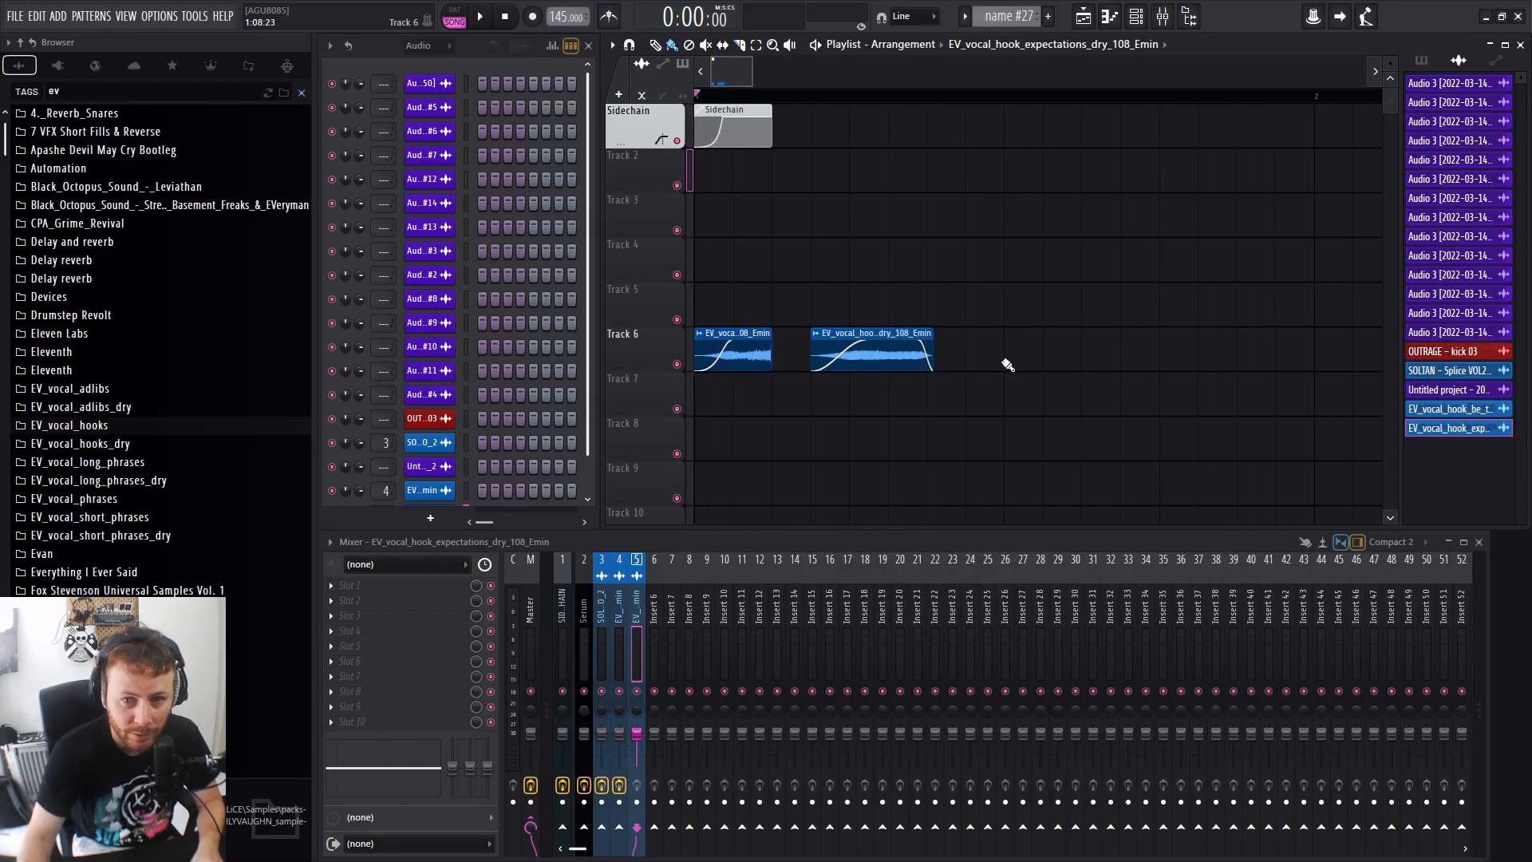
Create a volume automation clip for the second vocal clip on Track 6.
{"action": "left_click", "coordinate": [815, 333]}
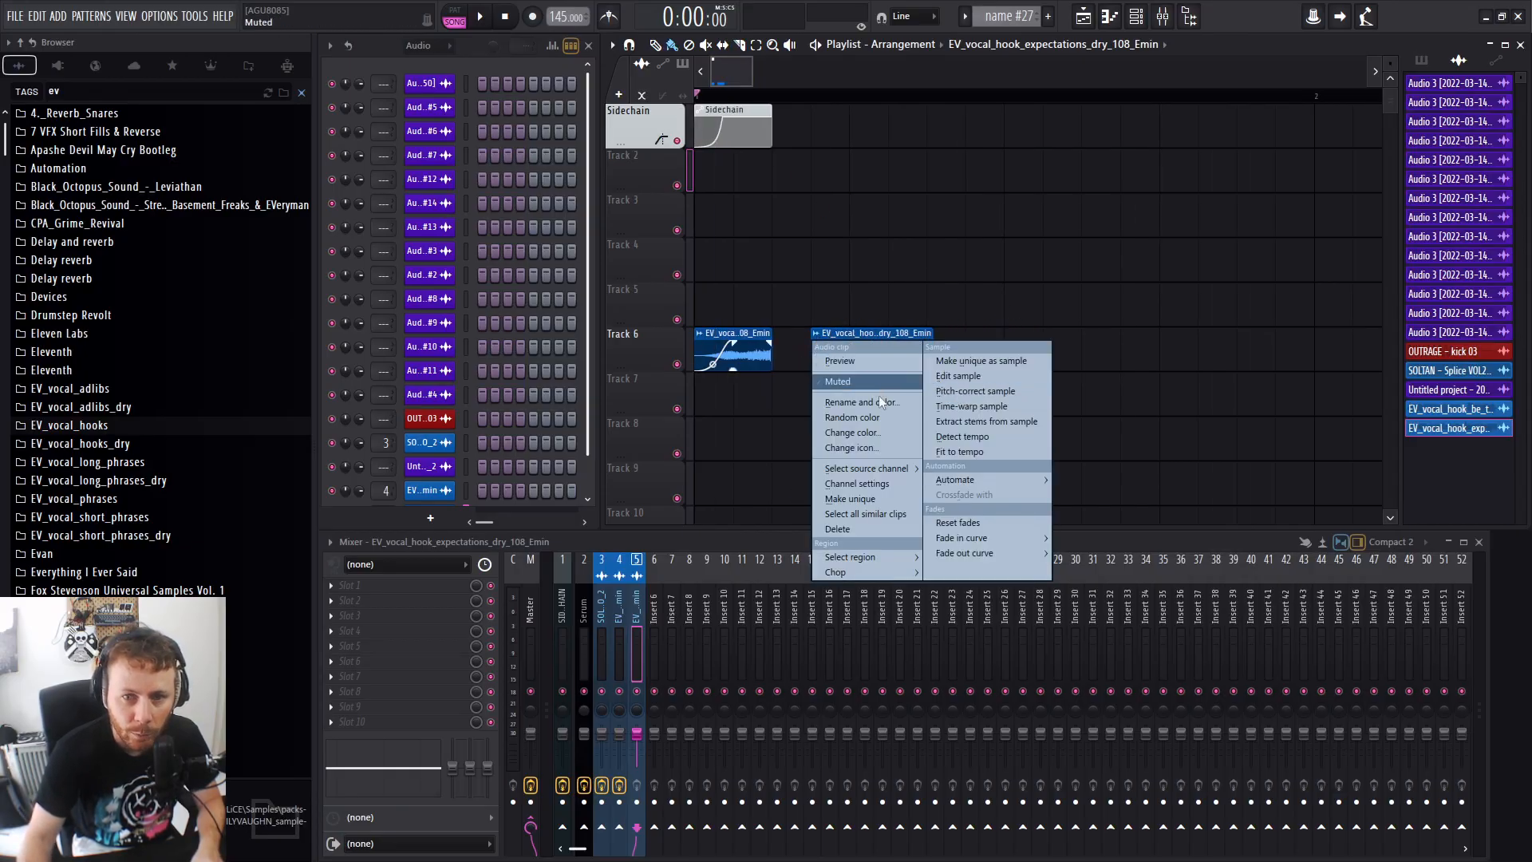
{"action": "left_click", "coordinate": [958, 451]}
{"action": "left_click", "coordinate": [816, 334]}
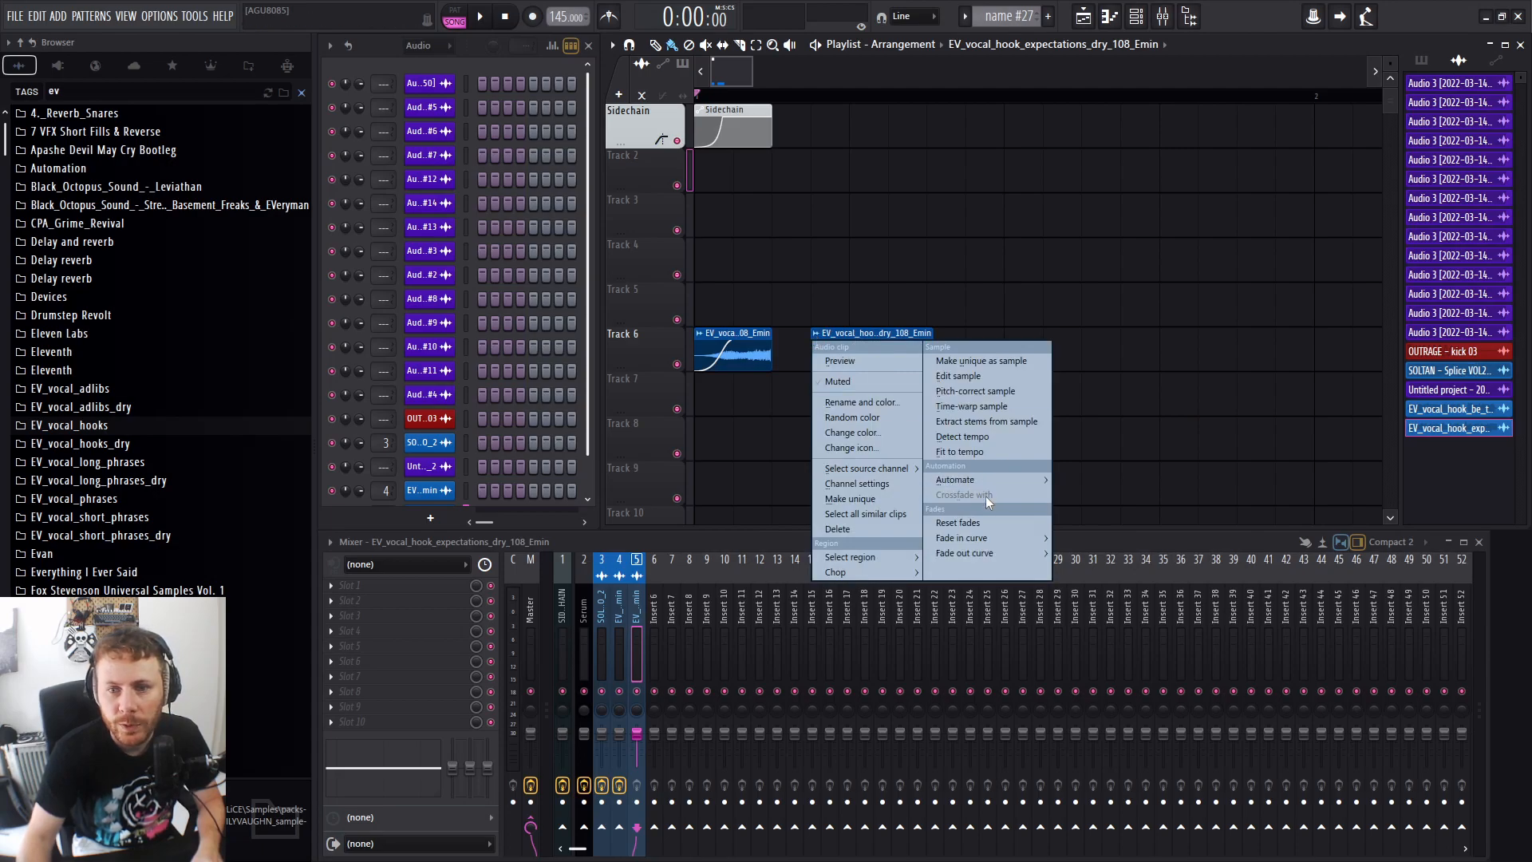
{"action": "mouse_move", "coordinate": [989, 481]}
{"action": "left_click", "coordinate": [1084, 496]}
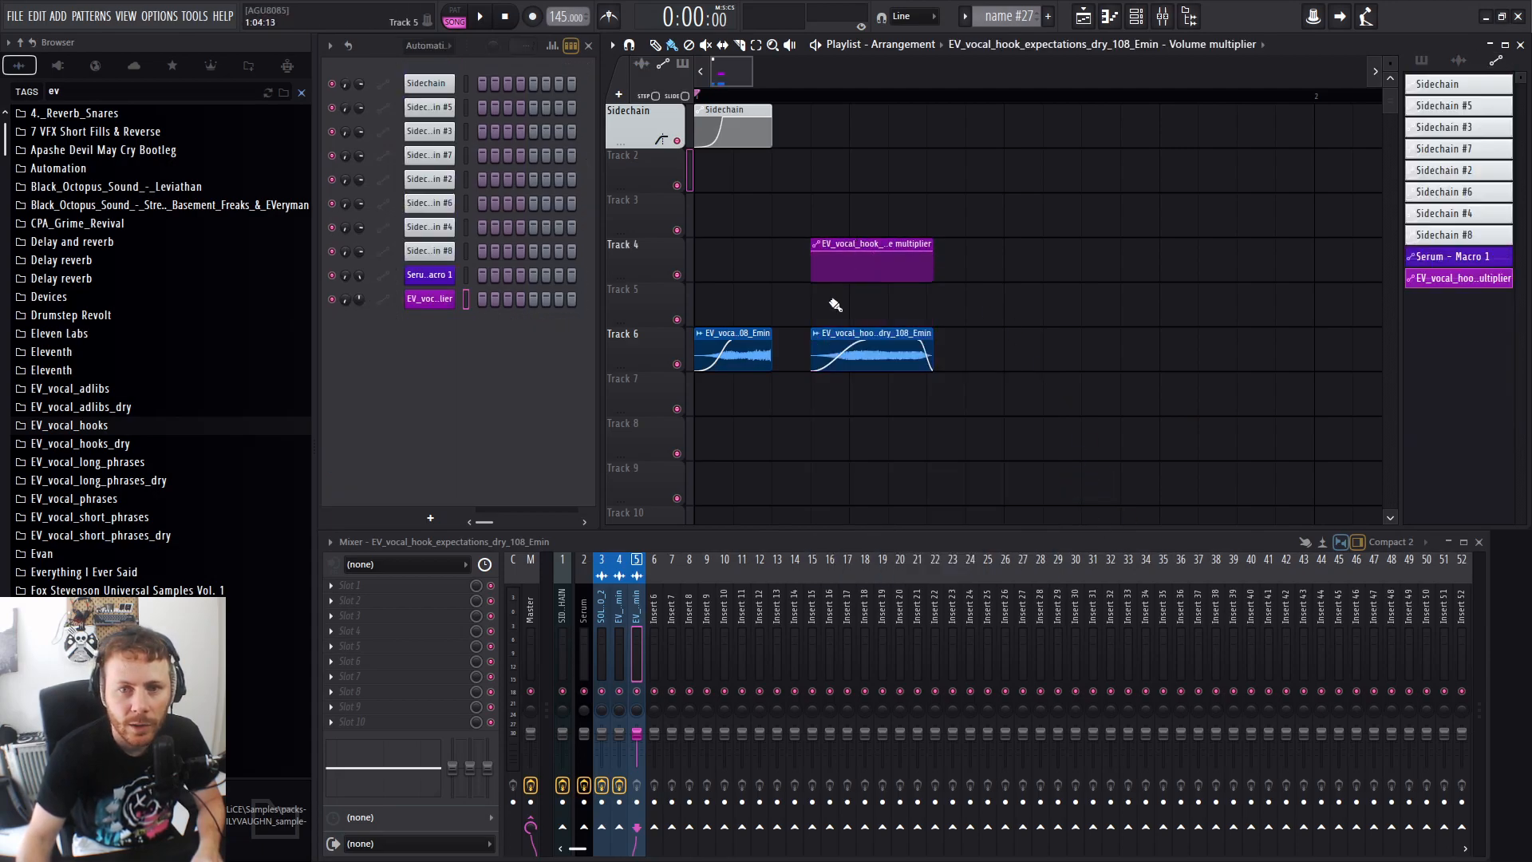
Shape the volume automation on Track 4 so it ramps up from zero at the start and down to zero at the end.
{"action": "left_click_drag", "start_coordinate": [850, 260], "coordinate": [831, 244]}
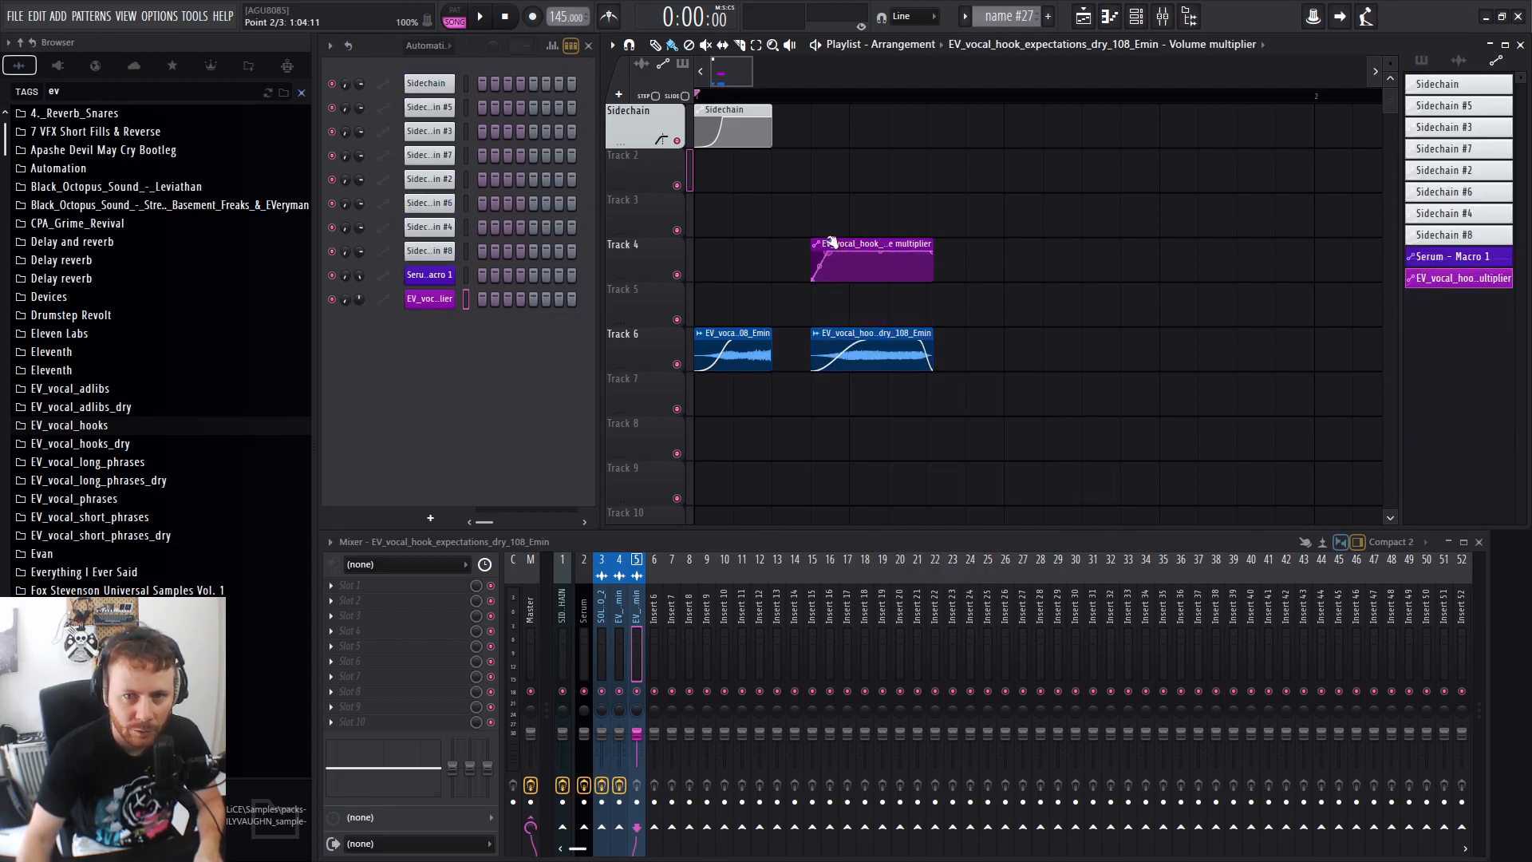
{"action": "right_click", "coordinate": [893, 257]}
{"action": "left_click_drag", "start_coordinate": [935, 254], "coordinate": [932, 312]}
{"action": "left_click_drag", "start_coordinate": [888, 259], "coordinate": [909, 235]}
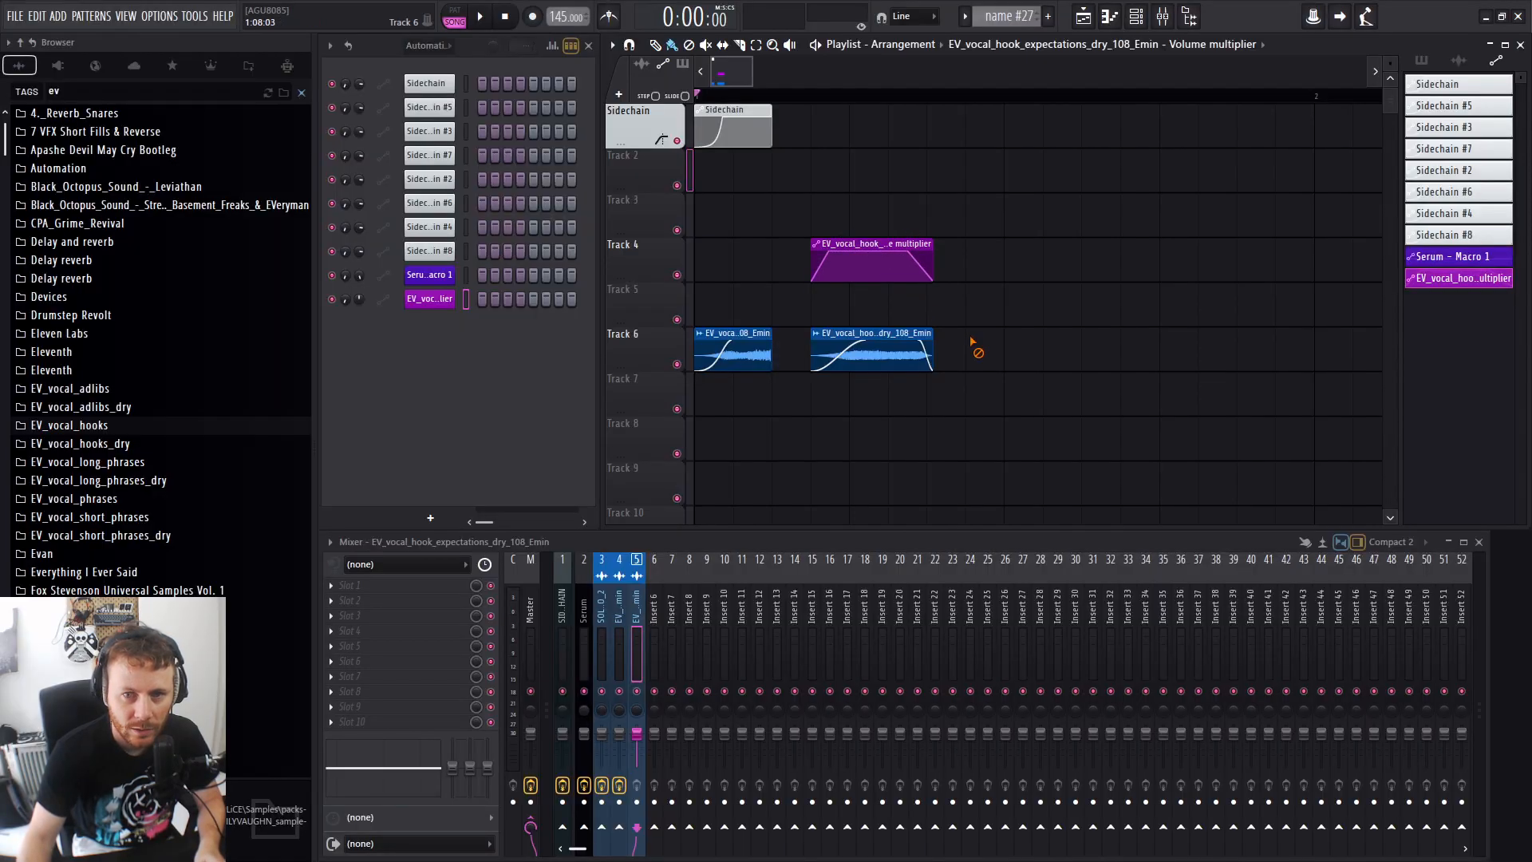
Remove the fade-in and fade-out from the second vocal clip on Track 6.
{"action": "double_click", "coordinate": [884, 351]}
{"action": "right_click", "coordinate": [1071, 392]}
{"action": "double_click", "coordinate": [873, 350]}
{"action": "right_click", "coordinate": [957, 355]}
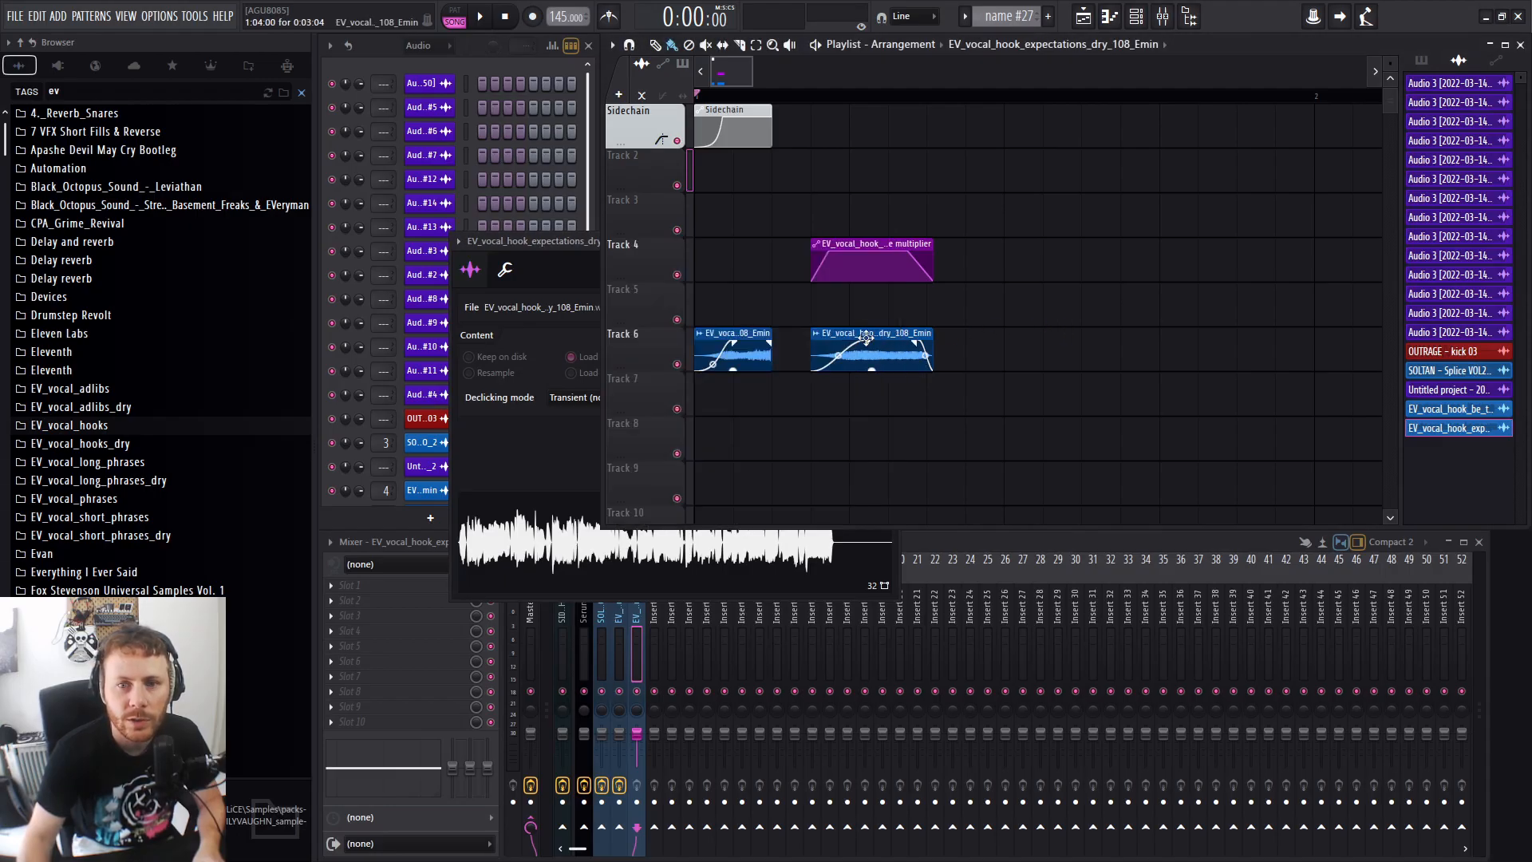
{"action": "left_click_drag", "start_coordinate": [866, 341], "coordinate": [811, 342]}
{"action": "left_click_drag", "start_coordinate": [914, 342], "coordinate": [942, 339]}
{"action": "key", "text": "shift+c"}
{"action": "key", "text": "ctrl+d"}
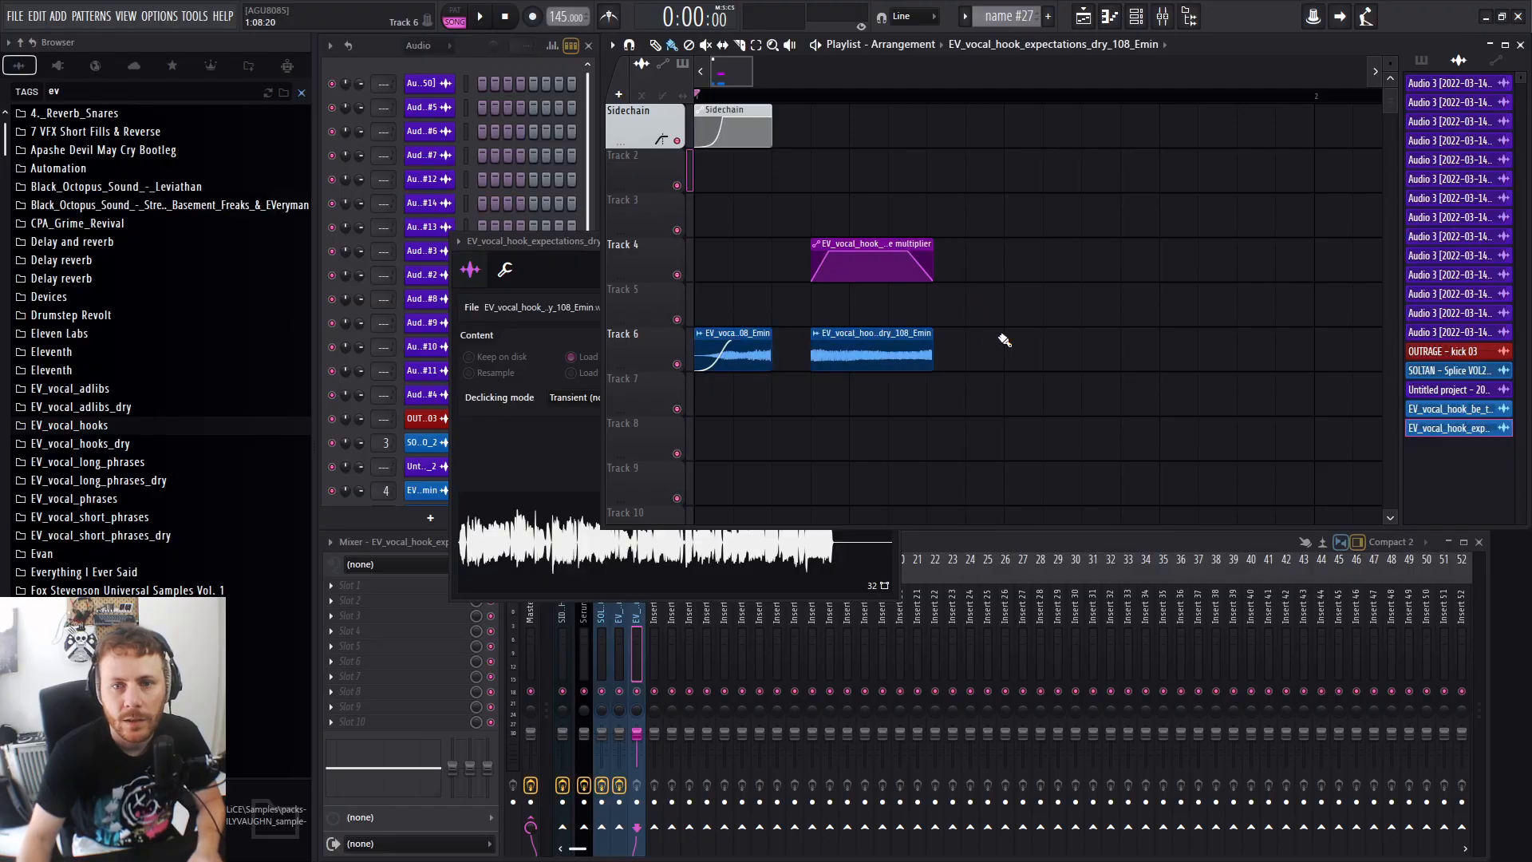
Set the loop crossfade of the vocal sample to about 7% in its channel settings and return to the clip.
{"action": "double_click", "coordinate": [883, 361]}
{"action": "left_click_drag", "start_coordinate": [840, 460], "coordinate": [843, 448]}
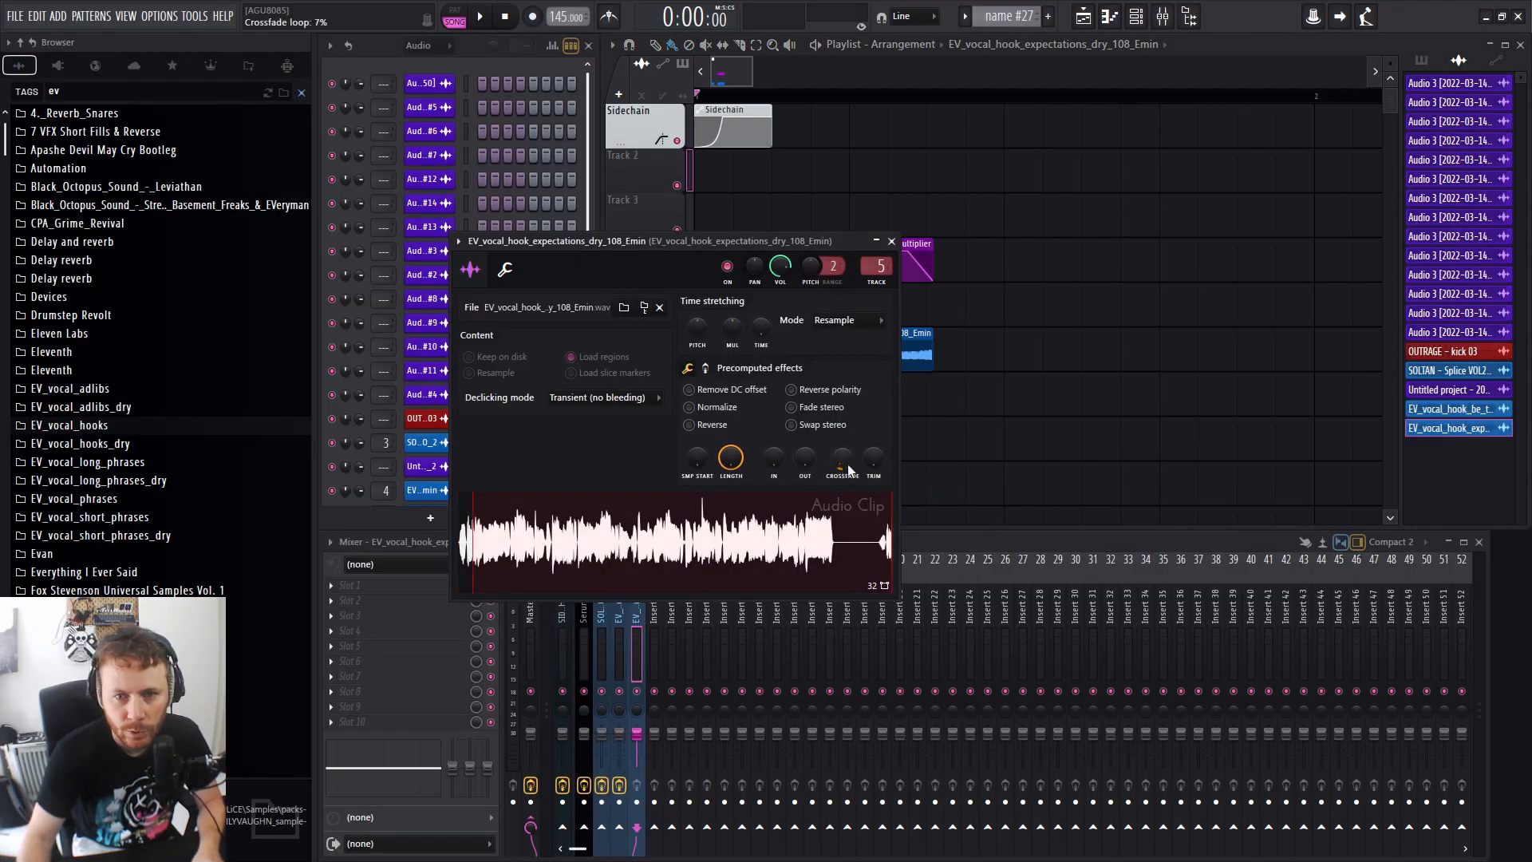
{"action": "left_click", "coordinate": [918, 354]}
{"action": "left_click_drag", "start_coordinate": [812, 347], "coordinate": [841, 348]}
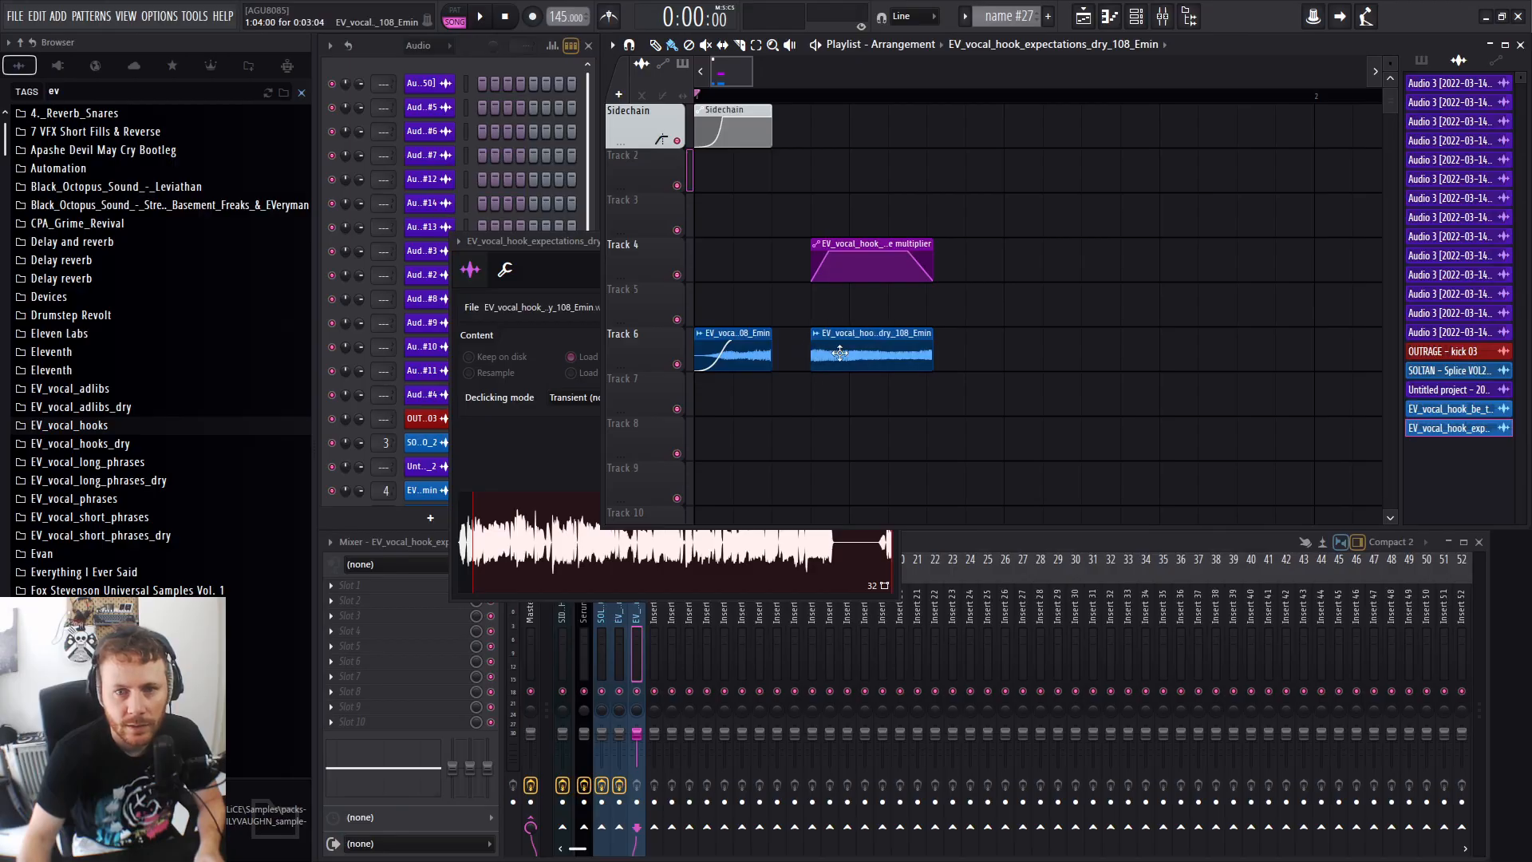
Set the vocal sample's declicking mode to Crossfade (bleeding).
{"action": "double_click", "coordinate": [840, 352]}
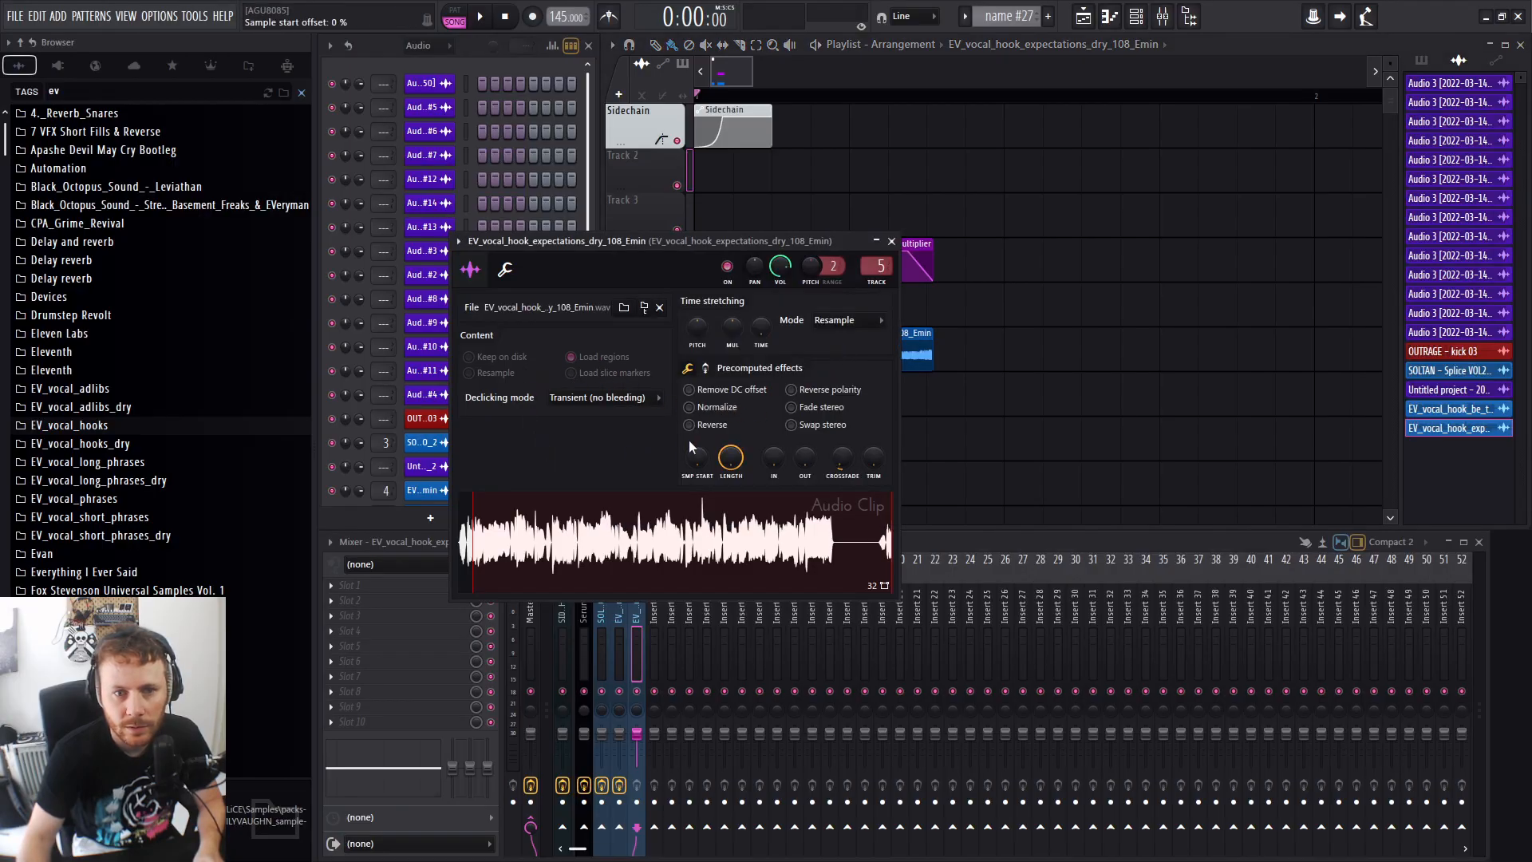
{"action": "left_click", "coordinate": [644, 397]}
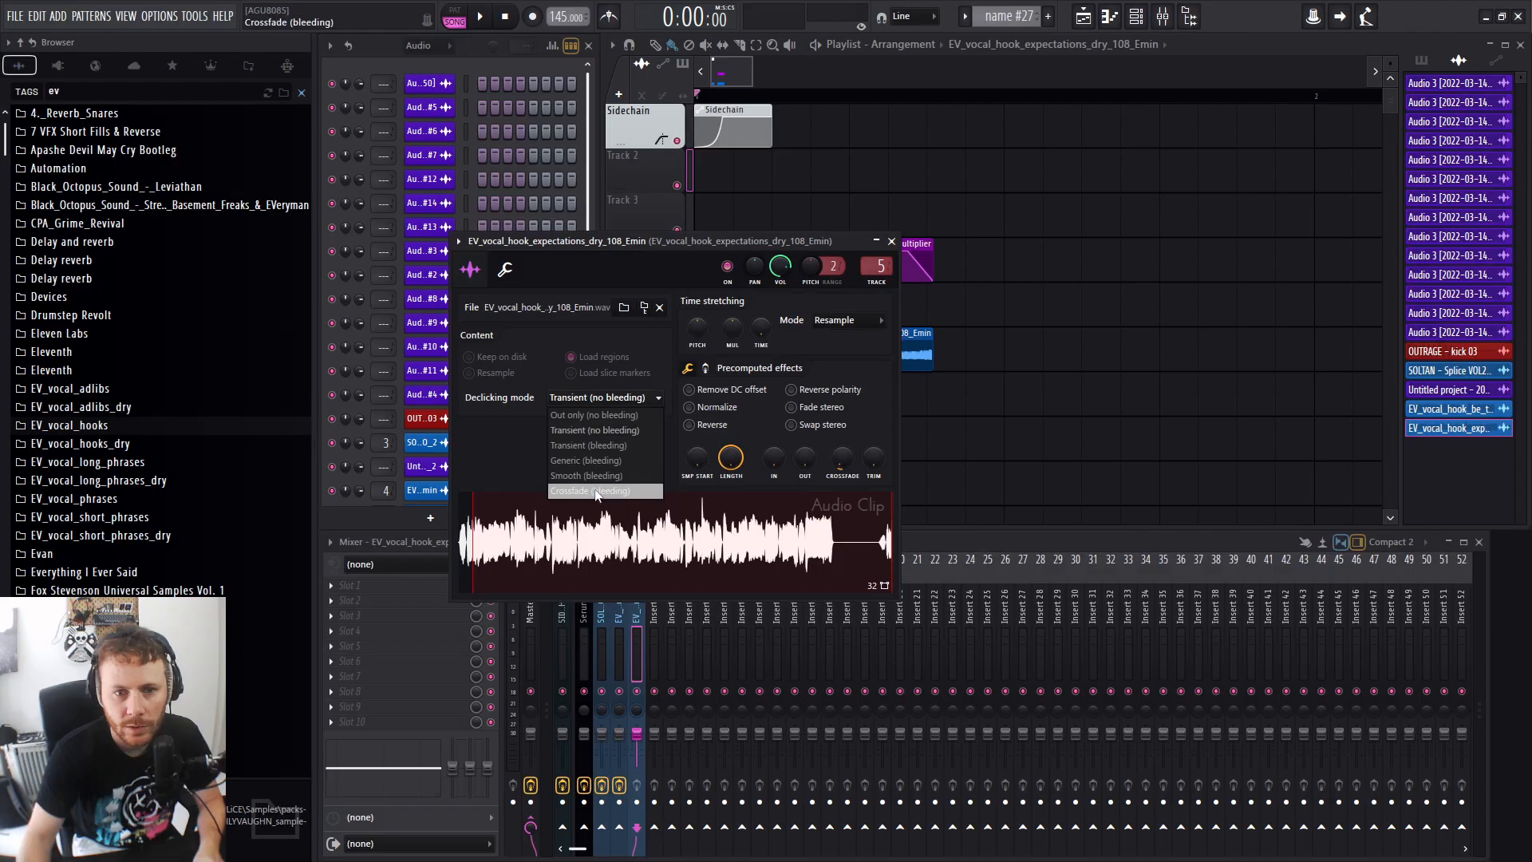
{"action": "left_click", "coordinate": [597, 492]}
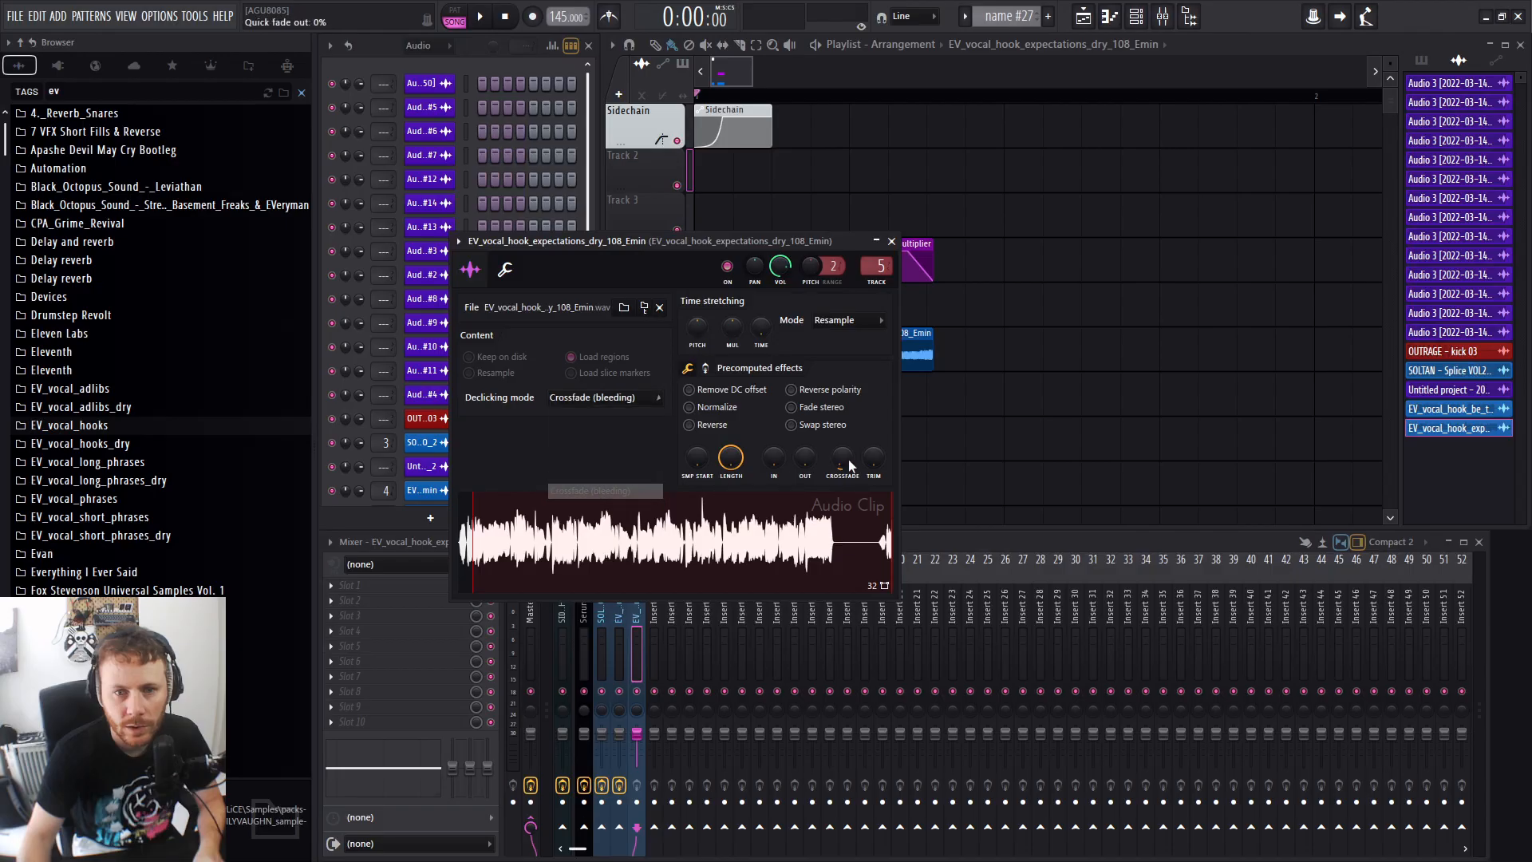
Extend the second vocal clip's start to 1:03:15 and shorten its end so it lasts 0:02:13.
{"action": "left_click", "coordinate": [918, 351]}
{"action": "mouse_move", "coordinate": [812, 343]}
{"action": "left_mouse_down"}
{"action": "mouse_move", "coordinate": [842, 343]}
{"action": "mouse_move", "coordinate": [797, 342]}
{"action": "left_mouse_up"}
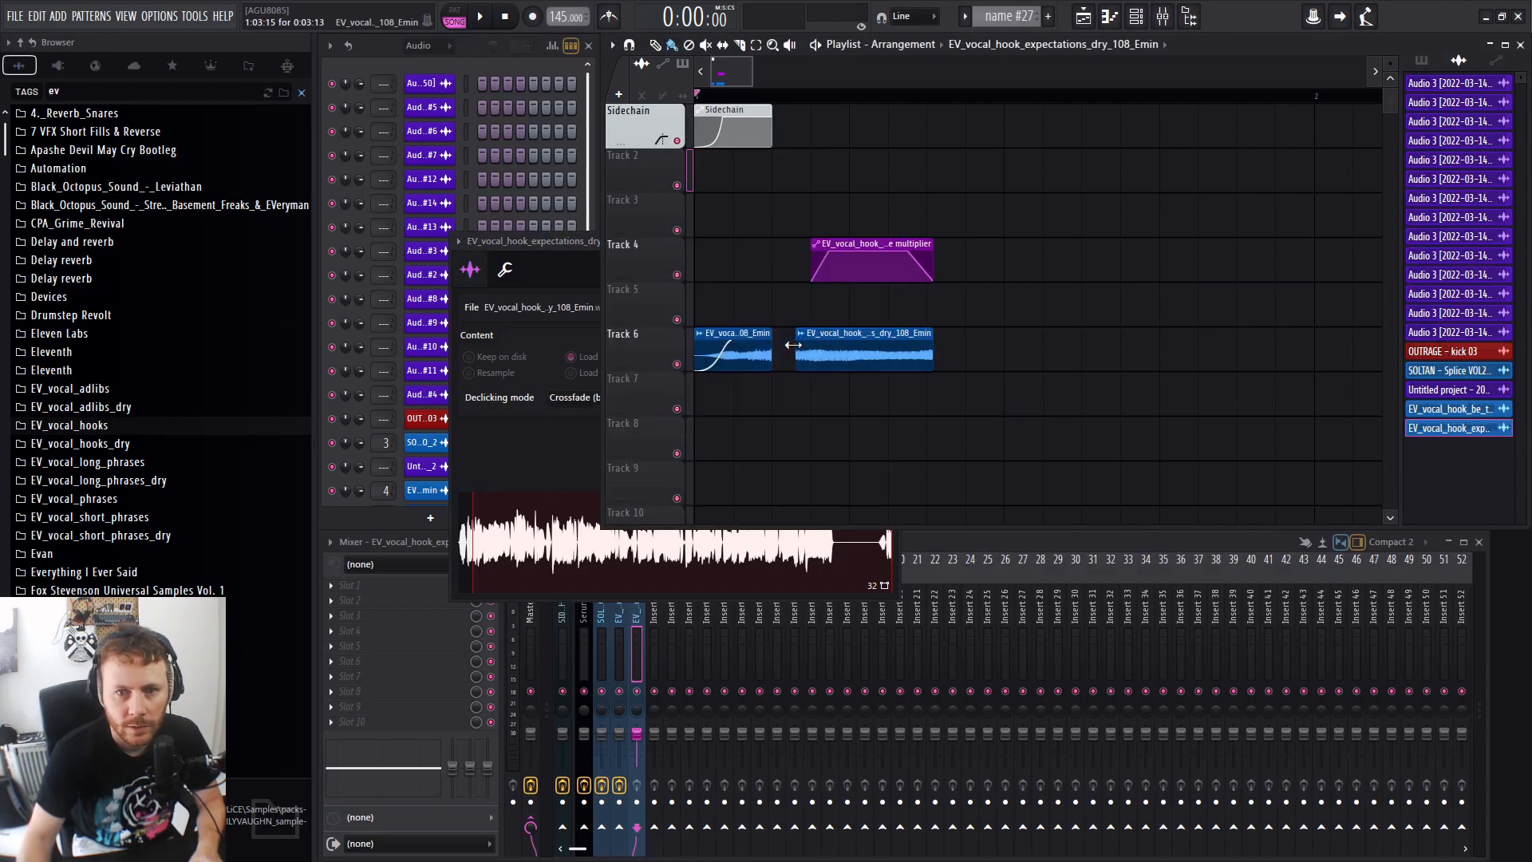
{"action": "left_click_drag", "start_coordinate": [931, 340], "coordinate": [887, 344]}
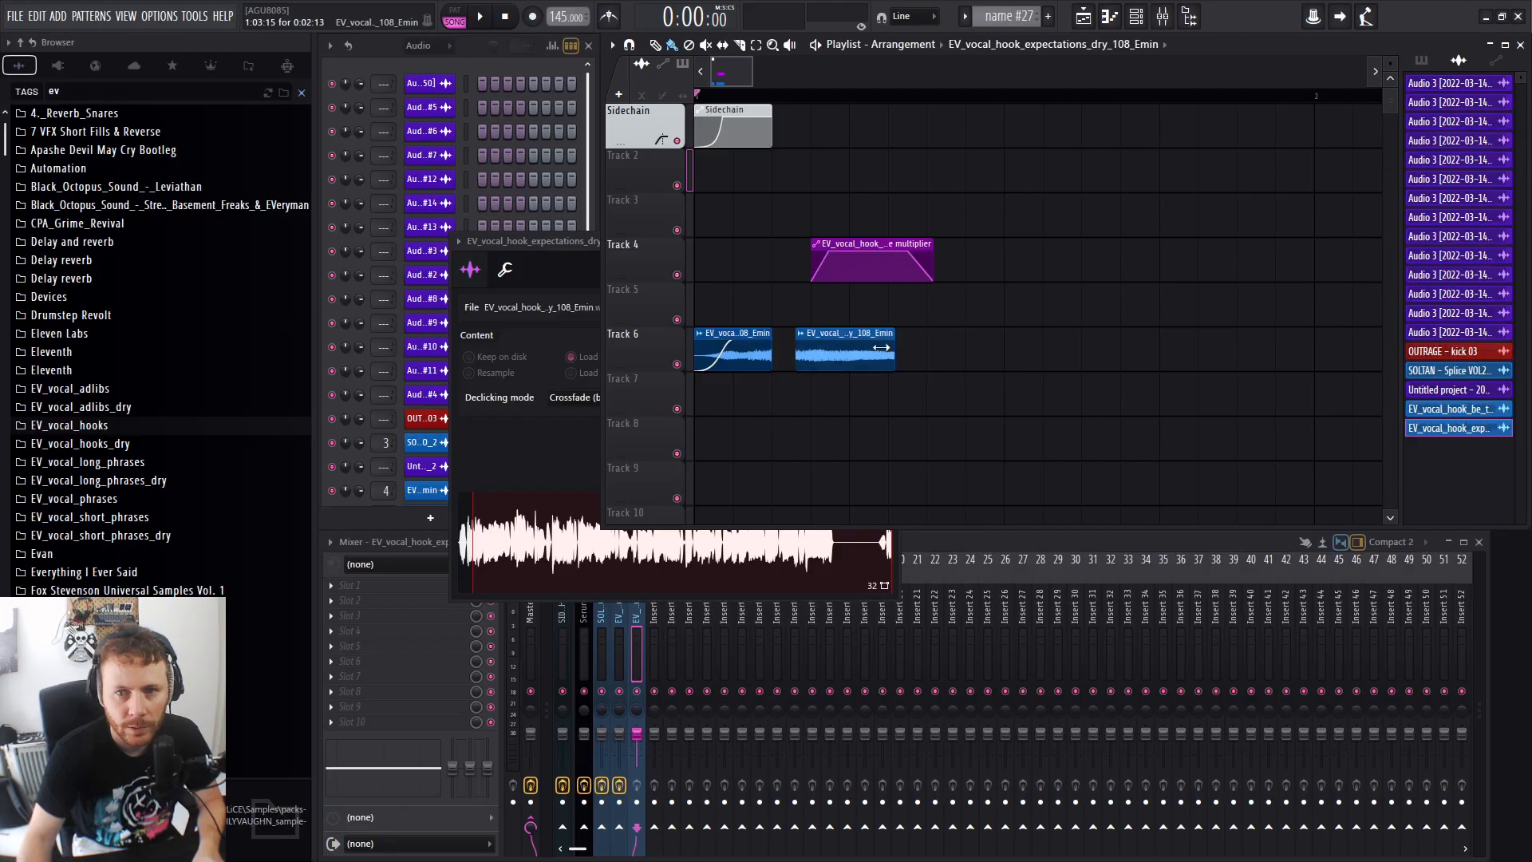
Set the vocal sample's declicking mode to Generic (bleeding) and extend the second clip's start slightly earlier to 1:03:10.
{"action": "double_click", "coordinate": [841, 356]}
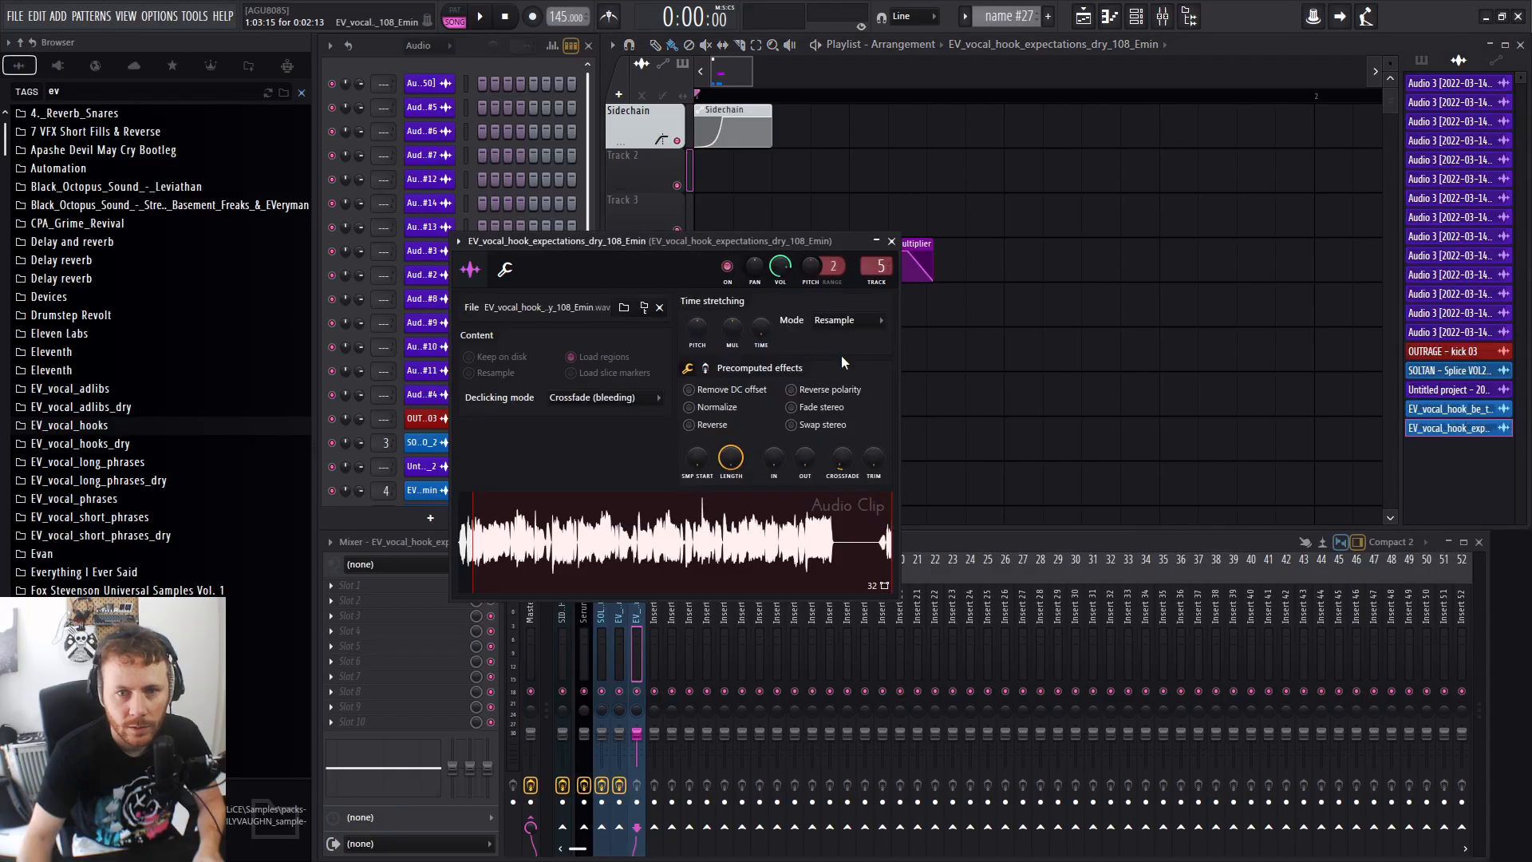
{"action": "left_click", "coordinate": [635, 398]}
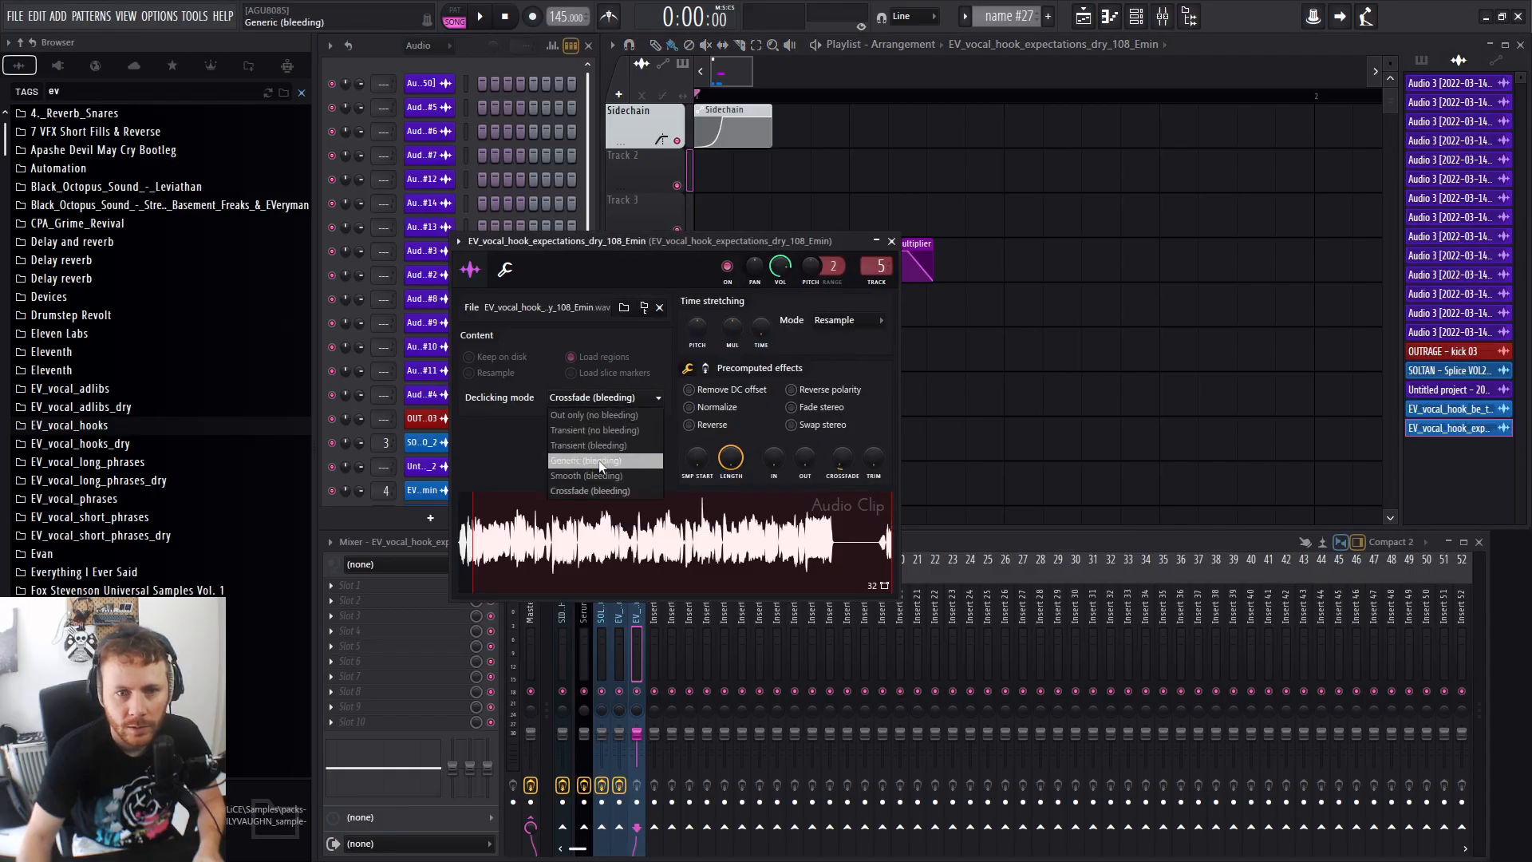
{"action": "left_click", "coordinate": [600, 461]}
{"action": "left_click", "coordinate": [830, 352]}
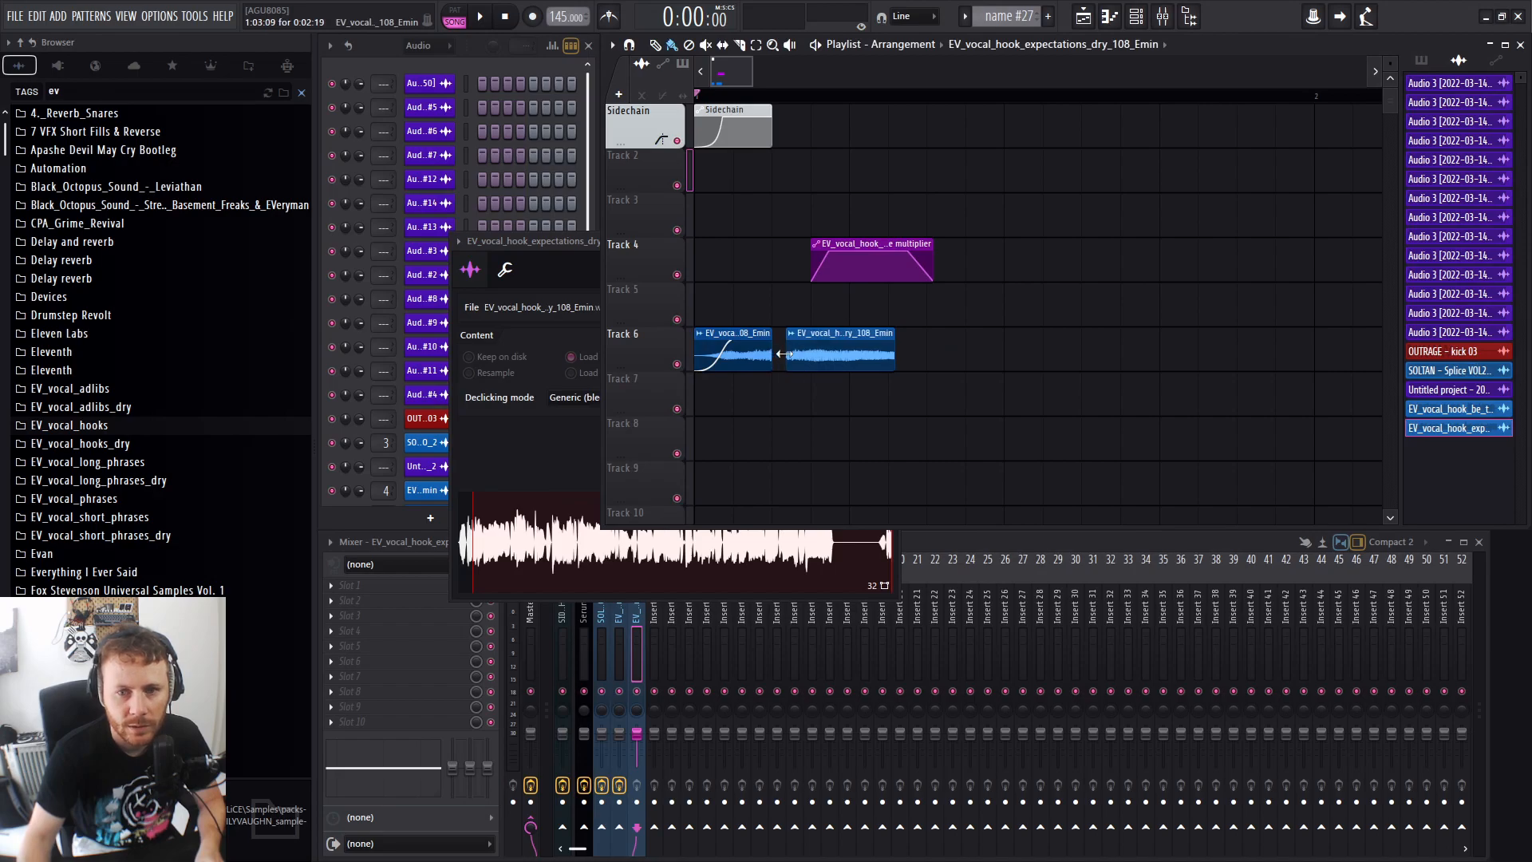
{"action": "left_click_drag", "start_coordinate": [786, 354], "coordinate": [788, 353]}
Remove the loop crossfade from the vocal sample and return to the Playlist.
{"action": "double_click", "coordinate": [835, 353]}
{"action": "left_click_drag", "start_coordinate": [845, 458], "coordinate": [846, 478]}
{"action": "right_click", "coordinate": [926, 399]}
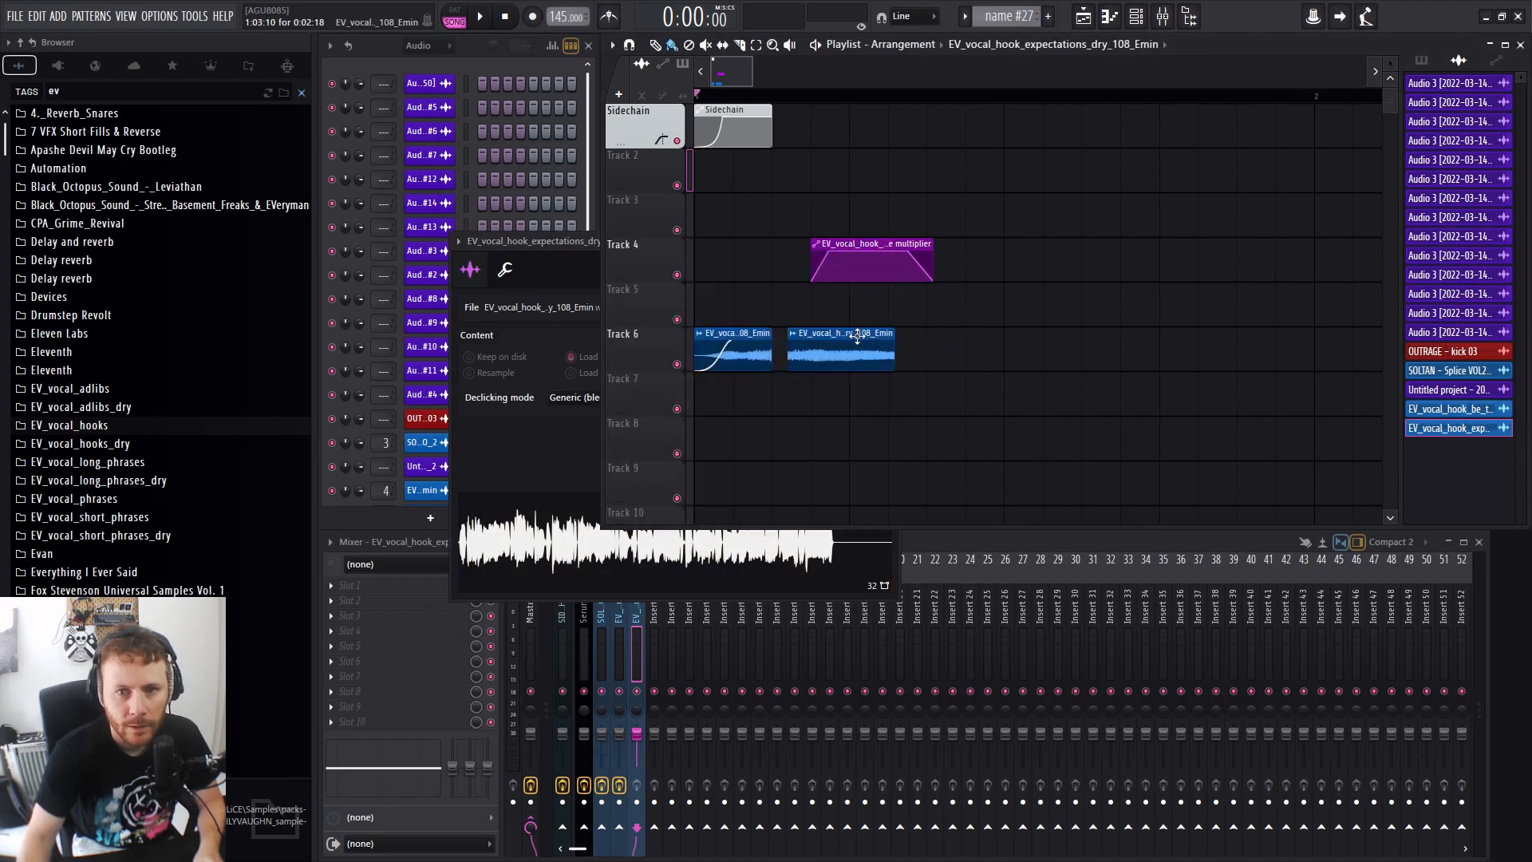
Try Out only (no bleeding) as the vocal sample's declicking mode, and settle on Smooth (bleeding).
{"action": "double_click", "coordinate": [857, 335]}
{"action": "left_click_drag", "start_coordinate": [724, 241], "coordinate": [1129, 215]}
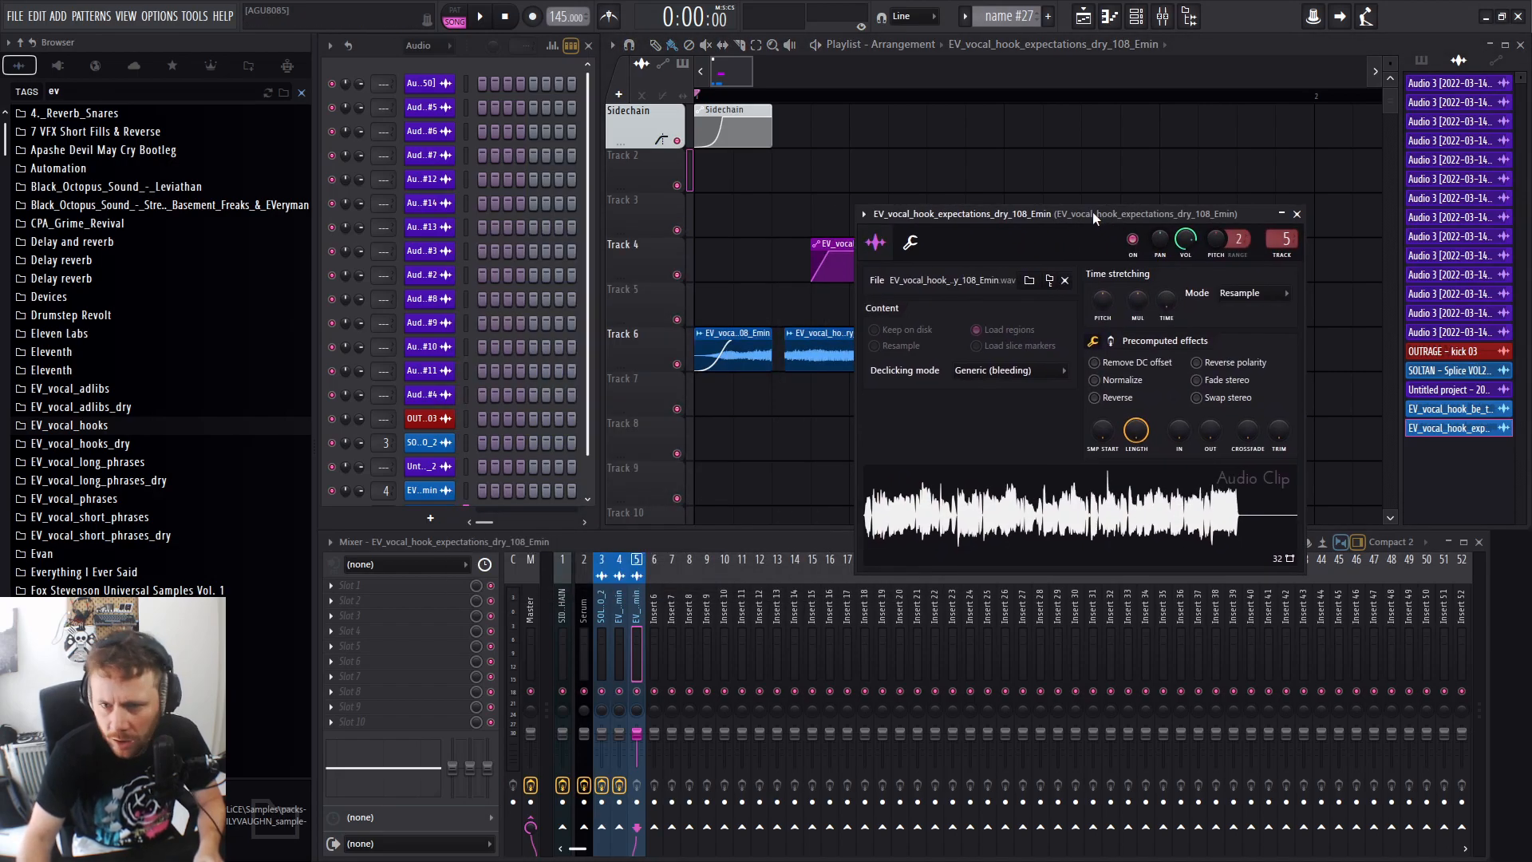
{"action": "left_click", "coordinate": [1041, 377]}
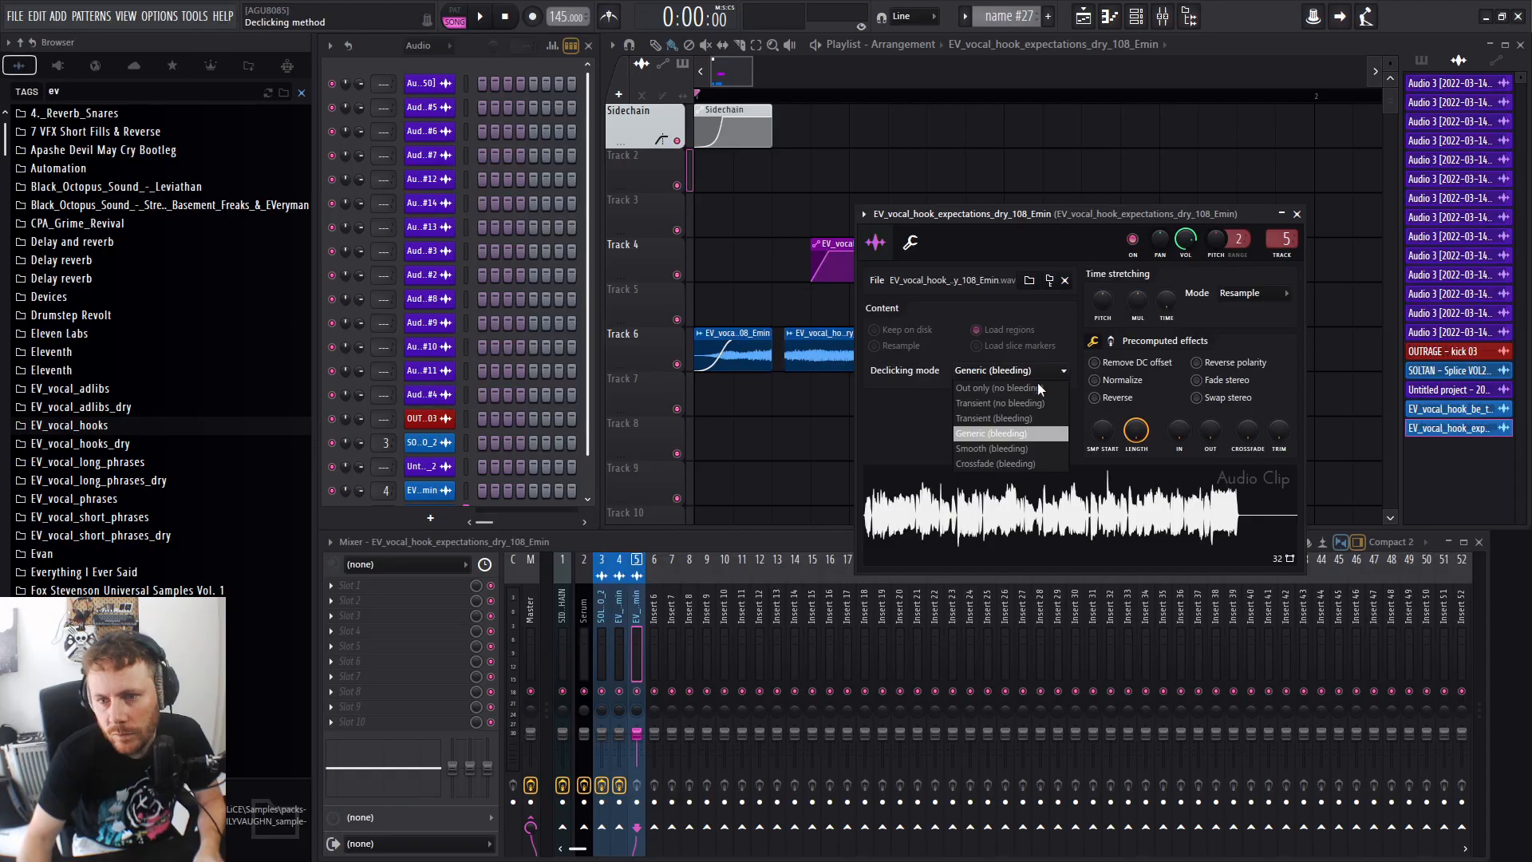
{"action": "left_click", "coordinate": [974, 388]}
{"action": "left_click", "coordinate": [1007, 371]}
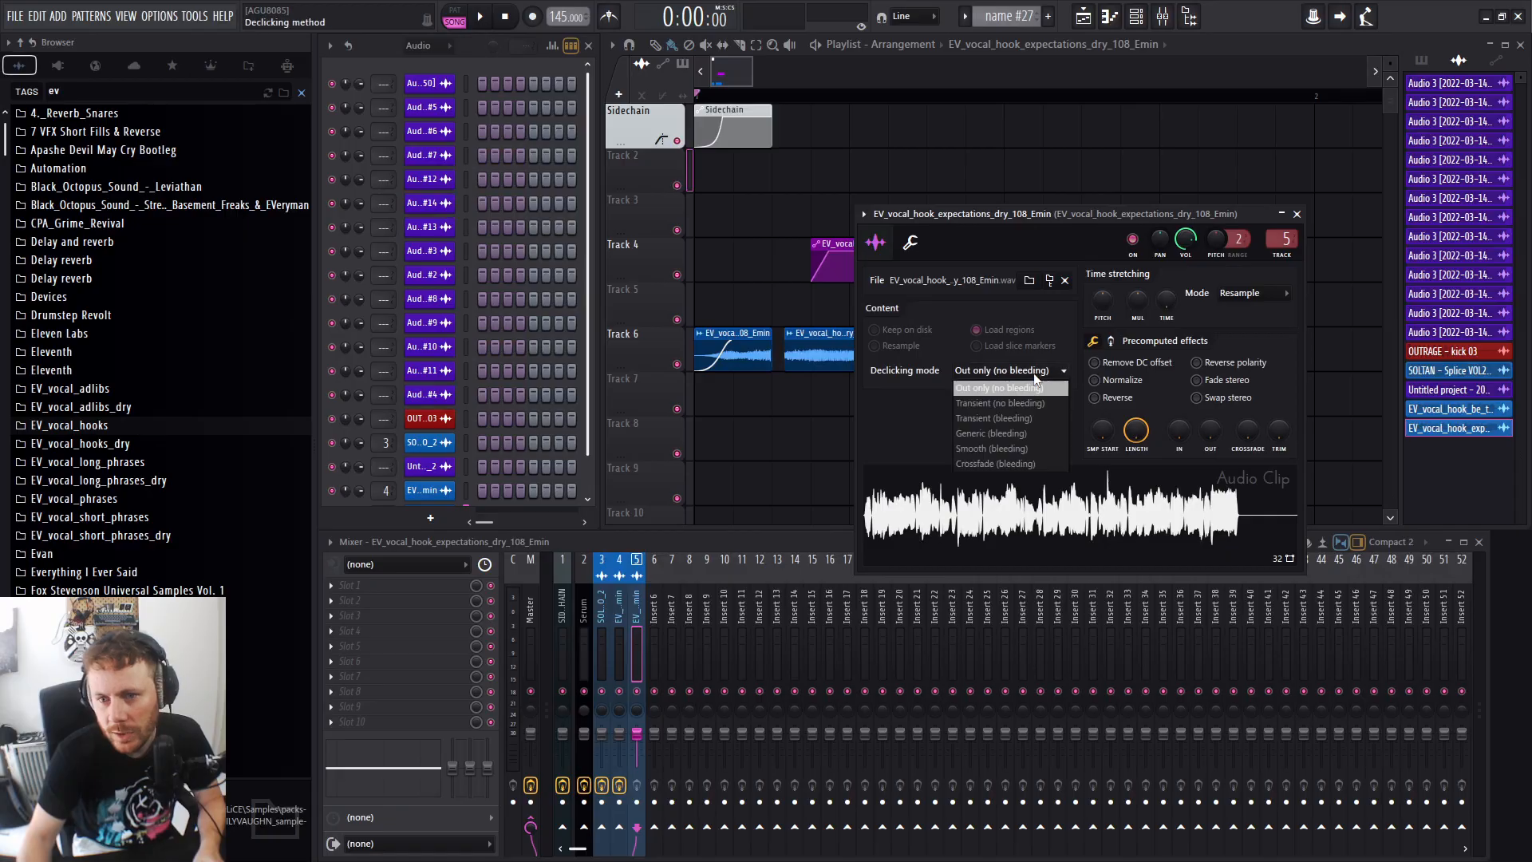
{"action": "left_click", "coordinate": [1007, 449]}
{"action": "left_click", "coordinate": [814, 318]}
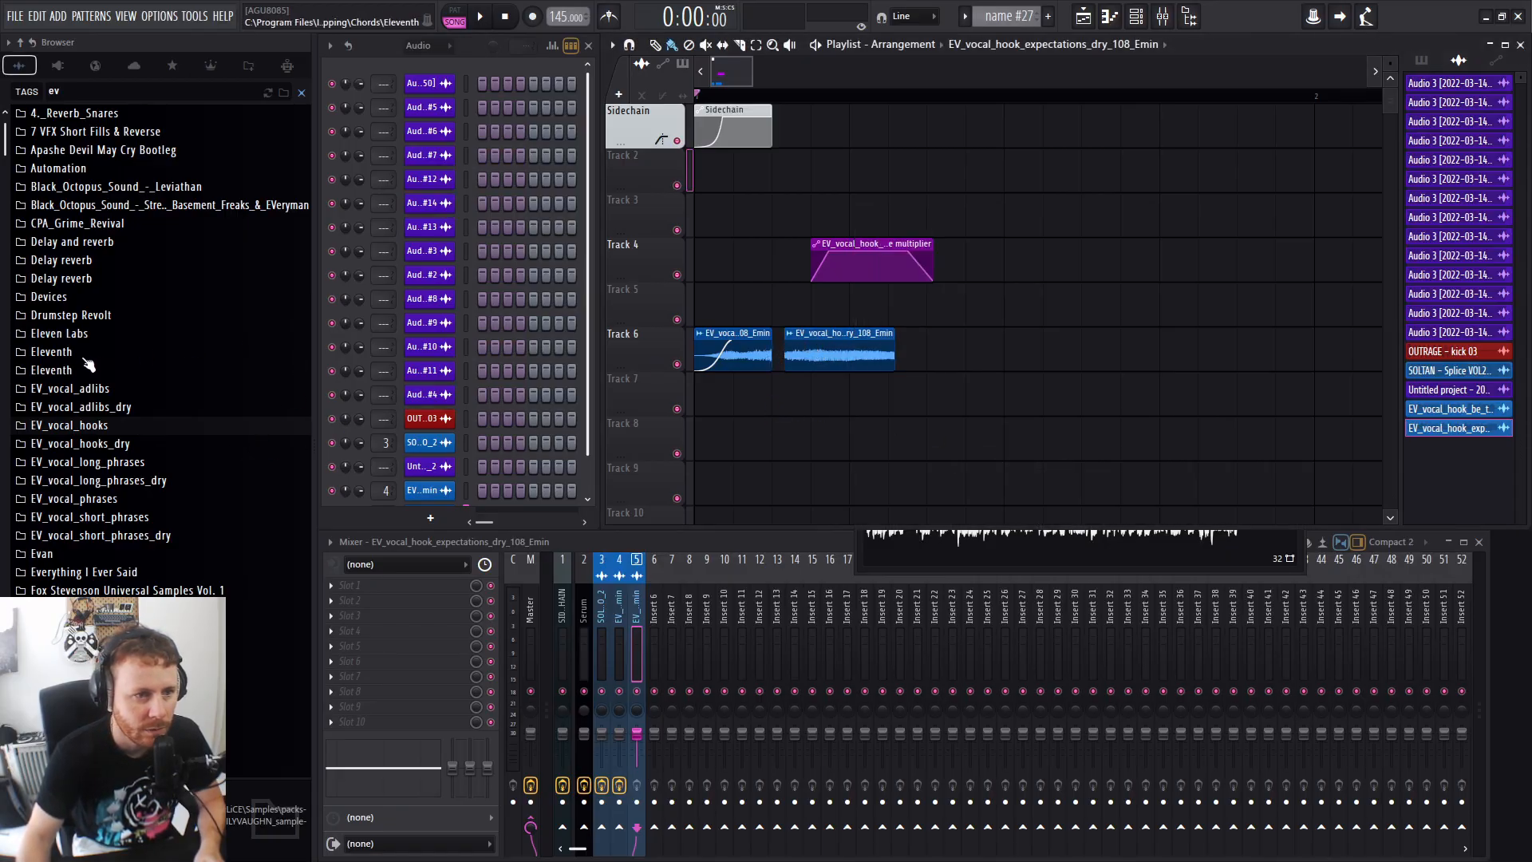
Search the sample library for "snare" and place Attack Snare 15 on Track 7 below the second vocal clip.
{"action": "left_click", "coordinate": [126, 443]}
{"action": "scroll", "coordinate": [229, 173], "scroll_direction": "up", "scroll_amount": 2}
{"action": "left_click", "coordinate": [218, 67]}
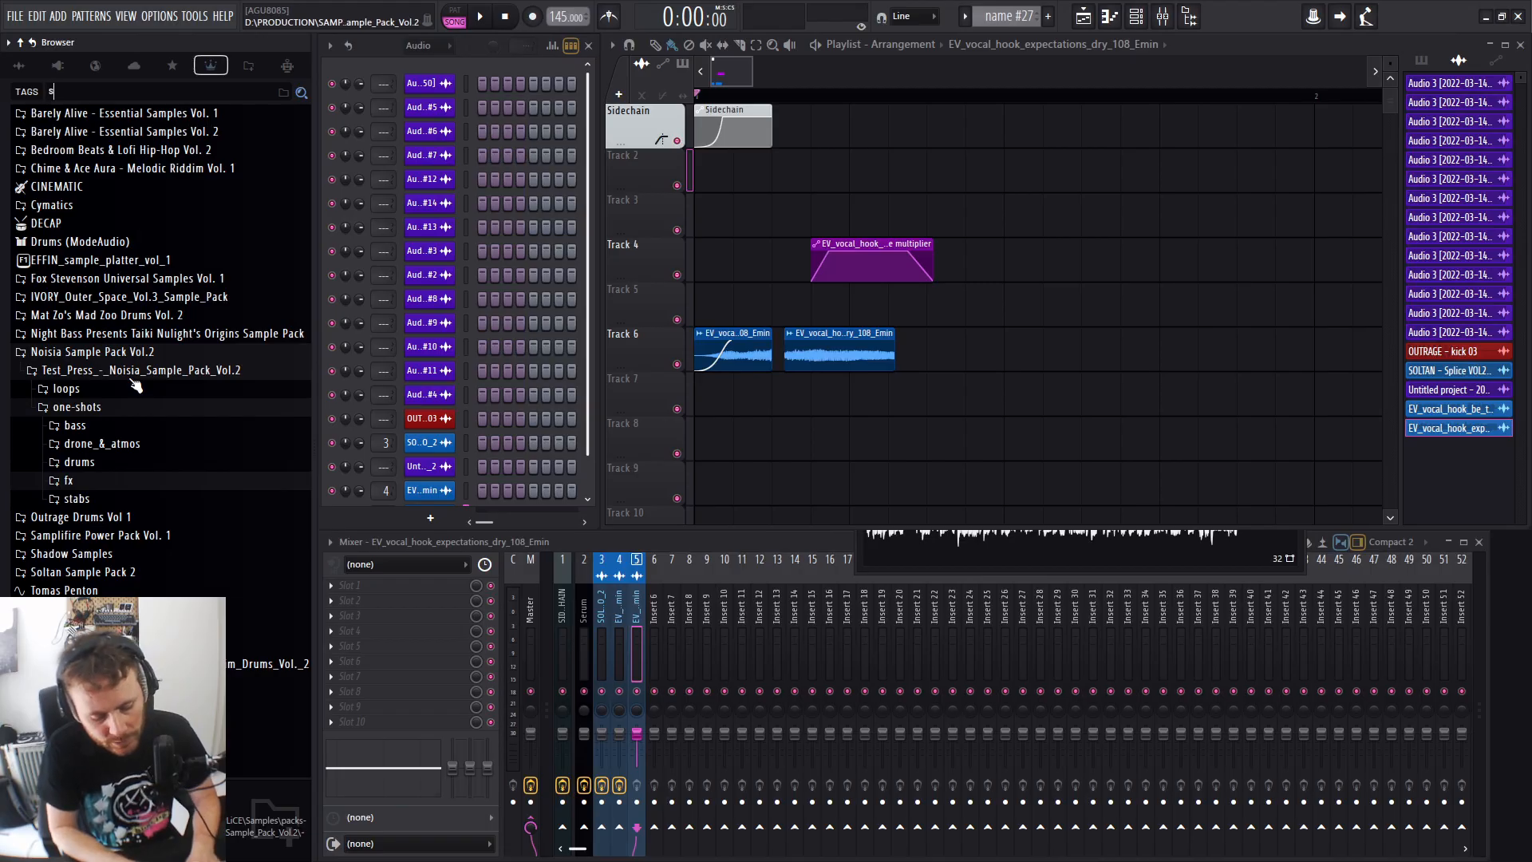
{"action": "key", "text": "ctrl+f"}
{"action": "type", "text": "snare"}
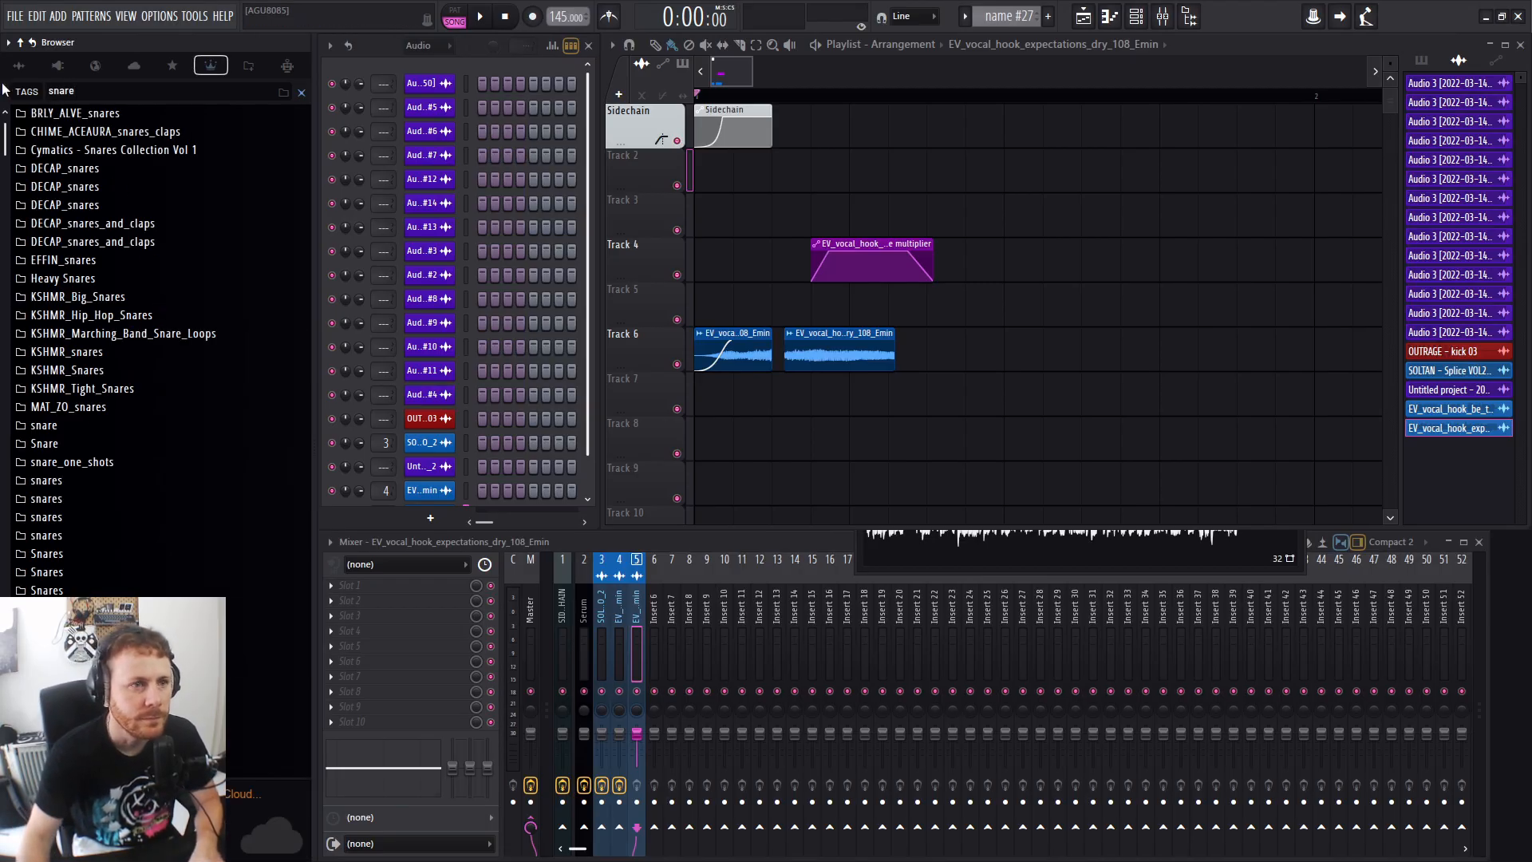
{"action": "left_click", "coordinate": [8, 42]}
{"action": "left_click", "coordinate": [262, 98]}
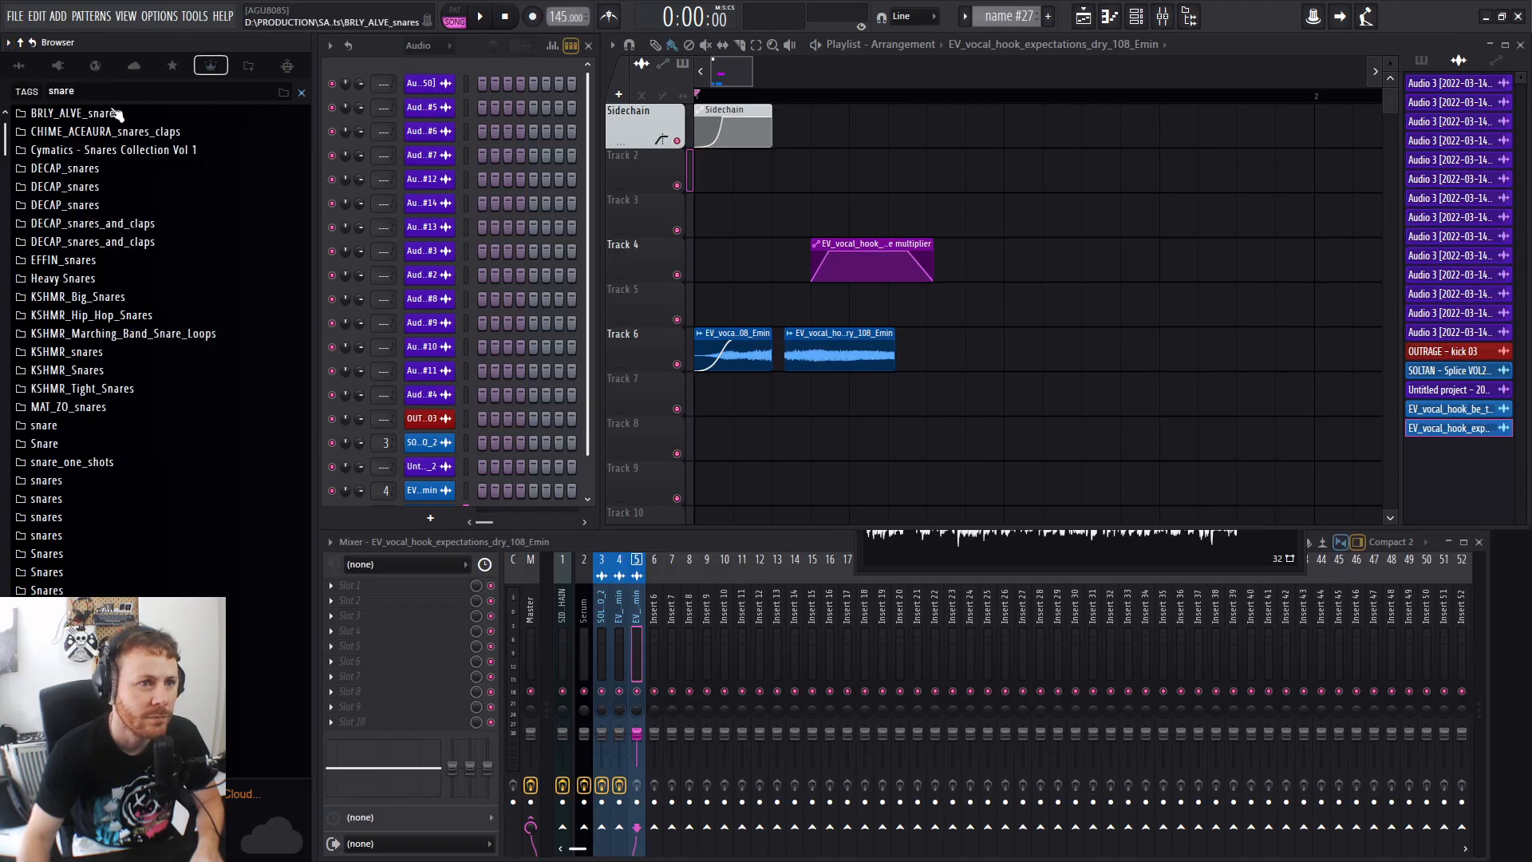
{"action": "scroll", "coordinate": [134, 405], "scroll_direction": "down", "scroll_amount": 20}
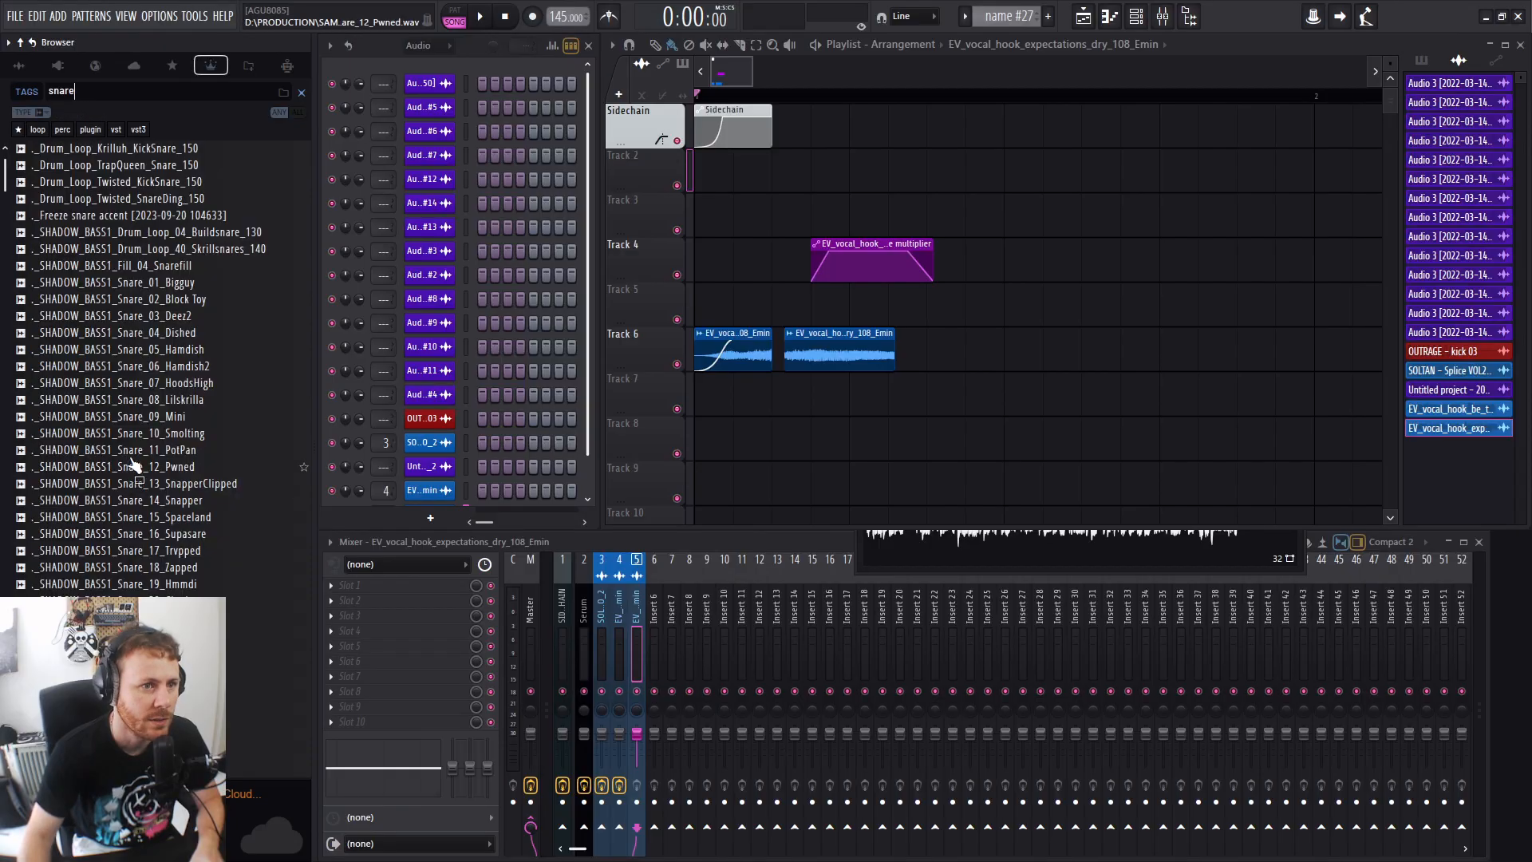
{"action": "left_click_drag", "start_coordinate": [102, 451], "coordinate": [863, 401]}
Set Attack Snare 15's declicking mode to Crossfade (bleeding) and move its clip later in bar 1 on Track 7.
{"action": "double_click", "coordinate": [863, 401]}
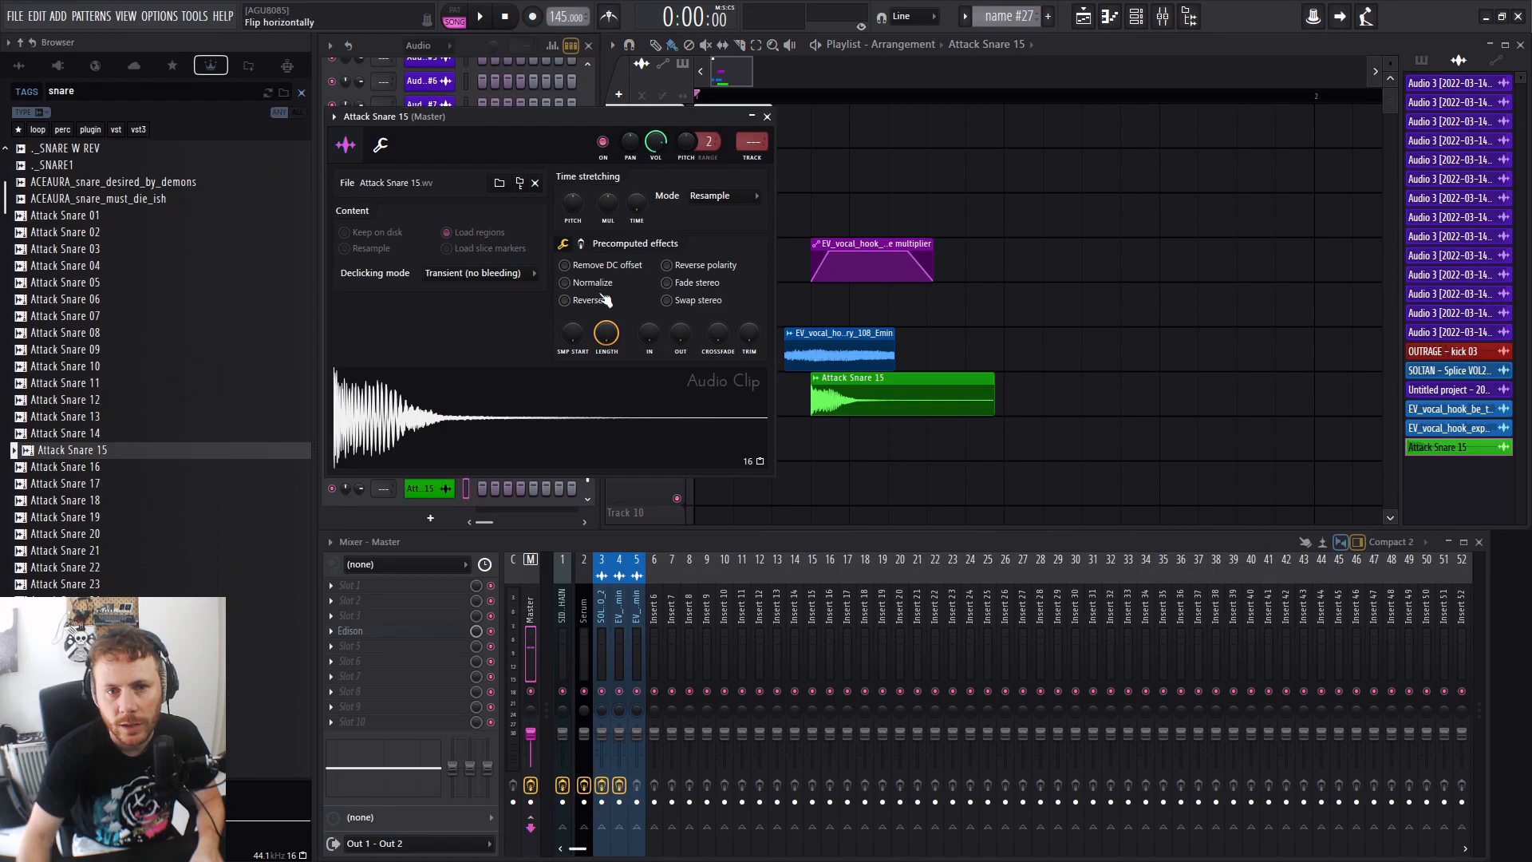
{"action": "left_click", "coordinate": [855, 404]}
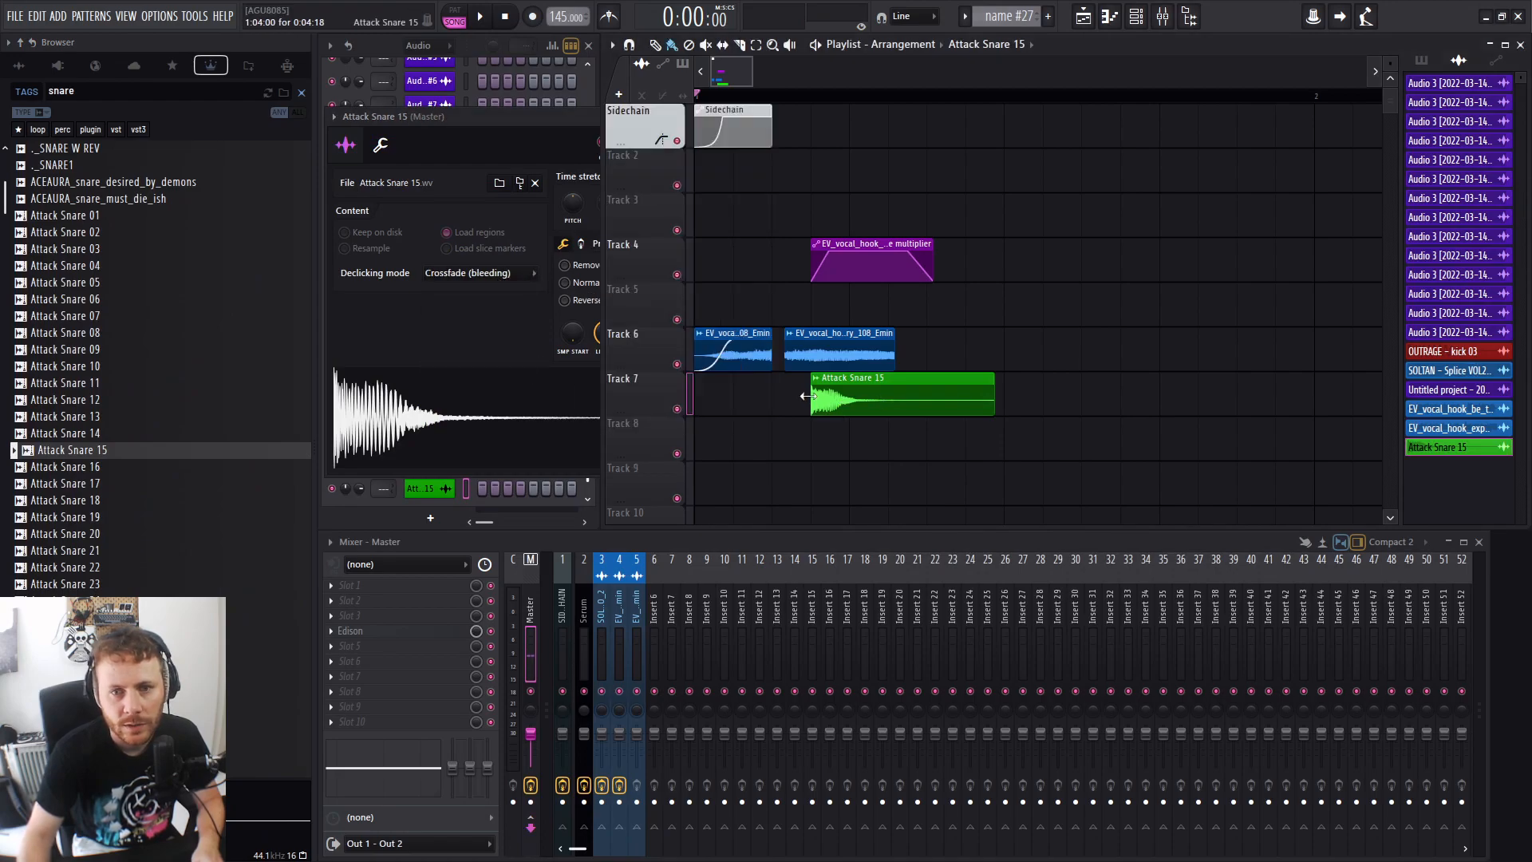
{"action": "left_click_drag", "start_coordinate": [812, 407], "coordinate": [1100, 402]}
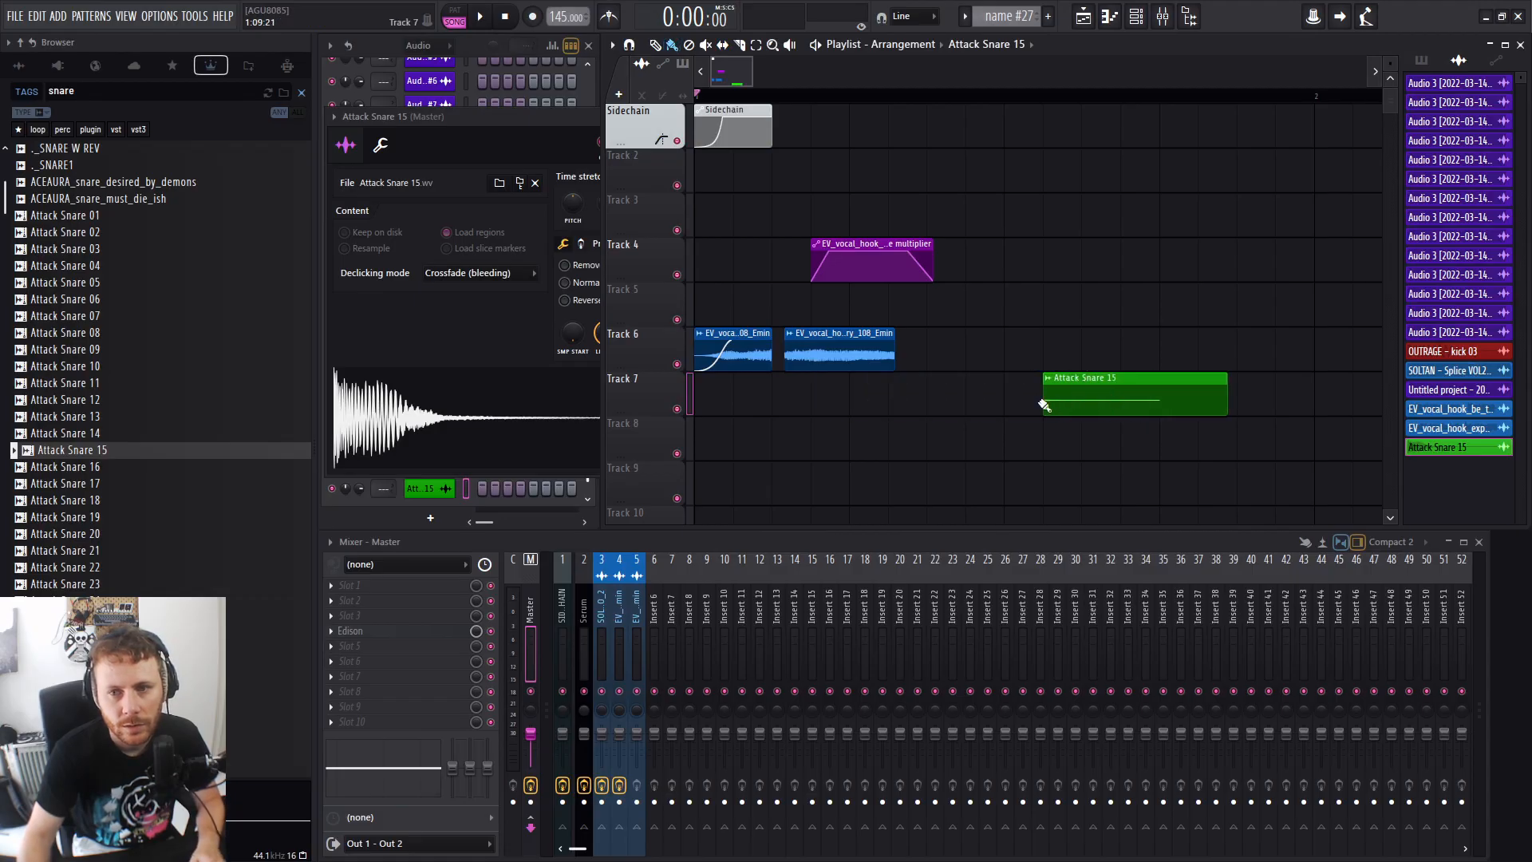
Add a small loop crossfade to the Attack Snare 15 sample.
{"action": "double_click", "coordinate": [1101, 395]}
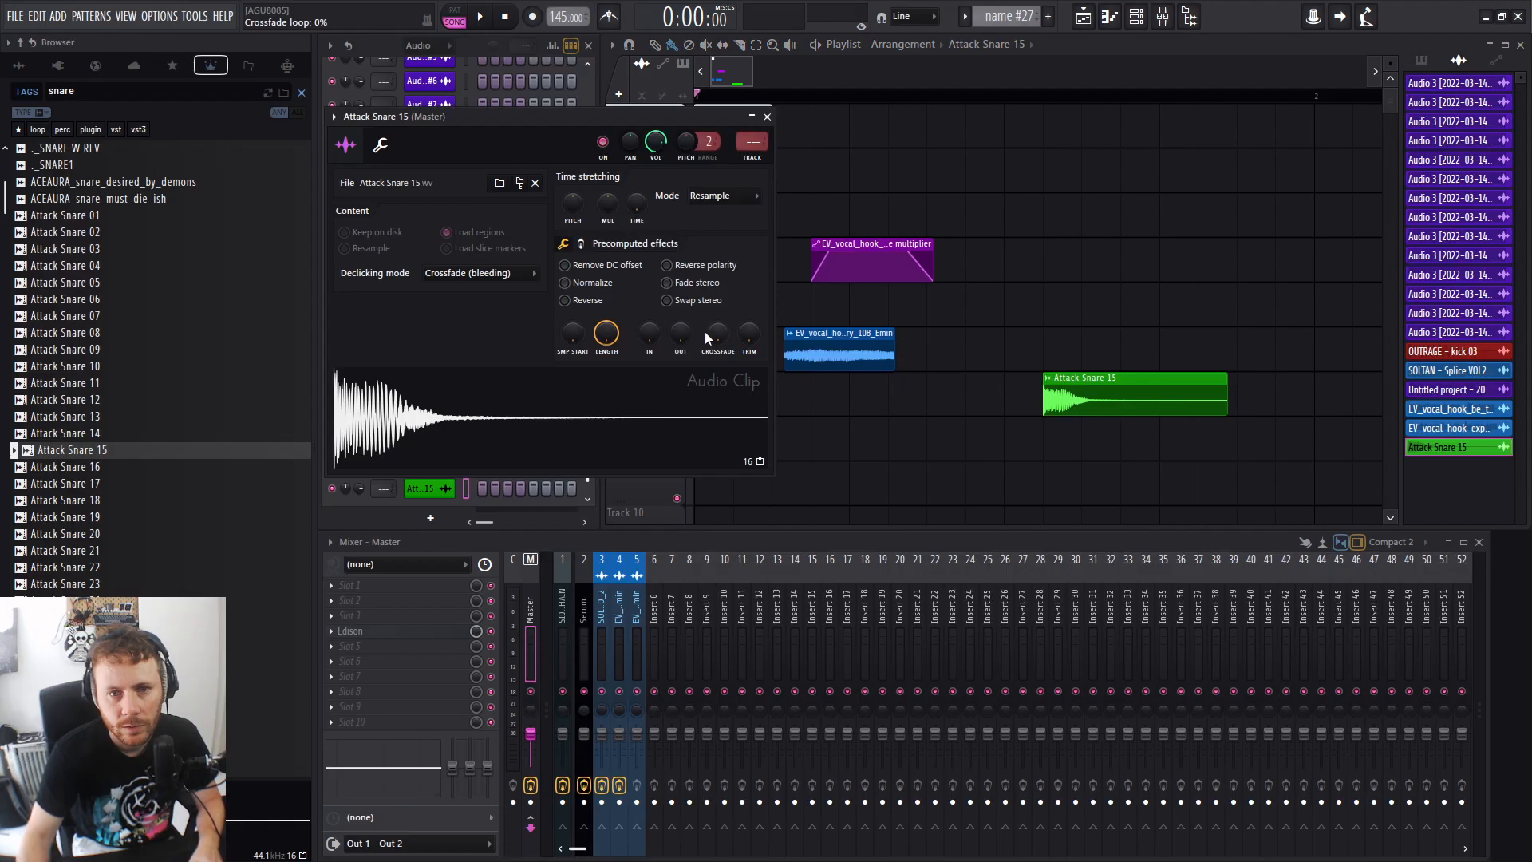
{"action": "mouse_move", "coordinate": [717, 335]}
{"action": "left_mouse_down"}
{"action": "mouse_move", "coordinate": [716, 315]}
{"action": "mouse_move", "coordinate": [717, 344]}
{"action": "left_mouse_up"}
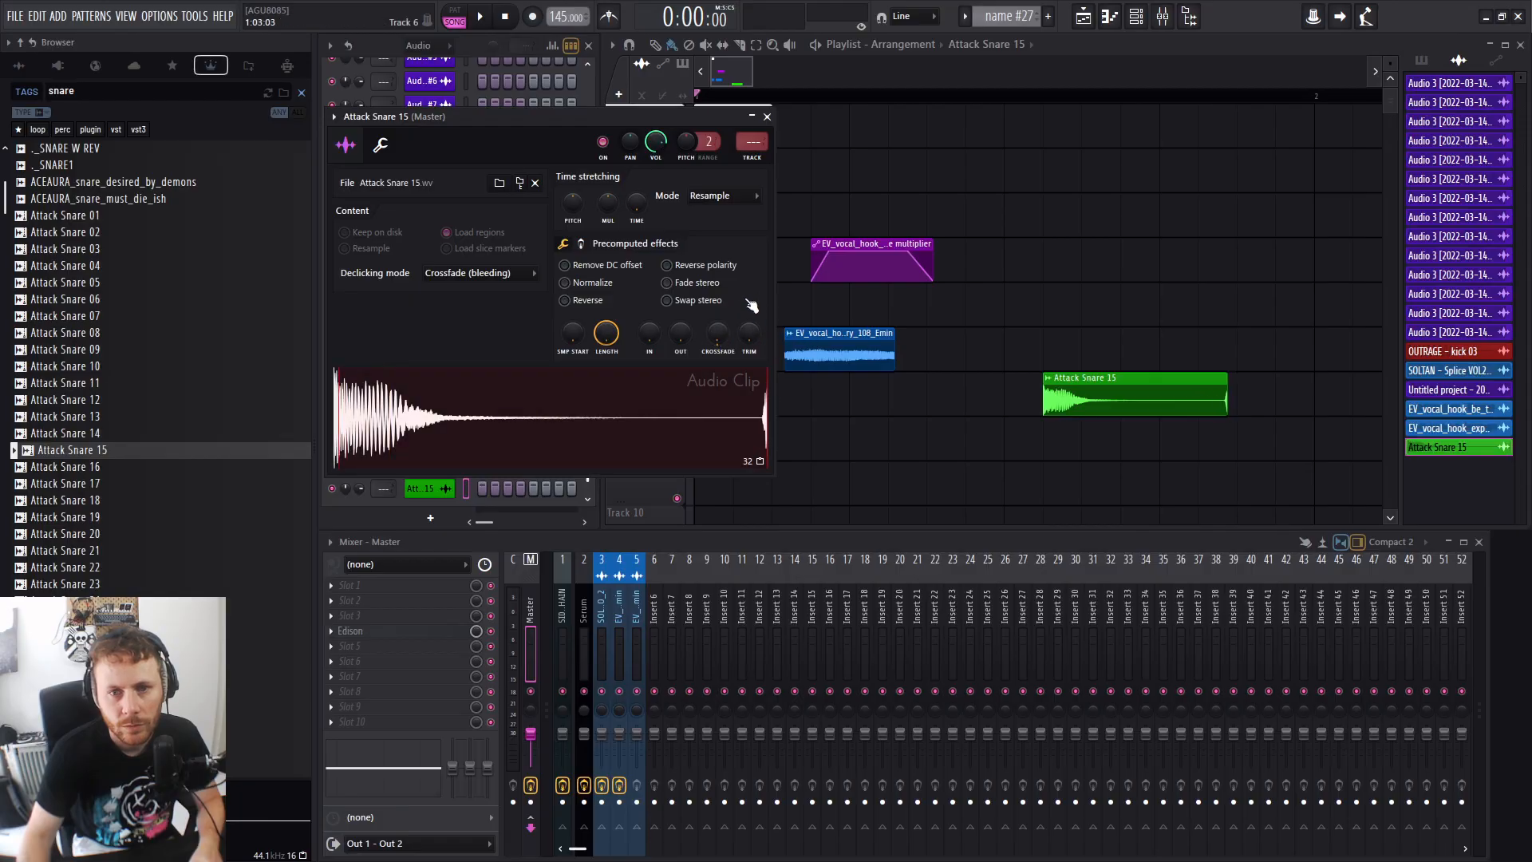
{"action": "left_click_drag", "start_coordinate": [1045, 404], "coordinate": [925, 402]}
Set Attack Snare 15's declicking mode to Smooth (bleeding).
{"action": "double_click", "coordinate": [1083, 411]}
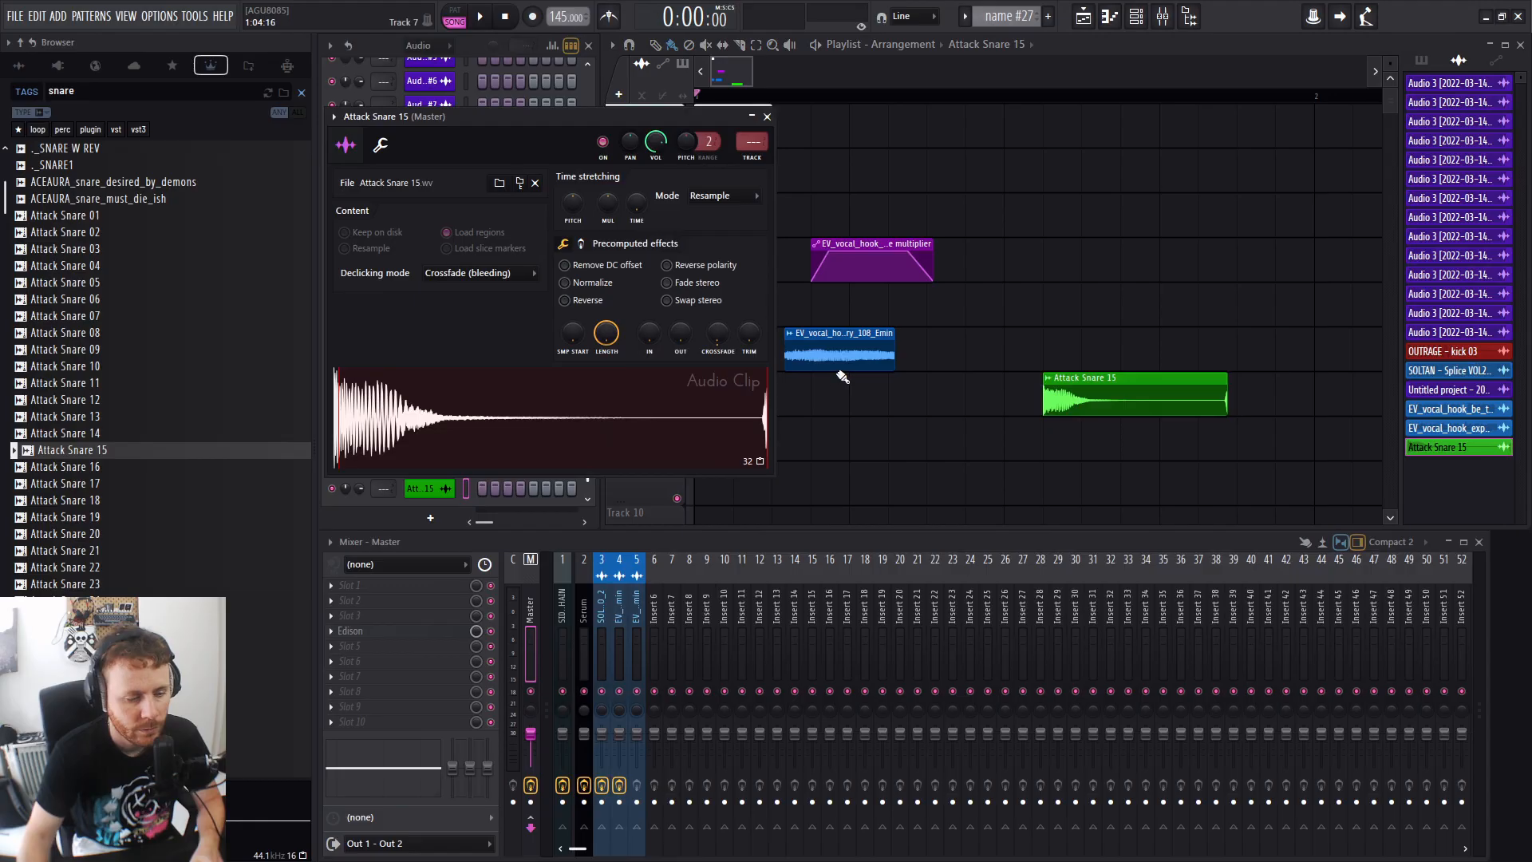
{"action": "left_click", "coordinate": [511, 274]}
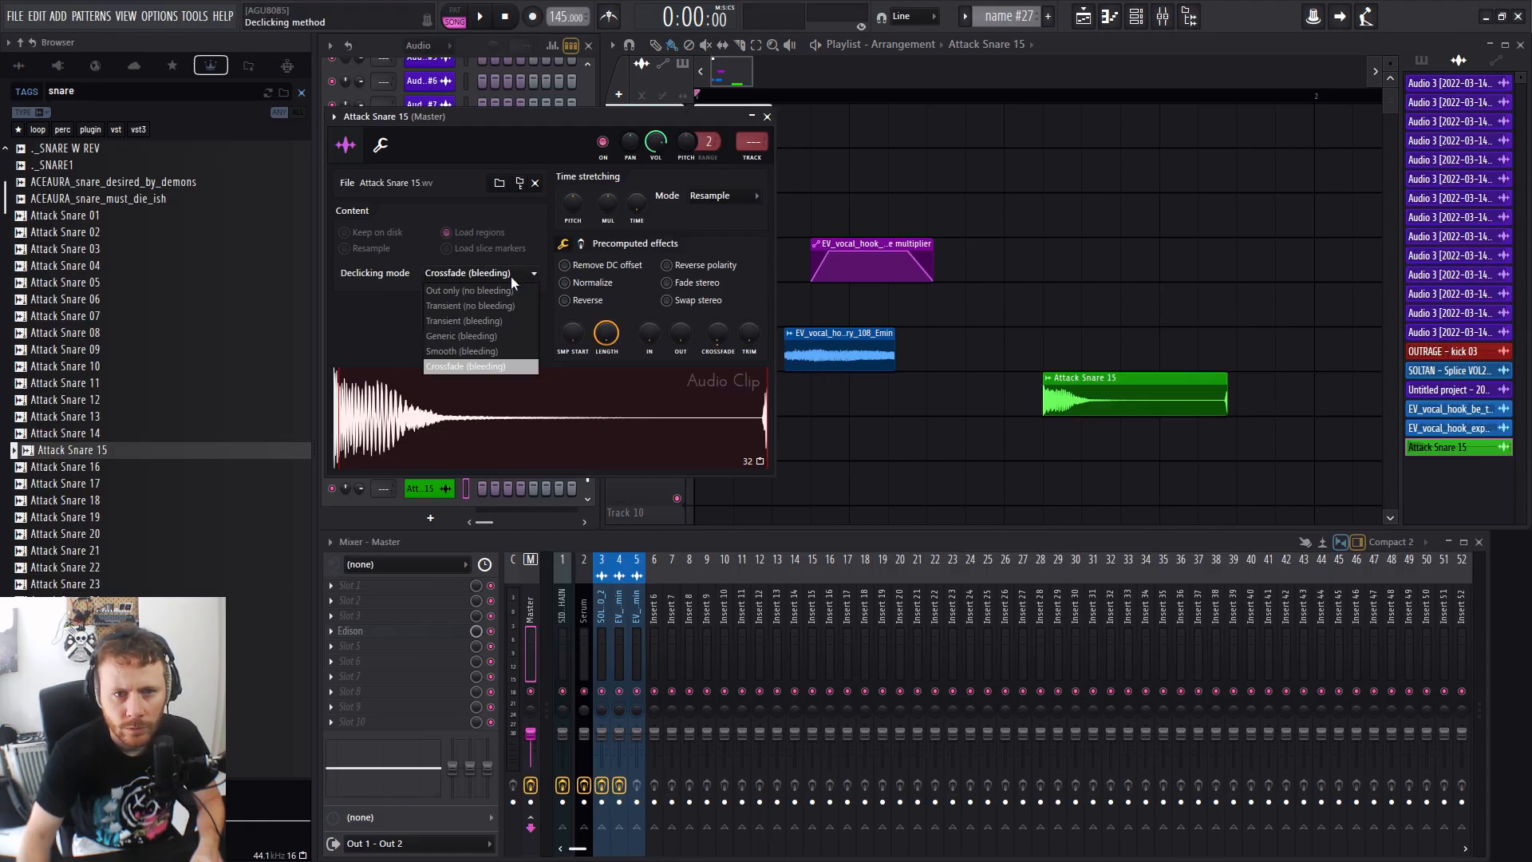
{"action": "left_click", "coordinate": [485, 352]}
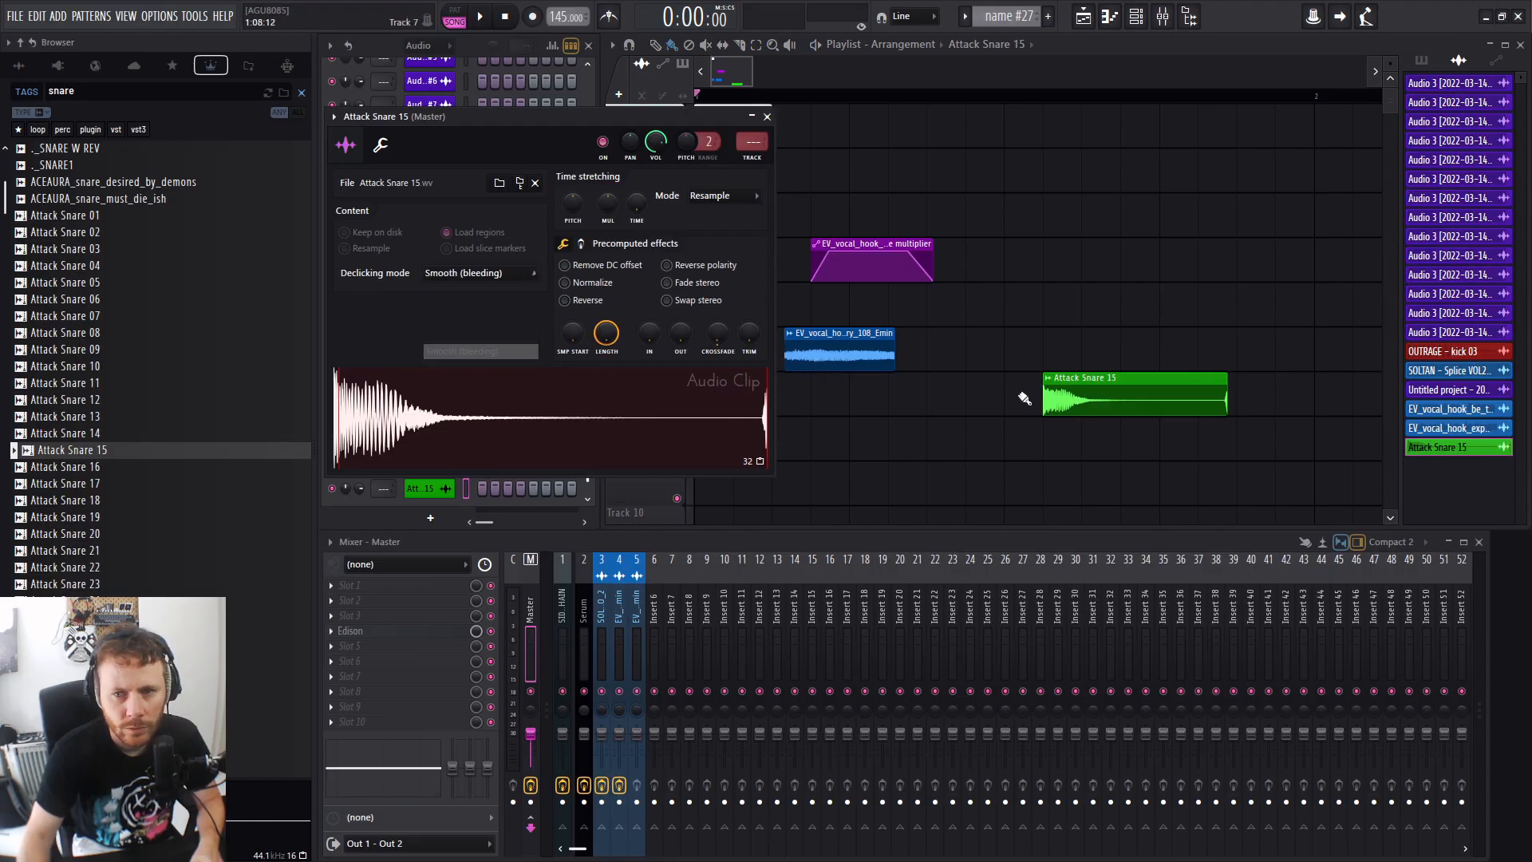
Move the Attack Snare 15 clip earlier in bar 1 on Track 7 and set its declicking mode to Generic (bleeding).
{"action": "left_click_drag", "start_coordinate": [1044, 402], "coordinate": [988, 397]}
{"action": "left_click", "coordinate": [503, 273]}
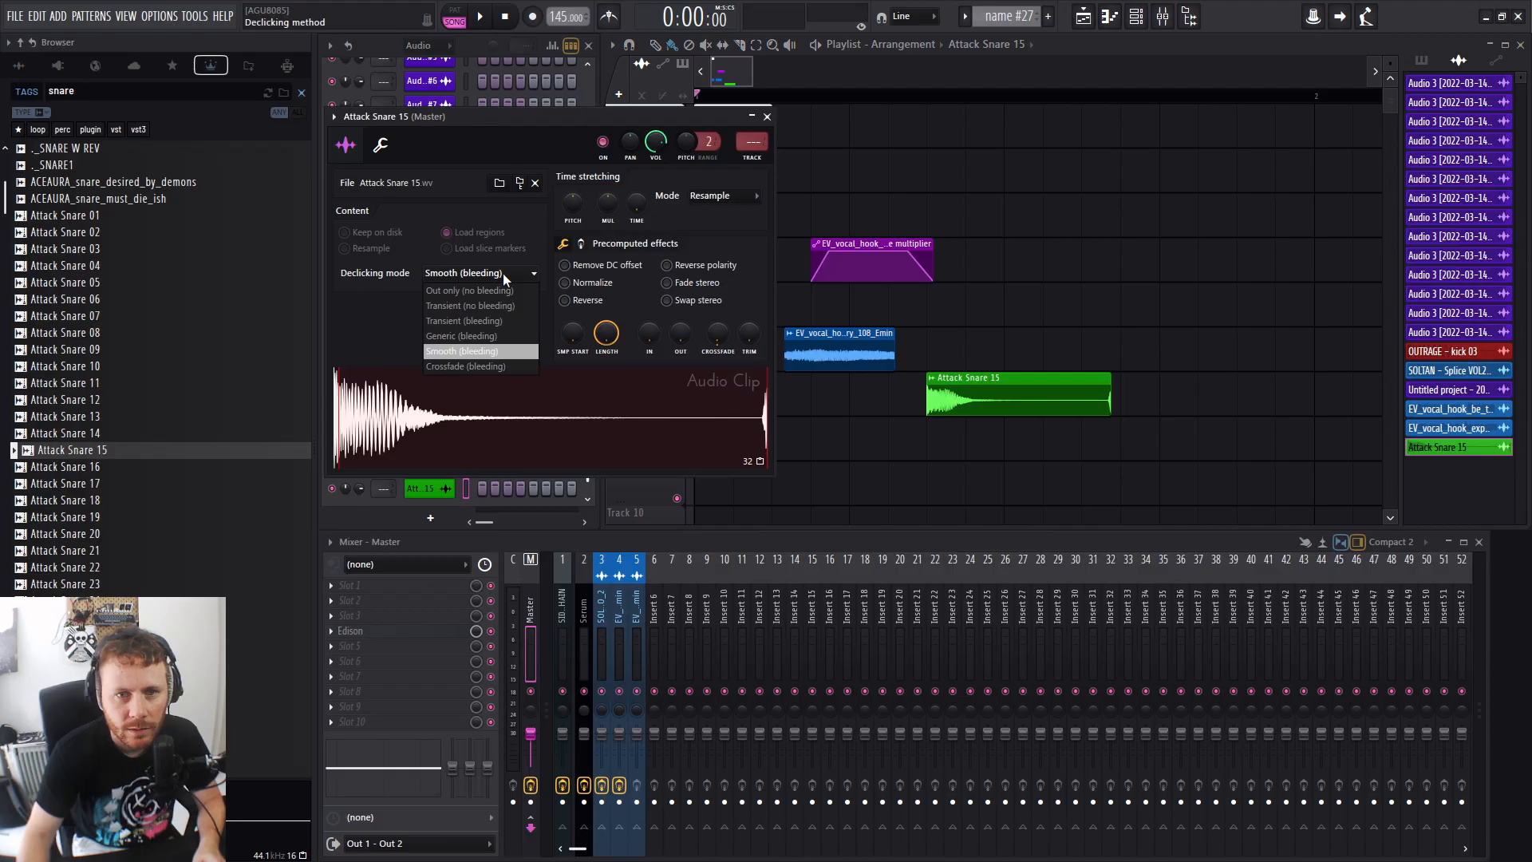
{"action": "left_click", "coordinate": [497, 337]}
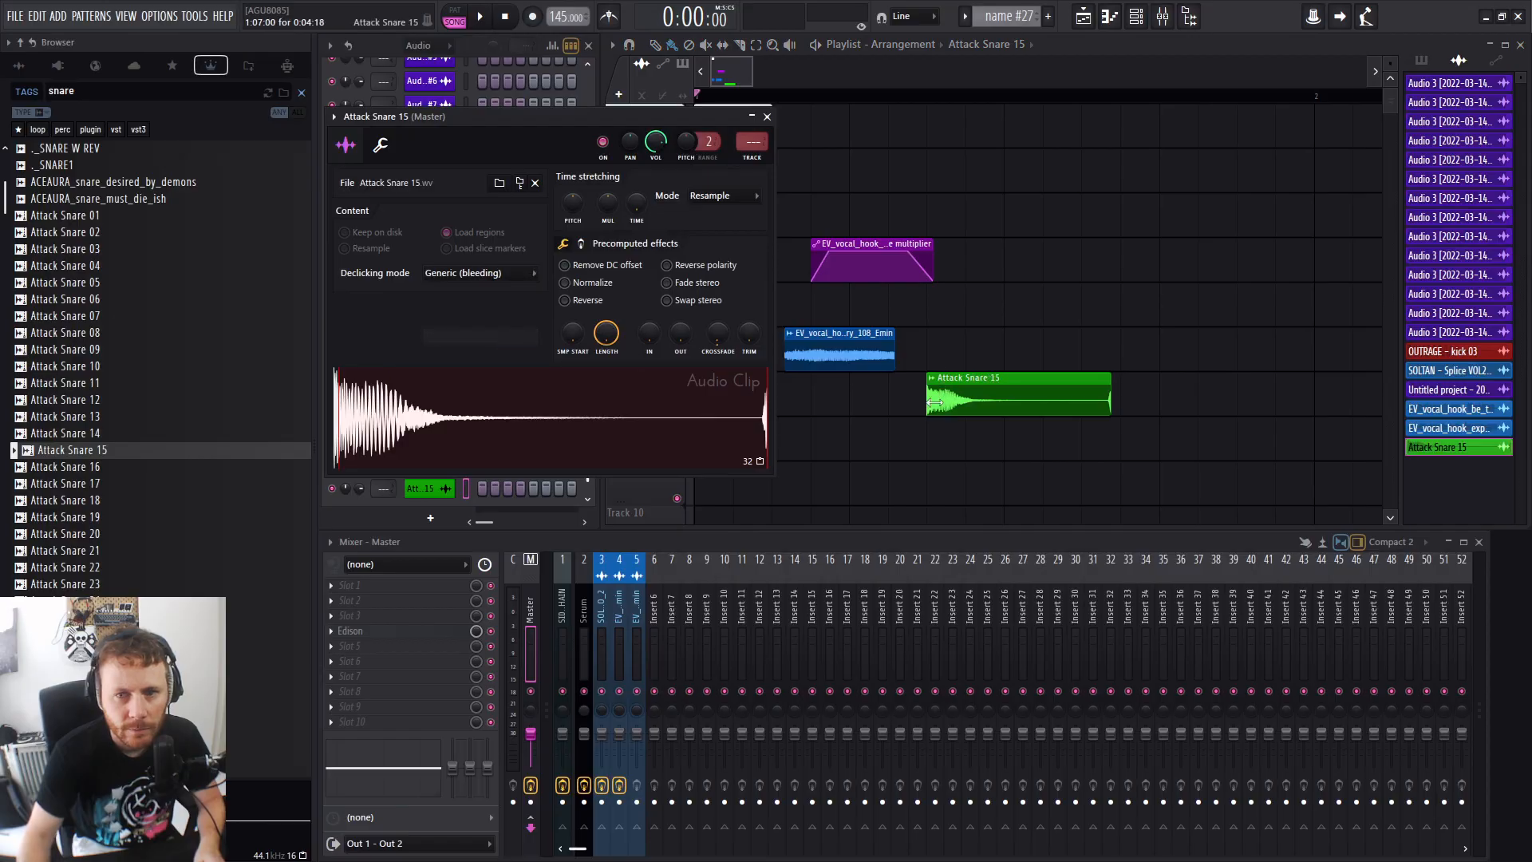
Delete the Attack Snare 15 clip from Track 7 in the Playlist.
{"action": "left_click", "coordinate": [989, 421]}
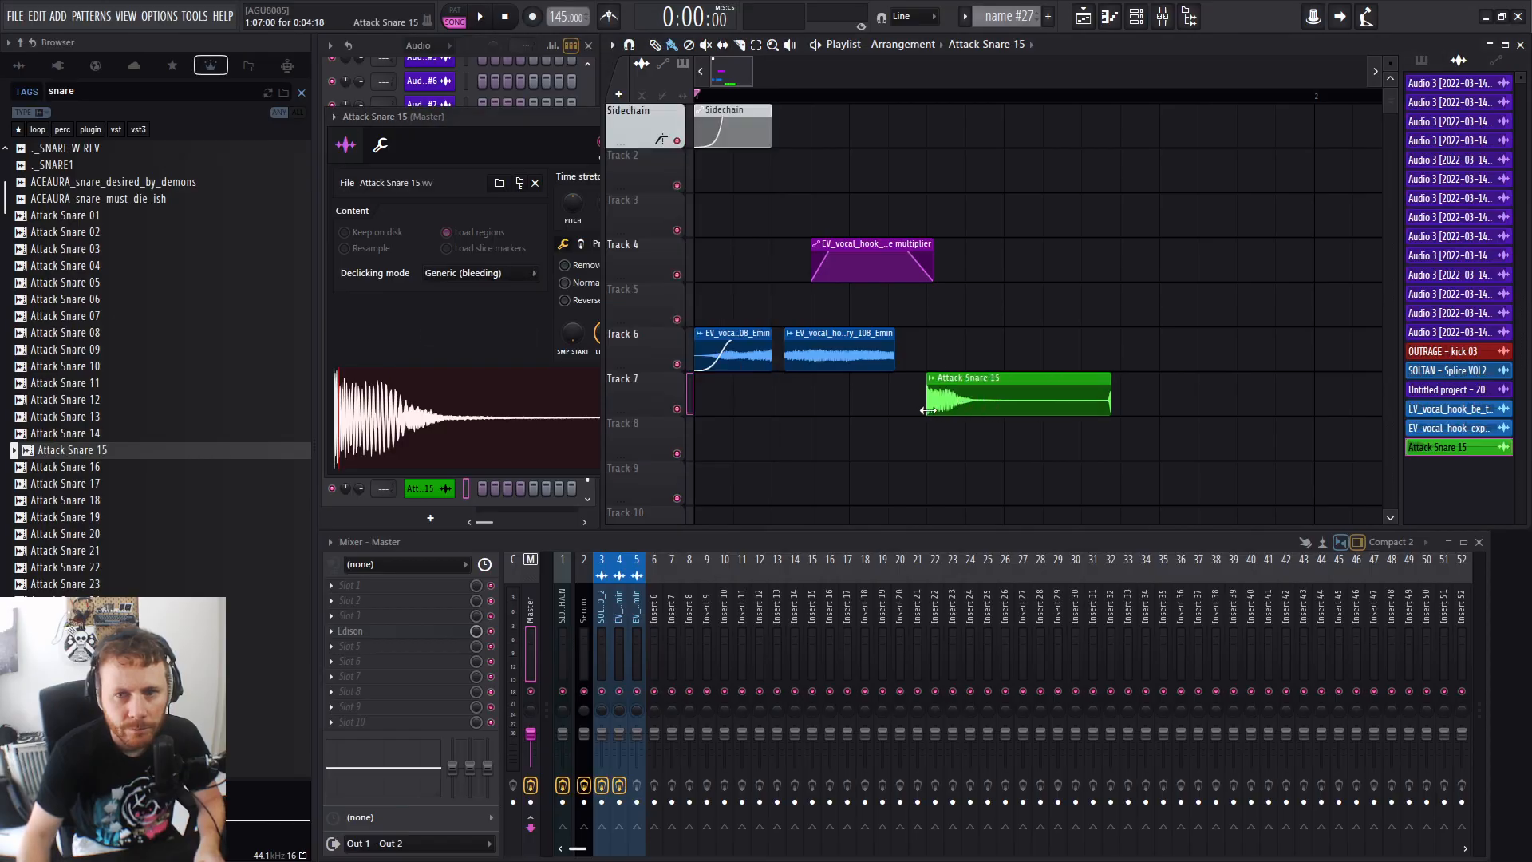
{"action": "left_click", "coordinate": [996, 401]}
{"action": "left_click", "coordinate": [943, 398]}
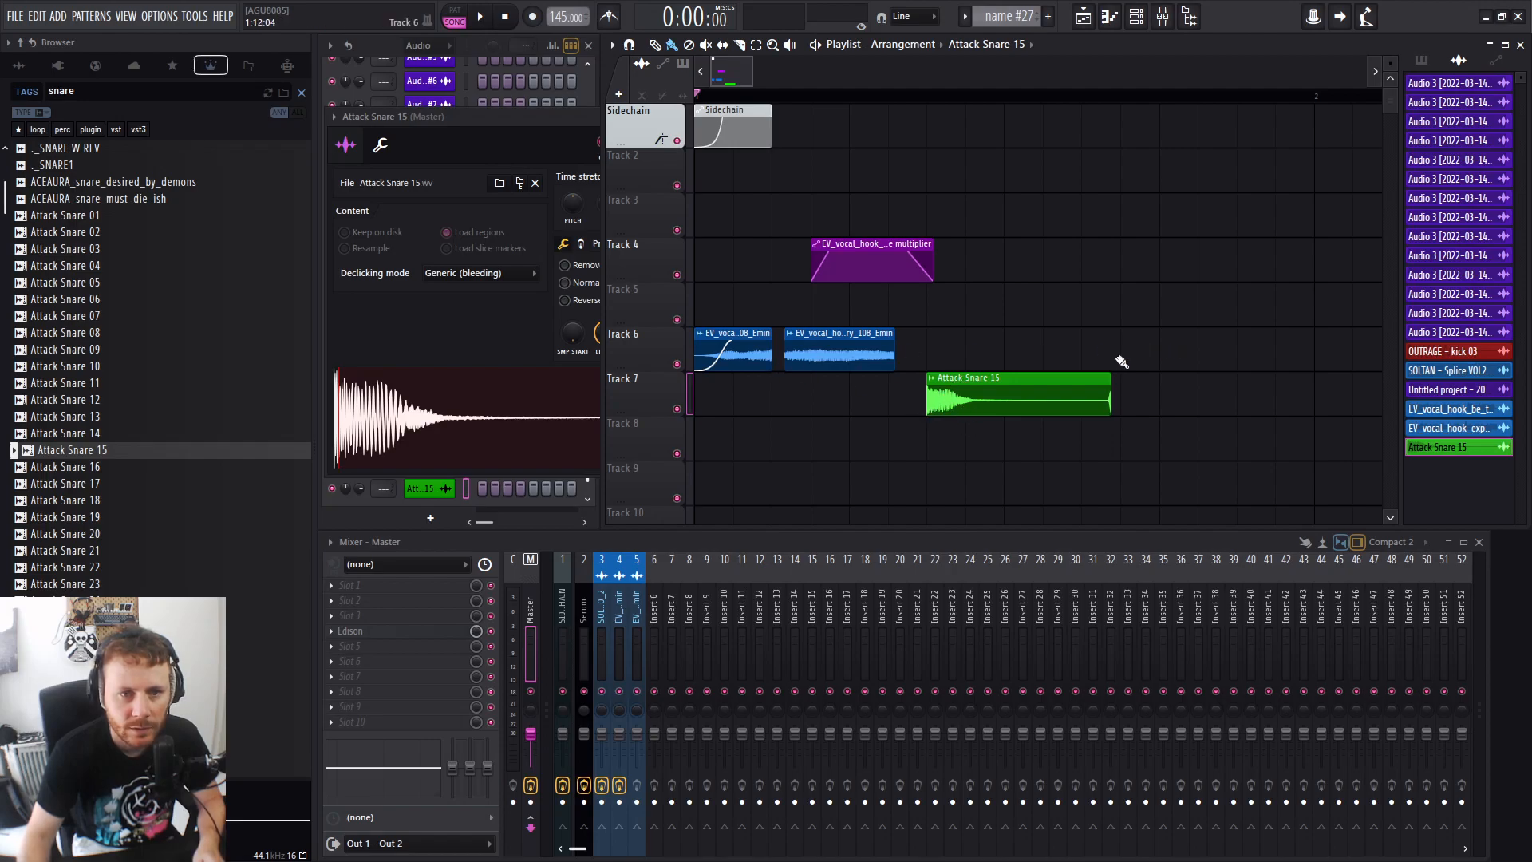
{"action": "right_click", "coordinate": [1108, 396]}
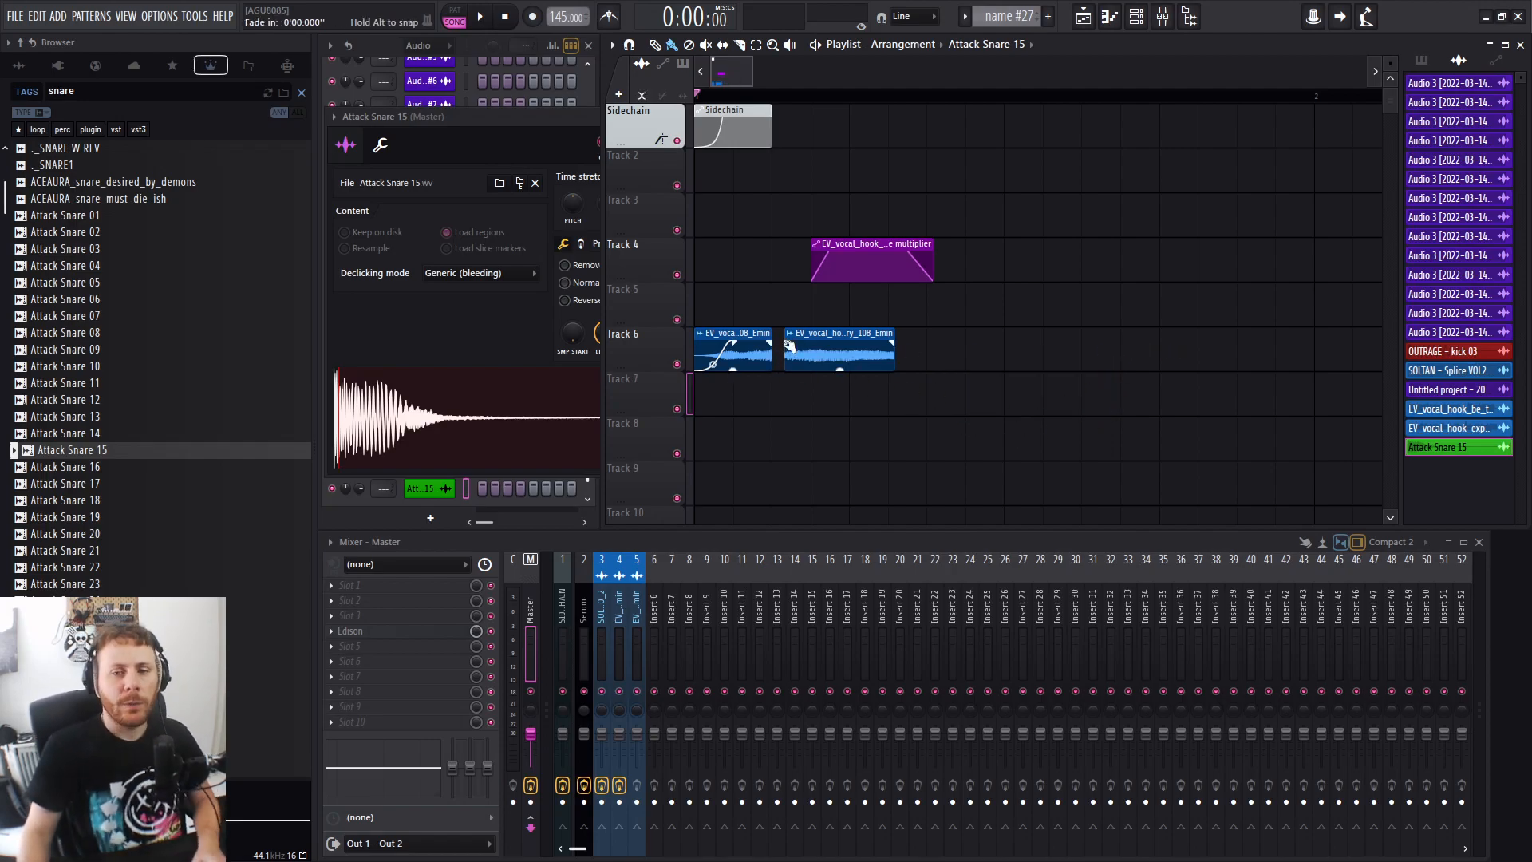
Add fade-ins and fade-outs so that both vocal clips on Track 6 fade at each end.
{"action": "left_click_drag", "start_coordinate": [894, 346], "coordinate": [852, 345]}
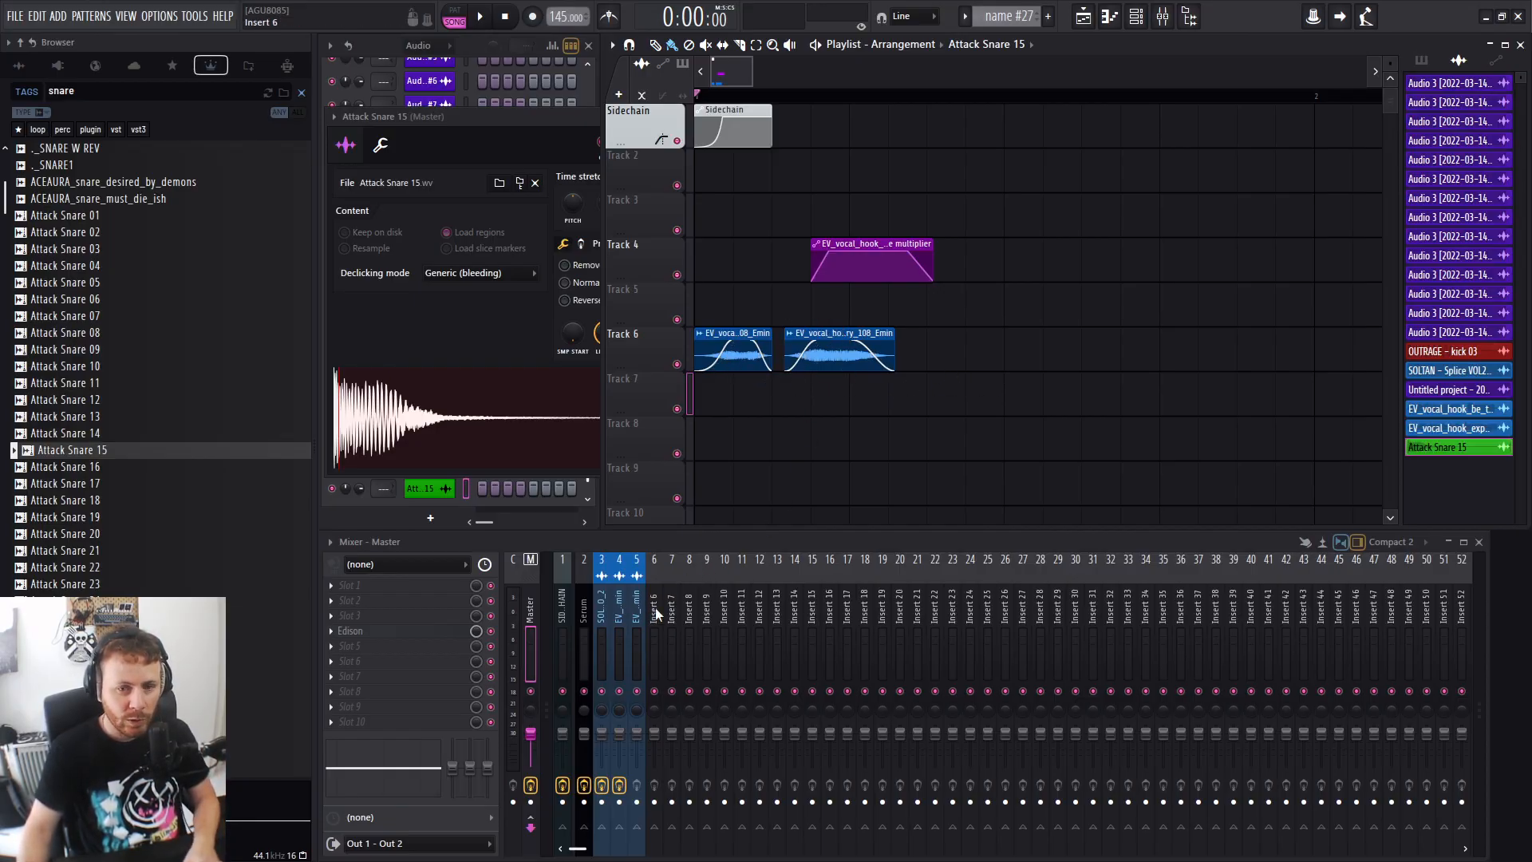
Load Edison in the second effect slot of the expectations vocal's mixer track, close its window, and compare the effects on mixer tracks 3 to 5.
{"action": "double_click", "coordinate": [736, 348]}
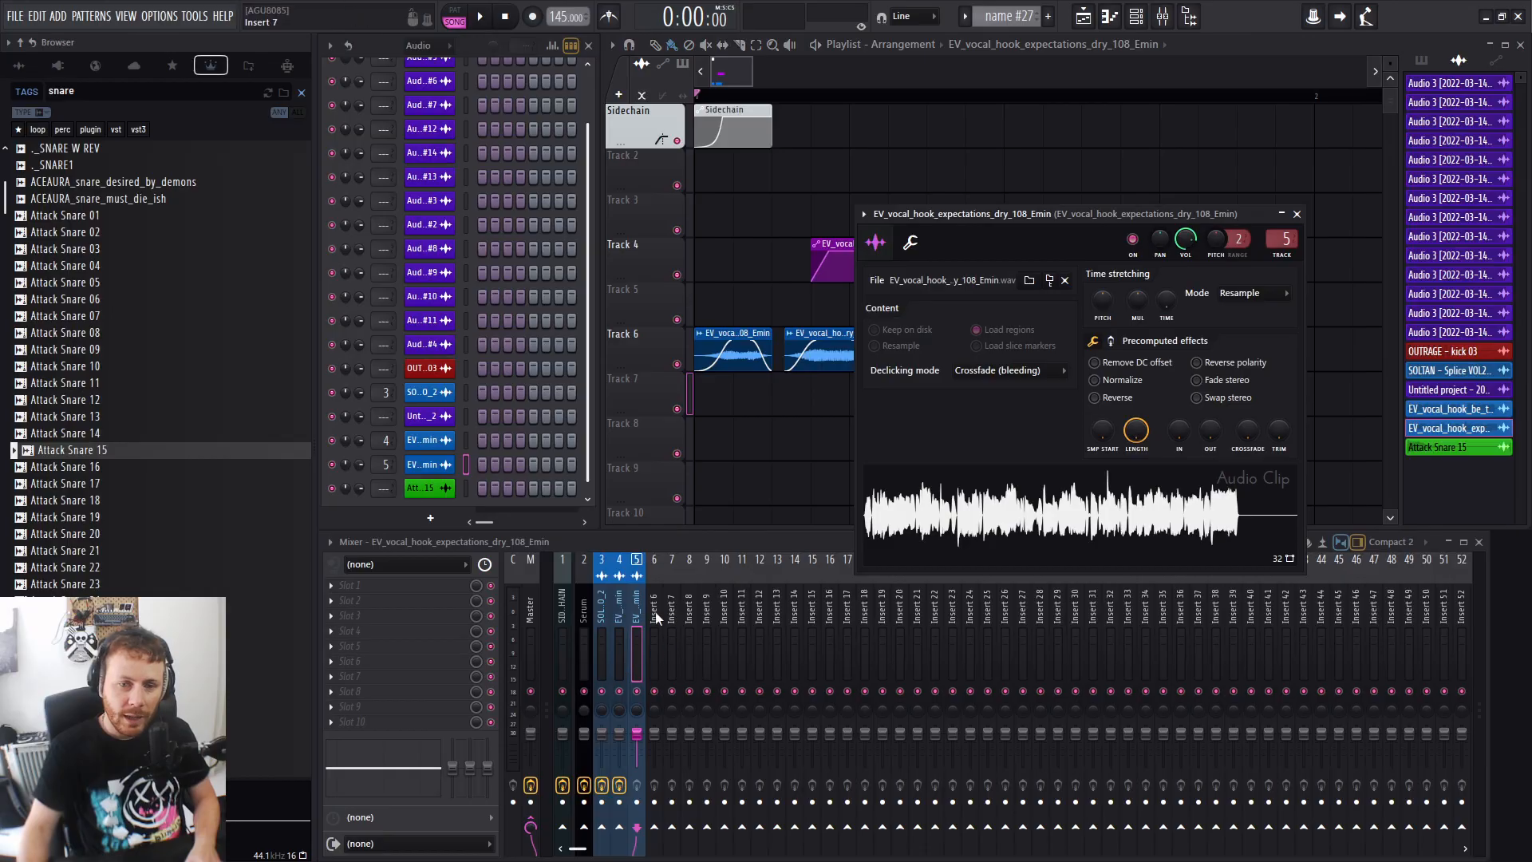
{"action": "left_click", "coordinate": [350, 600]}
{"action": "left_click", "coordinate": [572, 110]}
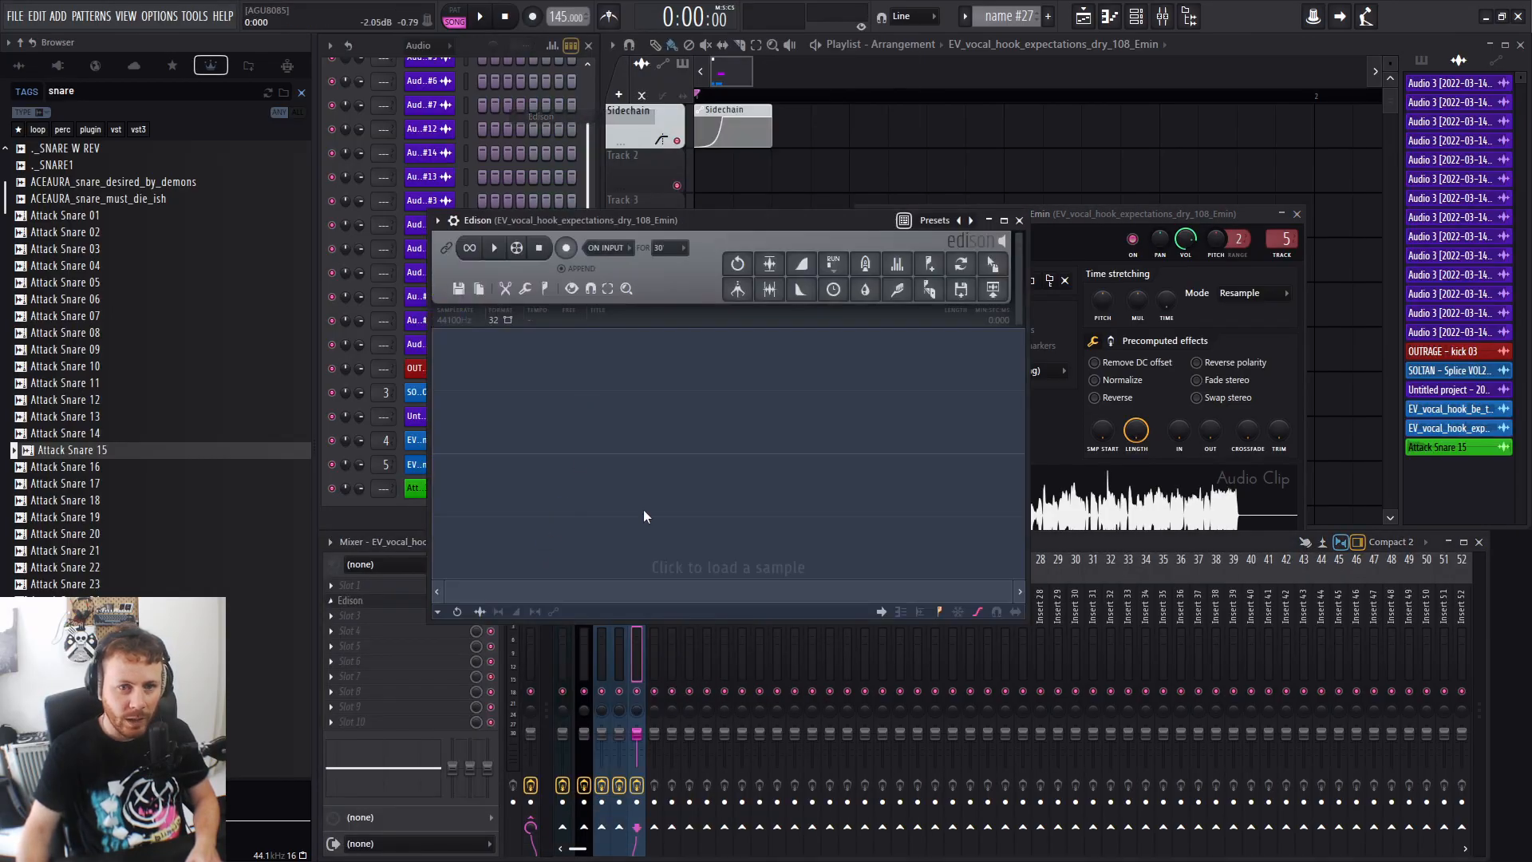
{"action": "left_click_drag", "start_coordinate": [830, 221], "coordinate": [857, 279]}
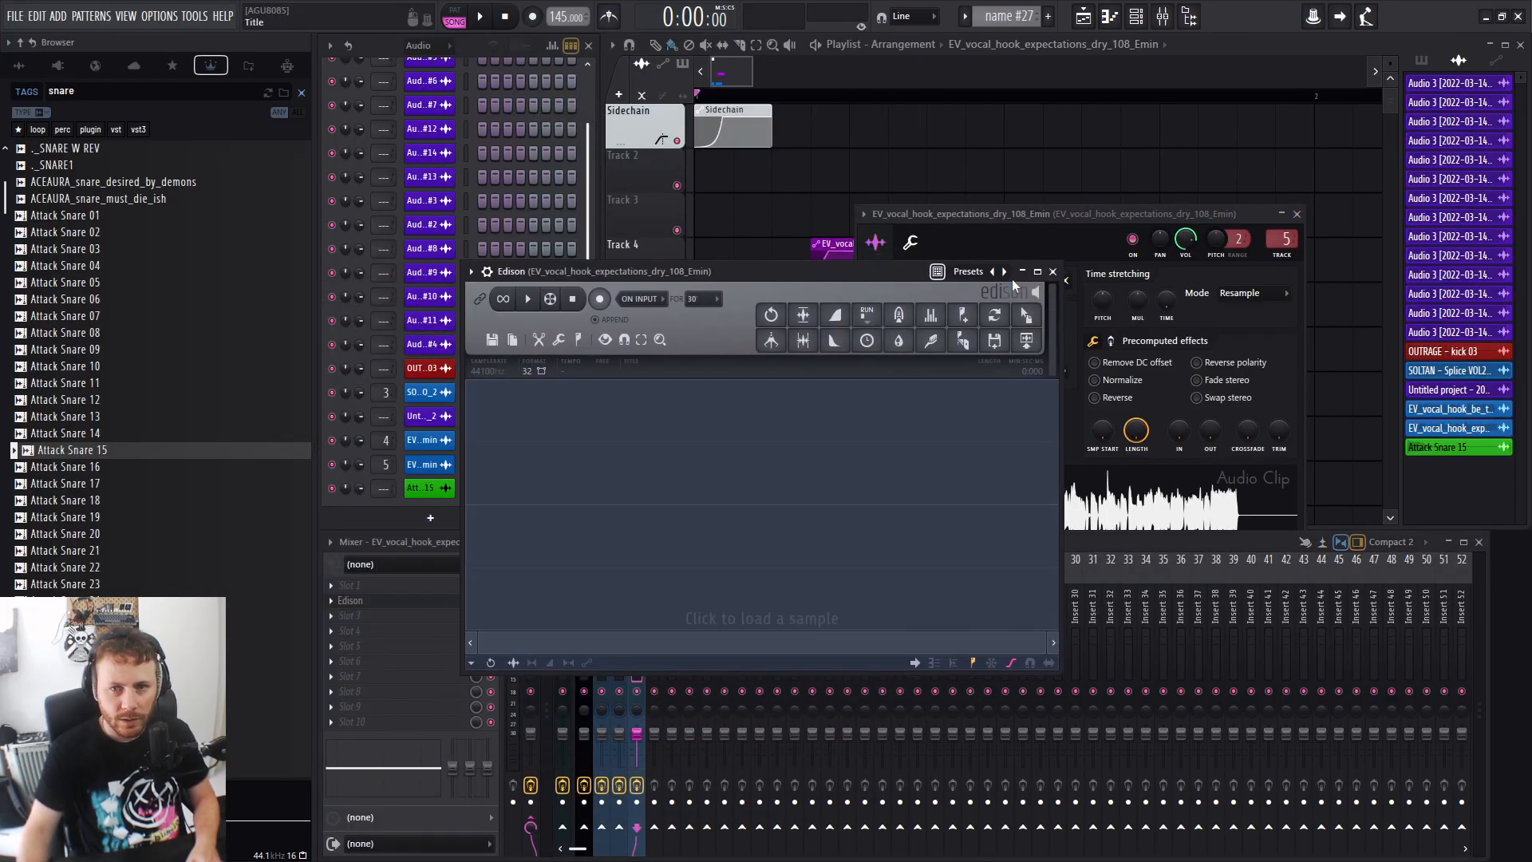
{"action": "left_click", "coordinate": [1052, 272]}
{"action": "left_click", "coordinate": [1296, 214]}
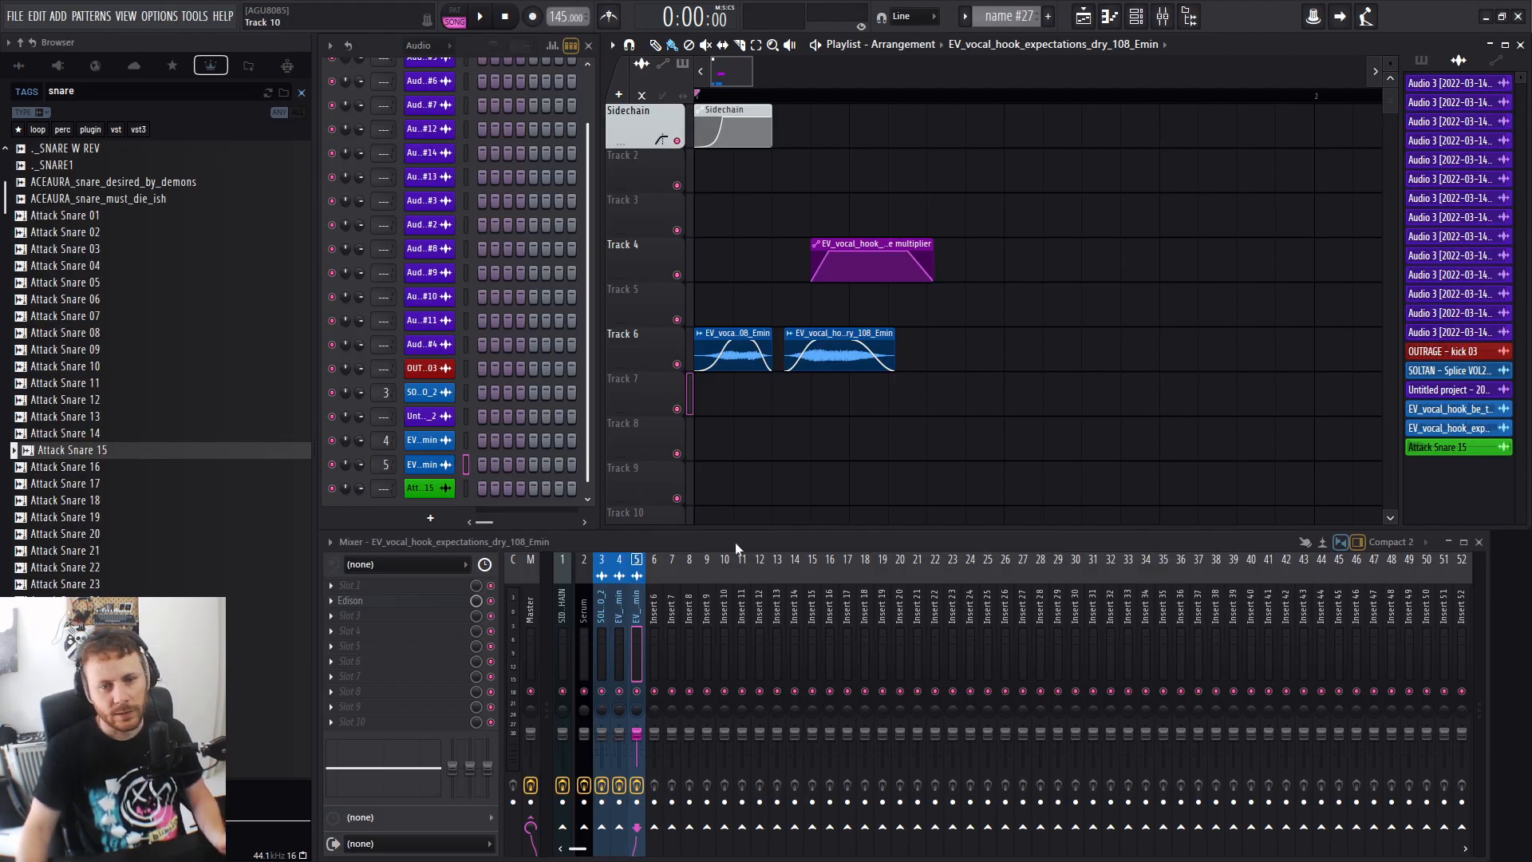
{"action": "left_click", "coordinate": [603, 619]}
{"action": "left_click", "coordinate": [620, 626]}
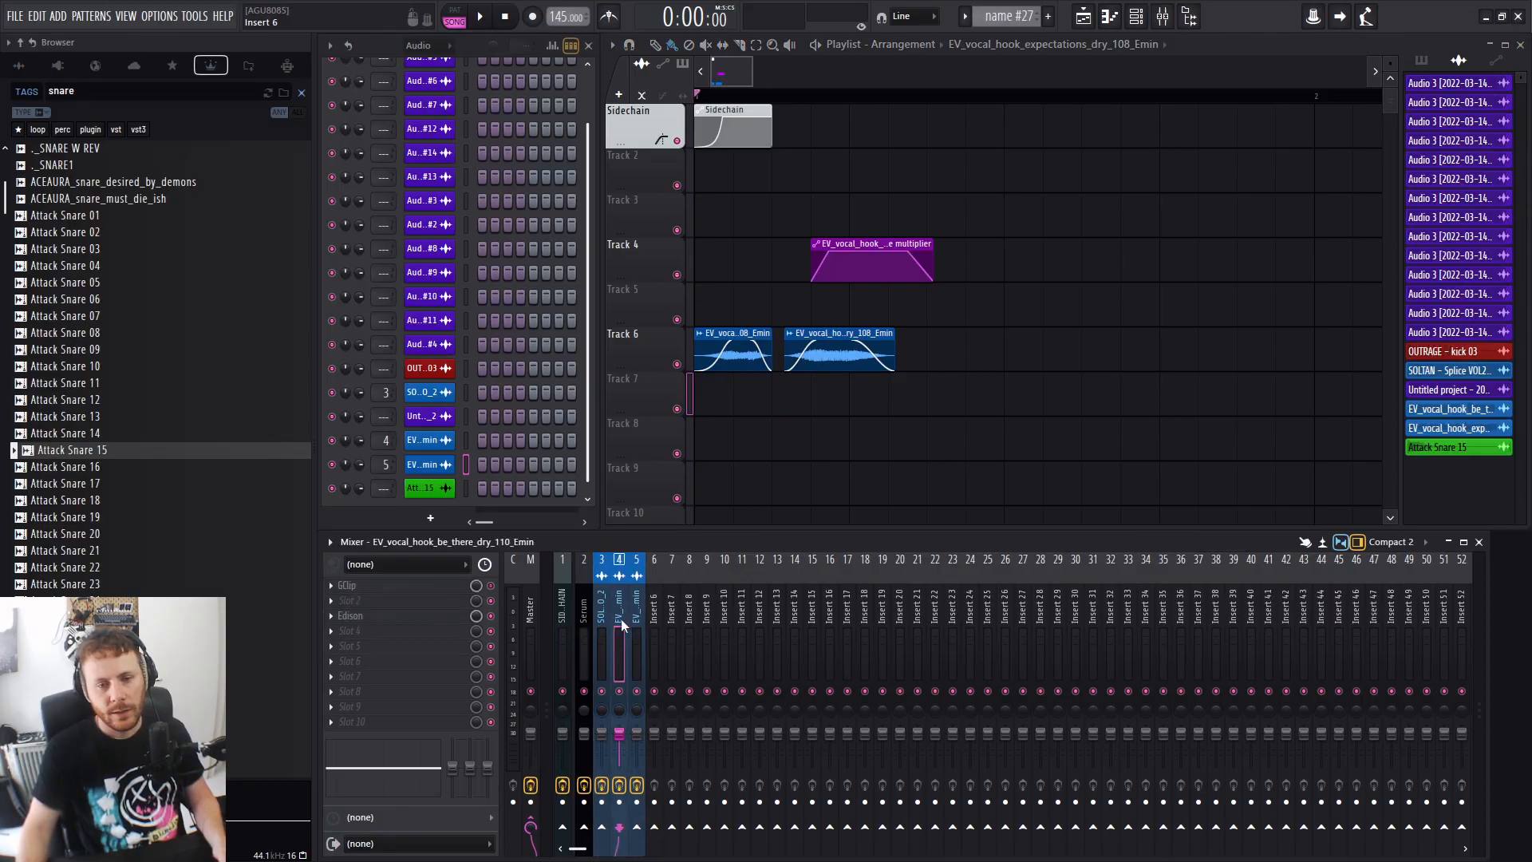
{"action": "left_click", "coordinate": [637, 624]}
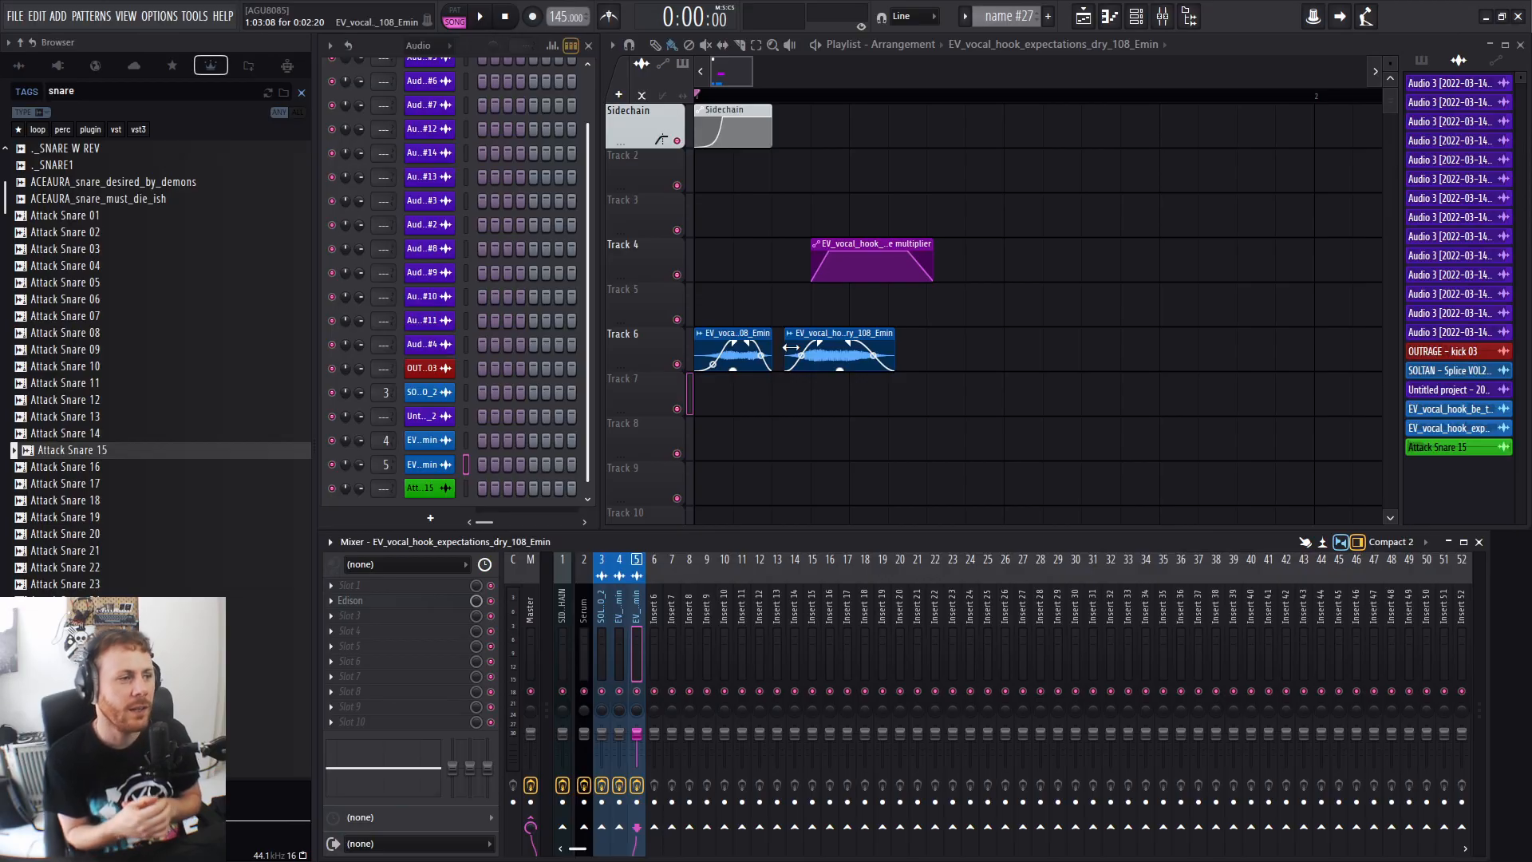
Remove the fade-ins and fade-outs from both vocal clips on Track 6.
{"action": "right_click", "coordinate": [734, 344]}
{"action": "right_click", "coordinate": [748, 344]}
{"action": "right_click", "coordinate": [827, 352]}
{"action": "right_click", "coordinate": [849, 344]}
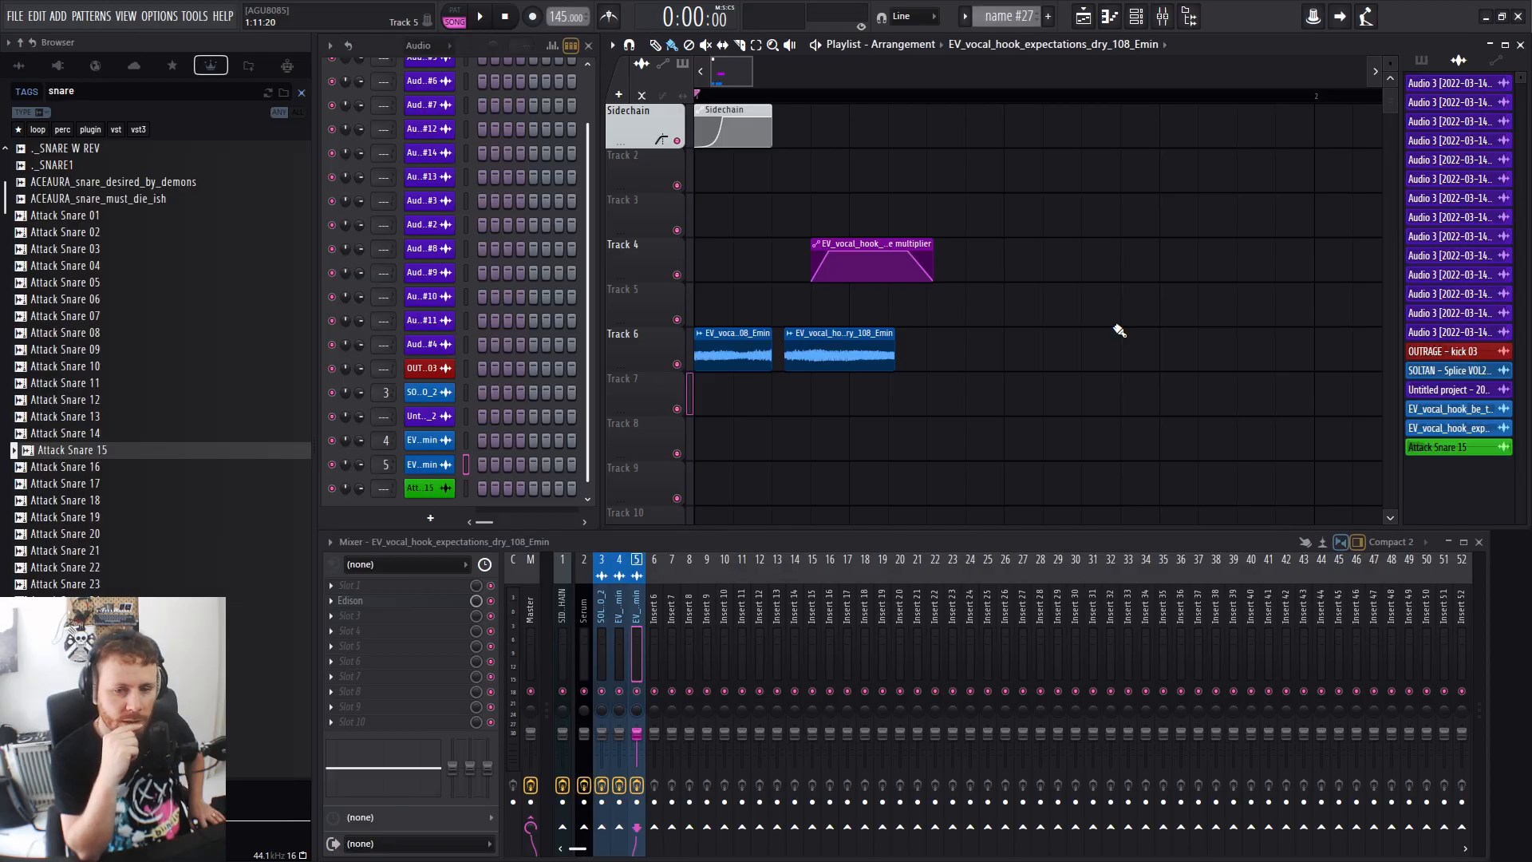
Filter the Channel Rack to Unsorted and look through the plugins available for a new channel.
{"action": "left_click", "coordinate": [435, 46]}
{"action": "left_click", "coordinate": [431, 113]}
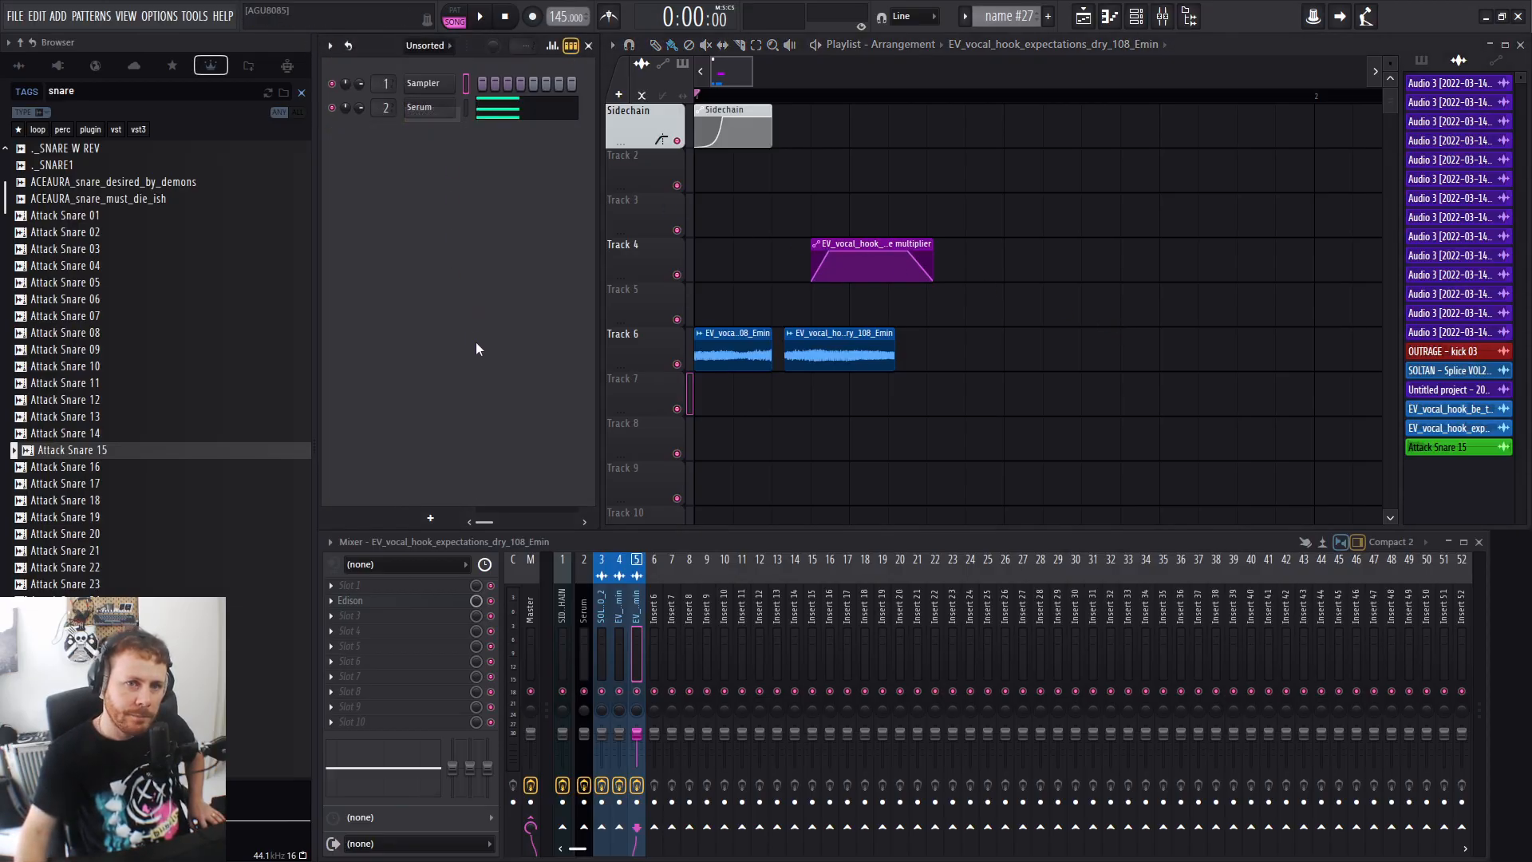
{"action": "left_click", "coordinate": [432, 517]}
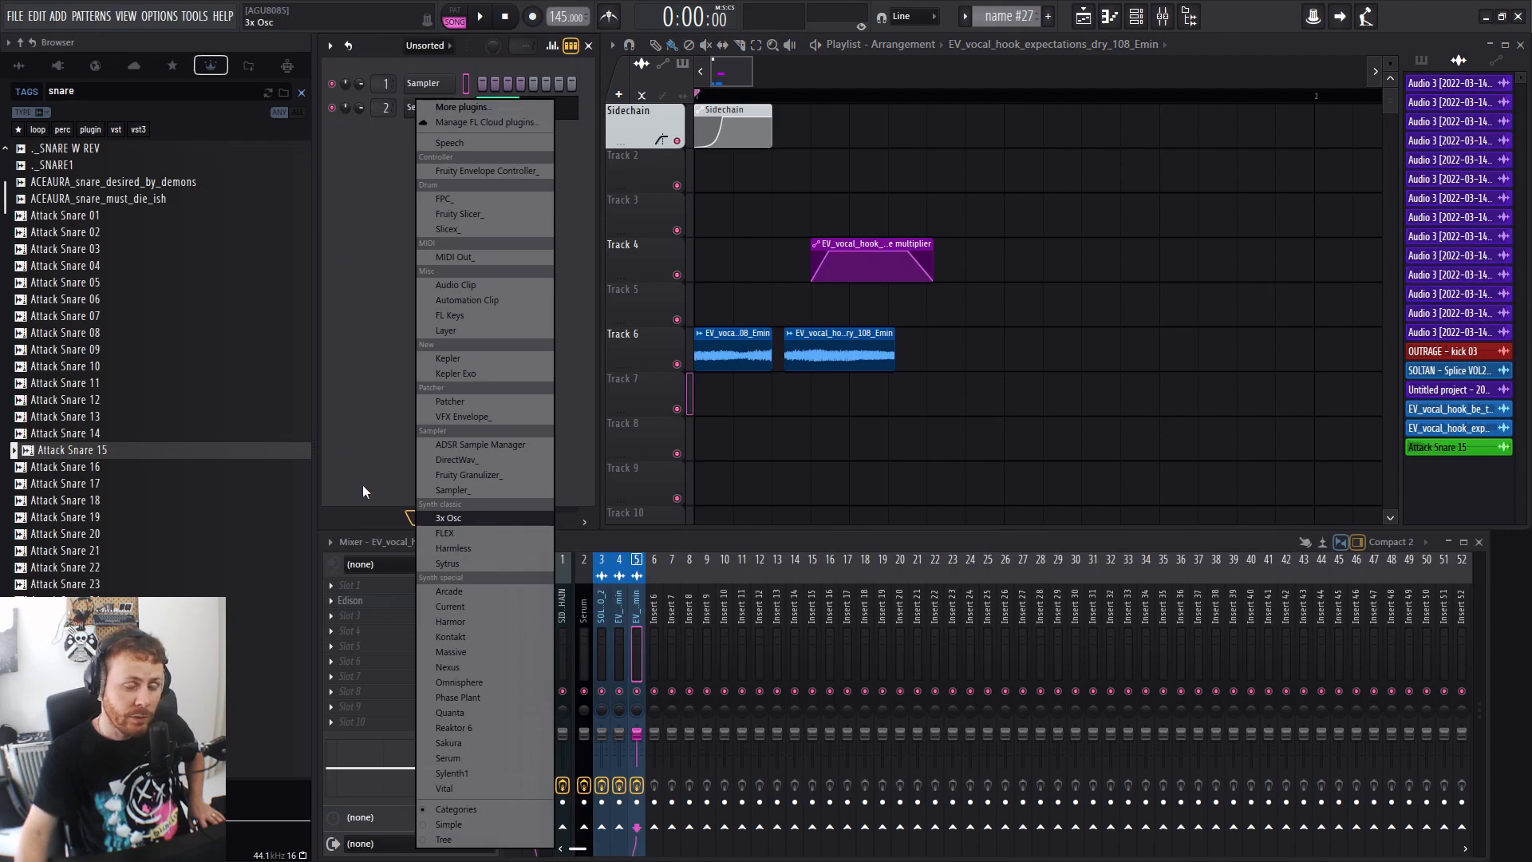
{"action": "left_click", "coordinate": [362, 488]}
{"action": "left_click", "coordinate": [431, 519]}
{"action": "left_click", "coordinate": [362, 505]}
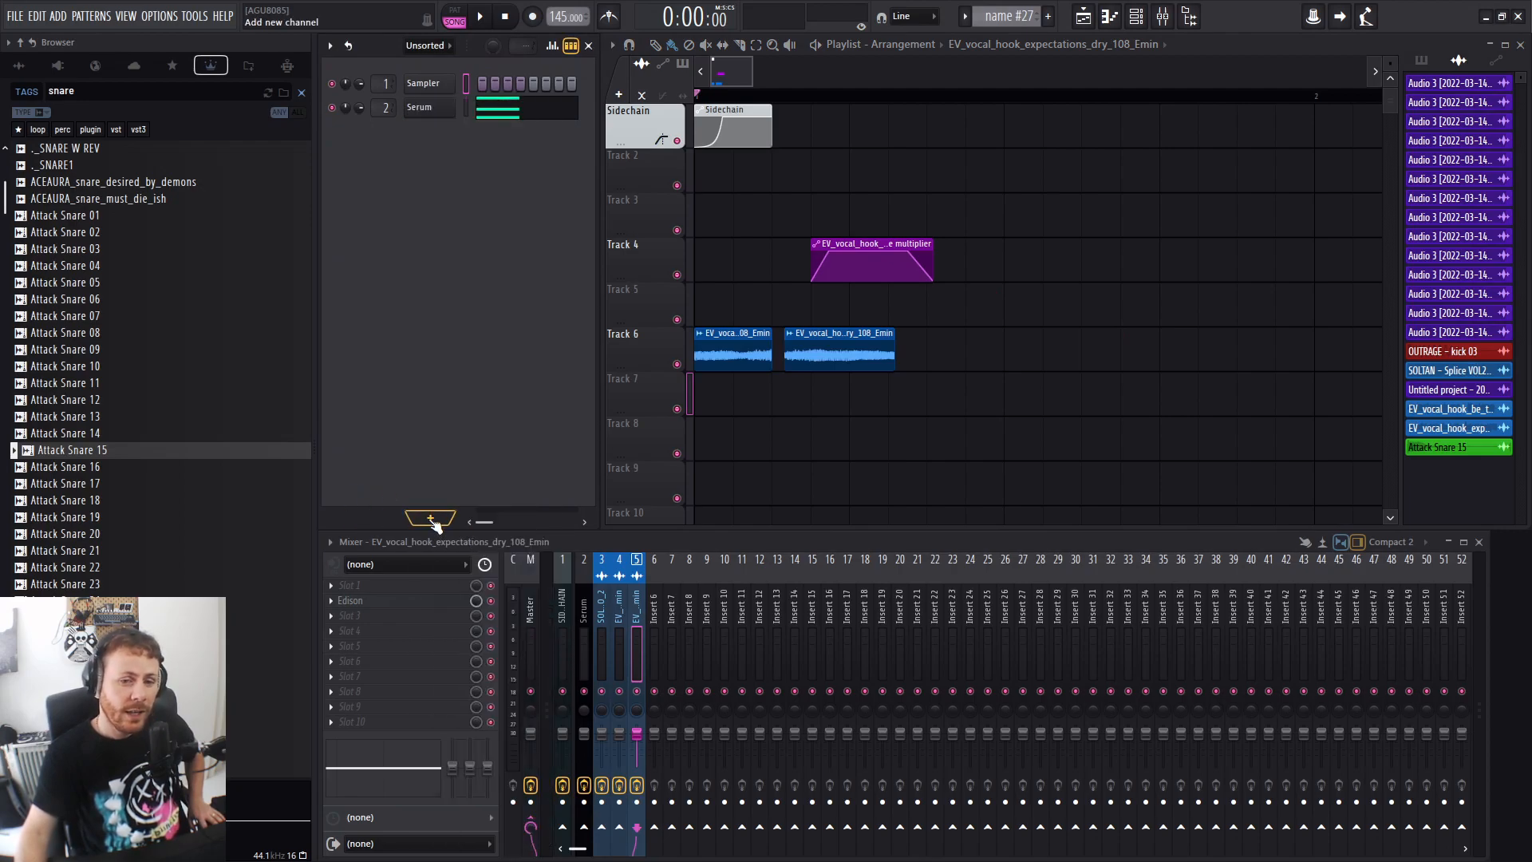
{"action": "left_click", "coordinate": [432, 520]}
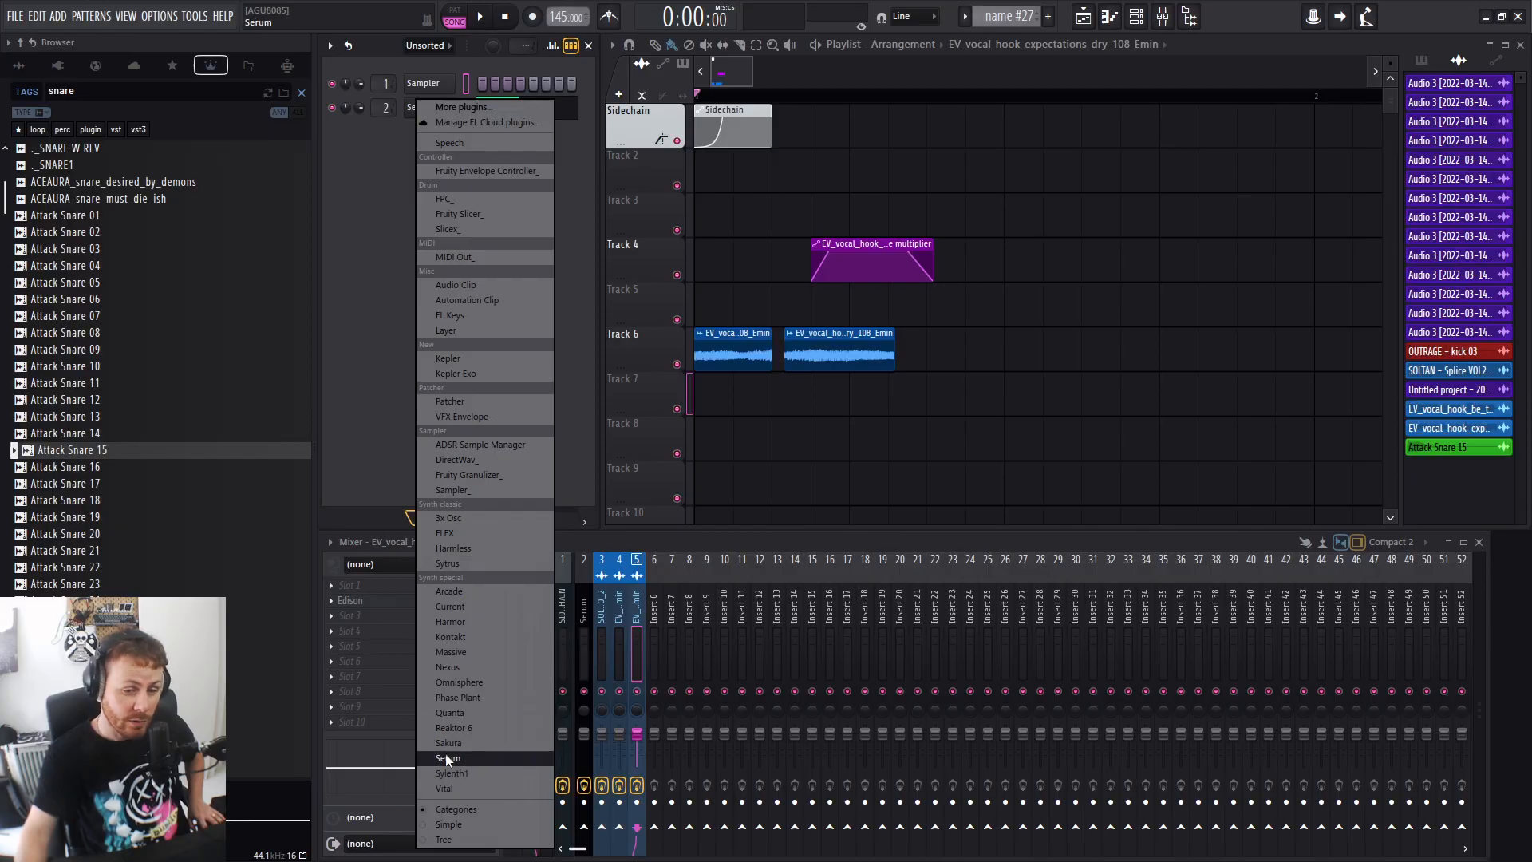
{"action": "left_click", "coordinate": [353, 514]}
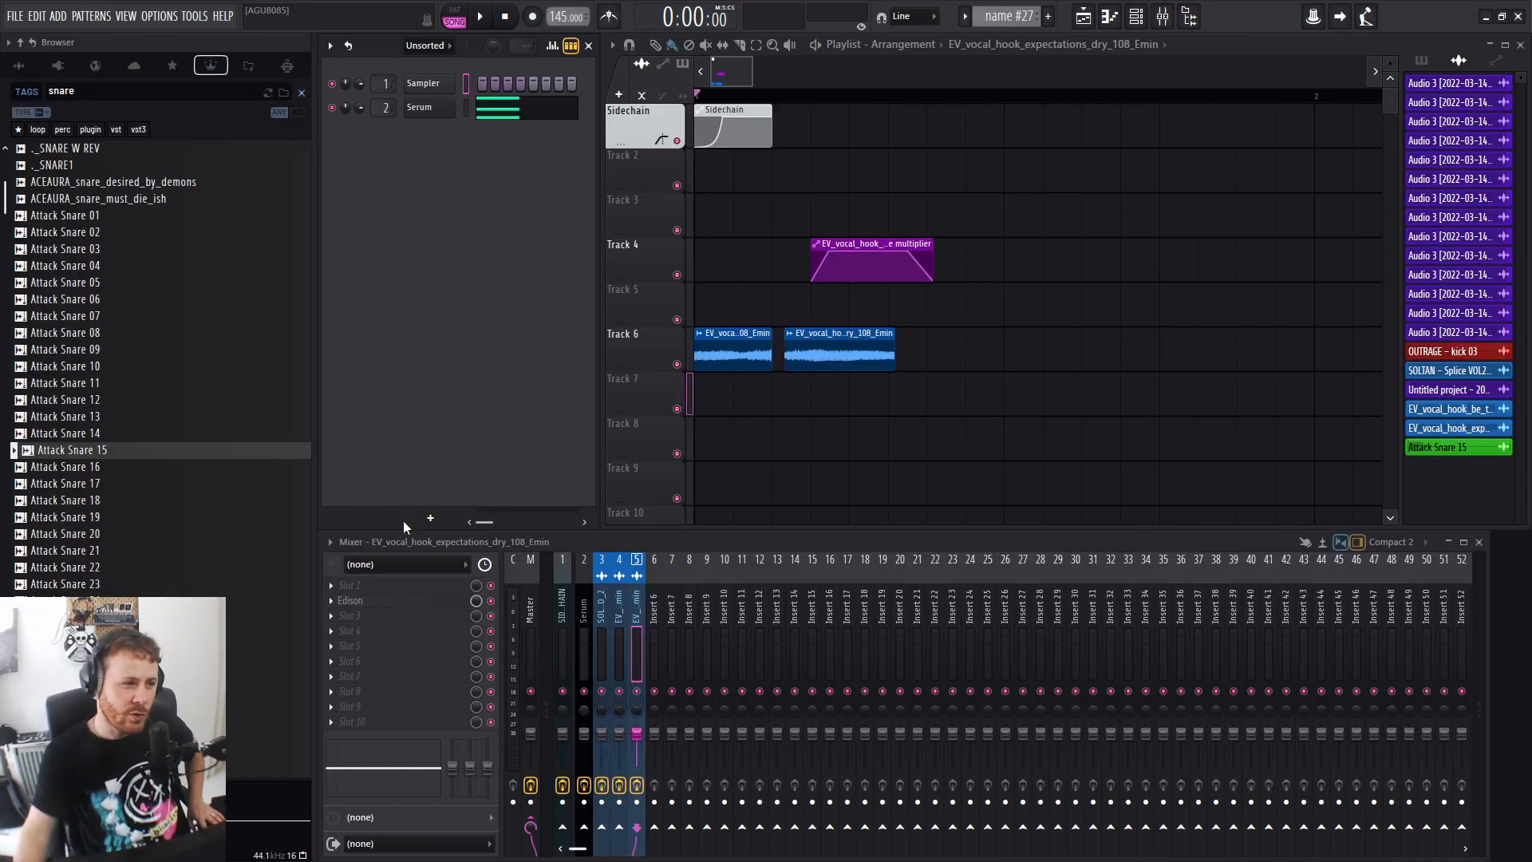
Add a Harmor channel and move its window clear of the Channel Rack.
{"action": "left_click", "coordinate": [431, 520]}
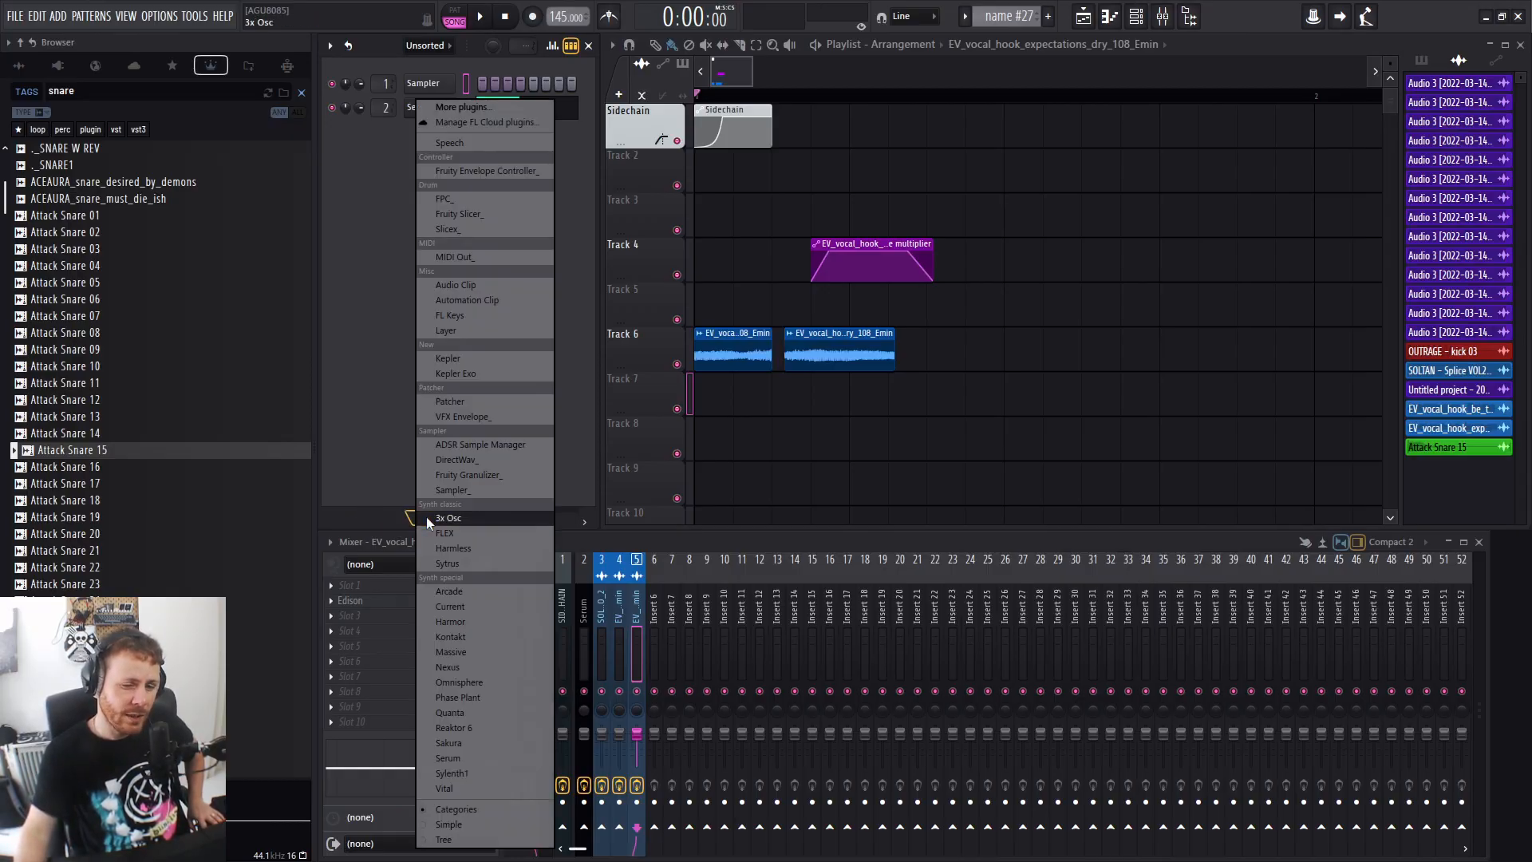
{"action": "left_click", "coordinate": [497, 624]}
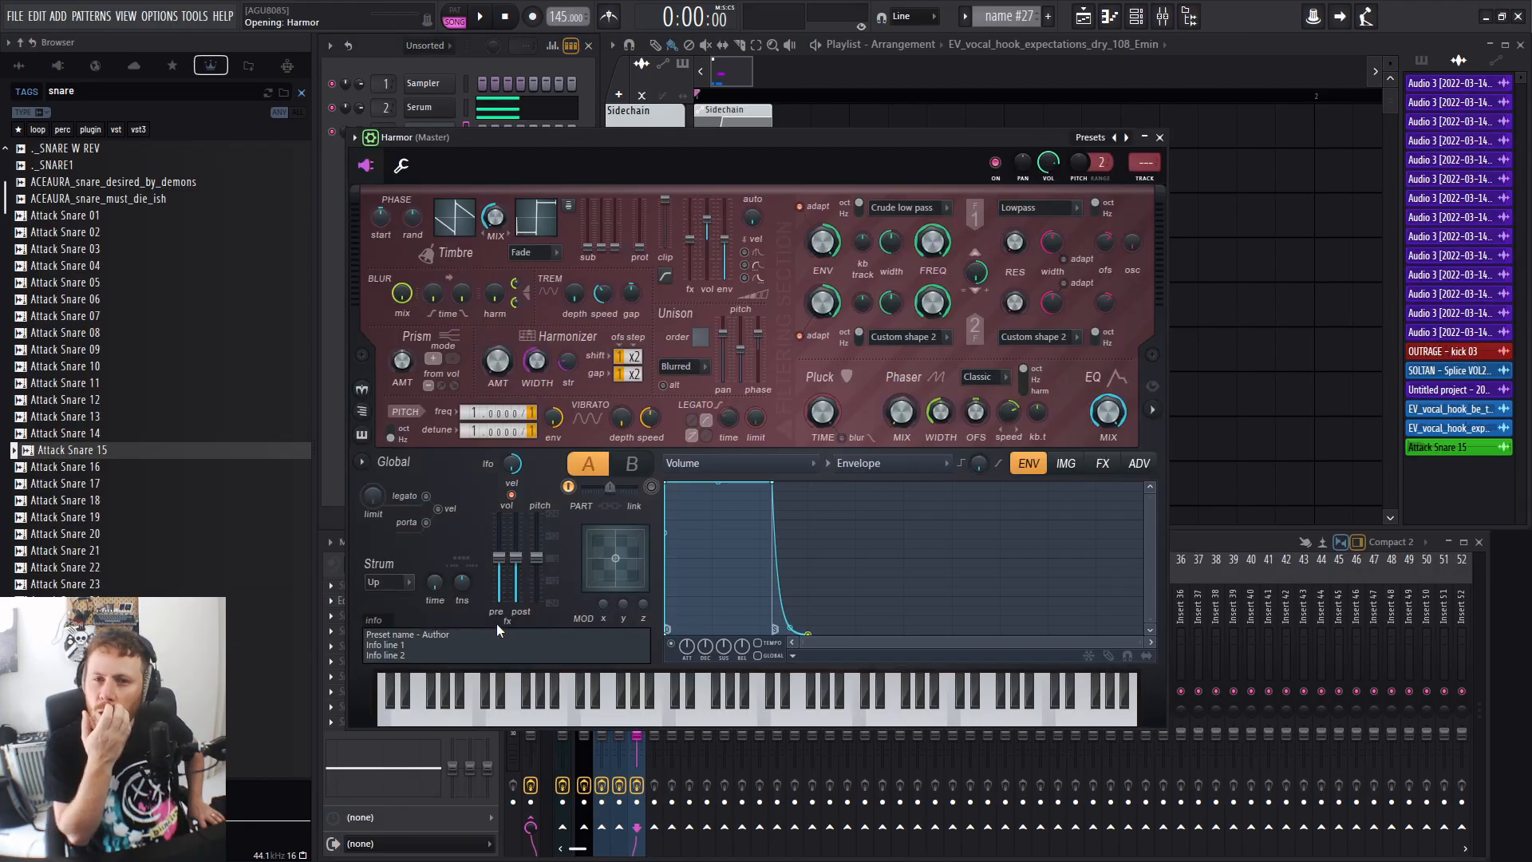
{"action": "left_click_drag", "start_coordinate": [675, 136], "coordinate": [880, 137]}
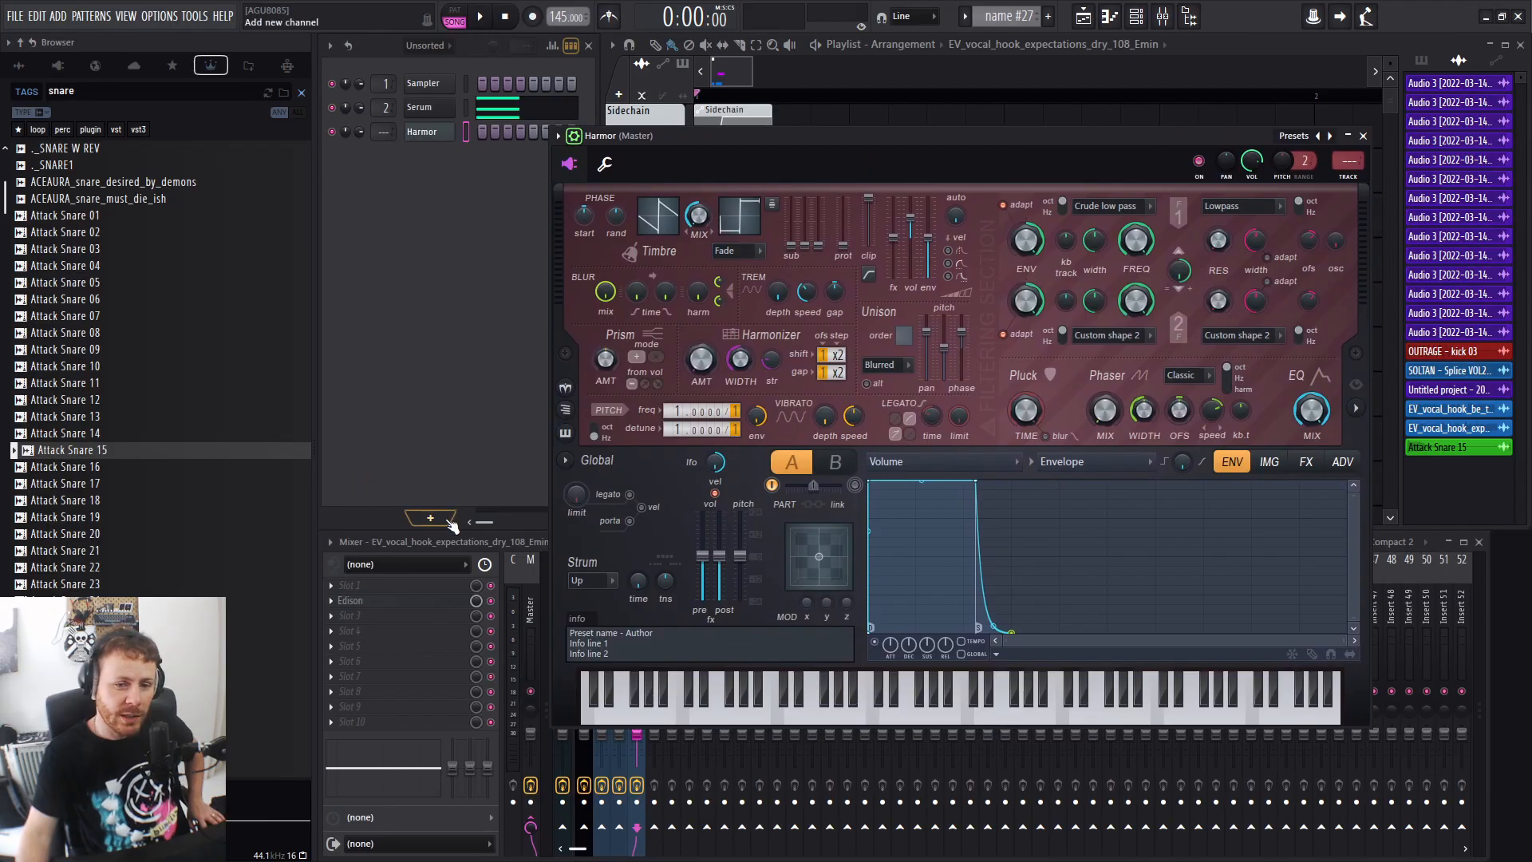
Add a 3x Osc channel, view its sample settings and oscillator page, and close its window.
{"action": "left_click", "coordinate": [431, 521]}
{"action": "left_click", "coordinate": [447, 524]}
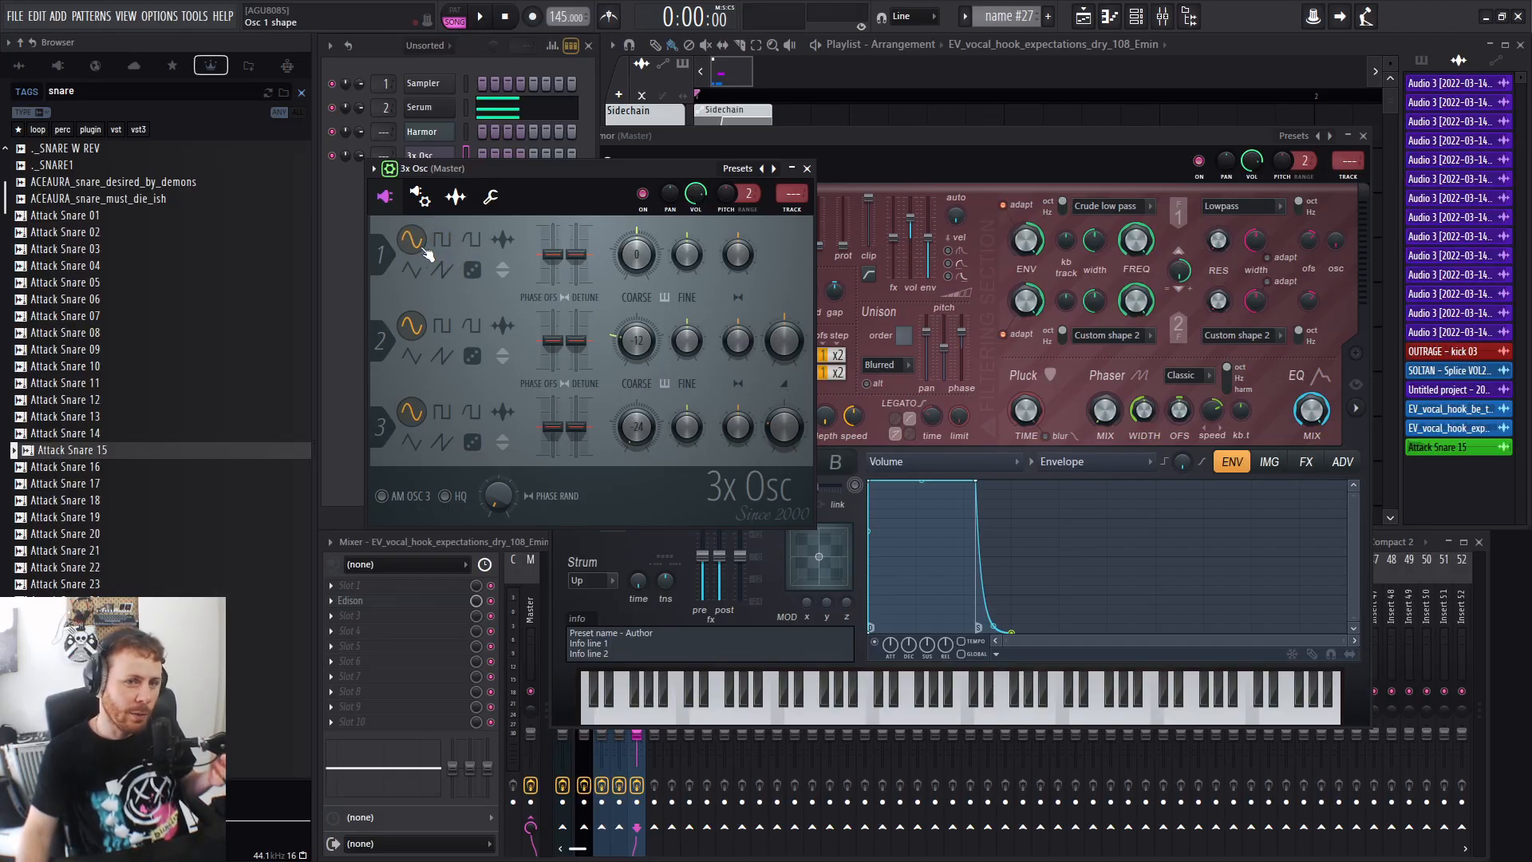
{"action": "left_click", "coordinate": [443, 198]}
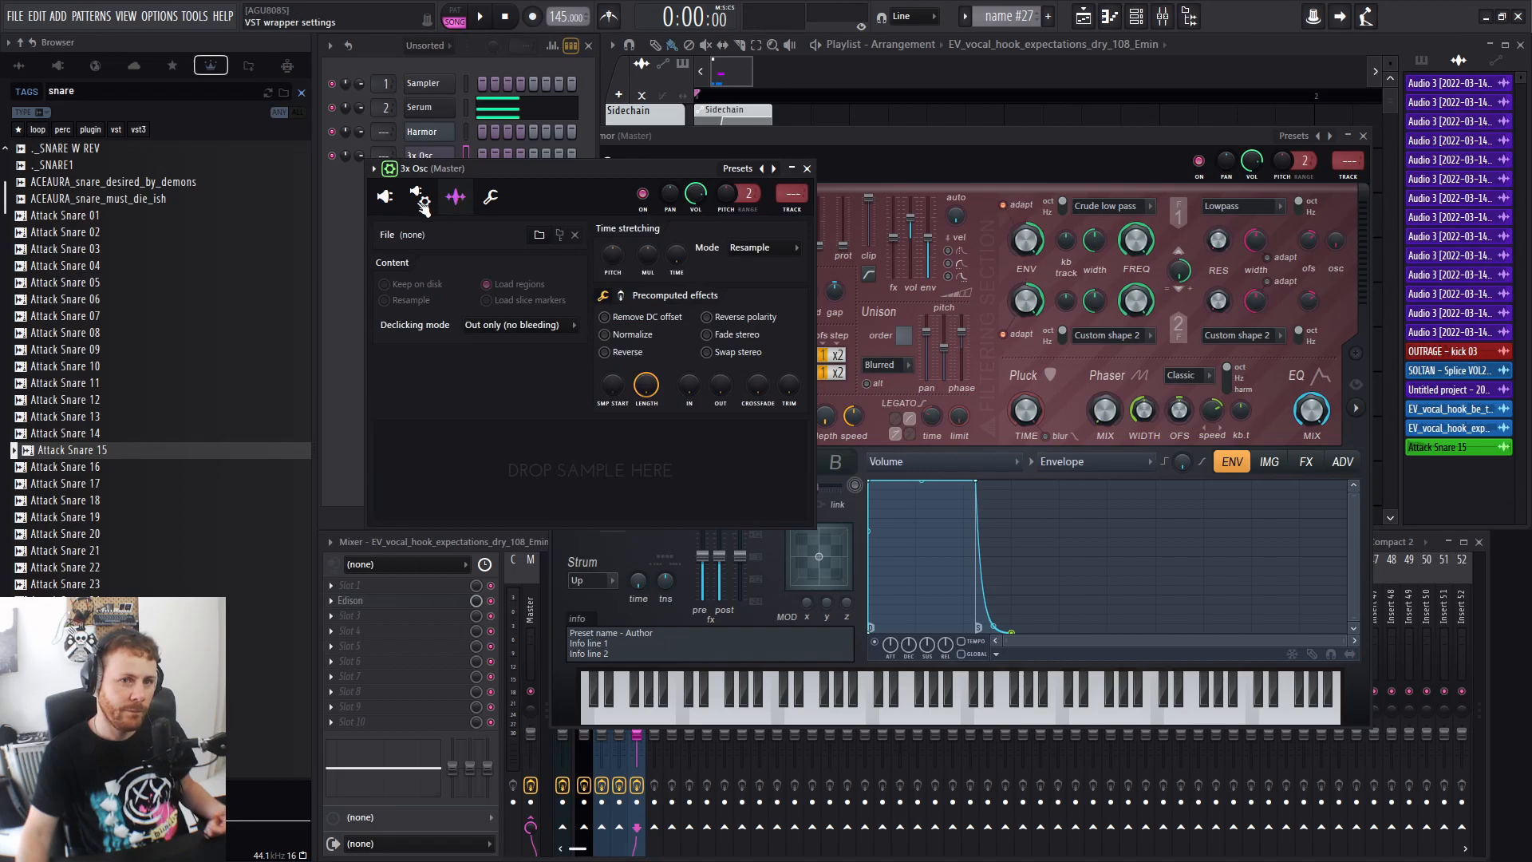
{"action": "left_click", "coordinate": [450, 198]}
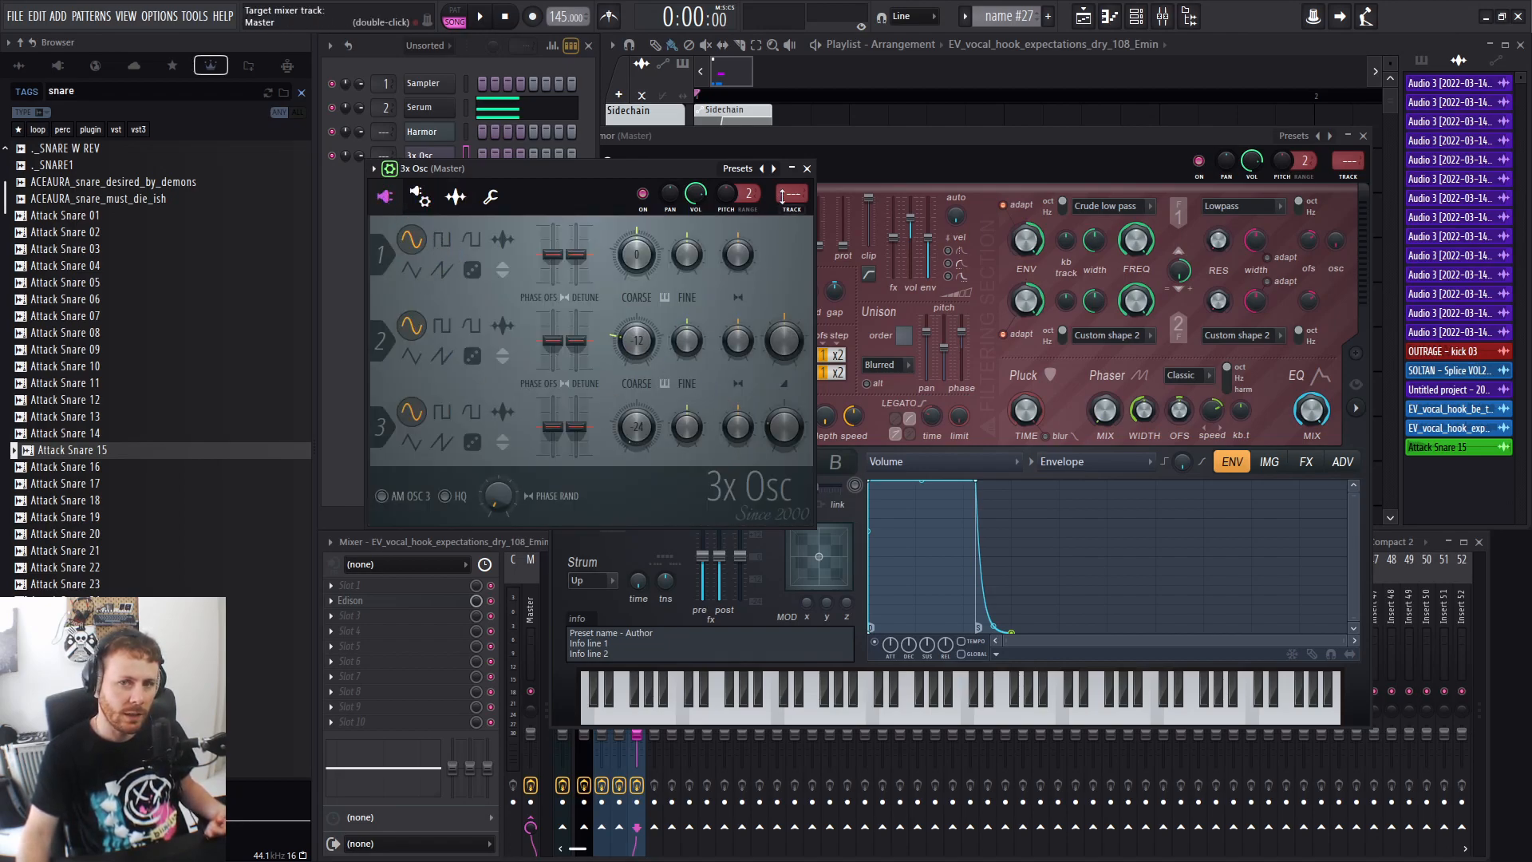
{"action": "left_click", "coordinate": [807, 169]}
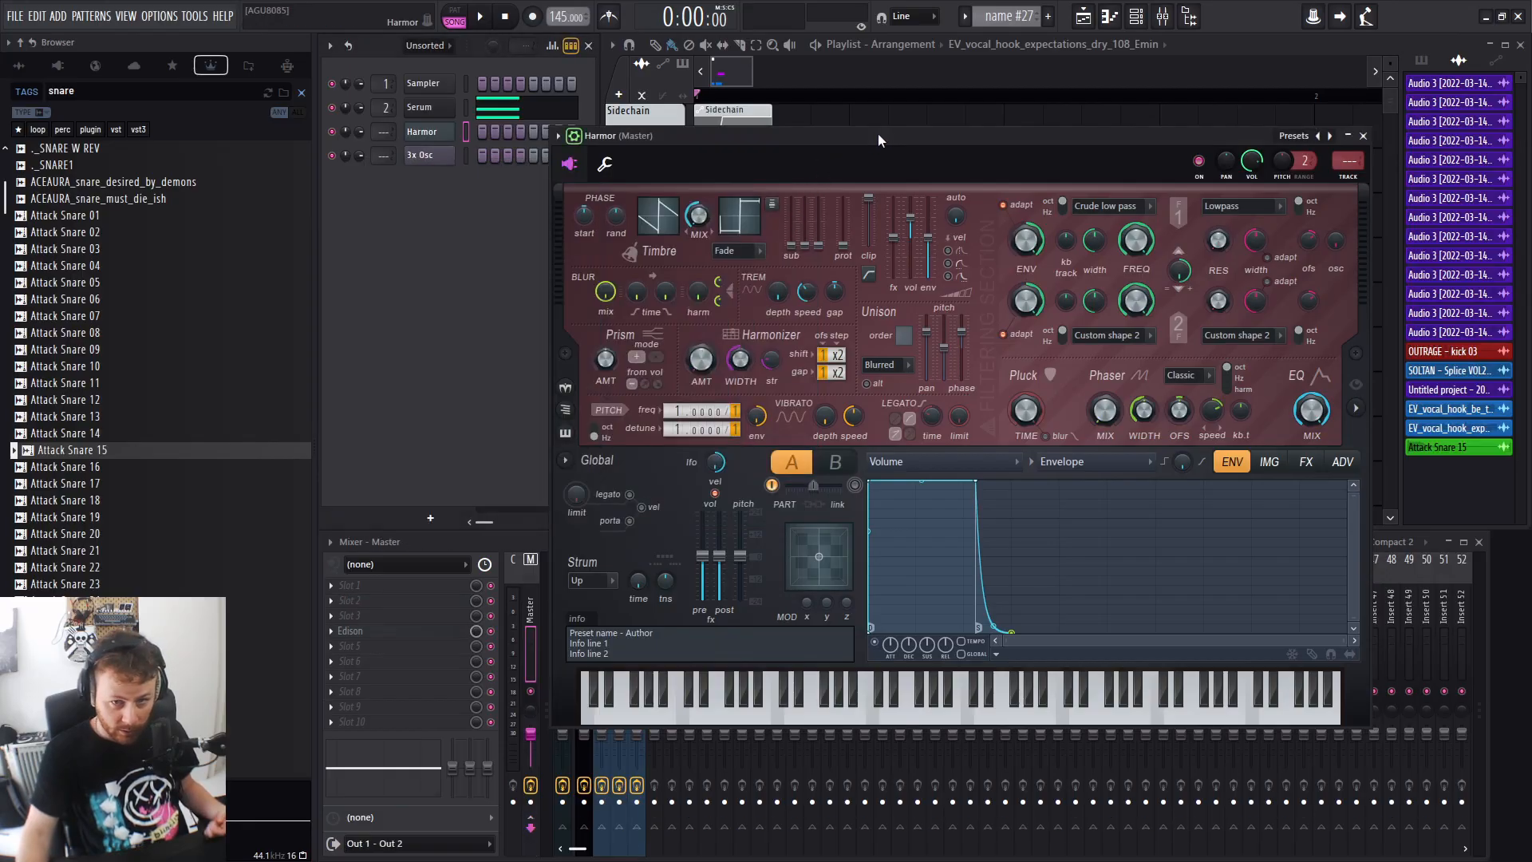
Reopen the 3x Osc channel to view its oscillators, leaving both the Harmor and 3x Osc windows closed.
{"action": "mouse_move", "coordinate": [878, 133]}
{"action": "left_mouse_down"}
{"action": "mouse_move", "coordinate": [797, 142]}
{"action": "mouse_move", "coordinate": [863, 130]}
{"action": "left_mouse_up"}
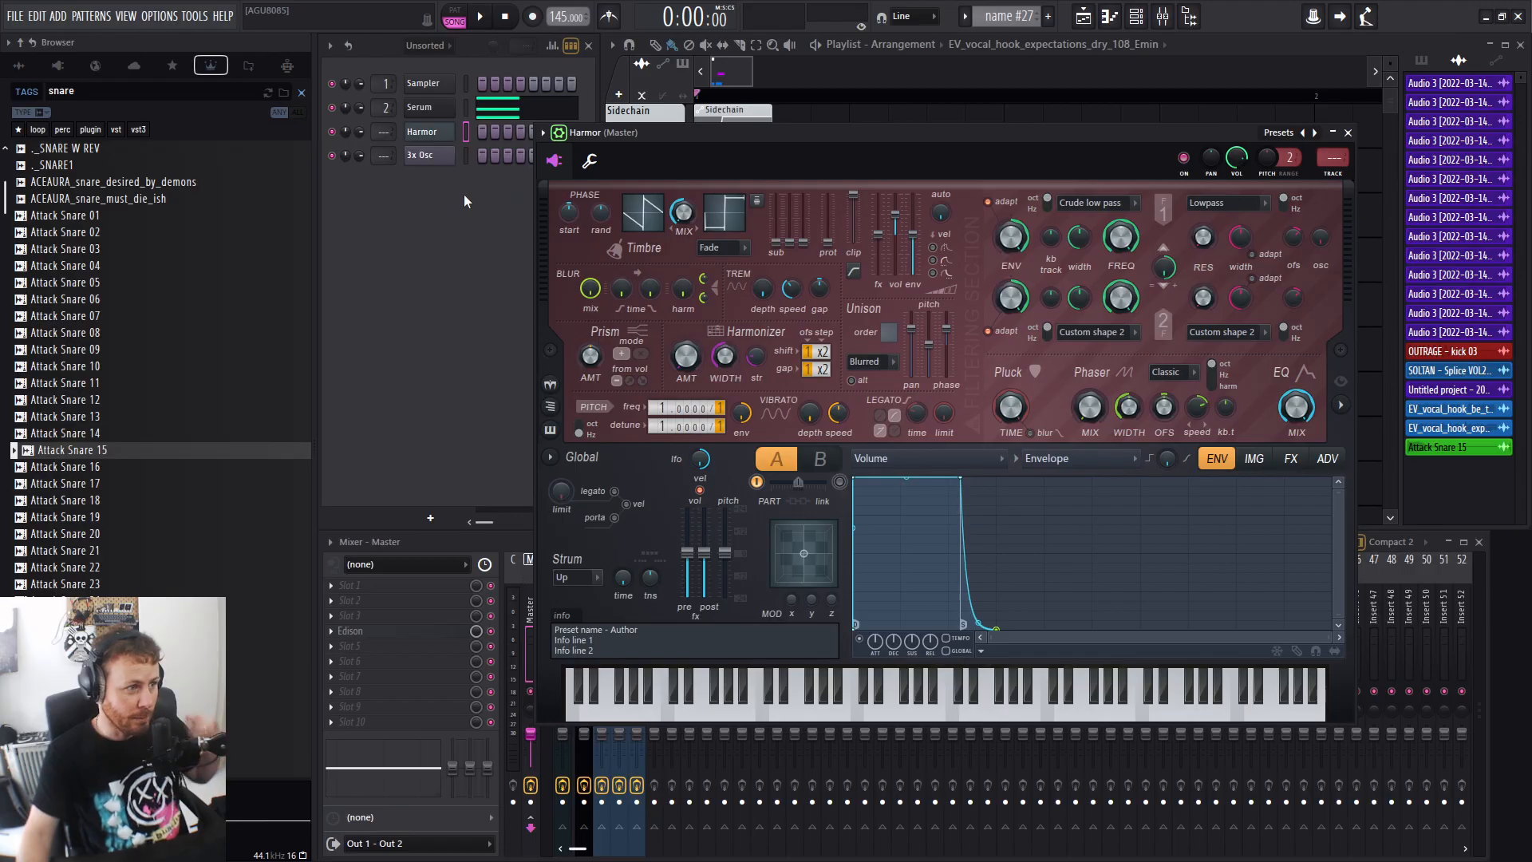
{"action": "left_click", "coordinate": [426, 155]}
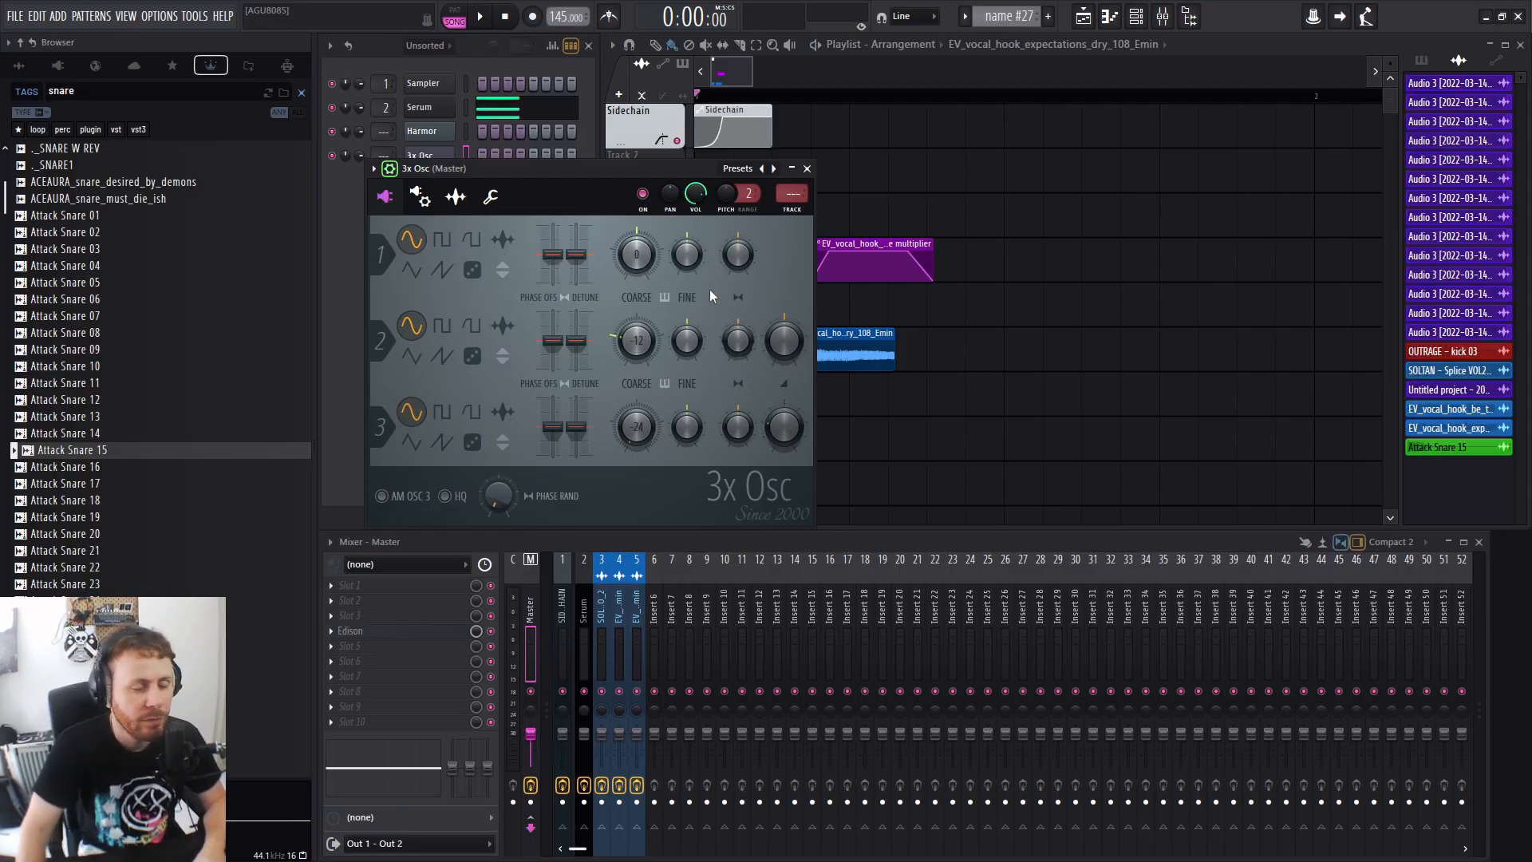
{"action": "left_click", "coordinate": [807, 169]}
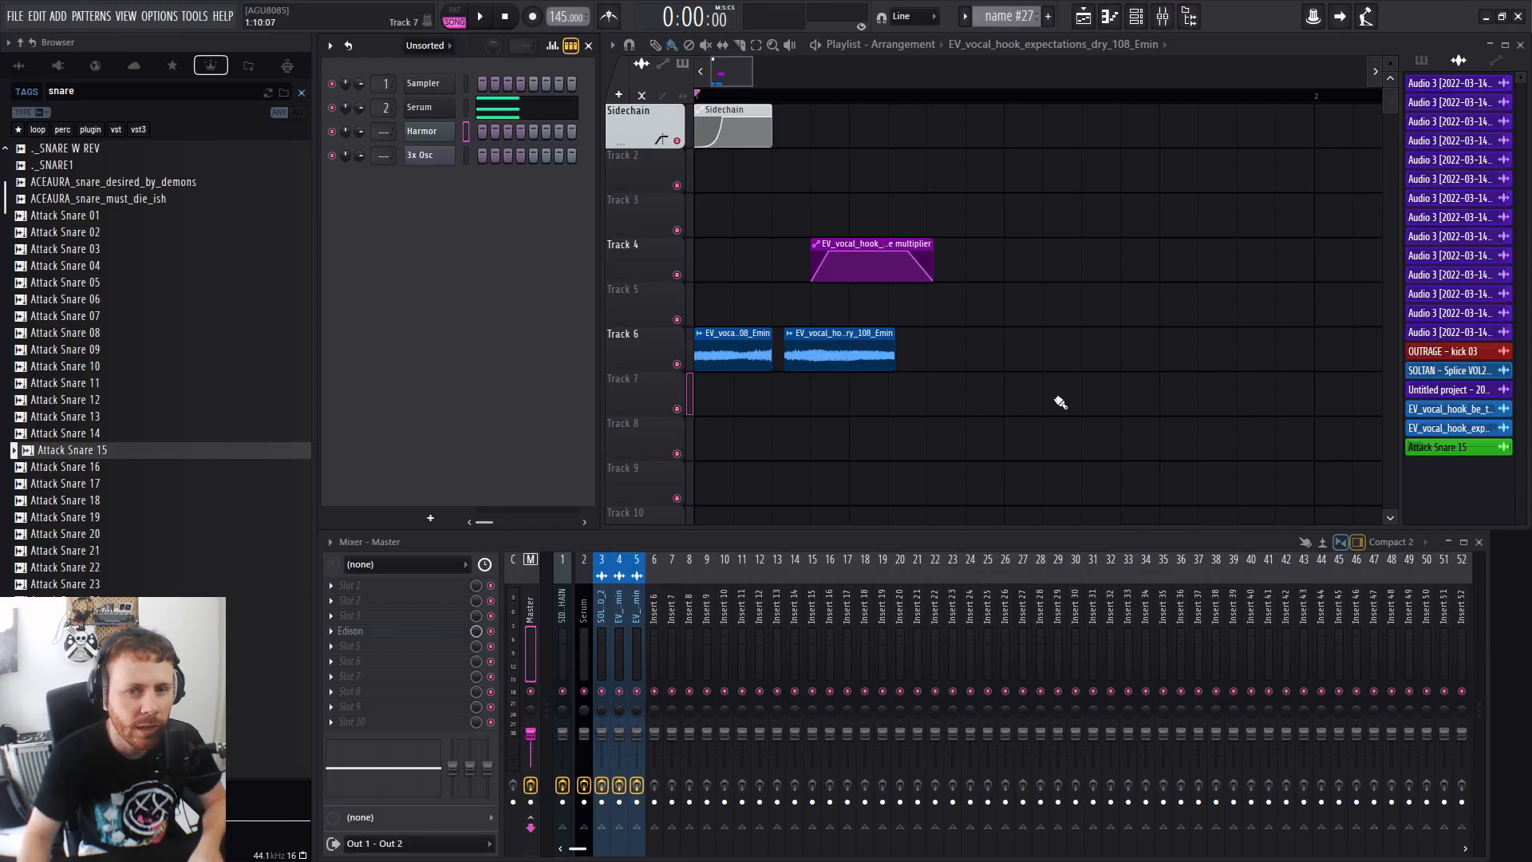
{"action": "scroll", "coordinate": [1057, 395], "scroll_direction": "down", "scroll_amount": 3}
{"action": "scroll", "coordinate": [1079, 363], "scroll_direction": "down", "scroll_amount": 2}
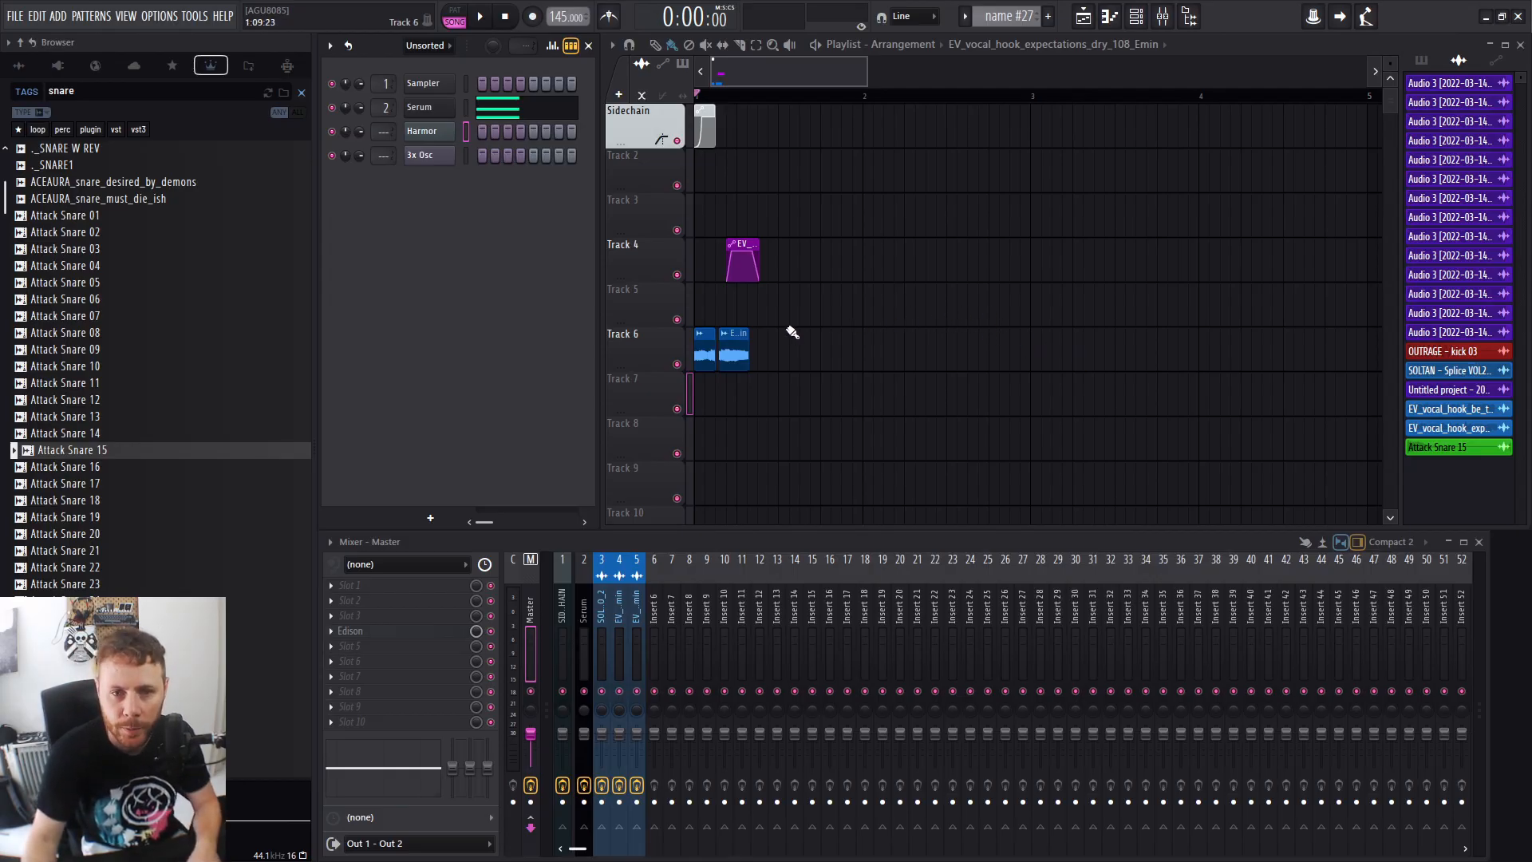
{"action": "scroll", "coordinate": [661, 352], "scroll_direction": "up", "scroll_amount": 5}
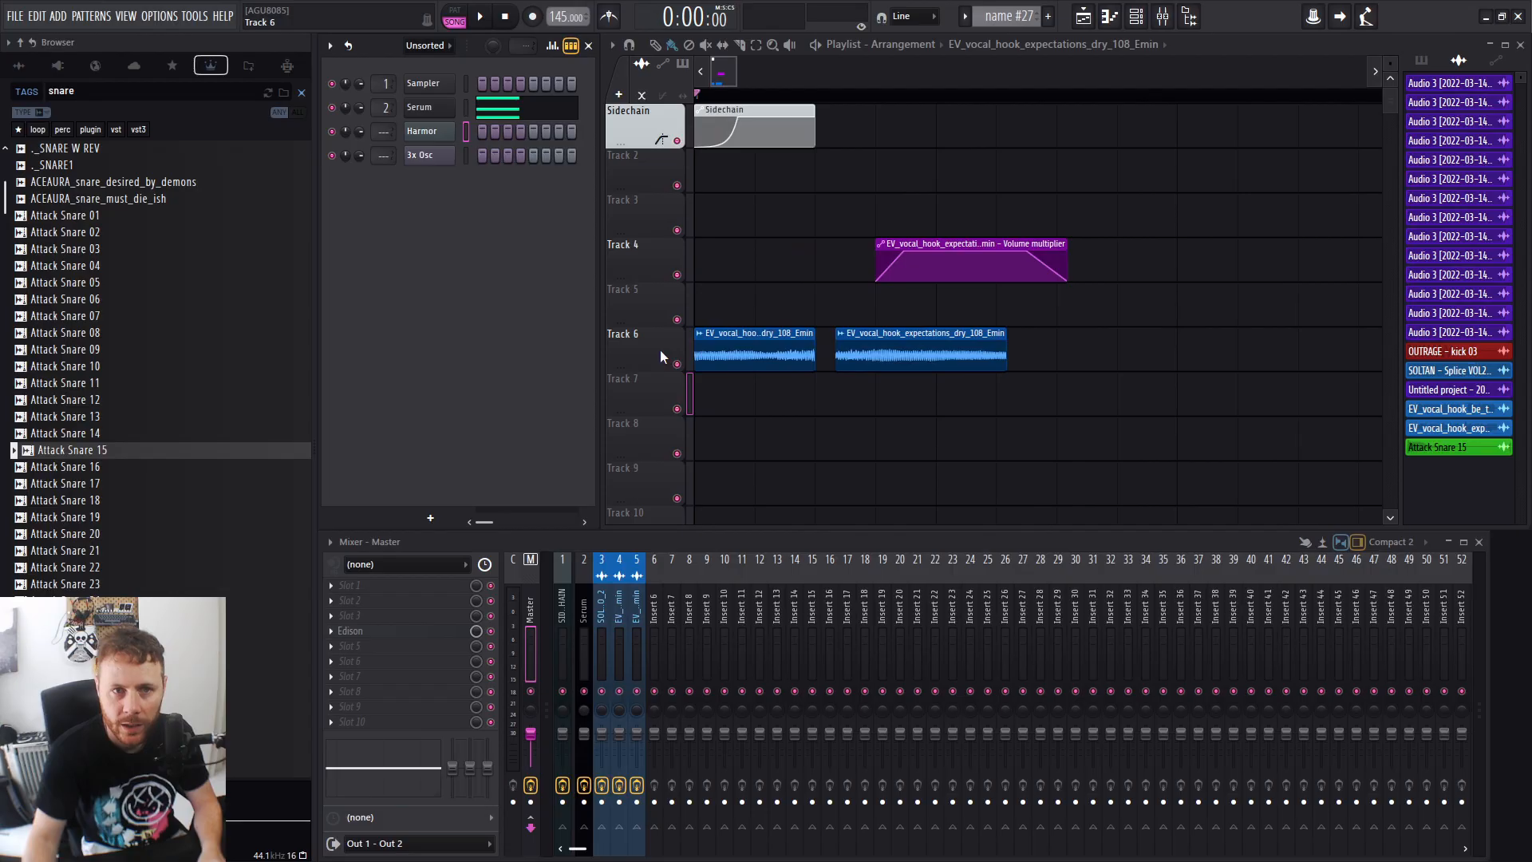
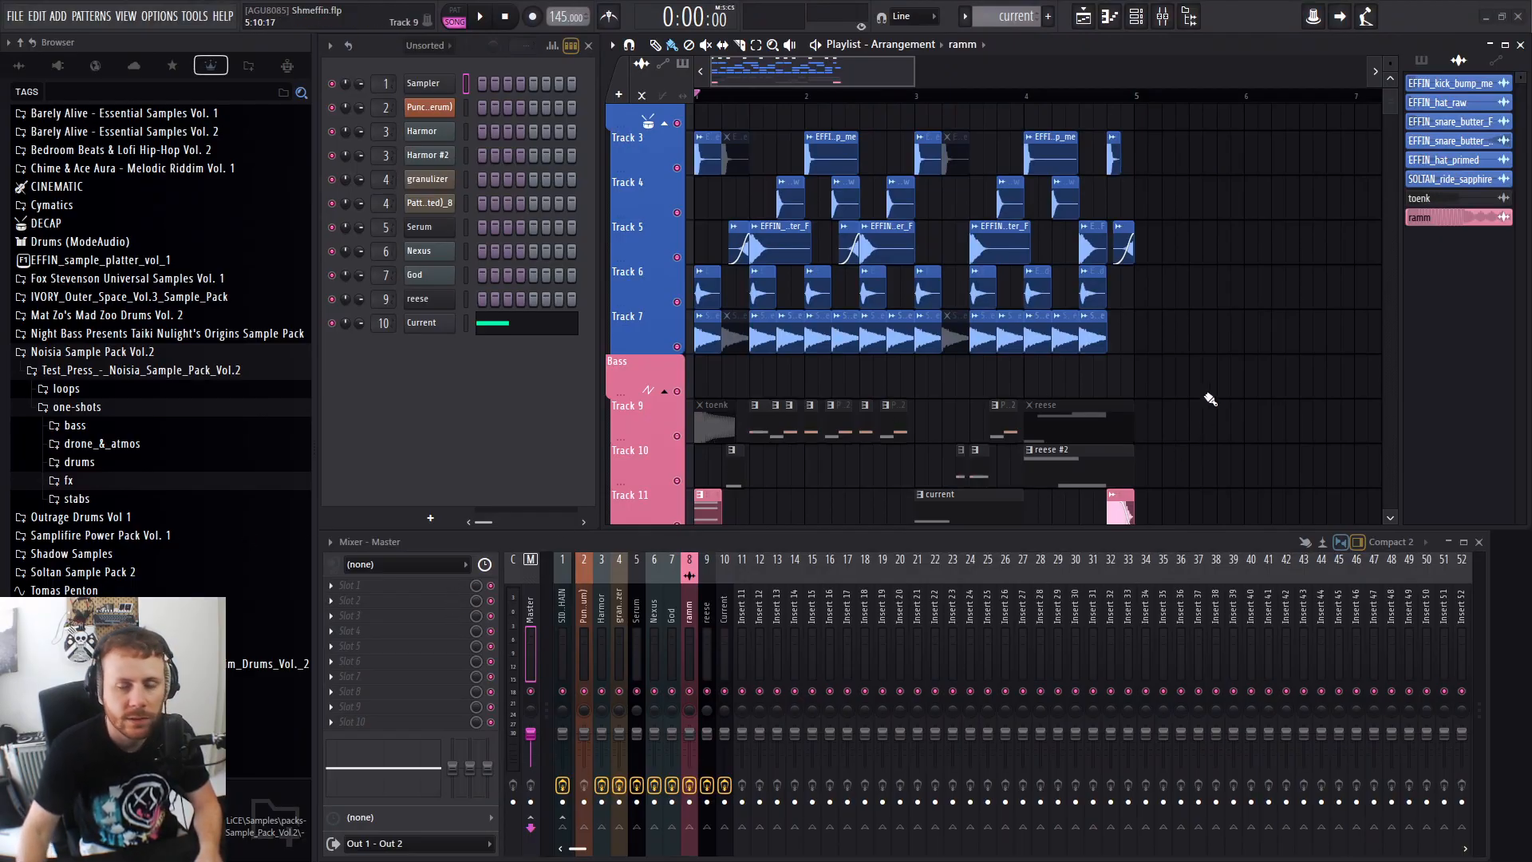
Widen the mixer and play the Shmeffin.flp arrangement from the start with the drum and bass tracks in view.
{"action": "scroll", "coordinate": [1245, 395], "scroll_direction": "up", "scroll_amount": 1}
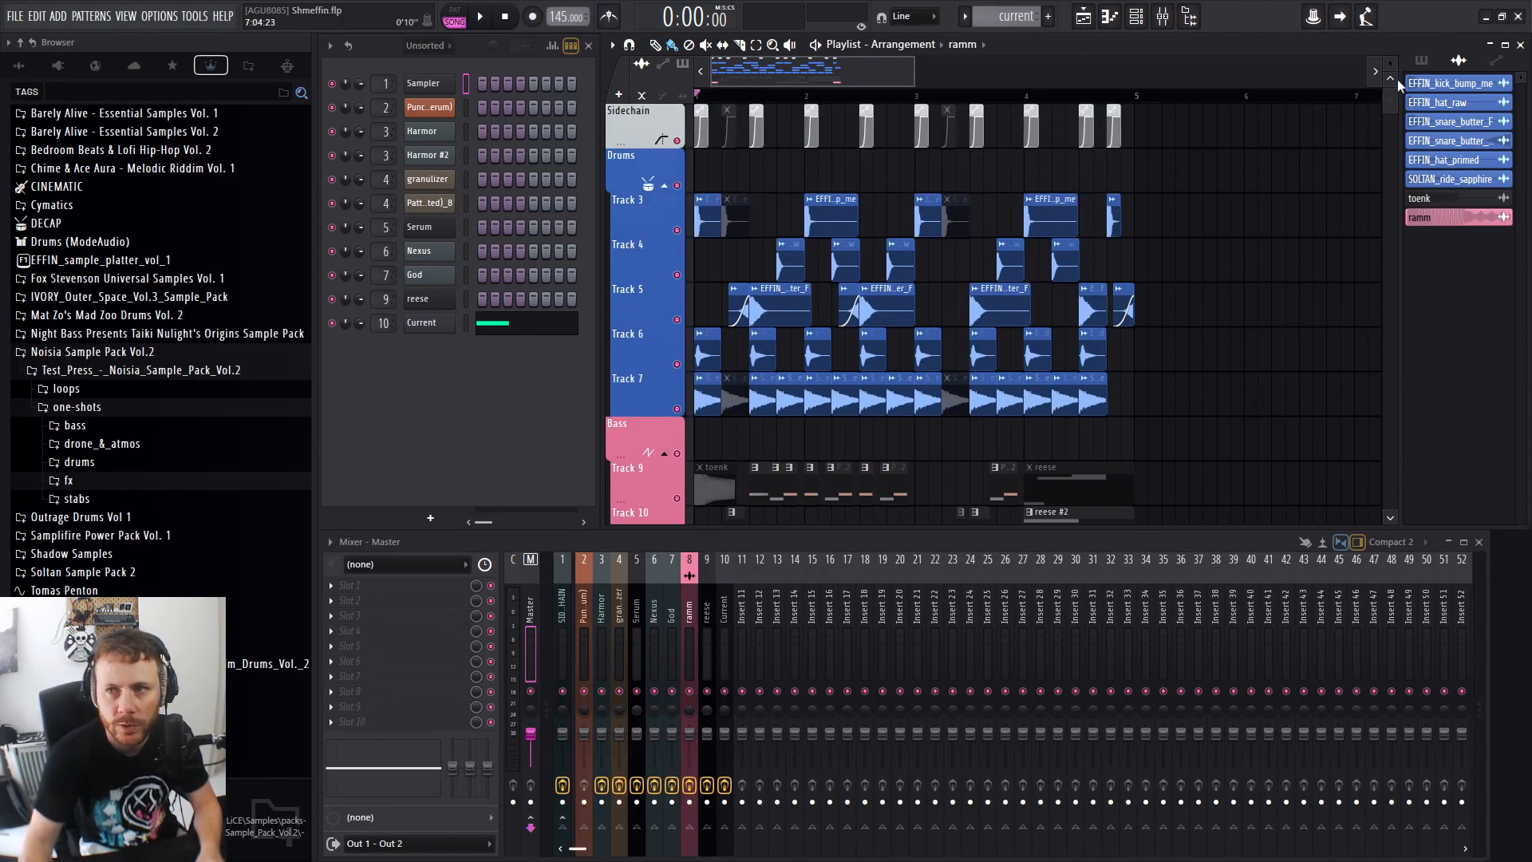
{"action": "scroll", "coordinate": [1229, 223], "scroll_direction": "down", "scroll_amount": 2}
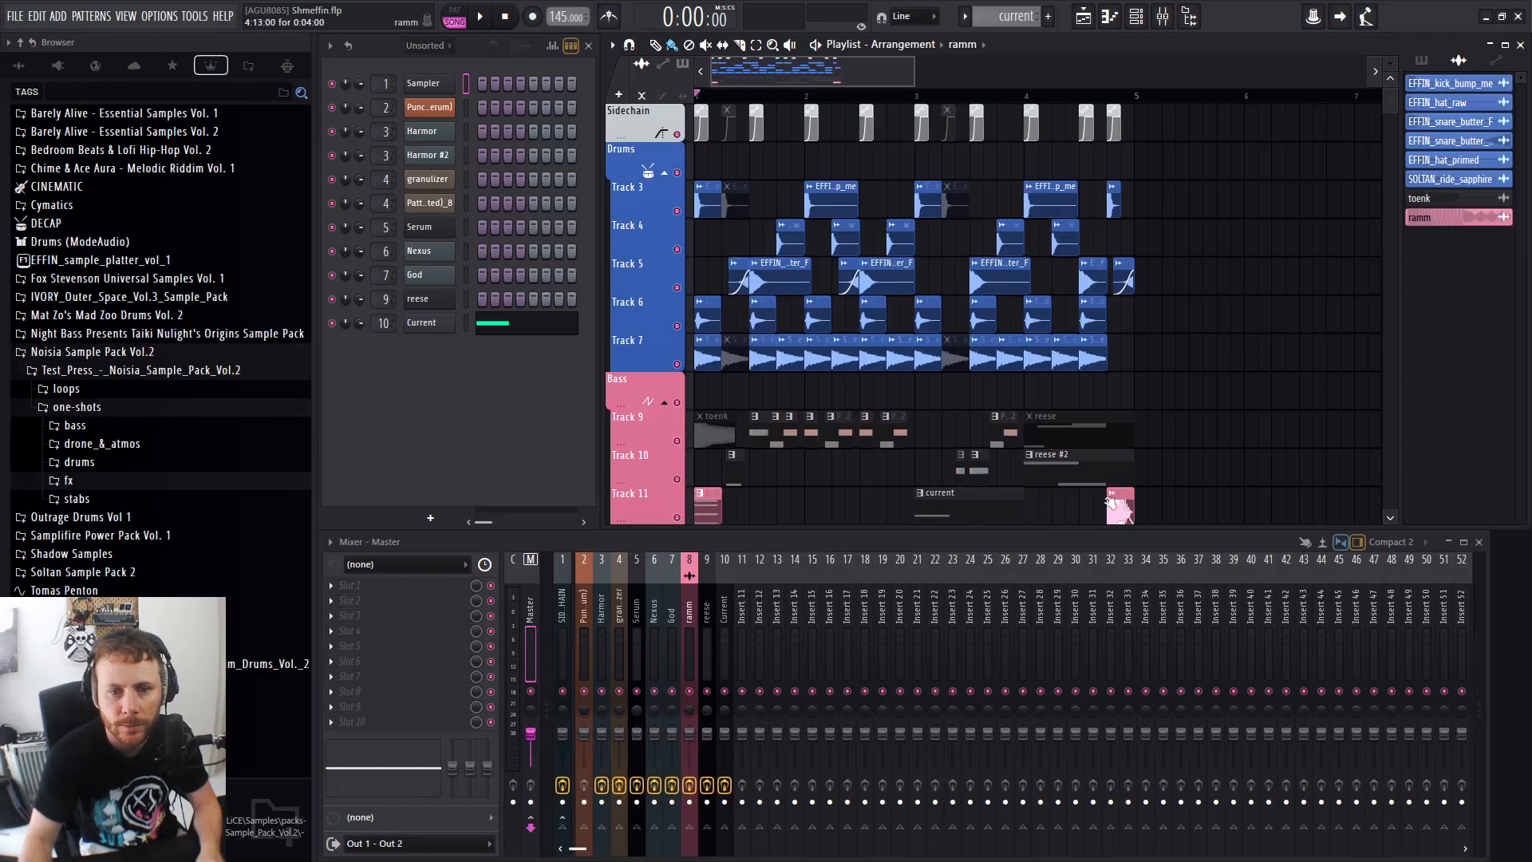
{"action": "left_click_drag", "start_coordinate": [1490, 601], "coordinate": [1530, 602]}
{"action": "key", "text": "space"}
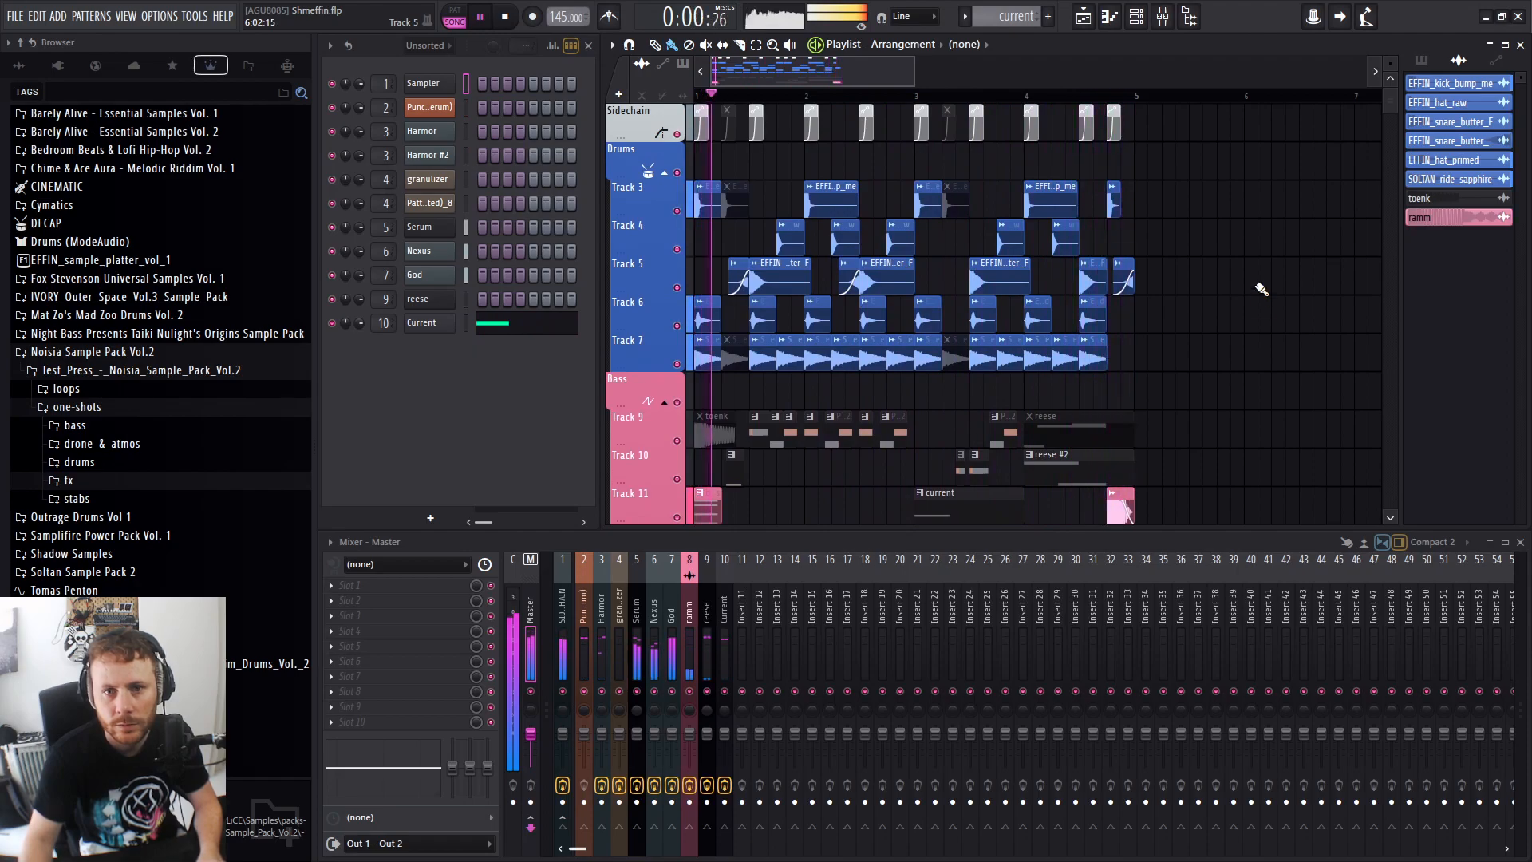
{"action": "scroll", "coordinate": [1265, 289], "scroll_direction": "down", "scroll_amount": 1}
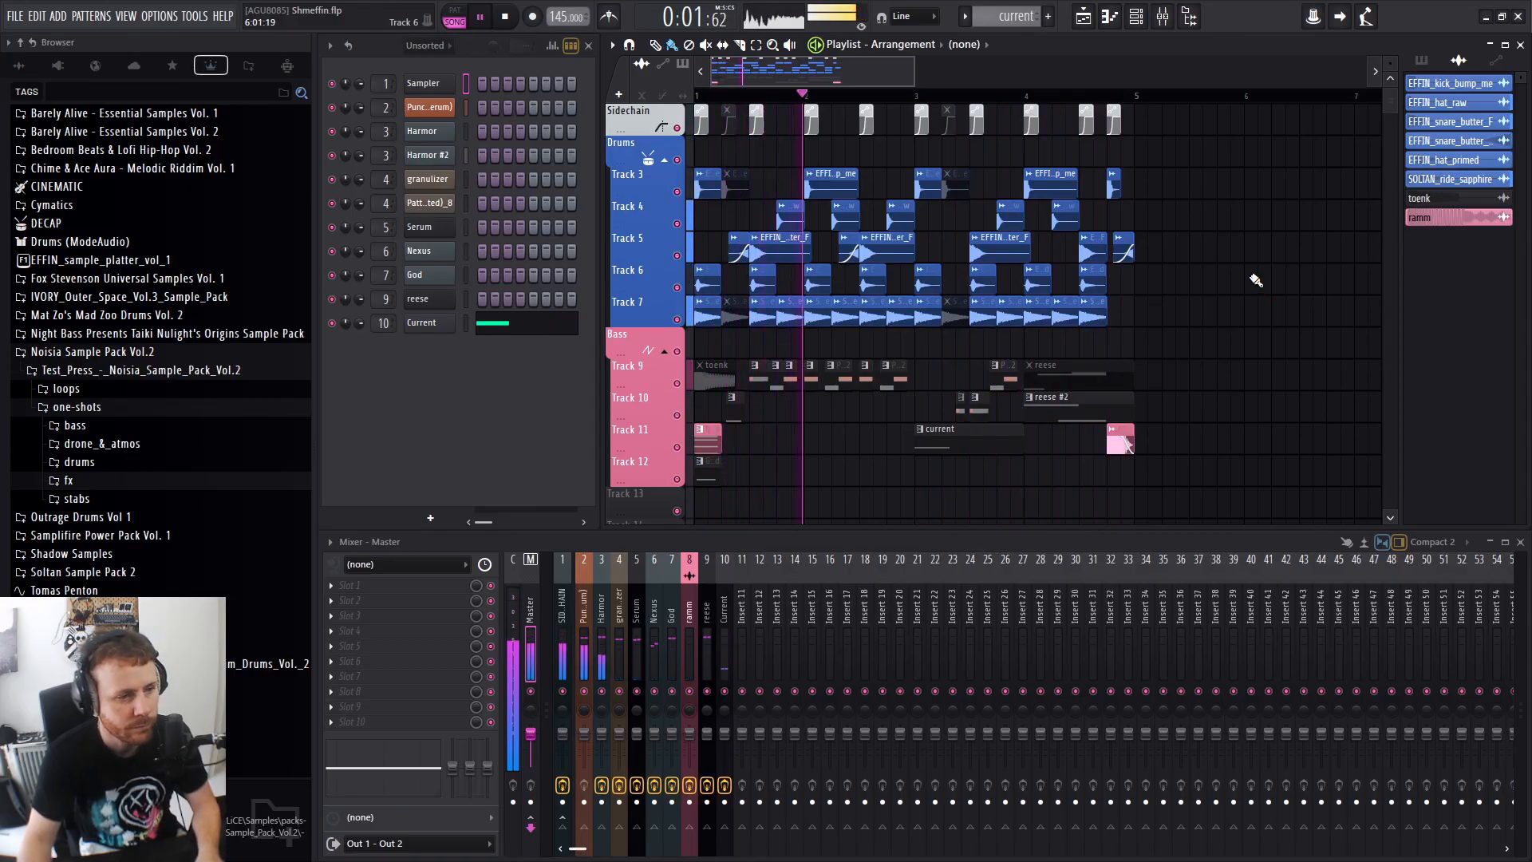
Ungroup the Playlist clips and delete the muted ones from the Sidechain track, Track 3 and Track 7 in bars 1 and 3.
{"action": "key", "text": "space"}
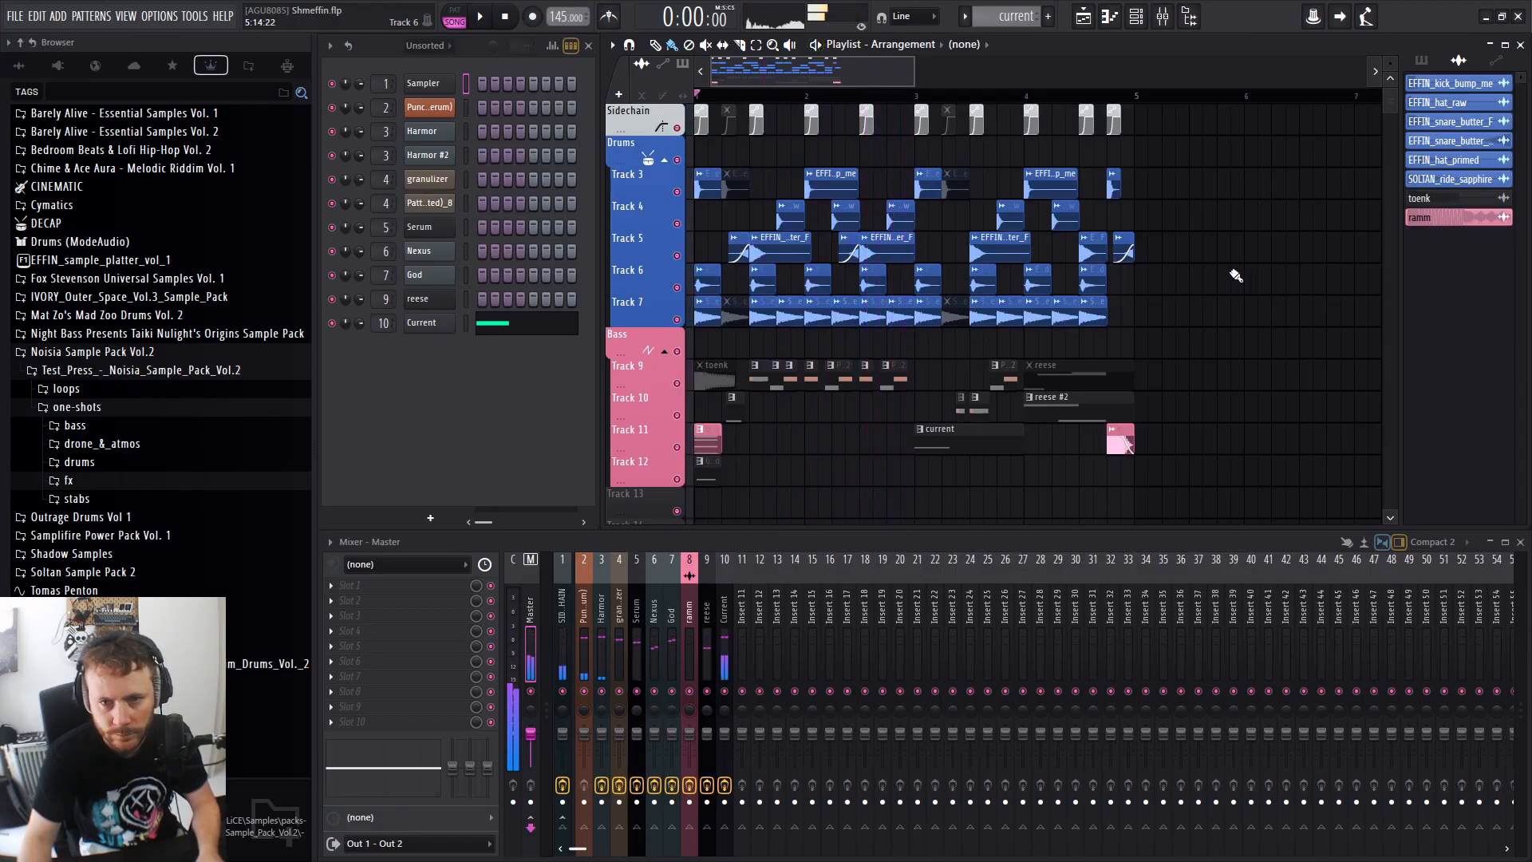
{"action": "key", "text": "shift+g"}
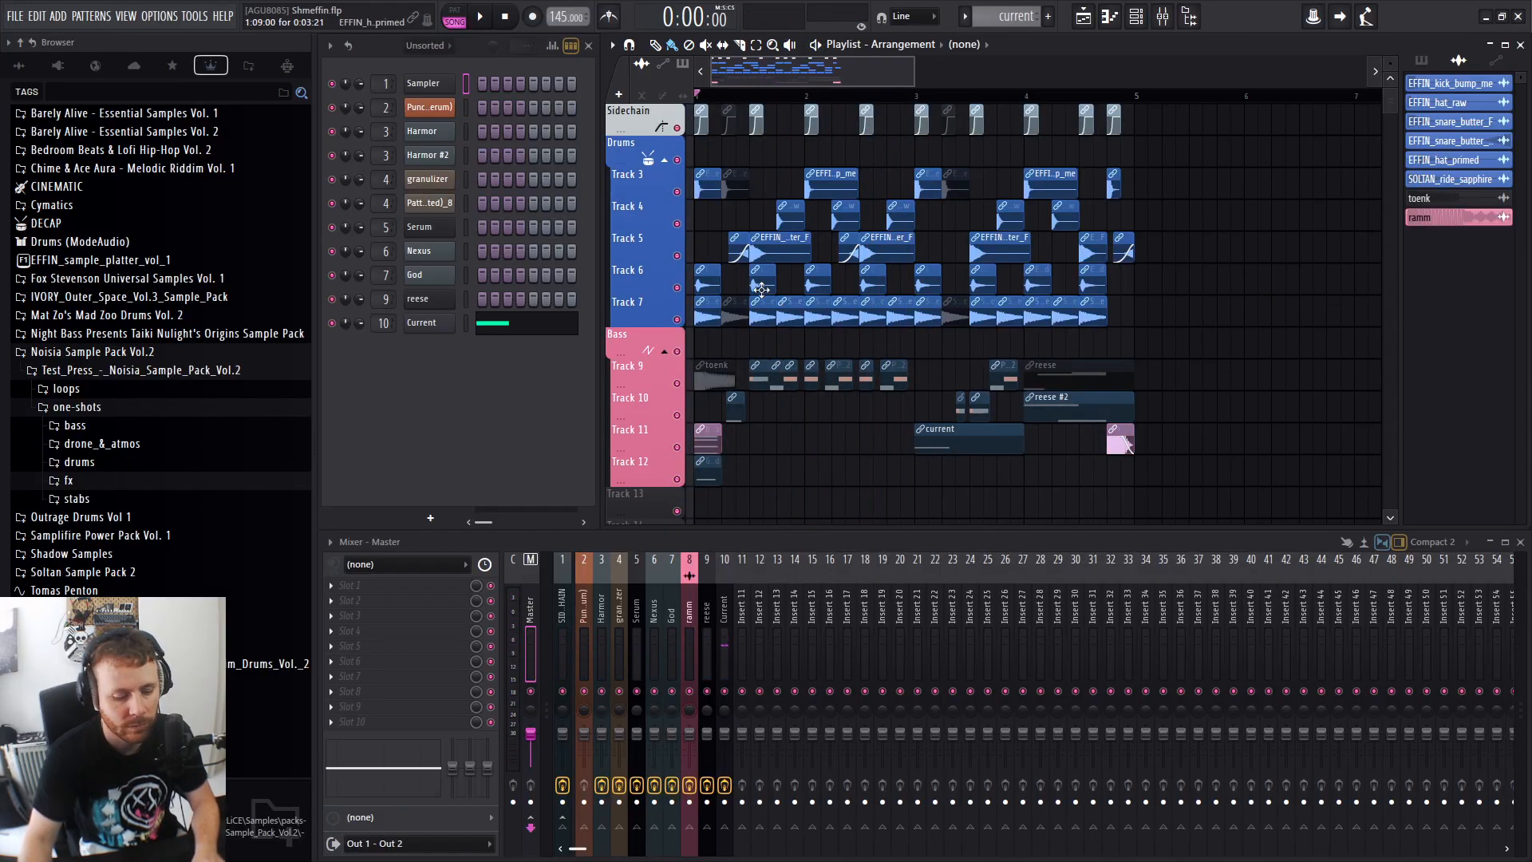
{"action": "key", "text": "alt+g"}
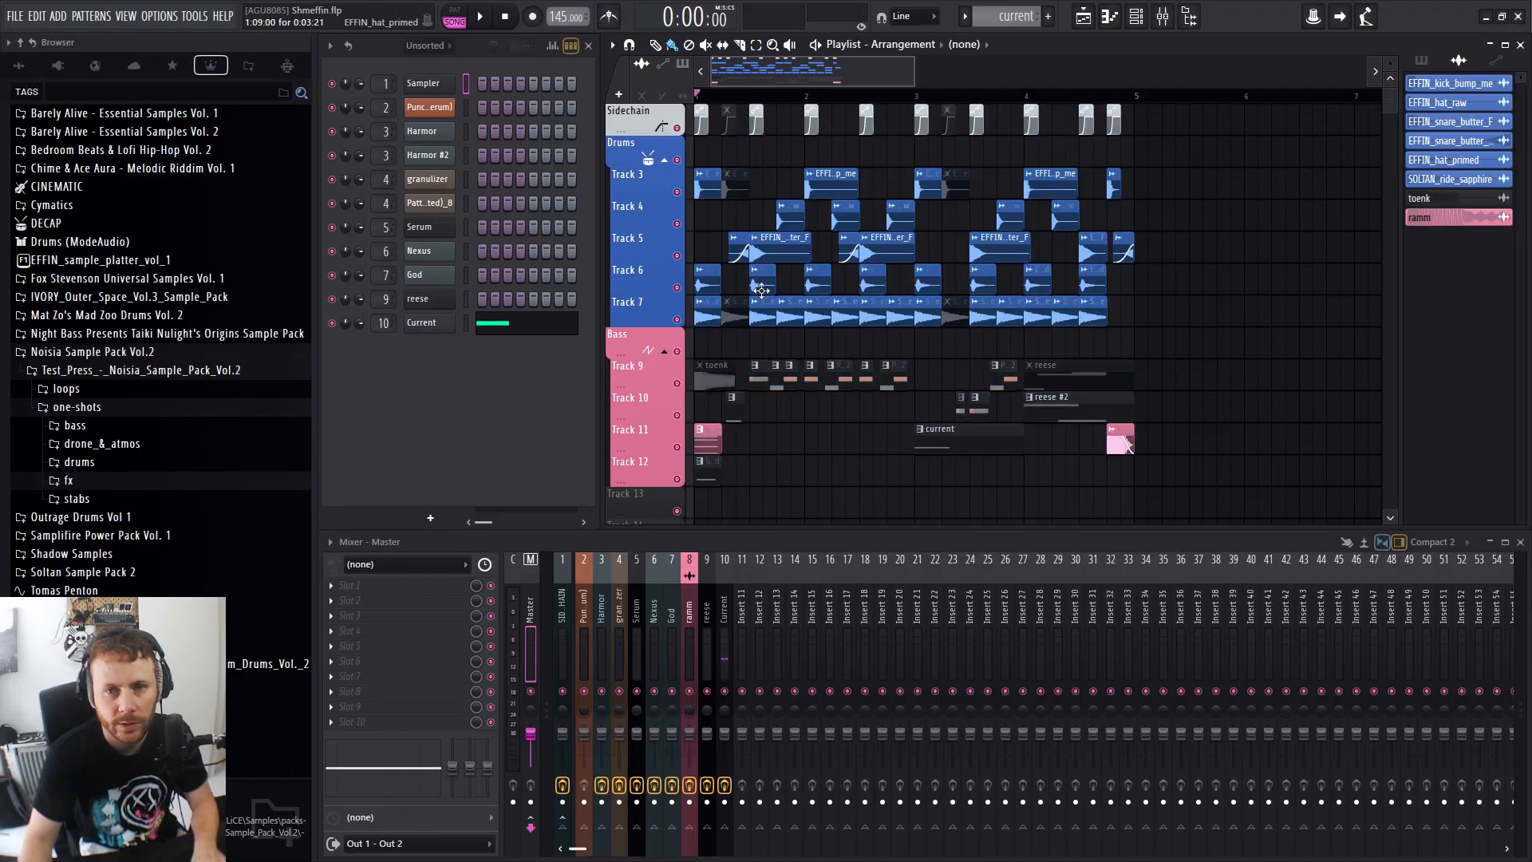
{"action": "right_click", "coordinate": [735, 182]}
{"action": "right_click", "coordinate": [950, 185]}
{"action": "right_click", "coordinate": [948, 123]}
{"action": "right_click", "coordinate": [728, 123]}
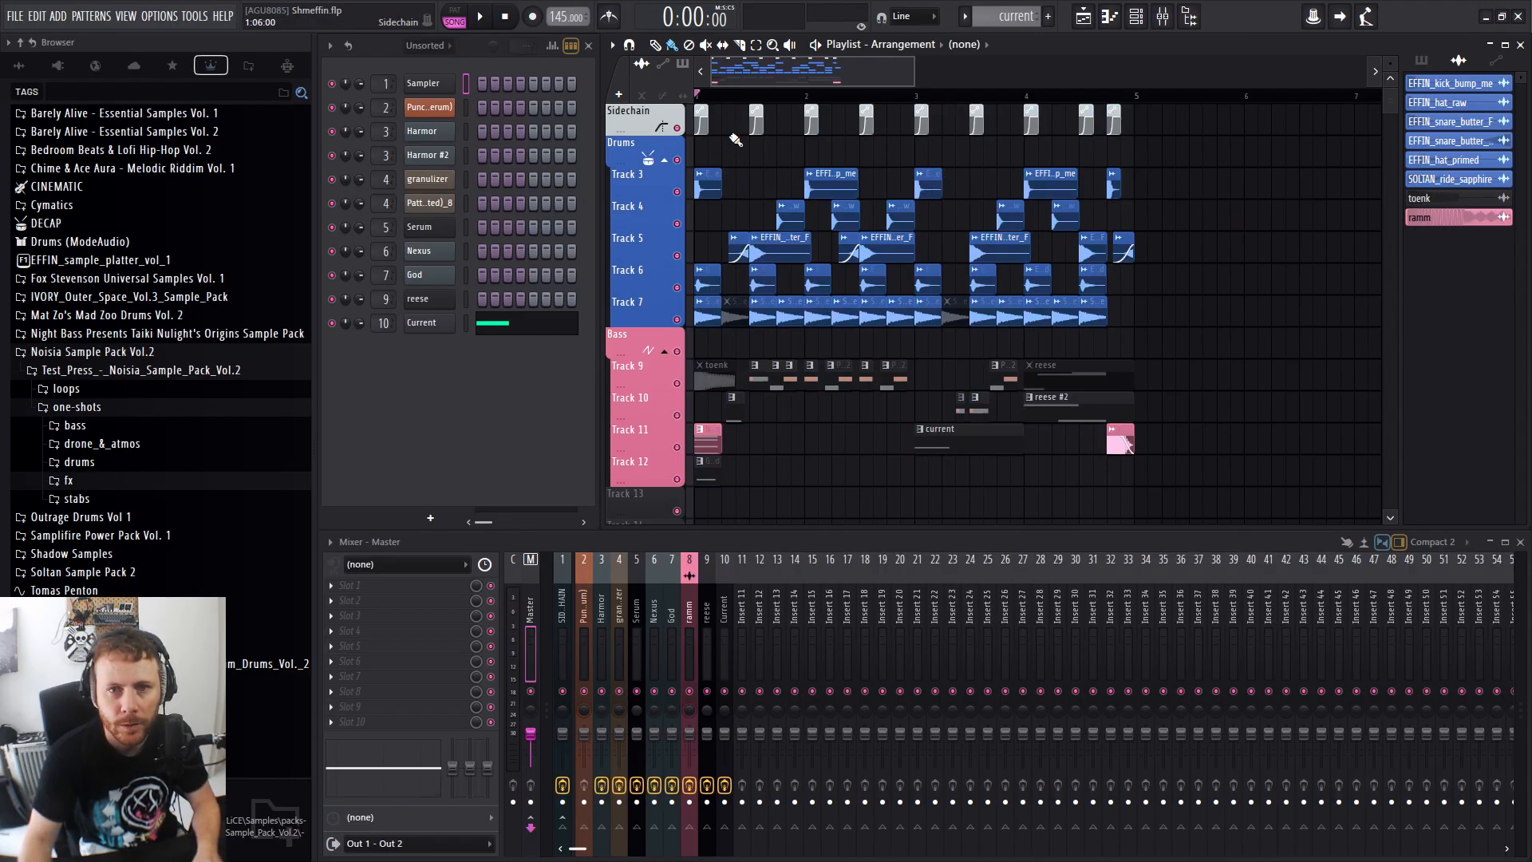
{"action": "right_click", "coordinate": [732, 315]}
{"action": "right_click", "coordinate": [951, 313]}
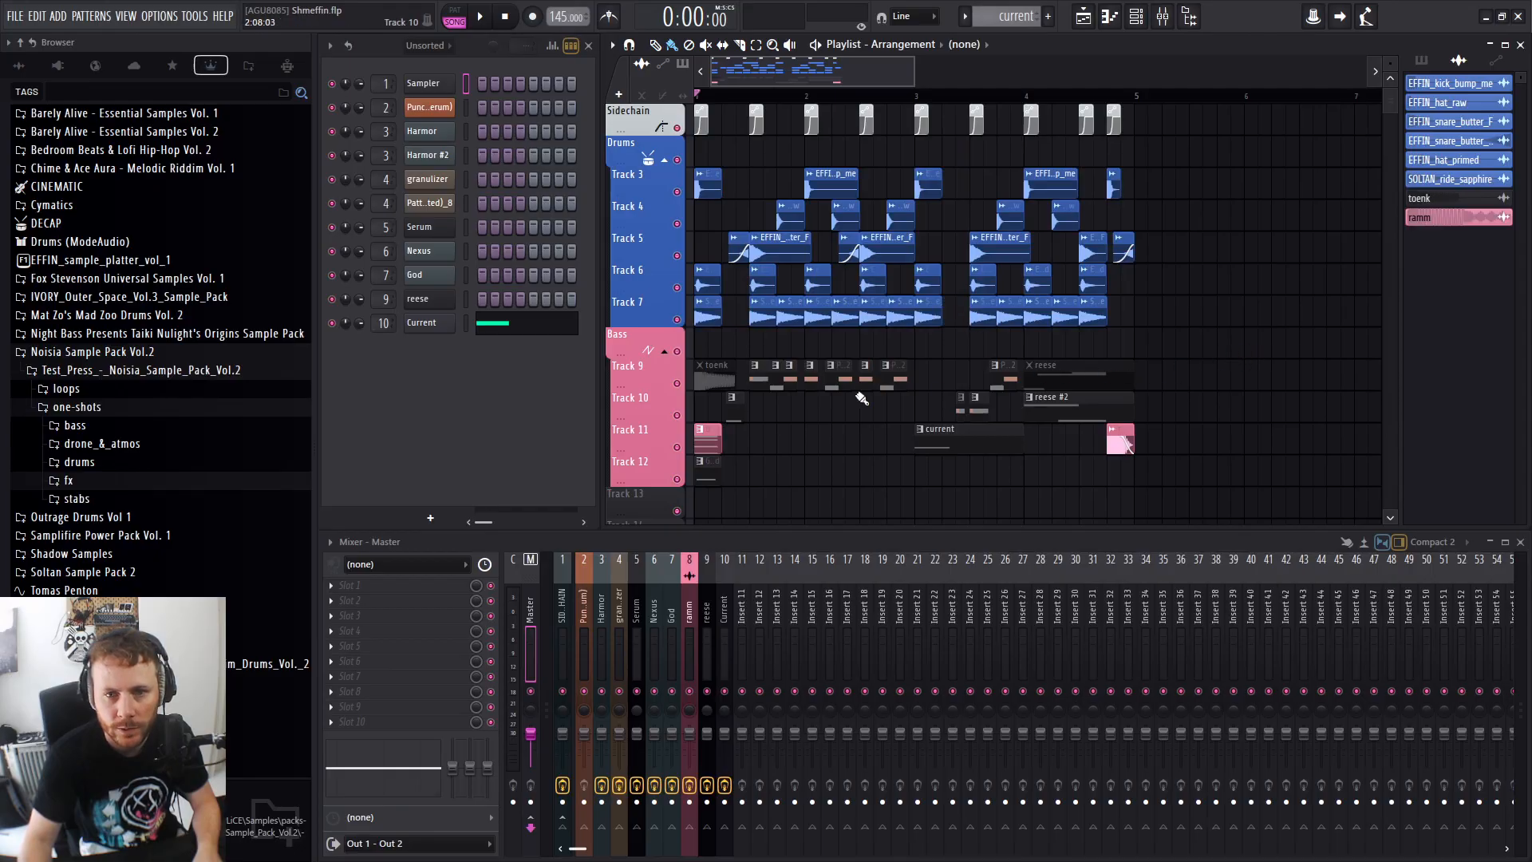
Play the arrangement briefly and view the effects on the ramm, Nexus and Serum mixer tracks.
{"action": "key", "text": "space"}
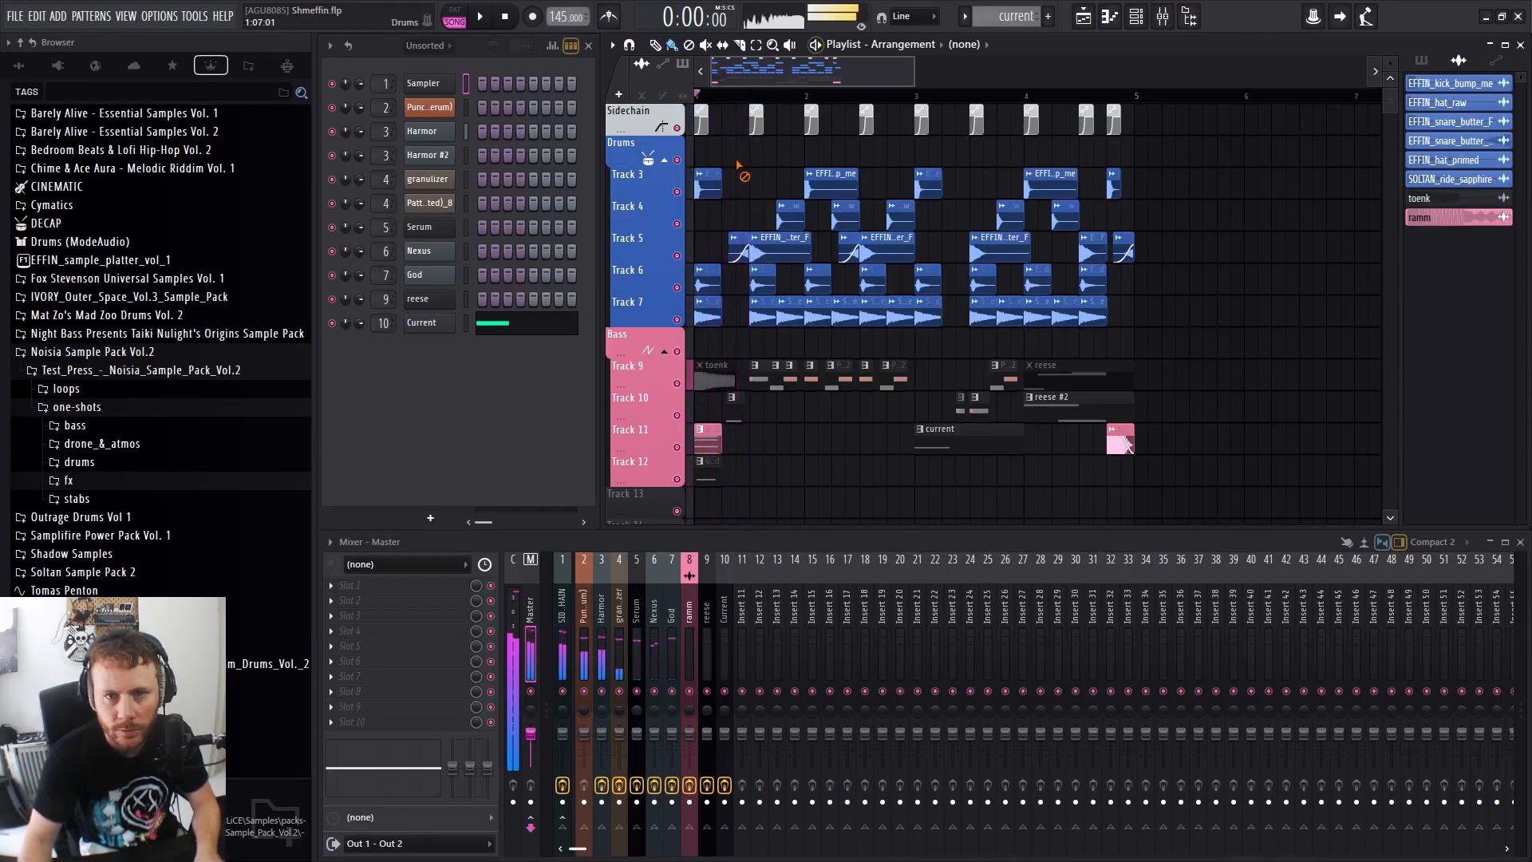
{"action": "key", "text": "space"}
{"action": "left_click", "coordinate": [688, 631]}
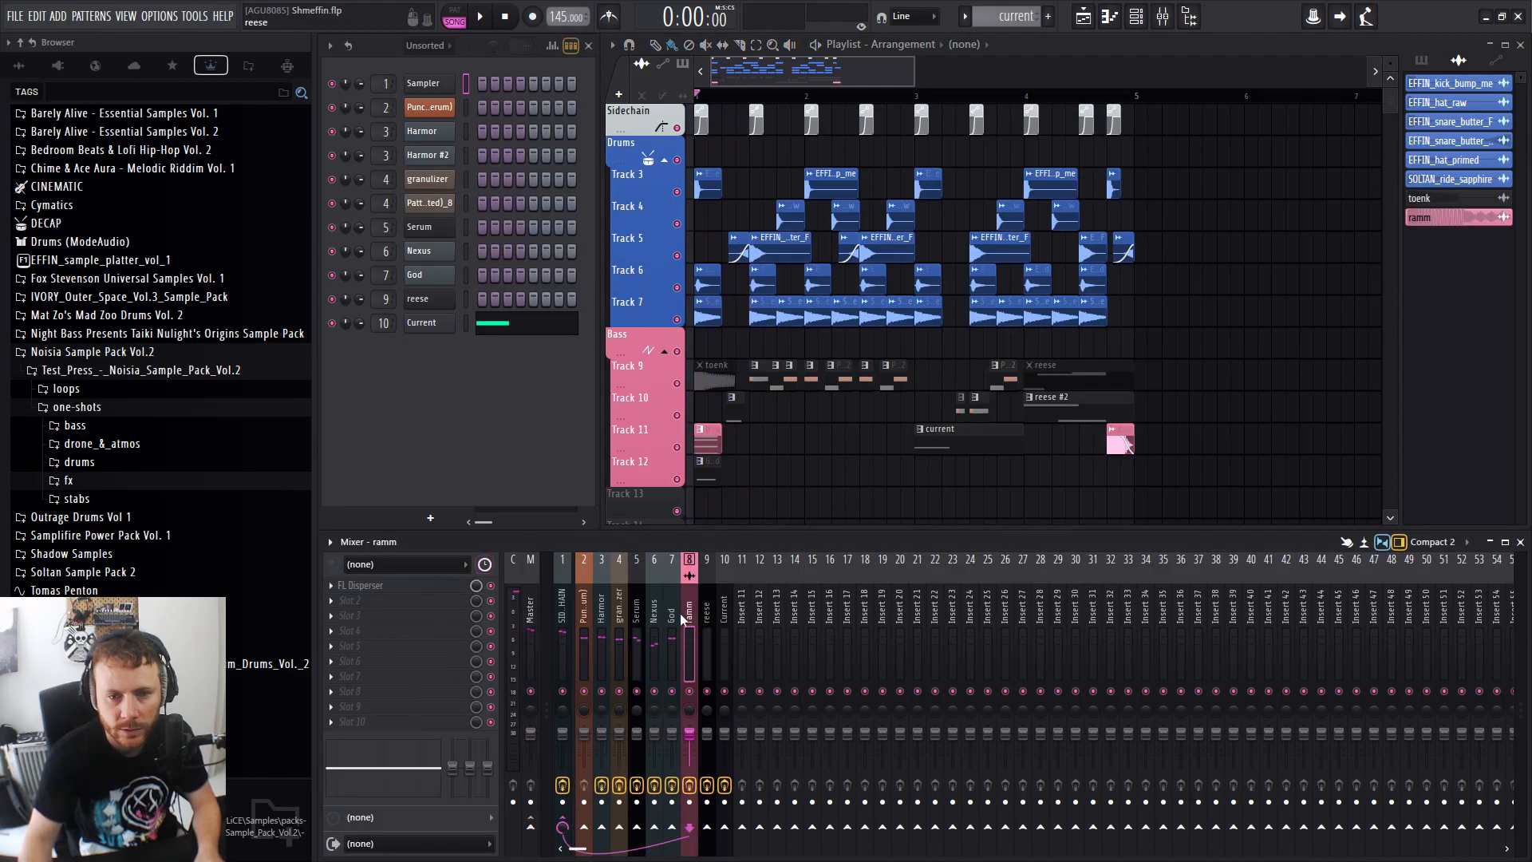
{"action": "left_click", "coordinate": [655, 621]}
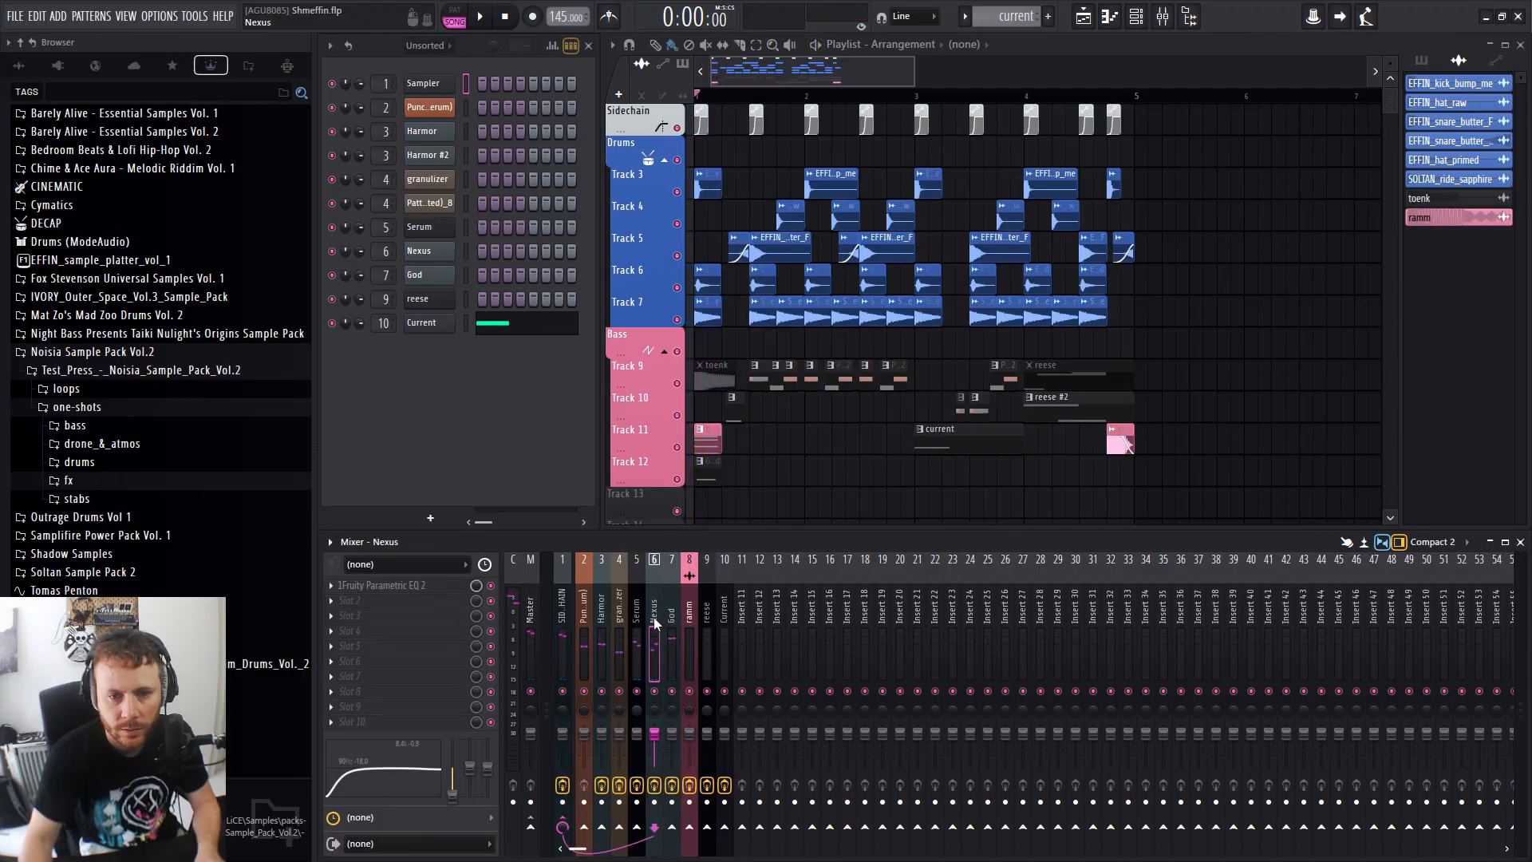
{"action": "left_click", "coordinate": [637, 630]}
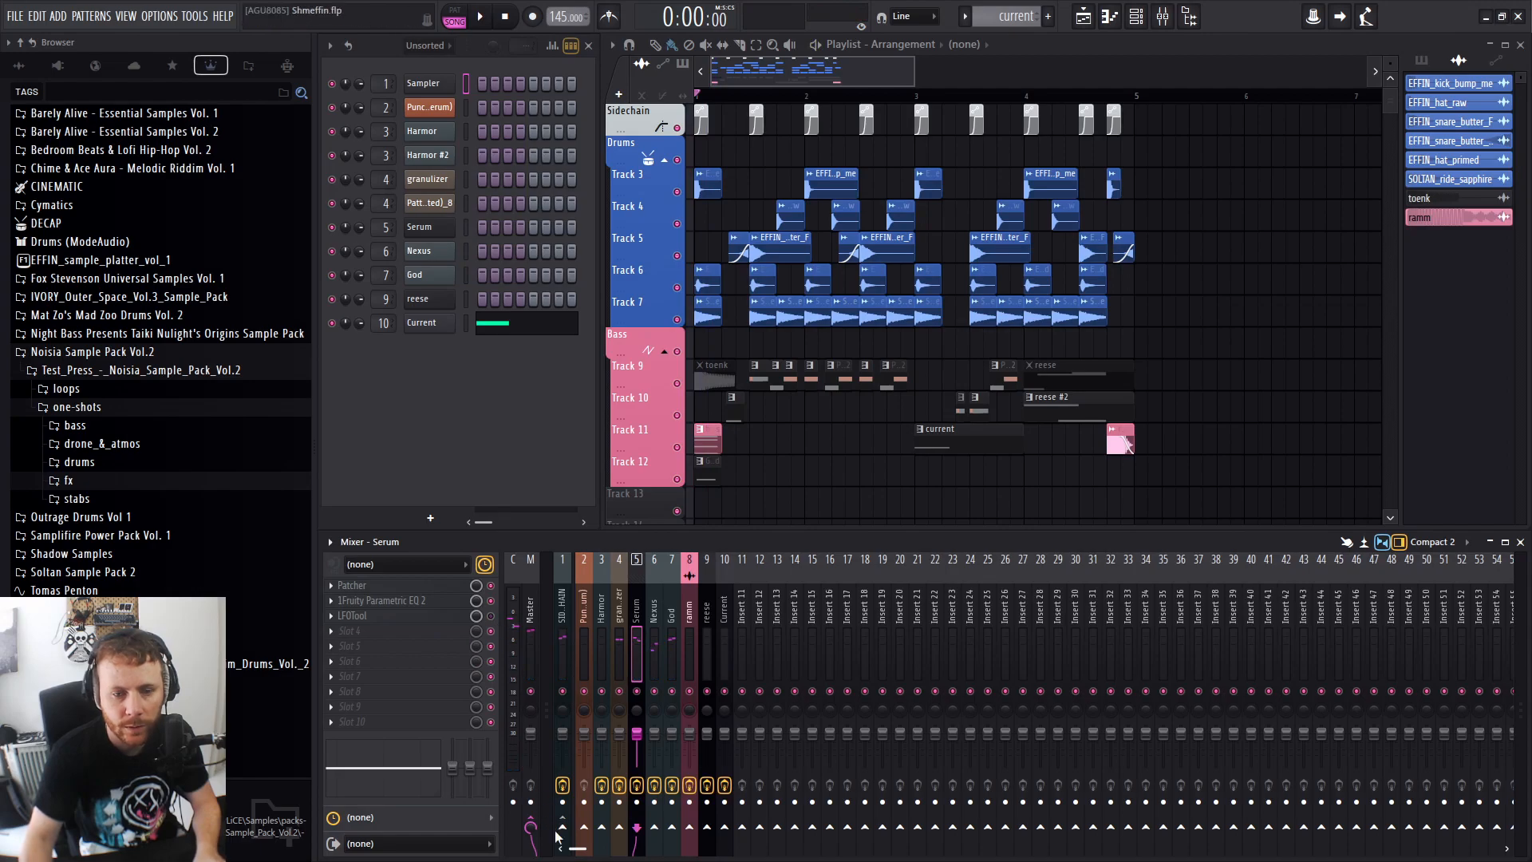
Mute the Granulizer clip on Track 10 and compare playback from the start with and without it.
{"action": "key", "text": "space"}
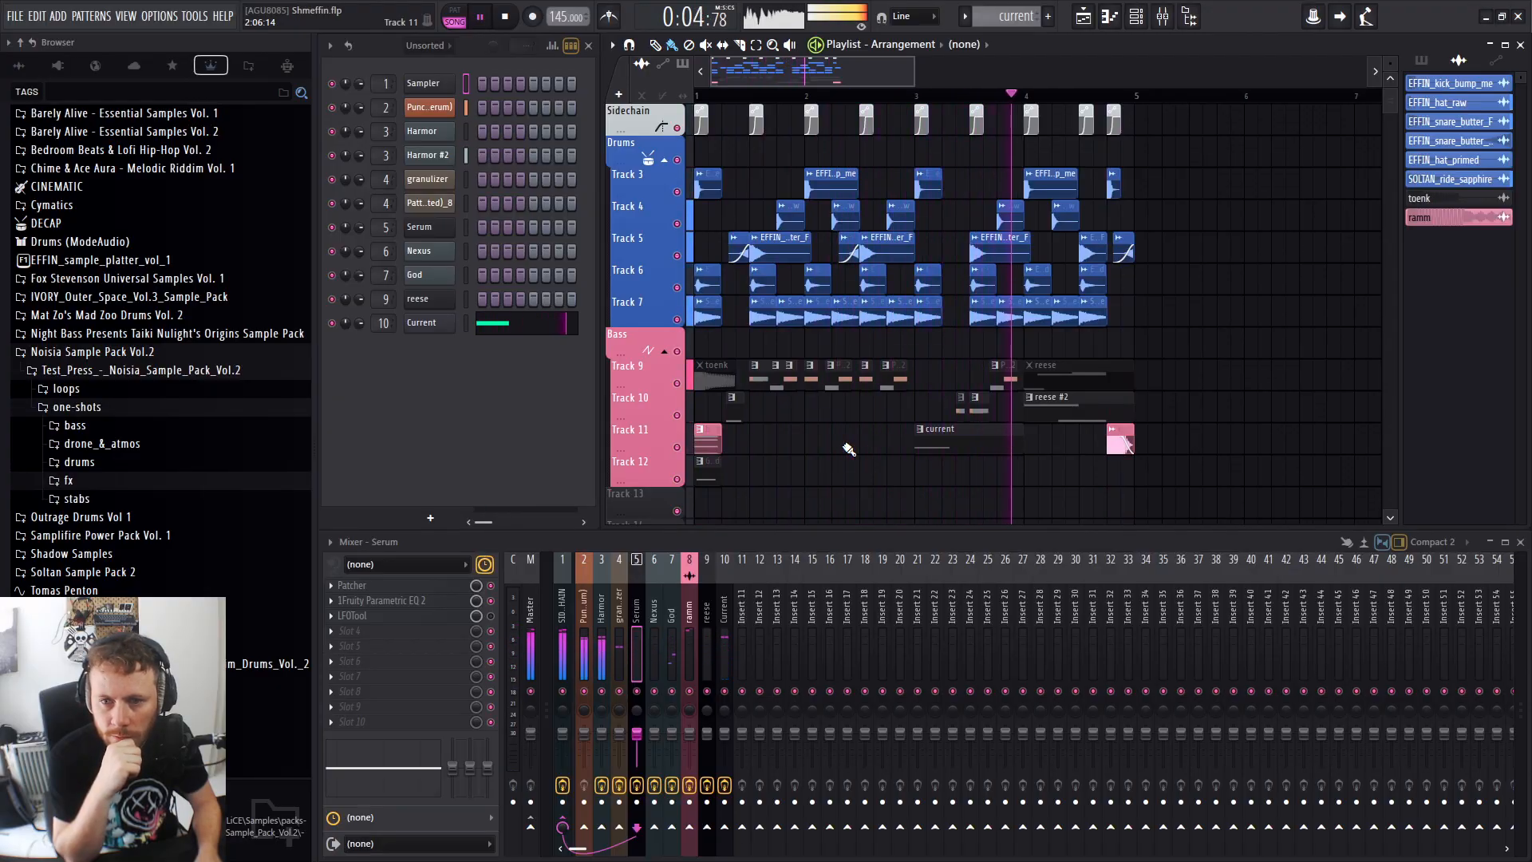
{"action": "key", "text": "space"}
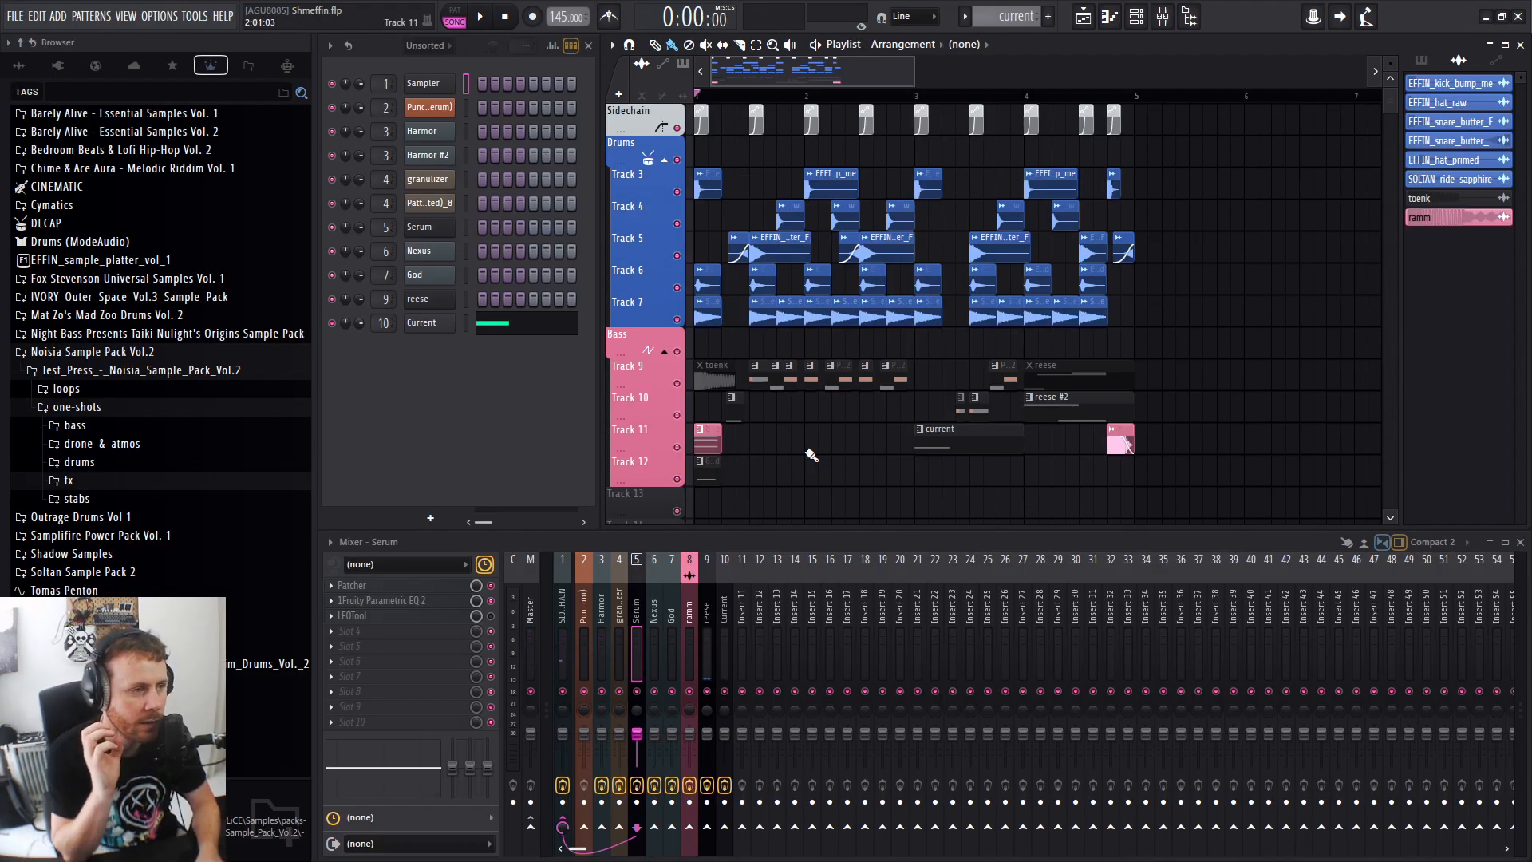
{"action": "key", "text": "space"}
{"action": "key", "text": "space"}
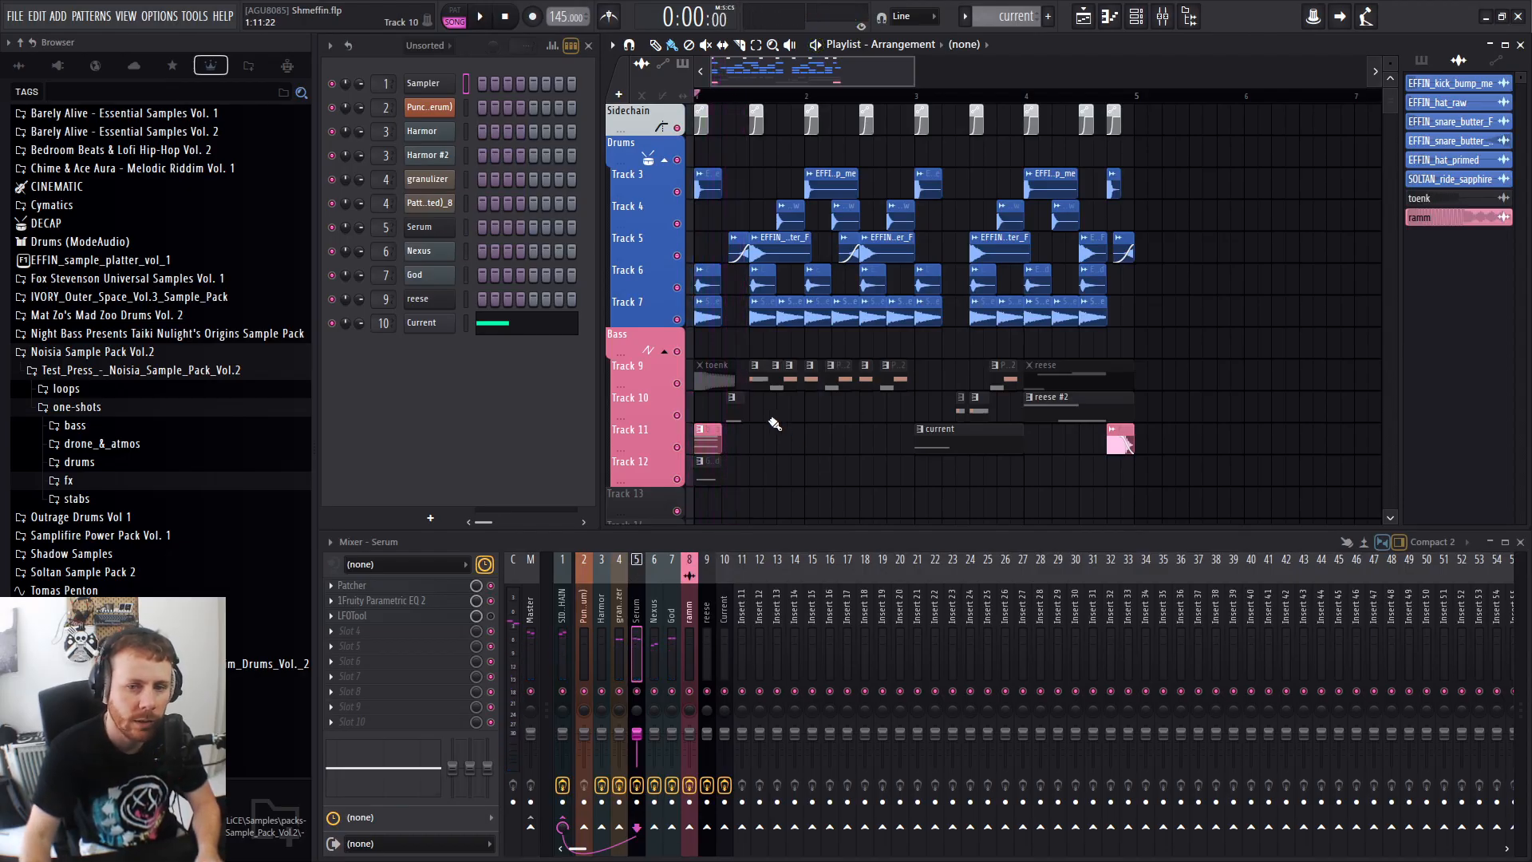
{"action": "right_click", "coordinate": [735, 413]}
{"action": "key", "text": "space"}
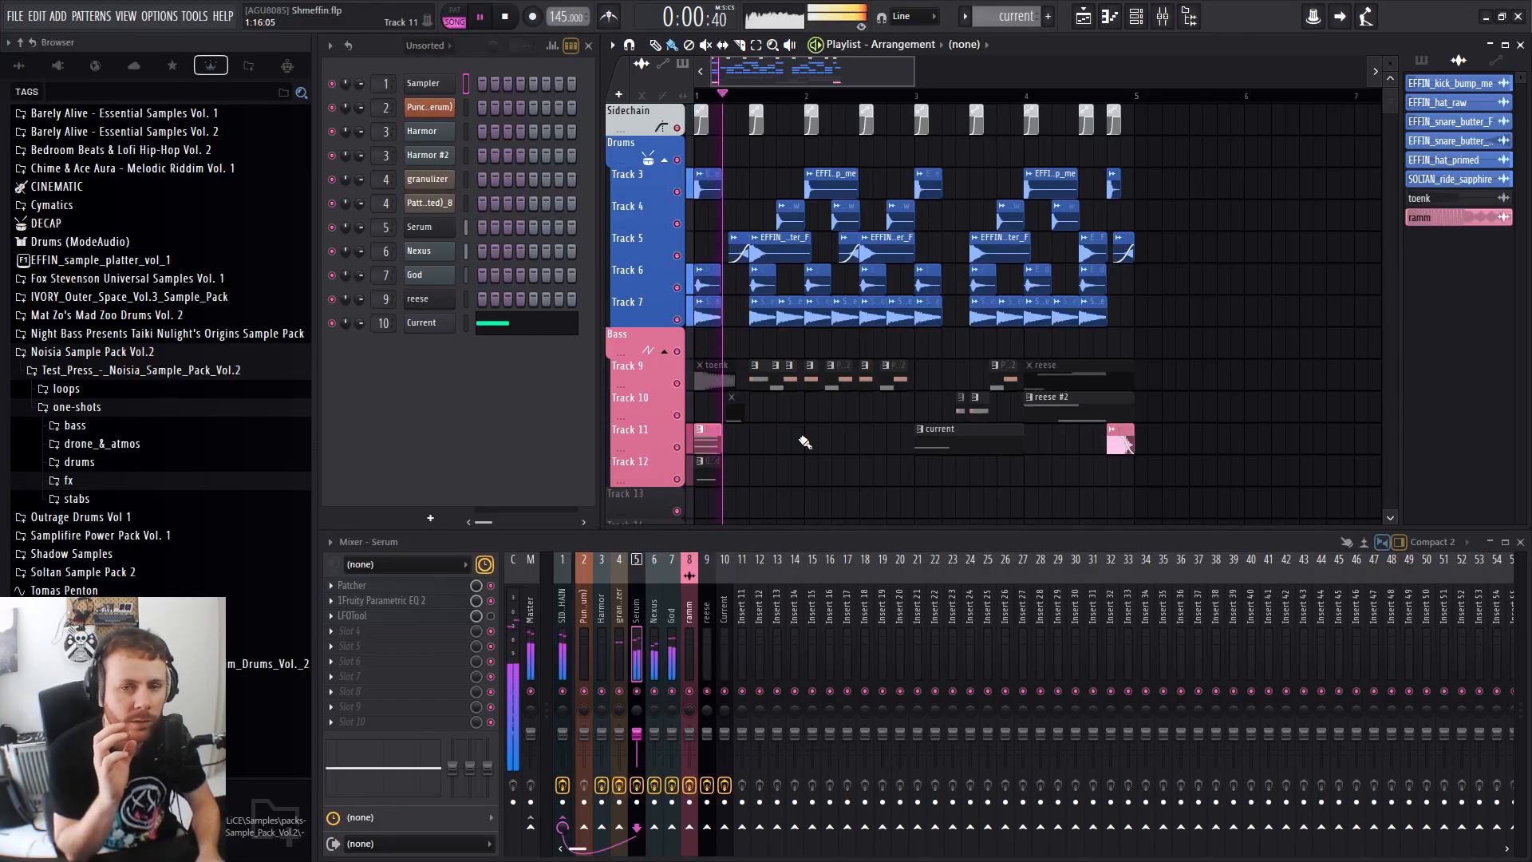
{"action": "key", "text": "space"}
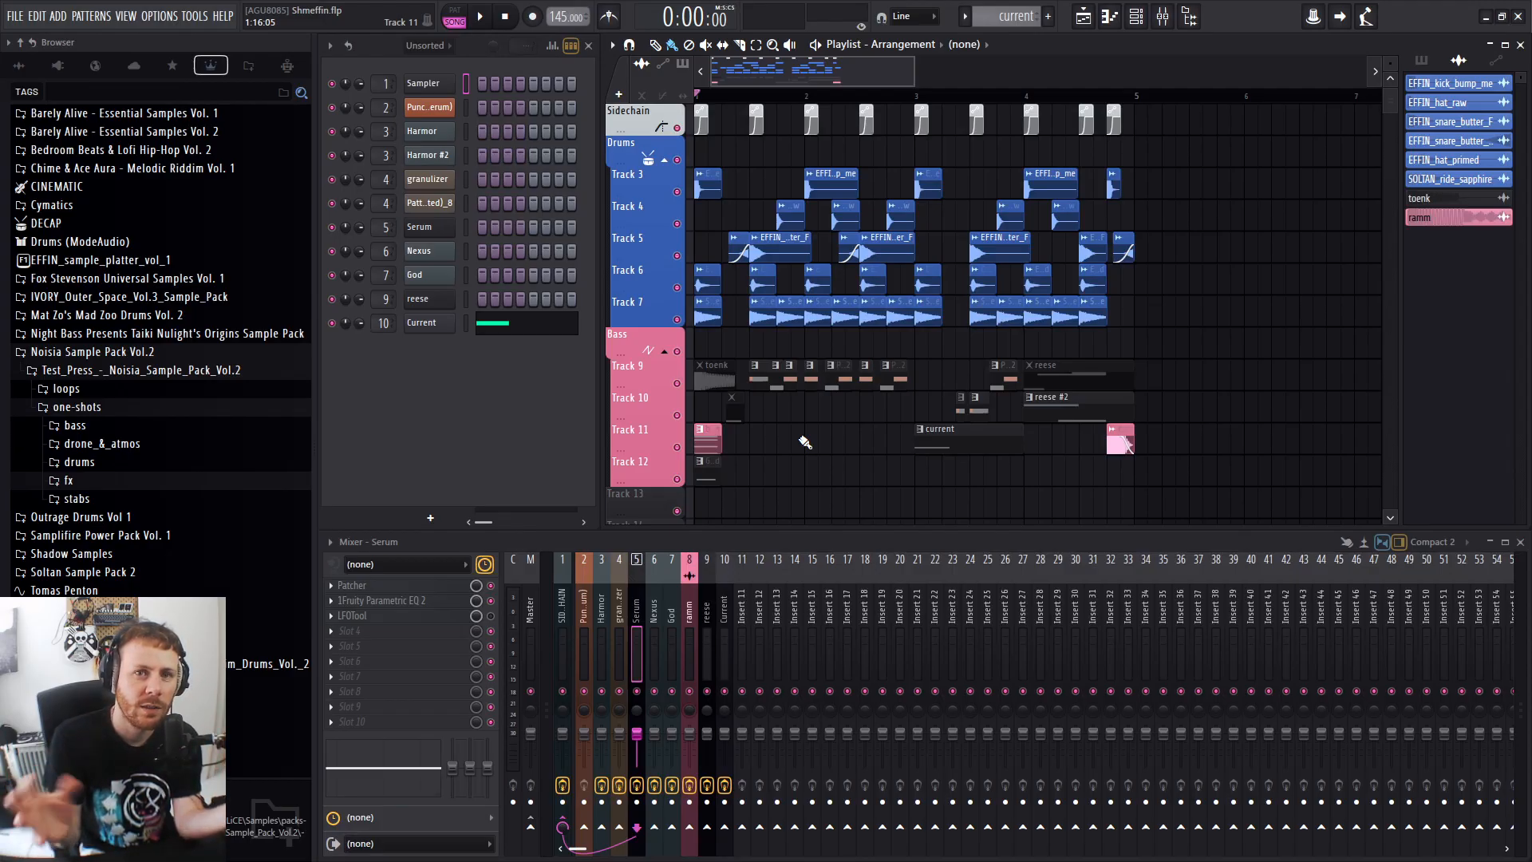
Play the arrangement again, mute the reese #2 clip on Track 10 and move the reese clip down to Track 12.
{"action": "key", "text": "space"}
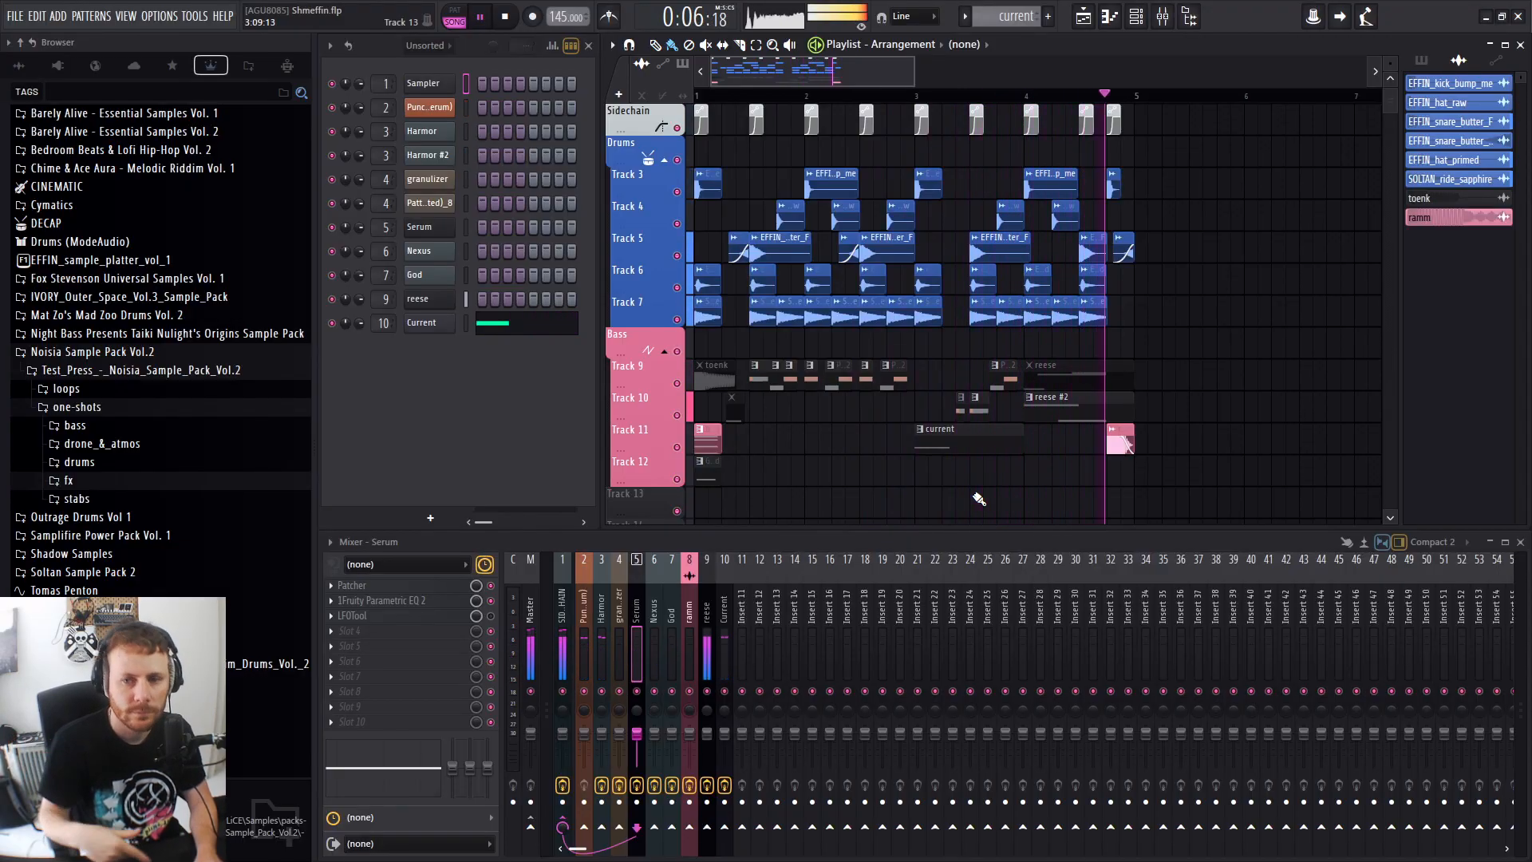
{"action": "key", "text": "space"}
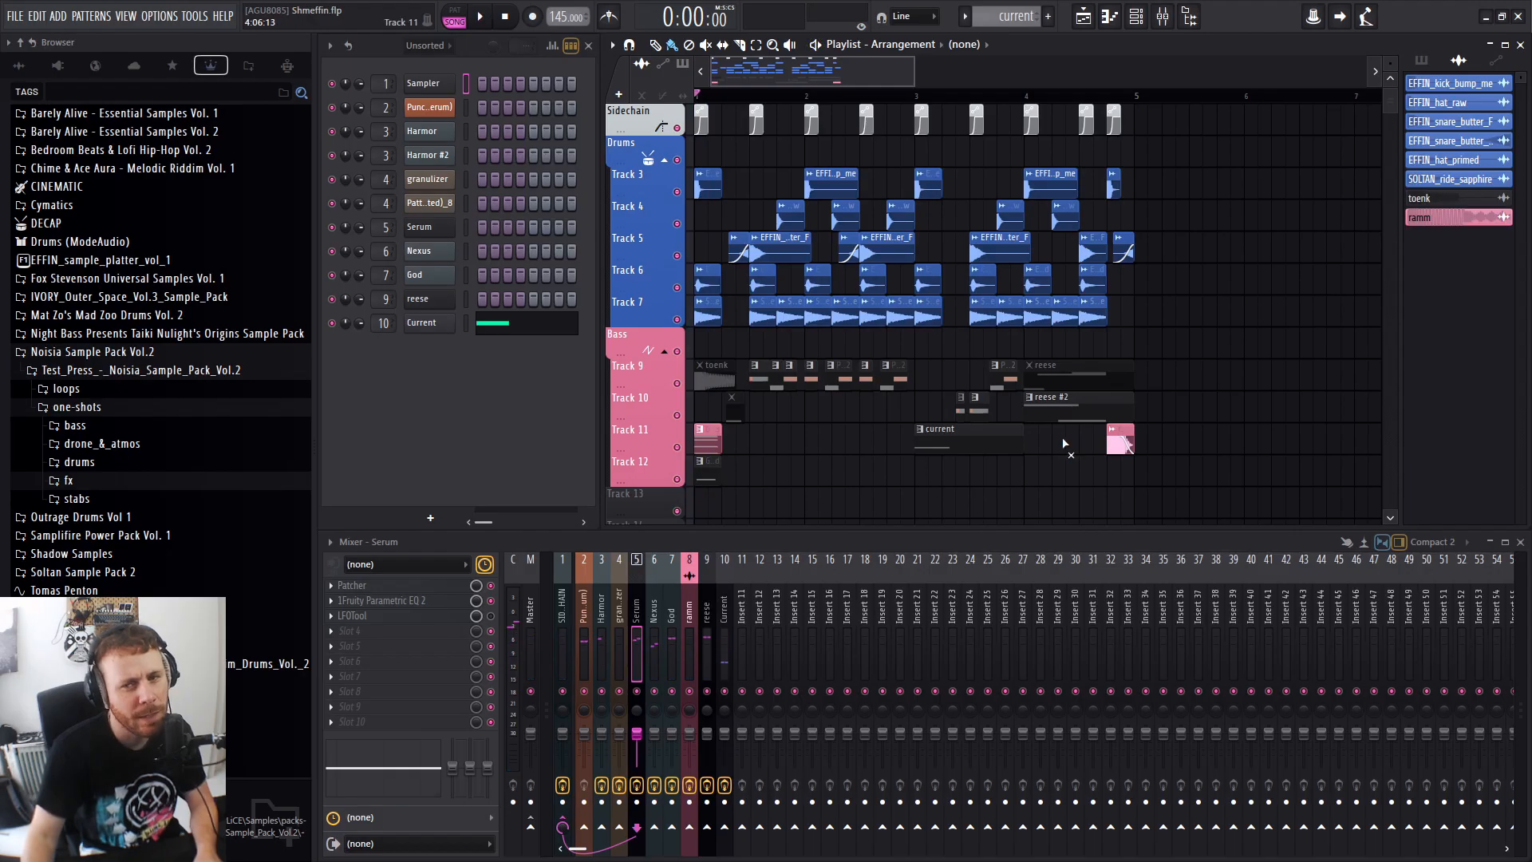
{"action": "right_click", "coordinate": [1063, 413], "text": "alt"}
{"action": "left_click_drag", "start_coordinate": [1075, 369], "coordinate": [1071, 489]}
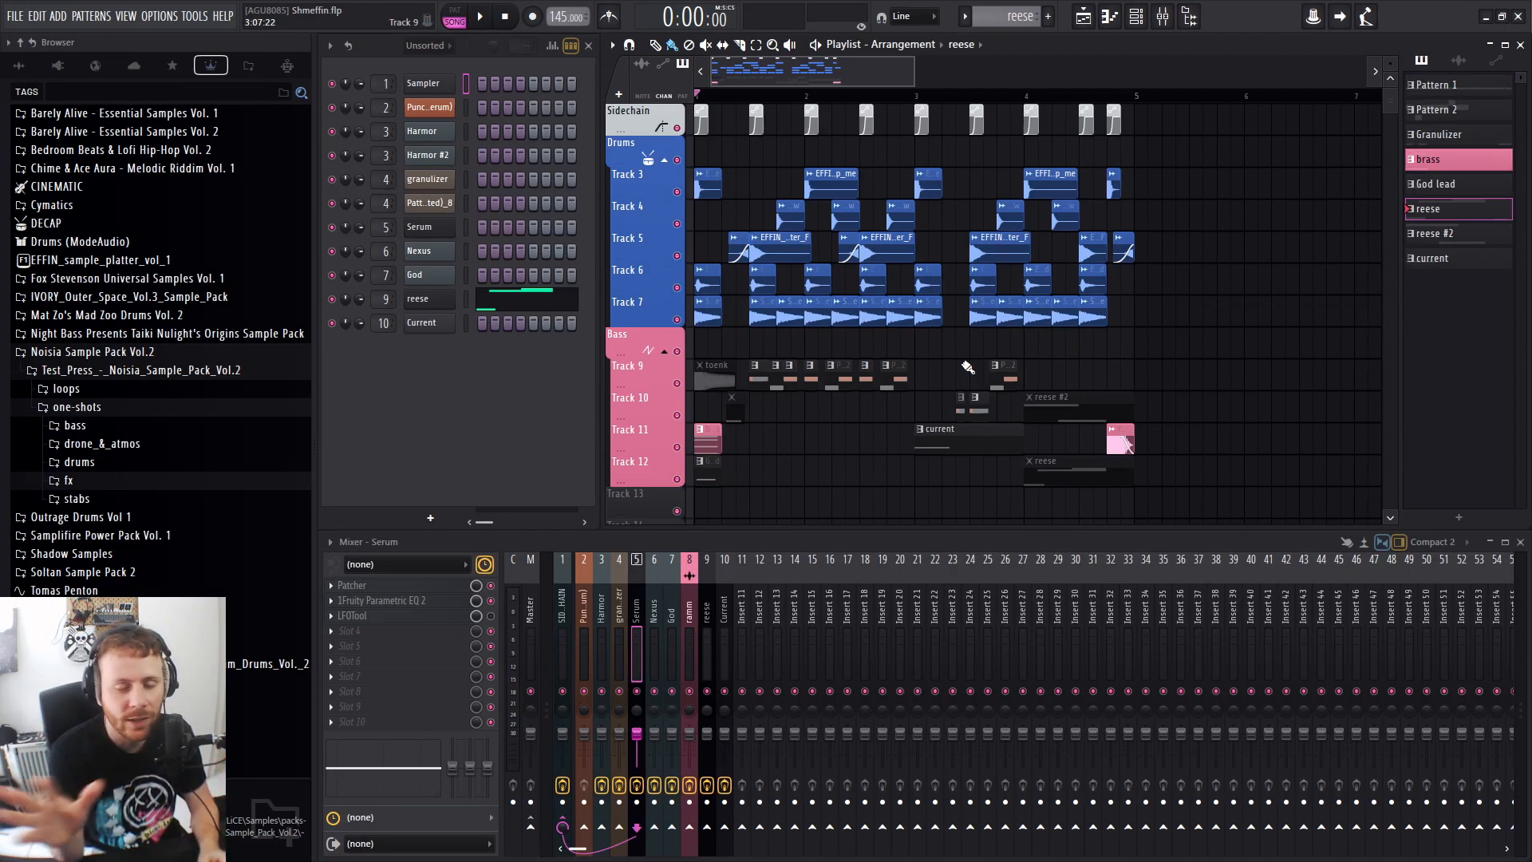
Copy the Pattern 2 clips starting in bar 1 from Track 9 to Track 11, and delete all the copies except the first.
{"action": "scroll", "coordinate": [778, 387], "scroll_direction": "up", "scroll_amount": 3}
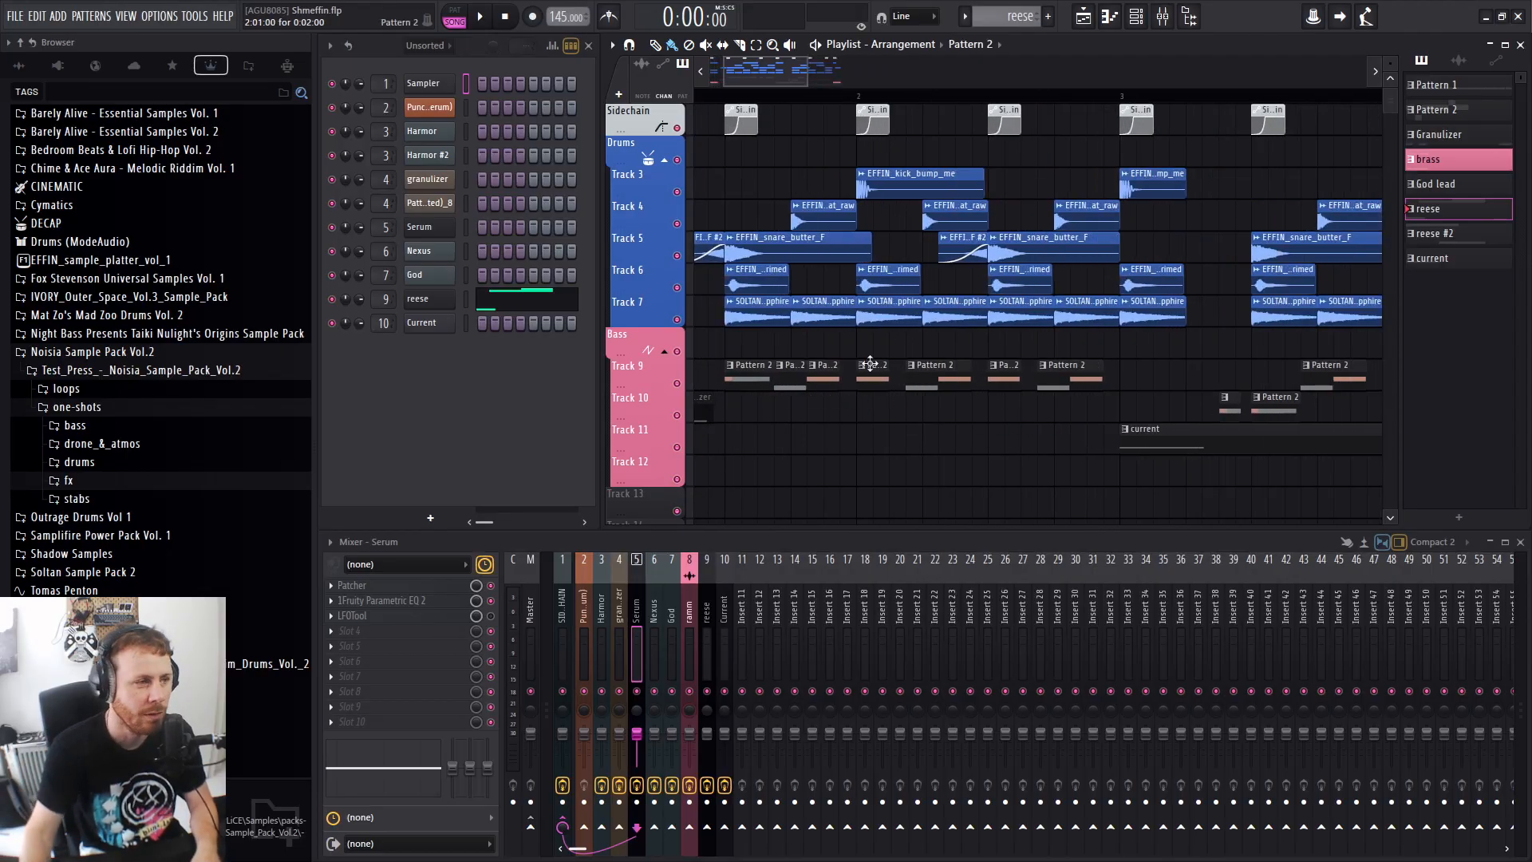
{"action": "scroll", "coordinate": [910, 431], "scroll_direction": "down", "scroll_amount": 3}
{"action": "scroll", "coordinate": [785, 414], "scroll_direction": "up", "scroll_amount": 2}
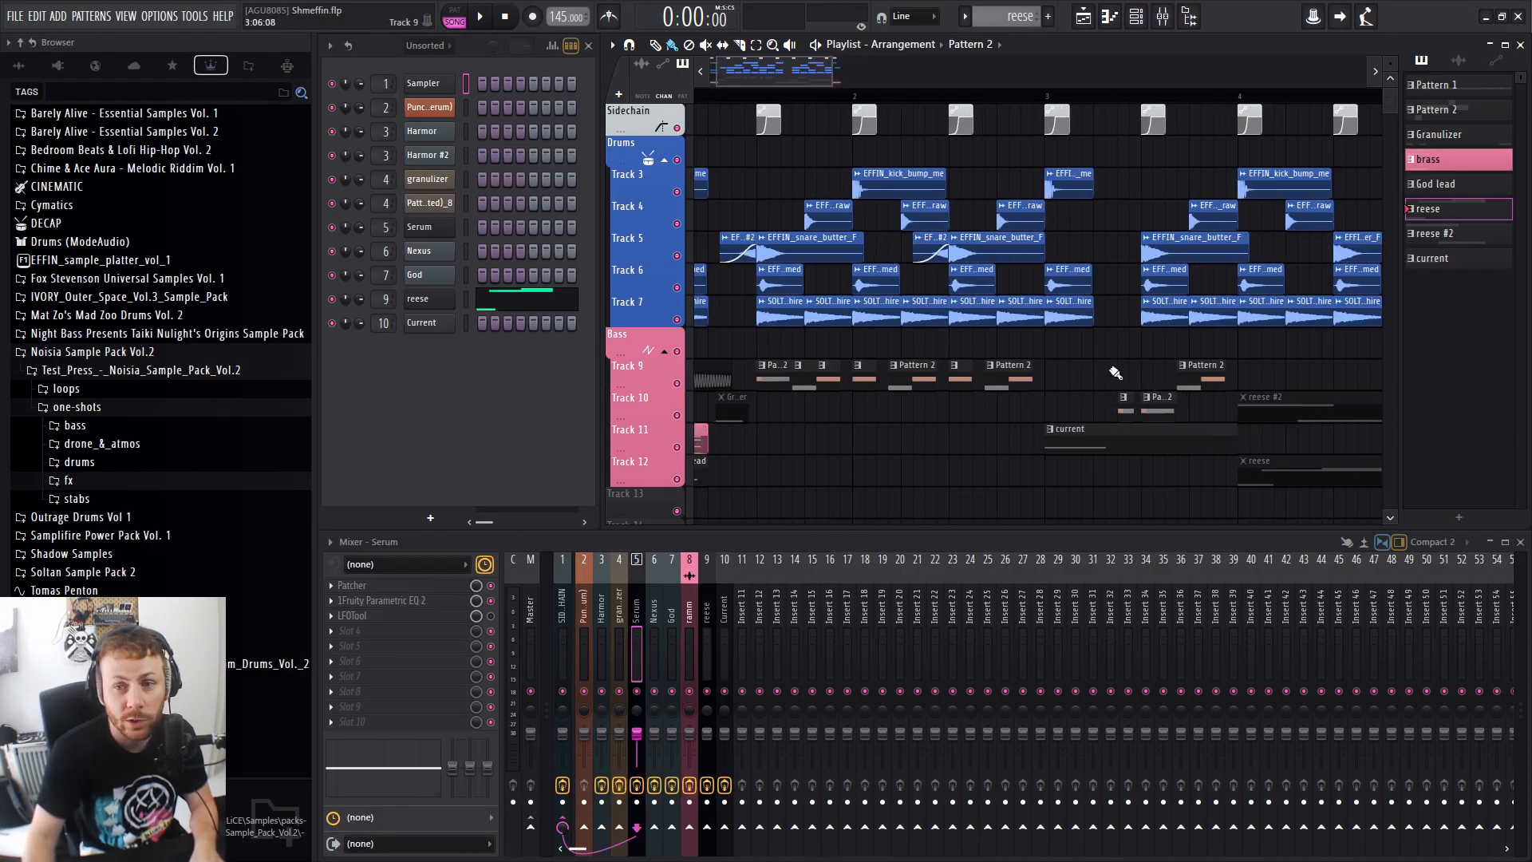
{"action": "mouse_move", "coordinate": [1064, 345]}
{"action": "left_mouse_down"}
{"action": "mouse_move", "coordinate": [768, 374]}
{"action": "mouse_move", "coordinate": [767, 447]}
{"action": "left_mouse_up"}
{"action": "right_click", "coordinate": [826, 439]}
{"action": "right_click", "coordinate": [864, 439]}
{"action": "right_click", "coordinate": [913, 439]}
{"action": "right_click", "coordinate": [960, 439]}
{"action": "right_click", "coordinate": [1007, 441]}
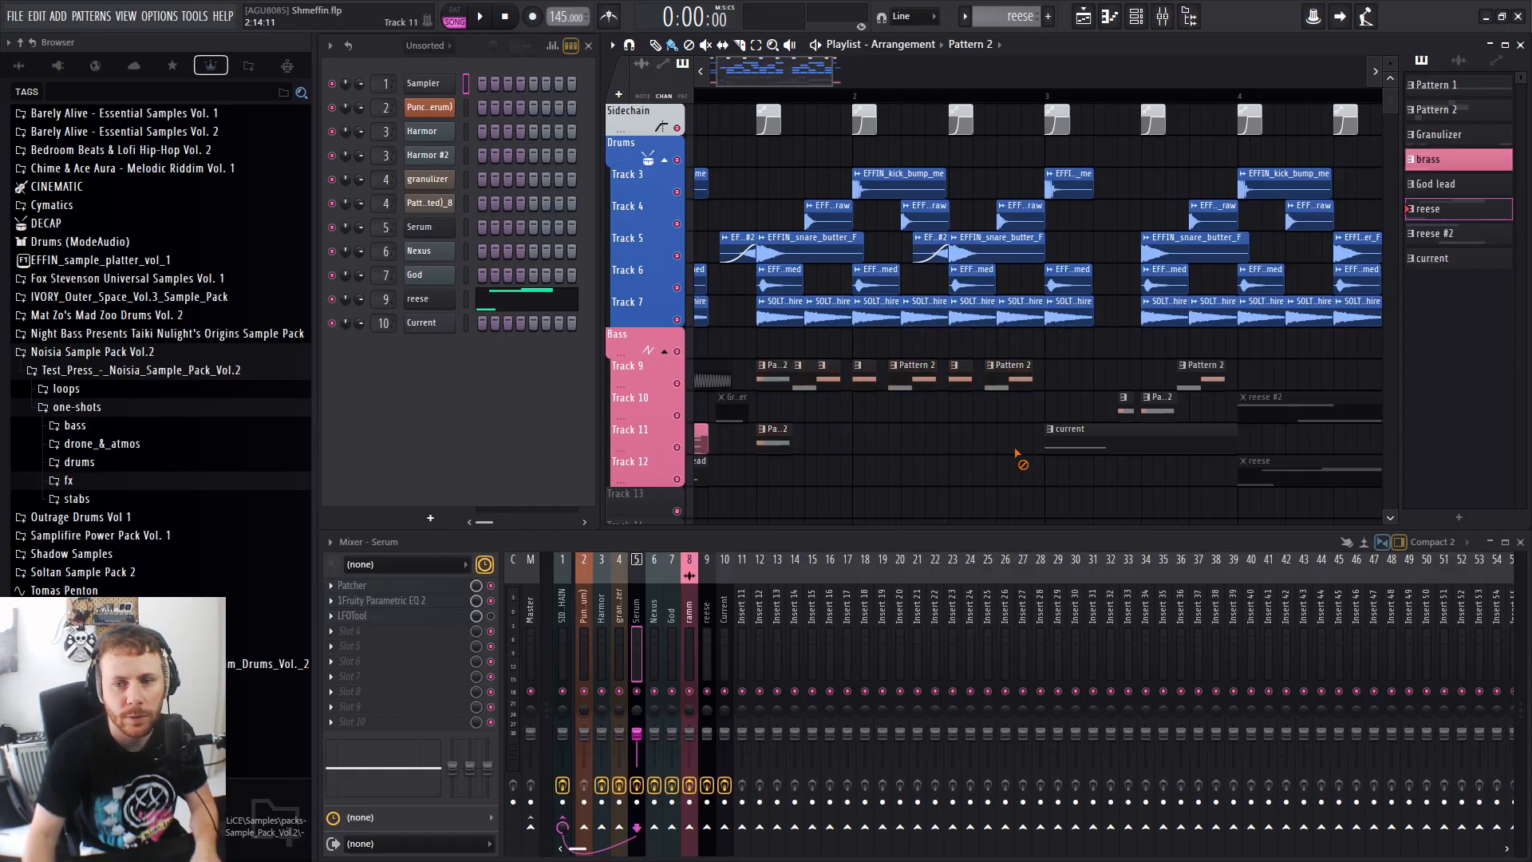
Extend the Pattern 2 copy on Track 11 to bar 3 with the short Track 9 clips above it muted, and play it.
{"action": "left_click_drag", "start_coordinate": [790, 441], "coordinate": [1044, 448]}
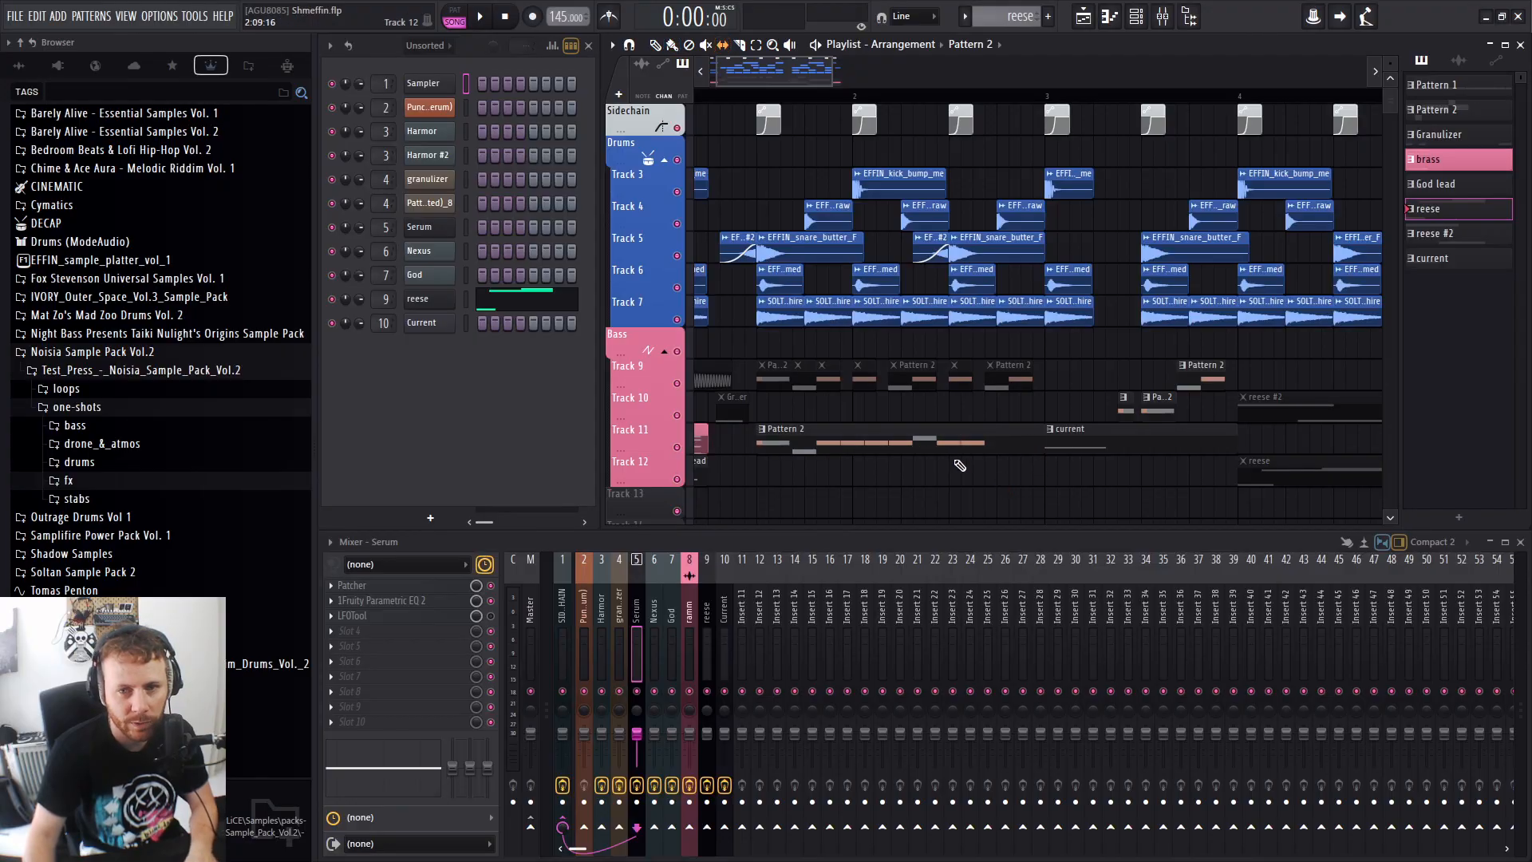
{"action": "scroll", "coordinate": [745, 76], "scroll_direction": "down", "scroll_amount": 2}
{"action": "key", "text": "space"}
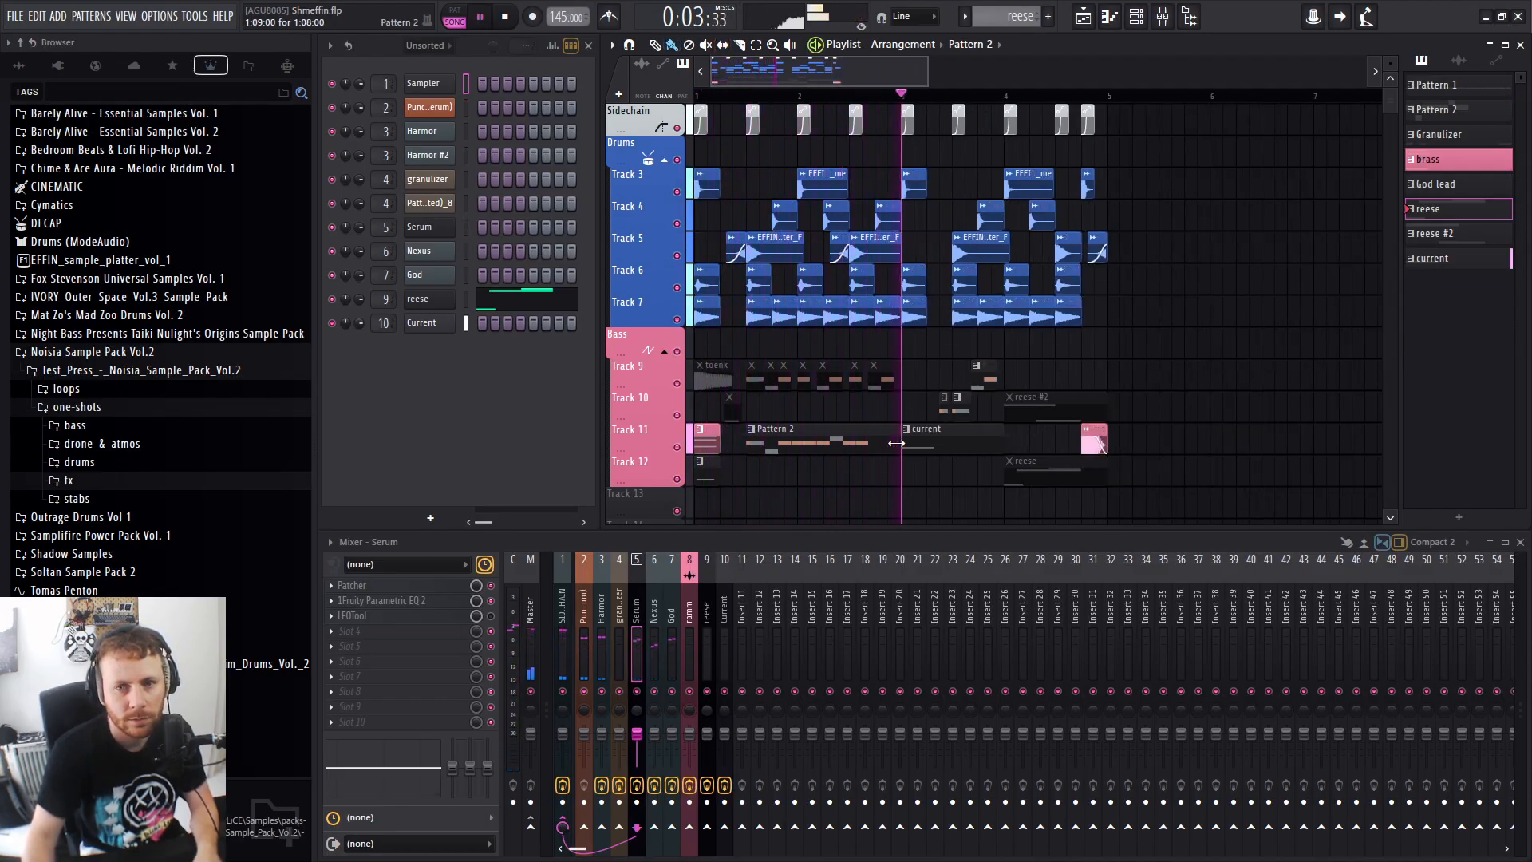
{"action": "key", "text": "space"}
Replay the arrangement from the start several times to hear the continuous Pattern 2 bassline on Track 11.
{"action": "key", "text": "space"}
{"action": "scroll", "coordinate": [934, 463], "scroll_direction": "up", "scroll_amount": 2}
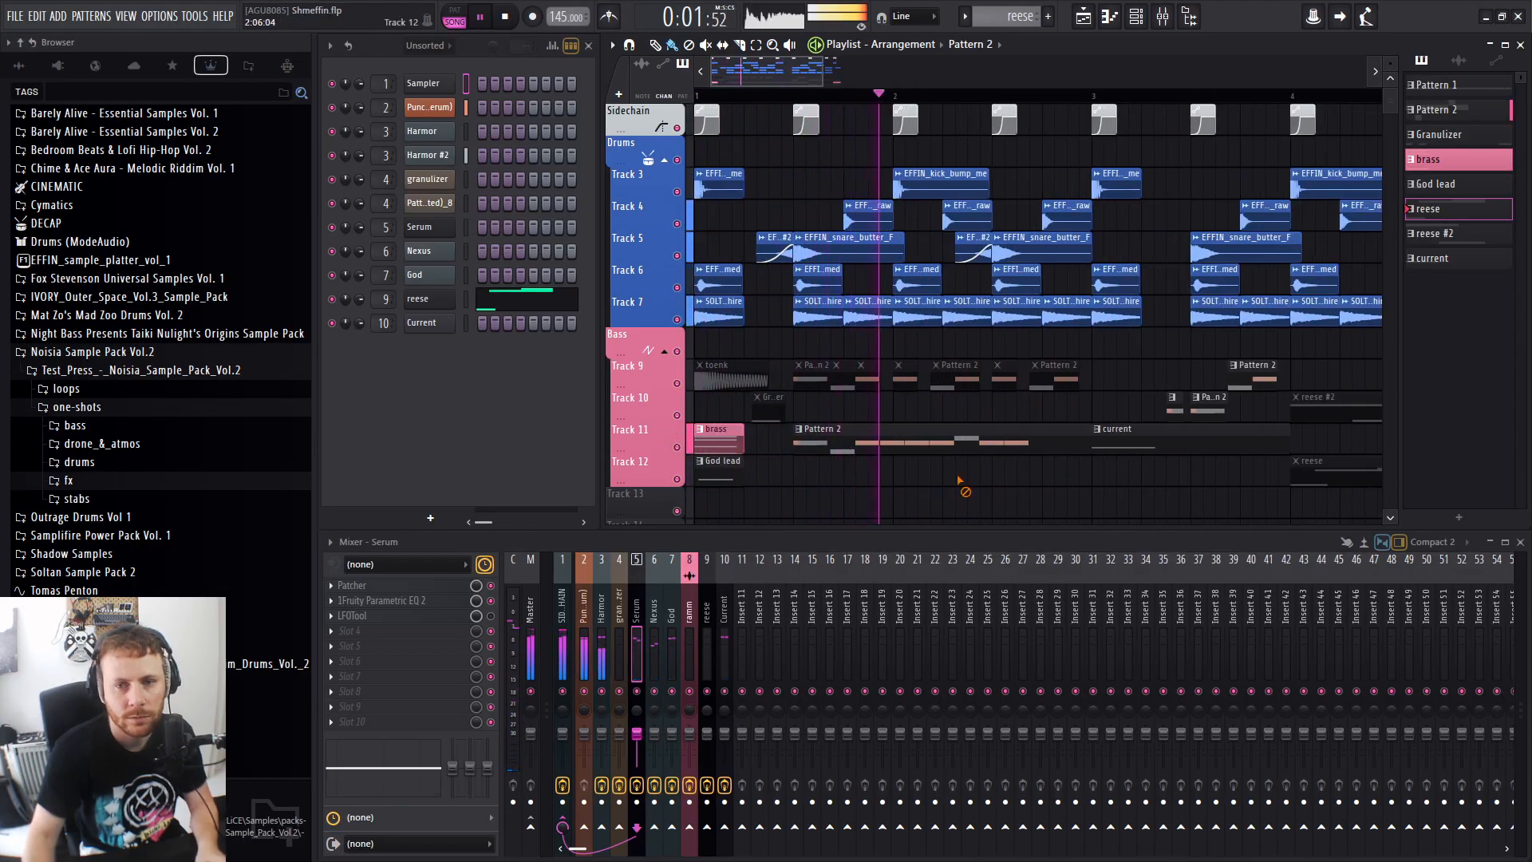
{"action": "key", "text": "space"}
{"action": "key", "text": "space"}
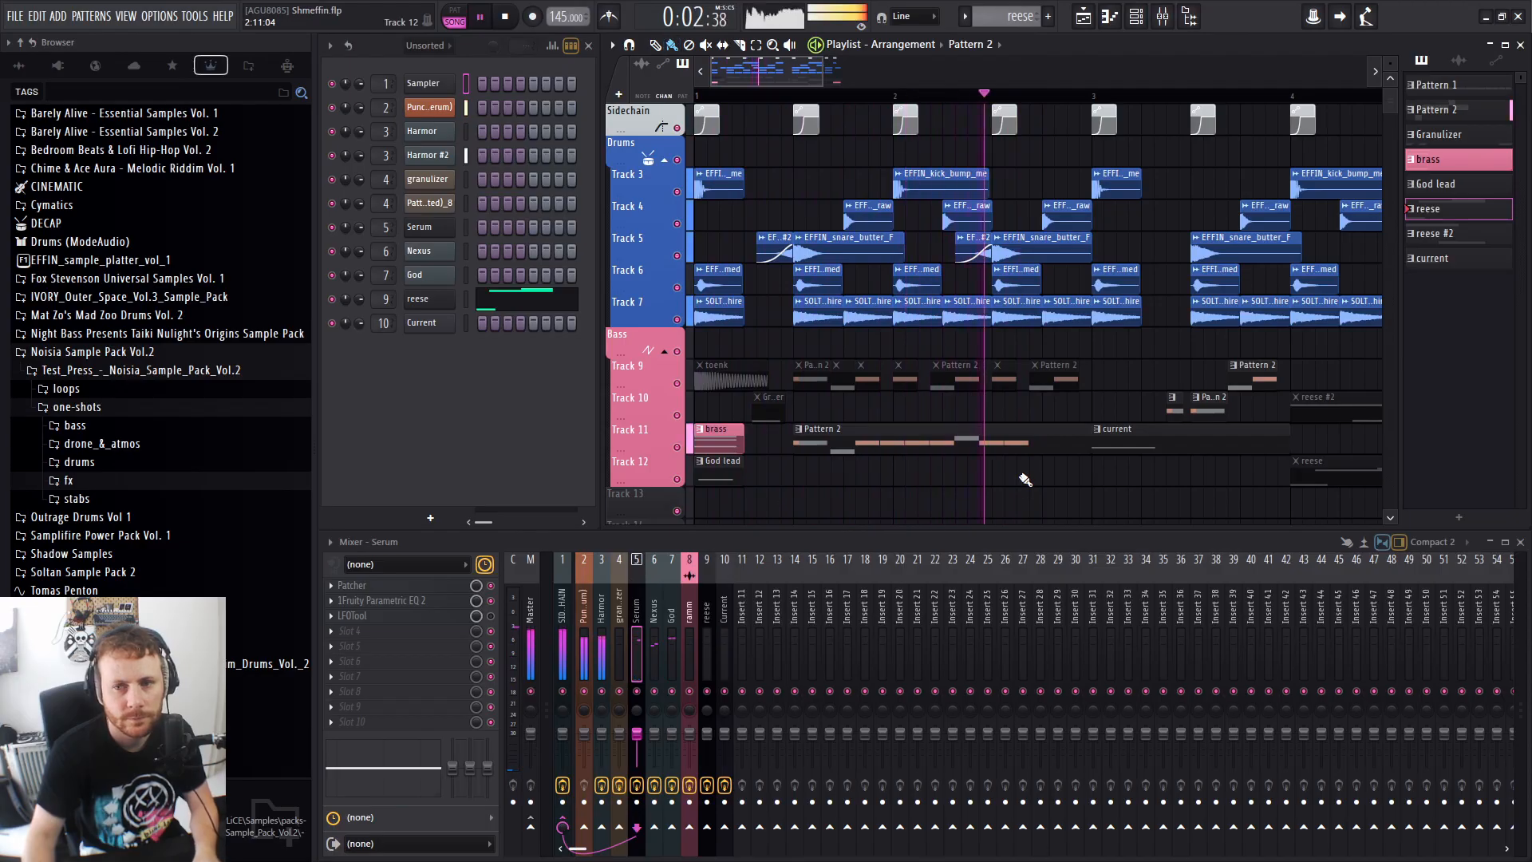
{"action": "key", "text": "space"}
{"action": "scroll", "coordinate": [850, 510], "scroll_direction": "down", "scroll_amount": 2}
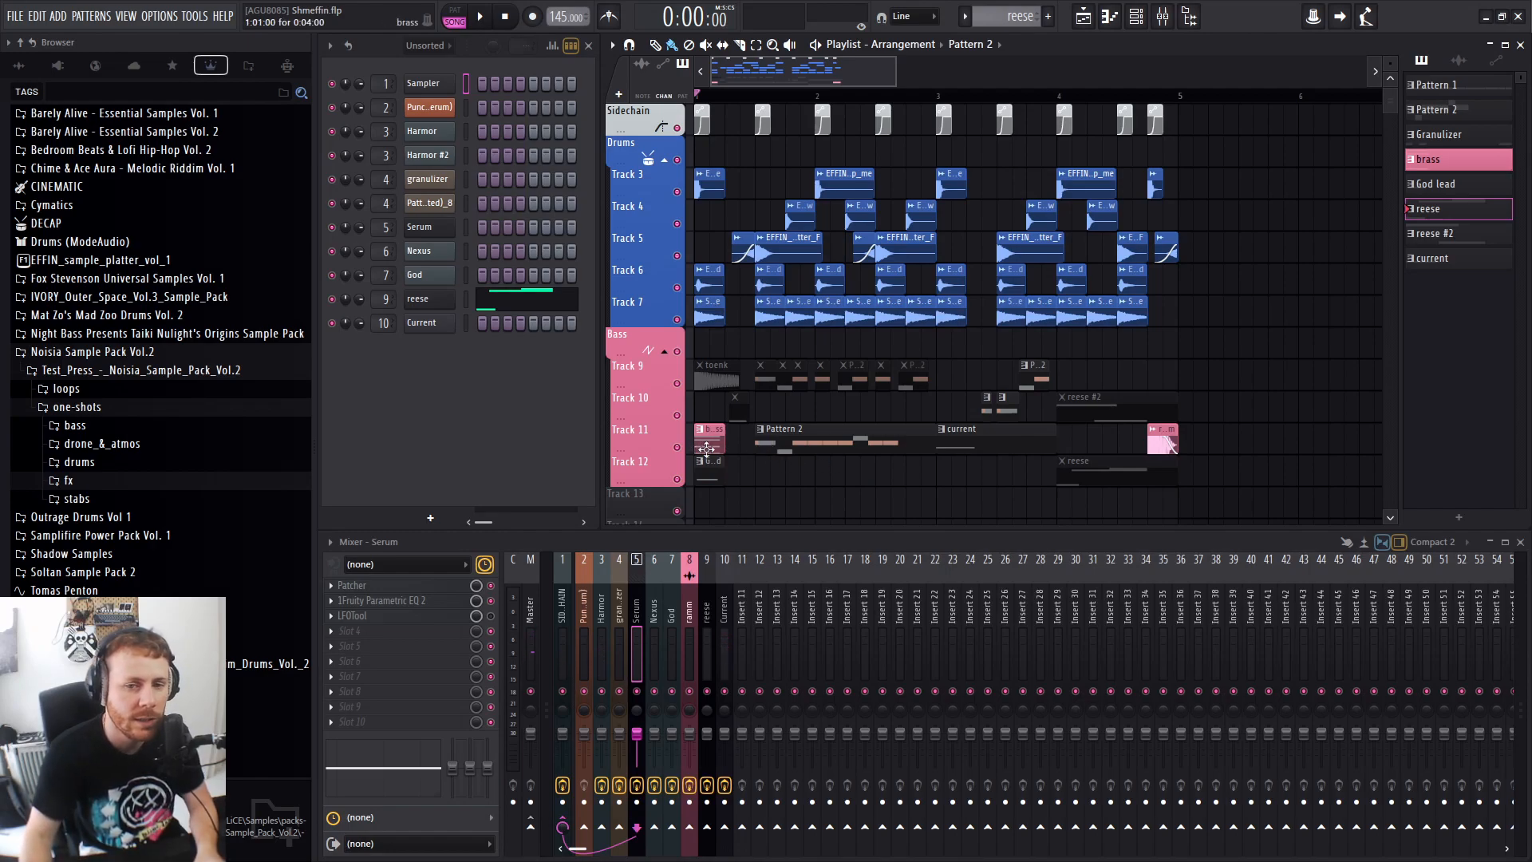
{"action": "key", "text": "space"}
{"action": "key", "text": "space"}
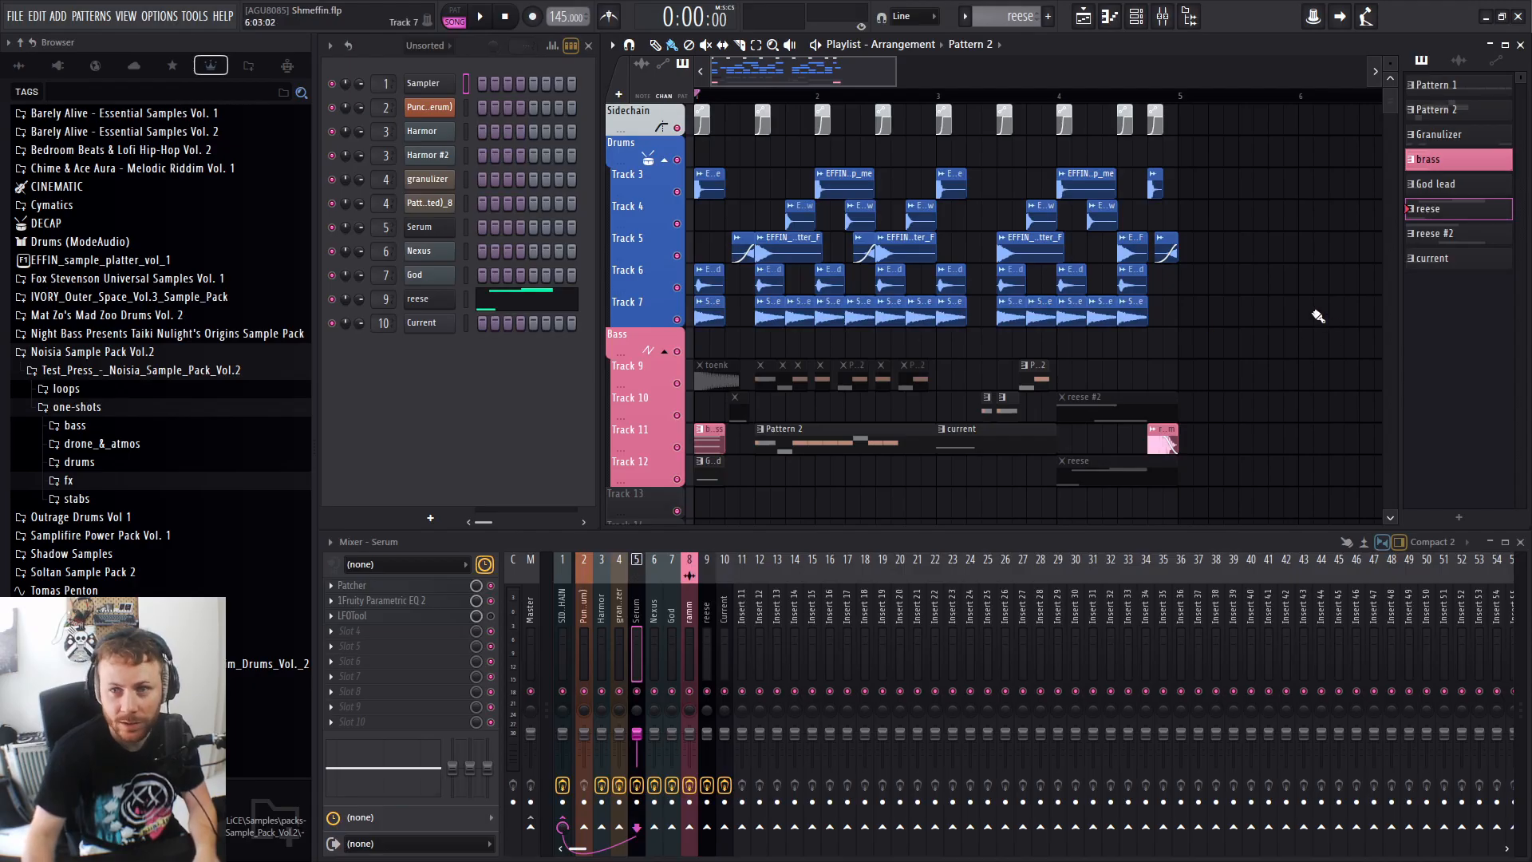
{"action": "key", "text": "space"}
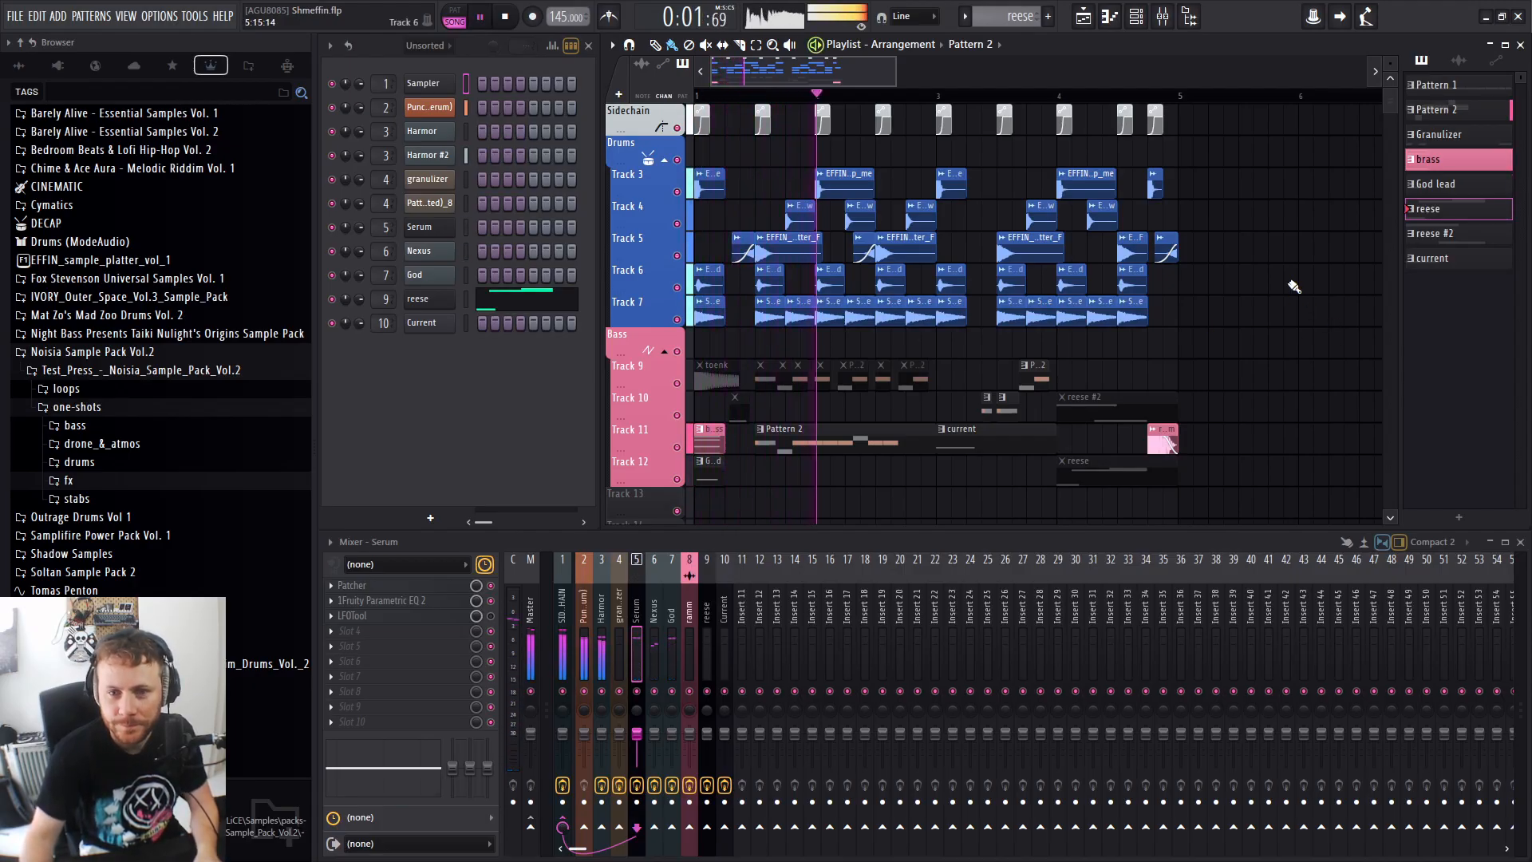
{"action": "key", "text": "space"}
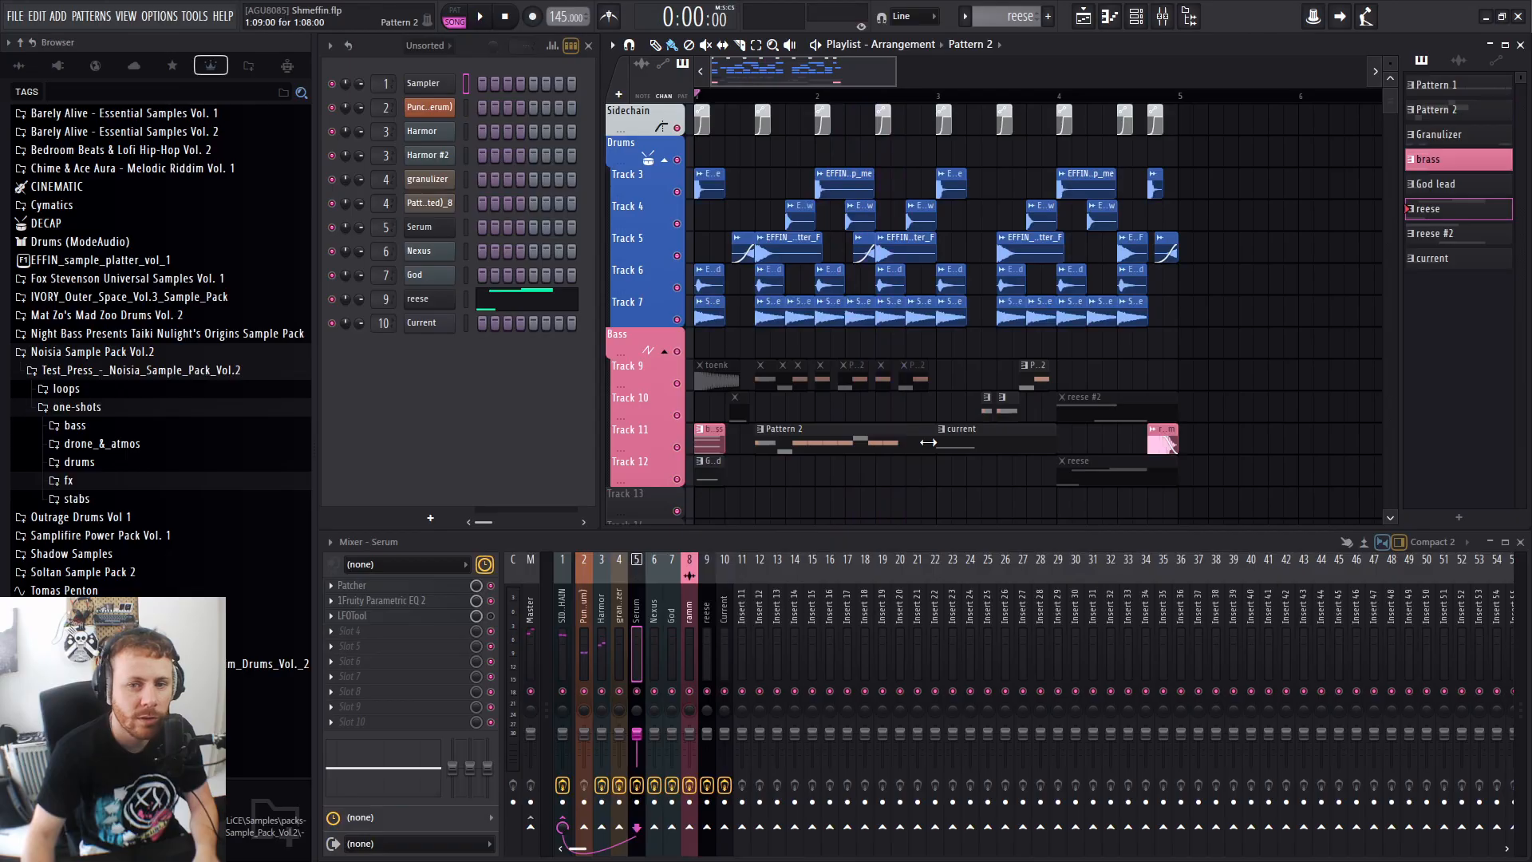
Delete the long Pattern 2 clip from Track 11, unmute the short Pattern 2 clips on Track 9 and play the arrangement.
{"action": "right_click", "coordinate": [835, 447]}
{"action": "left_click_drag", "start_coordinate": [769, 384], "coordinate": [926, 380]}
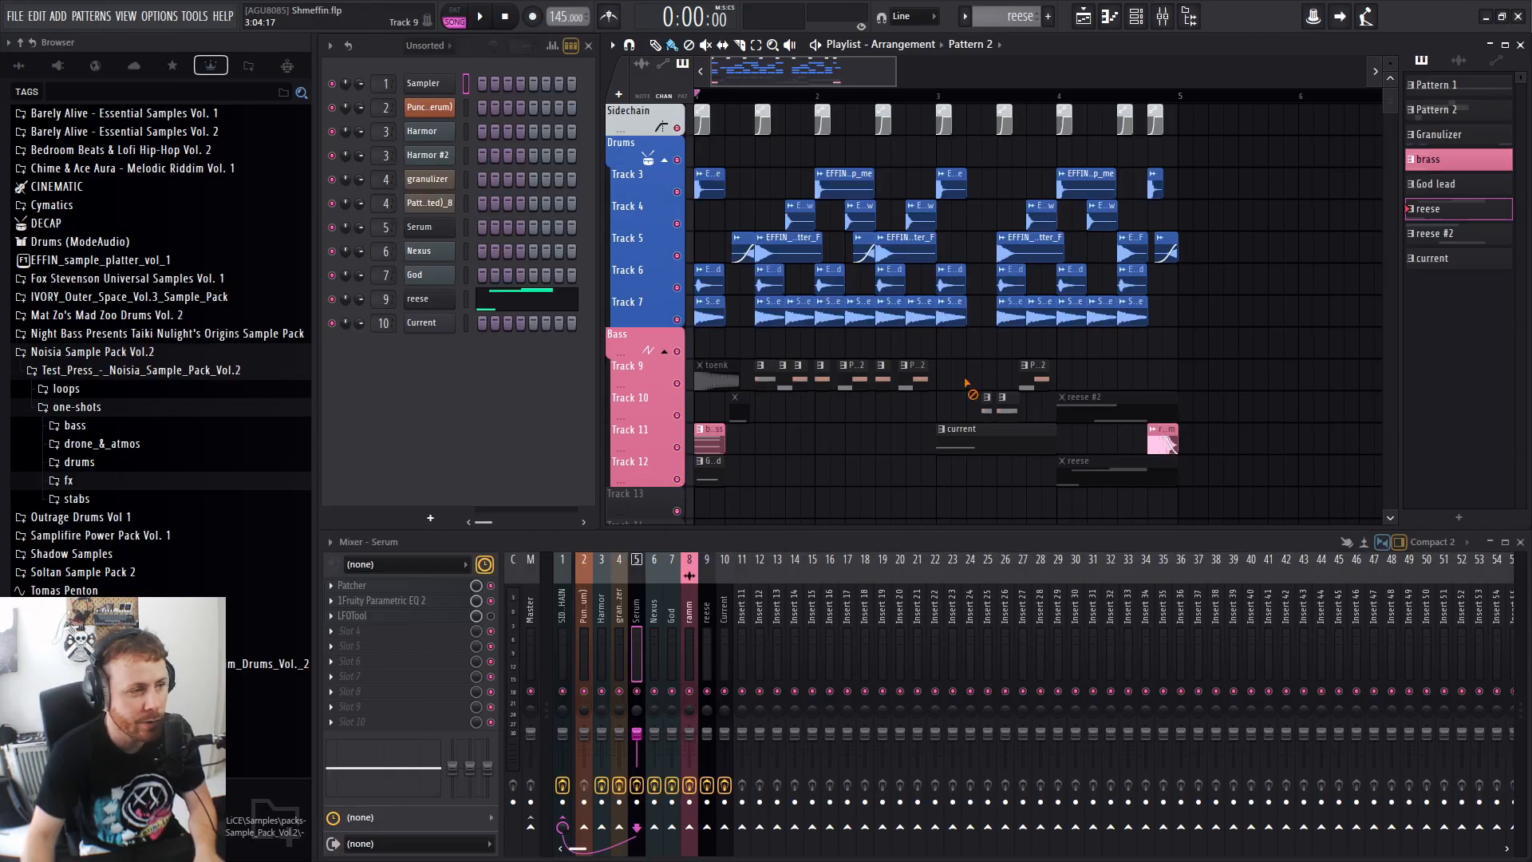
{"action": "key", "text": "space"}
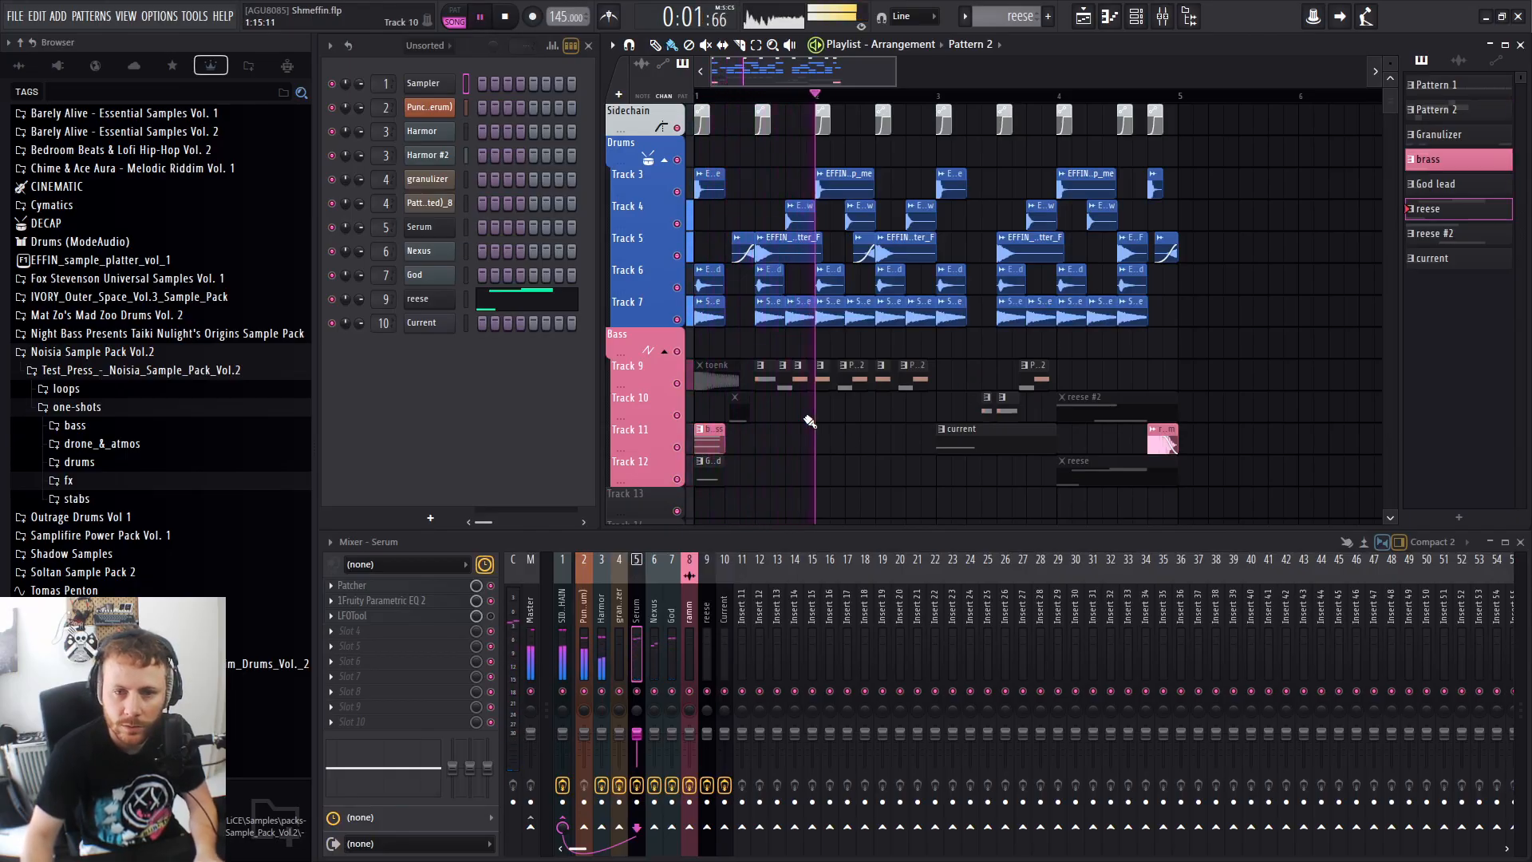
Unmute the Granulizer clip on Track 10 and play the opening from the start.
{"action": "key", "text": "space"}
{"action": "key", "text": "space"}
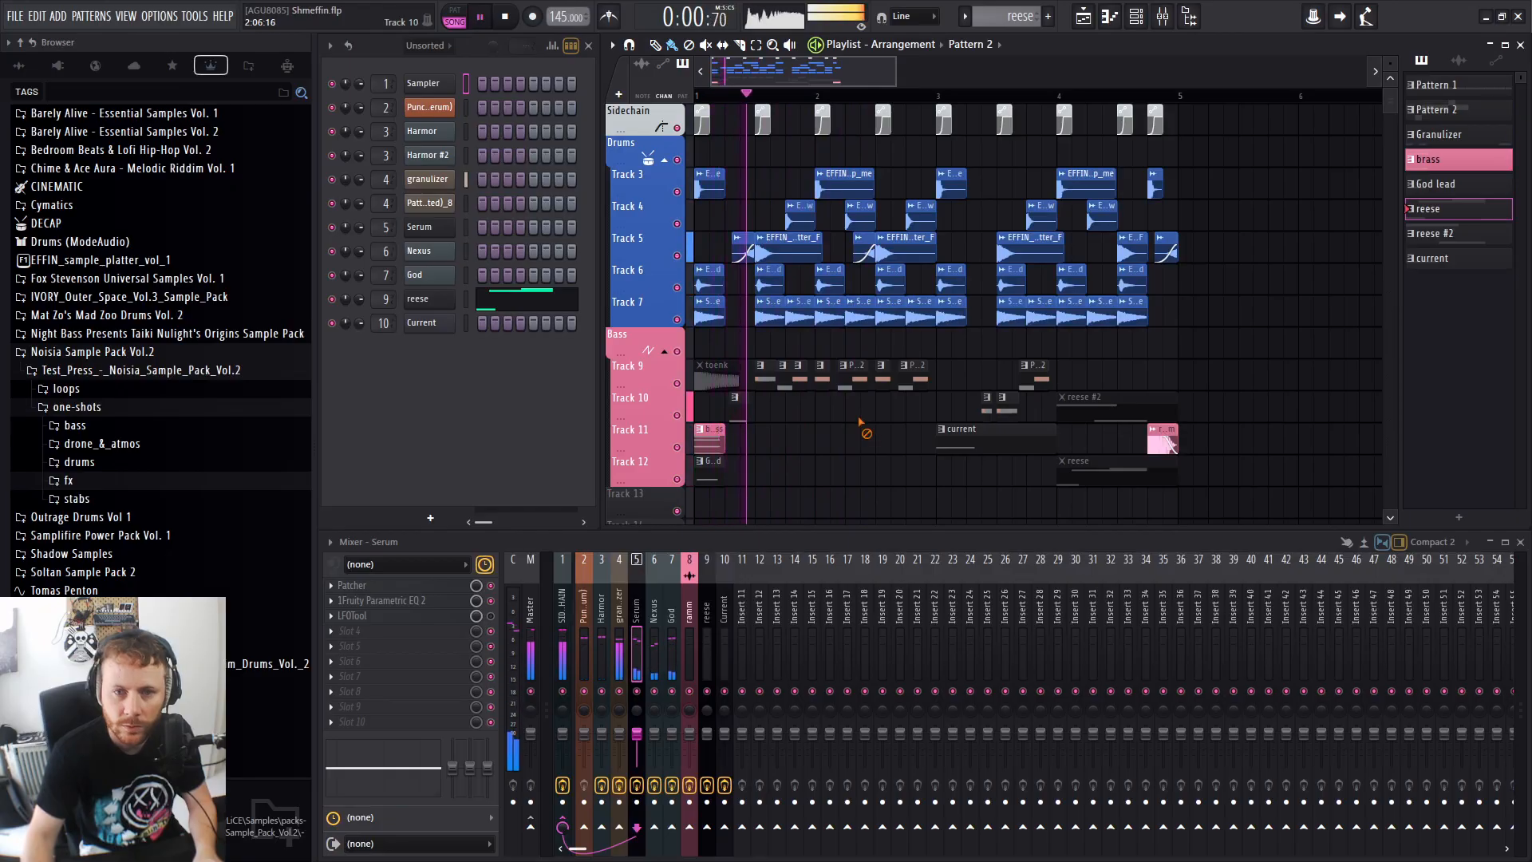
{"action": "key", "text": "space"}
Solo the Bass group, play its opening, and mute the brass and God lead clips on Tracks 11 and 12.
{"action": "scroll", "coordinate": [758, 420], "scroll_direction": "up", "scroll_amount": 4}
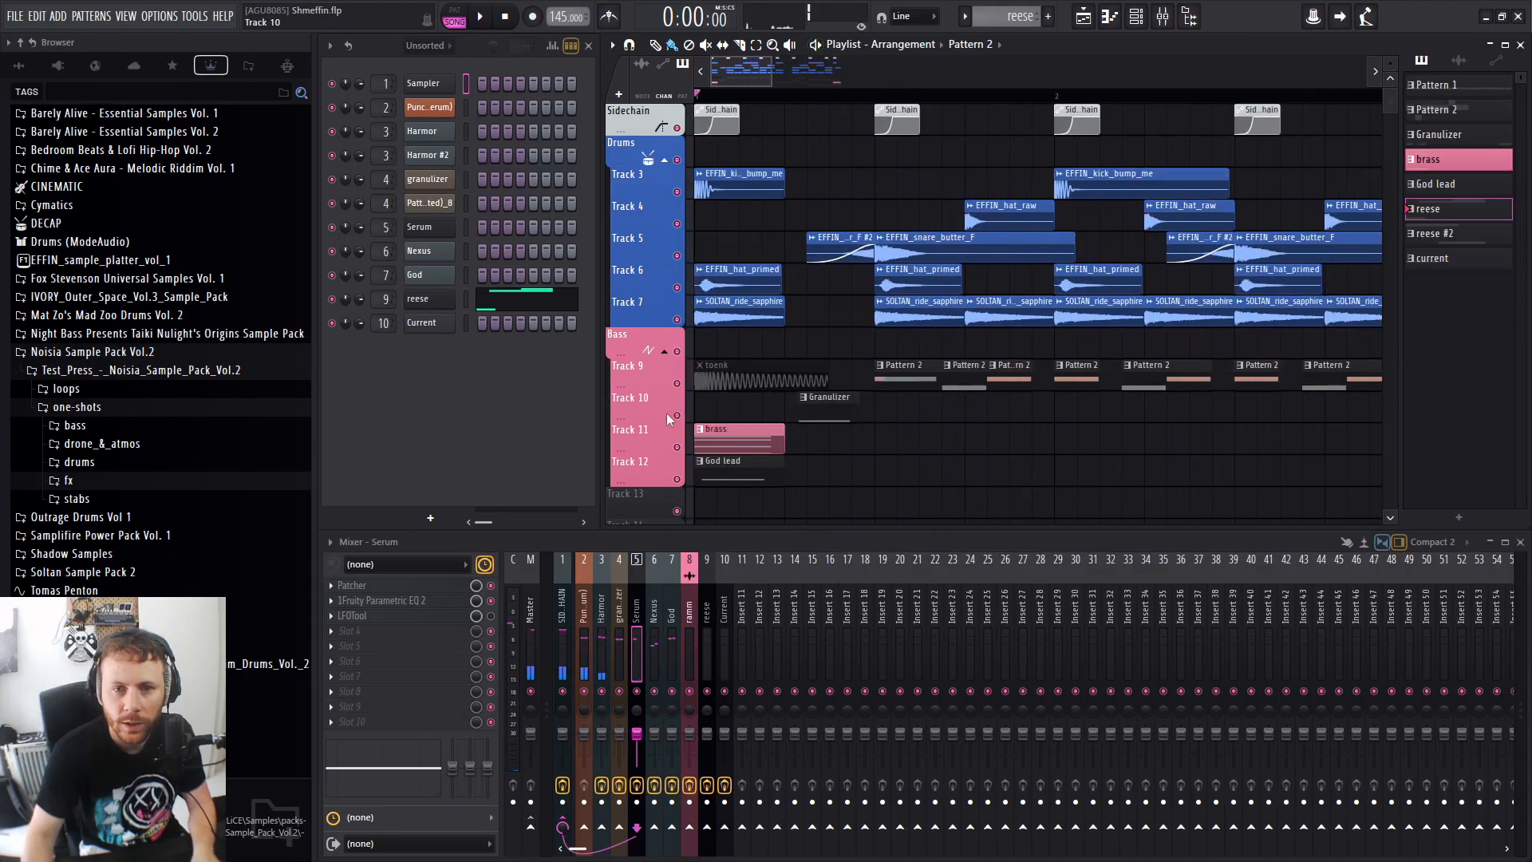
{"action": "left_click_drag", "start_coordinate": [747, 415], "coordinate": [743, 489]}
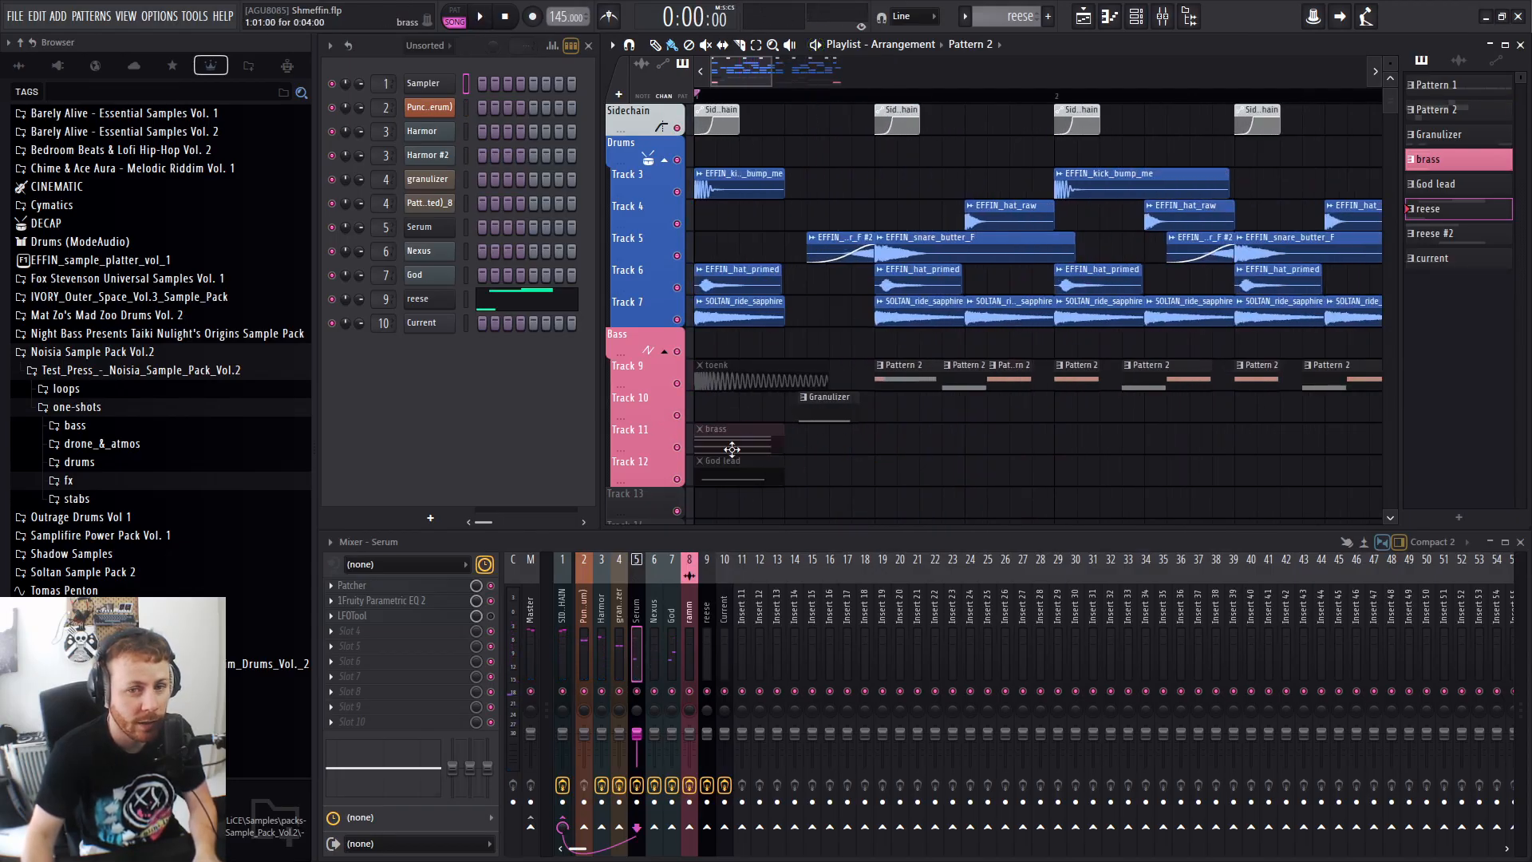
{"action": "left_click_drag", "start_coordinate": [738, 428], "coordinate": [738, 467]}
{"action": "right_click", "coordinate": [679, 352]}
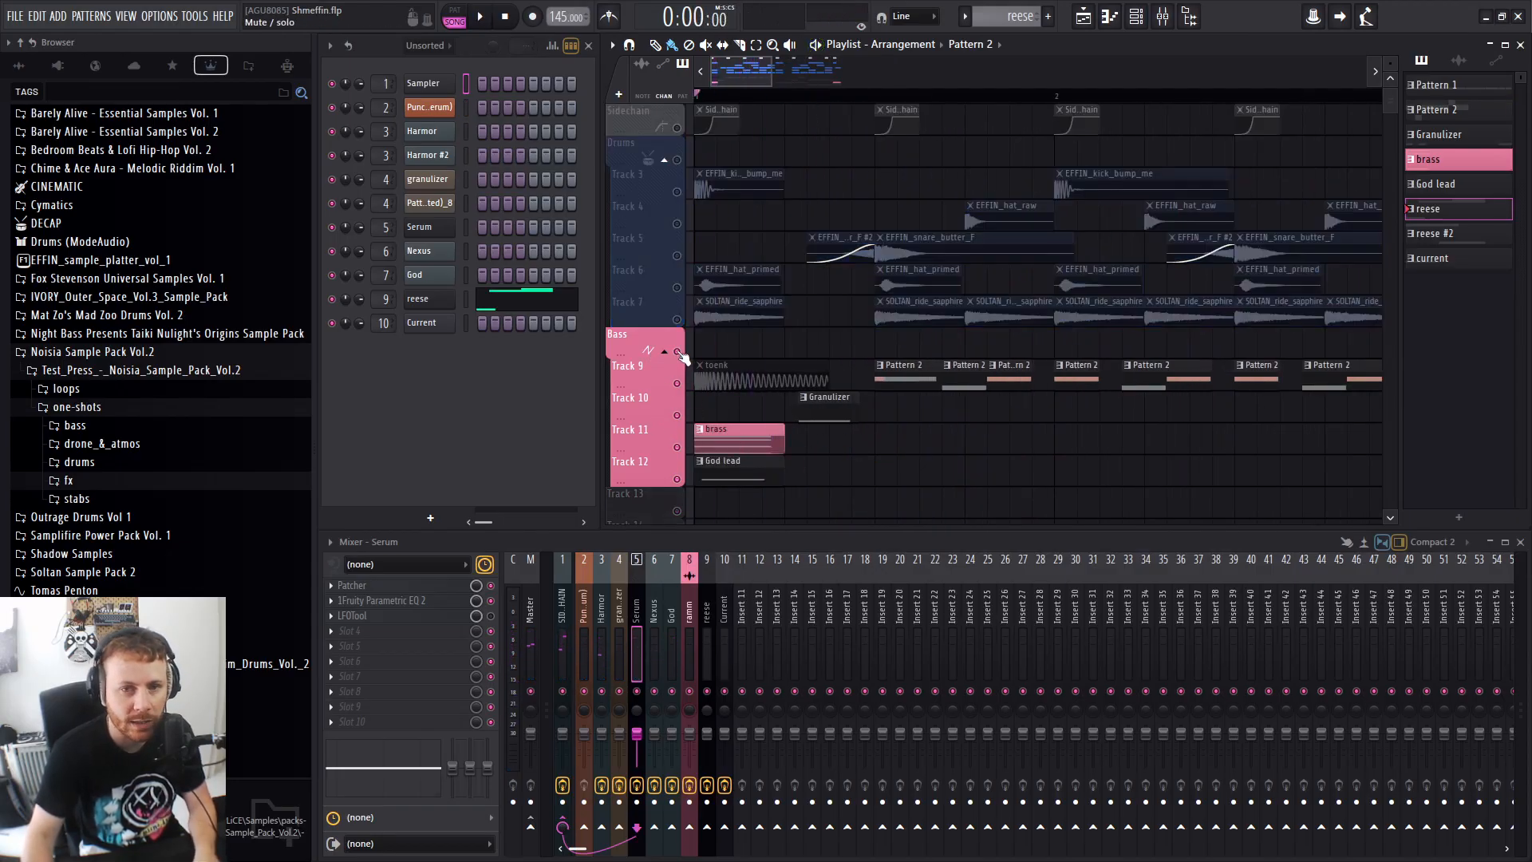
{"action": "key", "text": "space"}
{"action": "key", "text": "space"}
{"action": "left_click_drag", "start_coordinate": [771, 437], "coordinate": [768, 471]}
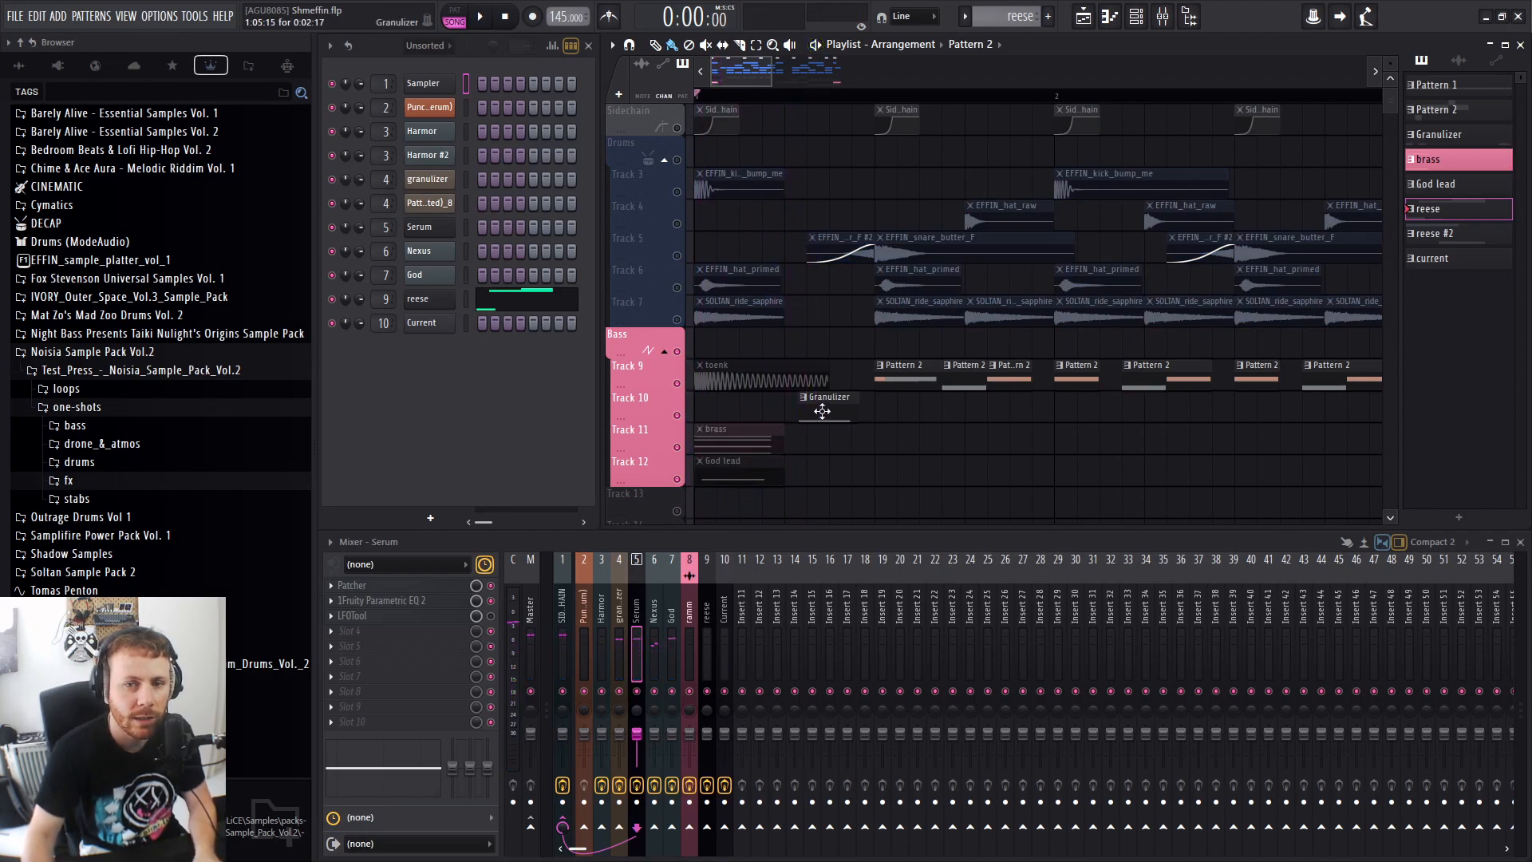
Move the Granulizer clip on Track 10 to the start of bar 1, unsolo the Bass group and play the arrangement.
{"action": "left_click_drag", "start_coordinate": [821, 407], "coordinate": [717, 403]}
{"action": "key", "text": "space"}
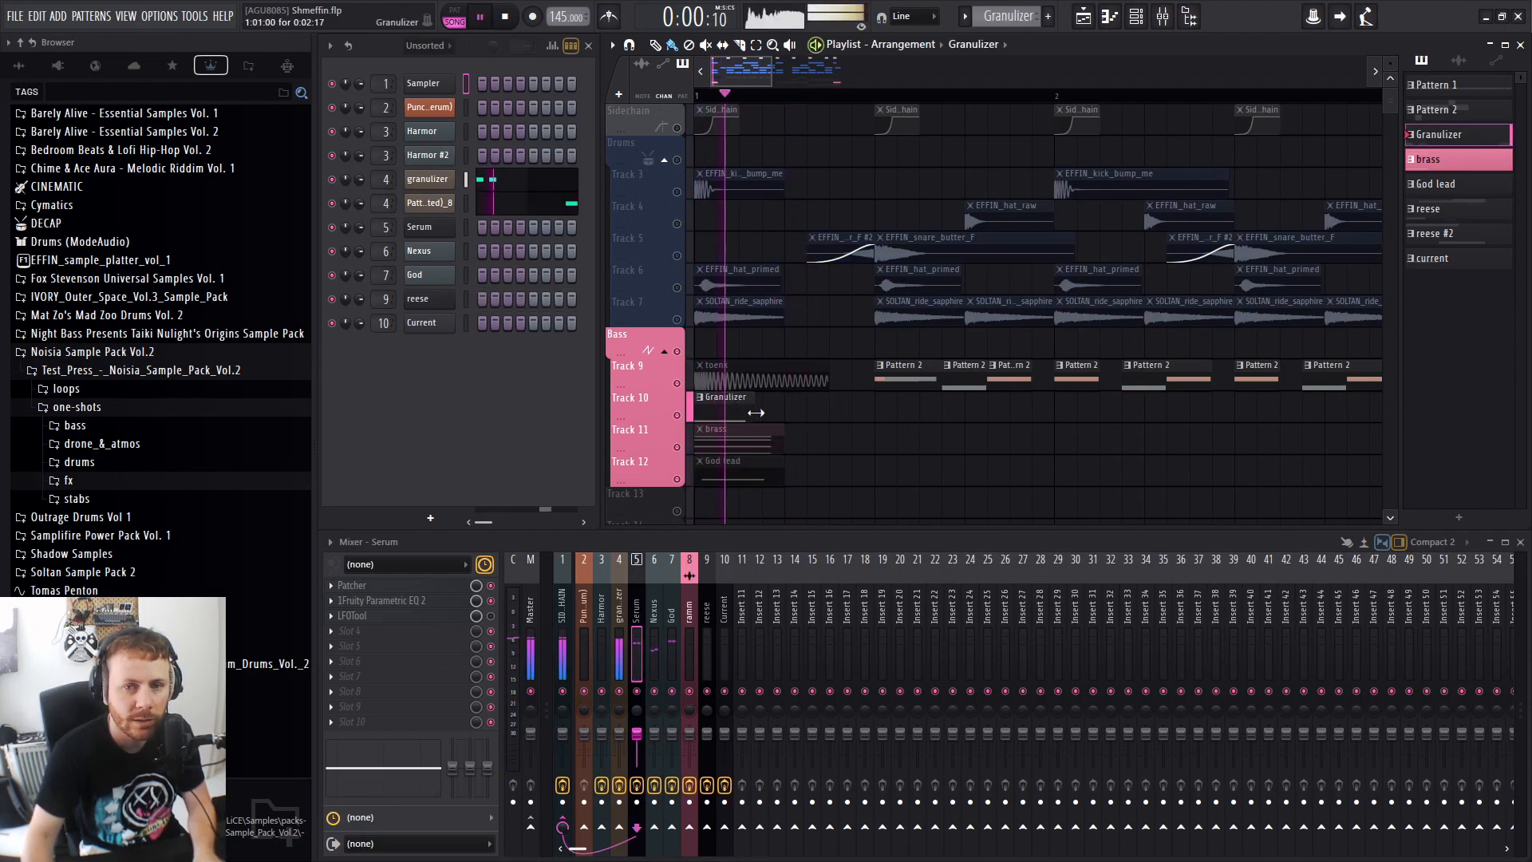
{"action": "key", "text": "space"}
{"action": "right_click", "coordinate": [676, 351]}
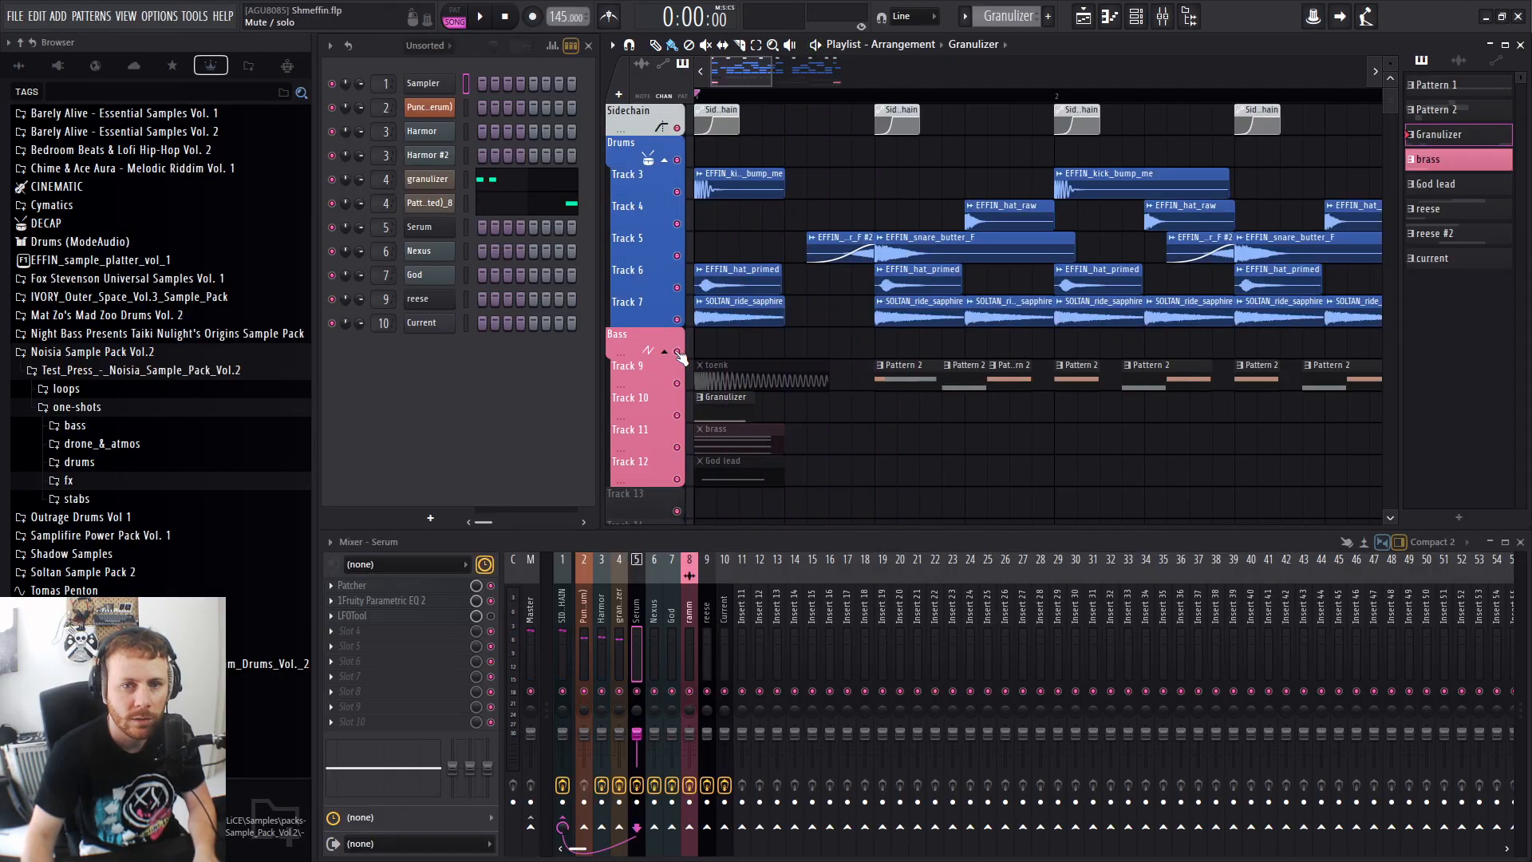
{"action": "key", "text": "space"}
{"action": "scroll", "coordinate": [835, 434], "scroll_direction": "down", "scroll_amount": 3}
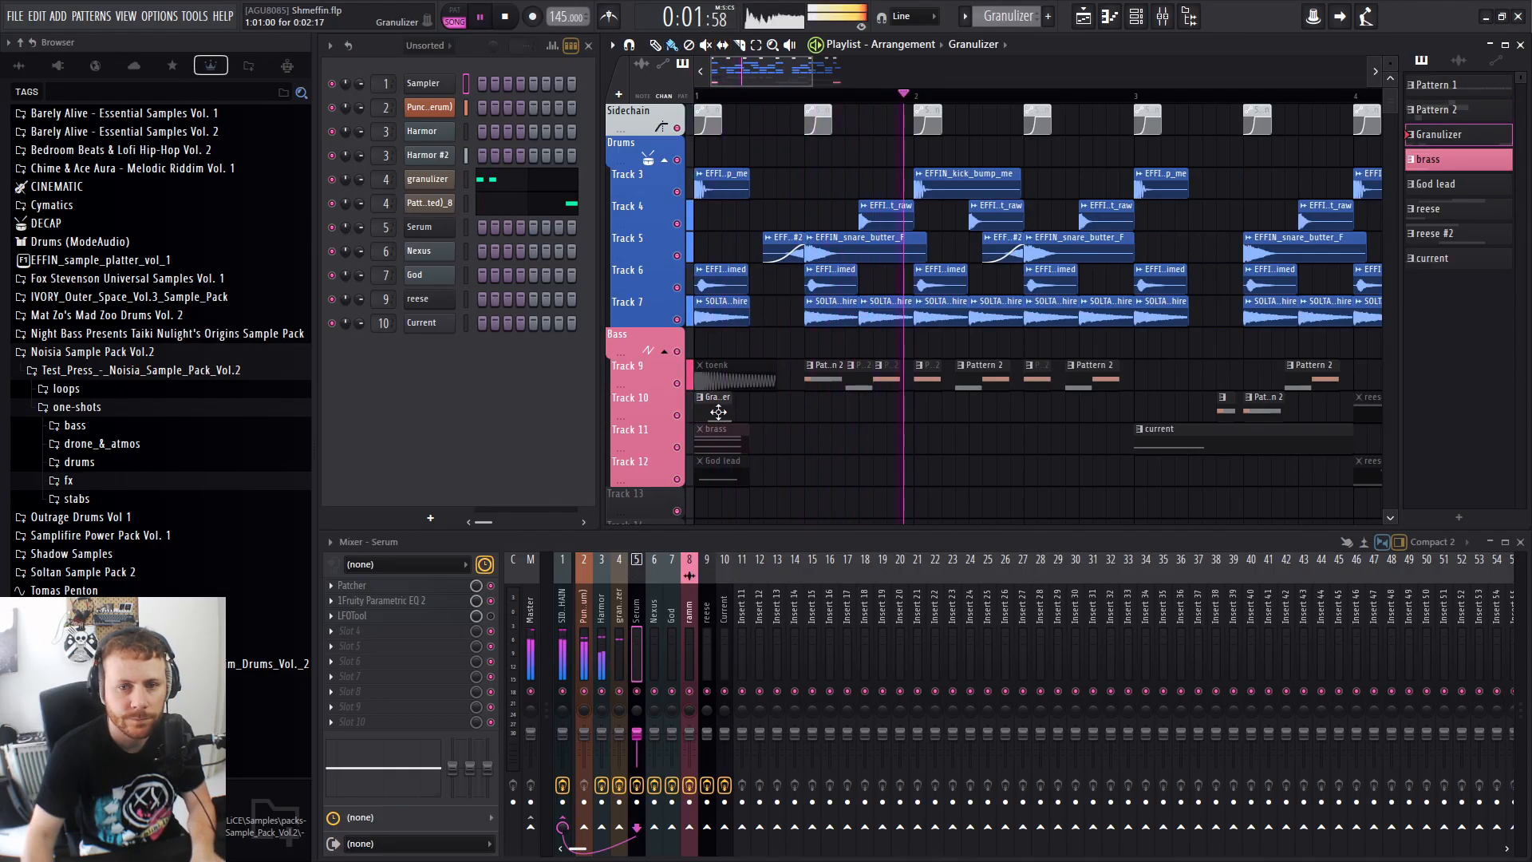
Extend the Granulizer clip on Track 10 to half a bar and make it unique.
{"action": "left_click_drag", "start_coordinate": [720, 411], "coordinate": [808, 411]}
{"action": "key", "text": "b"}
{"action": "key", "text": "space"}
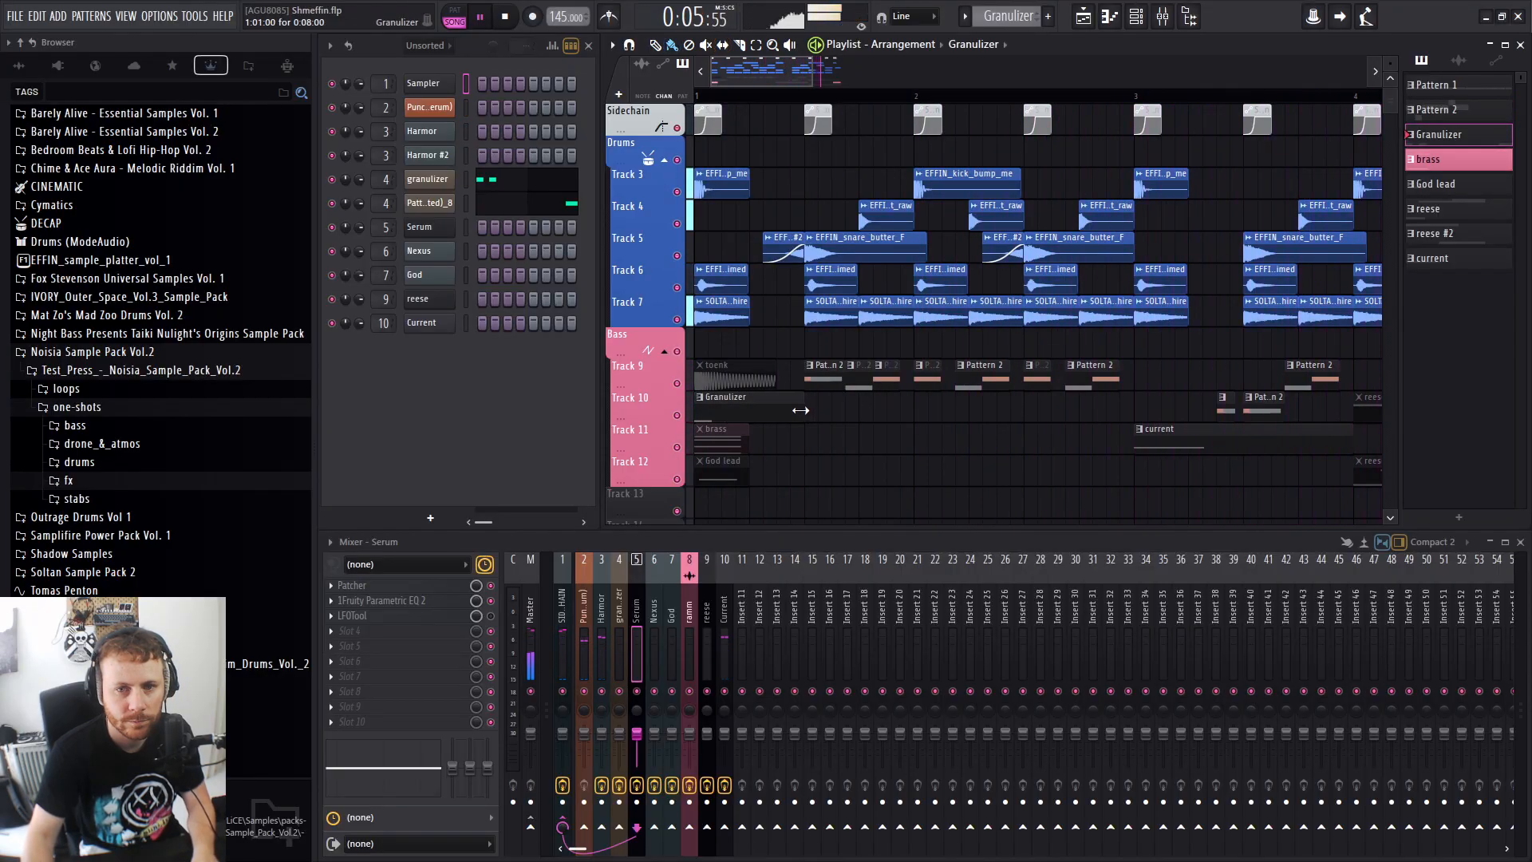
{"action": "left_click", "coordinate": [700, 397]}
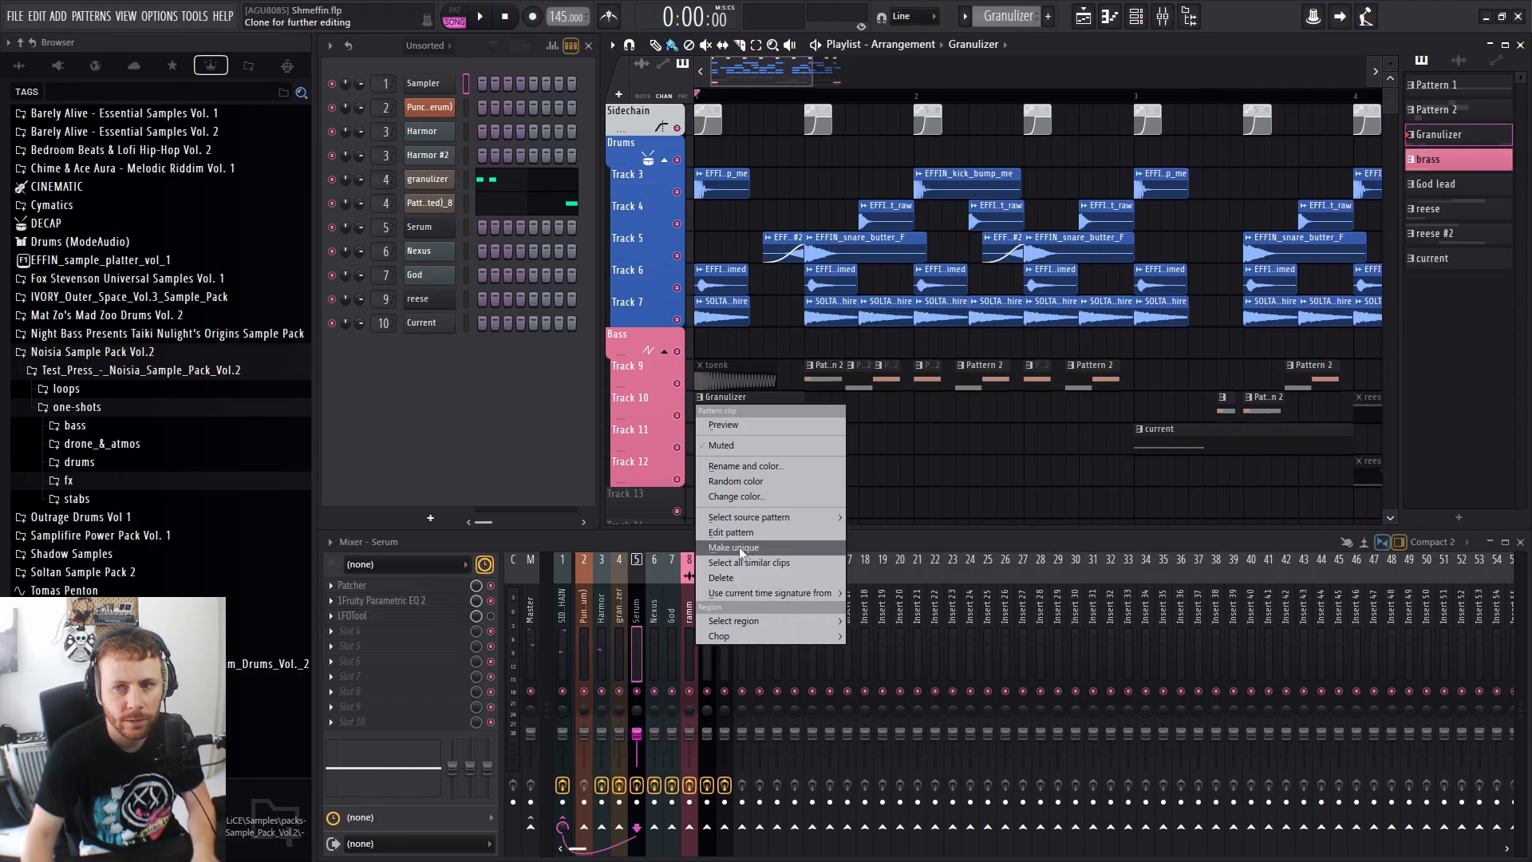
{"action": "left_click", "coordinate": [734, 547]}
Lengthen the C5 note in the Granulizer #2 pattern to nearly fill the clip and play the arrangement.
{"action": "double_click", "coordinate": [729, 403]}
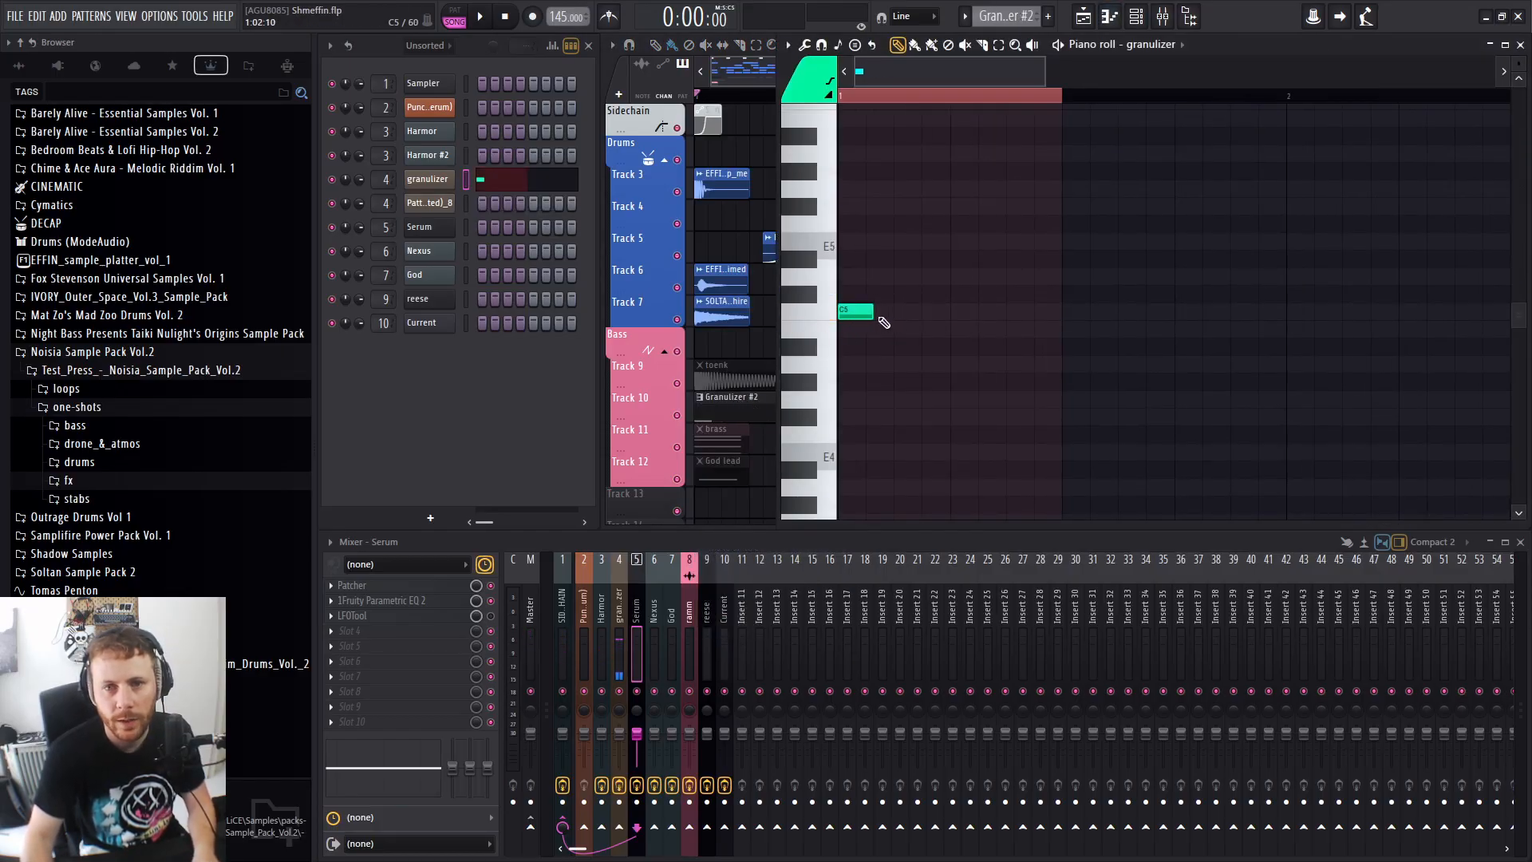
{"action": "left_click_drag", "start_coordinate": [875, 319], "coordinate": [1051, 322]}
{"action": "key", "text": "space"}
{"action": "key", "text": "F5"}
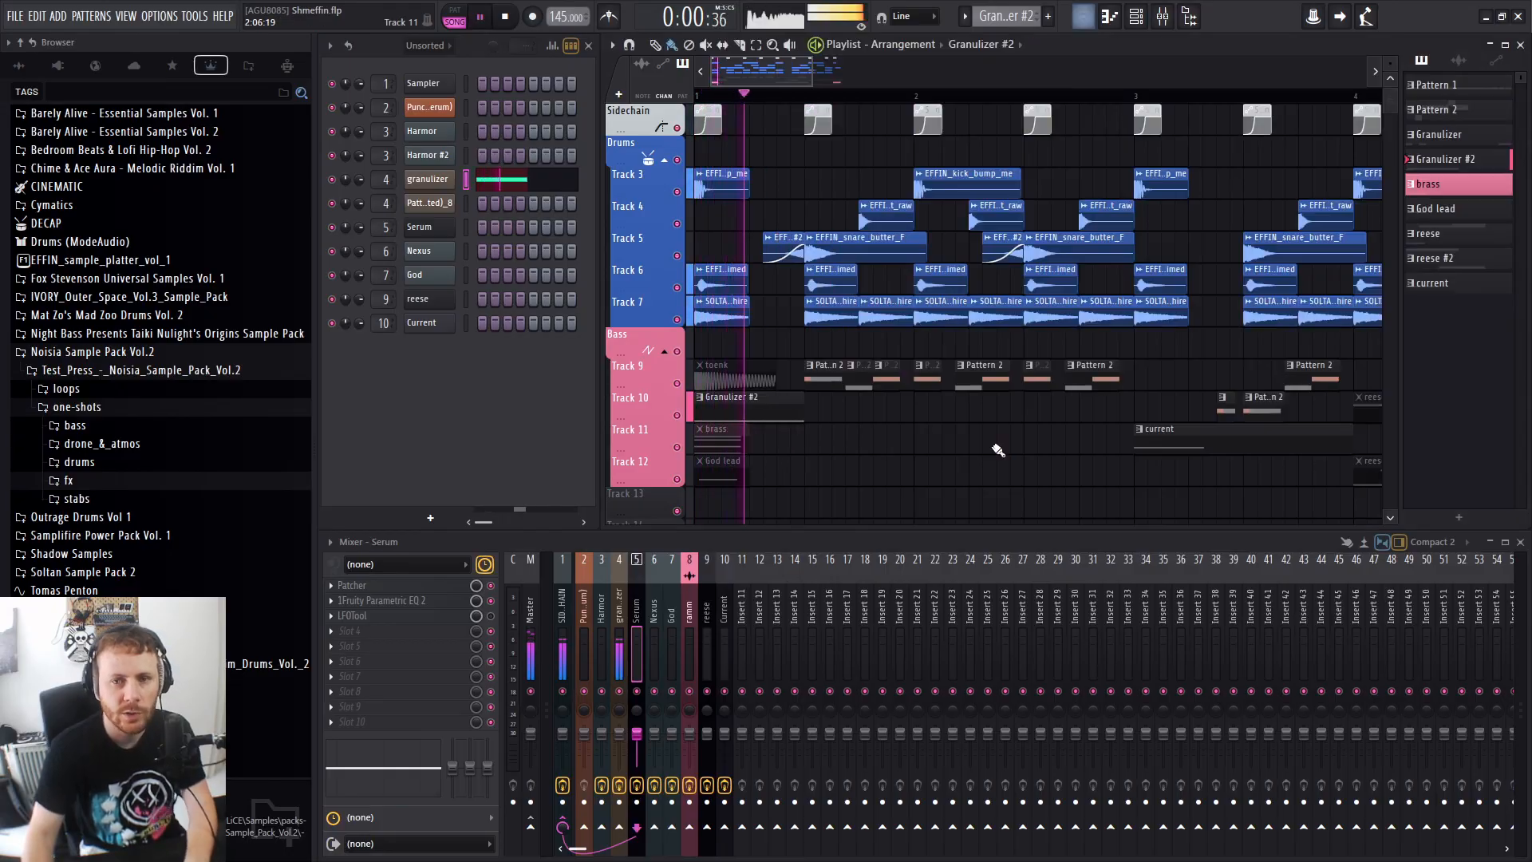
{"action": "key", "text": "space"}
Delete the toenk audio clip from Track 9 and show the Unsorted channel group.
{"action": "double_click", "coordinate": [773, 369]}
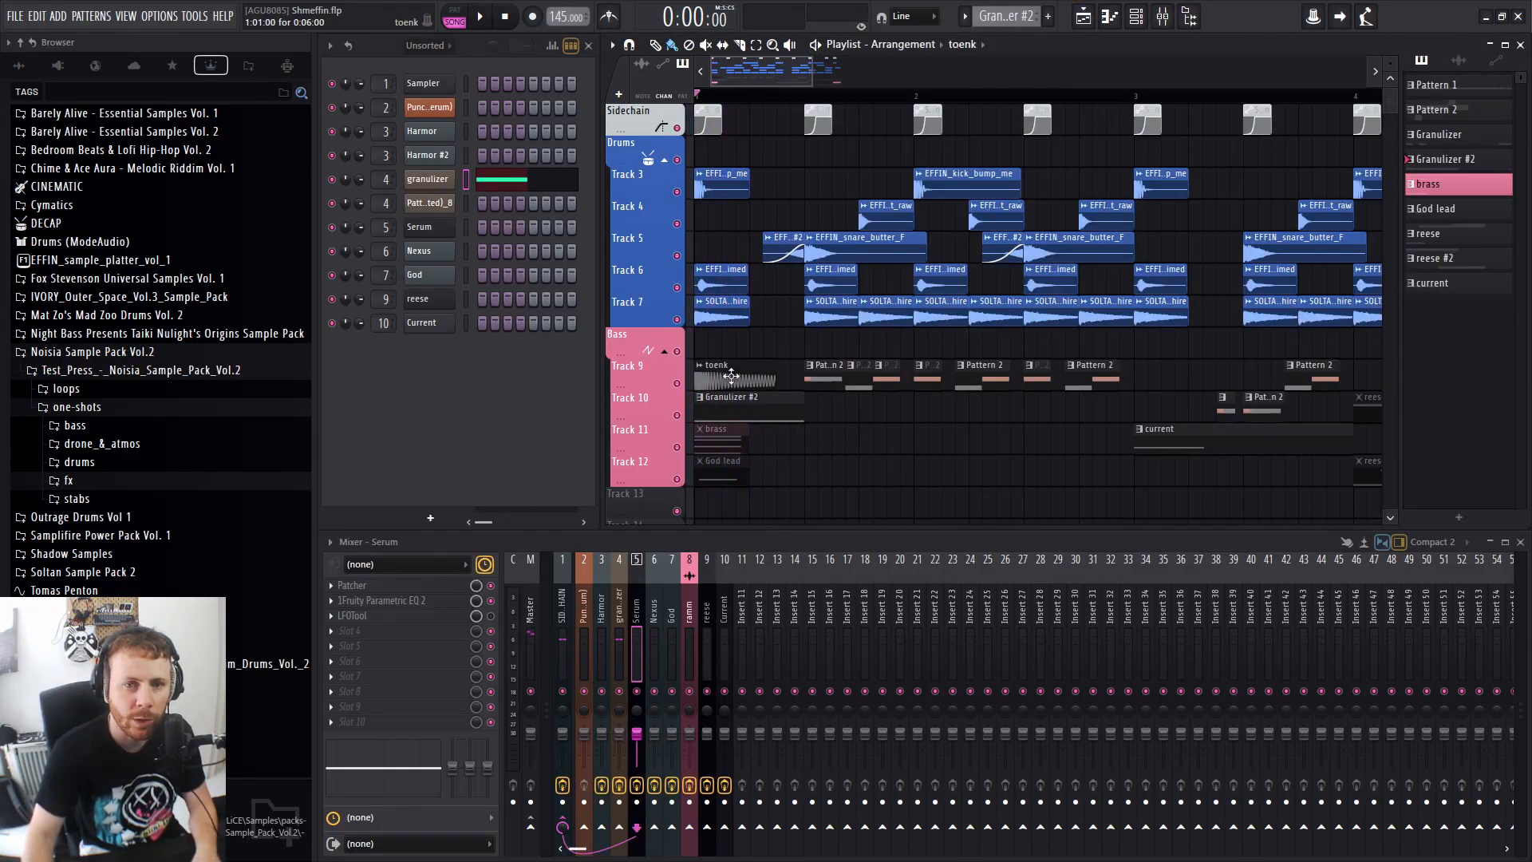
{"action": "left_click", "coordinate": [1175, 205]}
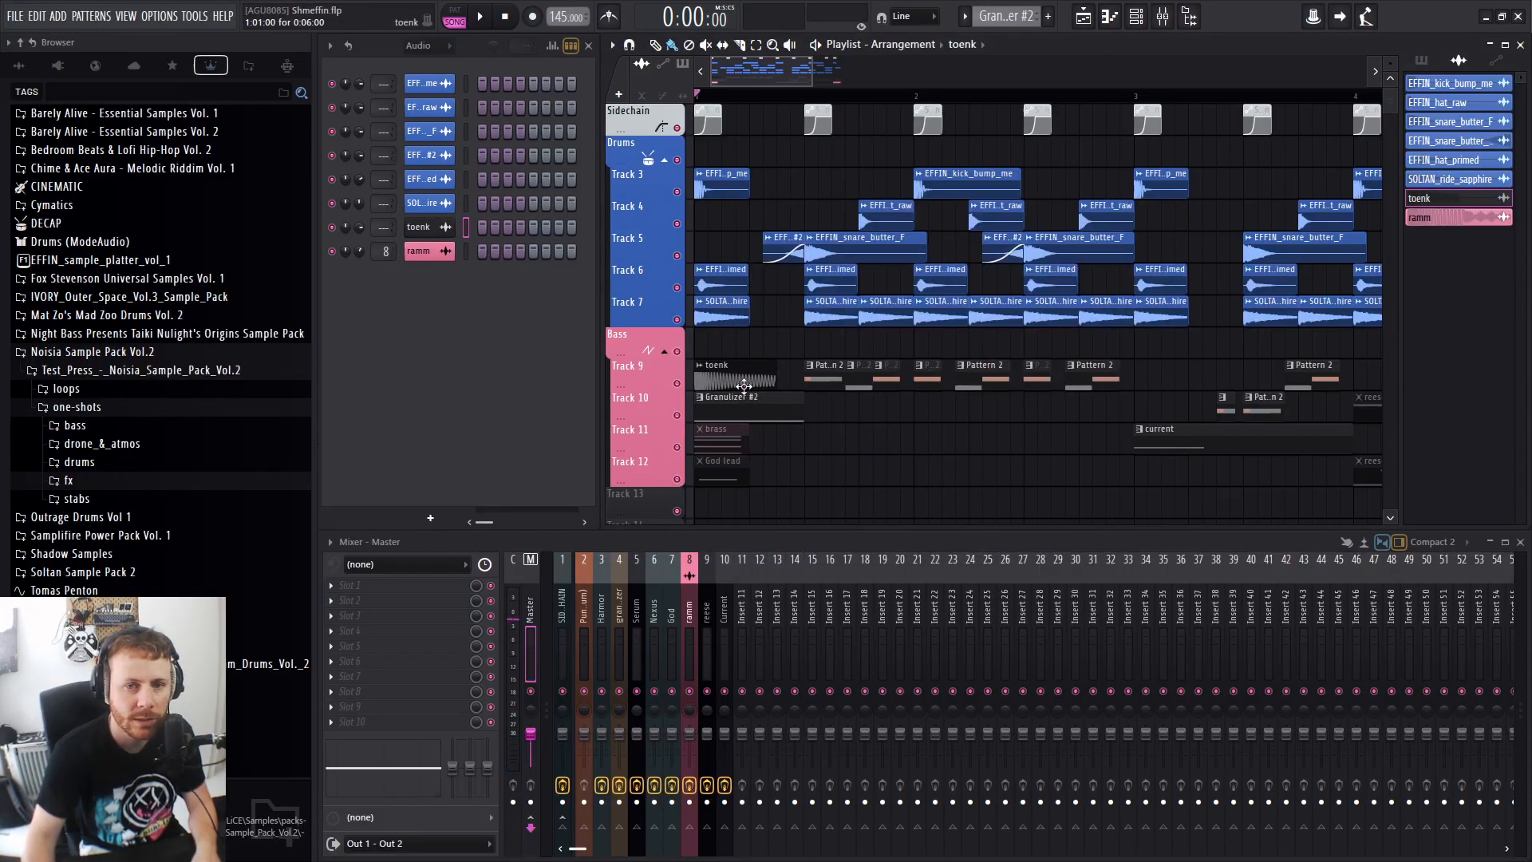
{"action": "right_click", "coordinate": [707, 376]}
{"action": "left_click", "coordinate": [429, 46]}
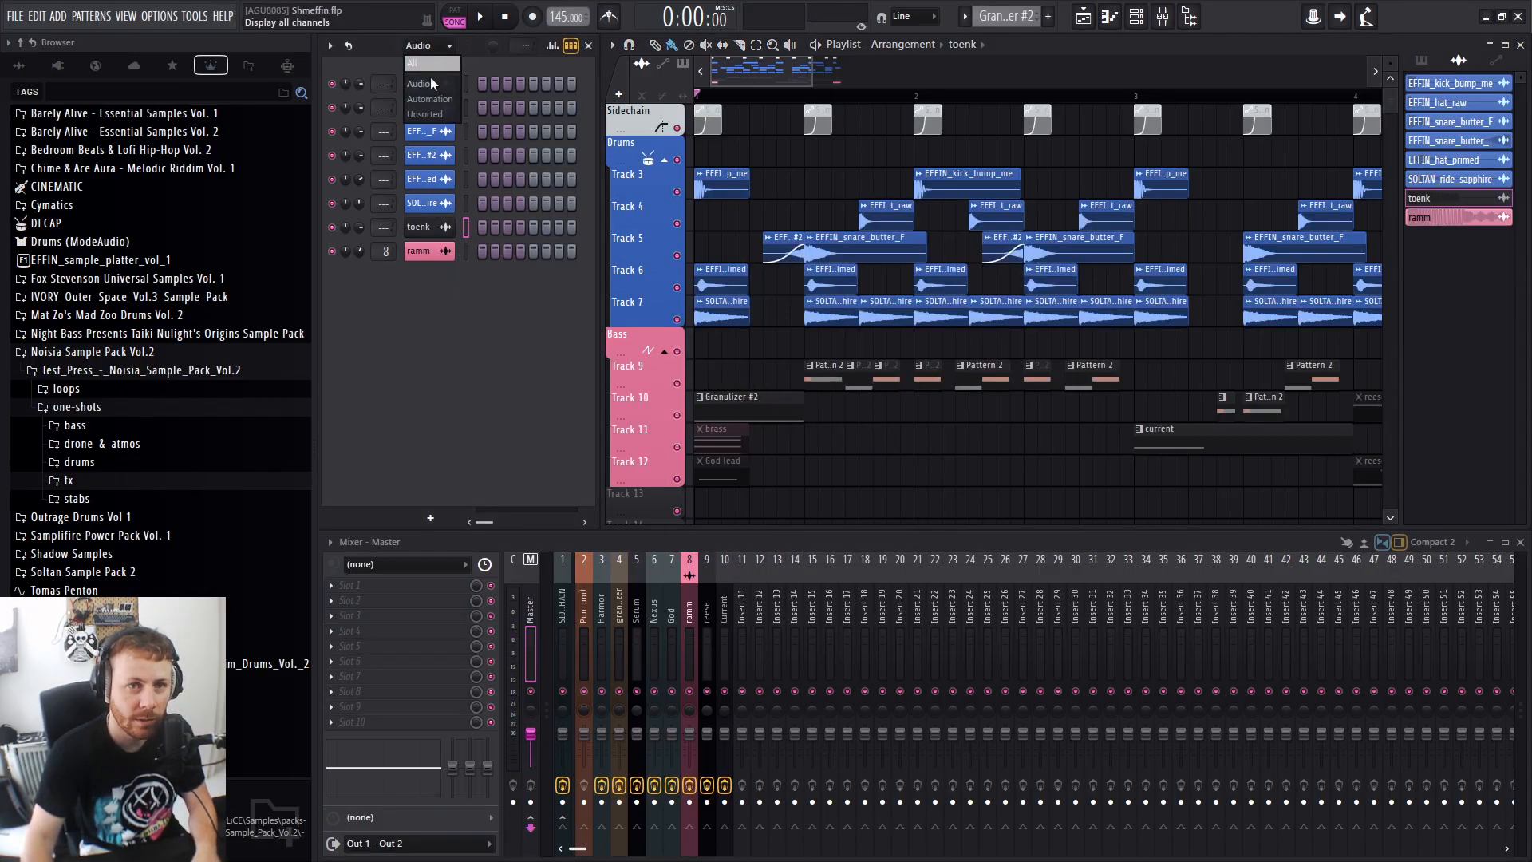
{"action": "left_click", "coordinate": [434, 114]}
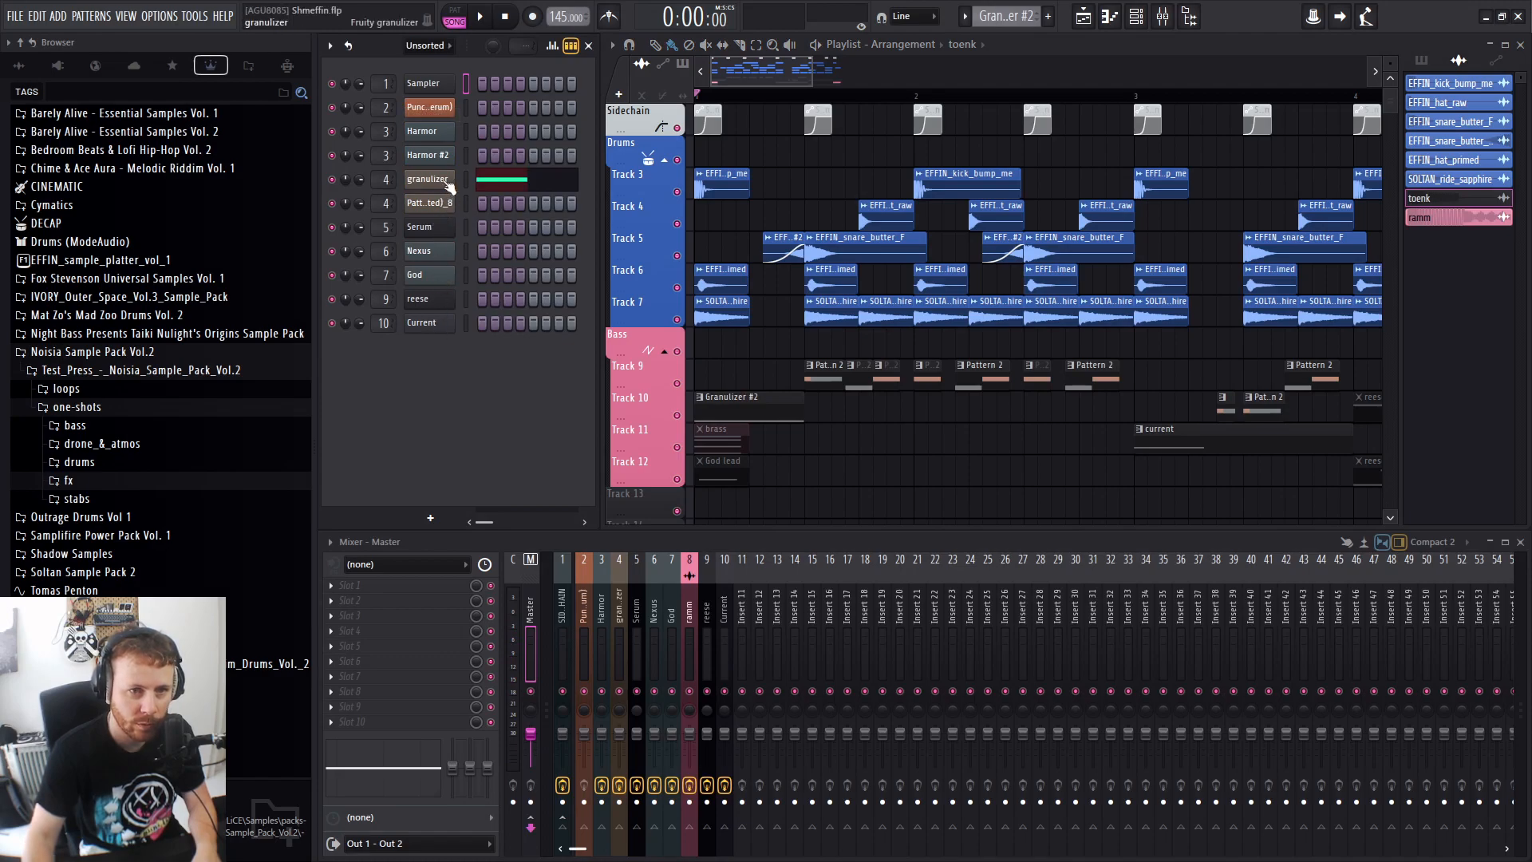
Open the granulizer channel's plugin window, return to the Playlist and play the arrangement.
{"action": "left_click", "coordinate": [446, 183]}
{"action": "left_click_drag", "start_coordinate": [593, 232], "coordinate": [704, 202]}
{"action": "right_click", "coordinate": [1004, 465]}
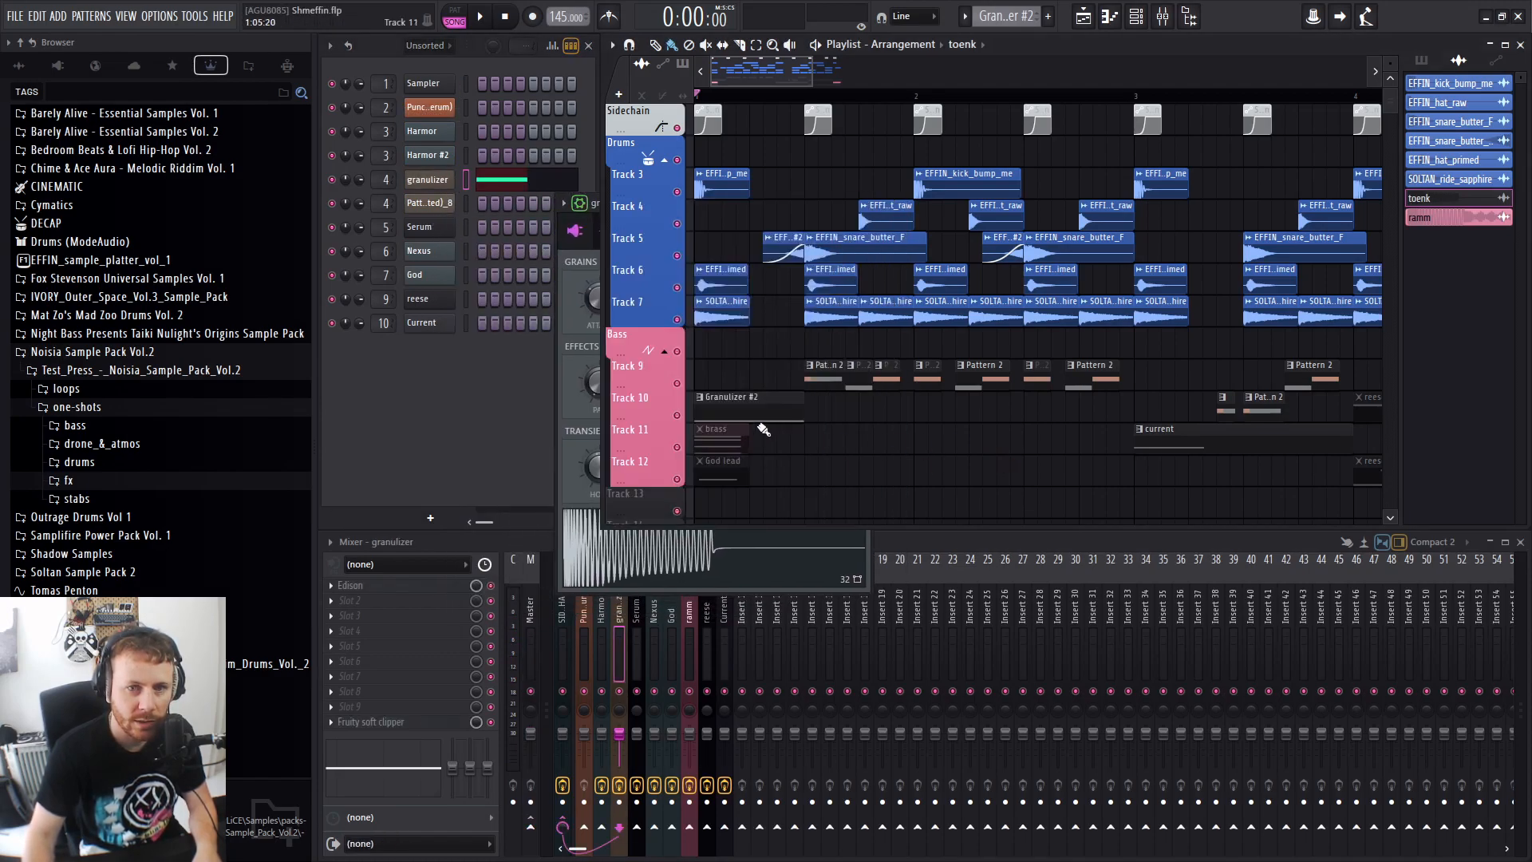
{"action": "key", "text": "space"}
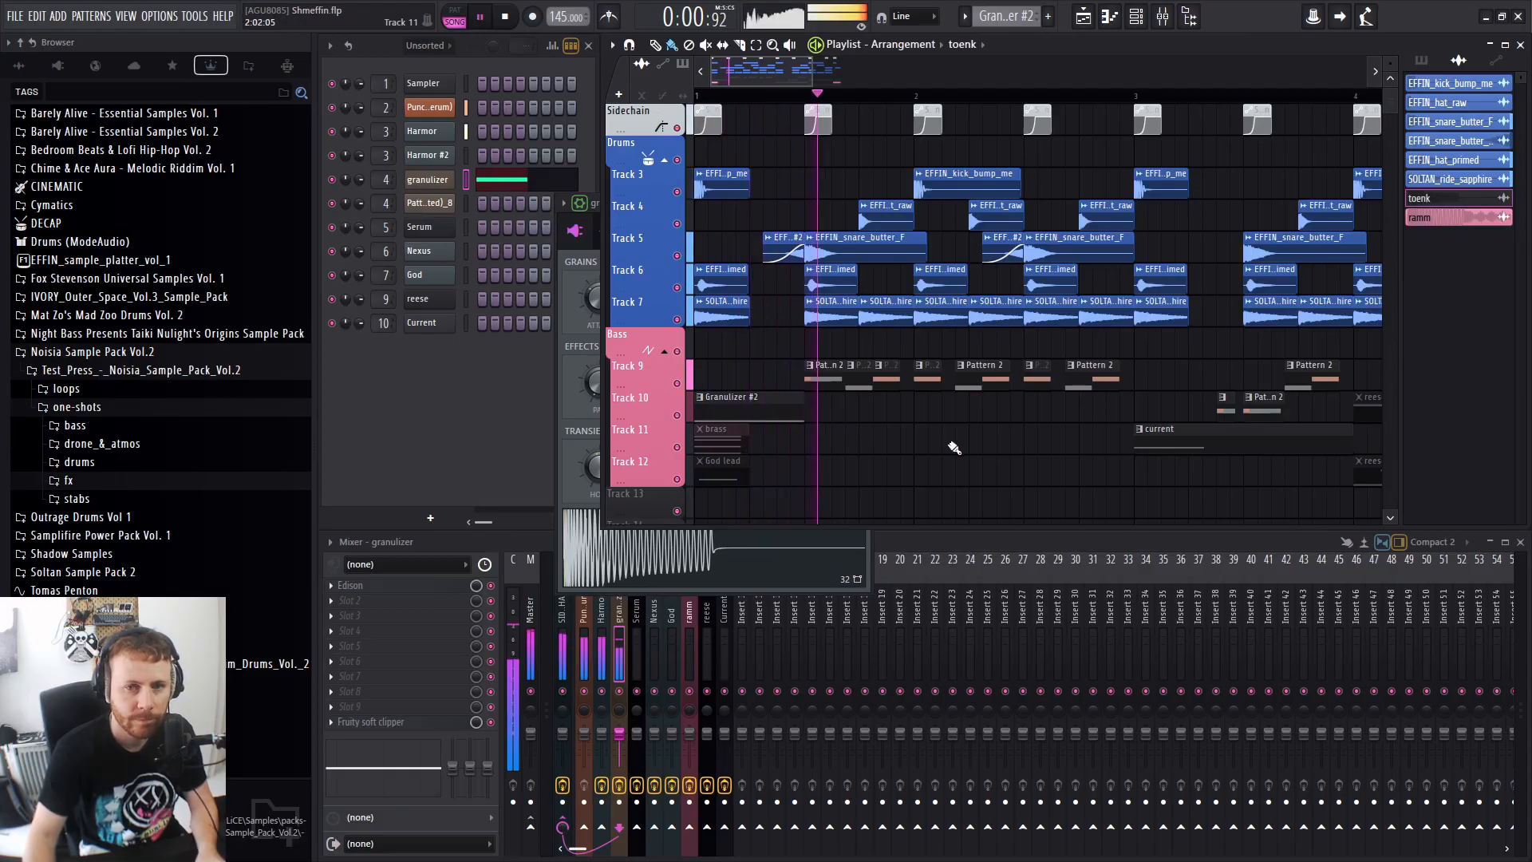
Shorten the Granulizer #2 clip on Track 10 slightly so a gap precedes the first Pattern 2 clip.
{"action": "left_click_drag", "start_coordinate": [802, 412], "coordinate": [790, 413]}
{"action": "right_click", "coordinate": [884, 457]}
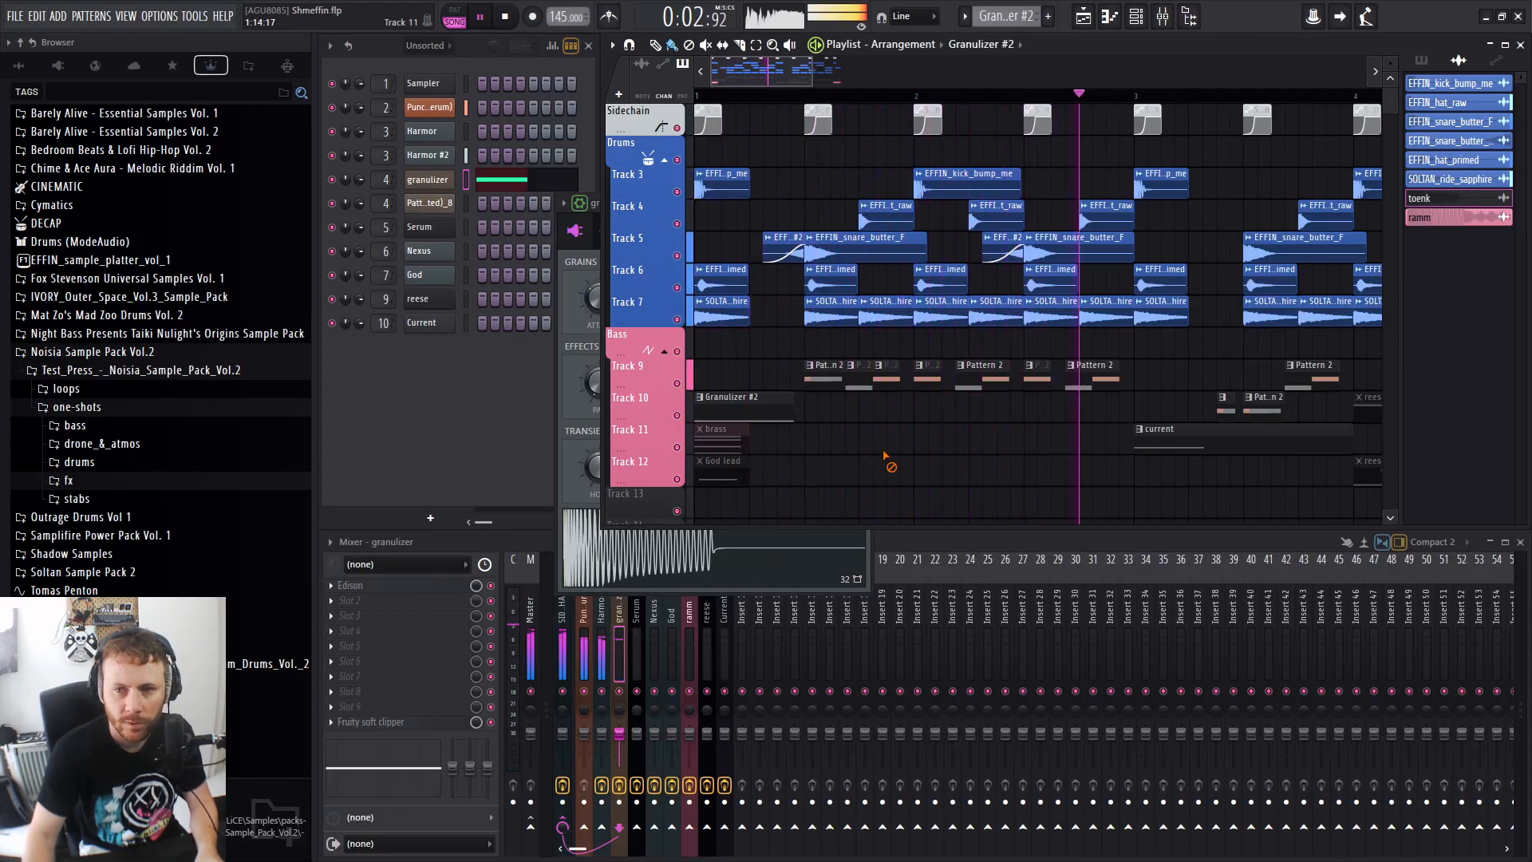
{"action": "key", "text": "space"}
Set the Playlist loop region to bars 1 and 2 and play the loop.
{"action": "key", "text": "space"}
{"action": "left_click_drag", "start_coordinate": [1134, 95], "coordinate": [696, 96]}
{"action": "key", "text": "space"}
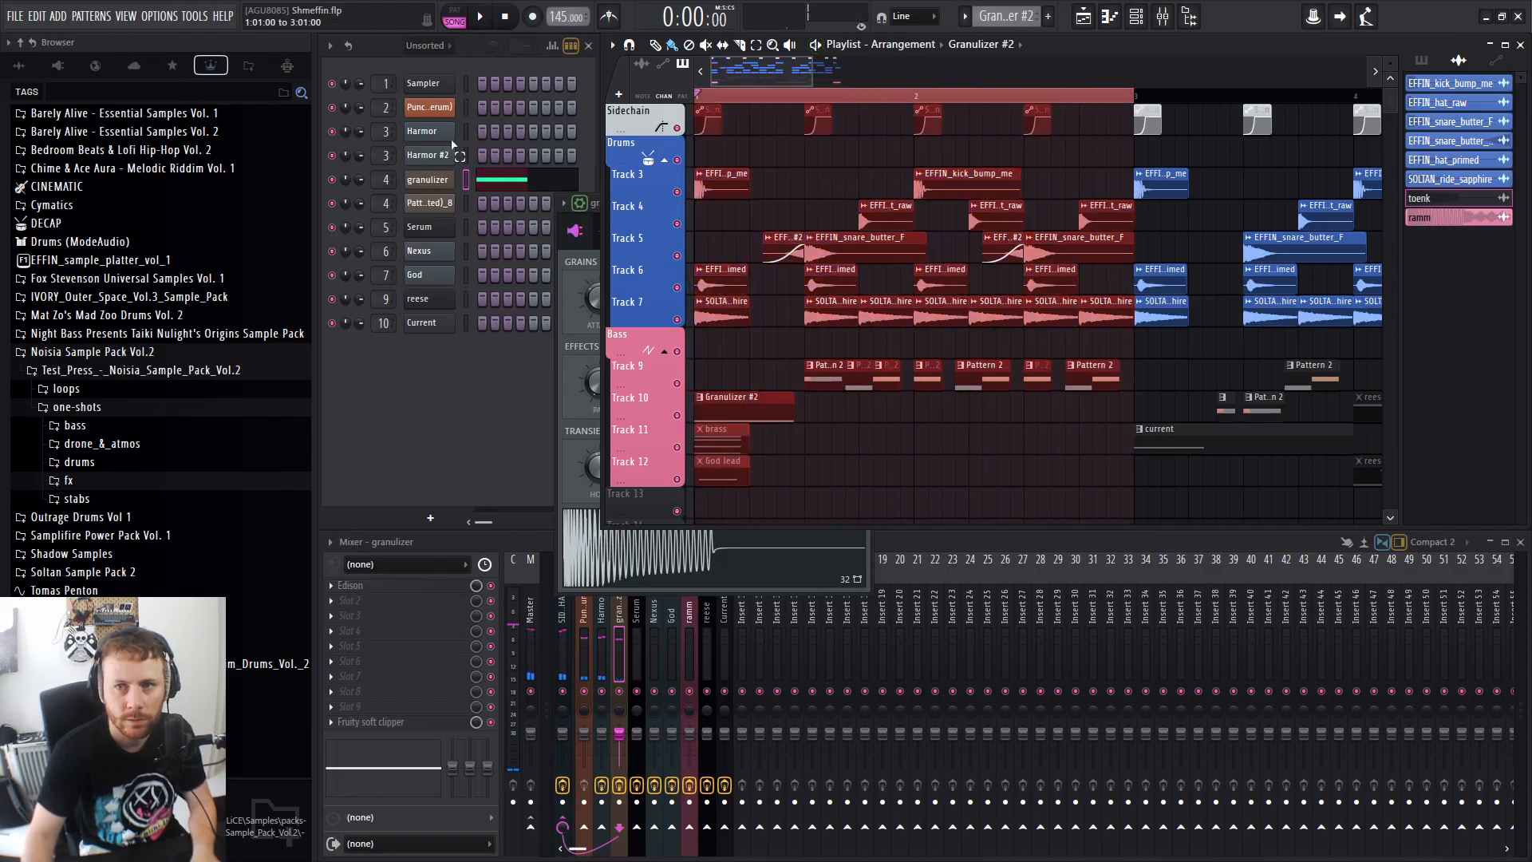
{"action": "right_click", "coordinate": [965, 429]}
{"action": "key", "text": "space"}
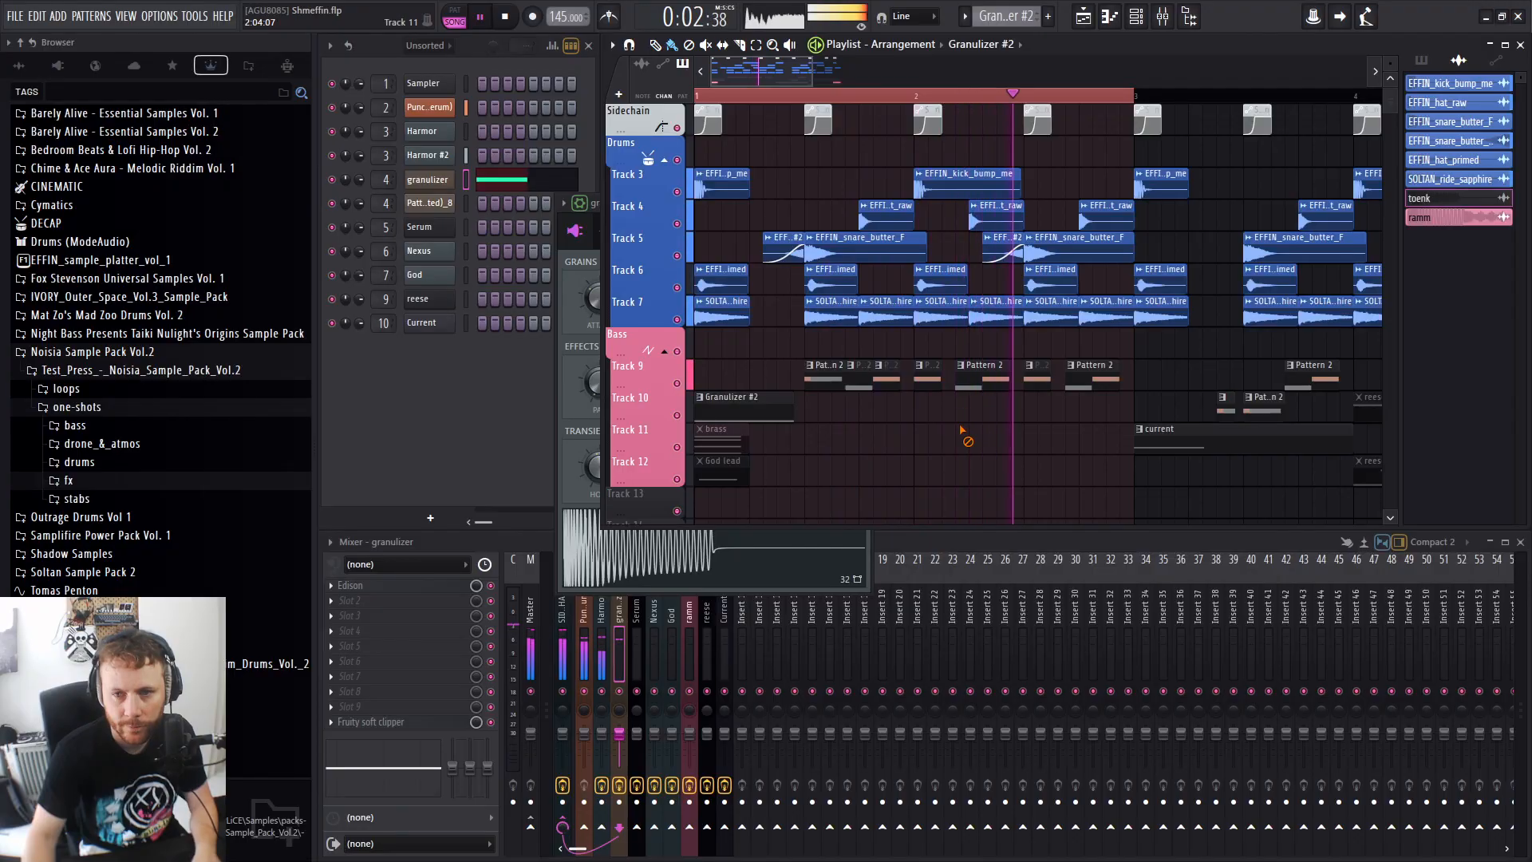
{"action": "key", "text": "space"}
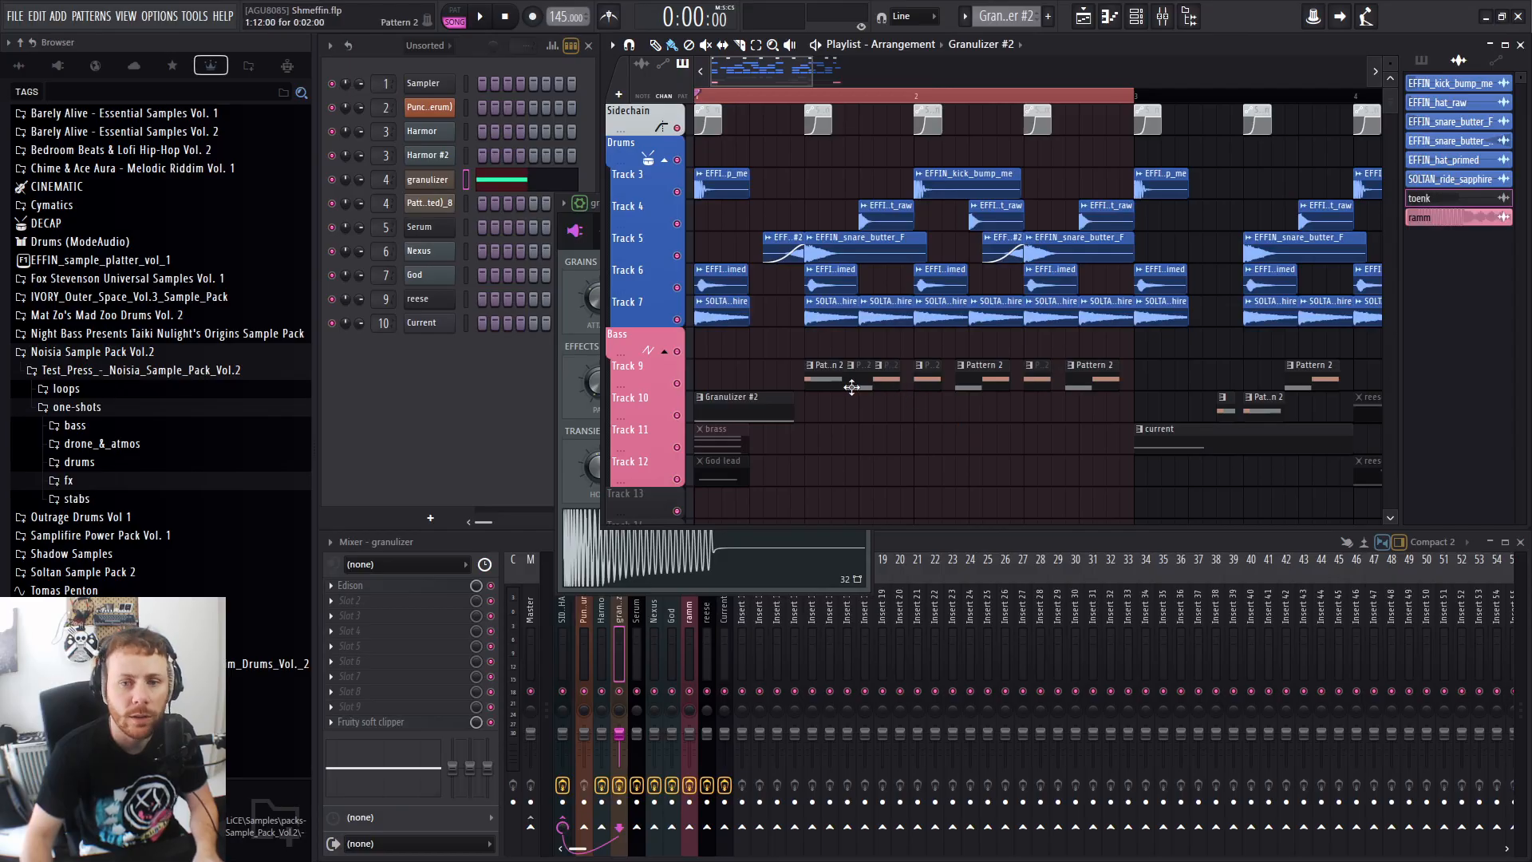
Place one long Pattern 2 clip on Track 11 up to the end of bar 2, mute the short ones on Track 9 and play the loop.
{"action": "left_click", "coordinate": [822, 381]}
{"action": "left_click", "coordinate": [814, 450]}
{"action": "left_click_drag", "start_coordinate": [843, 445], "coordinate": [1119, 445]}
{"action": "left_click_drag", "start_coordinate": [1114, 381], "coordinate": [811, 371]}
{"action": "key", "text": "space"}
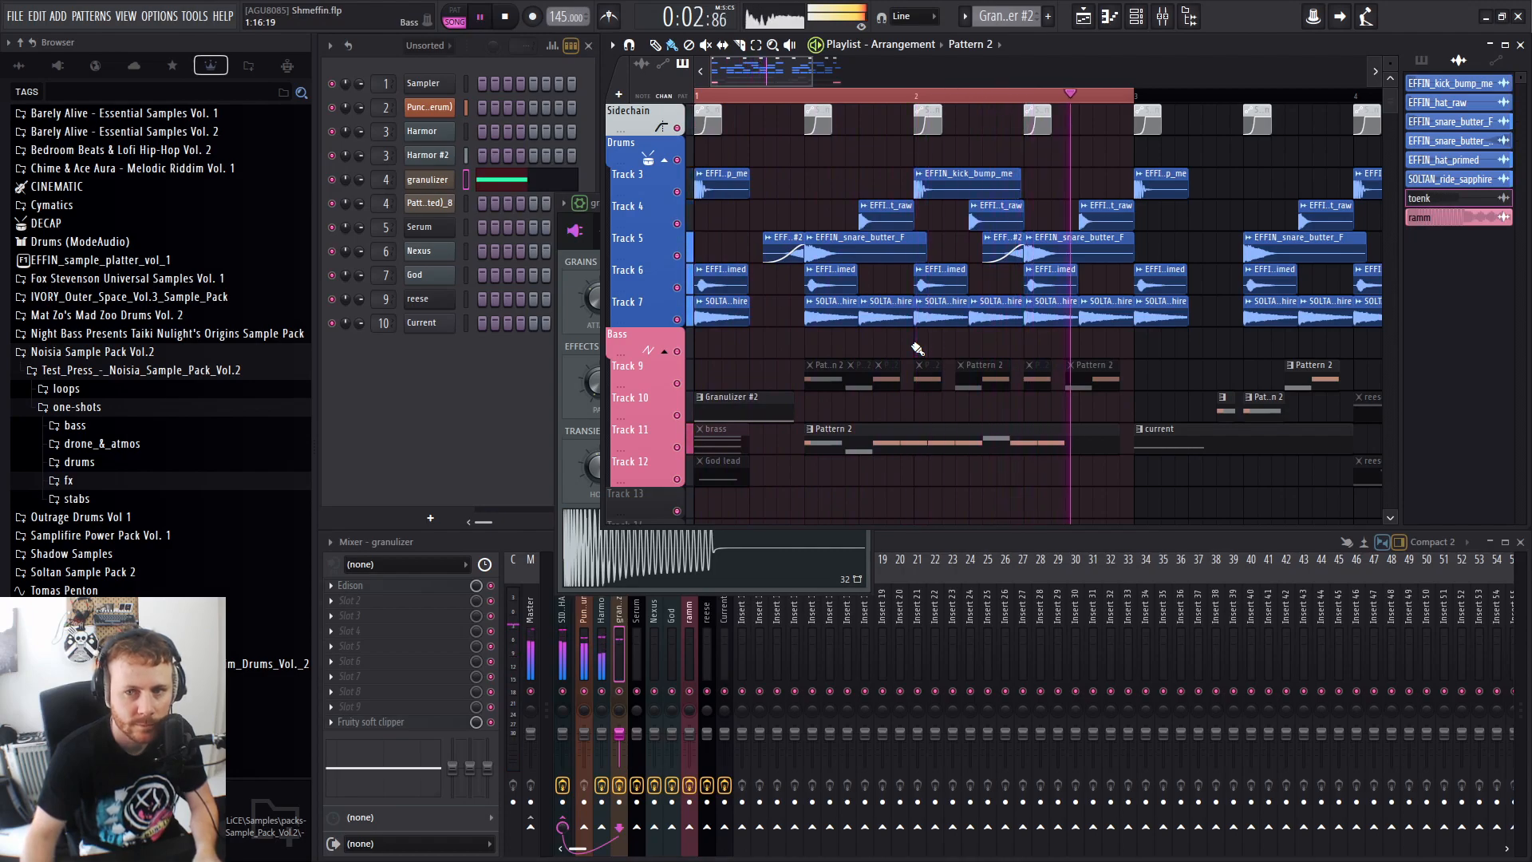
{"action": "key", "text": "space"}
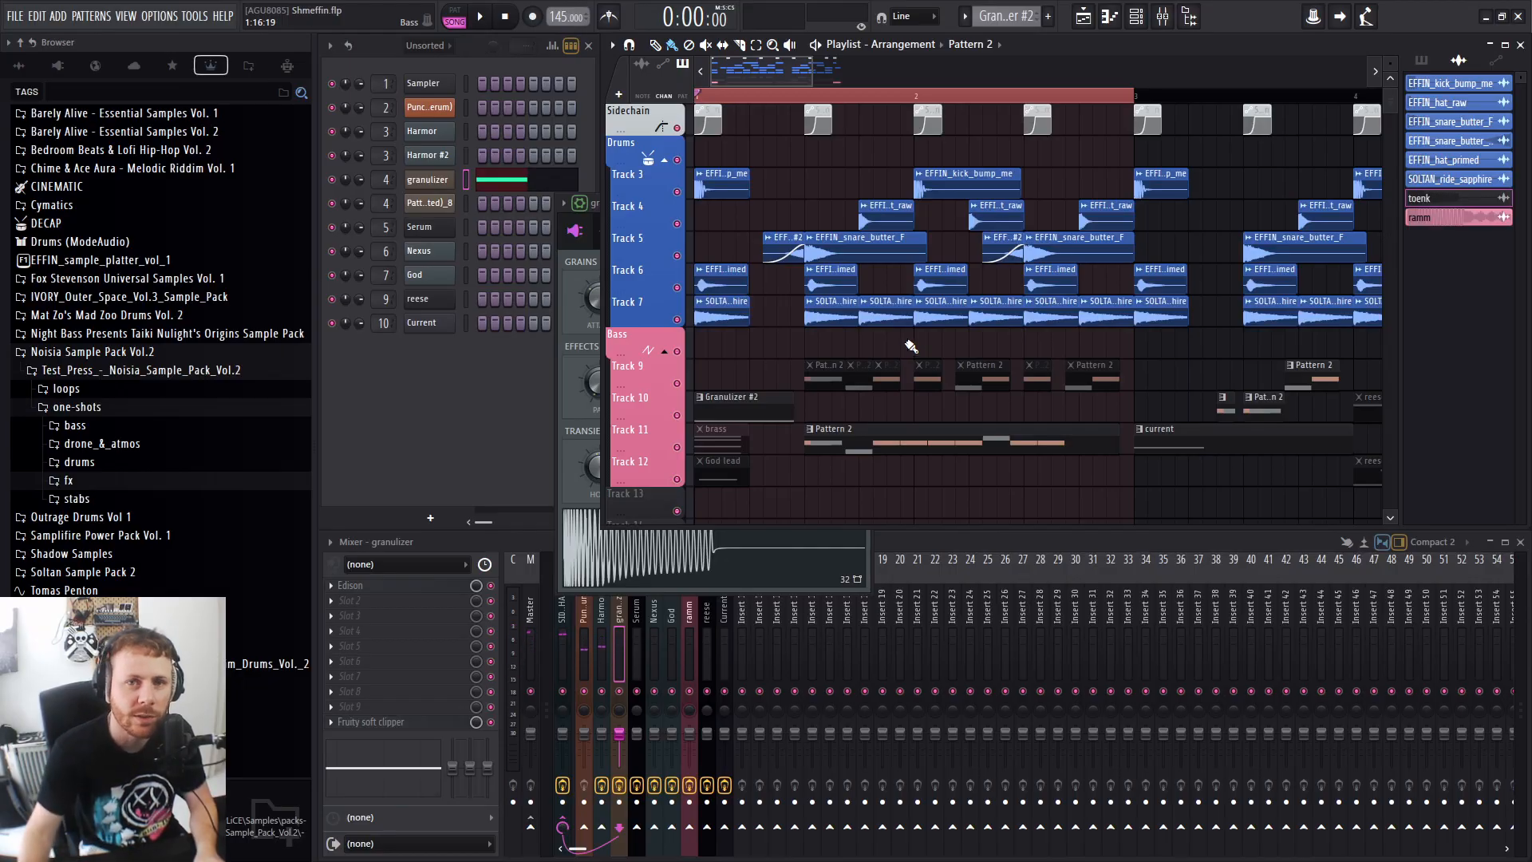
{"action": "key", "text": "space"}
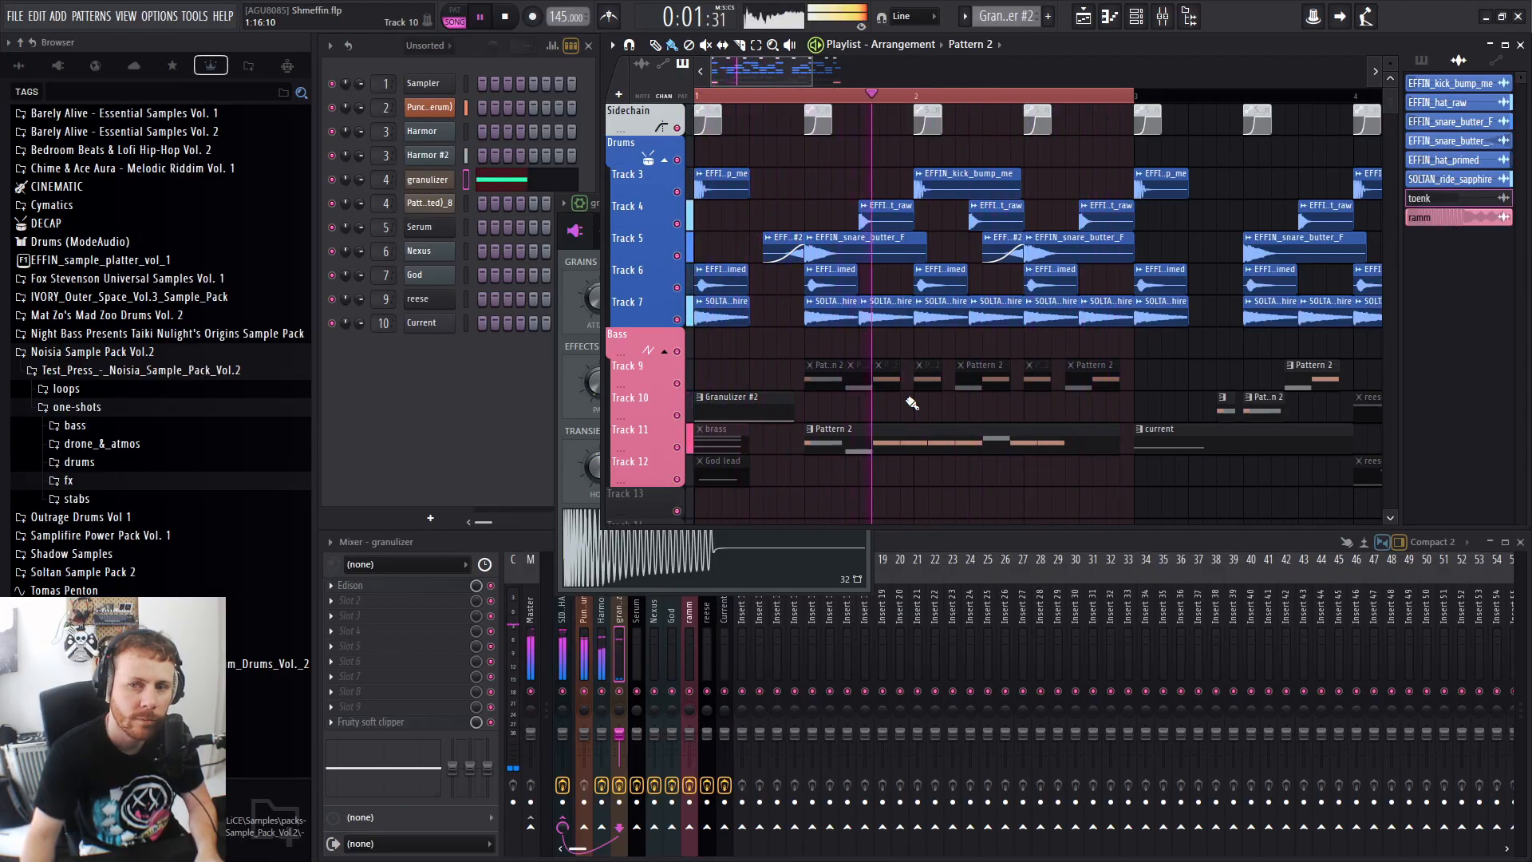
{"action": "scroll", "coordinate": [1038, 403], "scroll_direction": "down", "scroll_amount": 4}
{"action": "key", "text": "space"}
Copy the ramm clip to Track 12 at the end of bar 2 and play the arrangement.
{"action": "scroll", "coordinate": [1090, 396], "scroll_direction": "down", "scroll_amount": 3}
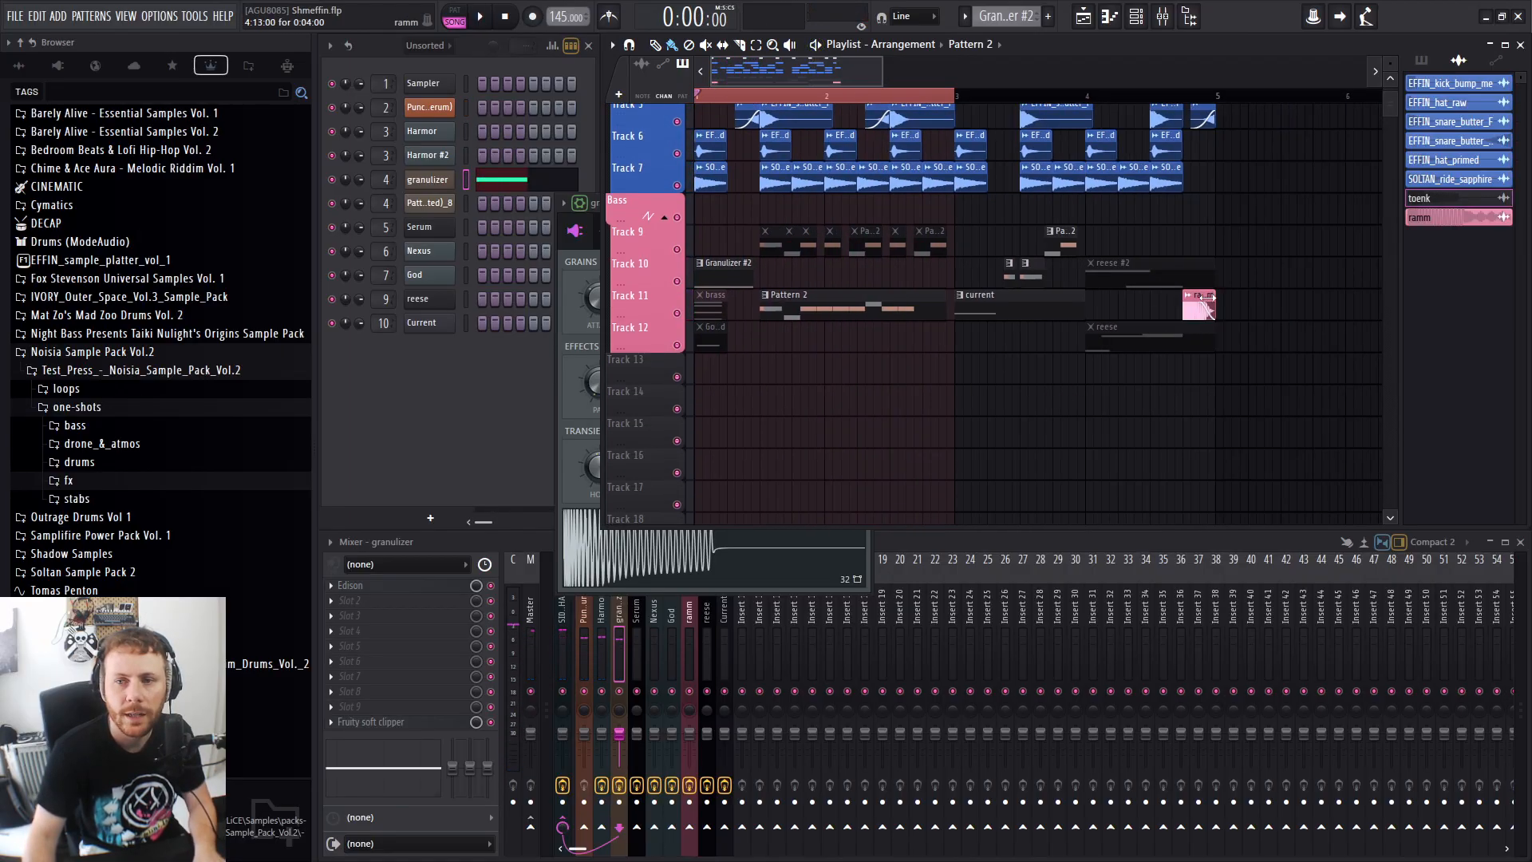
{"action": "key", "text": "ctrl+a"}
{"action": "left_click", "coordinate": [1189, 388], "text": "ctrl"}
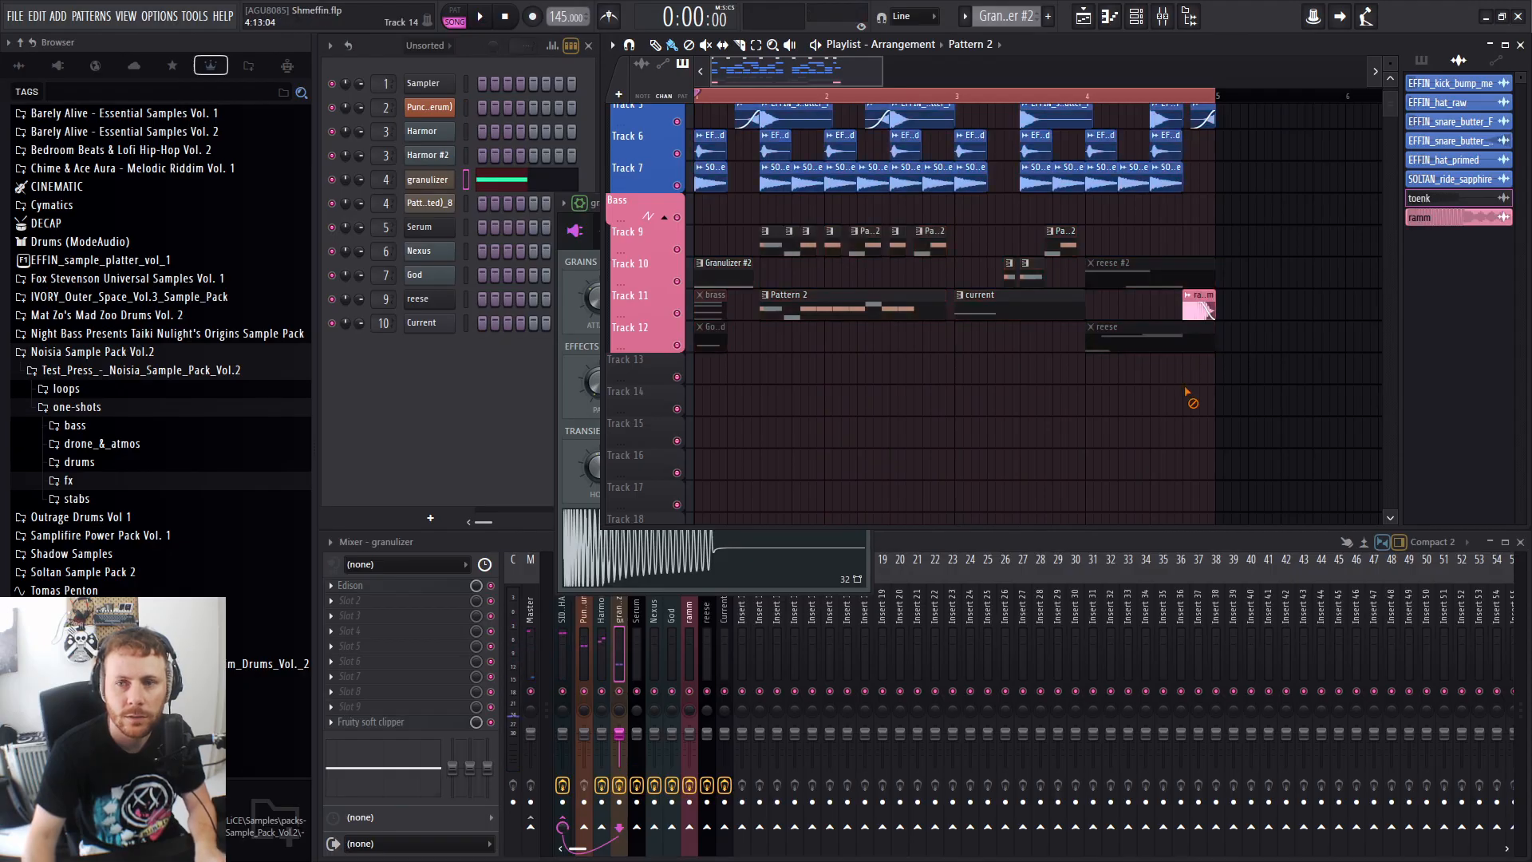
{"action": "left_click_drag", "start_coordinate": [1199, 312], "coordinate": [929, 358]}
{"action": "key", "text": "space"}
{"action": "scroll", "coordinate": [926, 359], "scroll_direction": "up", "scroll_amount": 2}
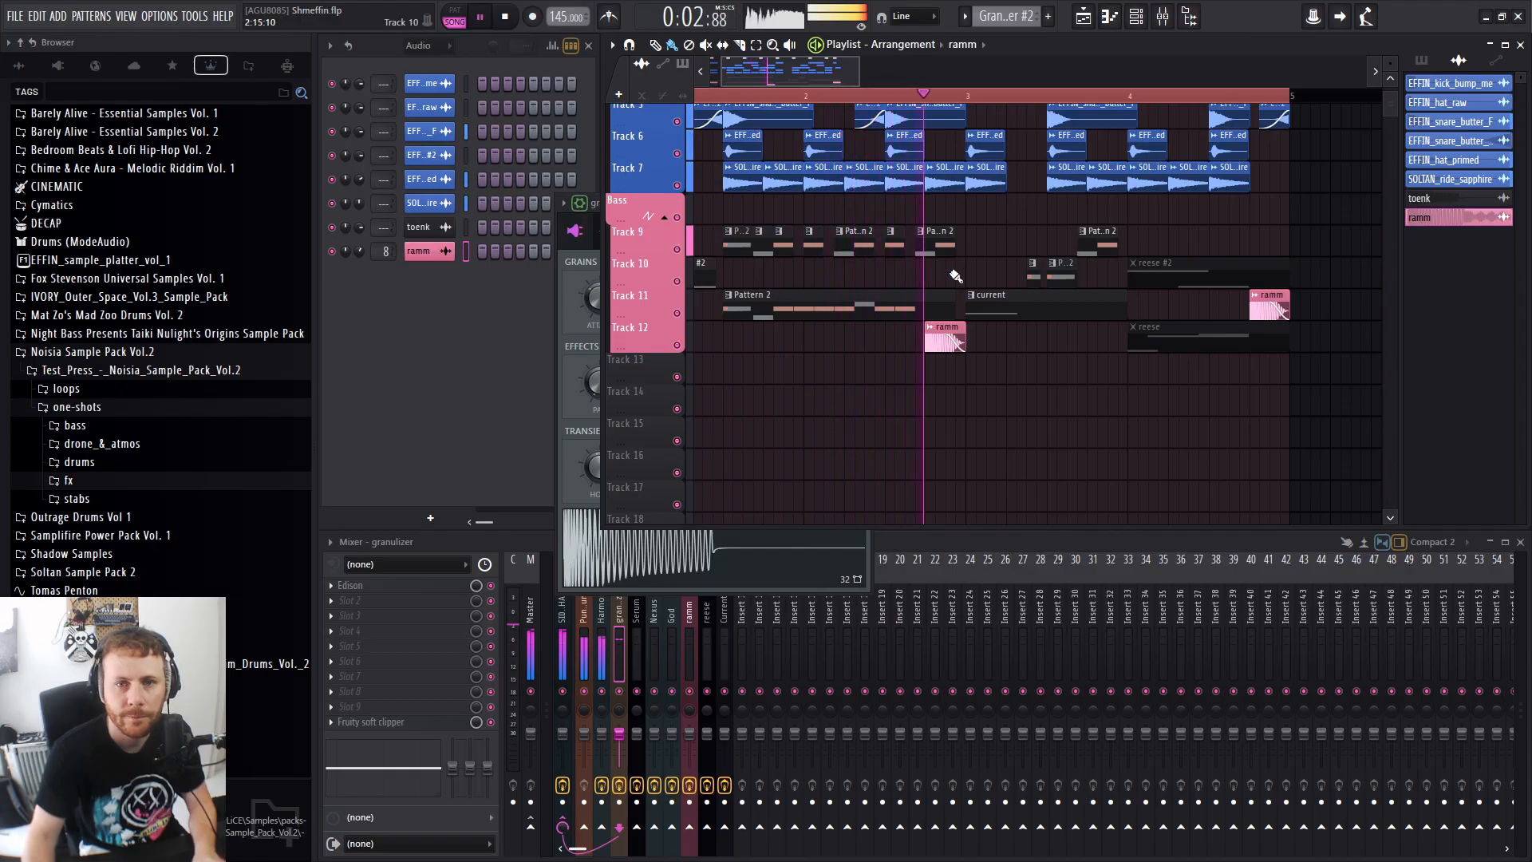
Mute the short Pattern 2 clips on Track 9 in bars 1 and 2 and replay from the start.
{"action": "left_click_drag", "start_coordinate": [942, 239], "coordinate": [739, 240]}
{"action": "key", "text": "space"}
{"action": "key", "text": "space"}
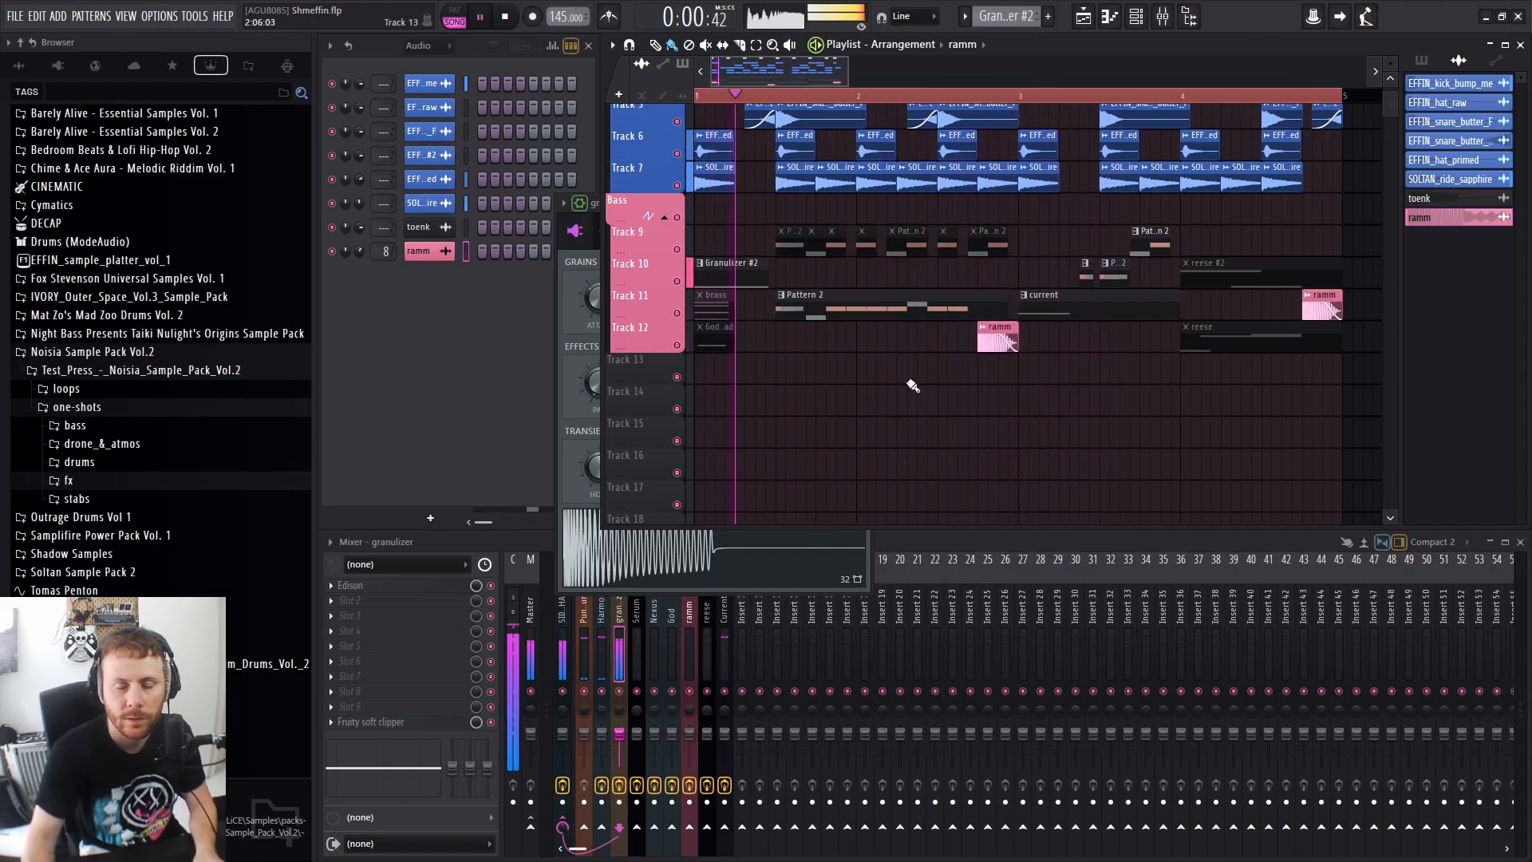
{"action": "scroll", "coordinate": [912, 386], "scroll_direction": "up", "scroll_amount": 1}
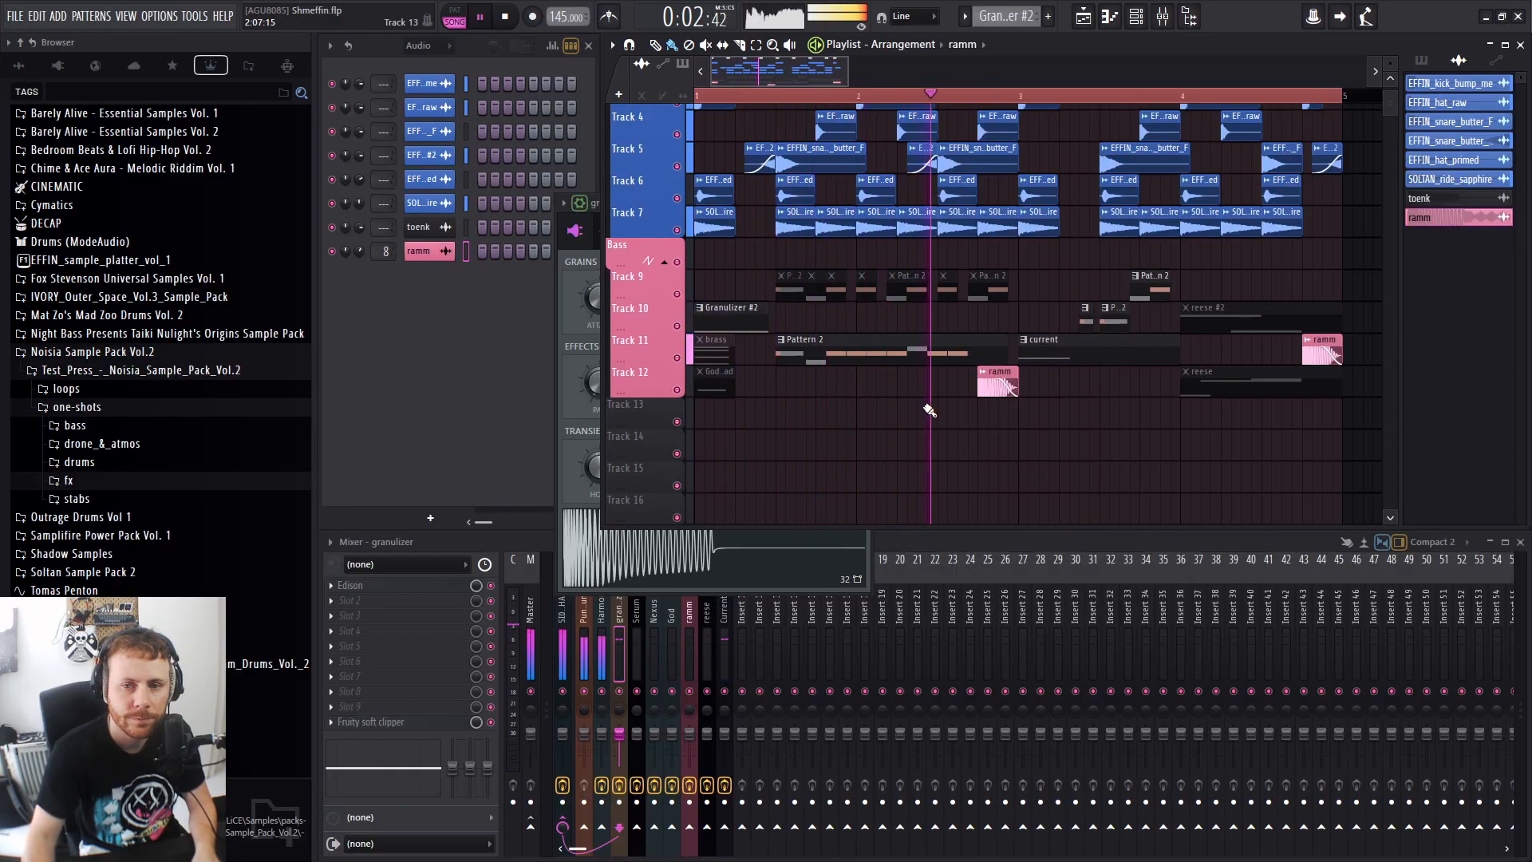
Loop bars 1 and 2 again and play the section with the ramm fill on Track 12.
{"action": "left_click_drag", "start_coordinate": [697, 96], "coordinate": [1019, 96]}
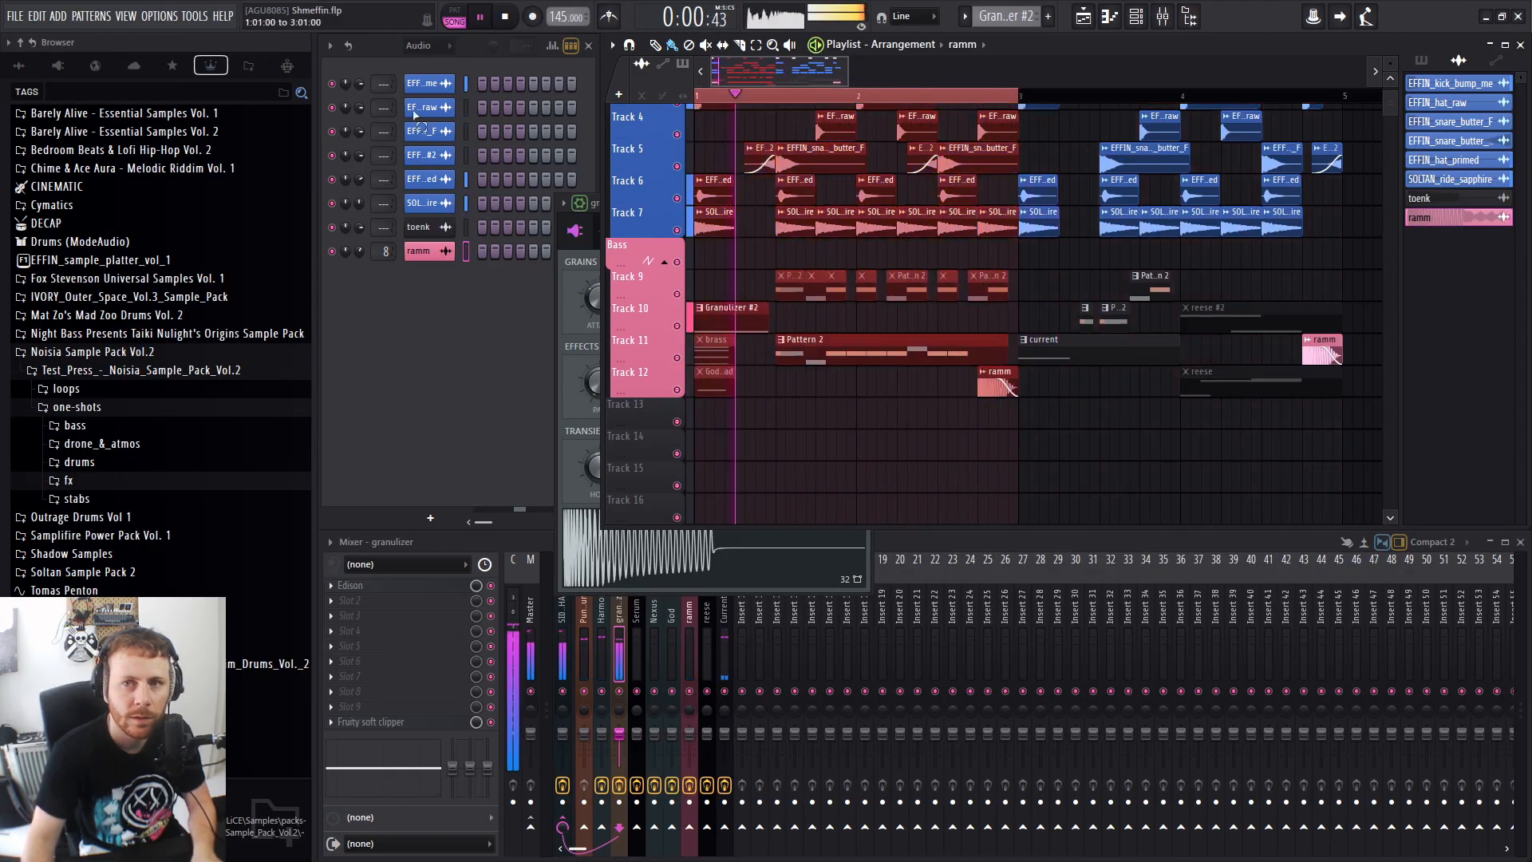
{"action": "left_click", "coordinate": [841, 474]}
{"action": "key", "text": "space"}
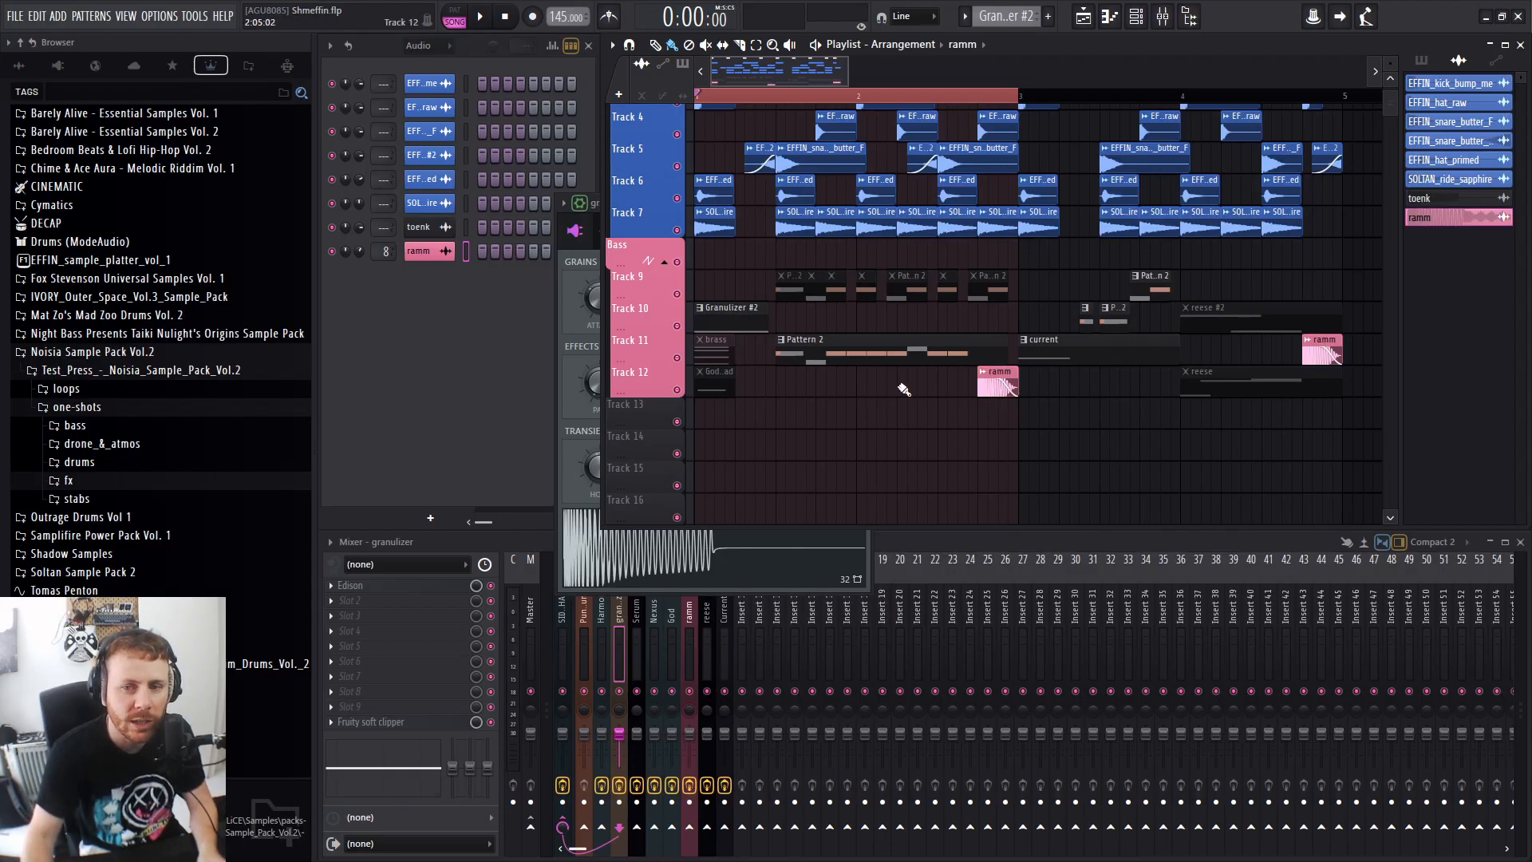
{"action": "key", "text": "space"}
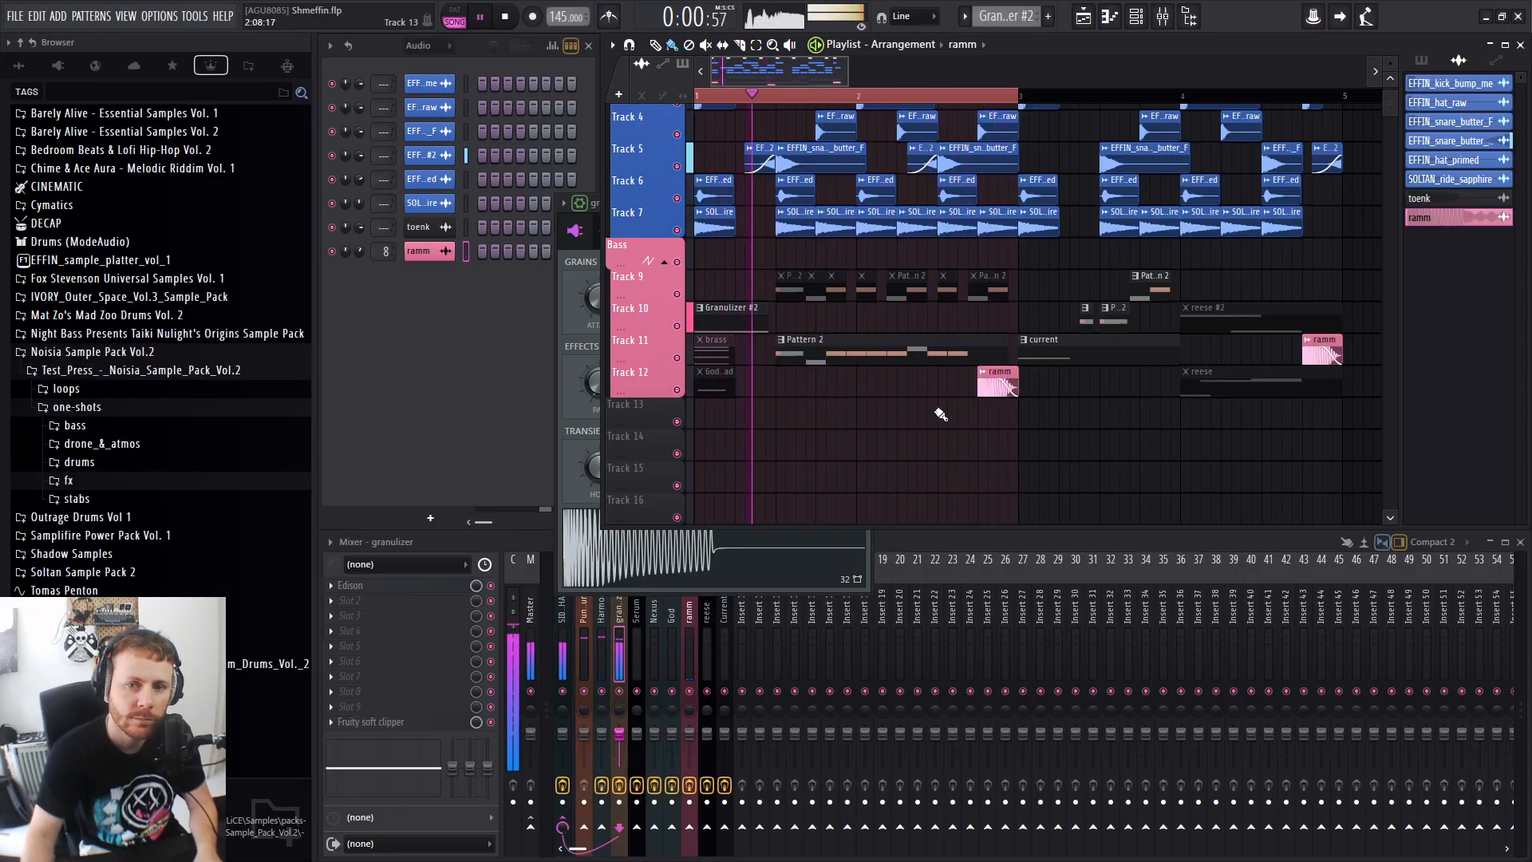
{"action": "key", "text": "space"}
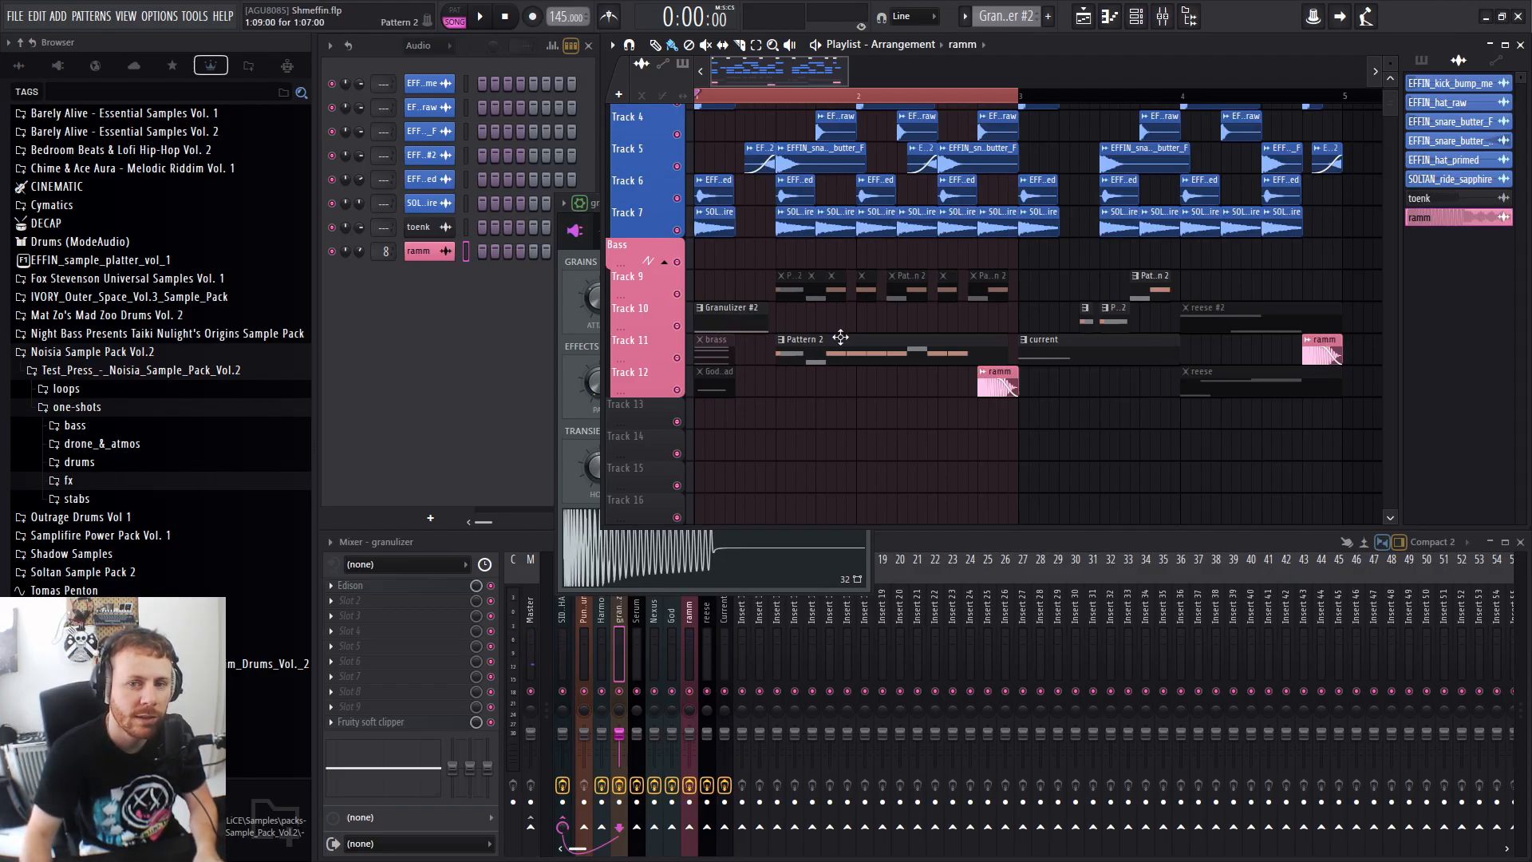
Slice the long Pattern 2 clip on Track 11 after its first note and delete the remainder.
{"action": "key", "text": "c"}
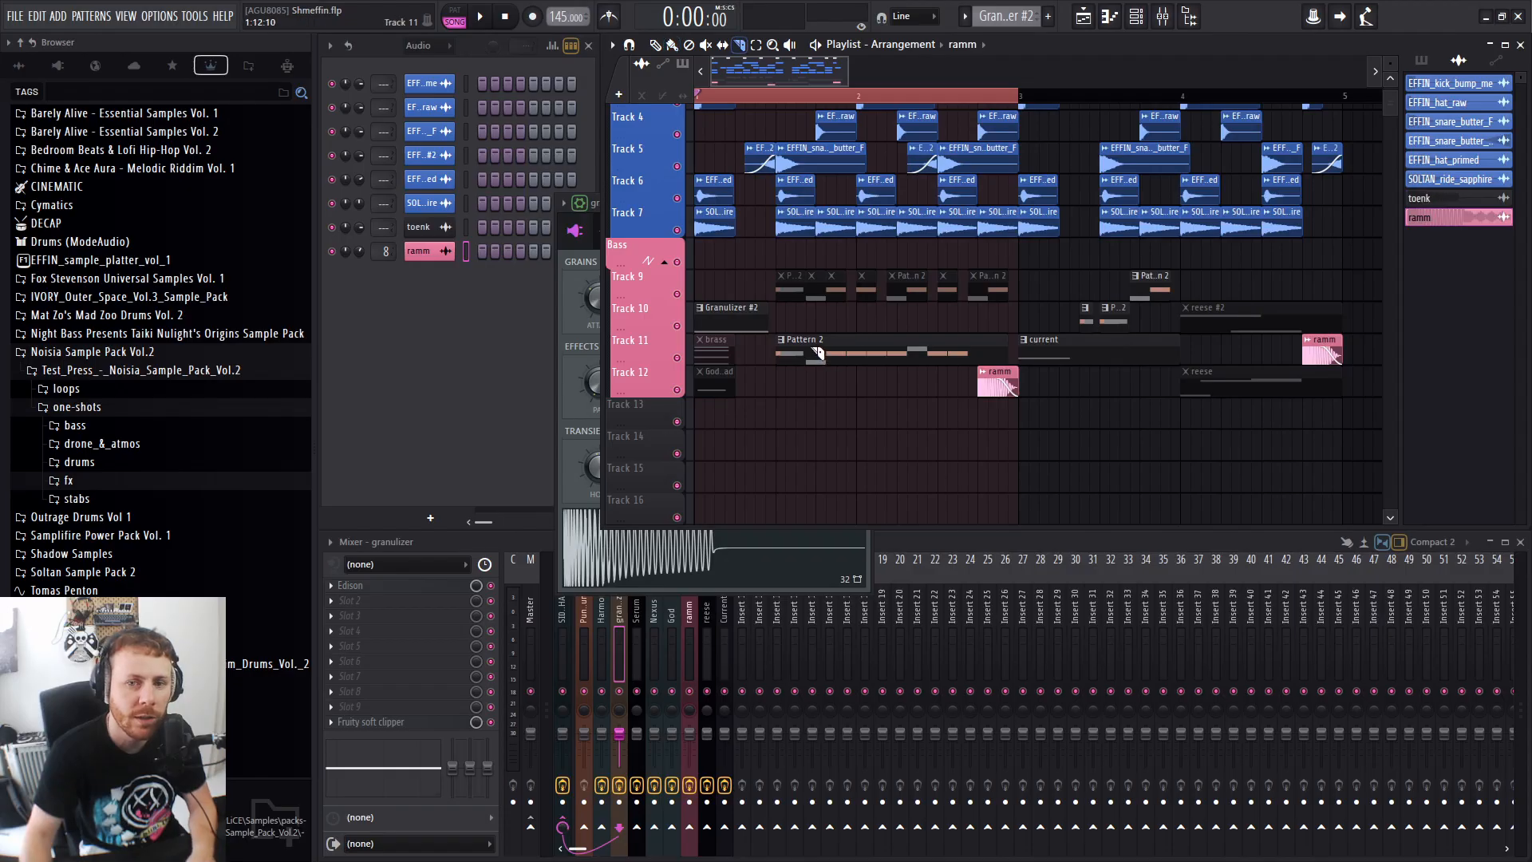
{"action": "left_click_drag", "start_coordinate": [806, 349], "coordinate": [804, 378]}
{"action": "key", "text": "b"}
{"action": "right_click", "coordinate": [825, 356]}
Alternate shortened Granulizer #2 clips on Track 10 with the short Pattern 2 clip on Track 11 in bar 1 and play them.
{"action": "left_click_drag", "start_coordinate": [735, 322], "coordinate": [890, 324]}
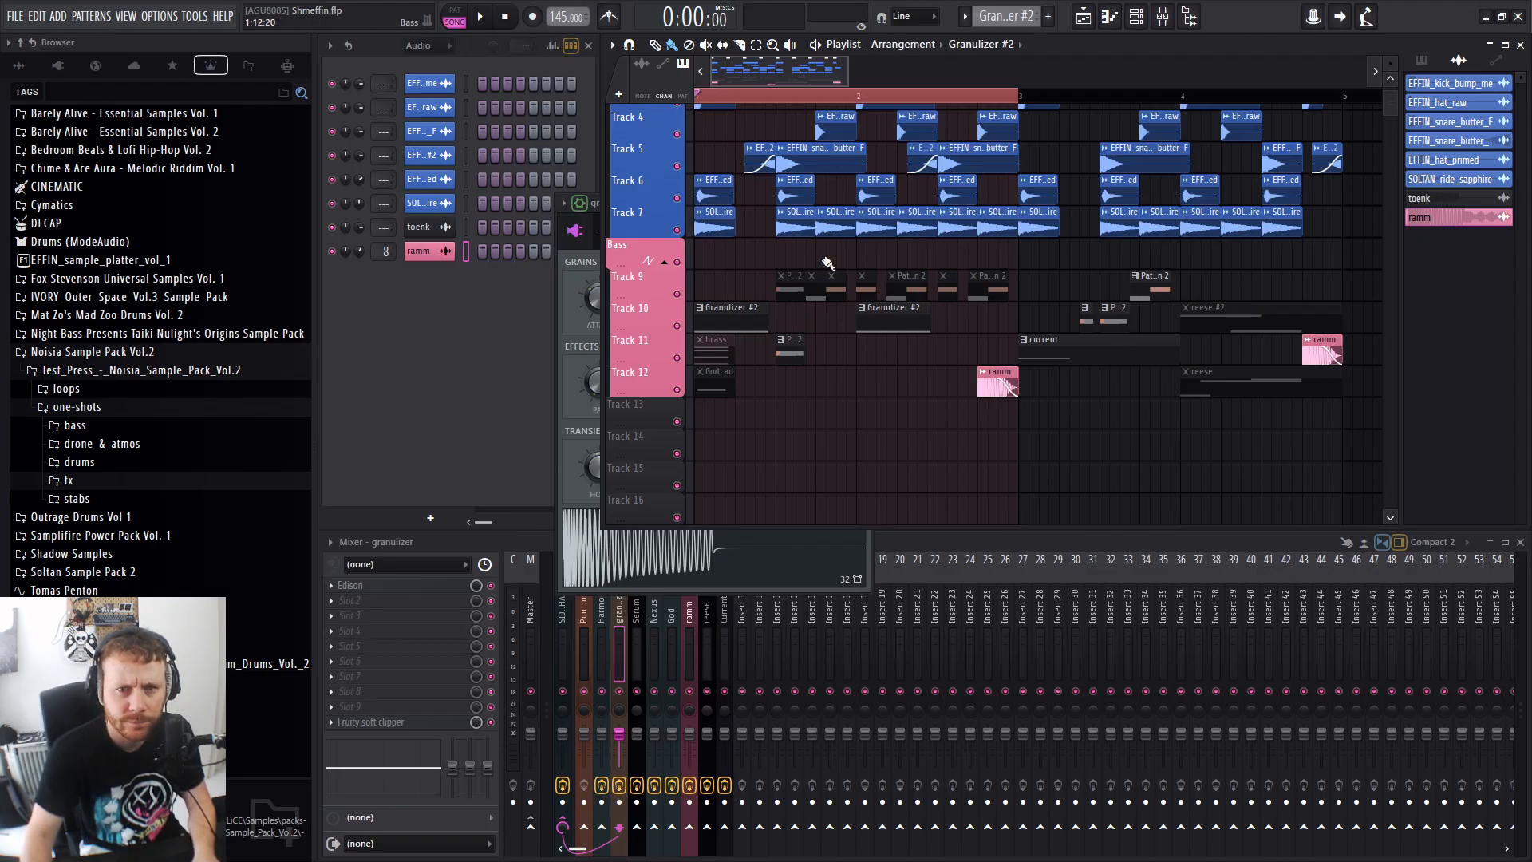
{"action": "left_click_drag", "start_coordinate": [881, 308], "coordinate": [747, 353]}
{"action": "key", "text": "space"}
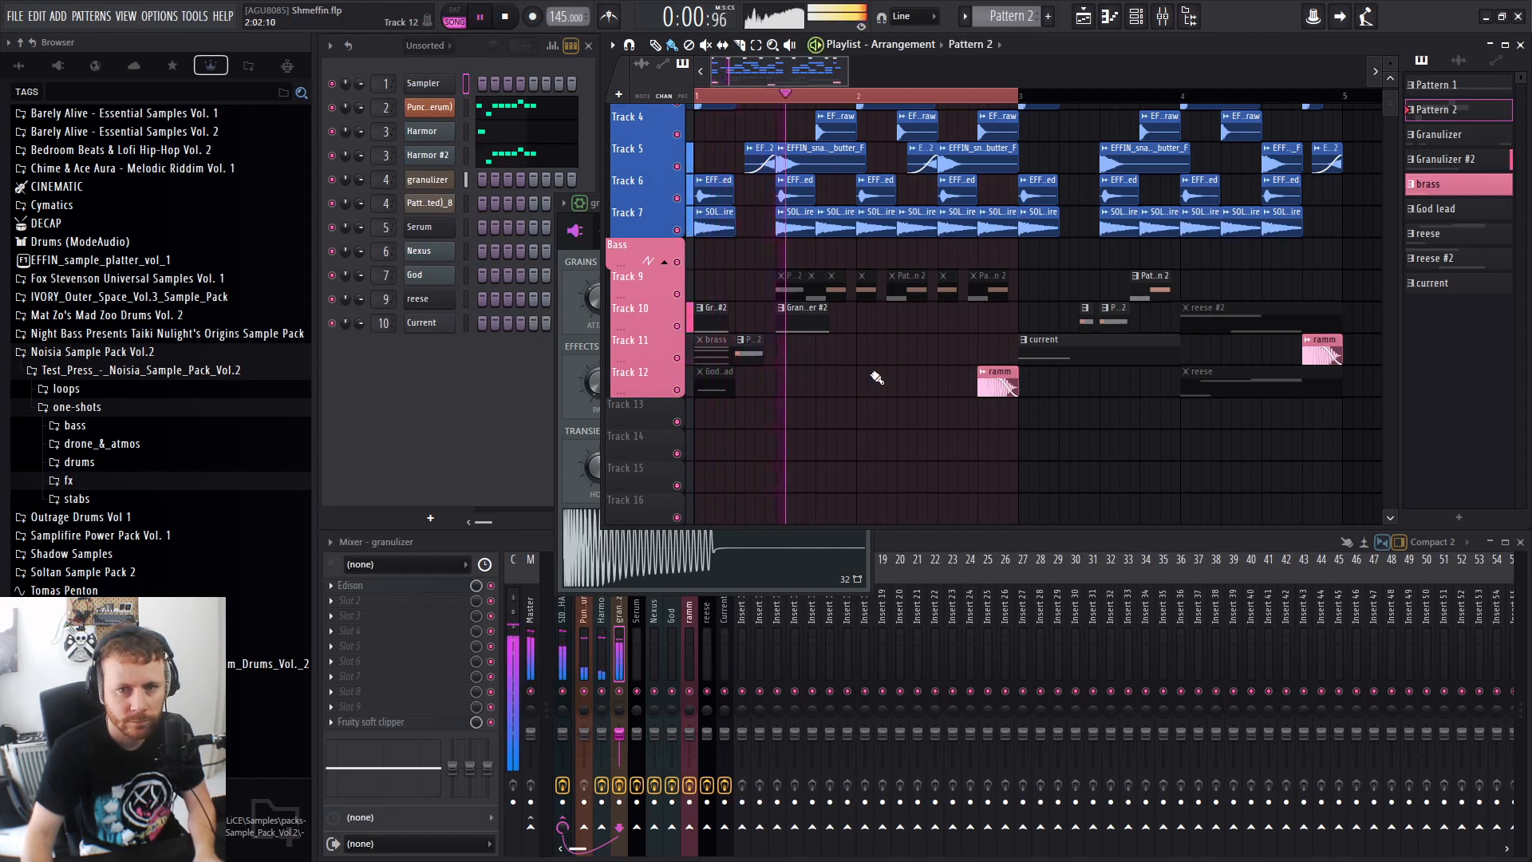
{"action": "key", "text": "space"}
Add very short Pattern 2 clips on Track 11 after the second Granulizer #2 clip, remove the extra one and play the loop.
{"action": "mouse_move", "coordinate": [829, 327]}
{"action": "left_mouse_down"}
{"action": "mouse_move", "coordinate": [859, 362]}
{"action": "mouse_move", "coordinate": [822, 357]}
{"action": "mouse_move", "coordinate": [858, 351]}
{"action": "left_mouse_up"}
{"action": "key", "text": "space"}
{"action": "key", "text": "space"}
{"action": "scroll", "coordinate": [825, 363], "scroll_direction": "up", "scroll_amount": 3}
{"action": "key", "text": "space"}
{"action": "right_click", "coordinate": [874, 368]}
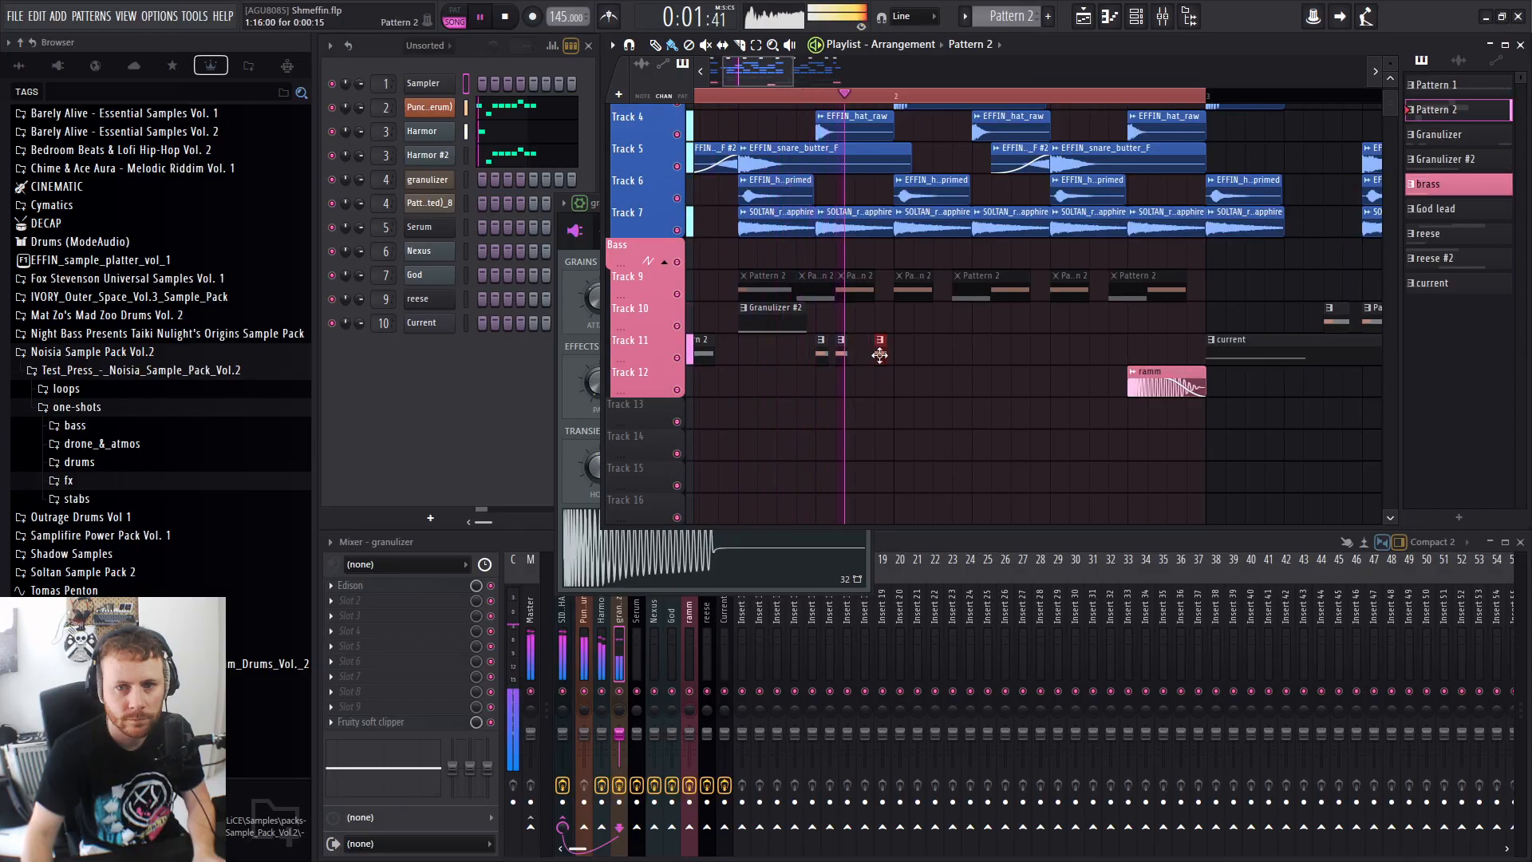
{"action": "scroll", "coordinate": [837, 362], "scroll_direction": "down", "scroll_amount": 3}
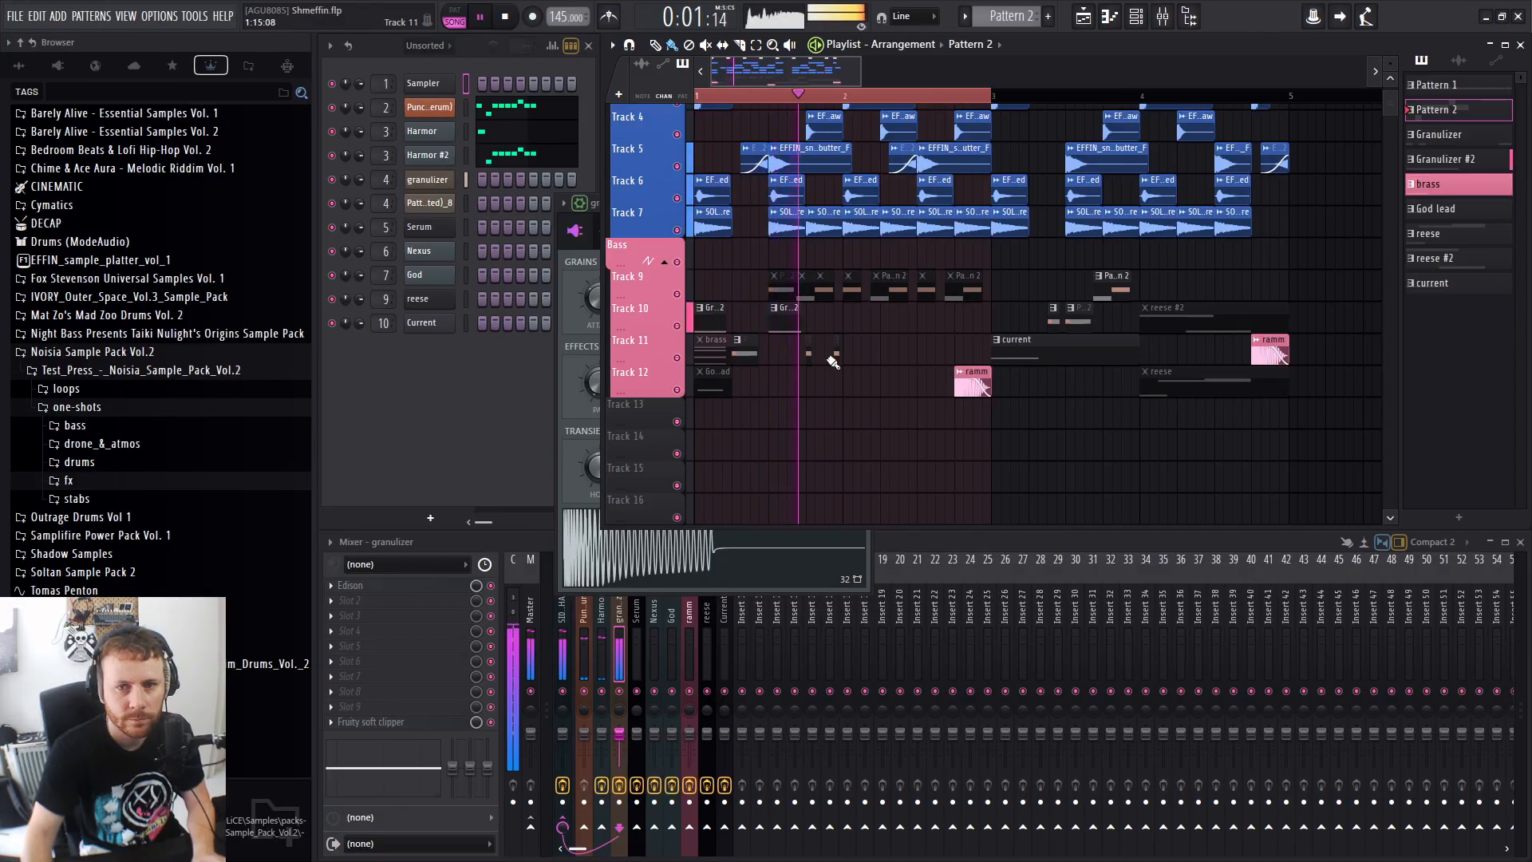
{"action": "key", "text": "space"}
Remove the extra short Pattern 2 clip on Track 11, duplicate the Granulizer #2 and Pattern 2 phrase into bar 2 and play it.
{"action": "left_click_drag", "start_coordinate": [871, 313], "coordinate": [705, 351]}
{"action": "right_click", "coordinate": [835, 354]}
{"action": "left_click_drag", "start_coordinate": [835, 353], "coordinate": [696, 303]}
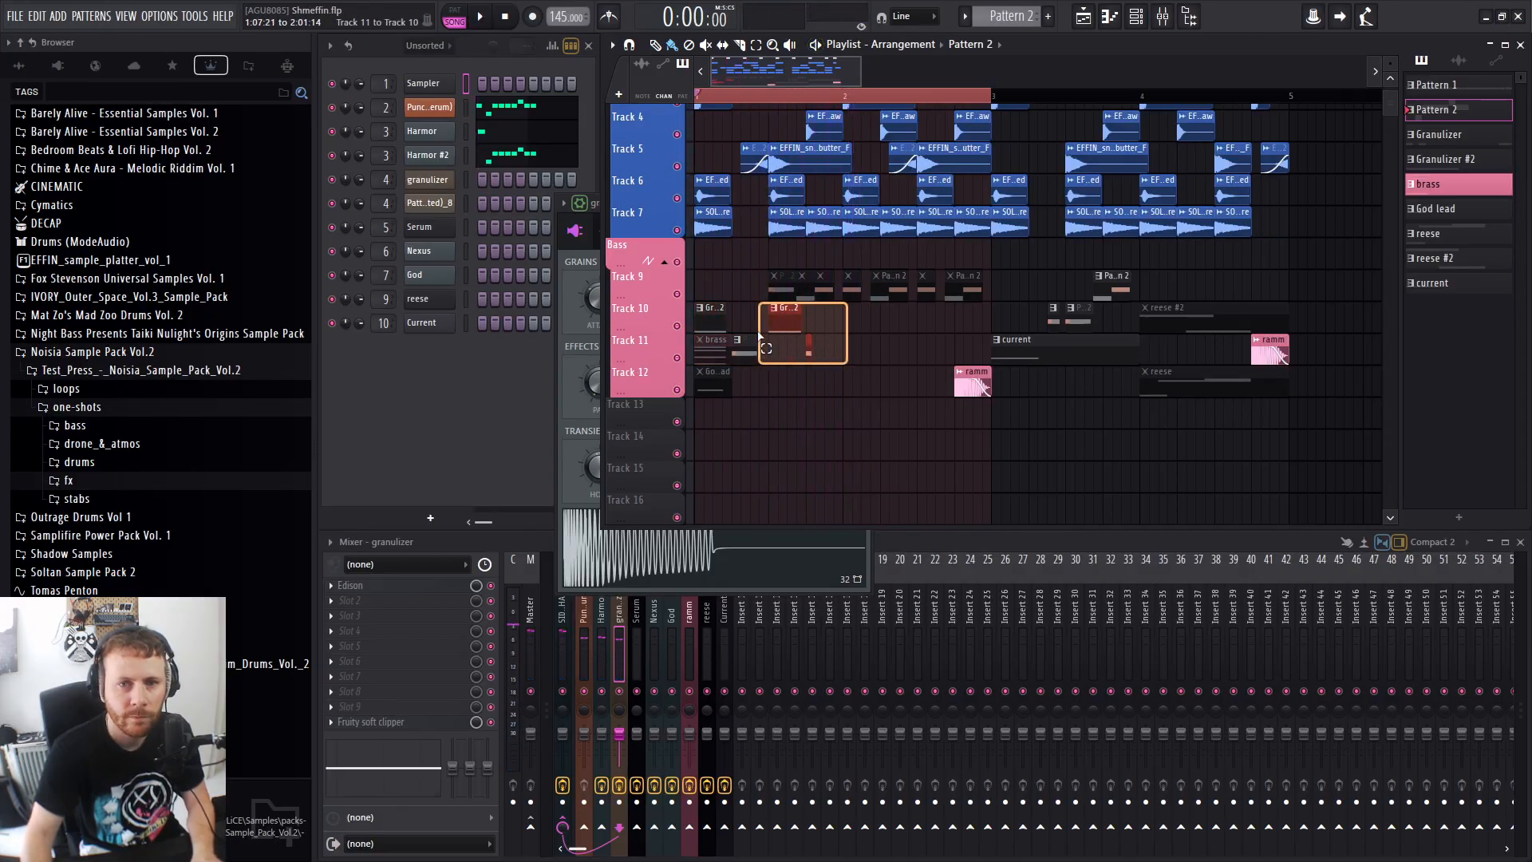
{"action": "key", "text": "ctrl+b"}
{"action": "key", "text": "space"}
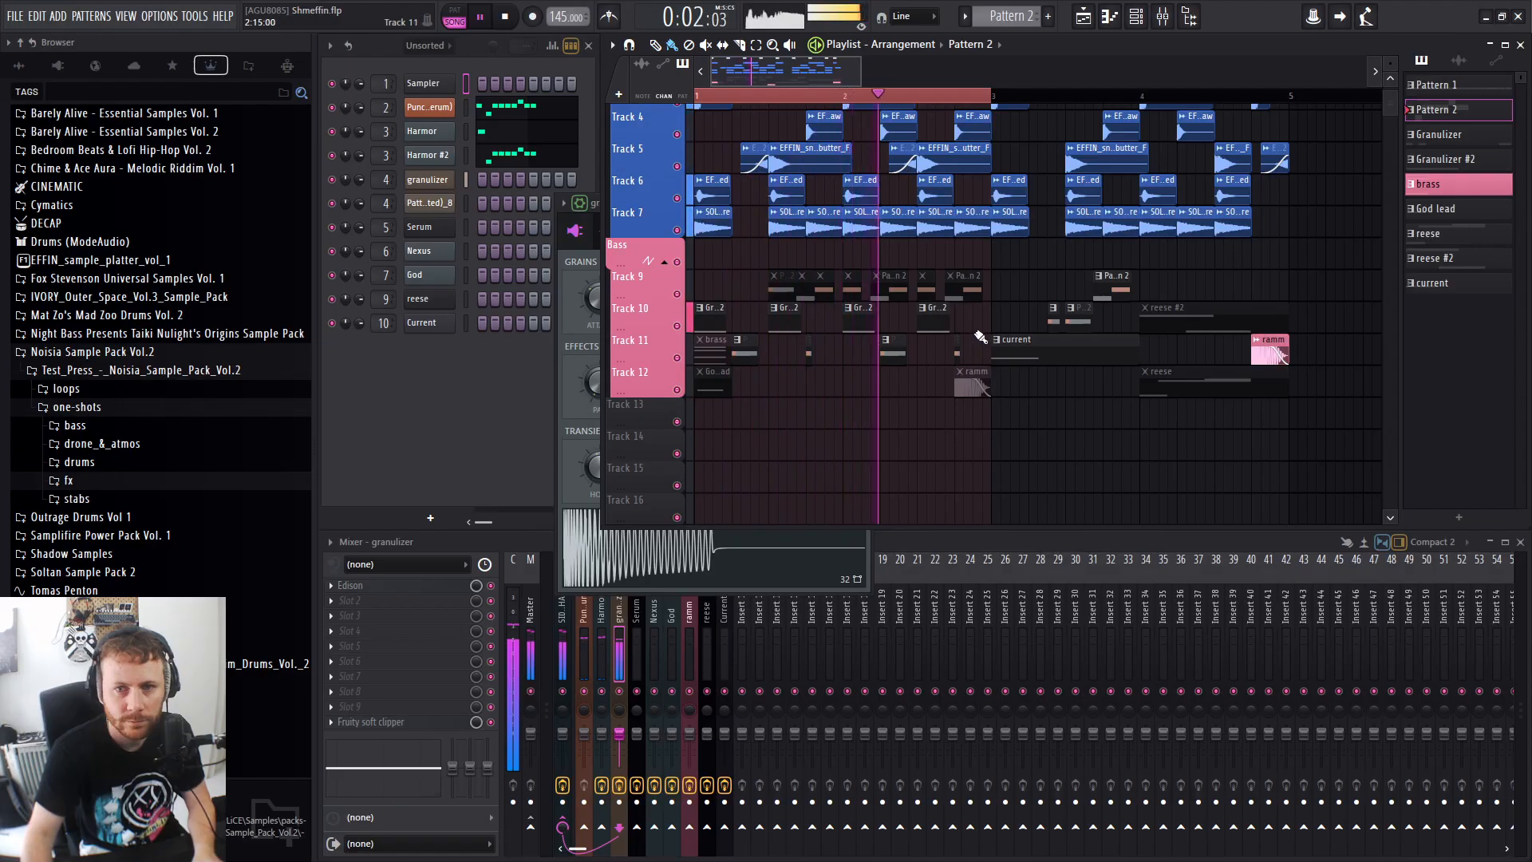
Add a second very short Pattern 2 clip on Track 11 near the end of bars 1 and 2 while the loop plays.
{"action": "left_click", "coordinate": [808, 355]}
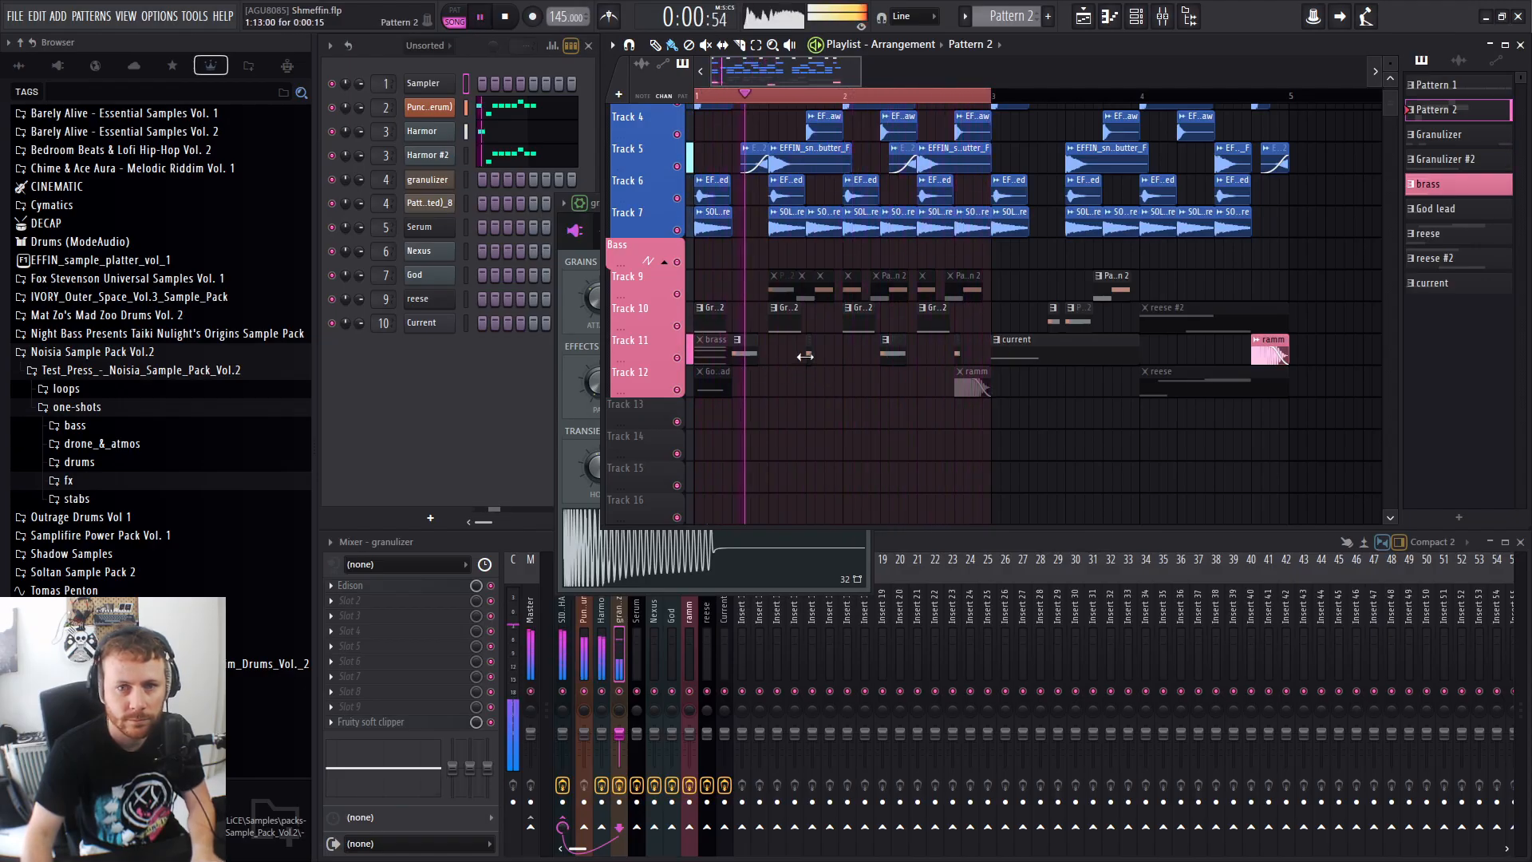
{"action": "left_click", "coordinate": [825, 356]}
{"action": "left_click", "coordinate": [972, 357]}
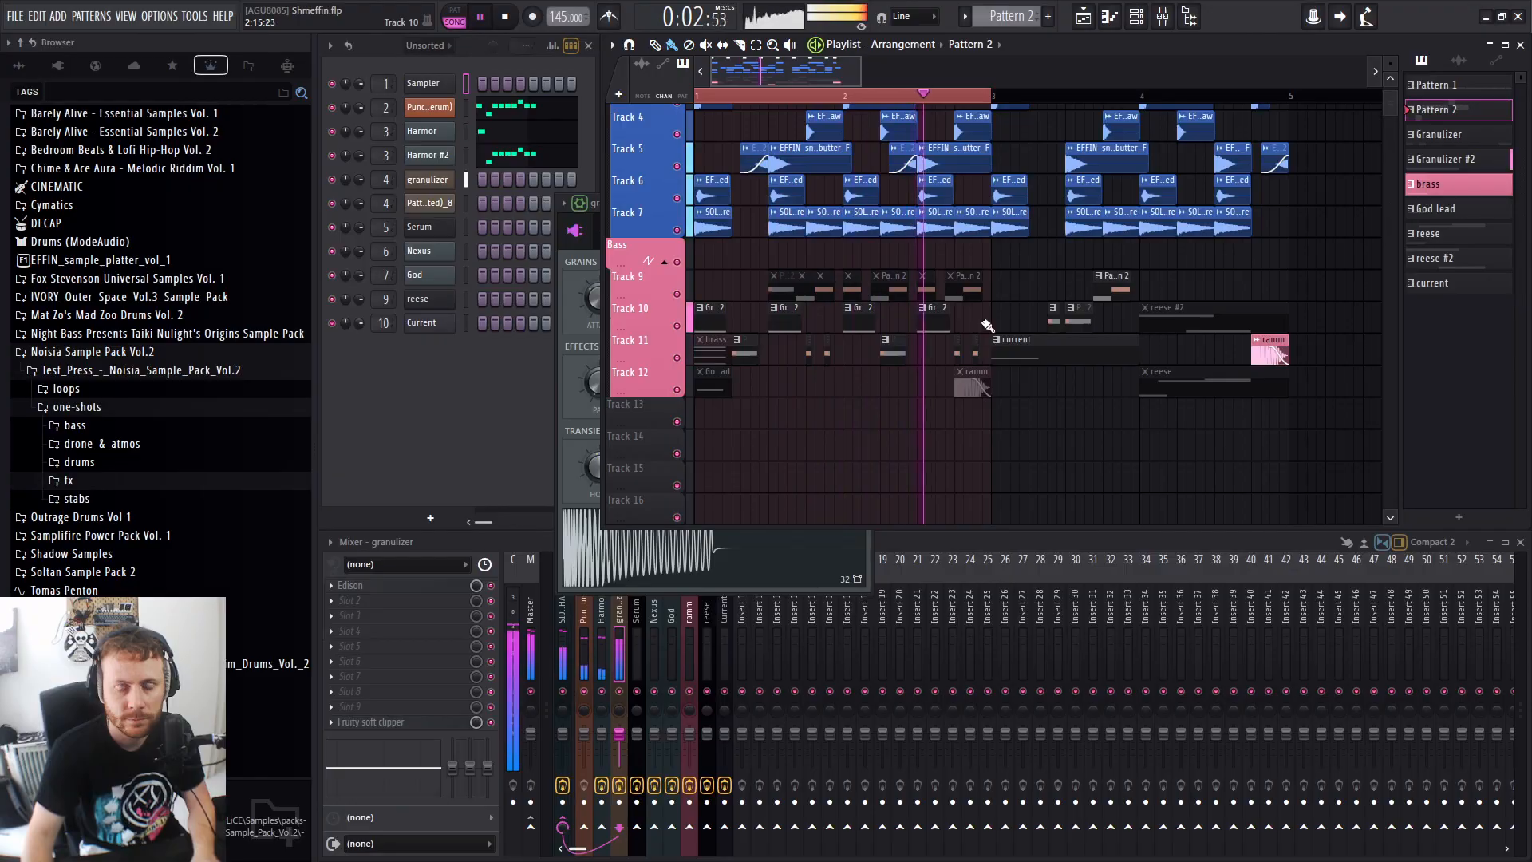
{"action": "key", "text": "space"}
Delete the Granulizer #2 and Pattern 2 clips from Tracks 10 and 11 in bars 1 and 2, and unmute the brass and God lead clips.
{"action": "mouse_move", "coordinate": [989, 354]}
{"action": "left_mouse_down"}
{"action": "mouse_move", "coordinate": [784, 363]}
{"action": "mouse_move", "coordinate": [946, 312]}
{"action": "left_mouse_up"}
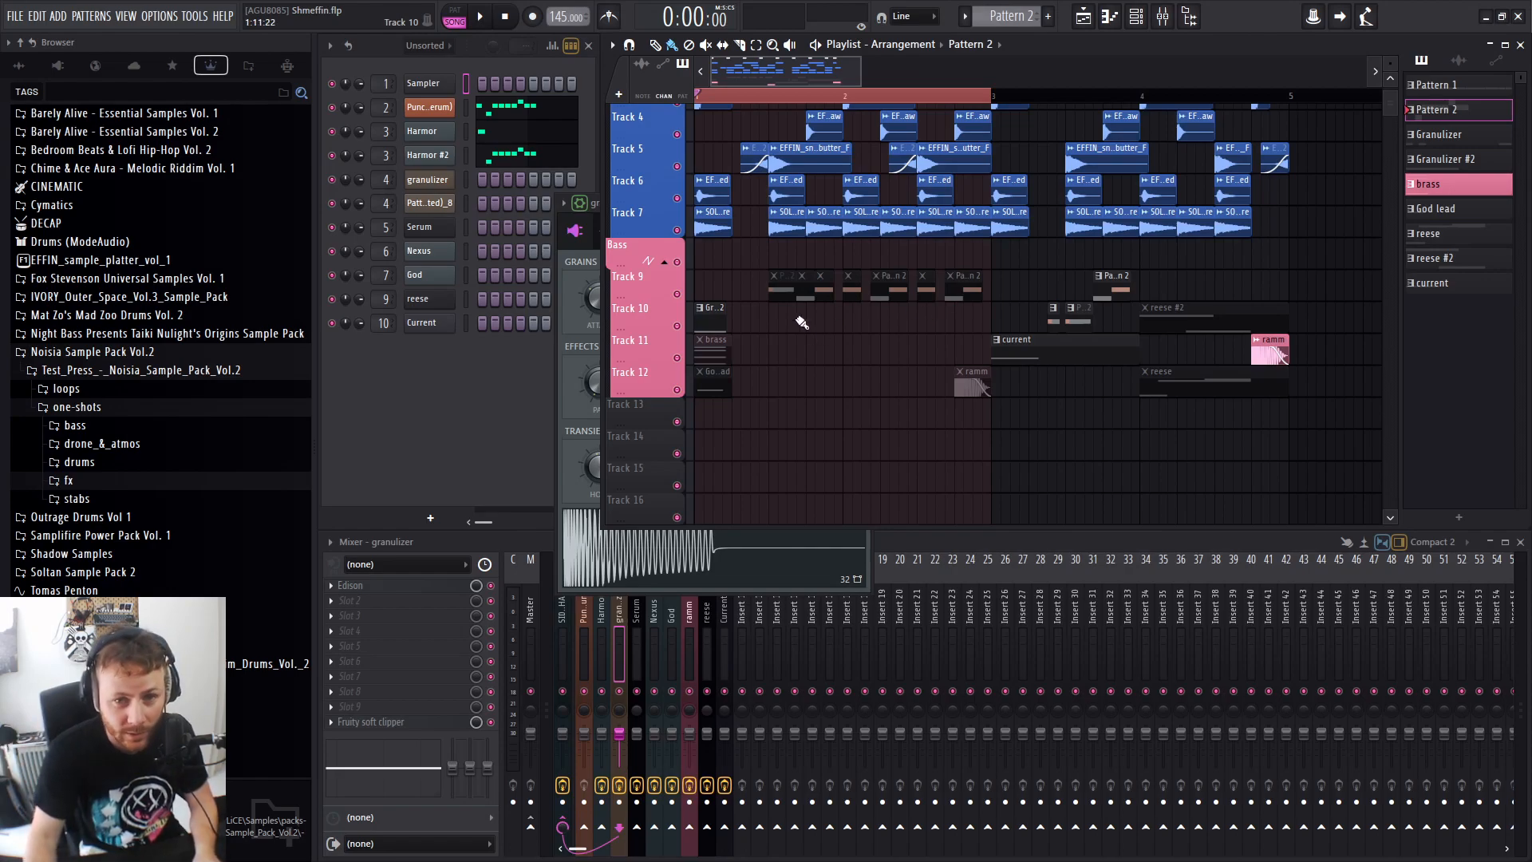
{"action": "right_click", "coordinate": [718, 351], "text": "alt"}
{"action": "right_click", "coordinate": [720, 390], "text": "alt"}
{"action": "right_click", "coordinate": [721, 326]}
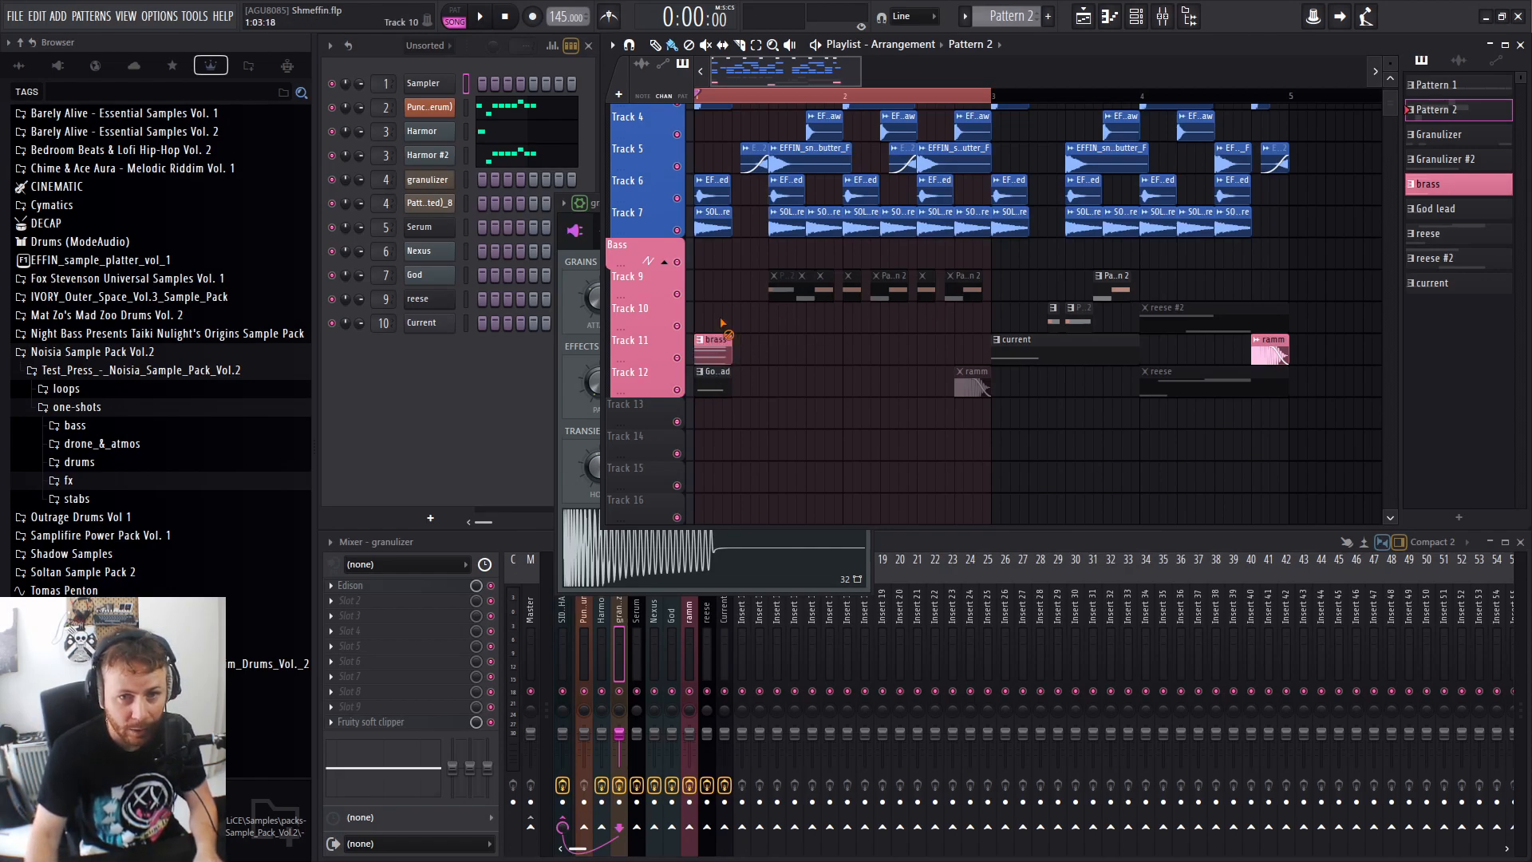
Unmute the Pattern 2 clips on Track 9 in bars 1 and 2 and play them from the first snare.
{"action": "right_click", "coordinate": [779, 292], "text": "alt"}
{"action": "left_click_drag", "start_coordinate": [779, 292], "coordinate": [968, 292]}
{"action": "left_click", "coordinate": [770, 98]}
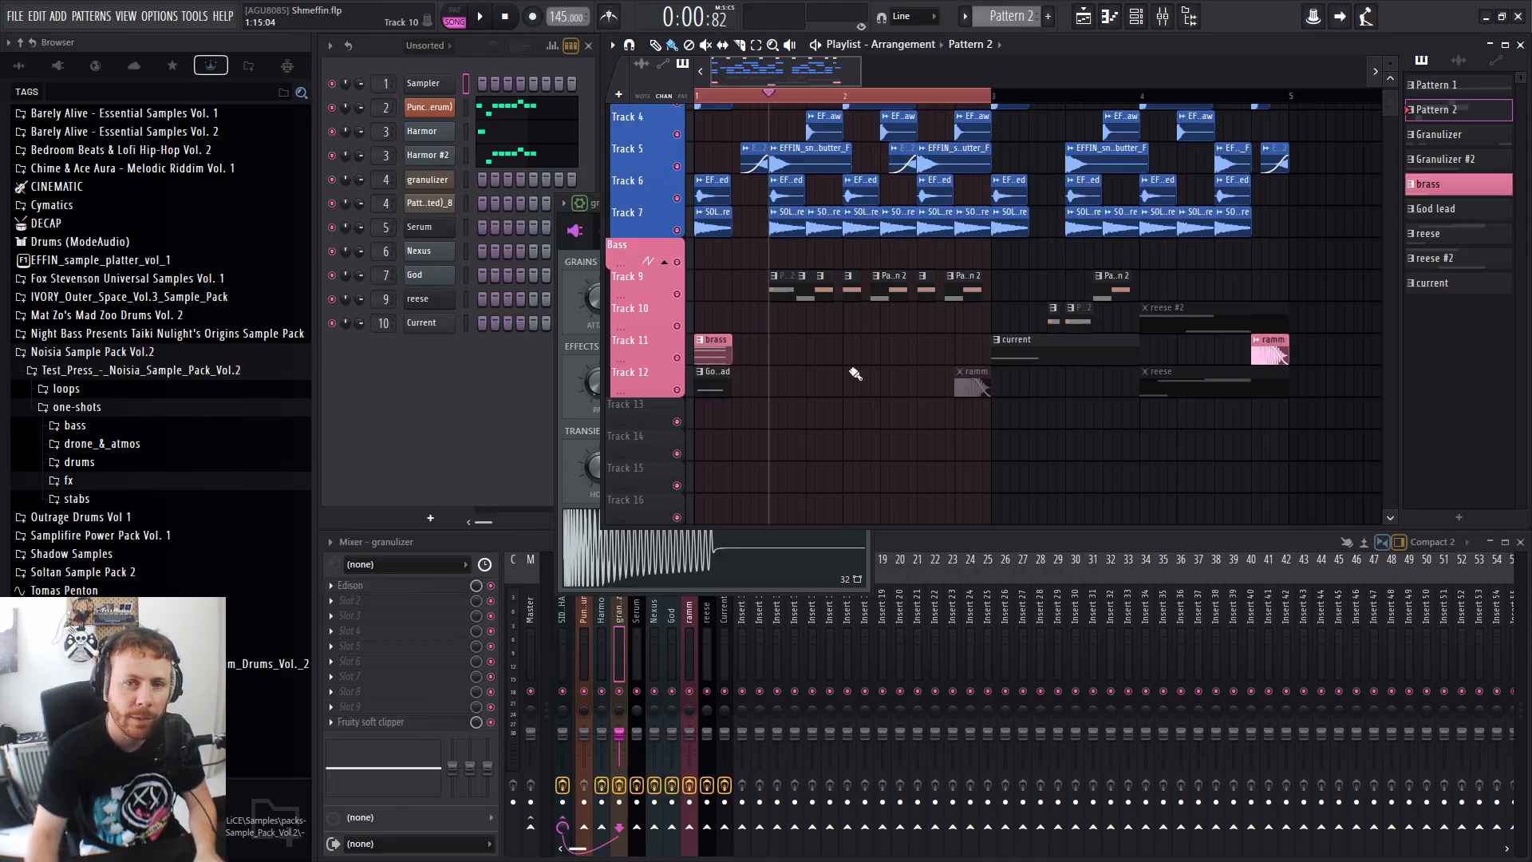
{"action": "key", "text": "space"}
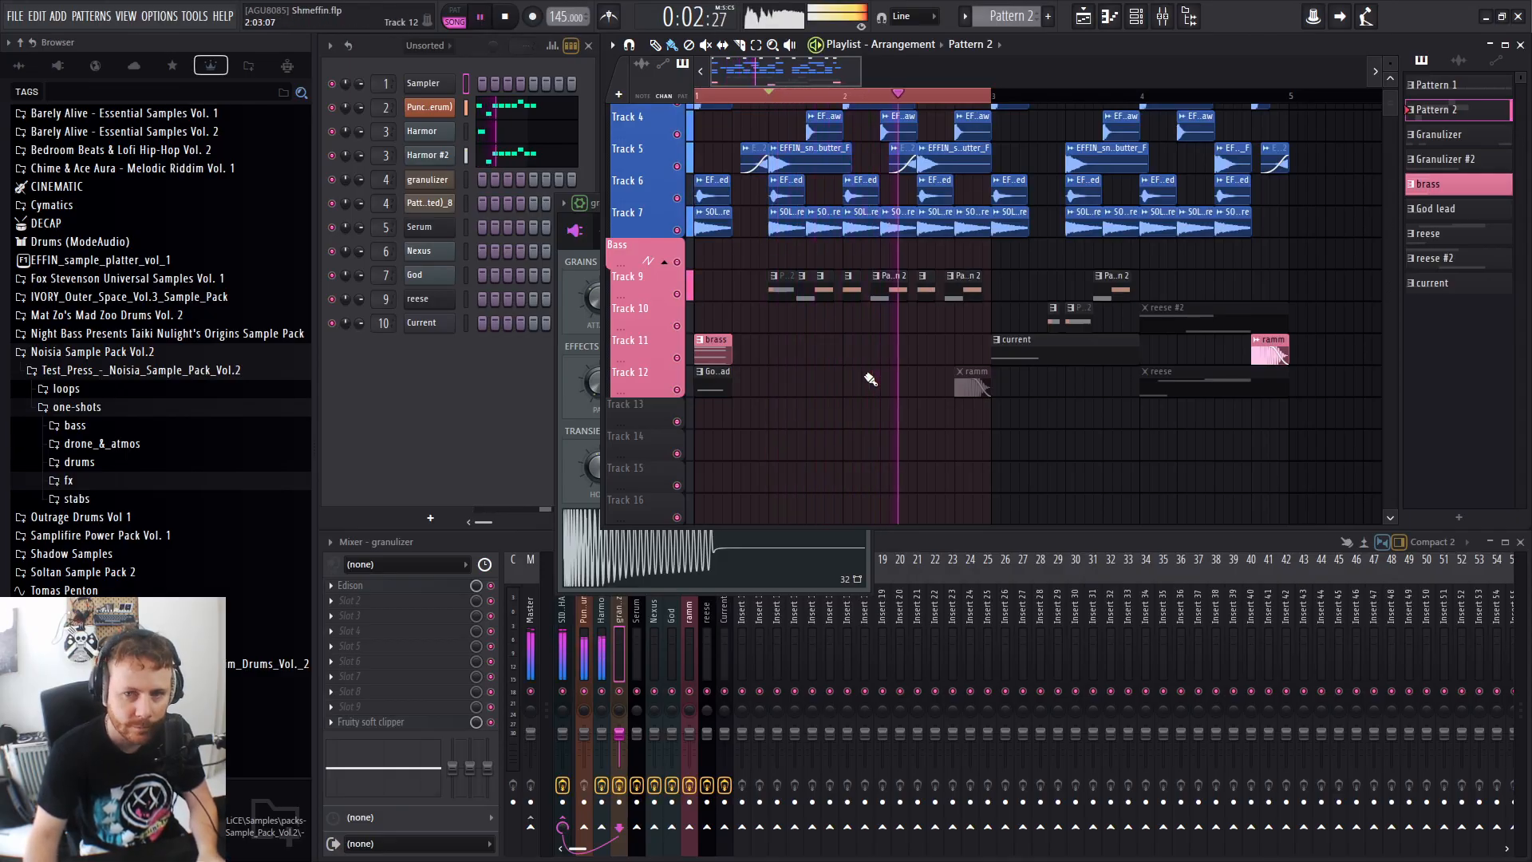
{"action": "key", "text": "space"}
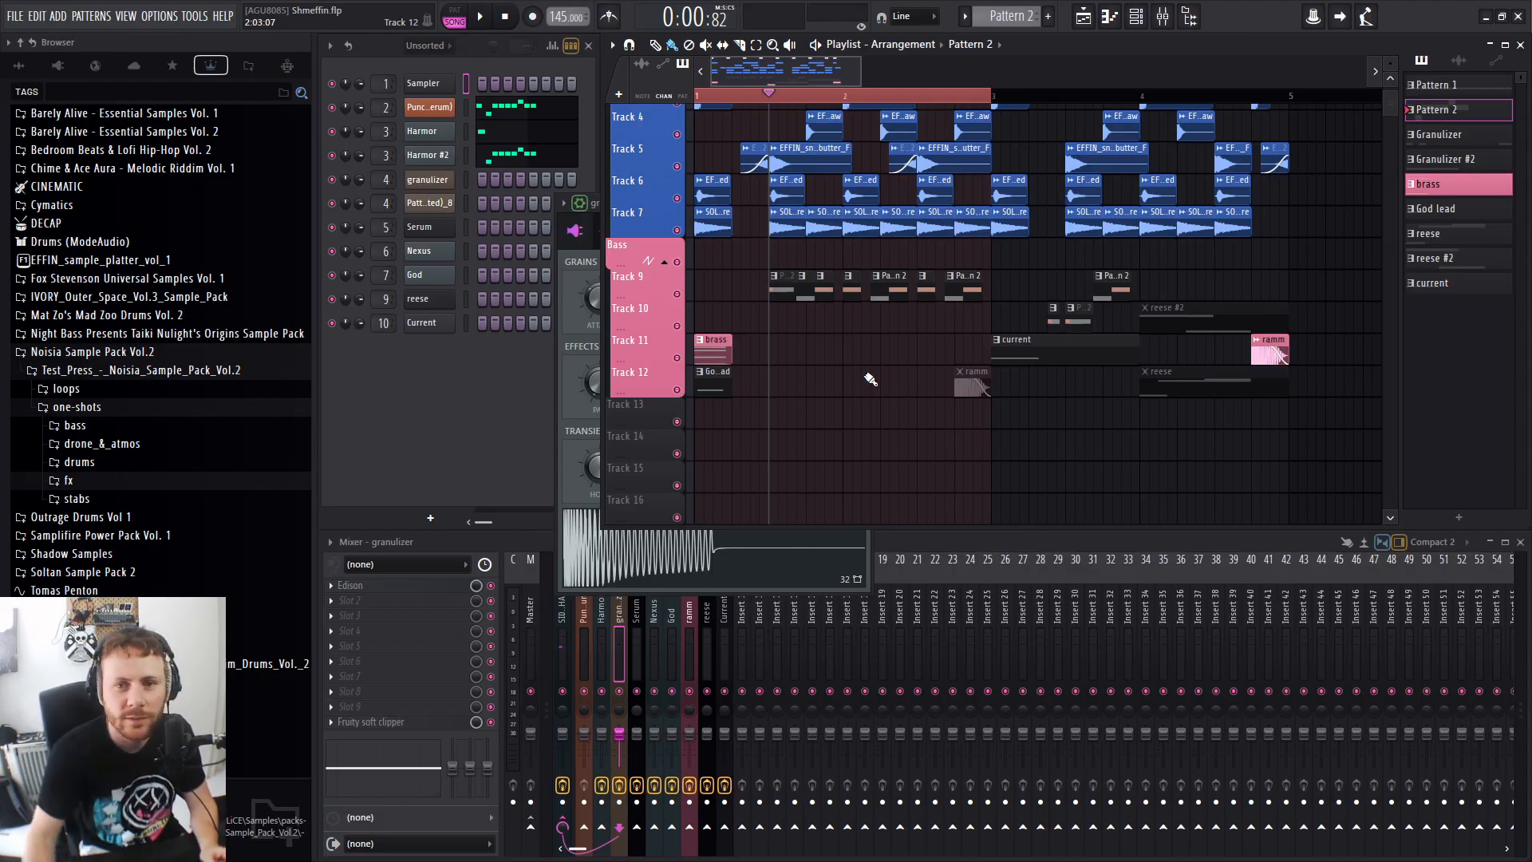
{"action": "left_click", "coordinate": [506, 17]}
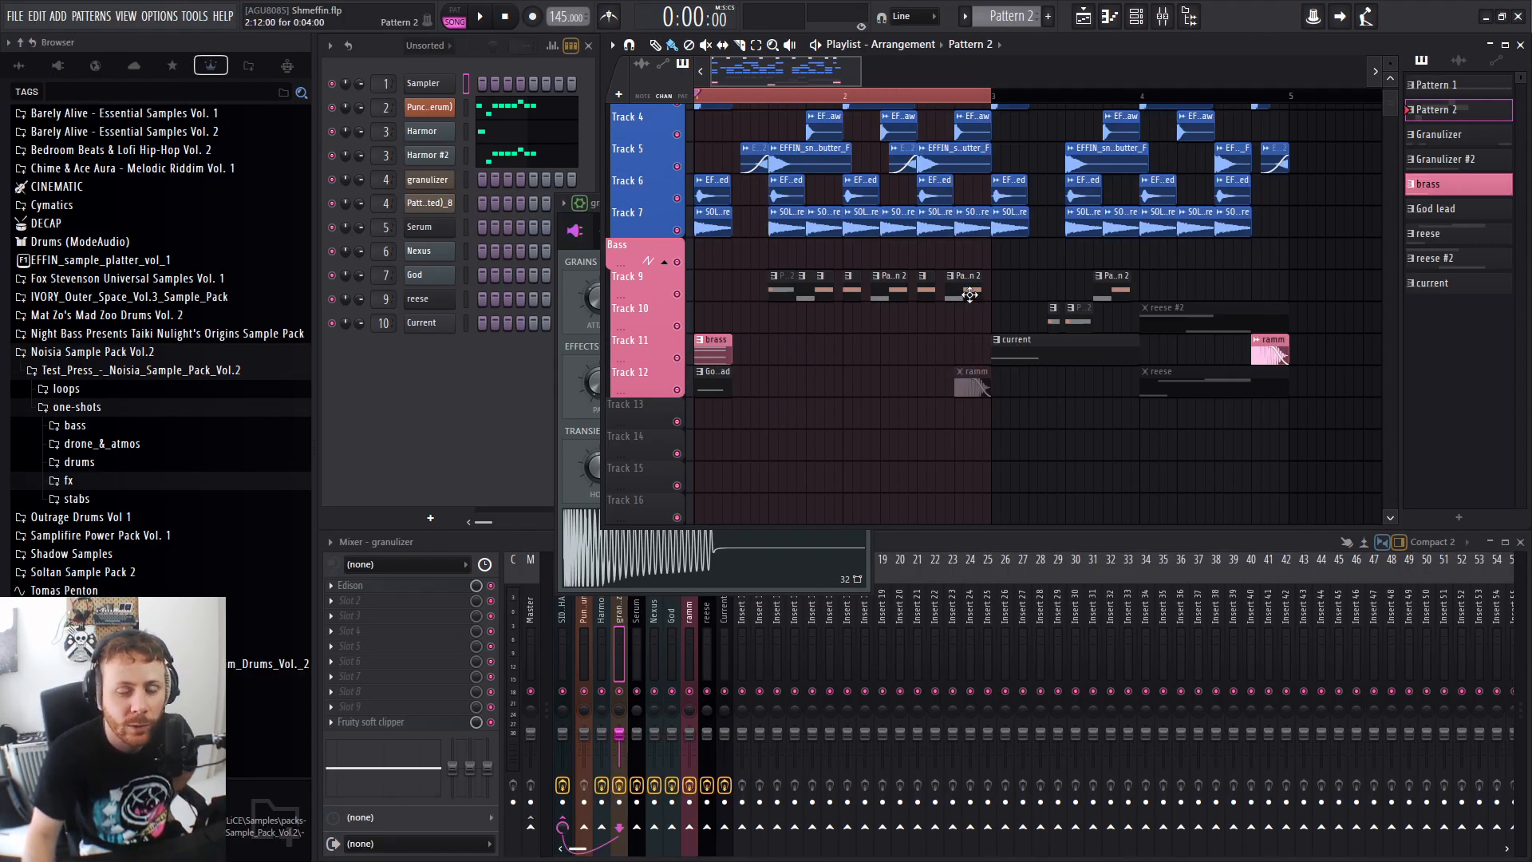
Delete the muted ramm clip on Track 12 and briefly play the section again from the first snare.
{"action": "right_click", "coordinate": [973, 383]}
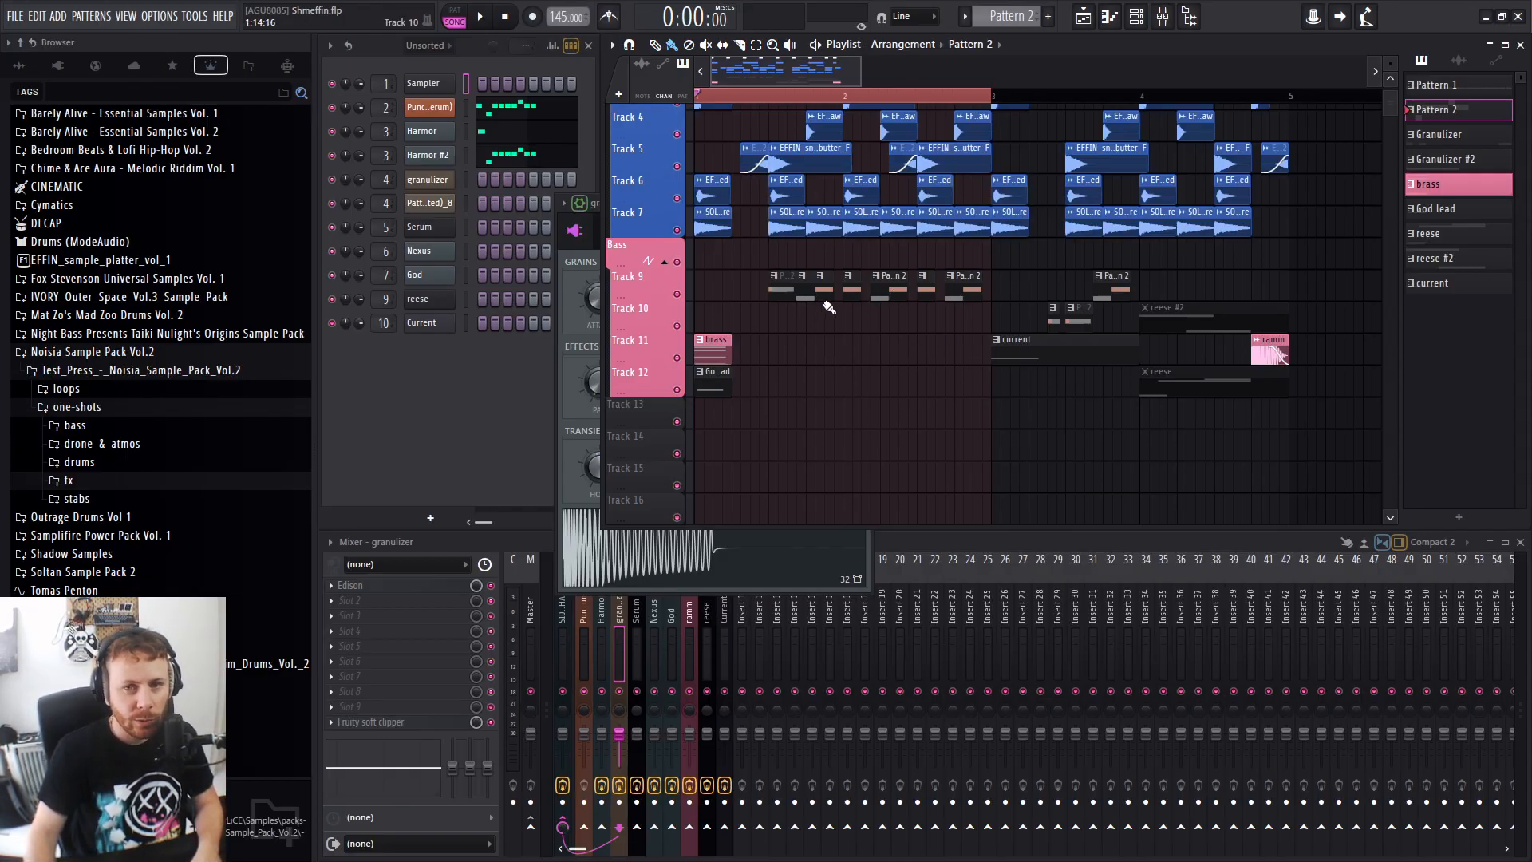
{"action": "scroll", "coordinate": [960, 359], "scroll_direction": "up", "scroll_amount": 3}
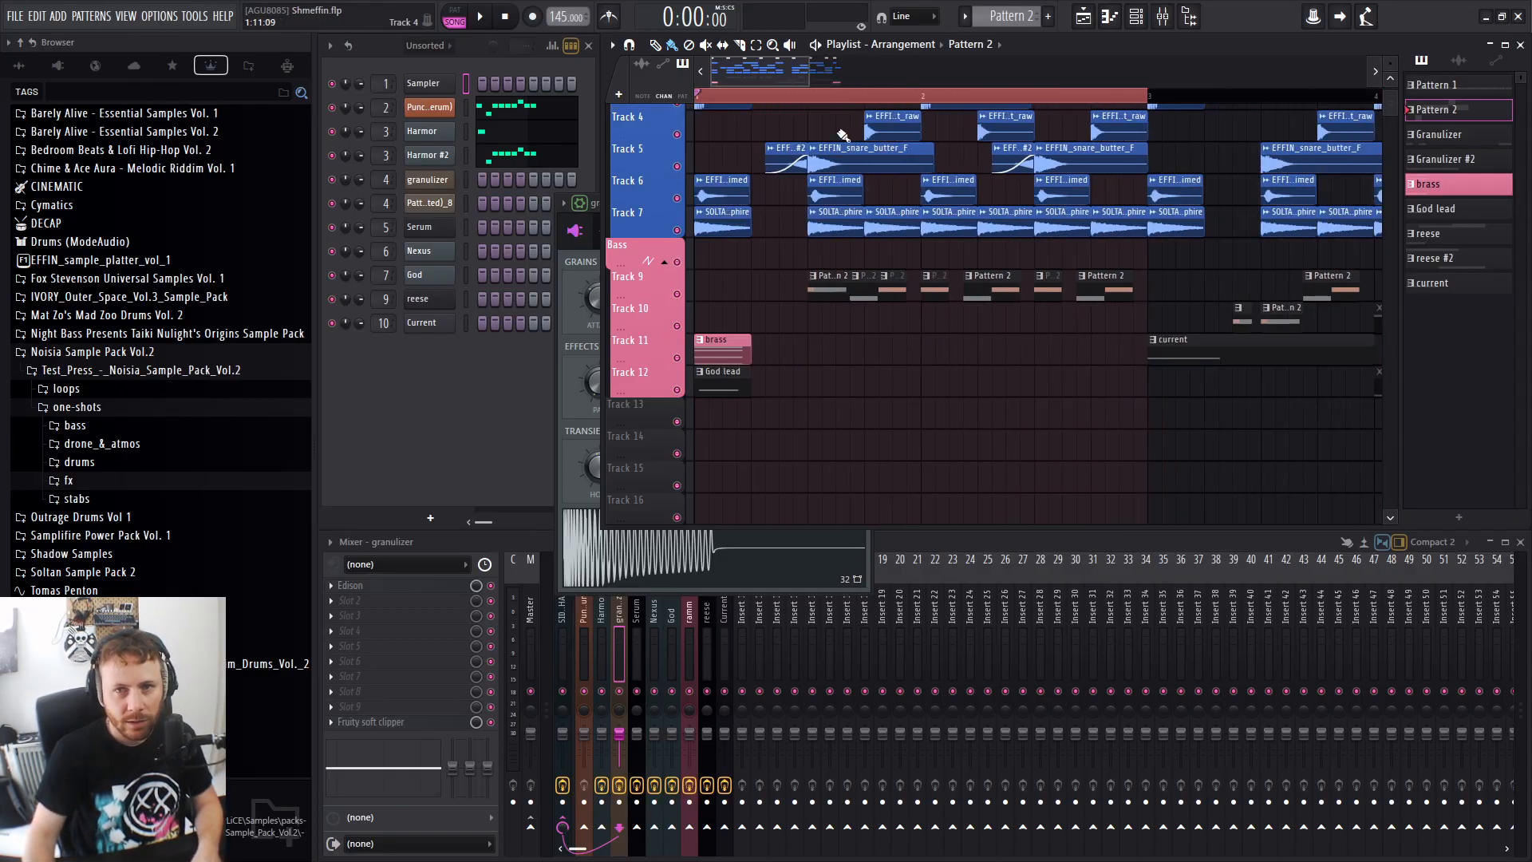
{"action": "left_click", "coordinate": [808, 96]}
{"action": "key", "text": "space"}
{"action": "key", "text": "space"}
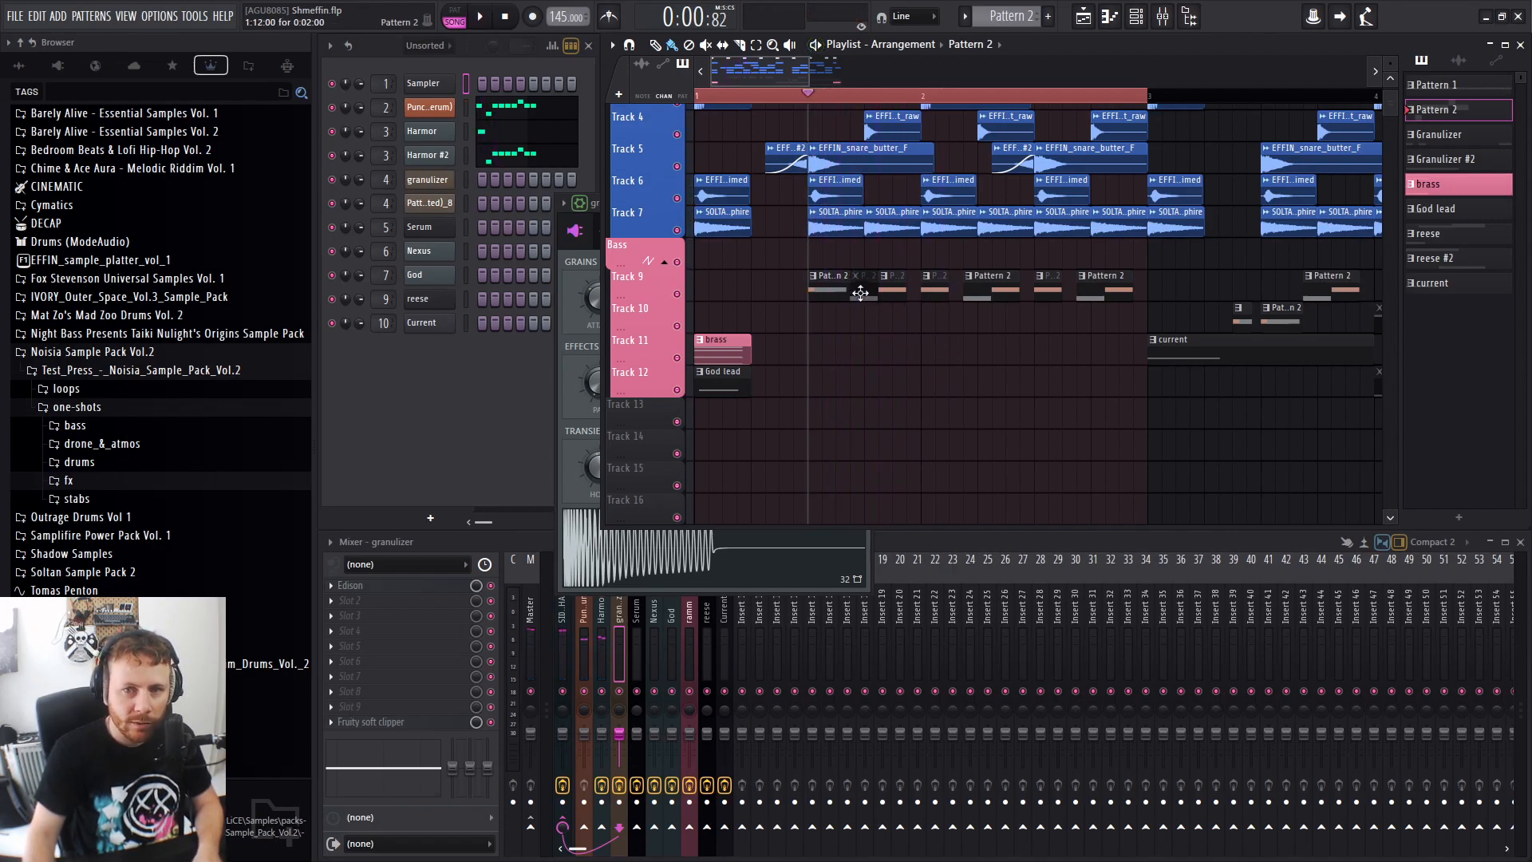
Thin out the Track 9 bass by deleting several short Pattern 2 clips and slicing off the second half of the longer bar 2 clip.
{"action": "left_click_drag", "start_coordinate": [861, 292], "coordinate": [864, 325]}
{"action": "right_click", "coordinate": [865, 323]}
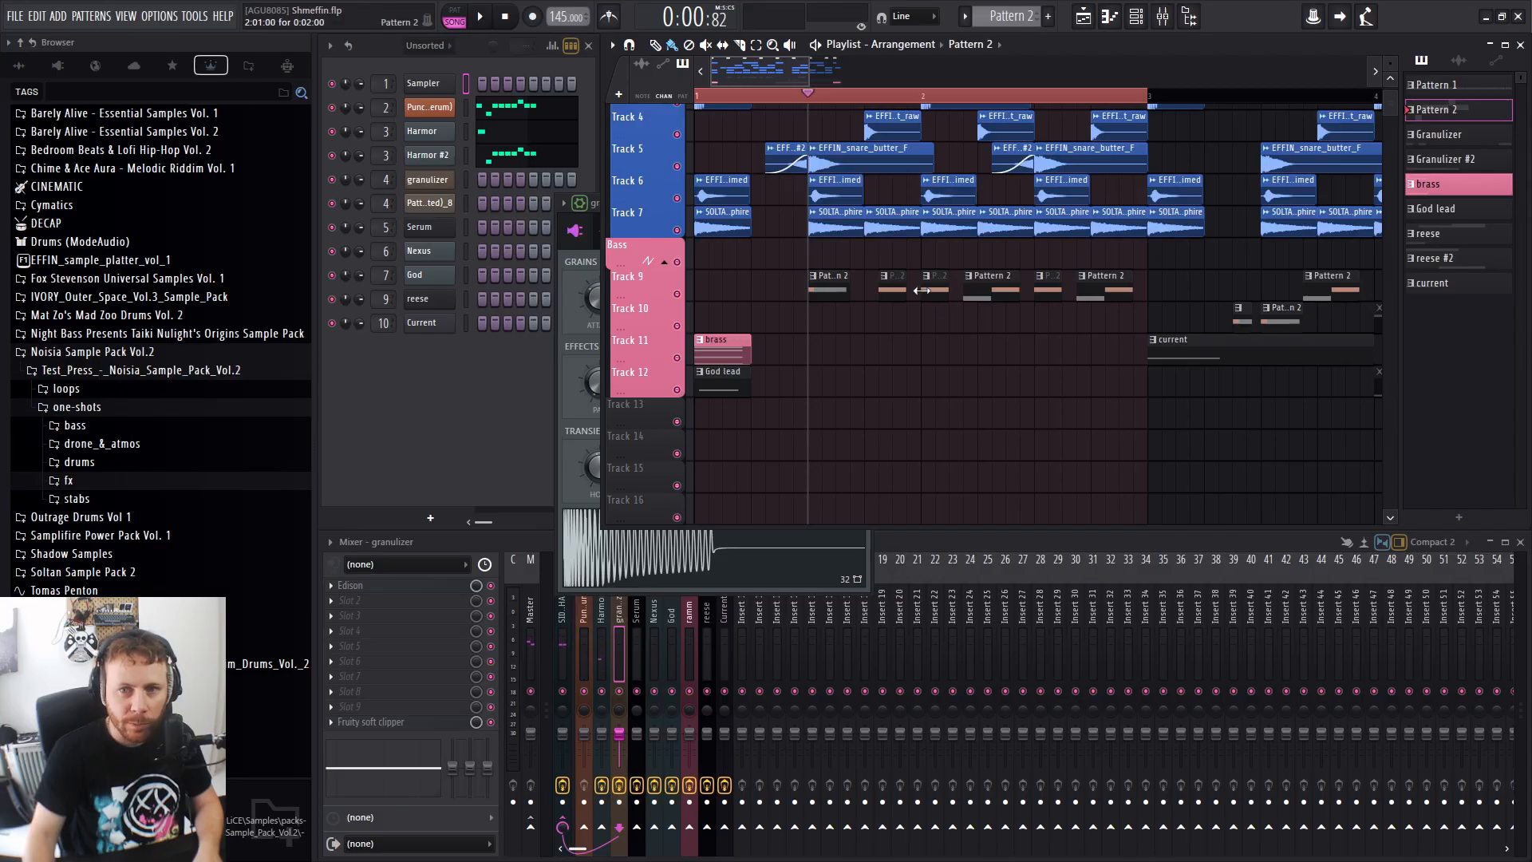
{"action": "right_click", "coordinate": [937, 293]}
{"action": "right_click", "coordinate": [1048, 293]}
{"action": "right_click", "coordinate": [993, 289], "text": "shift"}
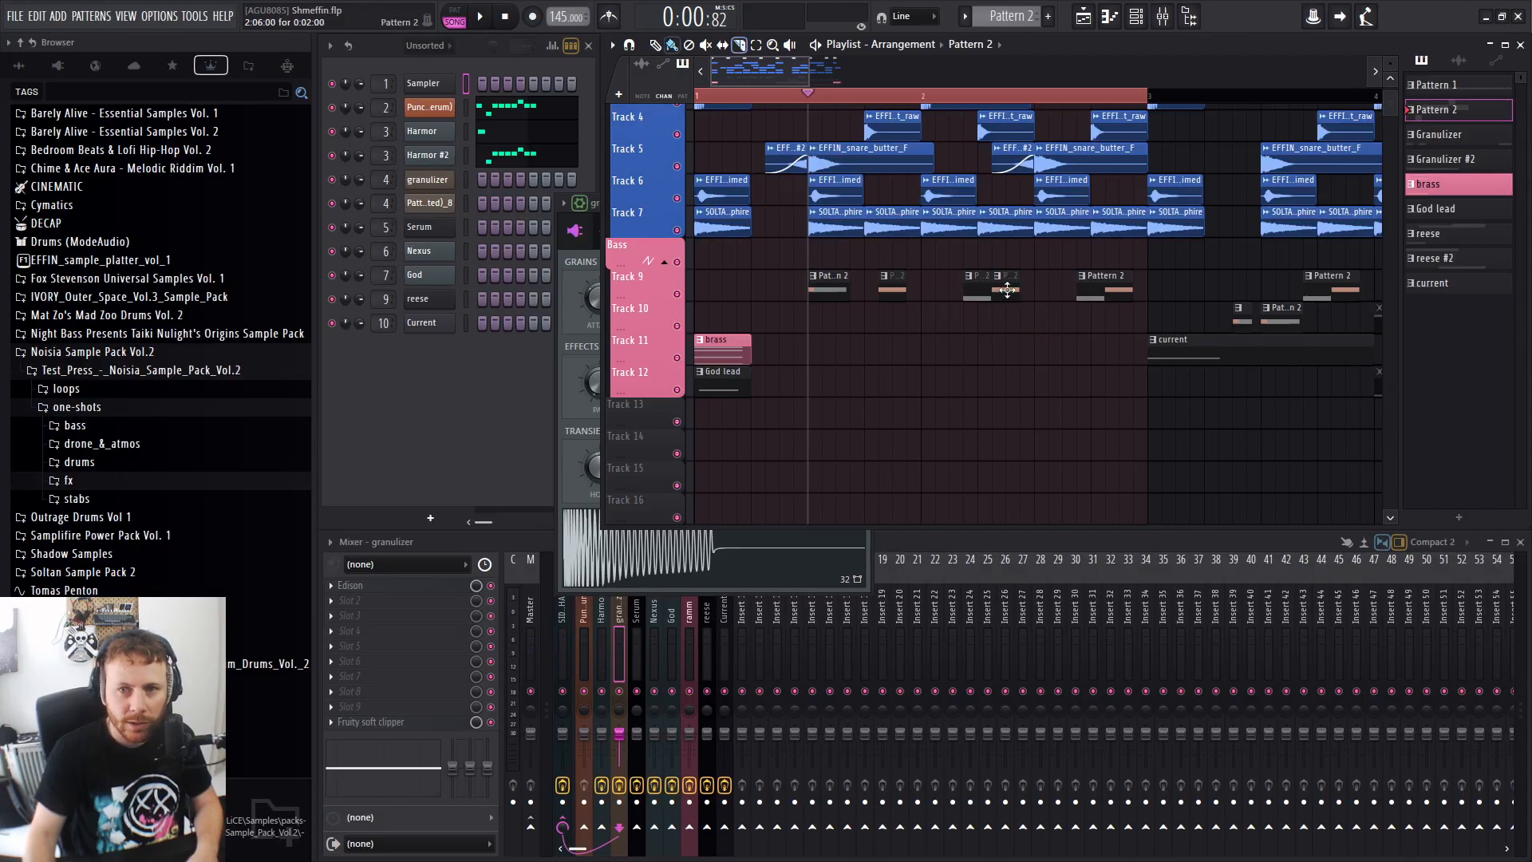
{"action": "right_click", "coordinate": [1007, 289]}
Place single-note Pattern 2 clips on Track 9 on each beat up to the second snare and play the loop.
{"action": "left_click_drag", "start_coordinate": [896, 288], "coordinate": [877, 289]}
{"action": "left_click", "coordinate": [930, 289]}
{"action": "left_click_drag", "start_coordinate": [975, 293], "coordinate": [992, 291]}
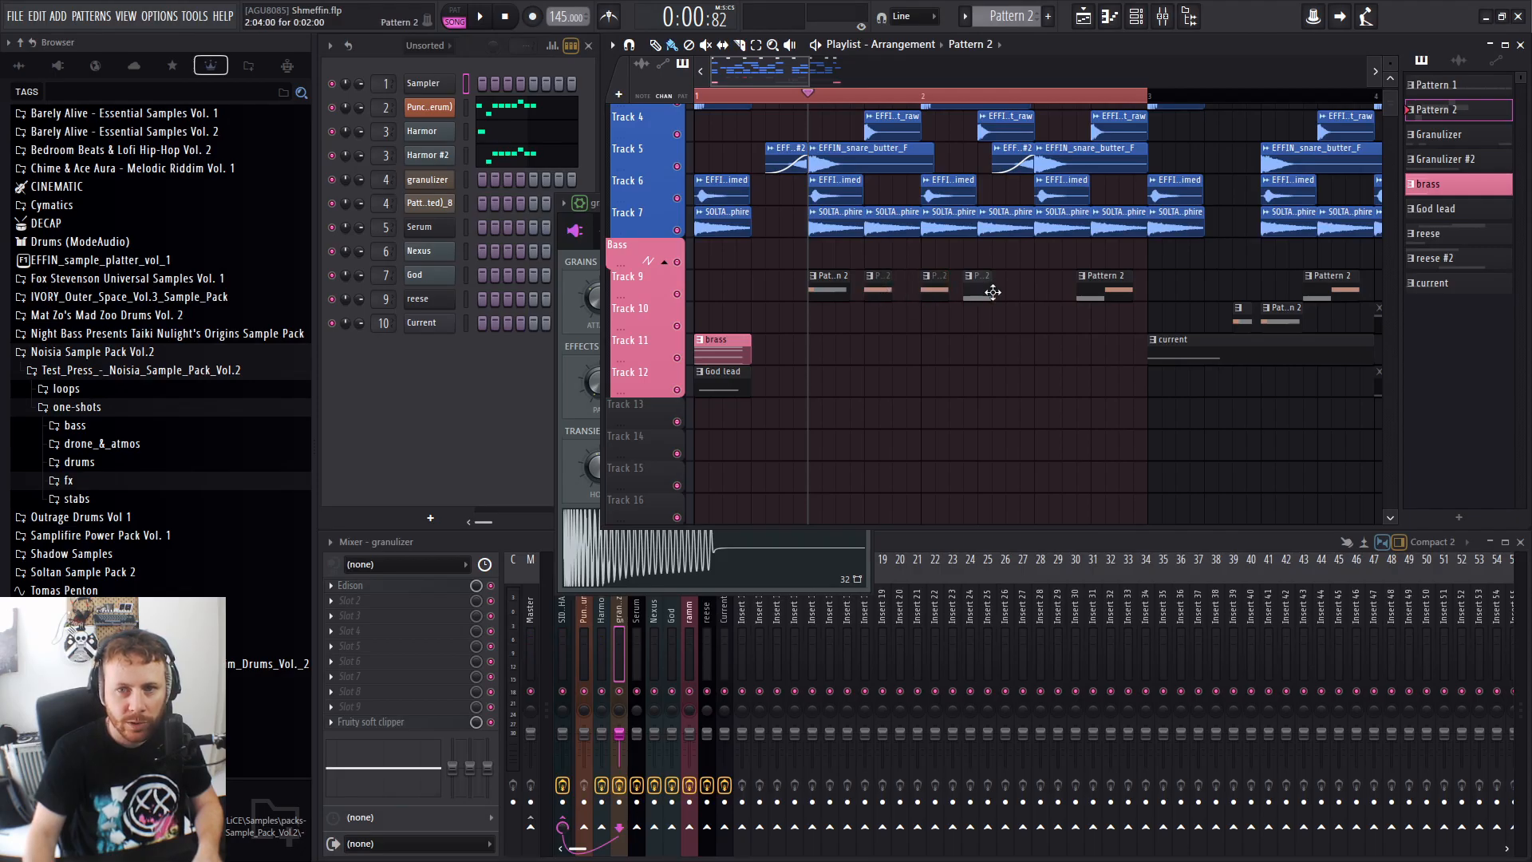
{"action": "key", "text": "space"}
{"action": "left_click", "coordinate": [1047, 297]}
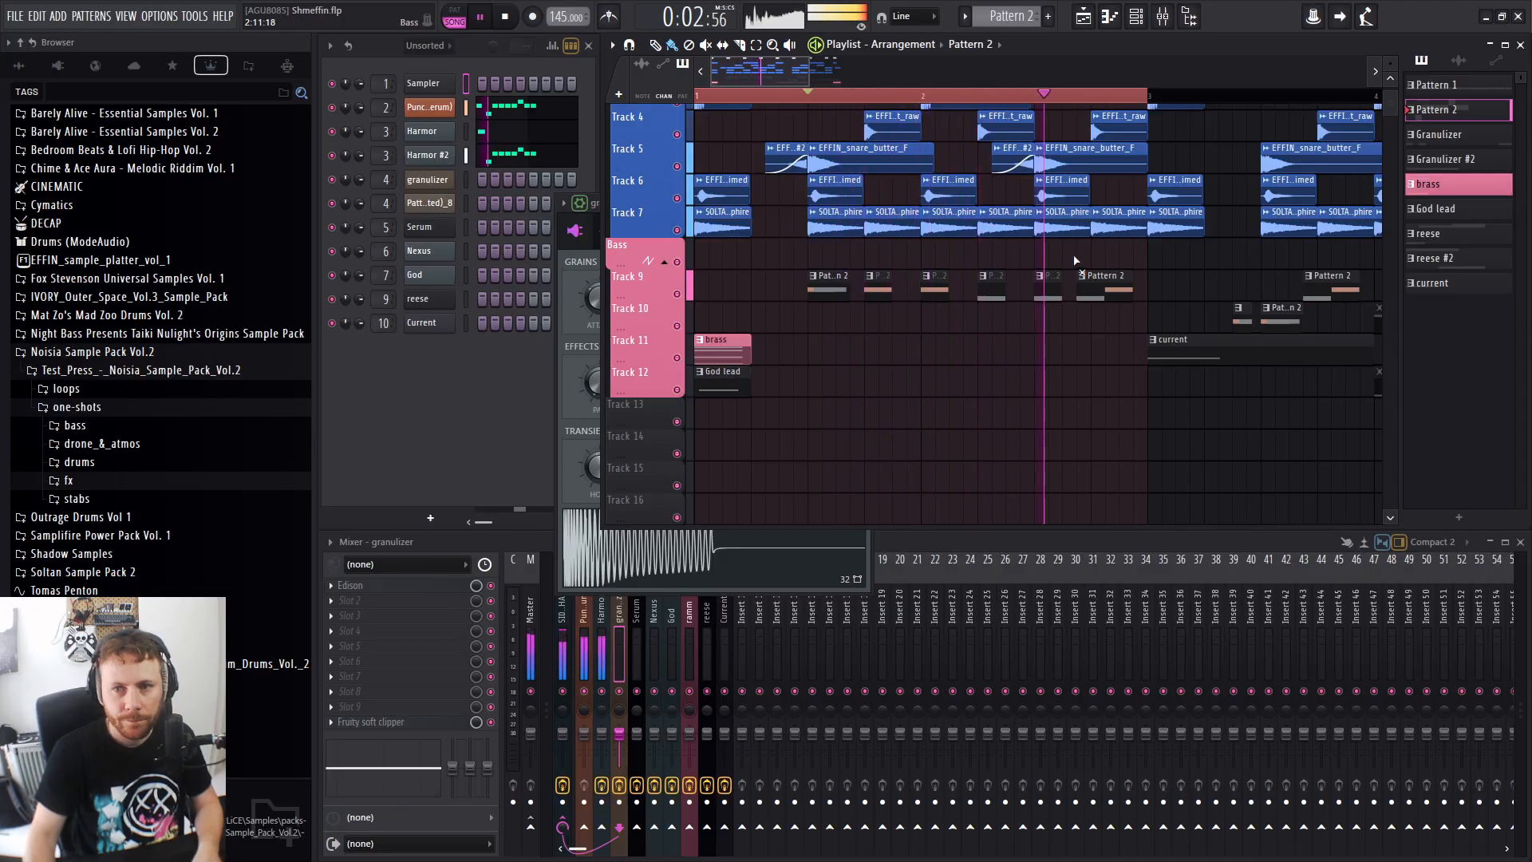
{"action": "left_click_drag", "start_coordinate": [878, 291], "coordinate": [878, 292]}
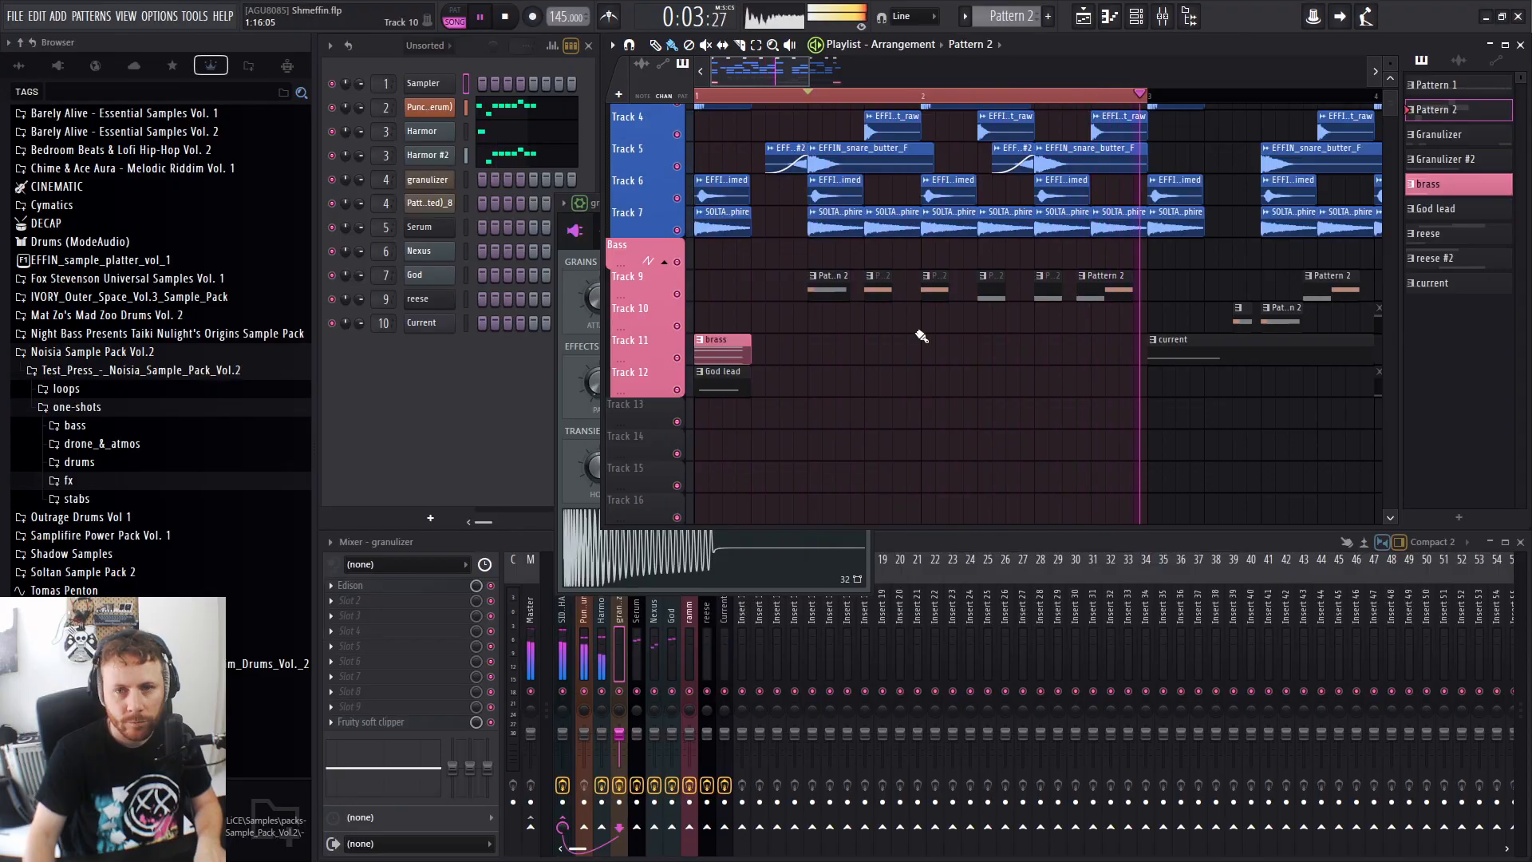
{"action": "key", "text": "space"}
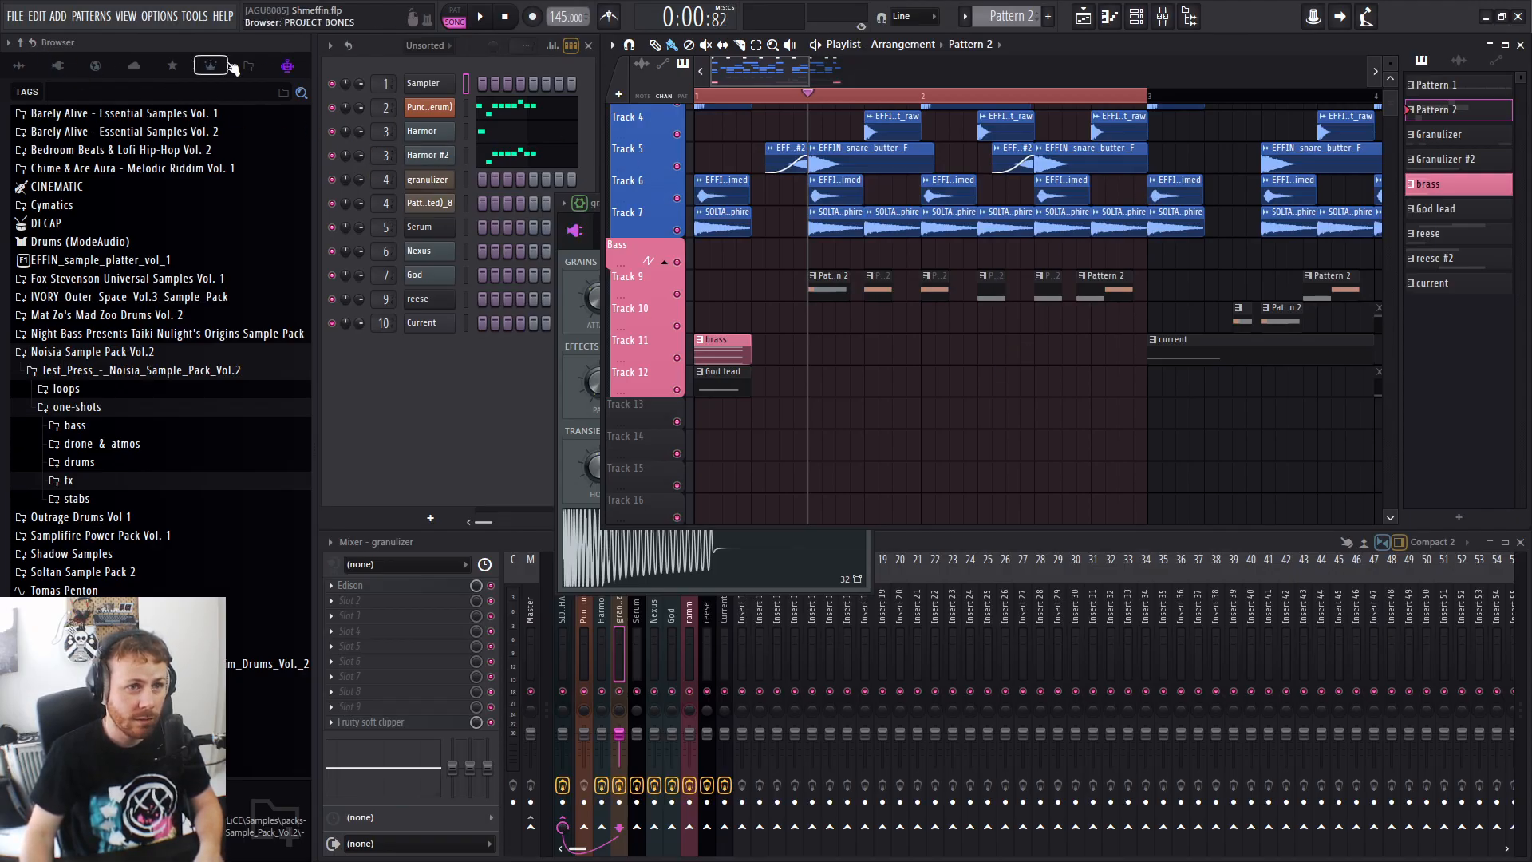
Reload Shmeffin.flp without saving the changes and close all the open plugin windows.
{"action": "left_click", "coordinate": [14, 16]}
{"action": "left_click", "coordinate": [130, 216]}
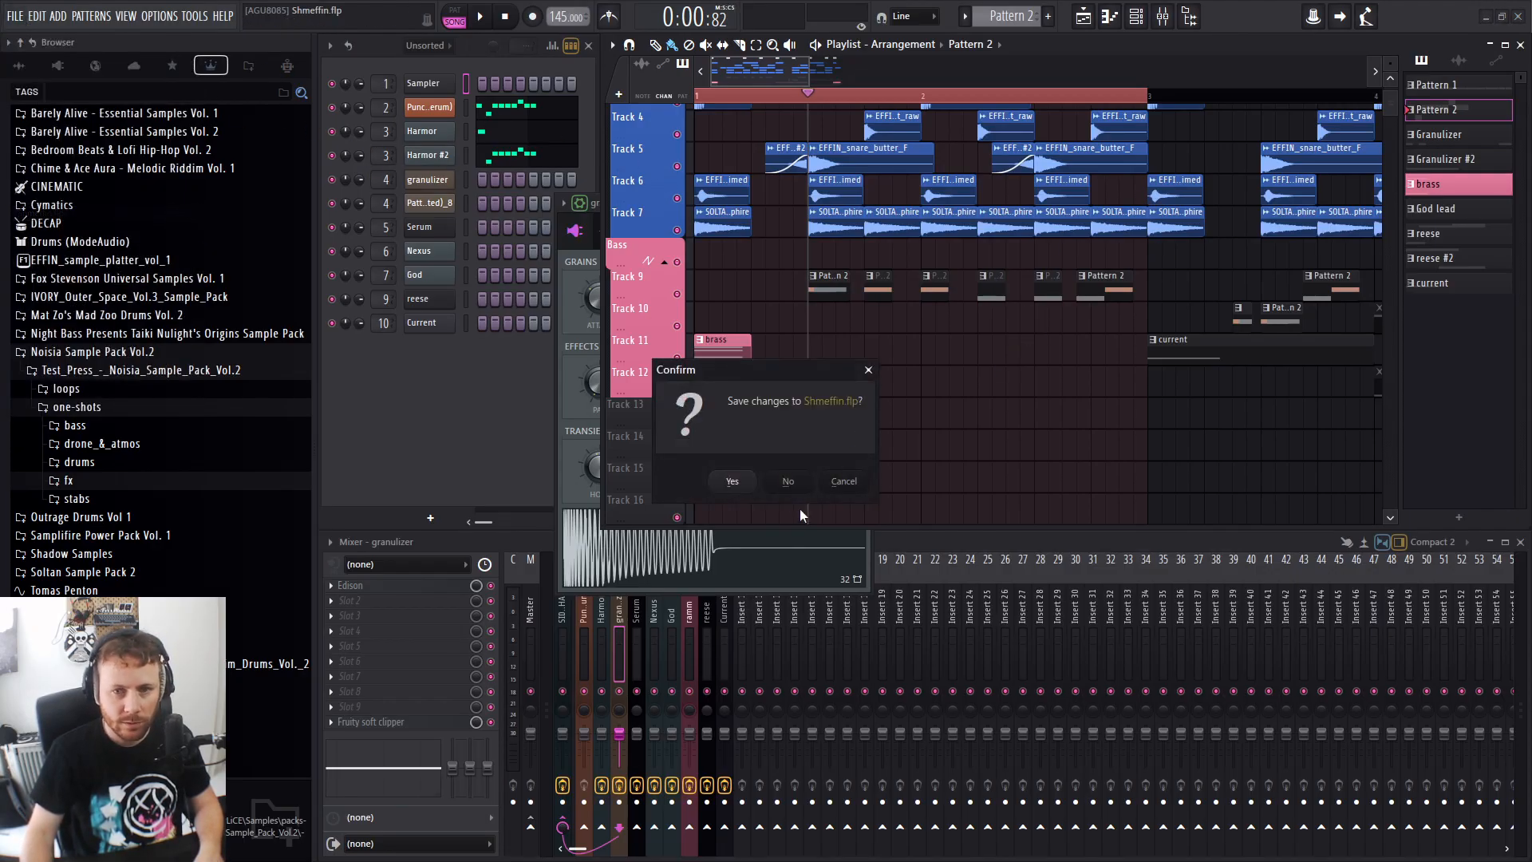
{"action": "left_click", "coordinate": [786, 481]}
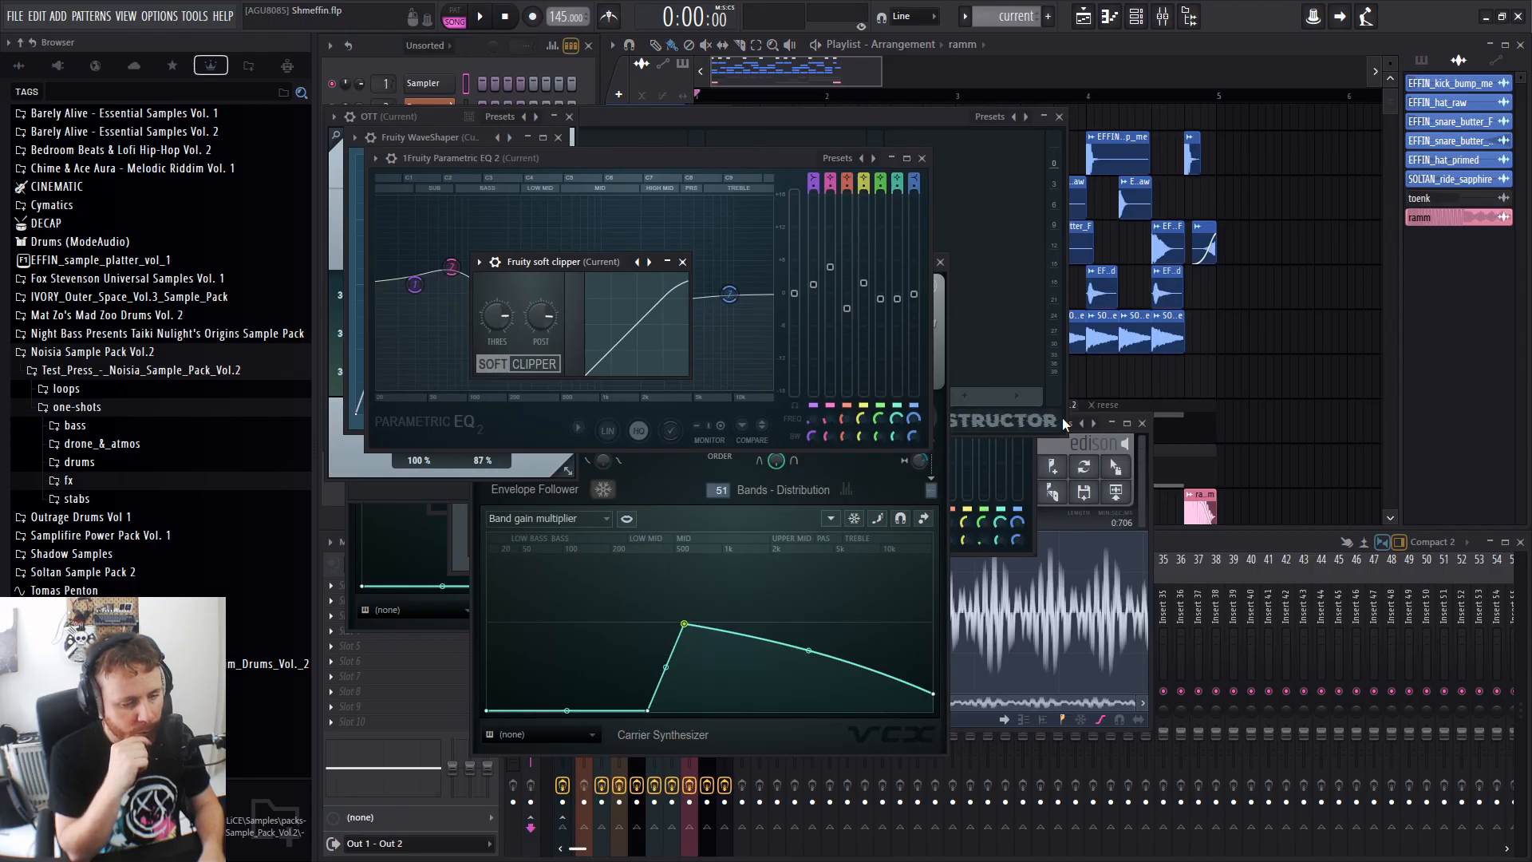
{"action": "left_click", "coordinate": [1240, 386]}
{"action": "key", "text": "alt+F12"}
{"action": "scroll", "coordinate": [1265, 301], "scroll_direction": "down", "scroll_amount": 2}
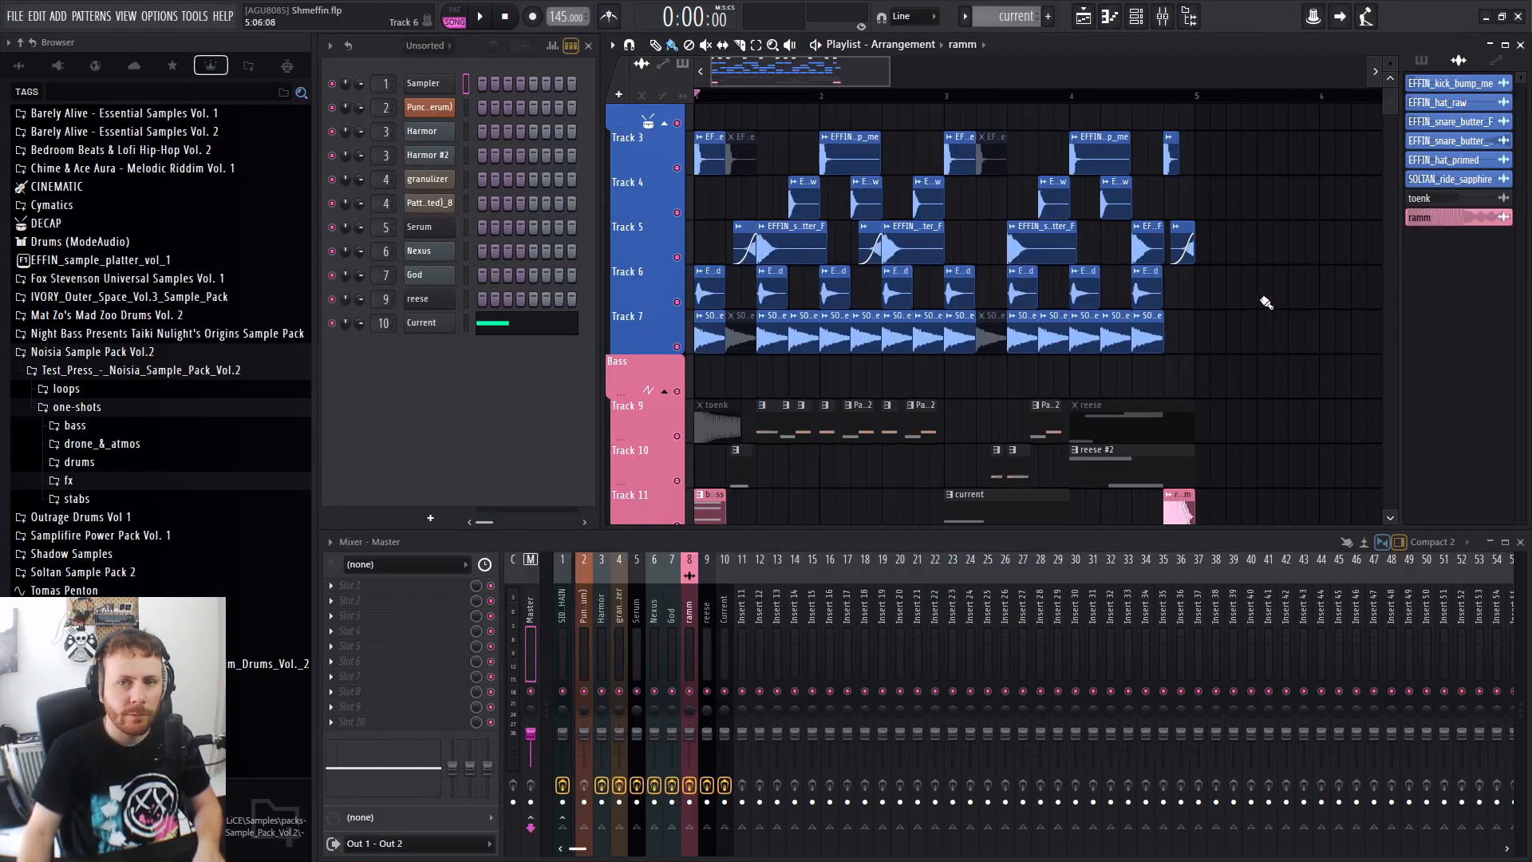
Set the playback start at the first snare and shift the Track 9 Pattern 2 clips of bars 1 and 2 slightly later.
{"action": "scroll", "coordinate": [1266, 299], "scroll_direction": "down", "scroll_amount": 3}
{"action": "scroll", "coordinate": [1259, 292], "scroll_direction": "down", "scroll_amount": 3}
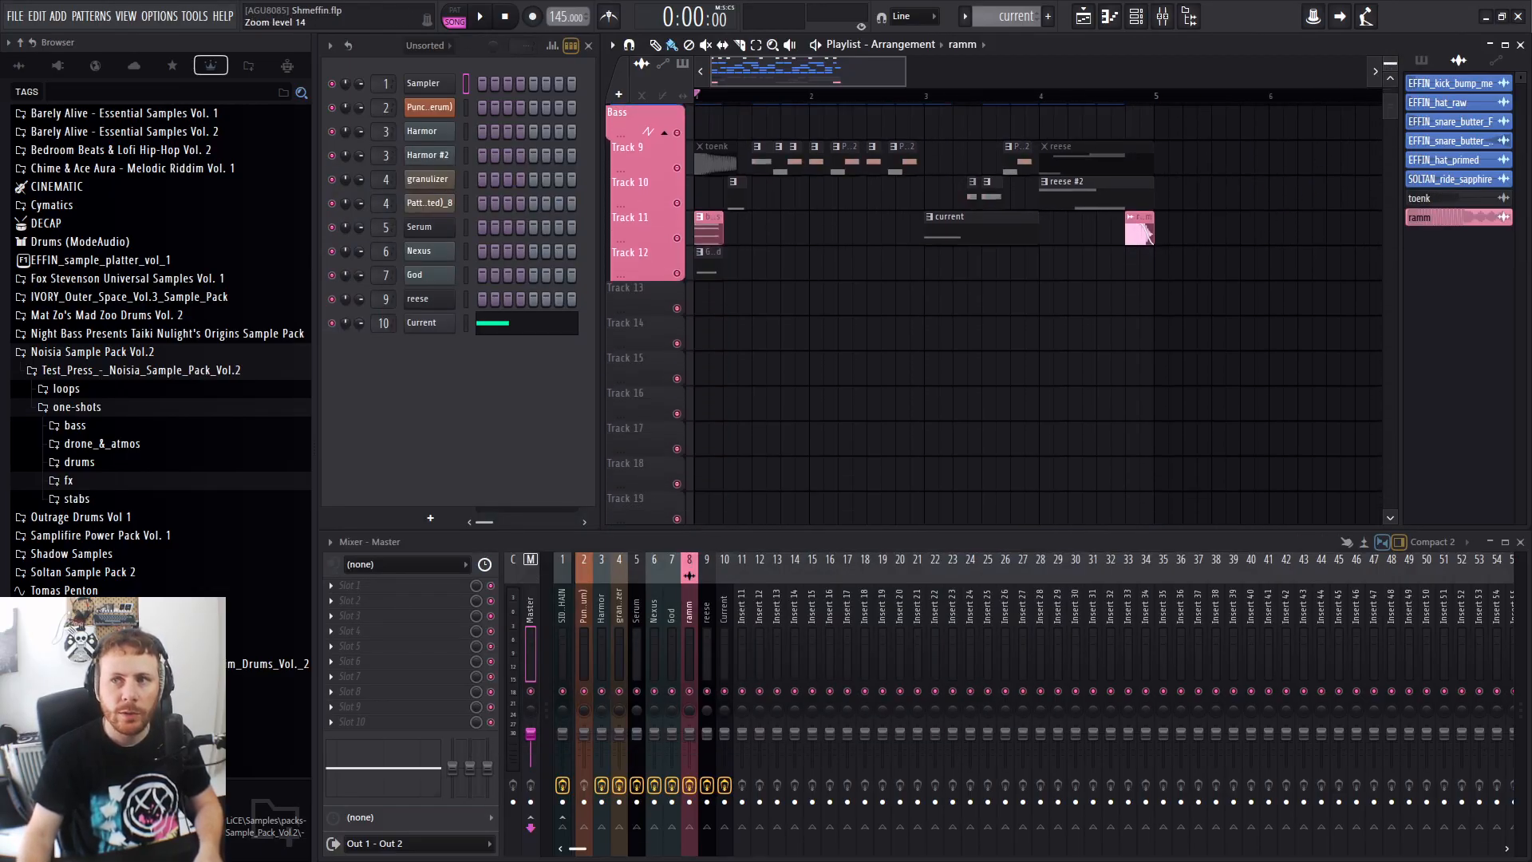
{"action": "scroll", "coordinate": [1293, 218], "scroll_direction": "up", "scroll_amount": 2}
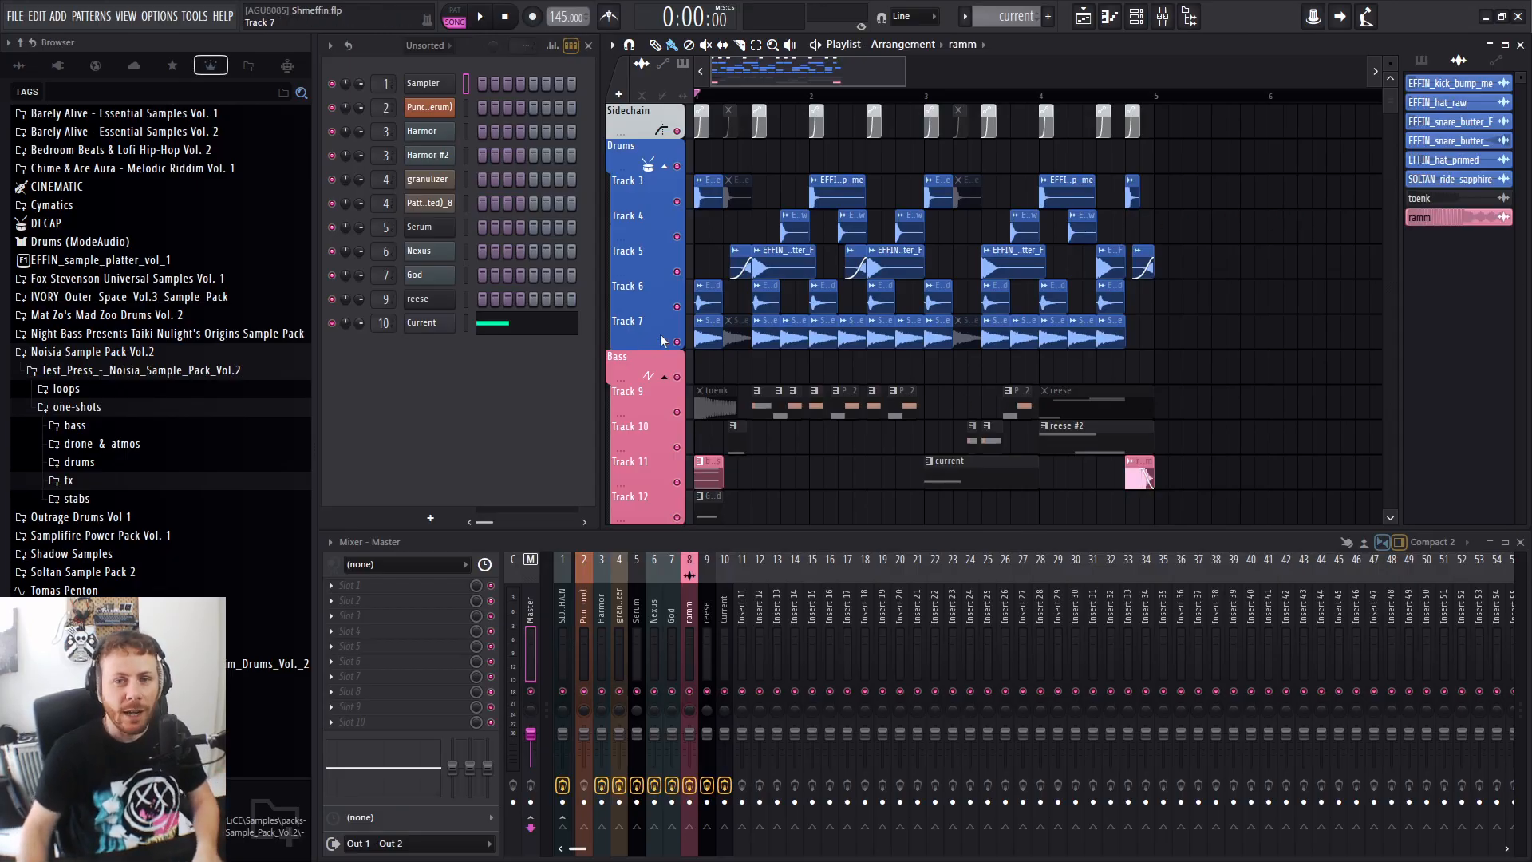
{"action": "scroll", "coordinate": [1130, 405], "scroll_direction": "up", "scroll_amount": 3}
{"action": "left_click_drag", "start_coordinate": [1179, 399], "coordinate": [798, 422]}
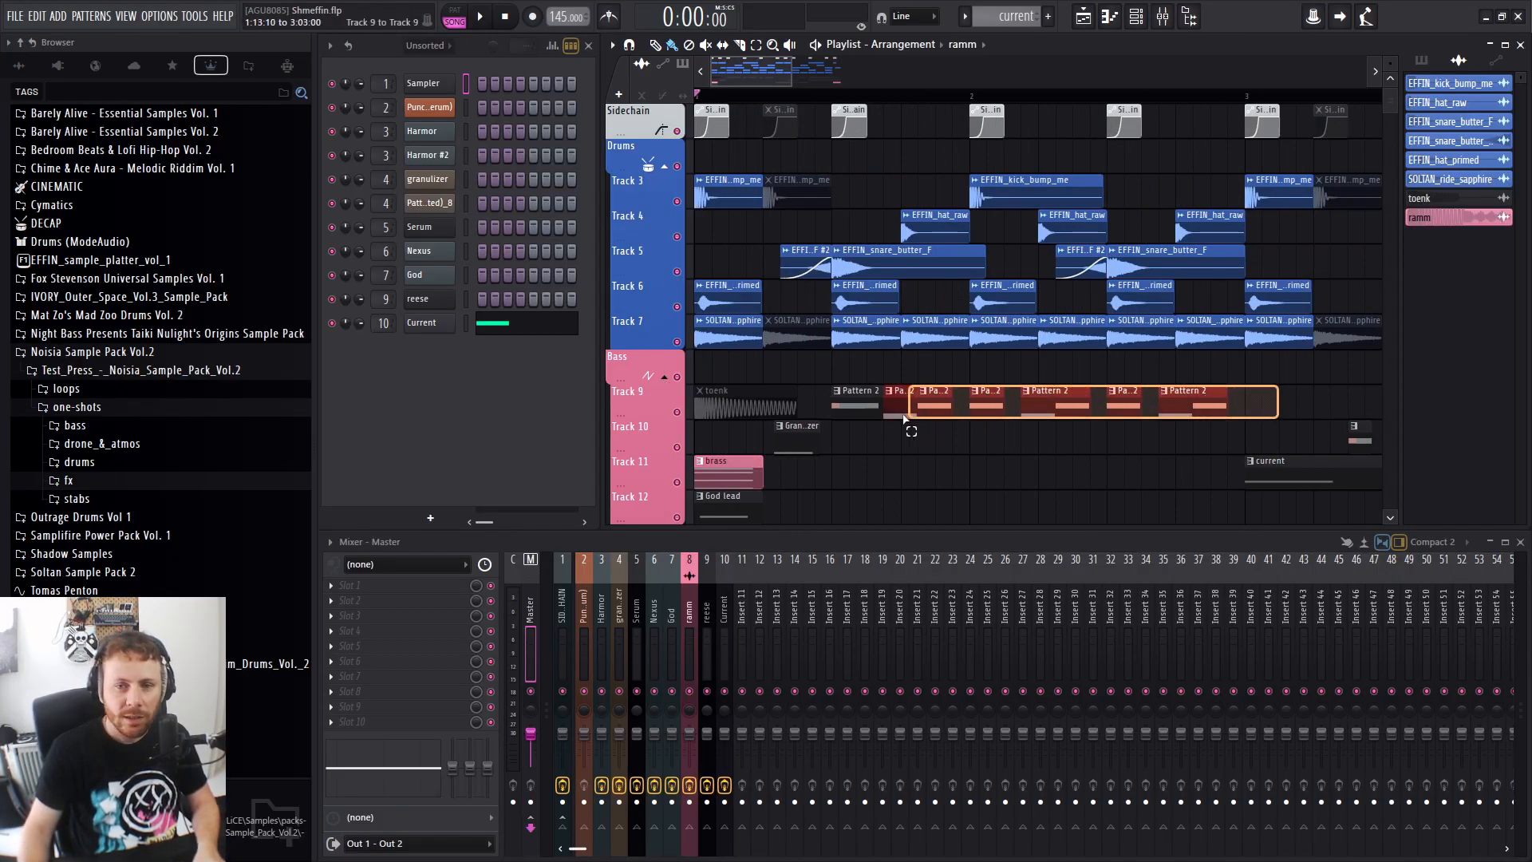
{"action": "left_click", "coordinate": [833, 96]}
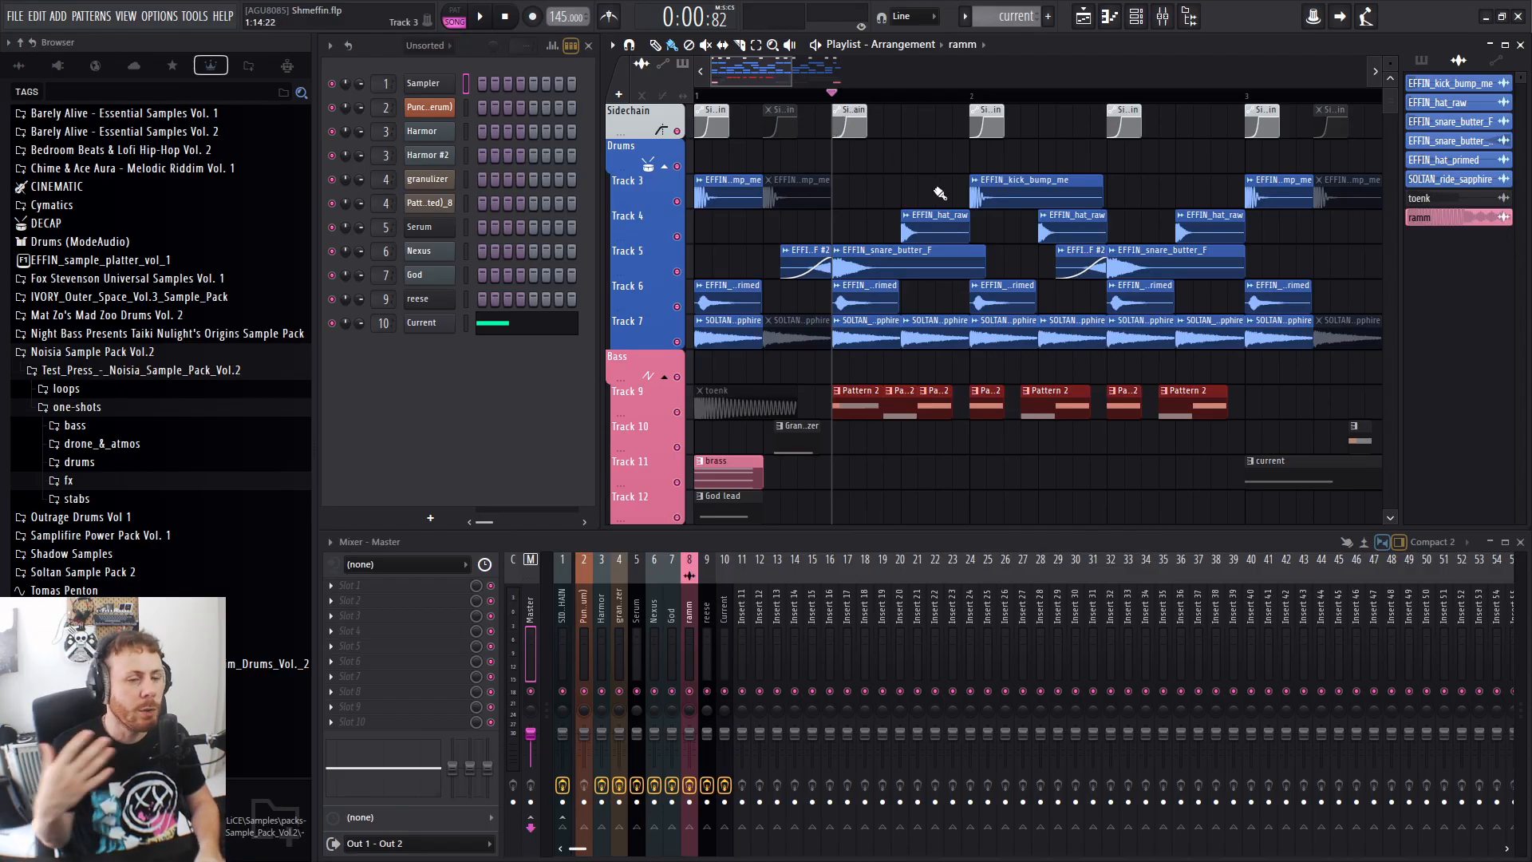
{"action": "scroll", "coordinate": [880, 408], "scroll_direction": "up", "scroll_amount": 2}
{"action": "scroll", "coordinate": [874, 411], "scroll_direction": "down", "scroll_amount": 2}
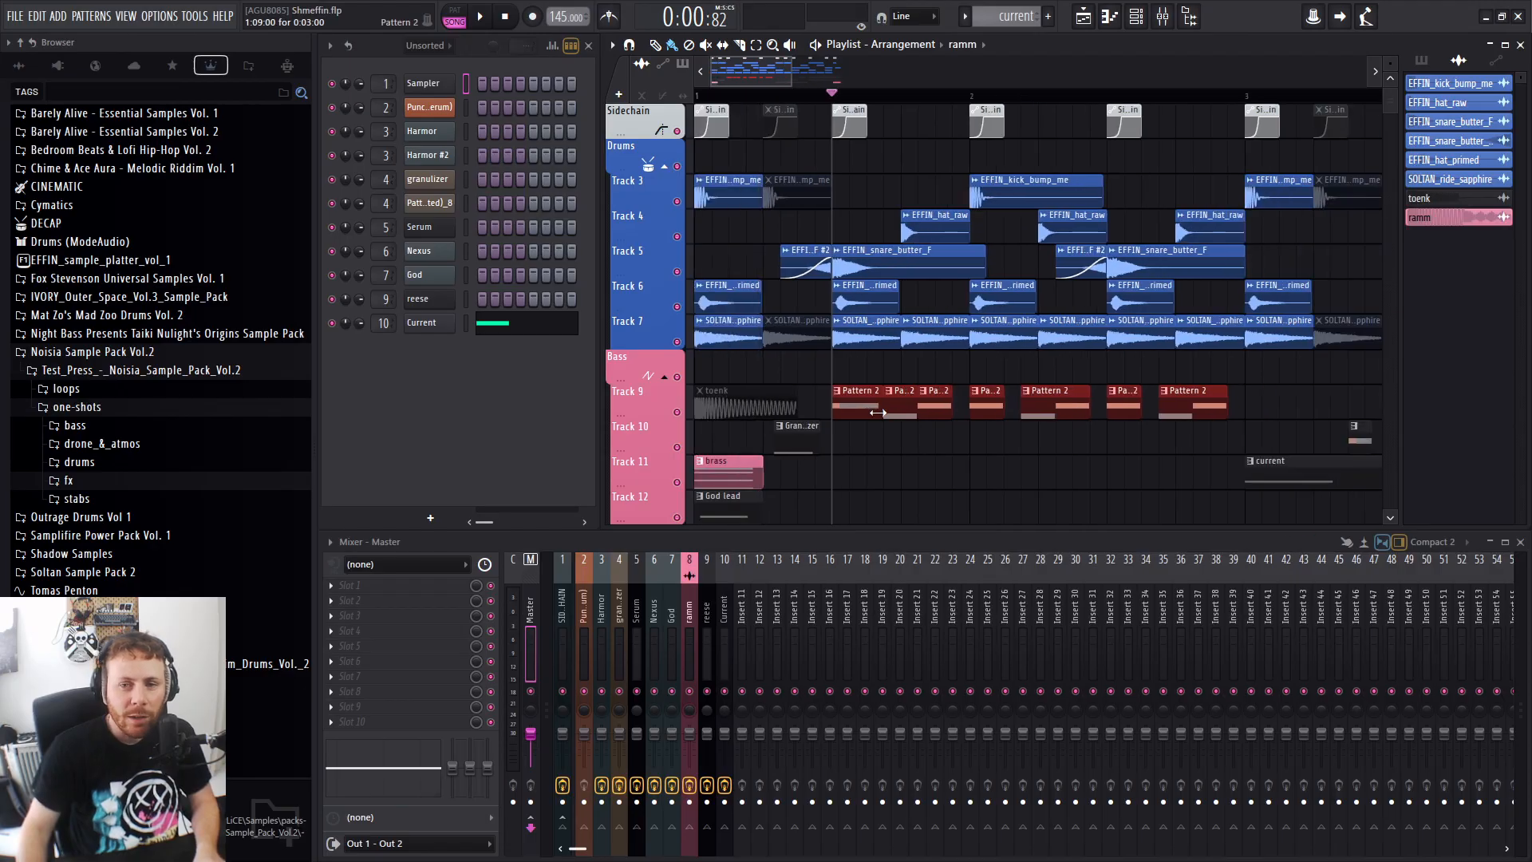
{"action": "left_click_drag", "start_coordinate": [866, 412], "coordinate": [825, 410]}
{"action": "scroll", "coordinate": [859, 425], "scroll_direction": "up", "scroll_amount": 3}
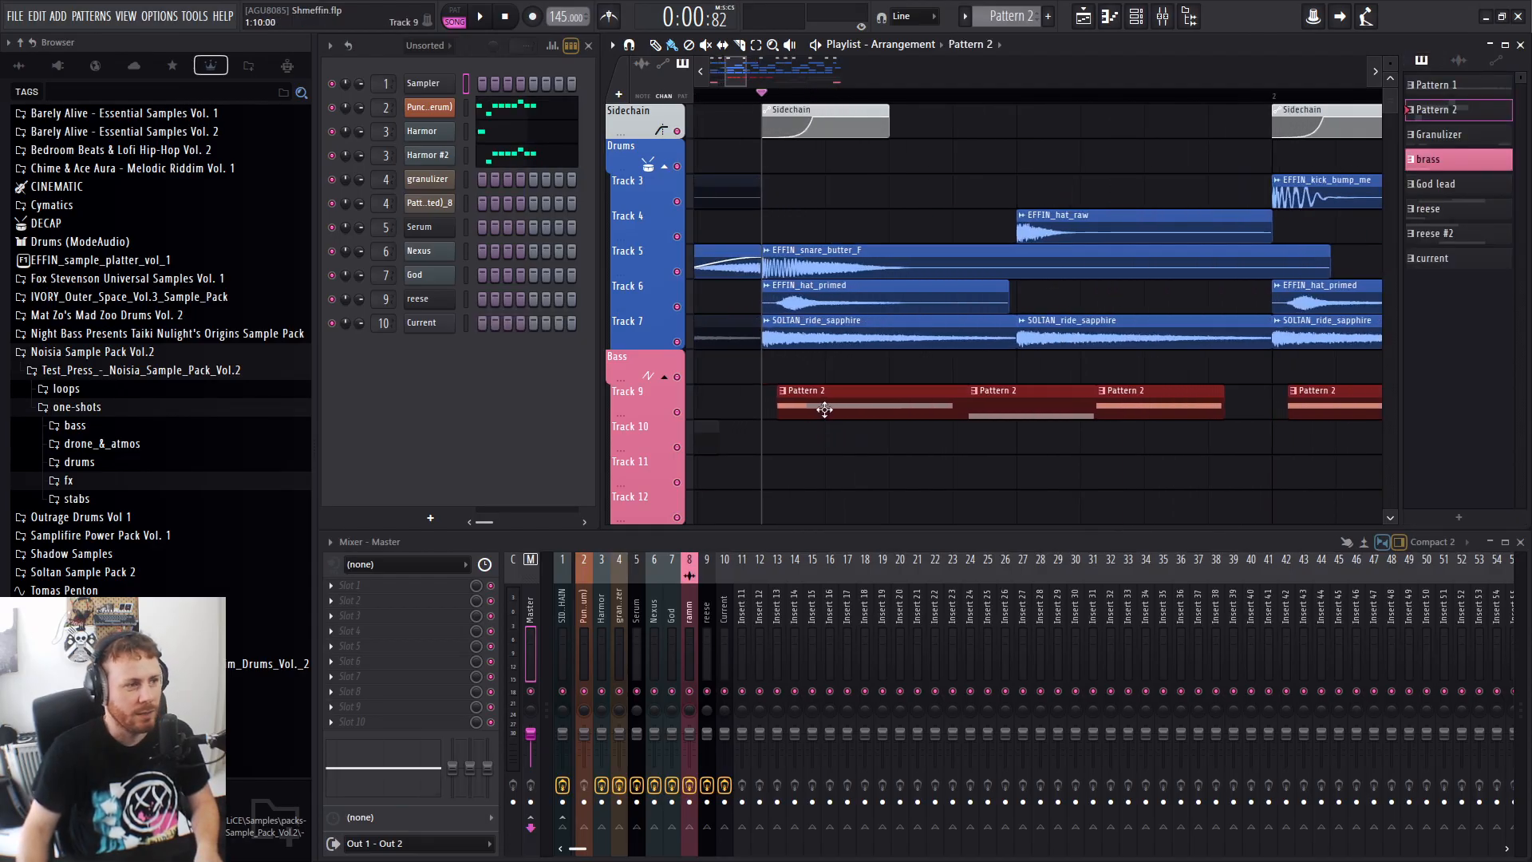
Play the delayed bass phrase against the drums and shift the selected Pattern 2 clips on Track 9 a little further behind the beat.
{"action": "scroll", "coordinate": [879, 453], "scroll_direction": "down", "scroll_amount": 3}
{"action": "scroll", "coordinate": [878, 453], "scroll_direction": "down", "scroll_amount": 2}
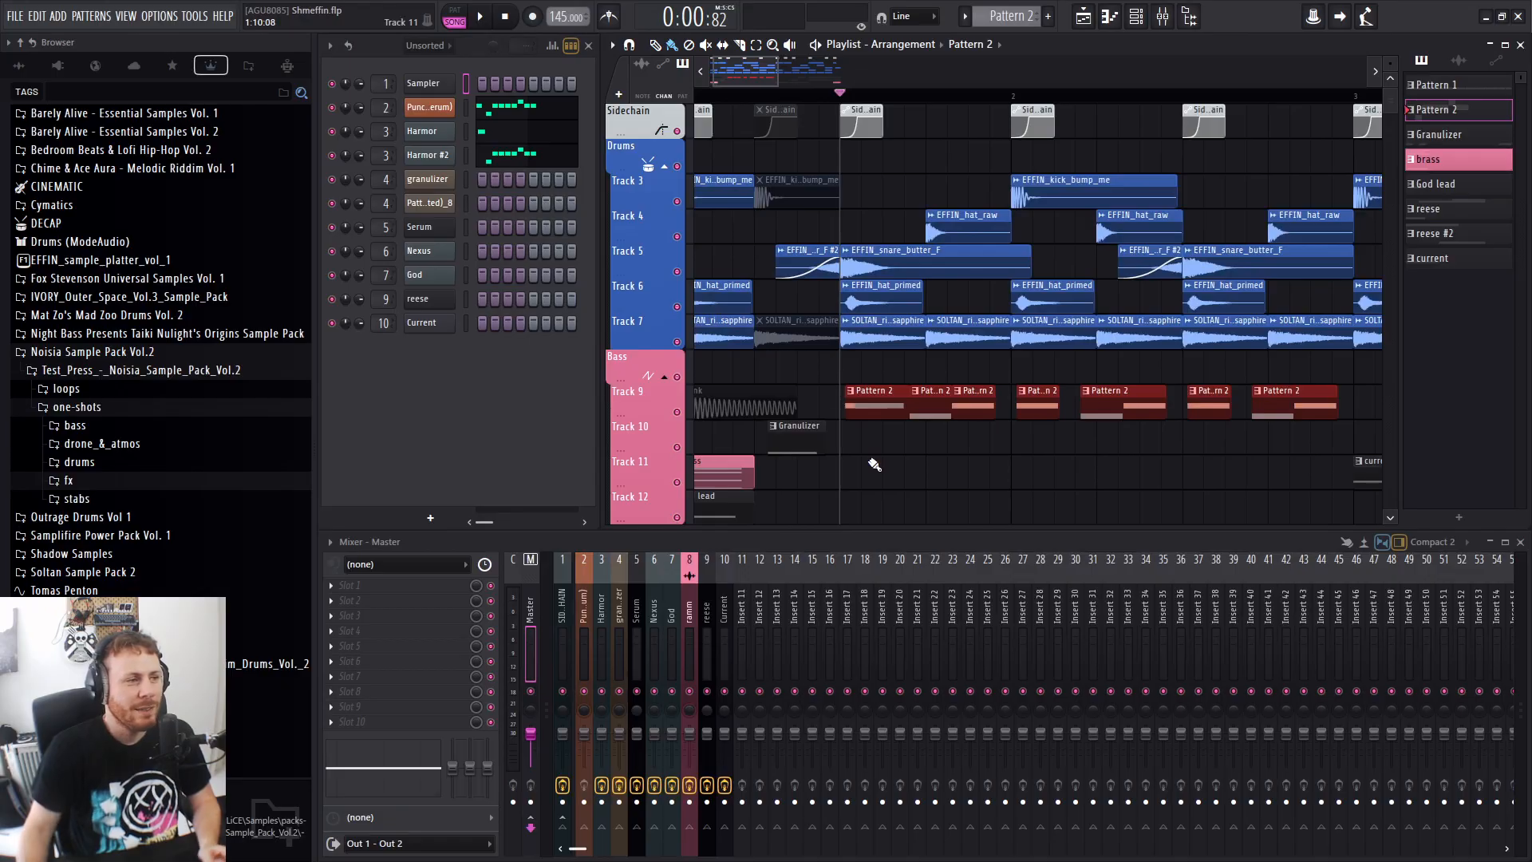
{"action": "scroll", "coordinate": [875, 461], "scroll_direction": "down", "scroll_amount": 2}
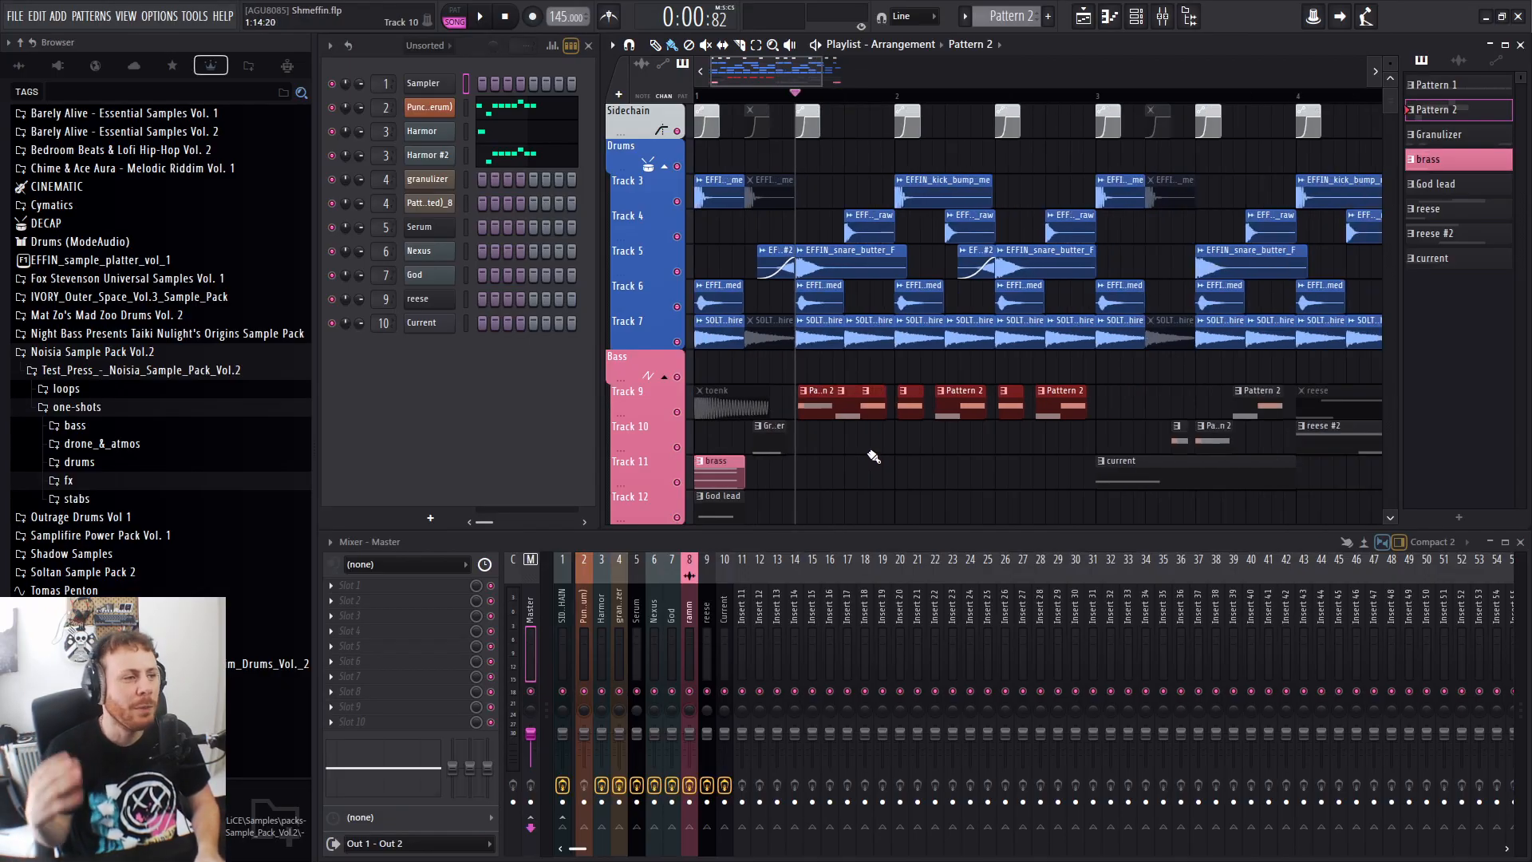
{"action": "scroll", "coordinate": [874, 456], "scroll_direction": "up", "scroll_amount": 3}
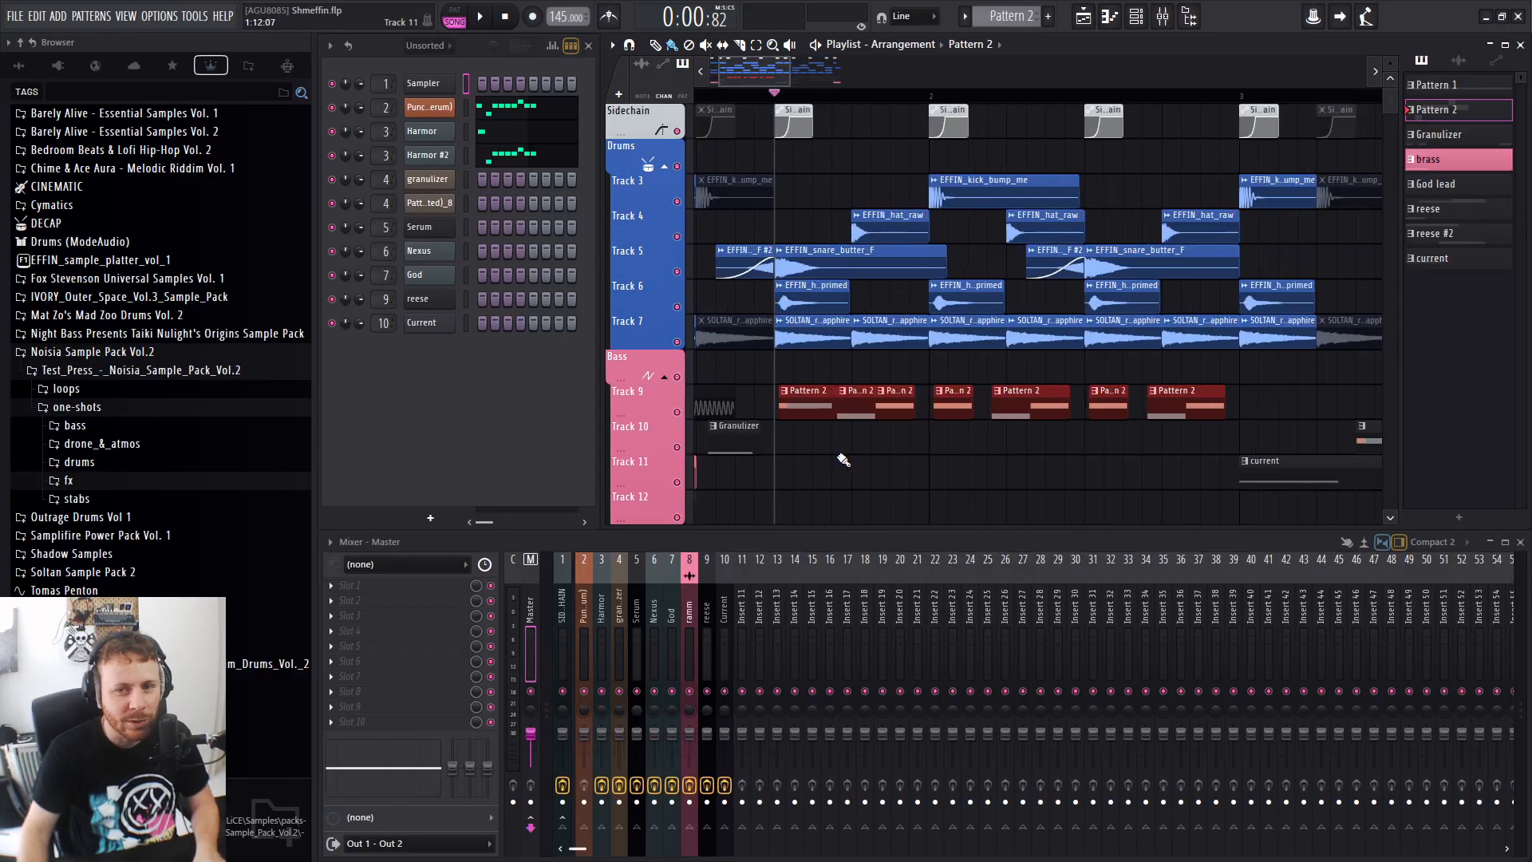
{"action": "key", "text": "space"}
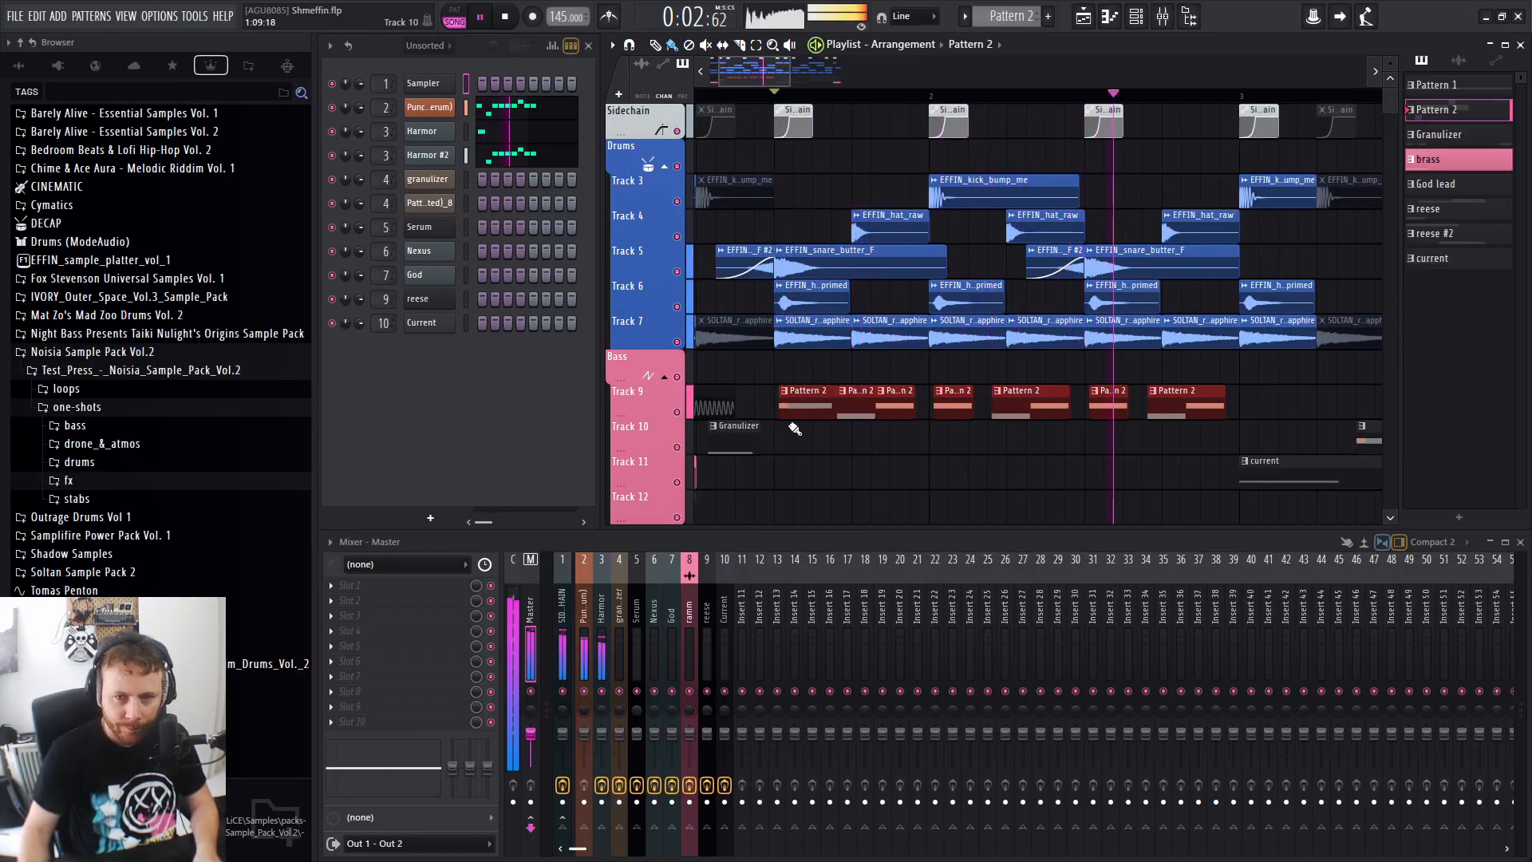
{"action": "left_click_drag", "start_coordinate": [811, 393], "coordinate": [820, 394]}
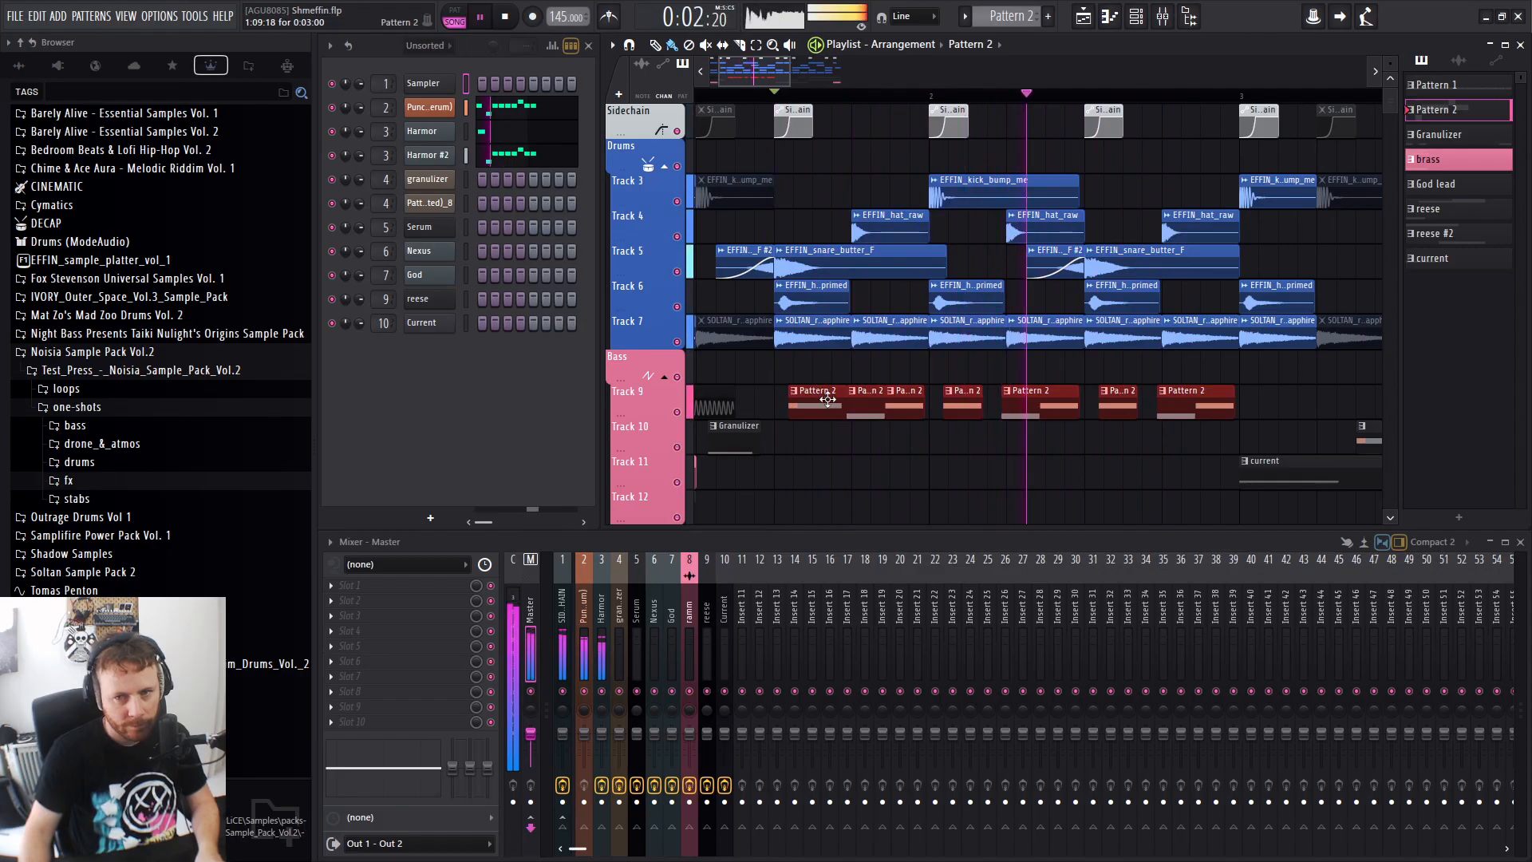
{"action": "key", "text": "space"}
Delete all but the first Pattern 2 clip of the Track 9 phrase, repeat it one beat apart into bar 3 and play it.
{"action": "left_click", "coordinate": [874, 442], "text": "ctrl"}
{"action": "right_click", "coordinate": [869, 412]}
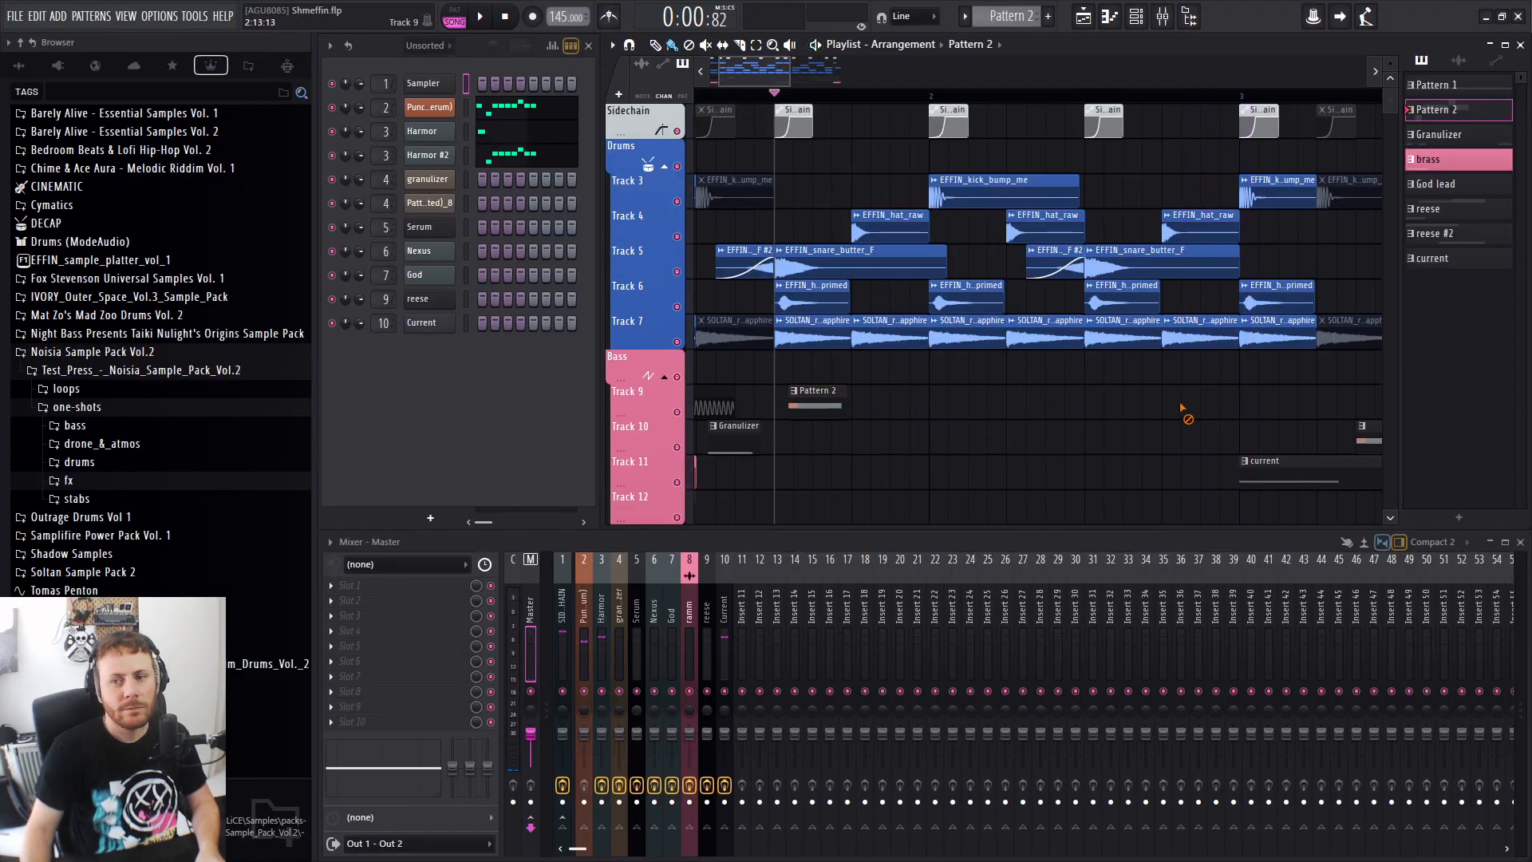
{"action": "left_click_drag", "start_coordinate": [830, 411], "coordinate": [1277, 411]}
{"action": "key", "text": "space"}
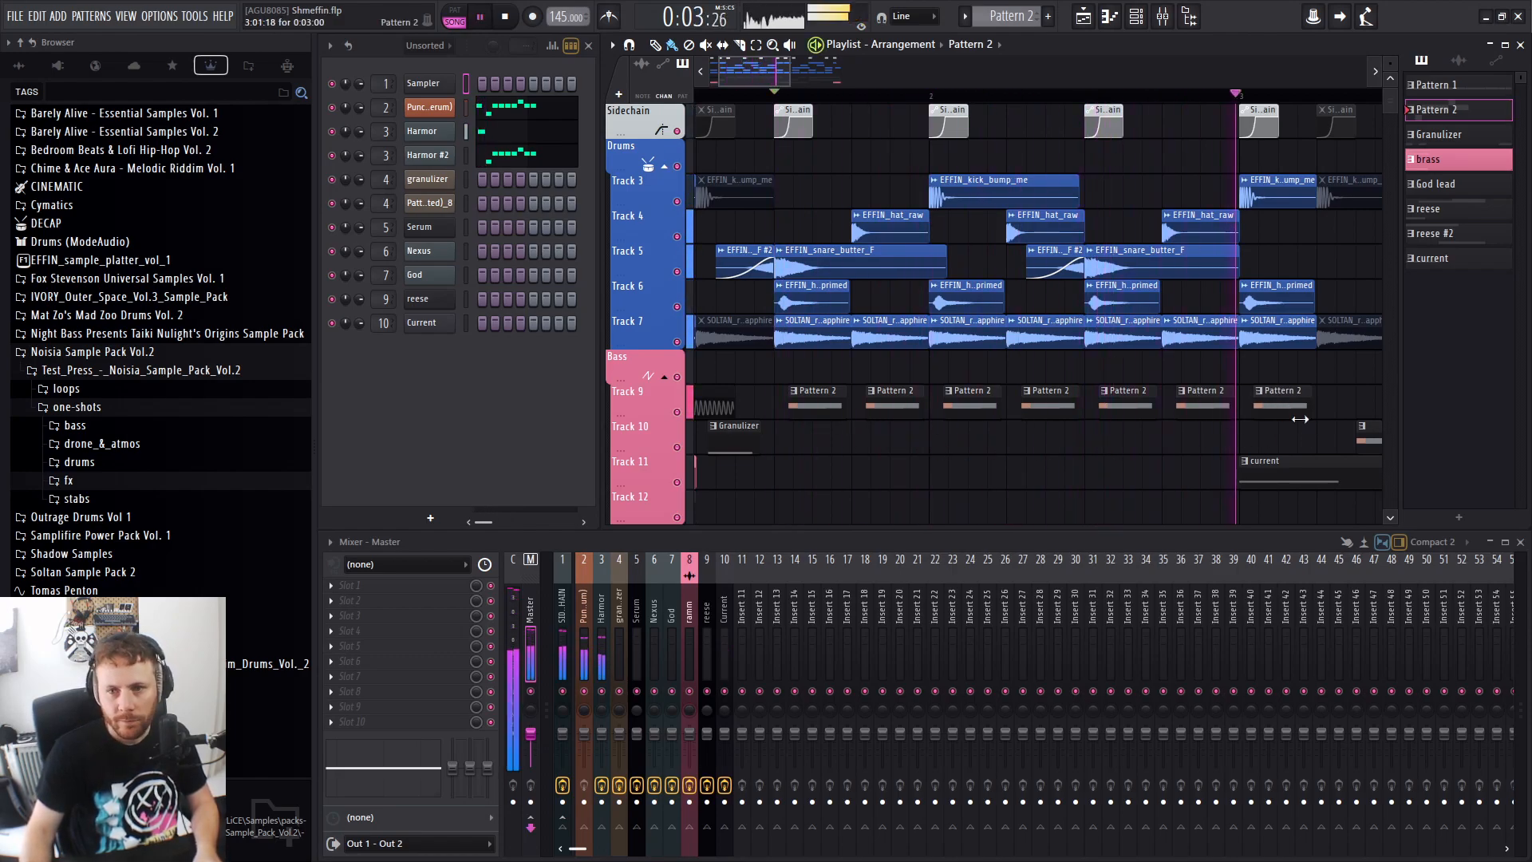
{"action": "key", "text": "space"}
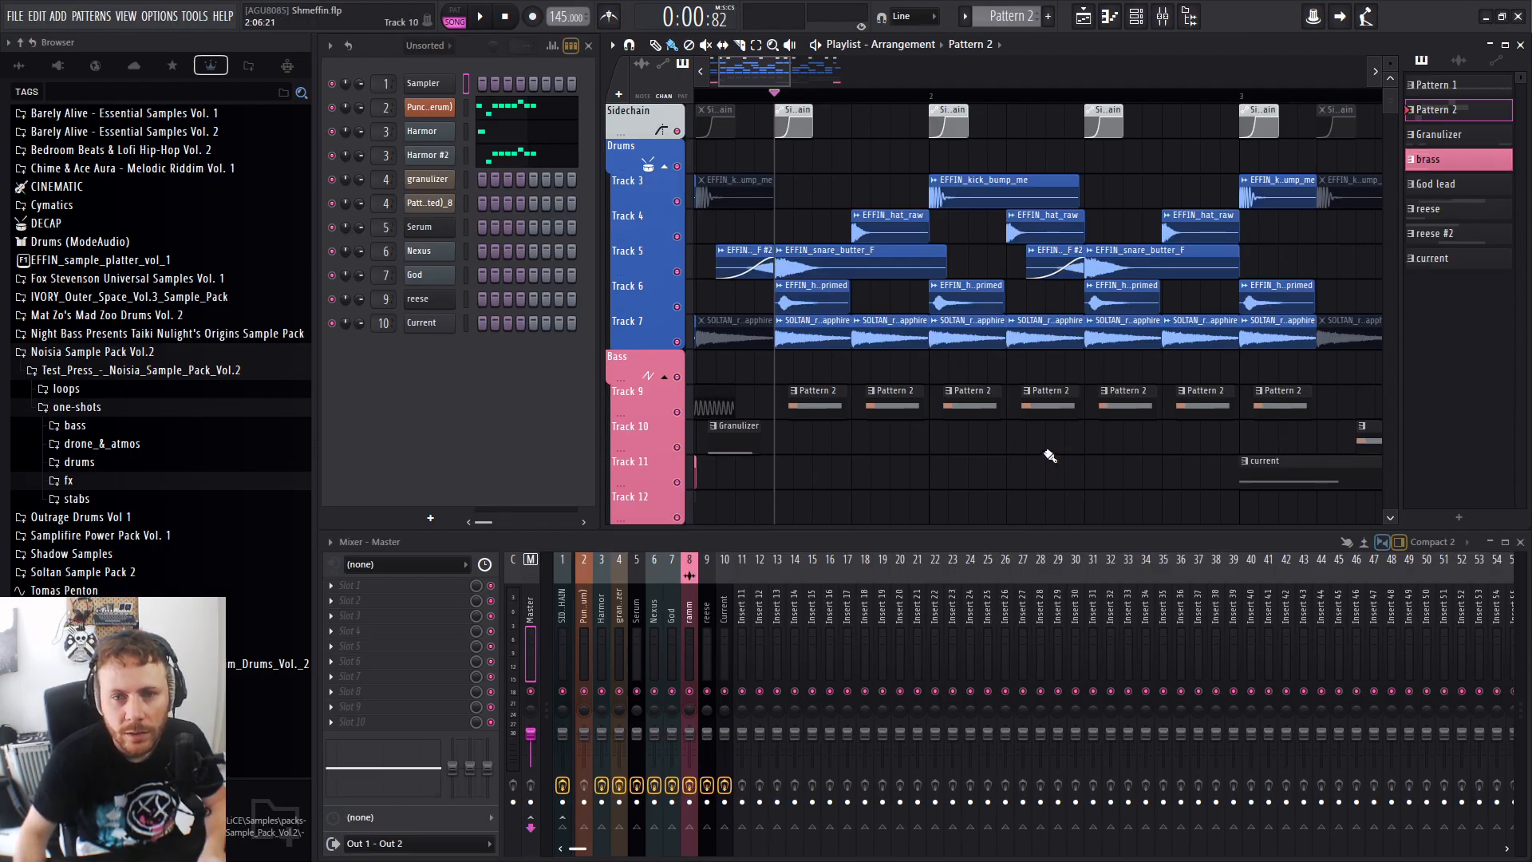
{"action": "scroll", "coordinate": [1055, 443], "scroll_direction": "down", "scroll_amount": 3}
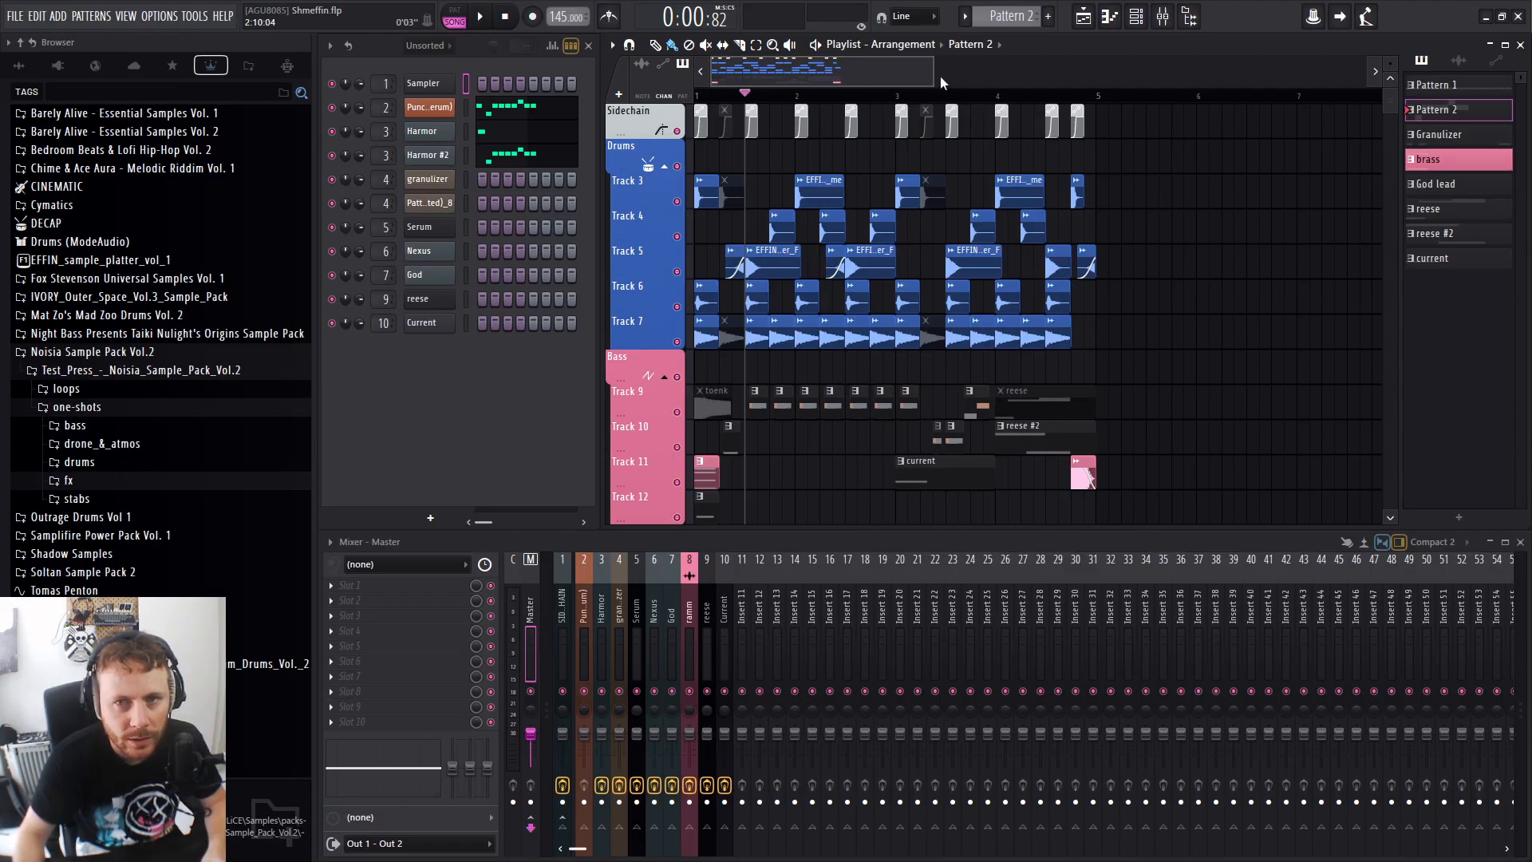
{"action": "mouse_move", "coordinate": [934, 73]}
{"action": "left_mouse_down"}
{"action": "mouse_move", "coordinate": [838, 71]}
{"action": "mouse_move", "coordinate": [904, 73]}
{"action": "left_mouse_up"}
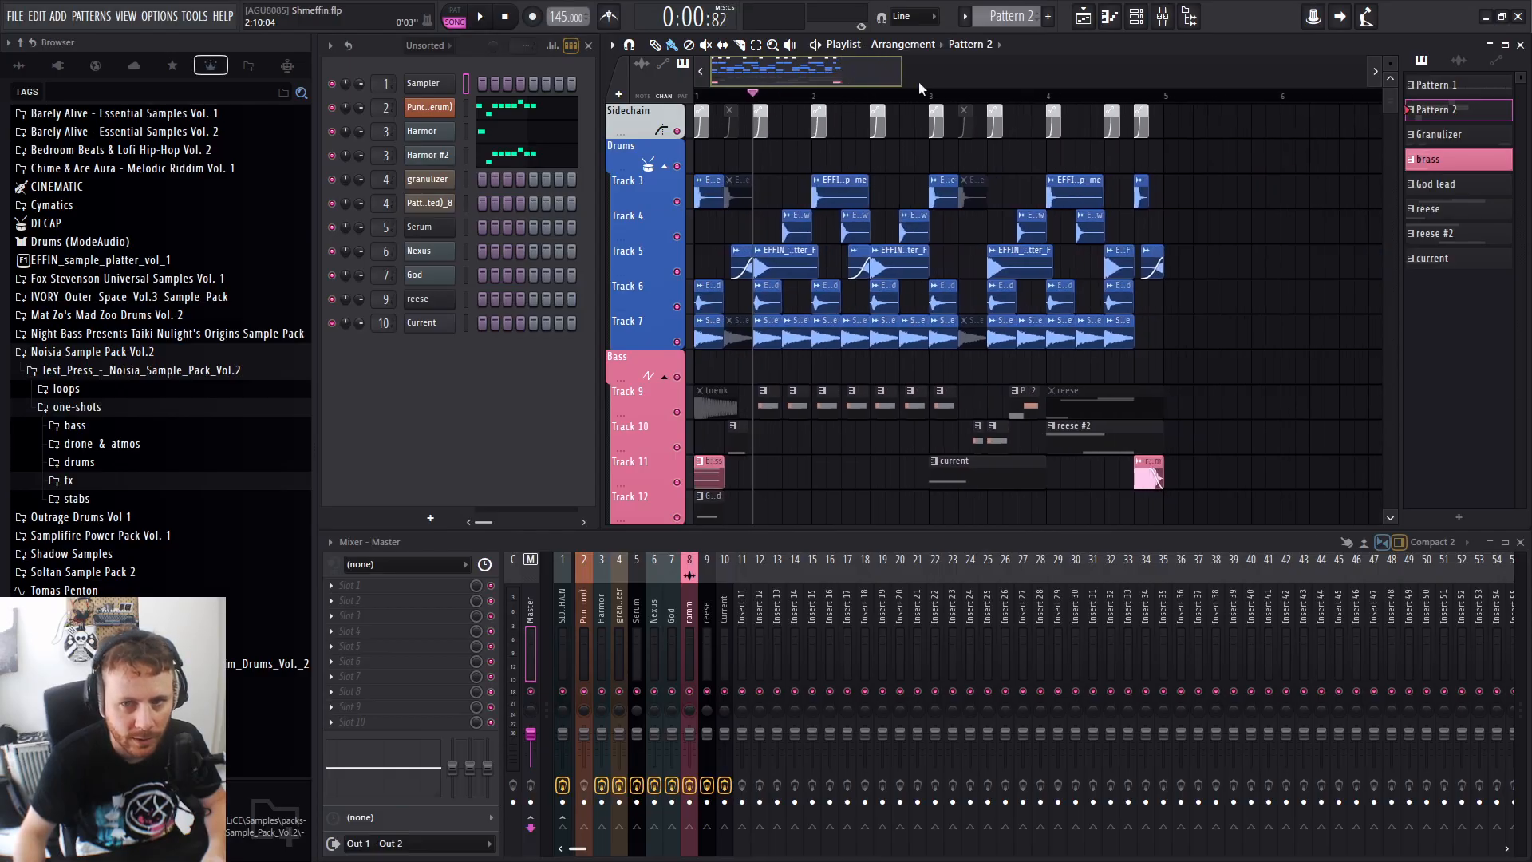